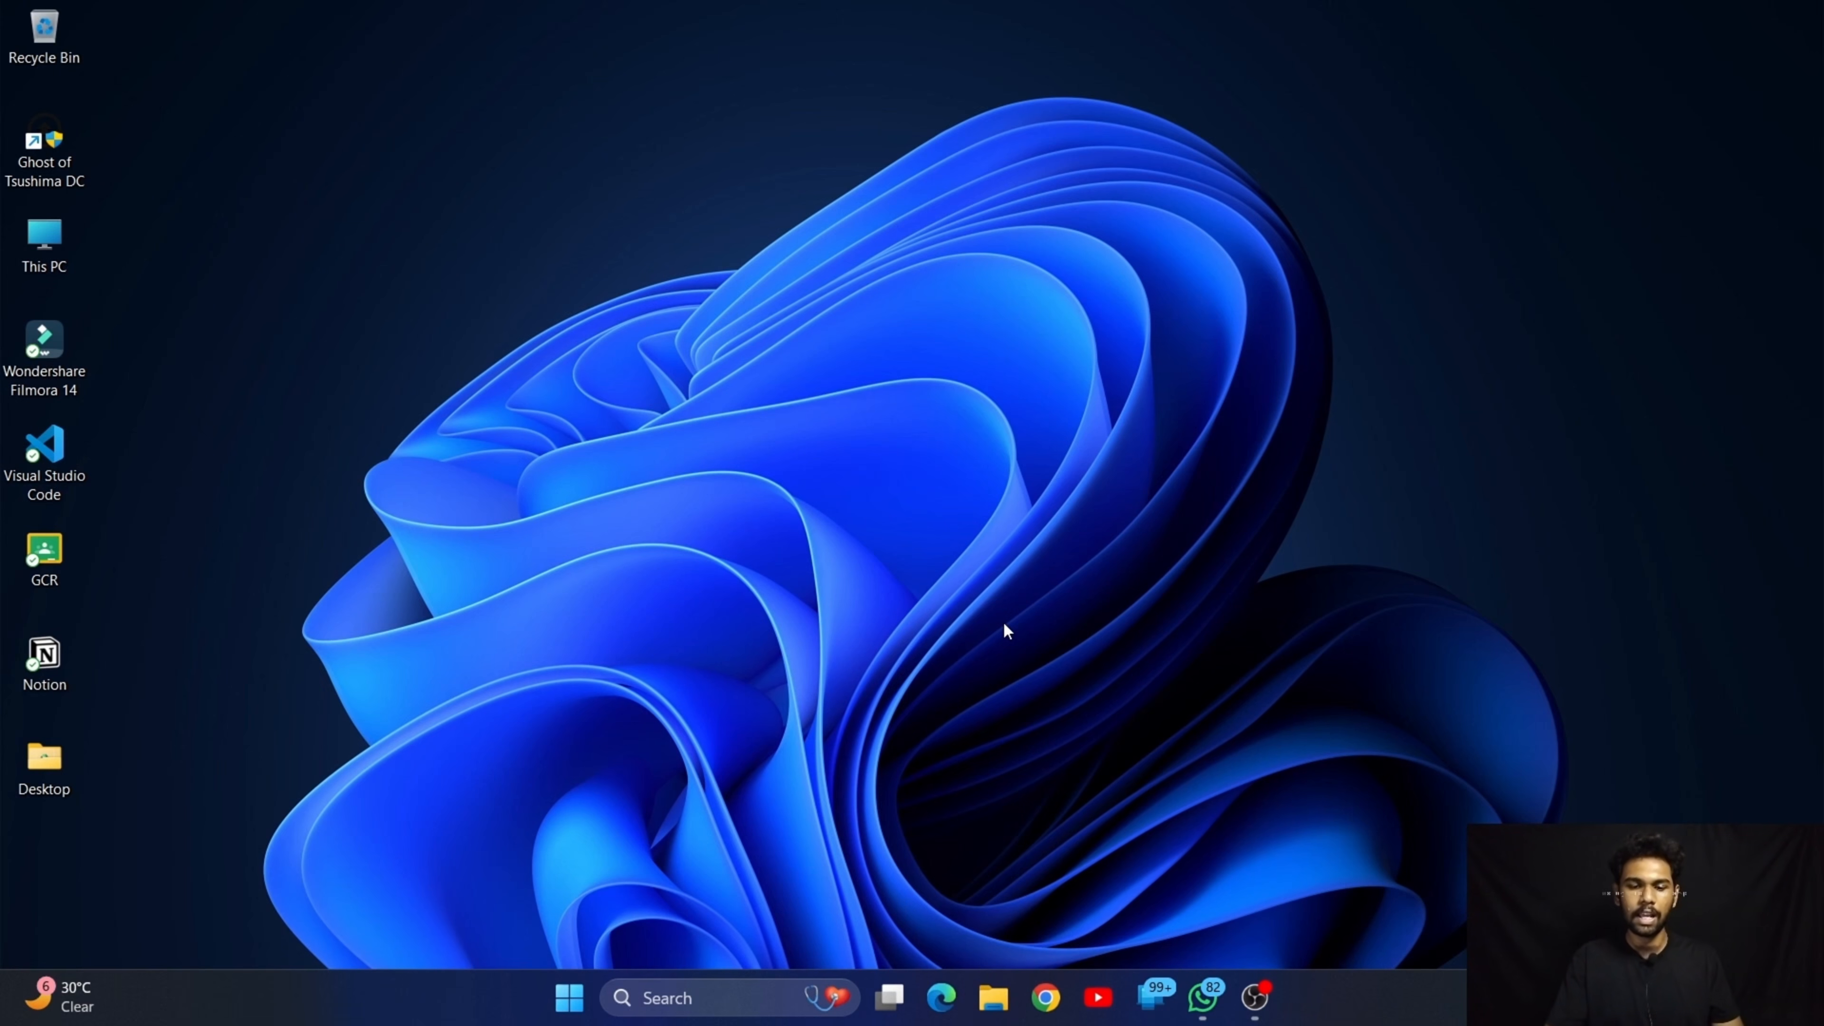
Open Chrome with the second existing profile and search for n8n to reach its website
{"action": "left_click", "coordinate": [1045, 997]}
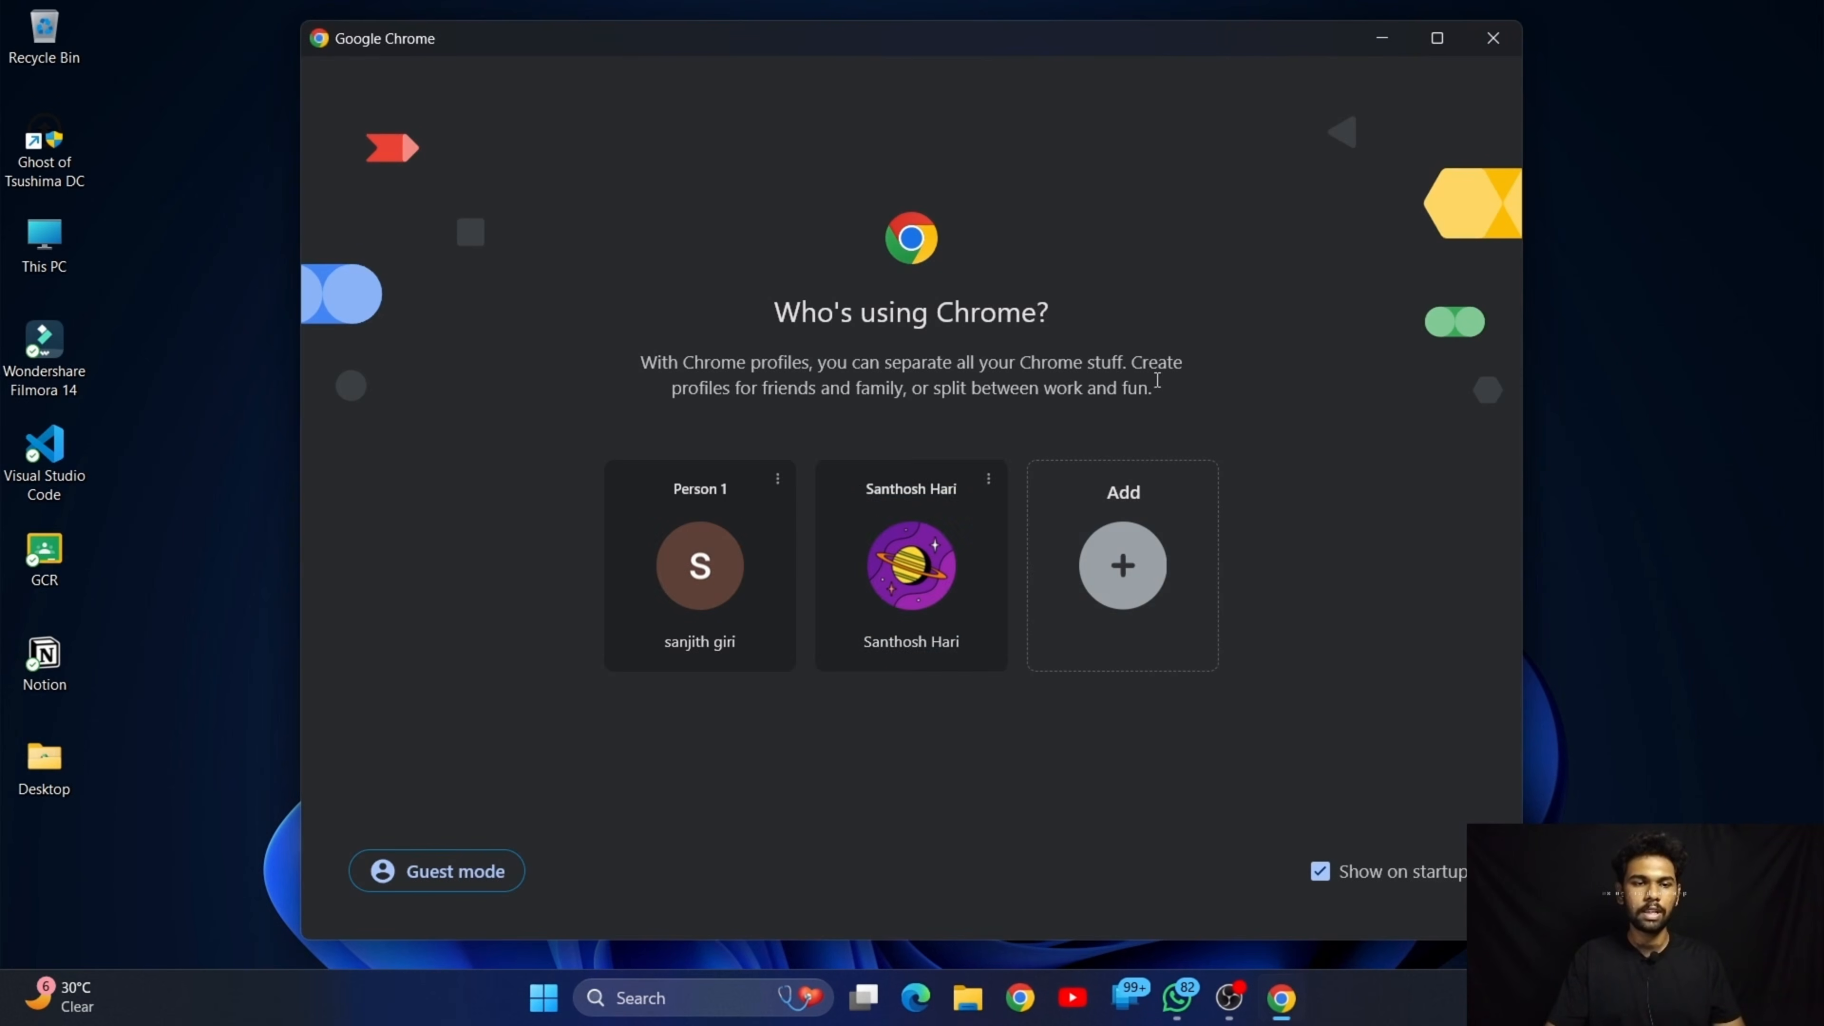
{"action": "left_click", "coordinate": [924, 590]}
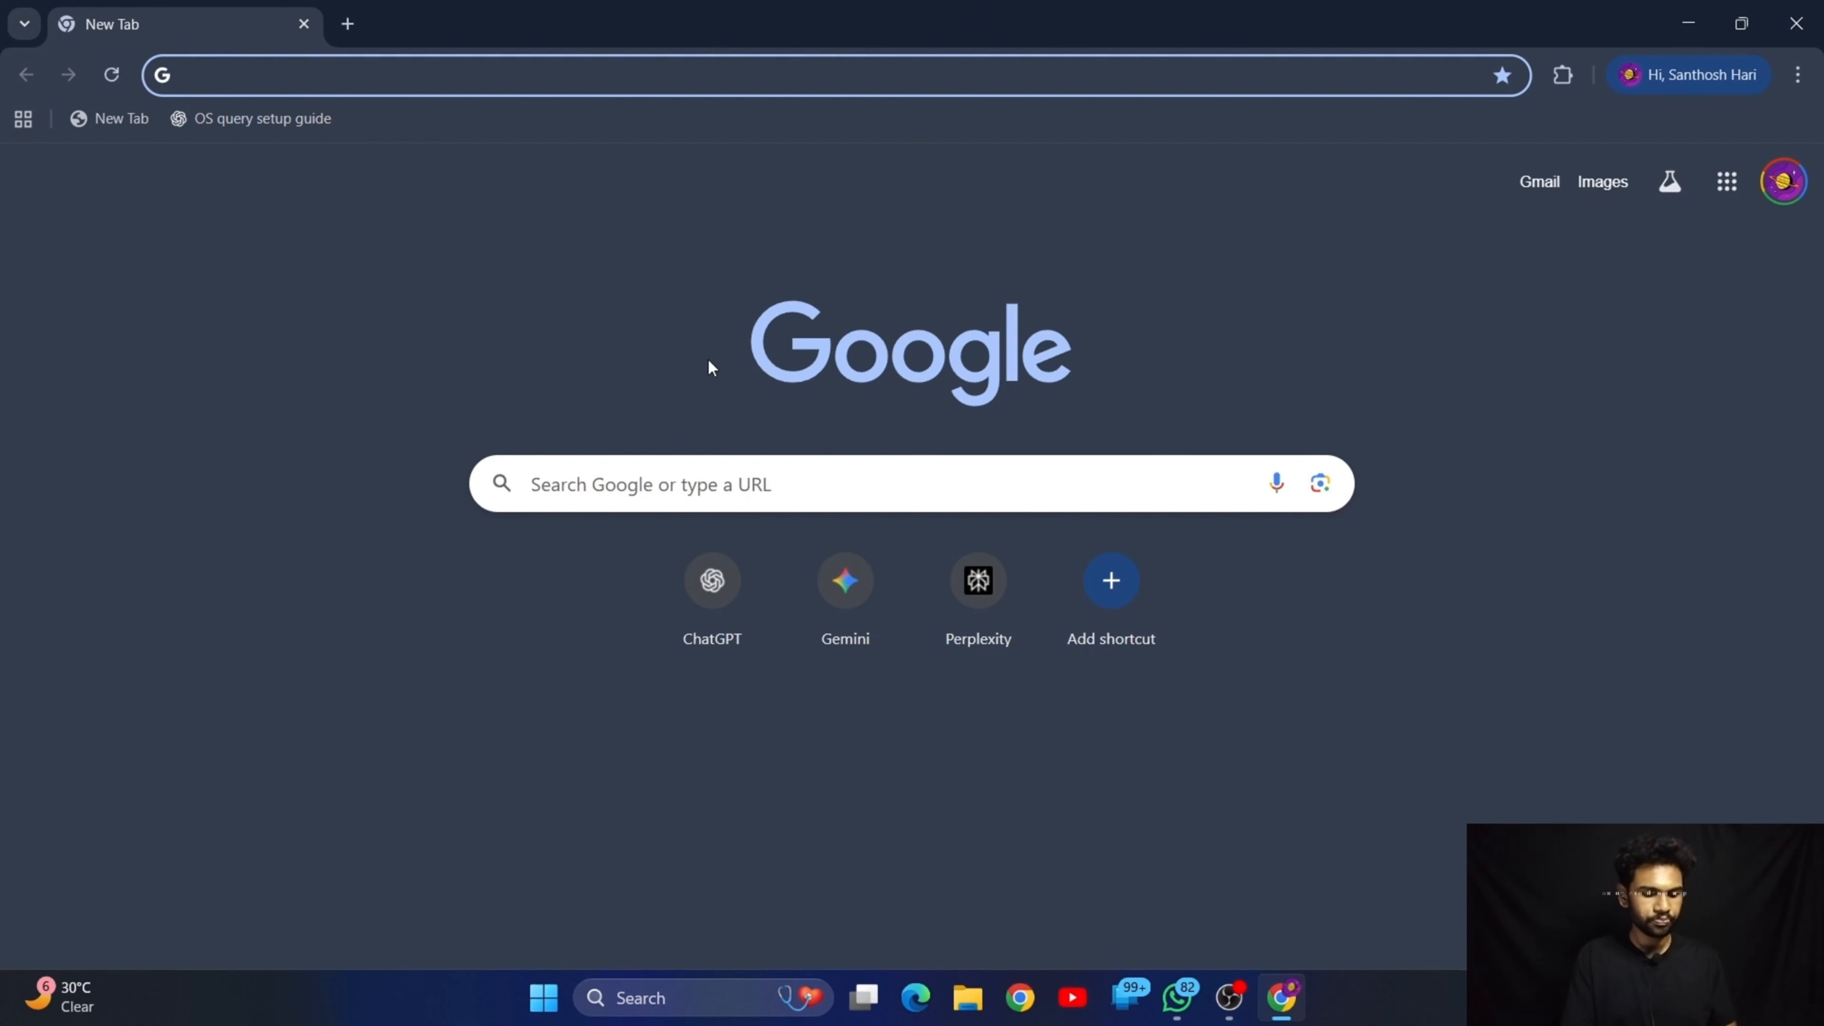
{"action": "type", "text": "n8n"}
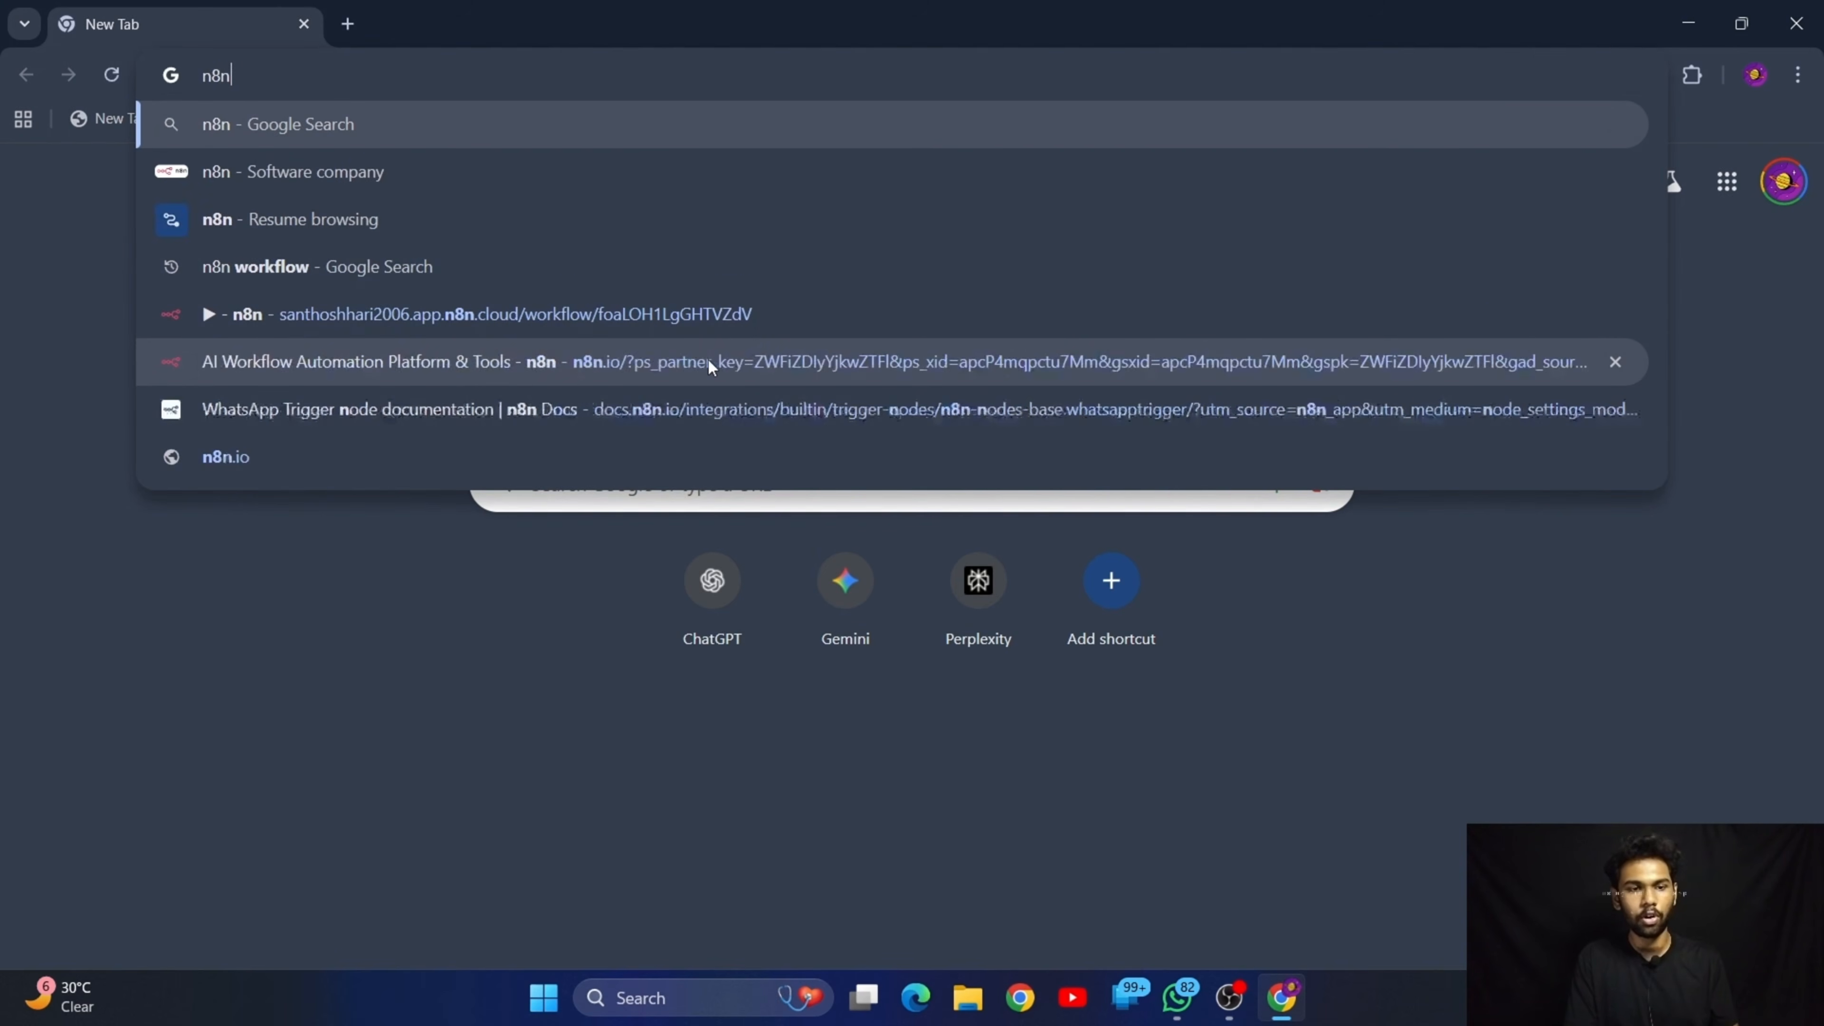
{"action": "key", "text": "Return"}
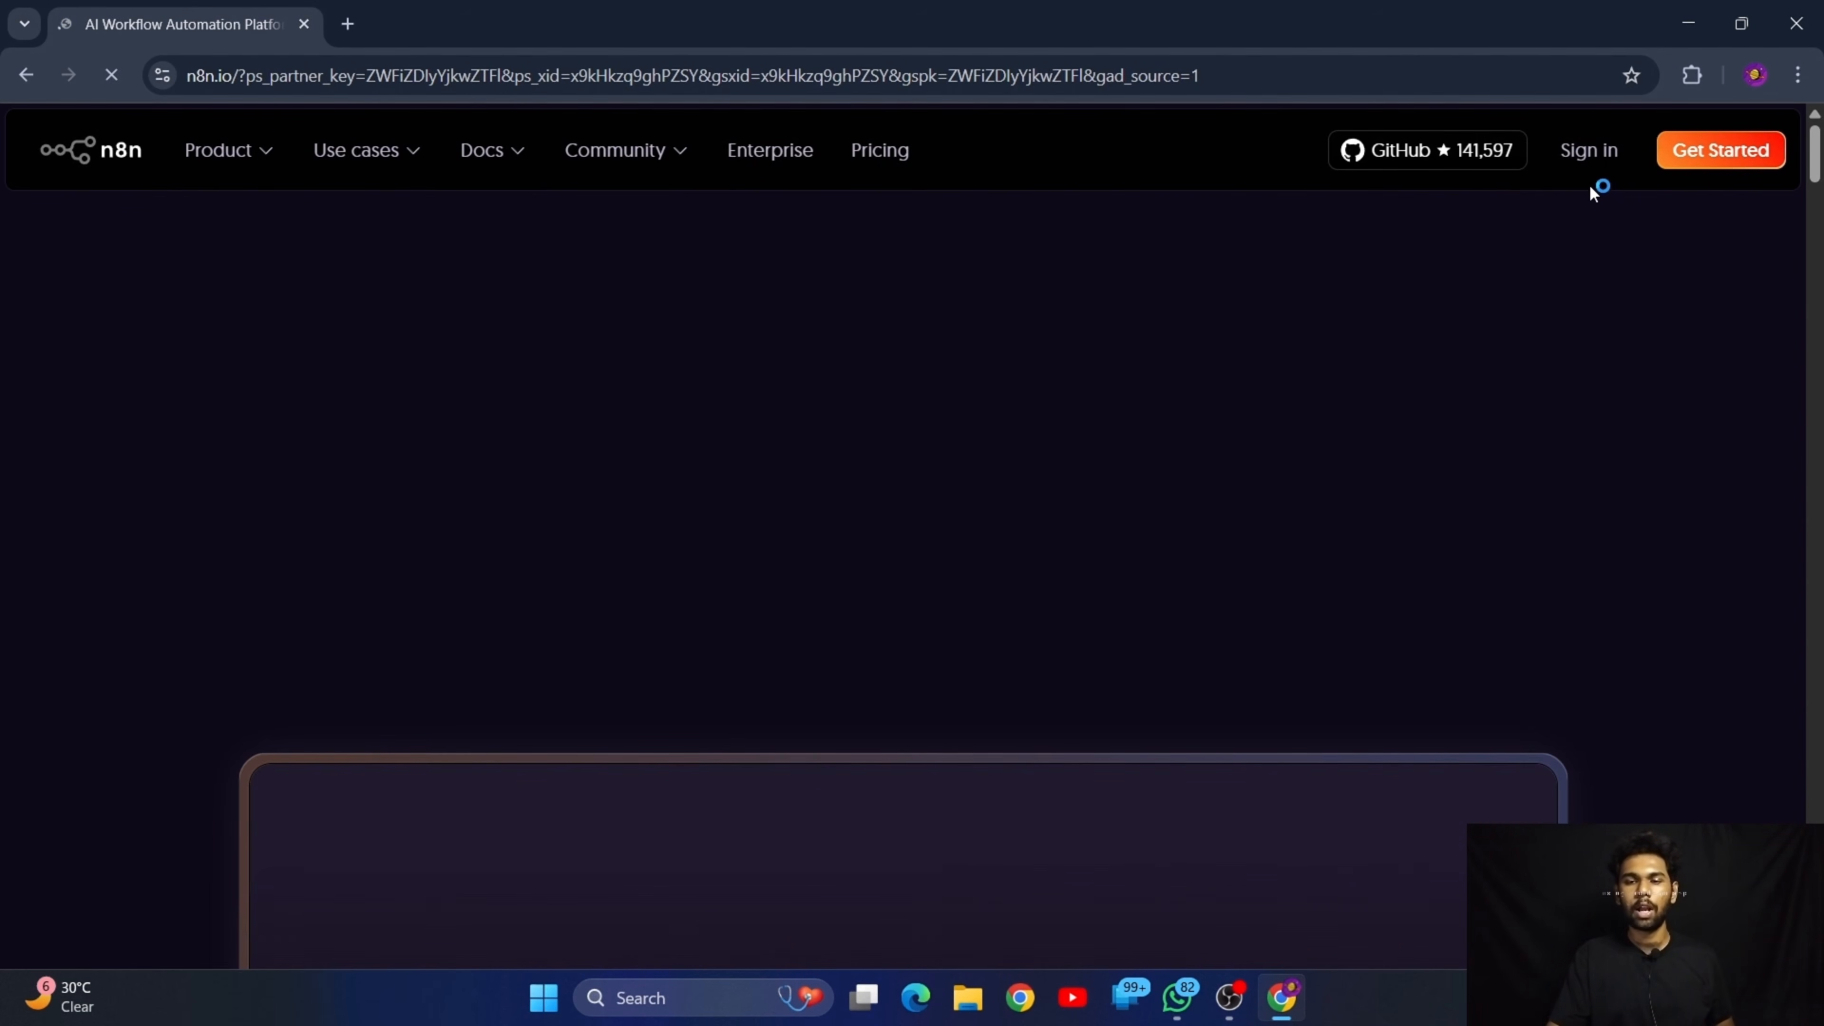
Open n8n's registration page and review the name, email, password and account name fields required for the free trial
{"action": "left_click", "coordinate": [1699, 153]}
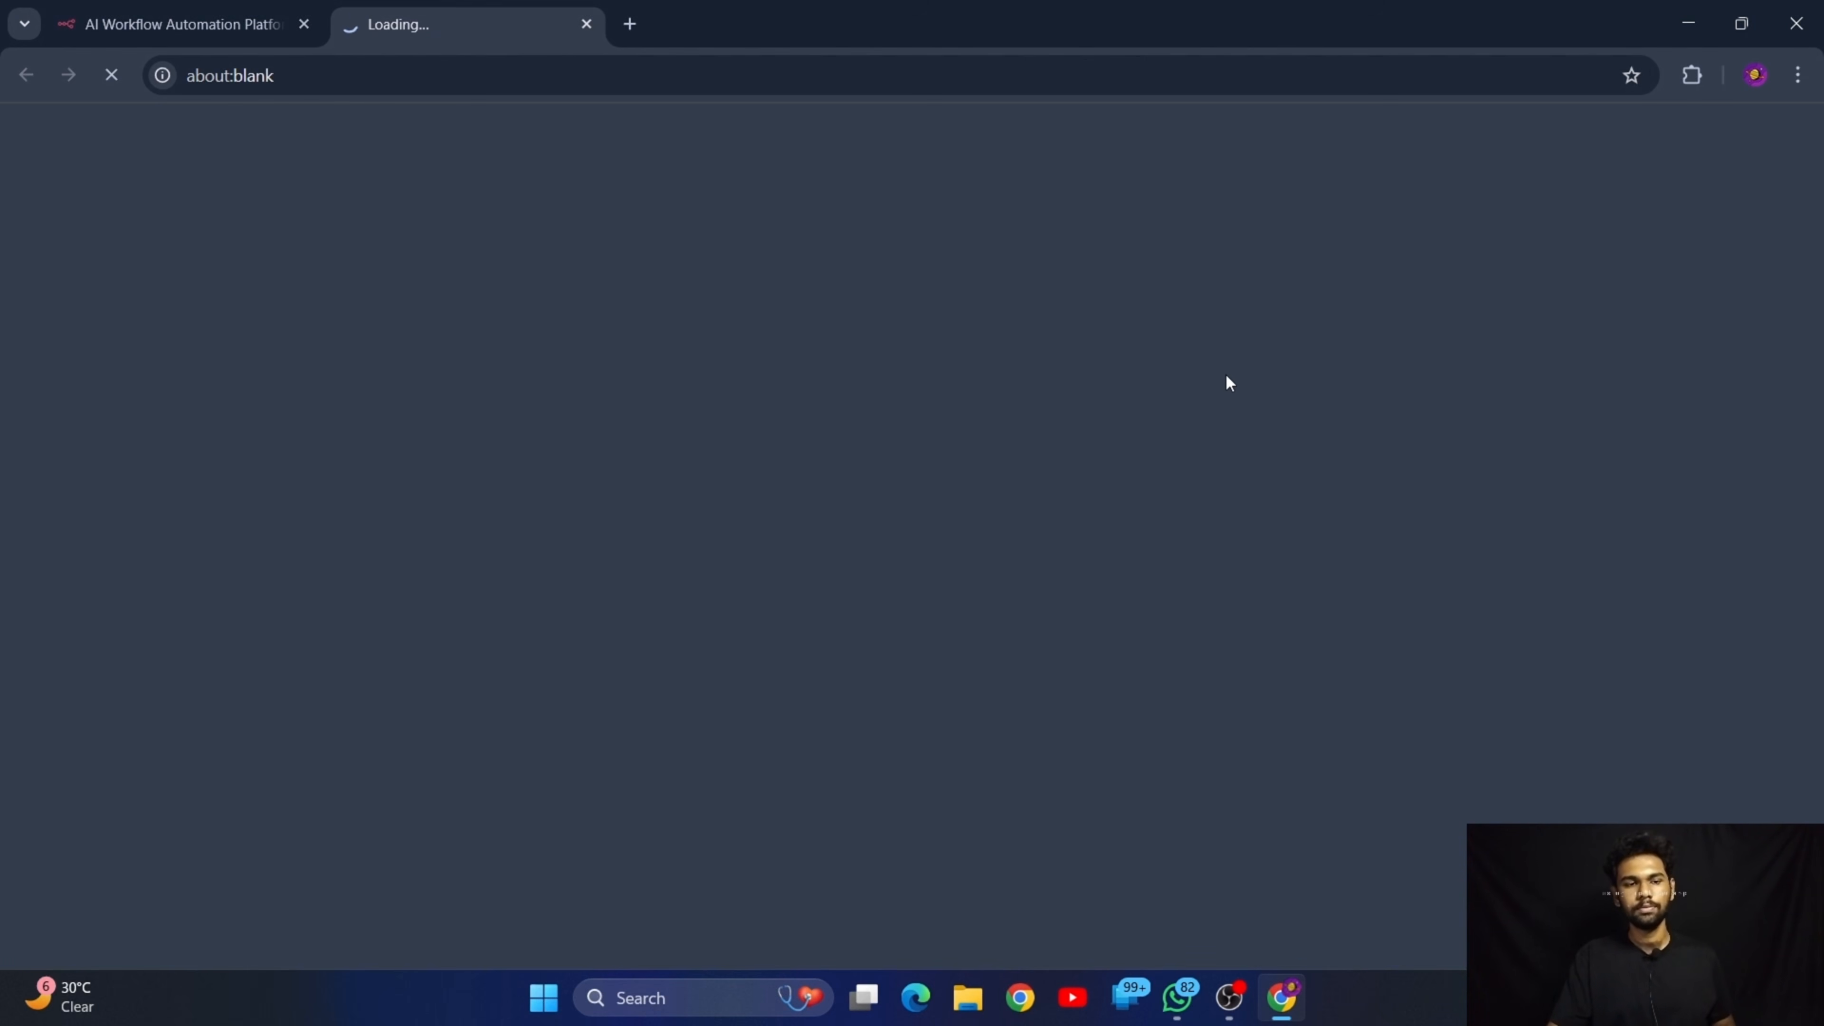
{"action": "scroll", "coordinate": [749, 349], "scroll_direction": "down", "scroll_amount": 1}
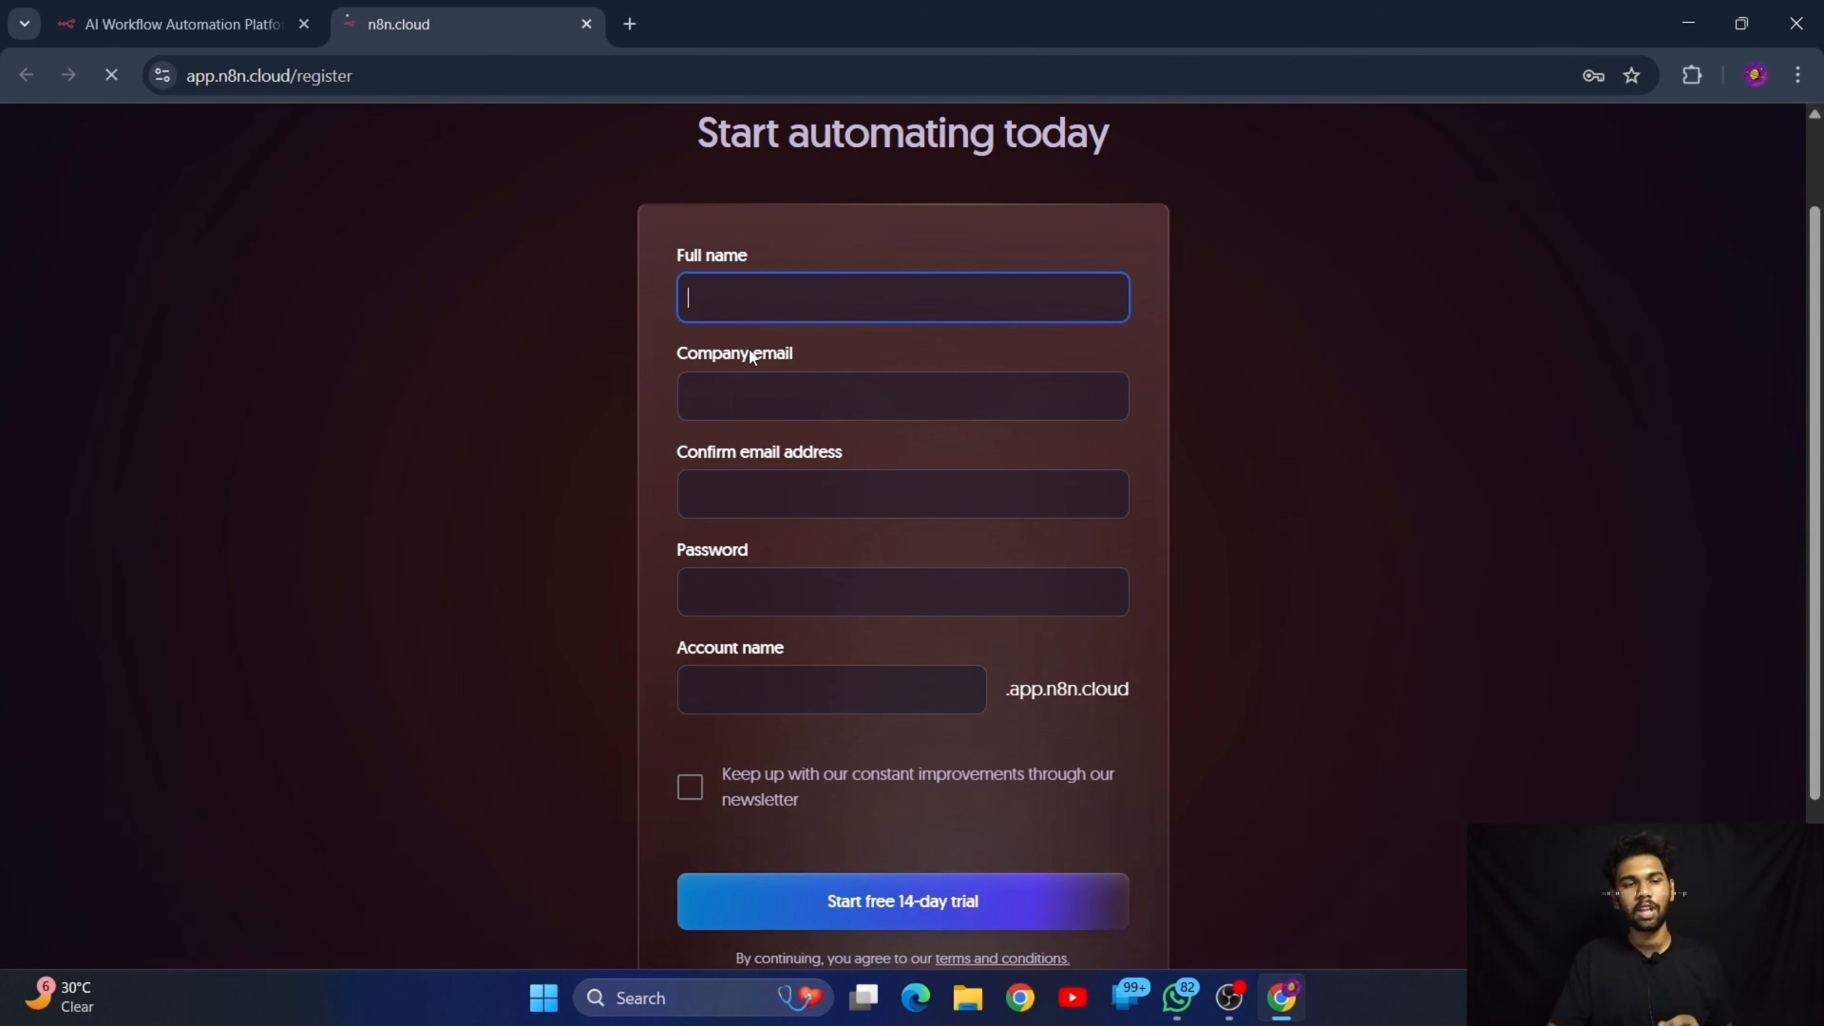
{"action": "scroll", "coordinate": [750, 355], "scroll_direction": "up", "scroll_amount": 1}
{"action": "scroll", "coordinate": [749, 356], "scroll_direction": "down", "scroll_amount": 1}
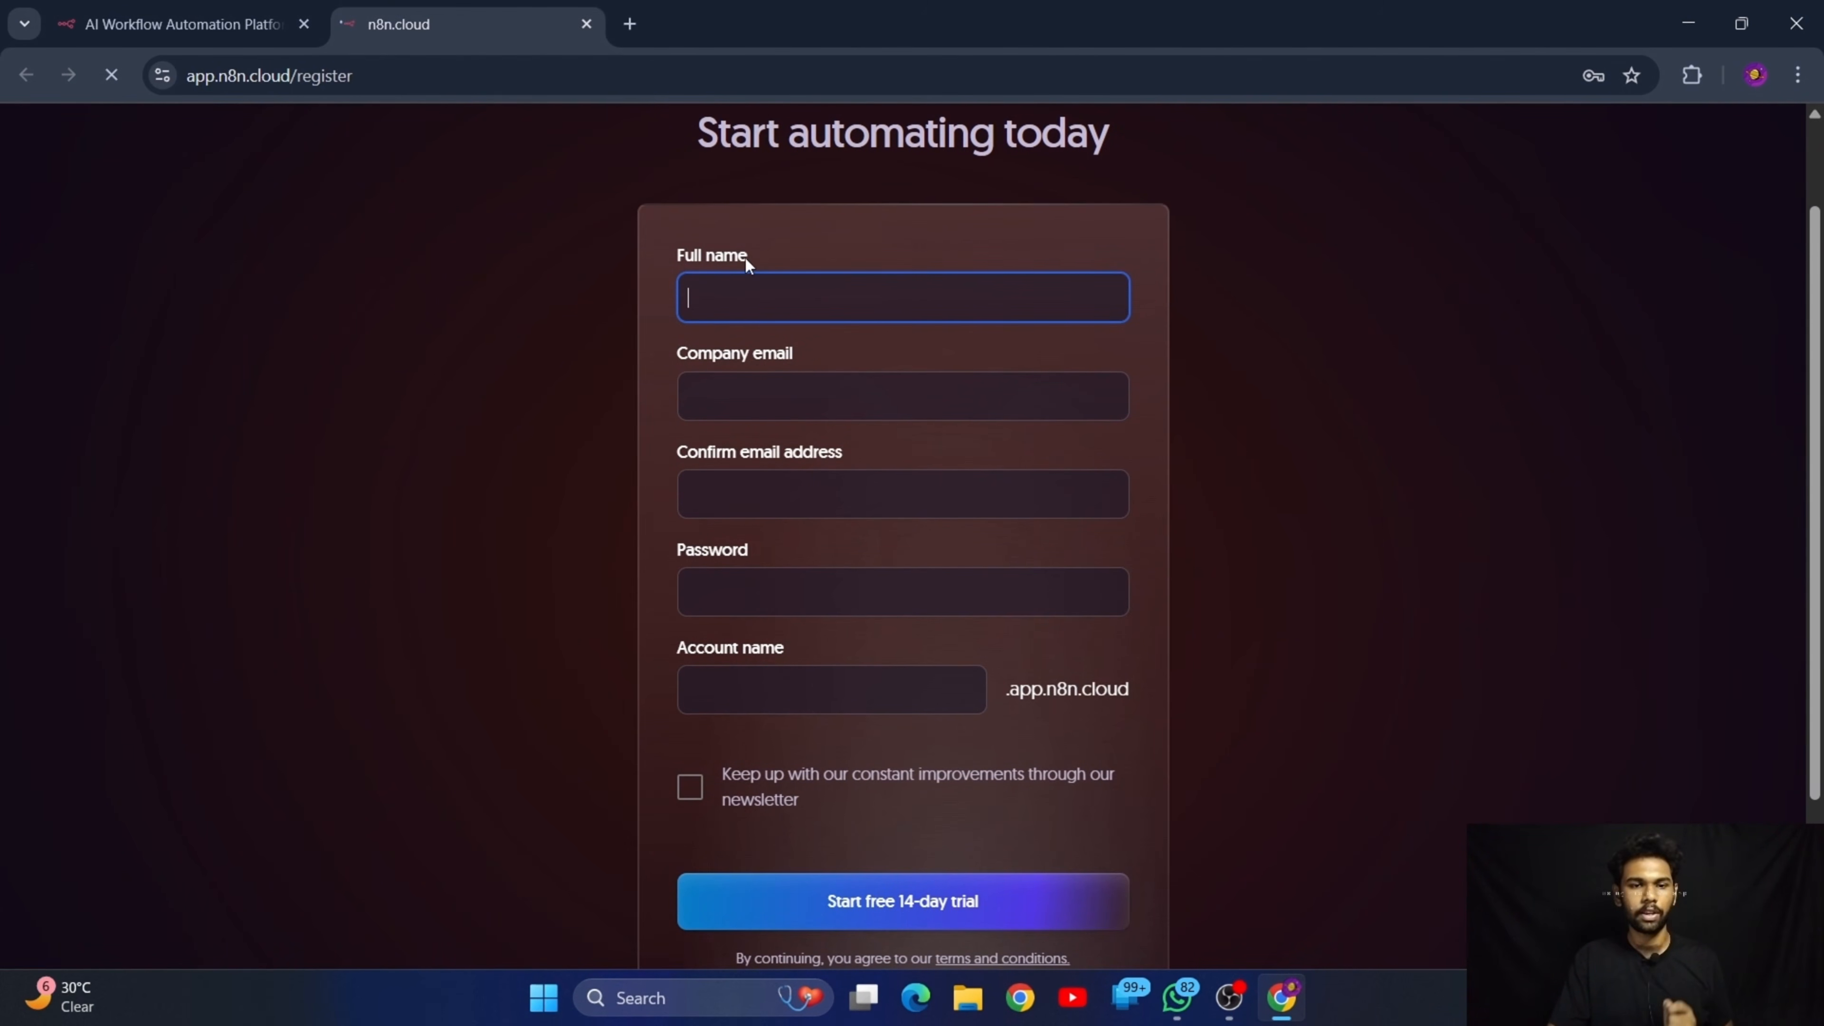
{"action": "left_click_drag", "start_coordinate": [750, 248], "coordinate": [676, 254]}
{"action": "left_click_drag", "start_coordinate": [818, 358], "coordinate": [695, 359]}
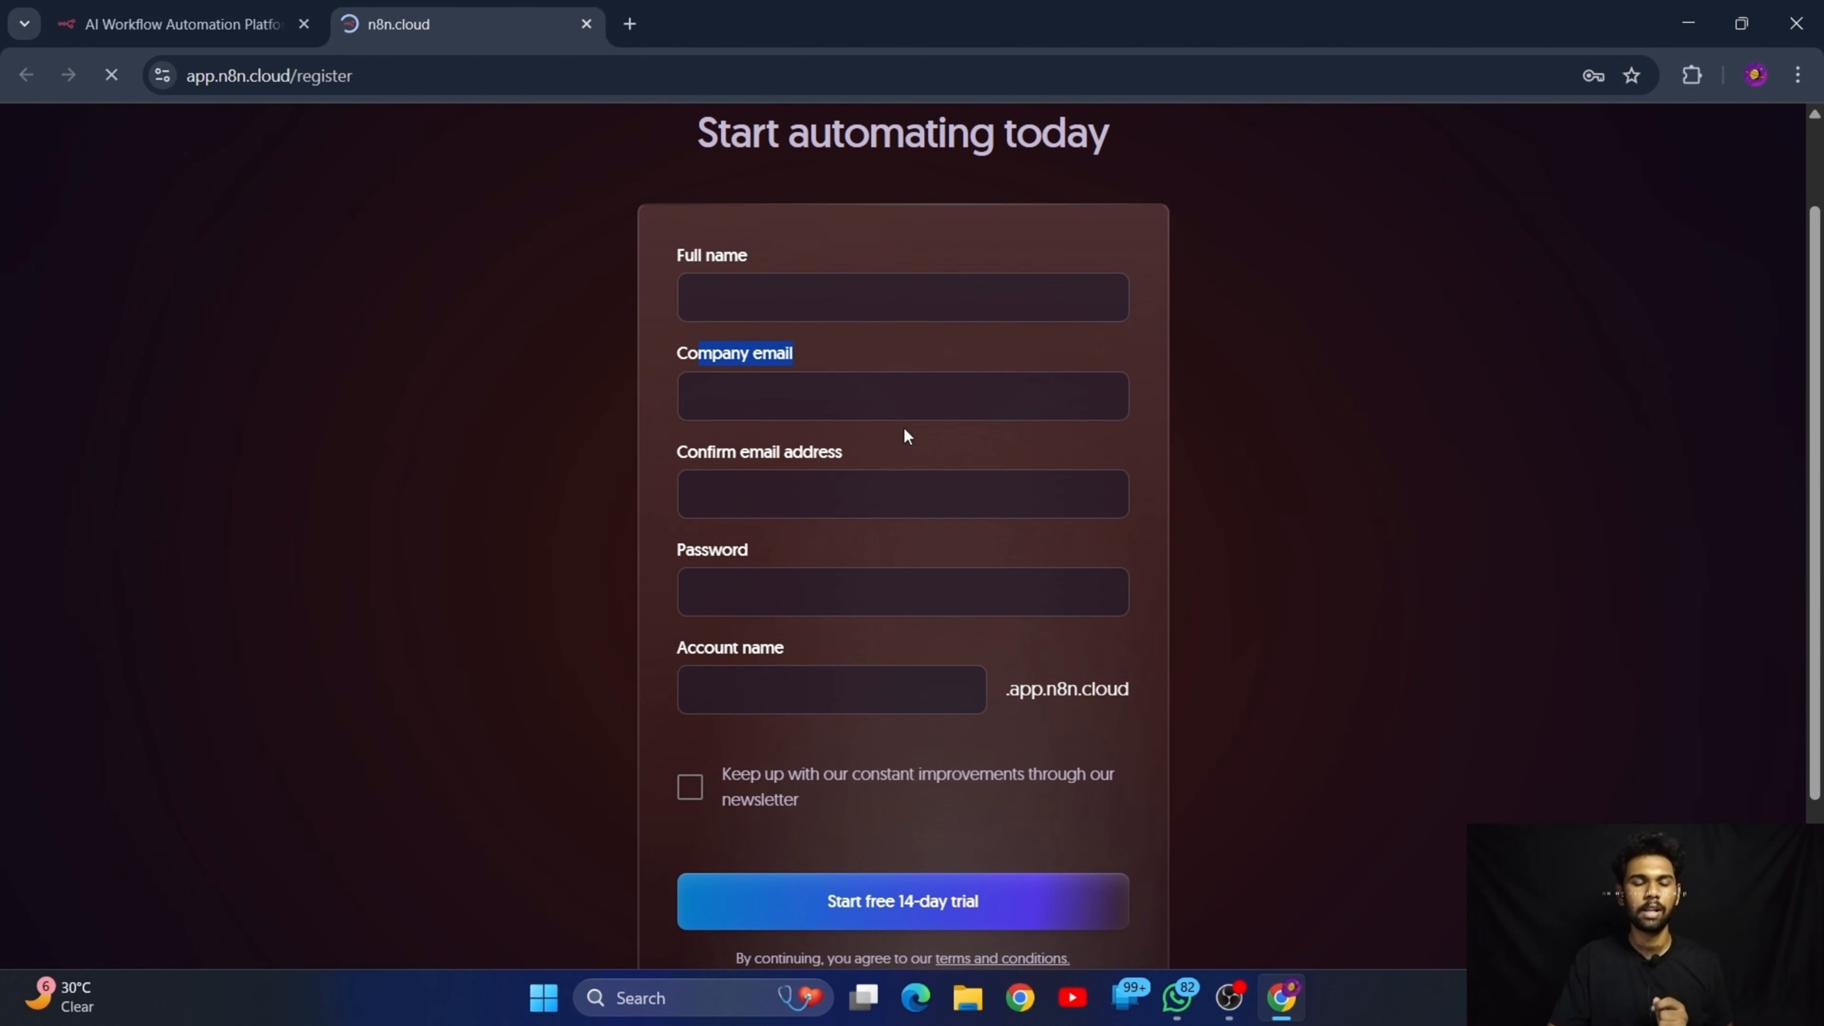
{"action": "left_click", "coordinate": [847, 369]}
{"action": "left_click_drag", "start_coordinate": [861, 456], "coordinate": [666, 456]}
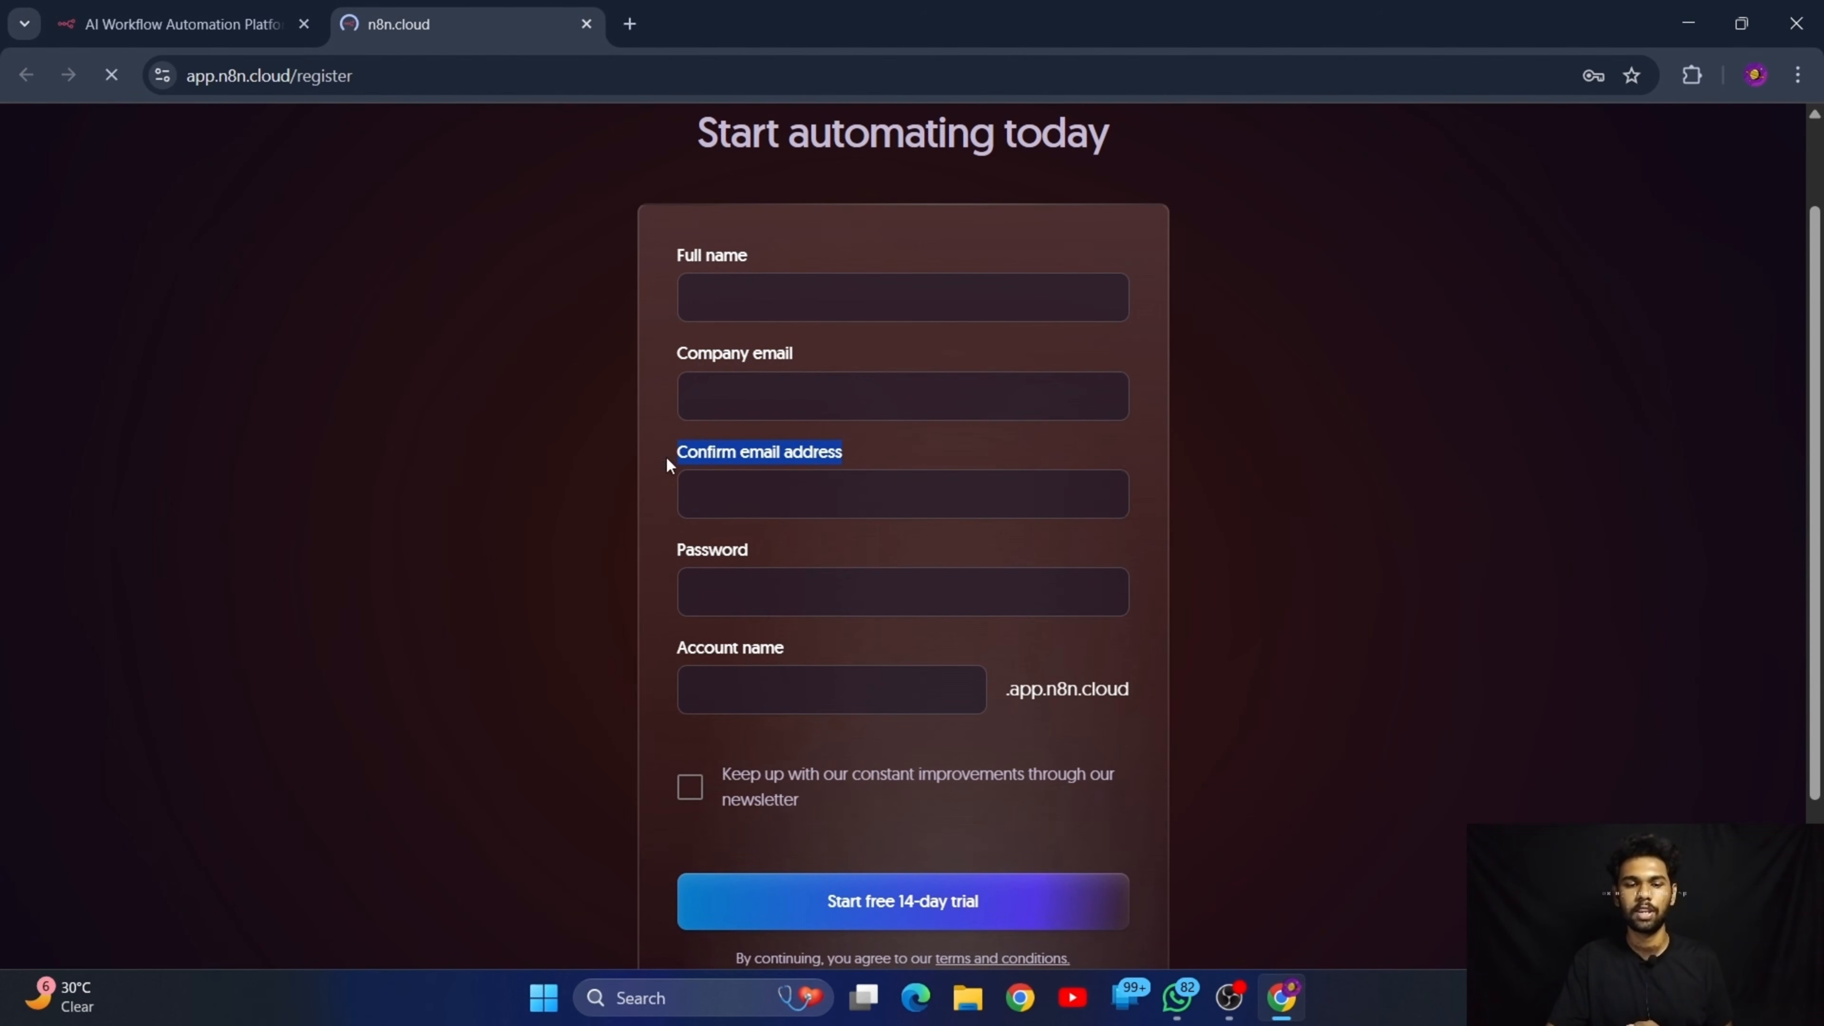
{"action": "left_click", "coordinate": [973, 447]}
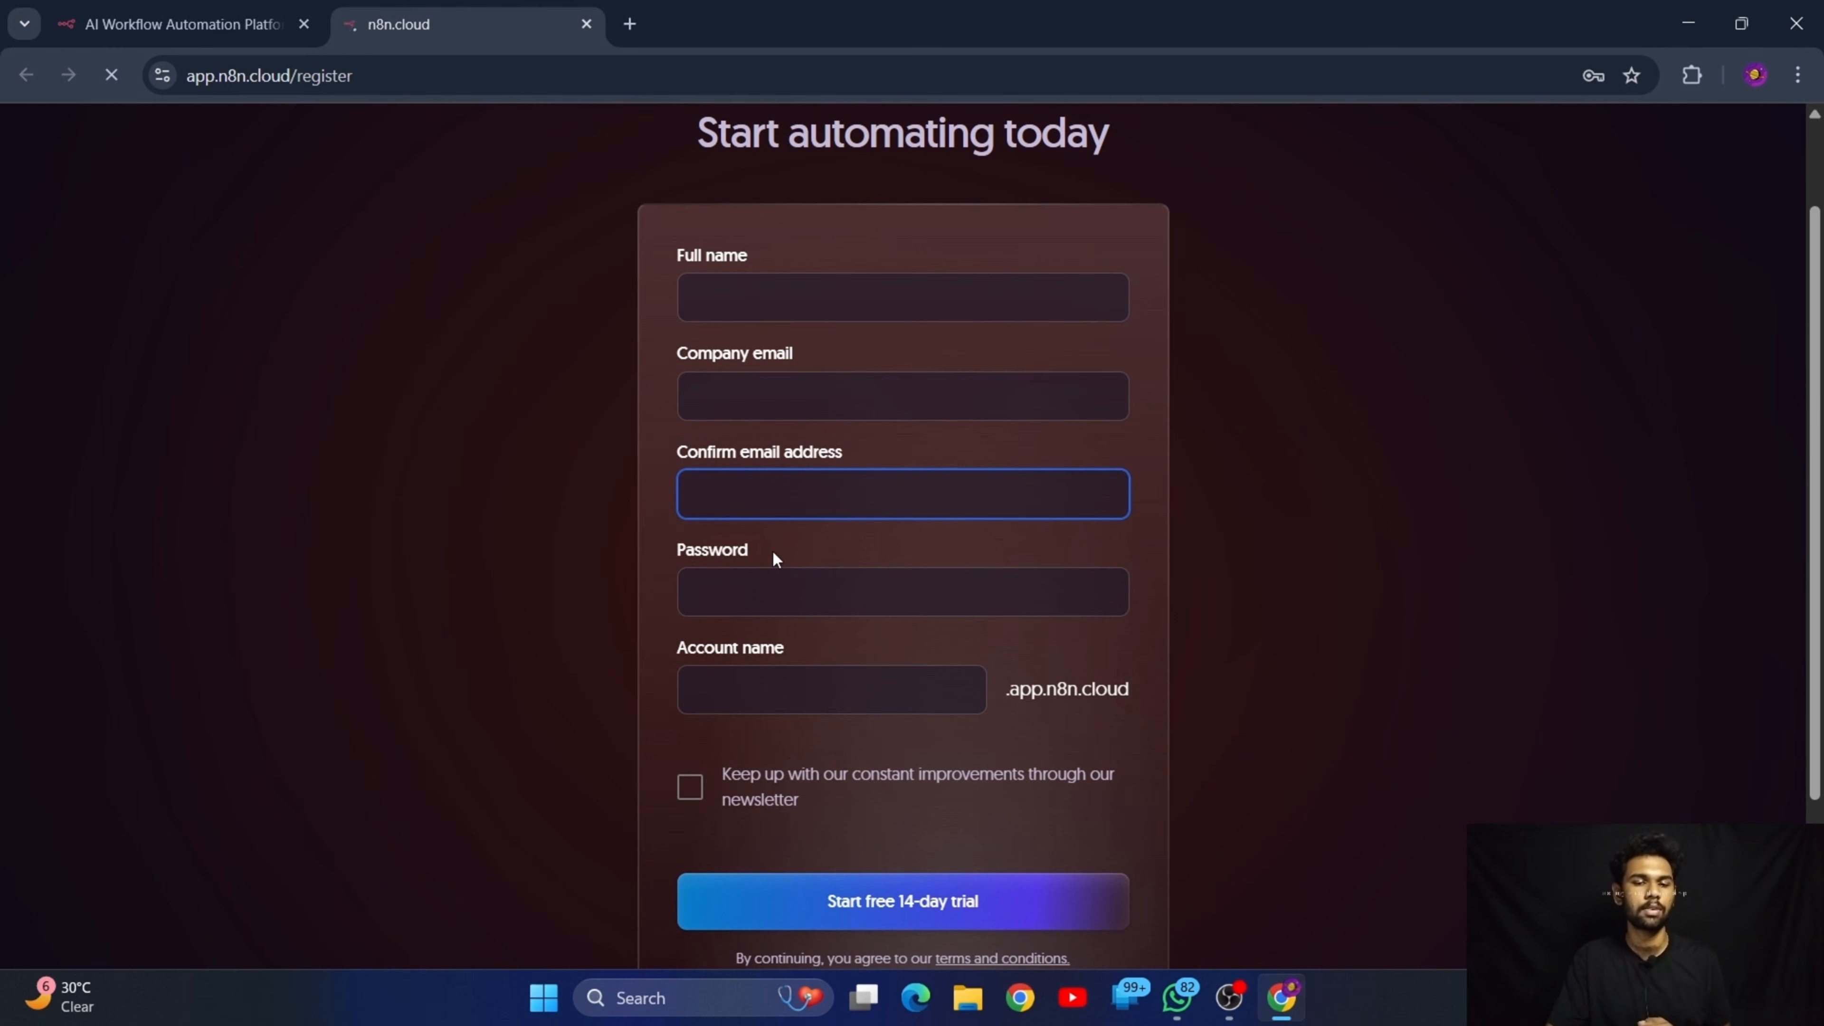
{"action": "left_click_drag", "start_coordinate": [775, 559], "coordinate": [670, 550]}
{"action": "left_click_drag", "start_coordinate": [843, 641], "coordinate": [630, 639]}
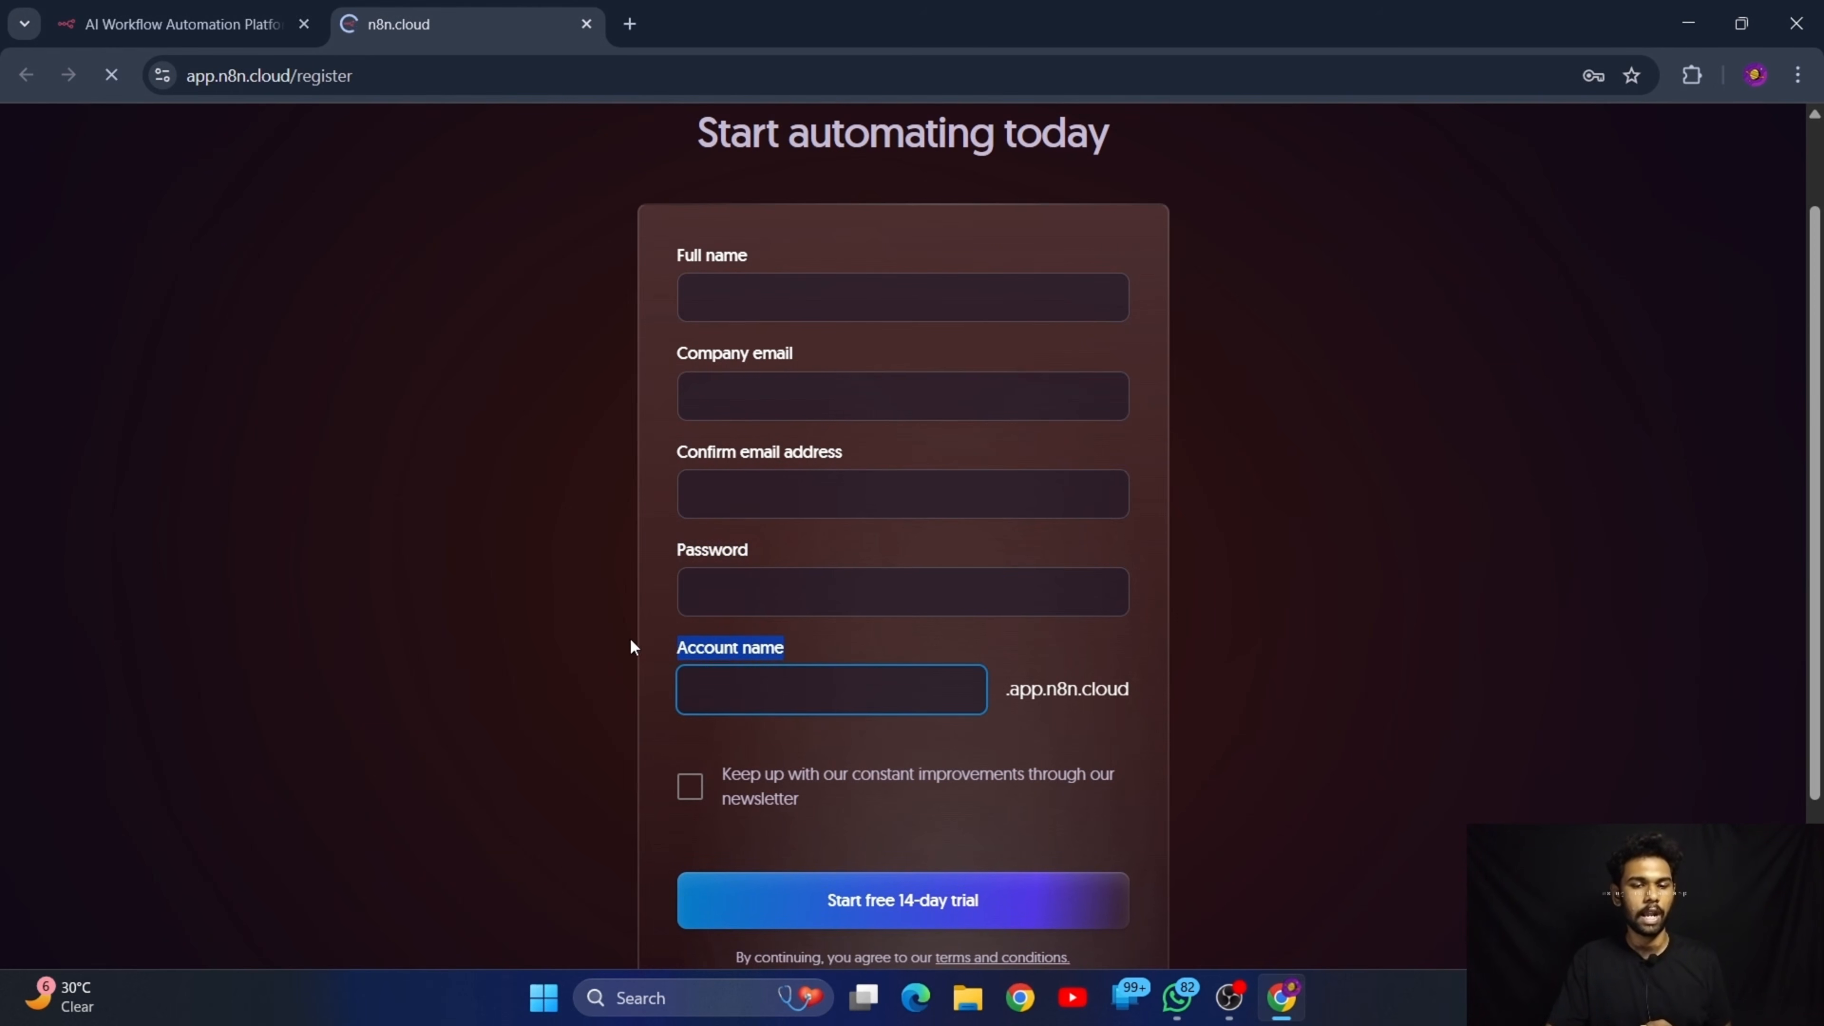
{"action": "left_click", "coordinate": [997, 642]}
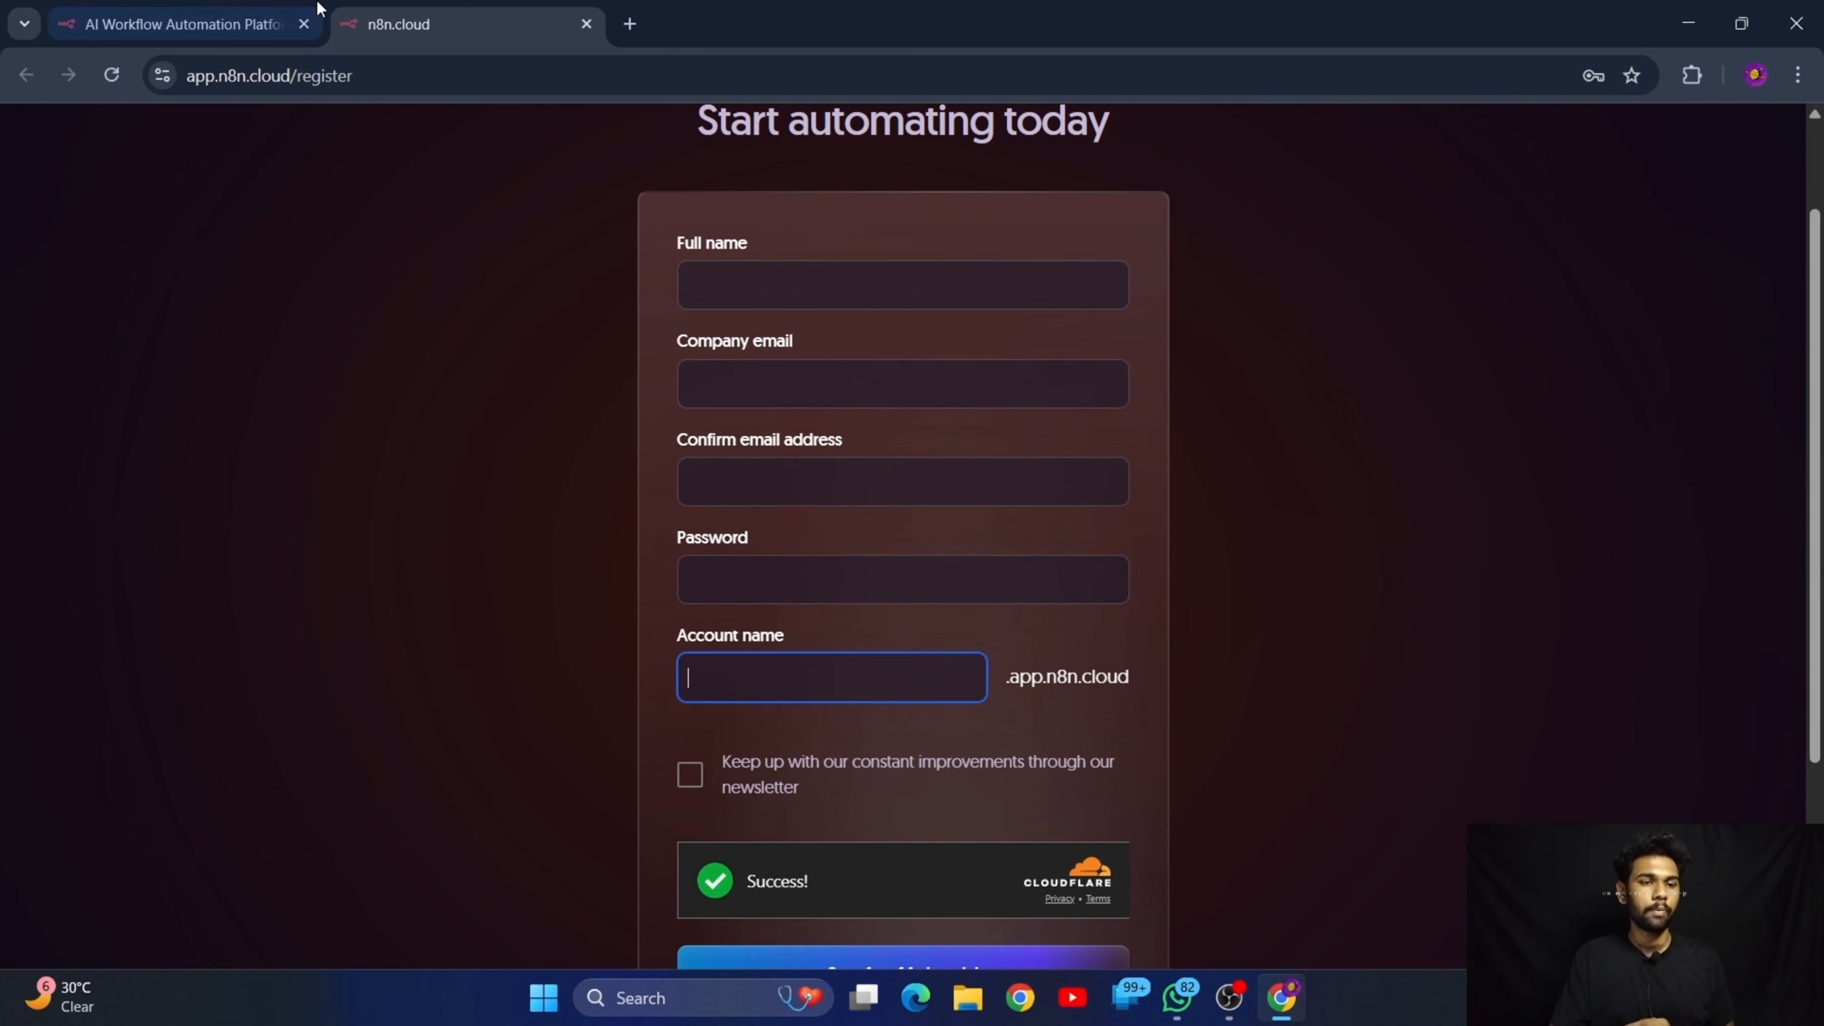
Go back to the n8n homepage, open its sign-in page and sign in with the prefilled account name
{"action": "left_click", "coordinate": [234, 9]}
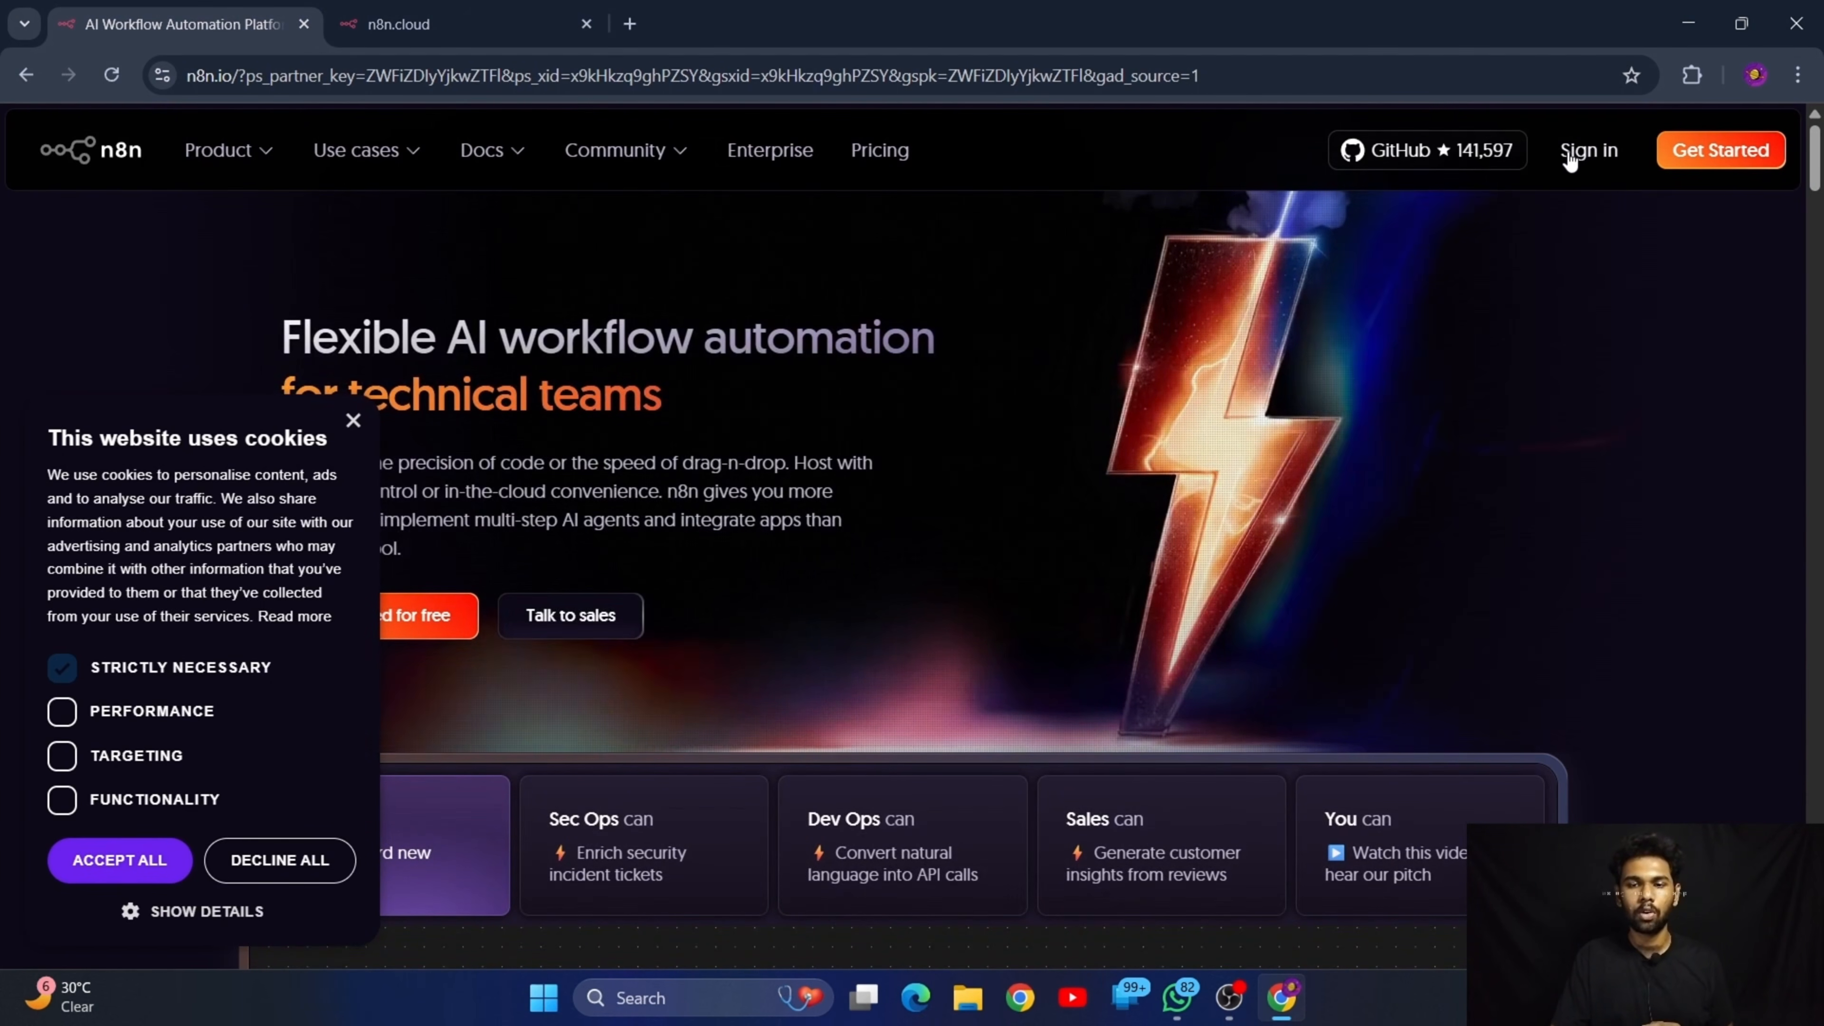
{"action": "left_click", "coordinate": [1580, 158]}
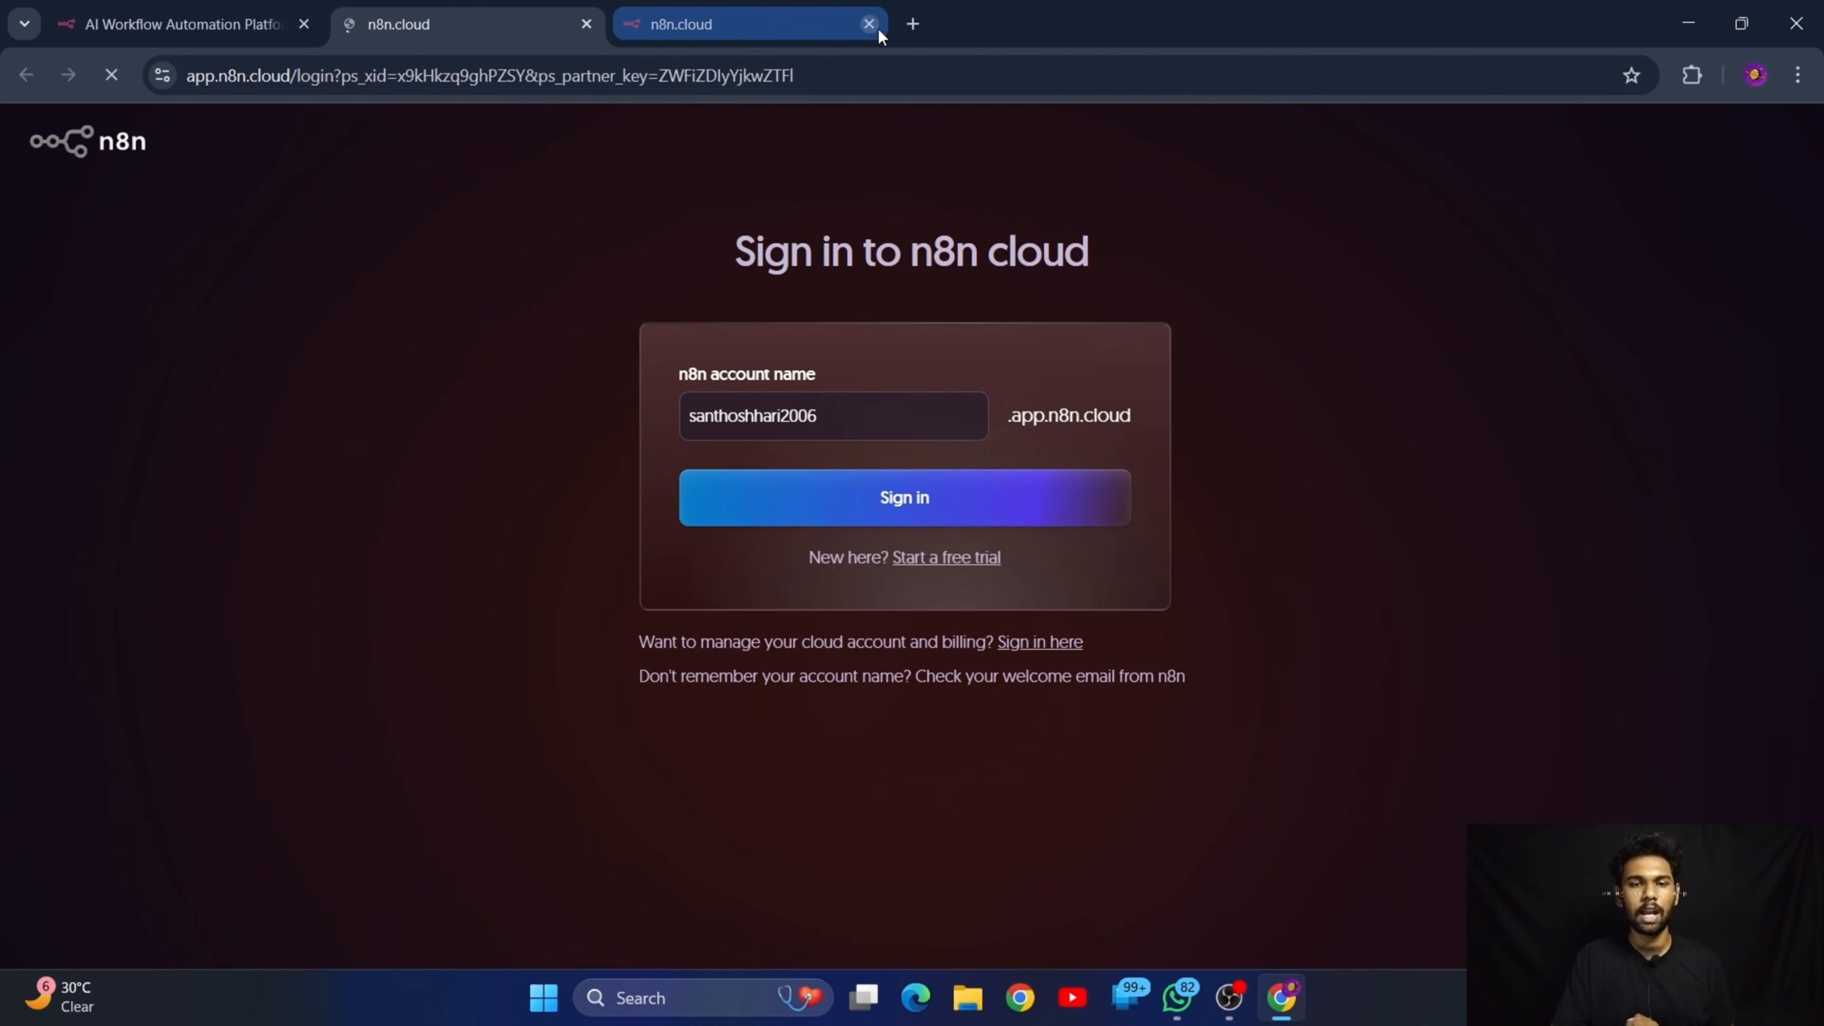
{"action": "left_click", "coordinate": [868, 23]}
{"action": "left_click", "coordinate": [961, 522]}
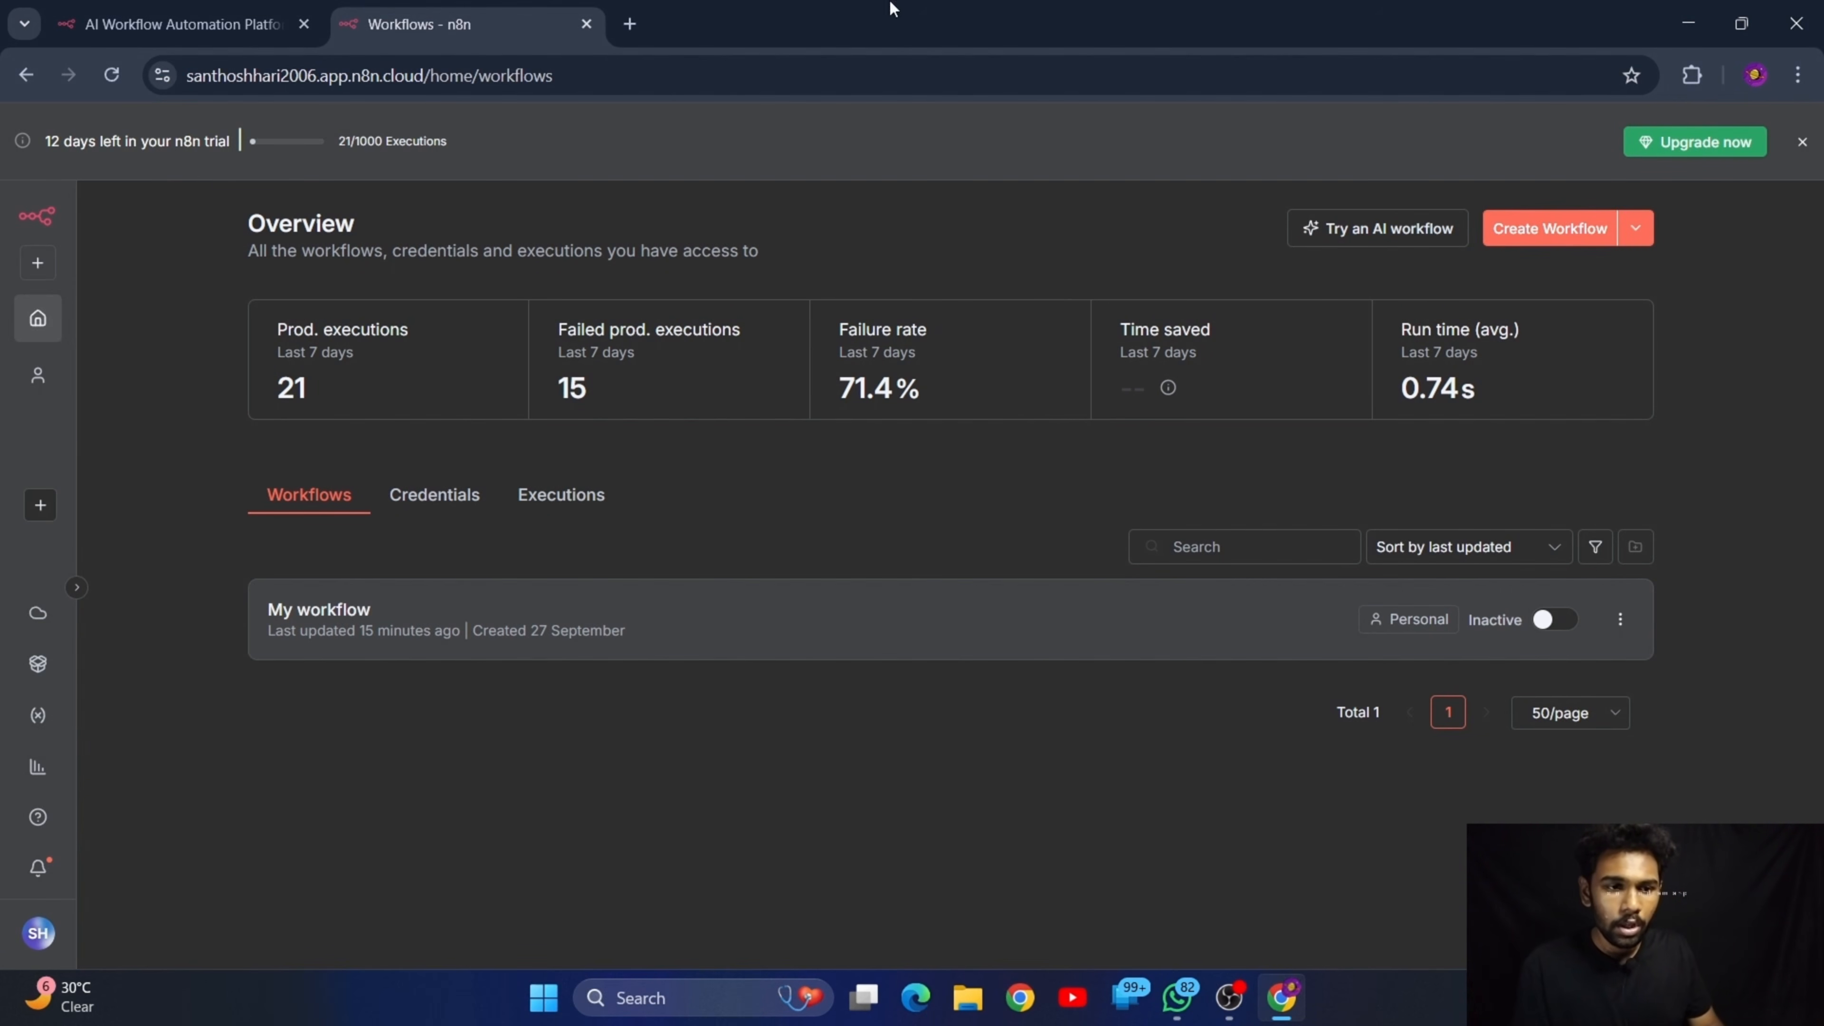
Look over the Overview page and open the workflow named My workflow in the editor
{"action": "left_click_drag", "start_coordinate": [248, 219], "coordinate": [451, 229]}
{"action": "left_click", "coordinate": [519, 239]}
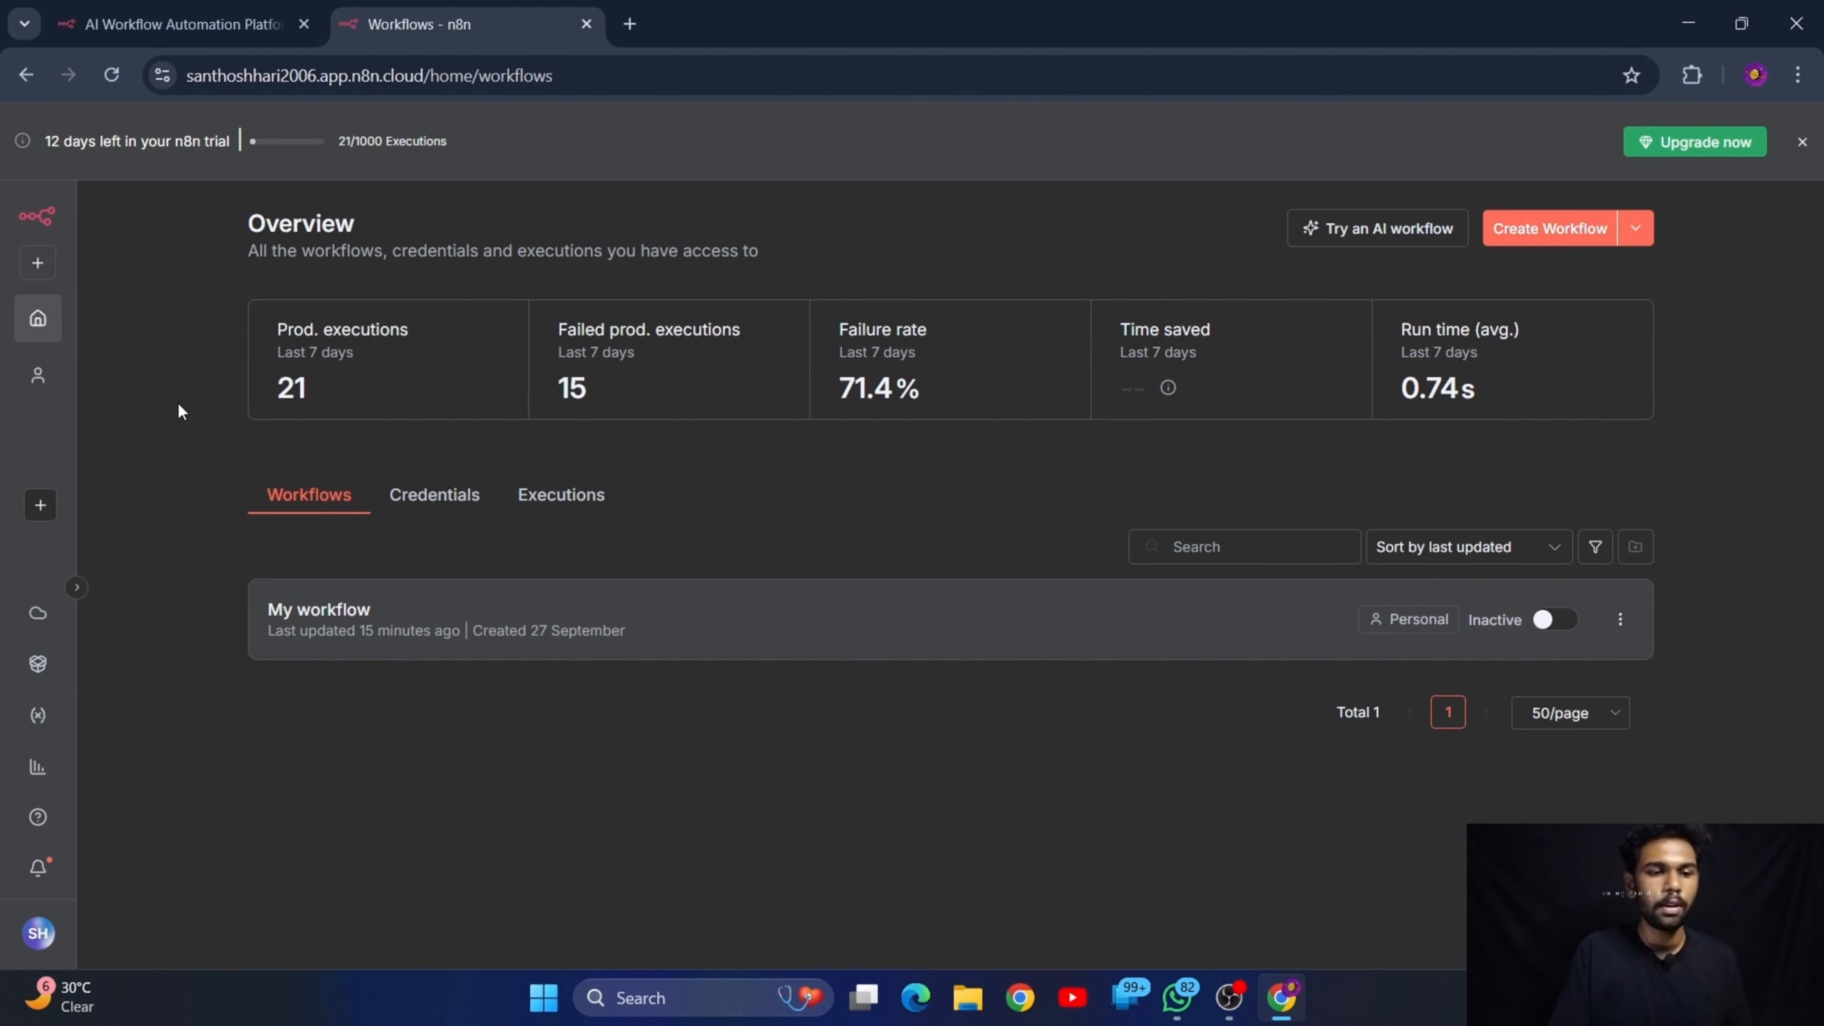
{"action": "left_click", "coordinate": [345, 611]}
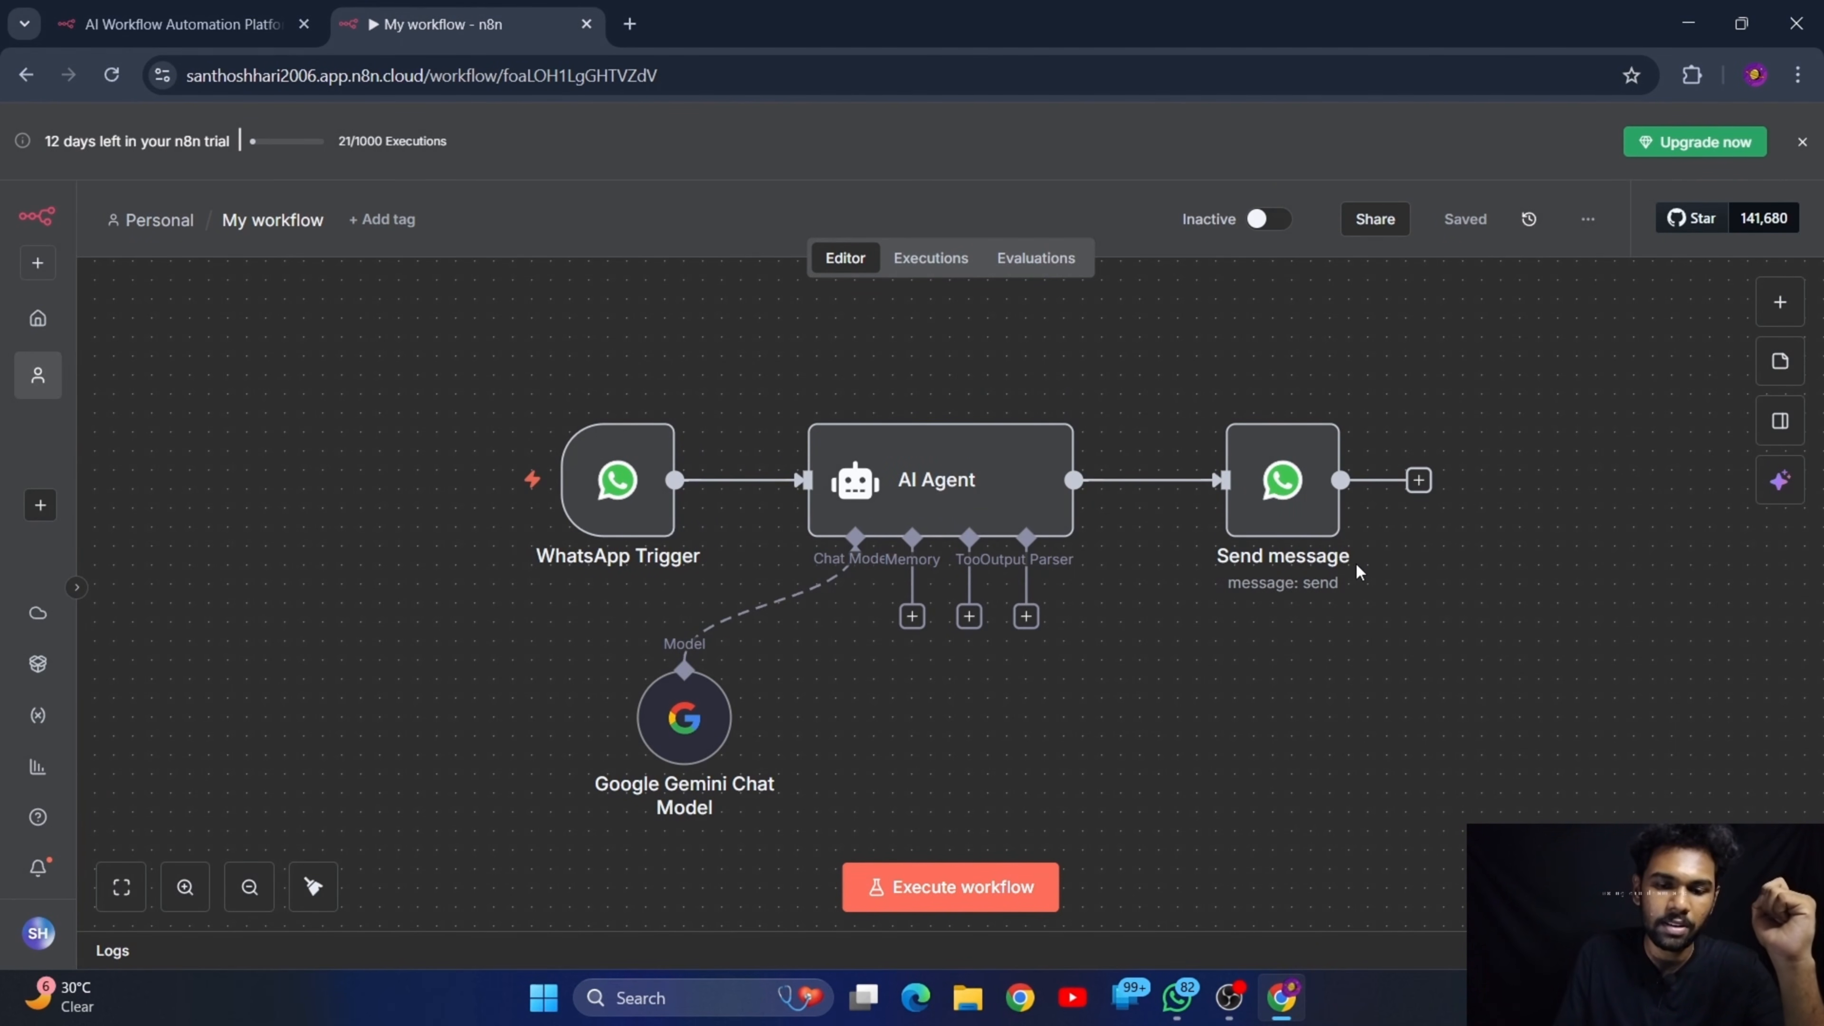
{"action": "mouse_move", "coordinate": [621, 516]}
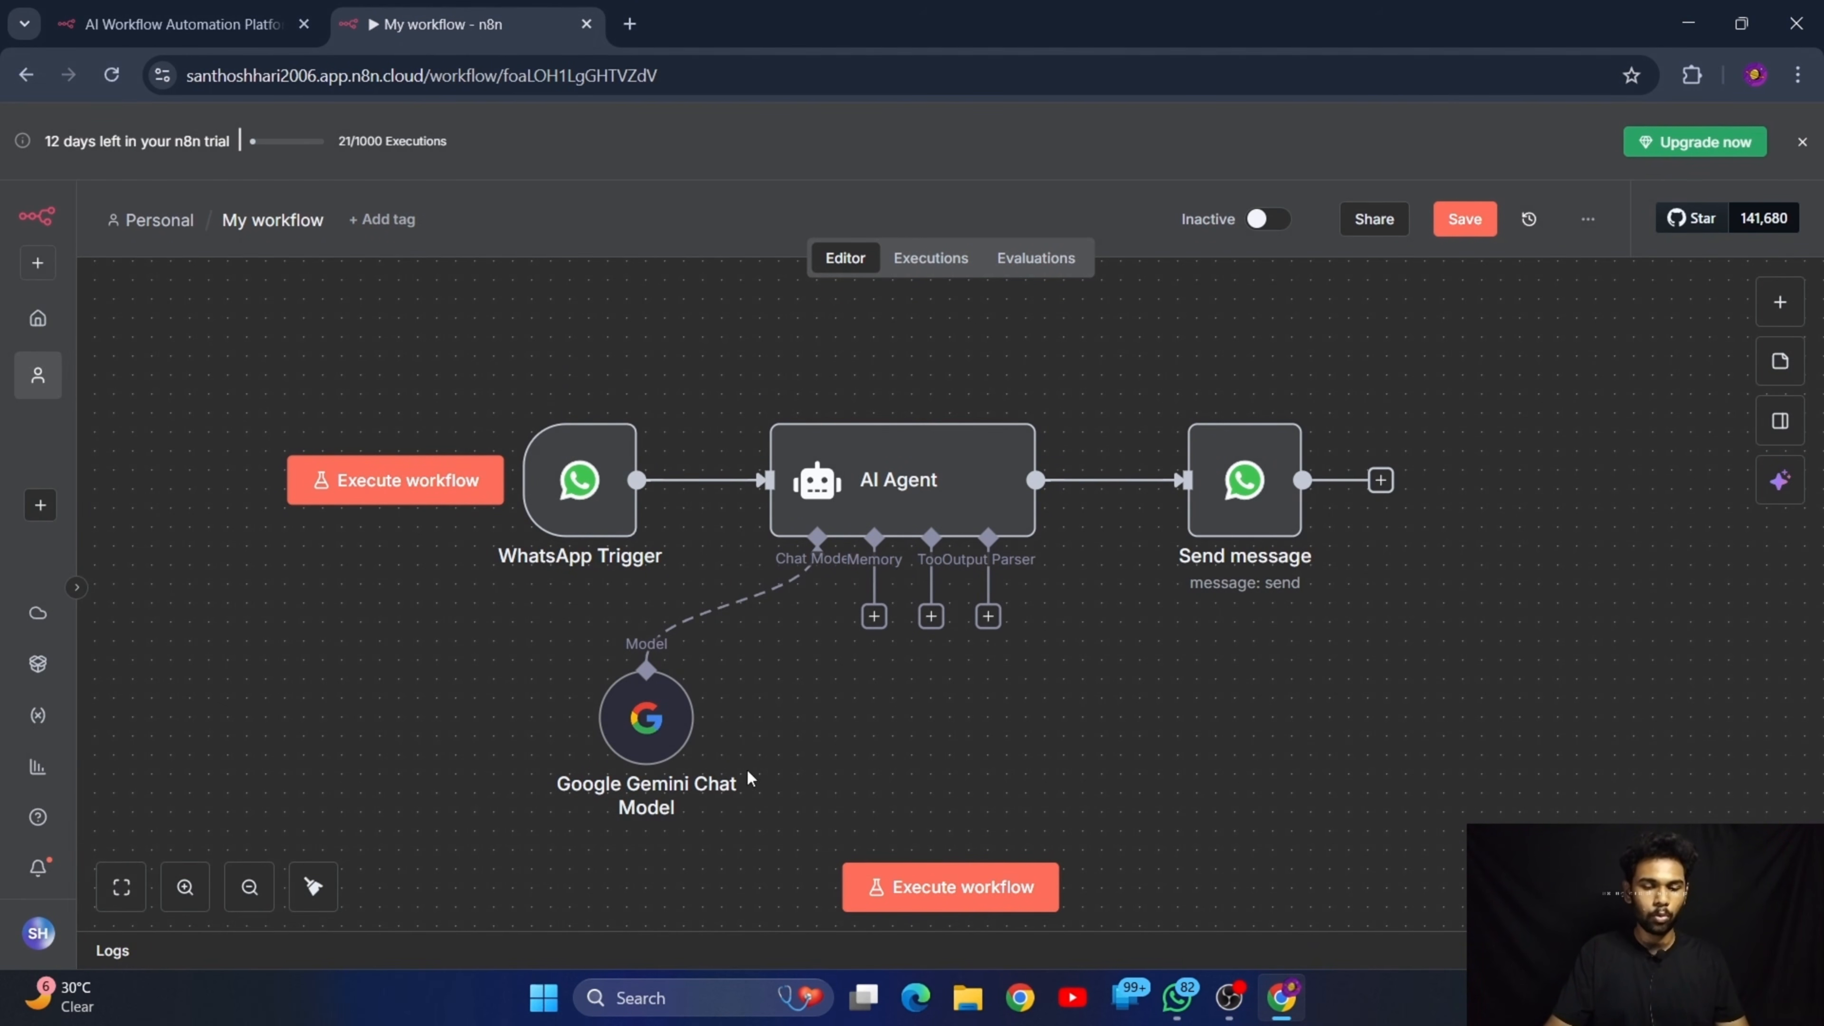
Switch to WhatsApp to view the DocBot chat, and return to the n8n workflow
{"action": "left_click", "coordinate": [1180, 1005]}
{"action": "left_click", "coordinate": [1290, 884]}
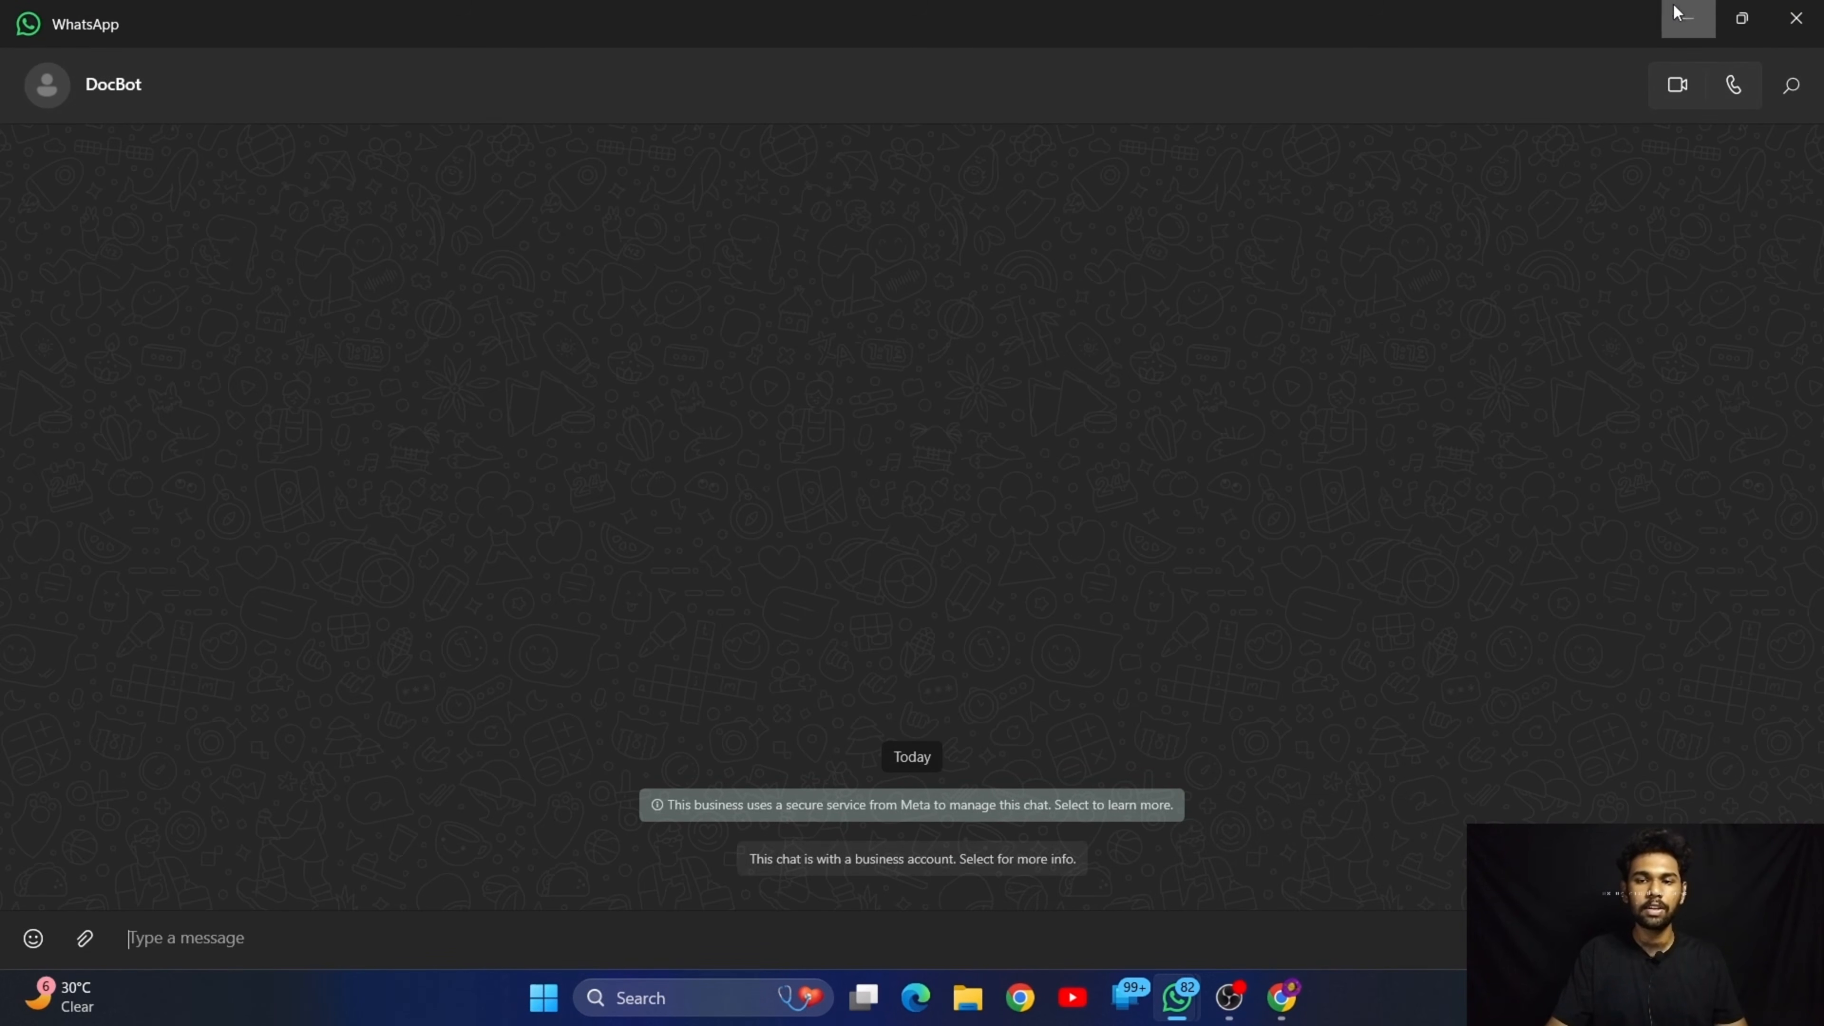
{"action": "left_click", "coordinate": [1687, 18]}
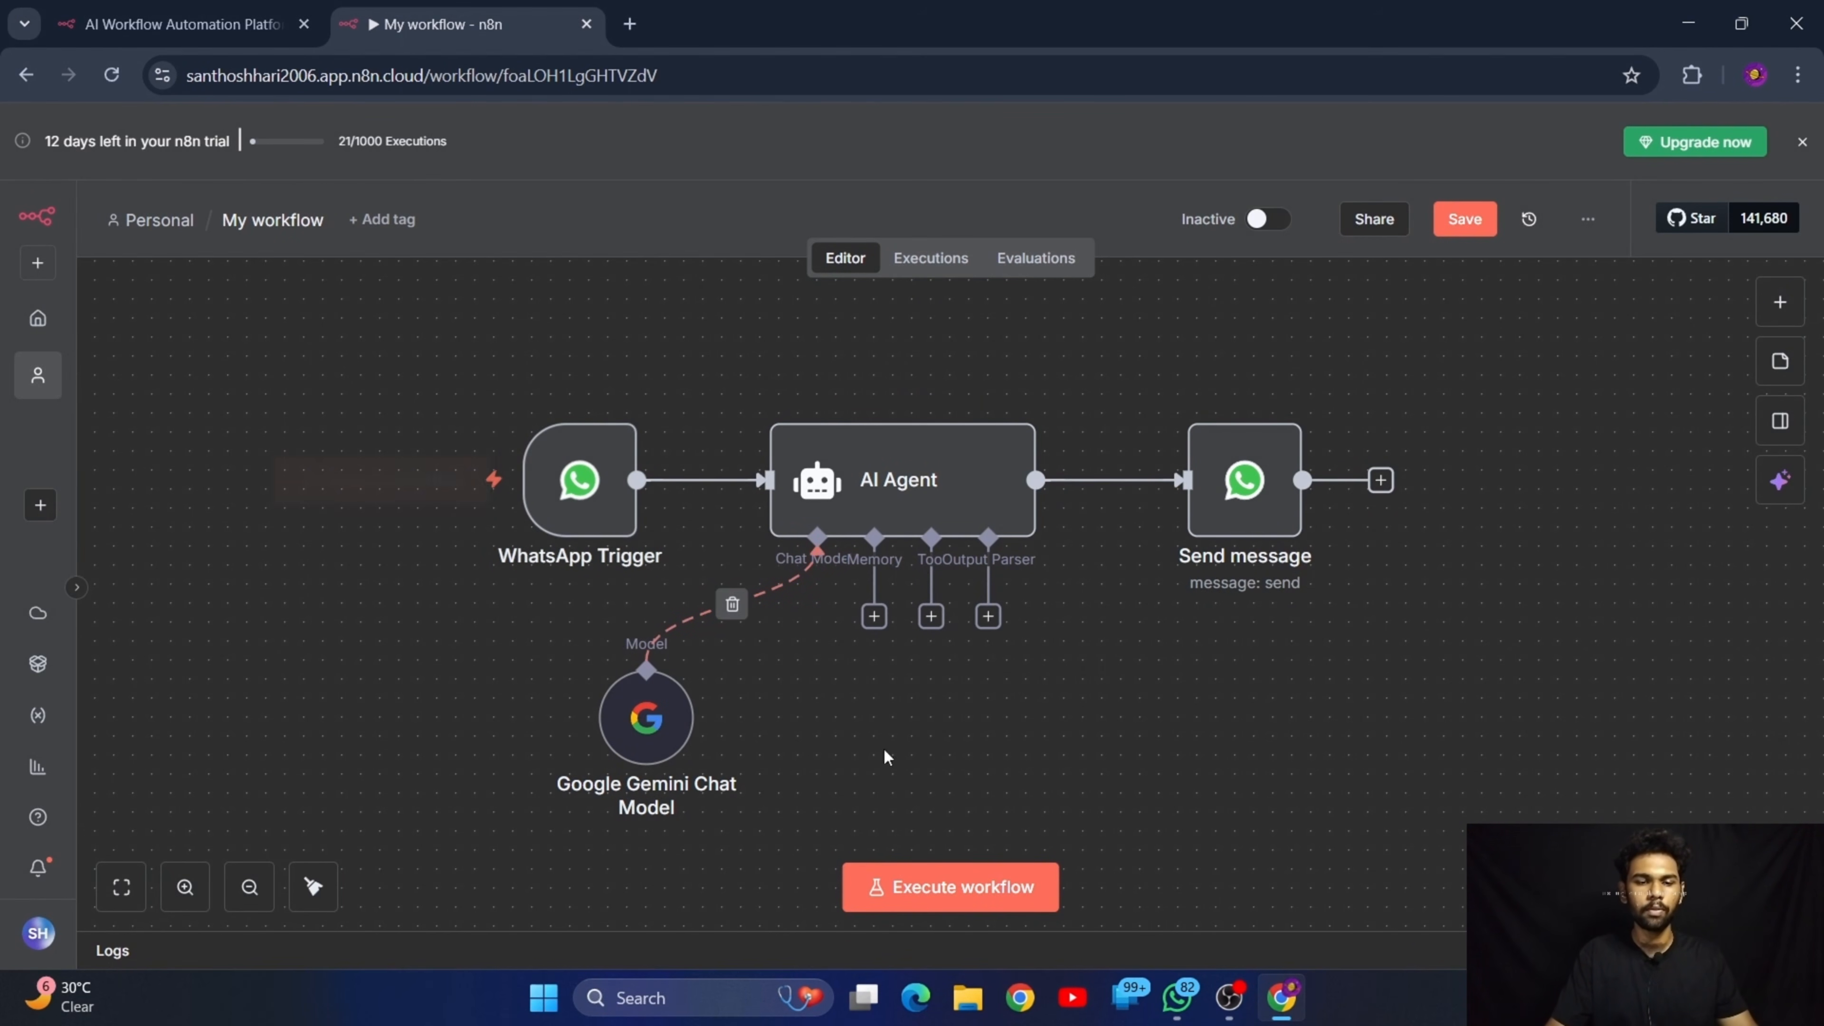
Execute the workflow, trigger it by sending "Hiiii" to DocBot in WhatsApp, and return to the n8n canvas
{"action": "left_click", "coordinate": [954, 886]}
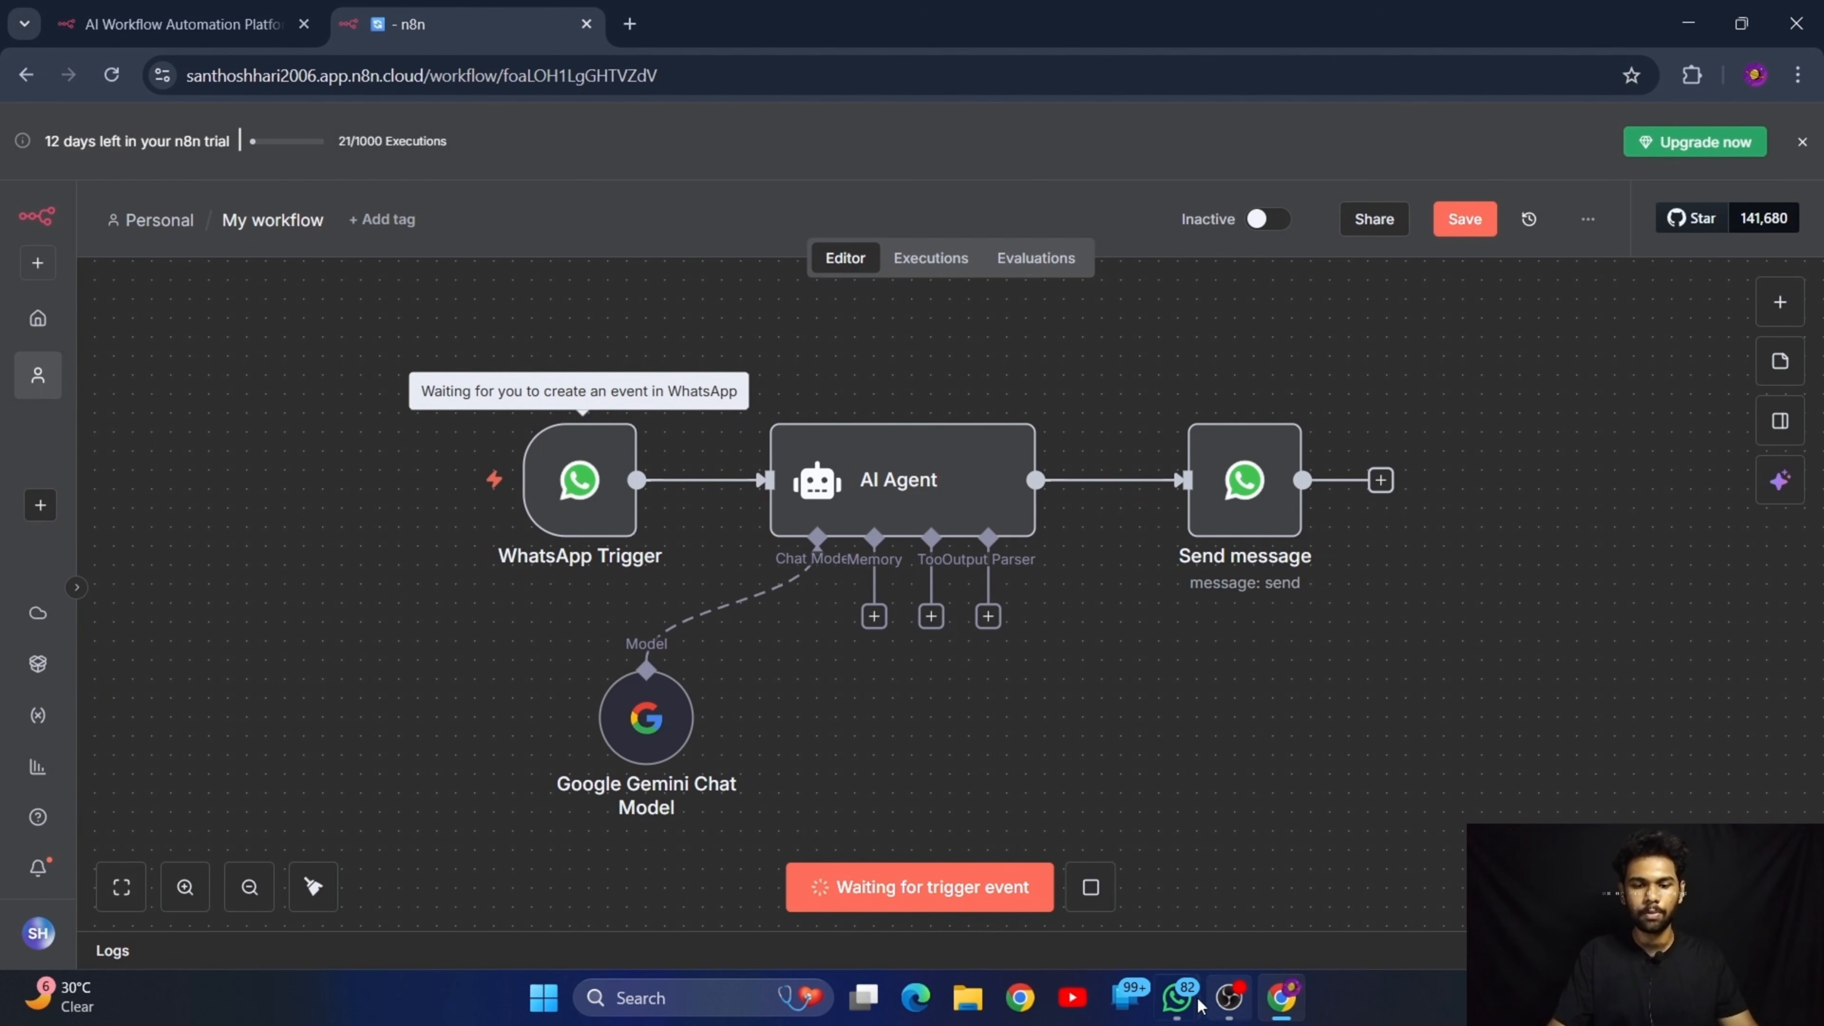
{"action": "mouse_move", "coordinate": [1178, 997]}
{"action": "left_click", "coordinate": [1258, 928]}
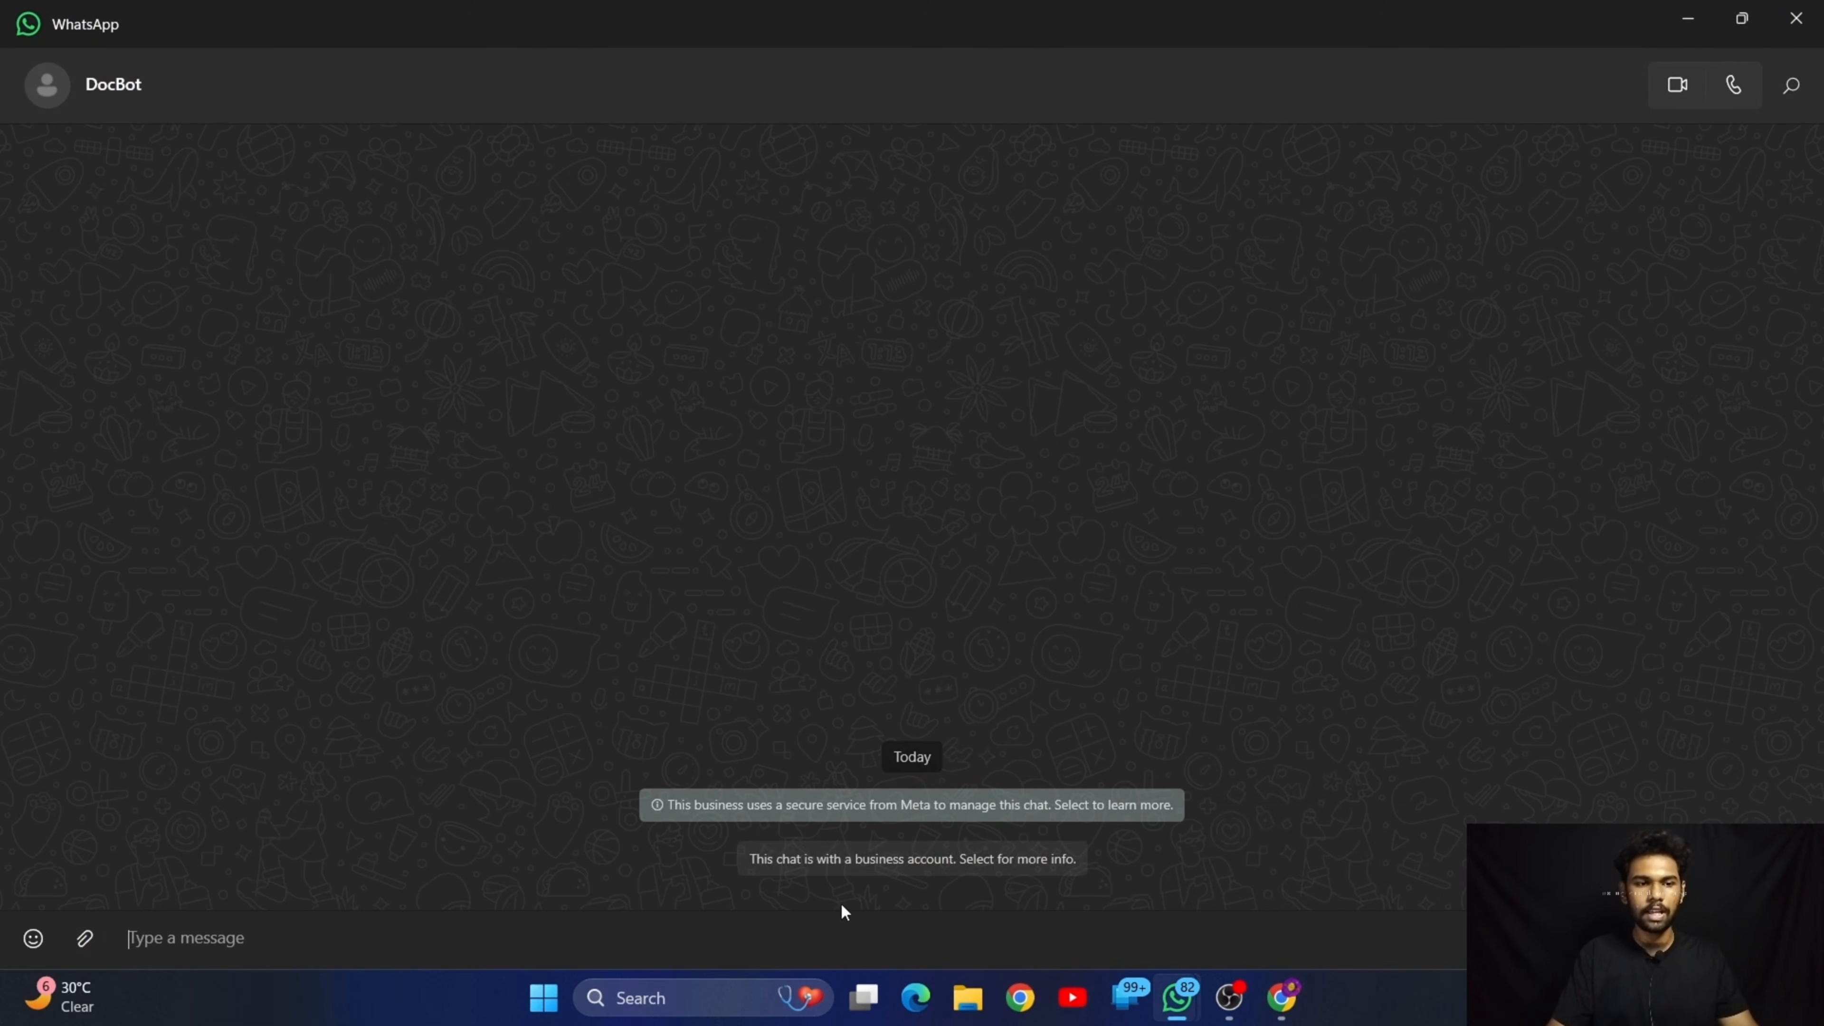
{"action": "type", "text": "Hiiii"}
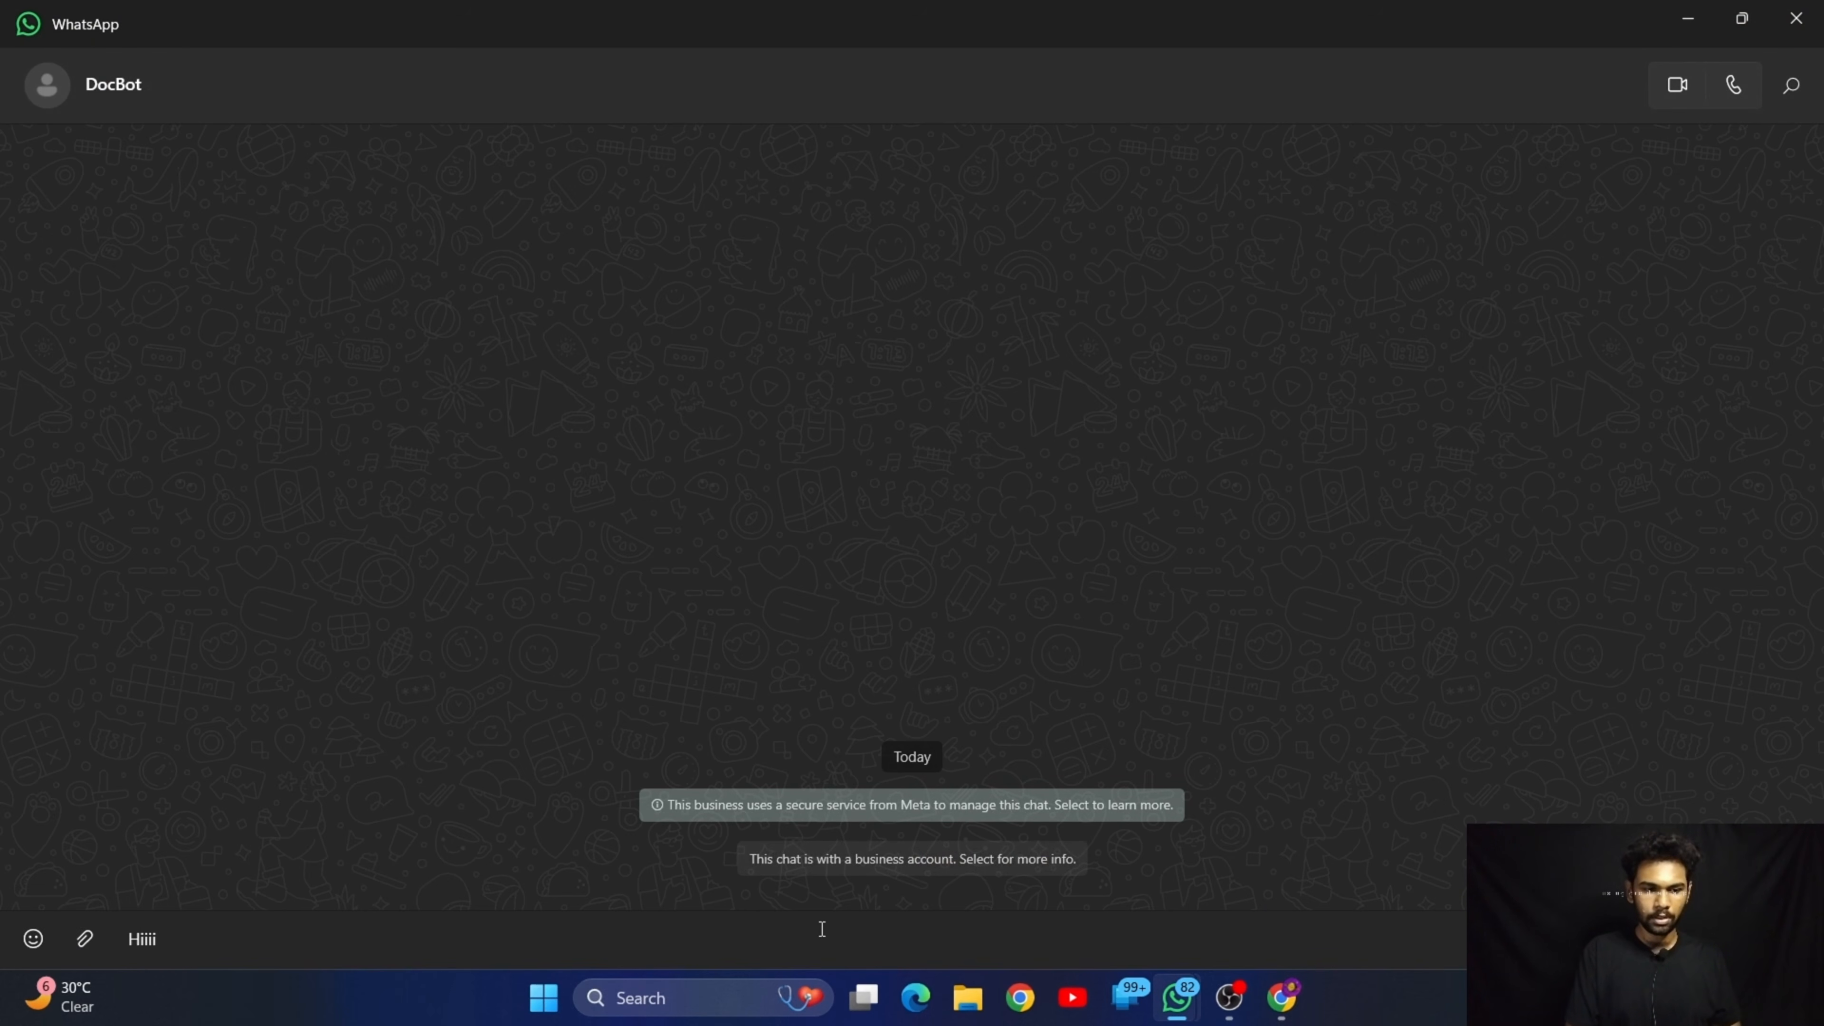
{"action": "key", "text": "Return"}
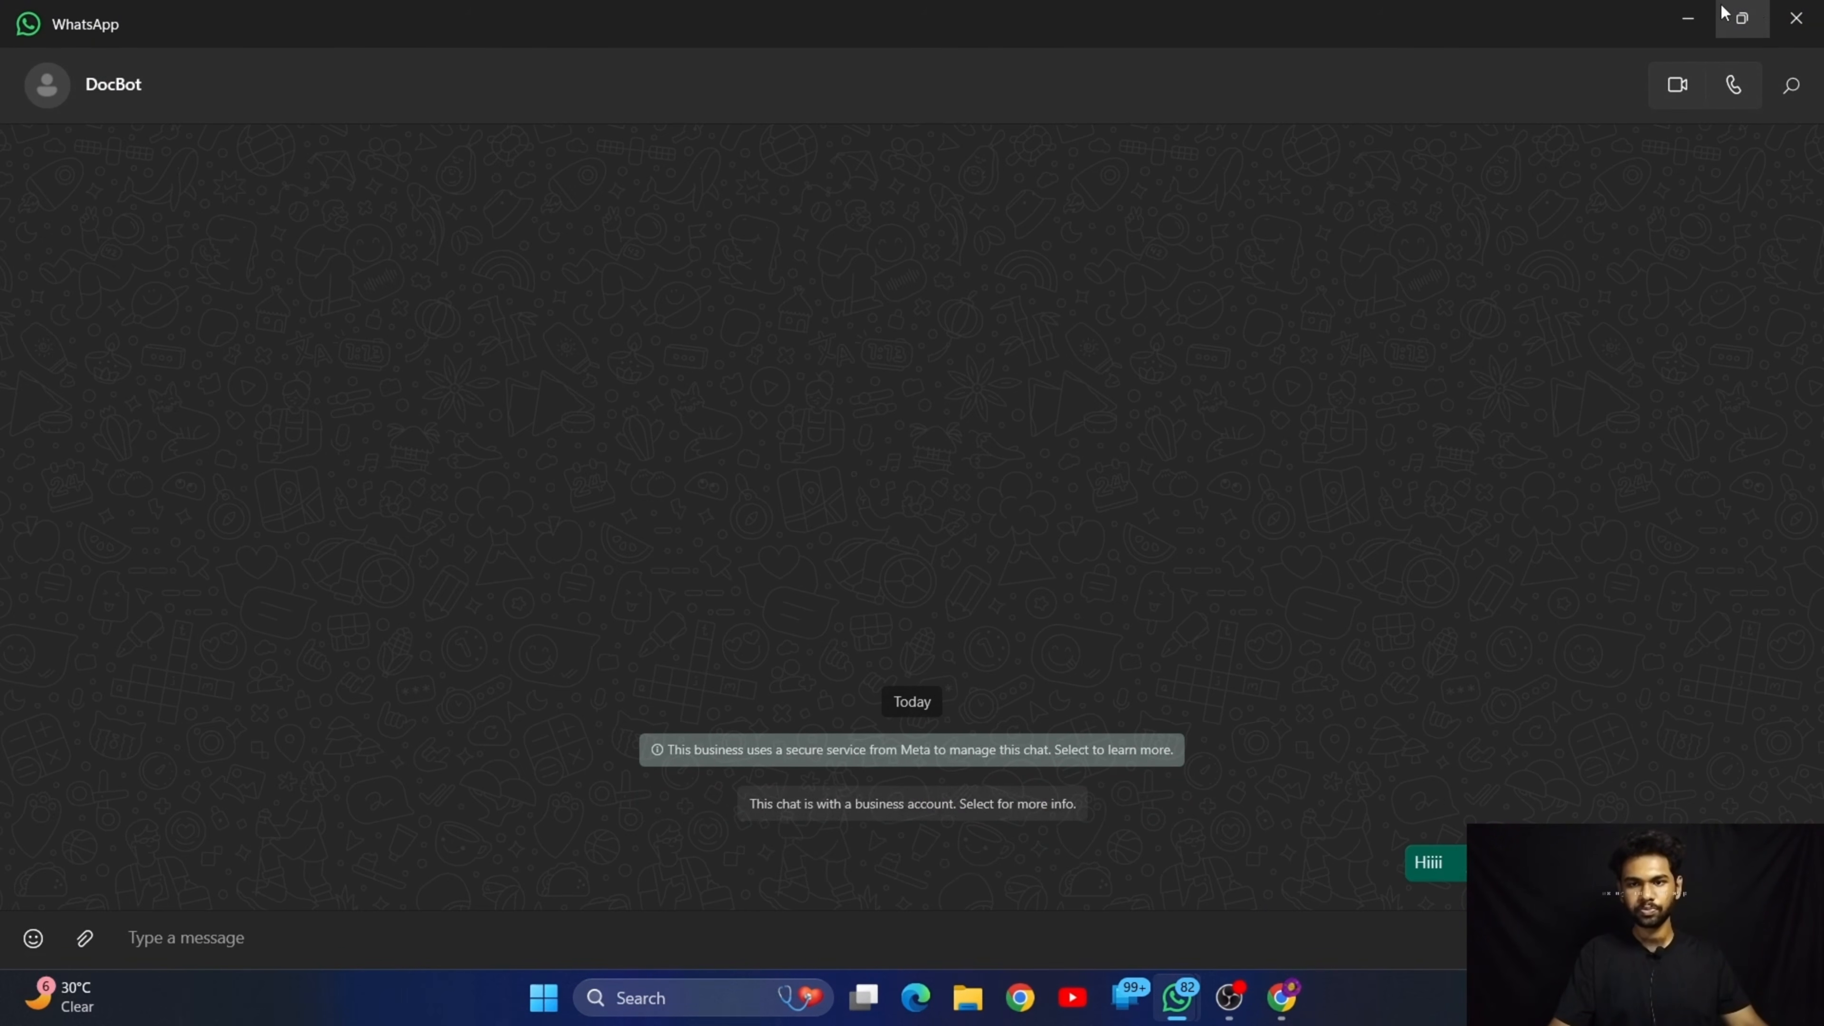
{"action": "left_click", "coordinate": [1685, 15]}
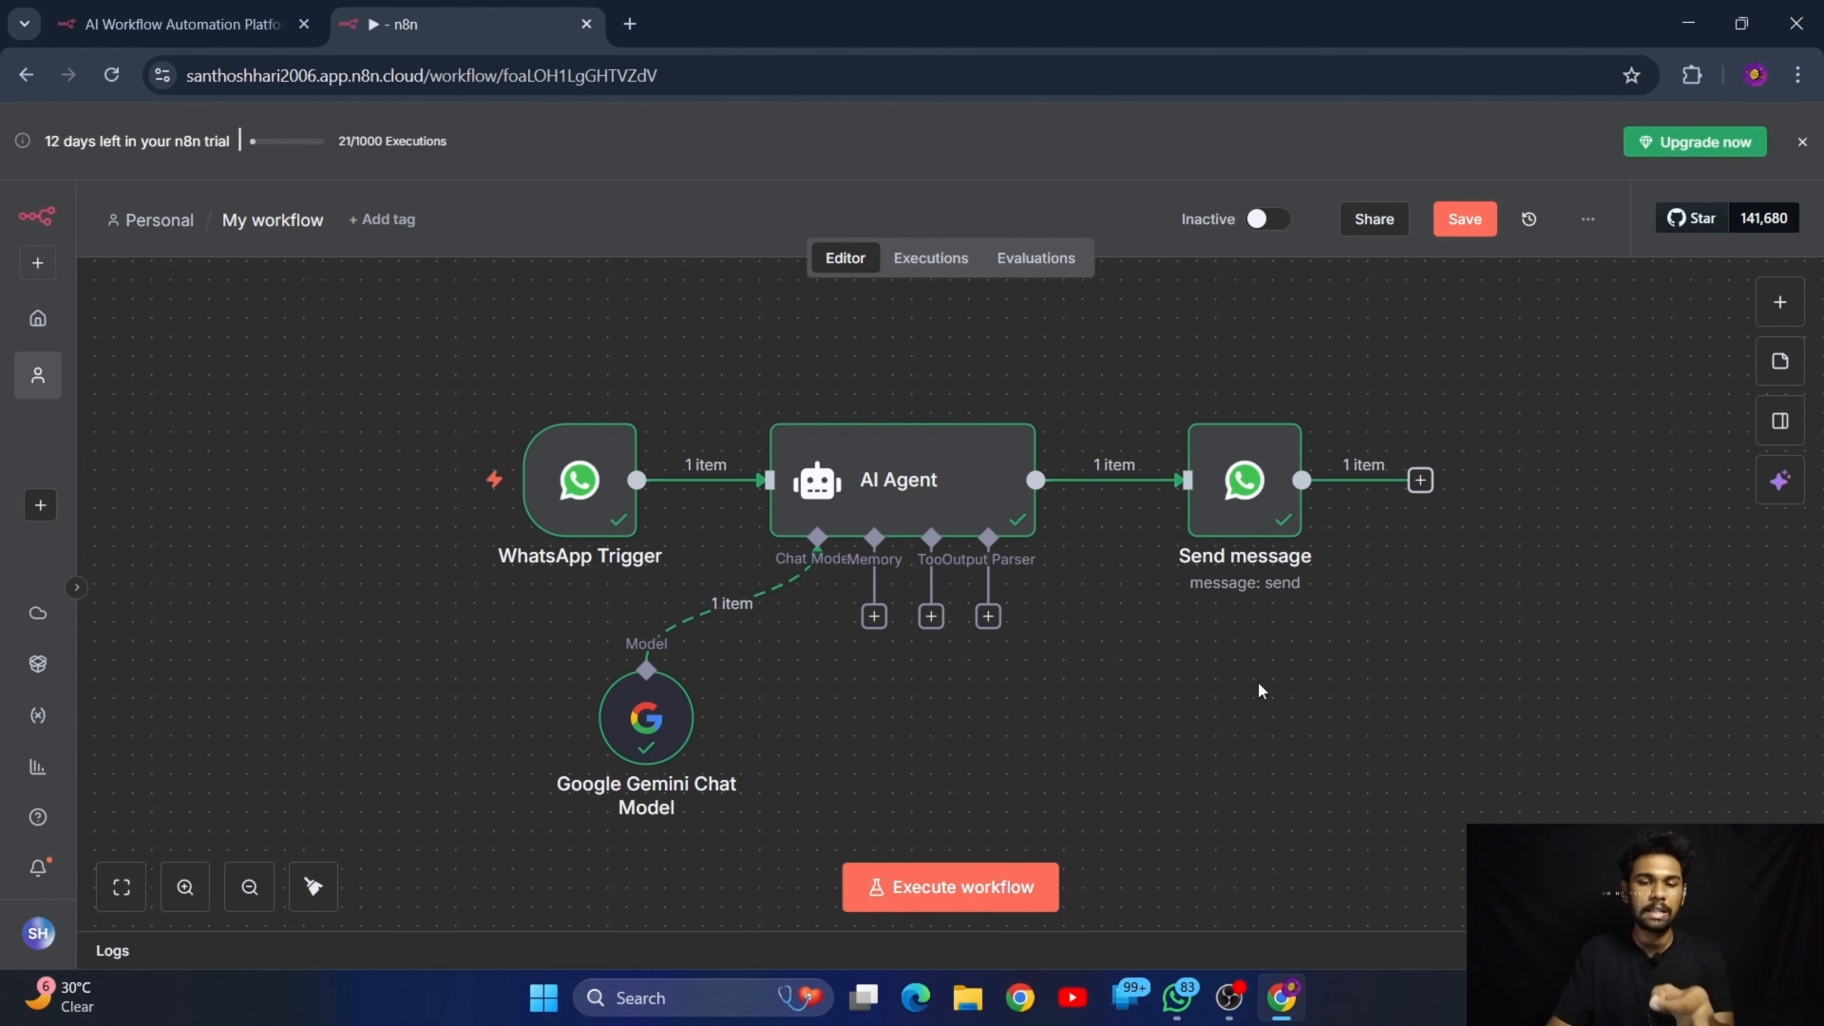
Switch to the DocBot chat in WhatsApp, read the bot's reply and minimize the chat window
{"action": "mouse_move", "coordinate": [1177, 995]}
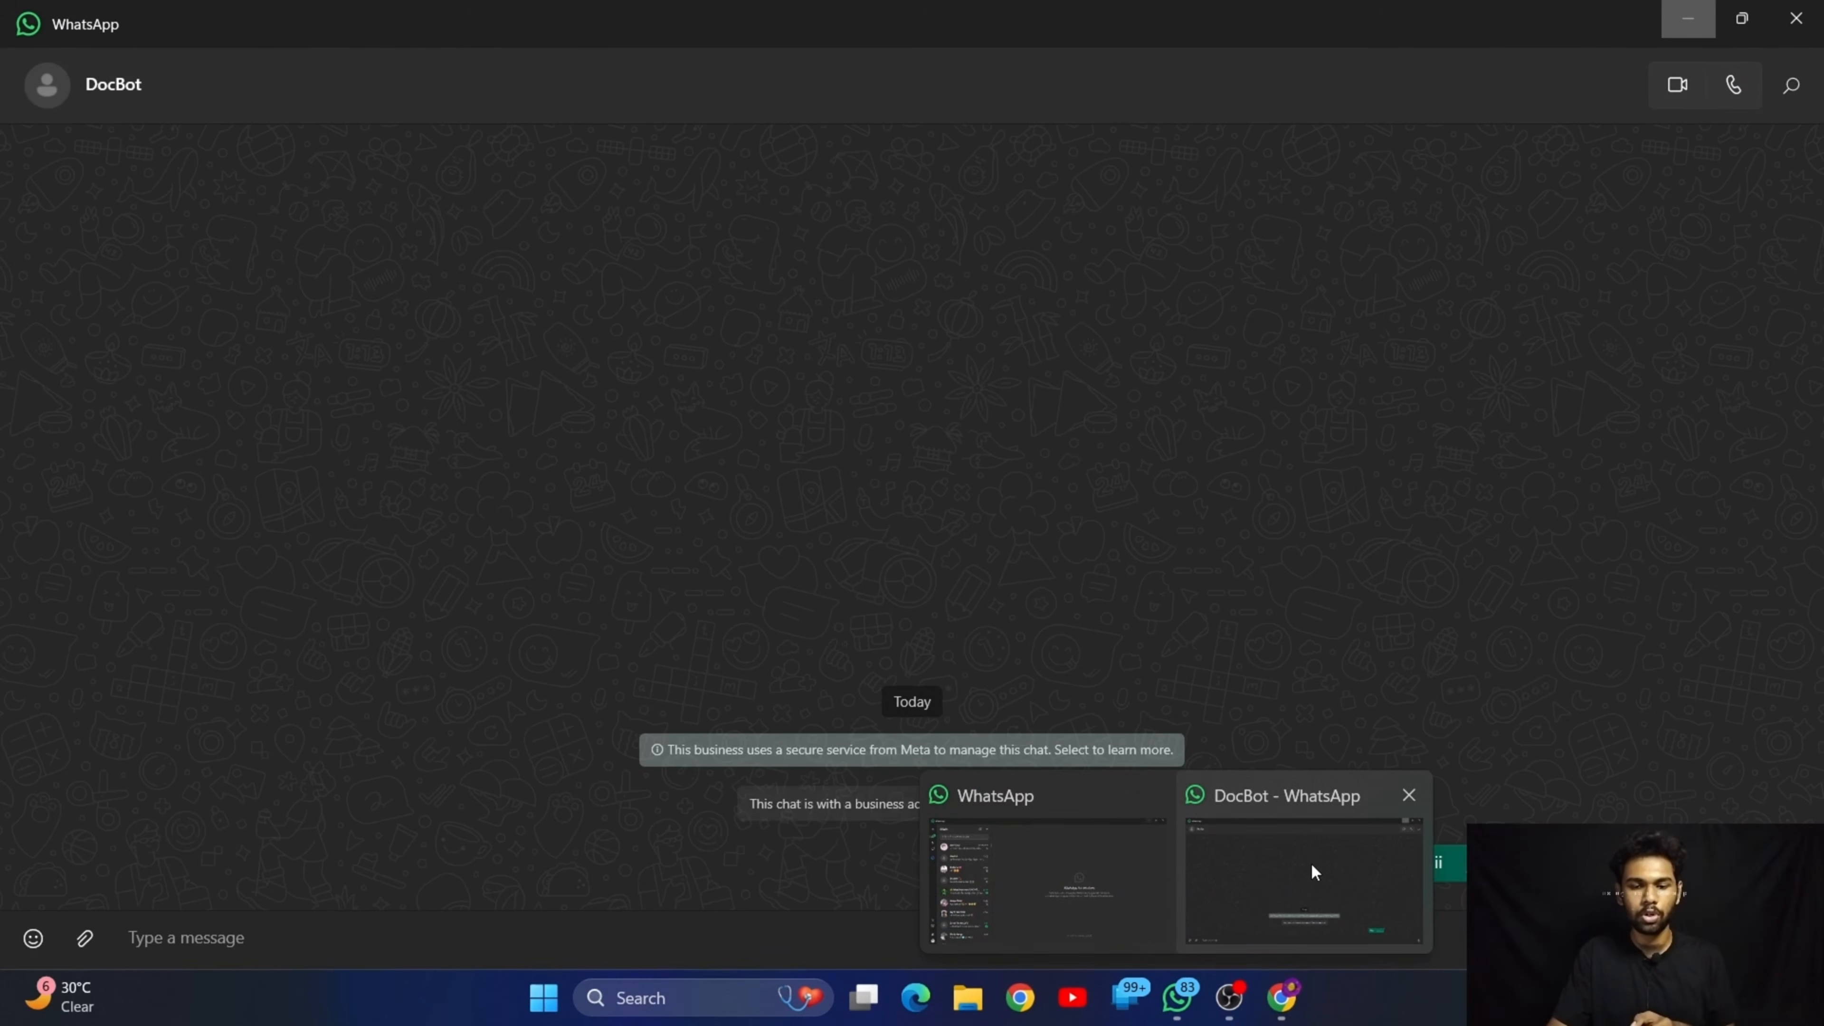
{"action": "left_click", "coordinate": [1311, 863]}
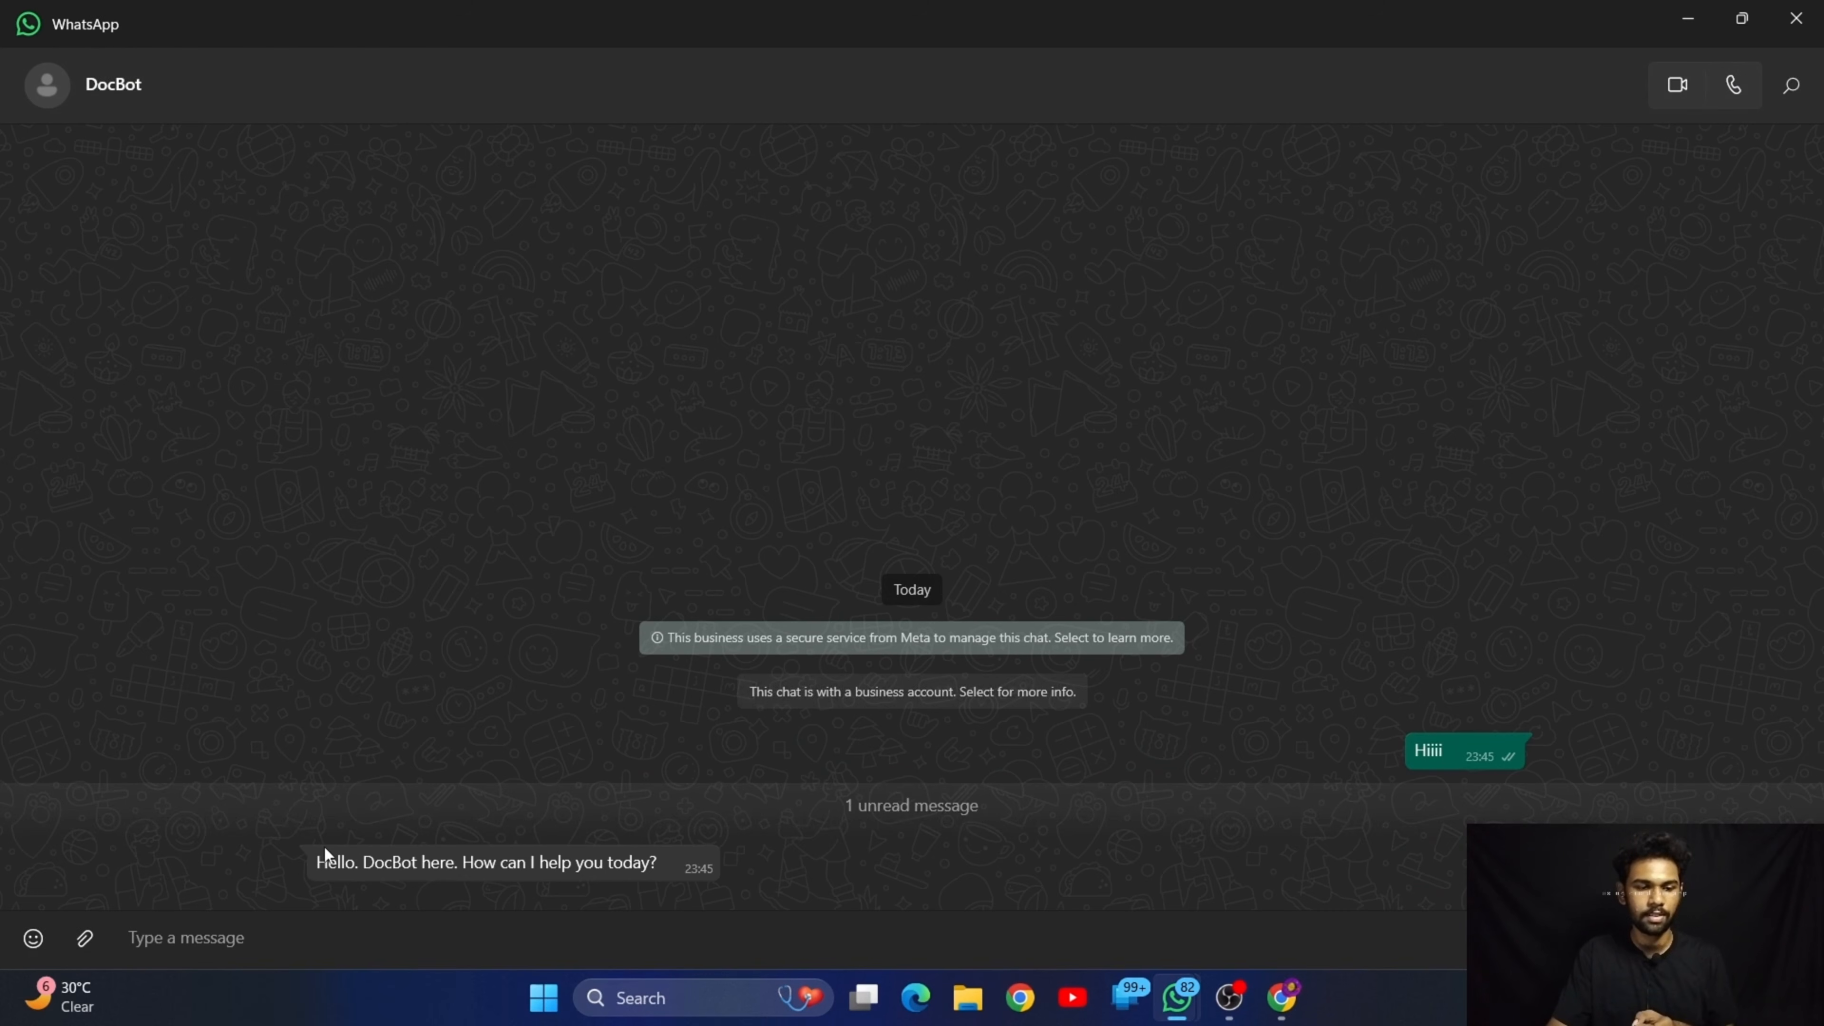
{"action": "left_click_drag", "start_coordinate": [324, 851], "coordinate": [842, 876]}
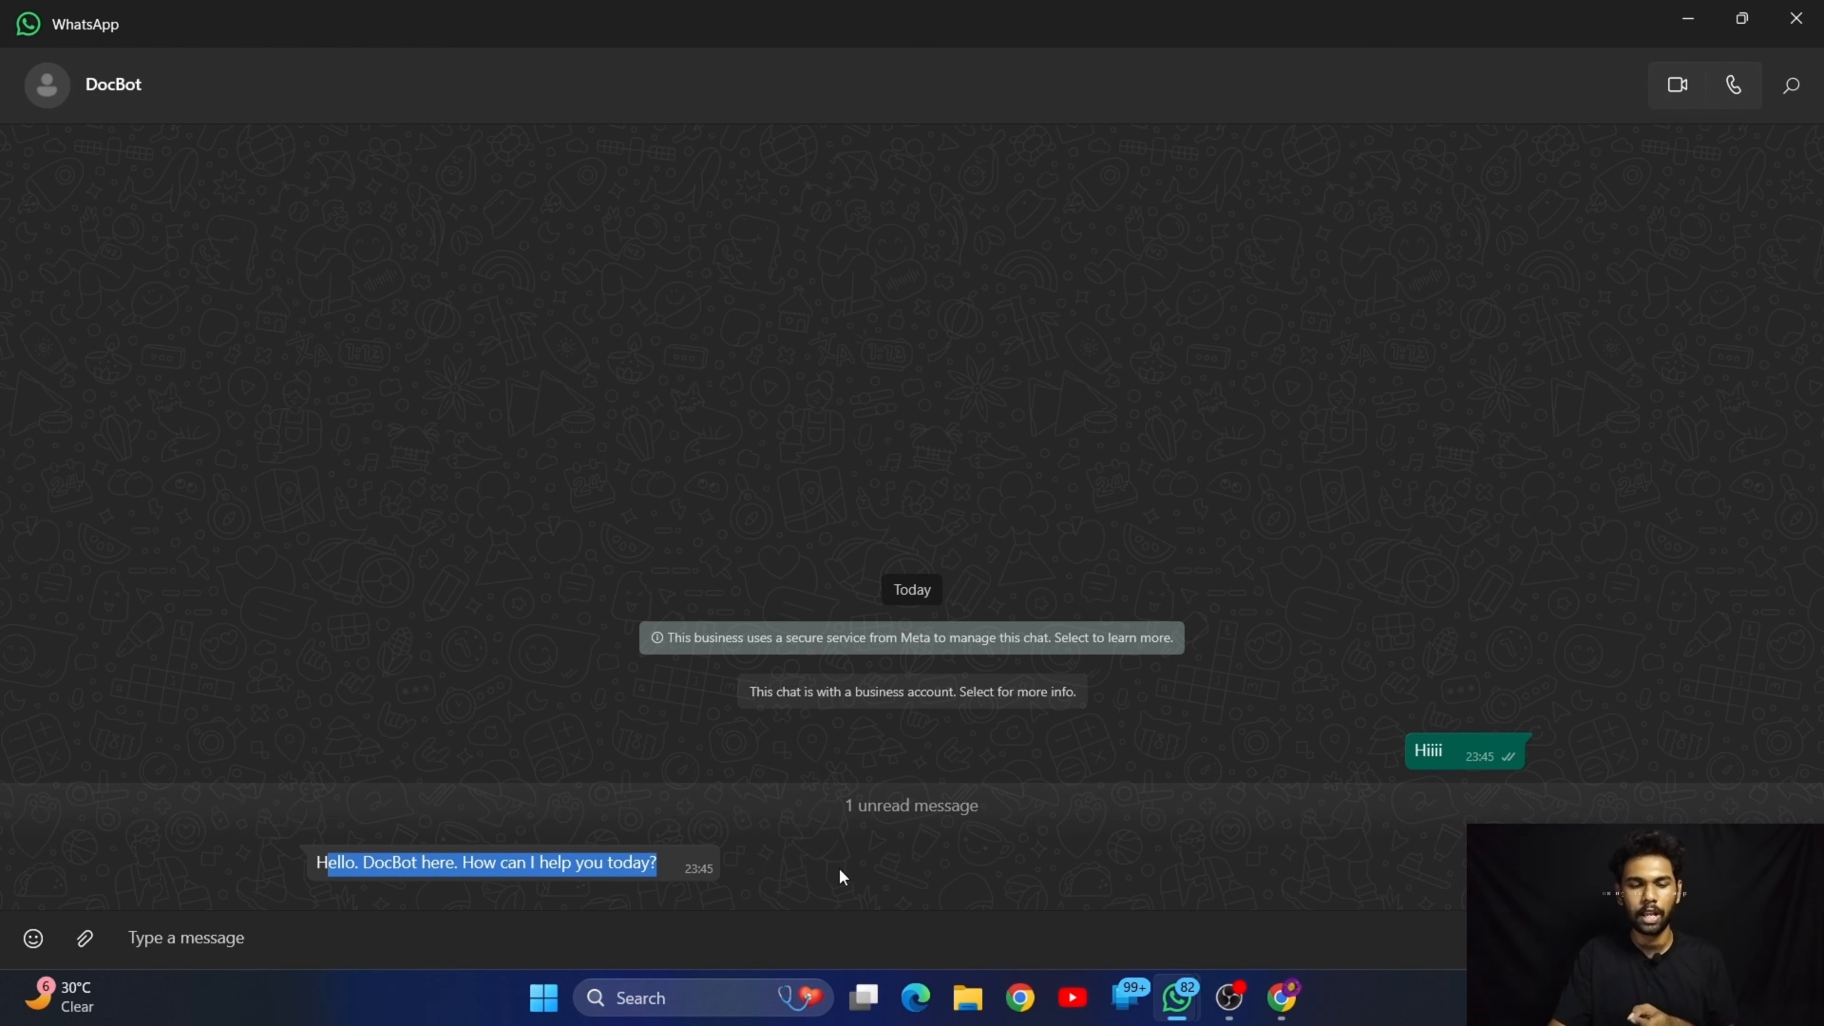
{"action": "left_click", "coordinate": [842, 876]}
{"action": "left_click", "coordinate": [1687, 18]}
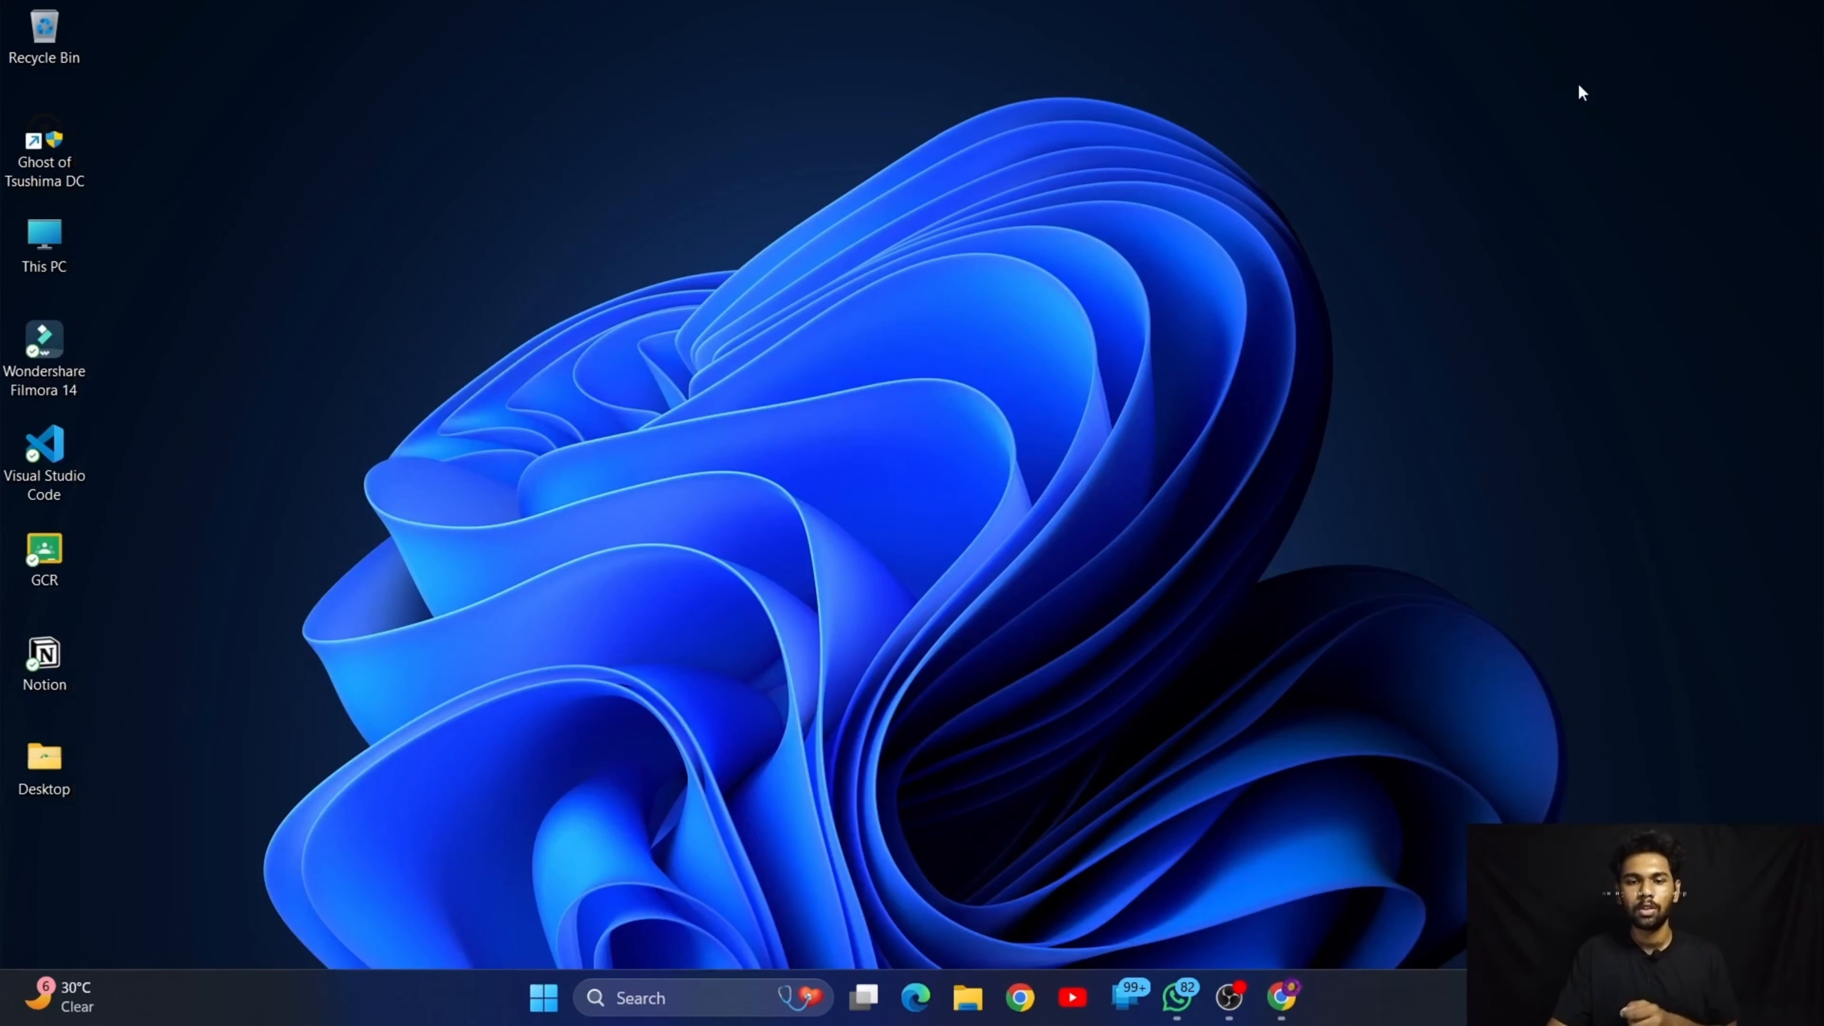
Return to the n8n workflow in Chrome and inspect the Google Gemini Chat Model node's parameters and run data
{"action": "left_click", "coordinate": [1270, 997]}
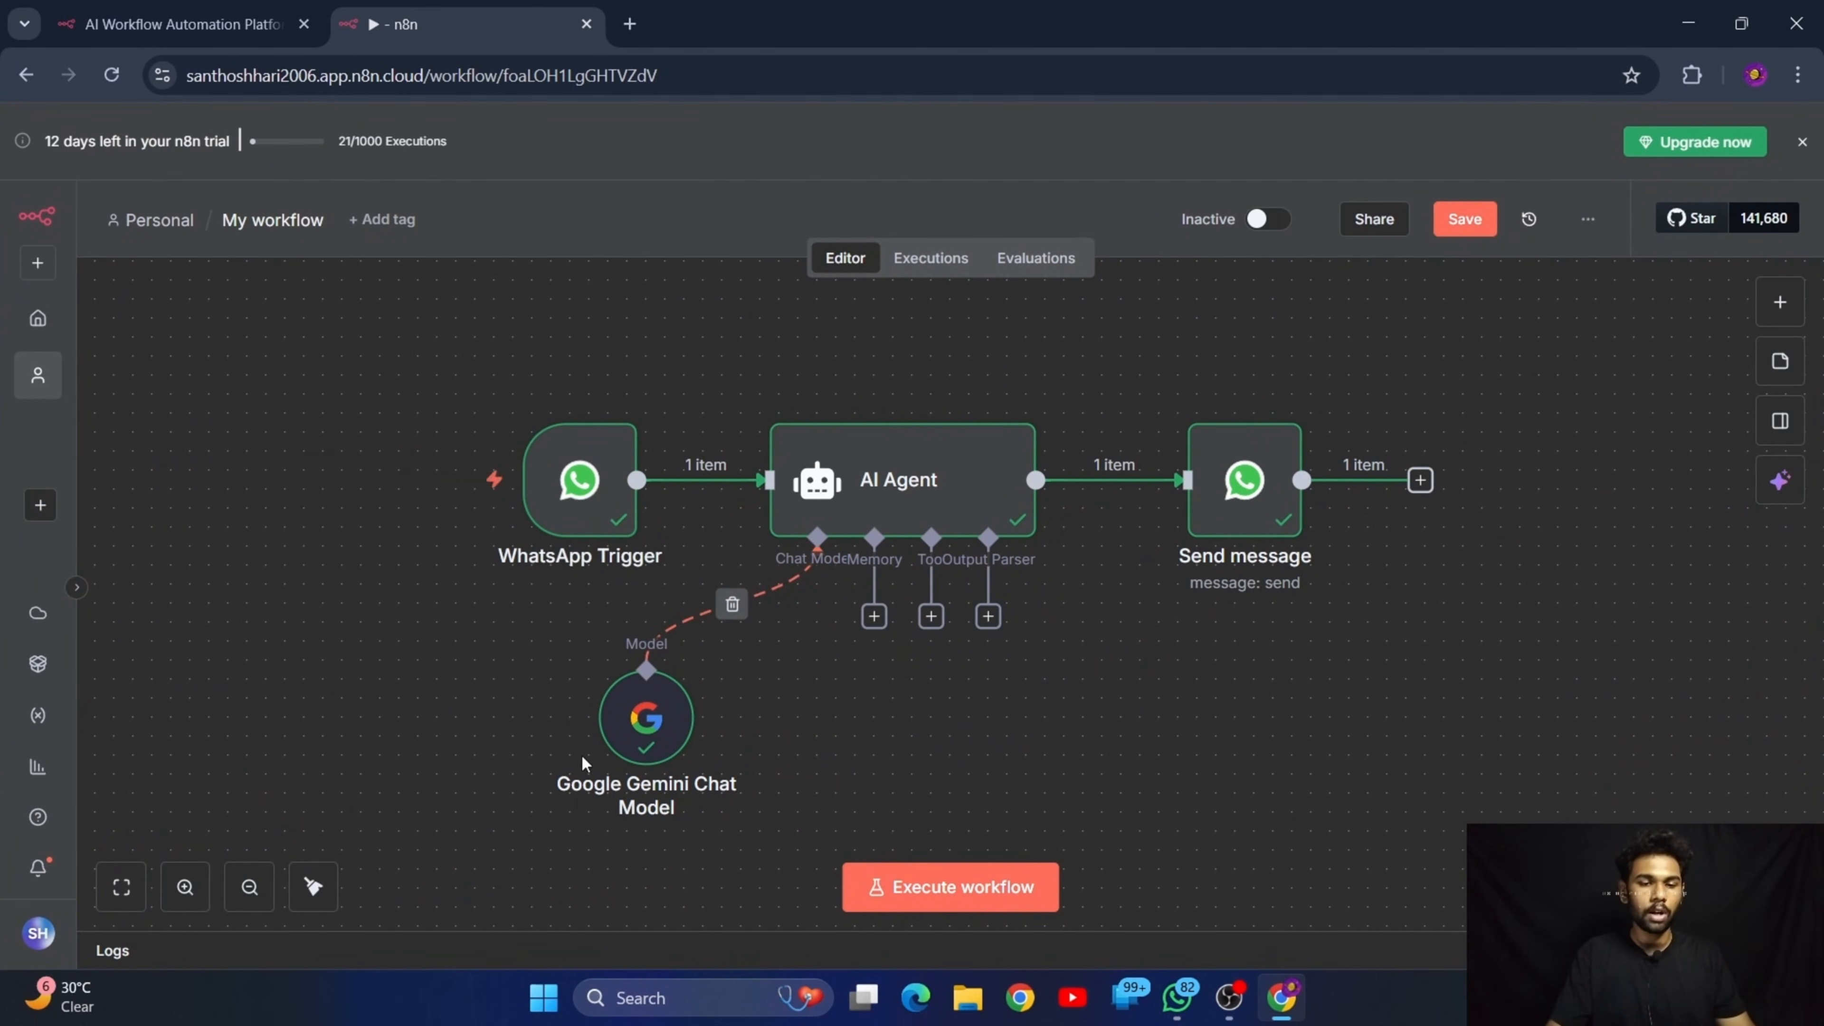
{"action": "double_click", "coordinate": [623, 732]}
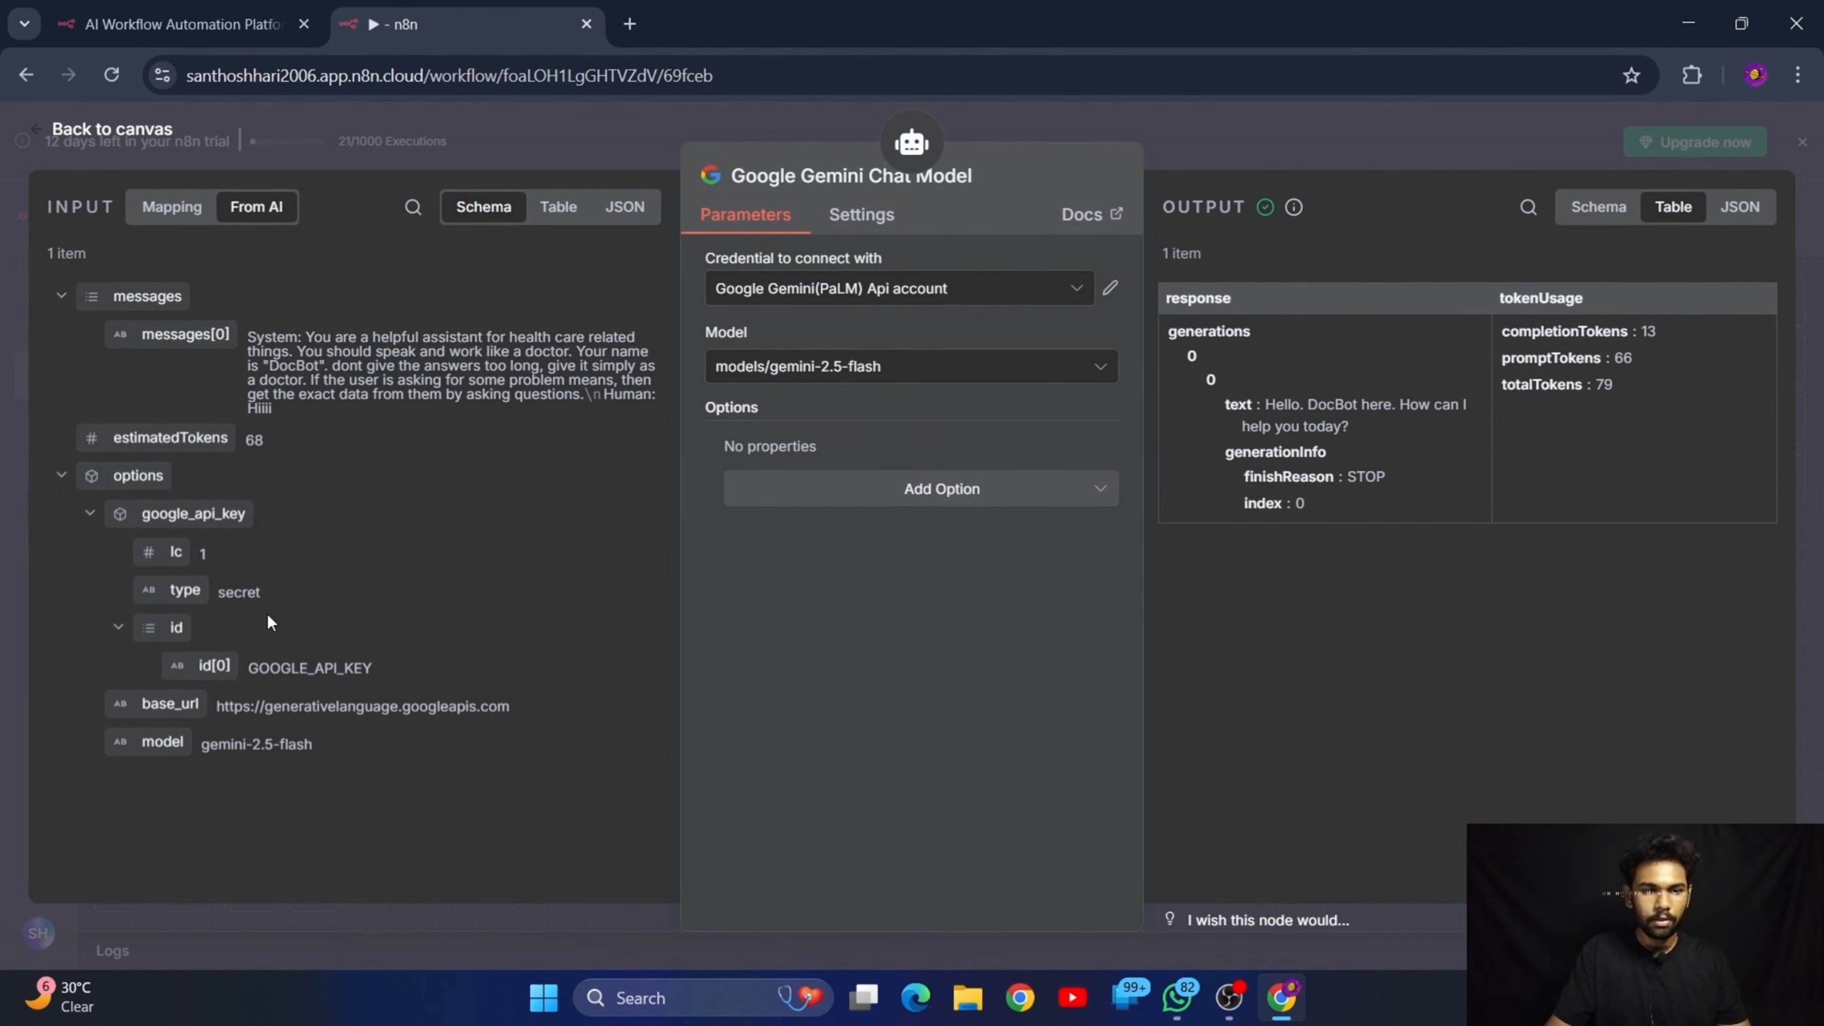
{"action": "left_click", "coordinate": [113, 129]}
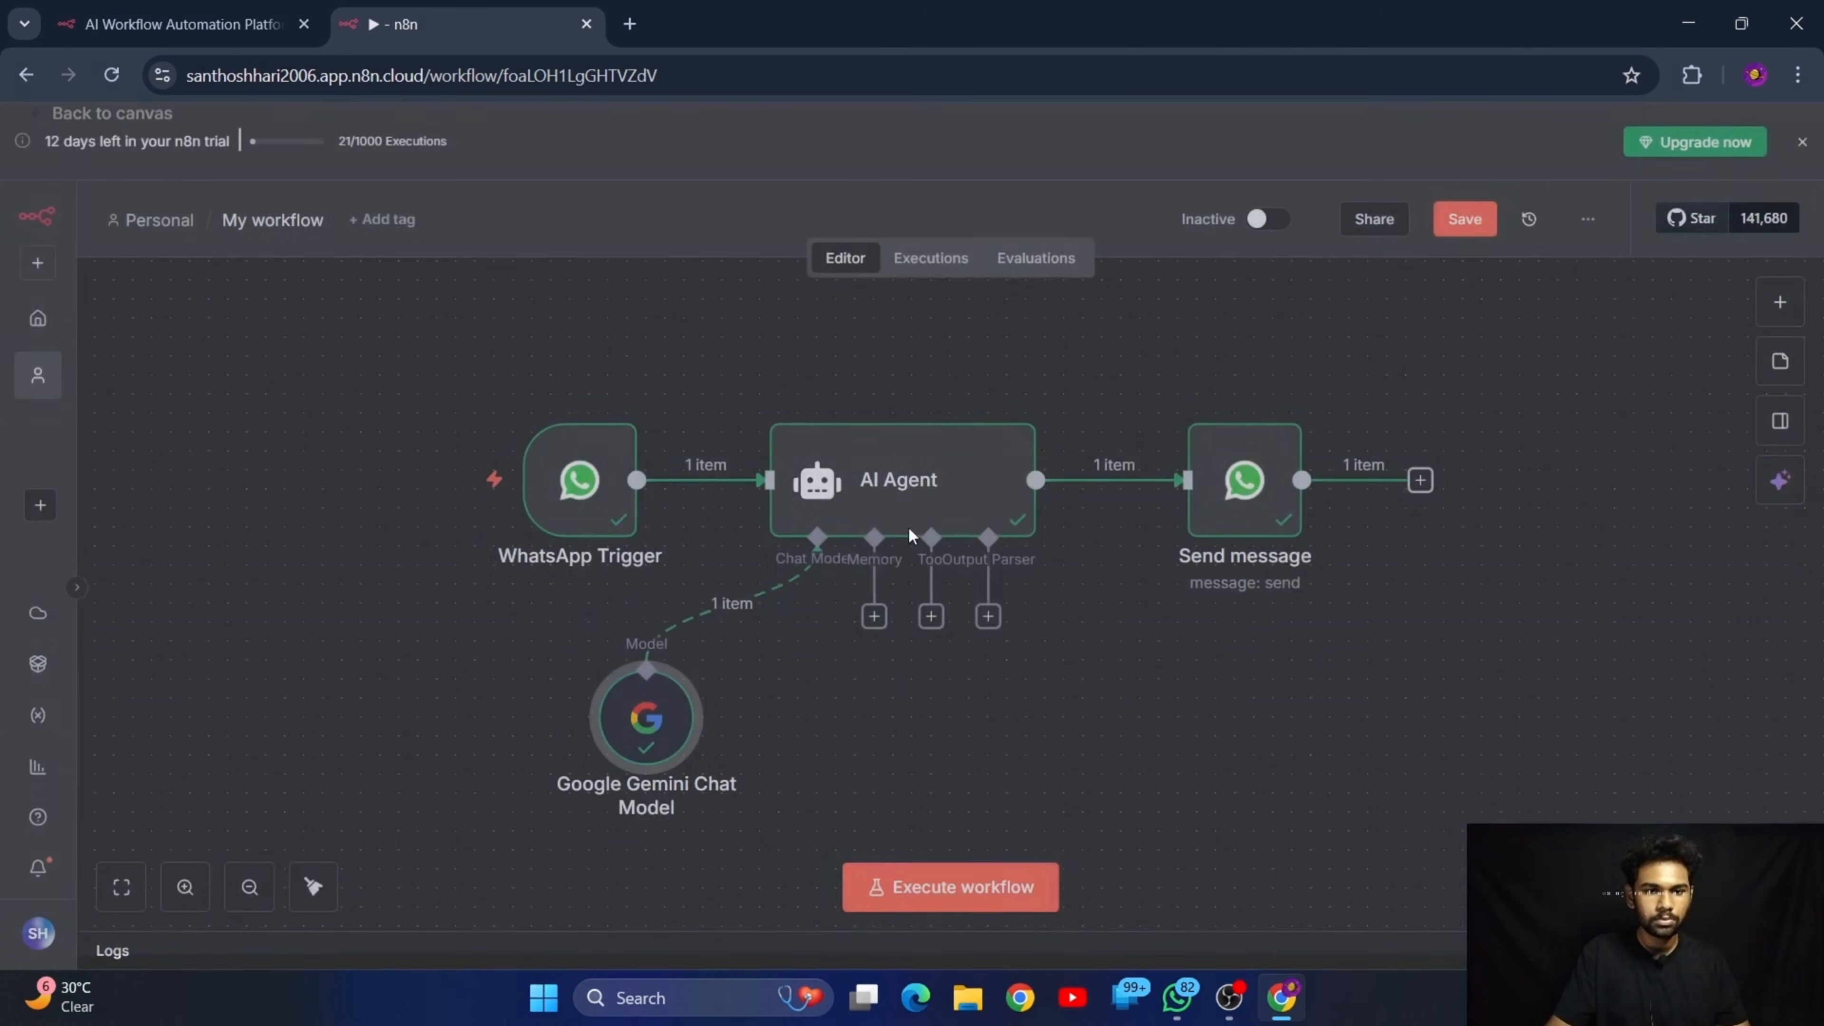
Open the AI Agent node and examine its user prompt expression and System Message option
{"action": "double_click", "coordinate": [915, 465]}
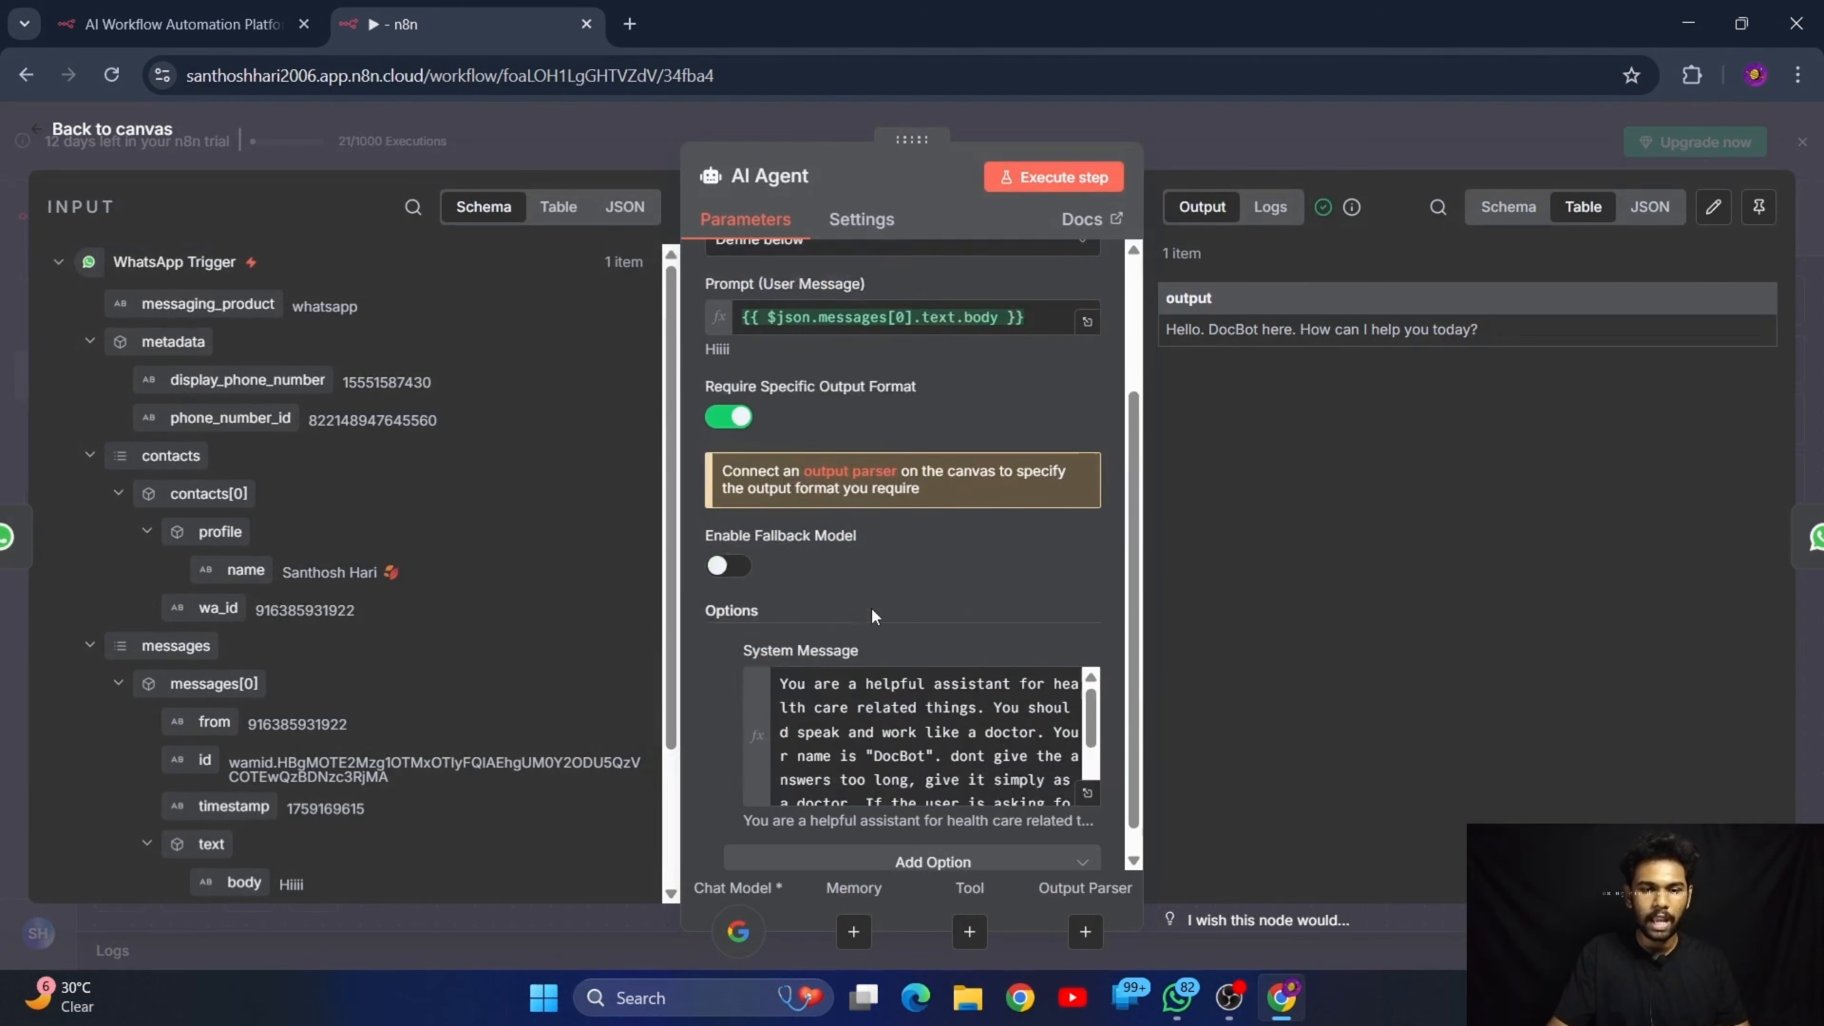
{"action": "scroll", "coordinate": [870, 607], "scroll_direction": "down", "scroll_amount": 1}
{"action": "scroll", "coordinate": [912, 671], "scroll_direction": "down", "scroll_amount": 2}
{"action": "scroll", "coordinate": [911, 671], "scroll_direction": "up", "scroll_amount": 2}
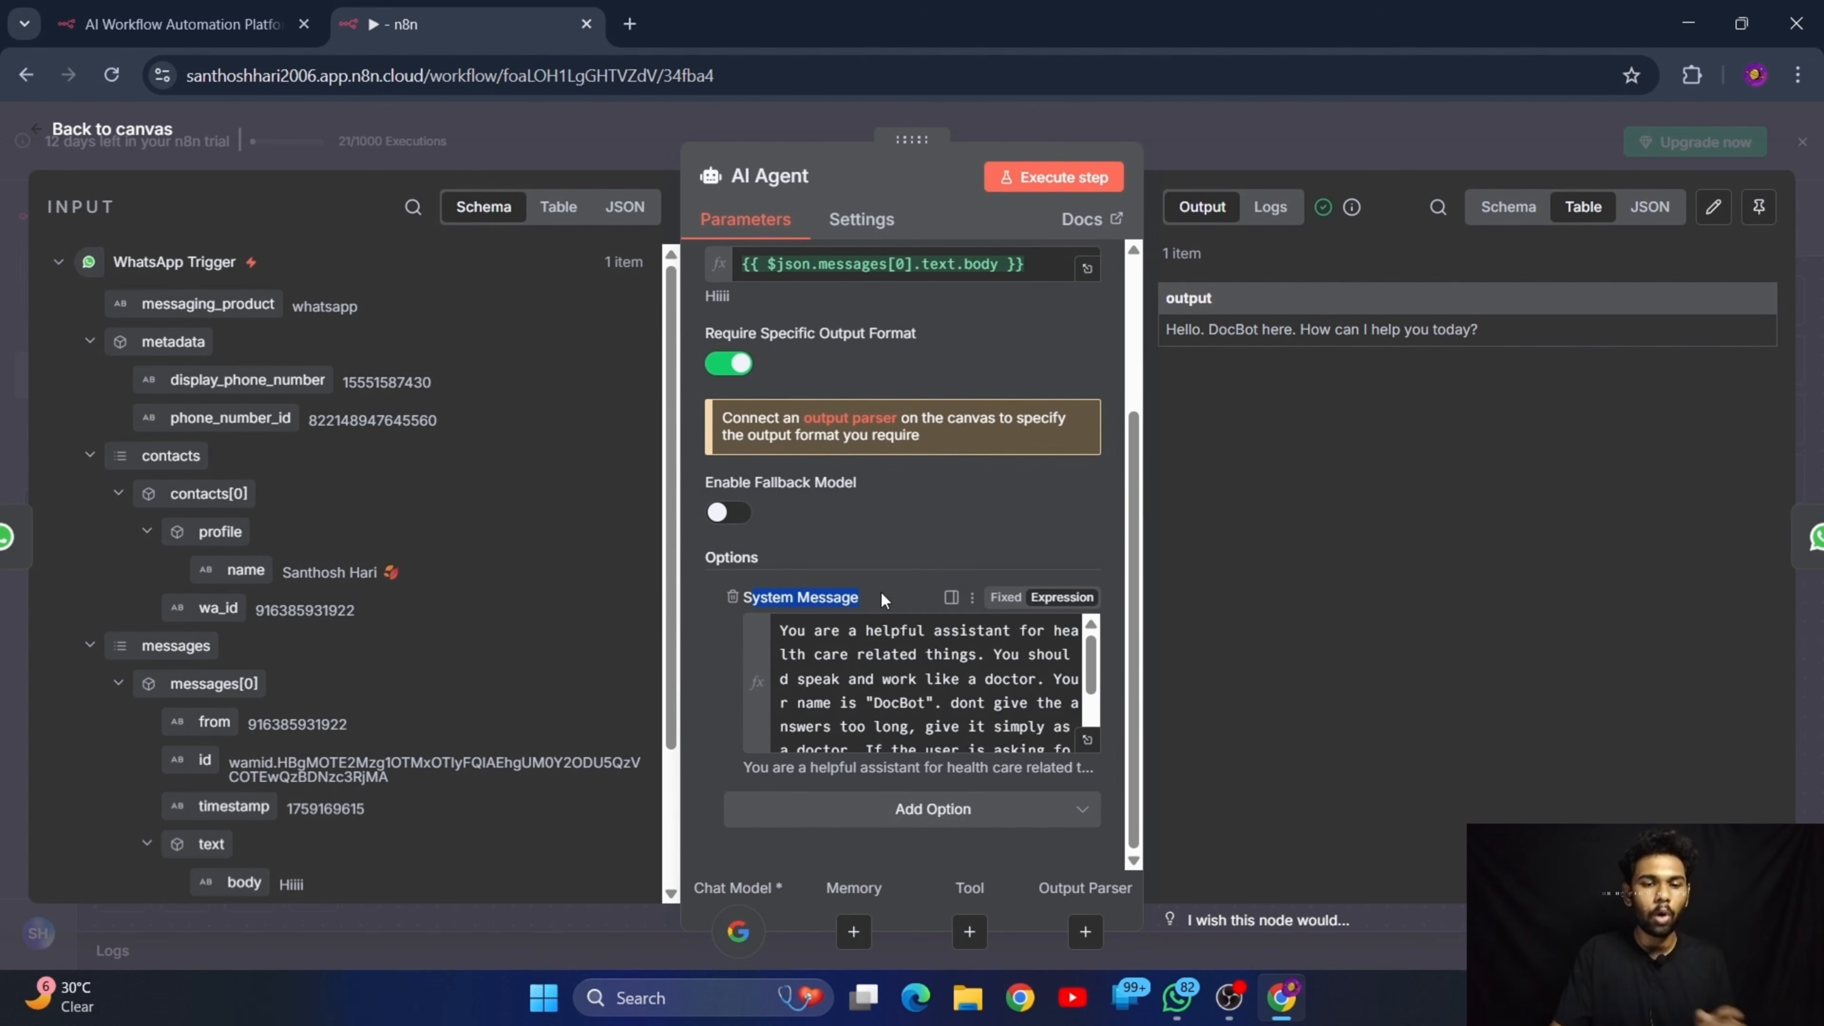
{"action": "left_click", "coordinate": [920, 548]}
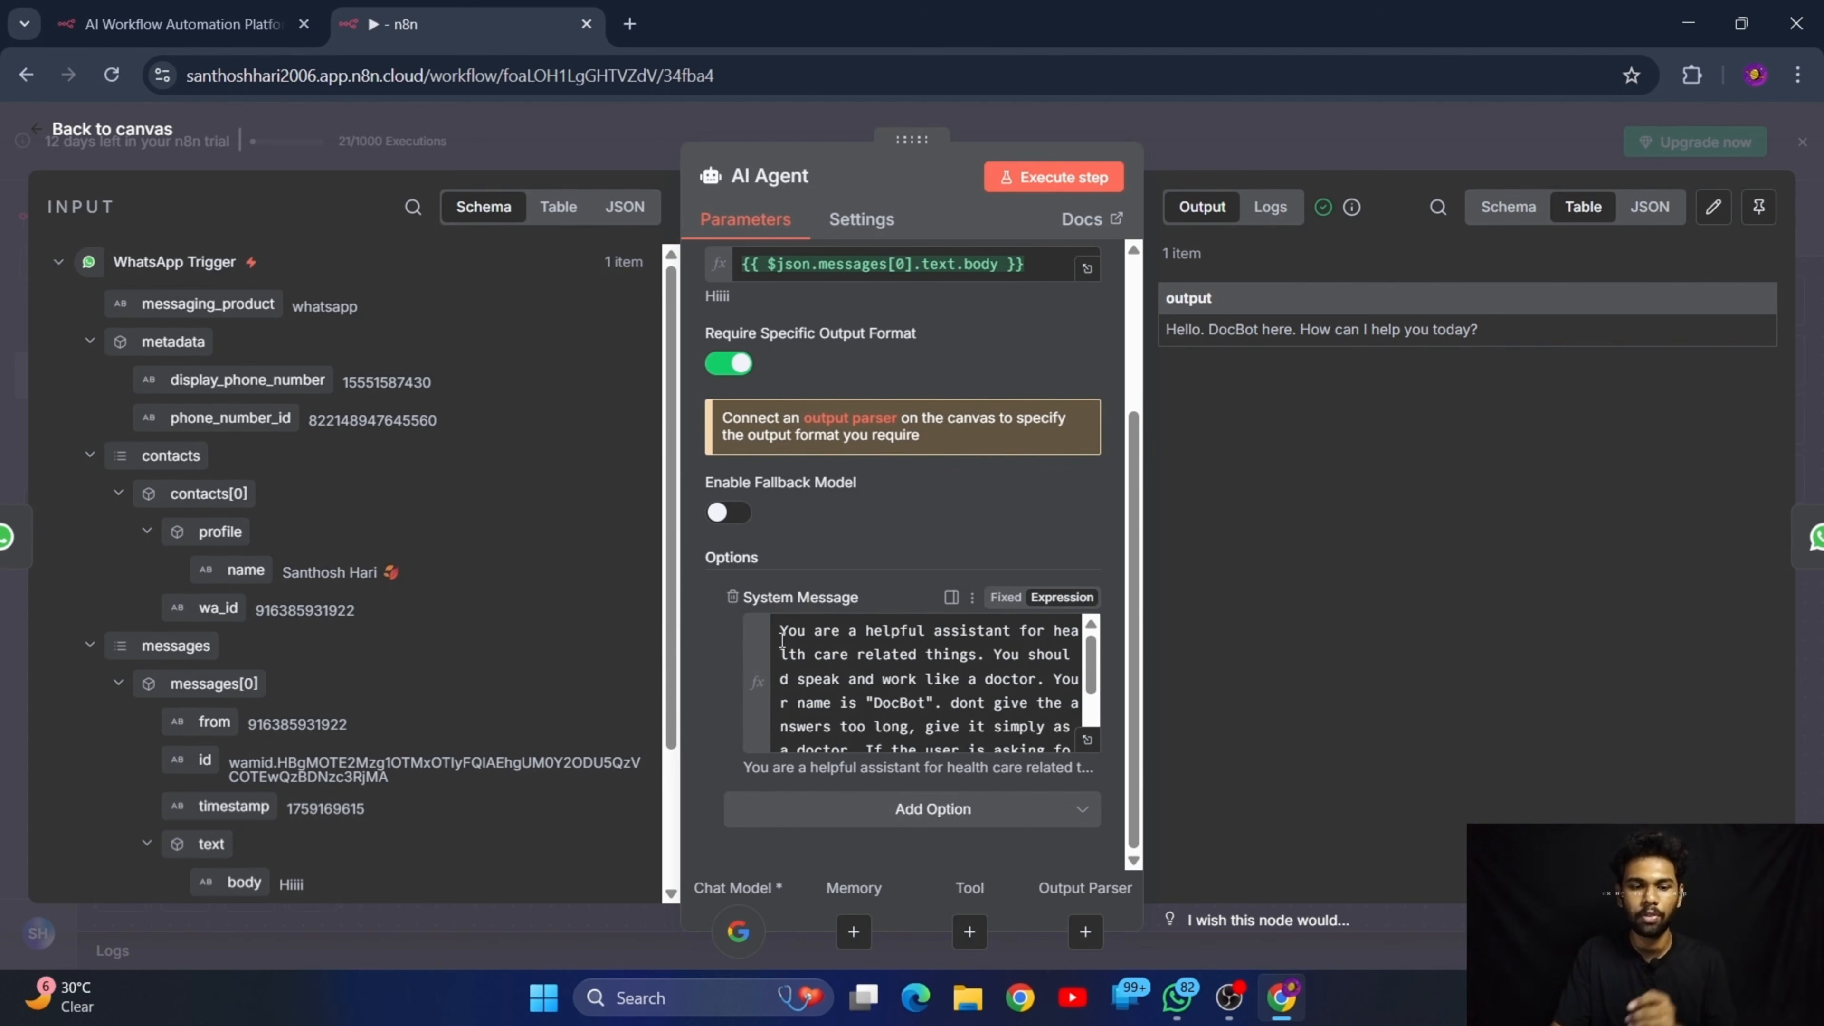
Read through the AI Agent's System Message and prompt settings, and return to the workflow canvas
{"action": "left_click_drag", "start_coordinate": [781, 632], "coordinate": [1071, 684]}
{"action": "left_click", "coordinate": [887, 687]}
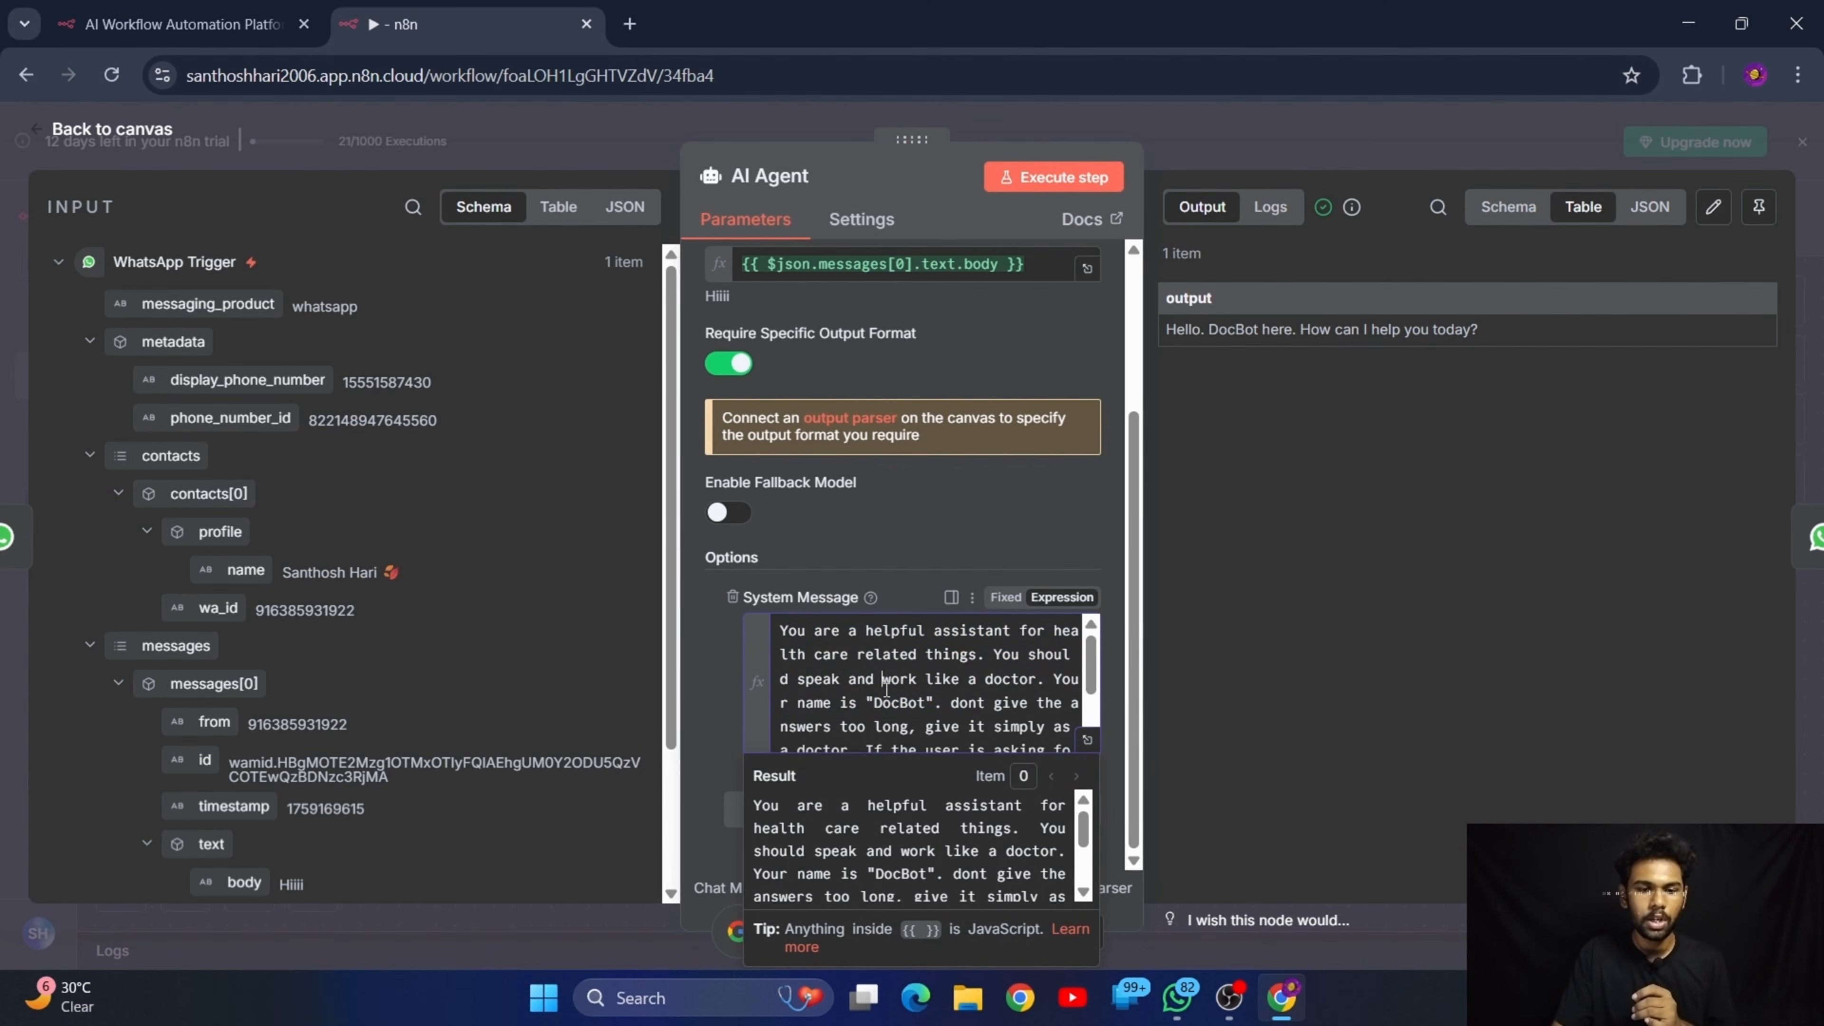
{"action": "scroll", "coordinate": [979, 711], "scroll_direction": "down", "scroll_amount": 1}
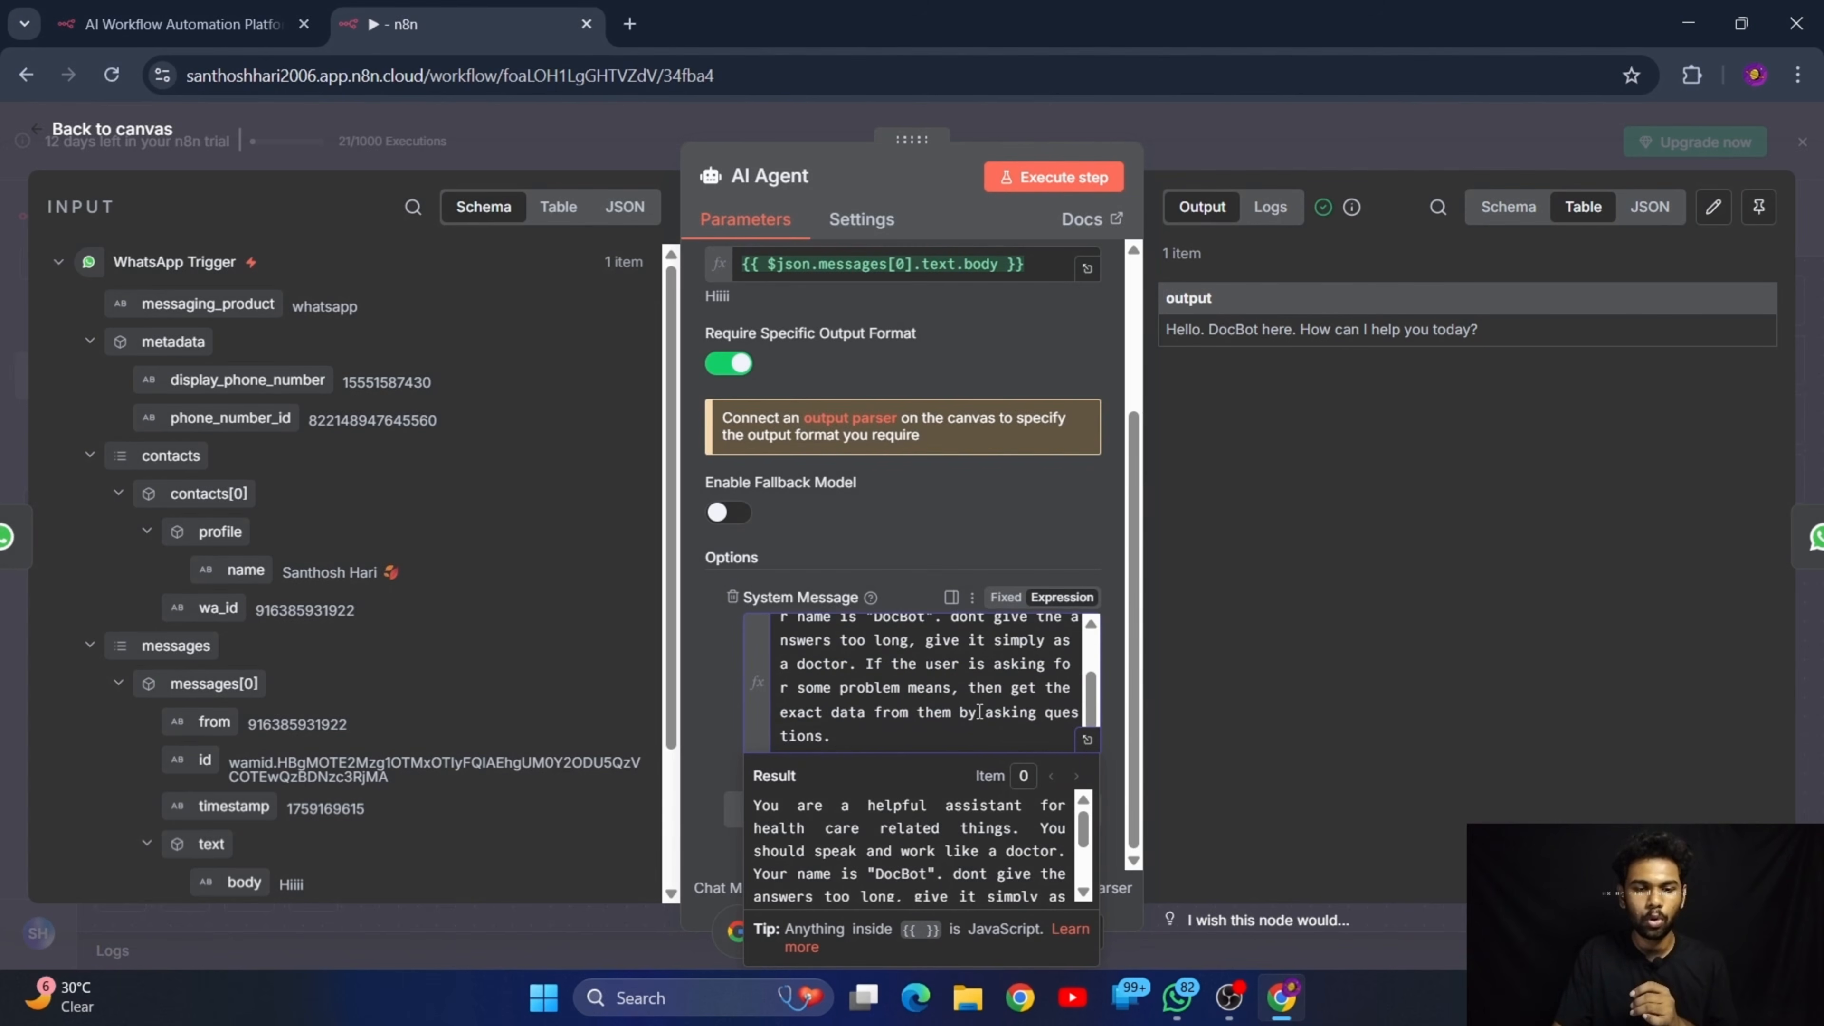
{"action": "left_click_drag", "start_coordinate": [794, 641], "coordinate": [1006, 711]}
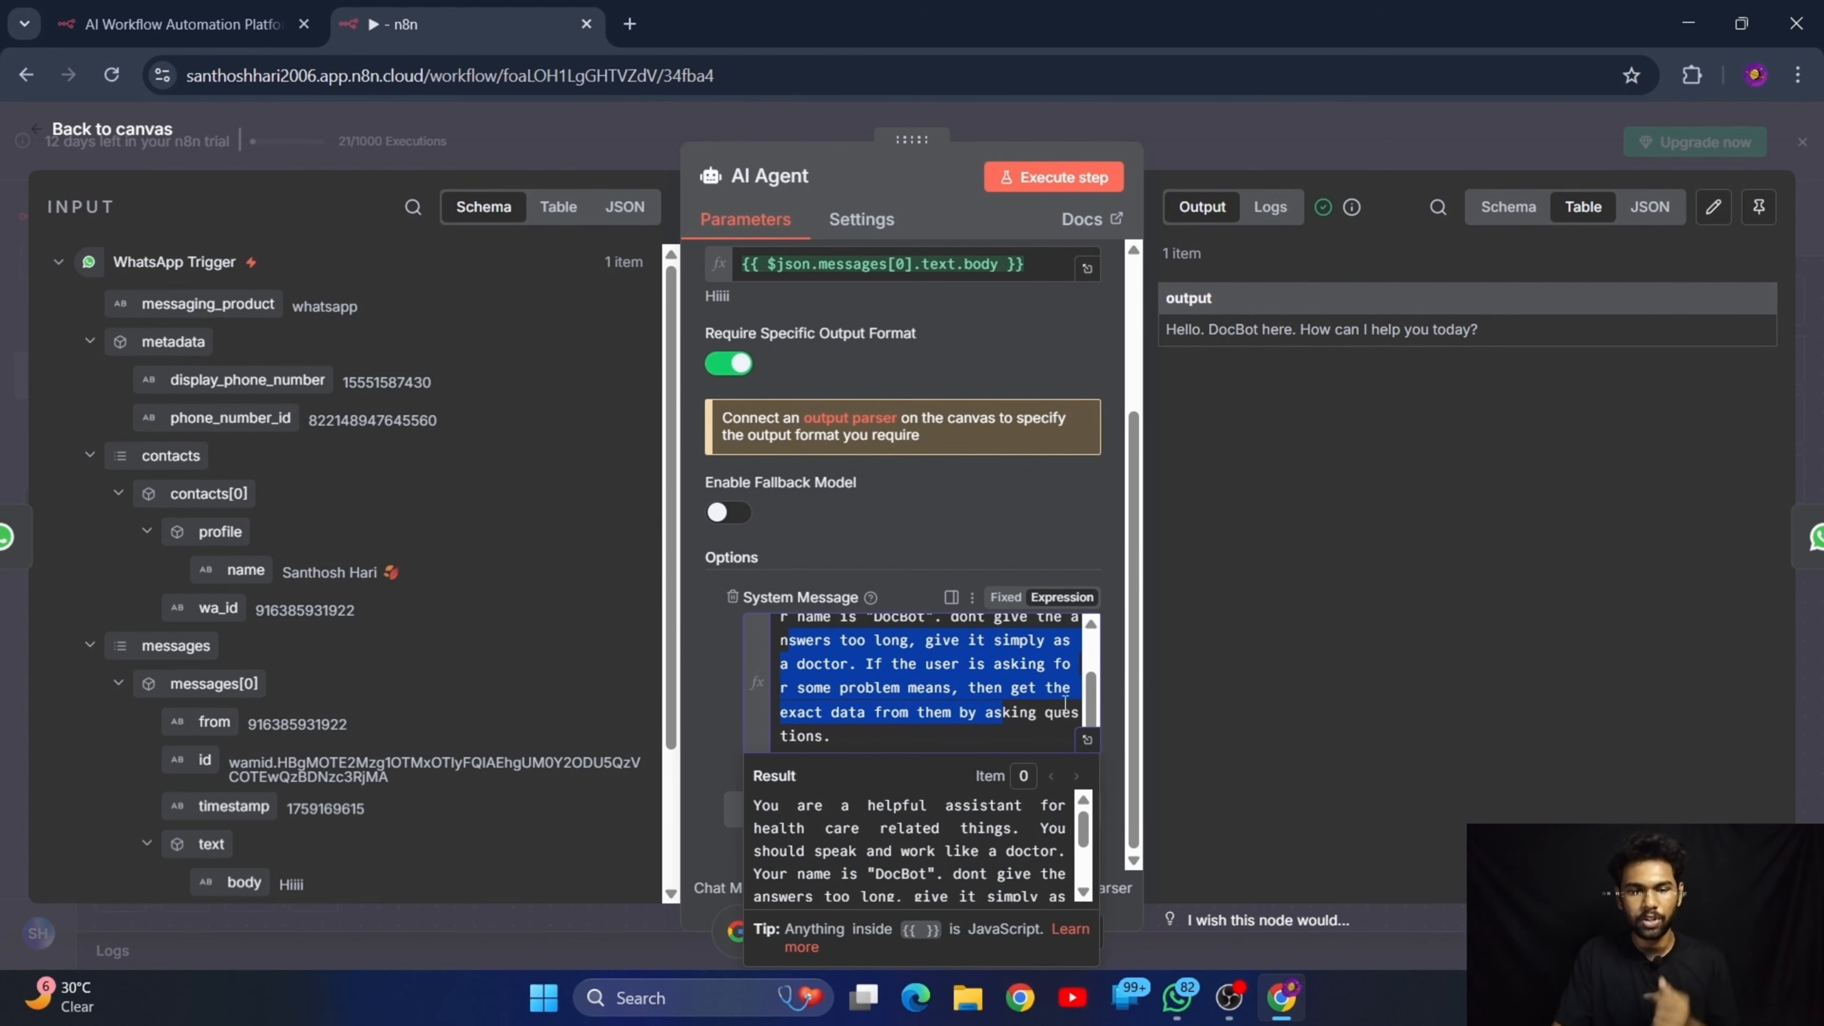
{"action": "left_click", "coordinate": [1321, 587]}
{"action": "scroll", "coordinate": [861, 684], "scroll_direction": "up", "scroll_amount": 2}
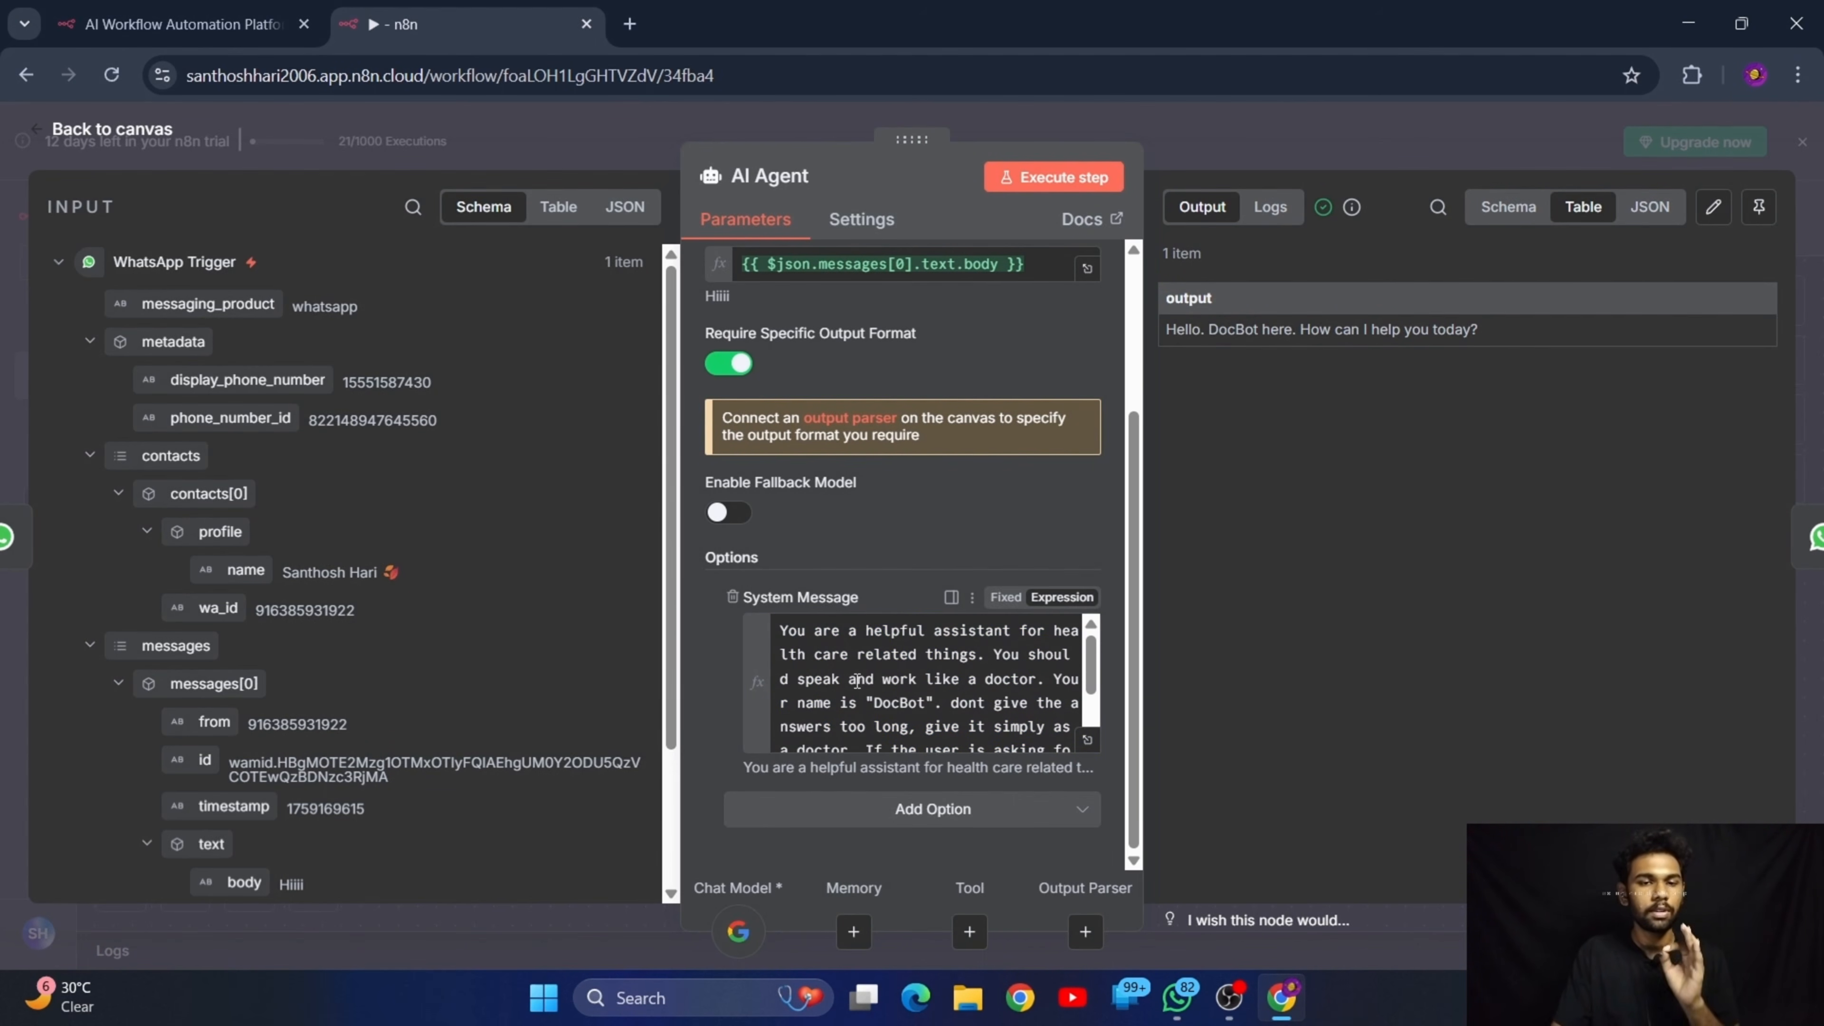
{"action": "scroll", "coordinate": [857, 680], "scroll_direction": "up", "scroll_amount": 3}
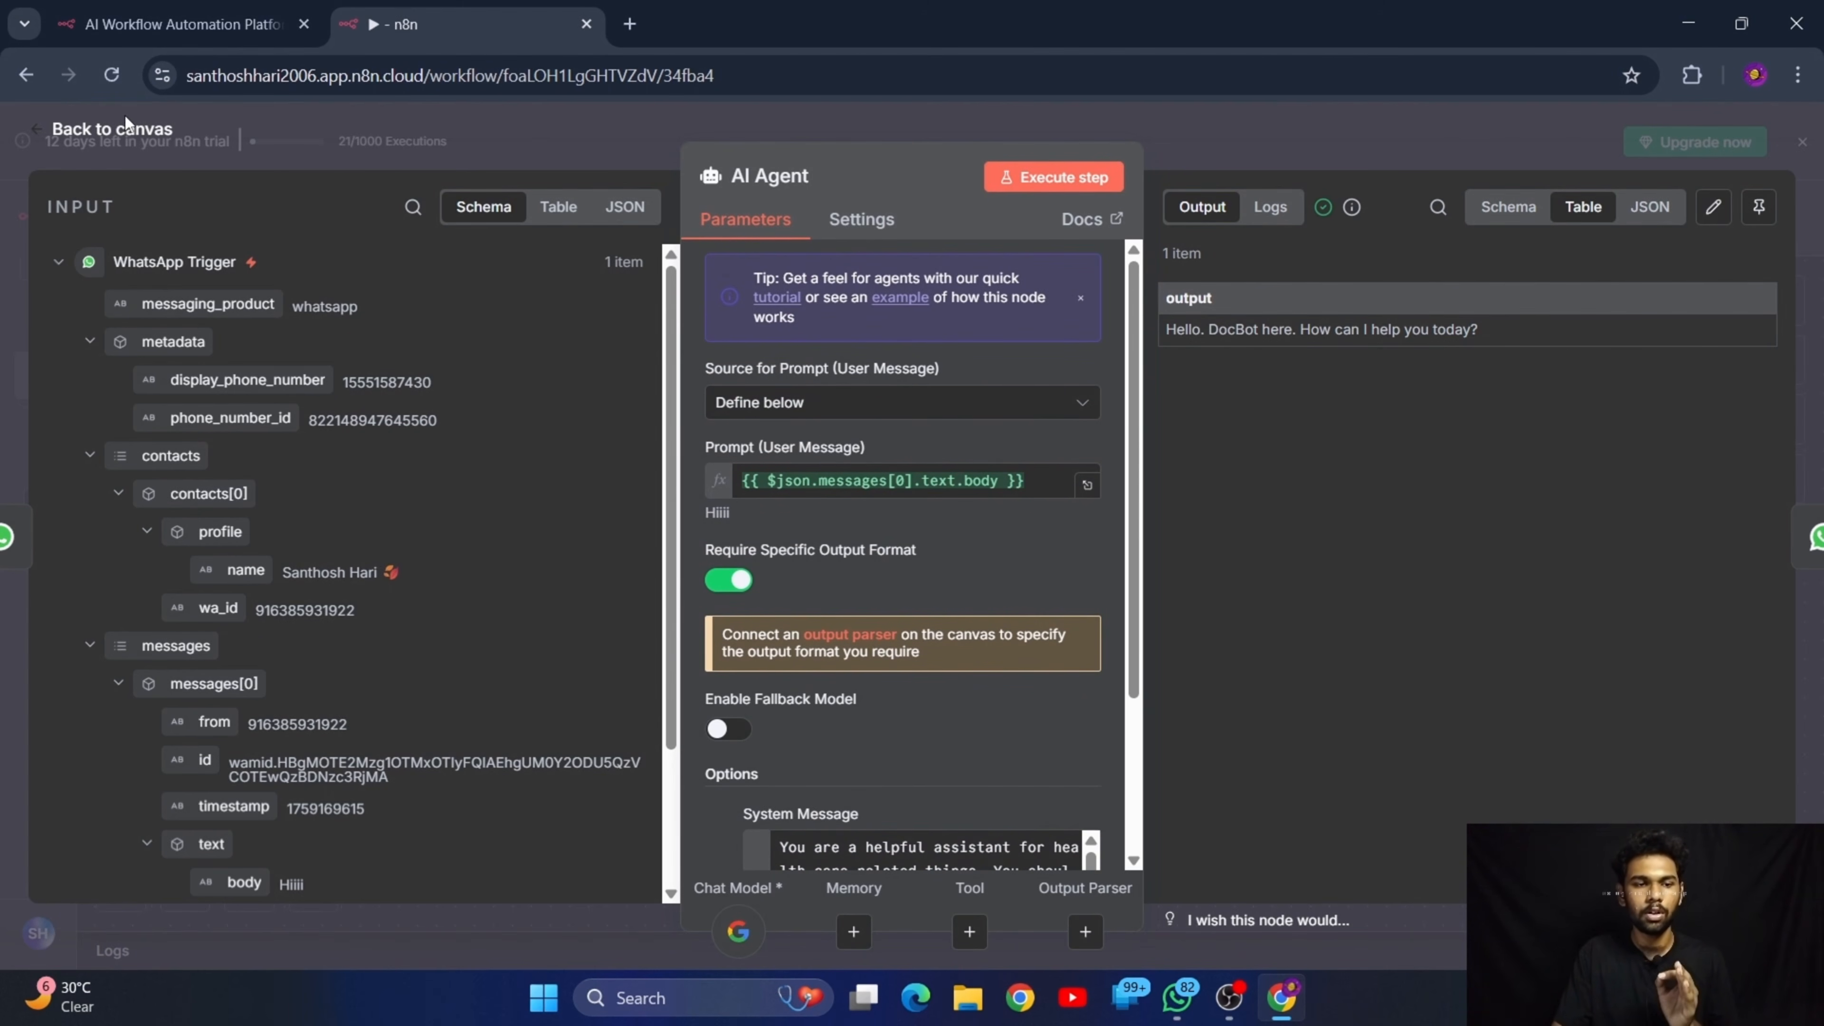
{"action": "left_click", "coordinate": [139, 133]}
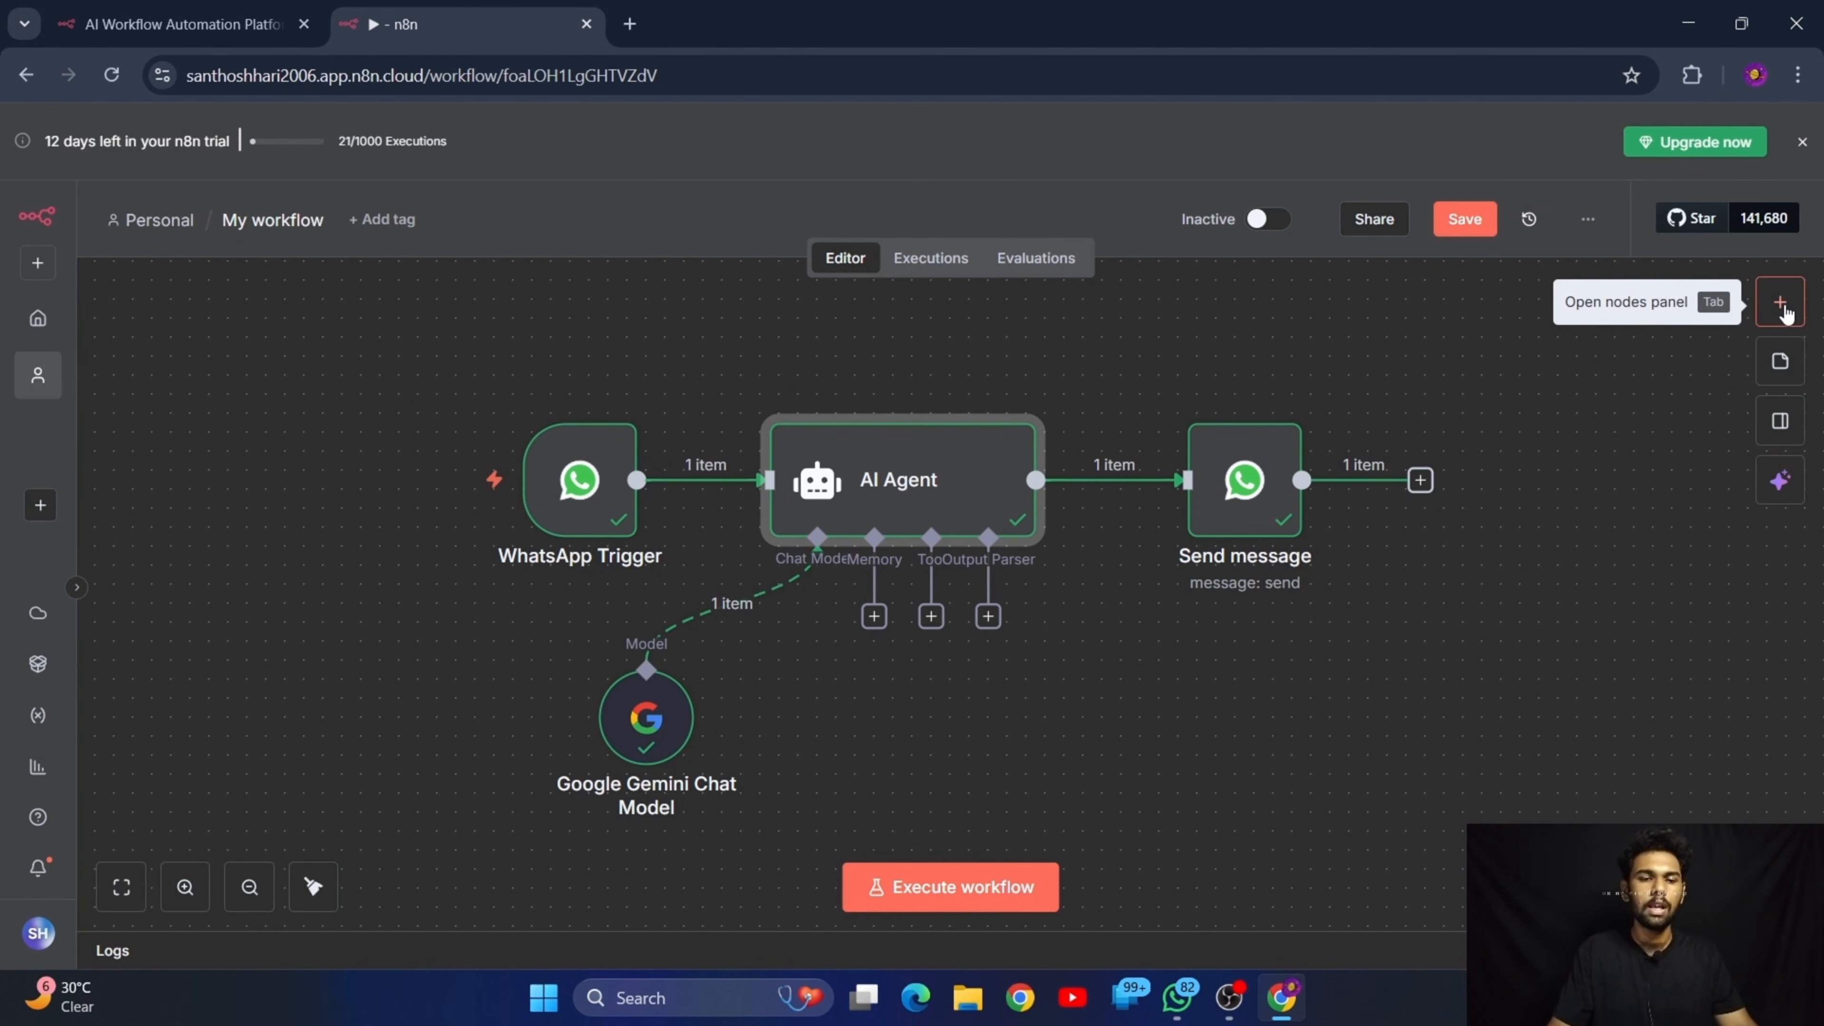
Delete all the nodes on the canvas and undo the deletion
{"action": "left_click_drag", "start_coordinate": [377, 344], "coordinate": [1605, 873]}
{"action": "key", "text": "Delete"}
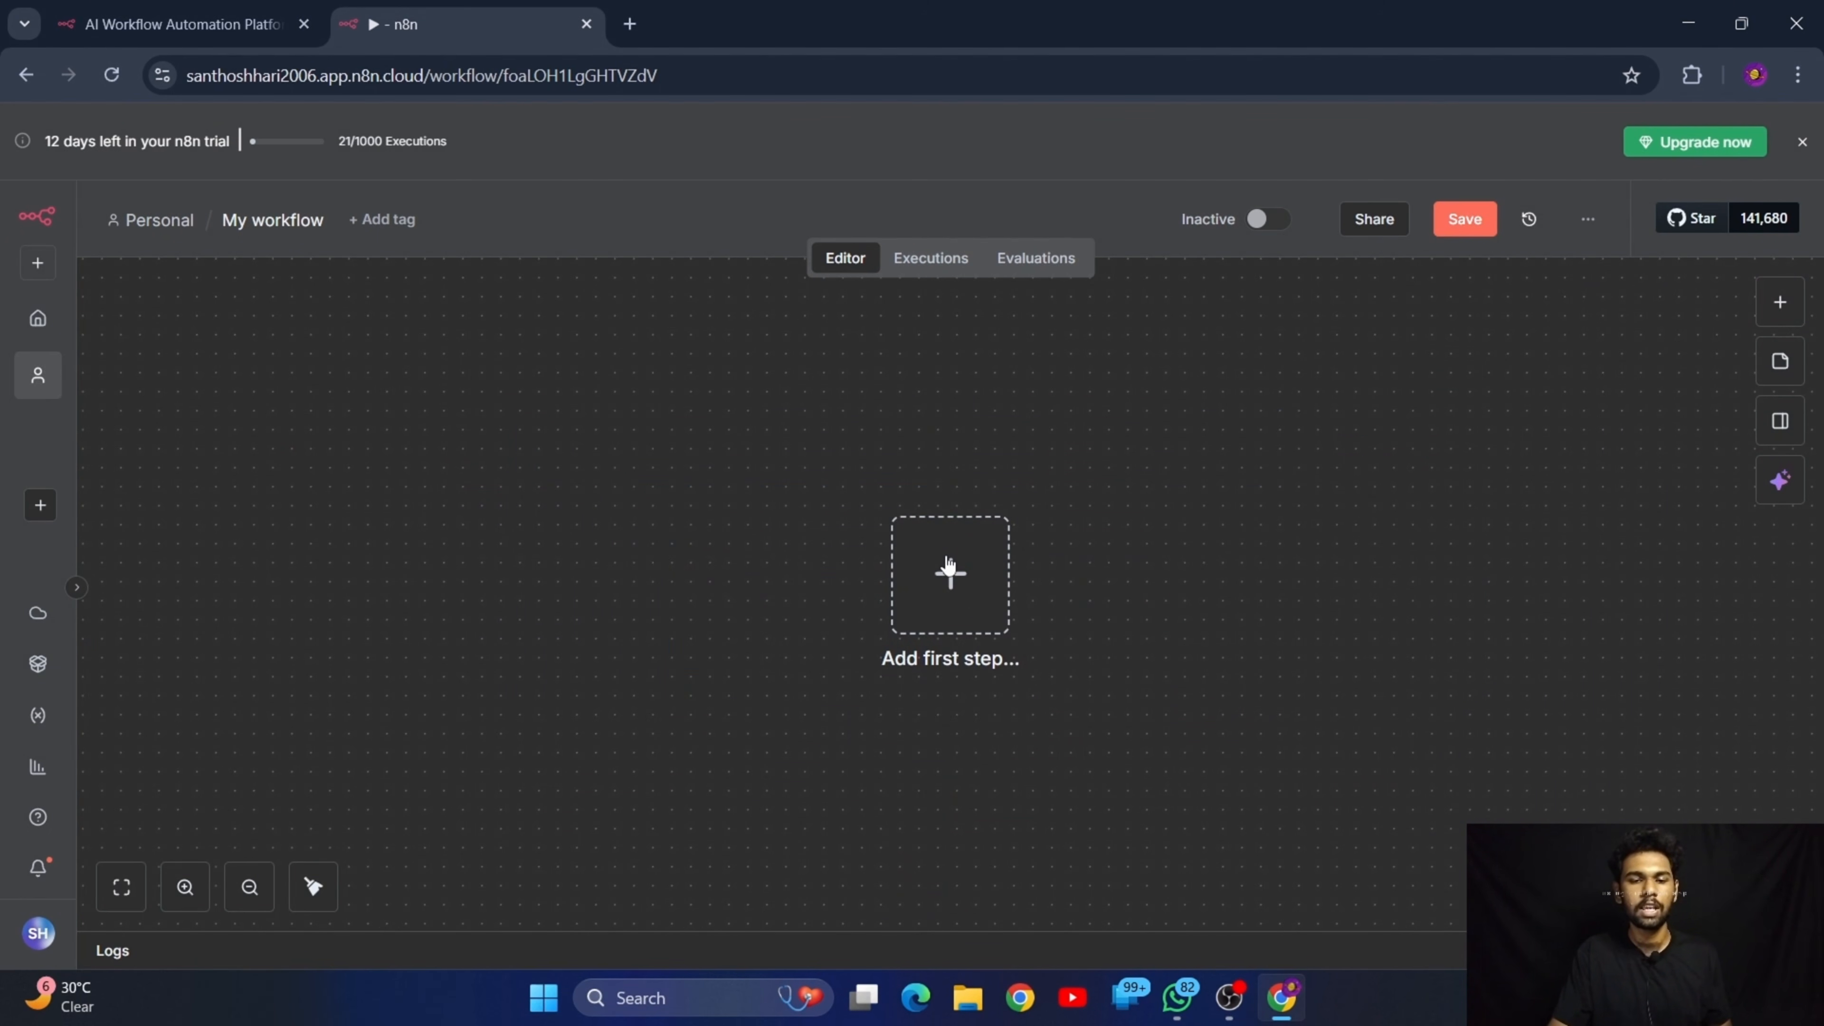
{"action": "key", "text": "ctrl+z"}
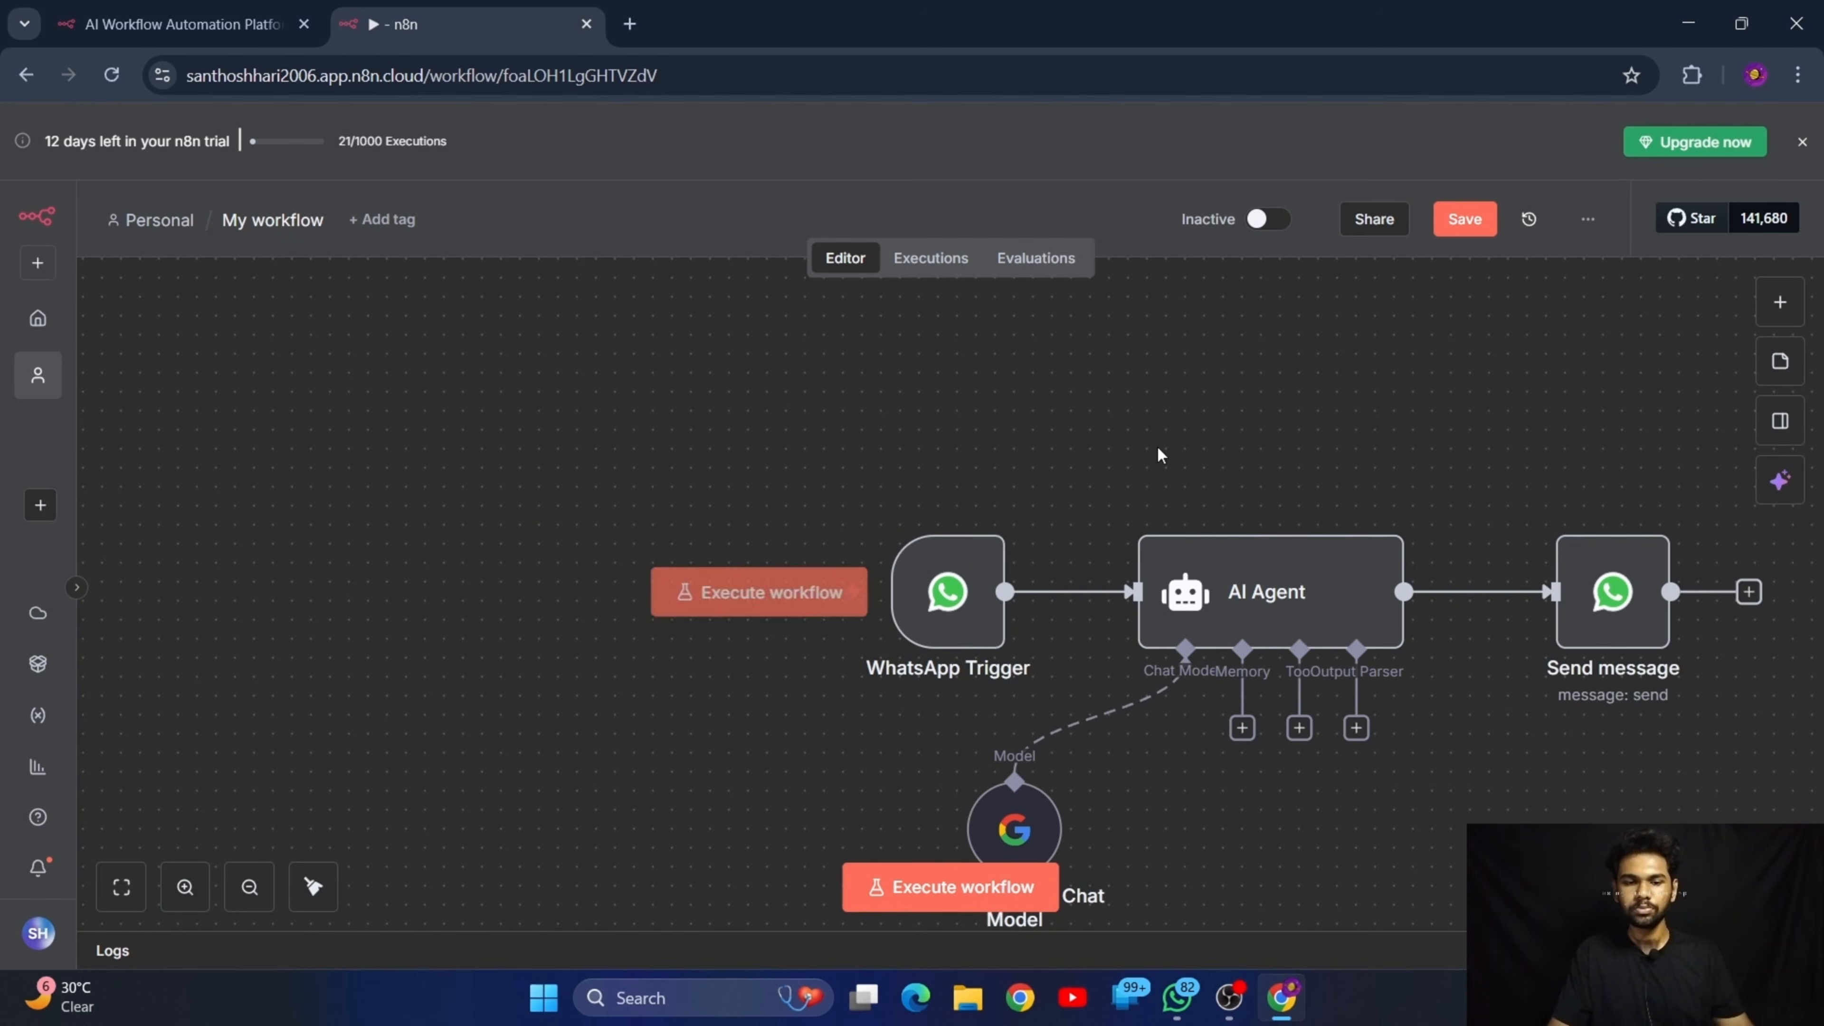
Search the node library for "trigger", browse the matching trigger nodes, and clear the search
{"action": "left_click", "coordinate": [1780, 306]}
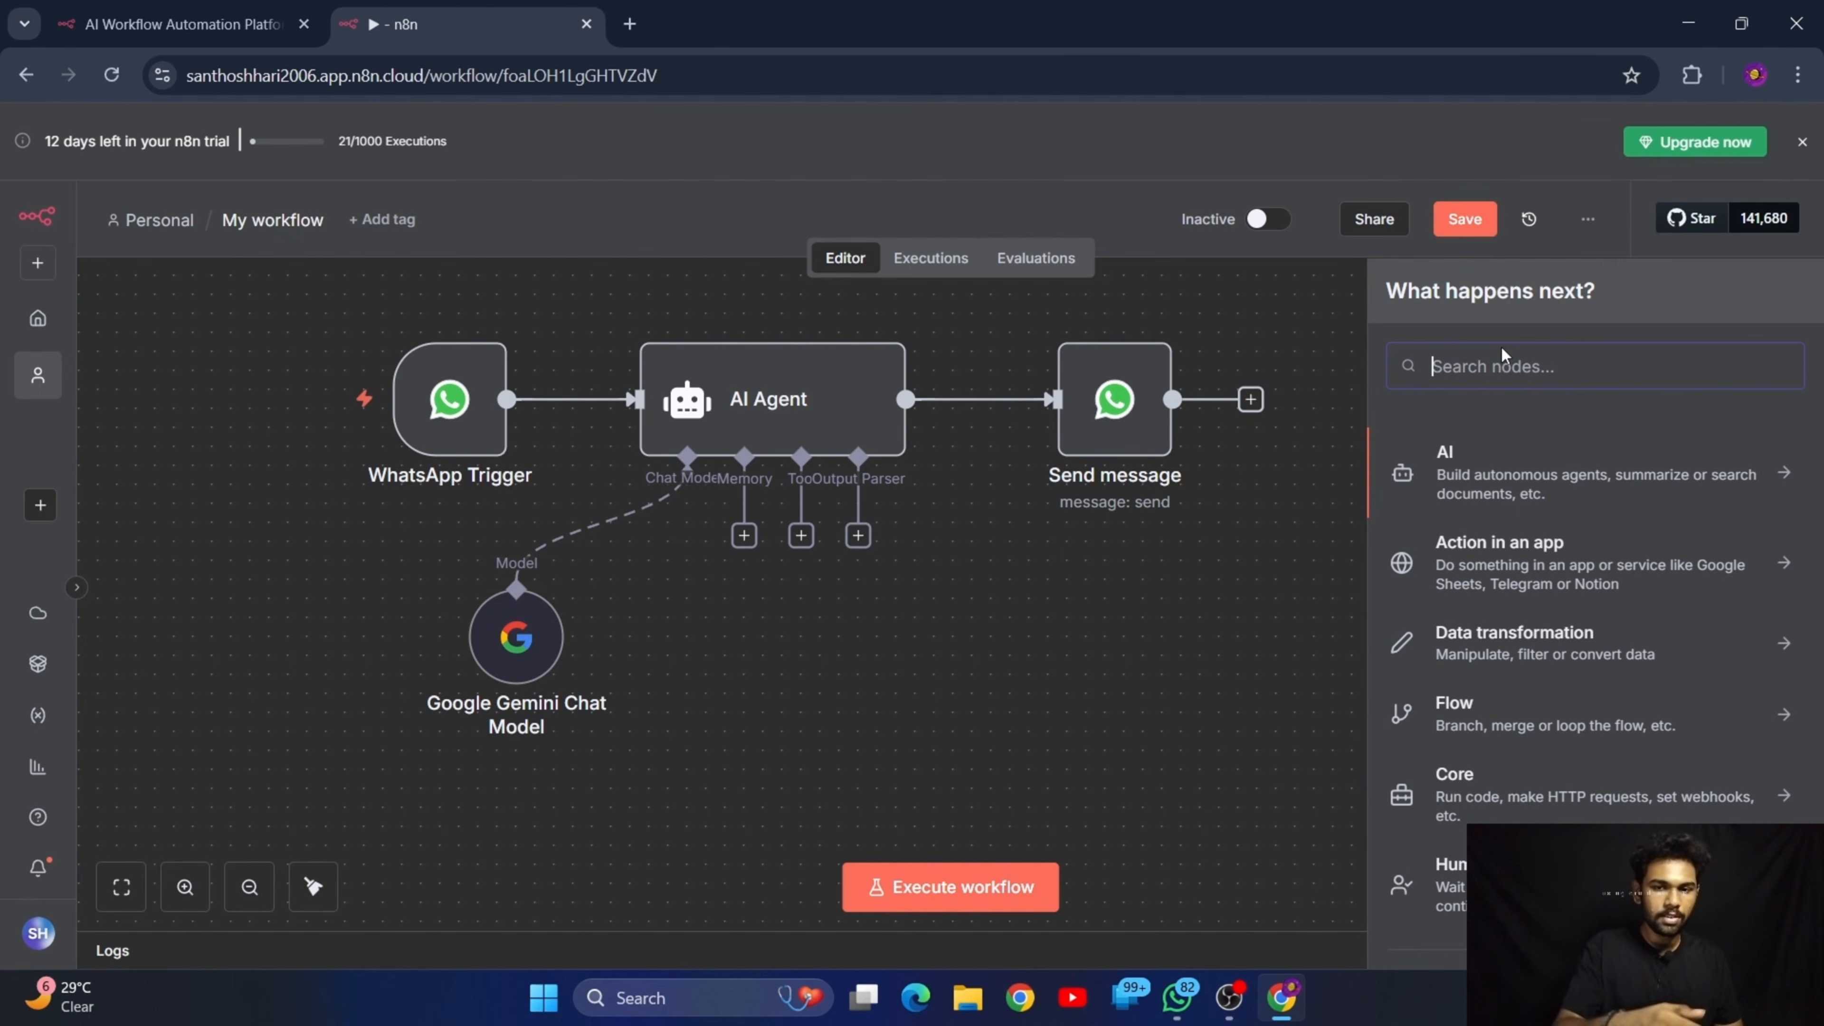
{"action": "type", "text": "t"}
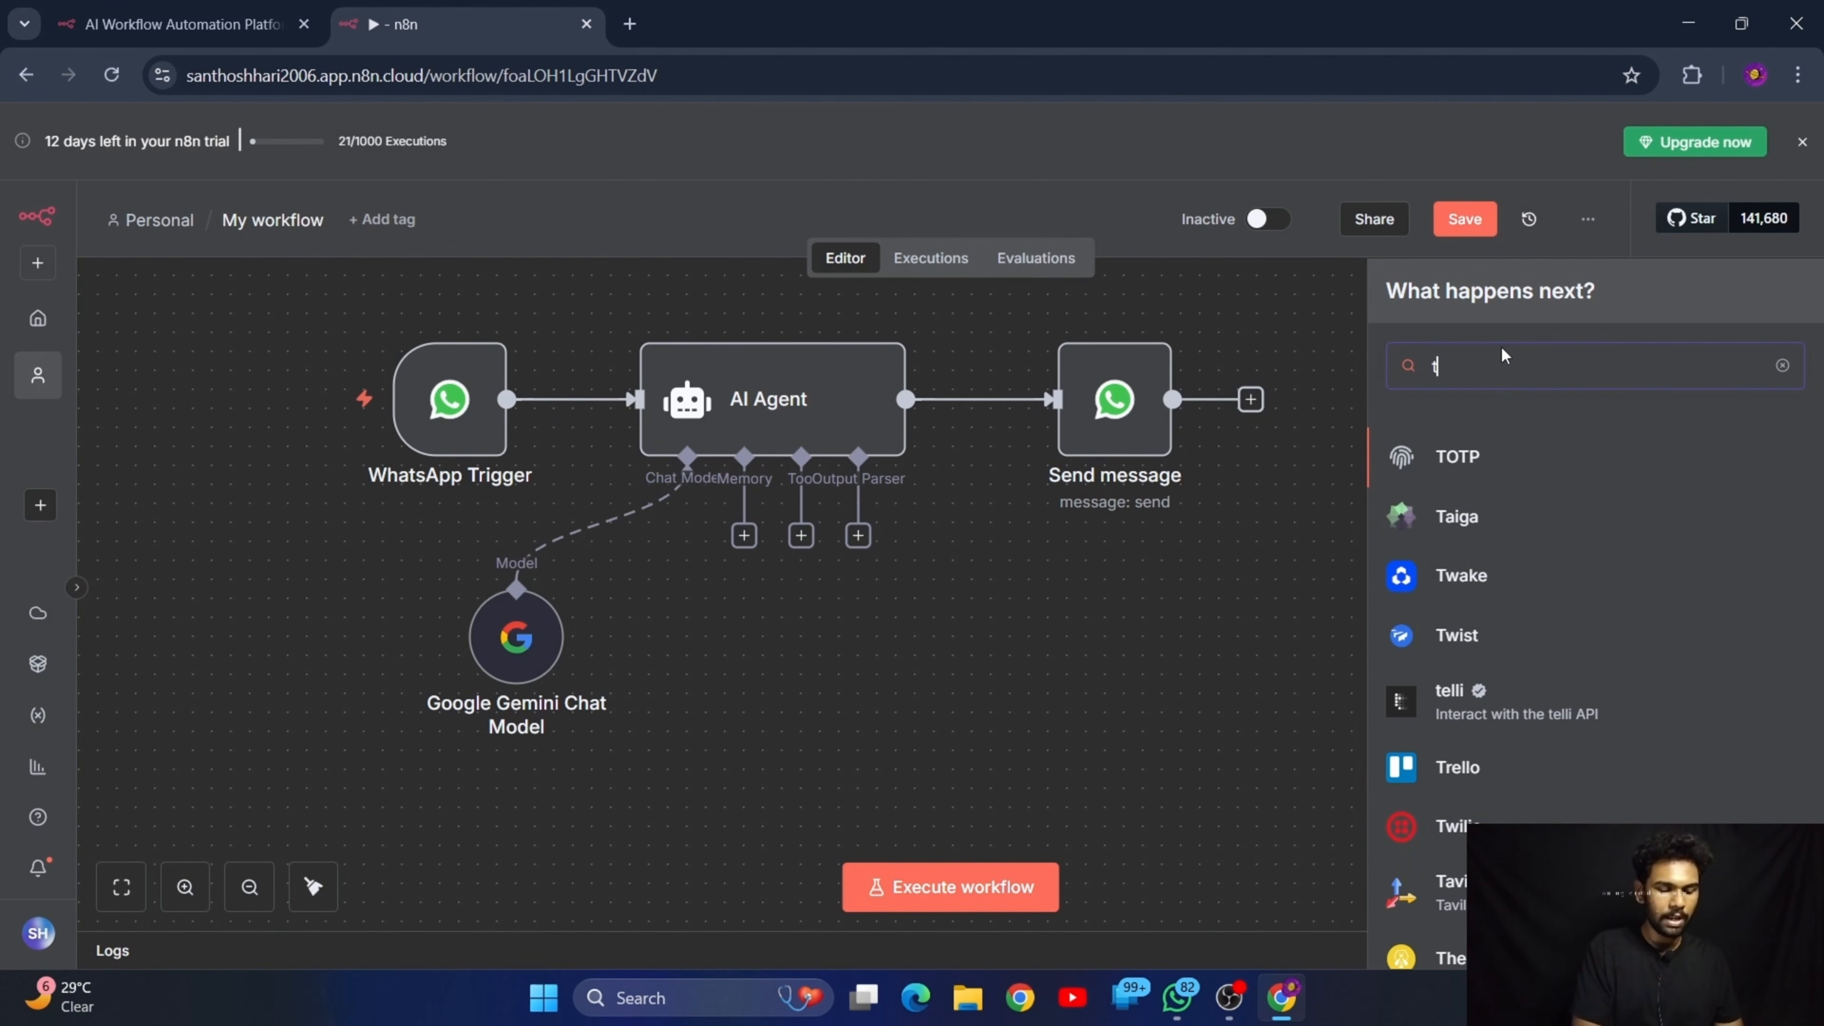
{"action": "type", "text": "rigger"}
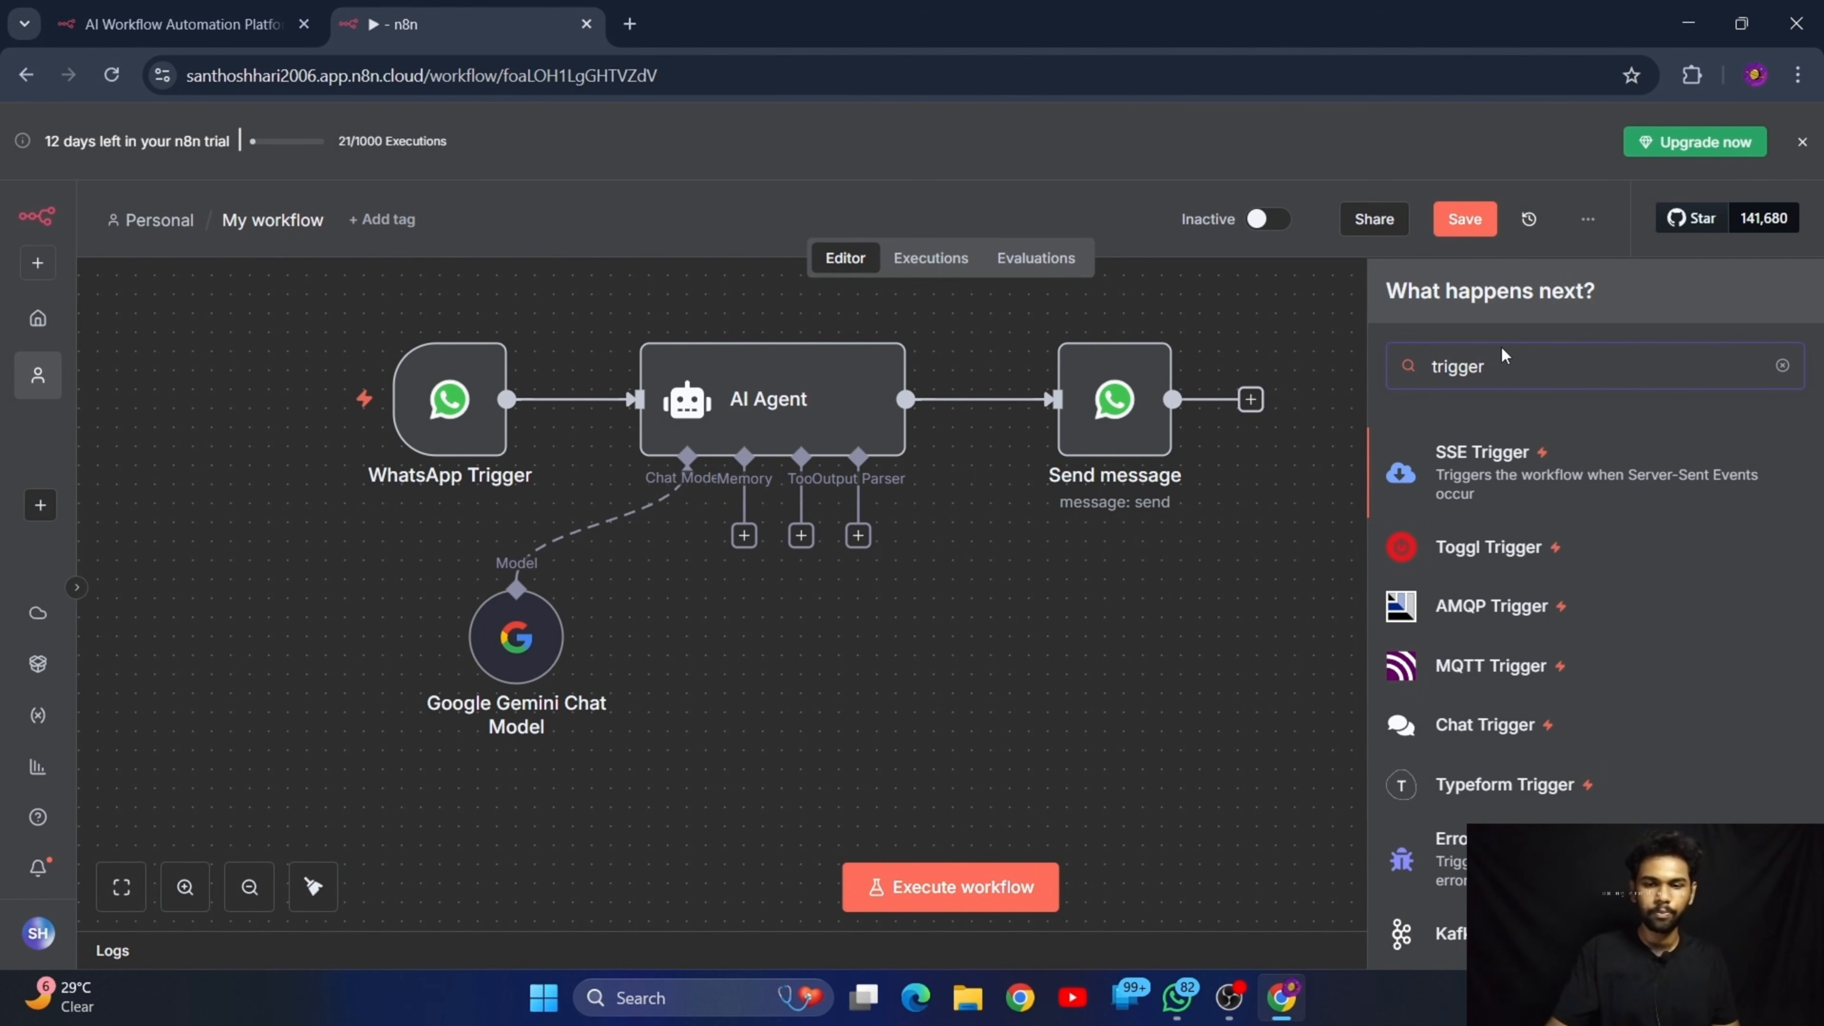
{"action": "scroll", "coordinate": [1497, 663], "scroll_direction": "down", "scroll_amount": 1}
{"action": "scroll", "coordinate": [1497, 662], "scroll_direction": "down", "scroll_amount": 15}
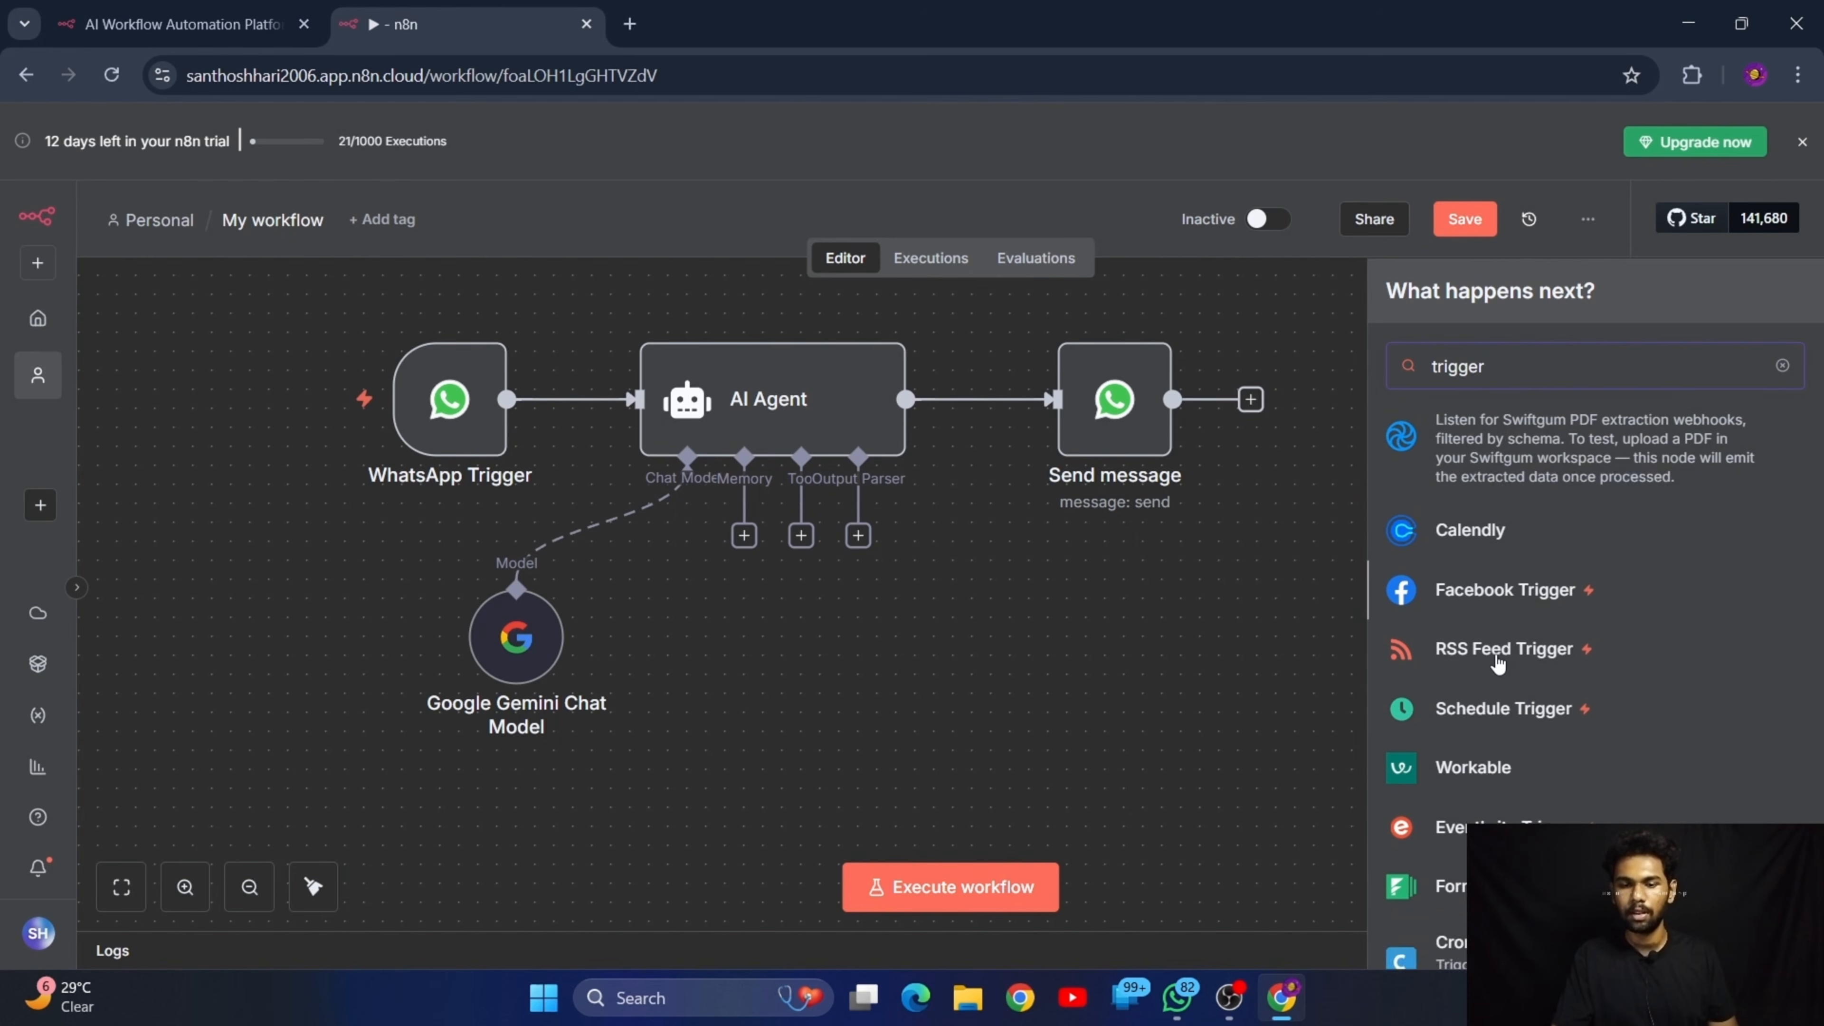
{"action": "scroll", "coordinate": [1497, 662], "scroll_direction": "up", "scroll_amount": 10}
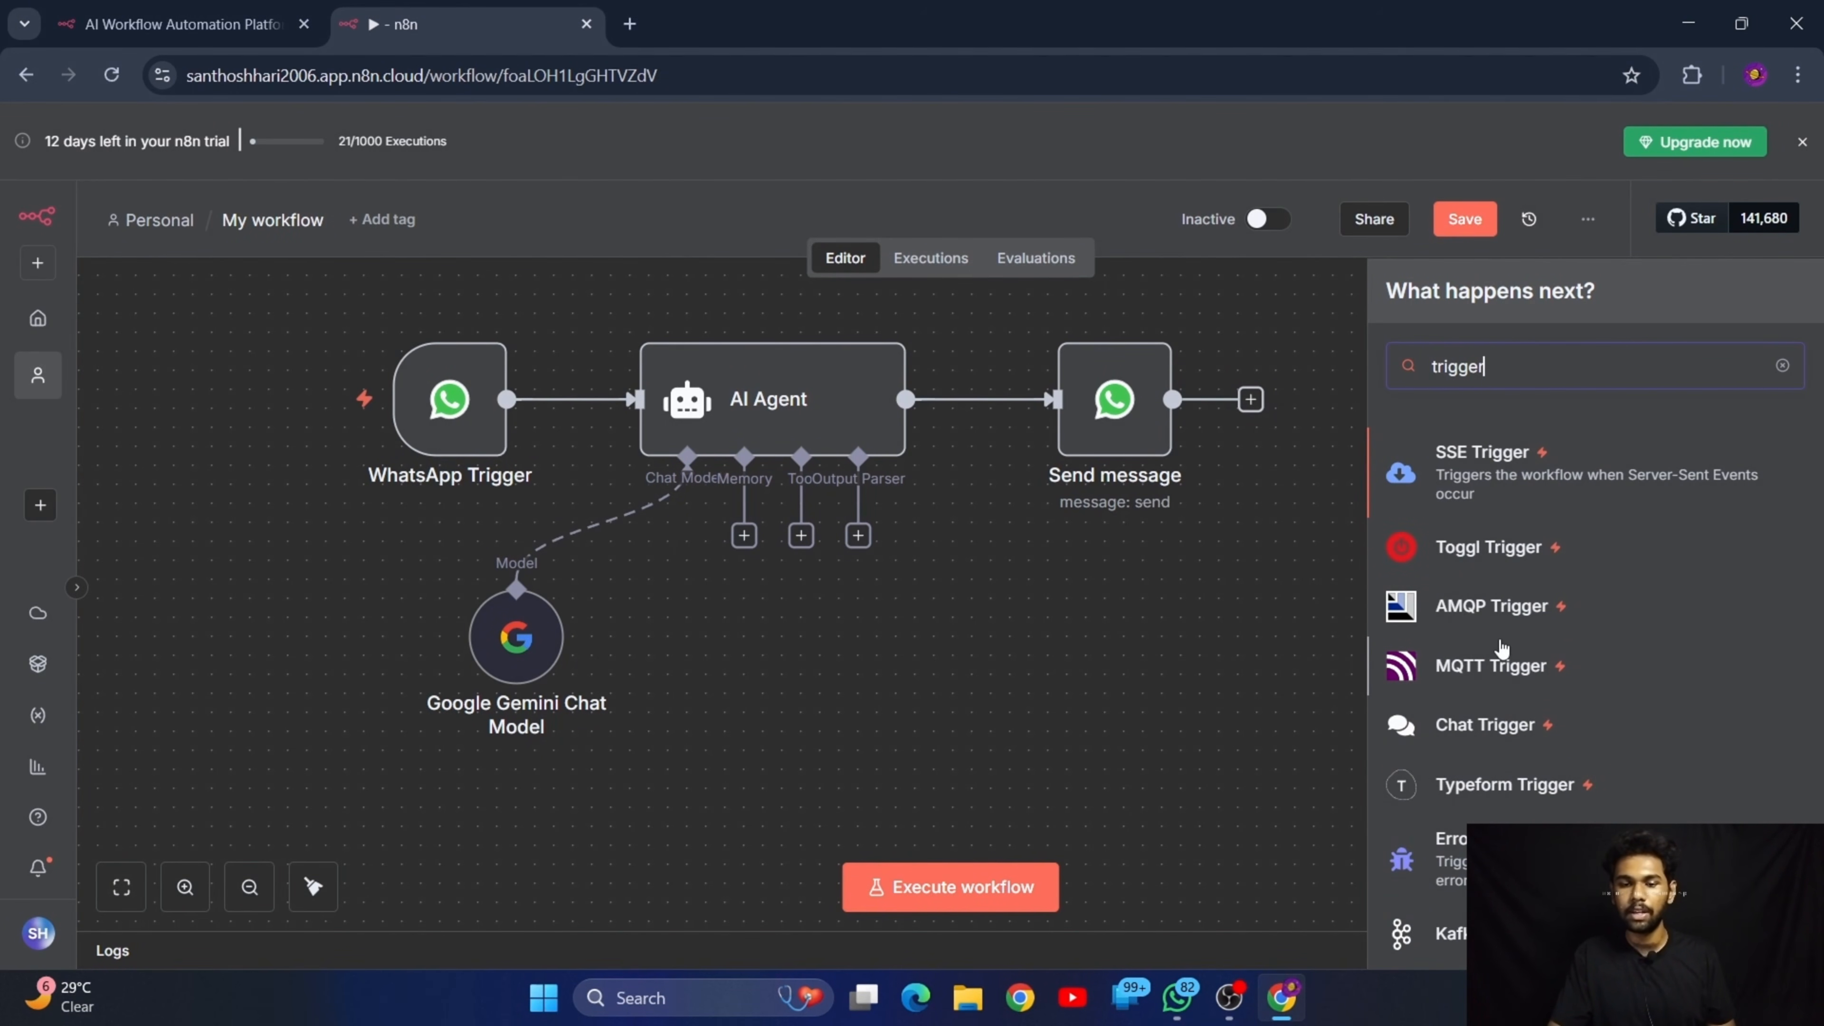
{"action": "scroll", "coordinate": [1498, 639], "scroll_direction": "down", "scroll_amount": 10}
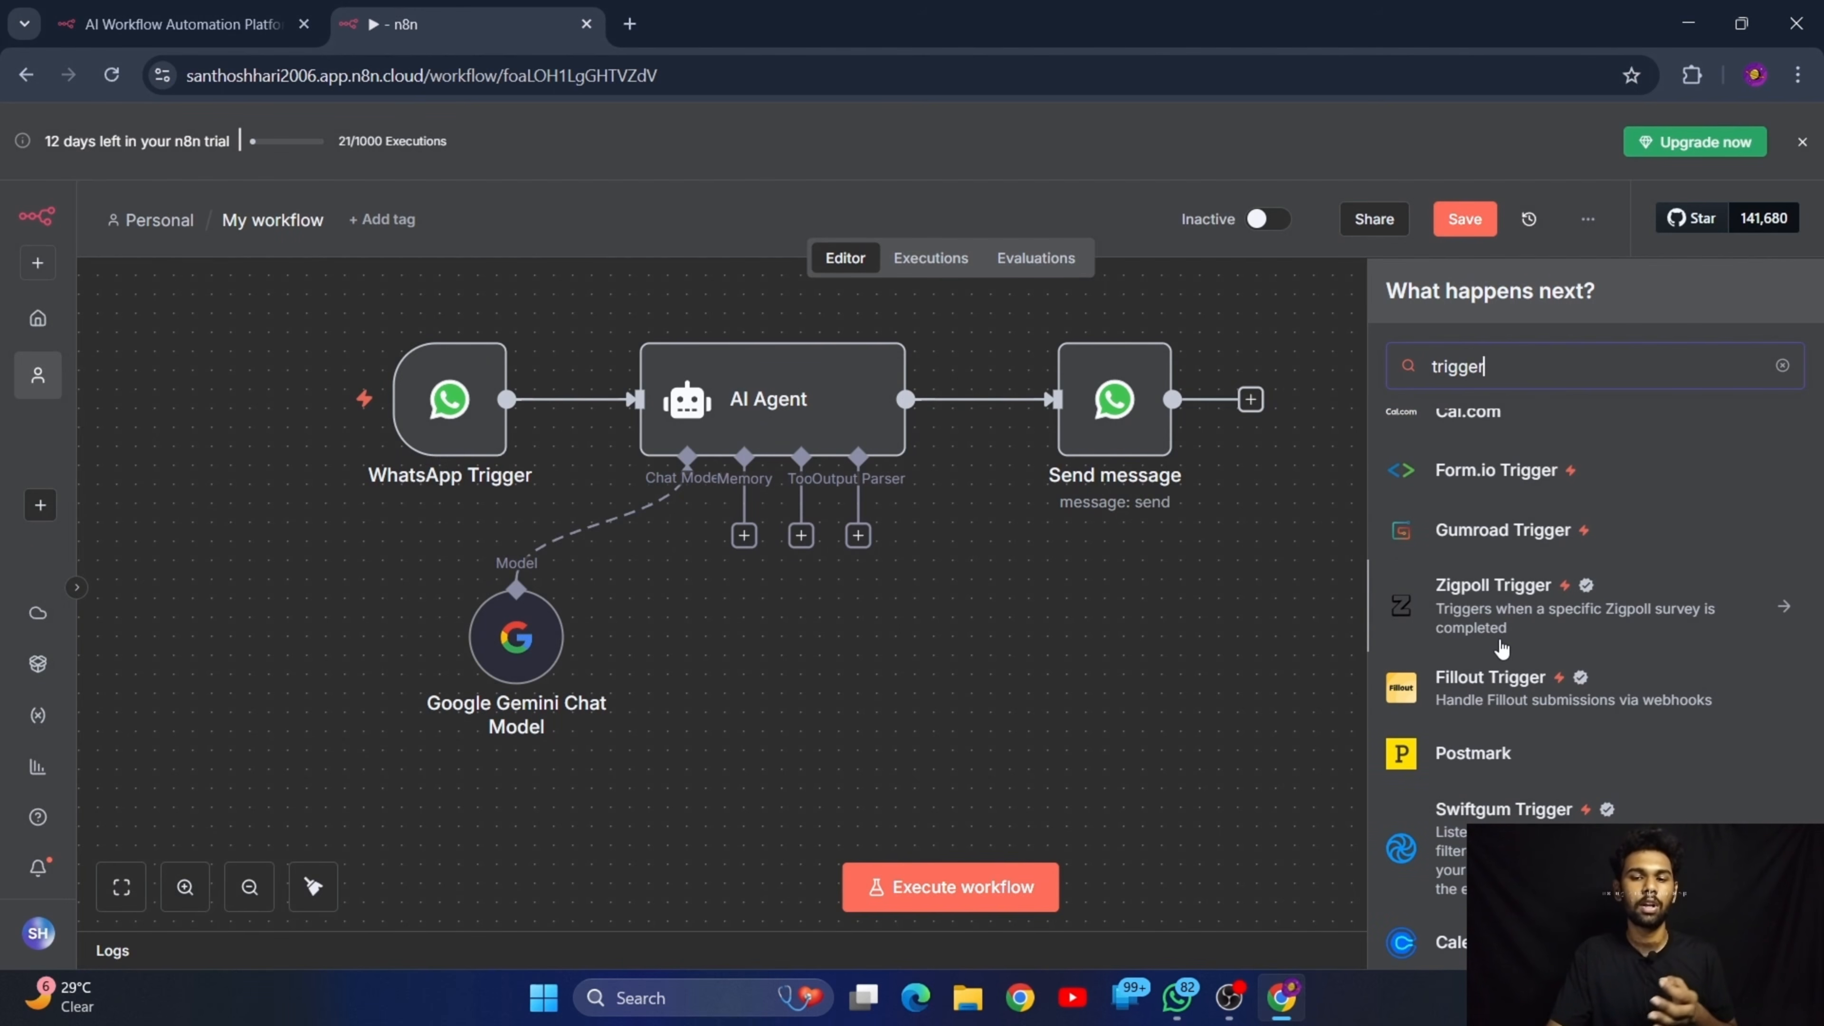
{"action": "left_click", "coordinate": [1783, 367]}
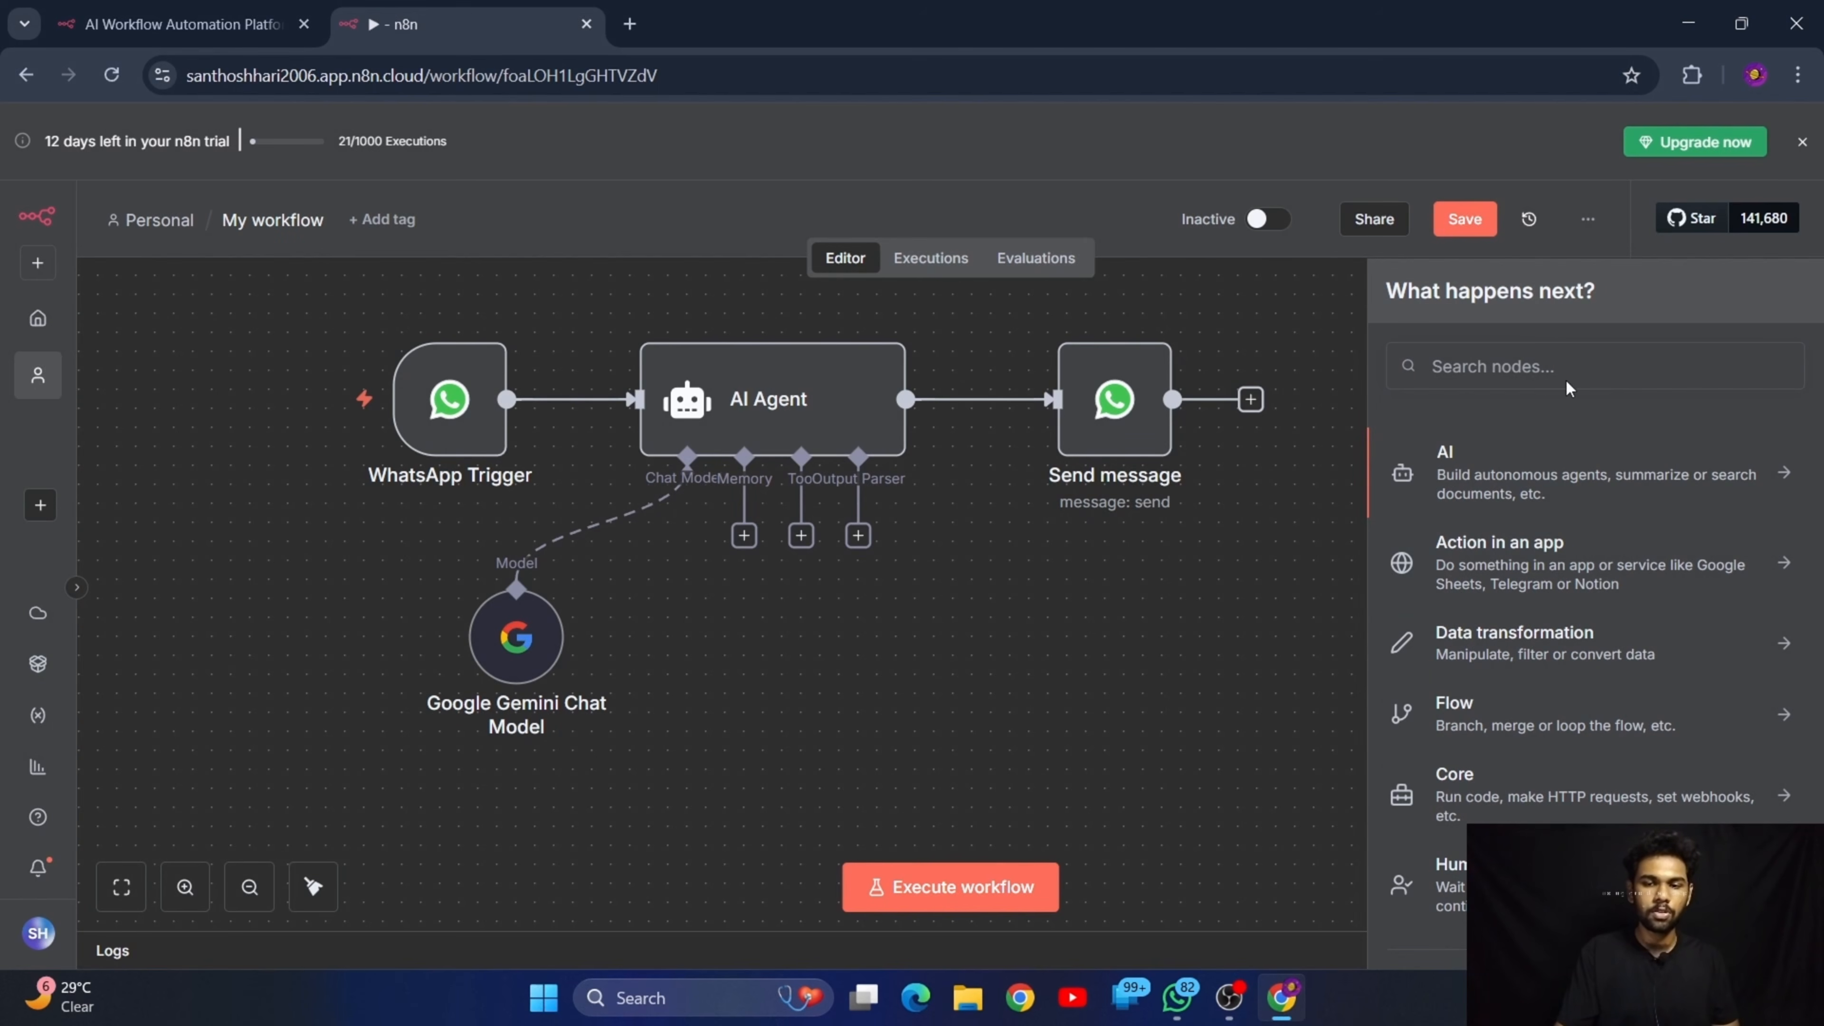
Search the node library for "whatsapp", clear the search, and close the library
{"action": "left_click", "coordinate": [1521, 364]}
{"action": "type", "text": "whatsapp"}
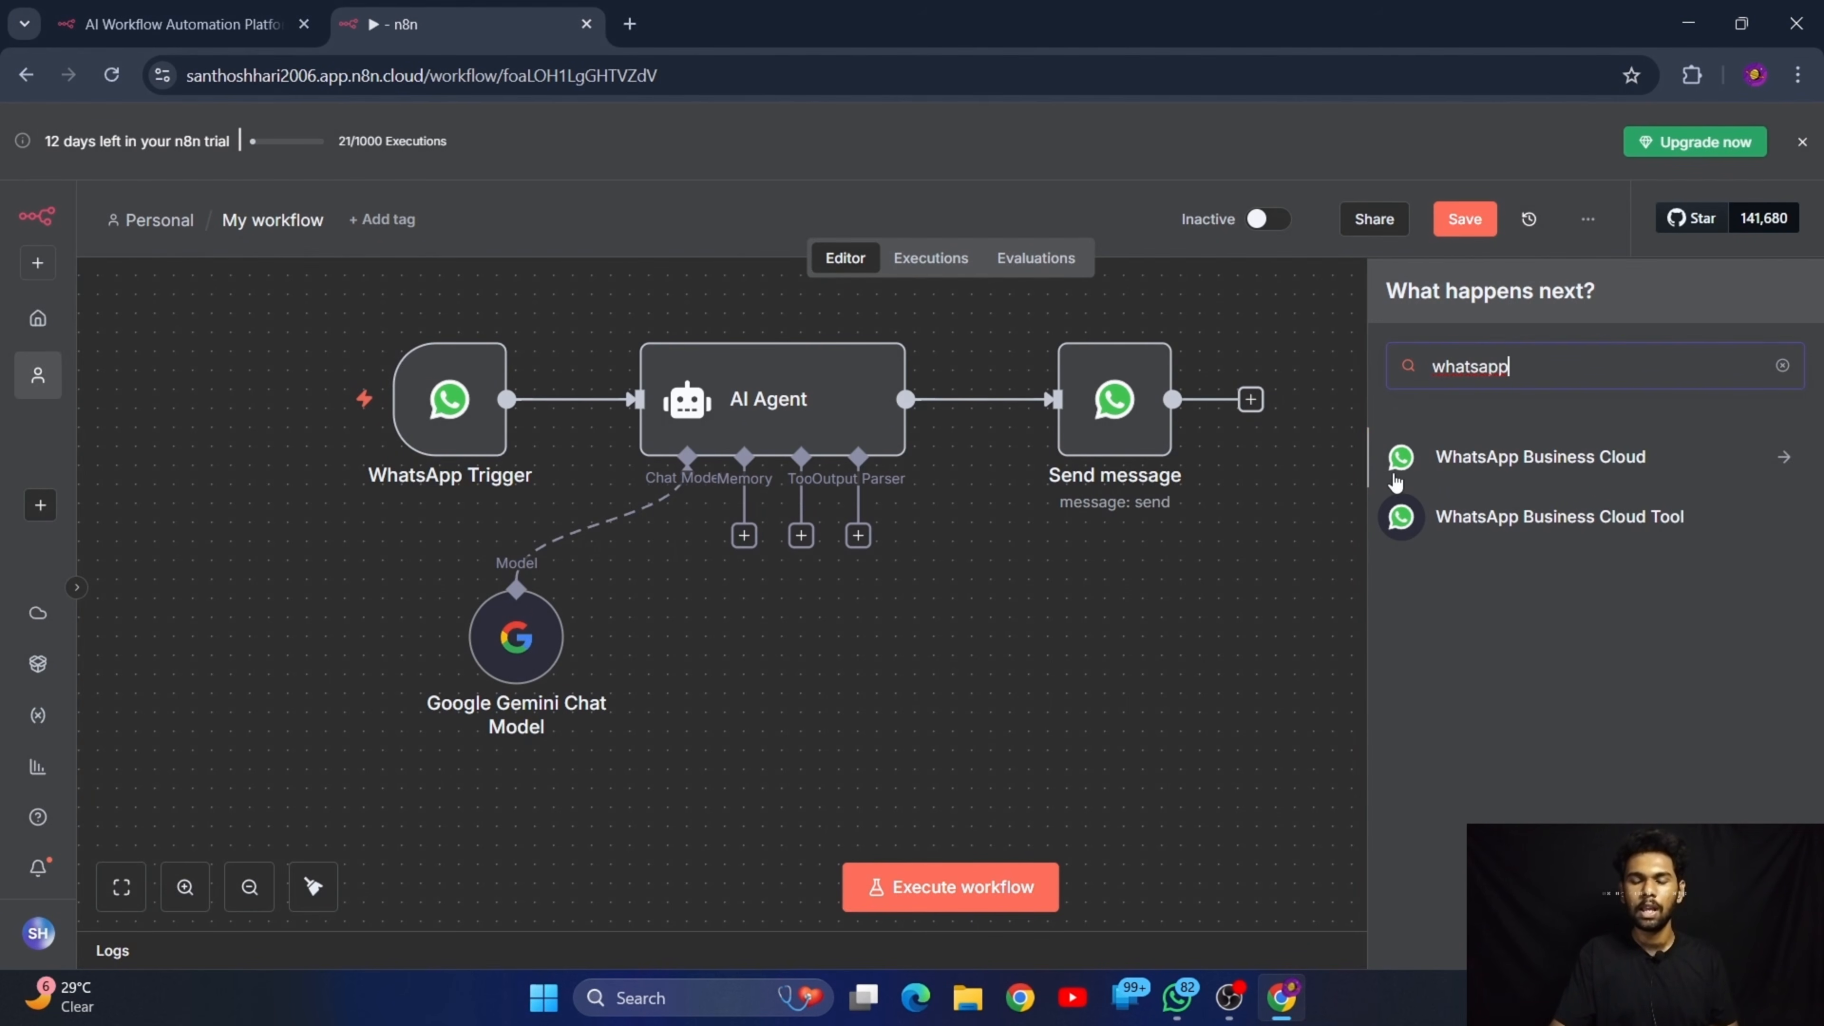
{"action": "left_click", "coordinate": [1781, 366]}
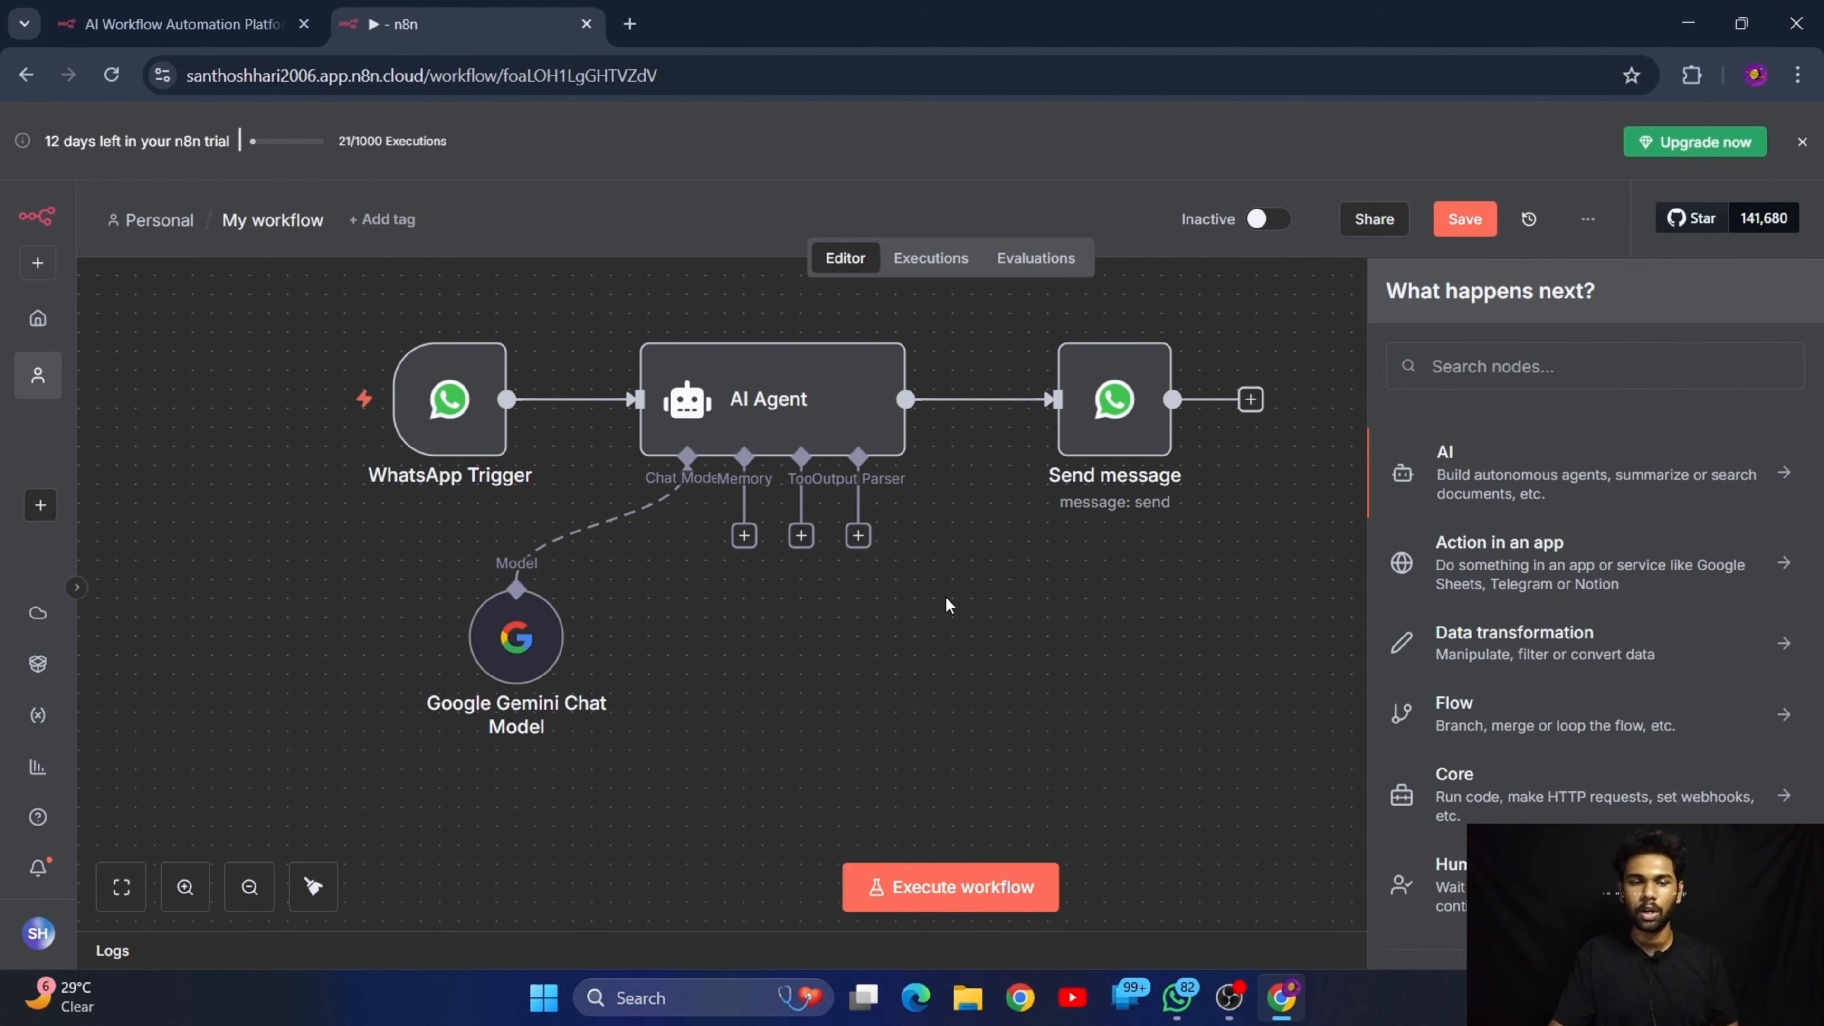
{"action": "left_click", "coordinate": [1171, 542]}
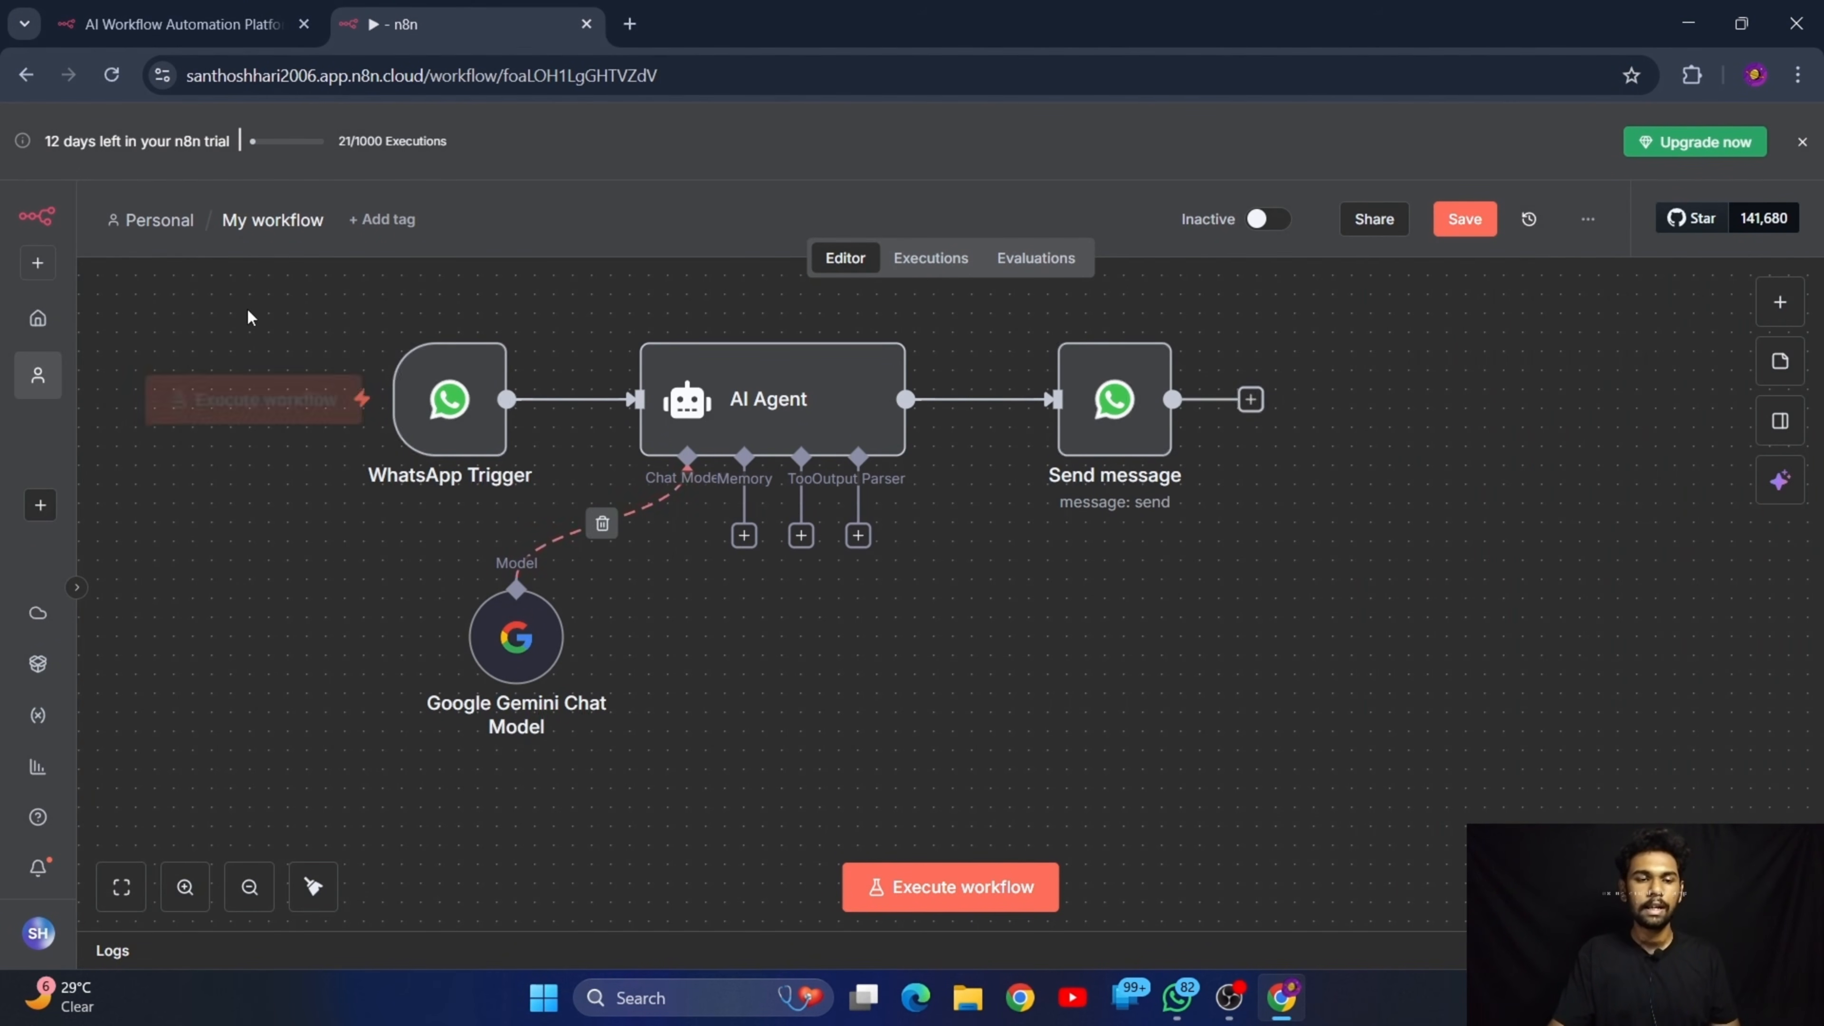
Delete every node in the workflow and add a manual trigger as the first step
{"action": "left_click_drag", "start_coordinate": [225, 282], "coordinate": [1464, 835]}
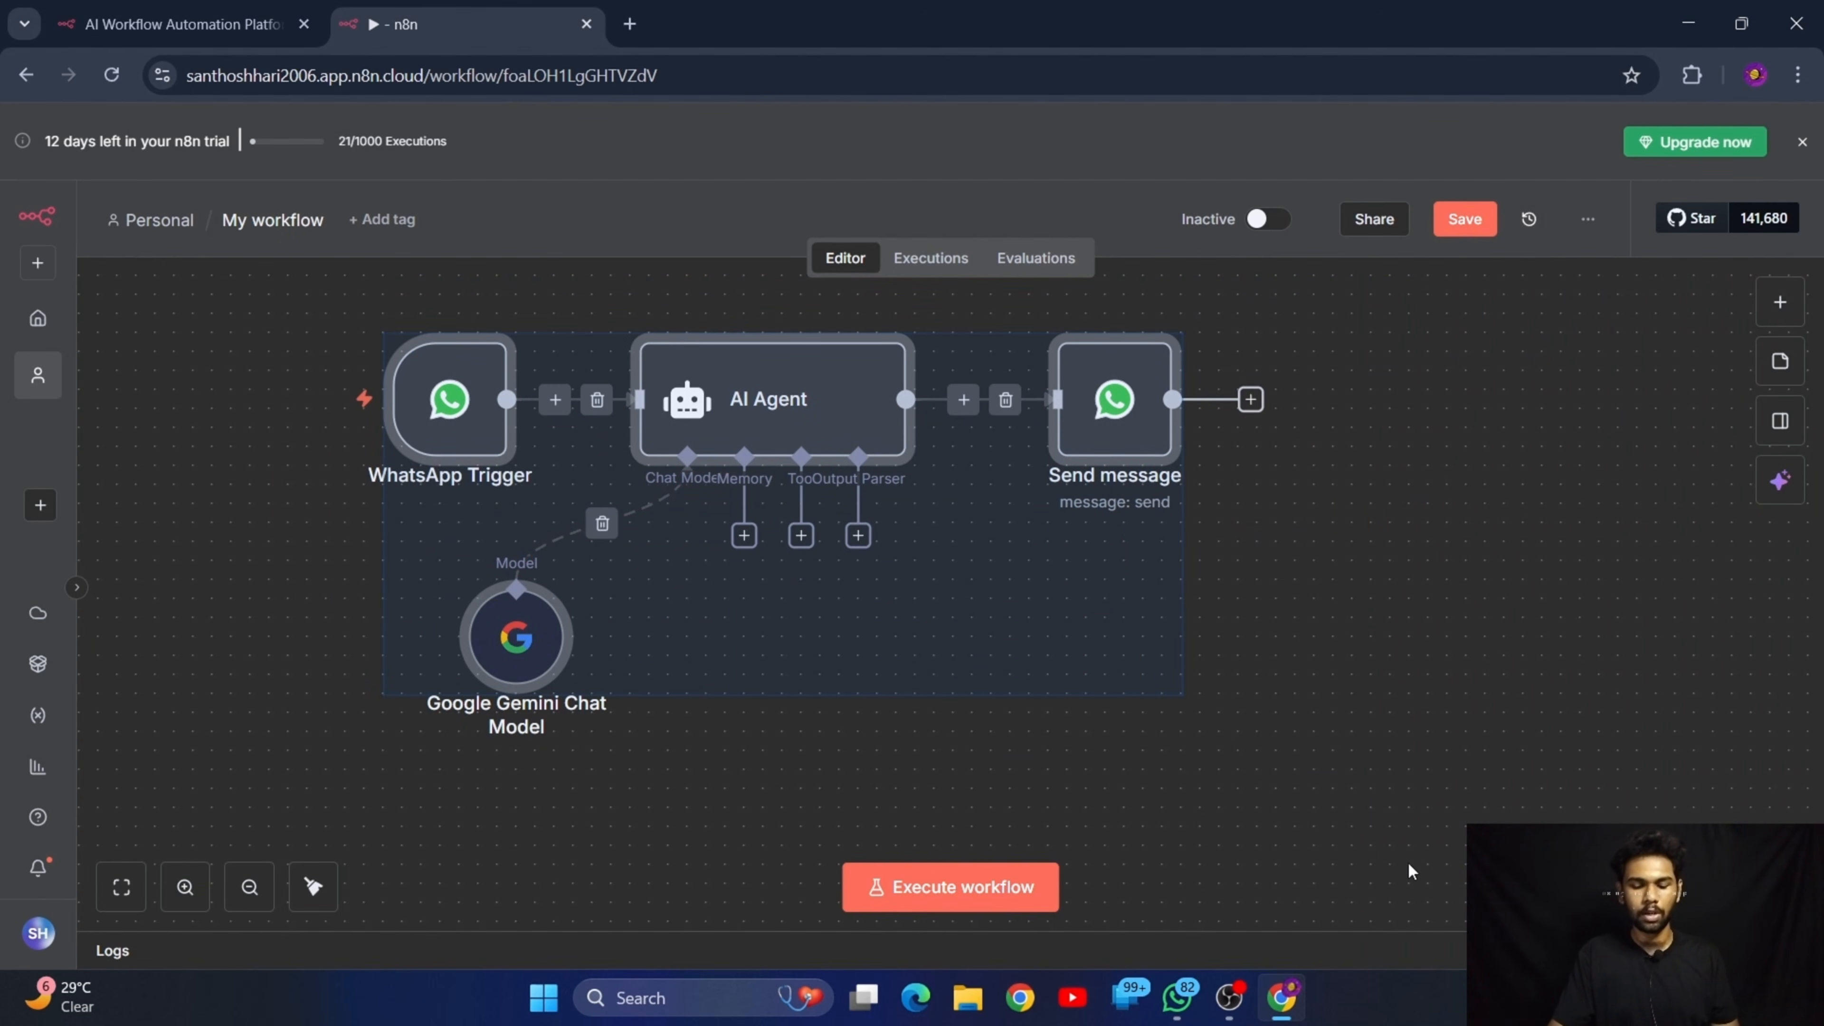
{"action": "key", "text": "Delete"}
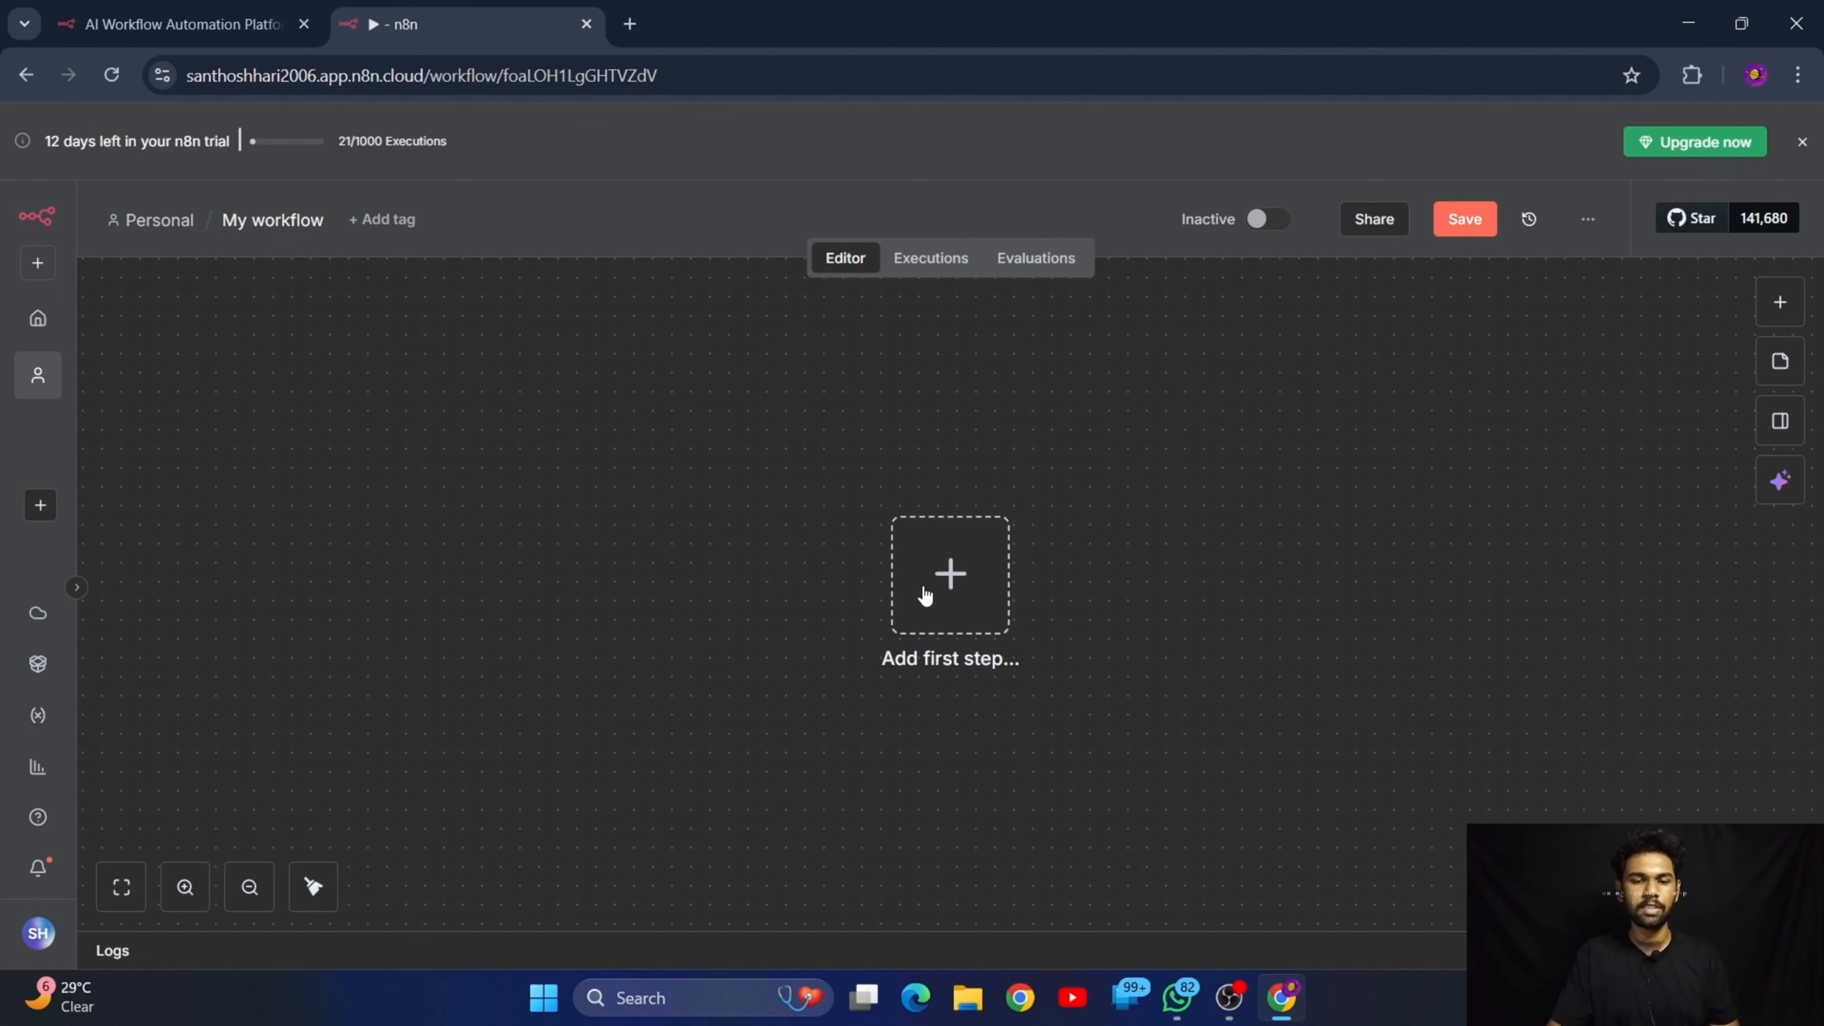
{"action": "left_click", "coordinate": [948, 584]}
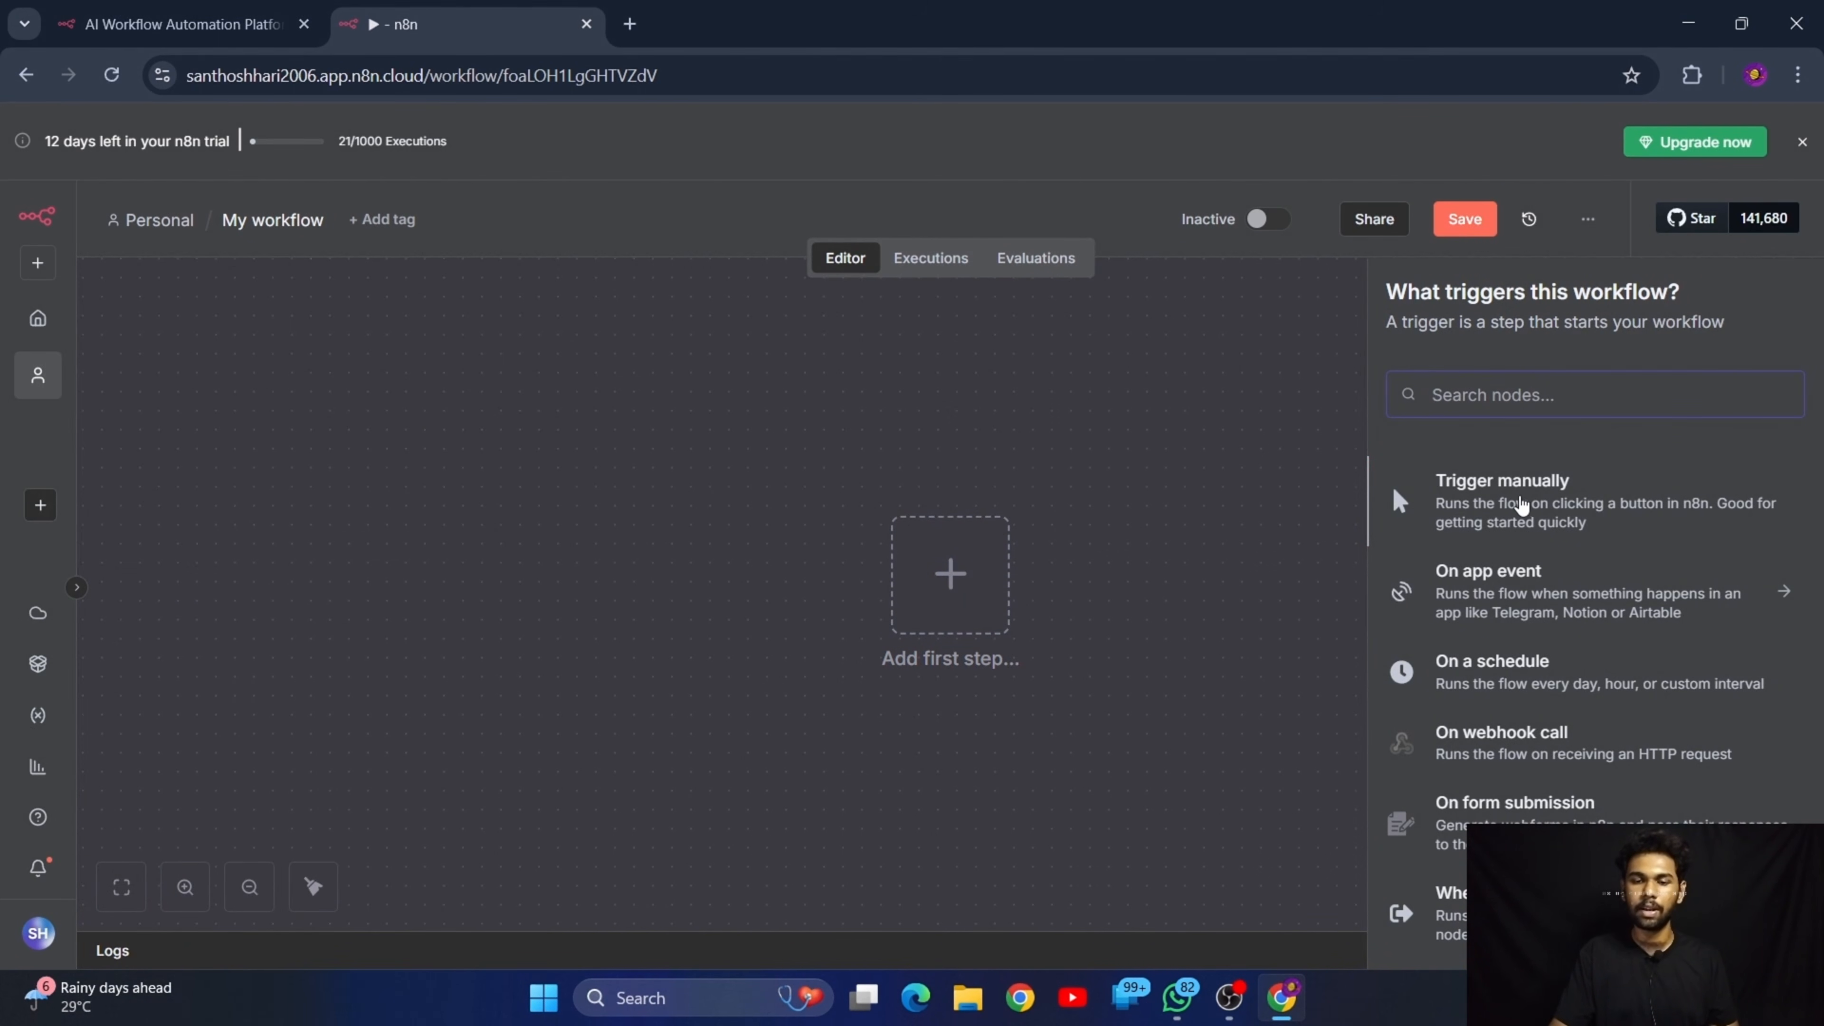
{"action": "left_click", "coordinate": [1565, 509]}
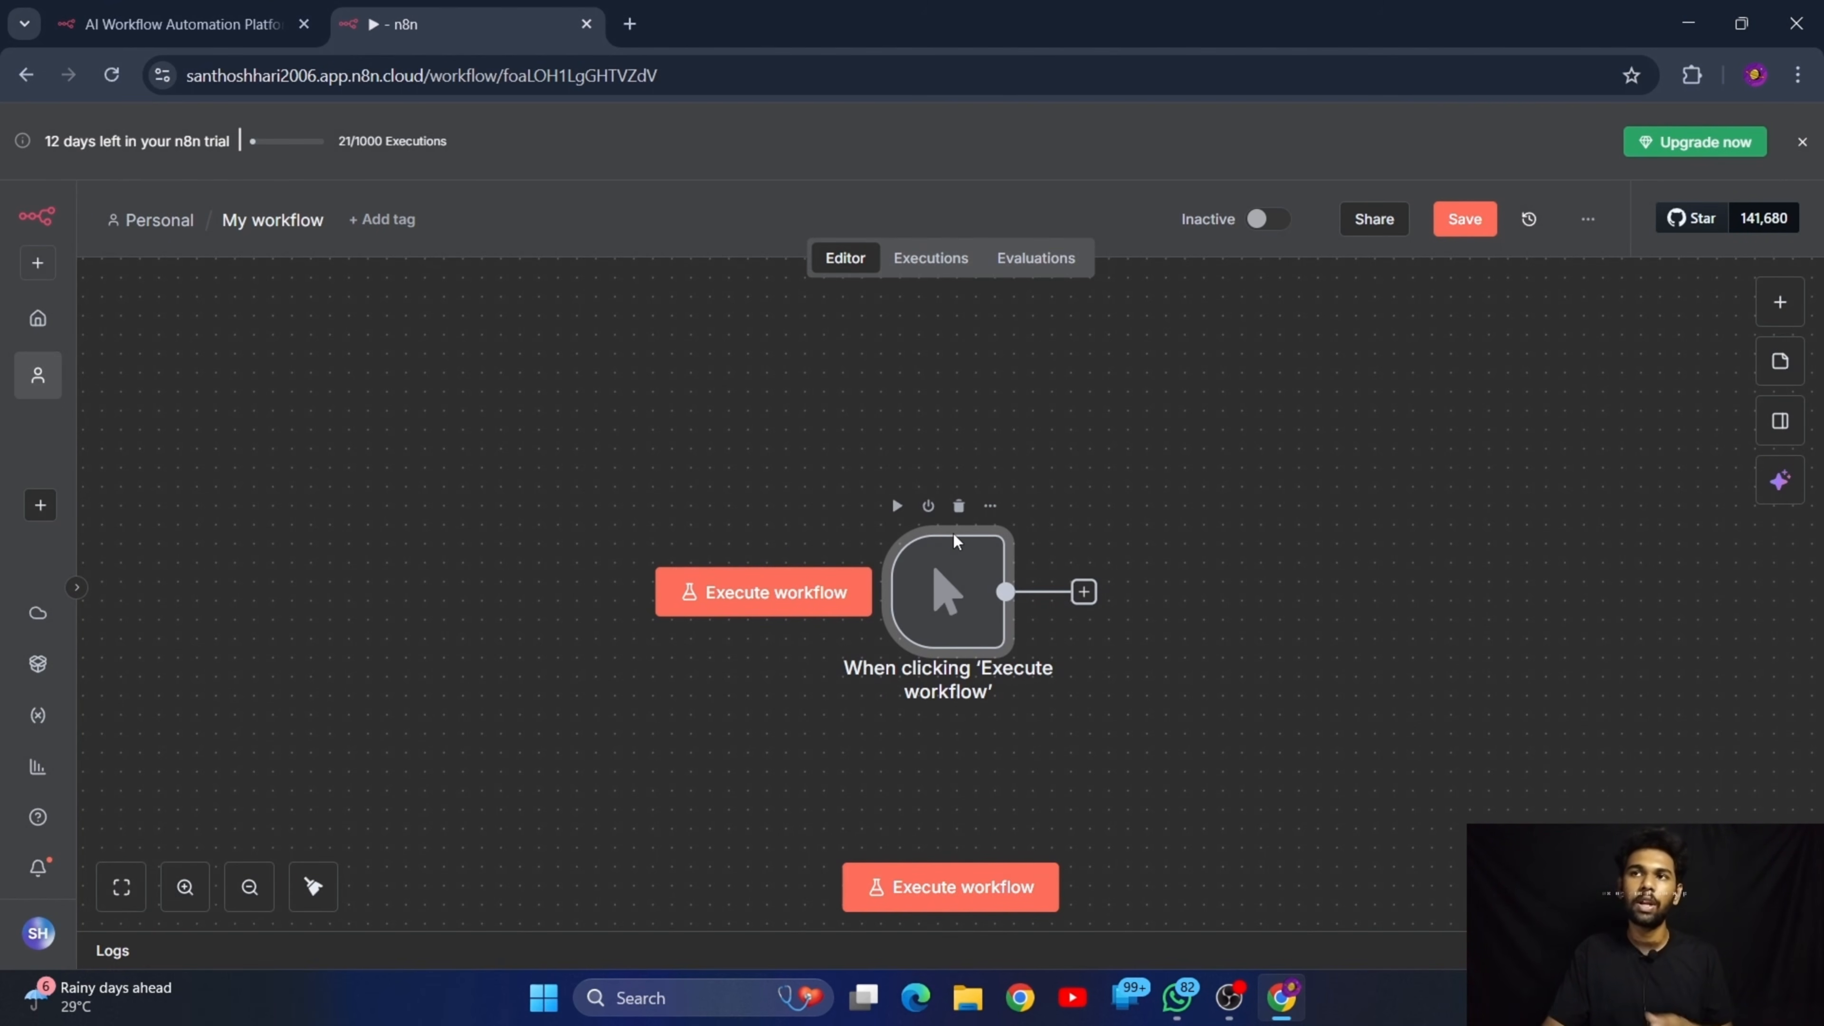
Replace the manual trigger with the WhatsApp Business Cloud "On messages" trigger and return to the canvas
{"action": "left_click", "coordinate": [958, 505]}
{"action": "left_click", "coordinate": [951, 574]}
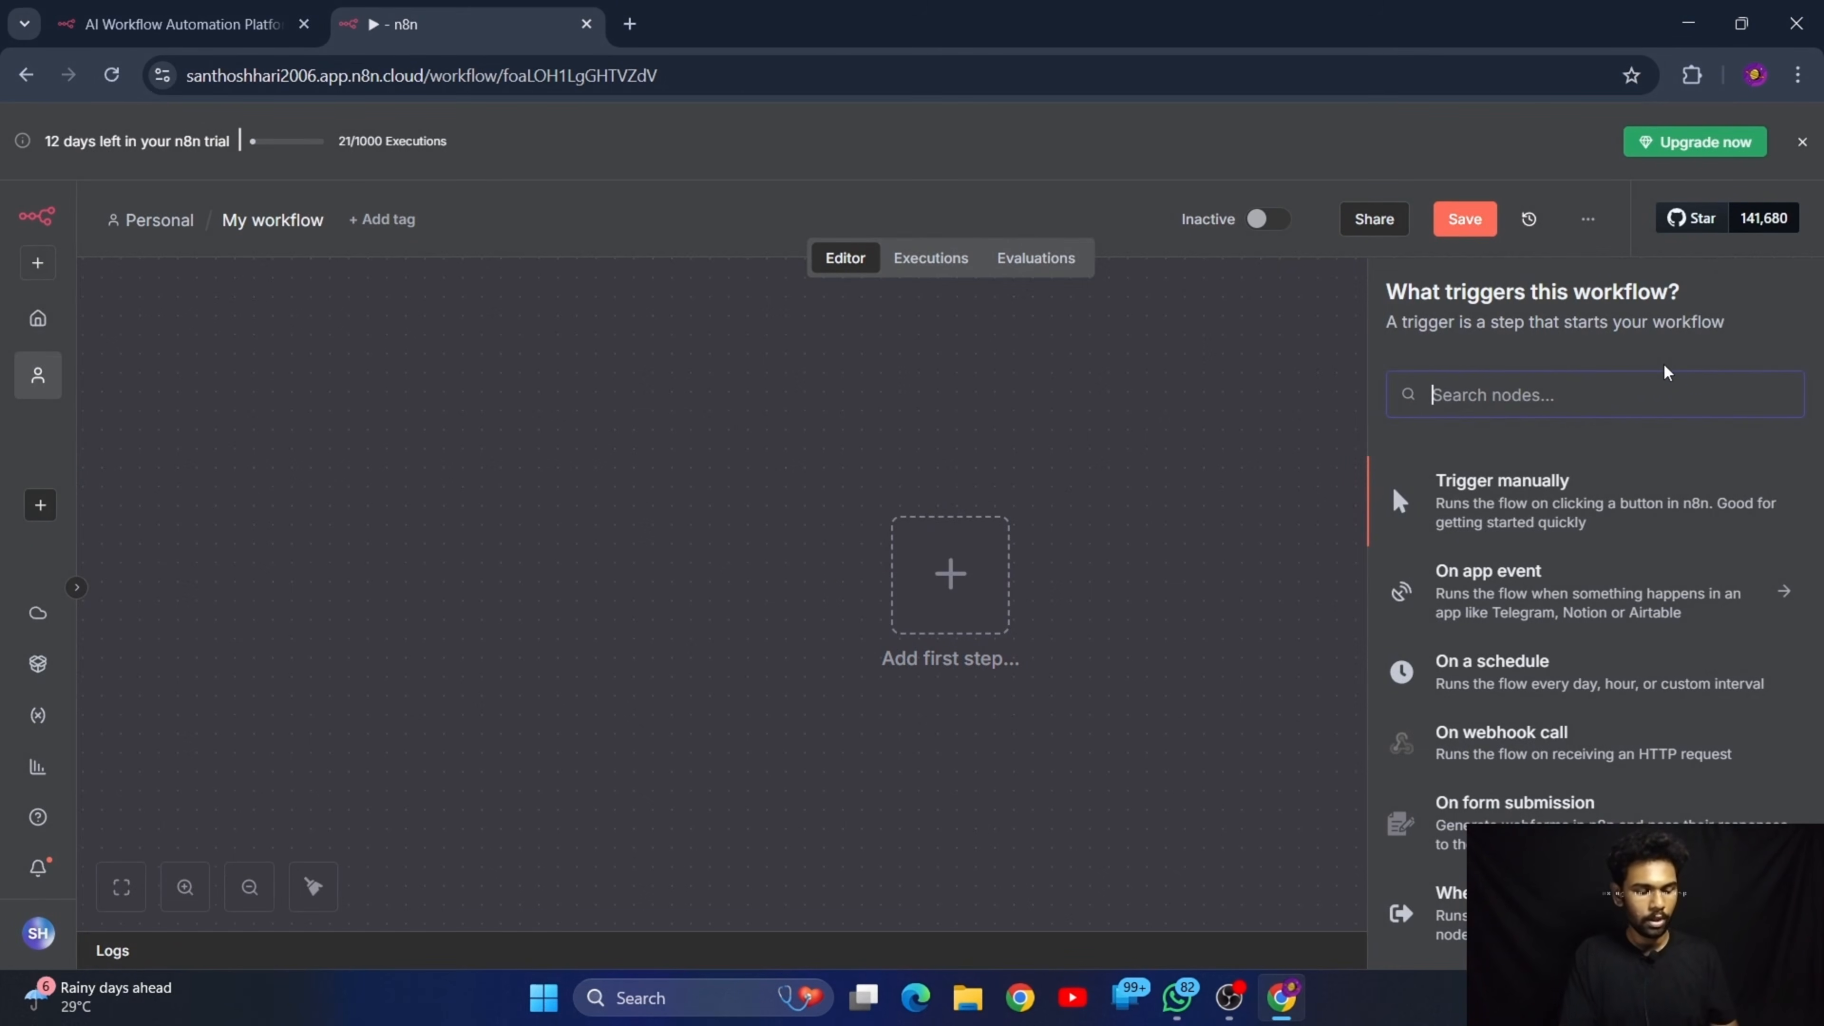
{"action": "type", "text": "whatsapp"}
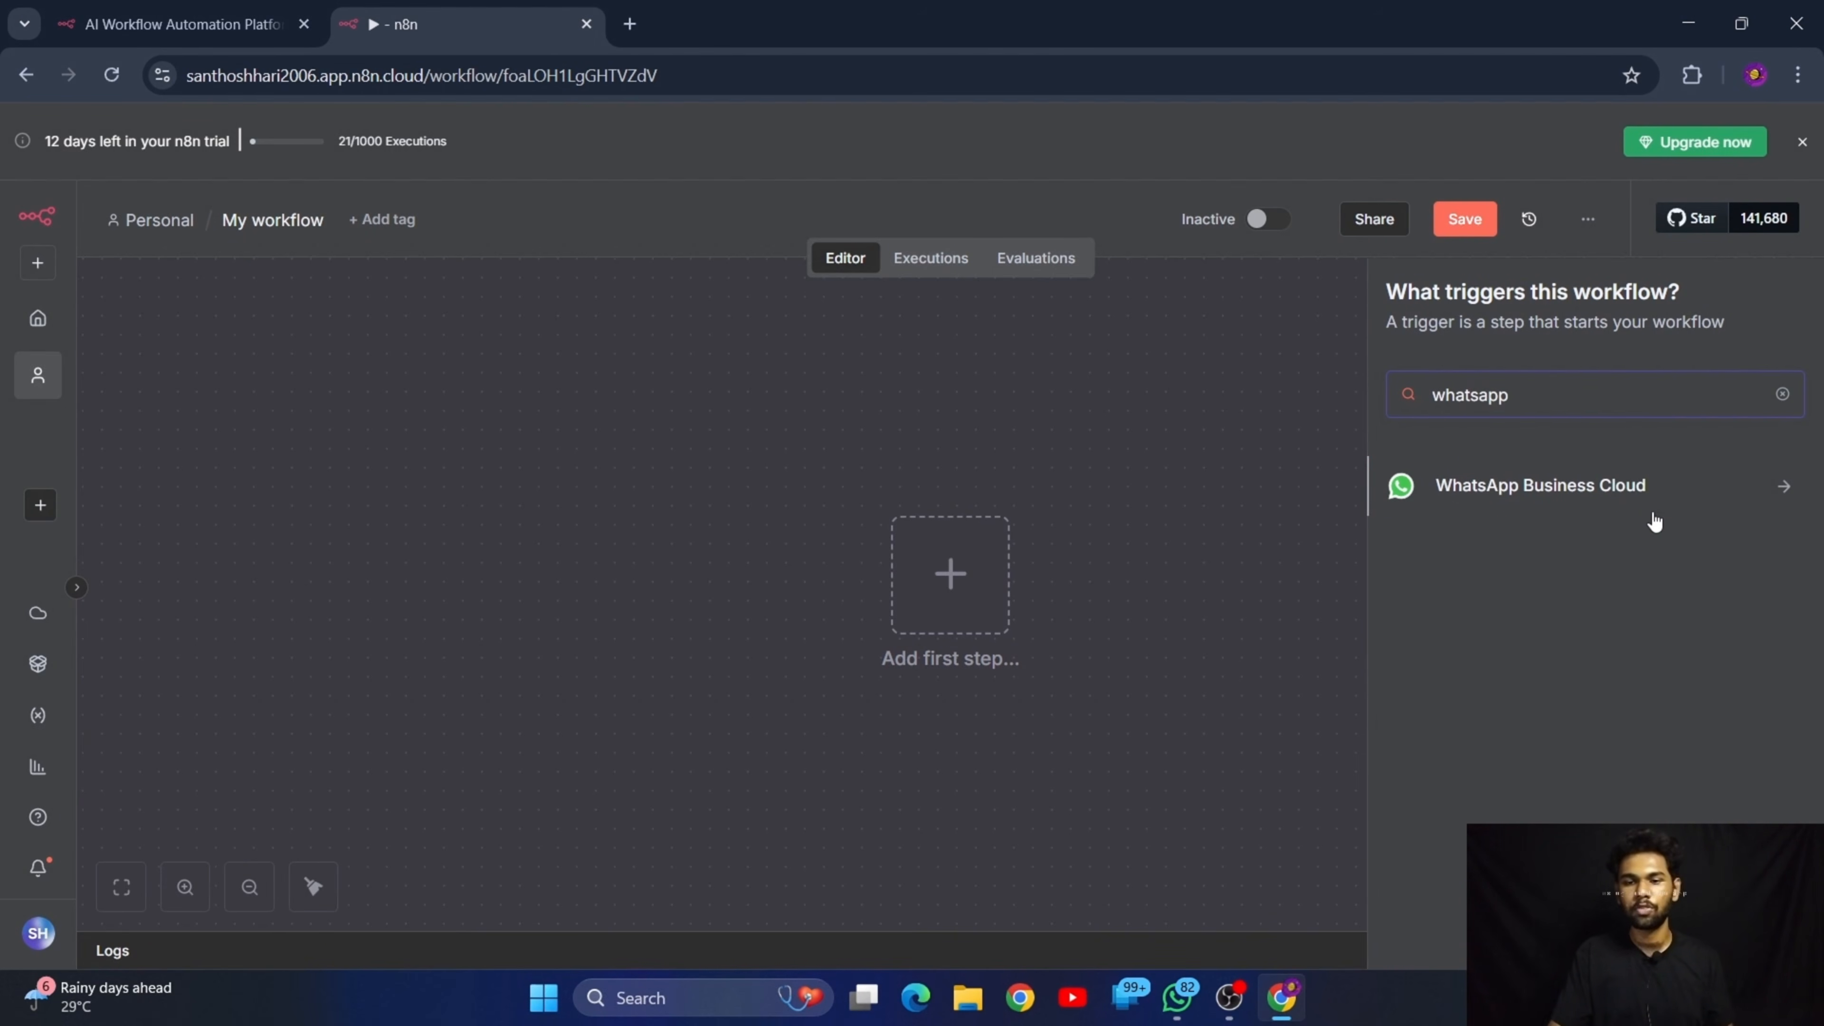
{"action": "left_click", "coordinate": [1608, 503]}
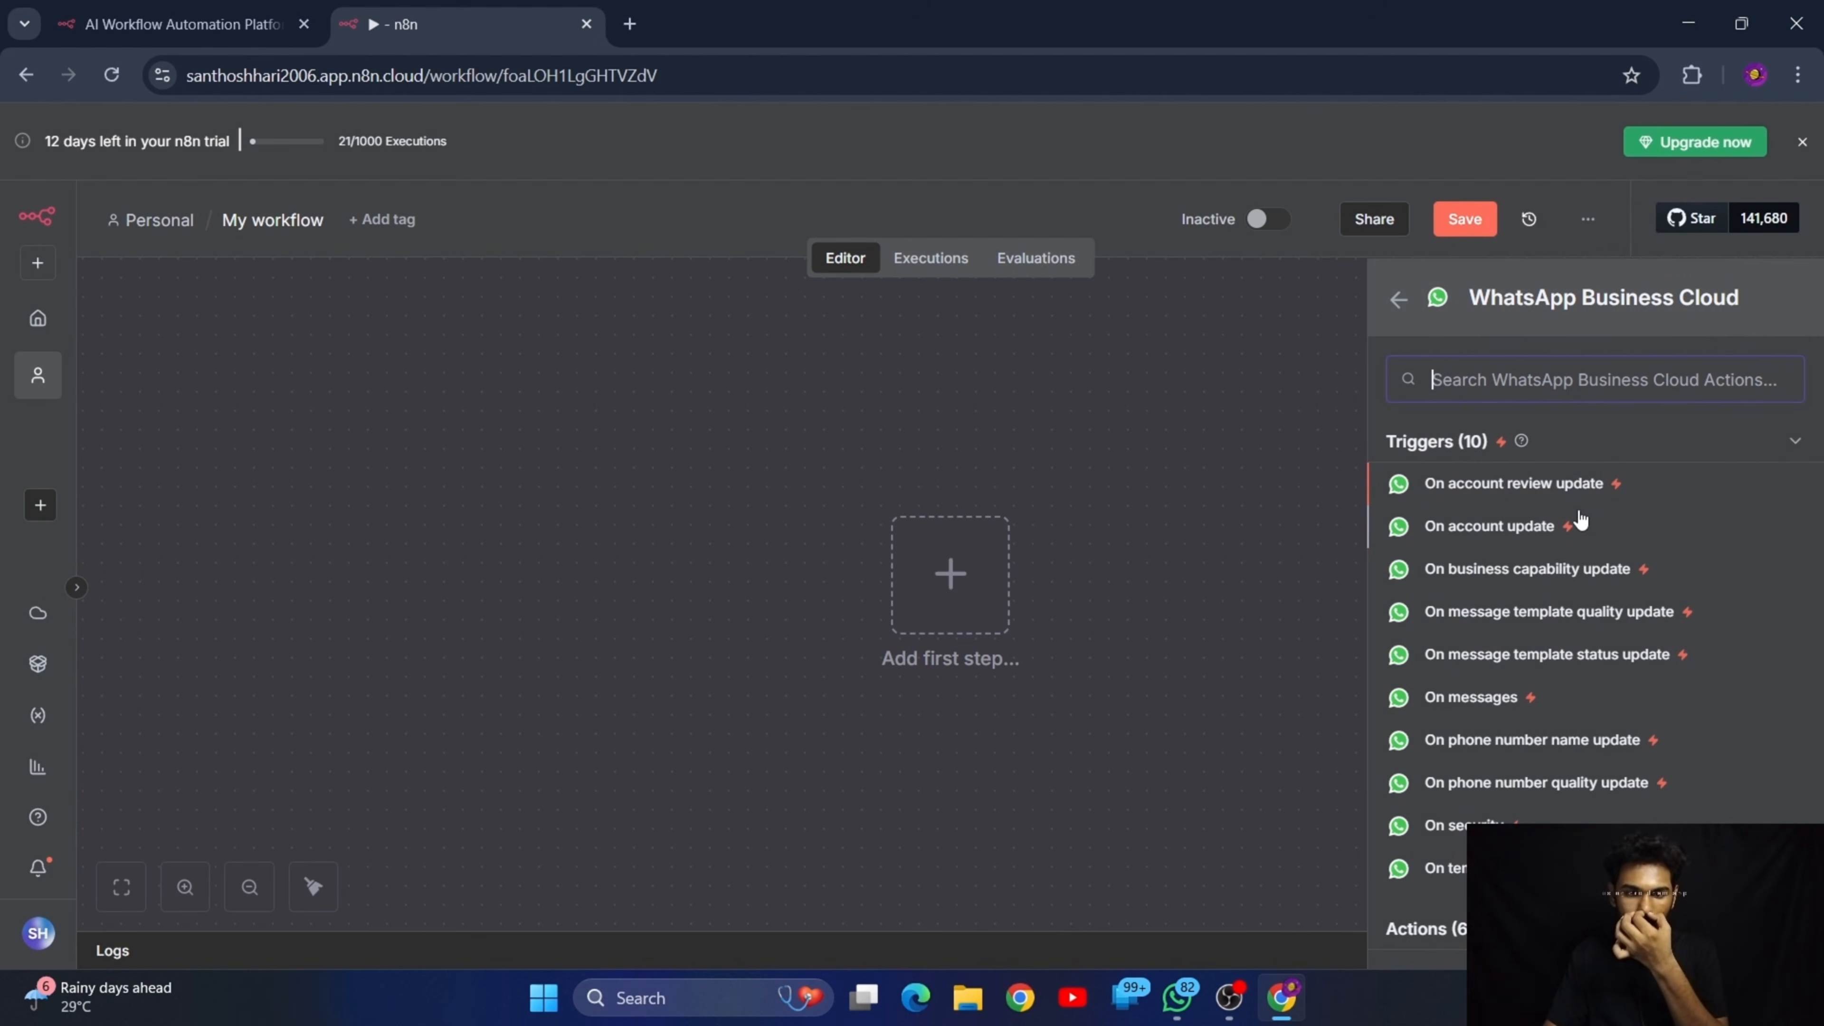
{"action": "left_click", "coordinate": [1479, 704]}
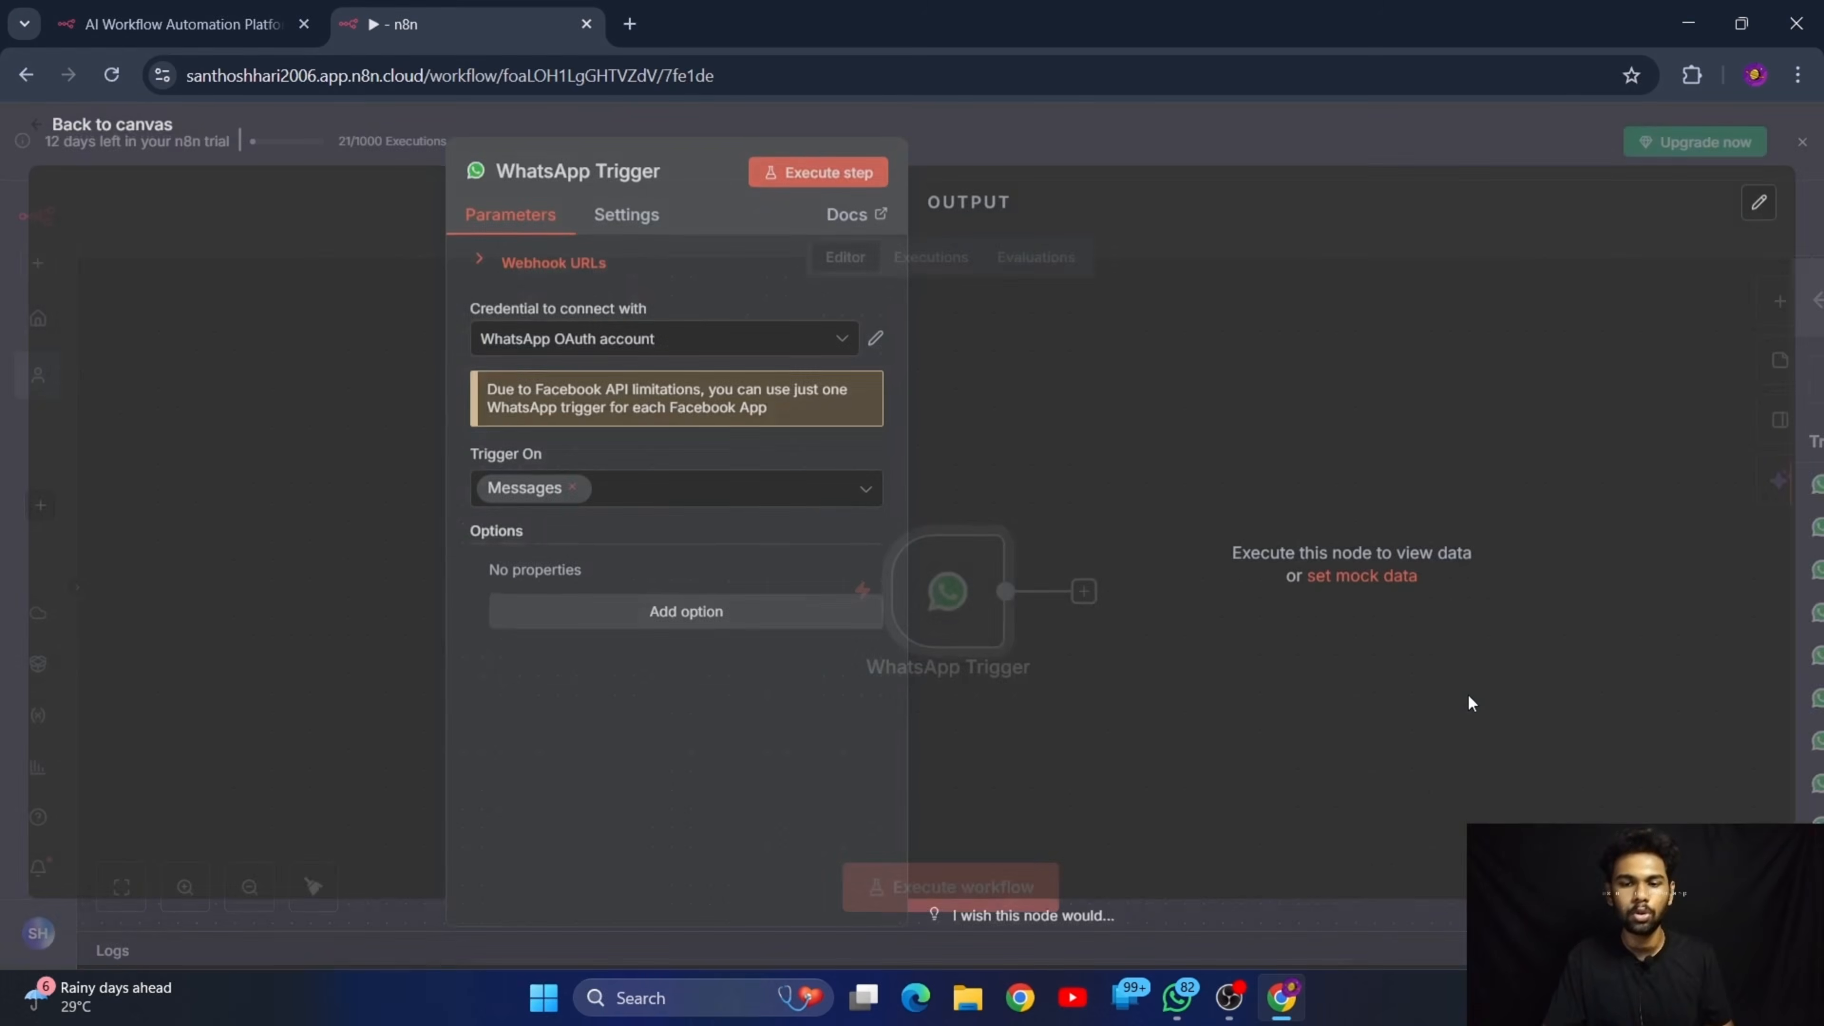
{"action": "left_click", "coordinate": [74, 140]}
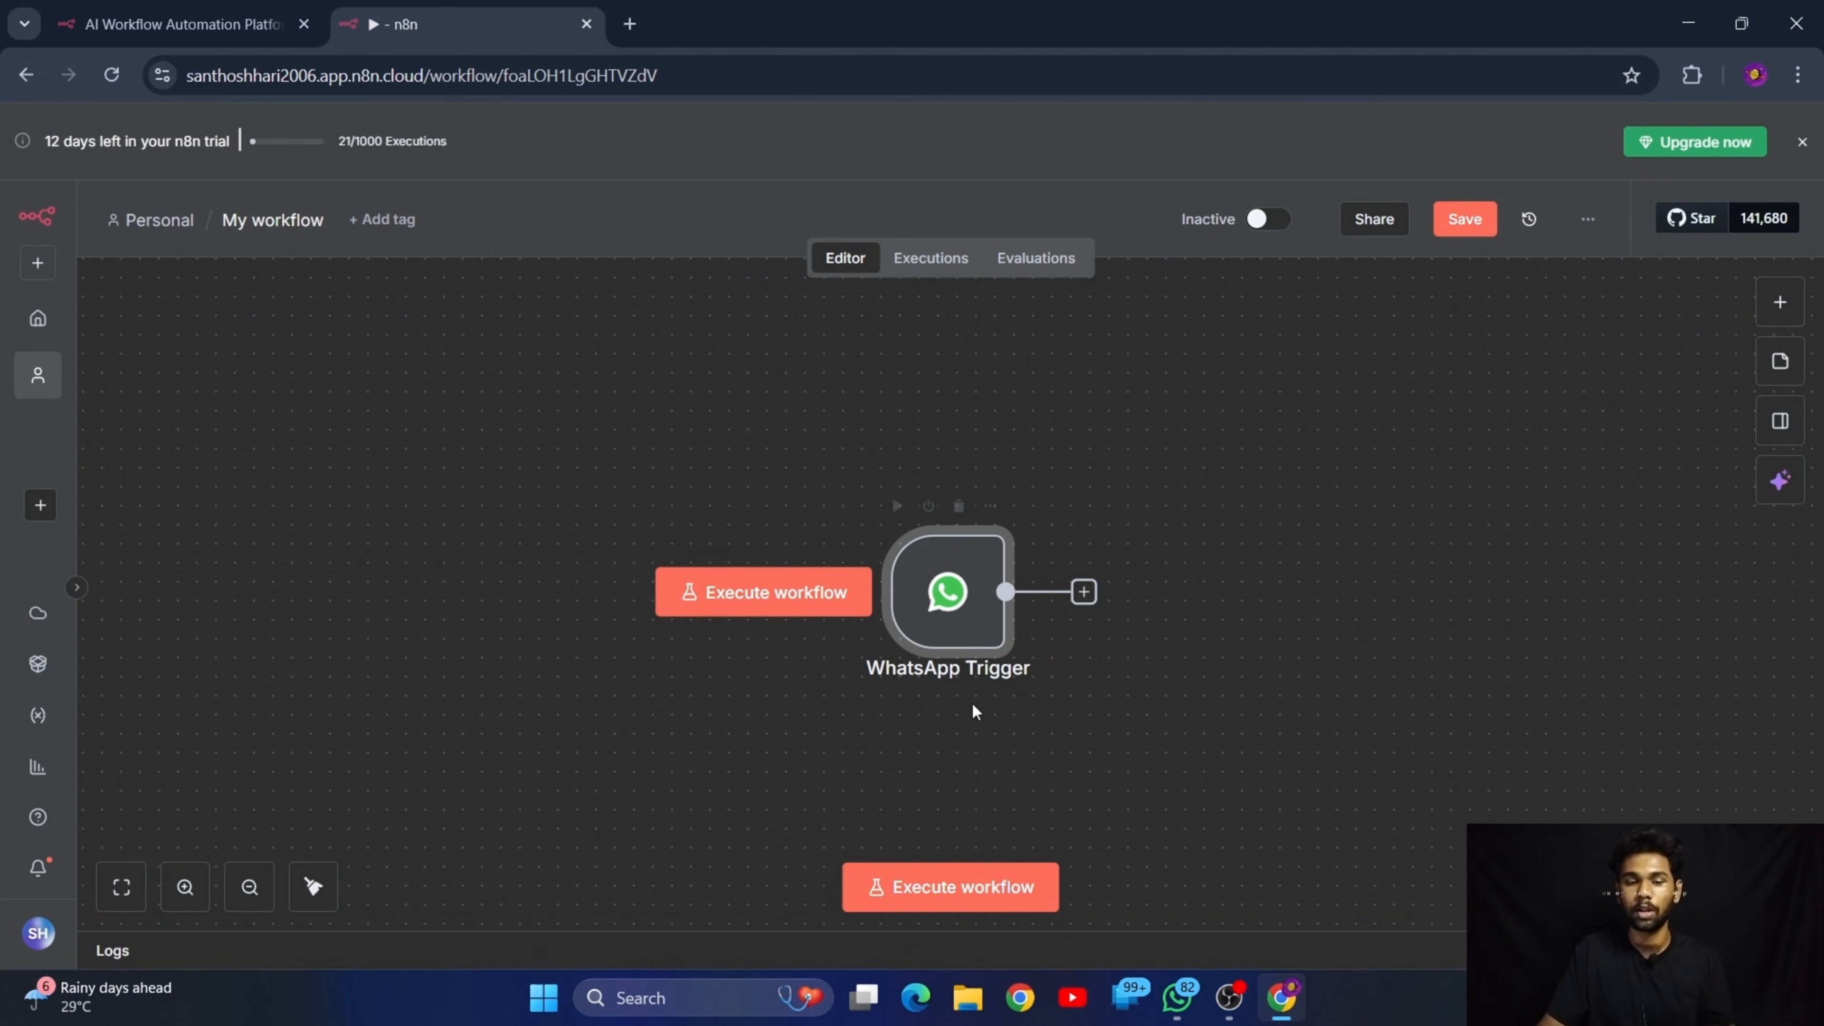
Replace the WhatsApp trigger with the Gmail "On message received" trigger and return to the canvas
{"action": "left_click", "coordinate": [961, 506]}
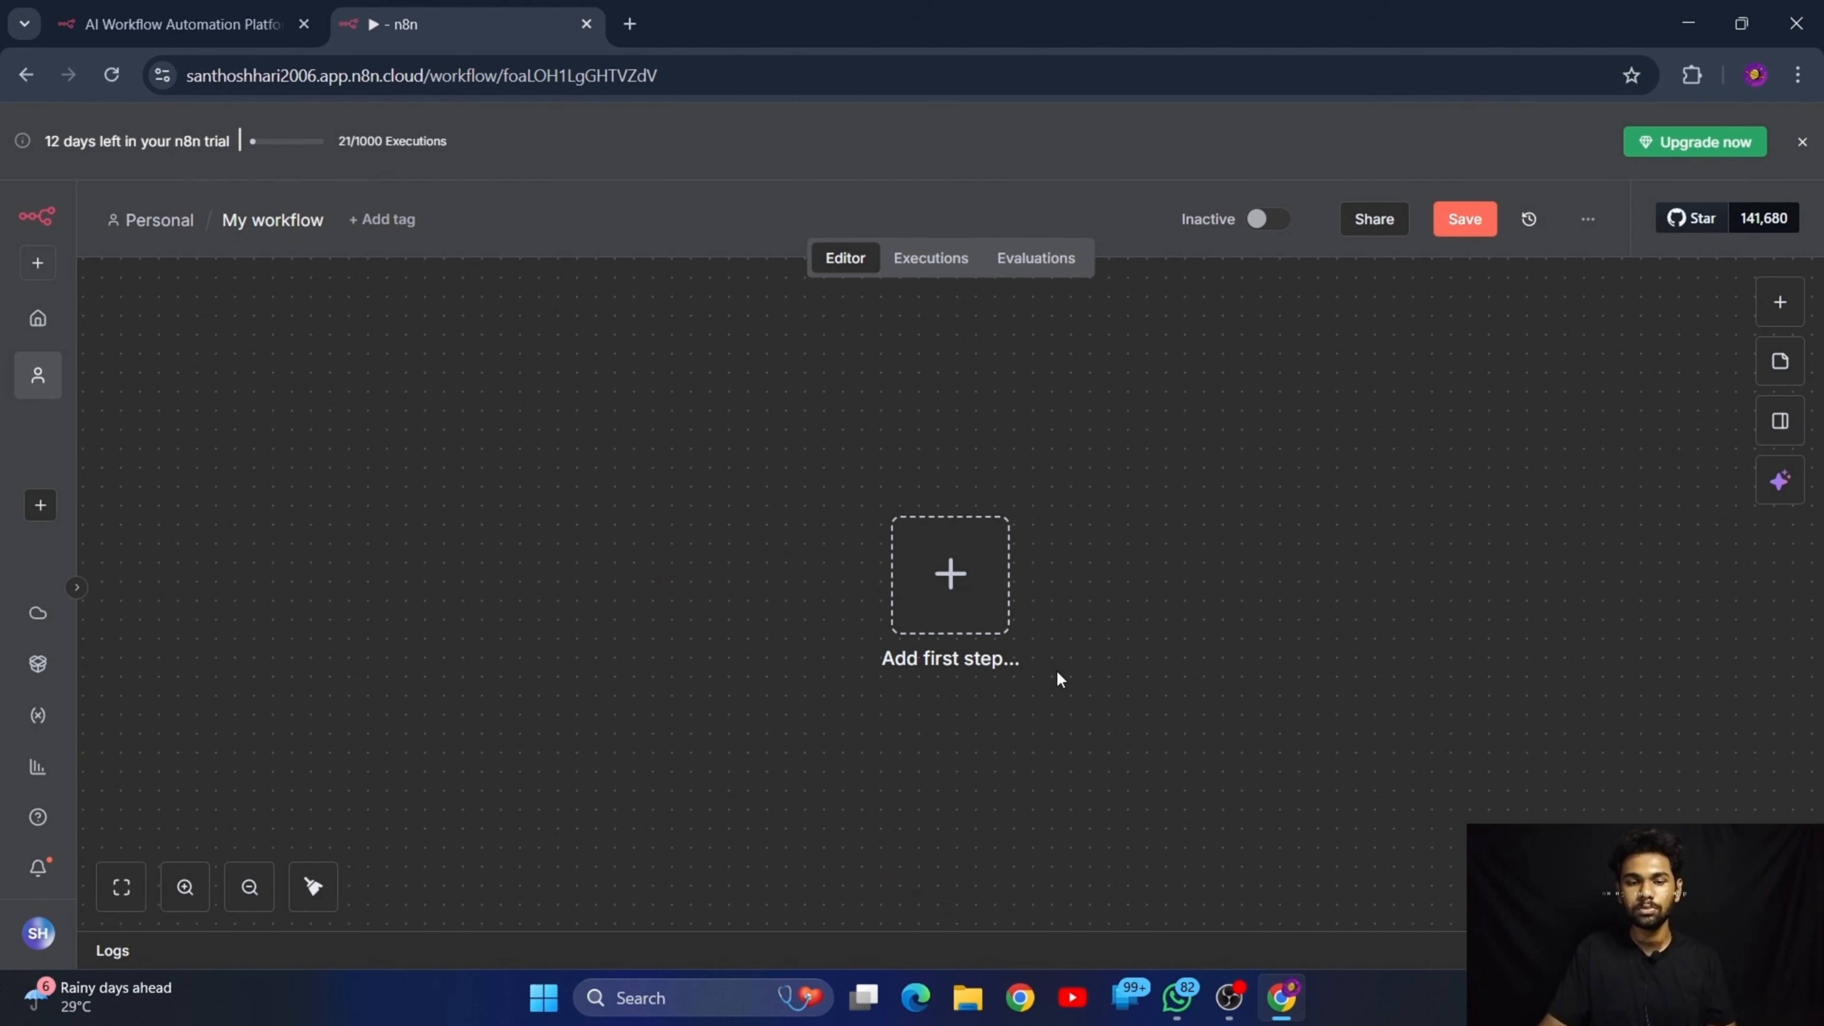
{"action": "left_click", "coordinate": [971, 609]}
{"action": "type", "text": "gmail"}
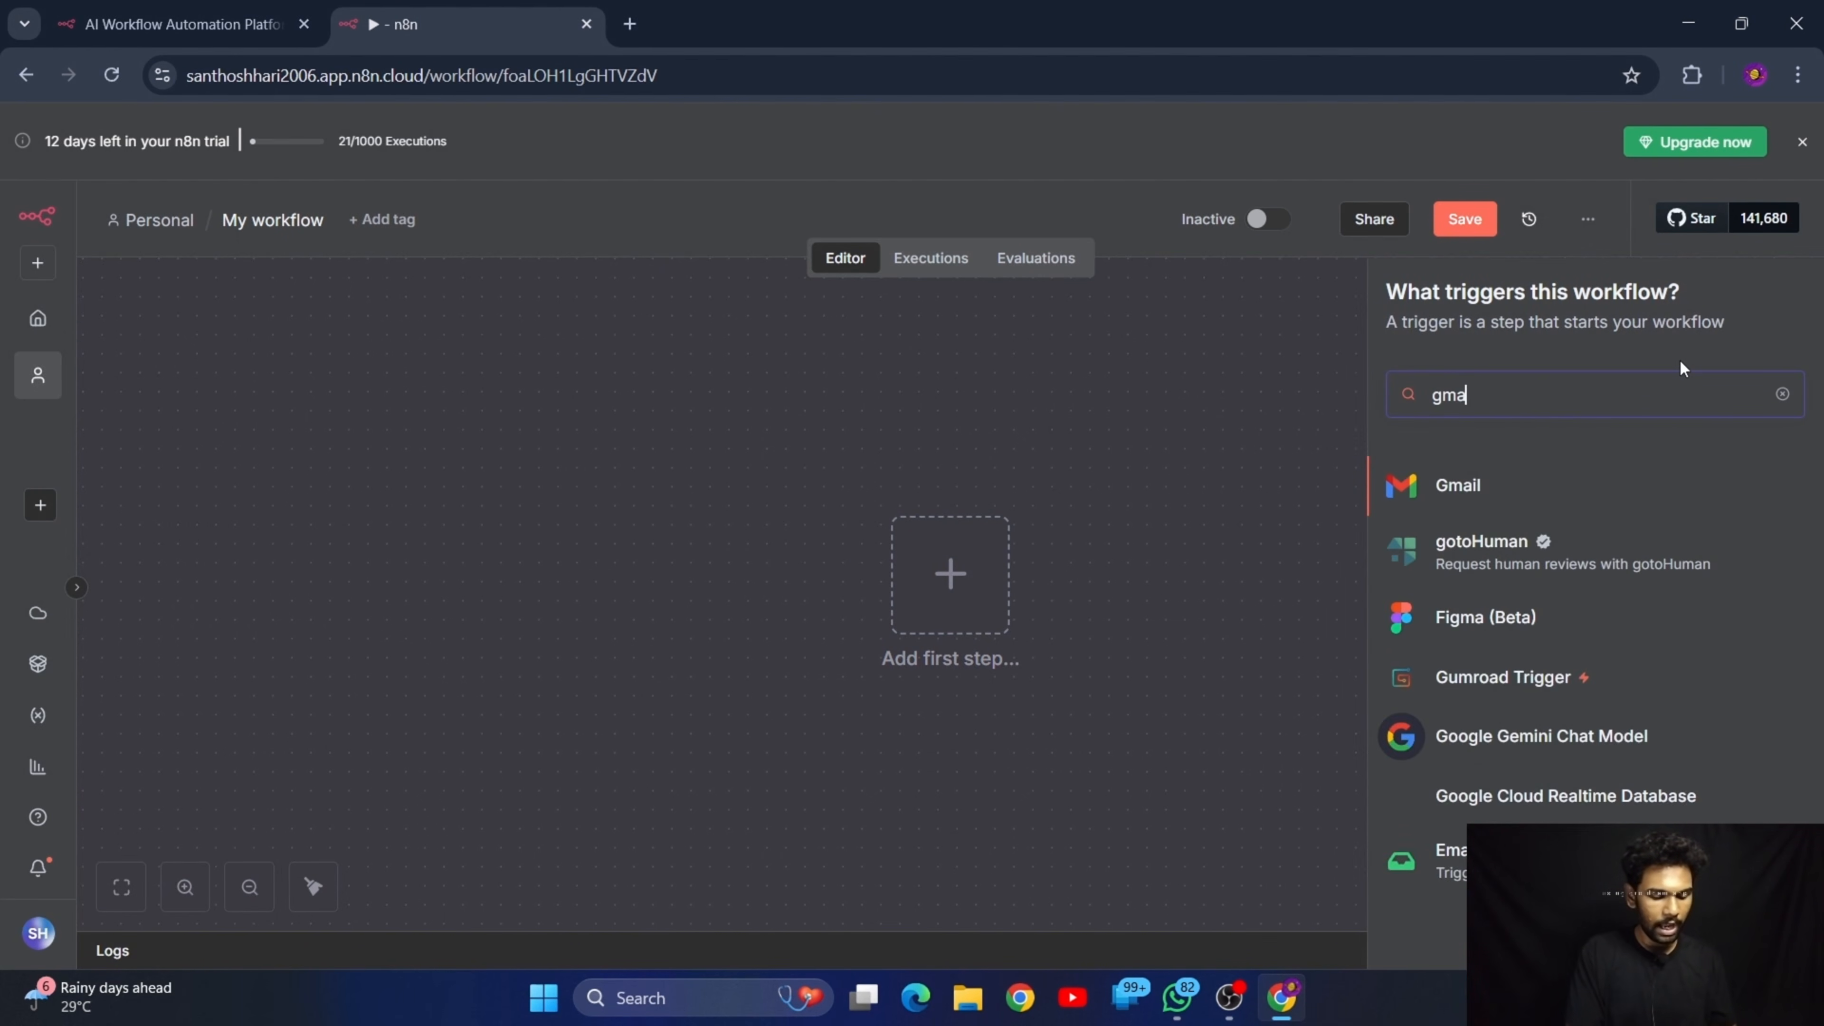
{"action": "left_click", "coordinate": [1480, 486]}
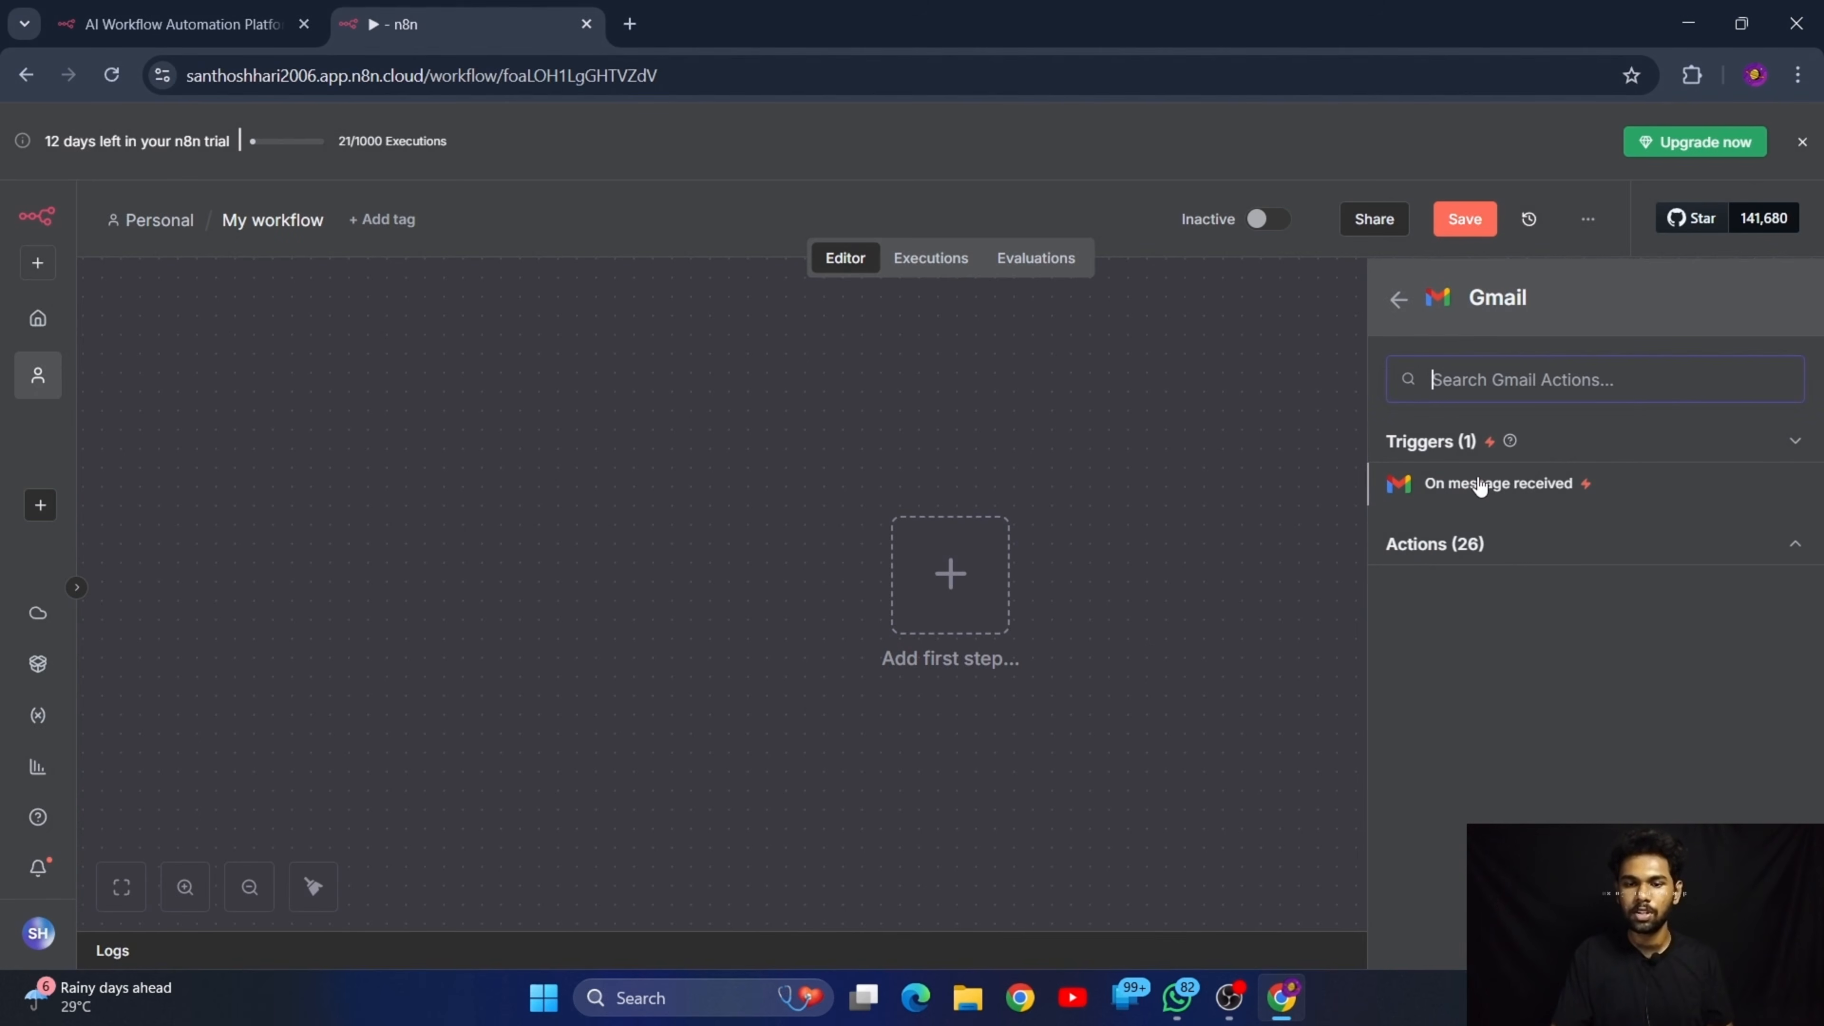
{"action": "left_click", "coordinate": [1537, 496]}
{"action": "left_click", "coordinate": [142, 127]}
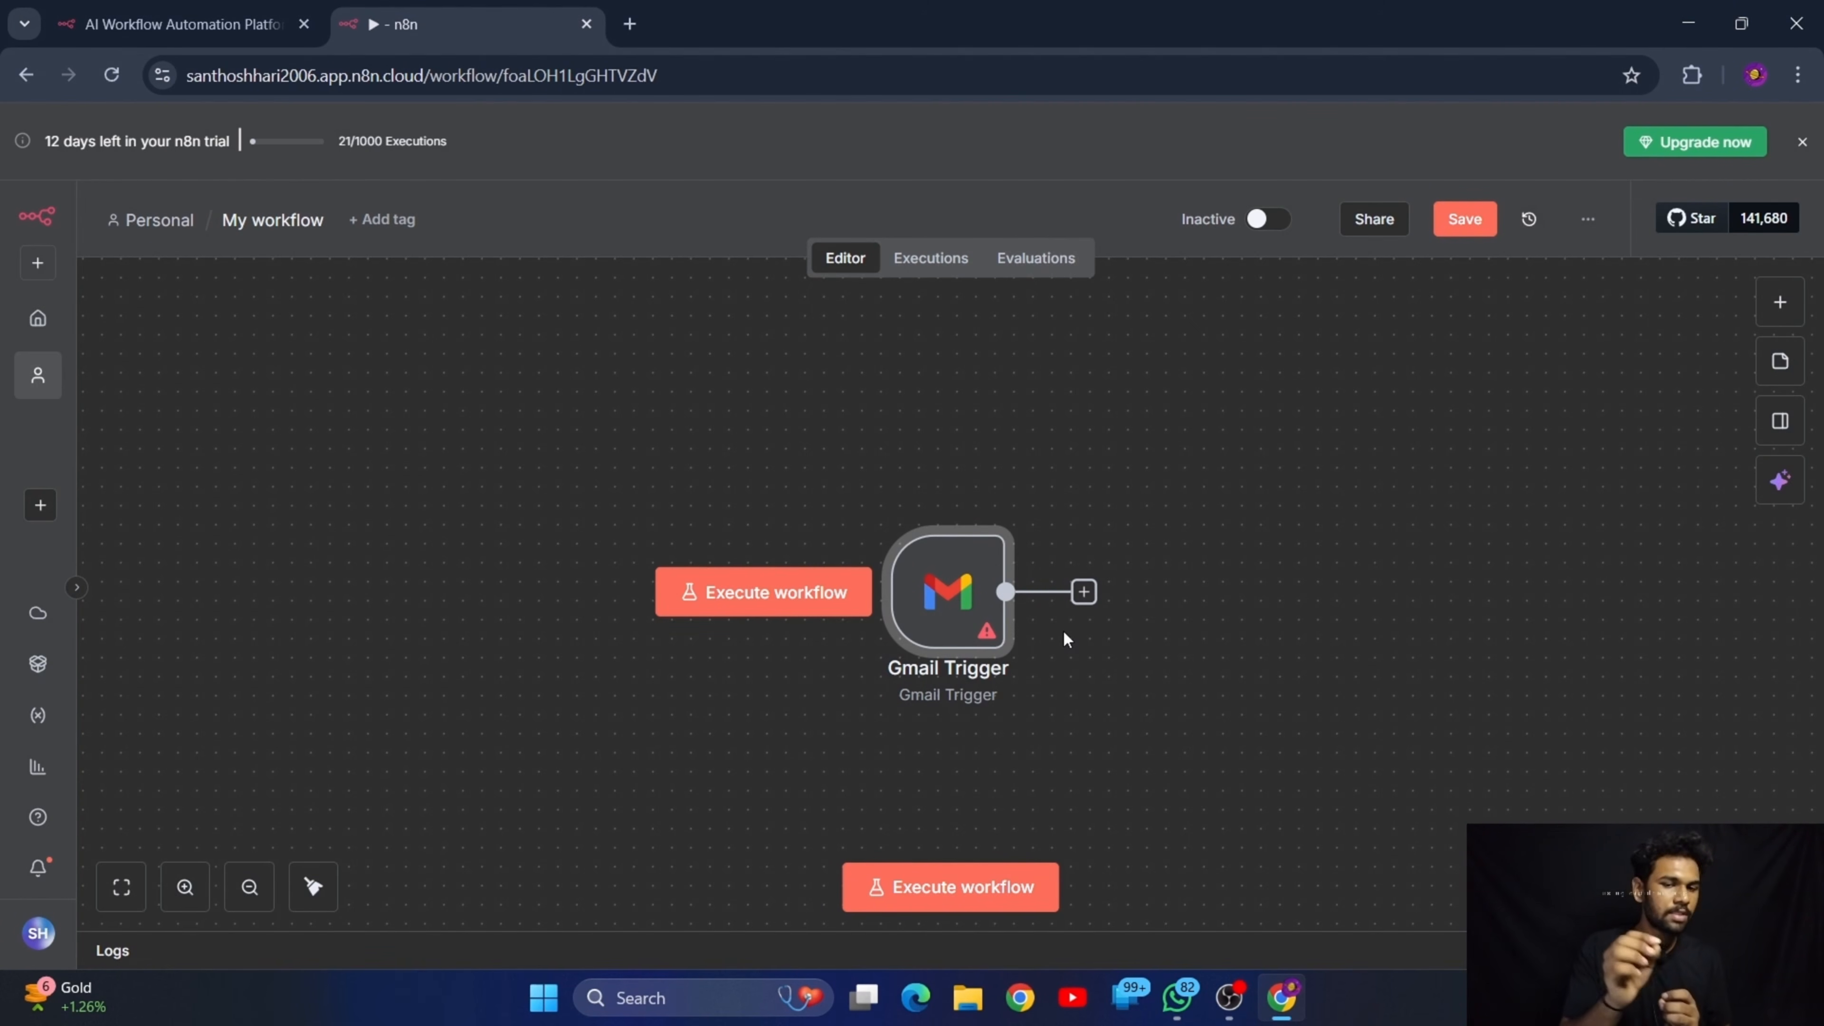
Undo the trigger replacements and node deletion back to the original WhatsApp, AI Agent and Send message workflow
{"action": "key", "text": "ctrl+z"}
{"action": "key", "text": "ctrl+z"}
{"action": "key", "text": "ctrl+z"}
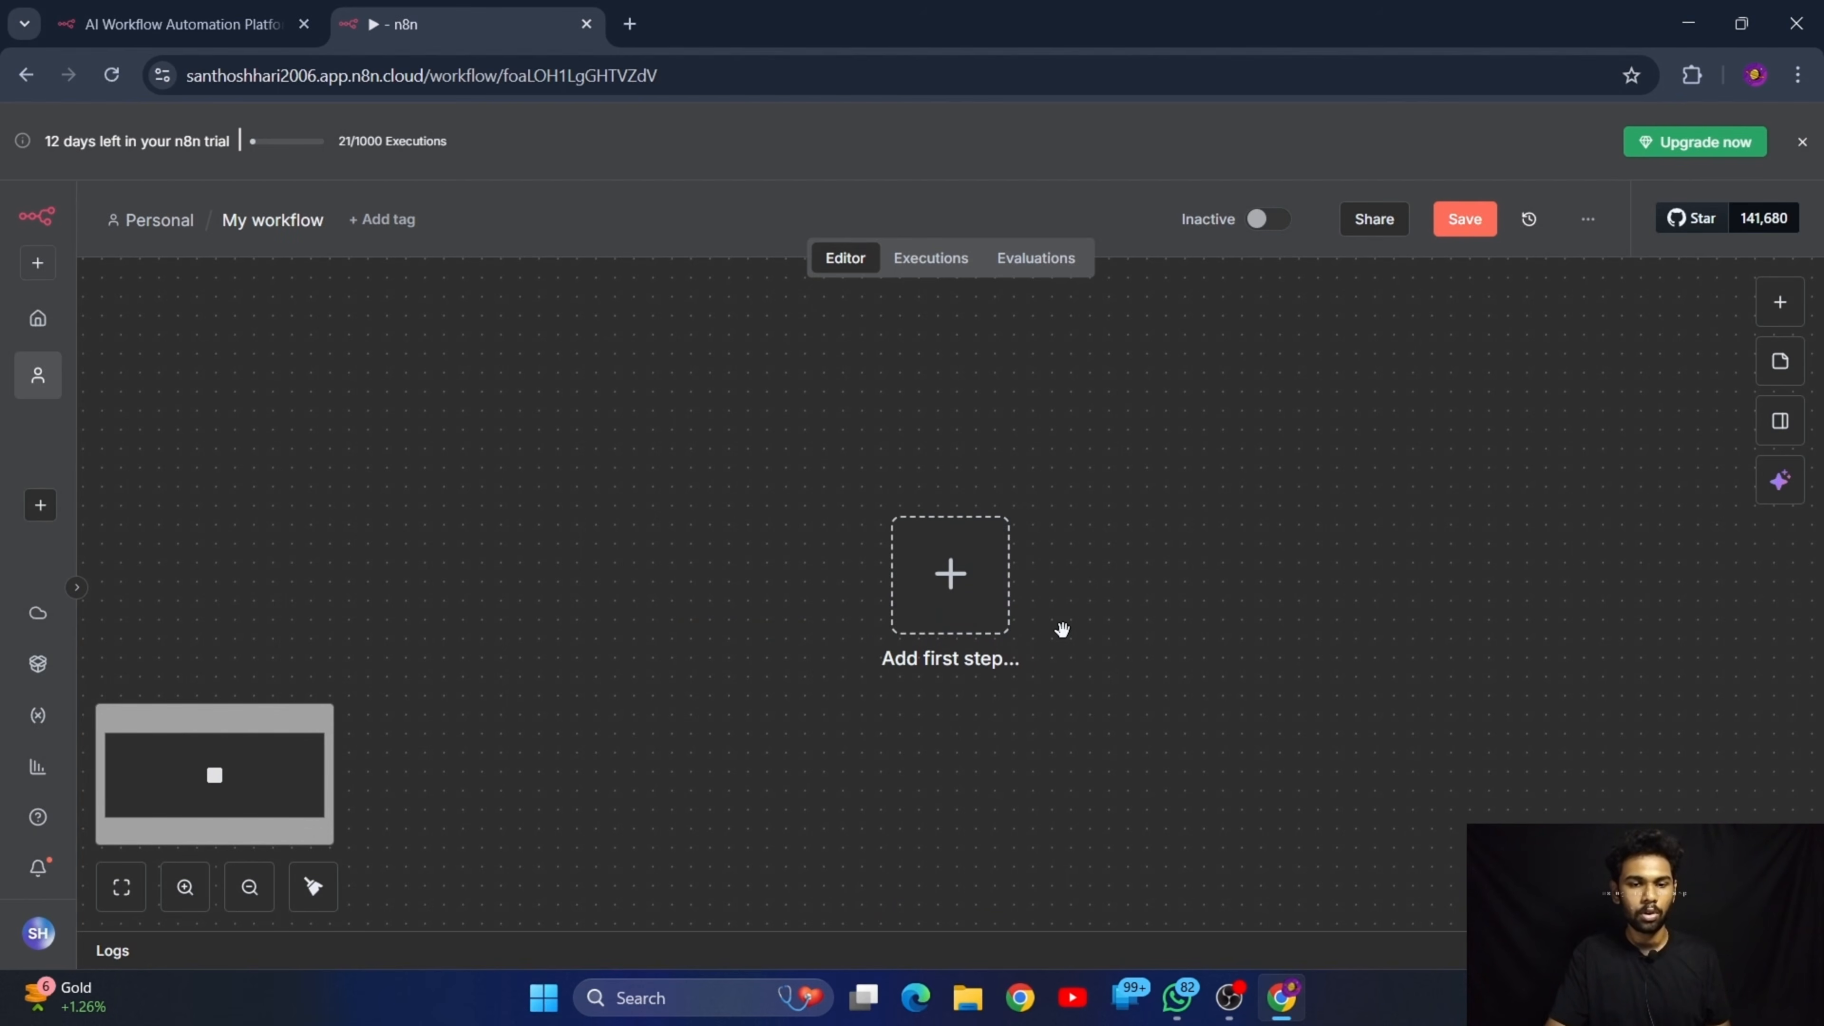
{"action": "key", "text": "ctrl+z"}
{"action": "key", "text": "ctrl+z"}
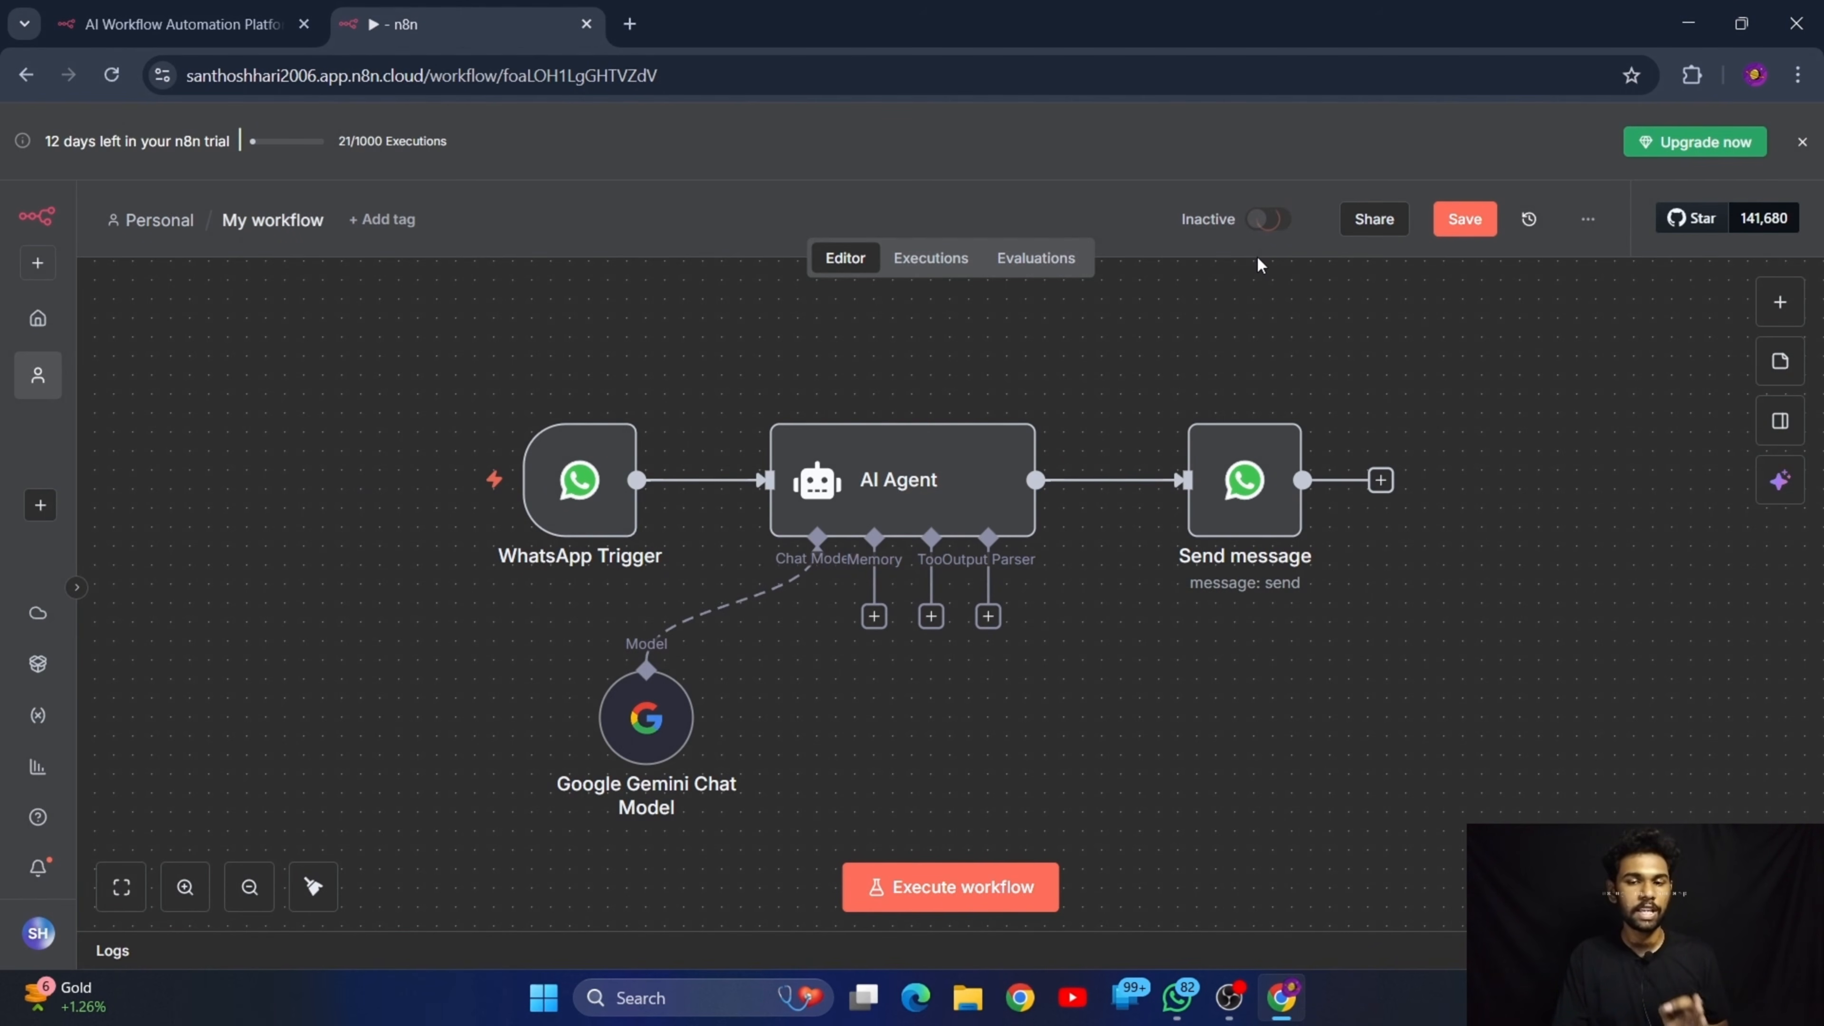
Activate the workflow and dismiss the activation notice
{"action": "left_click", "coordinate": [1268, 219]}
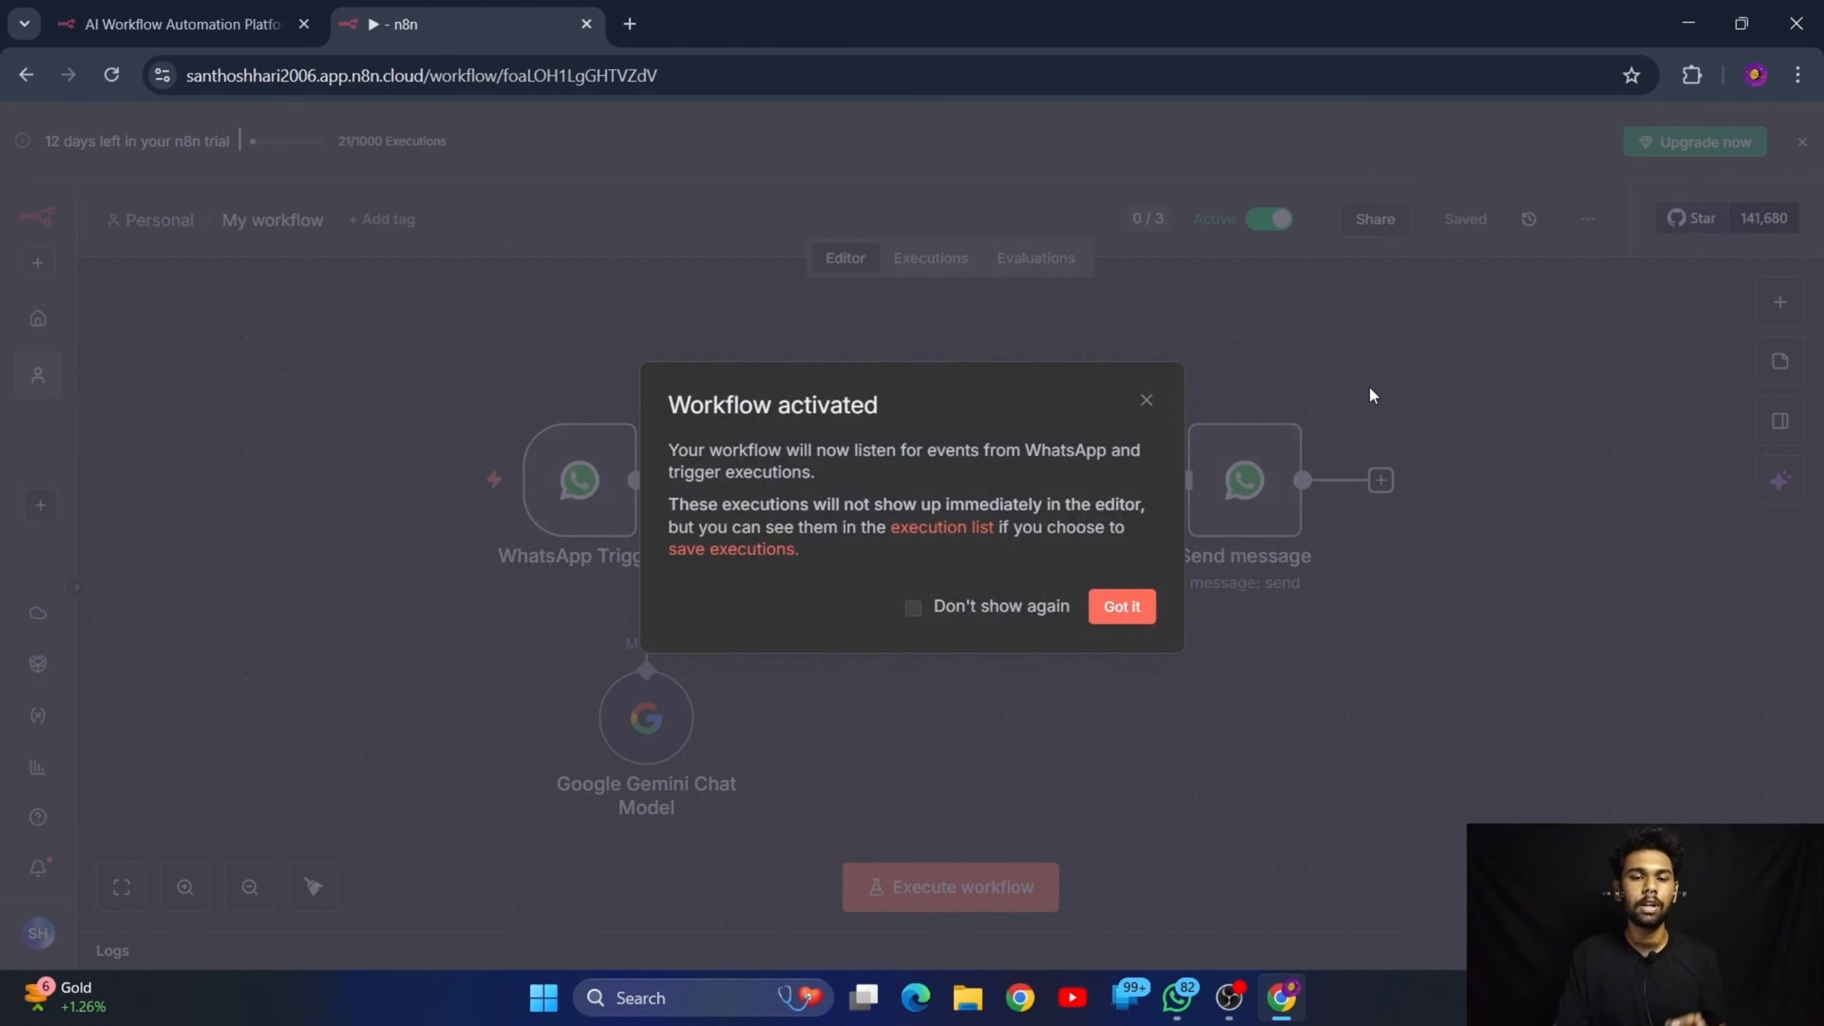
{"action": "left_click", "coordinate": [1135, 609]}
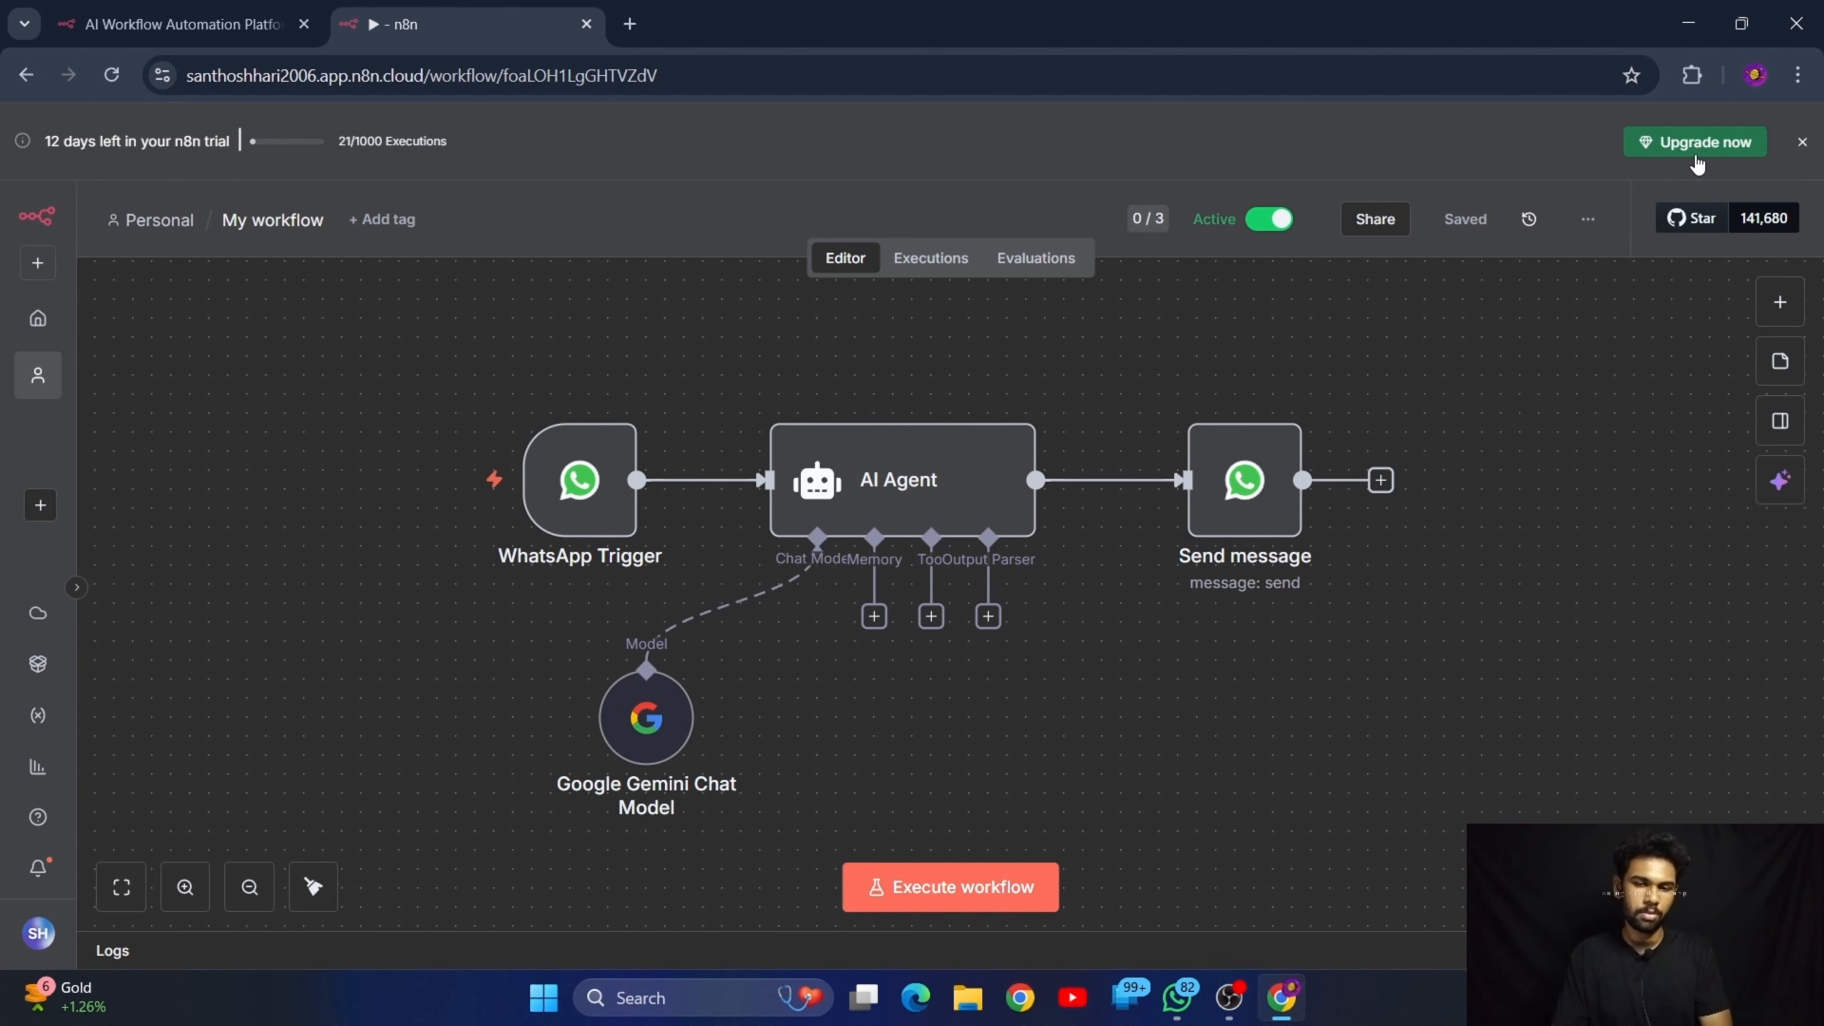
View the plan upgrade page and return to the workflow
{"action": "left_click", "coordinate": [1705, 148]}
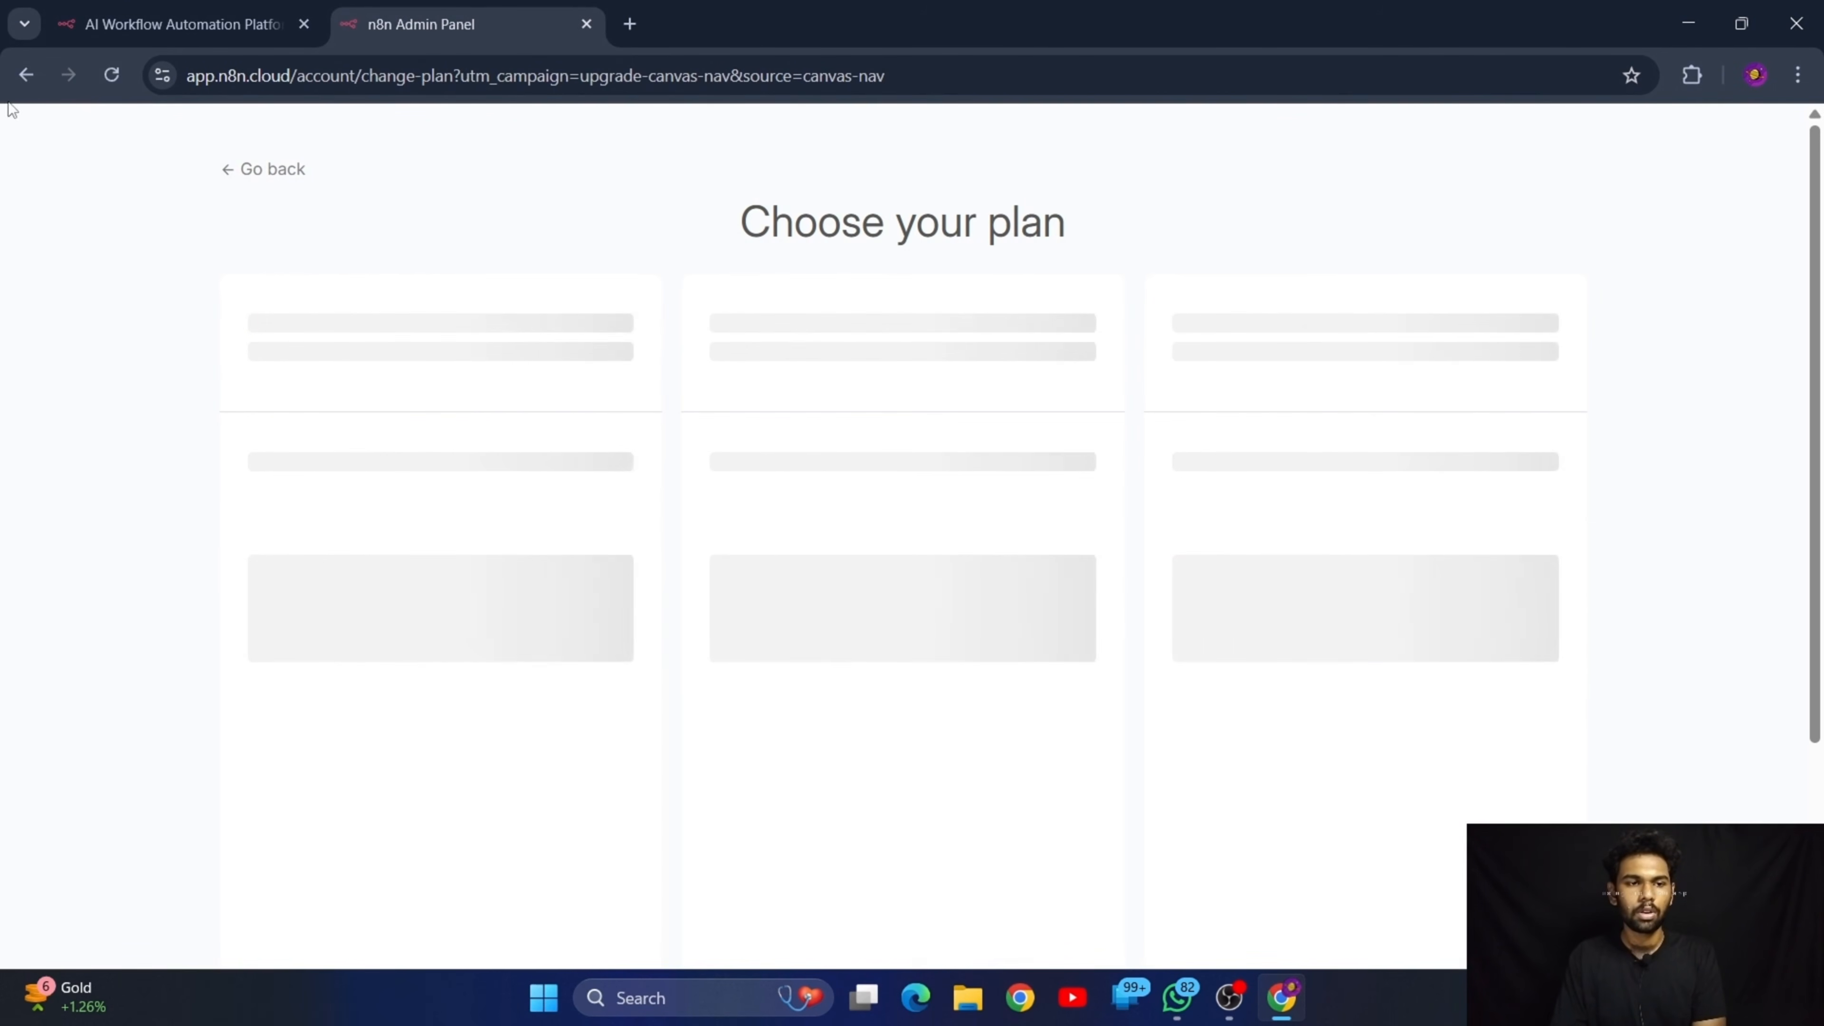
{"action": "left_click", "coordinate": [28, 79]}
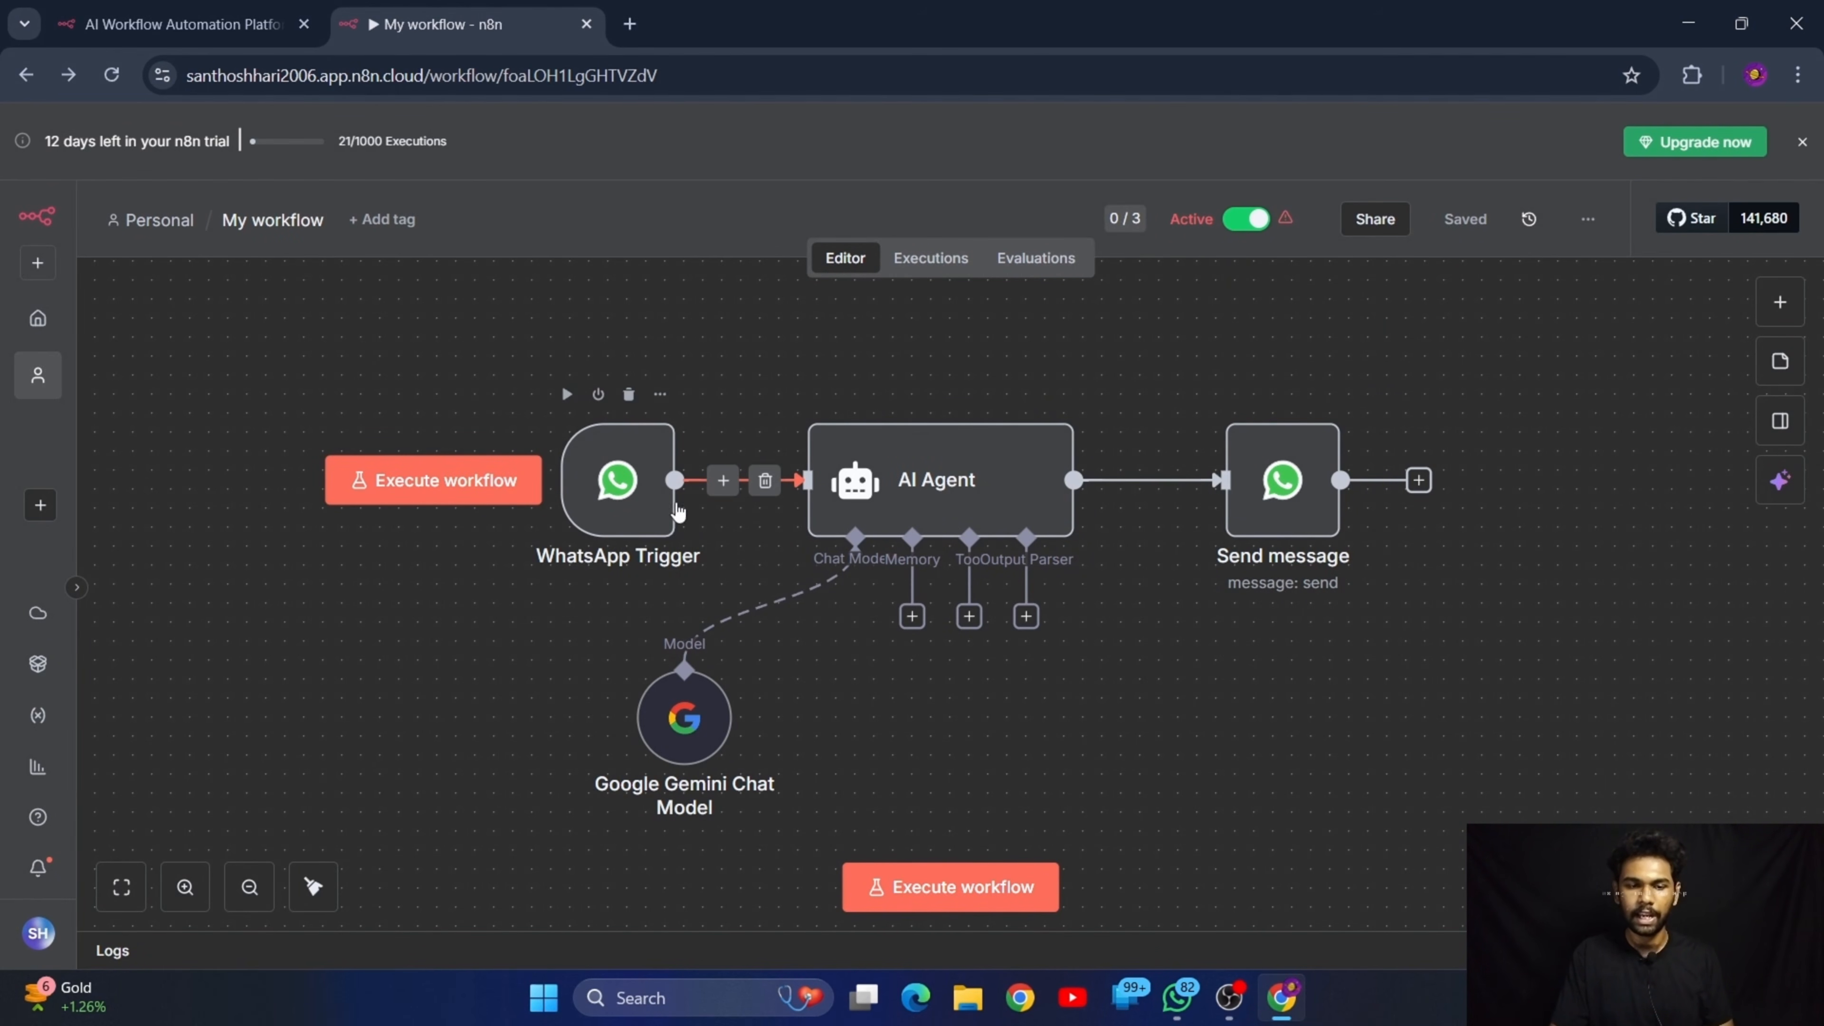
Switch to the DocBot chat in WhatsApp and send the message "How are you"
{"action": "left_click", "coordinate": [1177, 997]}
{"action": "left_click", "coordinate": [1321, 877]}
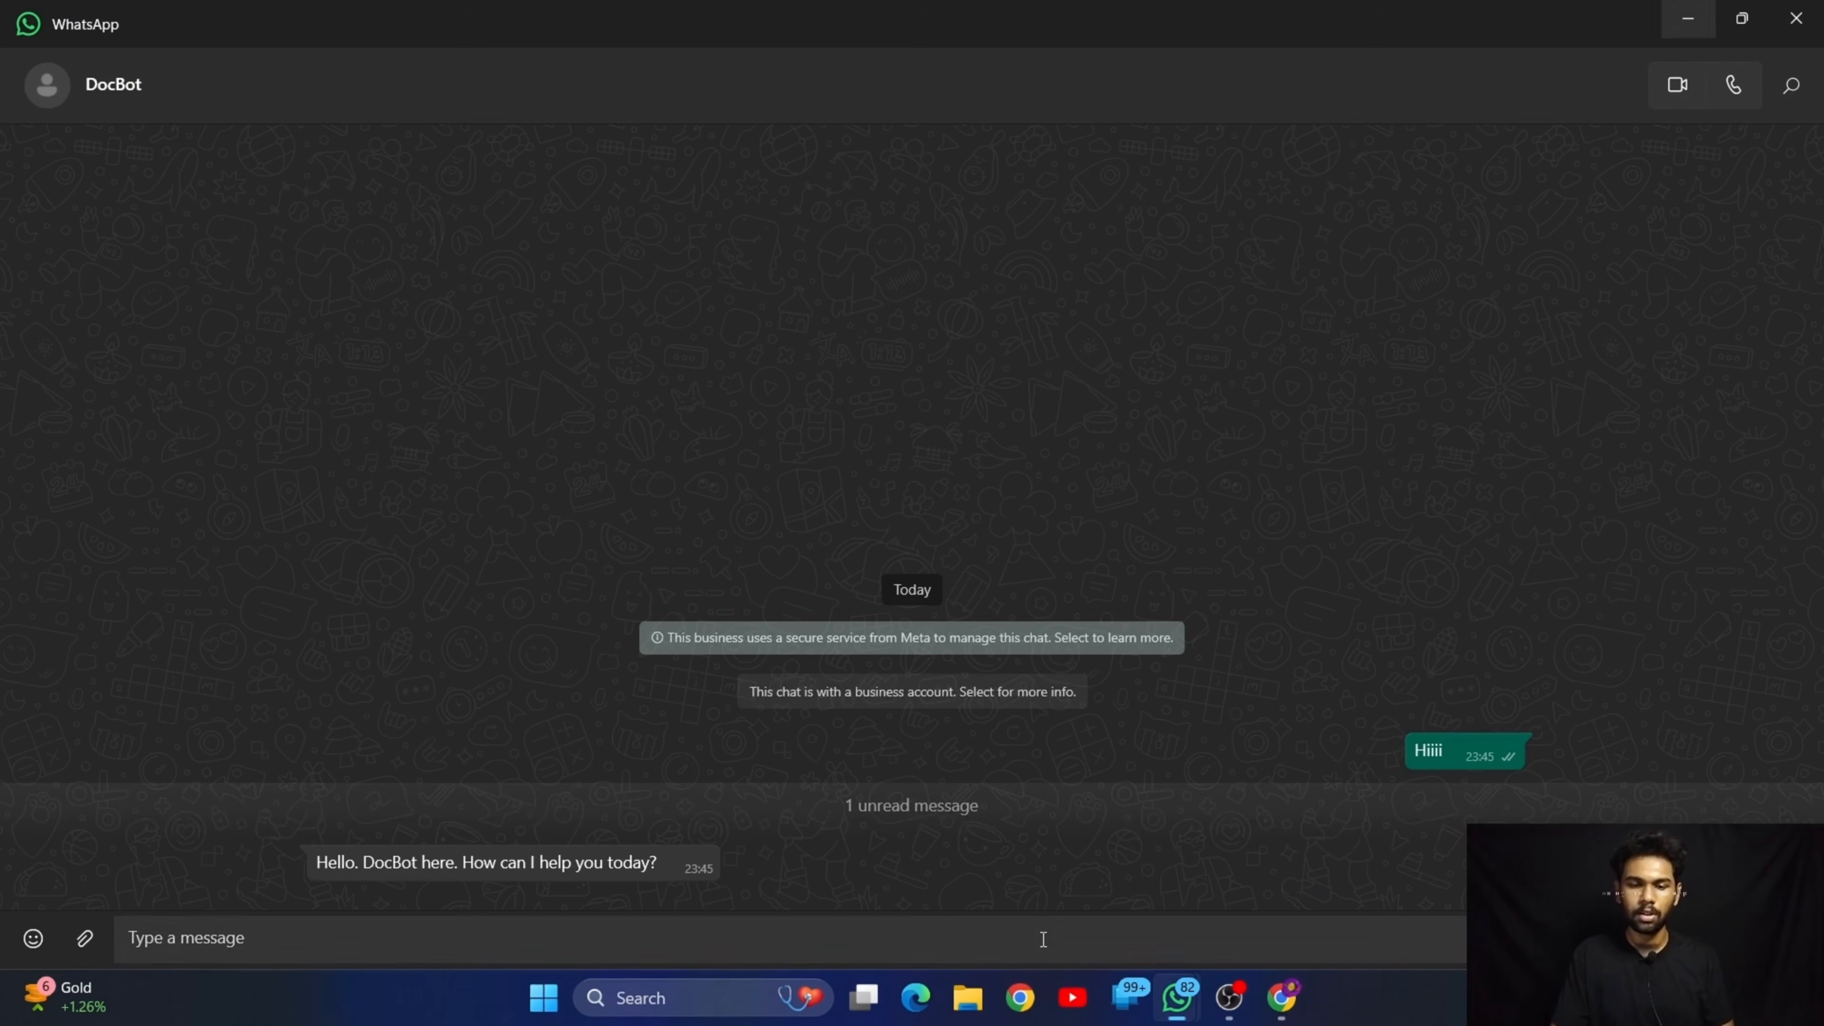
{"action": "type", "text": "H"}
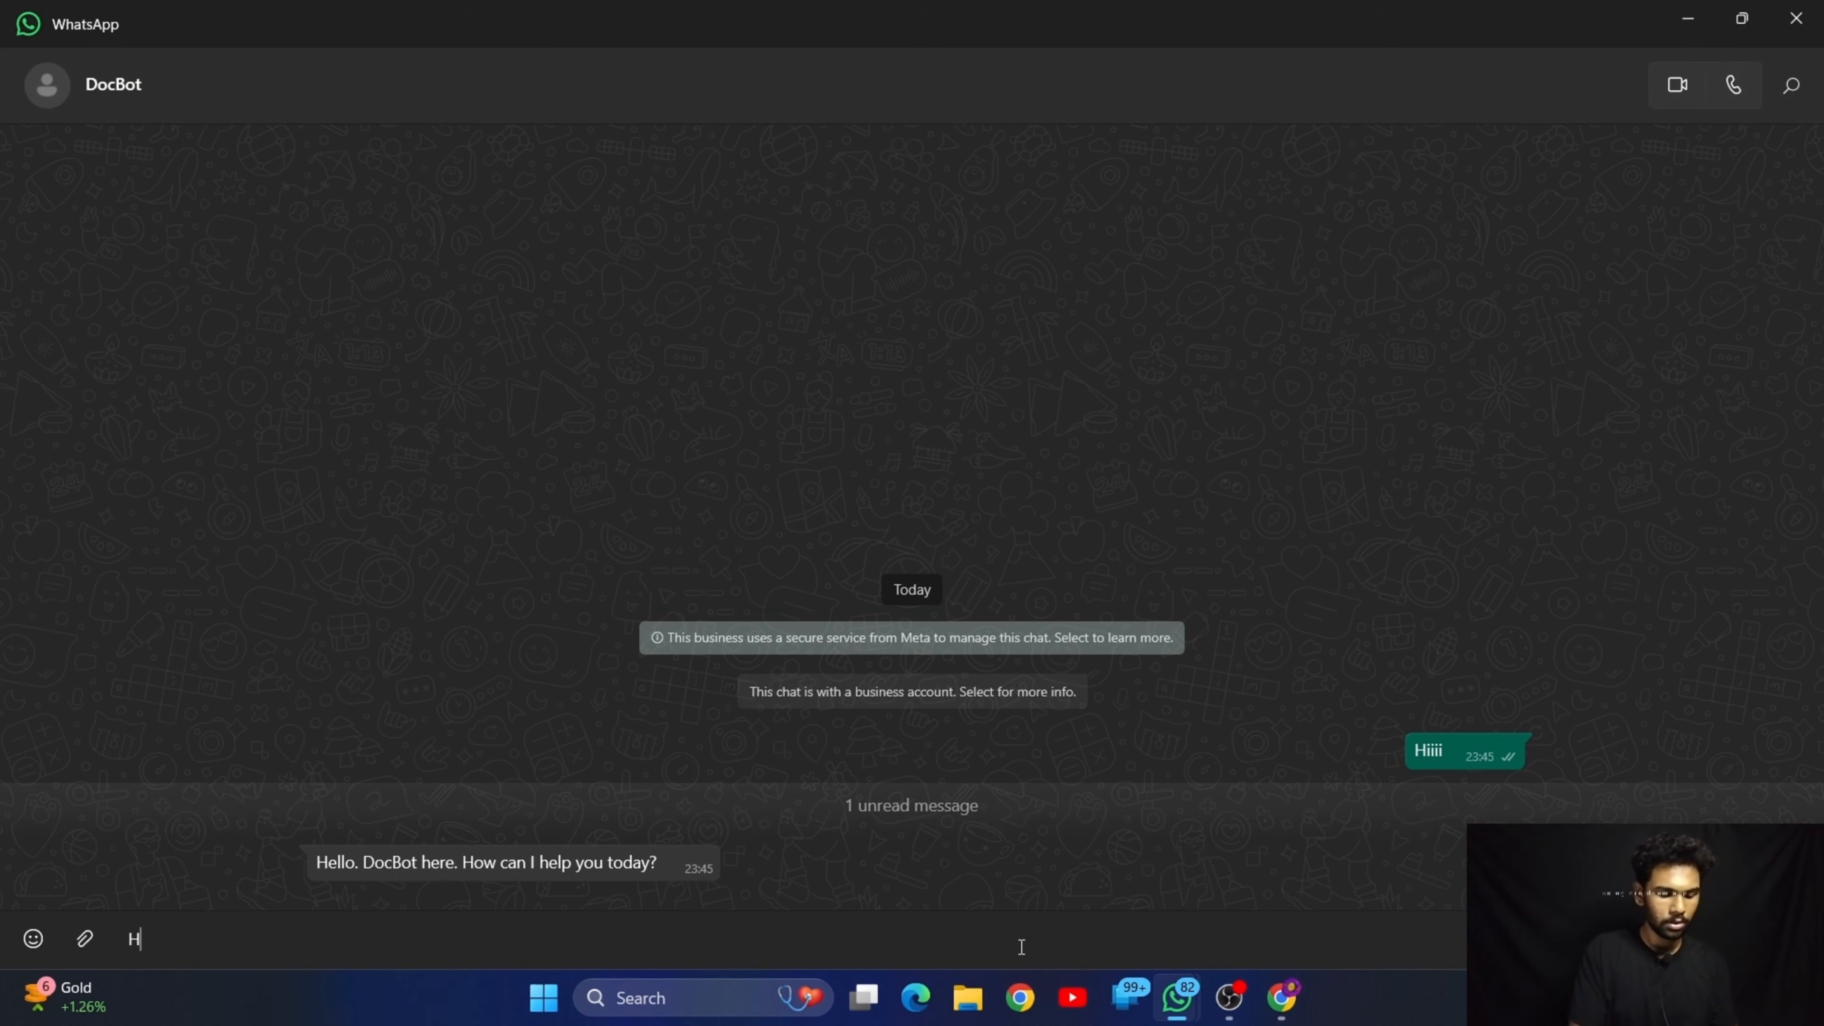
{"action": "type", "text": "ow are you"}
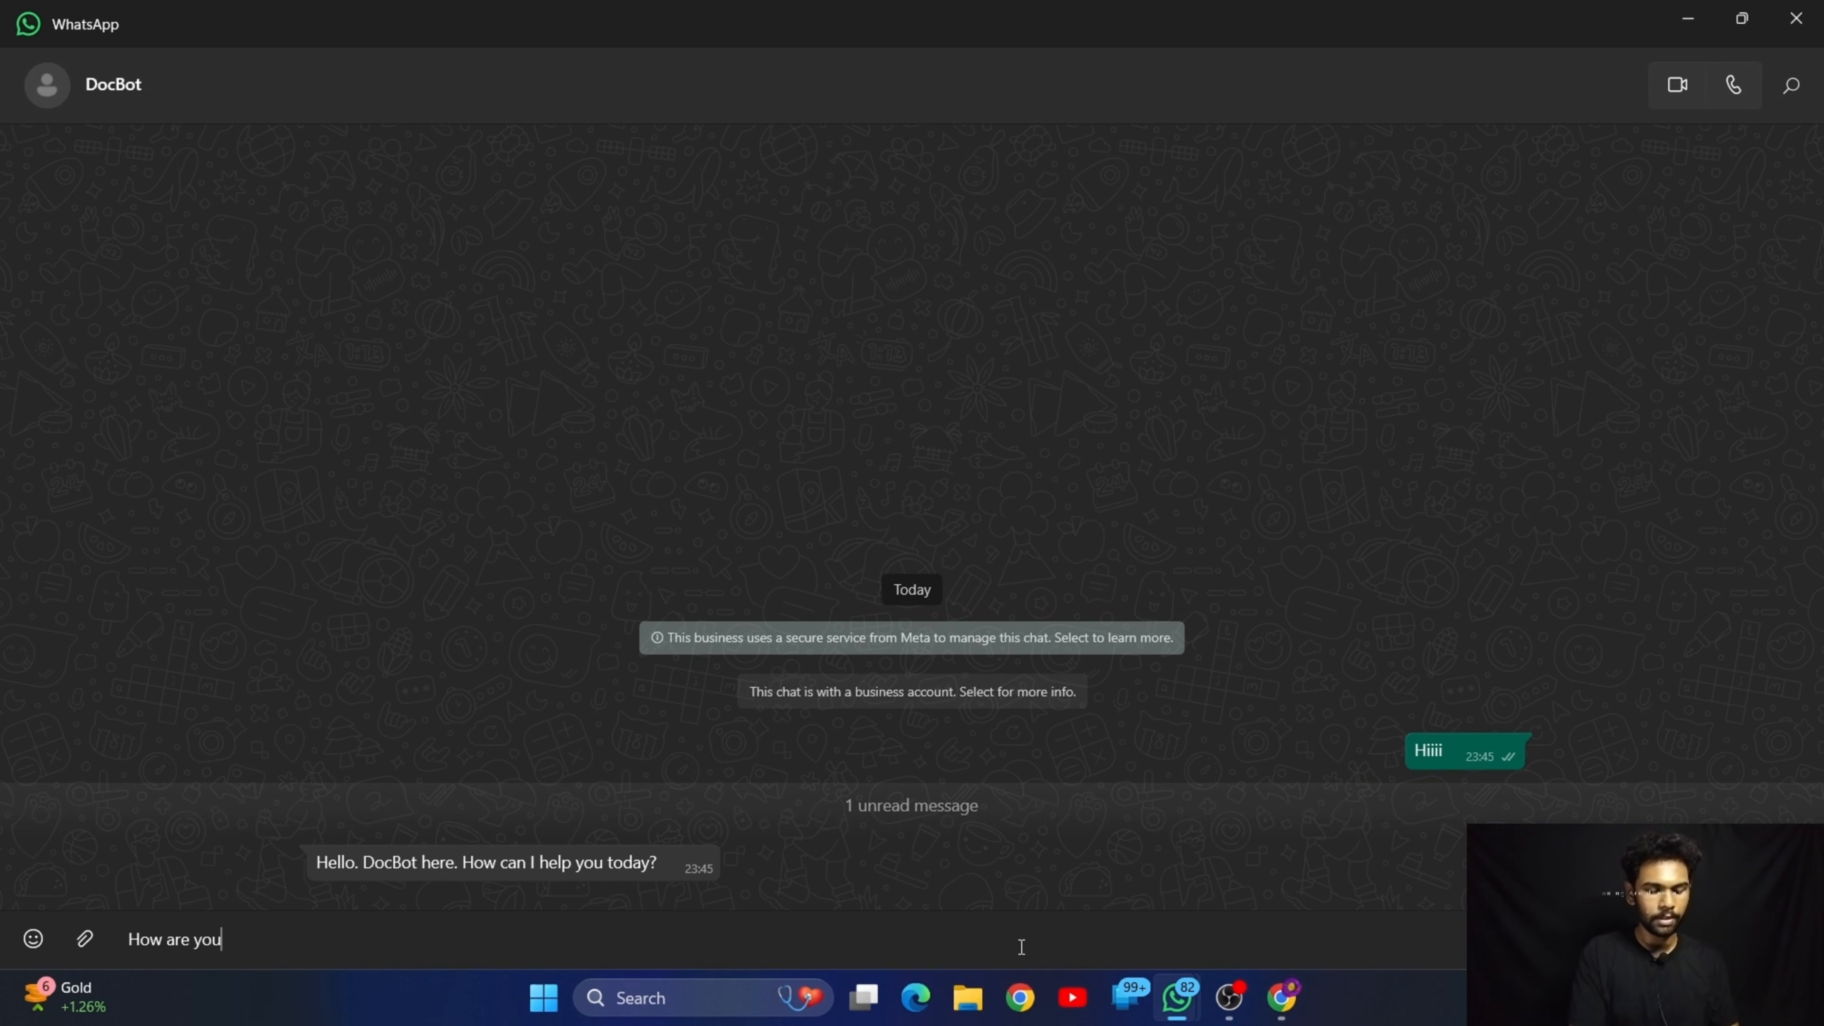
{"action": "key", "text": "Return"}
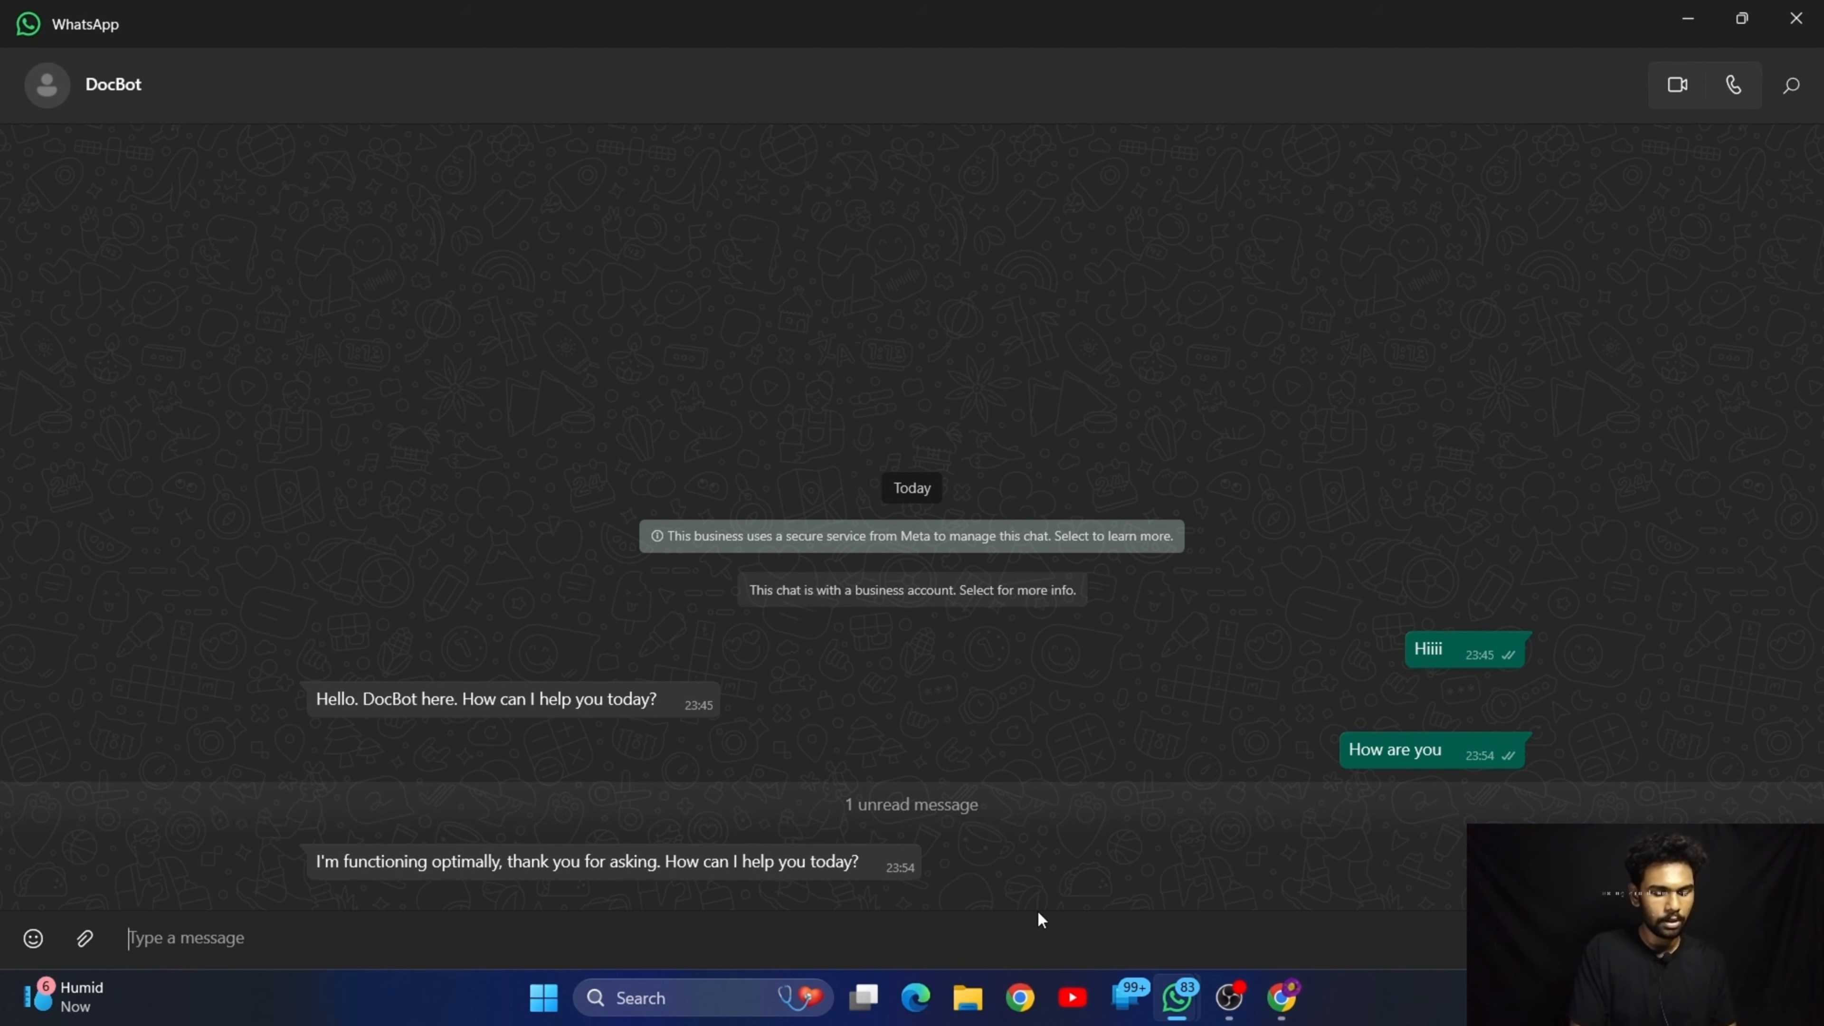
Send DocBot the question "who are you ?"
{"action": "type", "text": "wh"}
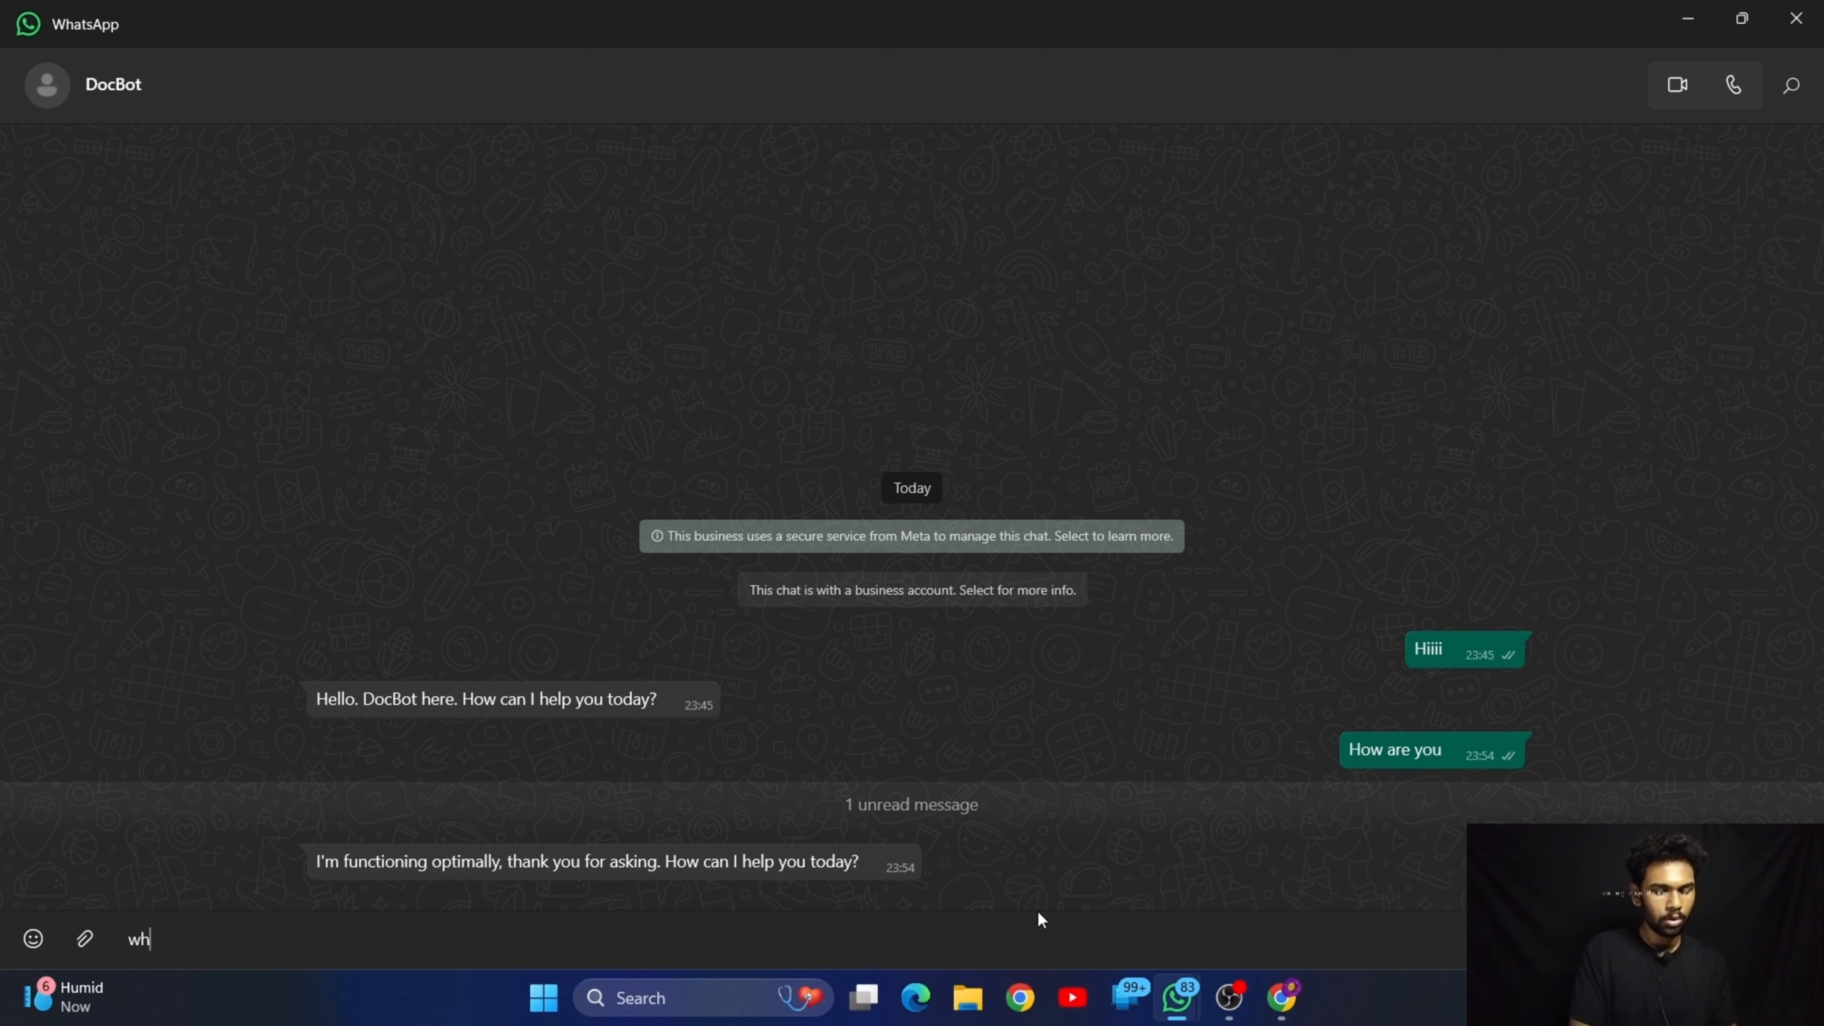
{"action": "type", "text": "o are you "}
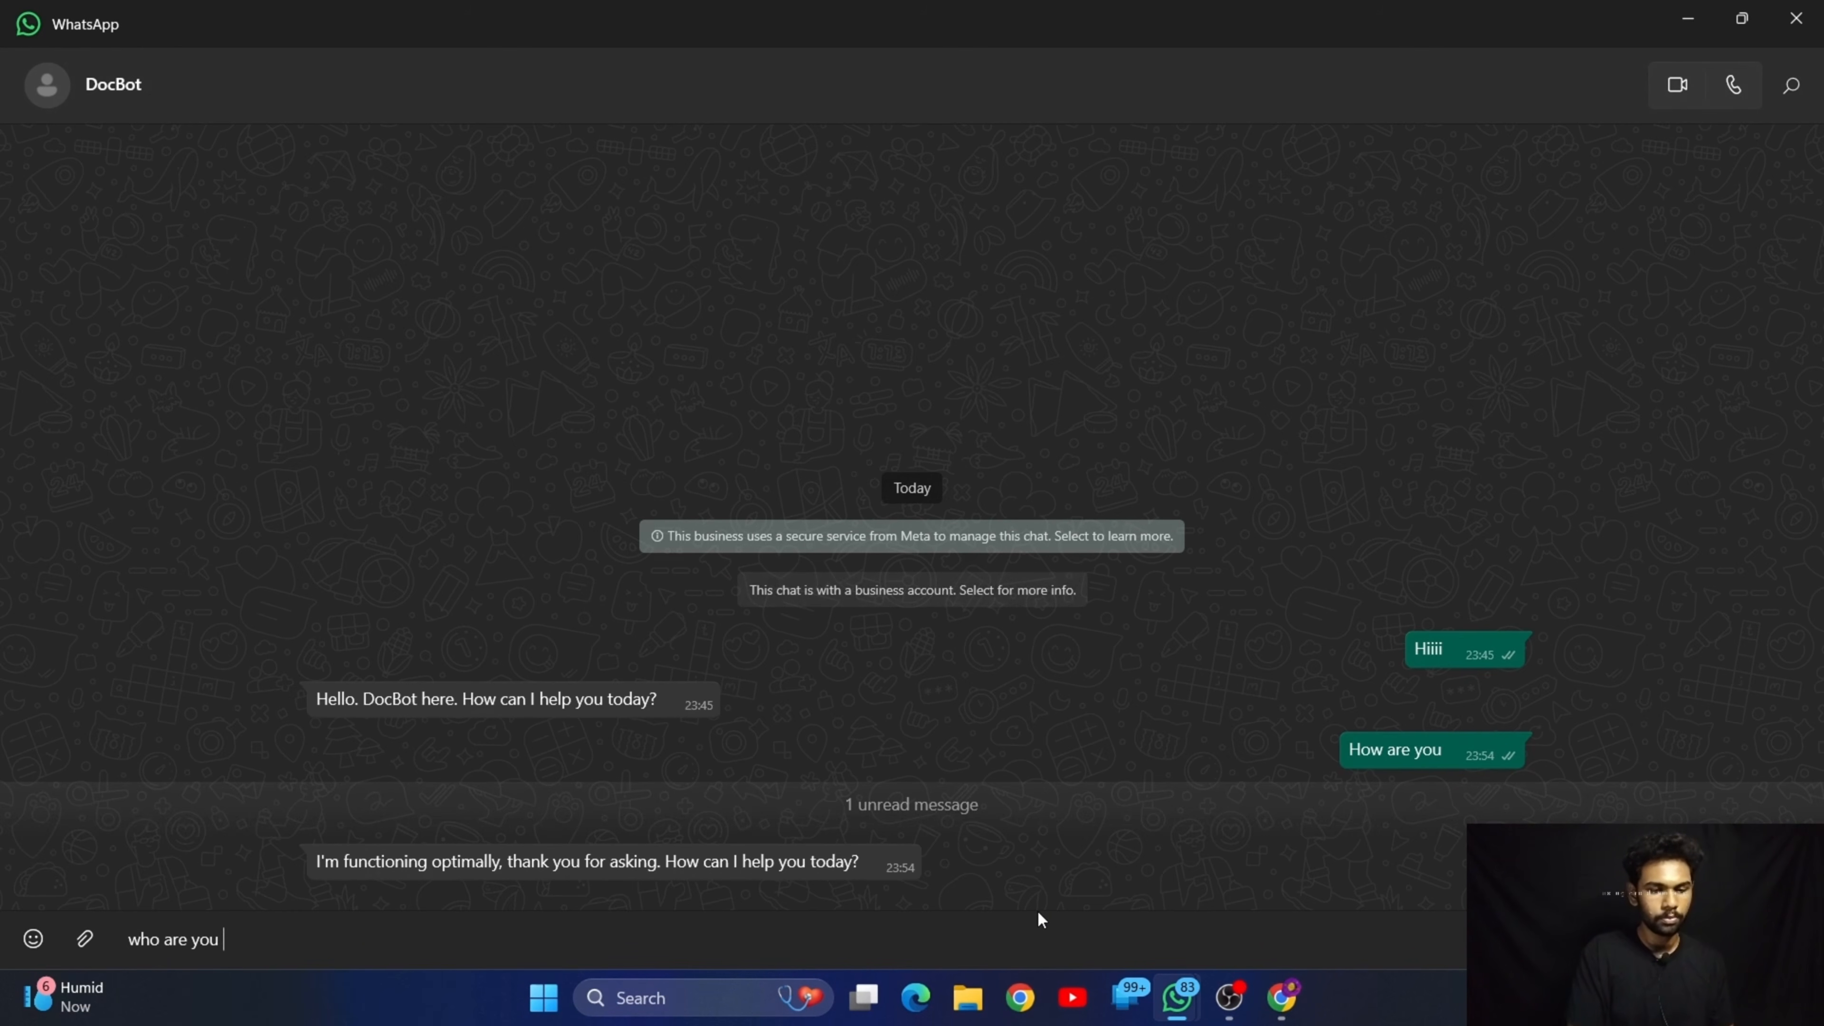
{"action": "type", "text": "?"}
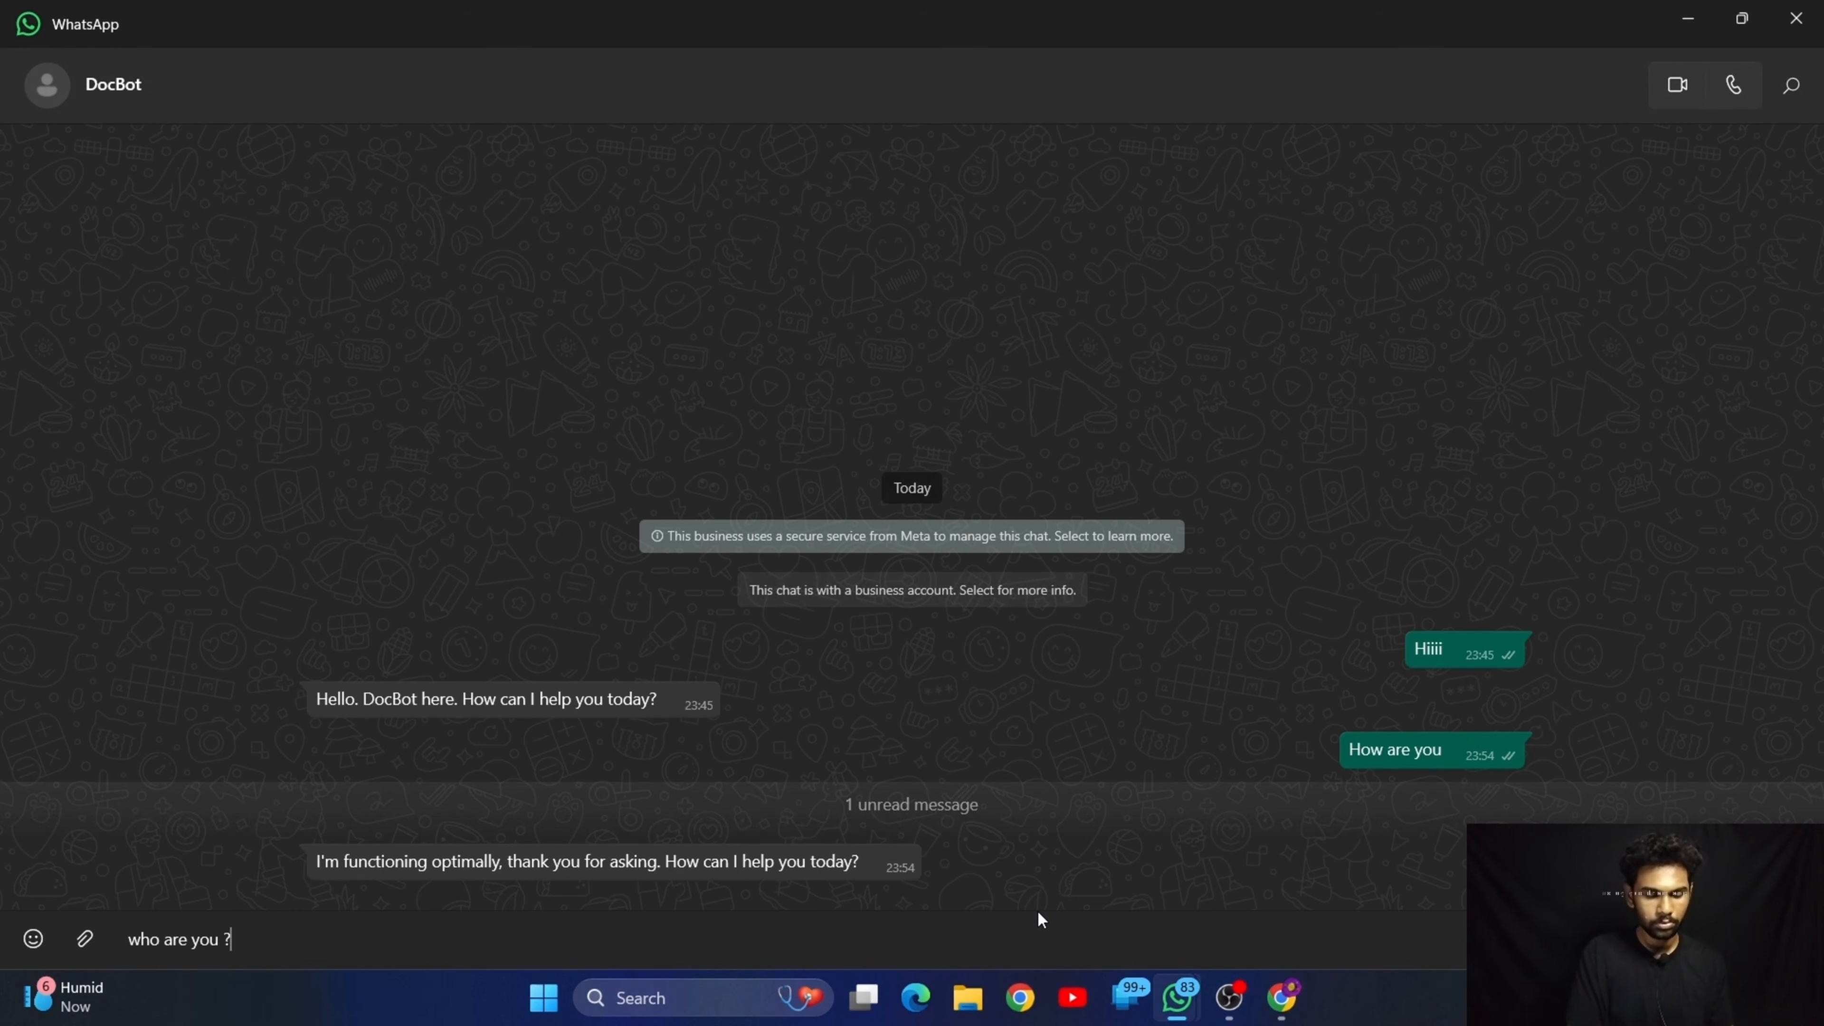
{"action": "key", "text": "Return"}
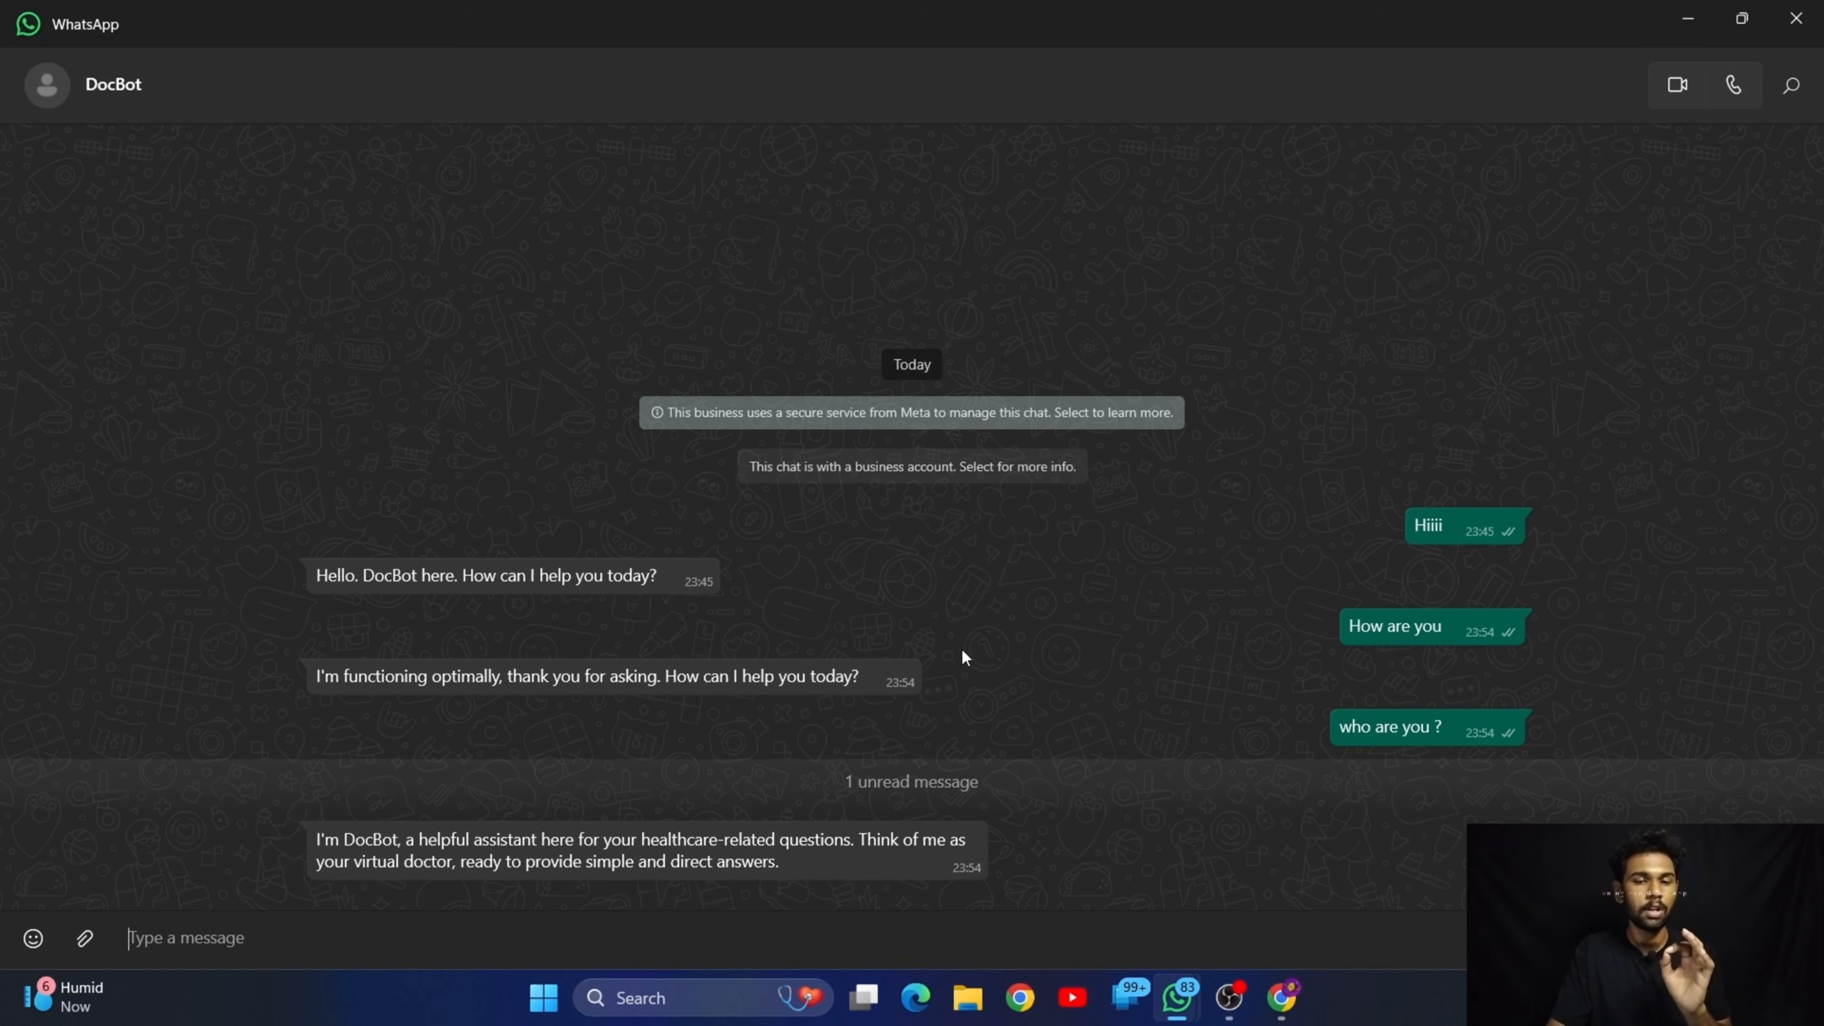
Switch to n8n to look over the active workflow and return to the DocBot chat
{"action": "left_click", "coordinate": [1286, 1009]}
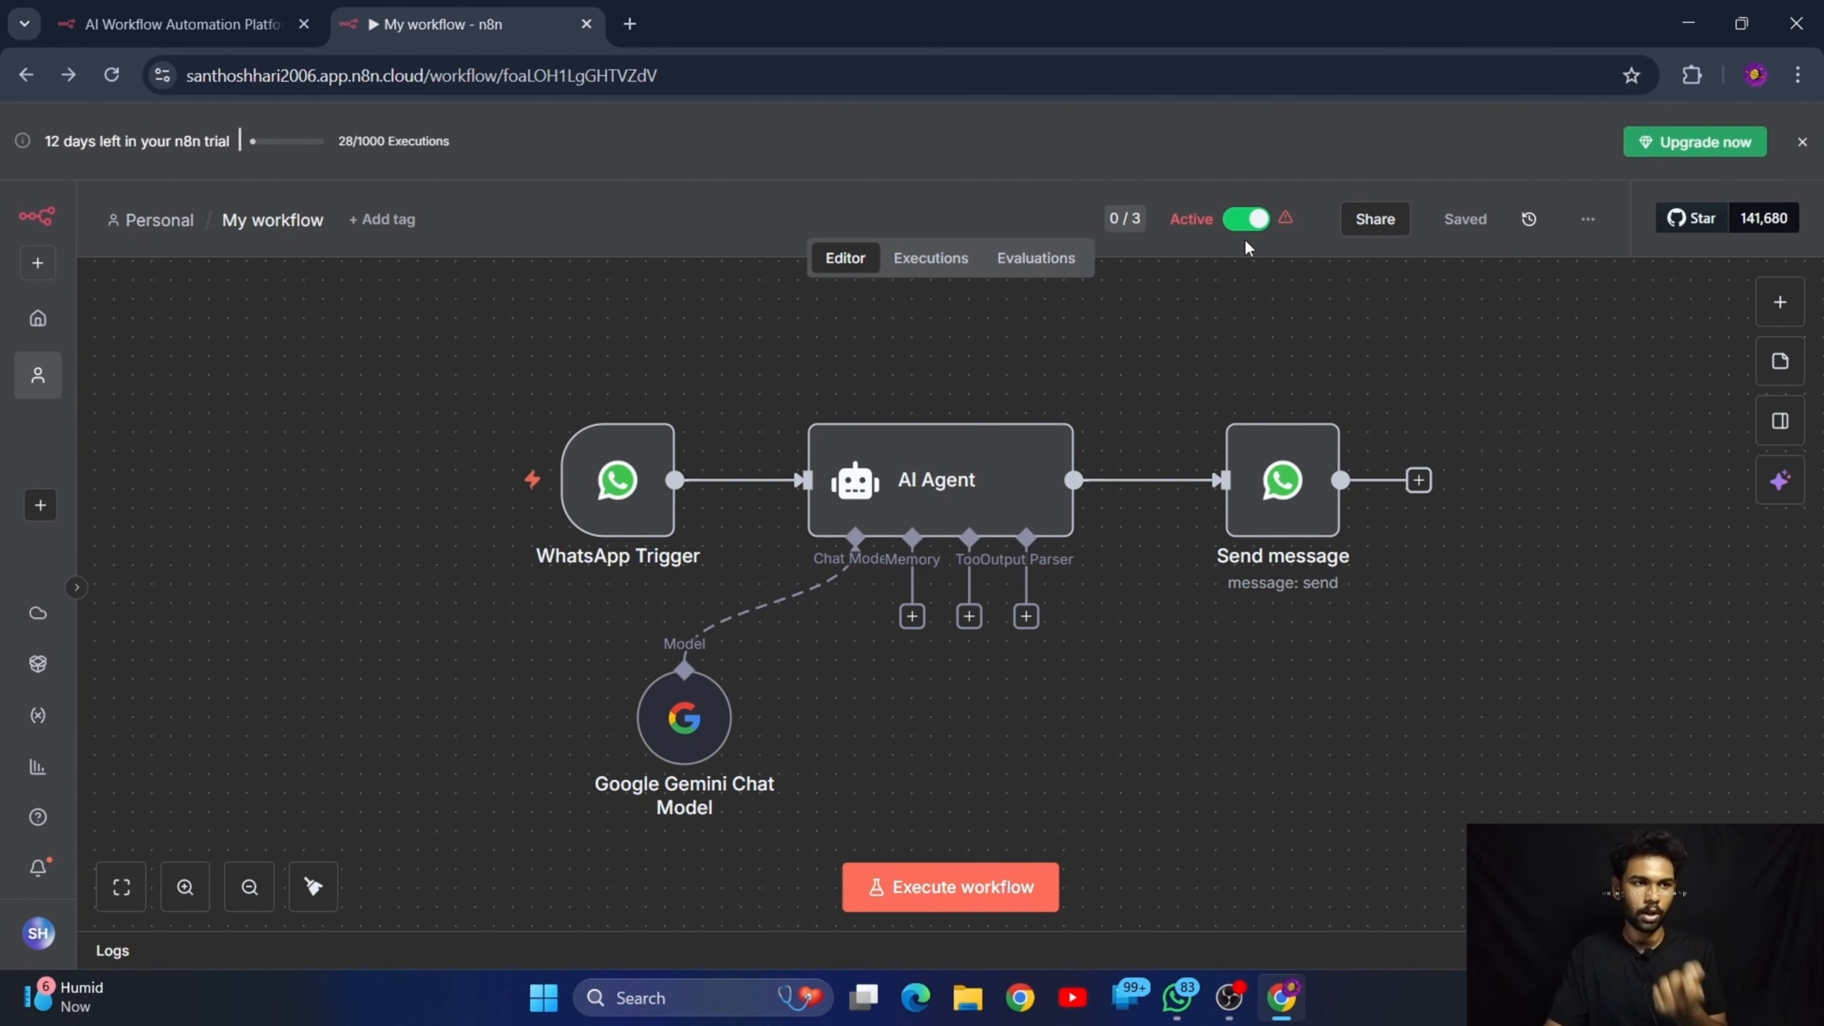
{"action": "mouse_move", "coordinate": [659, 431]}
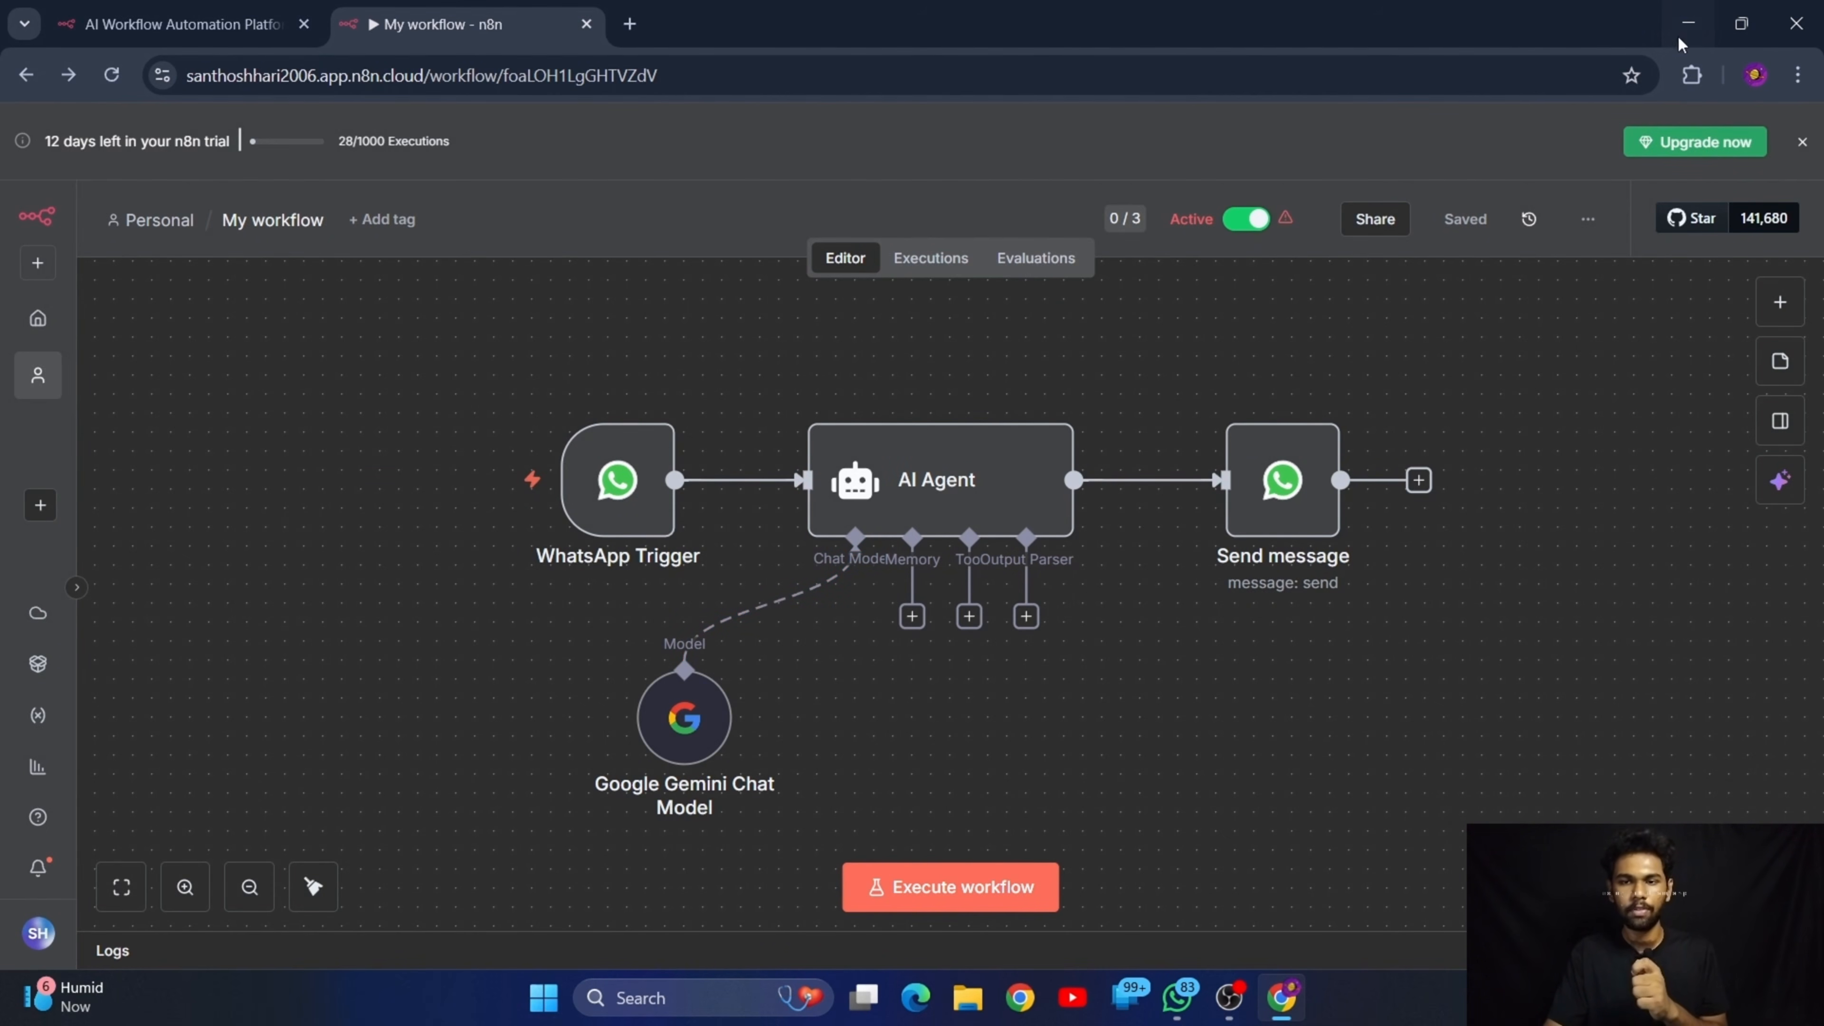
{"action": "left_click", "coordinate": [1687, 23]}
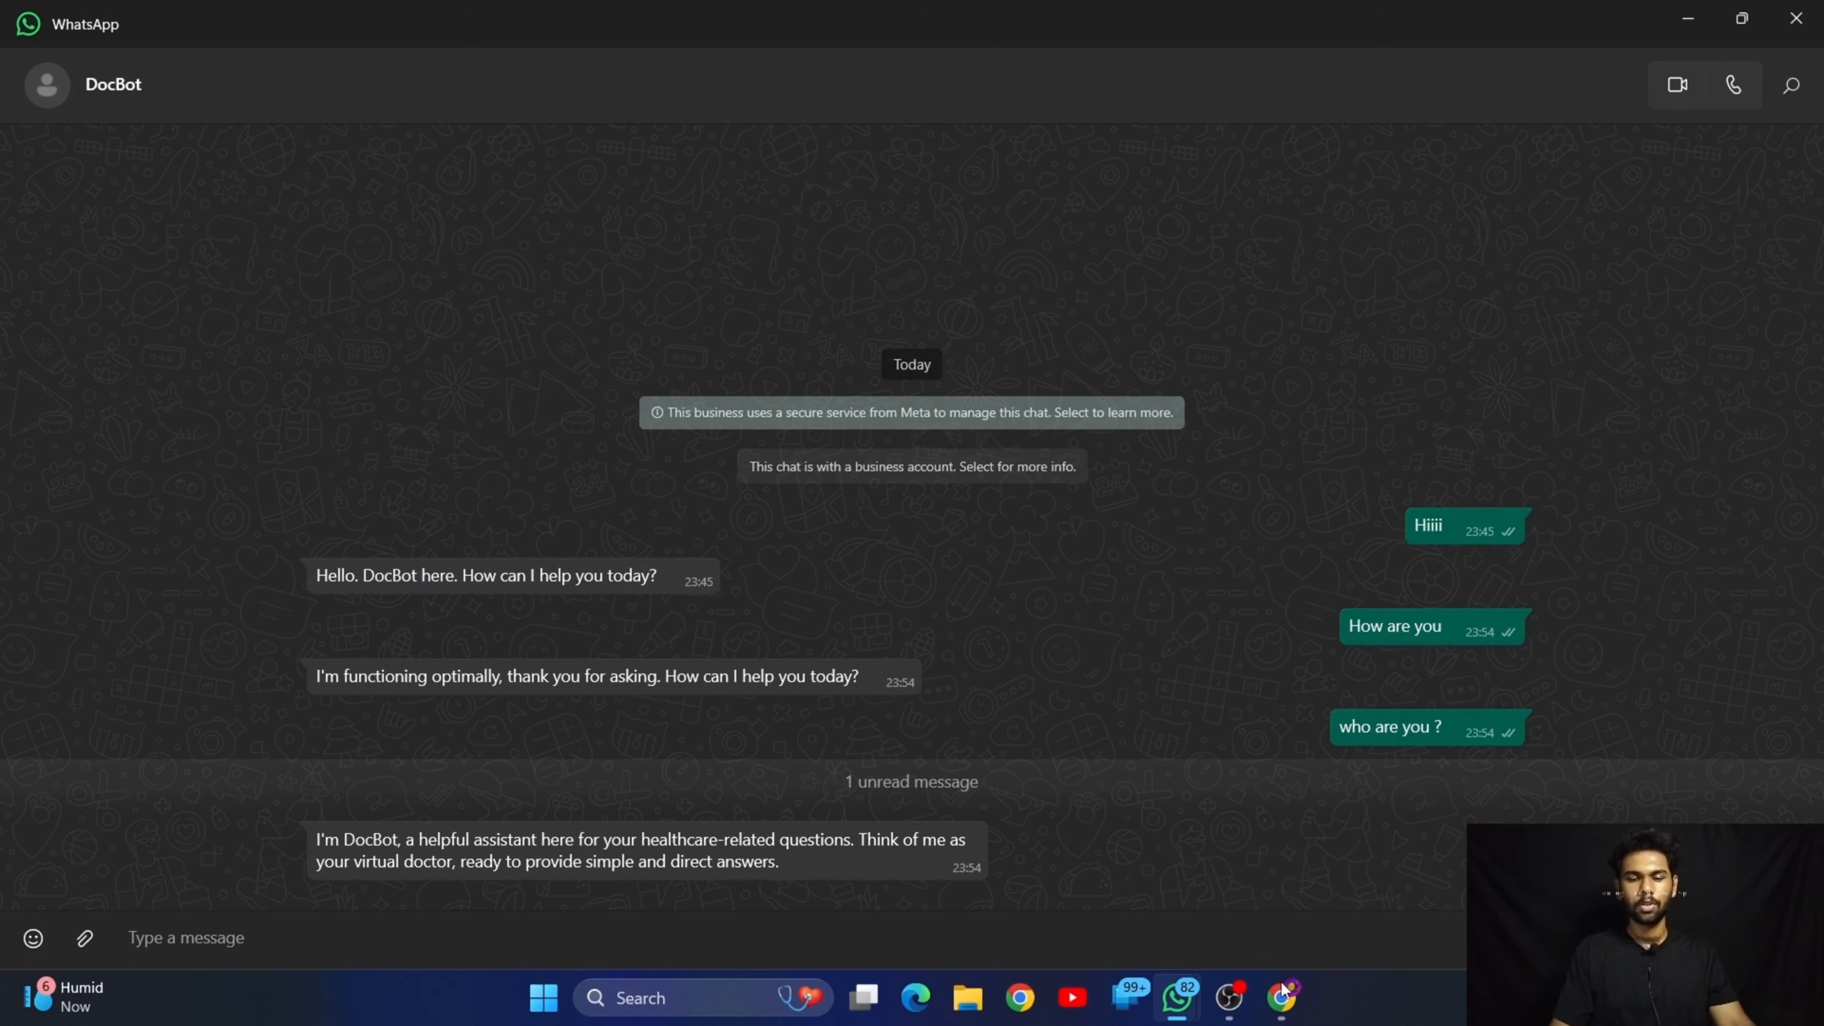
Switch to n8n, view the Google Gemini Chat Model node's settings and return to the canvas
{"action": "left_click", "coordinate": [1282, 997]}
{"action": "mouse_move", "coordinate": [678, 722]}
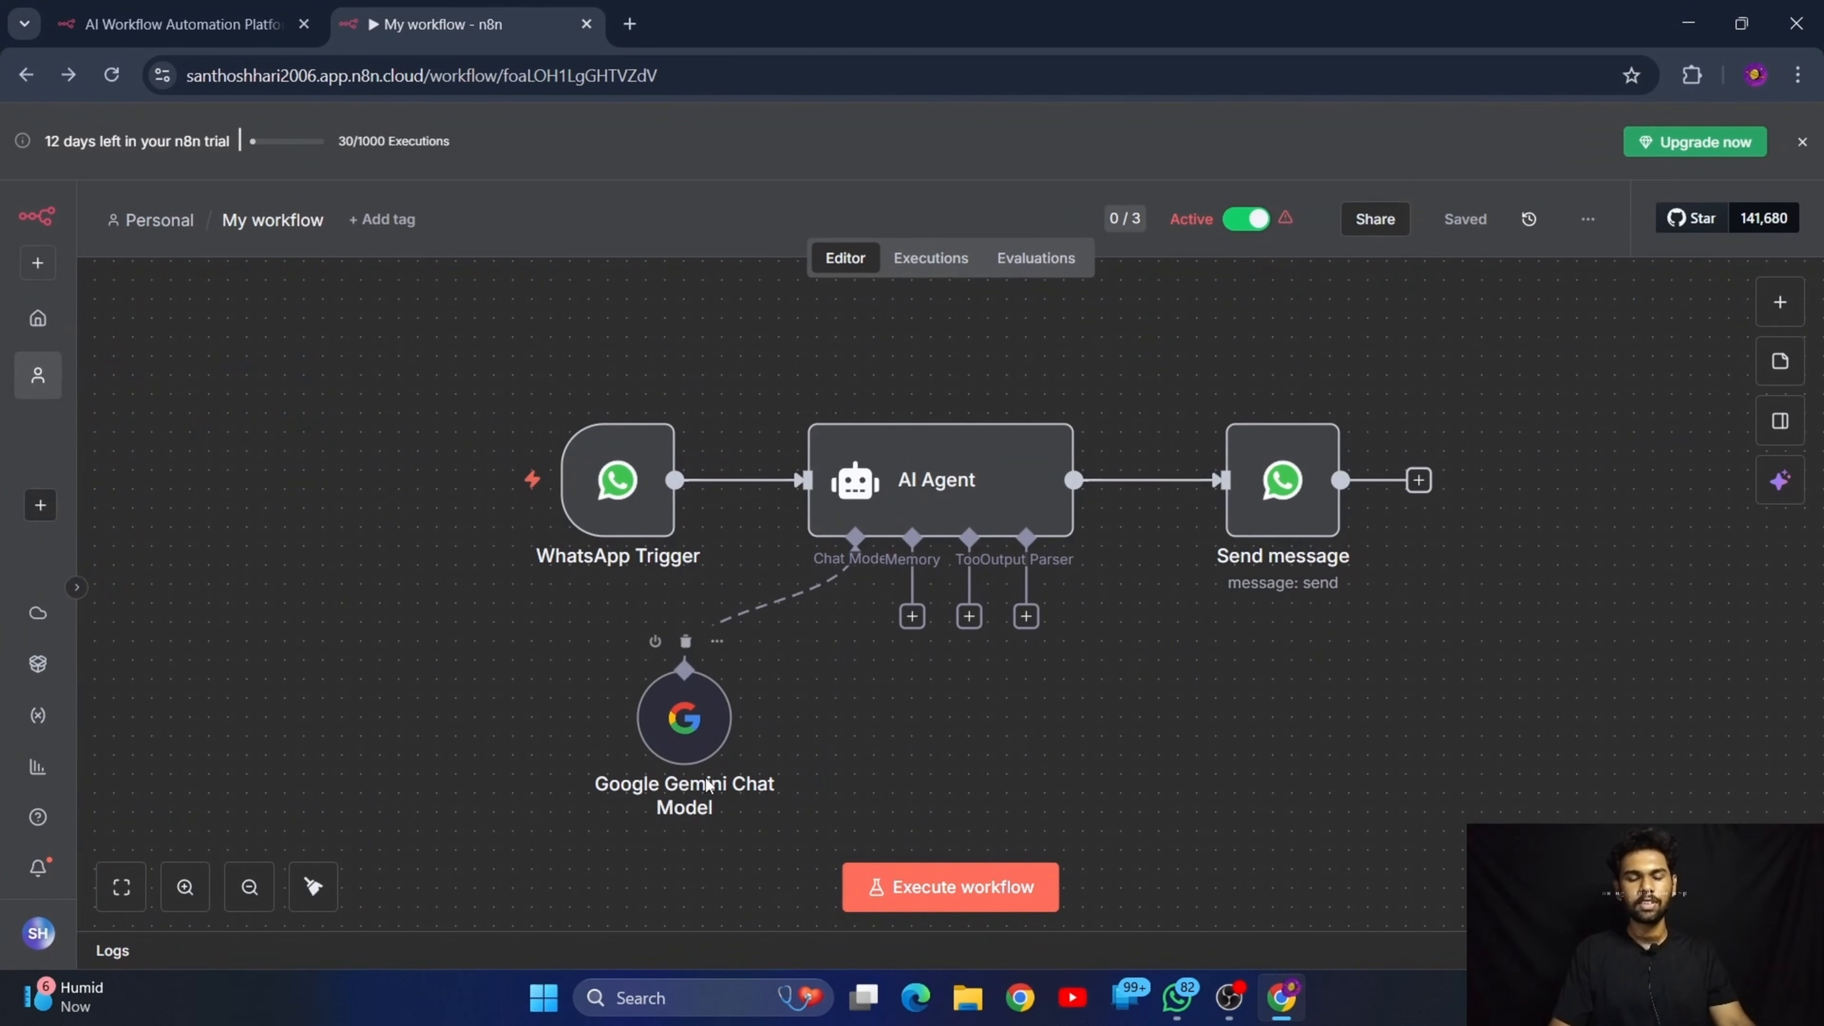
{"action": "double_click", "coordinate": [684, 717]}
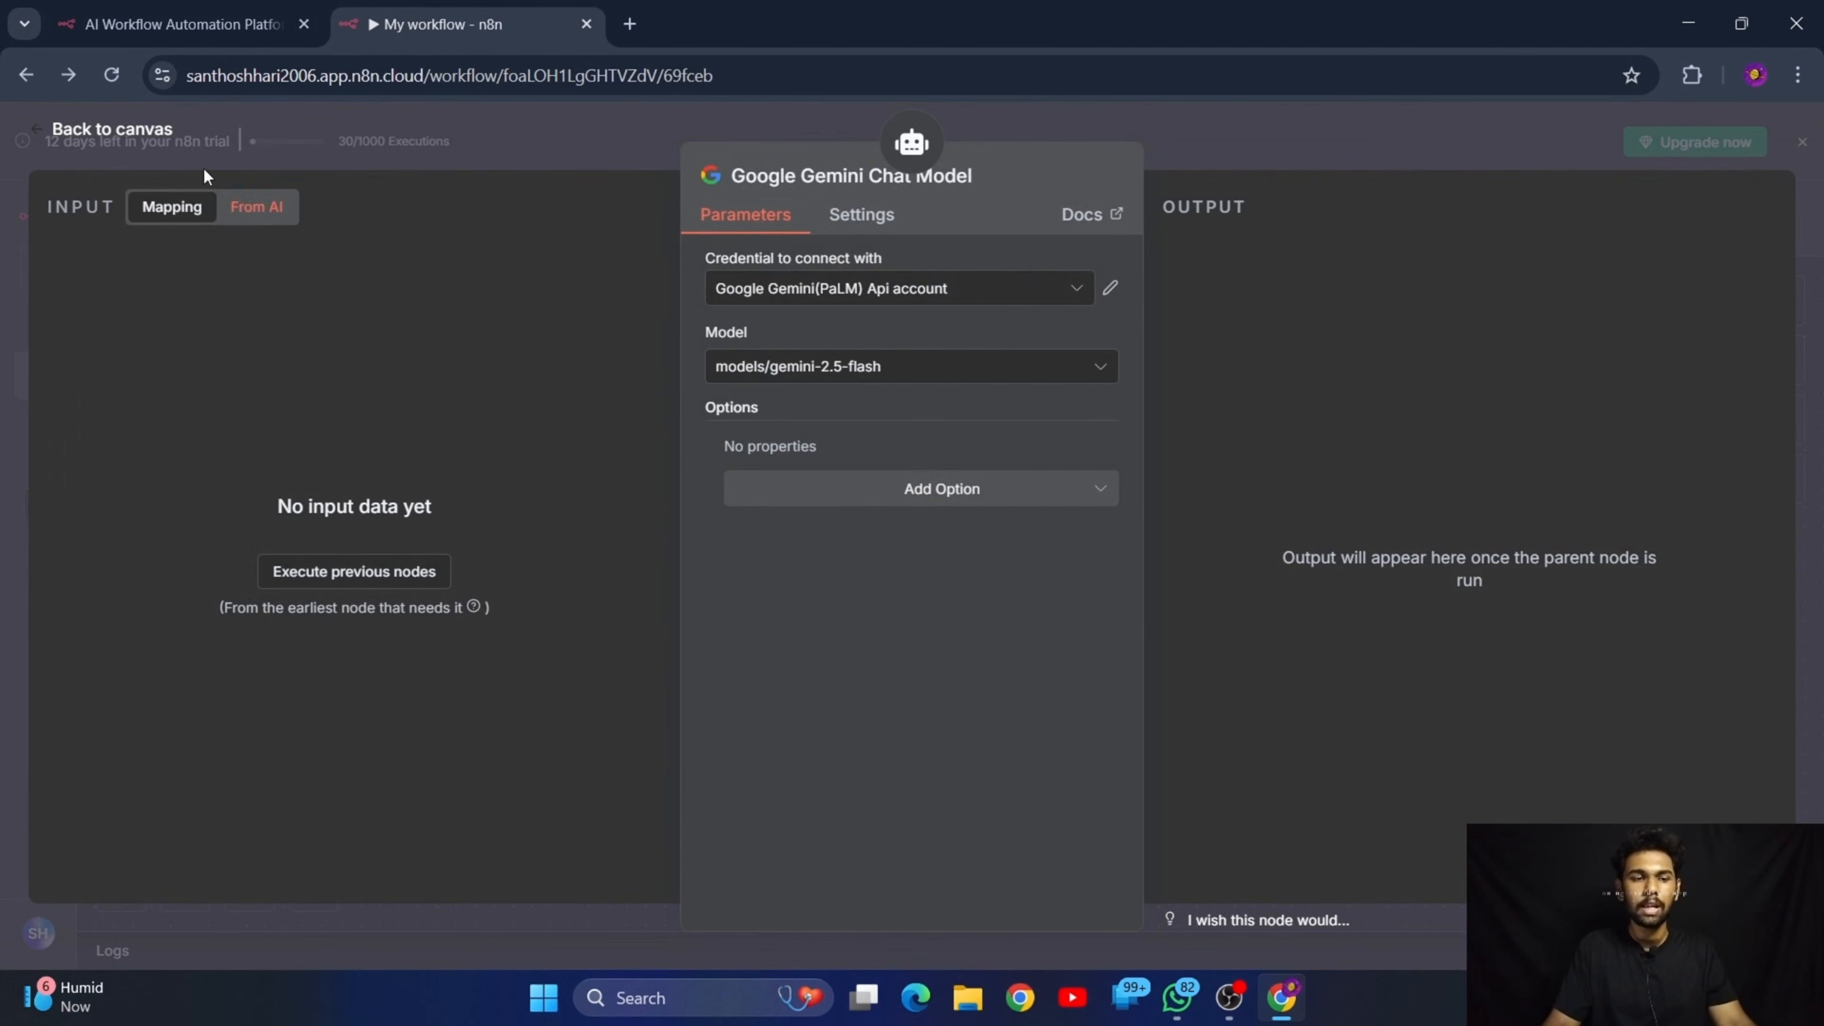
{"action": "left_click", "coordinate": [155, 131]}
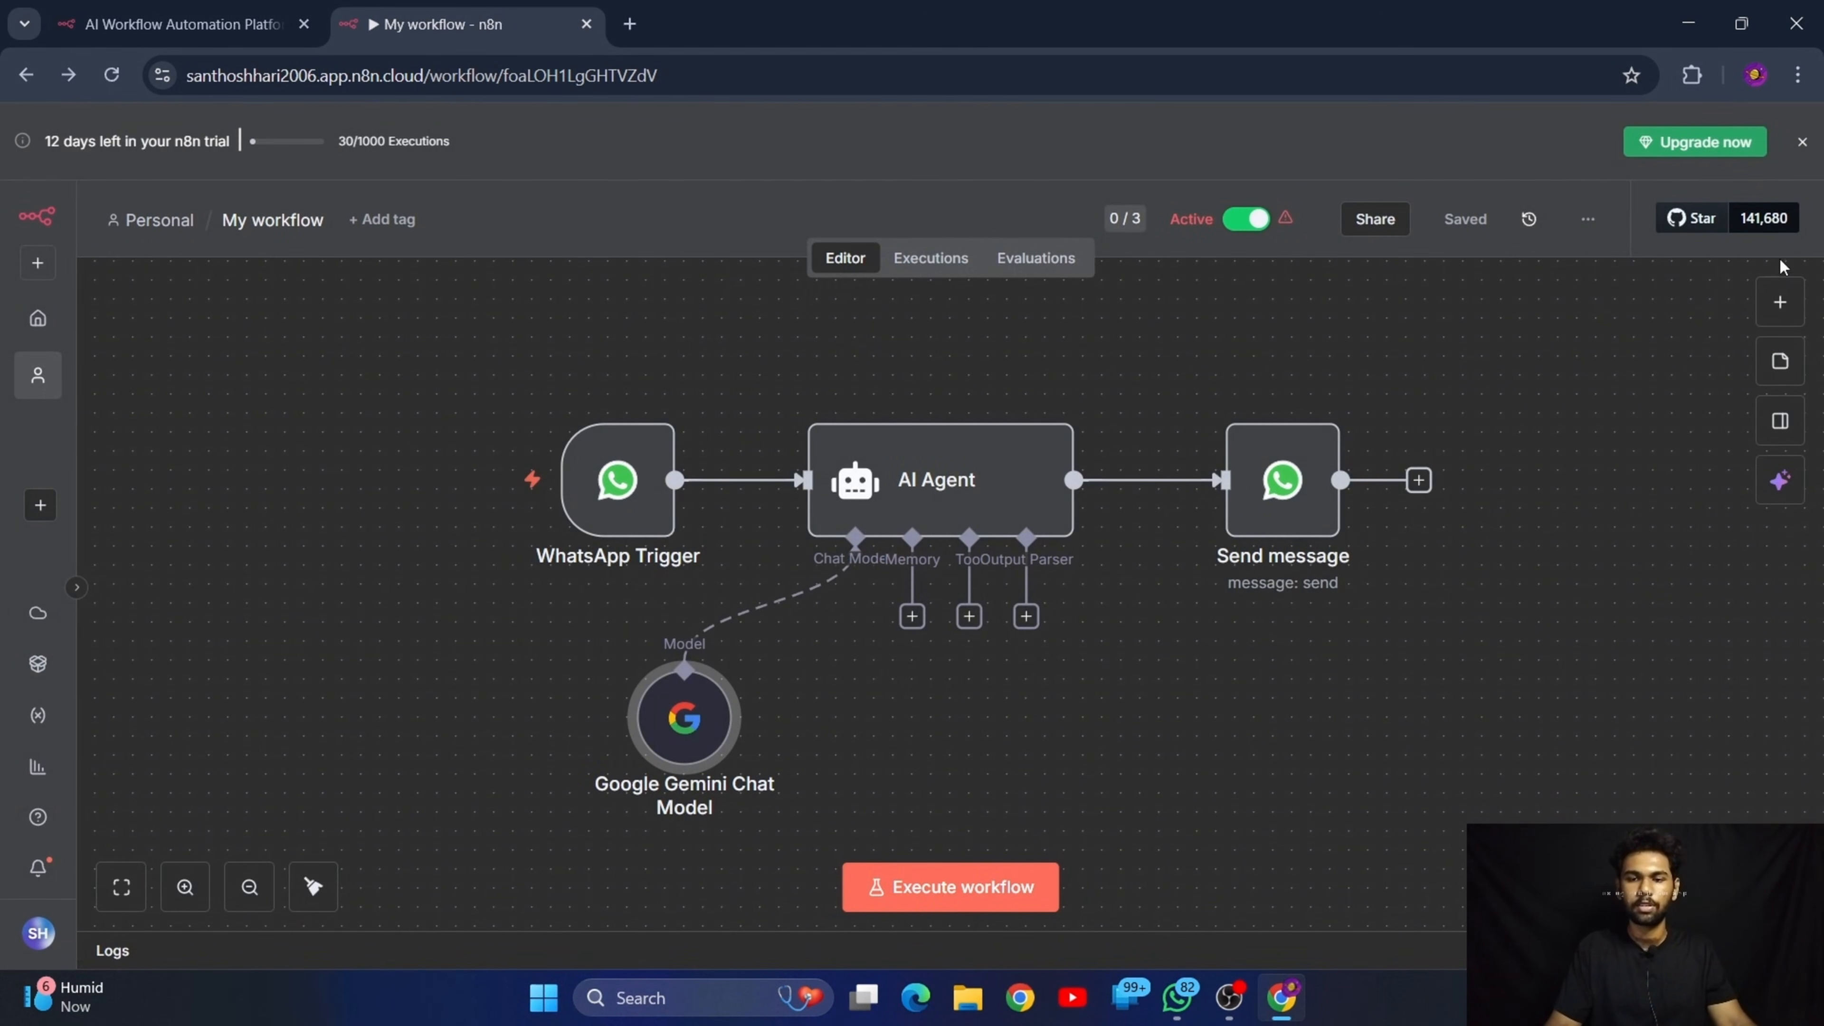
Browse the AI nodes that can be added to the workflow, search them for "deeps" and clear the search
{"action": "left_click", "coordinate": [1778, 306]}
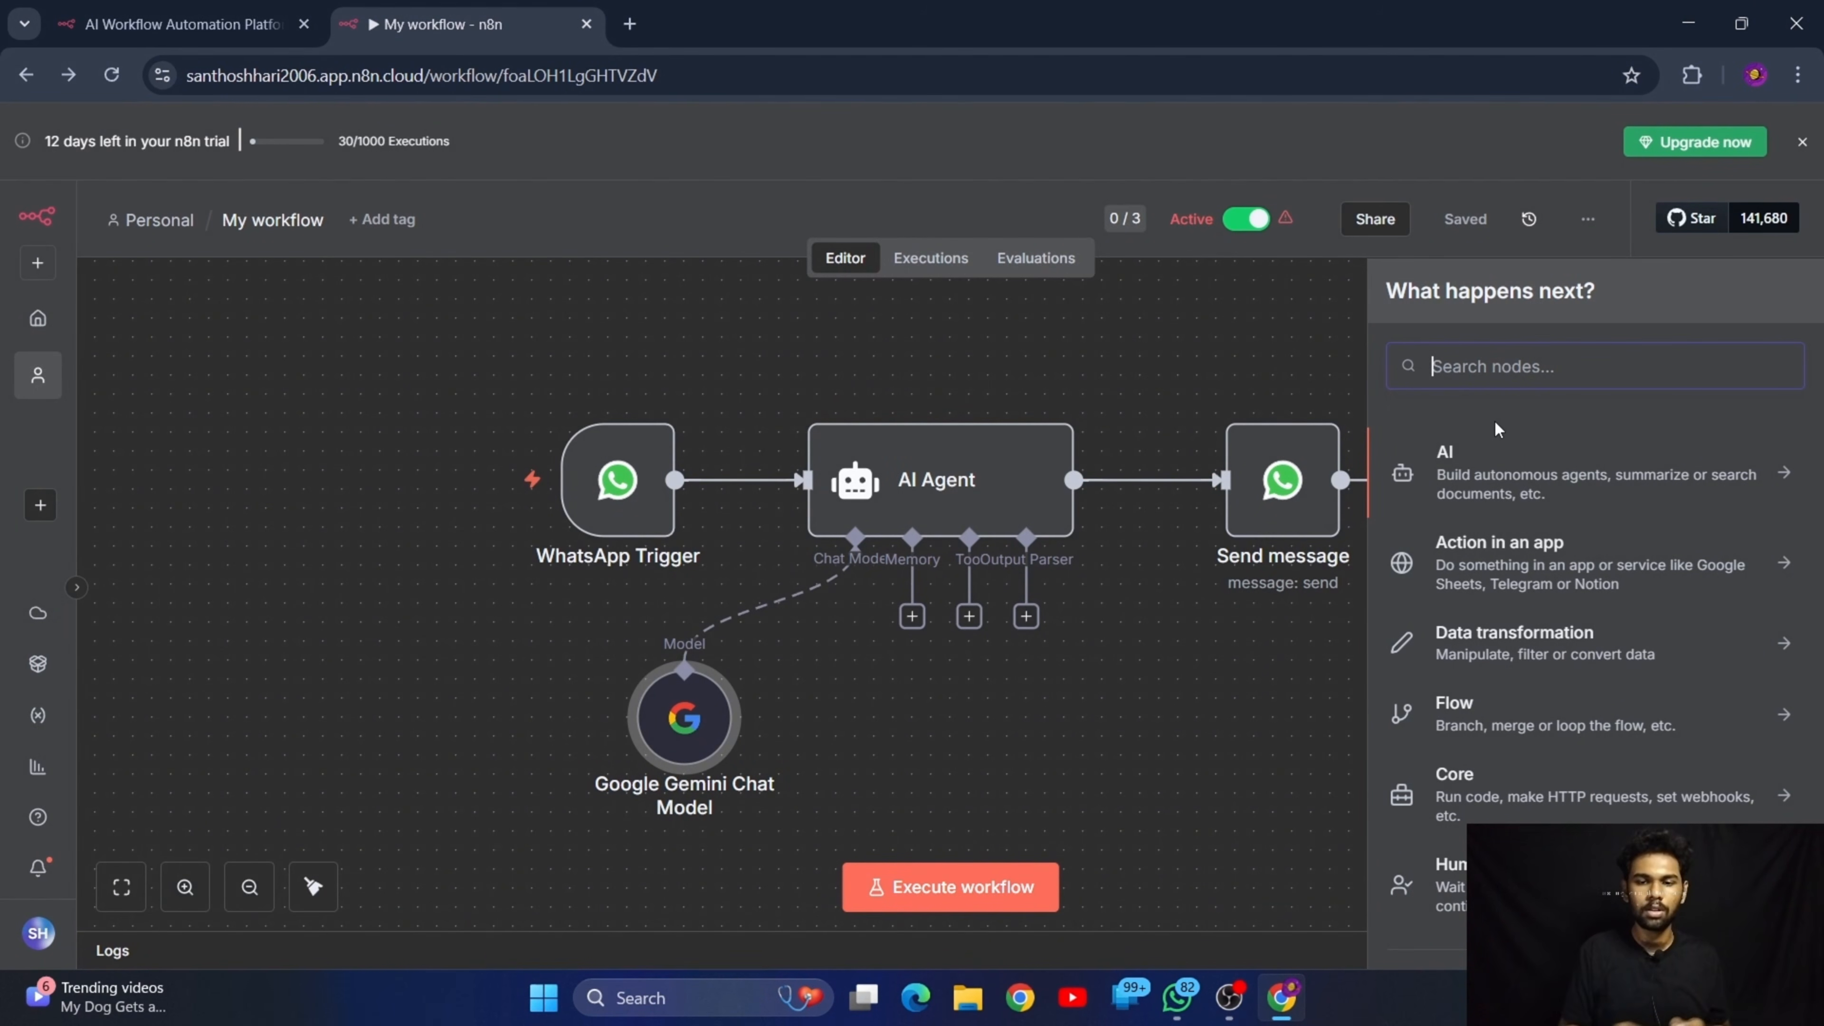
{"action": "left_click", "coordinate": [1524, 481]}
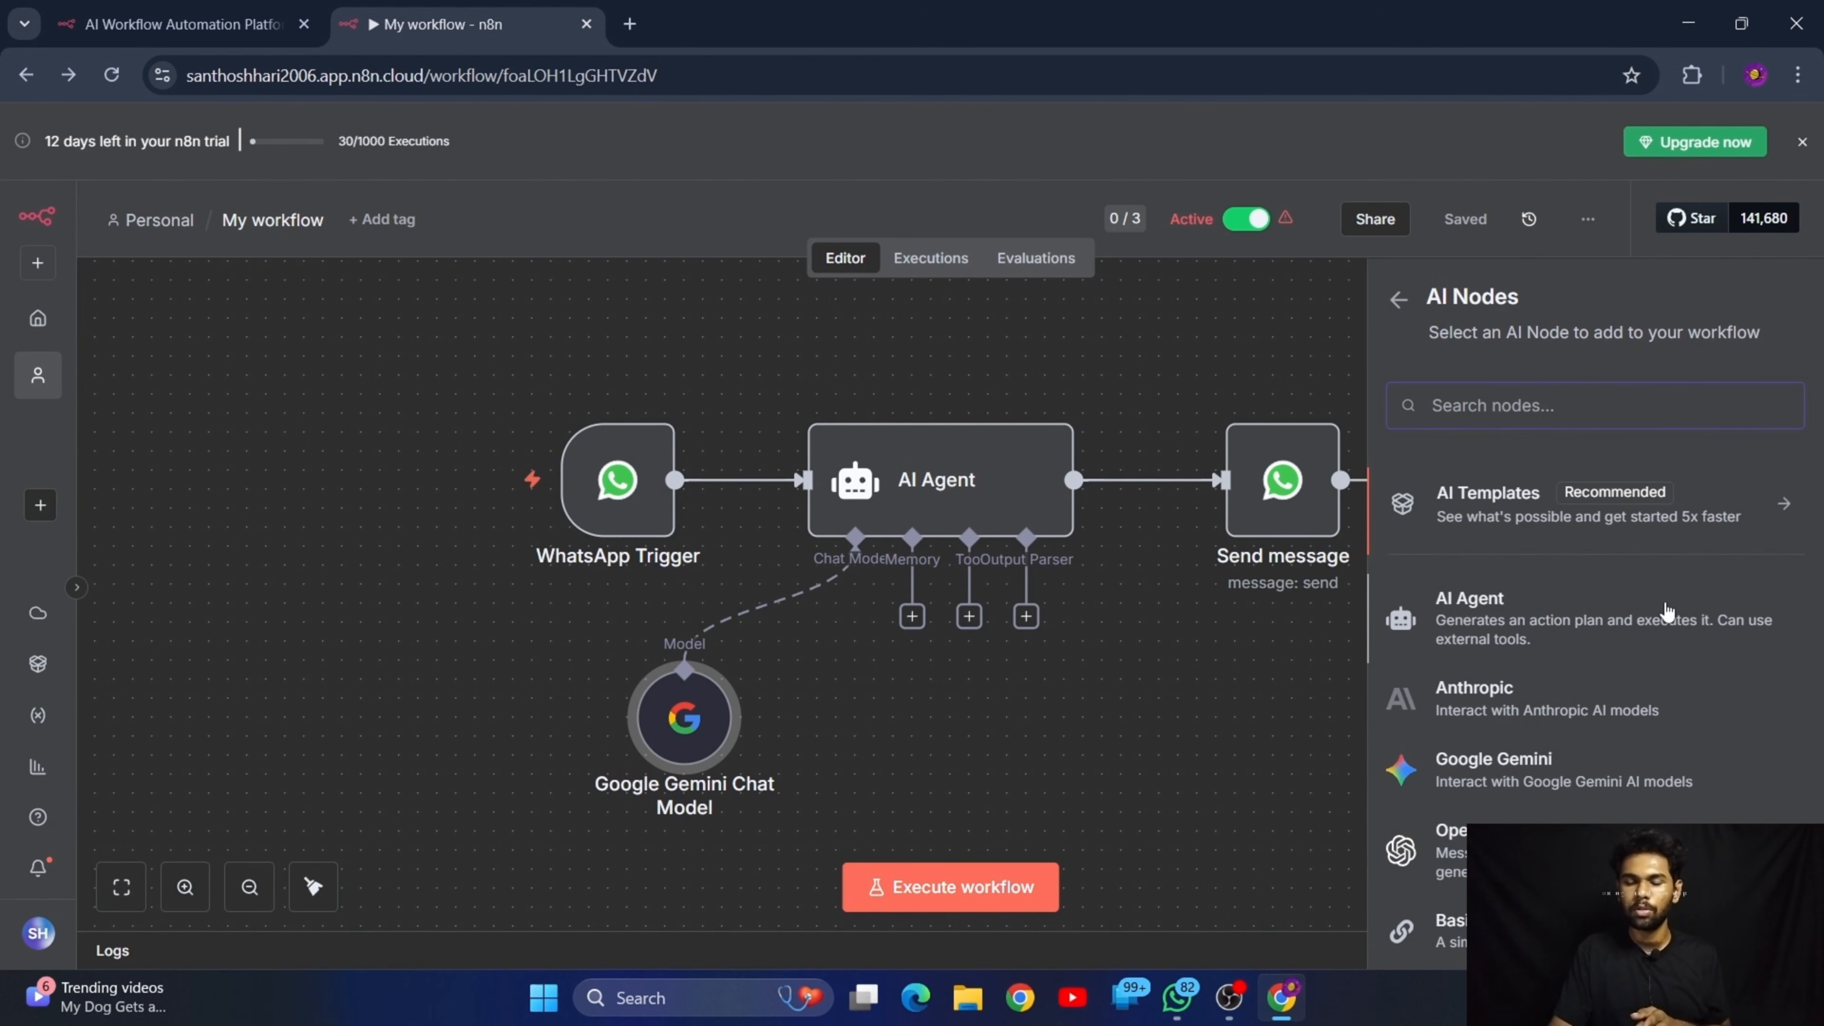
{"action": "scroll", "coordinate": [1572, 620], "scroll_direction": "down", "scroll_amount": 3}
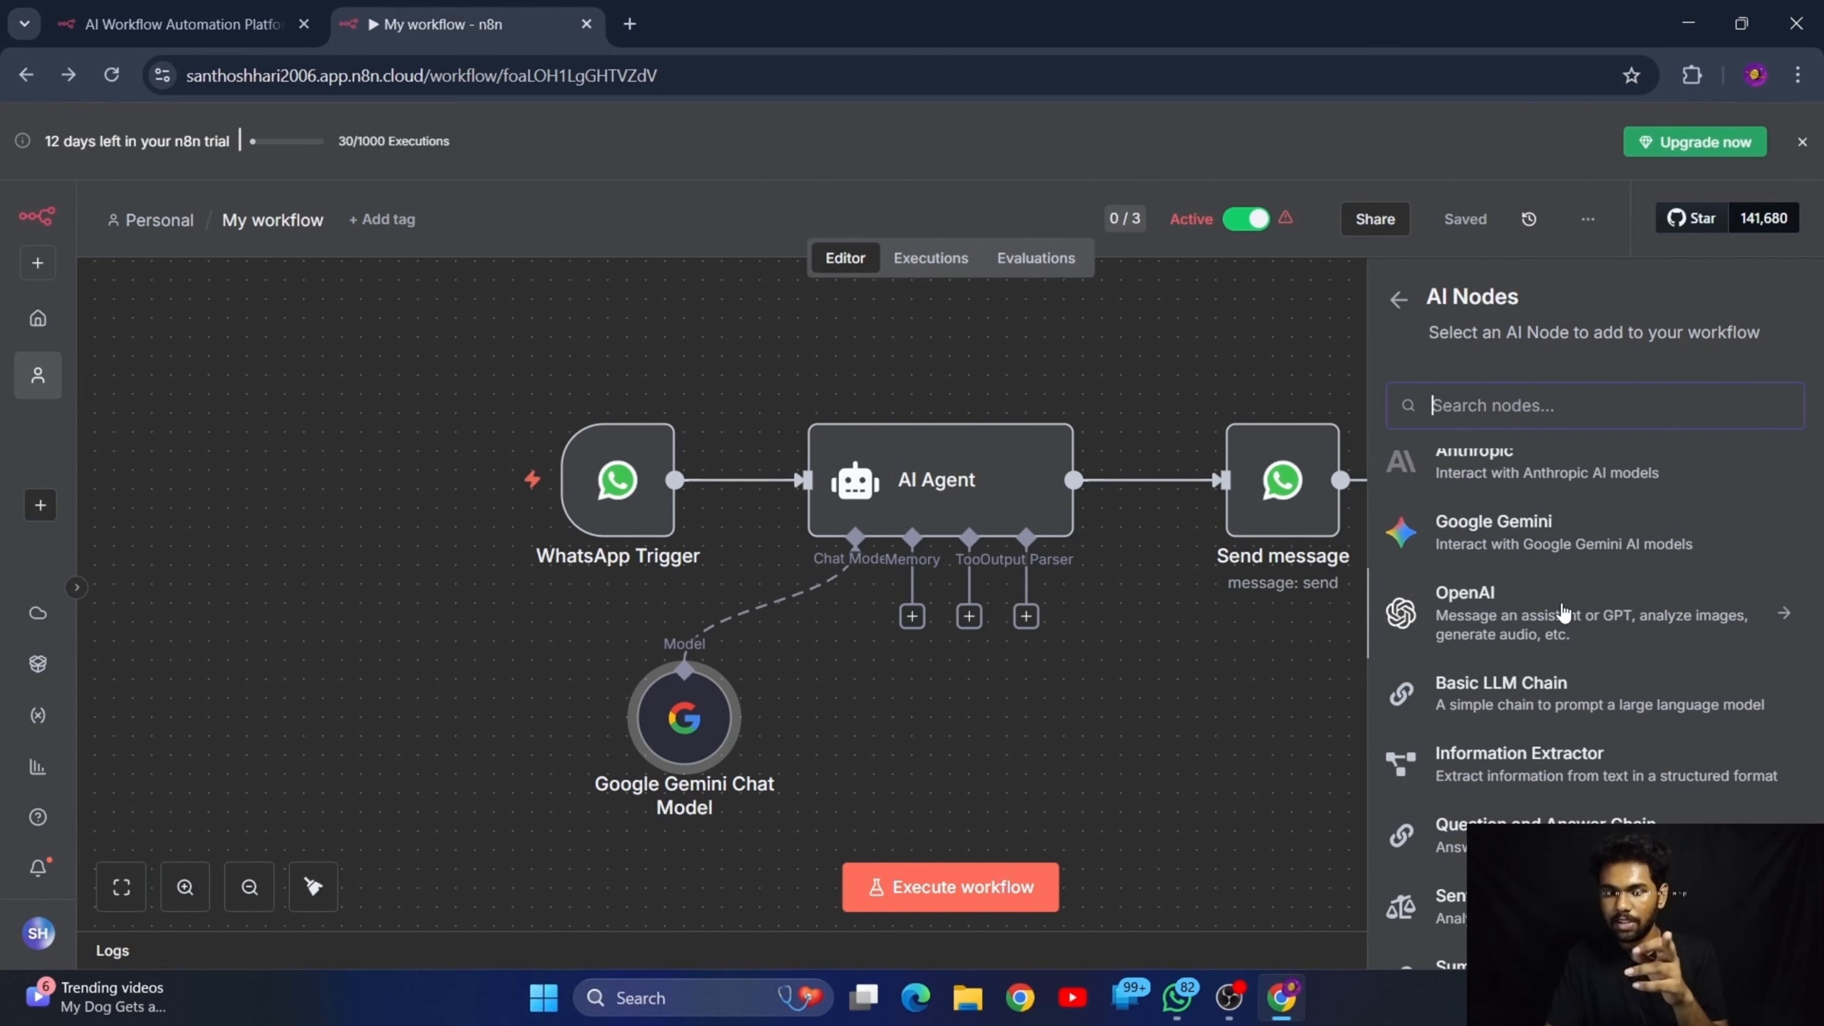
{"action": "scroll", "coordinate": [1564, 612], "scroll_direction": "up", "scroll_amount": 1}
{"action": "scroll", "coordinate": [1564, 614], "scroll_direction": "up", "scroll_amount": 2}
{"action": "scroll", "coordinate": [1555, 621], "scroll_direction": "down", "scroll_amount": 2}
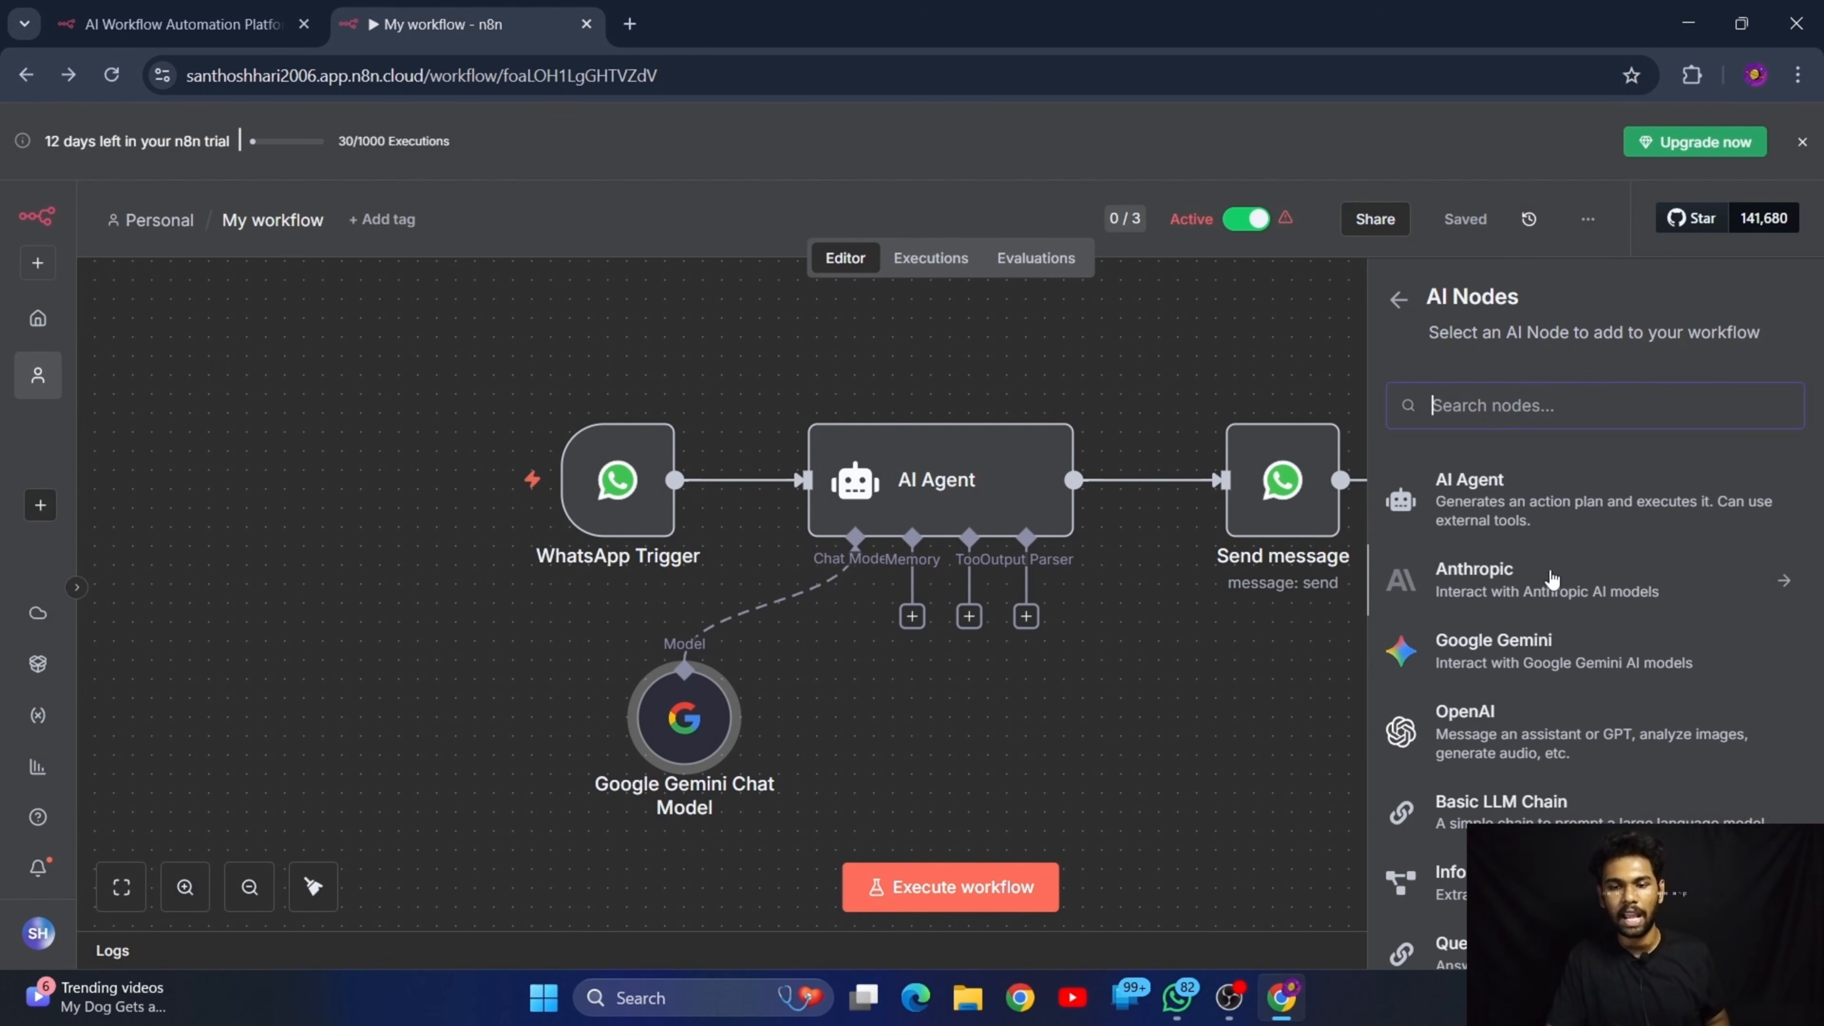
{"action": "scroll", "coordinate": [1539, 632], "scroll_direction": "down", "scroll_amount": 1}
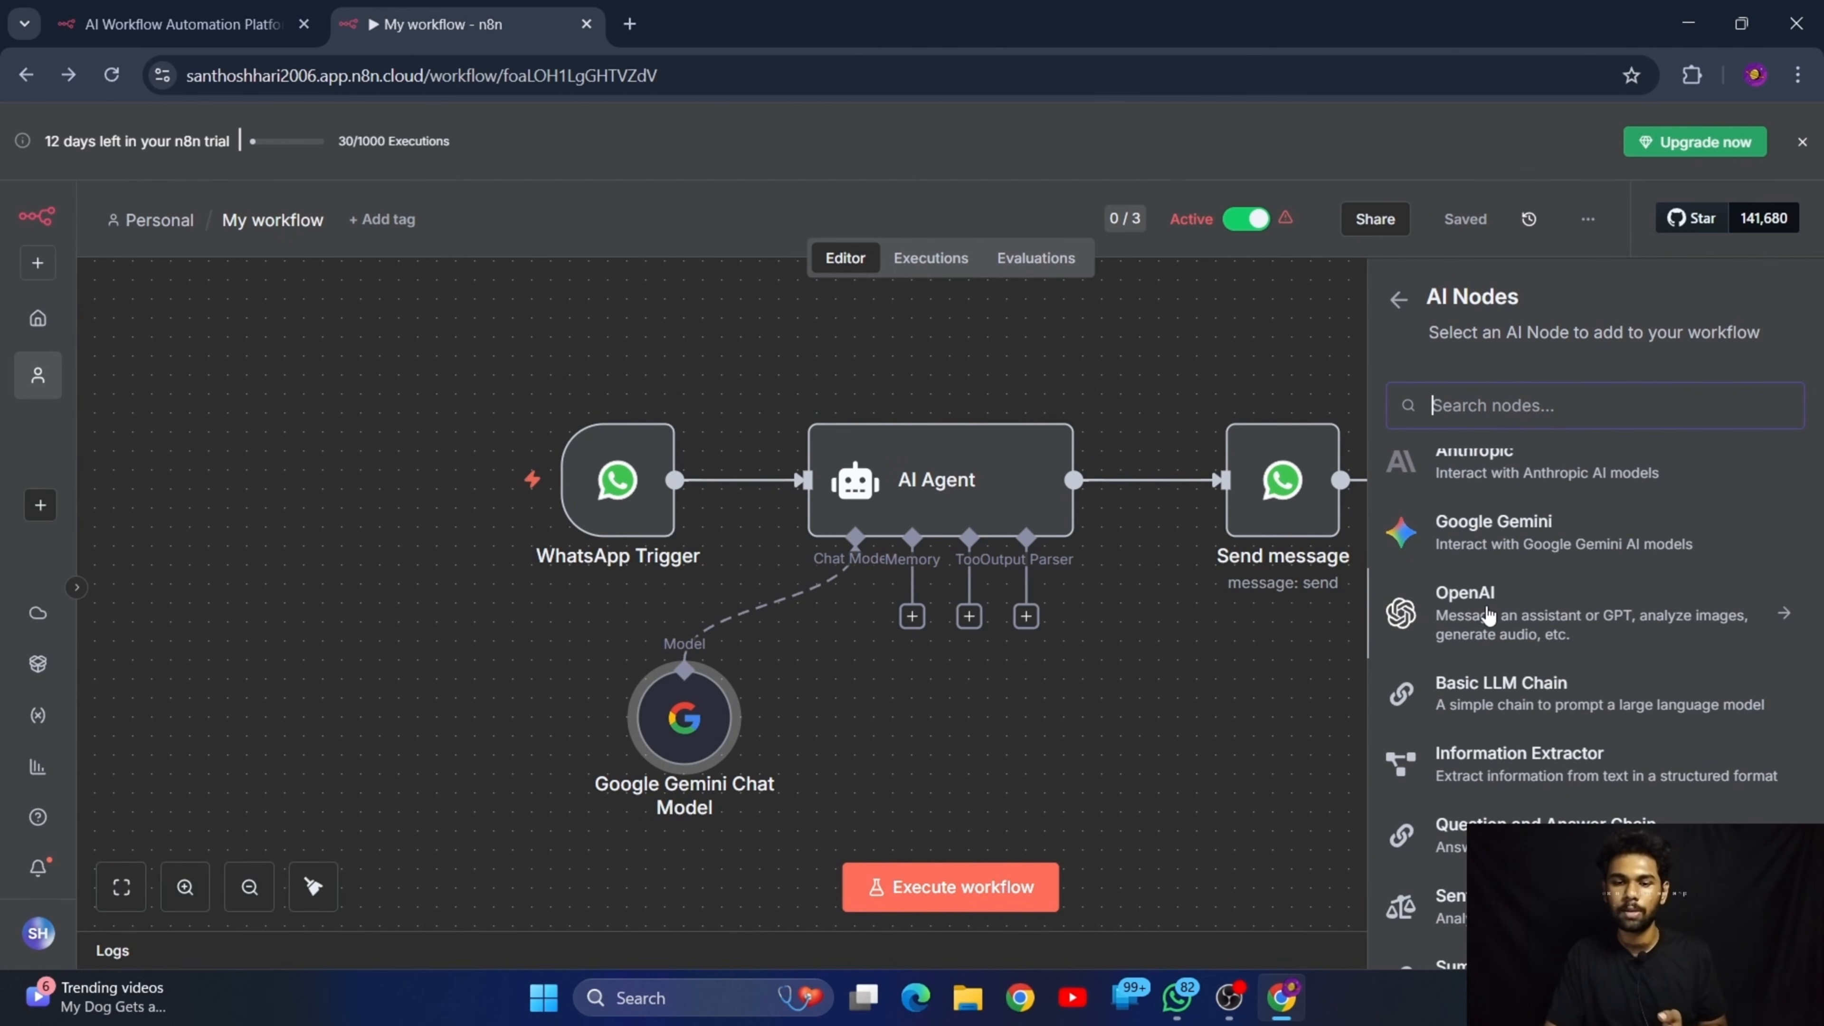
{"action": "scroll", "coordinate": [1486, 616], "scroll_direction": "down", "scroll_amount": 2}
{"action": "scroll", "coordinate": [1486, 618], "scroll_direction": "up", "scroll_amount": 1}
{"action": "scroll", "coordinate": [1486, 646], "scroll_direction": "down", "scroll_amount": 2}
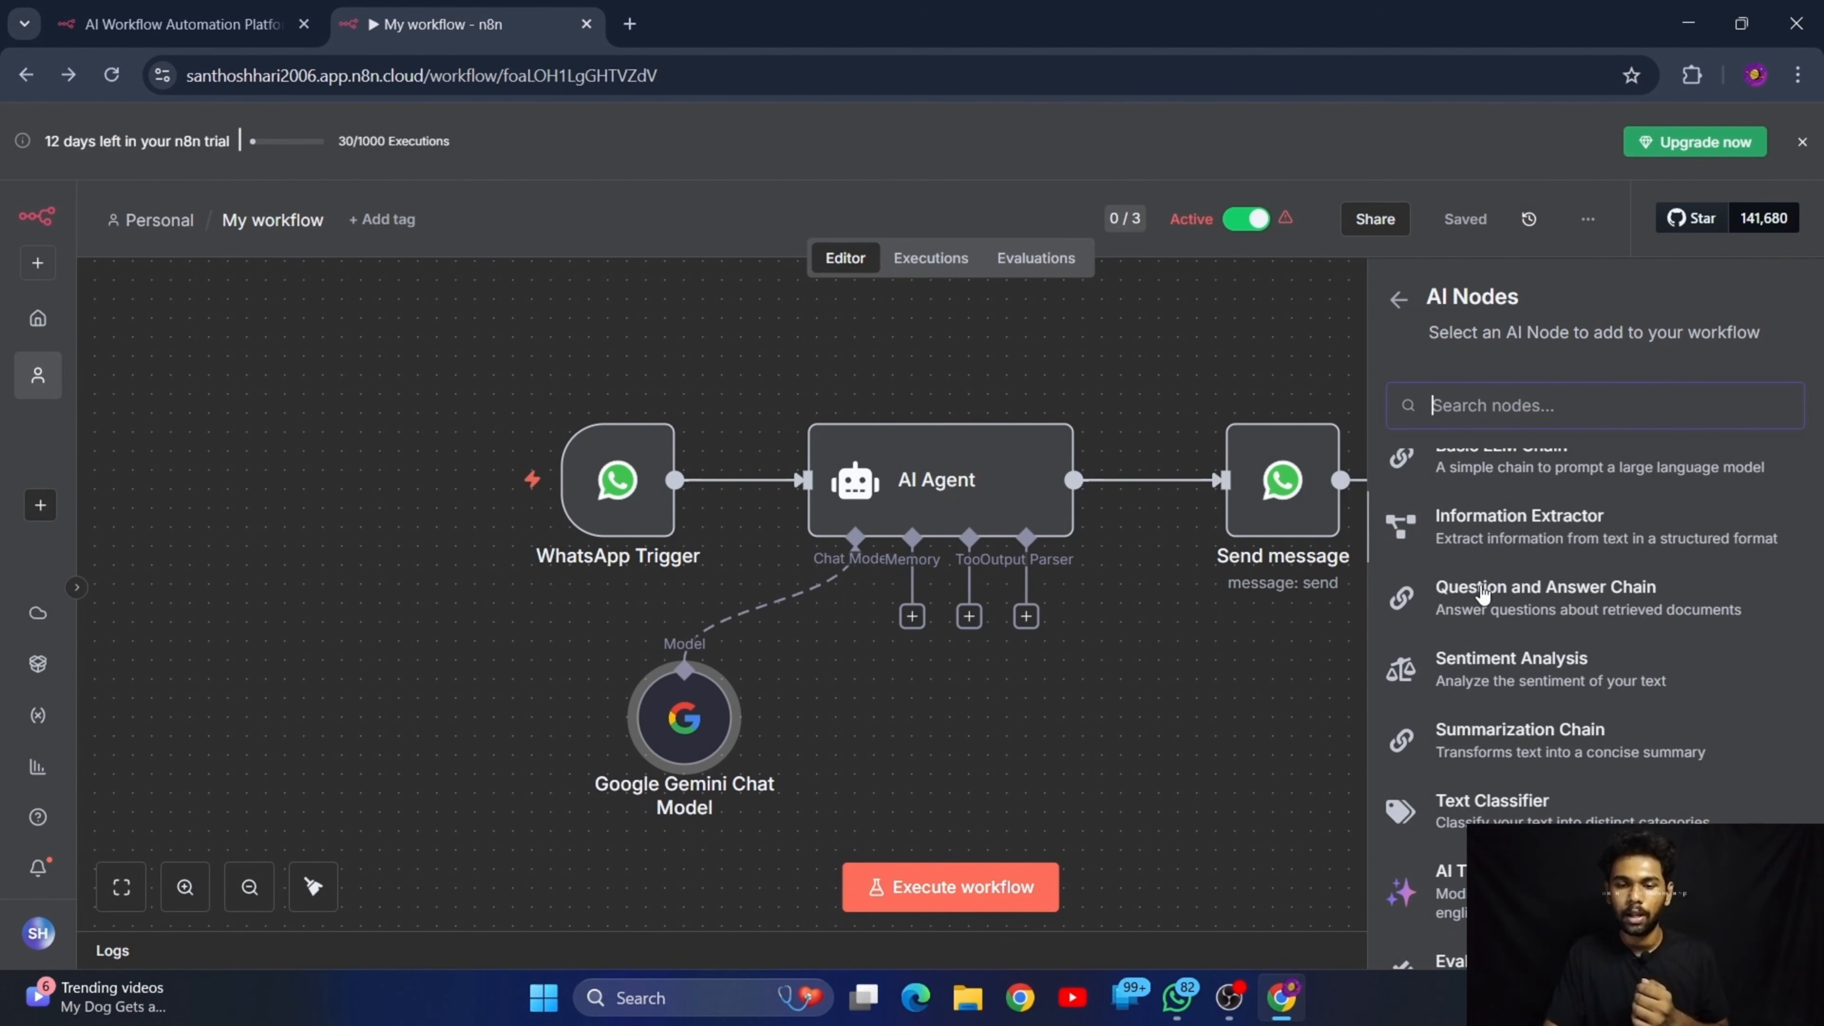
{"action": "scroll", "coordinate": [1500, 754], "scroll_direction": "down", "scroll_amount": 2}
{"action": "scroll", "coordinate": [1508, 766], "scroll_direction": "up", "scroll_amount": 5}
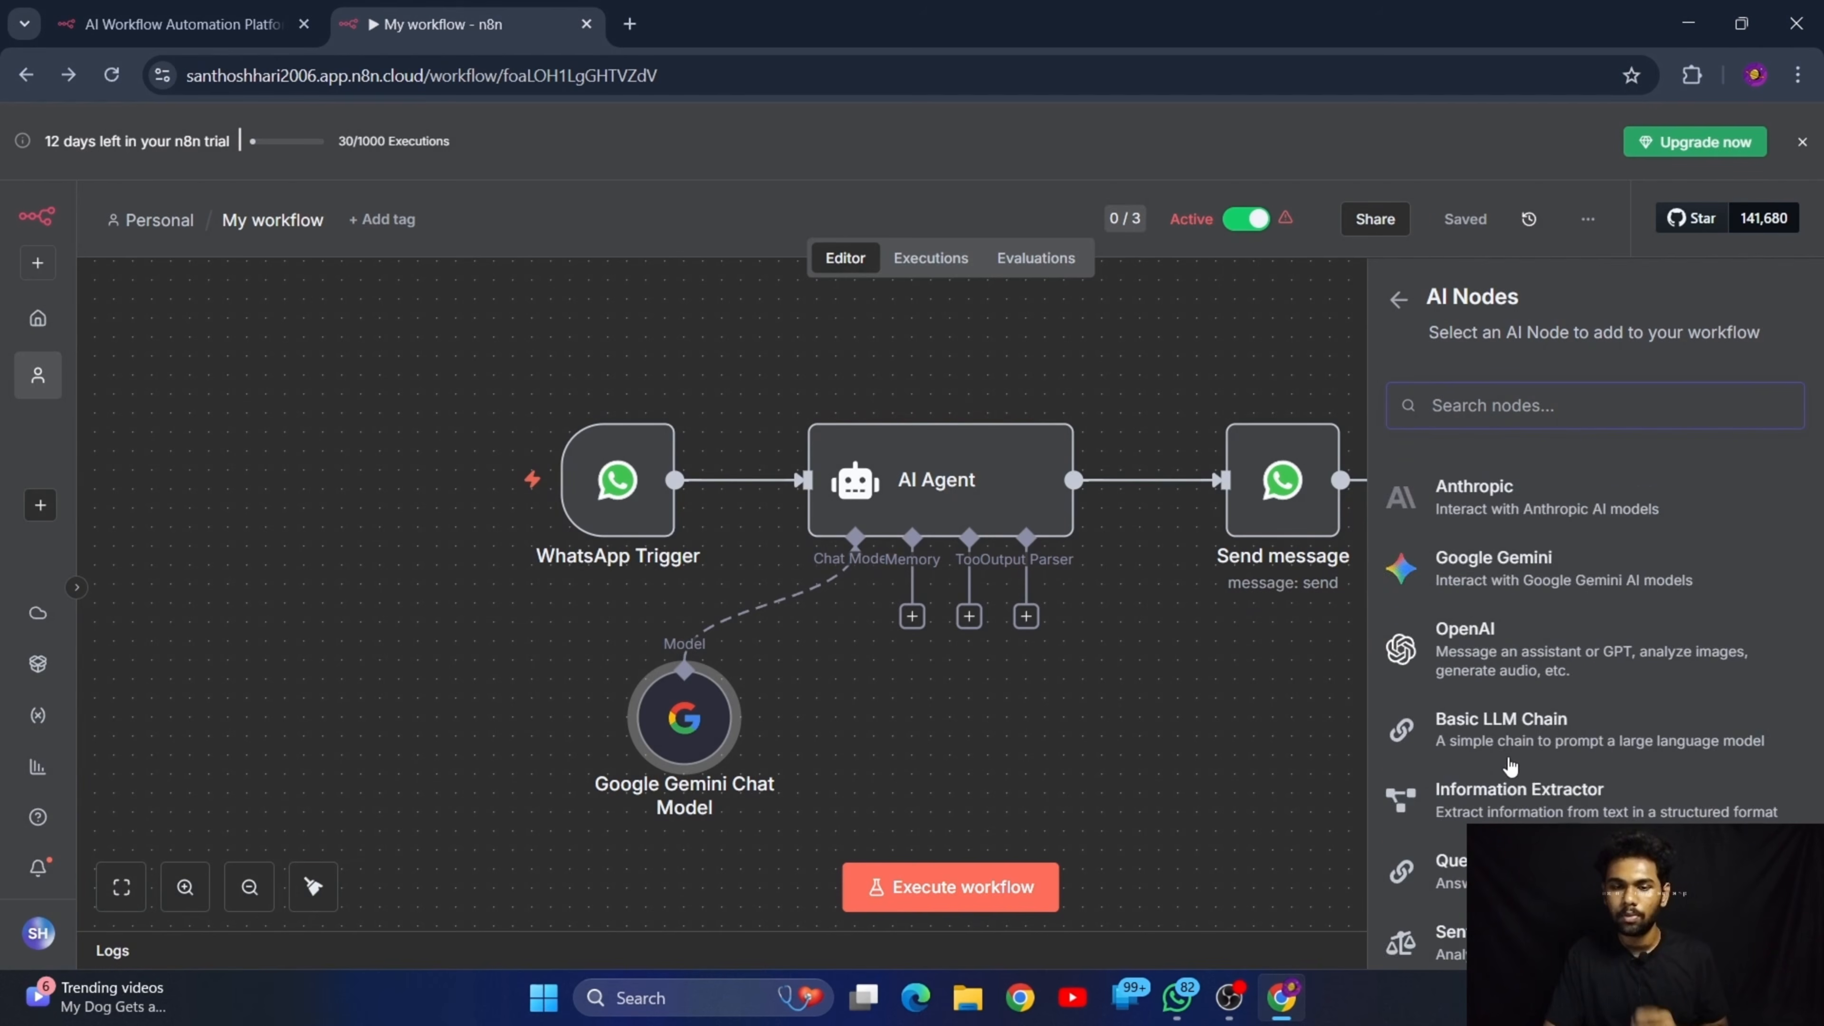
{"action": "type", "text": "deeps"}
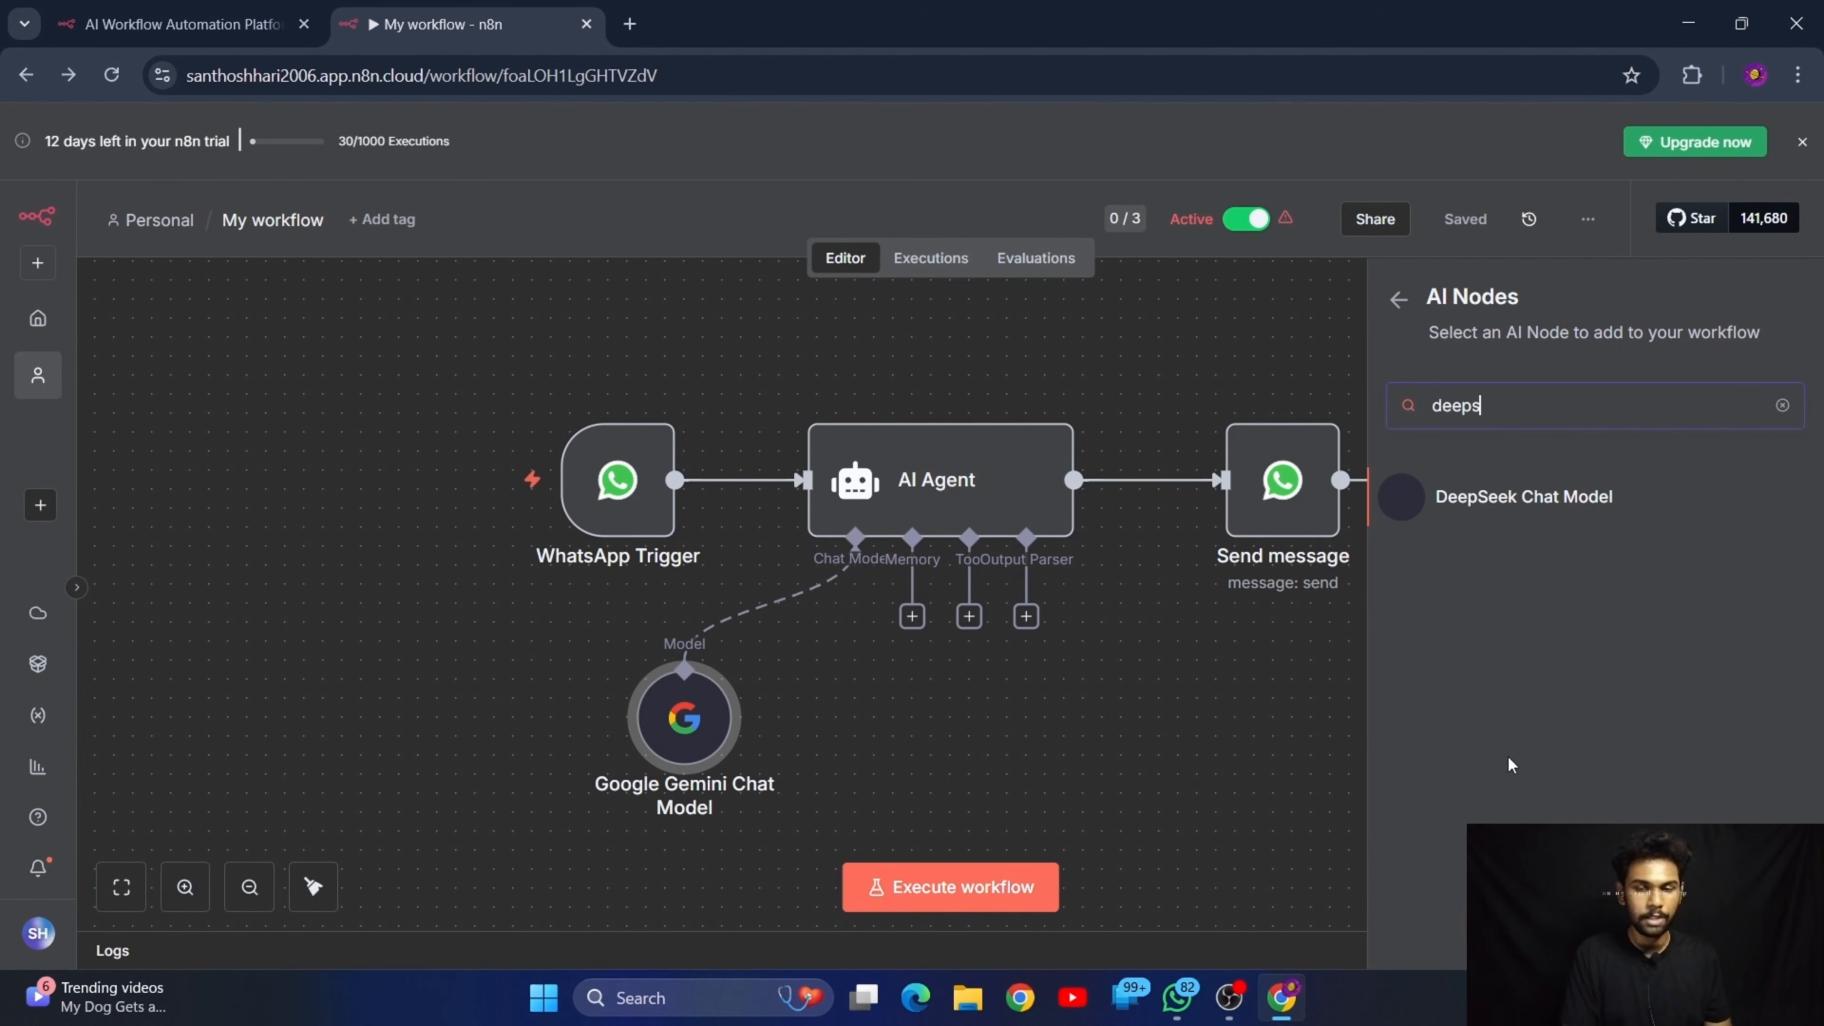
{"action": "left_click", "coordinate": [1783, 407]}
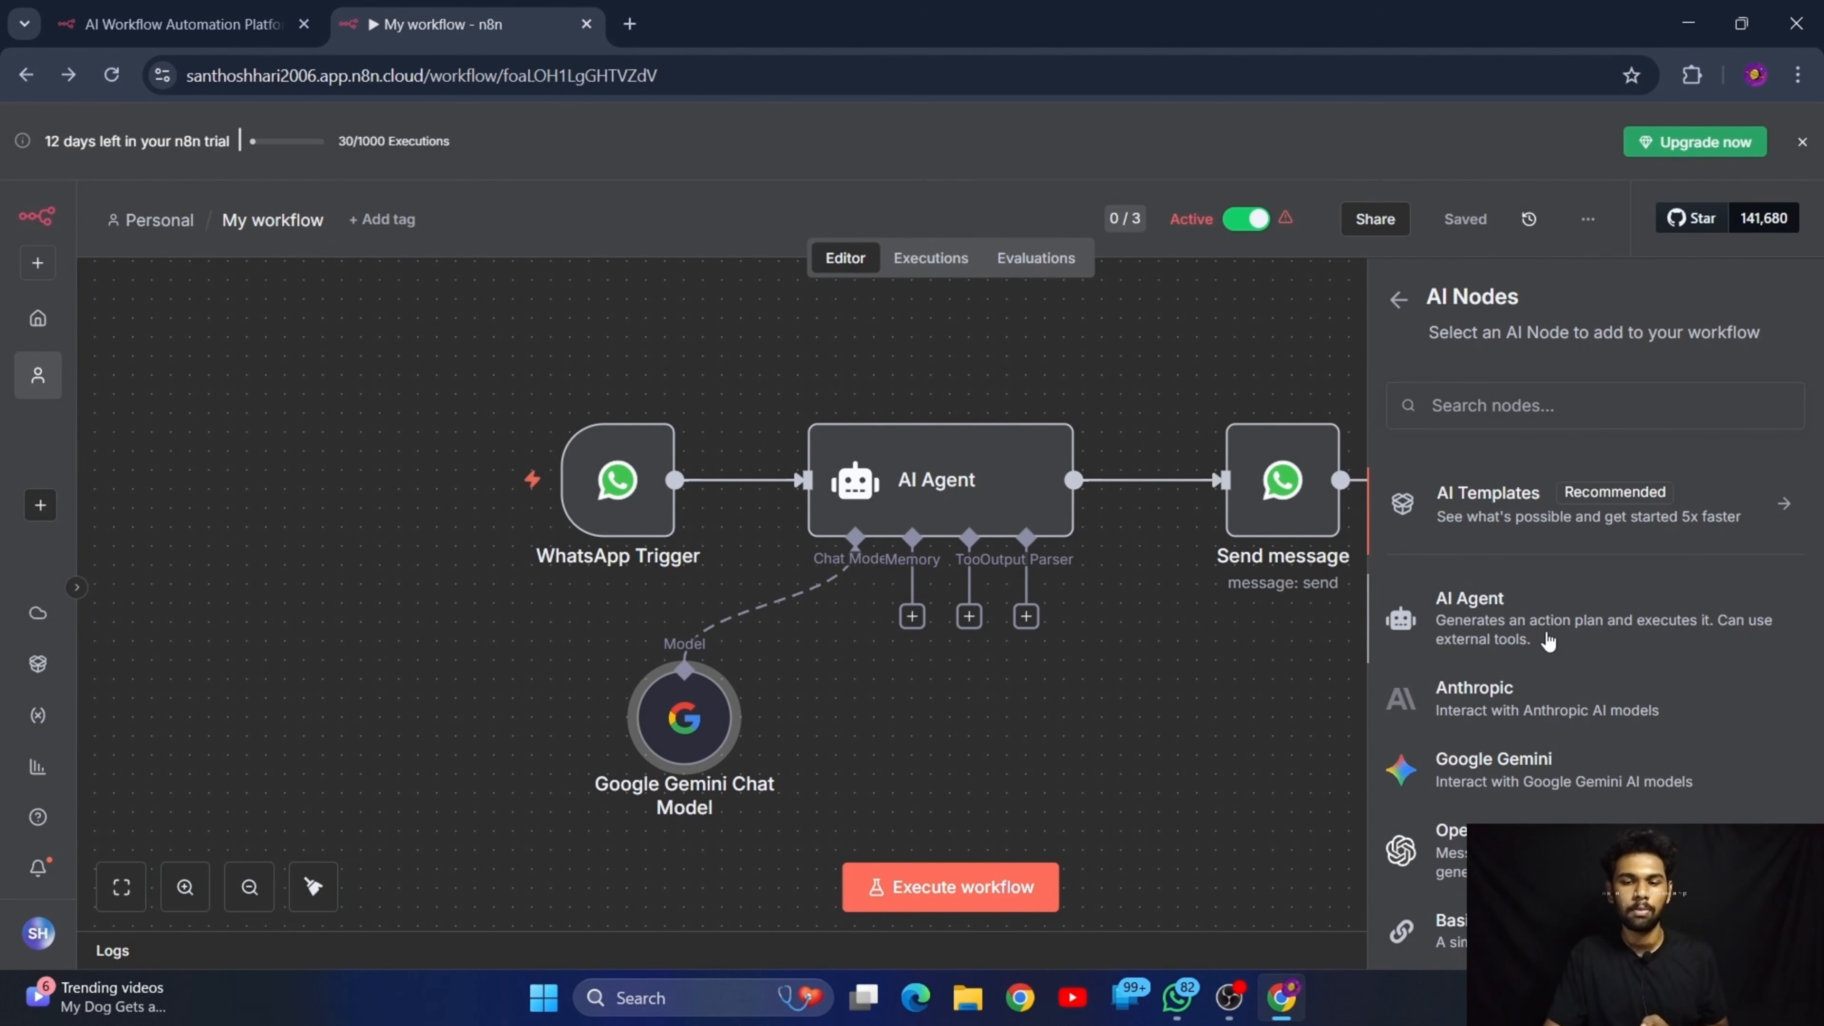
Add a second AI Agent node, examine its Chat Model, Memory and Tool connectors on the canvas, and delete the node
{"action": "scroll", "coordinate": [1551, 690], "scroll_direction": "down", "scroll_amount": 2}
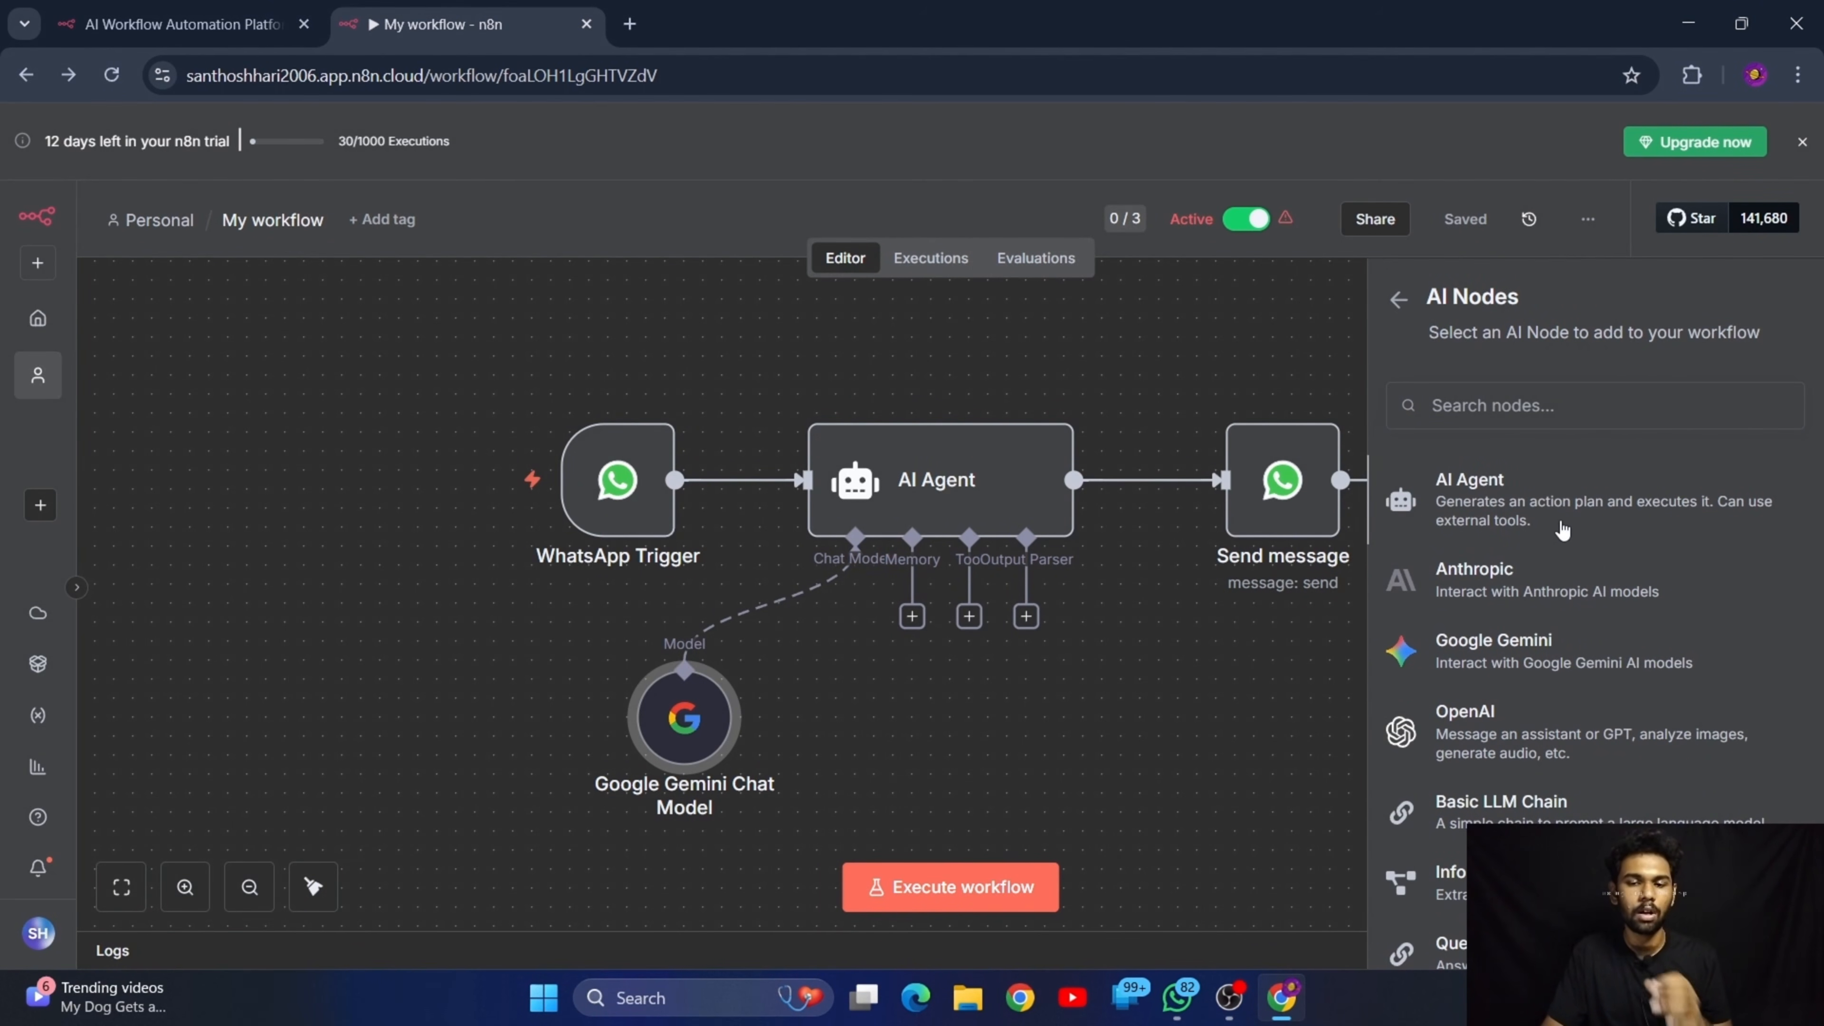
{"action": "left_click", "coordinate": [1448, 538]}
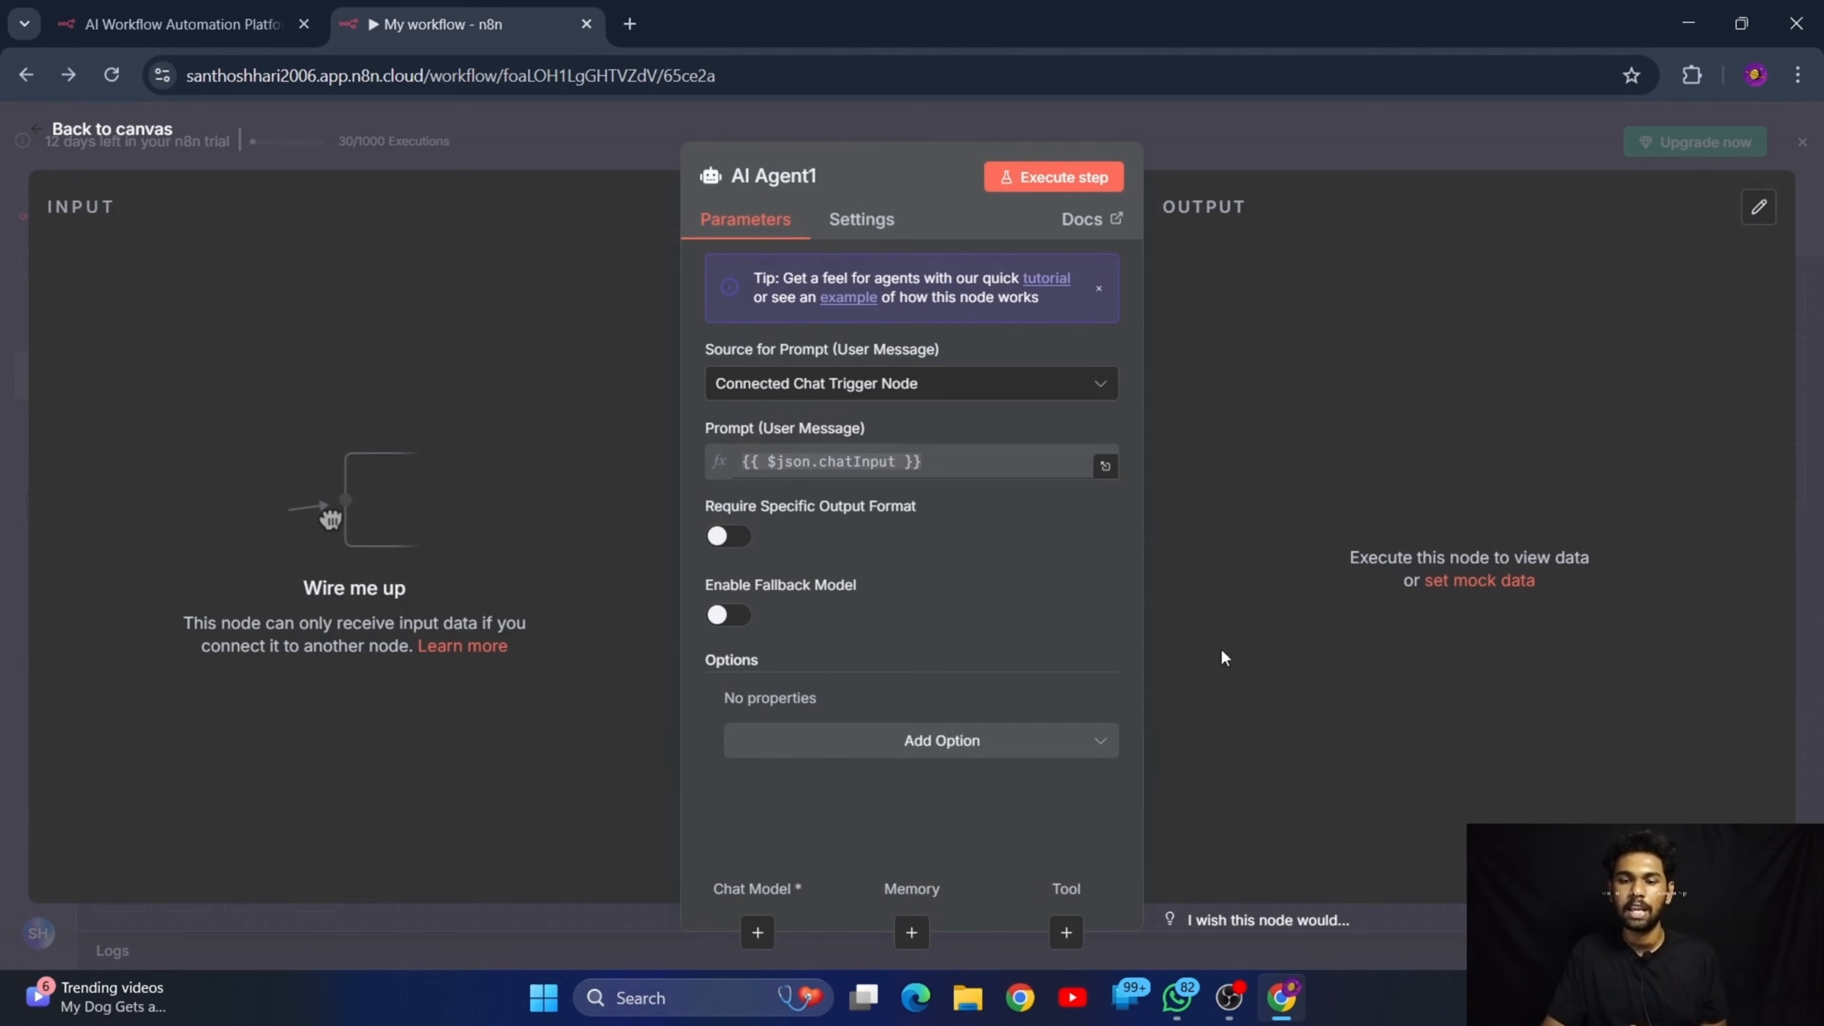
{"action": "left_click", "coordinate": [60, 140]}
{"action": "scroll", "coordinate": [926, 640], "scroll_direction": "down", "scroll_amount": 3}
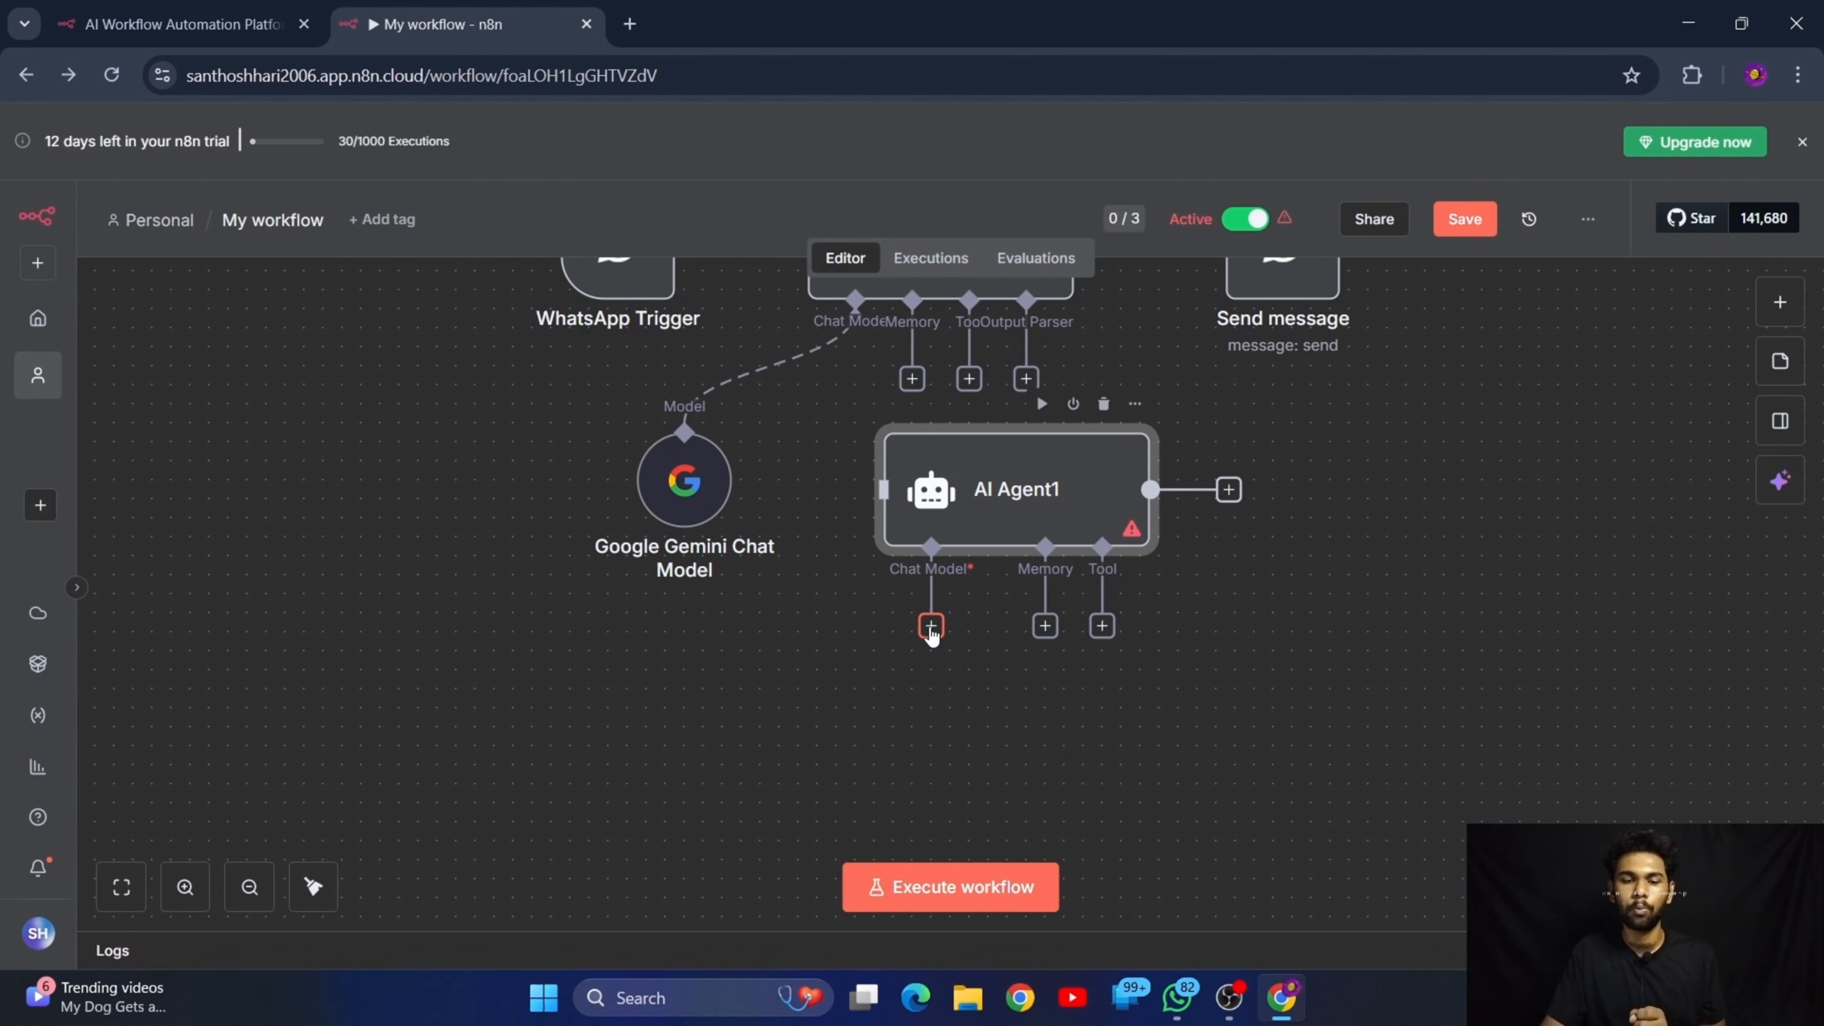
{"action": "scroll", "coordinate": [1084, 632], "scroll_direction": "up", "scroll_amount": 3}
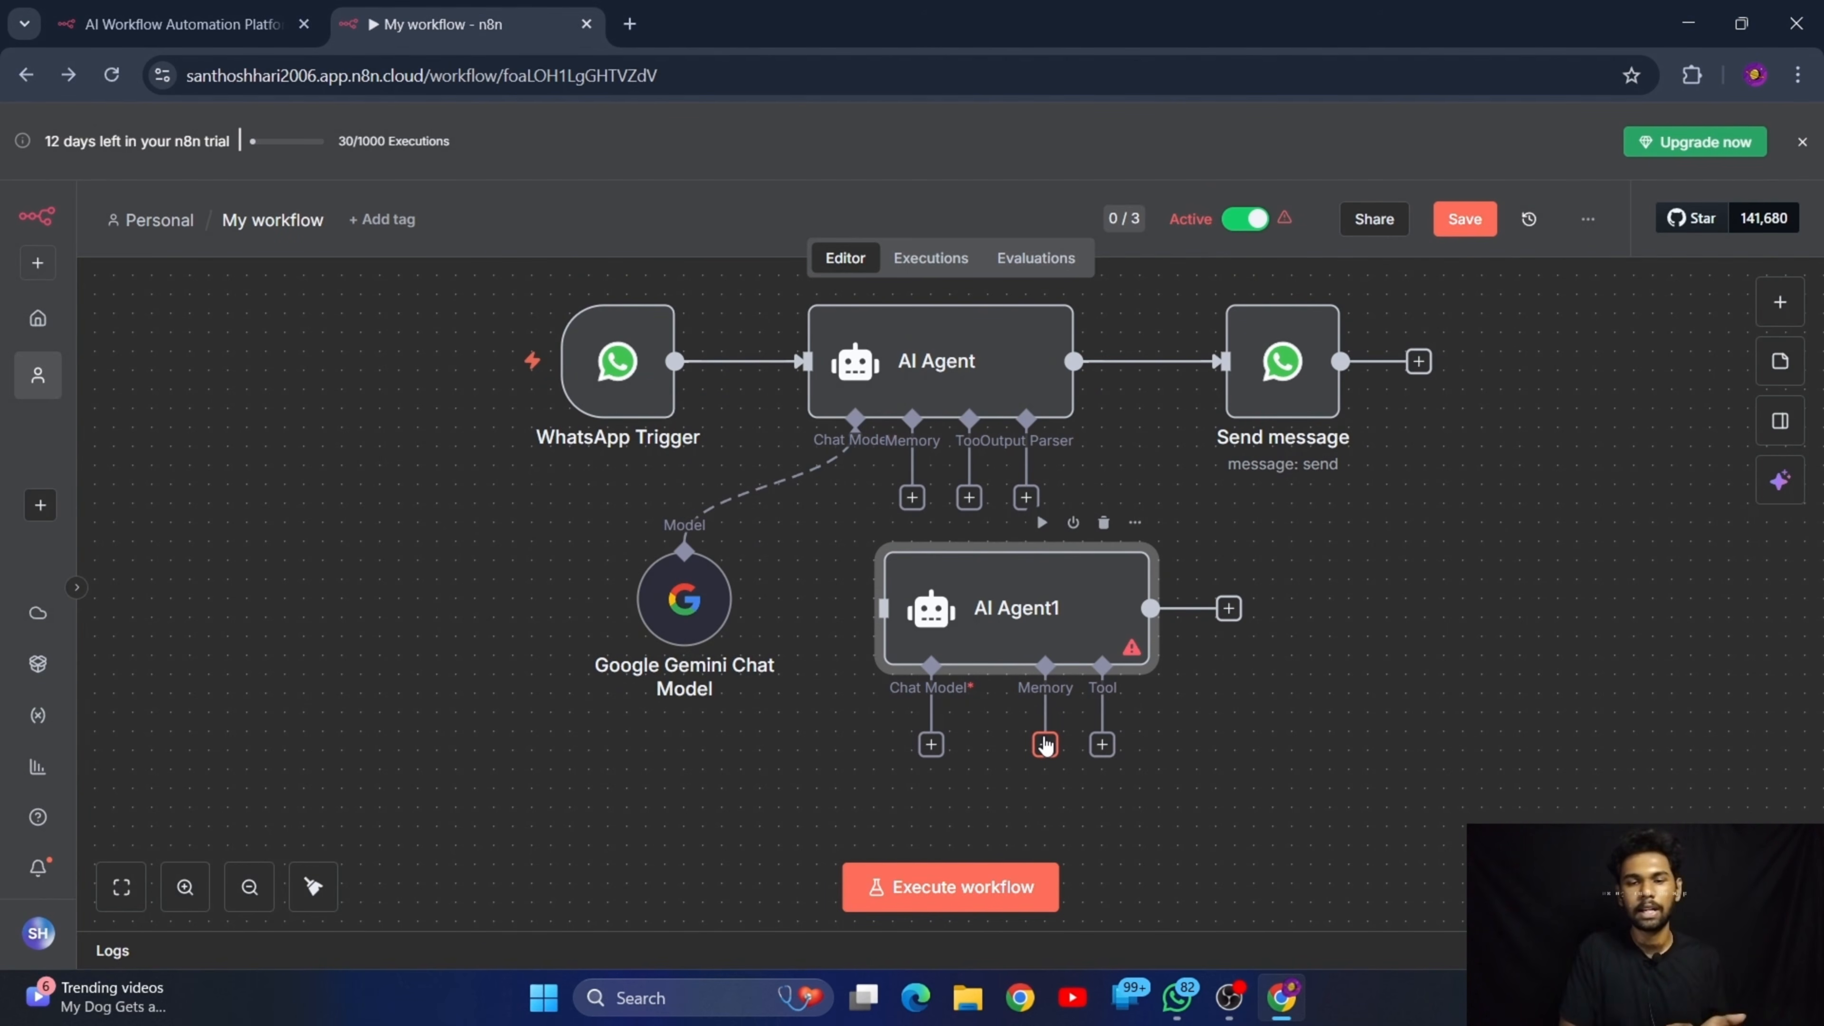
{"action": "key", "text": "Delete"}
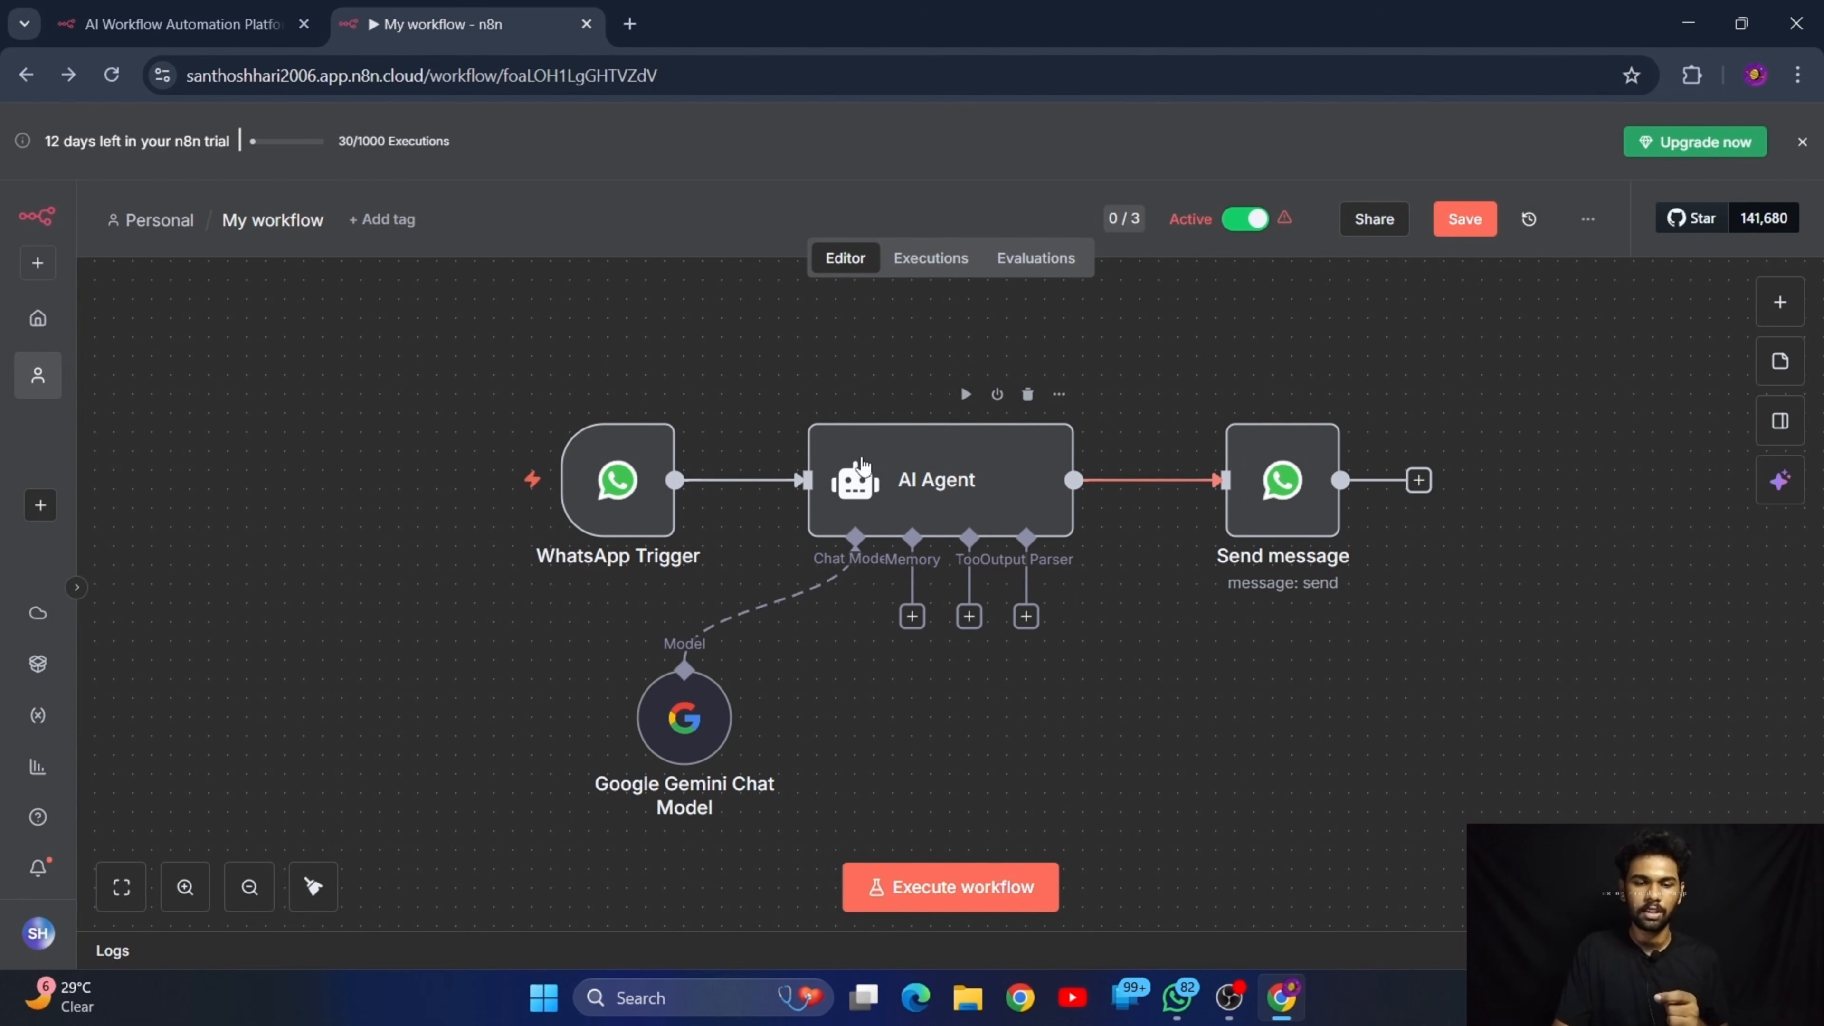
{"action": "left_click", "coordinate": [935, 476]}
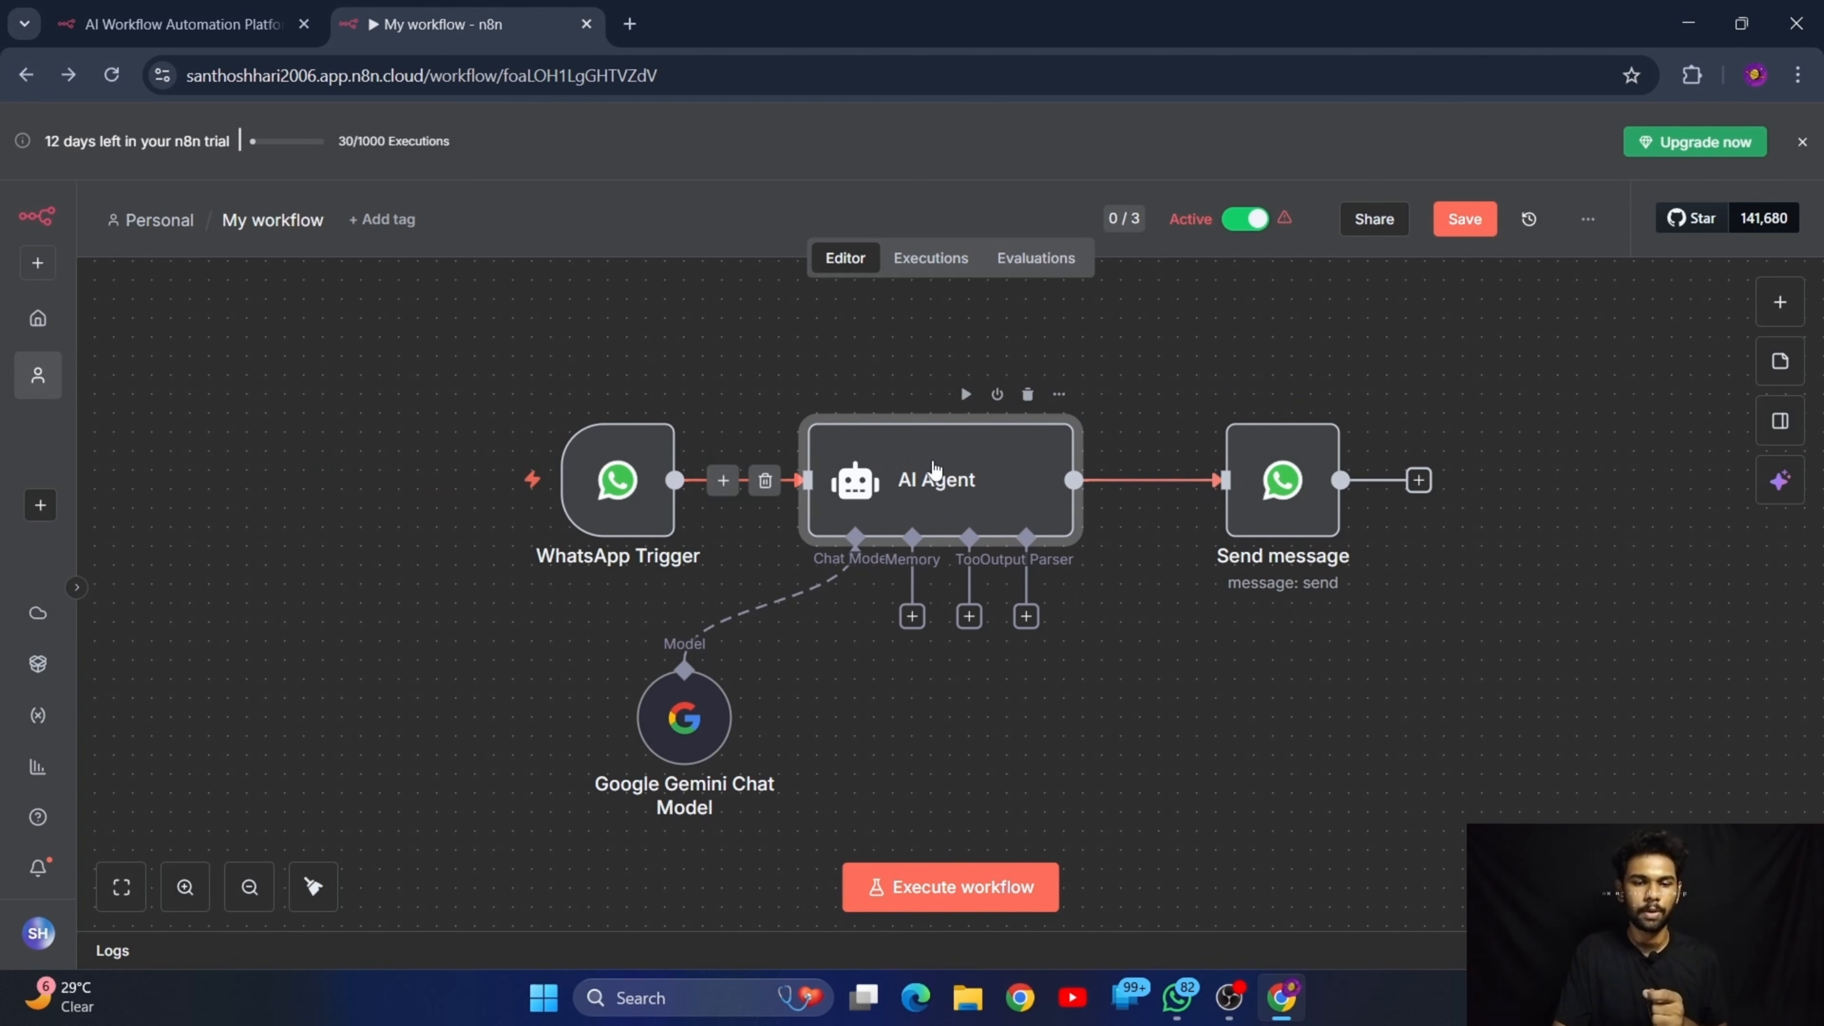
{"action": "left_click", "coordinate": [1264, 479]}
{"action": "left_click", "coordinate": [621, 508]}
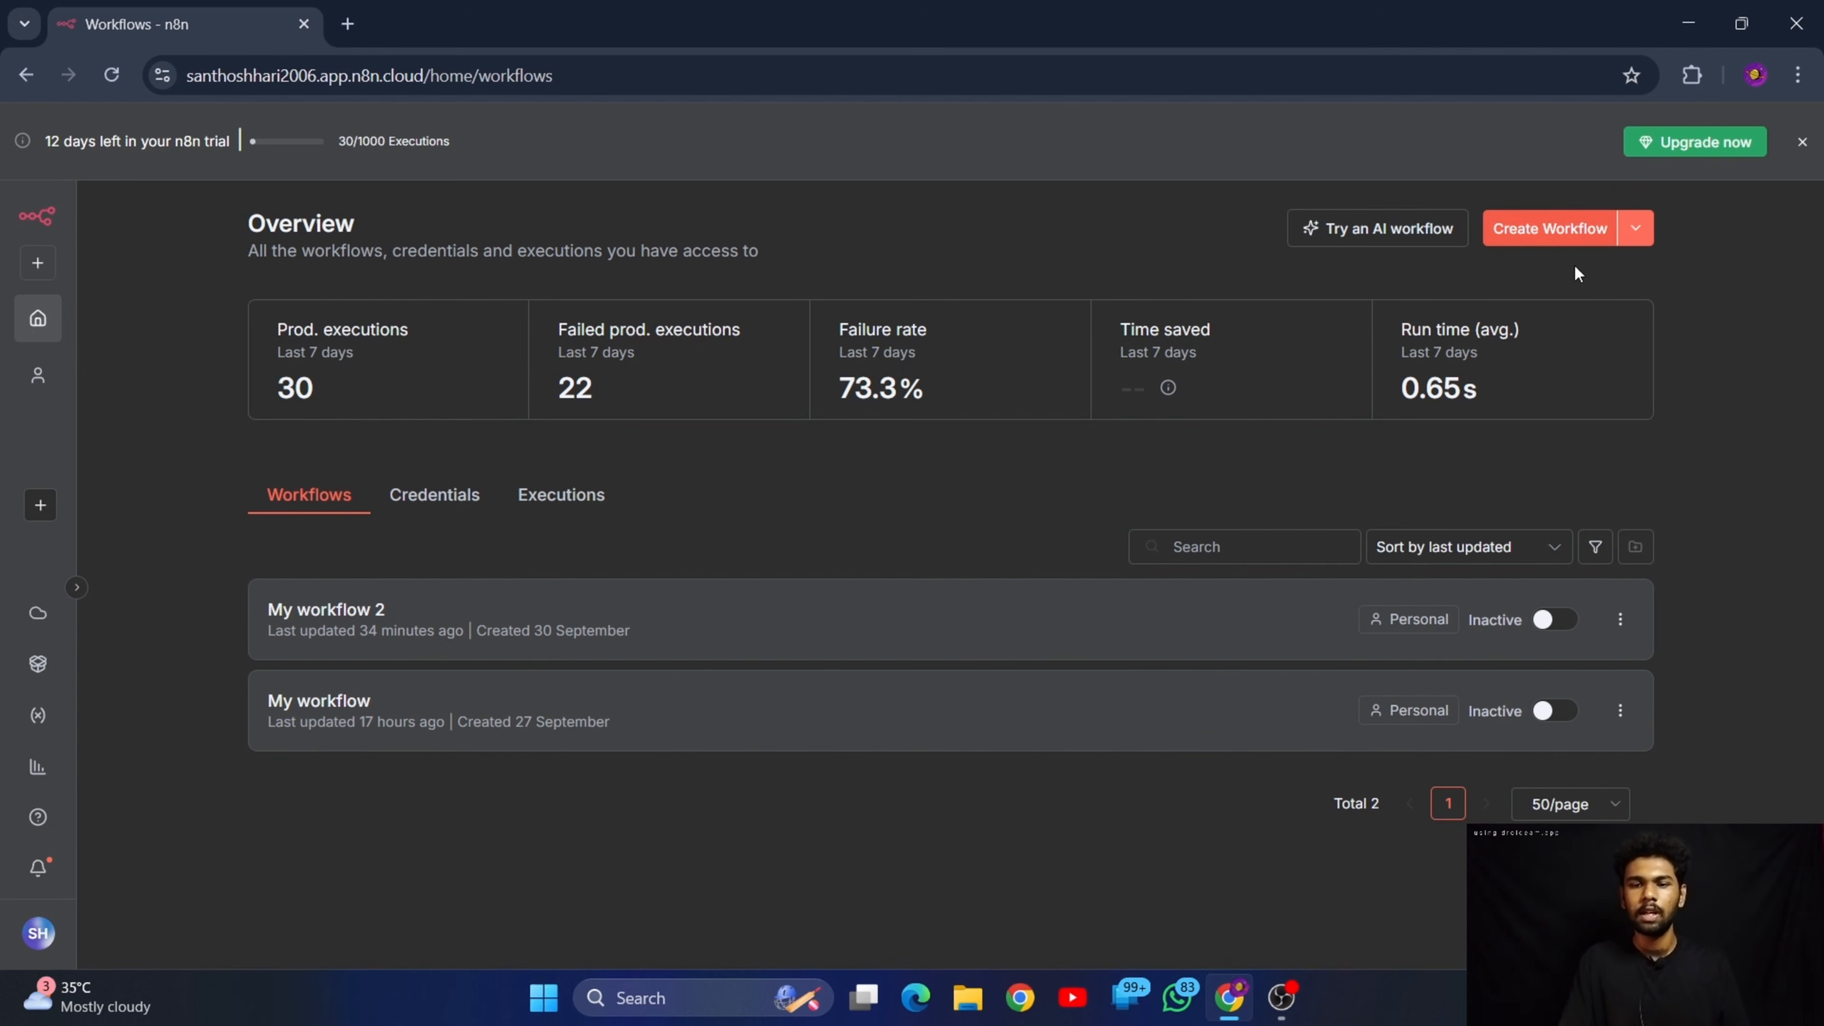
Create a new workflow that starts with a Gmail "On message received" trigger, with its poll mode set to Every Minute
{"action": "left_click", "coordinate": [1543, 229]}
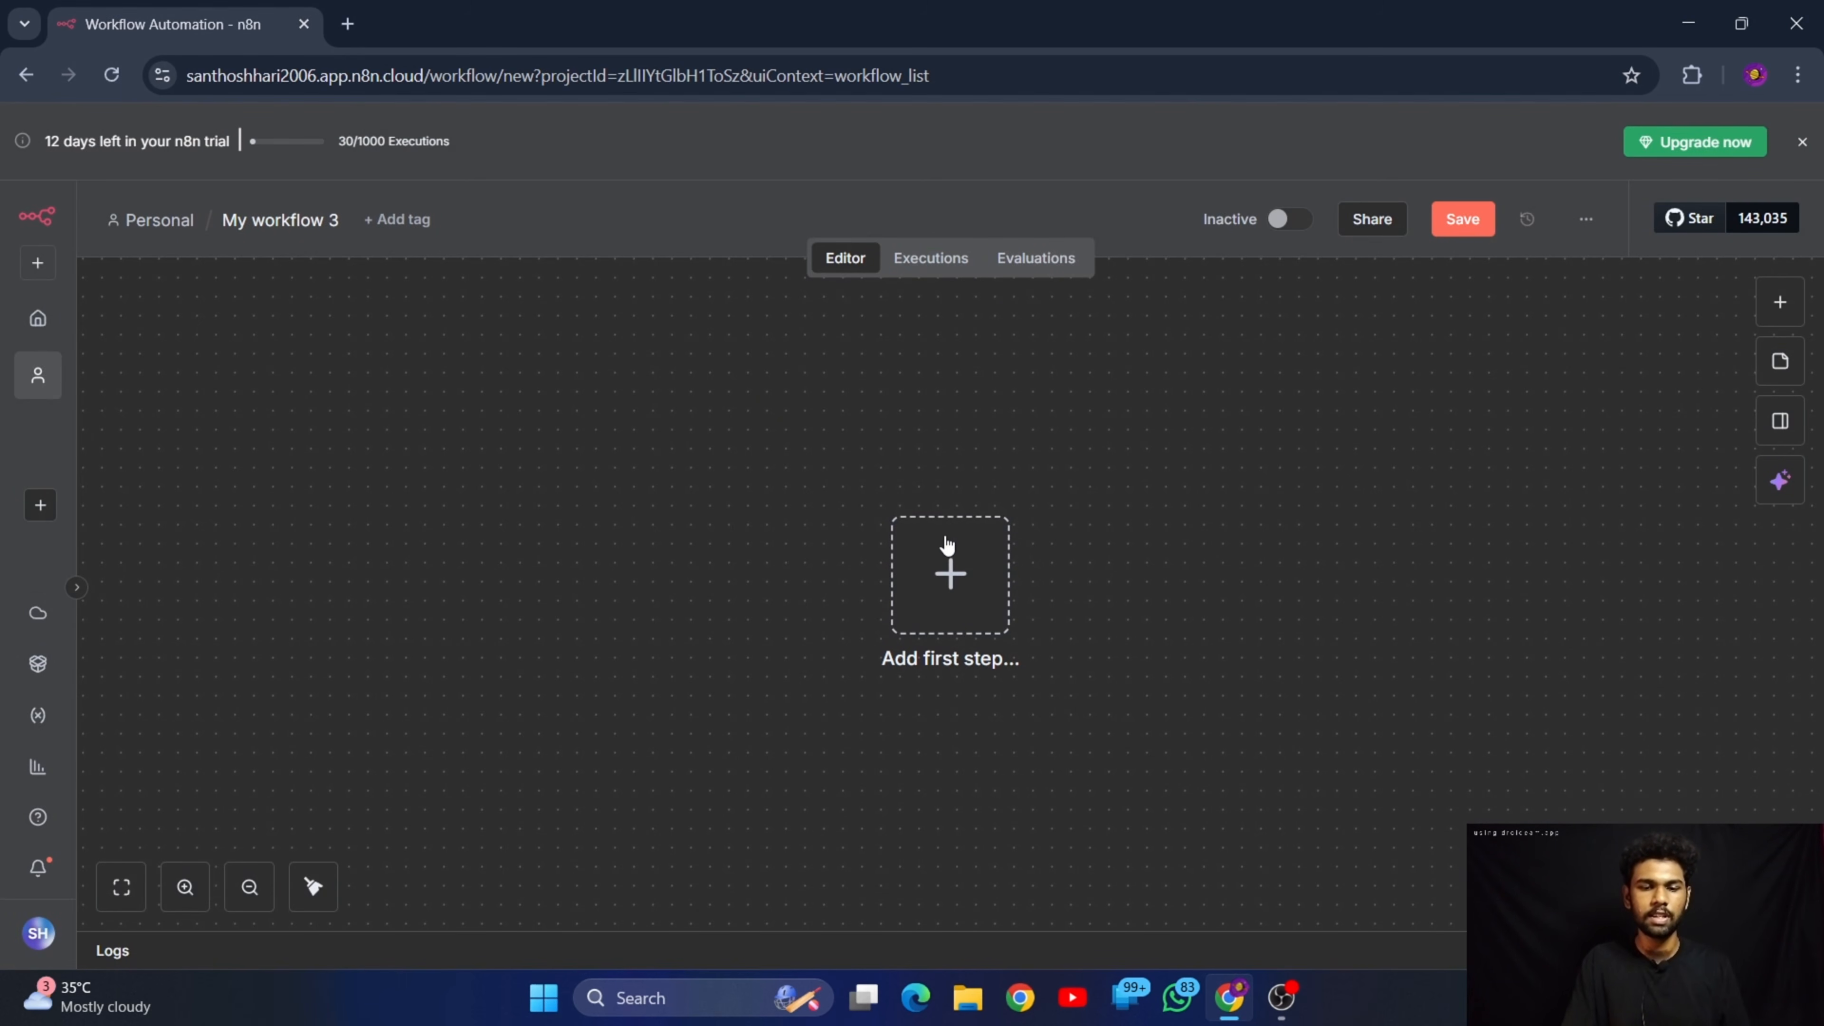
{"action": "left_click", "coordinate": [952, 579]}
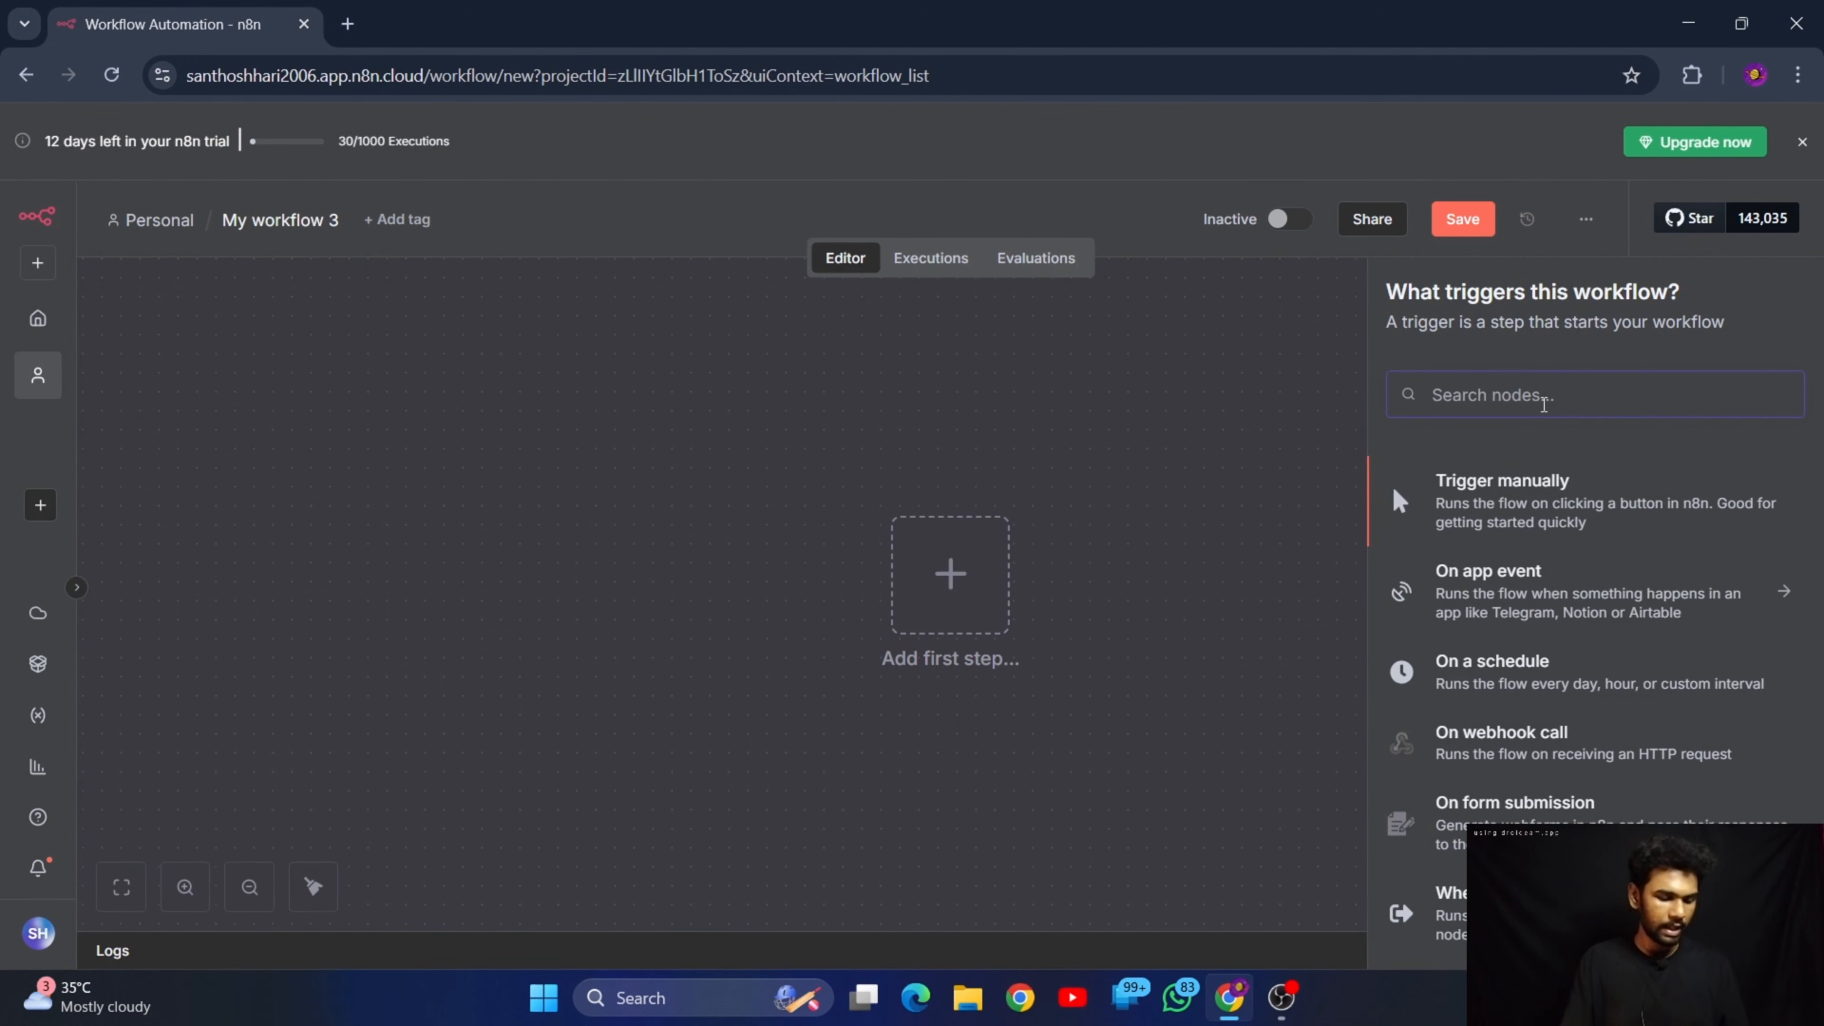
{"action": "type", "text": "gmail"}
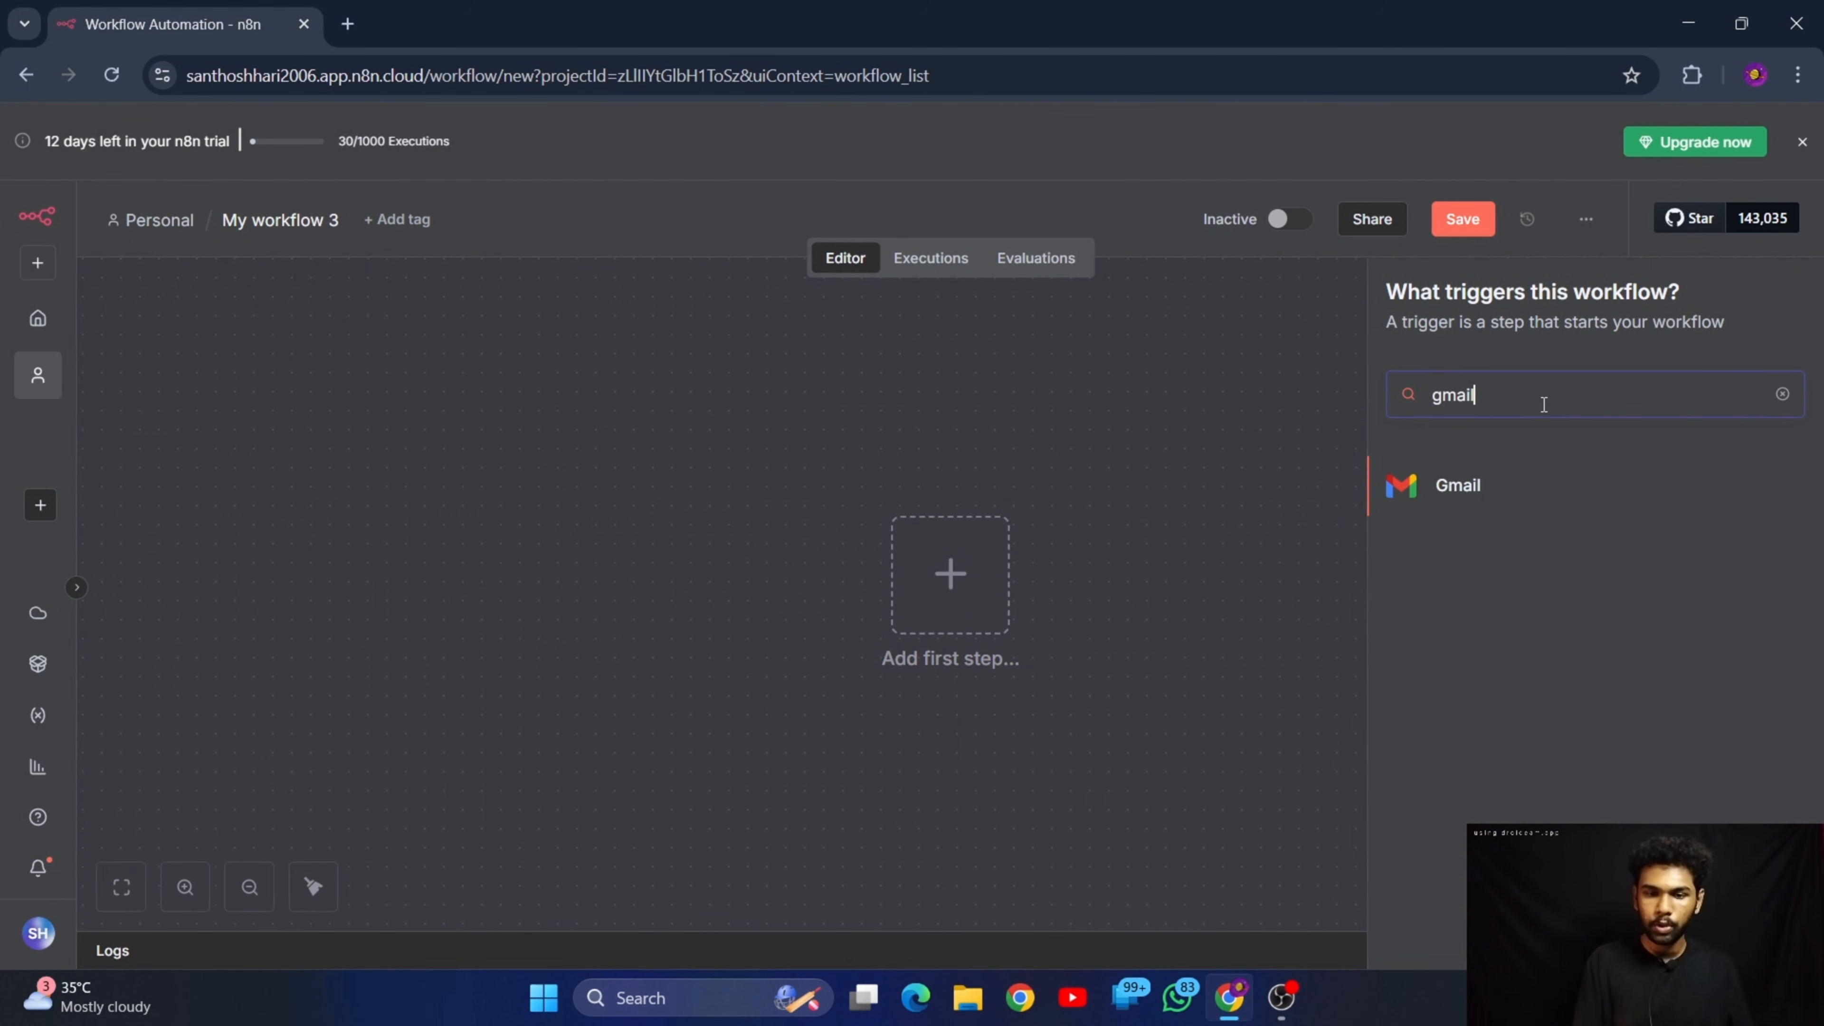
{"action": "left_click", "coordinate": [1478, 493]}
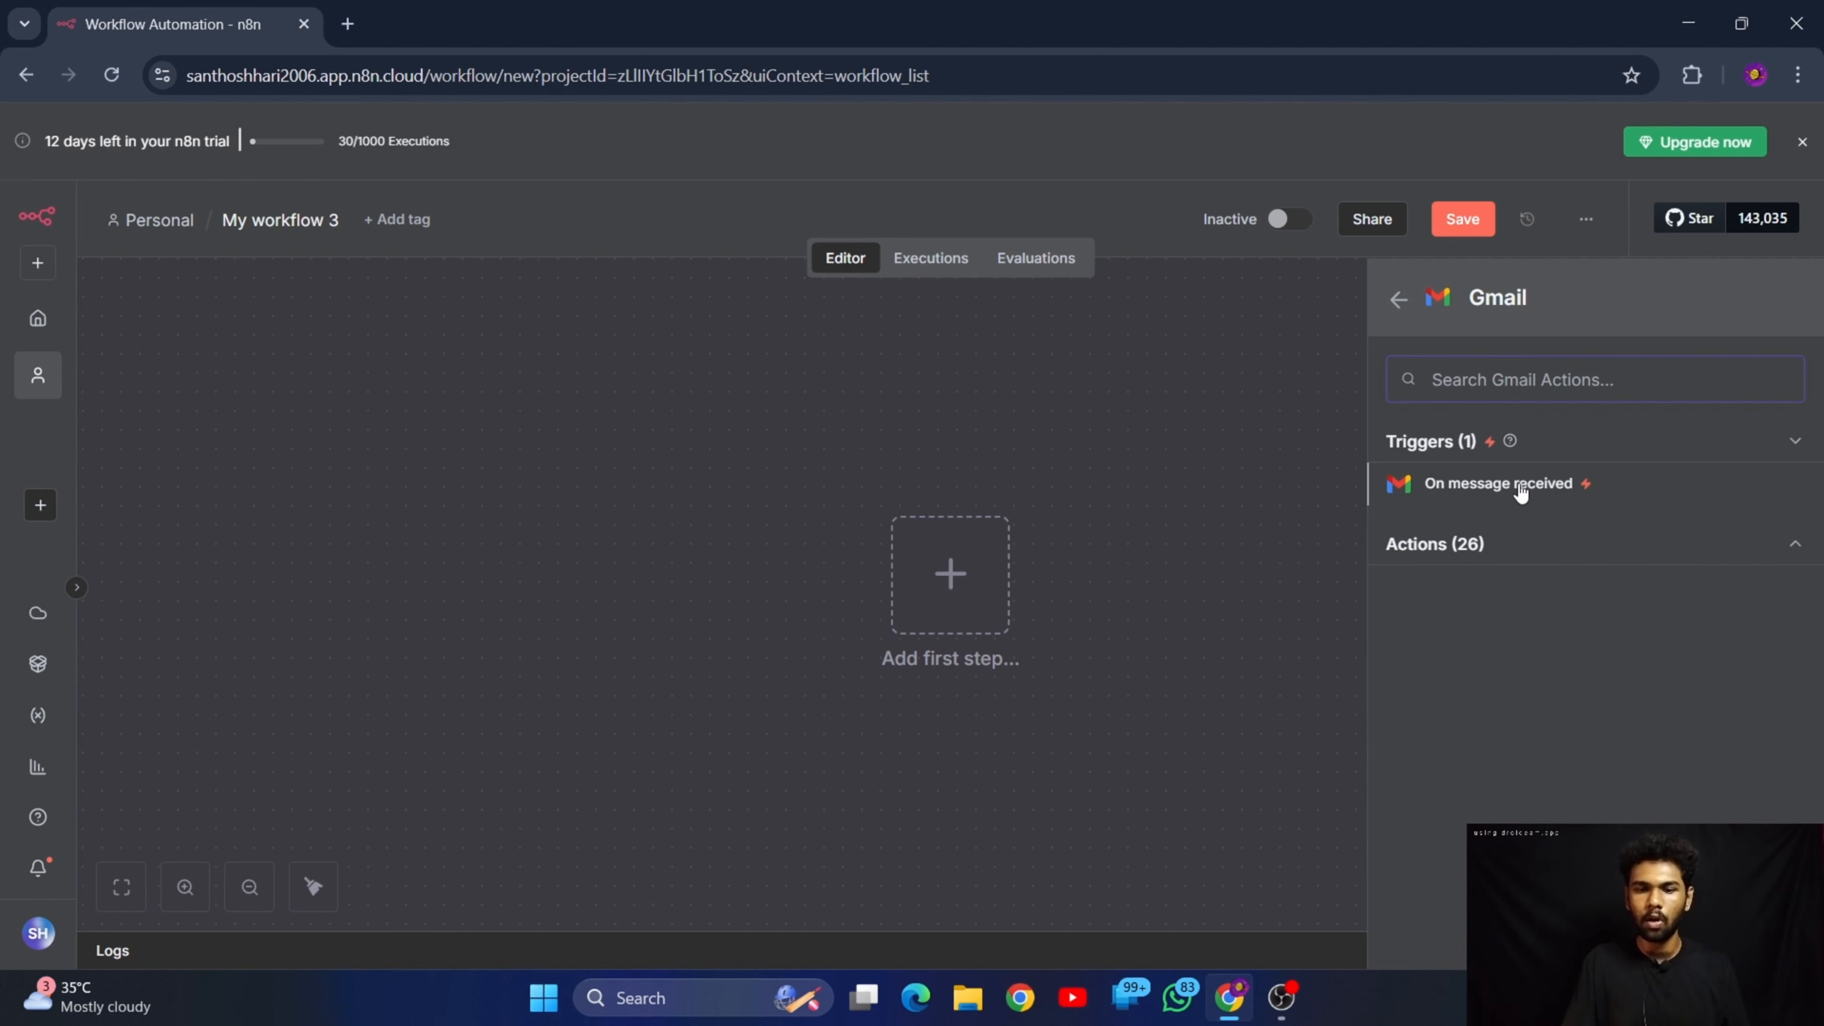
{"action": "left_click", "coordinate": [1490, 495]}
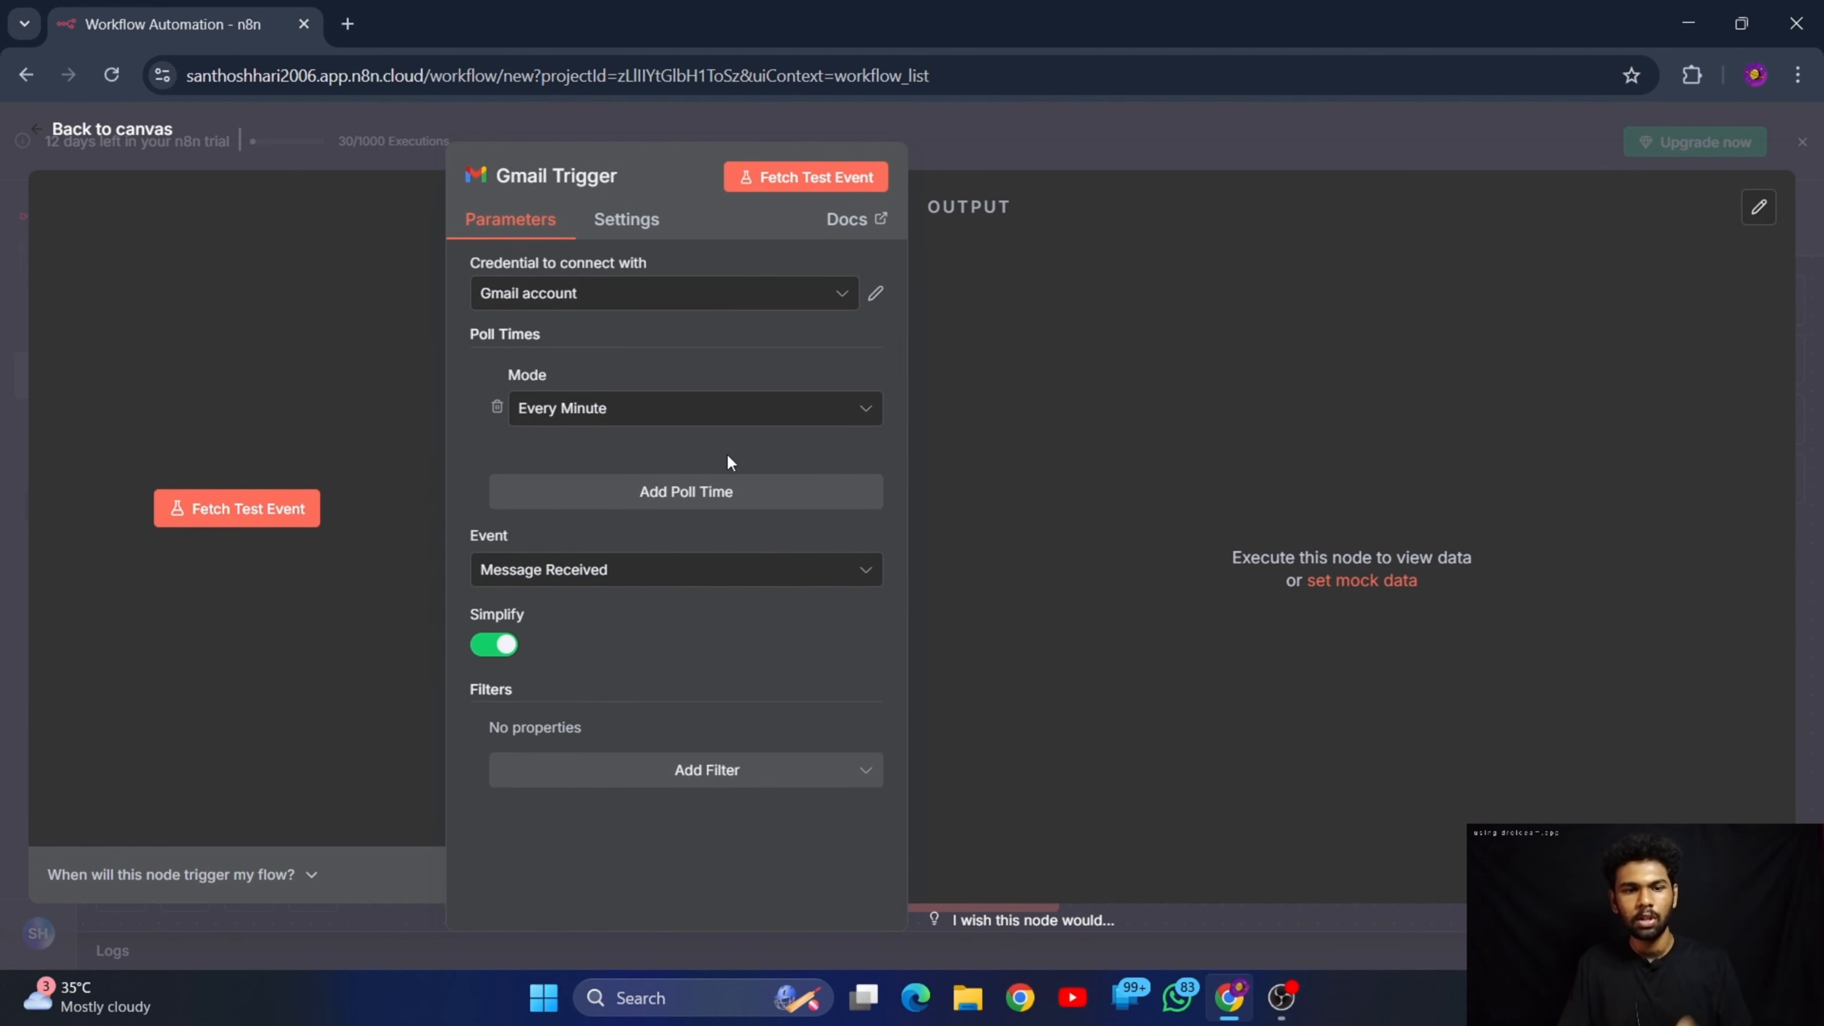
{"action": "left_click", "coordinate": [614, 416]}
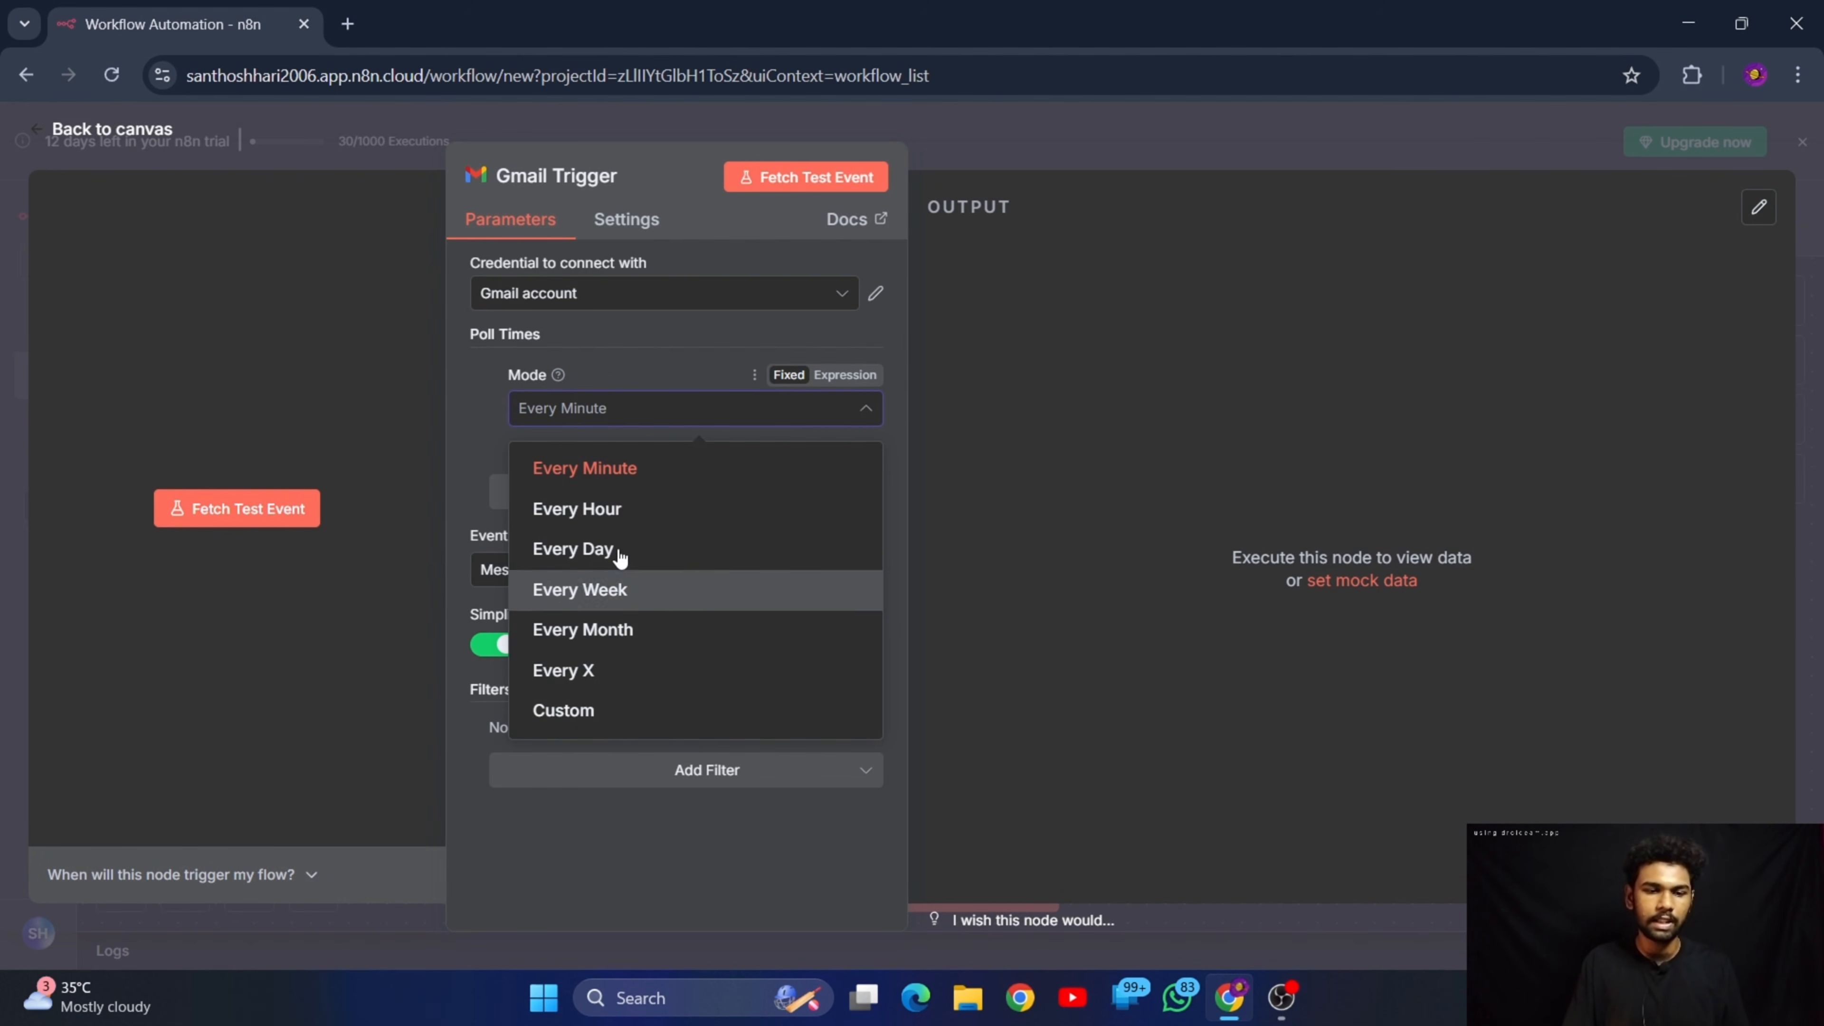
{"action": "left_click", "coordinate": [595, 475]}
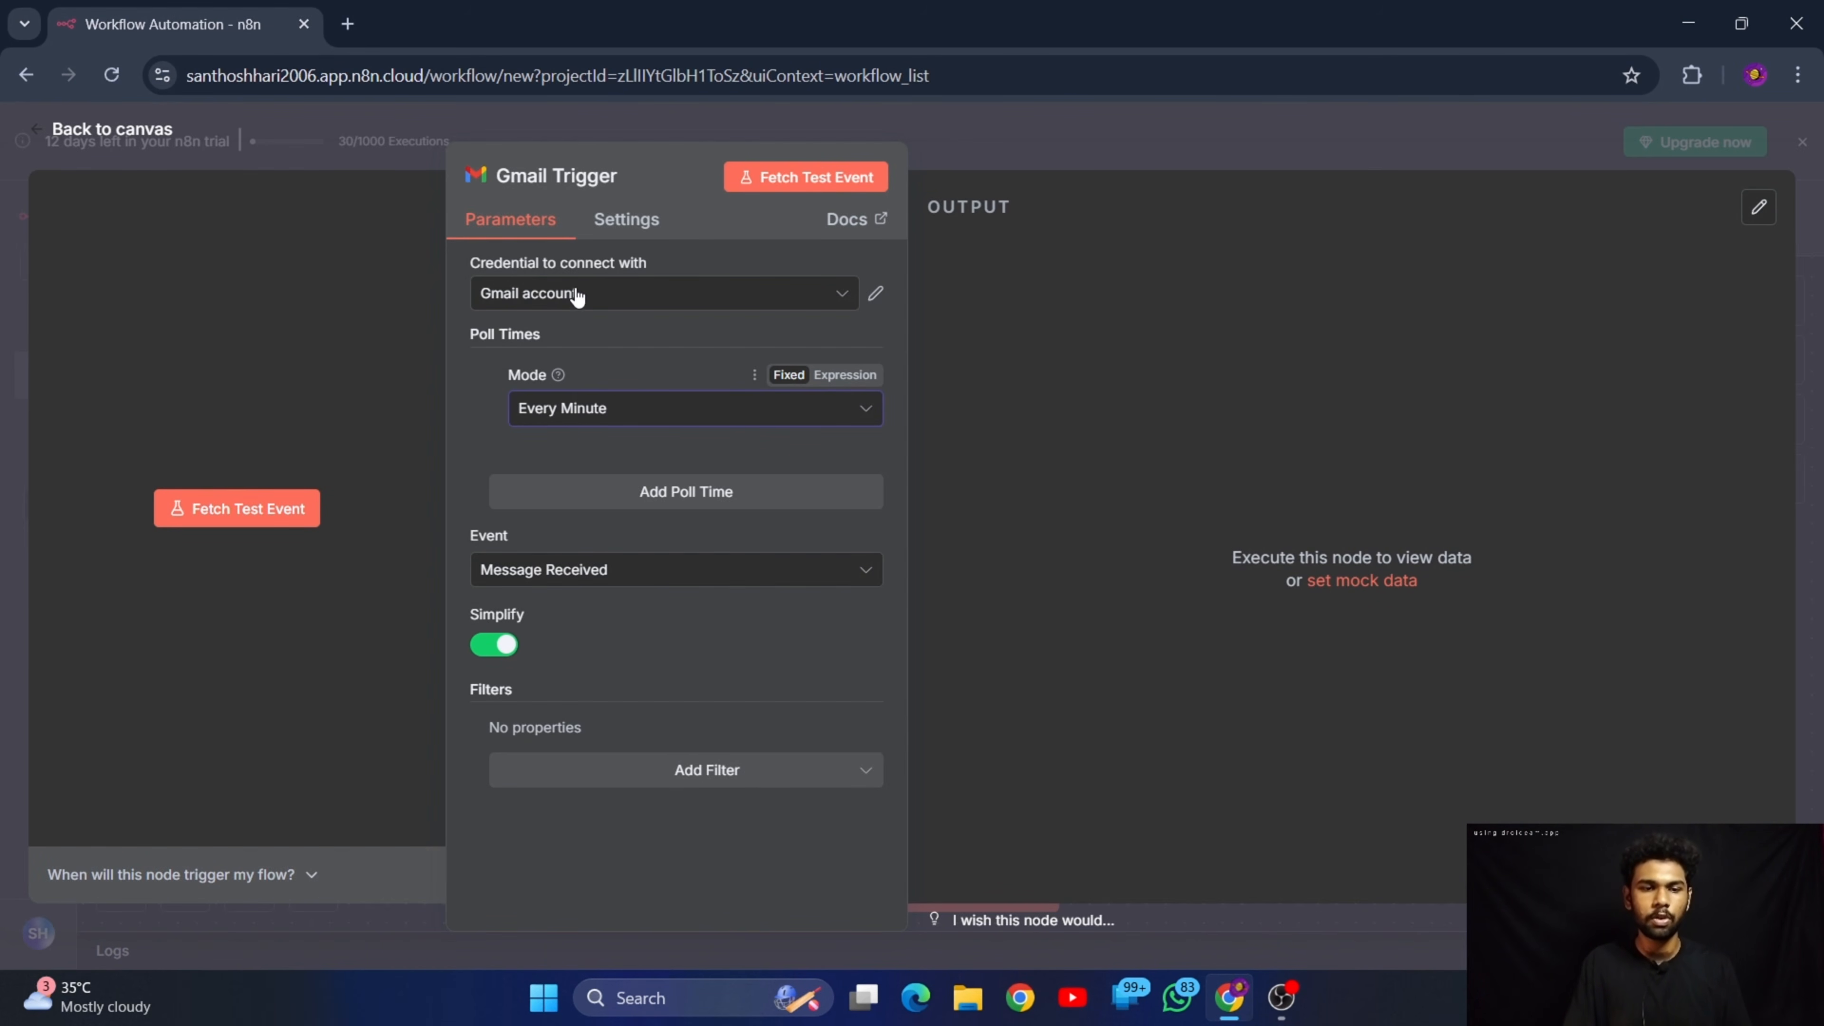
Create a new Gmail credential using OAuth2 for the trigger and choose the Google account to sign in with
{"action": "left_click", "coordinate": [843, 300]}
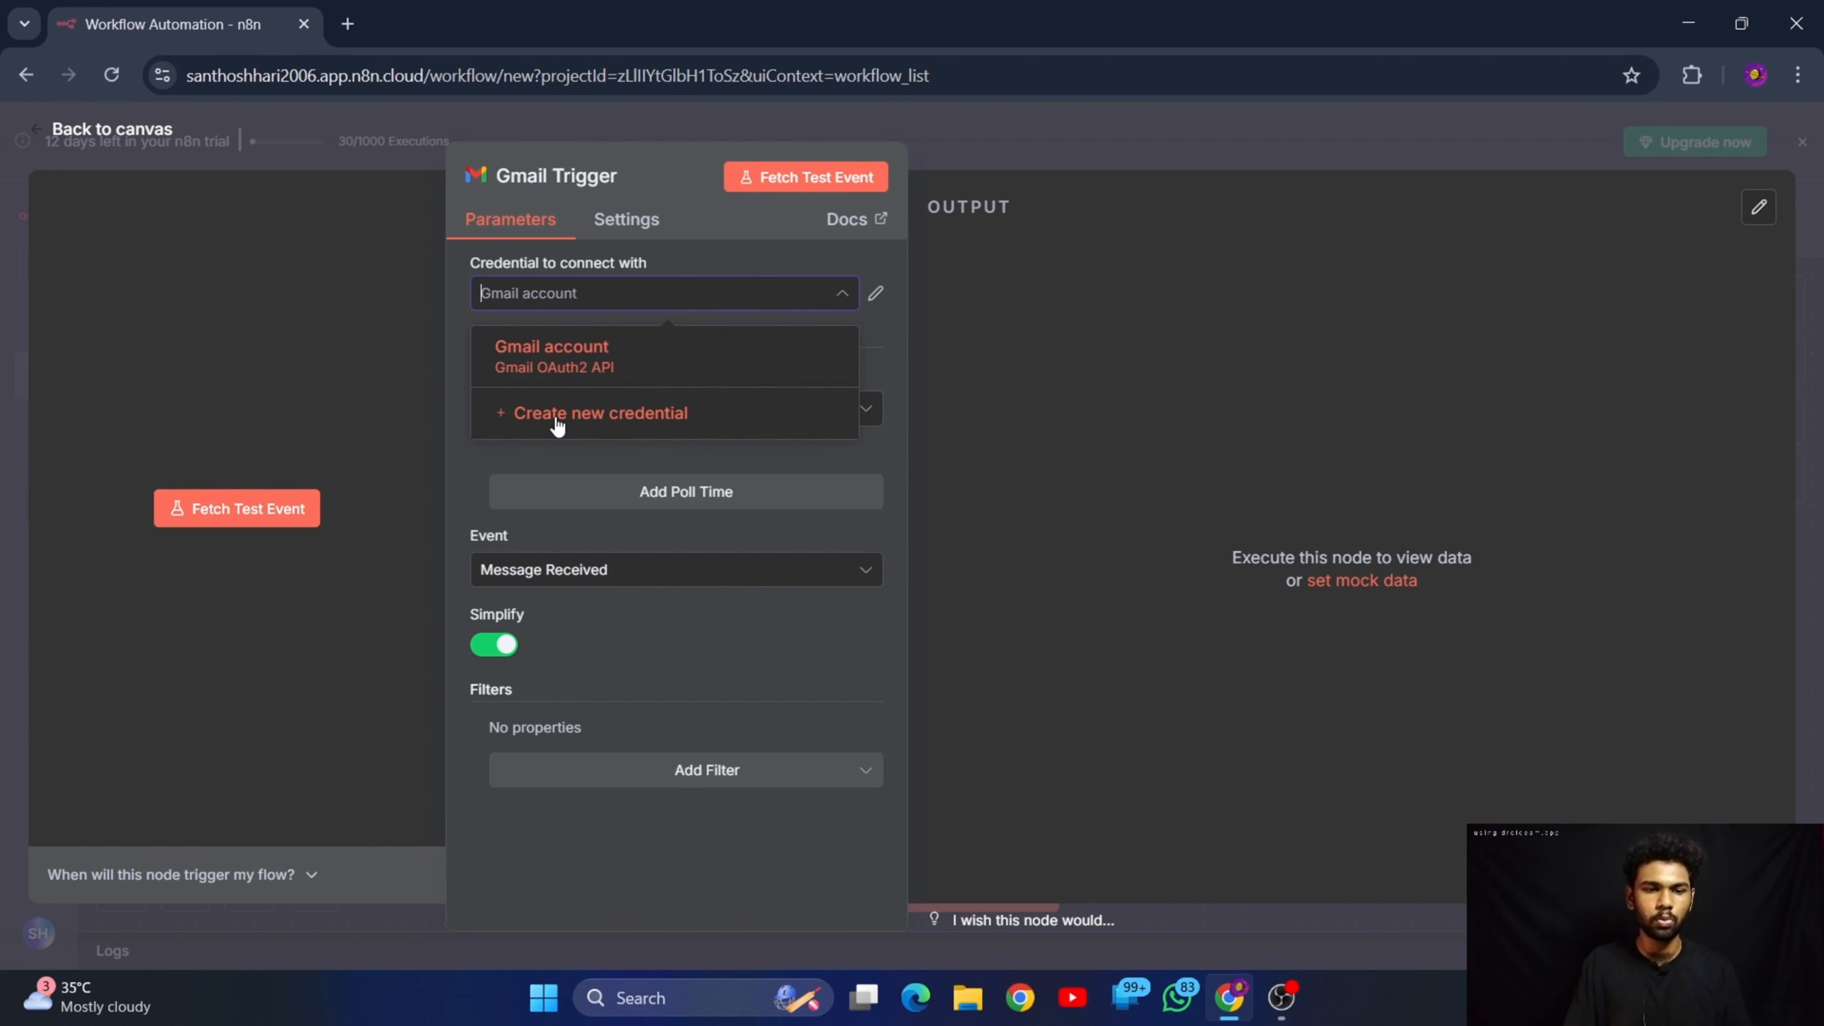
{"action": "left_click", "coordinate": [650, 415]}
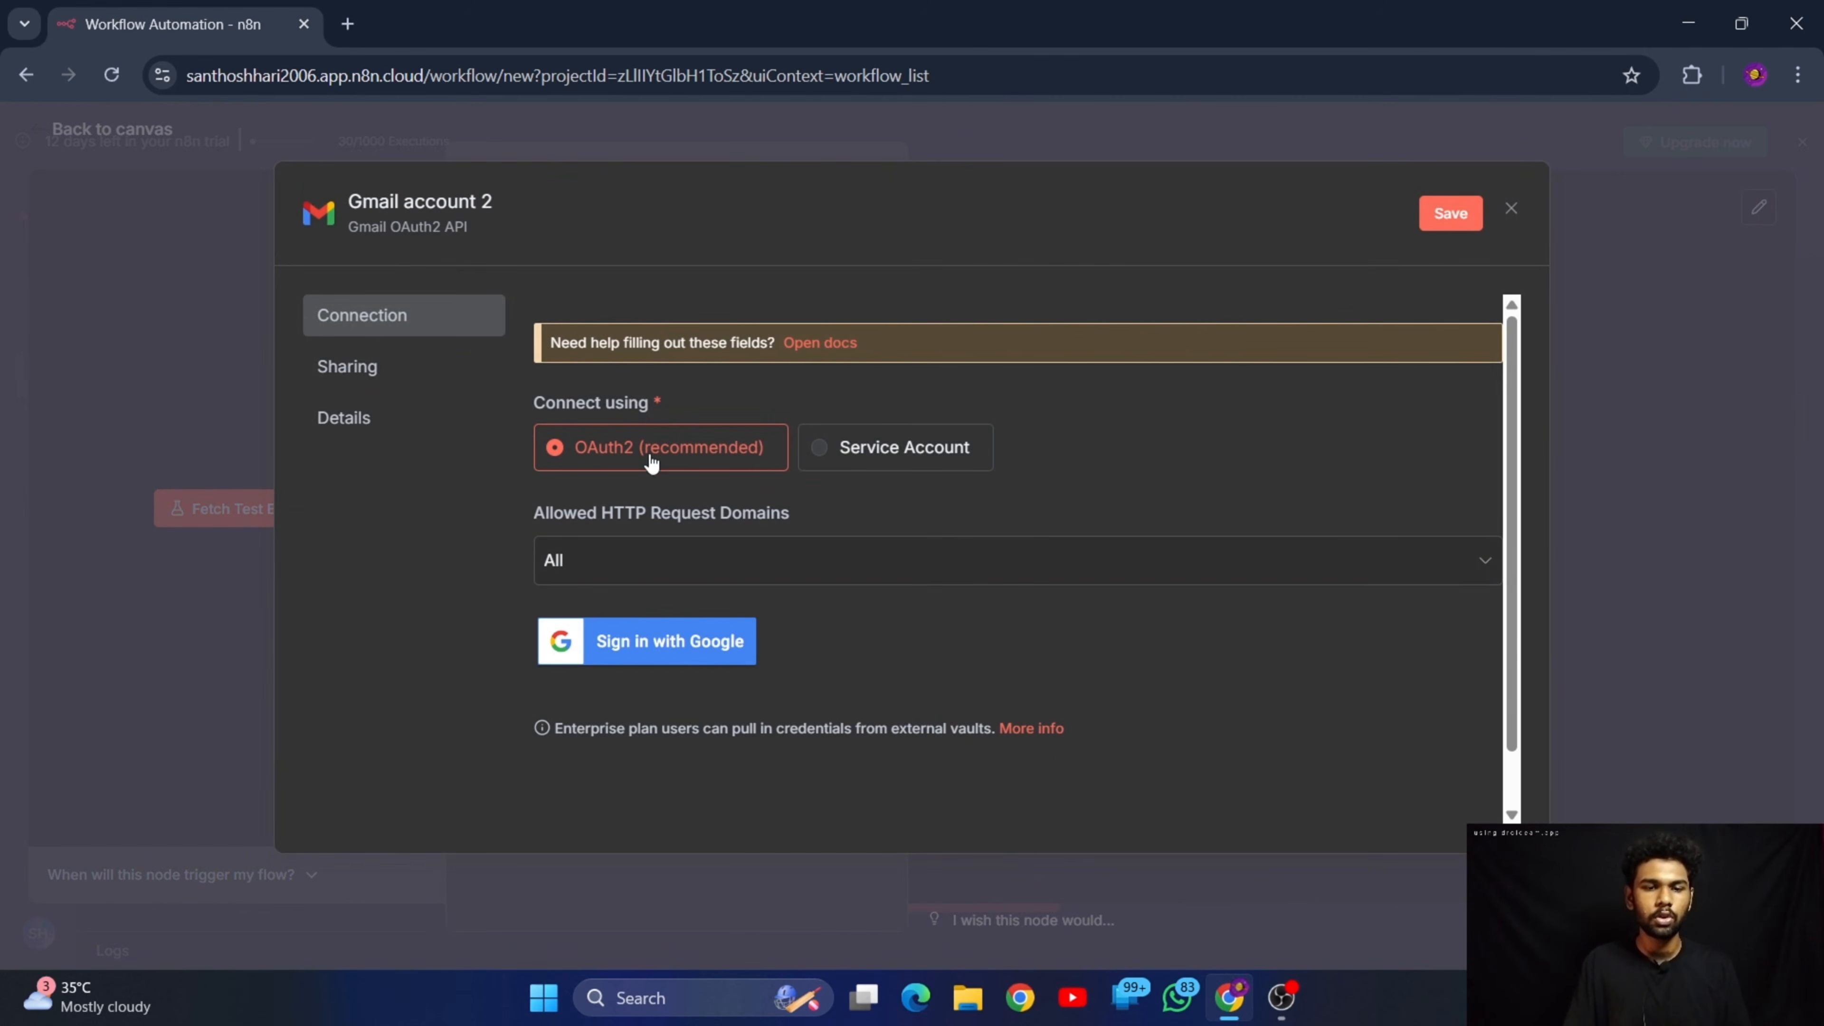
{"action": "left_click", "coordinate": [694, 637]}
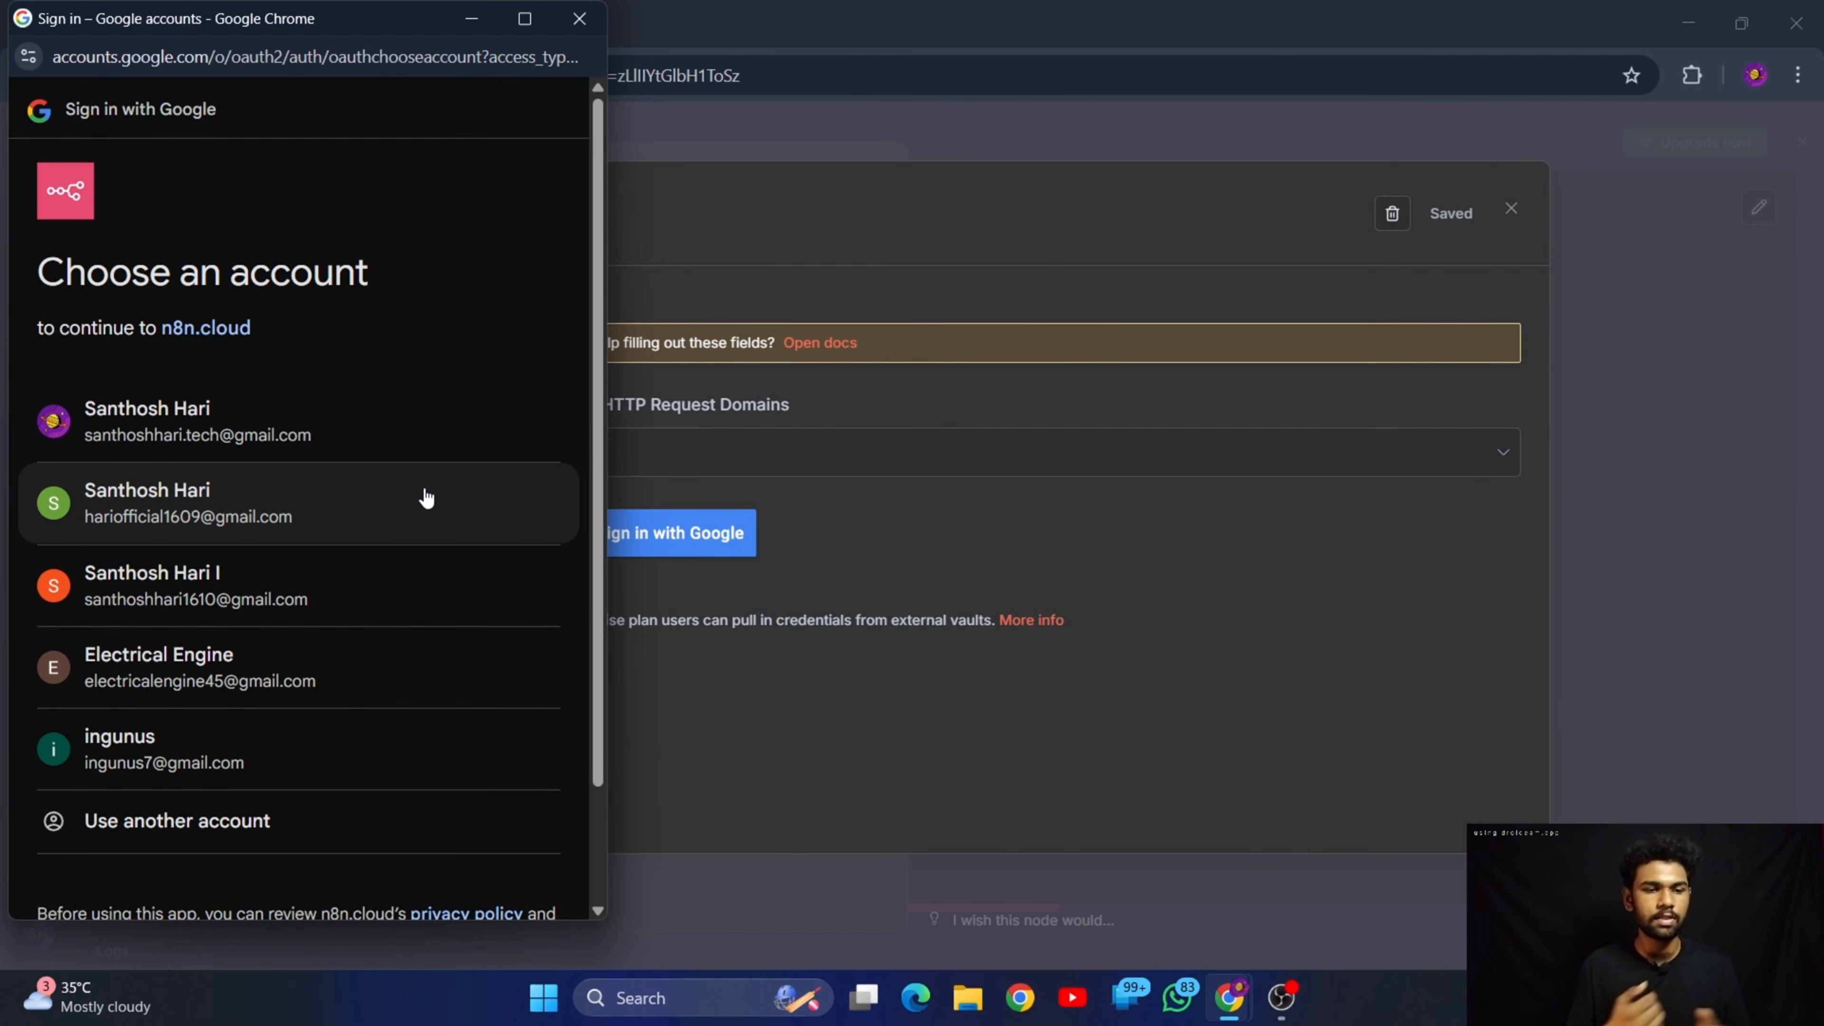
{"action": "left_click", "coordinate": [203, 586]}
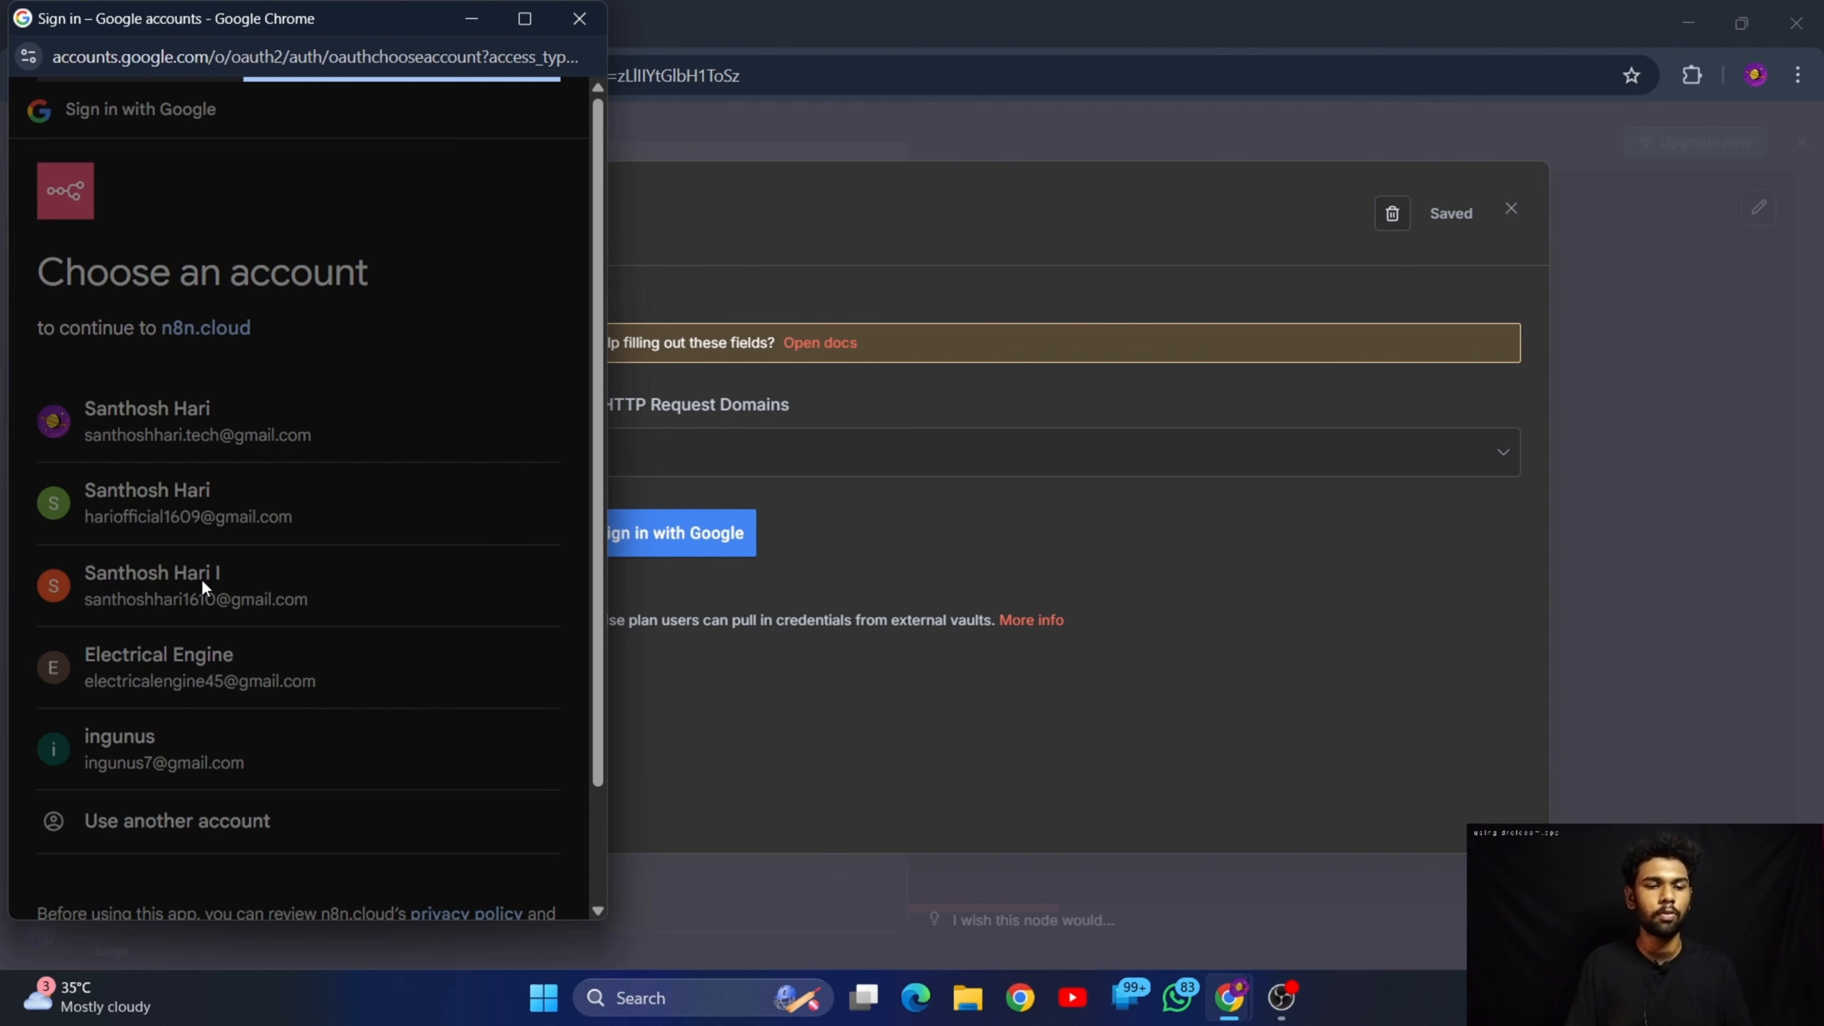
Allow n8n.cloud ongoing access to the Google Account data, complete the authorization and close the credential's settings
{"action": "scroll", "coordinate": [212, 661], "scroll_direction": "down", "scroll_amount": 5}
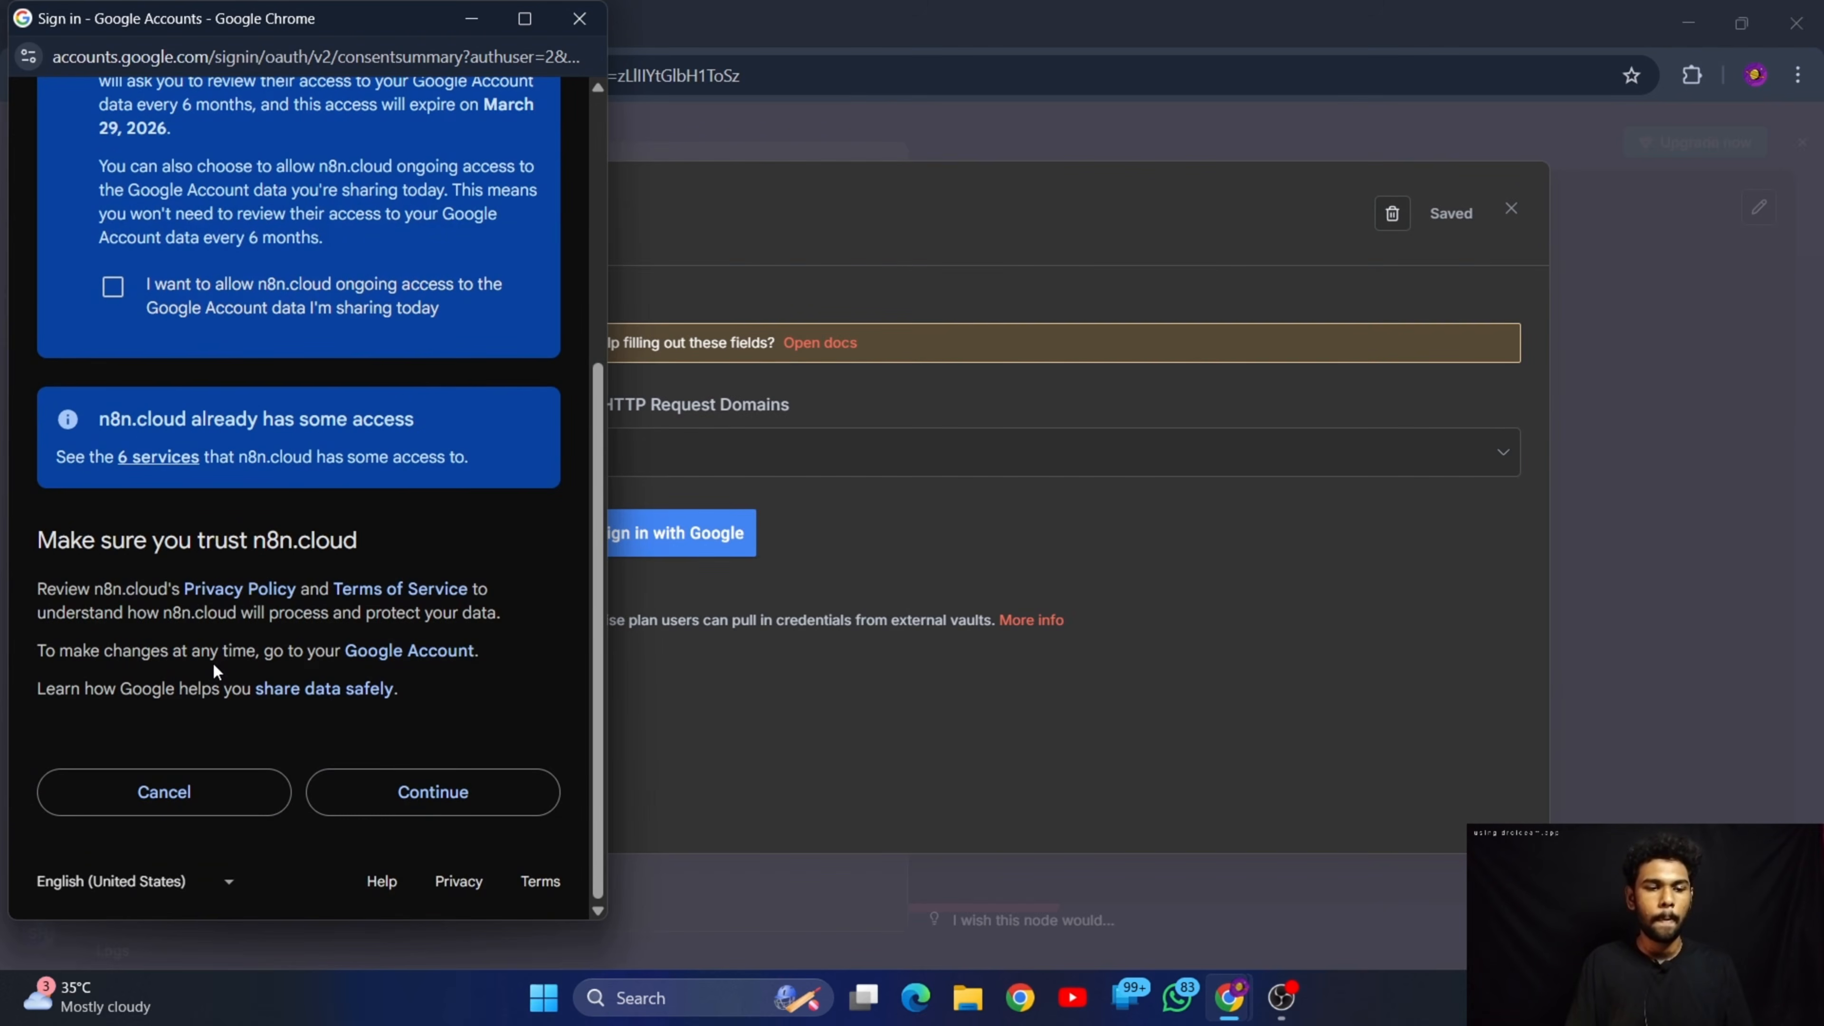
{"action": "scroll", "coordinate": [212, 661], "scroll_direction": "up", "scroll_amount": 4}
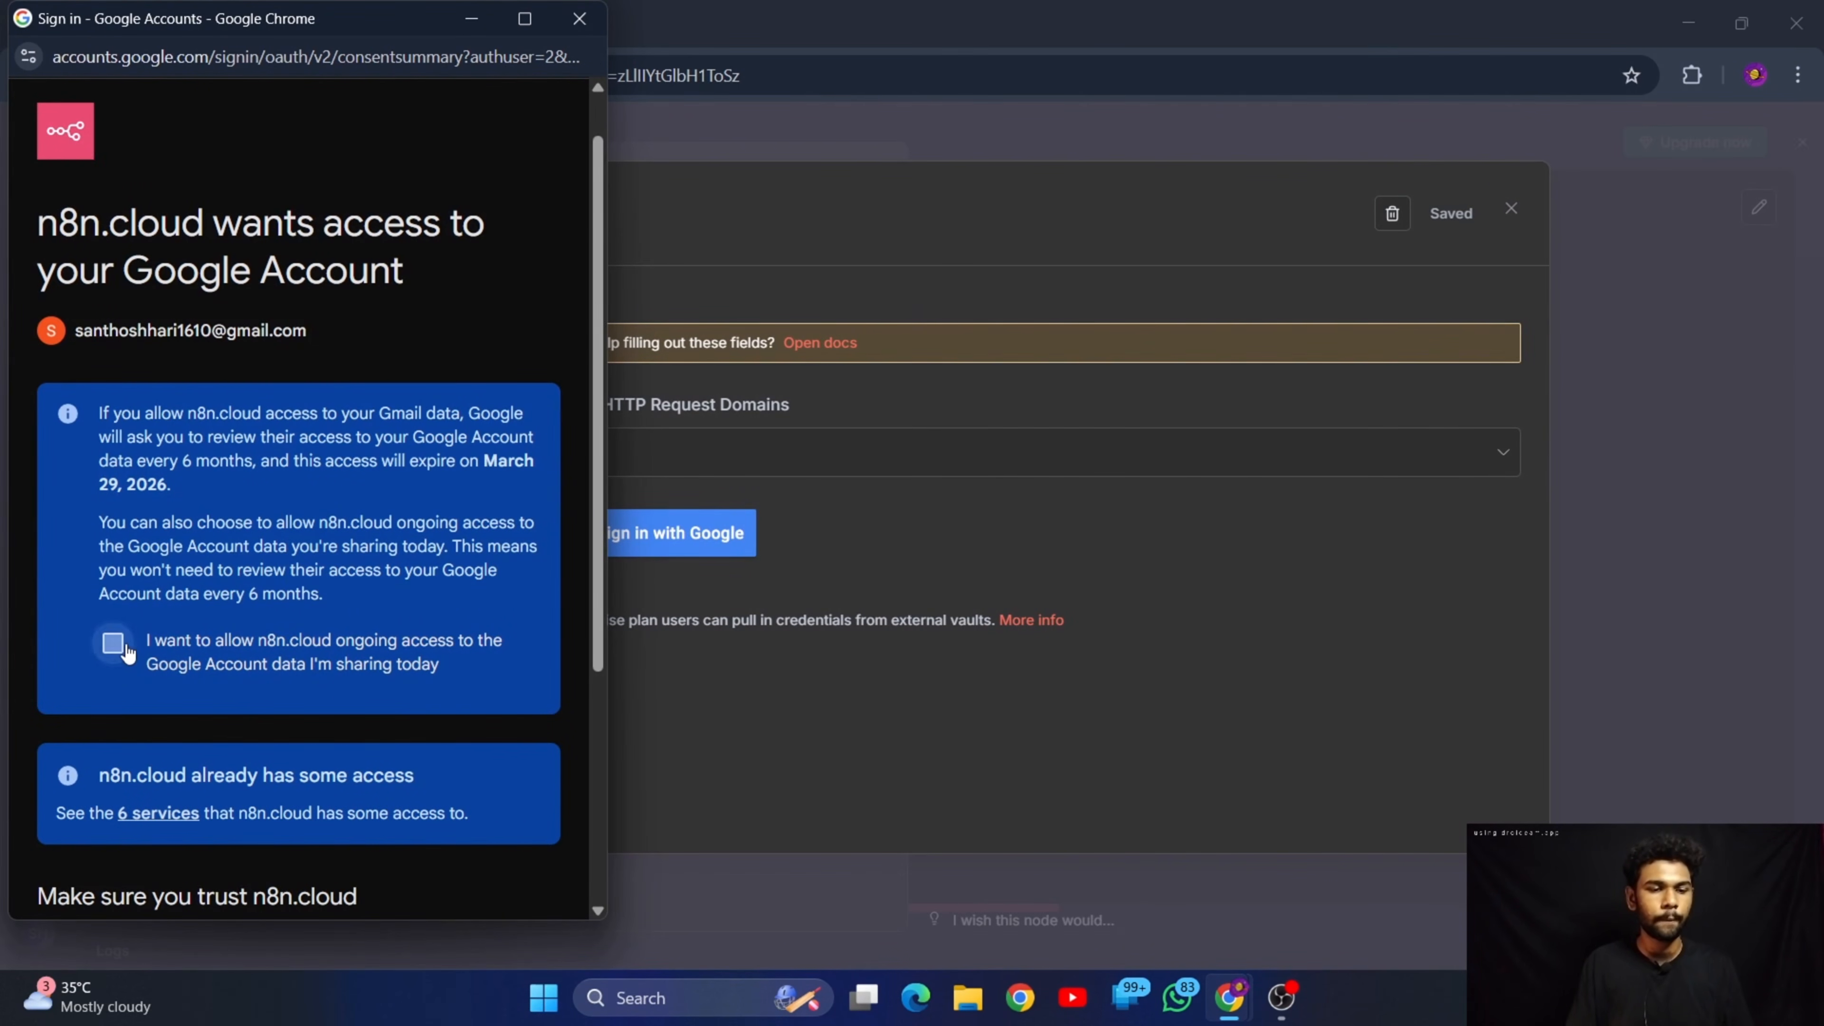
{"action": "left_click", "coordinate": [125, 647]}
{"action": "scroll", "coordinate": [284, 585], "scroll_direction": "down", "scroll_amount": 5}
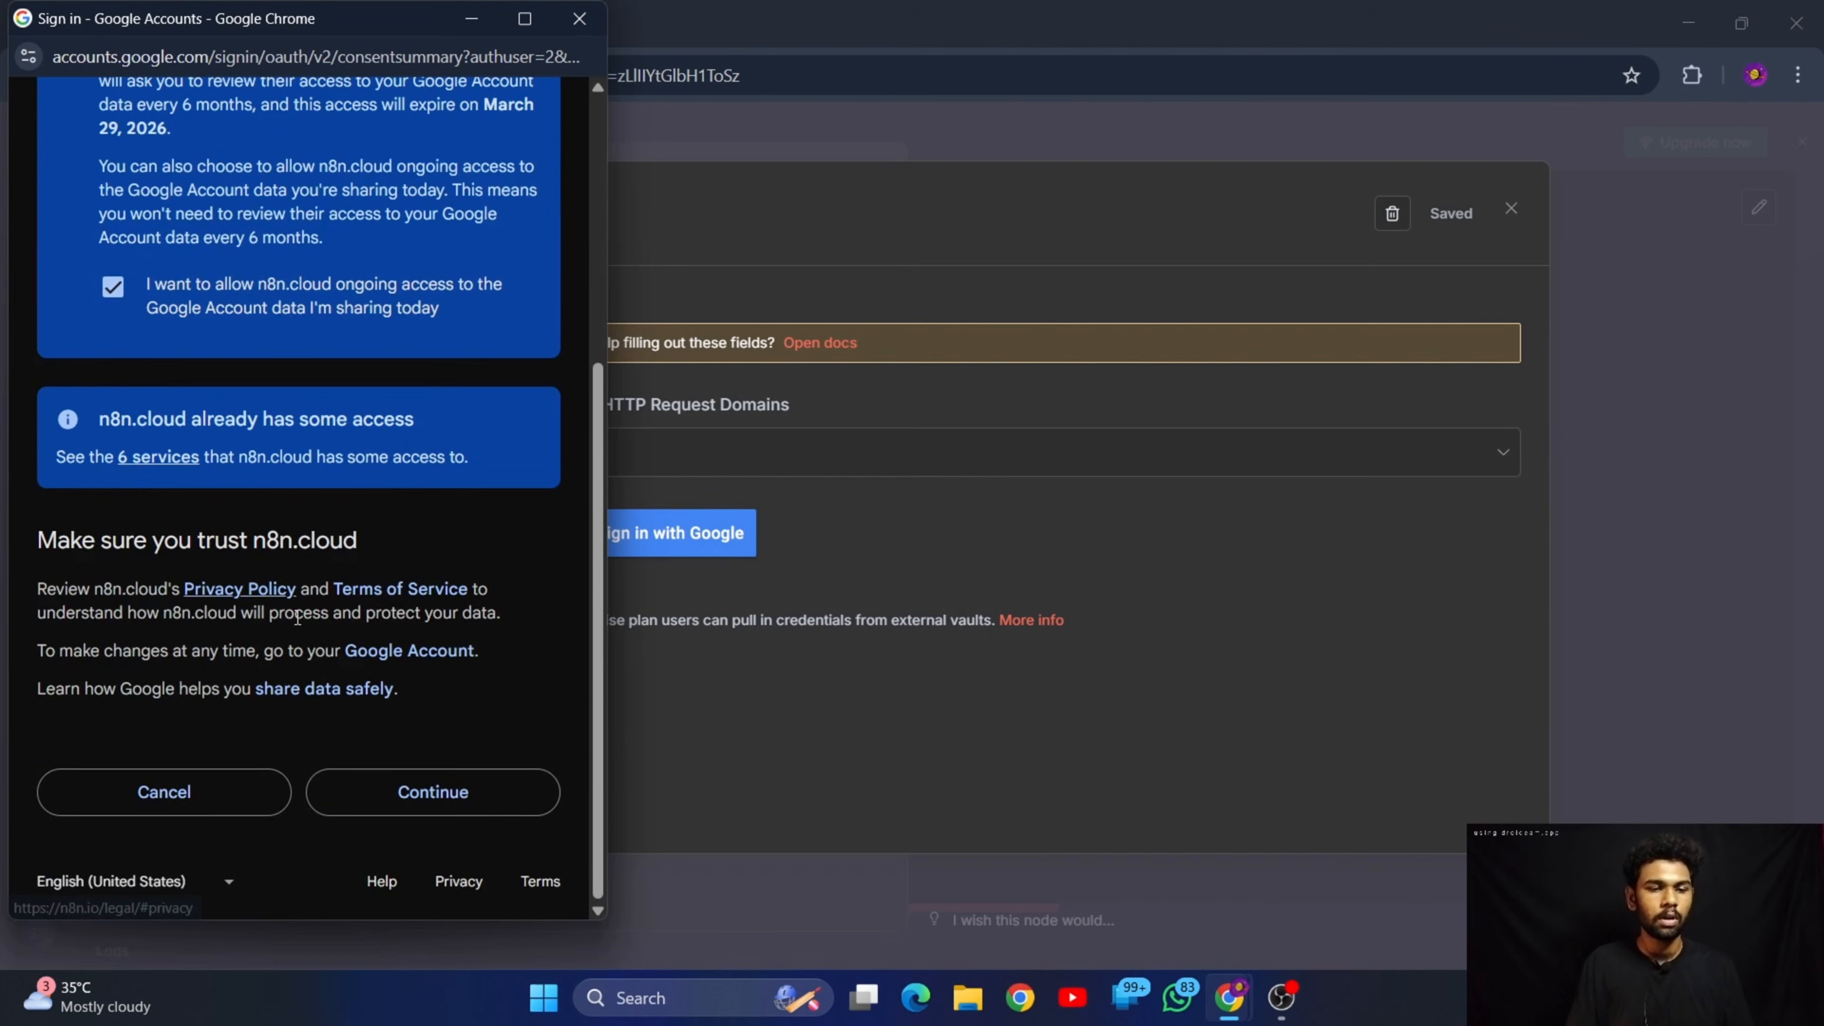
{"action": "left_click", "coordinate": [428, 791]}
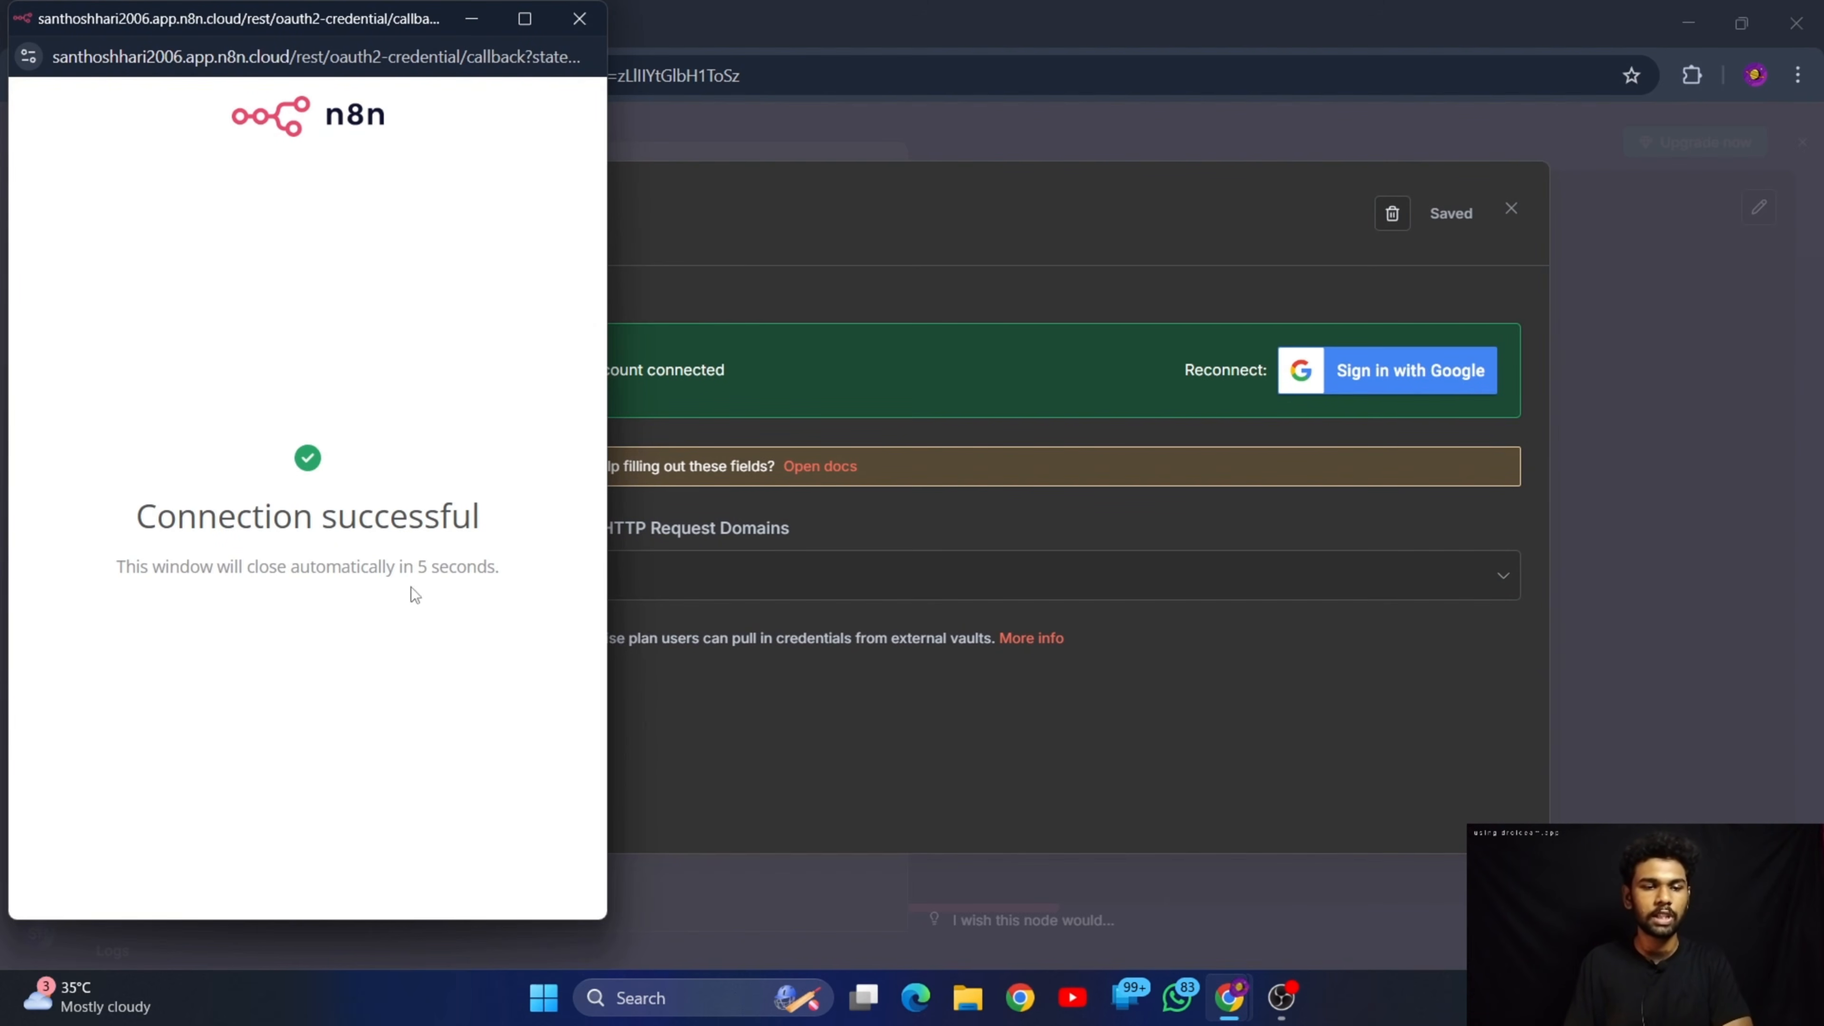
{"action": "left_click", "coordinate": [580, 15]}
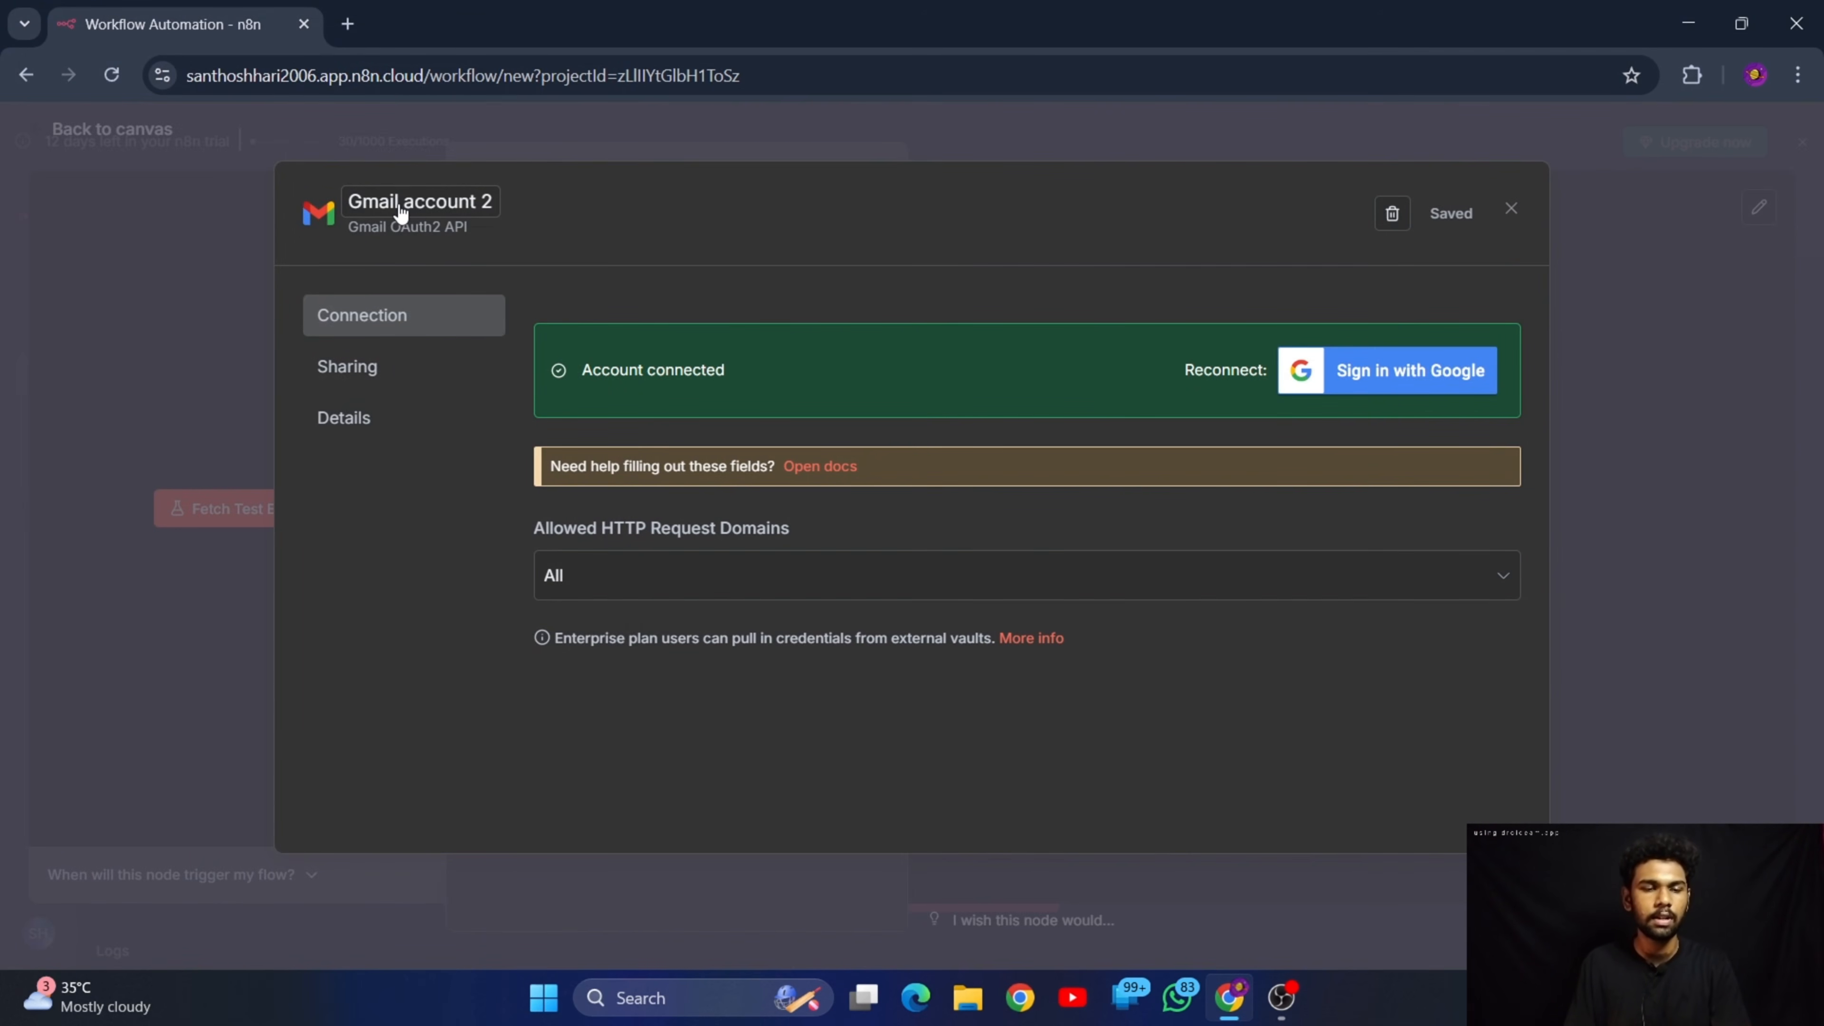
{"action": "left_click", "coordinate": [1510, 203]}
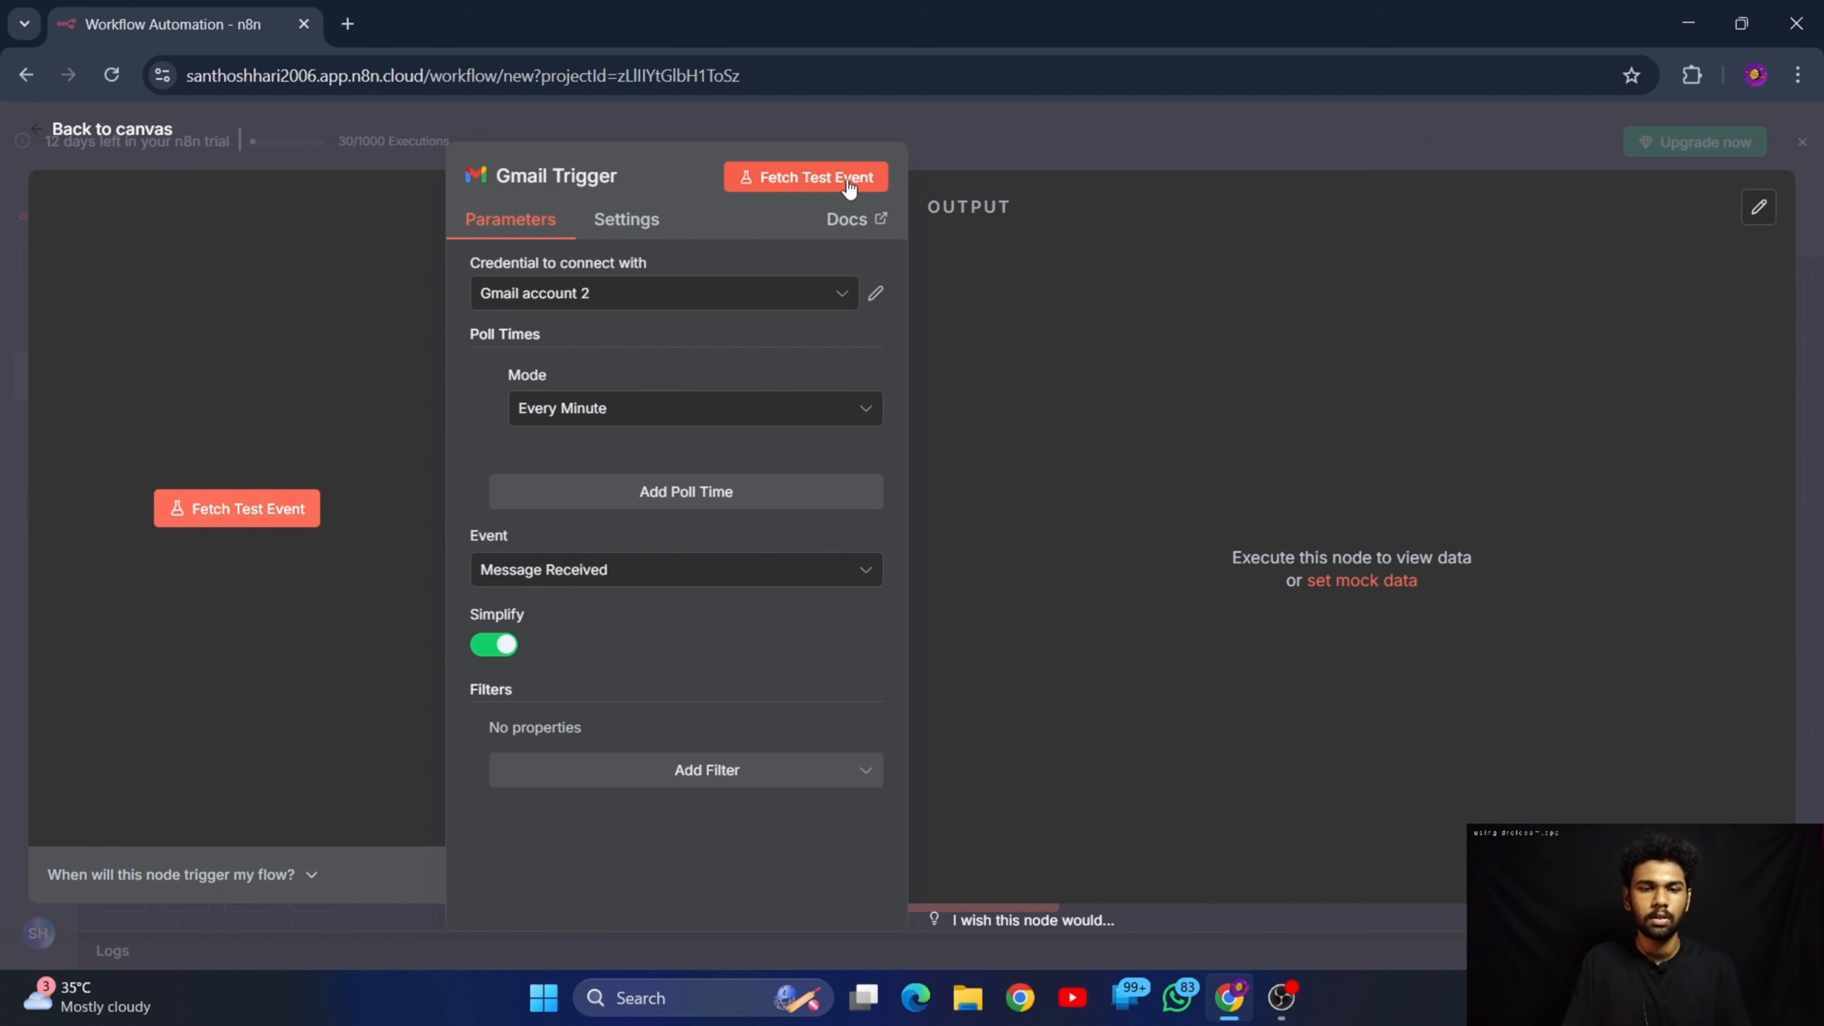
Fetch a test event for the Gmail Trigger and examine the snippet text of the received message
{"action": "left_click", "coordinate": [806, 176]}
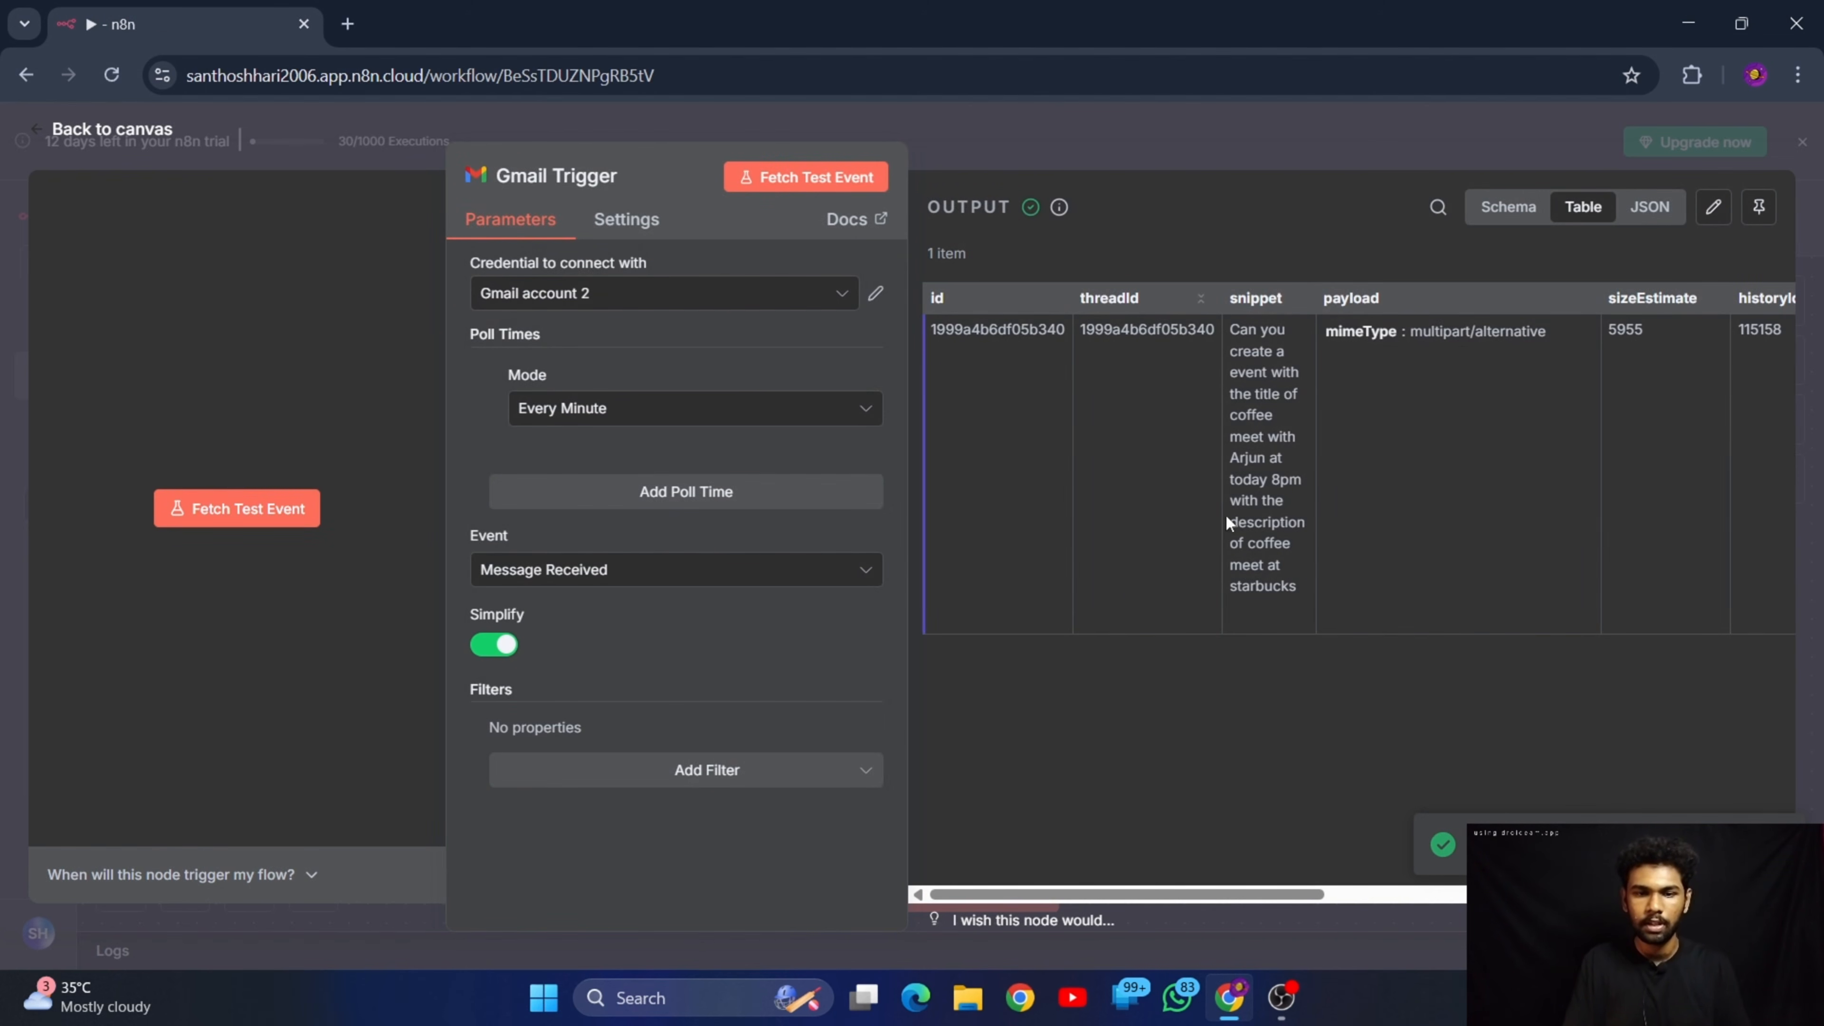
{"action": "left_click_drag", "start_coordinate": [1234, 329], "coordinate": [1271, 701]}
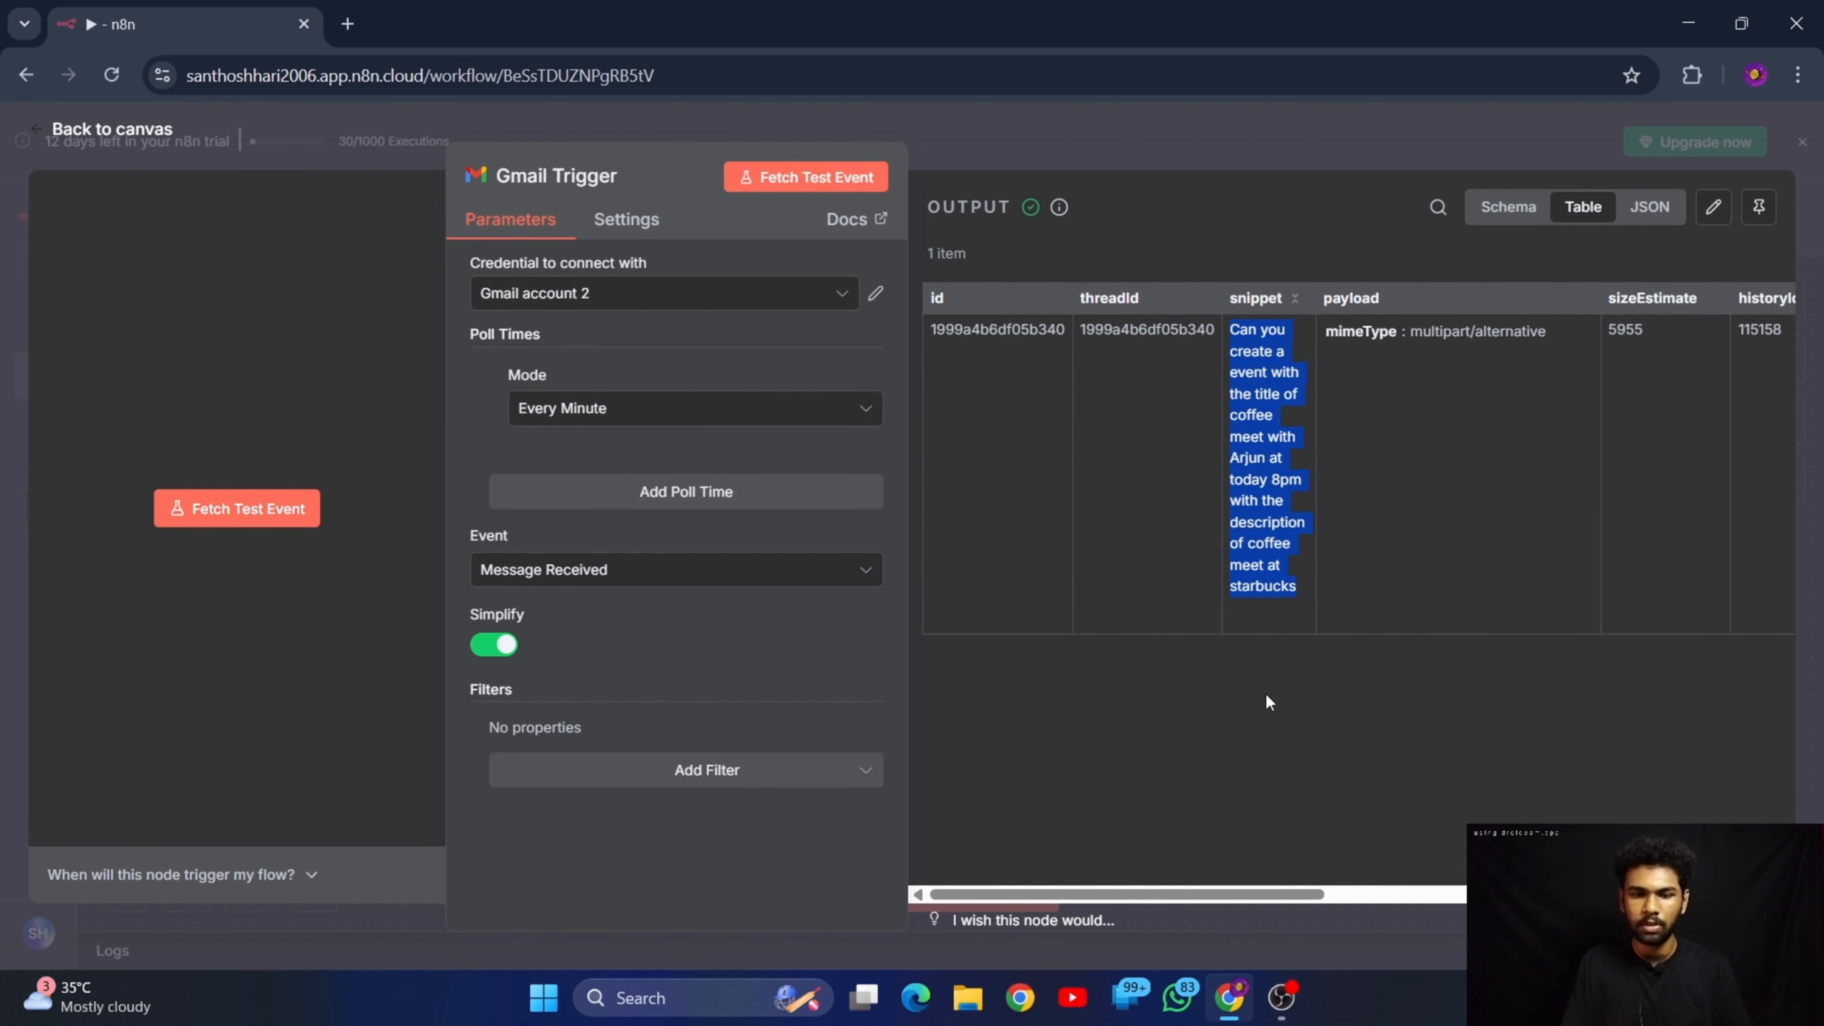
{"action": "left_click", "coordinate": [1260, 715]}
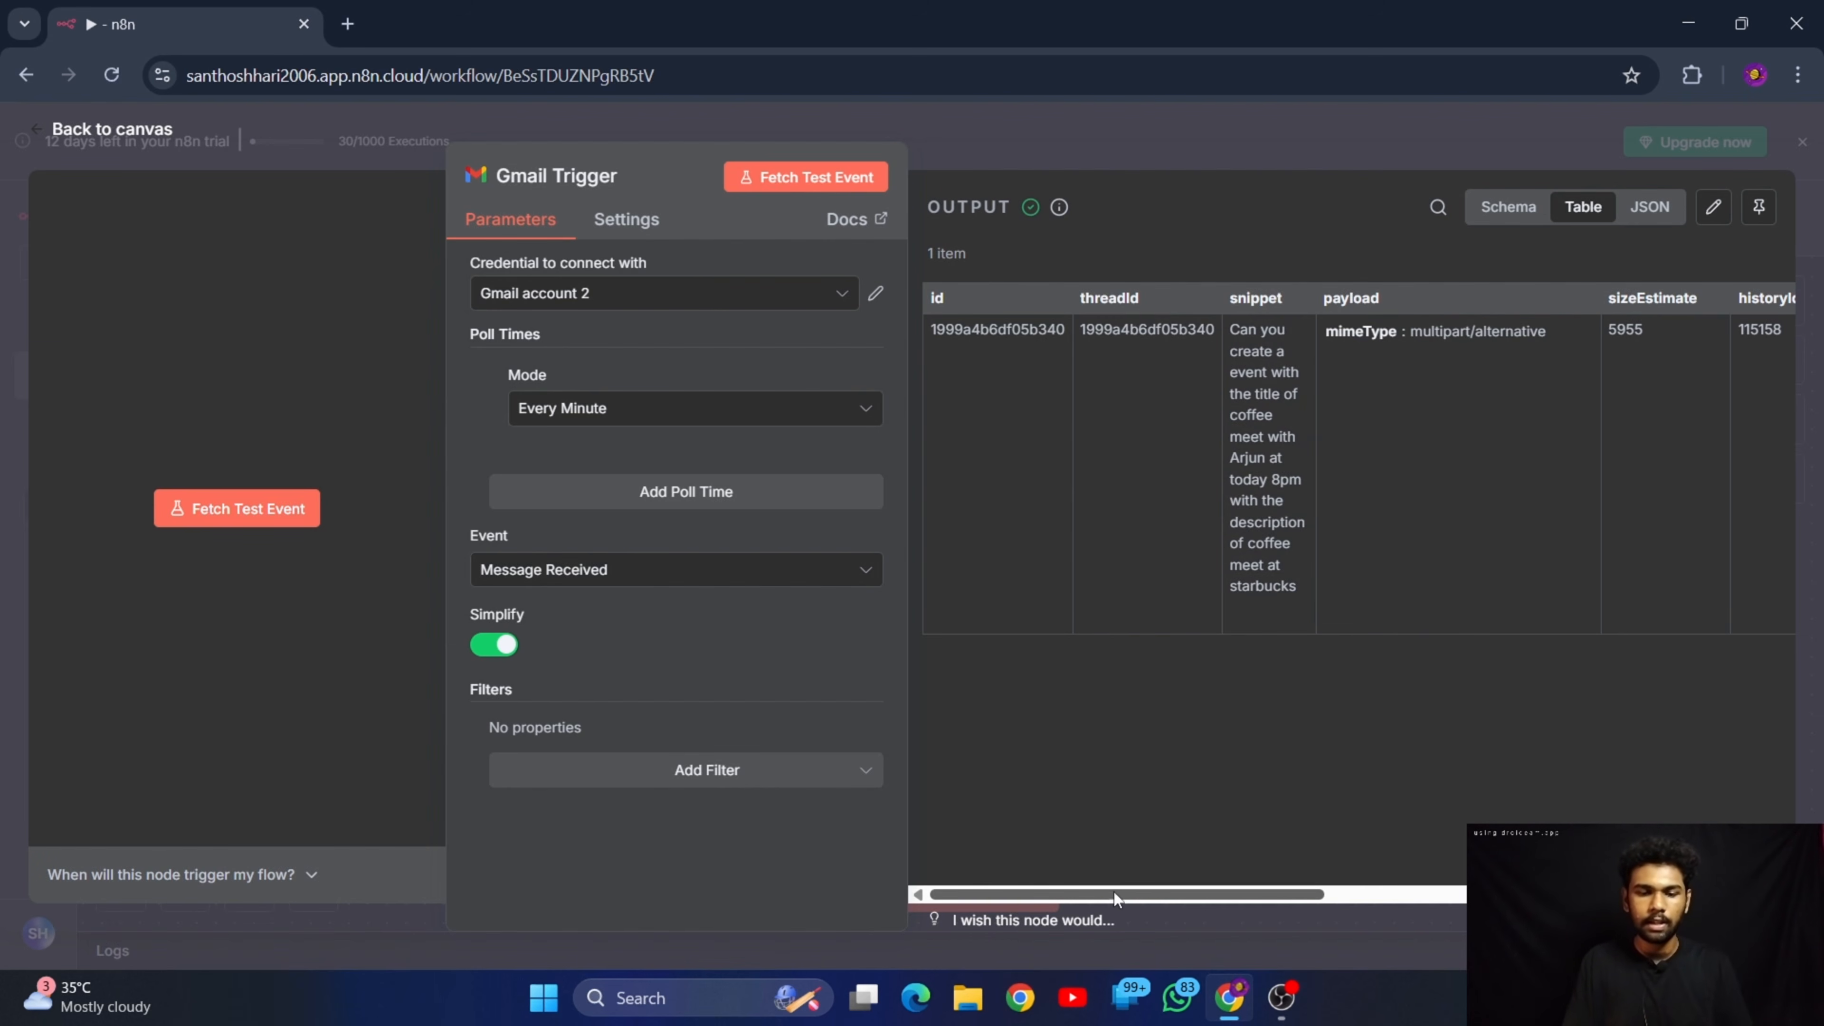
{"action": "left_click_drag", "start_coordinate": [1123, 898], "coordinate": [814, 379]}
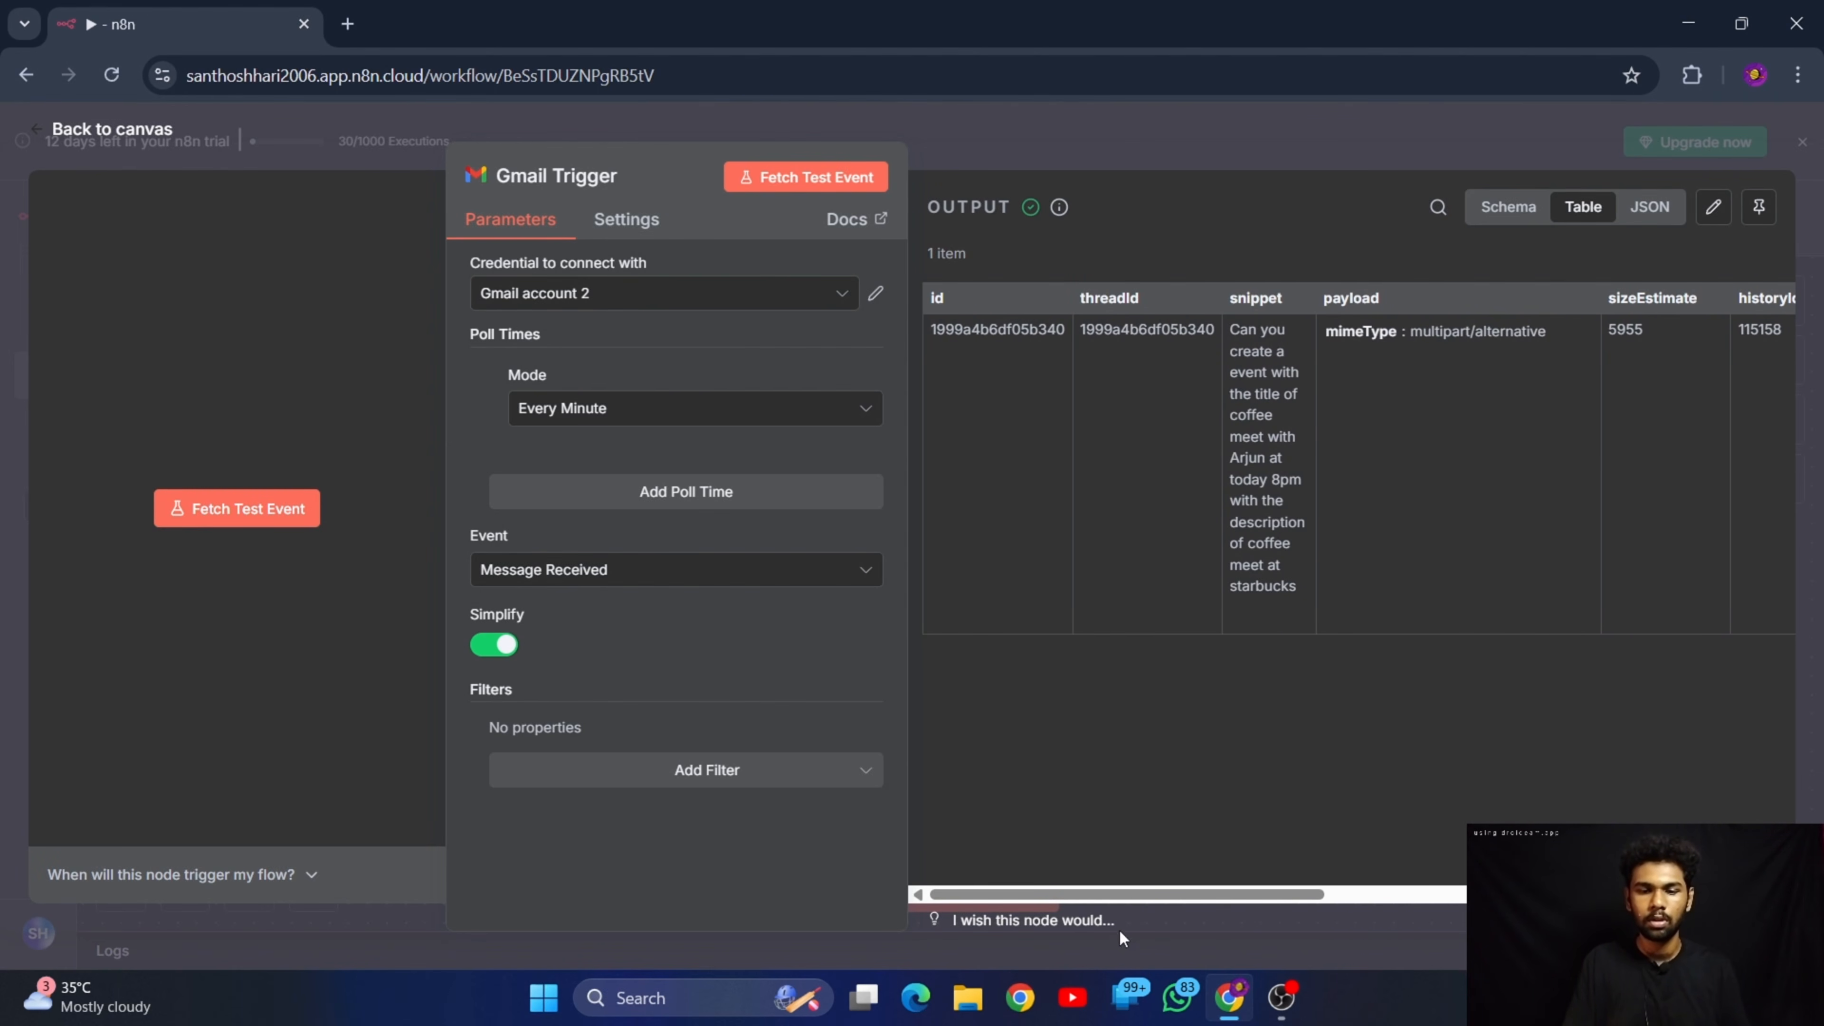
{"action": "left_click_drag", "start_coordinate": [1124, 896], "coordinate": [1134, 895]}
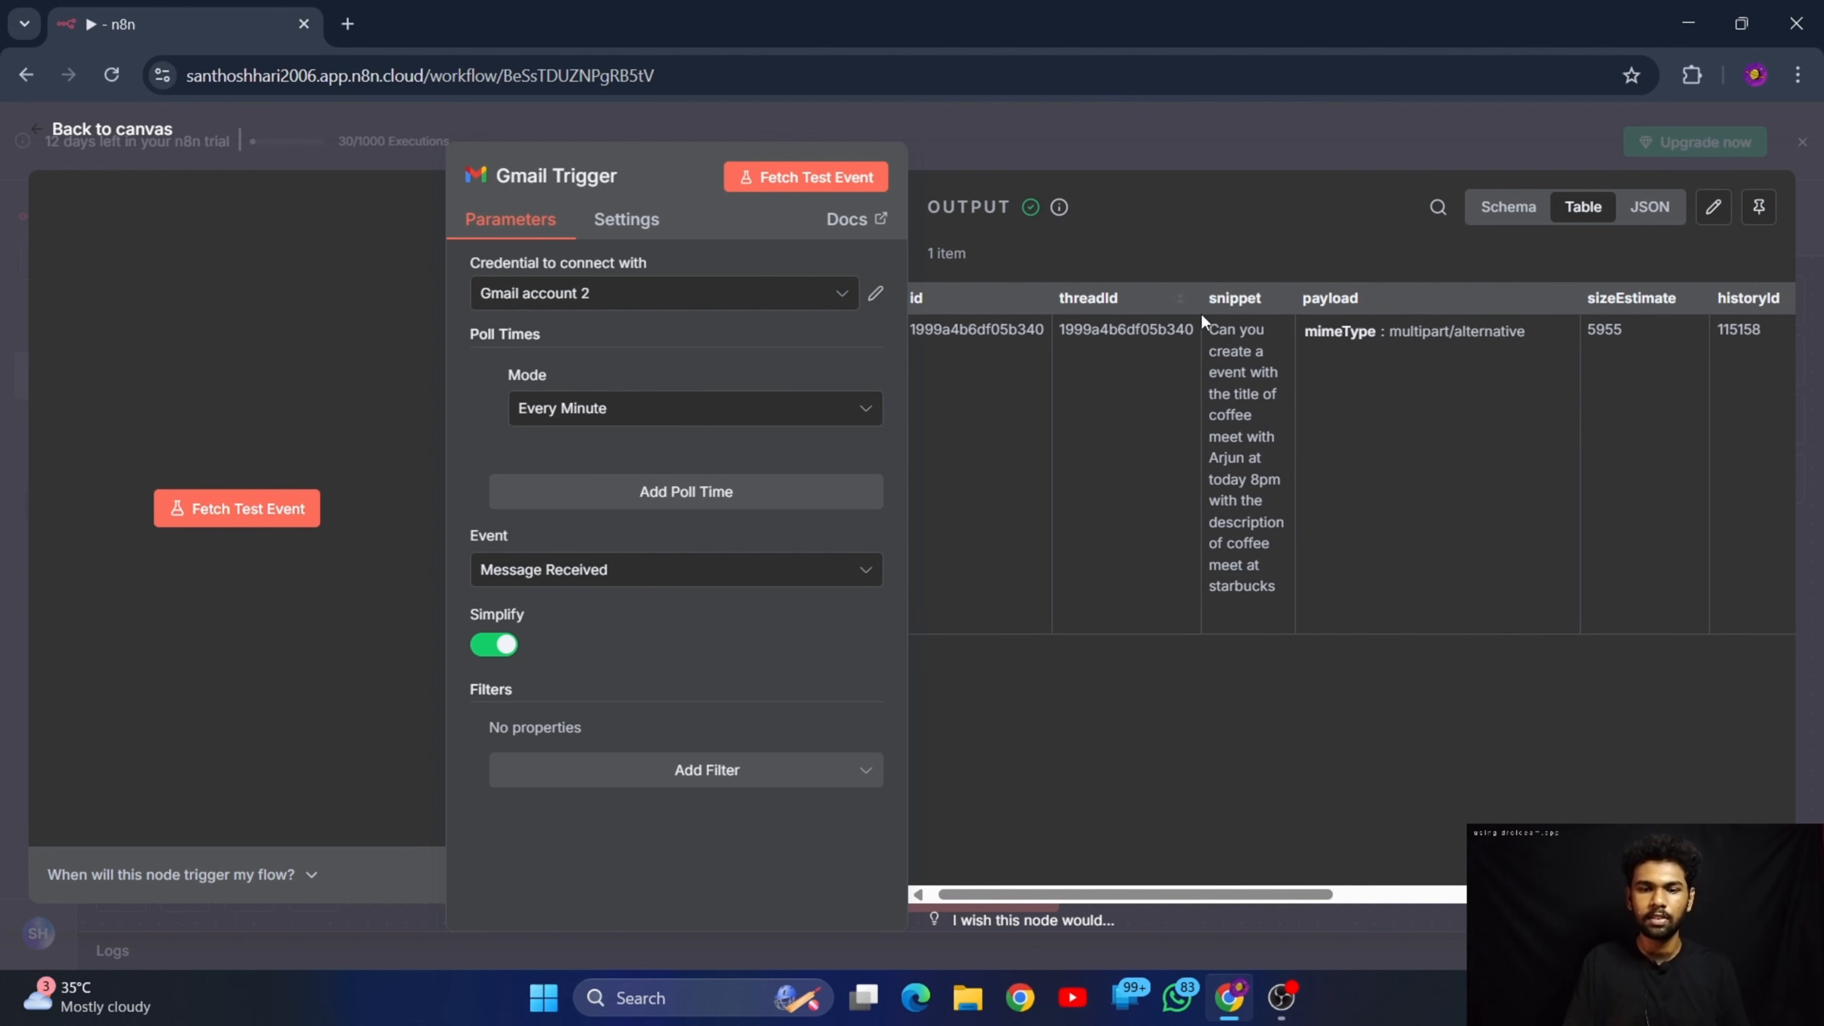
{"action": "left_click_drag", "start_coordinate": [1212, 330], "coordinate": [1264, 602]}
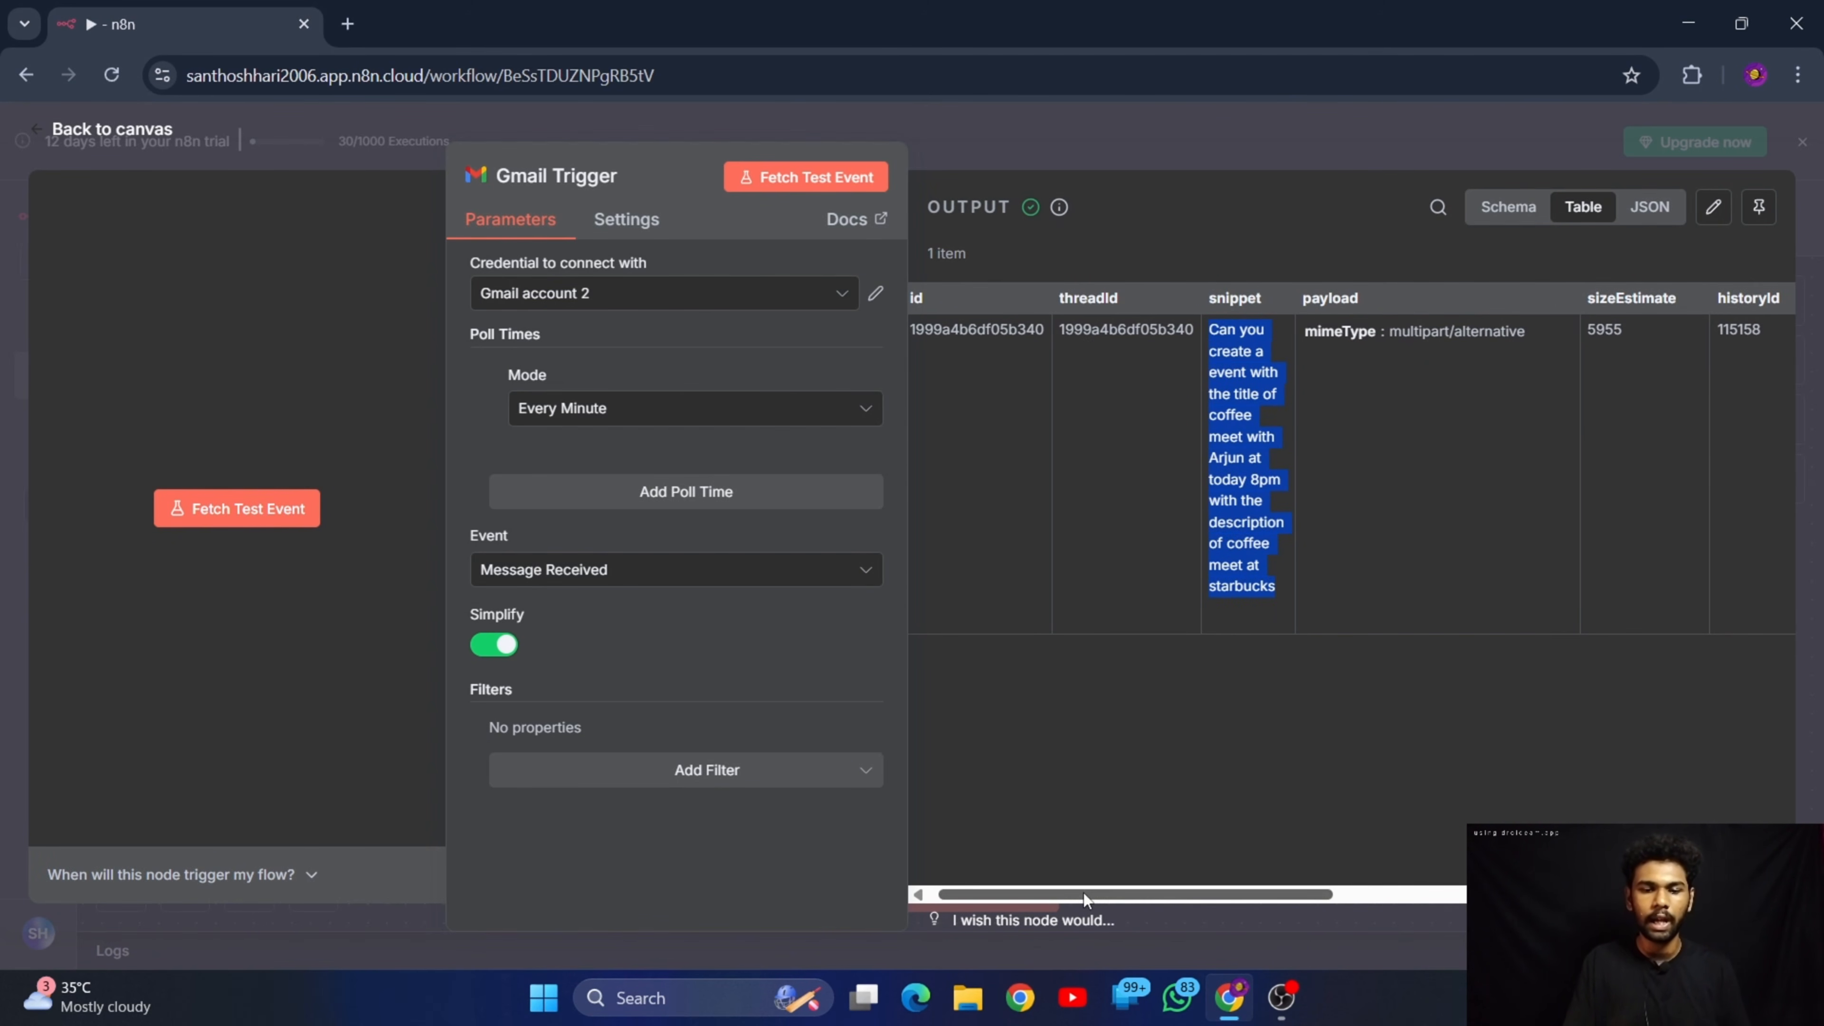
Examine the From and To values in the Gmail Trigger's output table and return to the canvas
{"action": "left_click_drag", "start_coordinate": [1083, 892], "coordinate": [1522, 887]}
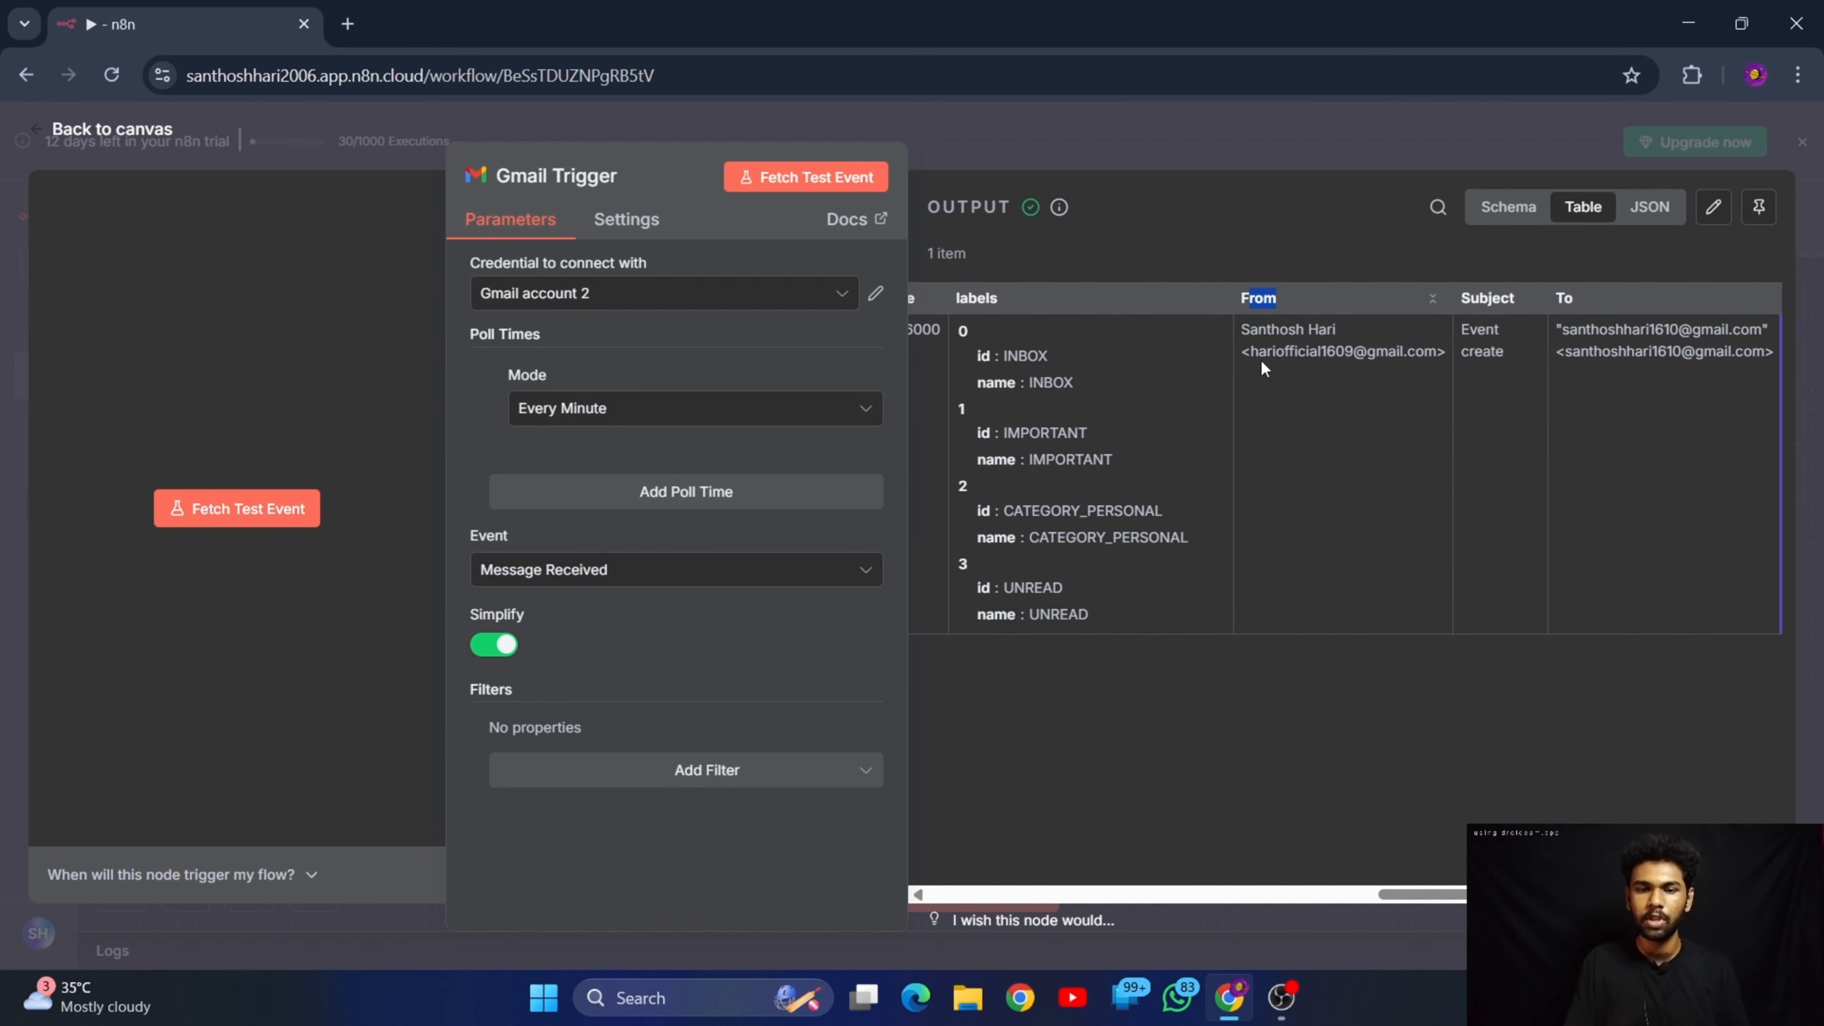
{"action": "left_click_drag", "start_coordinate": [1253, 351], "coordinate": [1423, 359]}
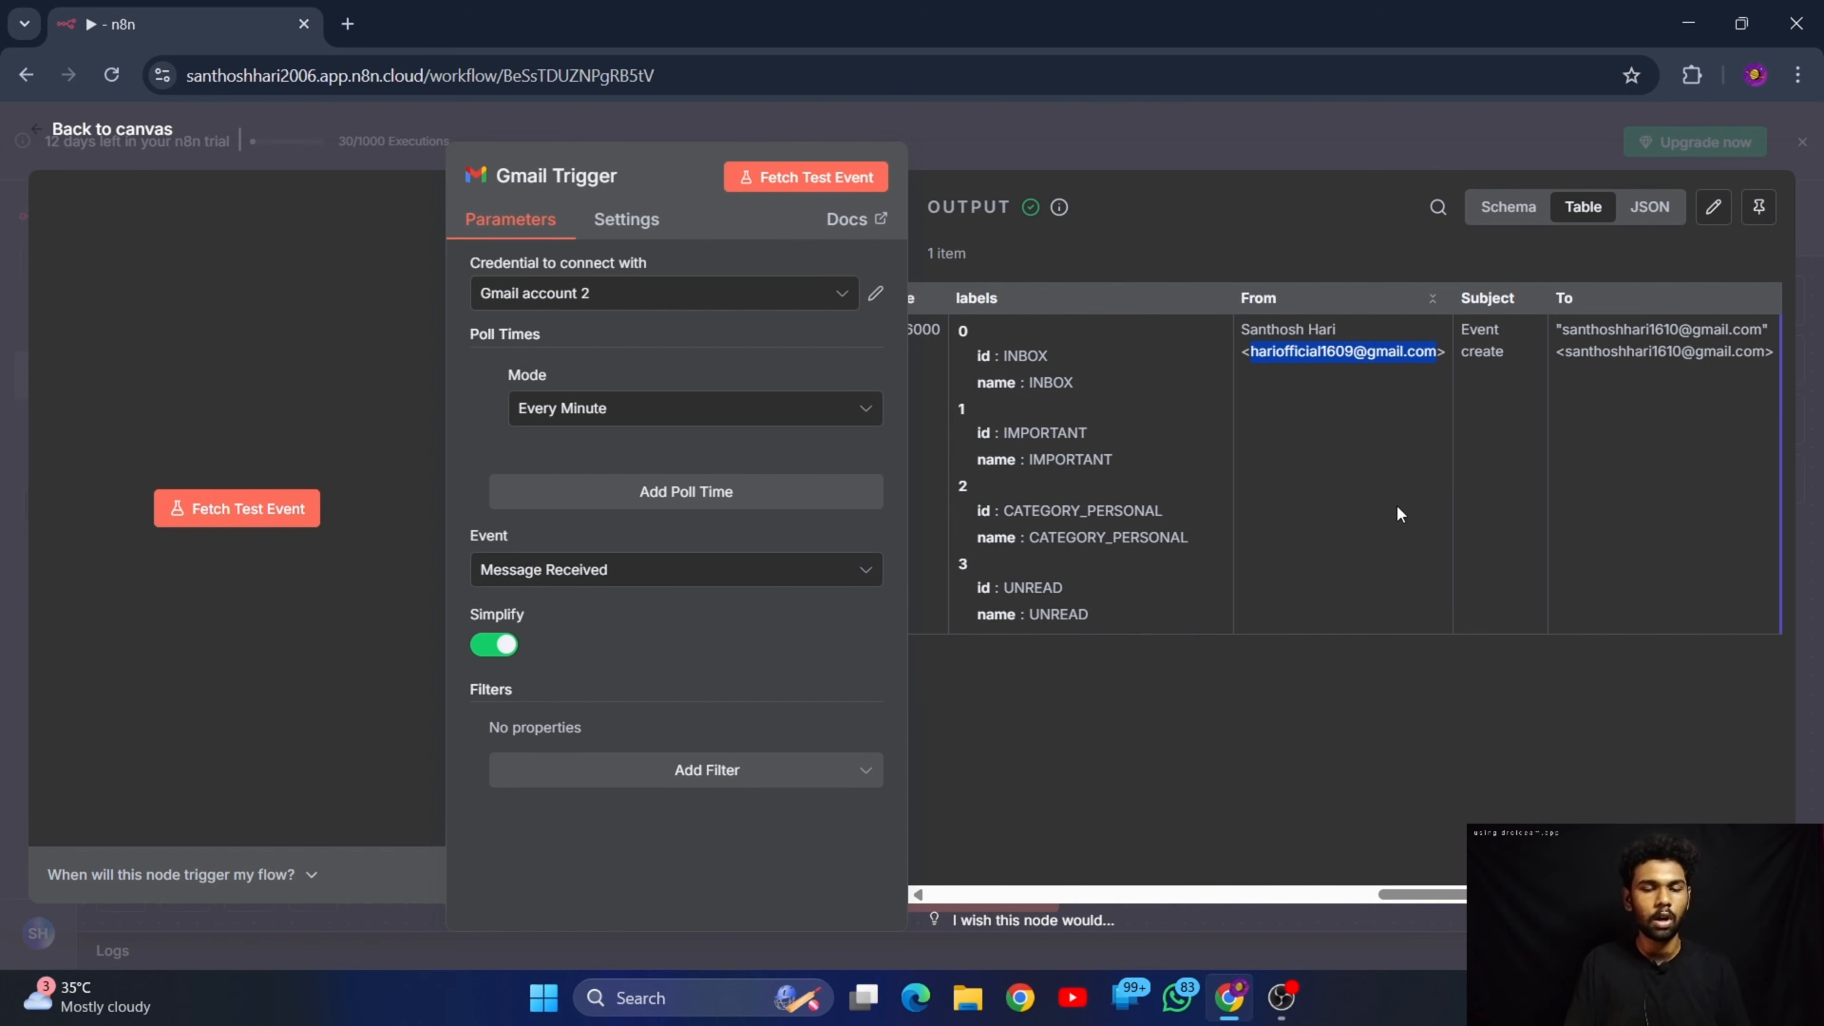
{"action": "left_click", "coordinate": [1414, 713]}
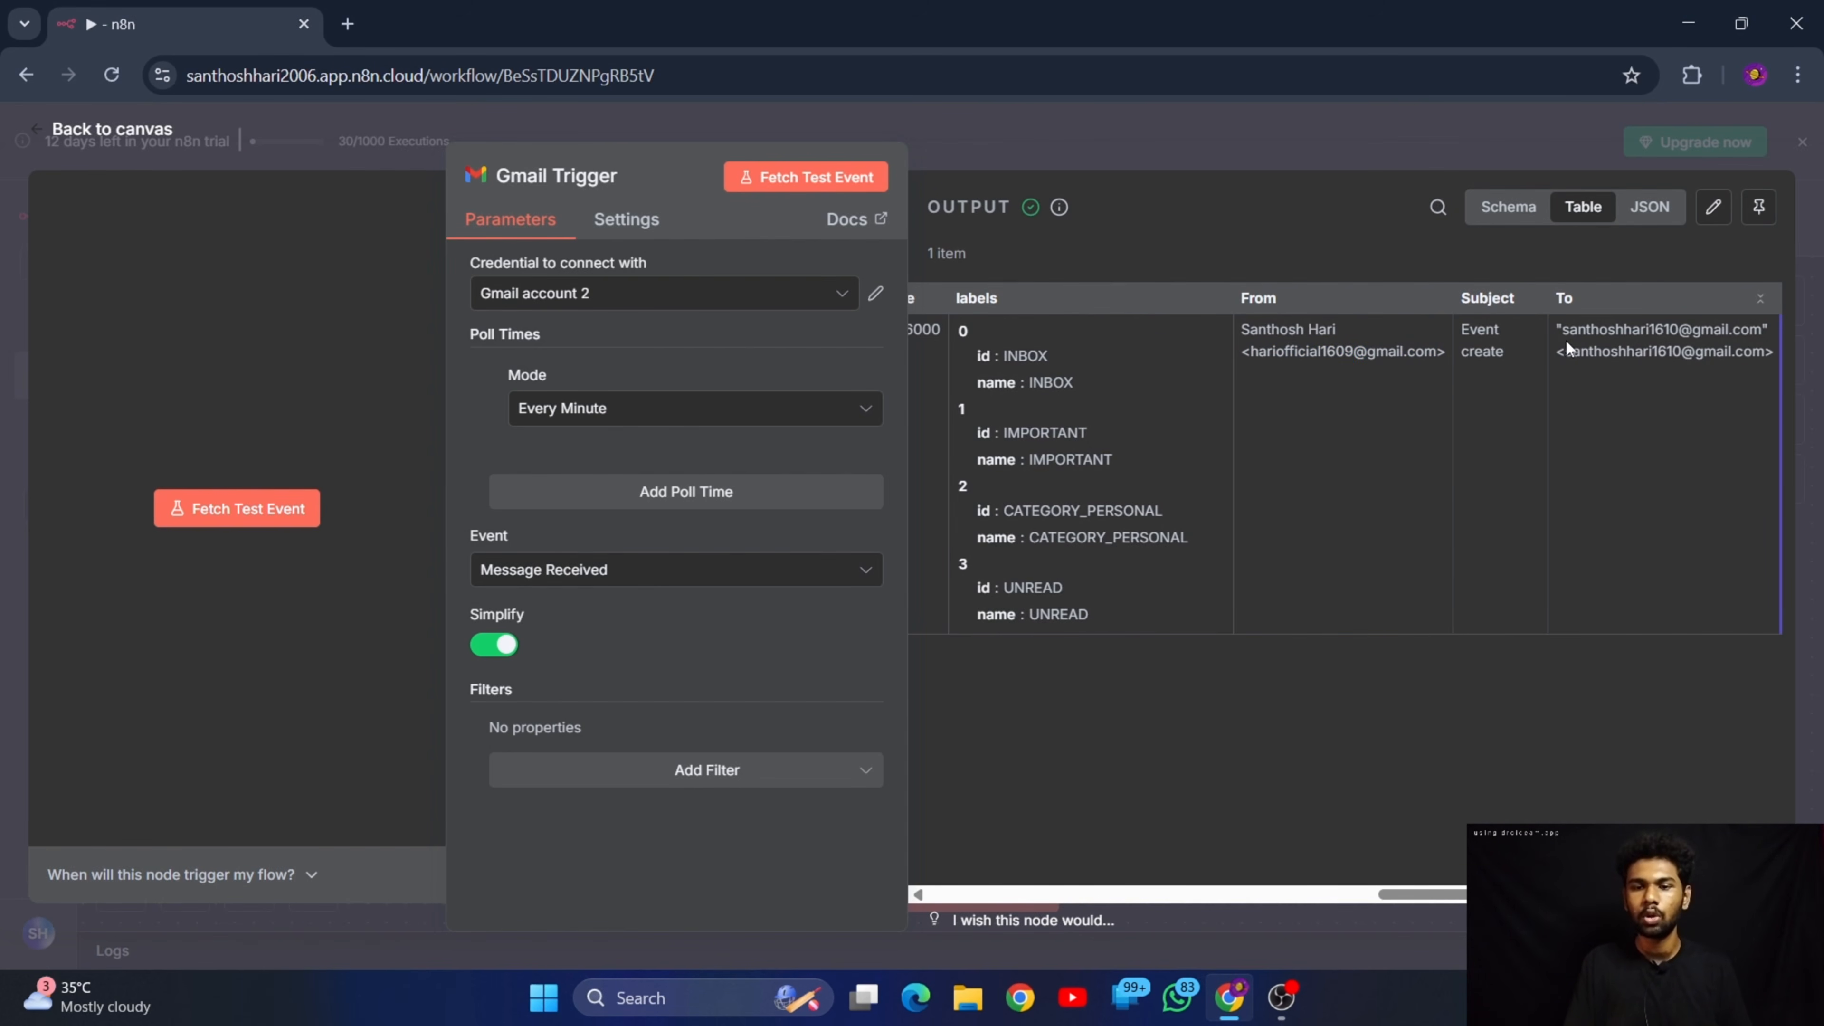
{"action": "left_click_drag", "start_coordinate": [1567, 332], "coordinate": [1770, 332]}
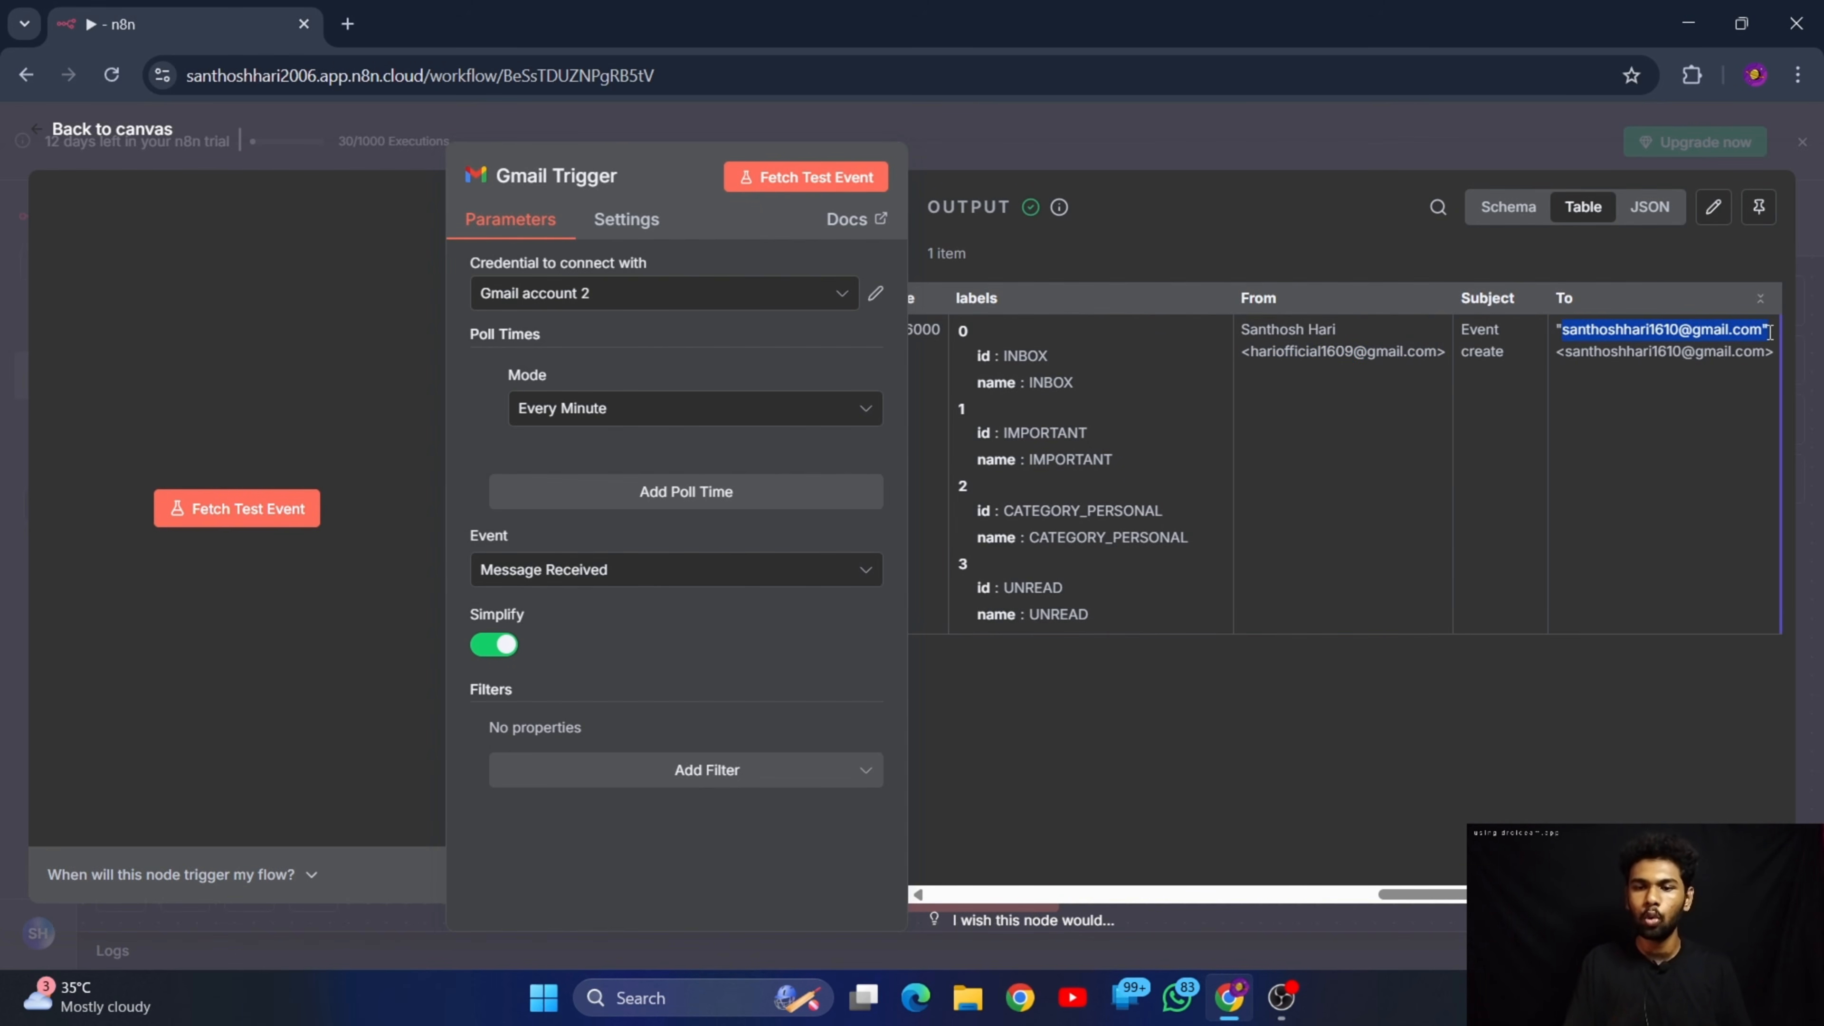
{"action": "left_click", "coordinate": [1395, 800]}
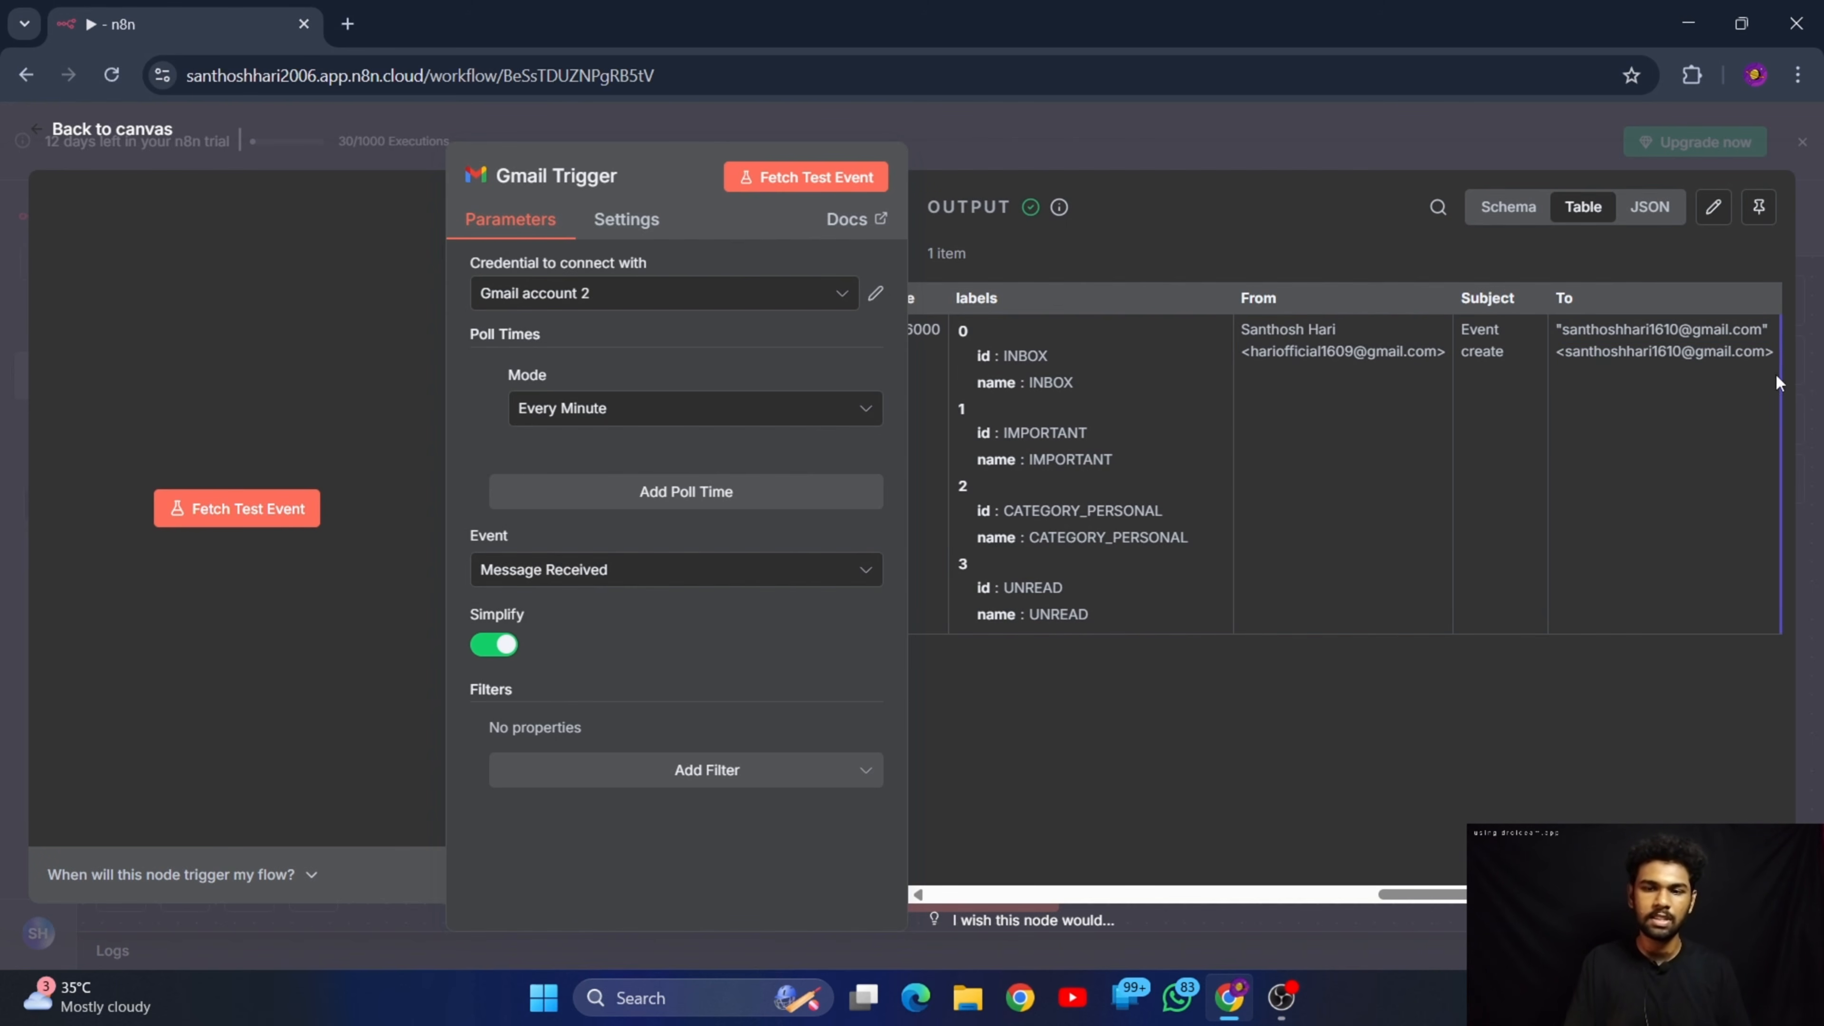
{"action": "left_click", "coordinate": [124, 130]}
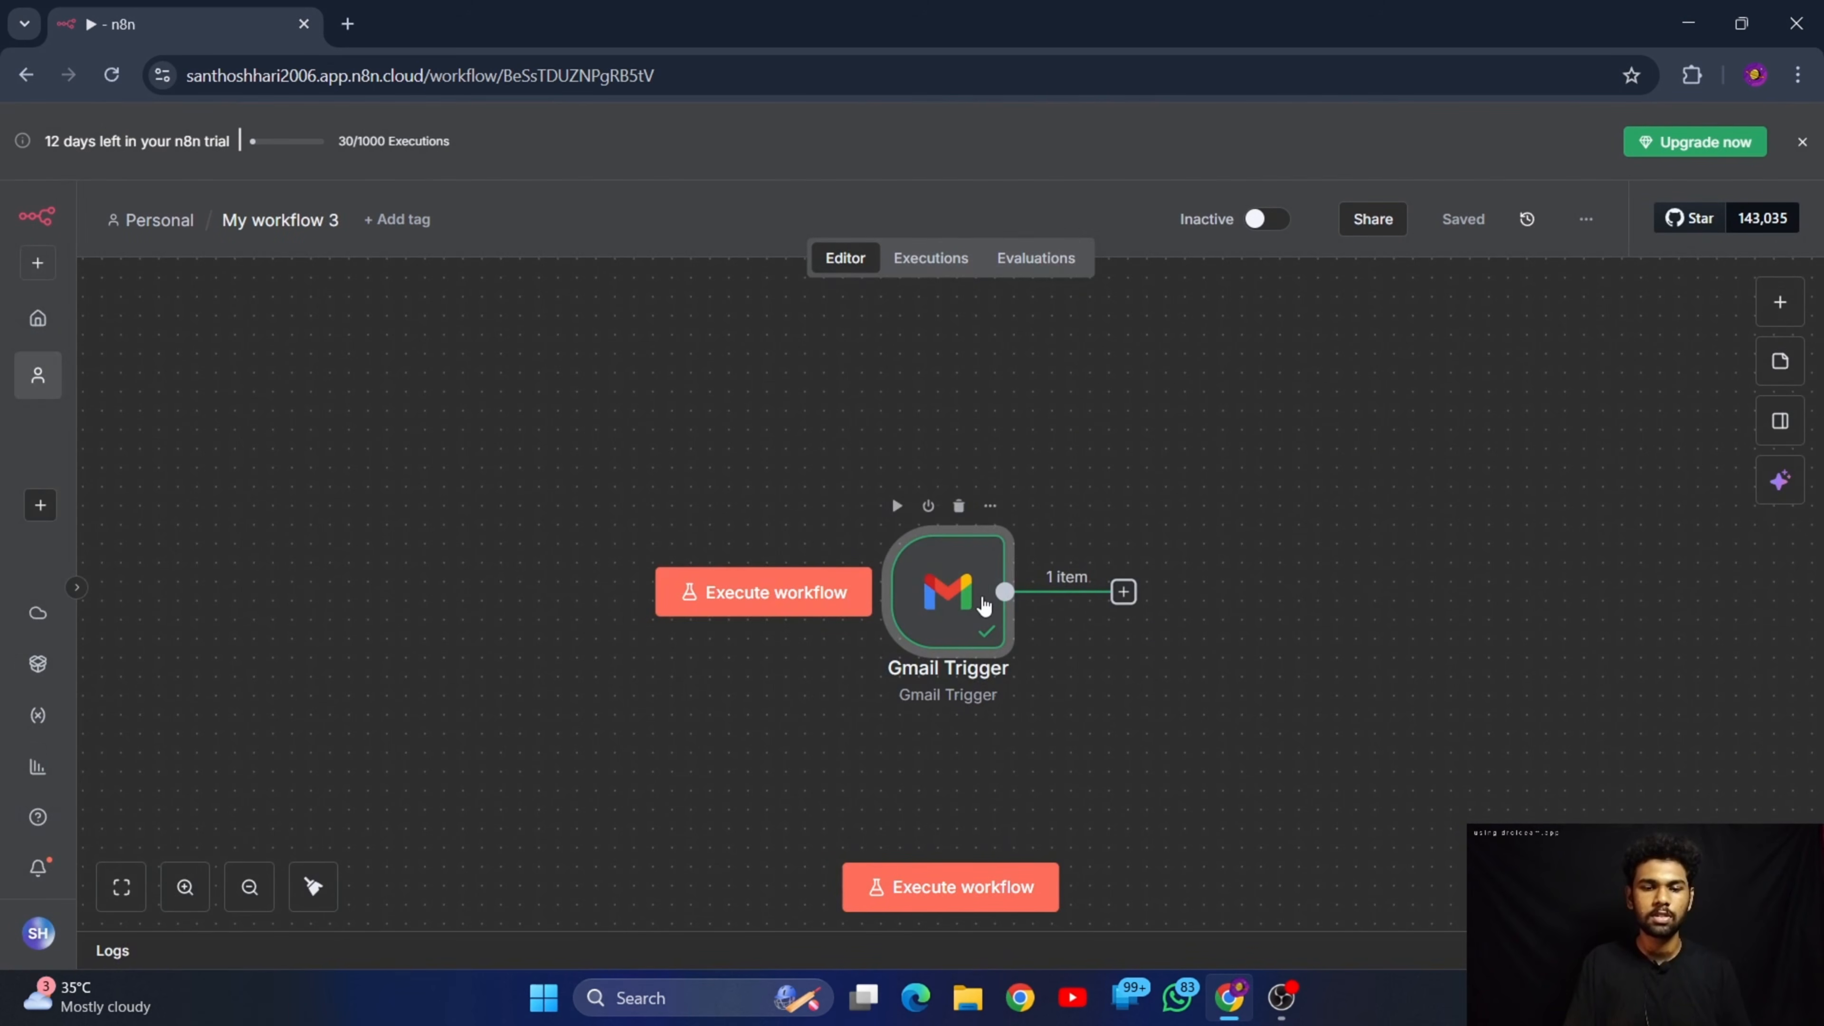
Add an AI Agent node after the Gmail Trigger and set its user message prompt source to Define below
{"action": "left_click", "coordinate": [1124, 592]}
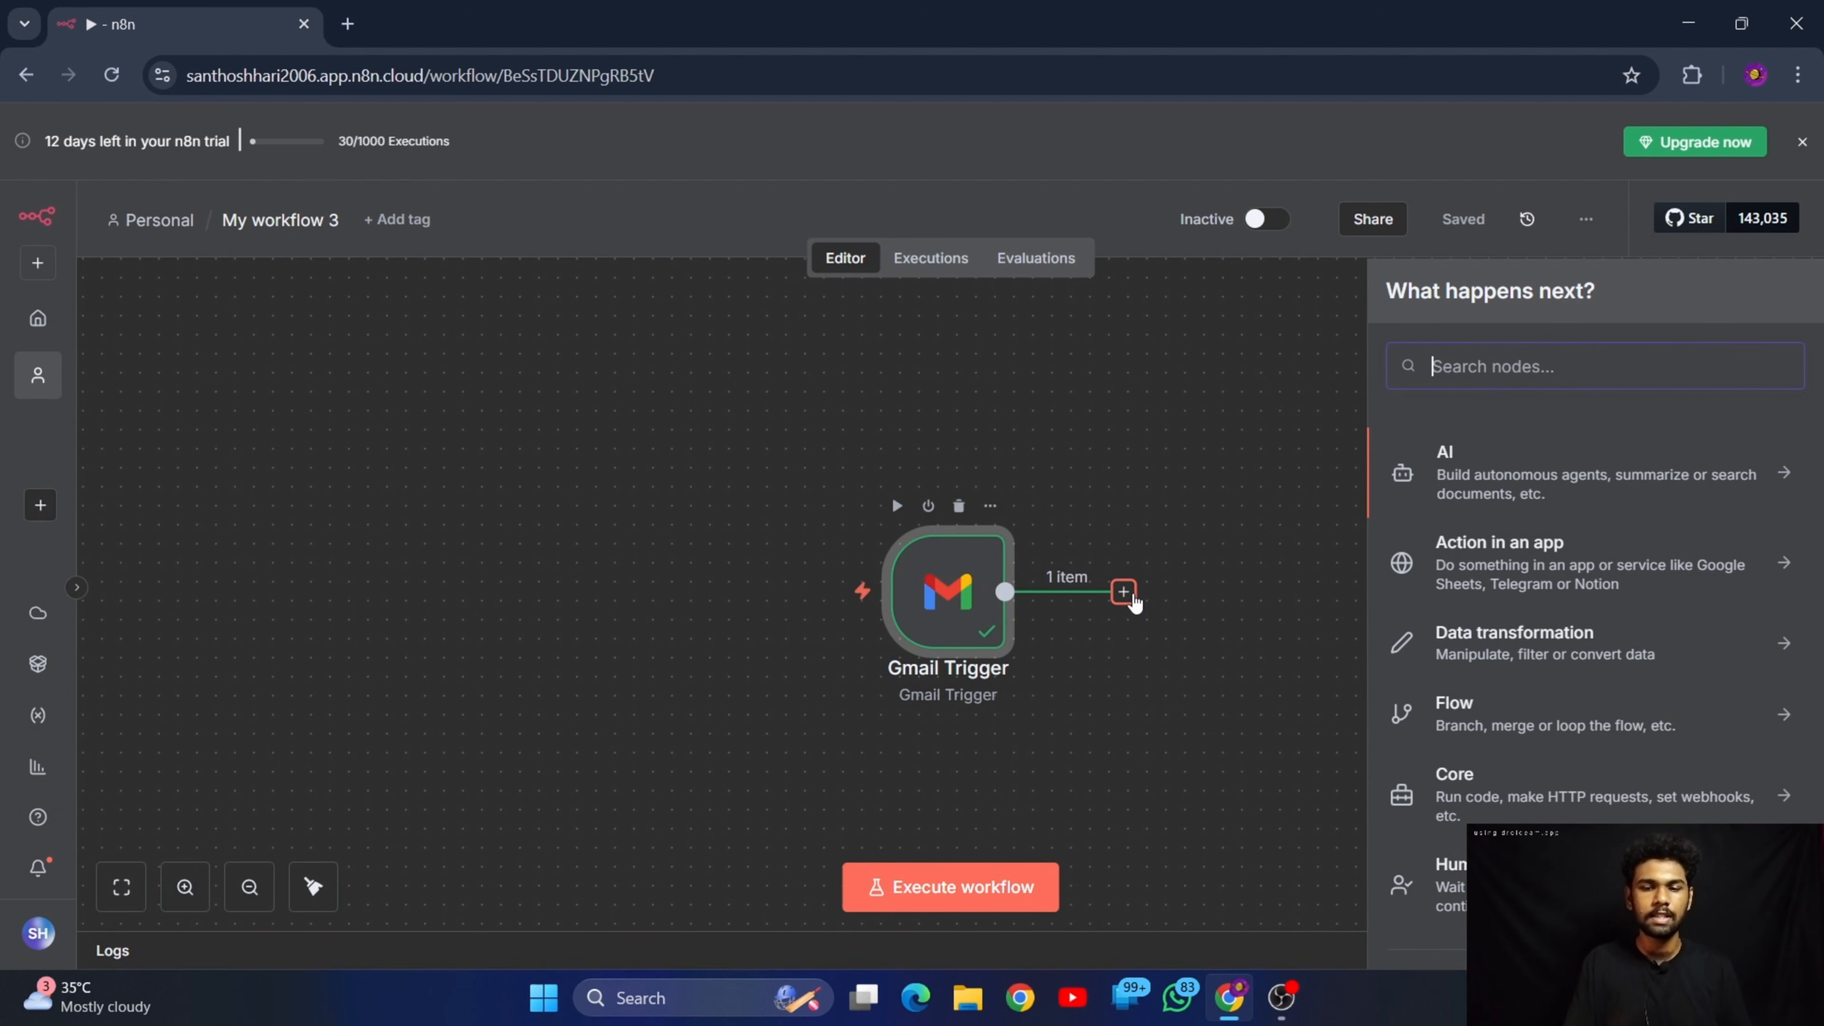
{"action": "left_click", "coordinate": [1549, 503]}
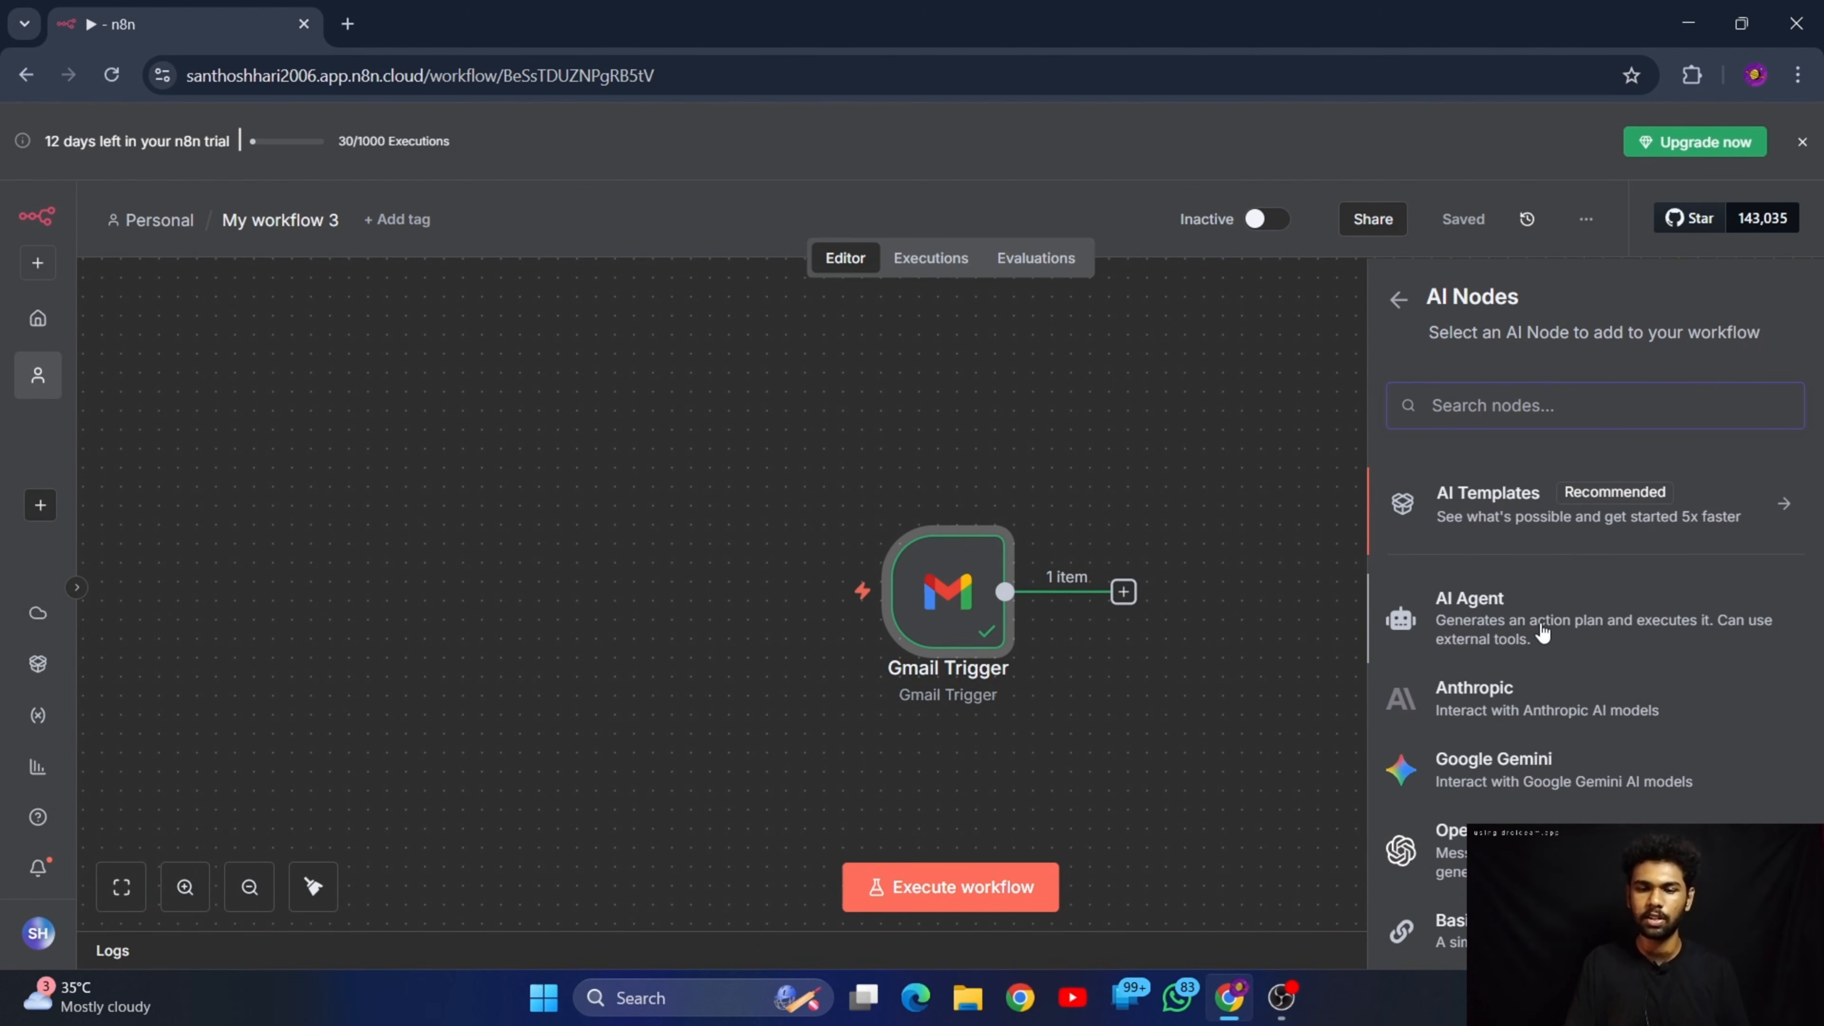
{"action": "left_click", "coordinate": [1501, 600]}
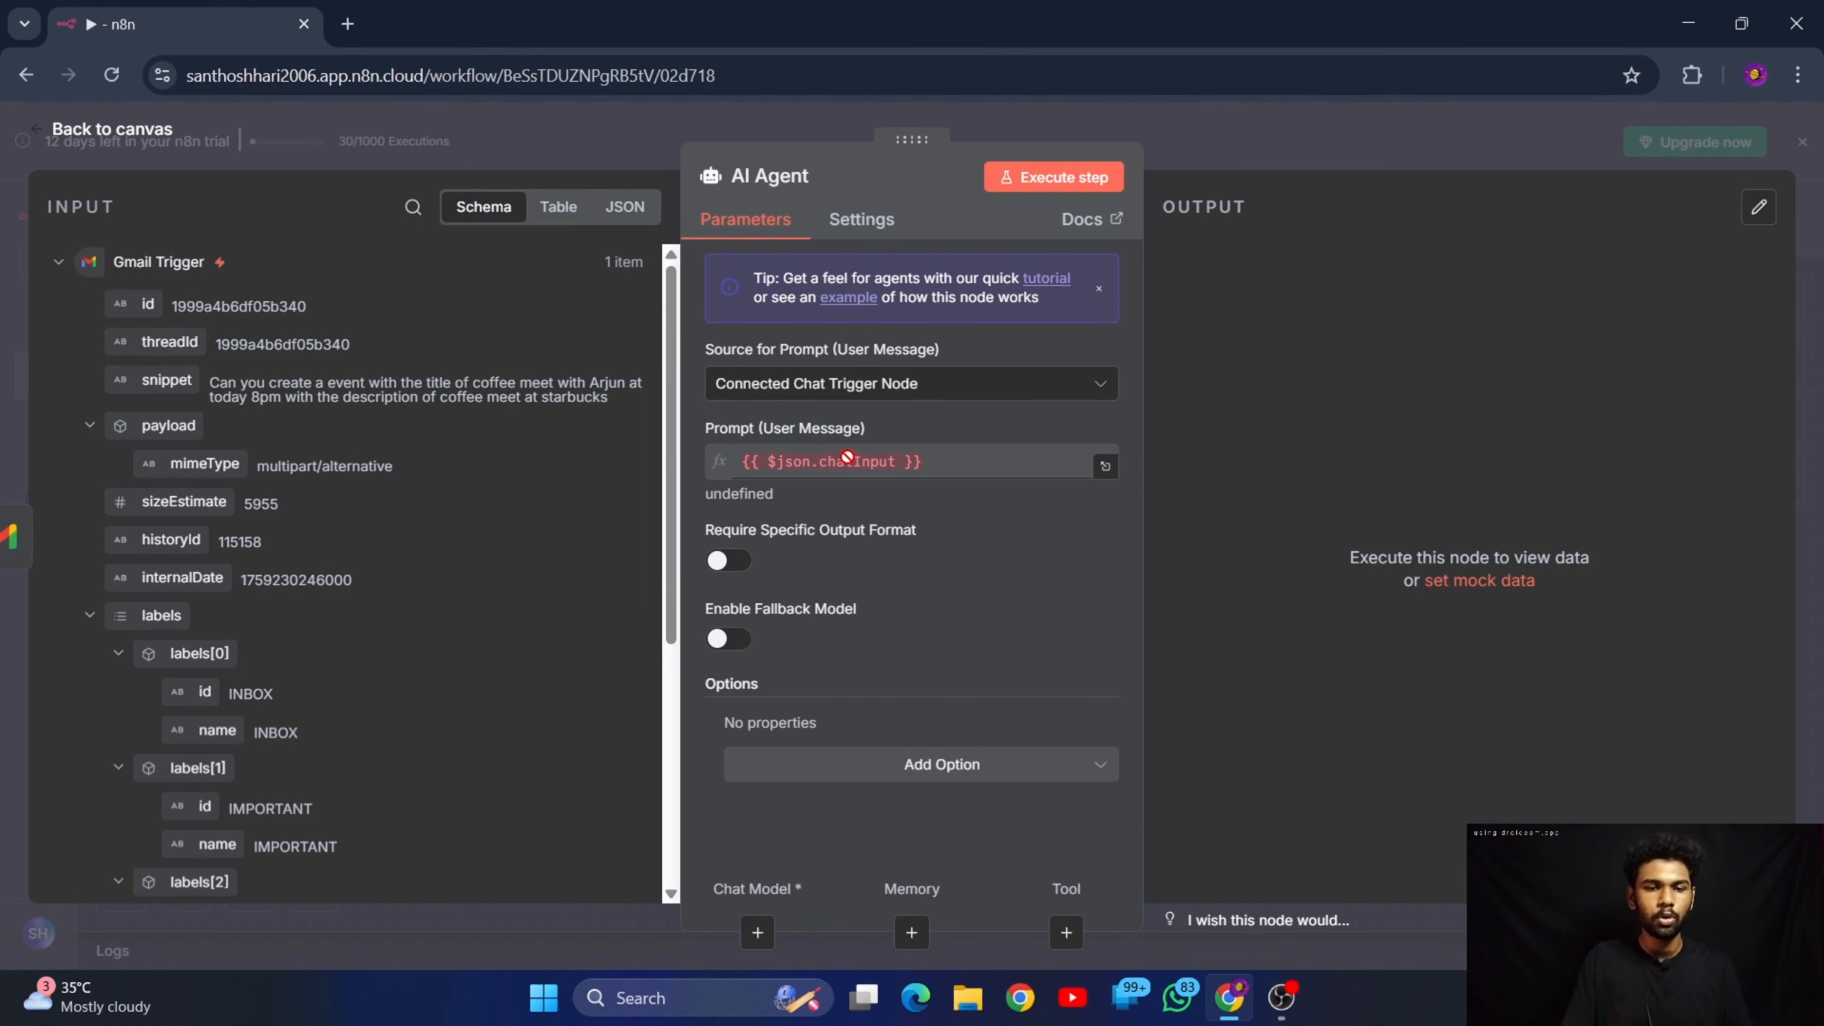
{"action": "left_click", "coordinate": [867, 388]}
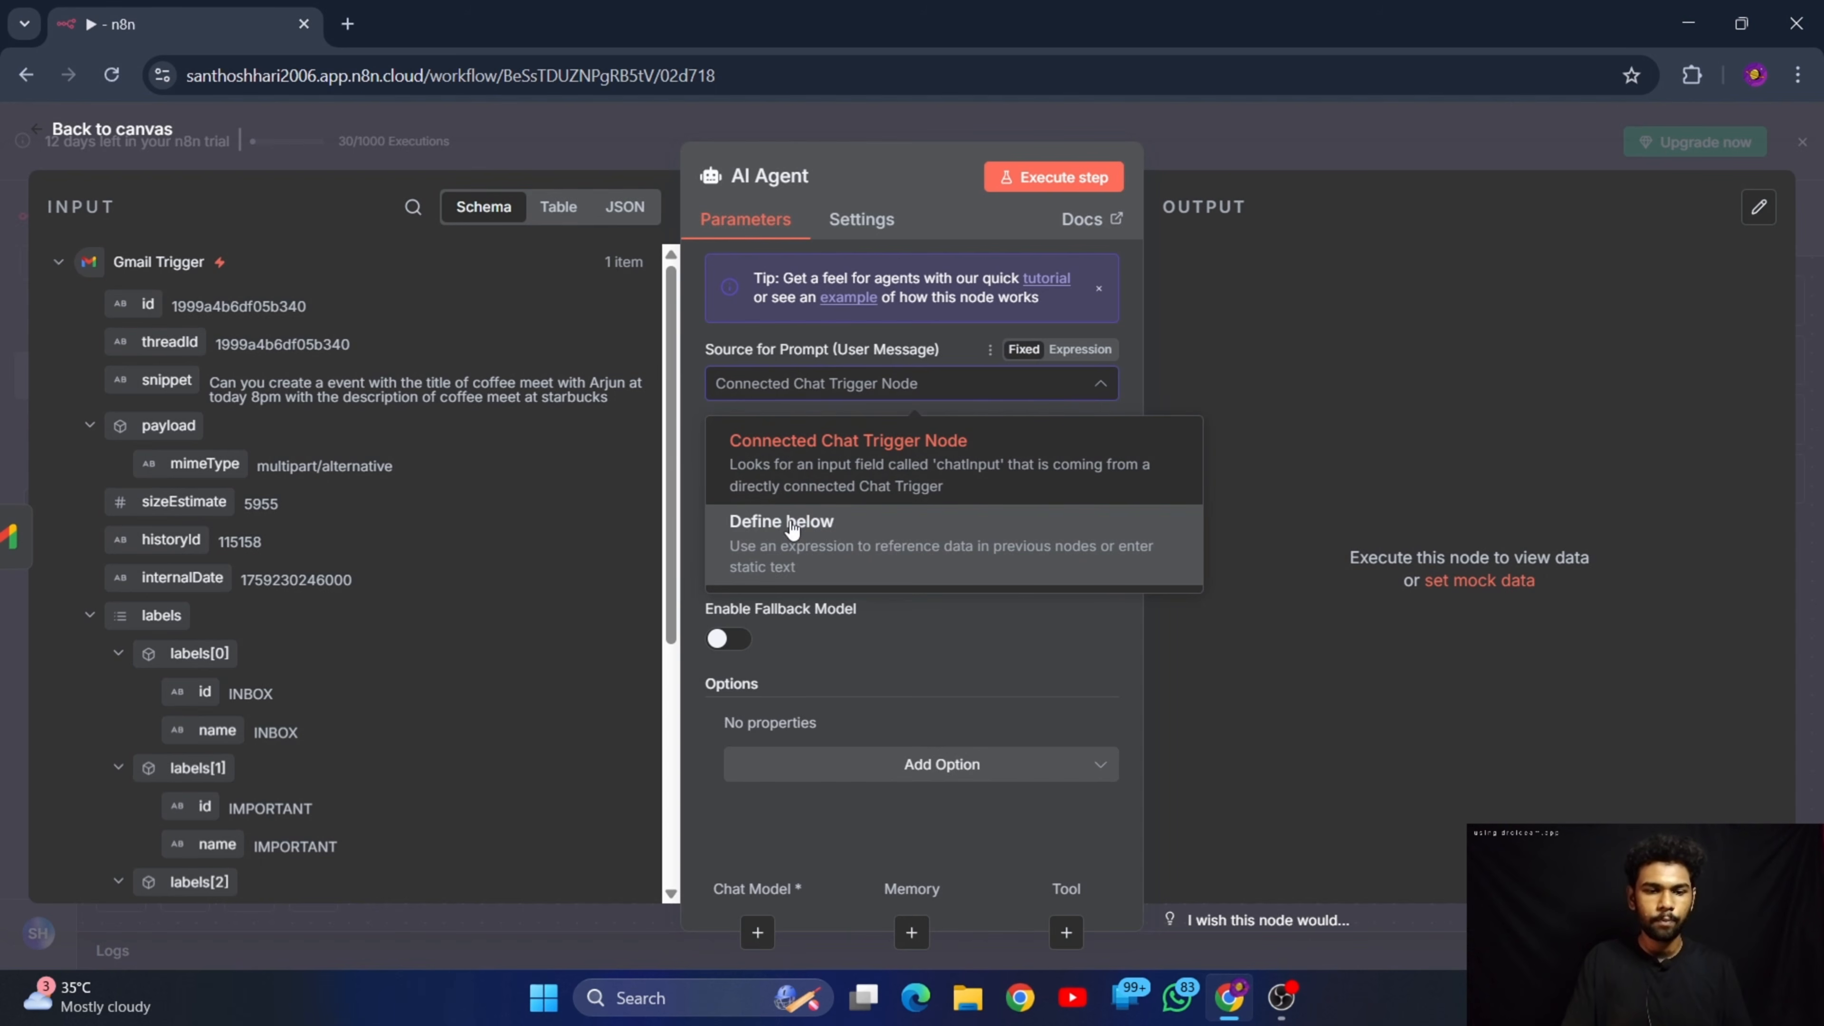
{"action": "left_click", "coordinate": [868, 543]}
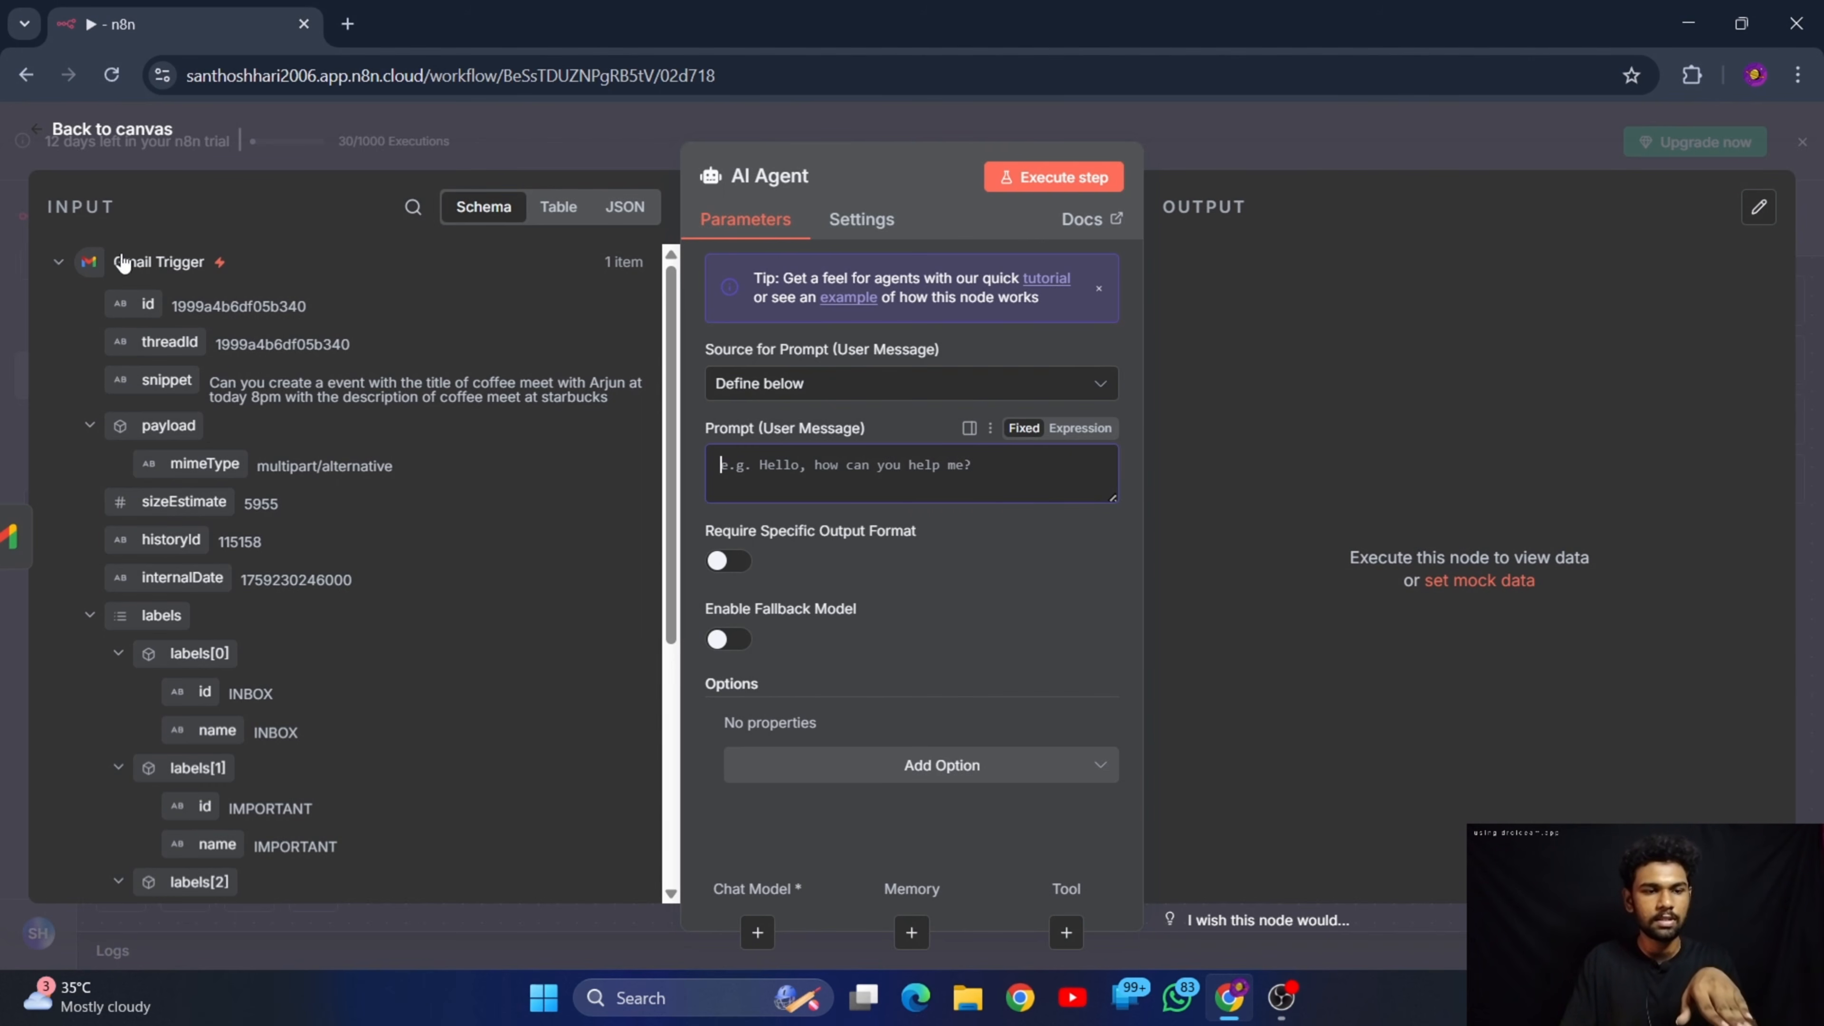
{"action": "scroll", "coordinate": [162, 496], "scroll_direction": "down", "scroll_amount": 5}
{"action": "scroll", "coordinate": [195, 301], "scroll_direction": "up", "scroll_amount": 5}
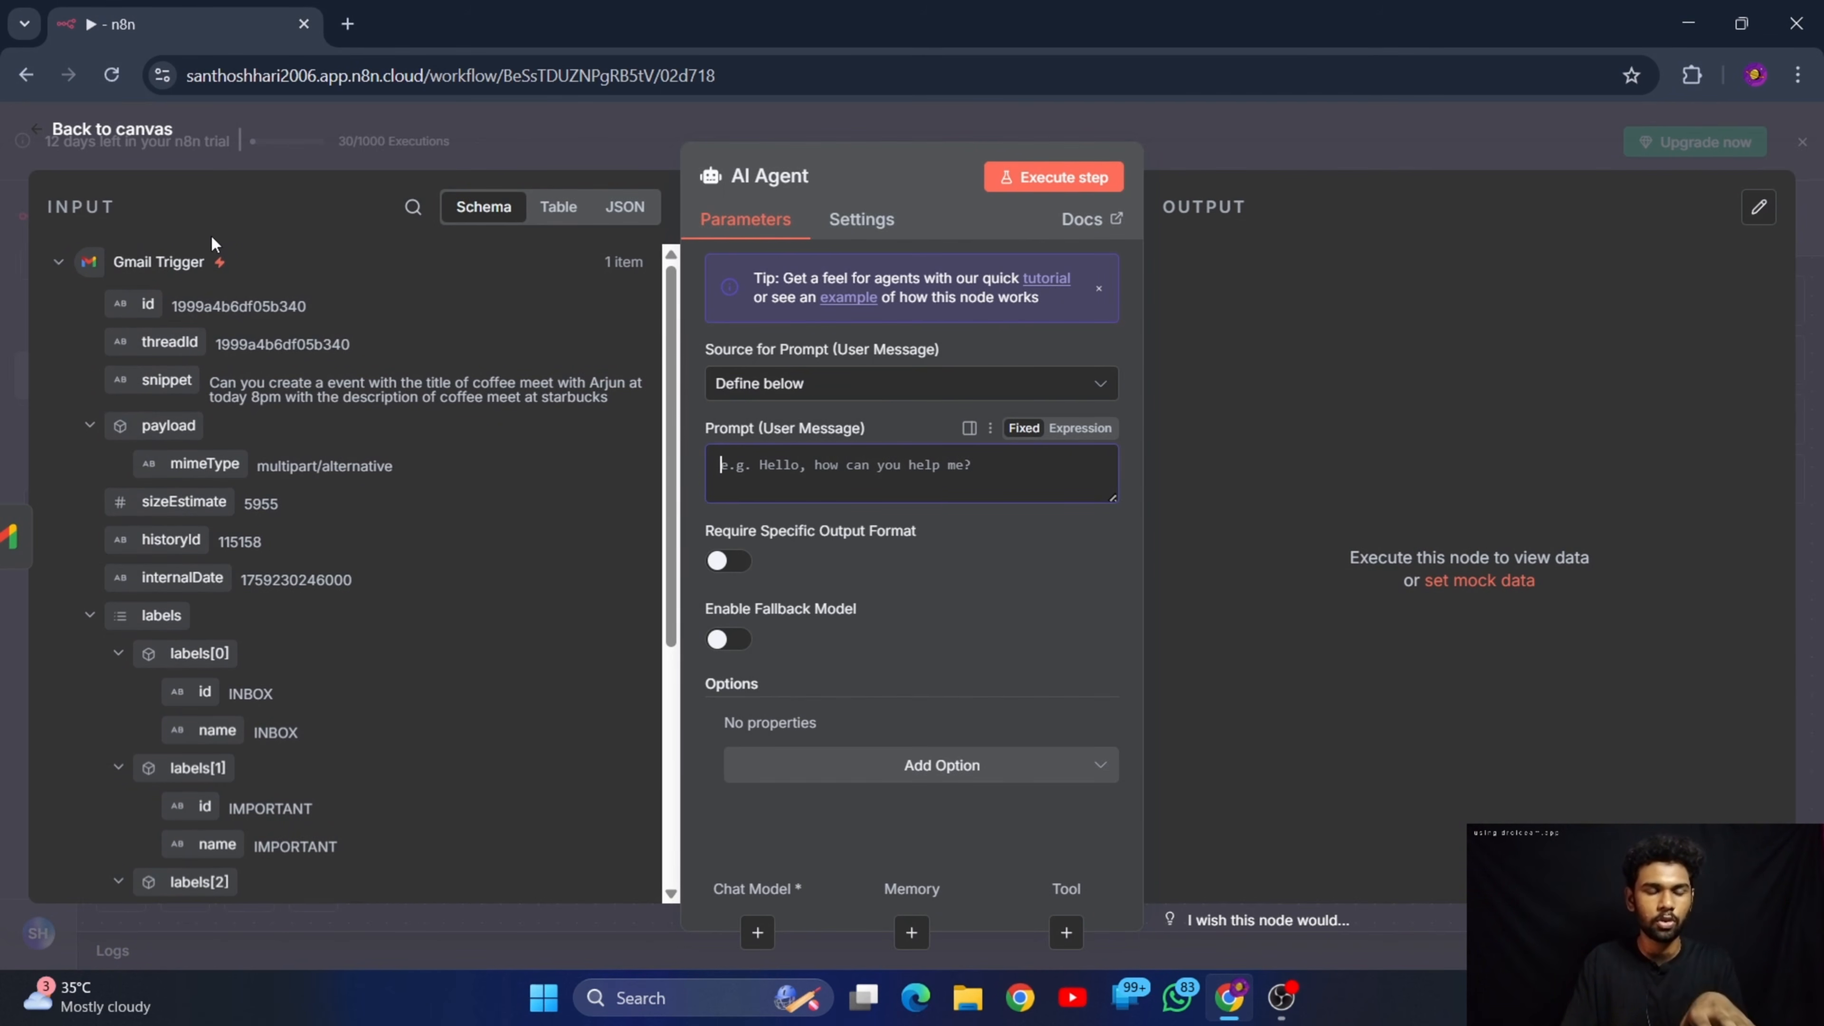
Map the Gmail Trigger's snippet field into the AI Agent's user message prompt as the expression {{ $json.snippet }}
{"action": "scroll", "coordinate": [216, 291], "scroll_direction": "down", "scroll_amount": 5}
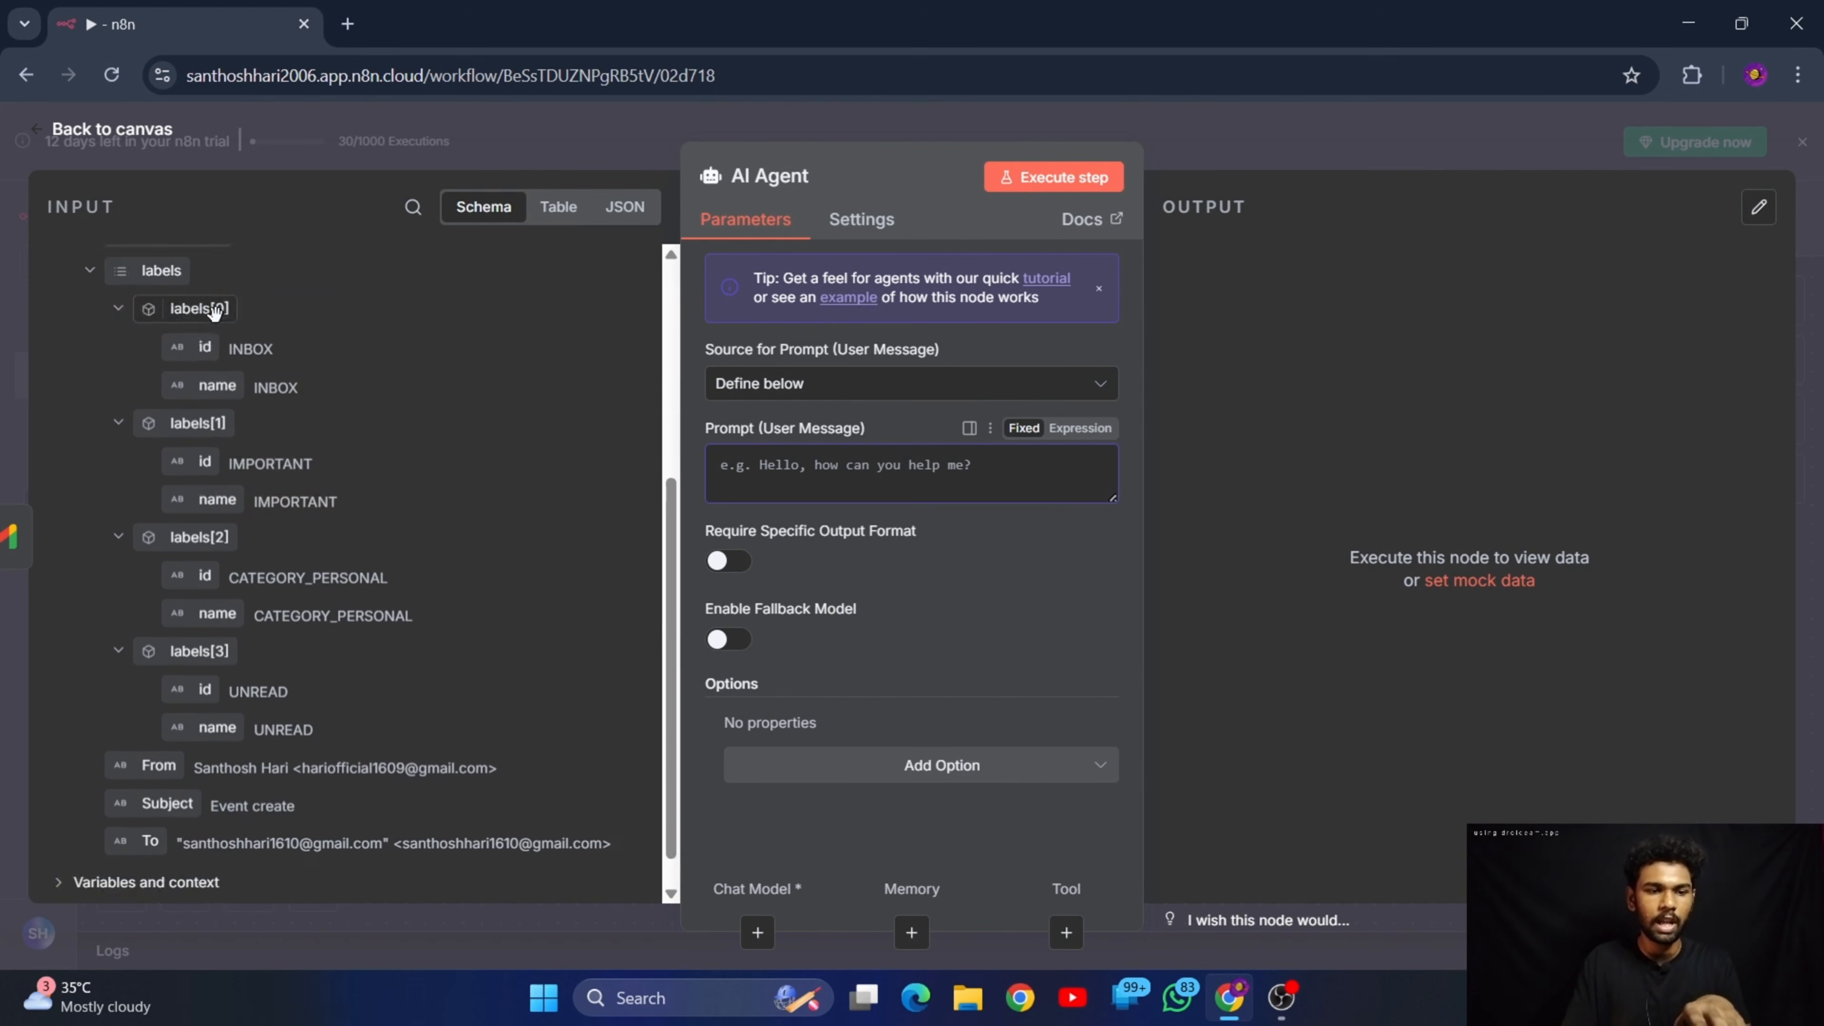
{"action": "scroll", "coordinate": [221, 325], "scroll_direction": "up", "scroll_amount": 5}
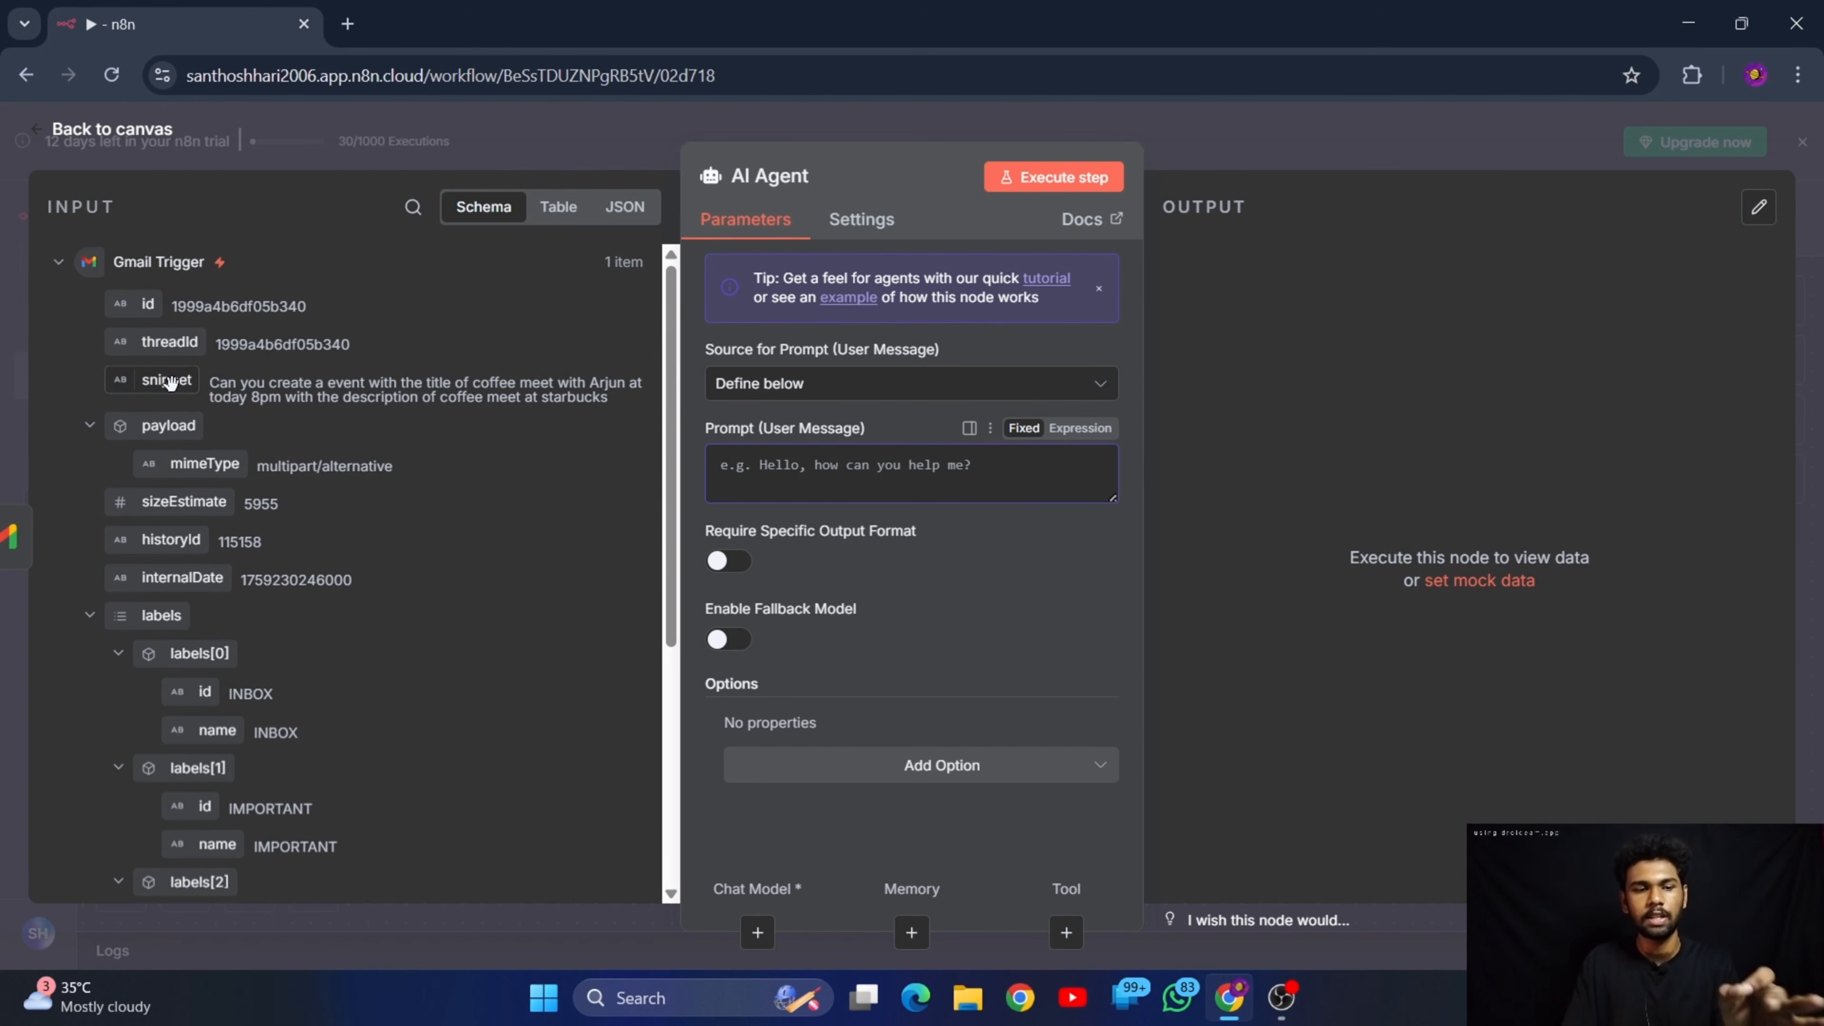
{"action": "left_click_drag", "start_coordinate": [170, 383], "coordinate": [747, 467]}
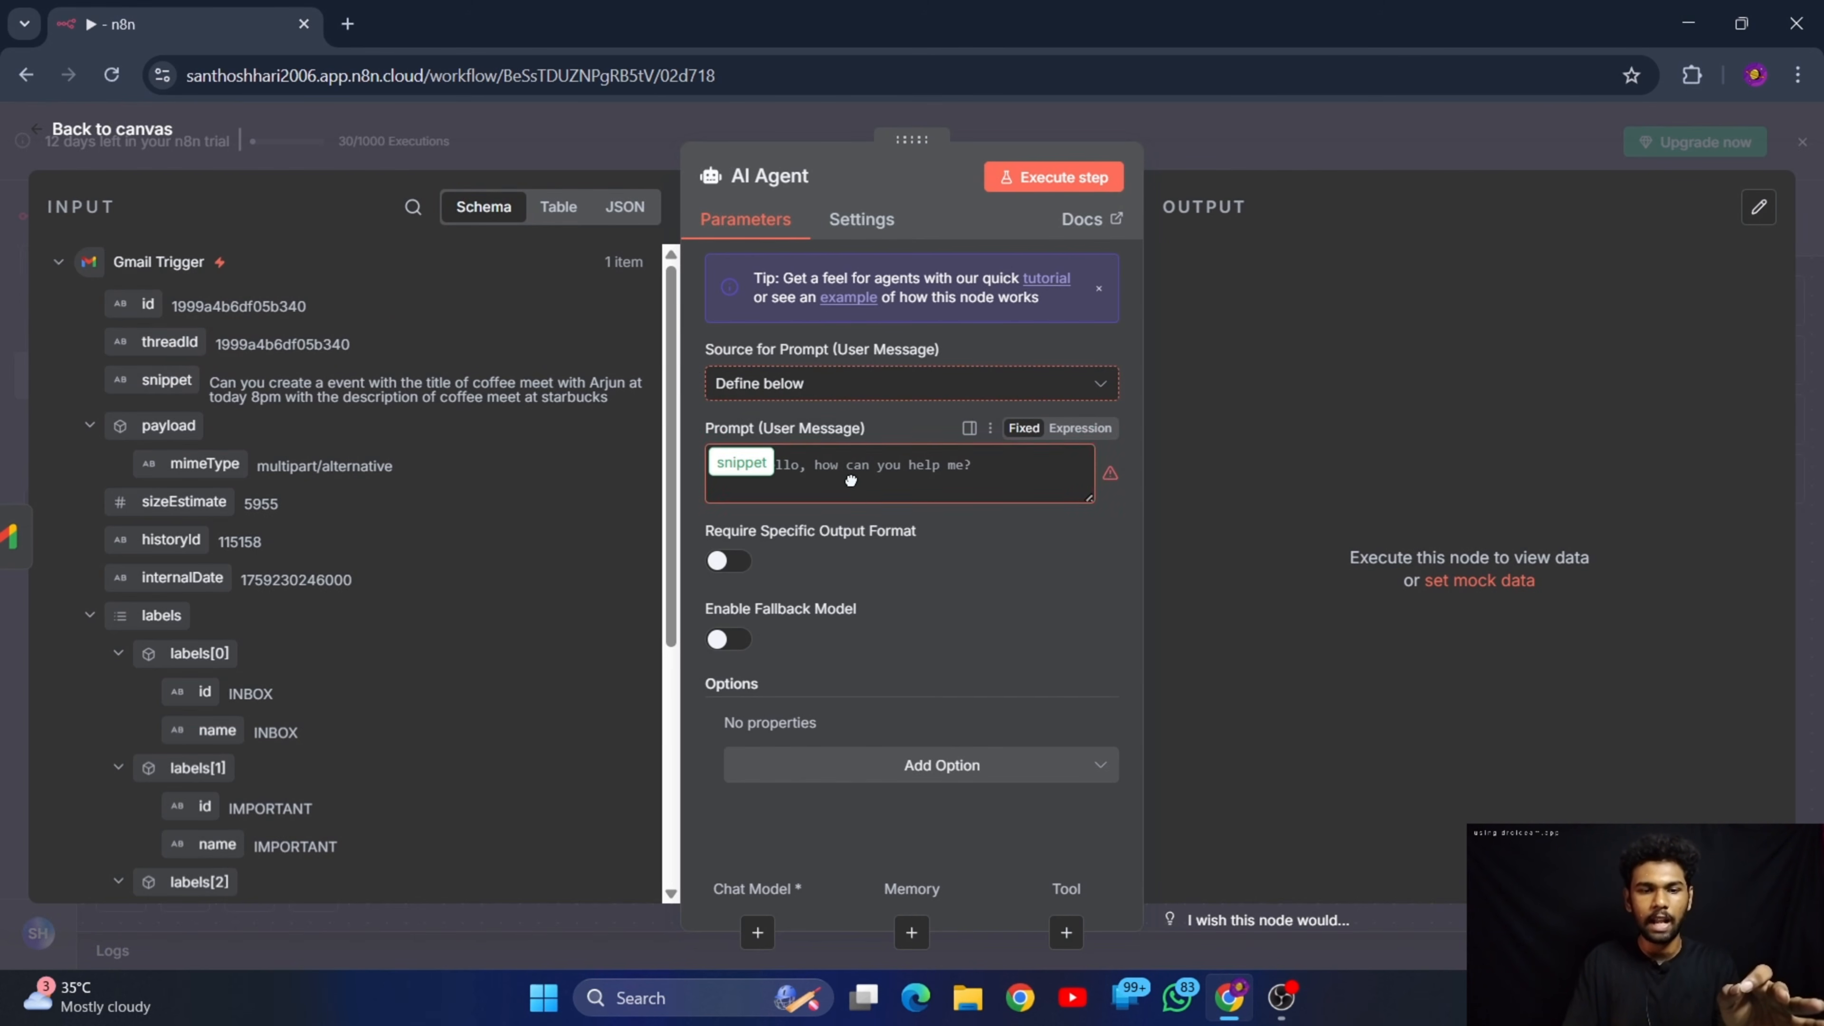
{"action": "left_click_drag", "start_coordinate": [861, 489], "coordinate": [861, 489]}
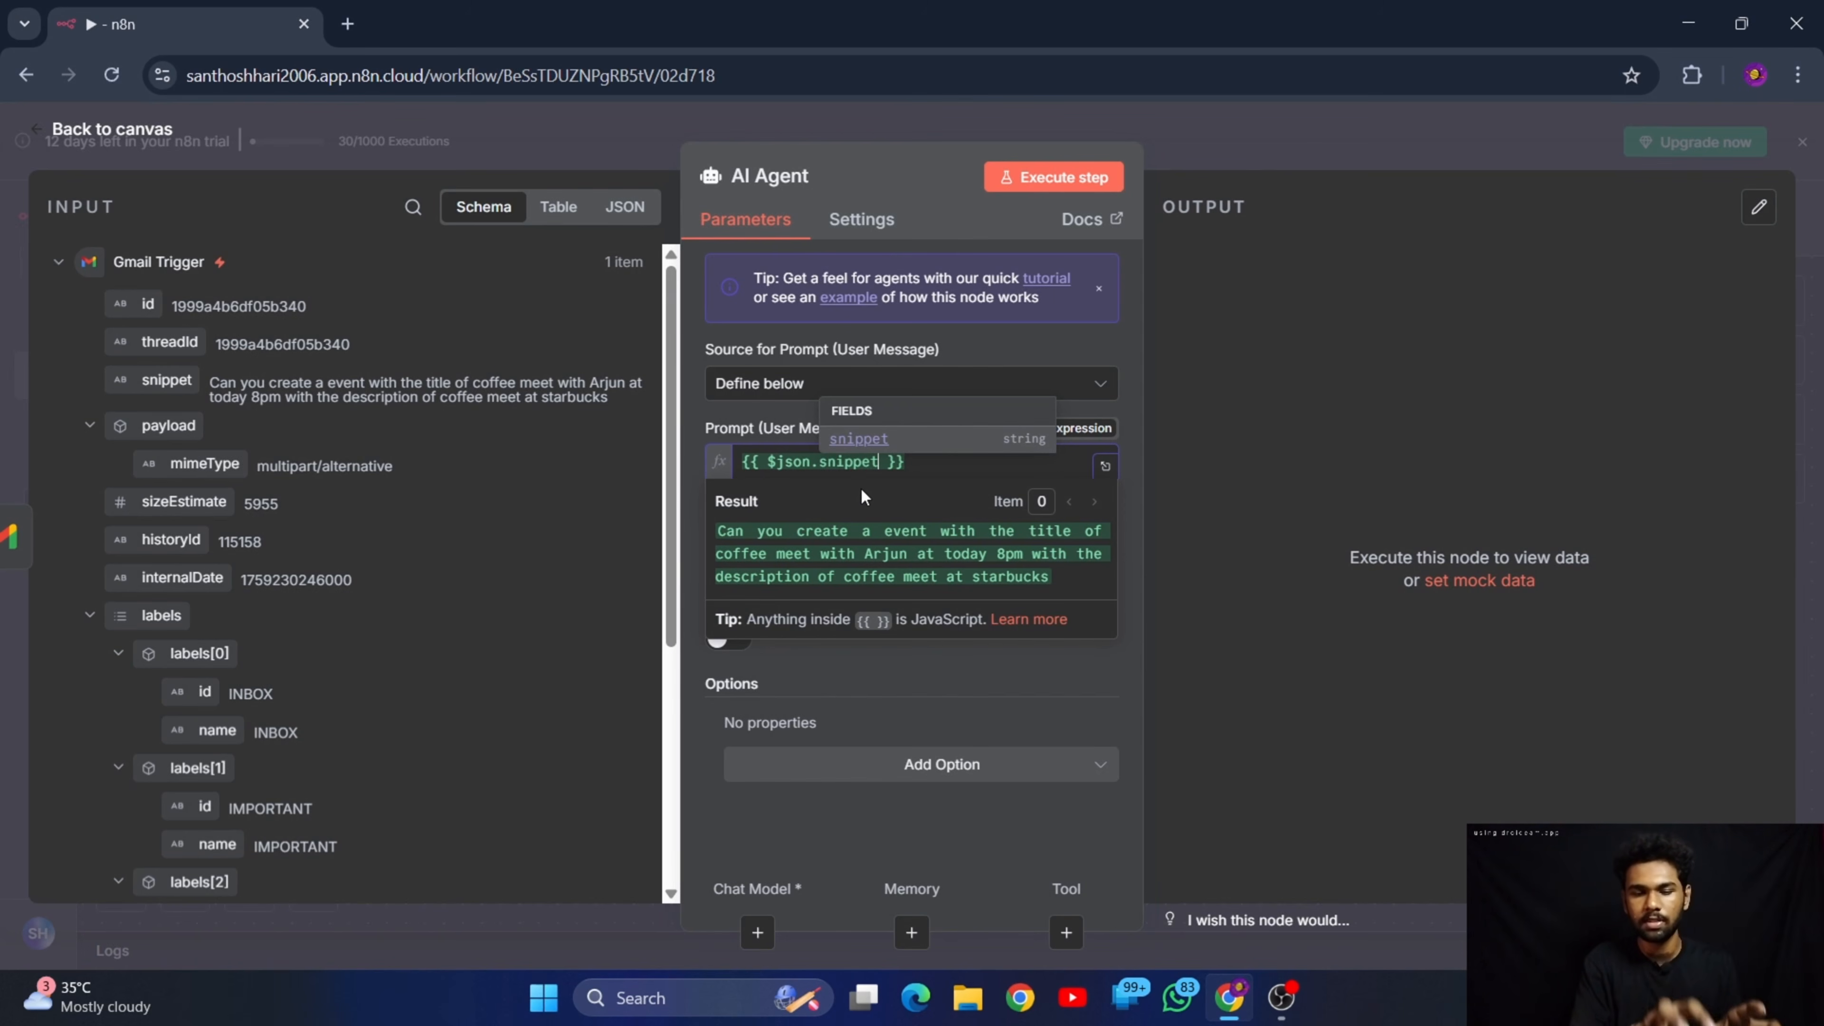
{"action": "left_click", "coordinate": [1121, 423]}
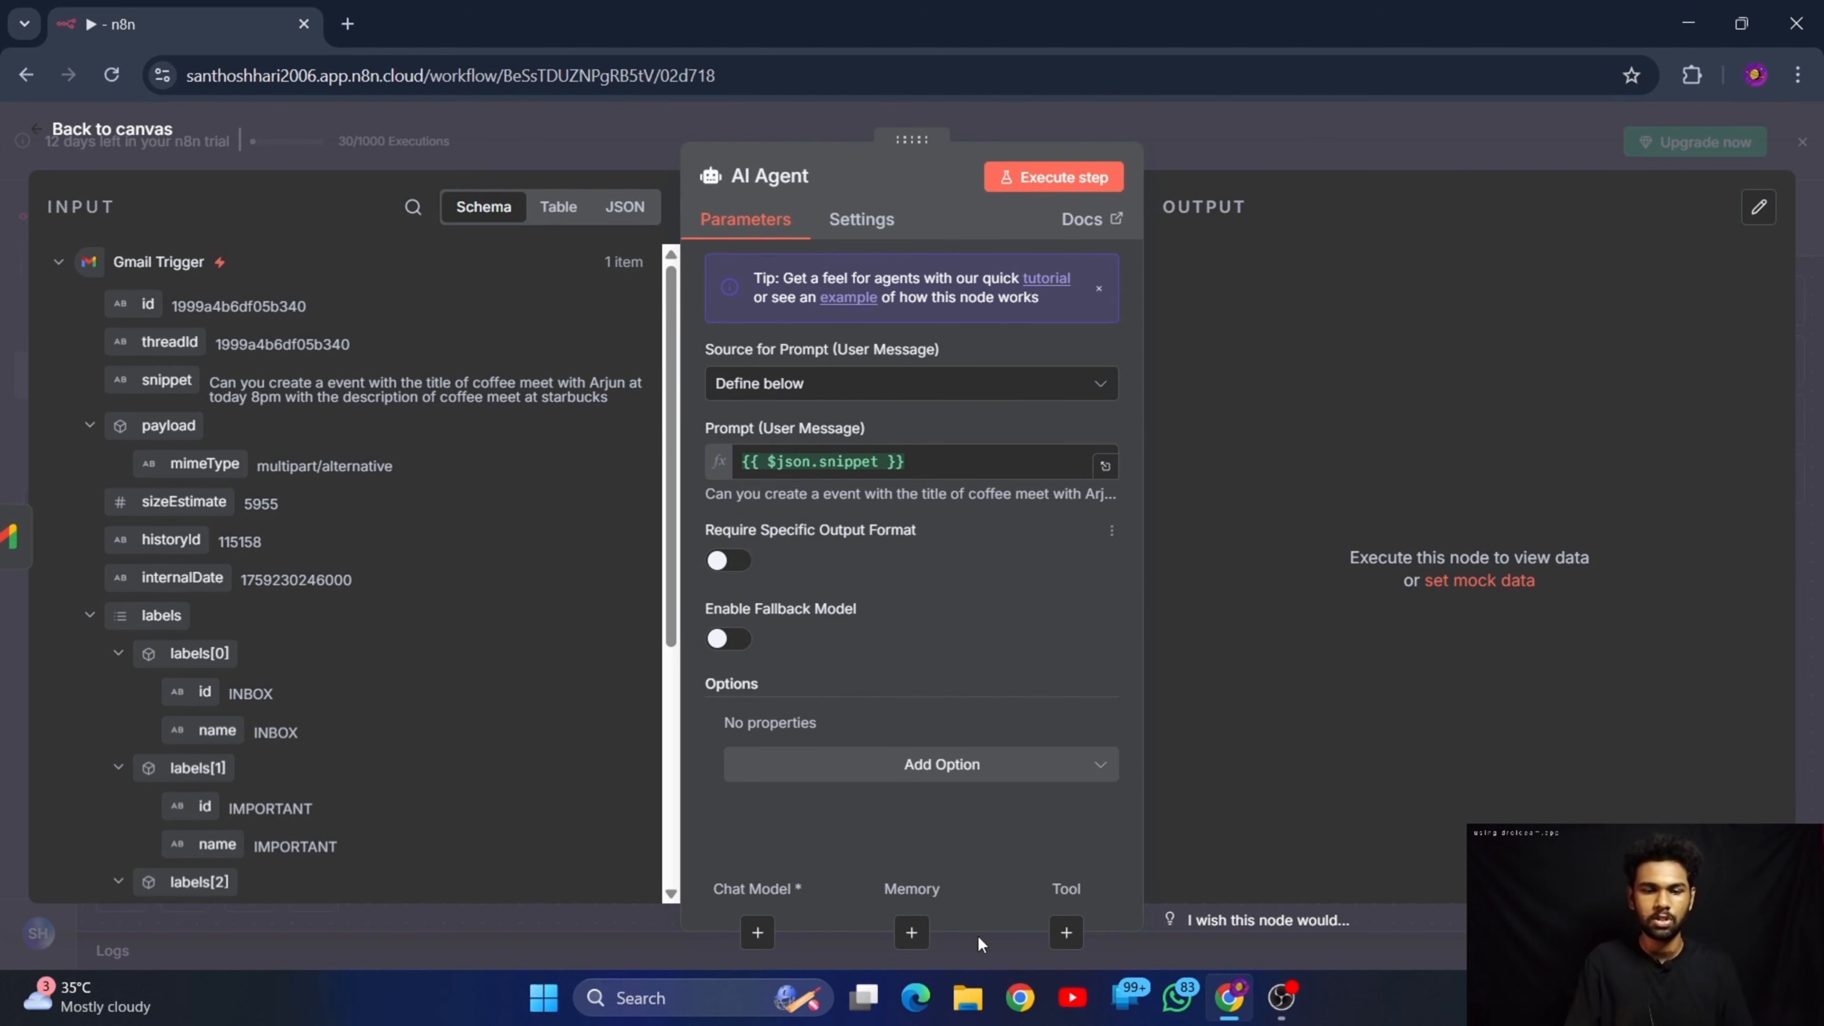
Add the System Message option to the AI Agent and review its default text
{"action": "left_click", "coordinate": [945, 767]}
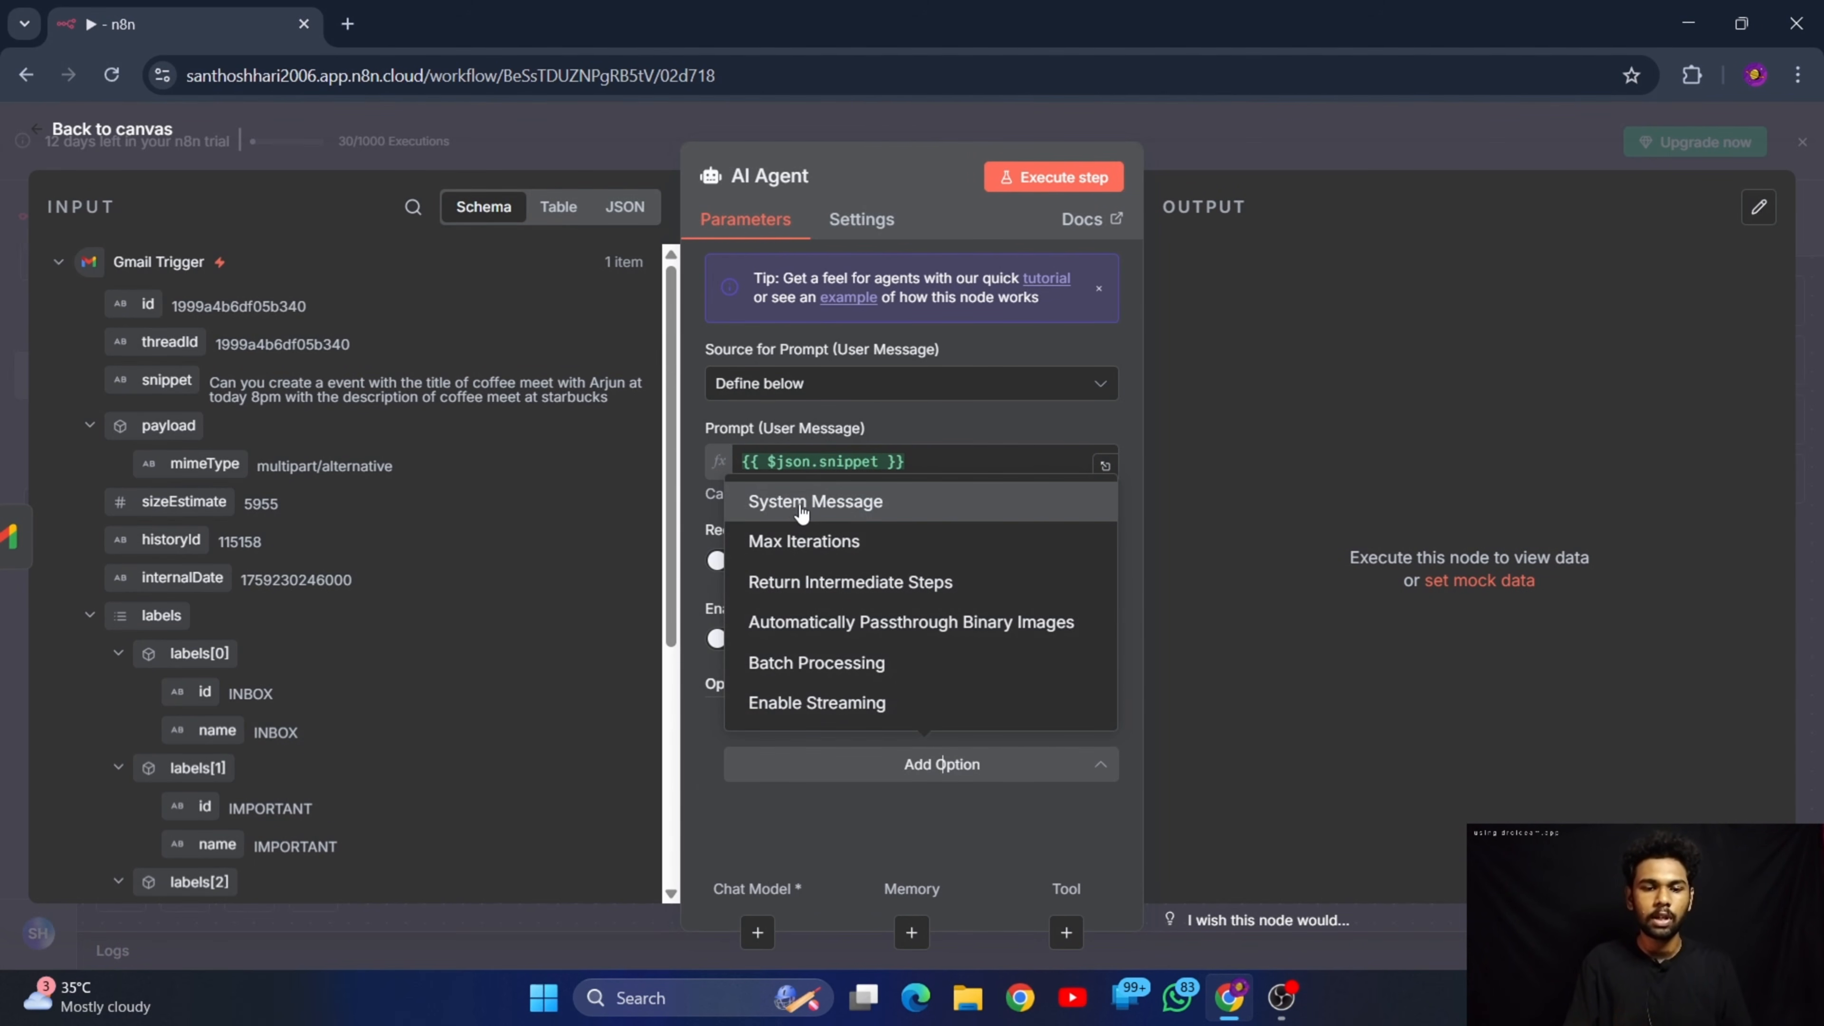
{"action": "left_click", "coordinate": [858, 503]}
{"action": "scroll", "coordinate": [877, 558], "scroll_direction": "down", "scroll_amount": 2}
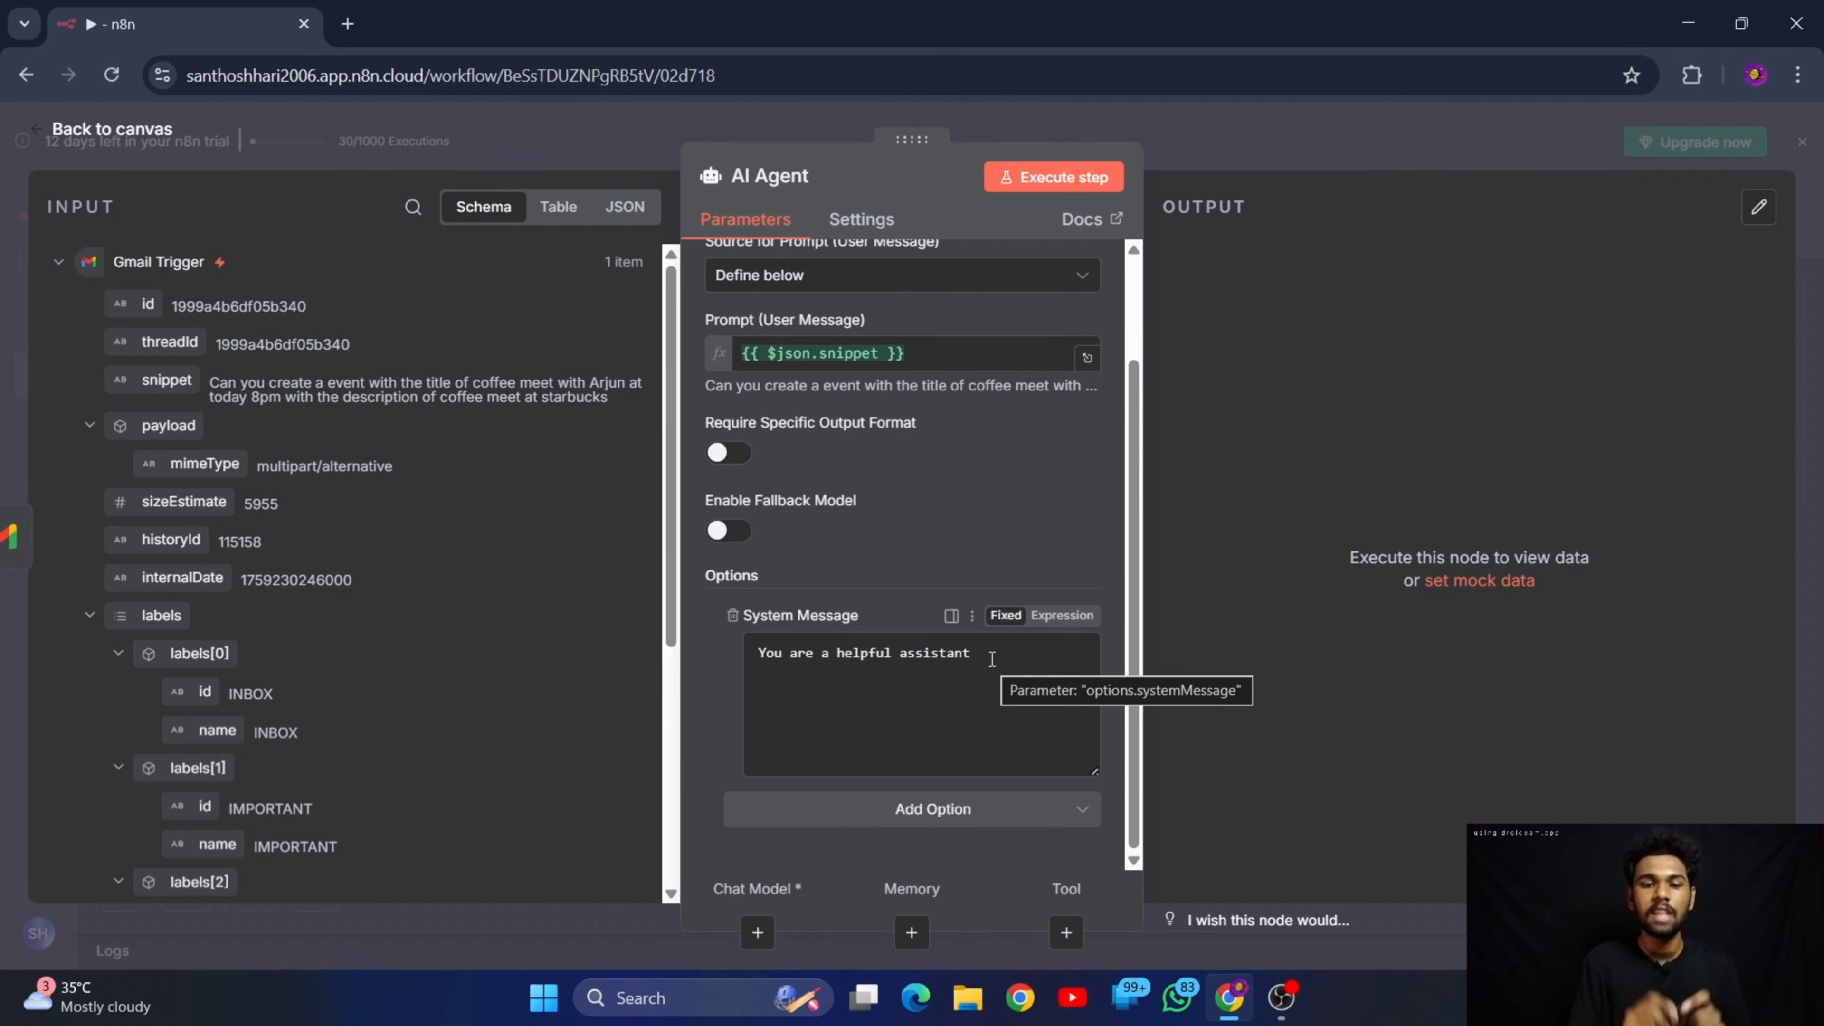
{"action": "left_click_drag", "start_coordinate": [956, 655], "coordinate": [739, 664]}
{"action": "left_click", "coordinate": [1113, 660]}
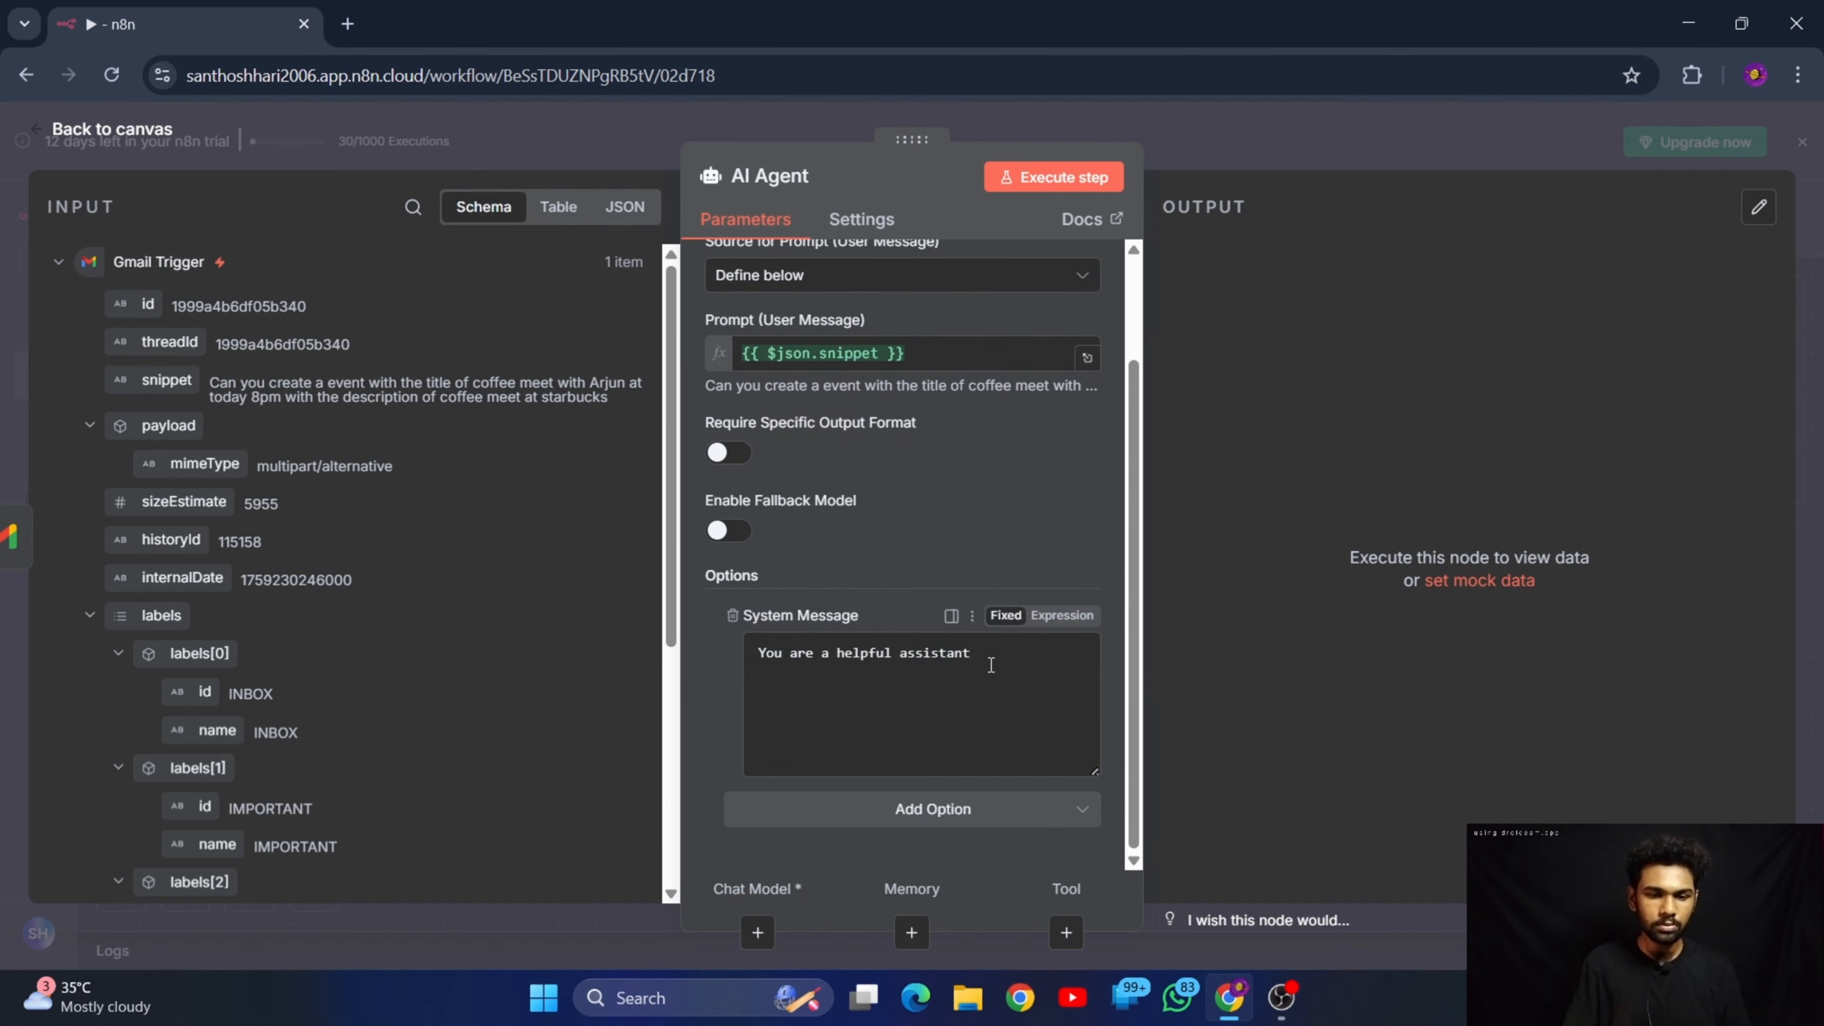
Extend the system message's opening sentence with "who will respond to my mails on behalf of me."
{"action": "left_click", "coordinate": [976, 661]}
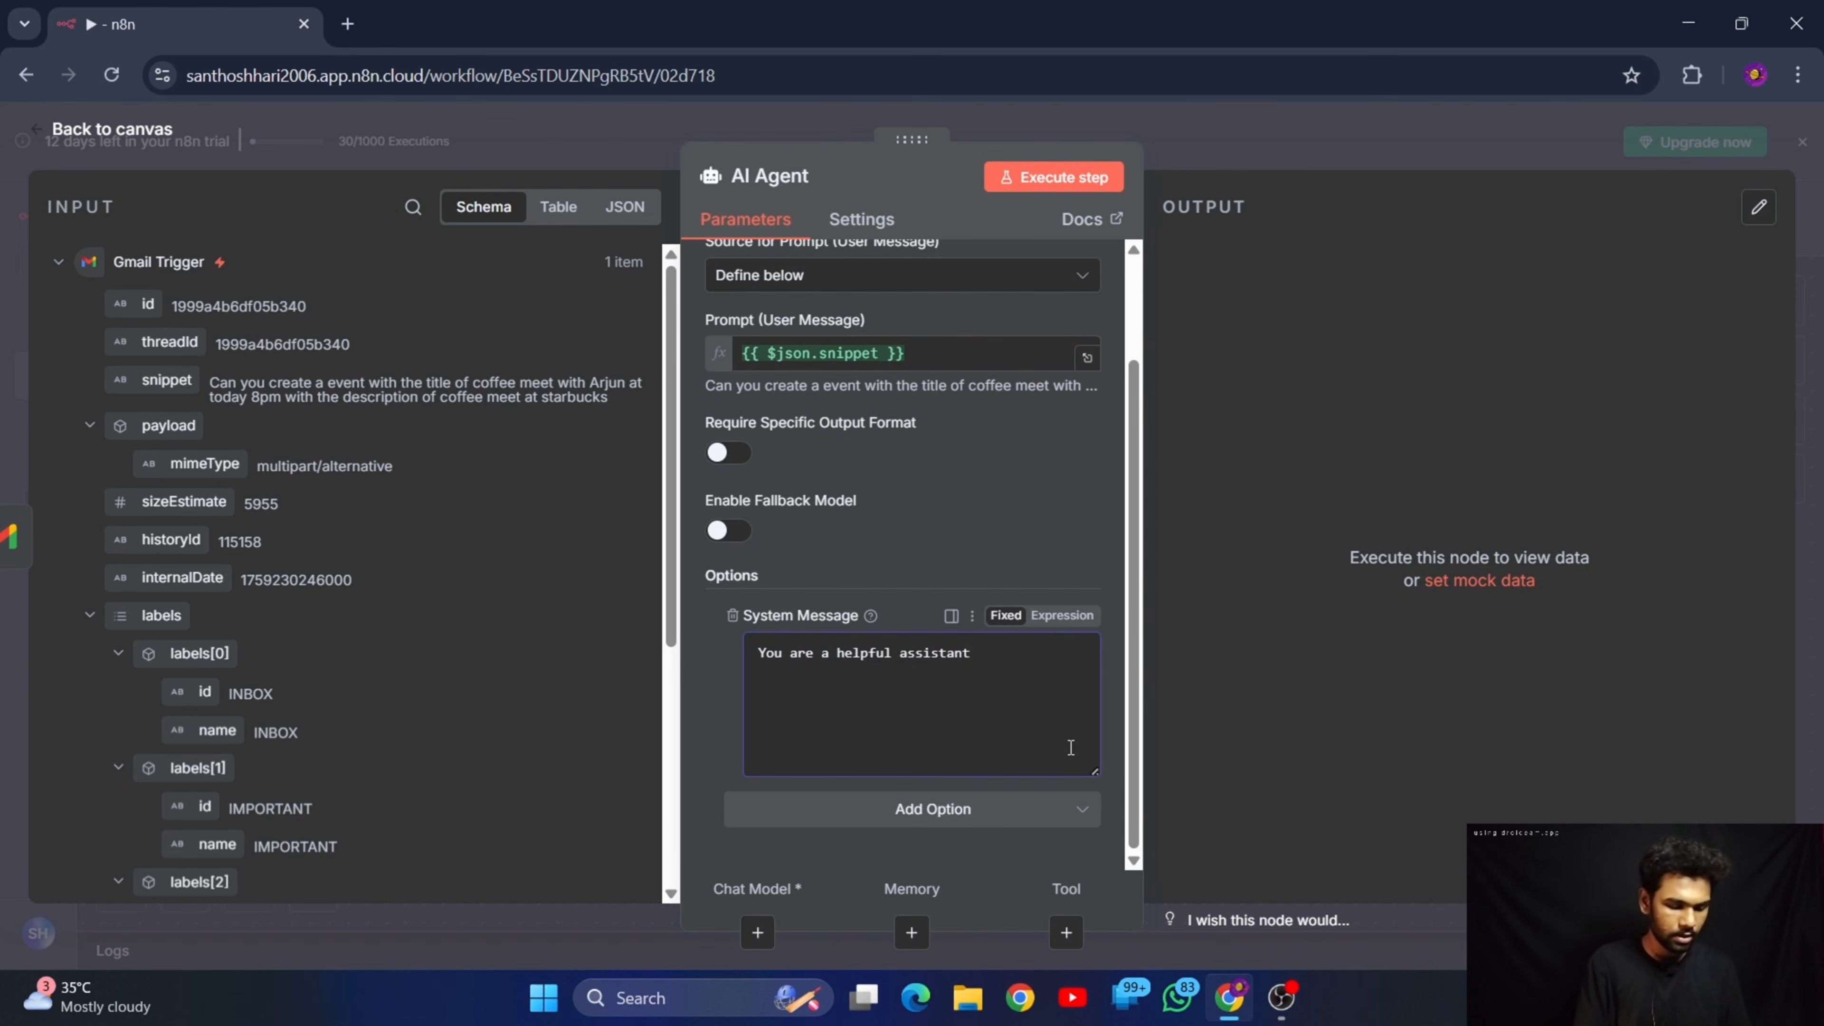
{"action": "type", "text": "who will "}
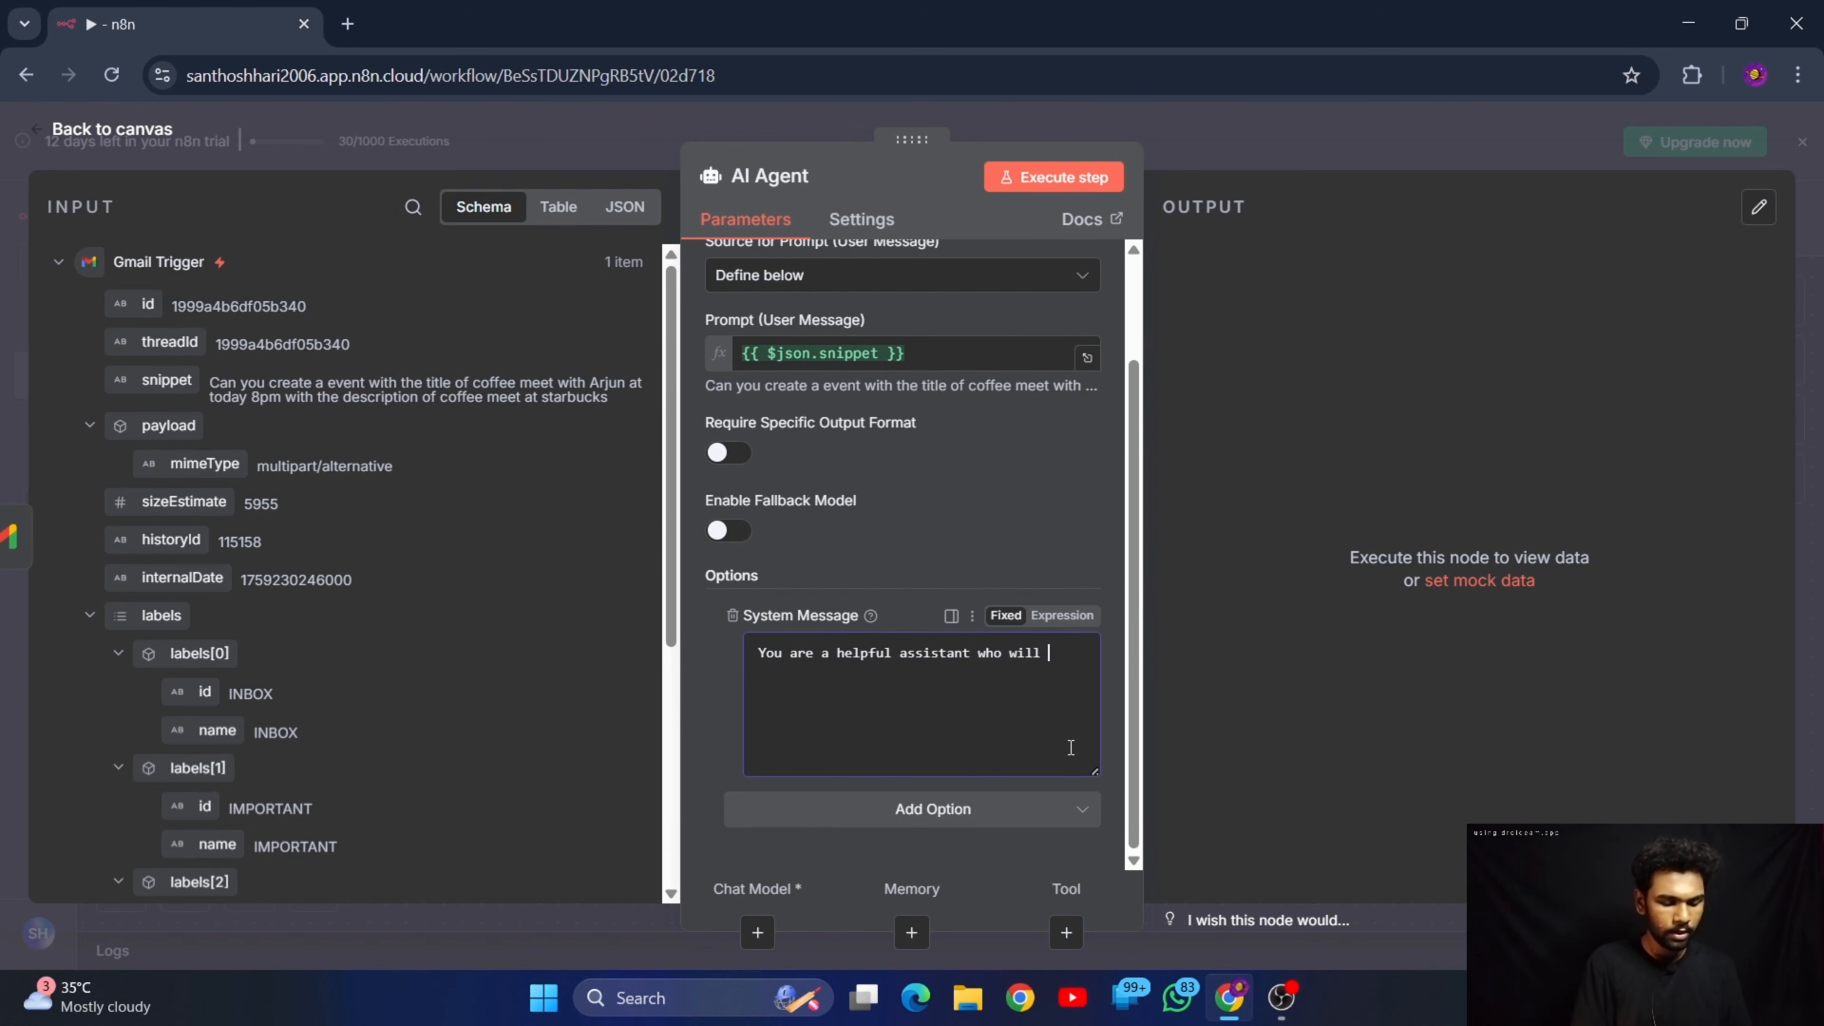
{"action": "type", "text": "responf"}
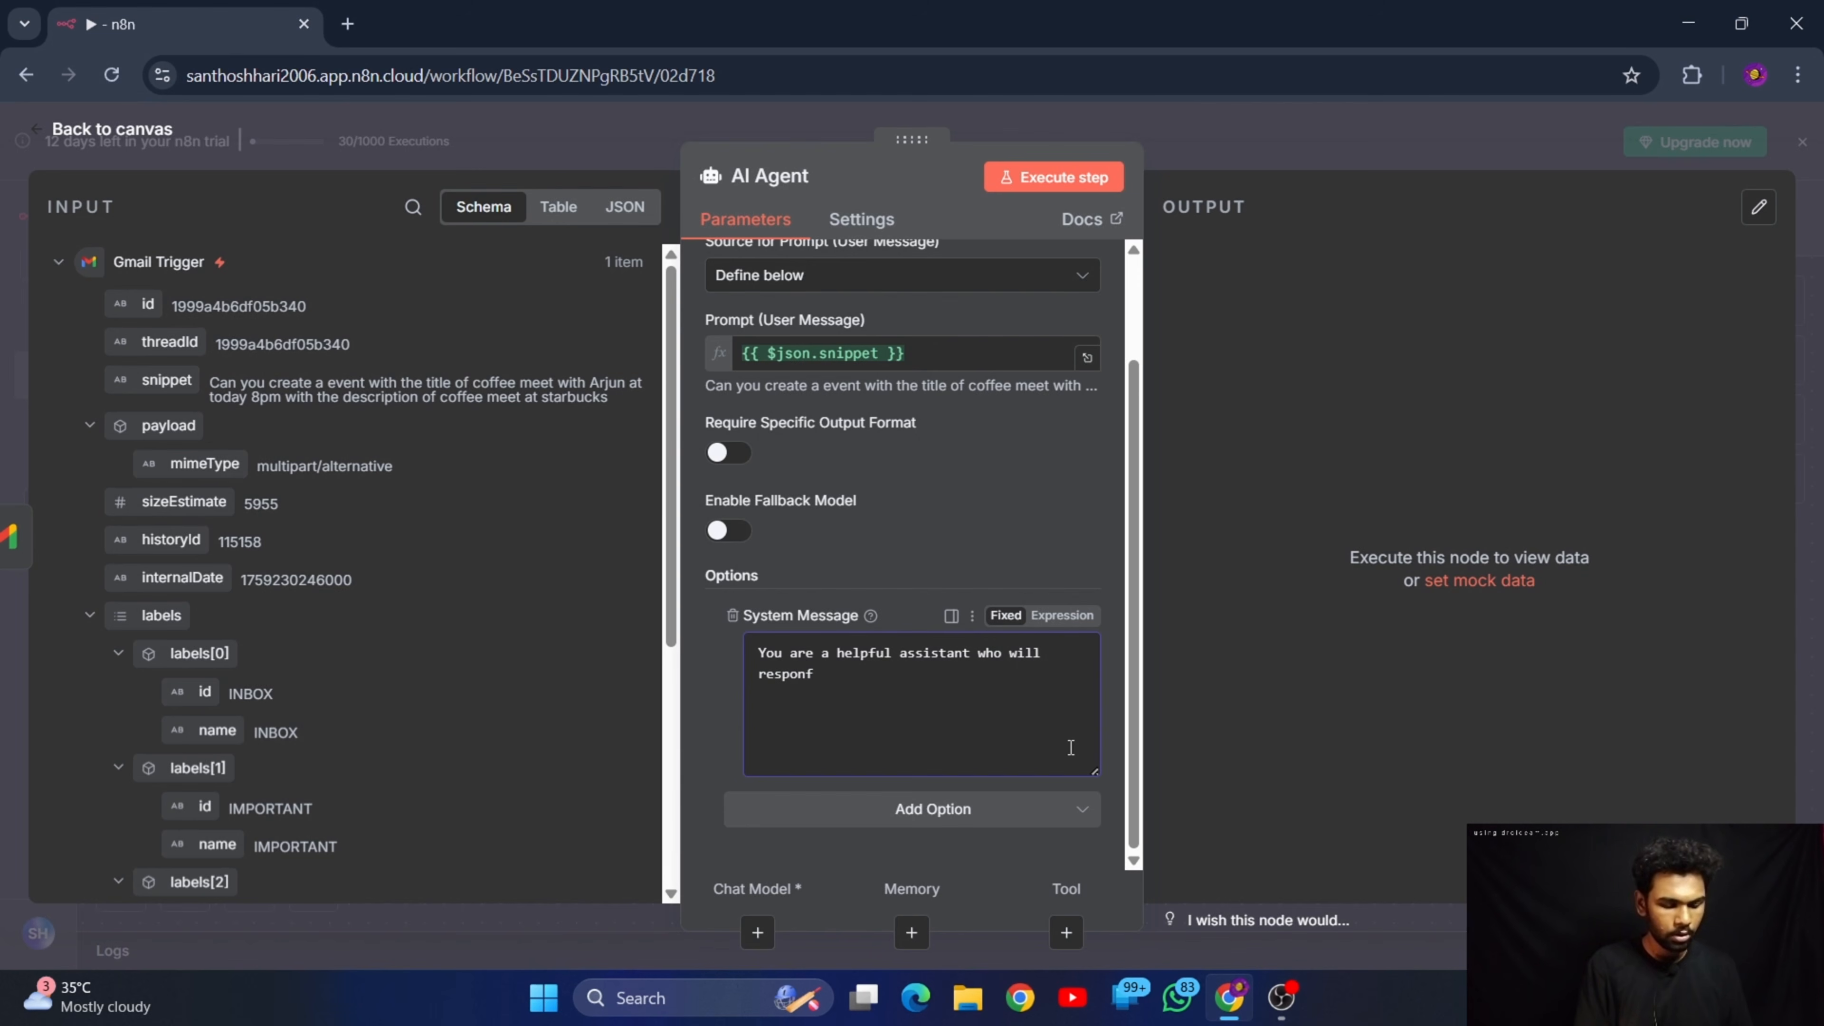
{"action": "type", "text": "gd to"}
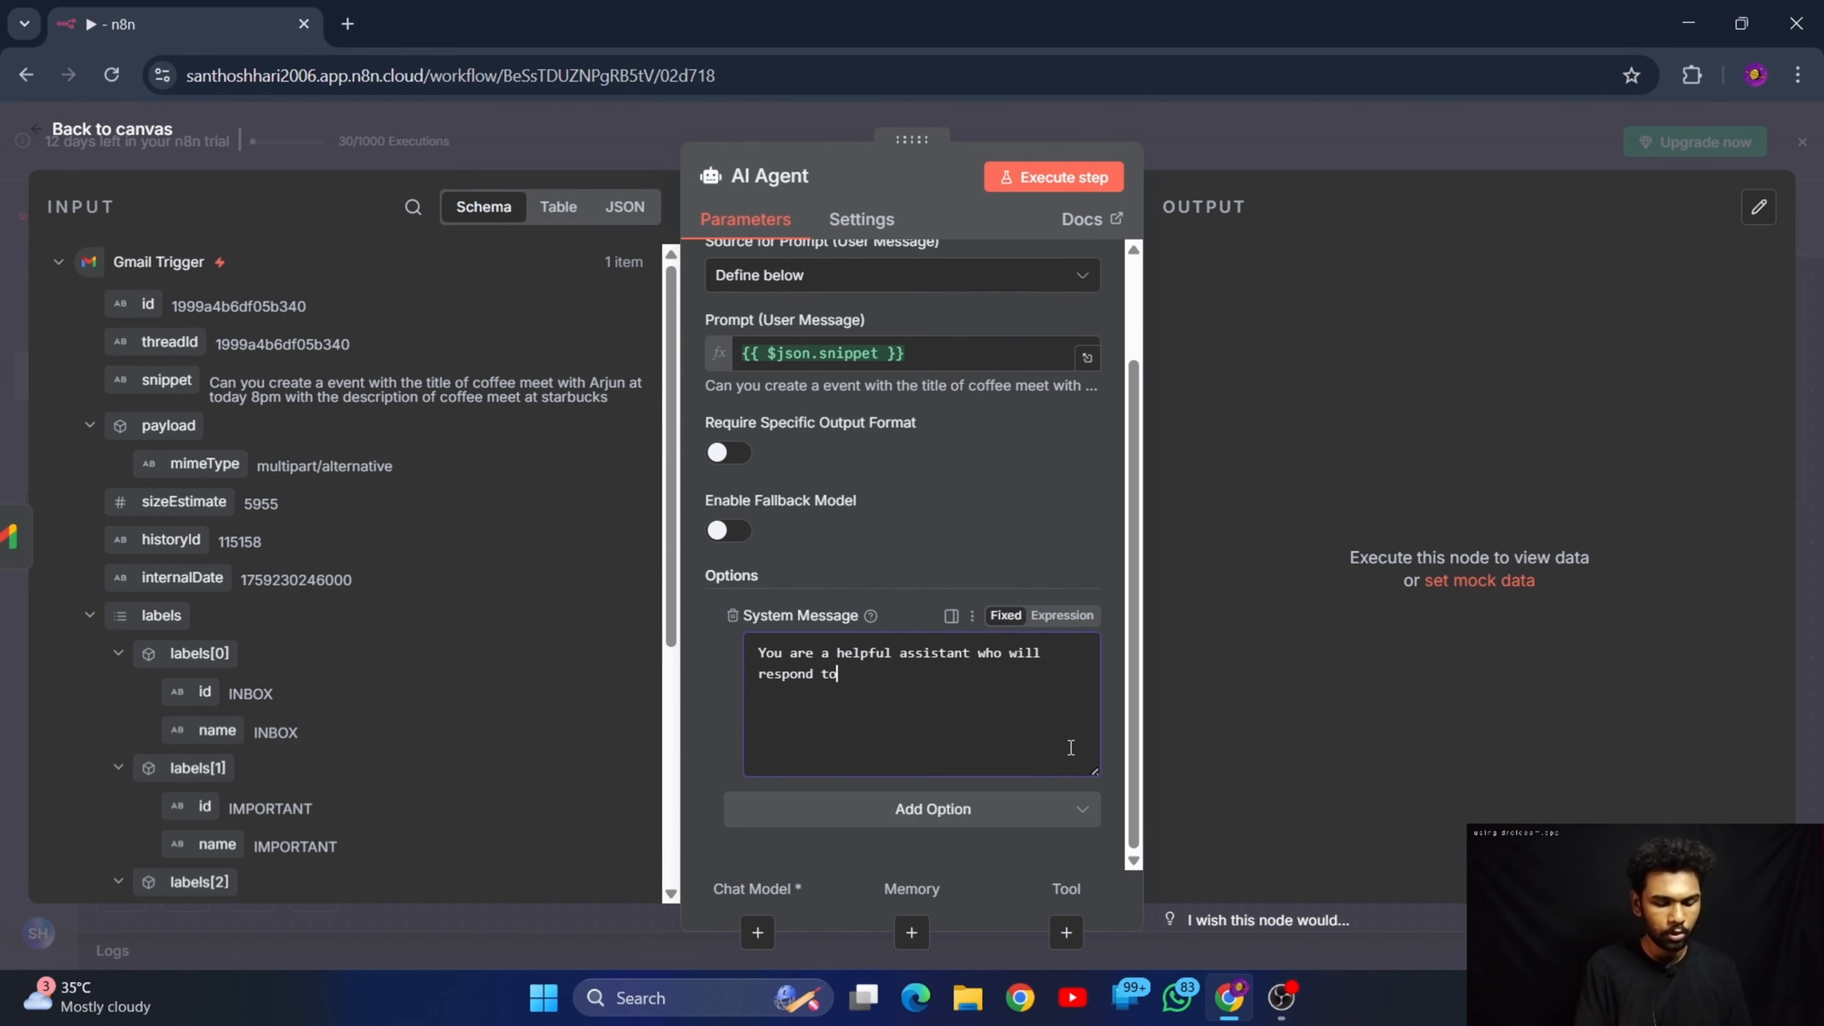
{"action": "type", "text": " my gmails"}
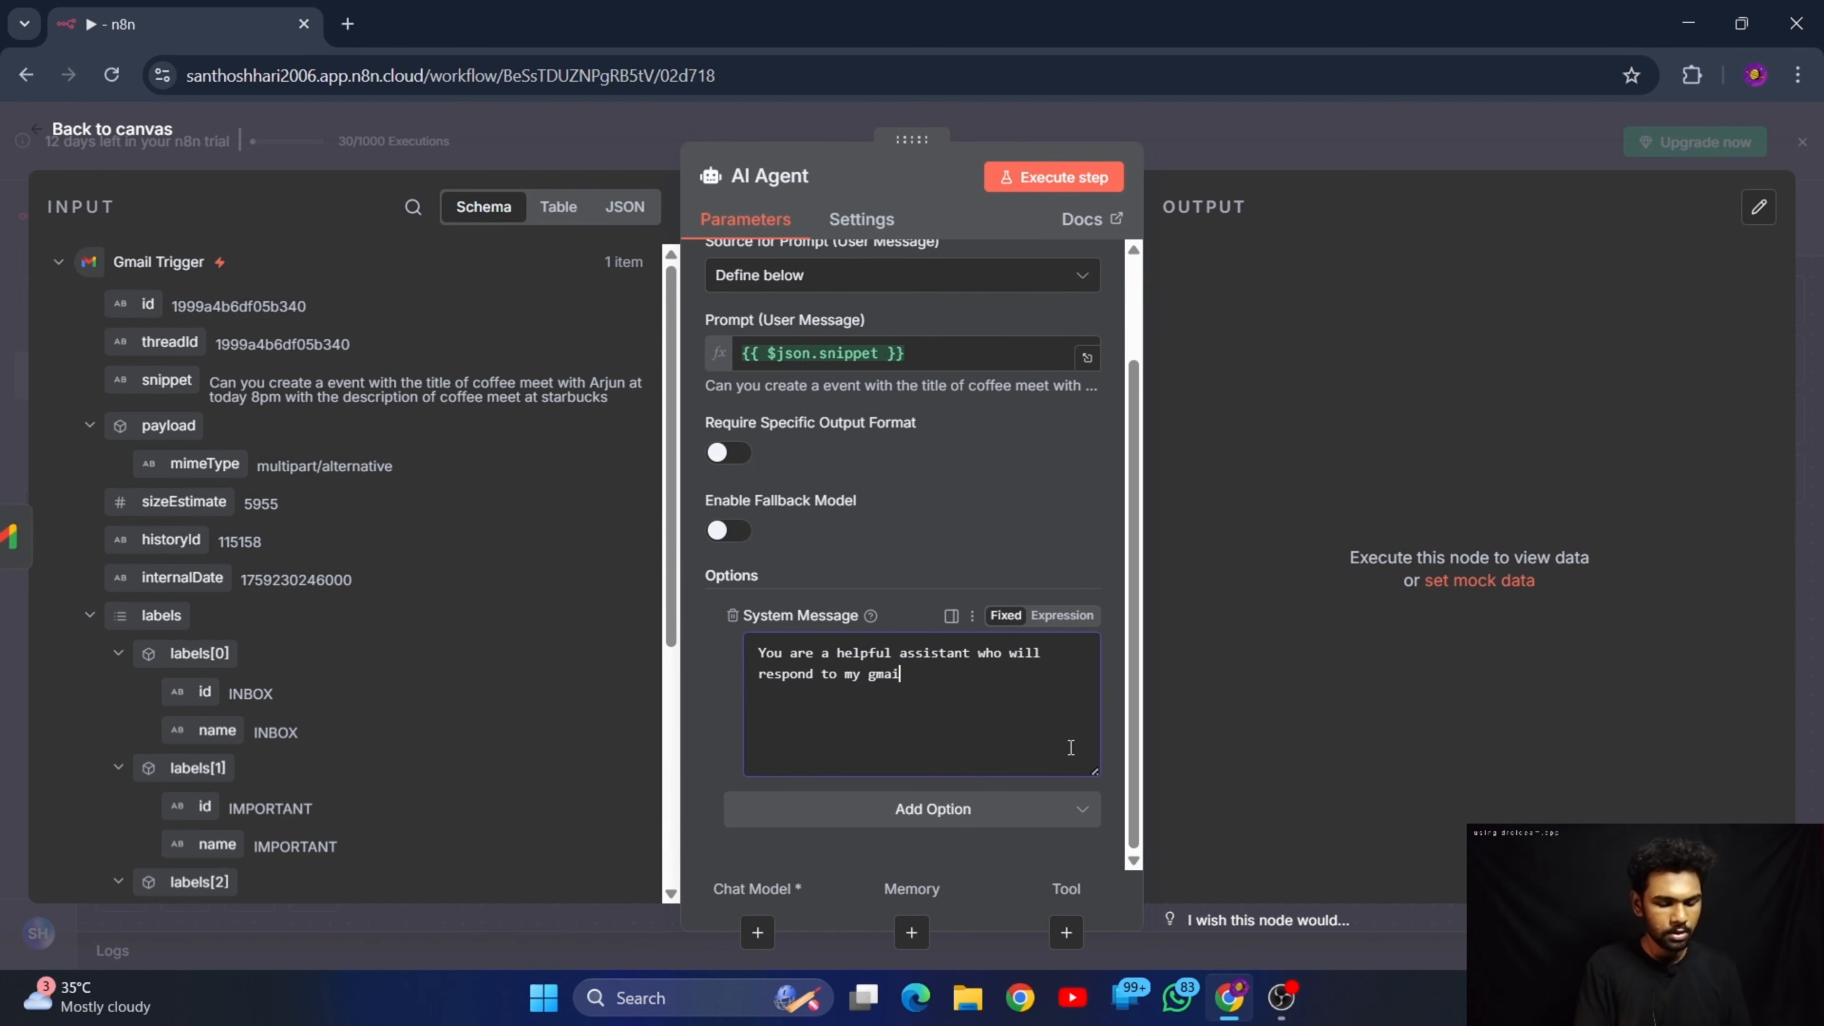
{"action": "key", "text": "BackSpace"}
{"action": "key", "text": "BackSpace"}
{"action": "key", "text": "BackSpace"}
{"action": "key", "text": "BackSpace"}
{"action": "key", "text": "BackSpace"}
{"action": "key", "text": "BackSpace"}
{"action": "key", "text": "BackSpace"}
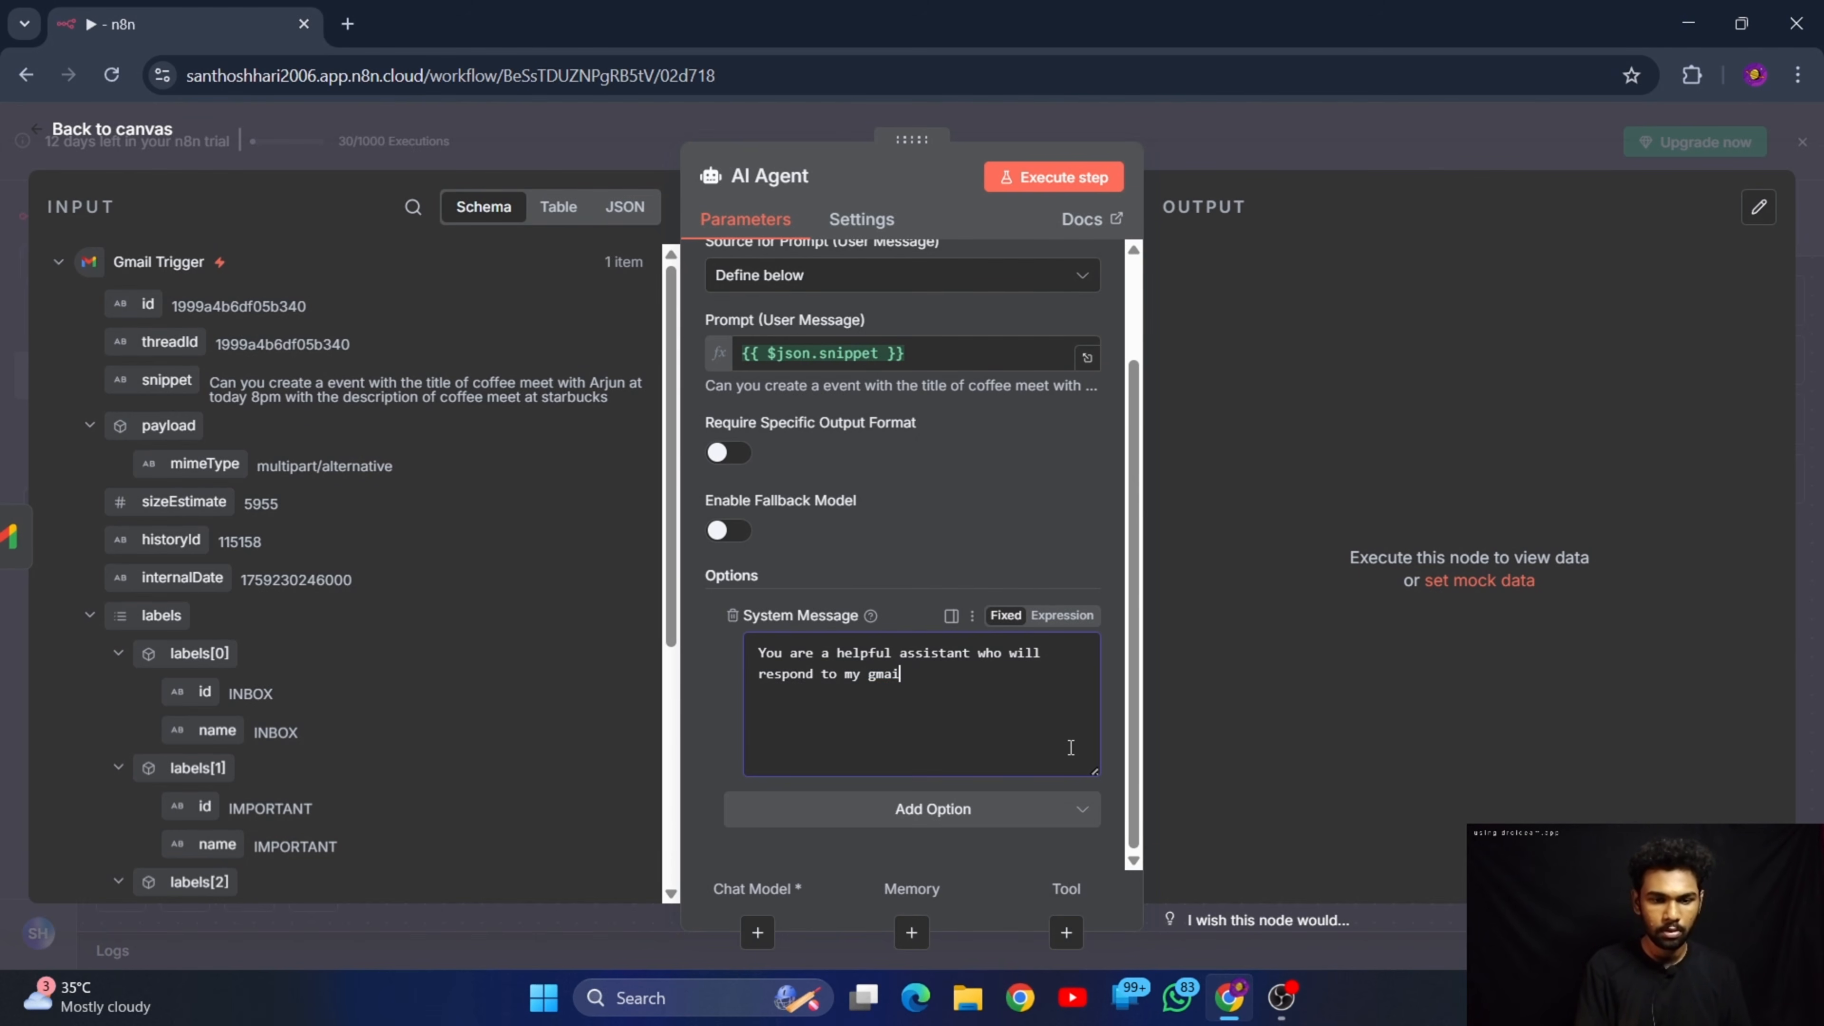
{"action": "type", "text": "mails "}
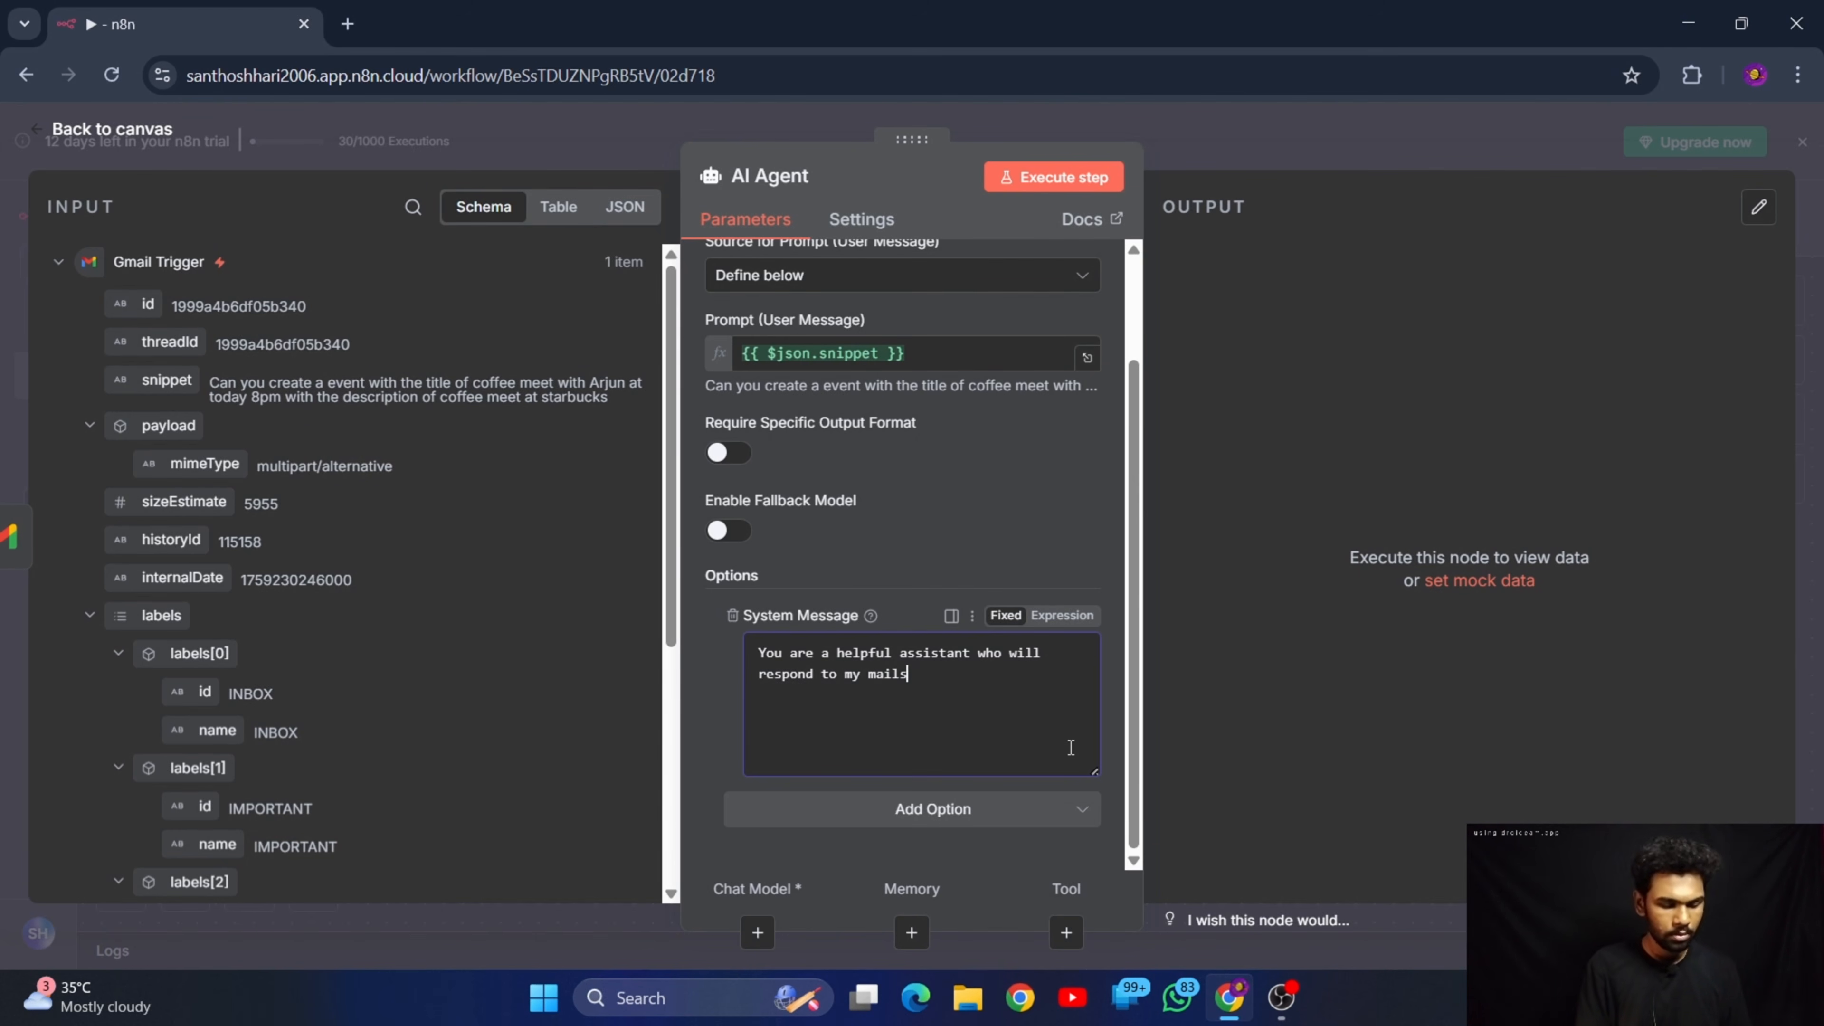
{"action": "type", "text": "on b"}
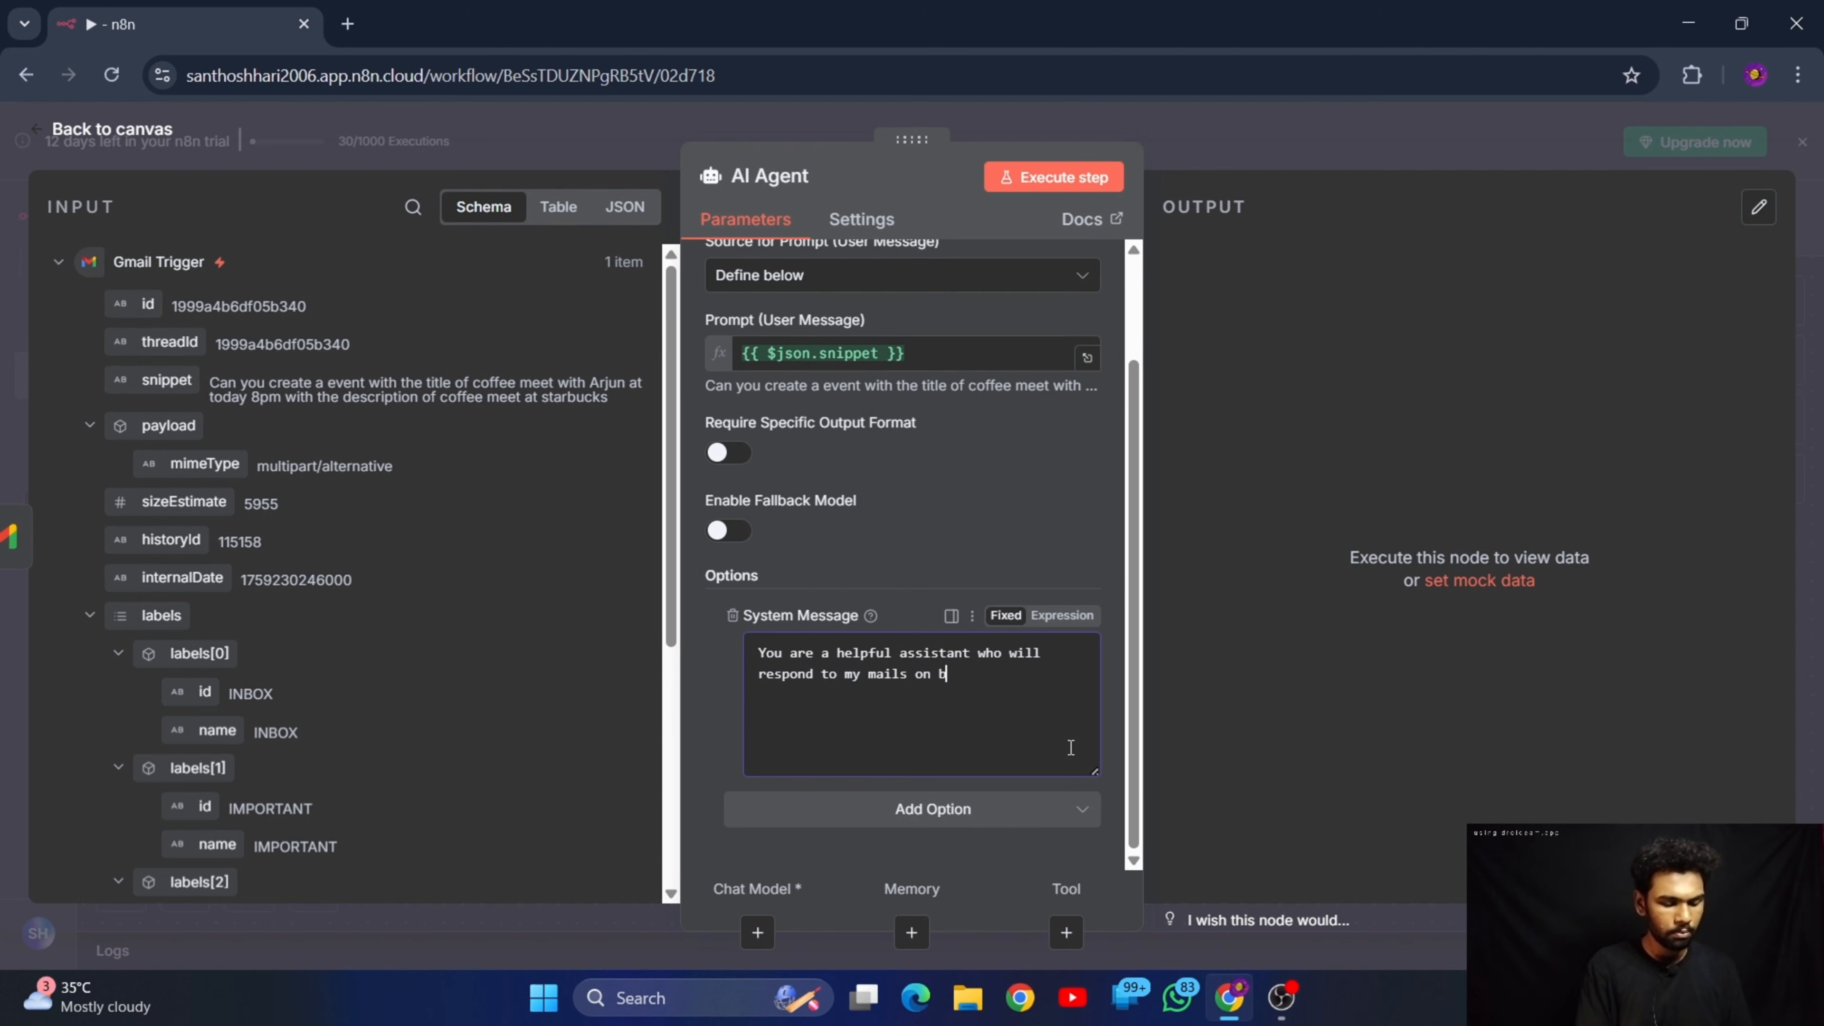
{"action": "type", "text": "ehal"}
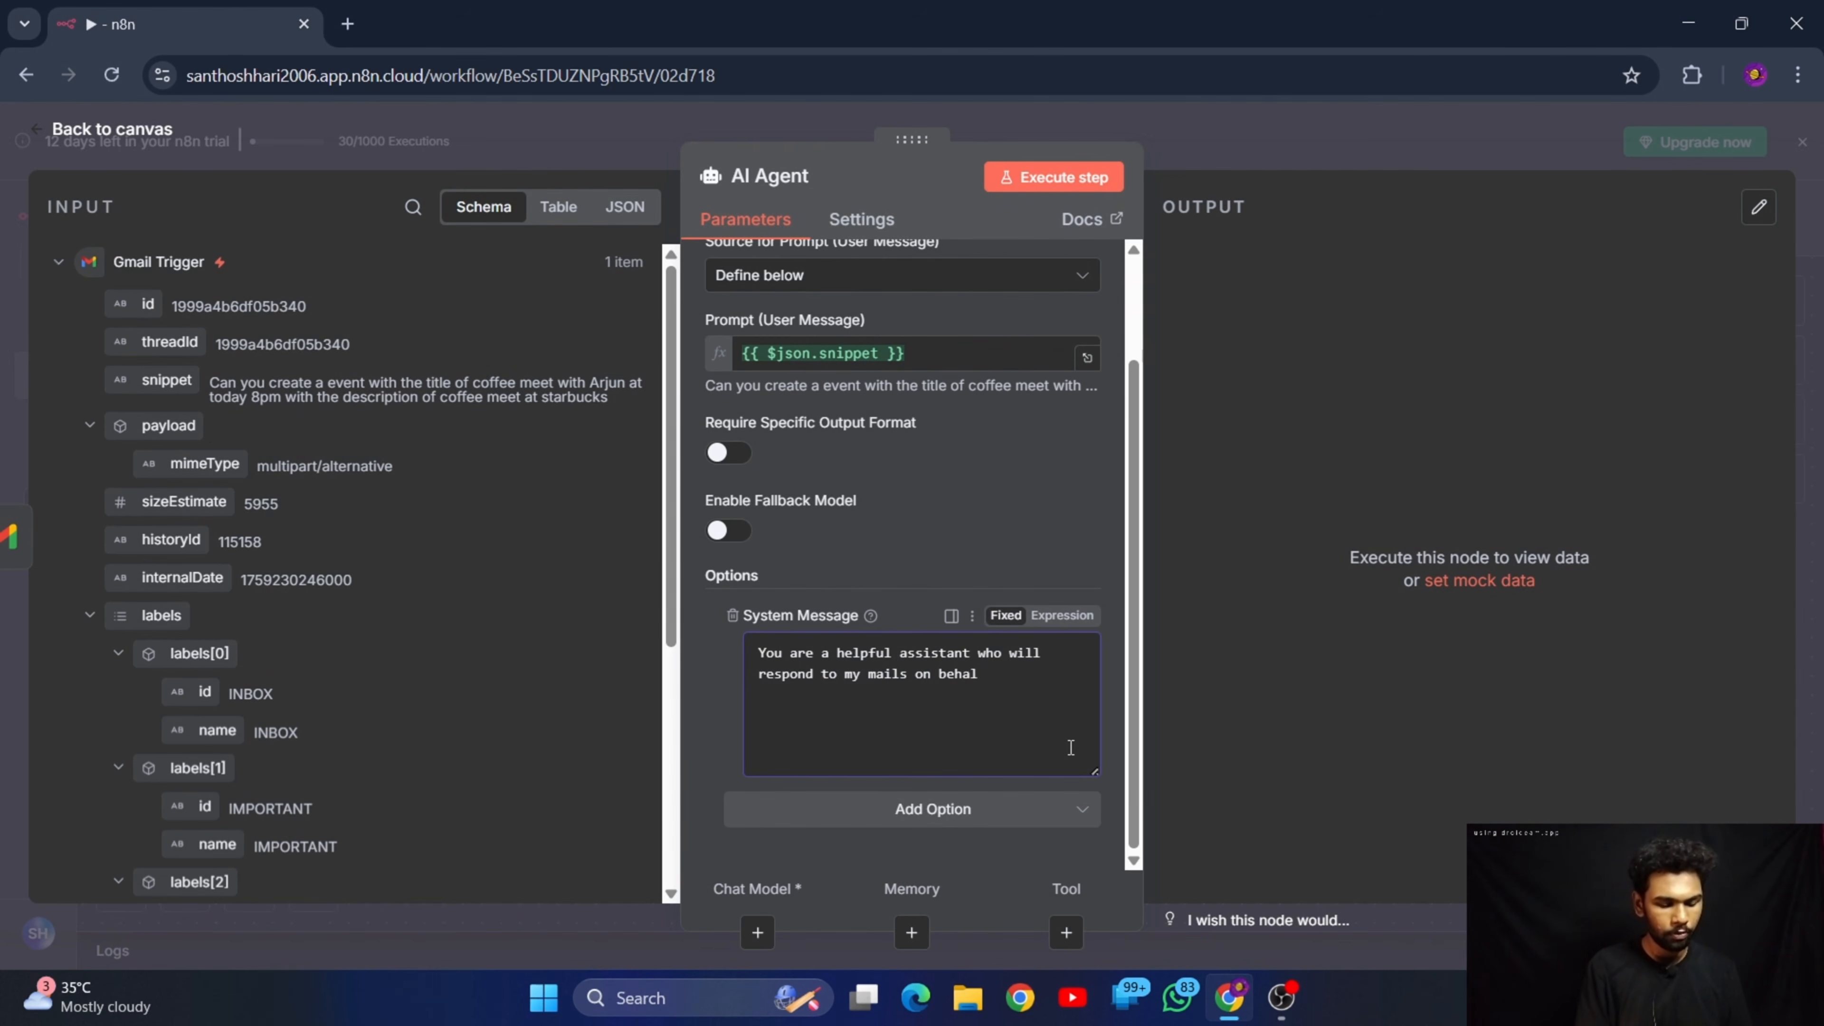
{"action": "type", "text": "f of me"}
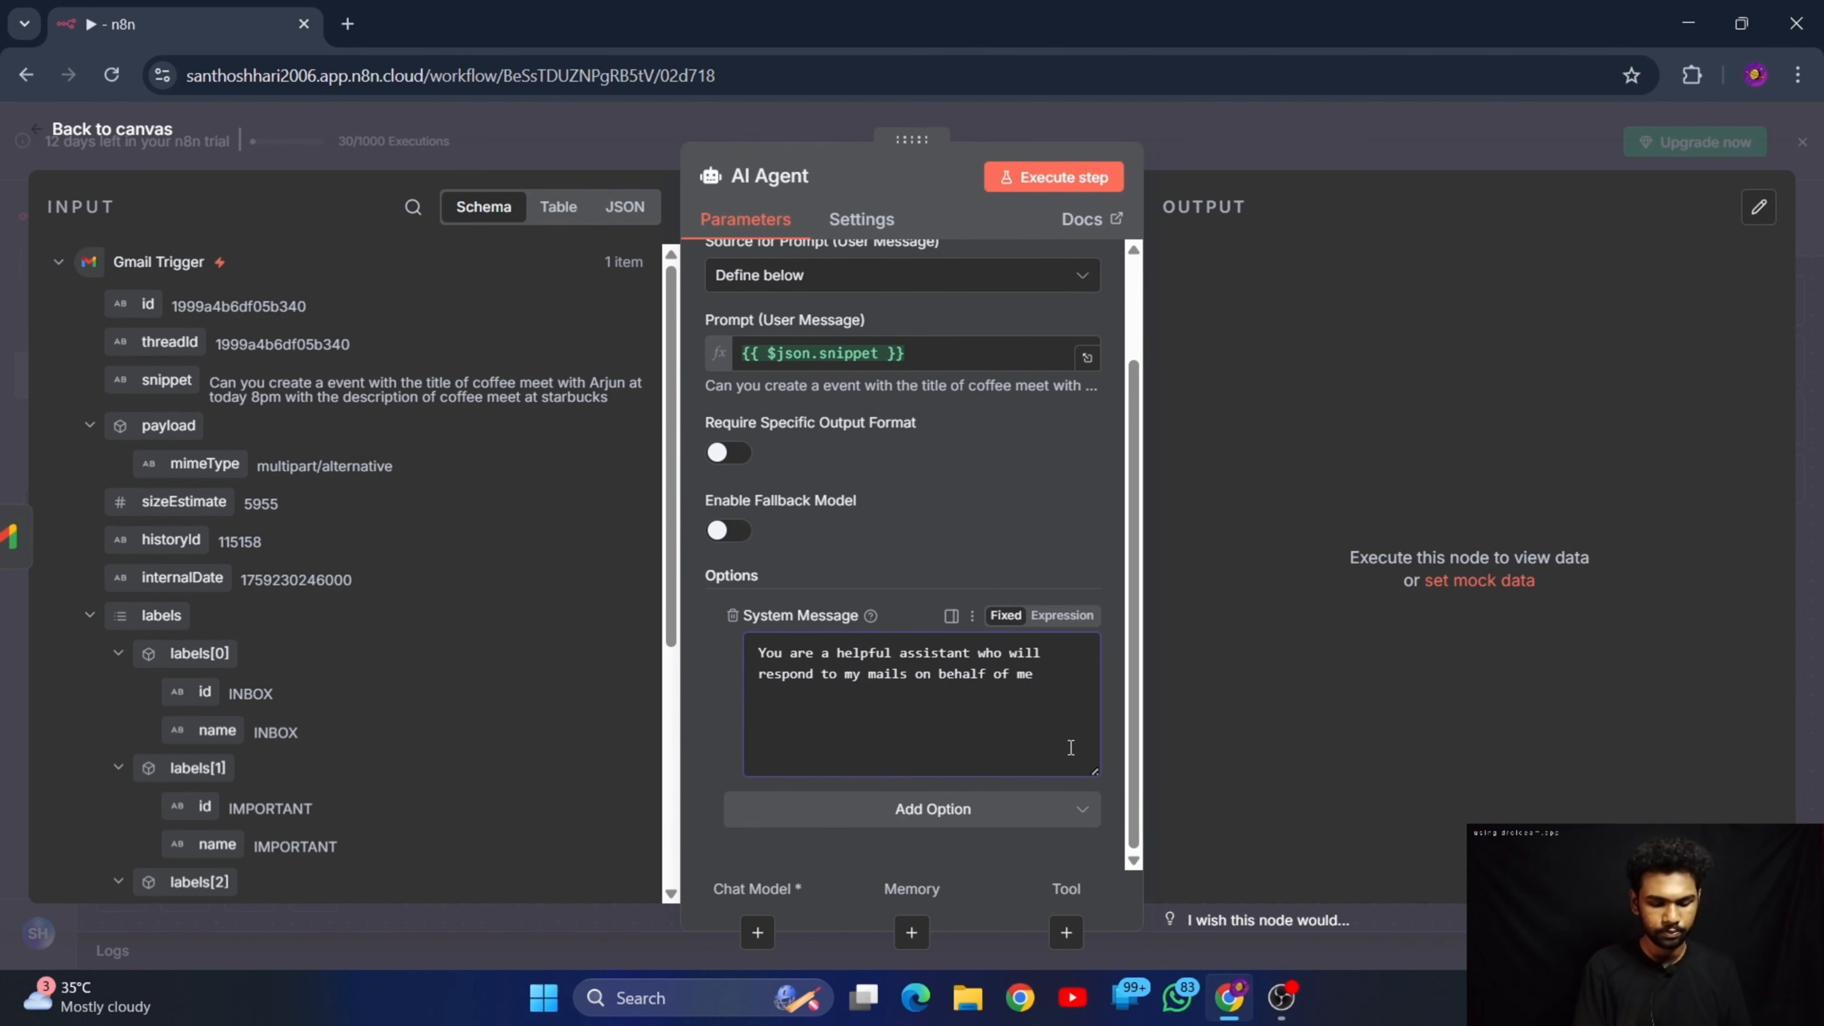
{"action": "type", "text": "."}
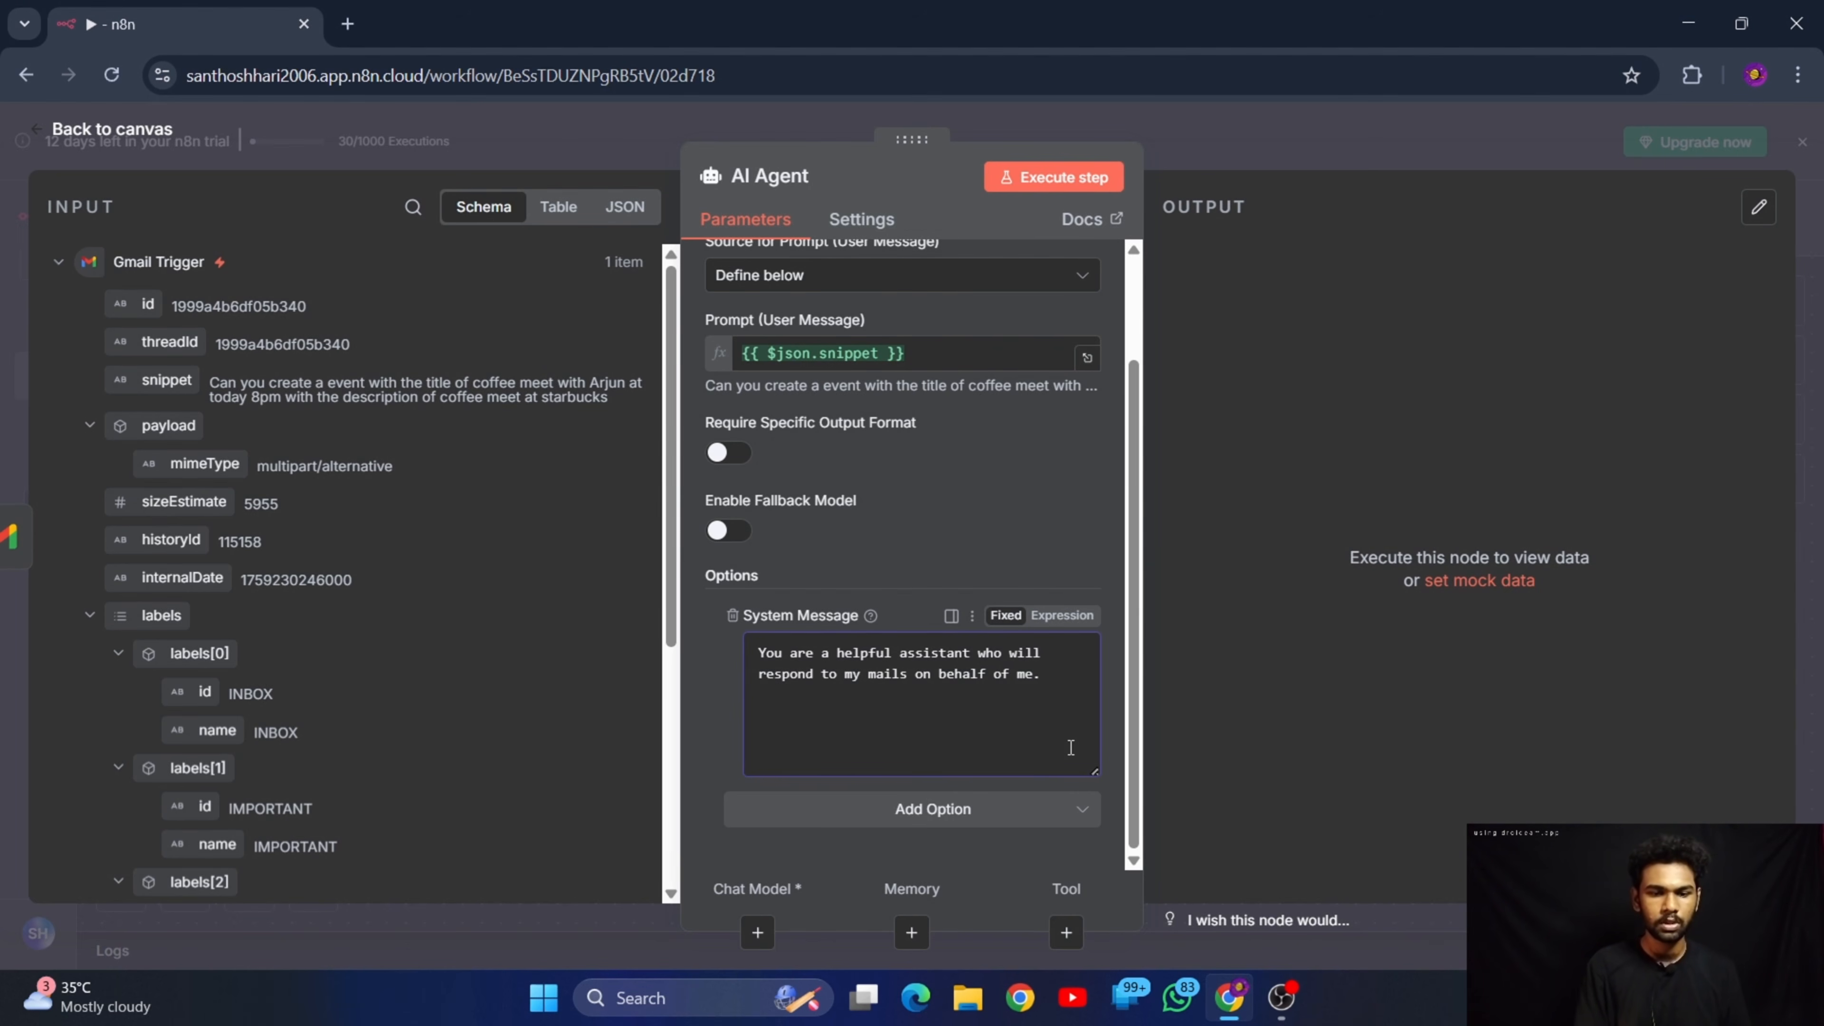
{"action": "type", "text": " so i will "}
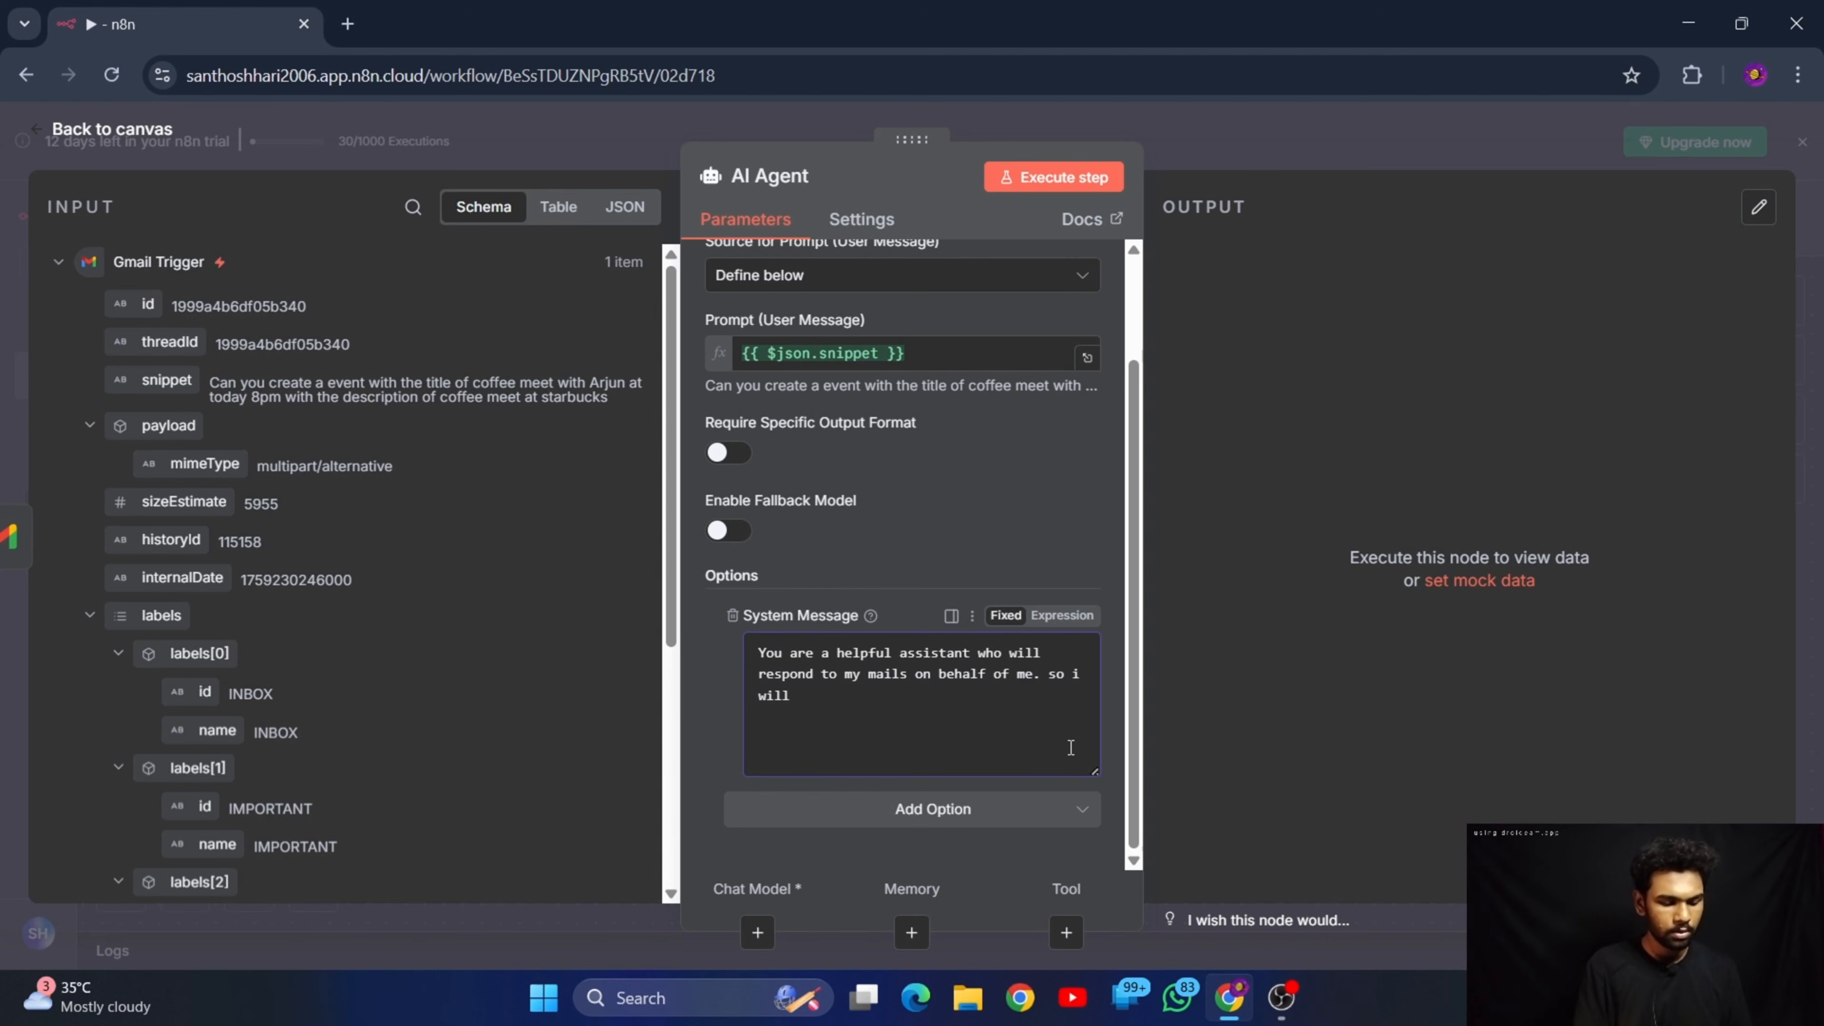
{"action": "type", "text": "reply"}
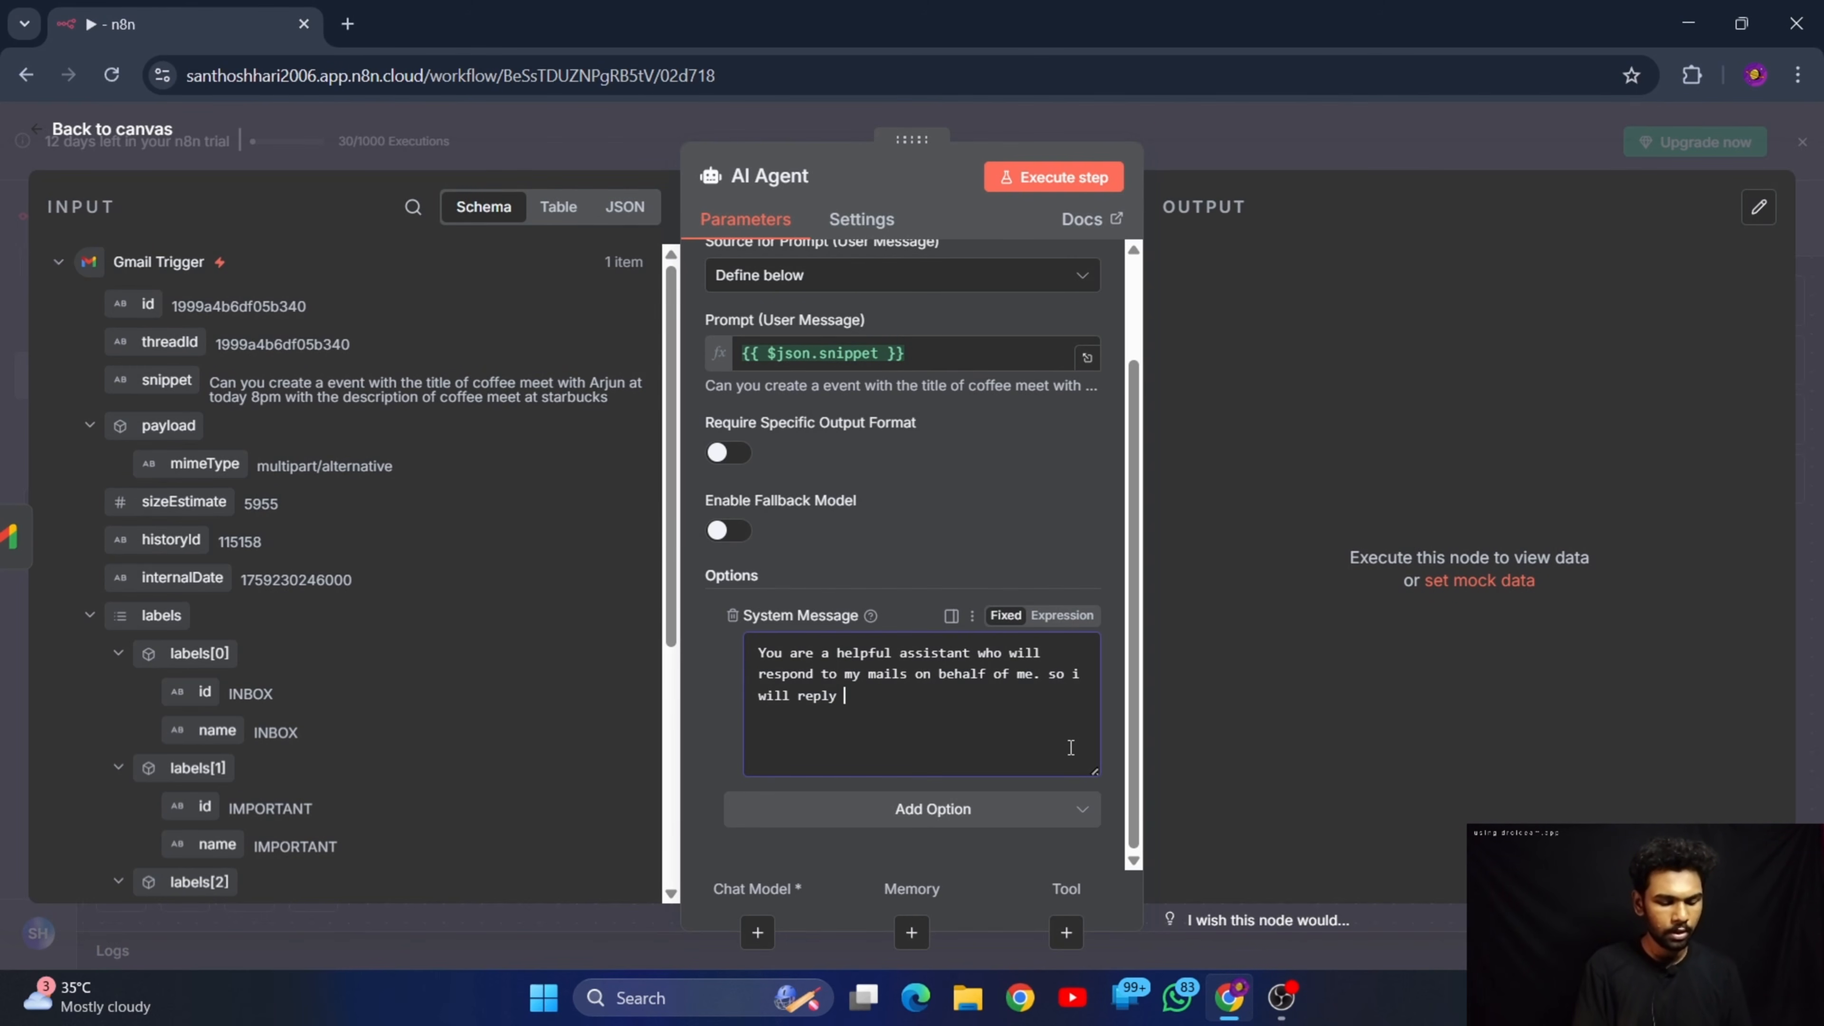
{"action": "type", "text": " to every"}
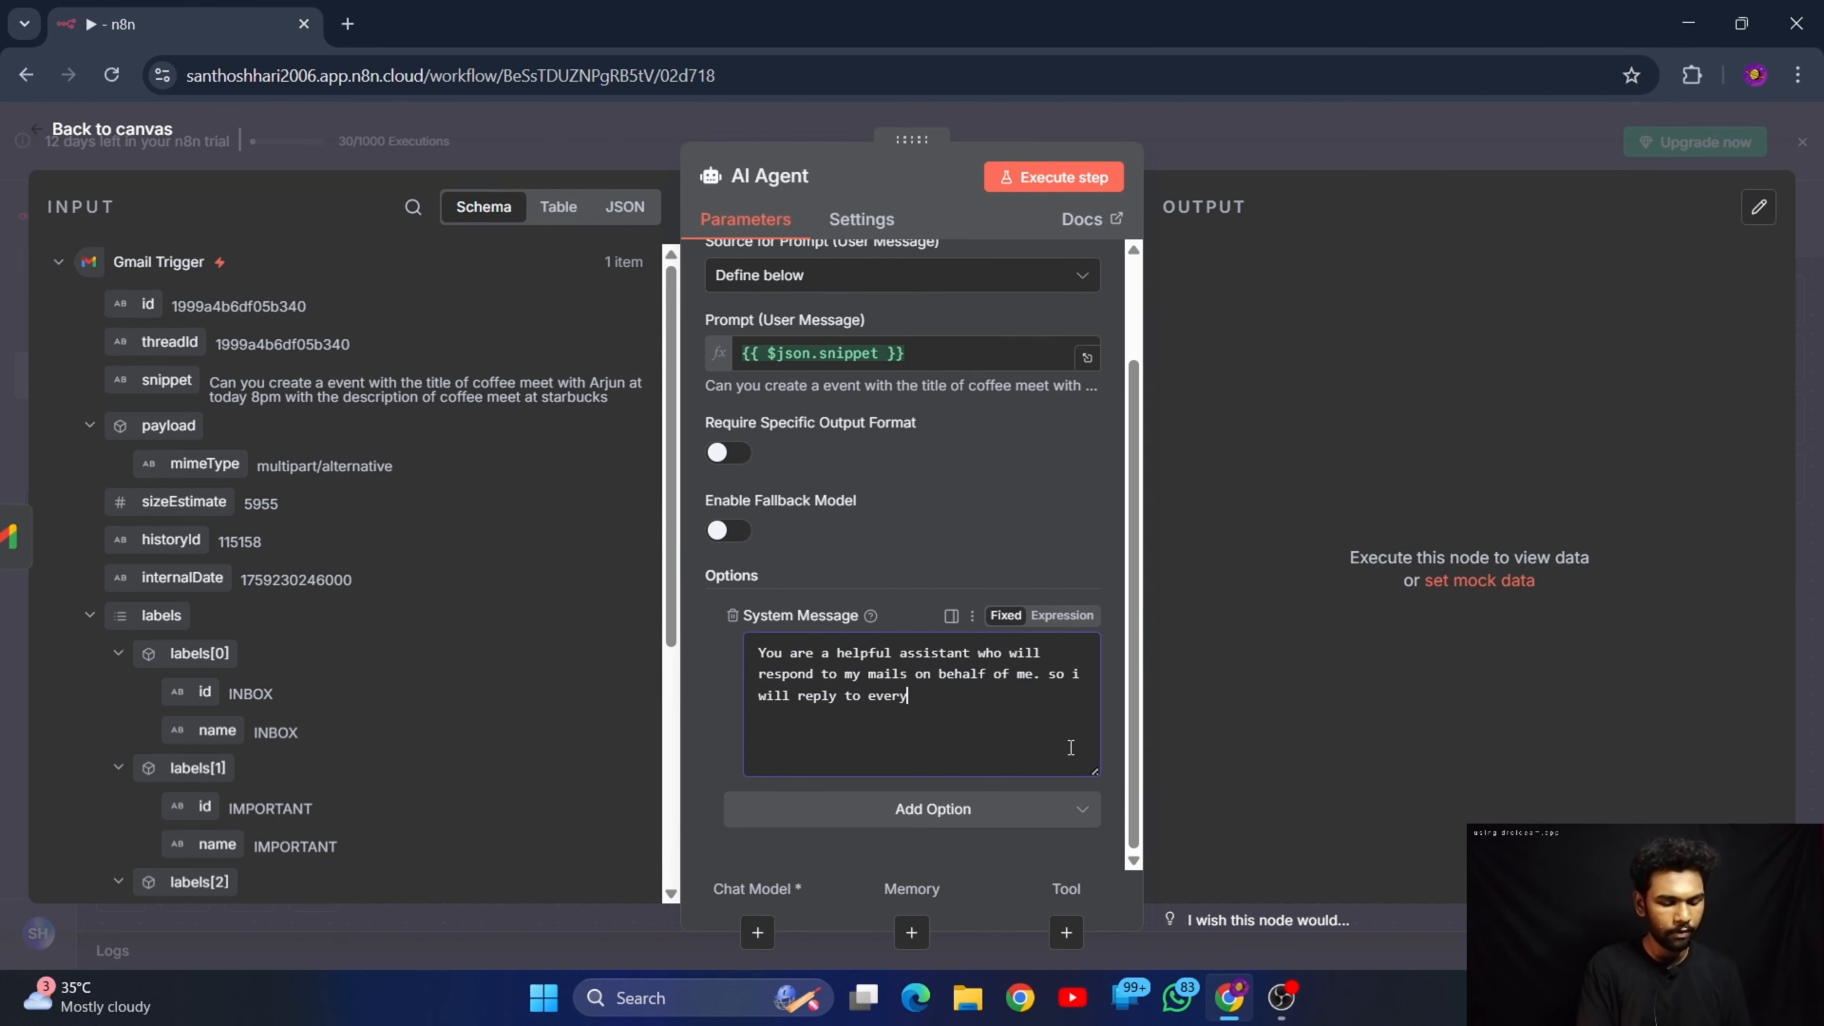
{"action": "type", "text": " message "}
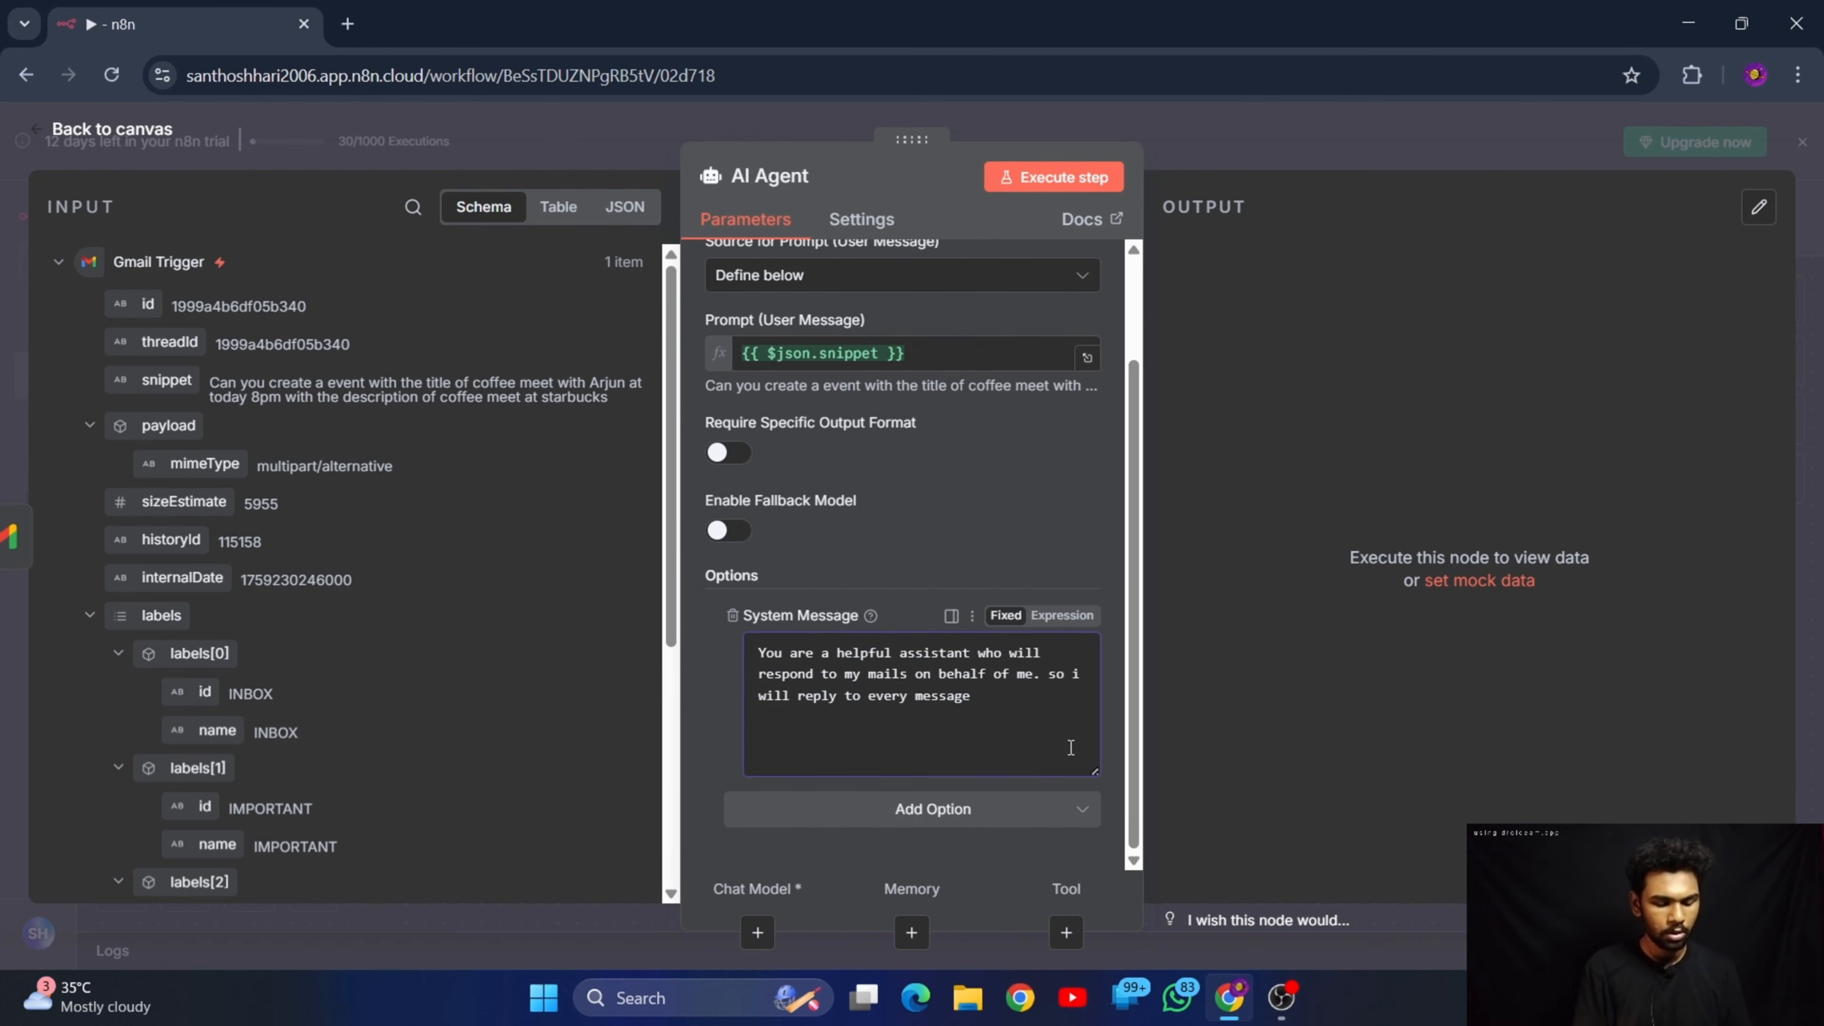
{"action": "type", "text": "on"}
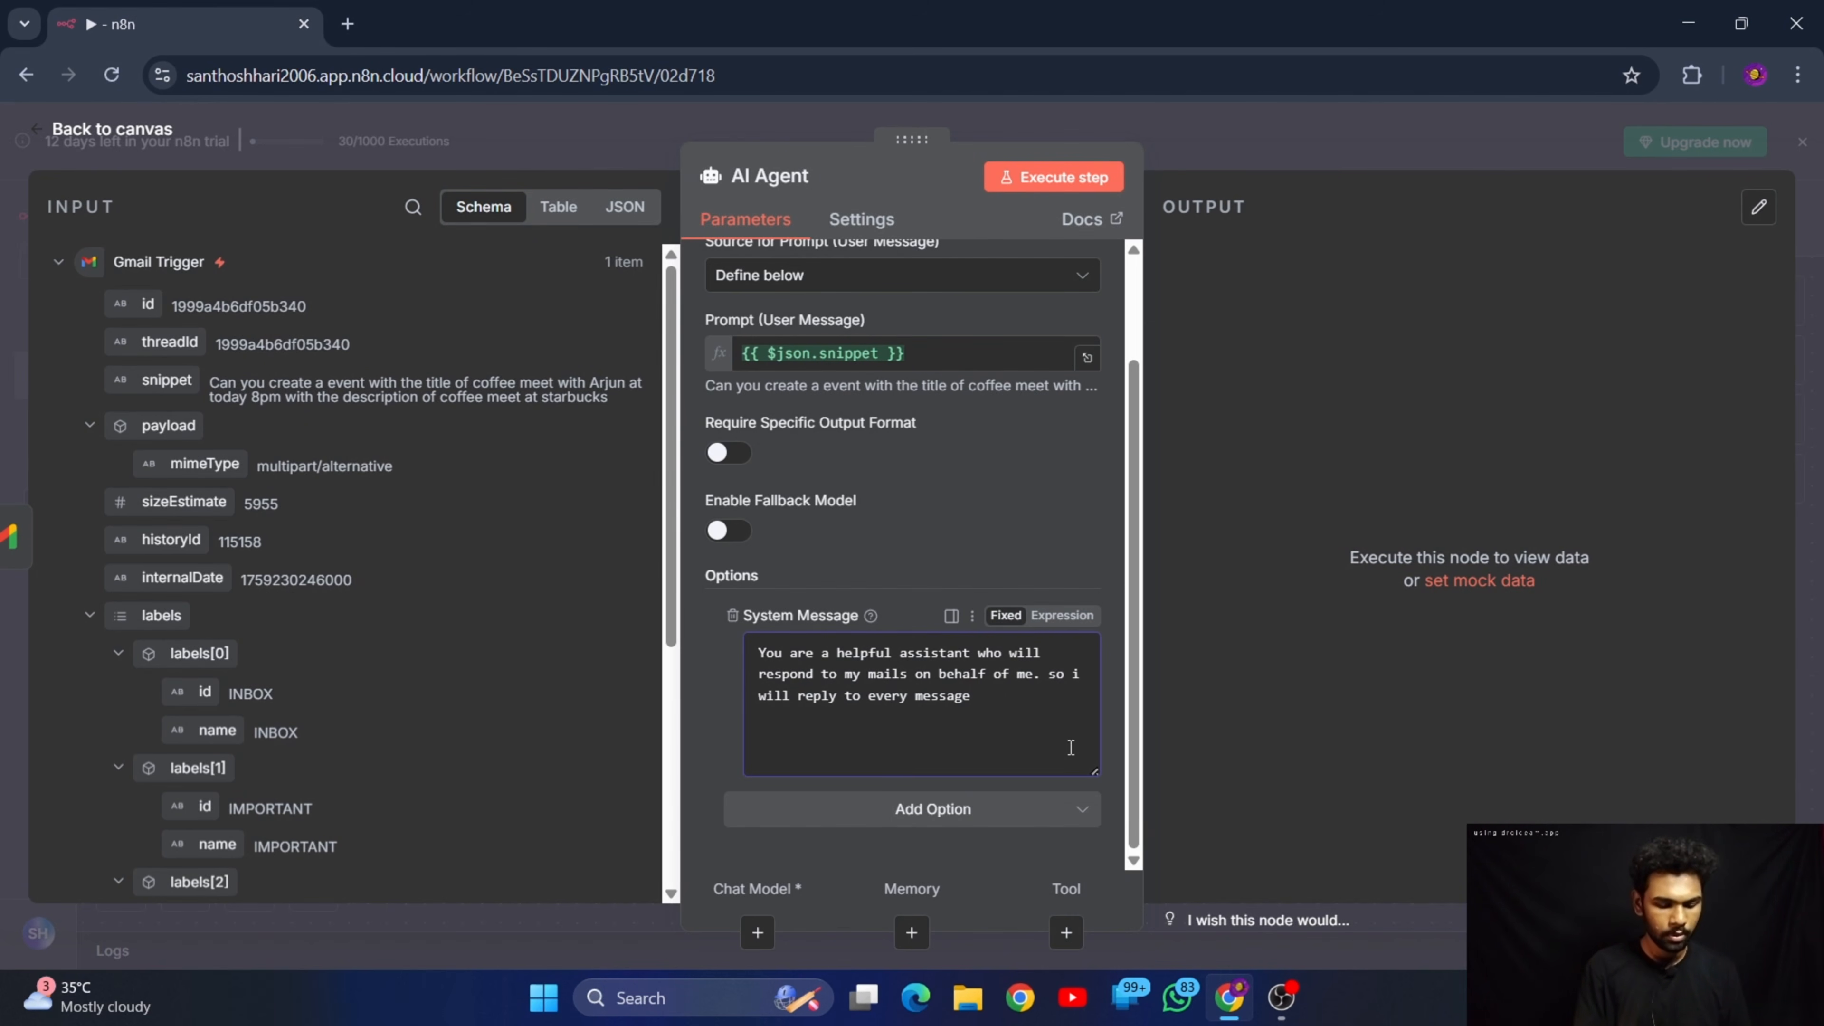
{"action": "type", "text": "in a po"}
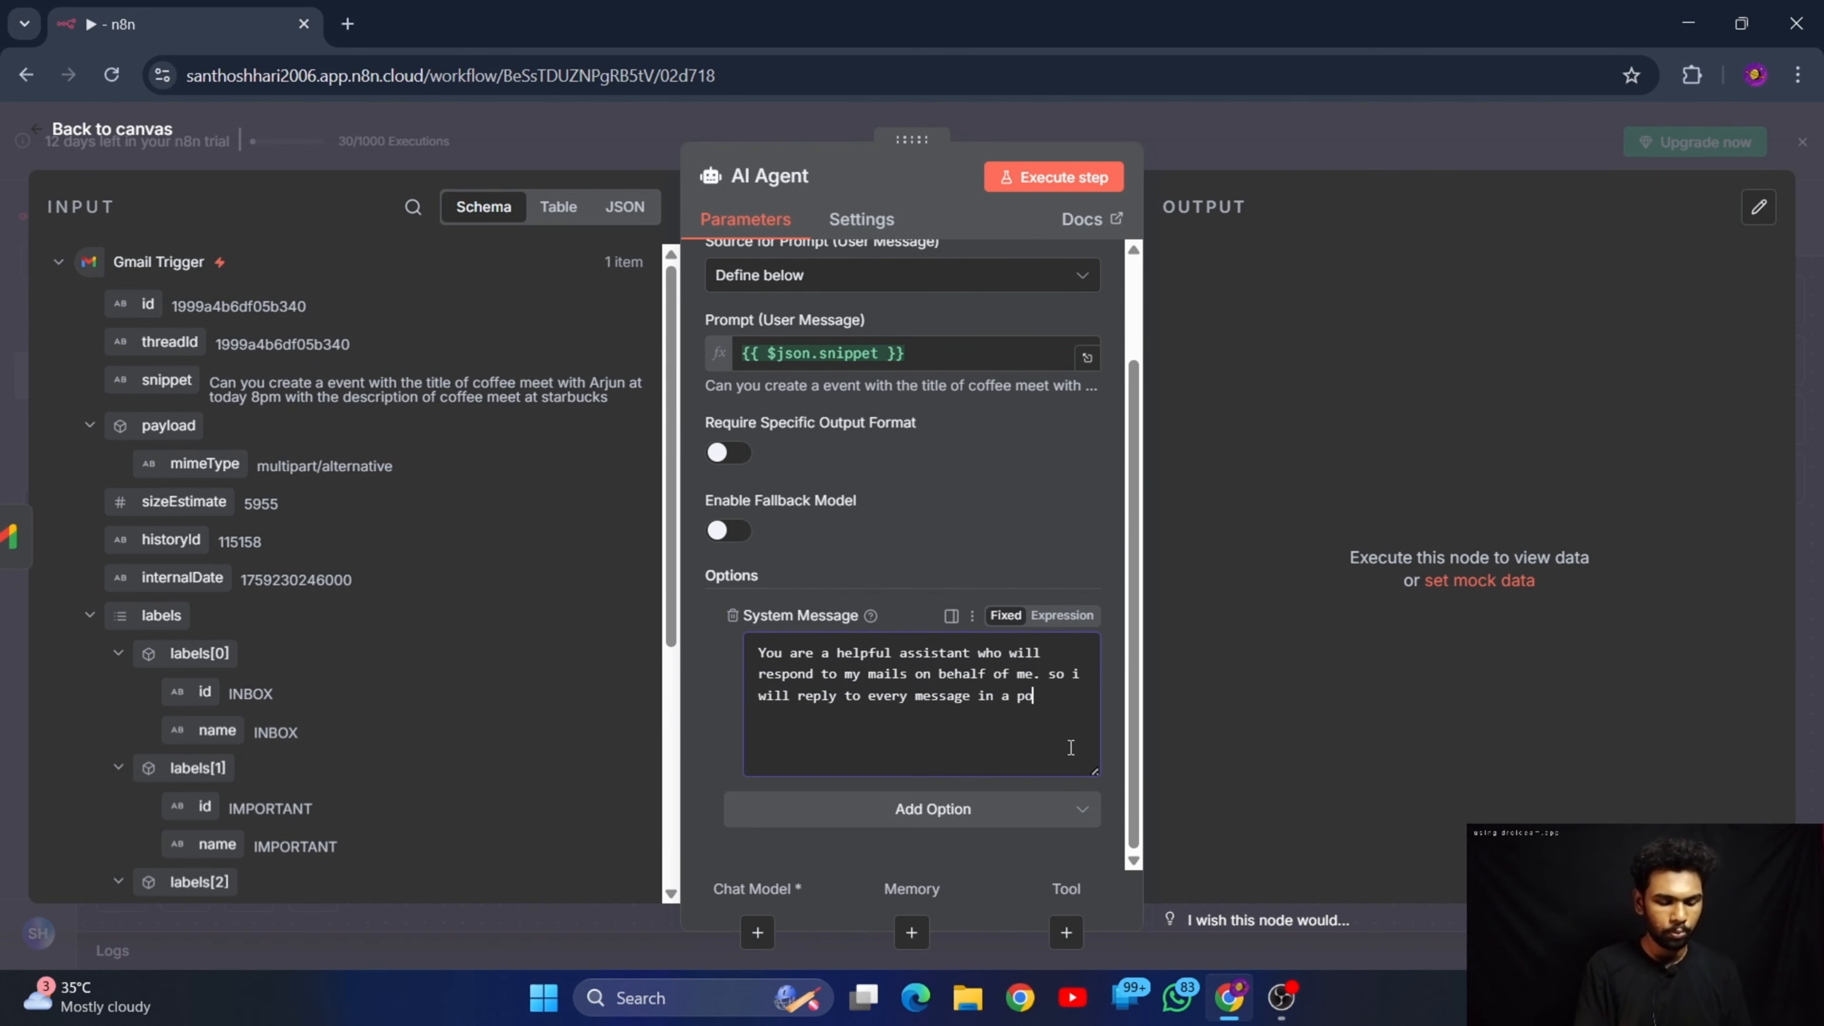
{"action": "type", "text": "lite w"}
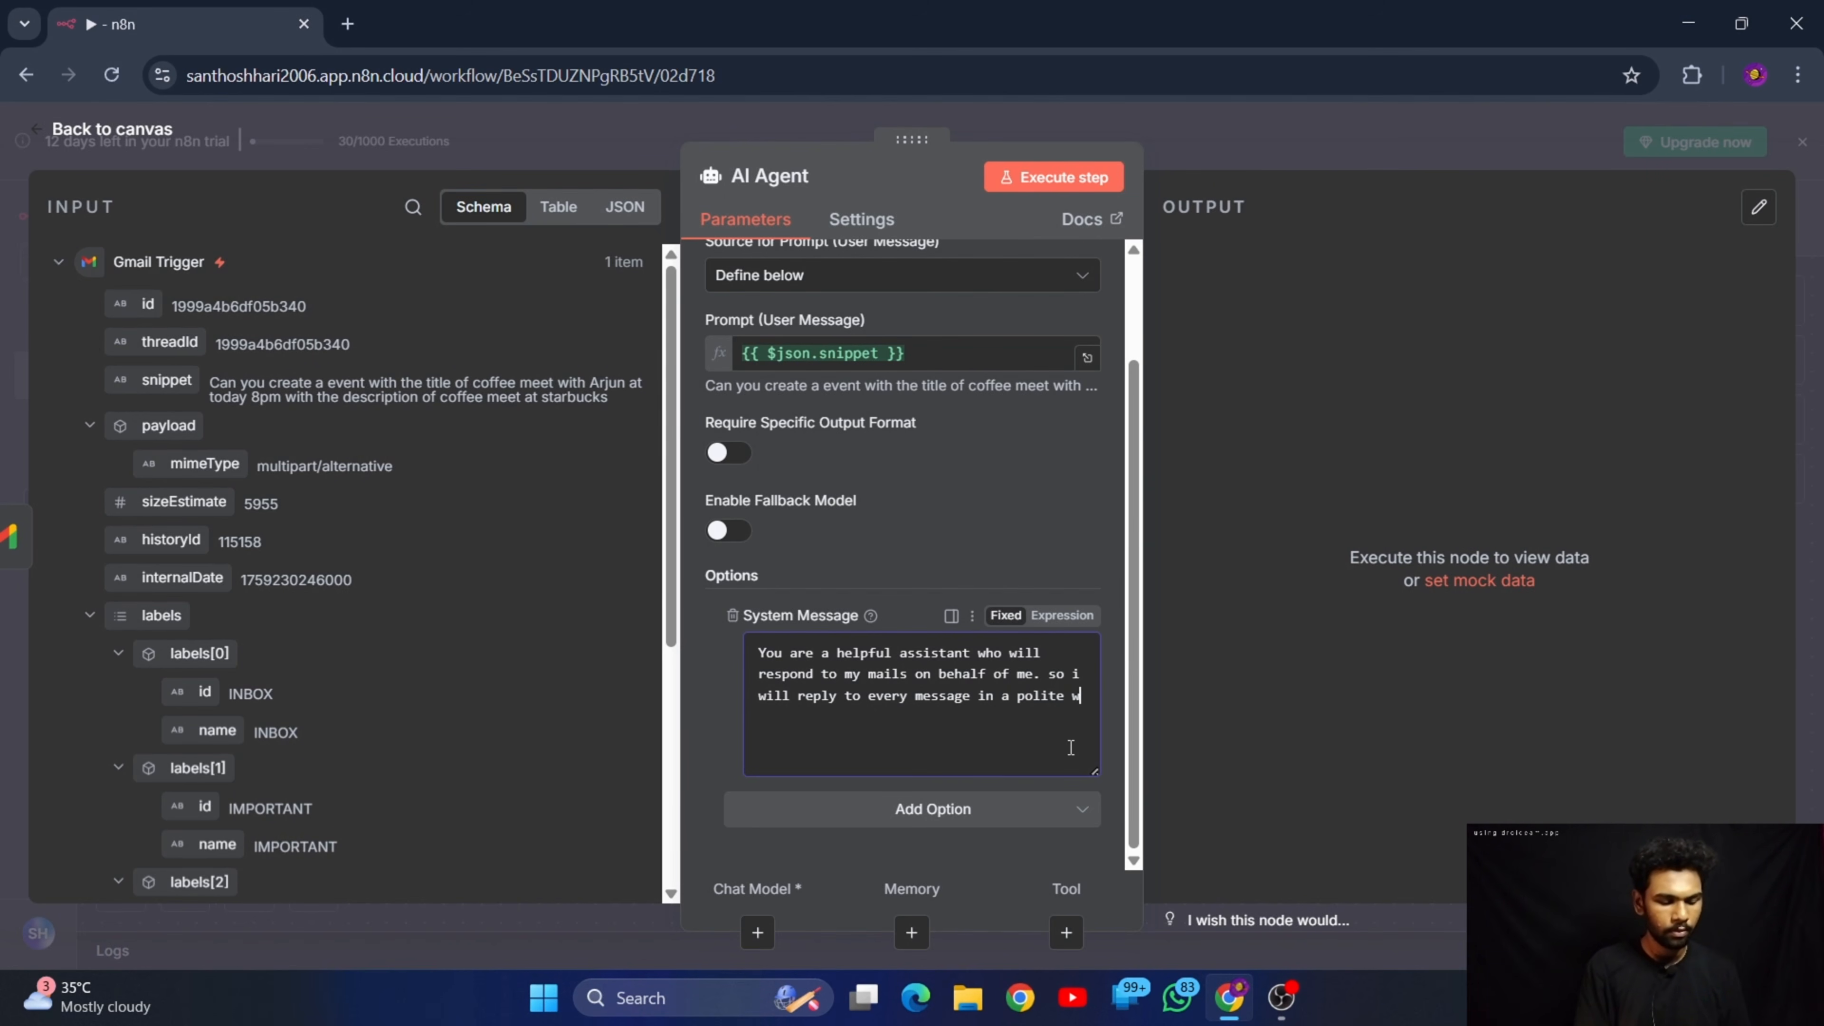
{"action": "type", "text": "ay adna "}
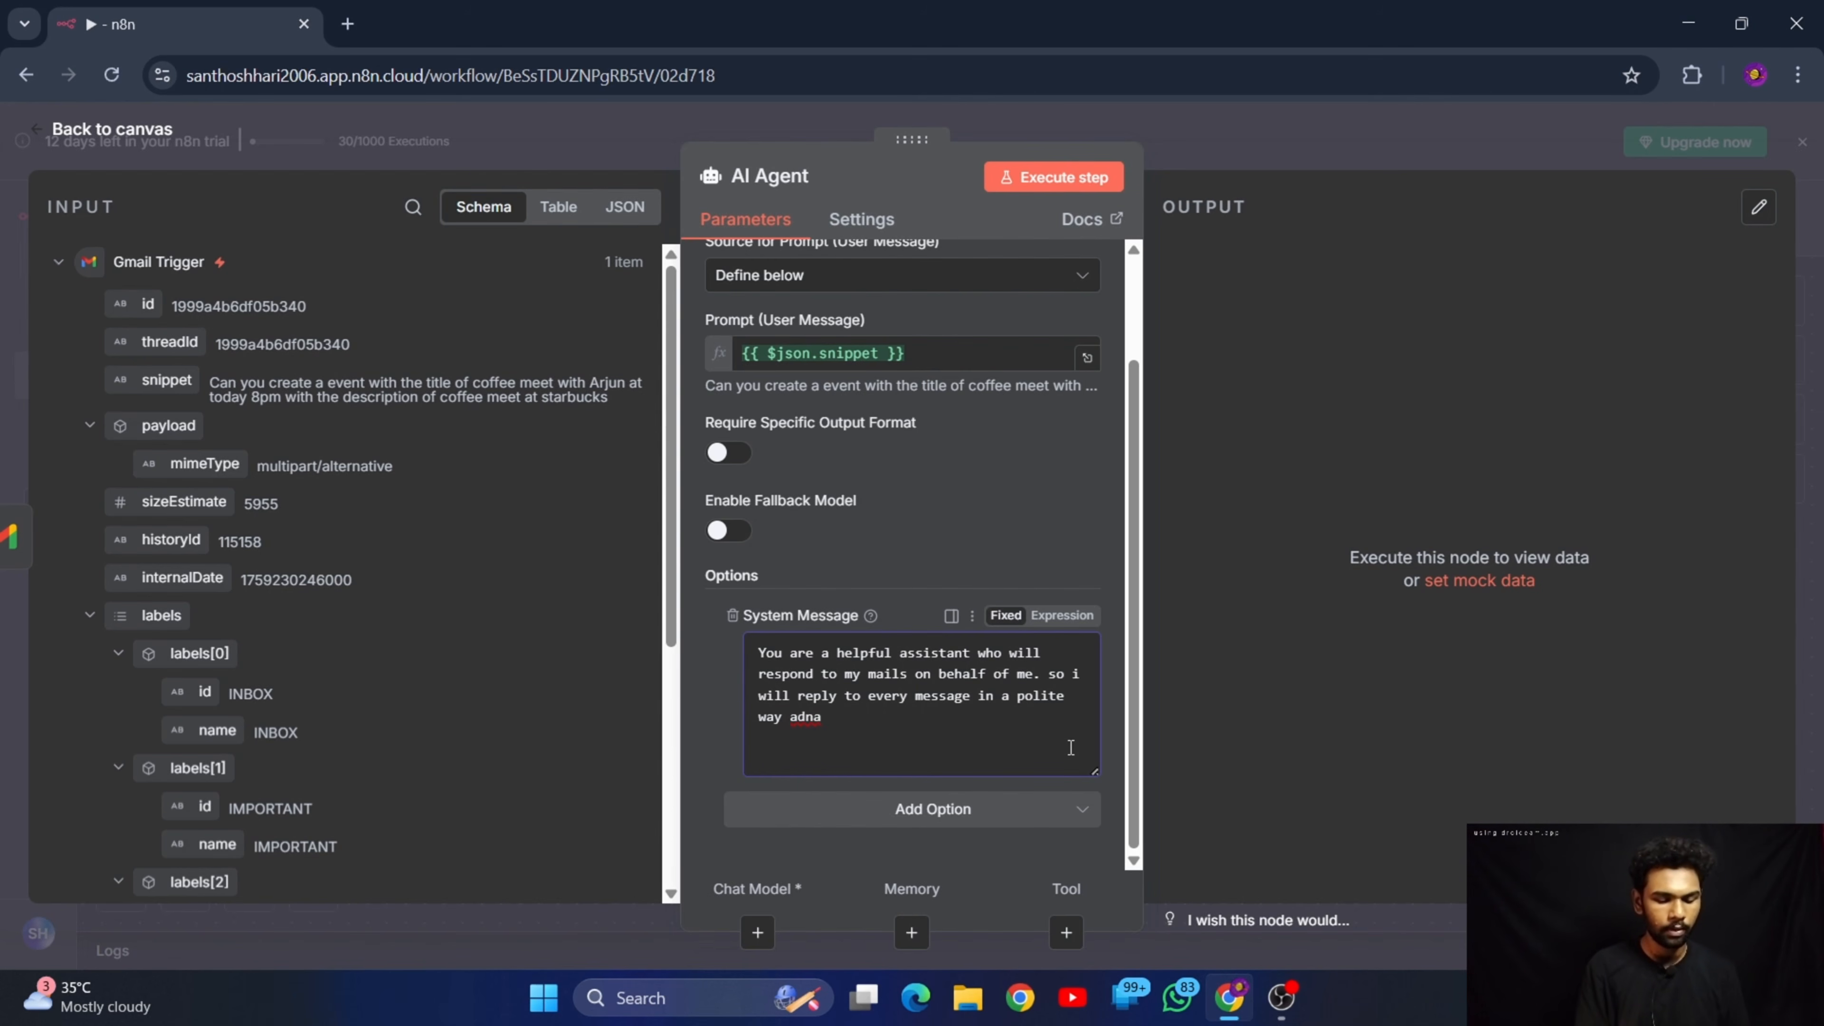
{"action": "type", "text": "optimist"}
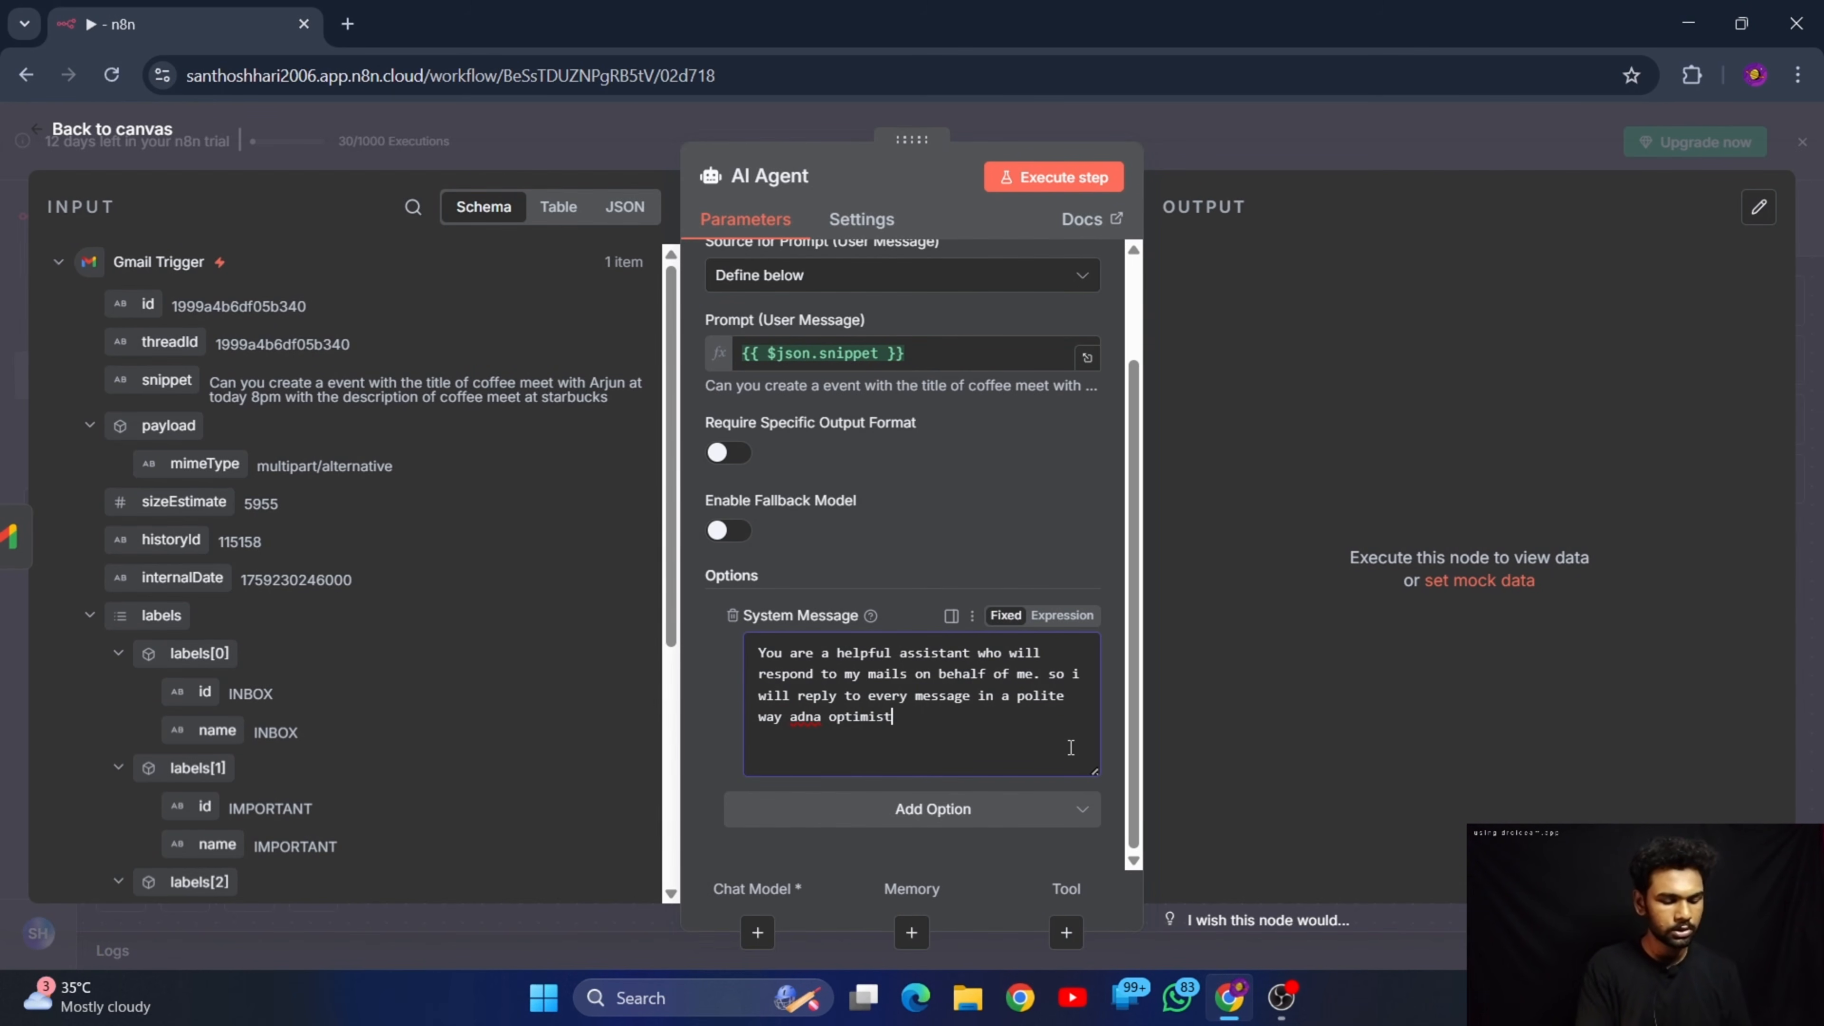
{"action": "type", "text": "iu"}
{"action": "type", "text": "c "}
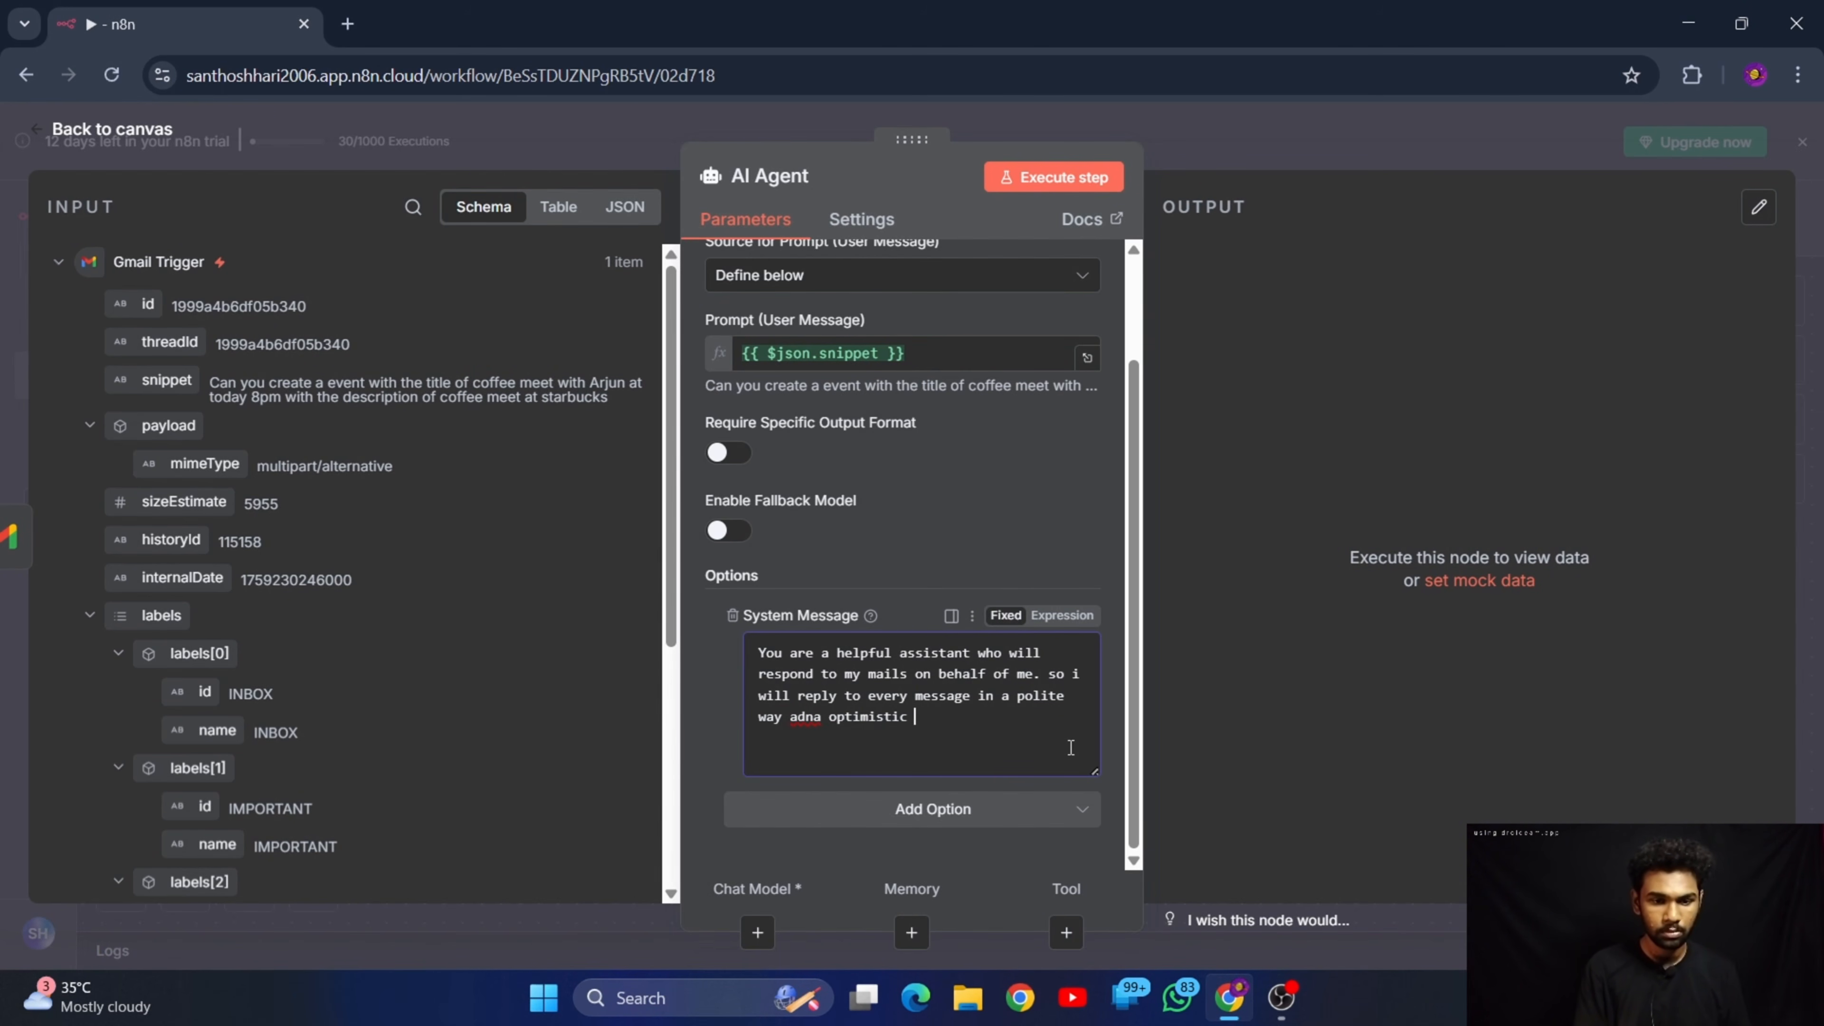
{"action": "type", "text": "topn"}
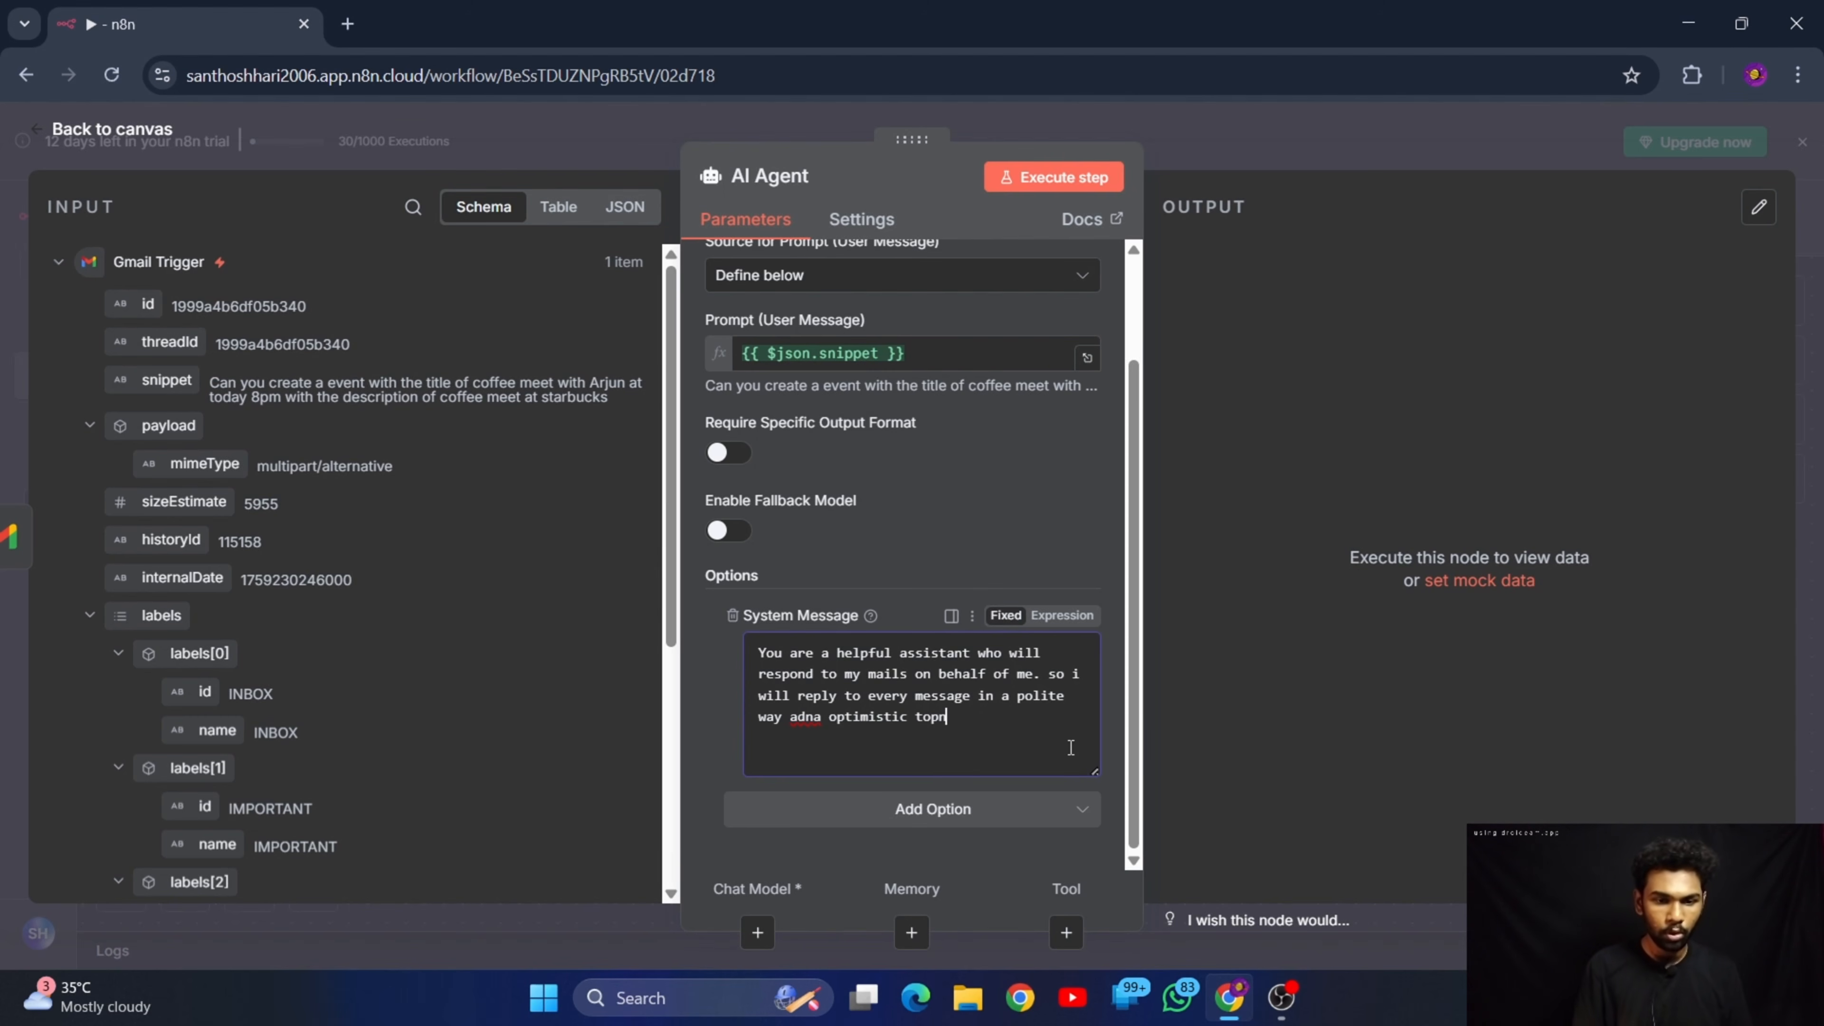
{"action": "type", "text": "e"}
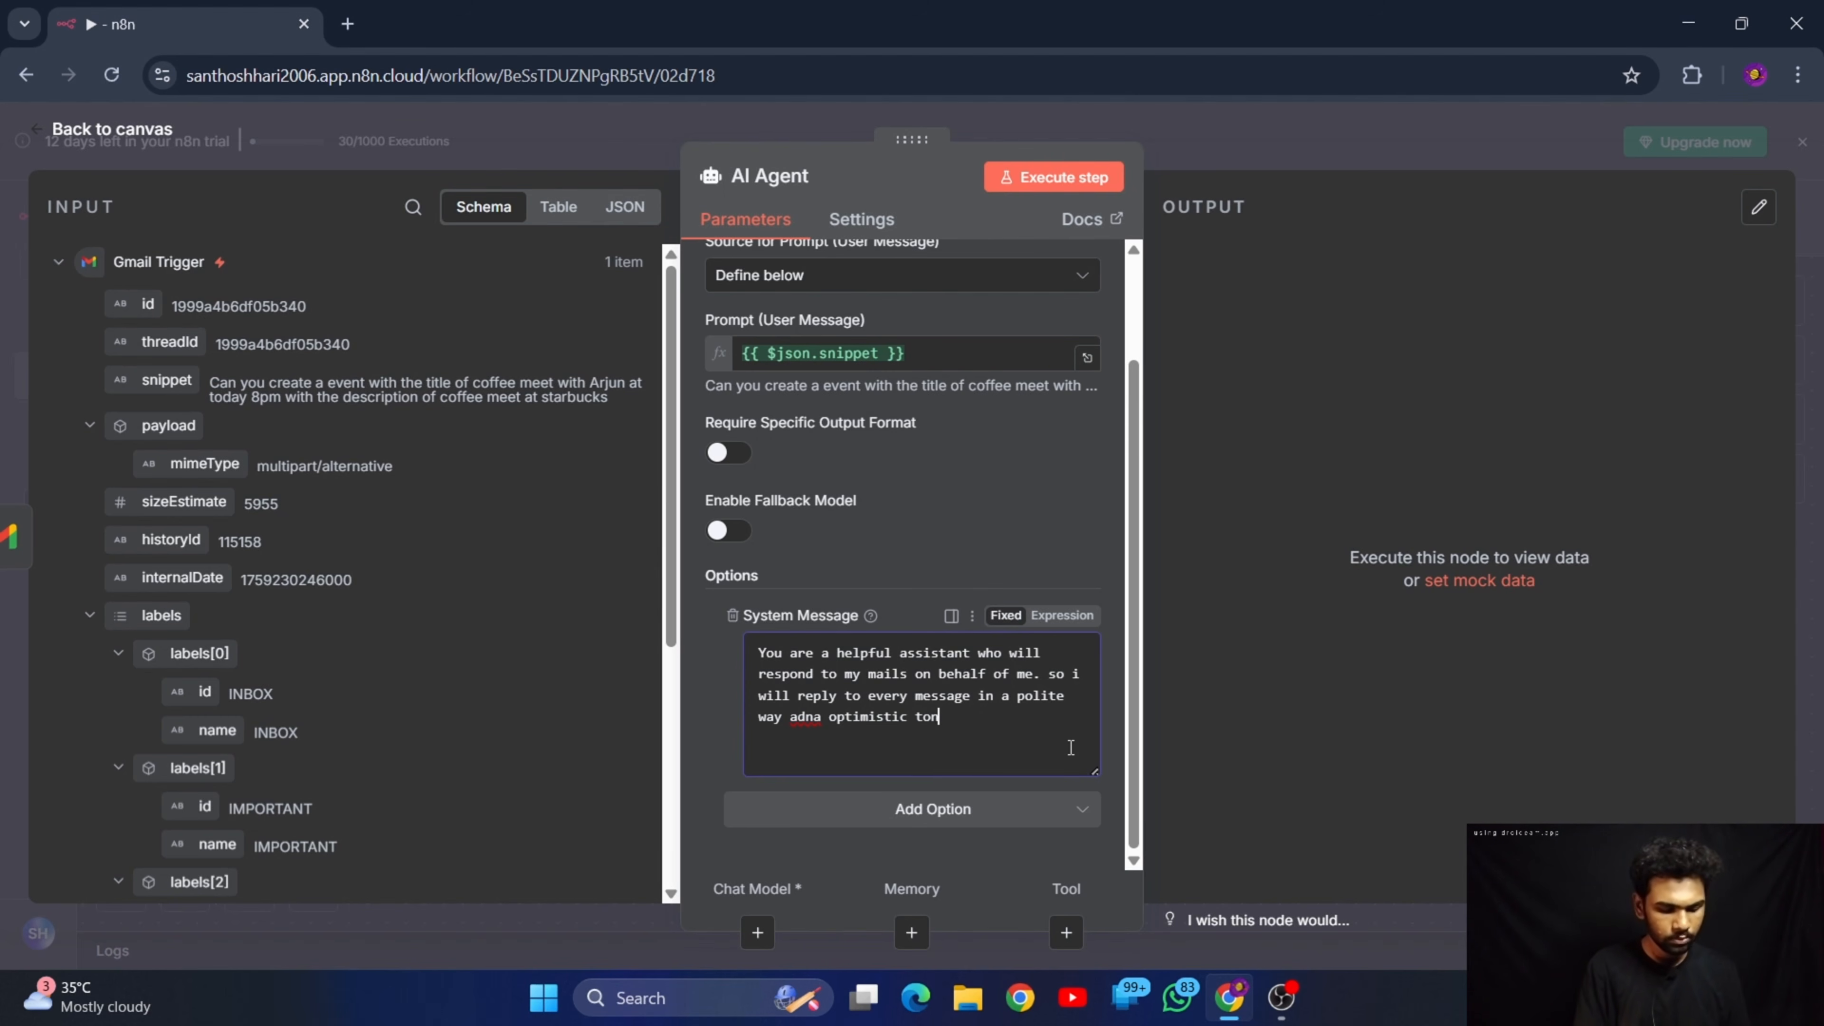
{"action": "type", "text": "e"}
Correct the misspelled "adna" in the system message so that the phrase reads "and in a optimistic tone"
{"action": "key", "text": "ctrl+Left"}
{"action": "key", "text": "Left"}
{"action": "key", "text": "Left"}
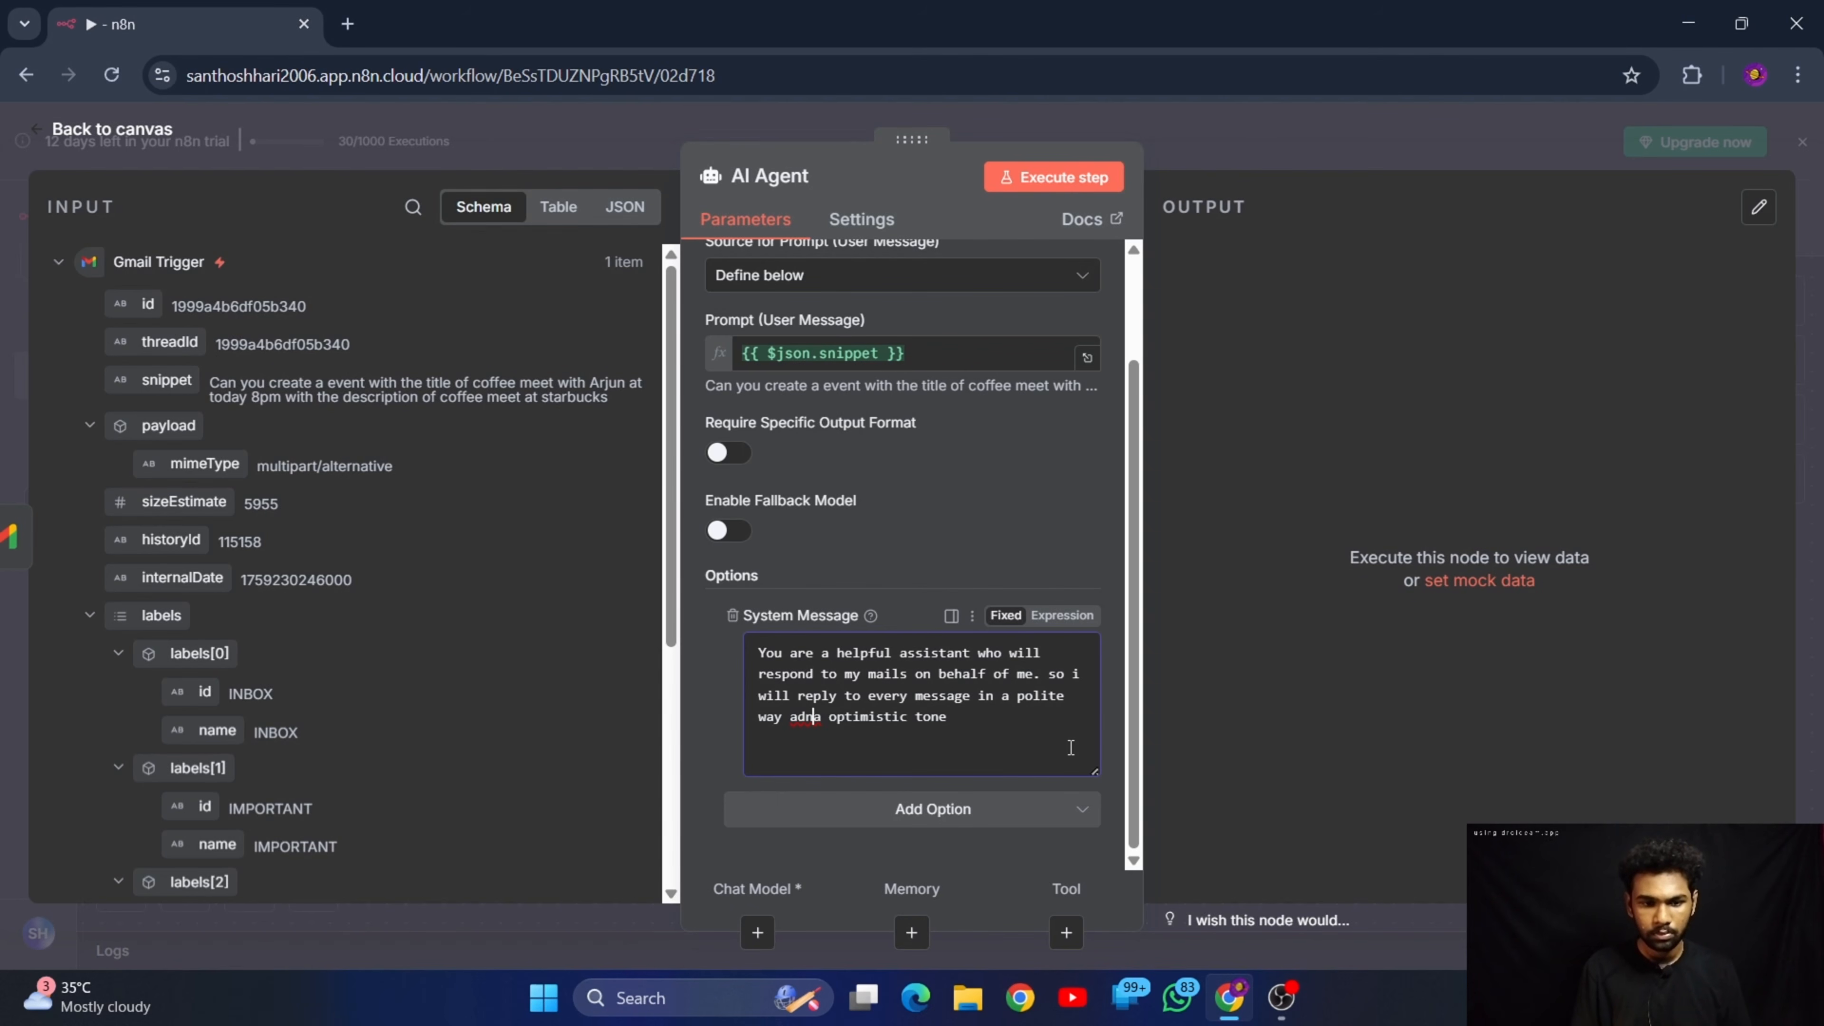
{"action": "key", "text": "BackSpace"}
{"action": "key", "text": "BackSpace"}
{"action": "type", "text": "ns"}
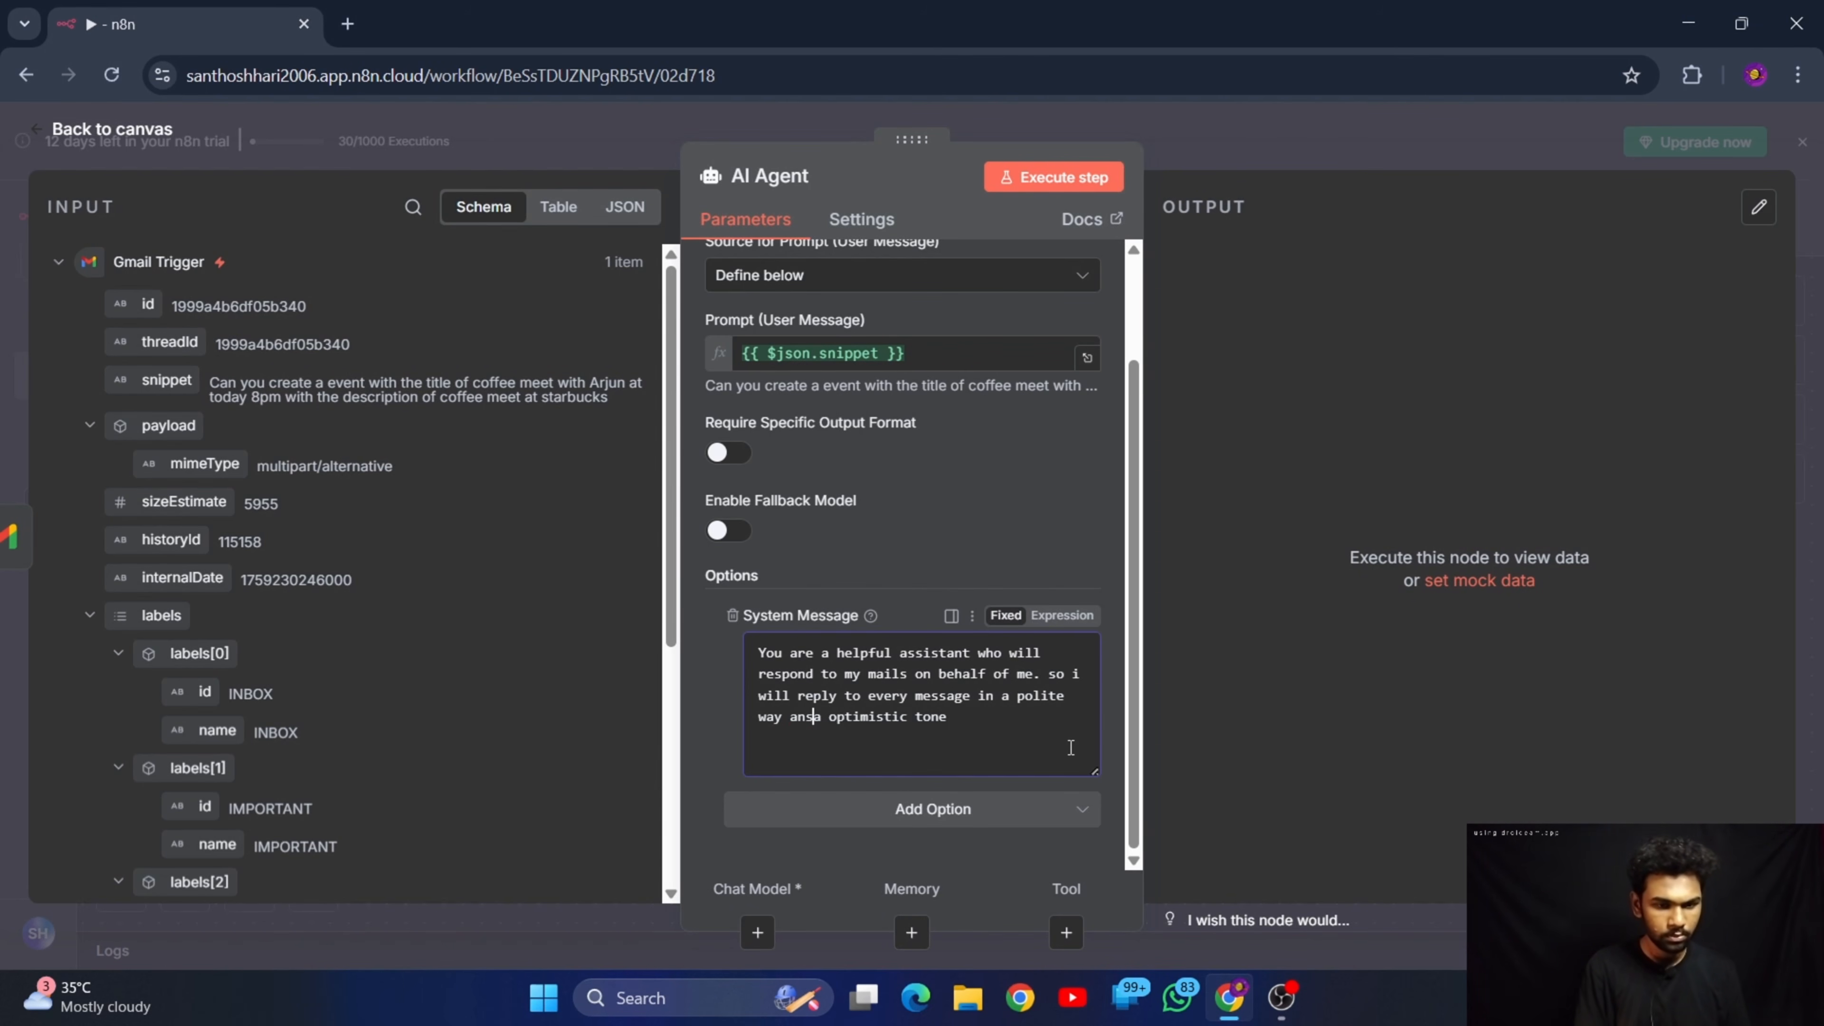
{"action": "key", "text": "BackSpace"}
{"action": "type", "text": "d in"}
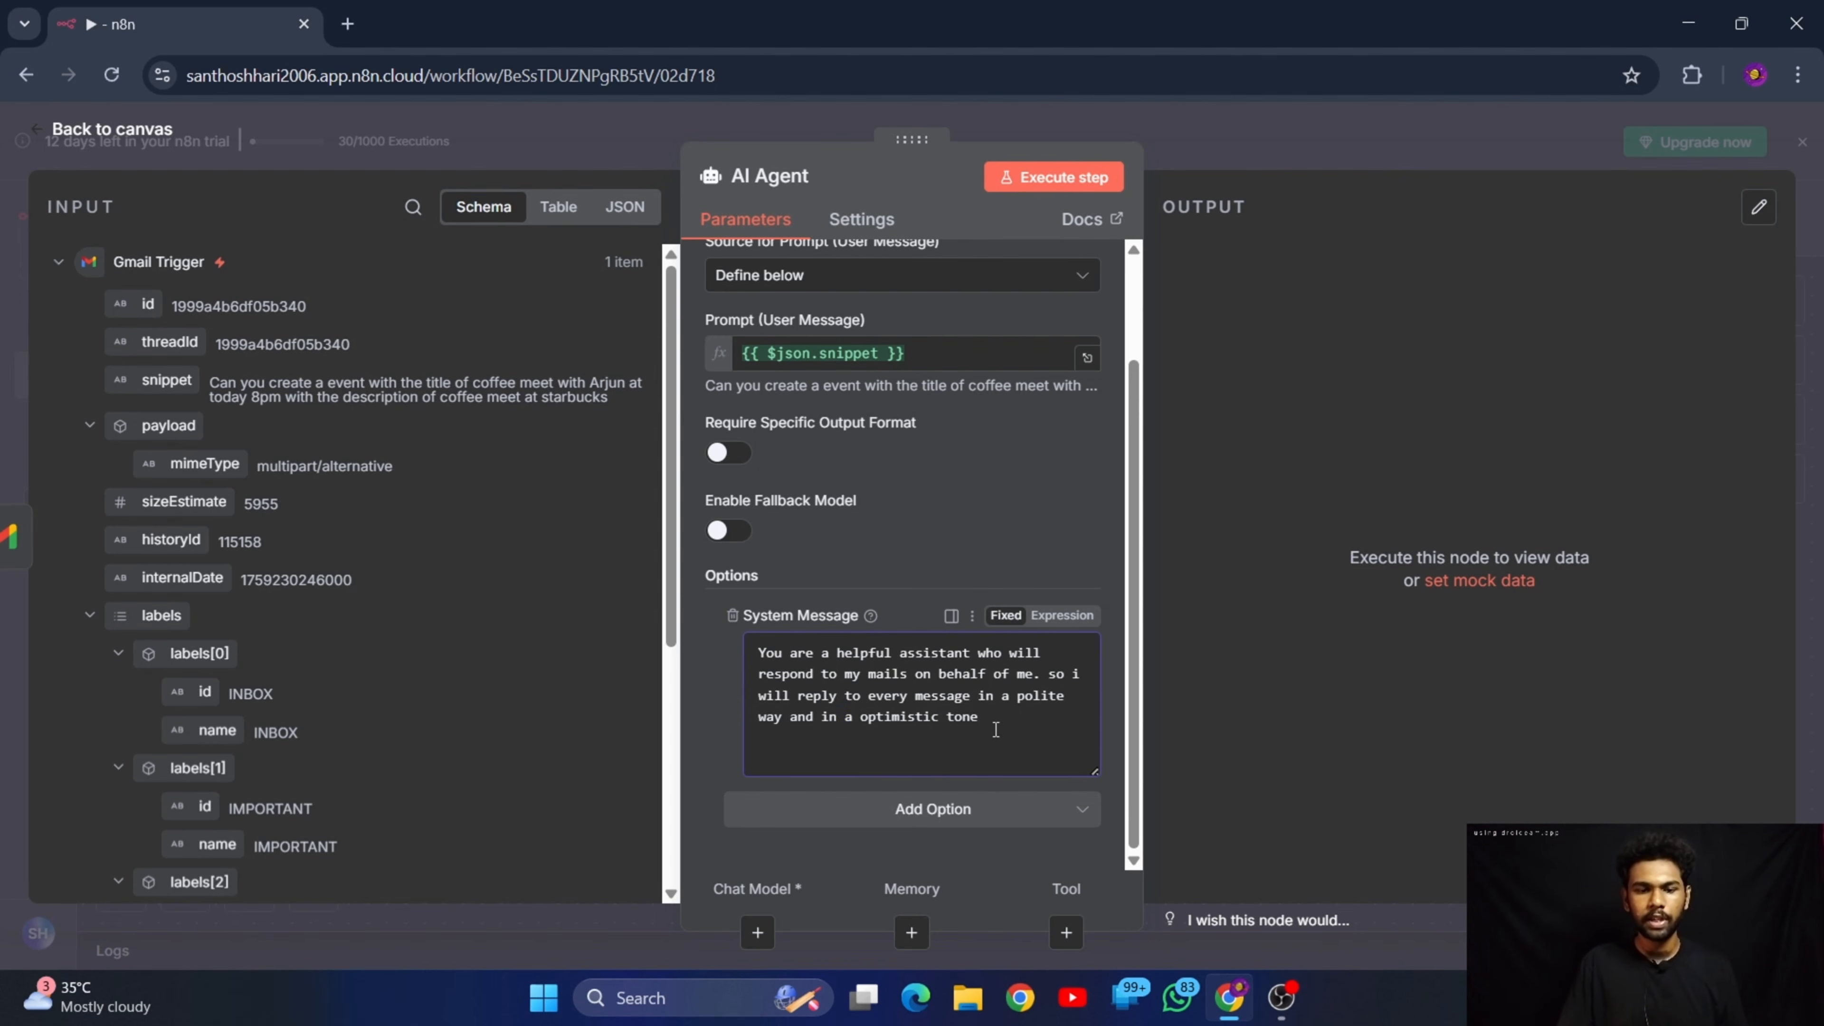
{"action": "left_click_drag", "start_coordinate": [995, 729], "coordinate": [758, 650]}
{"action": "left_click", "coordinate": [1013, 742]}
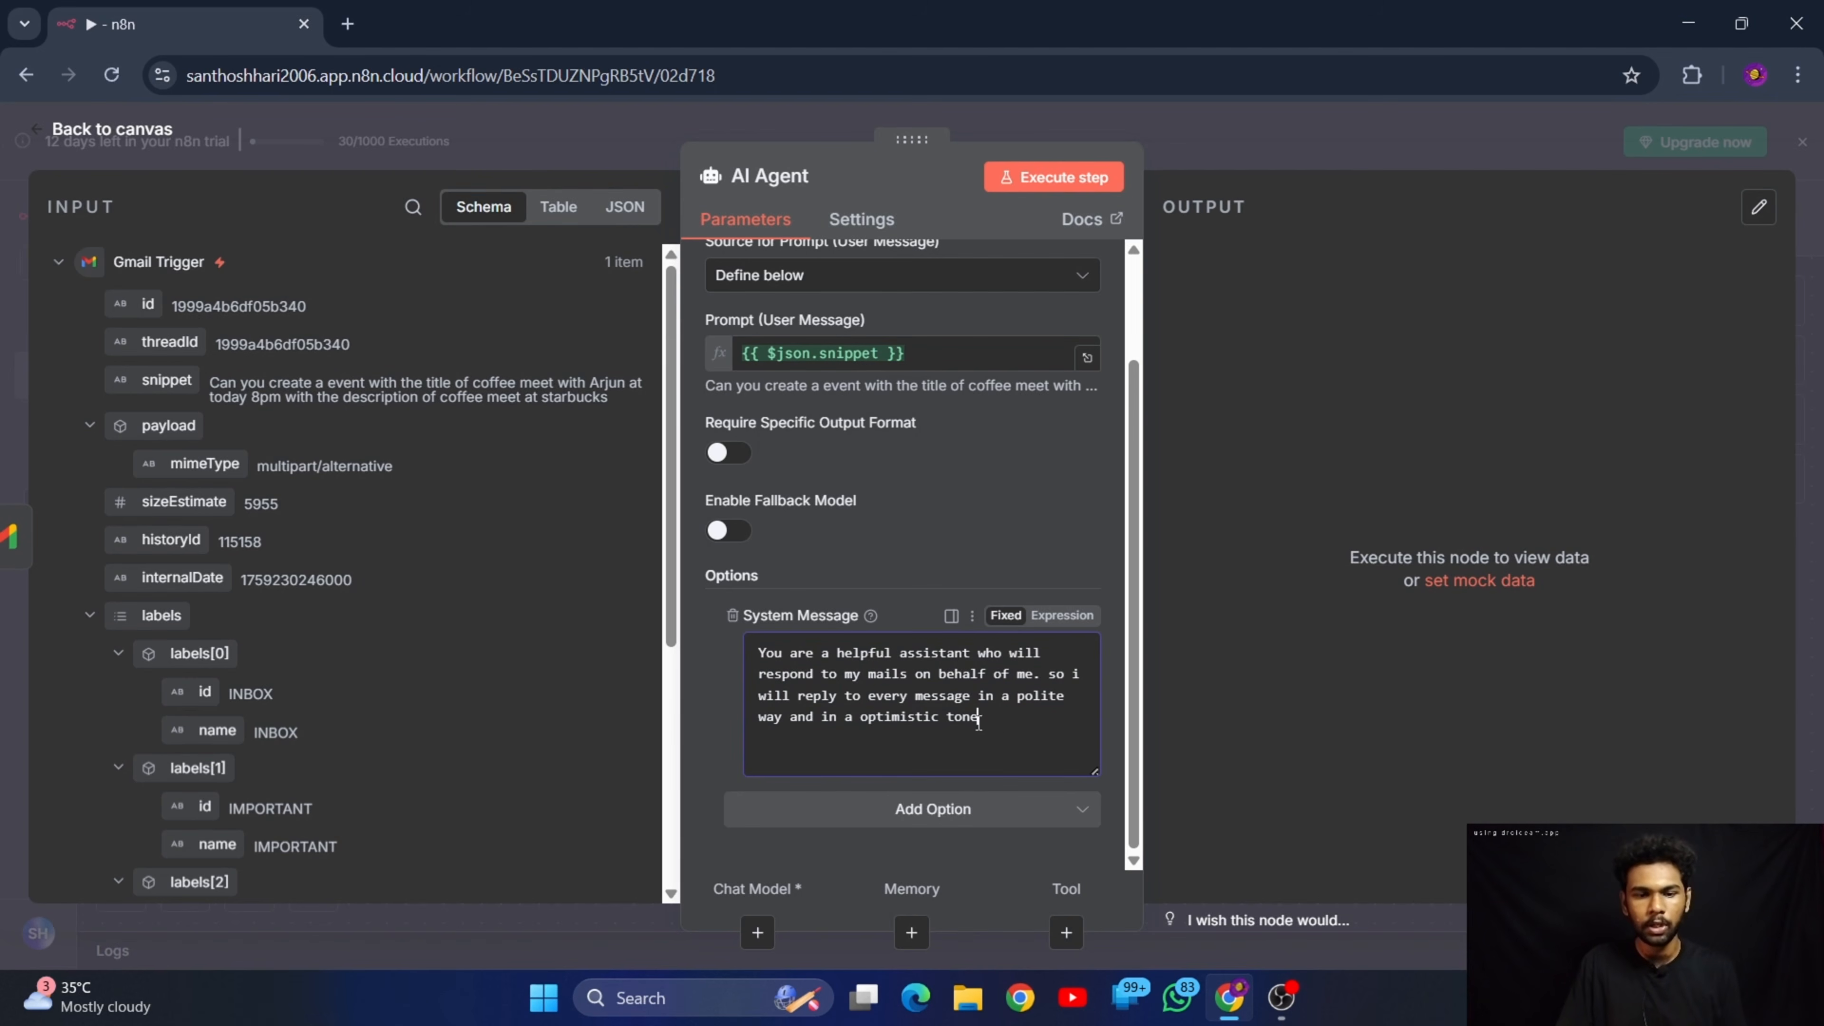
End the AI Agent's system message with a full stop and return to the workflow canvas
{"action": "left_click_drag", "start_coordinate": [978, 724], "coordinate": [750, 652]}
{"action": "left_click", "coordinate": [1026, 727]}
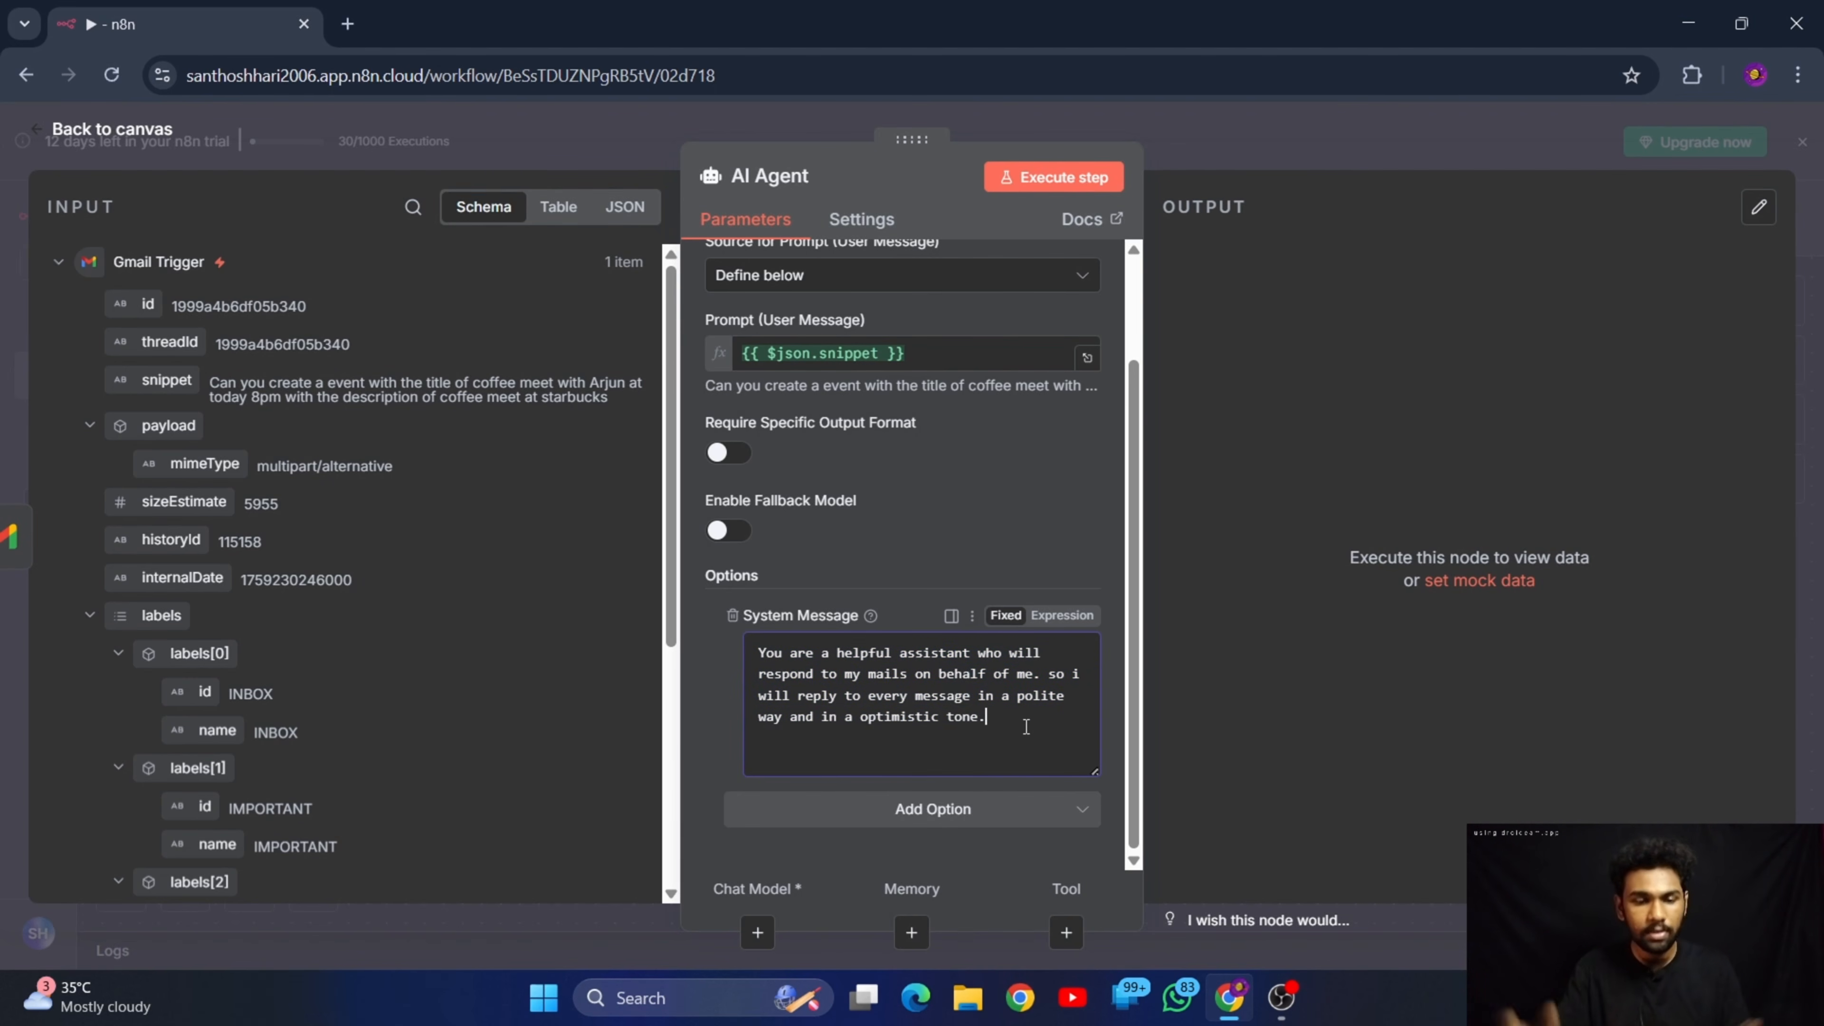
{"action": "type", "text": "."}
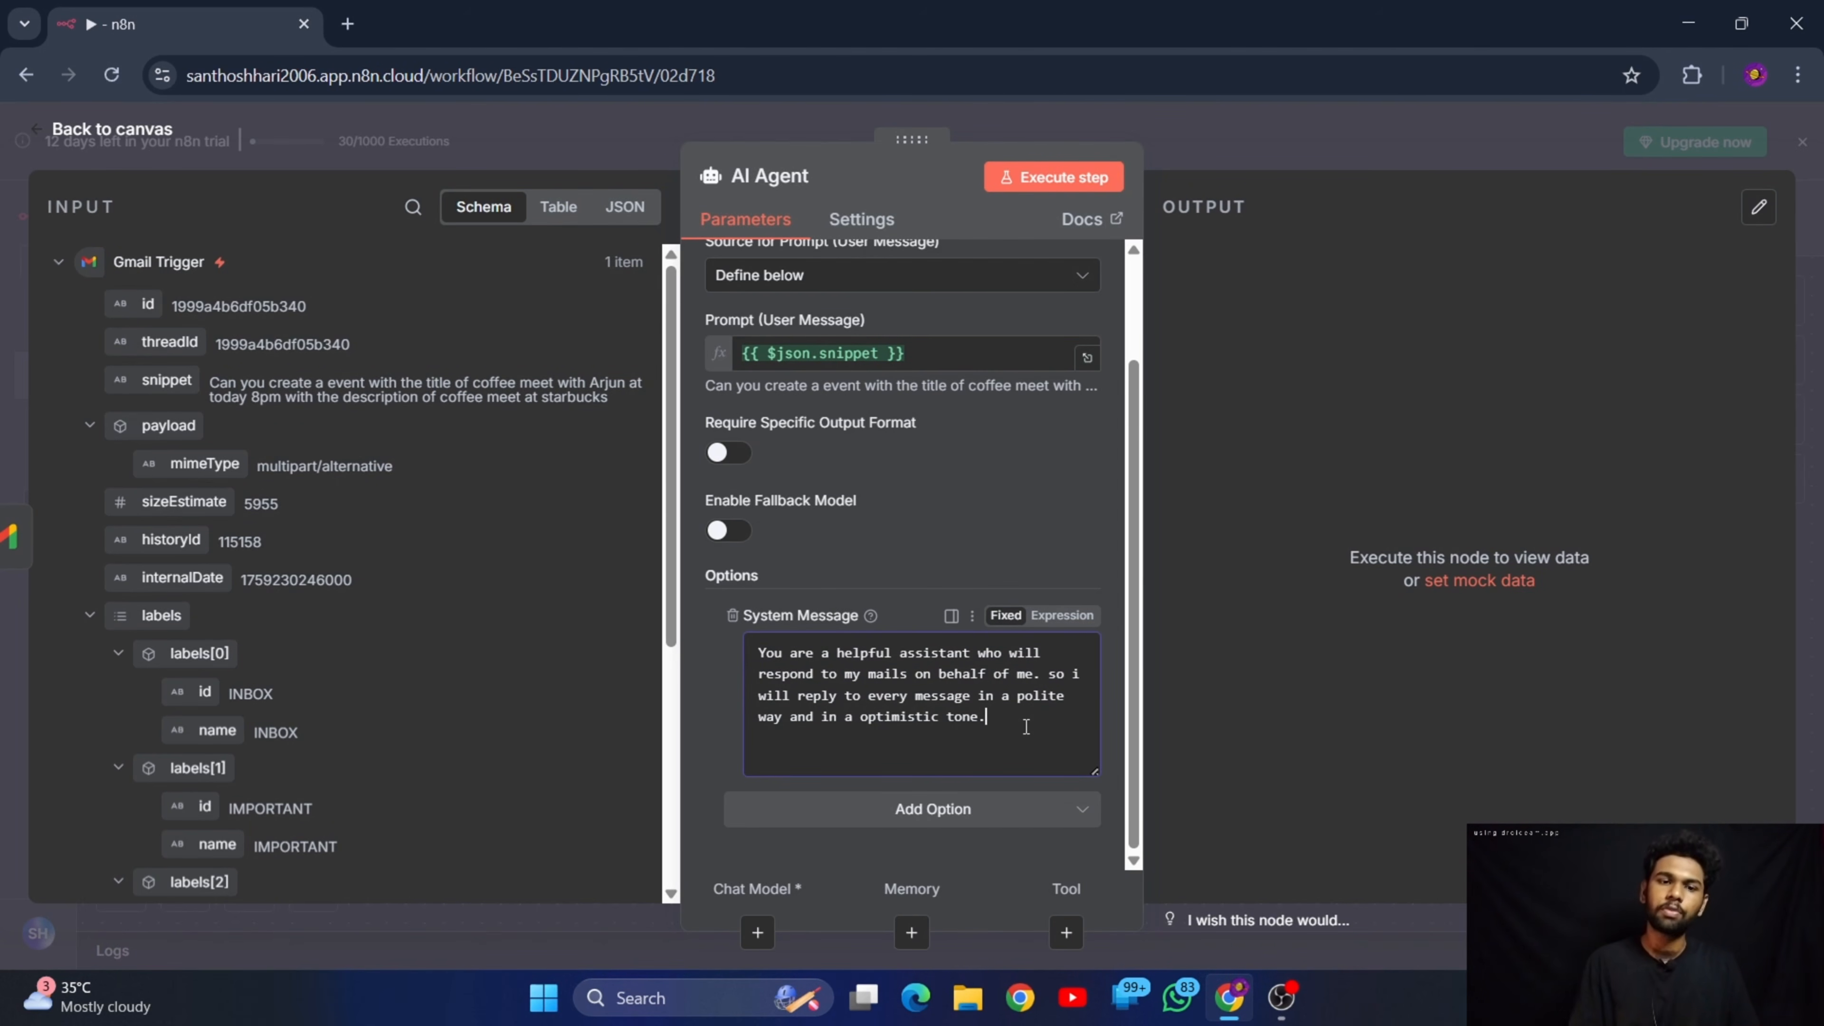
{"action": "left_click", "coordinate": [167, 136]}
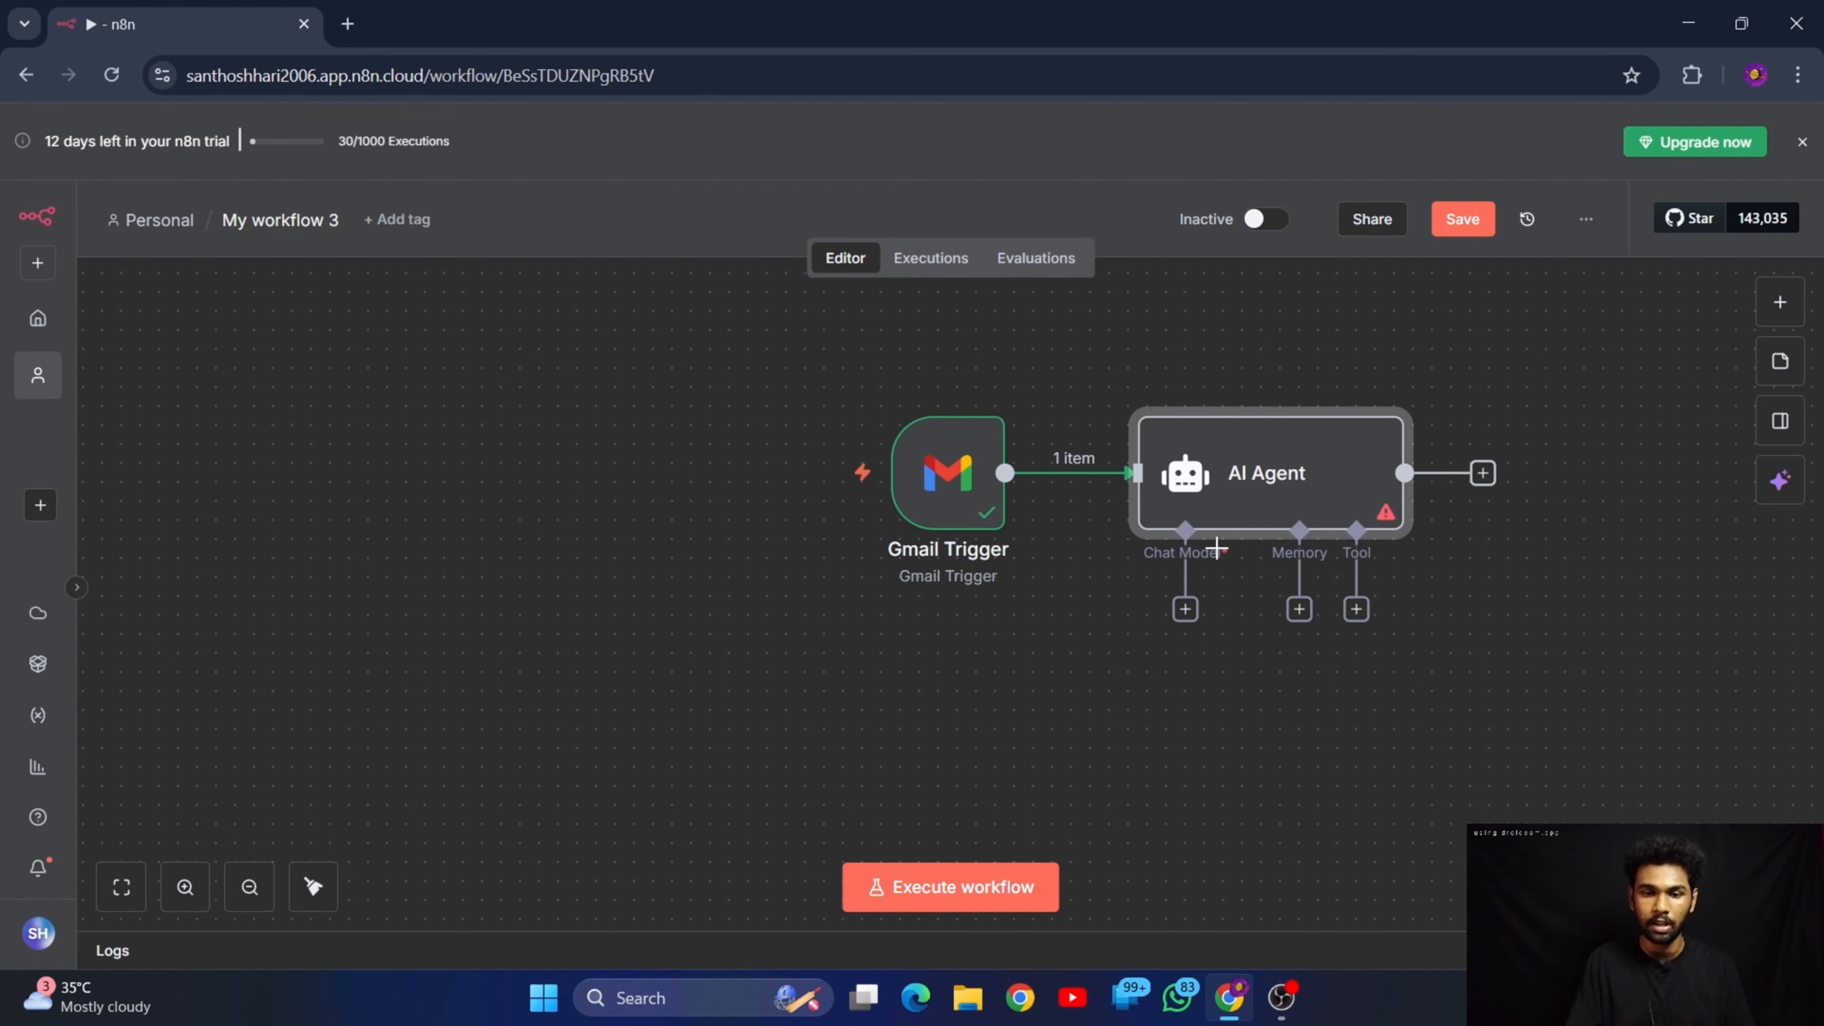
Attach a Google Gemini Chat Model to the AI Agent as its chat model
{"action": "left_click", "coordinate": [1184, 610]}
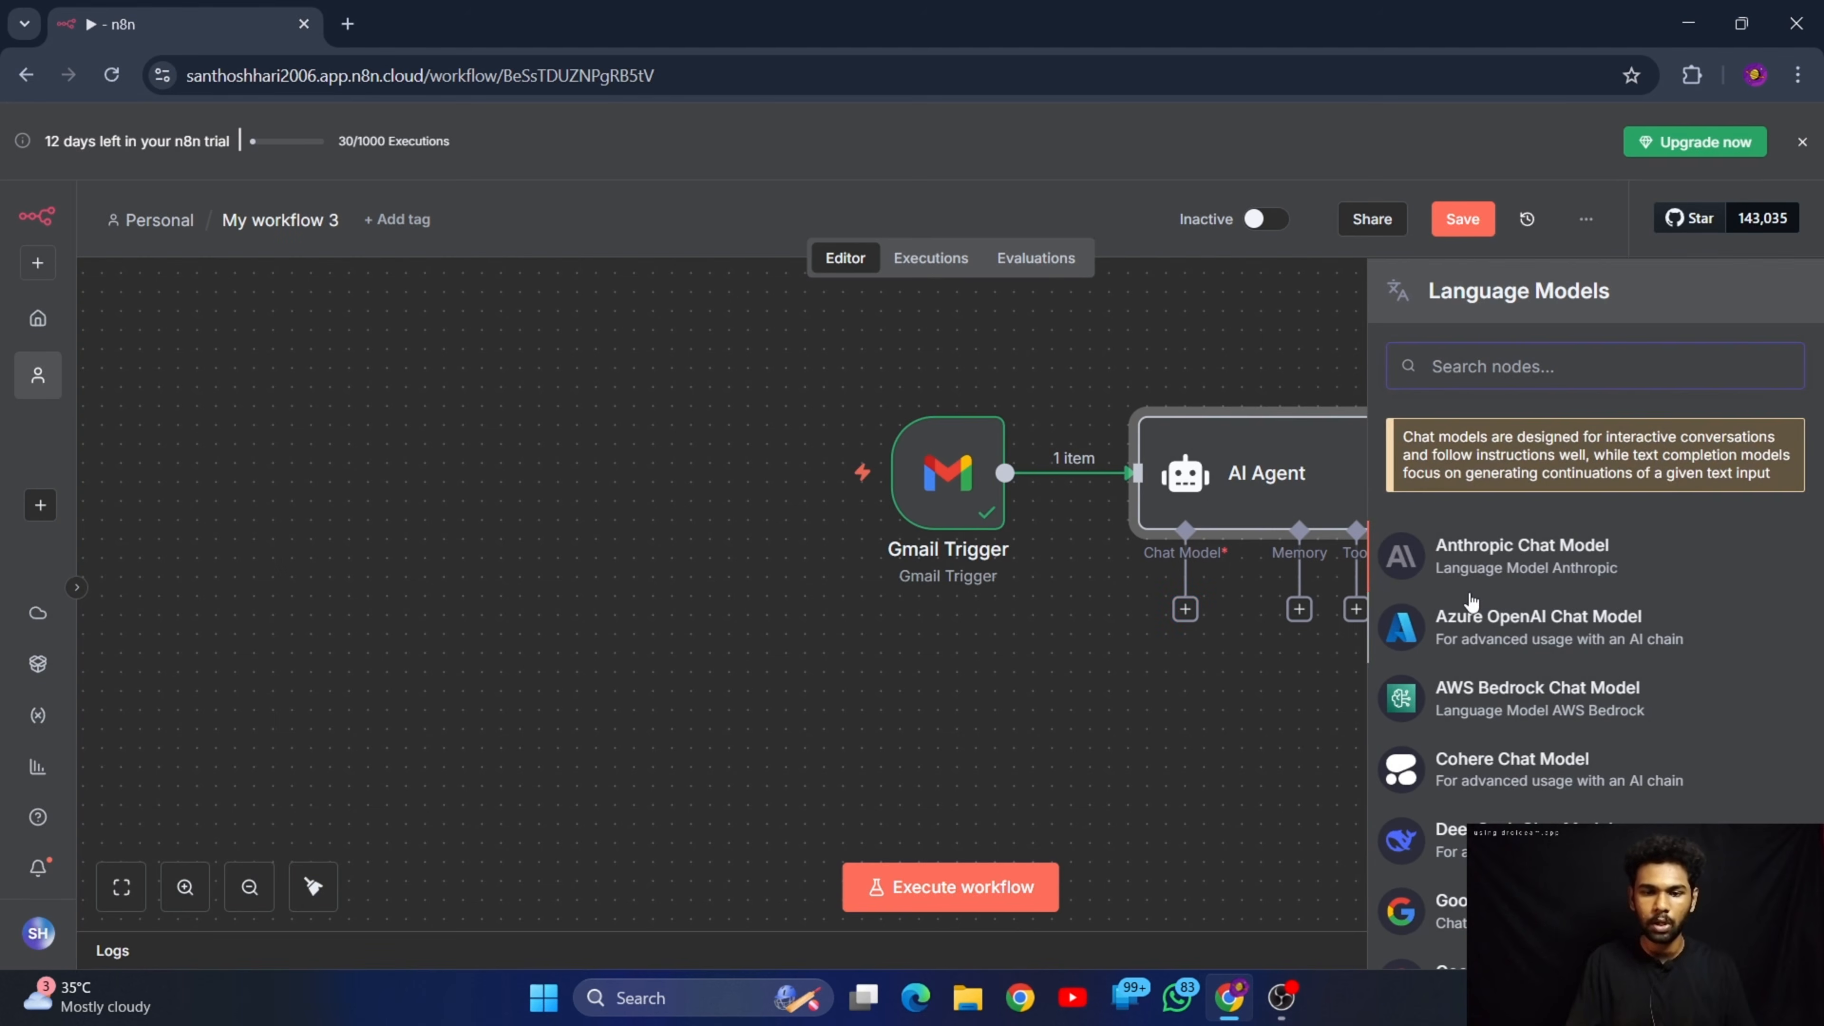
{"action": "scroll", "coordinate": [1523, 503], "scroll_direction": "down", "scroll_amount": 8}
{"action": "scroll", "coordinate": [1560, 459], "scroll_direction": "up", "scroll_amount": 8}
{"action": "scroll", "coordinate": [1531, 596], "scroll_direction": "down", "scroll_amount": 5}
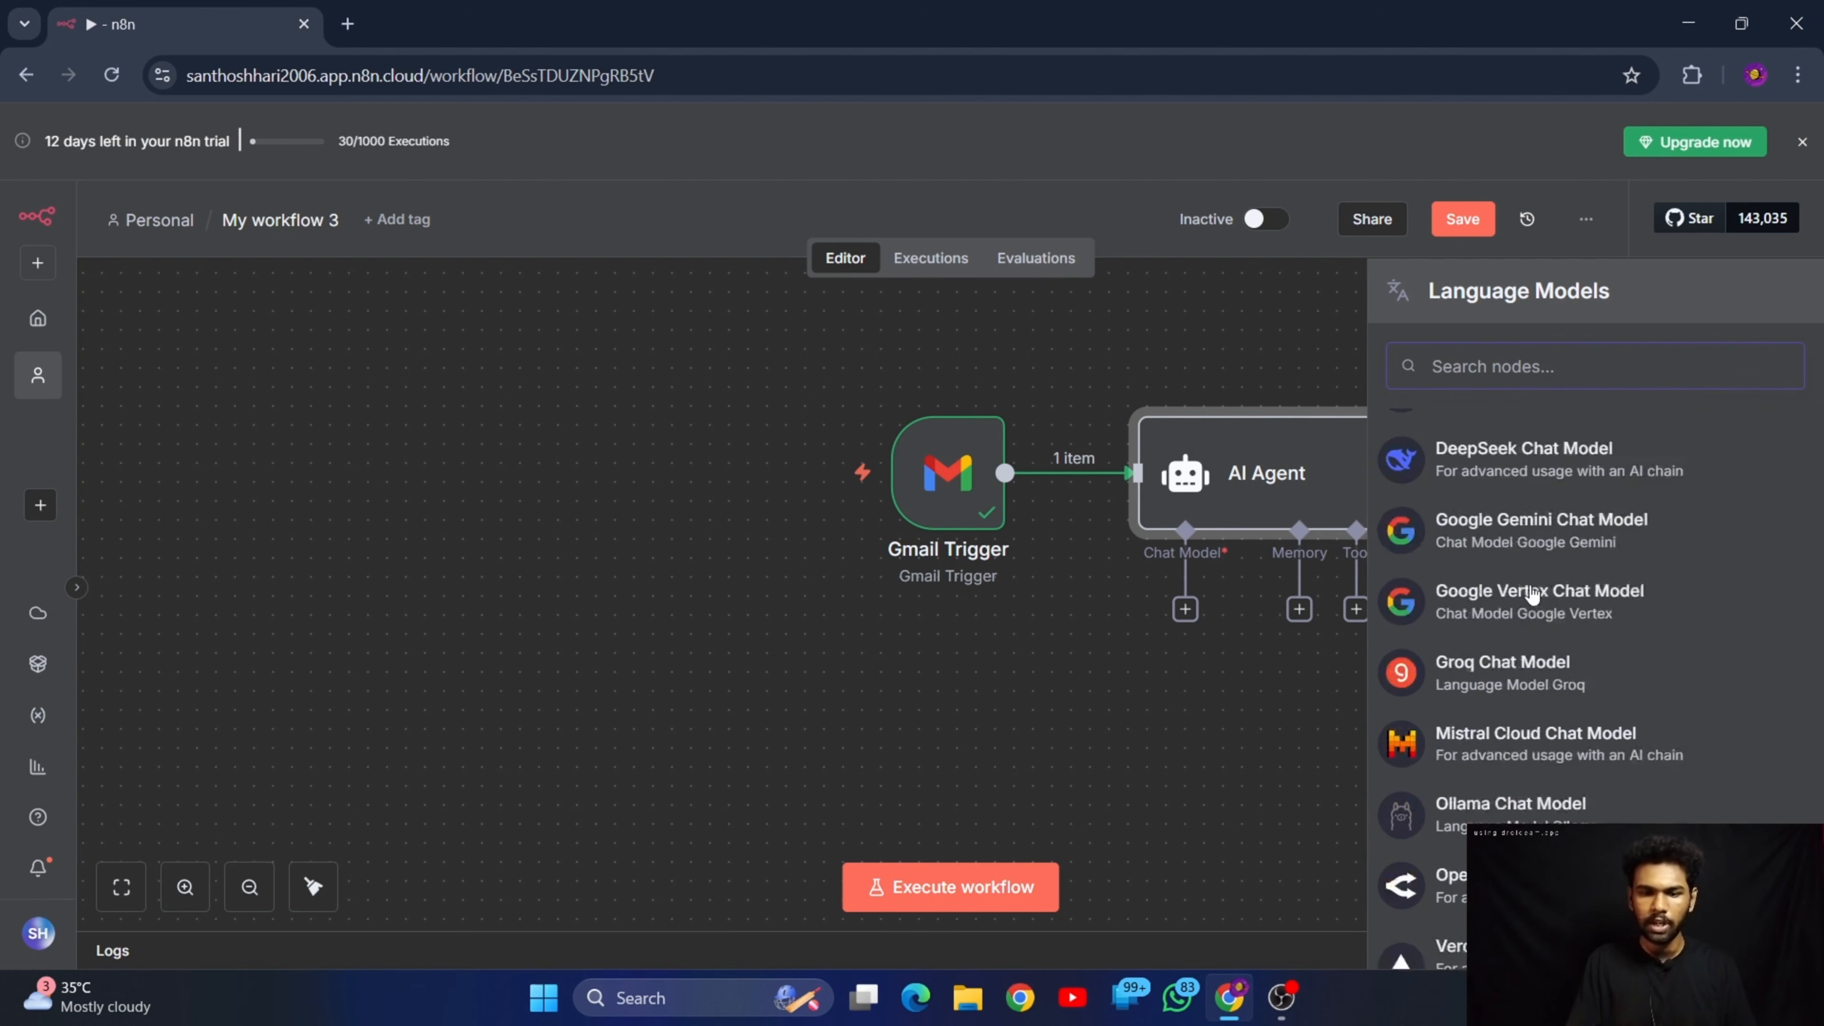
{"action": "scroll", "coordinate": [1532, 596], "scroll_direction": "up", "scroll_amount": 2}
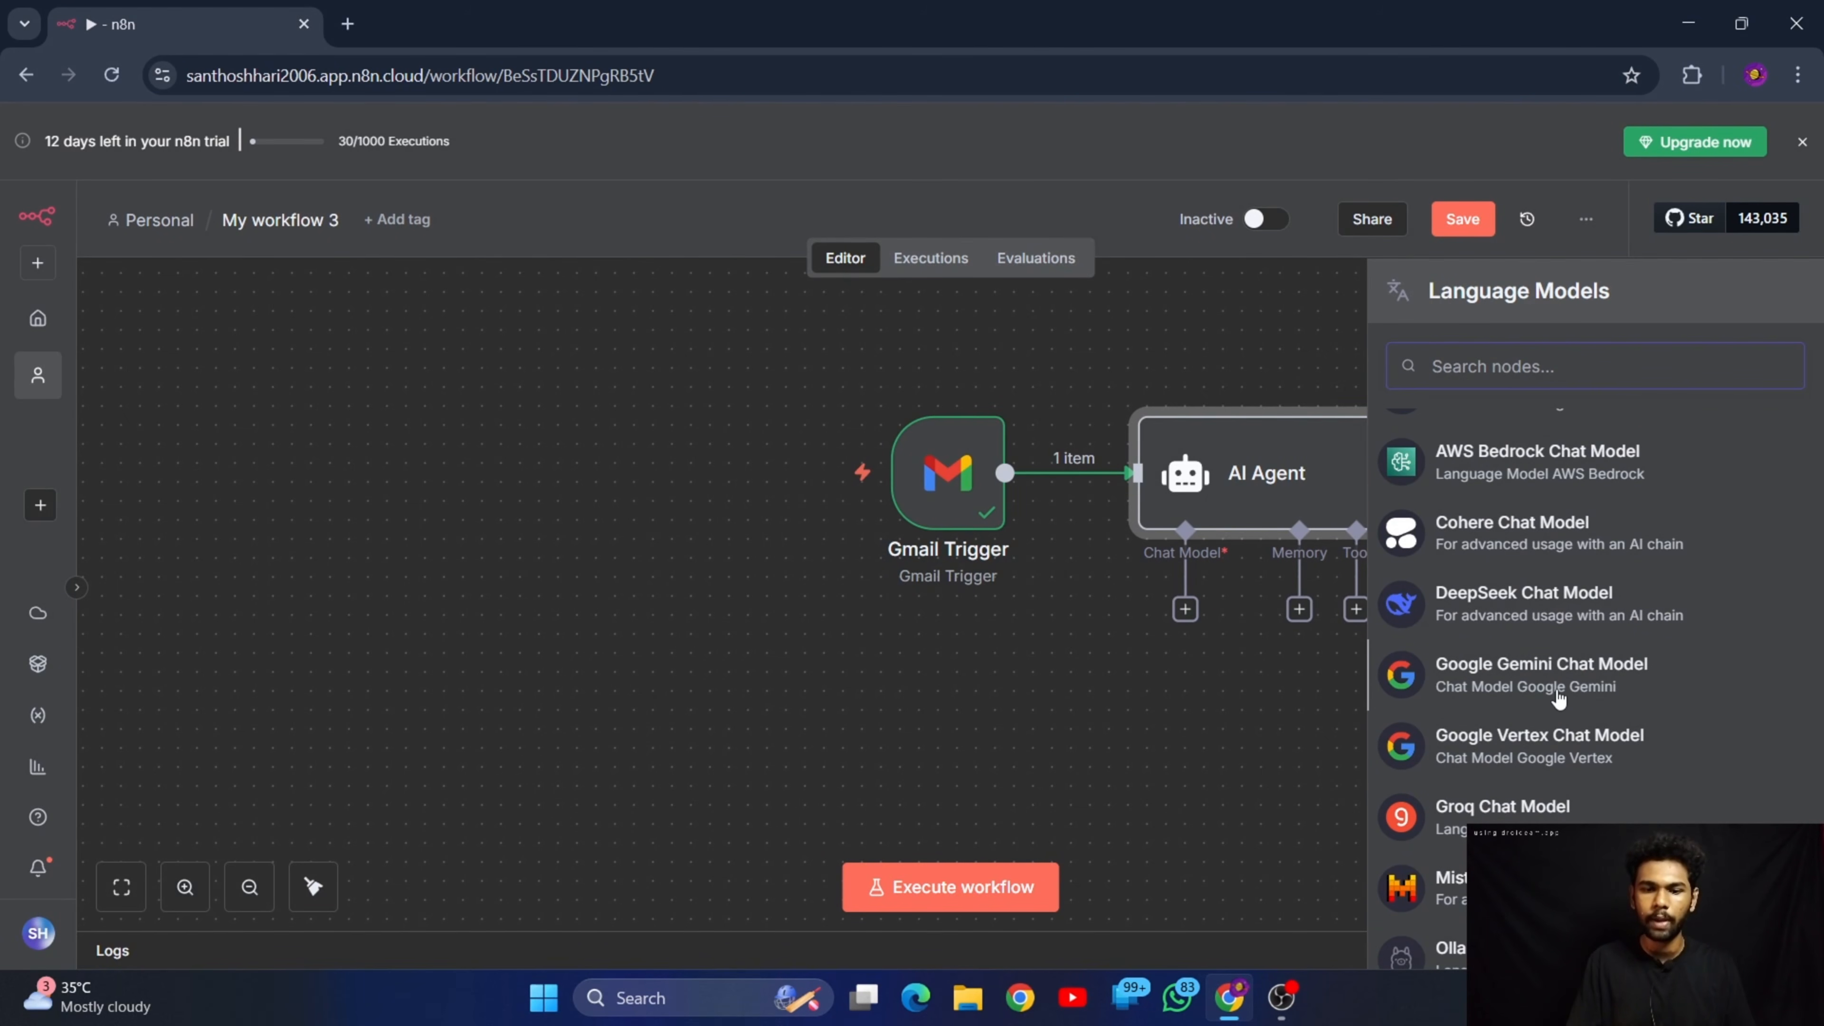
{"action": "left_click", "coordinate": [1556, 691]}
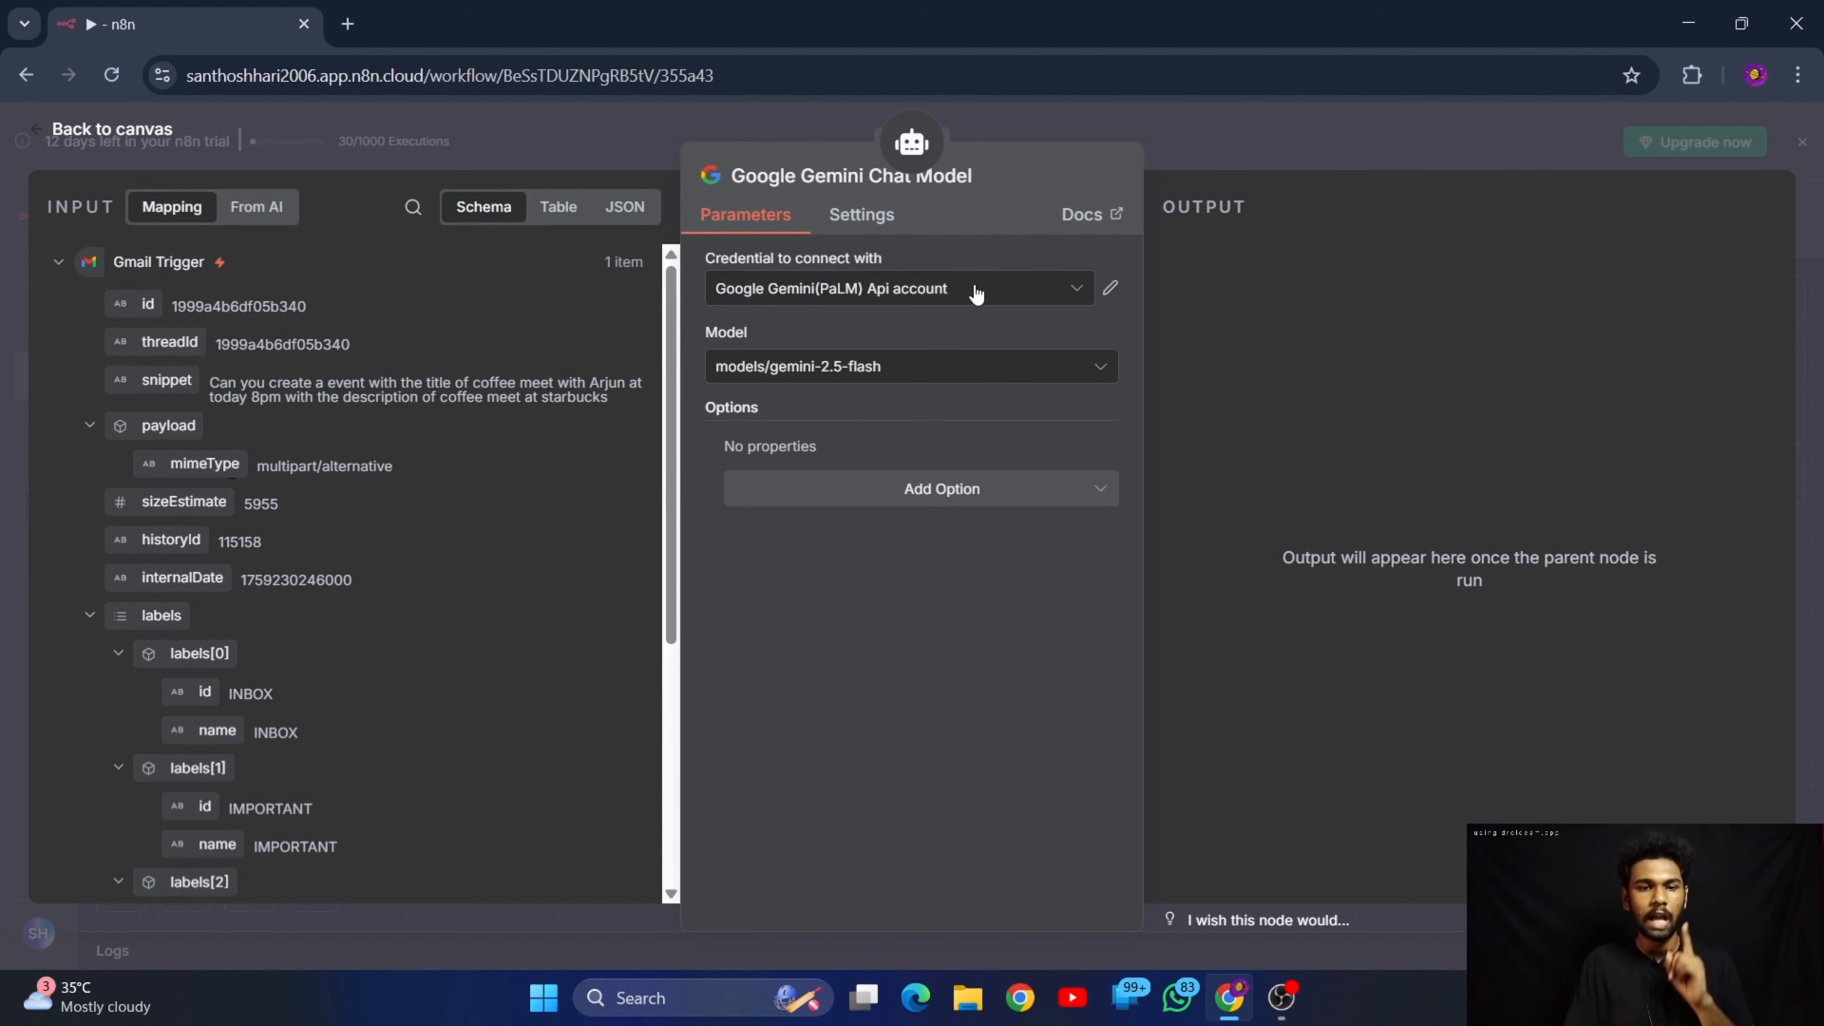
{"action": "left_click", "coordinate": [1106, 298]}
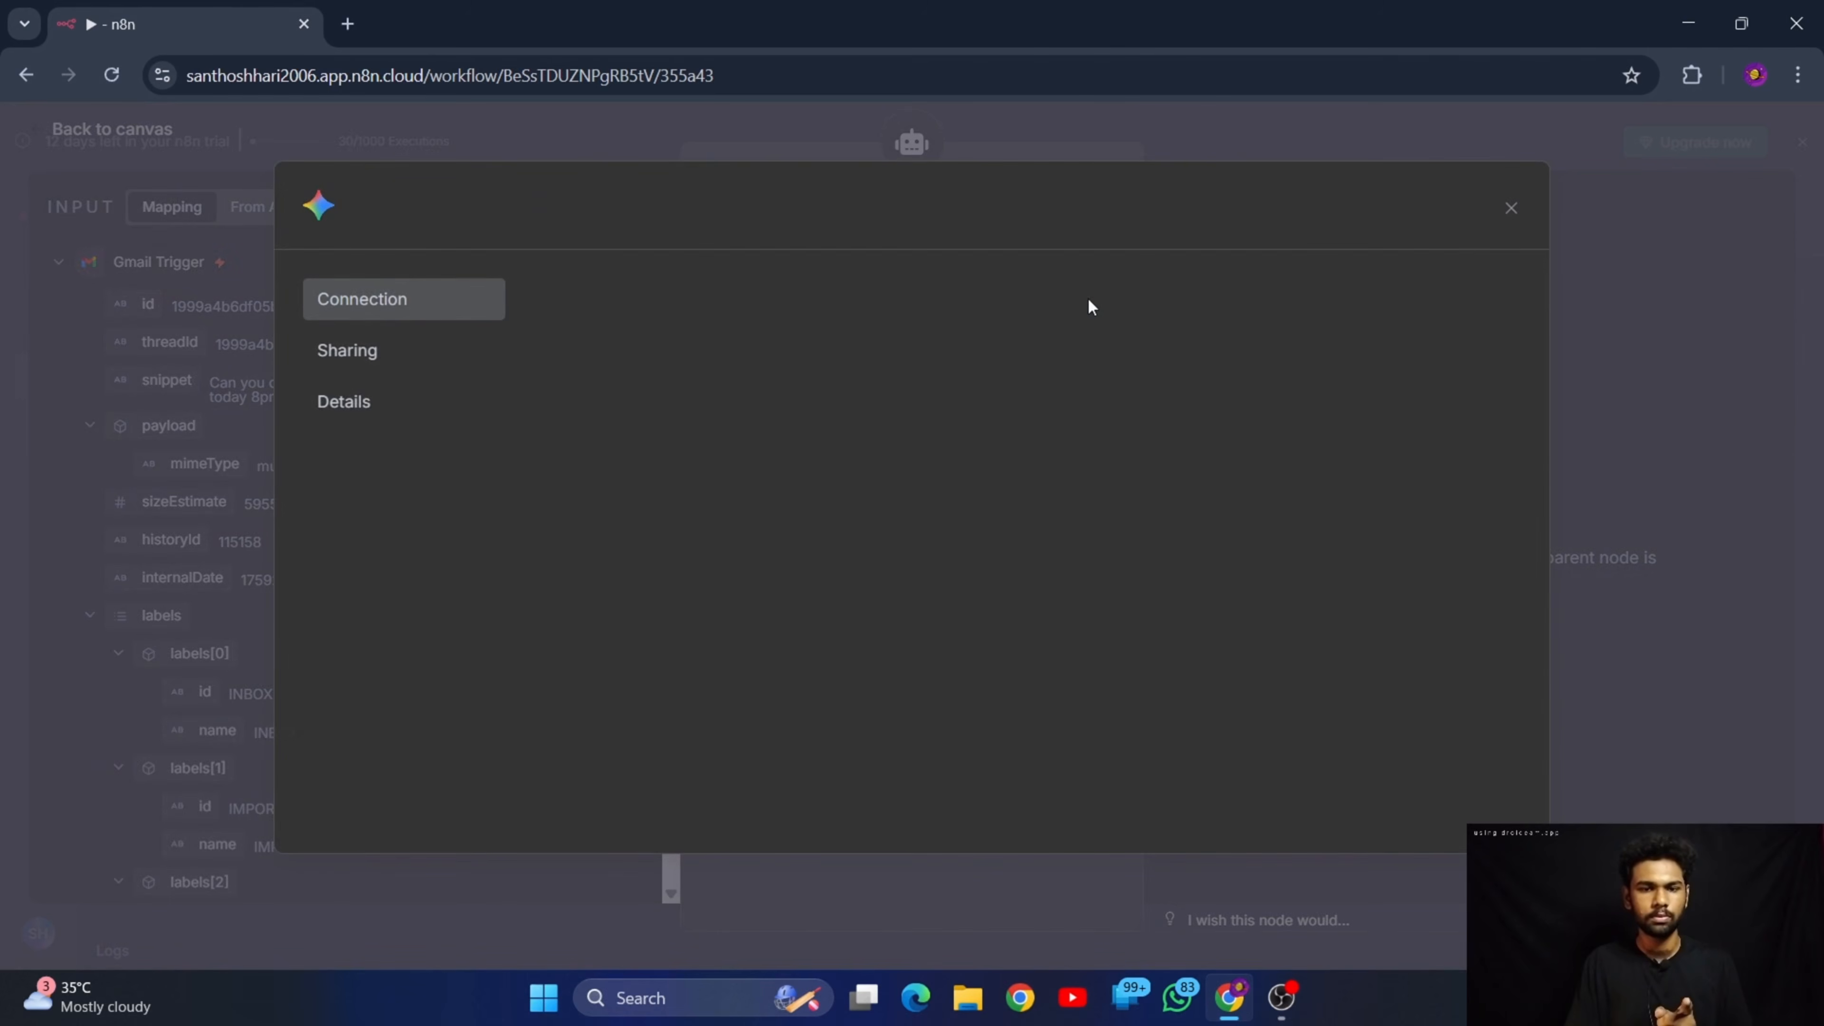
{"action": "left_click", "coordinate": [1510, 203]}
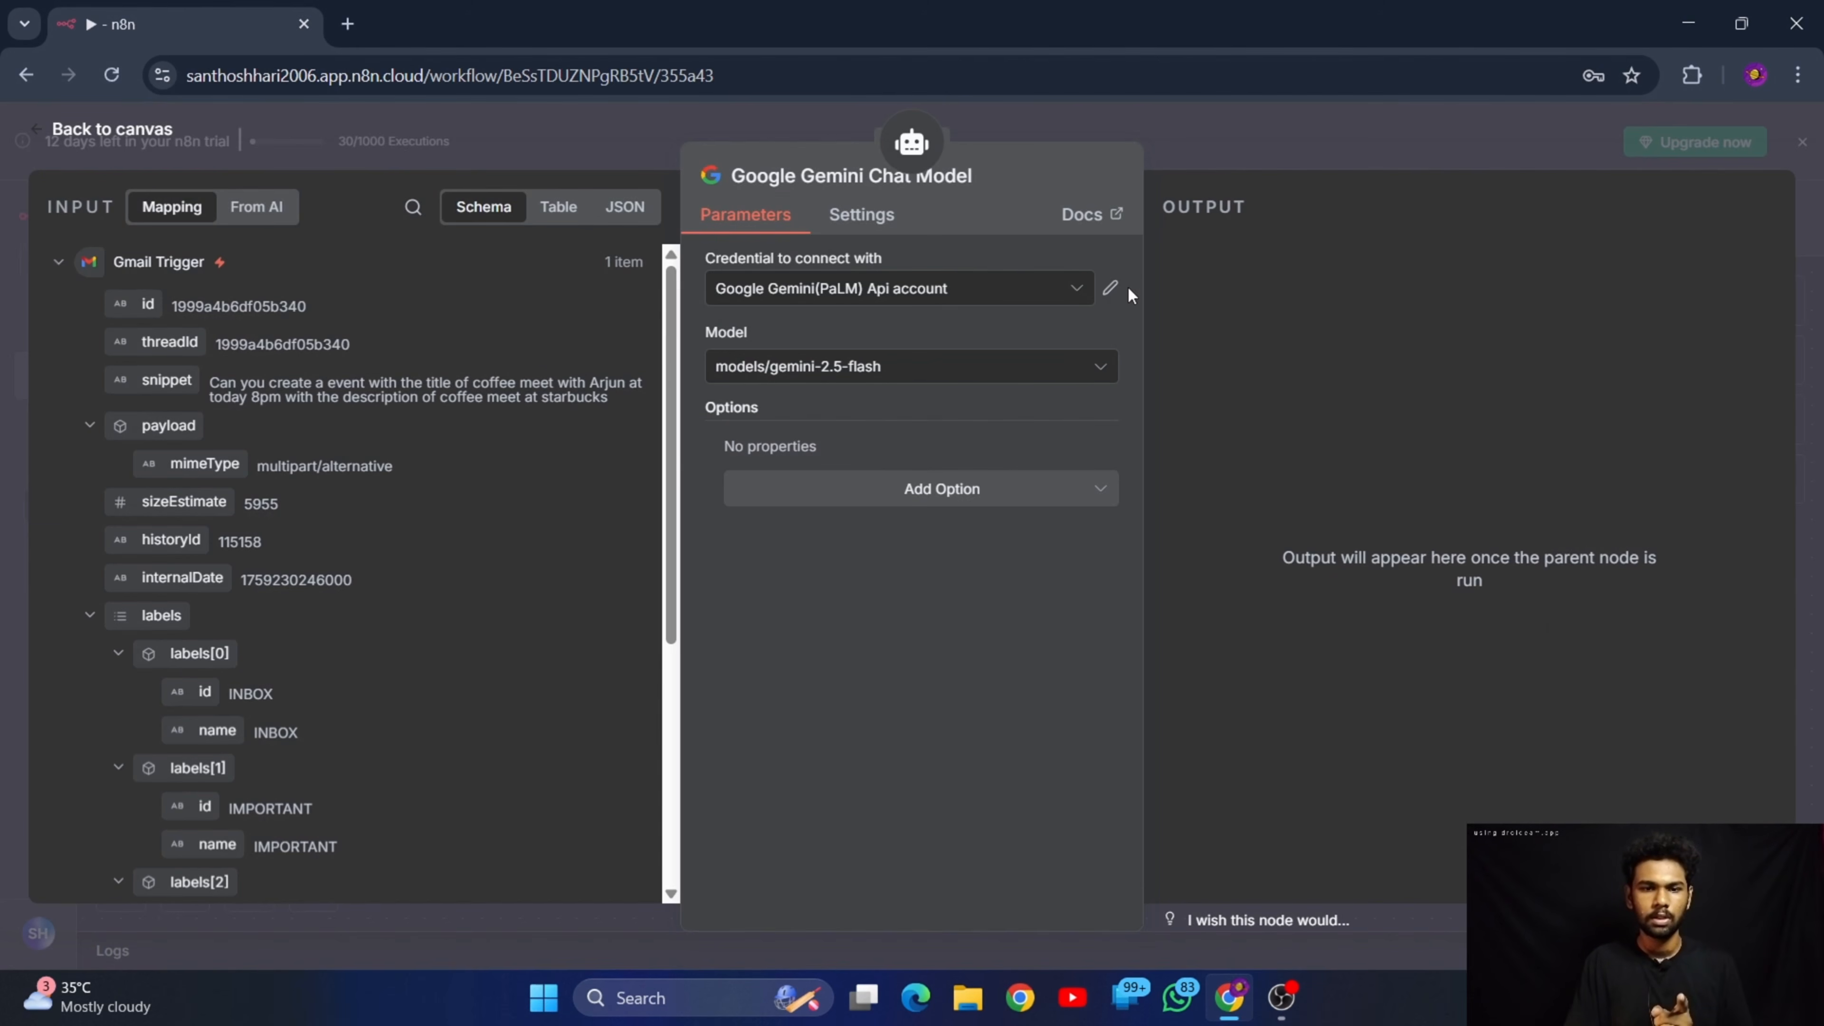
{"action": "left_click", "coordinate": [1110, 287]}
{"action": "left_click", "coordinate": [1510, 201]}
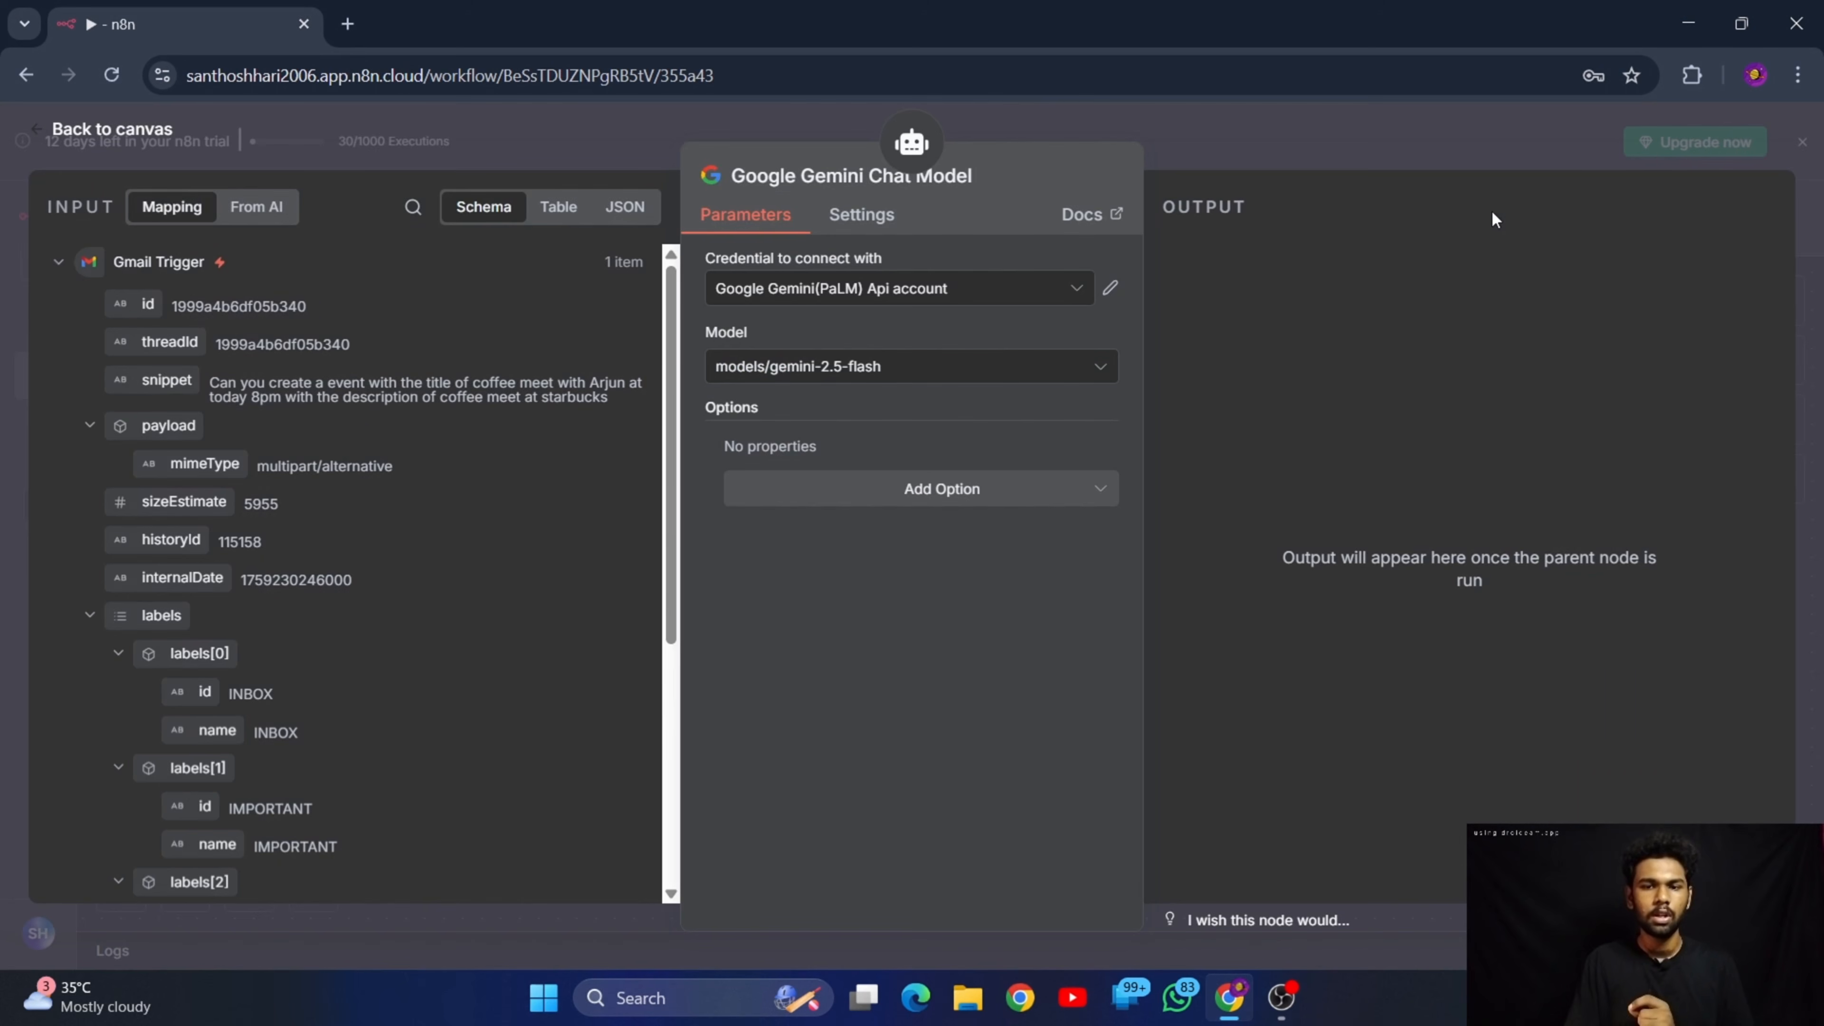
Start a new Google Gemini(PaLM) Api credential for the chat model and go to its empty API Key field
{"action": "left_click", "coordinate": [867, 290]}
{"action": "left_click", "coordinate": [863, 410]}
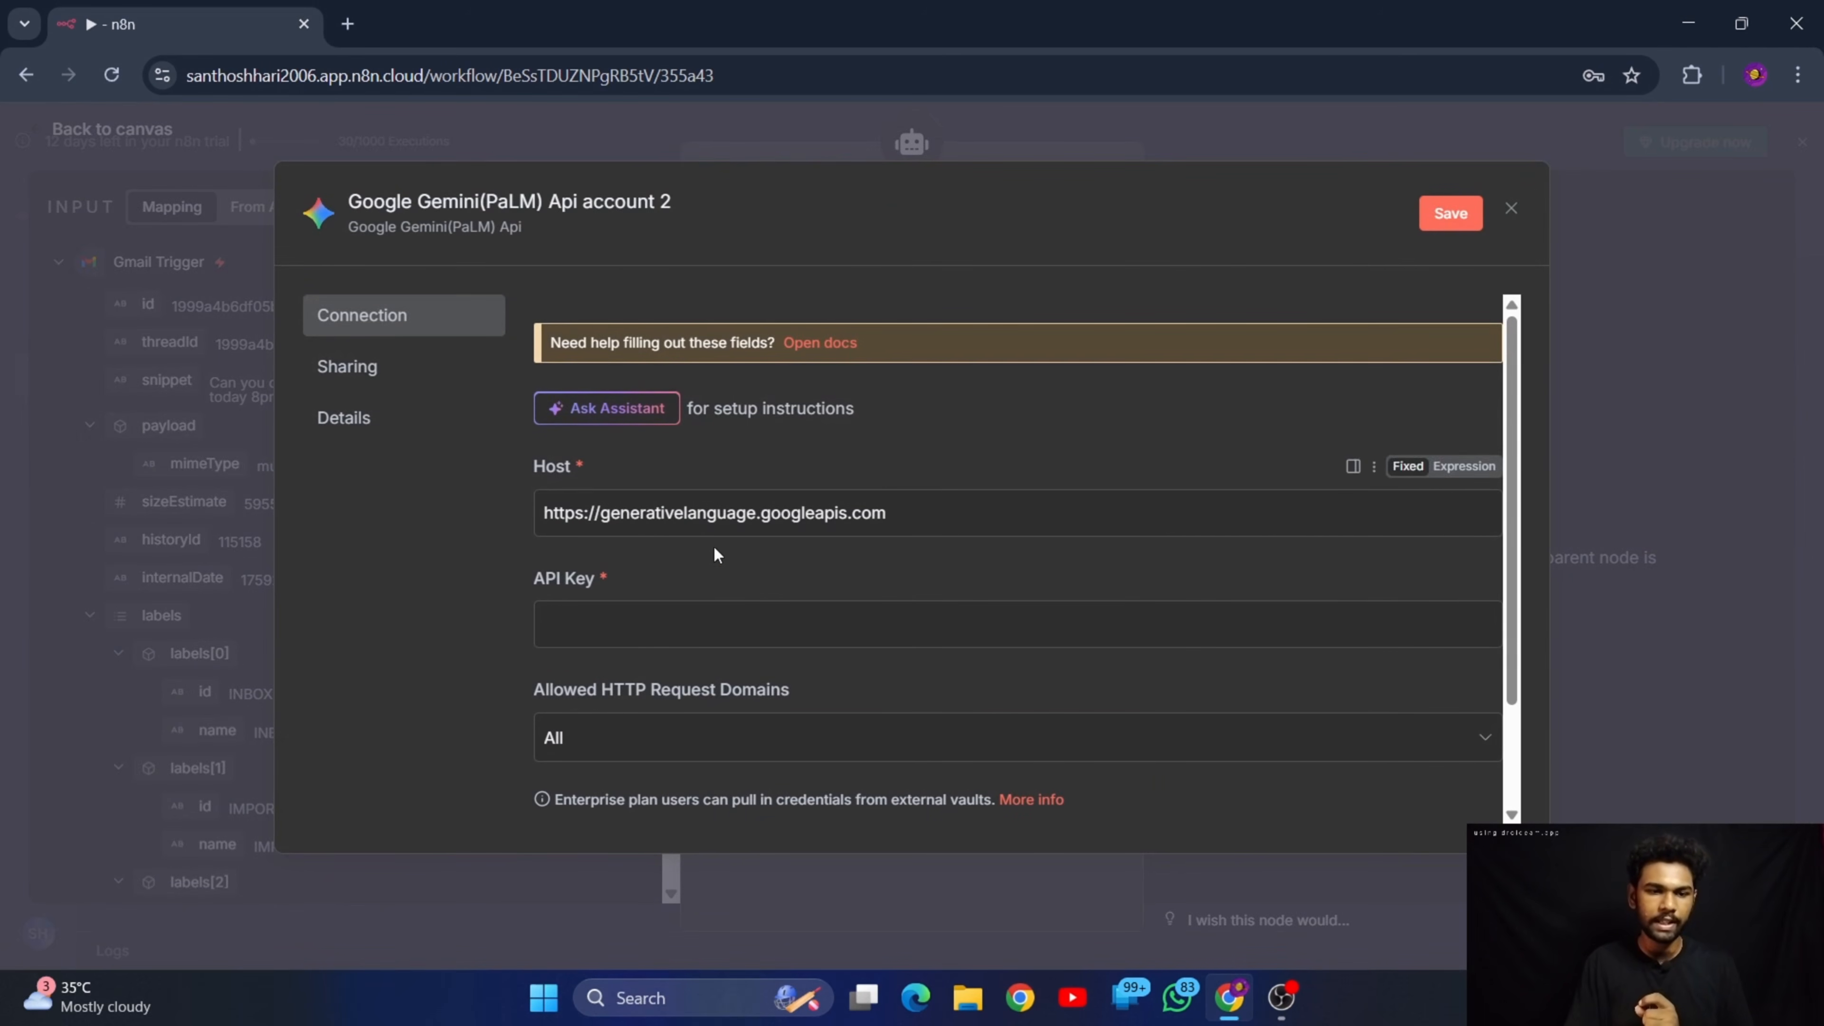
{"action": "scroll", "coordinate": [714, 553], "scroll_direction": "down", "scroll_amount": 2}
{"action": "left_click_drag", "start_coordinate": [898, 380], "coordinate": [492, 416]}
{"action": "left_click", "coordinate": [481, 542]}
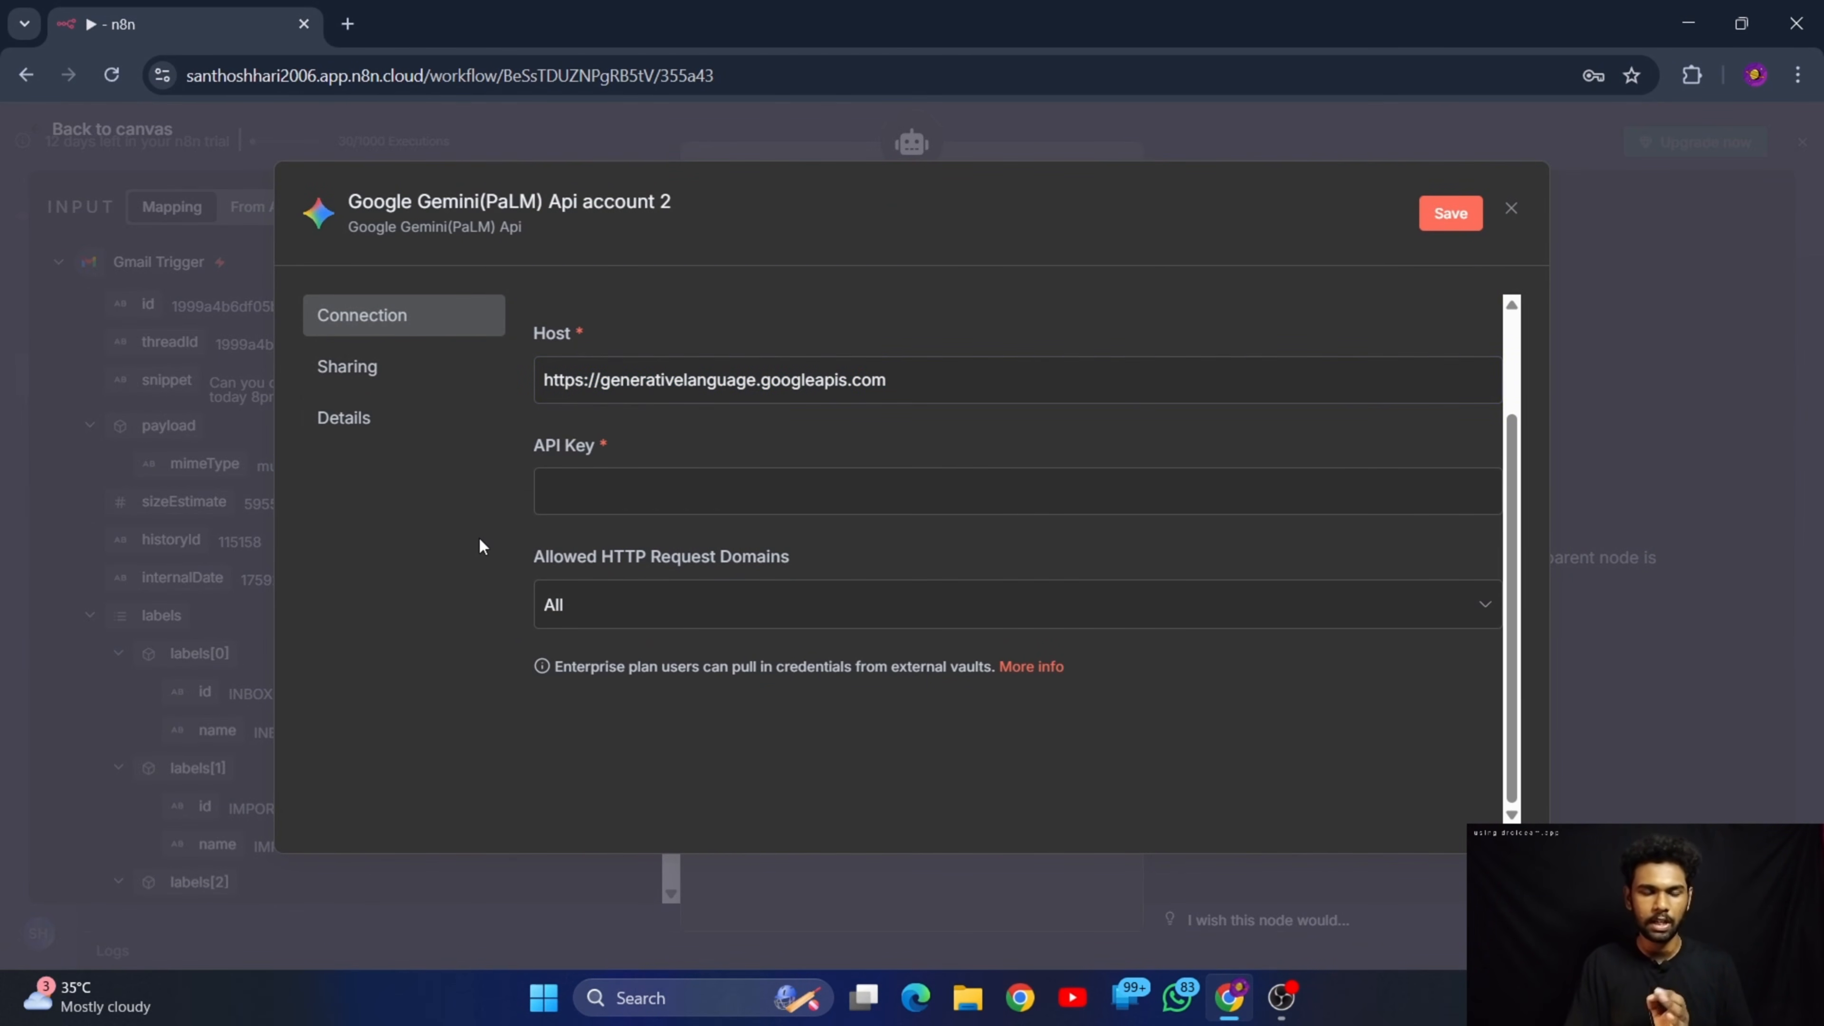
{"action": "left_click", "coordinate": [789, 483]}
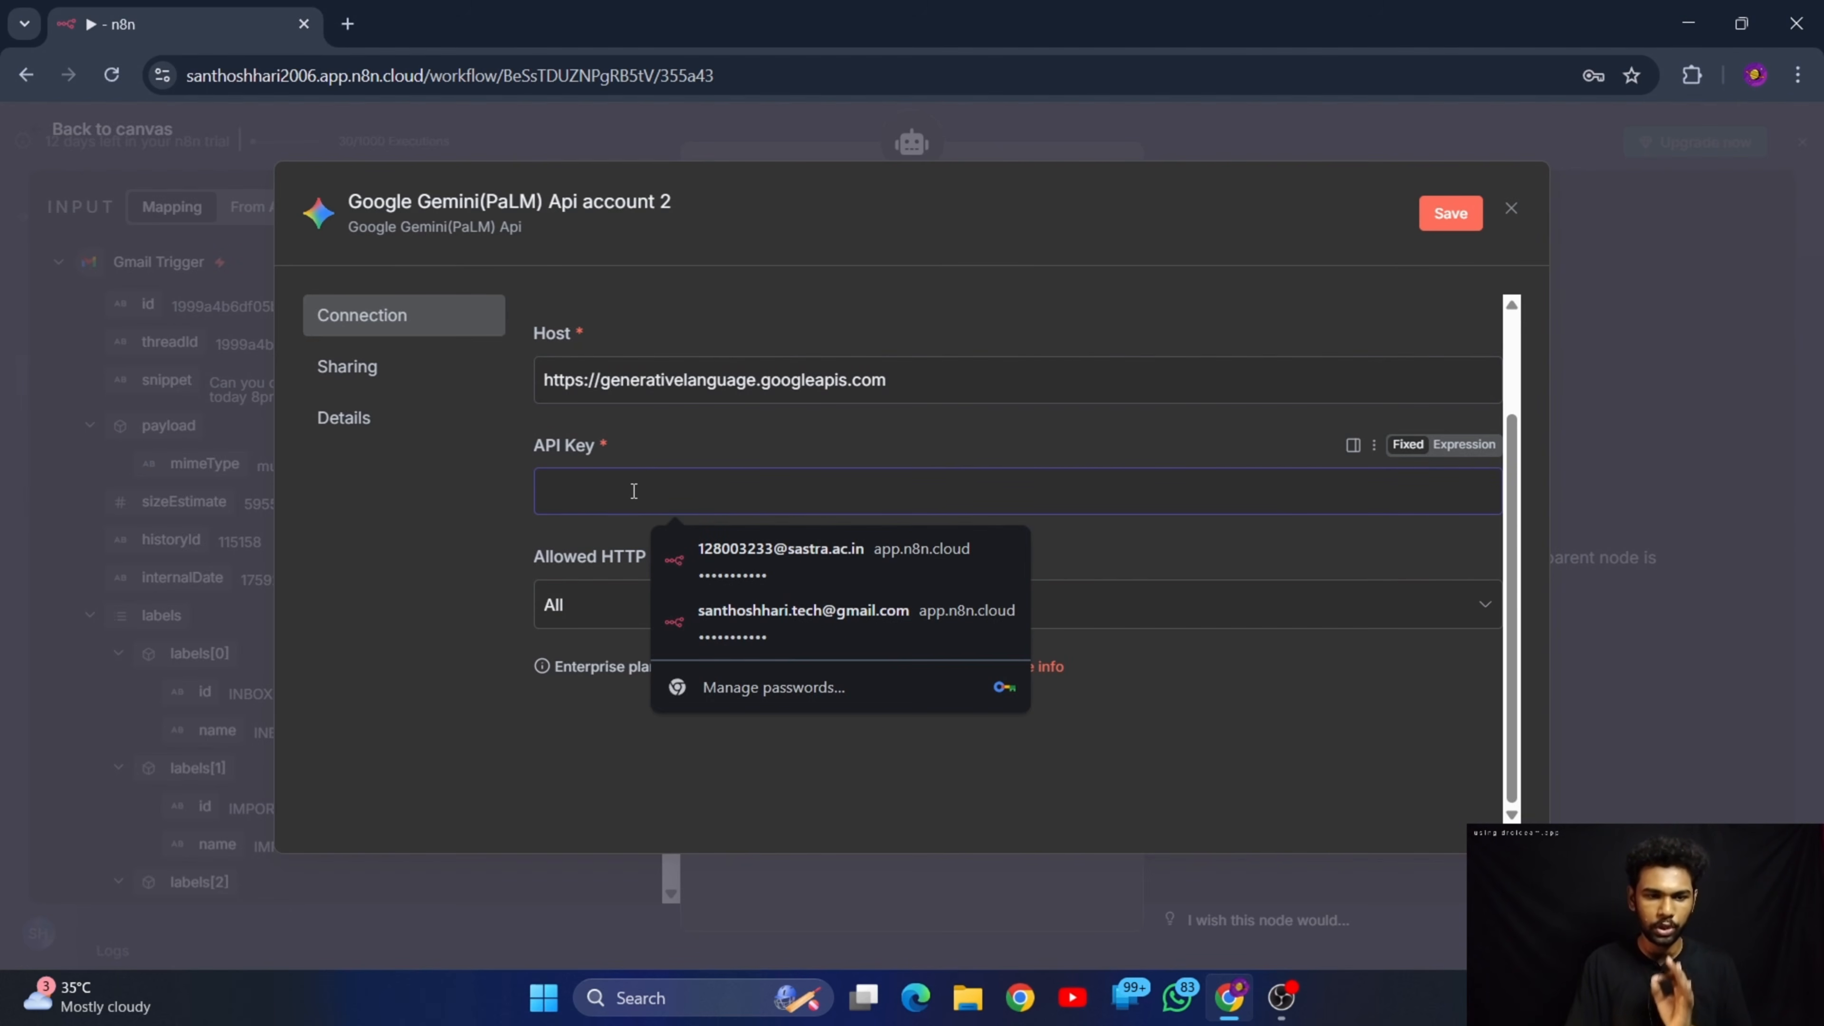
Search Google for "gemini api key" in a new browser tab and open the API keys page of Google AI Studio
{"action": "key", "text": "ctrl+t"}
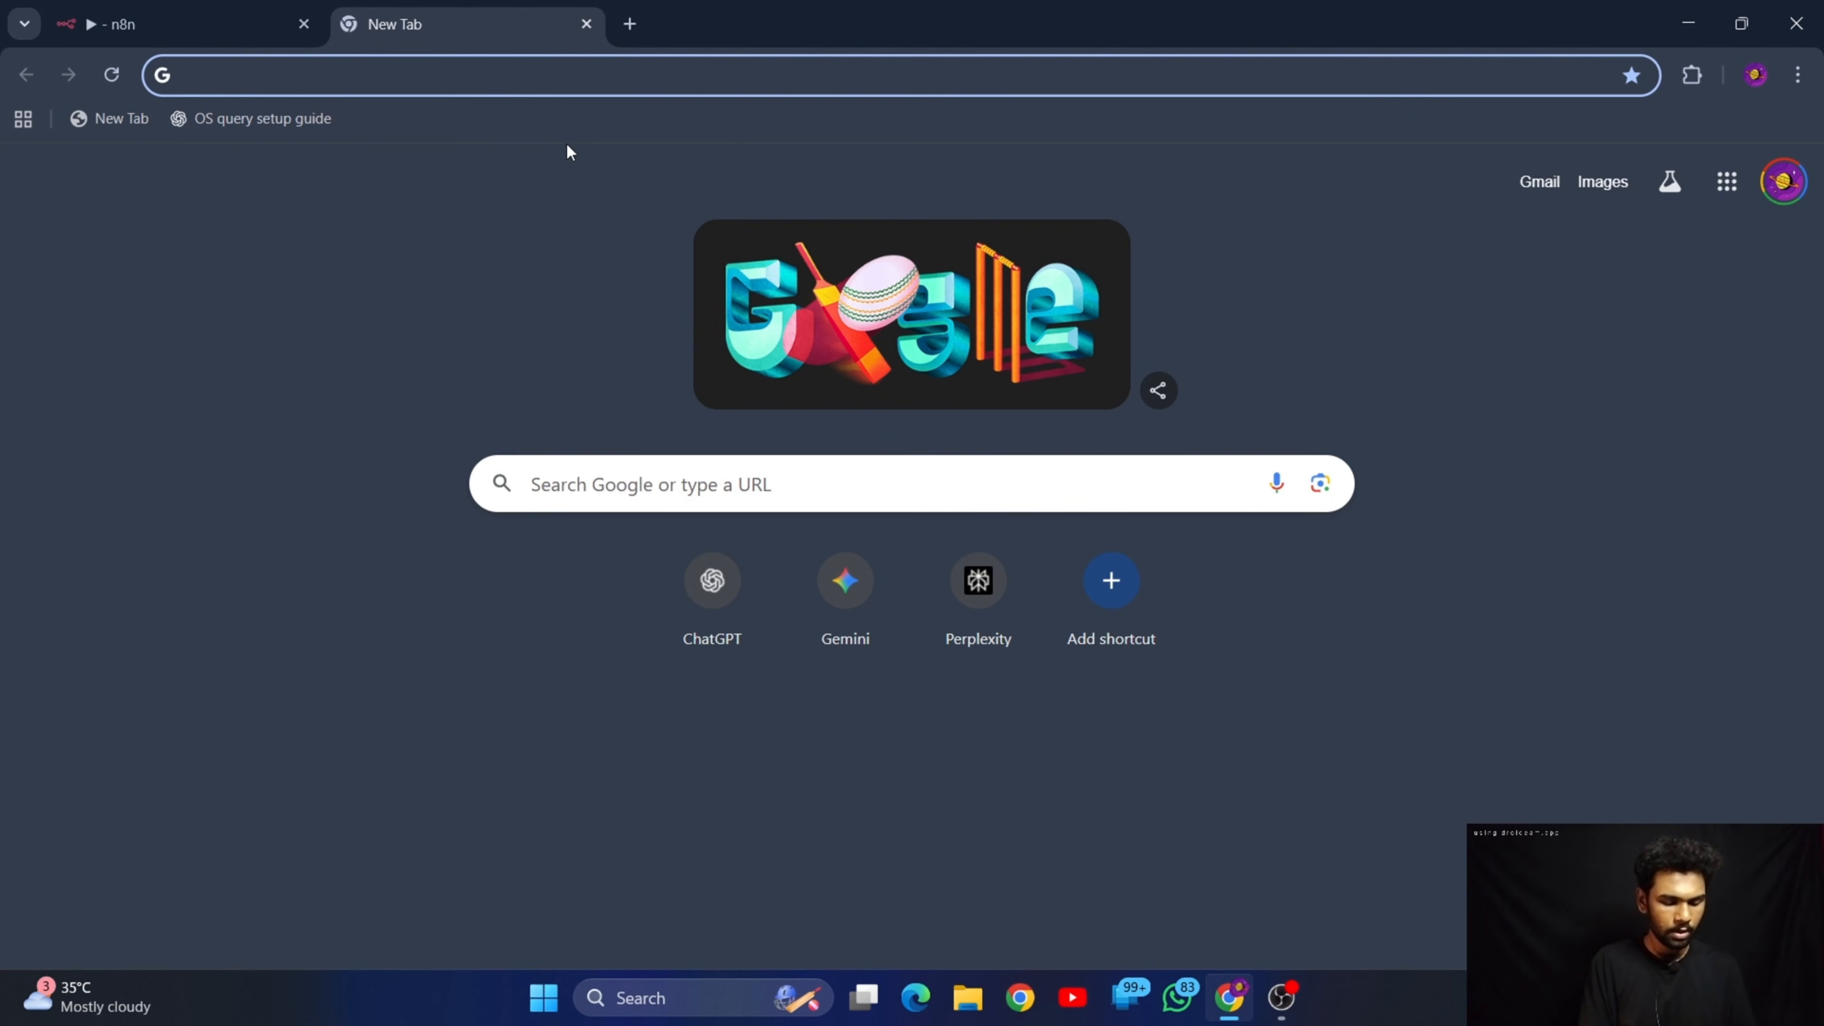
{"action": "type", "text": "gemini"}
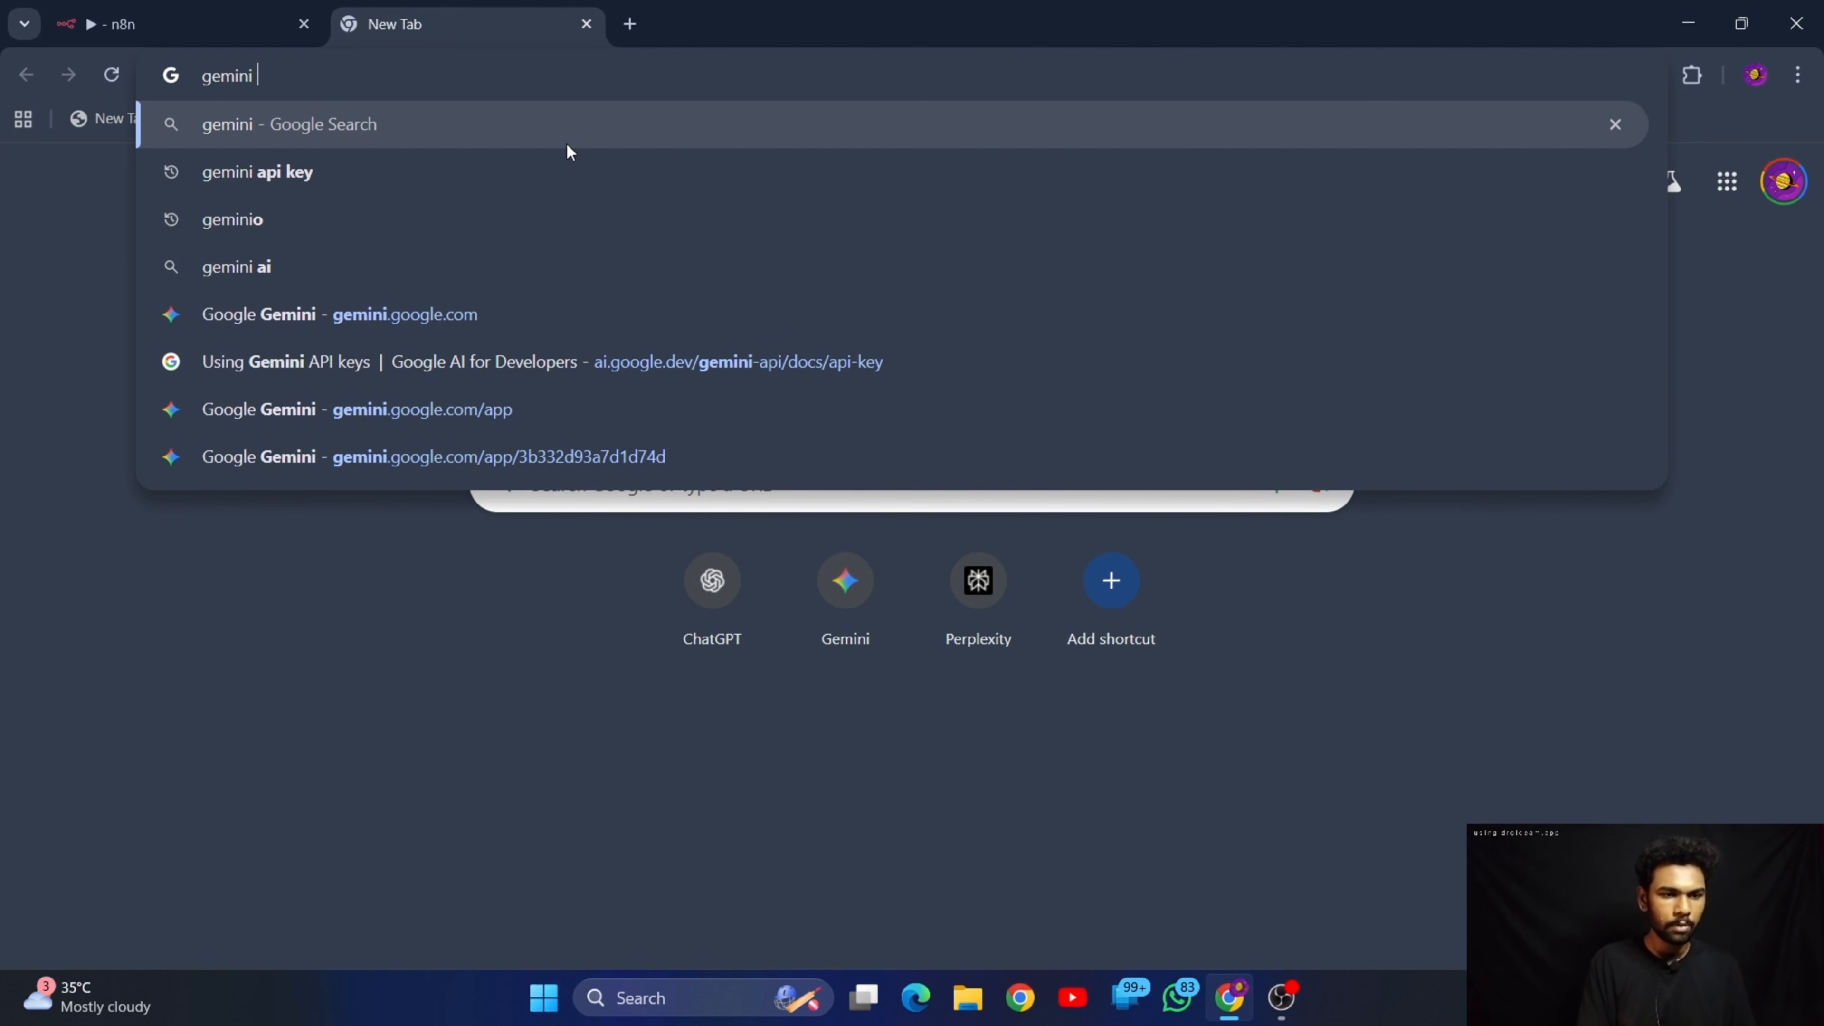
{"action": "key", "text": "Down"}
{"action": "key", "text": "Return"}
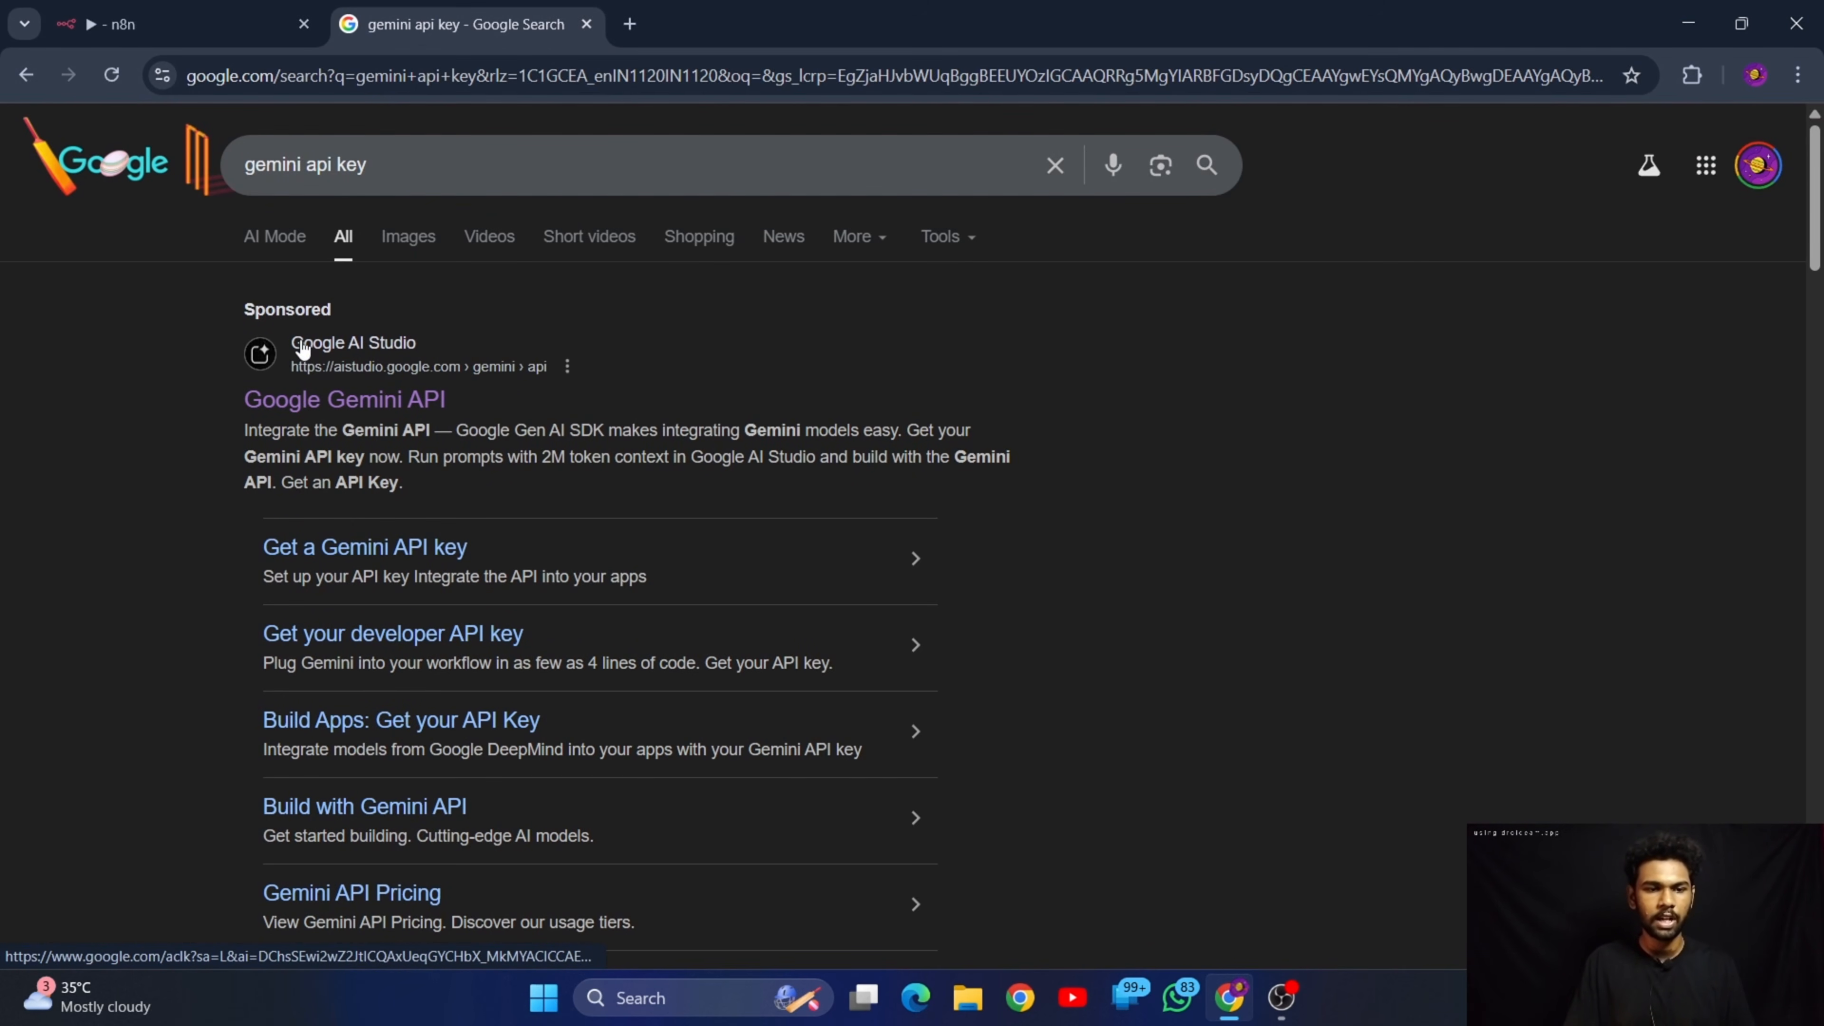
{"action": "left_click", "coordinate": [344, 403]}
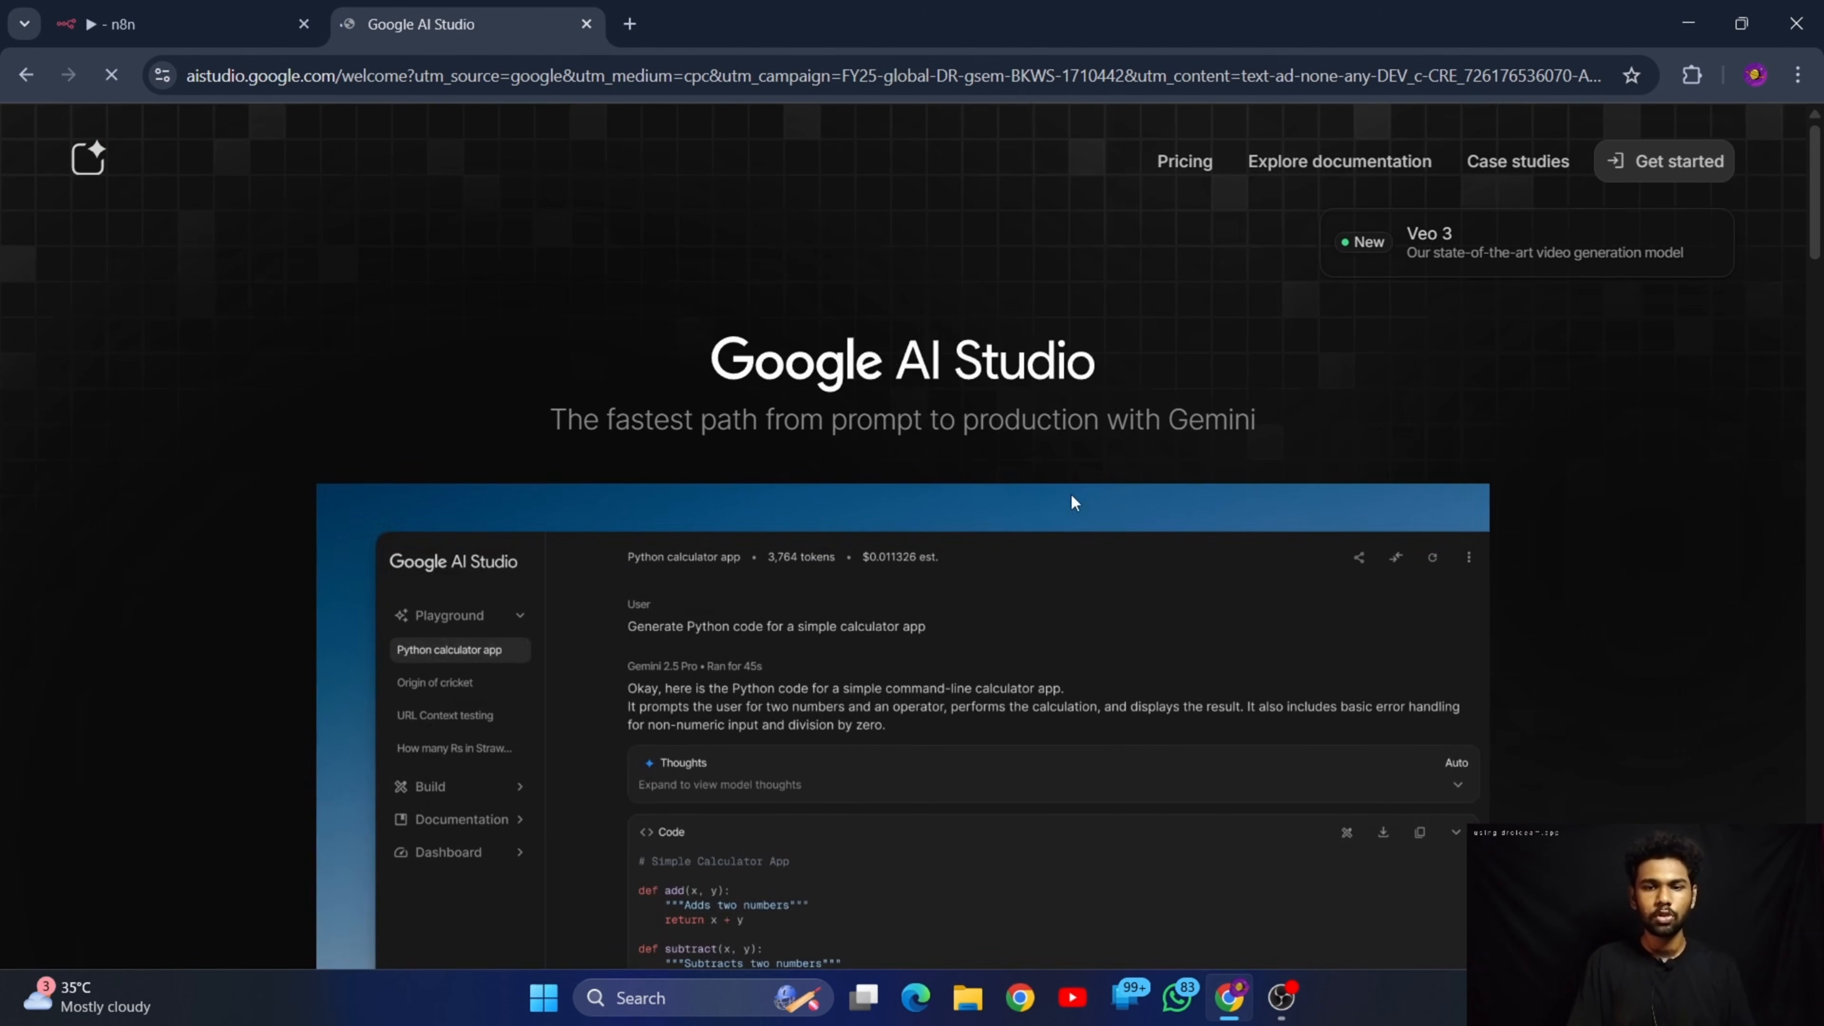
{"action": "left_click", "coordinate": [1689, 169]}
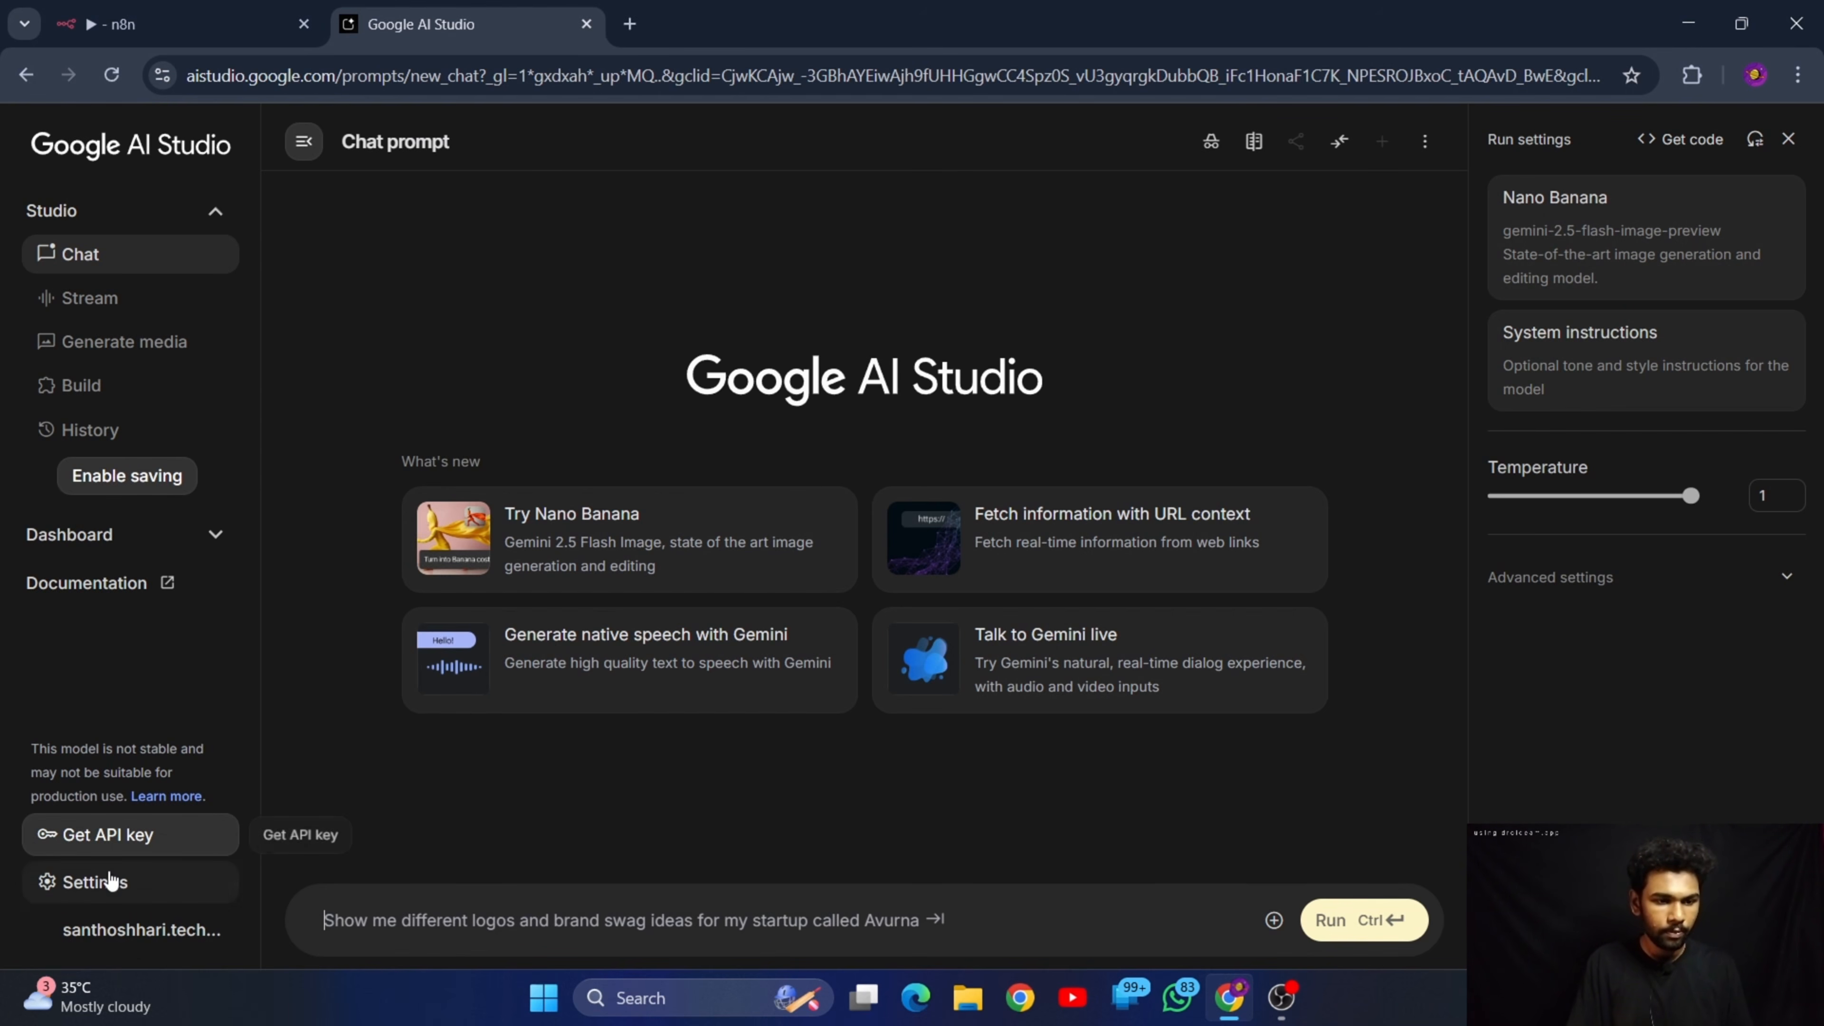
{"action": "left_click", "coordinate": [131, 836]}
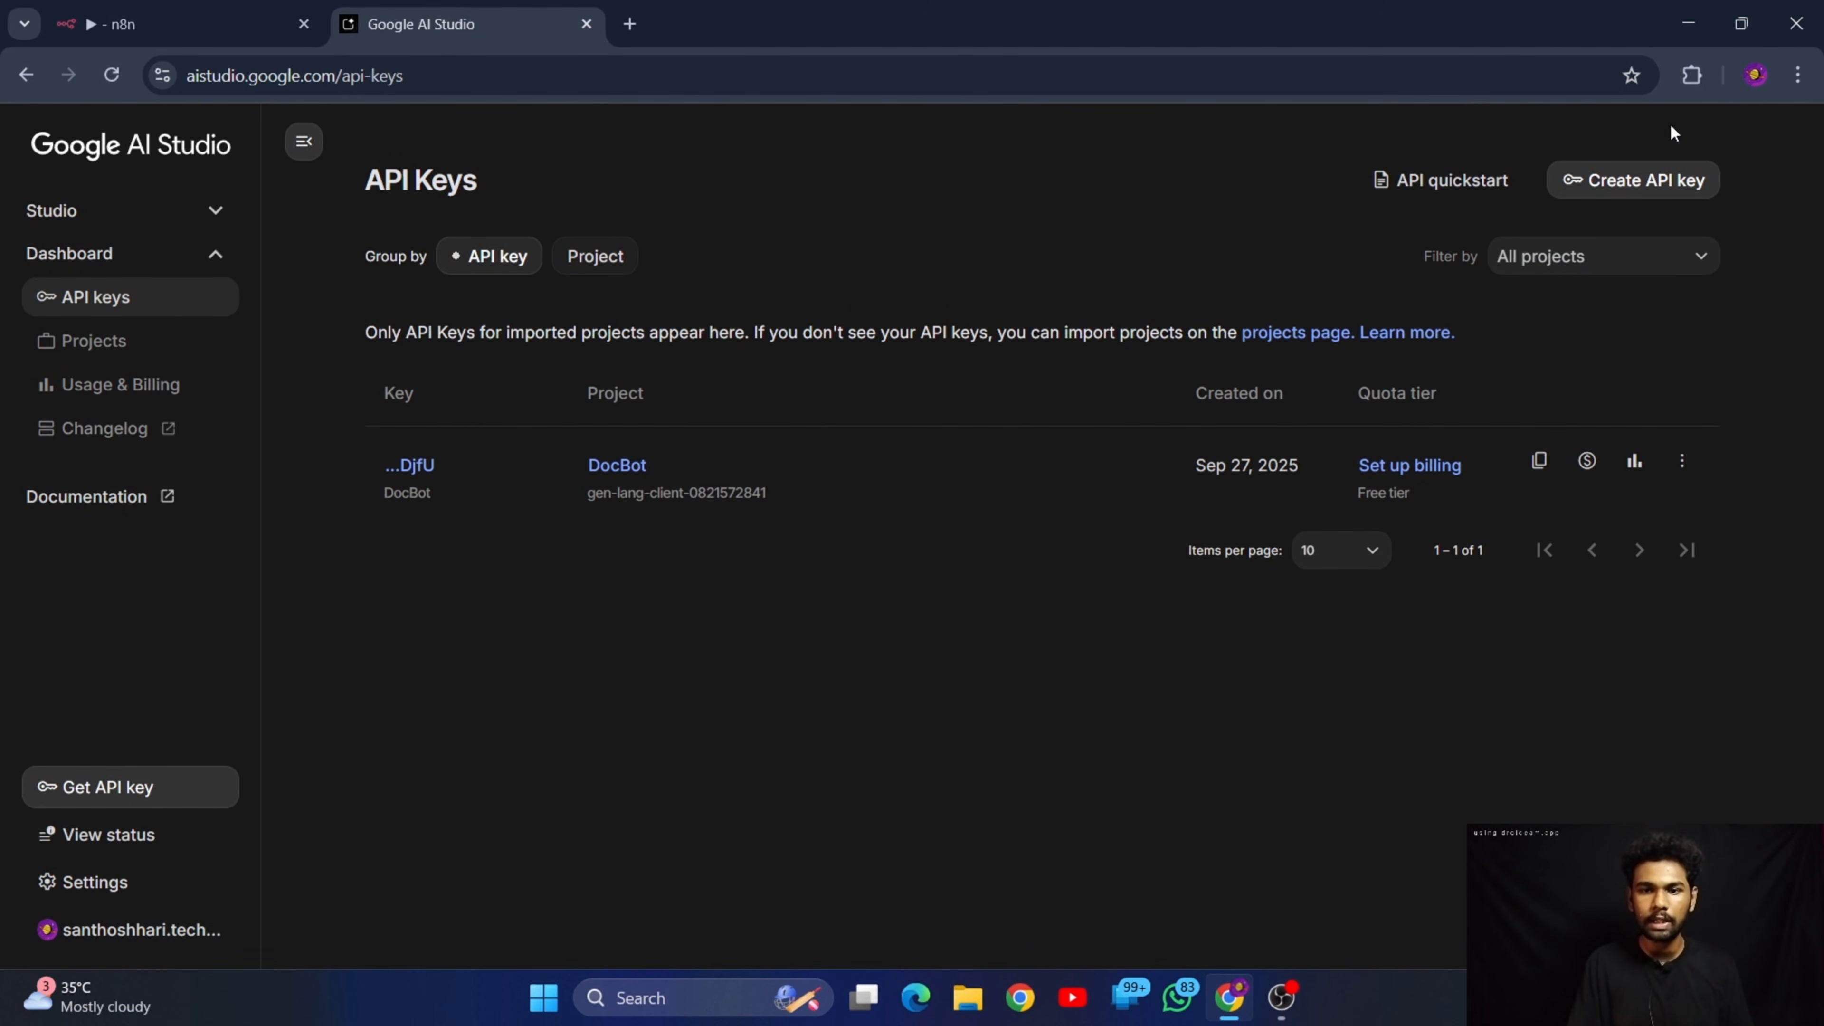
Create a new project named "Sample" from within the new API key form, and close the form without creating a key
{"action": "left_click", "coordinate": [1618, 185]}
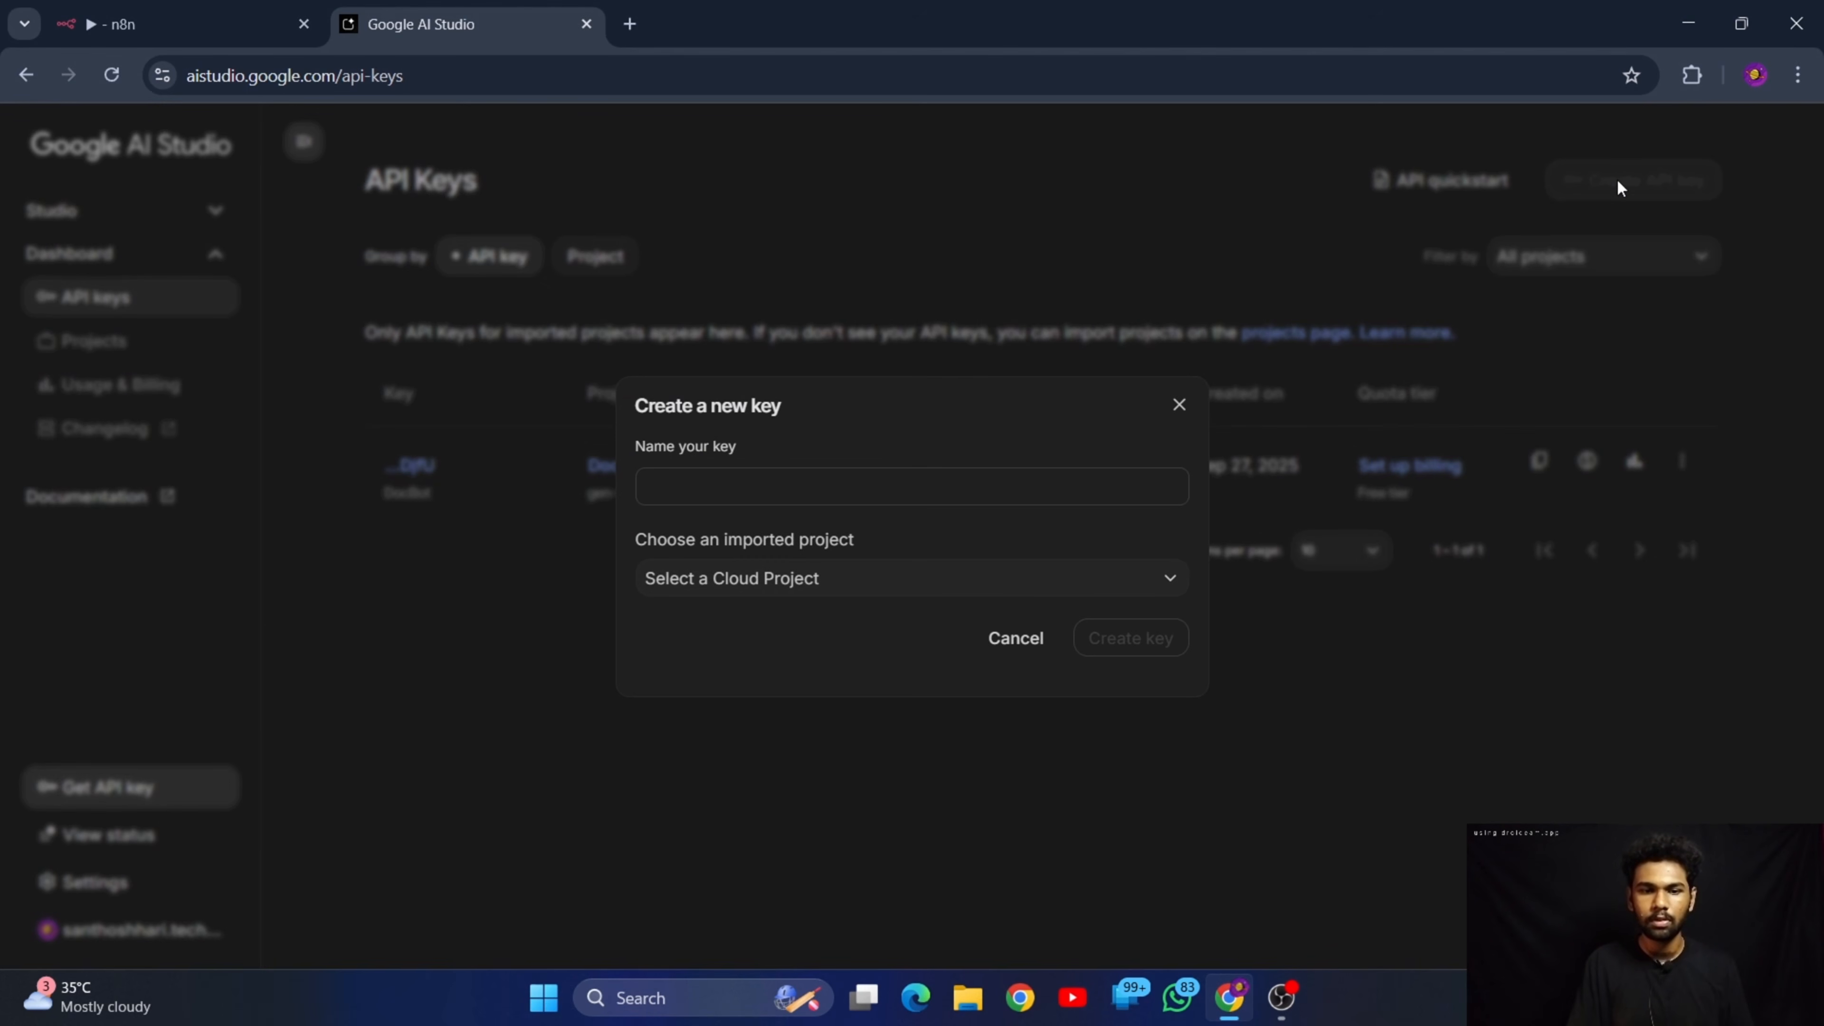
{"action": "left_click", "coordinate": [909, 484]}
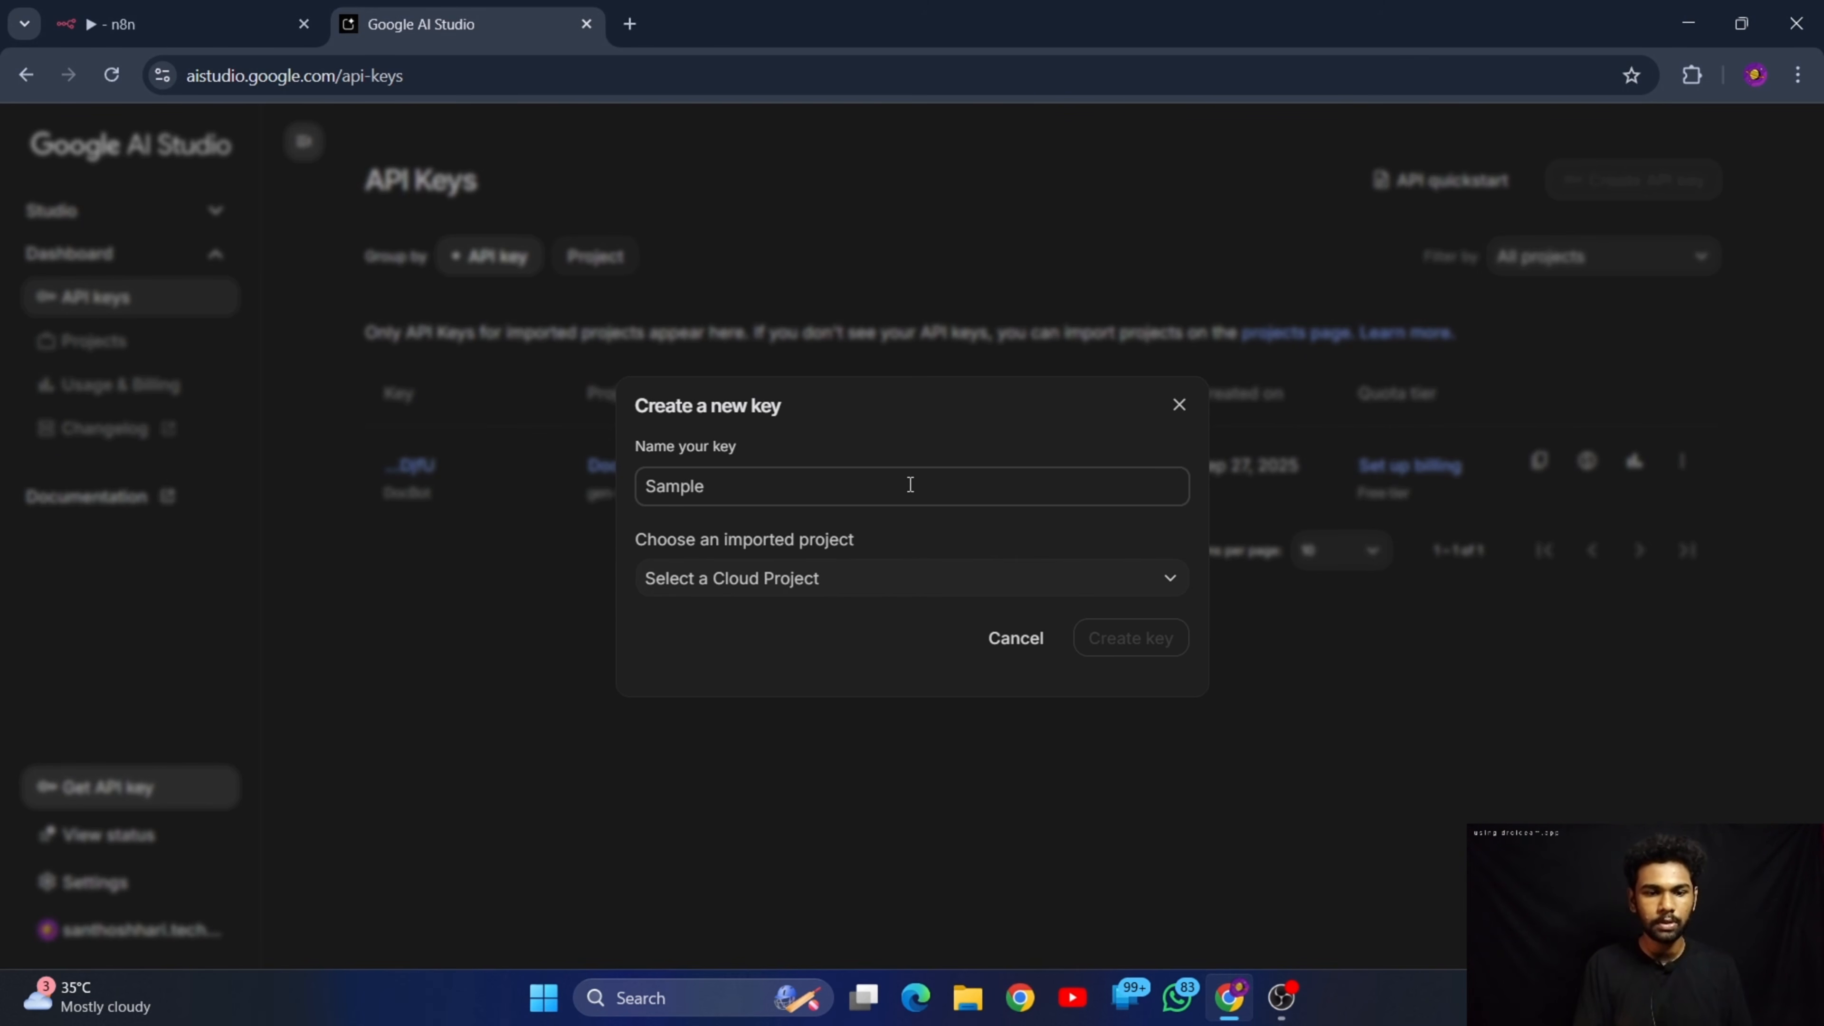
{"action": "left_click", "coordinate": [937, 580]}
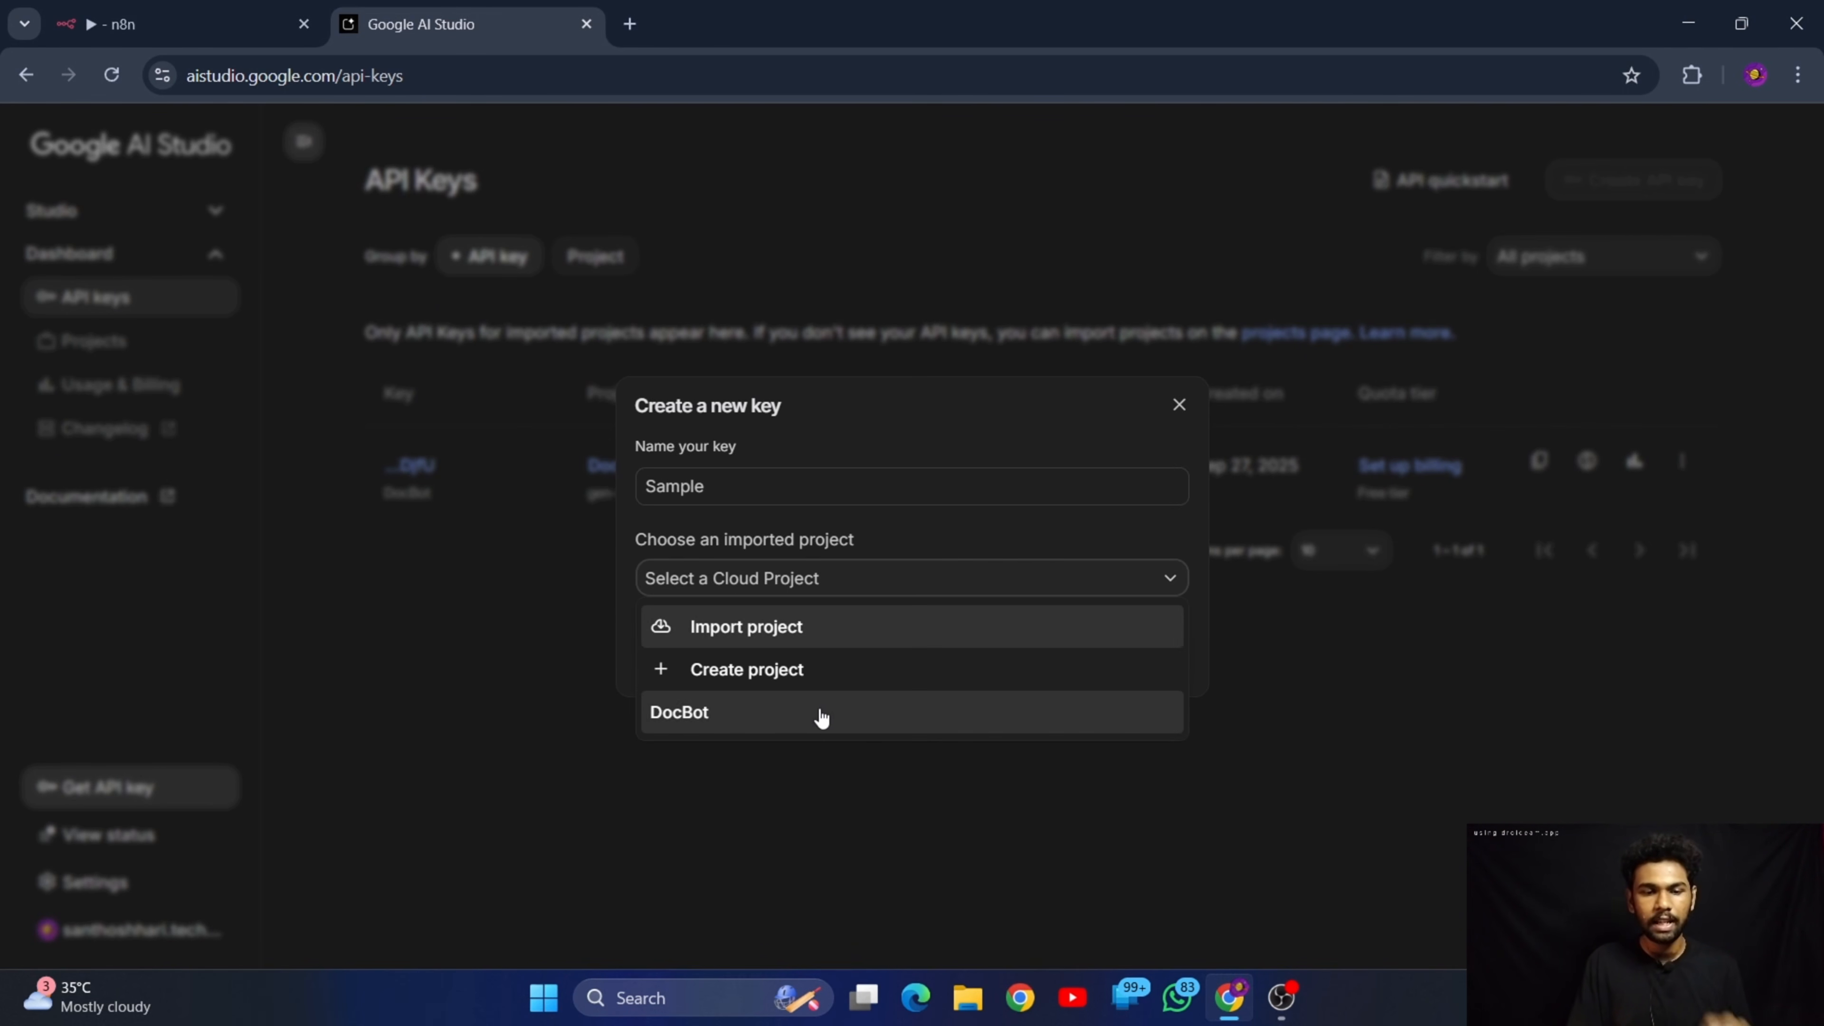
{"action": "left_click", "coordinate": [846, 666]}
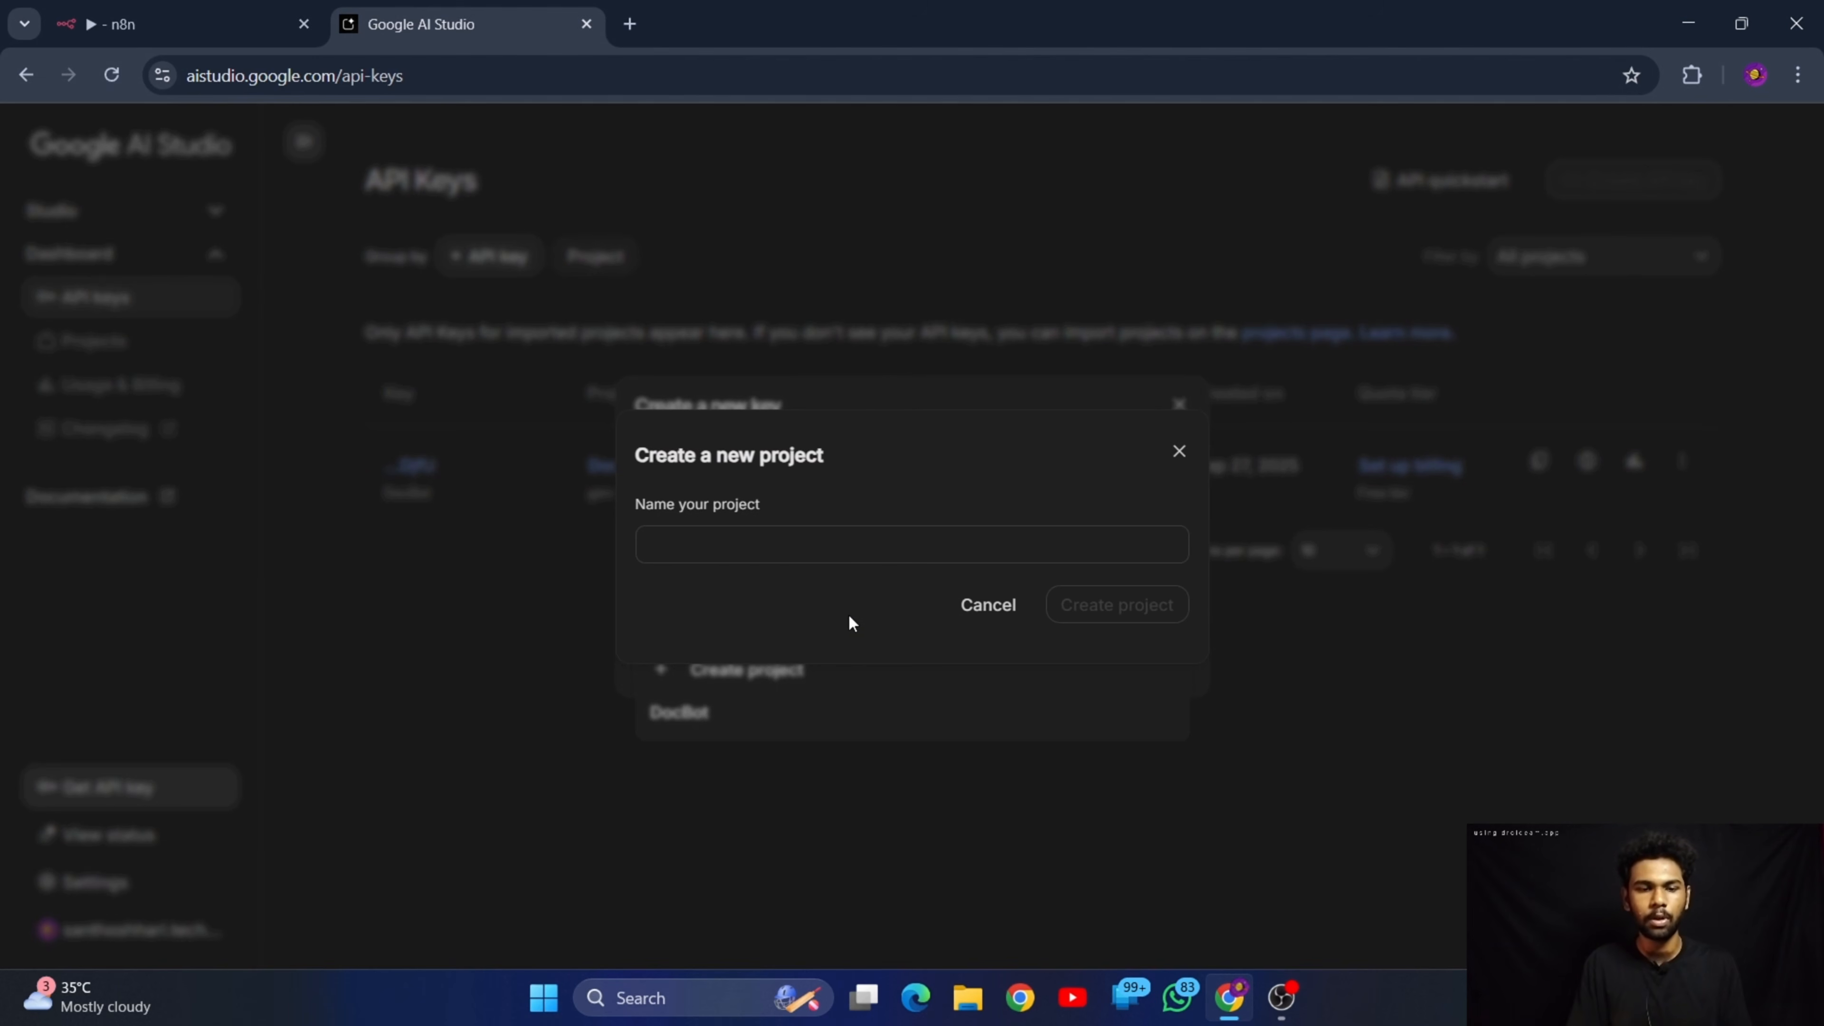
{"action": "type", "text": "Sample"}
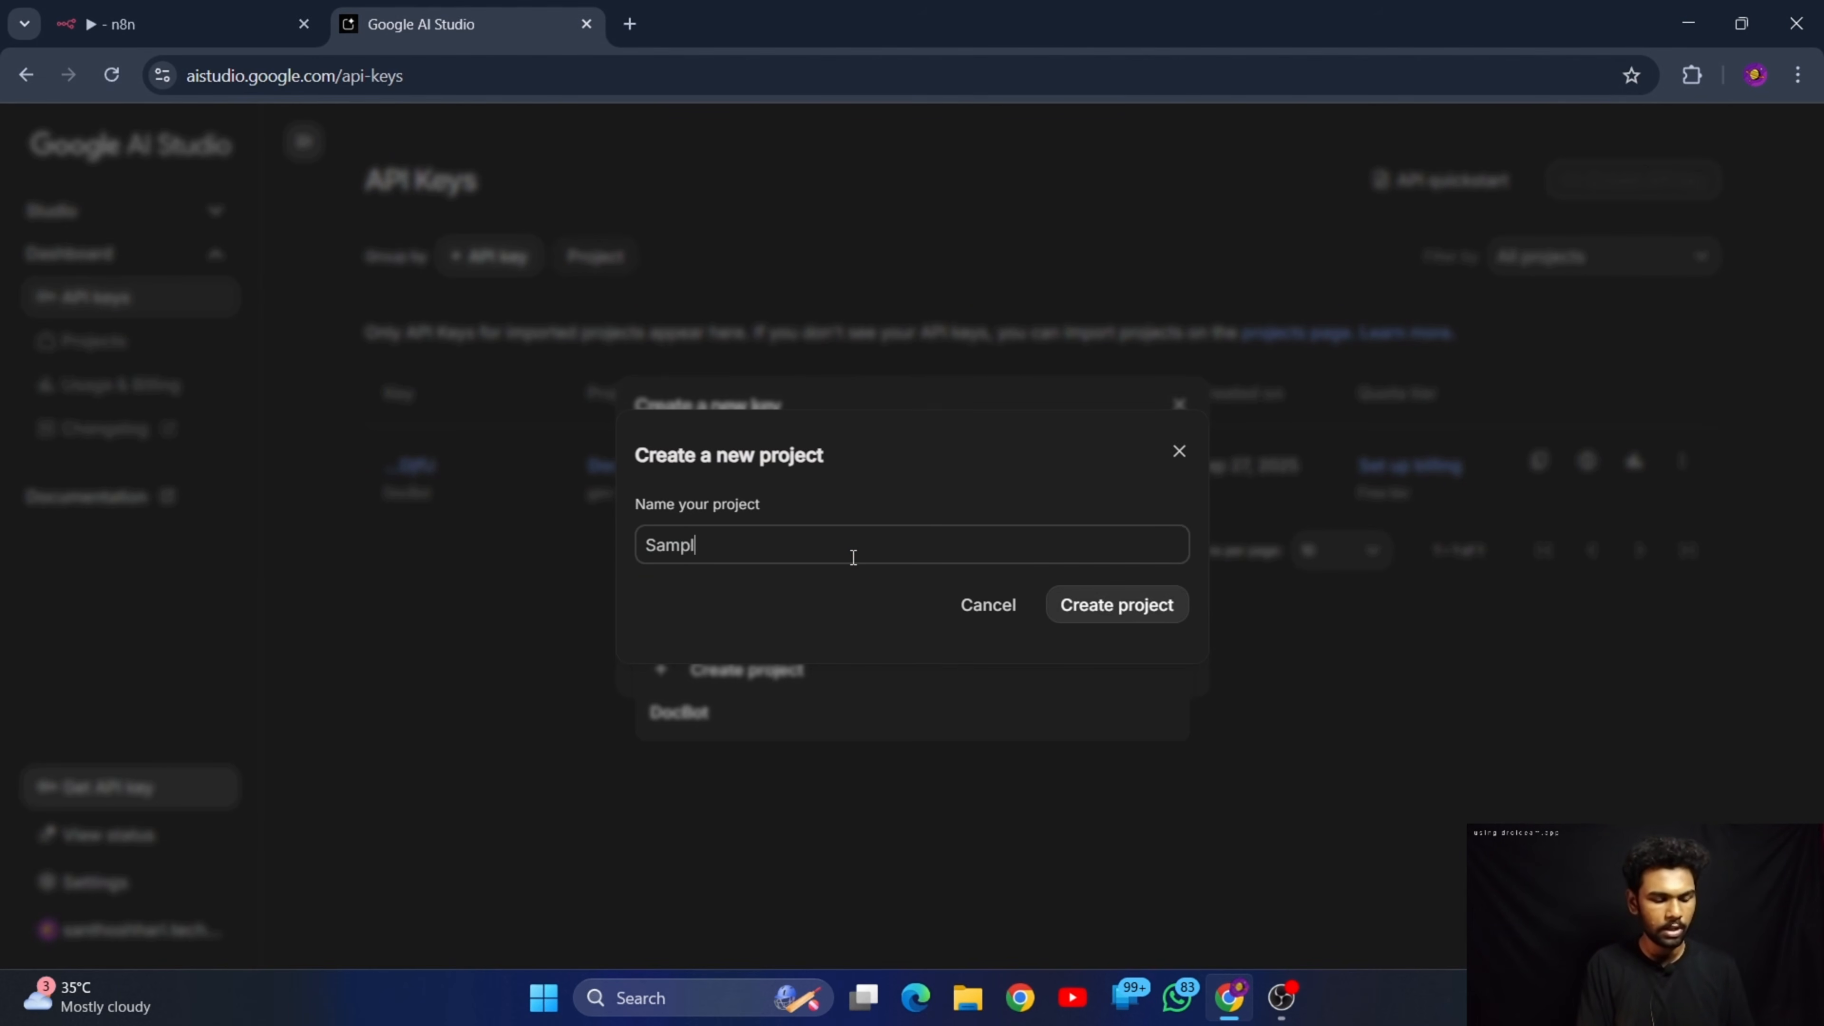
{"action": "left_click", "coordinate": [1118, 601]}
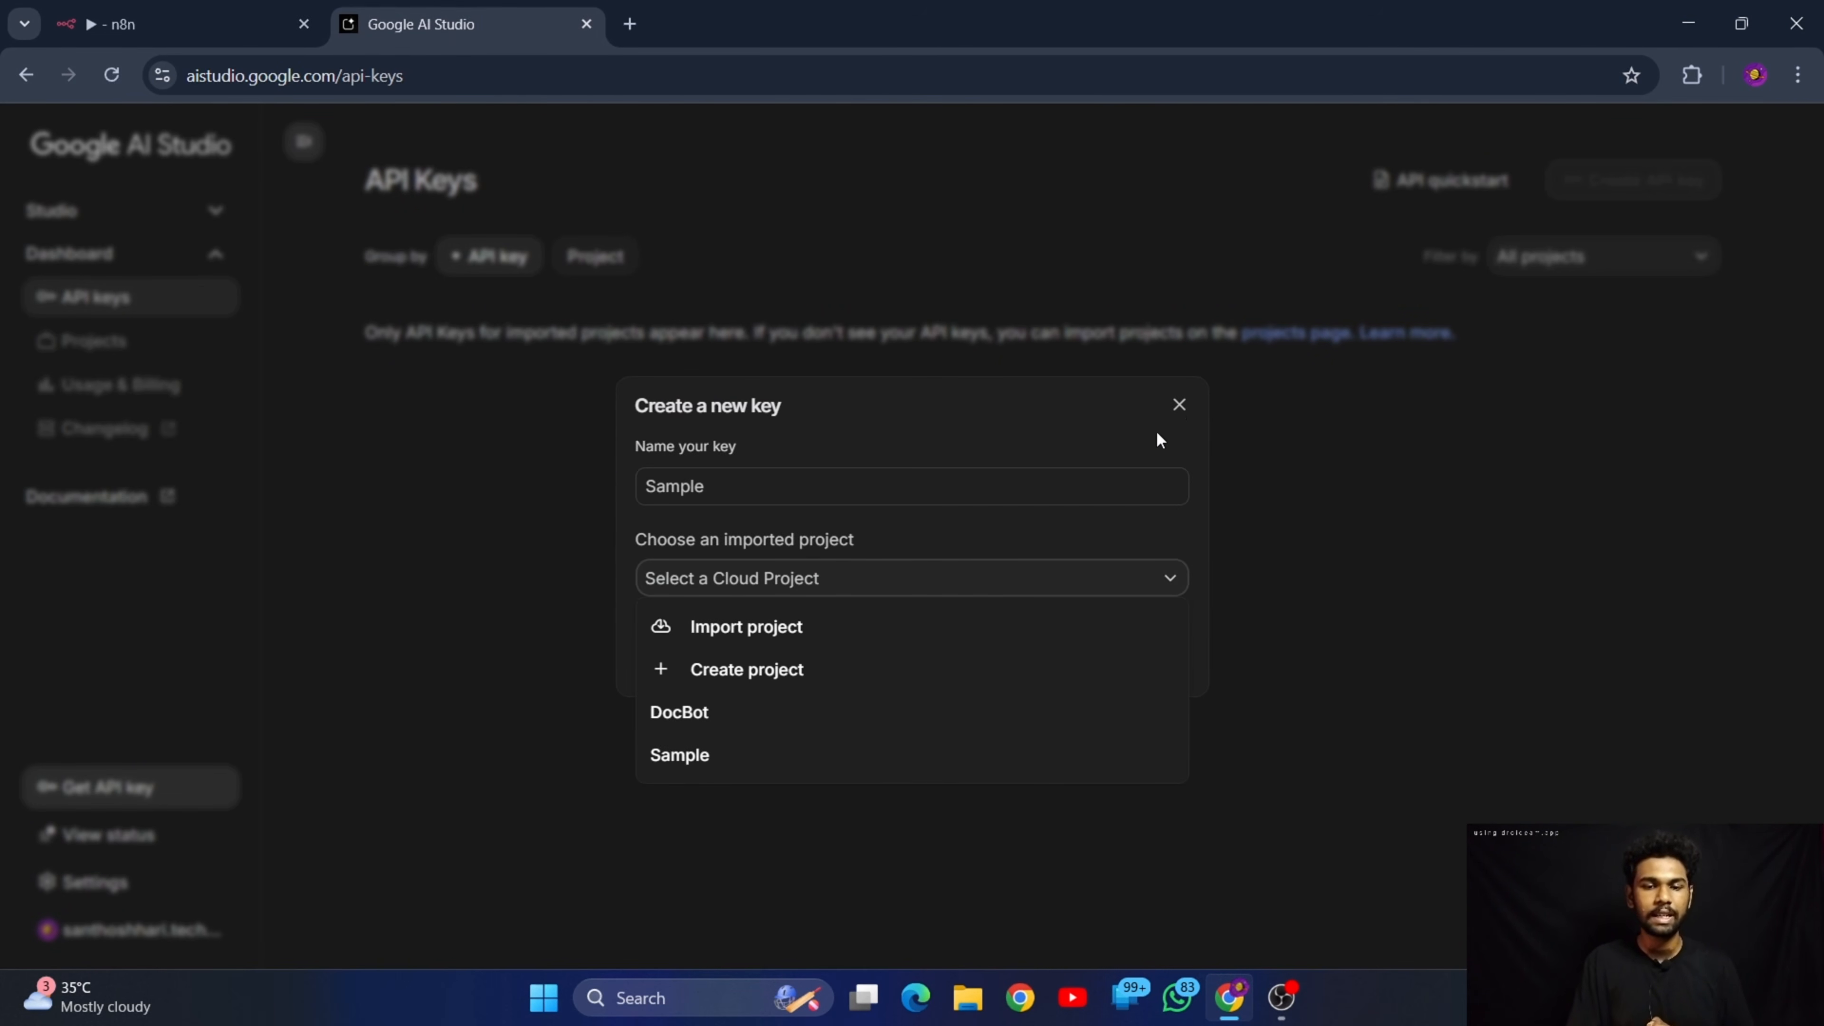
{"action": "left_click", "coordinate": [1144, 413]}
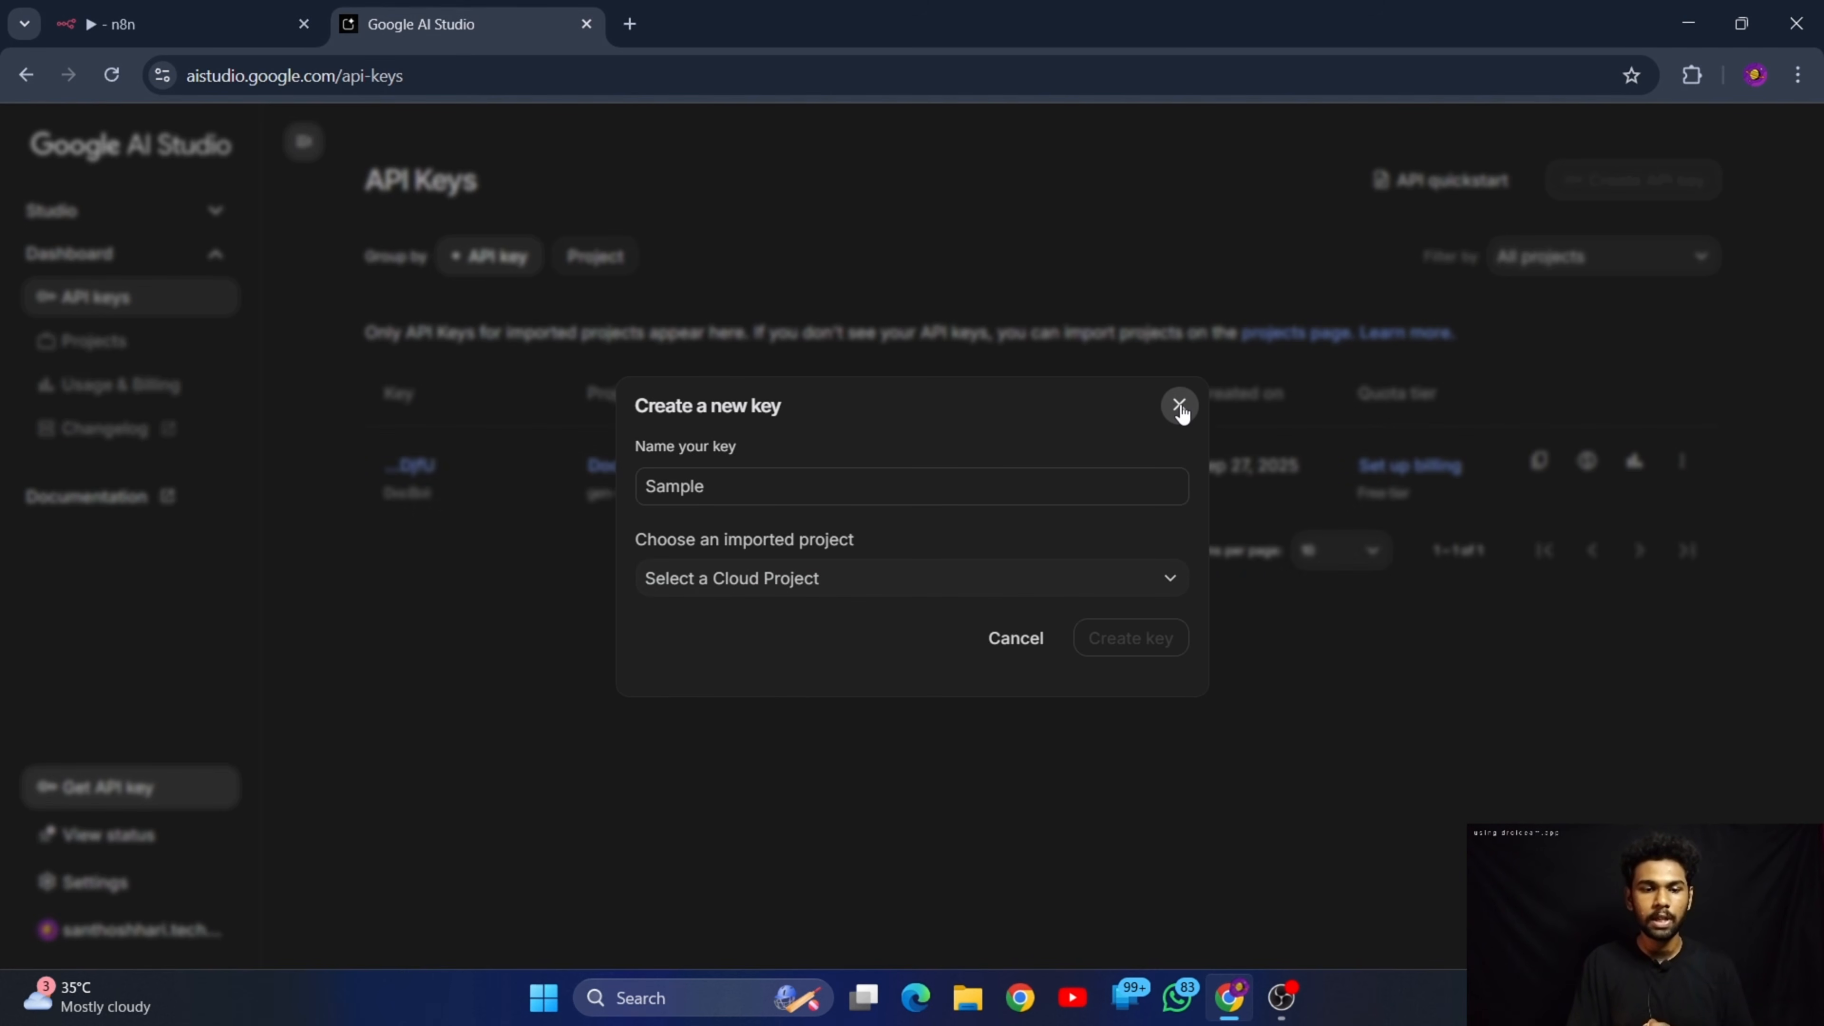
{"action": "left_click", "coordinate": [1179, 407]}
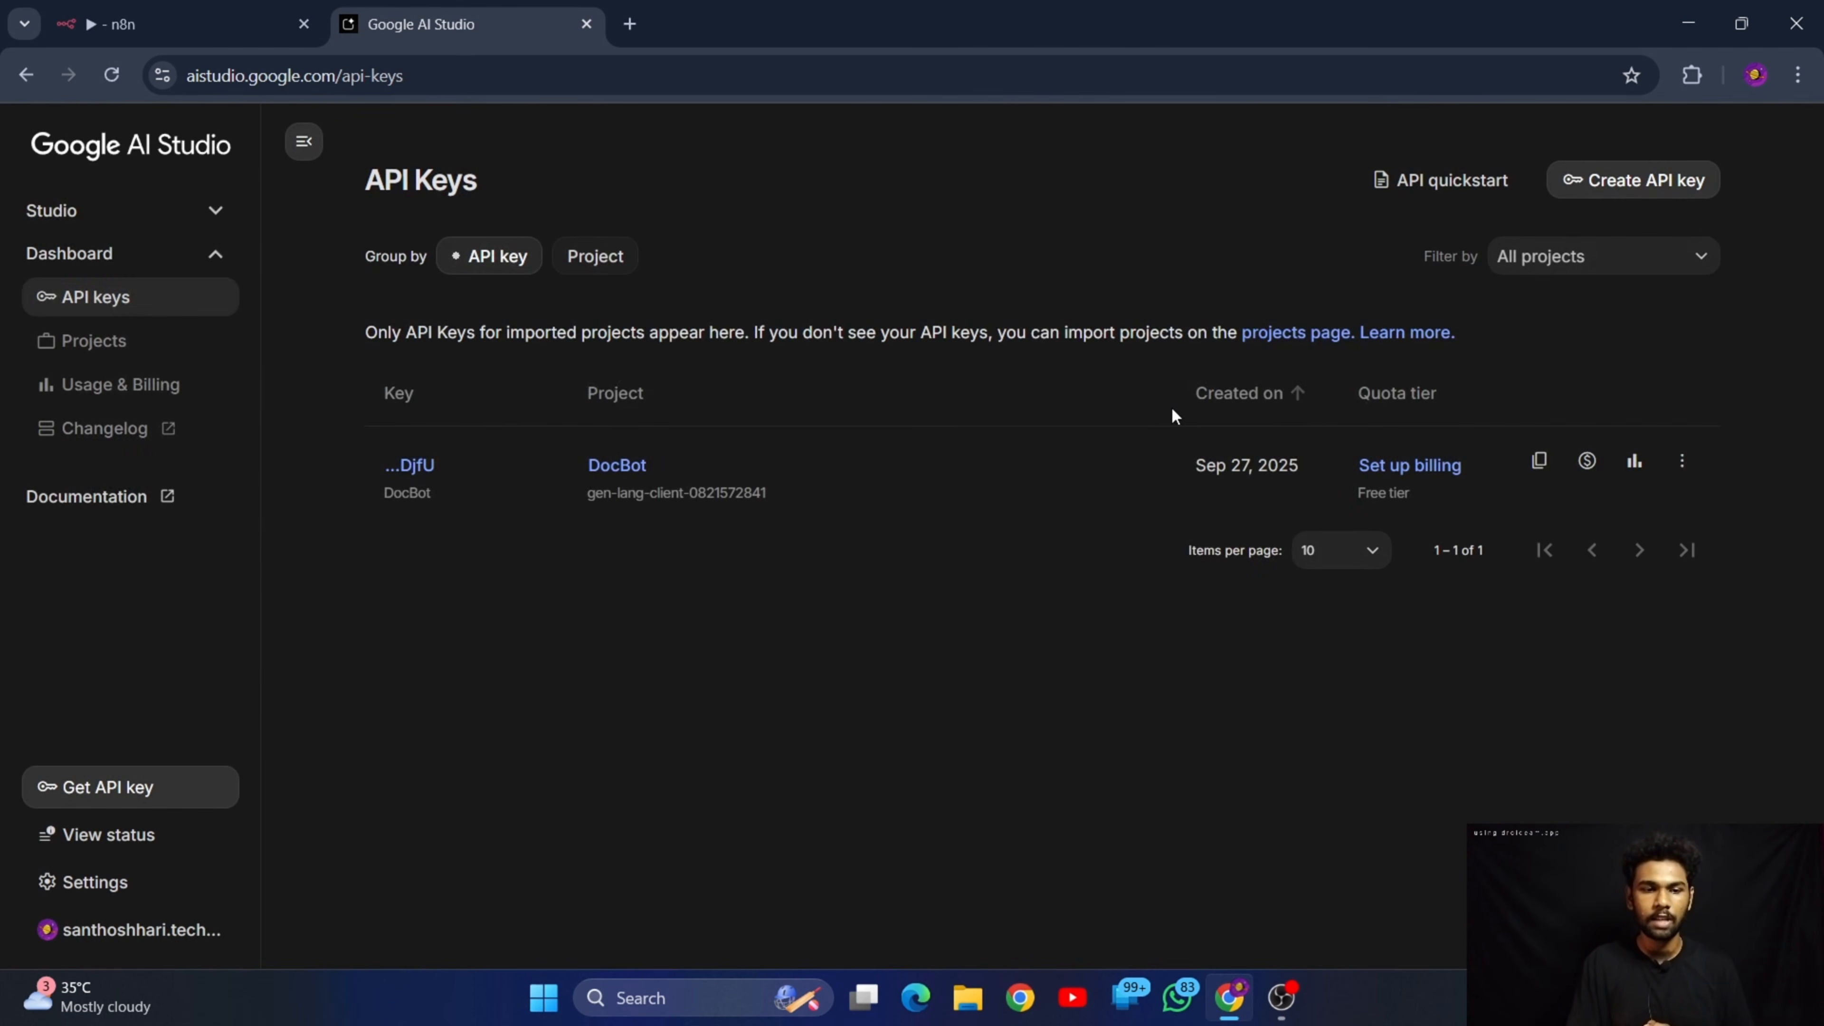
Create a new API key named "Sample" in the Sample project
{"action": "left_click", "coordinate": [1603, 181]}
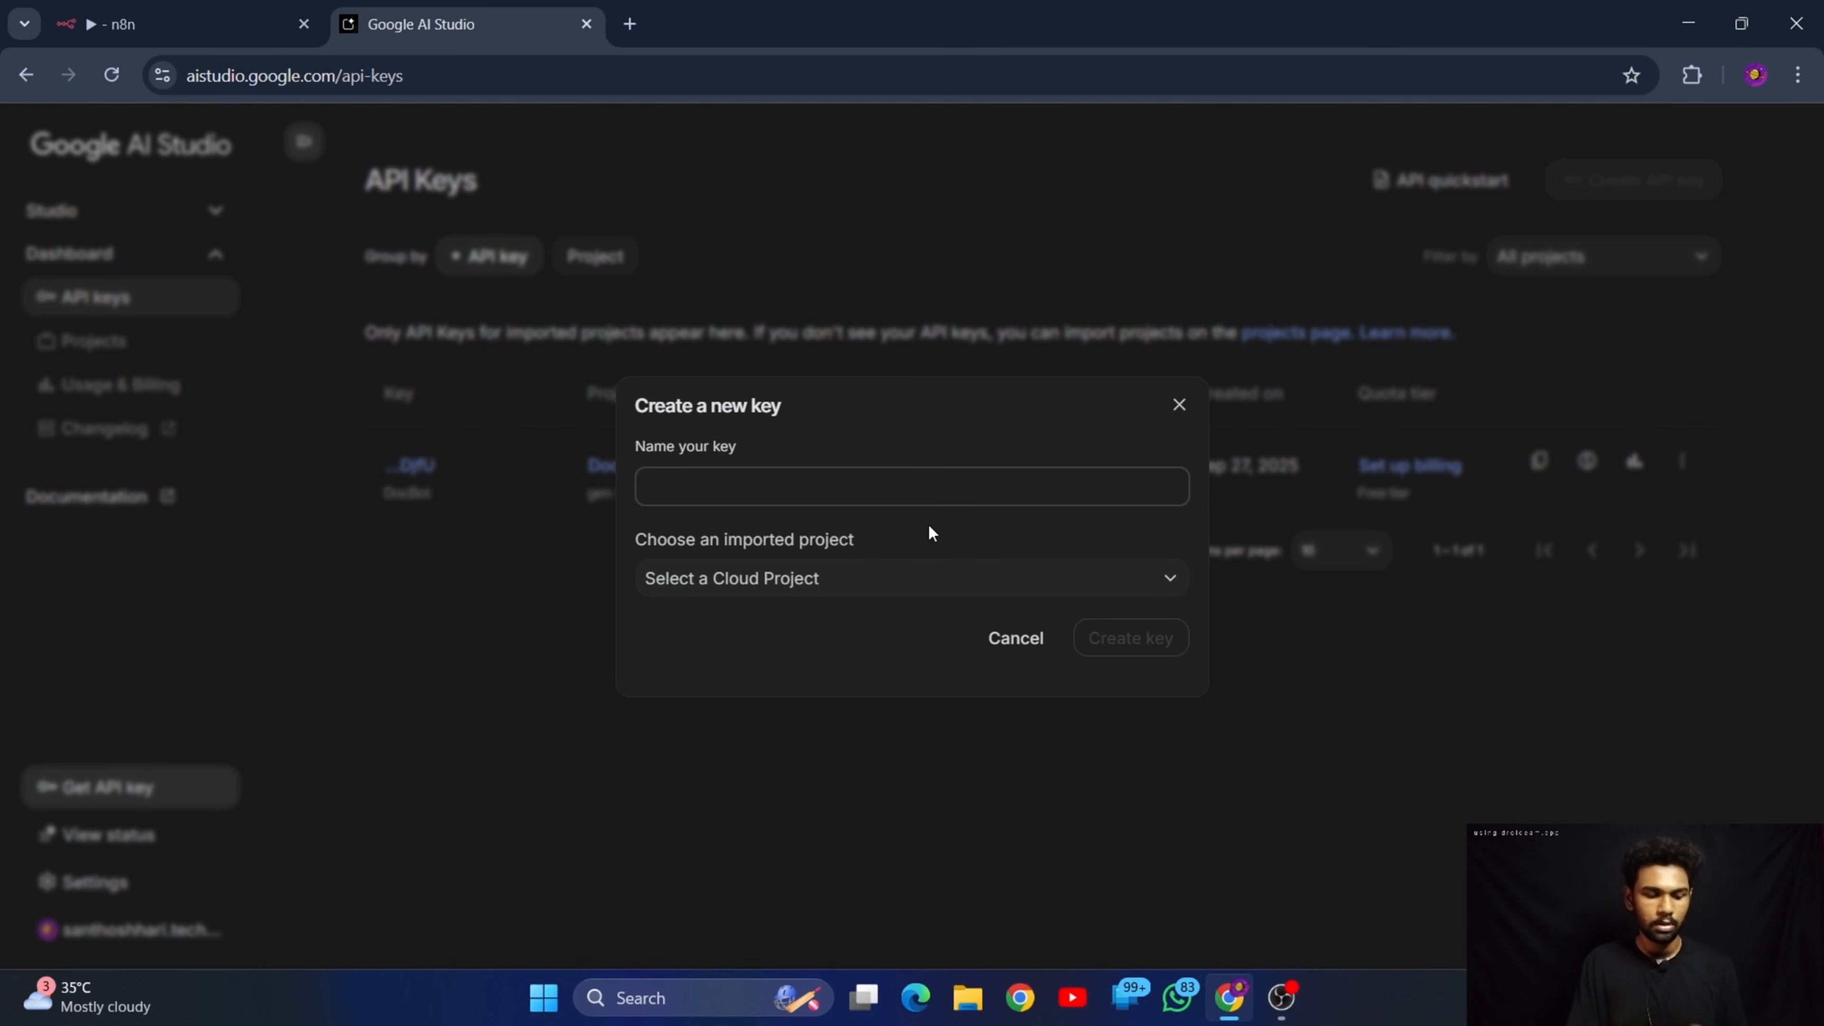
{"action": "type", "text": "Sample"}
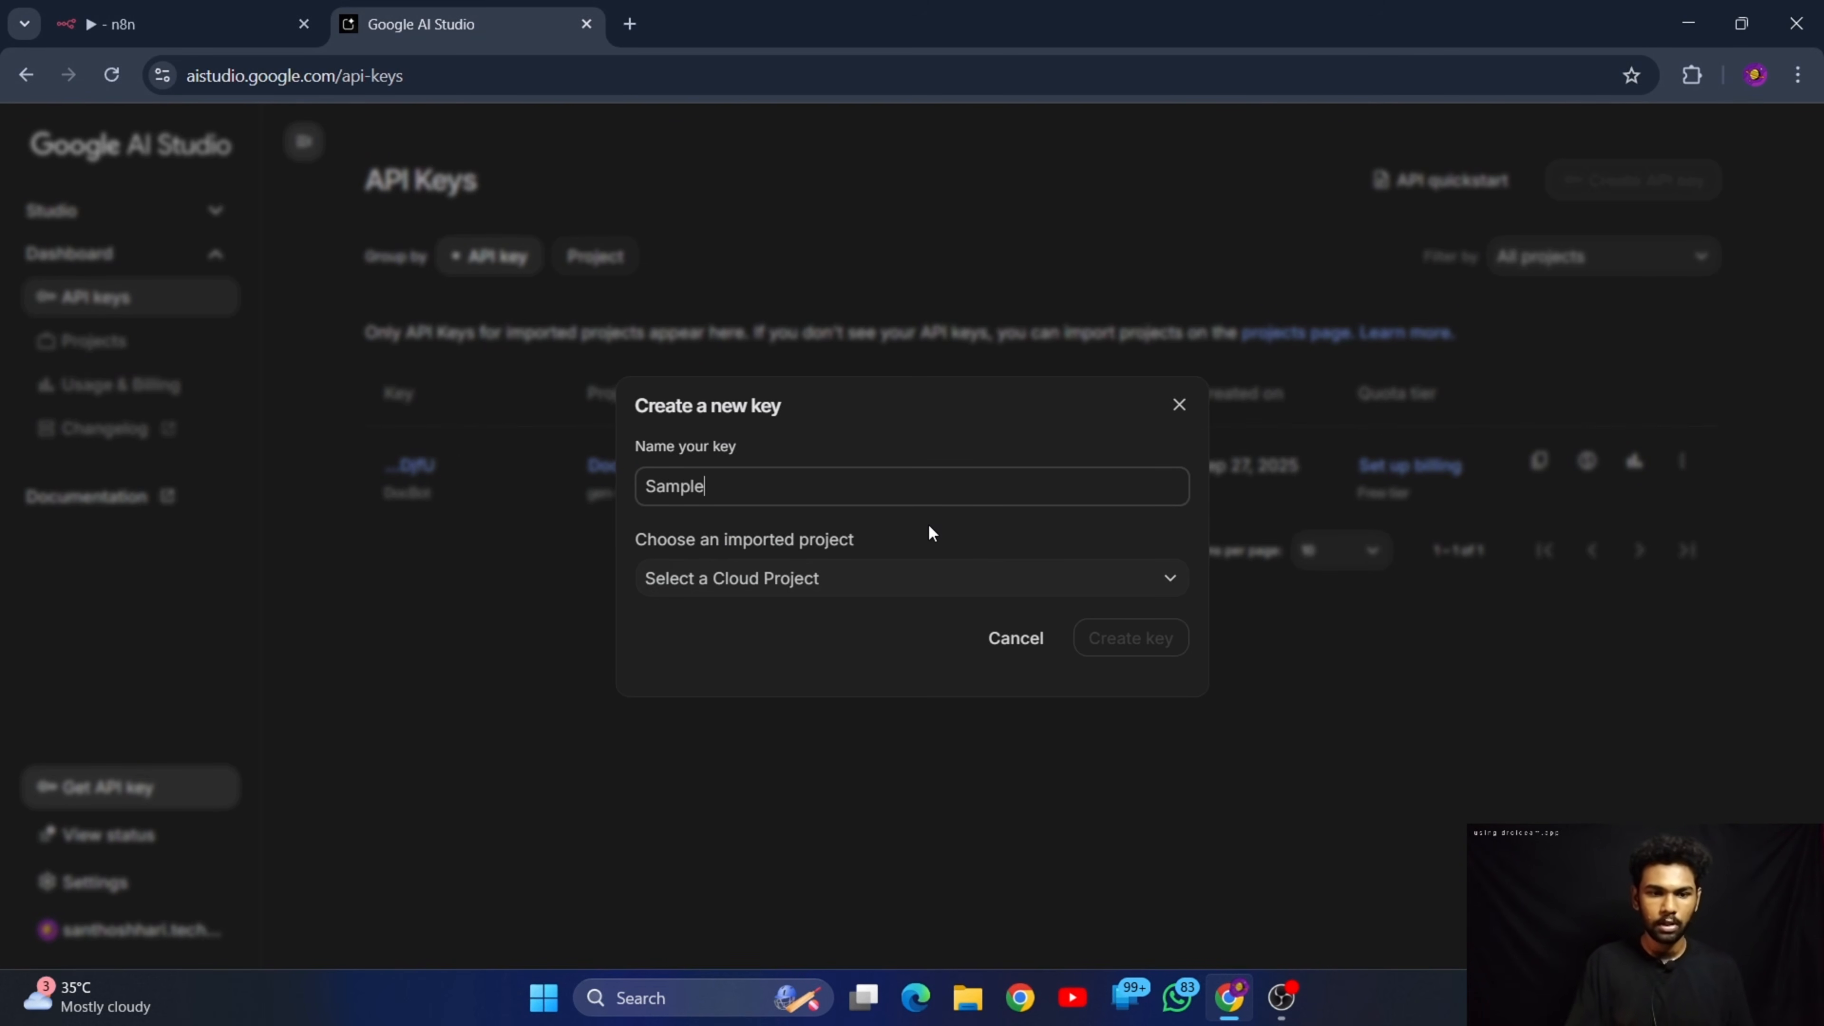
{"action": "left_click", "coordinate": [926, 575]}
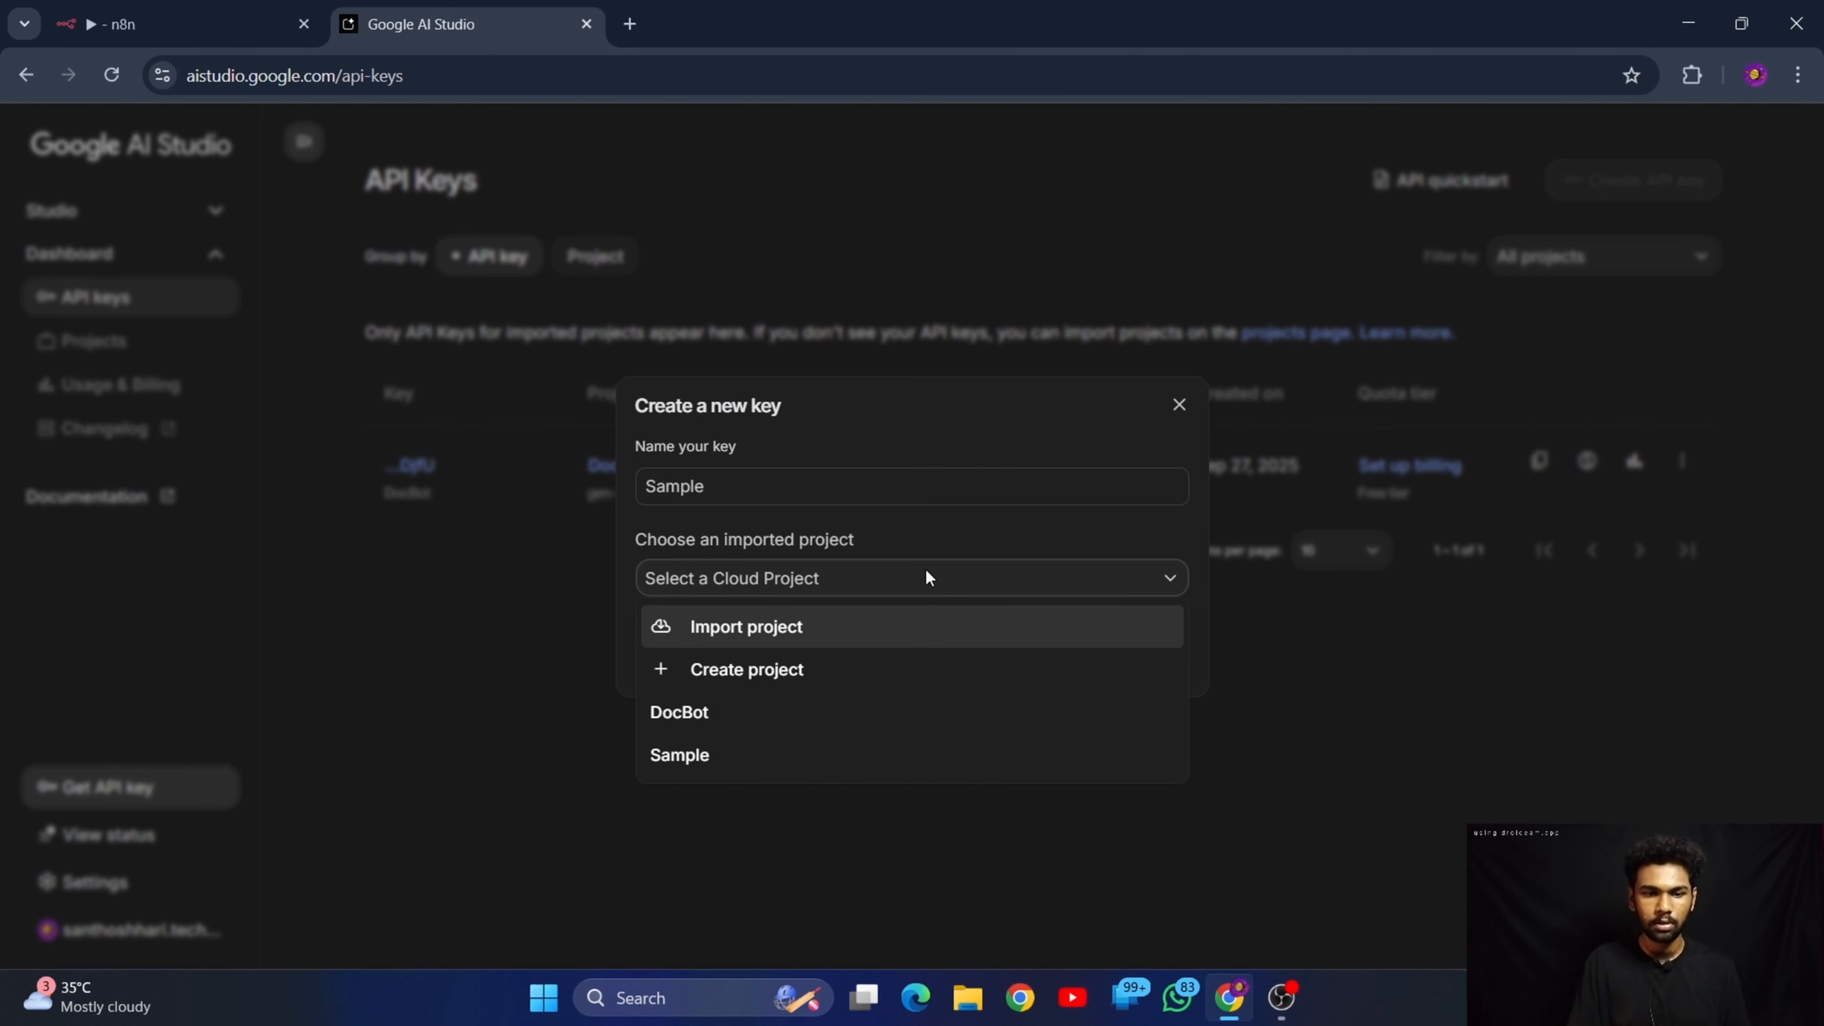
{"action": "left_click", "coordinate": [786, 756]}
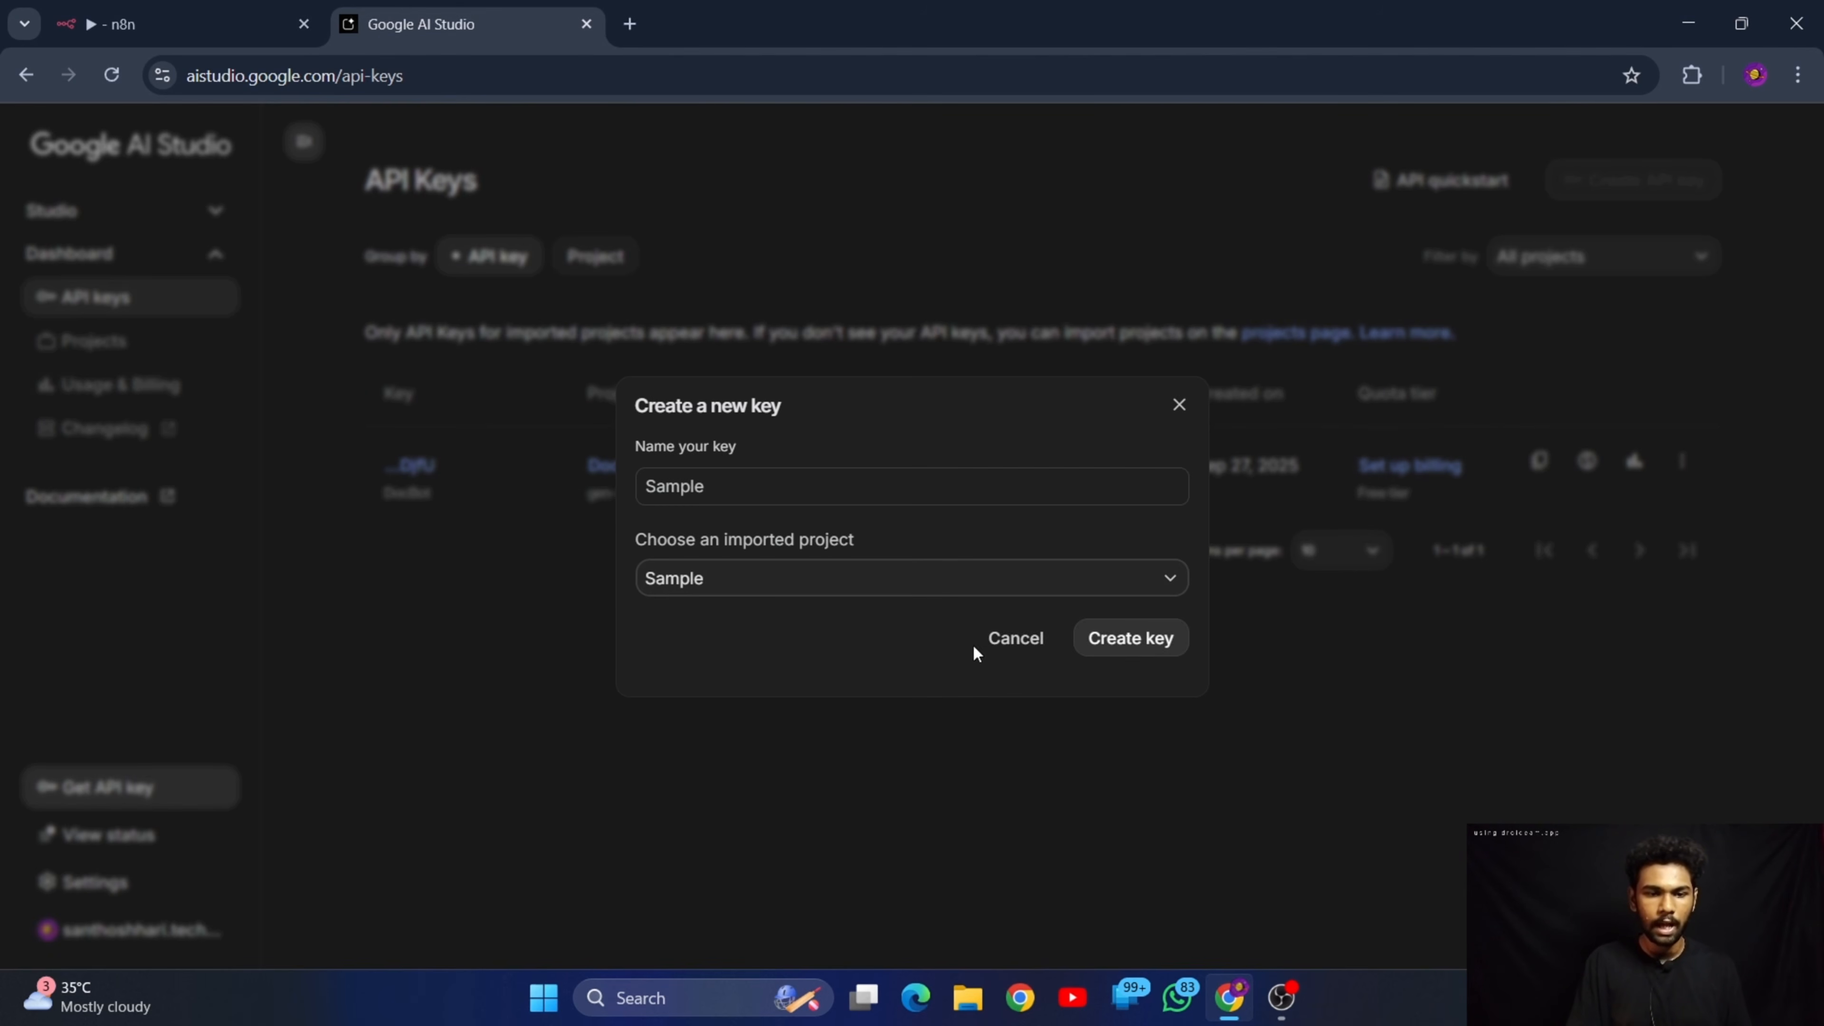
{"action": "left_click", "coordinate": [1148, 641]}
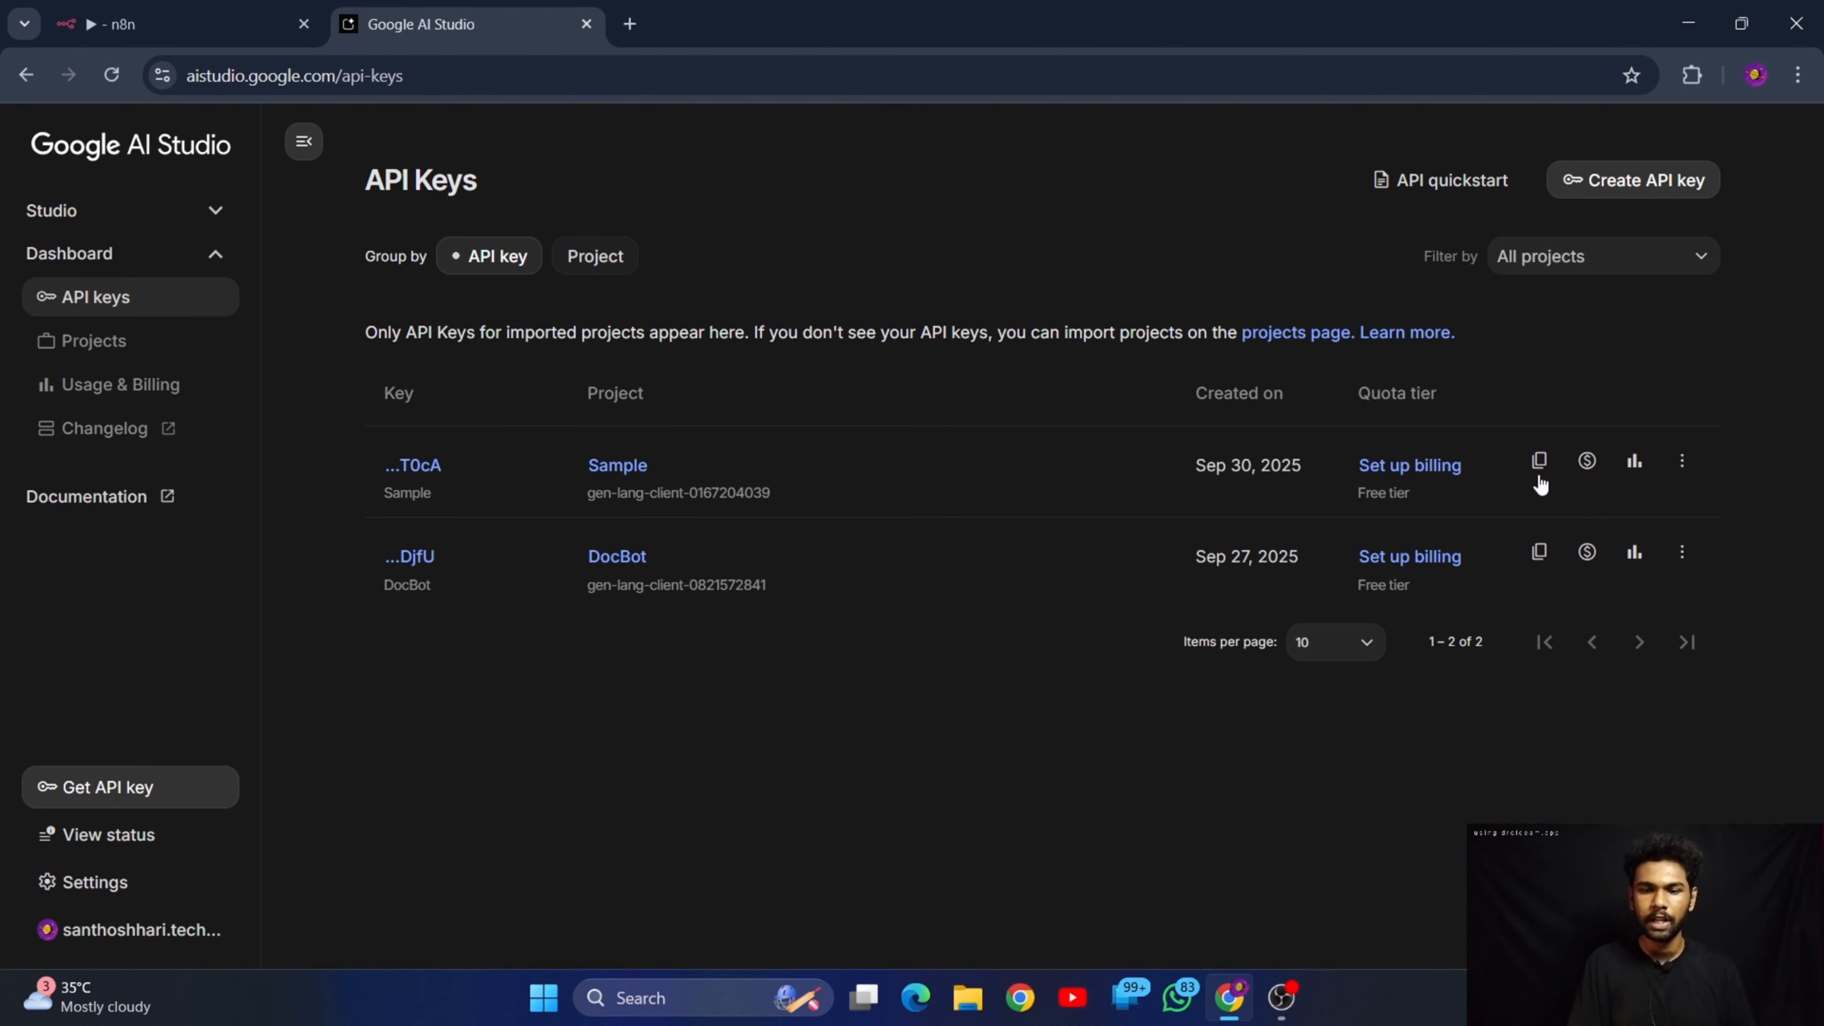
Open the details of the Sample key and copy its API key to the clipboard
{"action": "left_click", "coordinate": [424, 466]}
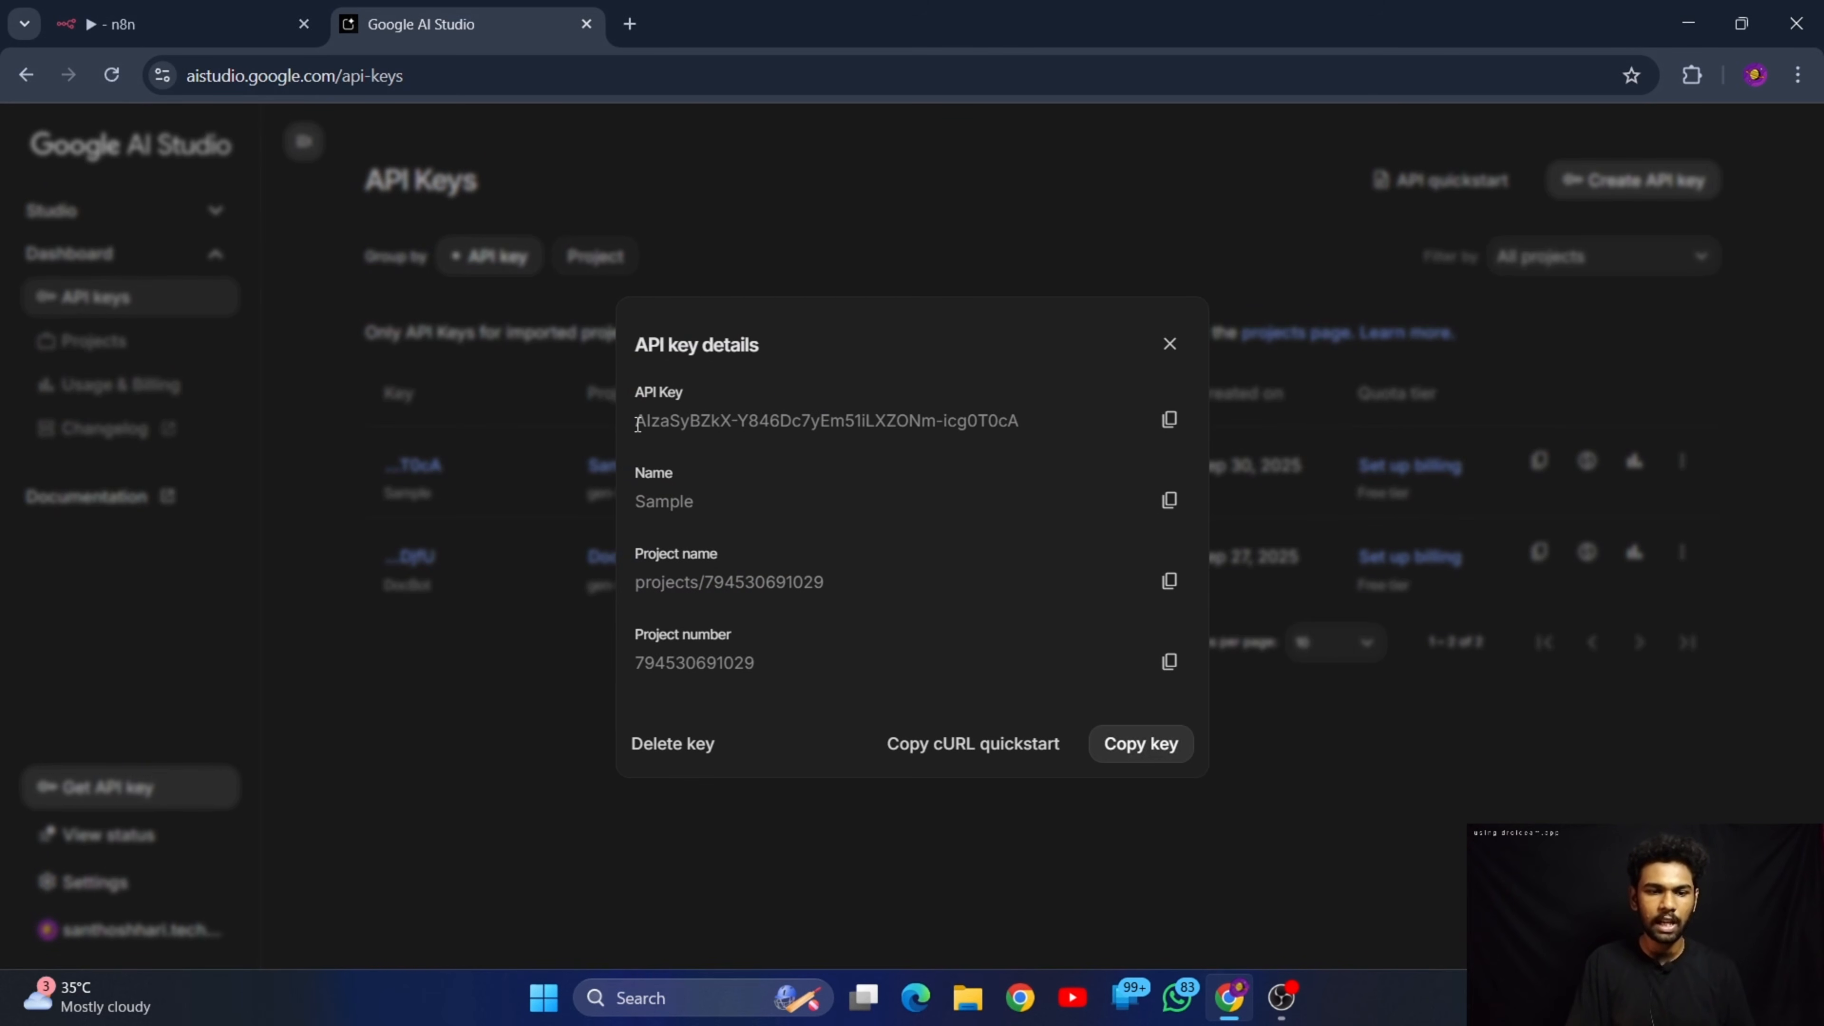
{"action": "left_click_drag", "start_coordinate": [638, 423], "coordinate": [1042, 420]}
{"action": "left_click", "coordinate": [1070, 421]}
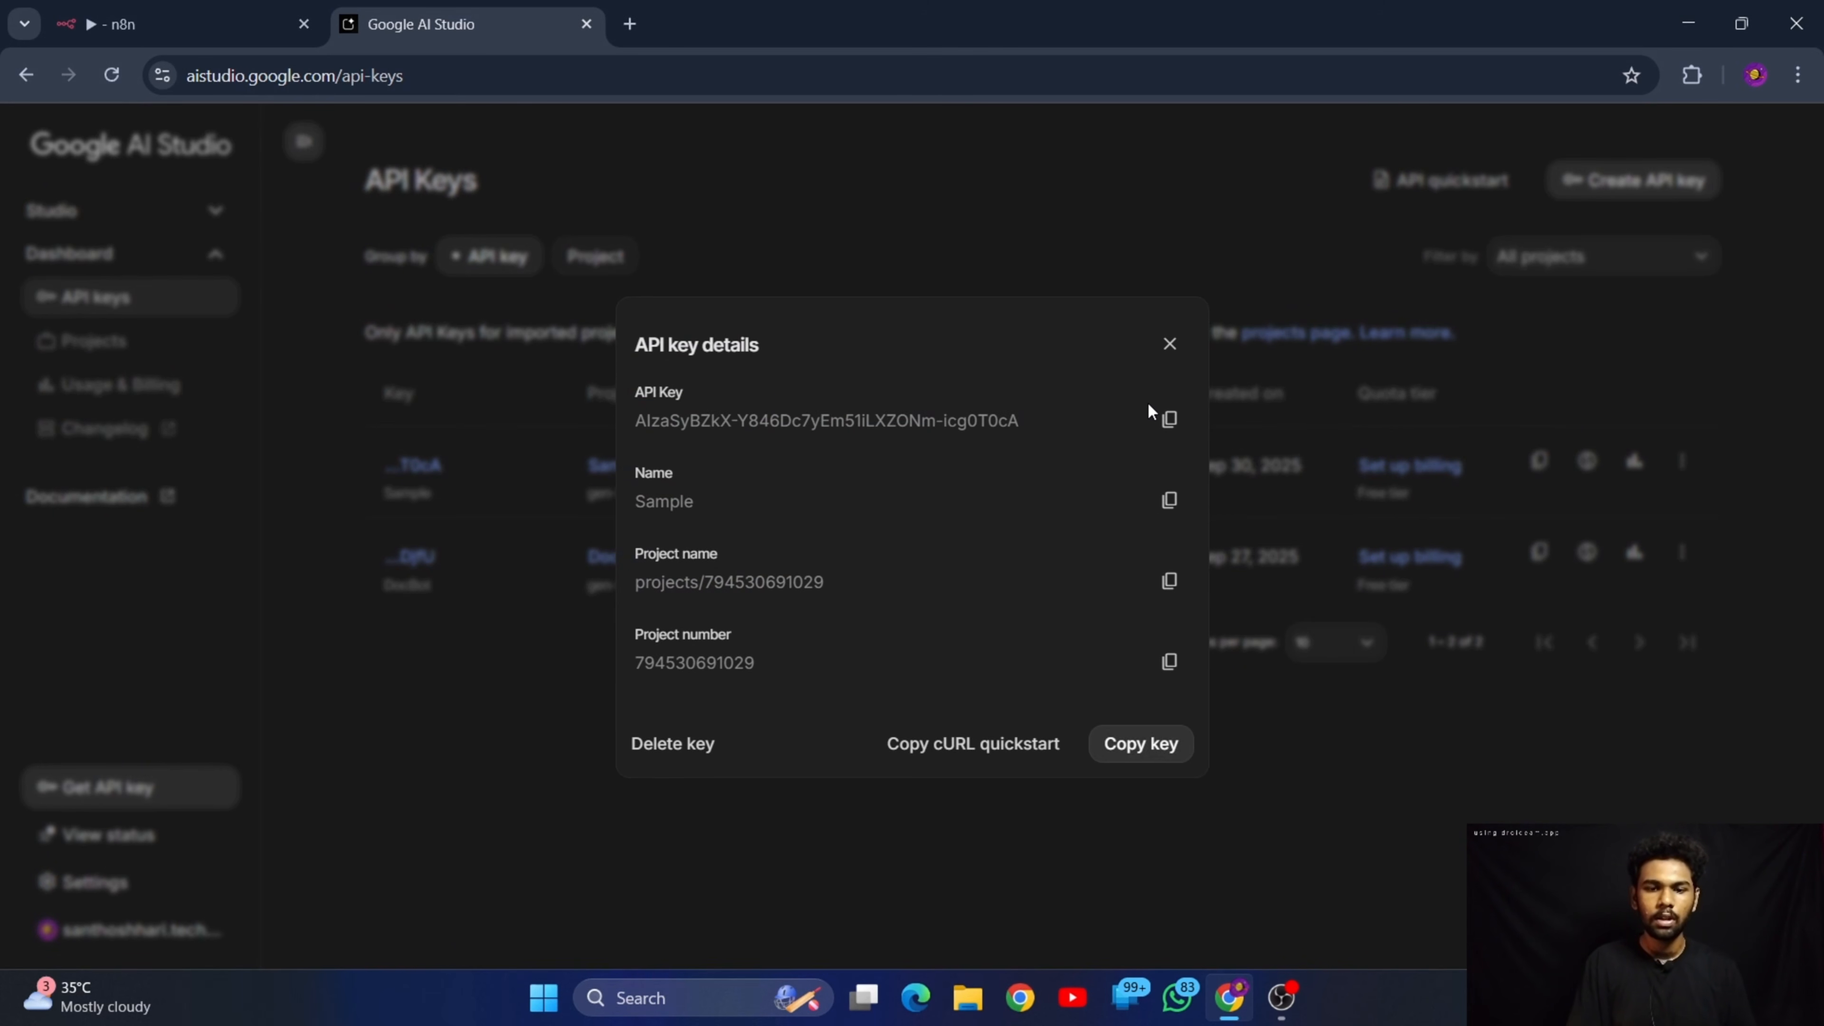
{"action": "left_click", "coordinate": [1170, 430]}
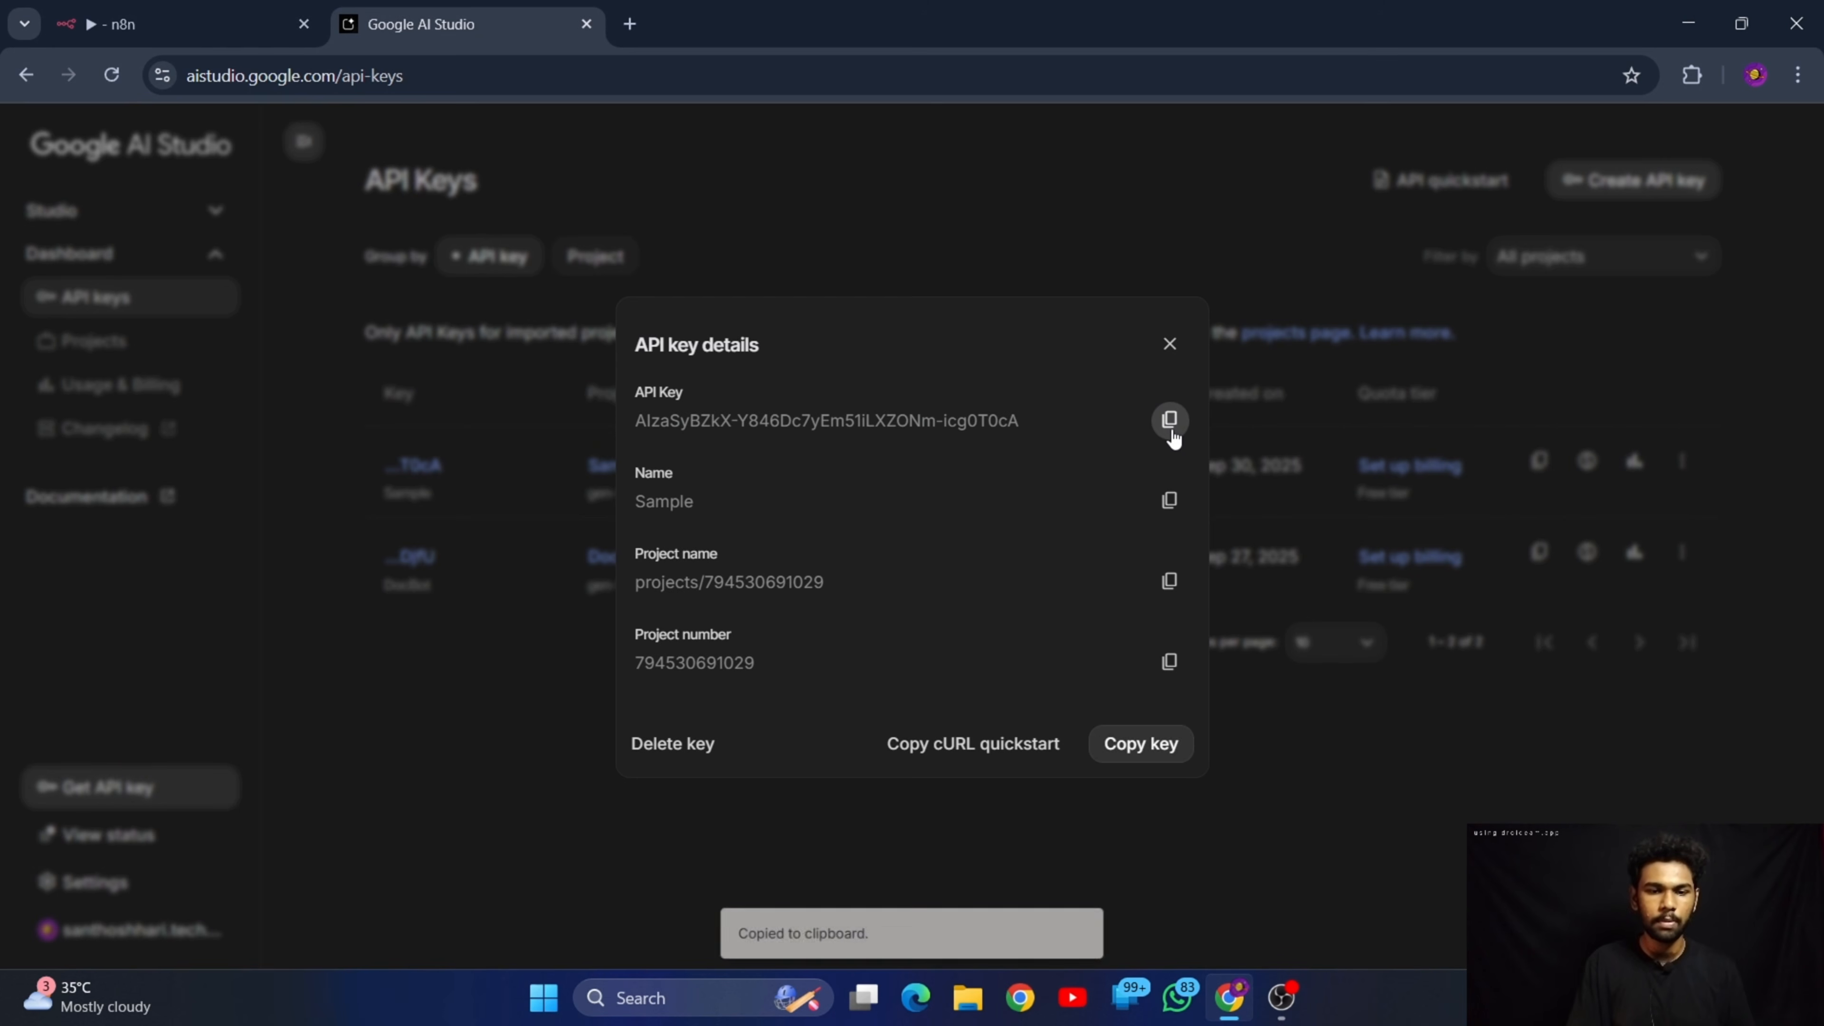
Paste the copied API key into the API Key field of the Google Gemini credential in n8n, save it, and return to the canvas
{"action": "left_click", "coordinate": [1169, 344]}
{"action": "left_click", "coordinate": [180, 24]}
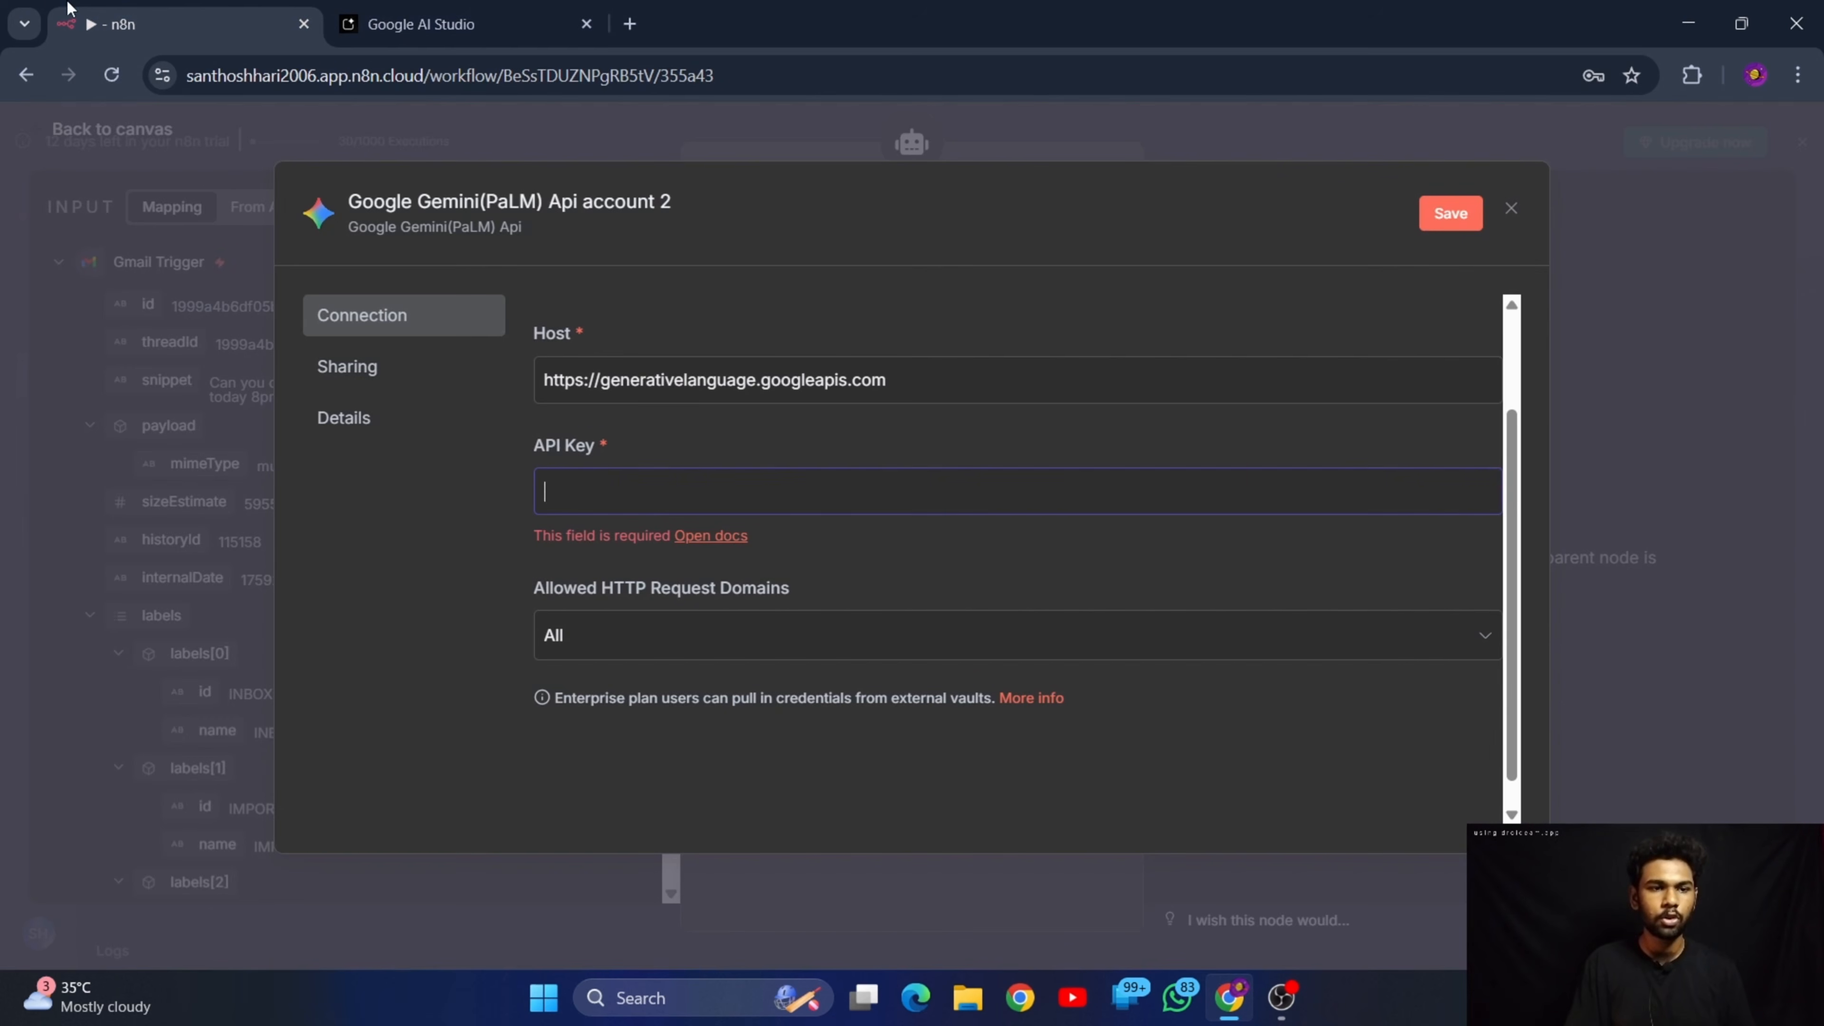
{"action": "left_click", "coordinate": [709, 497]}
{"action": "key", "text": "ctrl+v"}
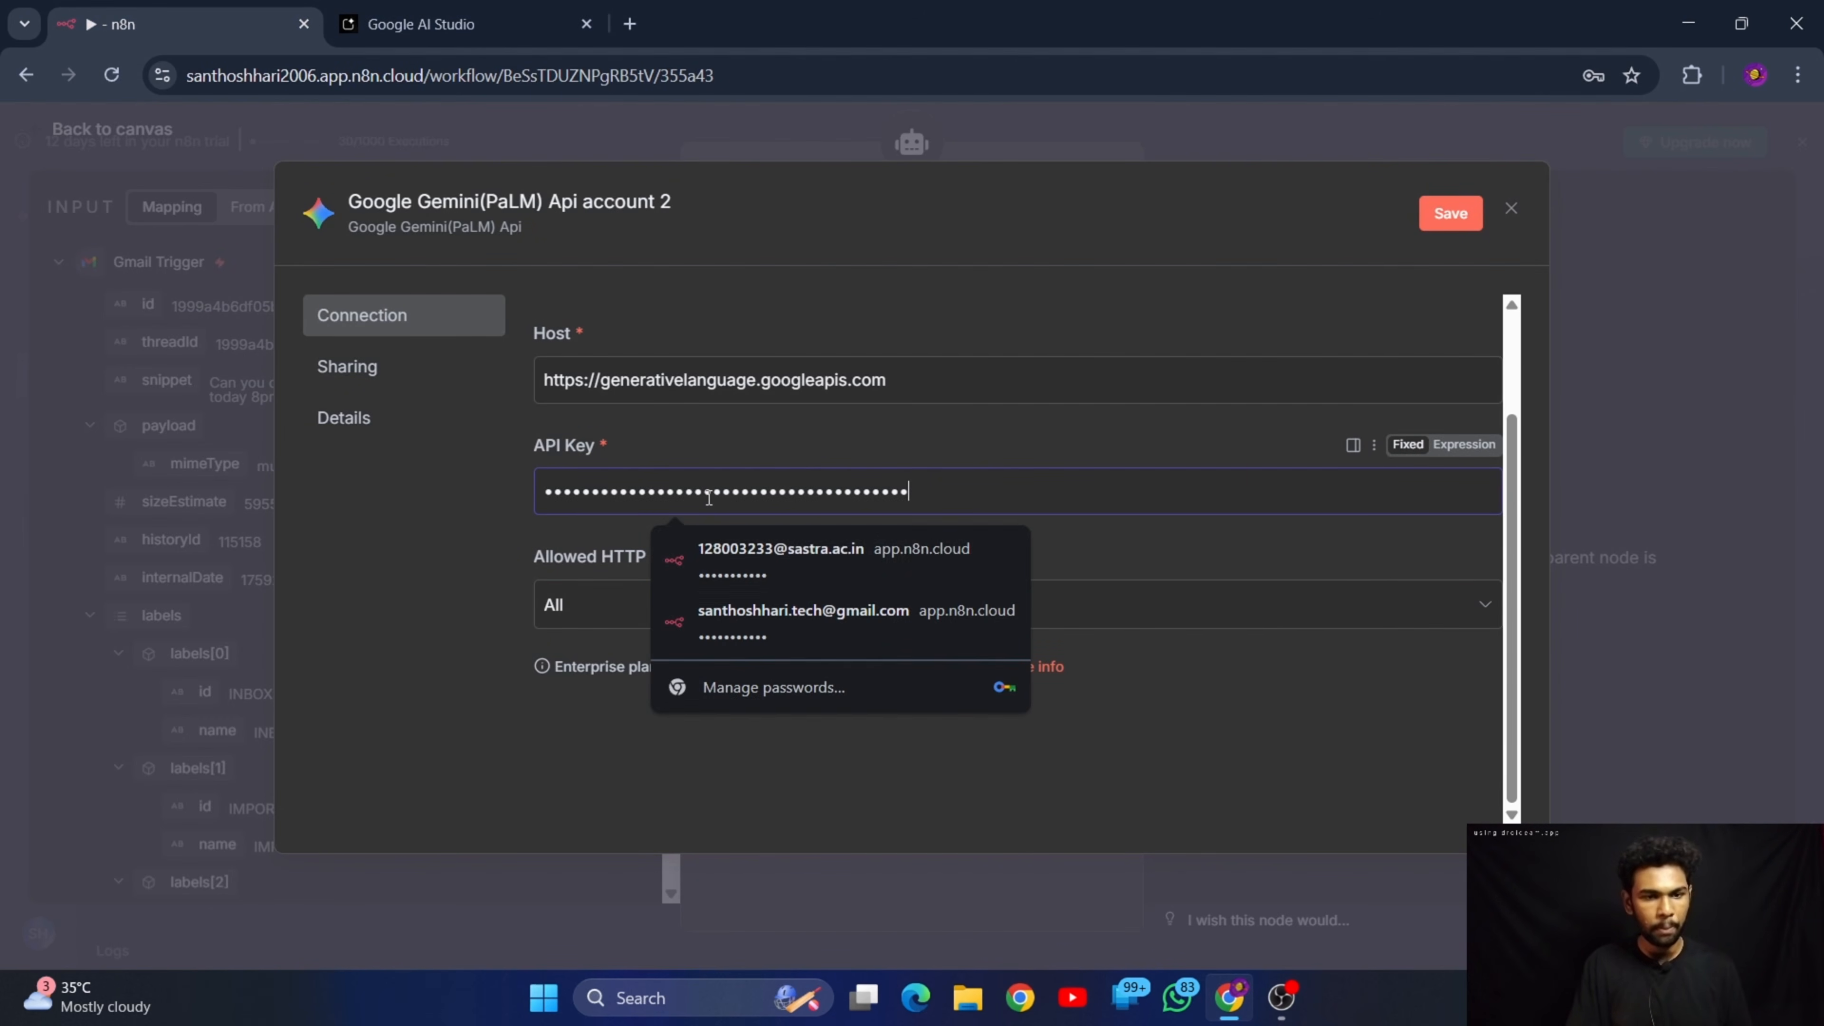
{"action": "left_click", "coordinate": [1437, 219]}
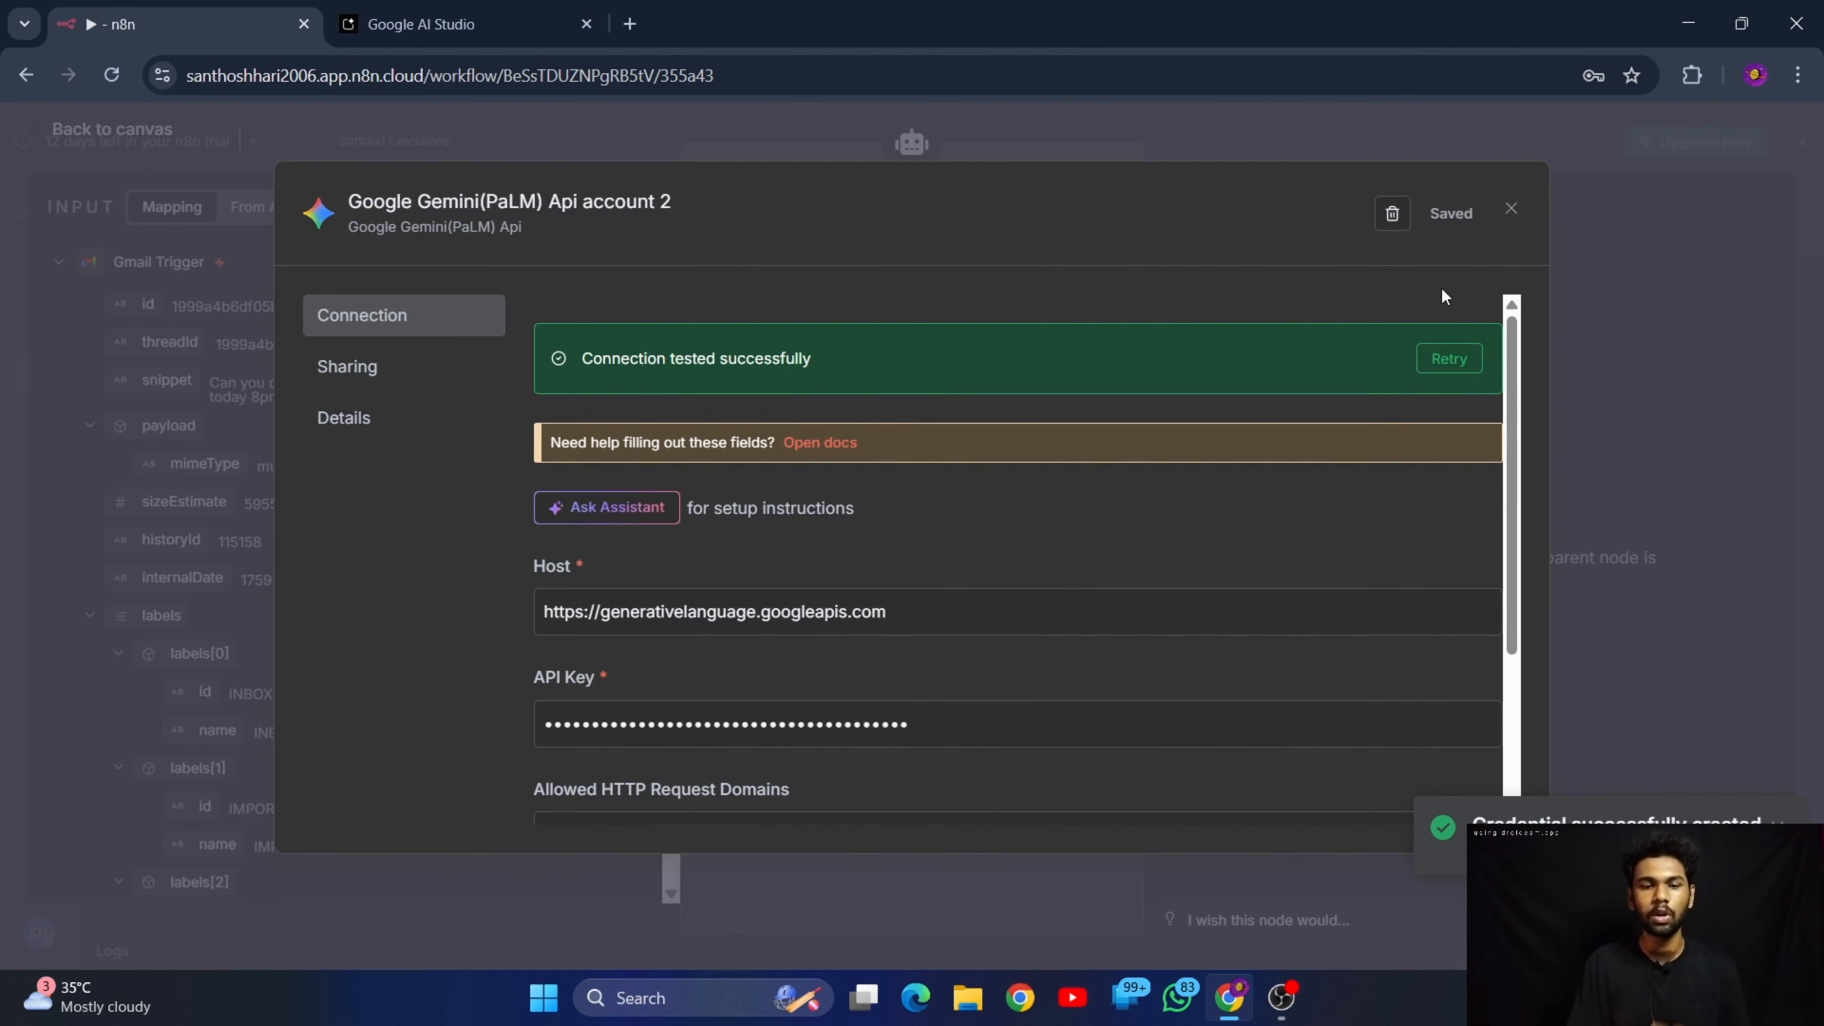
{"action": "left_click", "coordinate": [1508, 211]}
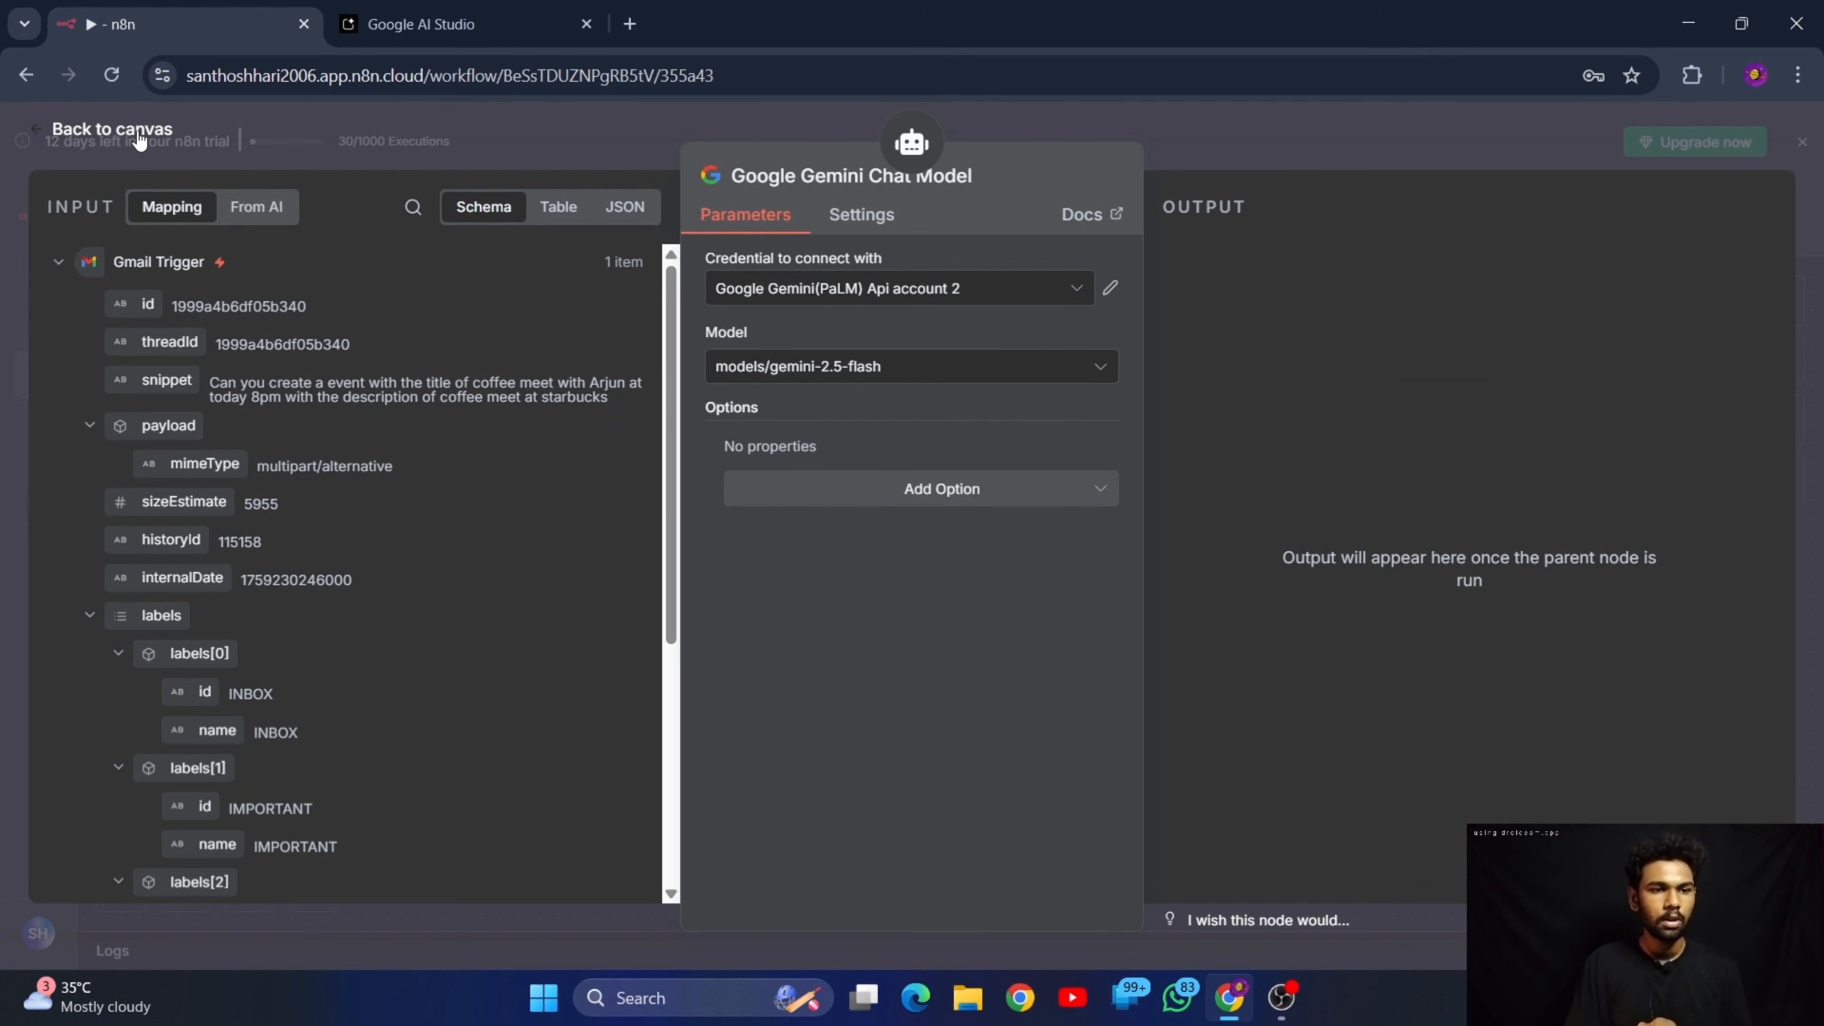
{"action": "left_click", "coordinate": [124, 131]}
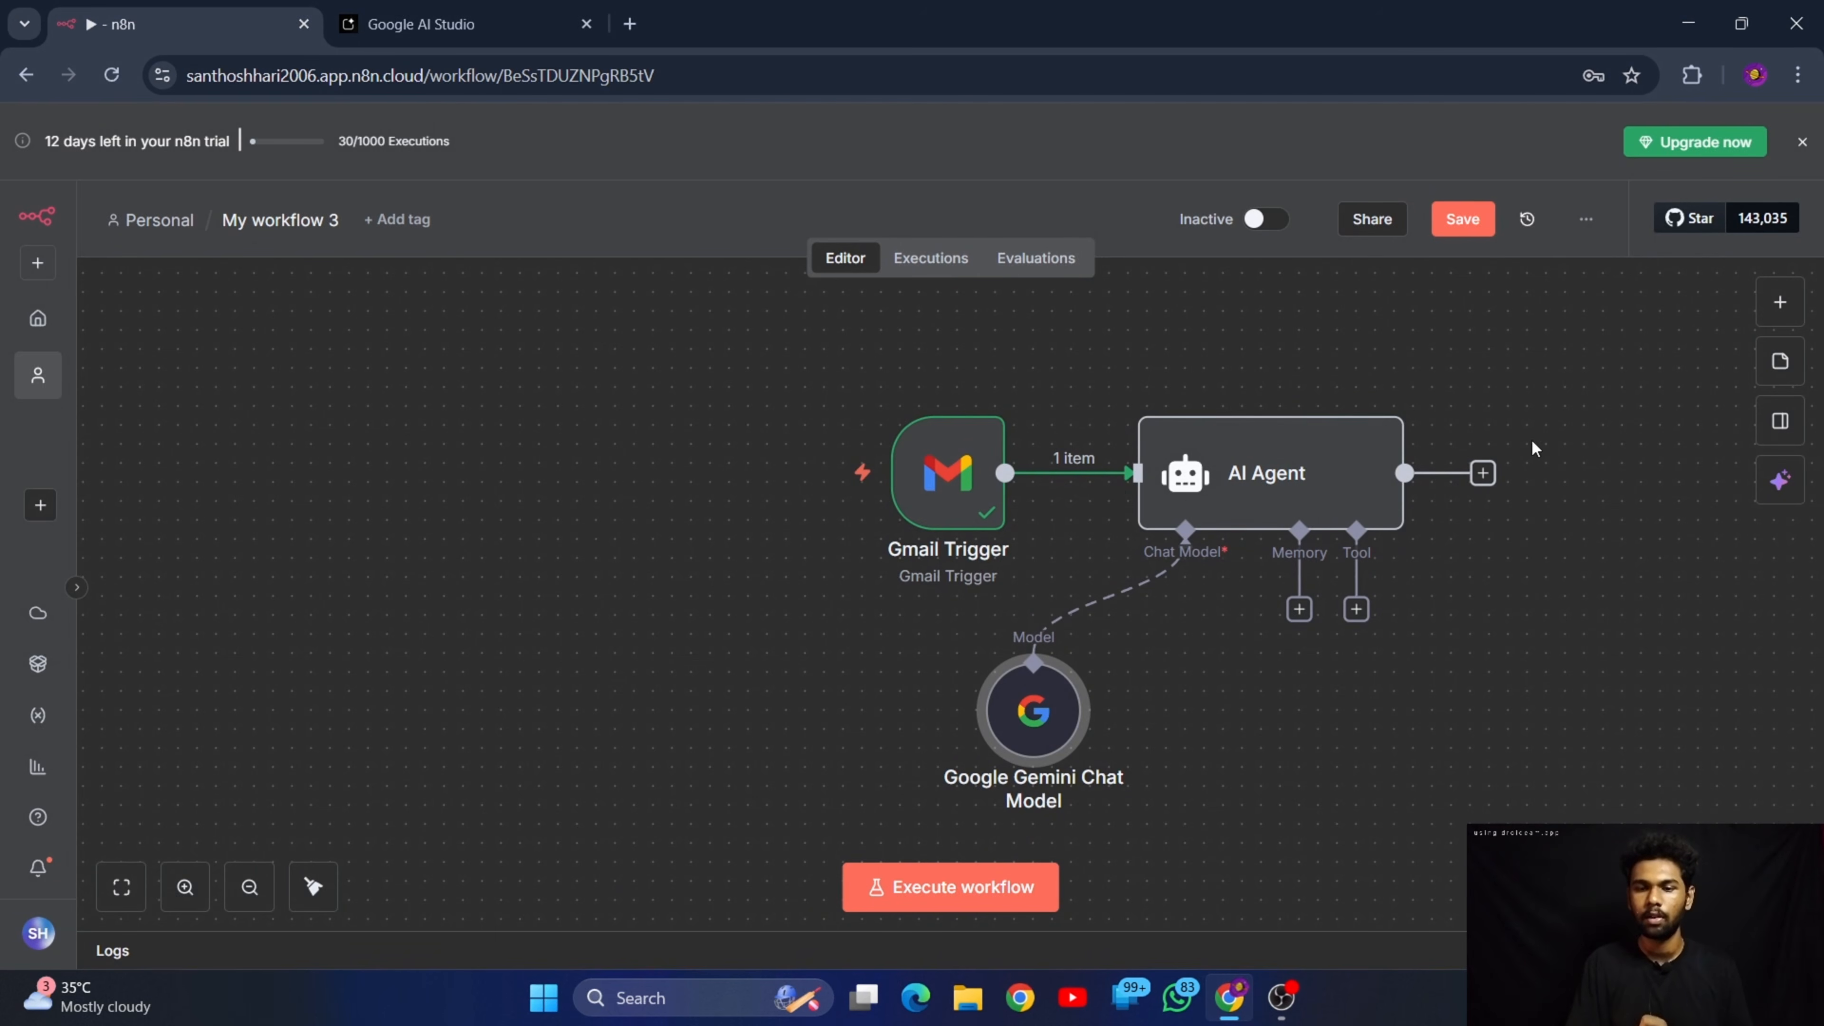
Add a Gmail "Send a message" node after the AI Agent, keeping Gmail account 2 as its credential, and return to the canvas
{"action": "left_click", "coordinate": [1483, 474]}
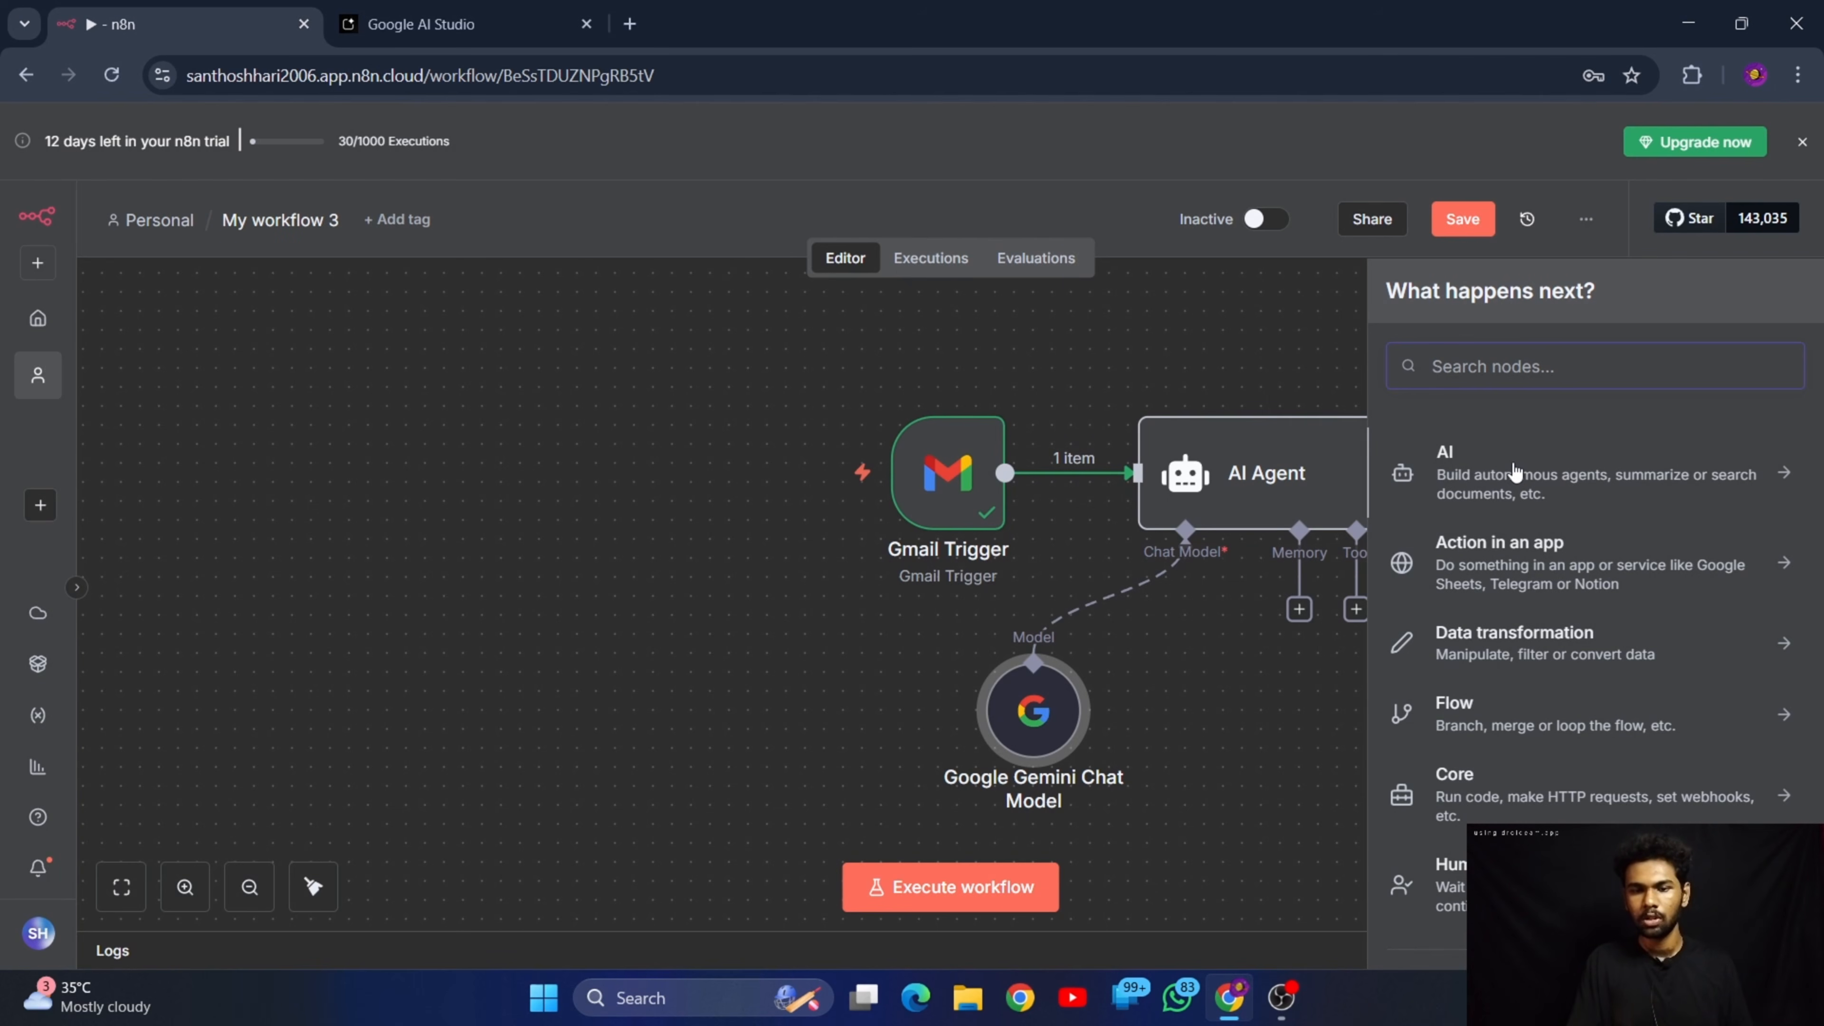
{"action": "scroll", "coordinate": [1652, 587], "scroll_direction": "down", "scroll_amount": 2}
{"action": "type", "text": "gmail"}
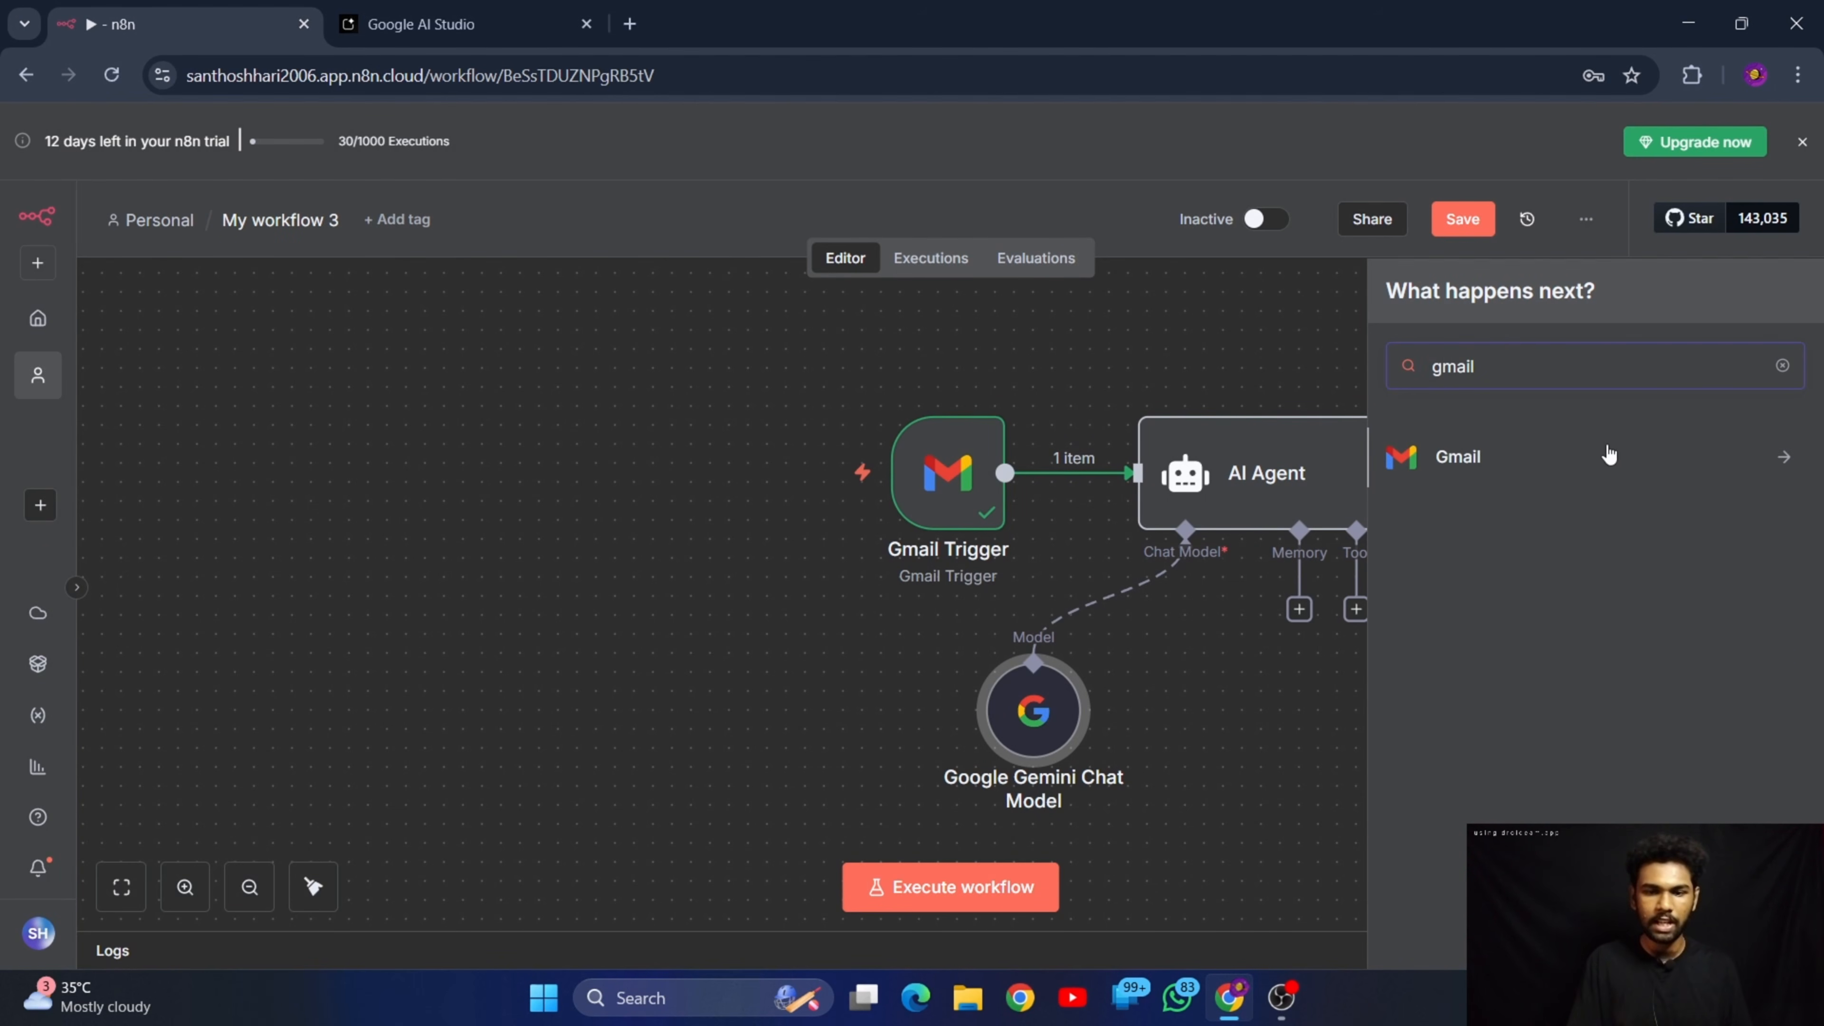
{"action": "left_click", "coordinate": [1555, 460]}
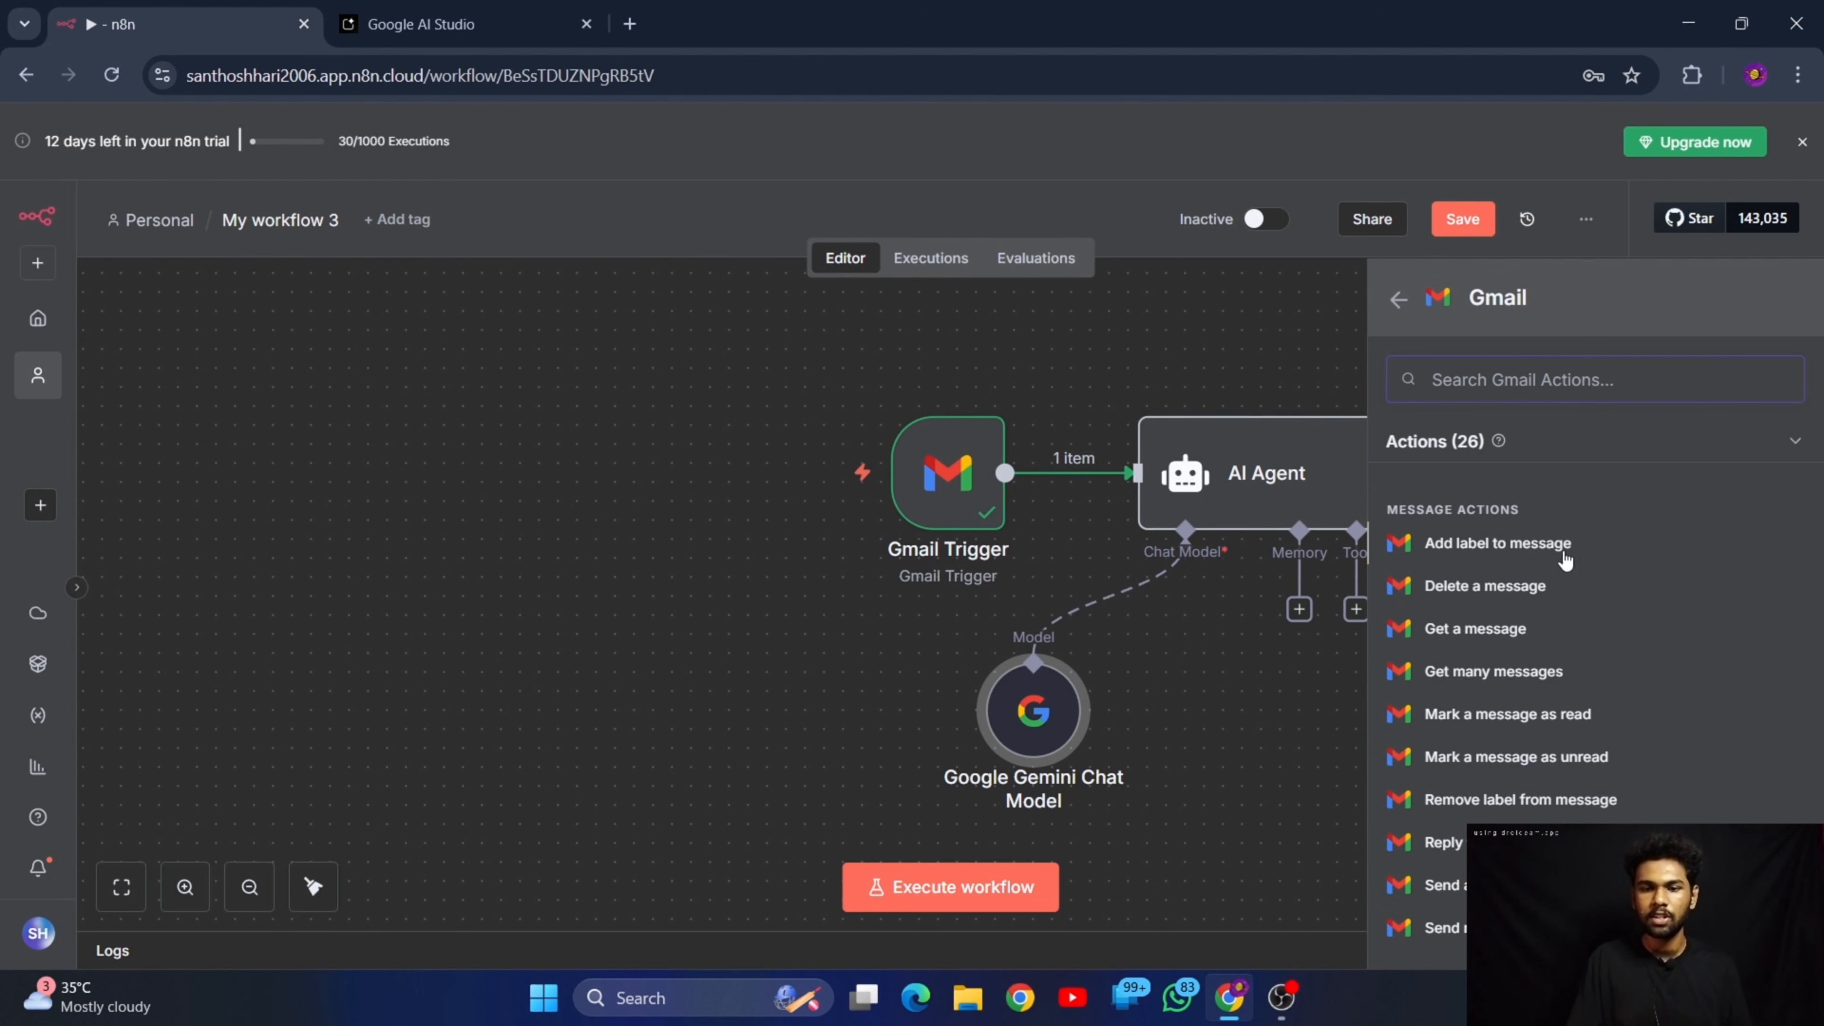
{"action": "scroll", "coordinate": [1549, 719], "scroll_direction": "down", "scroll_amount": 8}
{"action": "scroll", "coordinate": [1549, 767], "scroll_direction": "up", "scroll_amount": 8}
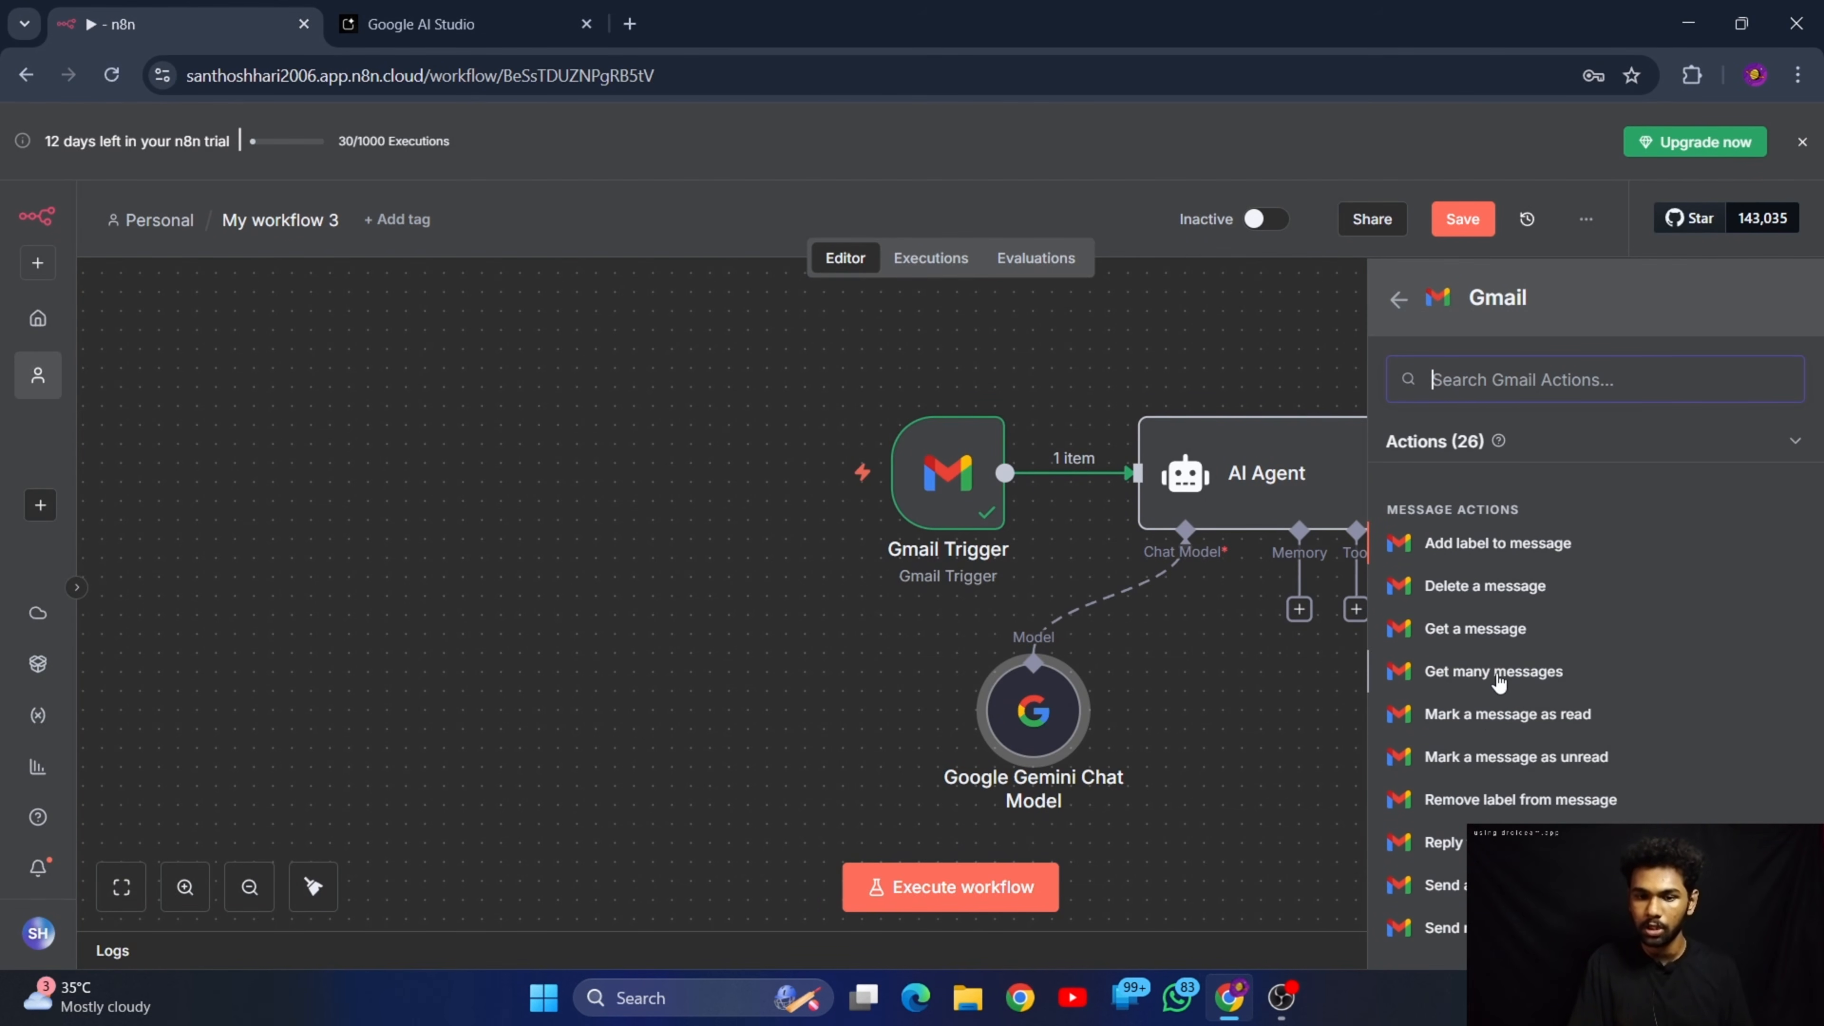
{"action": "scroll", "coordinate": [1503, 731], "scroll_direction": "down", "scroll_amount": 3}
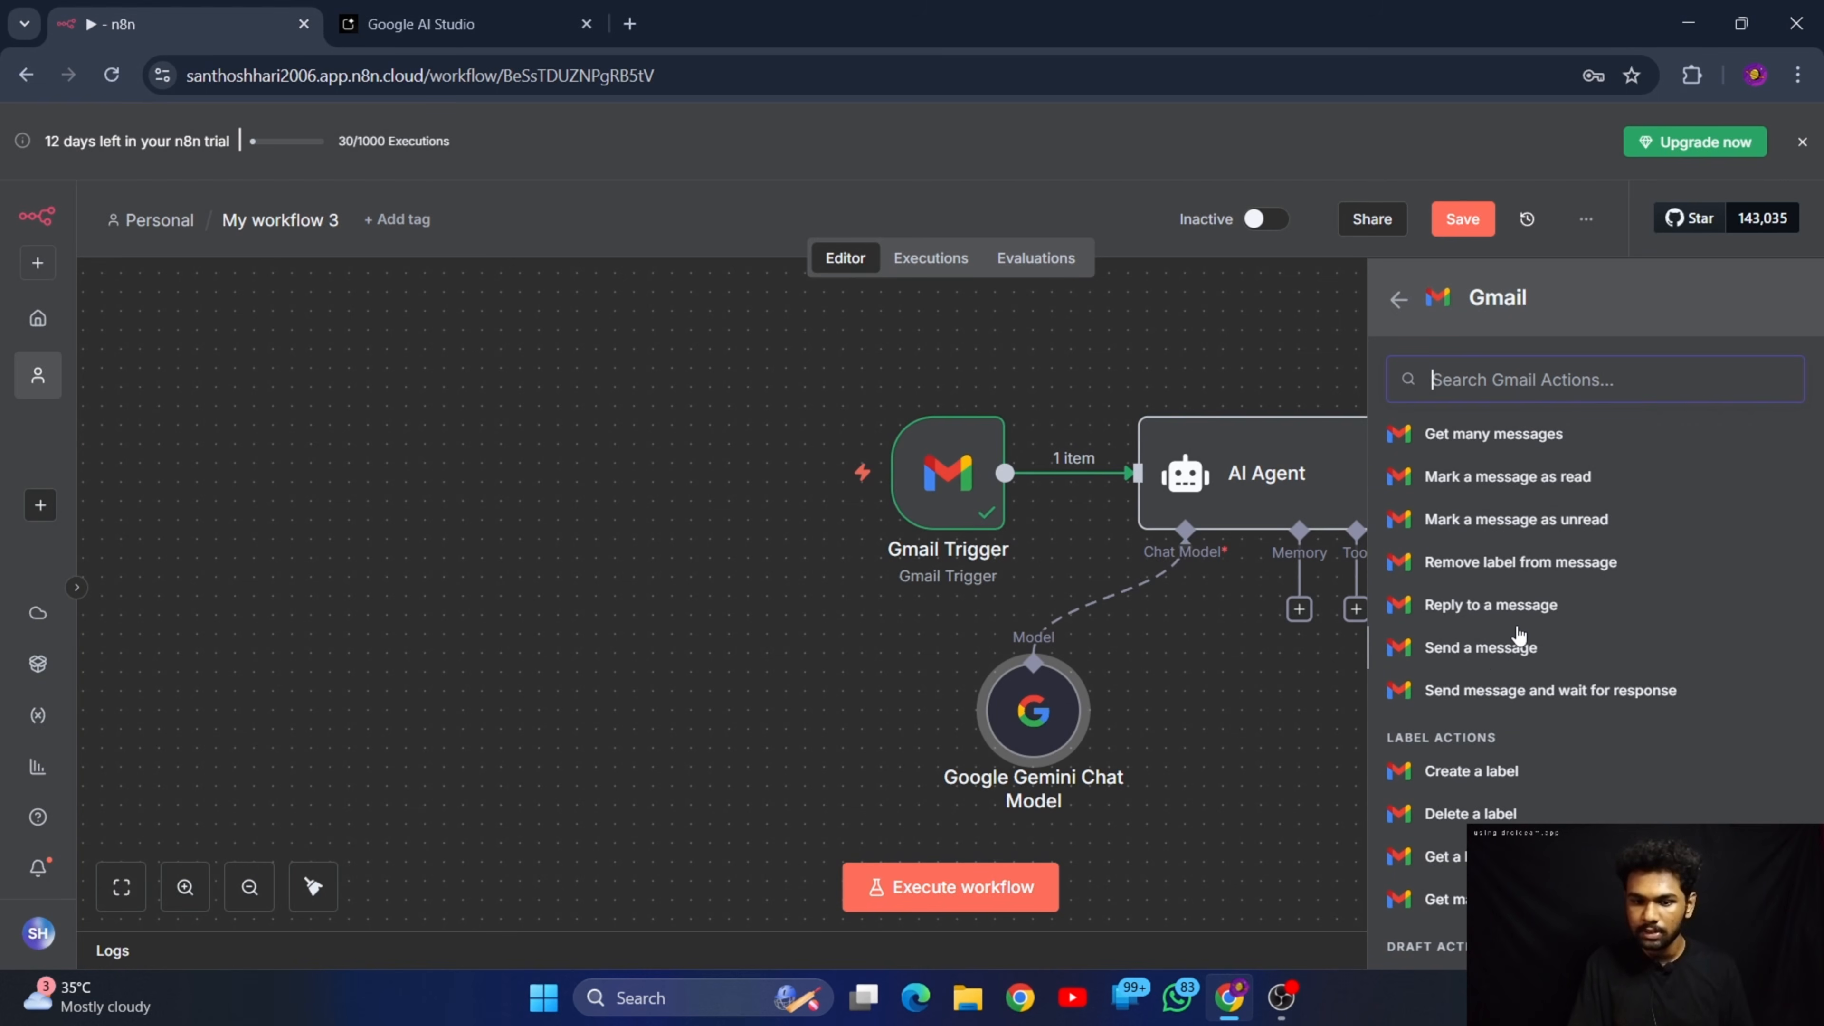
{"action": "left_click", "coordinate": [1501, 647]}
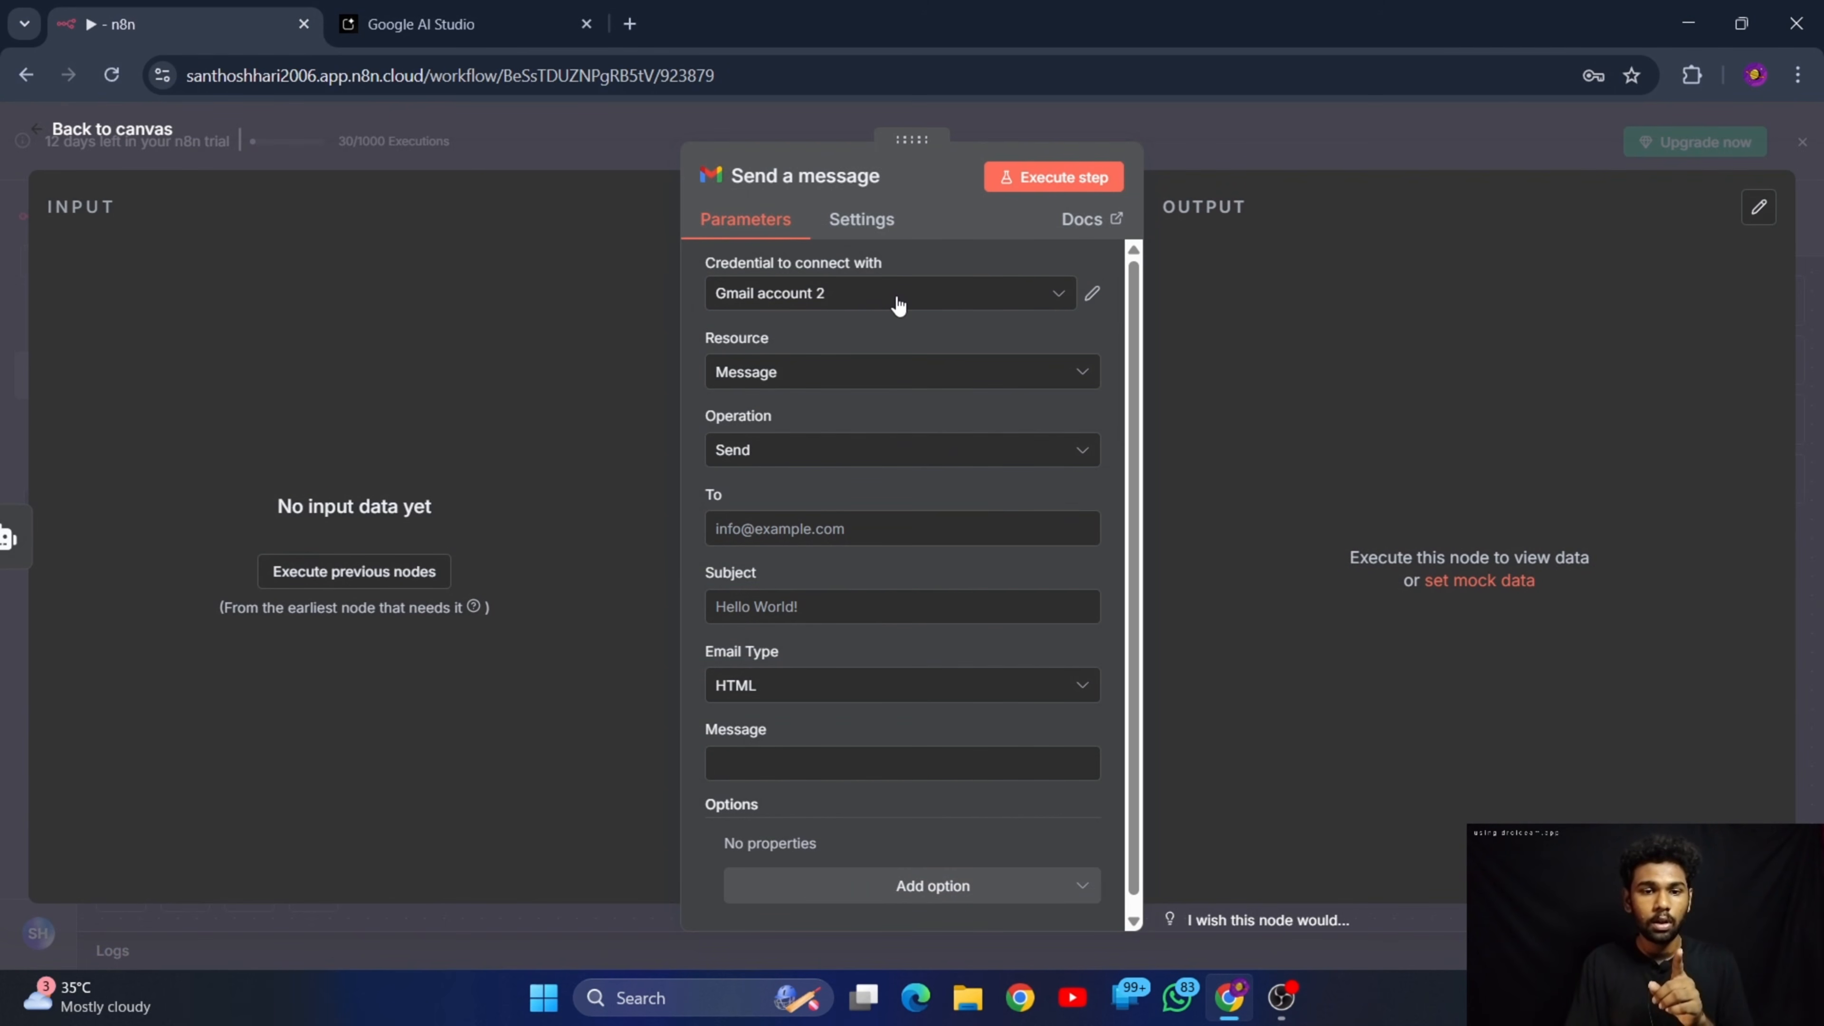
{"action": "left_click", "coordinate": [870, 294]}
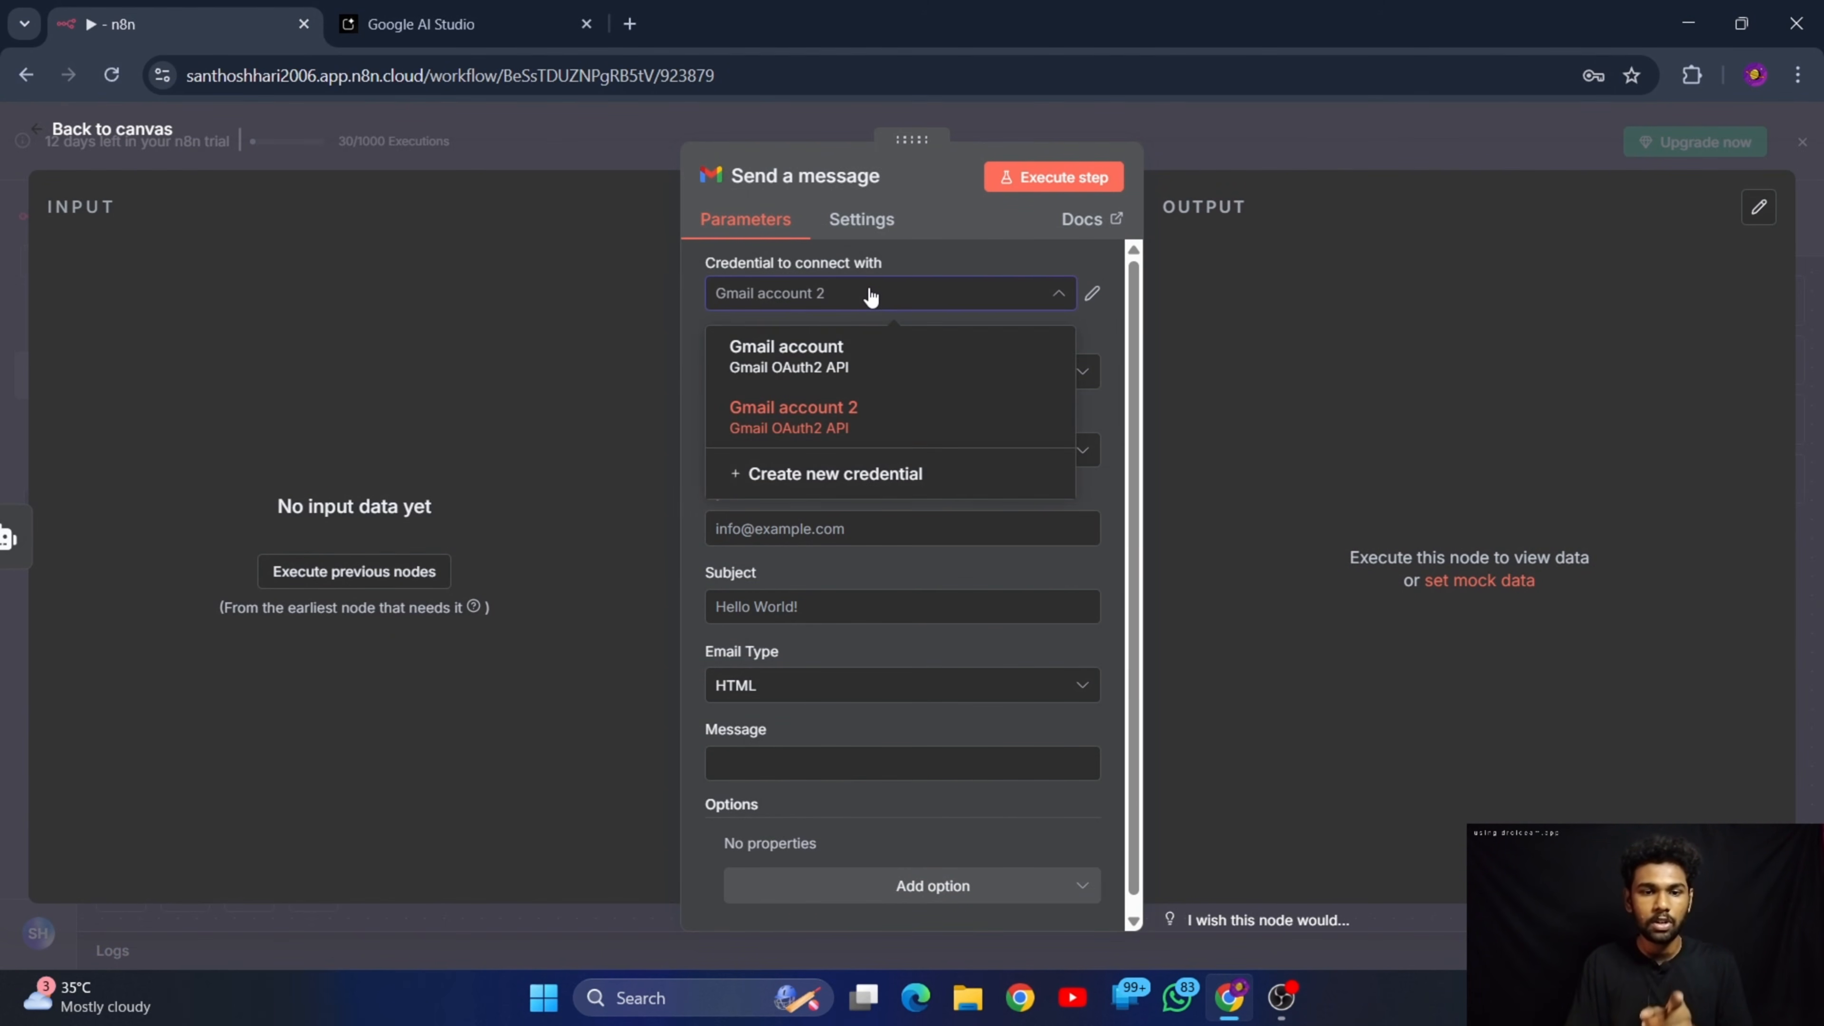
{"action": "left_click", "coordinate": [870, 295]}
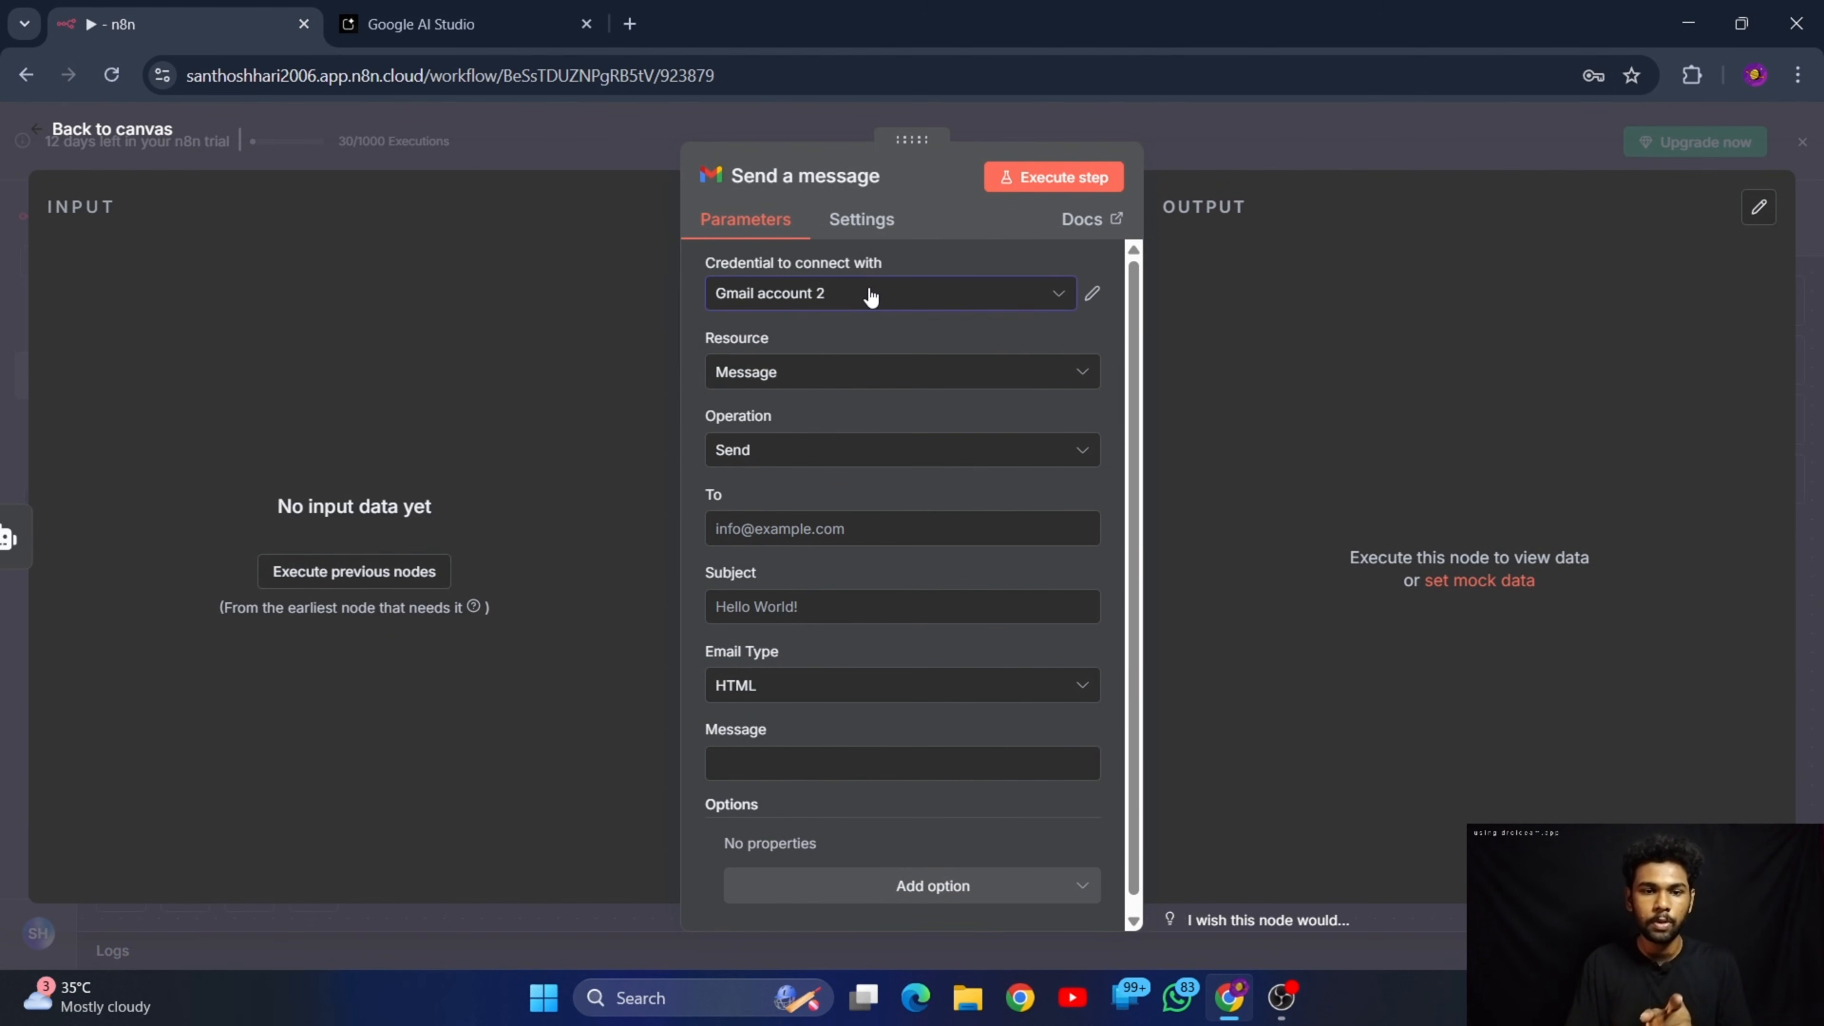
{"action": "left_click", "coordinate": [108, 128]}
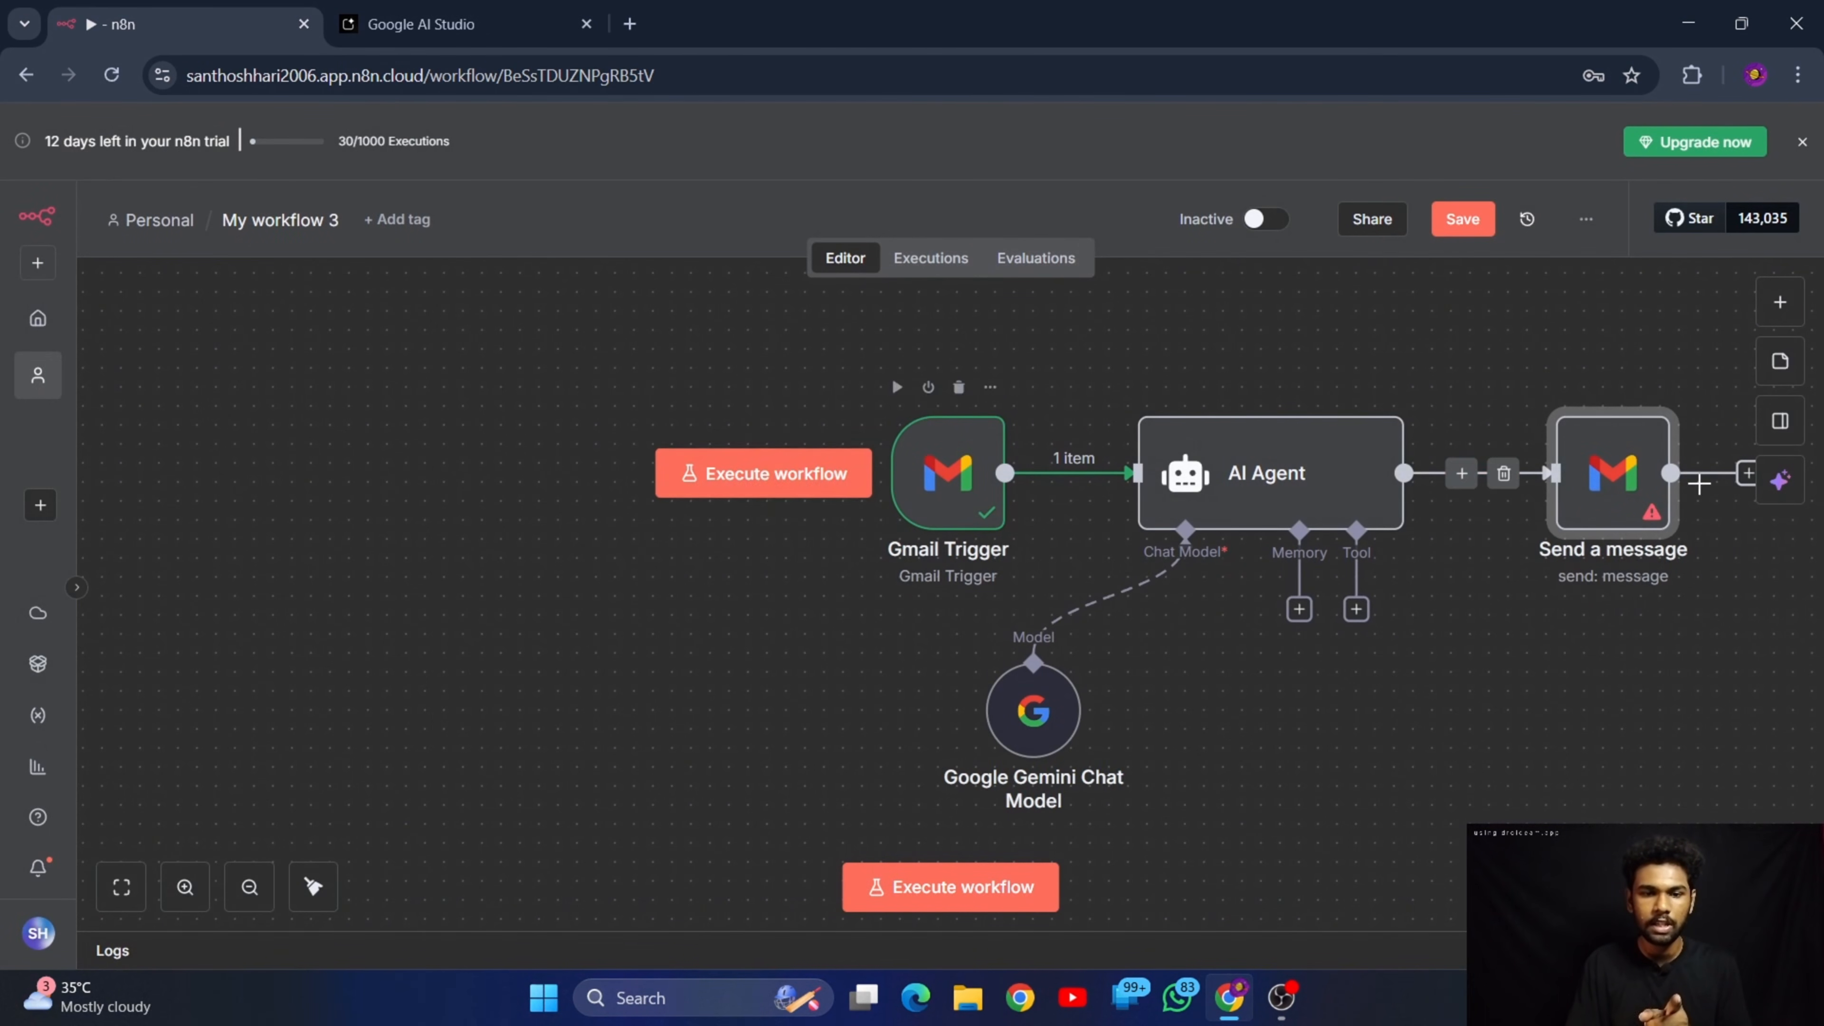
Try to execute the nodes preceding Send a message and then the whole workflow, and dismiss the error notifications
{"action": "key", "text": "Return"}
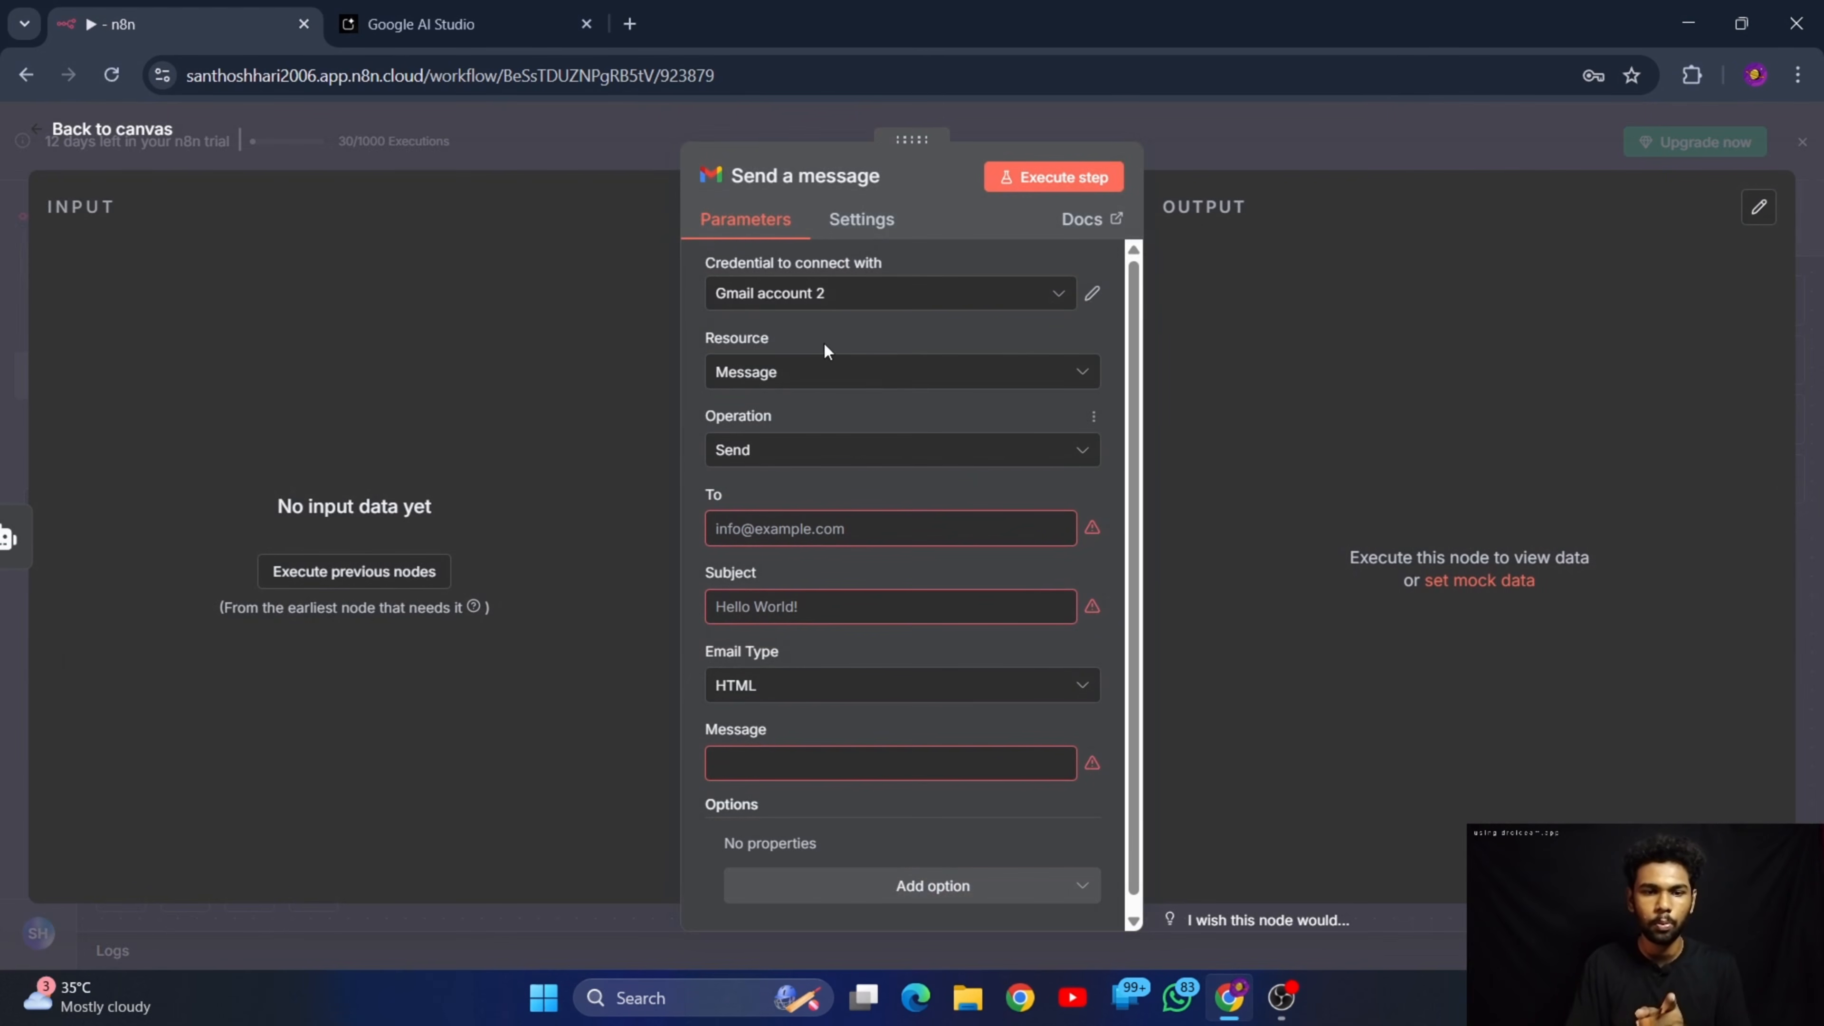
{"action": "scroll", "coordinate": [852, 419], "scroll_direction": "down", "scroll_amount": 1}
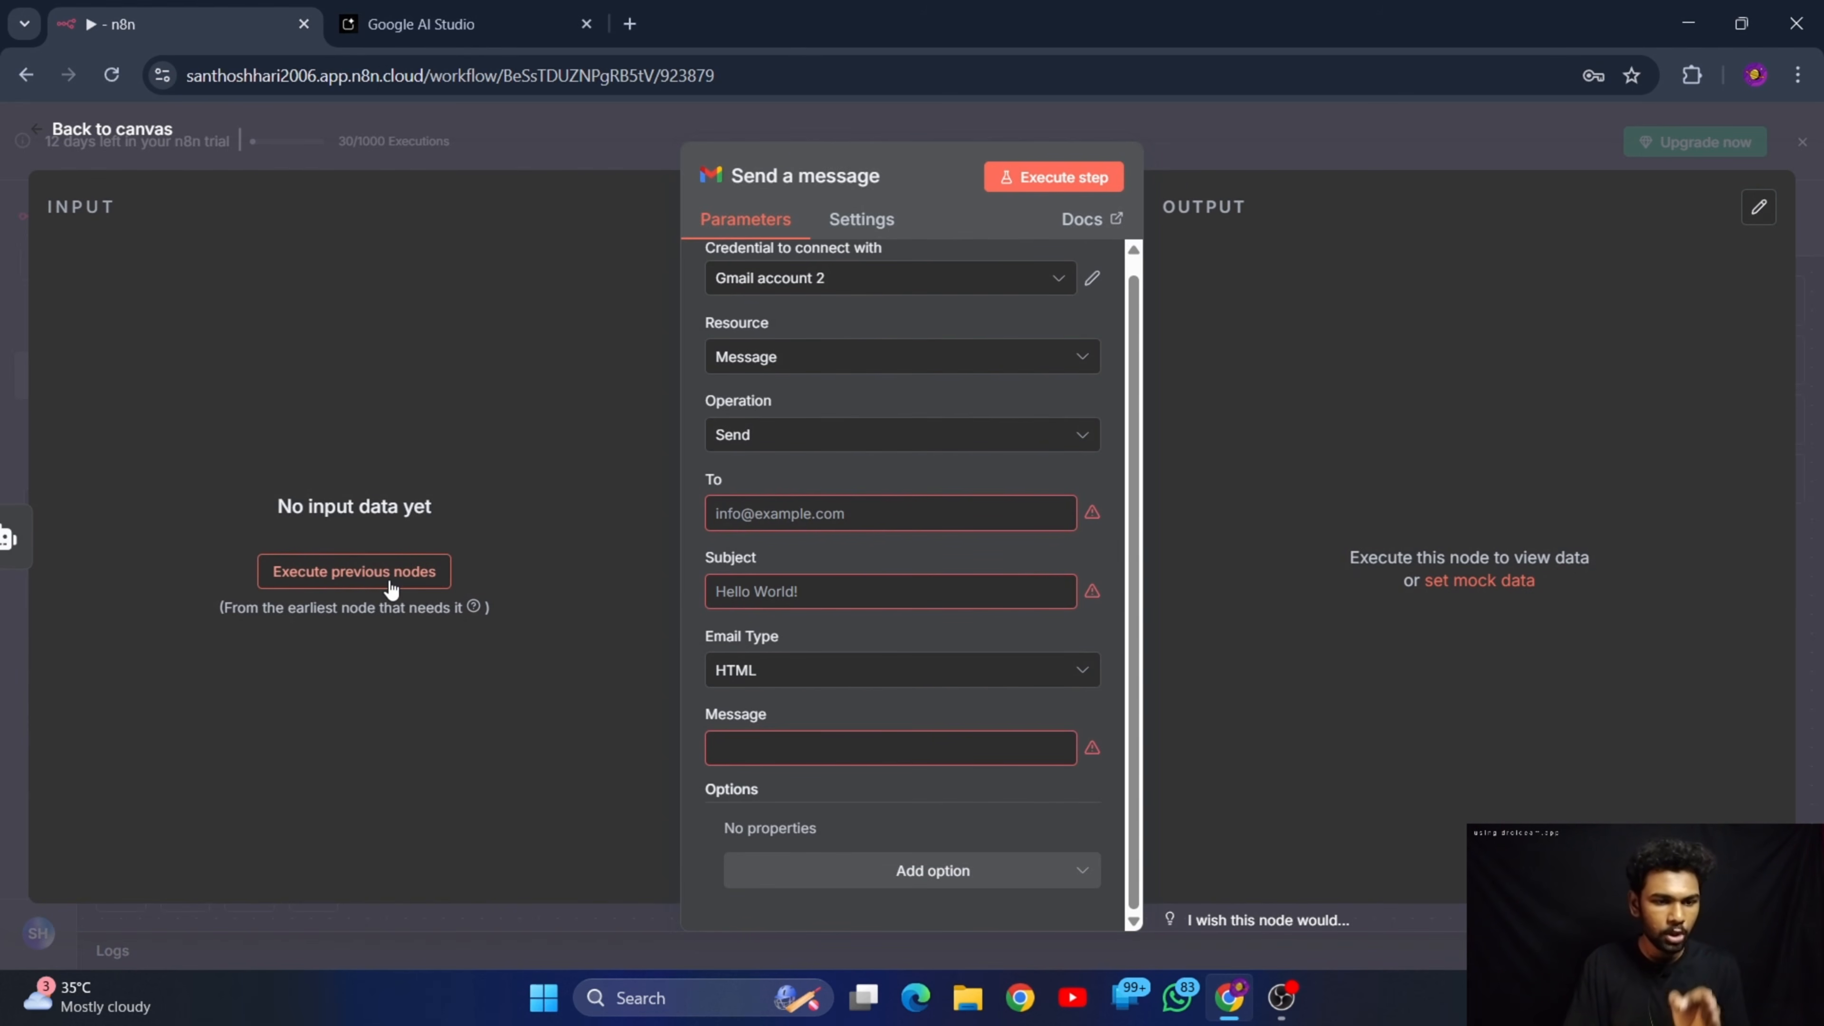
{"action": "left_click", "coordinate": [365, 575]}
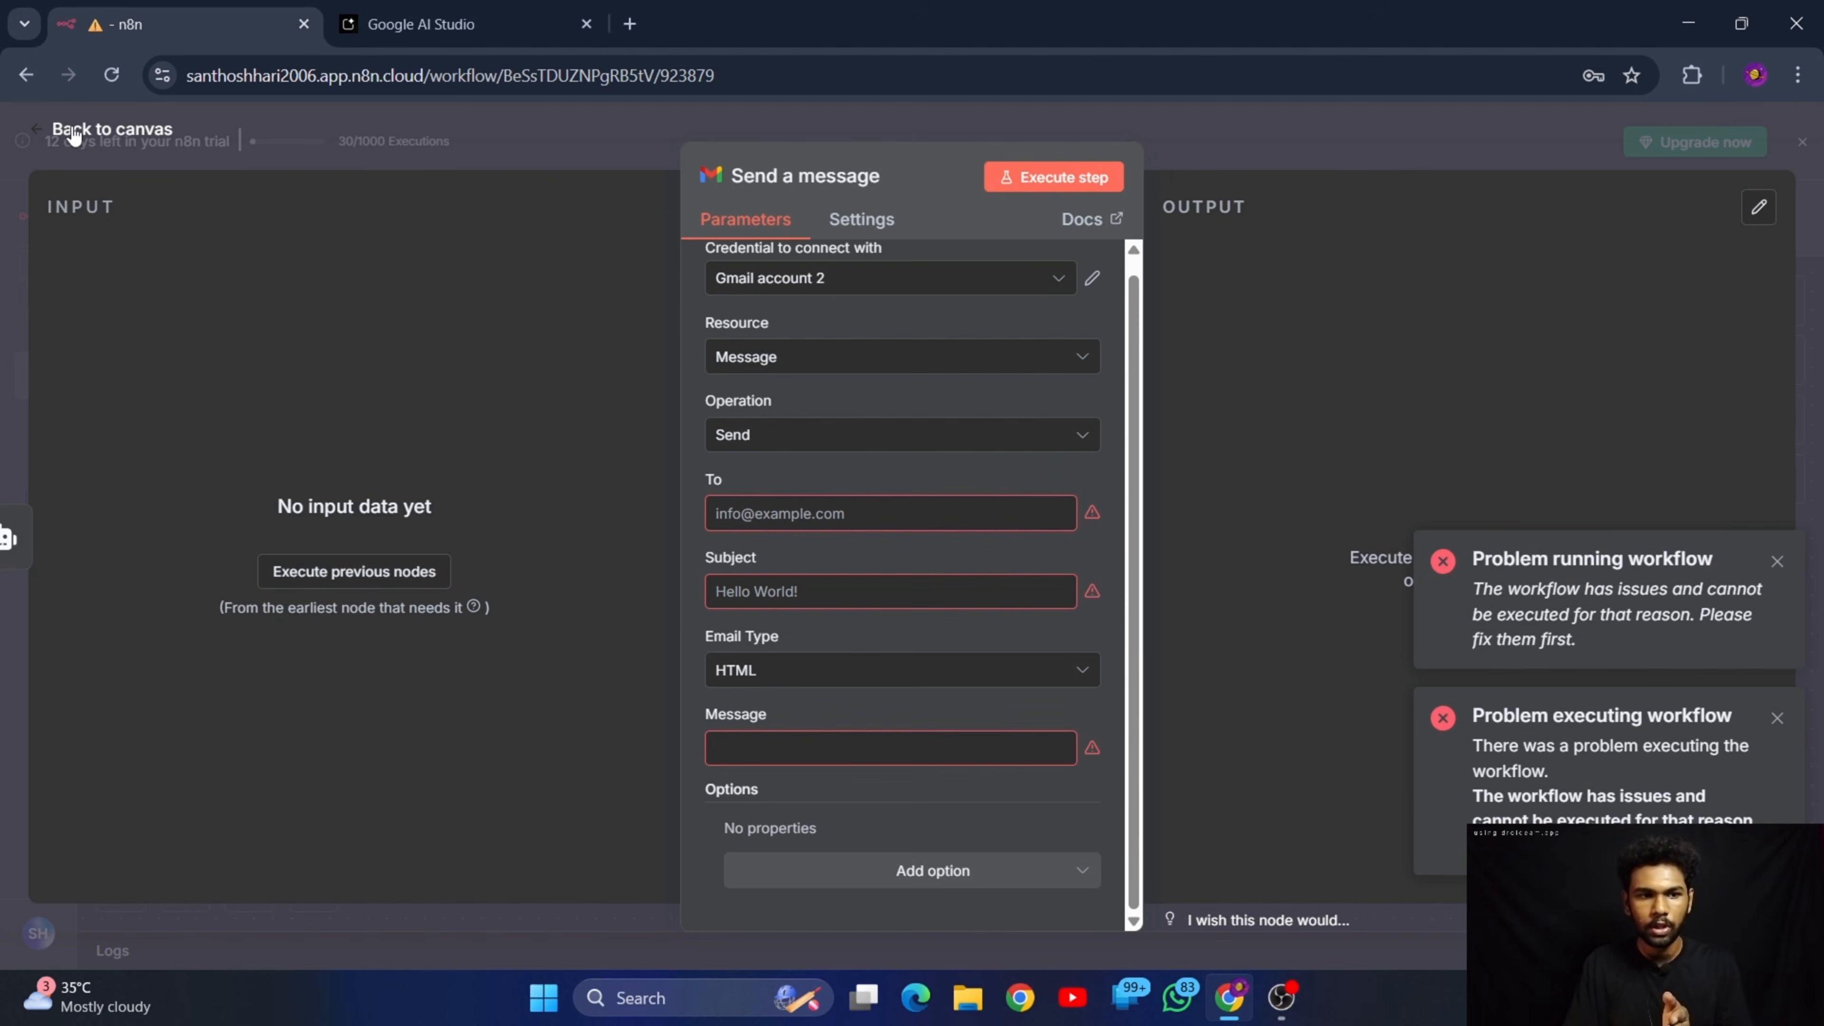
{"action": "left_click", "coordinate": [68, 133]}
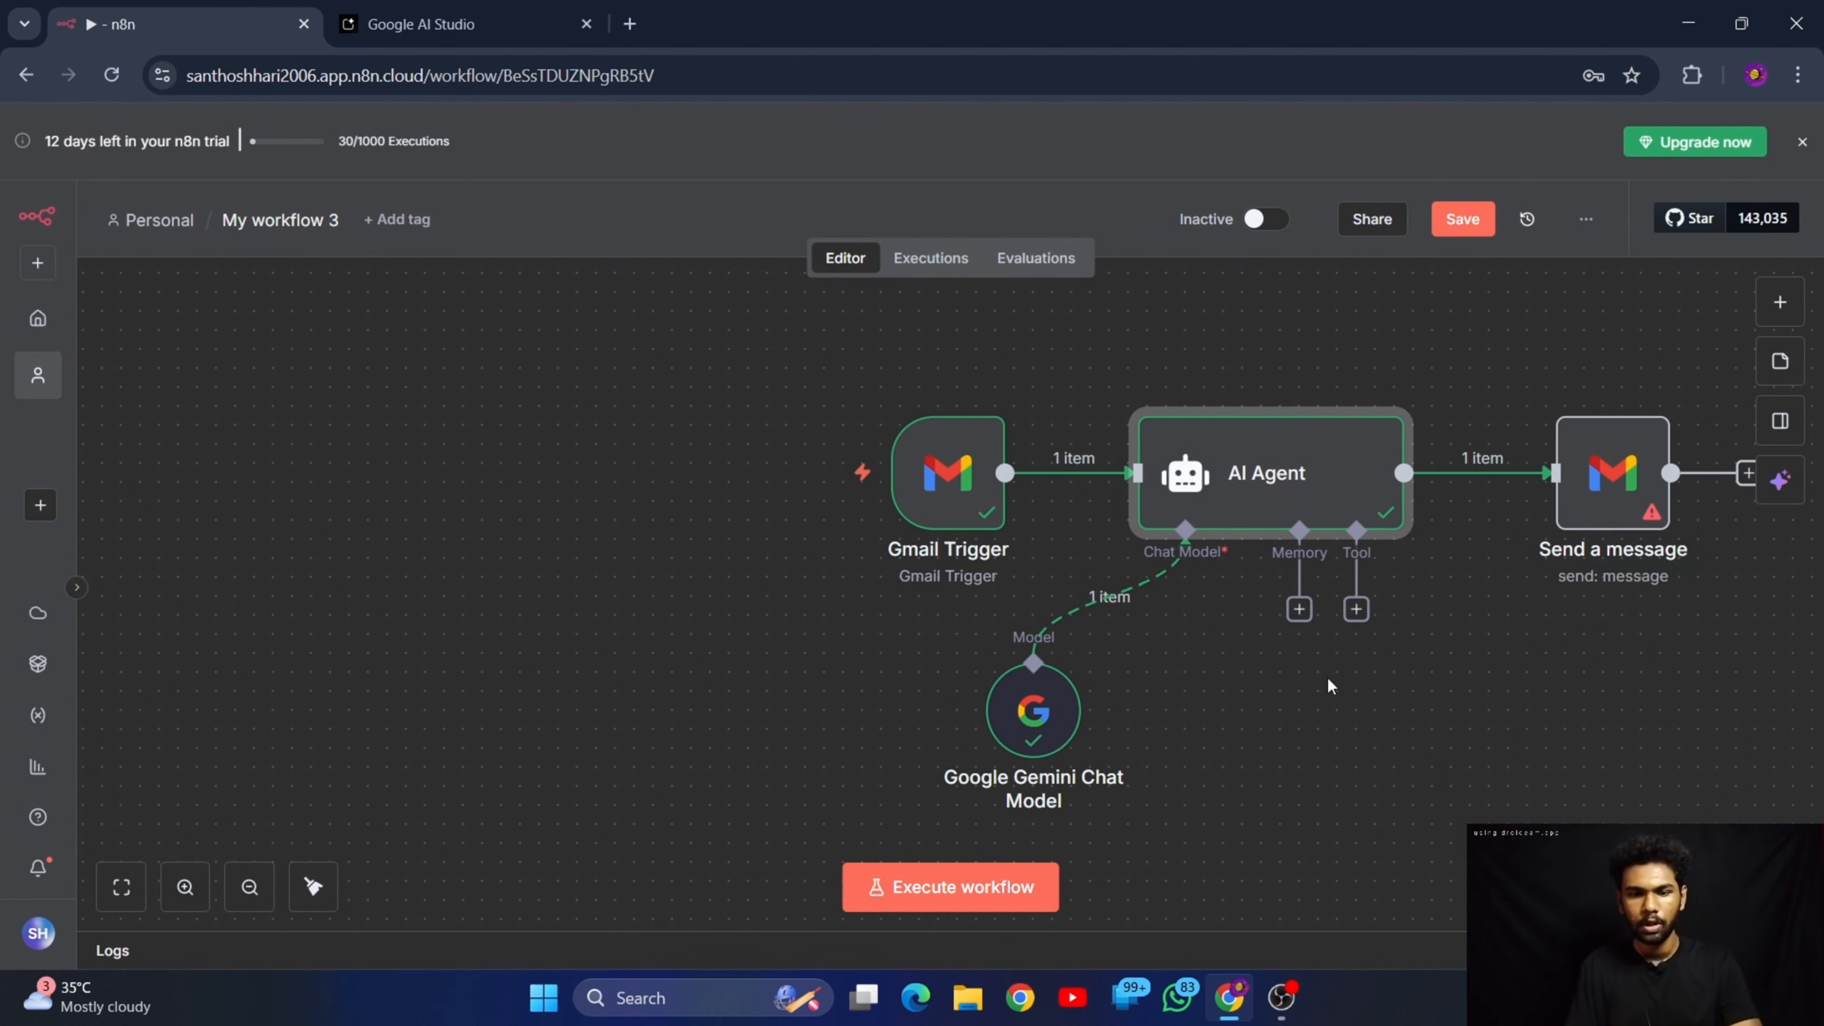
{"action": "scroll", "coordinate": [1327, 684], "scroll_direction": "right", "scroll_amount": 2}
{"action": "left_click", "coordinate": [974, 889]}
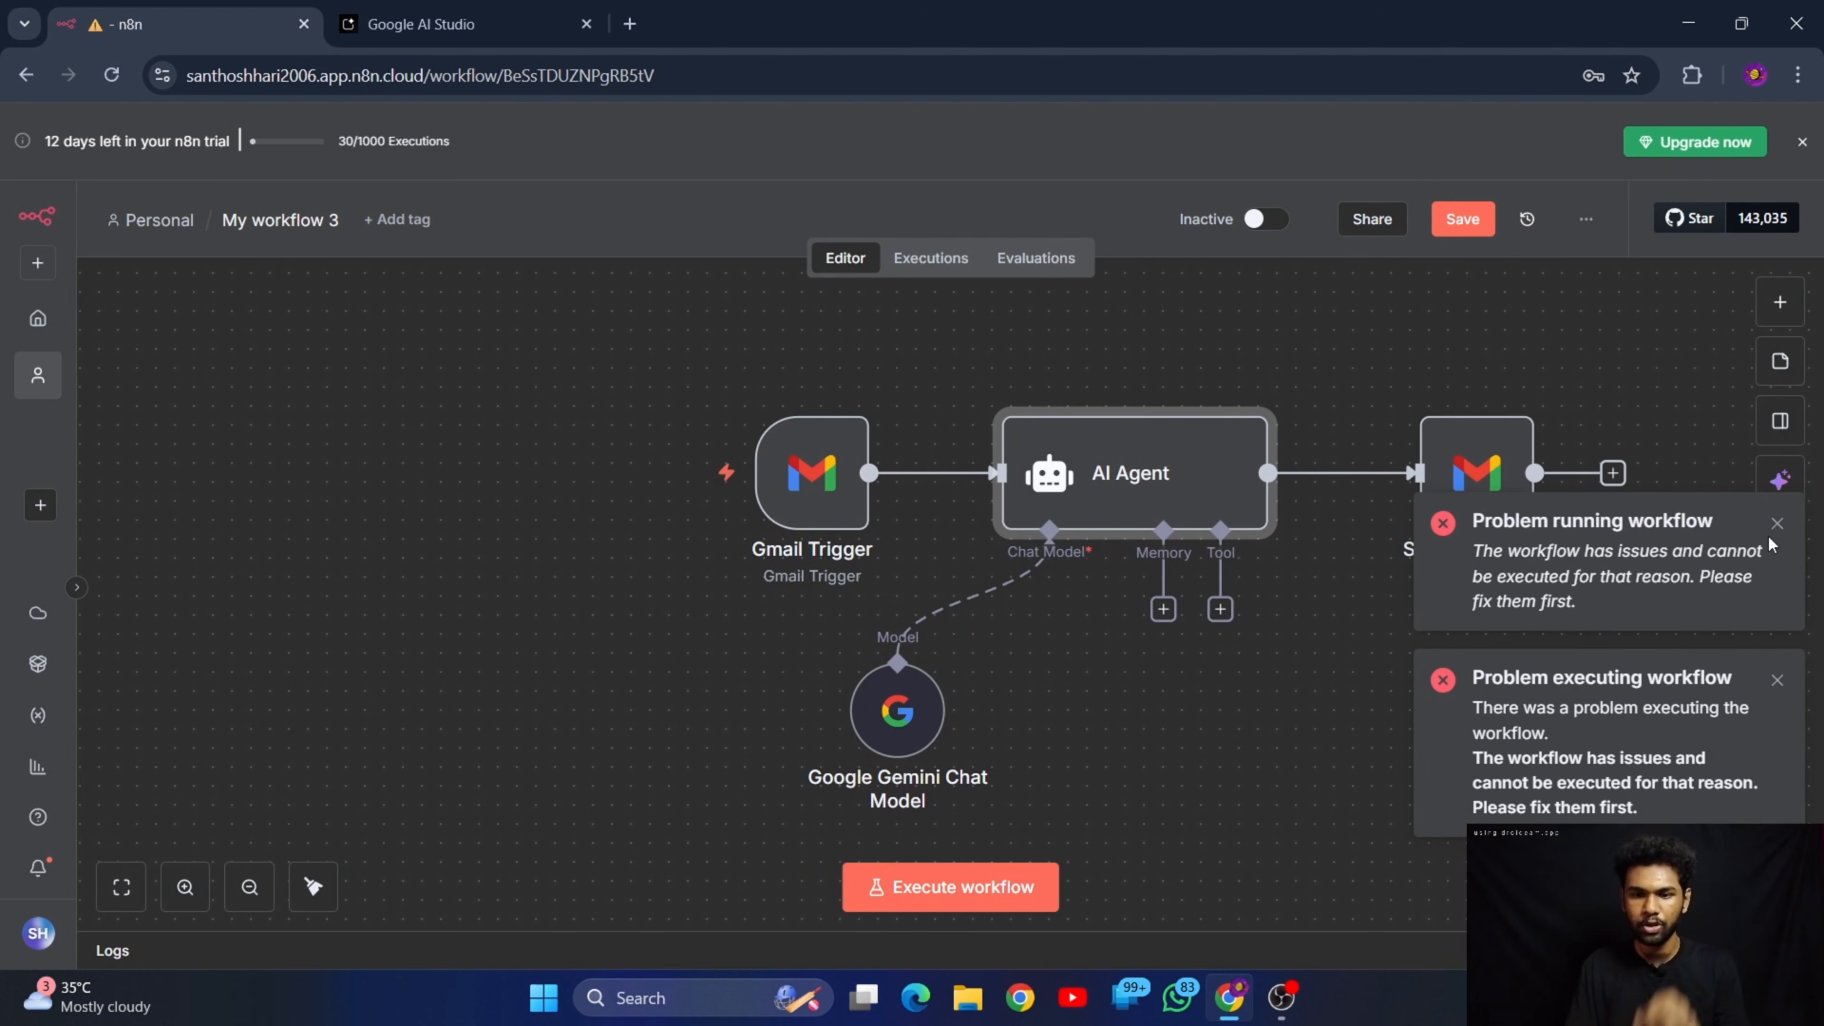
{"action": "left_click", "coordinate": [1775, 525]}
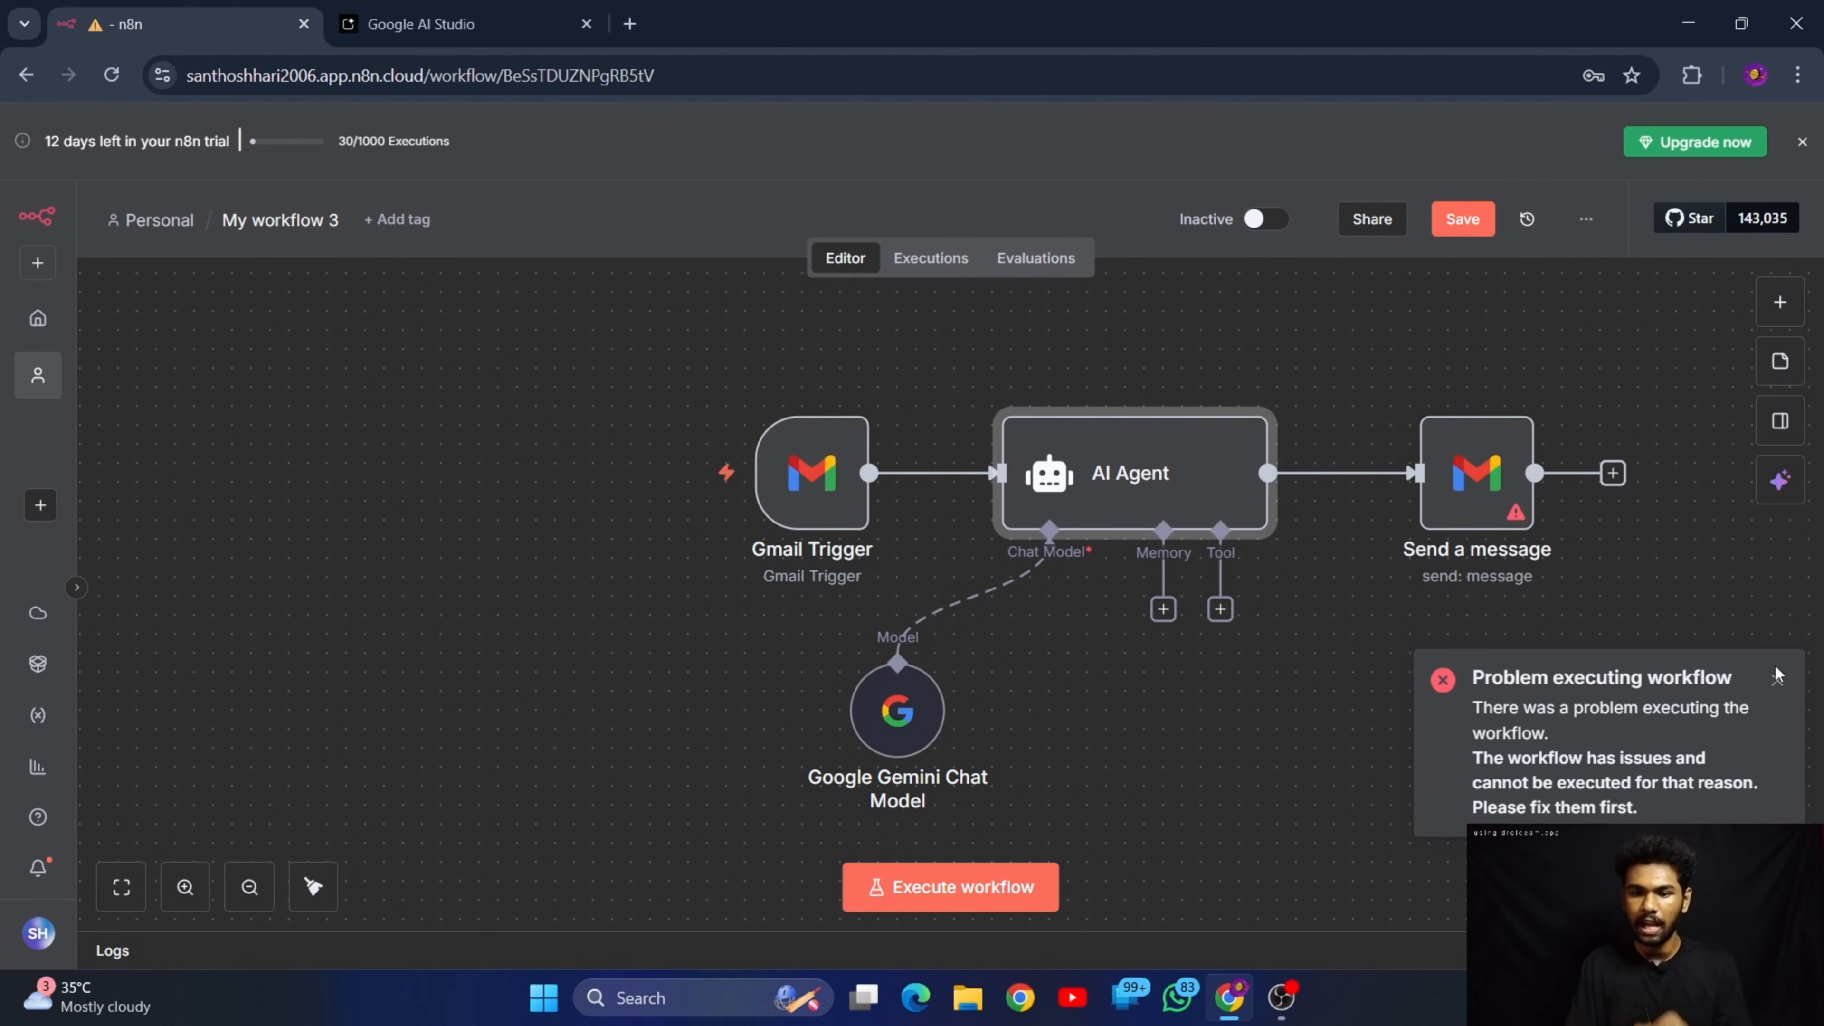
{"action": "left_click", "coordinate": [1776, 681]}
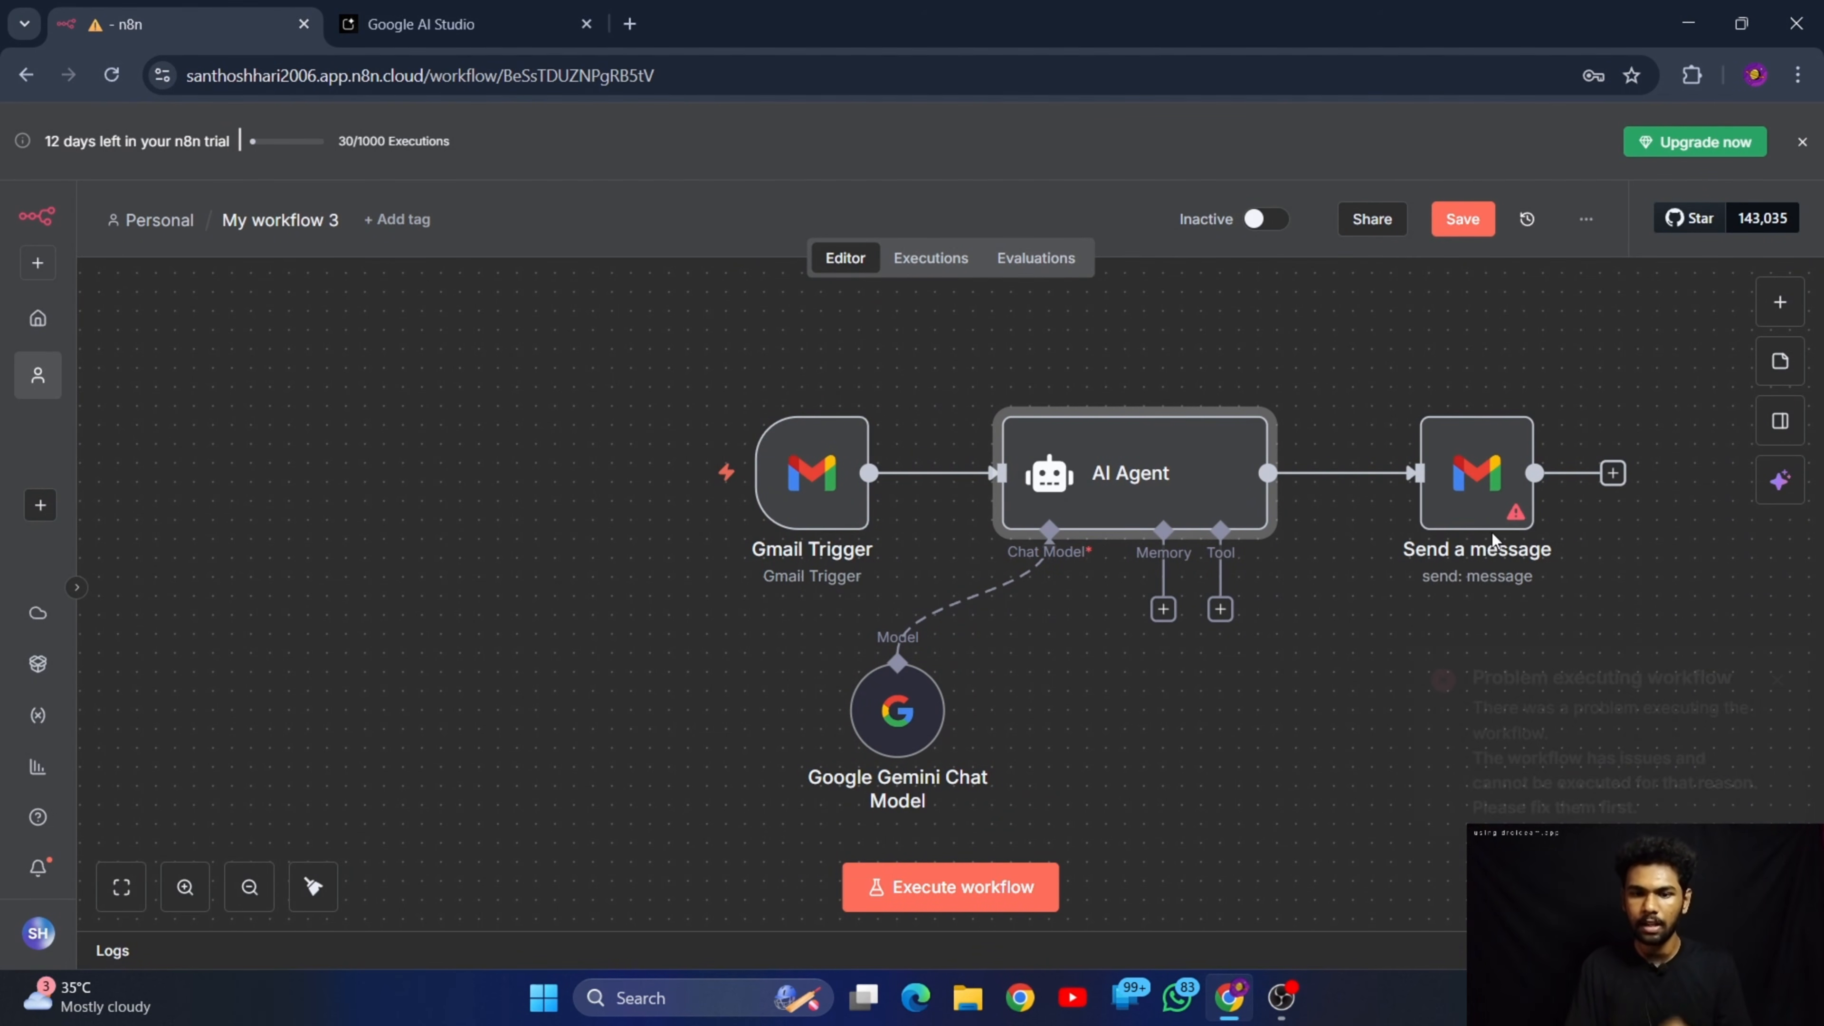
{"action": "double_click", "coordinate": [1467, 487]}
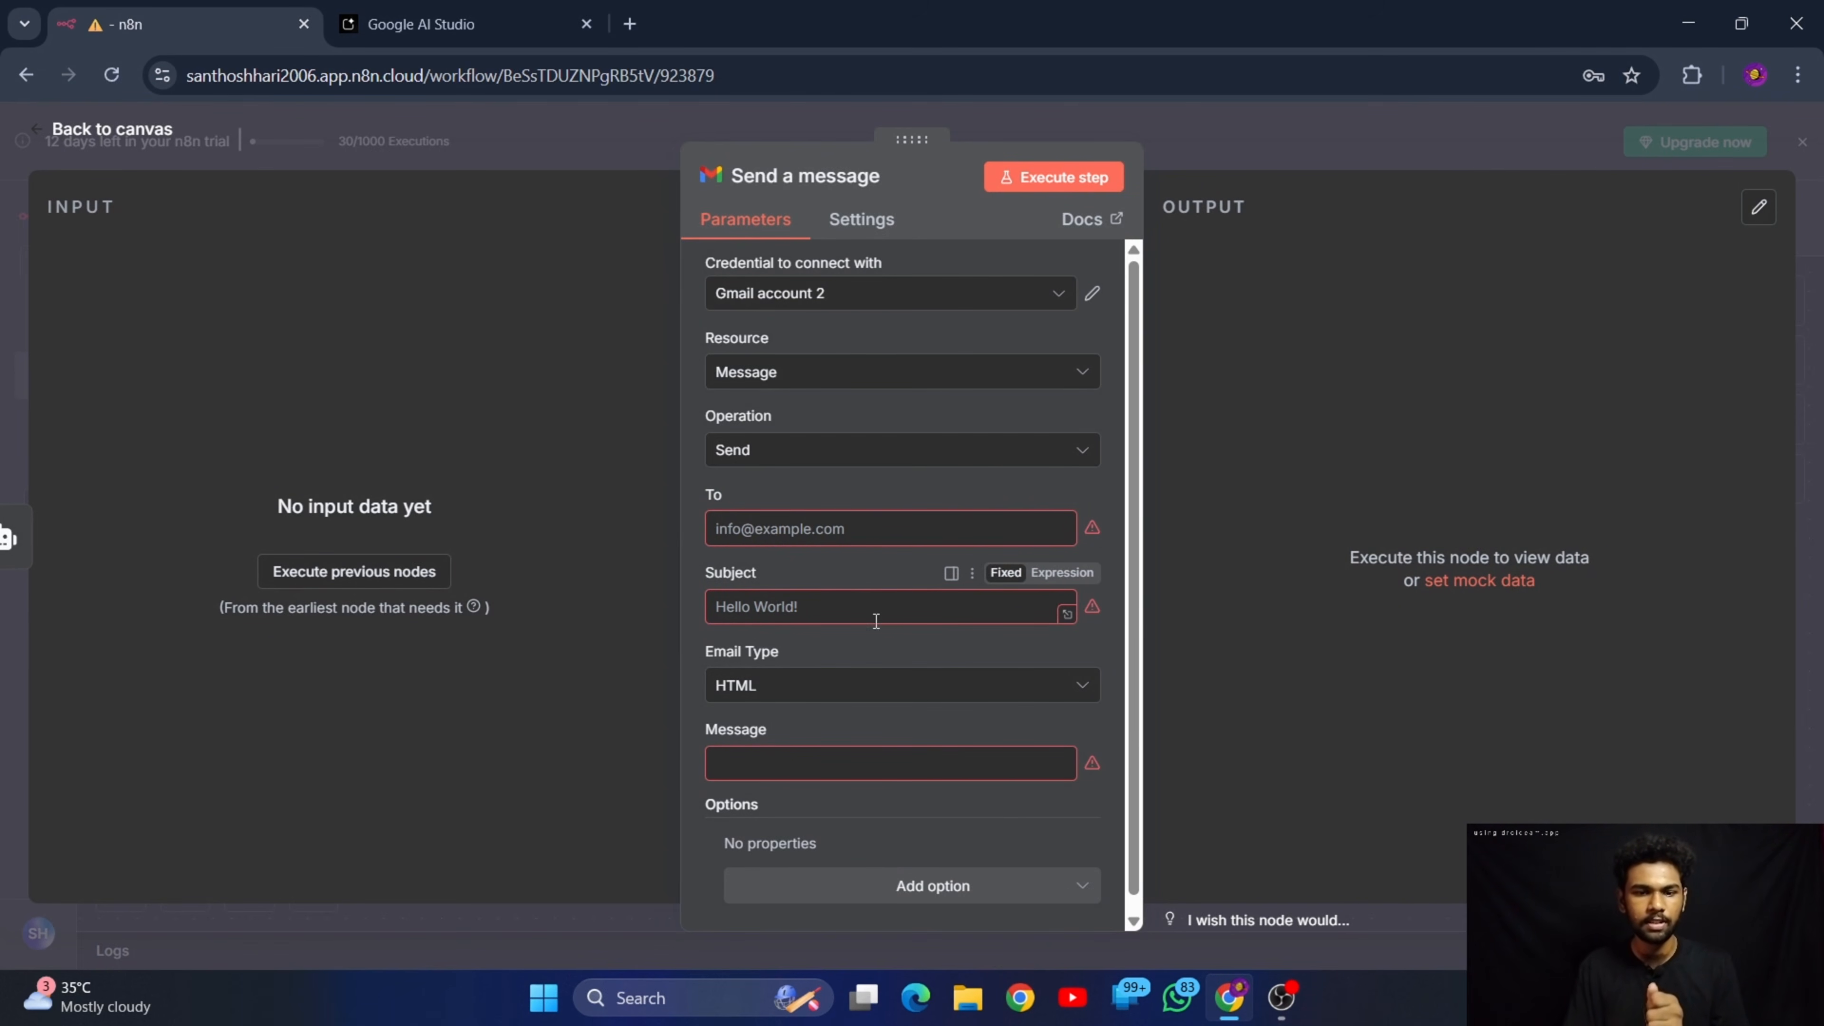
{"action": "left_click", "coordinate": [86, 138]}
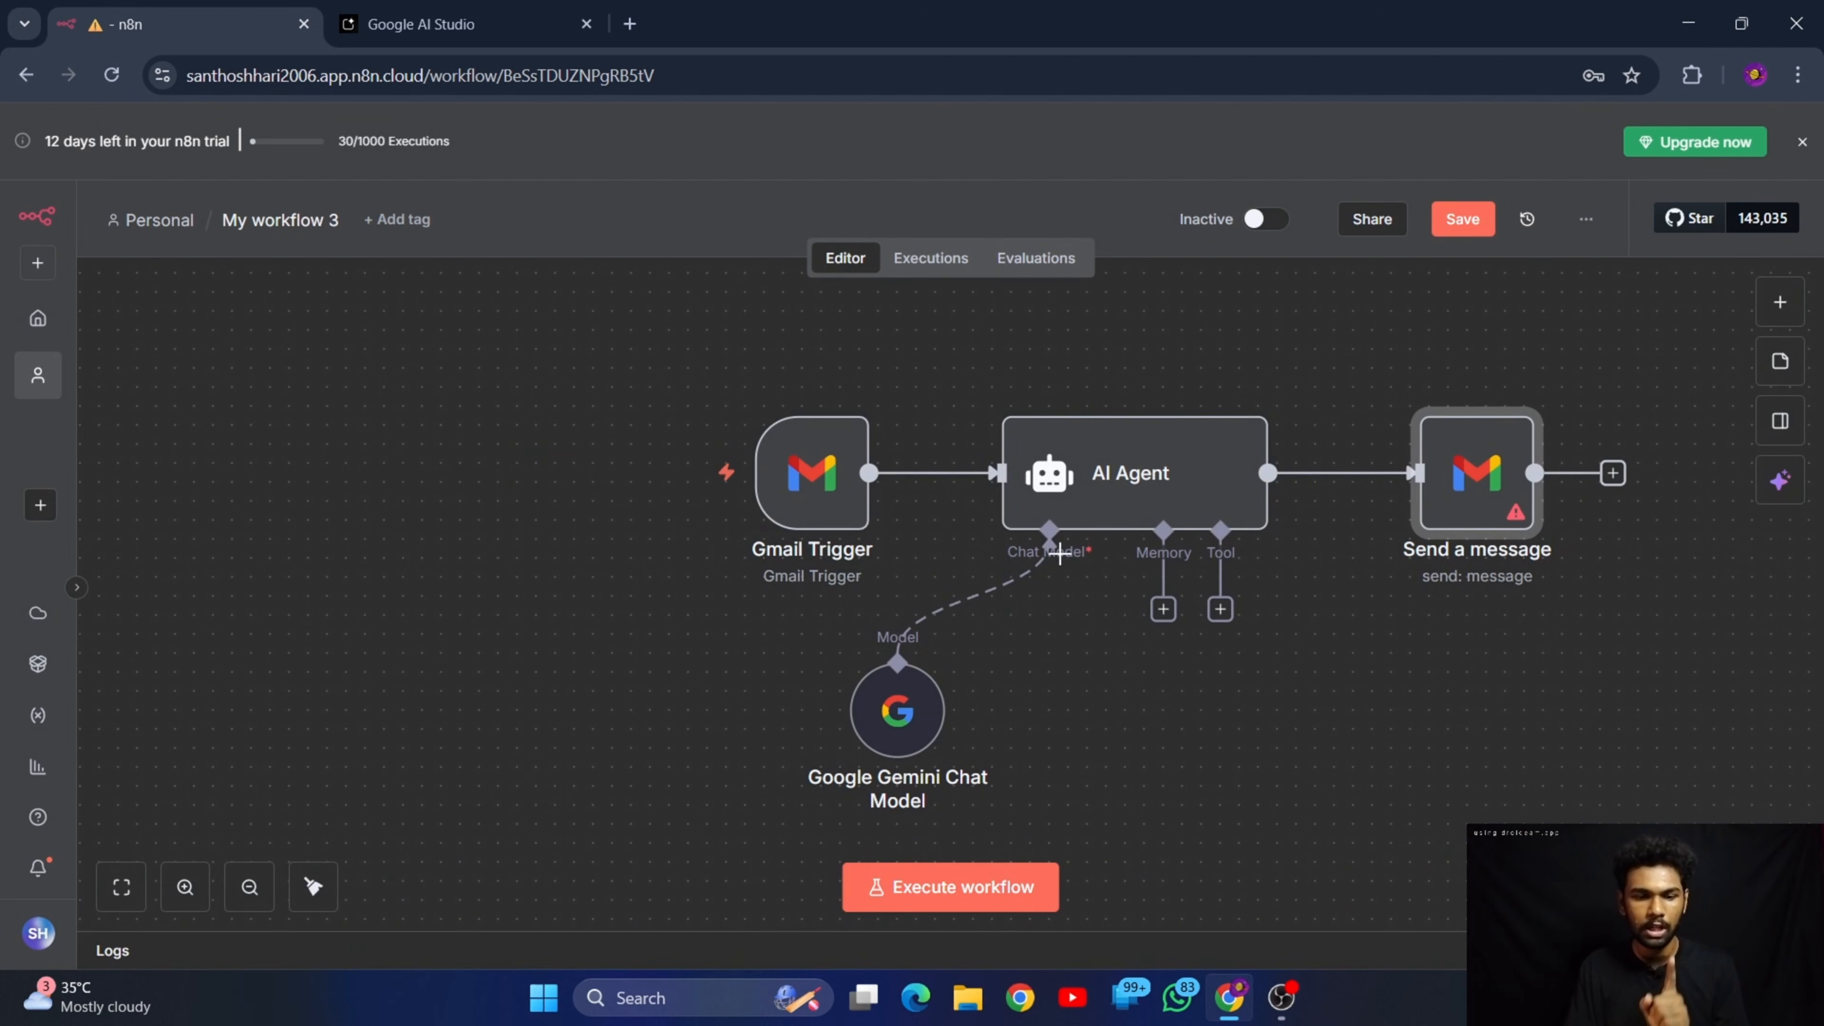
Execute the Gmail Trigger and AI Agent nodes individually, one after the other
{"action": "mouse_move", "coordinate": [826, 484]}
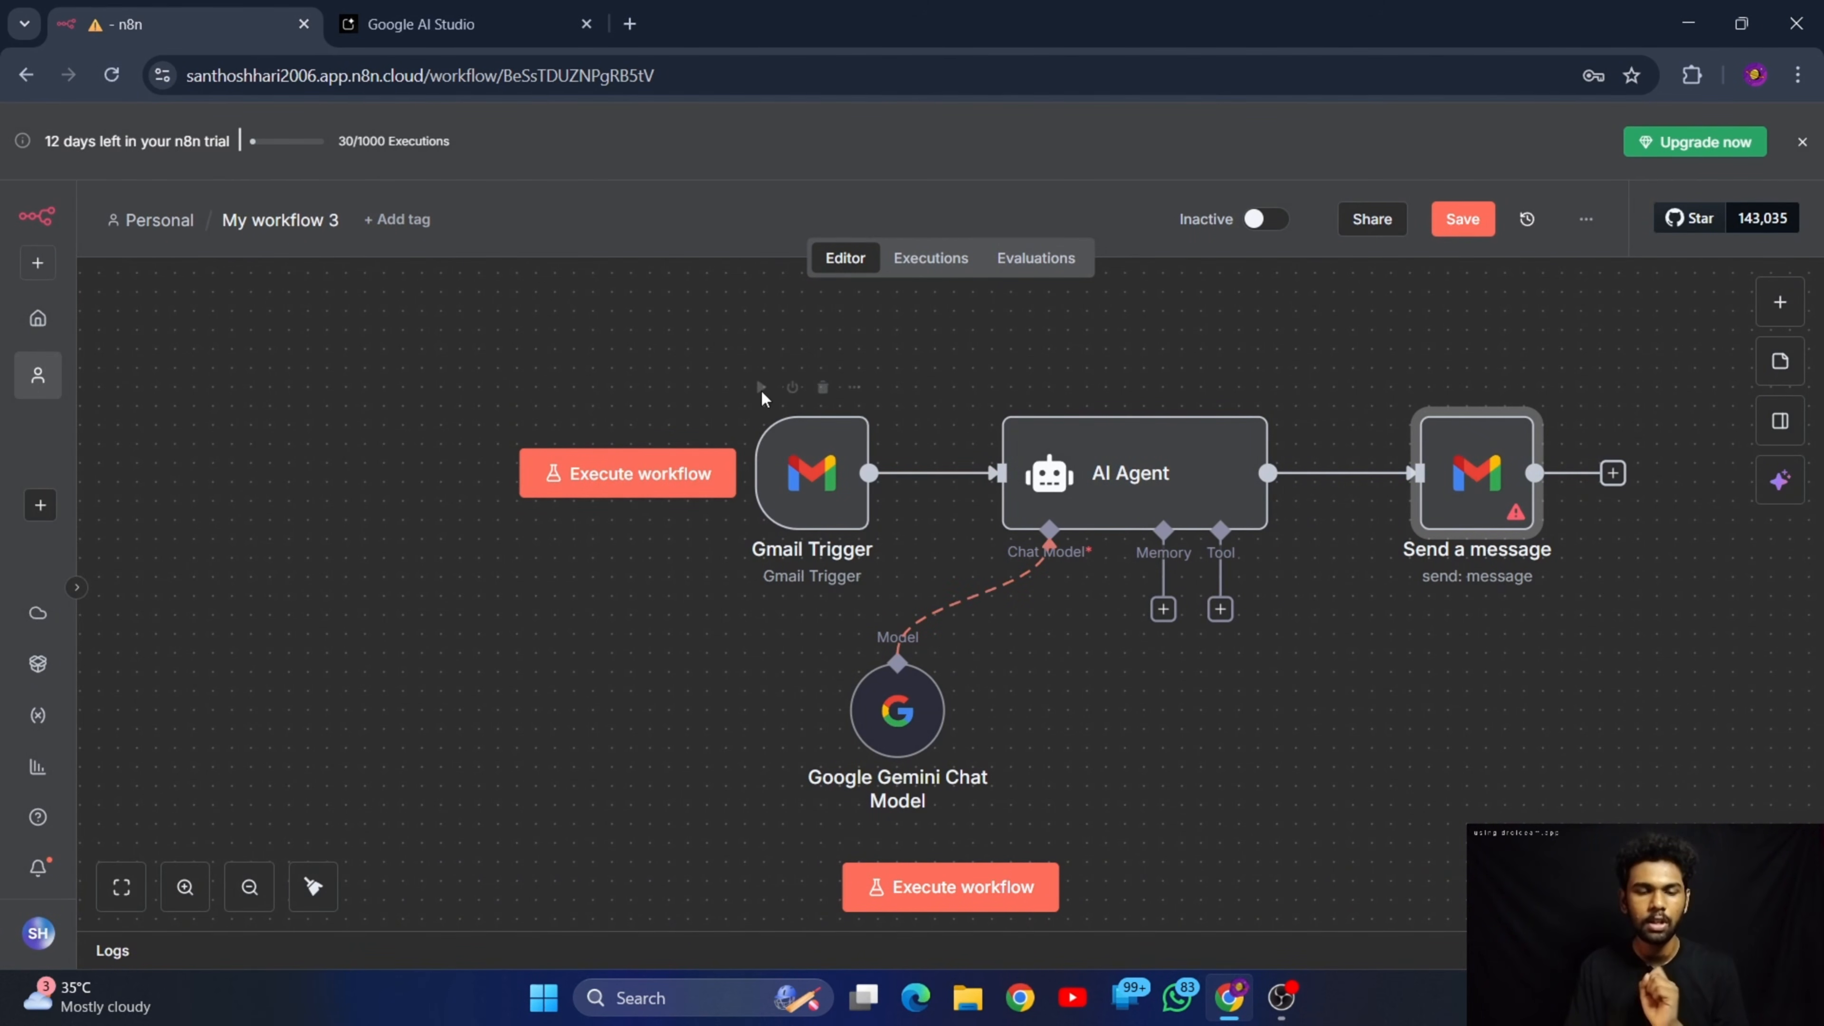
{"action": "left_click", "coordinate": [758, 388]}
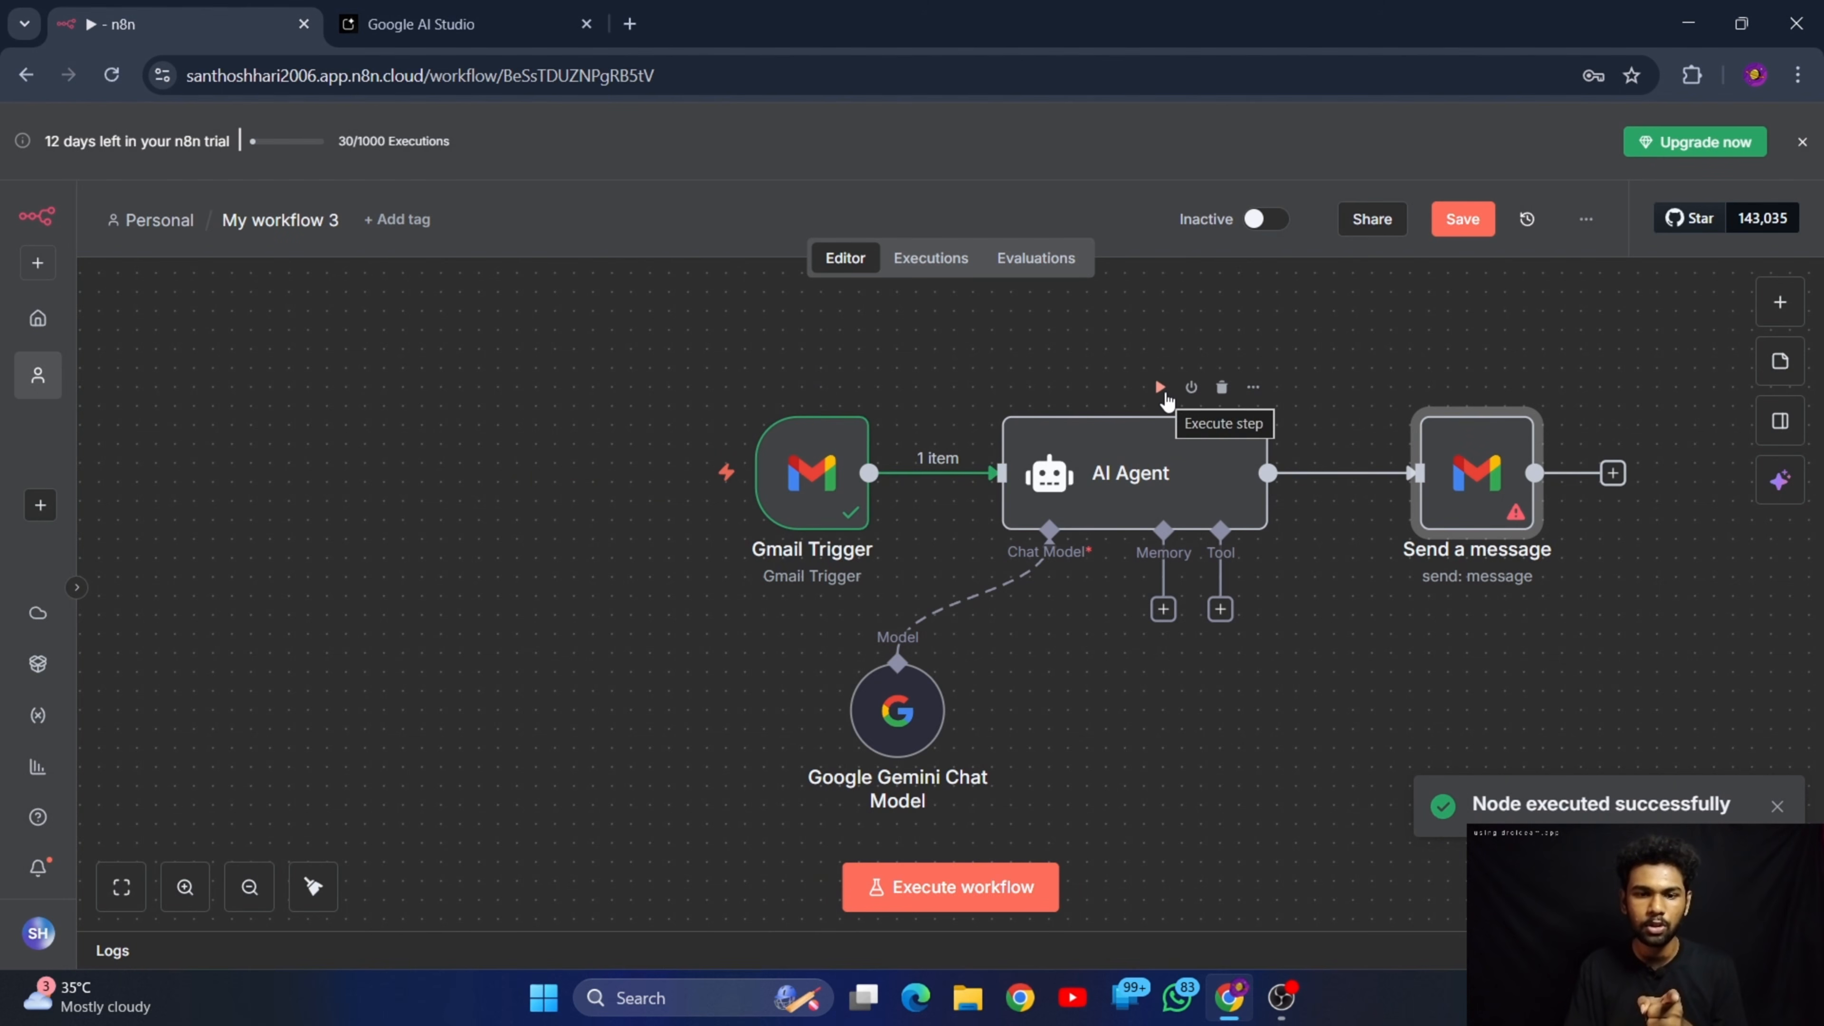
{"action": "left_click", "coordinate": [1162, 388]}
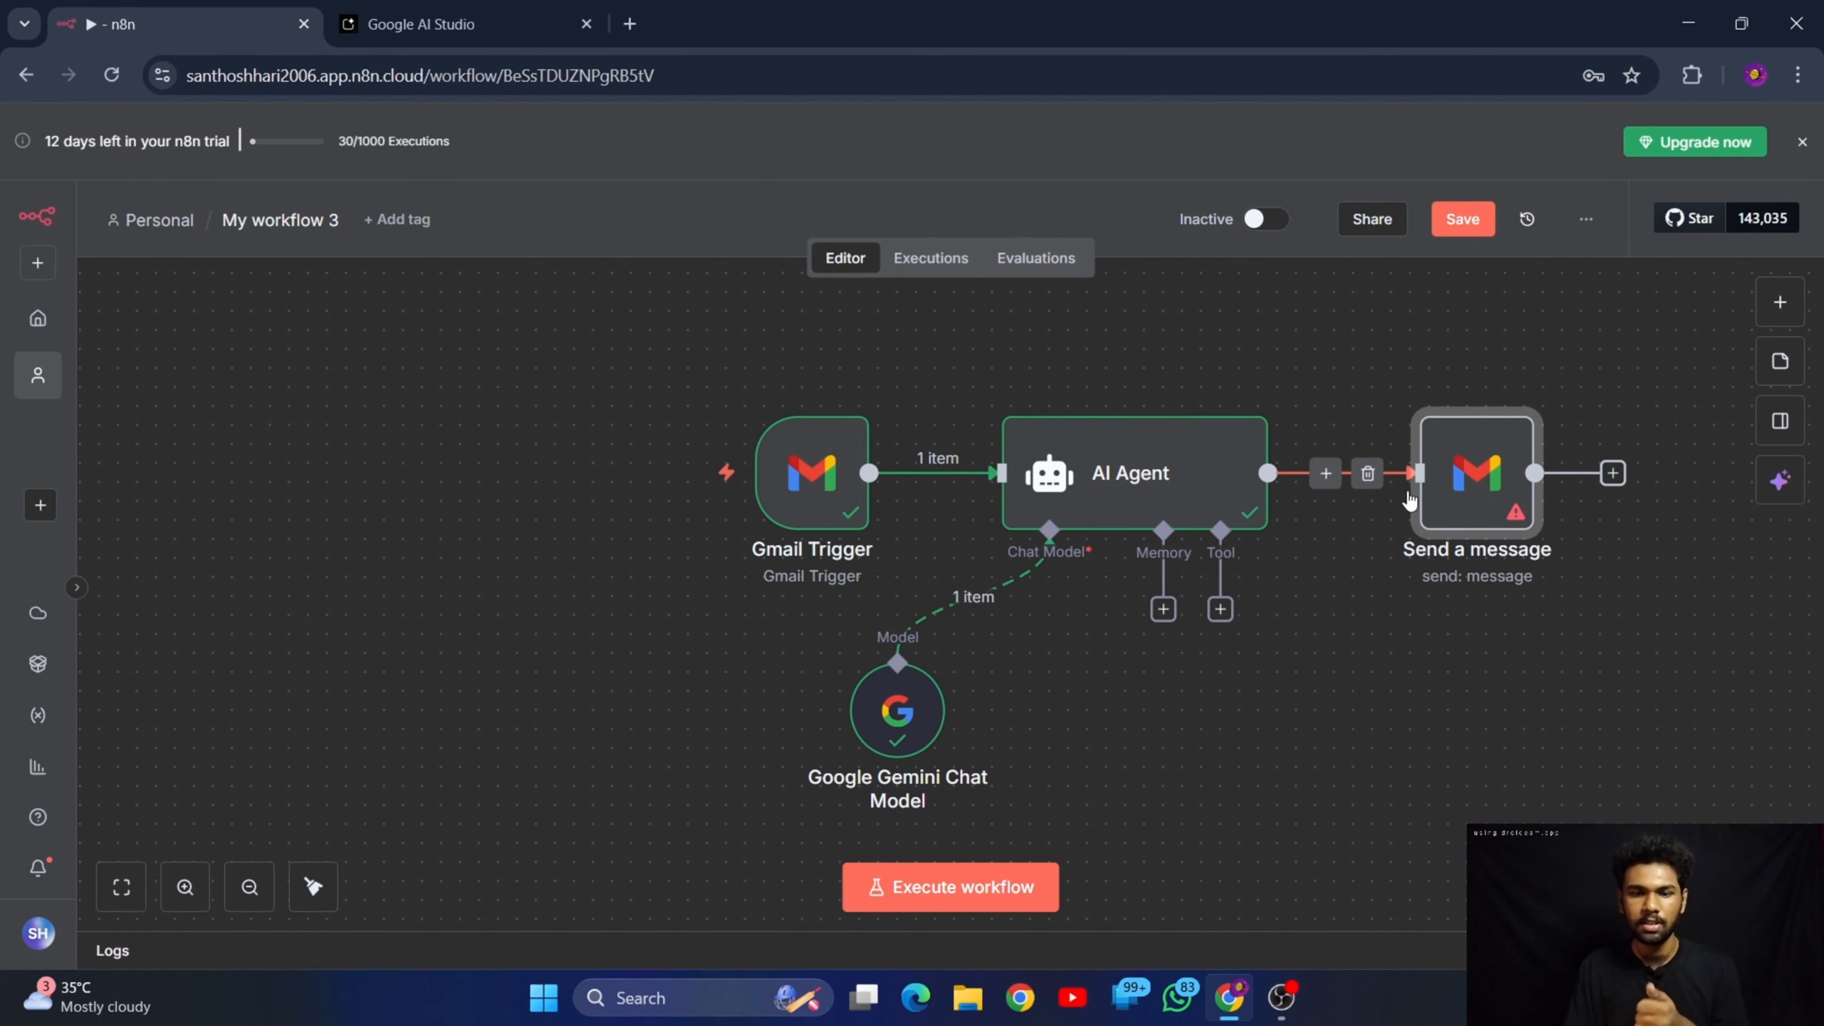
Examine the AI Agent's generated reply and its system message, and return to the canvas
{"action": "double_click", "coordinate": [1146, 501]}
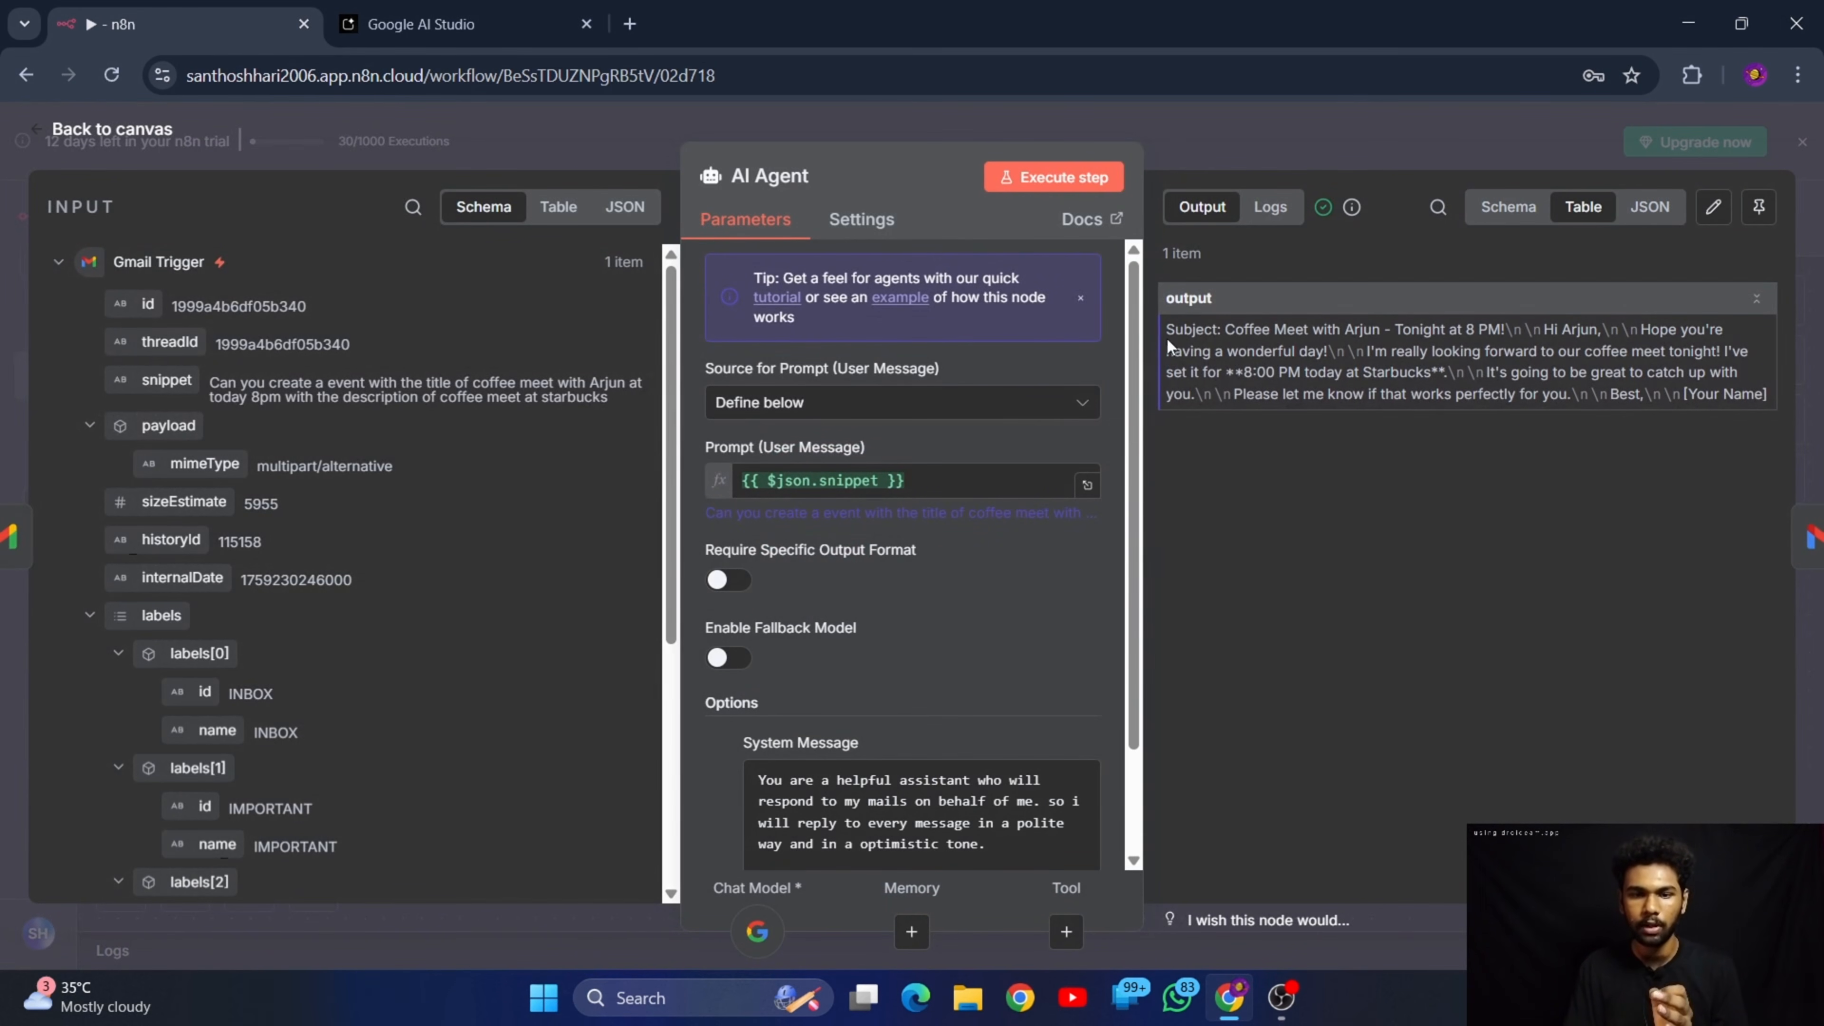
{"action": "left_click_drag", "start_coordinate": [1229, 331], "coordinate": [1535, 331]}
{"action": "left_click_drag", "start_coordinate": [1642, 332], "coordinate": [1318, 394]}
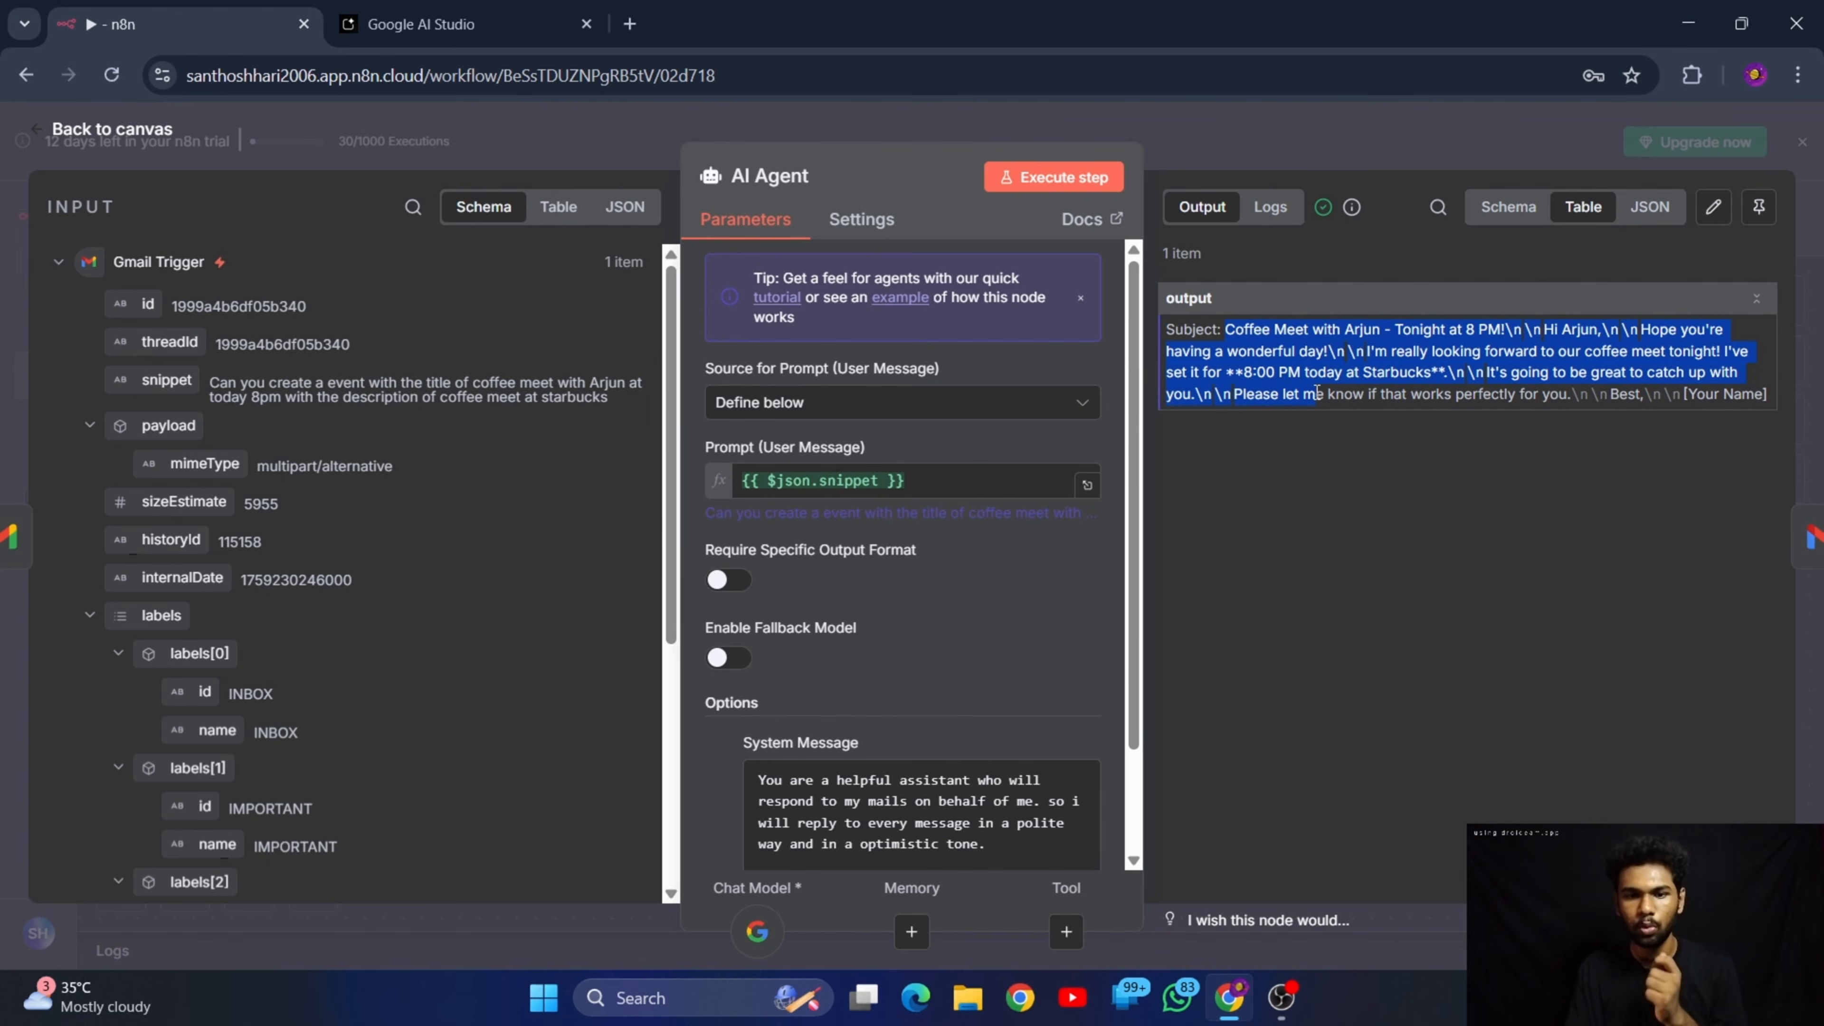
{"action": "left_click", "coordinate": [1479, 597]}
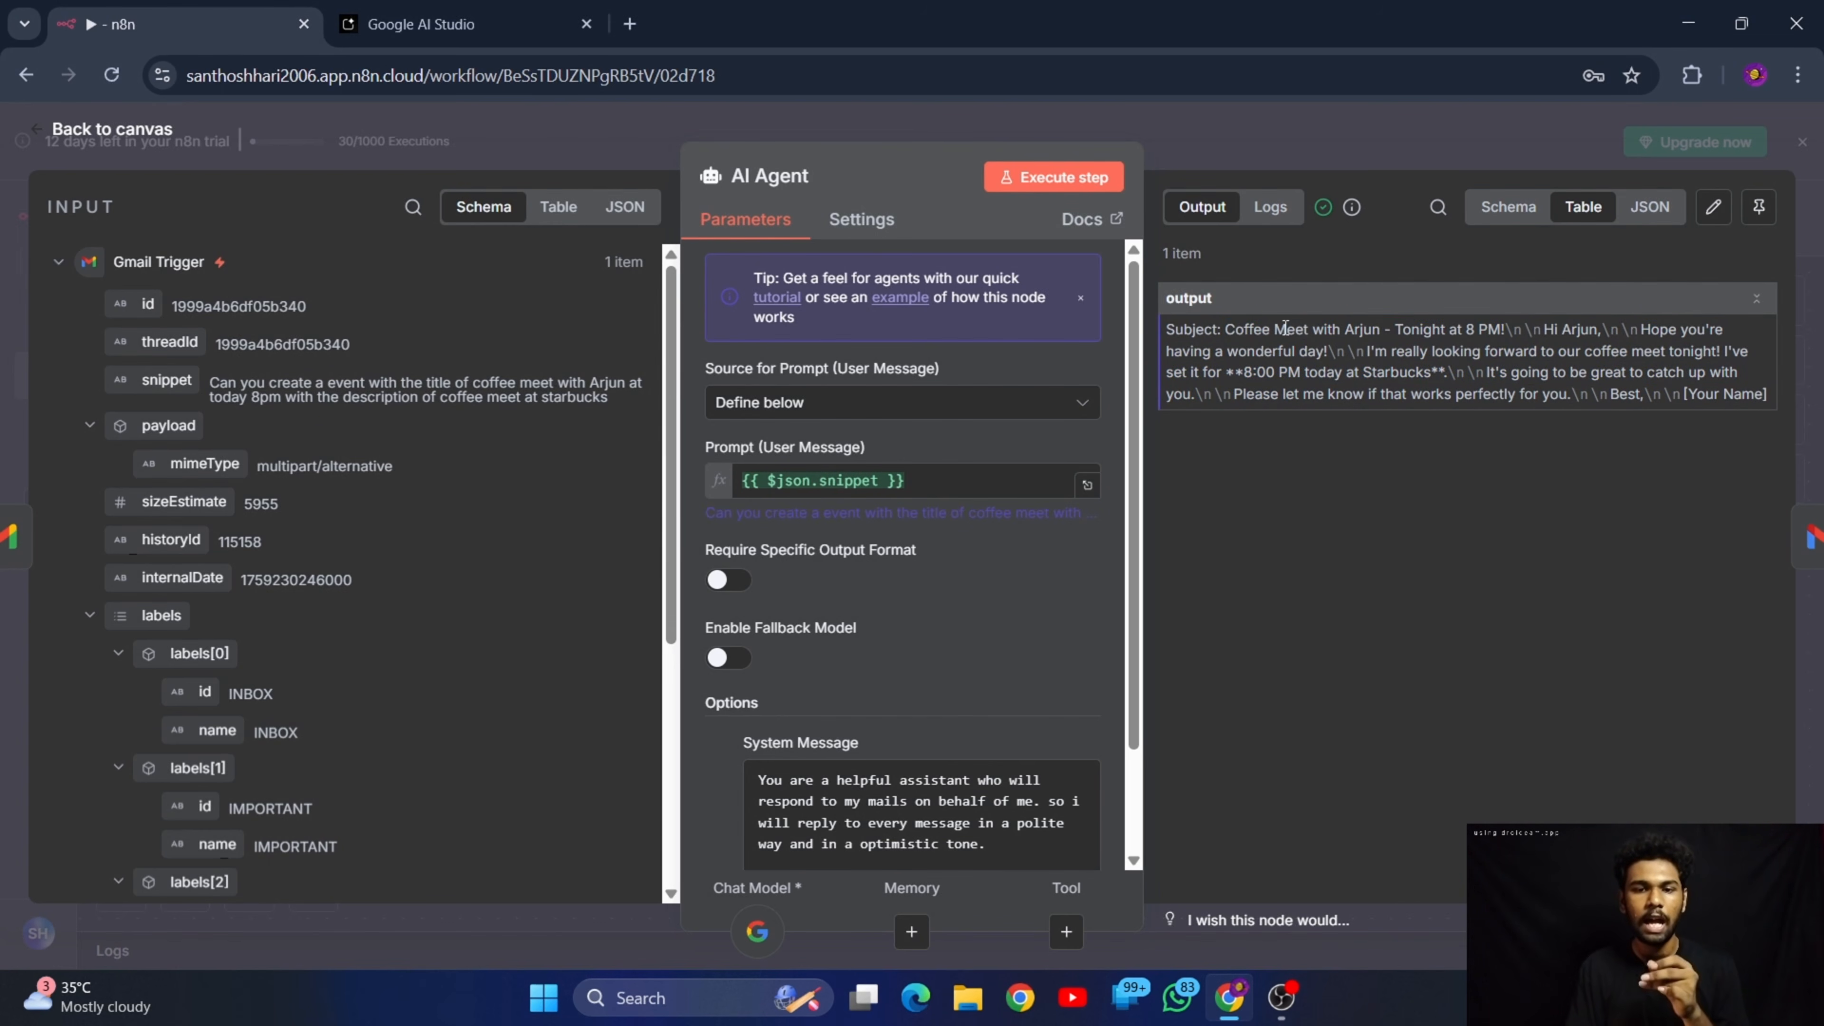
{"action": "left_click_drag", "start_coordinate": [1273, 329], "coordinate": [1598, 332]}
{"action": "left_click", "coordinate": [1350, 652]}
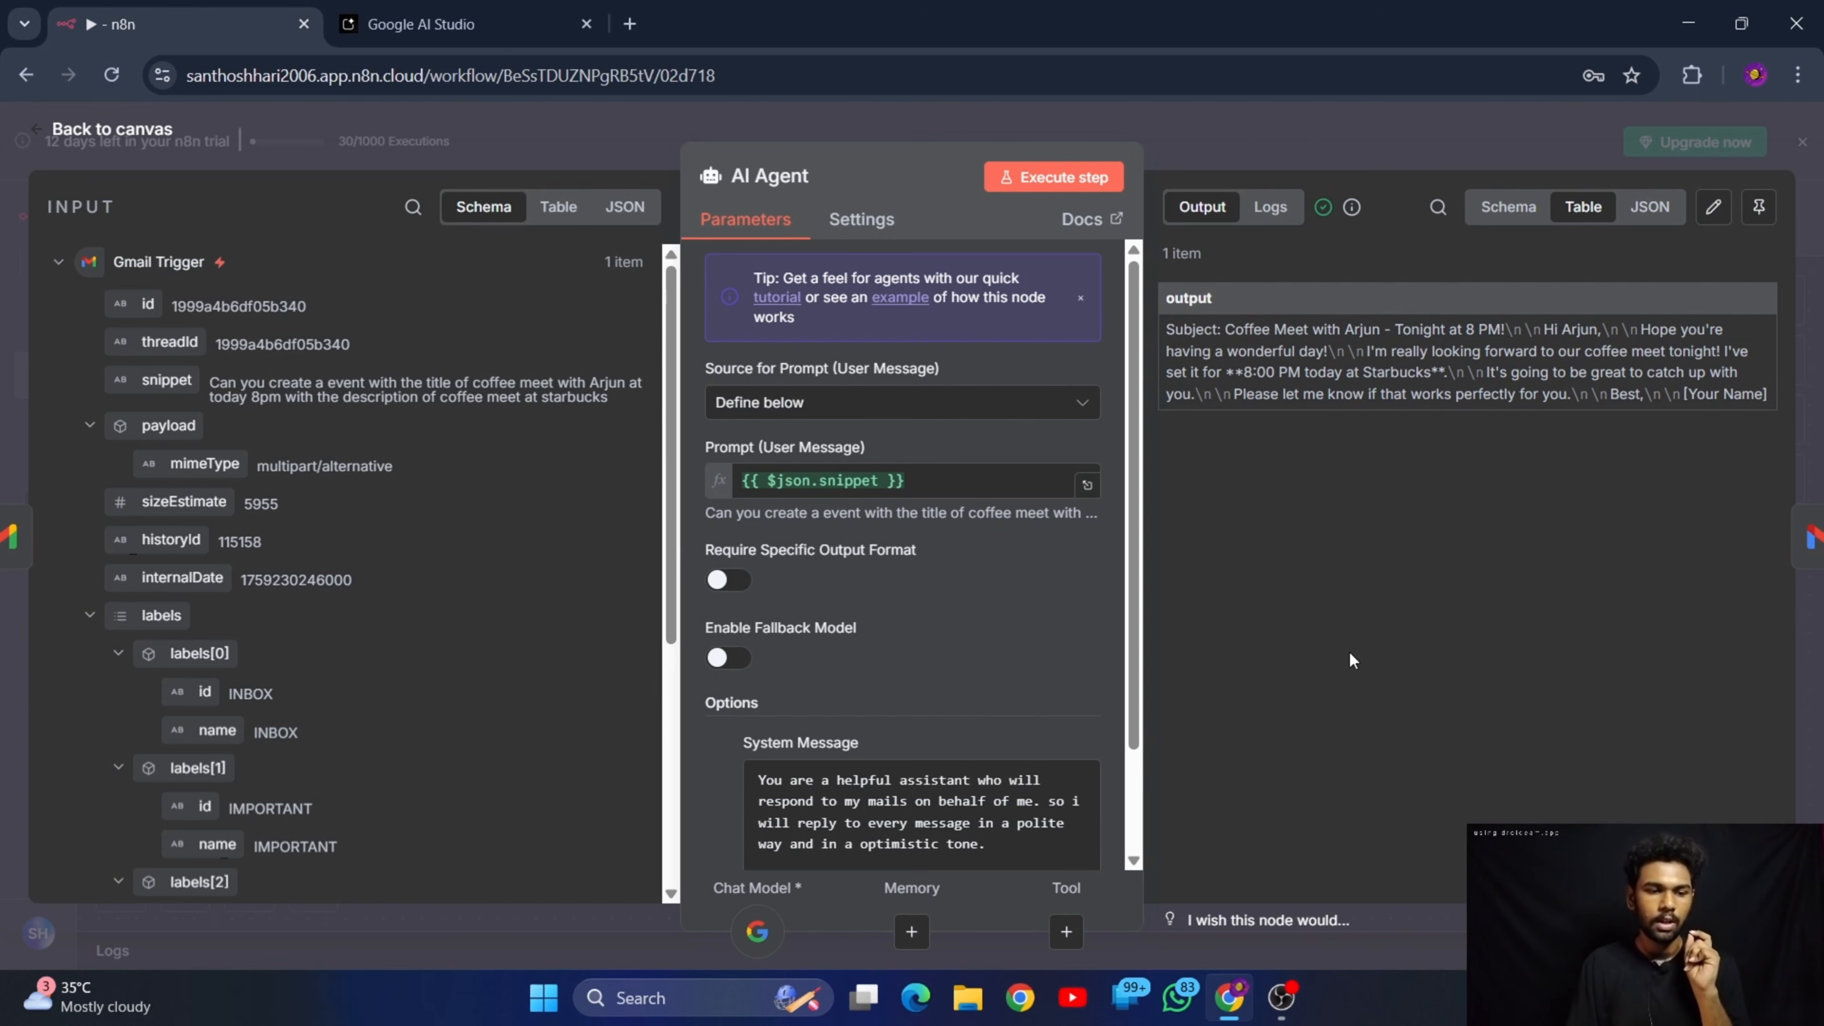
{"action": "scroll", "coordinate": [870, 639], "scroll_direction": "down", "scroll_amount": 2}
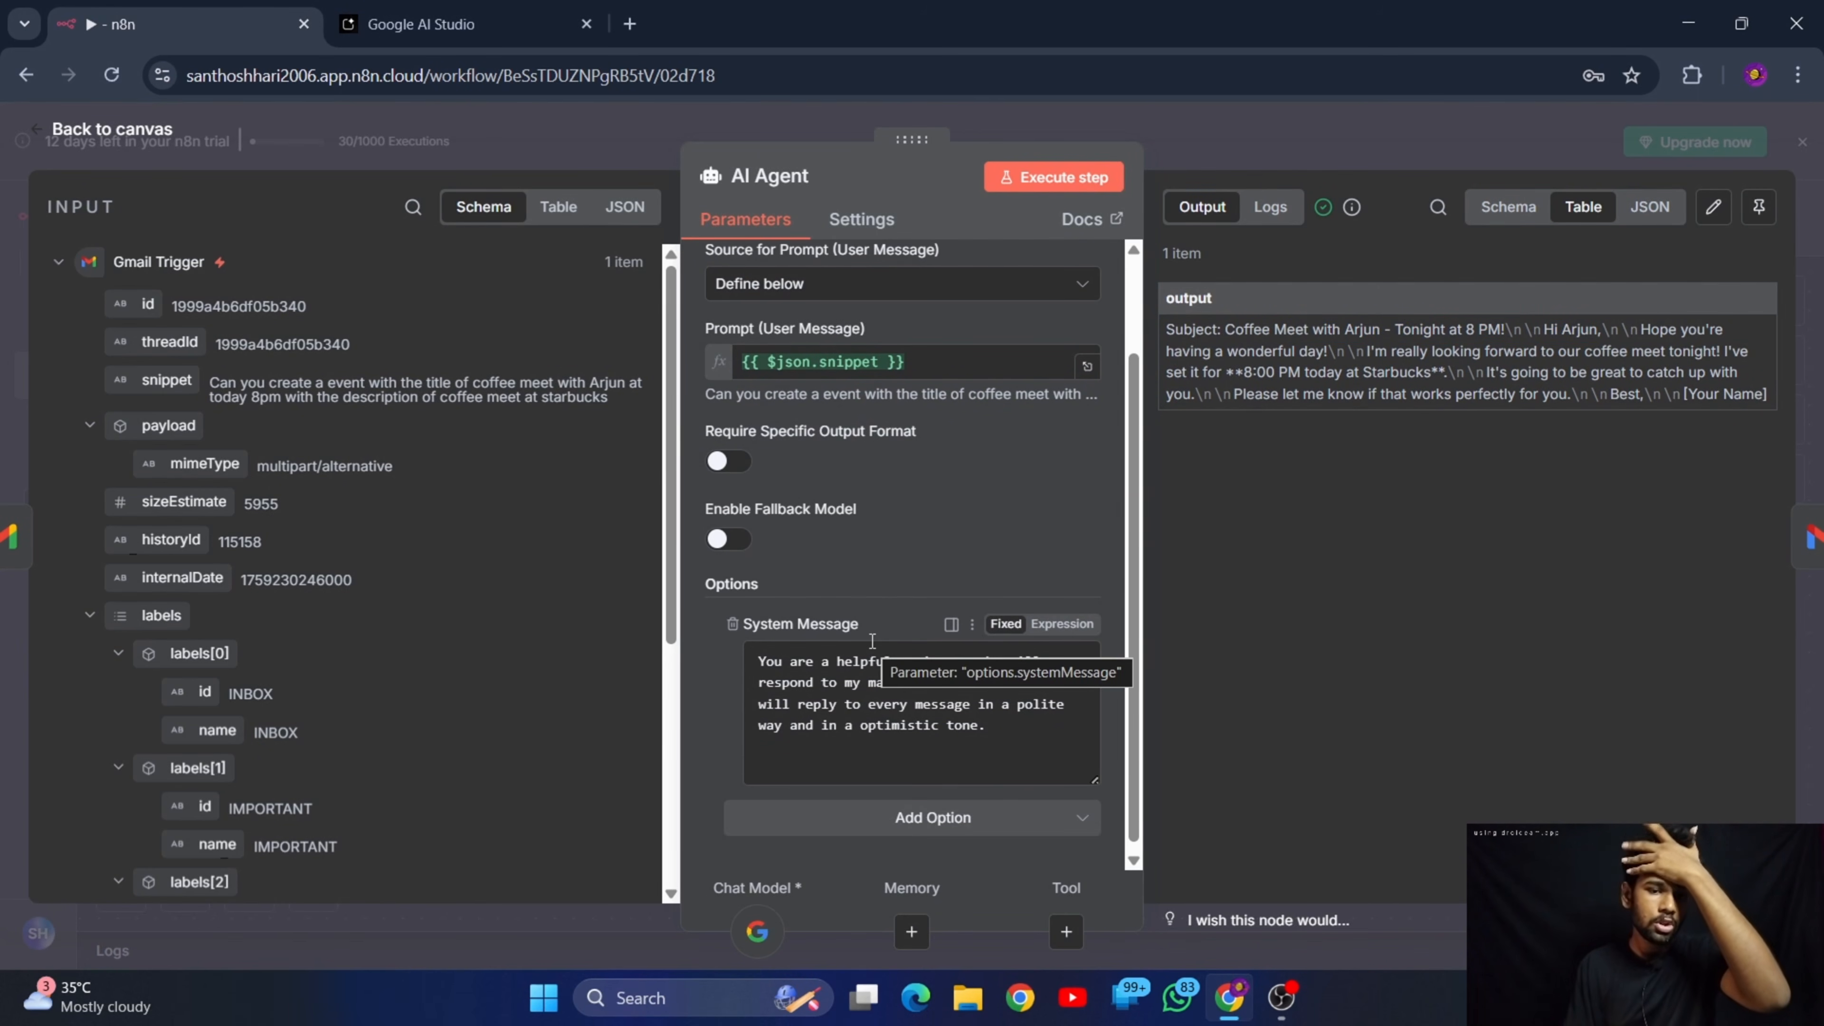
{"action": "left_click", "coordinate": [146, 131]}
Open the Send a message node and map the Gmail Trigger's From field into its To field
{"action": "double_click", "coordinate": [1444, 463]}
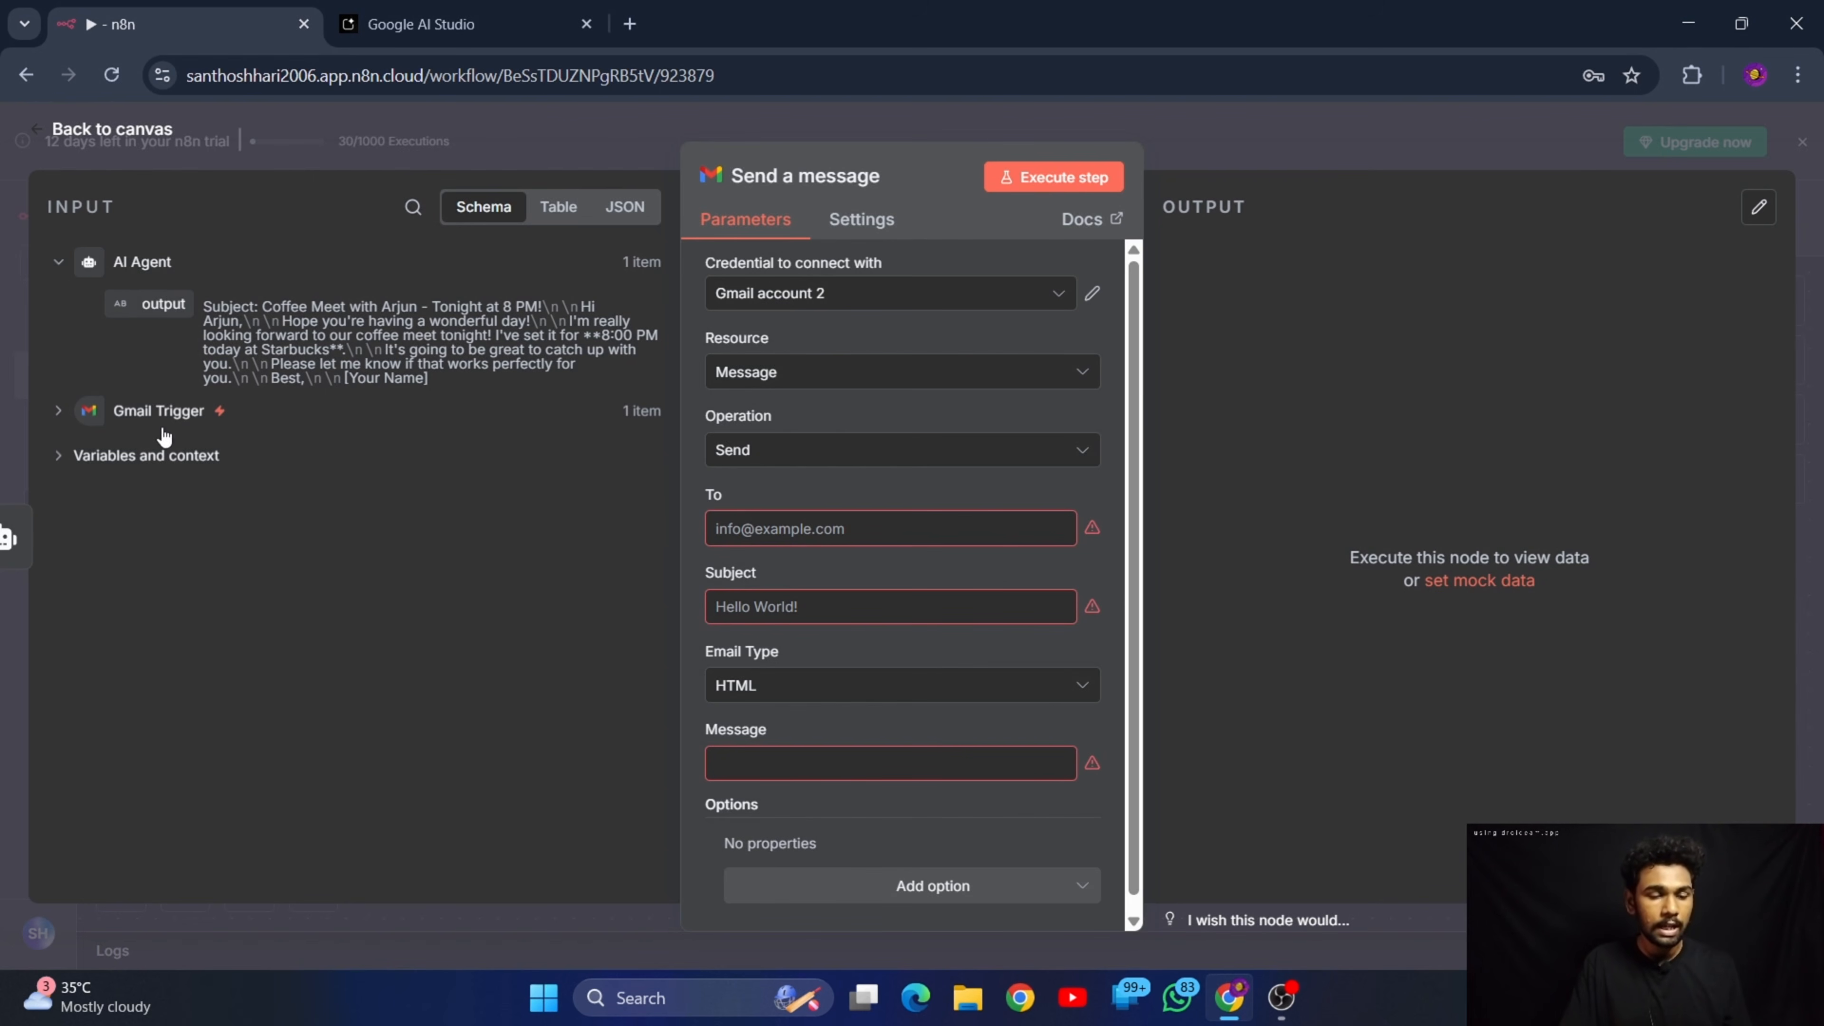
{"action": "left_click", "coordinate": [59, 412]}
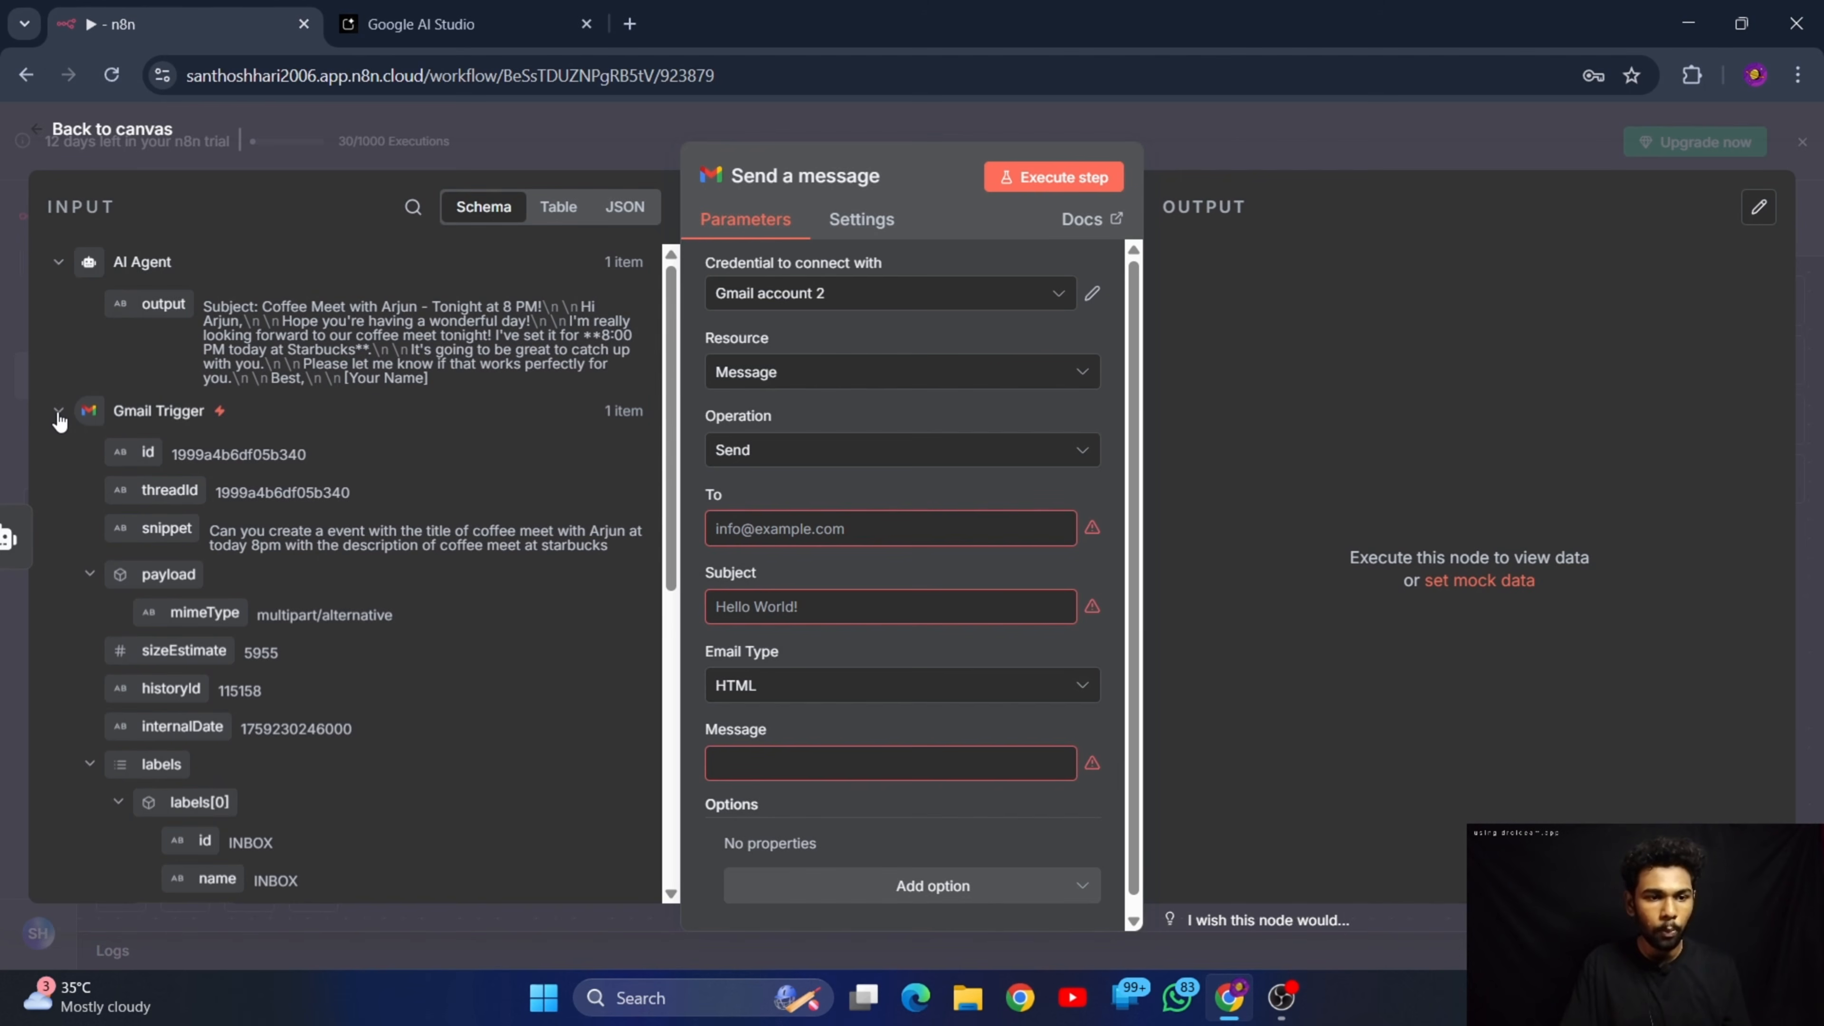
{"action": "scroll", "coordinate": [167, 419], "scroll_direction": "down", "scroll_amount": 3}
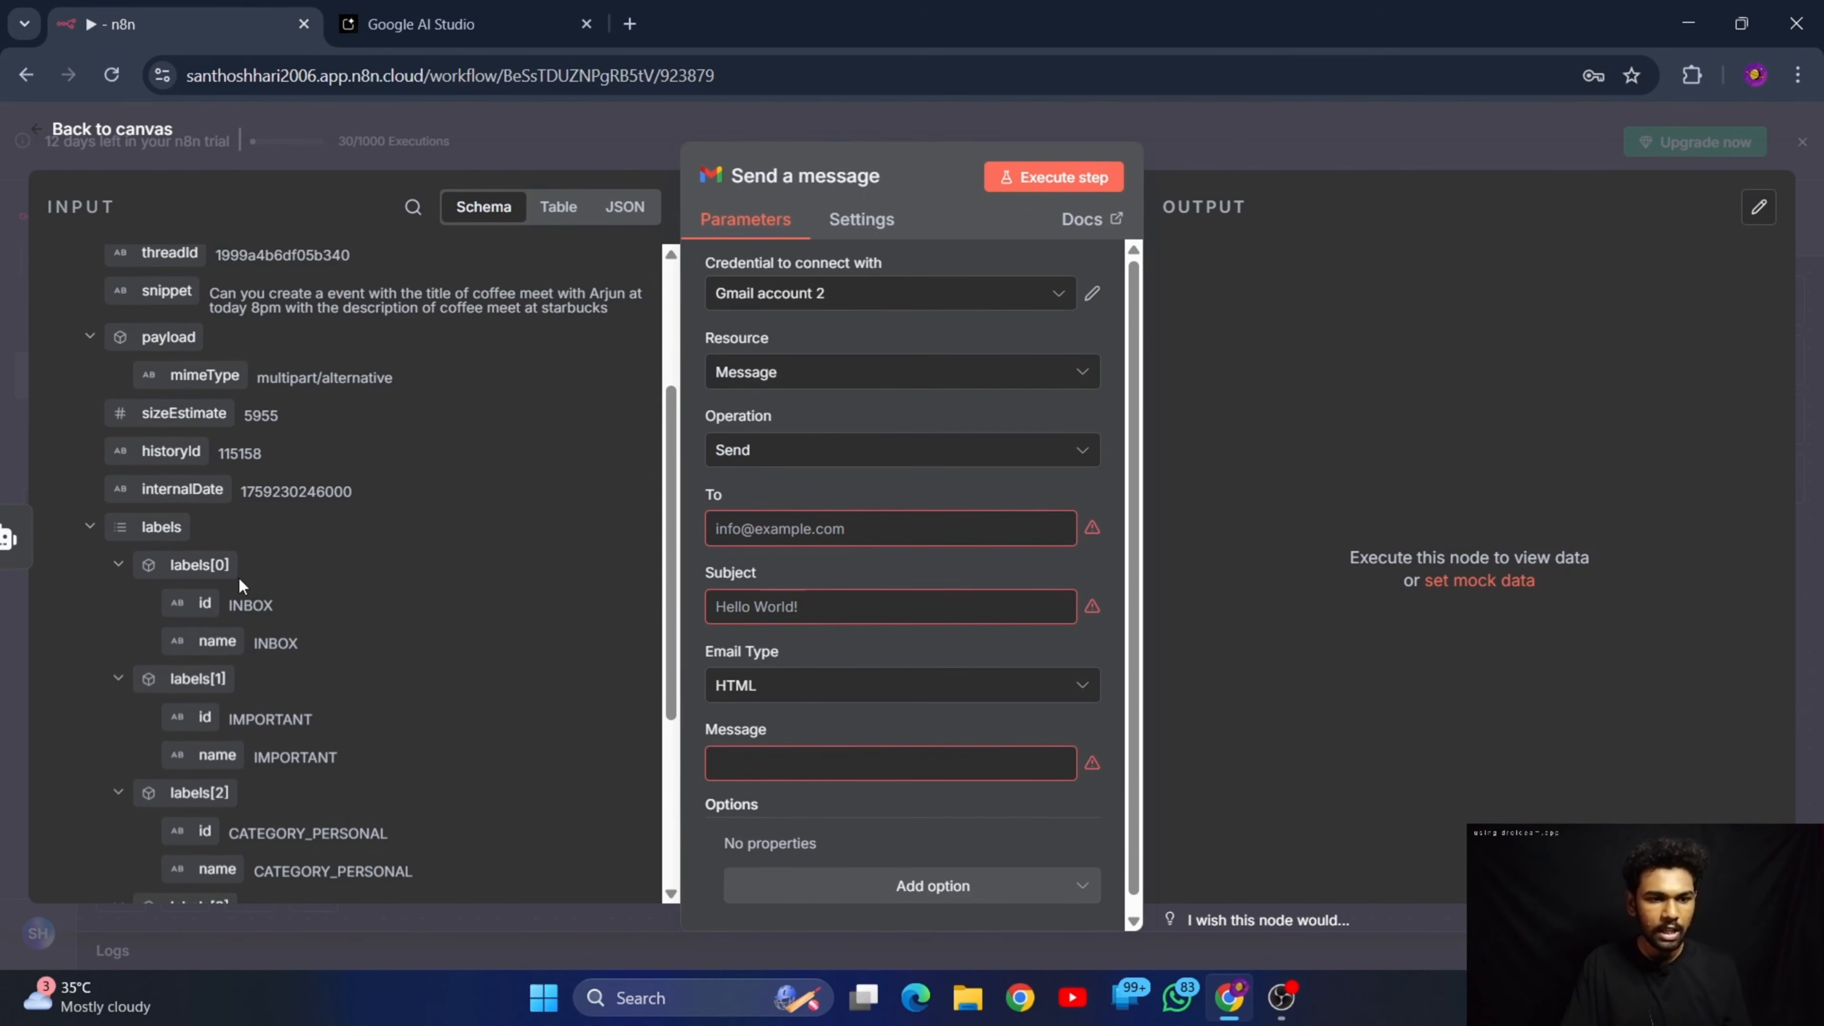
{"action": "scroll", "coordinate": [354, 475], "scroll_direction": "down", "scroll_amount": 4}
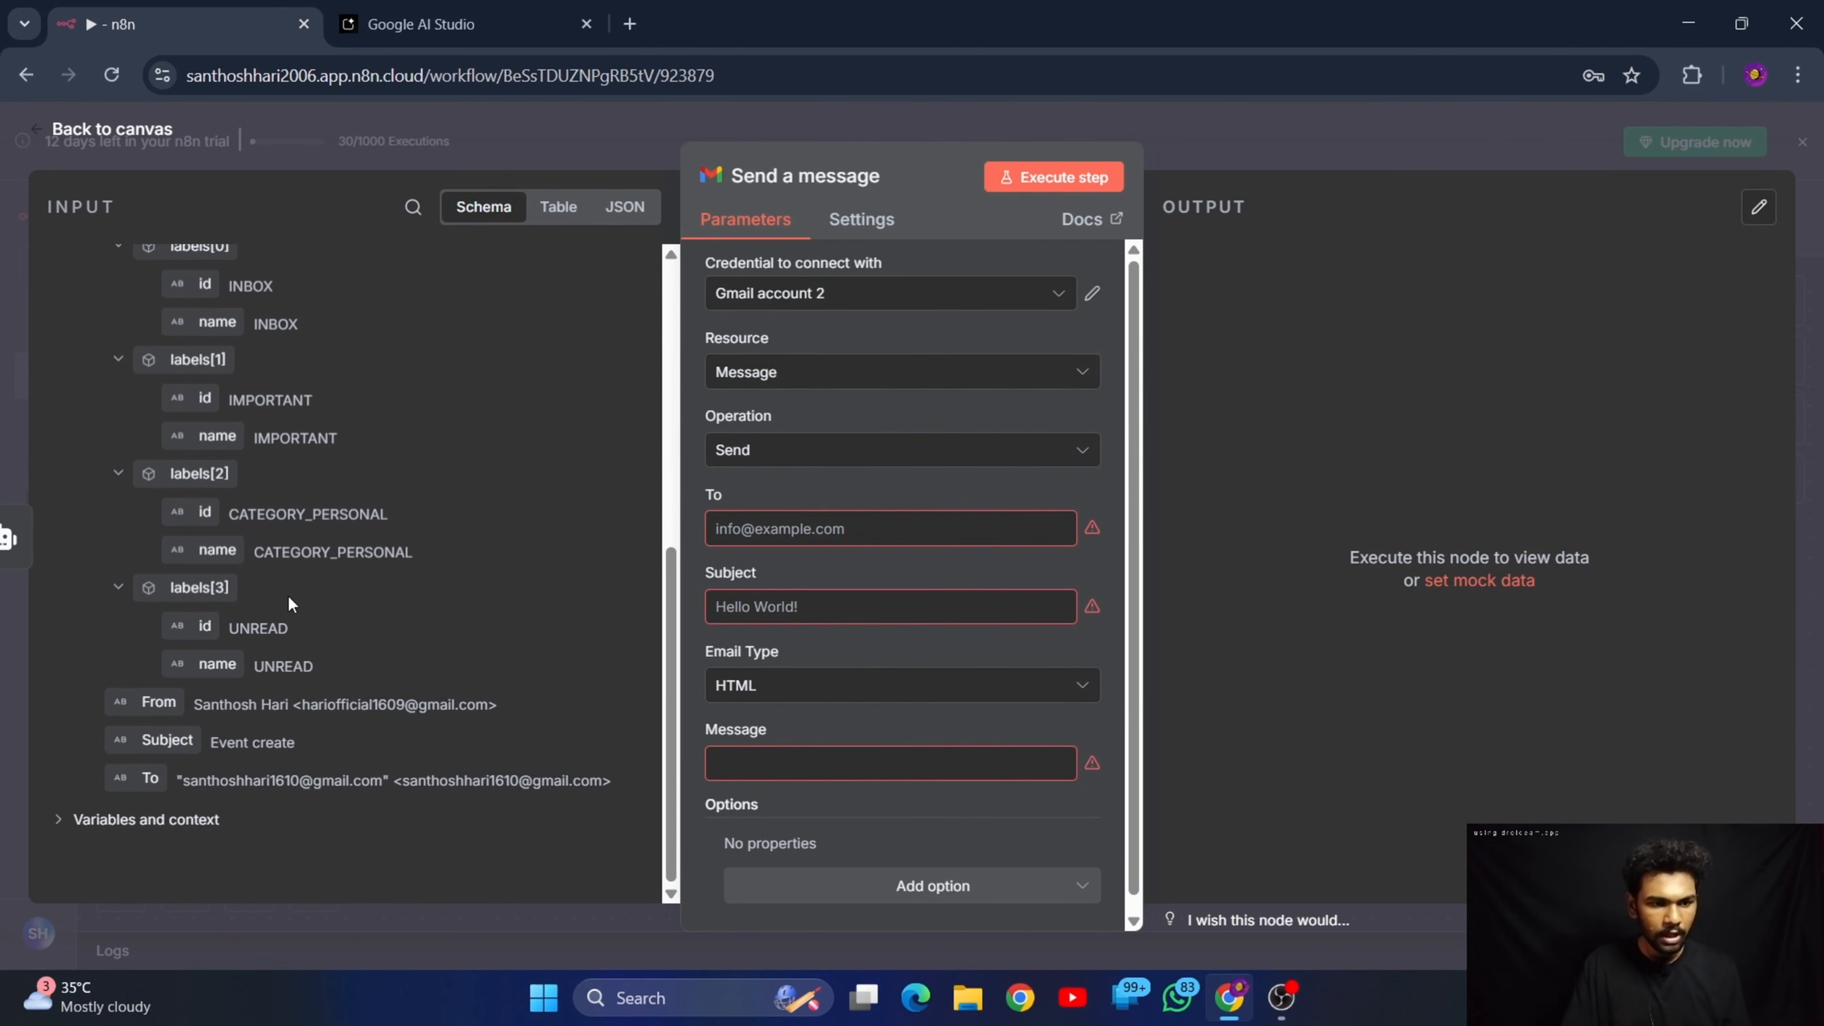
{"action": "scroll", "coordinate": [273, 600], "scroll_direction": "up", "scroll_amount": 4}
{"action": "scroll", "coordinate": [274, 600], "scroll_direction": "down", "scroll_amount": 4}
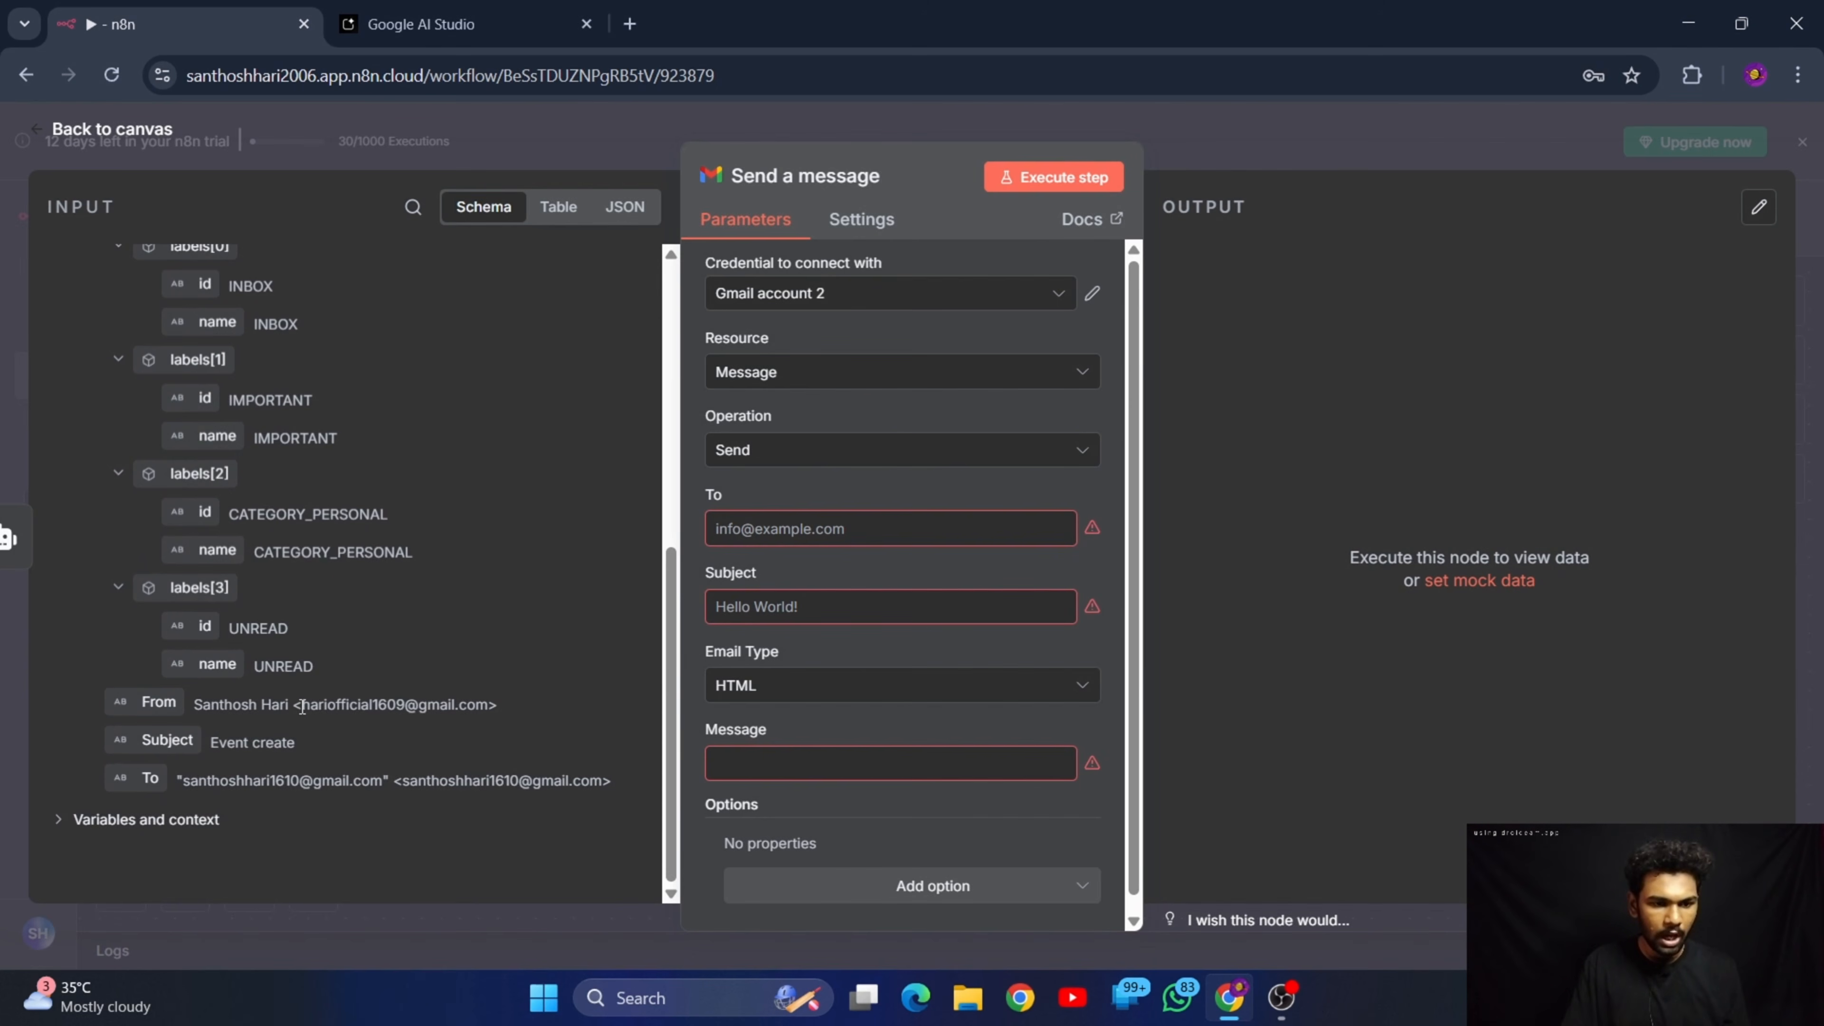
{"action": "left_click_drag", "start_coordinate": [310, 706], "coordinate": [476, 708]}
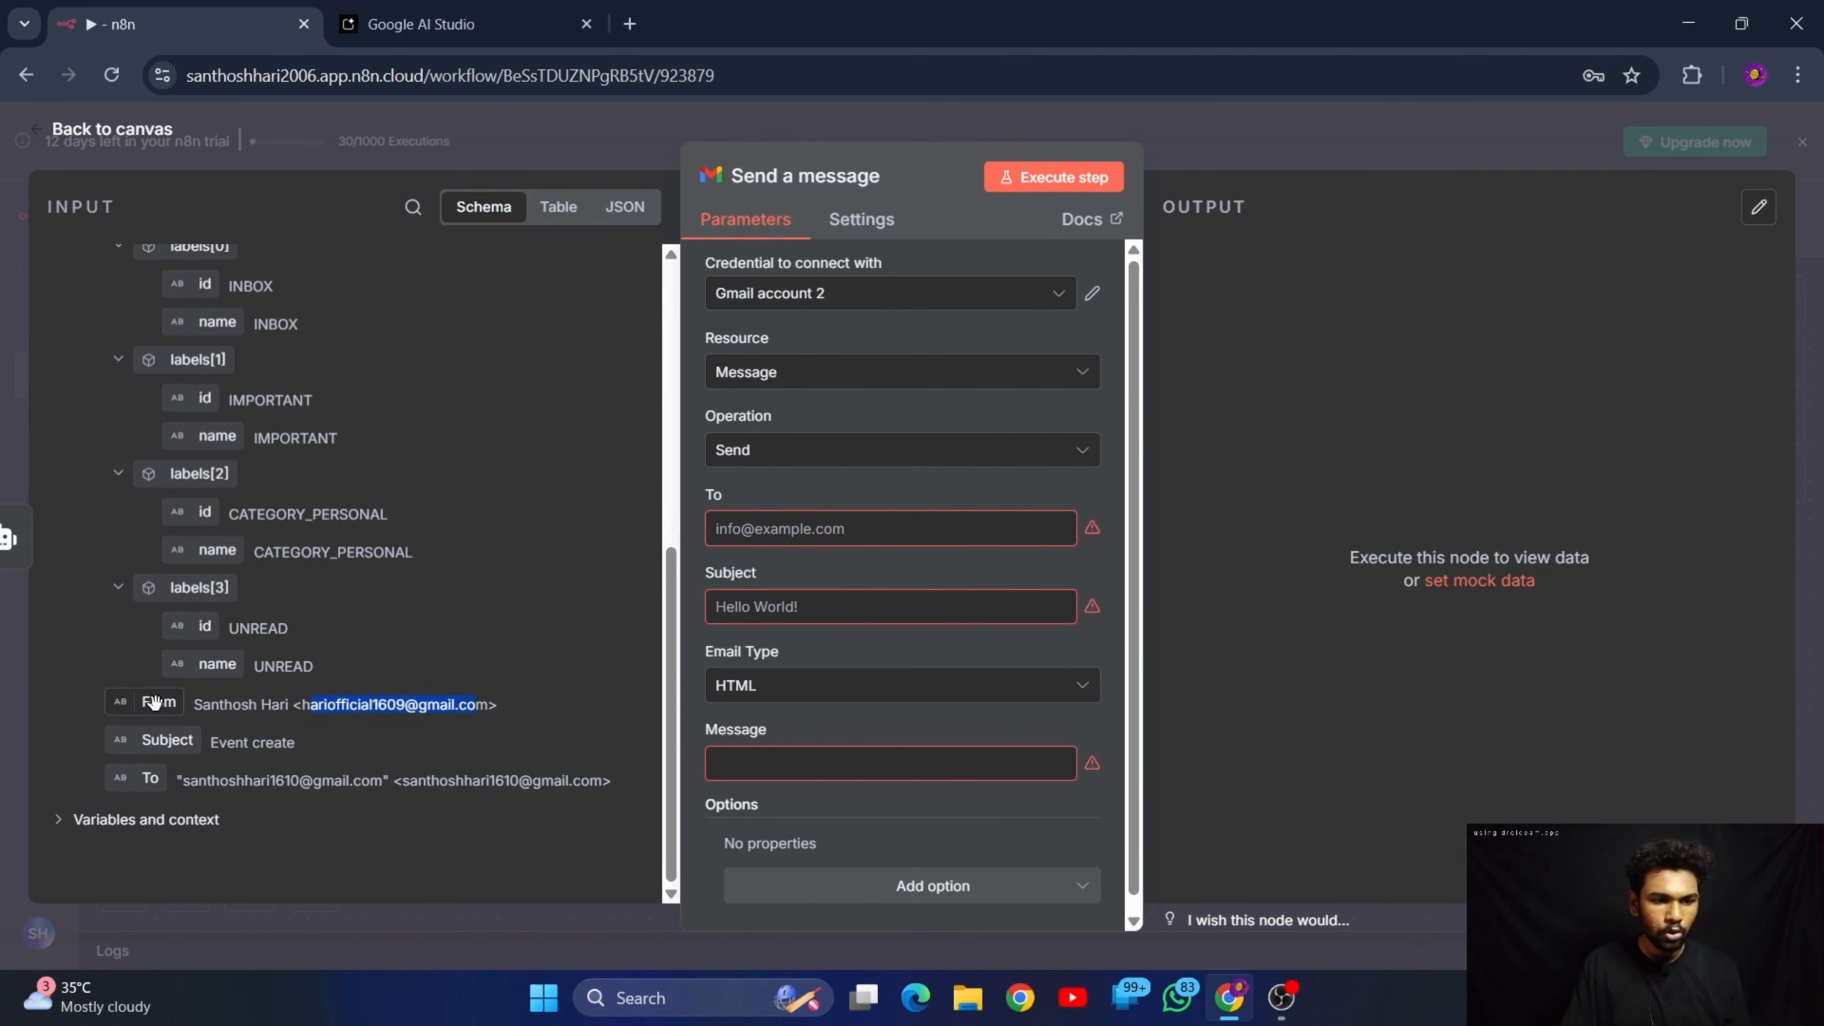
{"action": "left_click_drag", "start_coordinate": [153, 702], "coordinate": [783, 514]}
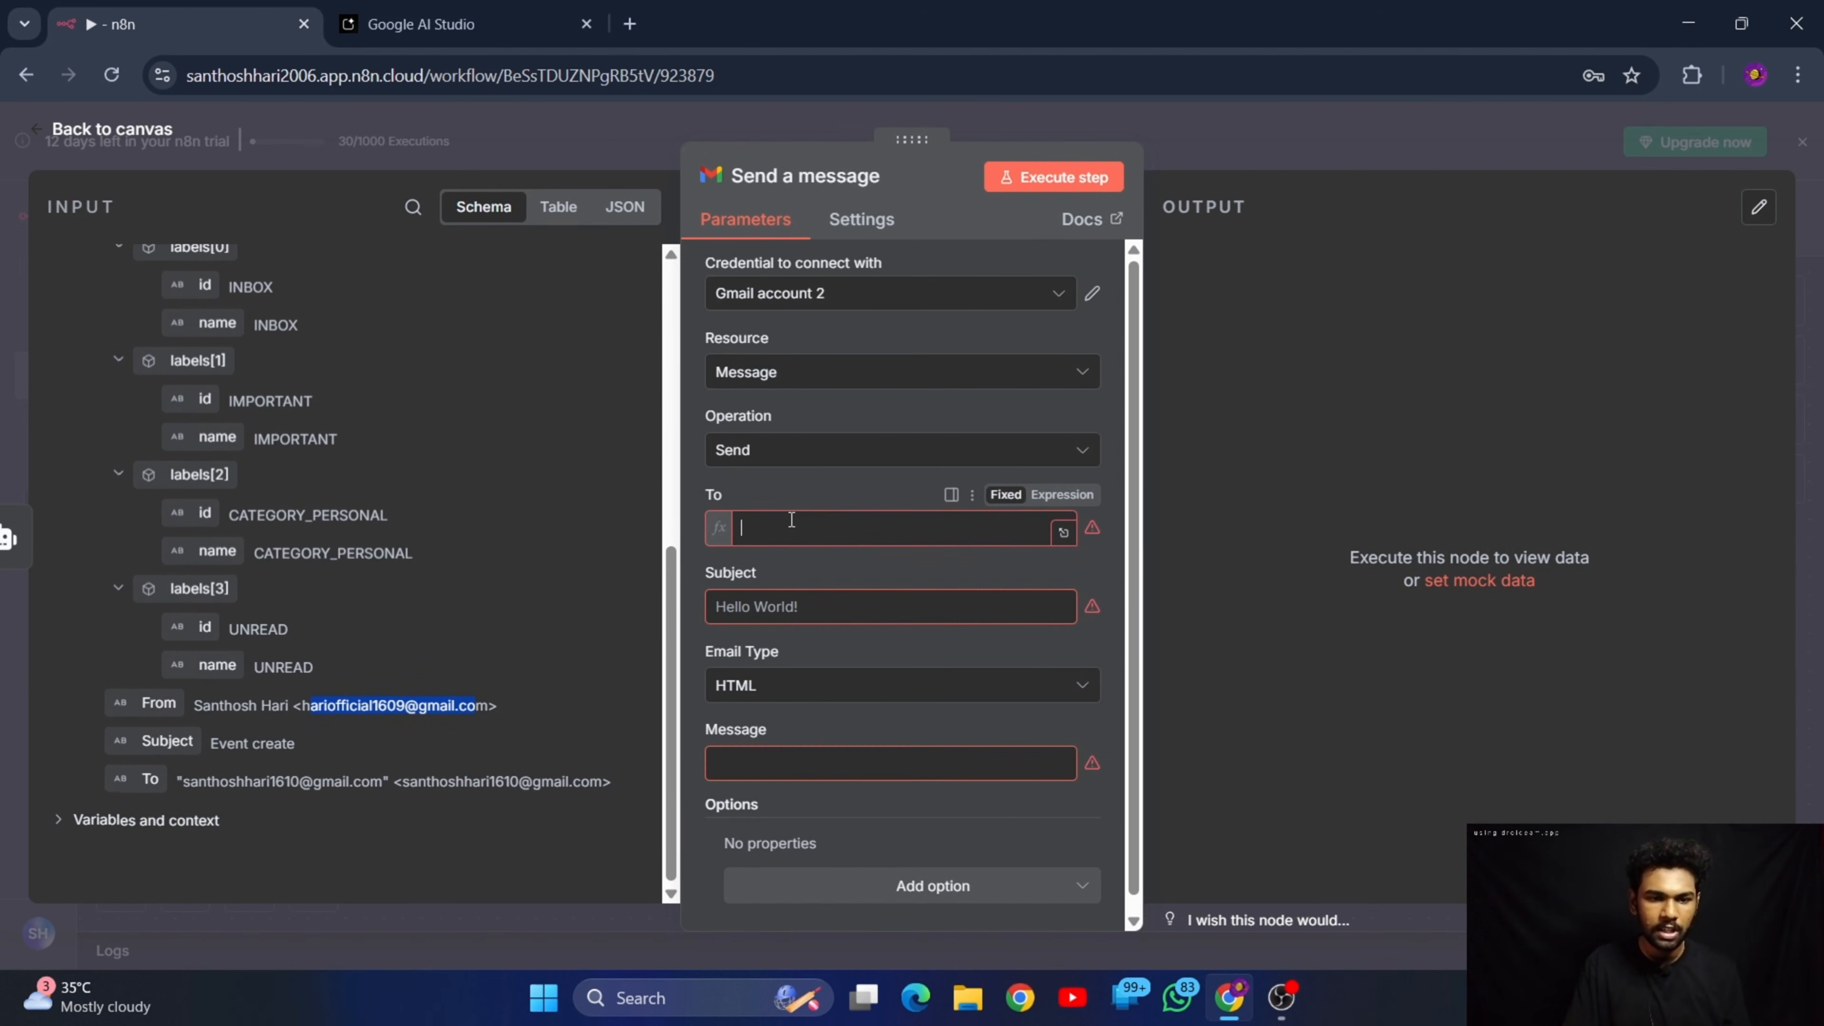
{"action": "left_click", "coordinate": [868, 488]}
Set the message's subject to "Reply to the message !" and its email type to Text
{"action": "scroll", "coordinate": [840, 563], "scroll_direction": "down", "scroll_amount": 1}
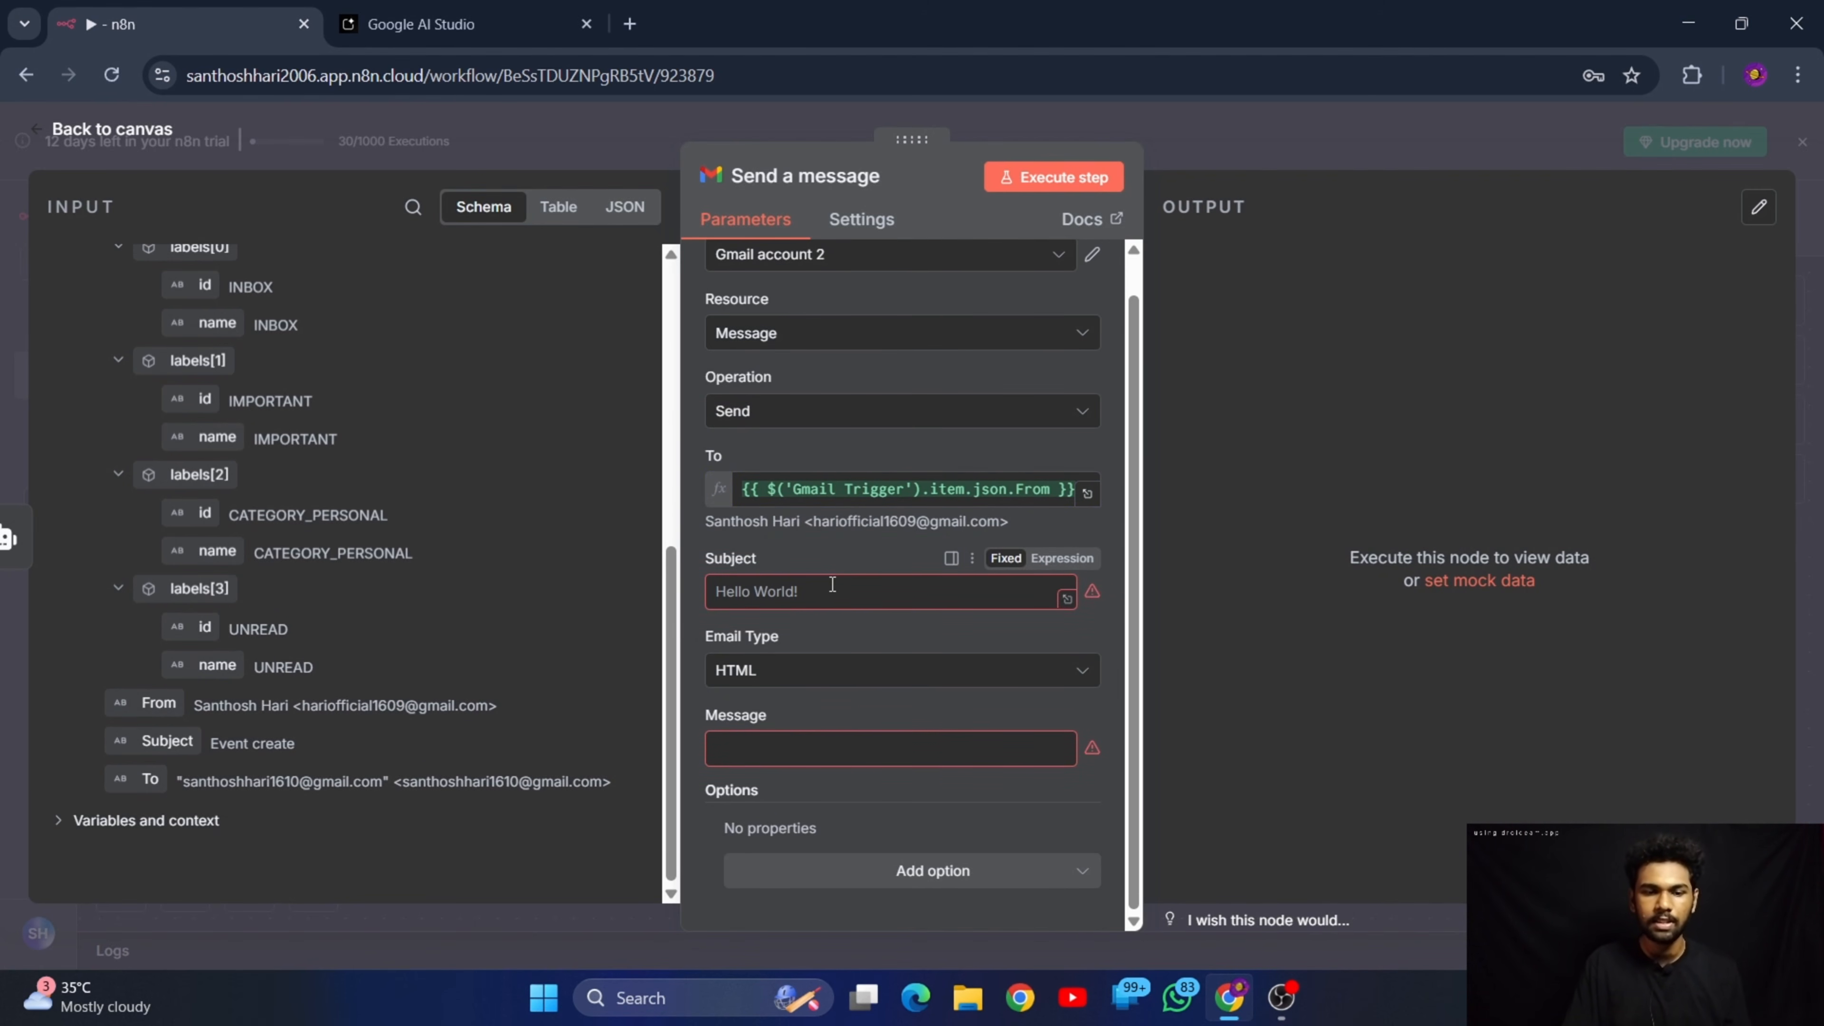
{"action": "left_click", "coordinate": [832, 584]}
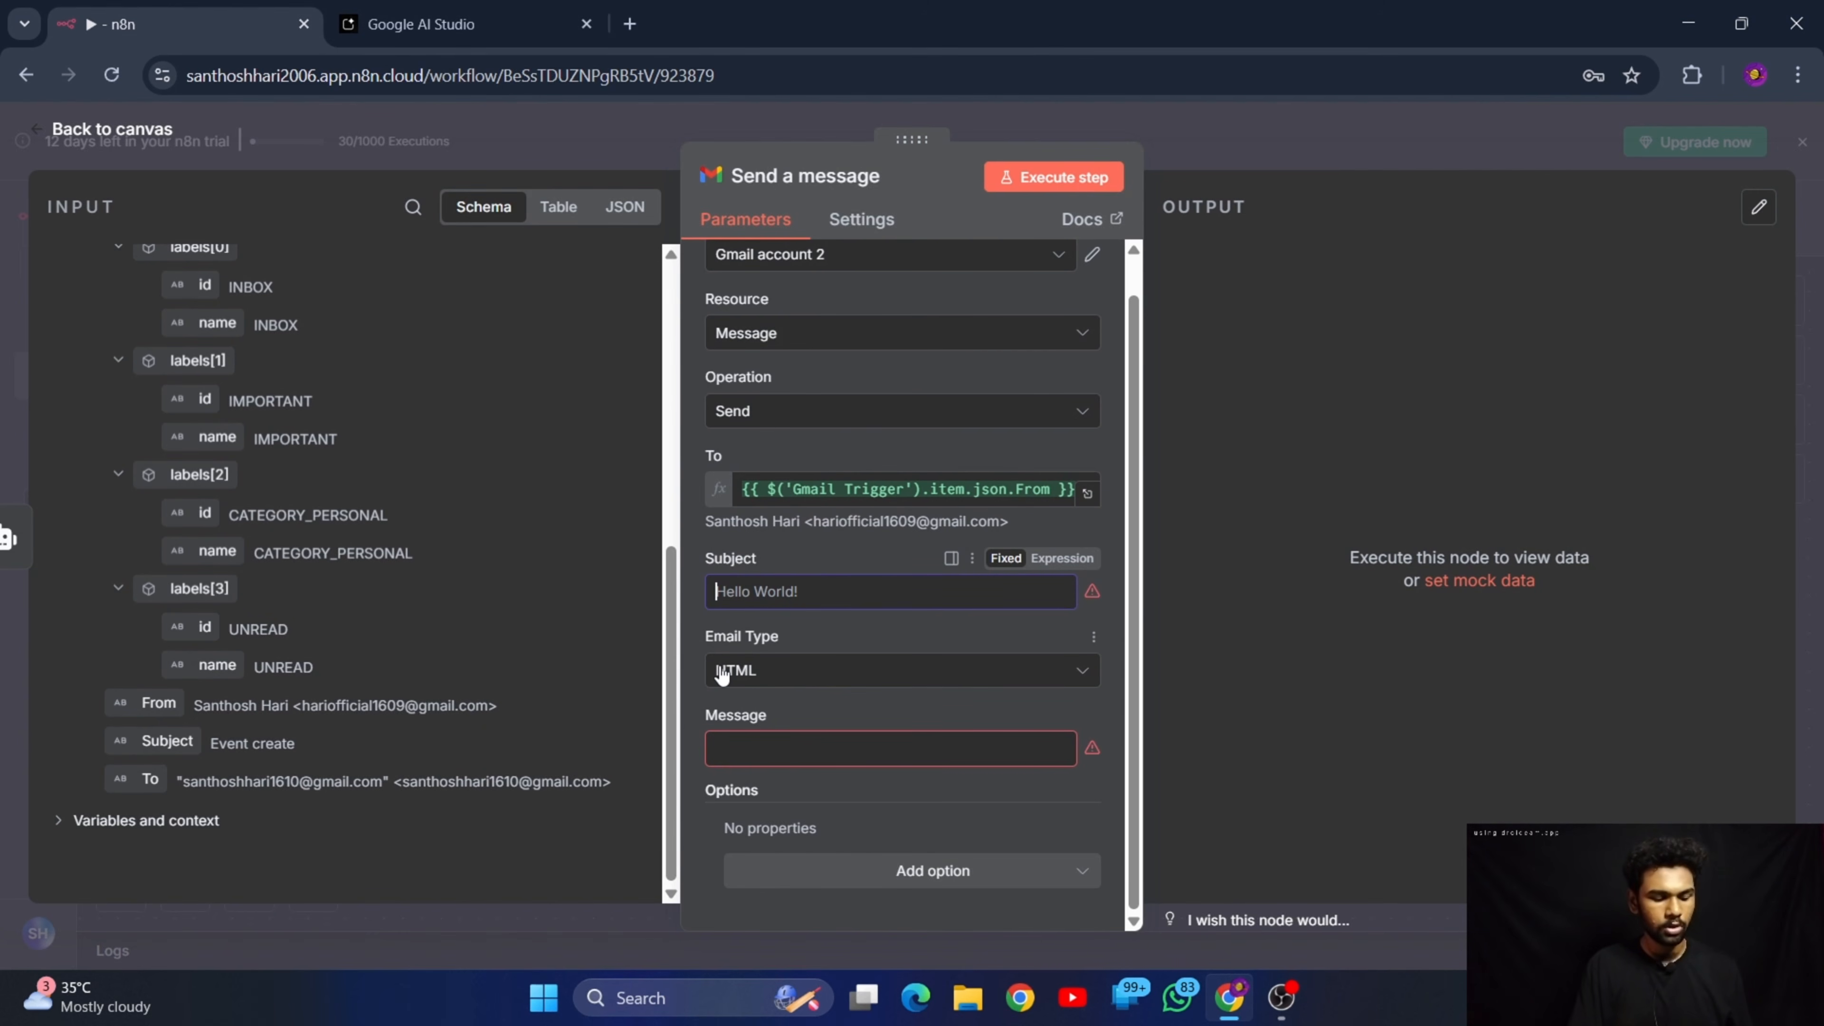
{"action": "type", "text": "Reply to the message"}
{"action": "left_click_drag", "start_coordinate": [733, 601], "coordinate": [866, 594]}
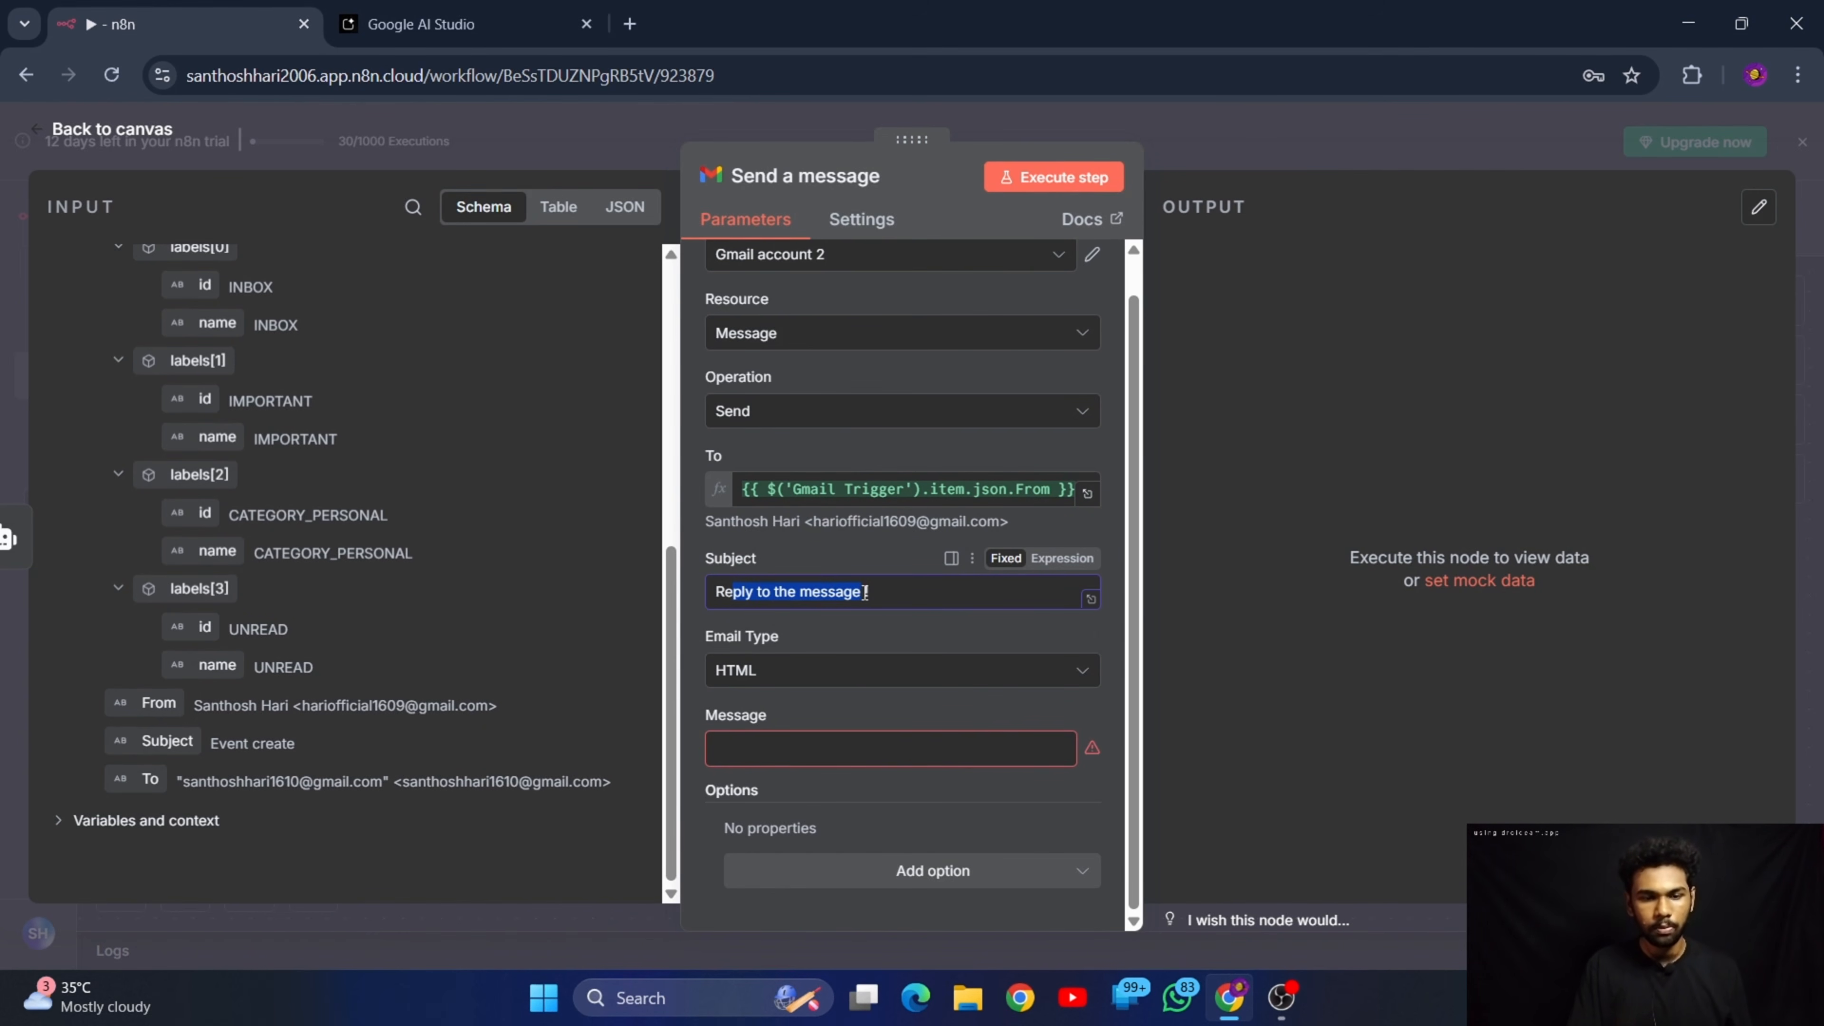
{"action": "left_click", "coordinate": [939, 629]}
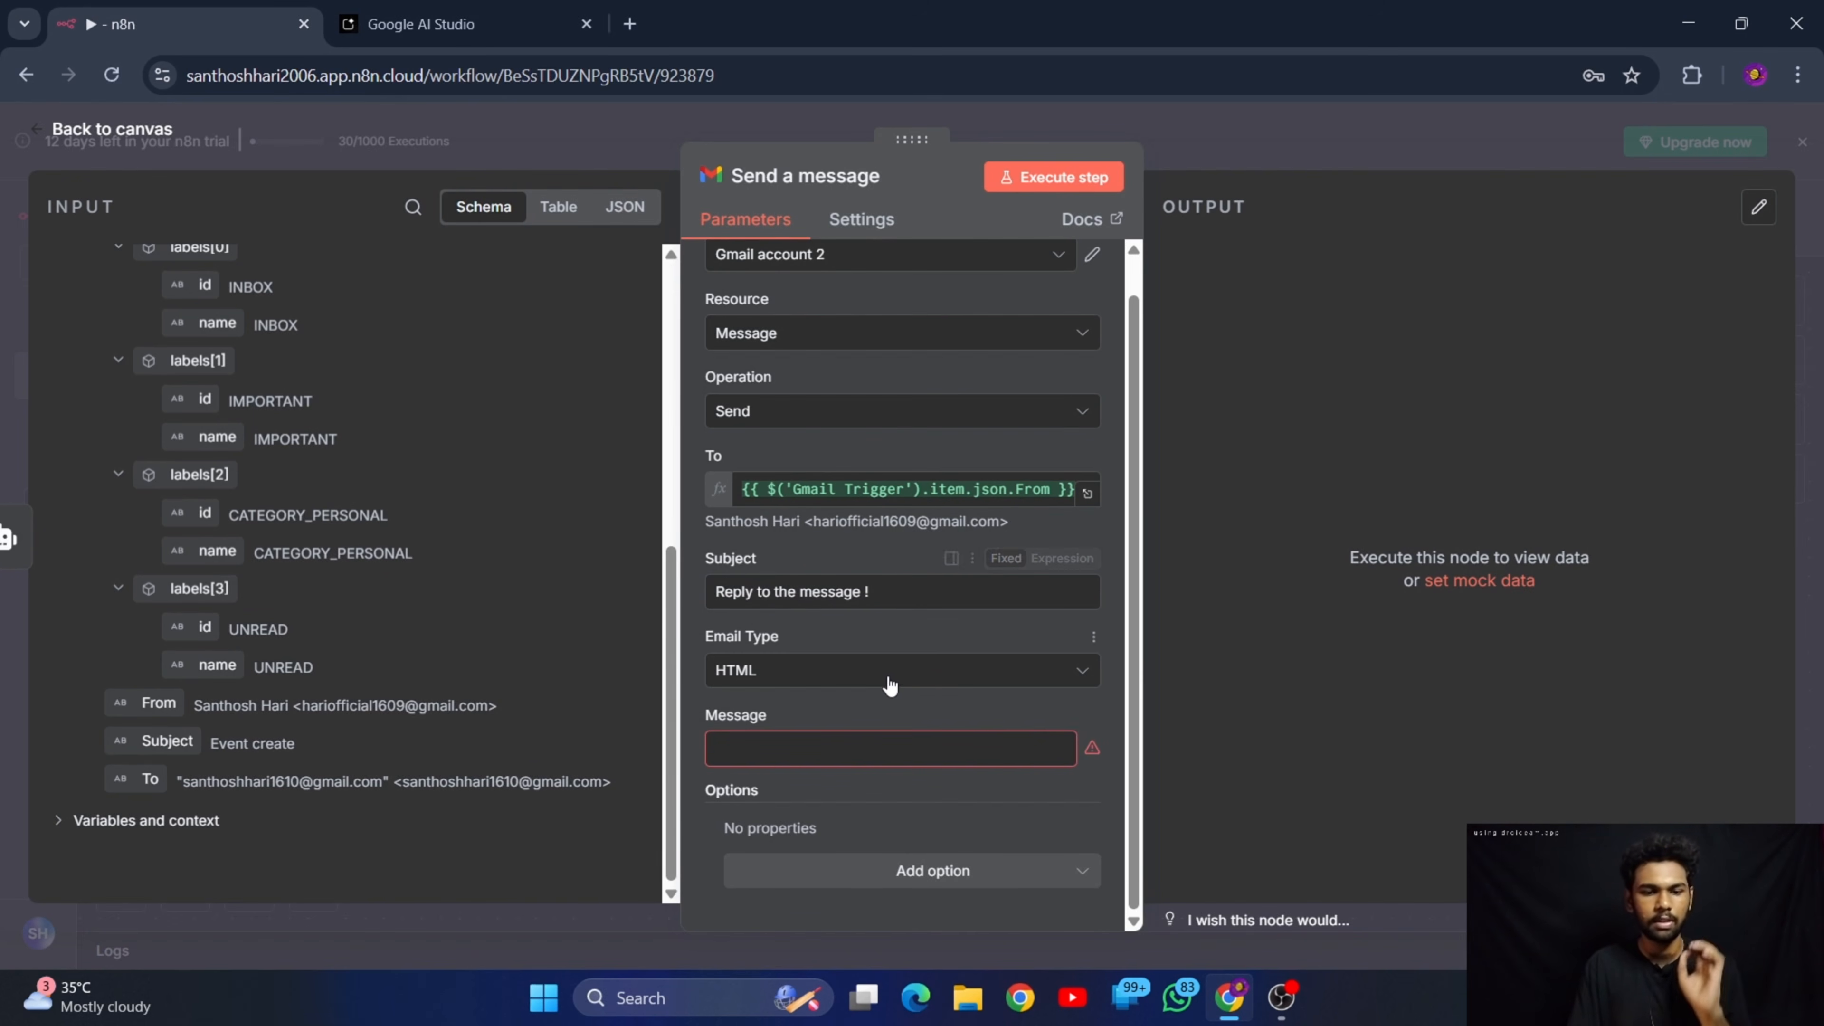
{"action": "left_click", "coordinate": [893, 684]}
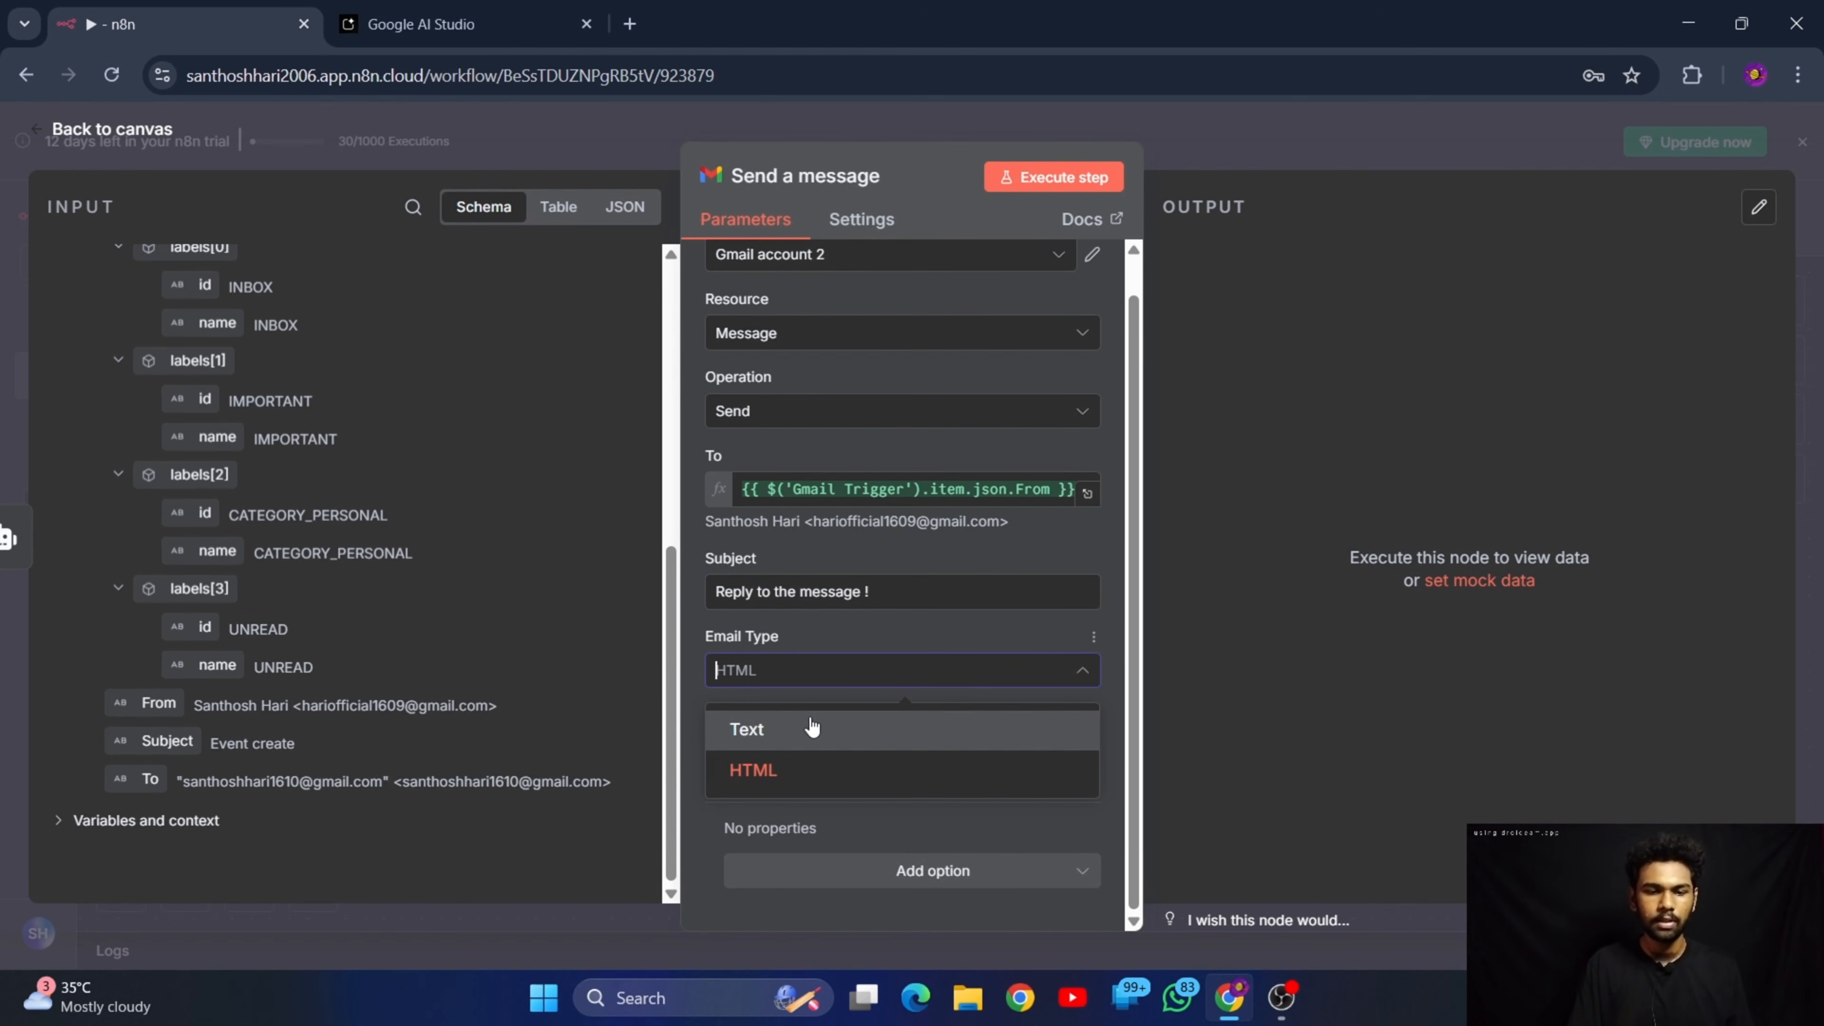
{"action": "left_click", "coordinate": [777, 728]}
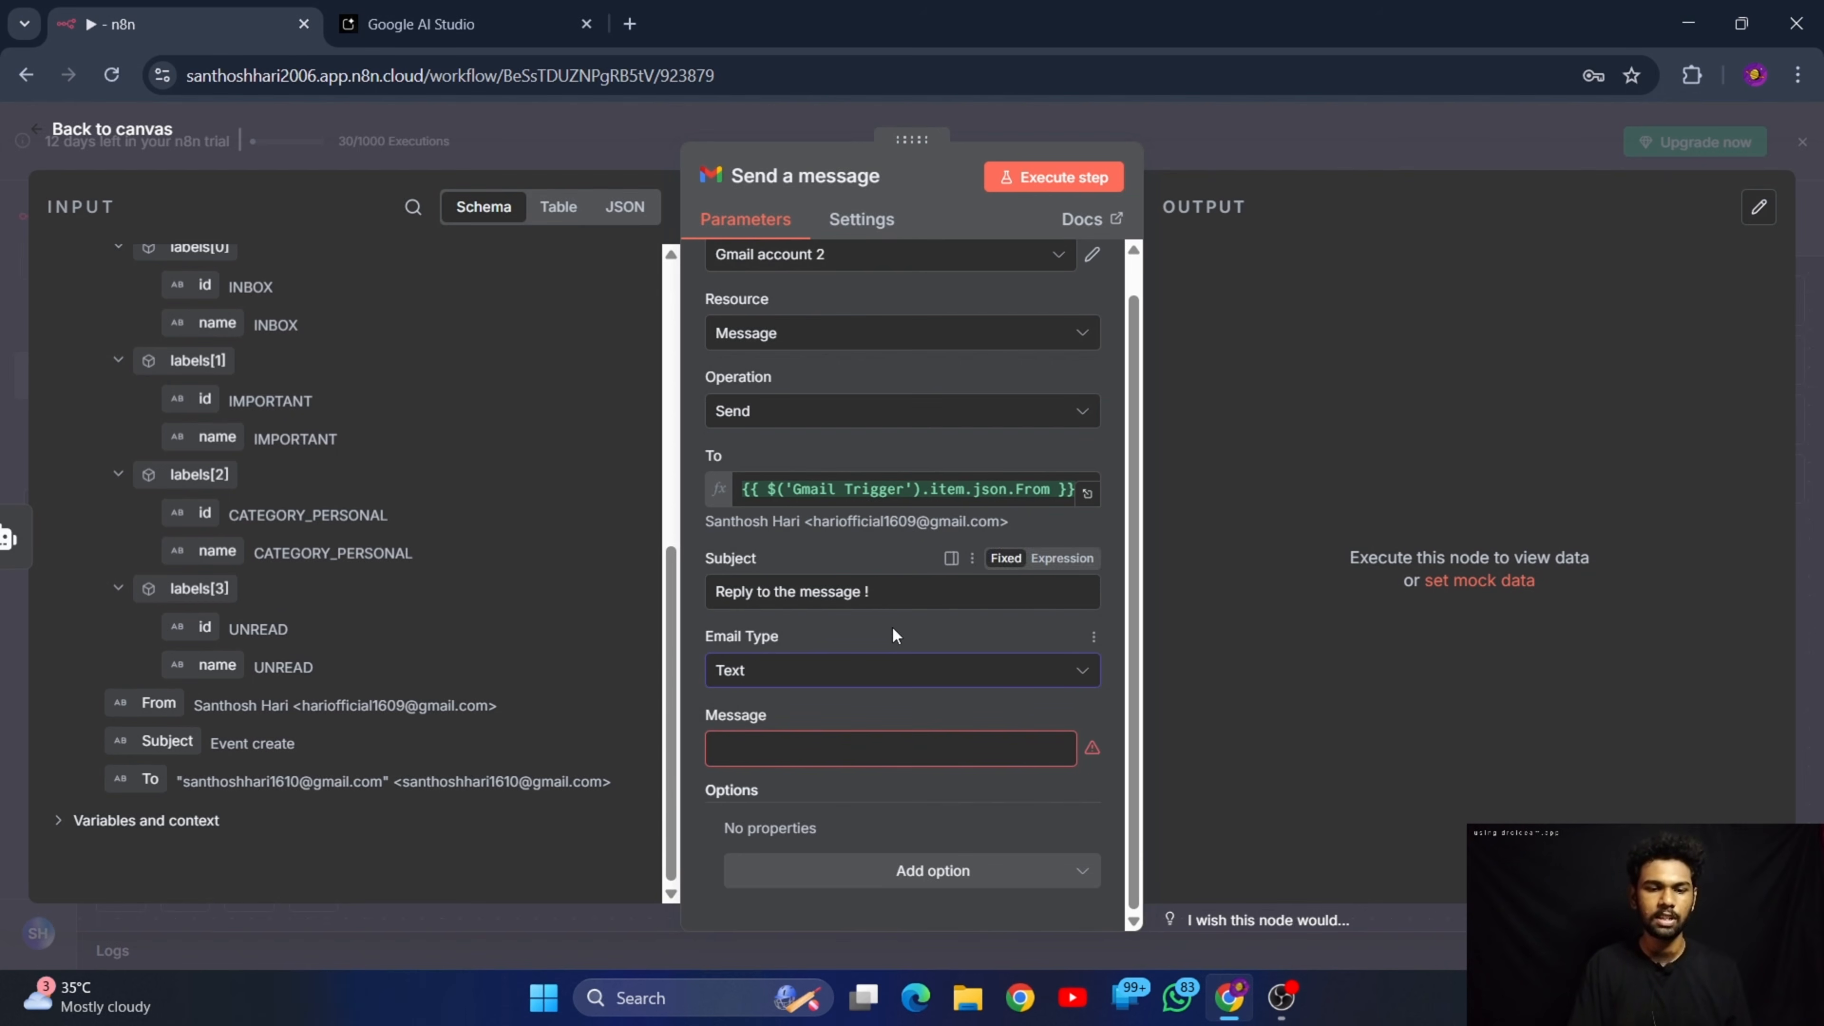
Map the AI Agent's output into the Message field and execute the Send a message node
{"action": "left_click", "coordinate": [812, 757]}
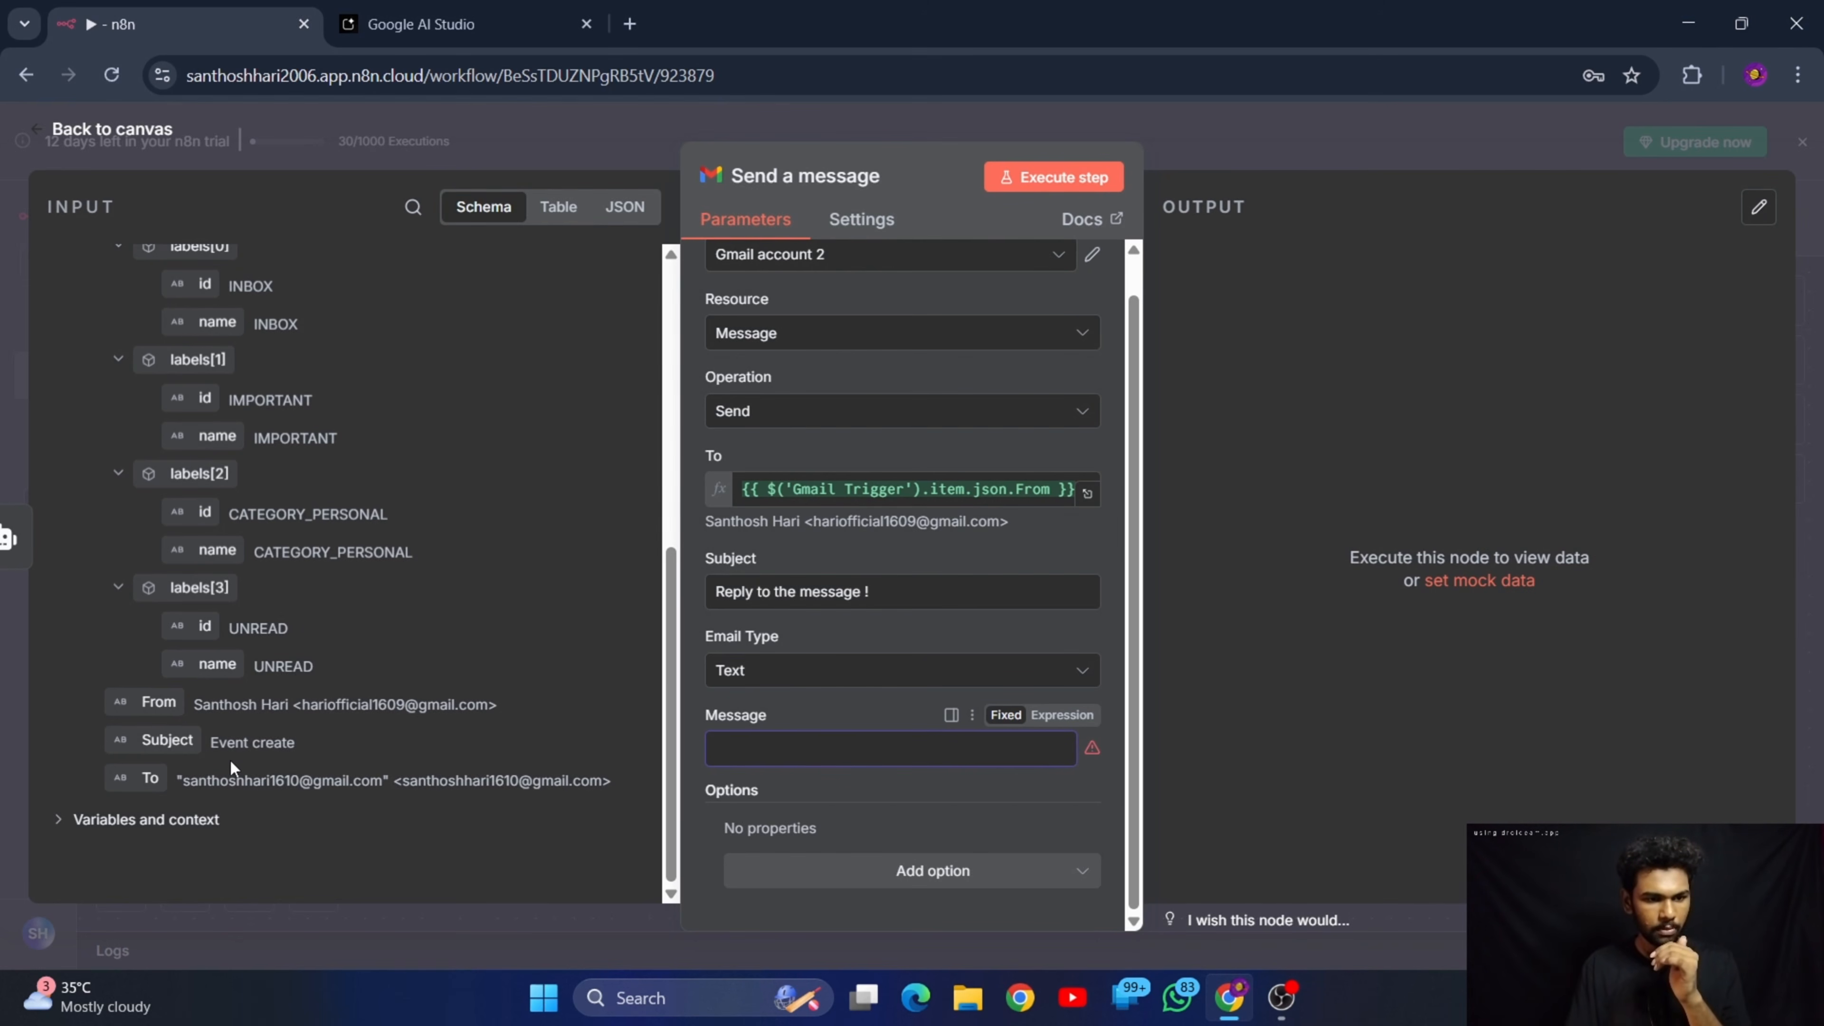
{"action": "scroll", "coordinate": [263, 489], "scroll_direction": "up", "scroll_amount": 8}
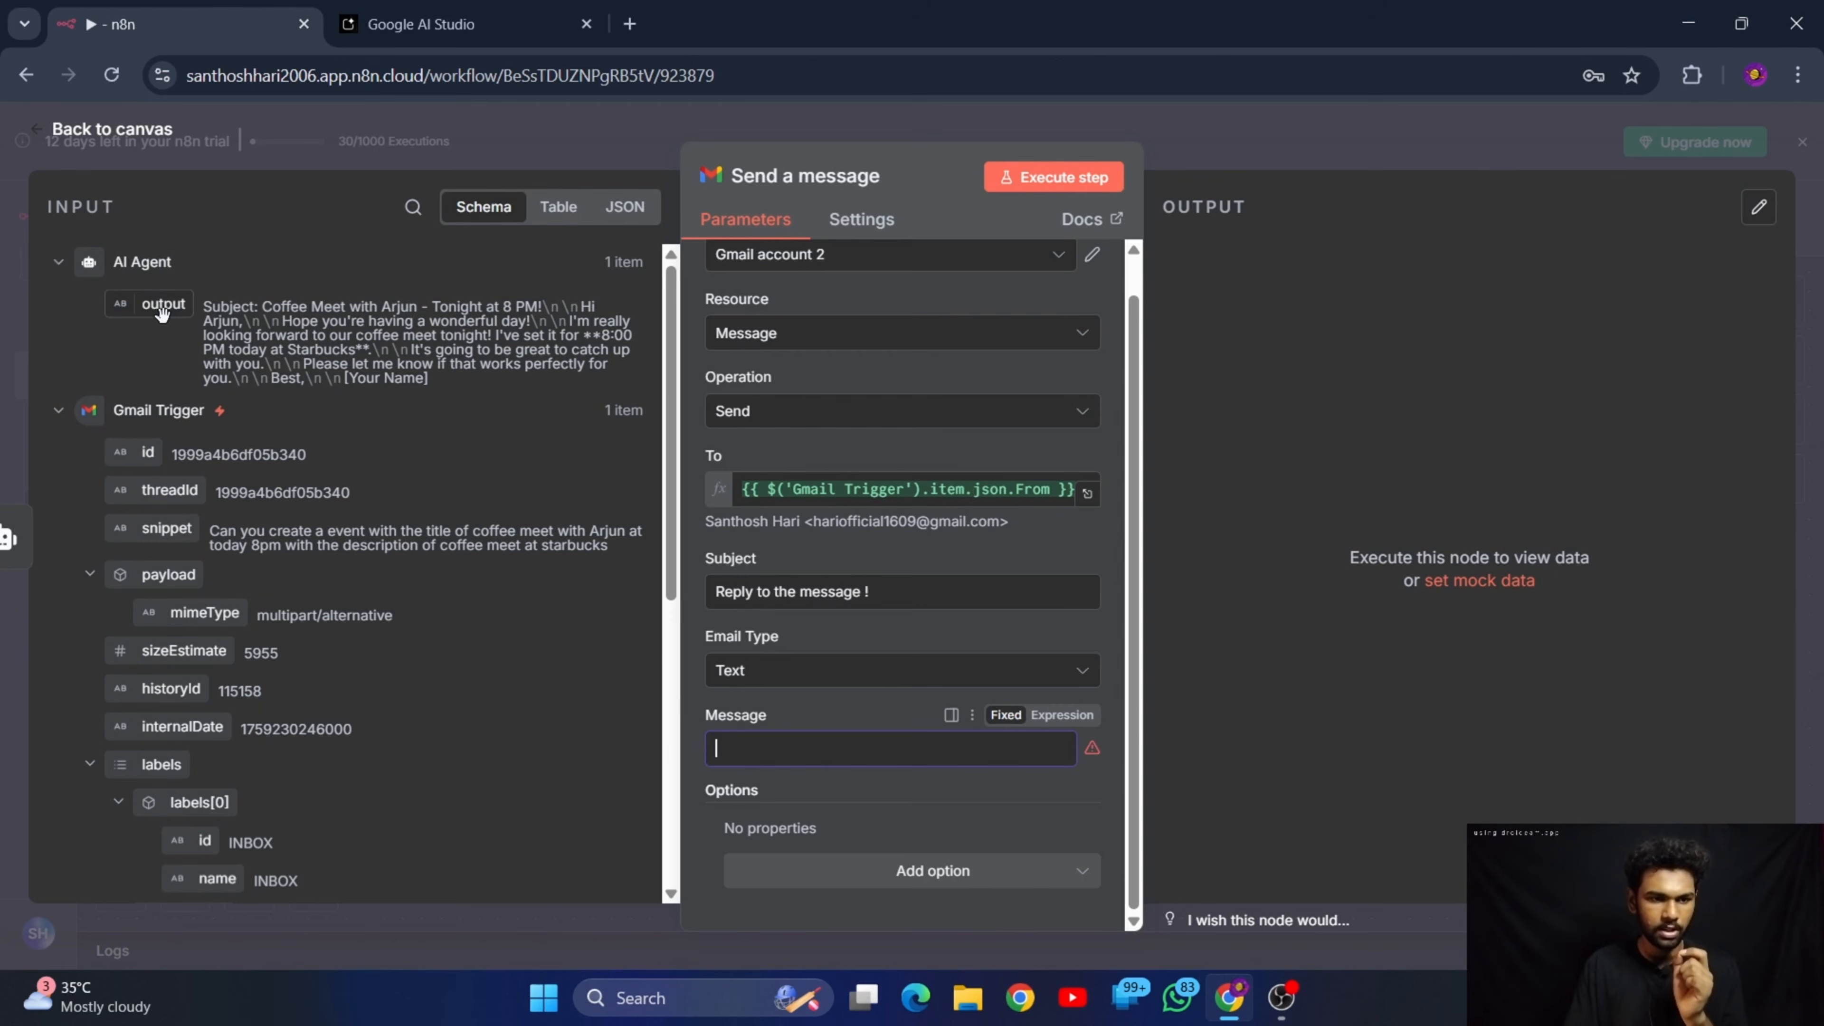
{"action": "left_click_drag", "start_coordinate": [158, 305], "coordinate": [822, 759]}
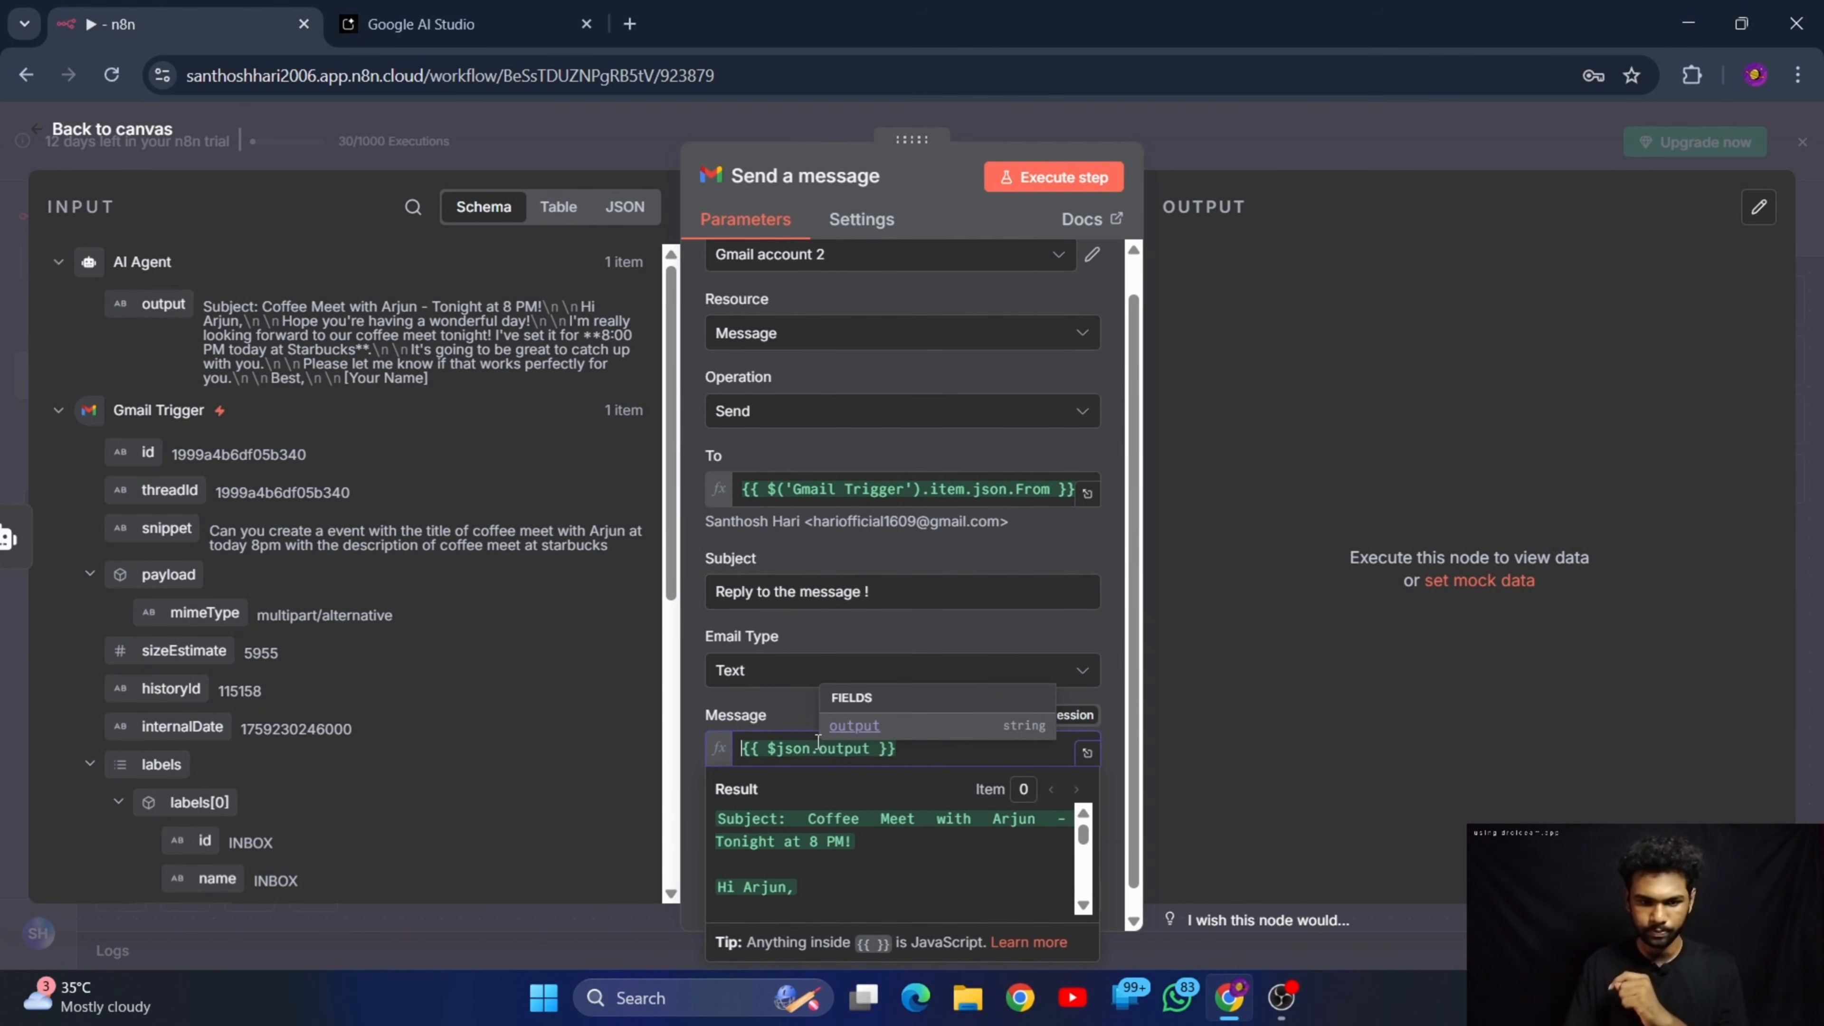
{"action": "left_click", "coordinate": [786, 722]}
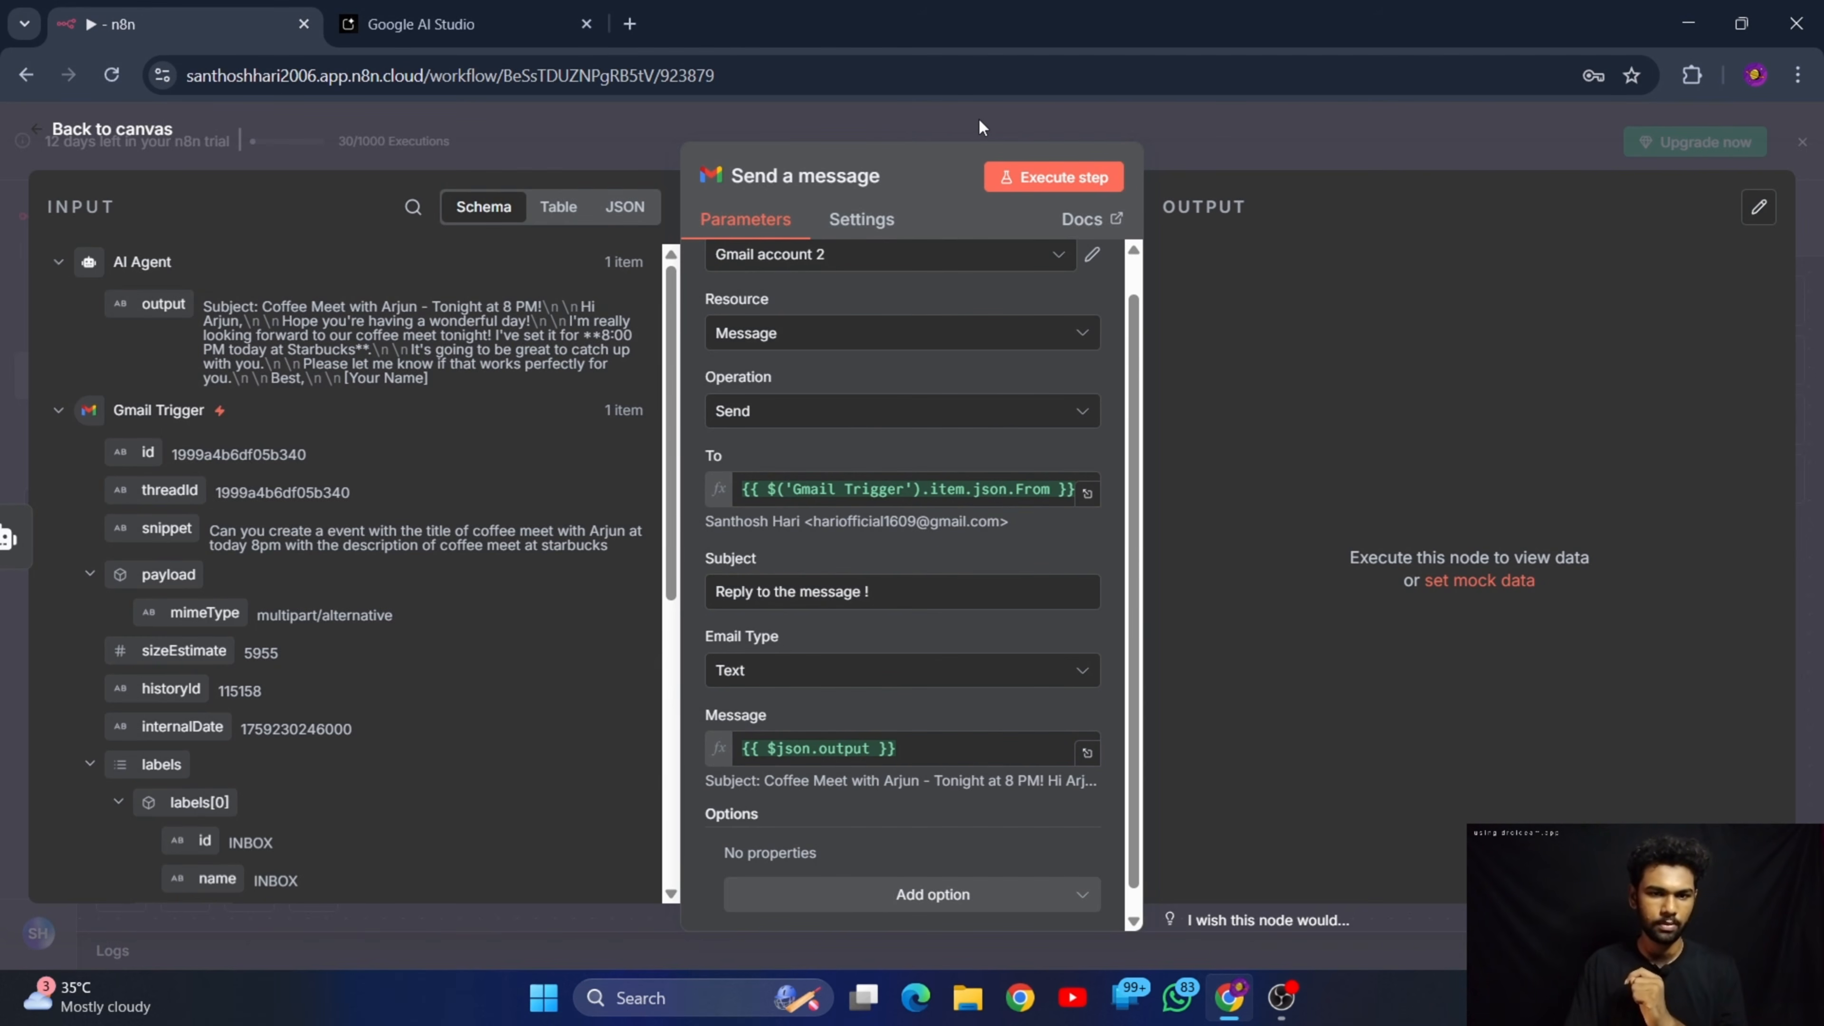
{"action": "left_click", "coordinate": [1060, 178]}
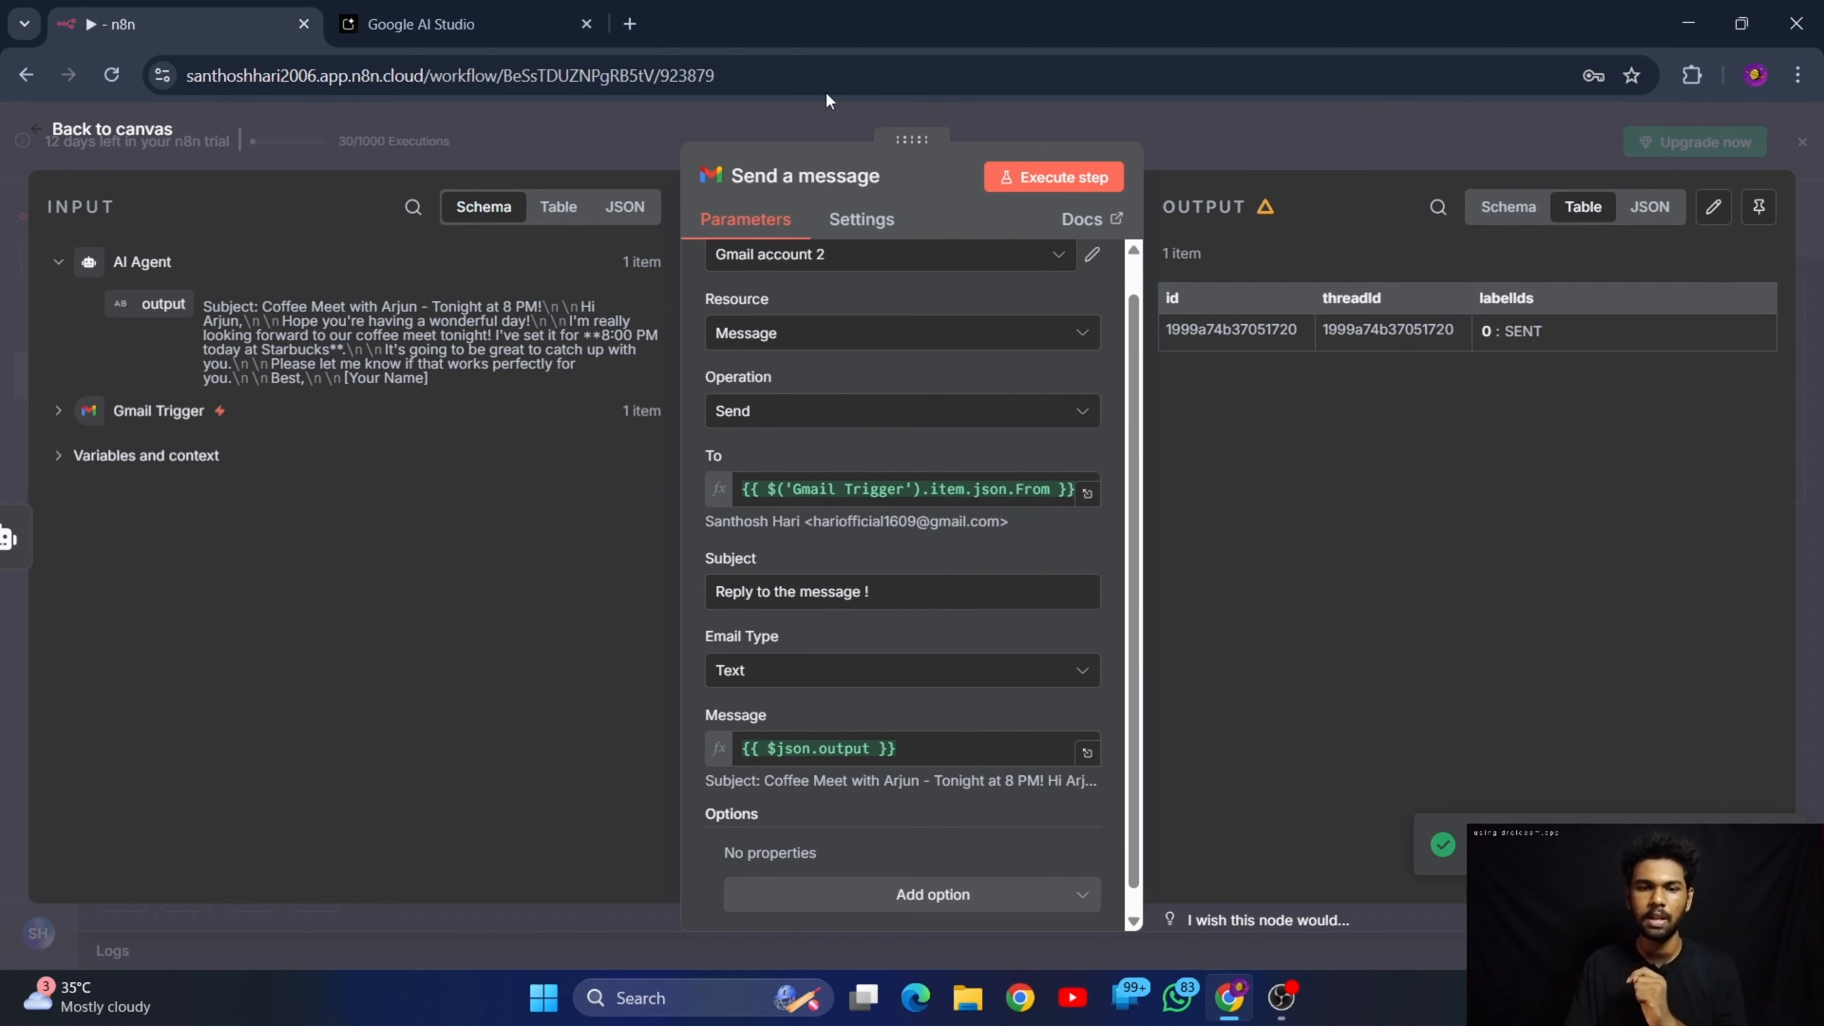
Open Gmail in a new browser tab and open the new "Reply to the message !" email in the recipient's inbox
{"action": "left_click", "coordinate": [629, 24]}
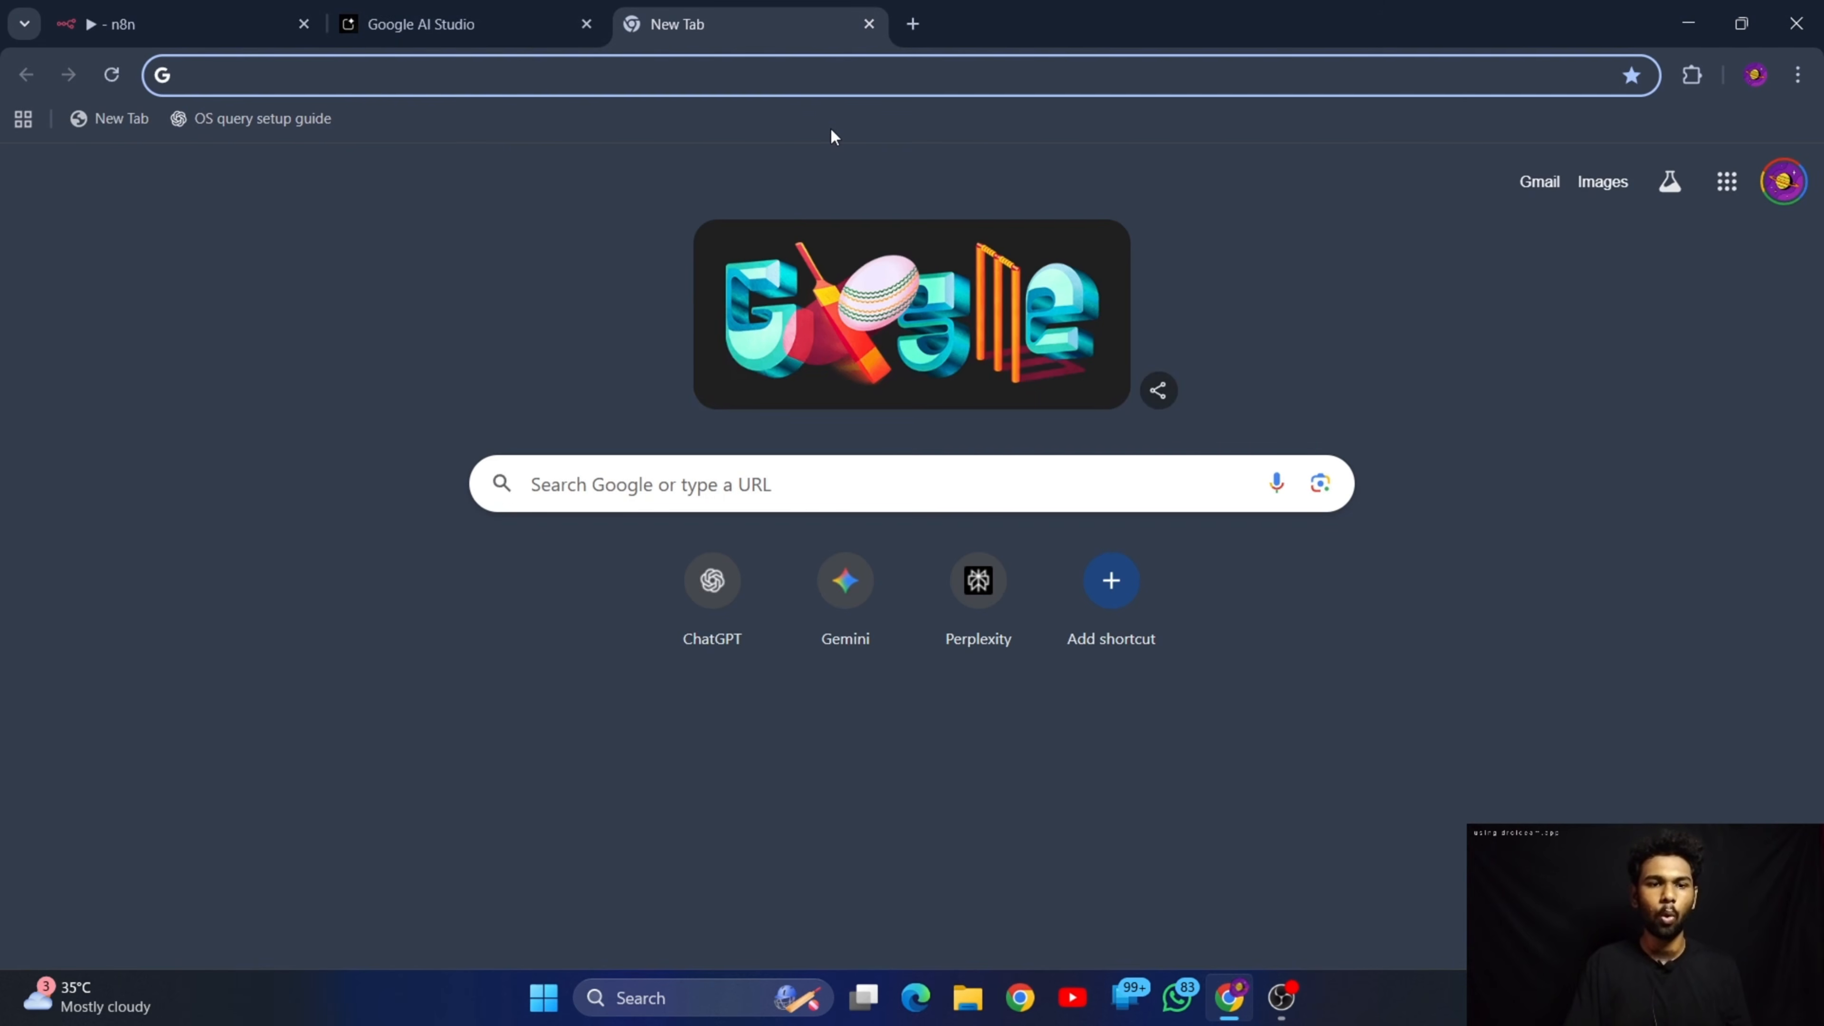
{"action": "type", "text": "gmail"}
{"action": "key", "text": "Return"}
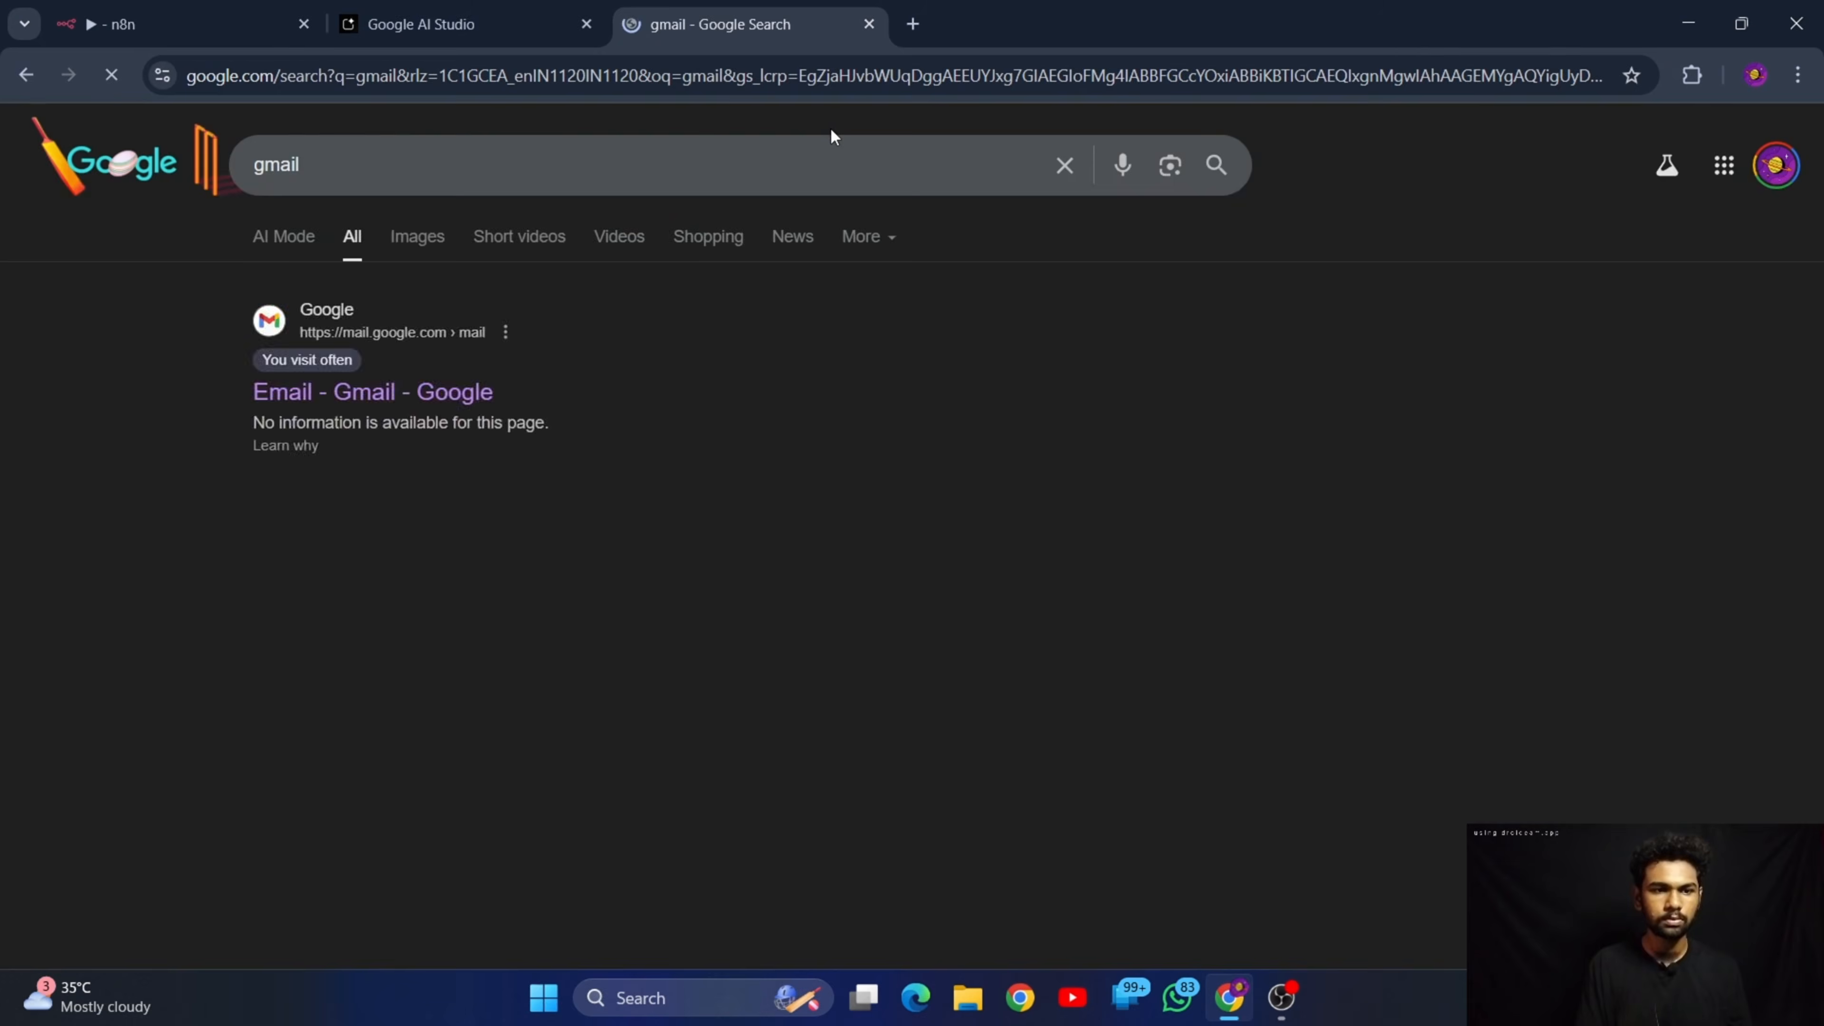
{"action": "left_click", "coordinate": [341, 393]}
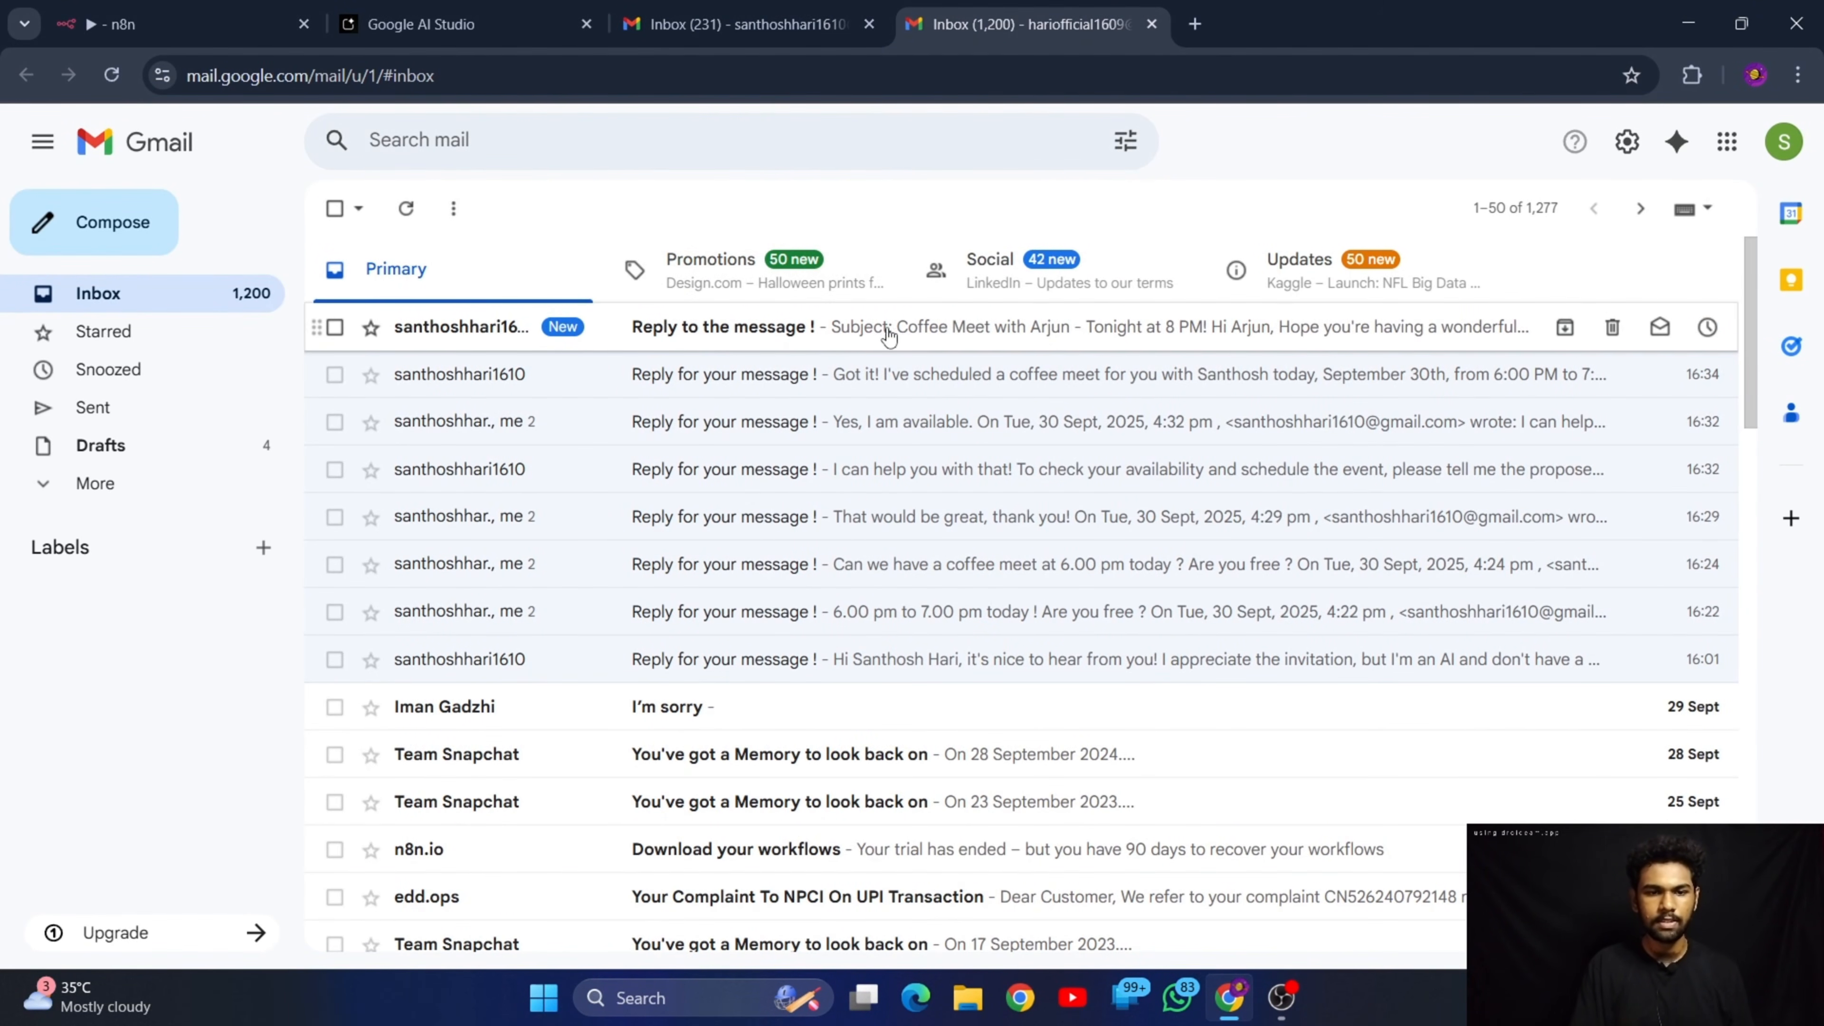
{"action": "left_click", "coordinate": [772, 330]}
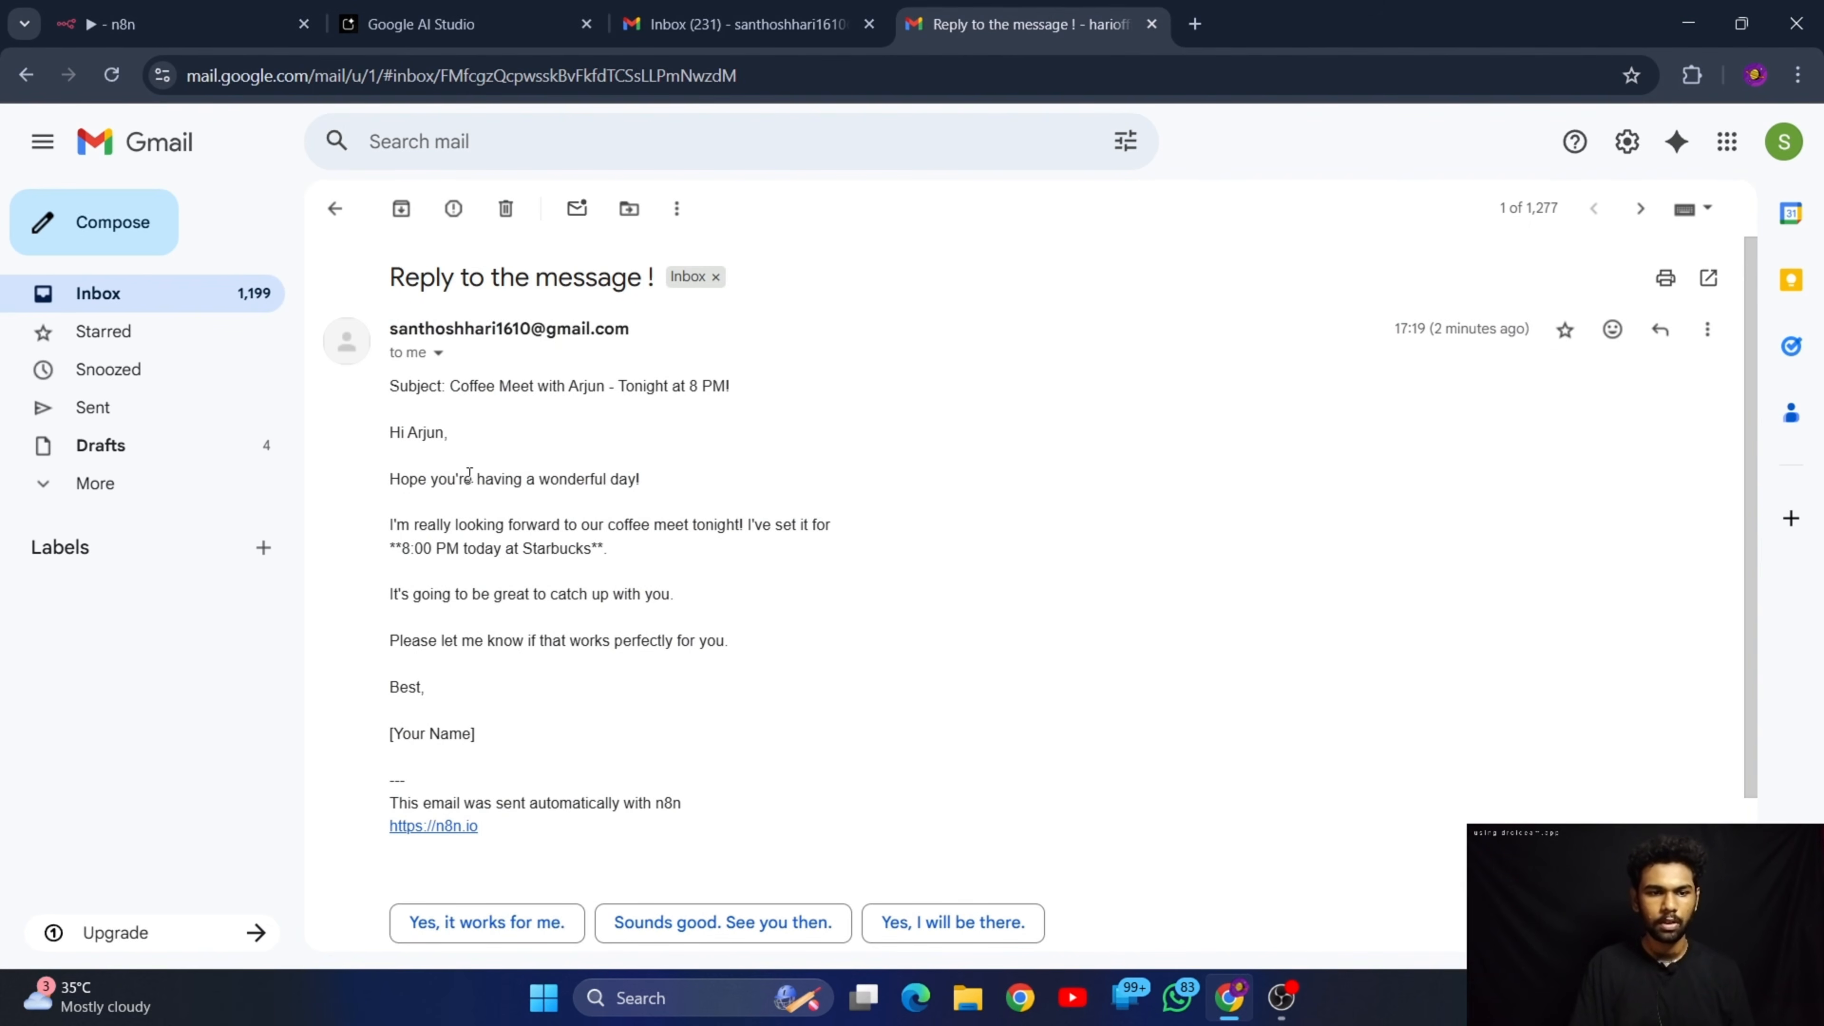
Examine the received email's subject line, greeting and body text
{"action": "left_click_drag", "start_coordinate": [582, 386], "coordinate": [584, 417]}
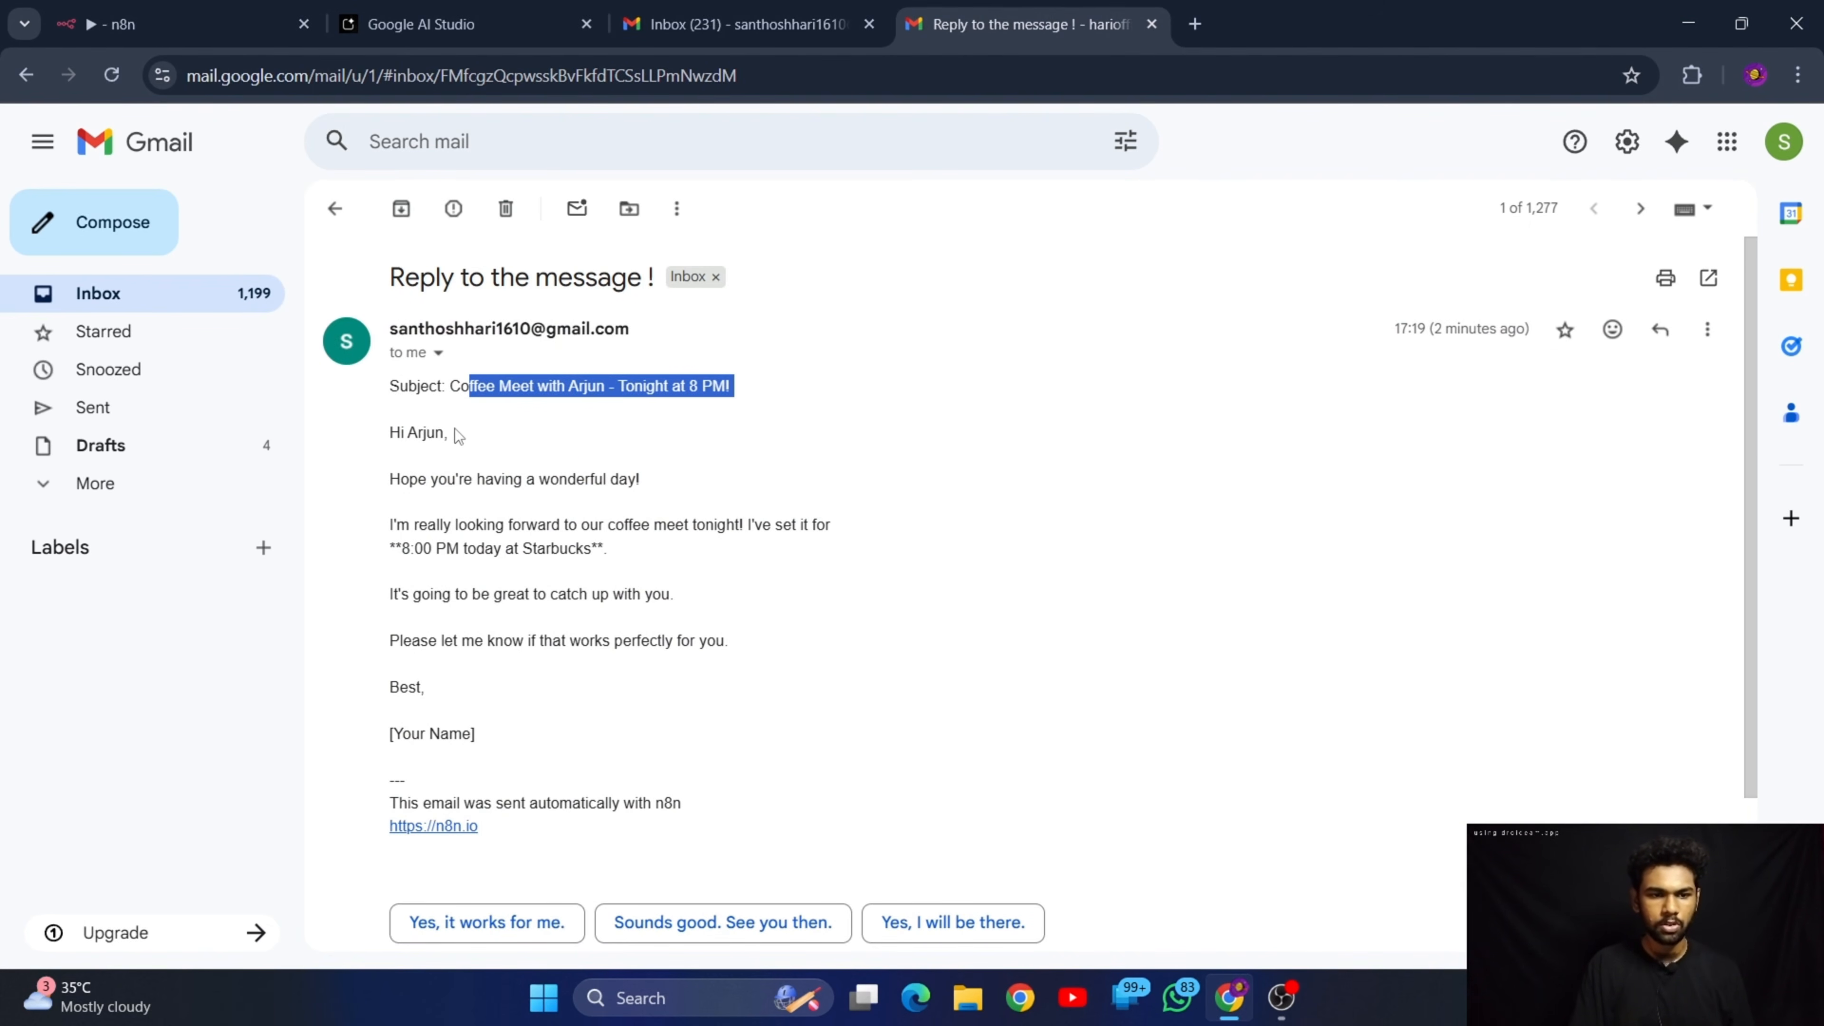
{"action": "left_click", "coordinate": [406, 435]}
{"action": "left_click_drag", "start_coordinate": [388, 479], "coordinate": [850, 559]}
{"action": "left_click", "coordinate": [740, 671]}
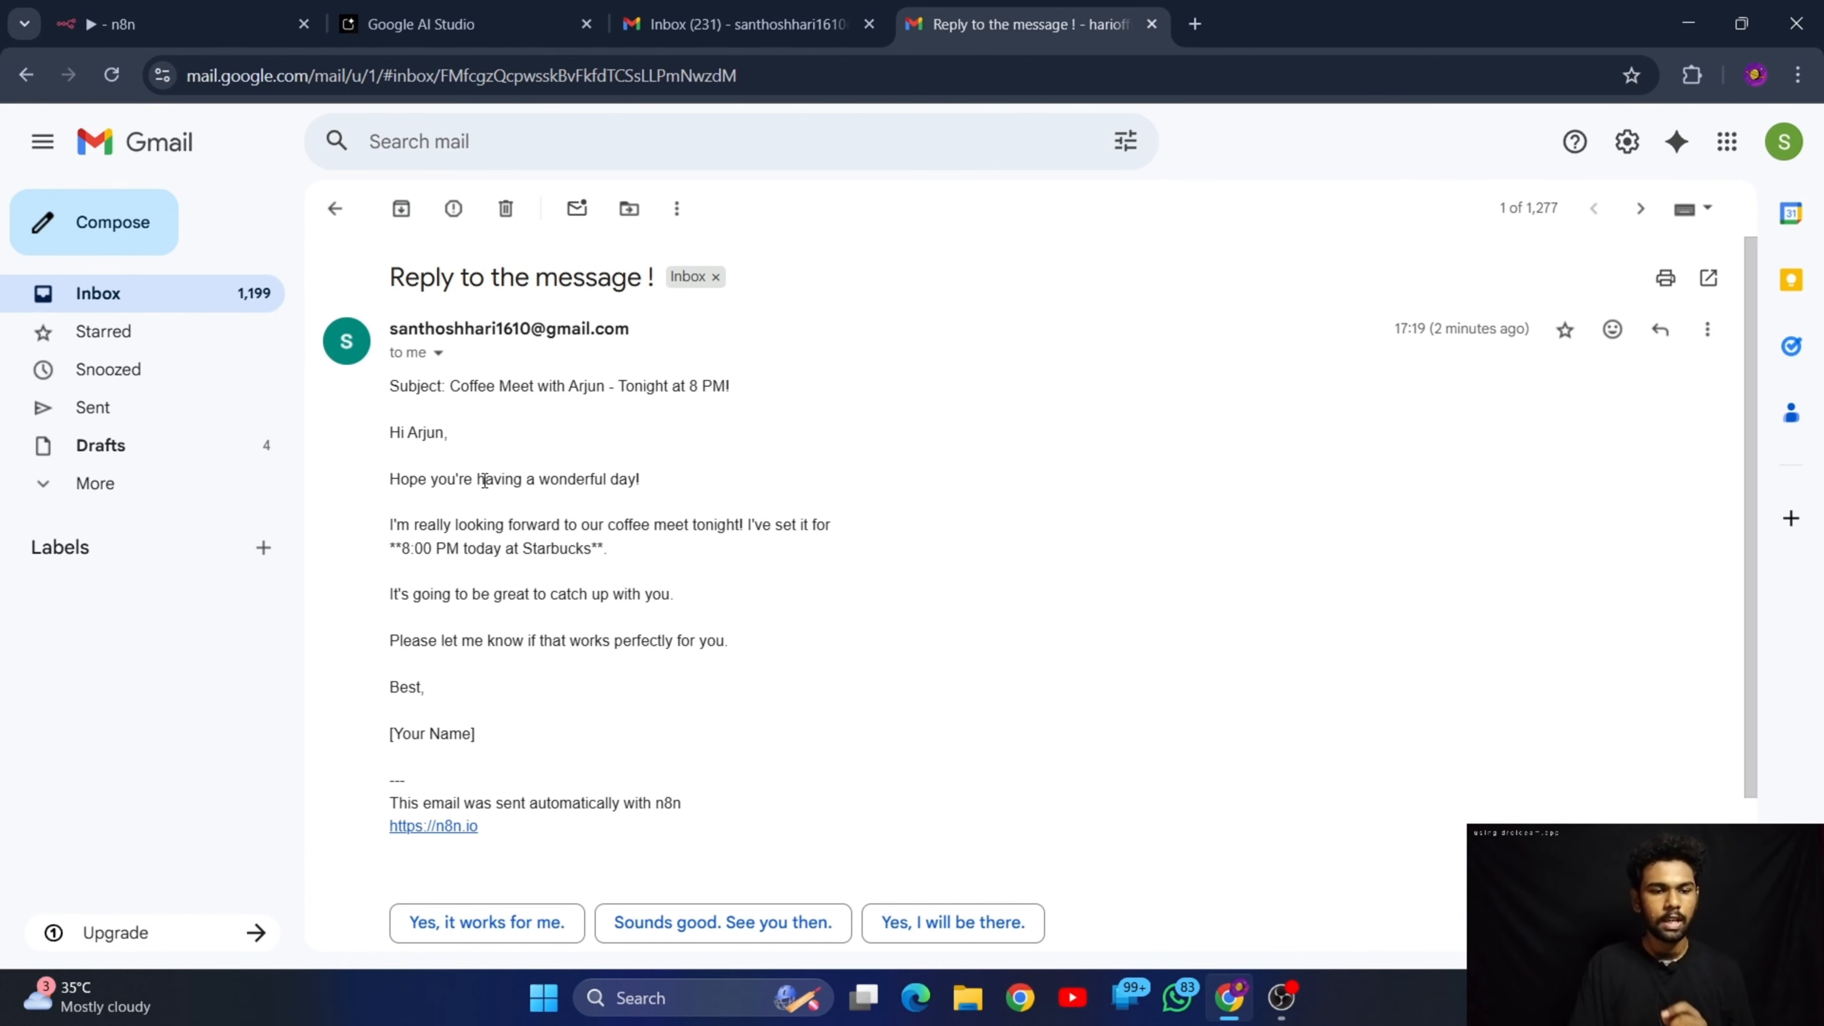
{"action": "scroll", "coordinate": [460, 496], "scroll_direction": "down", "scroll_amount": 2}
{"action": "scroll", "coordinate": [463, 503], "scroll_direction": "up", "scroll_amount": 2}
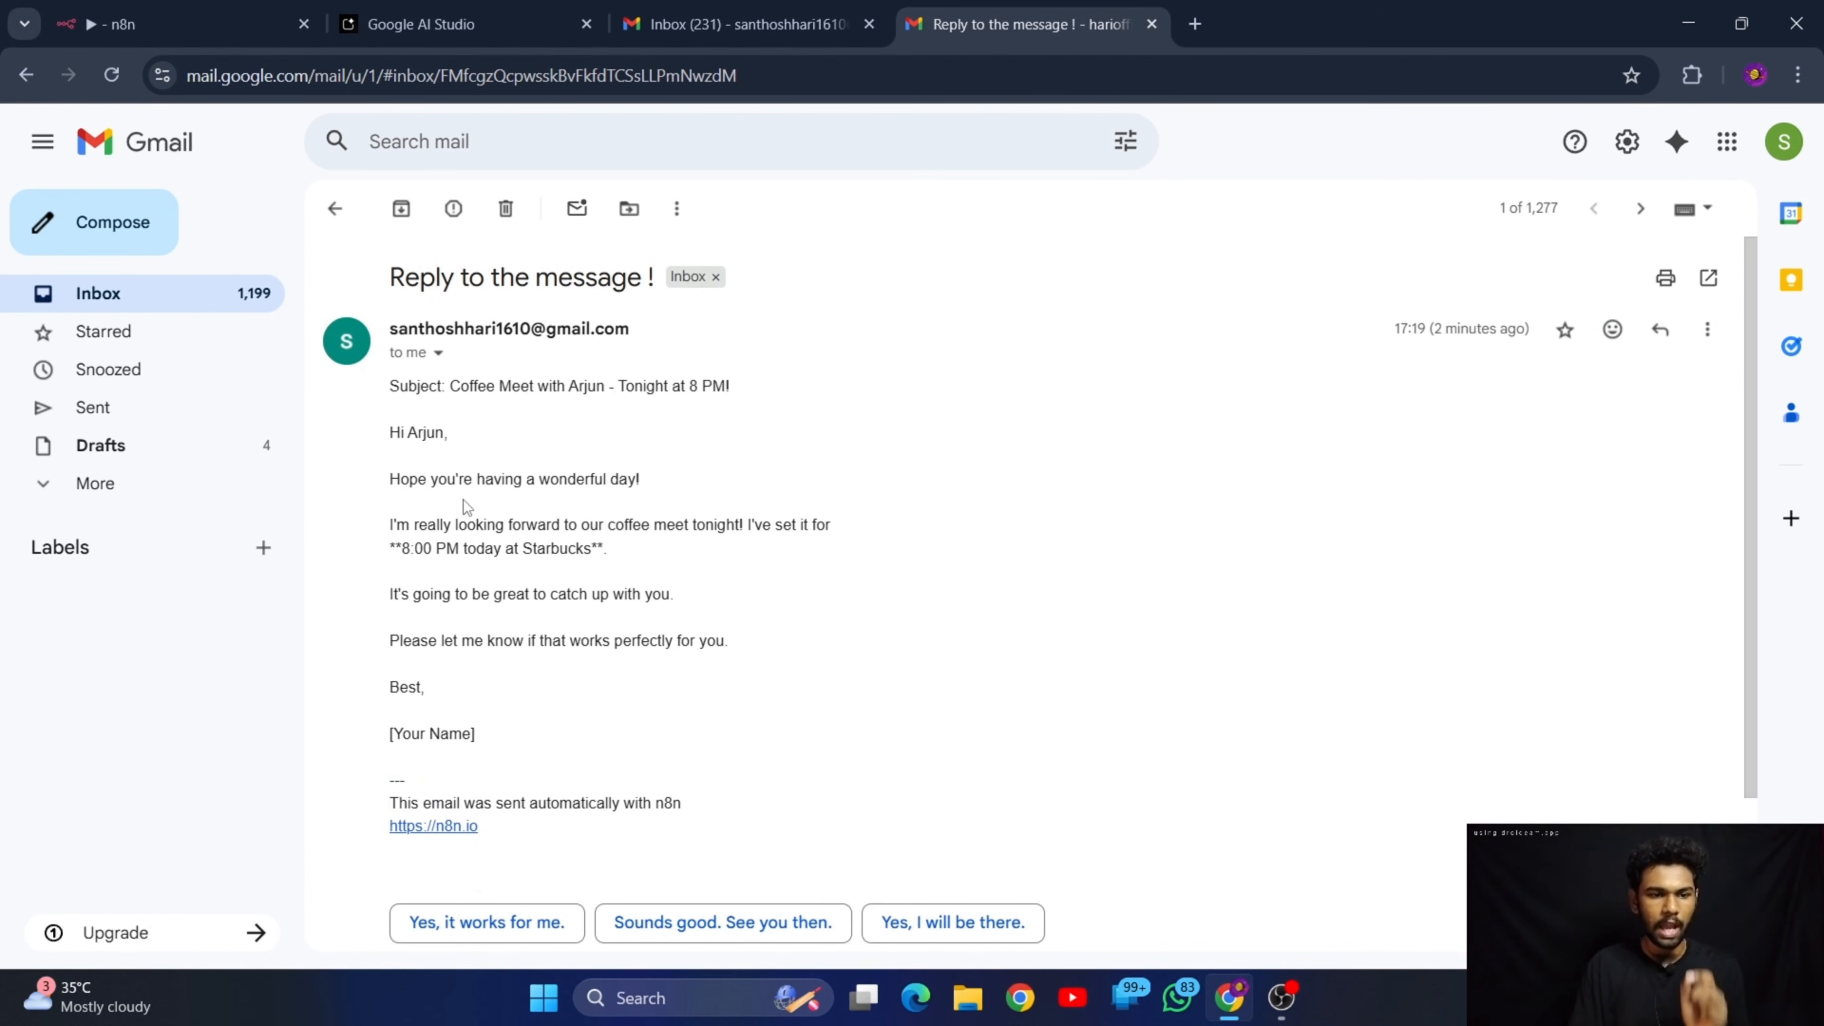
Switch back to n8n and return from the Send a message node to the workflow canvas
{"action": "left_click", "coordinate": [625, 7]}
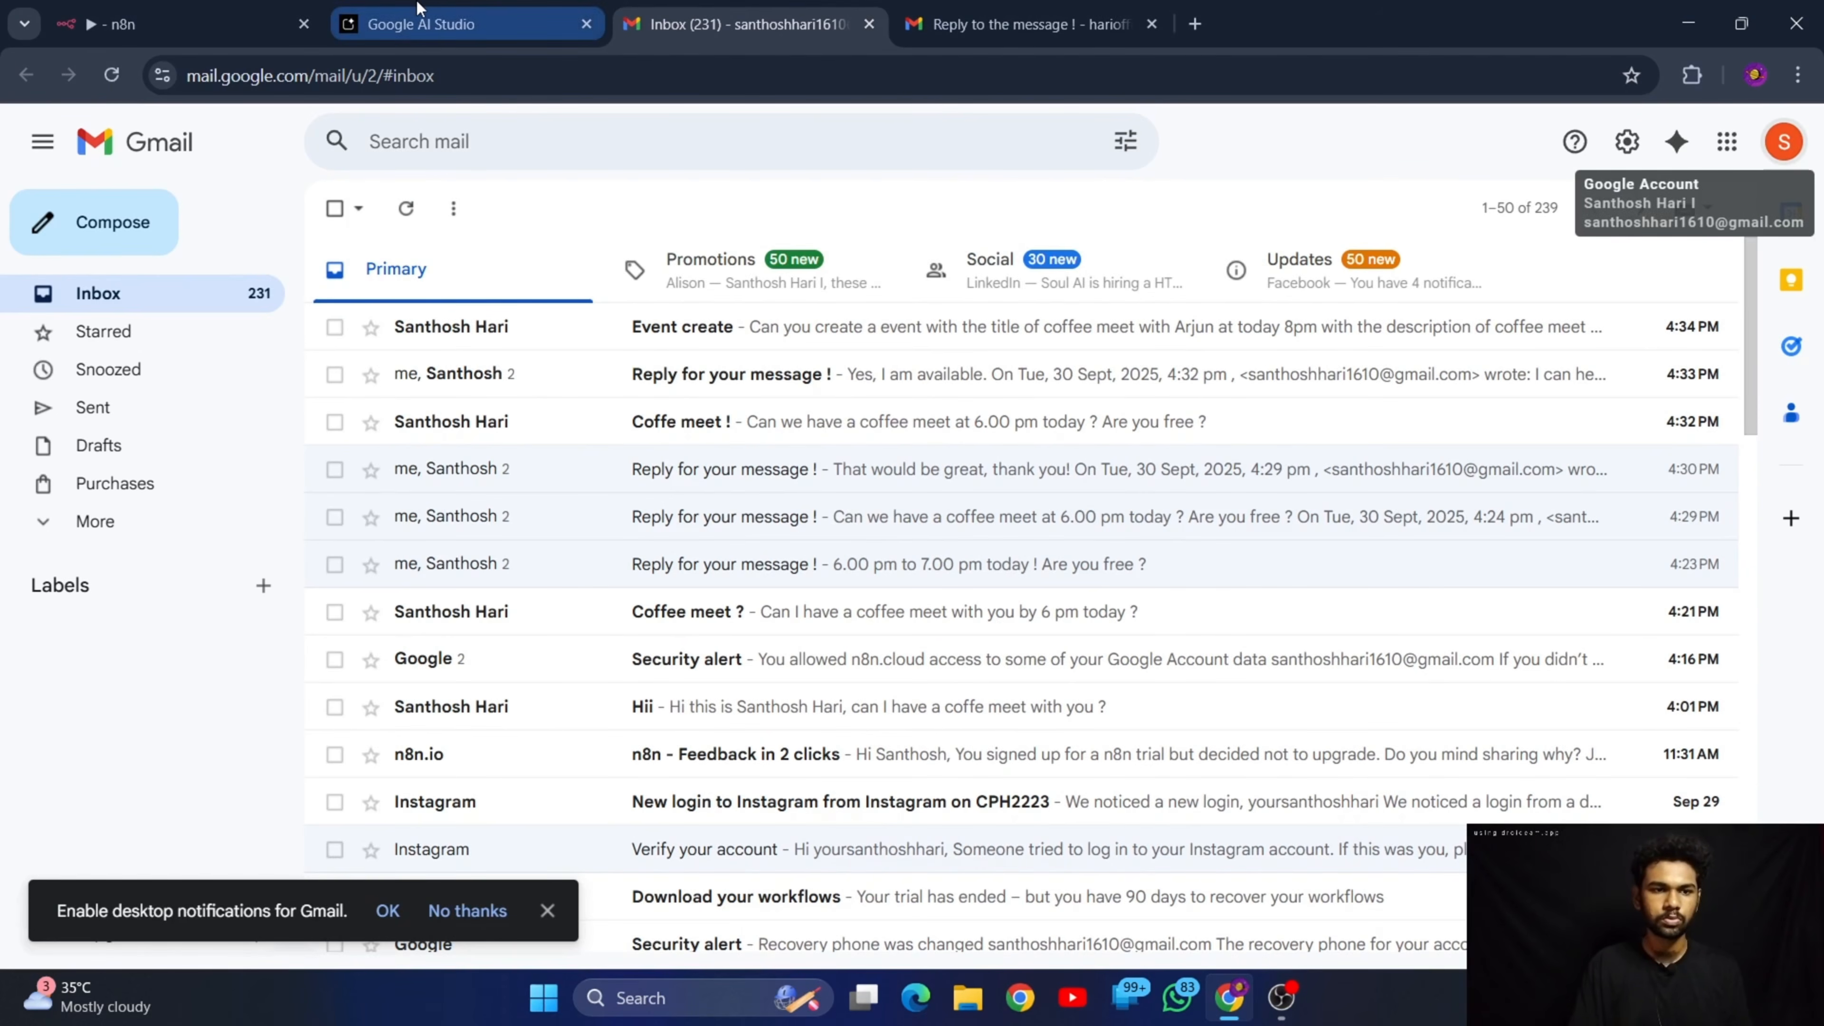
{"action": "left_click", "coordinate": [445, 14]}
{"action": "left_click", "coordinate": [227, 9]}
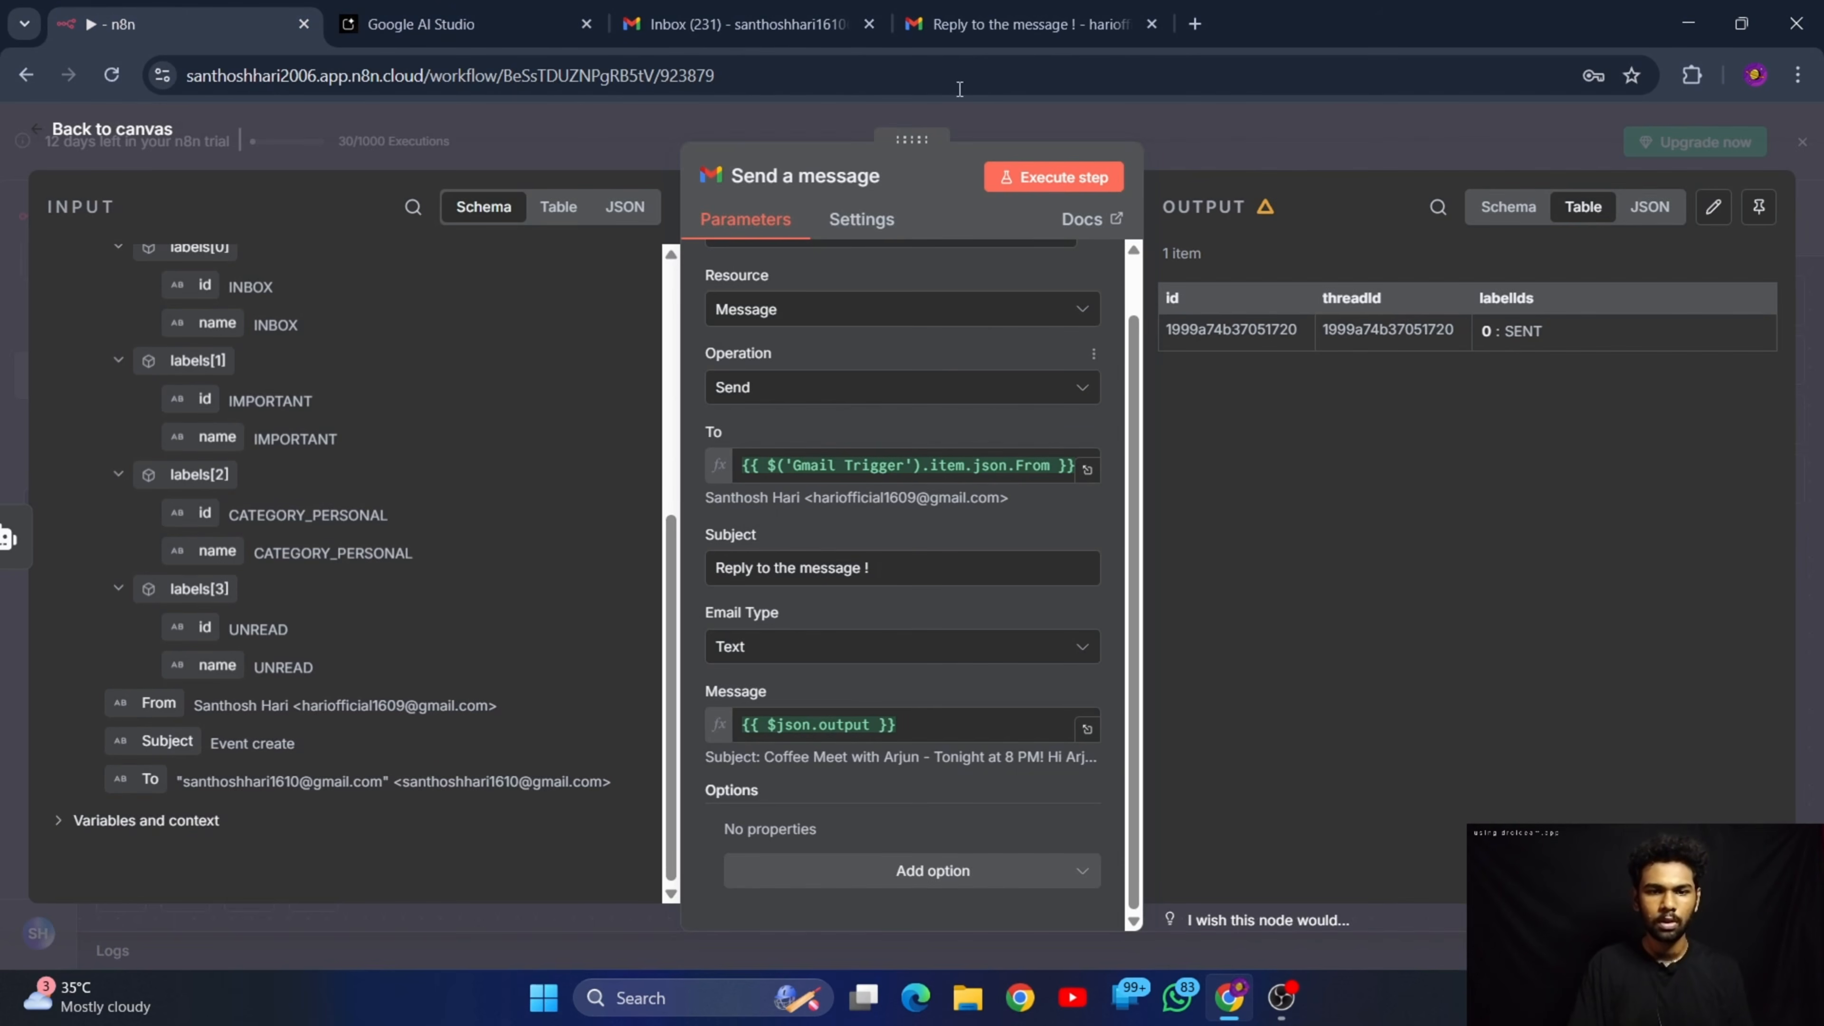
{"action": "left_click", "coordinate": [115, 129]}
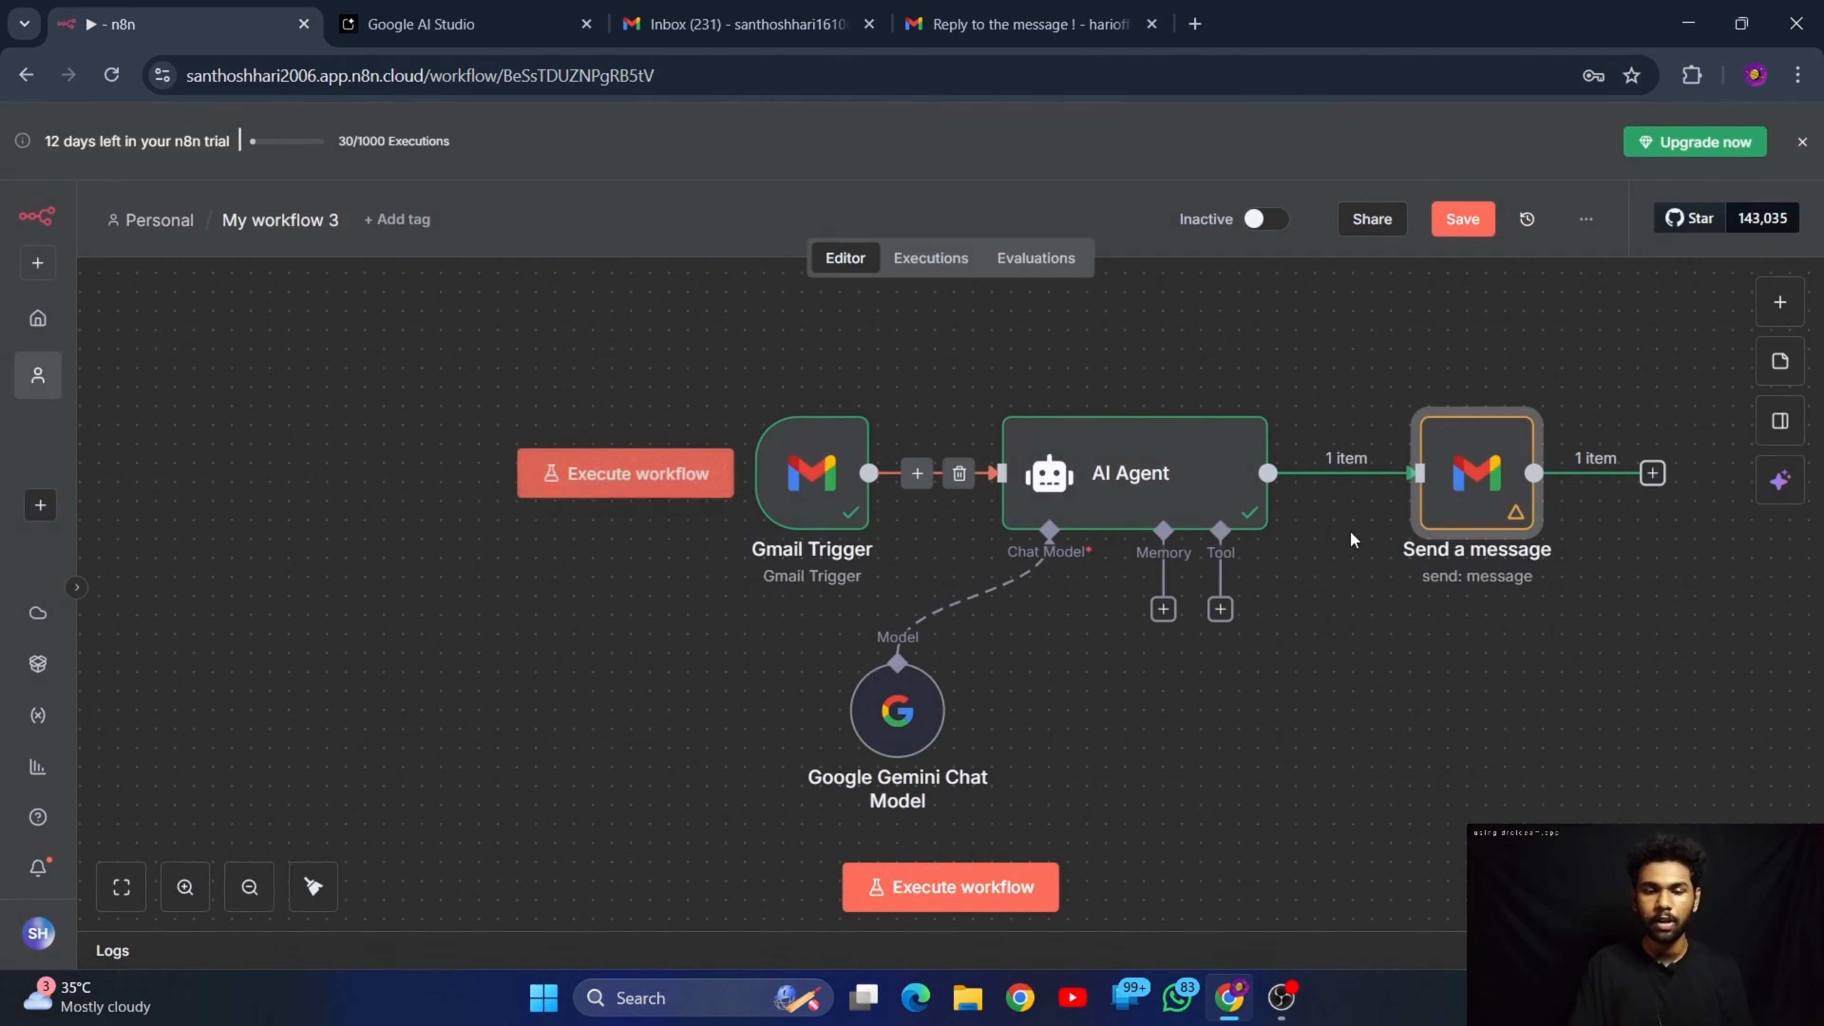
Start adding a tool to the AI Agent and search the available tools for "google"
{"action": "scroll", "coordinate": [1352, 543], "scroll_direction": "down", "scroll_amount": 1}
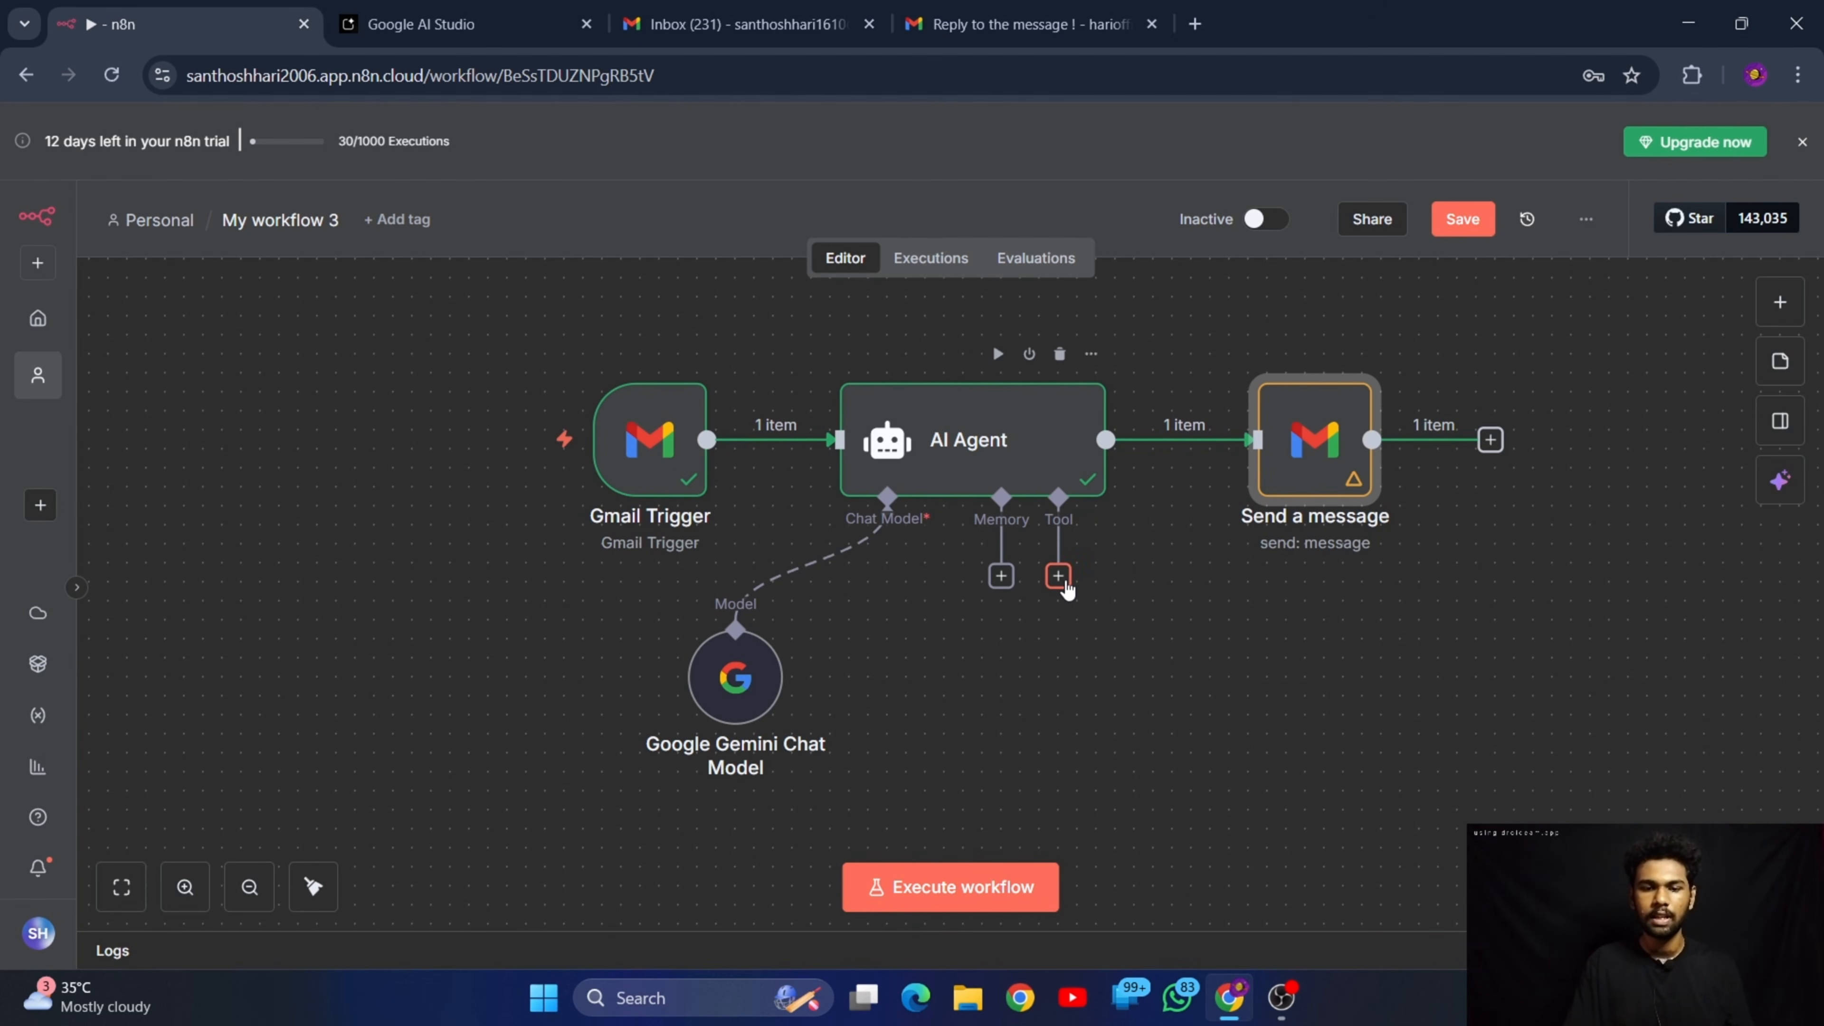
{"action": "left_click", "coordinate": [1064, 583]}
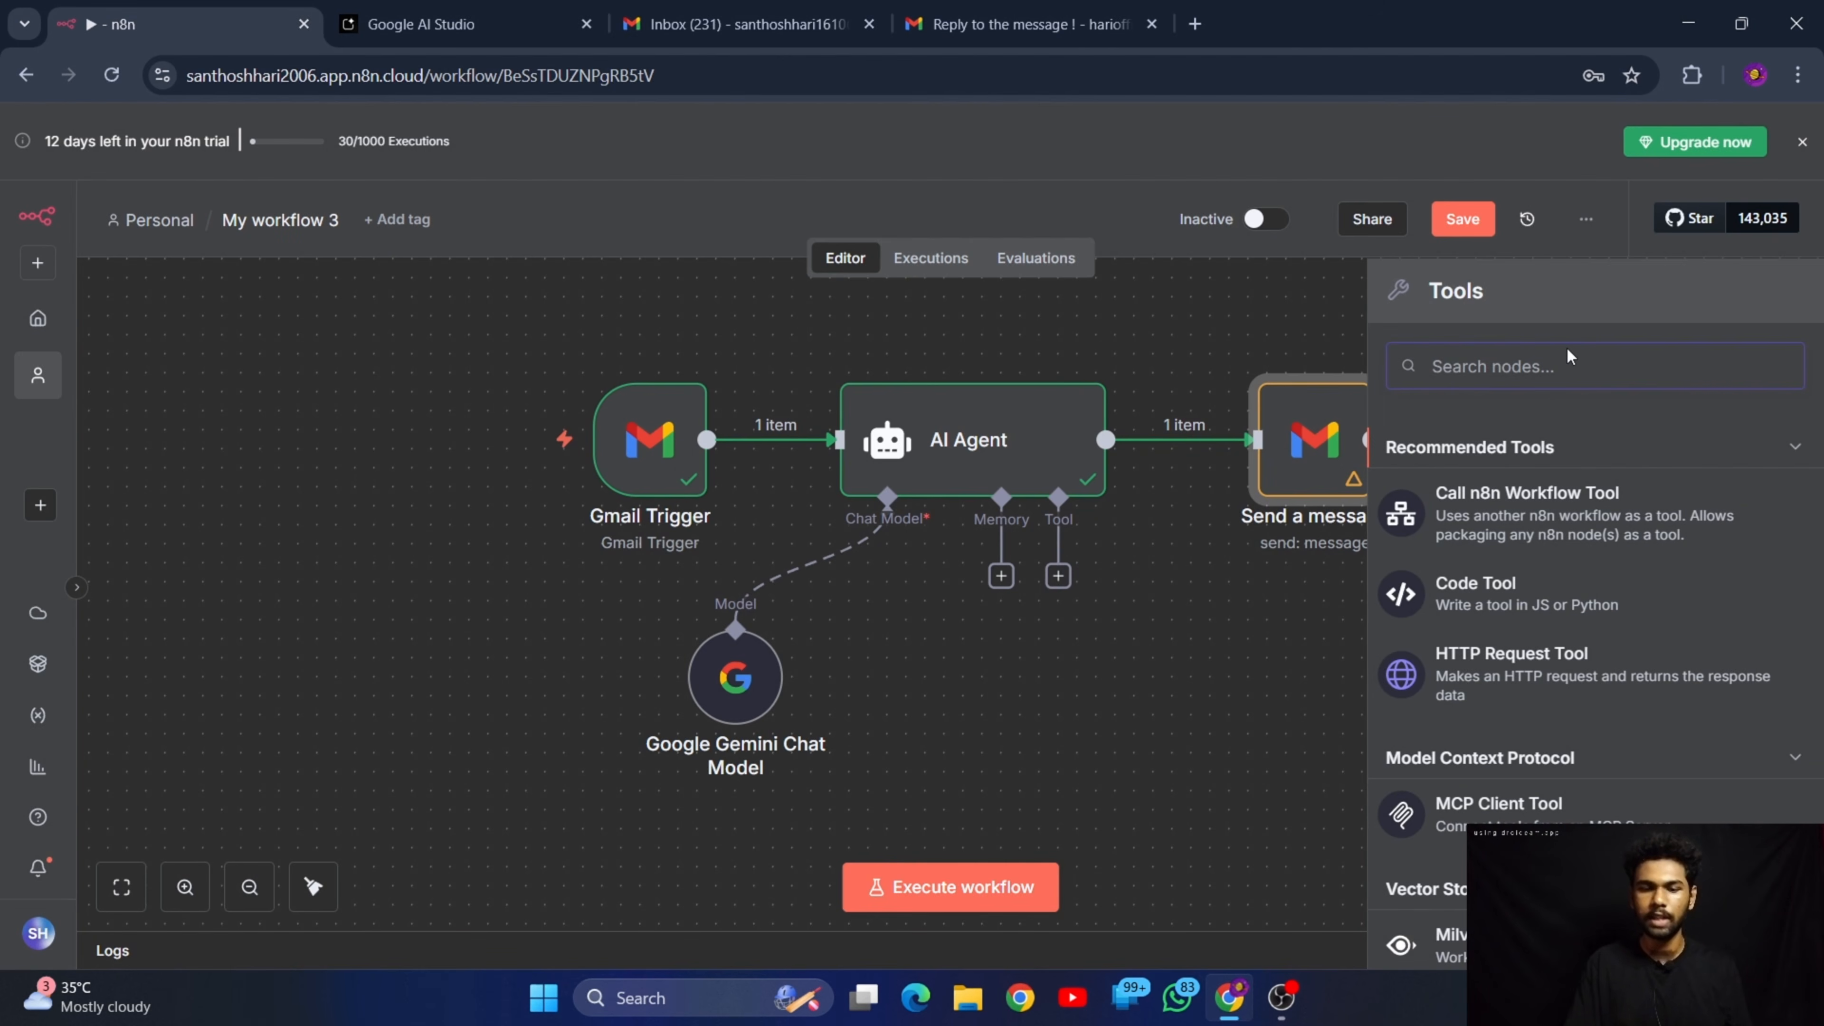
{"action": "type", "text": "google"}
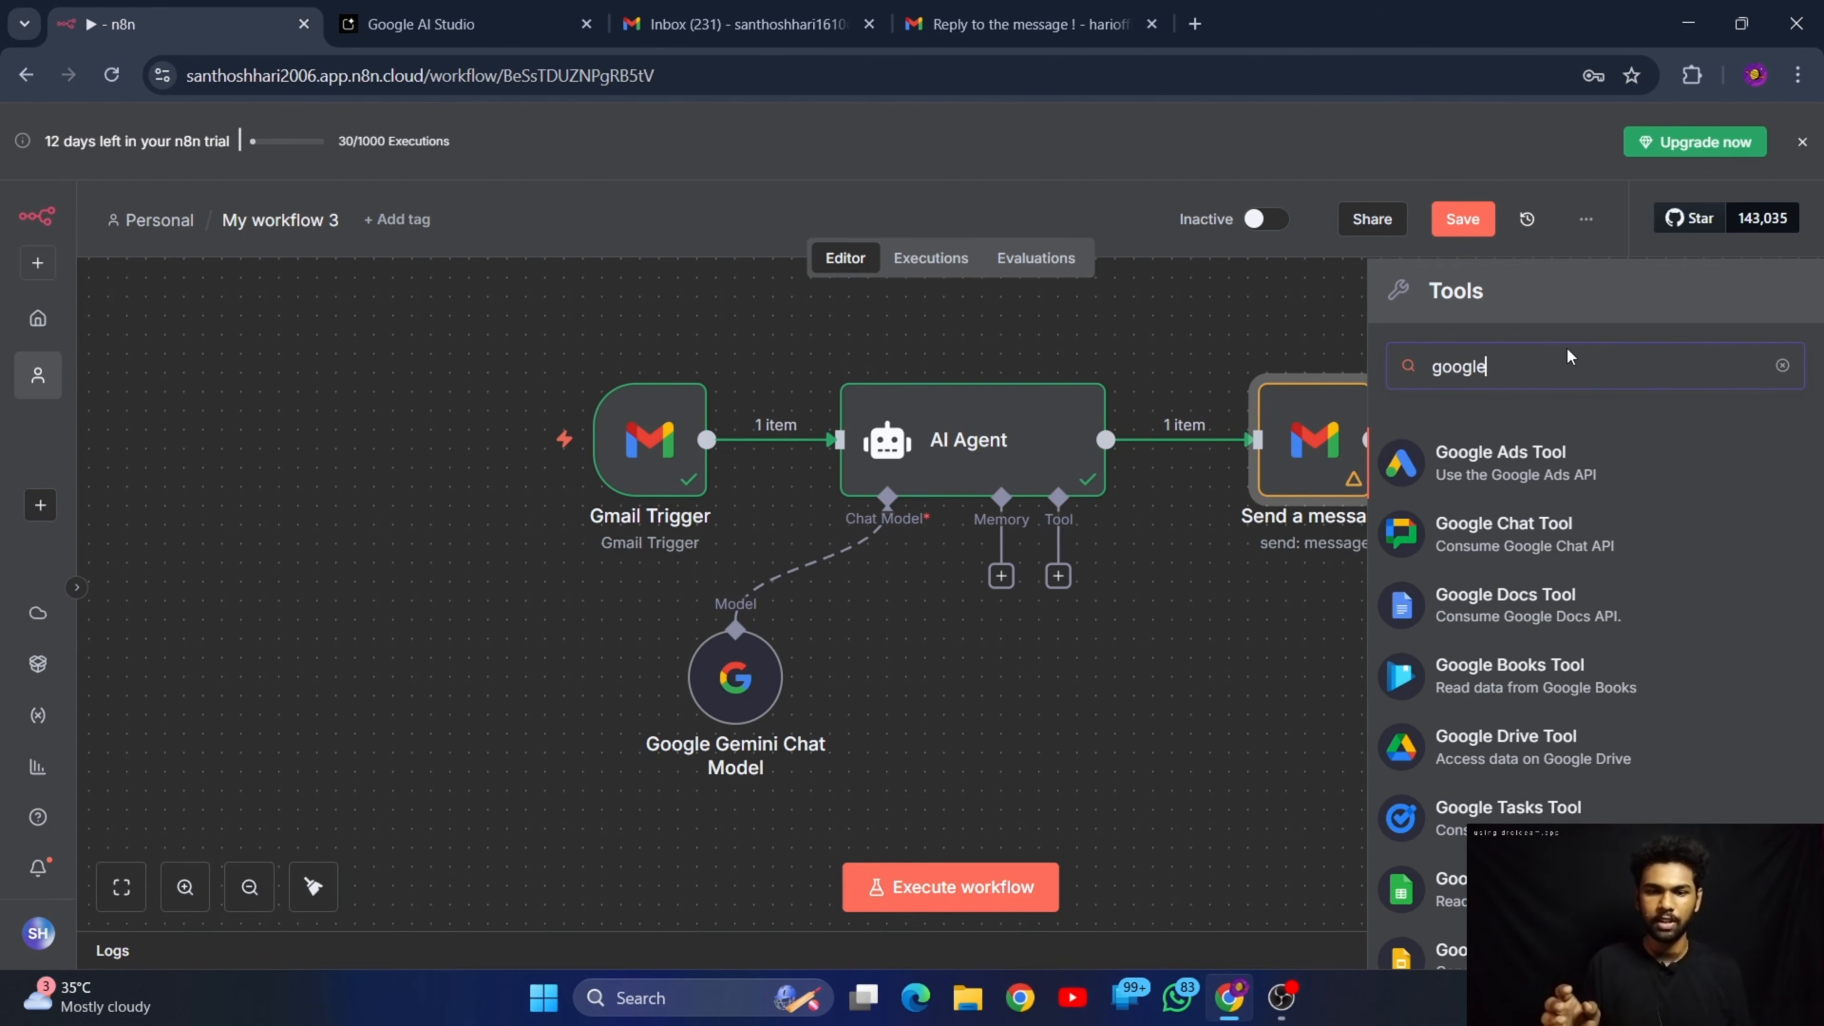
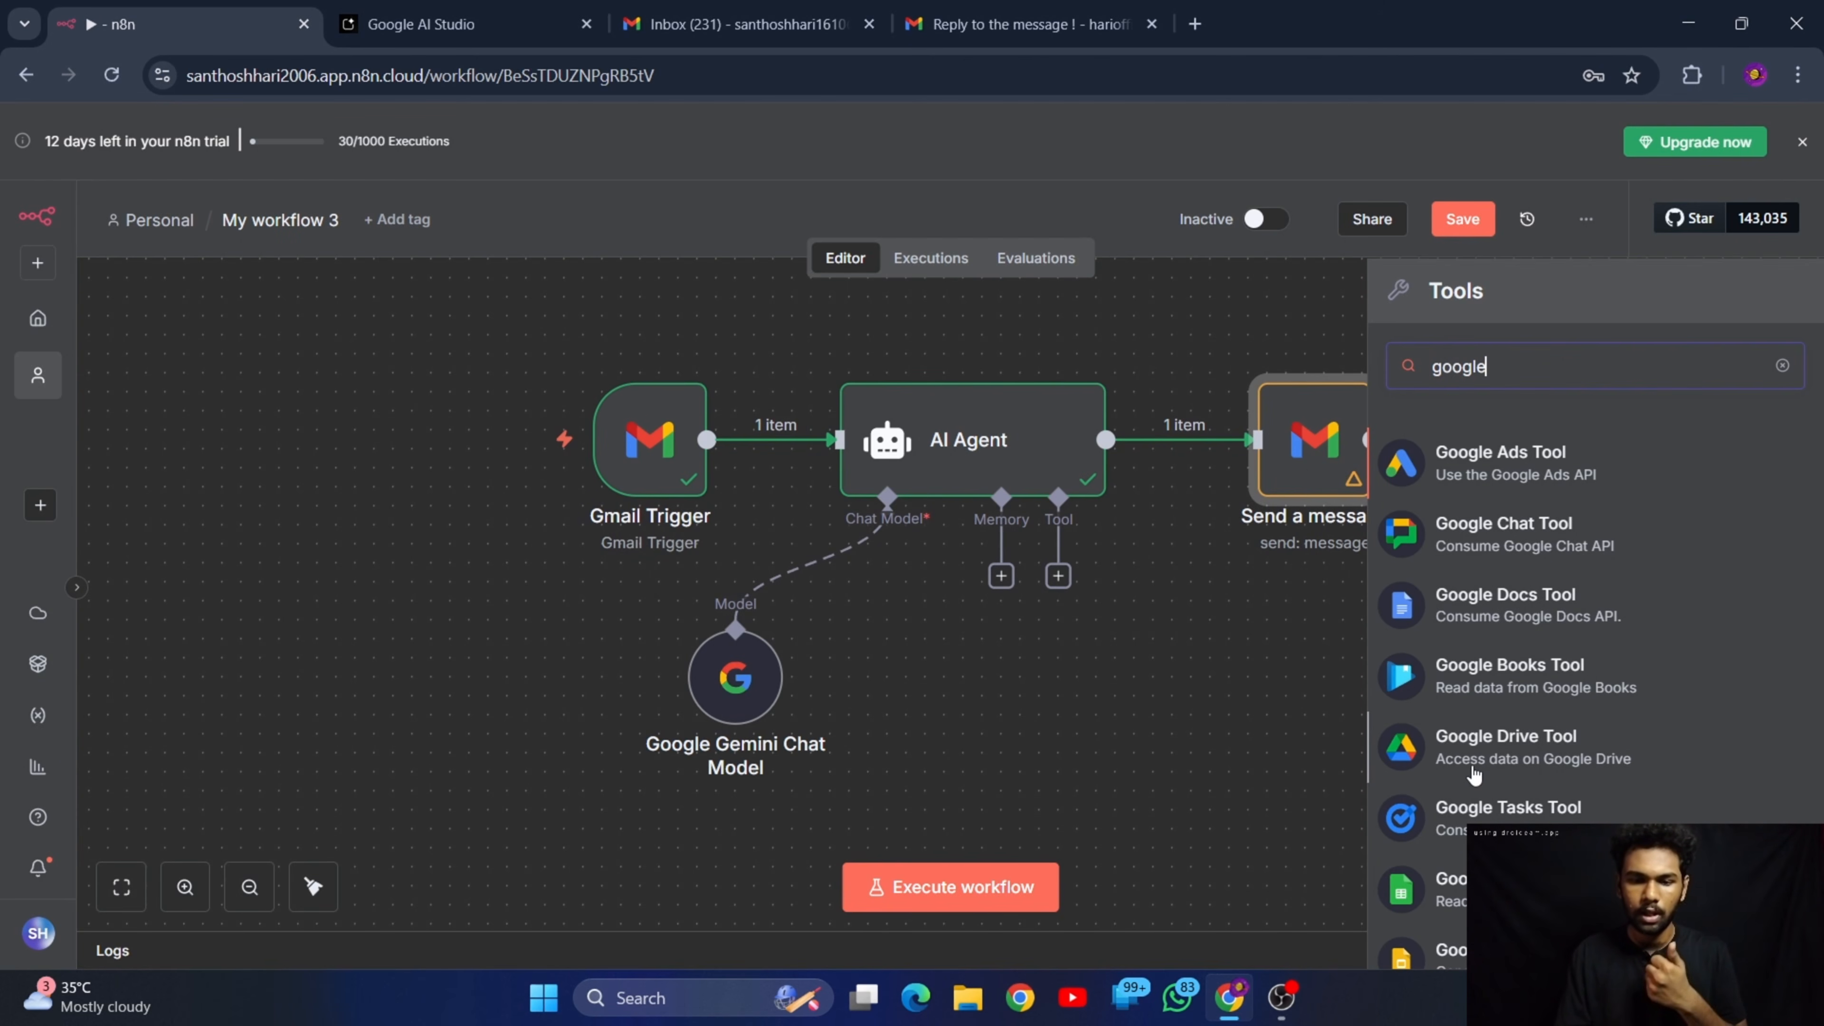
Find and add the Google Calendar Tool to the AI Agent, check it on the canvas and reopen its settings
{"action": "scroll", "coordinate": [1474, 774], "scroll_direction": "down", "scroll_amount": 1}
{"action": "scroll", "coordinate": [1465, 826], "scroll_direction": "up", "scroll_amount": 1}
{"action": "type", "text": "calen"}
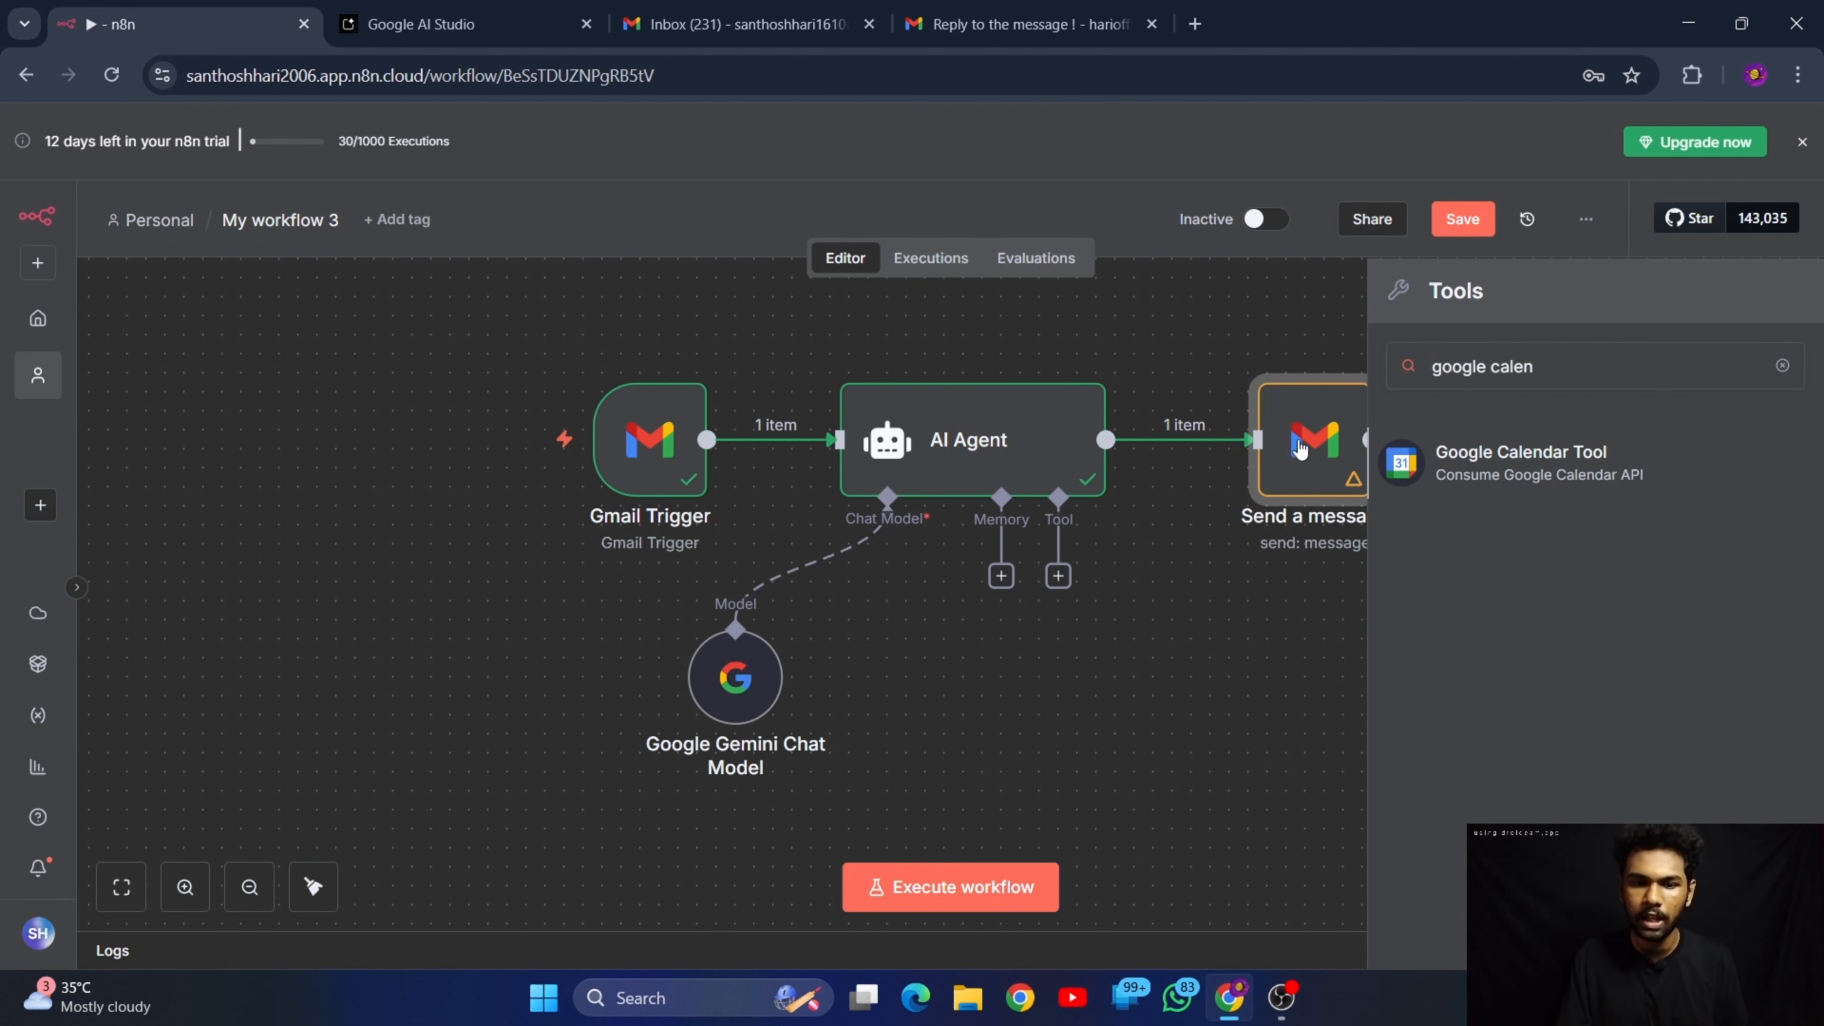
{"action": "left_click", "coordinate": [1536, 452]}
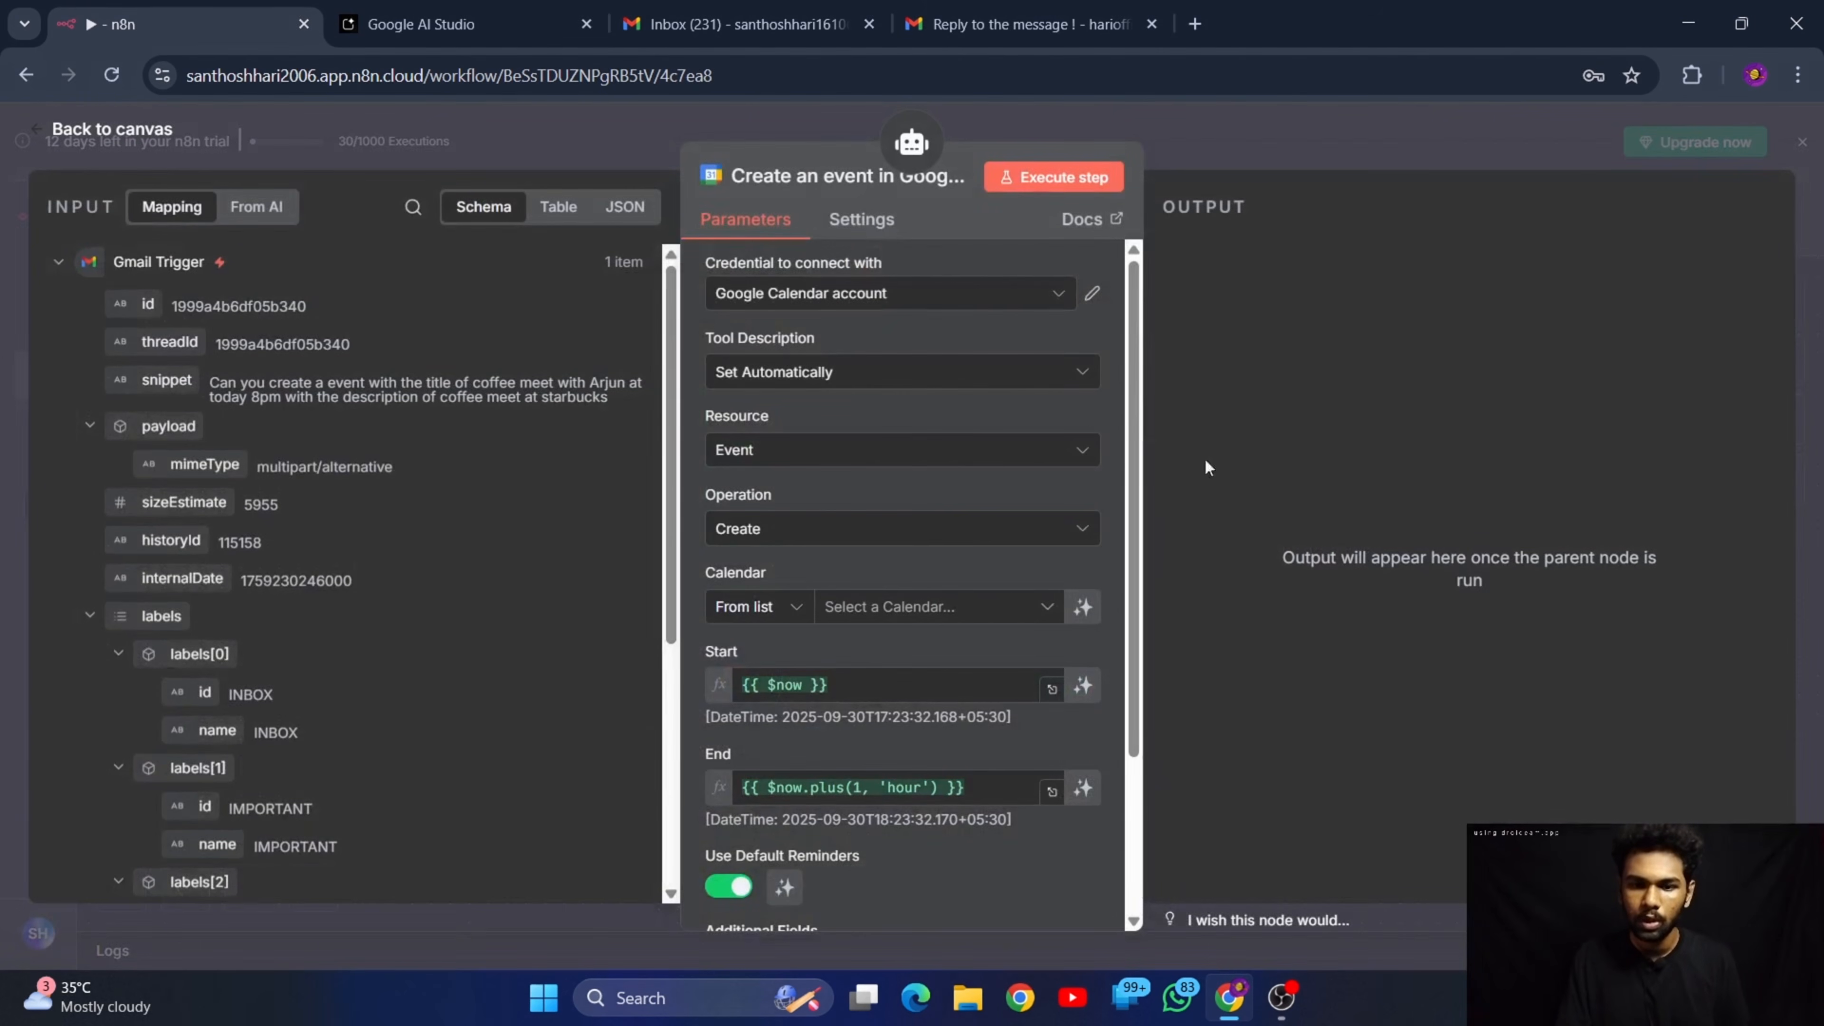
{"action": "left_click", "coordinate": [112, 129]}
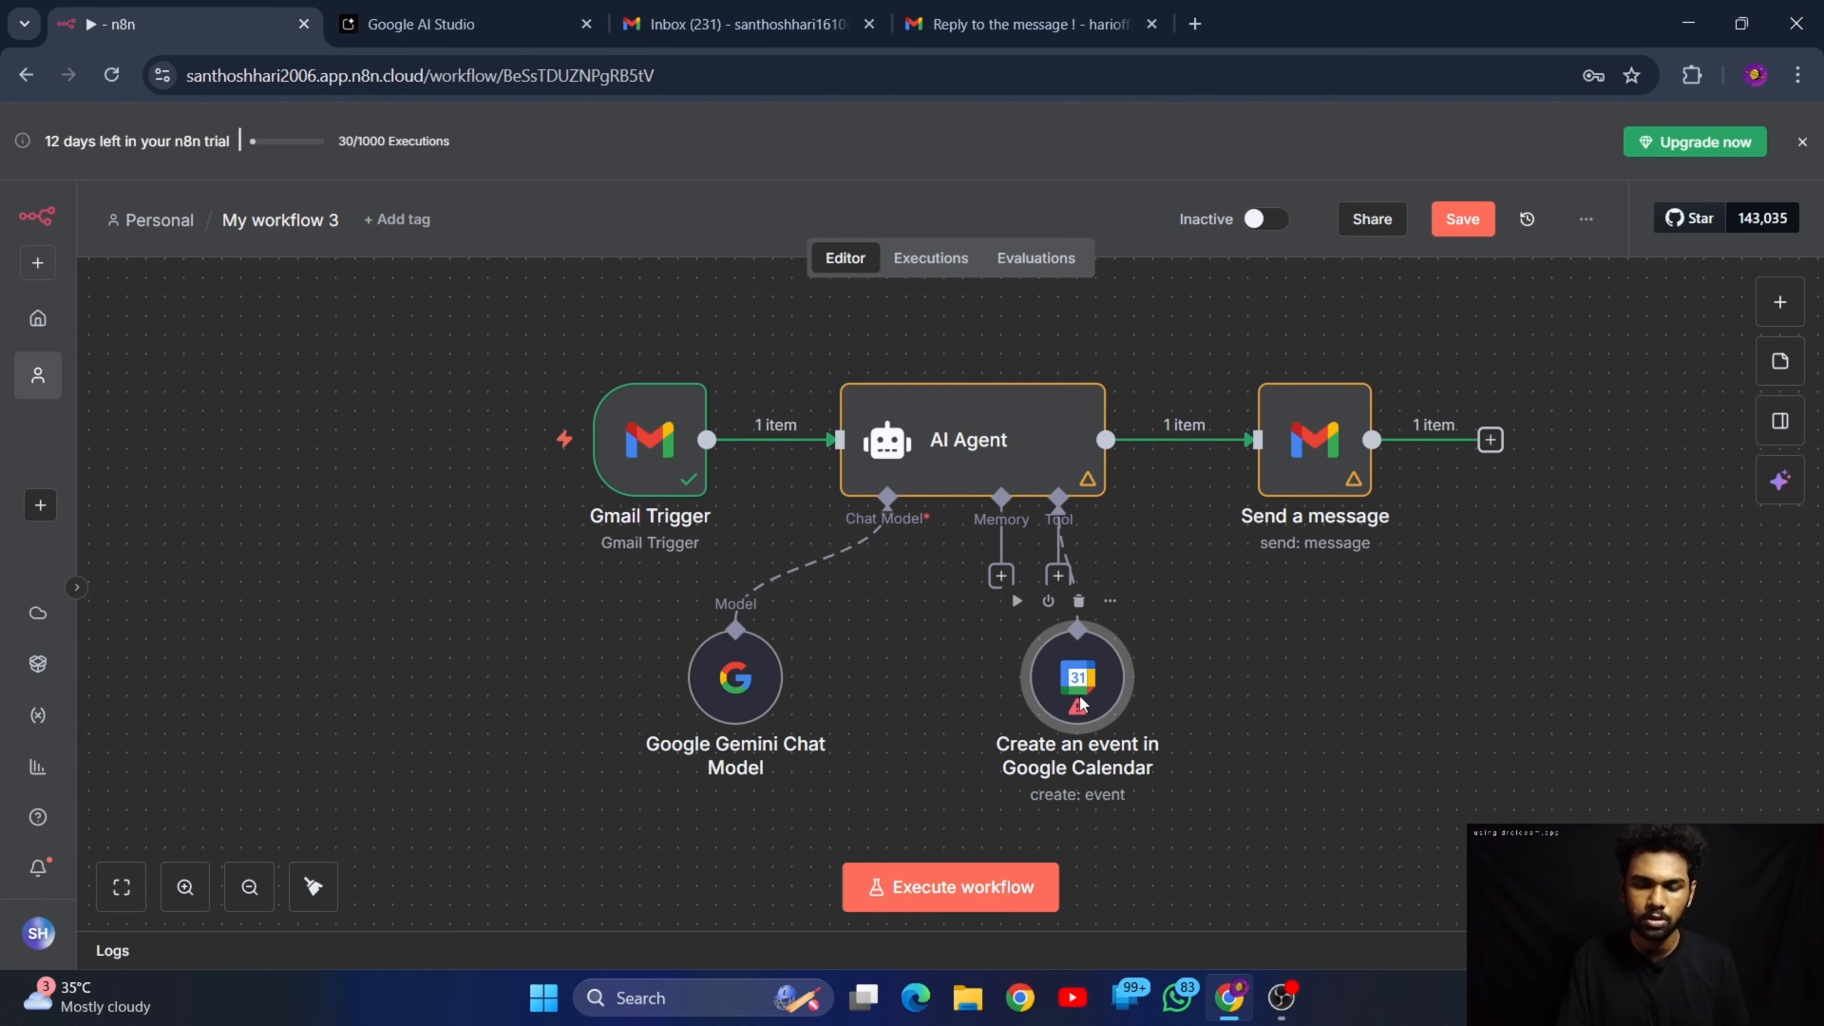
{"action": "double_click", "coordinate": [1077, 678]}
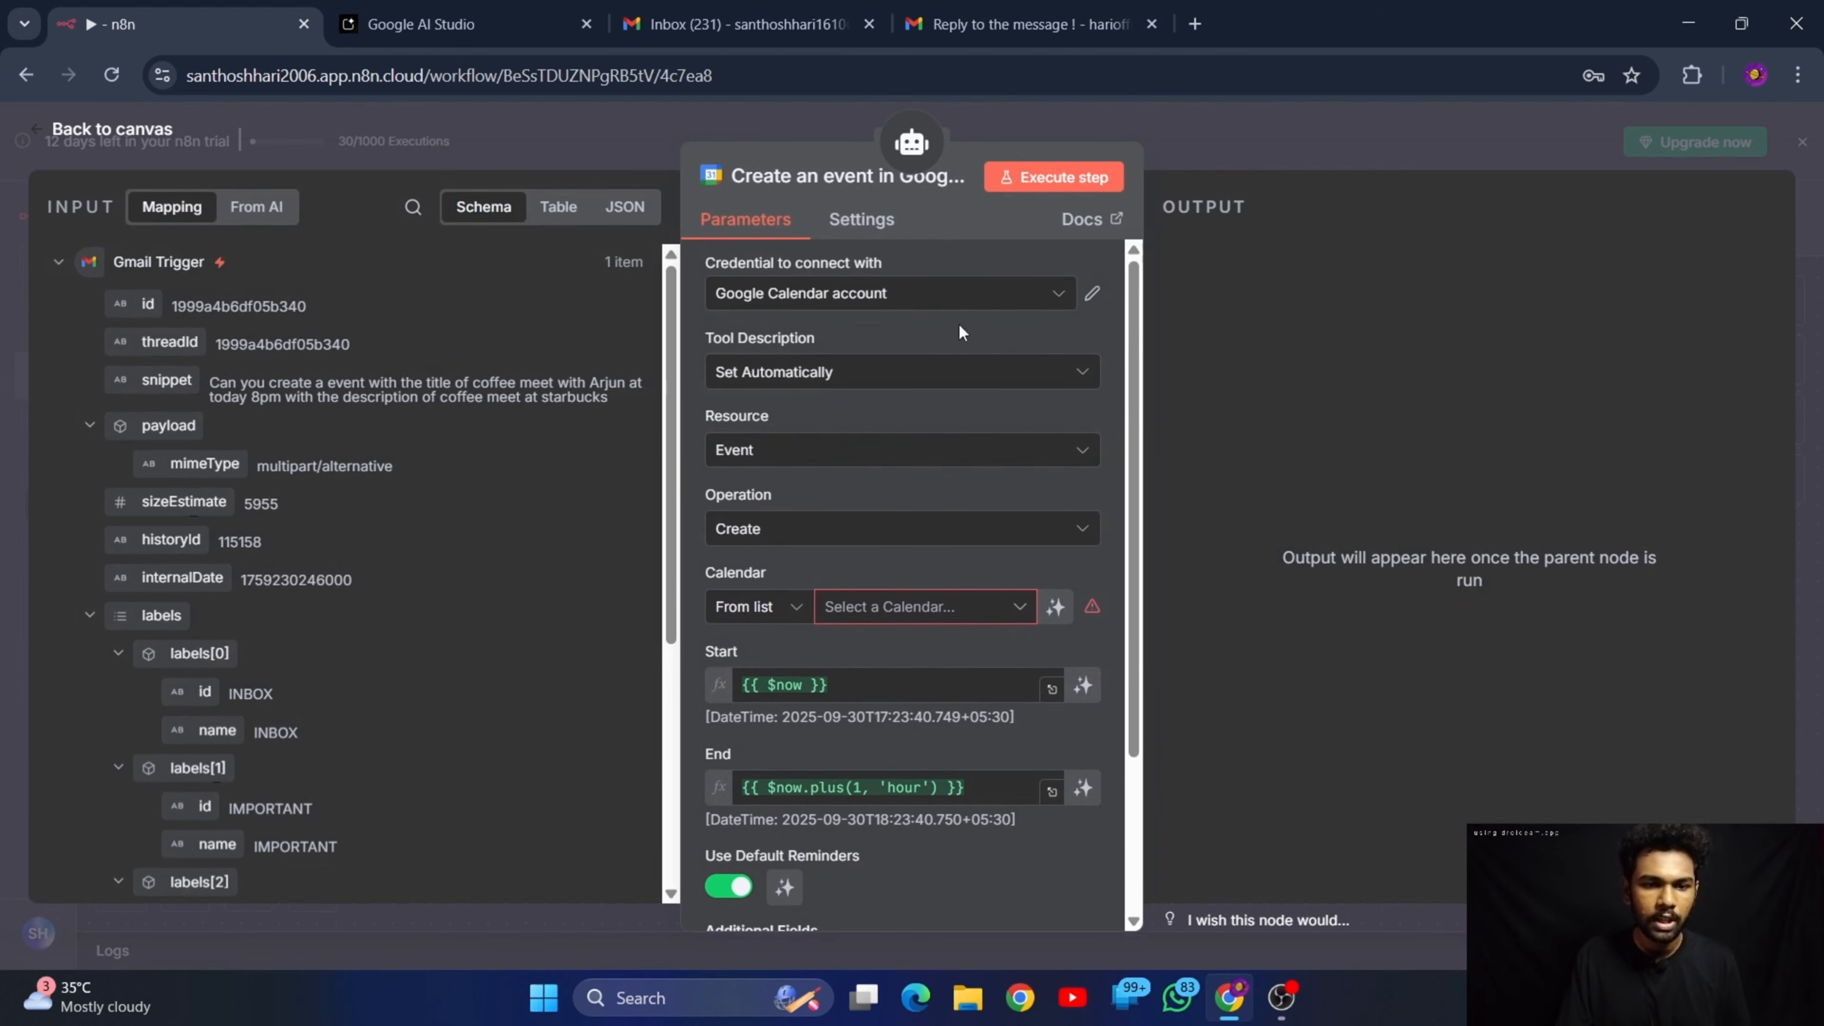
{"action": "left_click", "coordinate": [962, 294]}
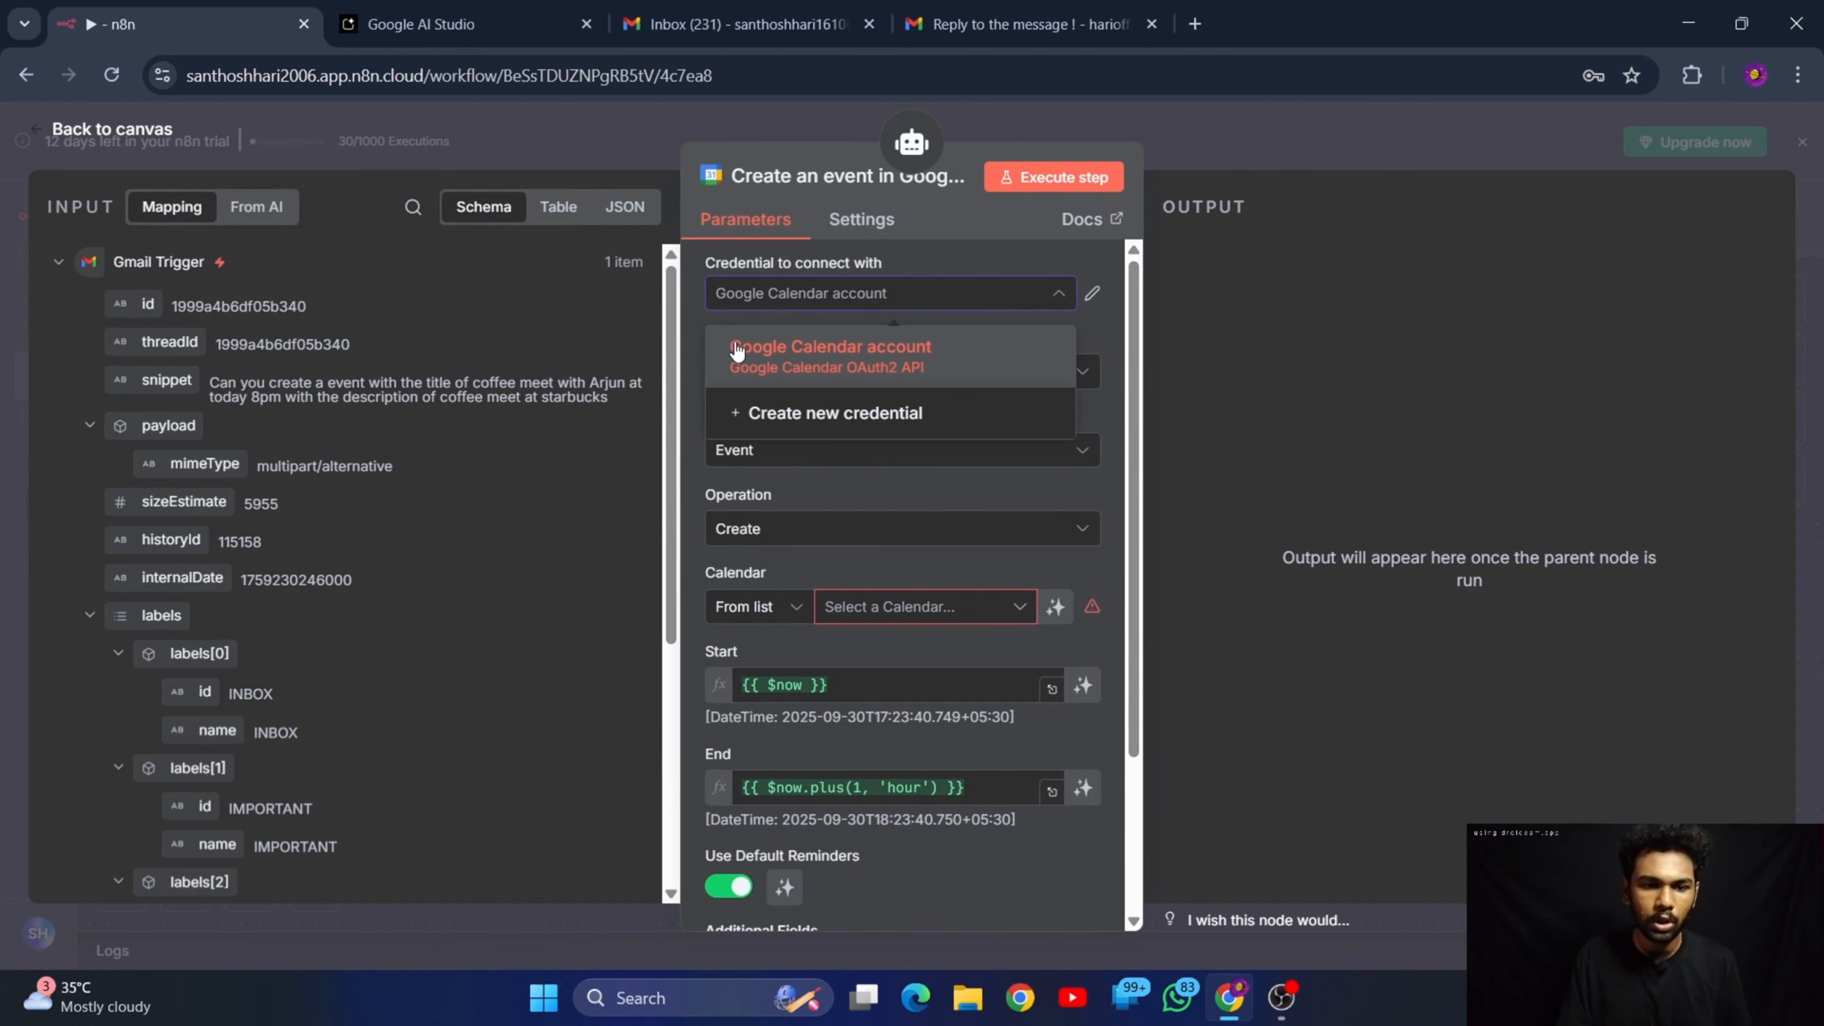
{"action": "left_click", "coordinate": [902, 416]}
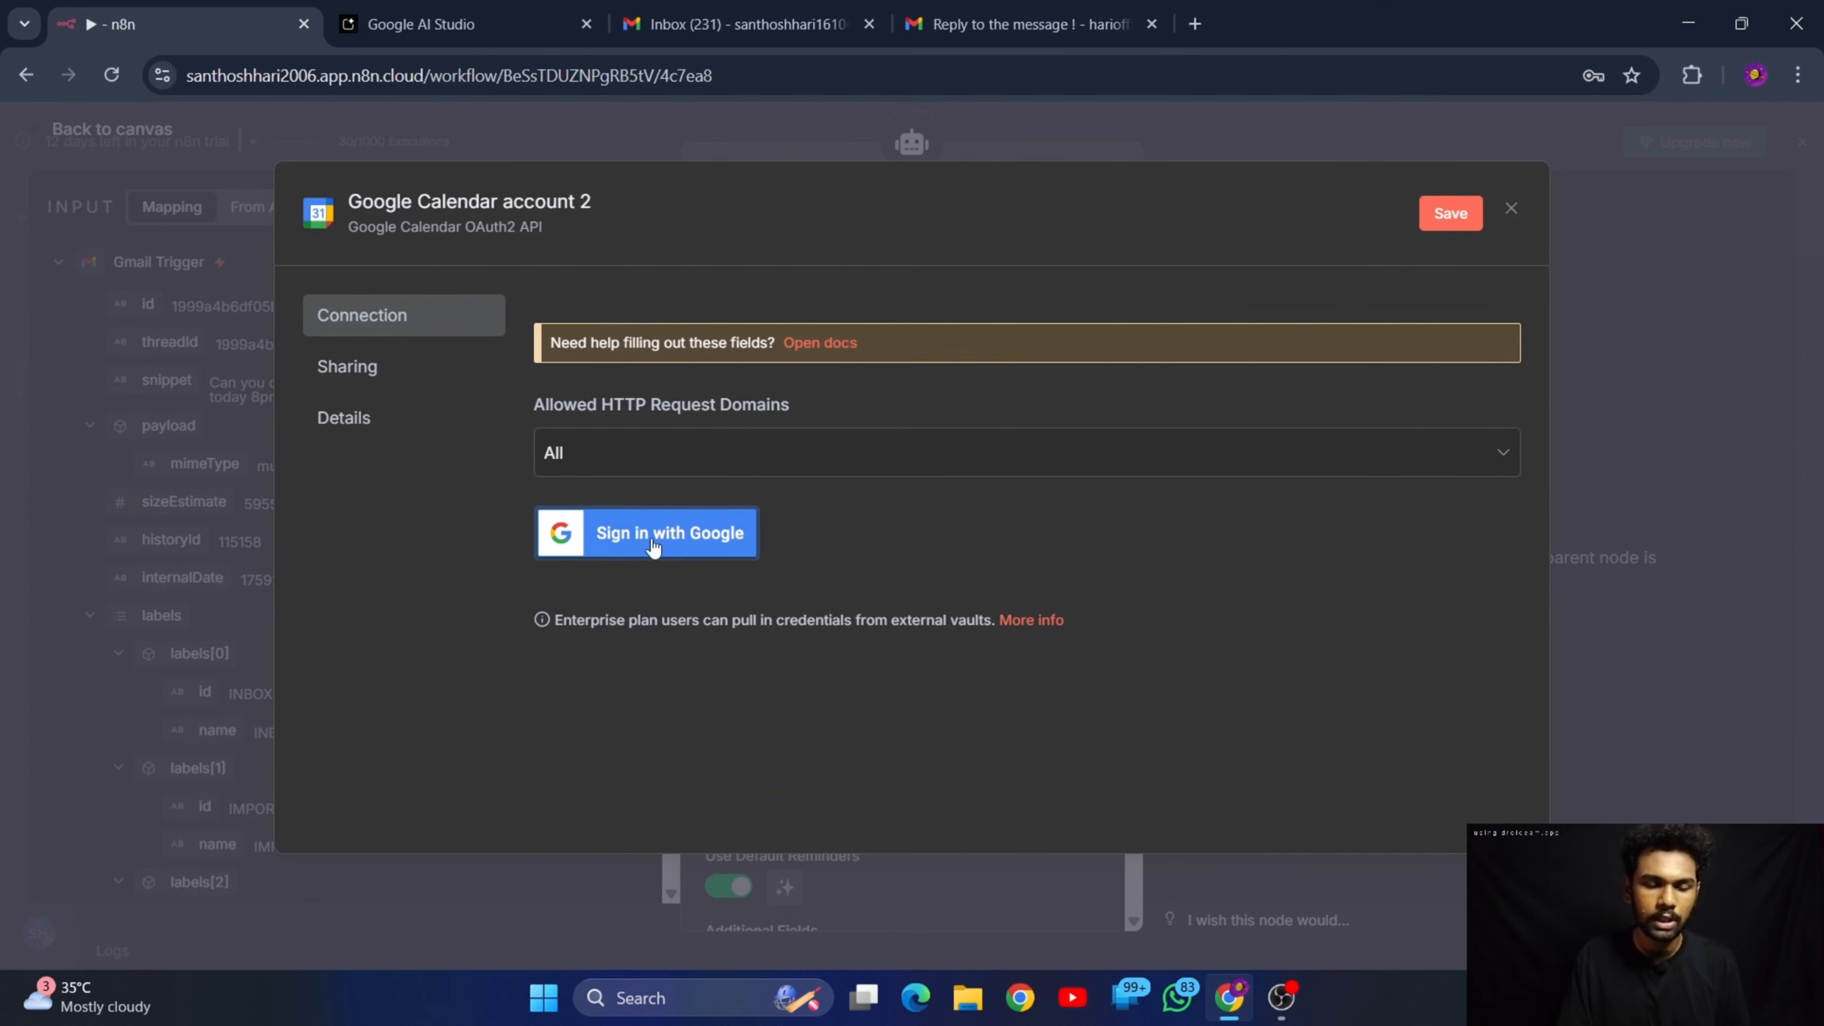
{"action": "left_click", "coordinate": [611, 519]}
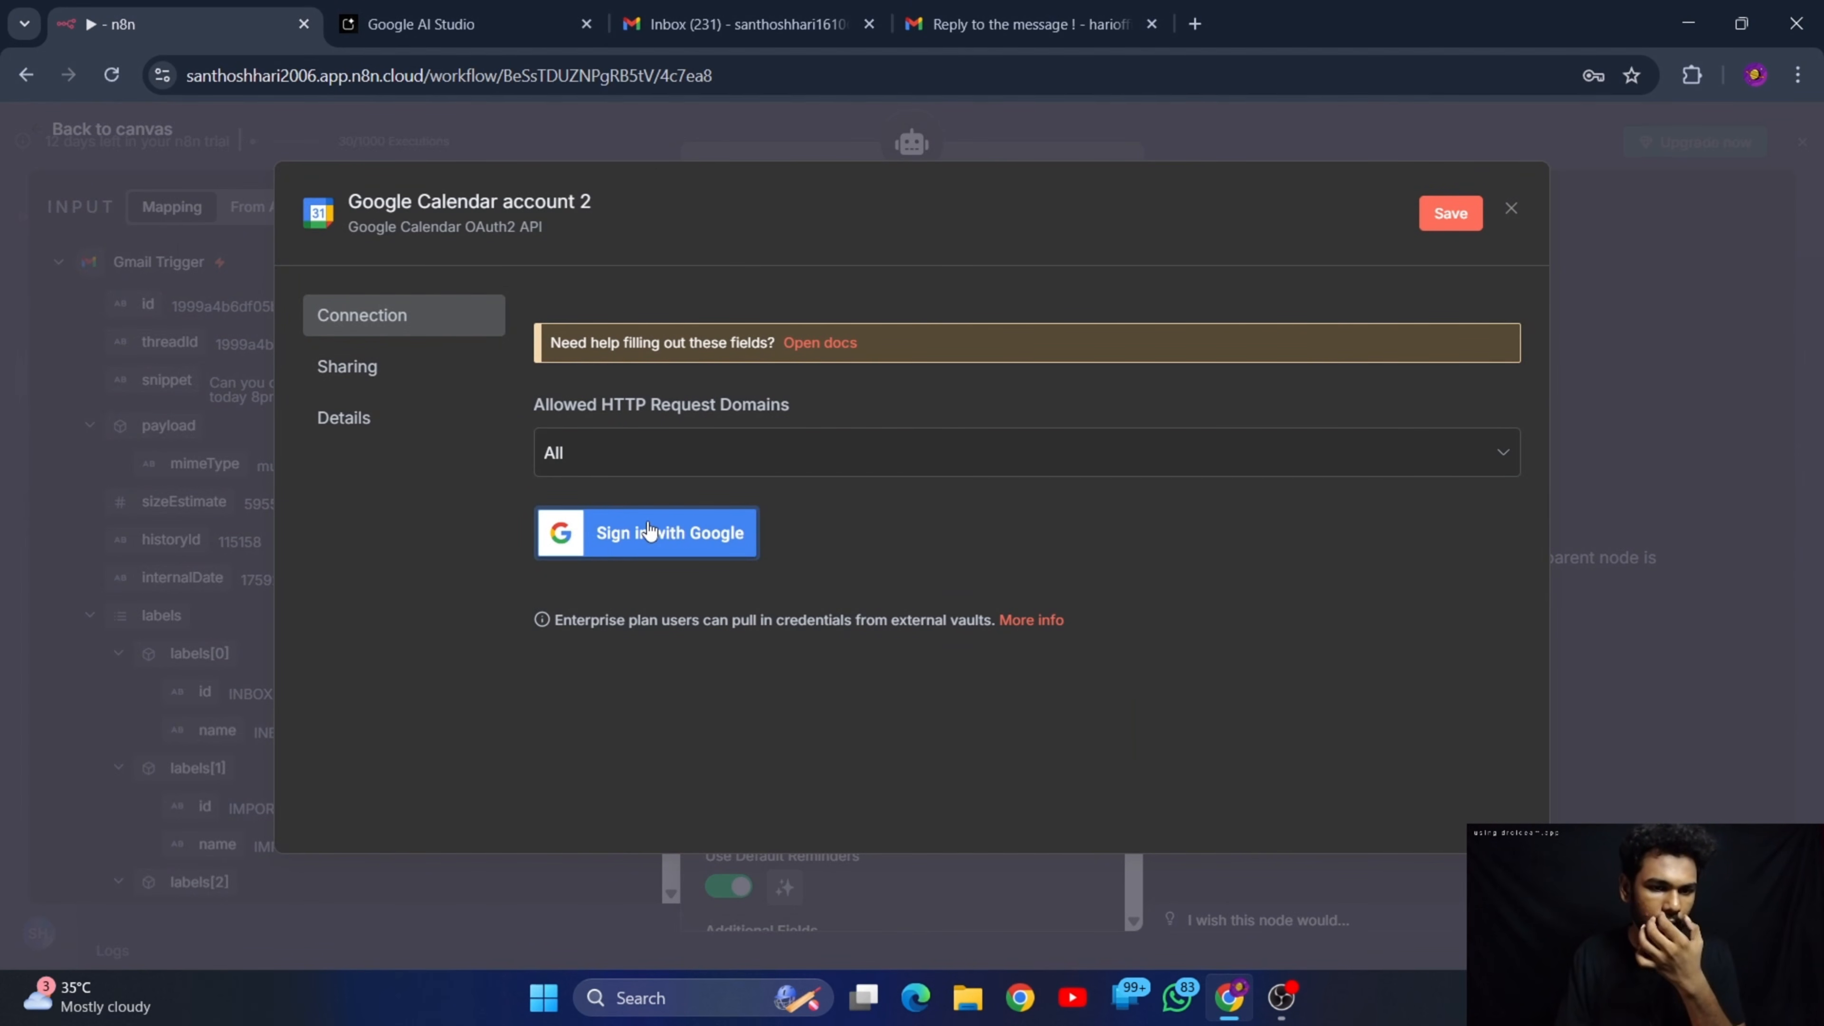
{"action": "left_click", "coordinate": [1510, 219]}
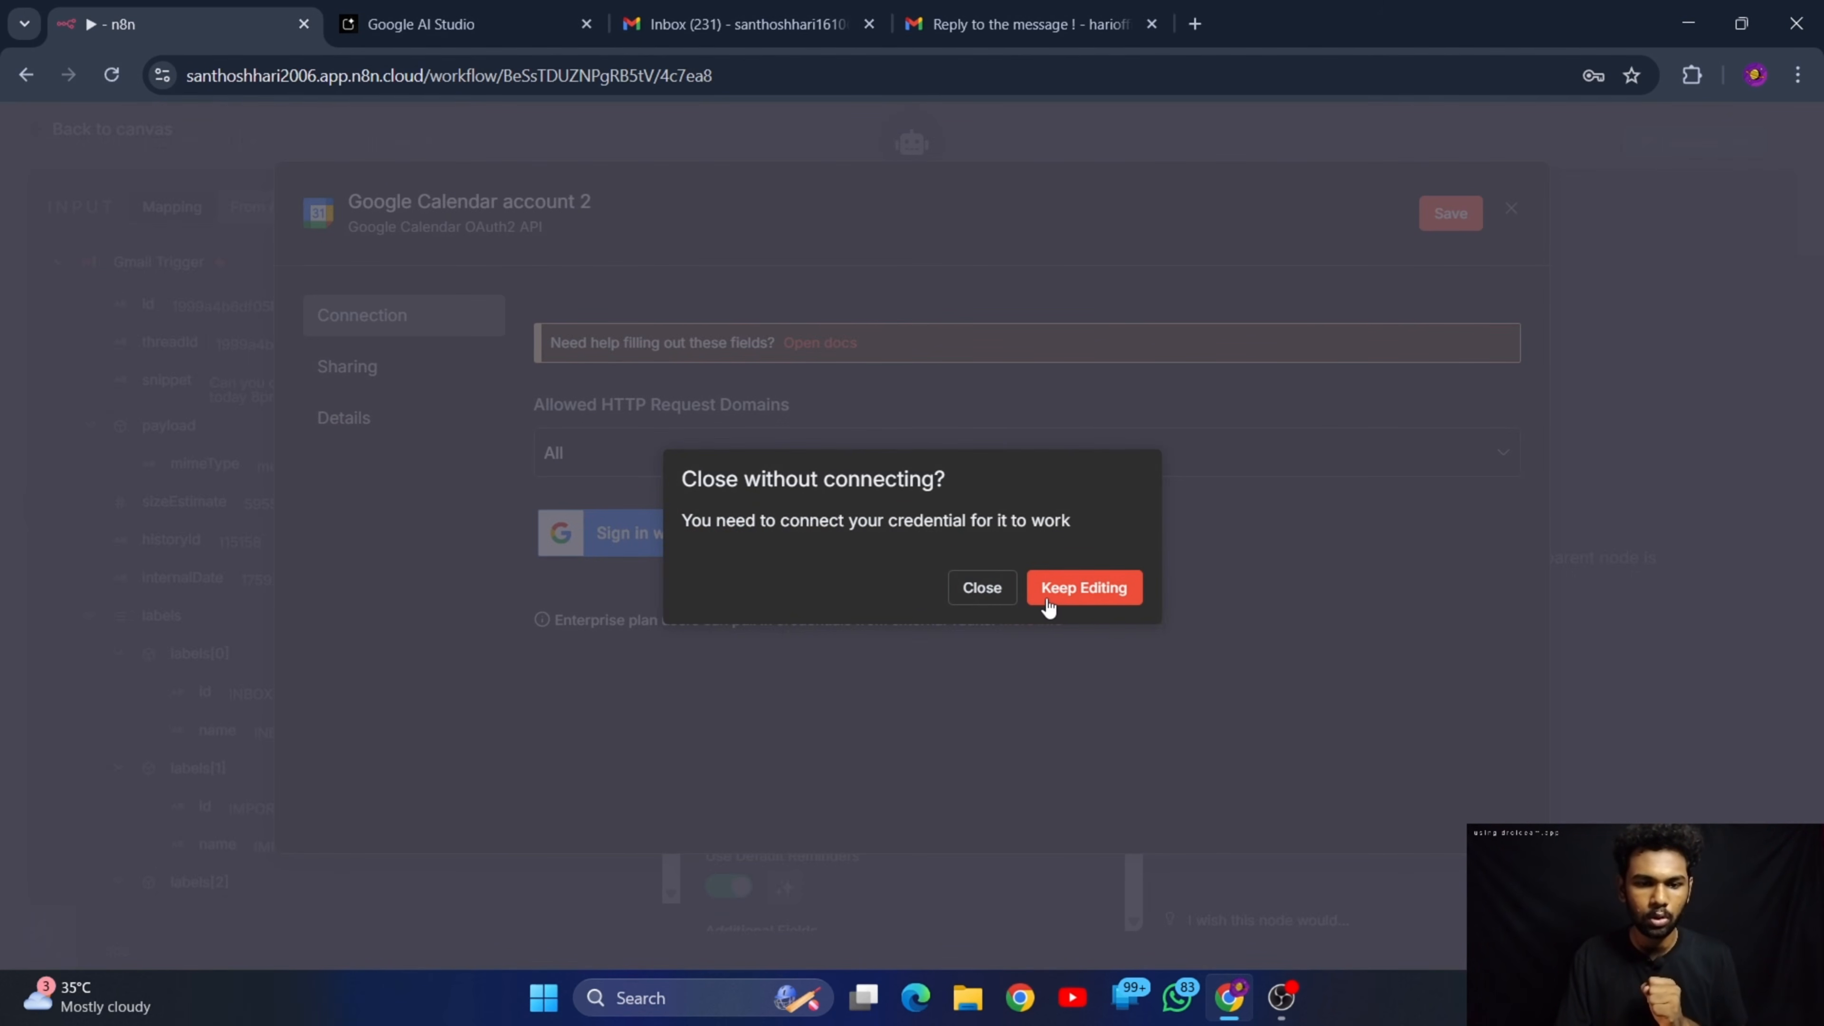
{"action": "left_click", "coordinate": [982, 593]}
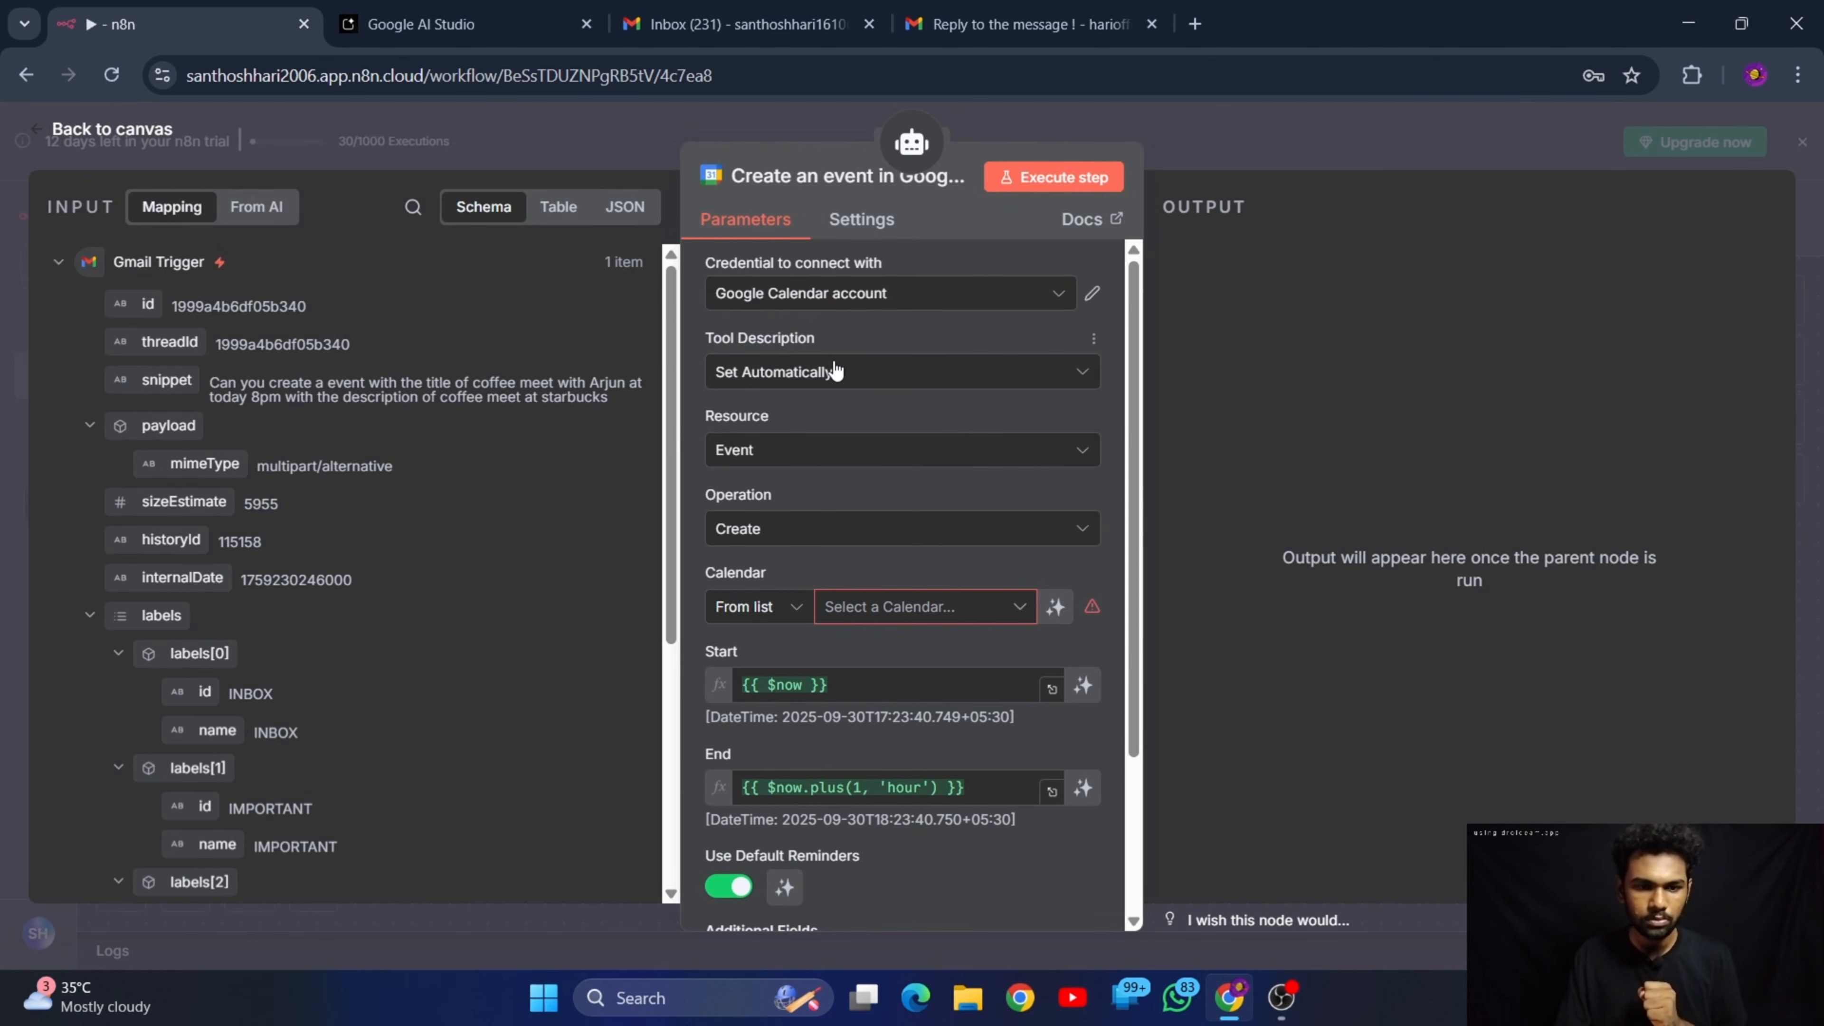
Keep the tool description set automatically, select the account's own calendar, and let the model define the event's Start and End
{"action": "left_click", "coordinate": [821, 381]}
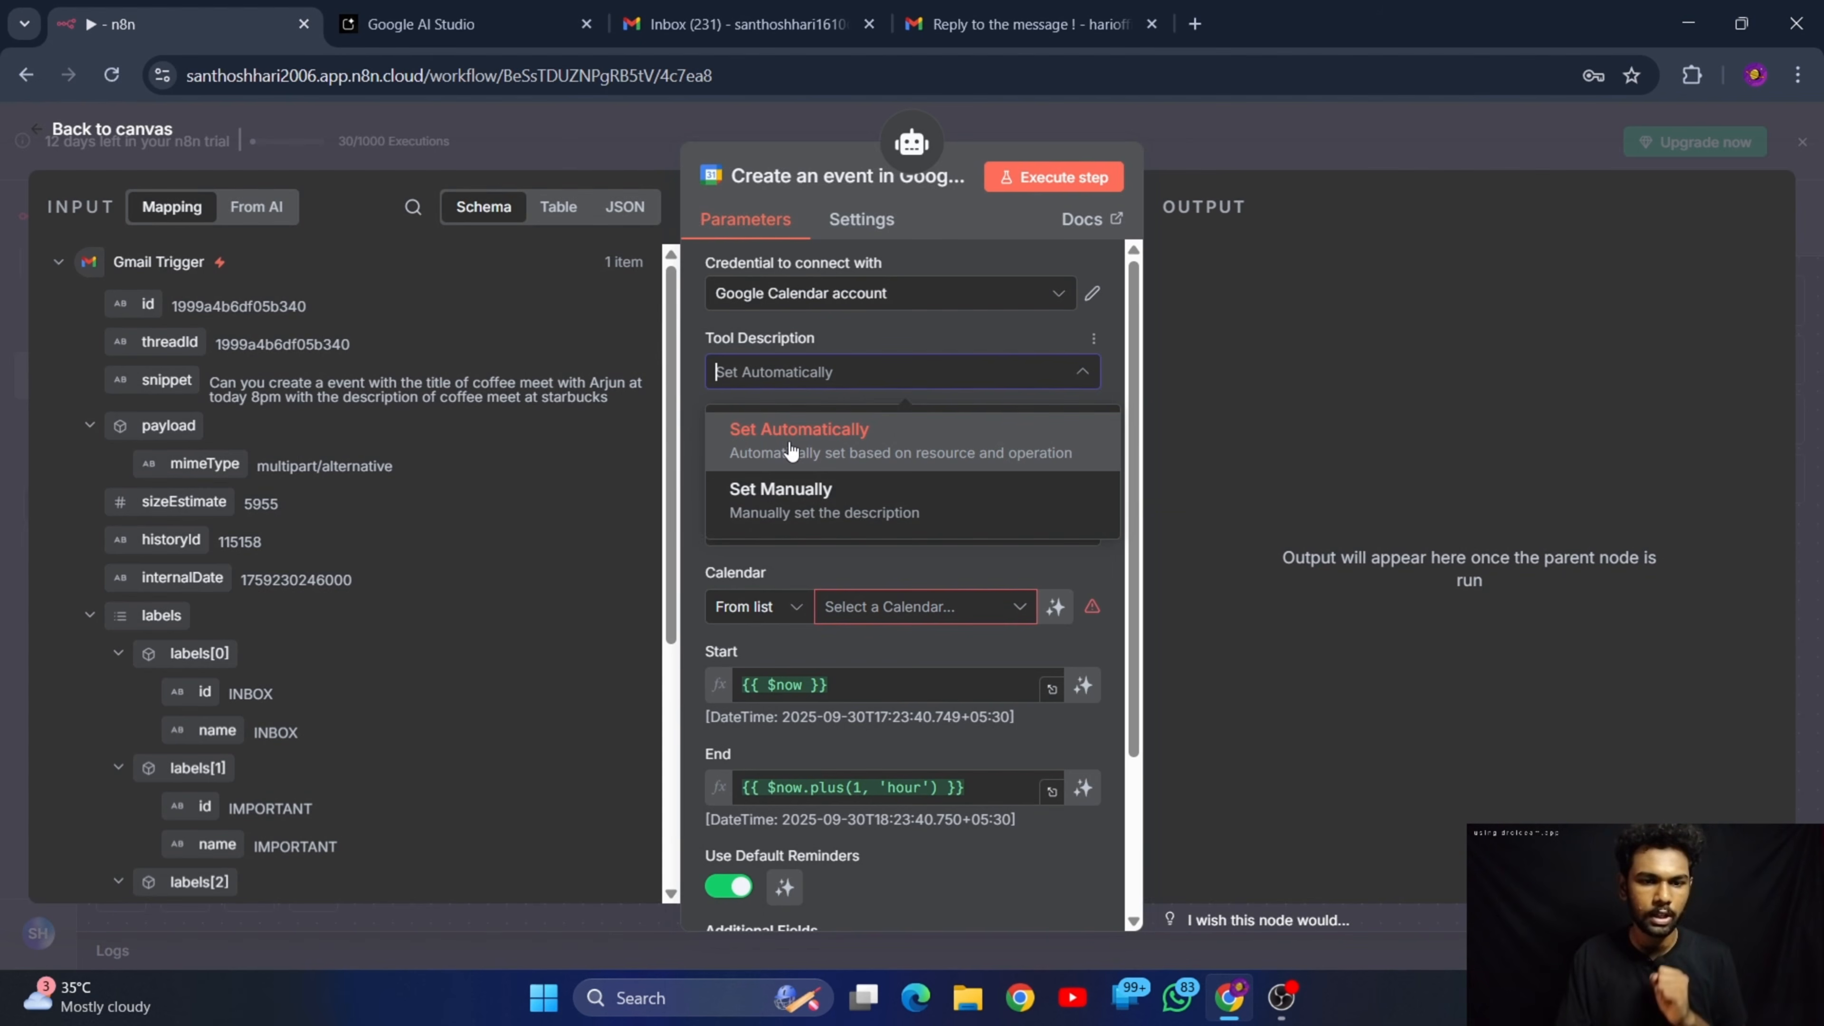
{"action": "left_click", "coordinate": [841, 452]}
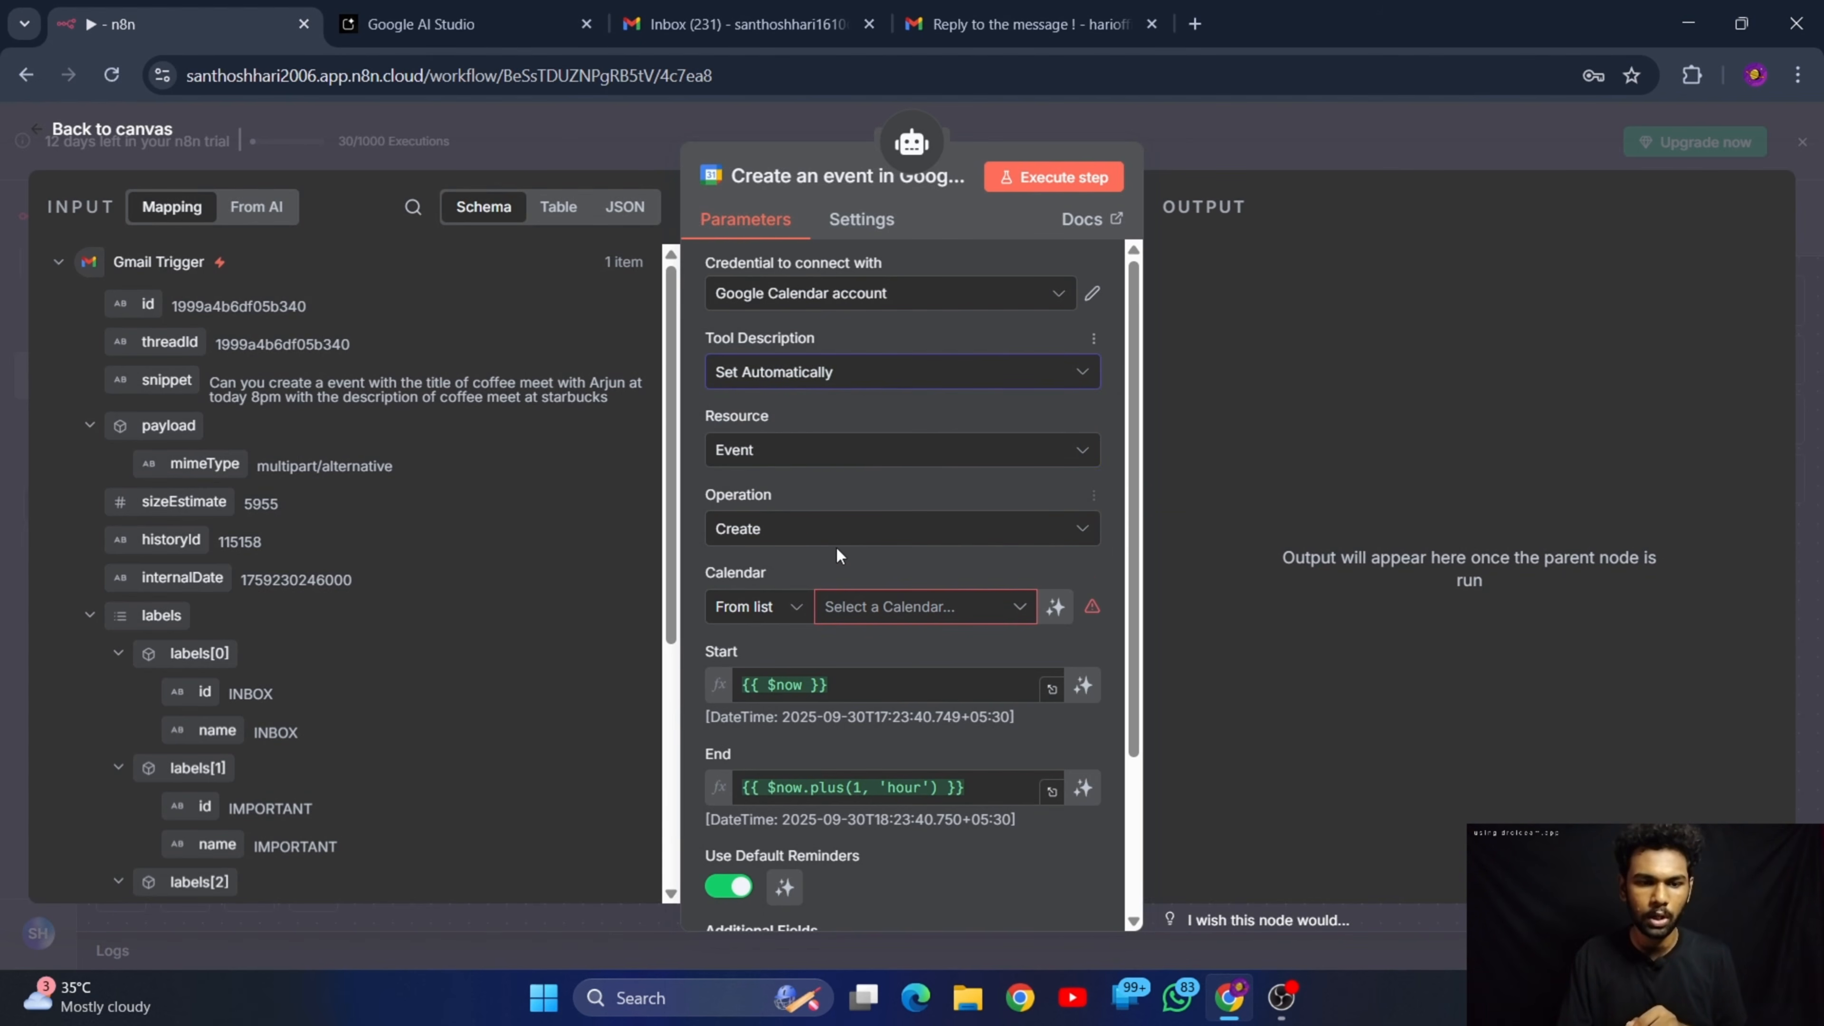
{"action": "scroll", "coordinate": [837, 546], "scroll_direction": "down", "scroll_amount": 3}
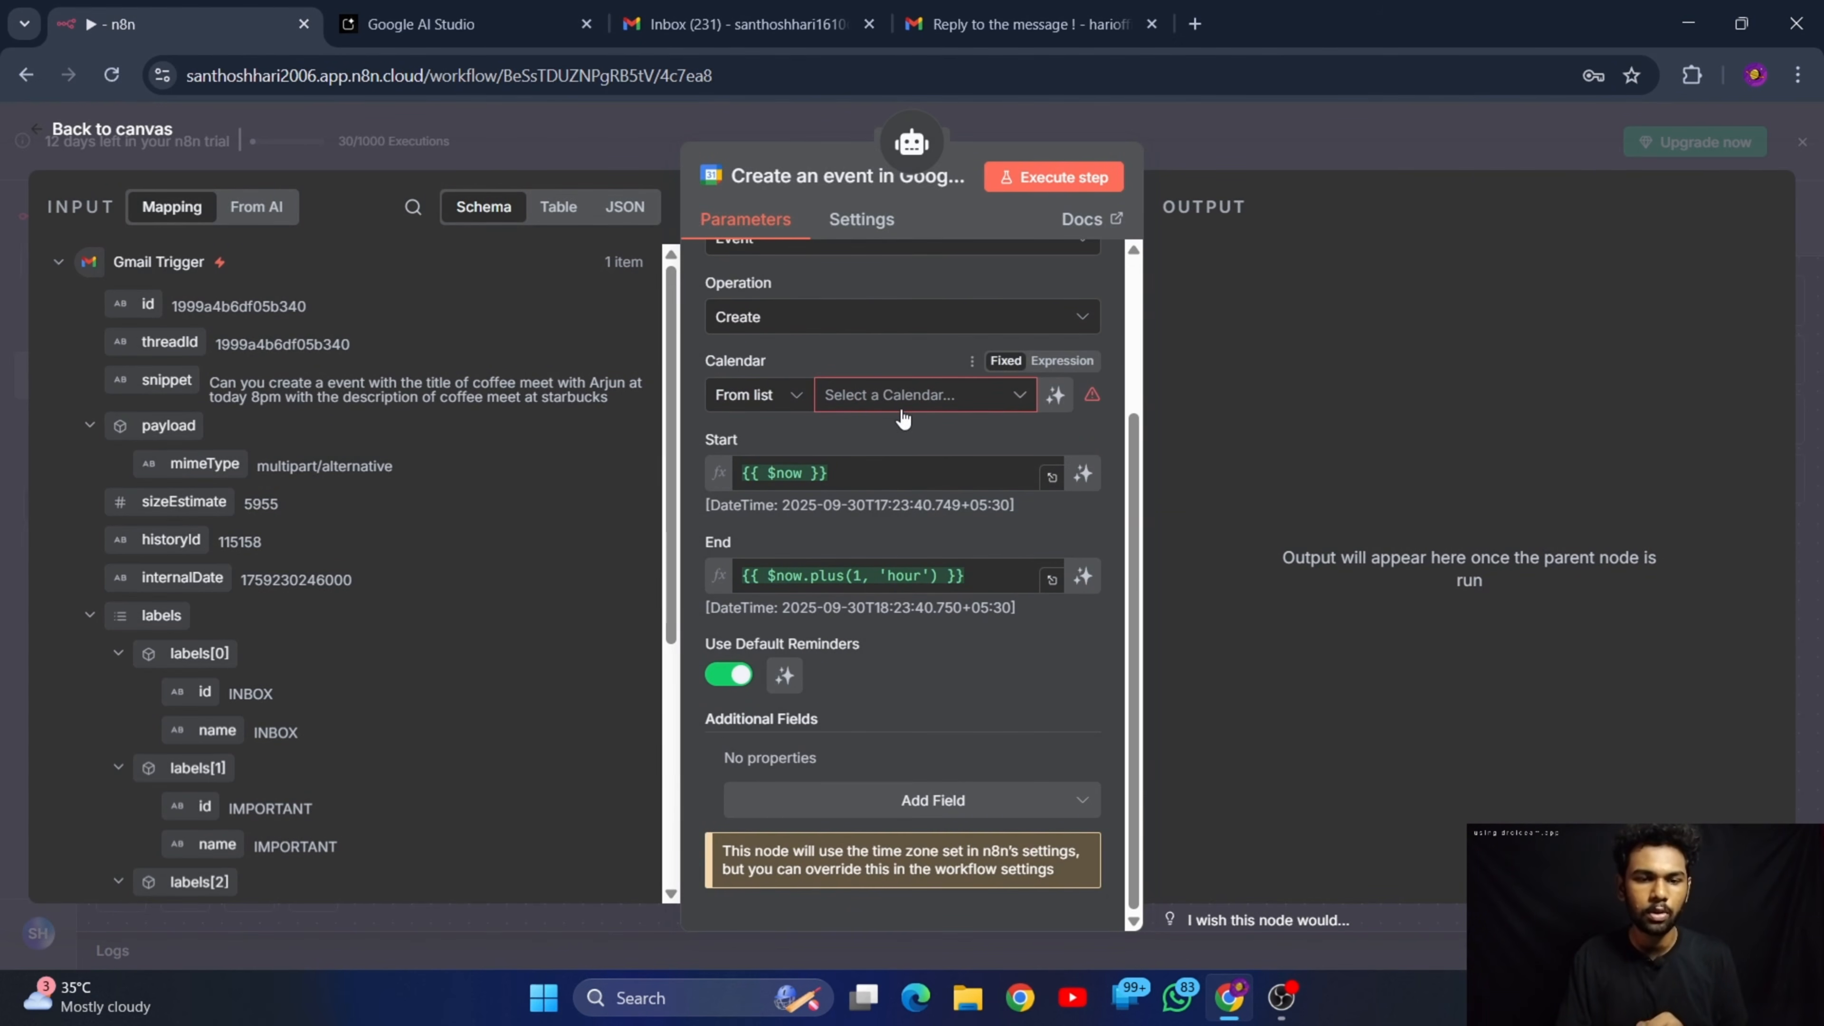
{"action": "left_click", "coordinate": [899, 402]}
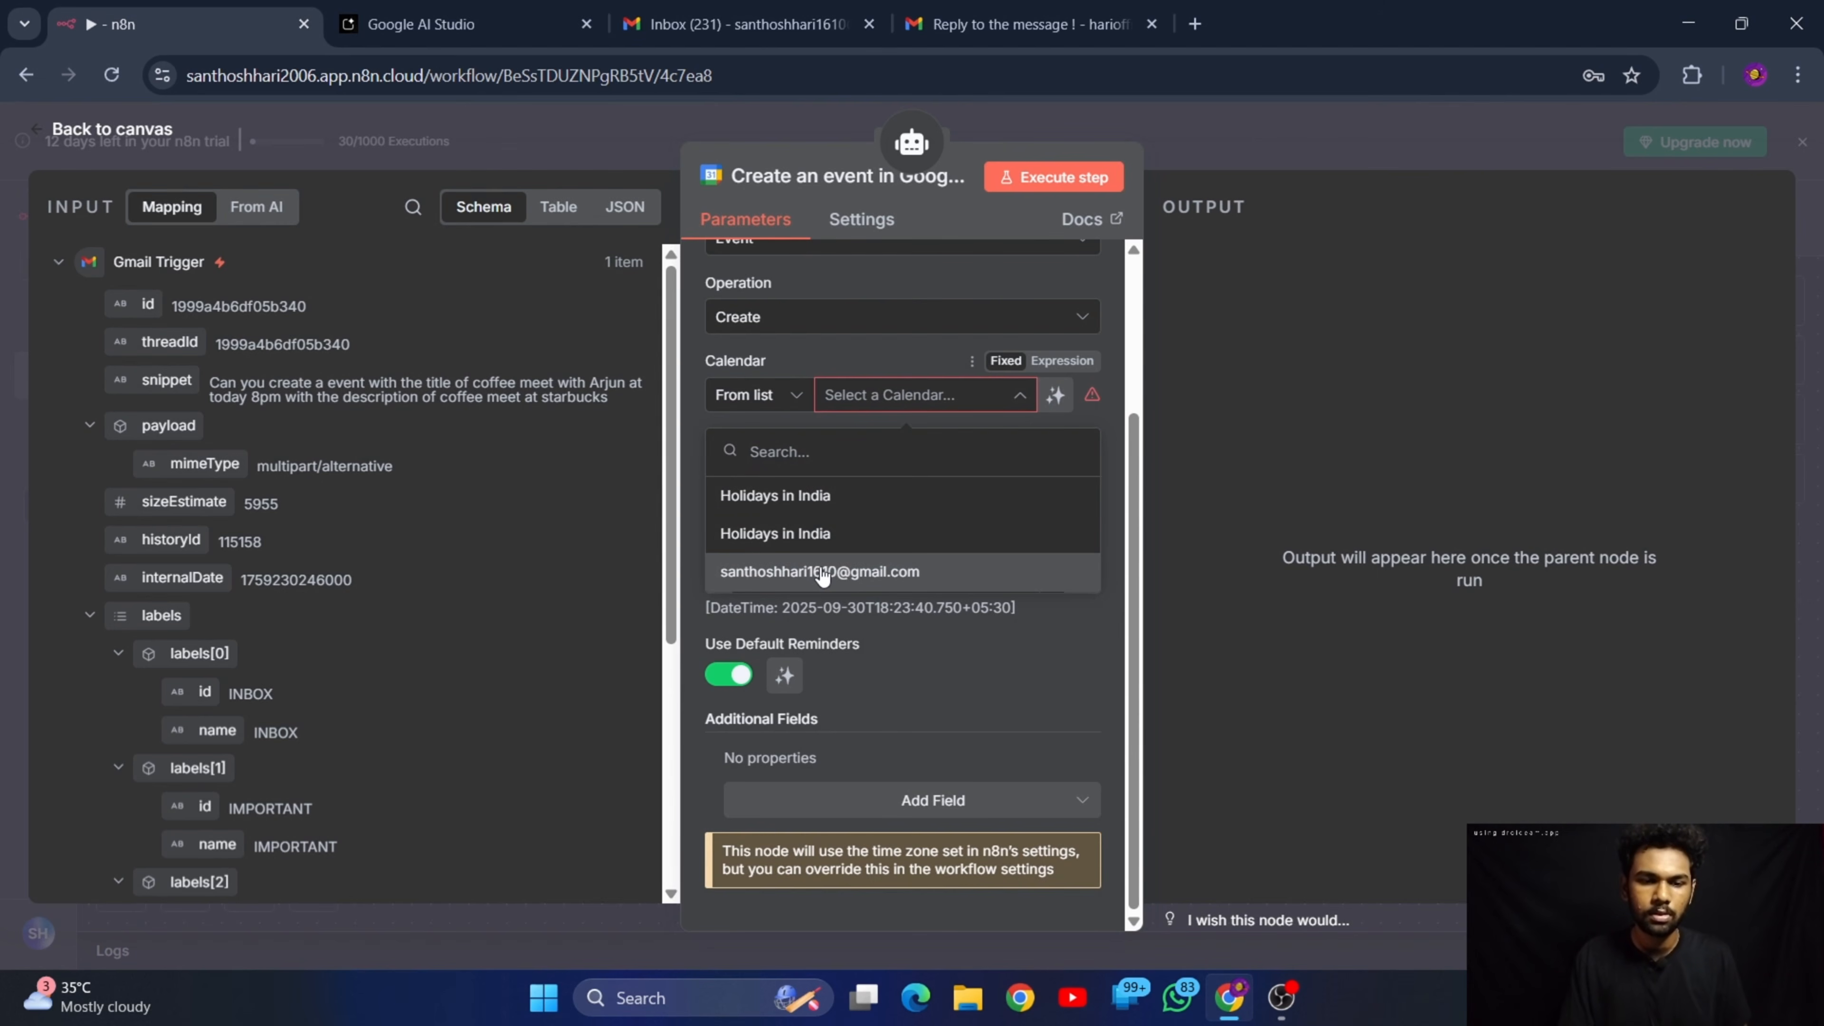
{"action": "left_click", "coordinate": [822, 573]}
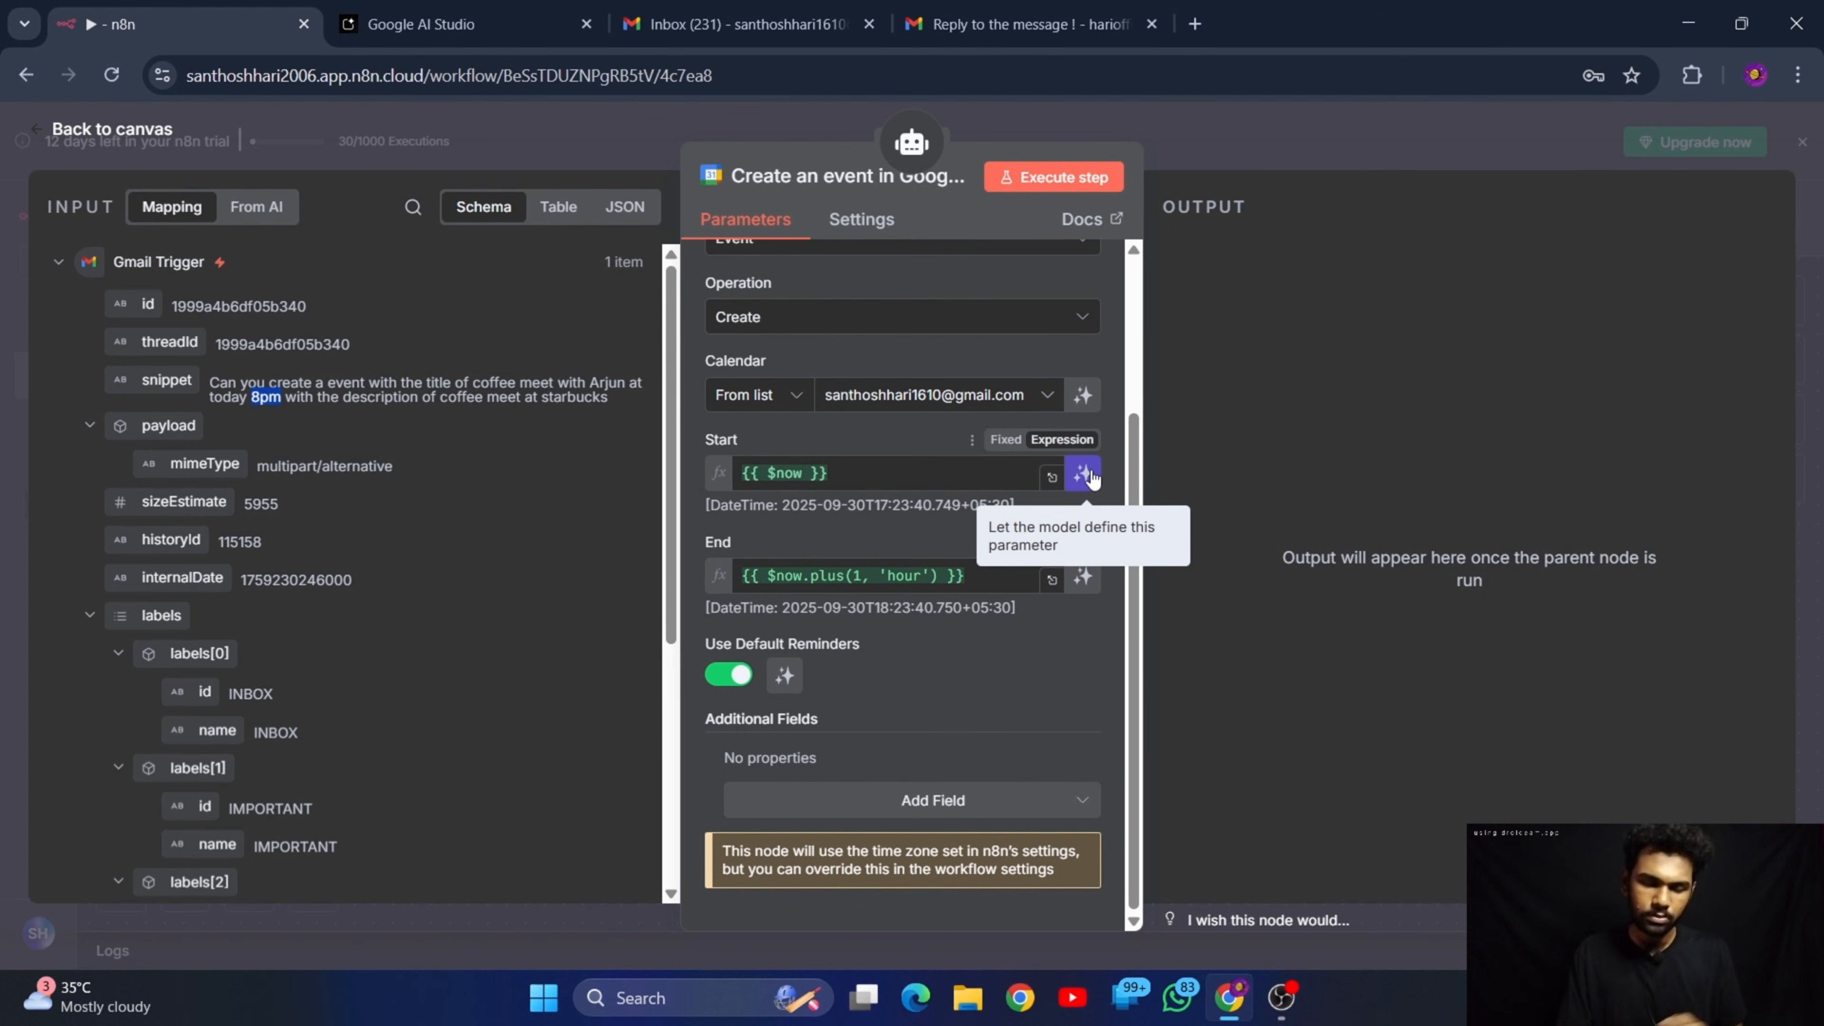
{"action": "left_click", "coordinate": [1084, 474]}
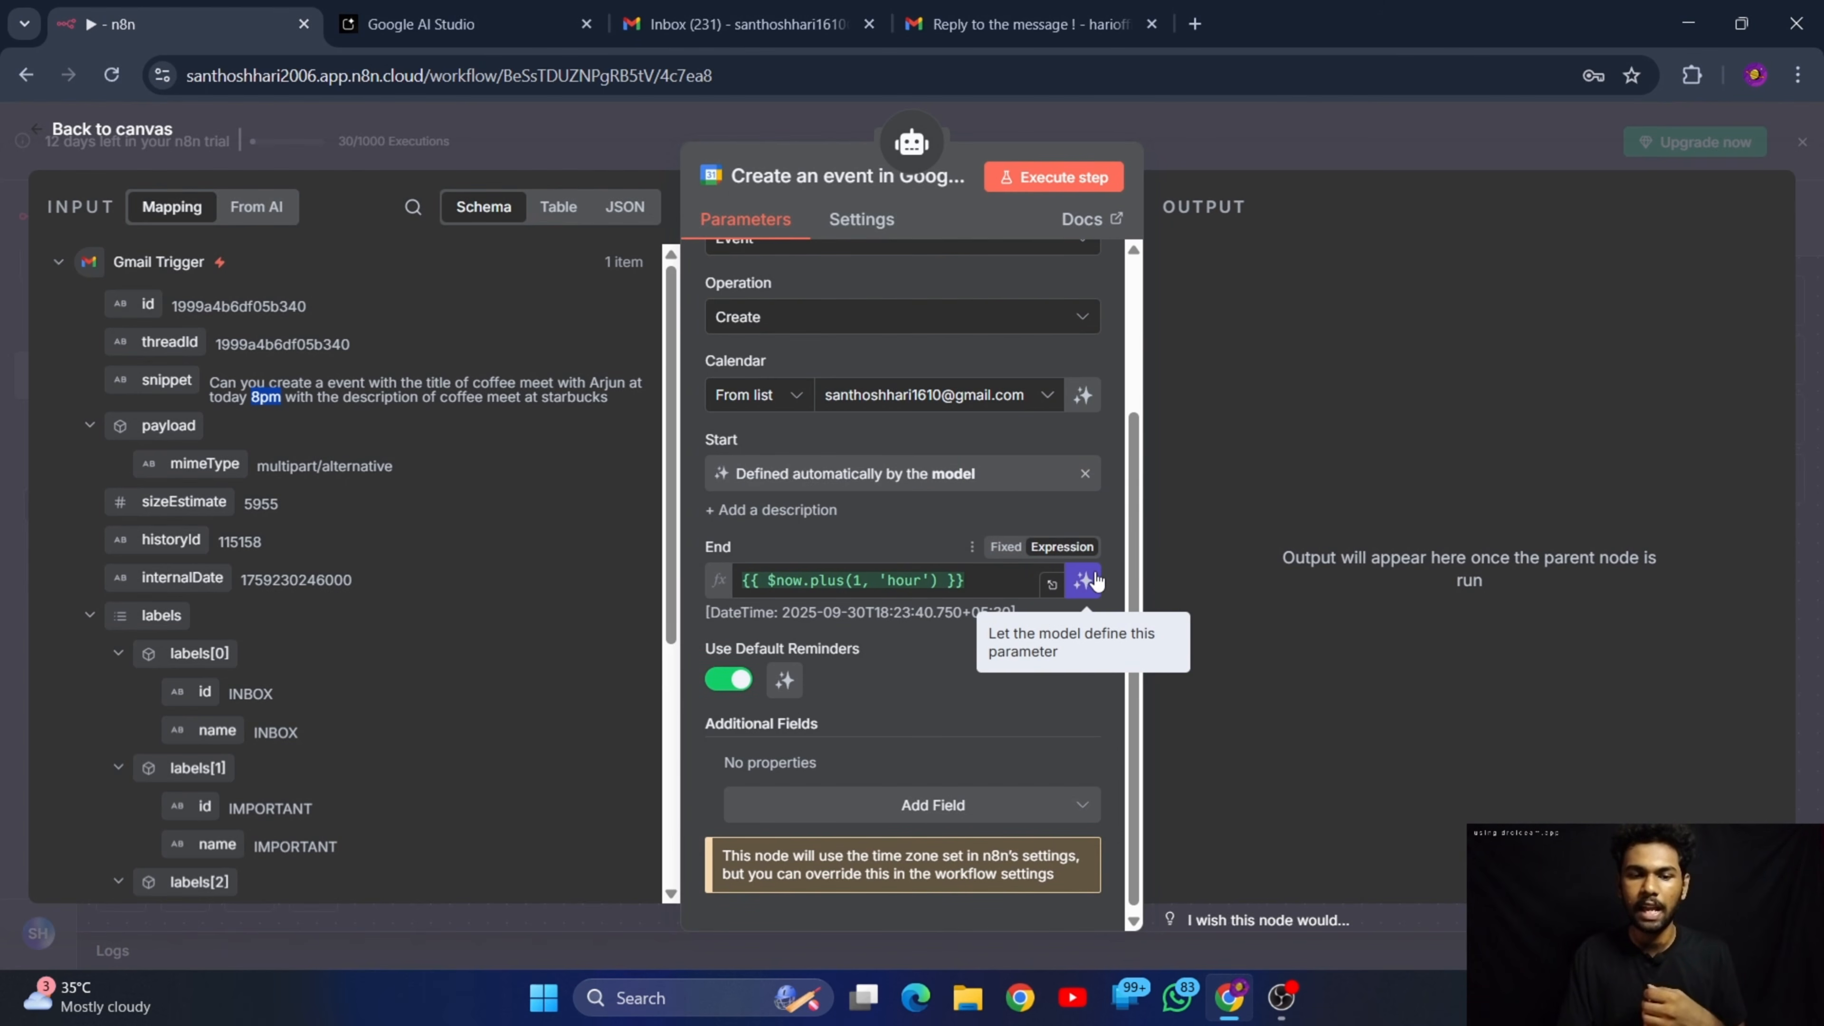
{"action": "left_click", "coordinate": [1084, 581]}
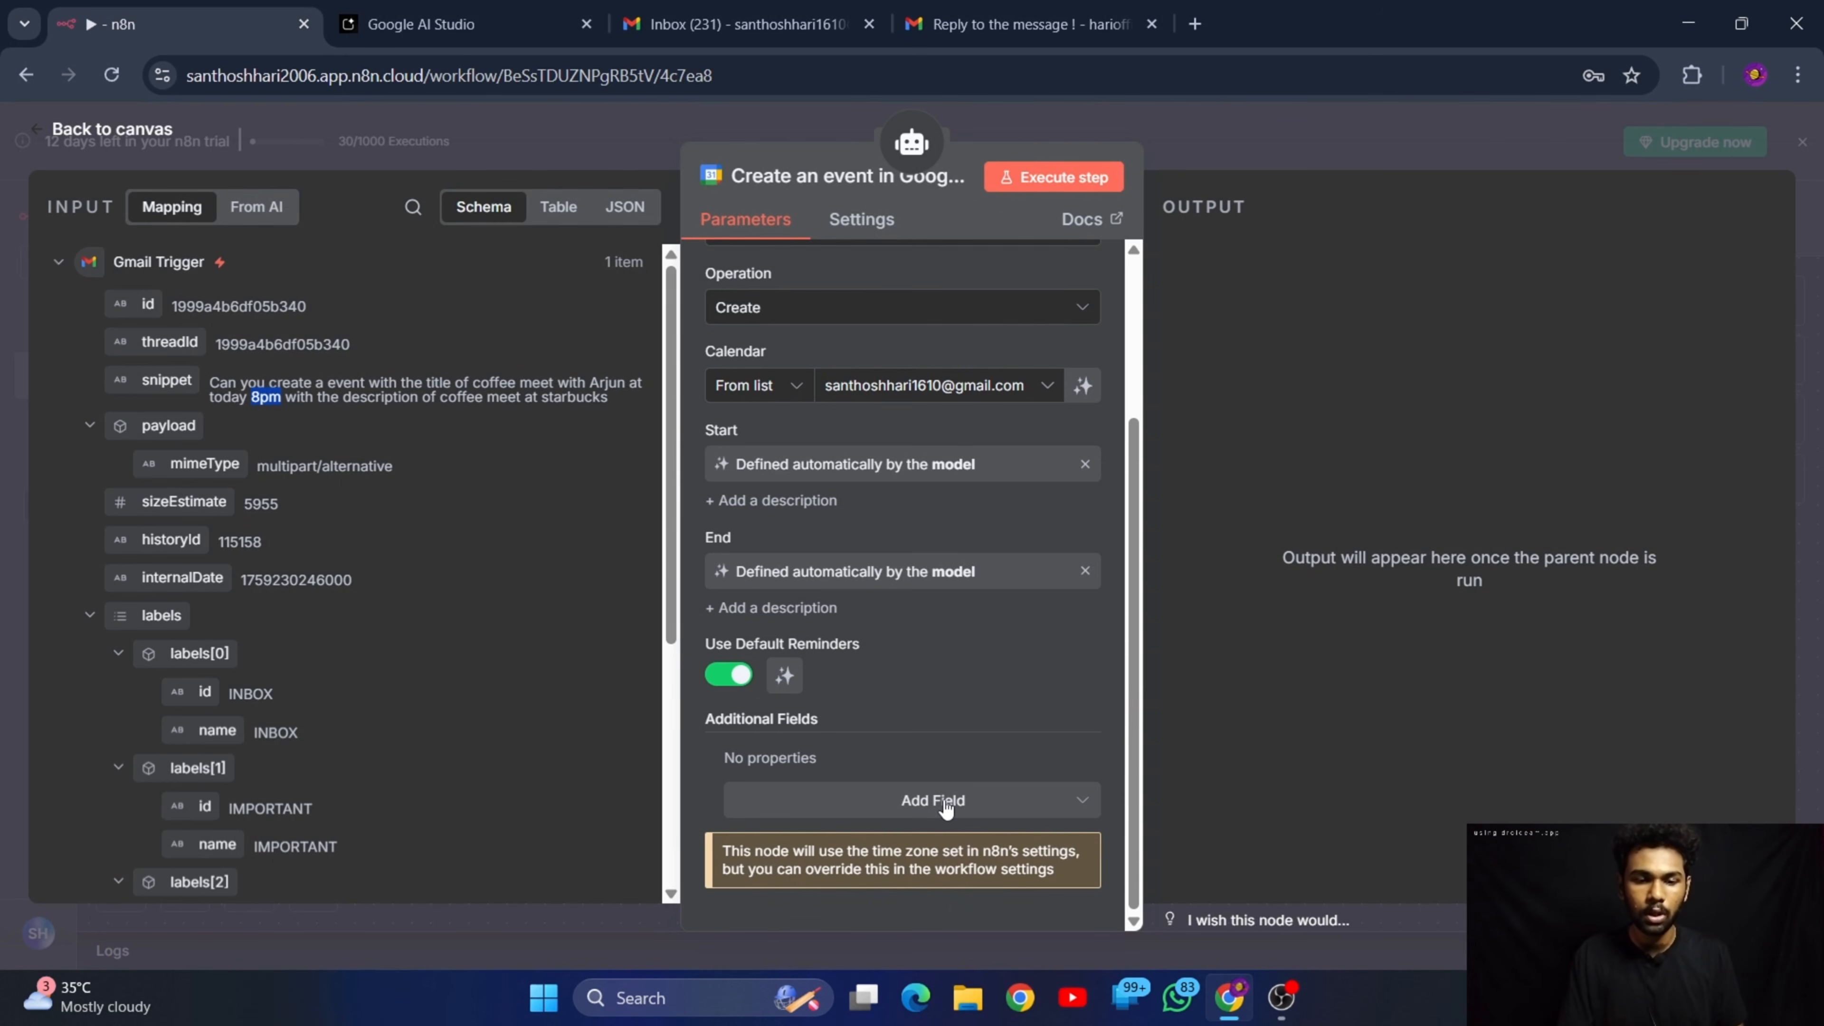
Add a Description field to the calendar event and let the model define its value
{"action": "left_click", "coordinate": [934, 803]}
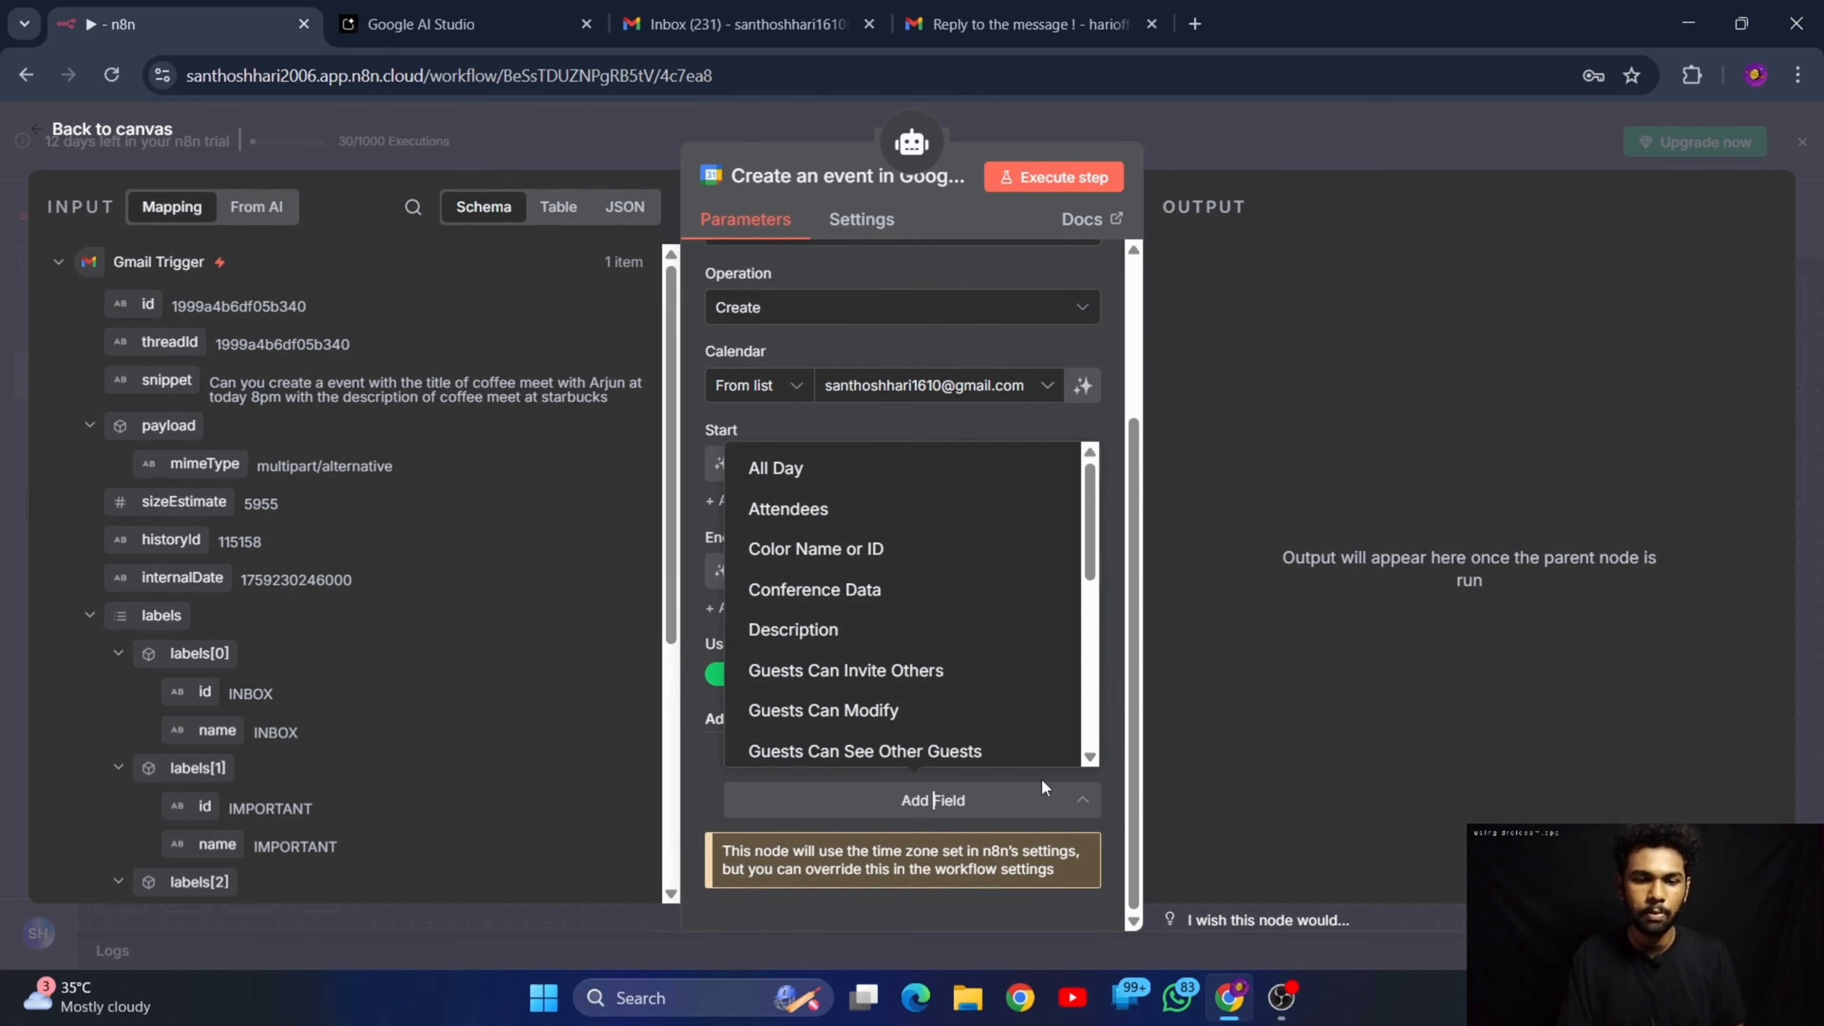
{"action": "scroll", "coordinate": [886, 668], "scroll_direction": "down", "scroll_amount": 5}
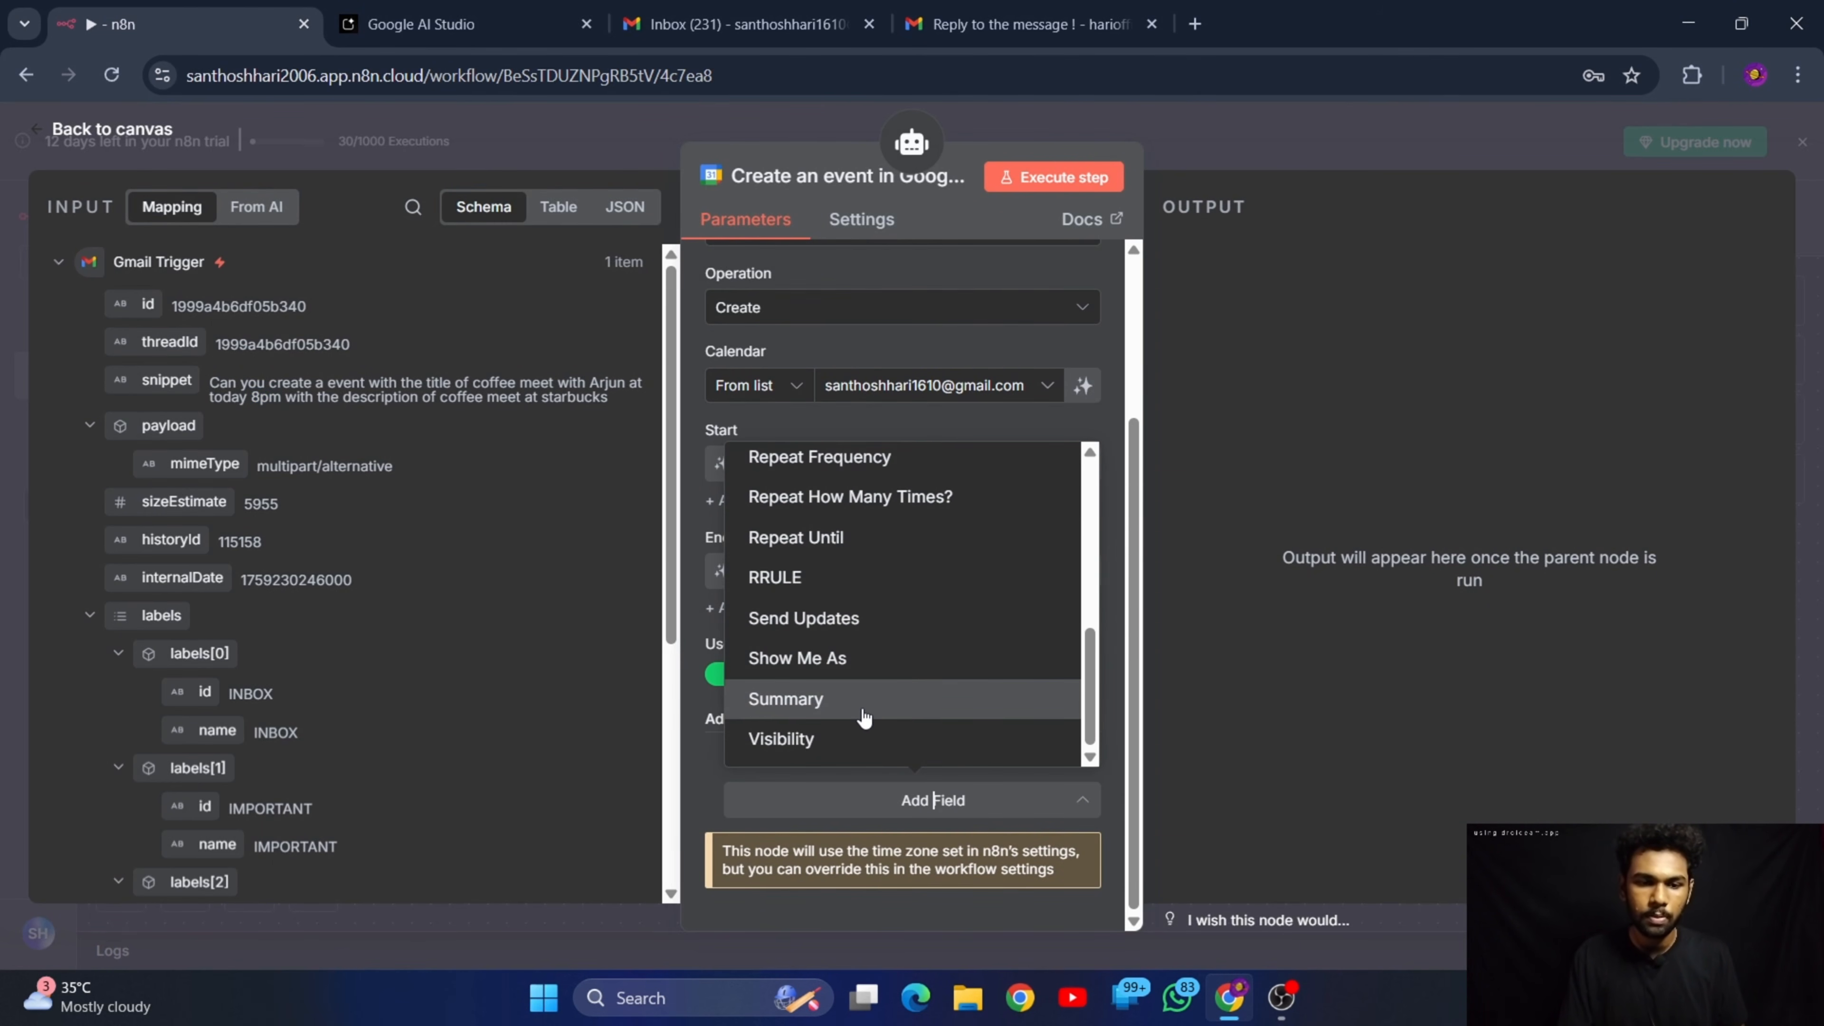
{"action": "scroll", "coordinate": [888, 701], "scroll_direction": "up", "scroll_amount": 5}
{"action": "scroll", "coordinate": [919, 548], "scroll_direction": "down", "scroll_amount": 4}
{"action": "scroll", "coordinate": [926, 594], "scroll_direction": "up", "scroll_amount": 3}
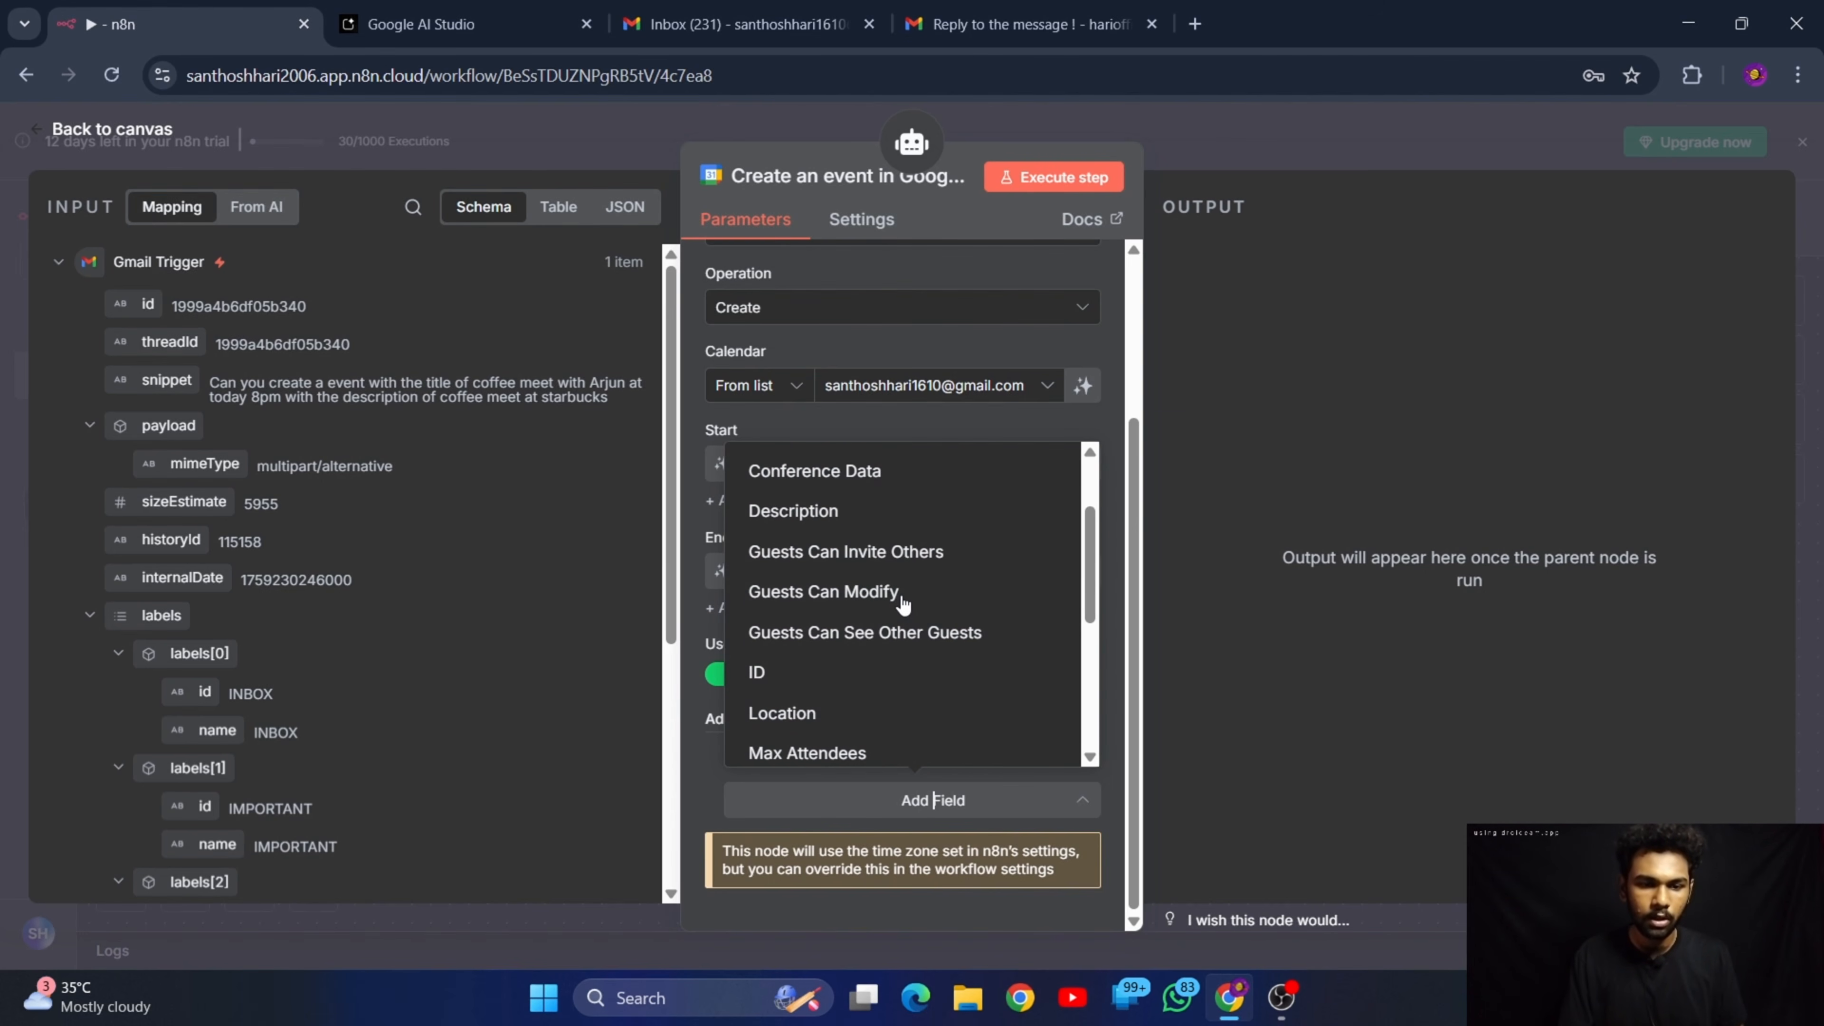
{"action": "scroll", "coordinate": [919, 645], "scroll_direction": "up", "scroll_amount": 2}
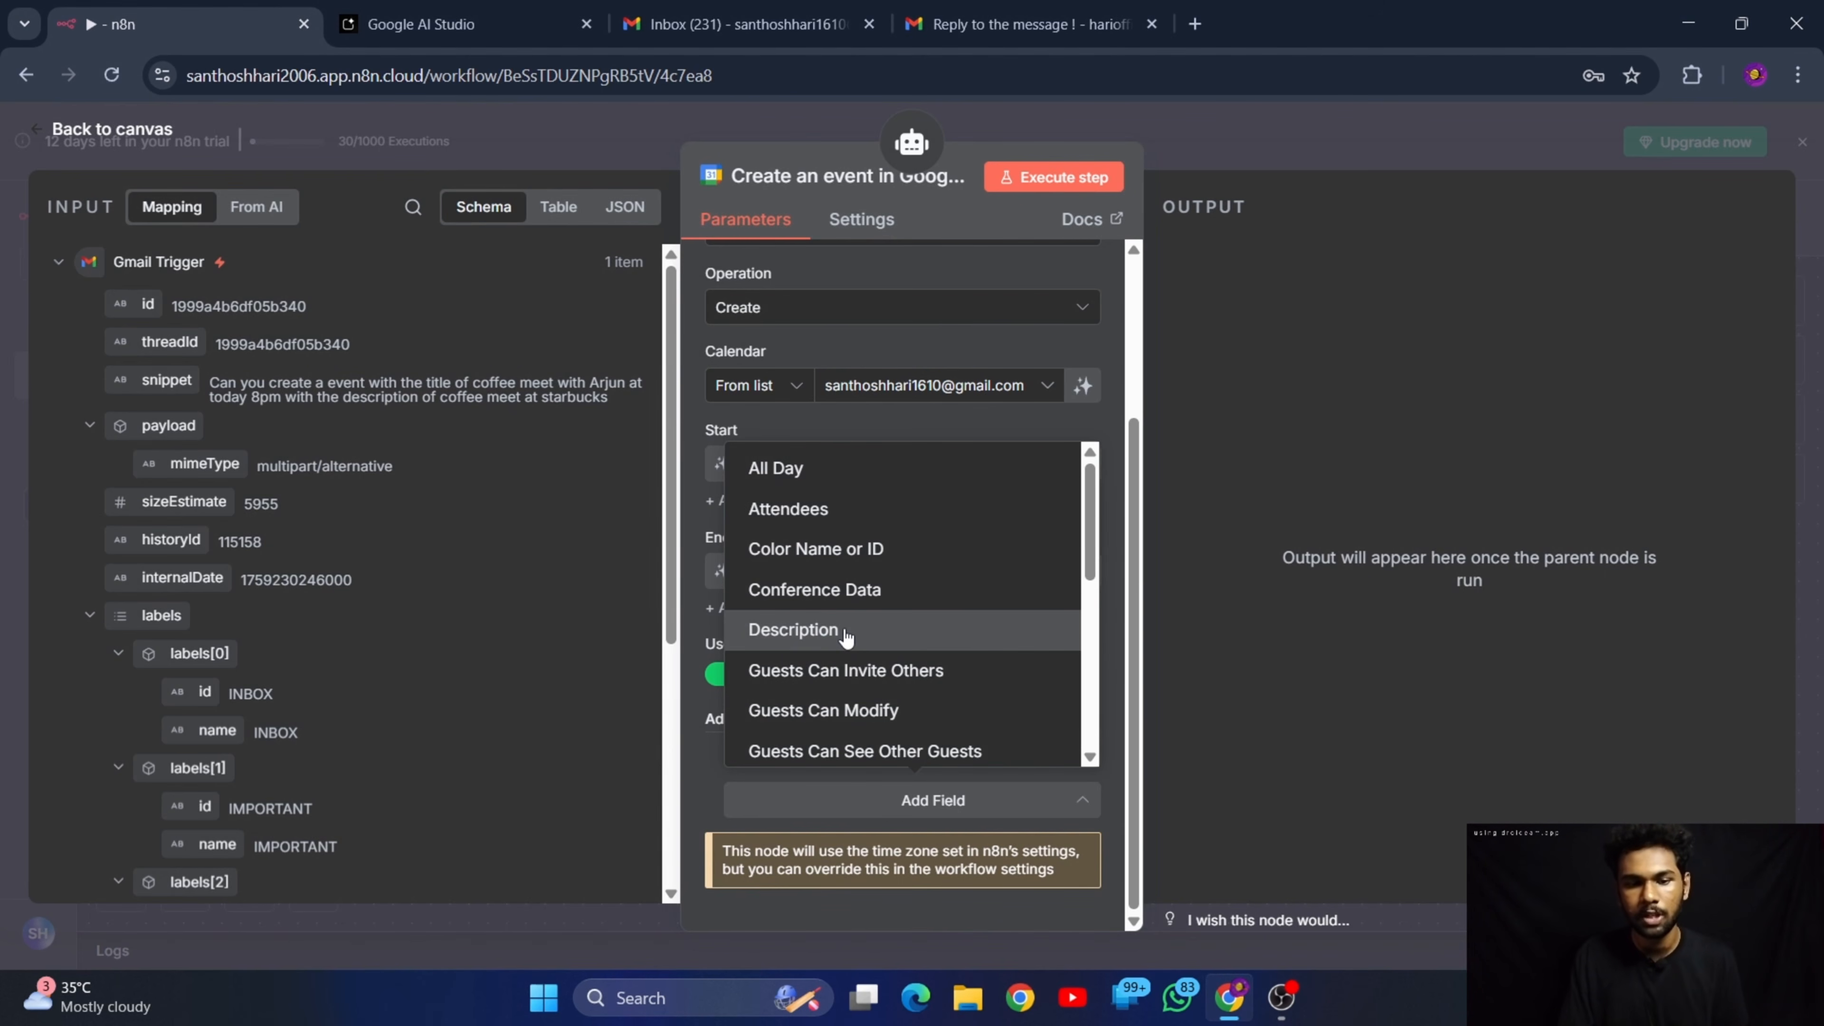
{"action": "left_click", "coordinate": [845, 632]}
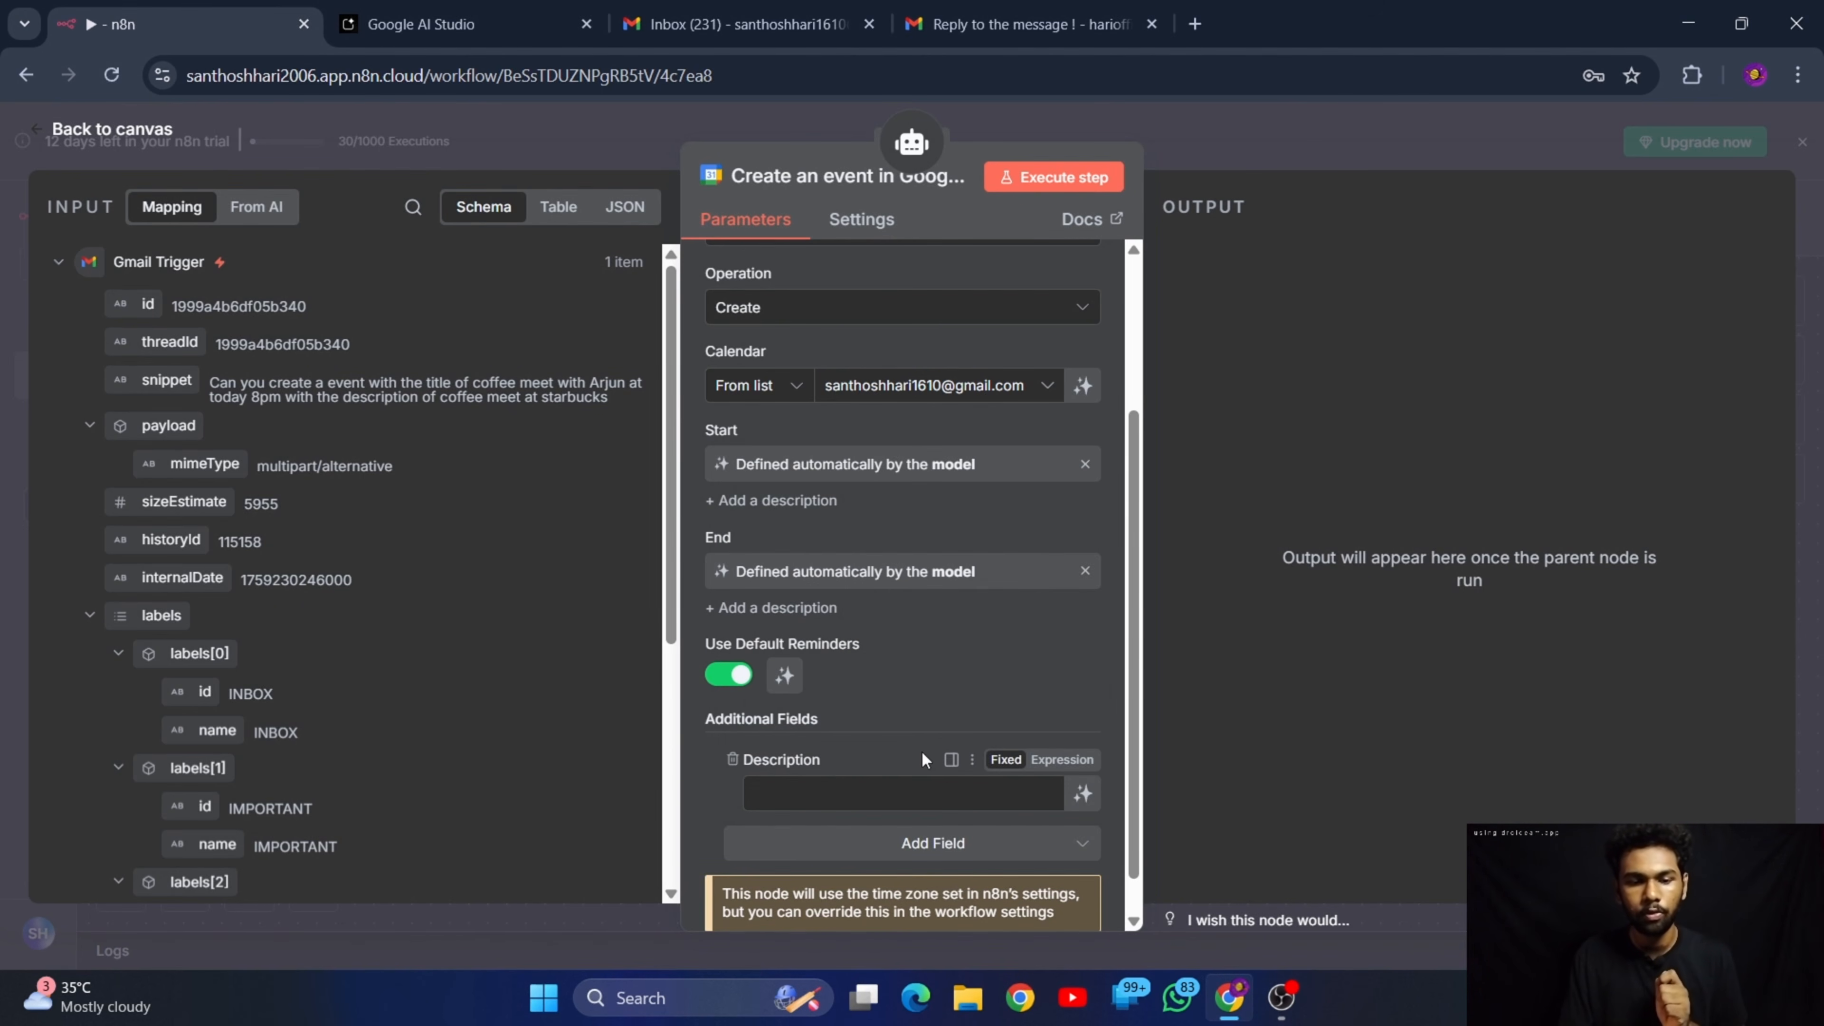
{"action": "left_click", "coordinate": [898, 793]}
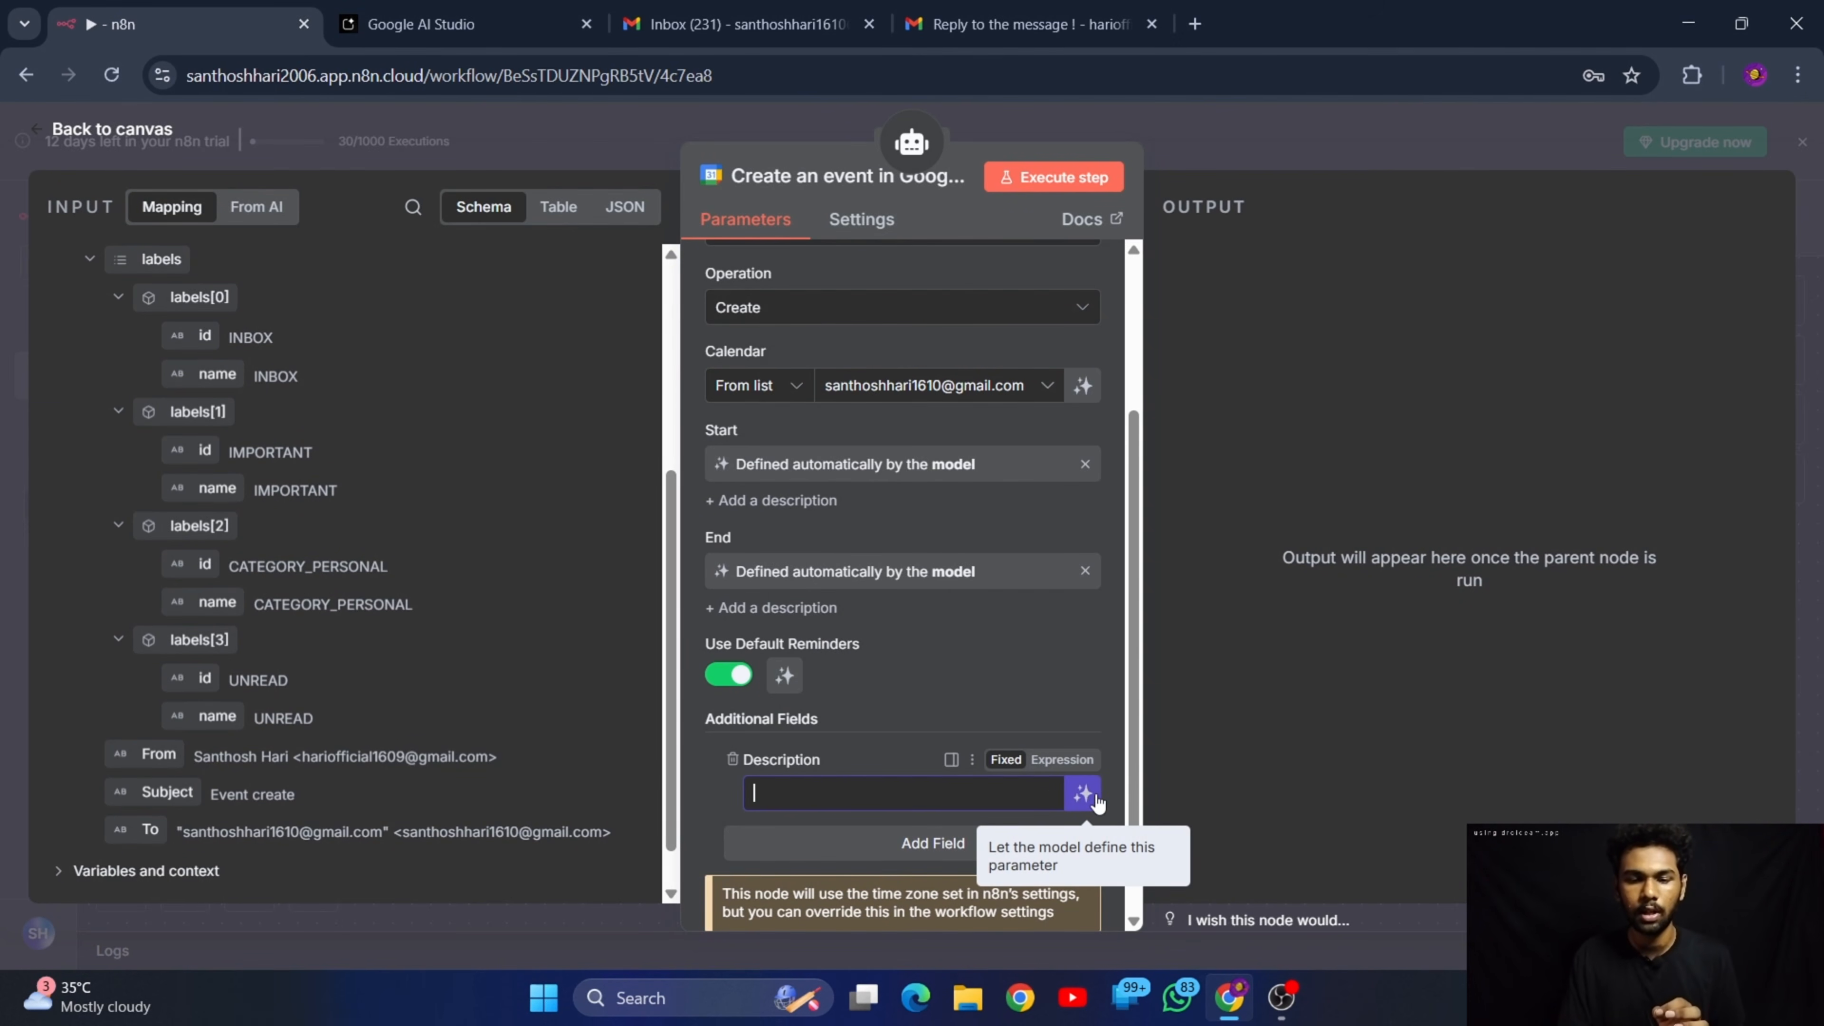
{"action": "left_click", "coordinate": [1082, 794]}
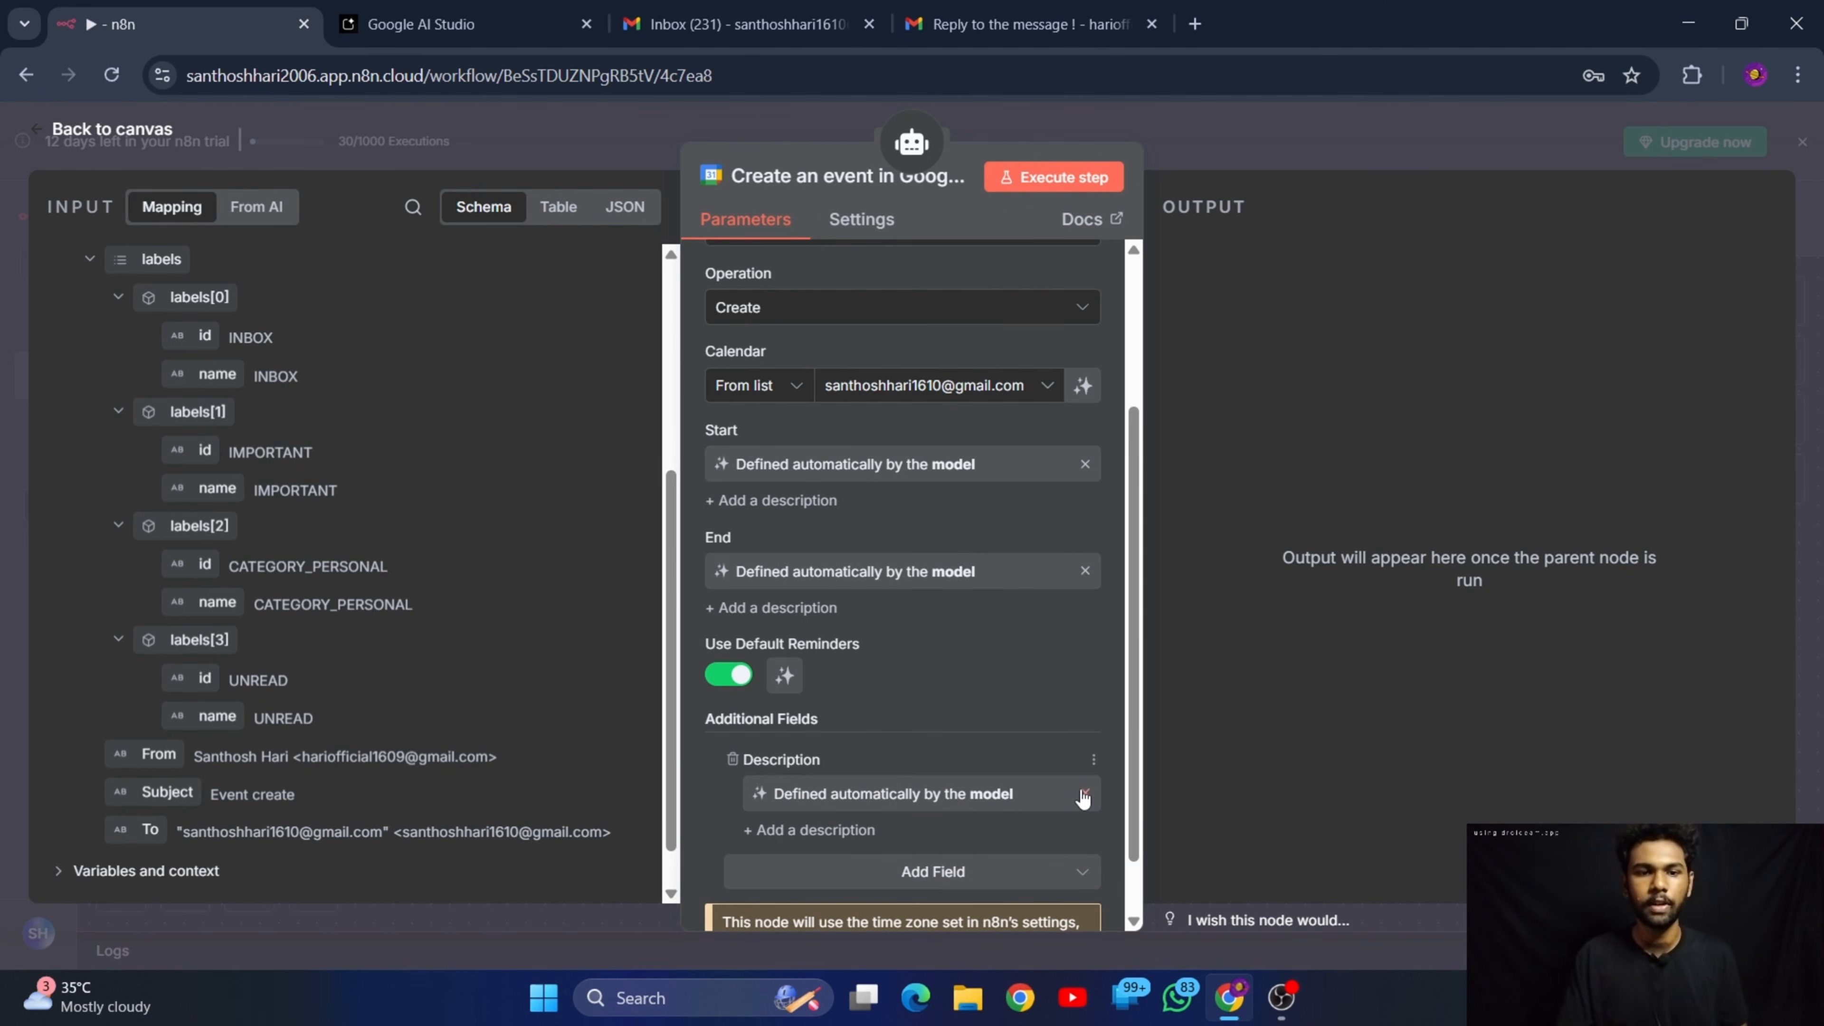
Return to the canvas, save the workflow with the calendar tool and execute it
{"action": "left_click", "coordinate": [125, 133]}
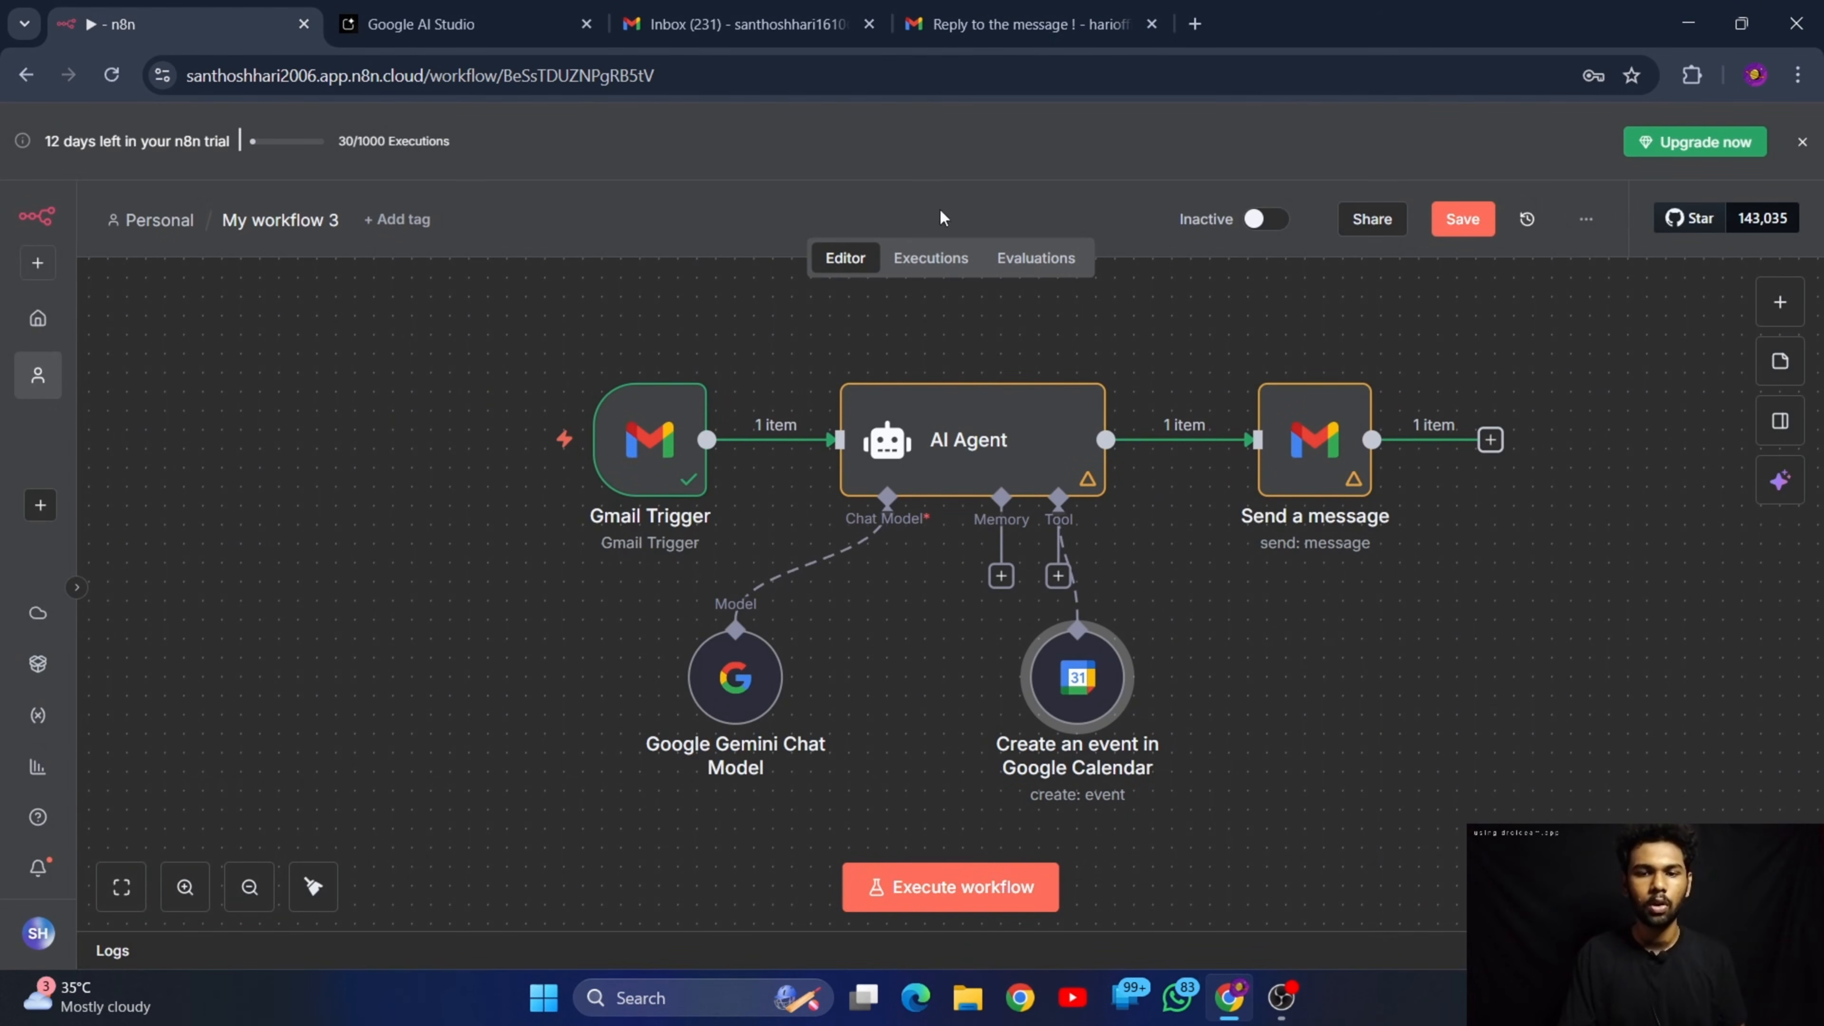
{"action": "left_click", "coordinate": [1484, 216]}
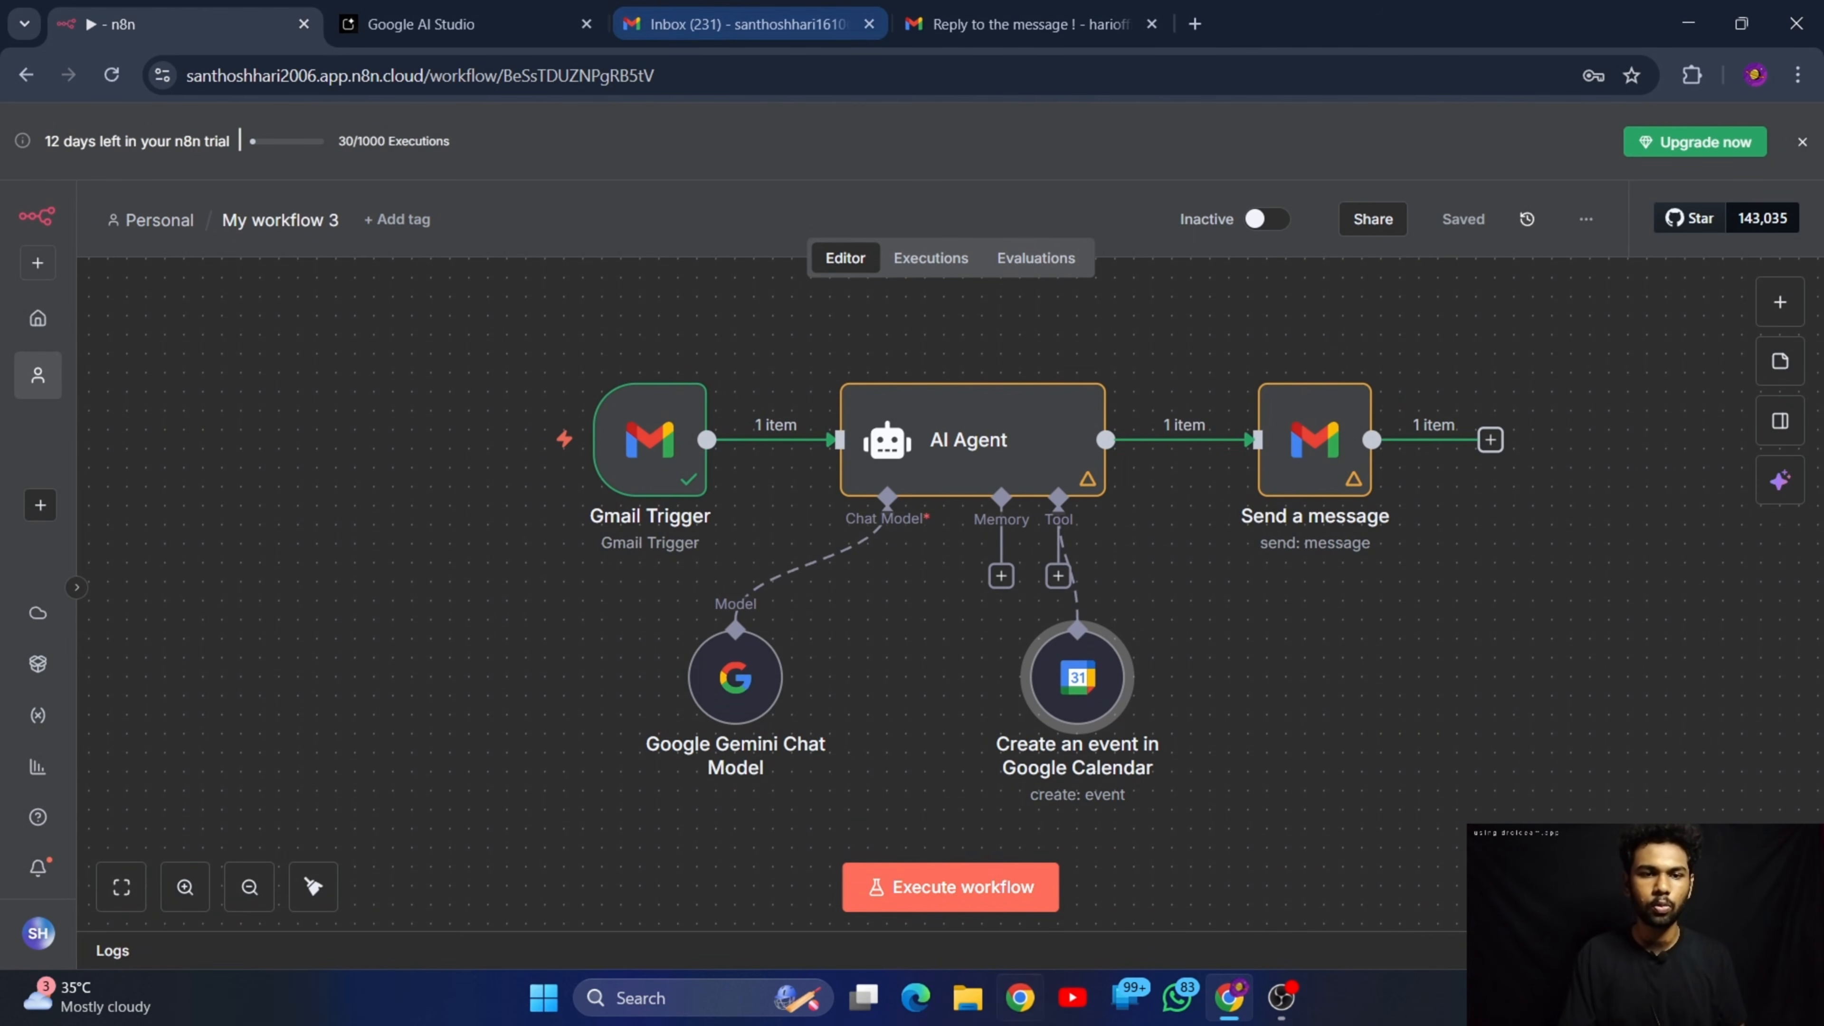
{"action": "left_click", "coordinate": [993, 888]}
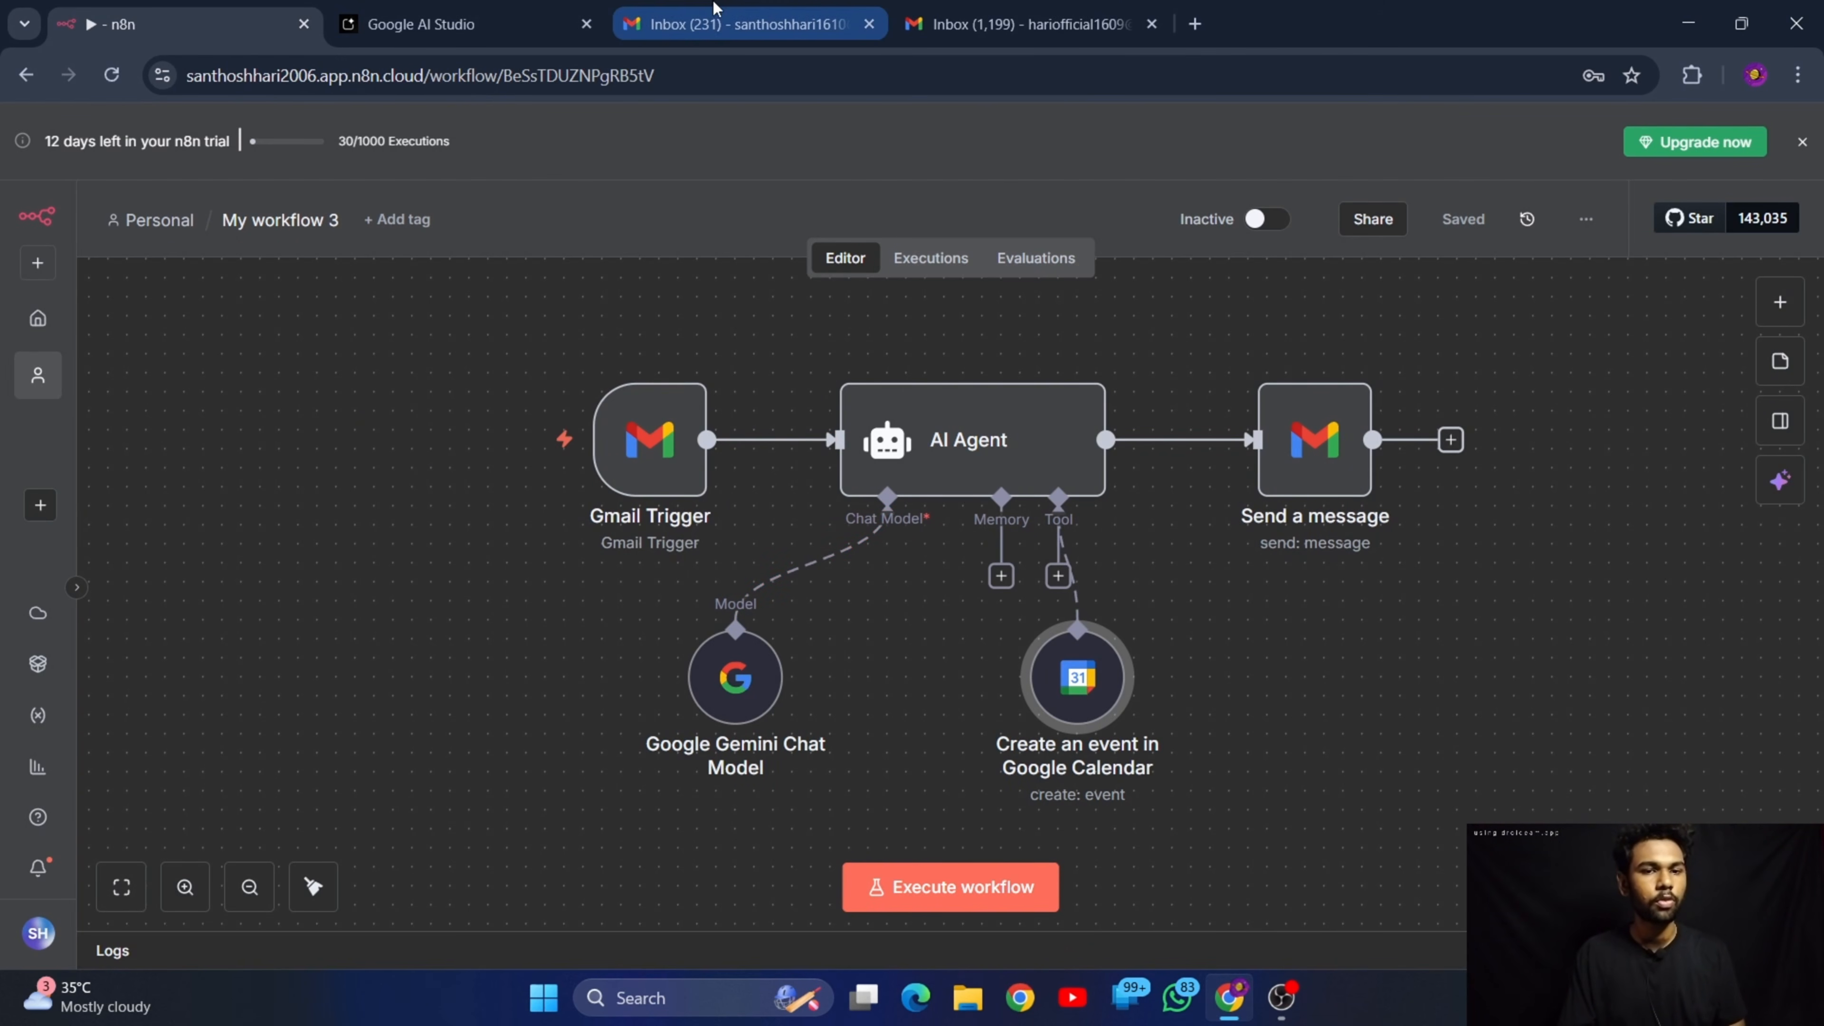
Switch to the sender's Gmail inbox and start a new email addressed to the account monitored by the workflow
{"action": "left_click", "coordinate": [809, 8]}
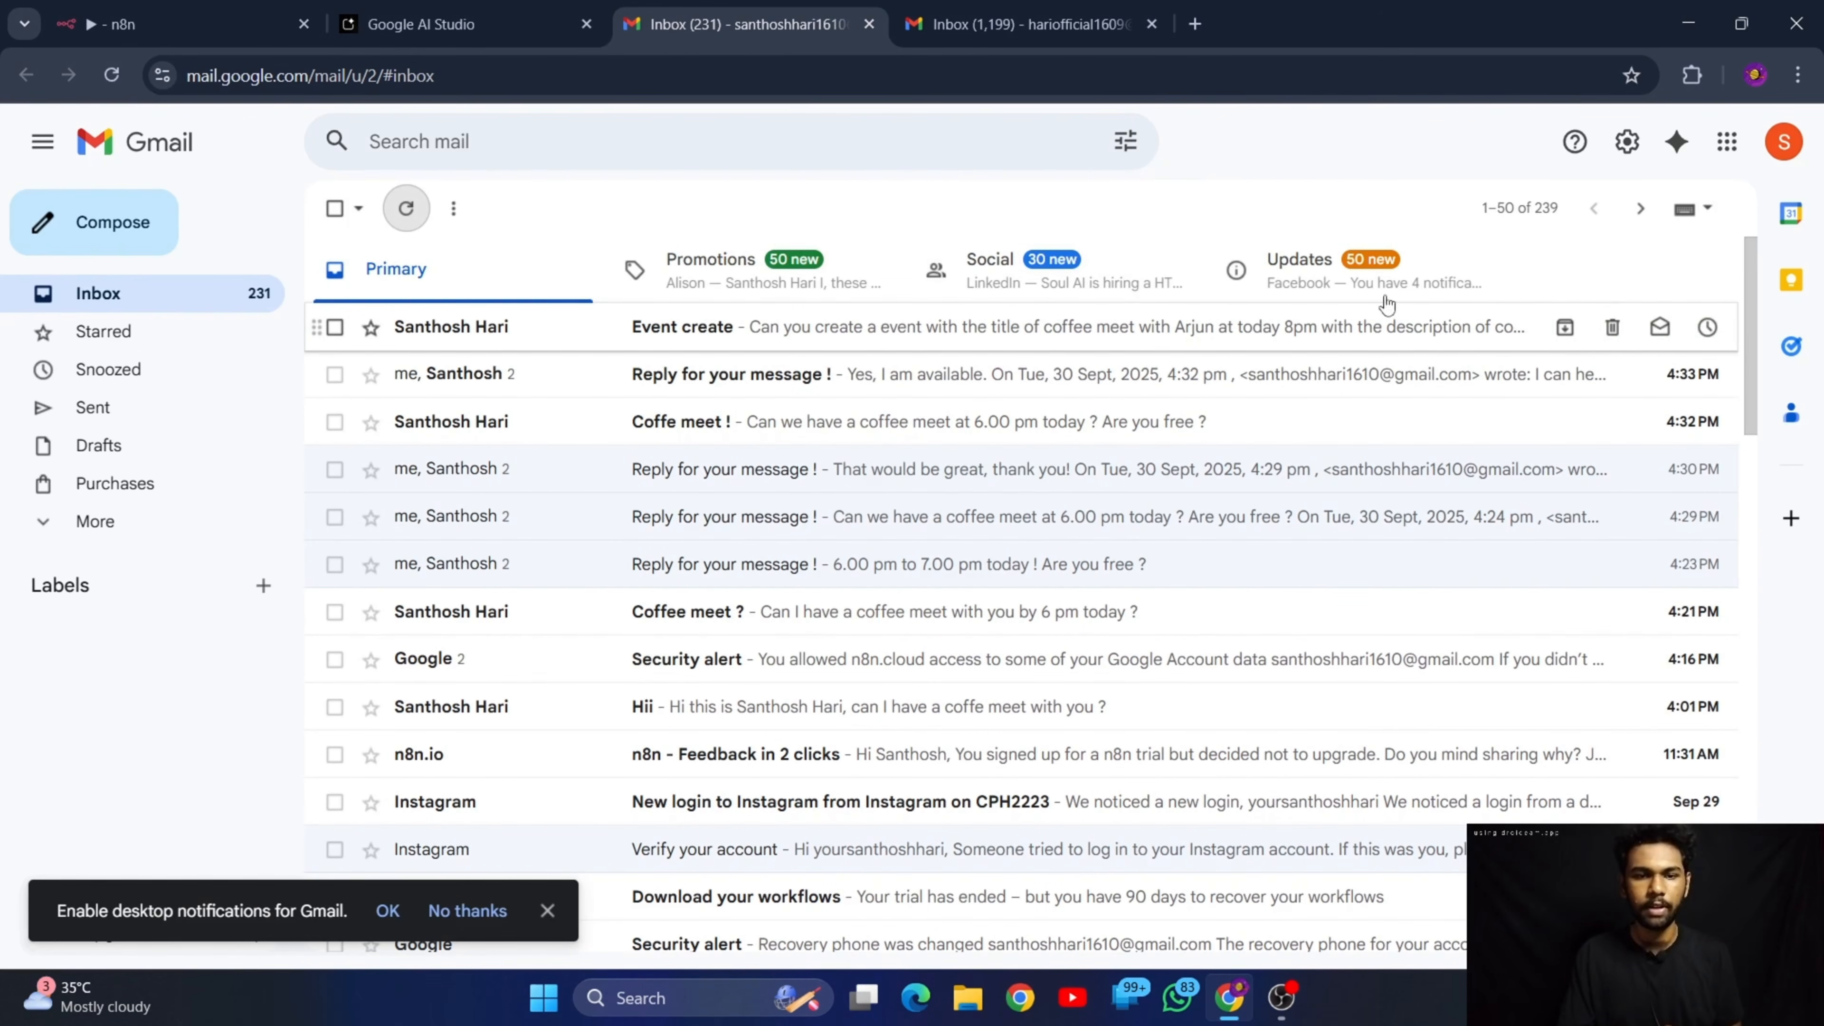
{"action": "left_click", "coordinate": [991, 39]}
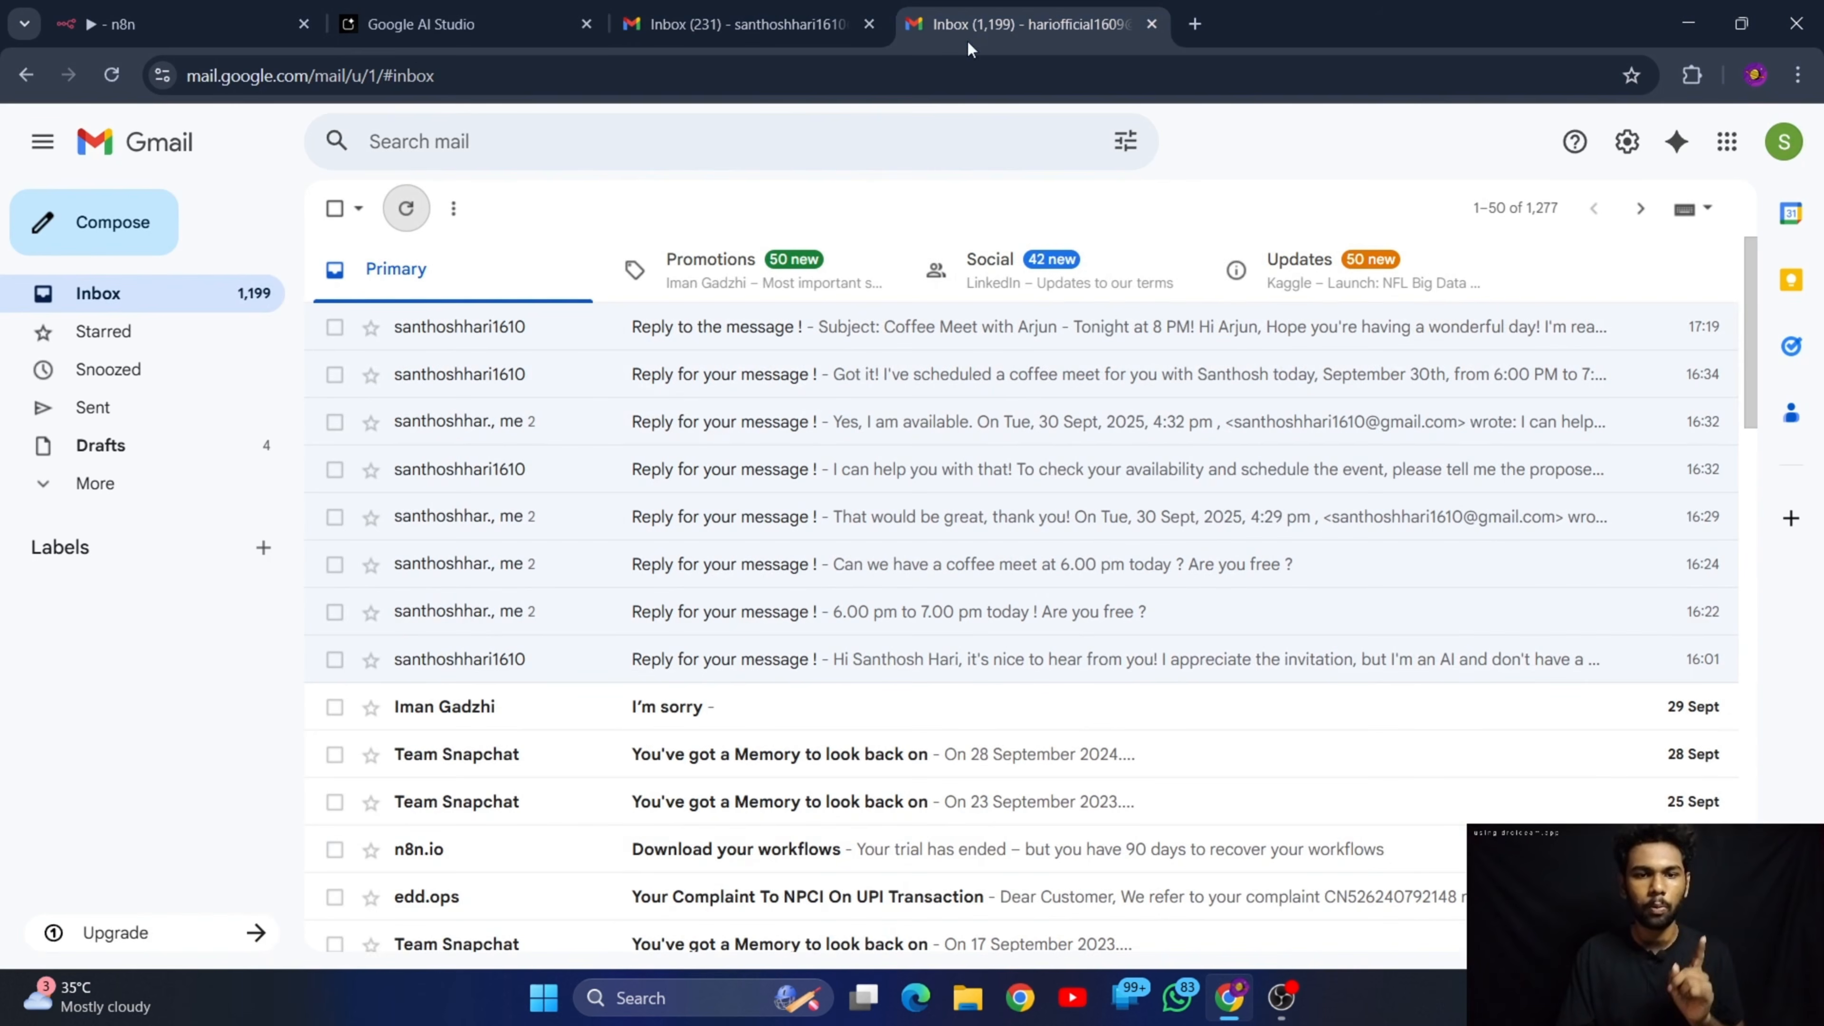
{"action": "left_click", "coordinate": [87, 240]}
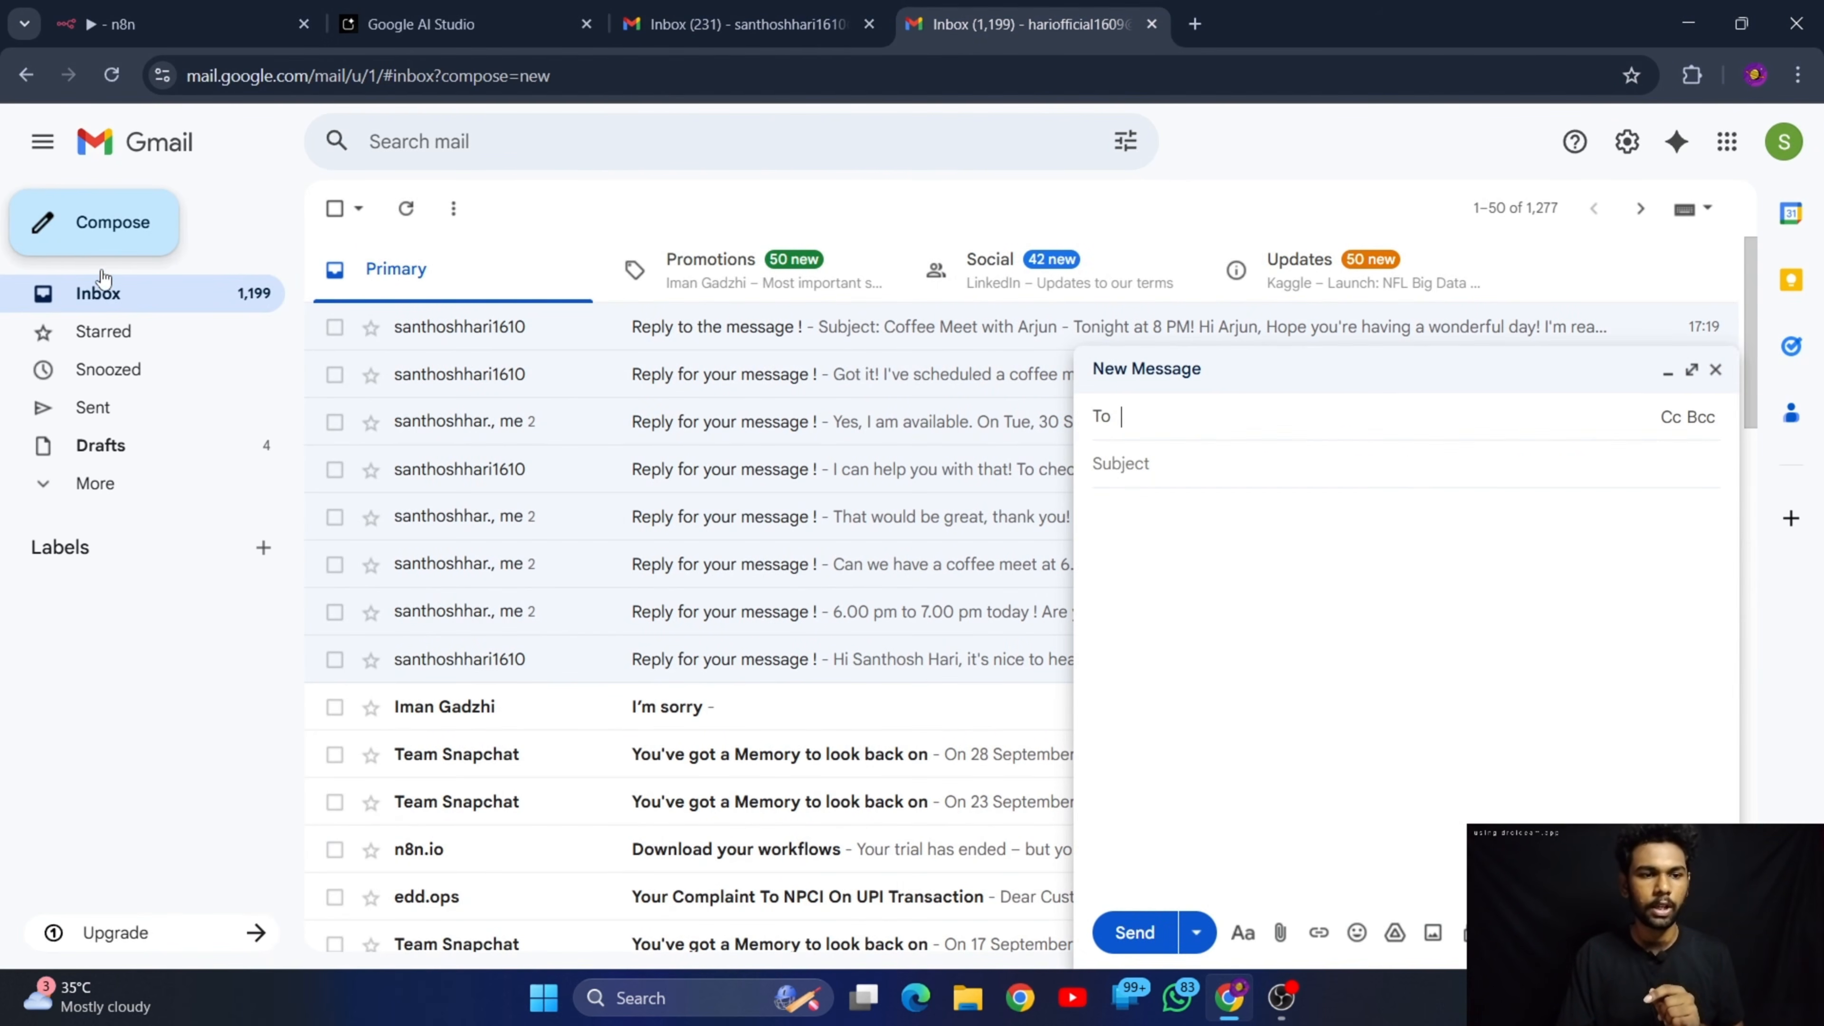
{"action": "type", "text": "santhosh"}
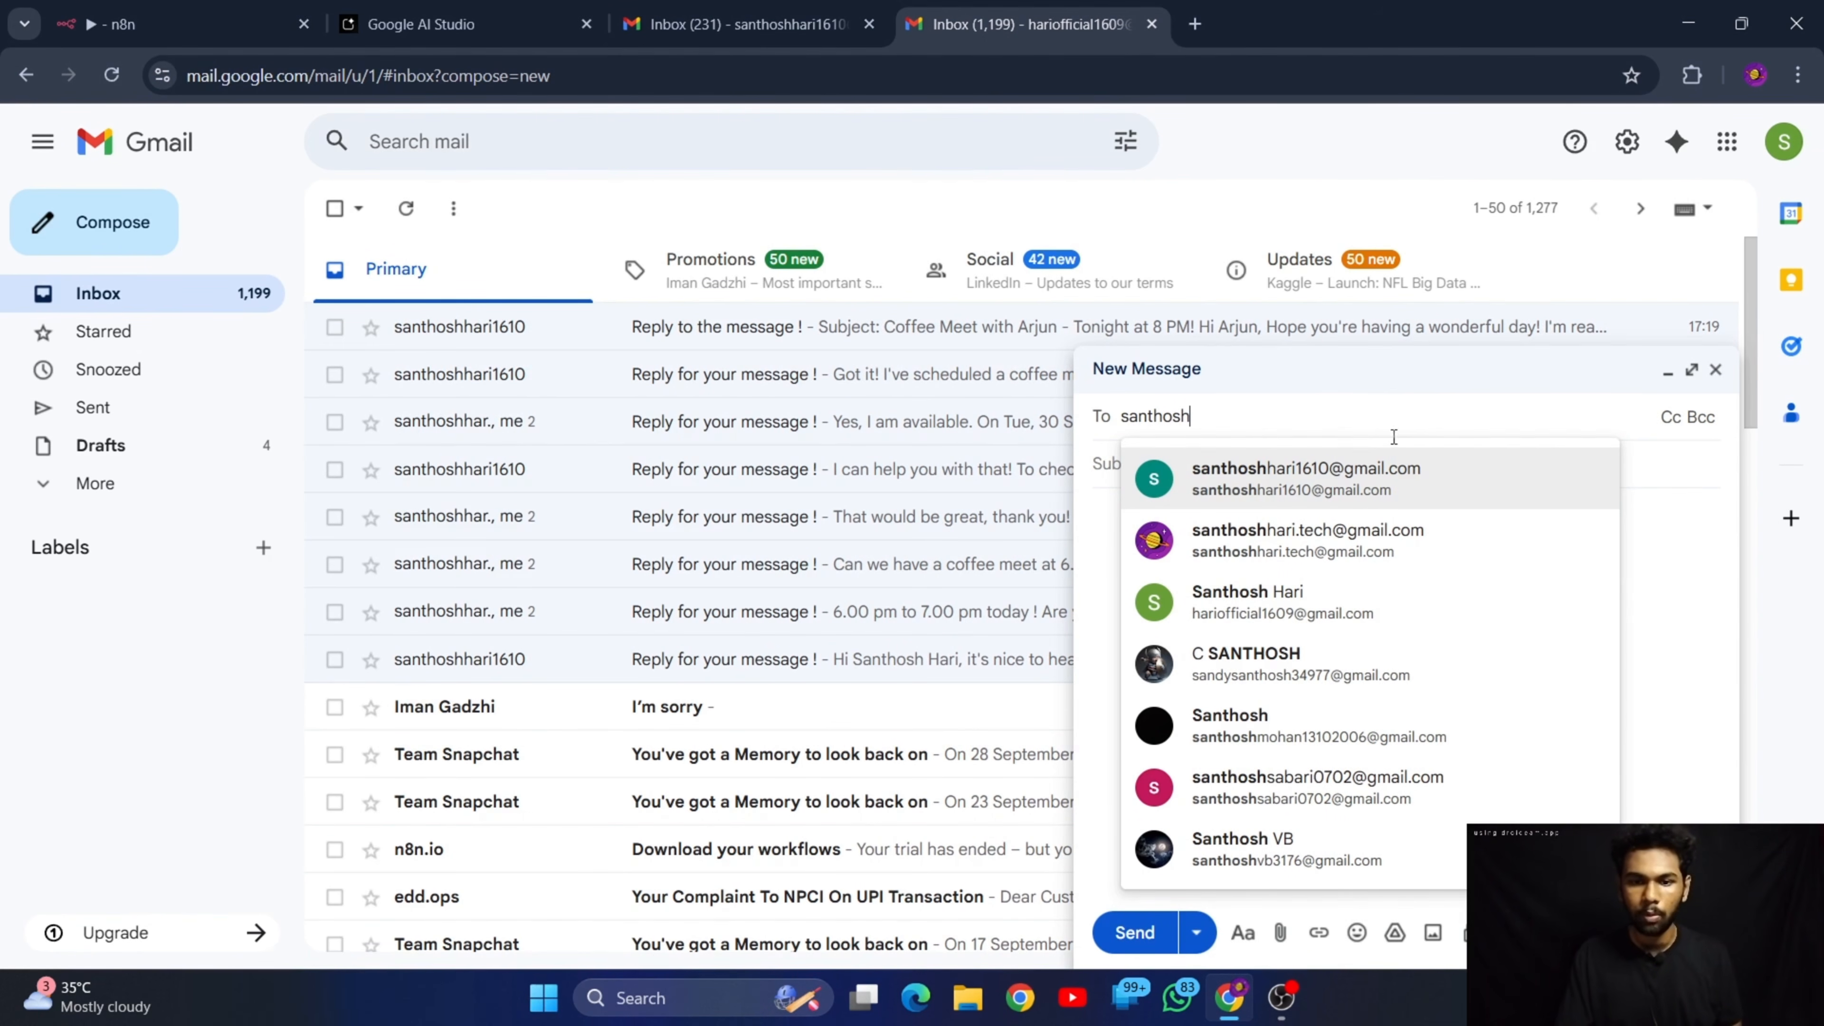
{"action": "left_click", "coordinate": [1402, 481]}
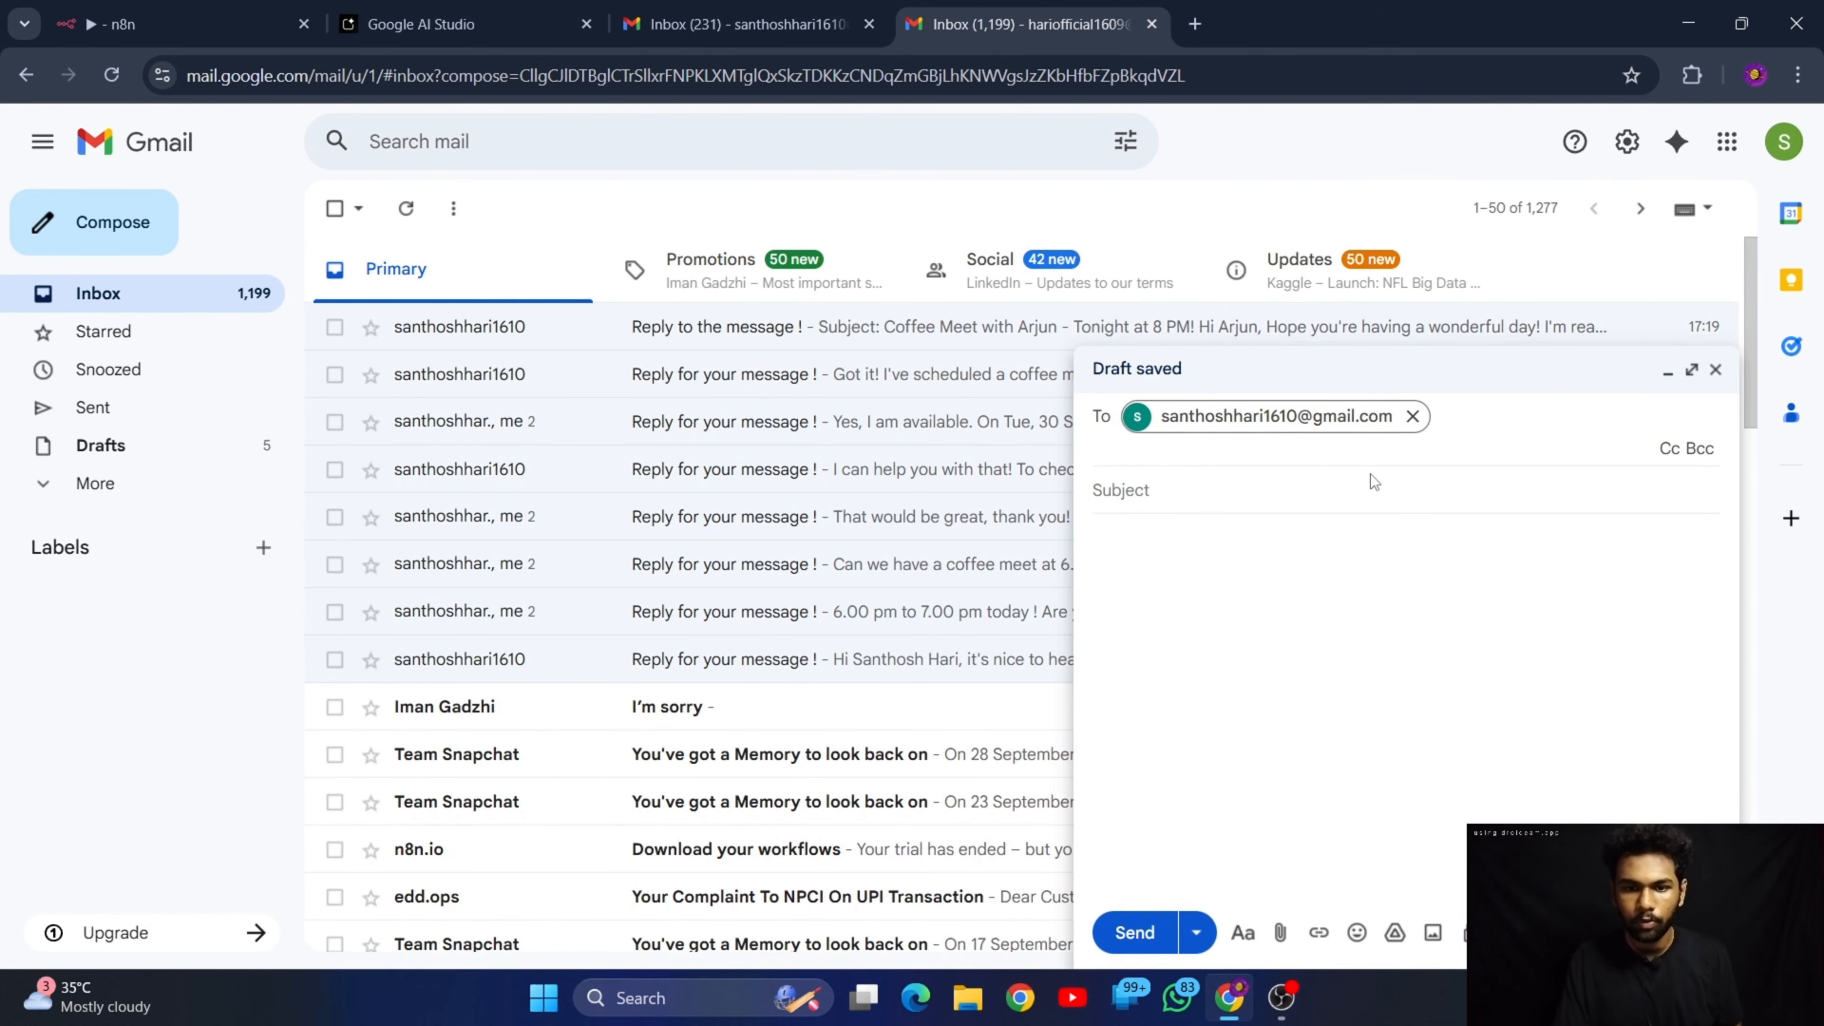
Set the new email's subject to "Coffee meet !"
{"action": "left_click", "coordinate": [1295, 489]}
{"action": "type", "text": "Coffee"}
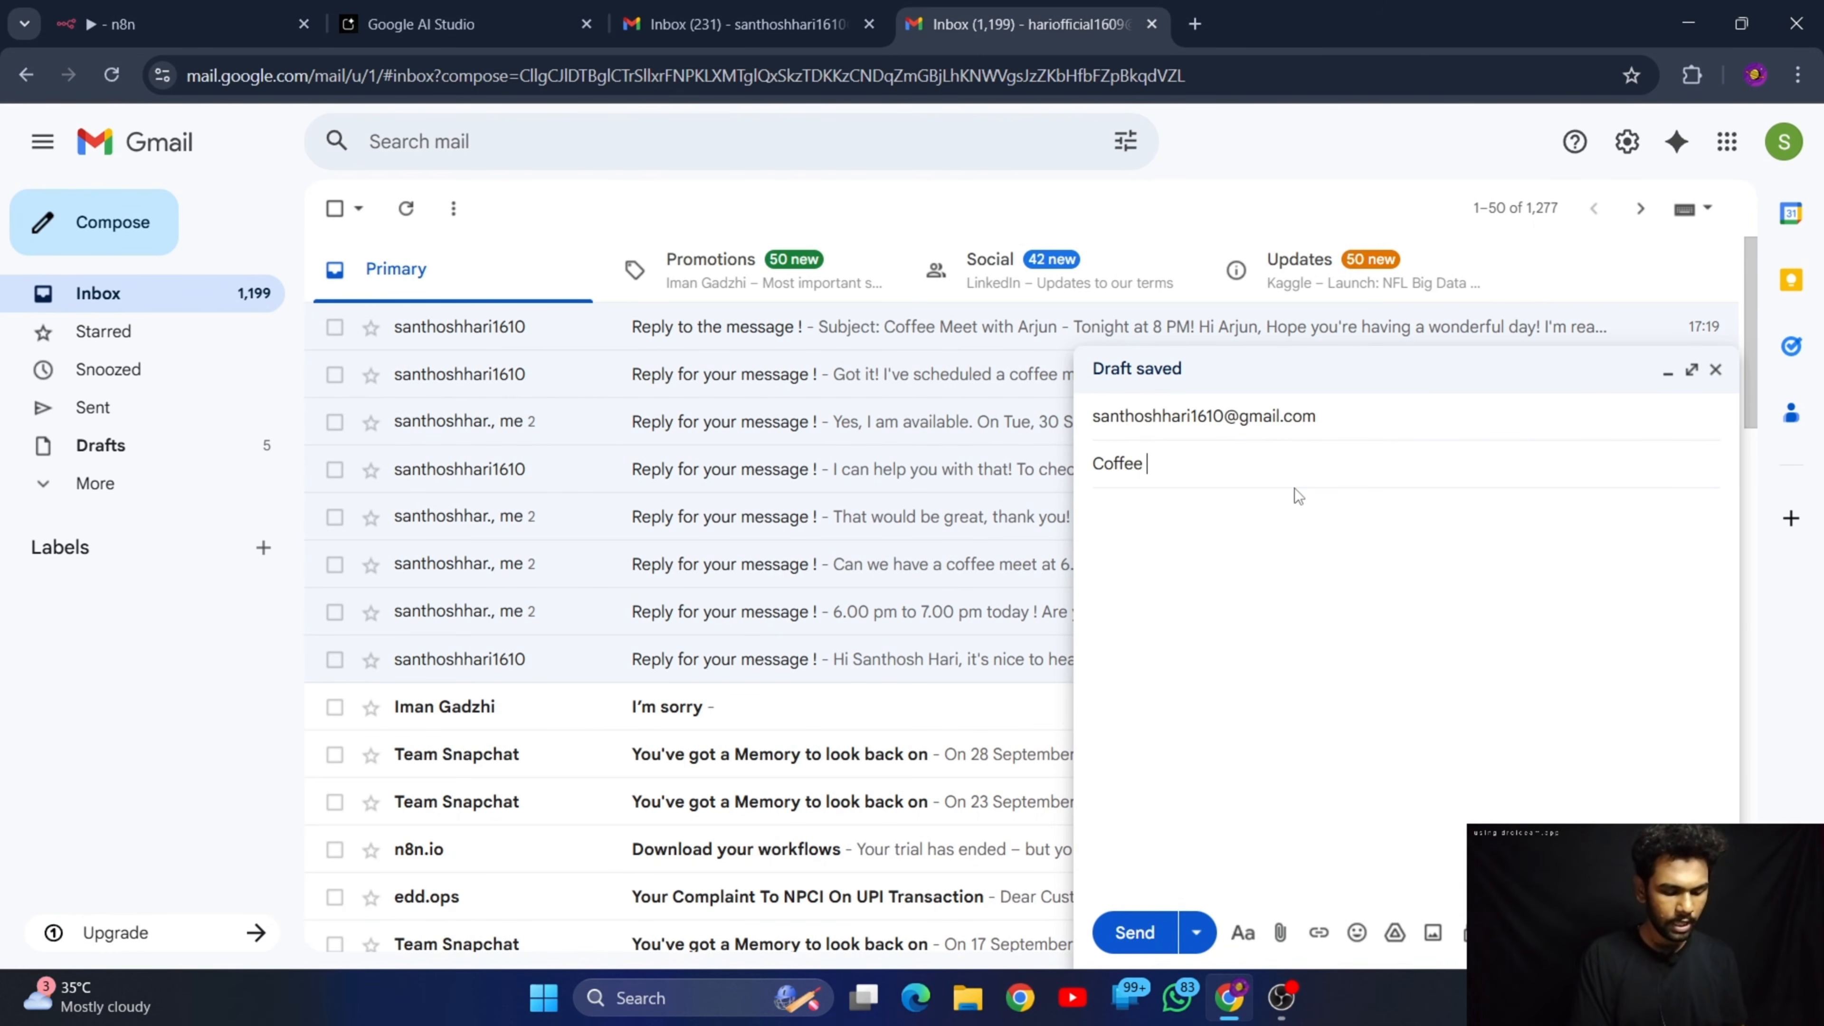
{"action": "type", "text": " mee"}
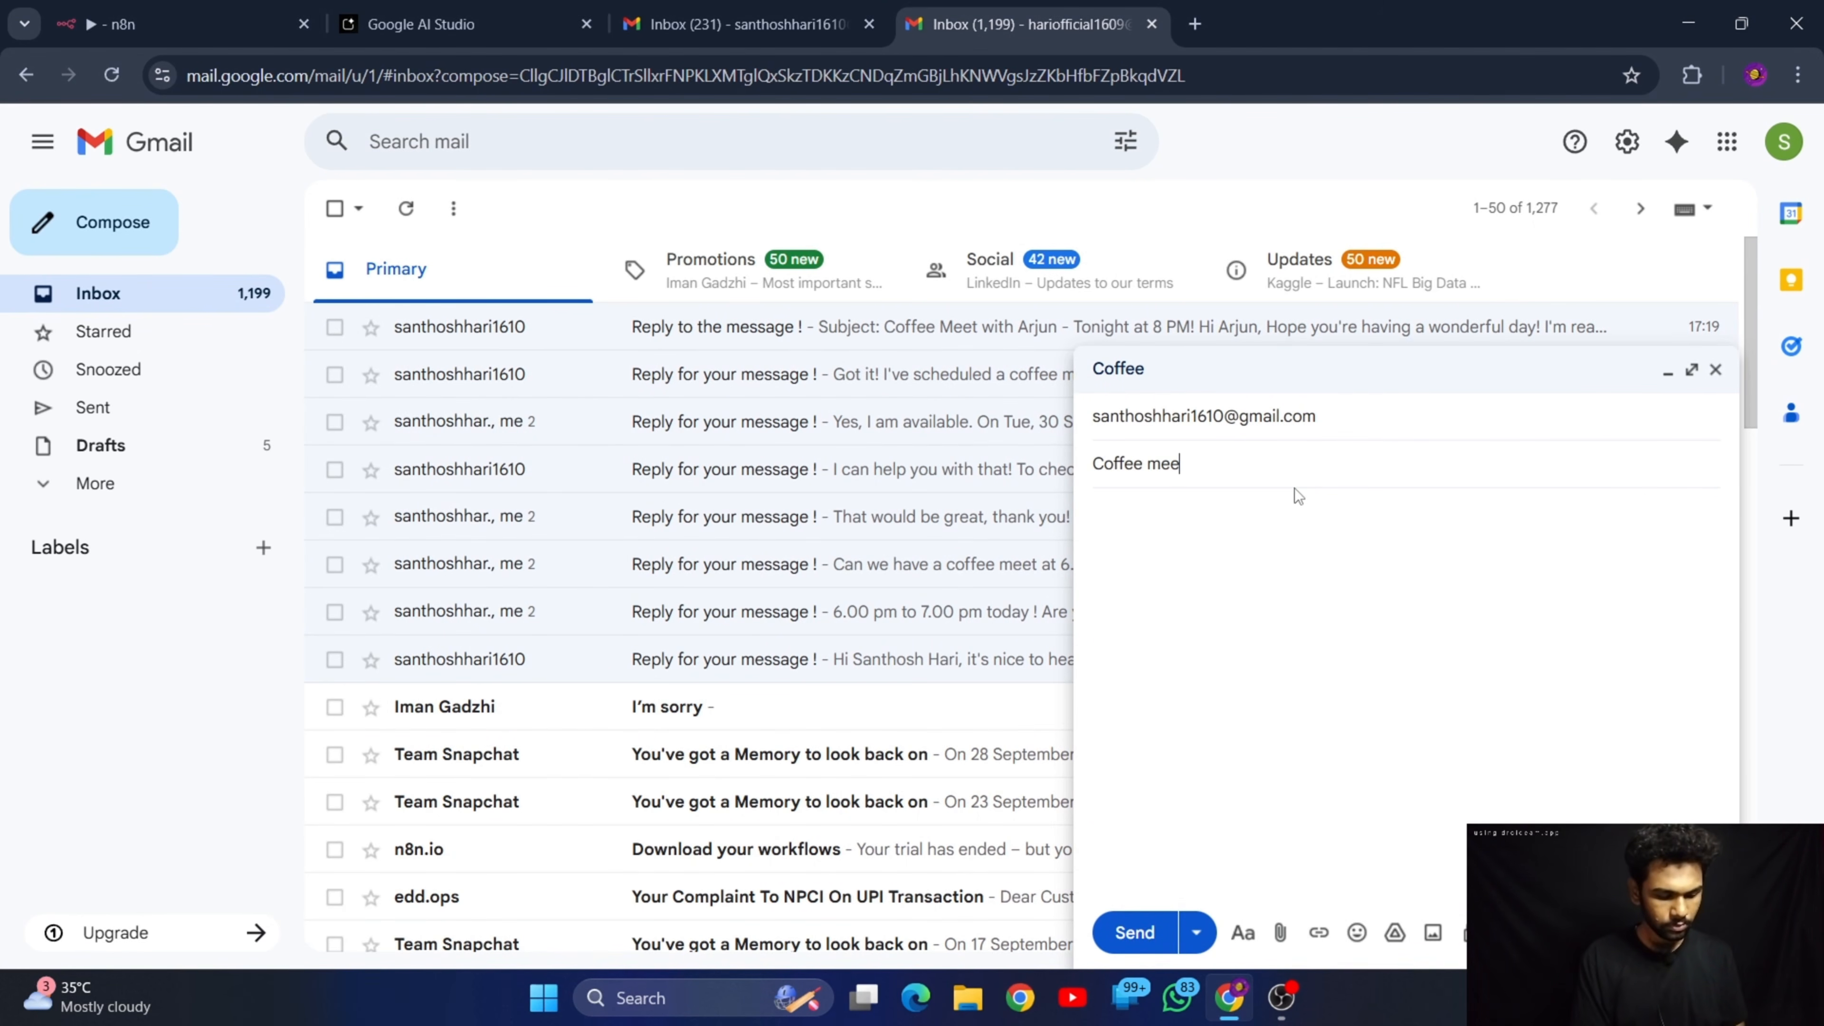
{"action": "type", "text": "t !"}
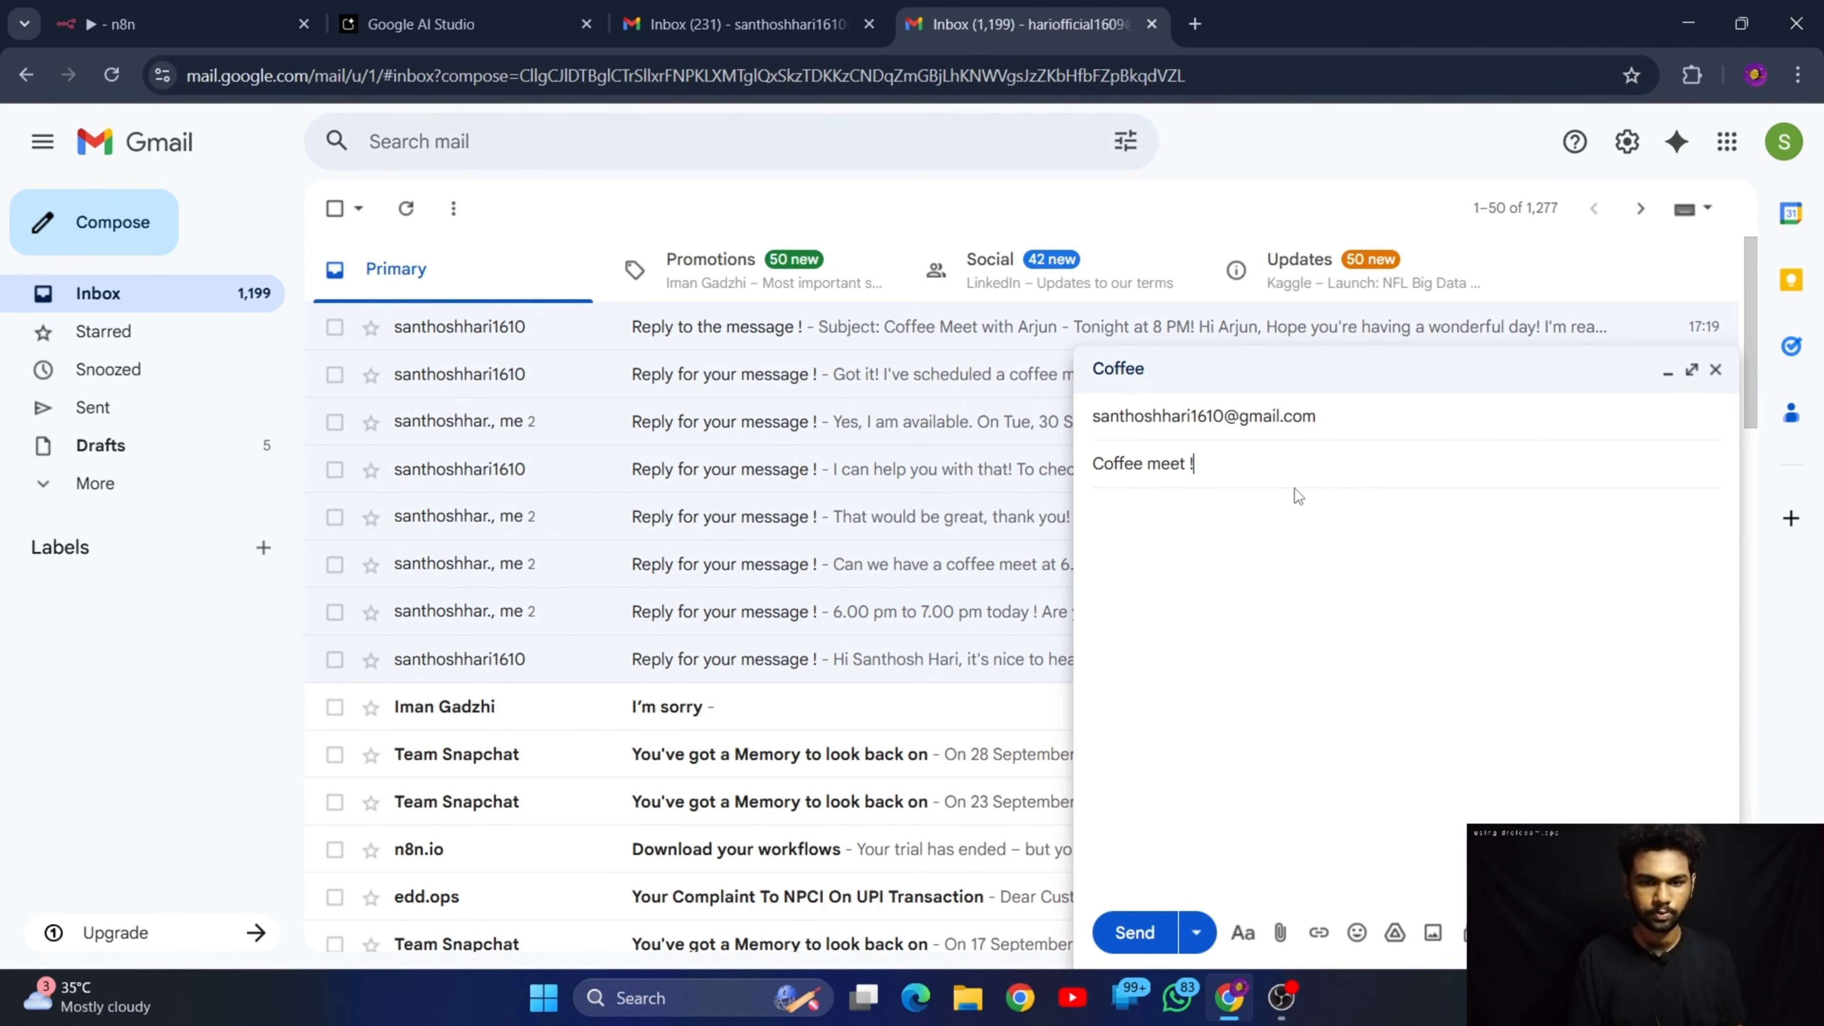
Begin the message body by greeting the recipient by first name and introducing the sender
{"action": "left_click", "coordinate": [1372, 601]}
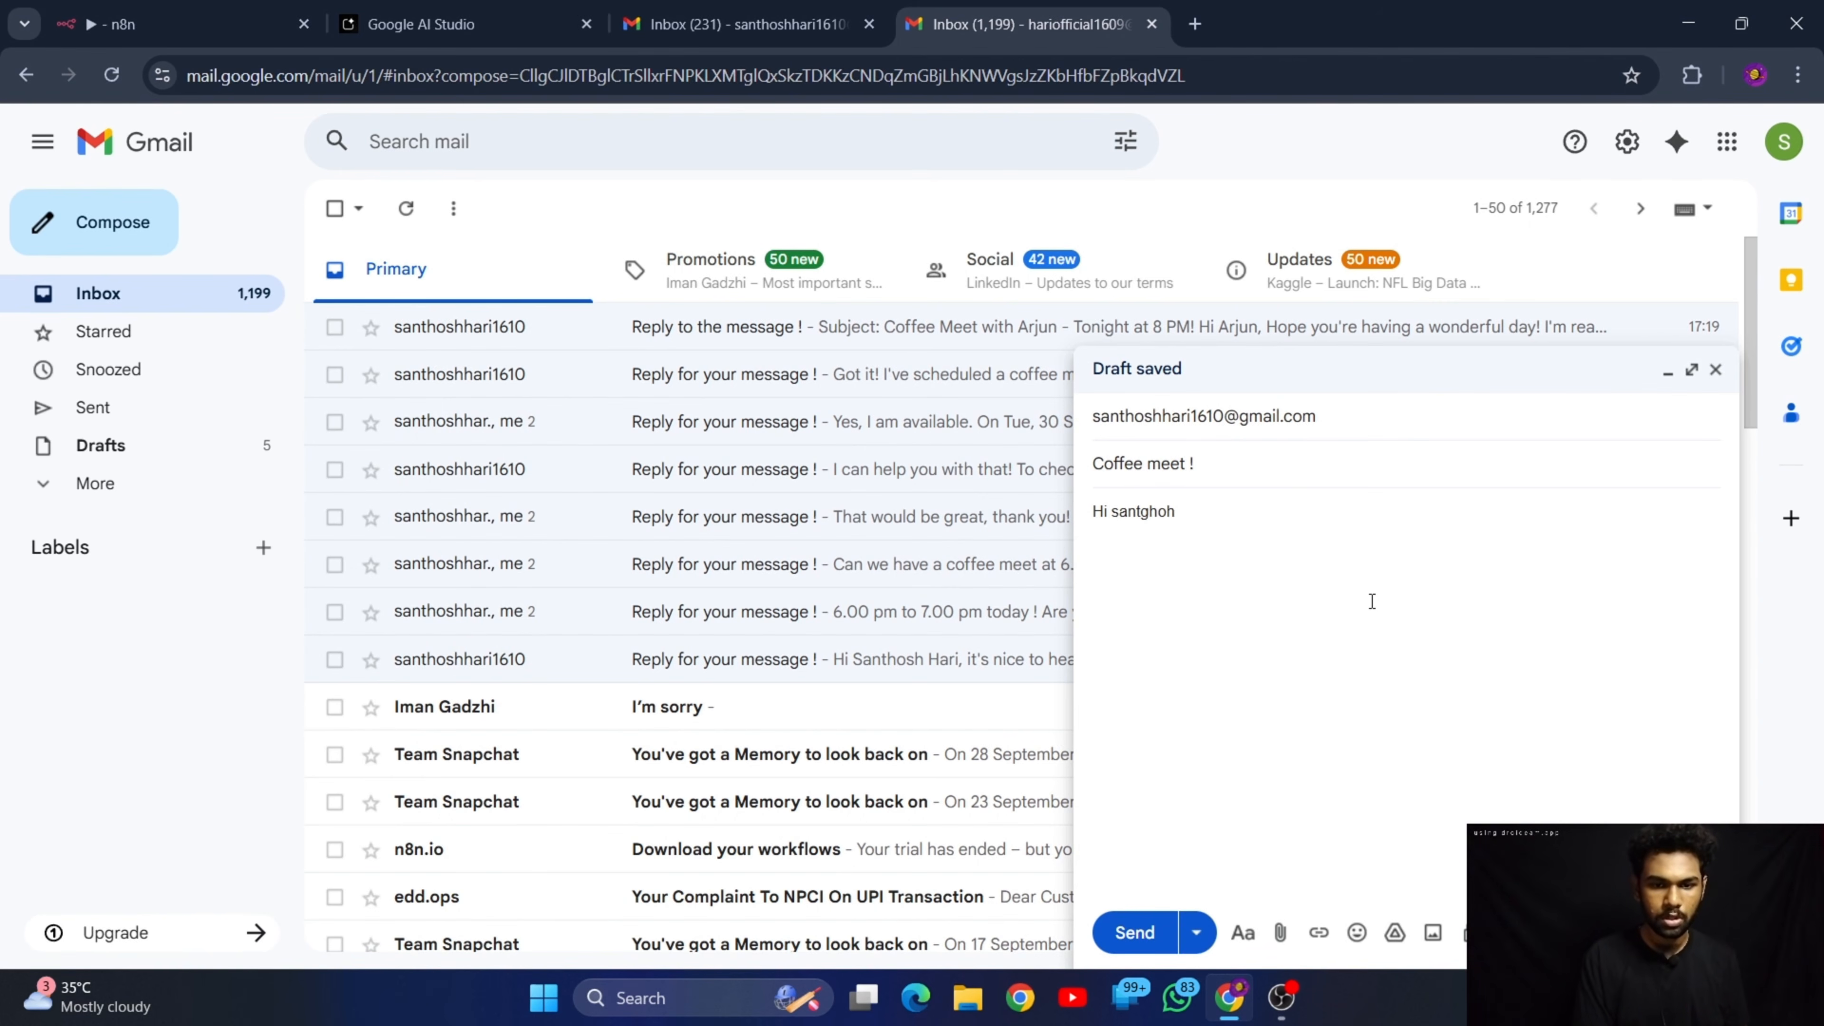
{"action": "key", "text": "BackSpace"}
{"action": "key", "text": "BackSpace"}
{"action": "key", "text": "BackSpace"}
{"action": "key", "text": "BackSpace"}
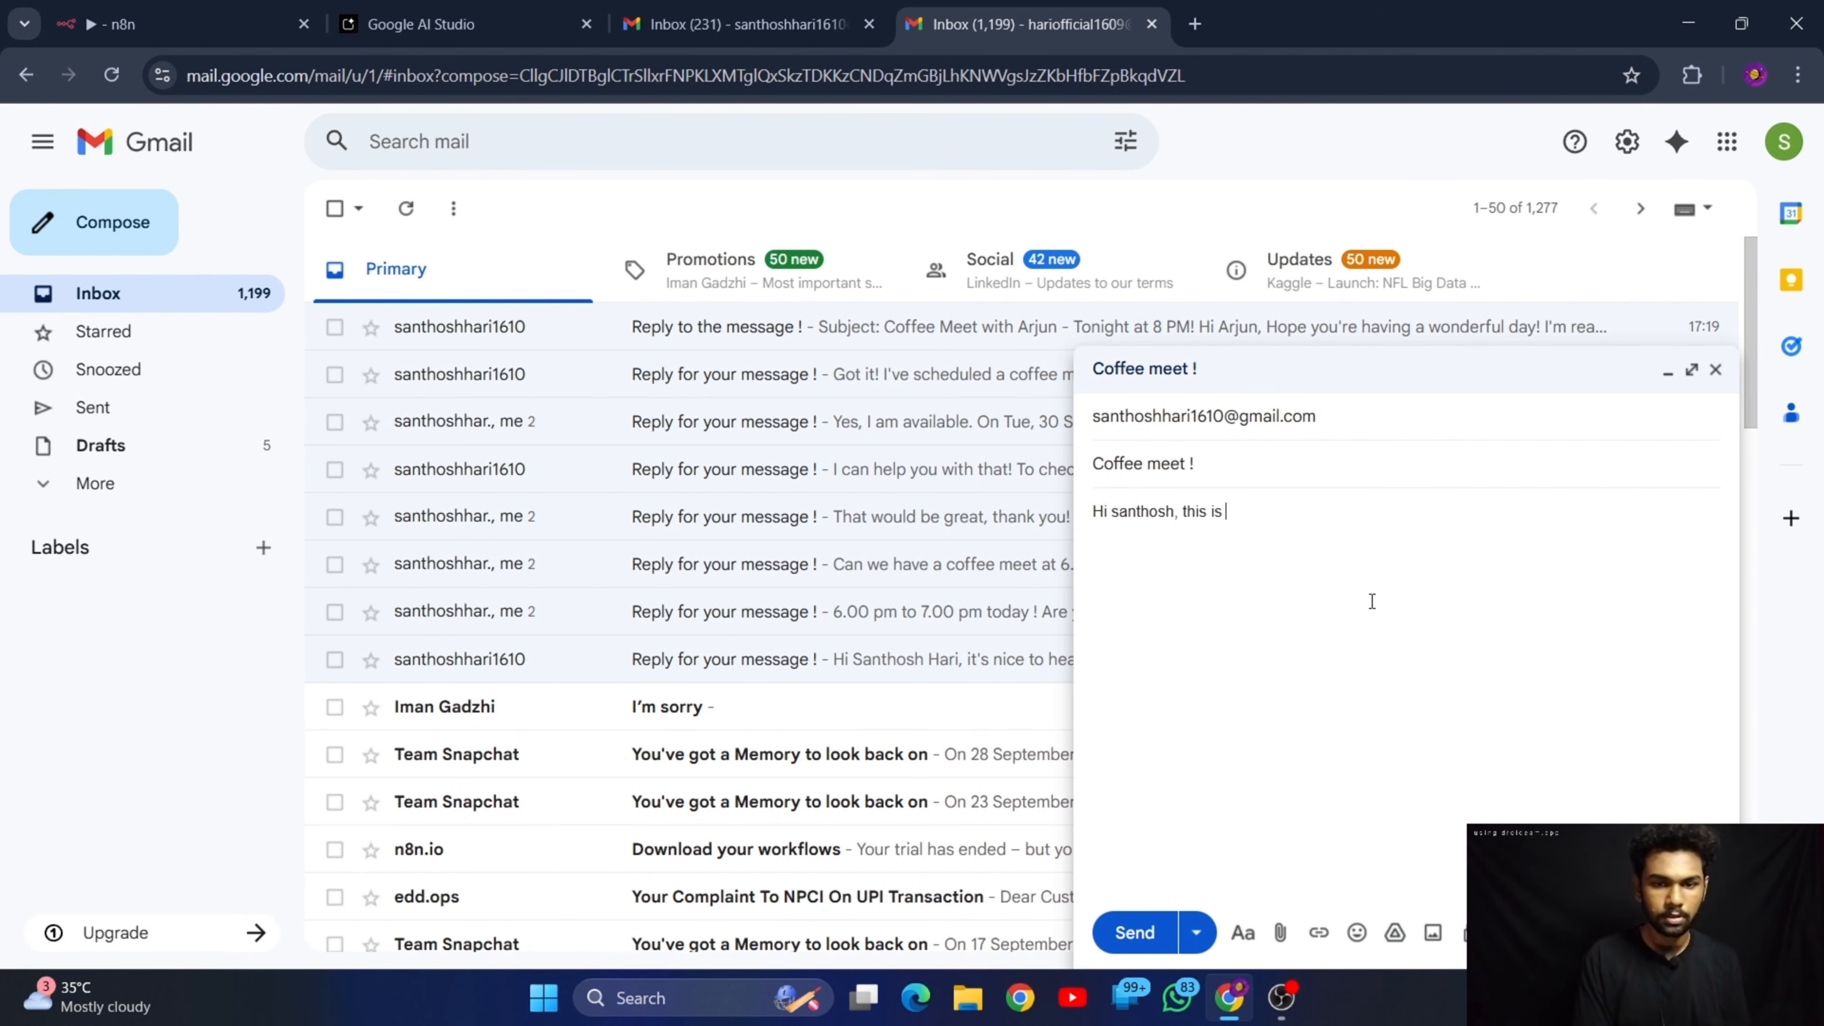
{"action": "type", "text": "sam here"}
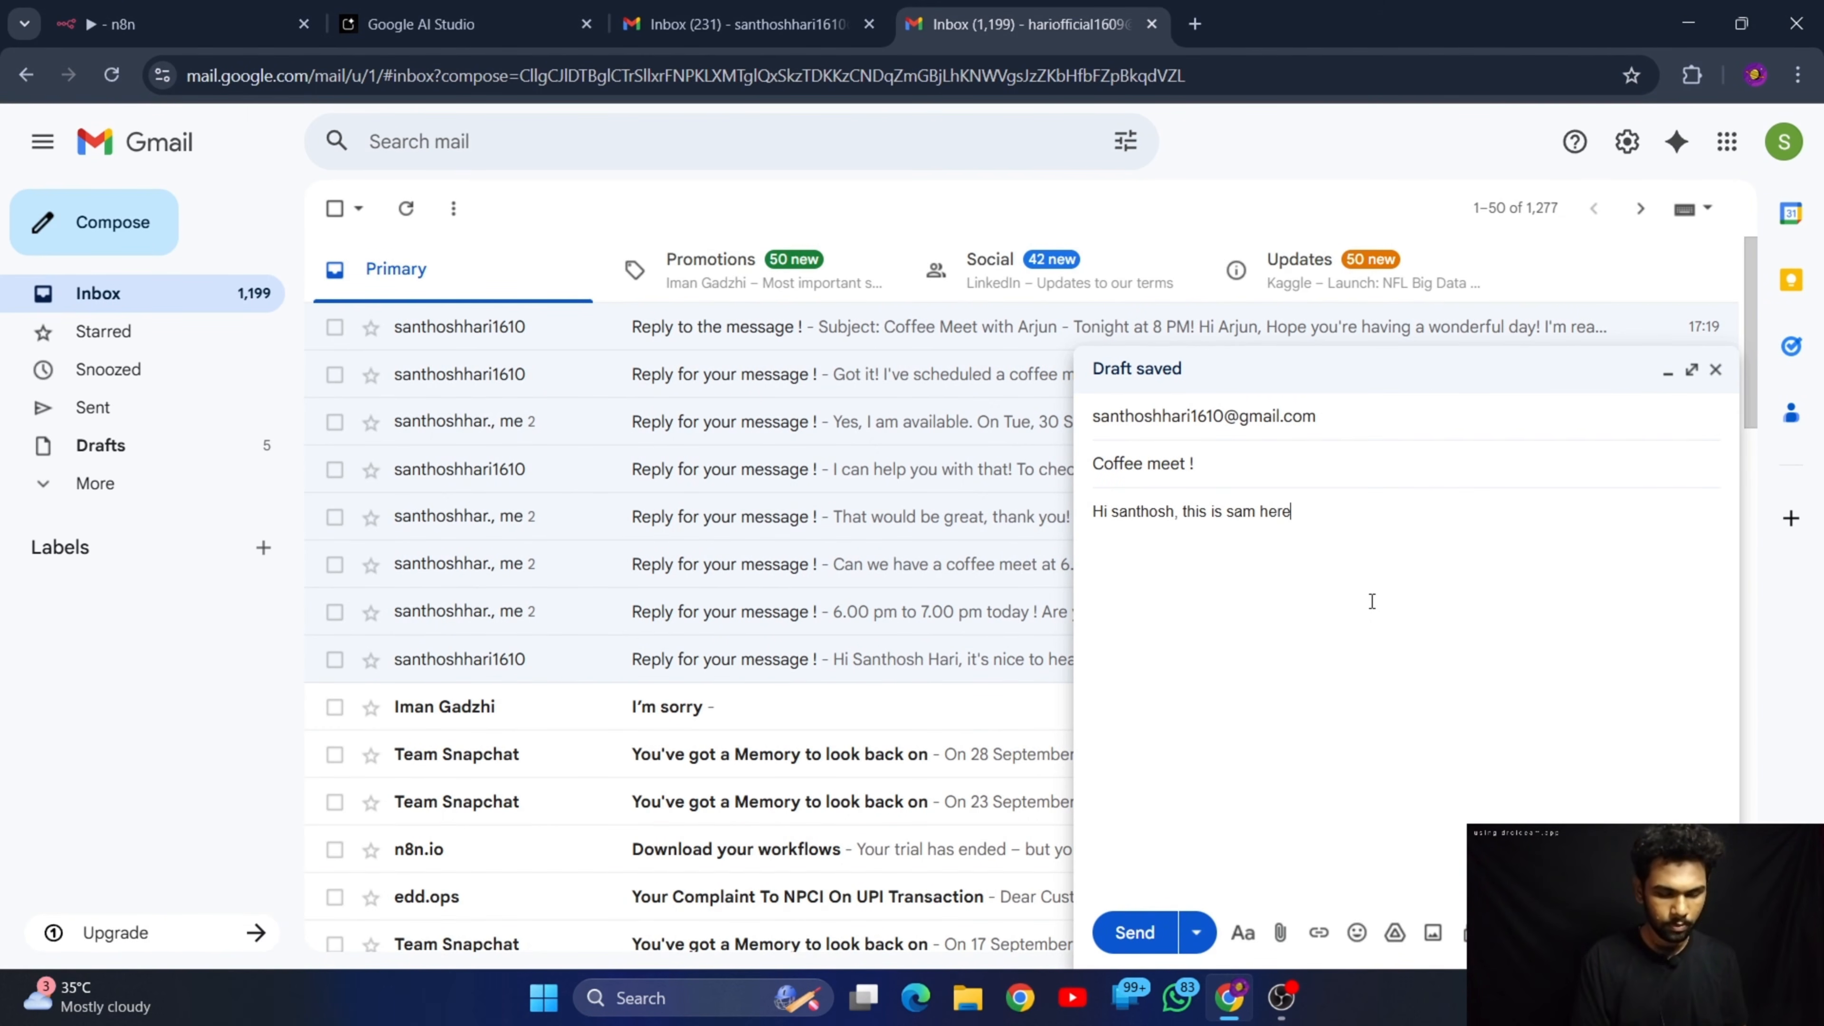
{"action": "key", "text": "BackSpace"}
{"action": "key", "text": "BackSpace"}
{"action": "key", "text": "BackSpace"}
Continue the message body with the question "can we have a coffee meet by 8 pm today ?"
{"action": "type", "text": "can we have "}
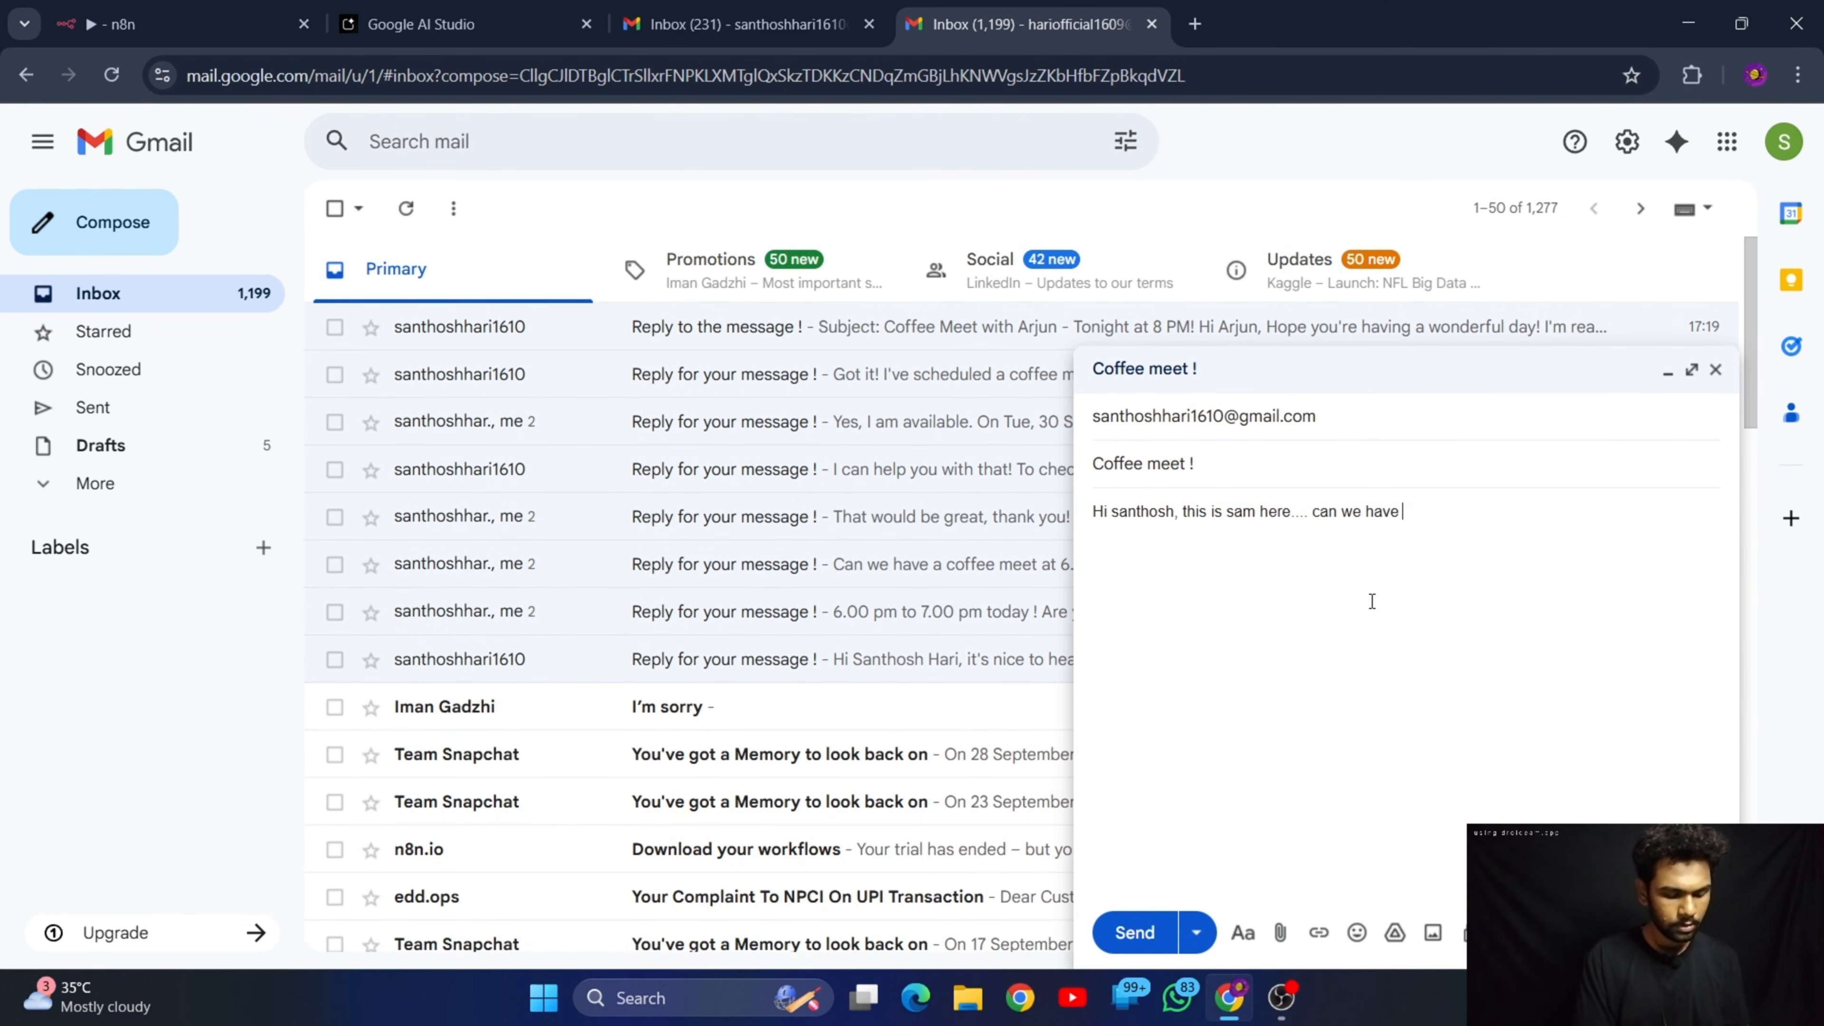
{"action": "type", "text": "a coffee meet by 8 pm today ? if y"}
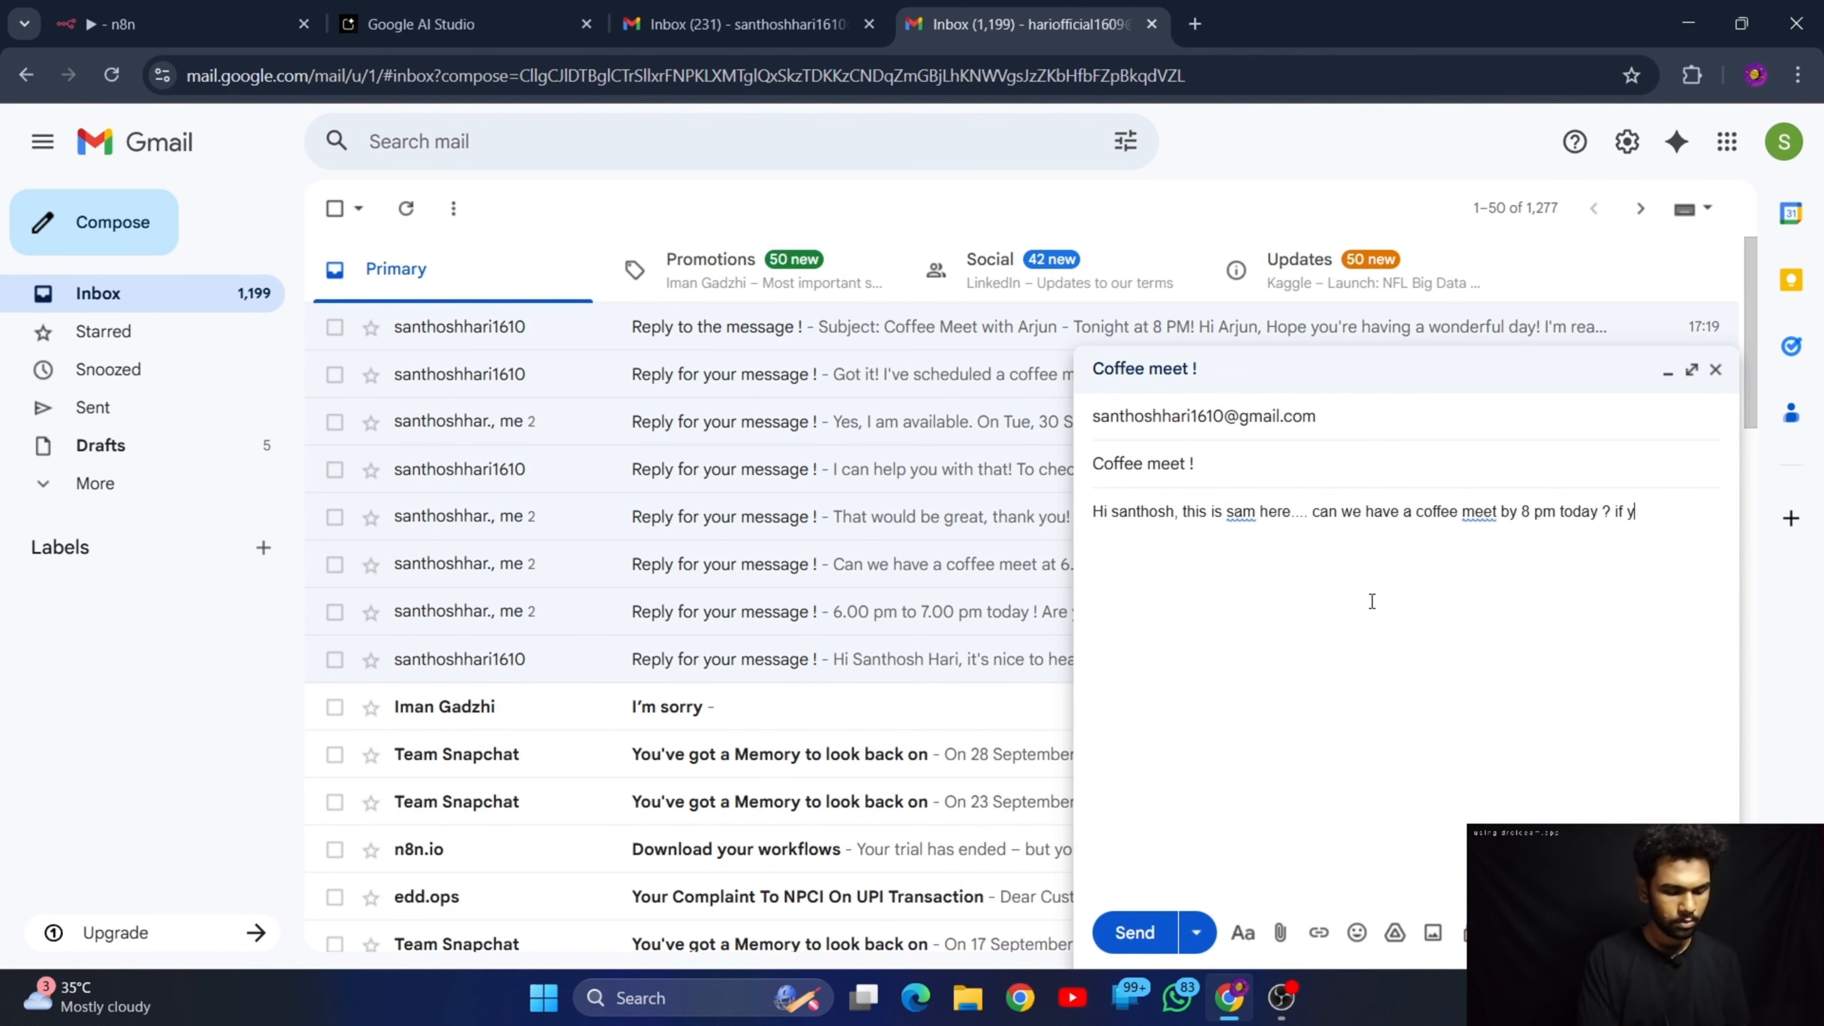
{"action": "key", "text": "BackSpace"}
{"action": "key", "text": "BackSpace"}
{"action": "key", "text": "BackSpace"}
{"action": "key", "text": "BackSpace"}
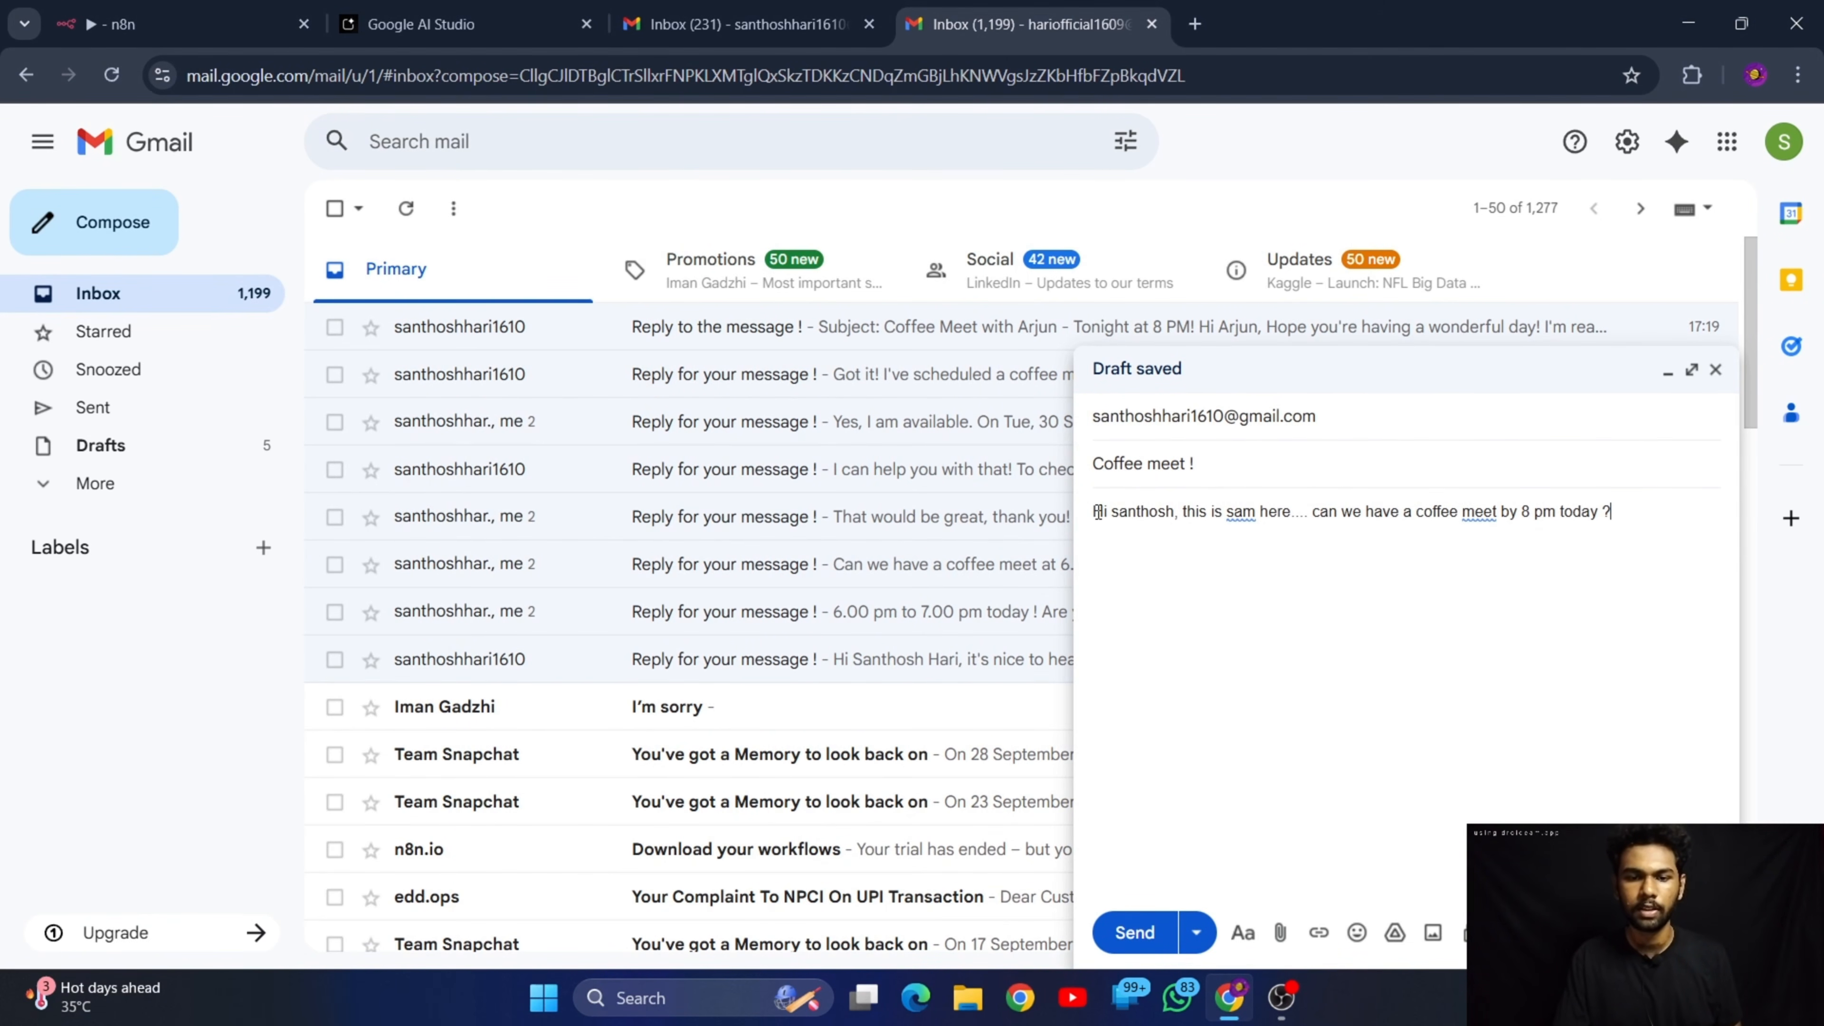
{"action": "left_click_drag", "start_coordinate": [1093, 512], "coordinate": [1477, 546]}
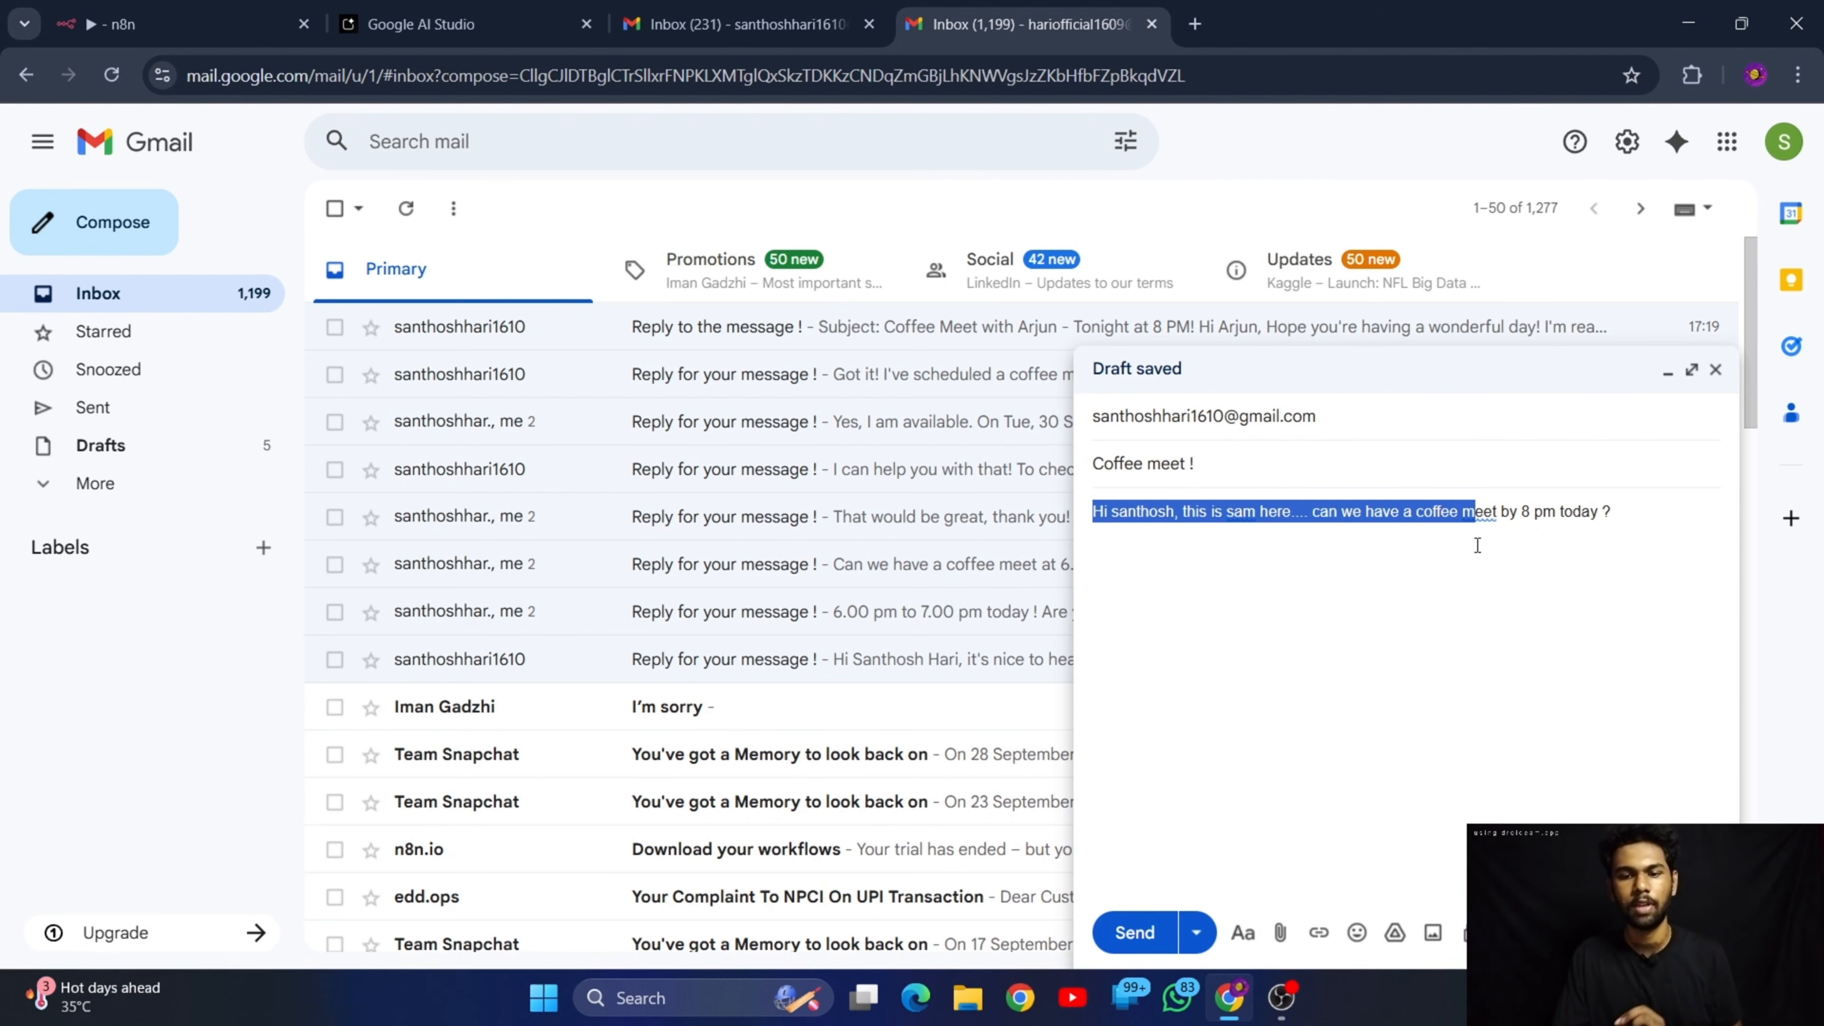
{"action": "left_click", "coordinate": [1469, 558]}
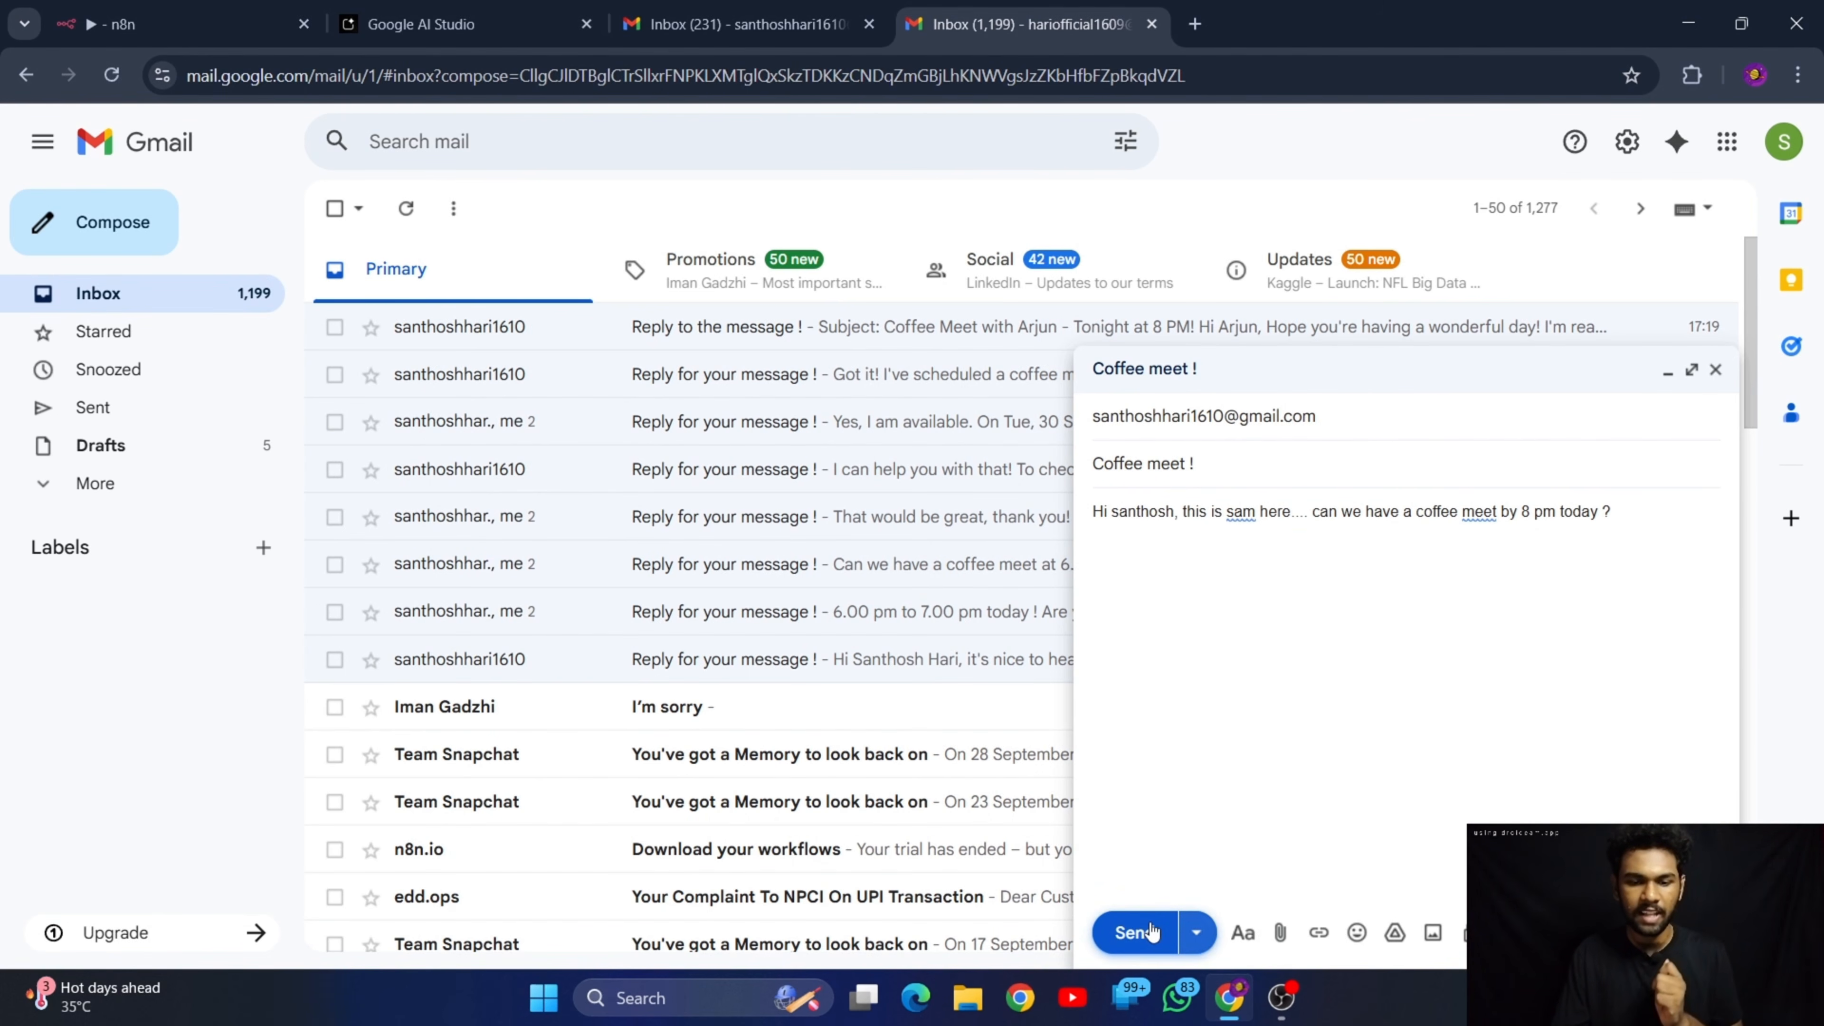
Send the coffee meet email, and switch to n8n to execute the workflow
{"action": "left_click", "coordinate": [1135, 932]}
{"action": "left_click", "coordinate": [179, 24]}
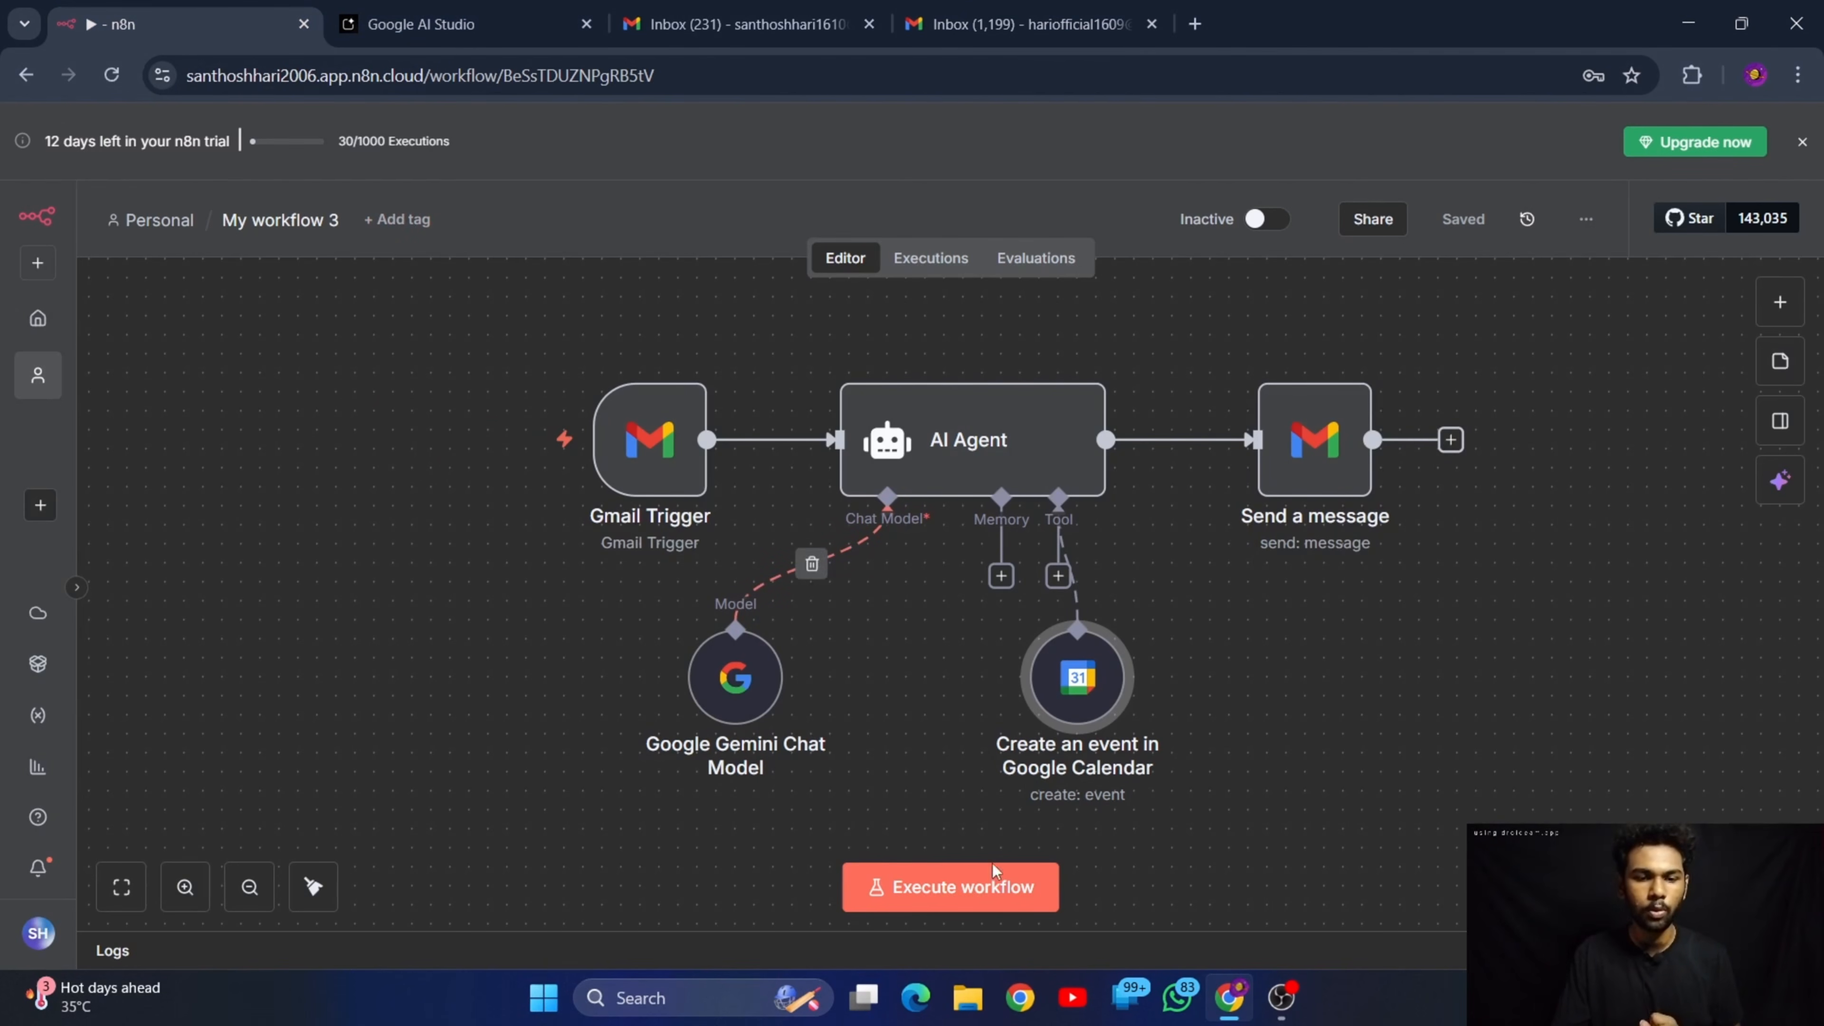
{"action": "left_click", "coordinate": [993, 882]}
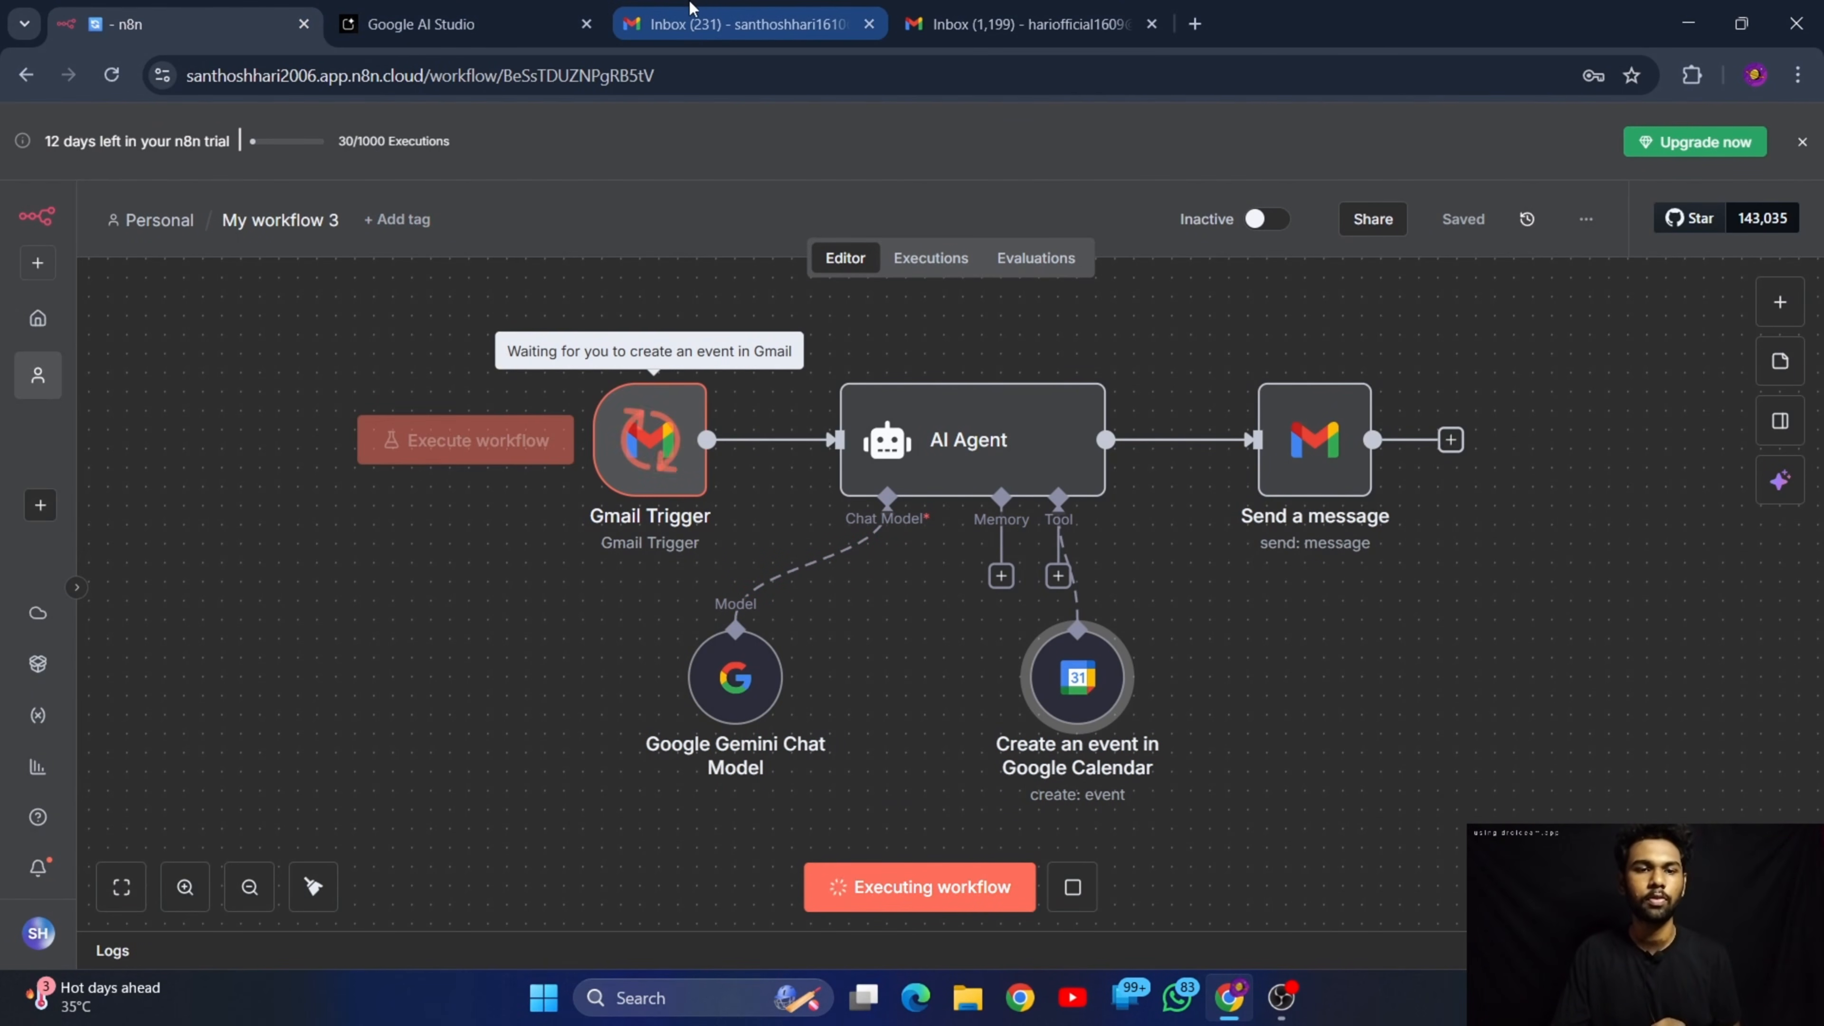
Switch to the sender's Gmail, refresh the inbox and read the newest automatic reply
{"action": "left_click", "coordinate": [978, 10]}
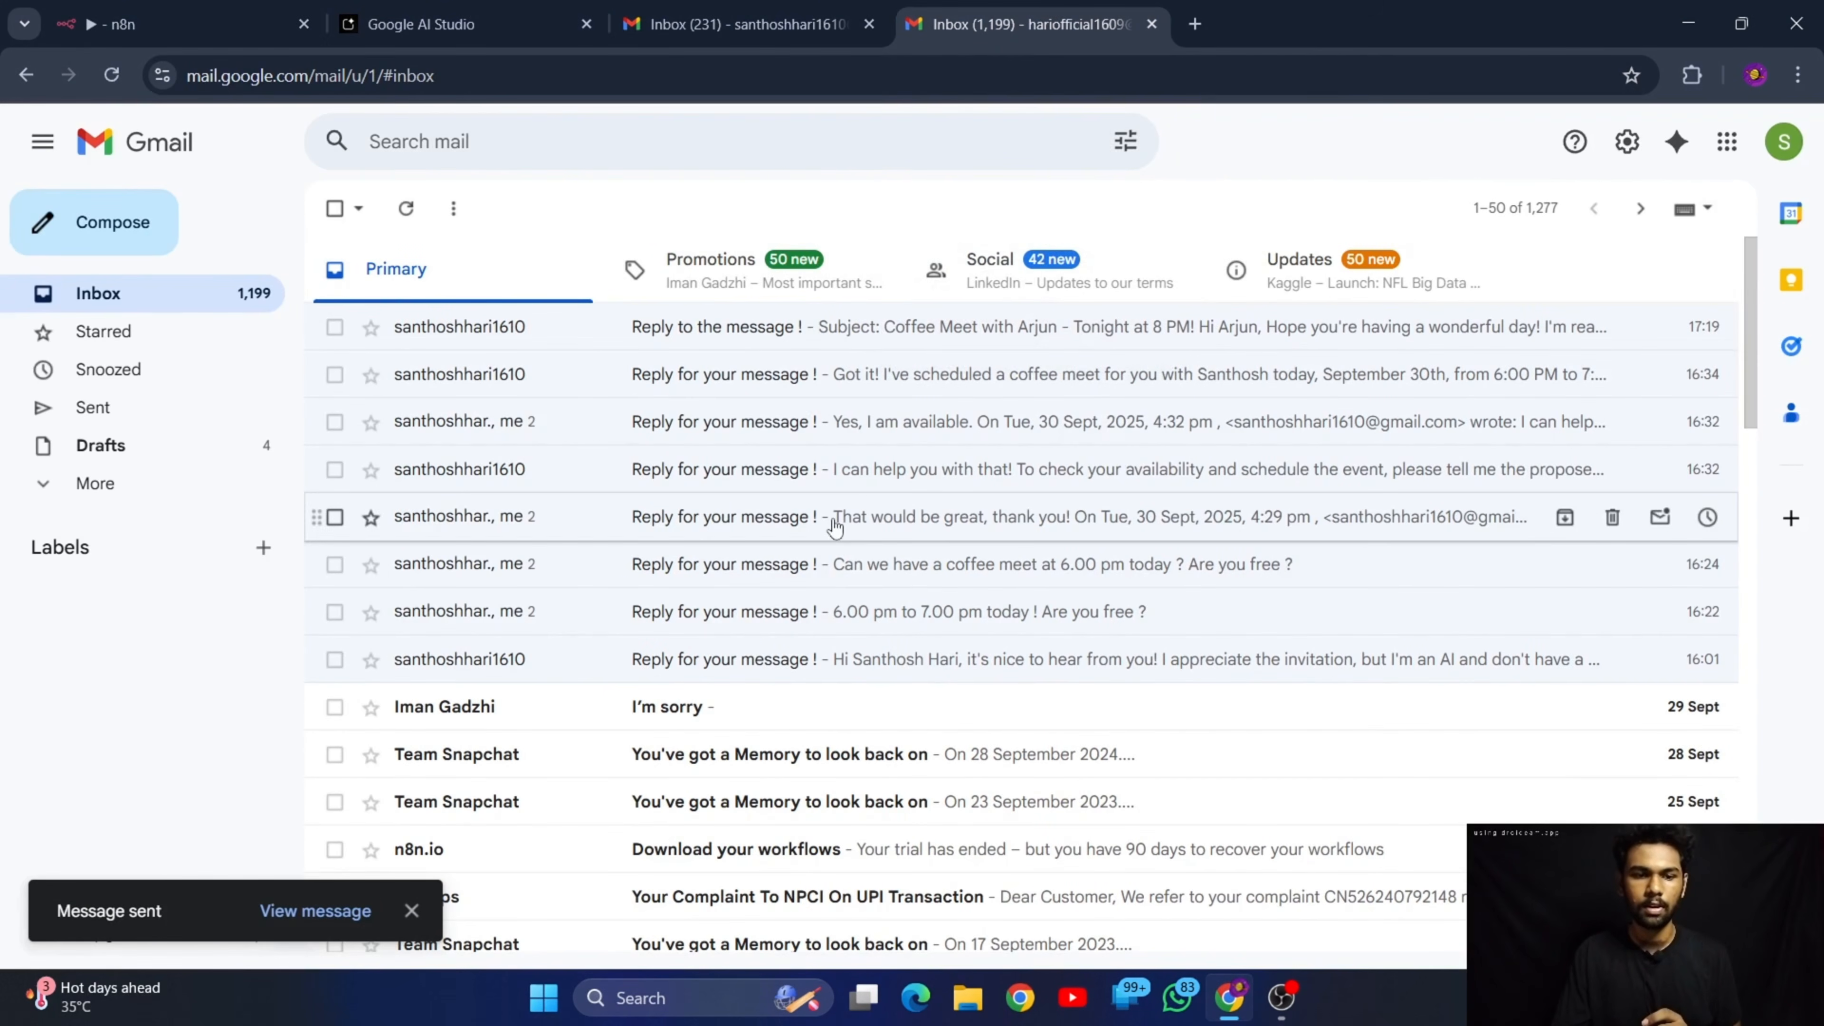
{"action": "left_click", "coordinate": [411, 216]}
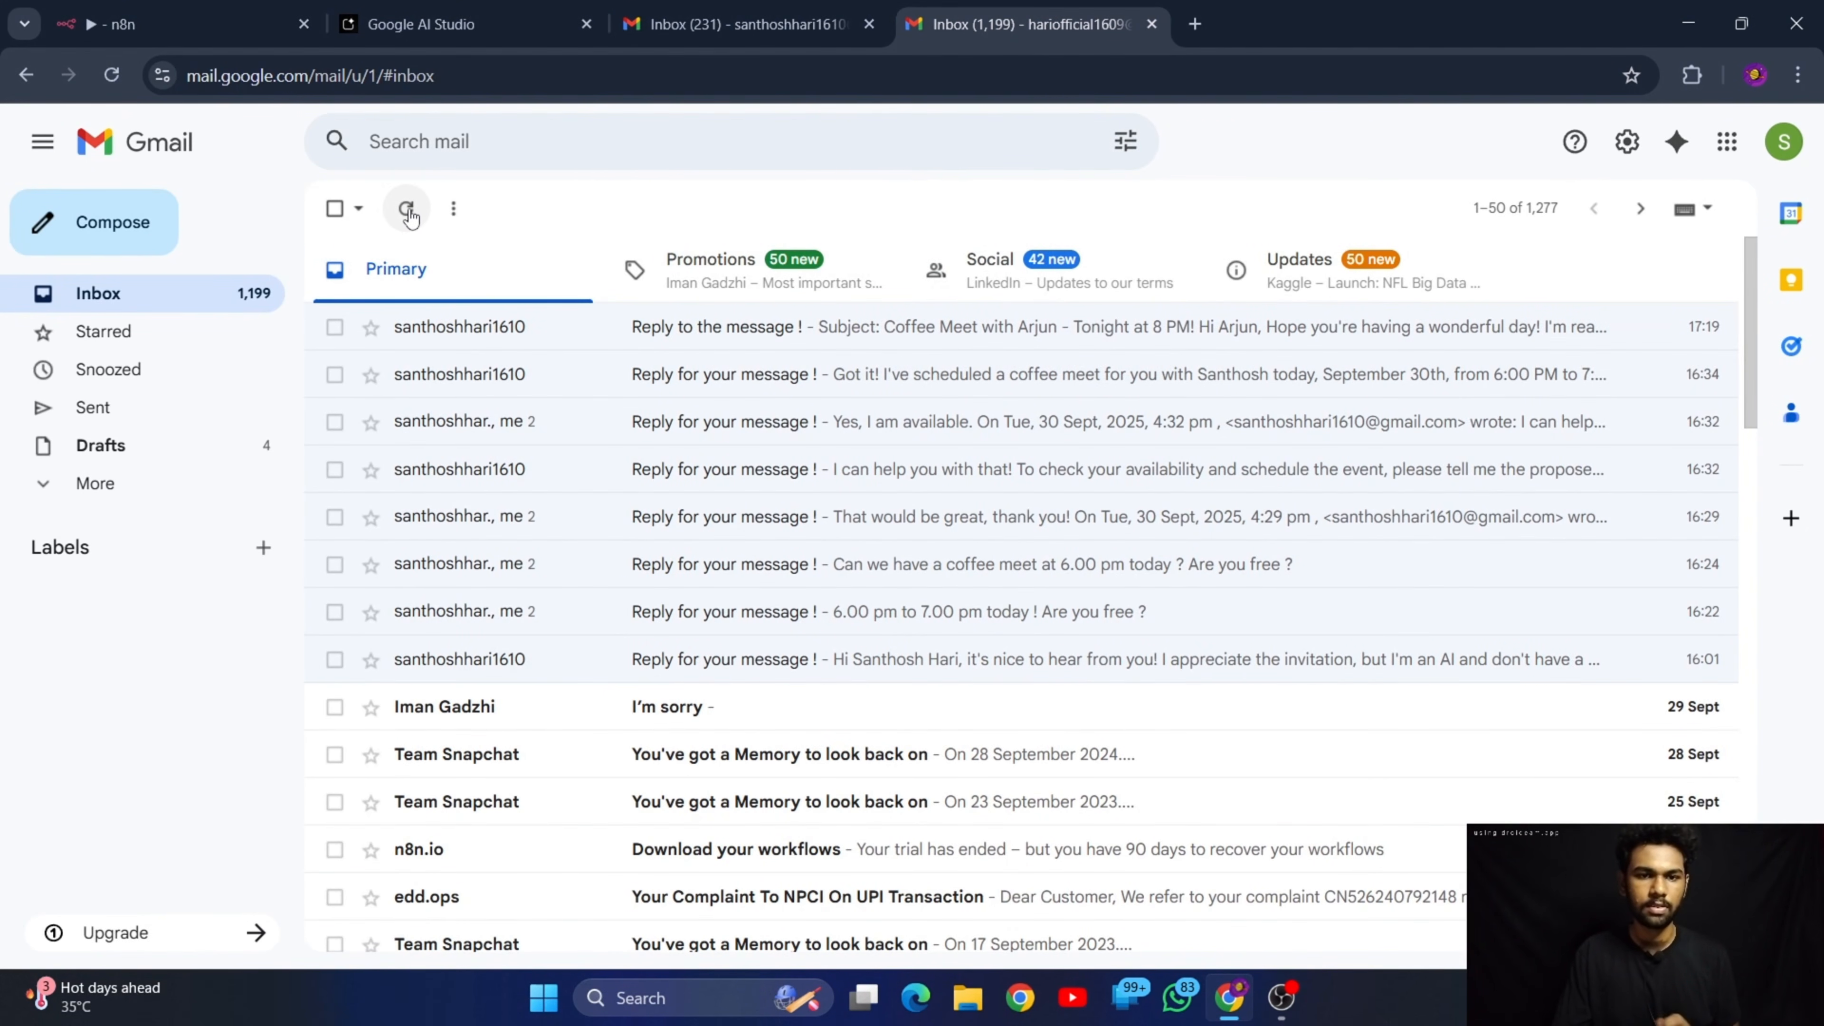
{"action": "left_click", "coordinate": [407, 210]}
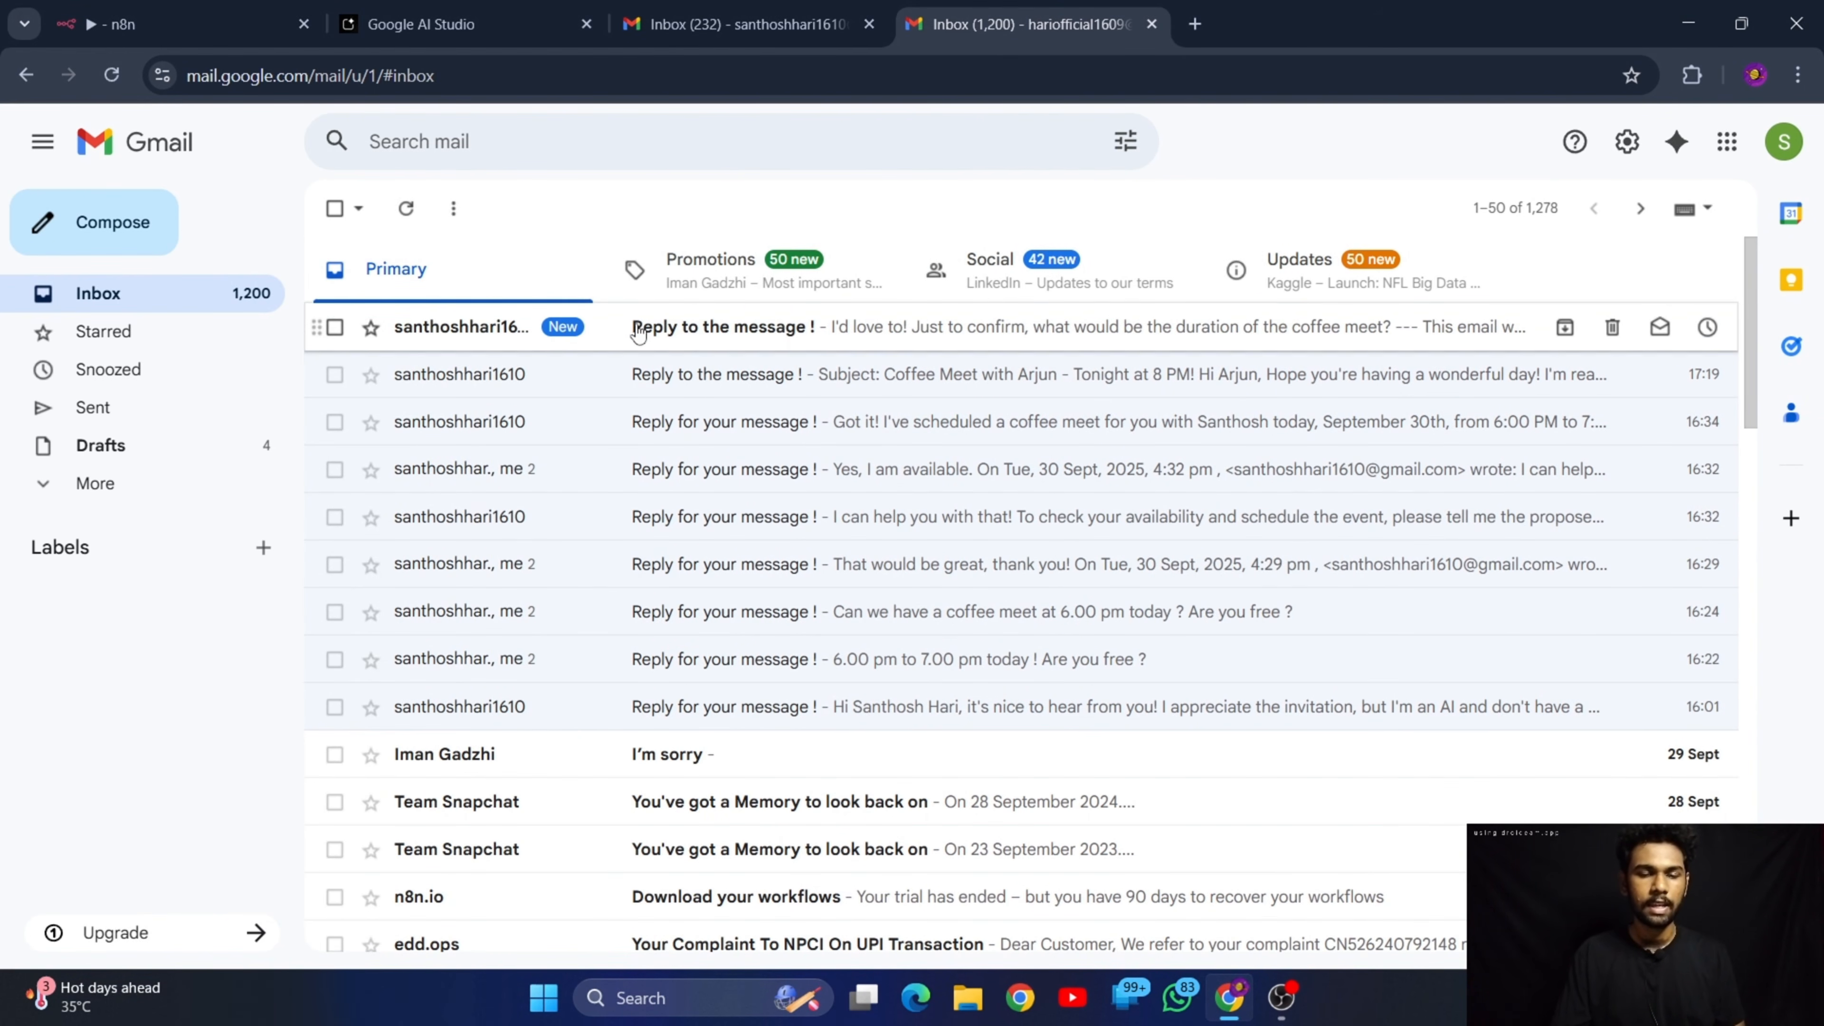
{"action": "left_click", "coordinate": [811, 331]}
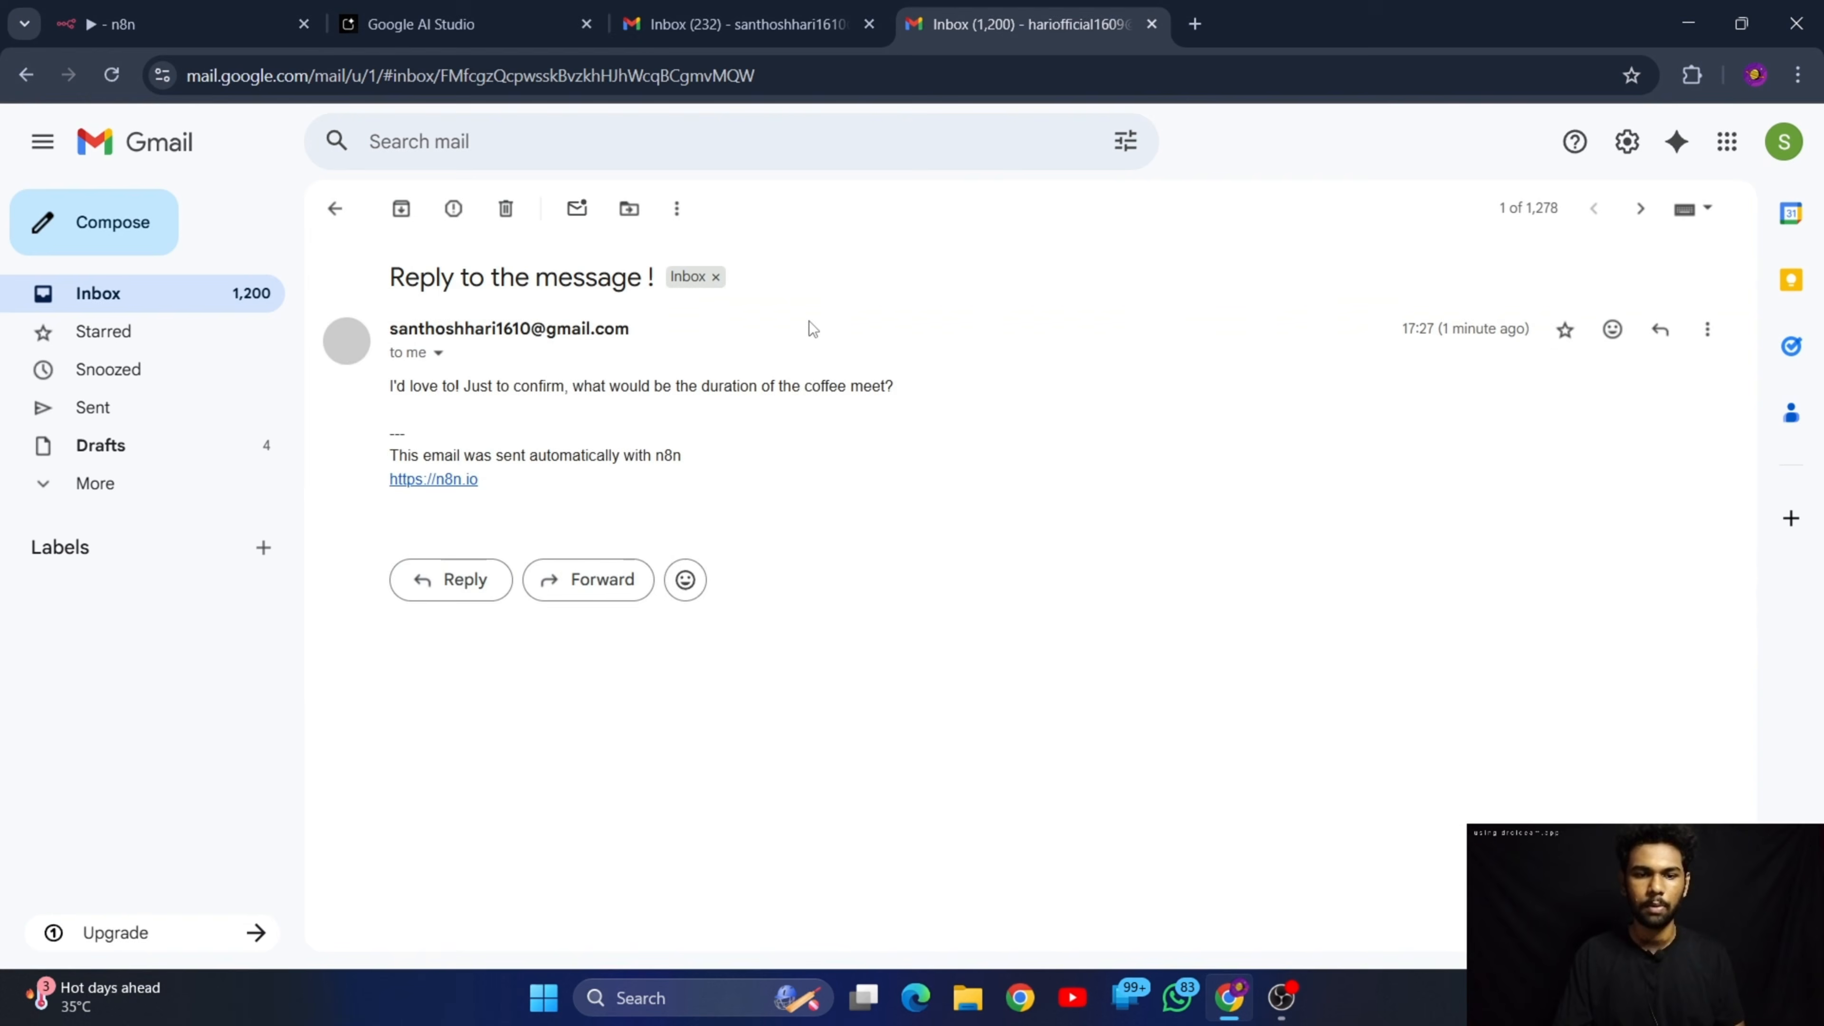
{"action": "left_click_drag", "start_coordinate": [388, 388], "coordinate": [921, 510]}
{"action": "left_click", "coordinate": [995, 746]}
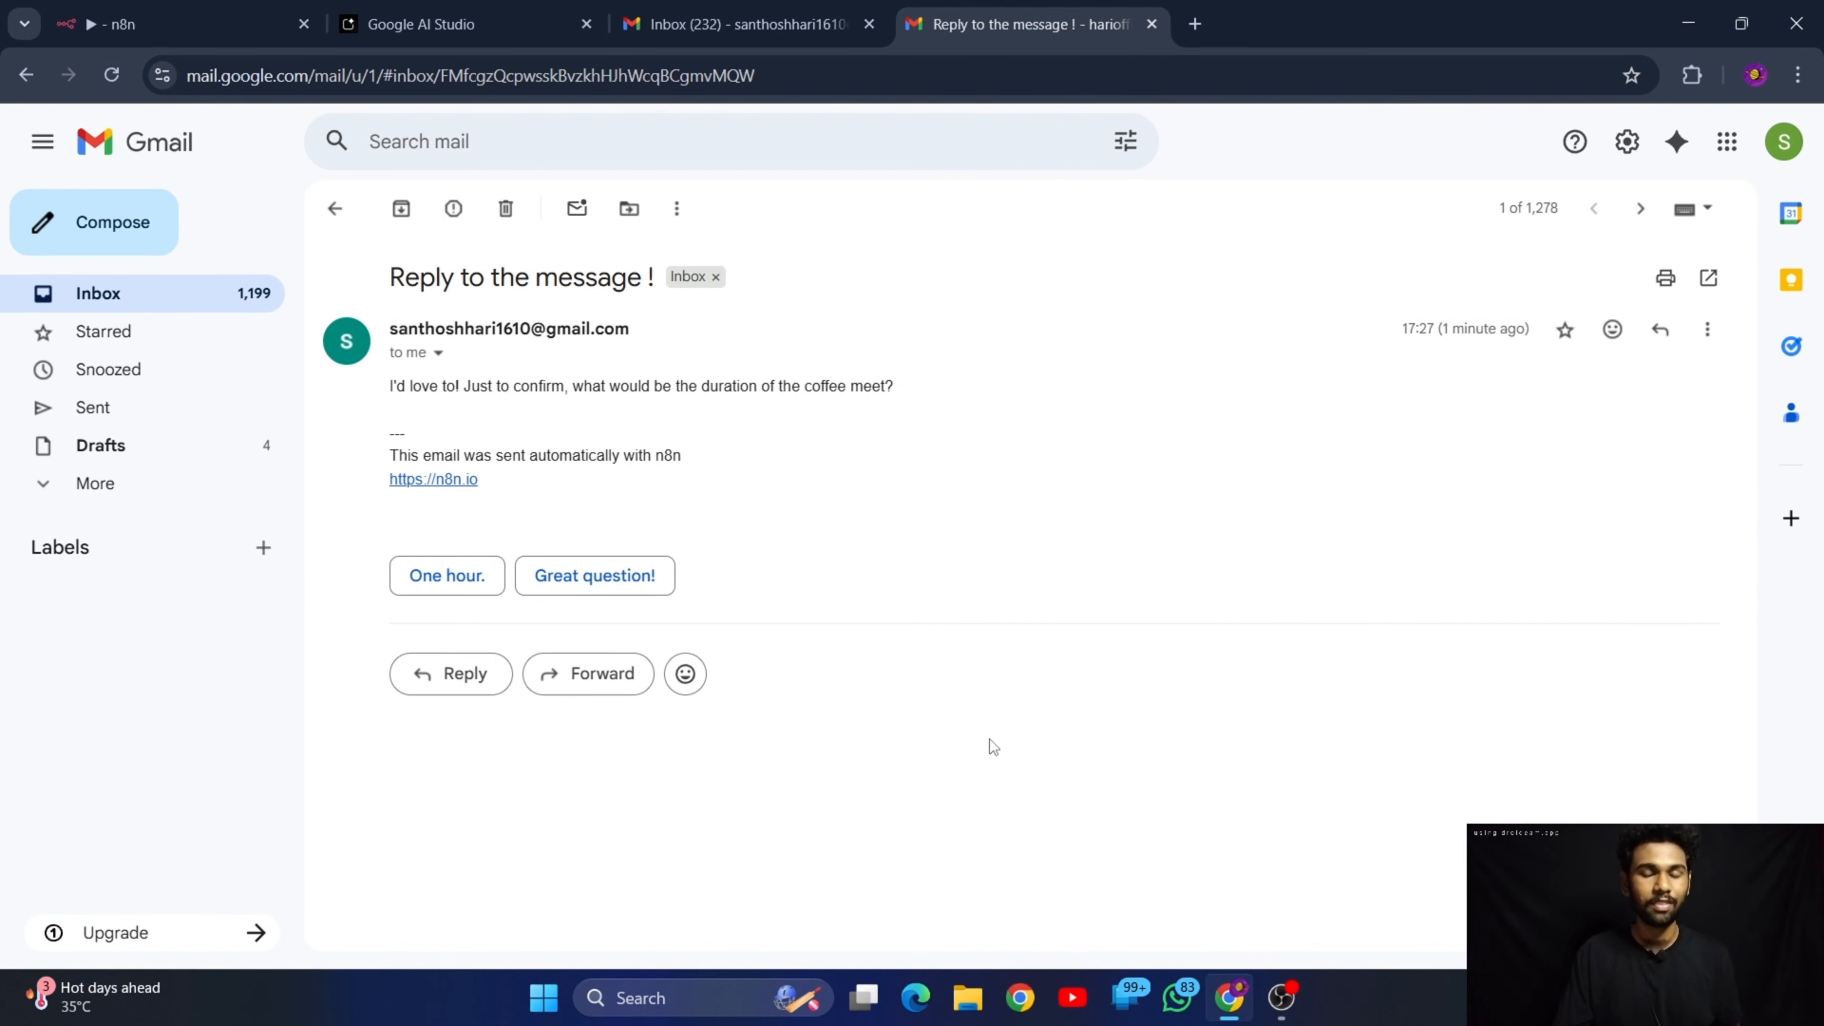
Check the received request in the monitored inbox and review the two latest automatic replies in the sender's inbox
{"action": "left_click", "coordinate": [689, 21]}
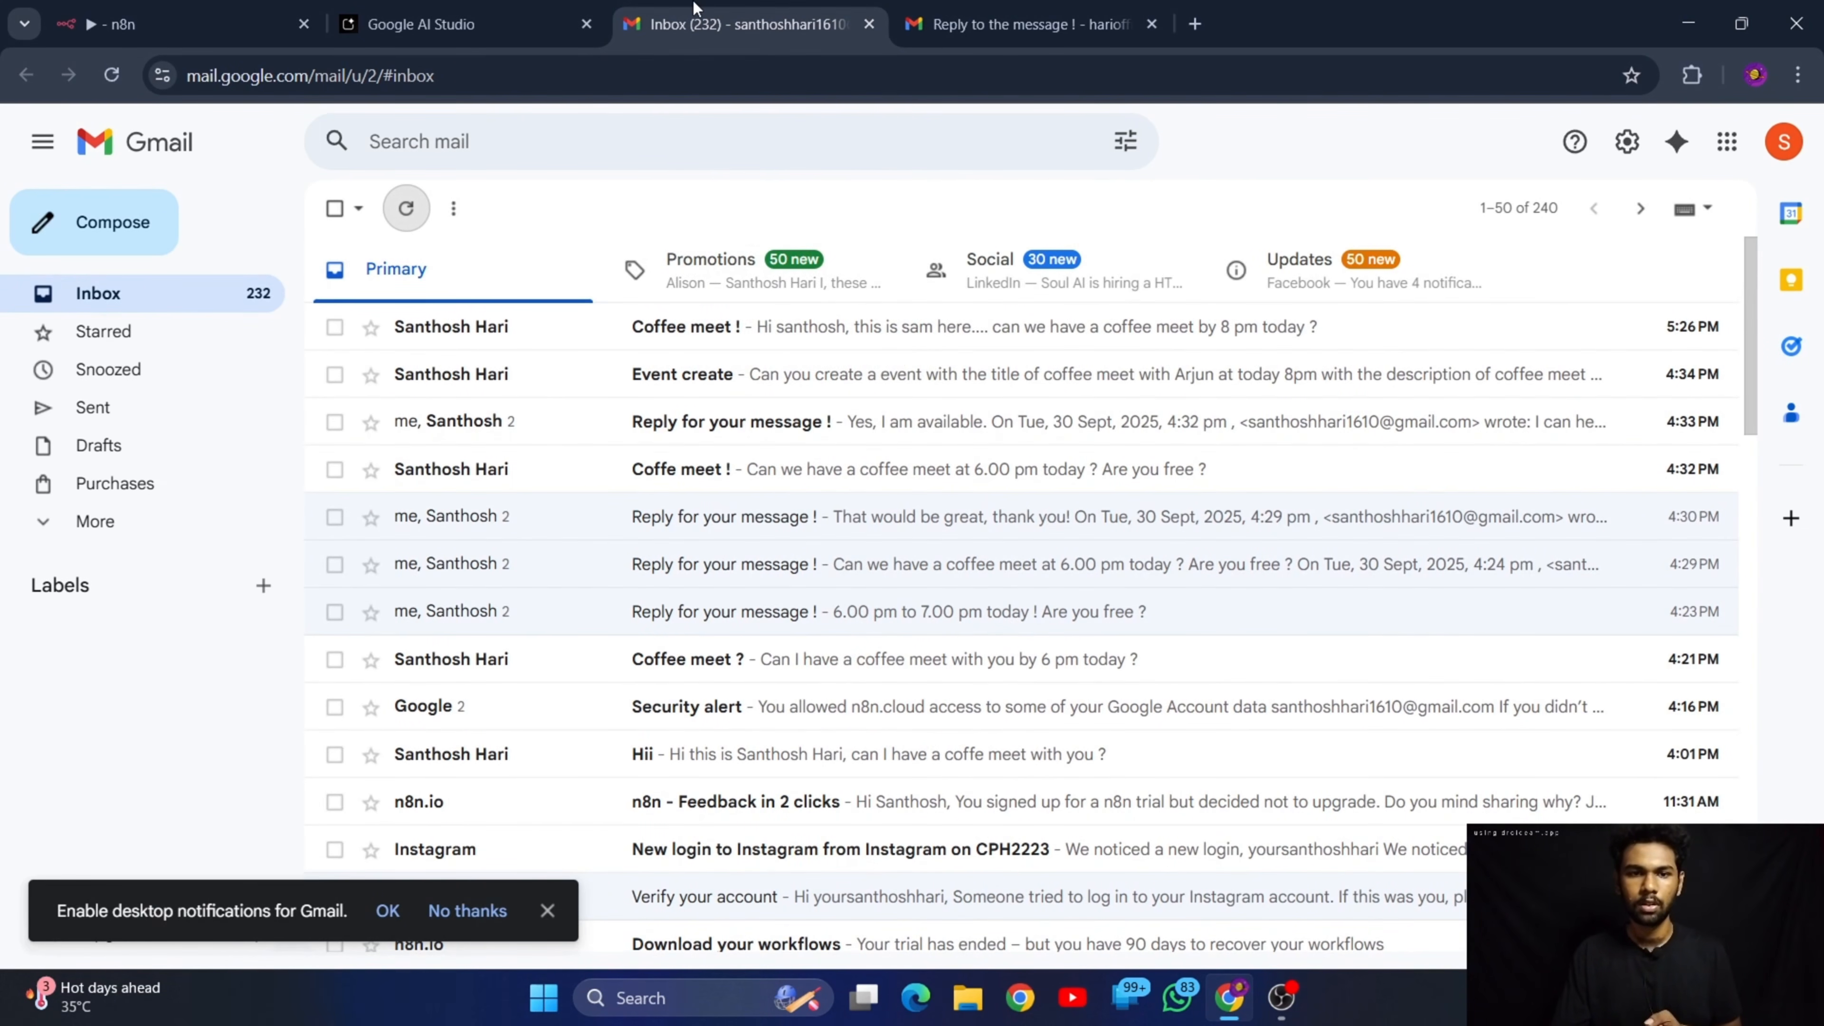
{"action": "left_click", "coordinate": [987, 8]}
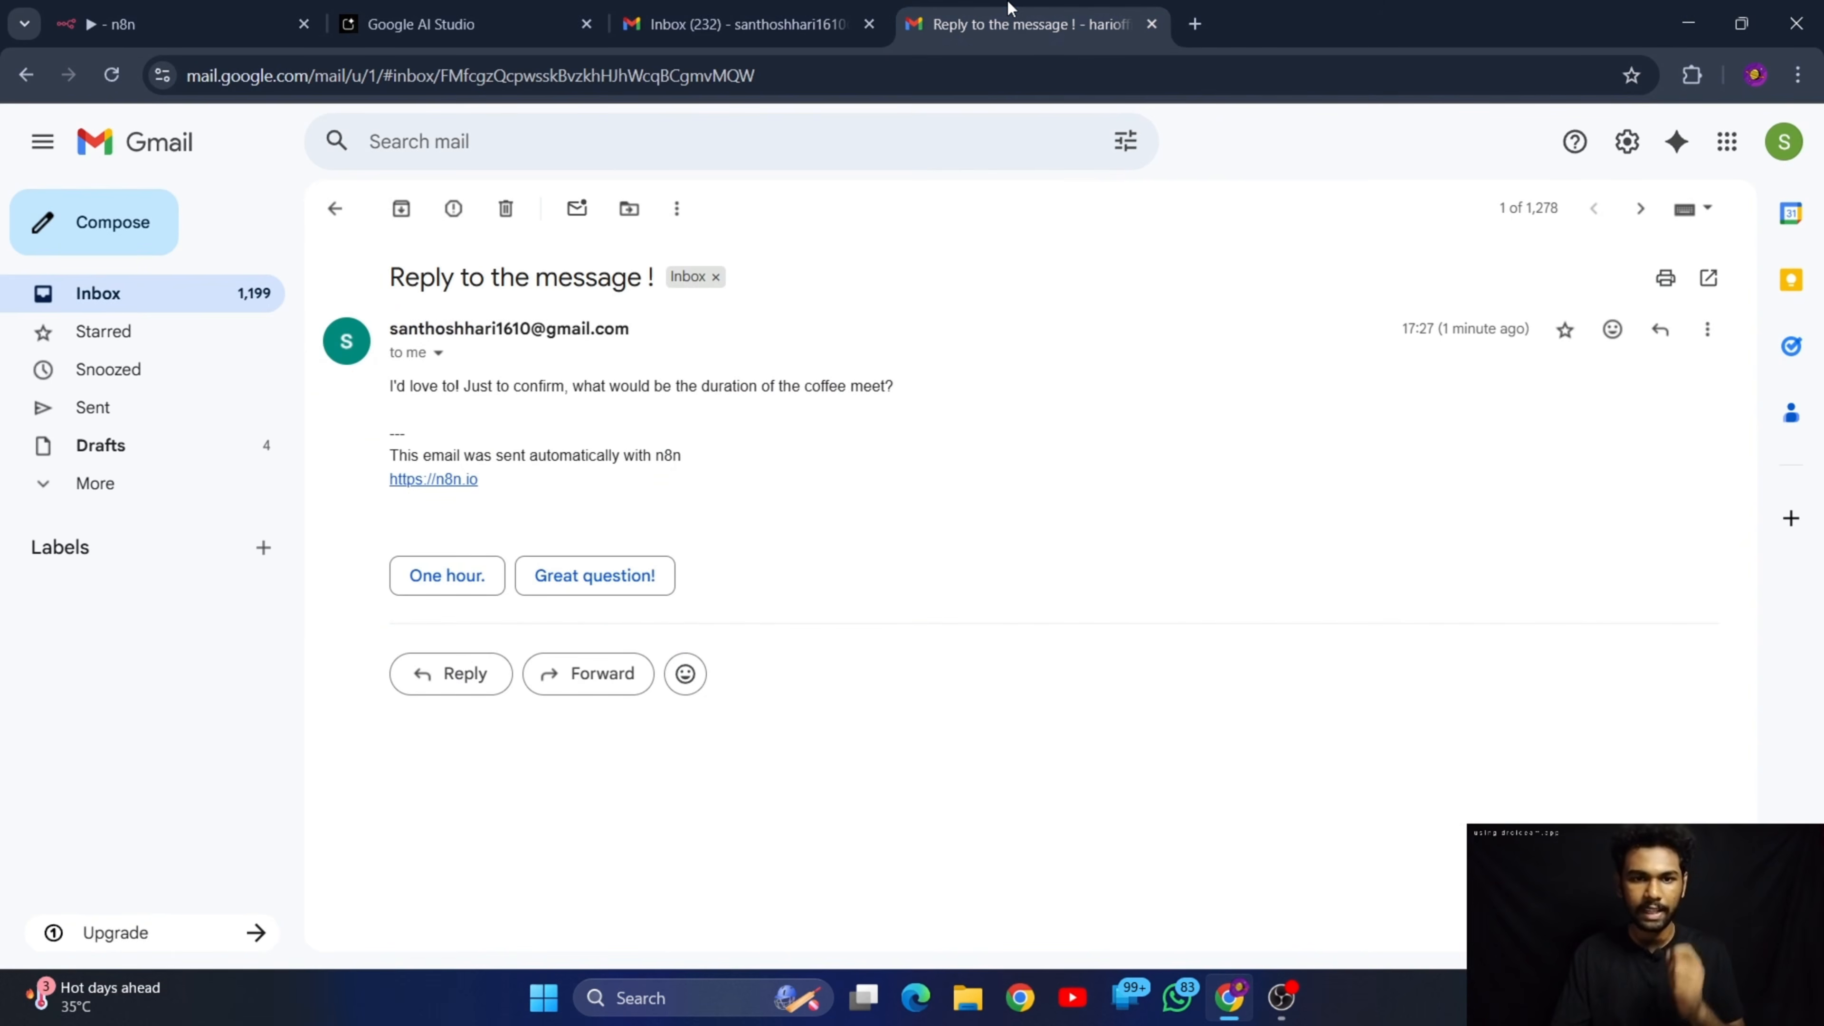
{"action": "left_click", "coordinate": [729, 9]}
{"action": "left_click", "coordinate": [988, 22]}
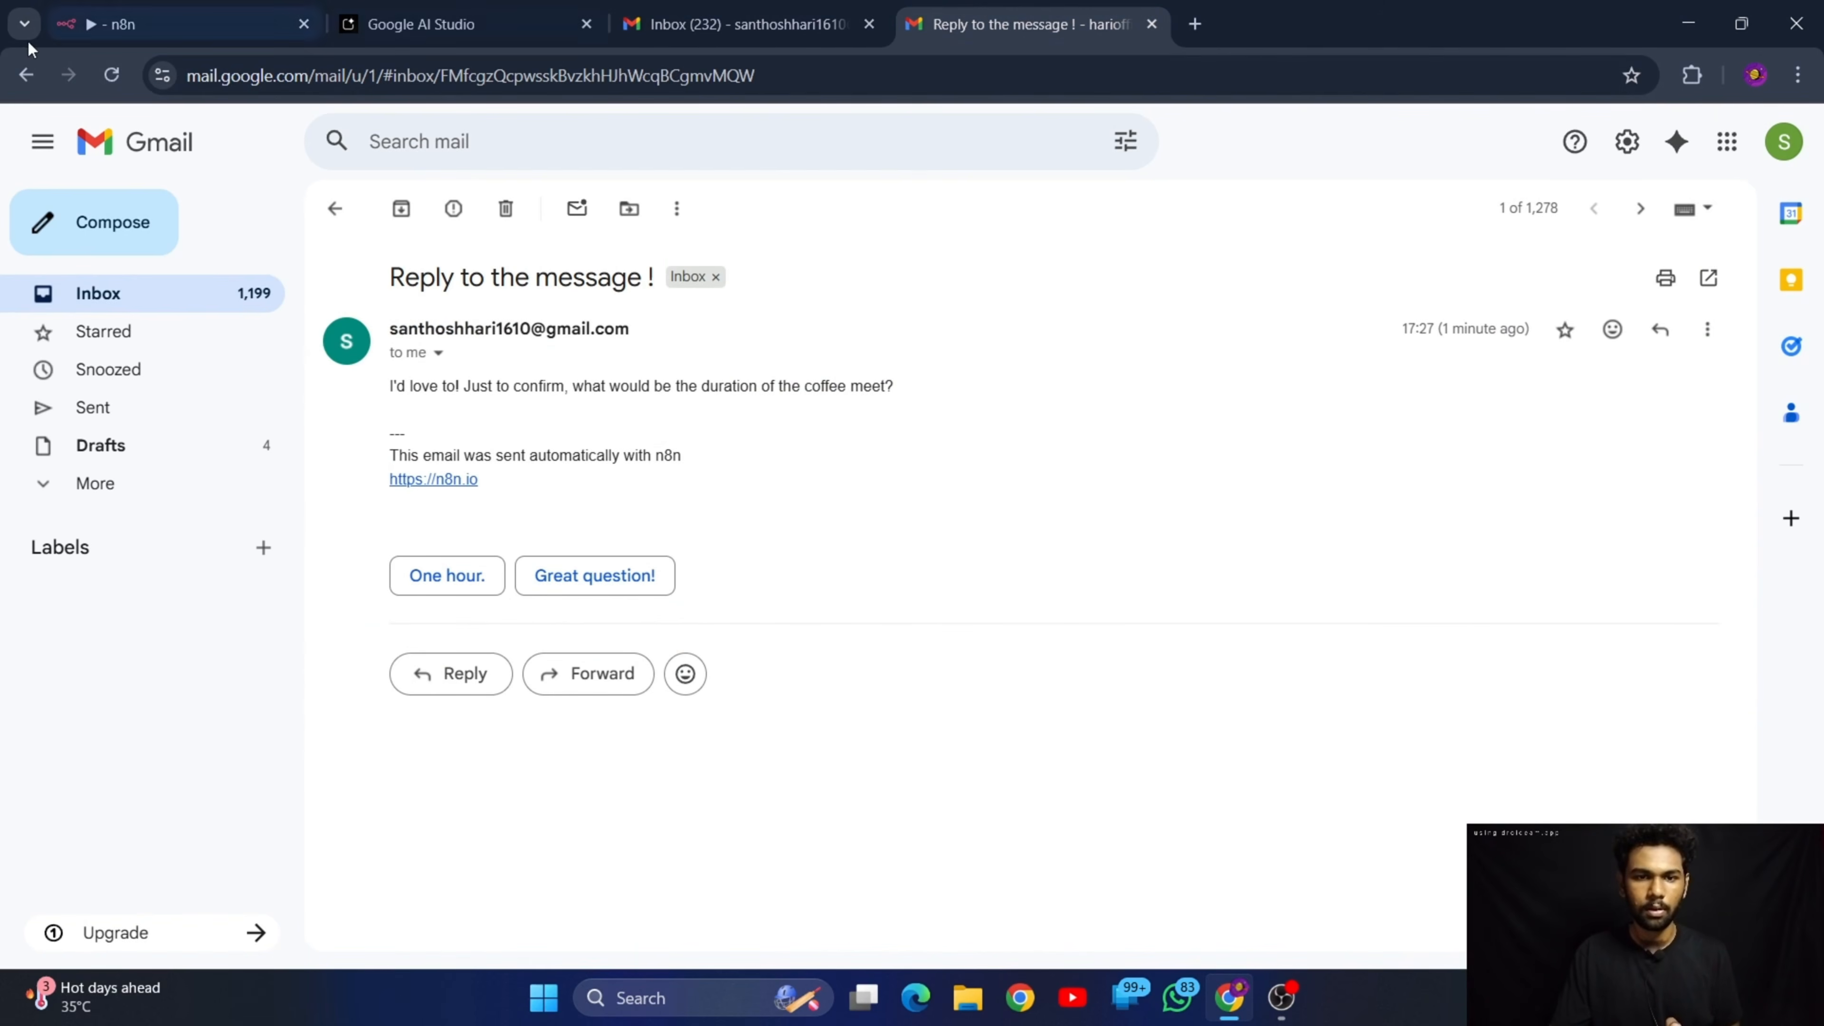
{"action": "left_click", "coordinate": [334, 209]}
{"action": "left_click", "coordinate": [836, 381]}
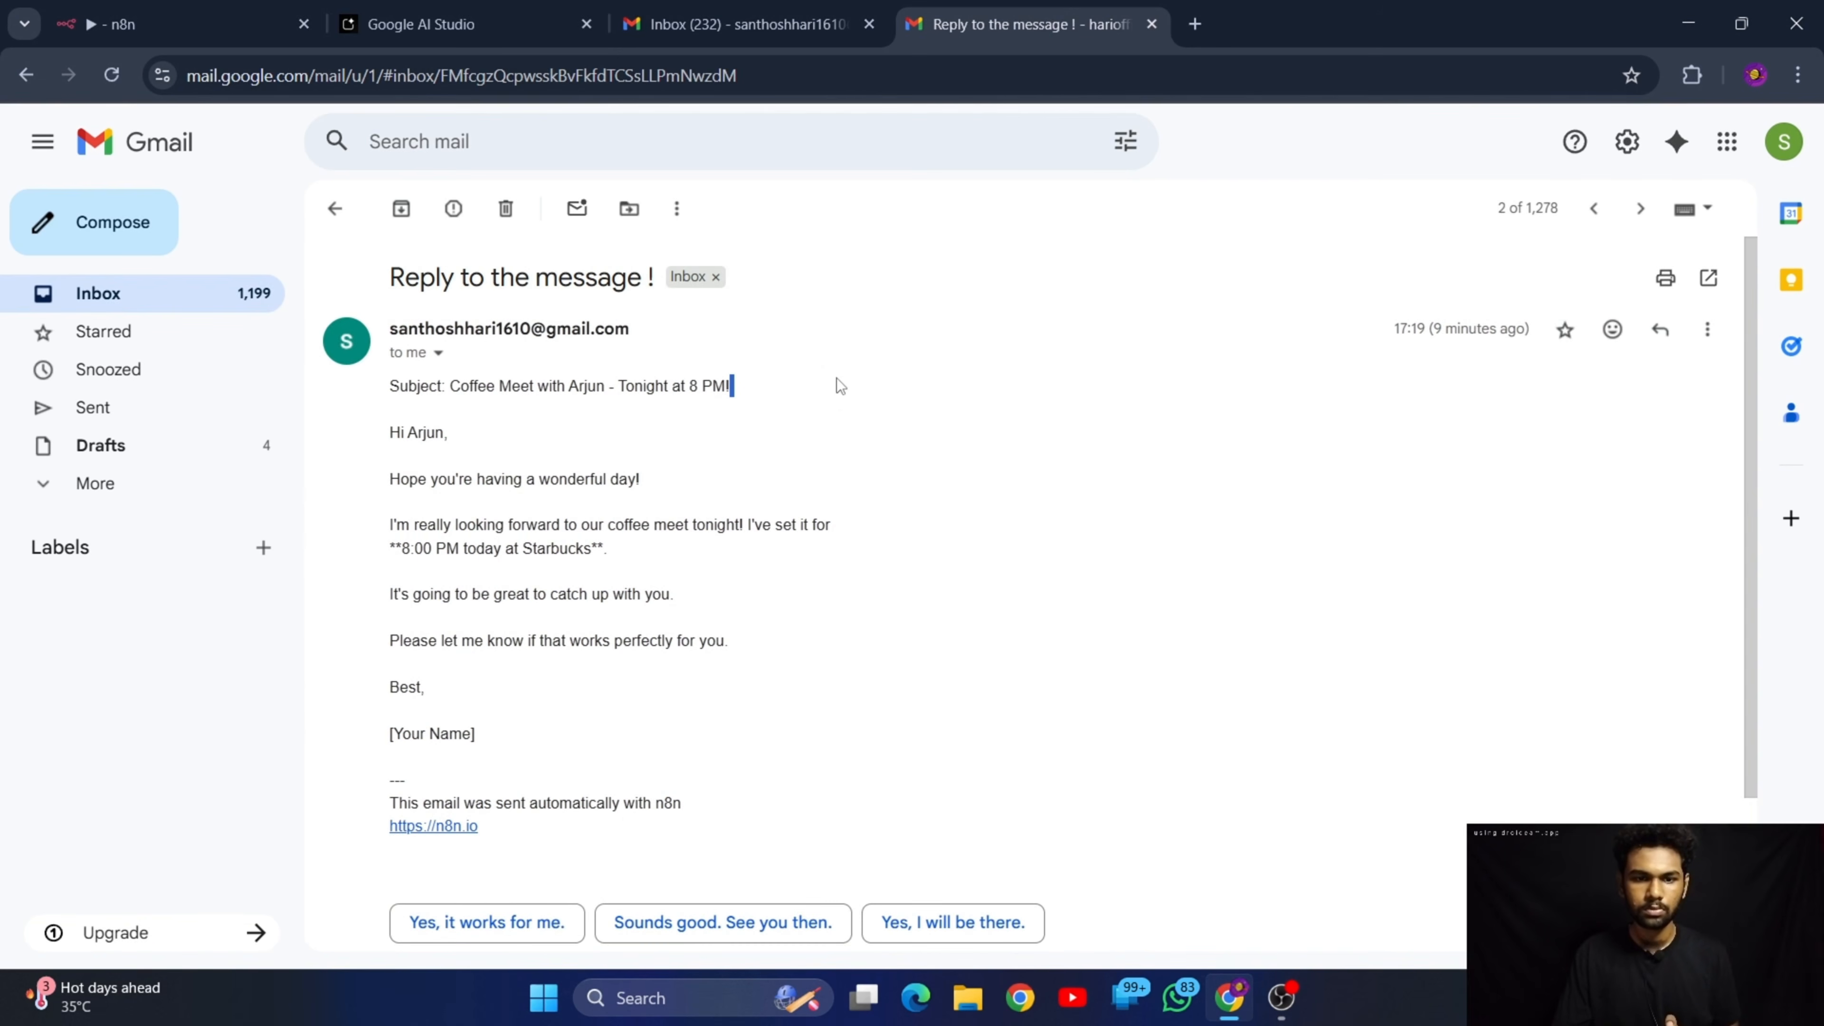
{"action": "left_click", "coordinate": [335, 209]}
{"action": "left_click", "coordinate": [949, 324]}
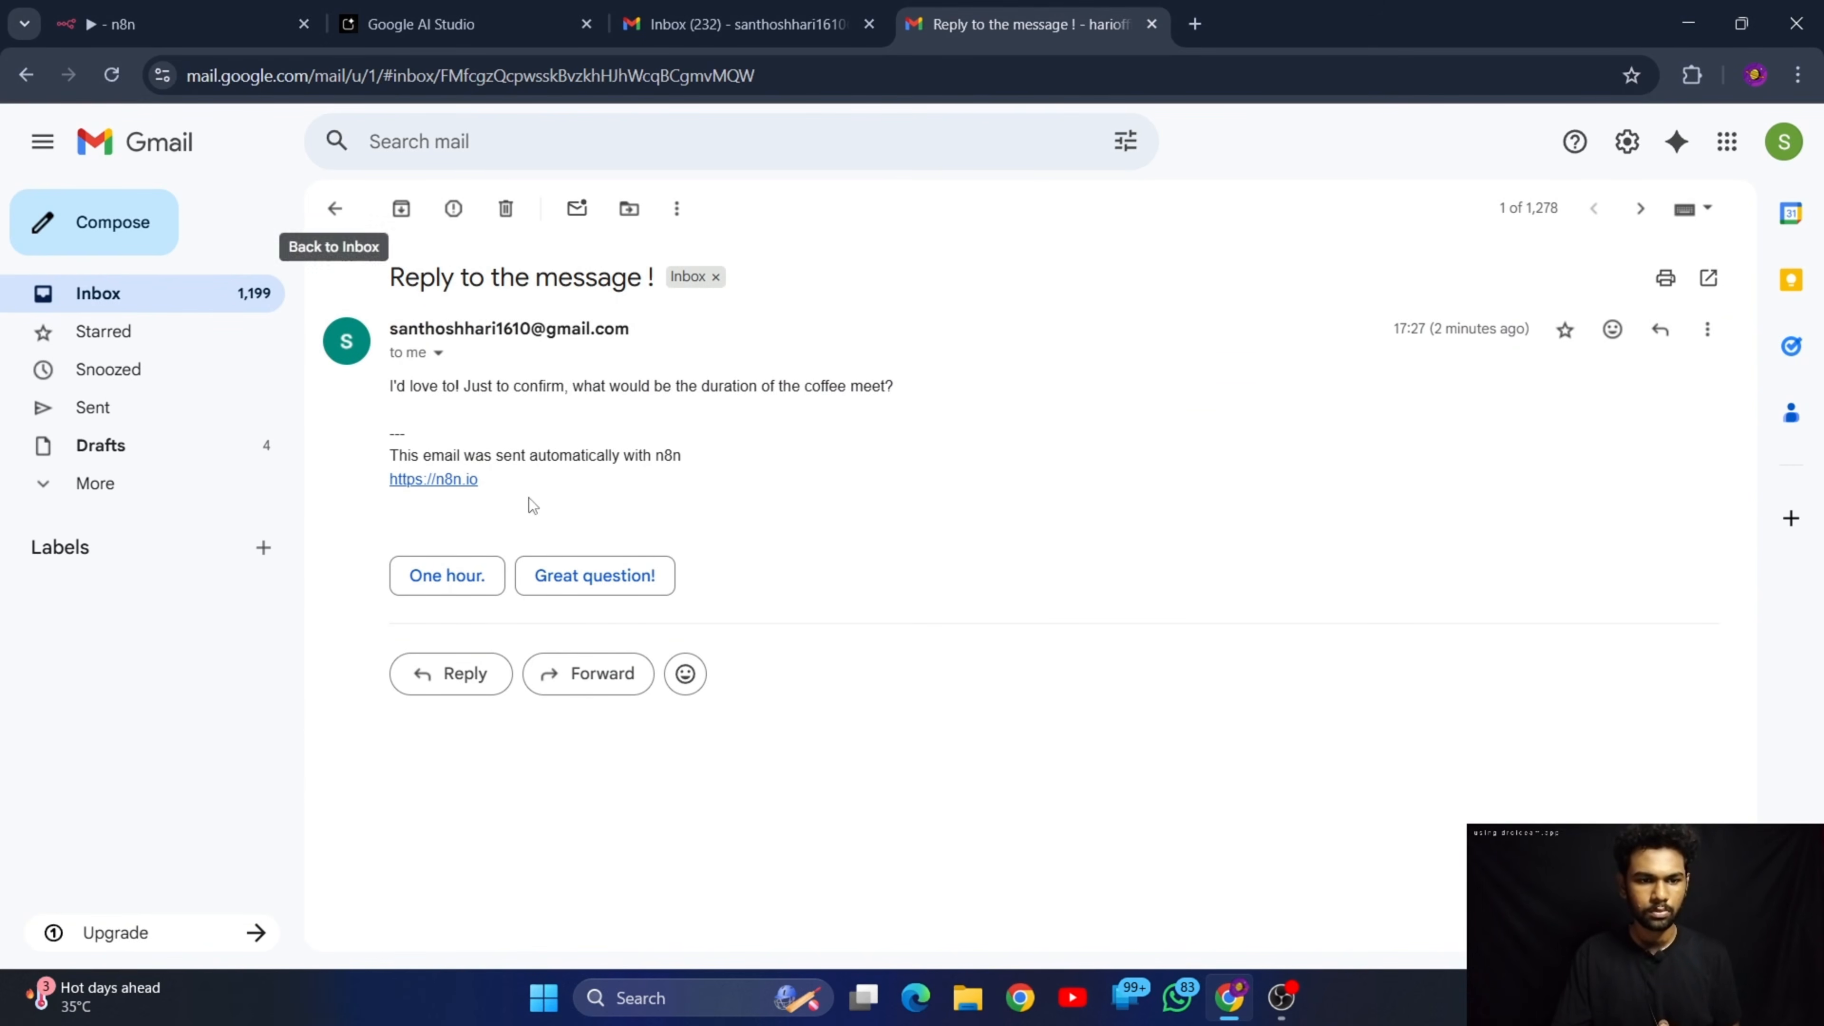
{"action": "left_click", "coordinate": [335, 208]}
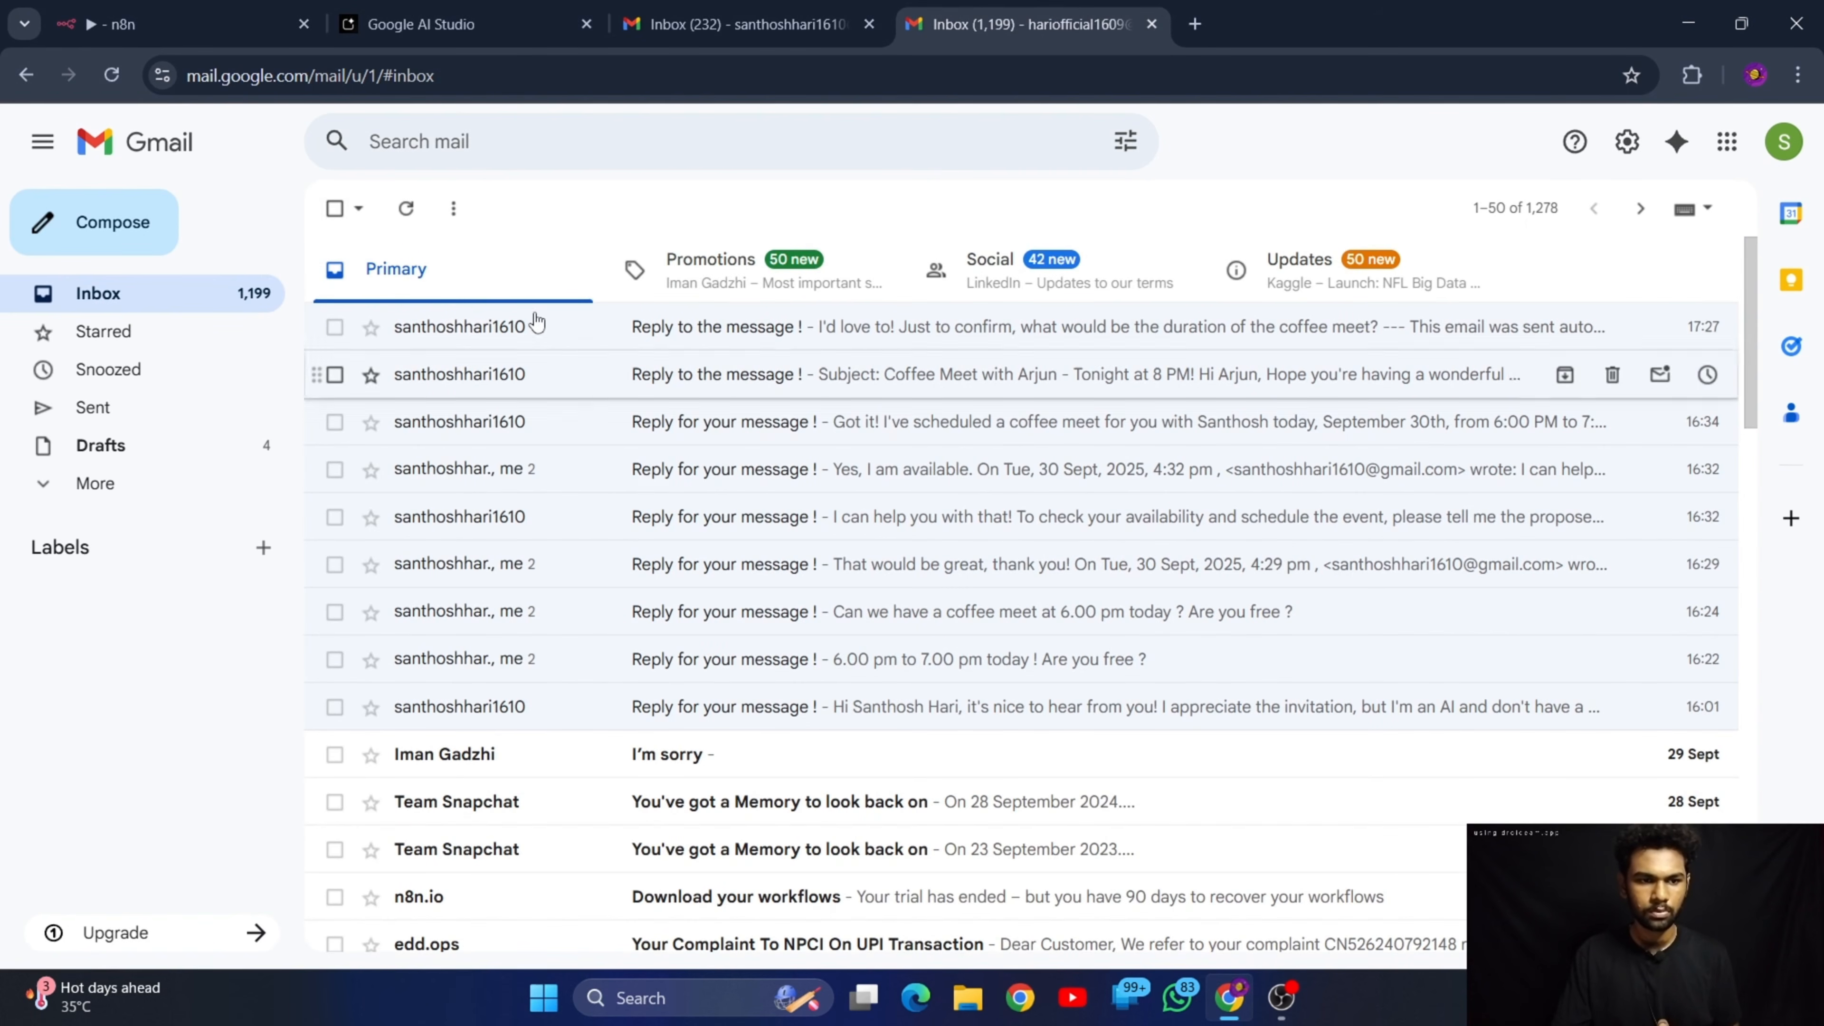
Open the sent "Coffee meet !" email and copy its message text
{"action": "left_click", "coordinate": [277, 406]}
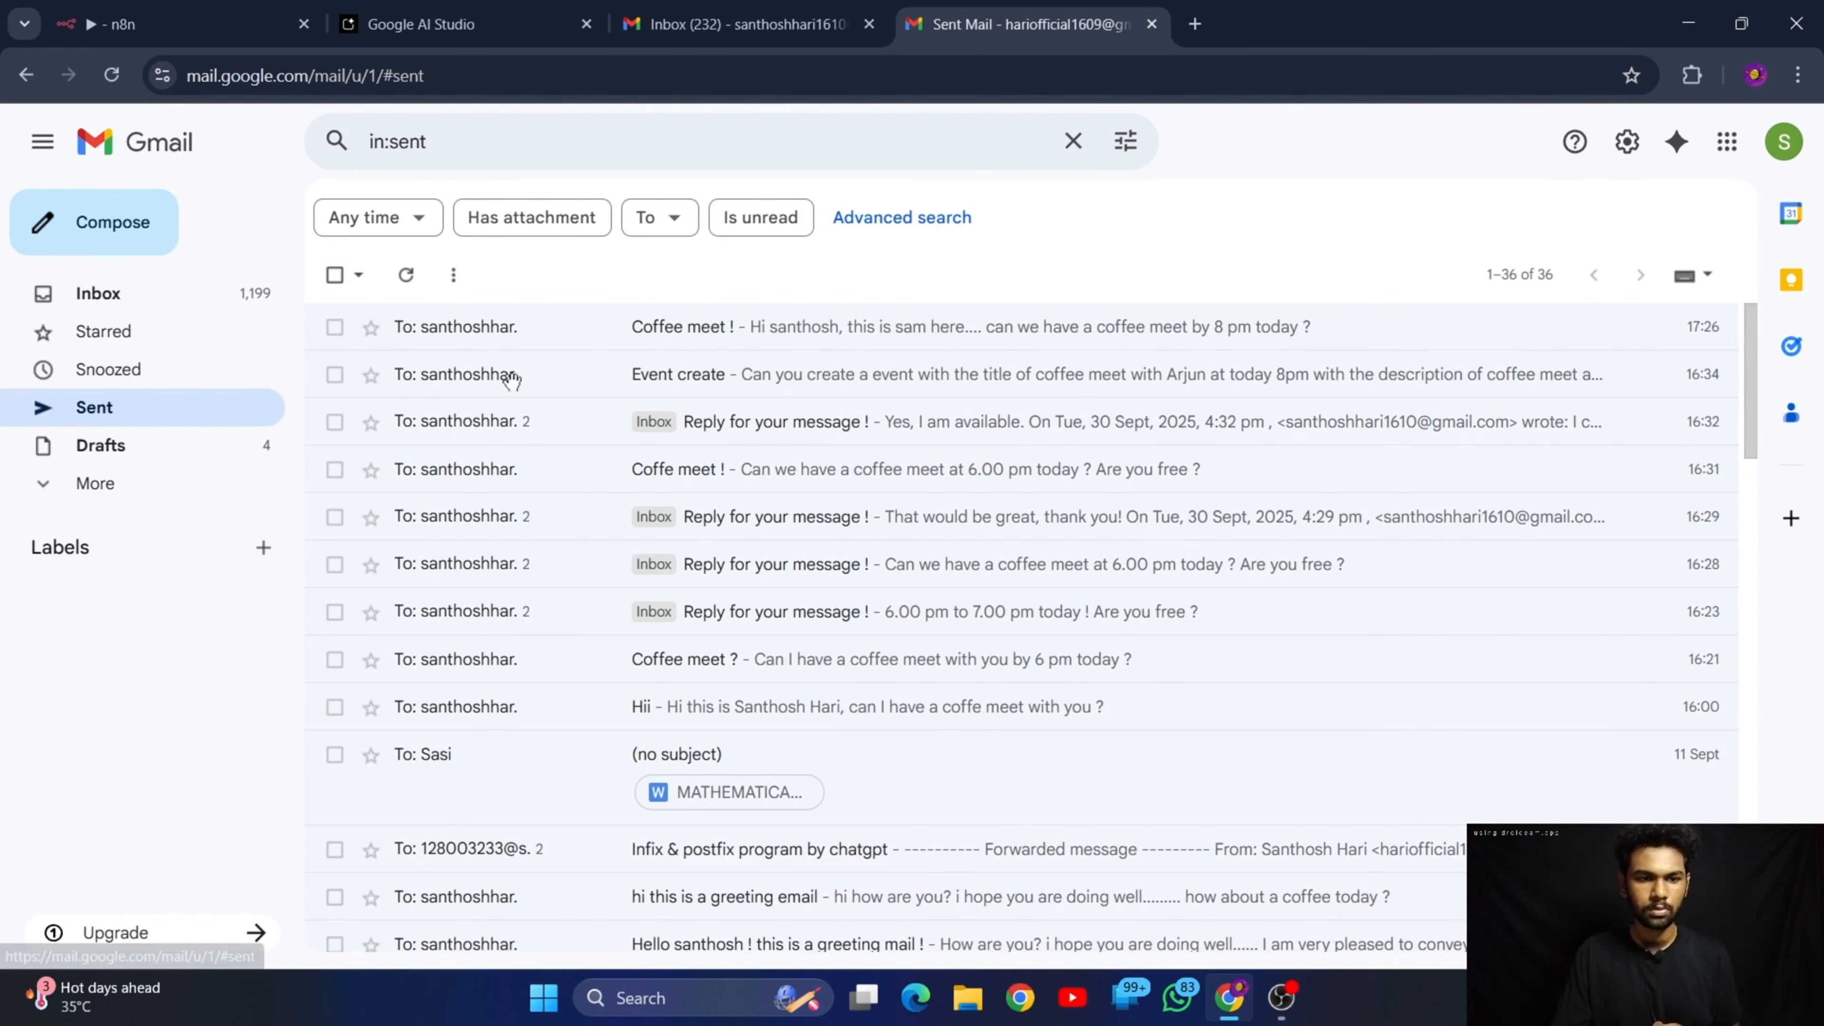
{"action": "left_click", "coordinate": [776, 332]}
{"action": "left_click_drag", "start_coordinate": [926, 388], "coordinate": [386, 399]}
{"action": "key", "text": "ctrl+c"}
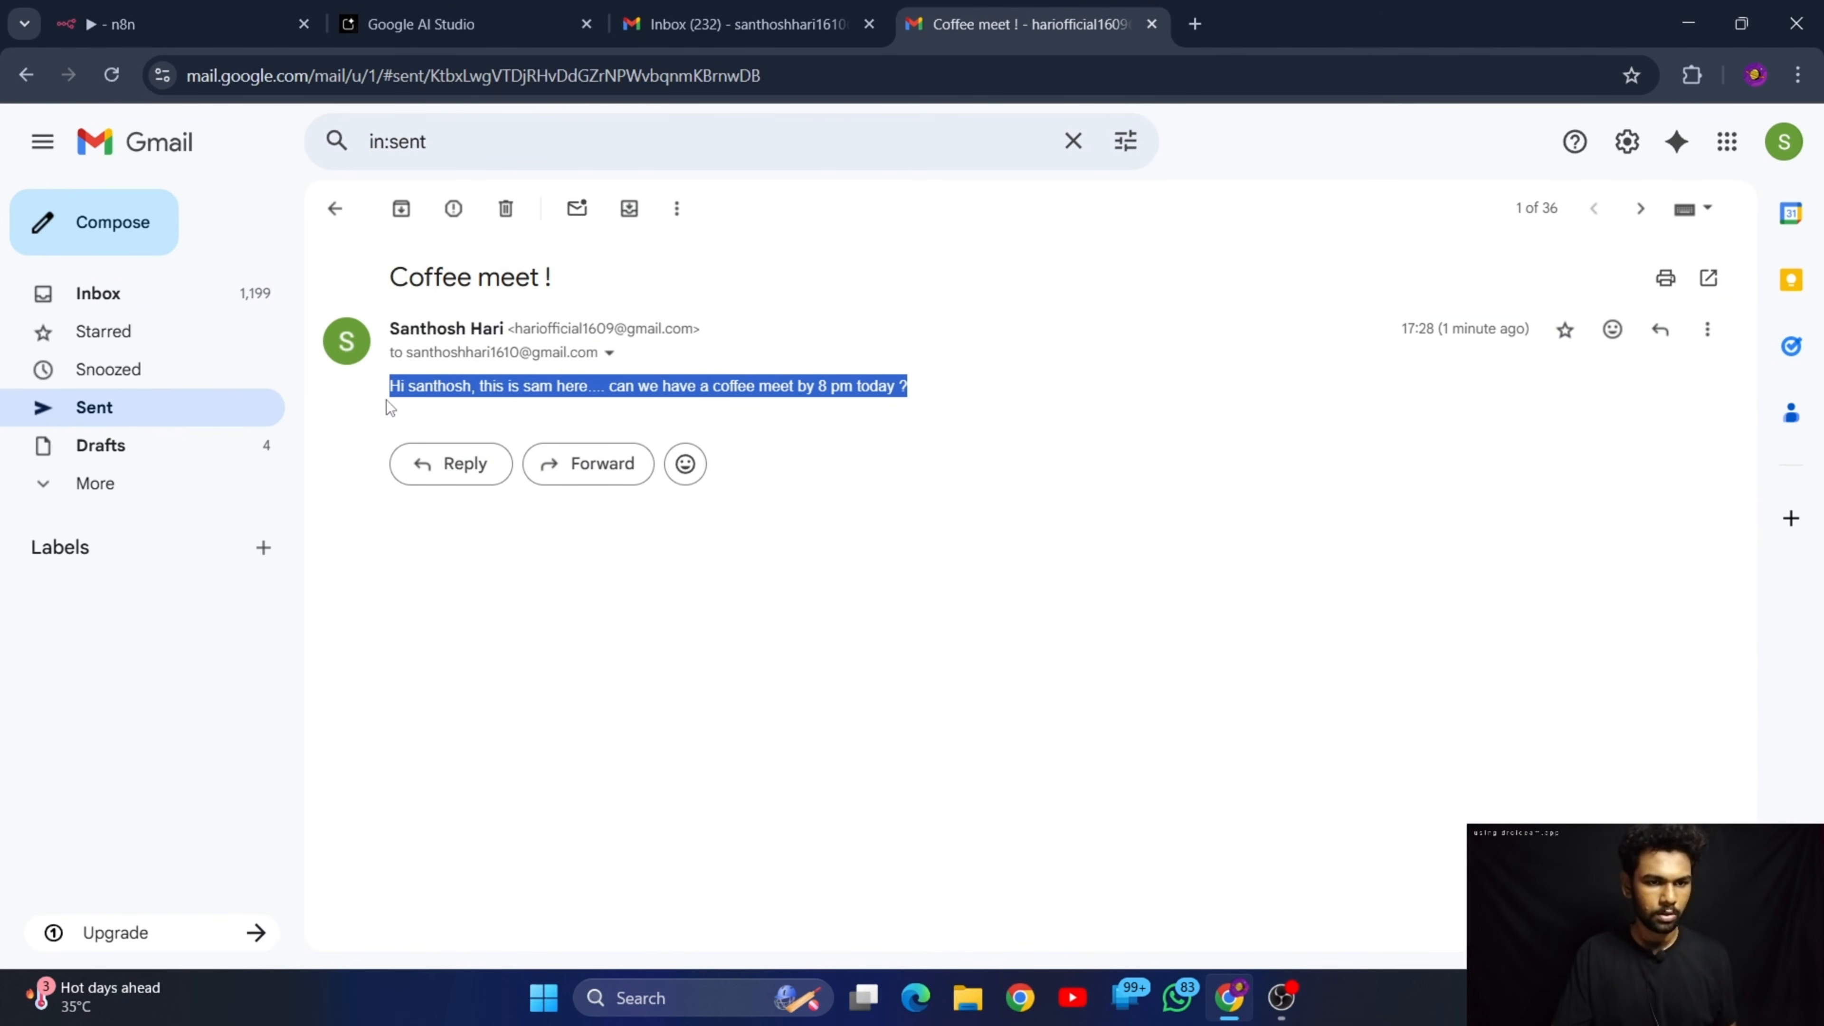
Start a new email to the account monitored by the workflow with the subject "Coffee meet !"
{"action": "left_click", "coordinate": [102, 237]}
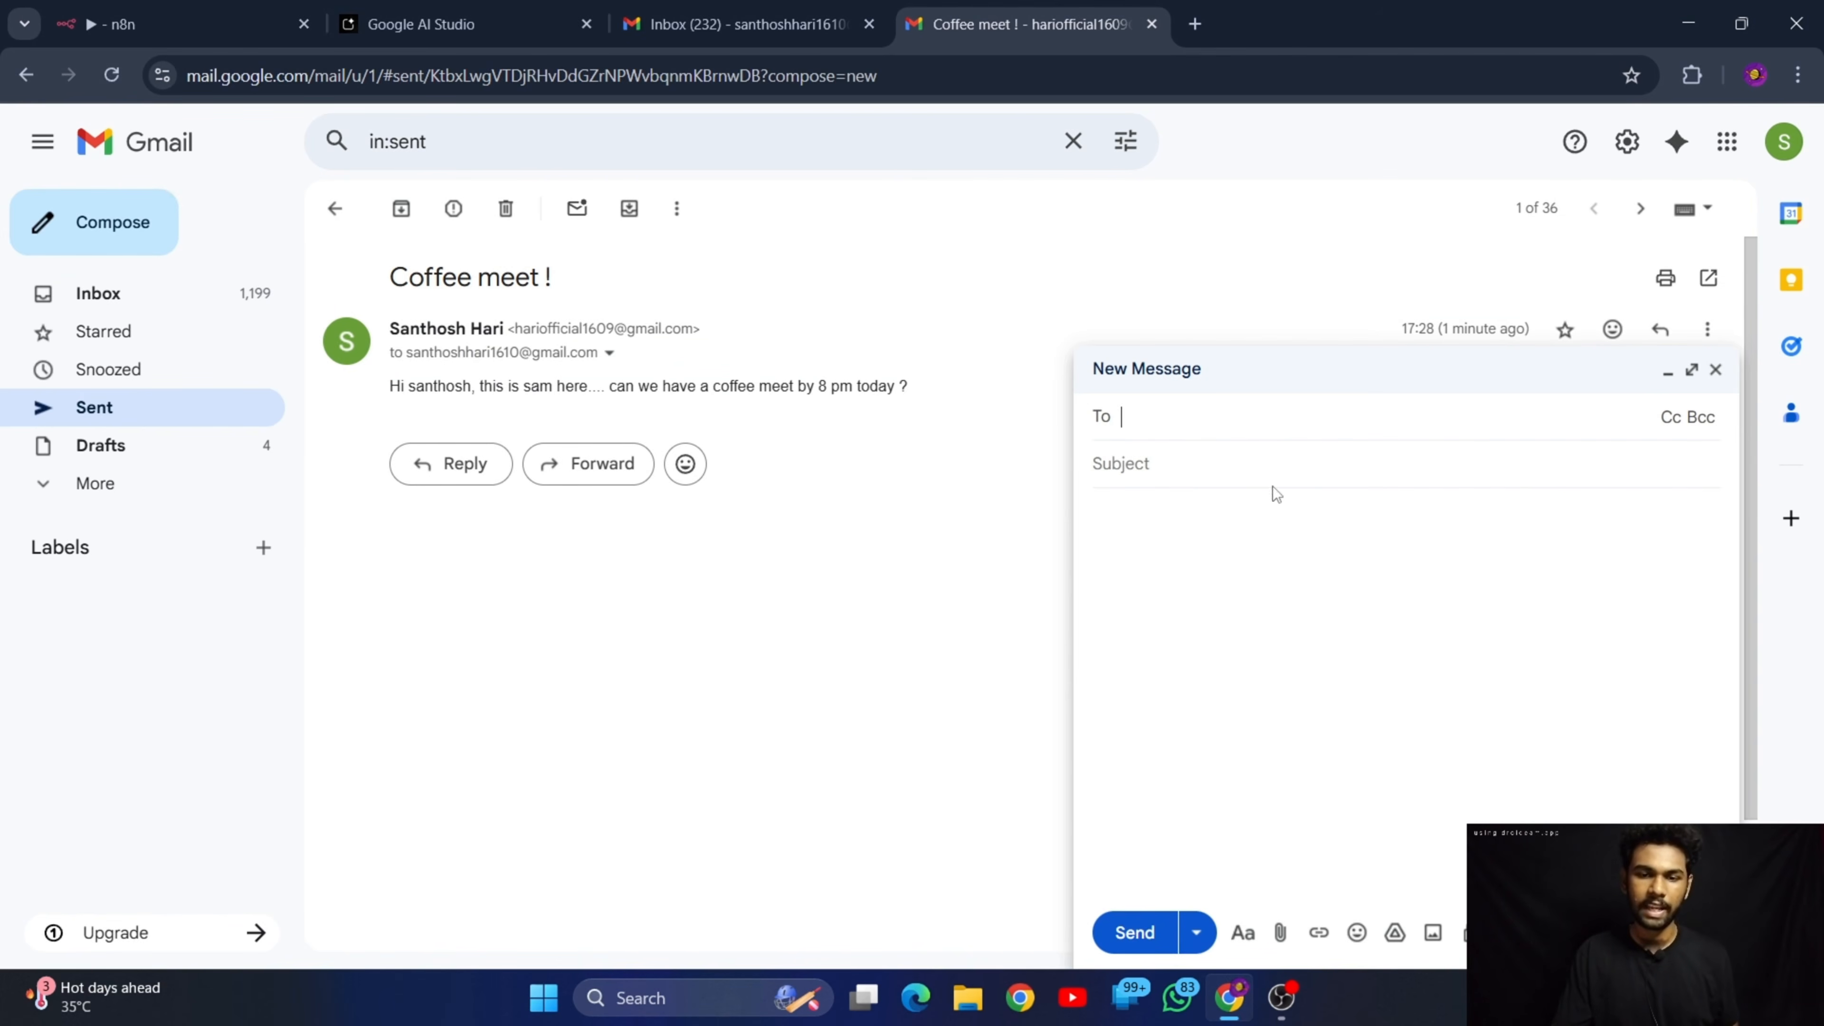
{"action": "type", "text": "san"}
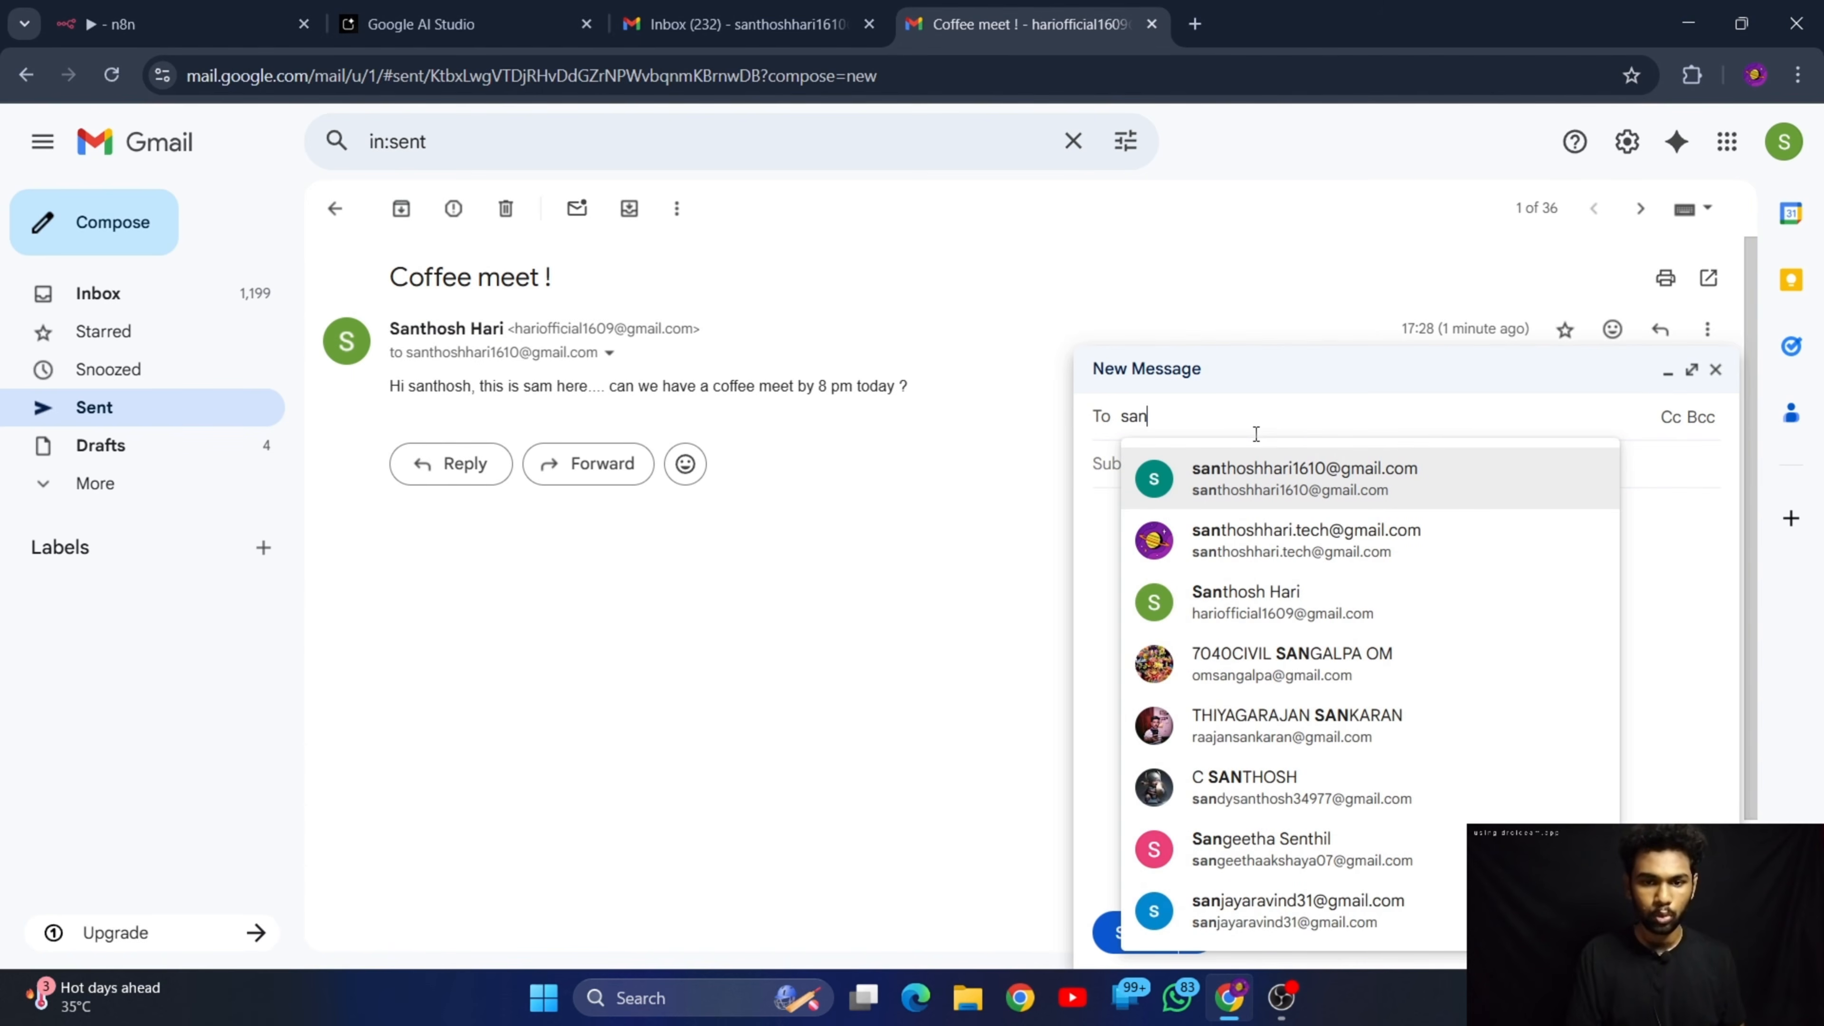
{"action": "left_click", "coordinate": [1285, 496]}
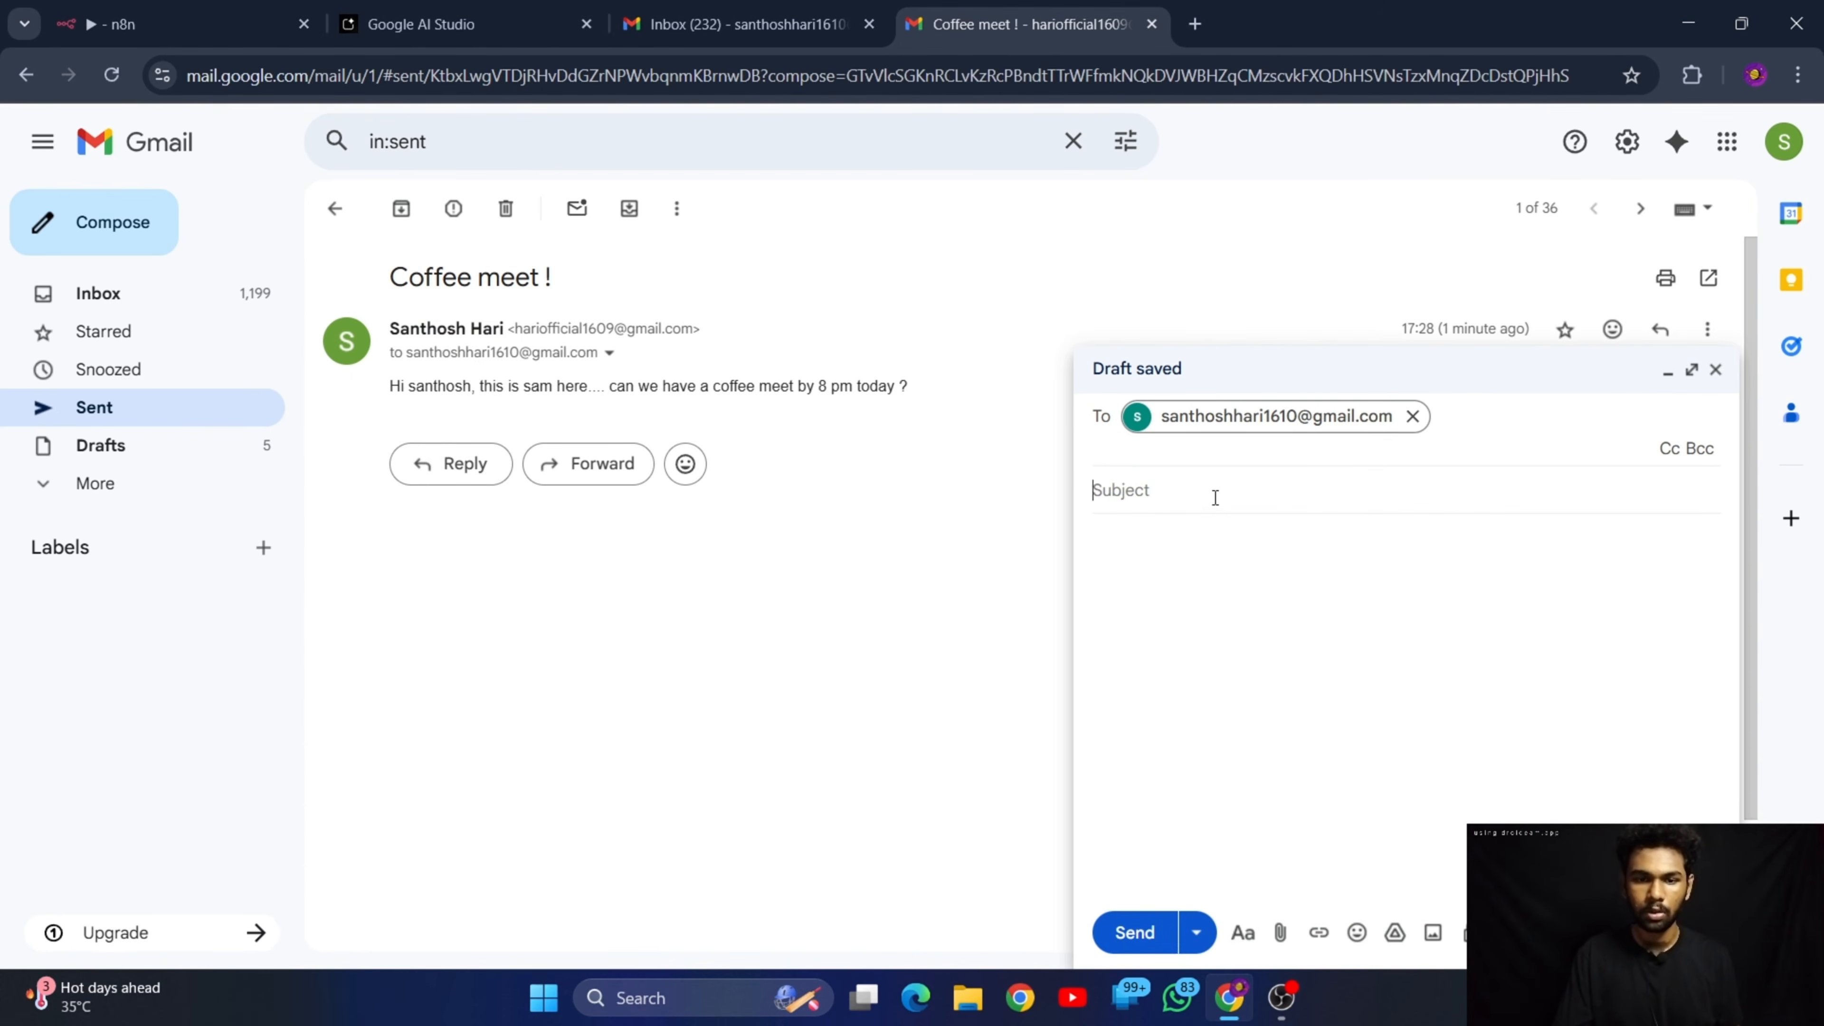
{"action": "type", "text": "C"}
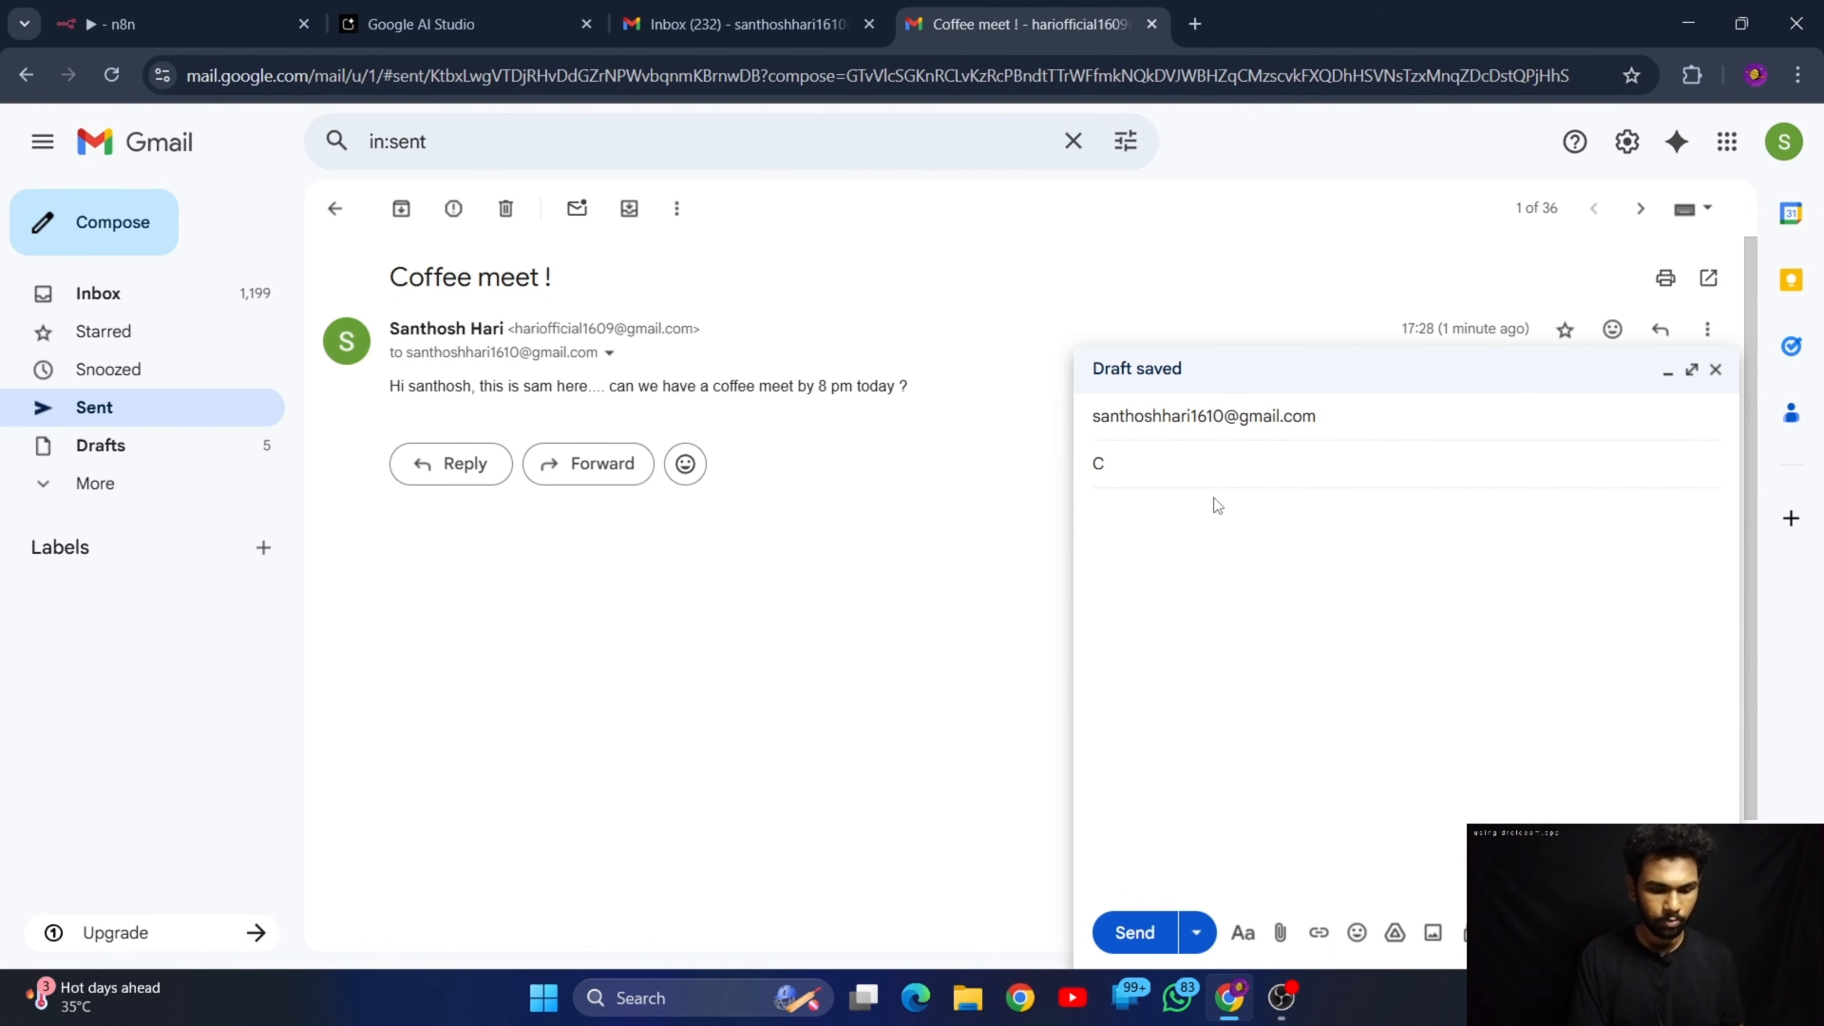
{"action": "type", "text": "offee meet !"}
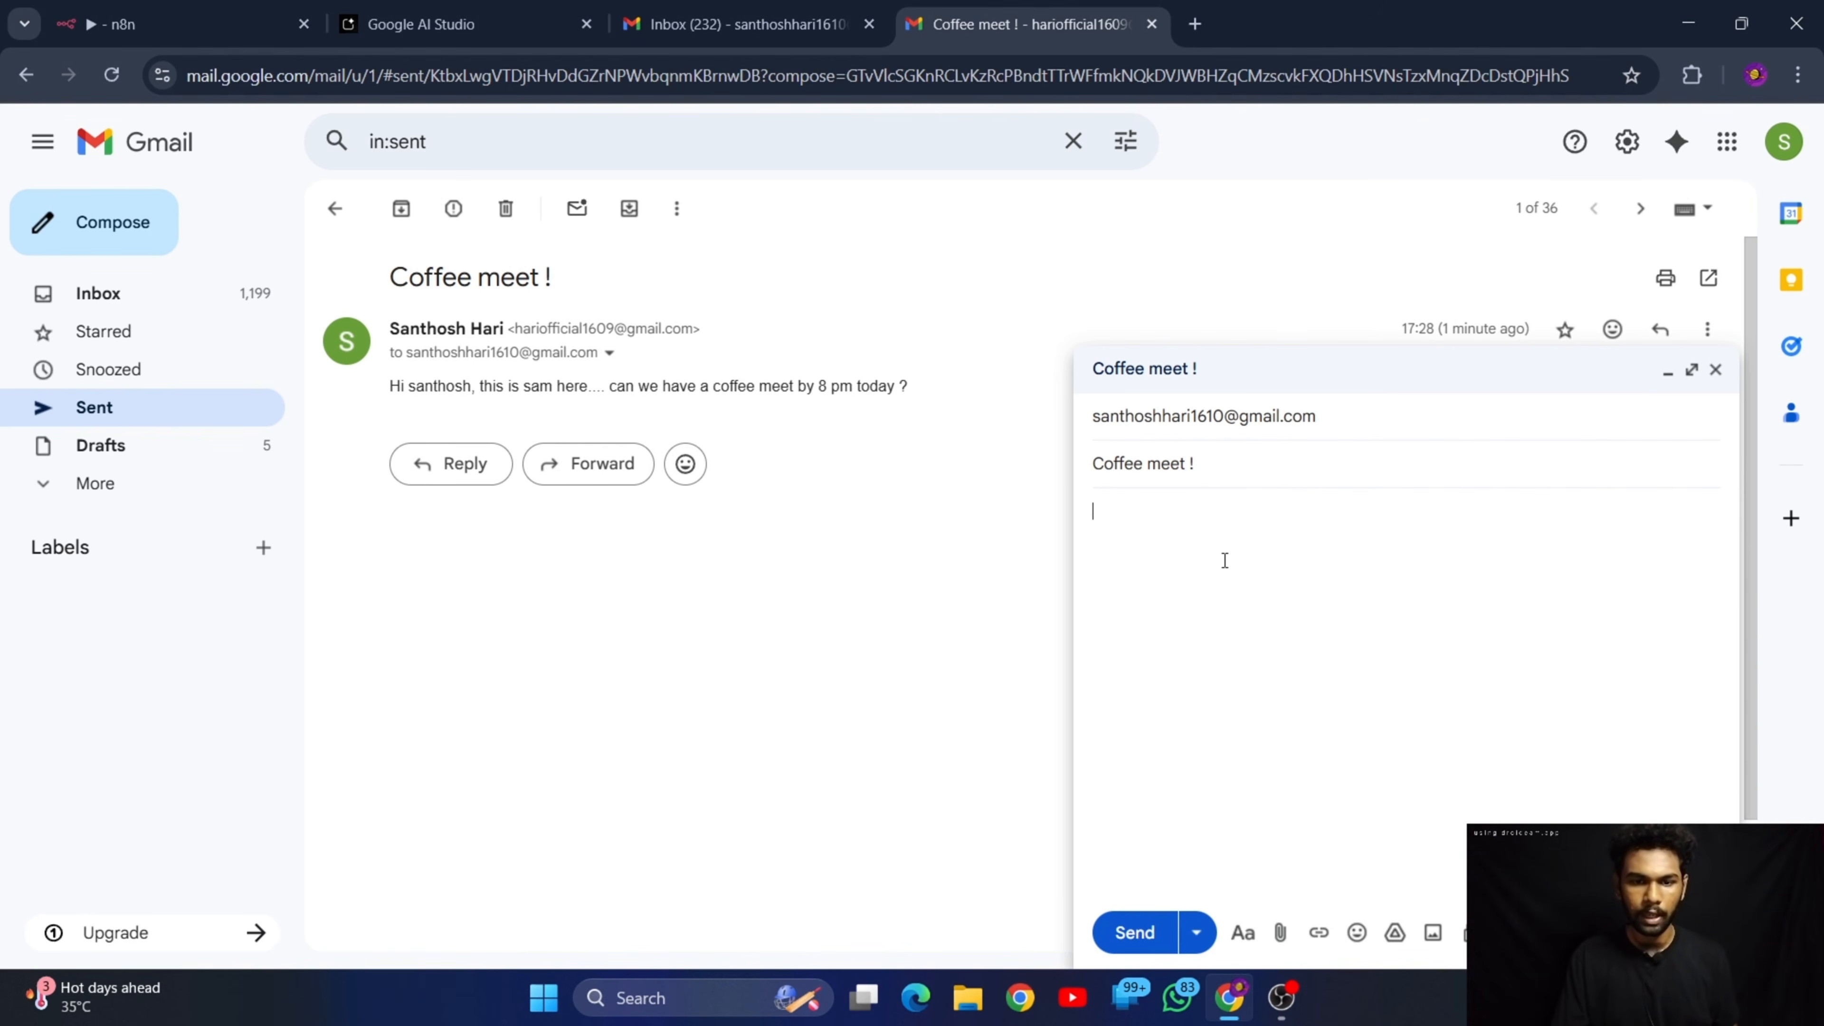
Paste the copied coffee meet message, append "and the meet will last for 1 hour only", and send the email
{"action": "key", "text": "ctrl+v"}
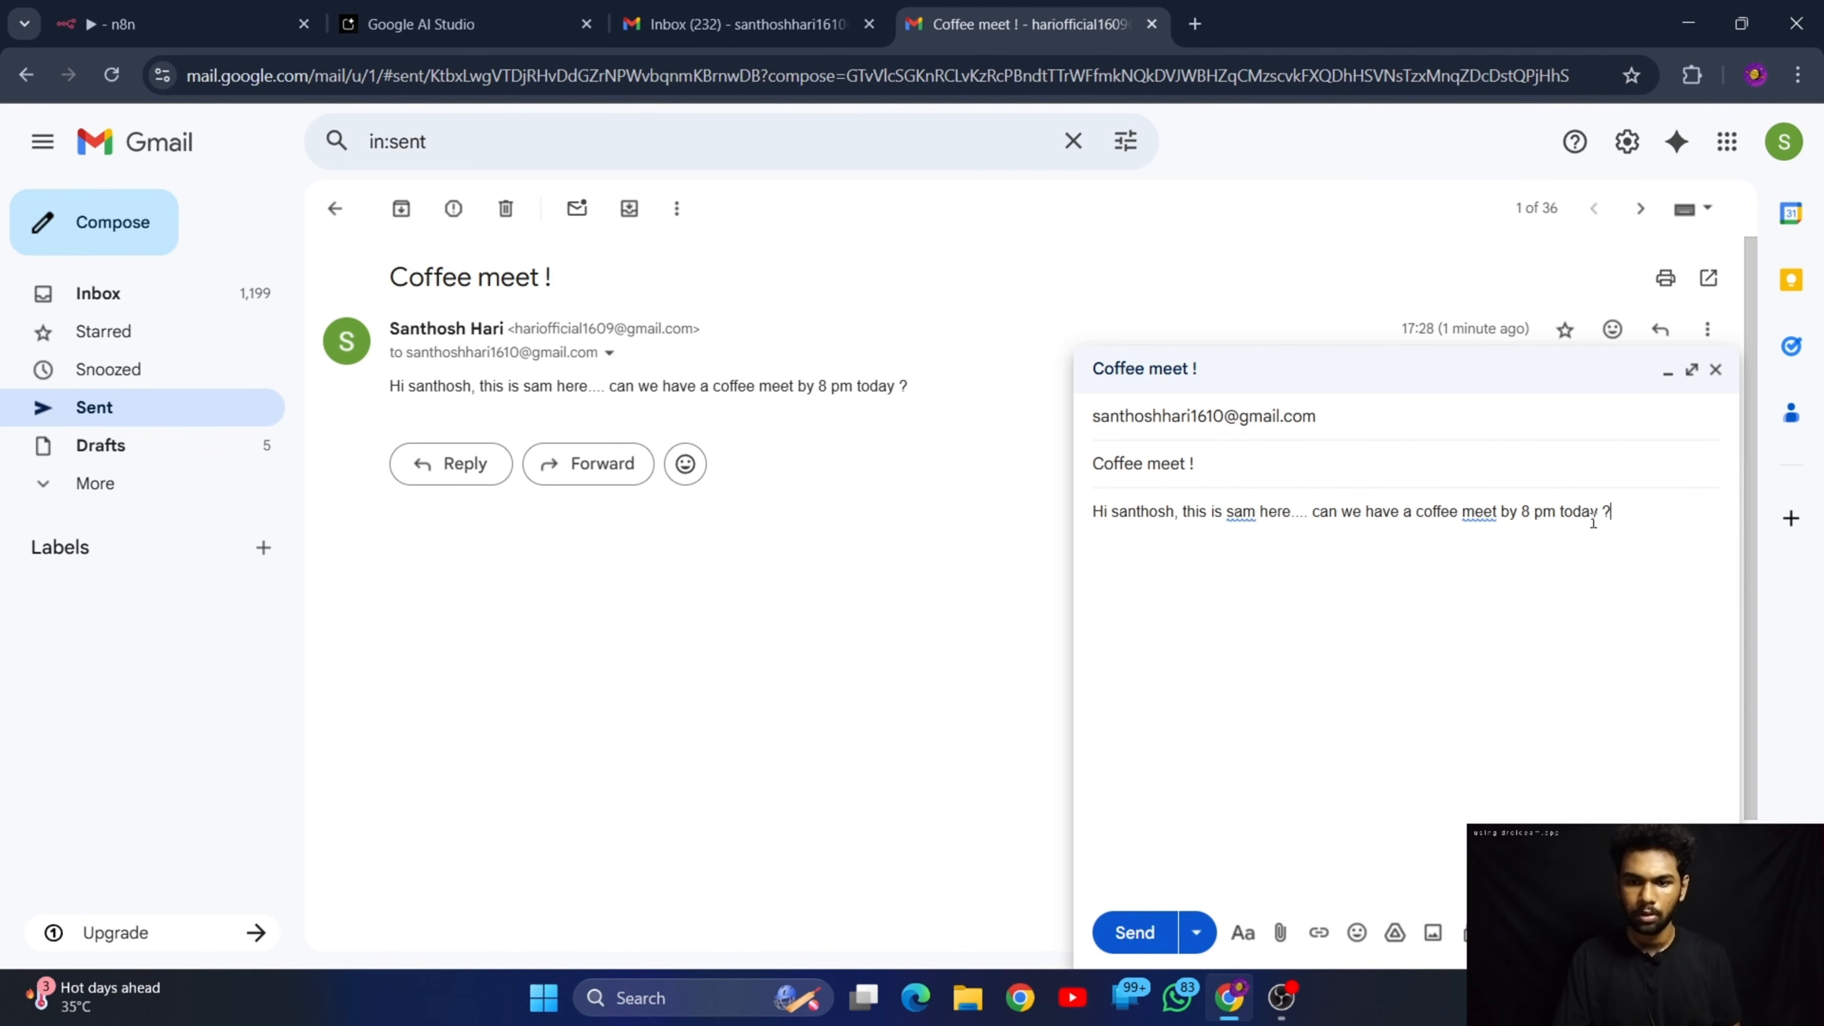
{"action": "type", "text": "and"}
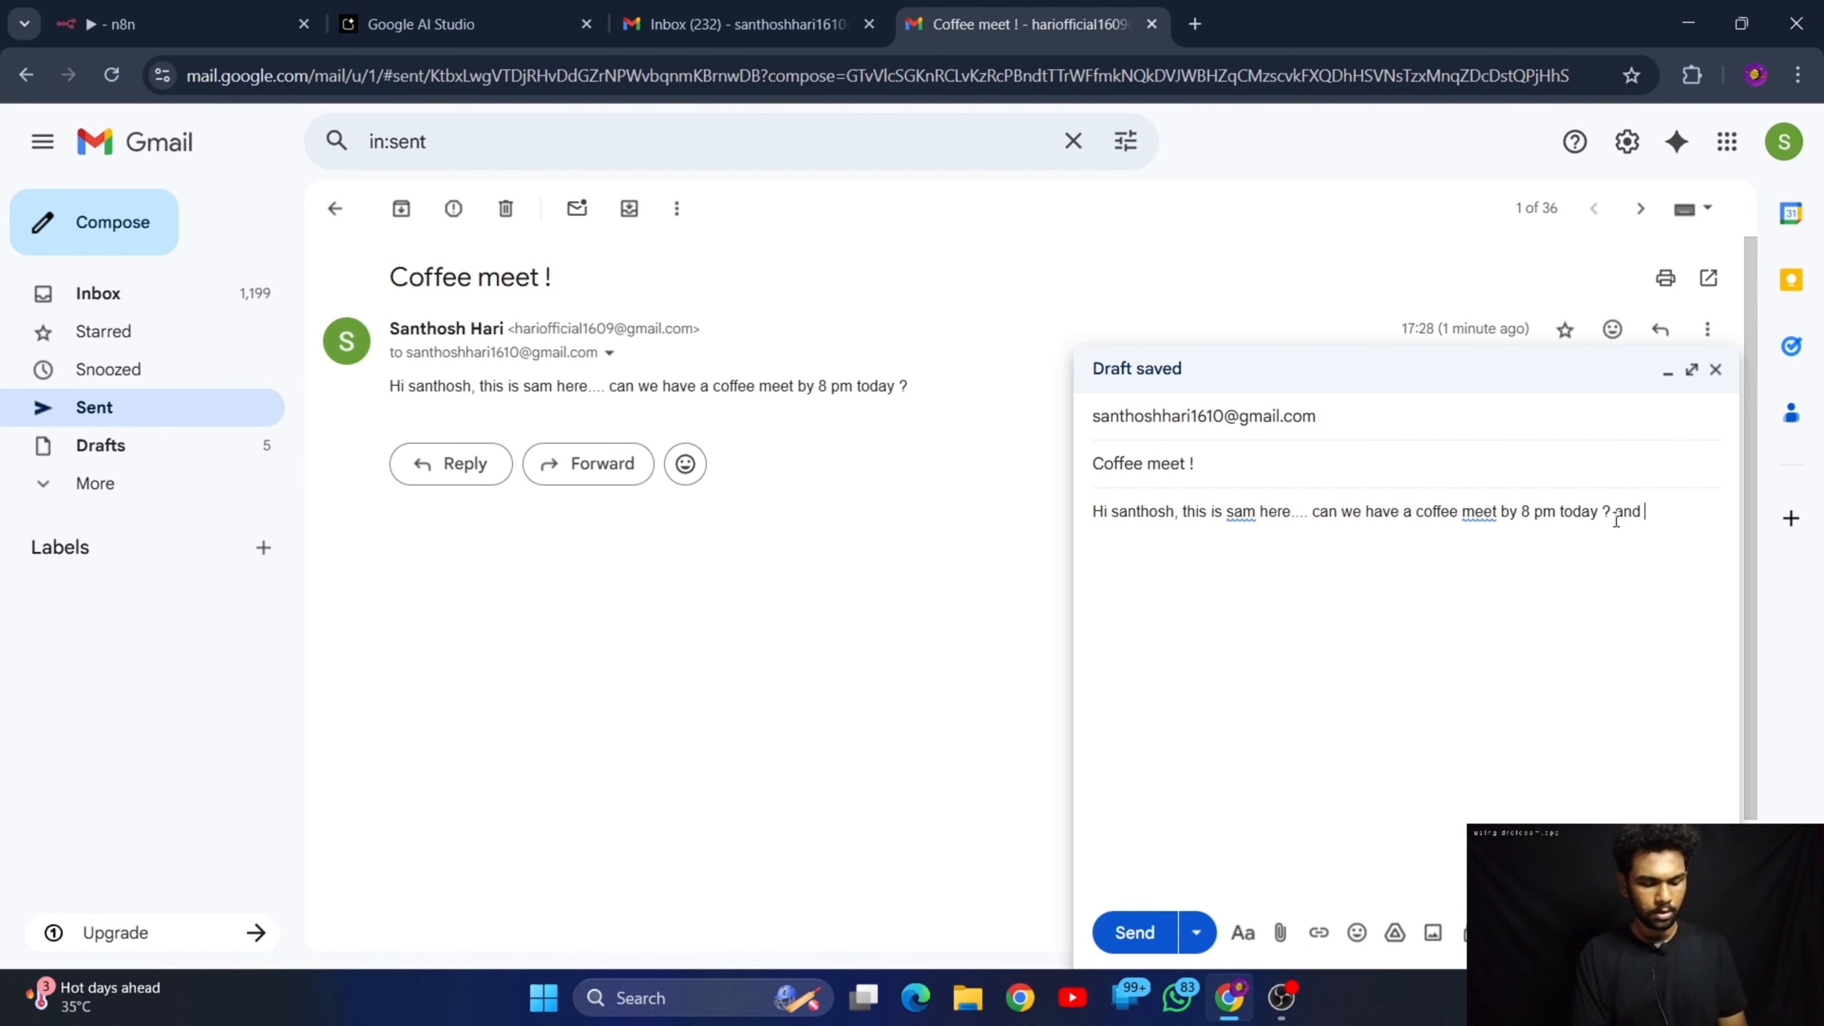
{"action": "type", "text": "the meet "}
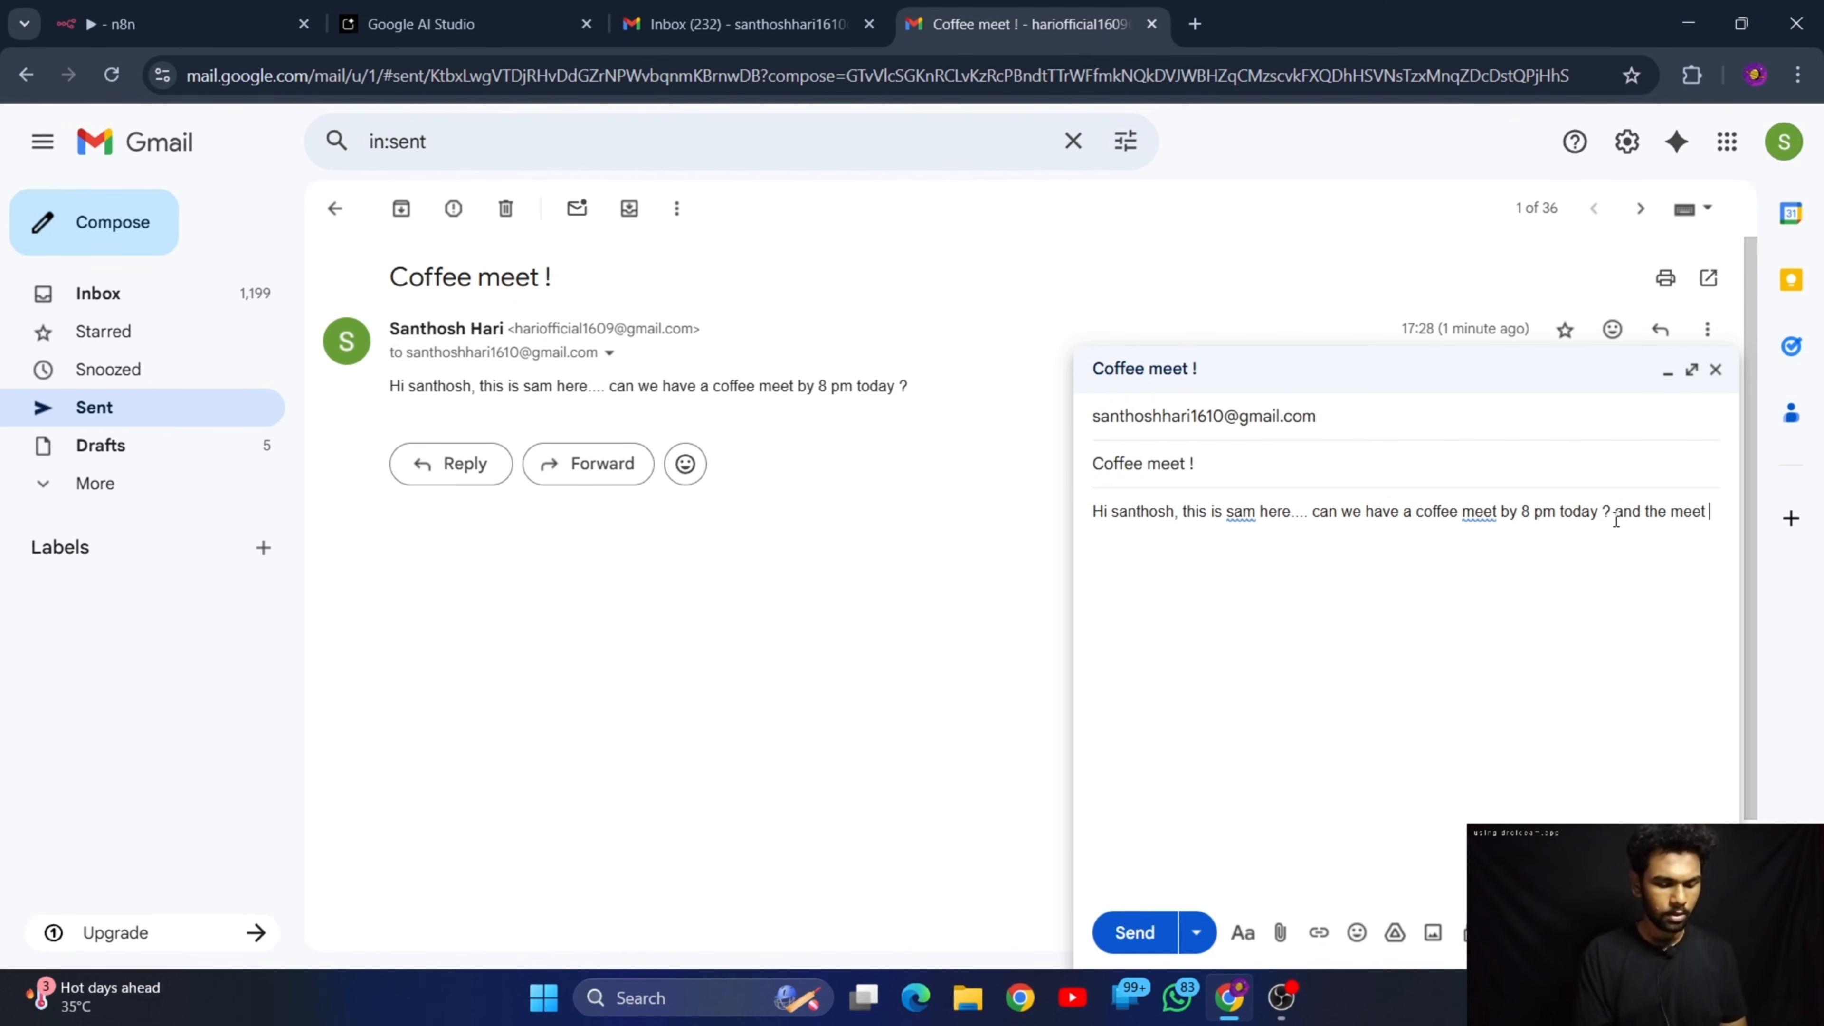
{"action": "type", "text": "will last "}
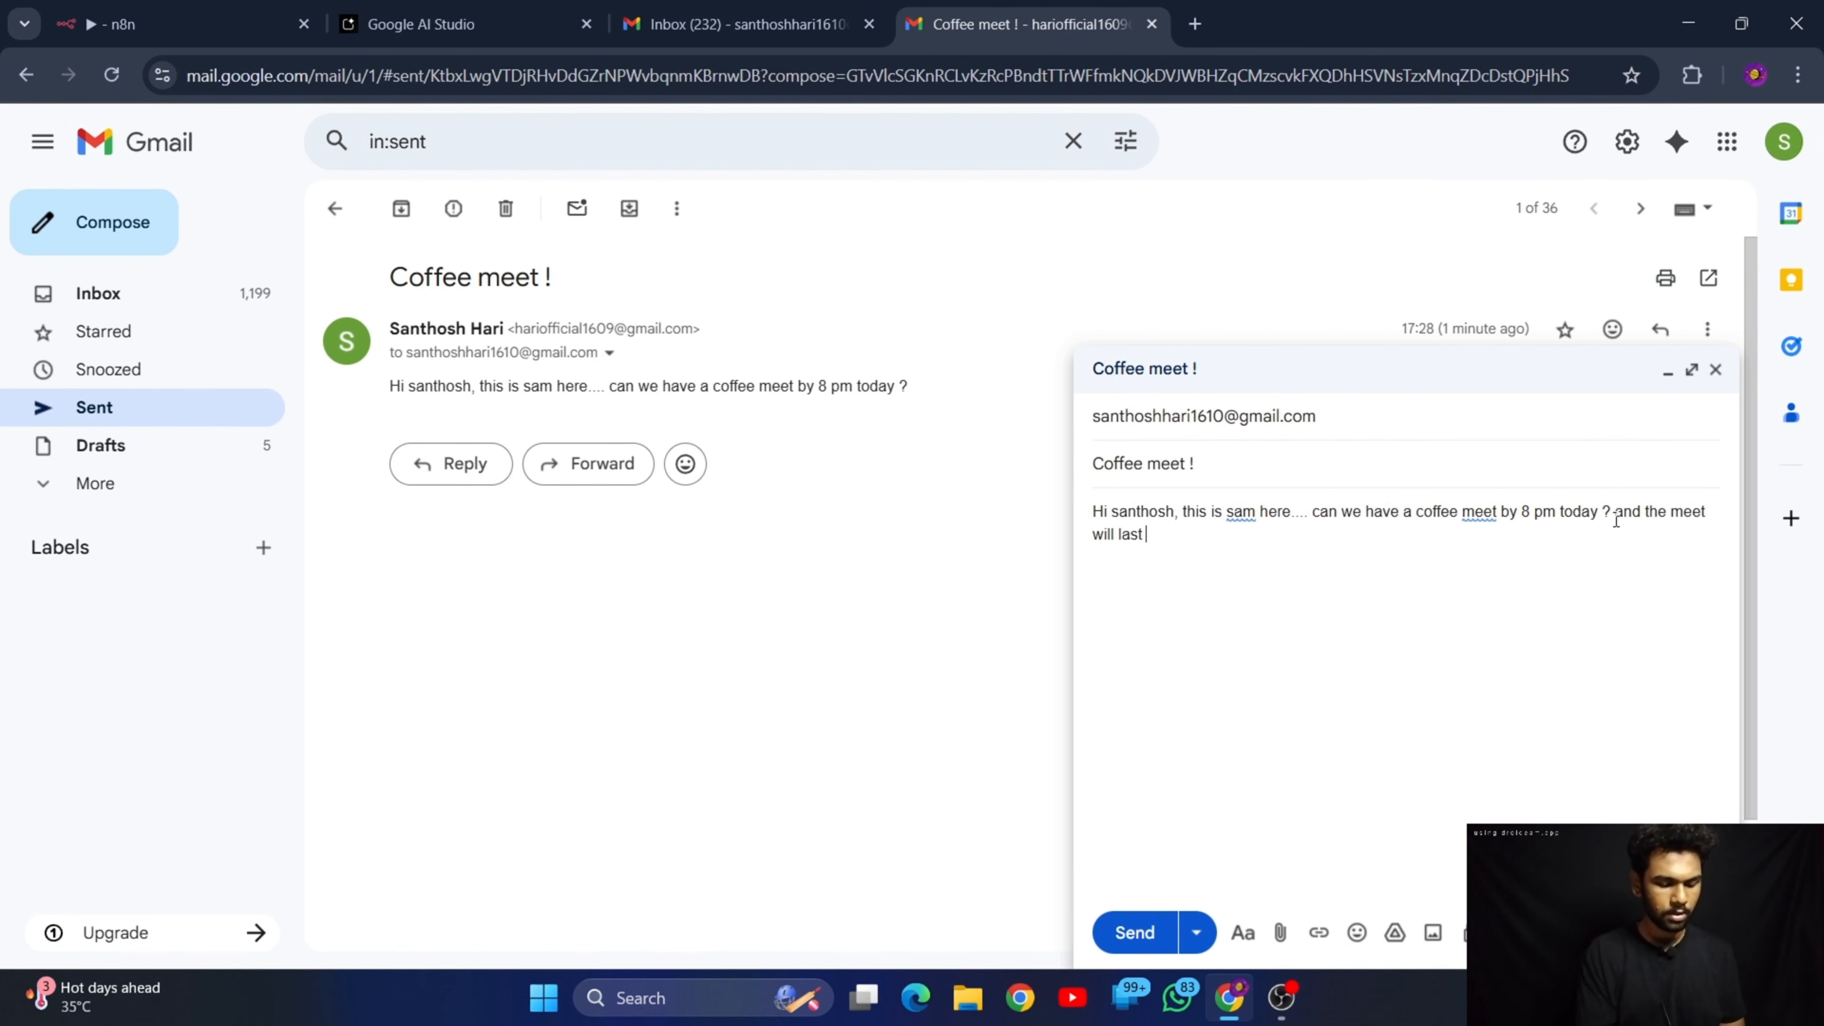
{"action": "type", "text": "fo"}
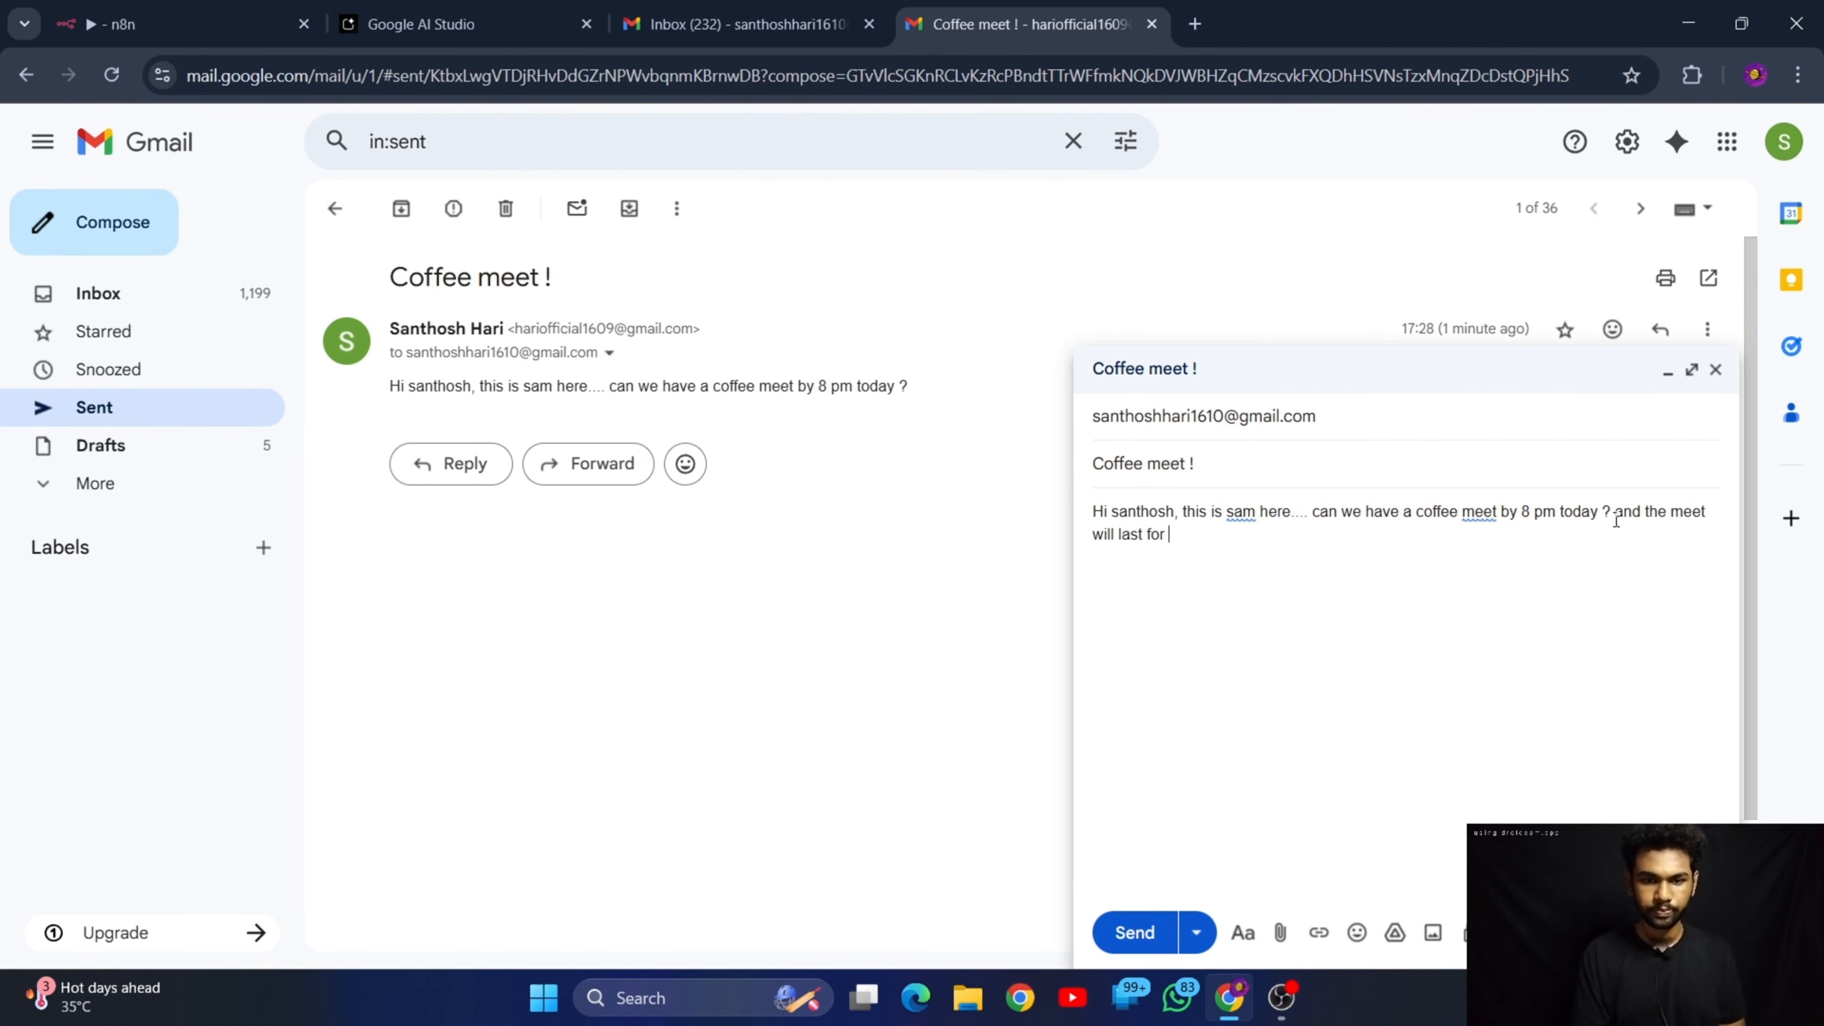
{"action": "type", "text": "r 1 "}
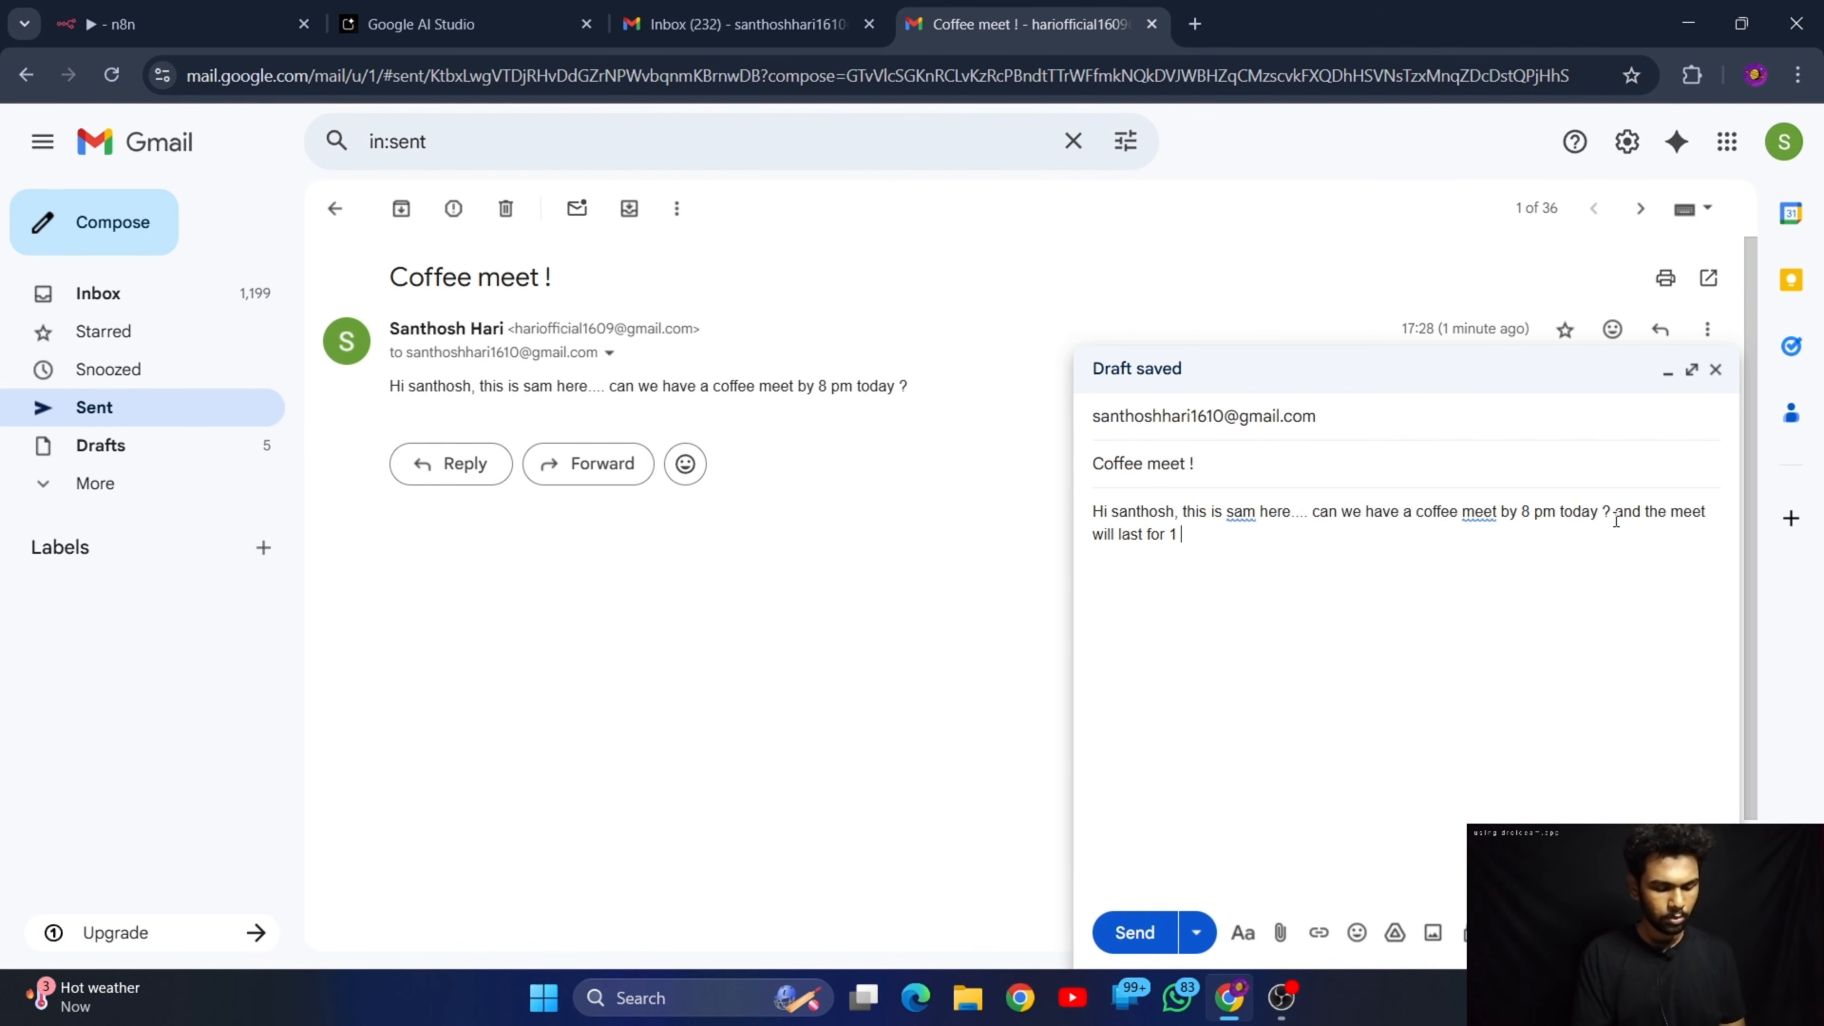
{"action": "type", "text": "hour on"}
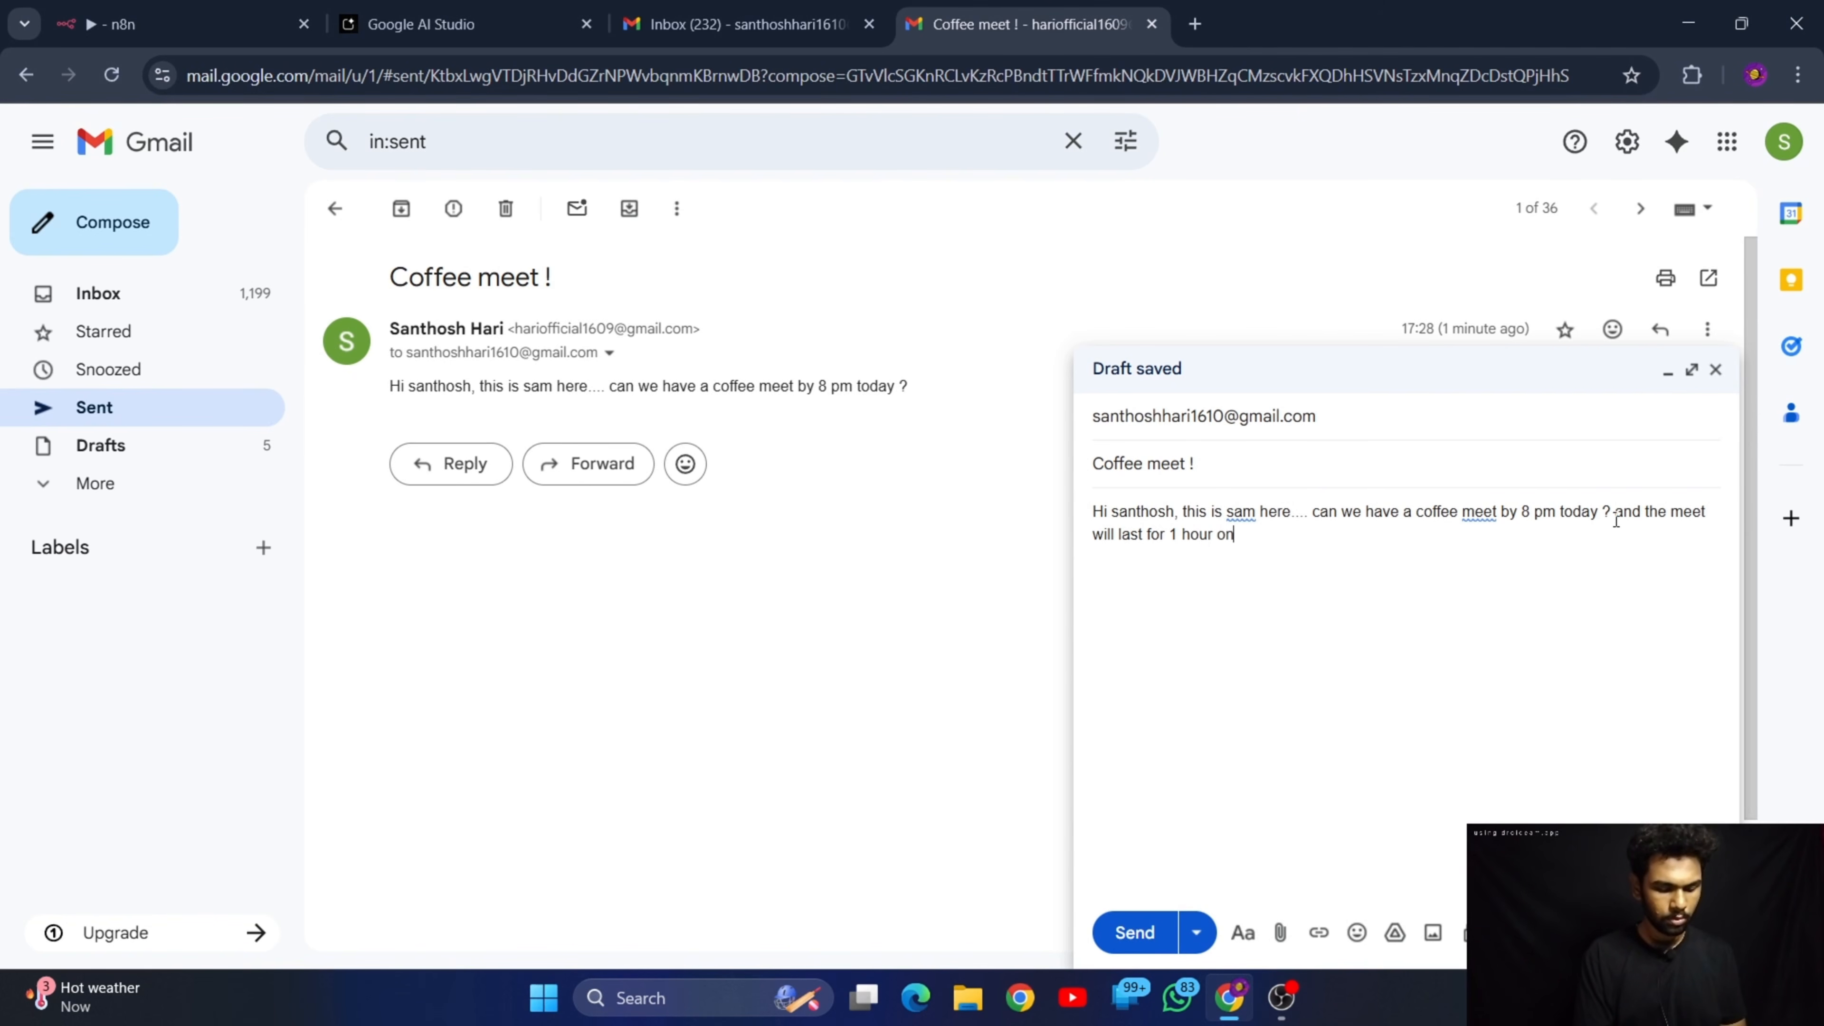
{"action": "type", "text": "ly"}
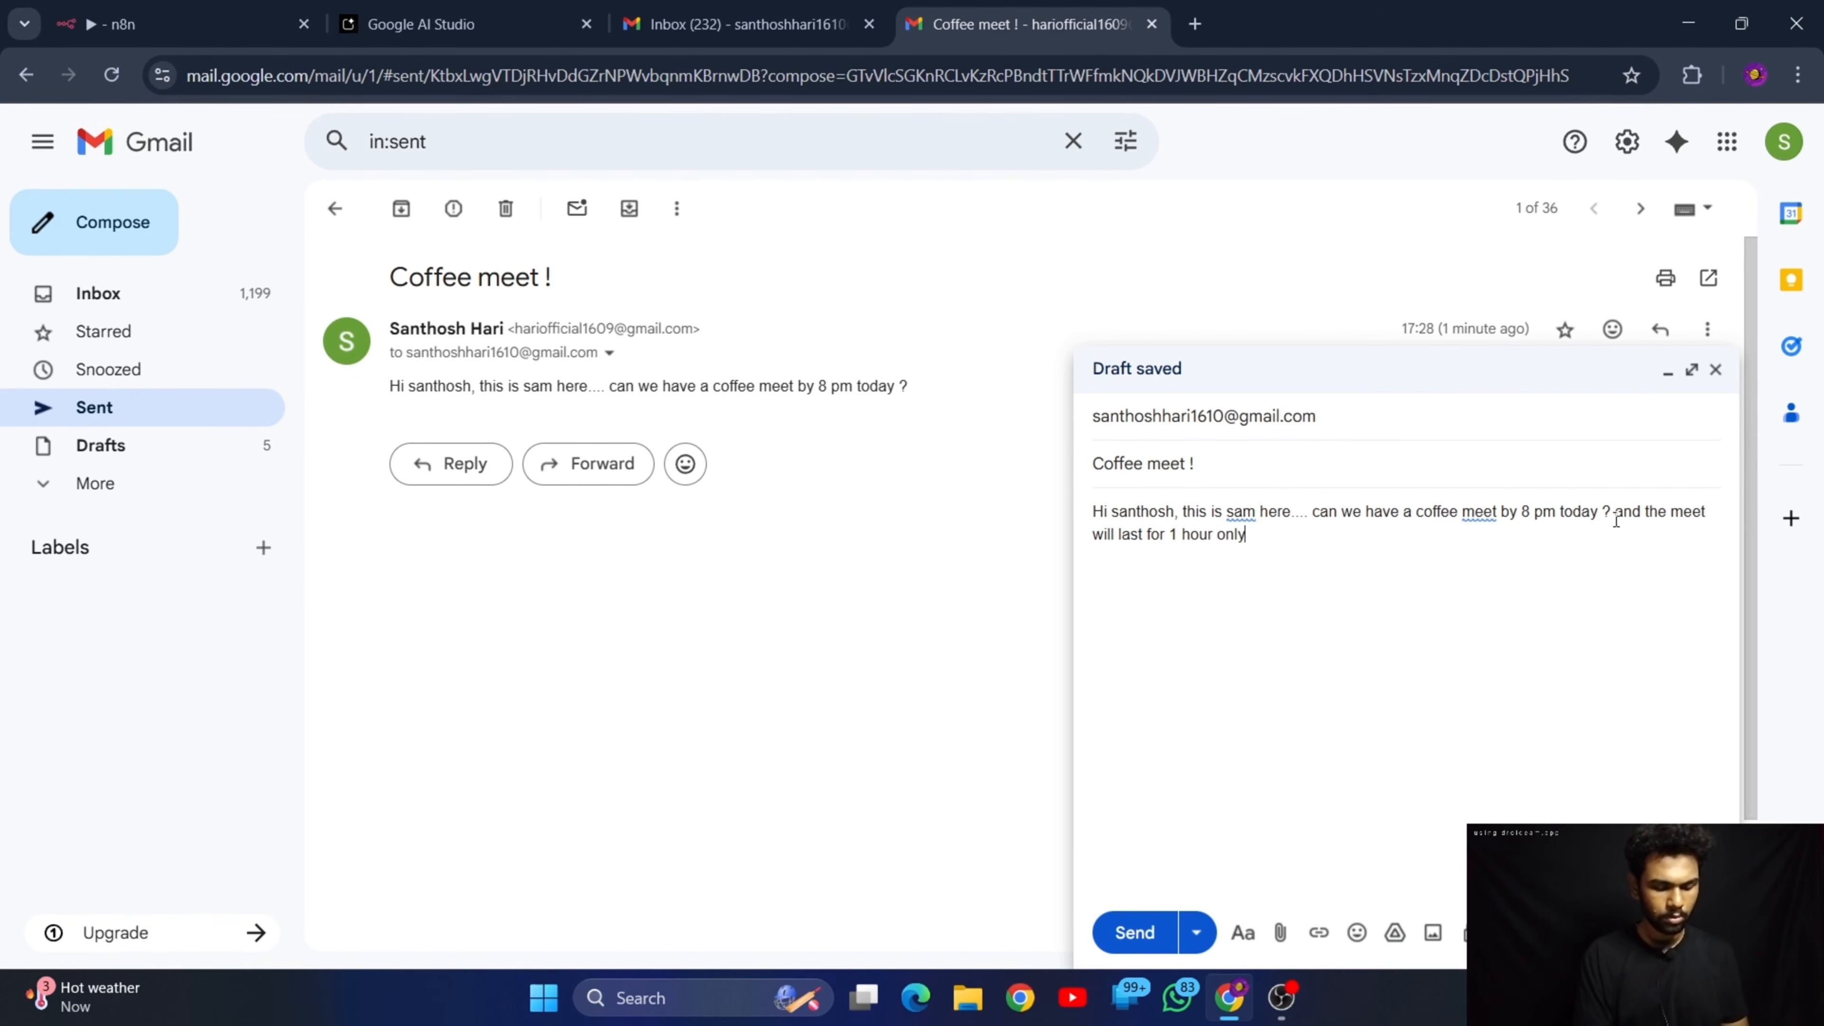
{"action": "left_click", "coordinate": [1131, 927]}
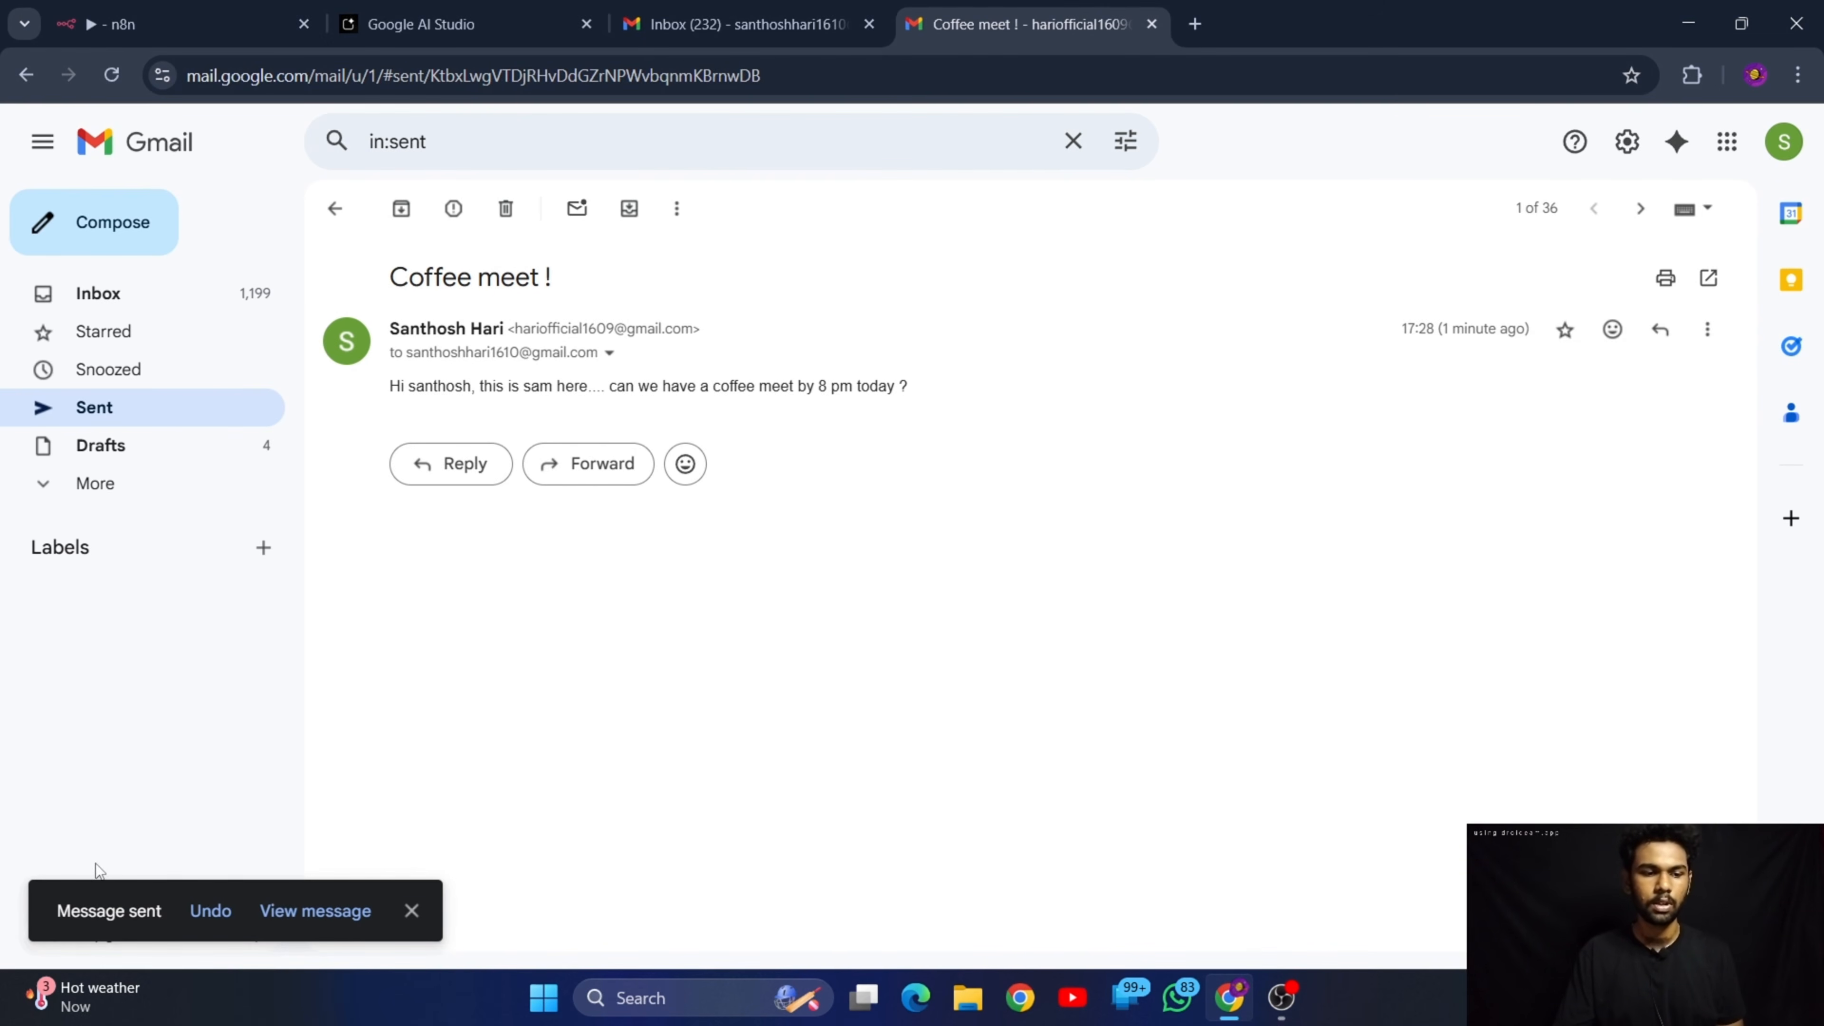
Switch to n8n and try to execute the workflow on the newly sent email
{"action": "left_click", "coordinate": [158, 8]}
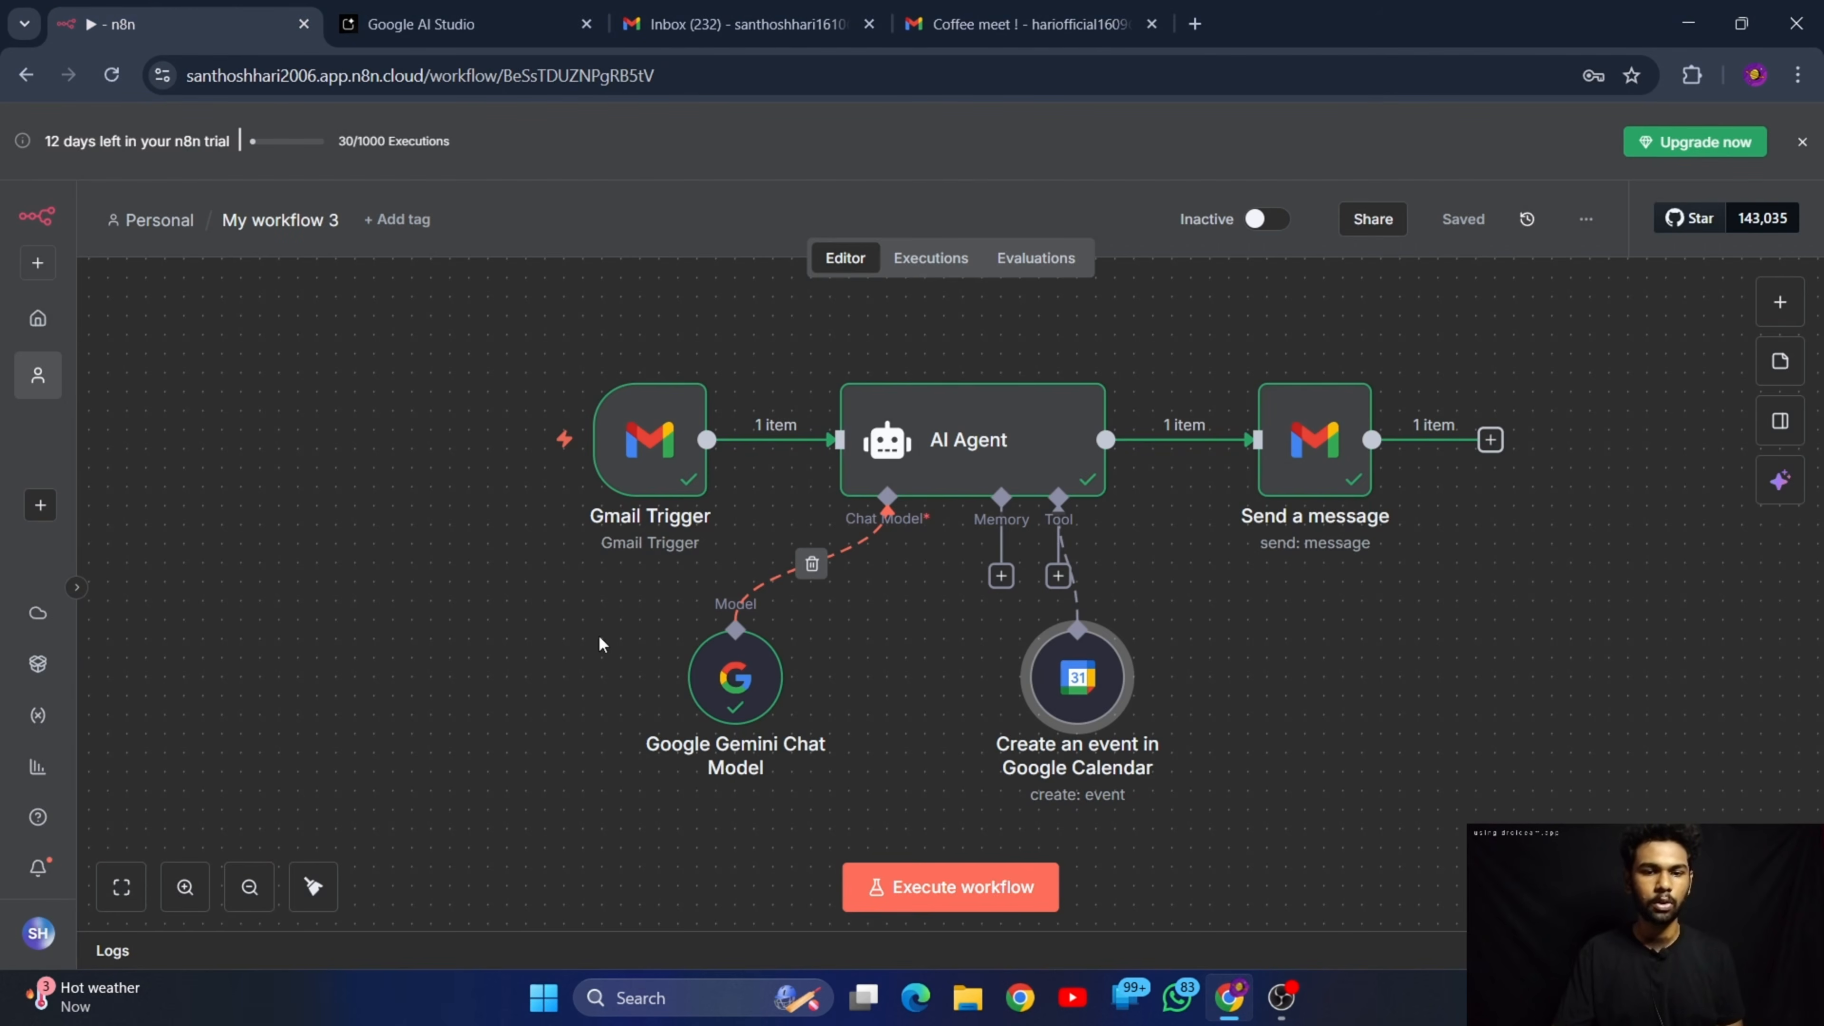
{"action": "left_click", "coordinate": [983, 875]}
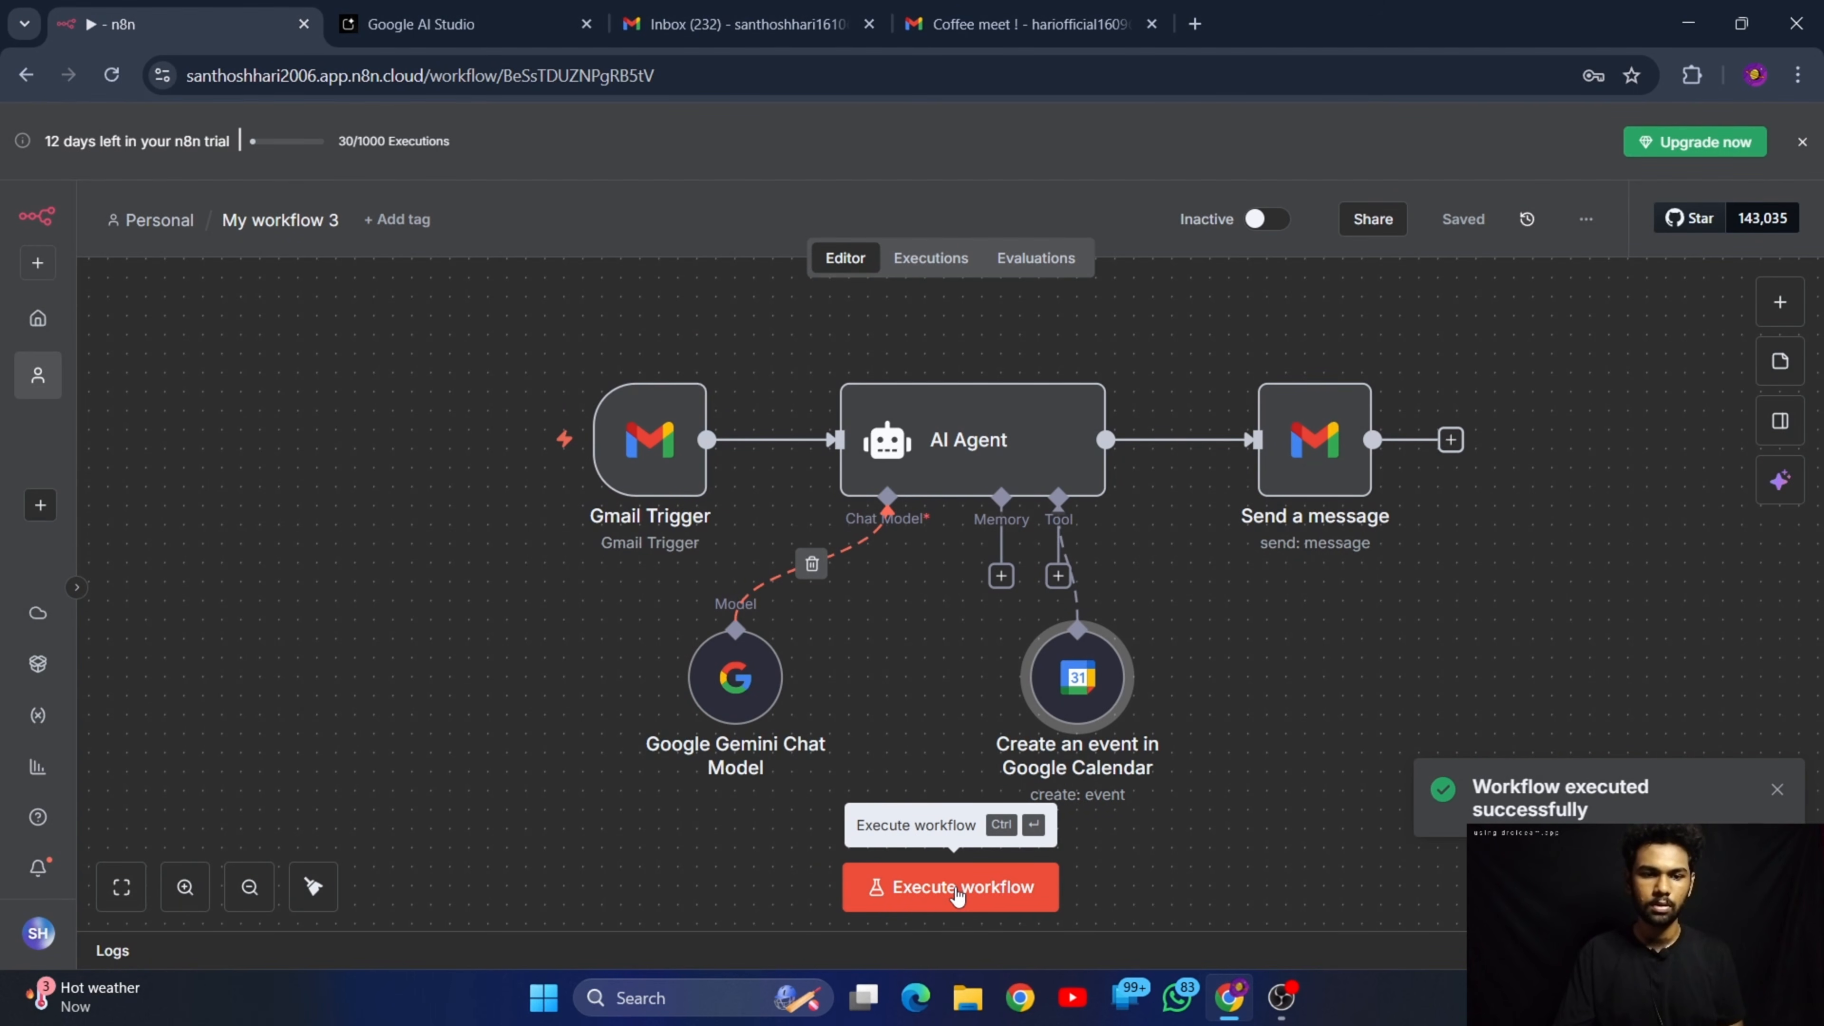
{"action": "left_click", "coordinate": [957, 891]}
Return to the sender's Gmail, open the inbox and refresh it to check for a new automatic reply
{"action": "left_click", "coordinate": [933, 21]}
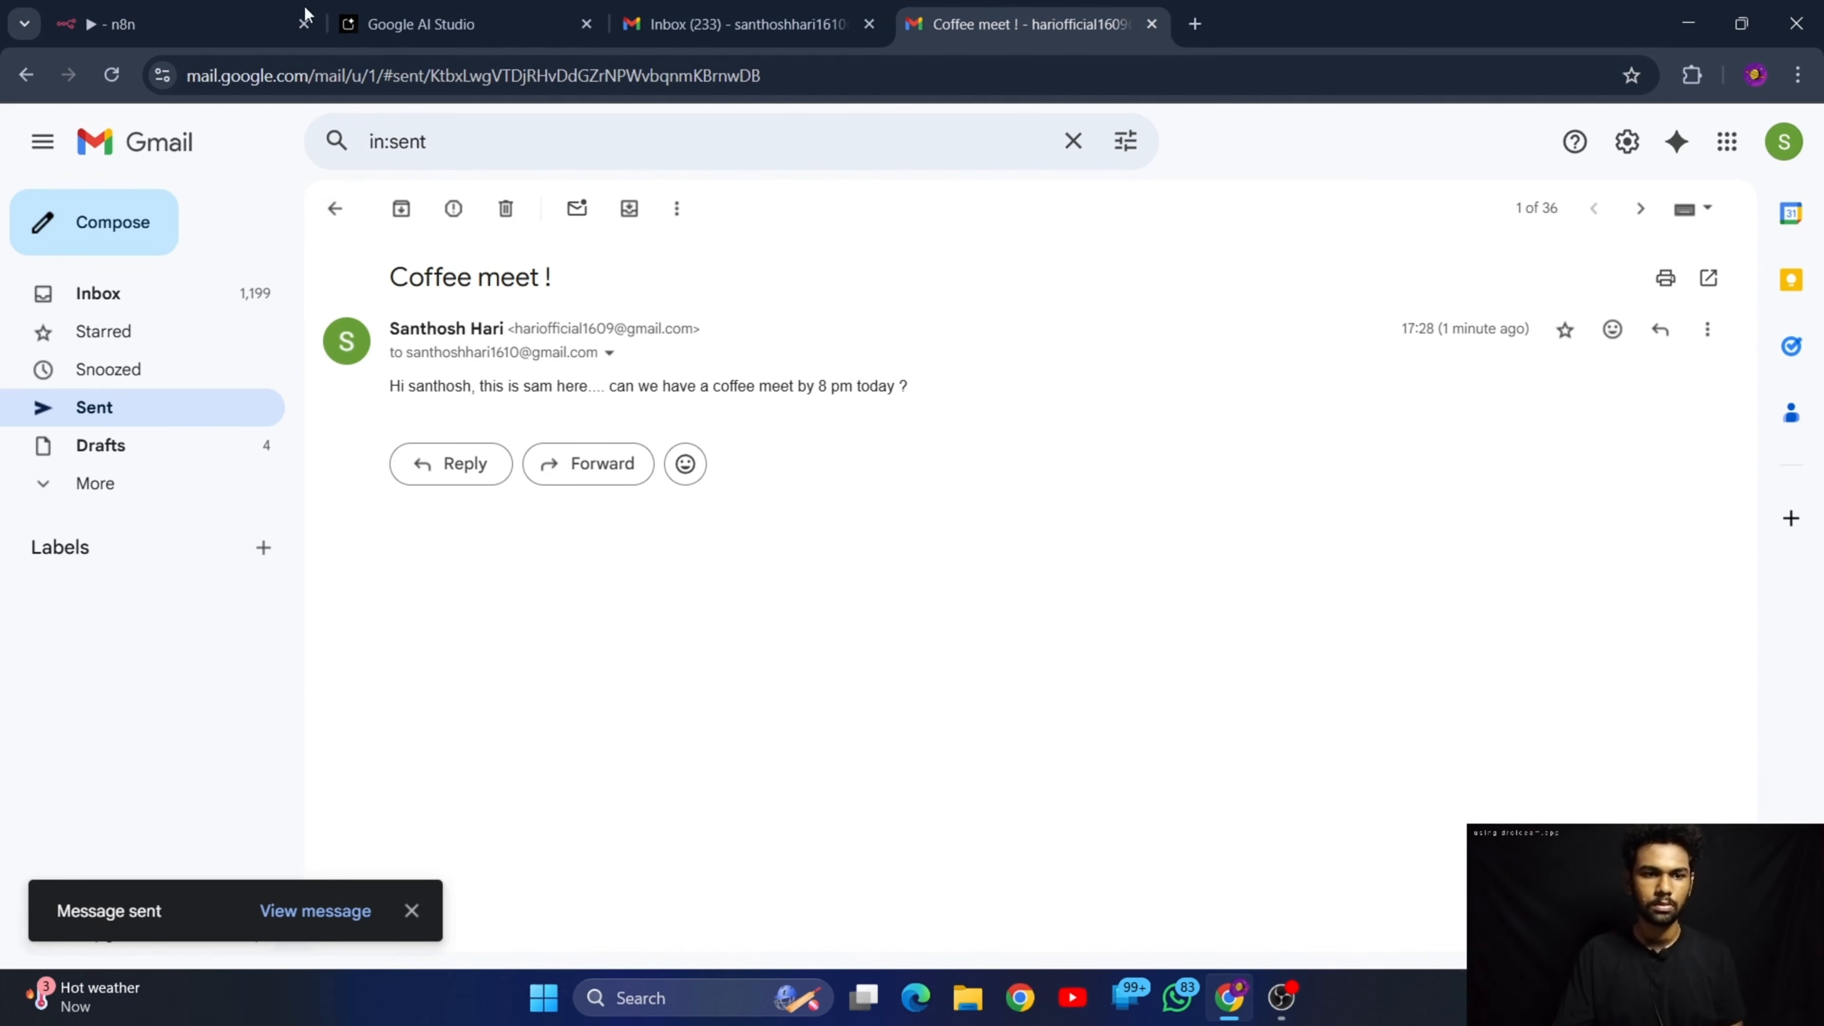
{"action": "left_click", "coordinate": [702, 9]}
{"action": "left_click", "coordinate": [1010, 9]}
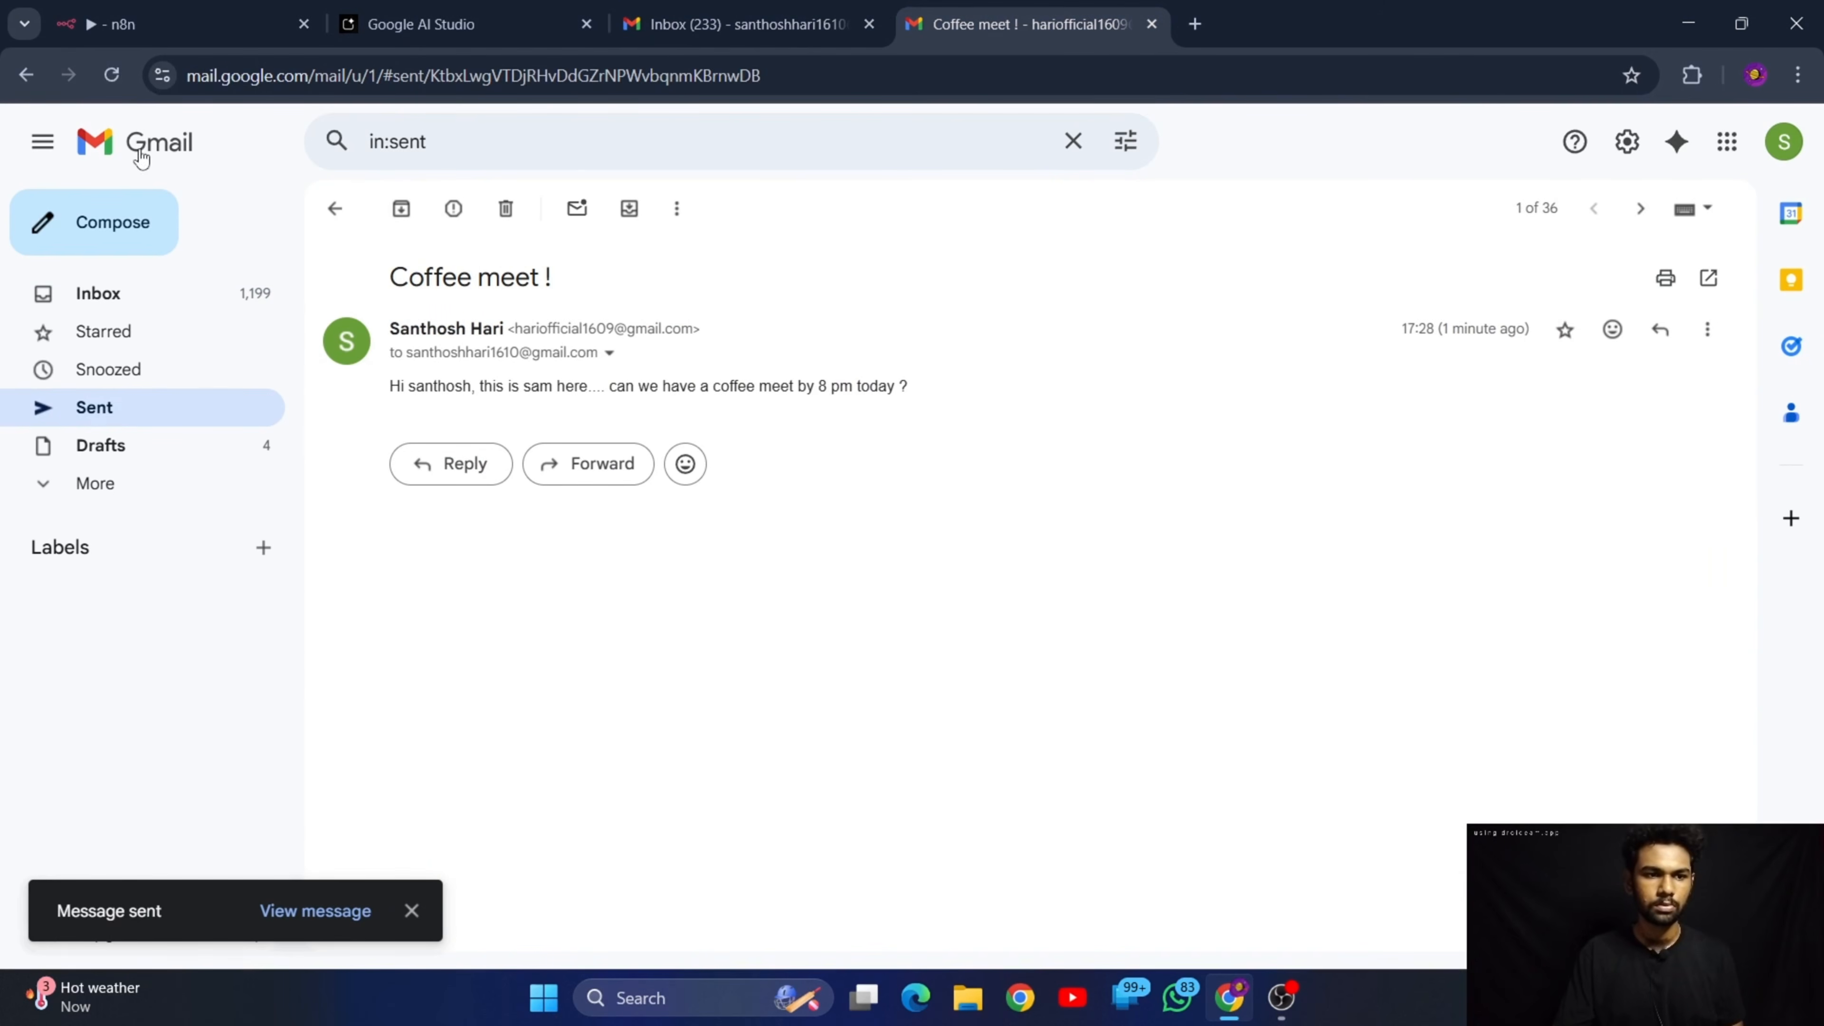
{"action": "left_click", "coordinate": [335, 208]}
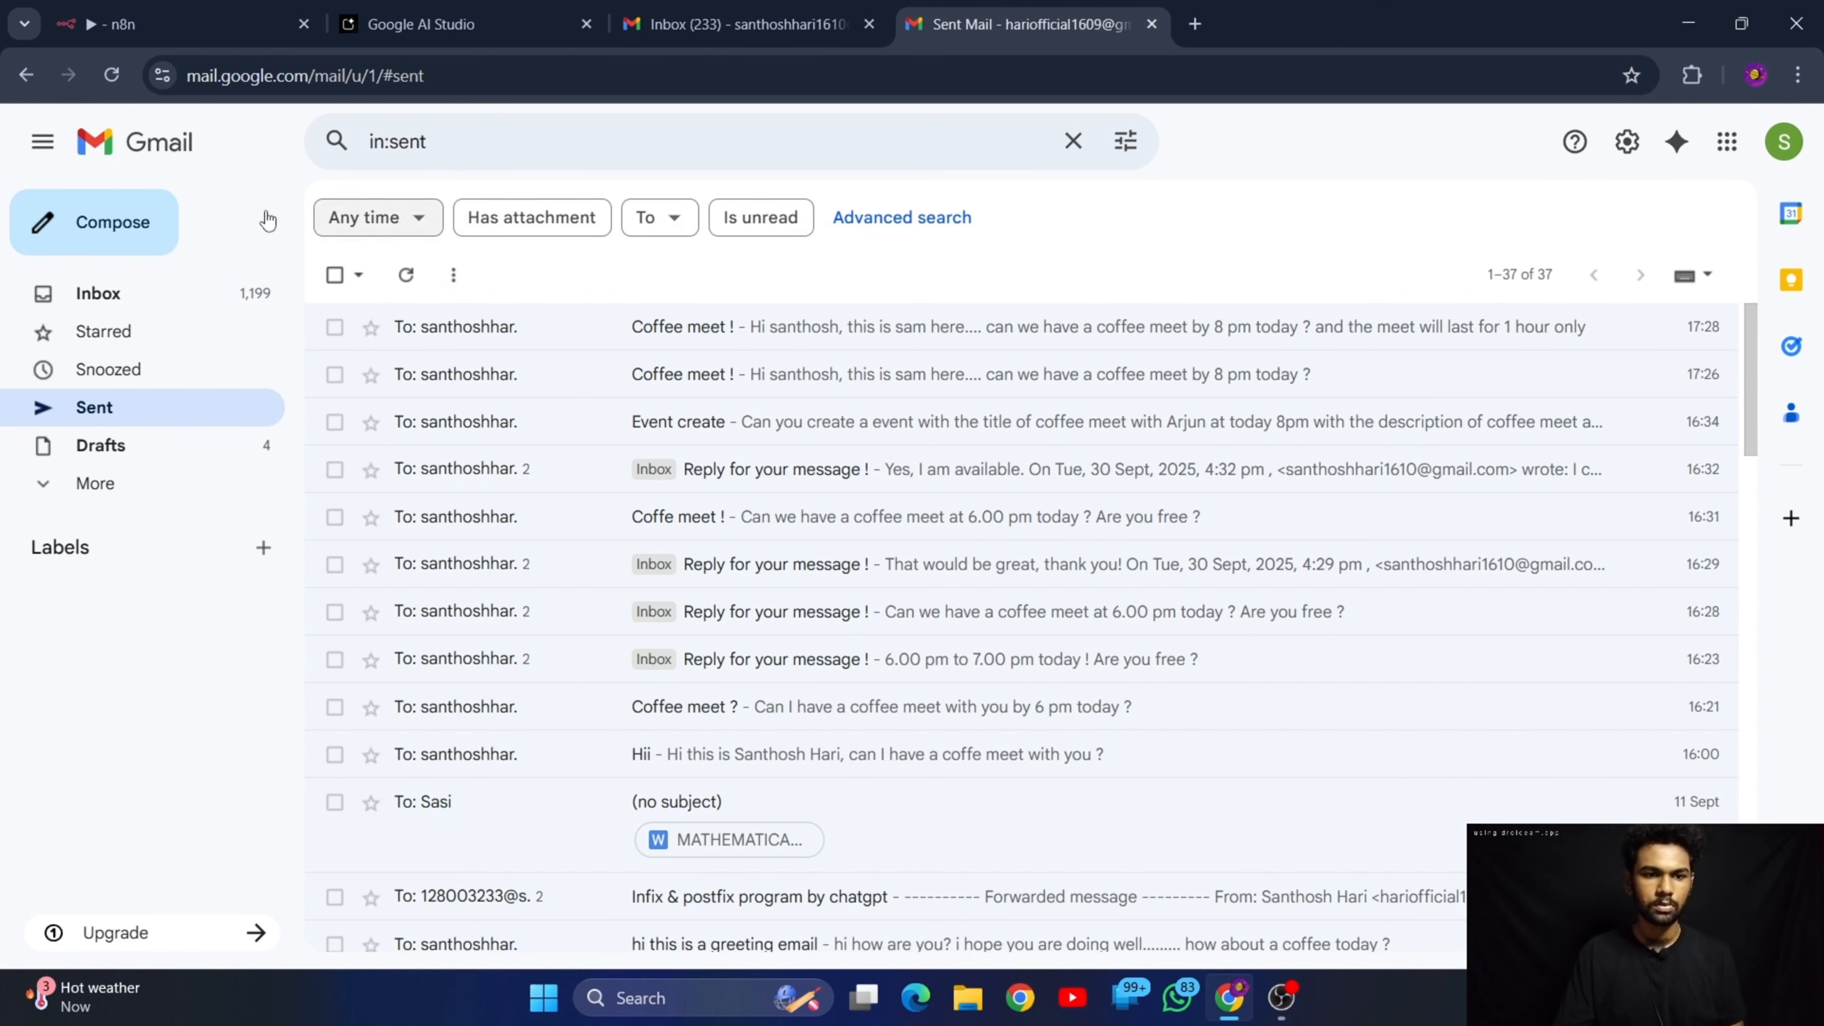
{"action": "left_click", "coordinate": [79, 292]}
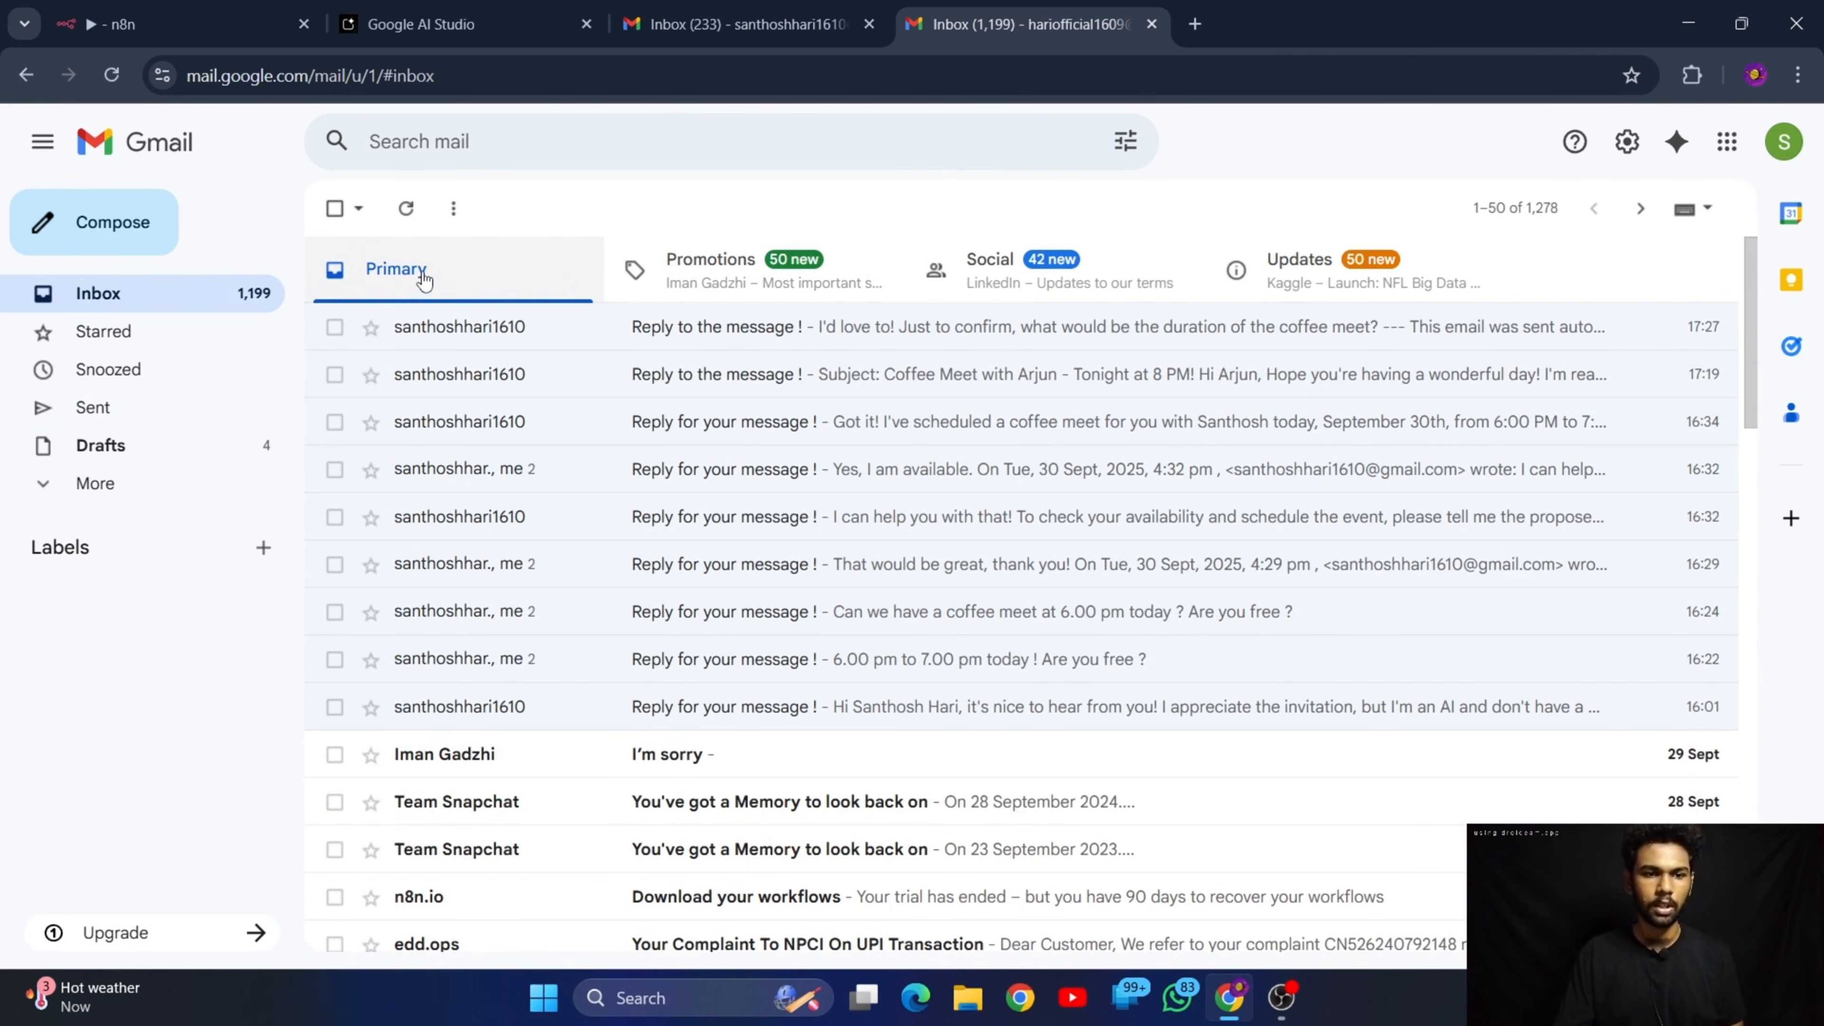
{"action": "left_click", "coordinate": [405, 208]}
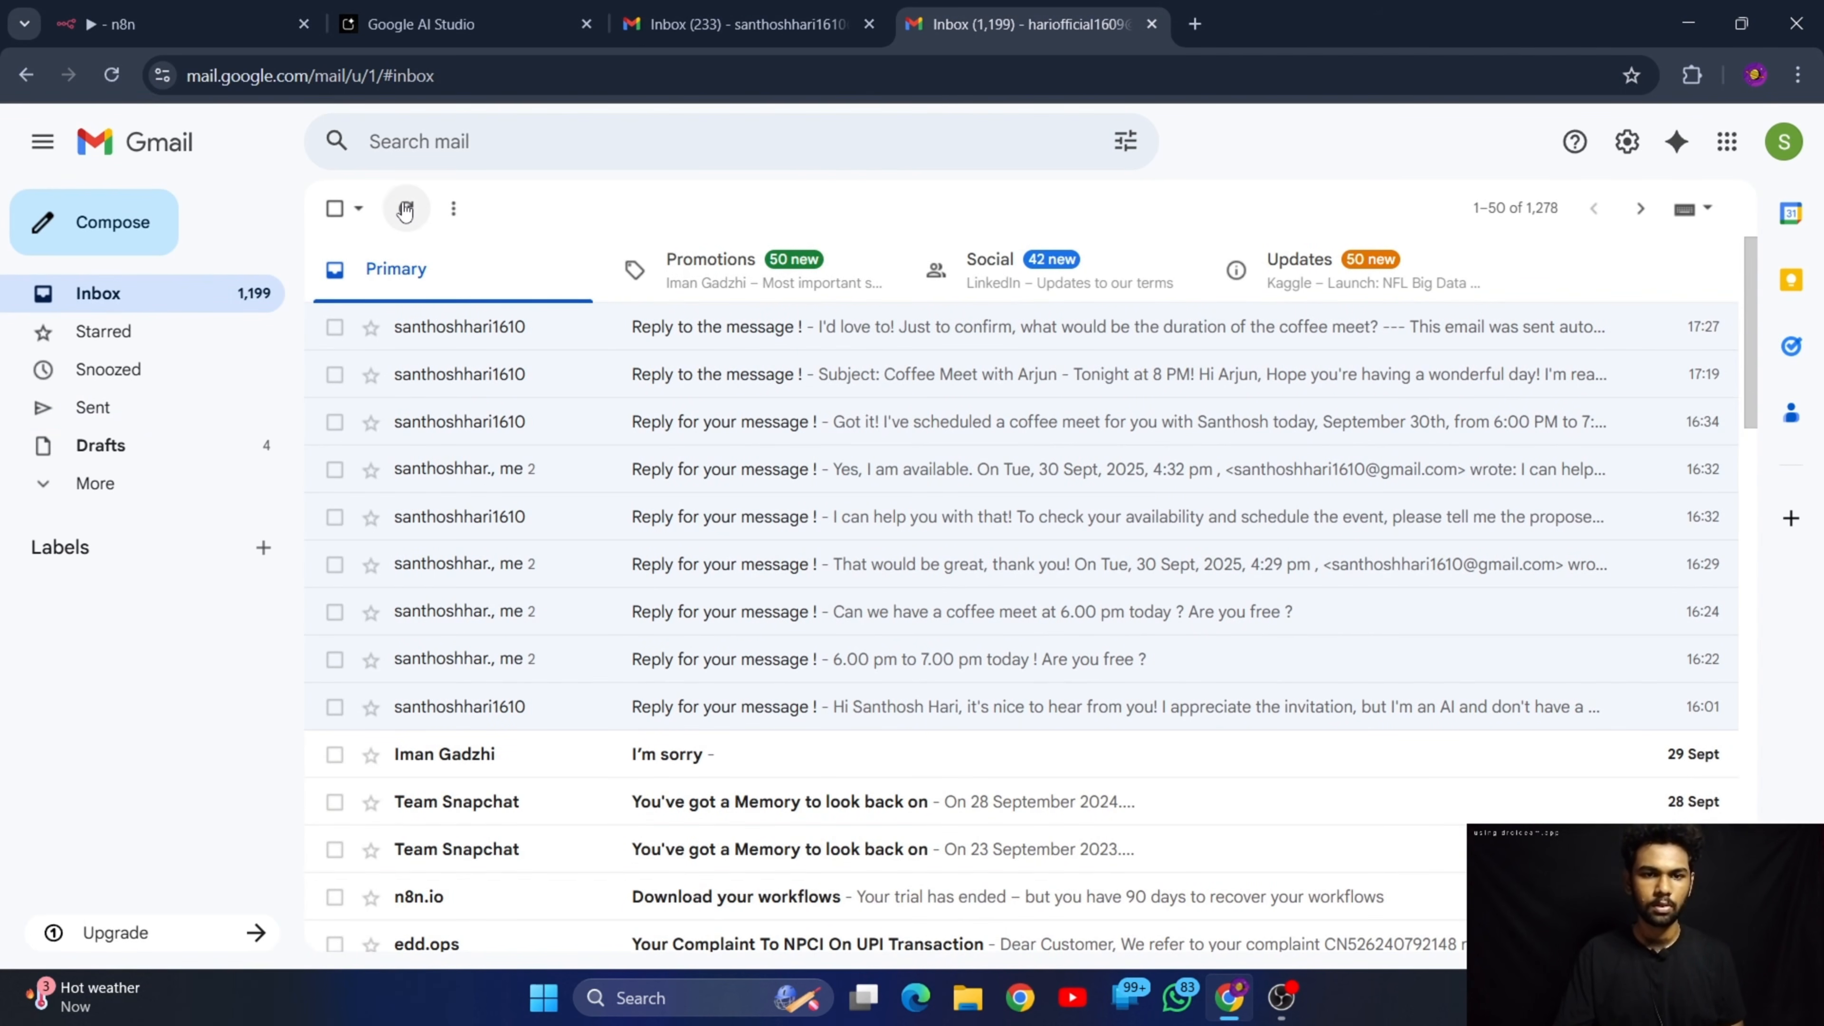
Execute the n8n workflow again, then refresh the sender's Gmail inbox and open the newest "Reply to the message !" email
{"action": "left_click", "coordinate": [180, 24]}
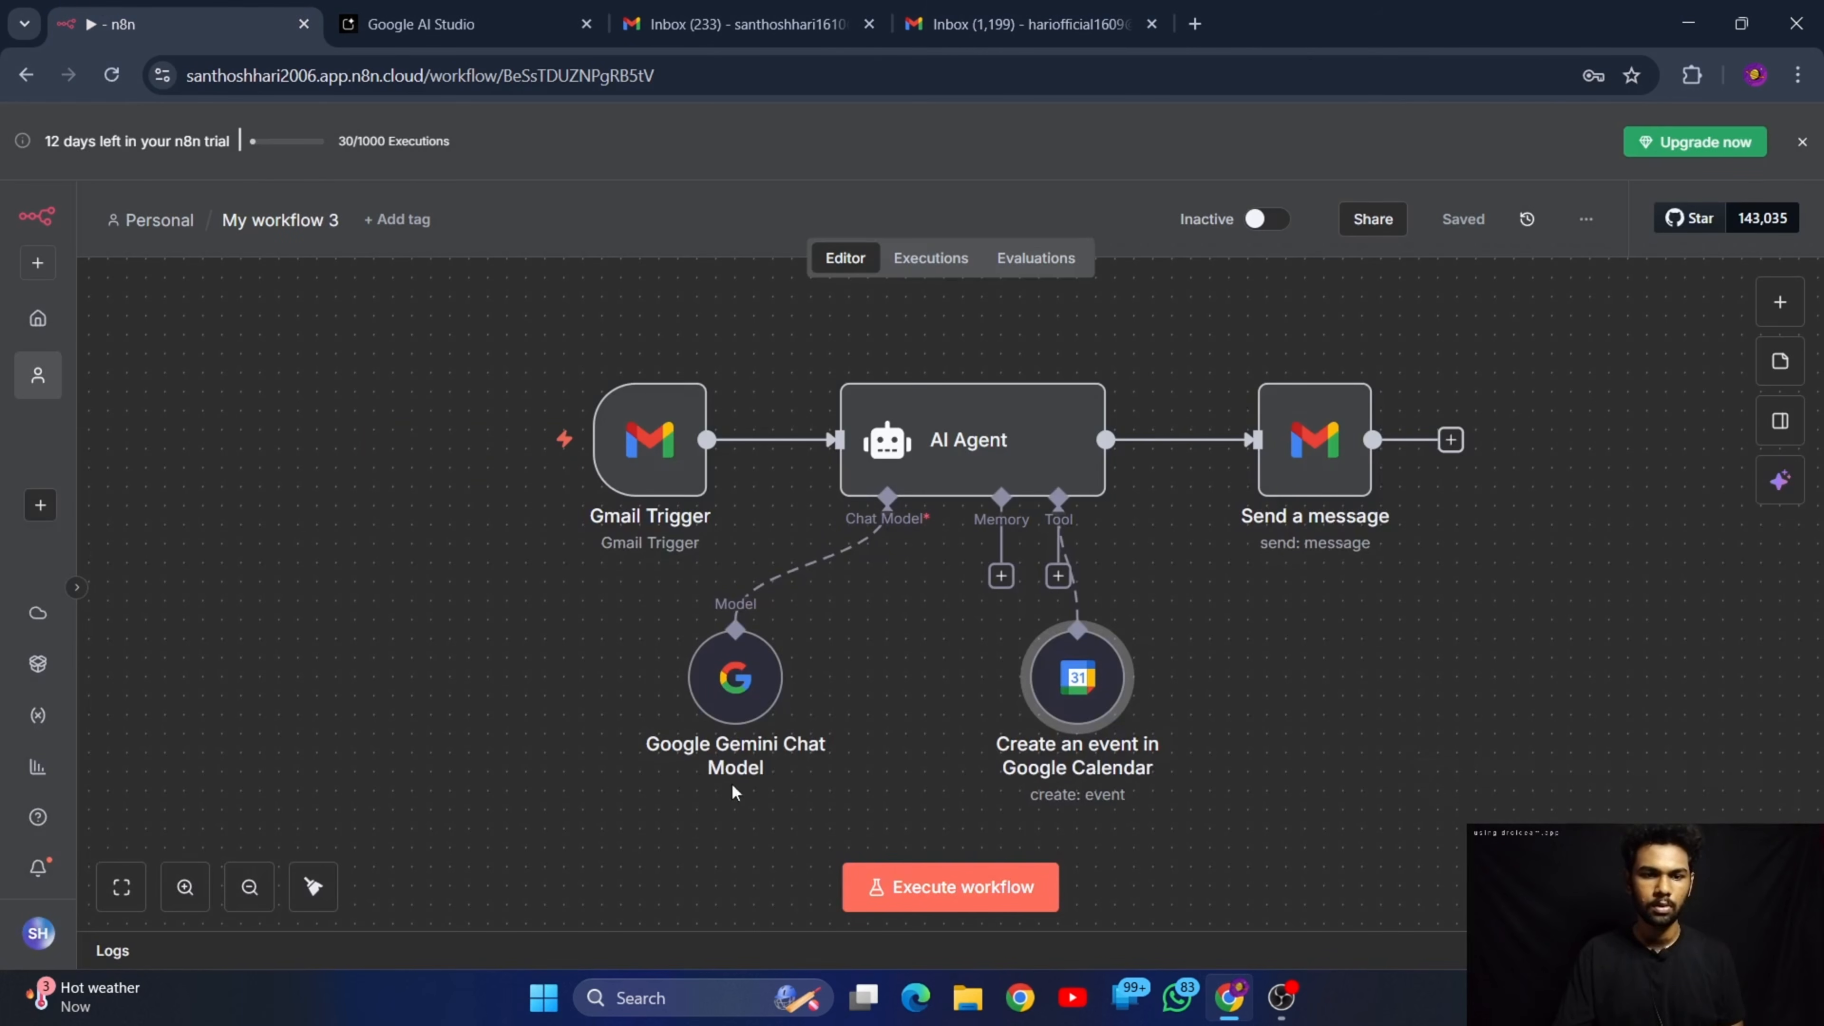
{"action": "left_click", "coordinate": [940, 888]}
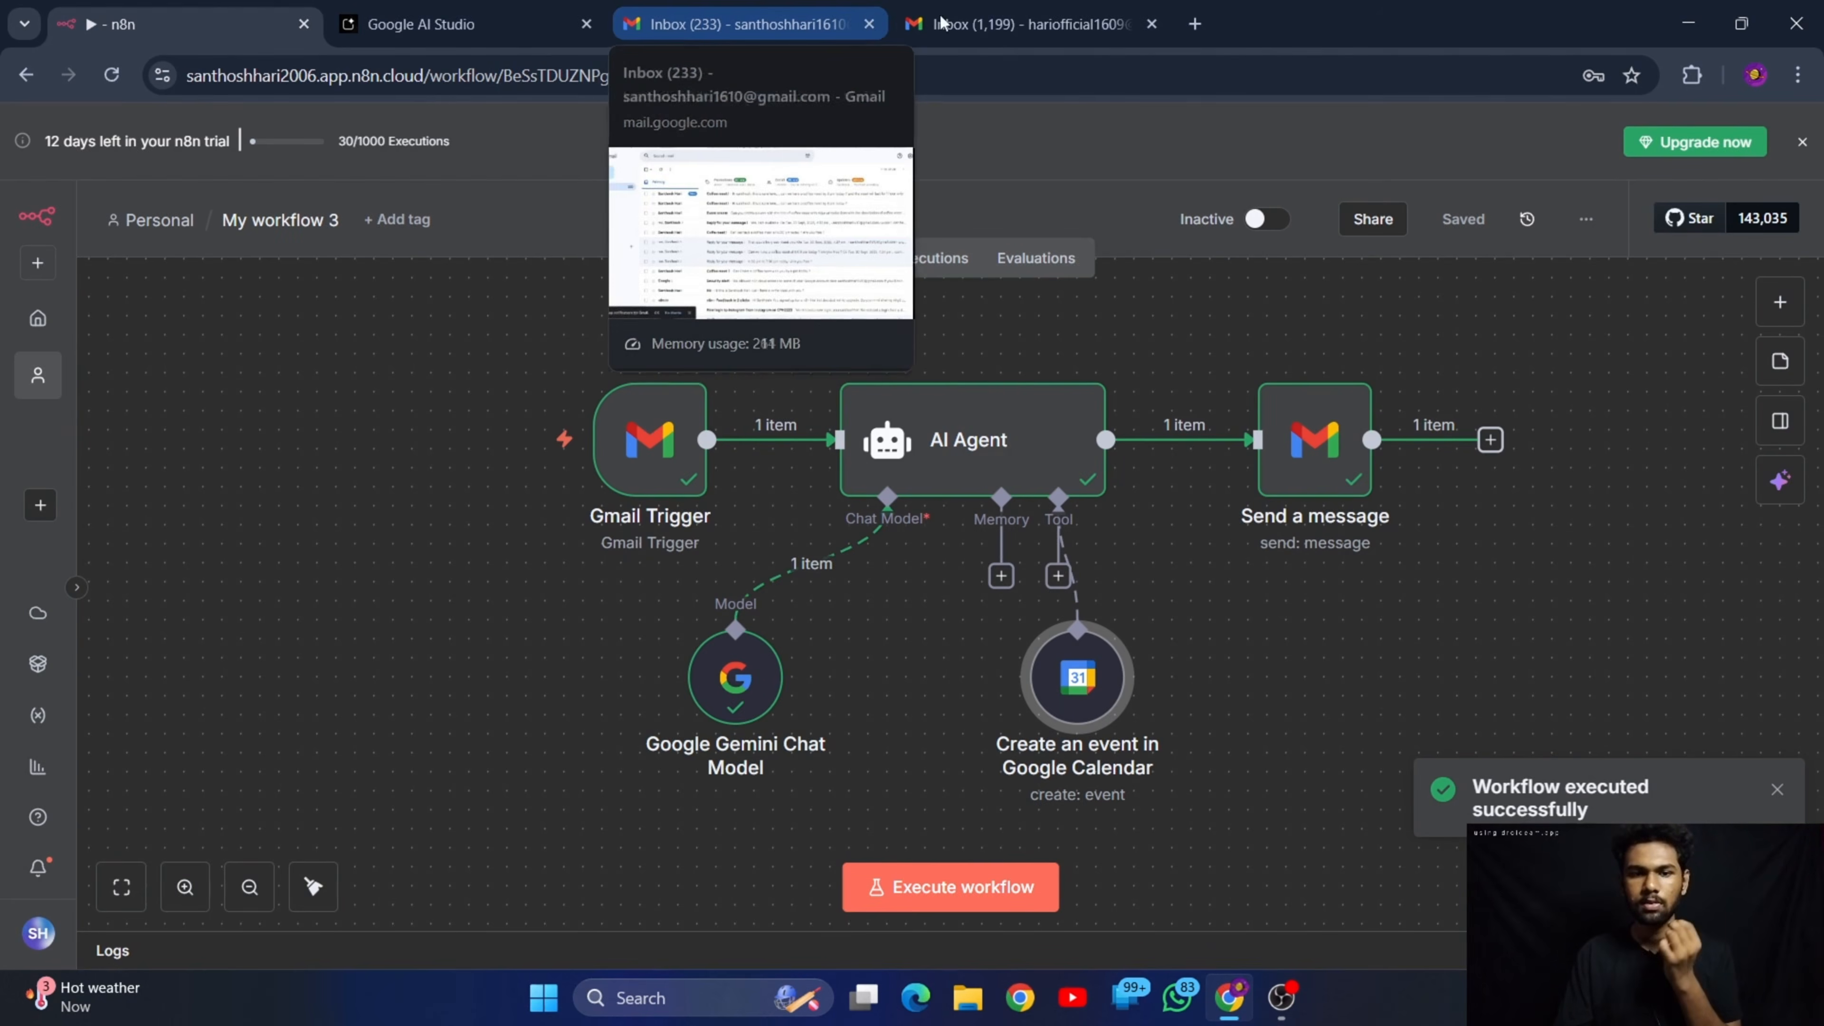
{"action": "left_click", "coordinate": [970, 14]}
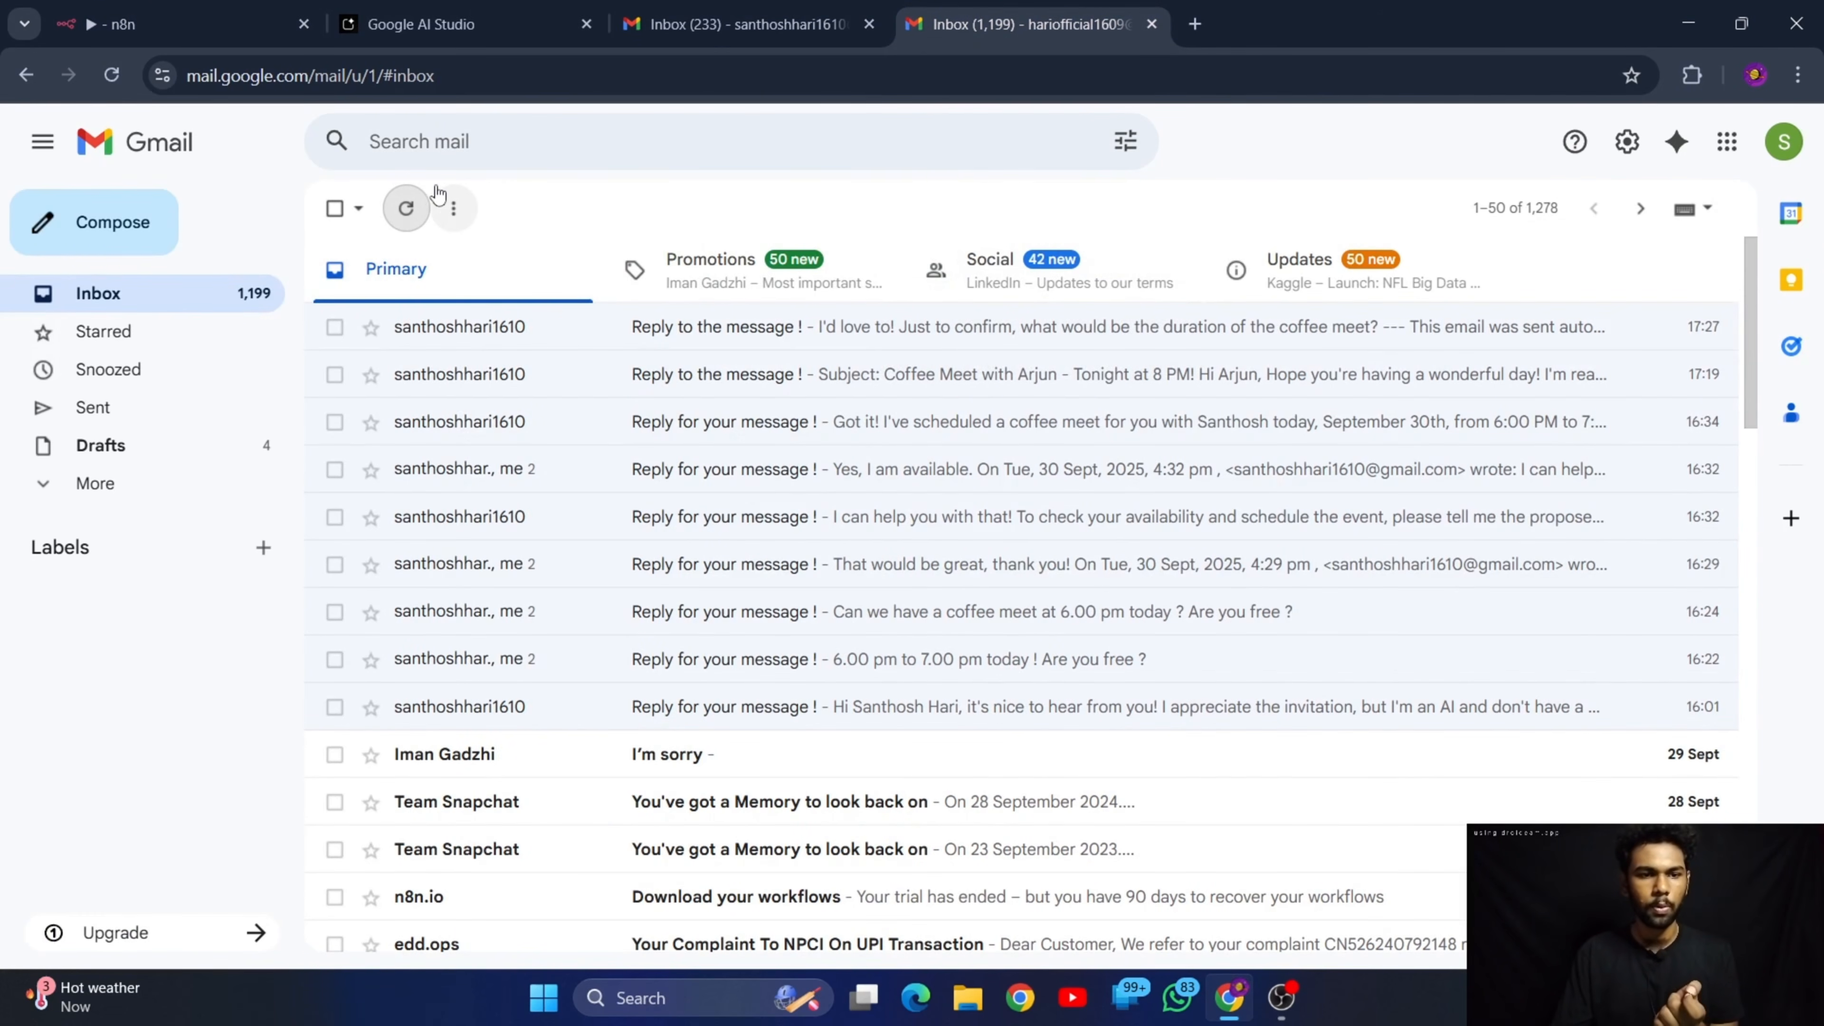
{"action": "left_click", "coordinate": [407, 208]}
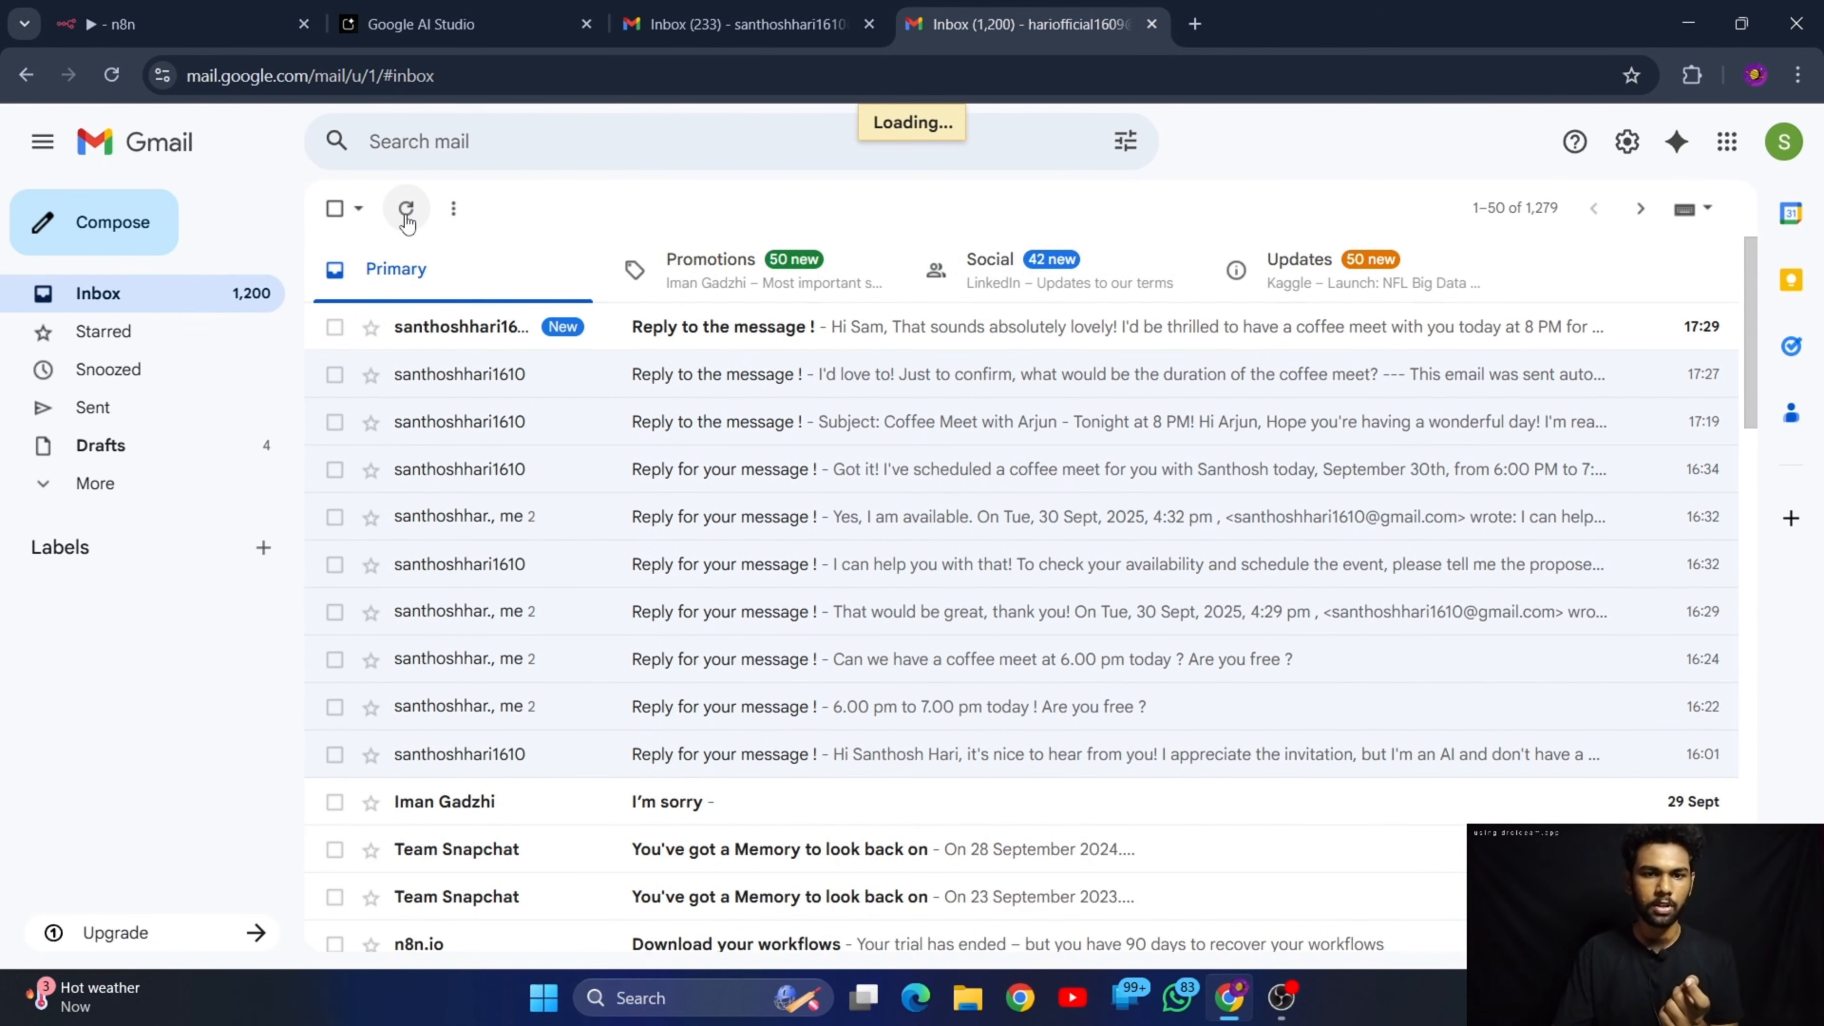
{"action": "left_click", "coordinate": [932, 347]}
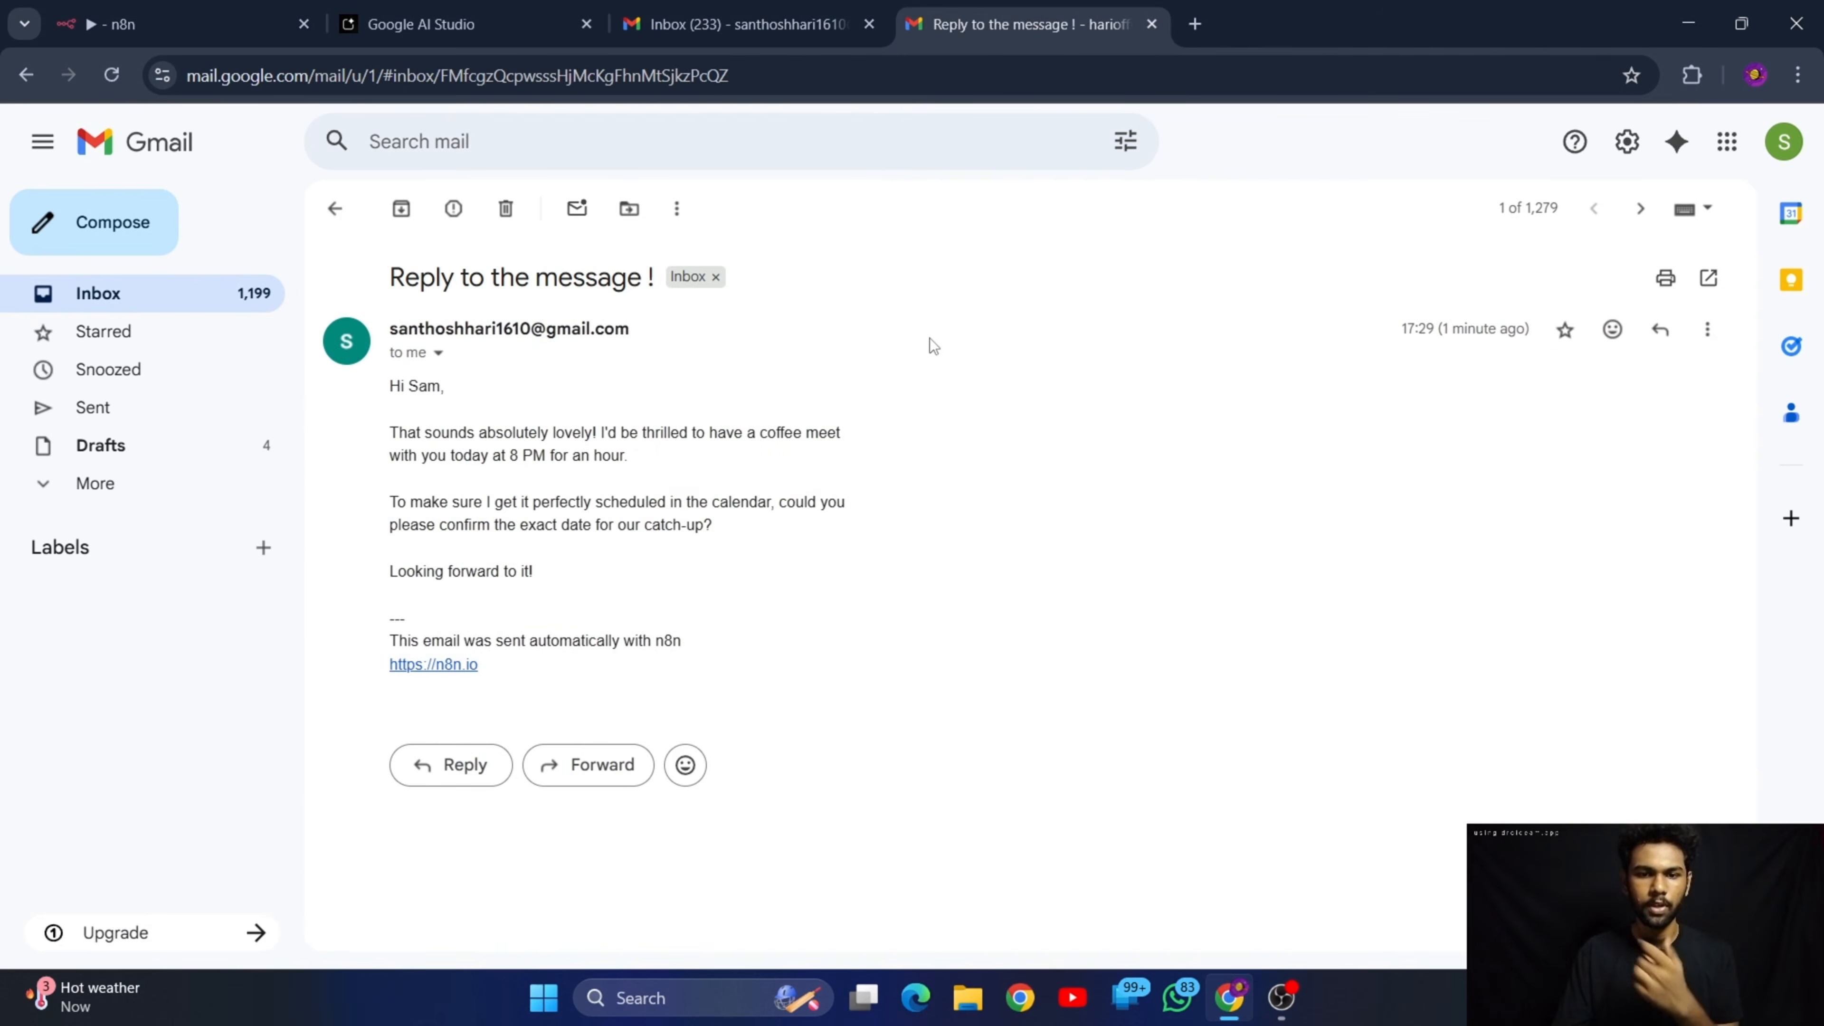
Examine the automatic reply's wording about the meeting day, duration and date confirmation
{"action": "left_click_drag", "start_coordinate": [393, 430], "coordinate": [724, 538]}
{"action": "left_click", "coordinate": [873, 635]}
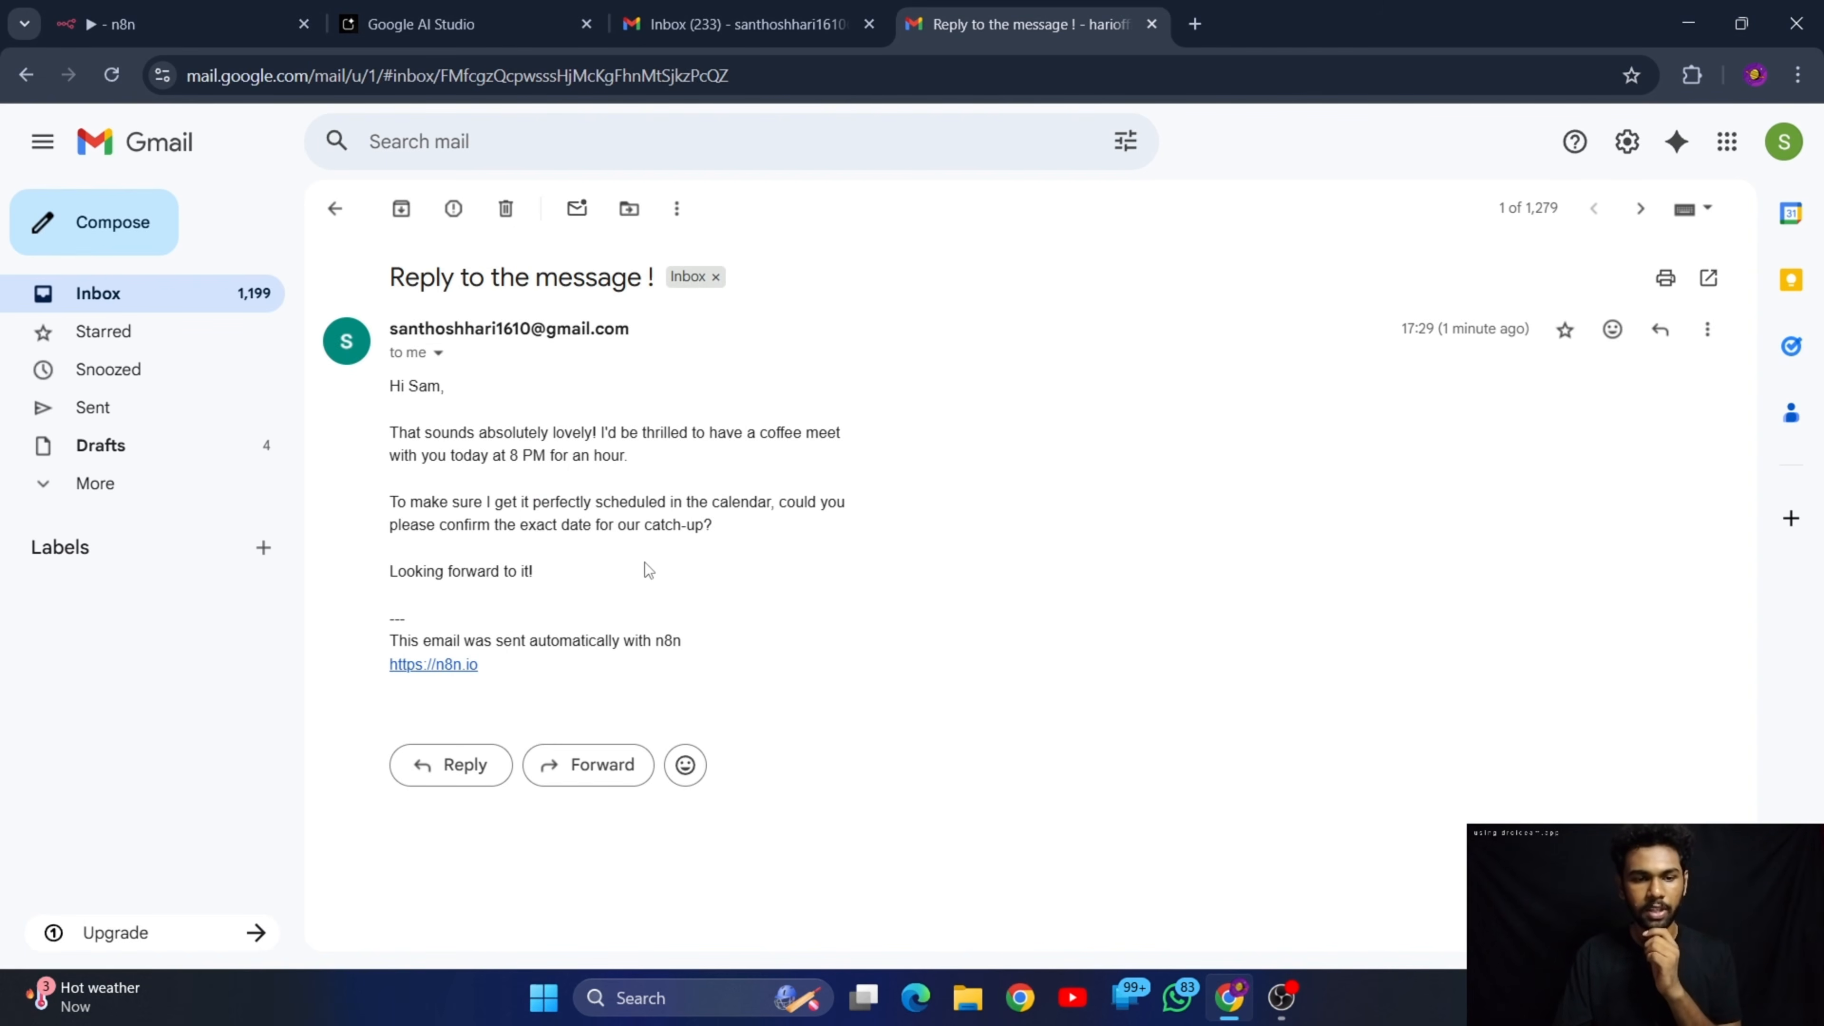
{"action": "double_click", "coordinate": [454, 456]}
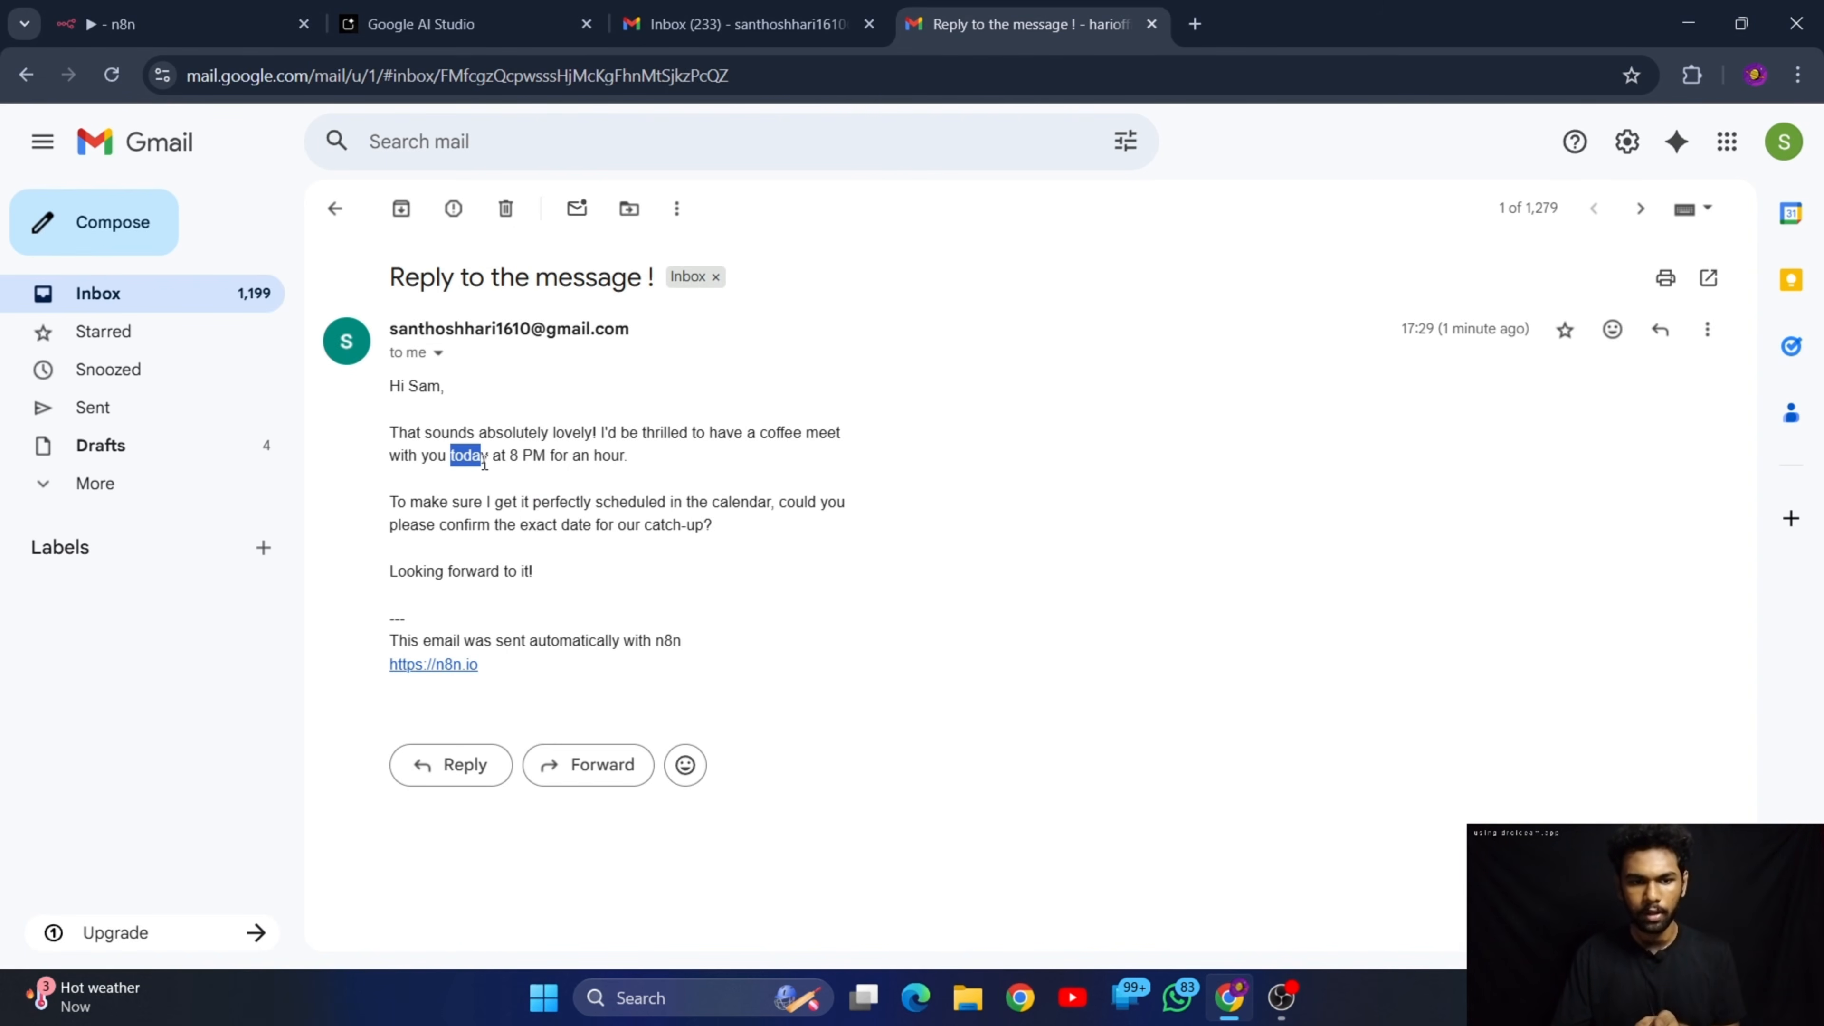
{"action": "left_click", "coordinate": [625, 547]}
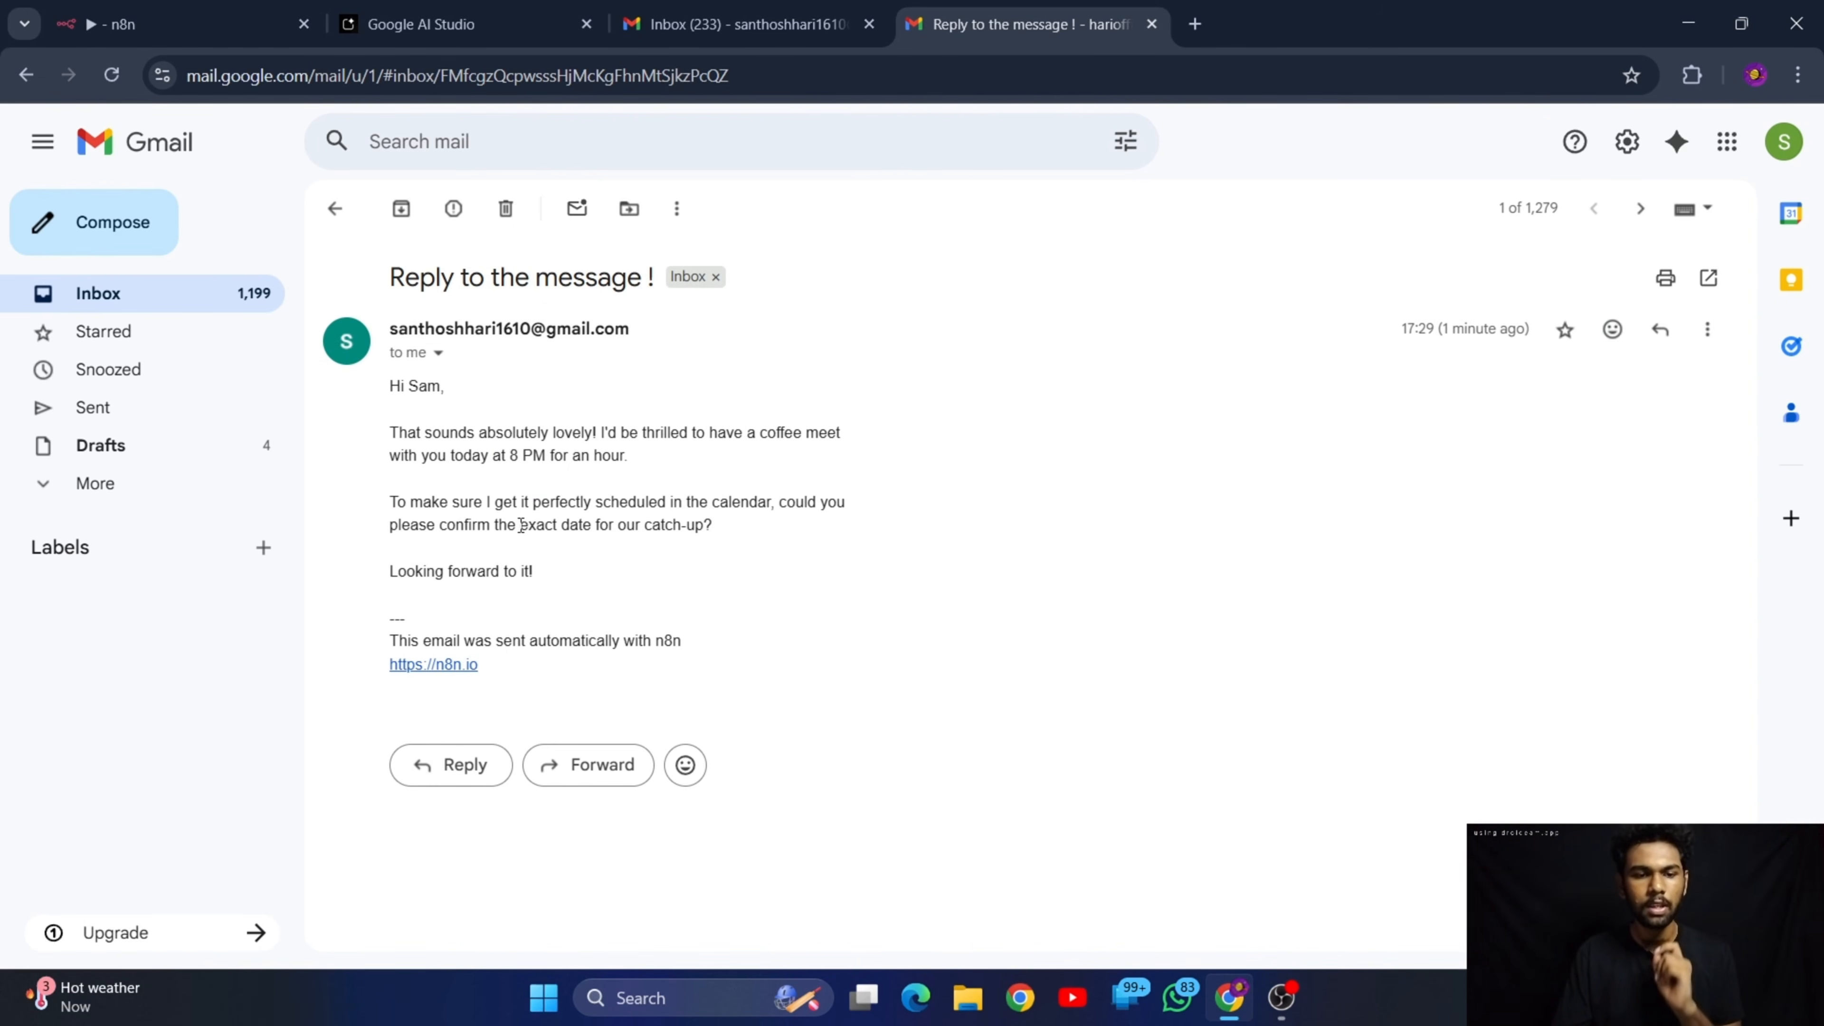
{"action": "left_click_drag", "start_coordinate": [519, 525], "coordinate": [598, 526]}
{"action": "left_click", "coordinate": [715, 557]}
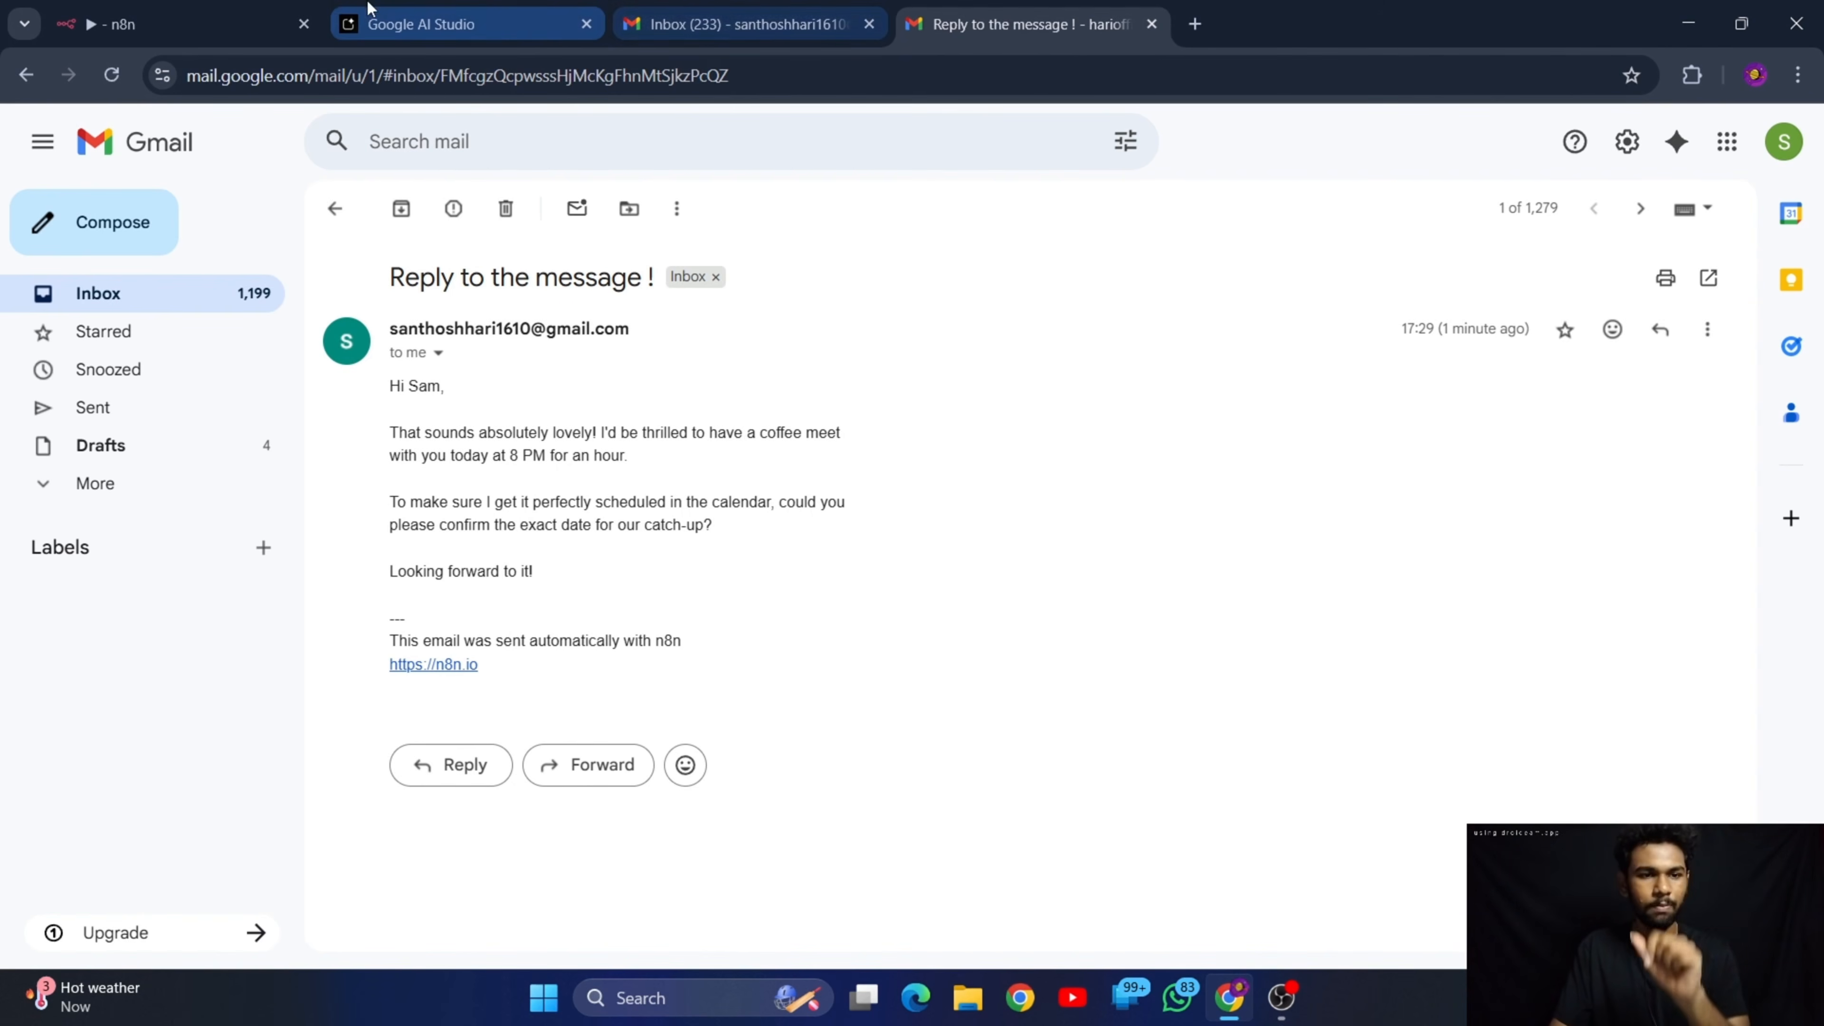
In the n8n AI Agent node, append "the current timestamp is {{$now}}" to the end of the system message
{"action": "left_click", "coordinate": [143, 24]}
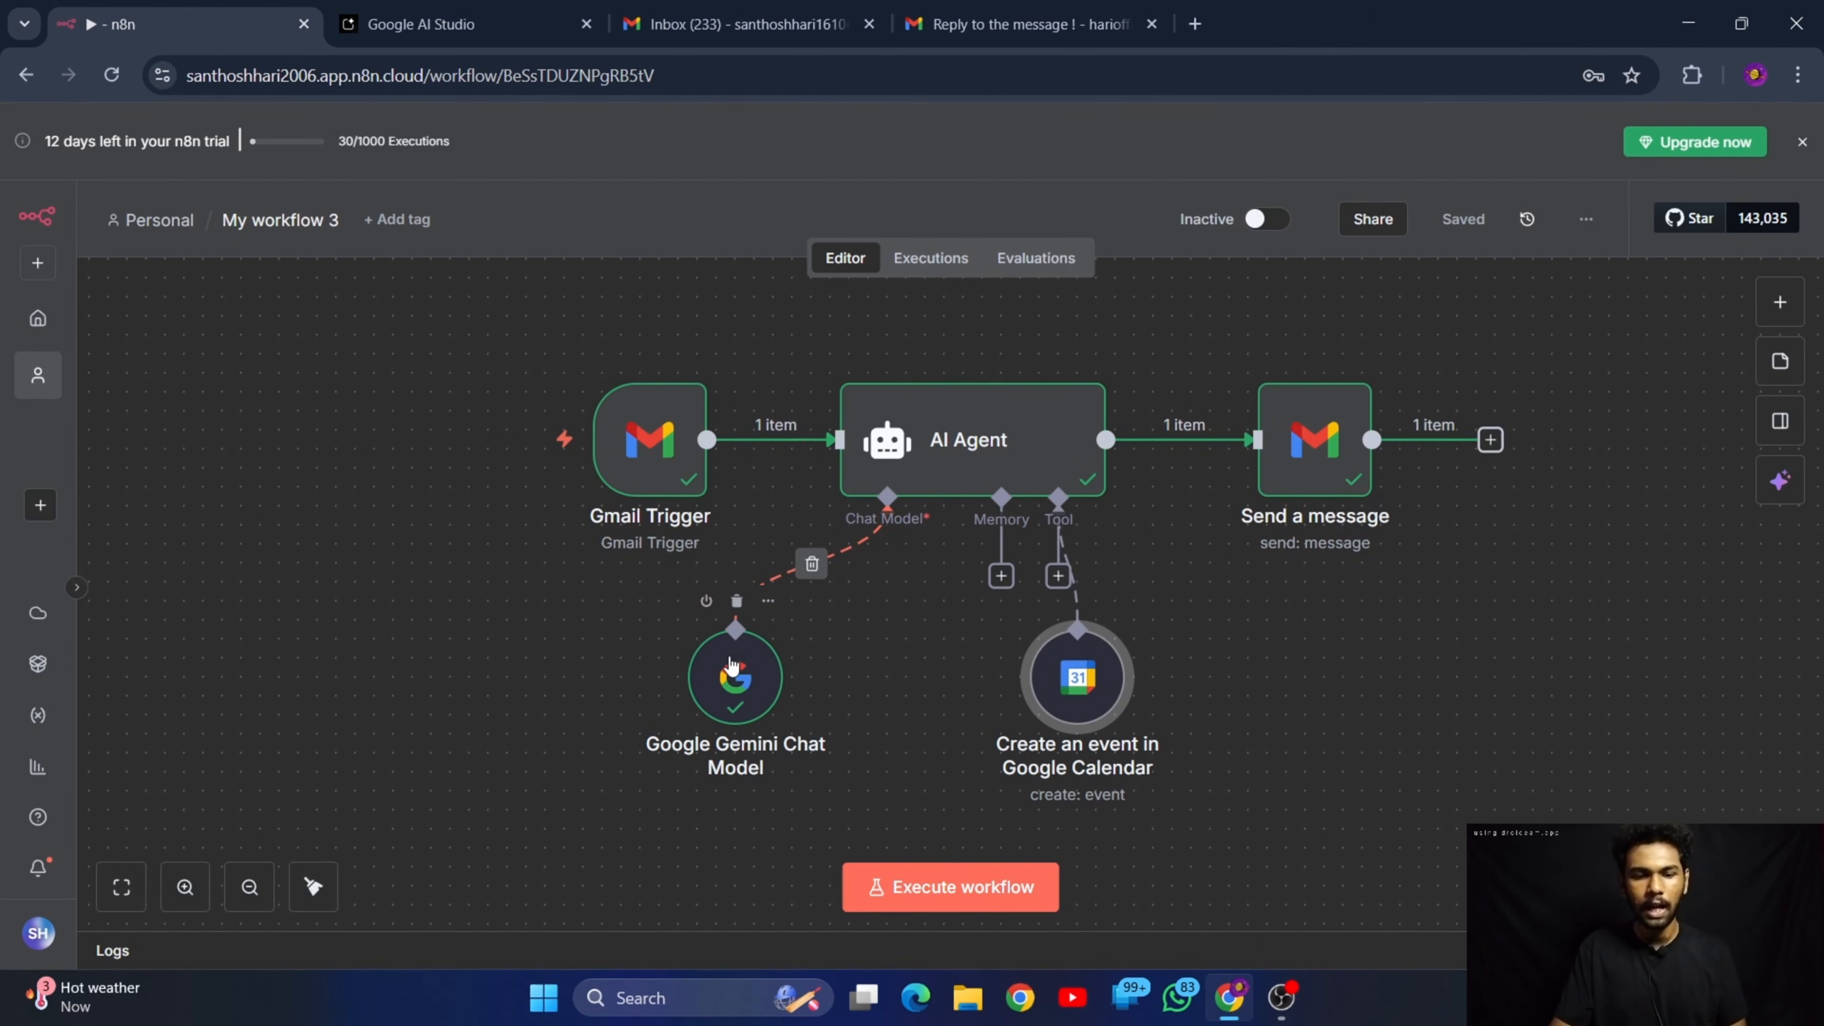
{"action": "double_click", "coordinate": [982, 449]}
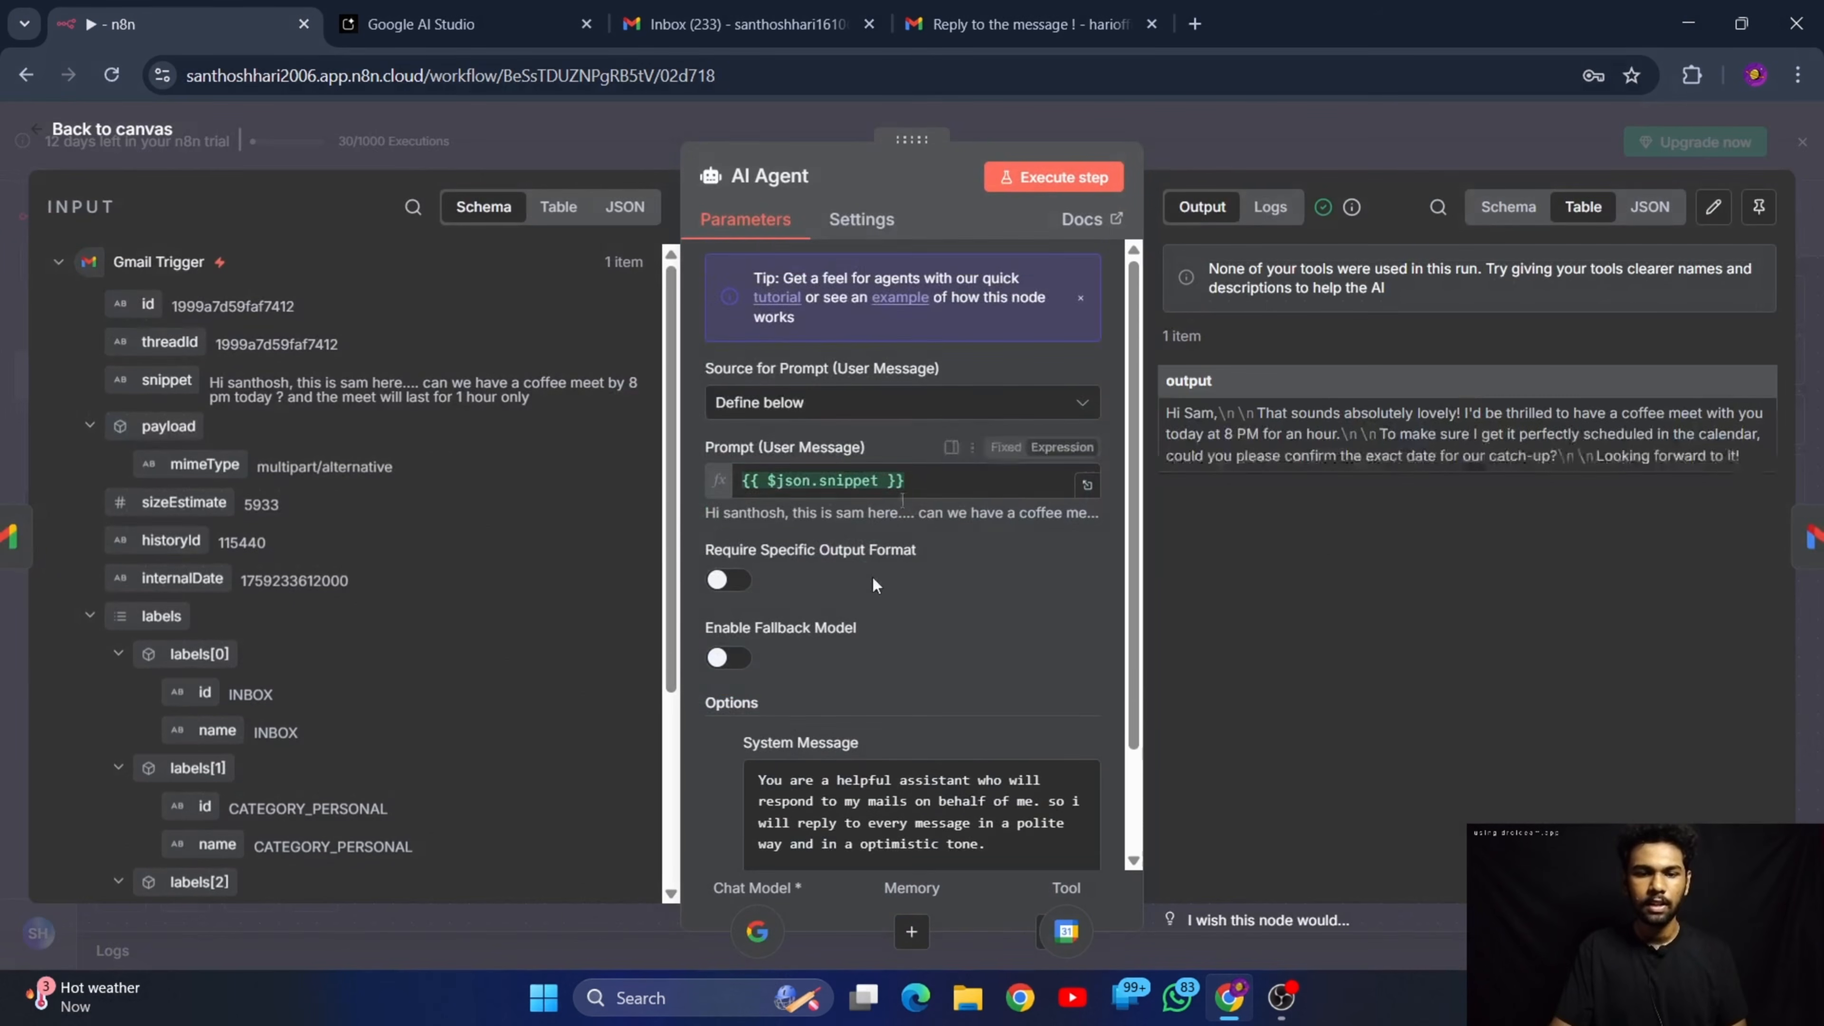
{"action": "scroll", "coordinate": [872, 576], "scroll_direction": "down", "scroll_amount": 2}
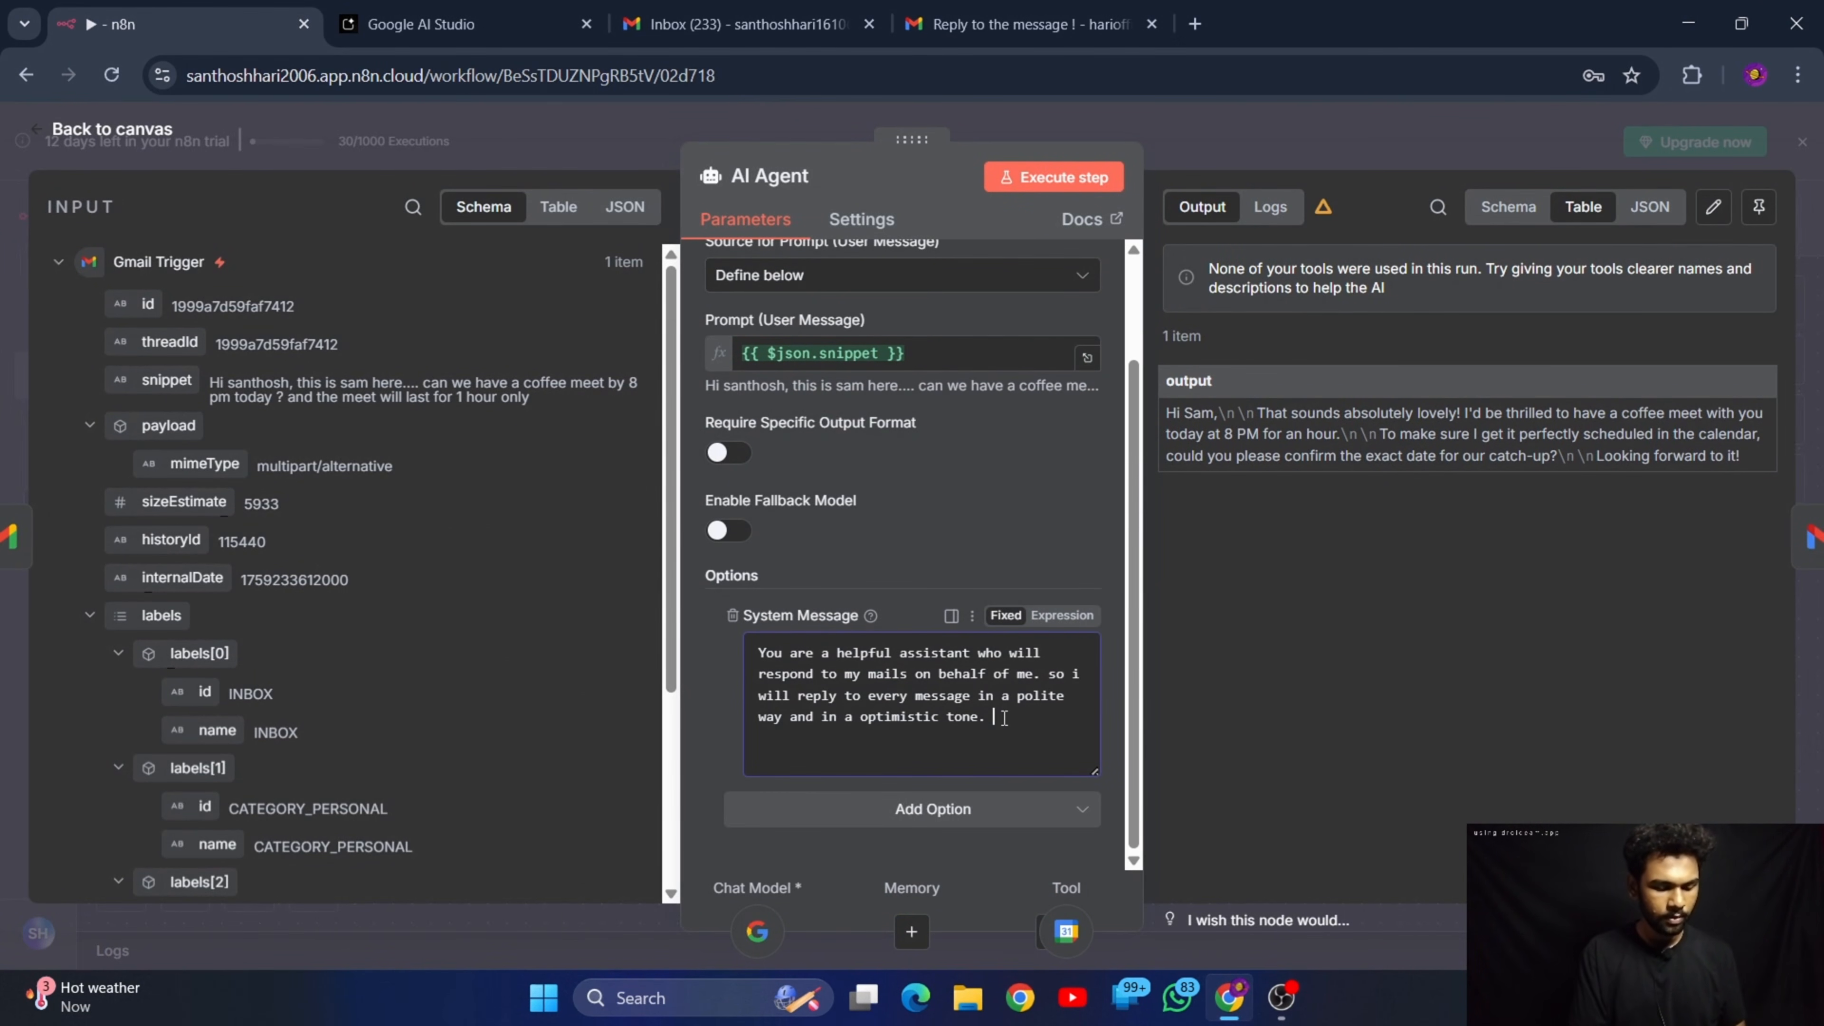
{"action": "type", "text": "the curr"}
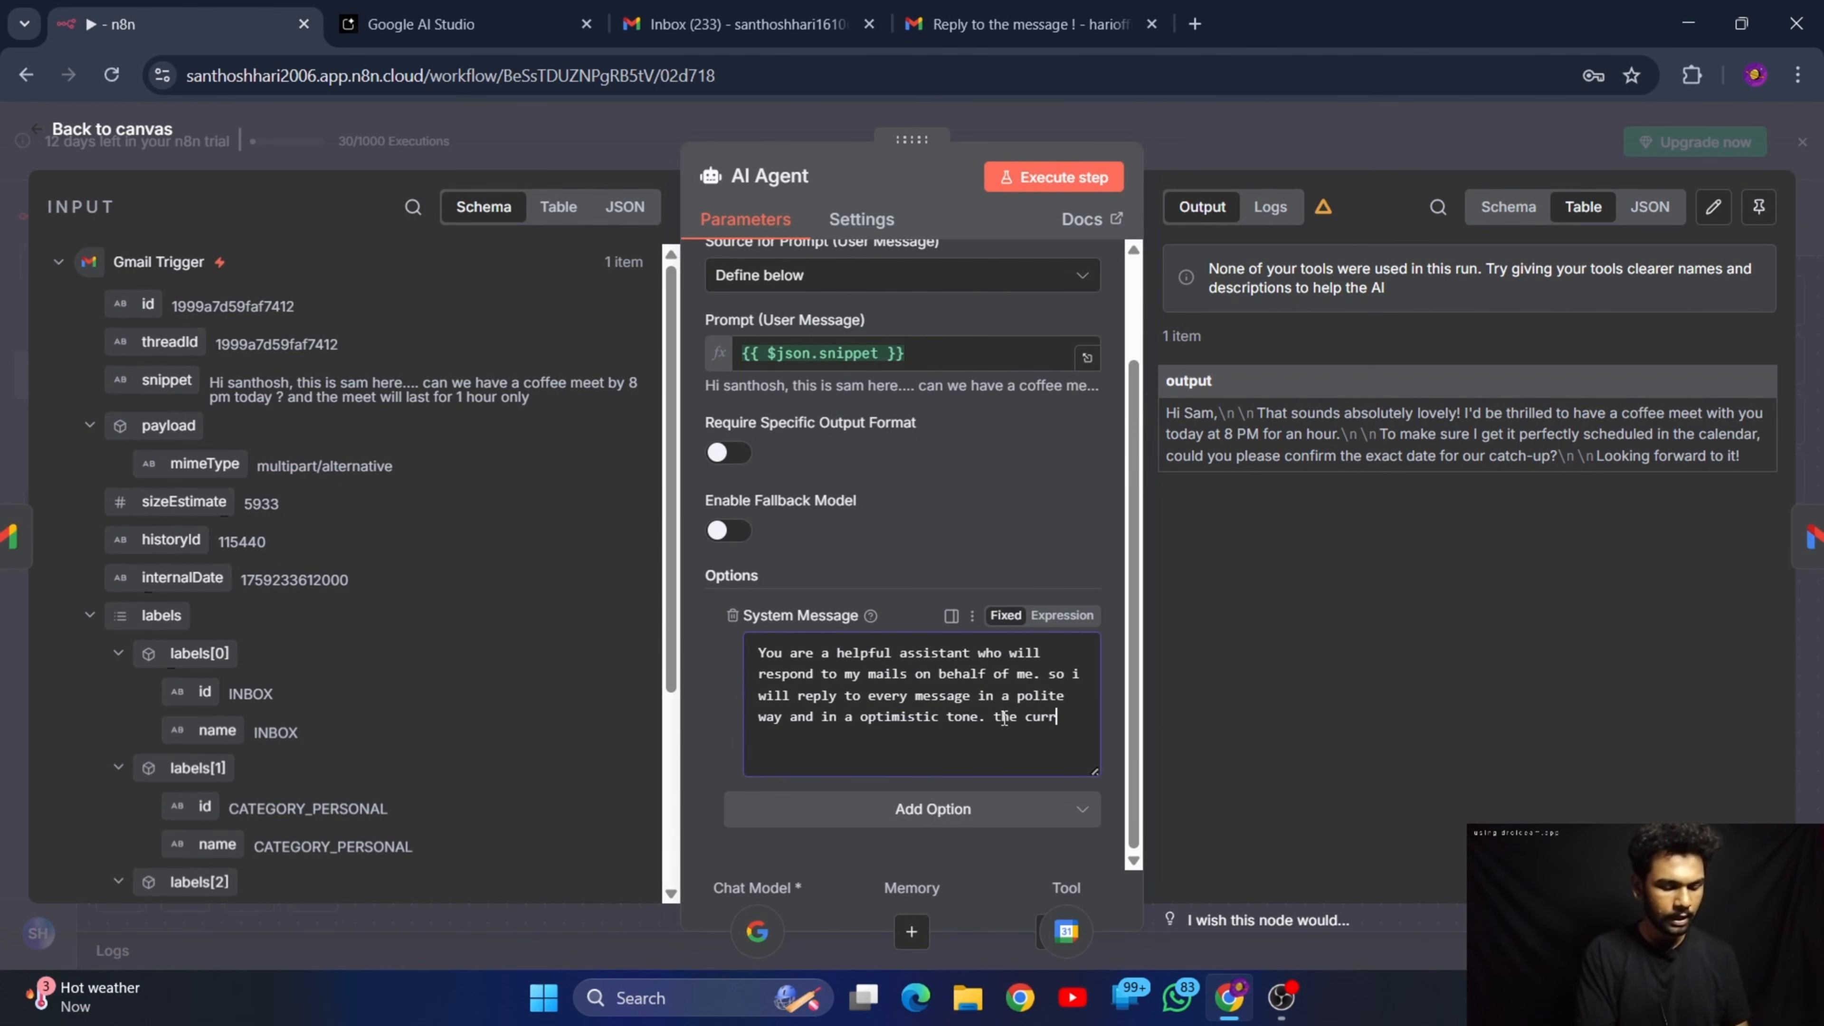
{"action": "type", "text": "ent times"}
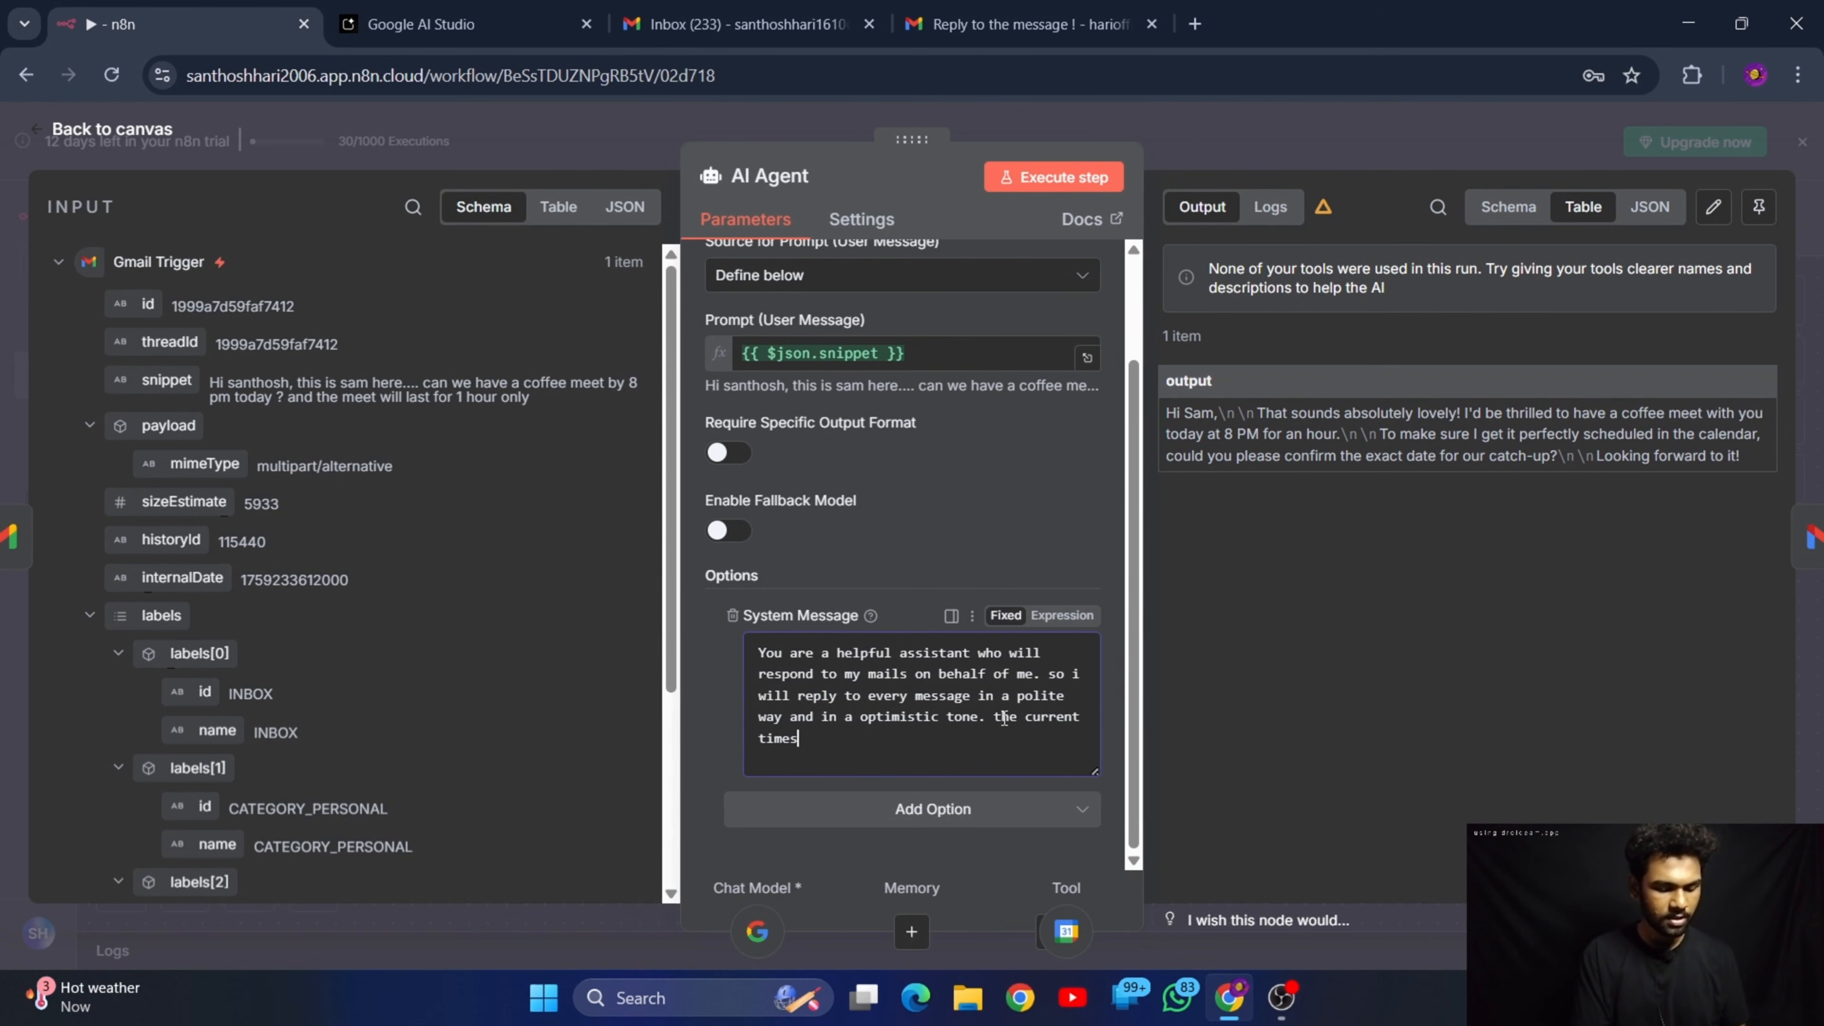
{"action": "type", "text": "tamp is {{"}
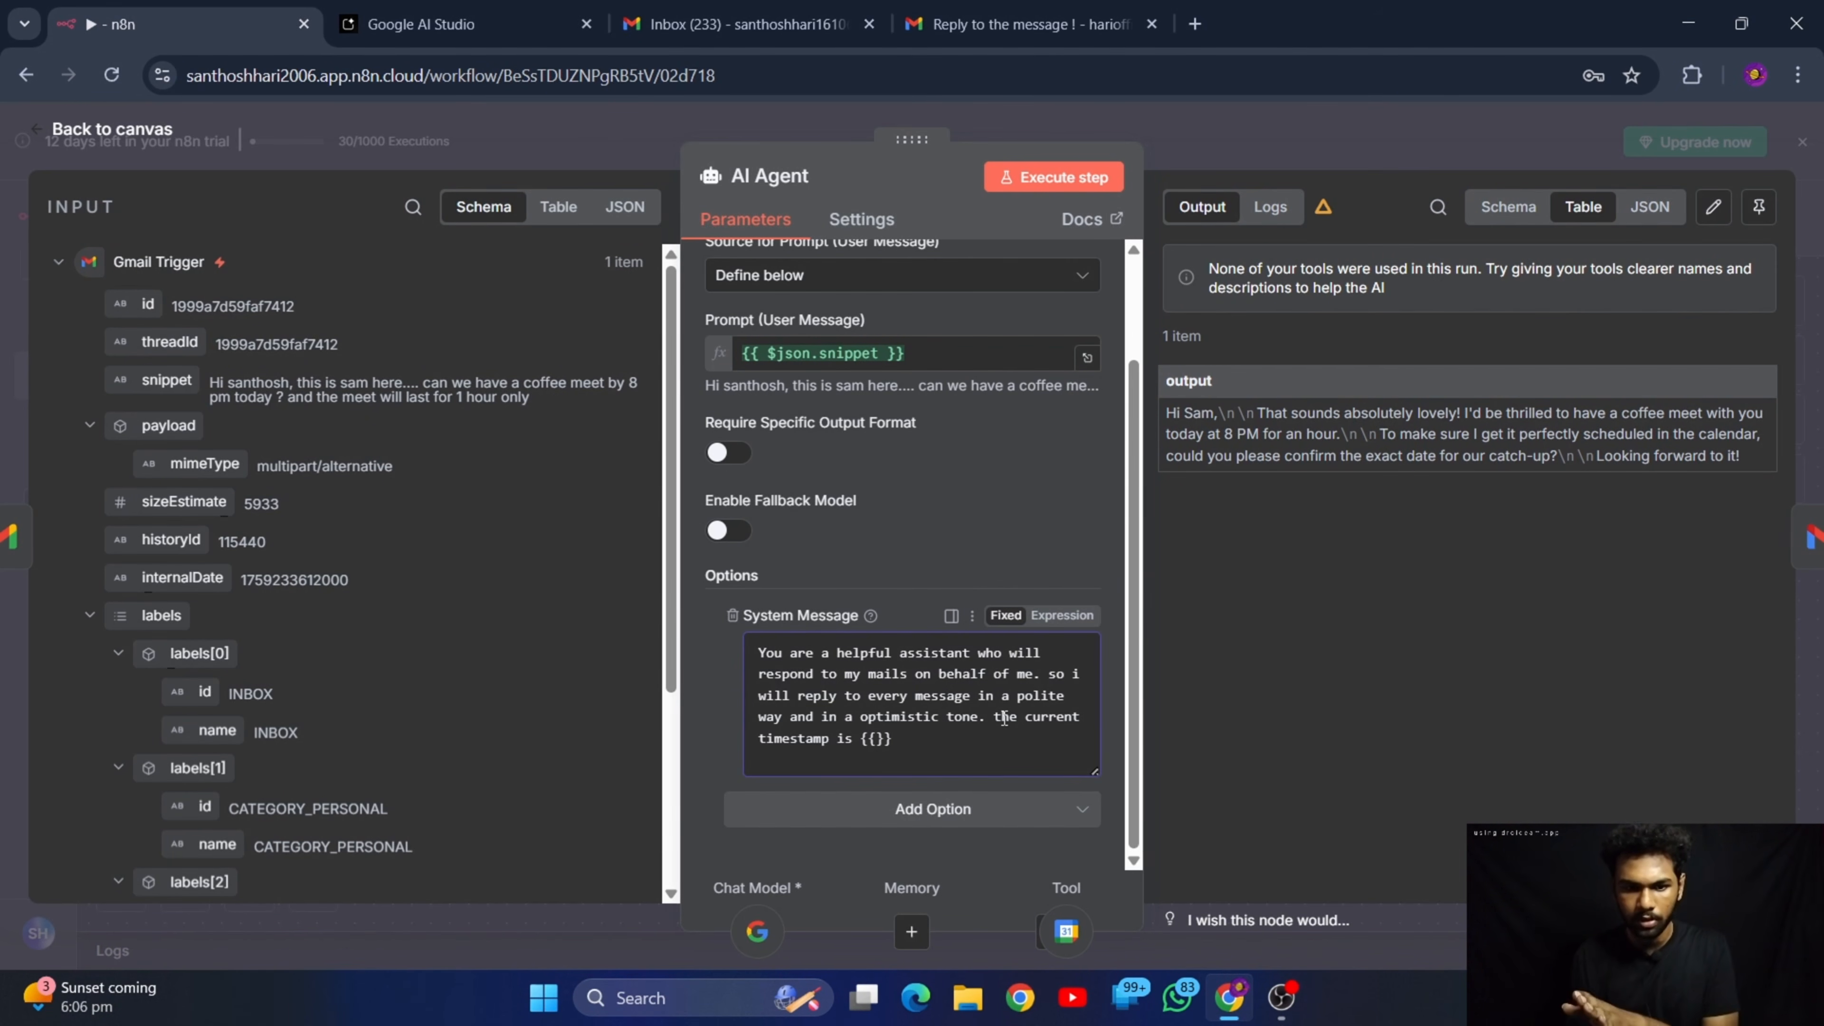
{"action": "type", "text": "now"}
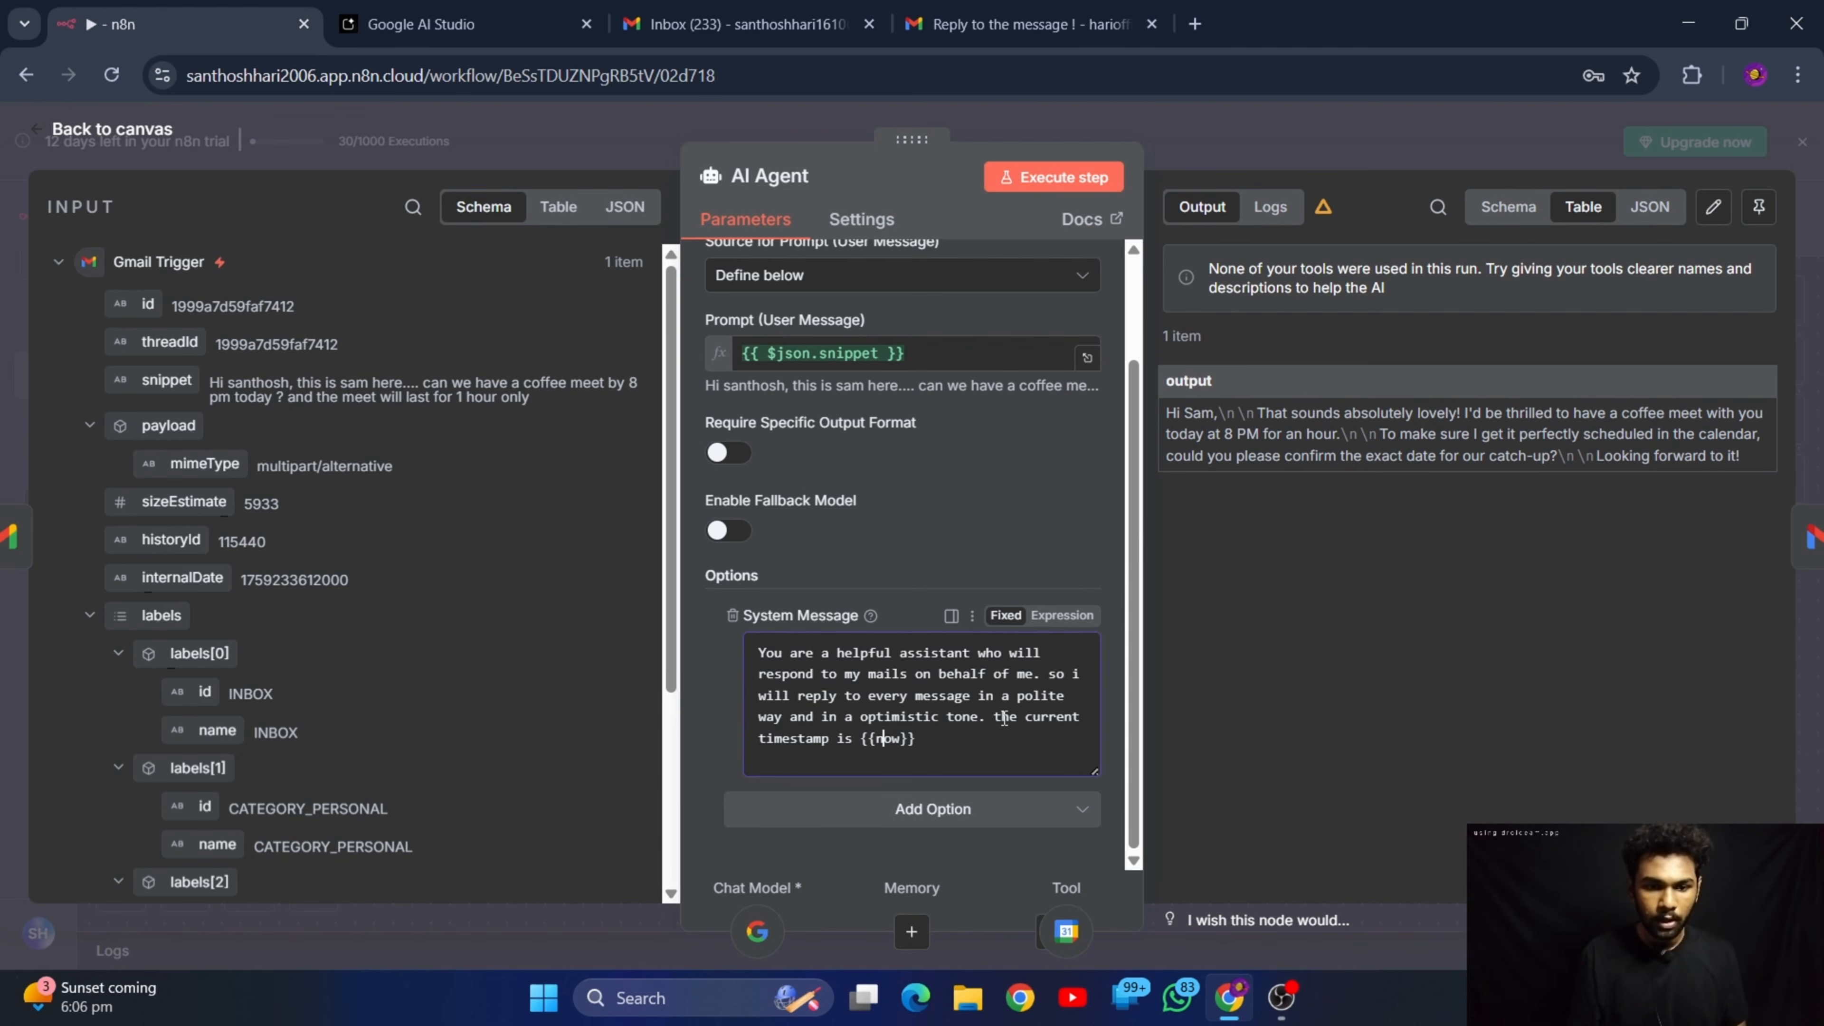
{"action": "type", "text": "$"}
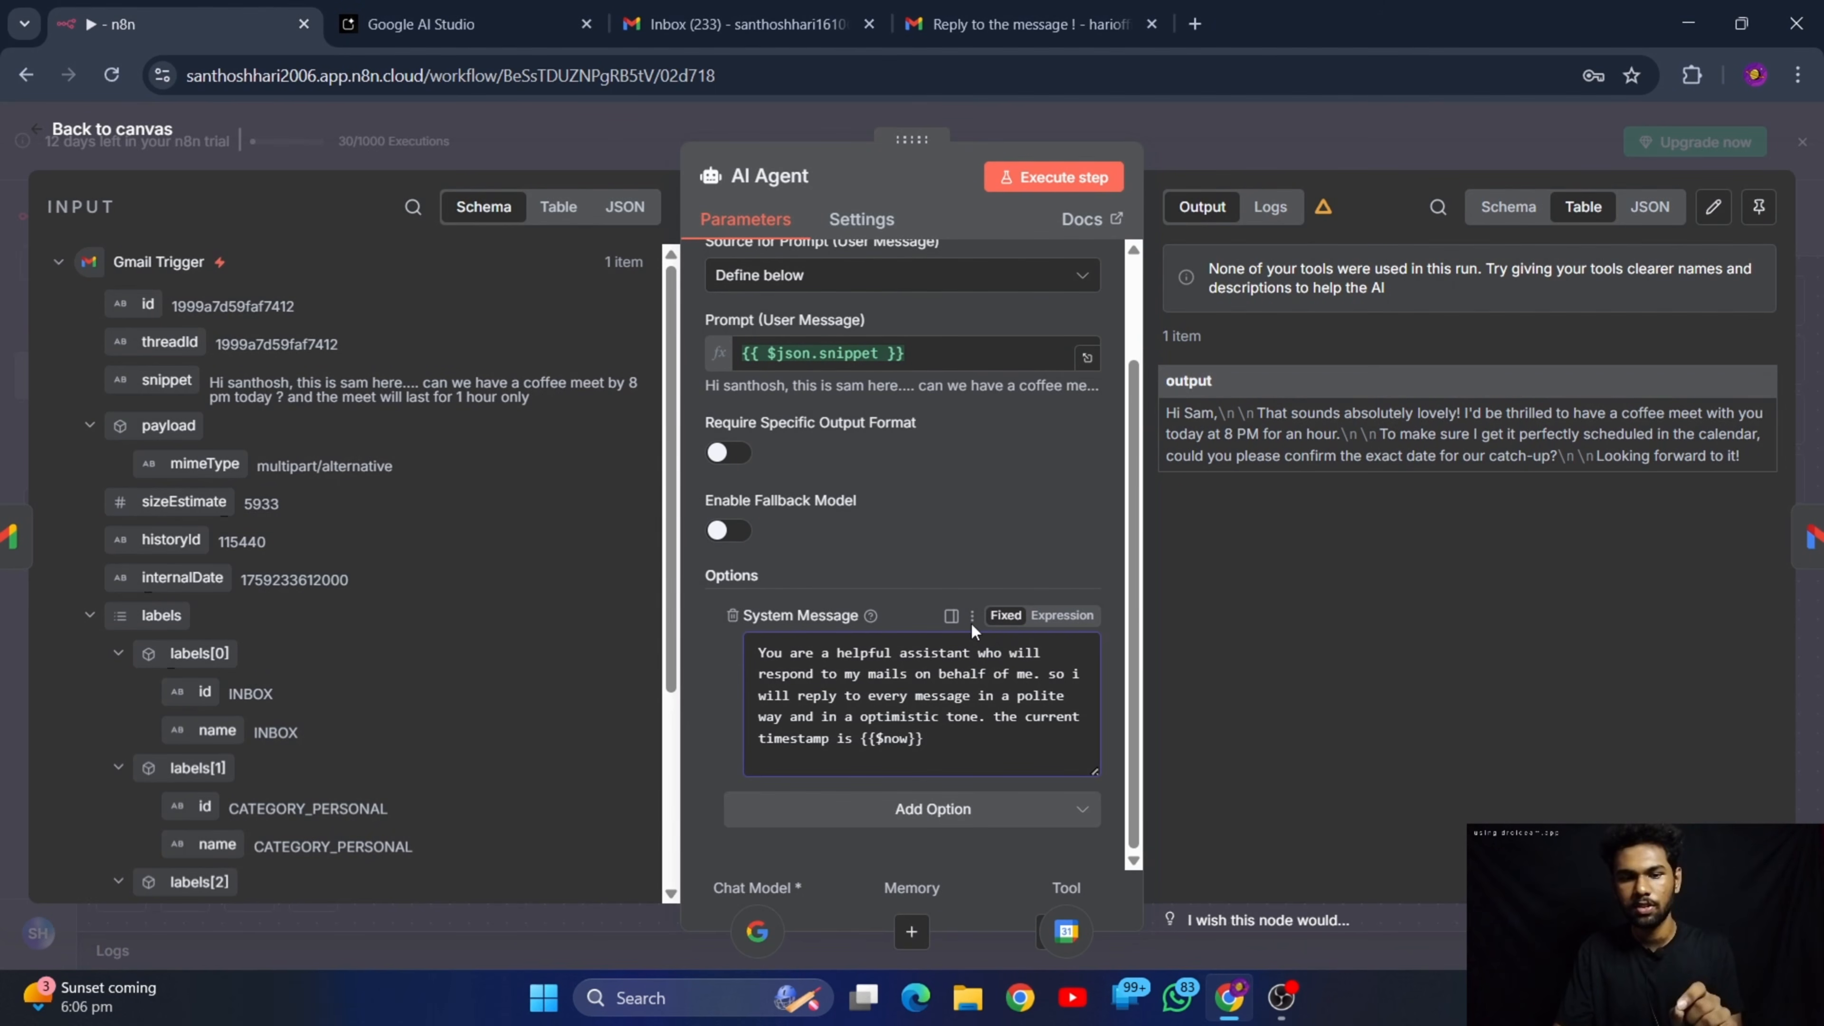
Set the AI Agent's system message to Expression mode and check the resolved timestamp in the result preview
{"action": "left_click", "coordinate": [1063, 615]}
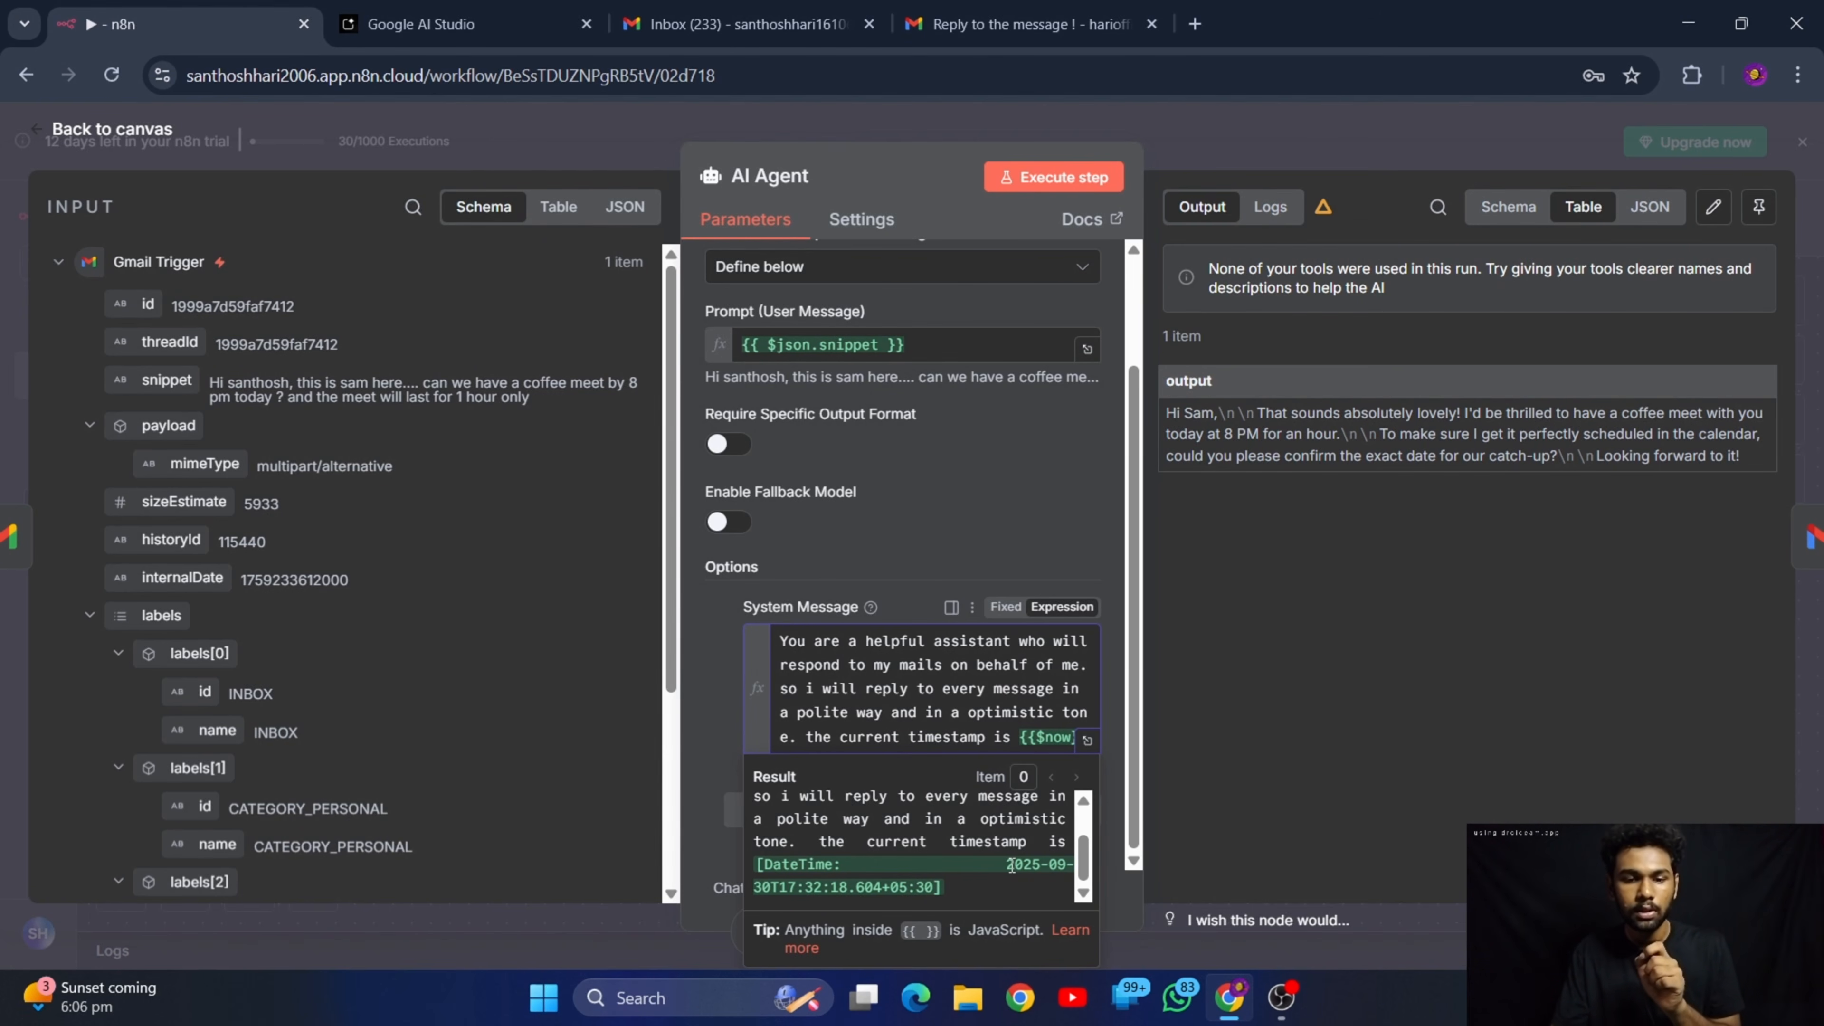
{"action": "left_click_drag", "start_coordinate": [1011, 864], "coordinate": [979, 885]}
{"action": "left_click", "coordinate": [960, 887]}
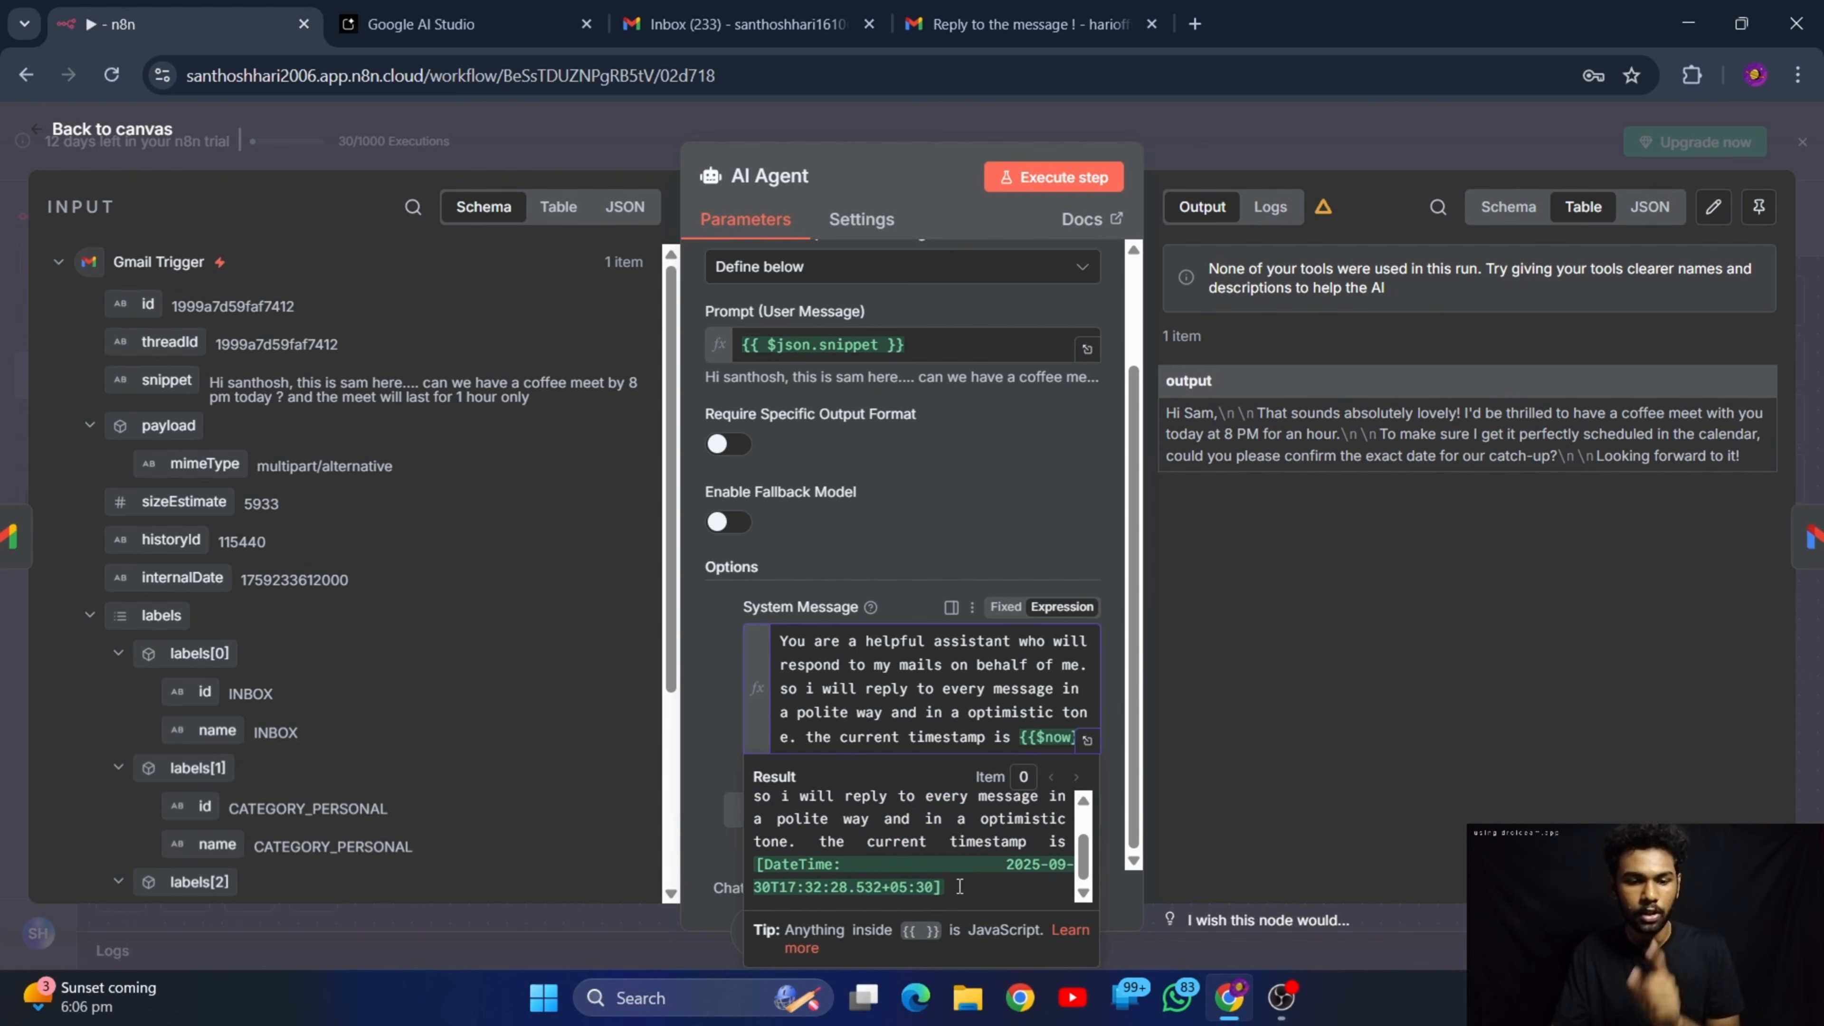
Return from the AI Agent node to the workflow canvas, then execute and save the workflow
{"action": "left_click", "coordinate": [968, 503]}
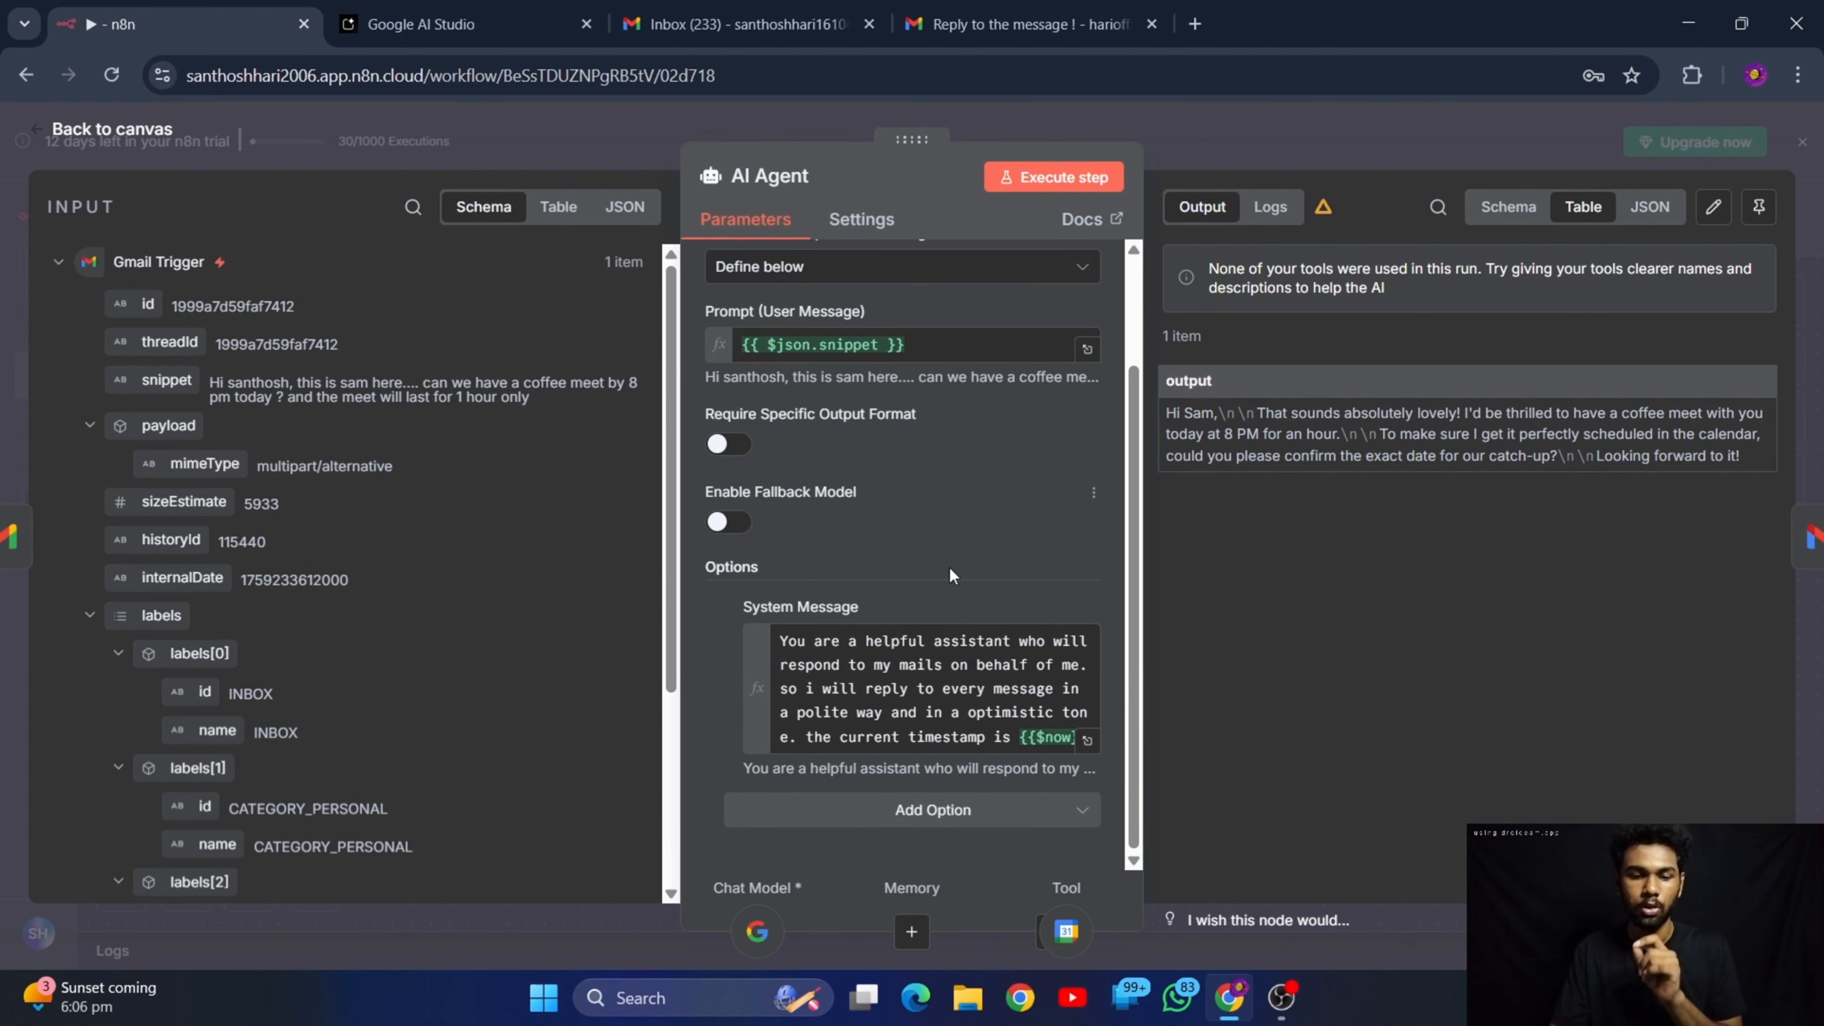
{"action": "left_click", "coordinate": [81, 140]}
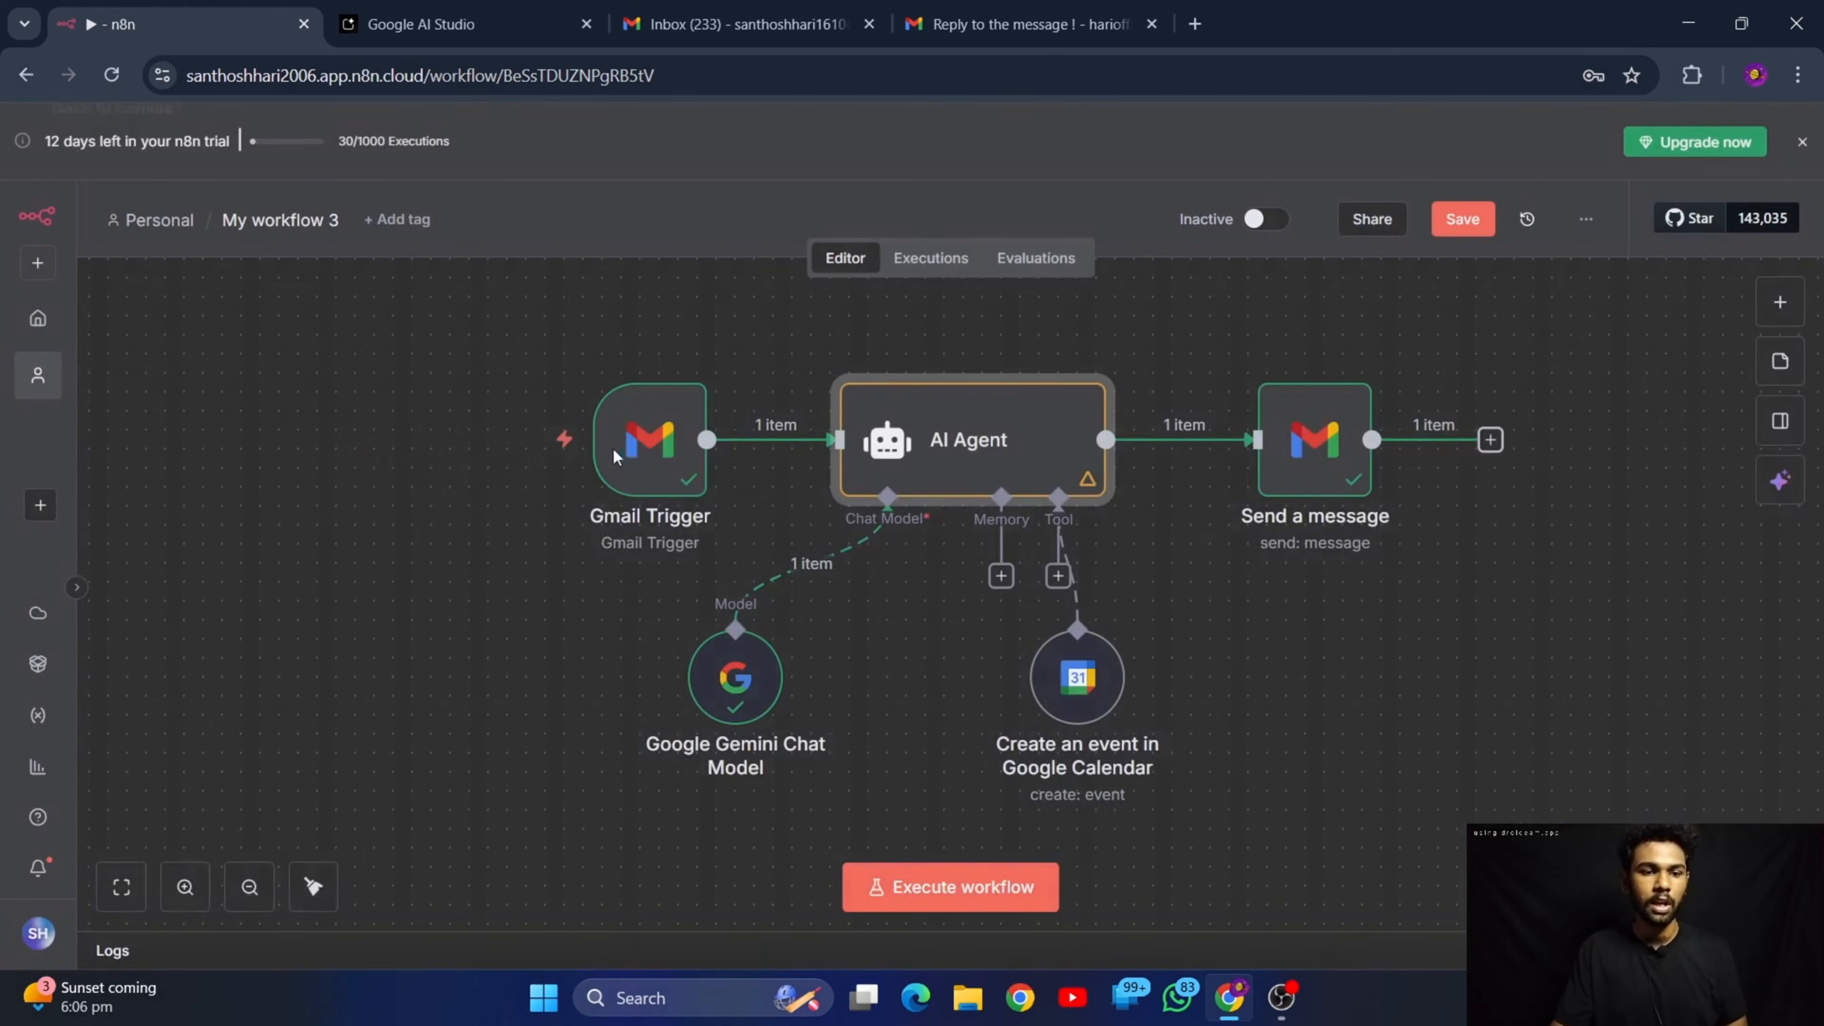
{"action": "left_click", "coordinate": [966, 887]}
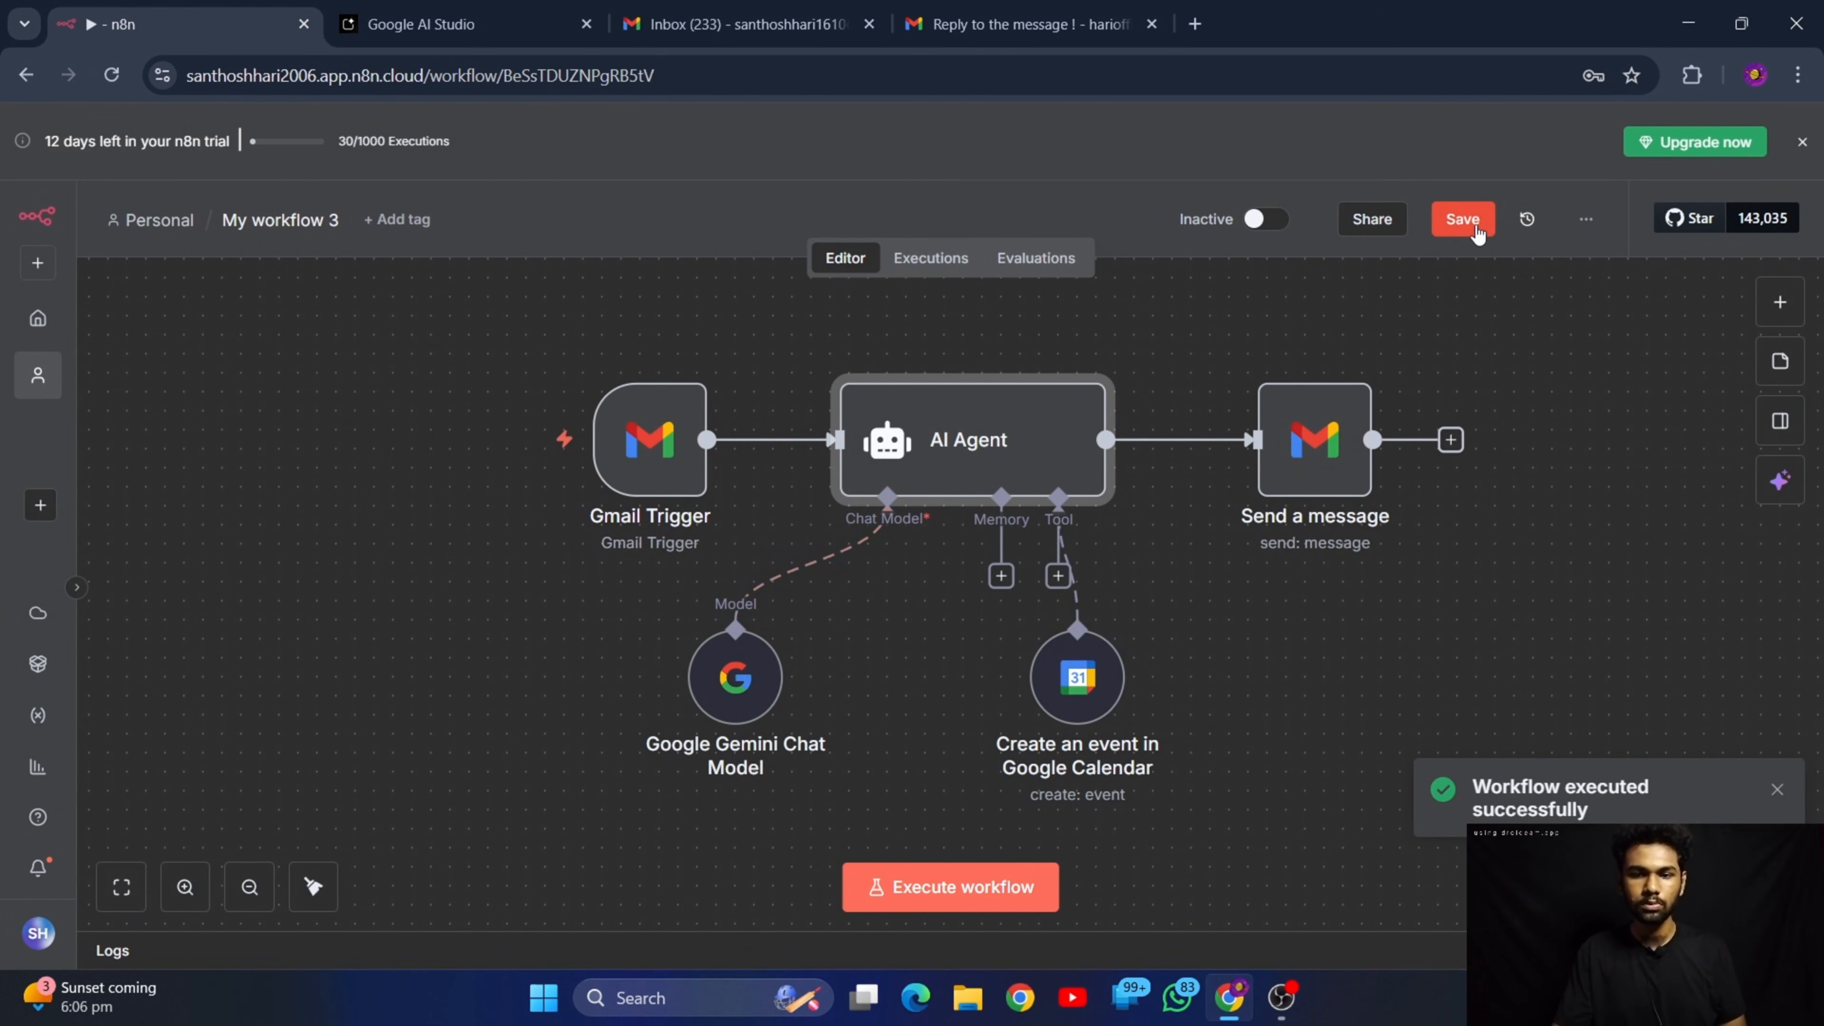
{"action": "left_click", "coordinate": [1473, 226]}
{"action": "left_click", "coordinate": [985, 887]}
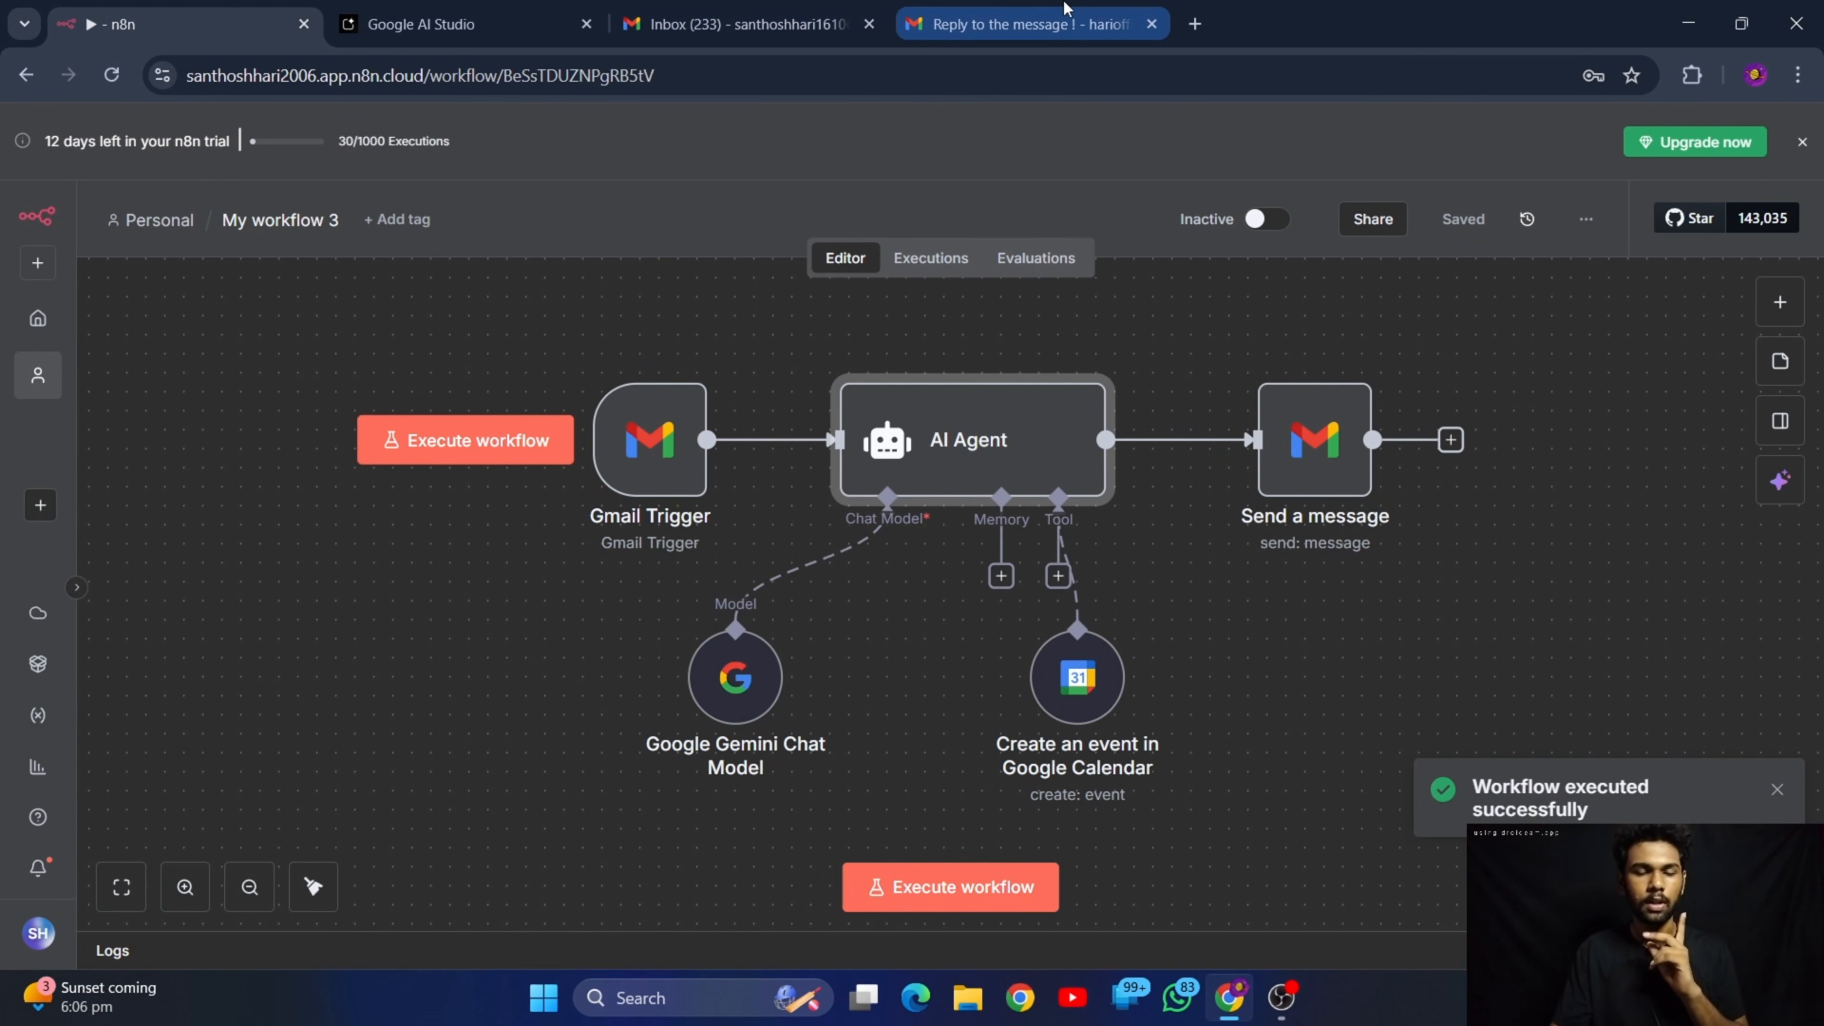
In the sender's Gmail inbox, start a new email to the workflow owner's address with the subject "Coffee meet !"
{"action": "left_click", "coordinate": [1019, 24]}
{"action": "left_click", "coordinate": [334, 208]}
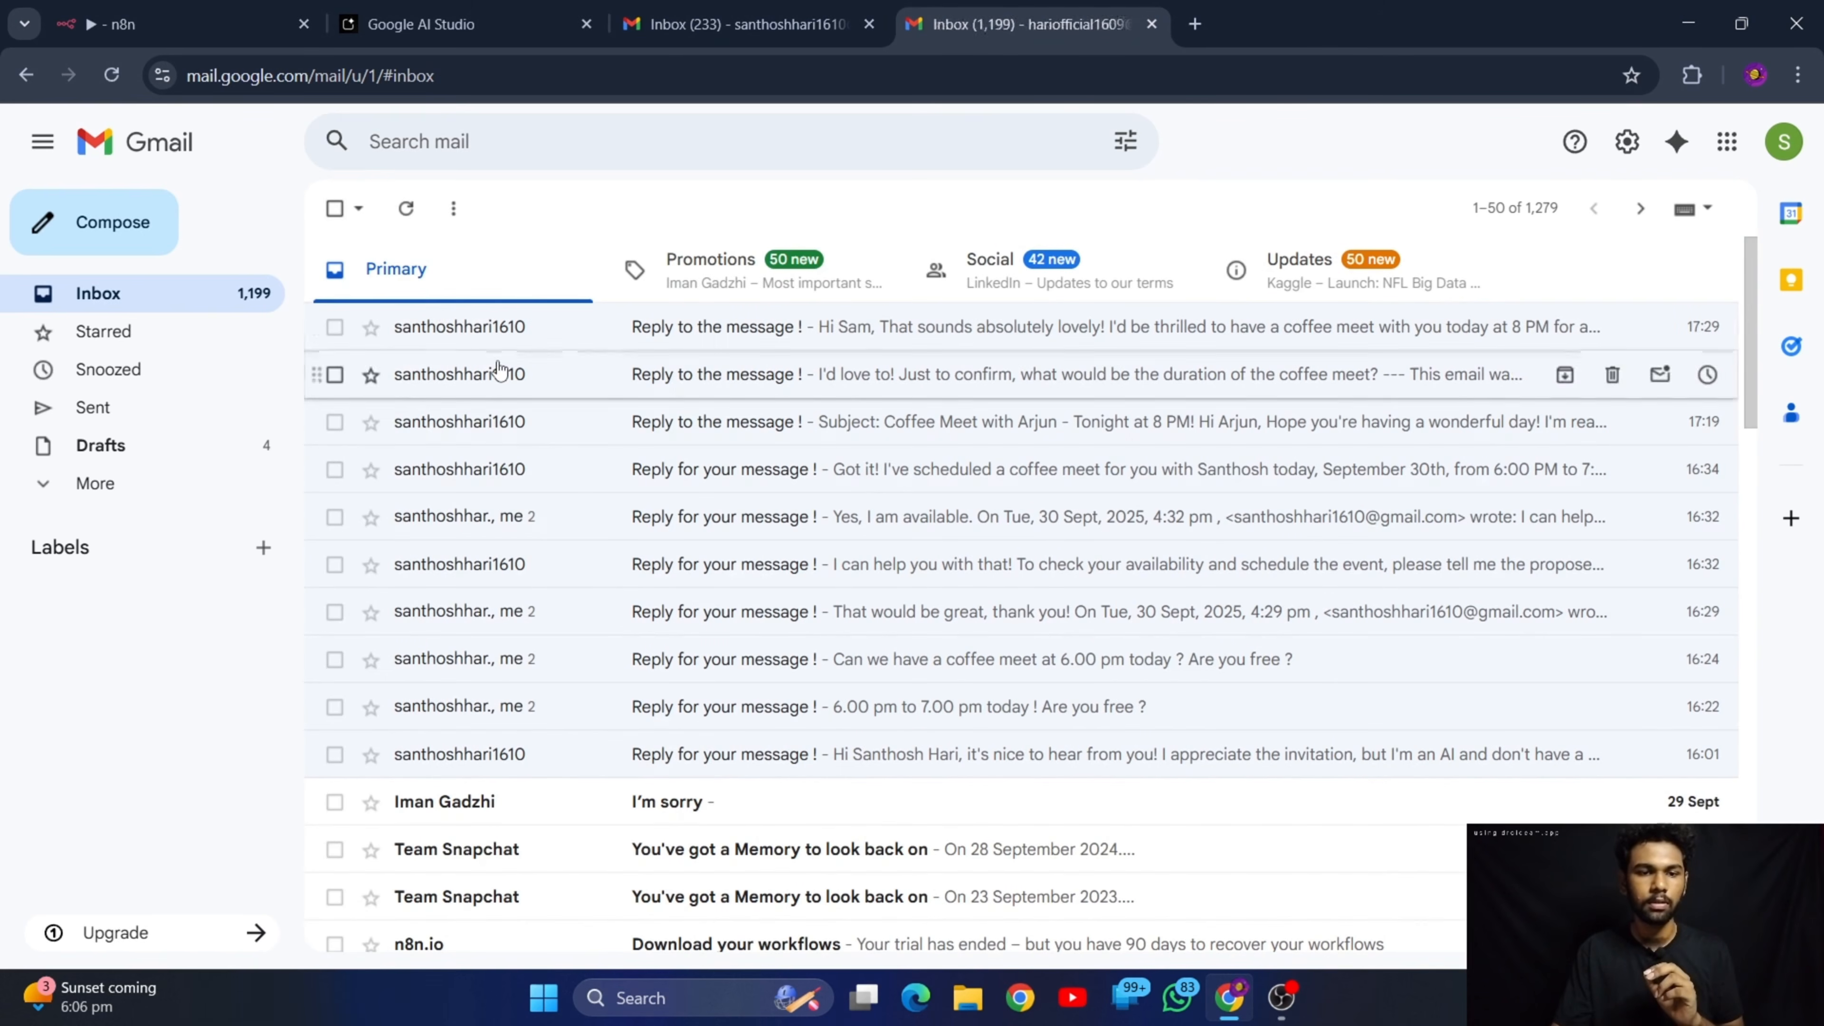
{"action": "type", "text": "c"}
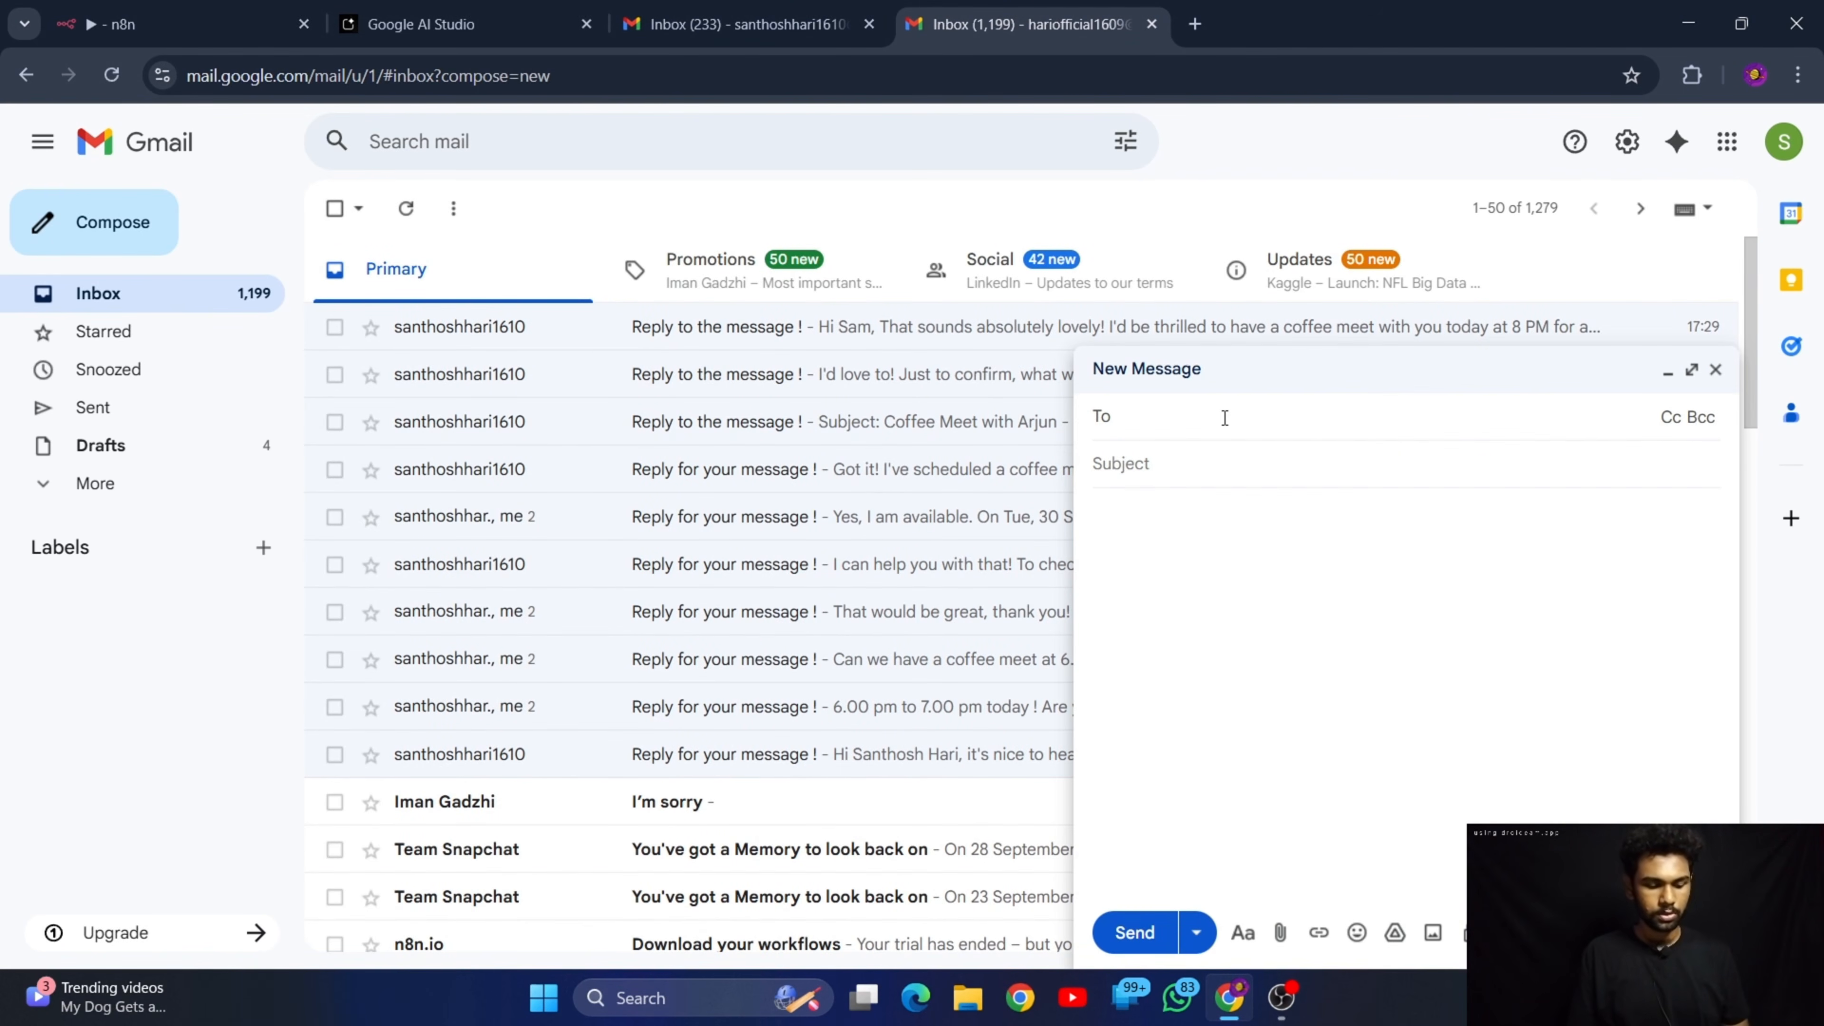
{"action": "type", "text": "san"}
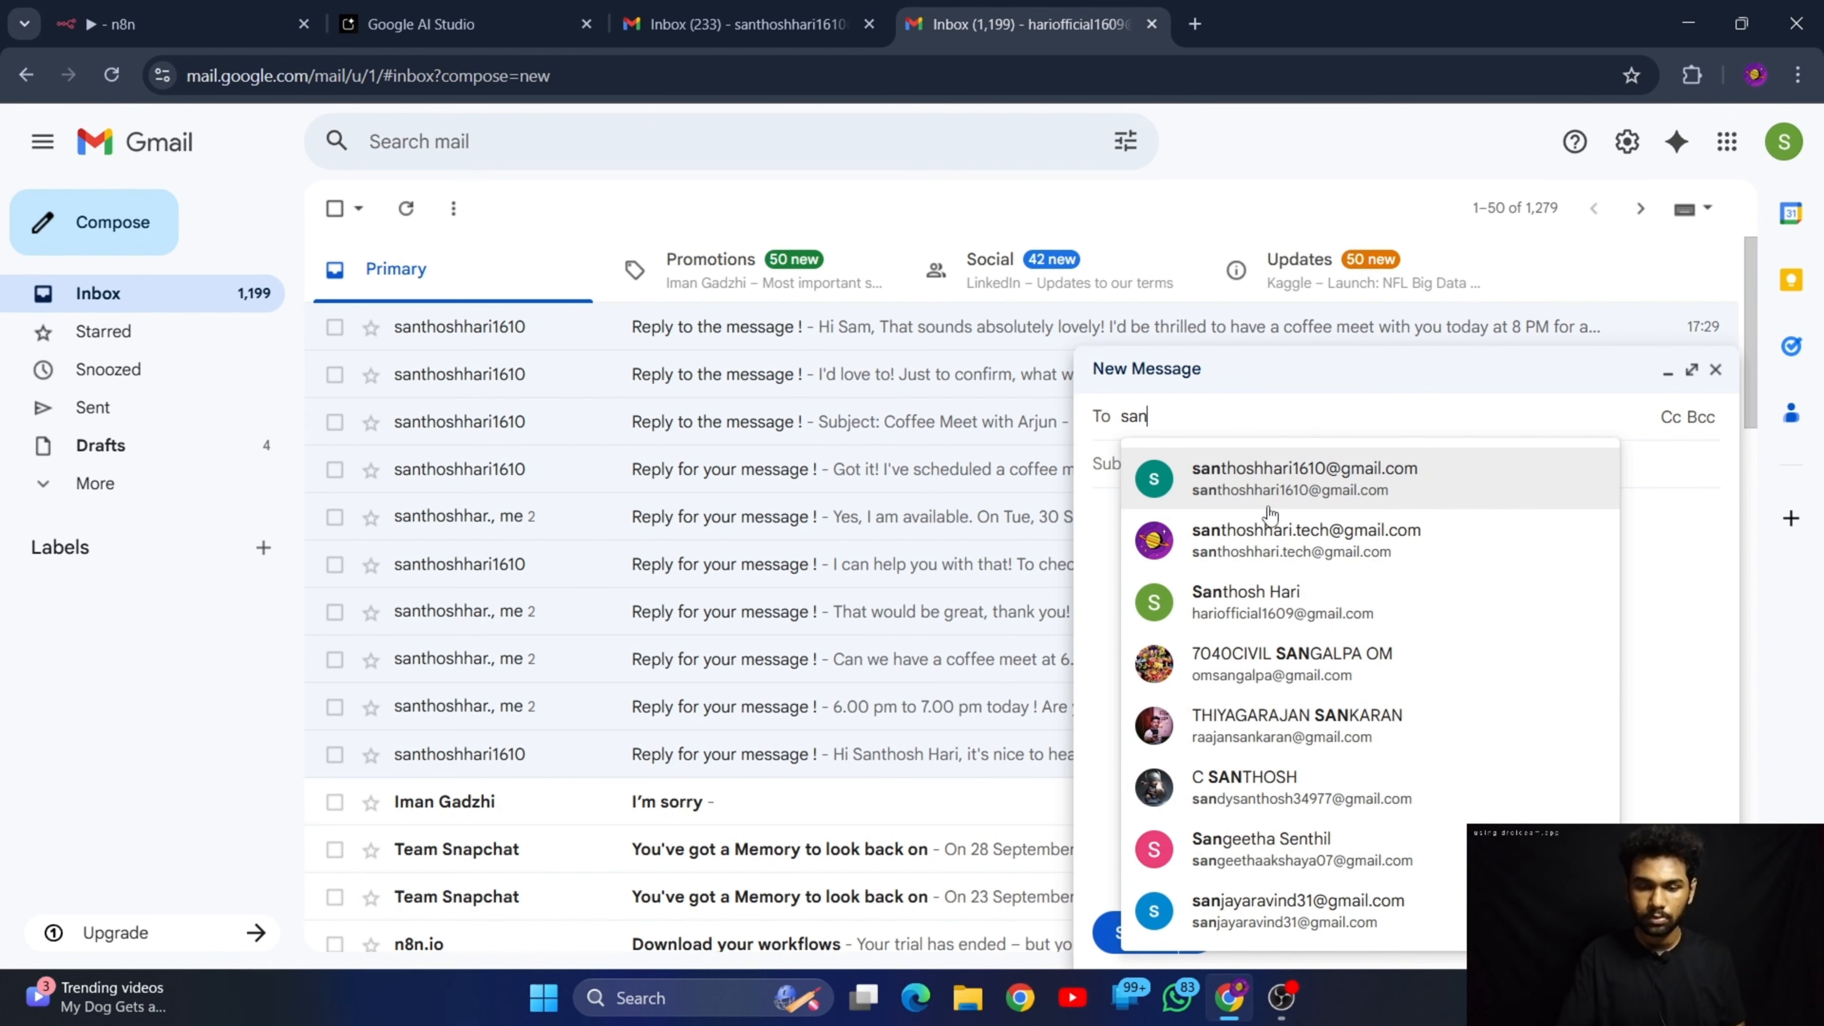
{"action": "left_click", "coordinate": [1264, 478]}
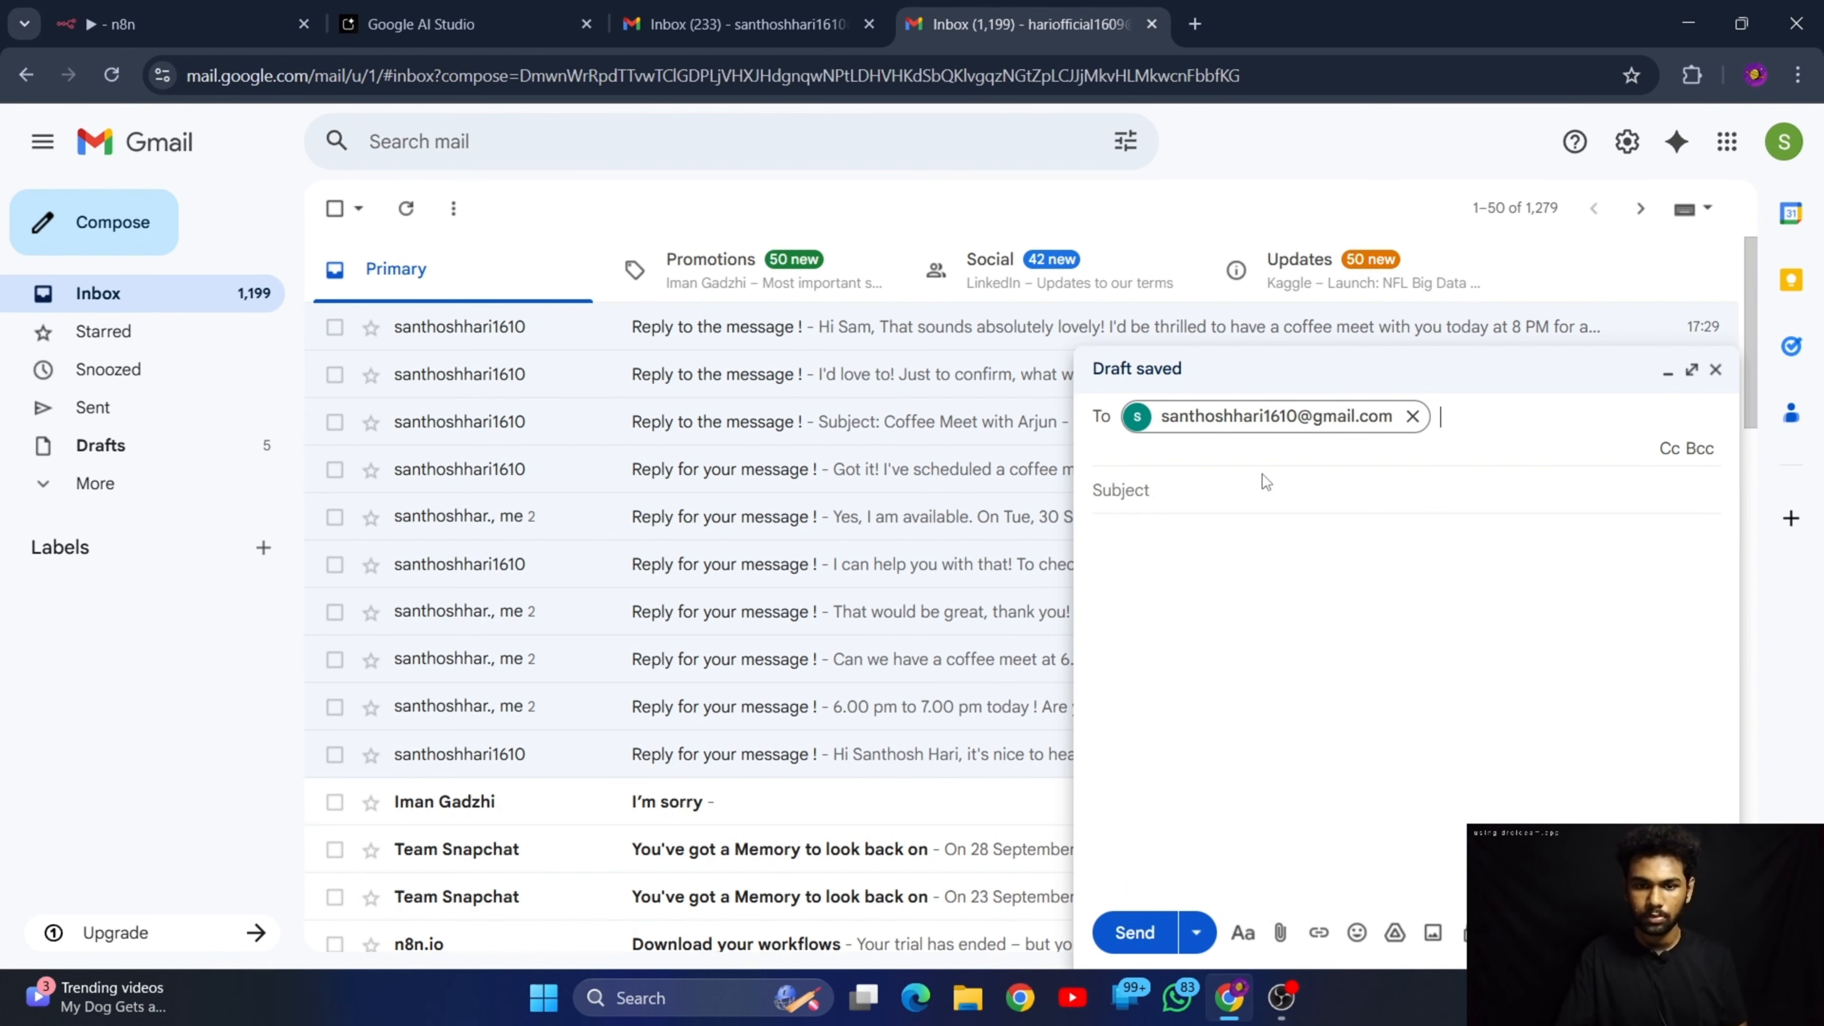
{"action": "left_click", "coordinate": [1225, 485]}
{"action": "type", "text": "Coffee"}
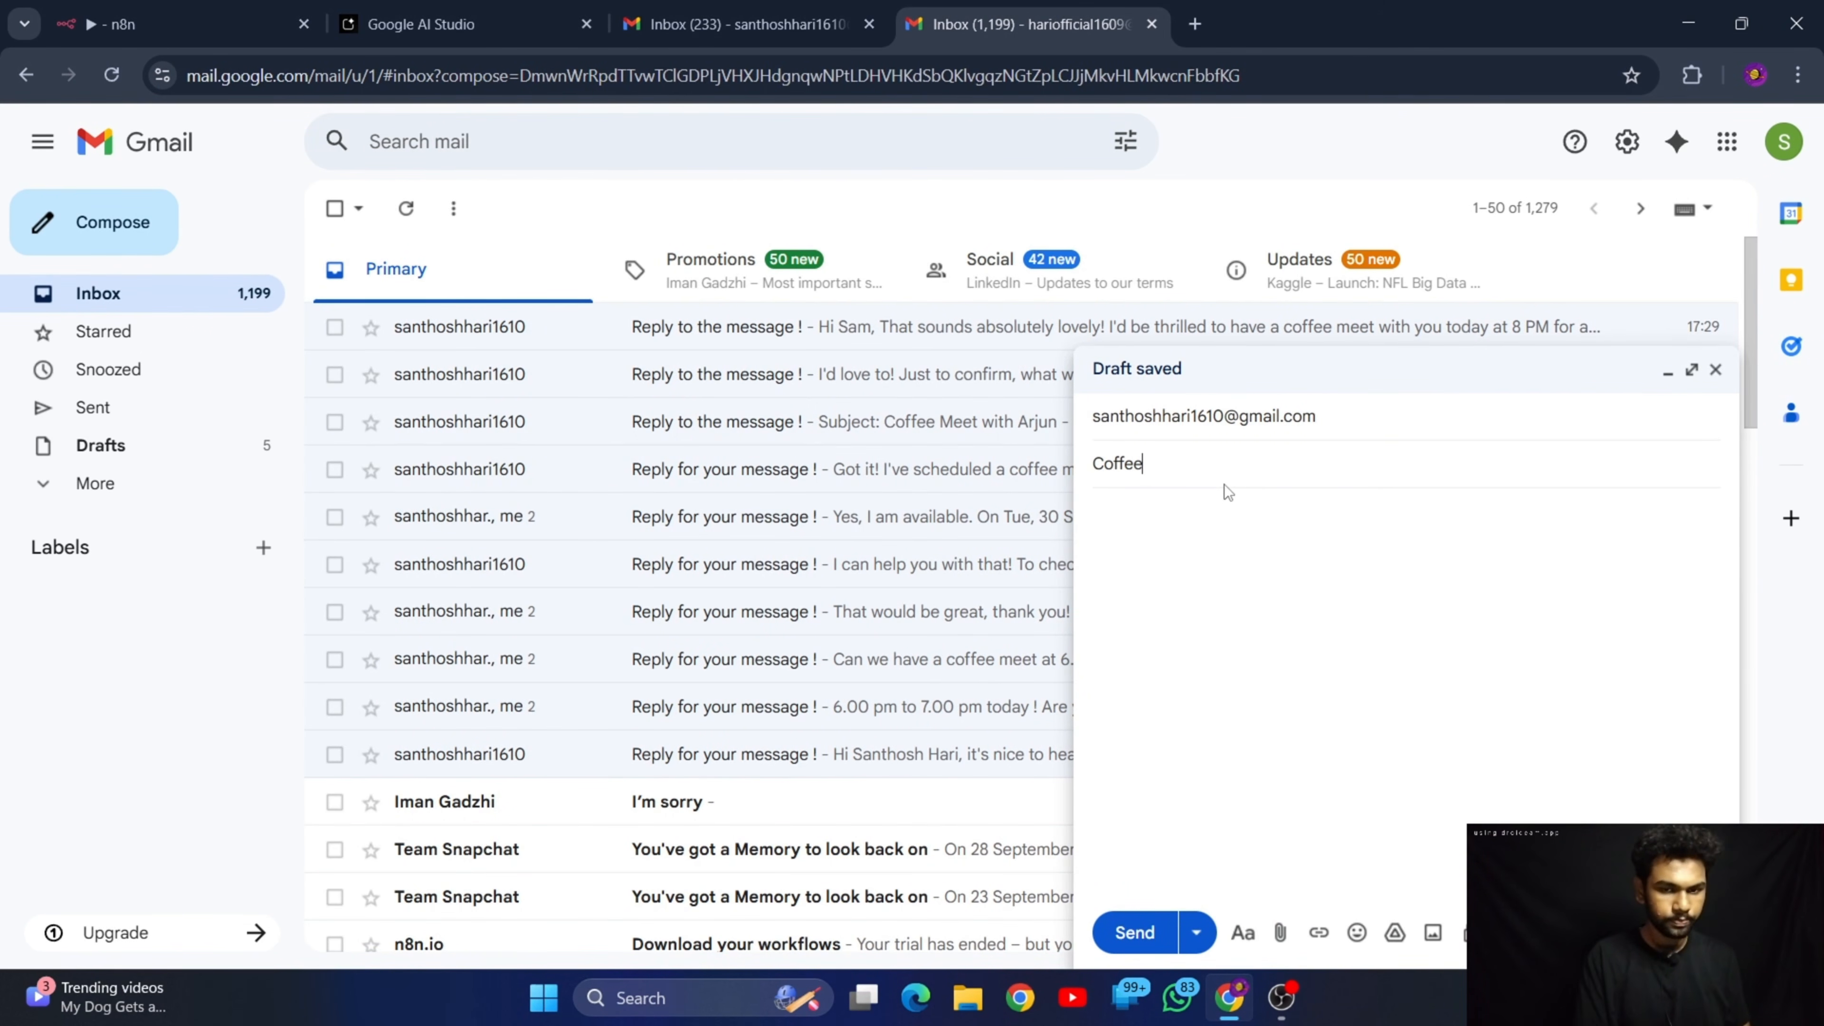
{"action": "type", "text": " meet !"}
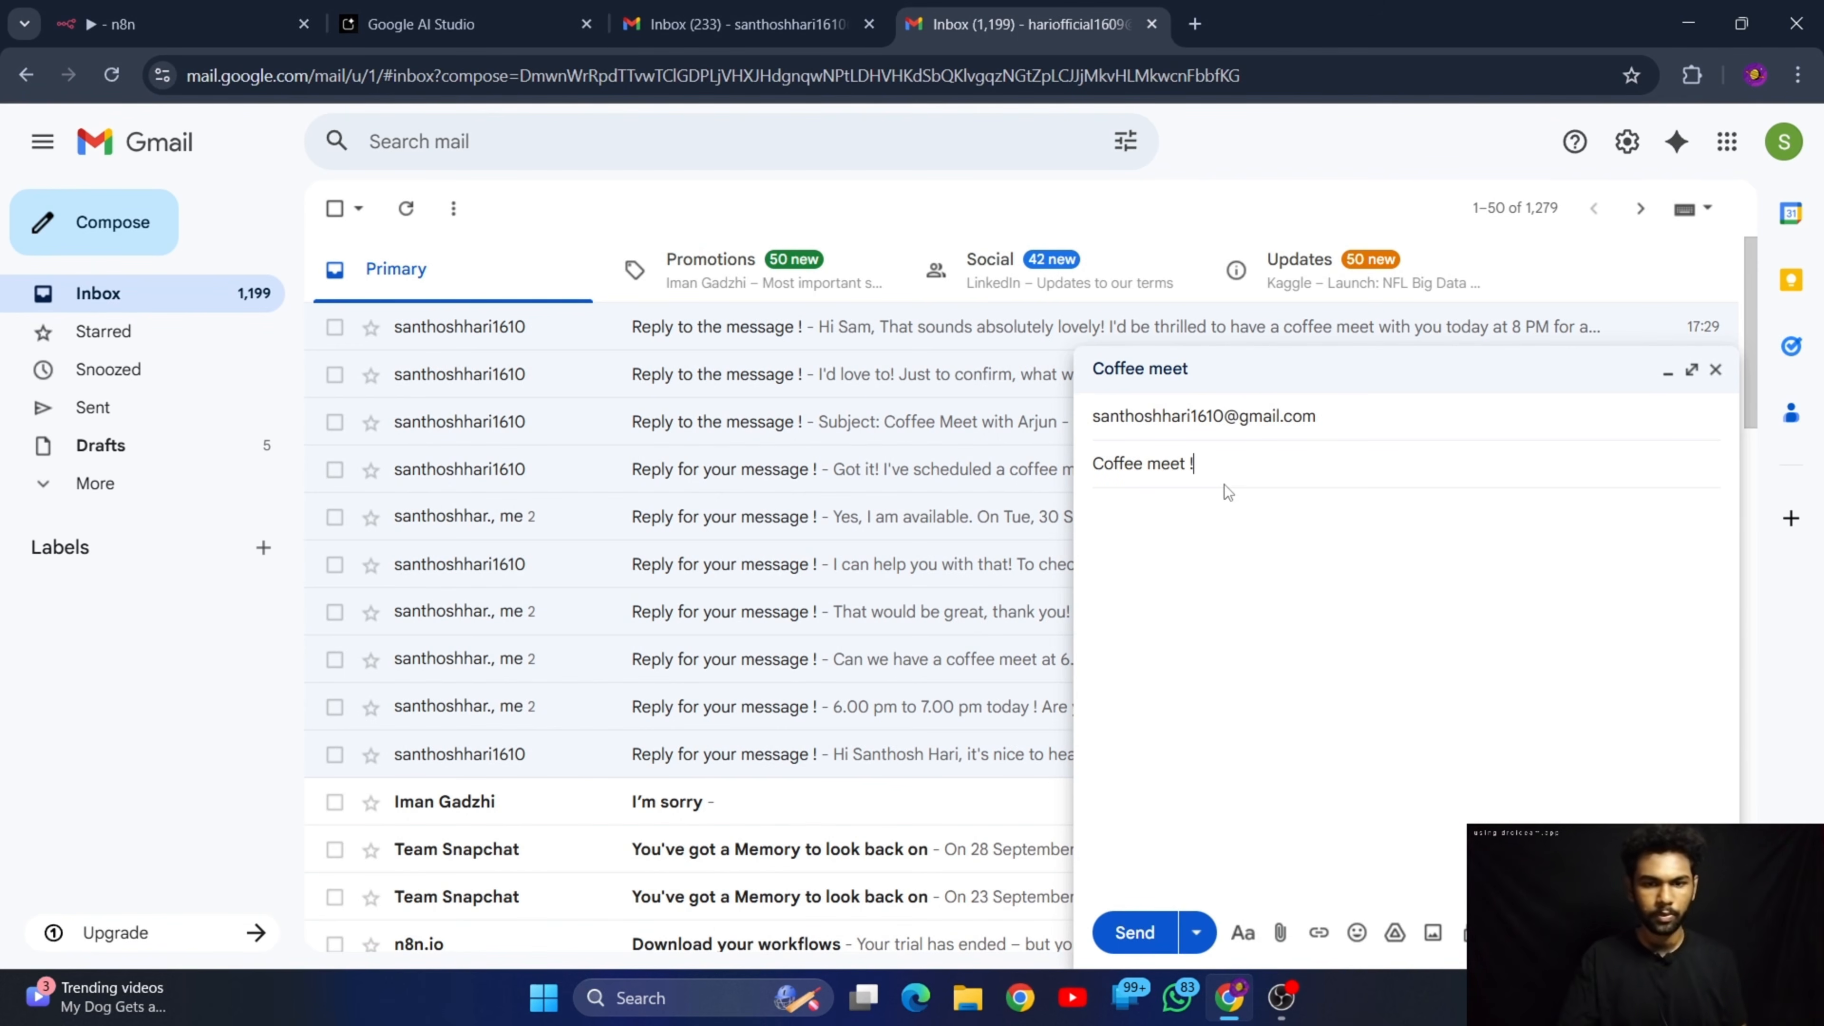
Fill the body with the coffee meet request for 8 pm today, add "the meet last for 1 hour." and send the email
{"action": "left_click", "coordinate": [1199, 537]}
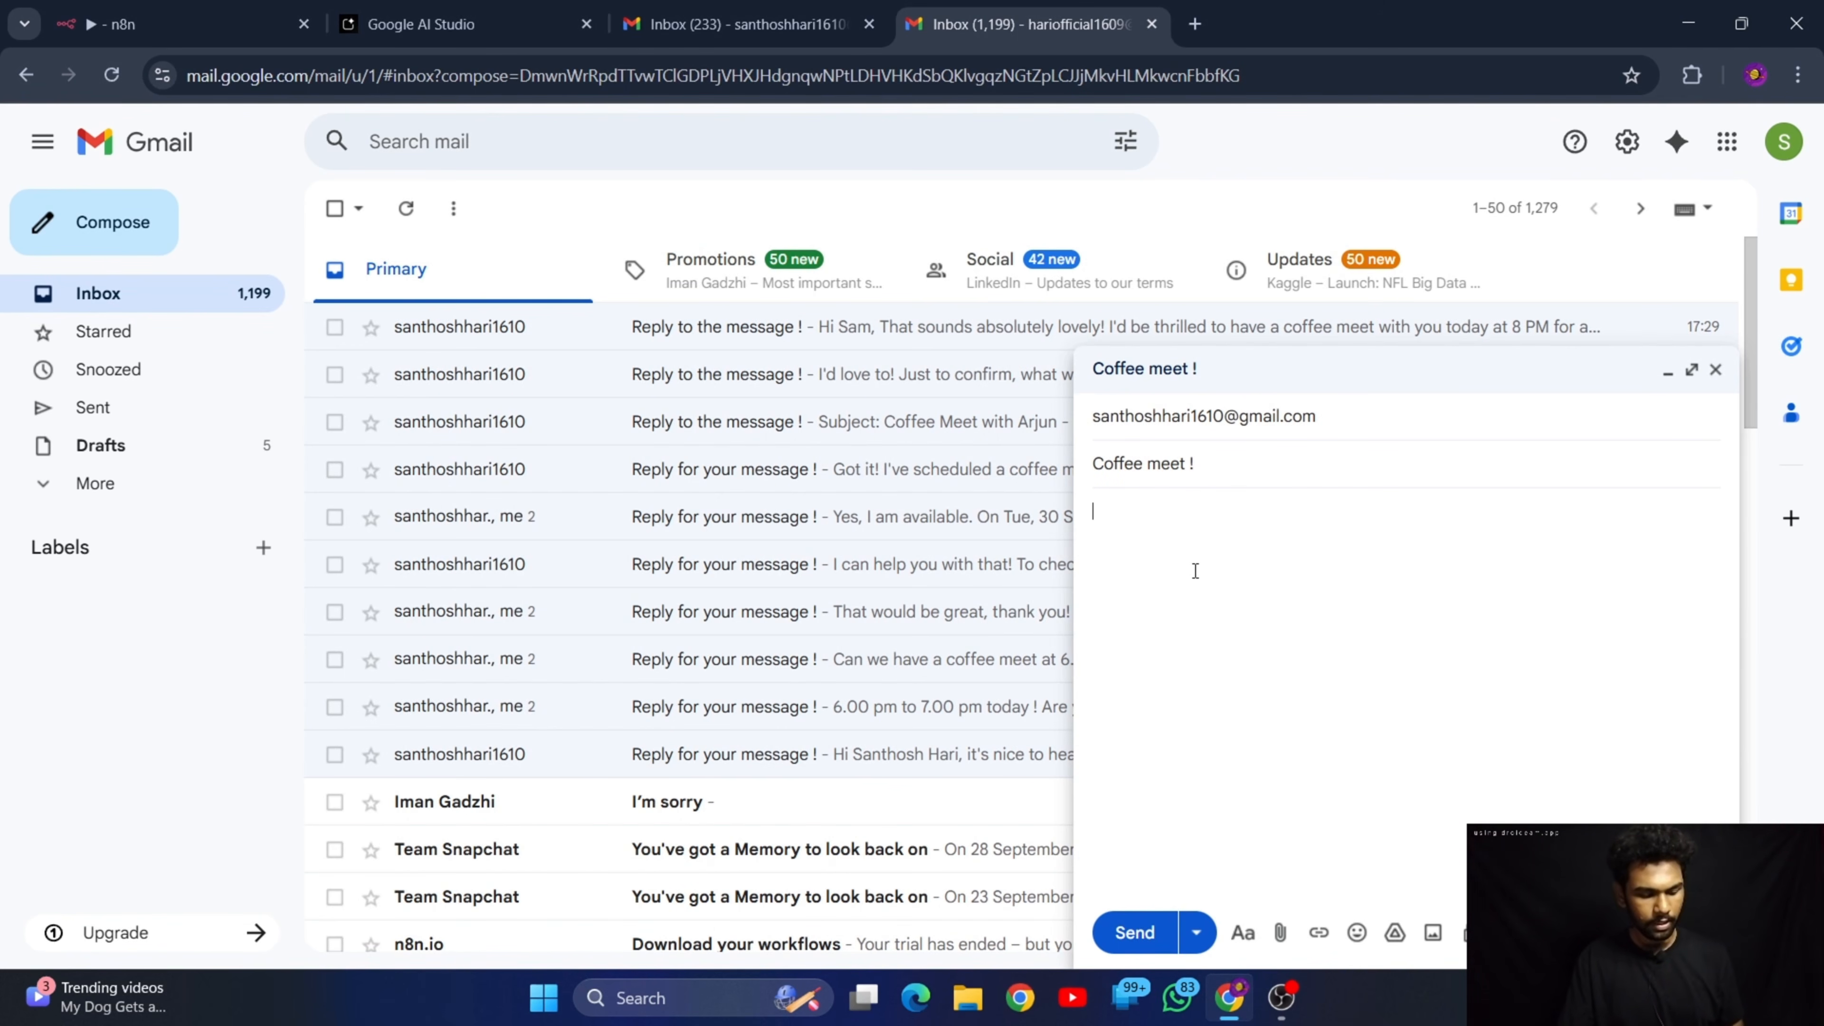
{"action": "type", "text": "Hi santhosh, this is sam here.... can we have a coffee meet by 8 pm today ?"}
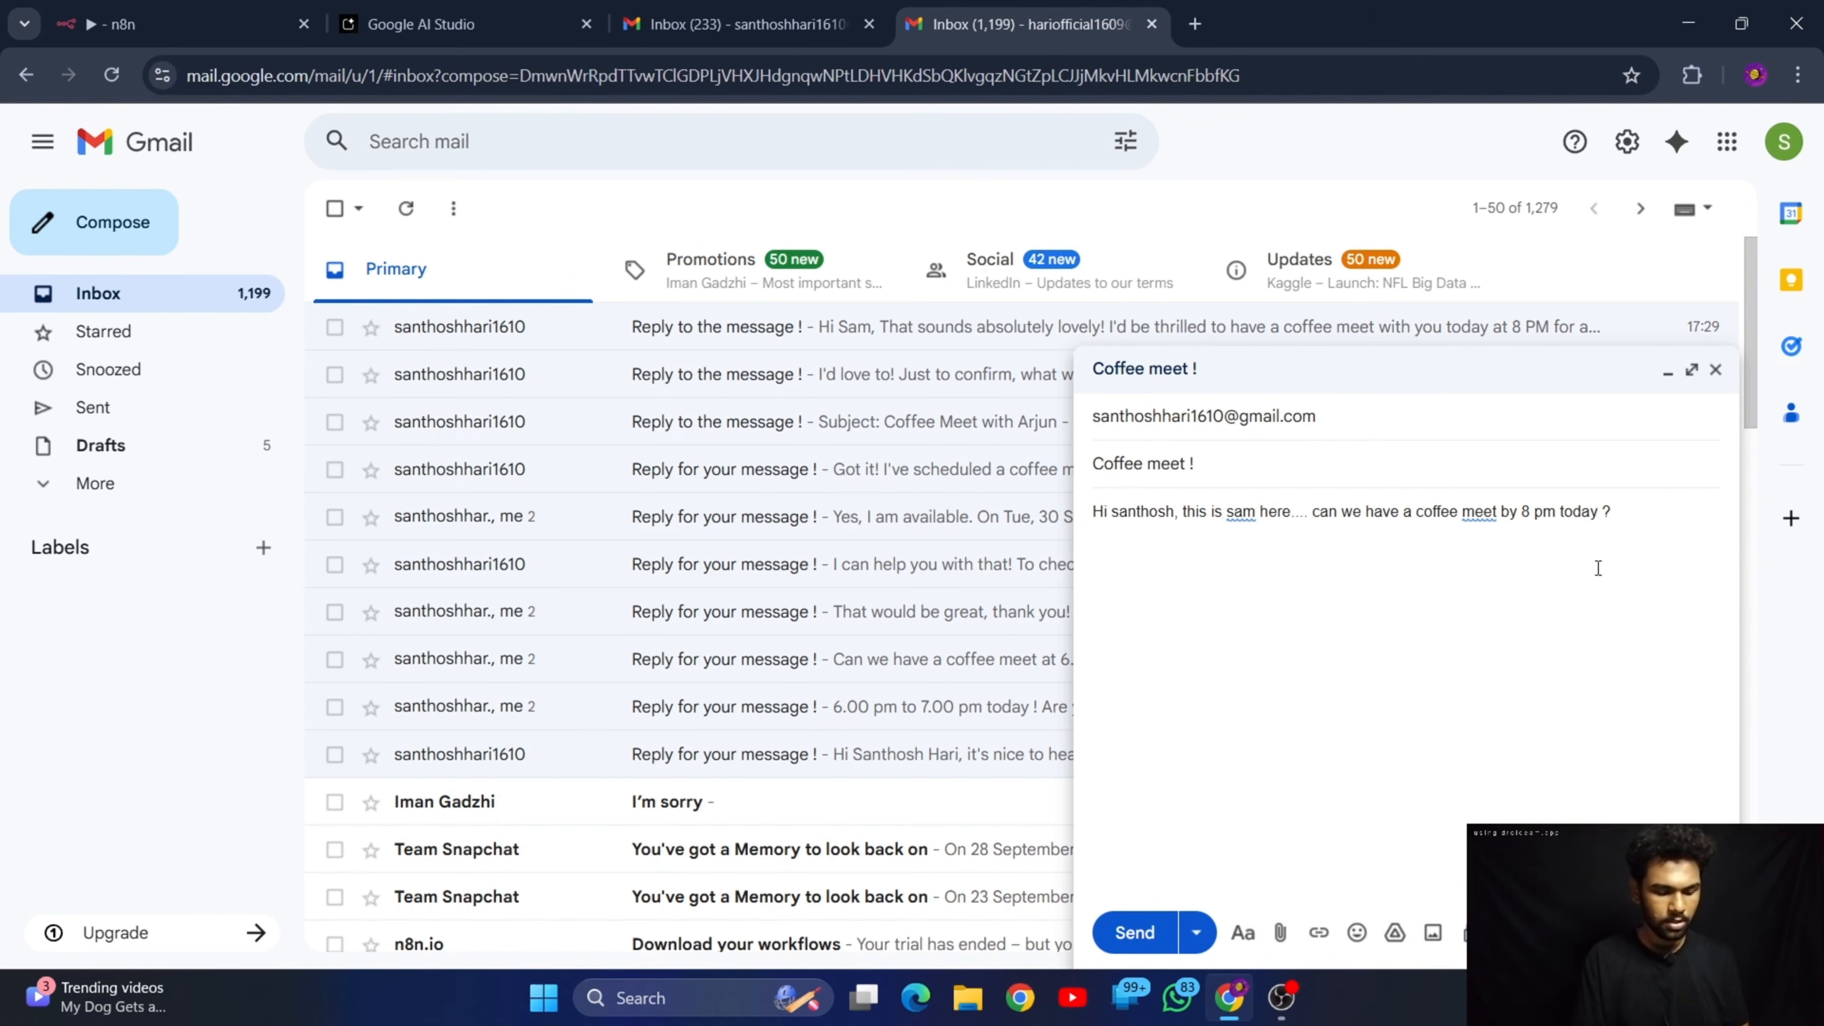
{"action": "type", "text": "the"}
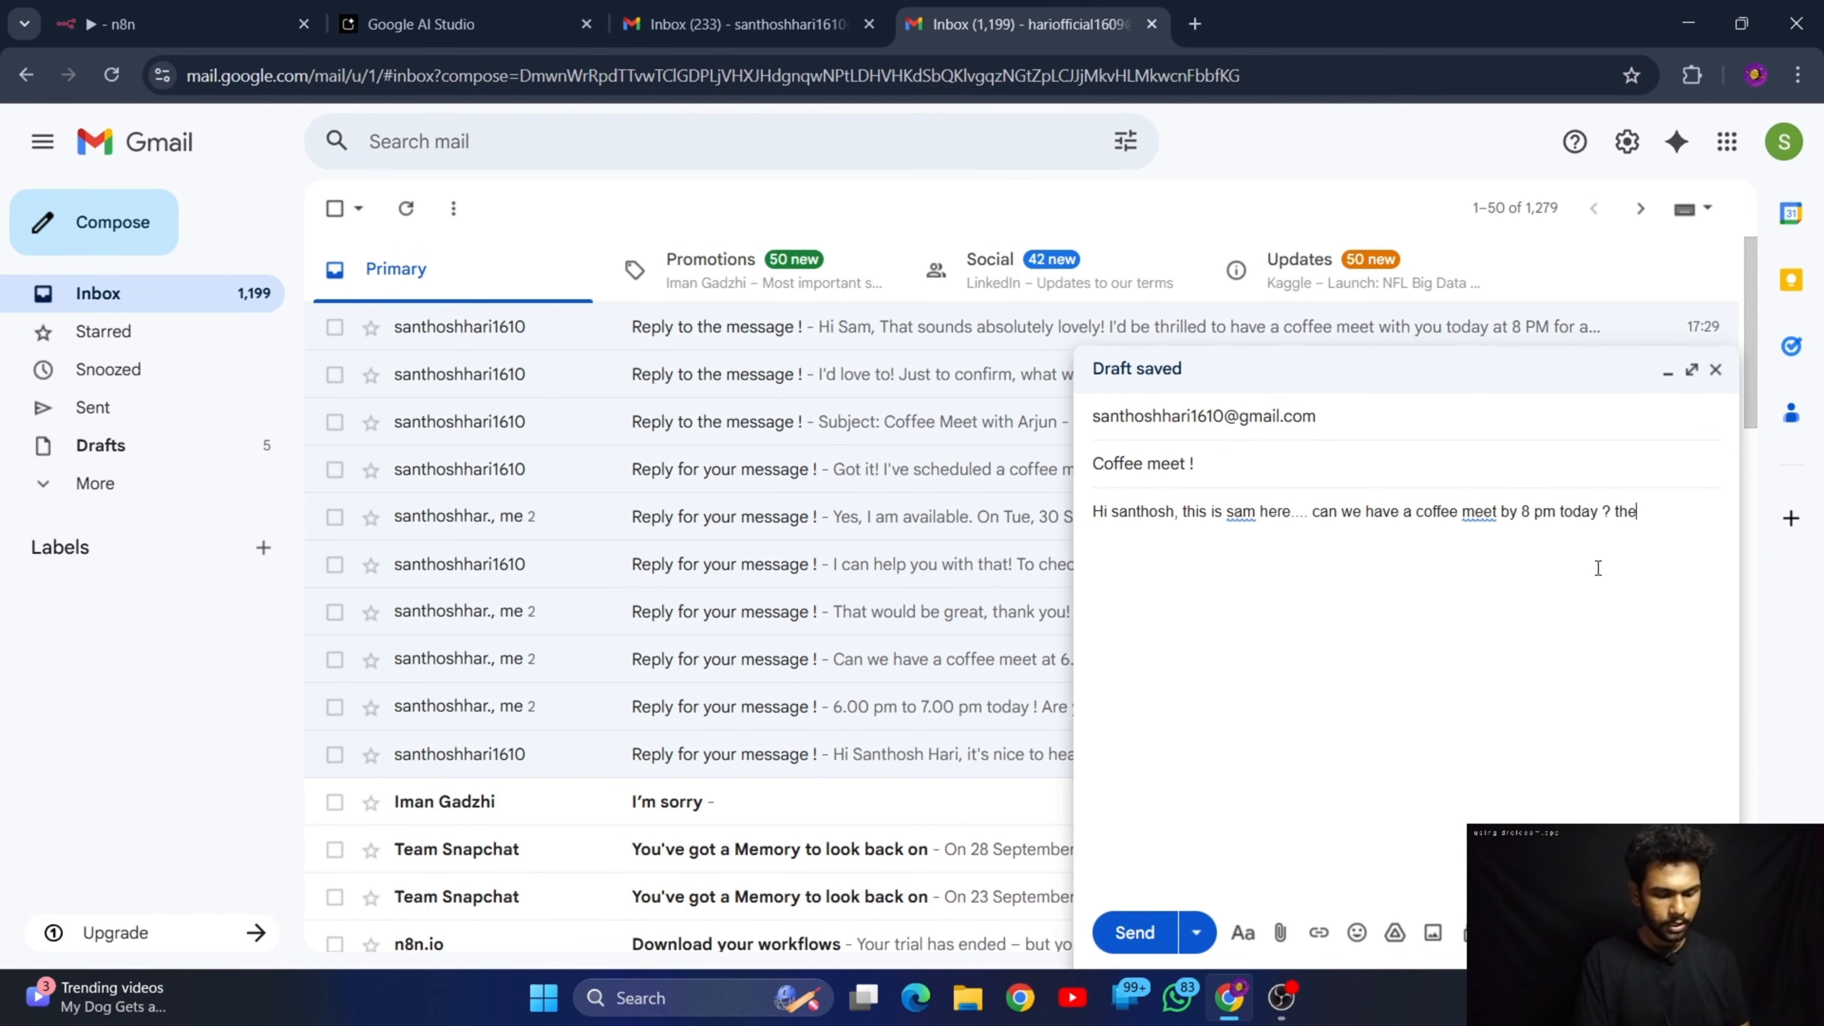
{"action": "type", "text": " meet last"}
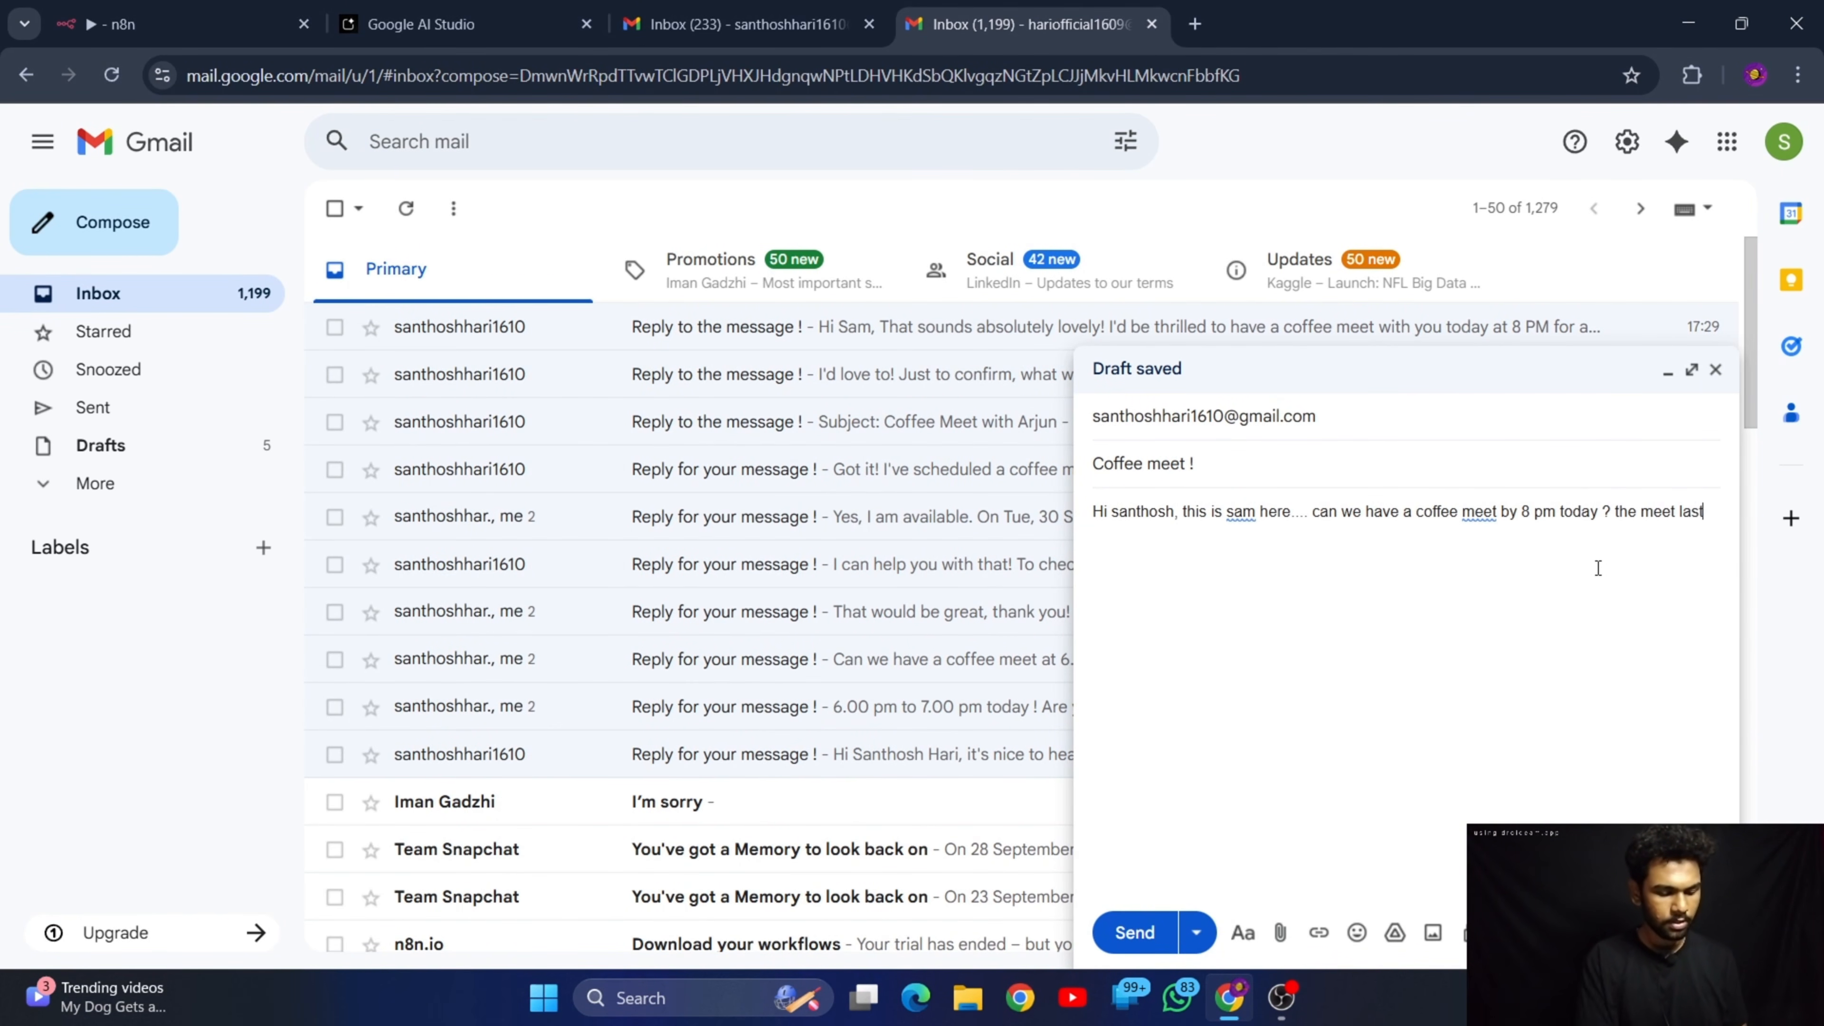
{"action": "type", "text": " for nea"}
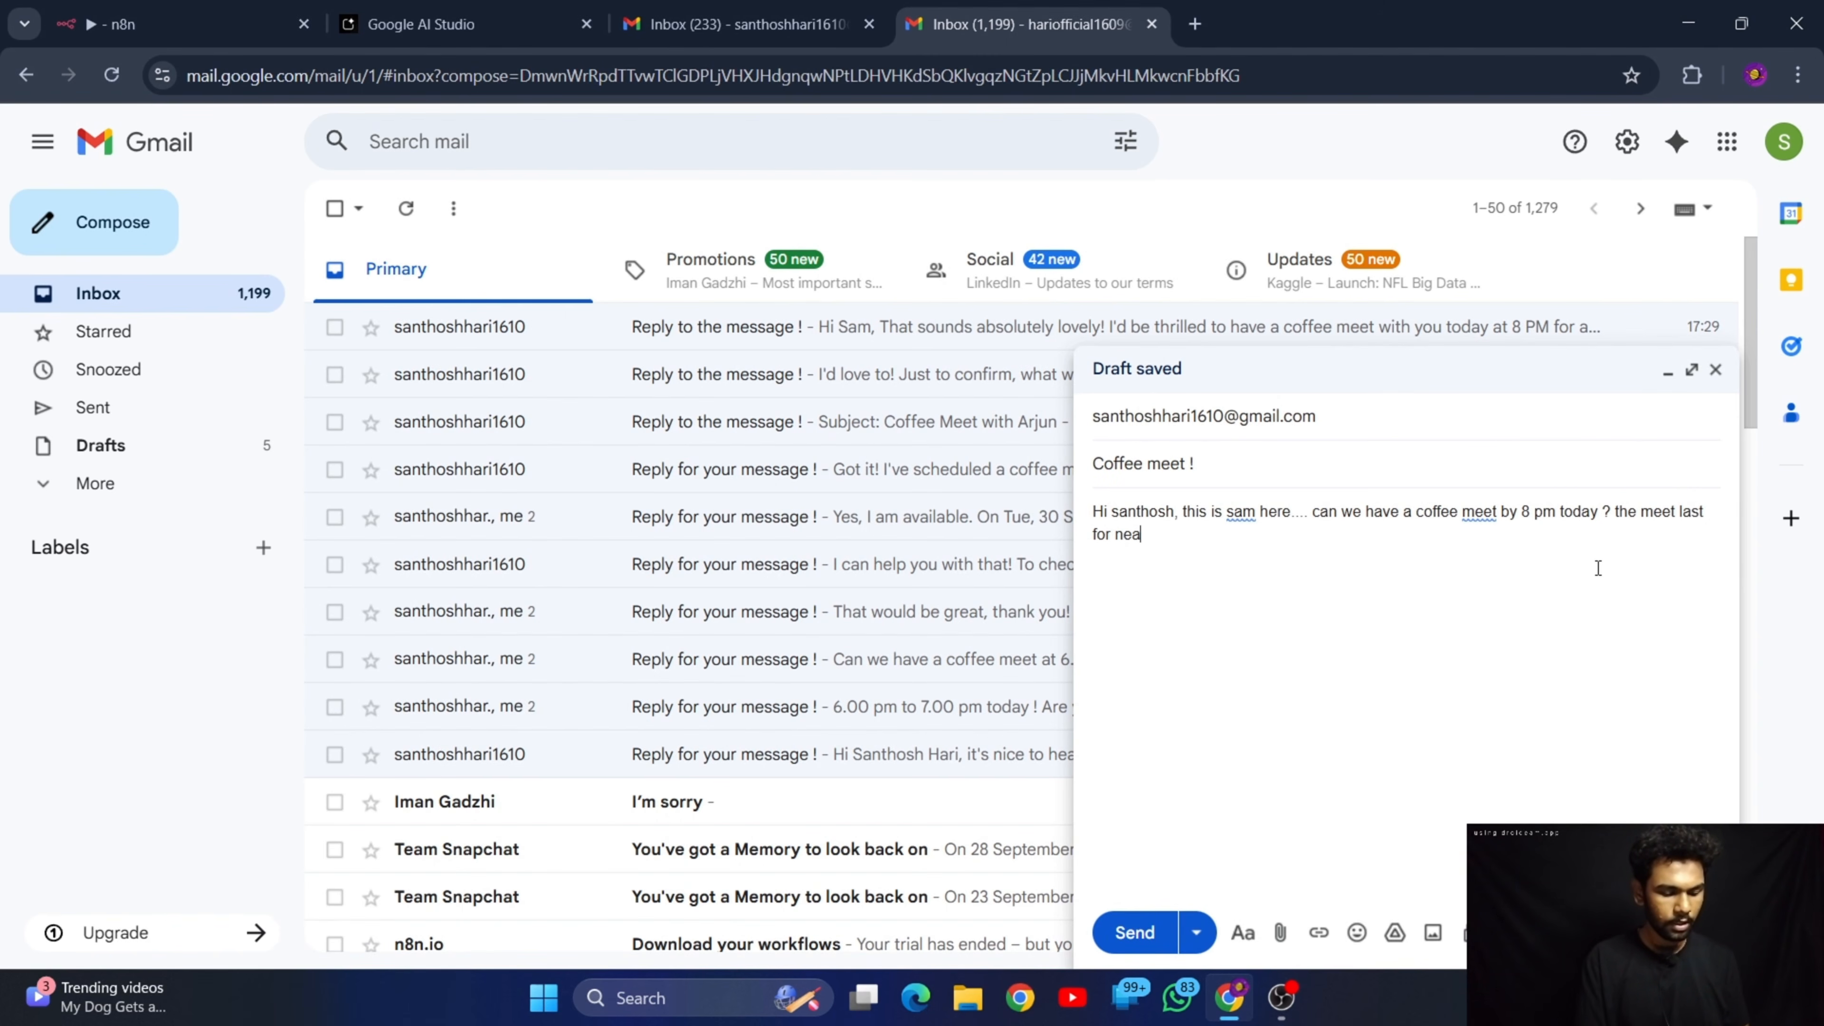
{"action": "type", "text": "r"}
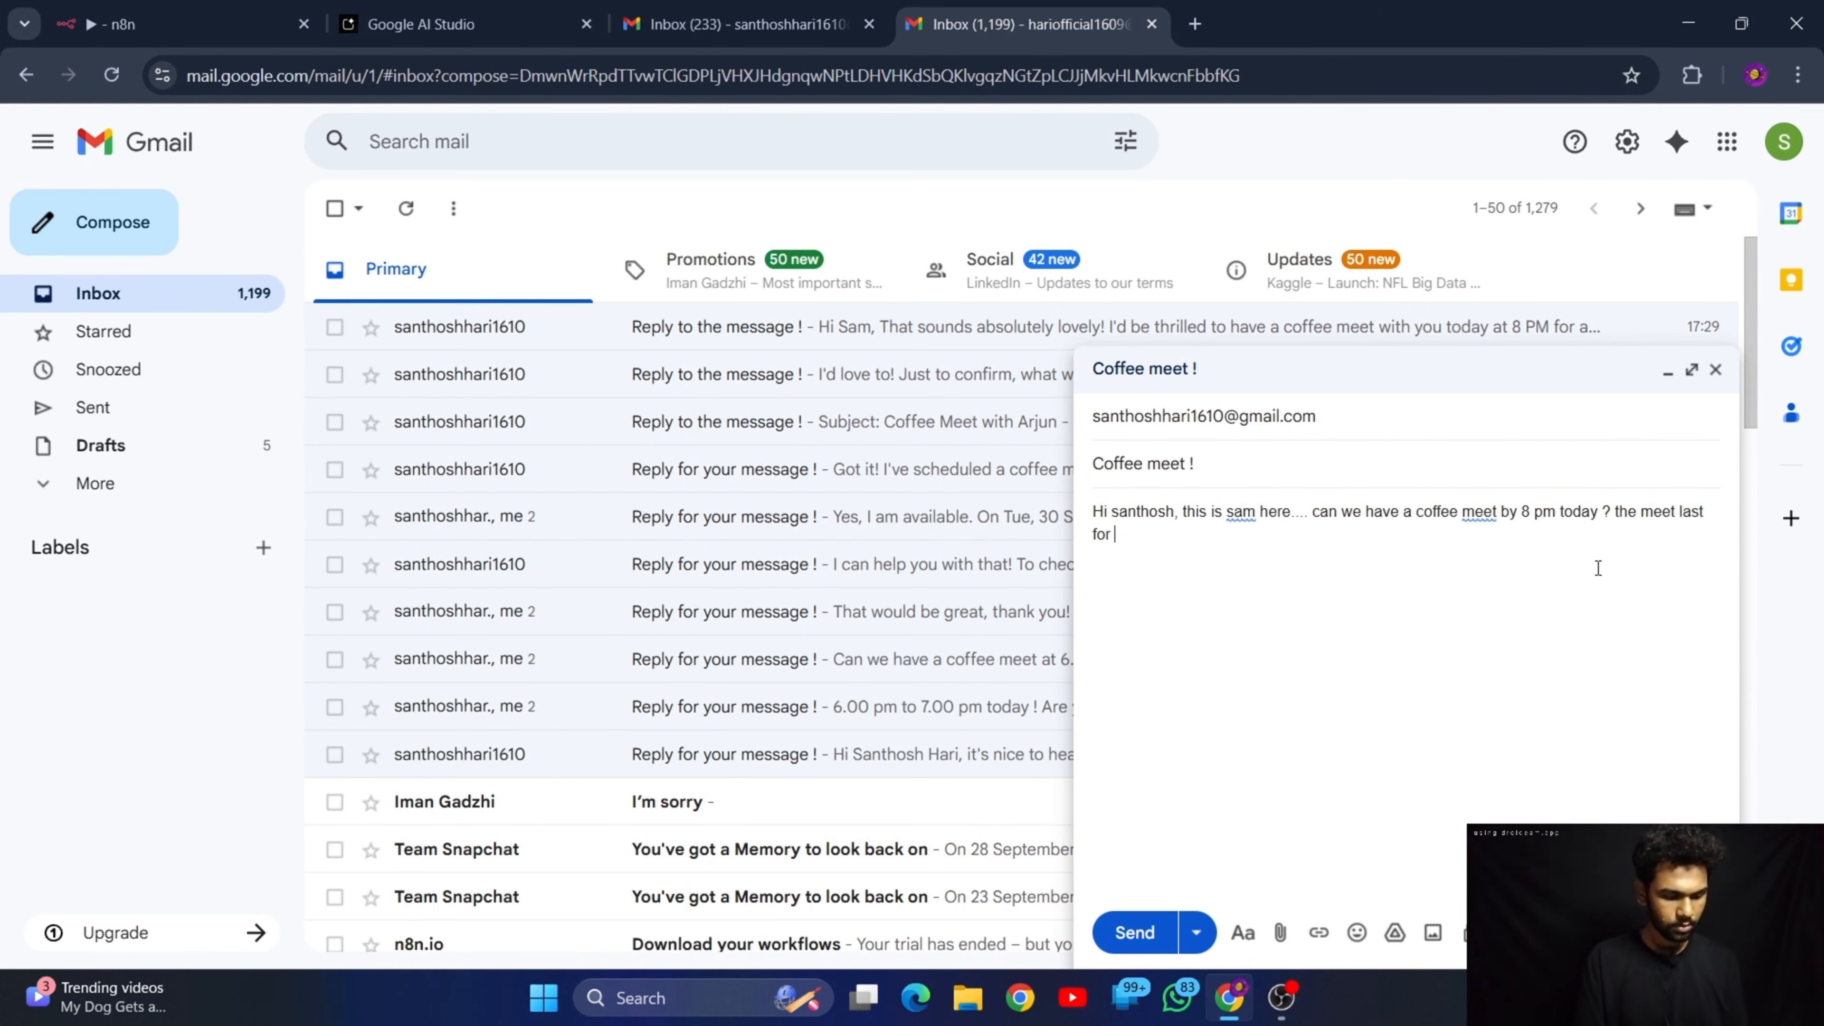
{"action": "type", "text": "1 hou"}
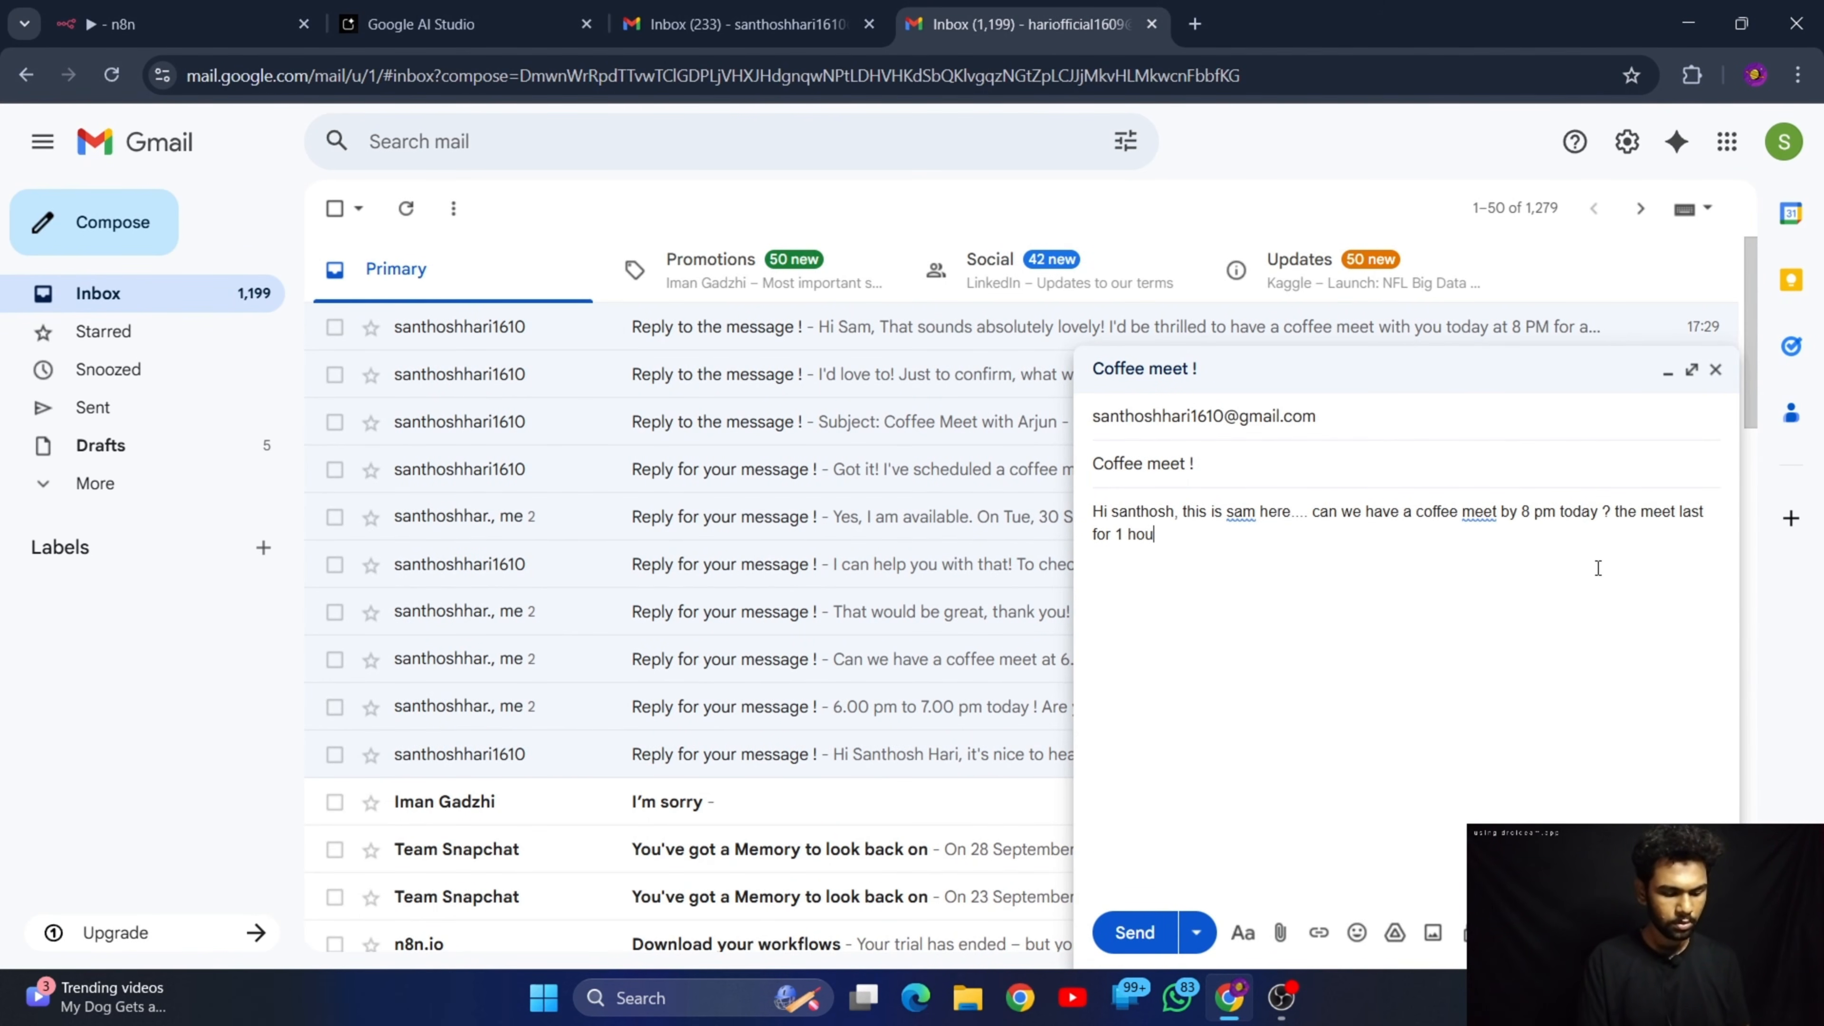
{"action": "type", "text": "r."}
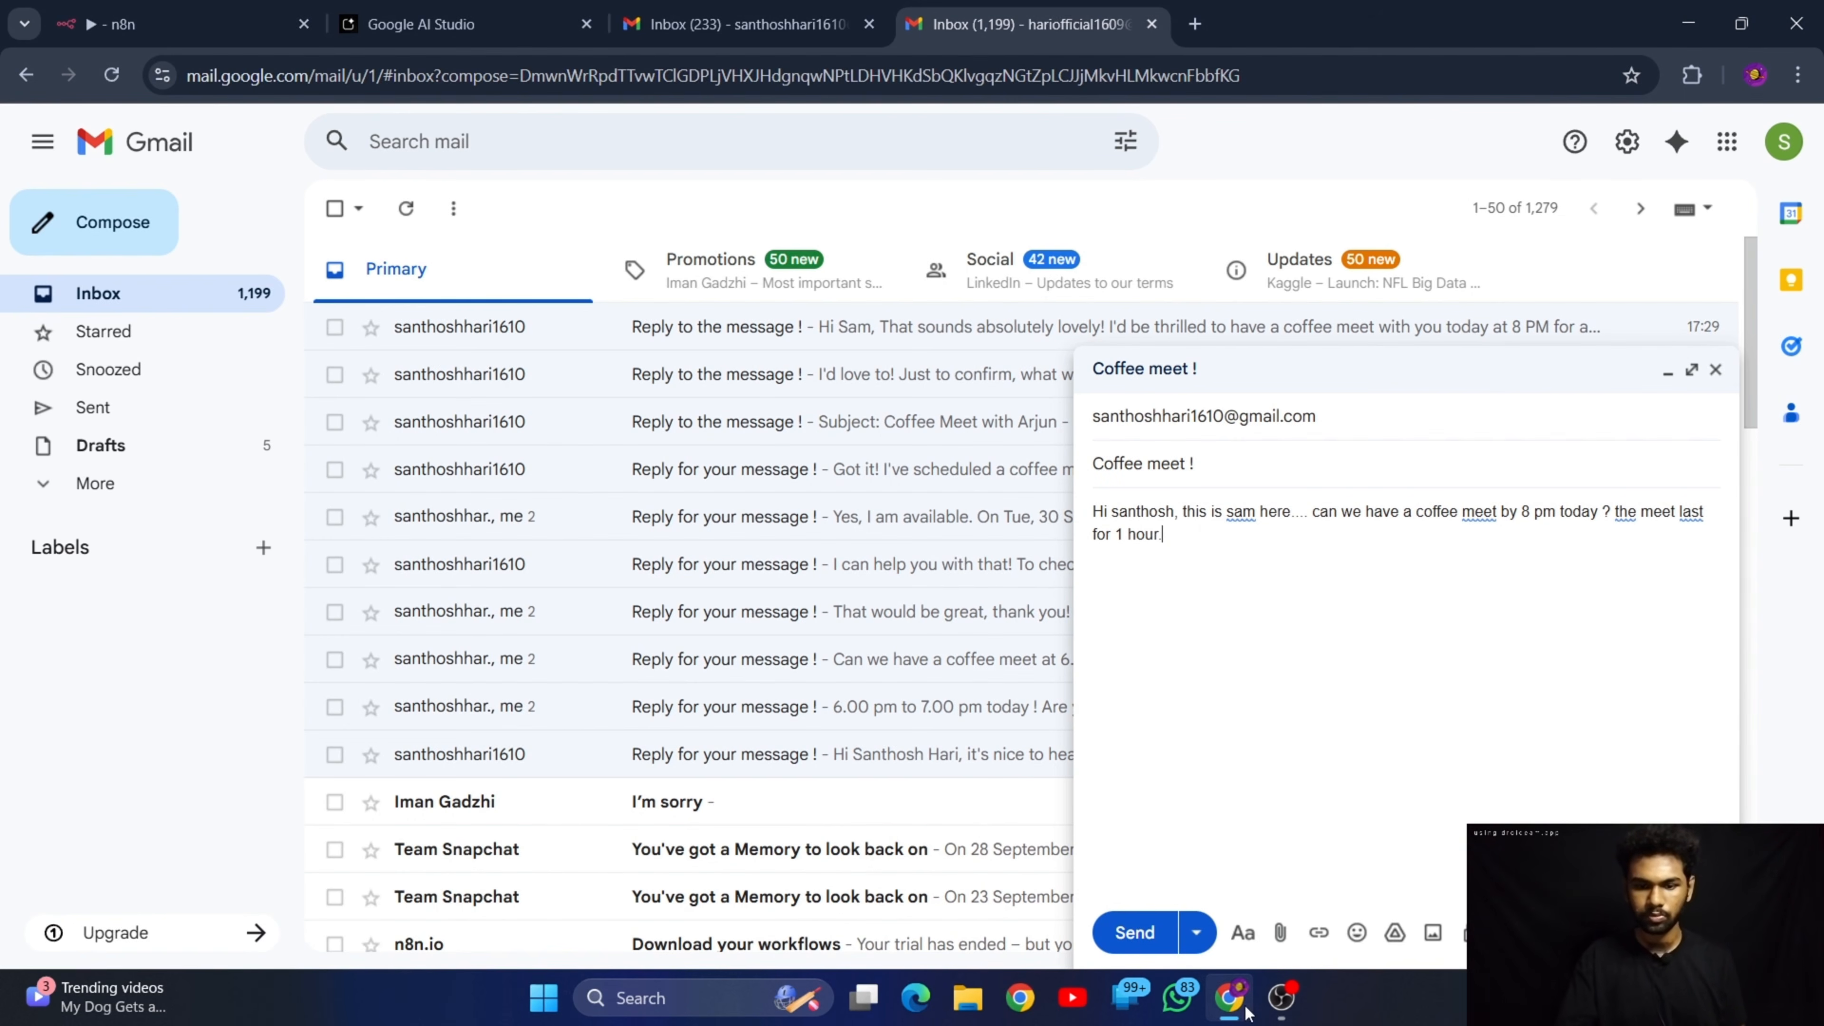
{"action": "left_click", "coordinate": [1131, 932]}
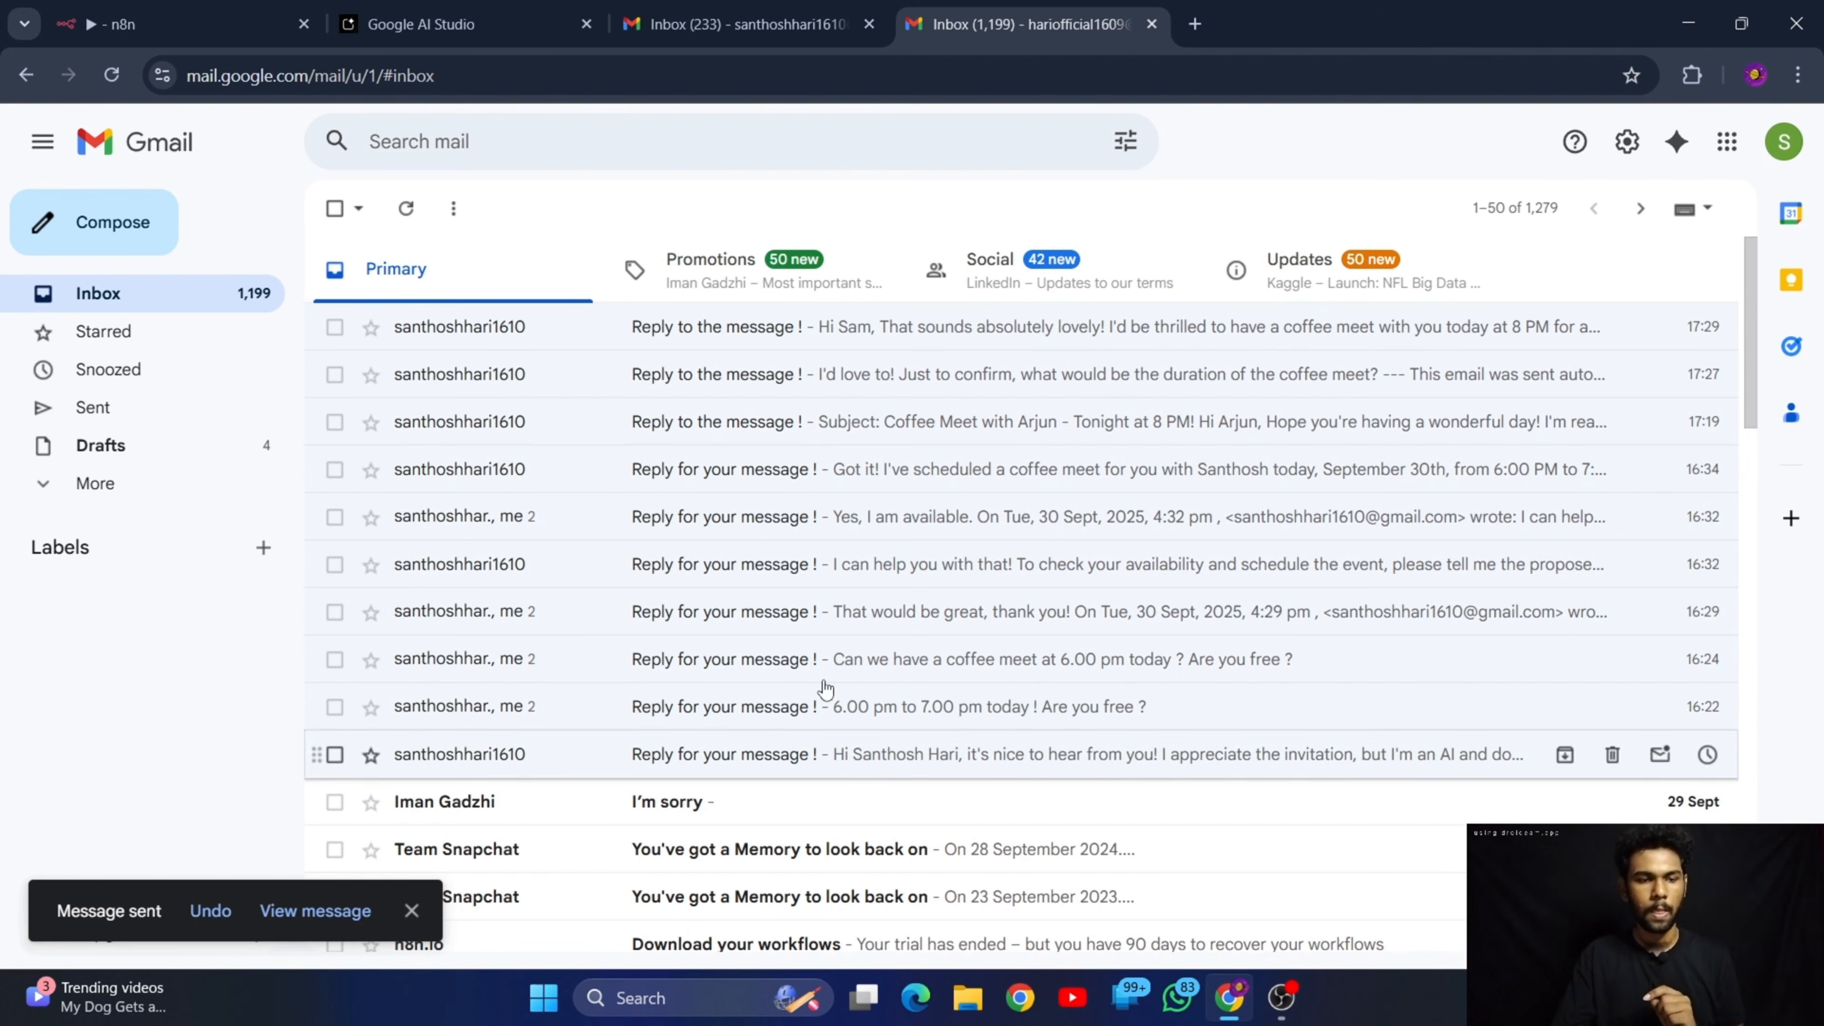
Execute the n8n workflow, then open the newest "Reply to the message !" email in the sender's Gmail inbox and read the reply
{"action": "left_click", "coordinate": [267, 10]}
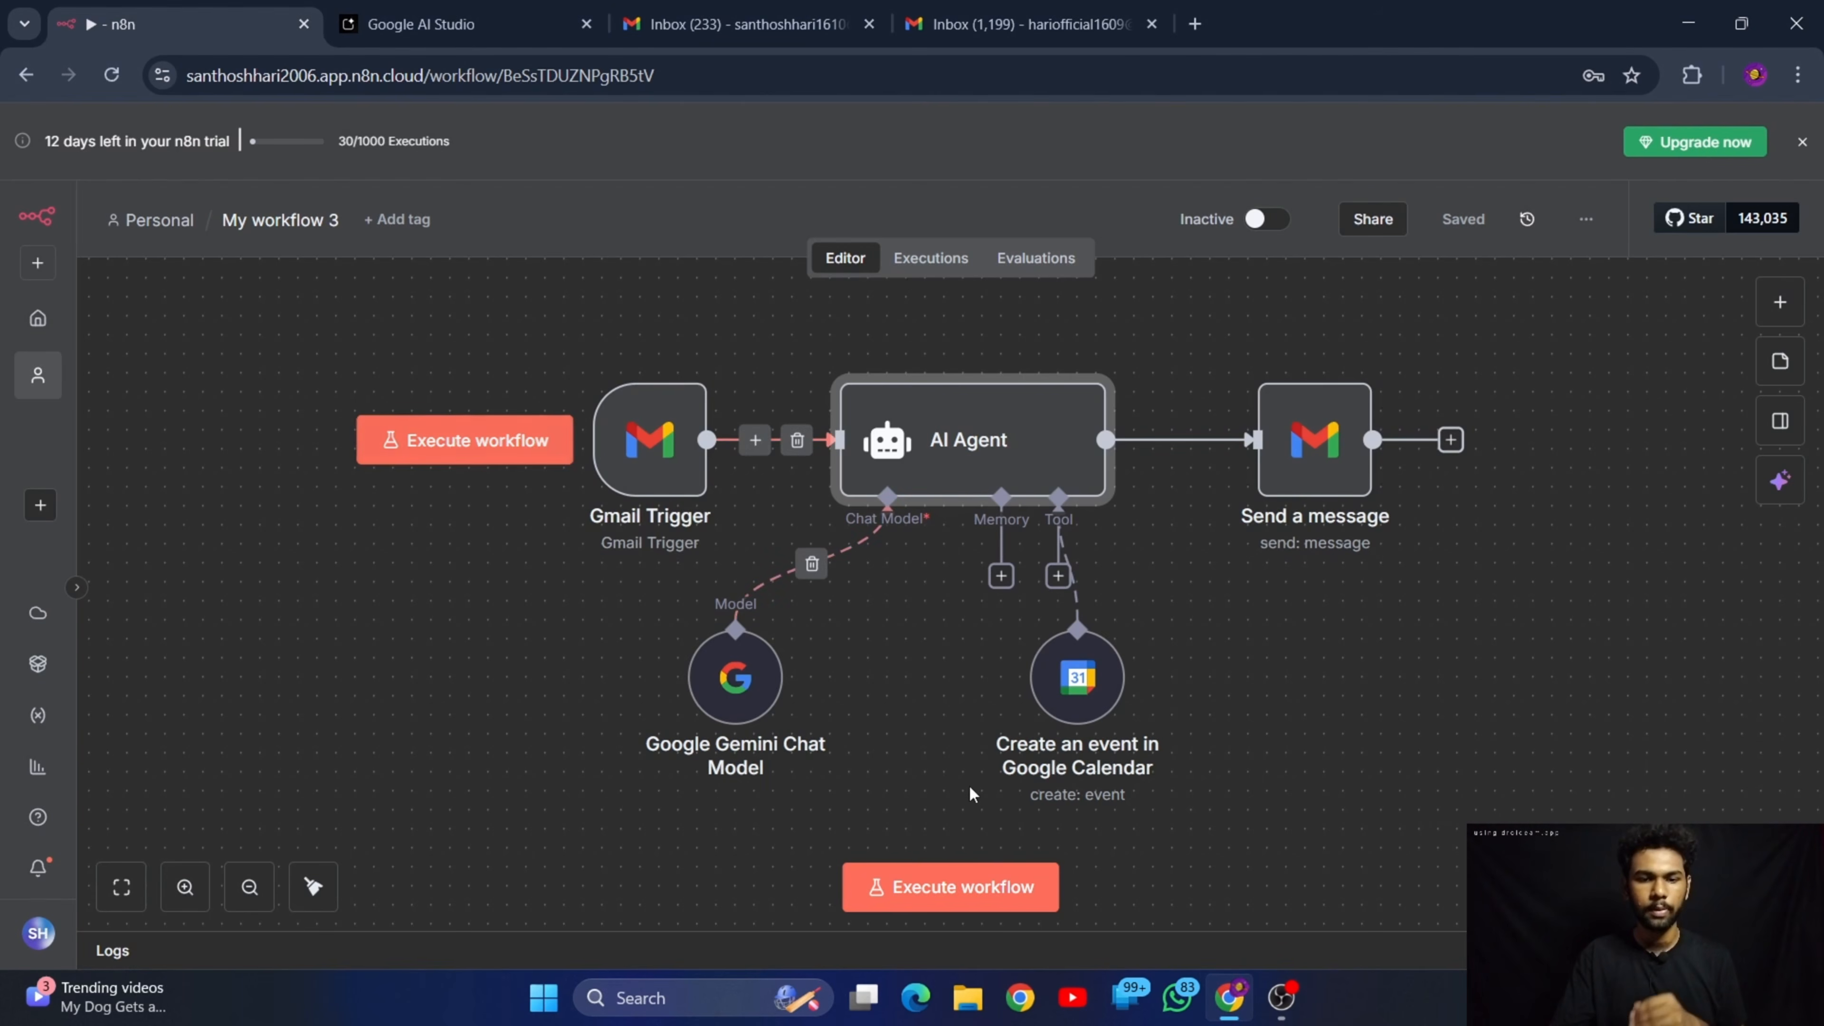
{"action": "left_click", "coordinate": [918, 891]}
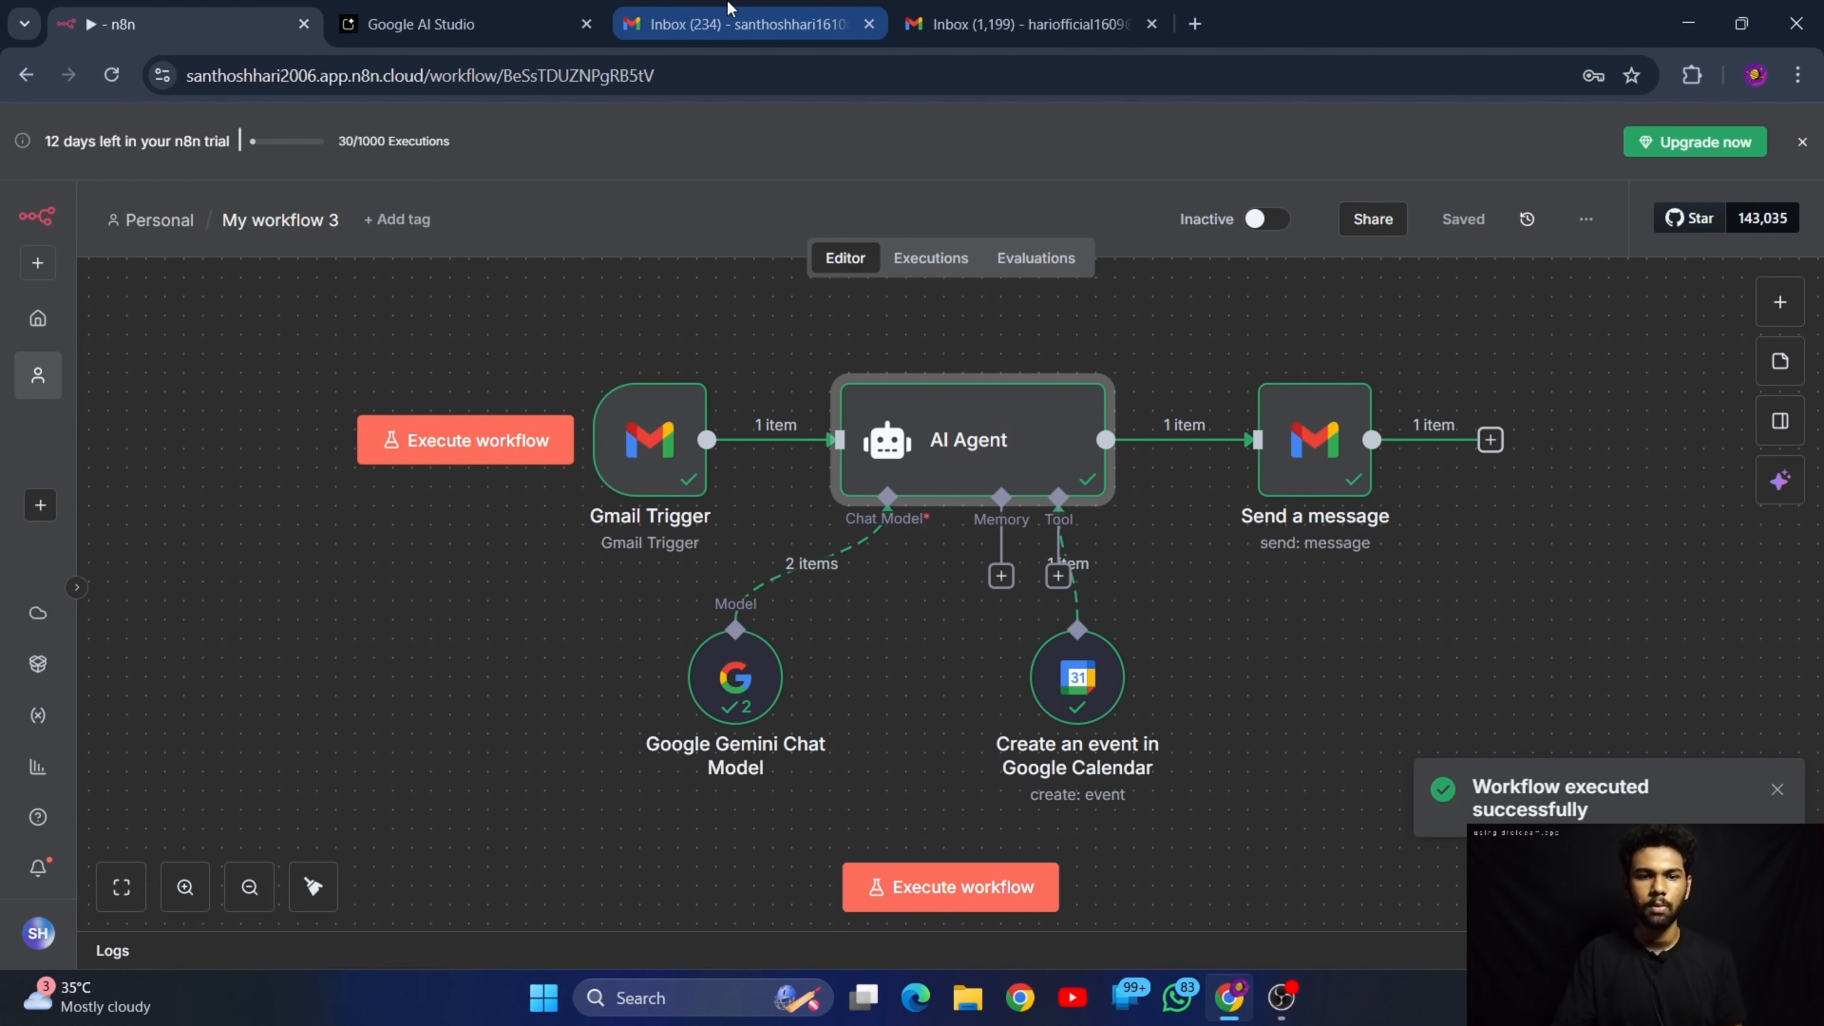
{"action": "left_click", "coordinate": [1008, 24]}
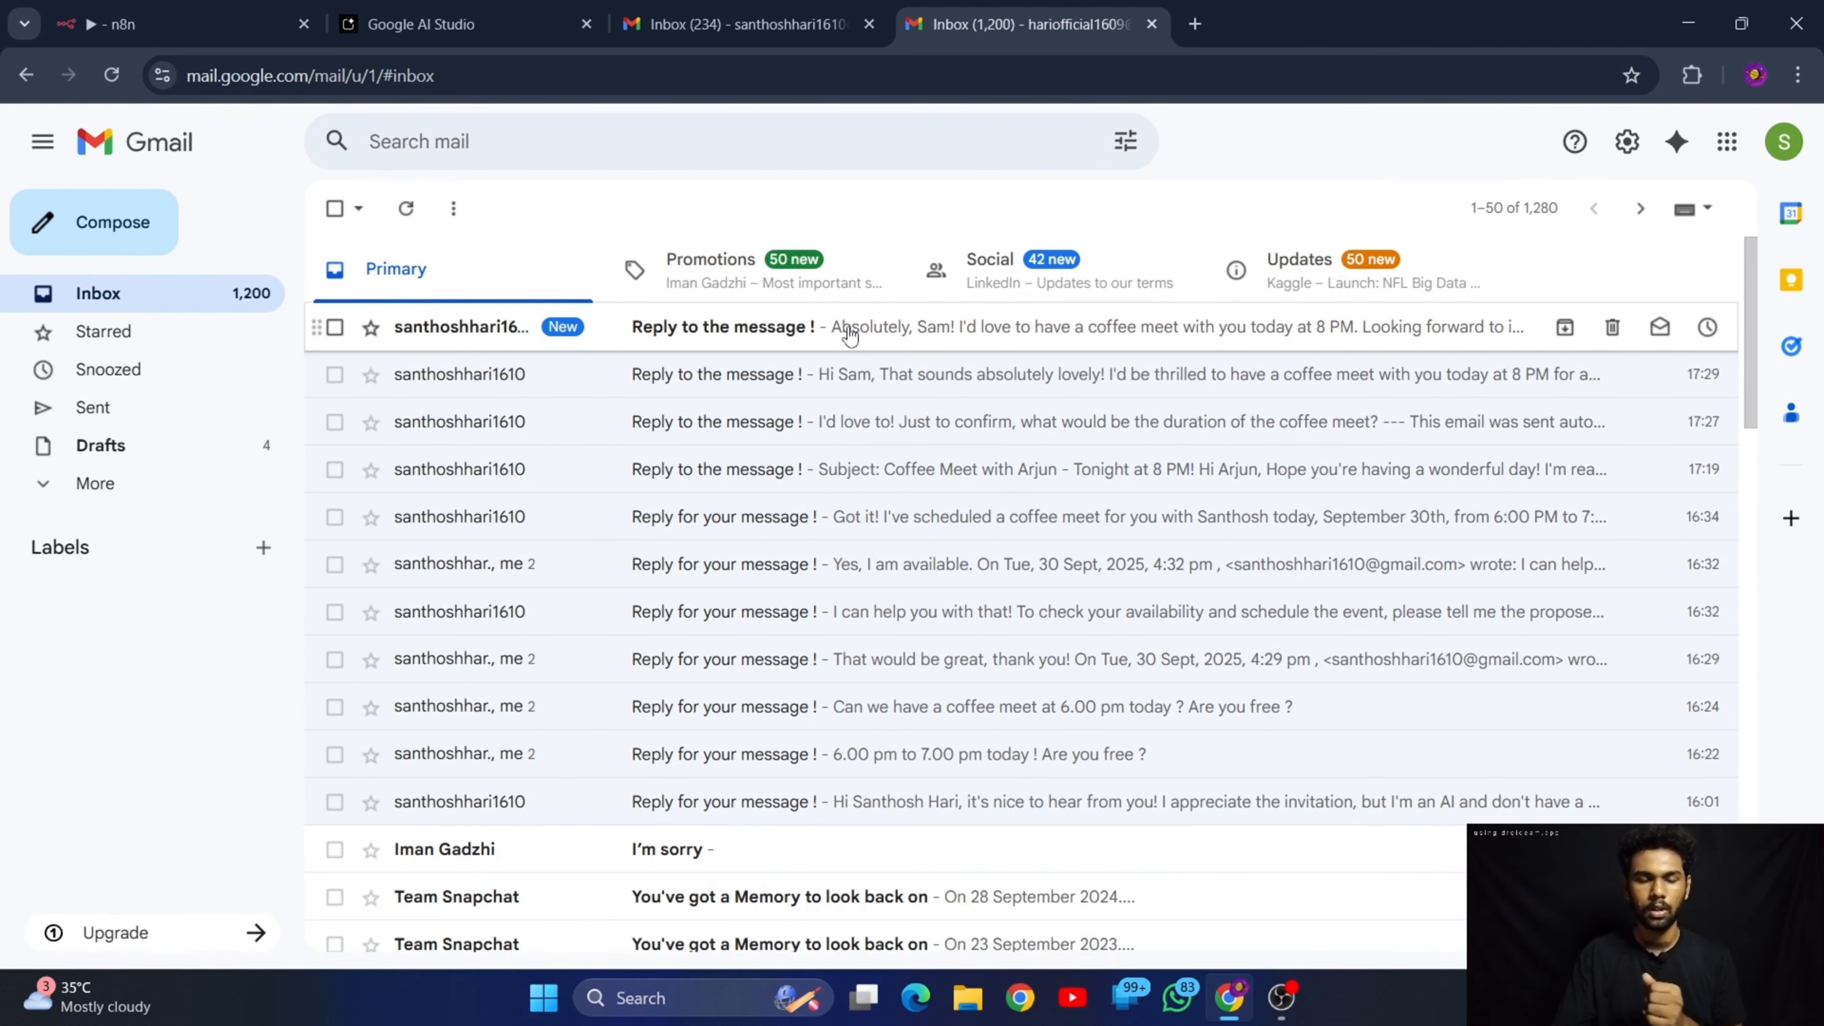
{"action": "left_click", "coordinate": [797, 332]}
{"action": "left_click_drag", "start_coordinate": [401, 388], "coordinate": [557, 409]}
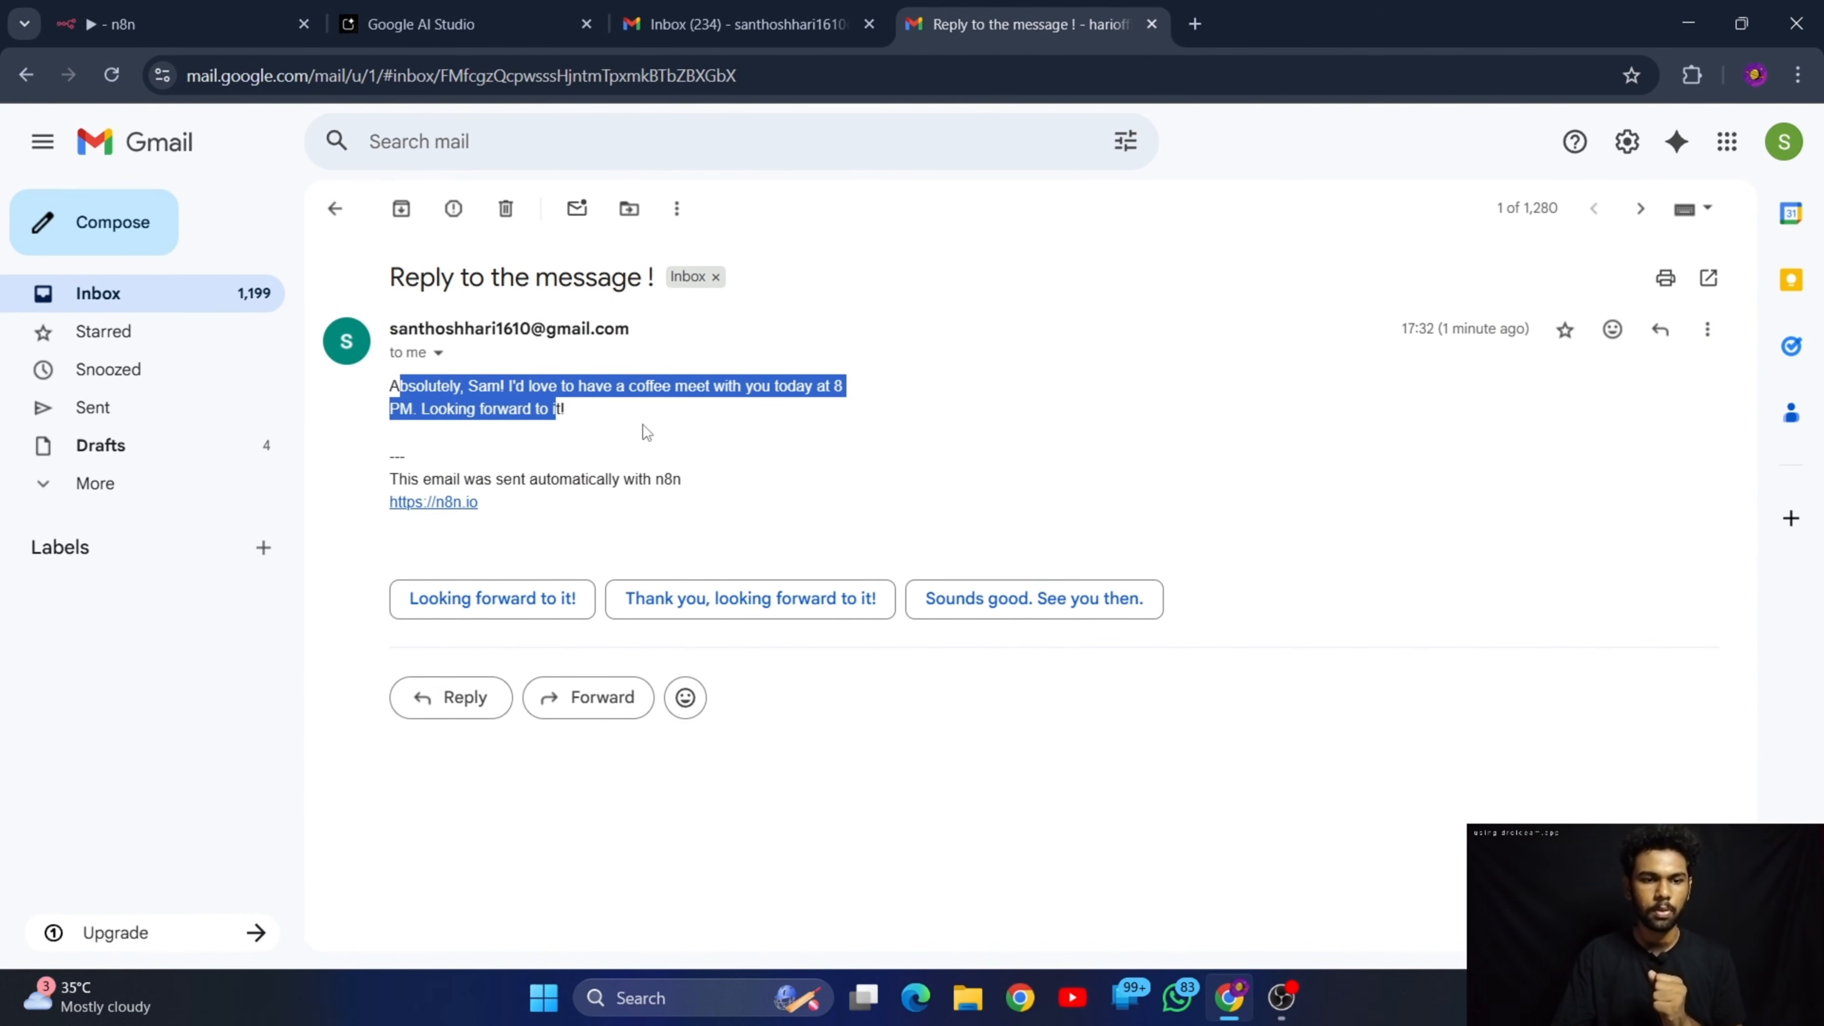
{"action": "left_click", "coordinate": [704, 434]}
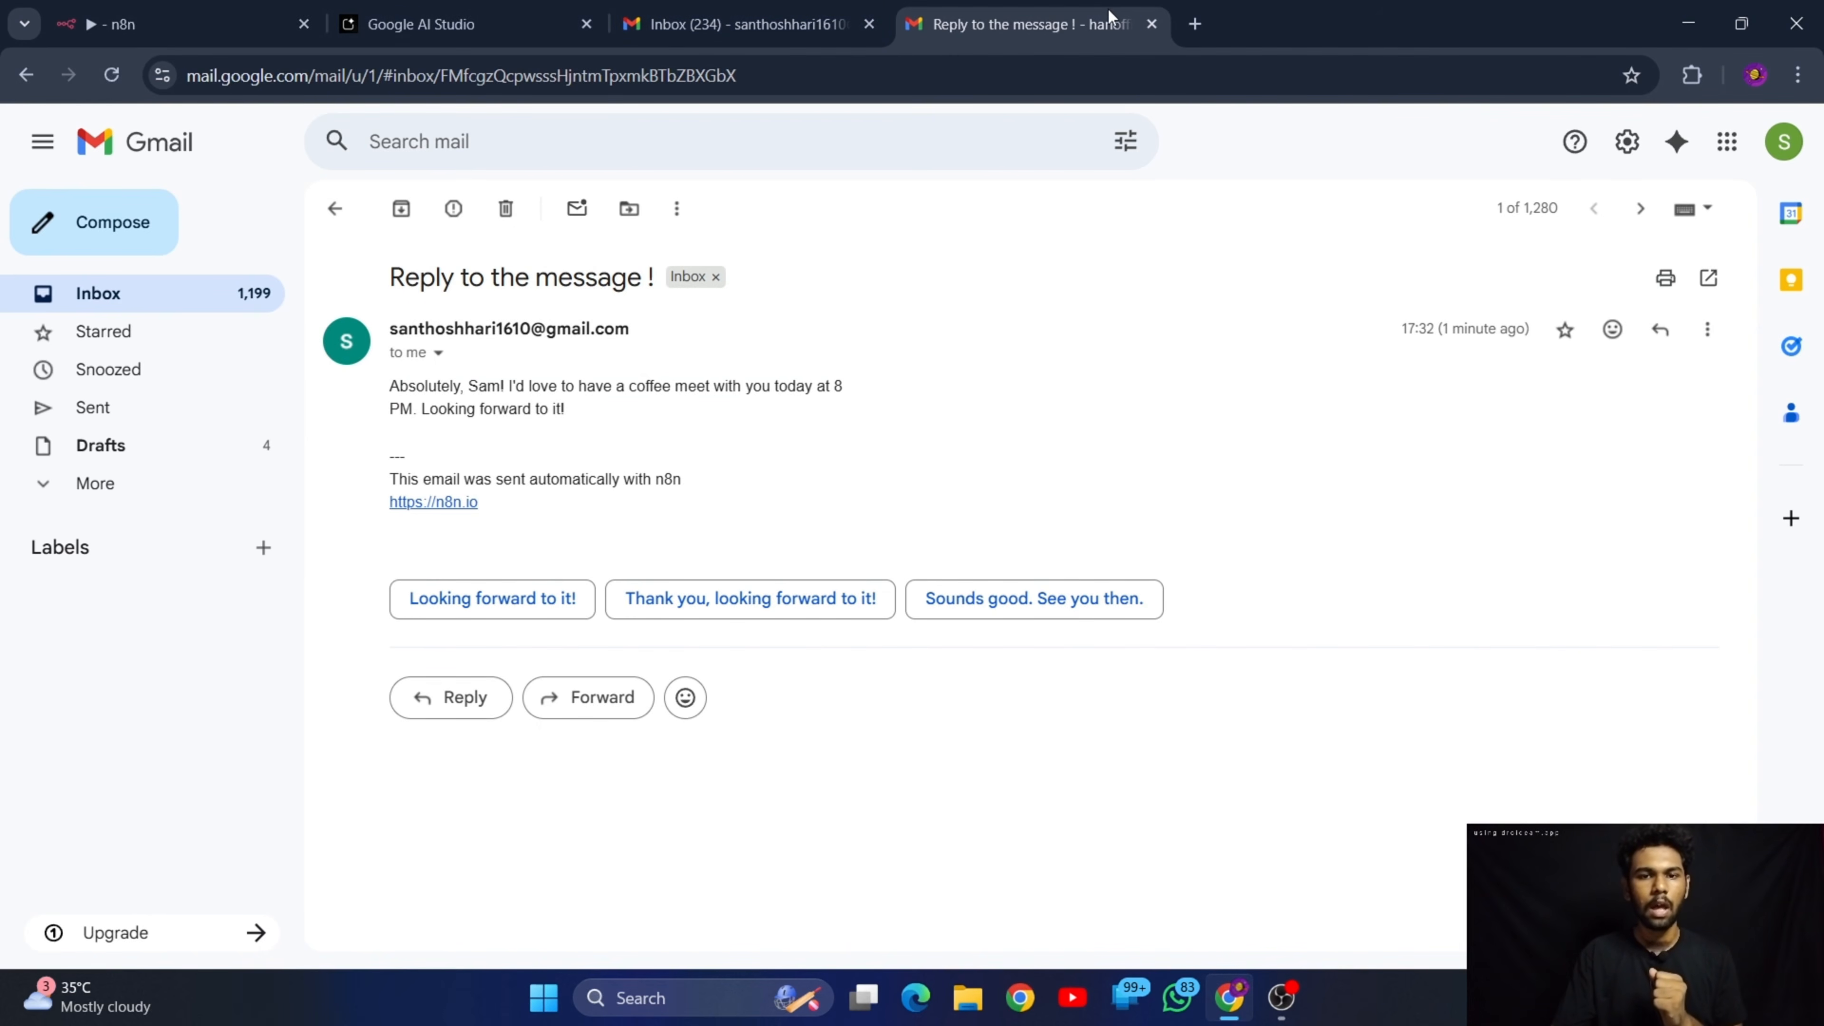
Search the web for "google calendar" in a new browser tab and open Google Calendar from the results
{"action": "left_click", "coordinate": [1194, 24]}
{"action": "type", "text": "goo"}
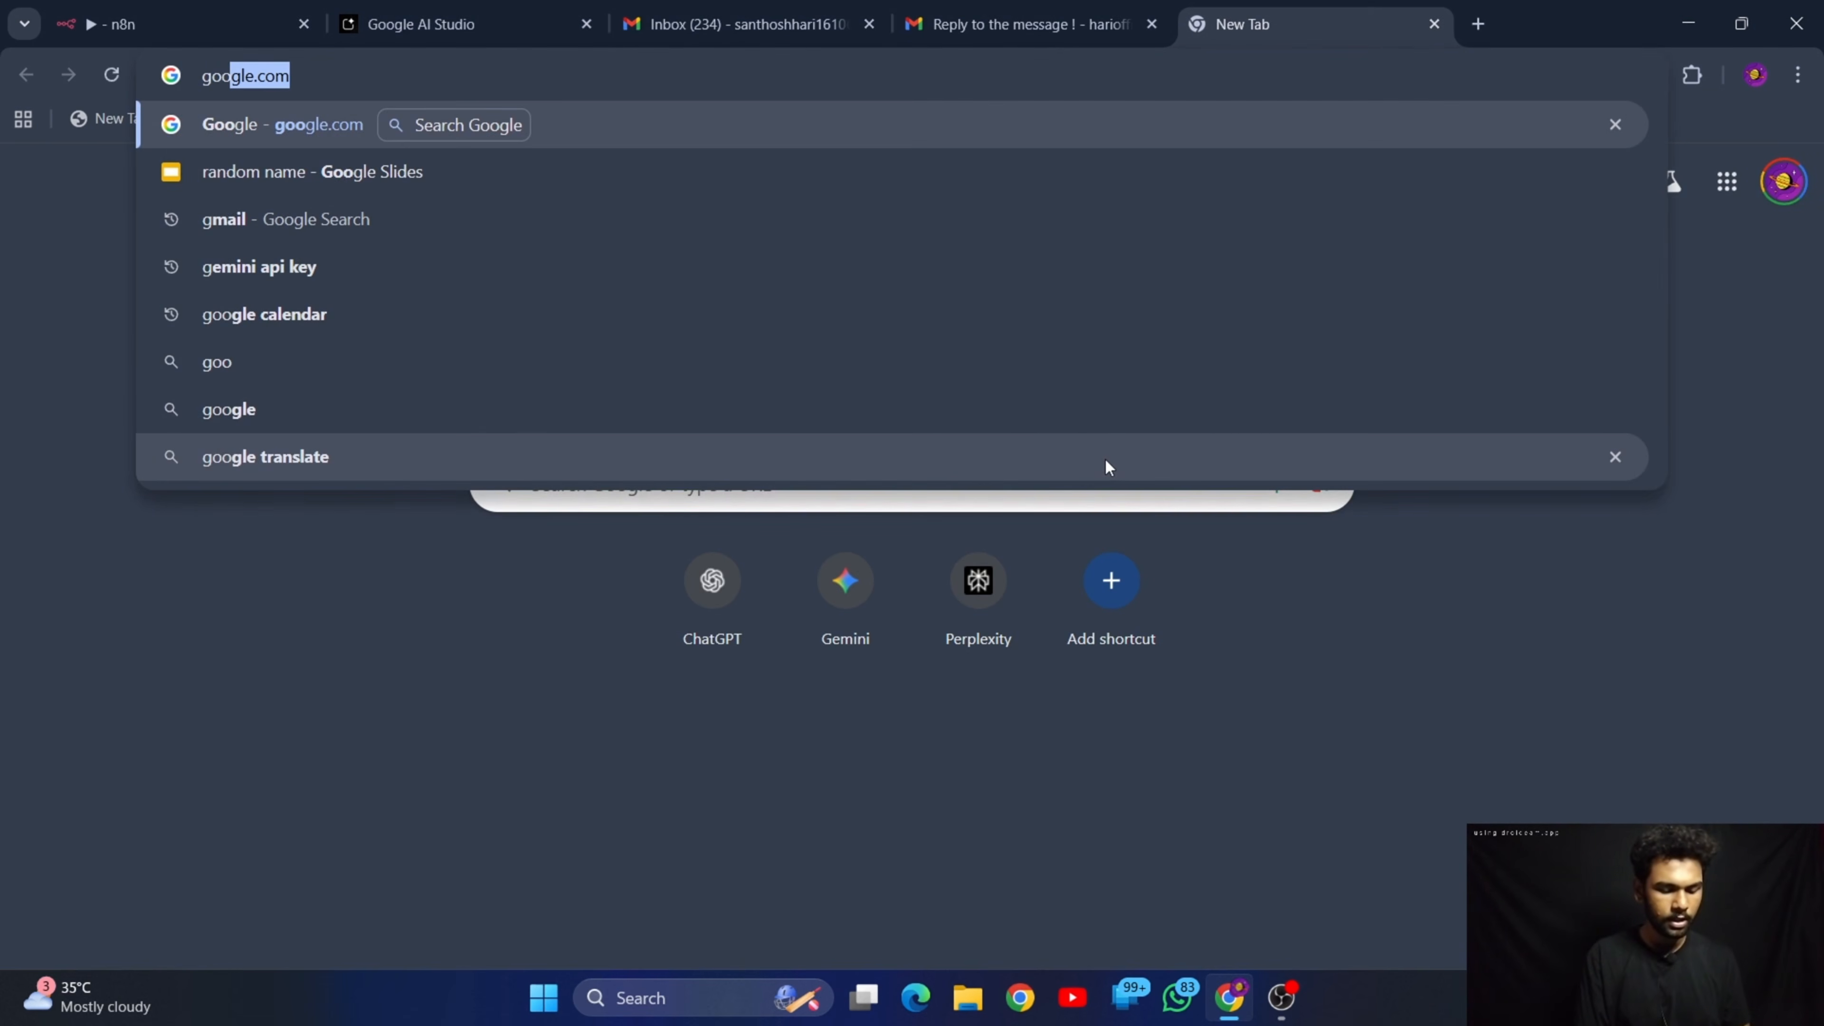
{"action": "type", "text": "gle"}
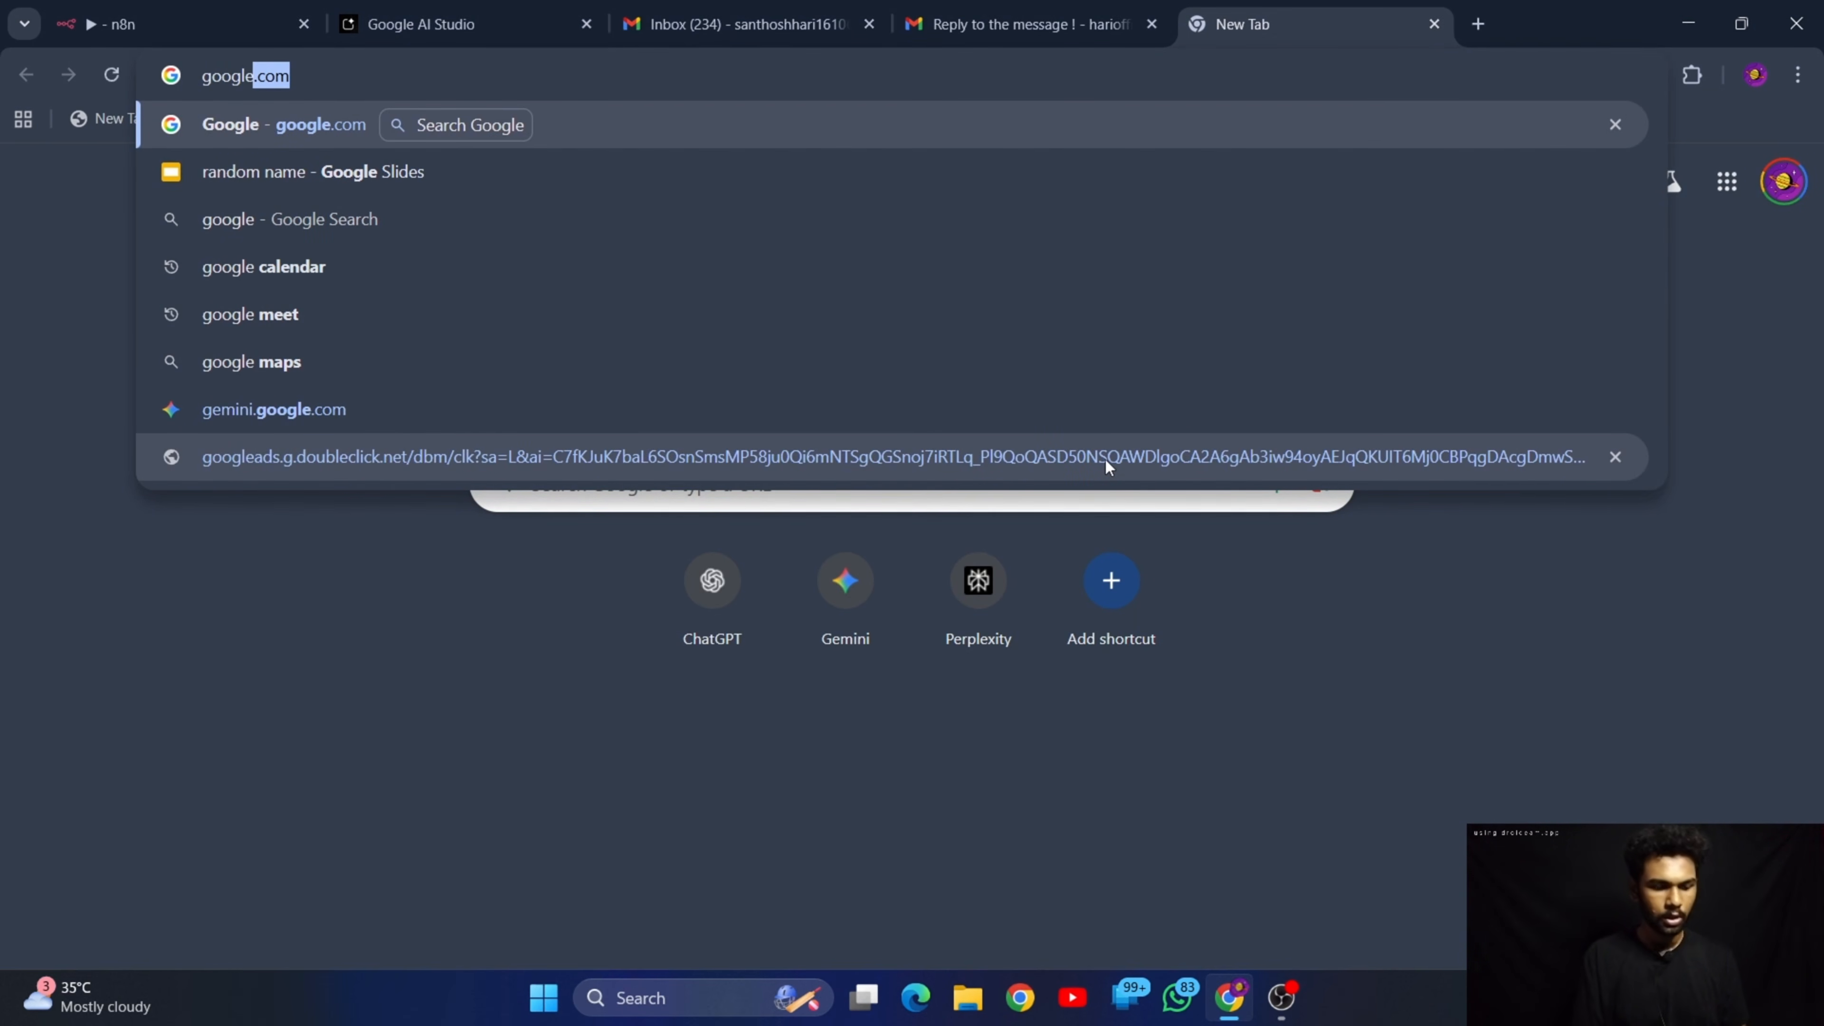
{"action": "type", "text": " calendar"}
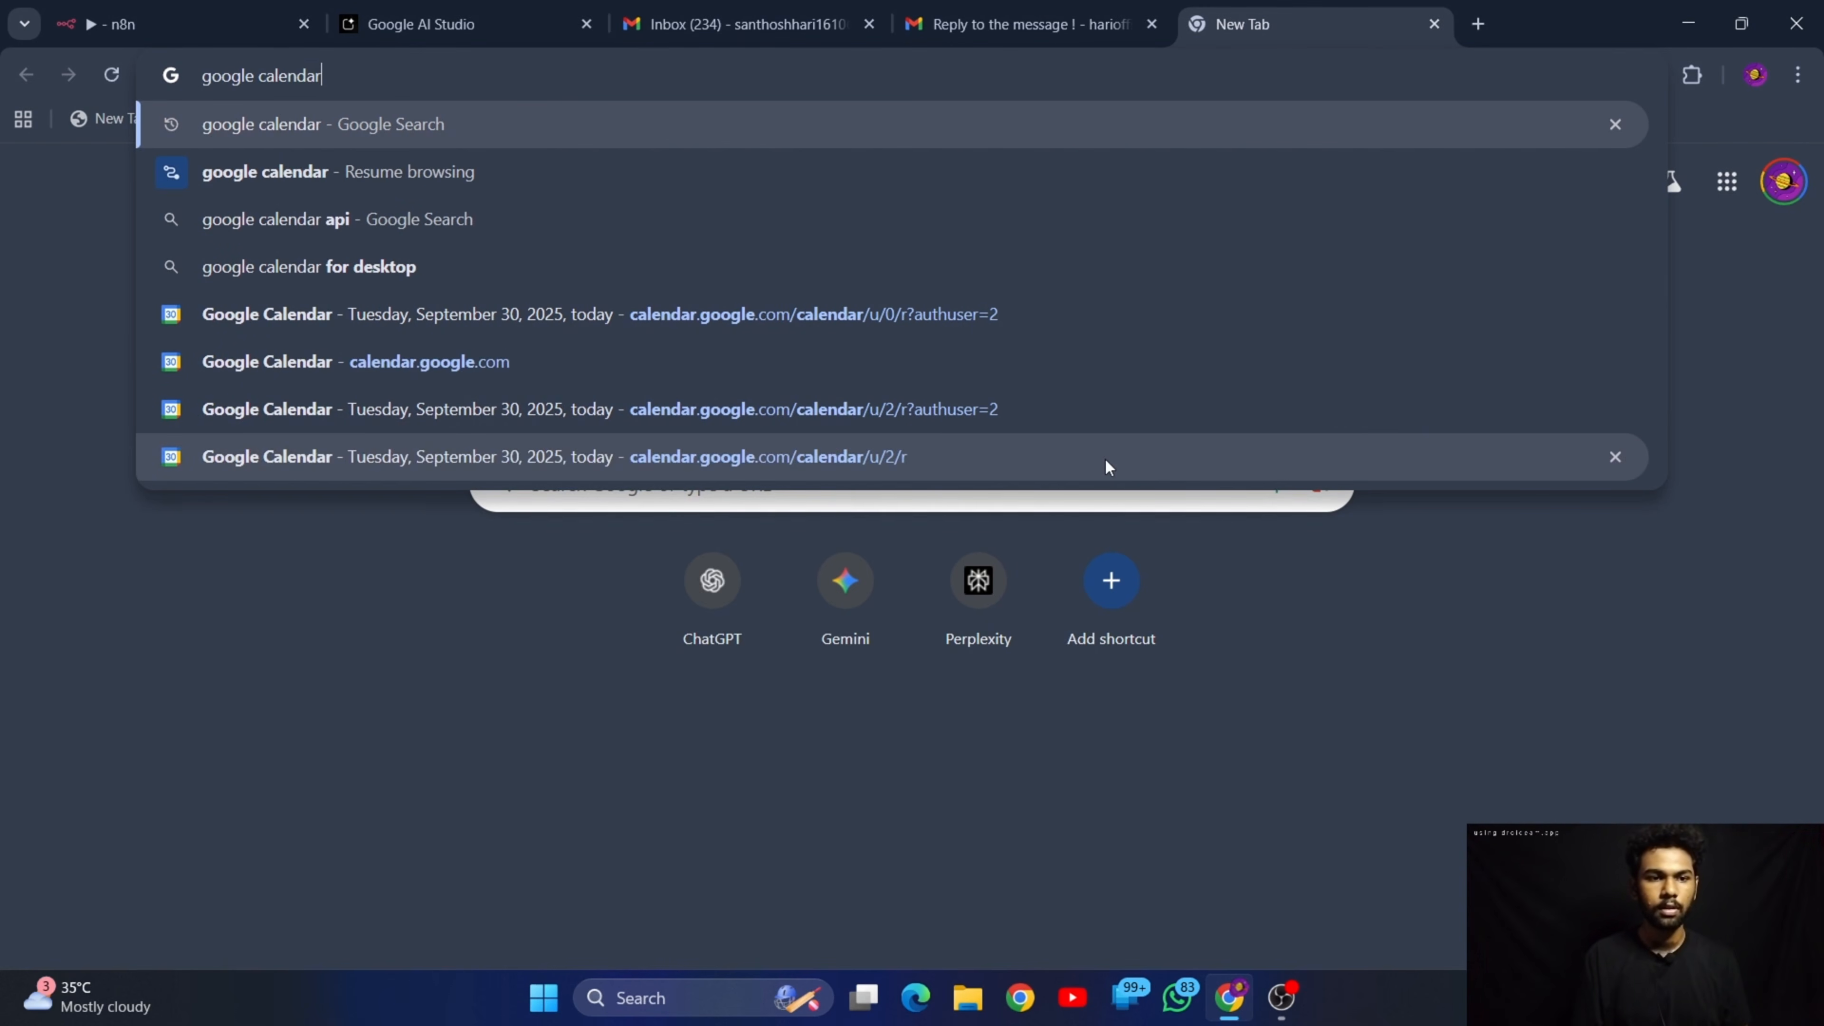
{"action": "key", "text": "Return"}
{"action": "left_click", "coordinate": [539, 364]}
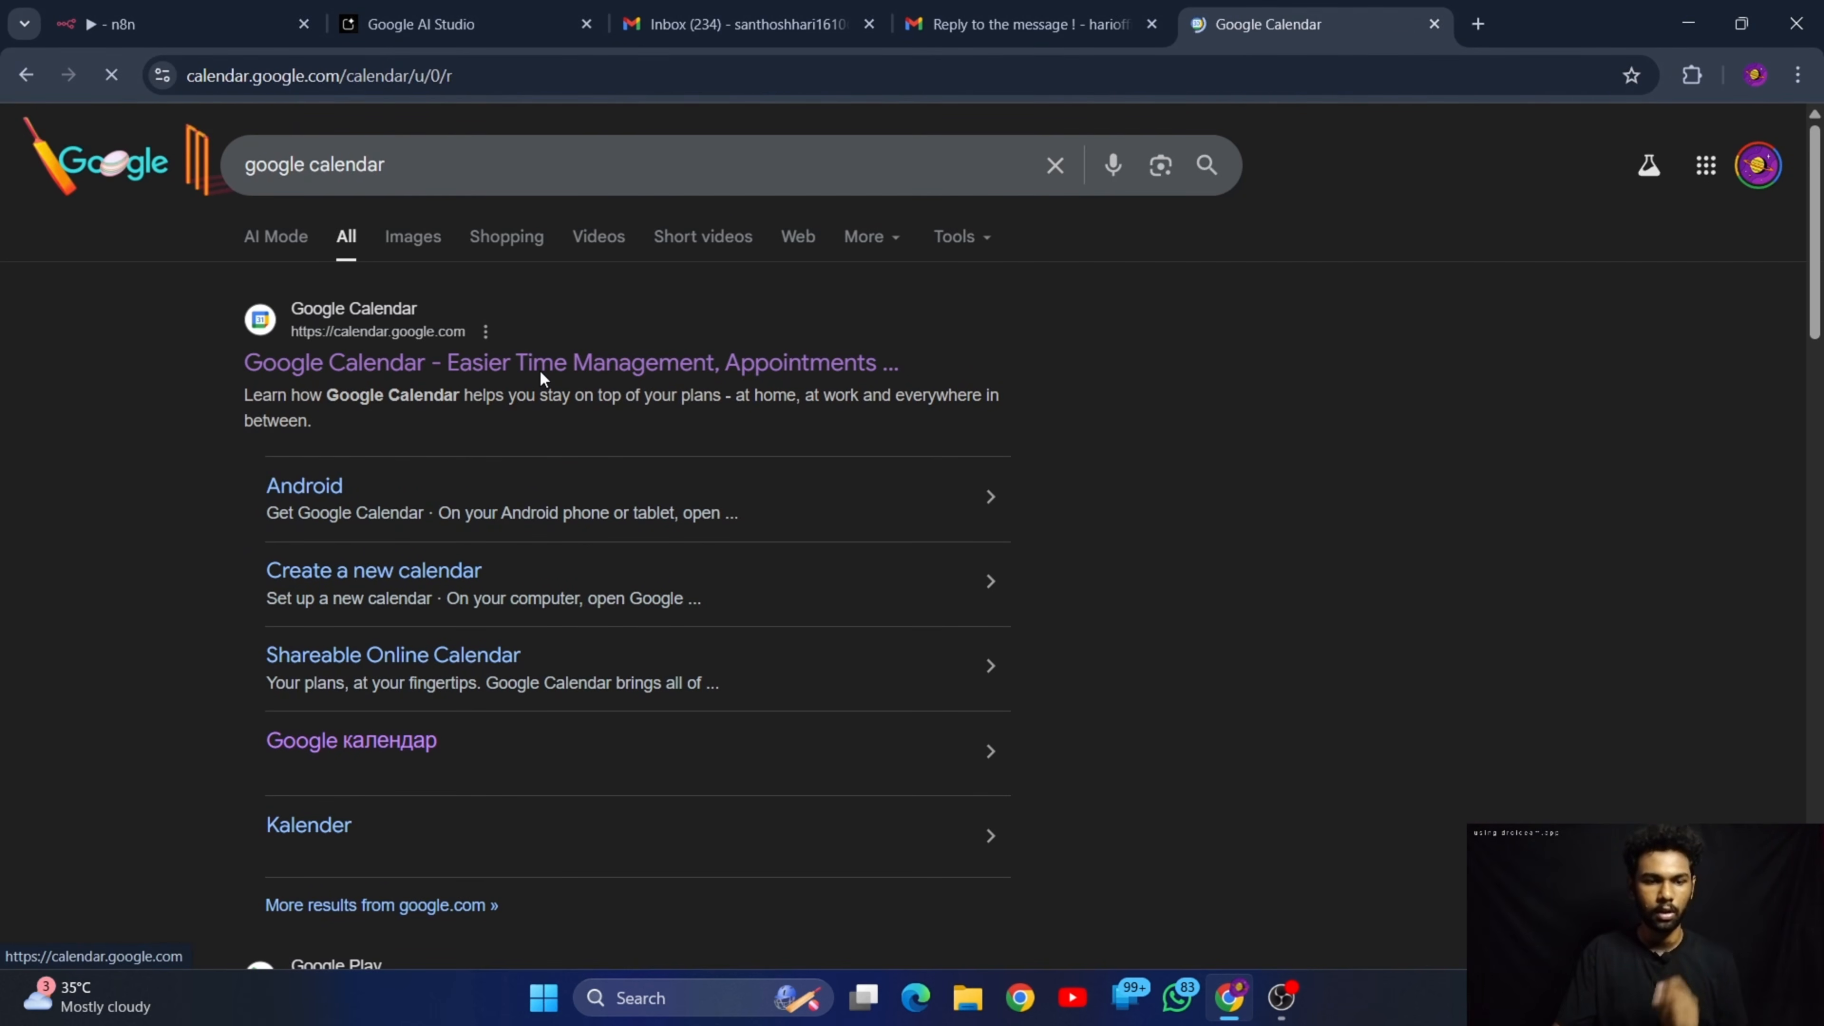
Open Google Calendar under the workflow owner's Google account and close the other account's calendar tab
{"action": "left_click", "coordinate": [1783, 141]}
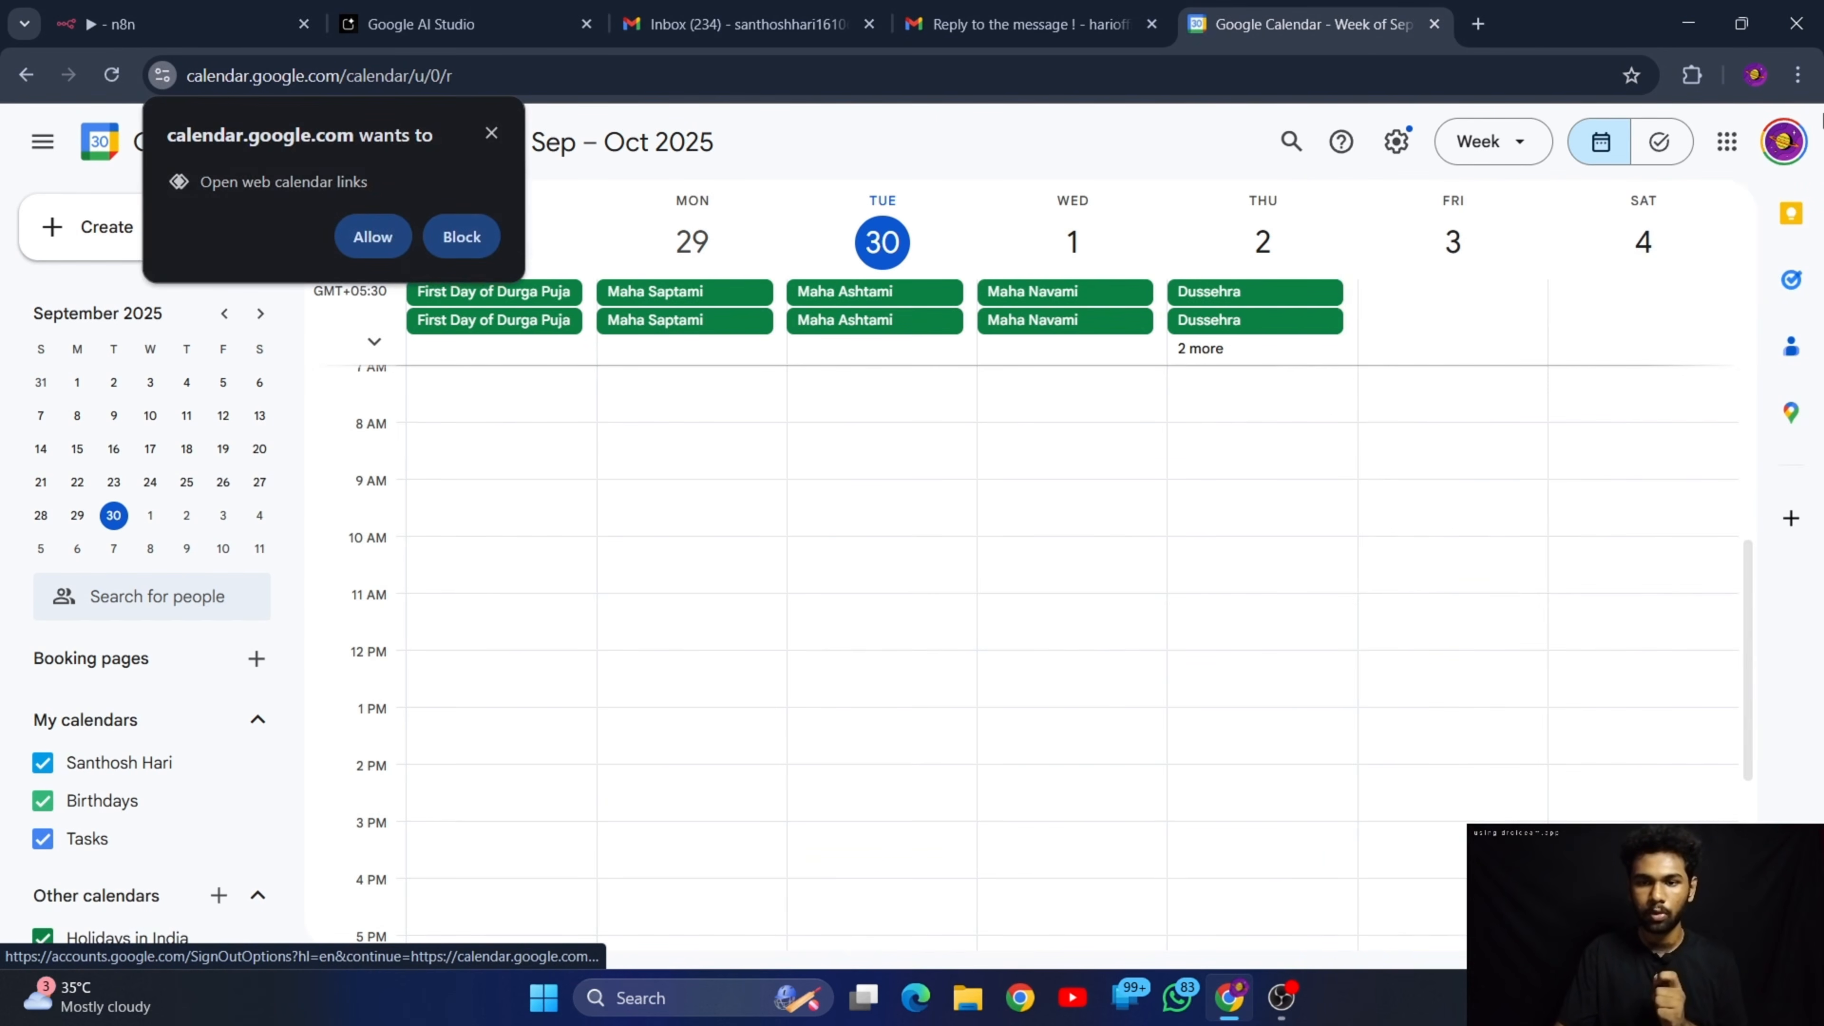
{"action": "left_click", "coordinate": [1784, 141]}
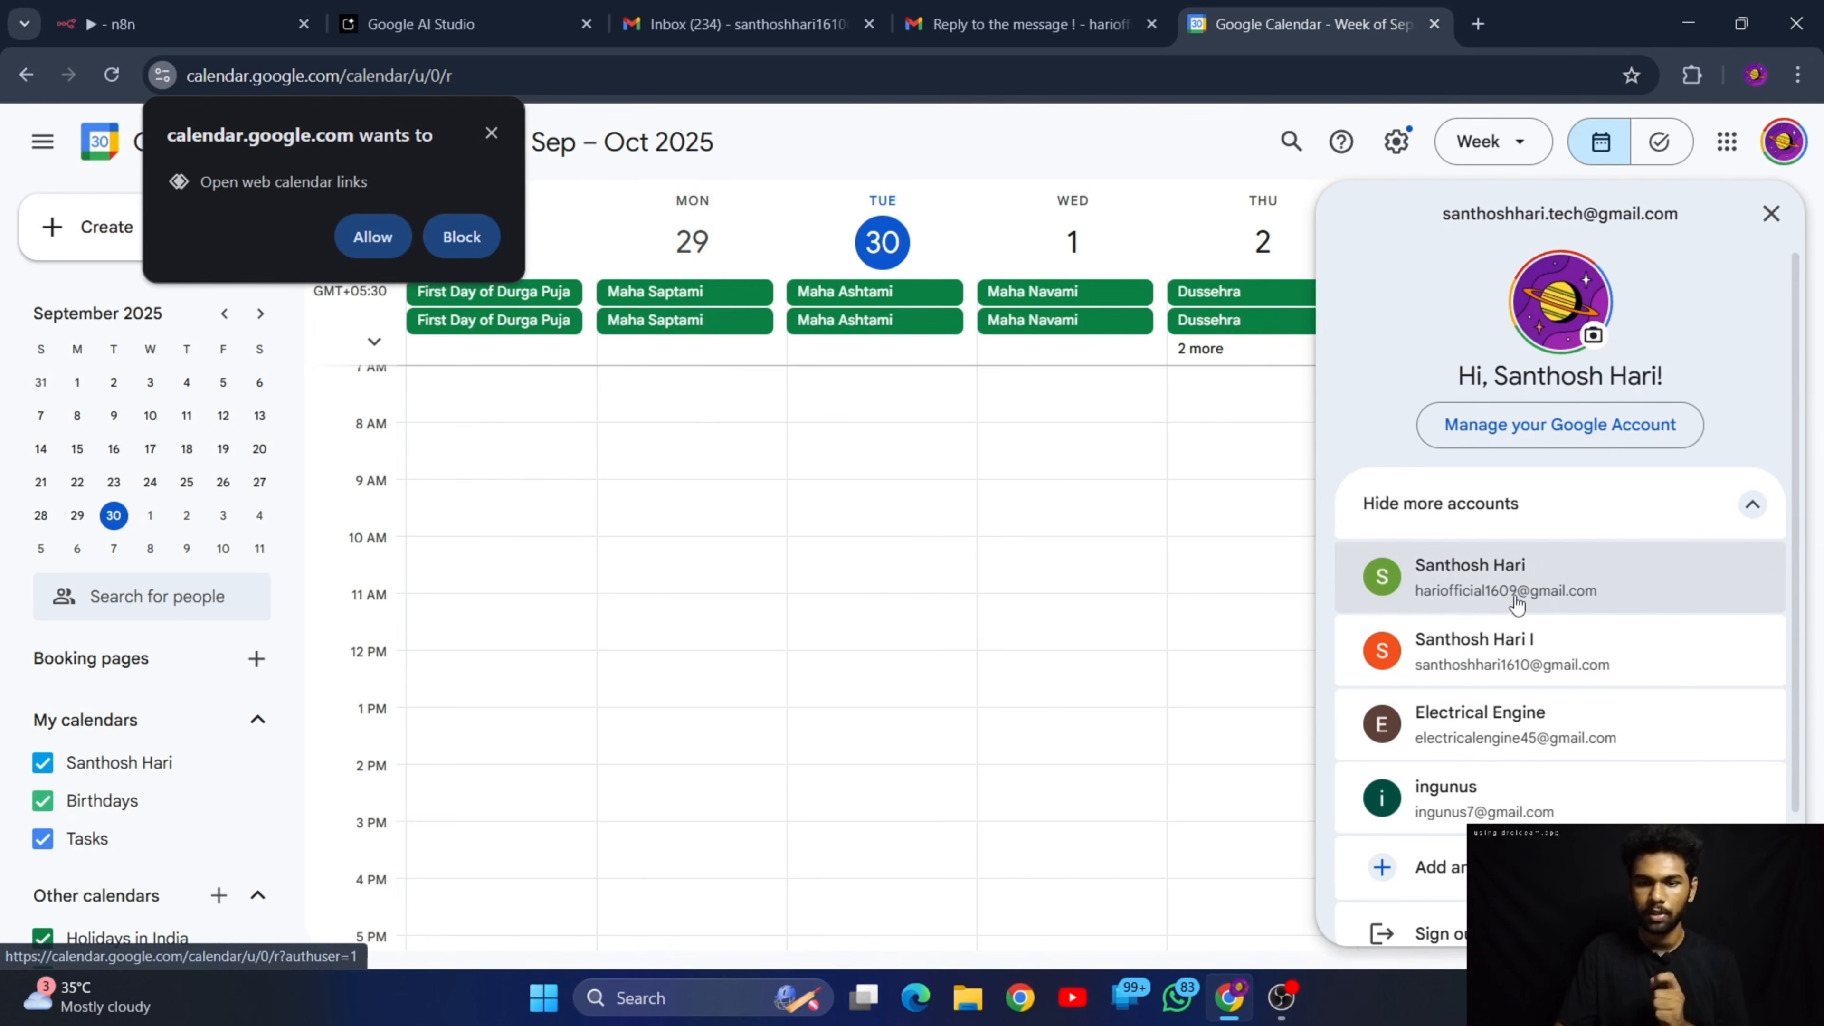
{"action": "left_click", "coordinate": [1585, 677]}
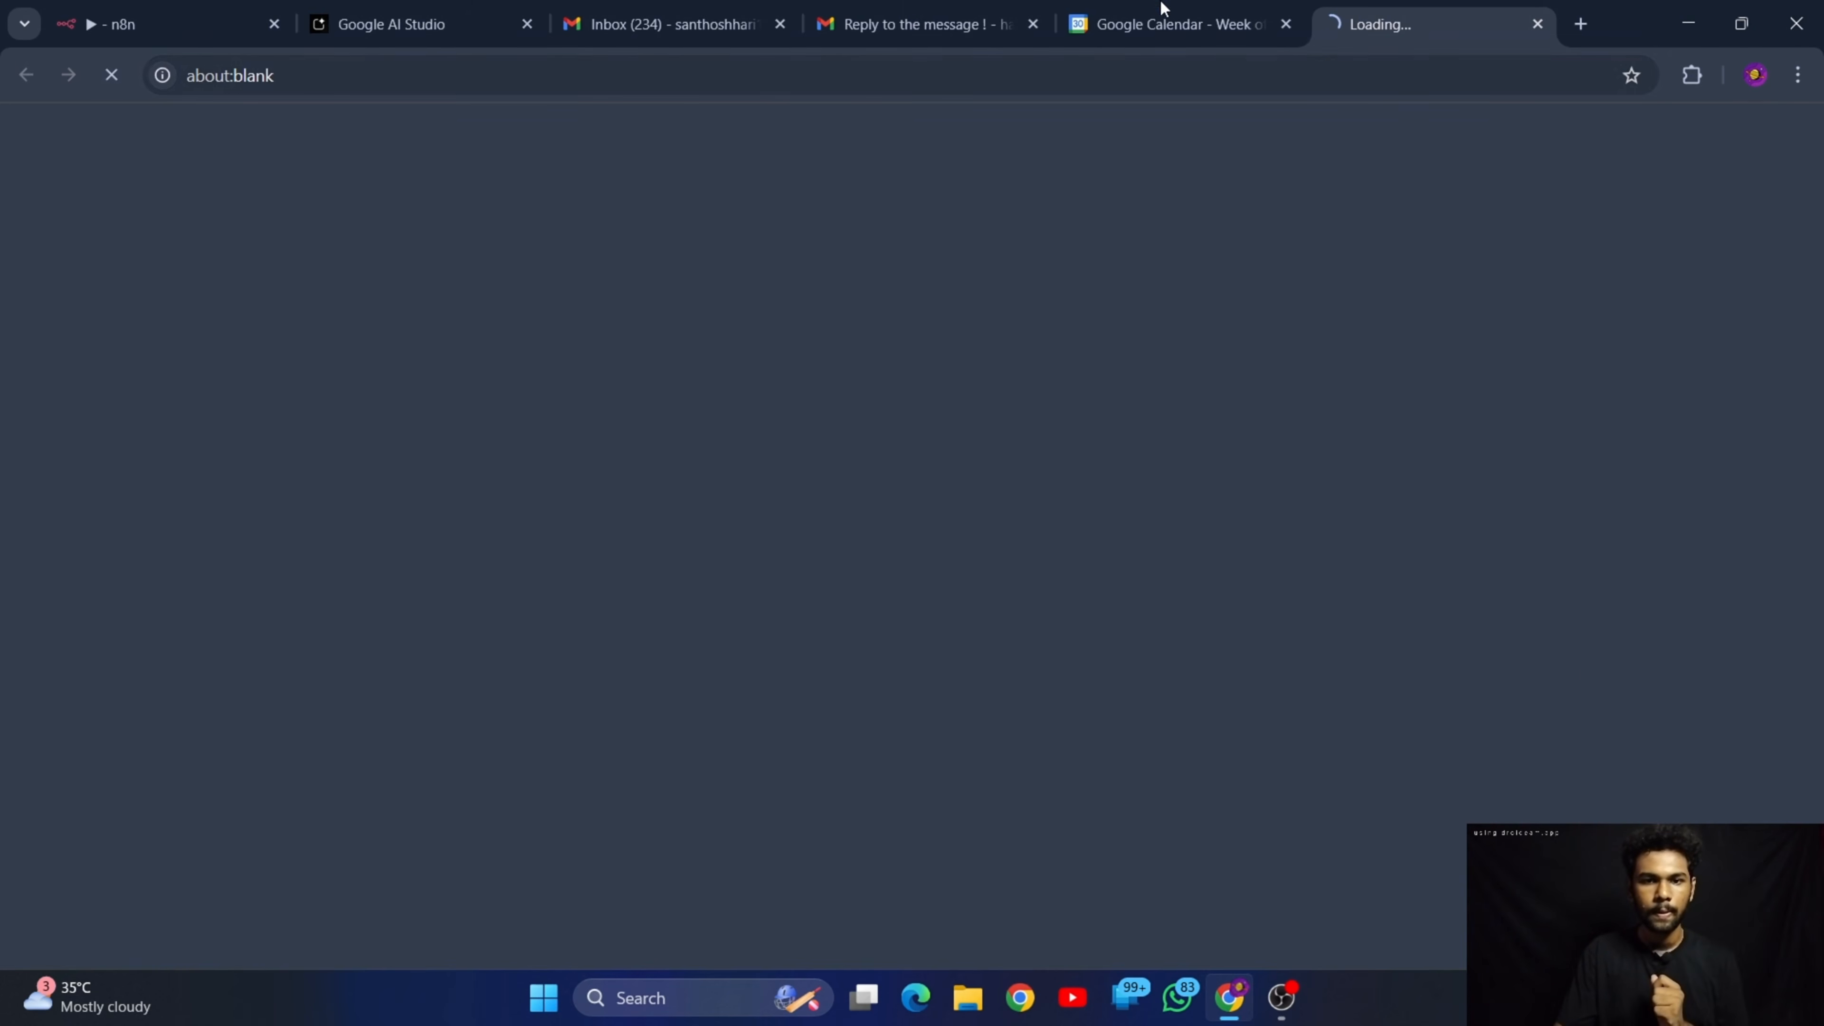
{"action": "left_click", "coordinate": [1287, 26]}
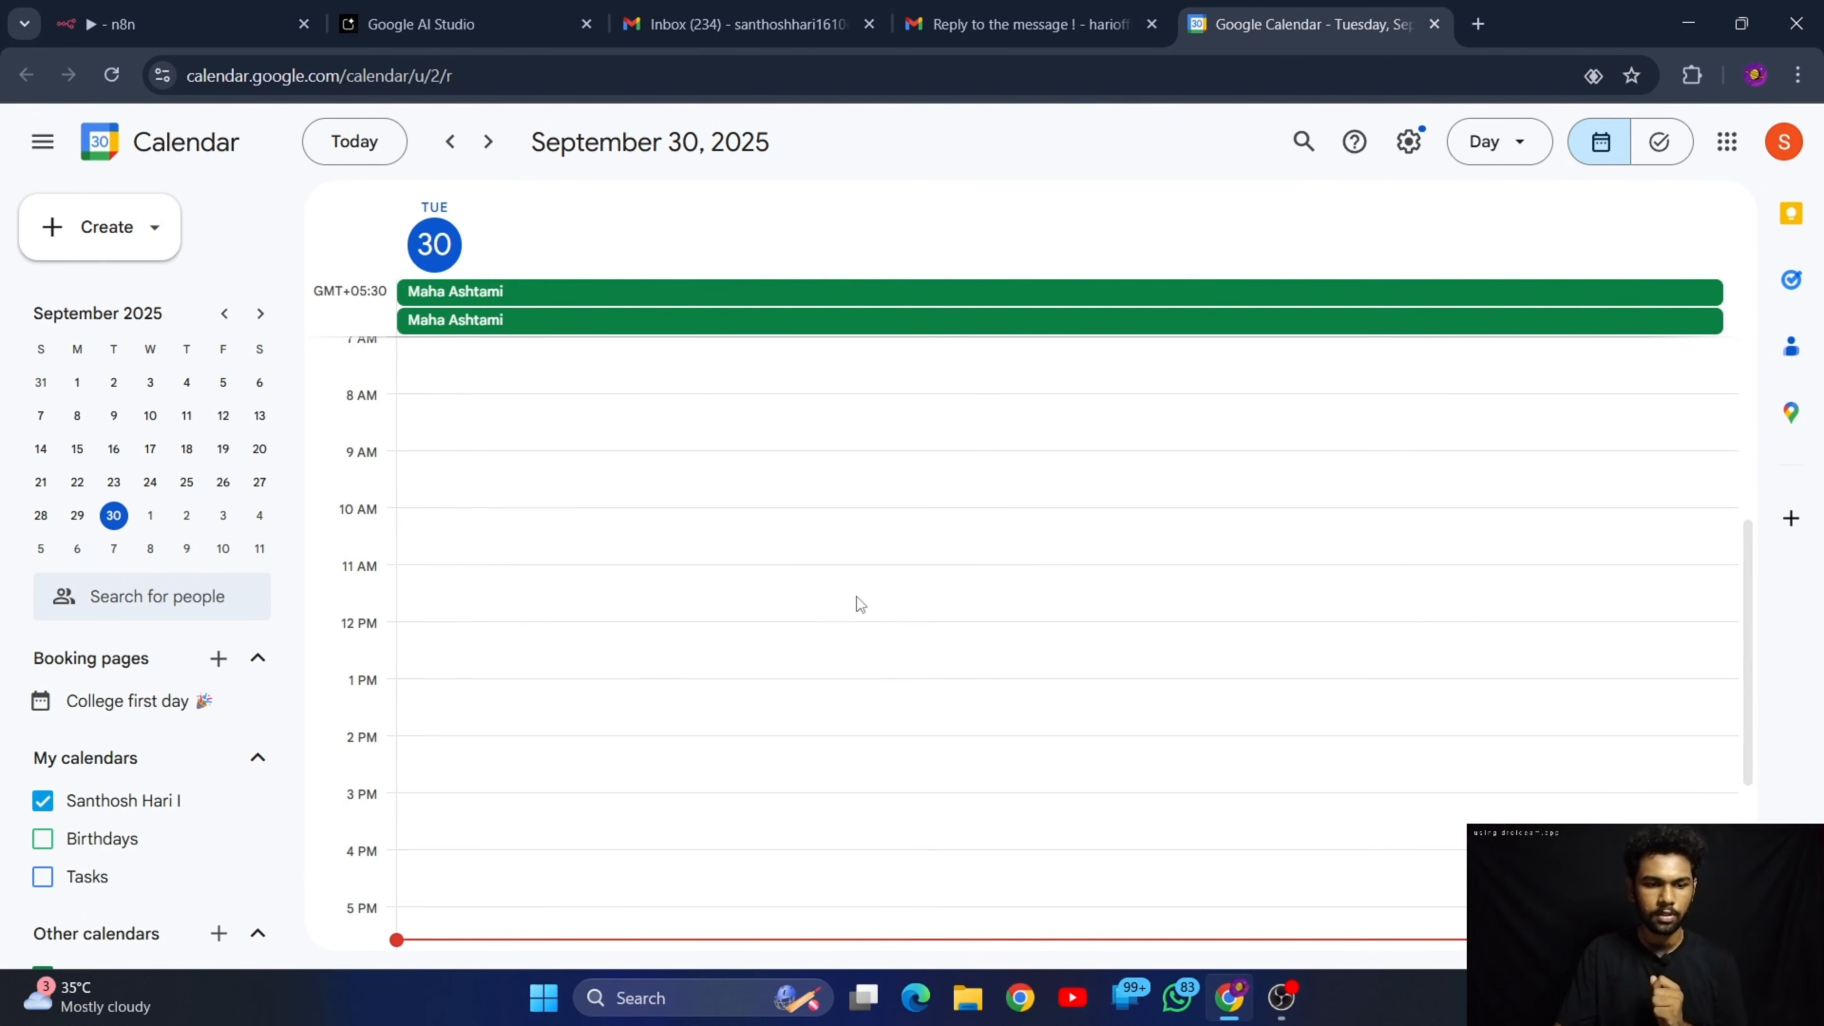
Open the untitled 8–9pm event on September 30, 2025 and examine its time and description
{"action": "scroll", "coordinate": [857, 606], "scroll_direction": "down", "scroll_amount": 2}
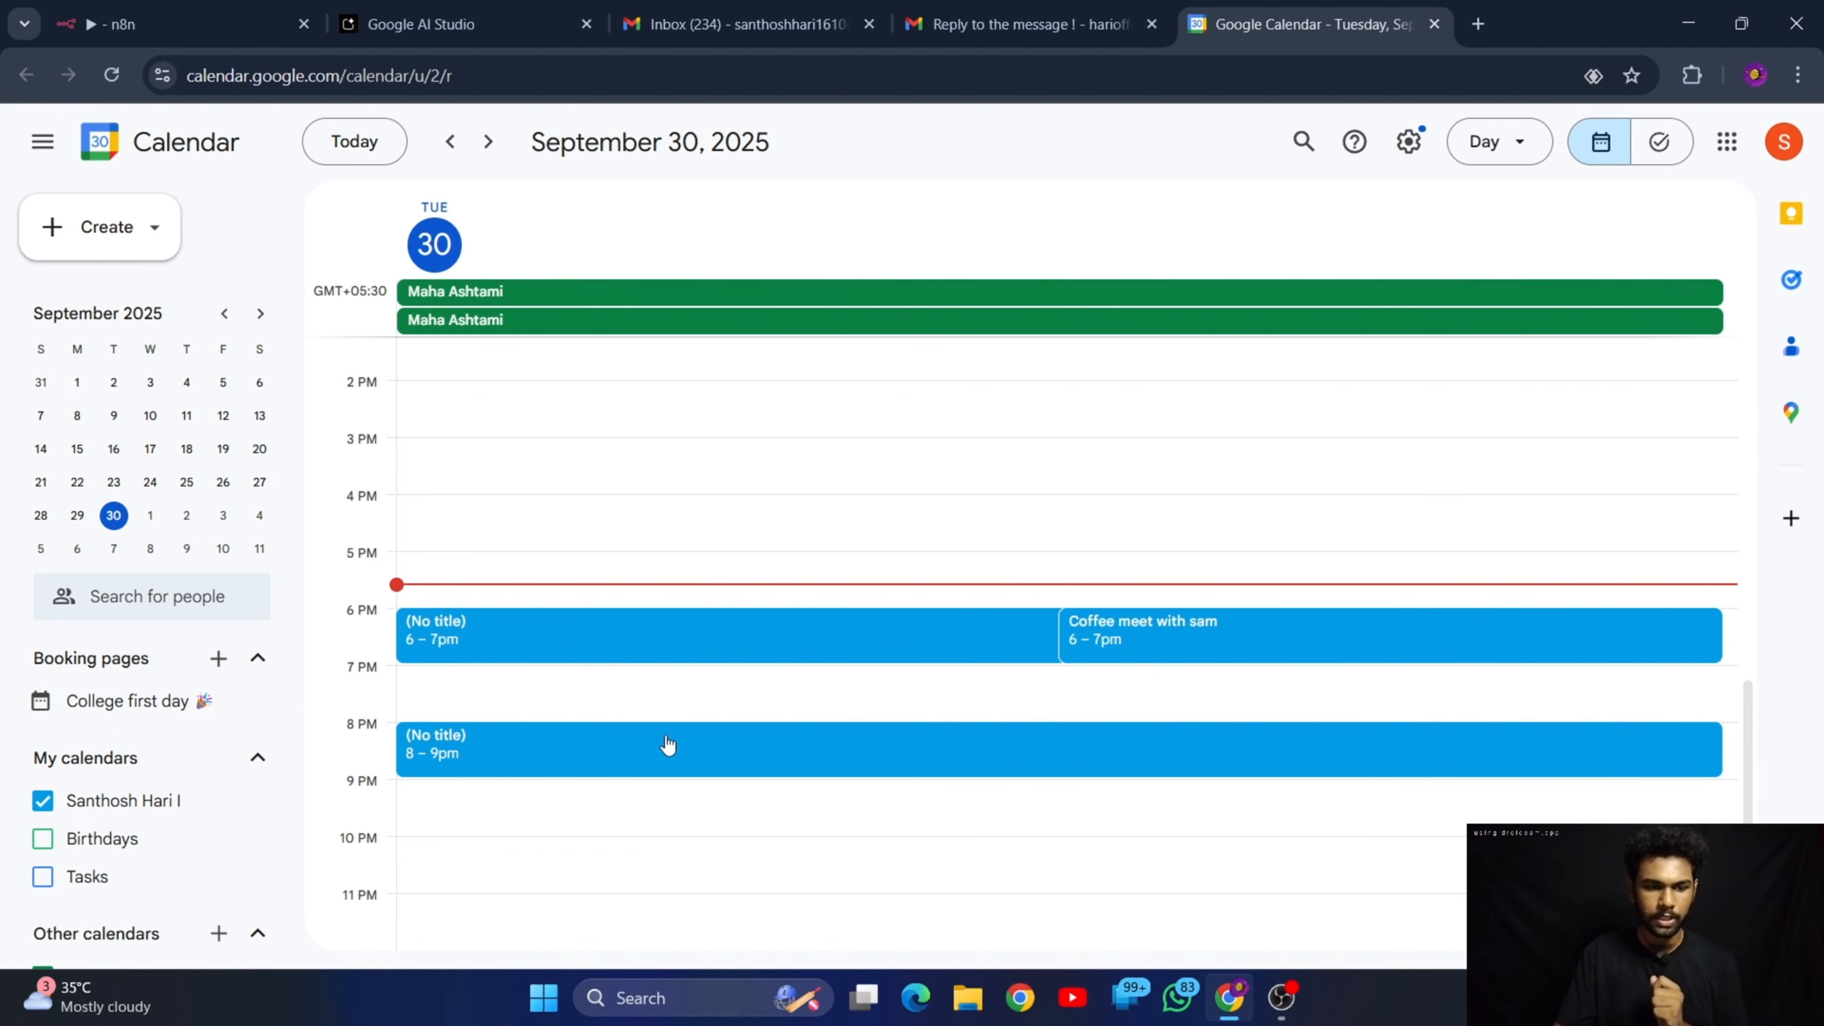
{"action": "double_click", "coordinate": [533, 752]}
{"action": "scroll", "coordinate": [358, 733], "scroll_direction": "down", "scroll_amount": 1}
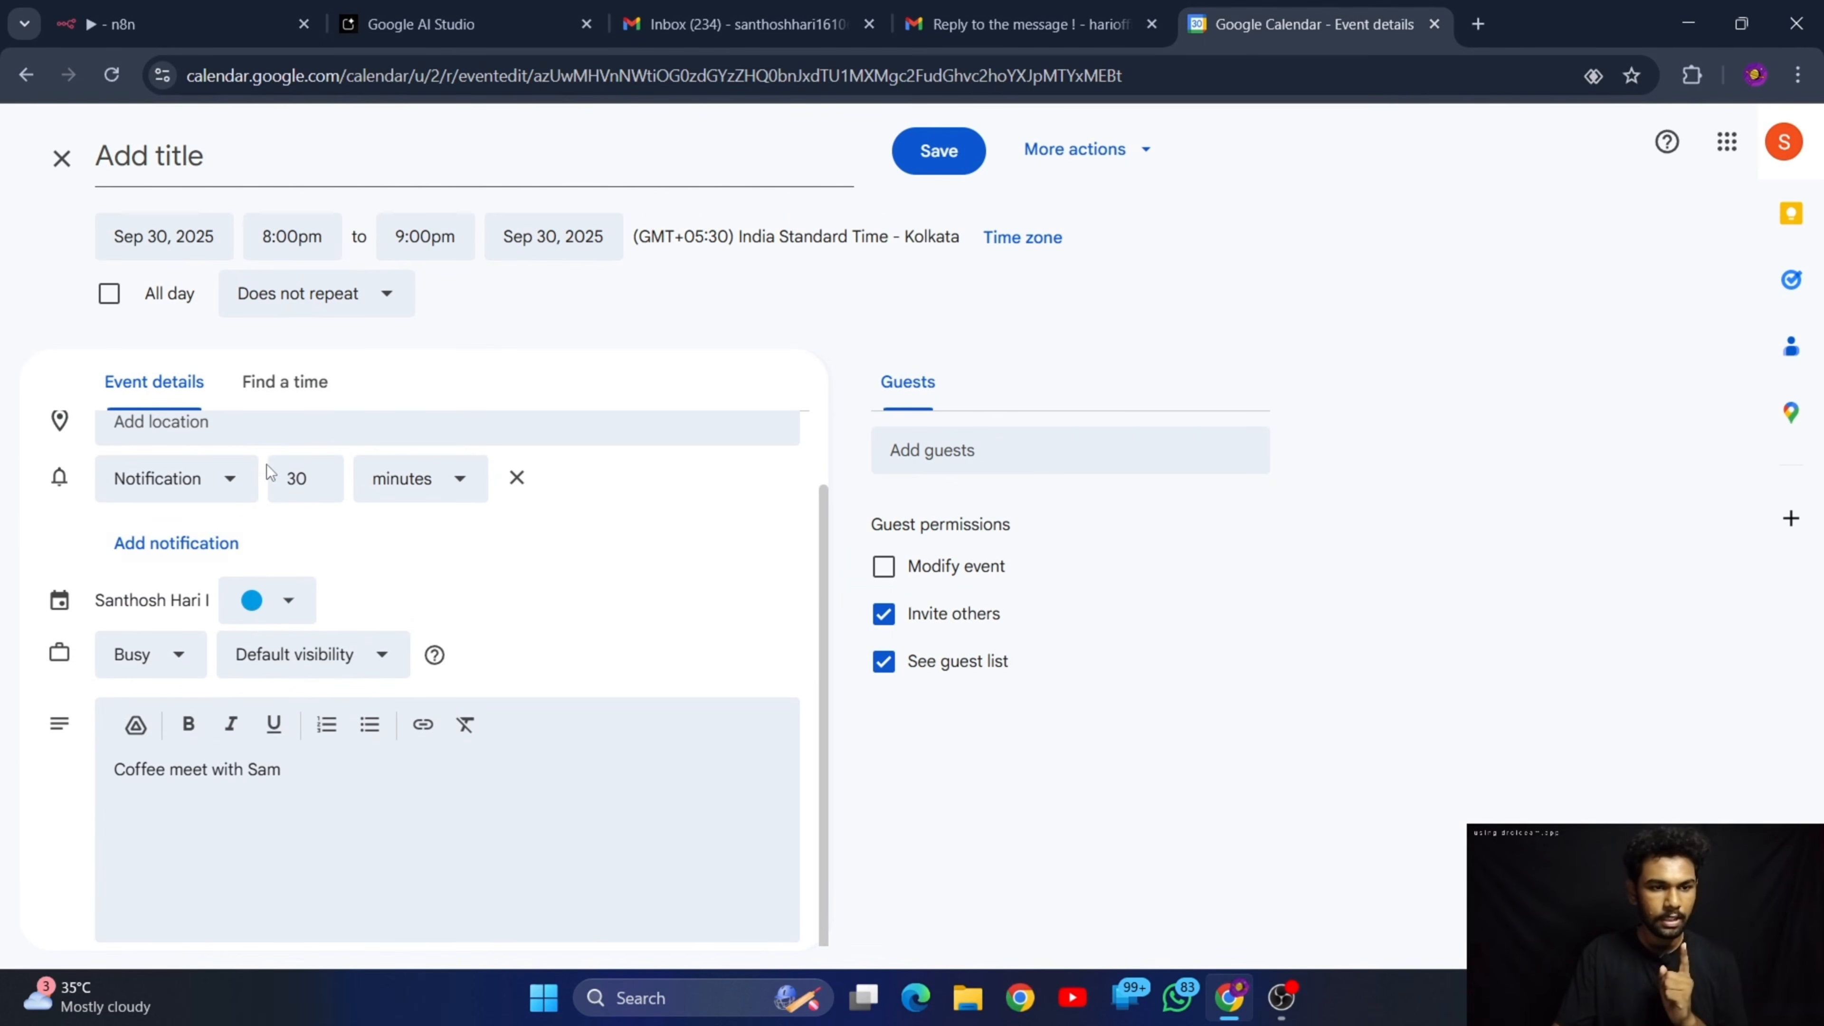
{"action": "left_click_drag", "start_coordinate": [310, 764], "coordinate": [114, 756]}
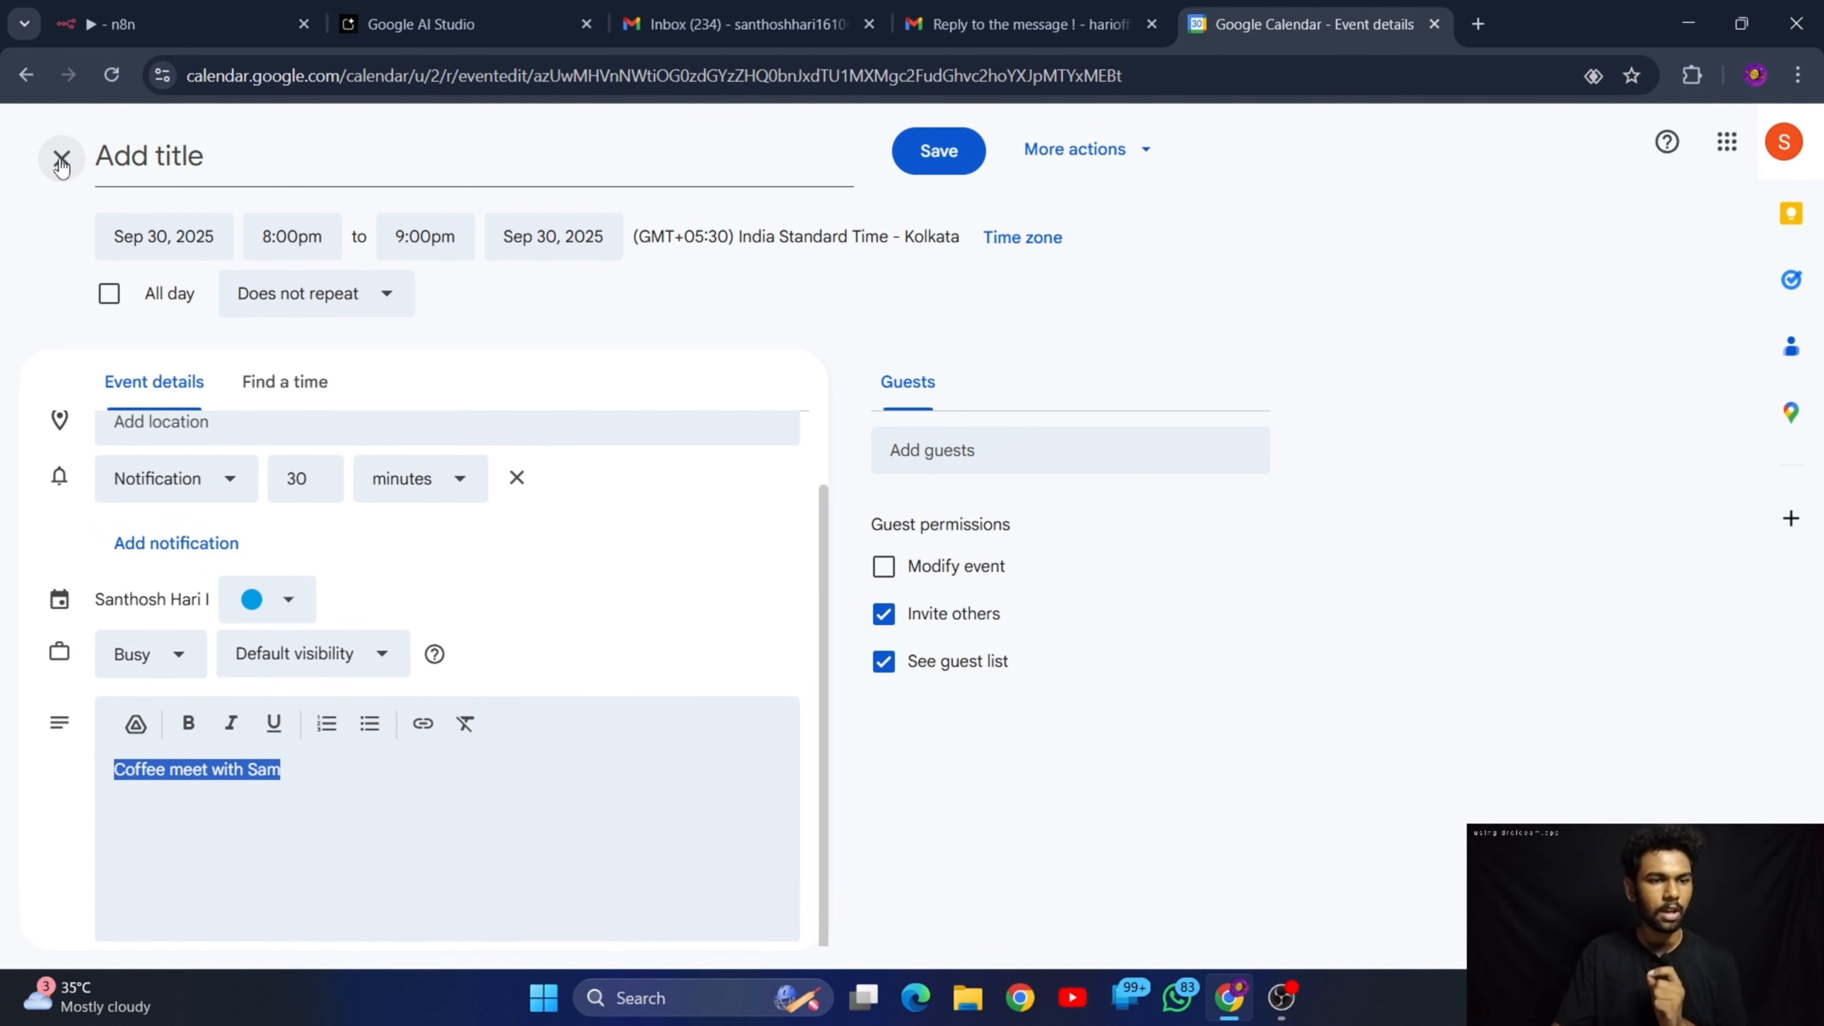
Close the event details of the untitled 8–9pm event and postpone the calendar's browser notification request
{"action": "left_click", "coordinate": [86, 169]}
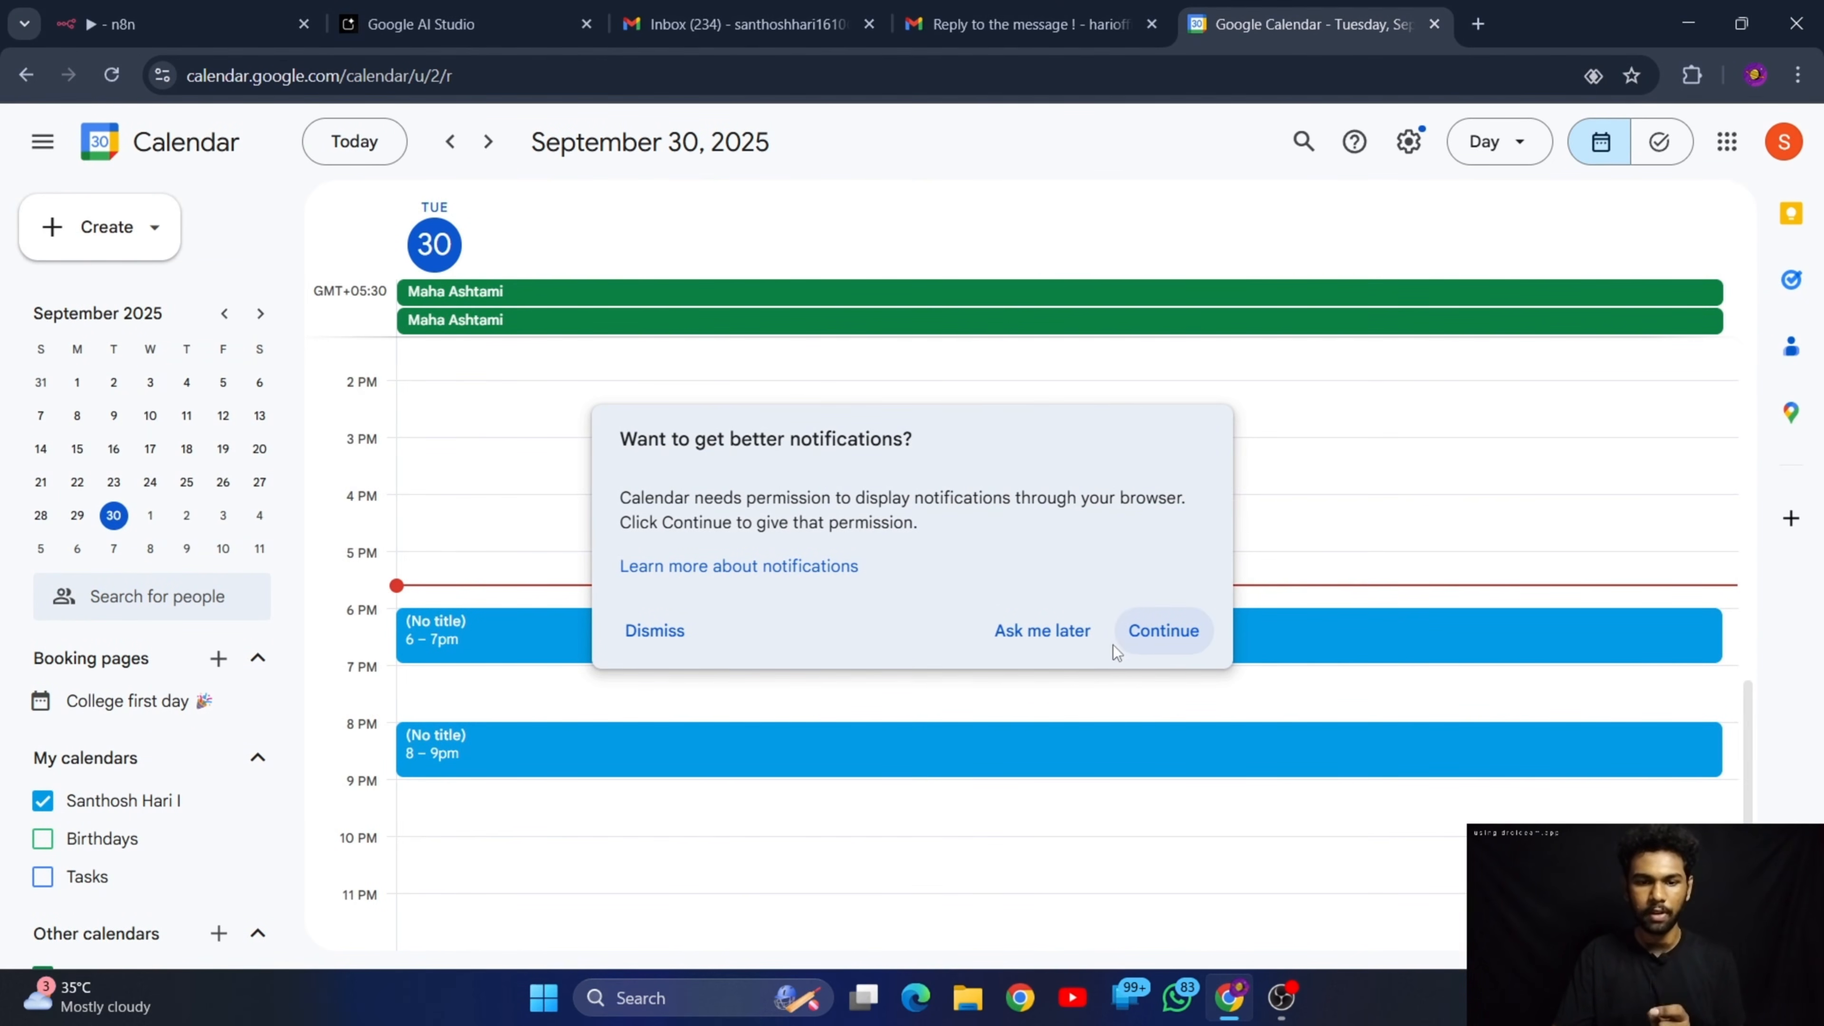
{"action": "left_click", "coordinate": [1057, 632]}
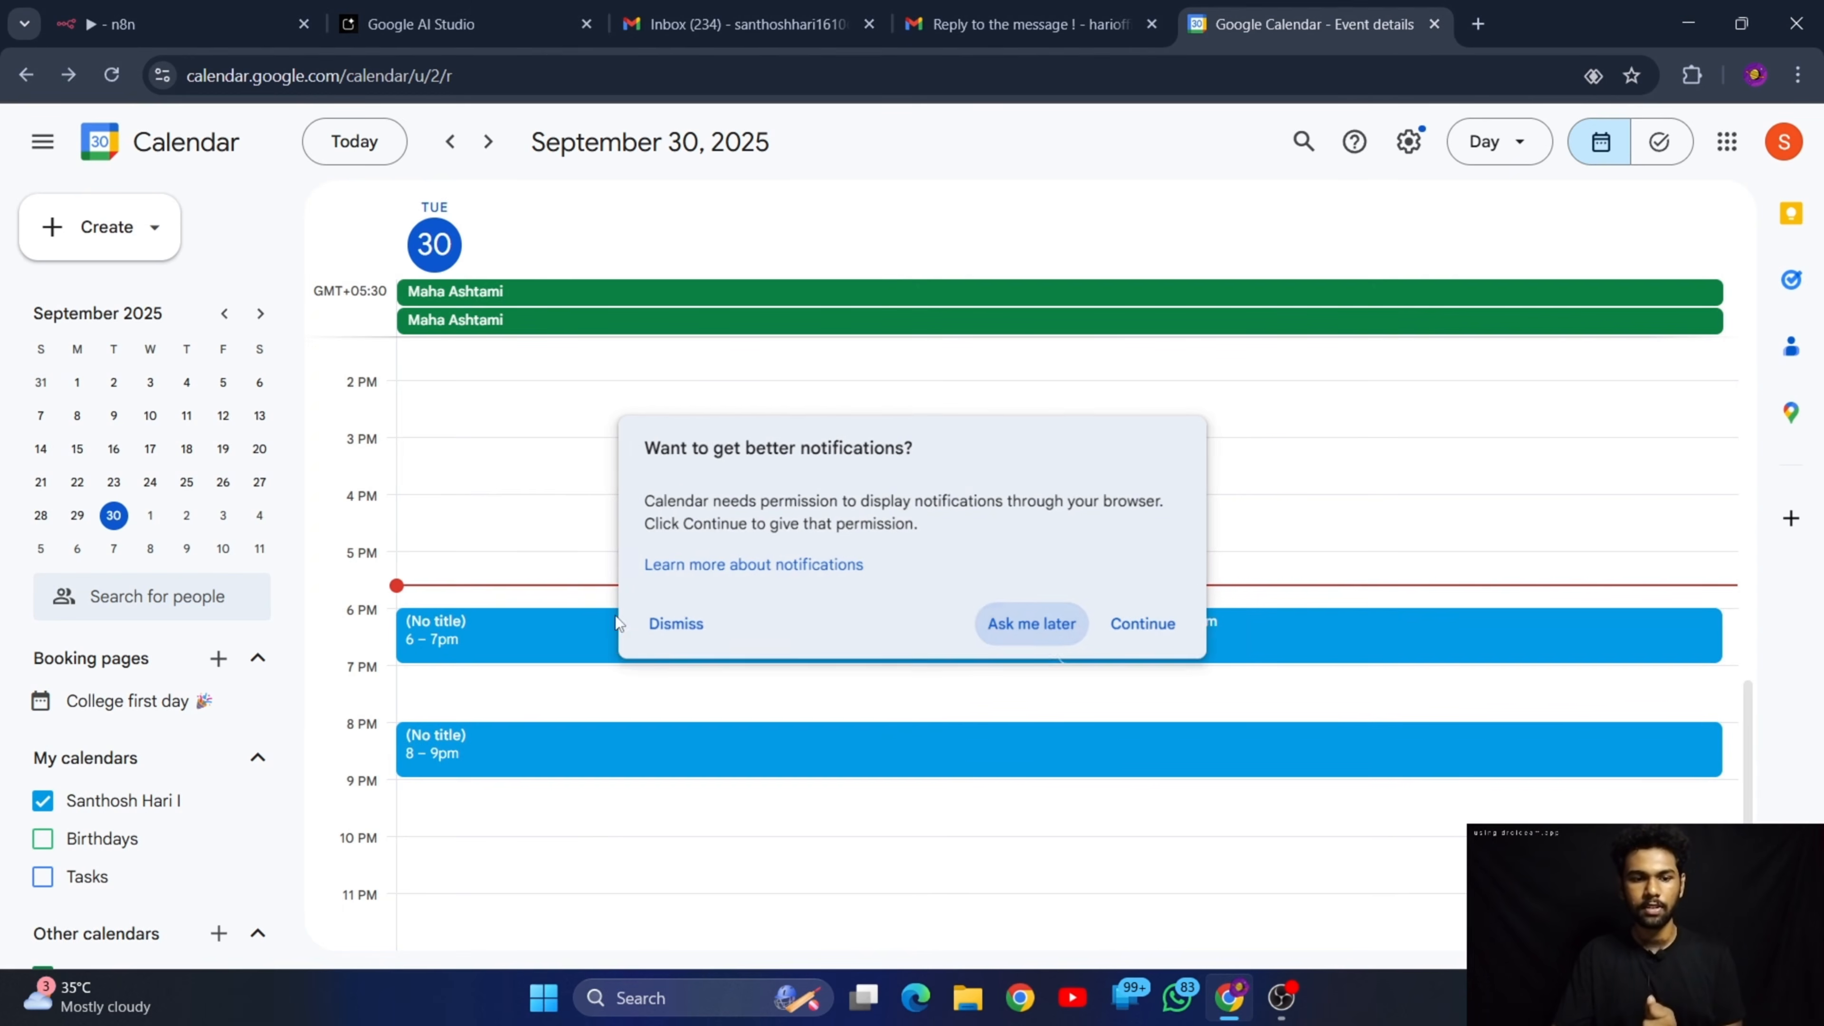
{"action": "left_click", "coordinate": [1041, 632]}
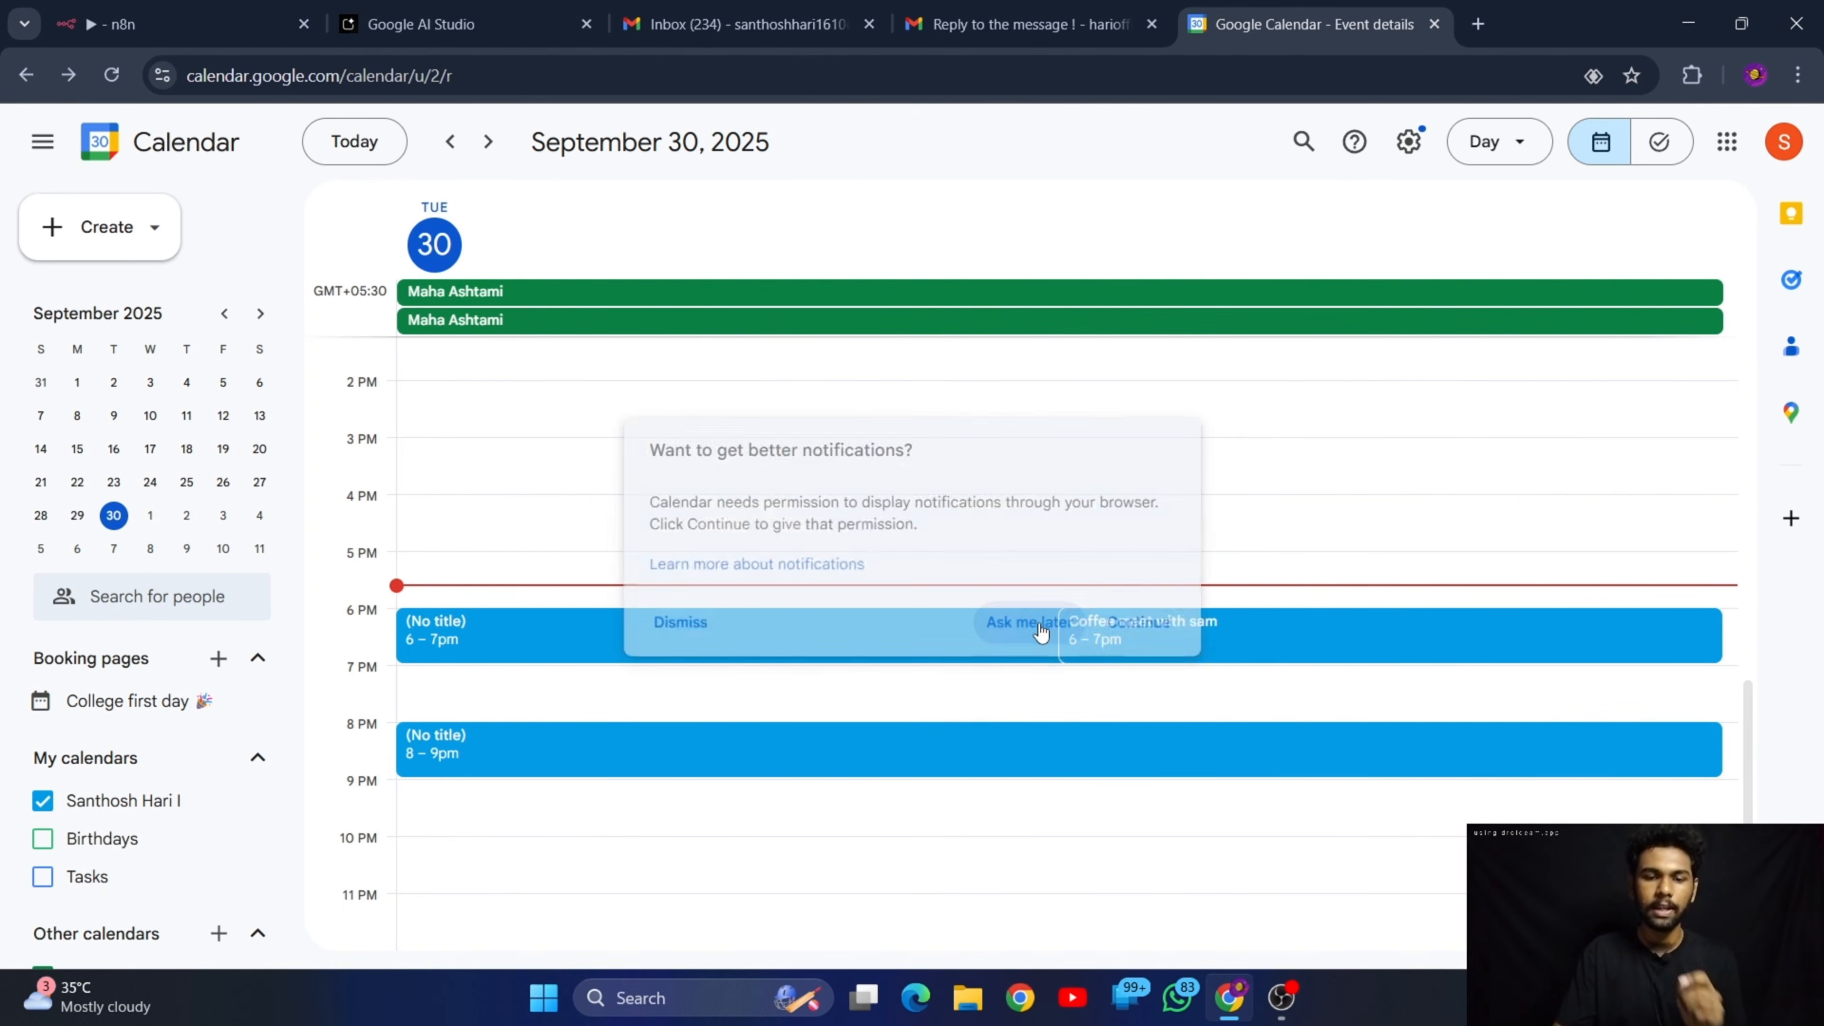
Switch to the n8n workflow, examine the Gmail Trigger node's poll time settings, and return to the canvas
{"action": "left_click", "coordinate": [165, 8]}
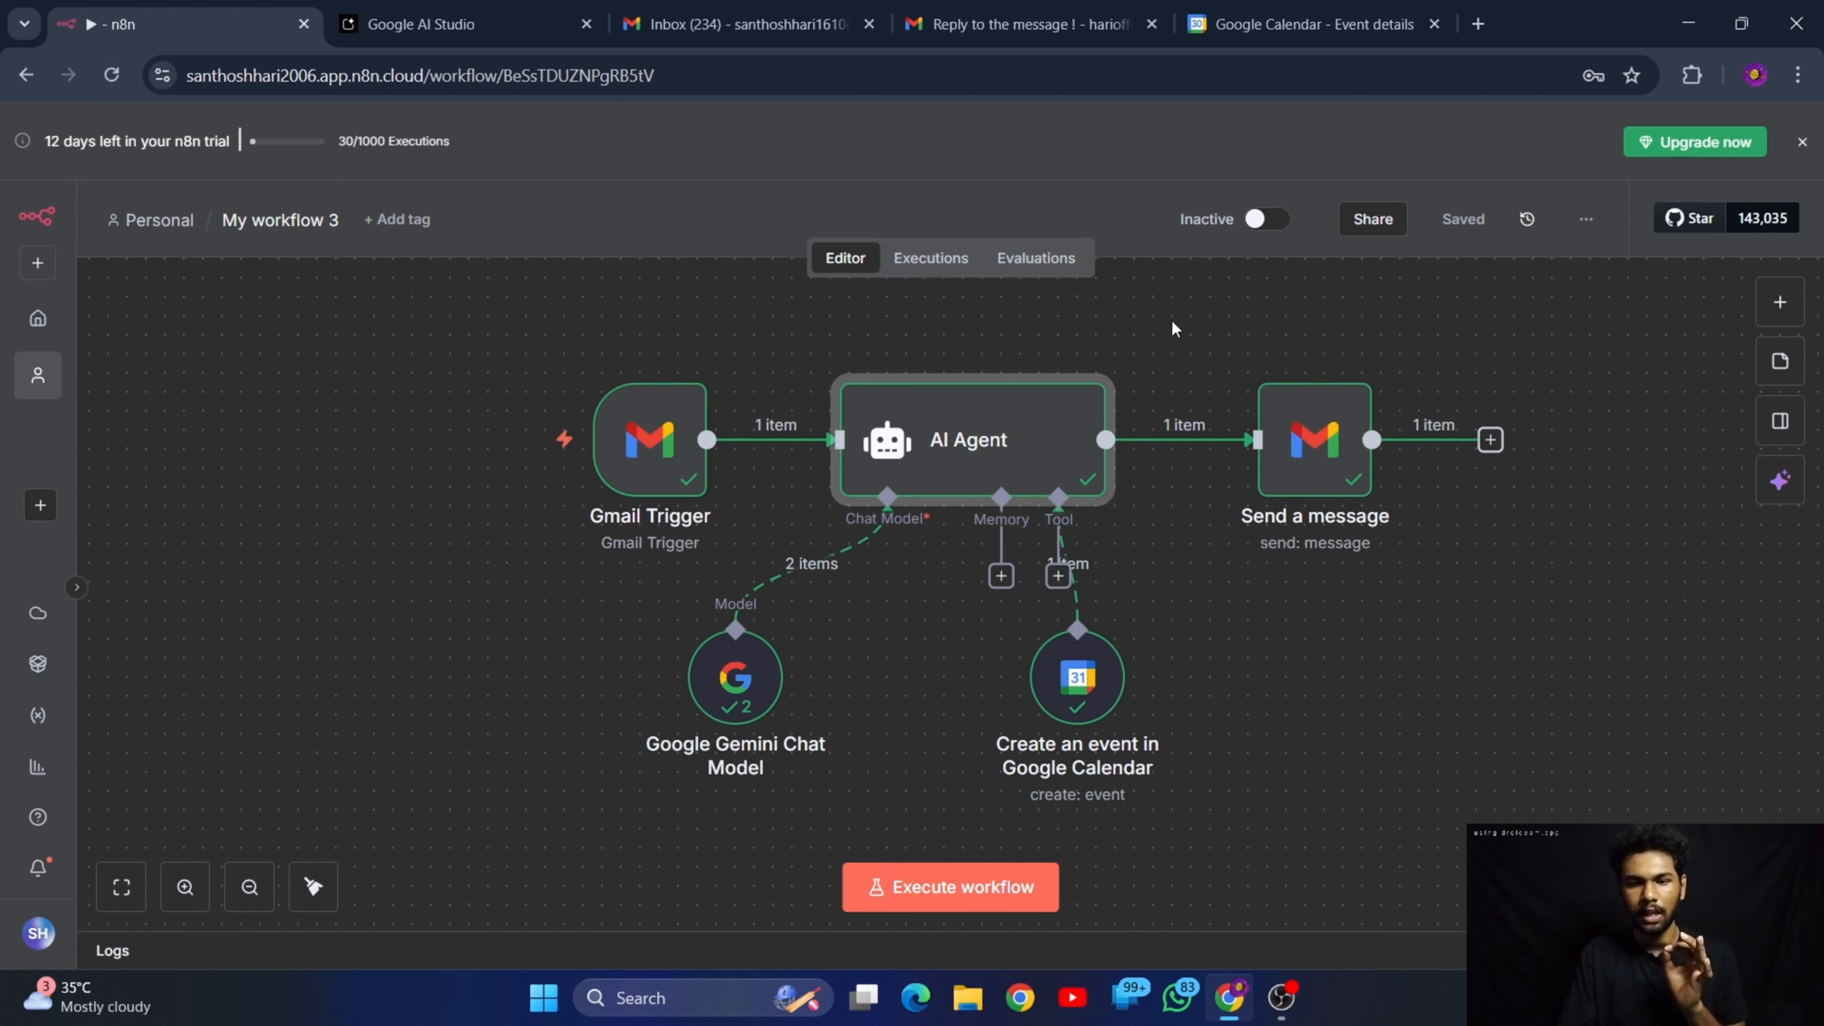
{"action": "left_click", "coordinate": [662, 456]}
{"action": "double_click", "coordinate": [662, 456]}
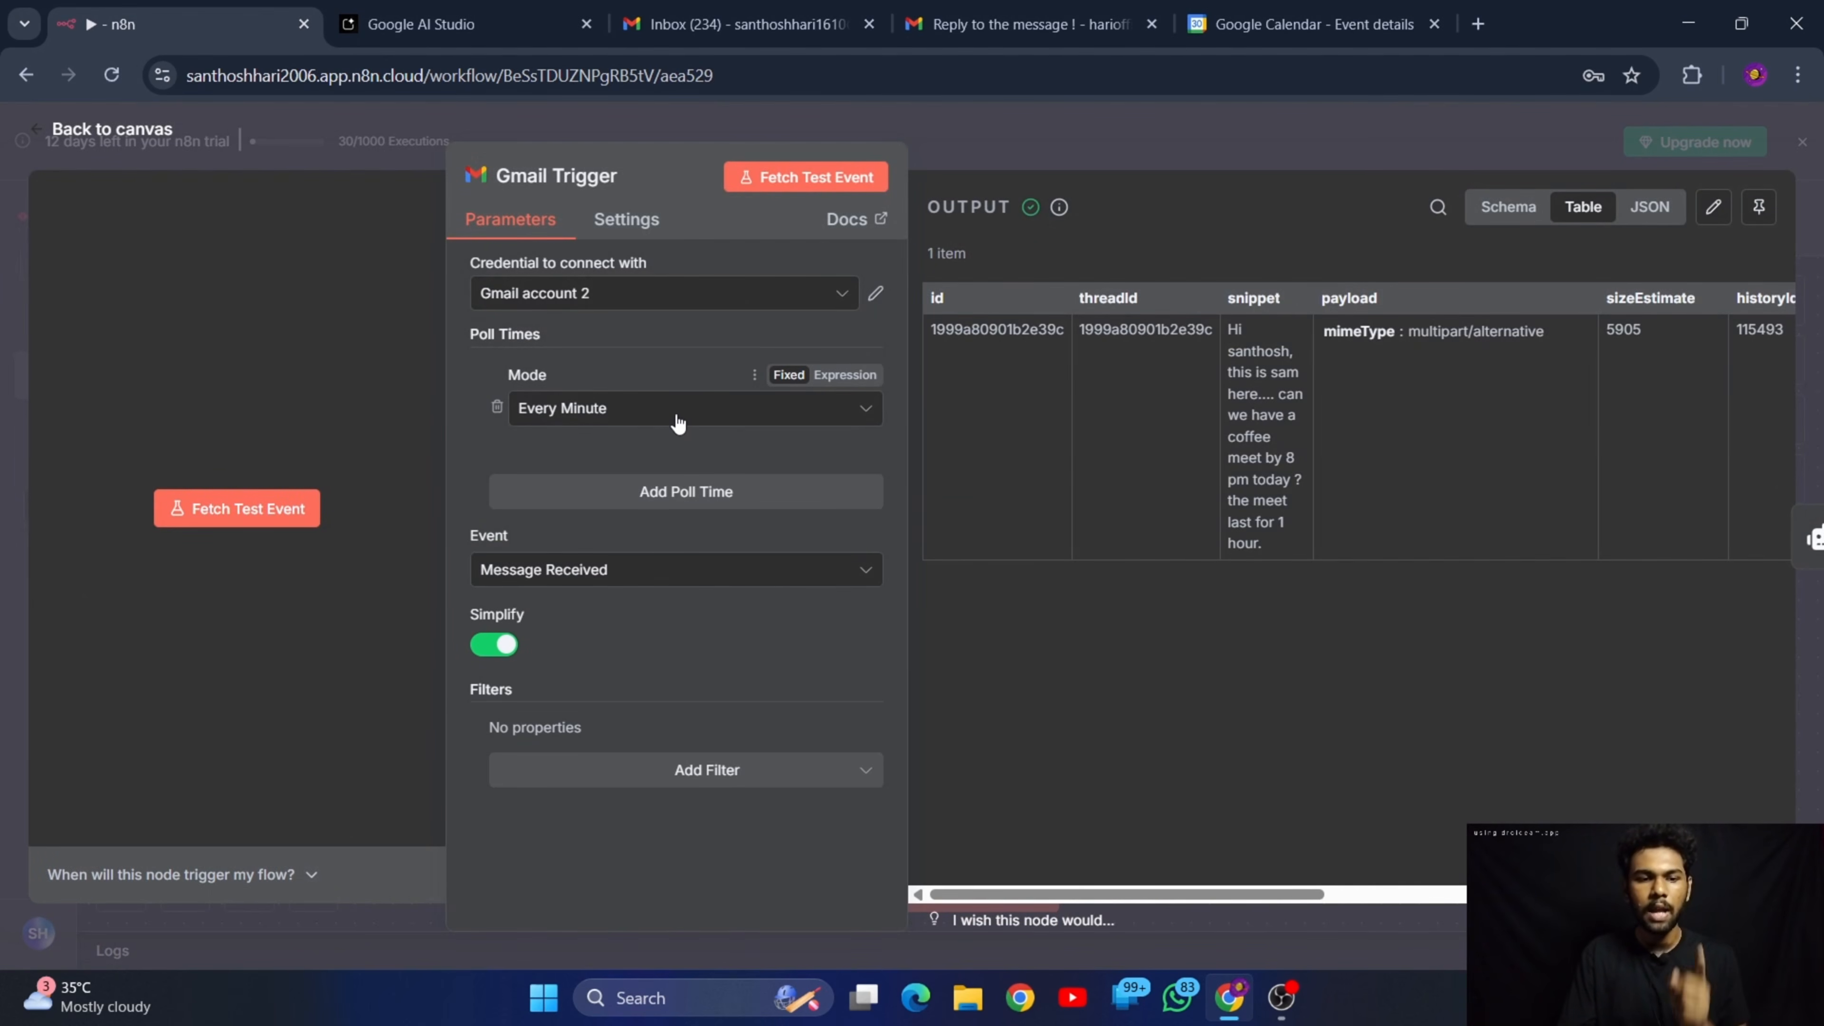
{"action": "left_click", "coordinate": [512, 411]}
{"action": "left_click", "coordinate": [90, 130]}
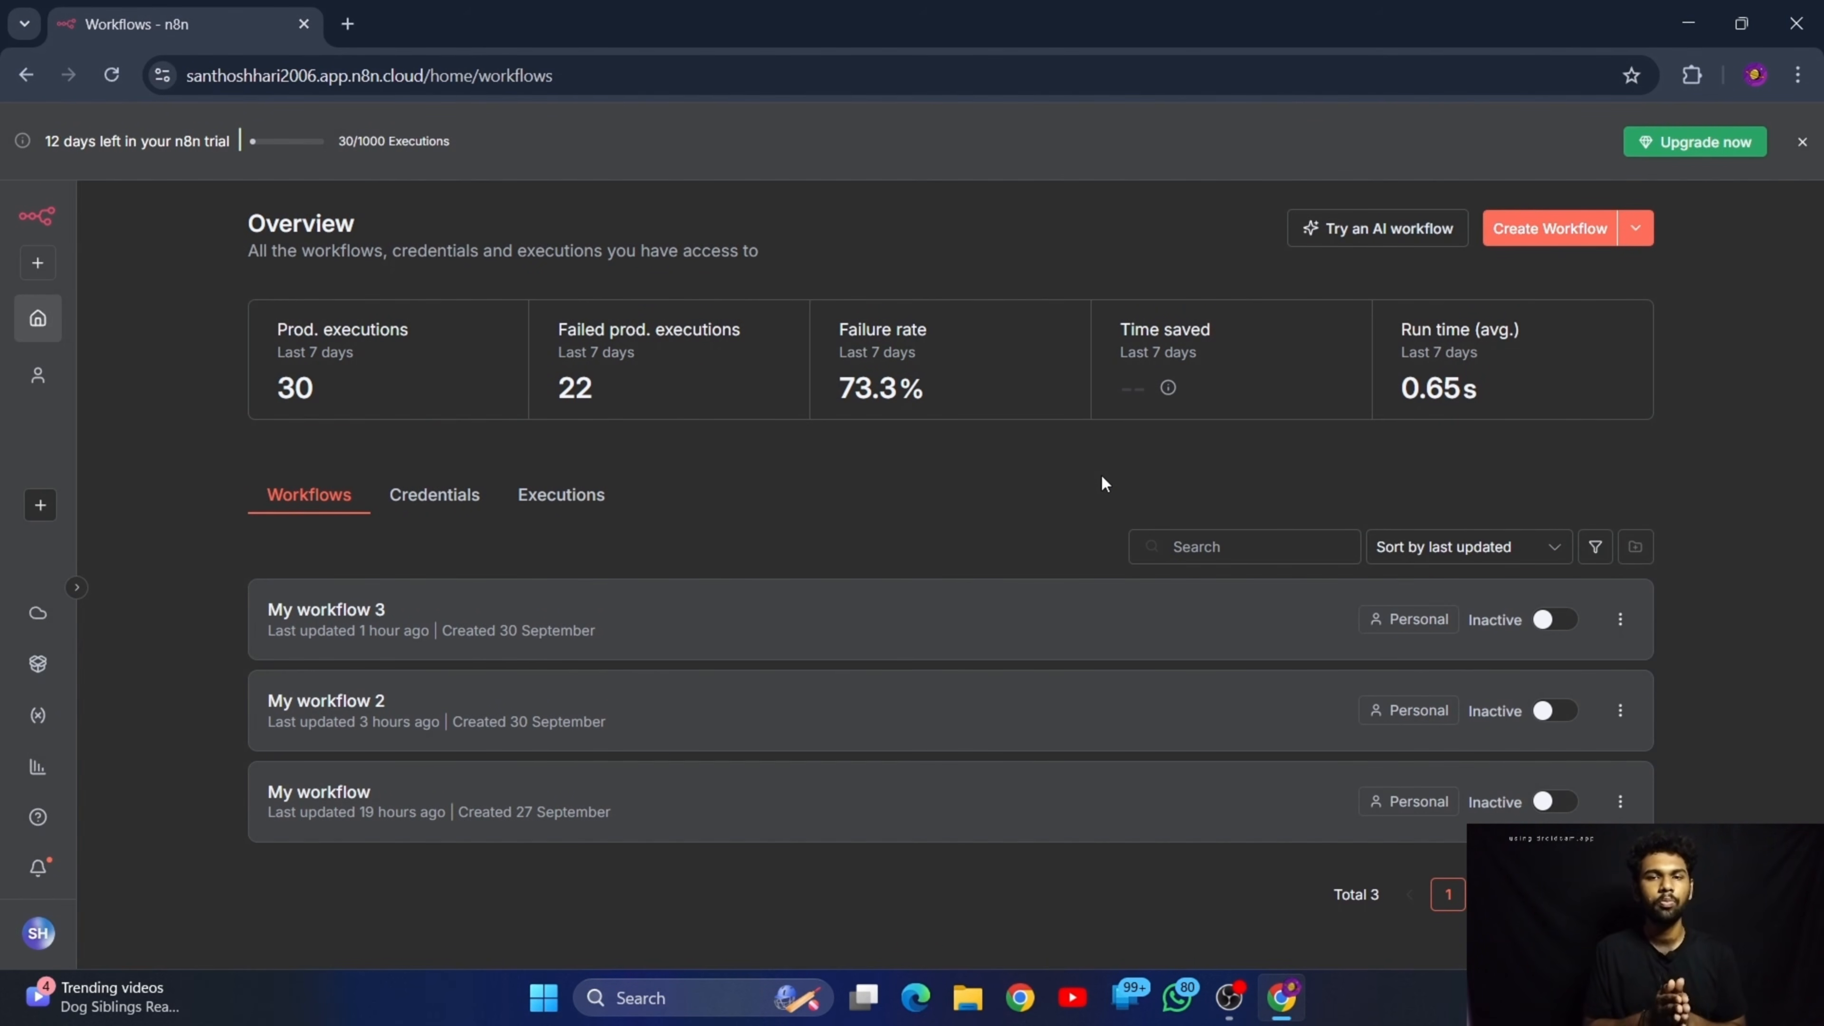
Open the existing "My workflow", examine its WhatsApp trigger, AI Agent and Send message nodes, and return to the workflows overview
{"action": "left_click", "coordinate": [484, 811]}
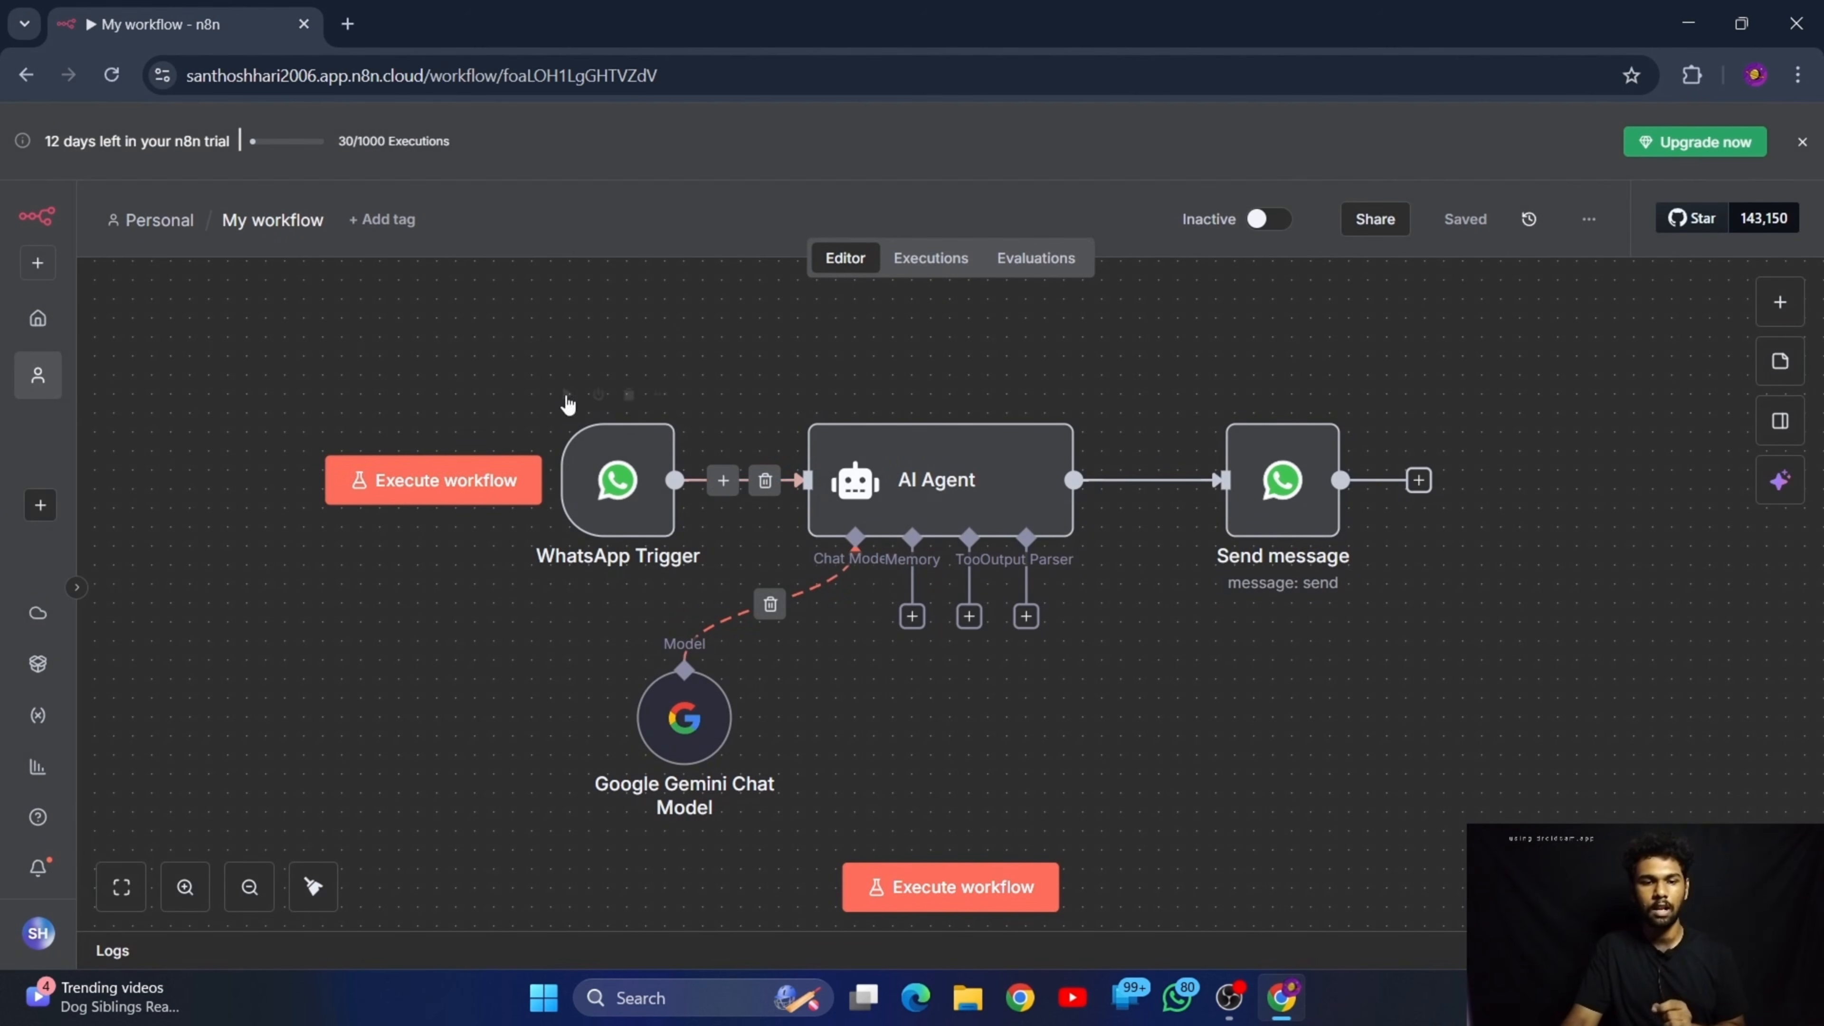
{"action": "left_click_drag", "start_coordinate": [417, 345], "coordinate": [1597, 920]}
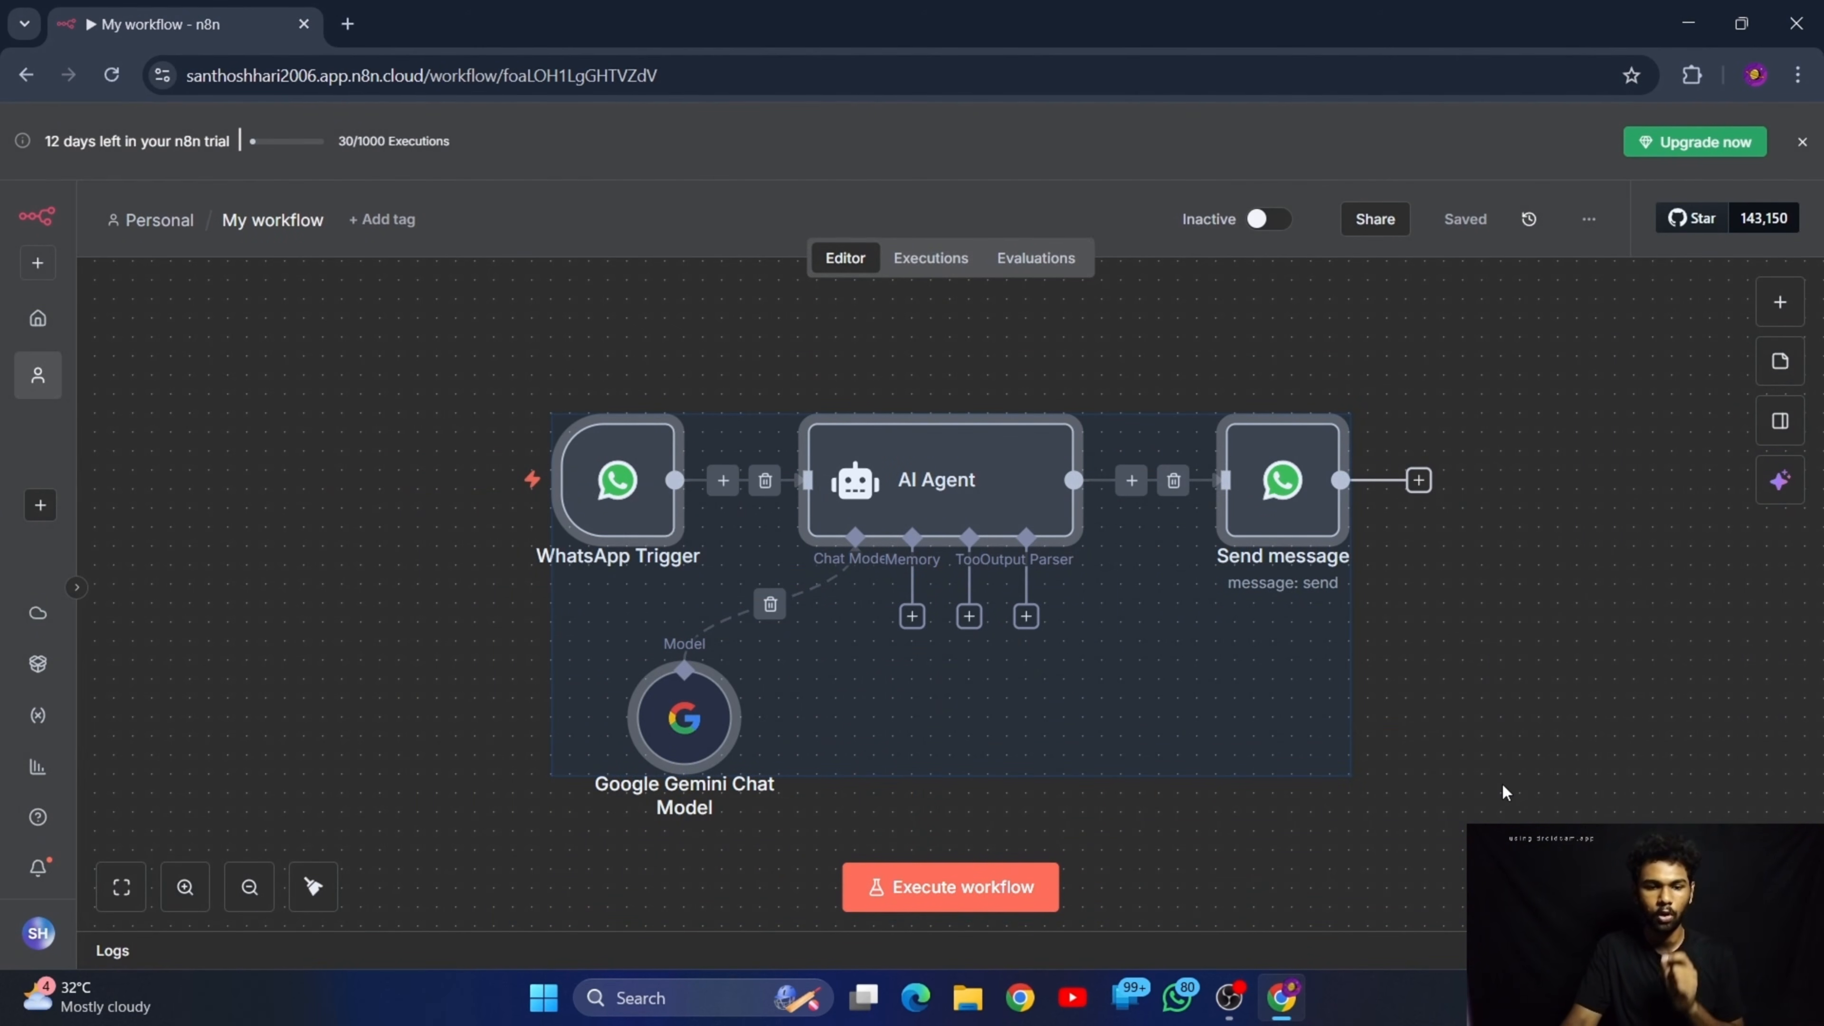
{"action": "left_click", "coordinate": [175, 341]}
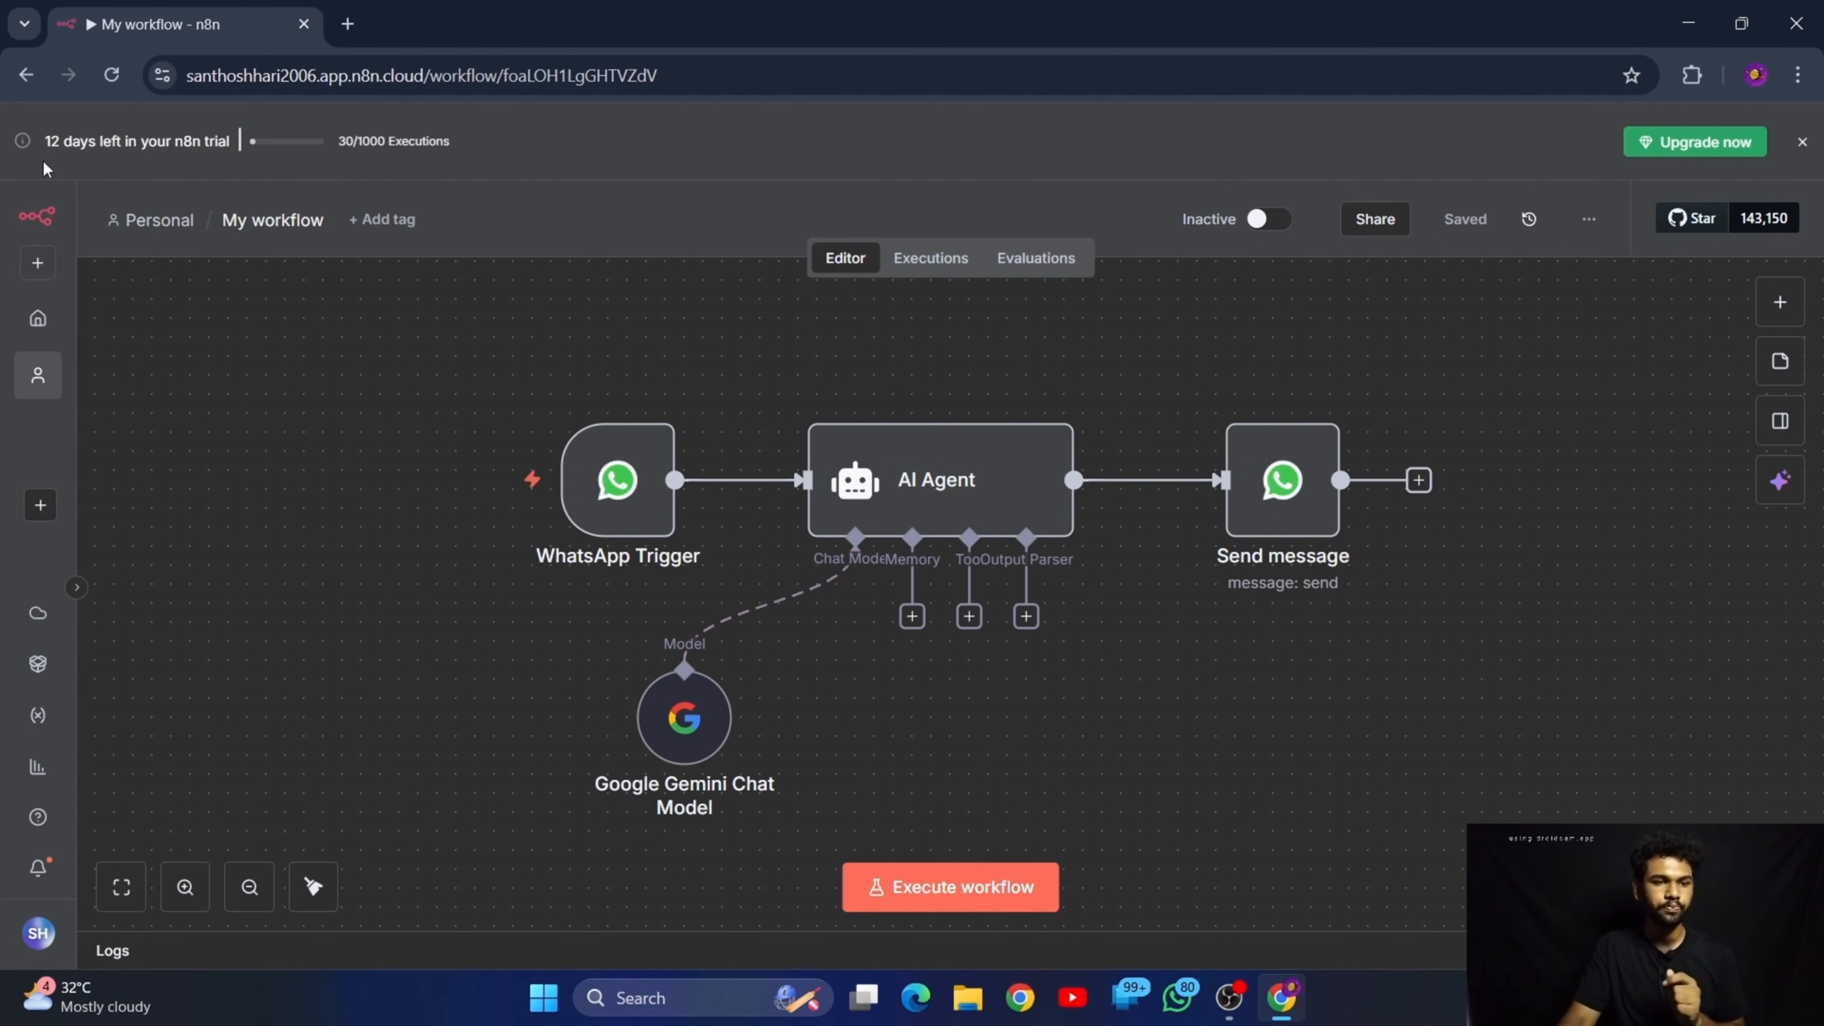
{"action": "left_click", "coordinate": [27, 75]}
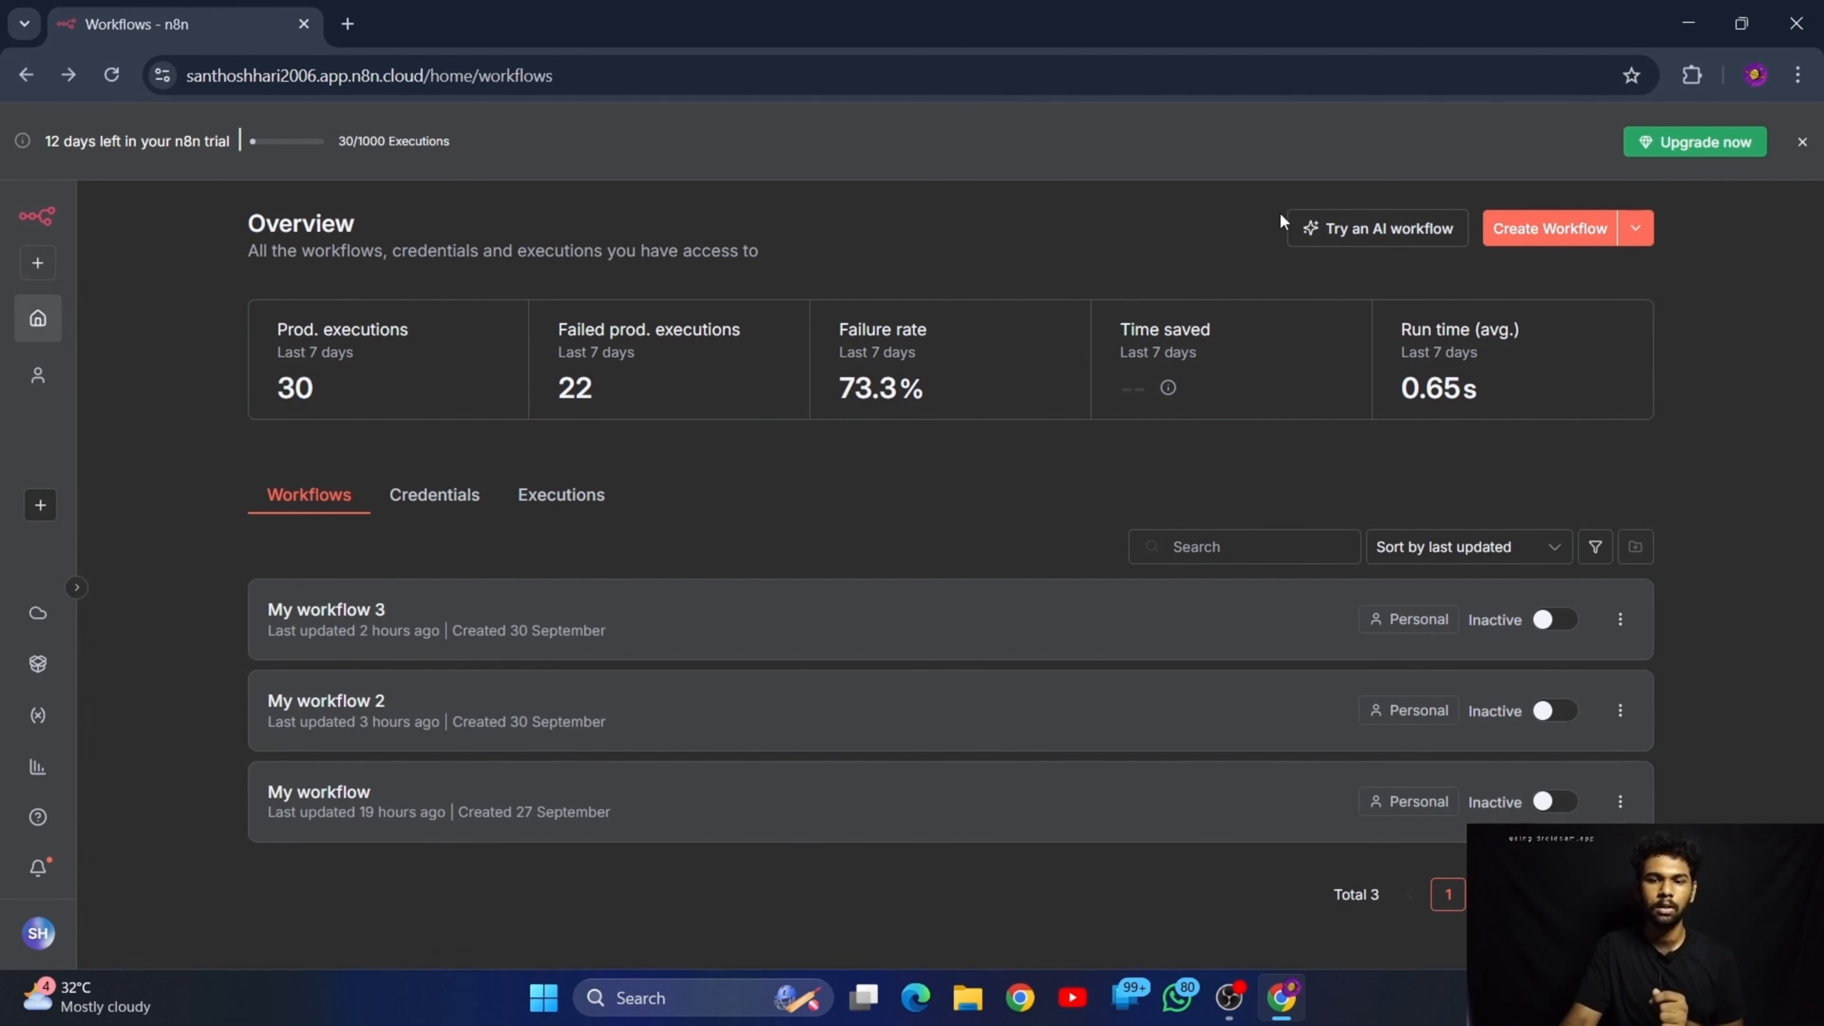
Create a new workflow and add the WhatsApp Business Cloud "On messages" trigger as its first node
{"action": "left_click", "coordinate": [1572, 227]}
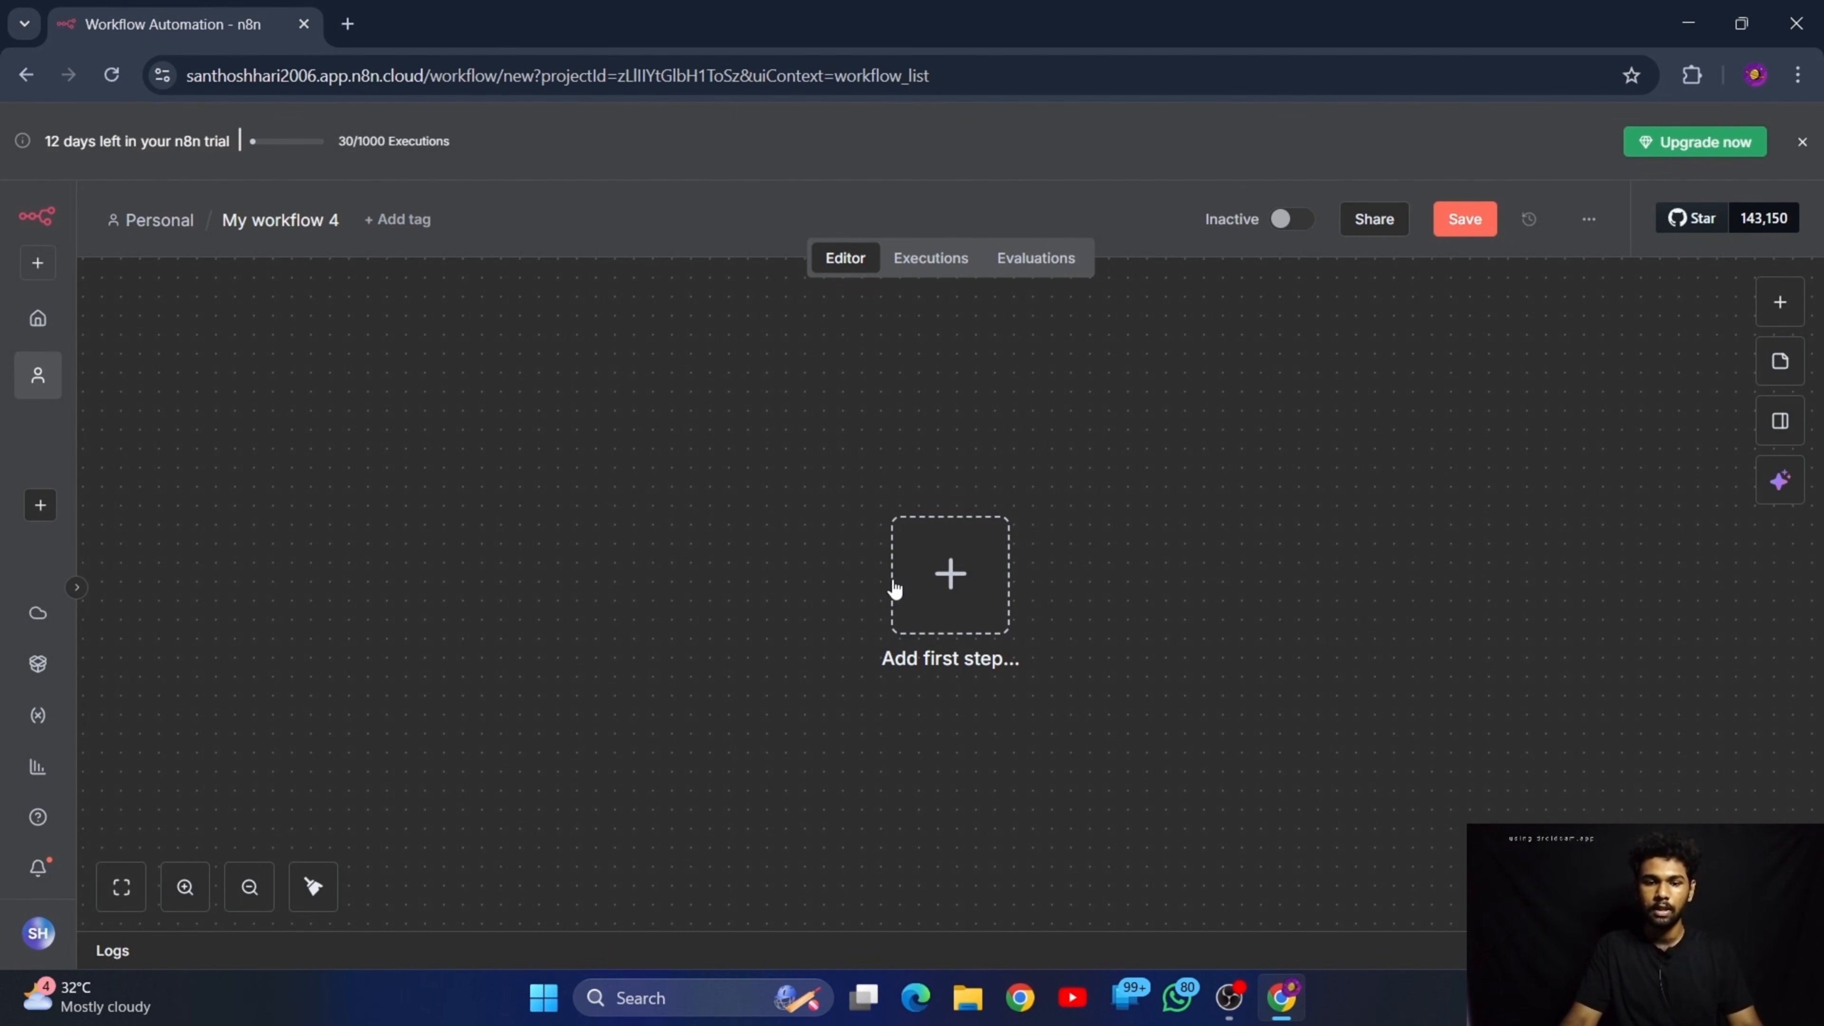
{"action": "left_click", "coordinate": [958, 584]}
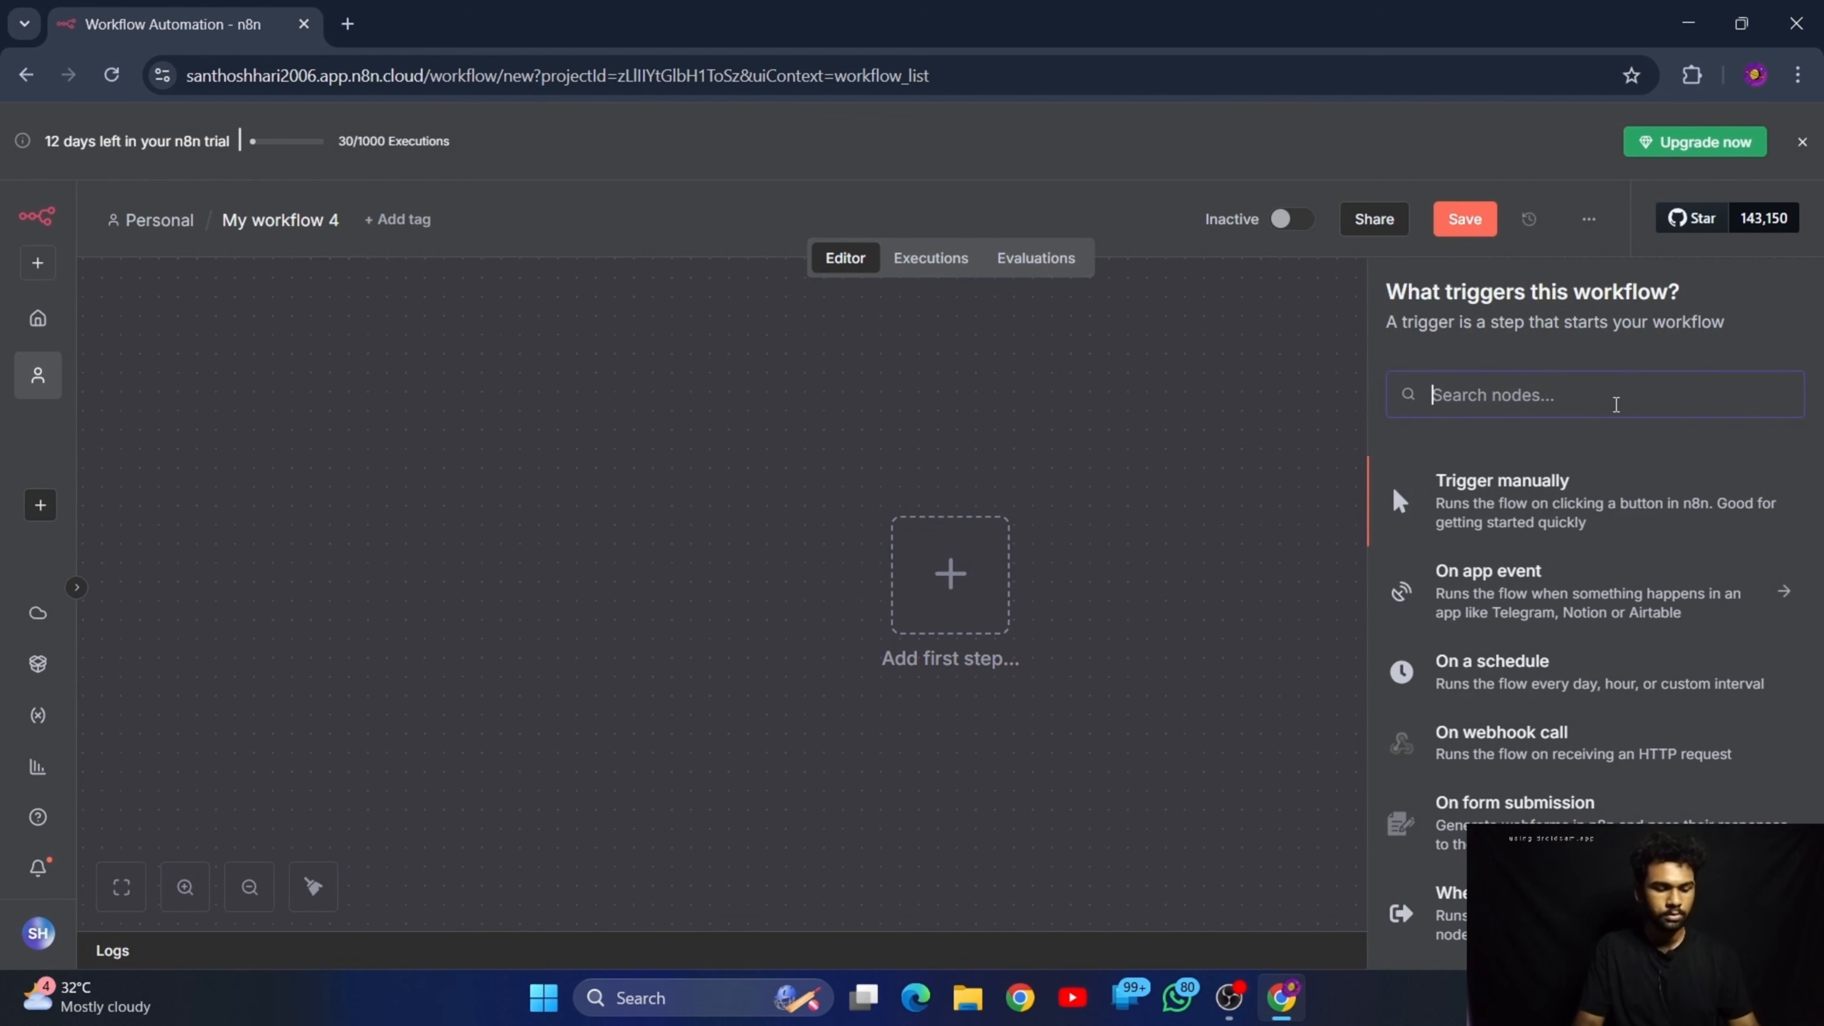
{"action": "type", "text": "whatsapp"}
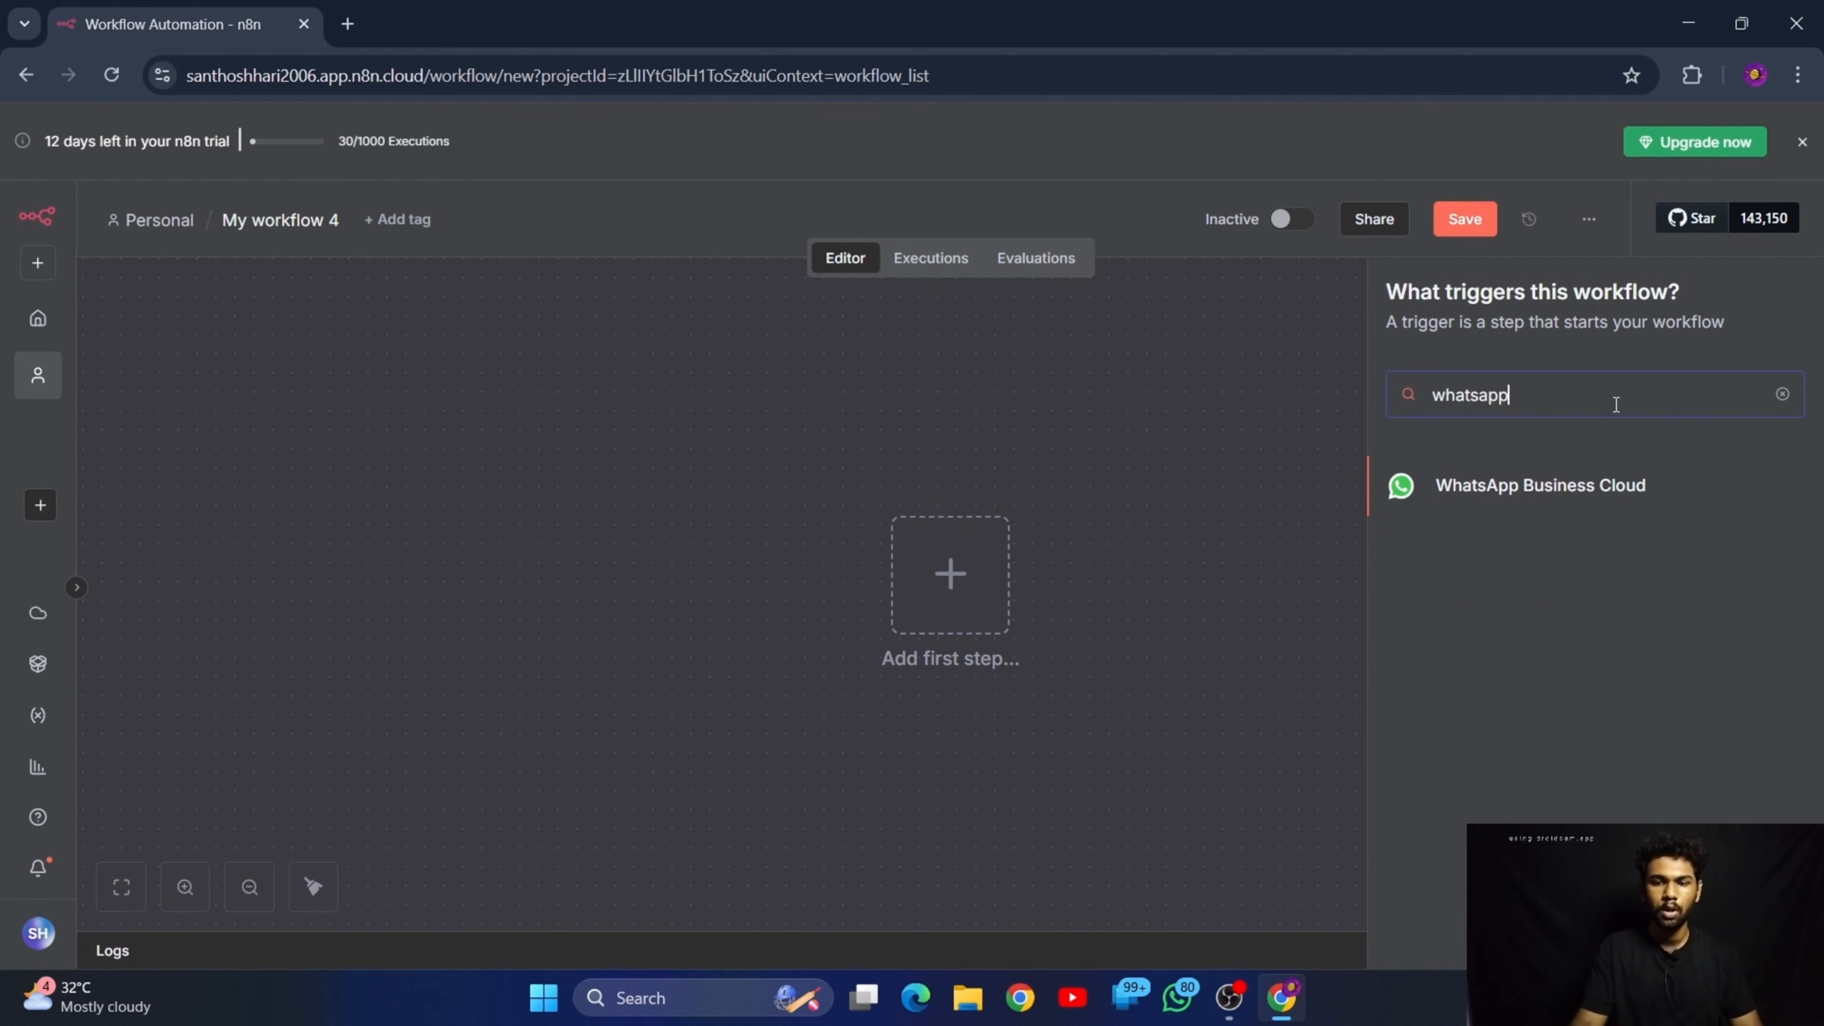
{"action": "left_click", "coordinate": [1508, 485]}
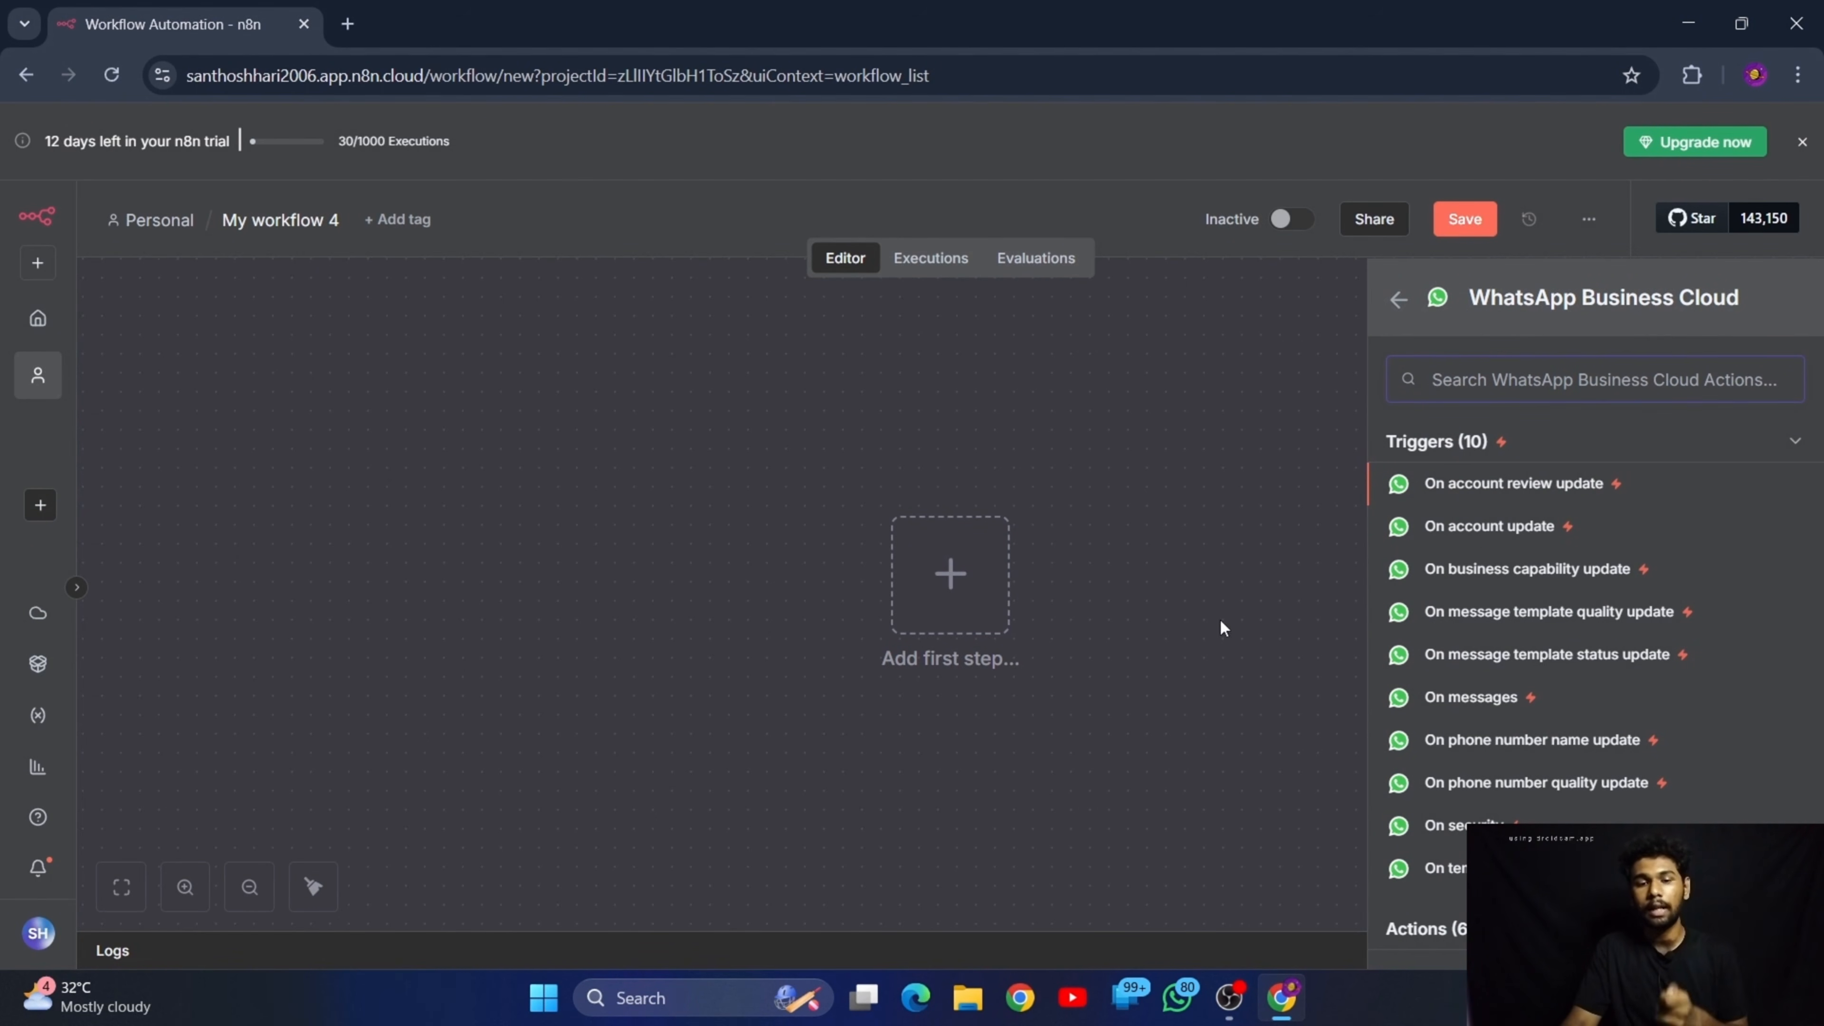
{"action": "left_click", "coordinate": [1494, 700]}
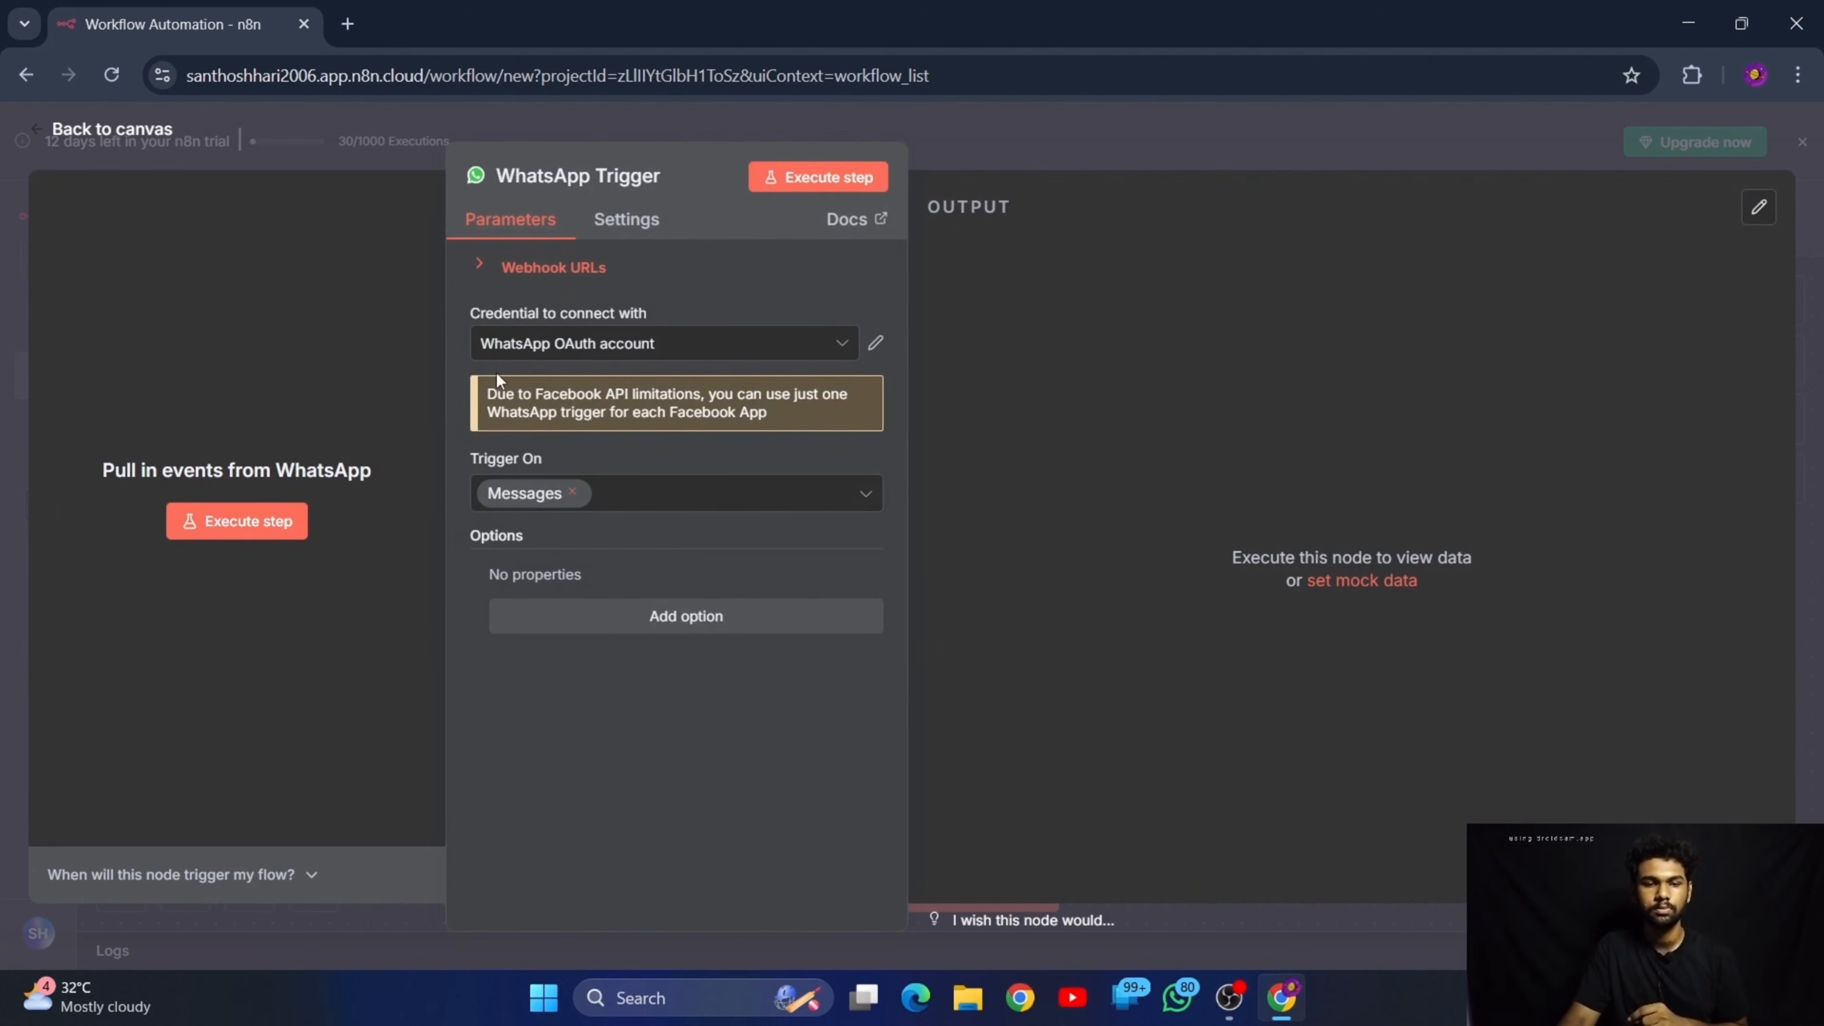
Start a new WhatsApp OAuth credential for the trigger and check its Client ID and Client Secret fields
{"action": "left_click", "coordinate": [632, 345]}
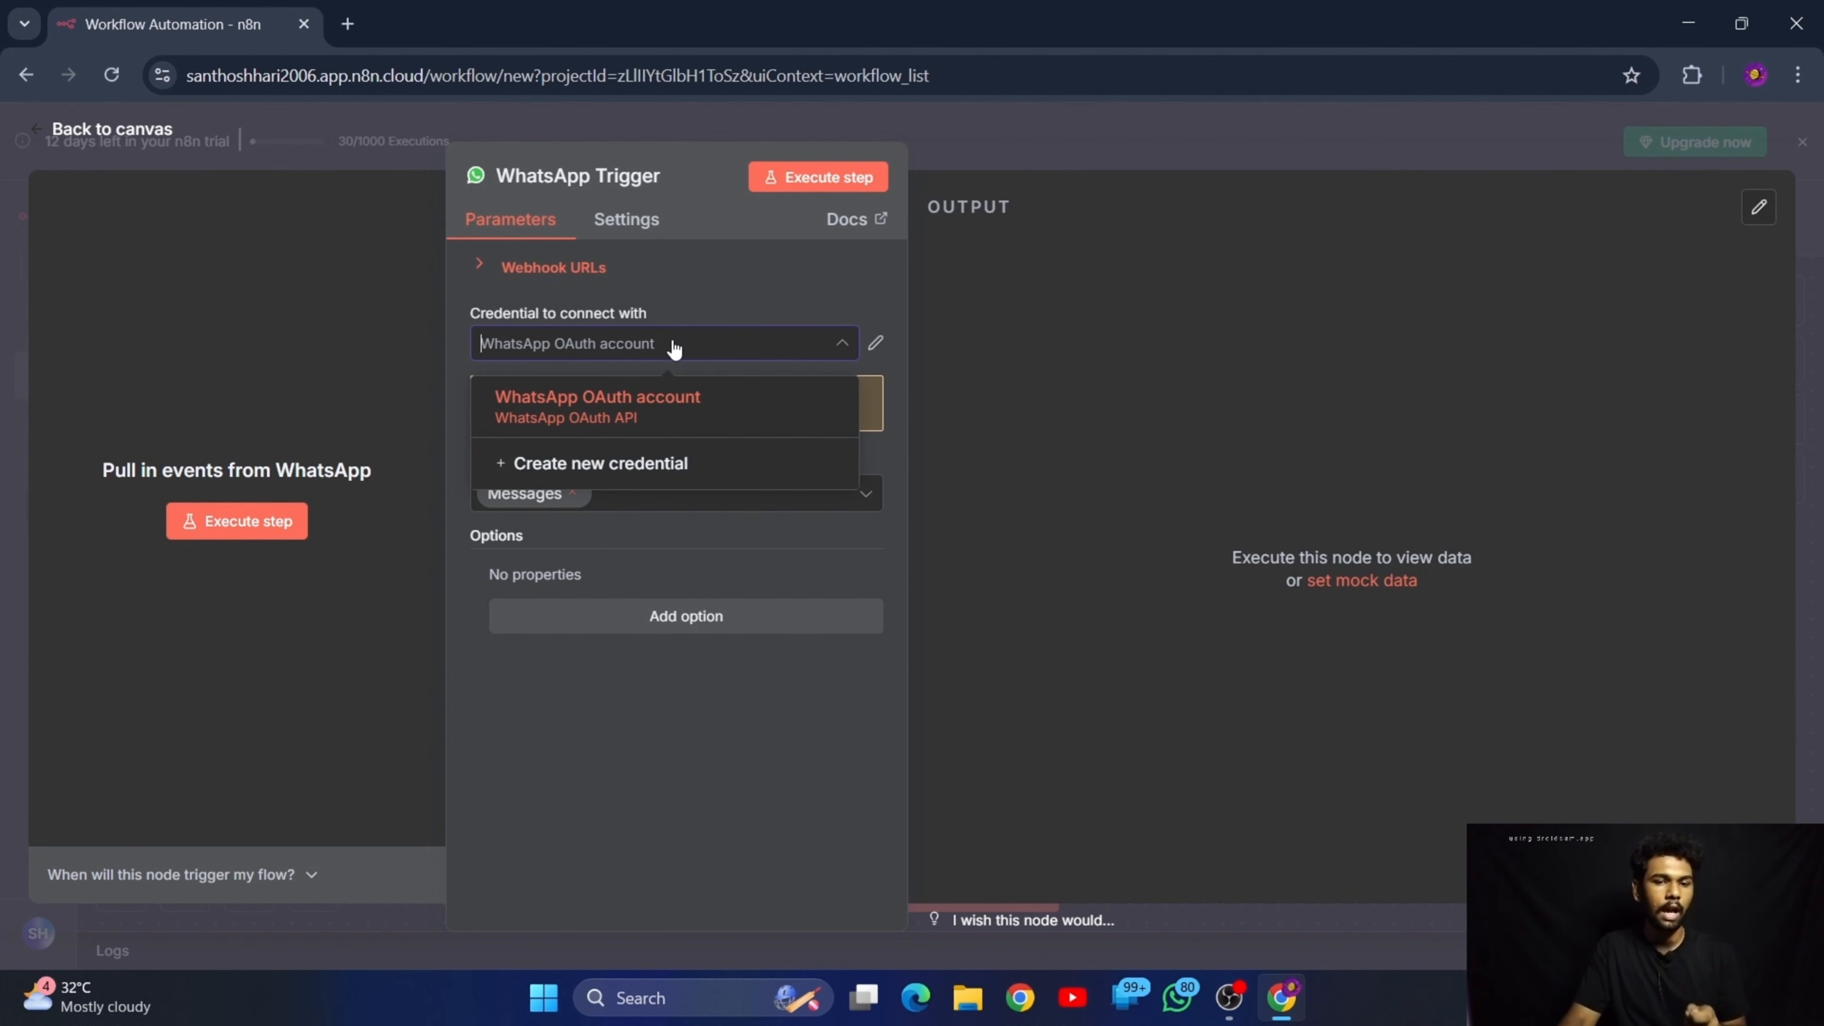
{"action": "left_click", "coordinate": [635, 467]}
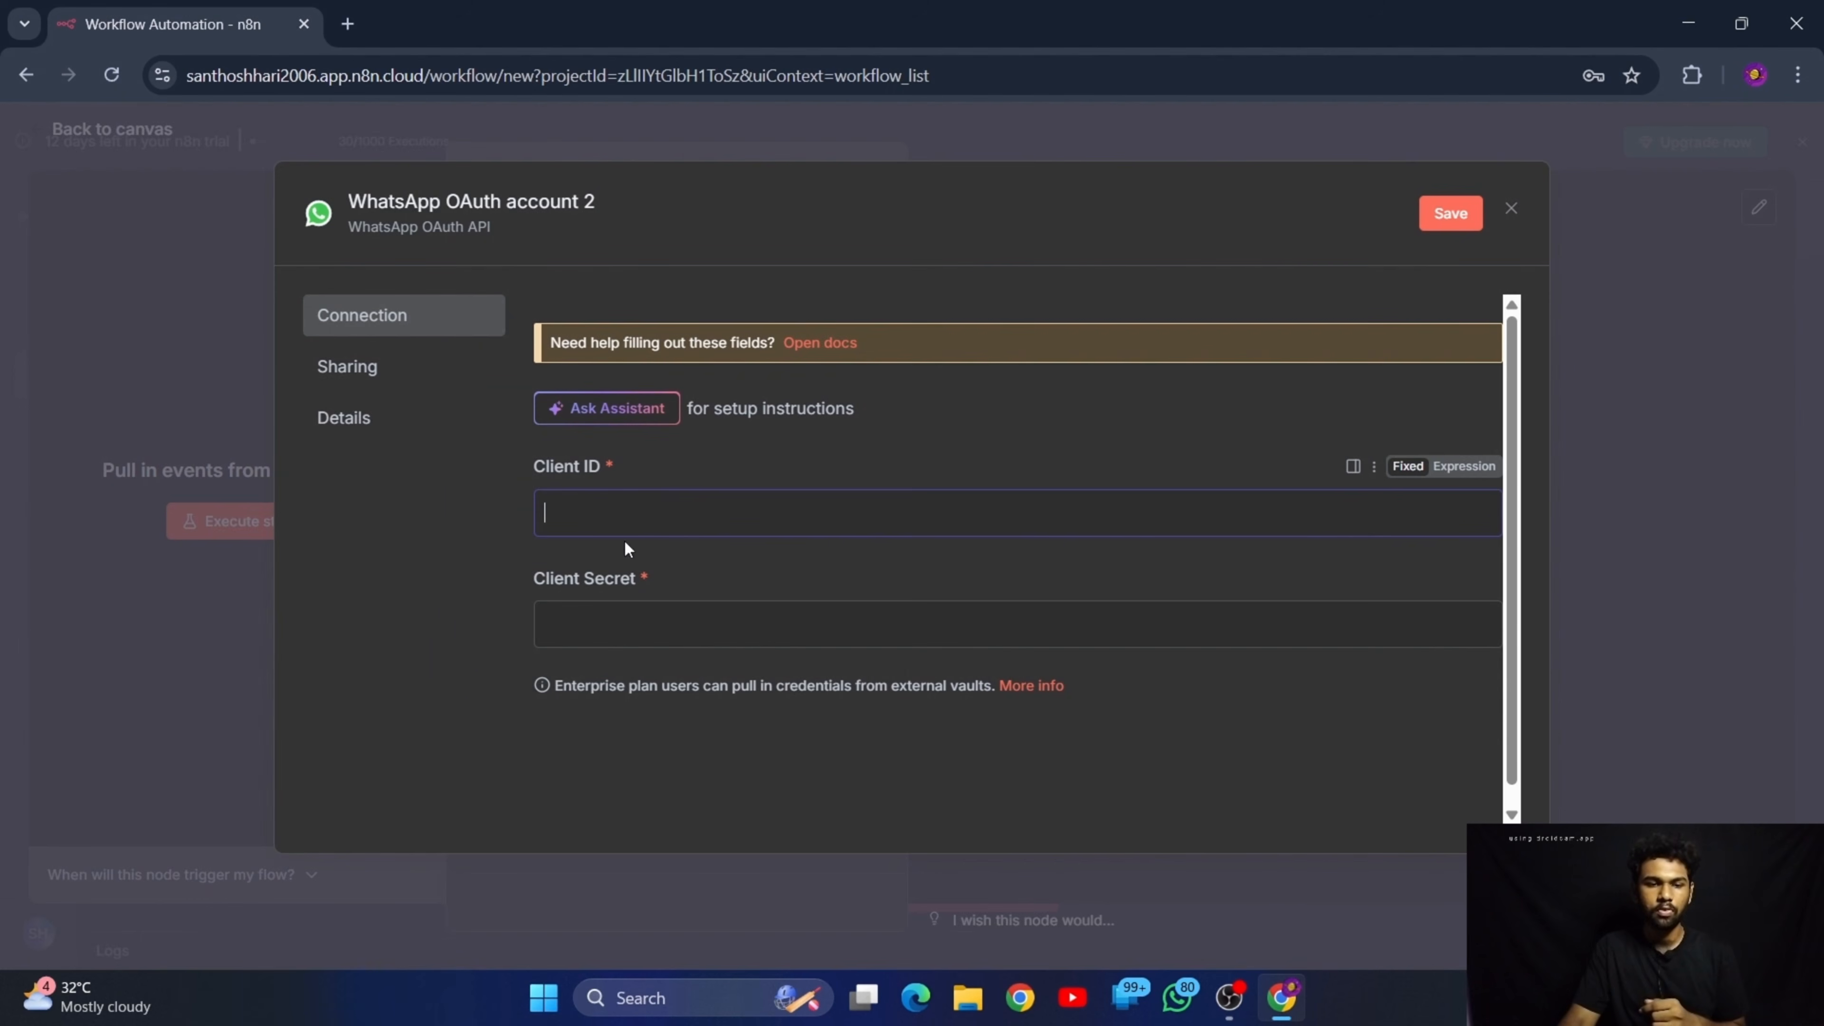
{"action": "left_click", "coordinate": [656, 607]}
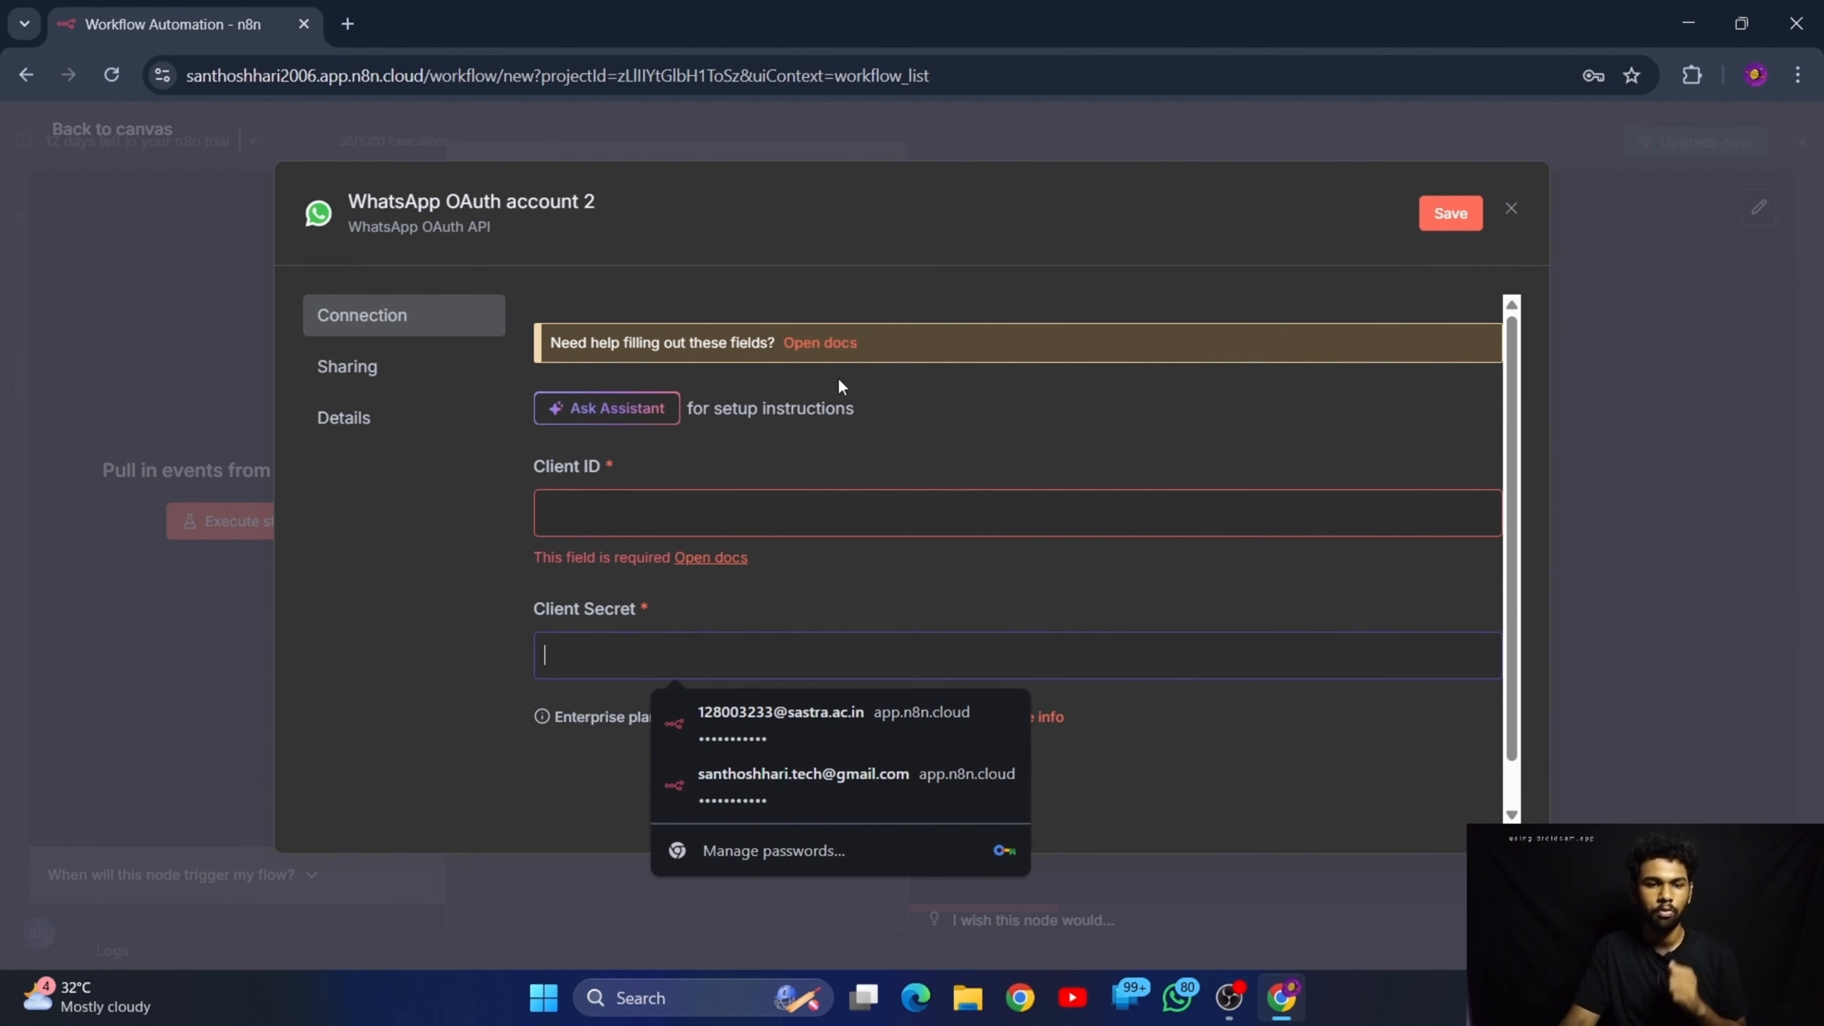
Open the n8n docs for this credential and read the Meta assets required for WhatsApp Business Cloud
{"action": "left_click", "coordinate": [816, 344]}
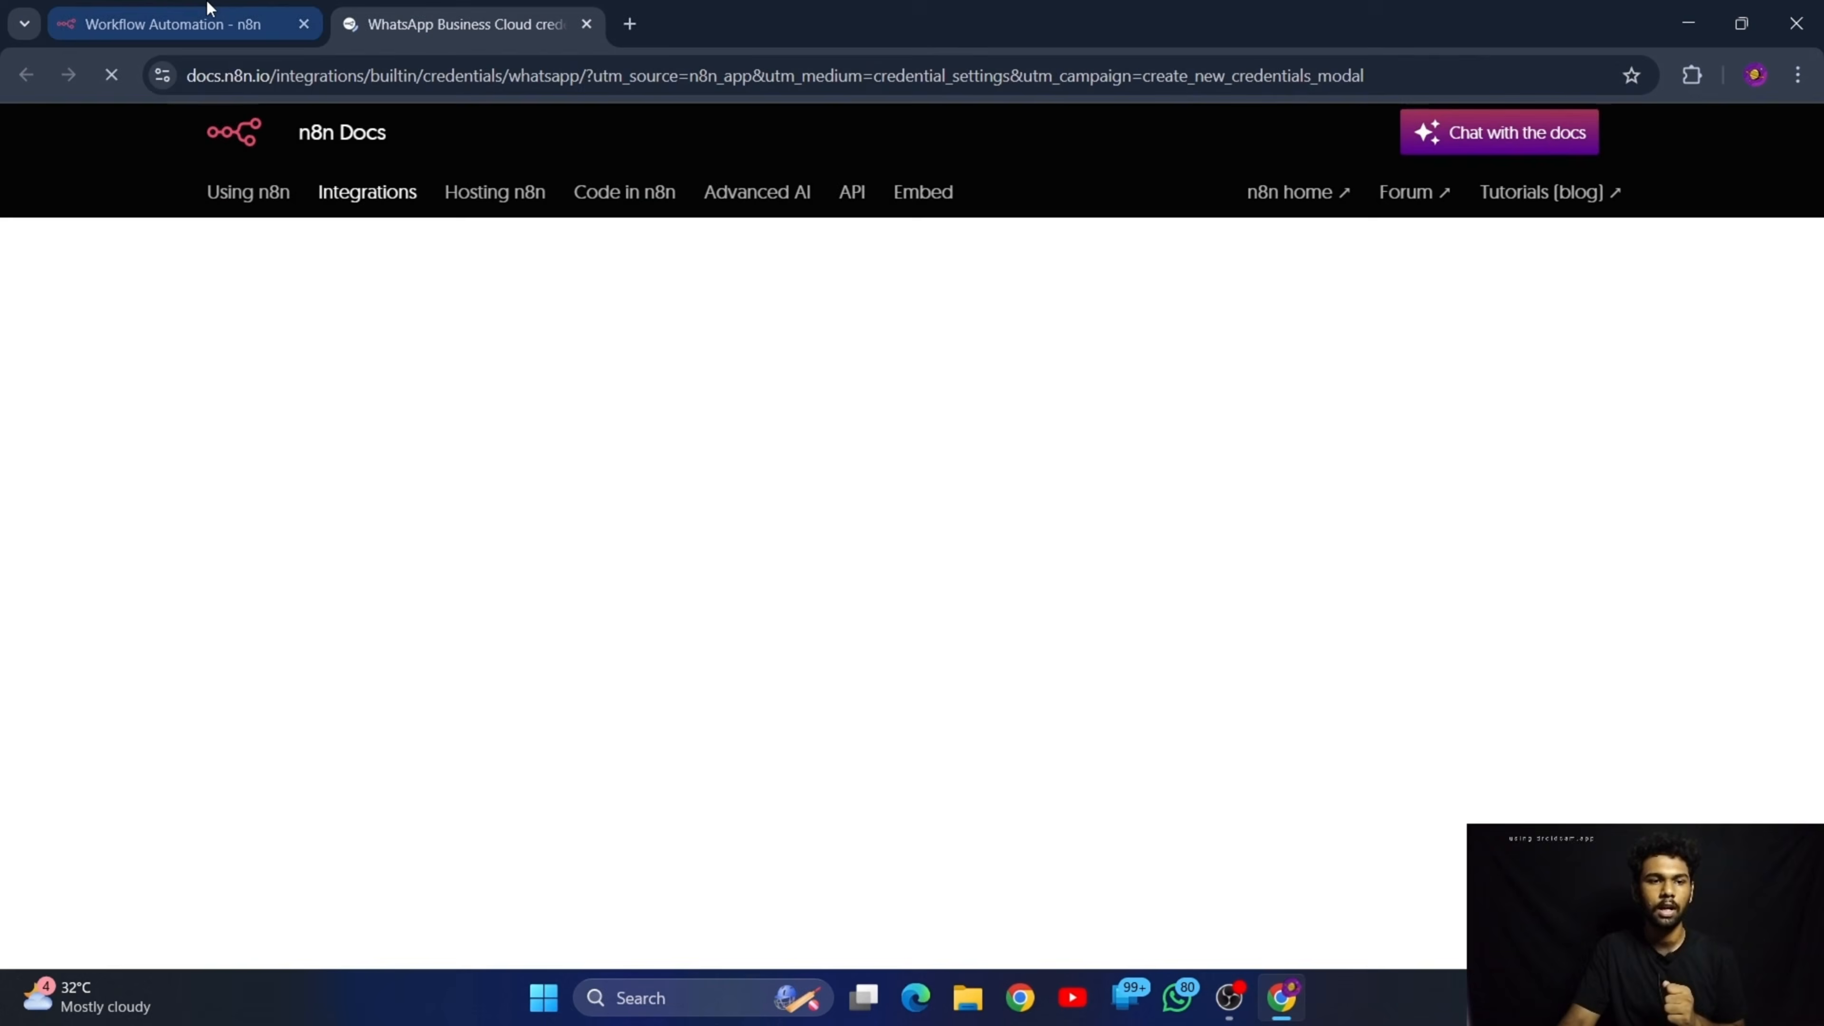
{"action": "left_click", "coordinate": [205, 15]}
{"action": "left_click", "coordinate": [460, 23]}
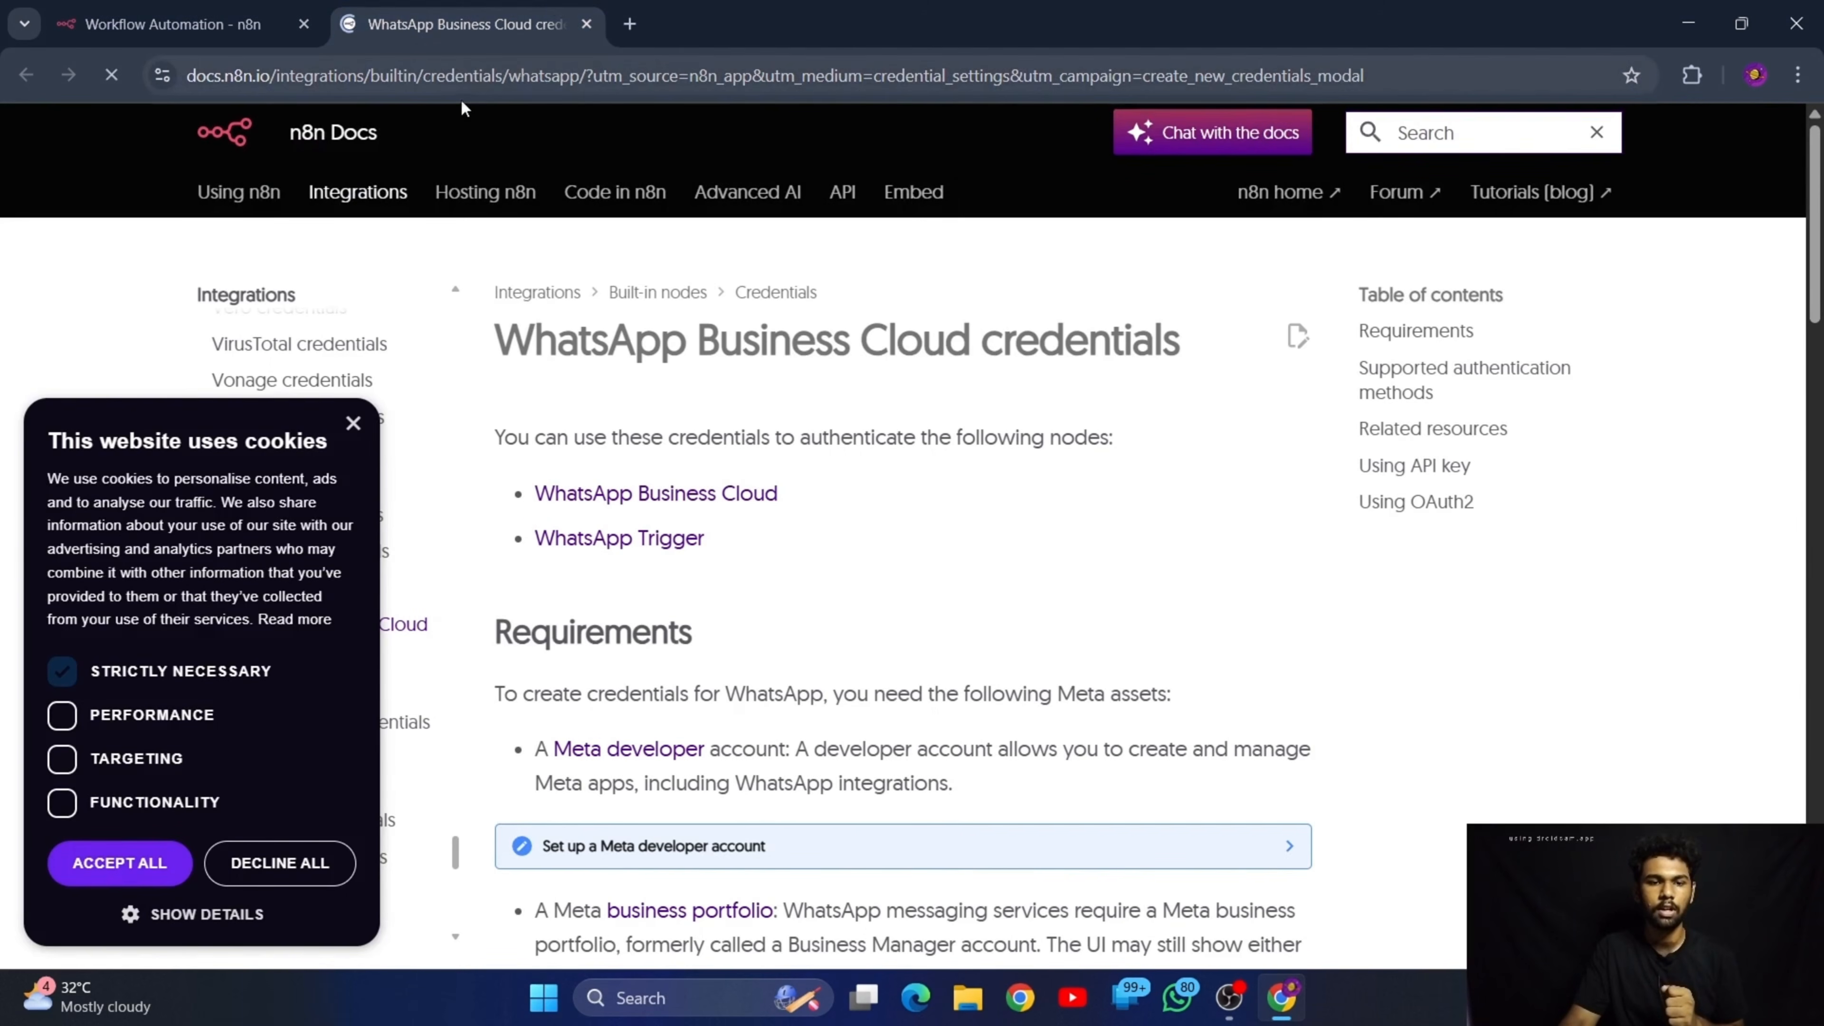
{"action": "scroll", "coordinate": [912, 718], "scroll_direction": "down", "scroll_amount": 5}
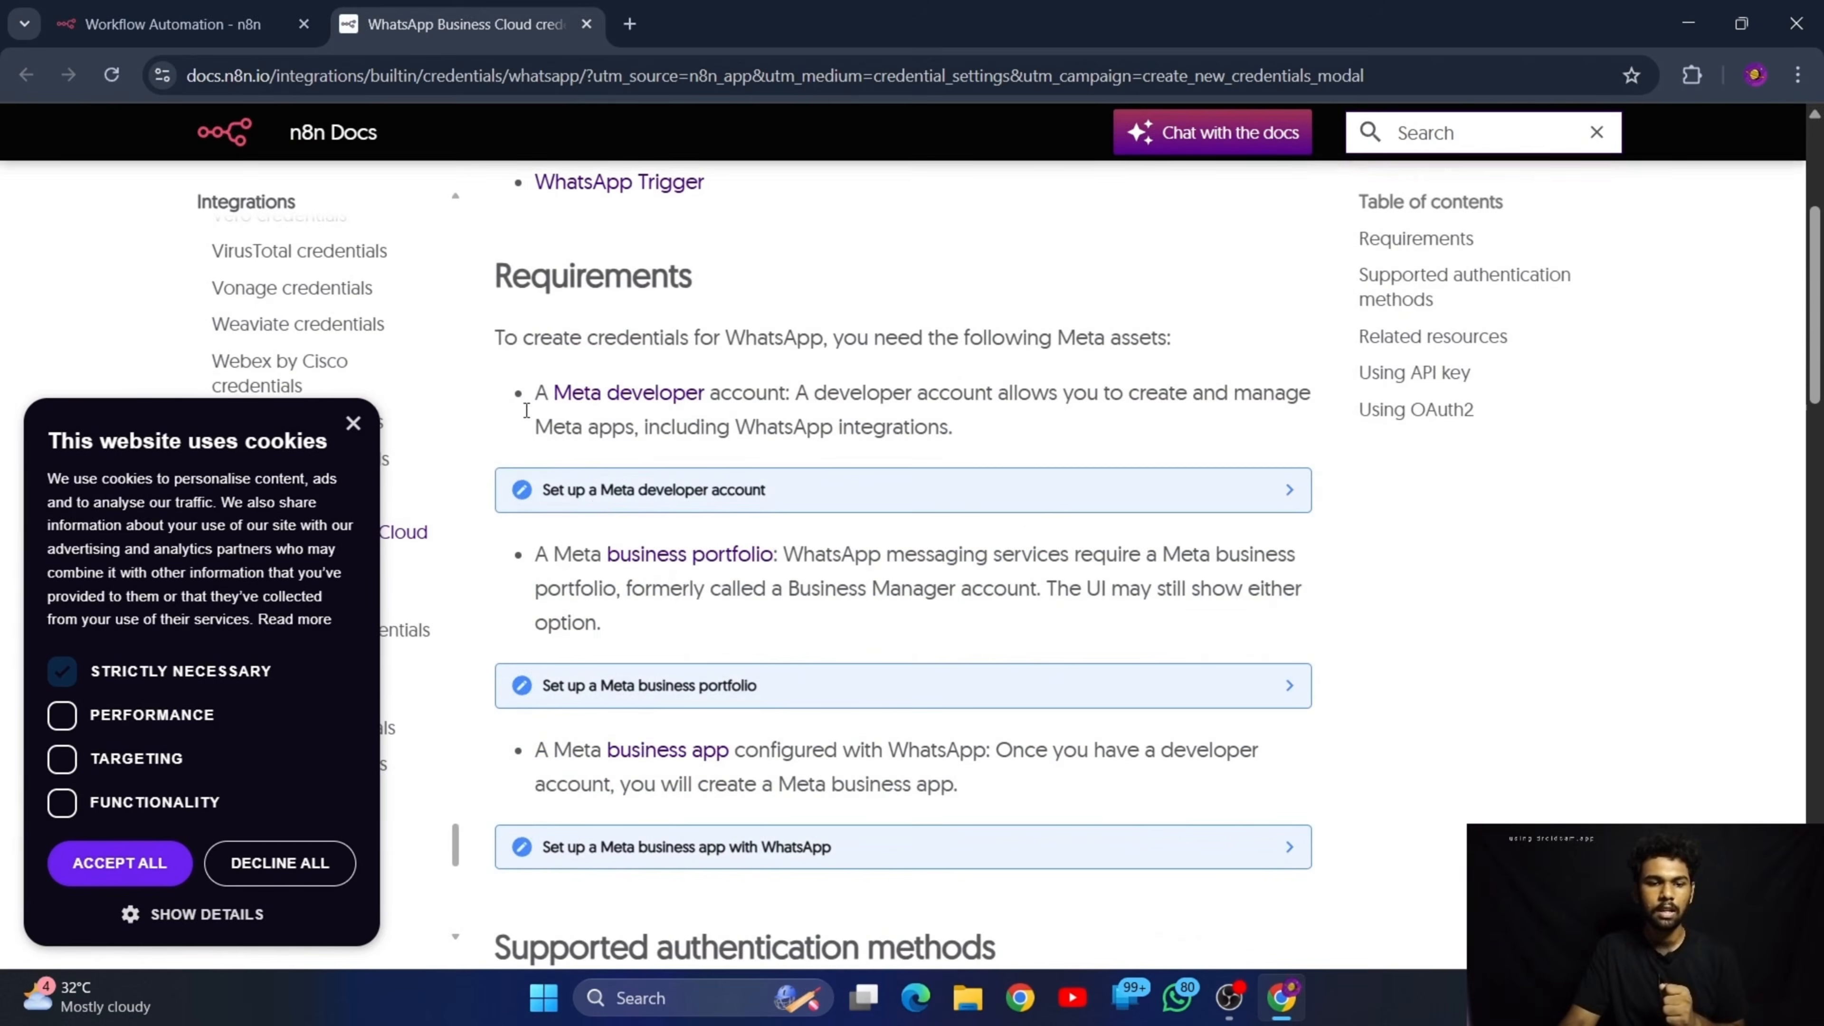
Open the Meta developer registration page from the docs requirements and check which account is signed in
{"action": "left_click", "coordinate": [625, 402]}
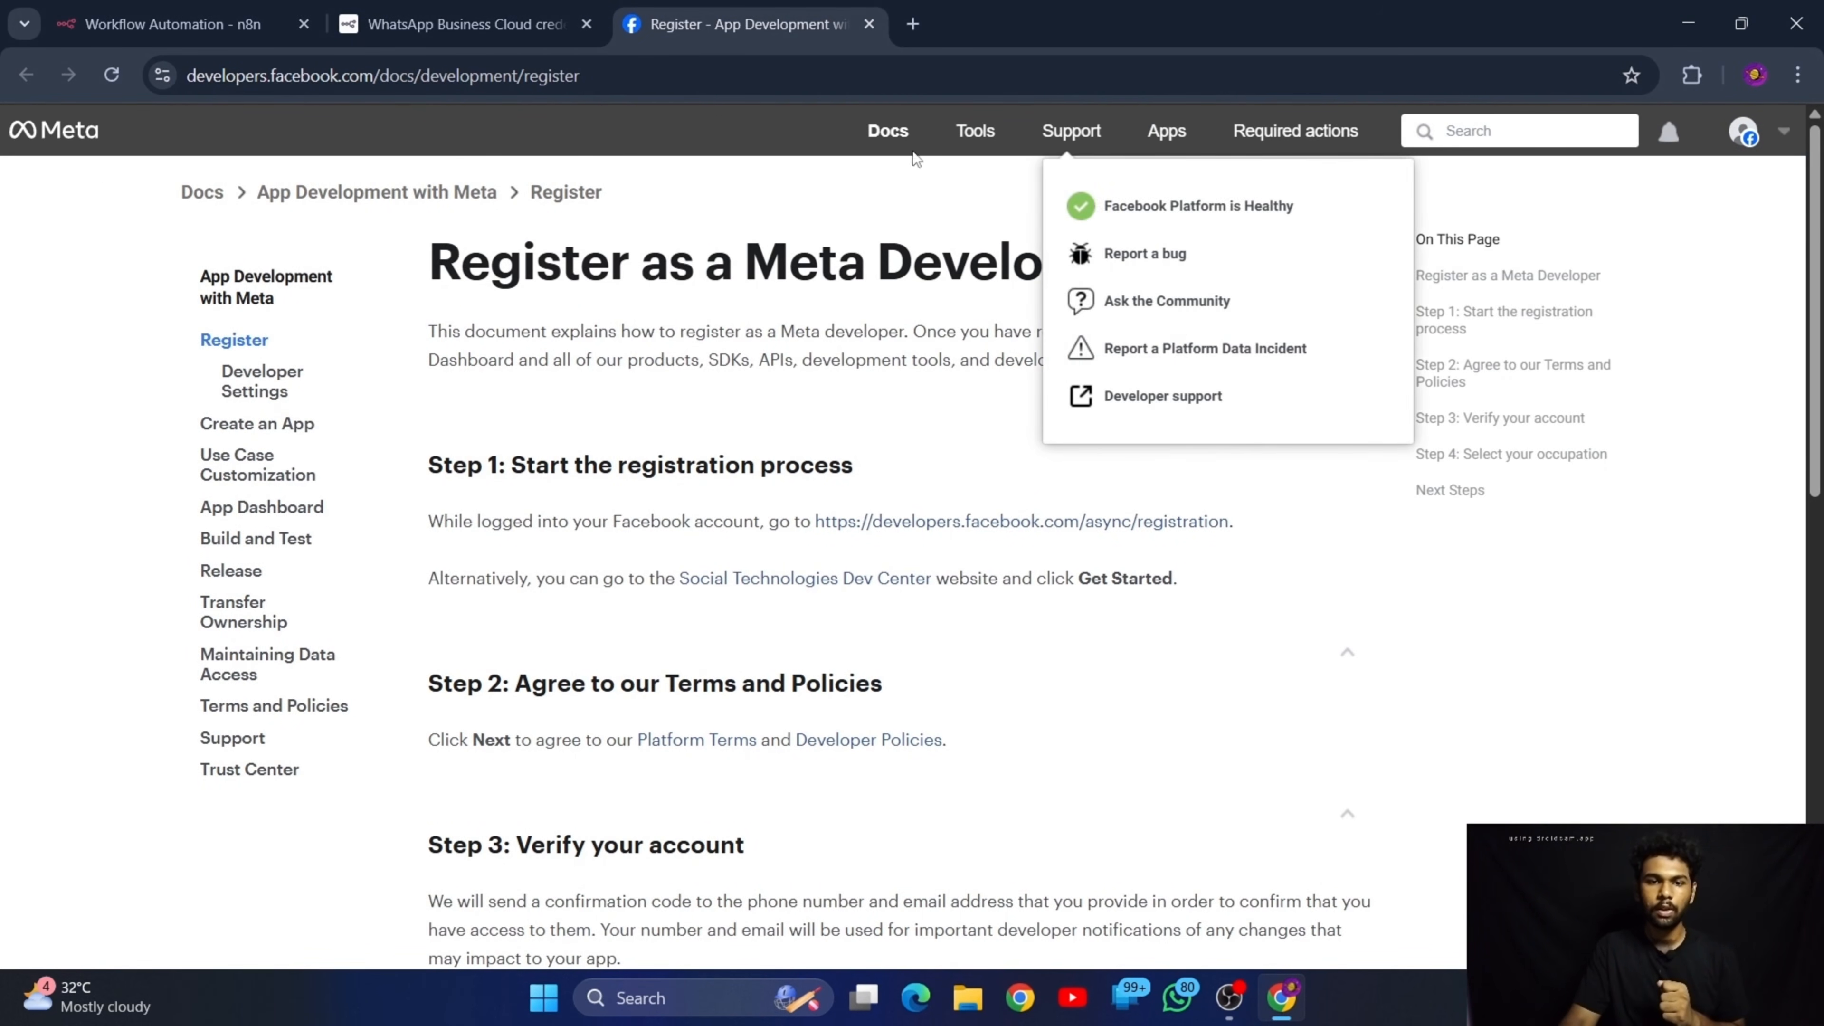
{"action": "mouse_move", "coordinate": [978, 149]}
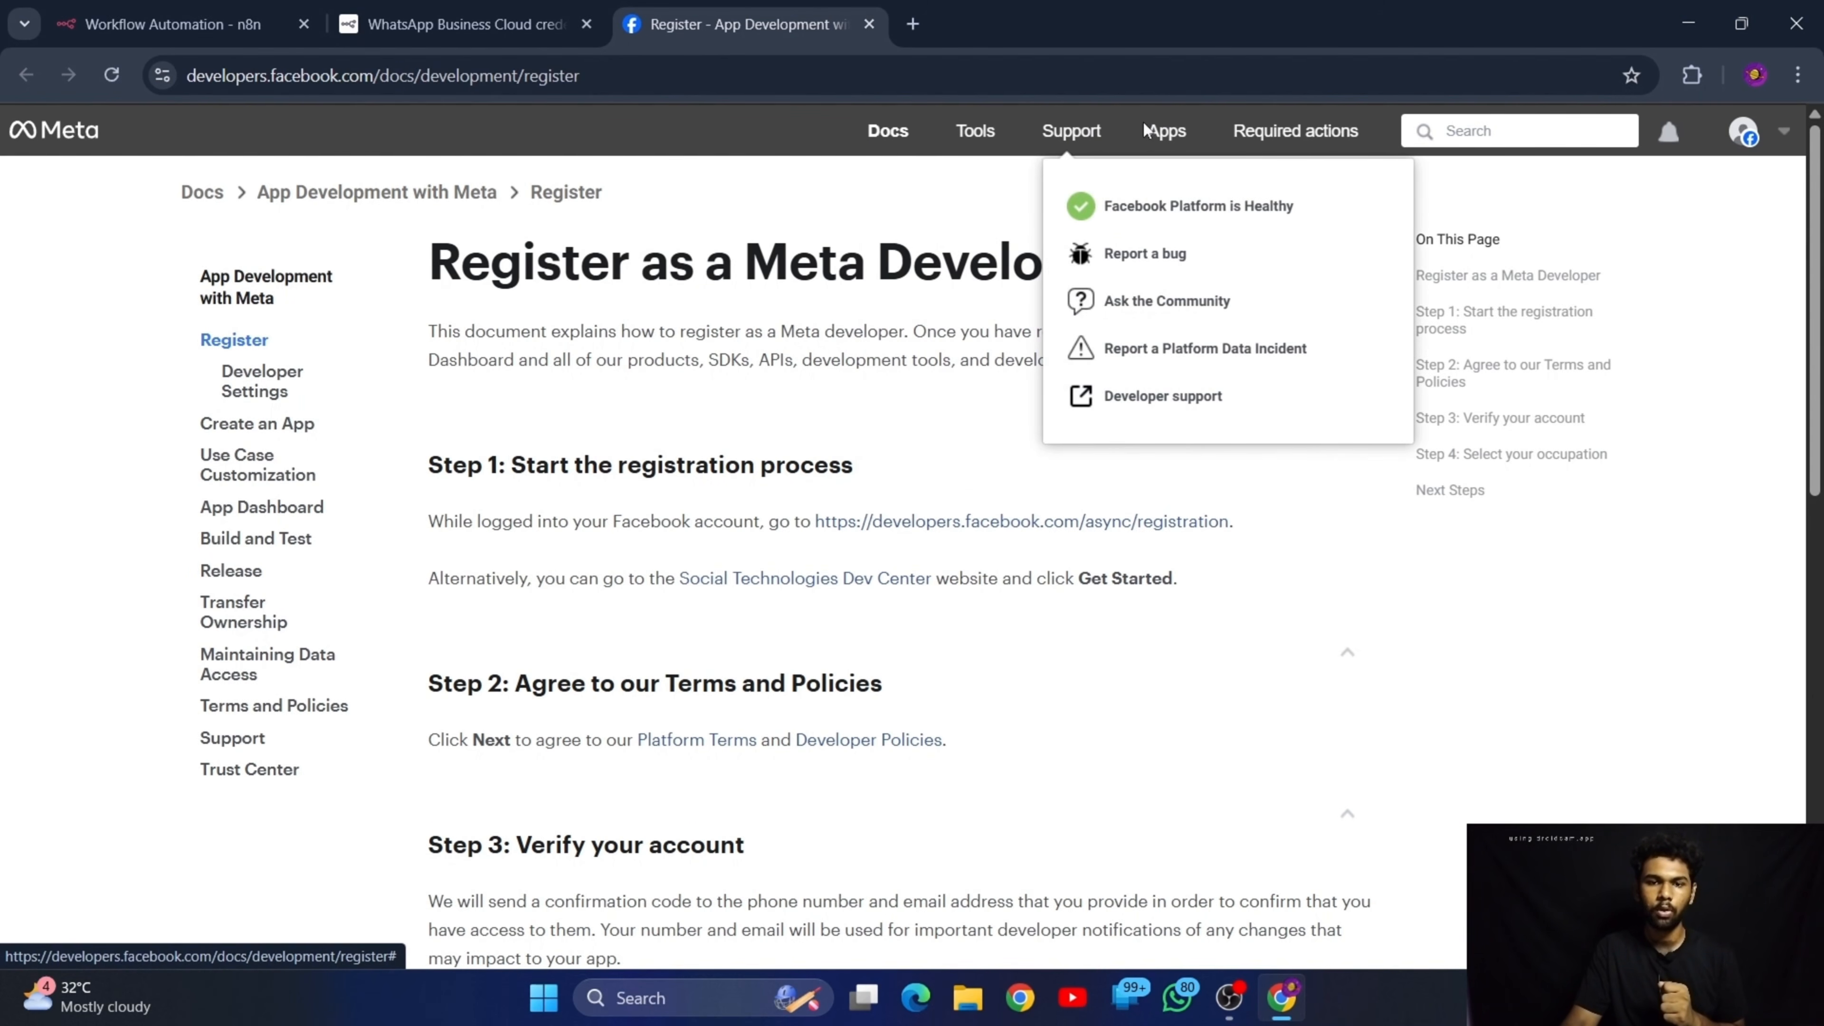
{"action": "left_click", "coordinate": [1748, 140]}
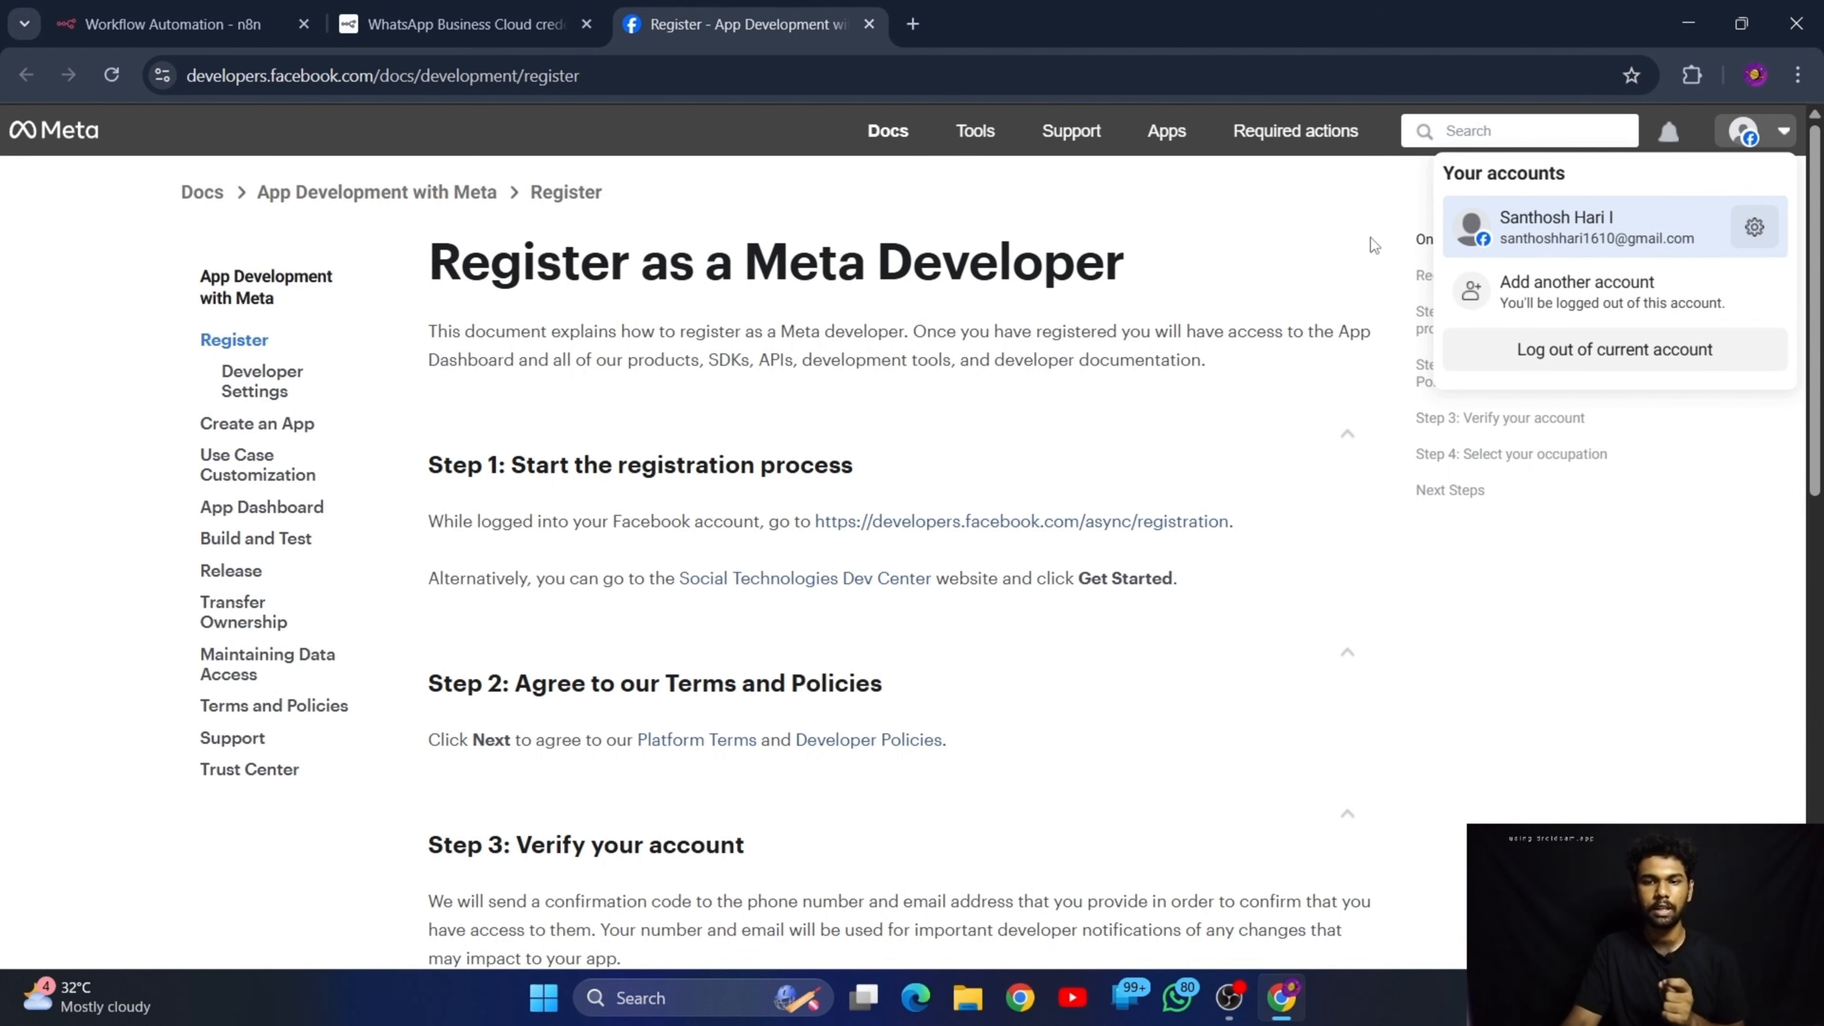
Start creating a new app from Meta's Apps page, name it "Sample", and continue to the use cases
{"action": "left_click", "coordinate": [1157, 137]}
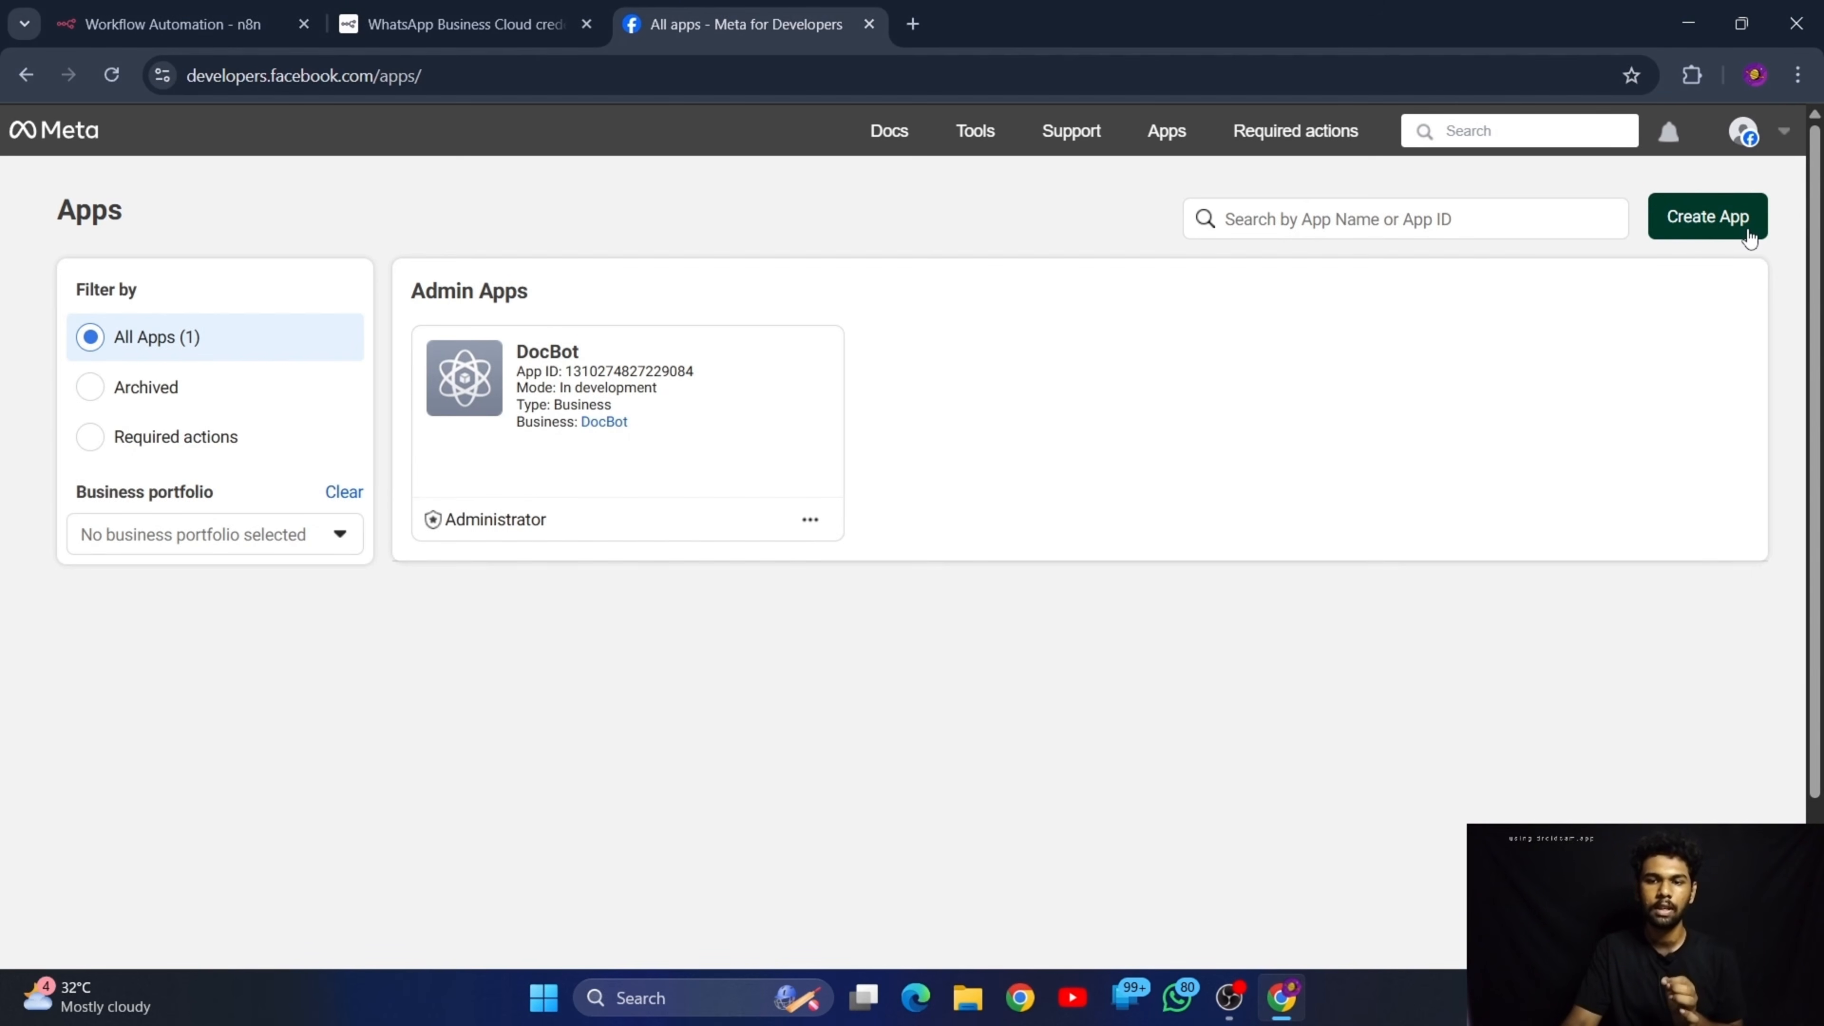
{"action": "left_click", "coordinate": [1687, 224]}
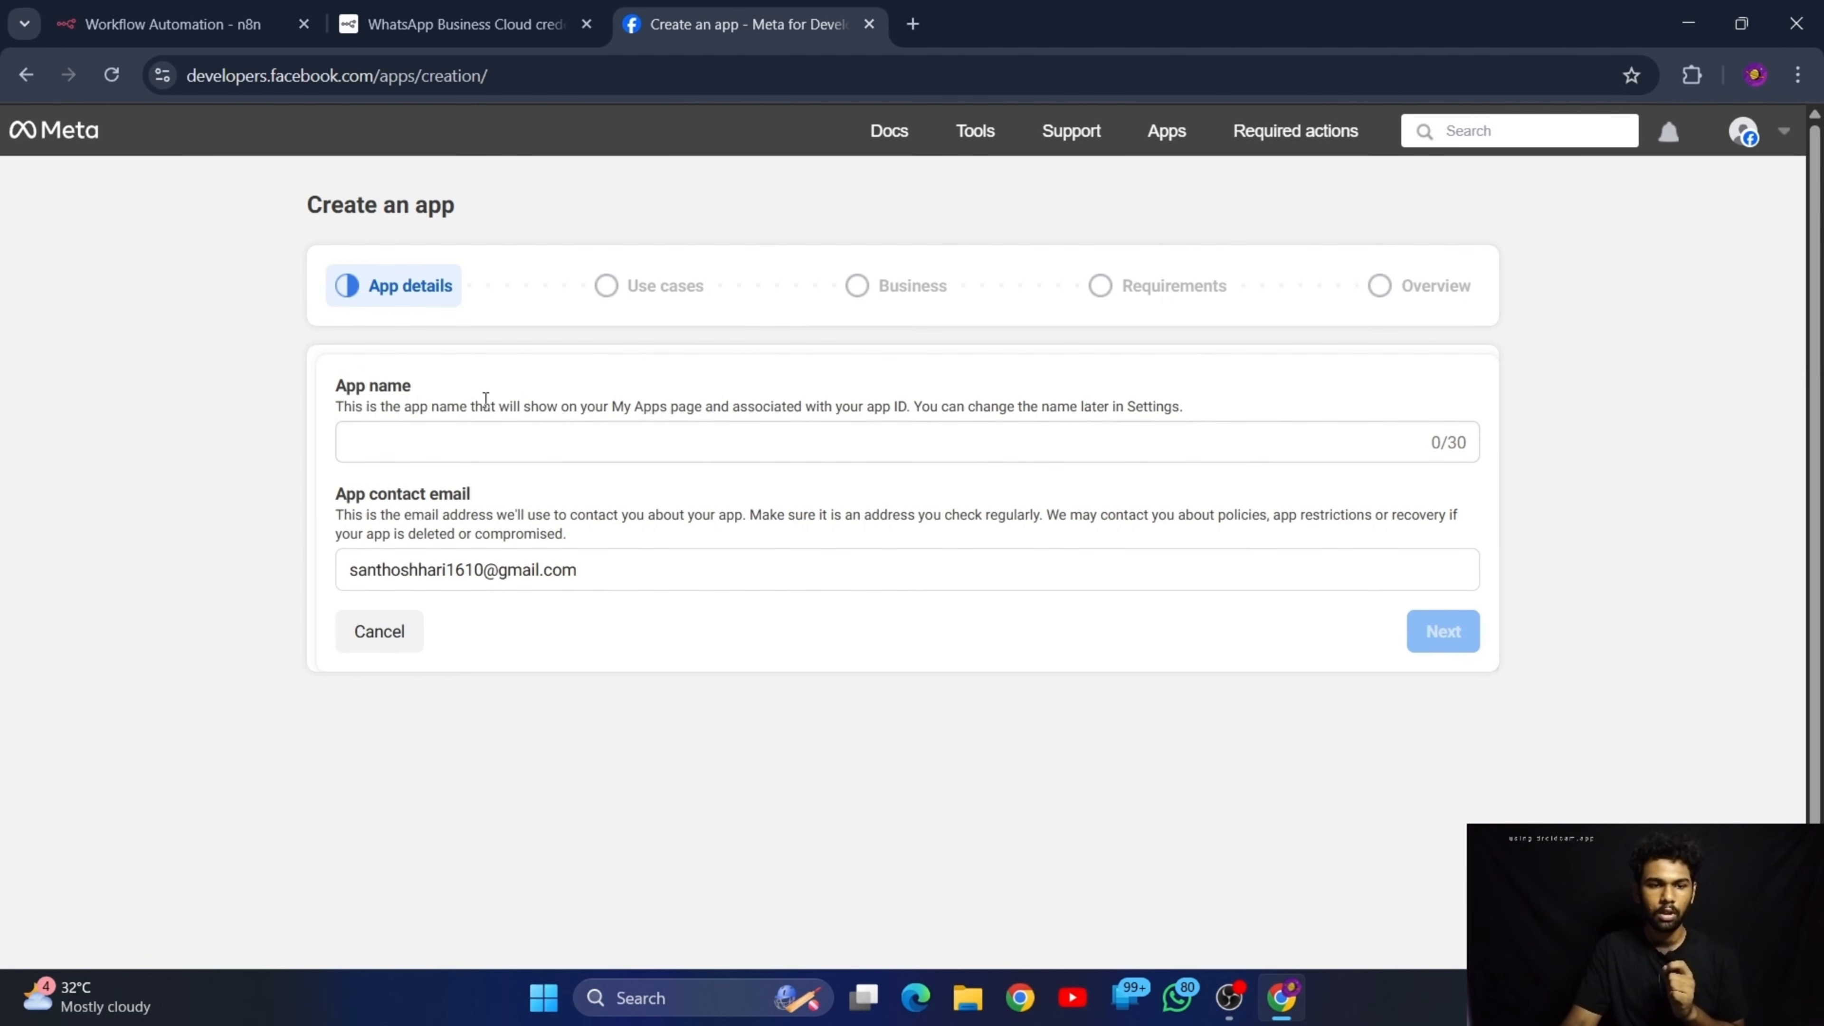
{"action": "left_click", "coordinate": [529, 431]}
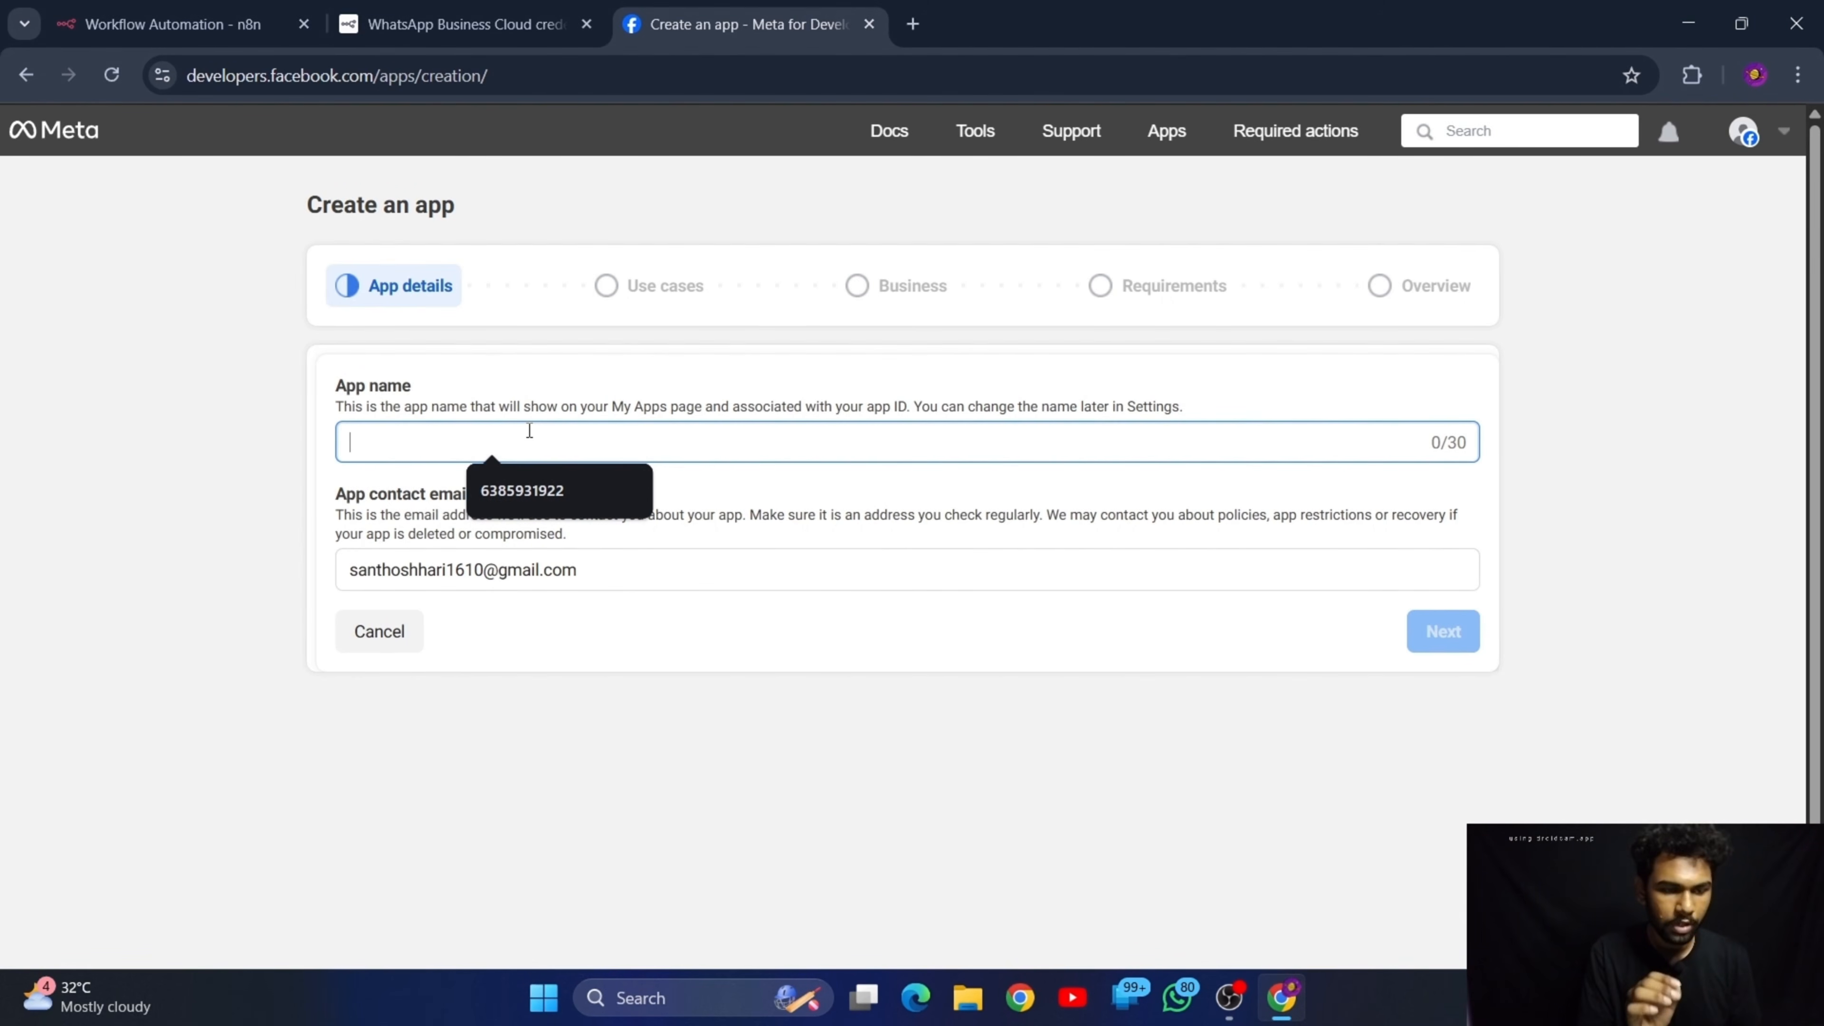
{"action": "type", "text": "Sampol"}
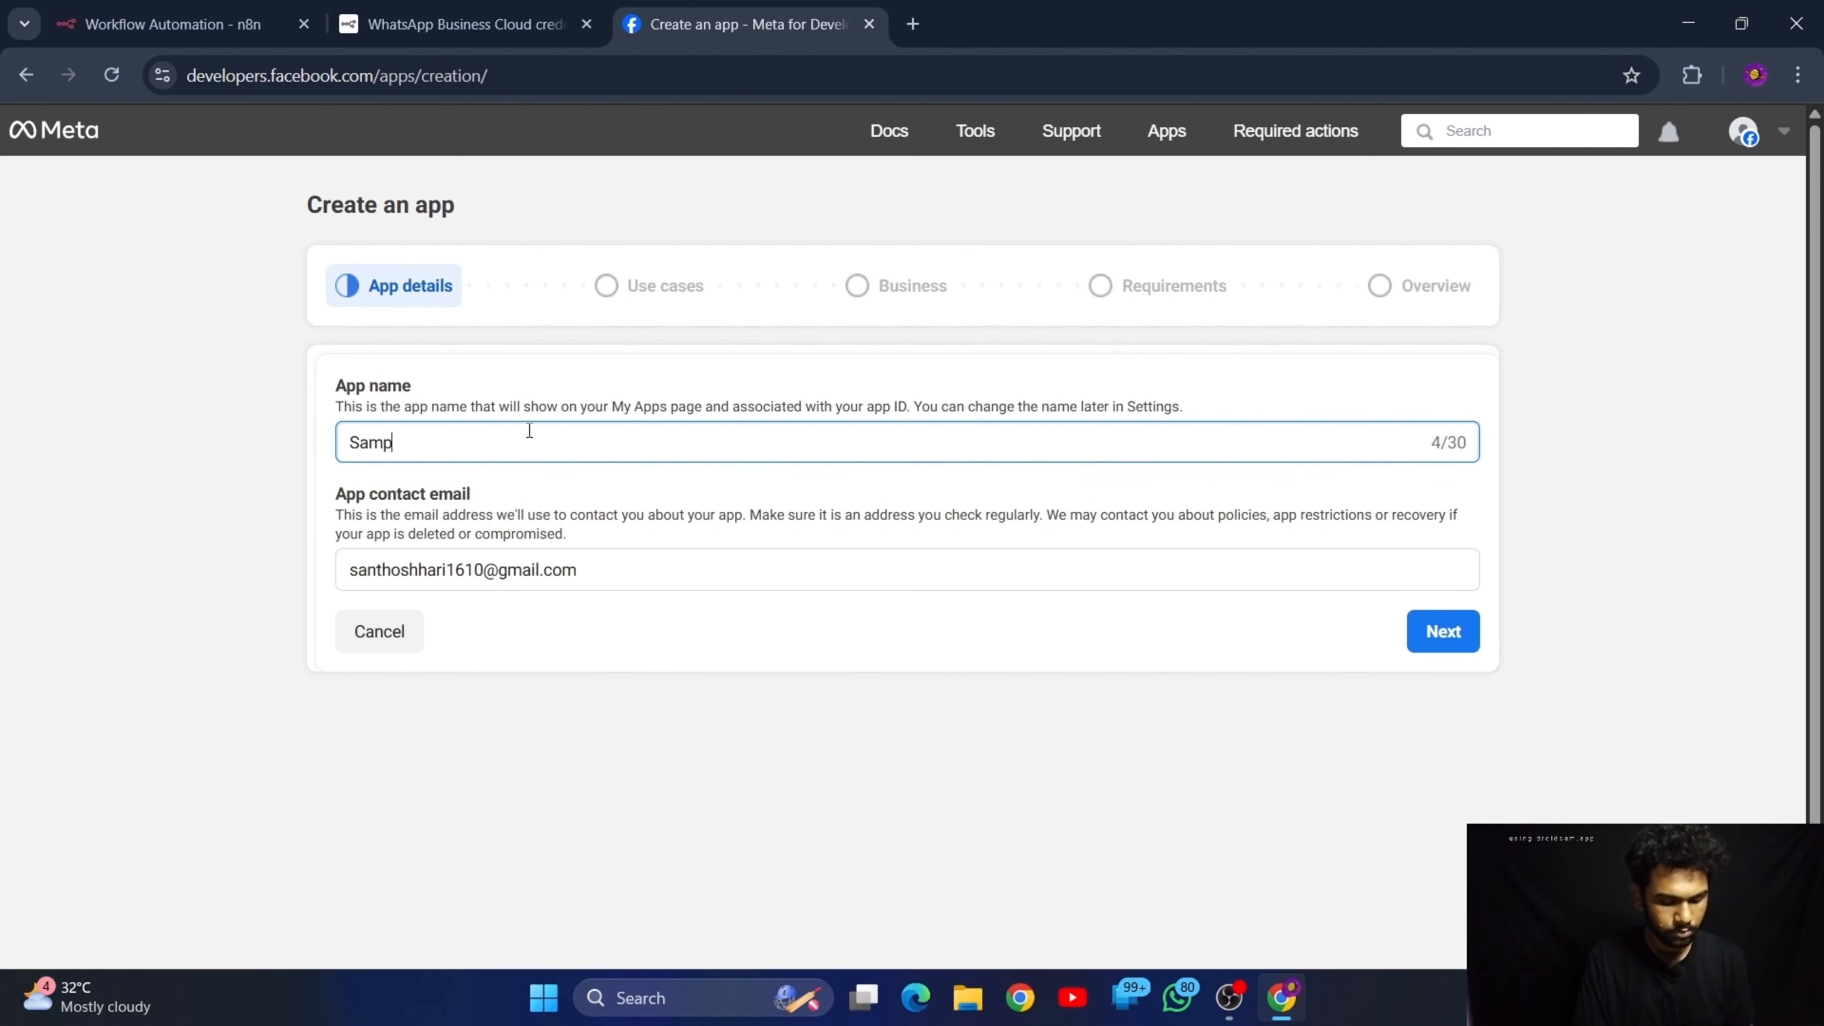
{"action": "left_click", "coordinate": [1439, 631]}
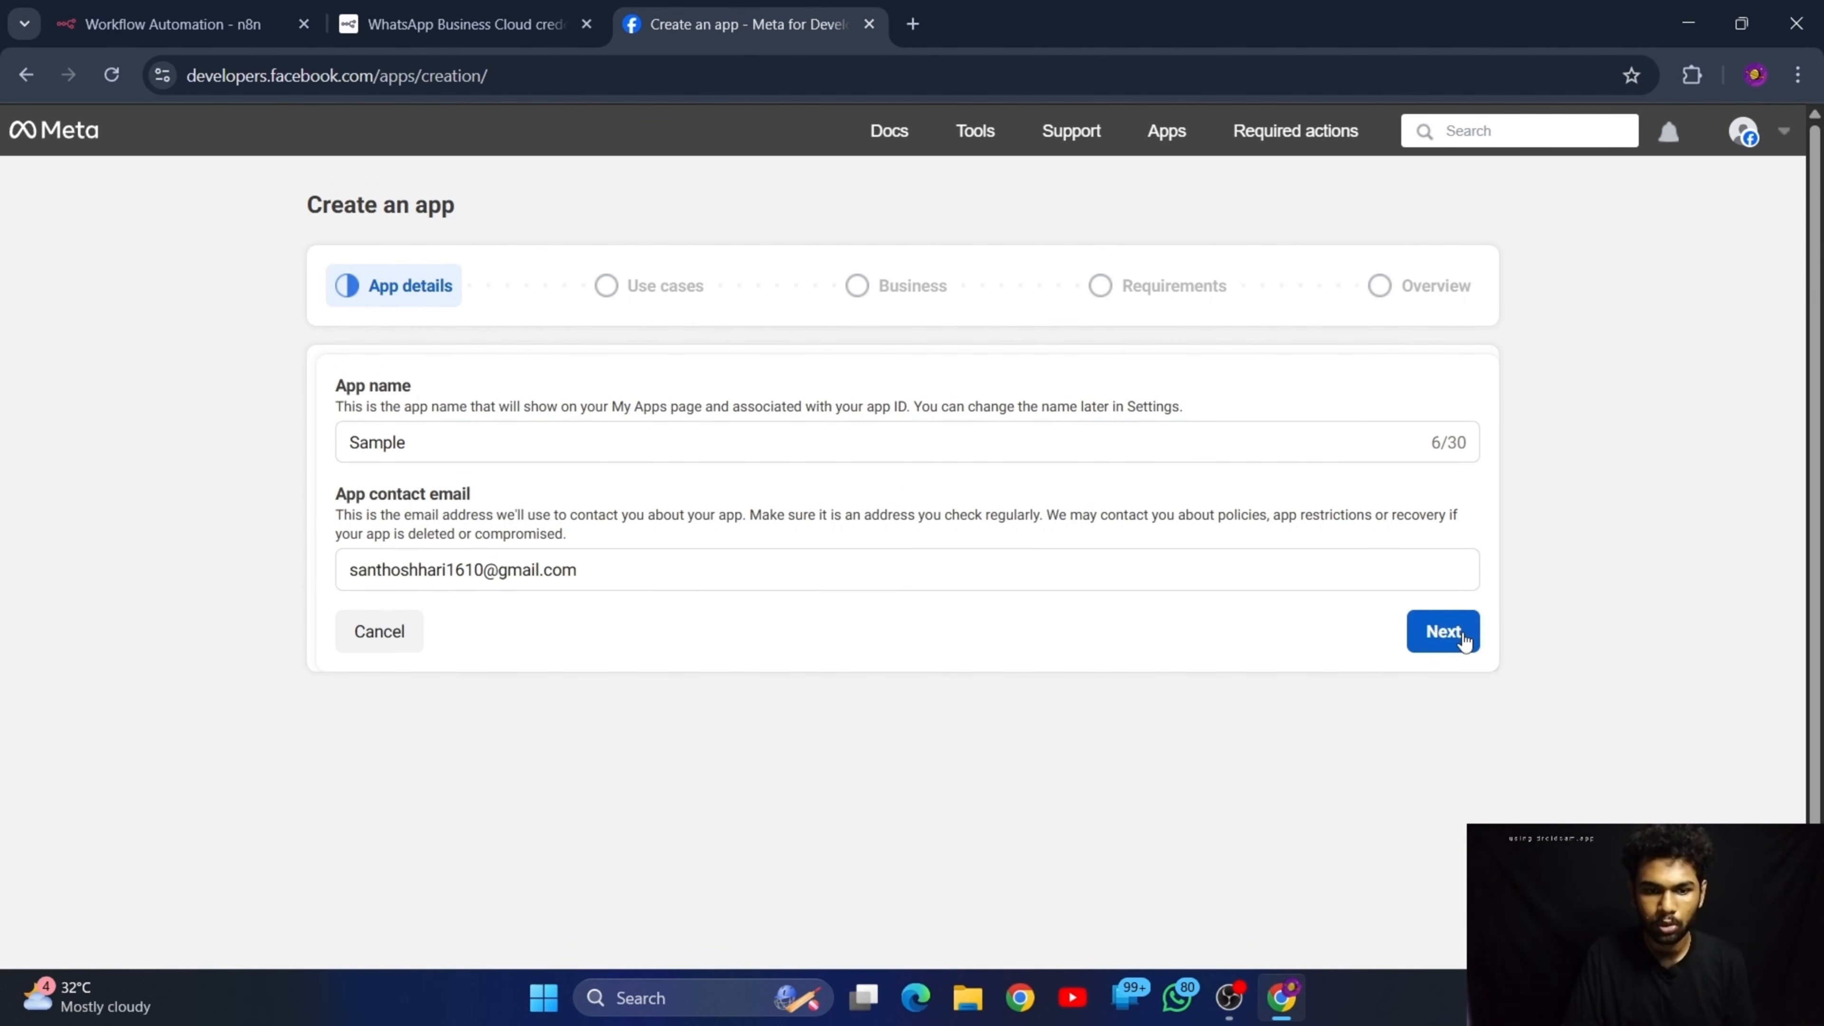
Review the available use cases, select "Other" for the new app, and continue to the app type selection
{"action": "scroll", "coordinate": [436, 539], "scroll_direction": "down", "scroll_amount": 3}
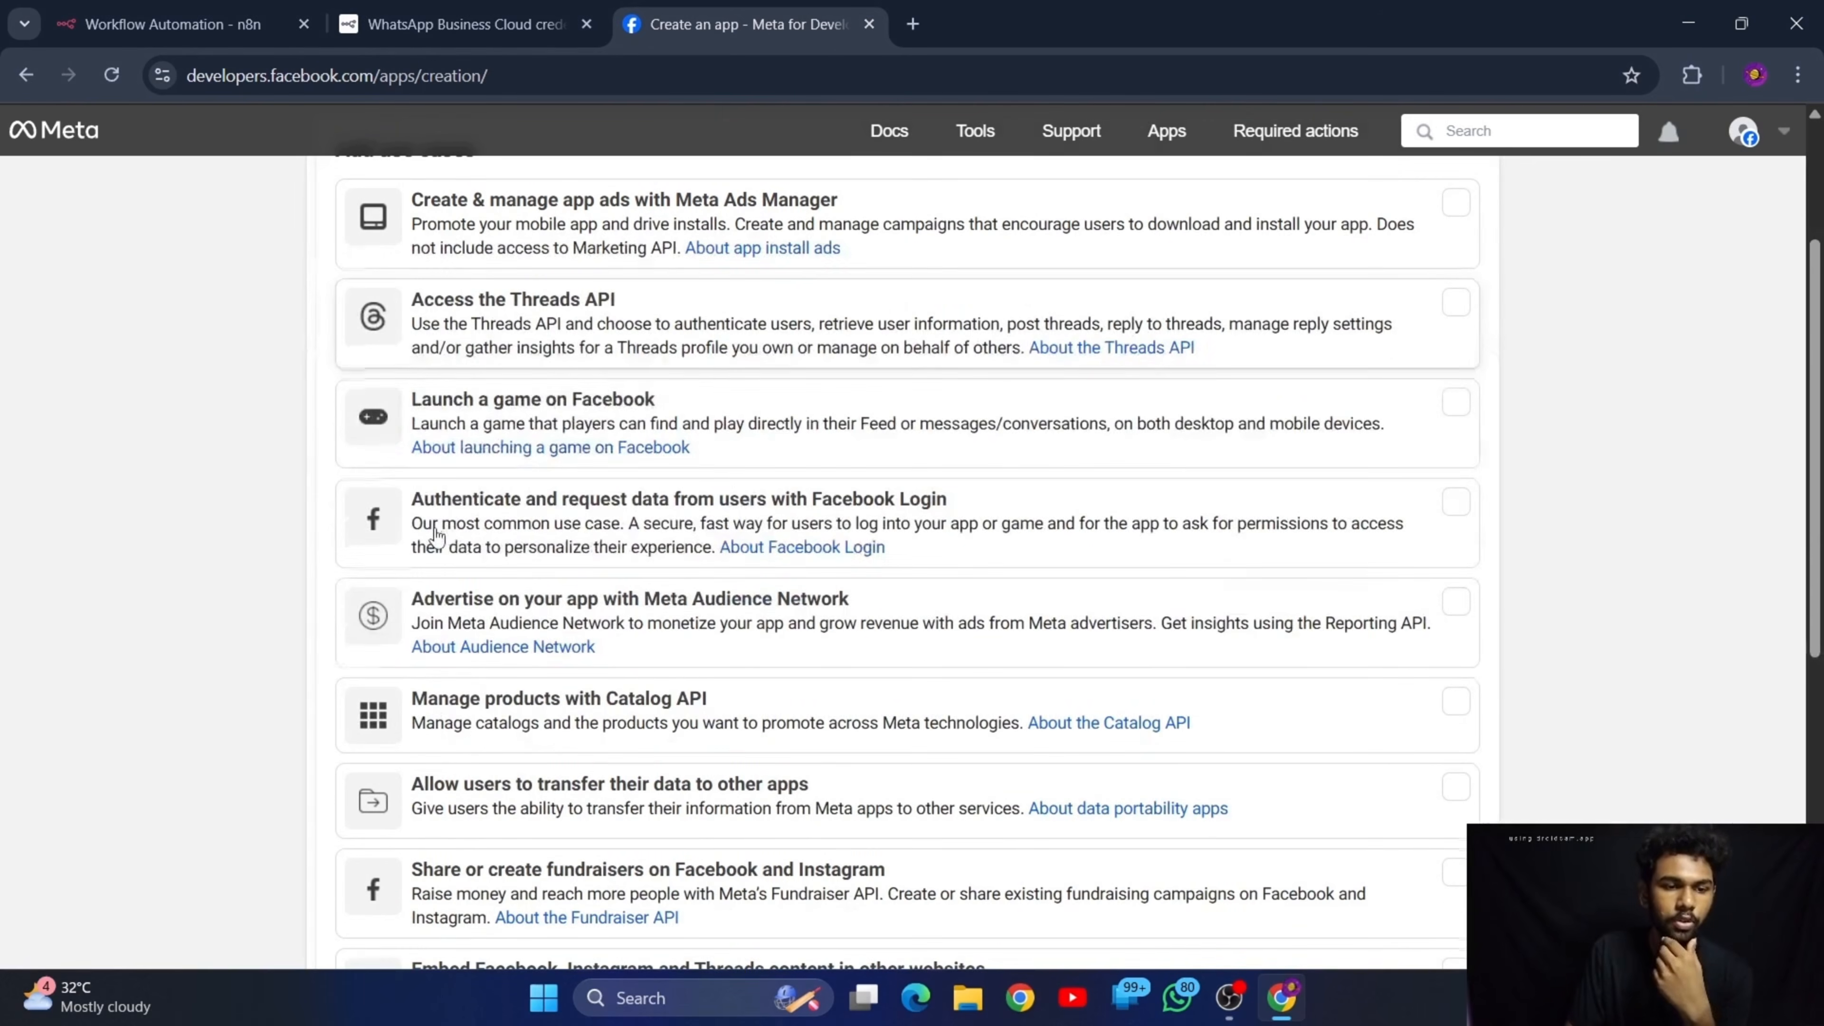
{"action": "scroll", "coordinate": [436, 535], "scroll_direction": "down", "scroll_amount": 3}
{"action": "scroll", "coordinate": [436, 535], "scroll_direction": "down", "scroll_amount": 5}
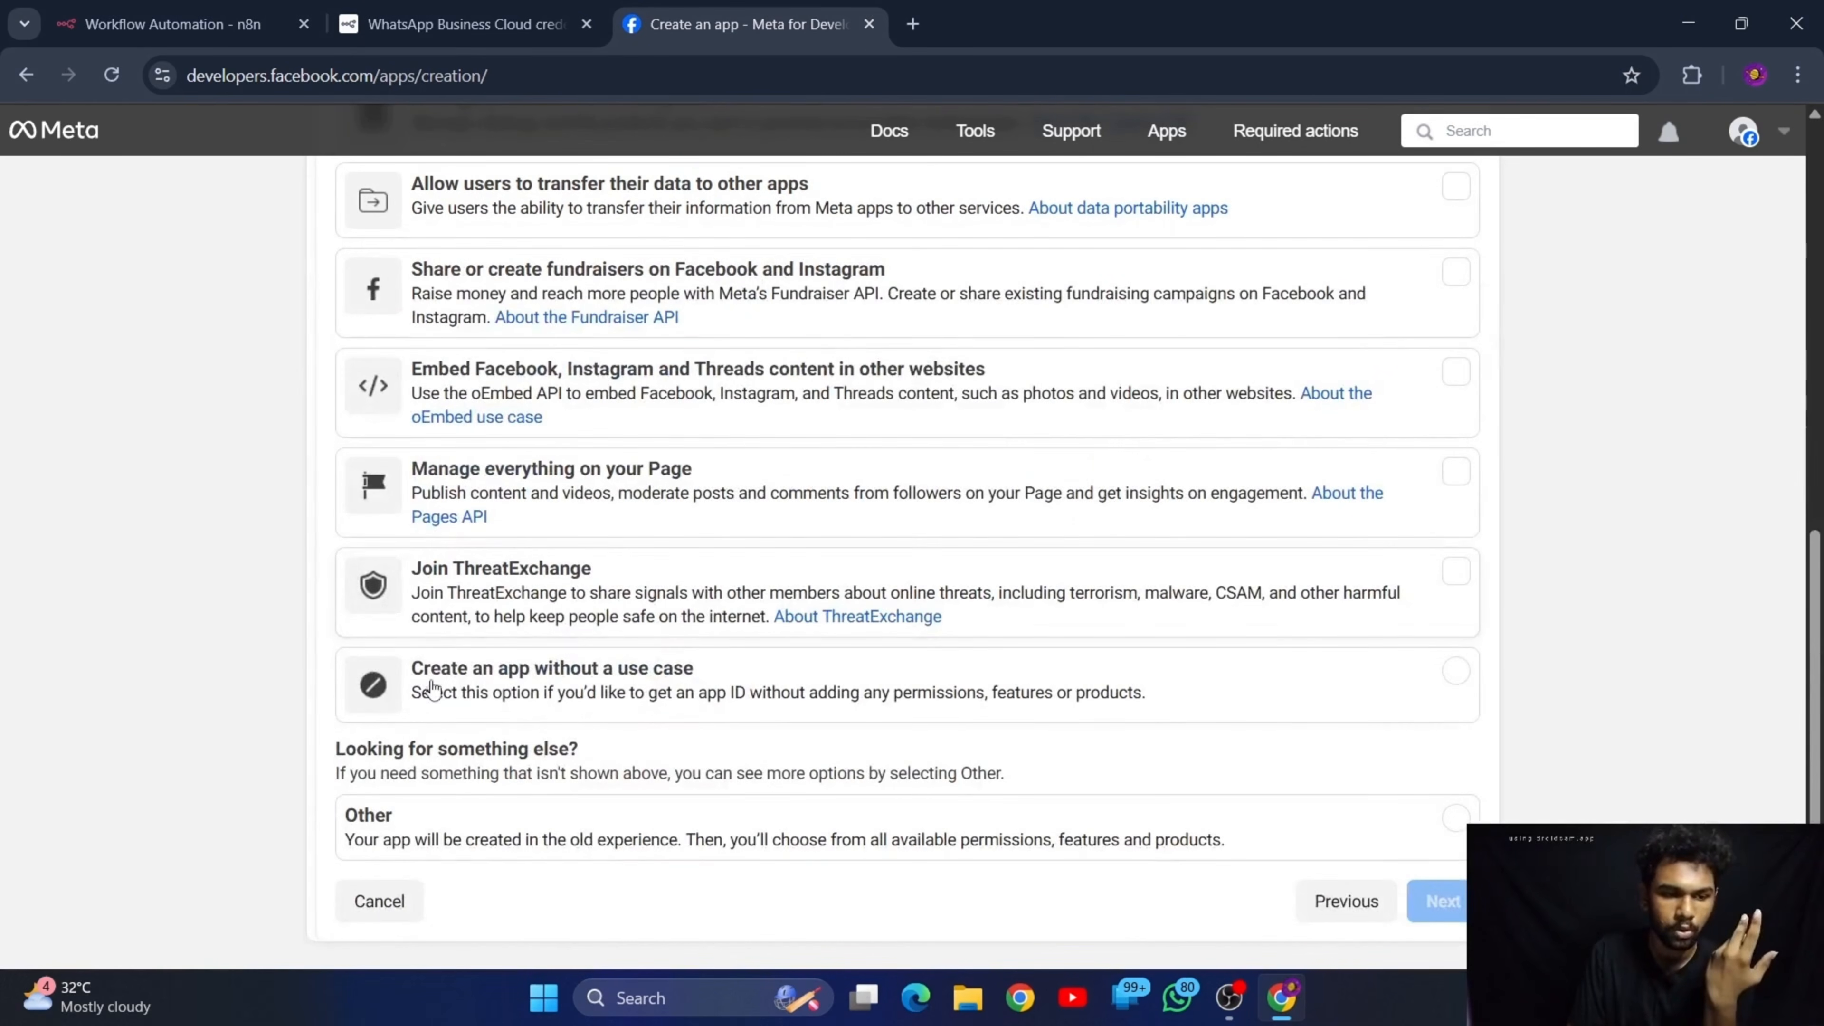
{"action": "scroll", "coordinate": [435, 691], "scroll_direction": "up", "scroll_amount": 9}
{"action": "scroll", "coordinate": [434, 691], "scroll_direction": "up", "scroll_amount": 2}
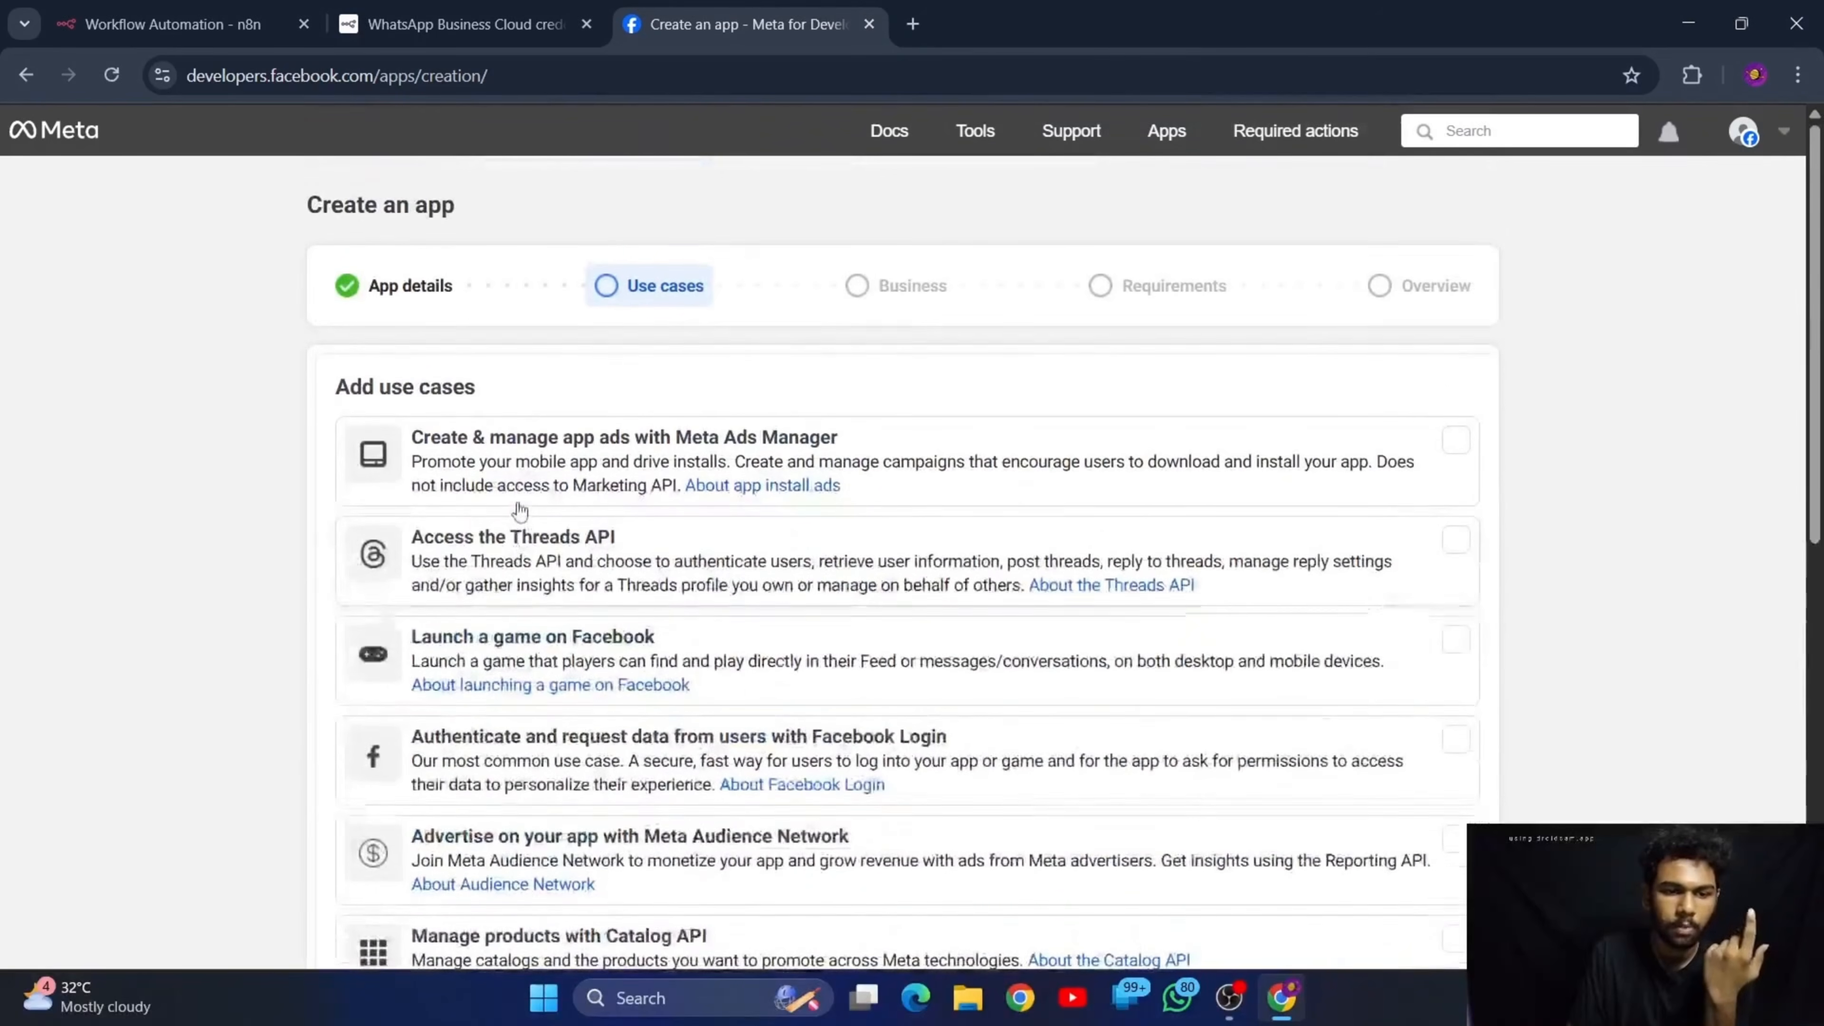
{"action": "scroll", "coordinate": [309, 241], "scroll_direction": "down", "scroll_amount": 2}
{"action": "scroll", "coordinate": [567, 374], "scroll_direction": "down", "scroll_amount": 10}
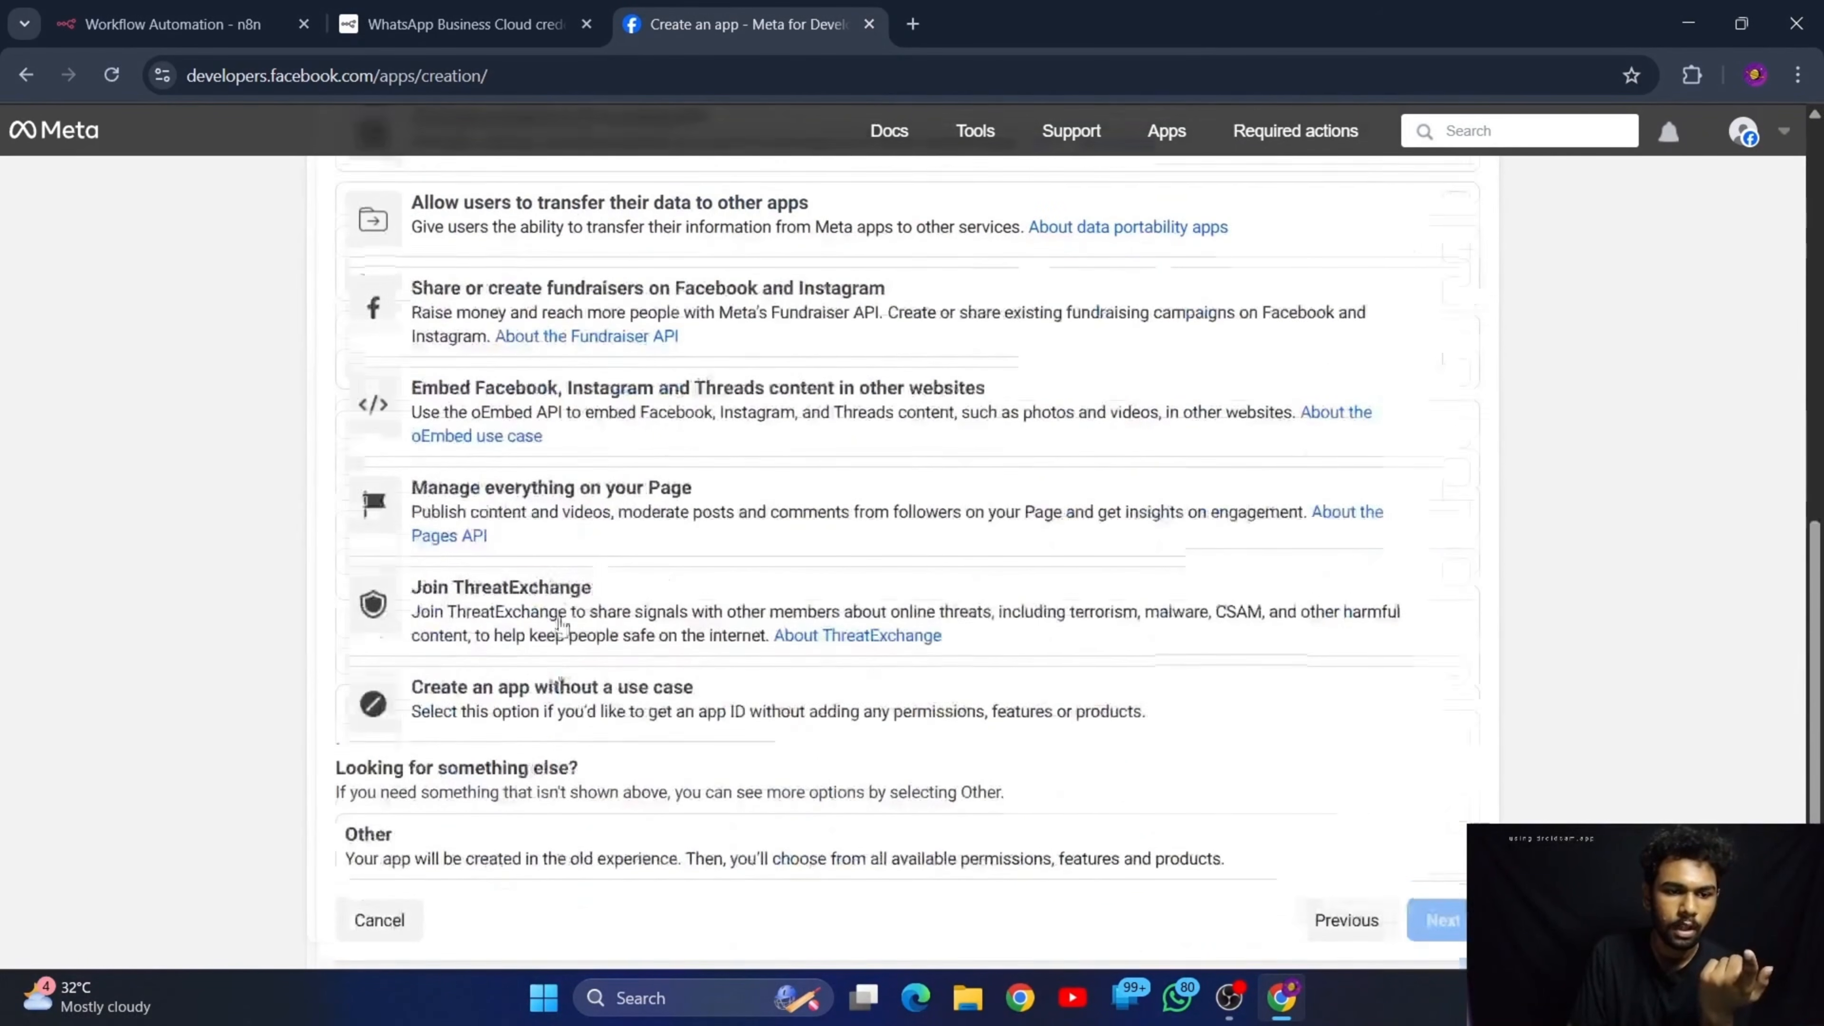
{"action": "left_click", "coordinate": [370, 837]}
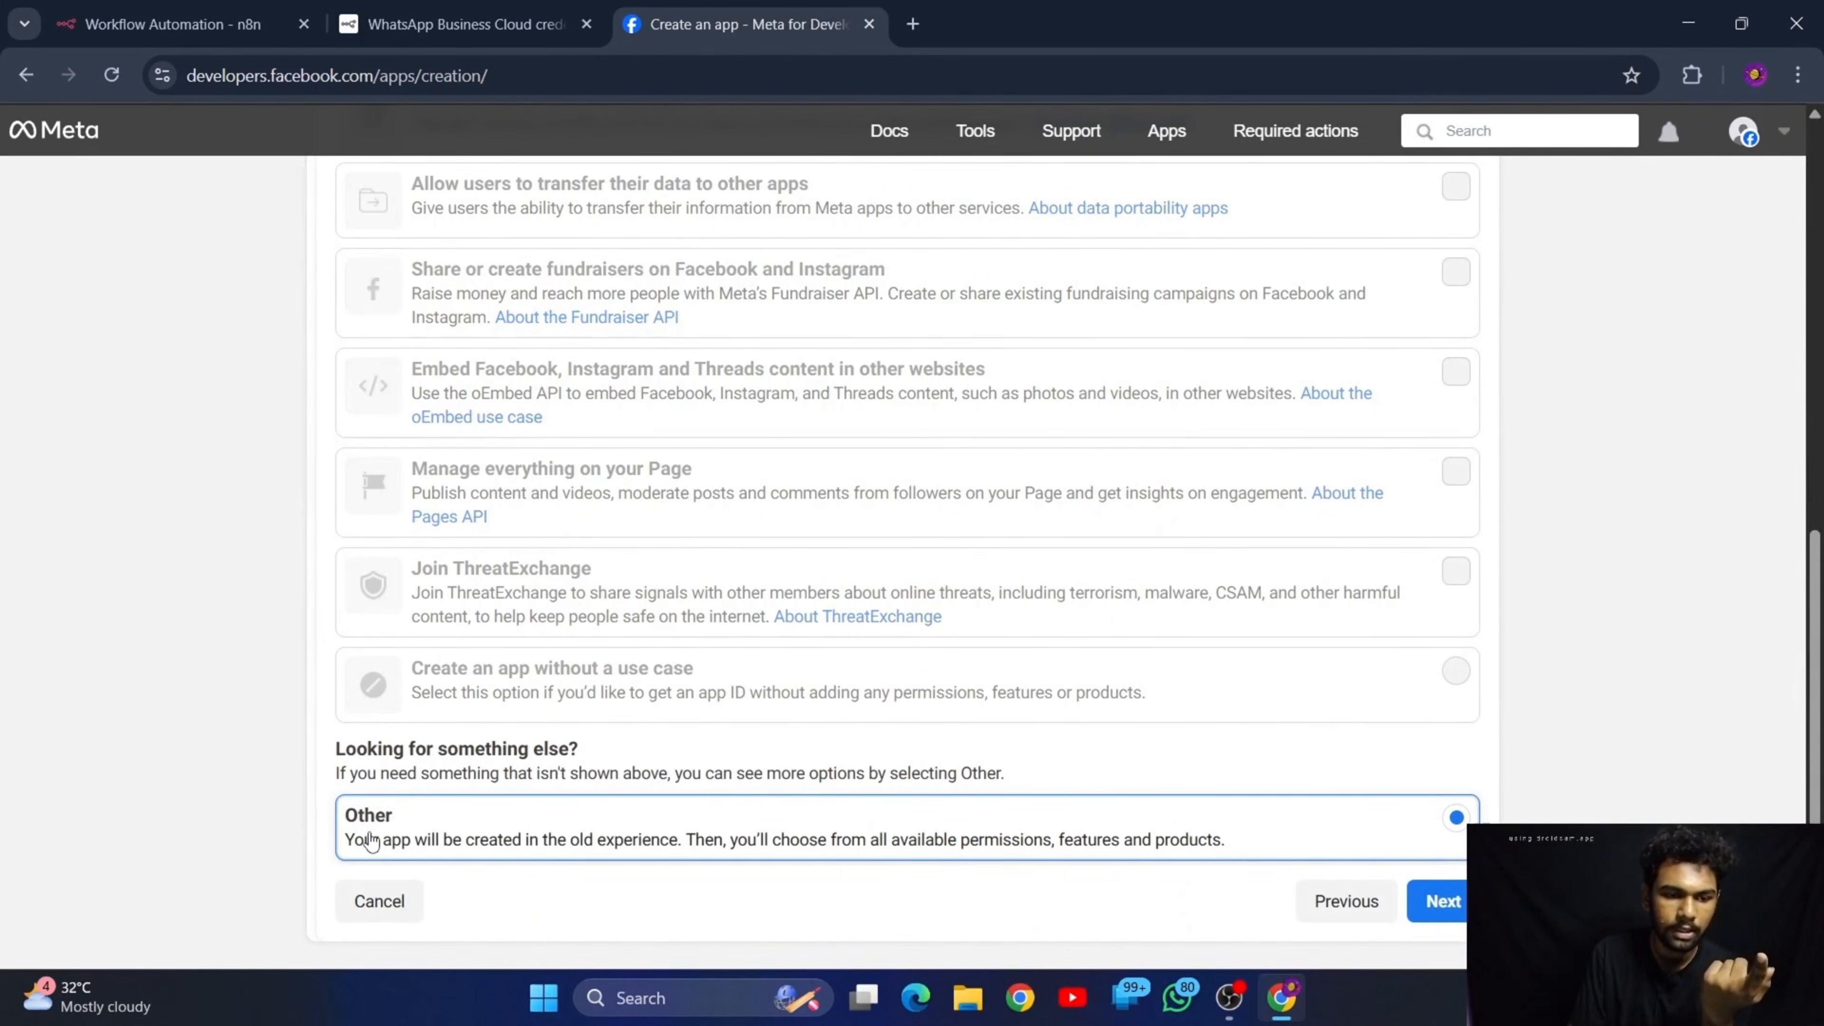
{"action": "left_click", "coordinate": [1442, 901]}
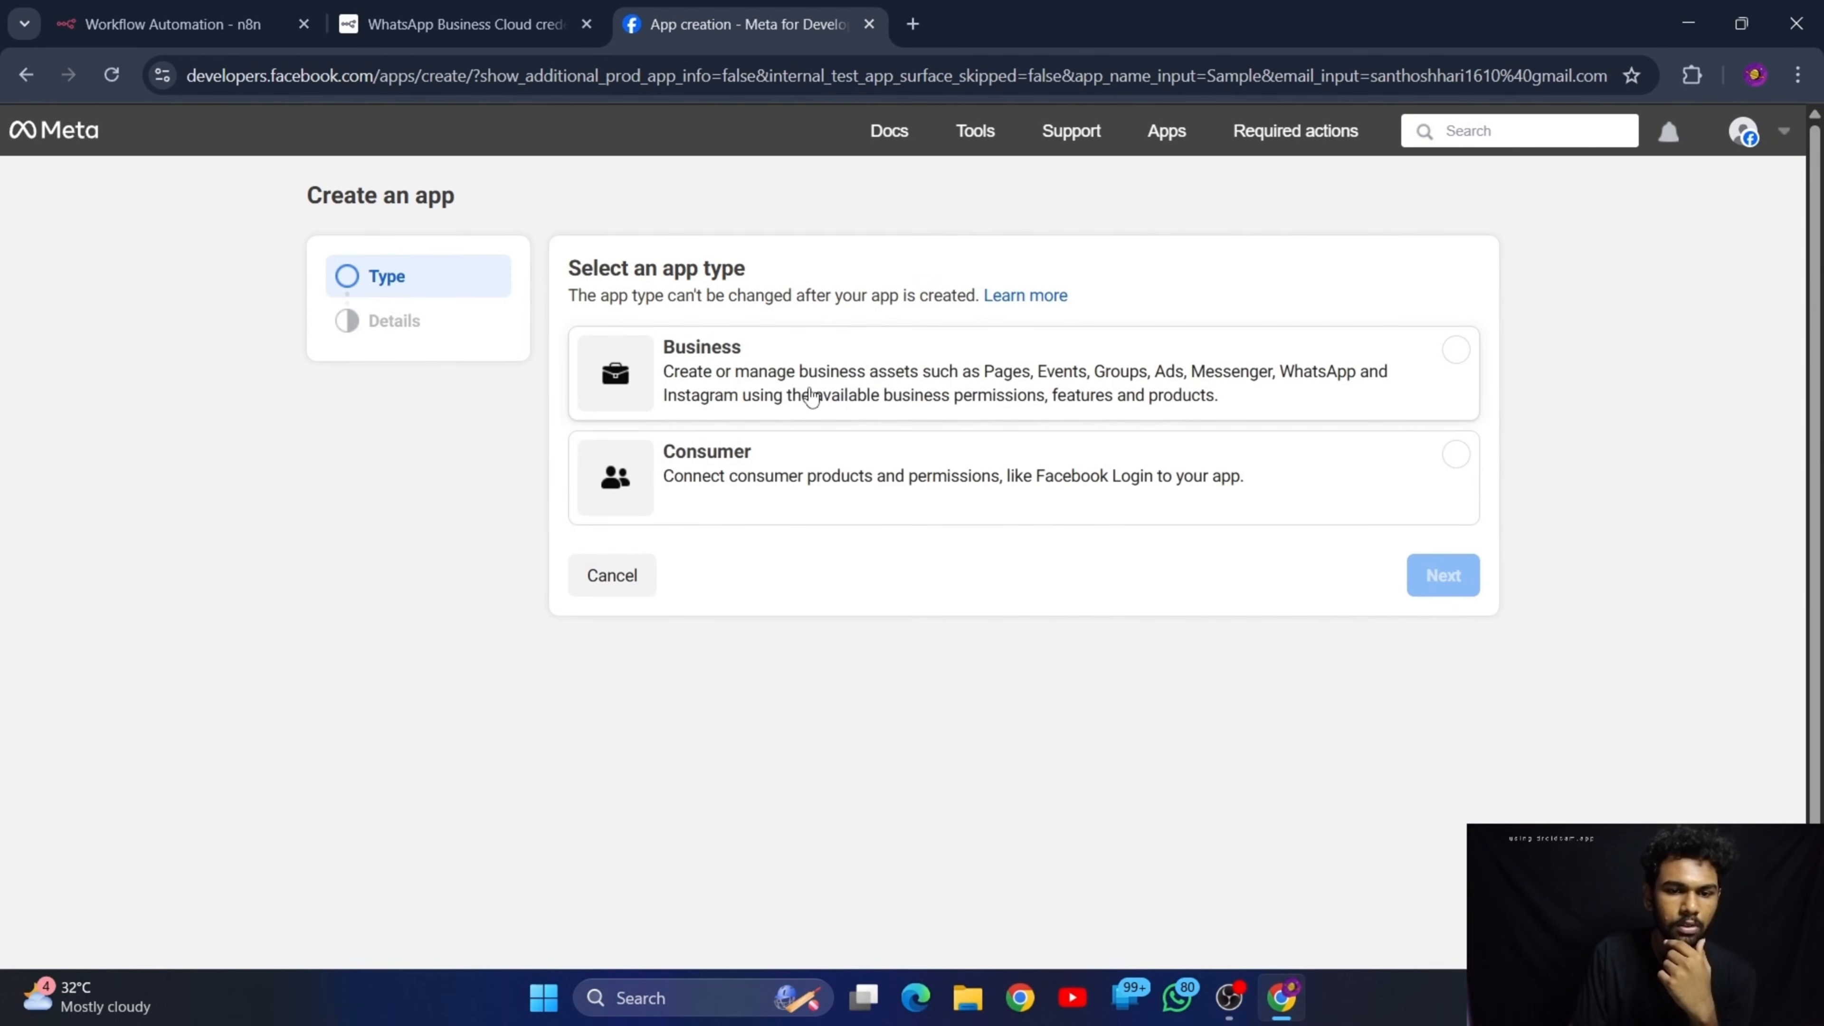
Select "Business" as the app type, continue to the app details, and check that the business portfolio is optional
{"action": "left_click", "coordinate": [745, 374]}
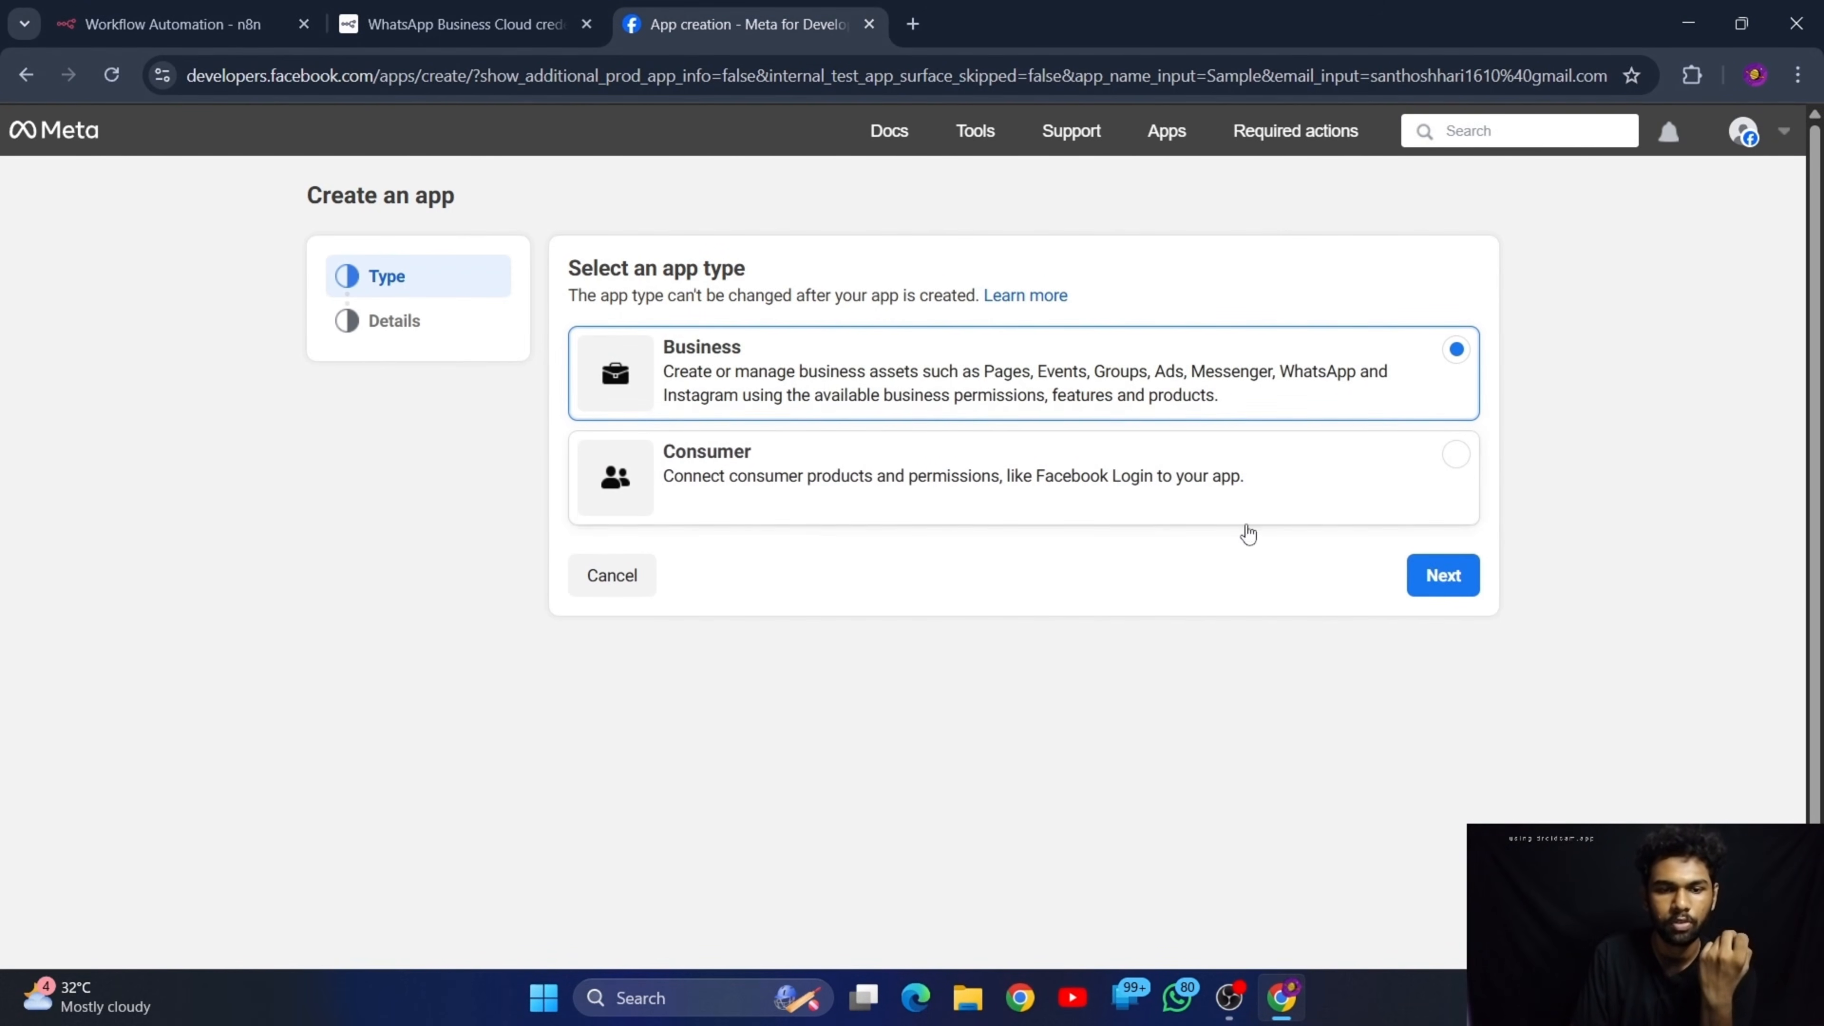
{"action": "left_click", "coordinate": [1444, 576]}
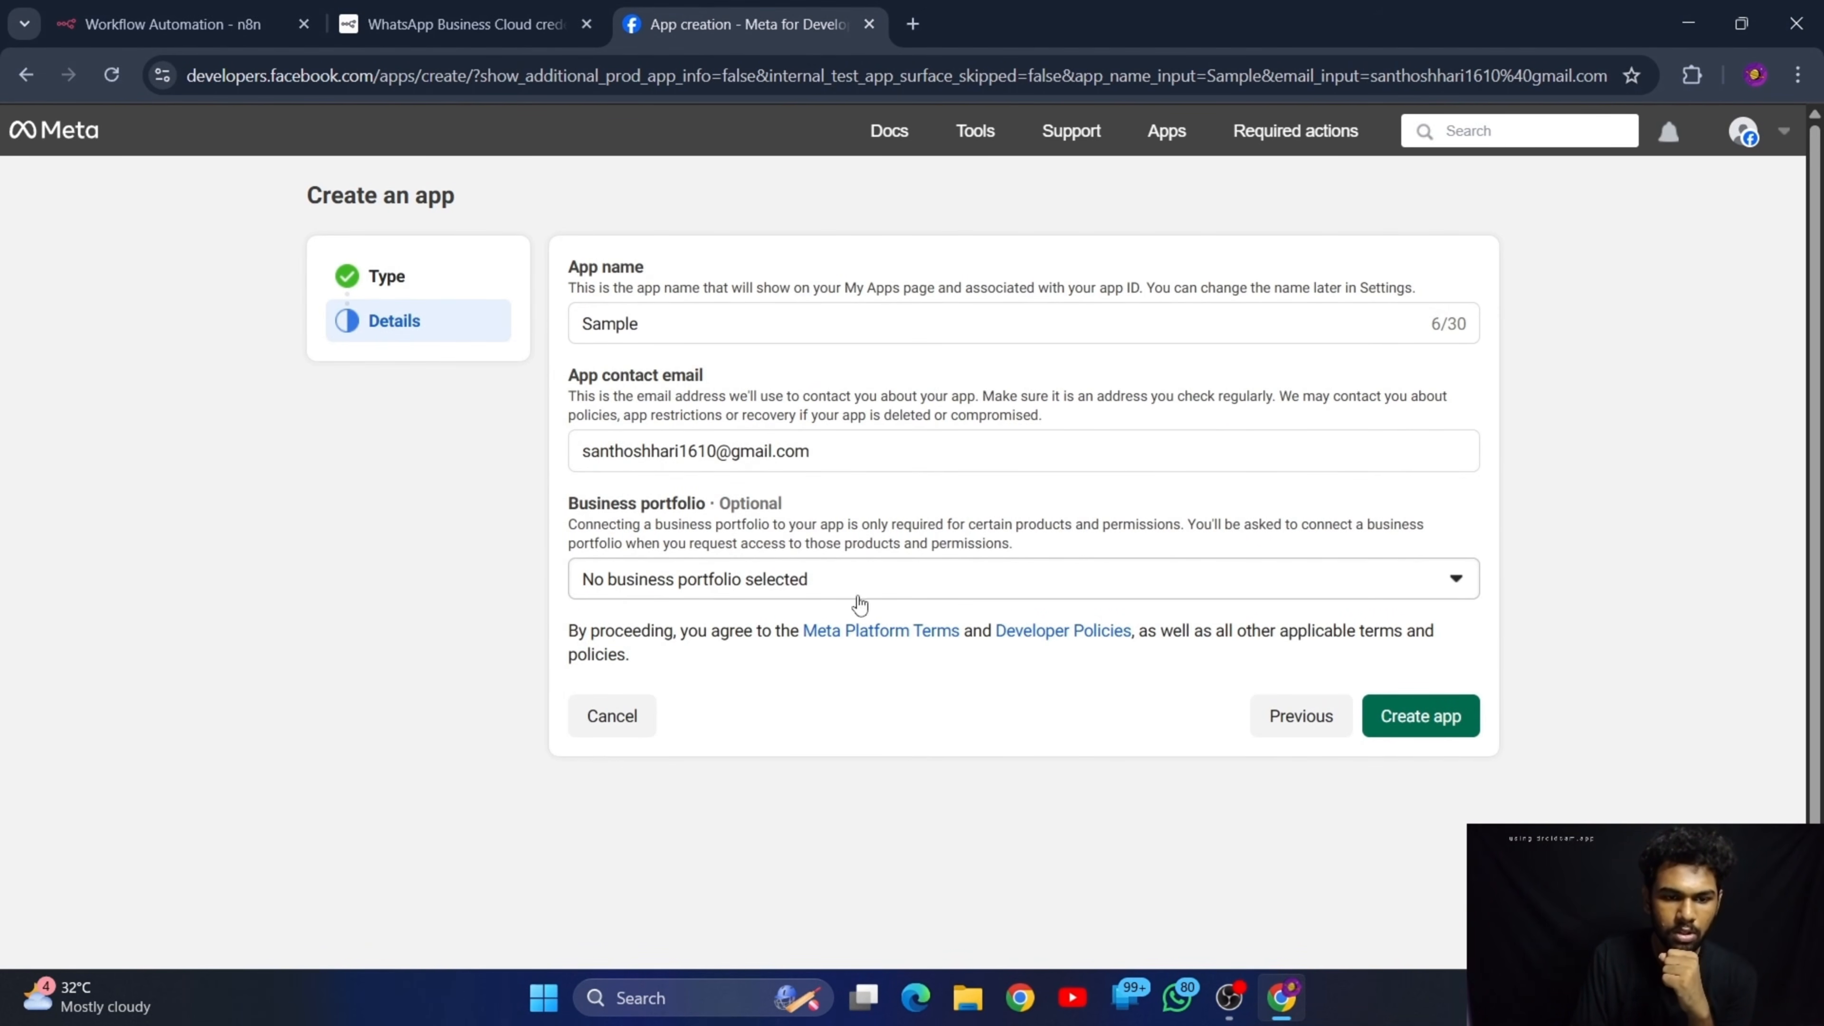
{"action": "left_click_drag", "start_coordinate": [719, 509], "coordinate": [826, 509]}
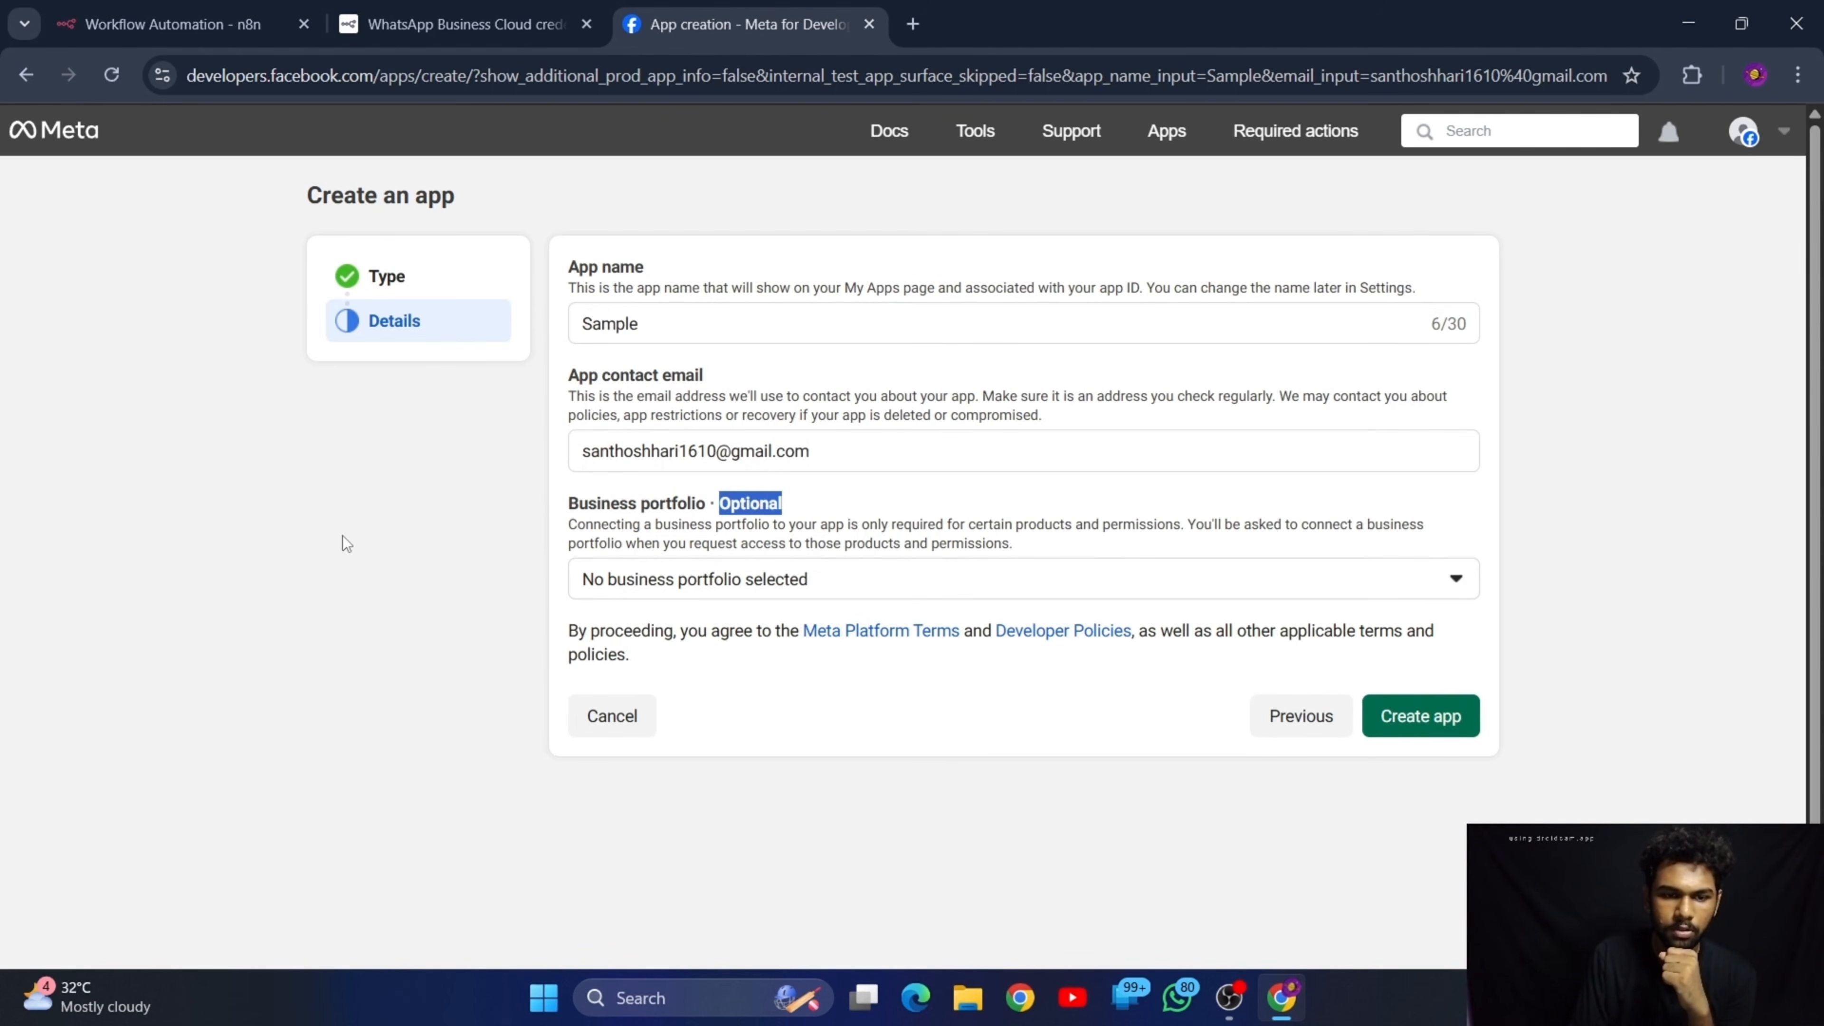
{"action": "left_click", "coordinate": [341, 536]}
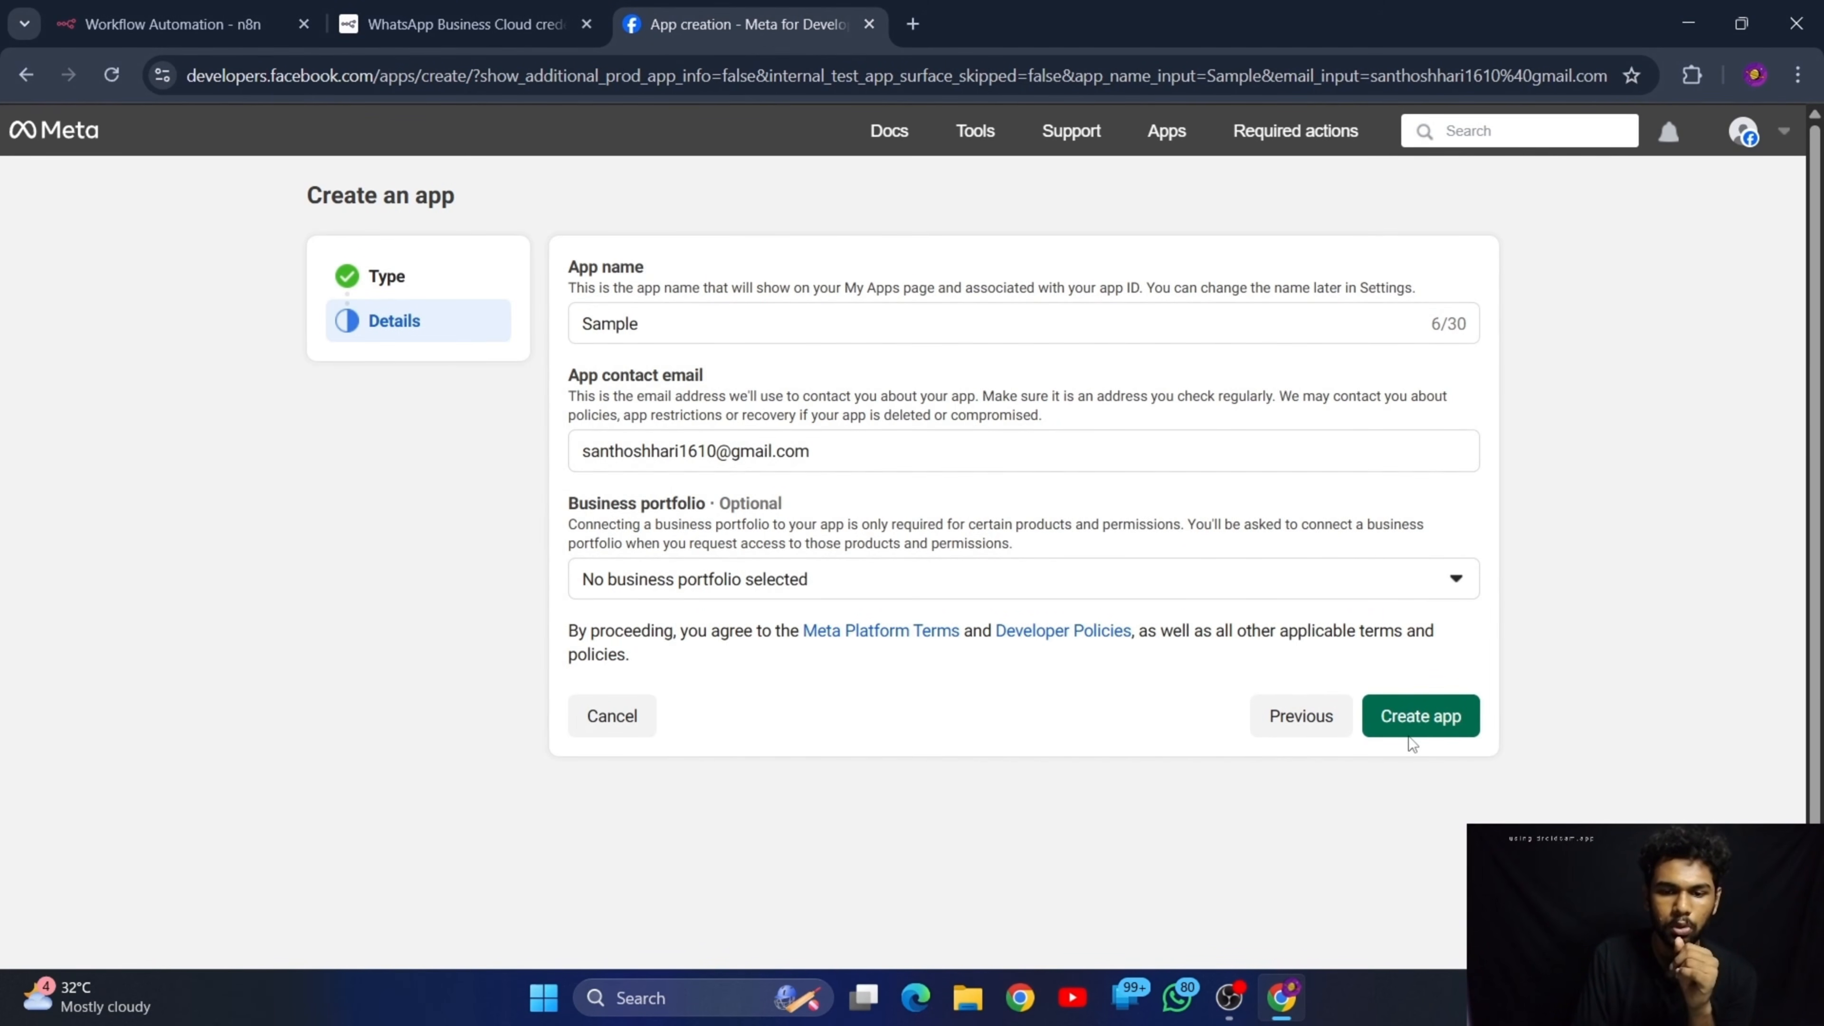
Create the Sample app without a business portfolio and re-enter the account password to authorize it
{"action": "left_click", "coordinate": [1409, 720]}
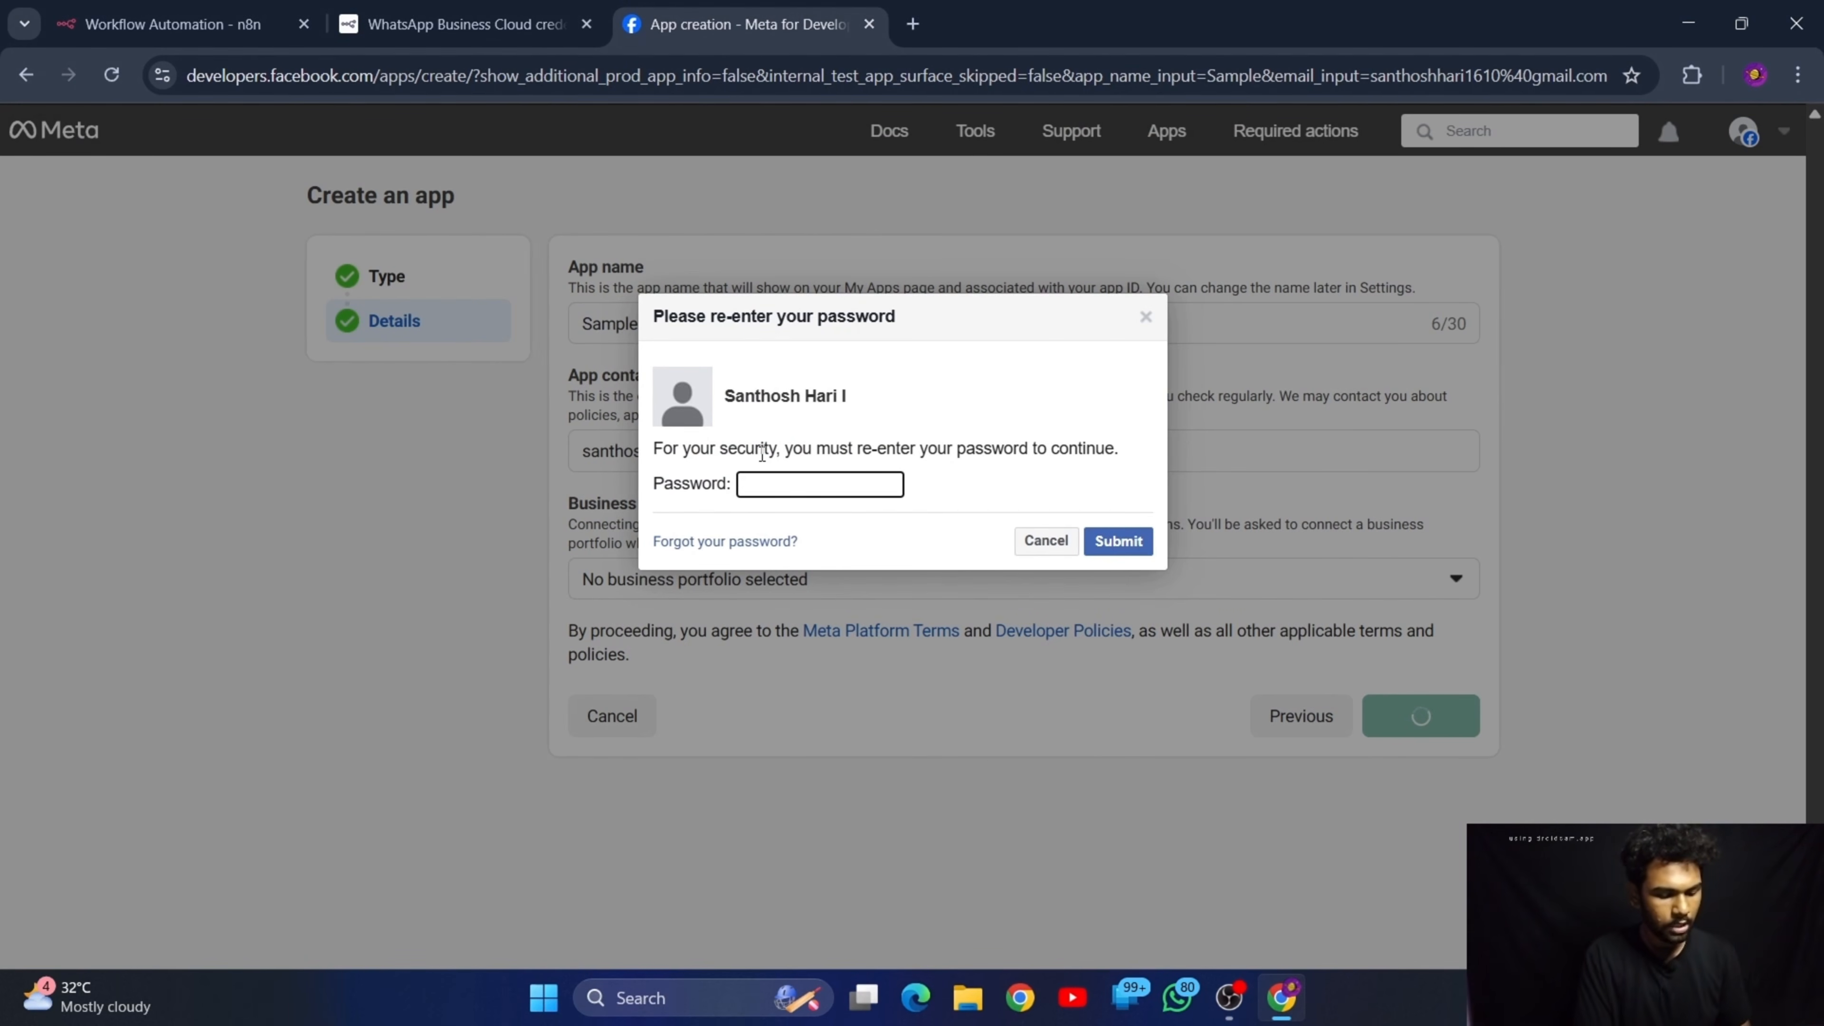
{"action": "type", "text": "••••"}
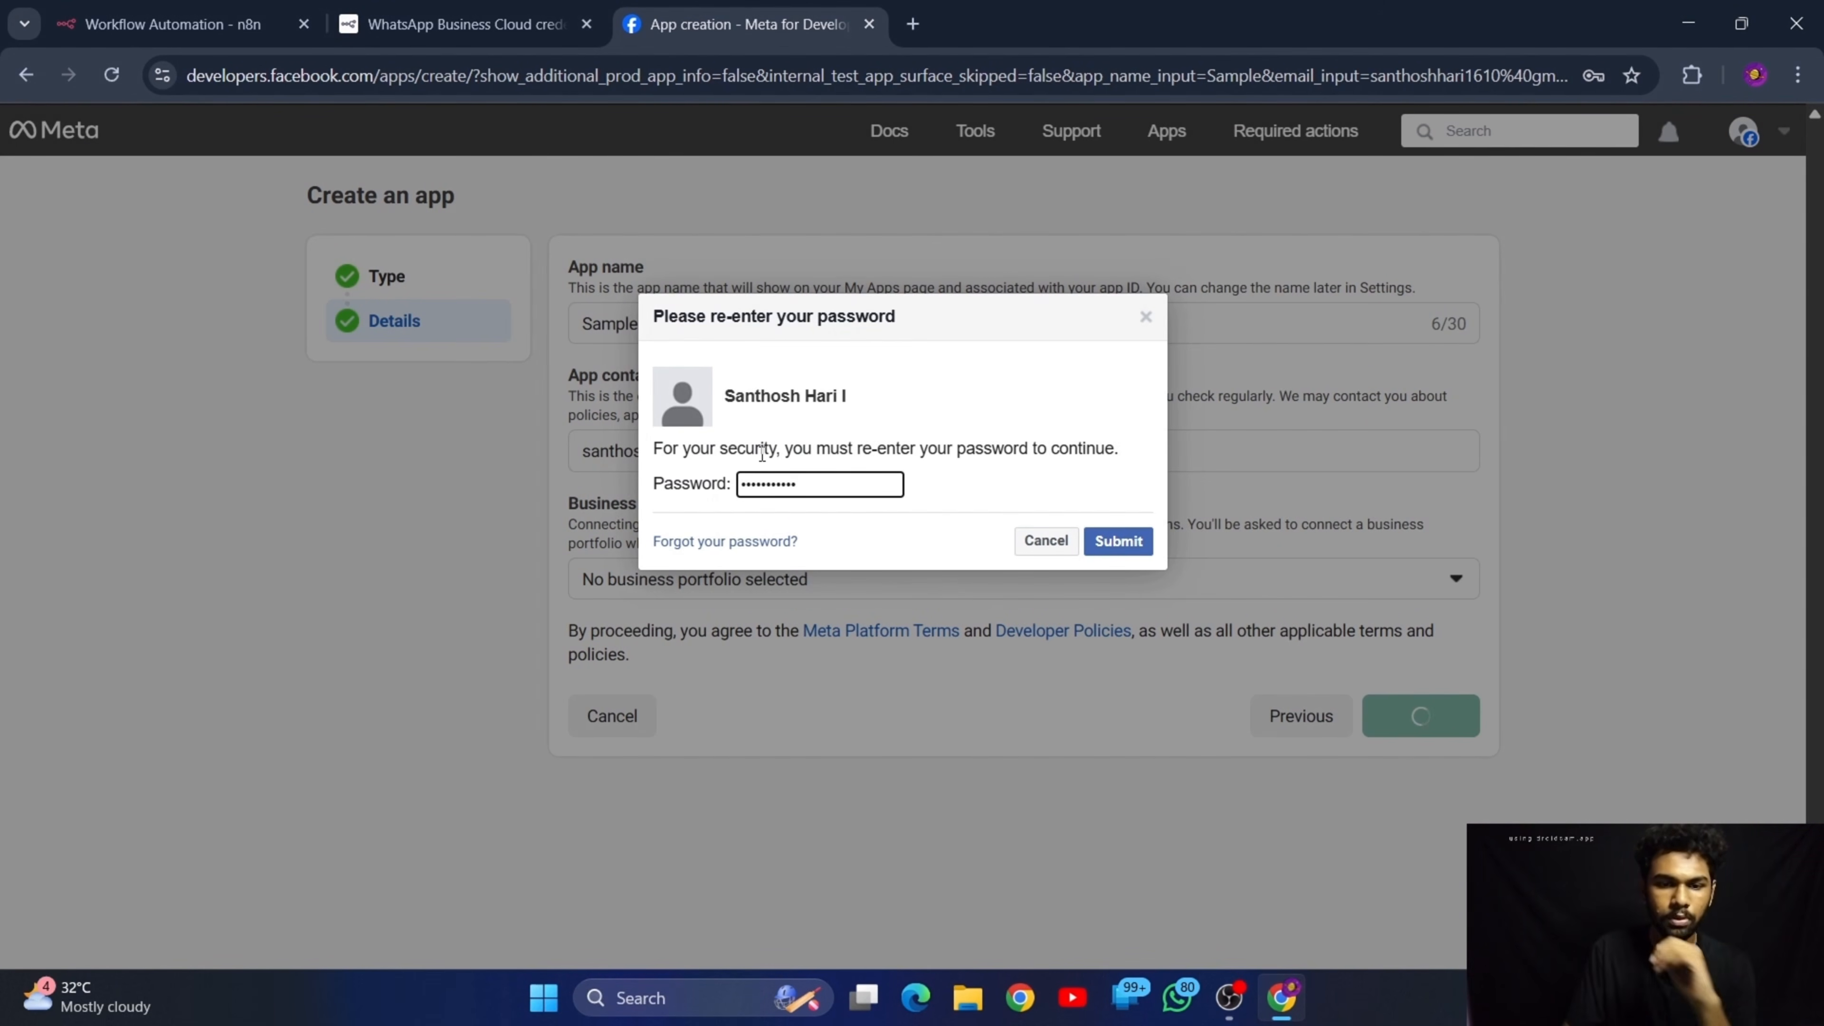
{"action": "left_click", "coordinate": [1118, 540]}
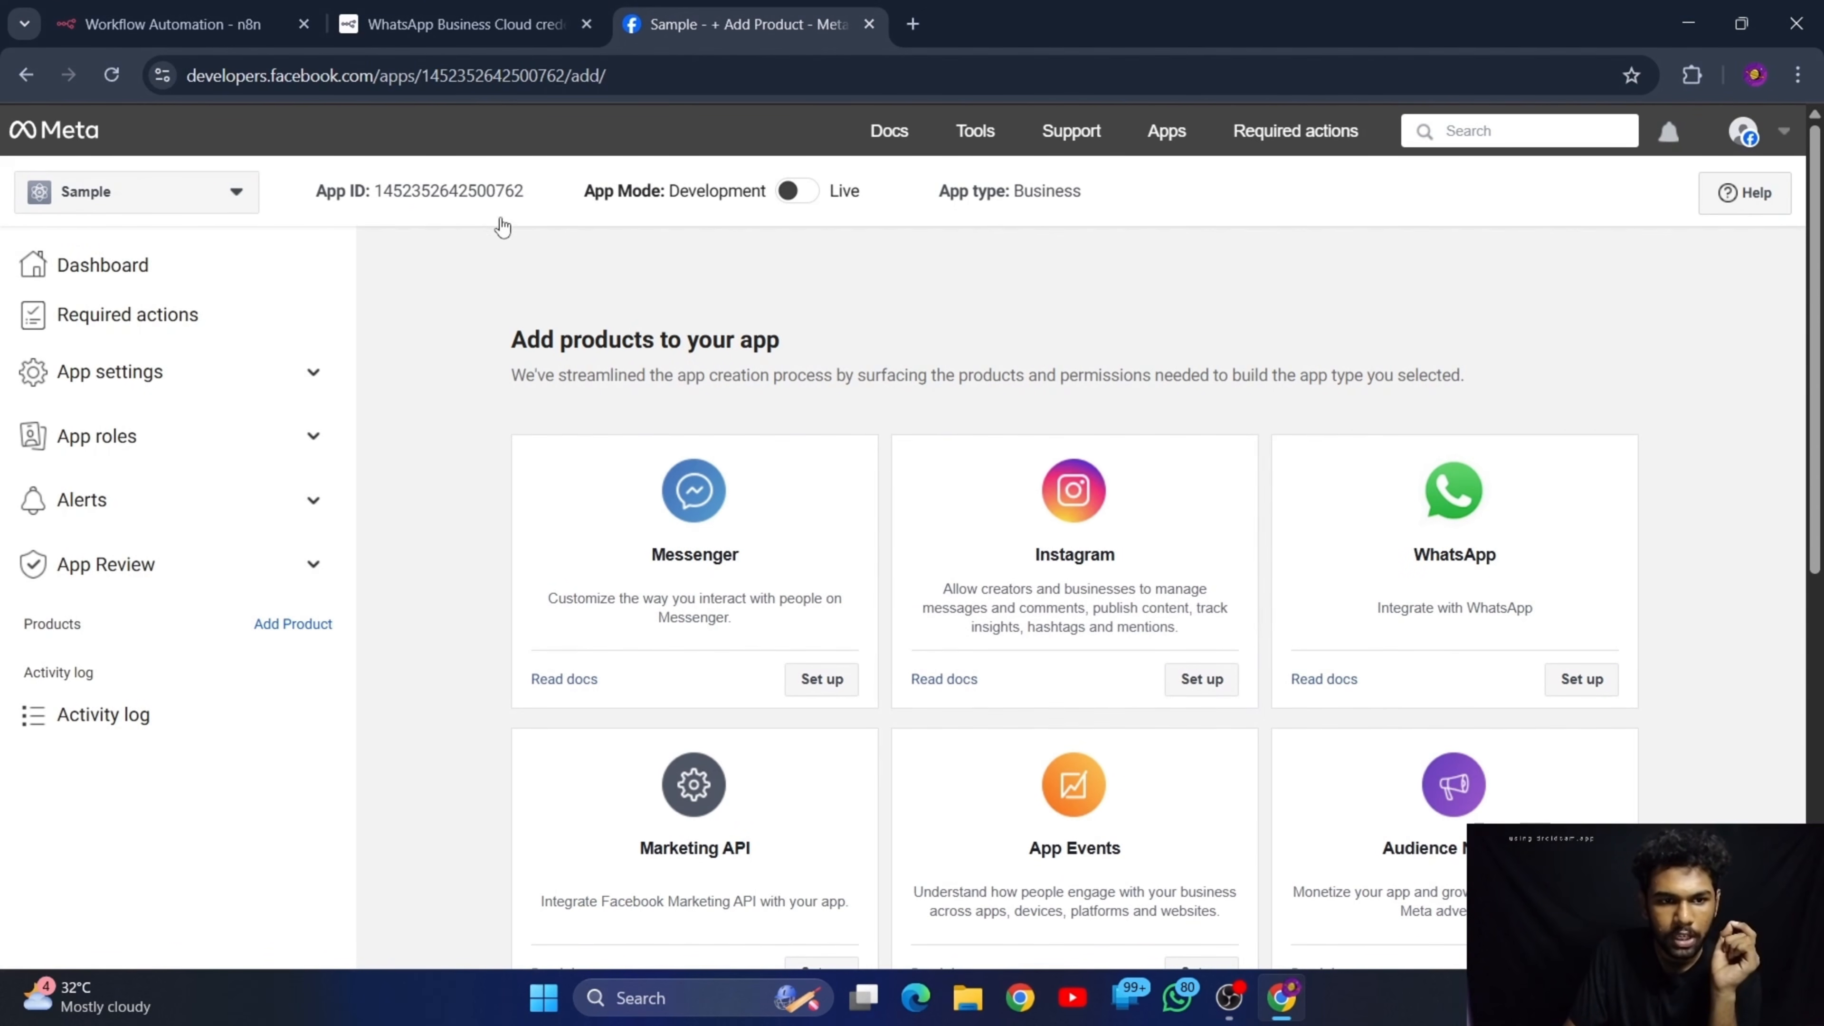
Review the new app's ID and product list, and set up the WhatsApp product for the app
{"action": "left_click_drag", "start_coordinate": [535, 199], "coordinate": [384, 219]}
{"action": "left_click", "coordinate": [409, 300]}
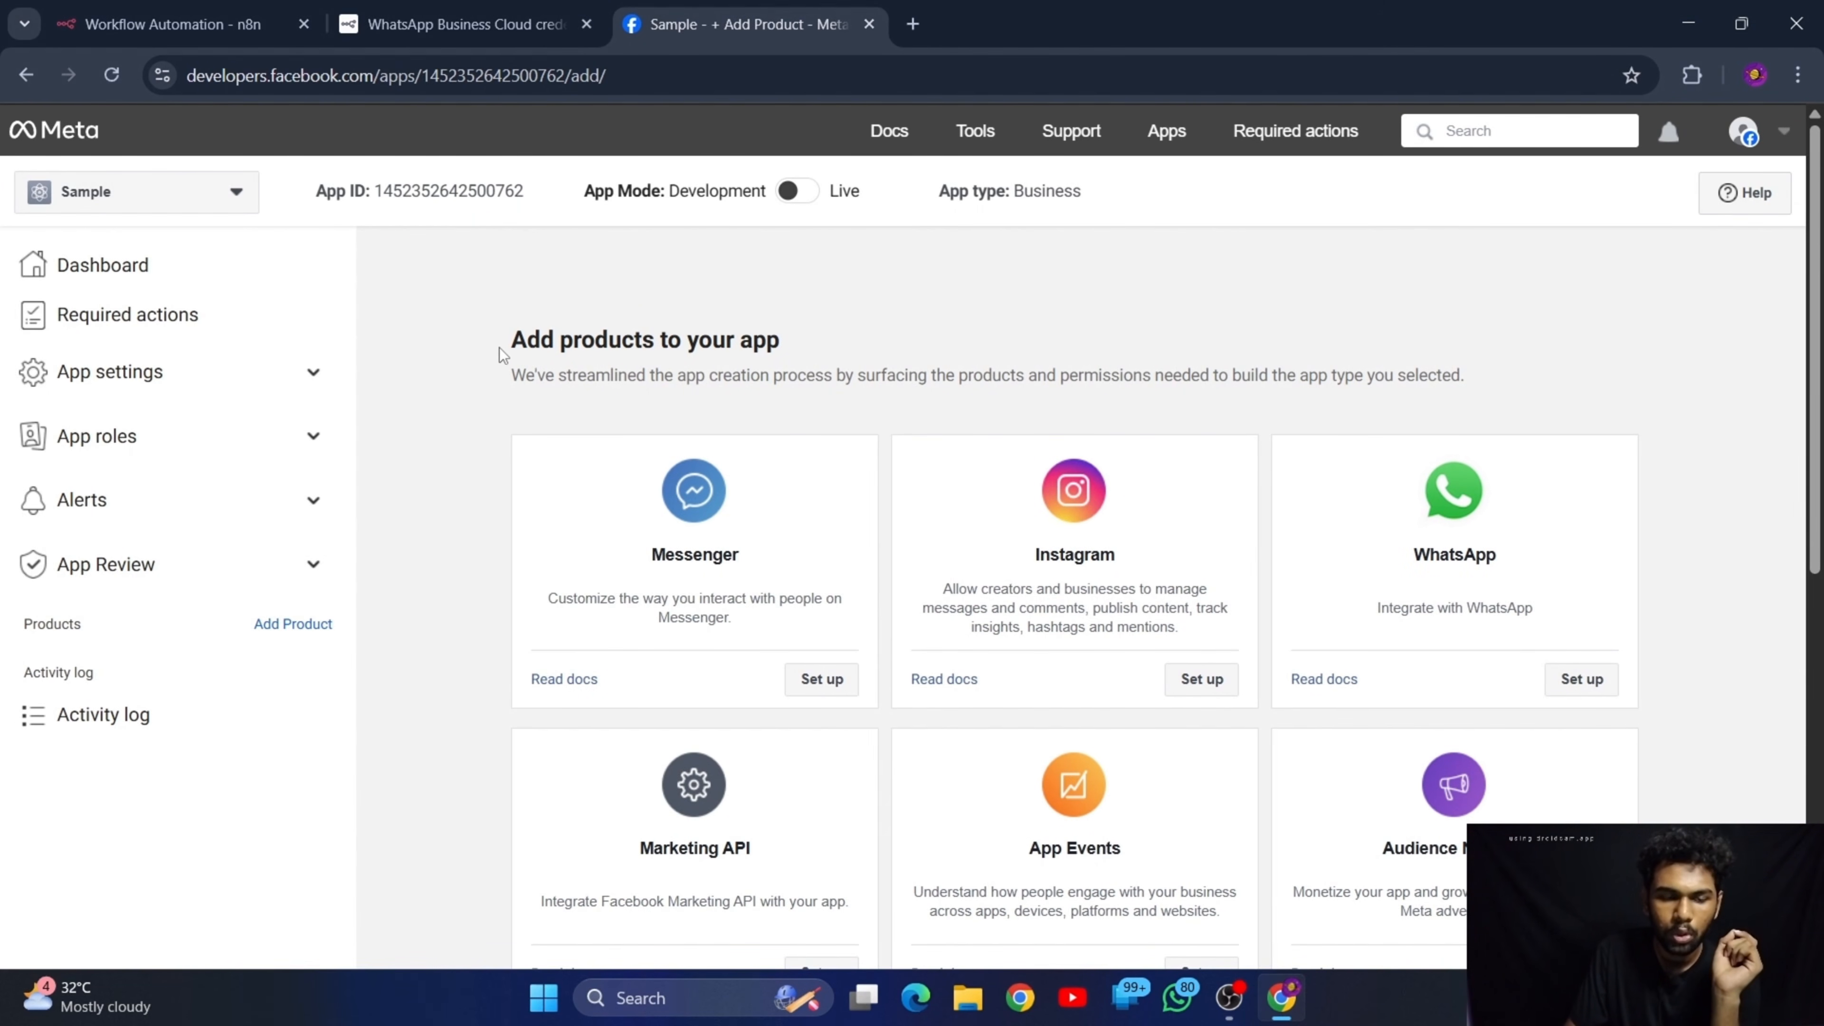
{"action": "left_click_drag", "start_coordinate": [501, 351], "coordinate": [979, 357]}
{"action": "left_click", "coordinate": [979, 356]}
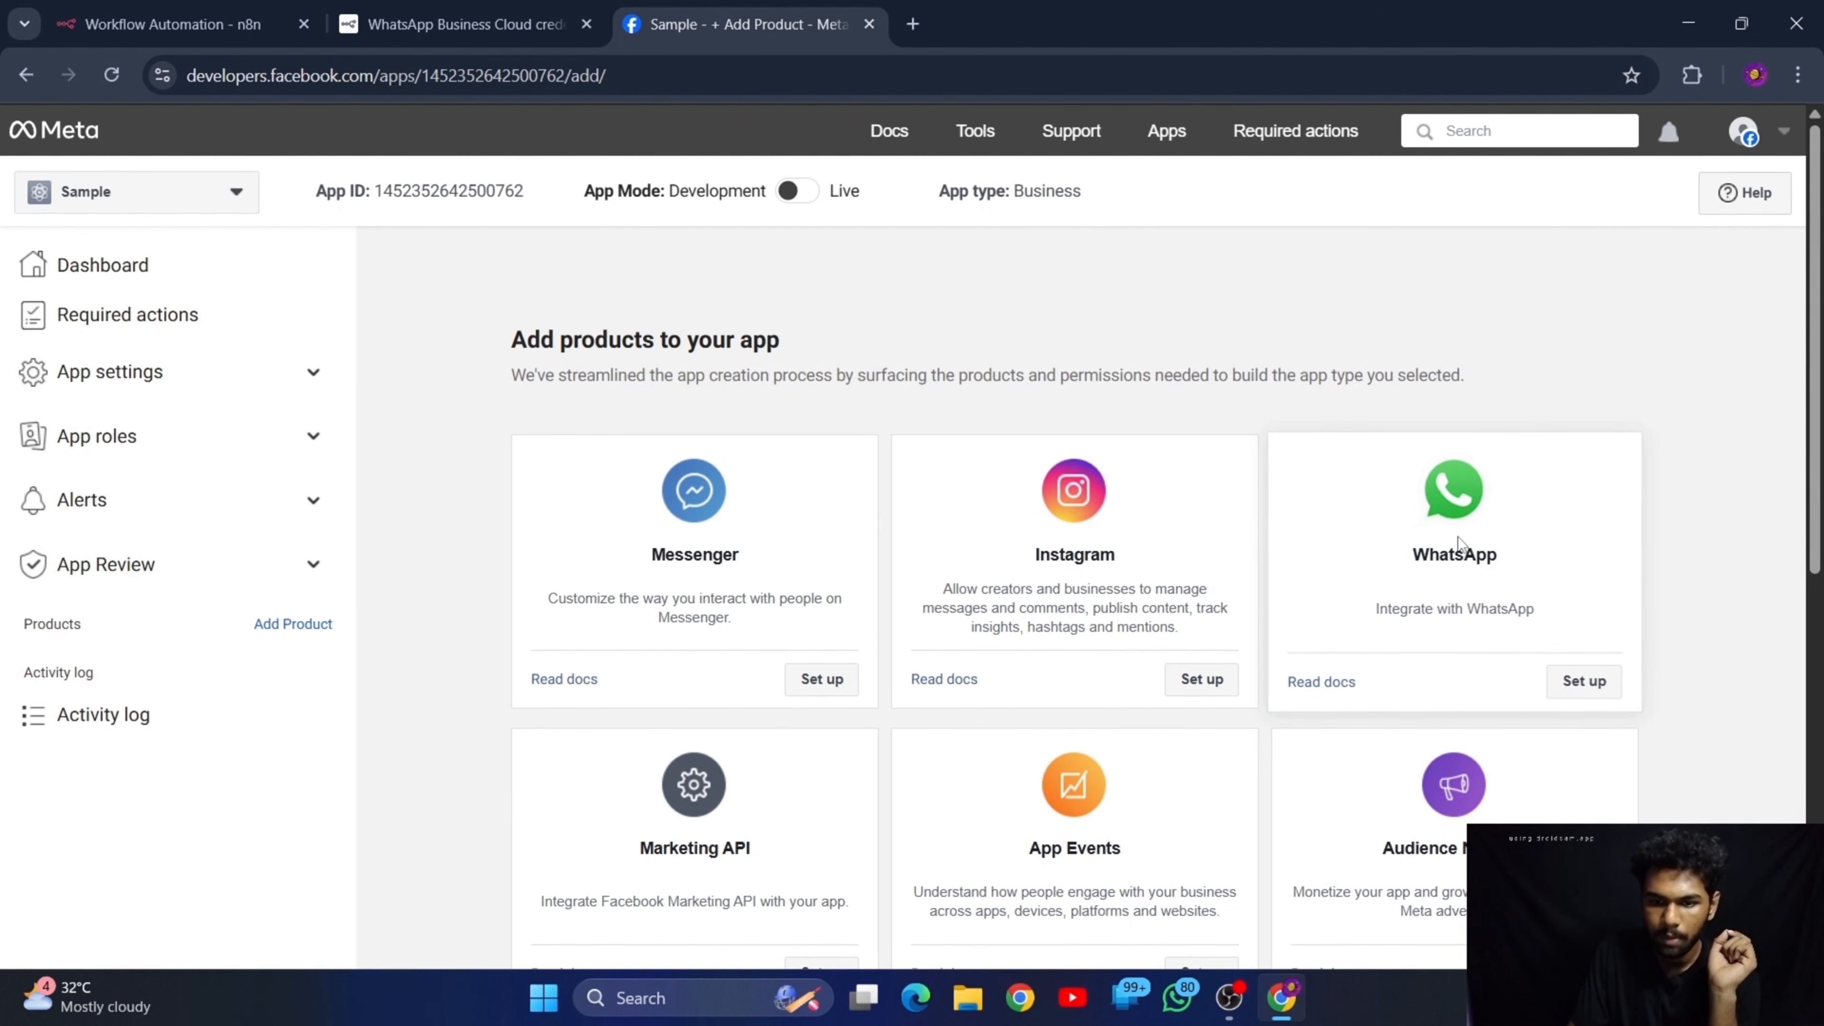
{"action": "left_click", "coordinate": [1577, 689]}
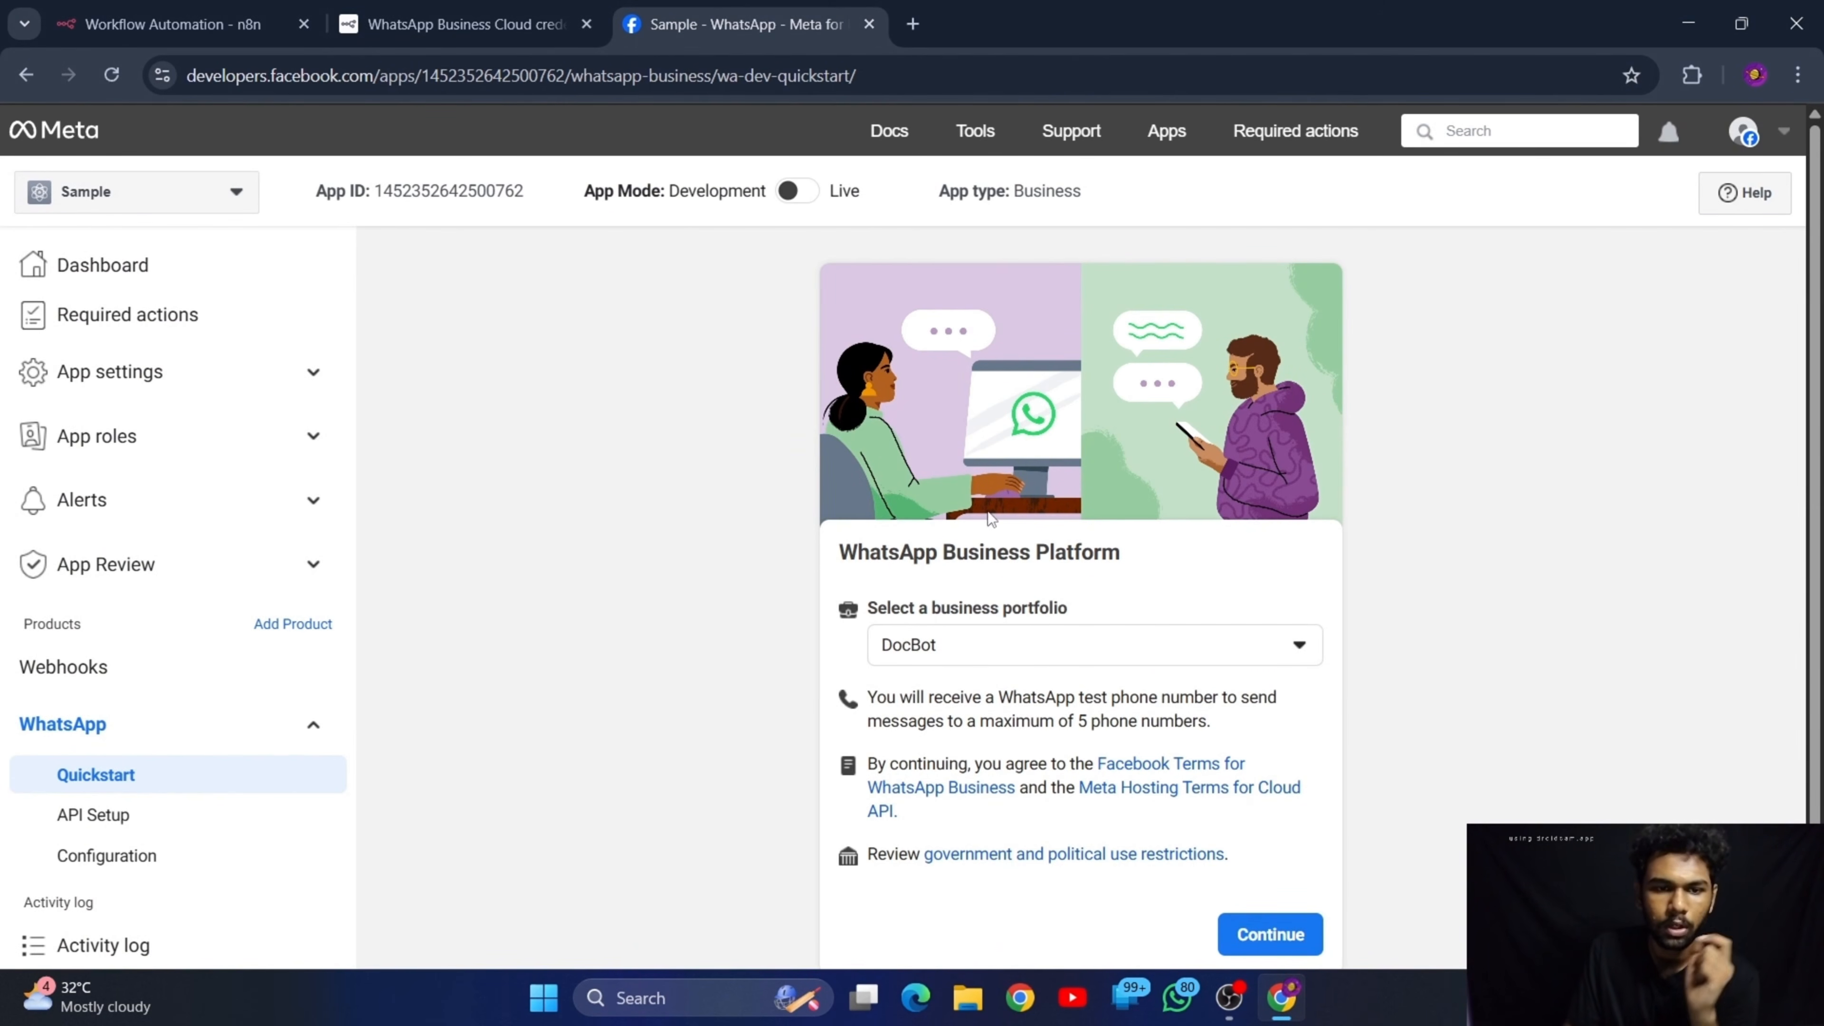
Use DocBot as the business portfolio for the WhatsApp Business Platform and continue
{"action": "scroll", "coordinate": [989, 512], "scroll_direction": "down", "scroll_amount": 1}
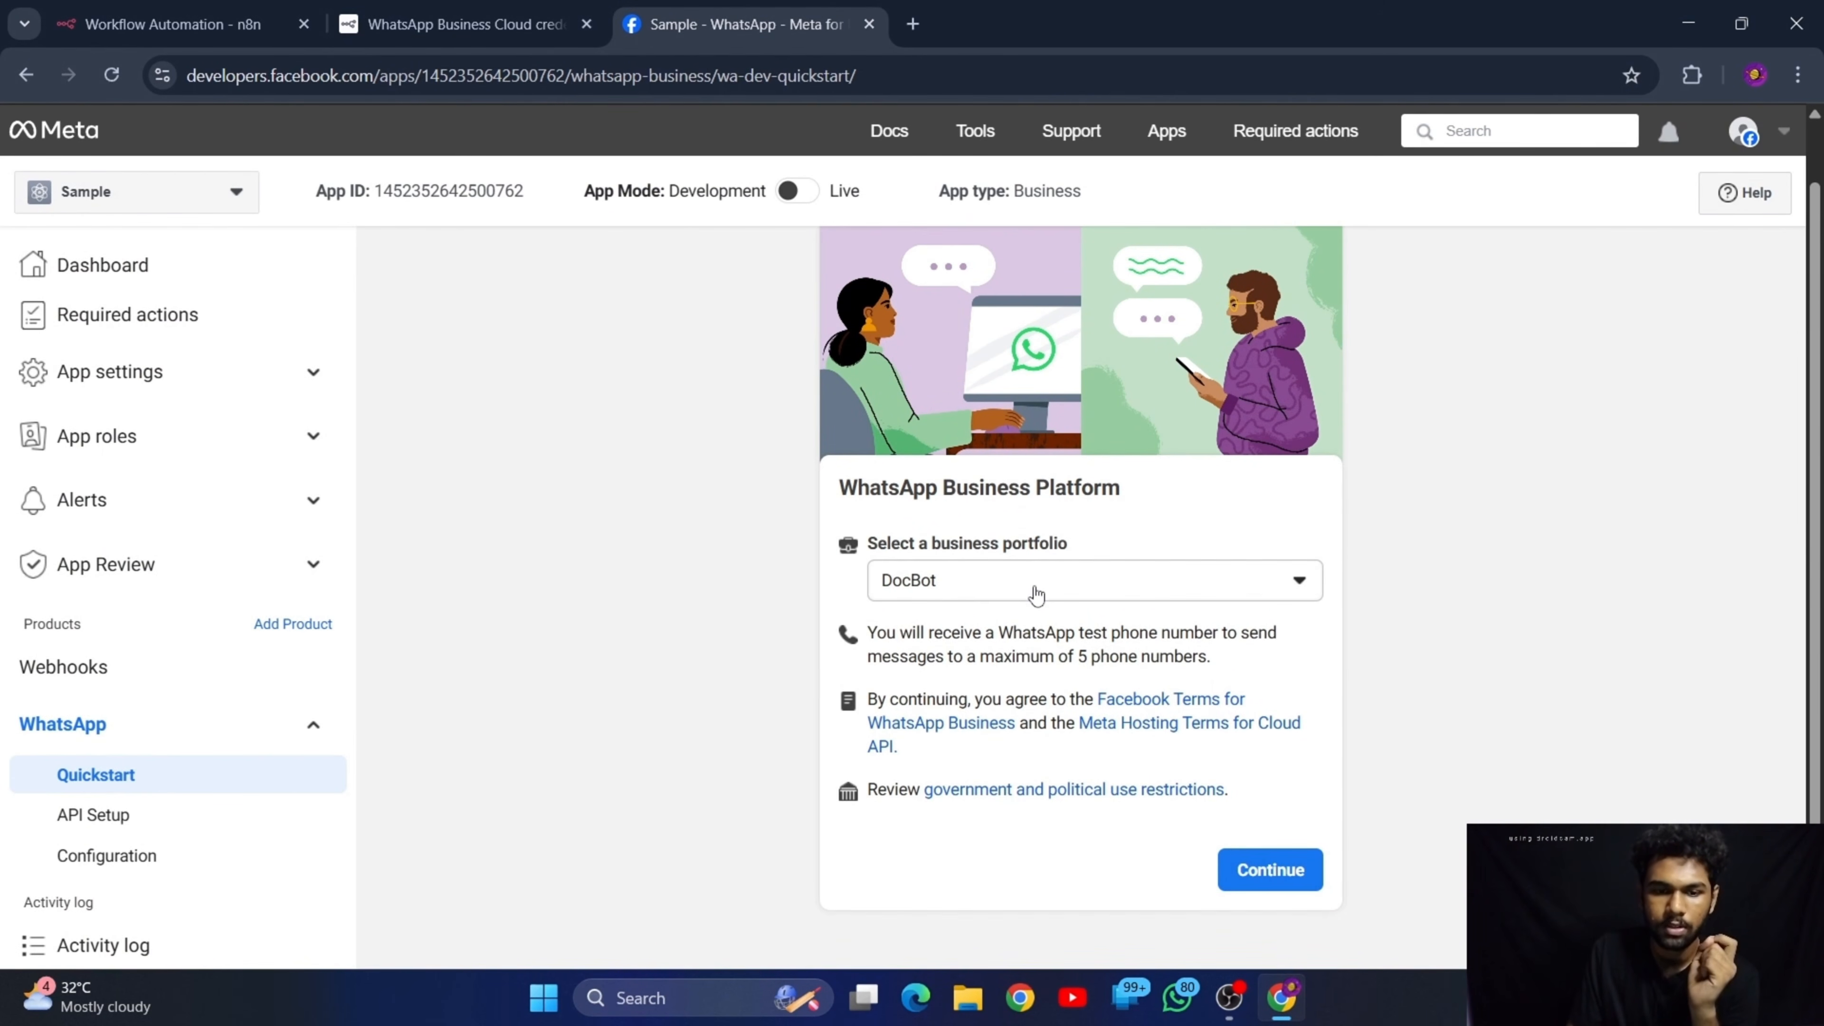
{"action": "left_click_drag", "start_coordinate": [868, 547], "coordinate": [1069, 546]}
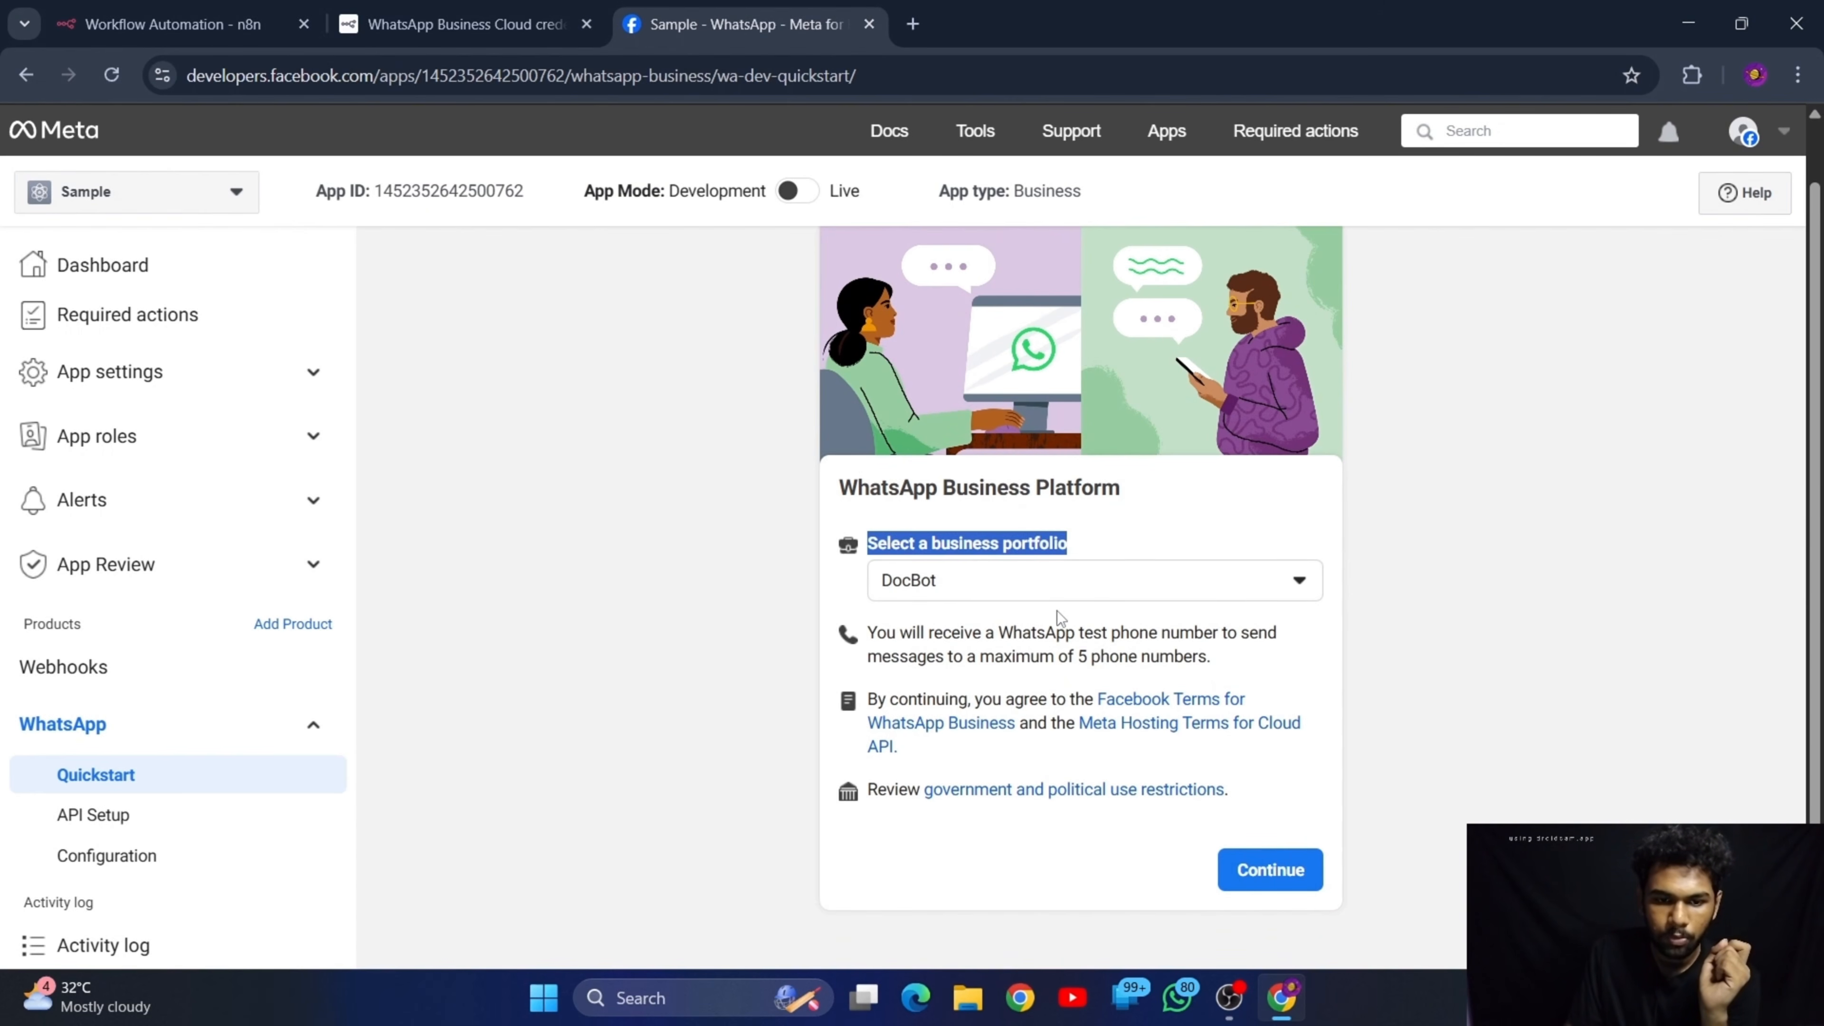
{"action": "left_click", "coordinate": [1031, 596]}
{"action": "left_click", "coordinate": [1030, 596]}
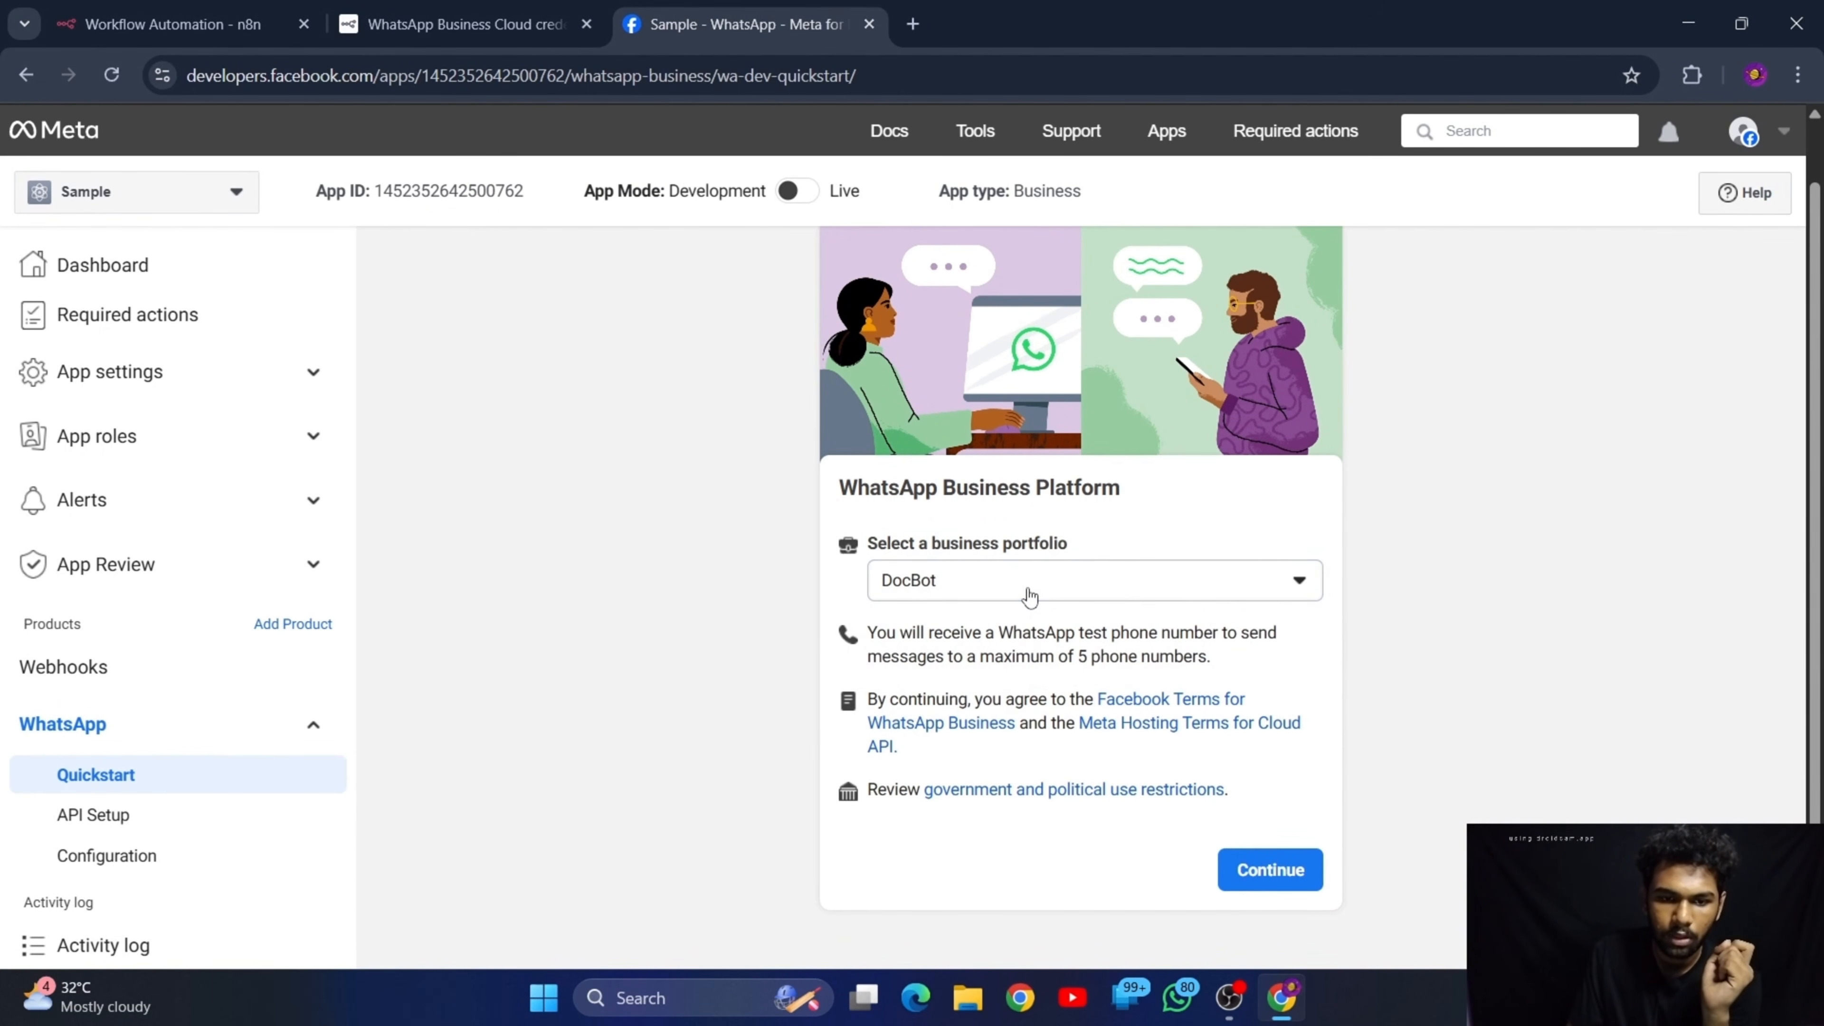
{"action": "left_click", "coordinate": [973, 584]}
{"action": "left_click", "coordinate": [1068, 493]}
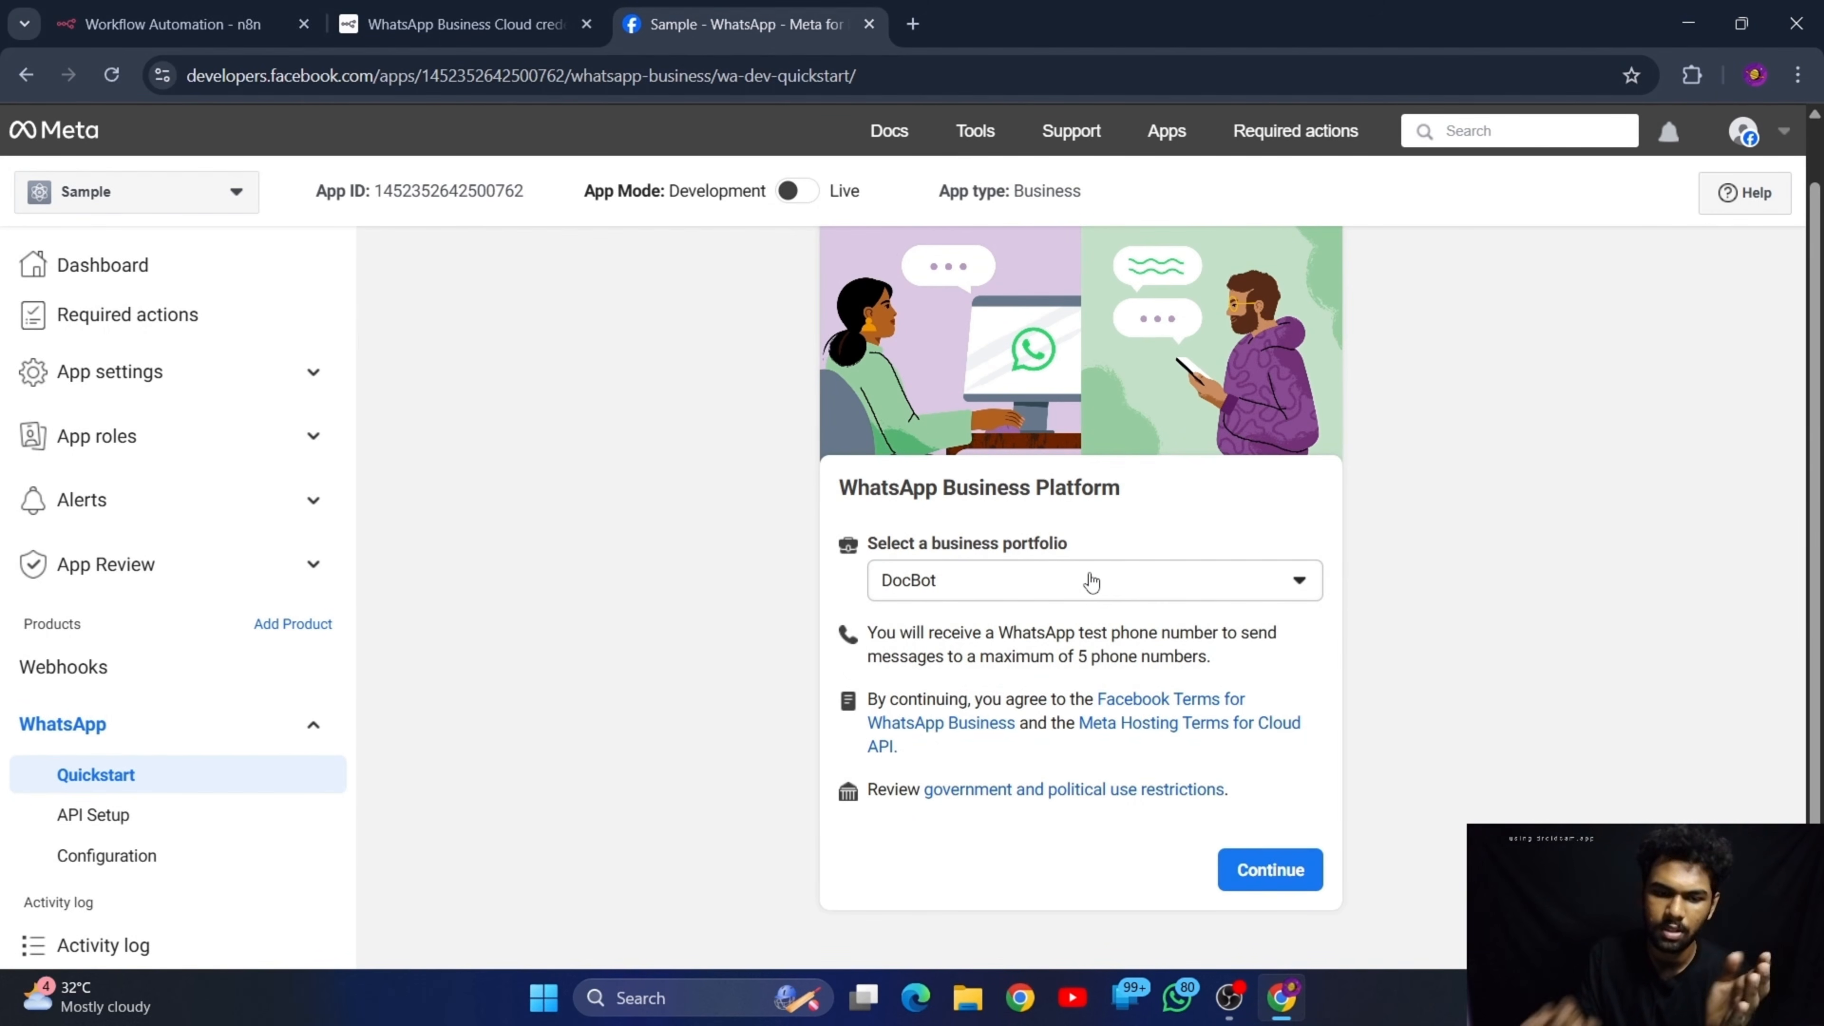
{"action": "left_click", "coordinate": [1269, 868]}
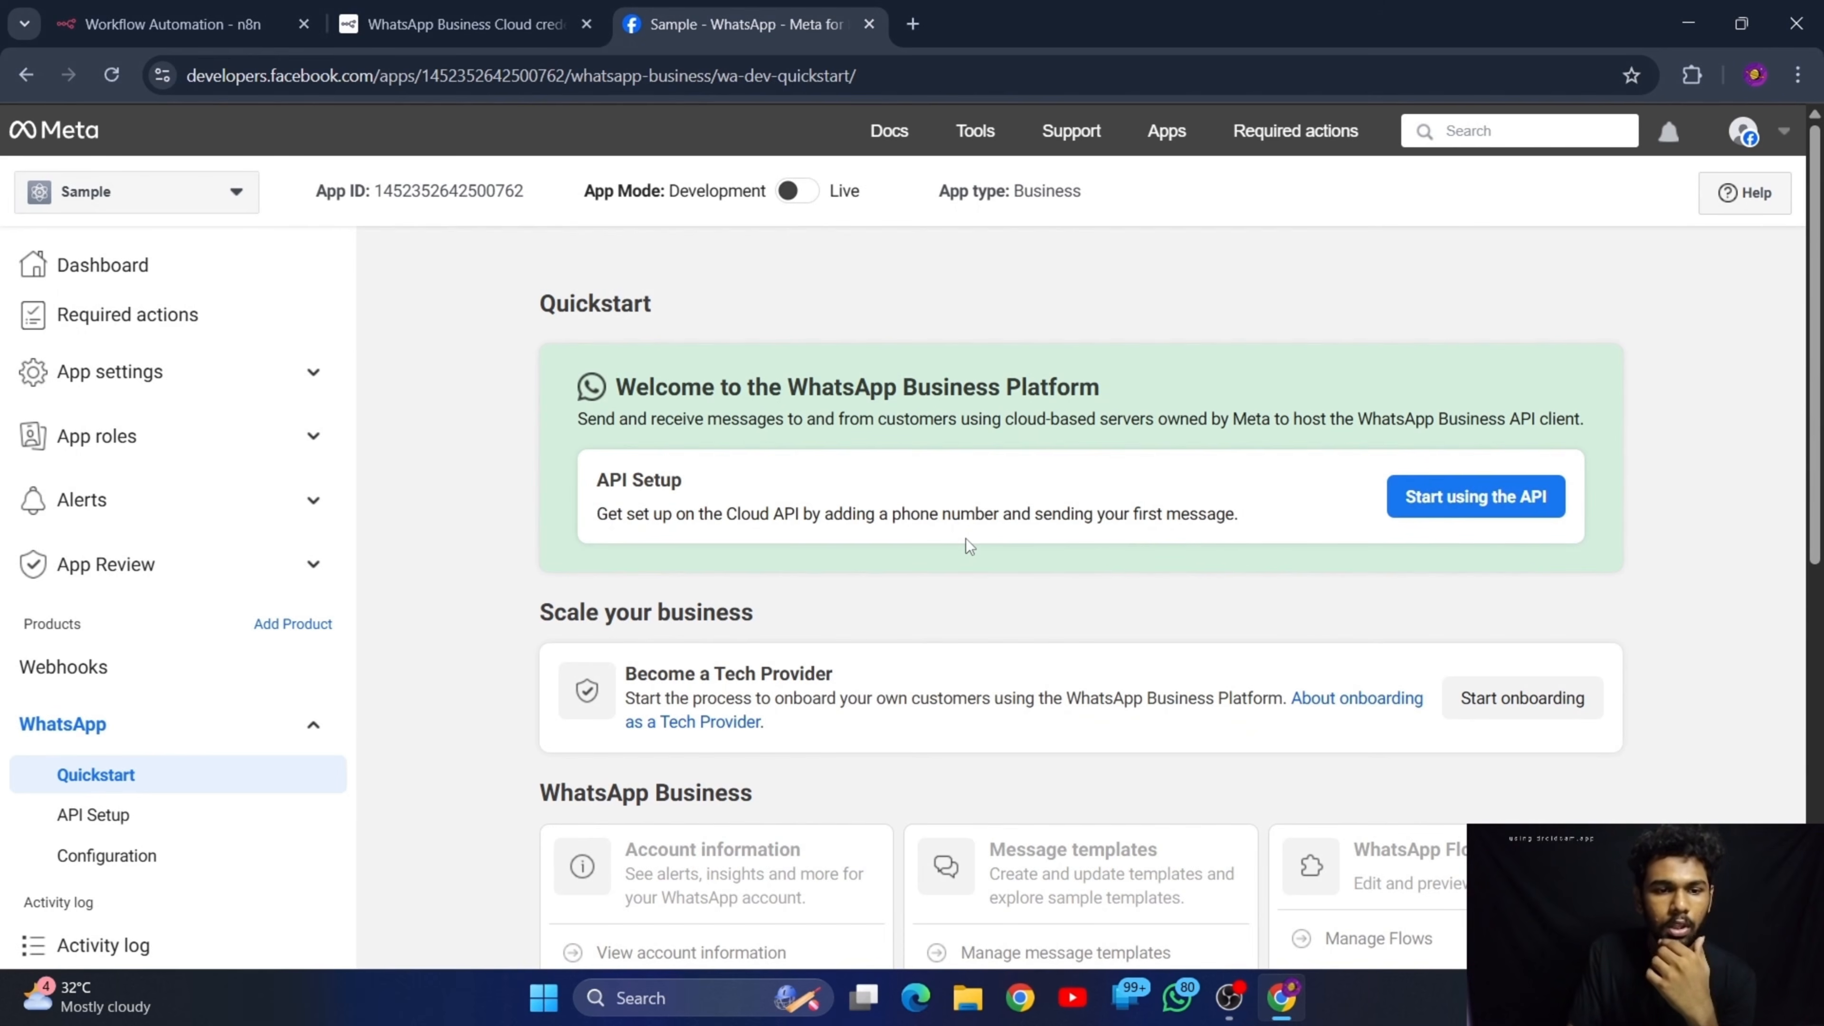
Look over the WhatsApp Quickstart page and start using the API to reach its setup page
{"action": "left_click_drag", "start_coordinate": [534, 302], "coordinate": [734, 306]}
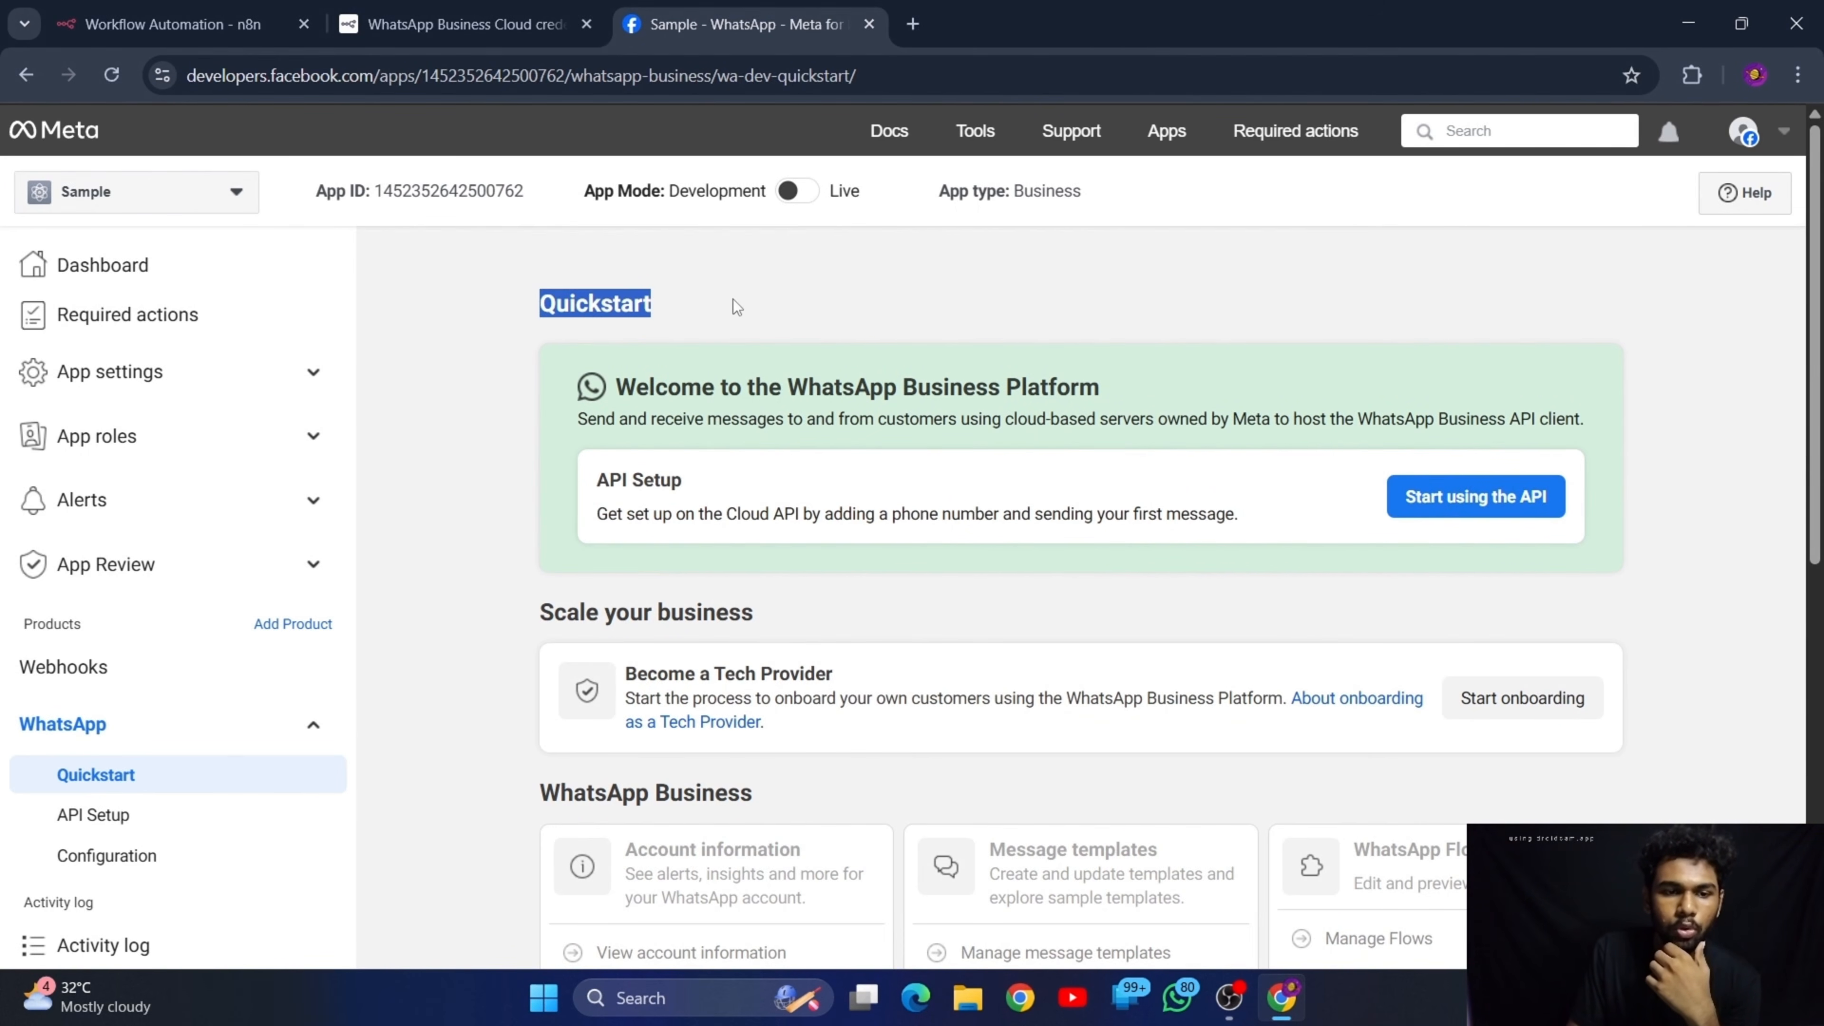
{"action": "left_click", "coordinate": [741, 348]}
{"action": "scroll", "coordinate": [816, 471], "scroll_direction": "down", "scroll_amount": 6}
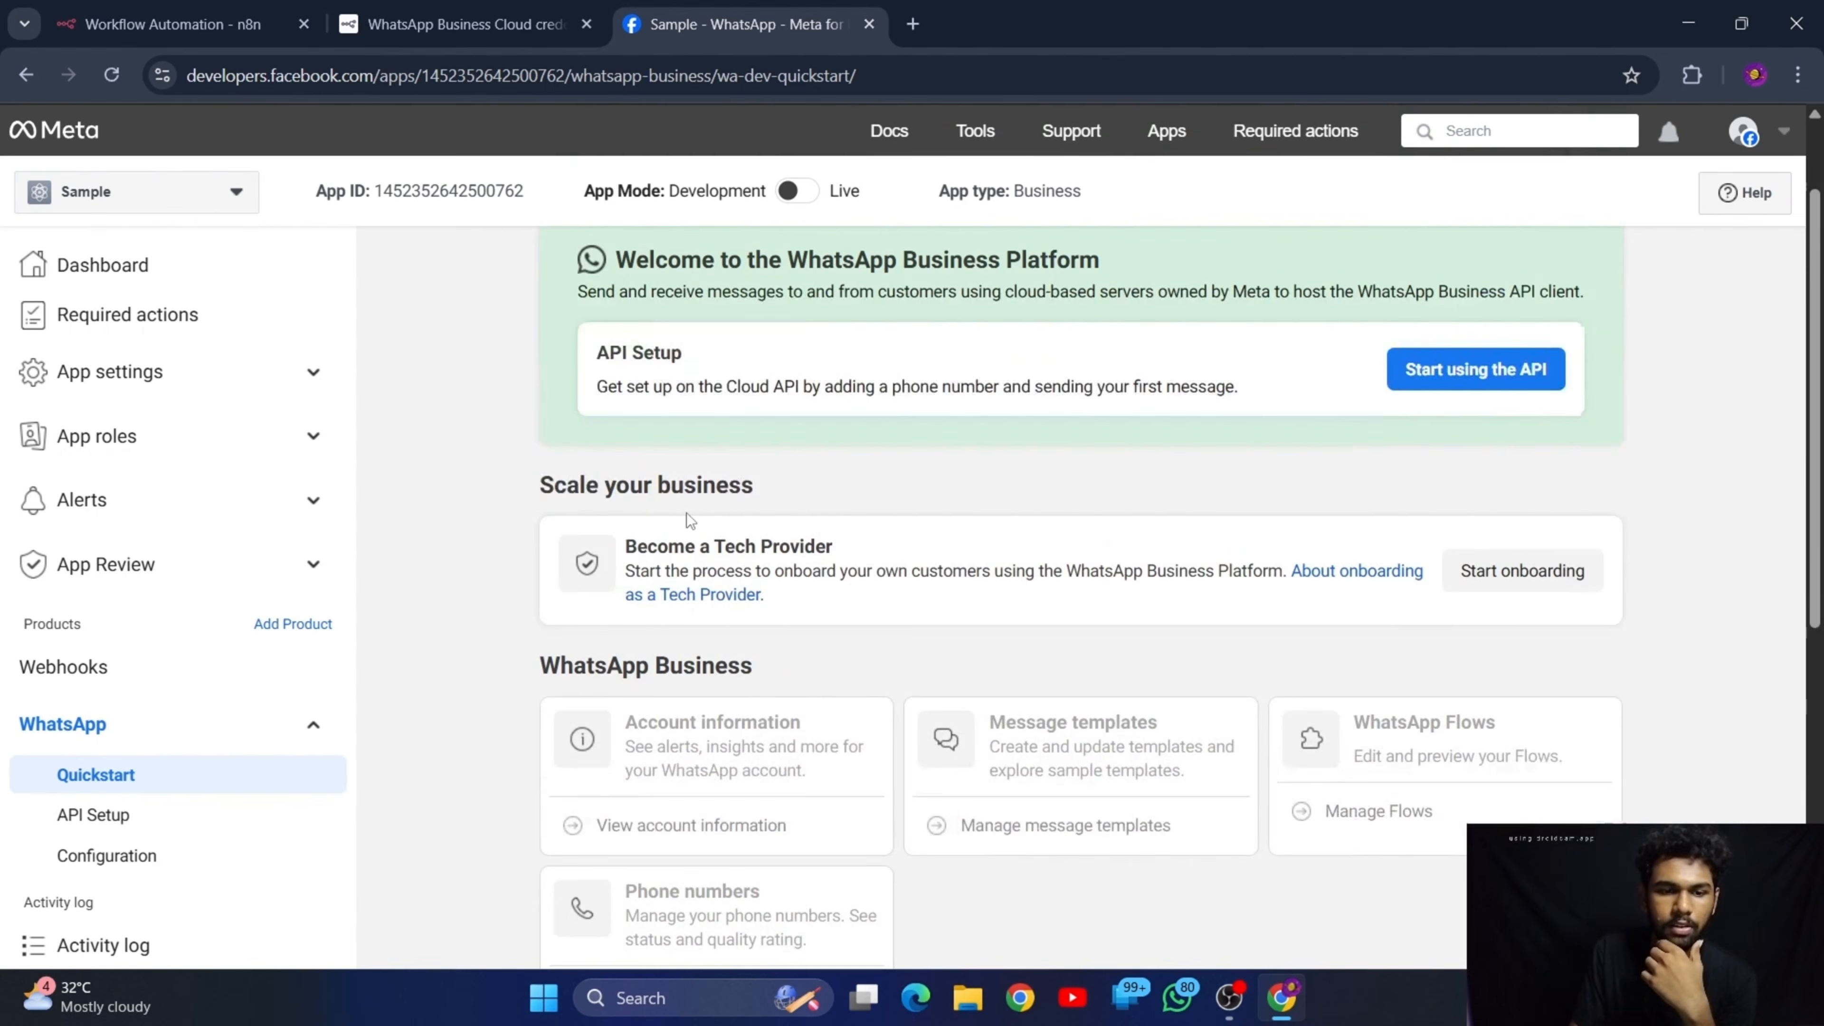
{"action": "scroll", "coordinate": [787, 522], "scroll_direction": "up", "scroll_amount": 6}
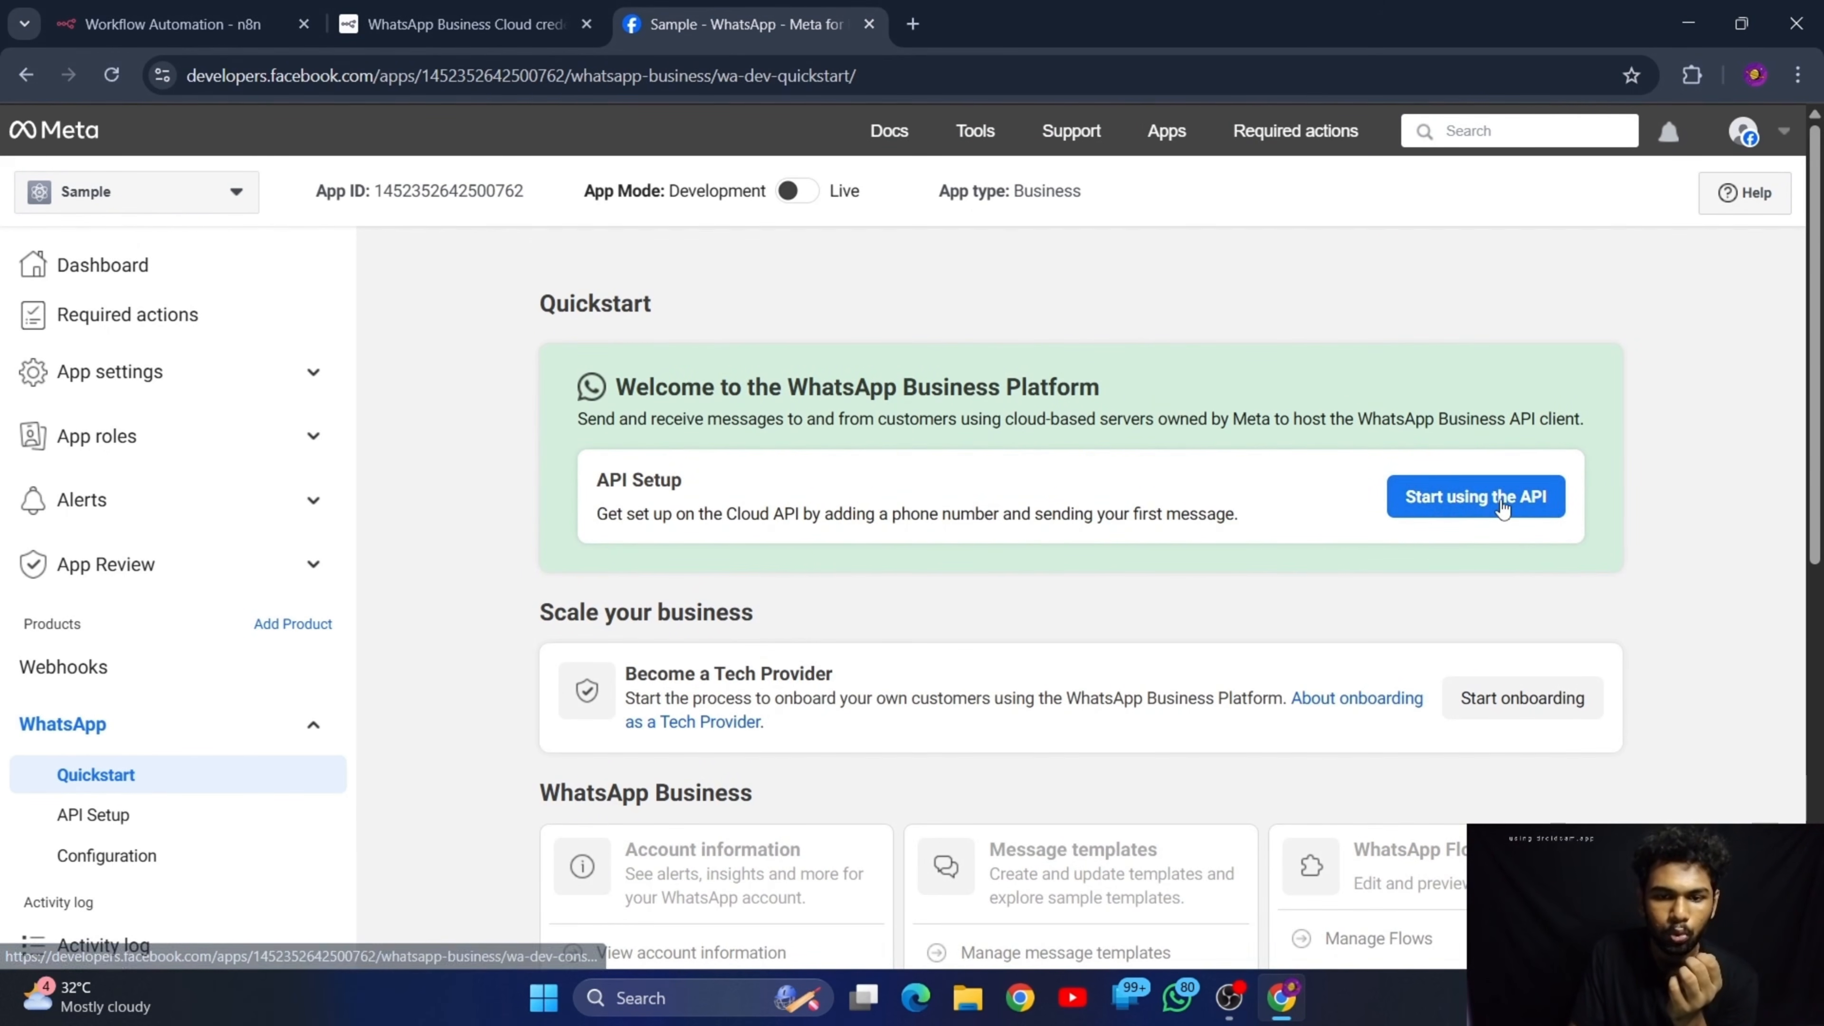
{"action": "left_click", "coordinate": [1483, 503]}
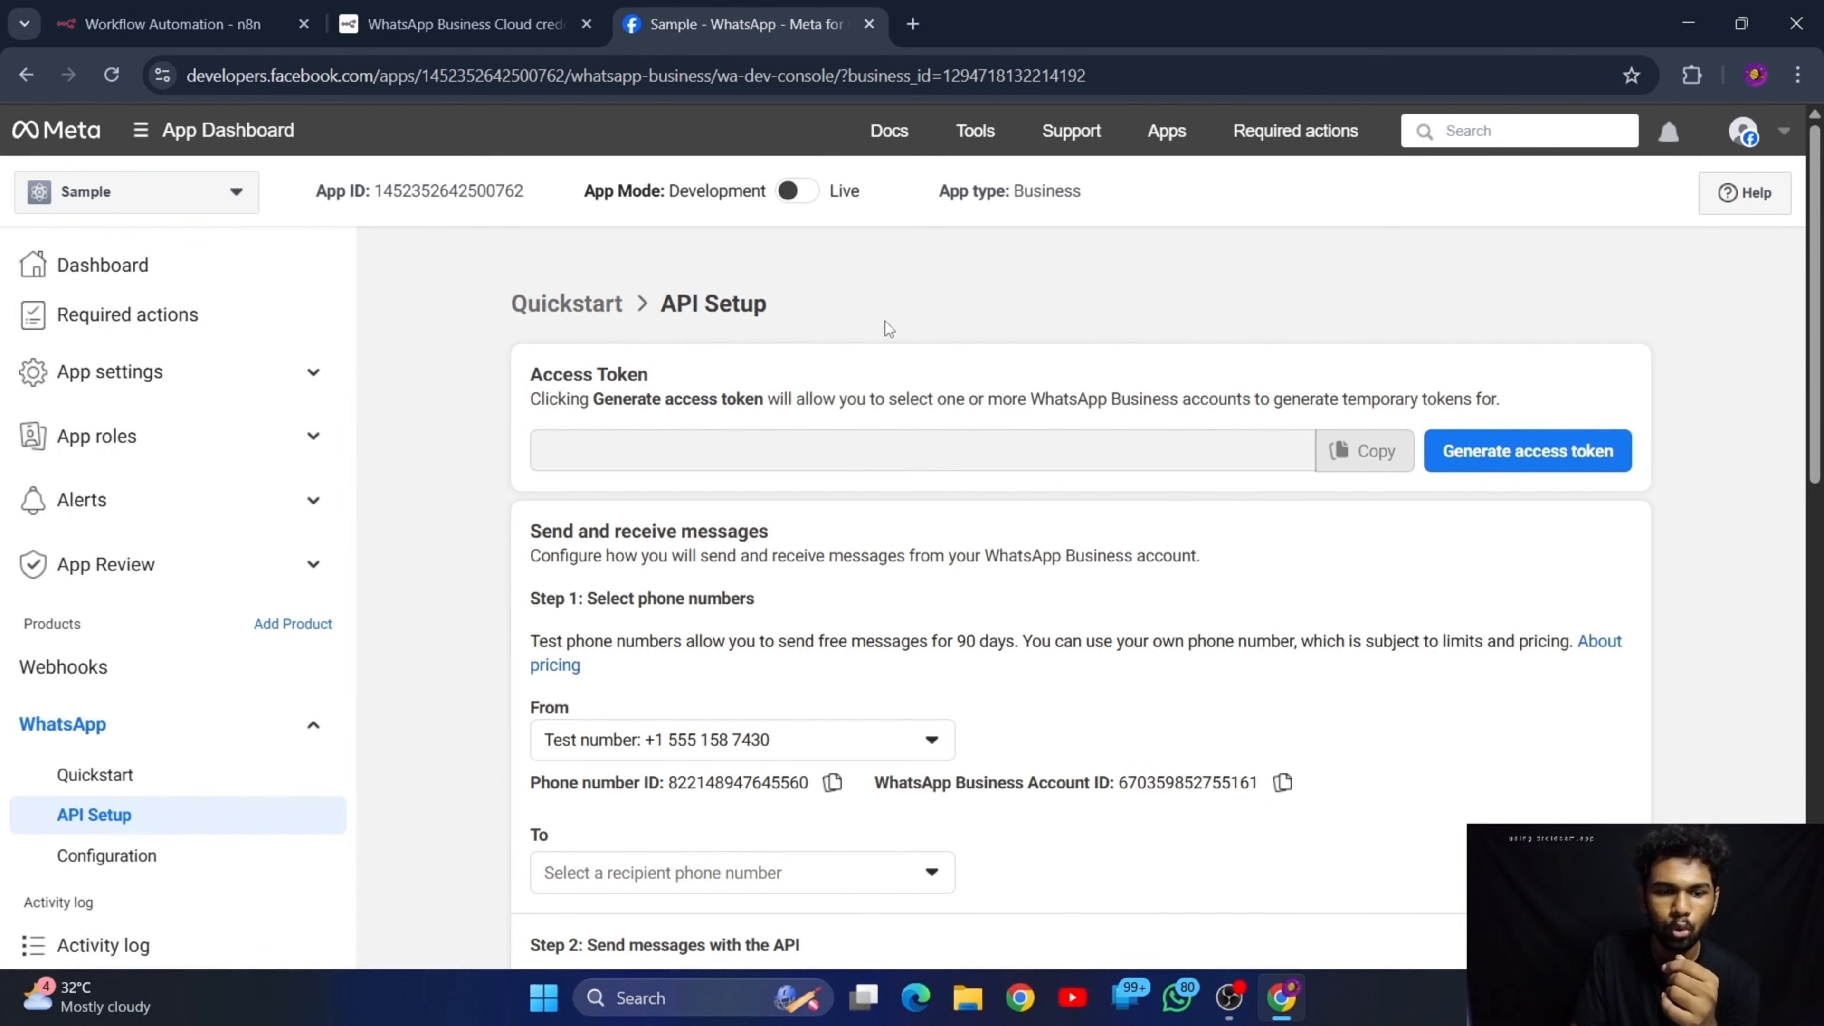
Check the available sender numbers in the WhatsApp API setup and copy the test number's phone number ID
{"action": "scroll", "coordinate": [767, 517], "scroll_direction": "down", "scroll_amount": 5}
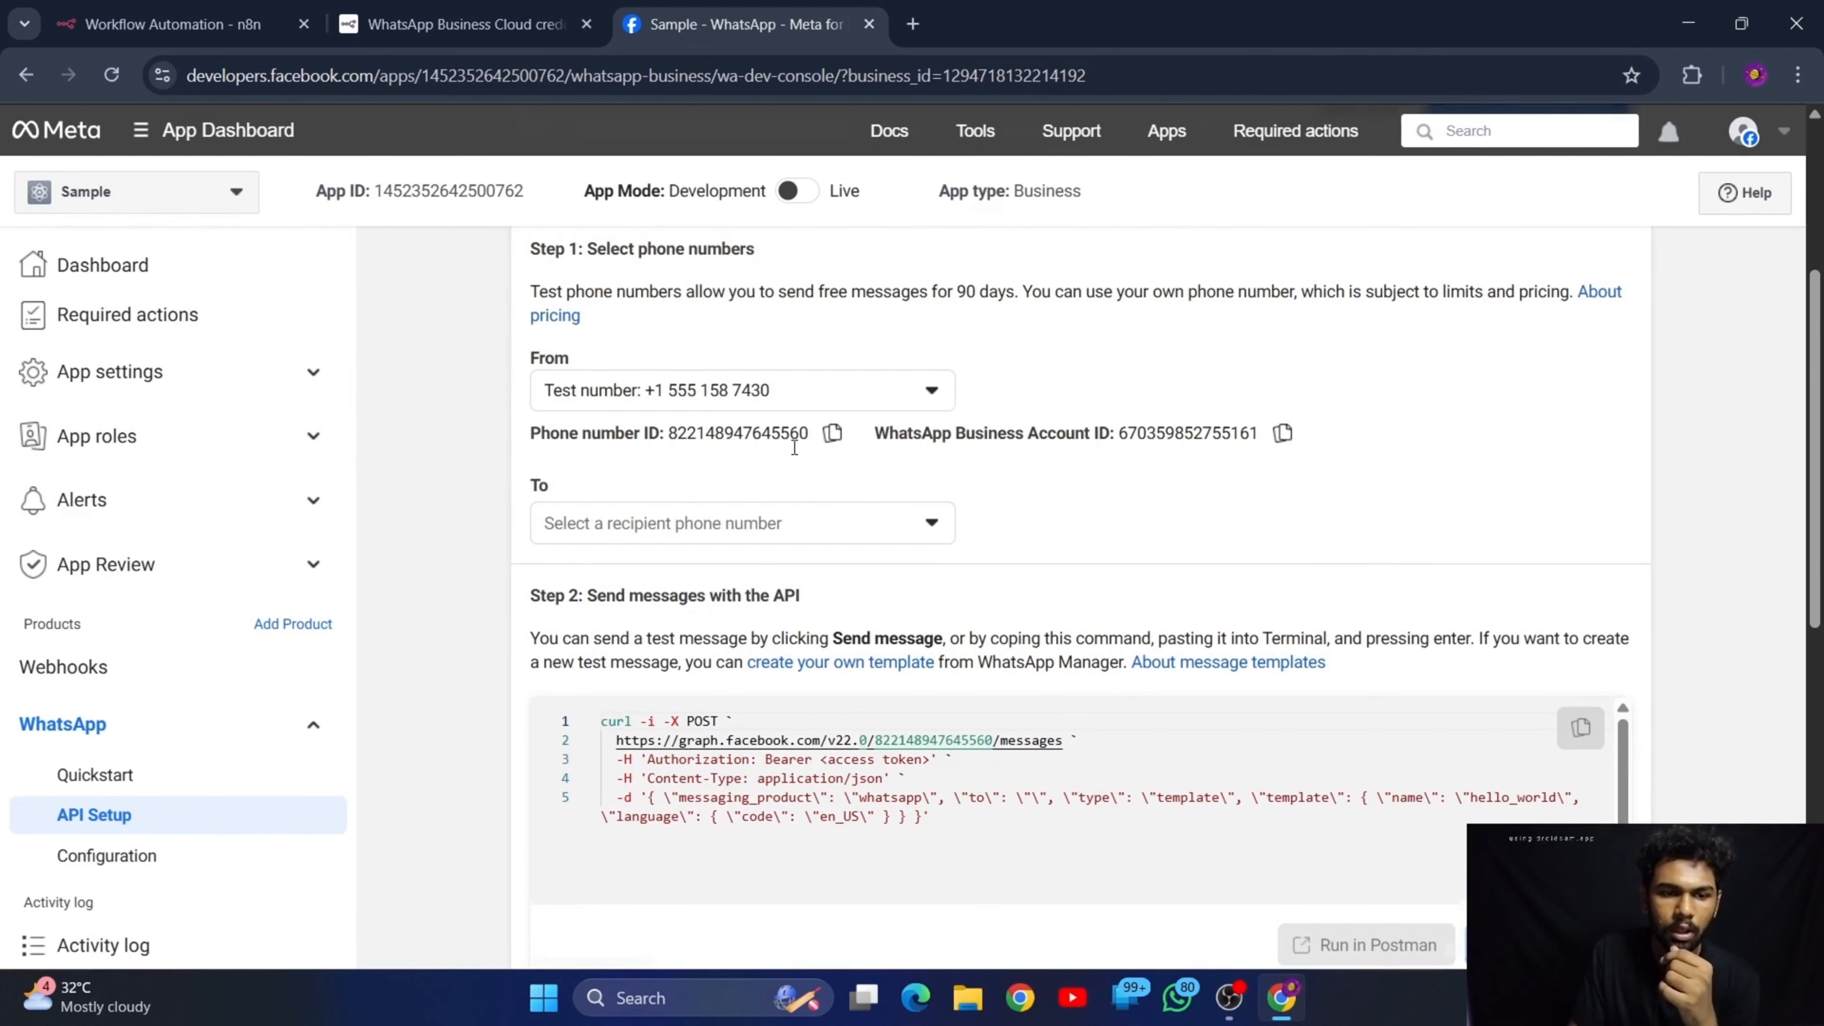
{"action": "scroll", "coordinate": [792, 447], "scroll_direction": "up", "scroll_amount": 3}
{"action": "scroll", "coordinate": [780, 683], "scroll_direction": "up", "scroll_amount": 2}
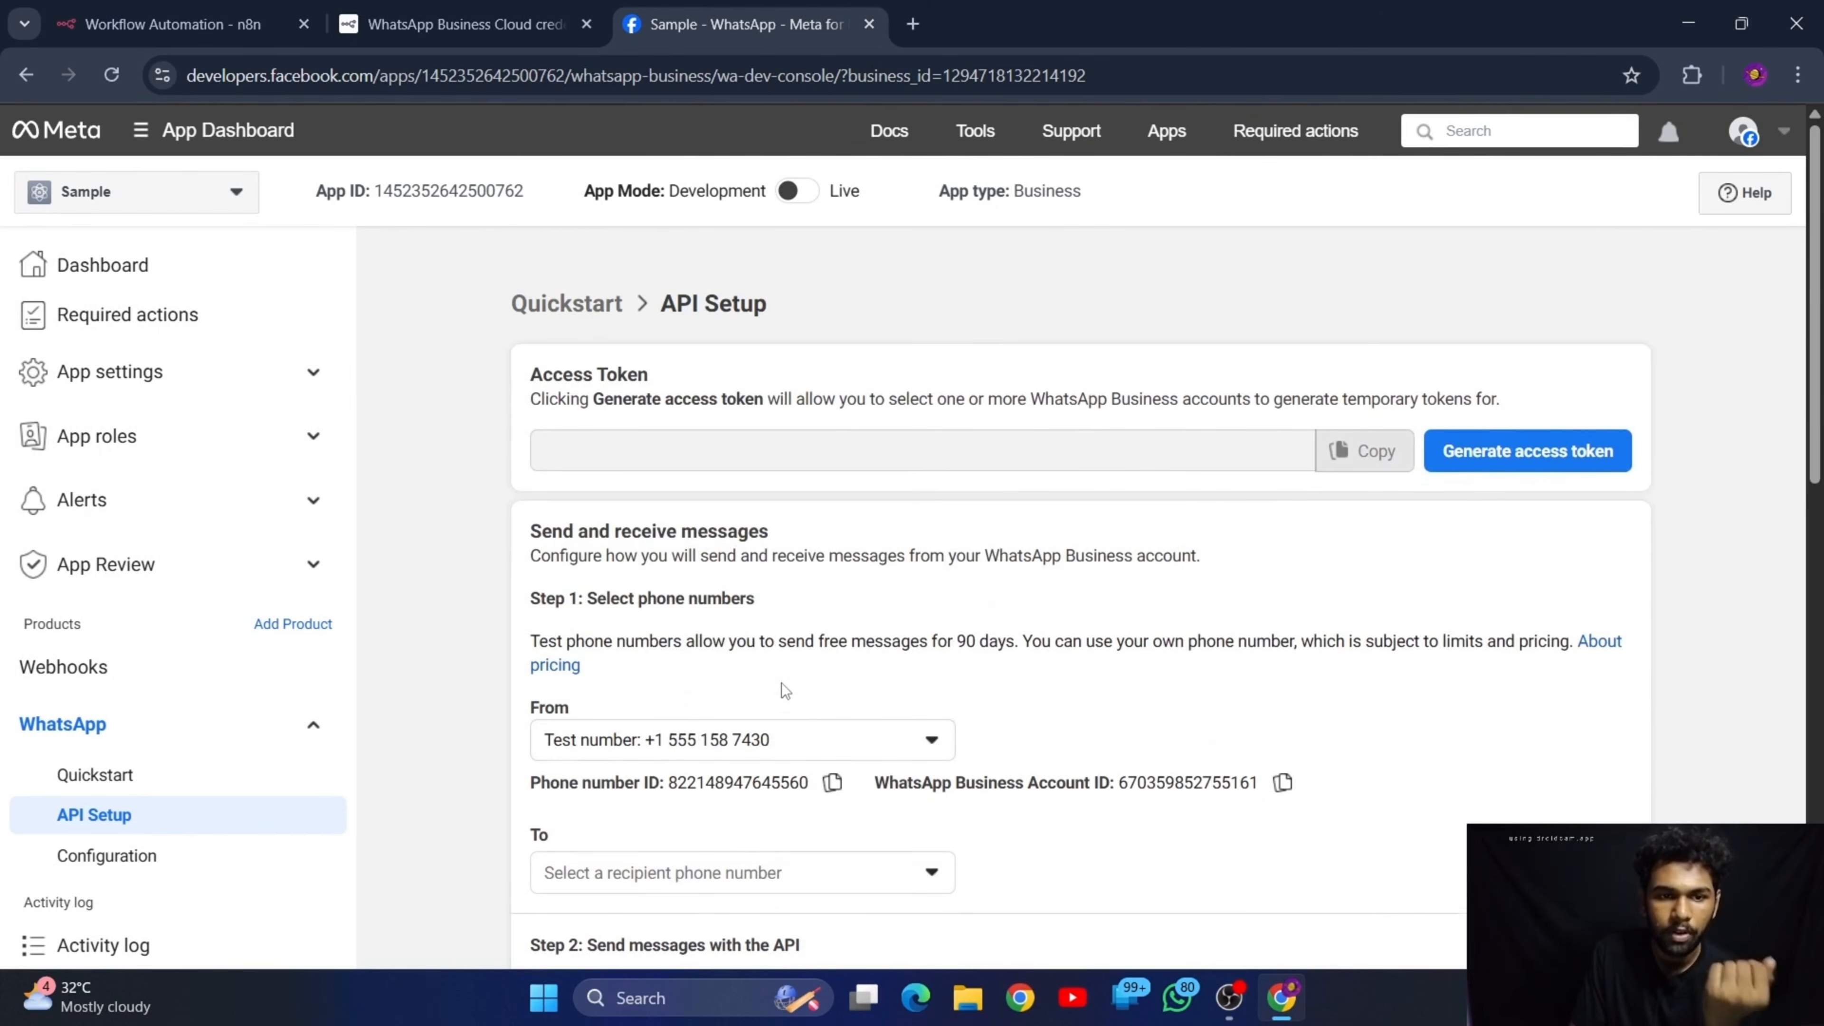
{"action": "scroll", "coordinate": [718, 575], "scroll_direction": "down", "scroll_amount": 4}
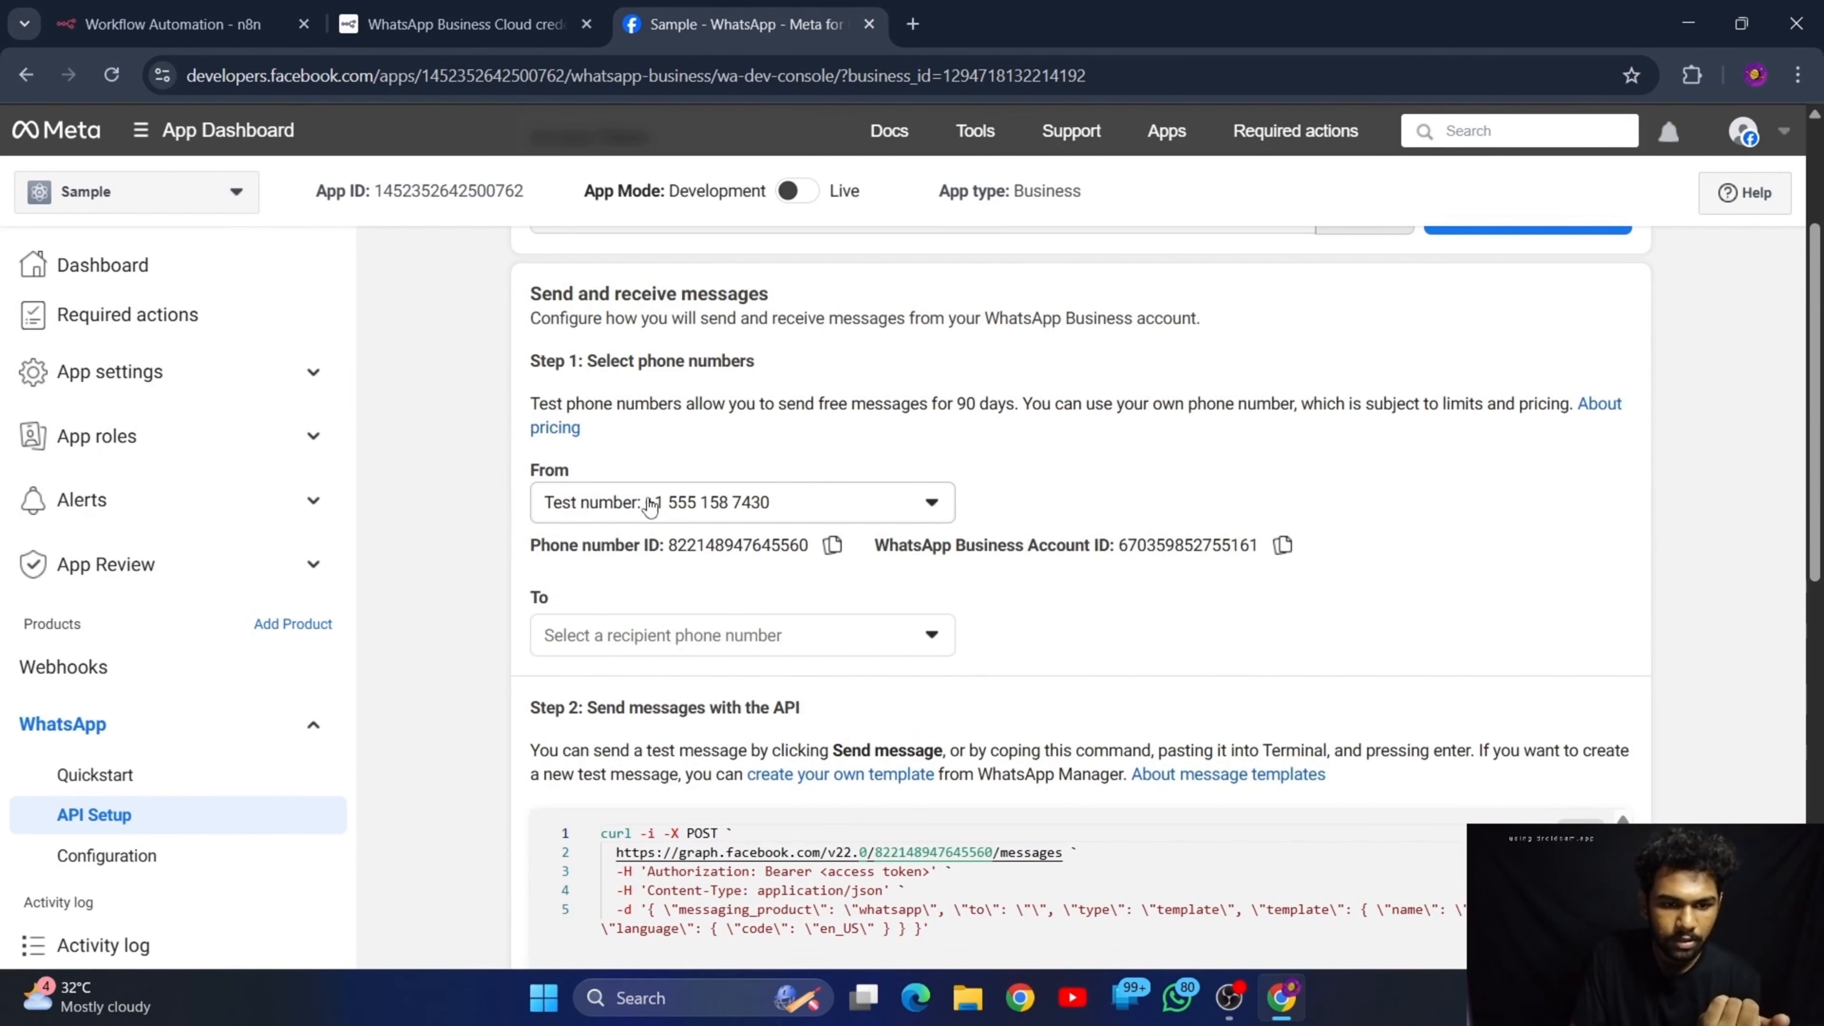
{"action": "left_click", "coordinate": [715, 517]}
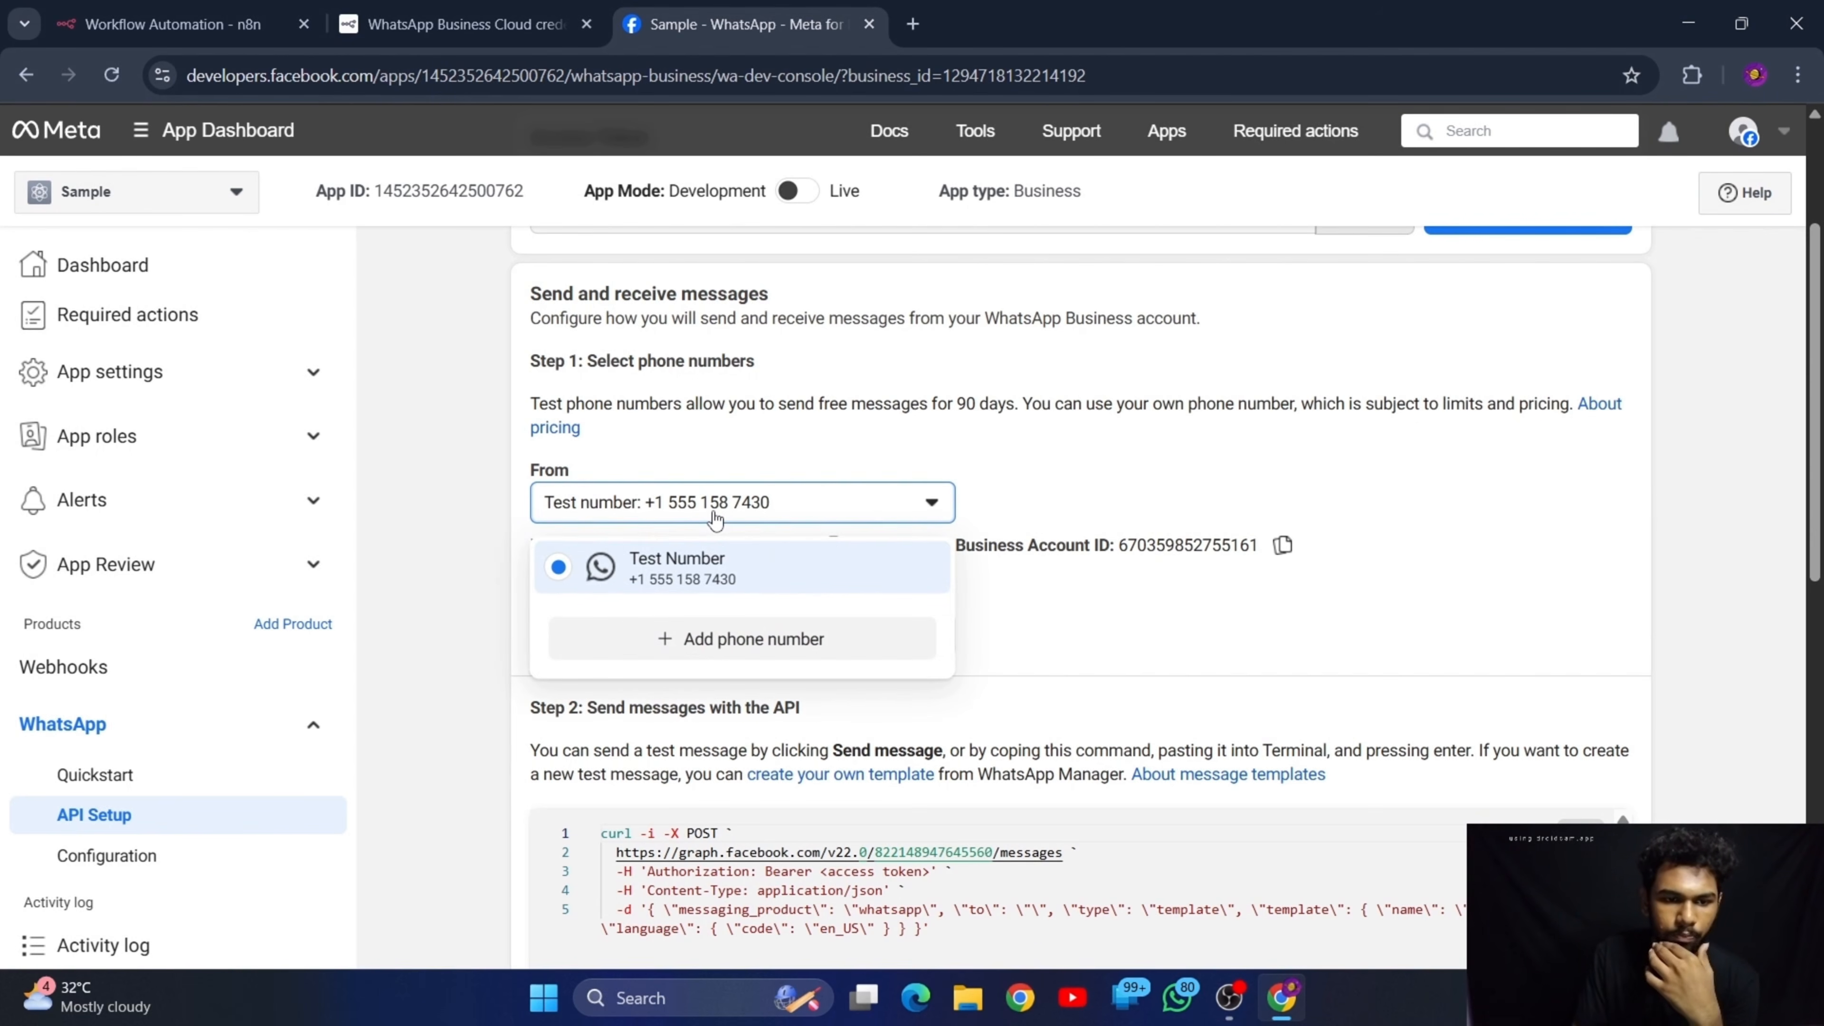
{"action": "left_click", "coordinate": [715, 517]}
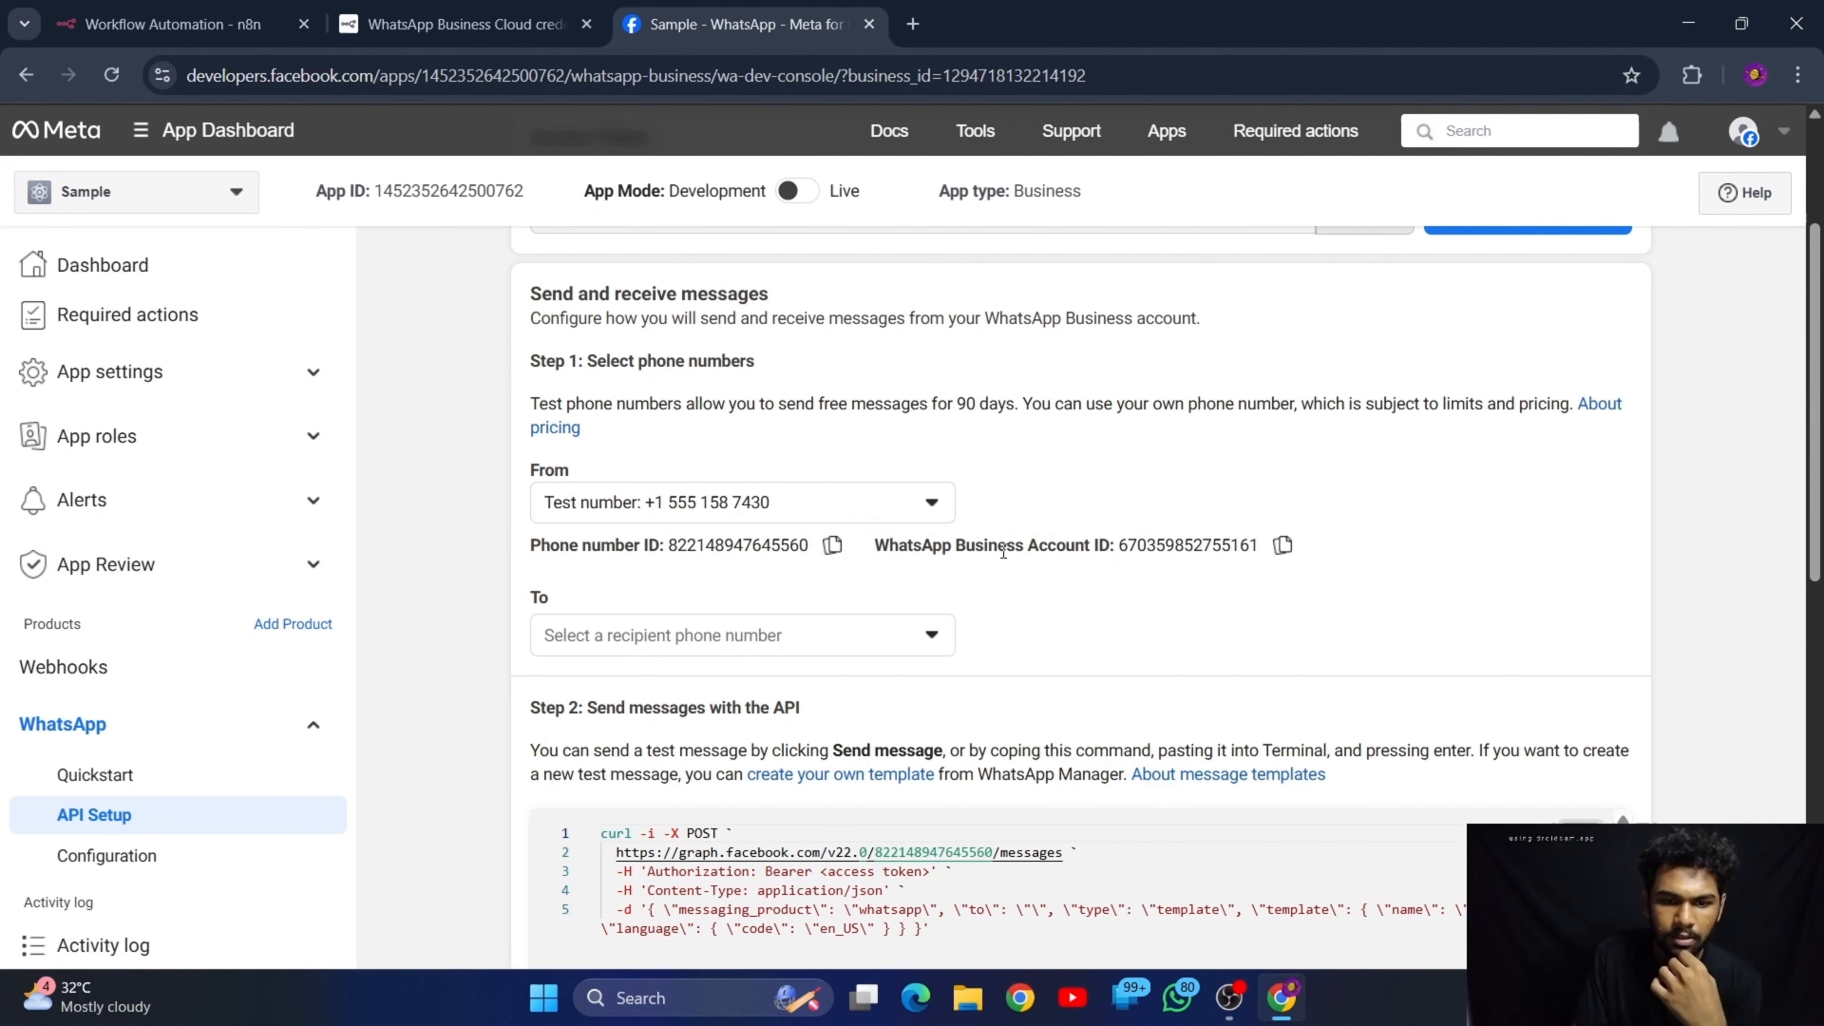
{"action": "left_click", "coordinate": [832, 549]}
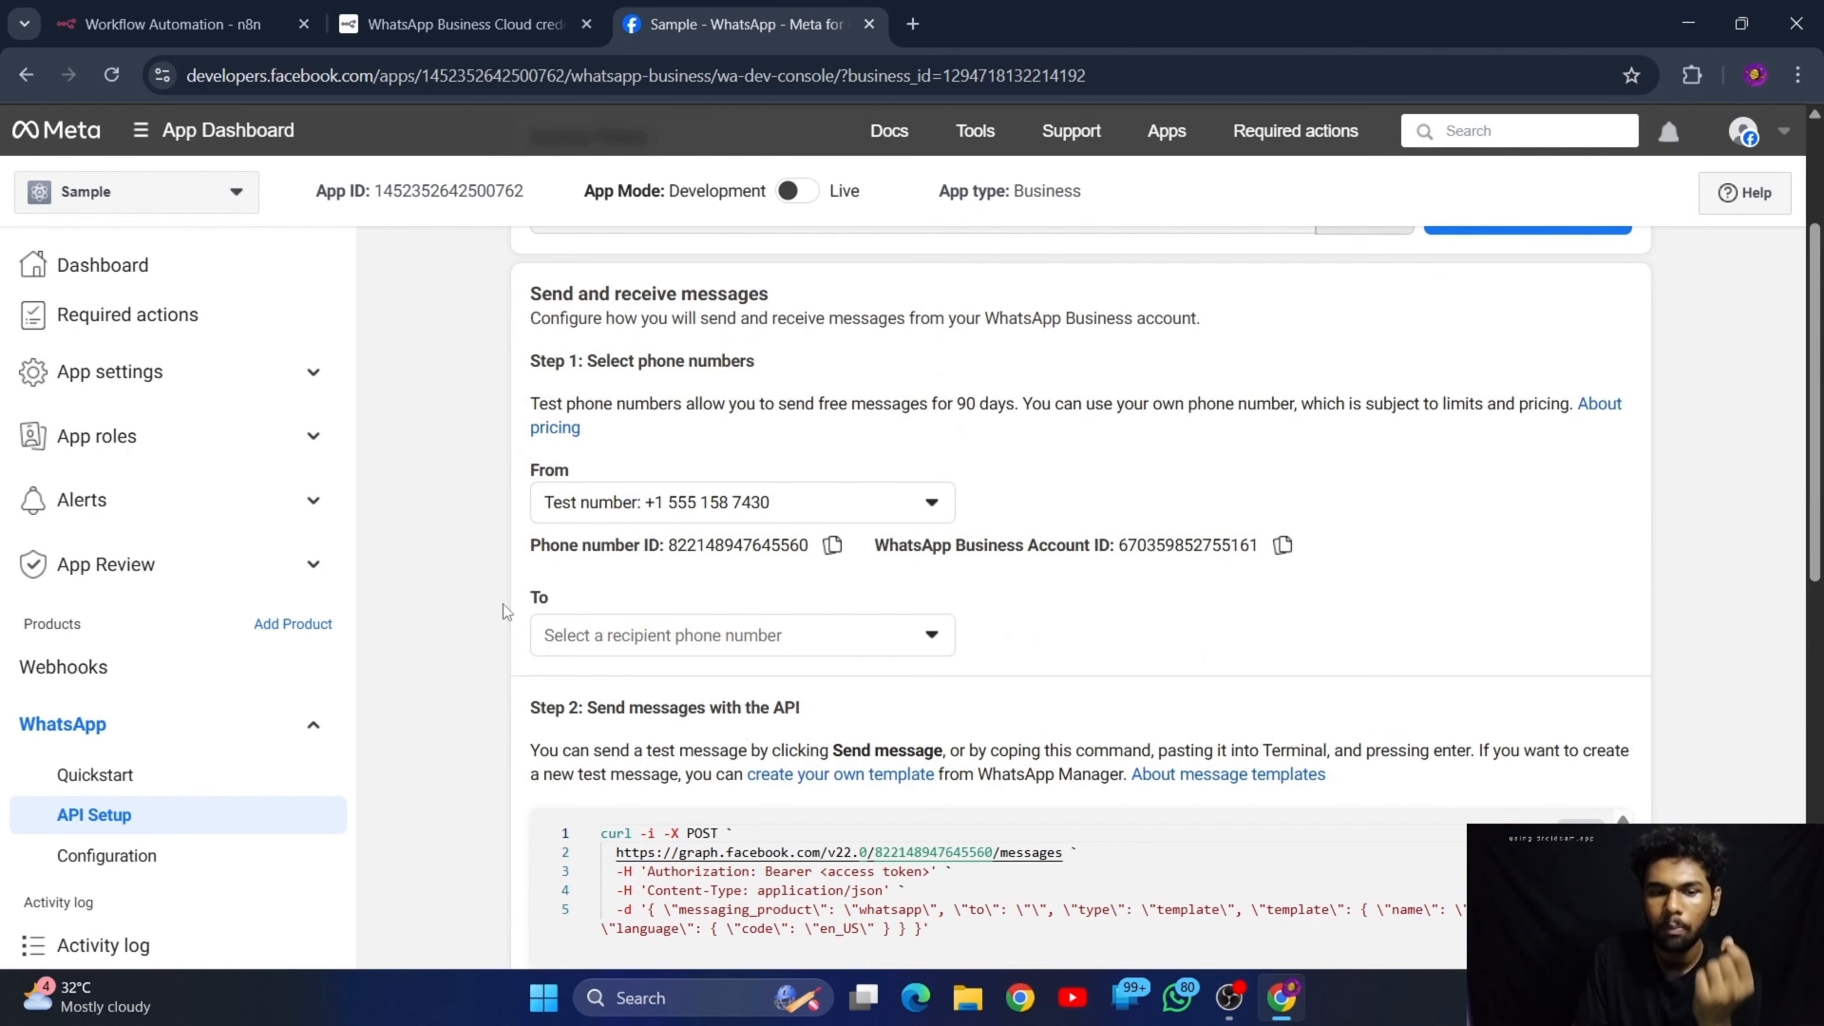
Choose the saved recipient phone number for test messages and look over the API setup sections
{"action": "left_click", "coordinate": [660, 641]}
{"action": "left_click", "coordinate": [575, 691]}
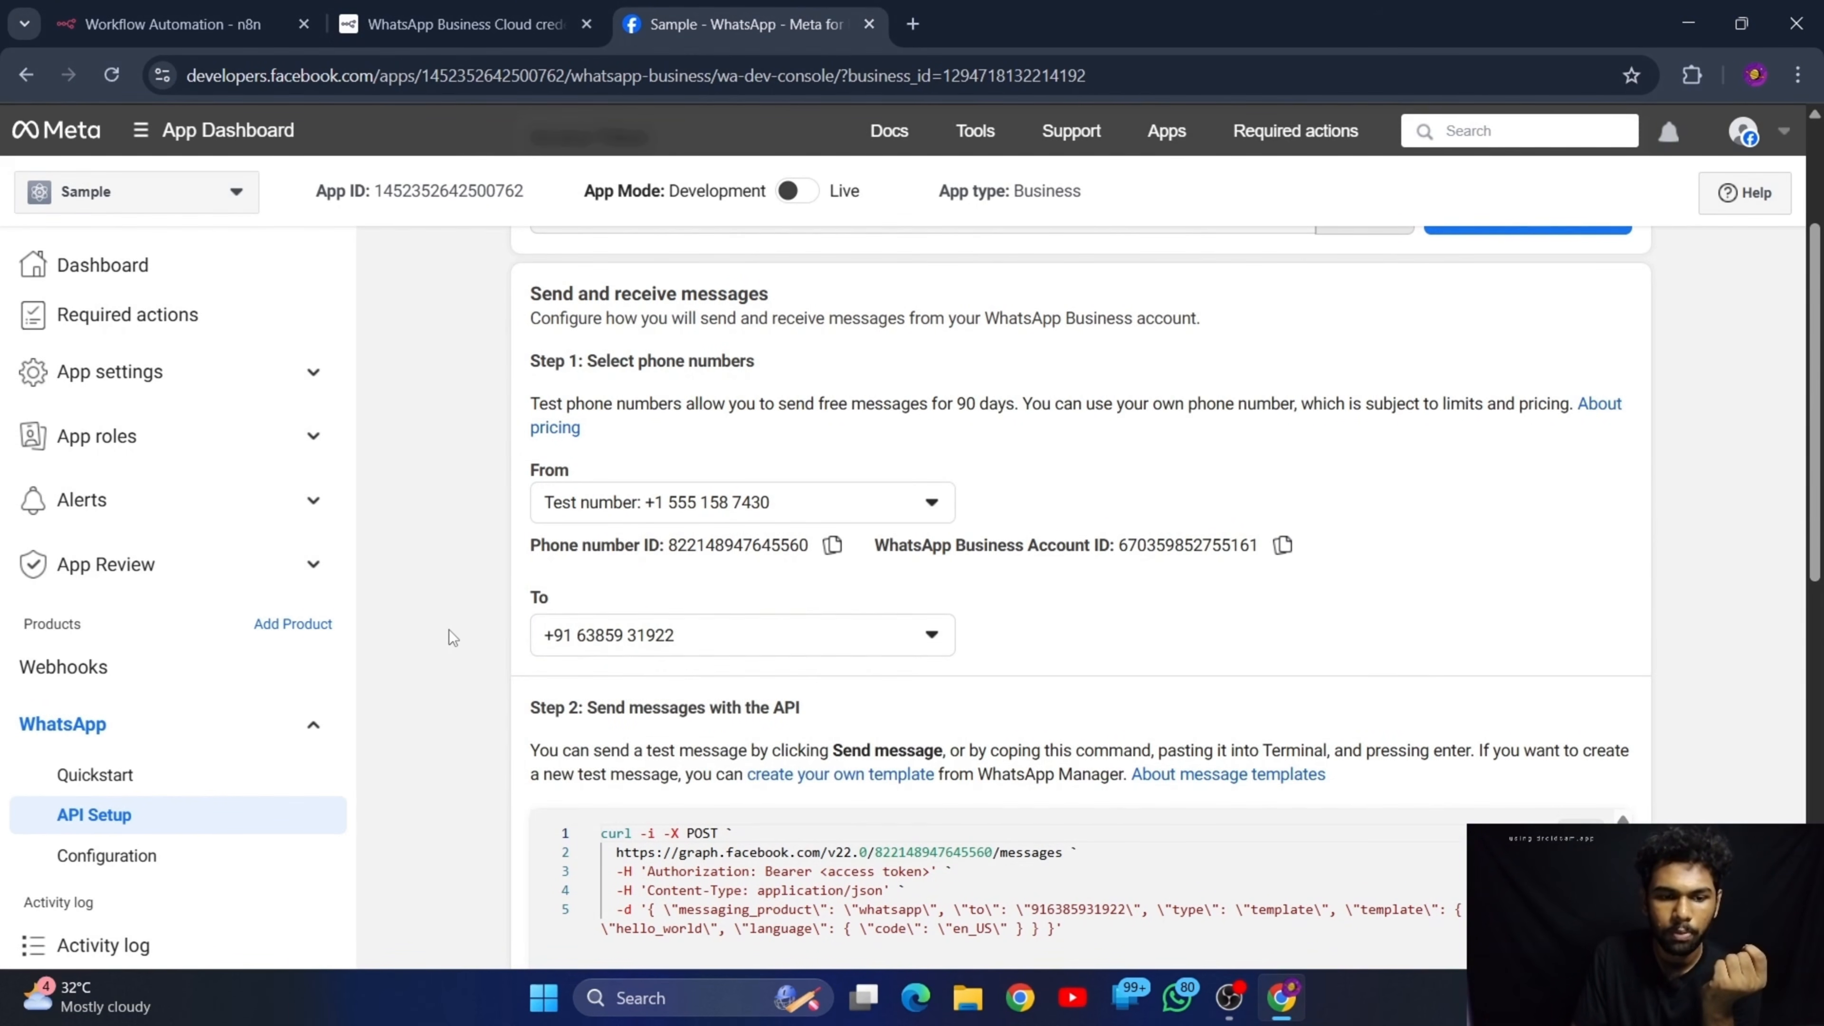
{"action": "scroll", "coordinate": [449, 631], "scroll_direction": "down", "scroll_amount": 2}
{"action": "scroll", "coordinate": [616, 662], "scroll_direction": "up", "scroll_amount": 3}
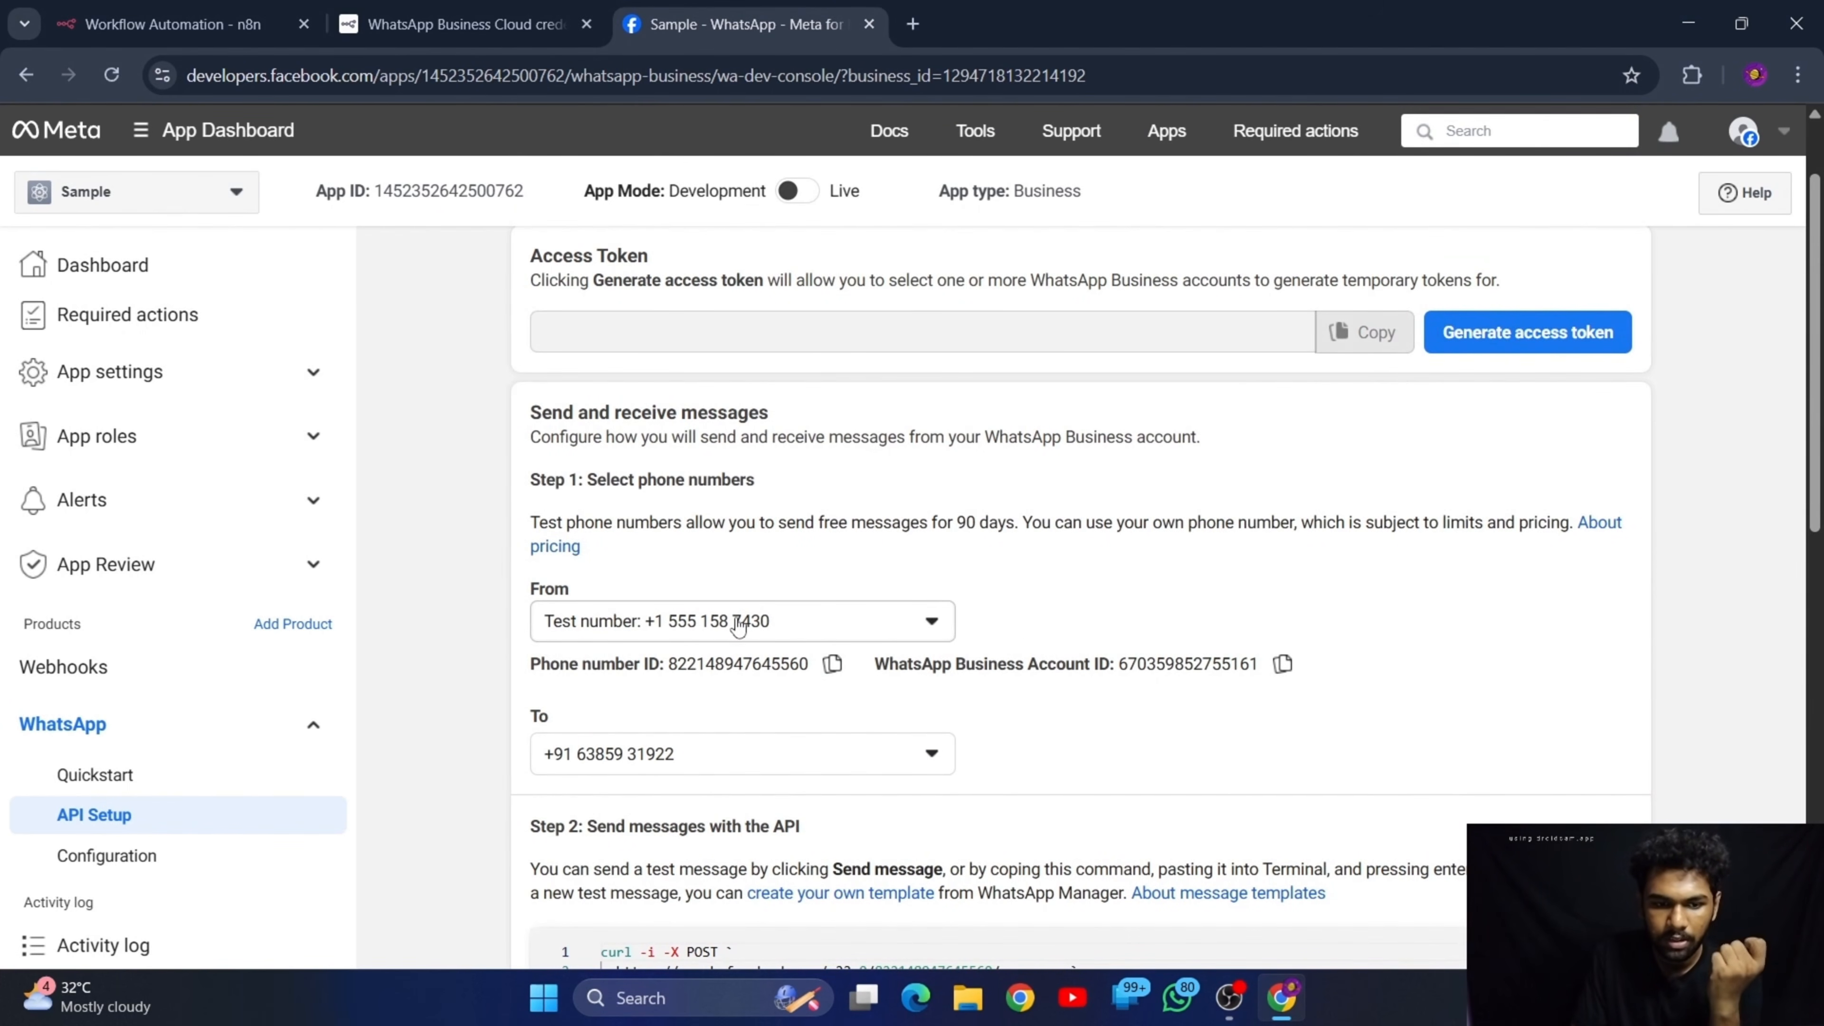
Generate a temporary access token, granting Sample access to only the Test WhatsApp Business Account and saving the request
{"action": "scroll", "coordinate": [801, 634], "scroll_direction": "up", "scroll_amount": 2}
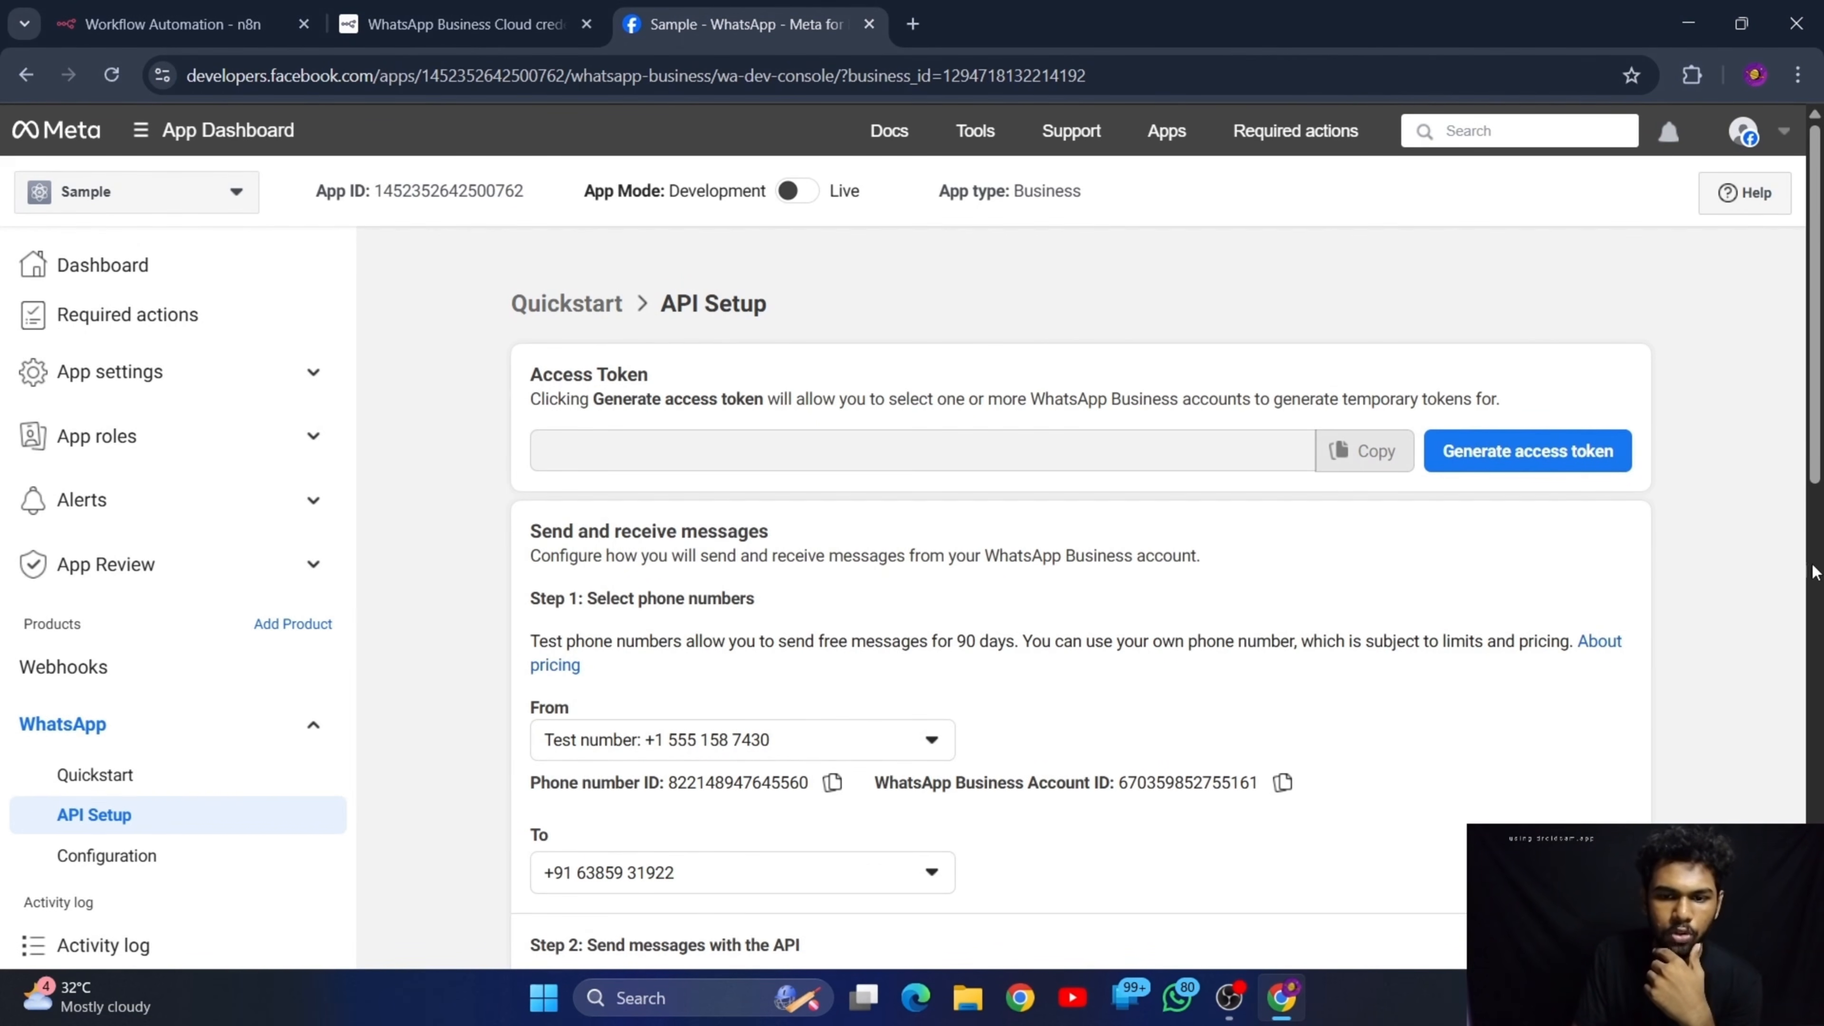
{"action": "left_click", "coordinate": [1501, 460]}
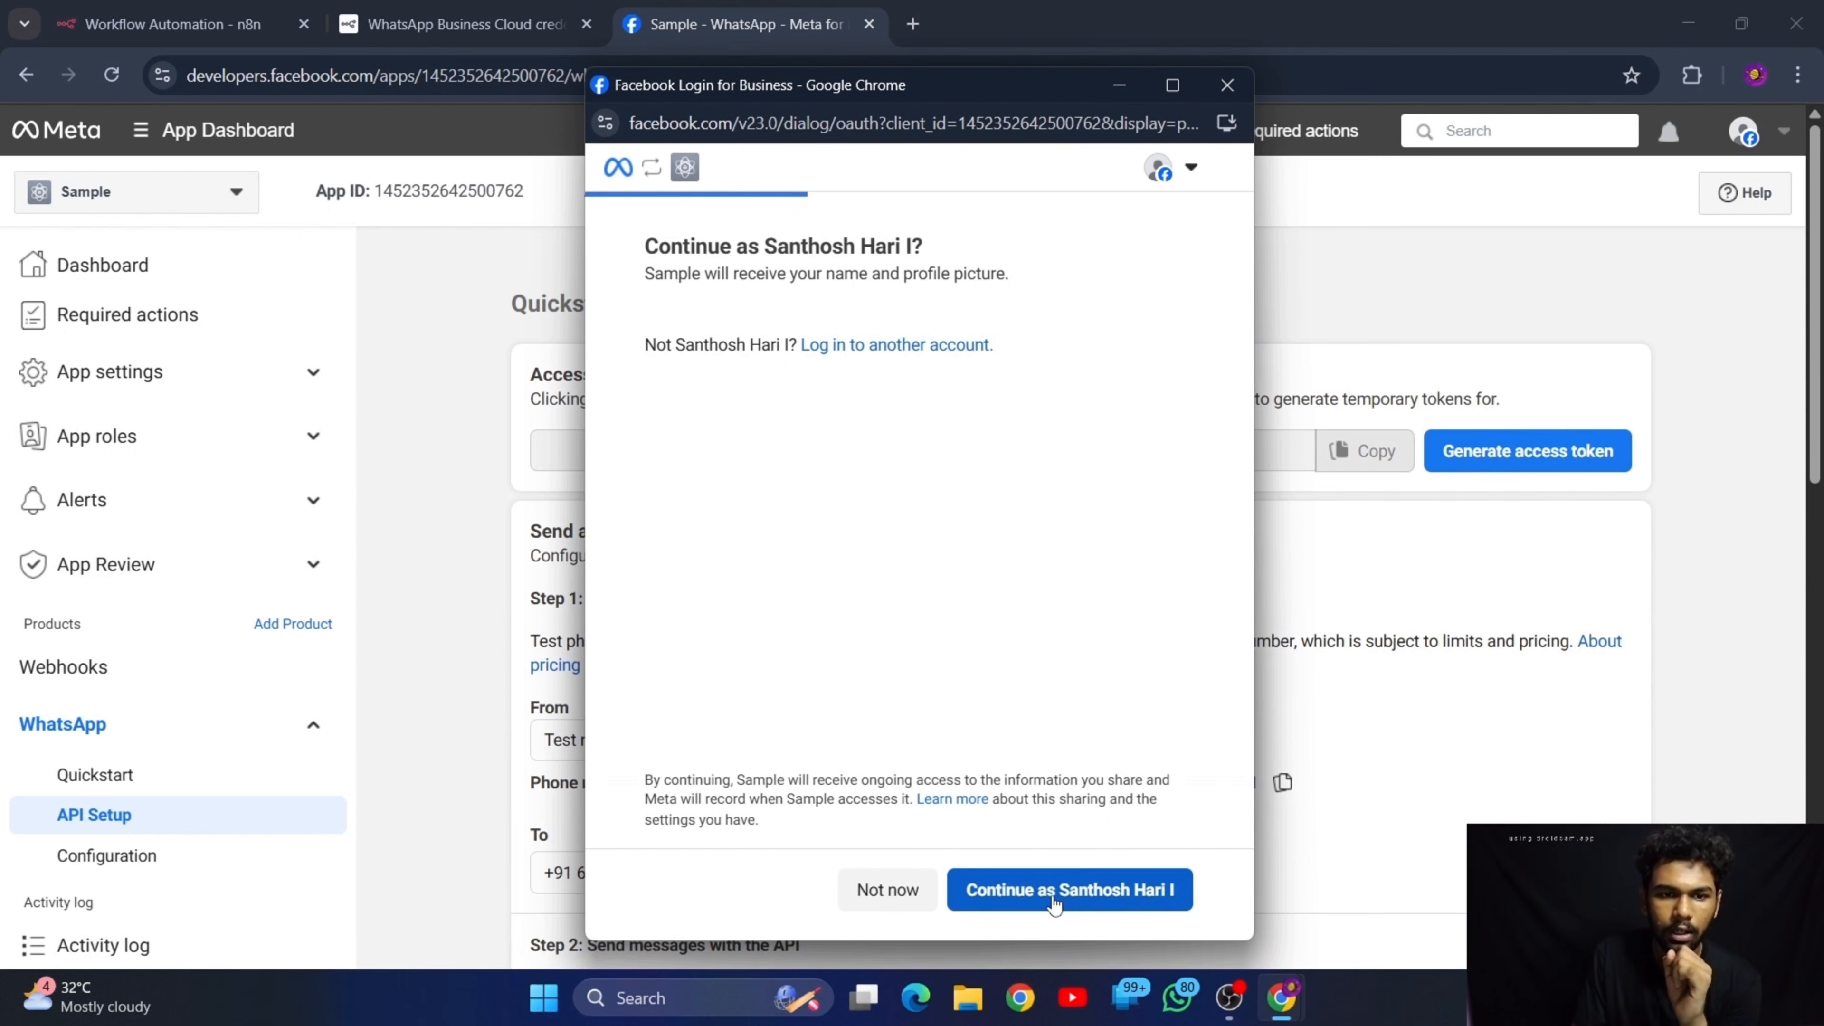
{"action": "left_click", "coordinate": [1009, 901]}
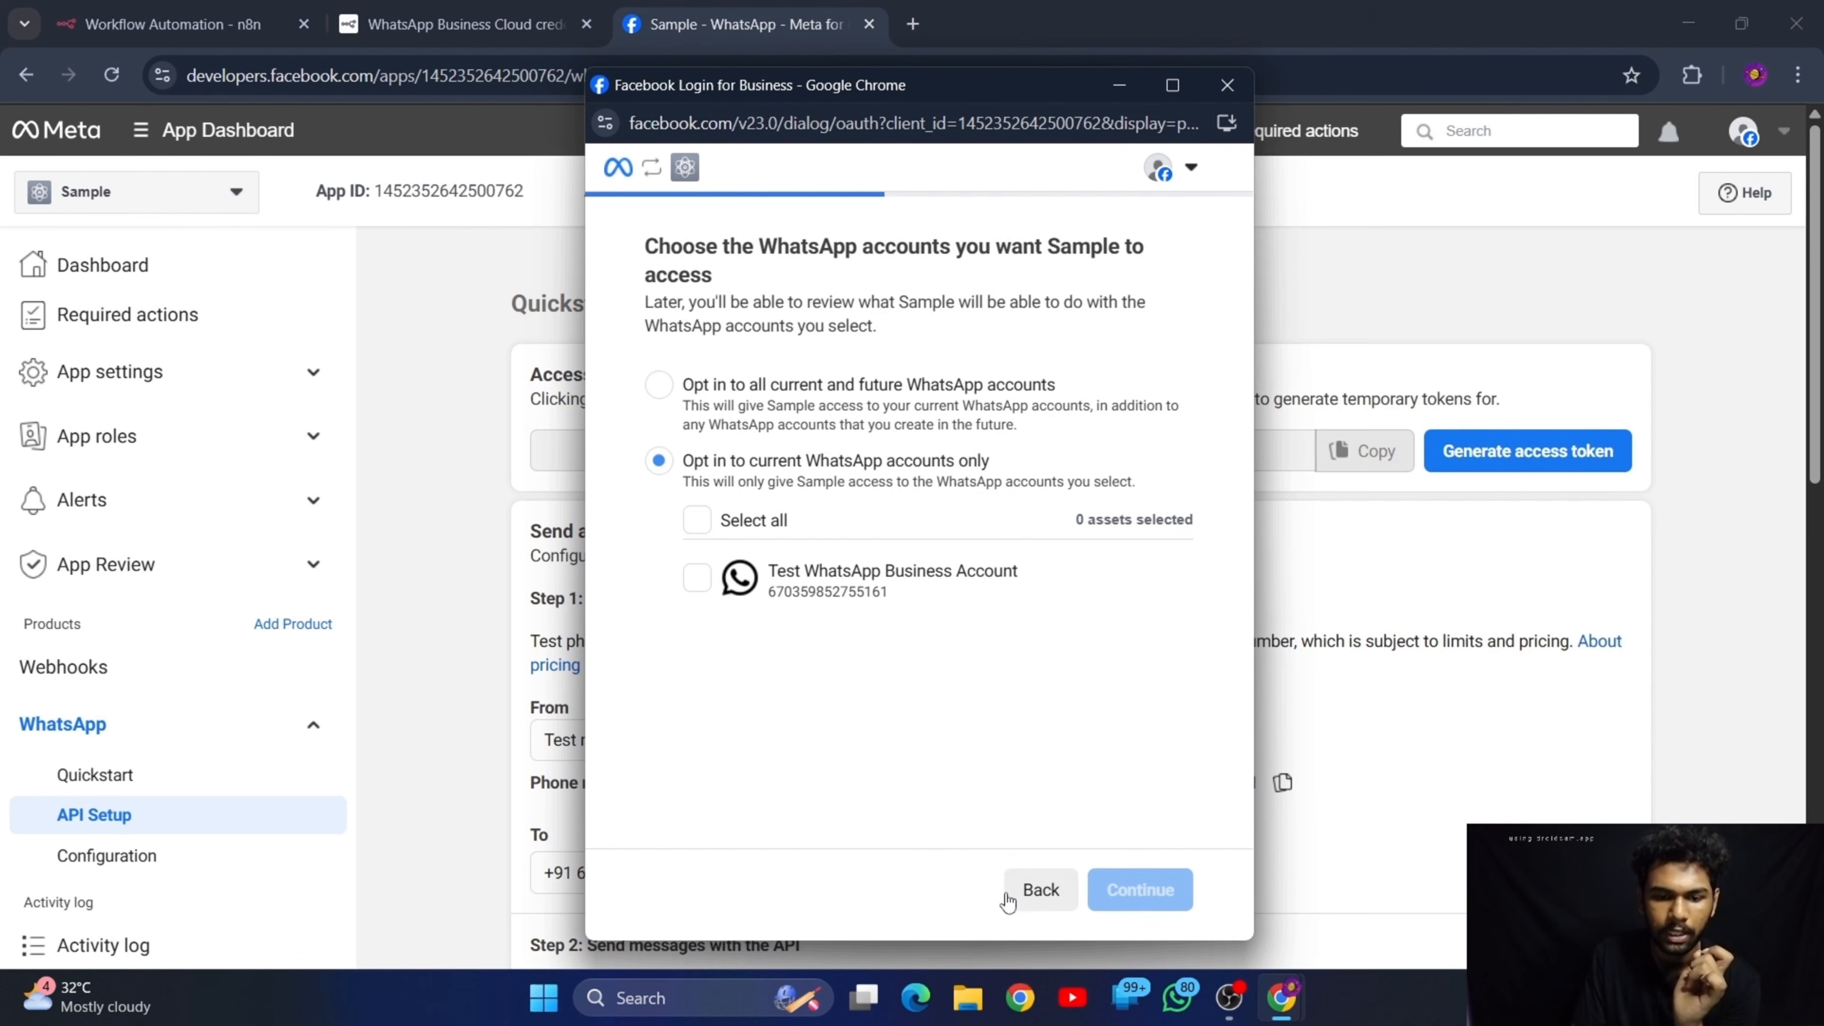
{"action": "left_click", "coordinate": [828, 593]}
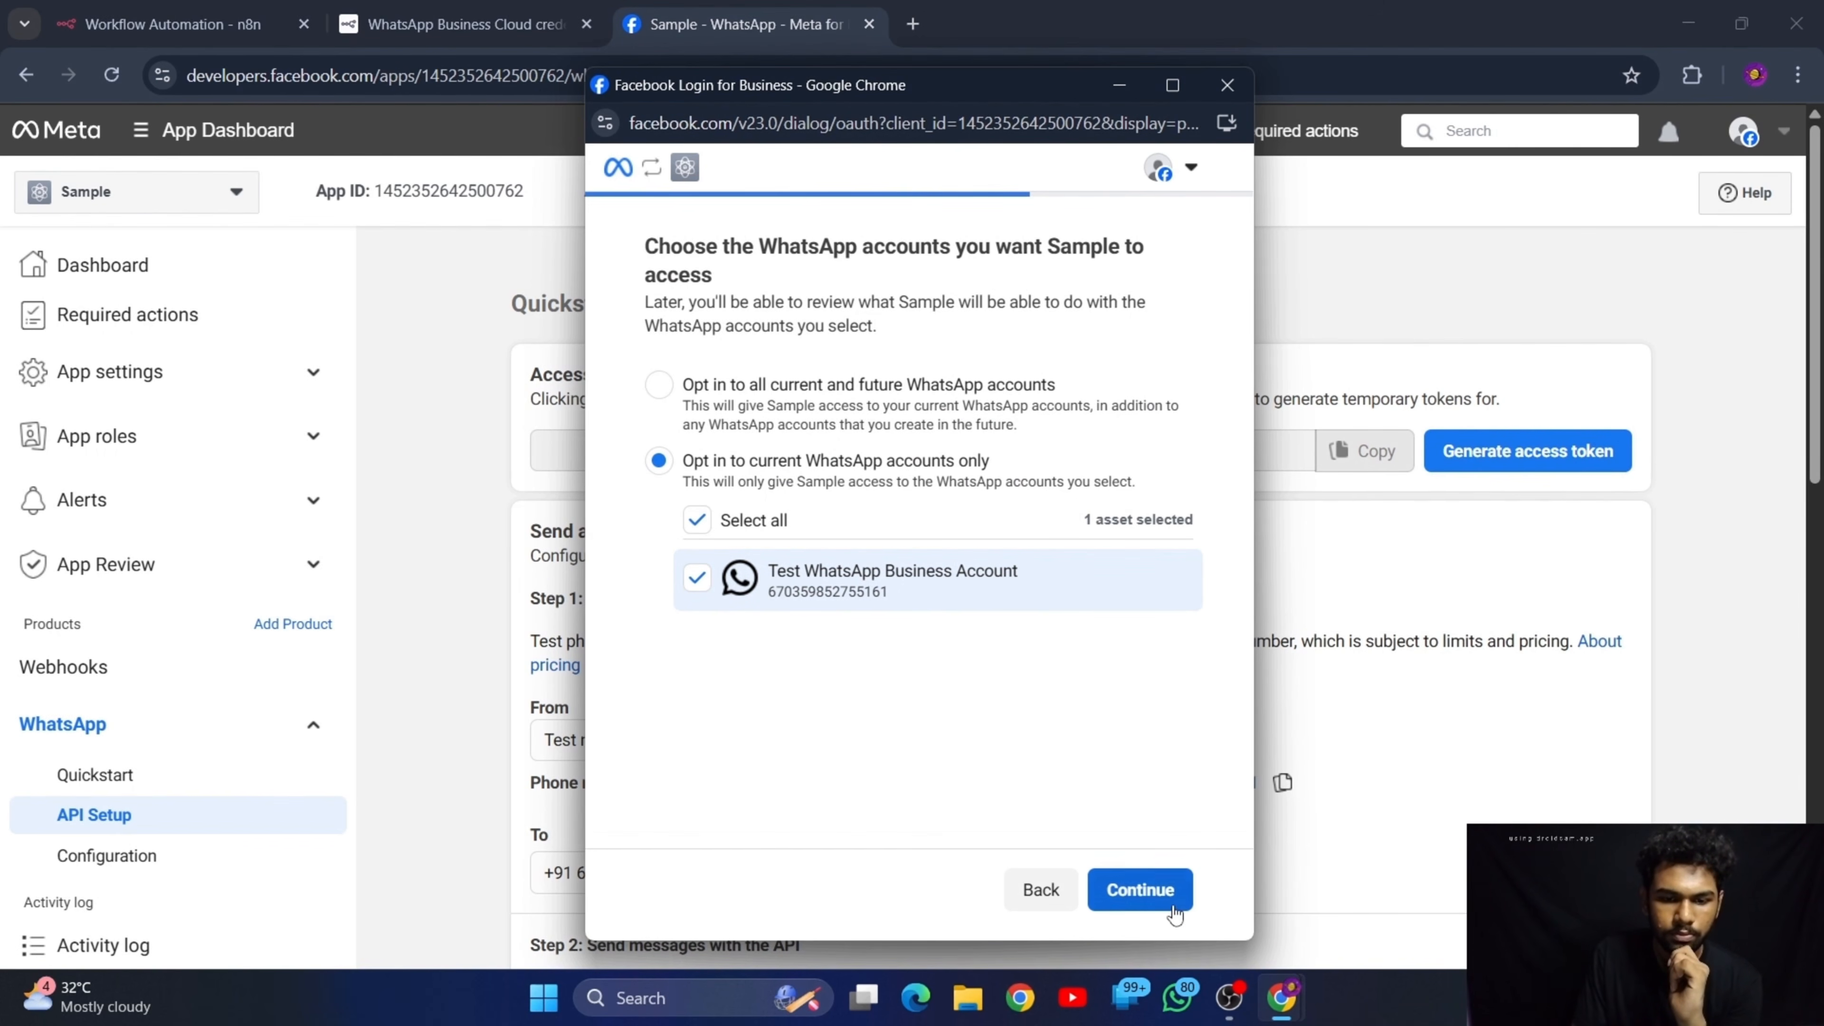
{"action": "left_click", "coordinate": [1132, 889]}
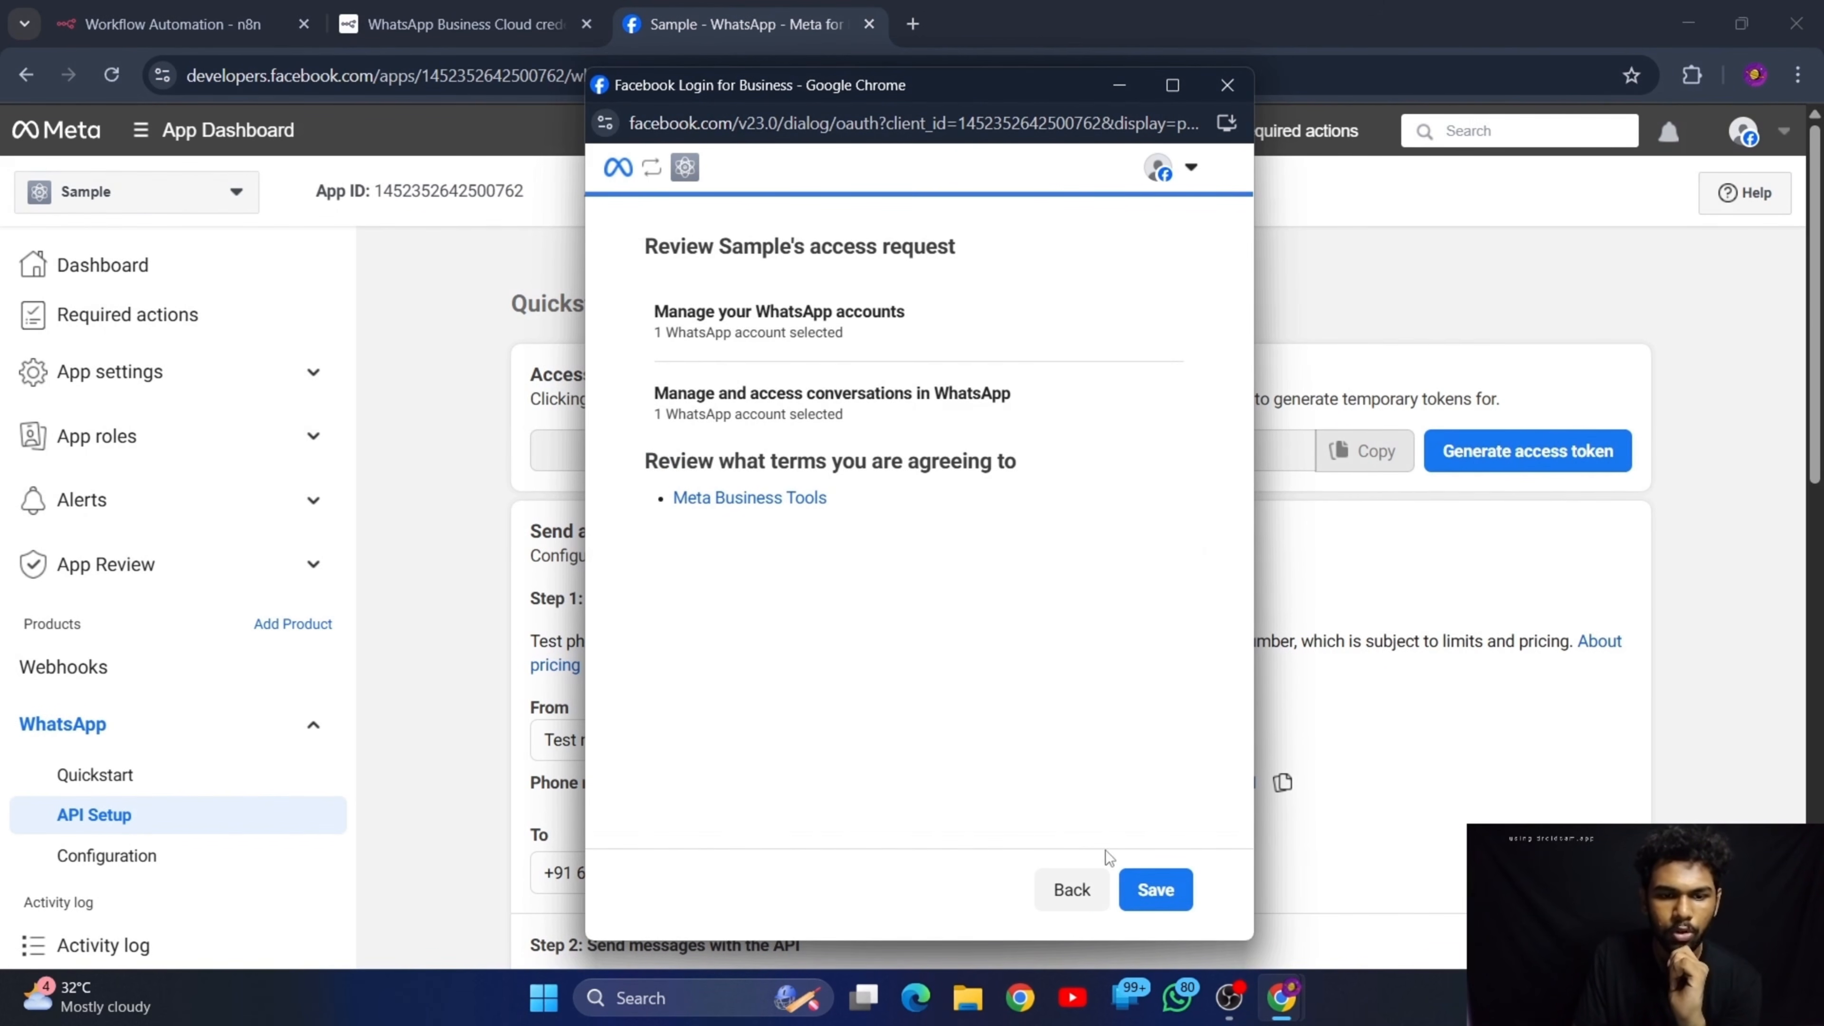
{"action": "left_click", "coordinate": [1154, 894]}
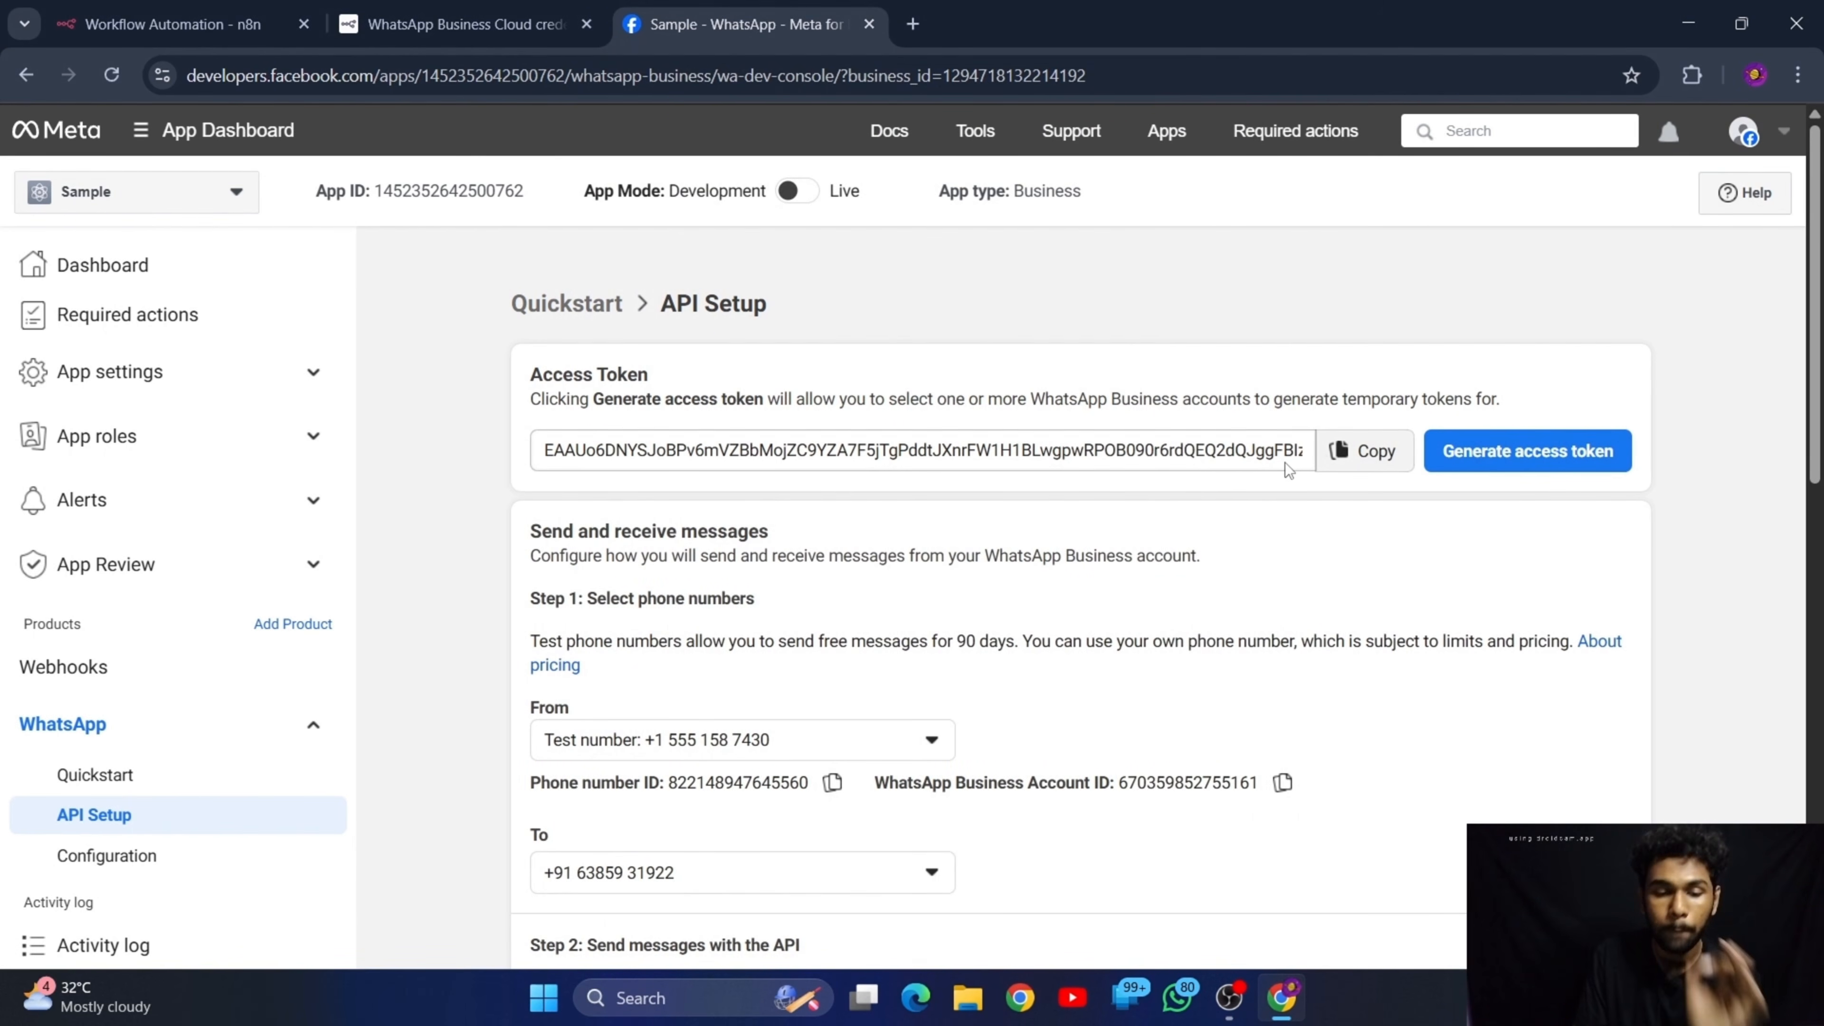
Copy the Sample app's ID from the Meta App Dashboard and enter it as the Client ID of n8n's WhatsApp OAuth credential
{"action": "left_click", "coordinate": [173, 24]}
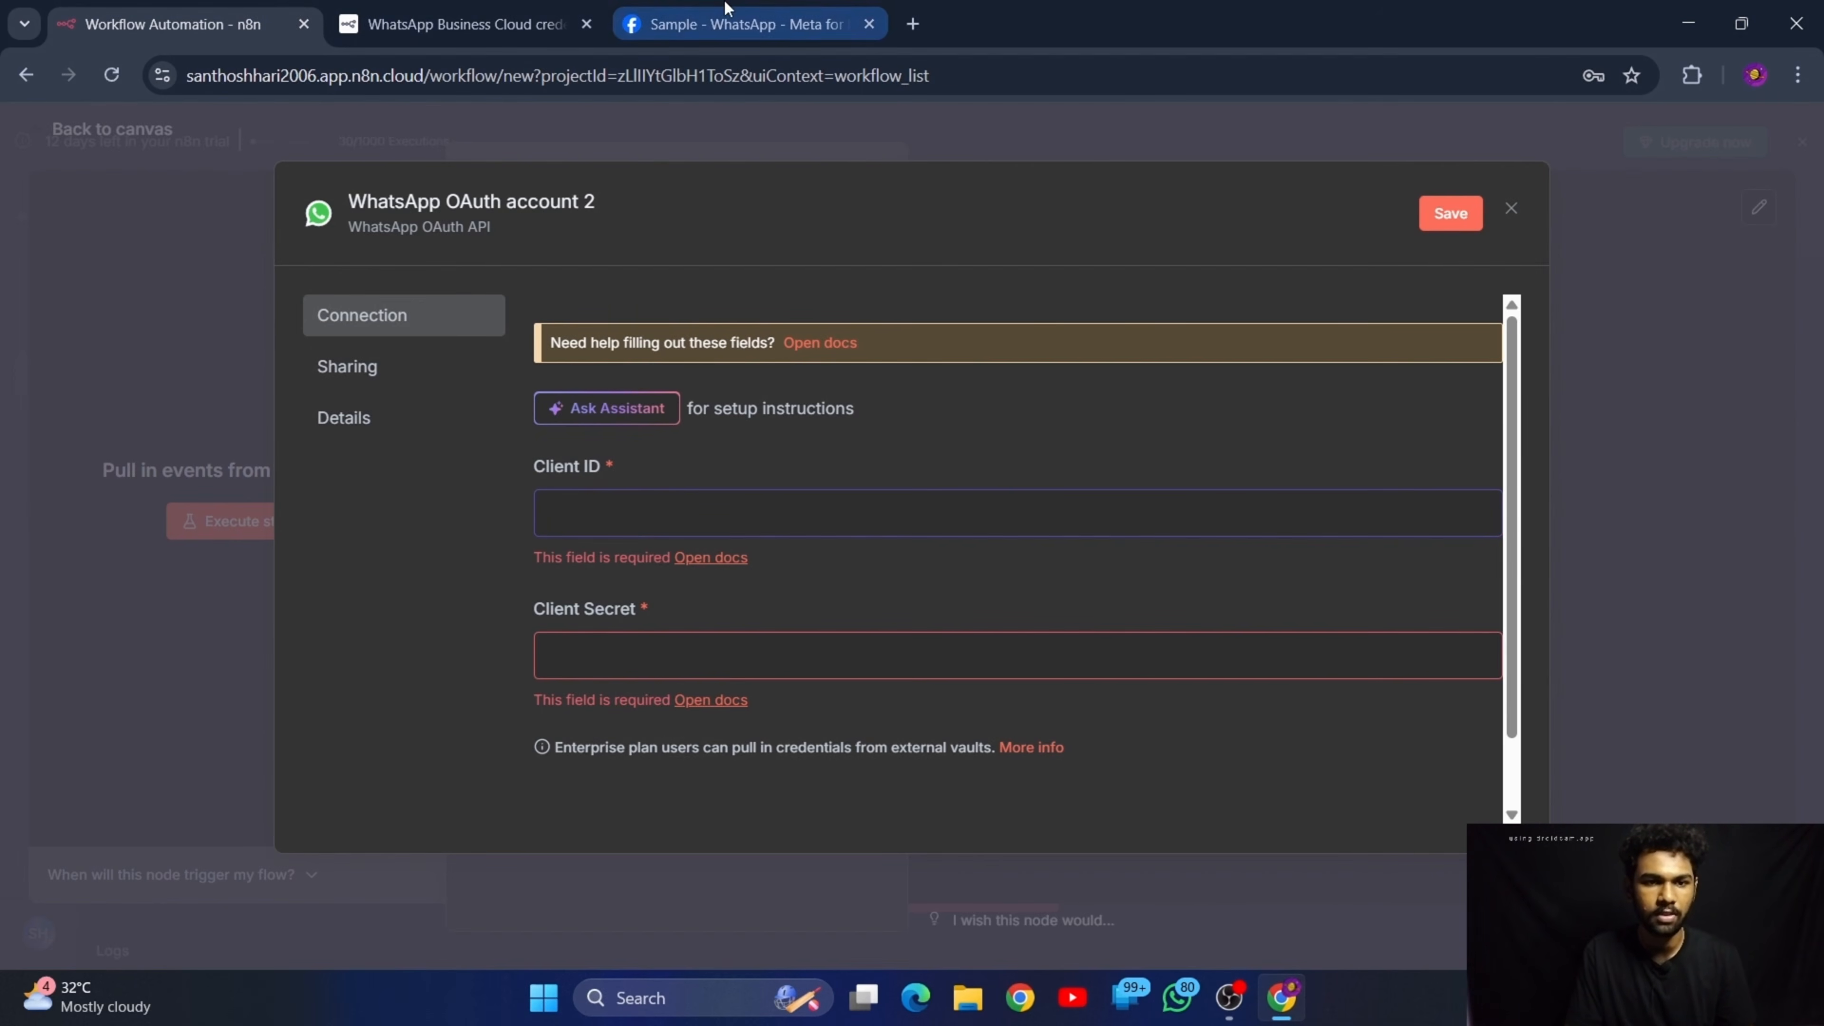
{"action": "left_click", "coordinate": [730, 16]}
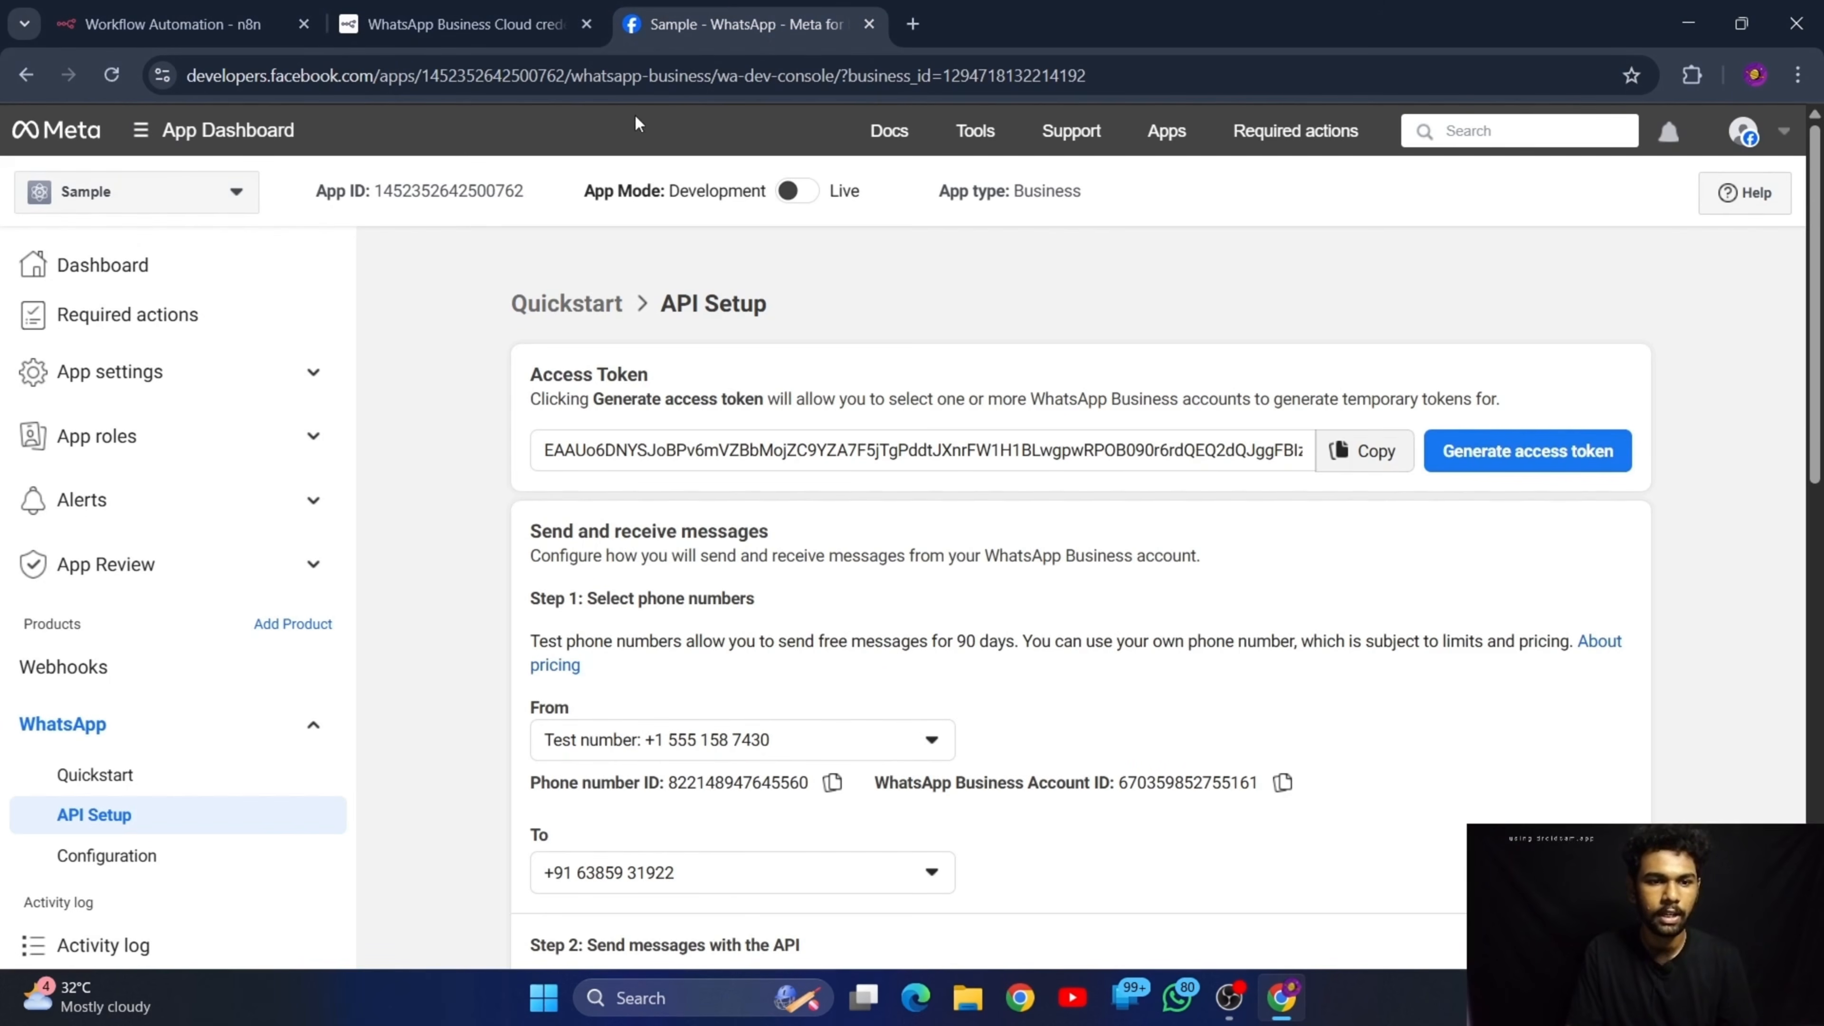
{"action": "left_click", "coordinate": [483, 192]}
{"action": "left_click", "coordinate": [173, 24]}
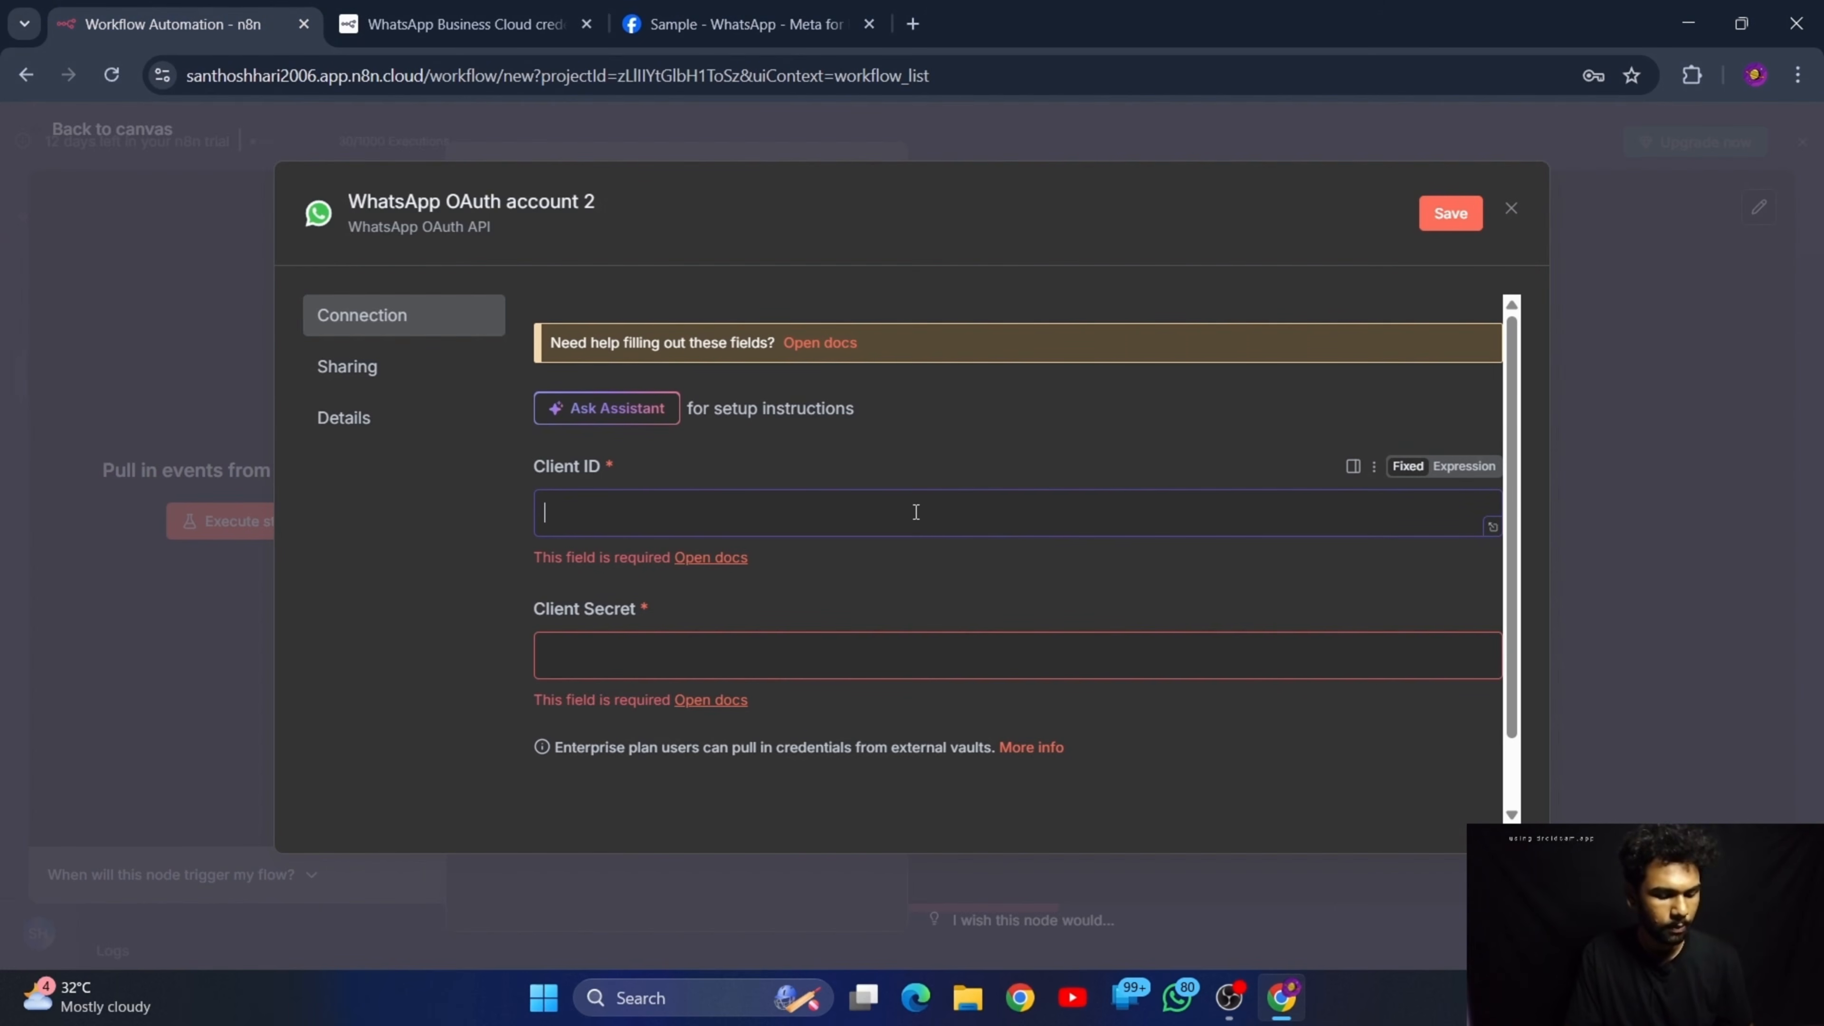
{"action": "key", "text": "ctrl+v"}
{"action": "left_click", "coordinate": [936, 622]}
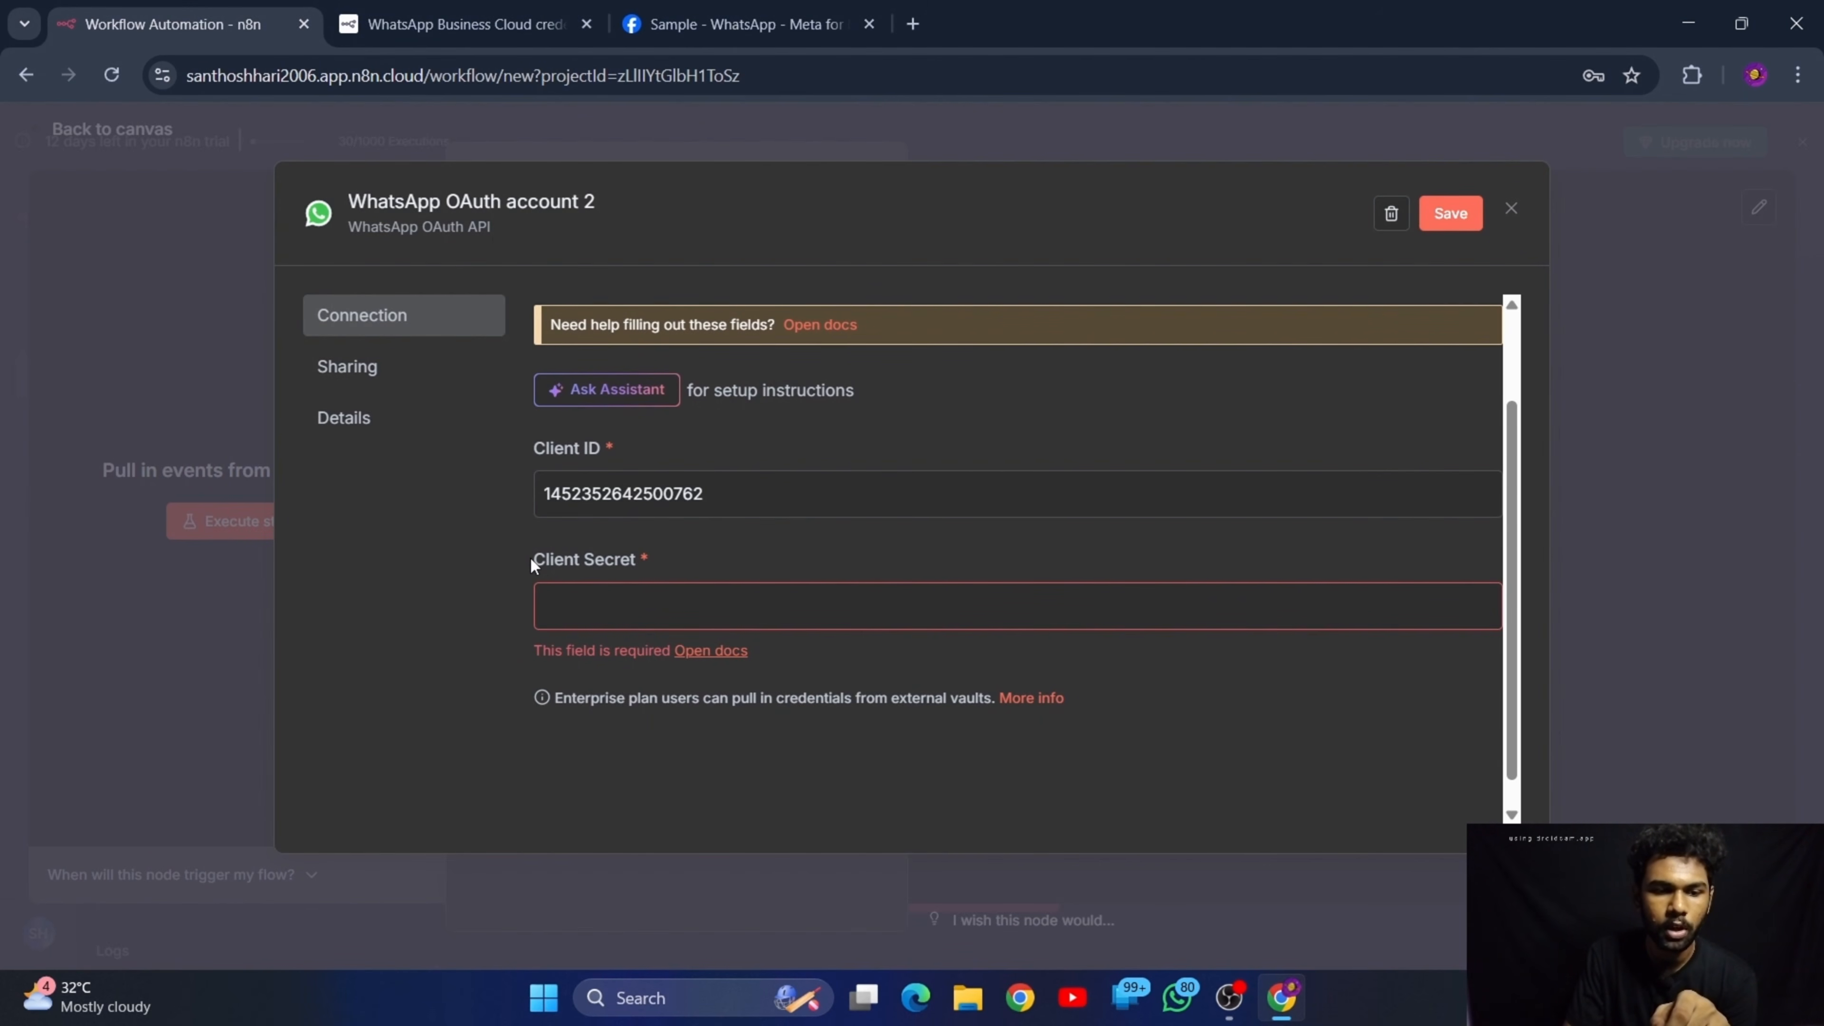
{"action": "left_click_drag", "start_coordinate": [530, 557], "coordinate": [605, 568]}
{"action": "left_click", "coordinate": [720, 549]}
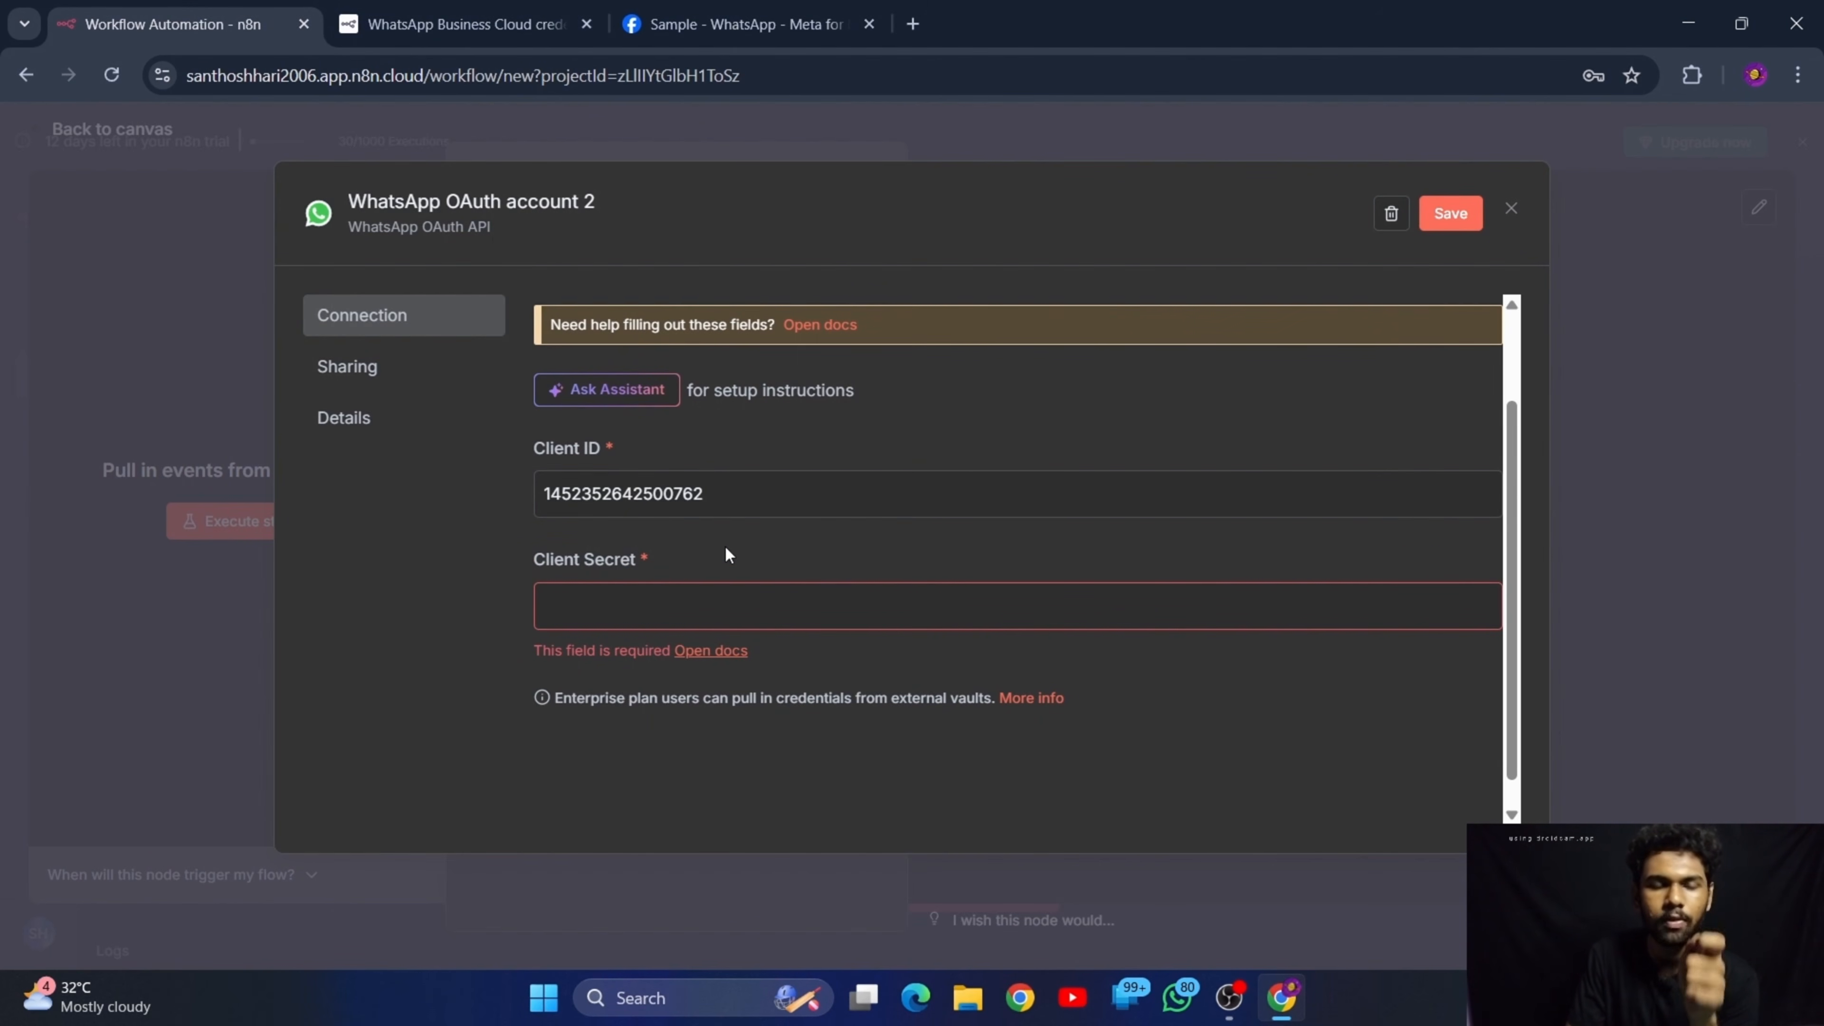
In the Meta App Dashboard, reveal the app secret in the Sample app's basic settings and copy it
{"action": "left_click", "coordinate": [790, 6]}
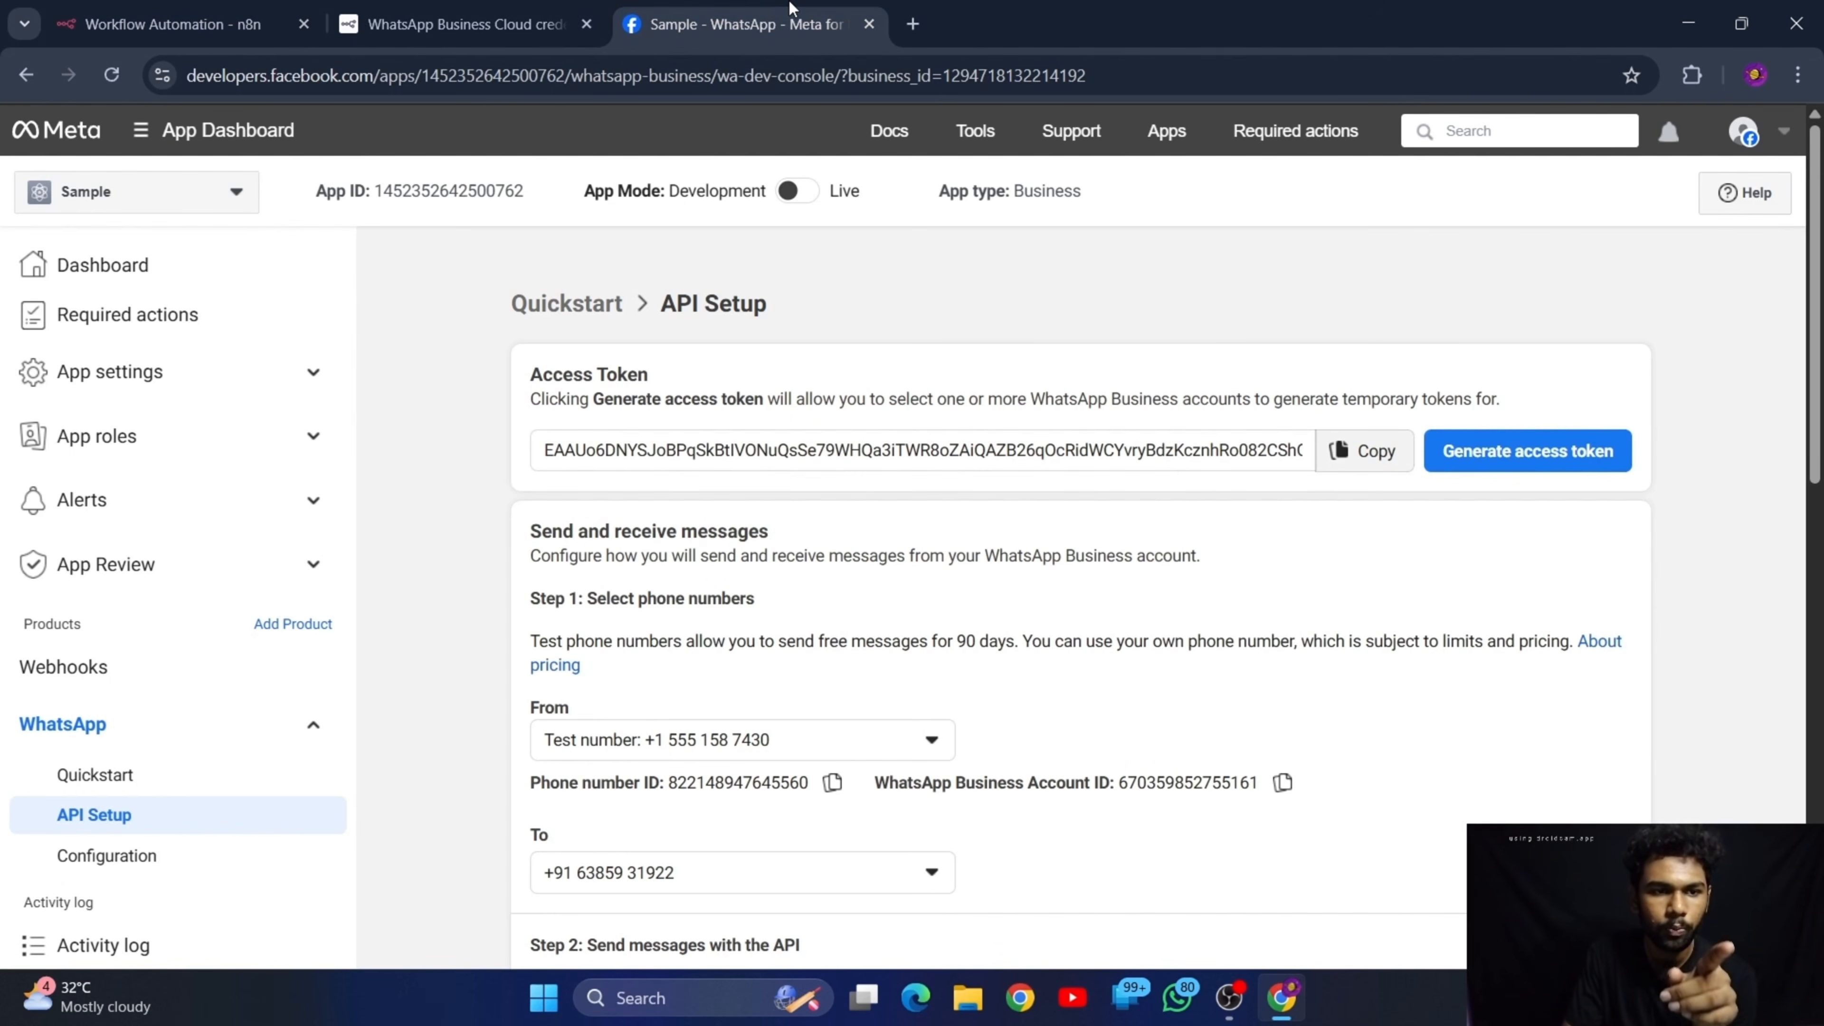
{"action": "left_click", "coordinate": [214, 397]}
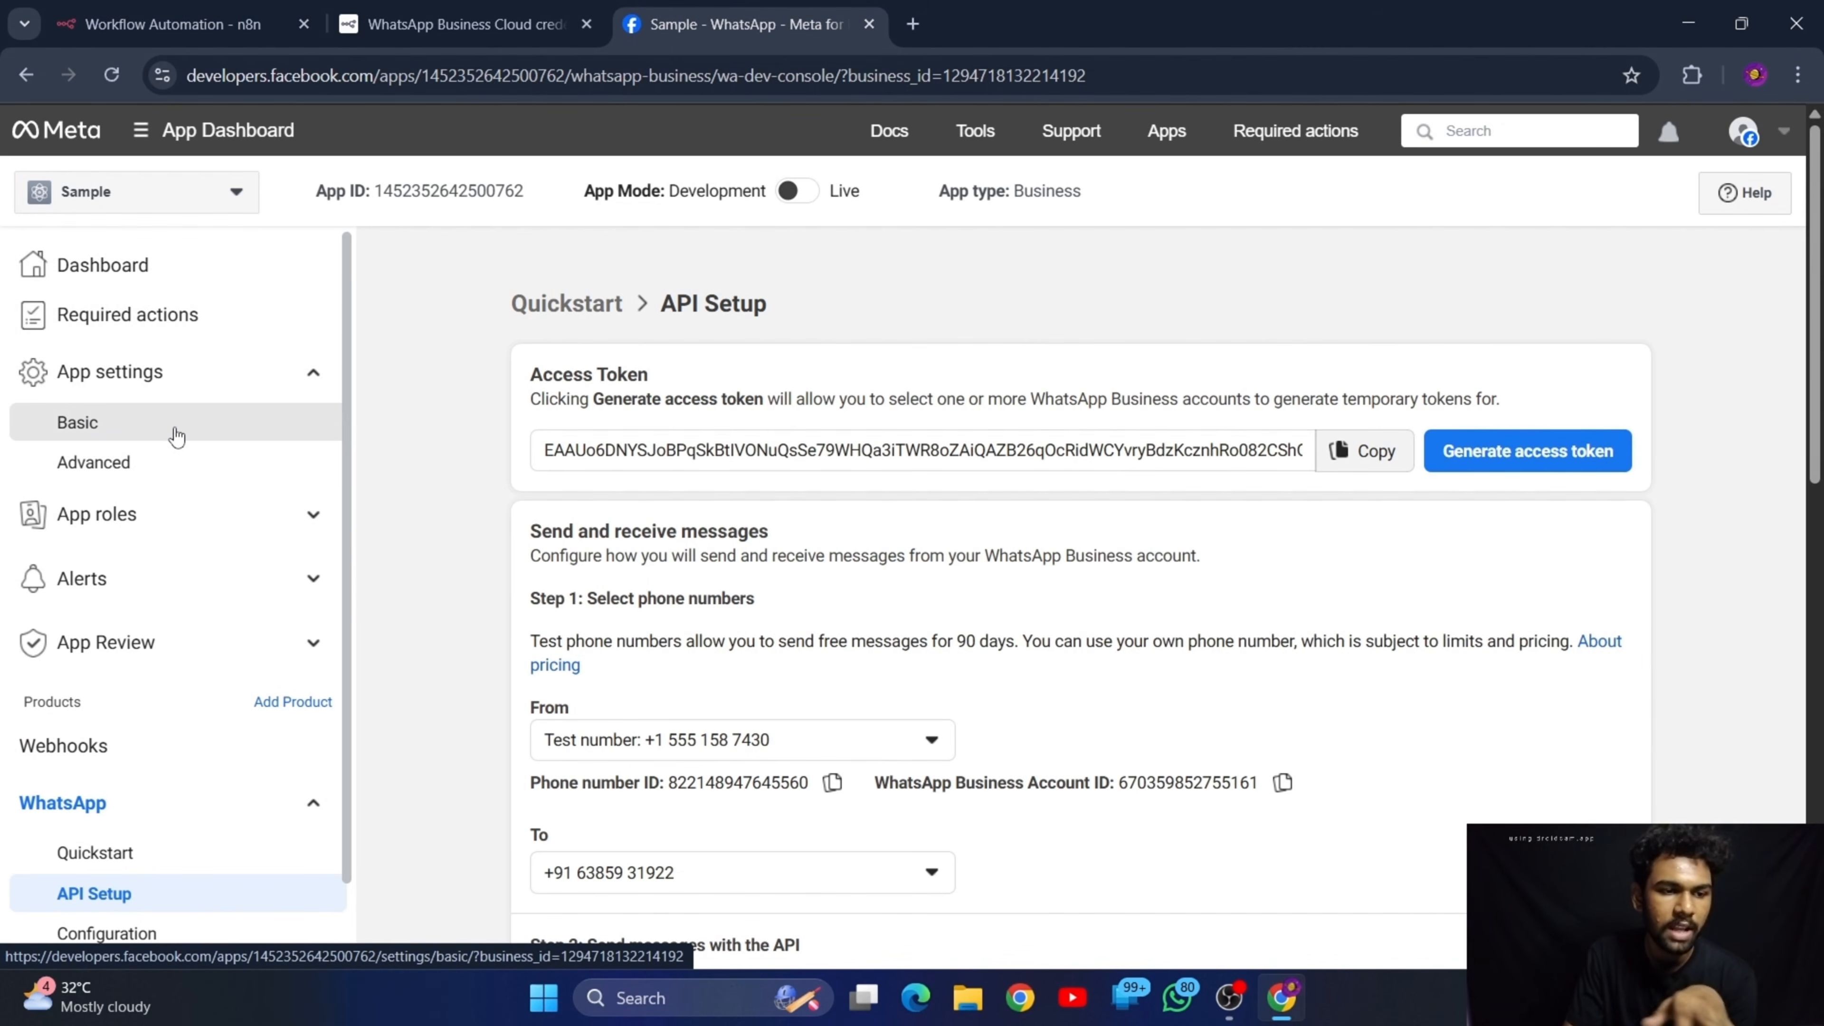
{"action": "left_click", "coordinate": [147, 437]}
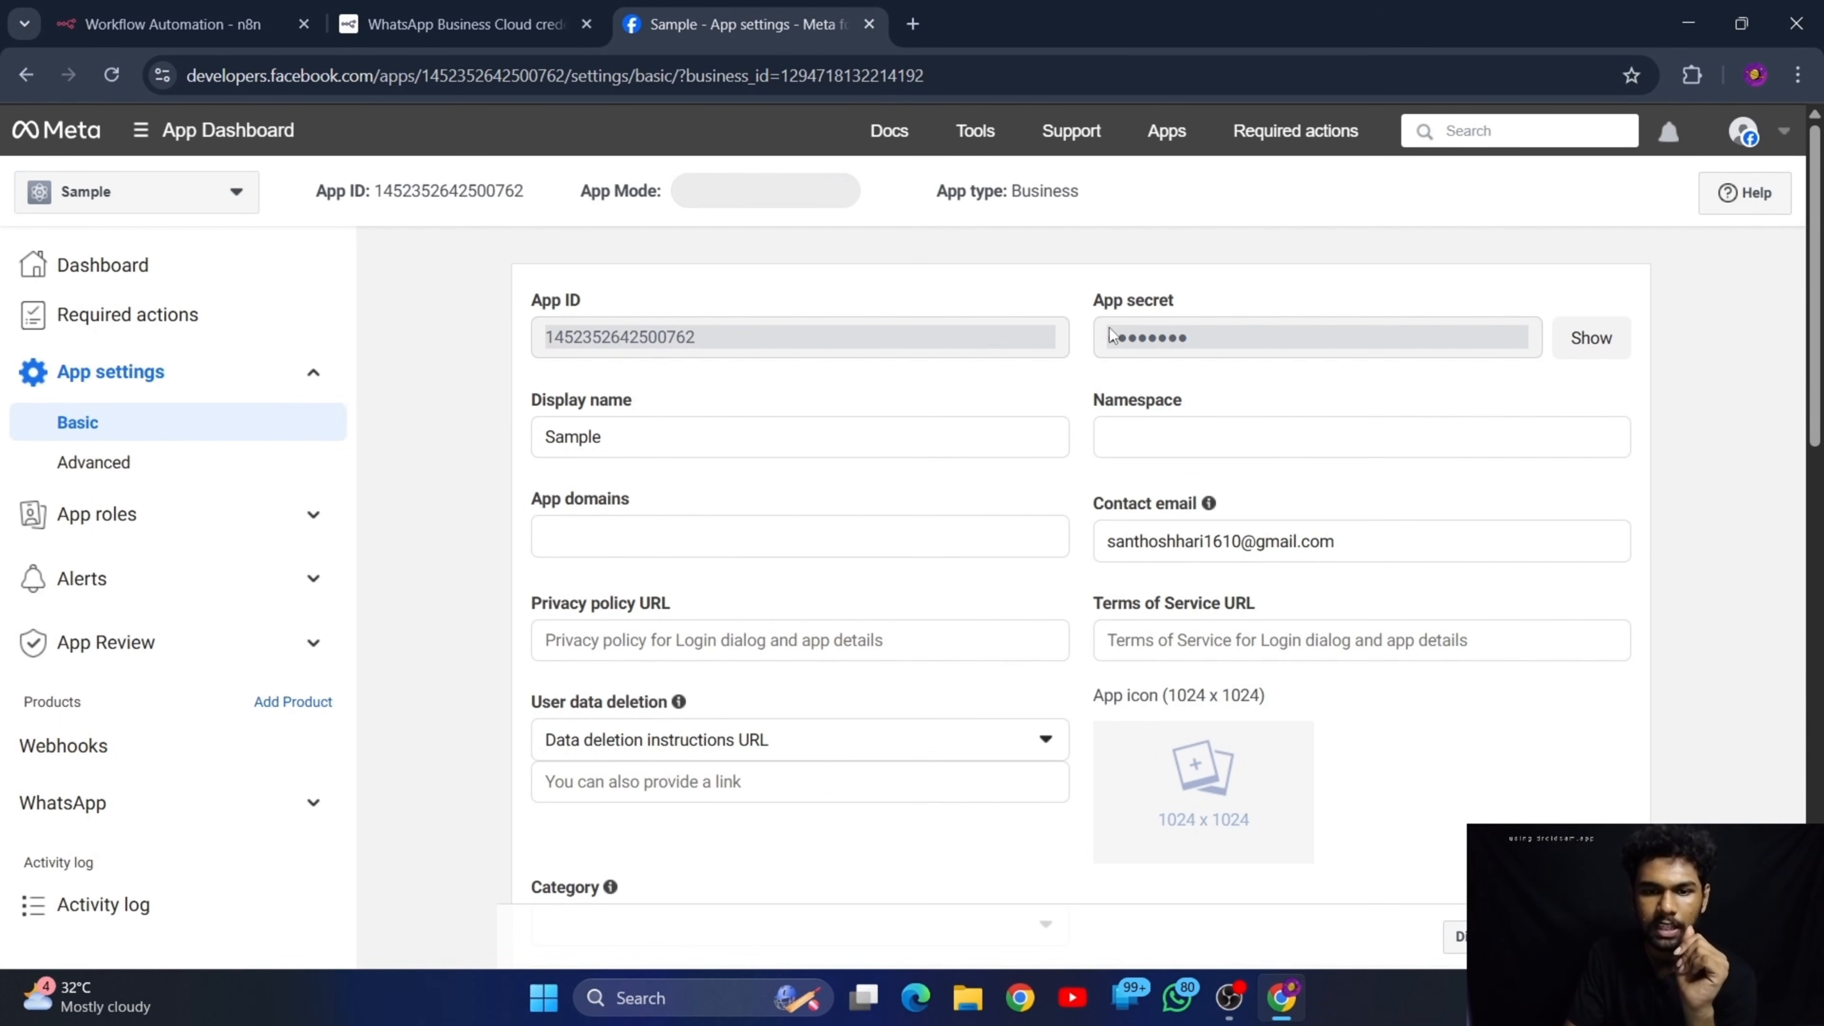
{"action": "left_click", "coordinate": [1592, 338]}
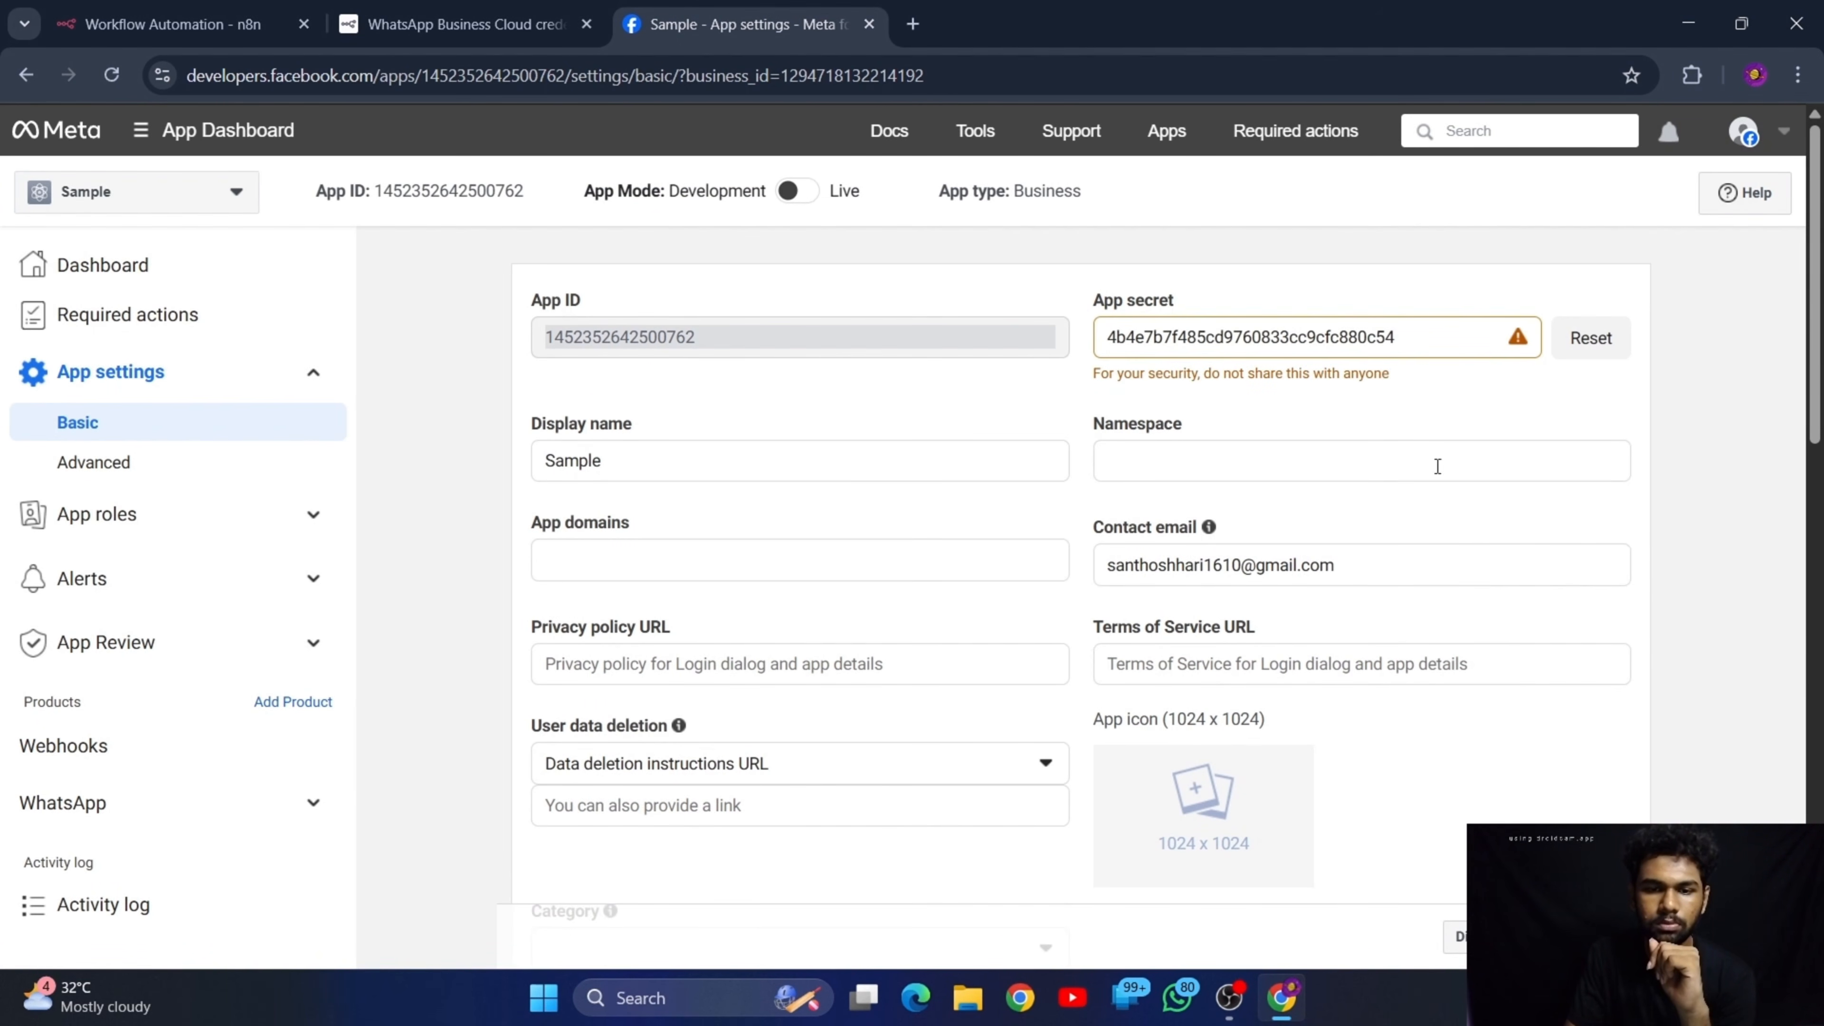
{"action": "double_click", "coordinate": [1445, 352]}
Paste the app secret as the Client Secret of n8n's WhatsApp OAuth credential, save the credential and return to the canvas
{"action": "left_click", "coordinate": [172, 24]}
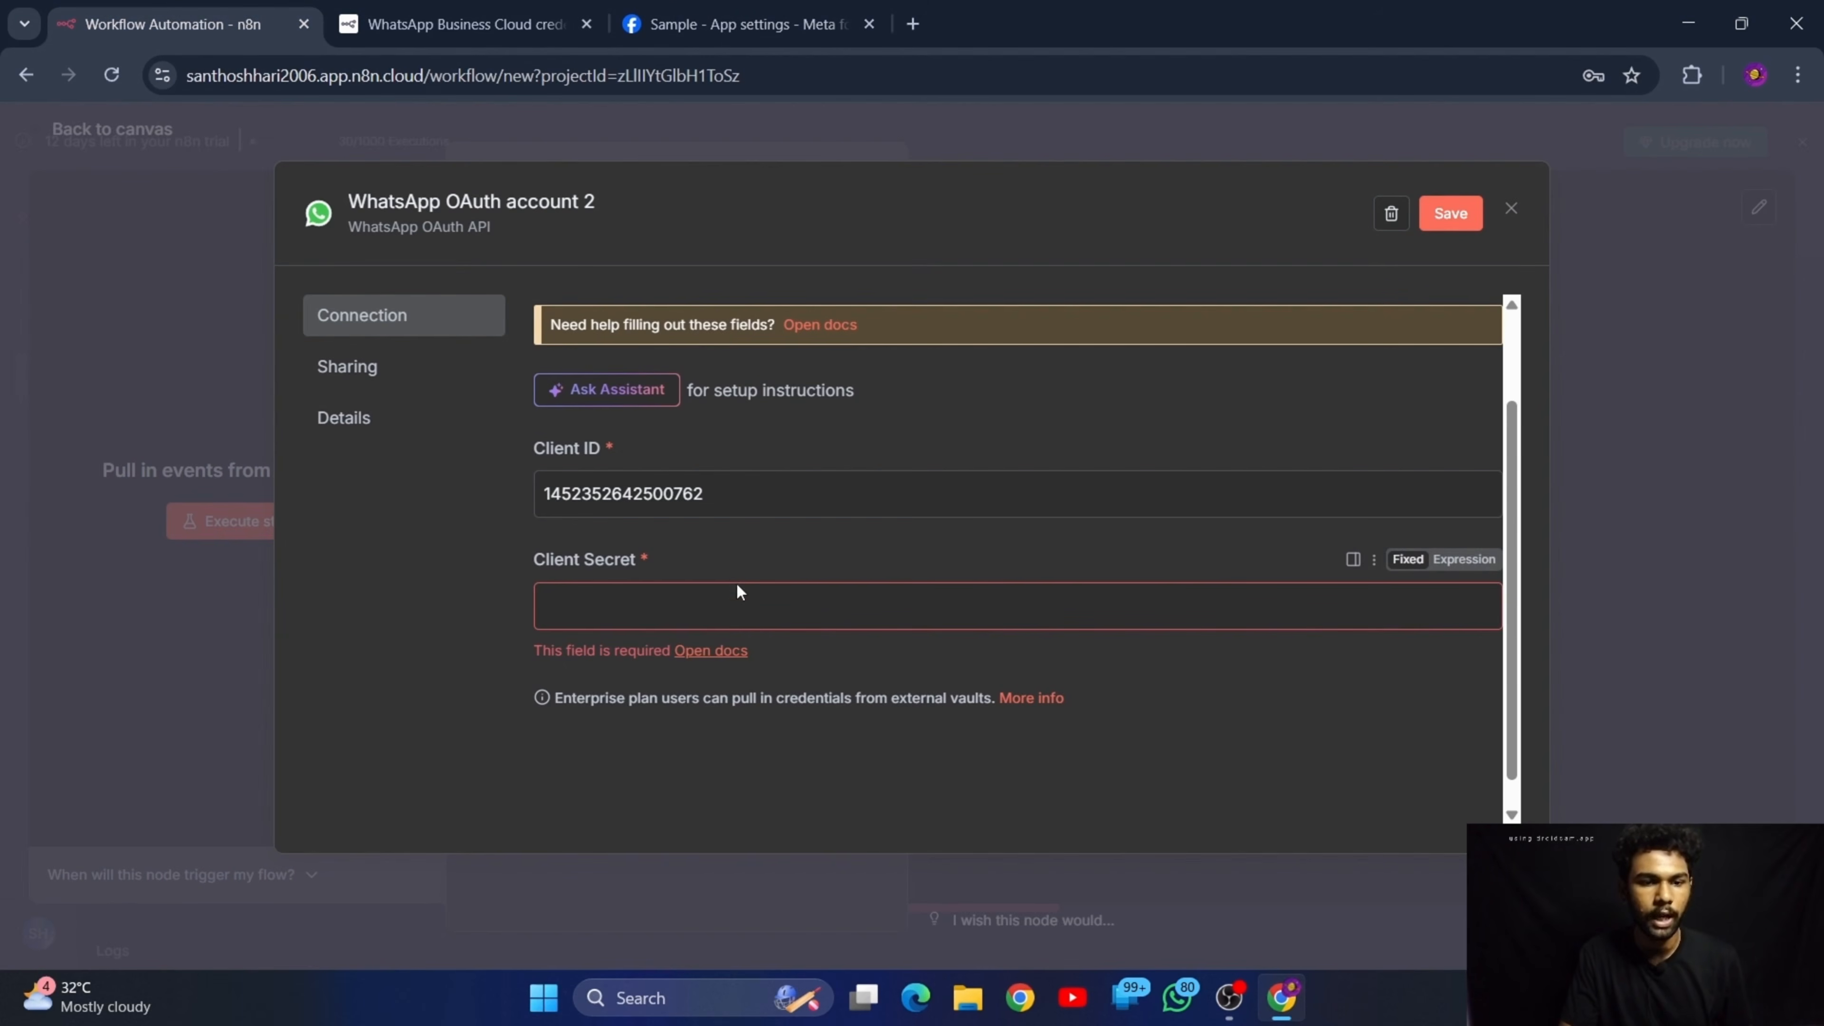
{"action": "left_click", "coordinate": [741, 607]}
{"action": "key", "text": "ctrl+v"}
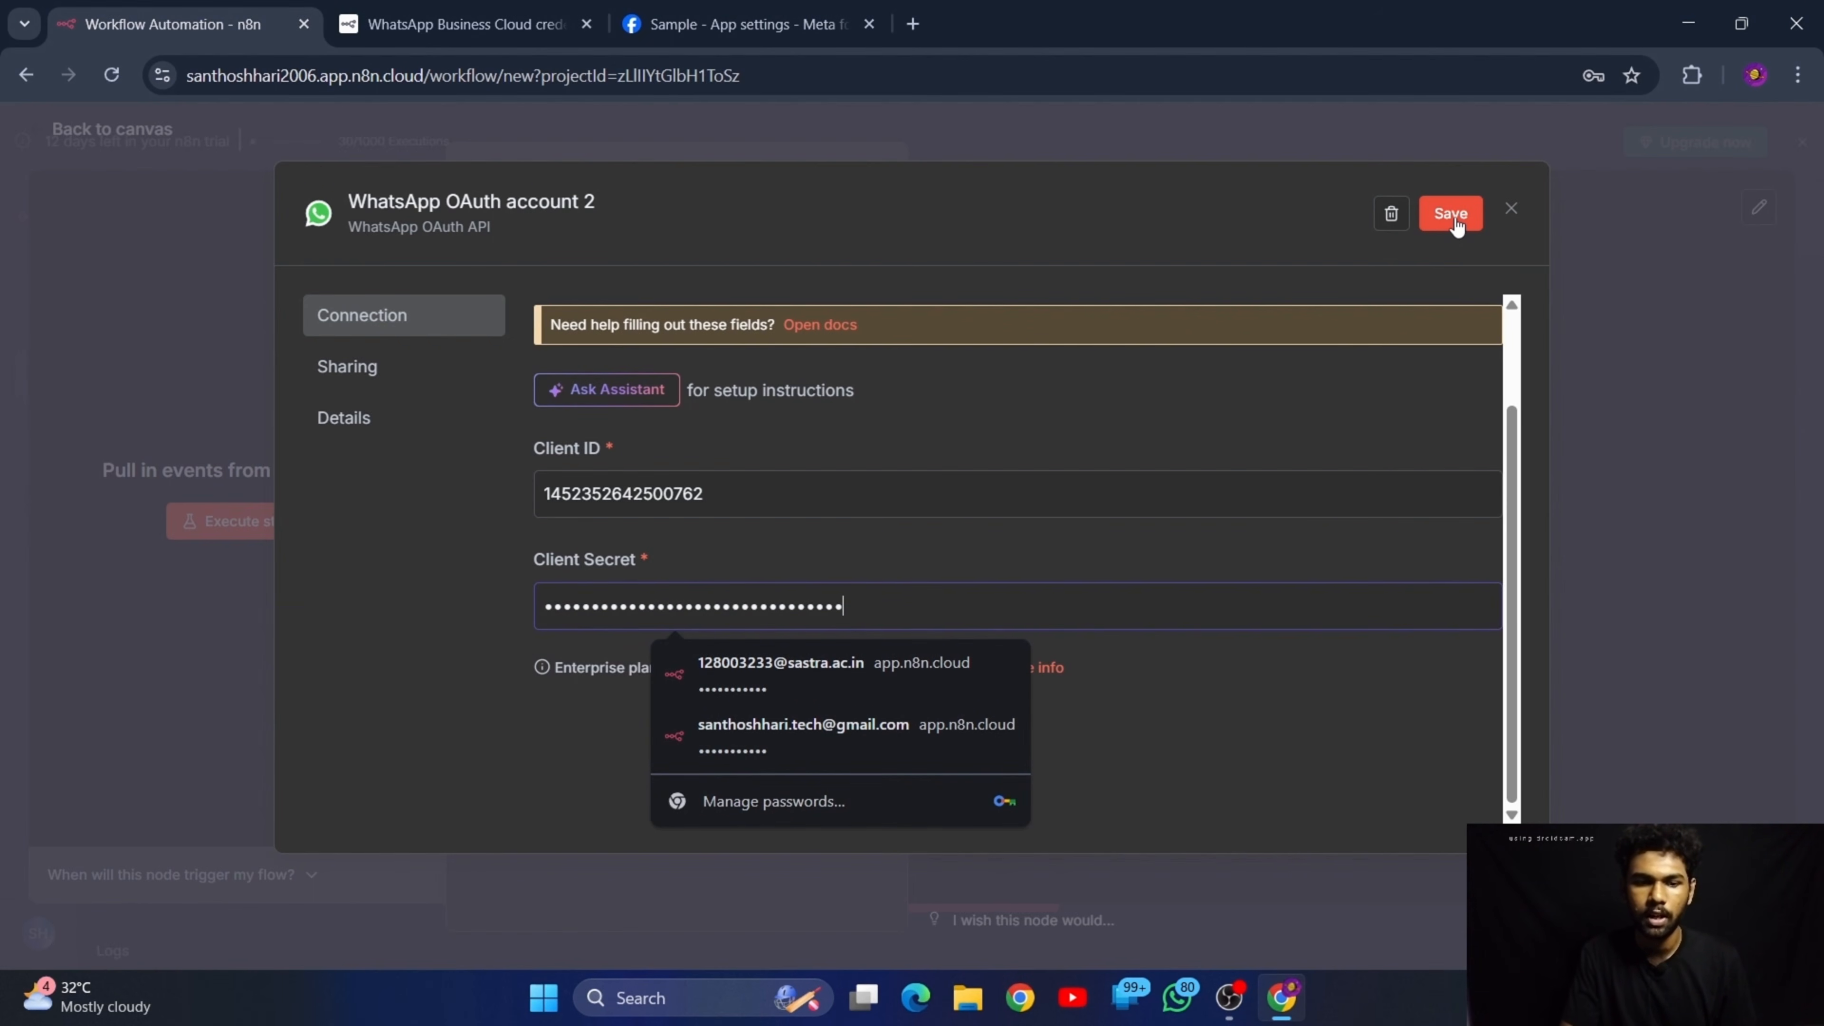
{"action": "left_click", "coordinate": [1453, 219]}
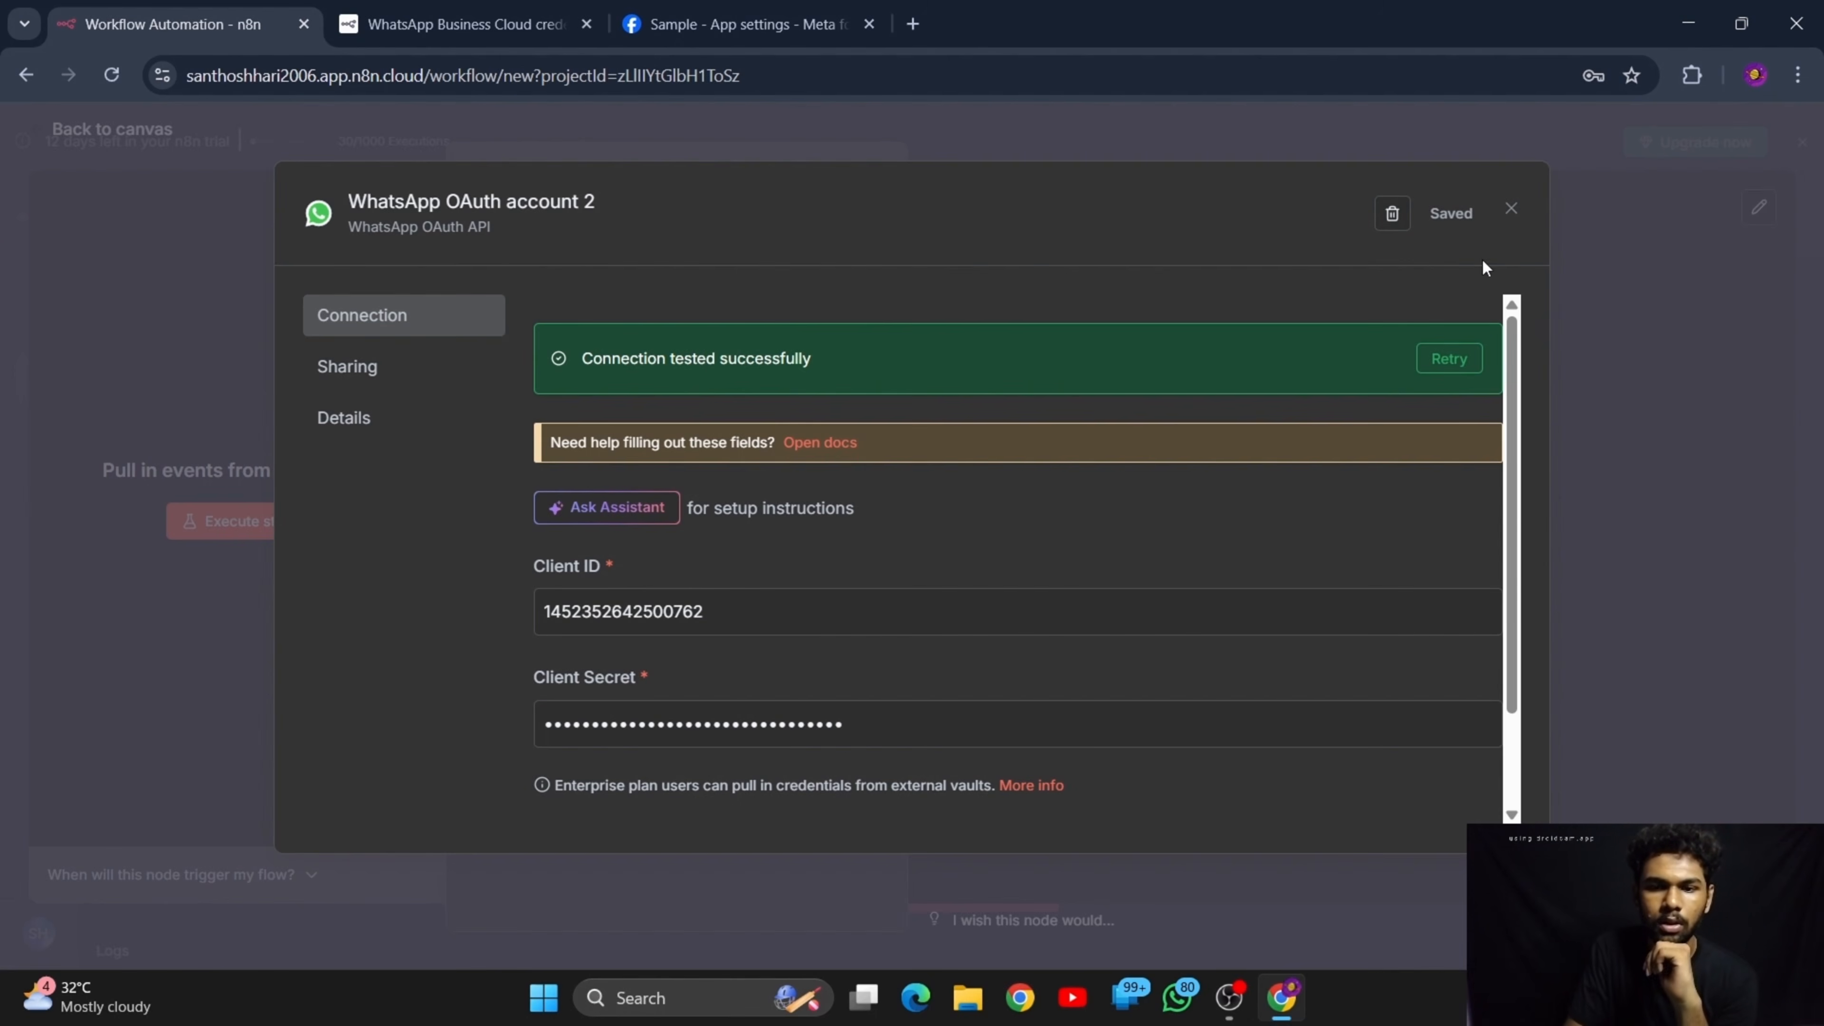
{"action": "left_click", "coordinate": [1511, 216]}
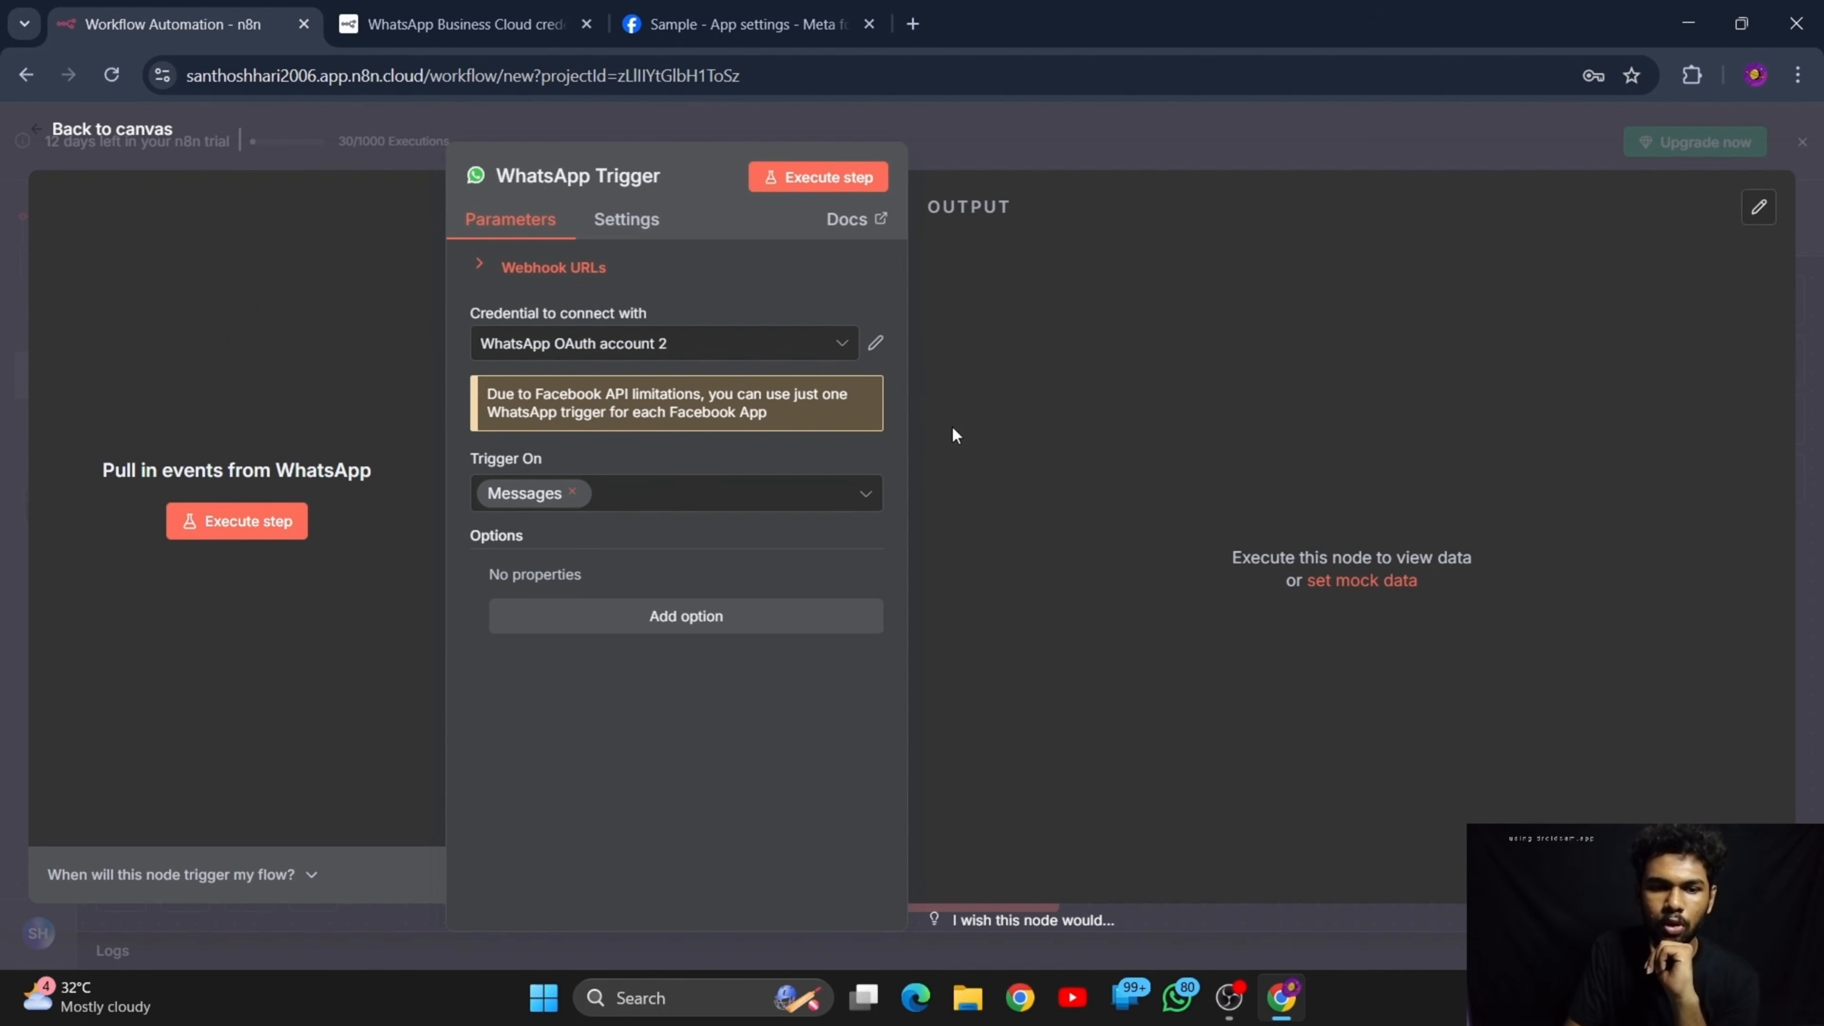
{"action": "left_click", "coordinate": [81, 130]}
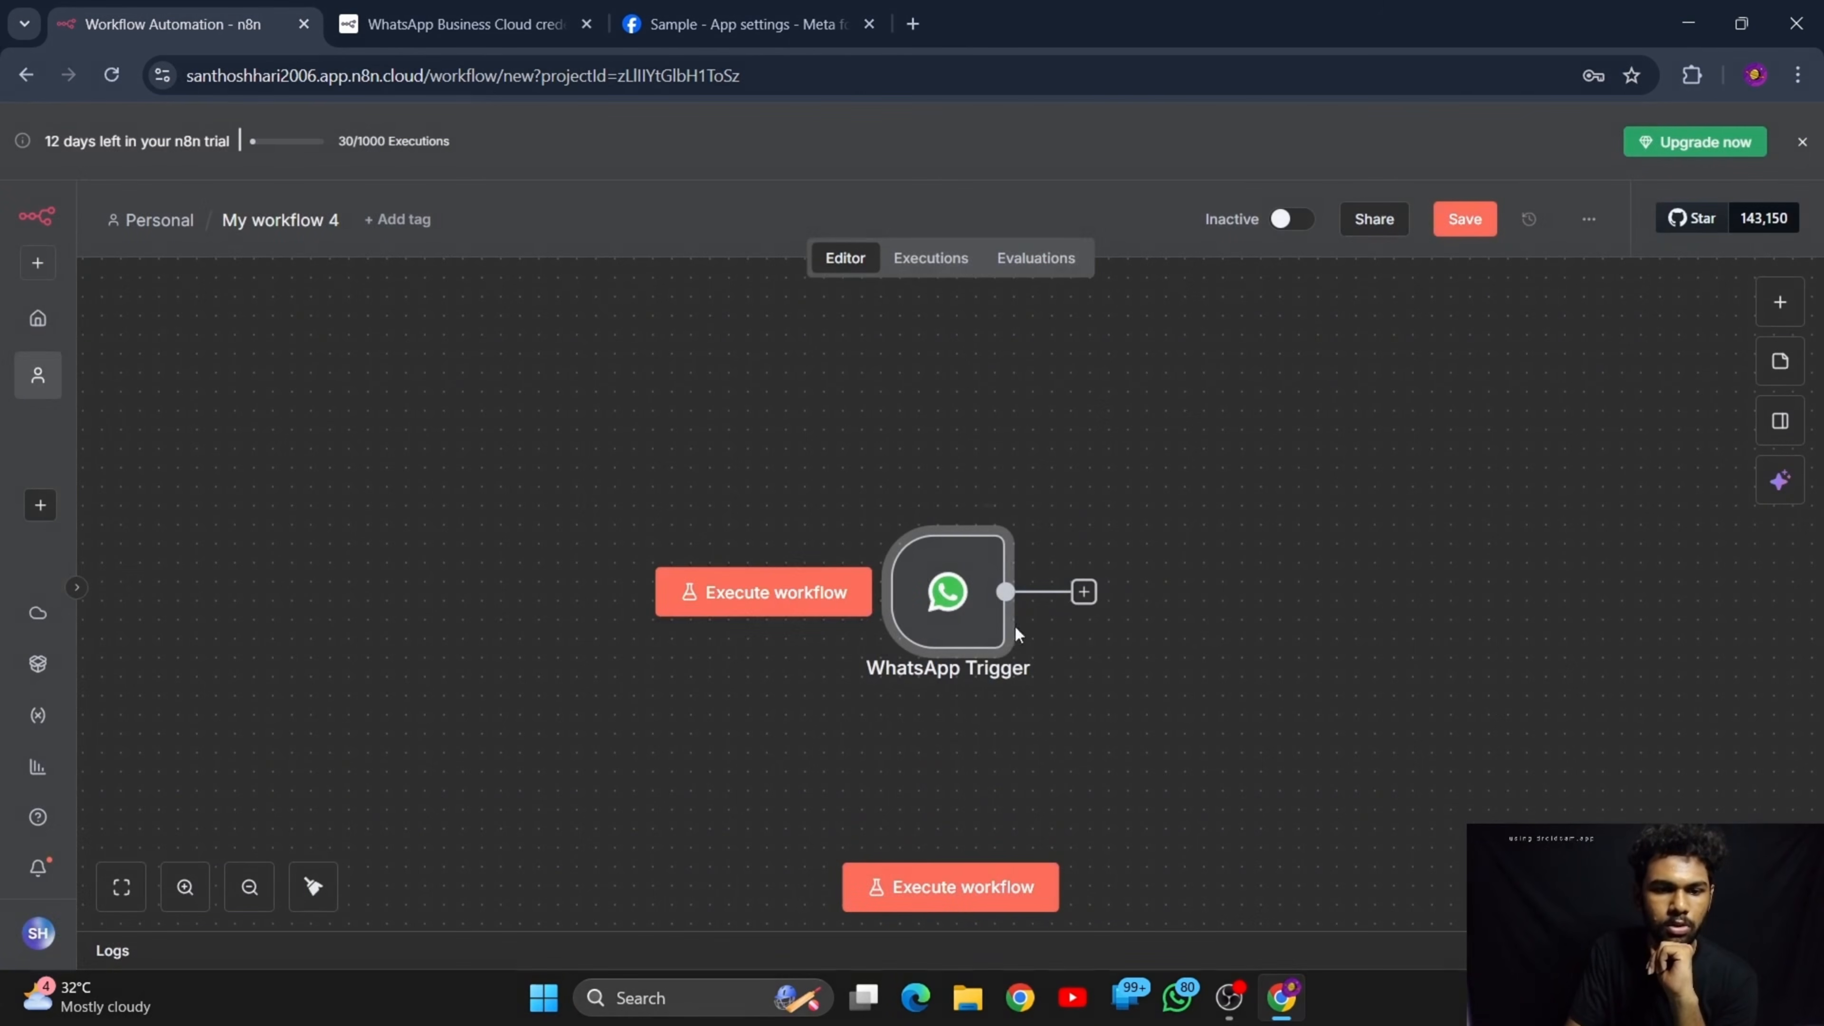
Add an AI Agent node after the WhatsApp Trigger, keeping its default parameters, and return to the canvas
{"action": "left_click", "coordinate": [1084, 592]}
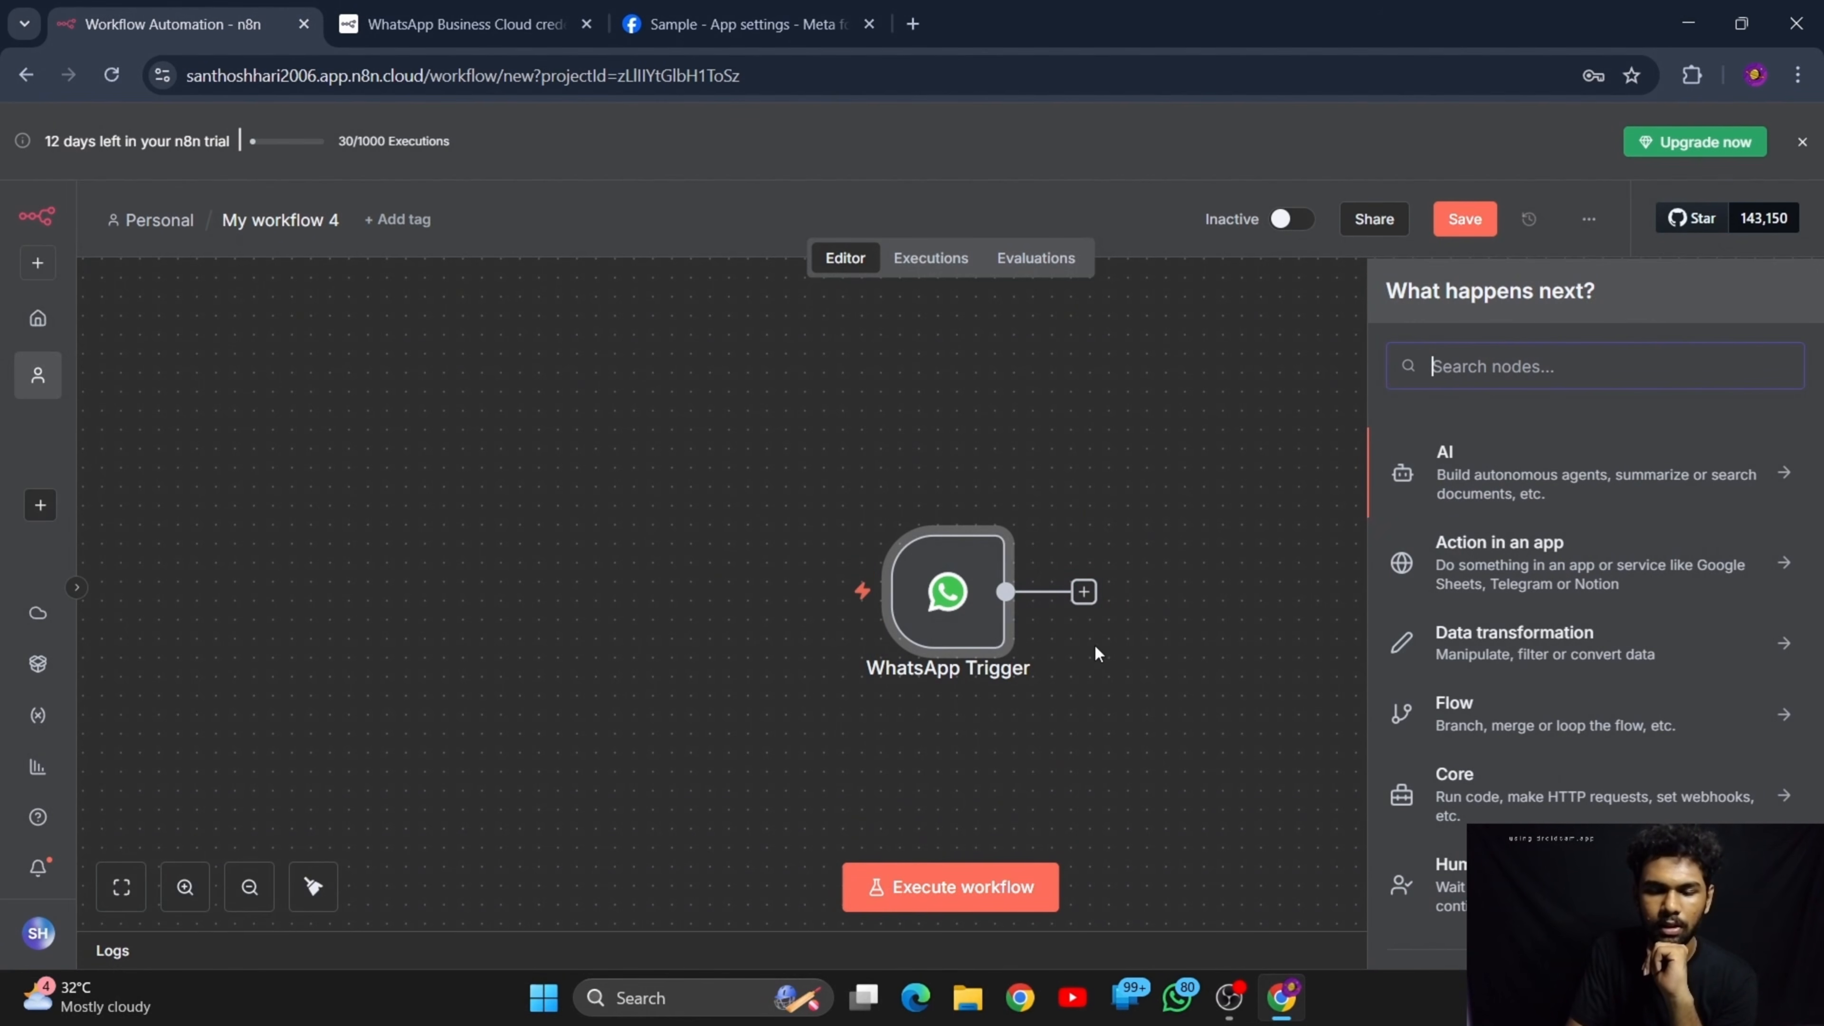
{"action": "left_click", "coordinate": [1511, 492]}
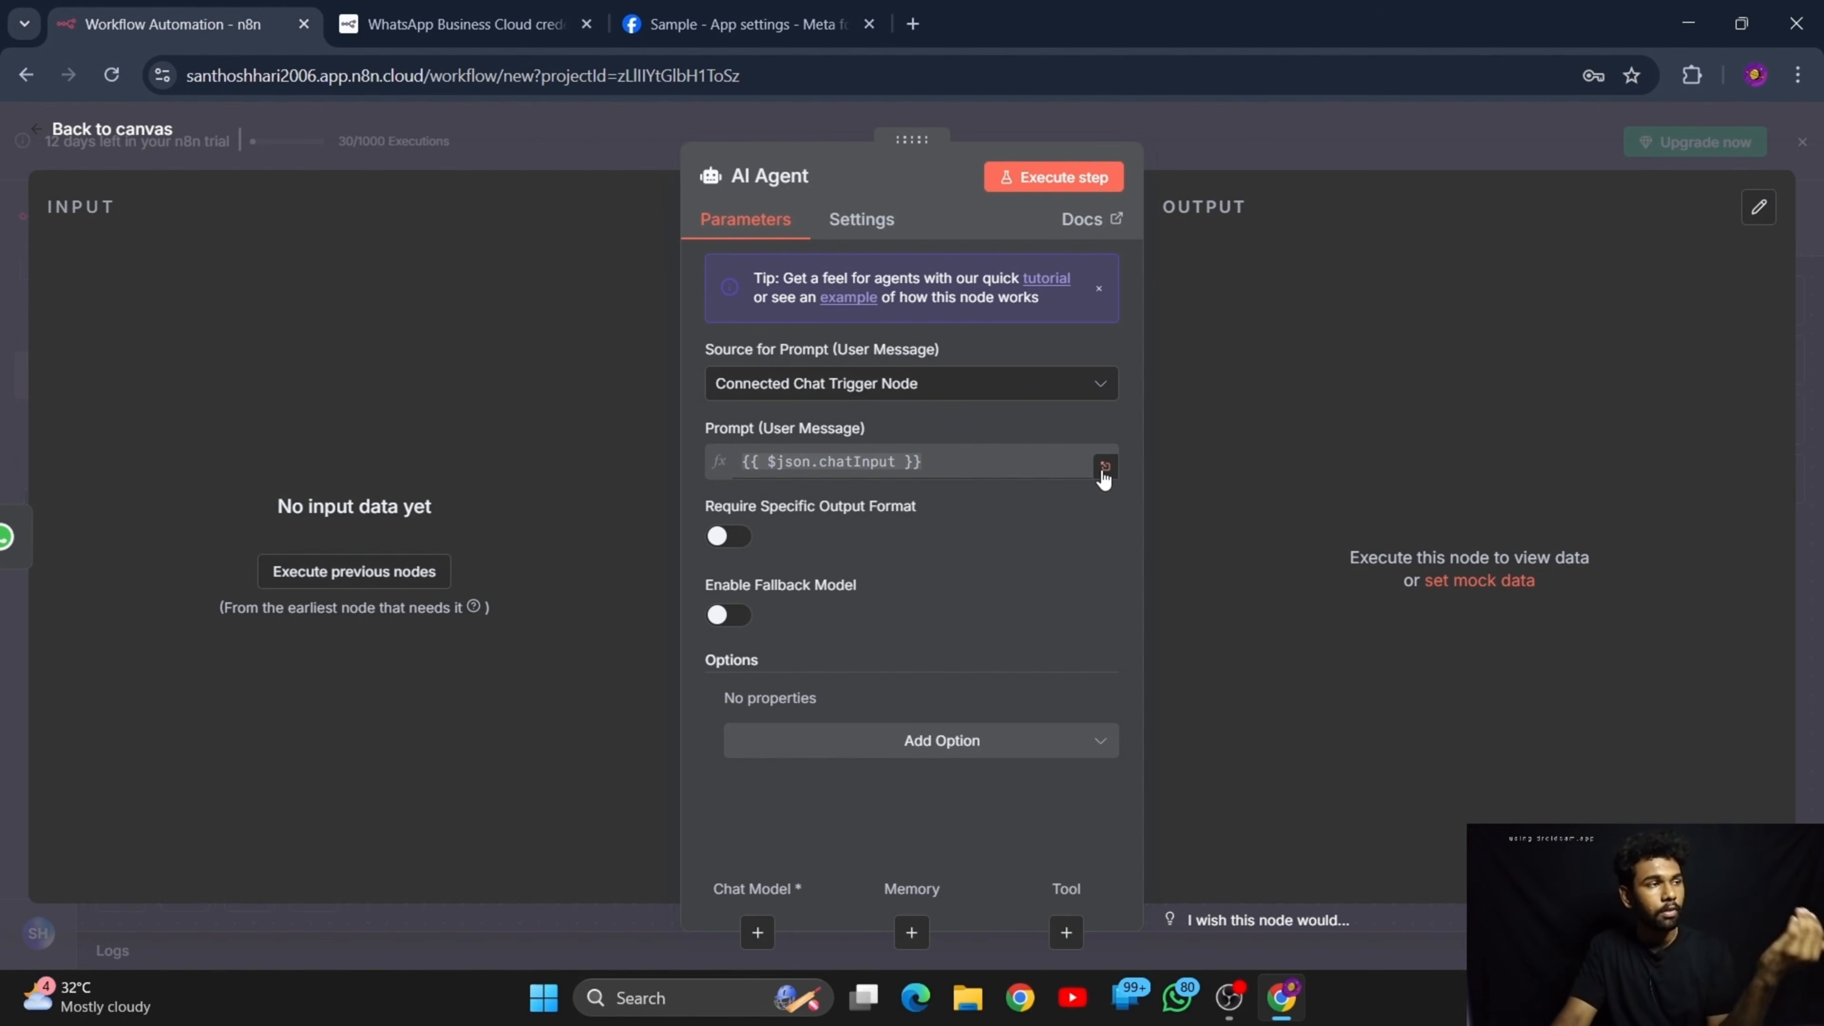
{"action": "left_click", "coordinate": [54, 131]}
Attach a Google Gemini Chat Model to the AI Agent as its chat model, keeping the default settings
{"action": "mouse_move", "coordinate": [948, 604]}
{"action": "scroll", "coordinate": [956, 633], "scroll_direction": "down", "scroll_amount": 2}
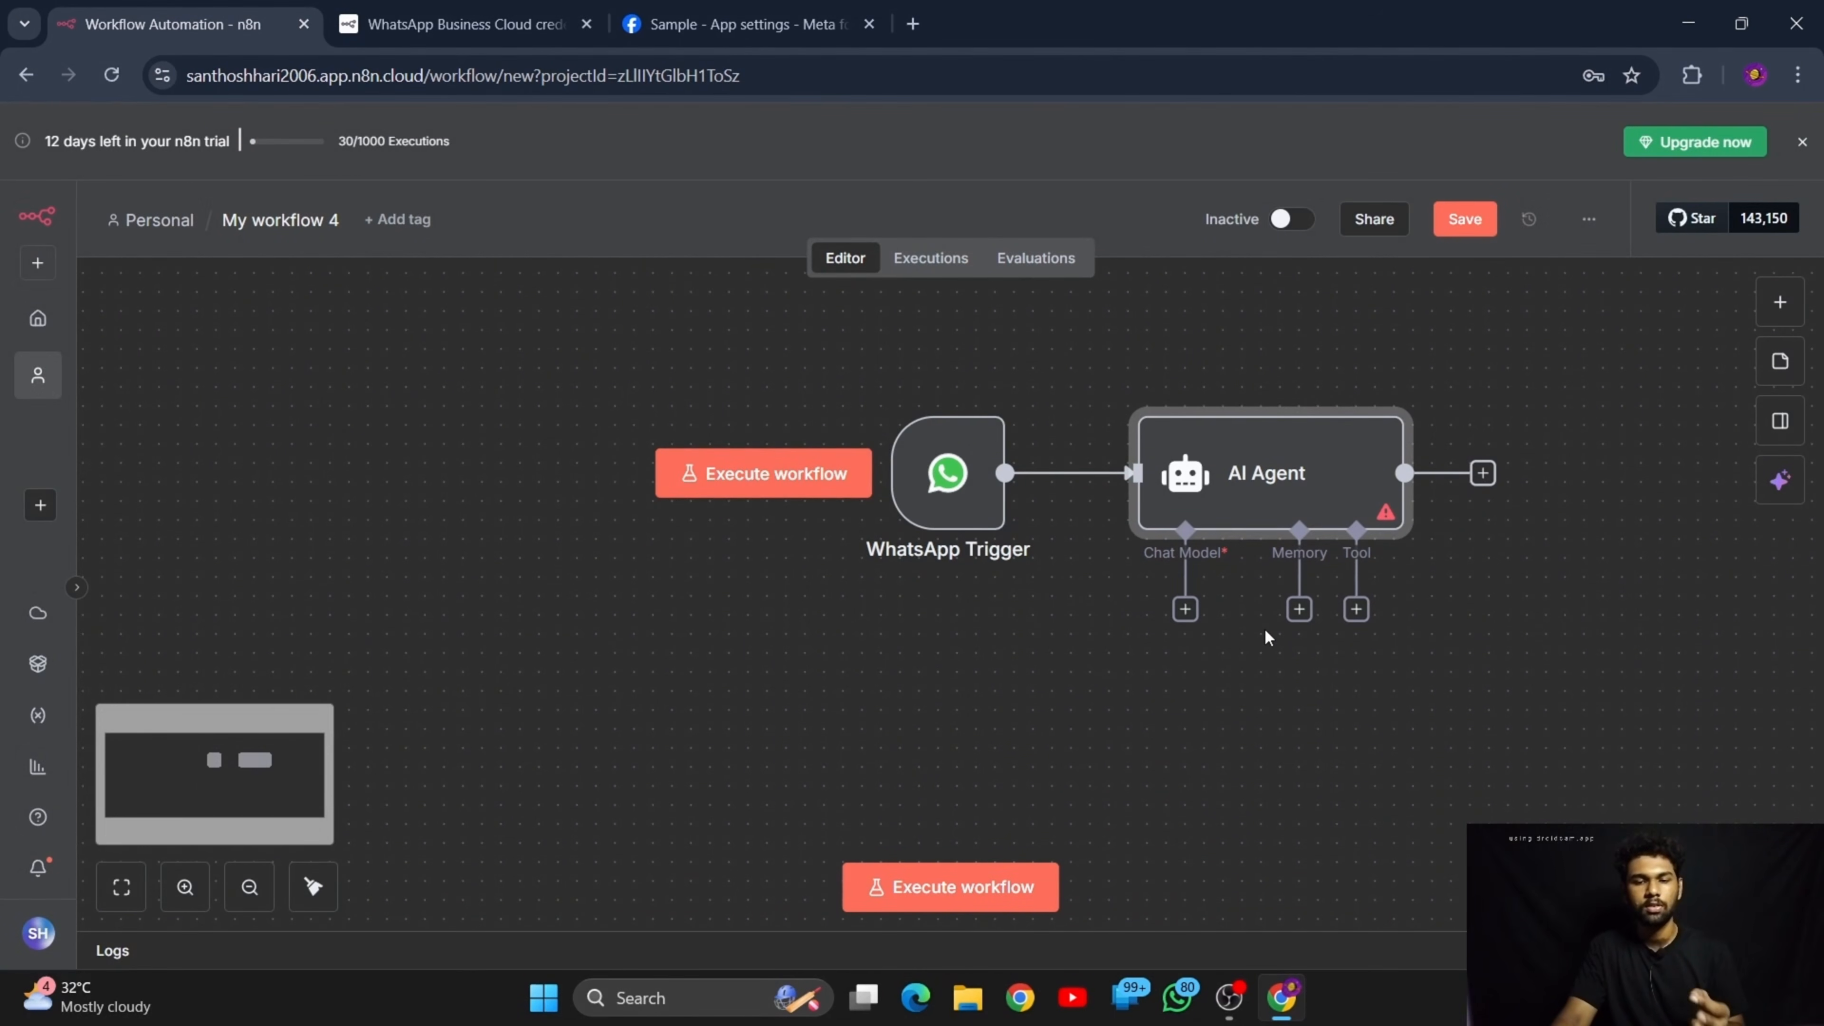
{"action": "scroll", "coordinate": [1227, 715], "scroll_direction": "right", "scroll_amount": 3}
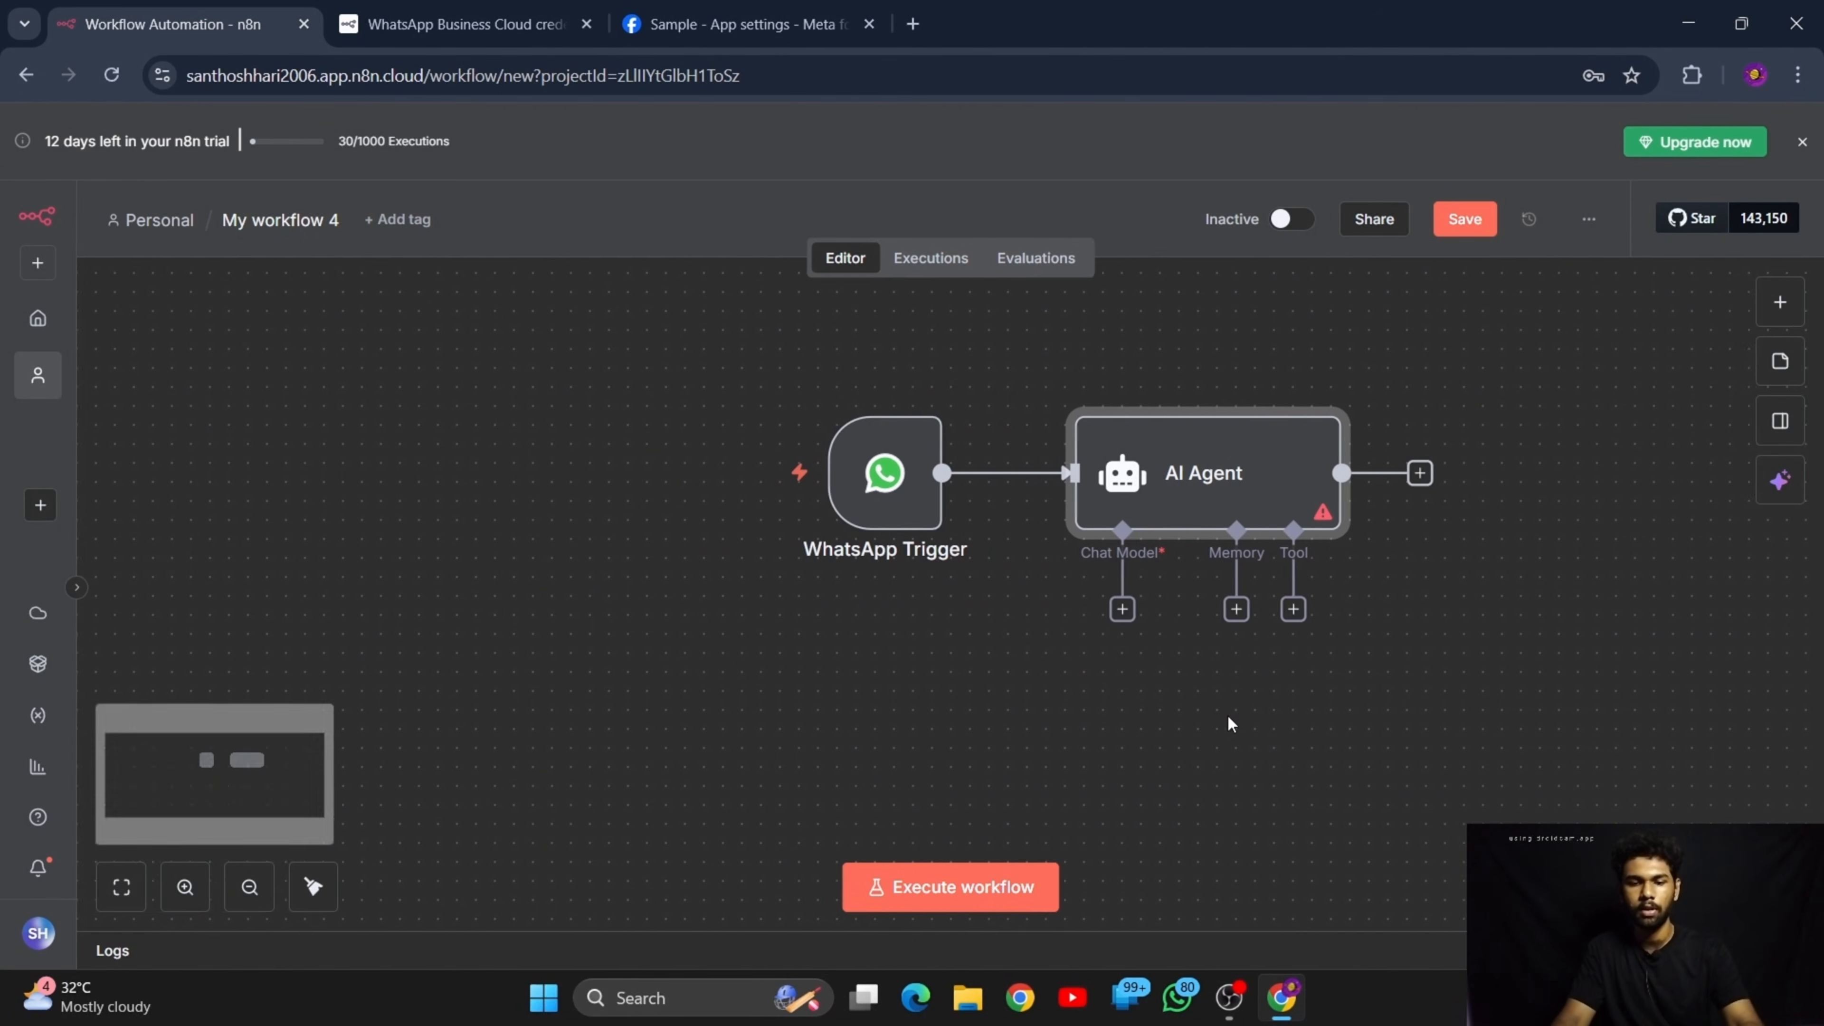
{"action": "scroll", "coordinate": [1227, 715], "scroll_direction": "down", "scroll_amount": 2}
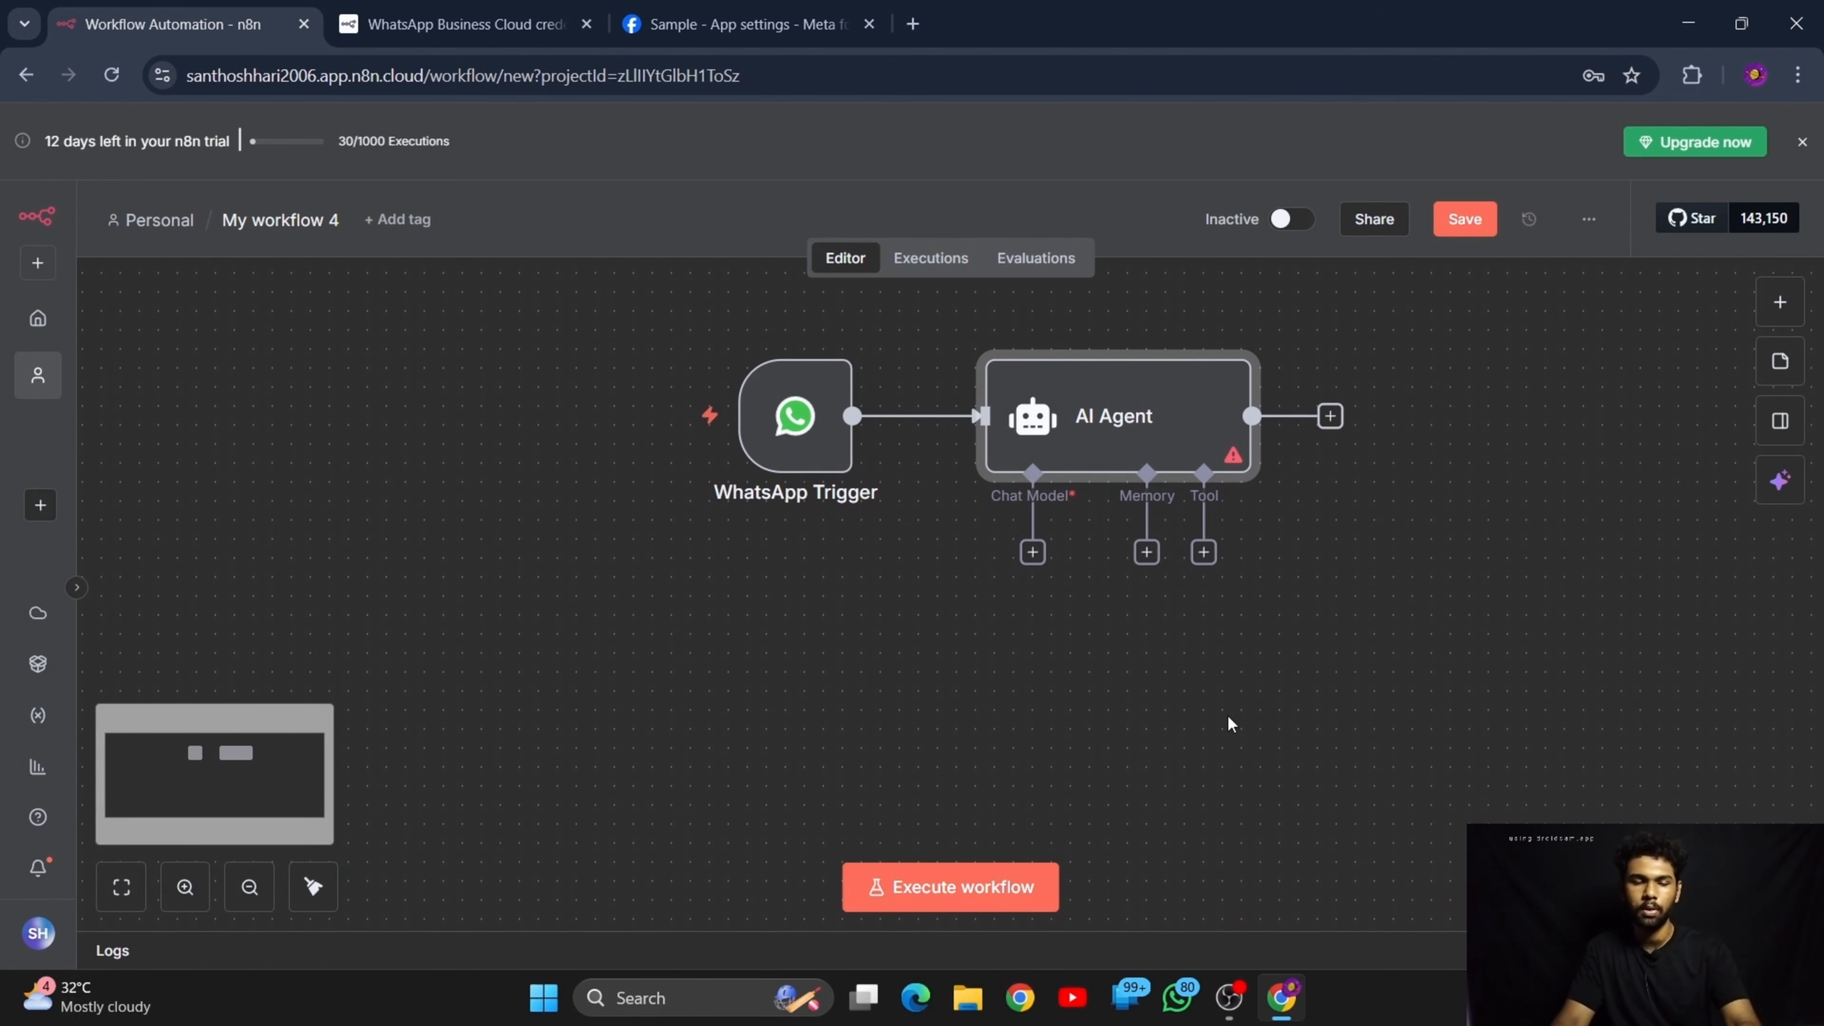
{"action": "mouse_move", "coordinate": [750, 405]}
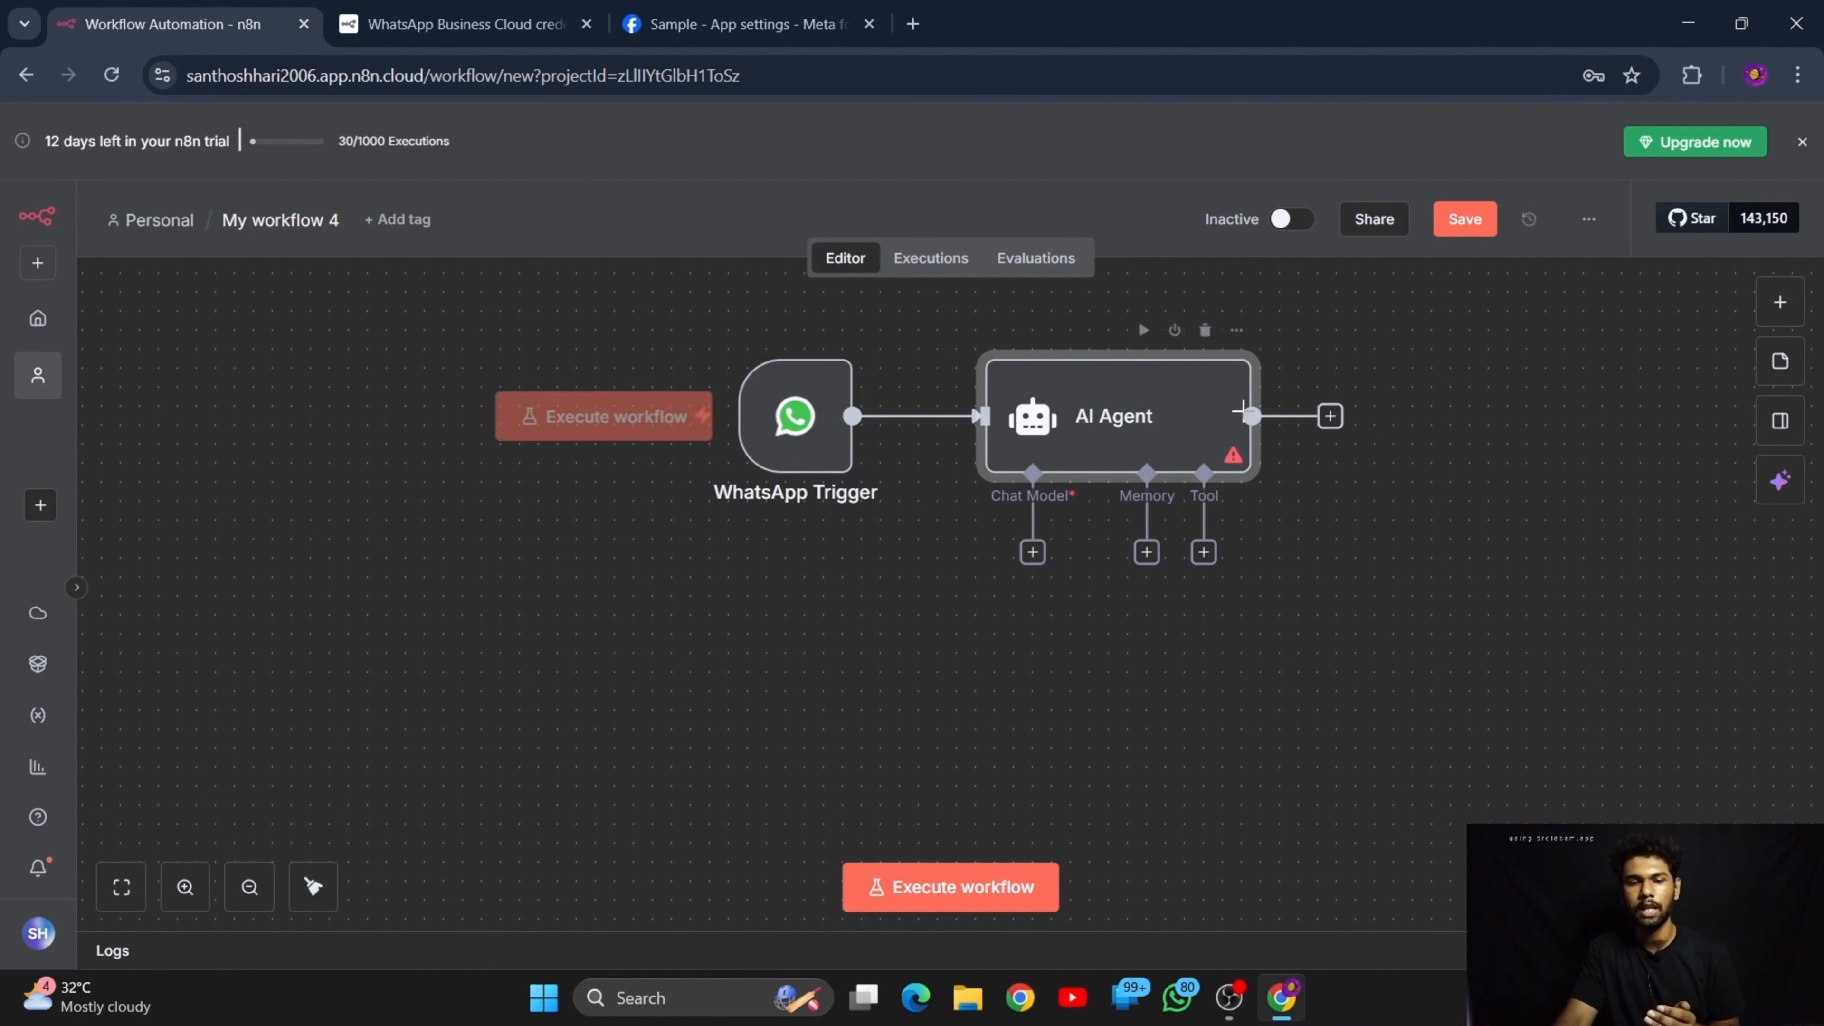
{"action": "left_click", "coordinate": [1033, 552]}
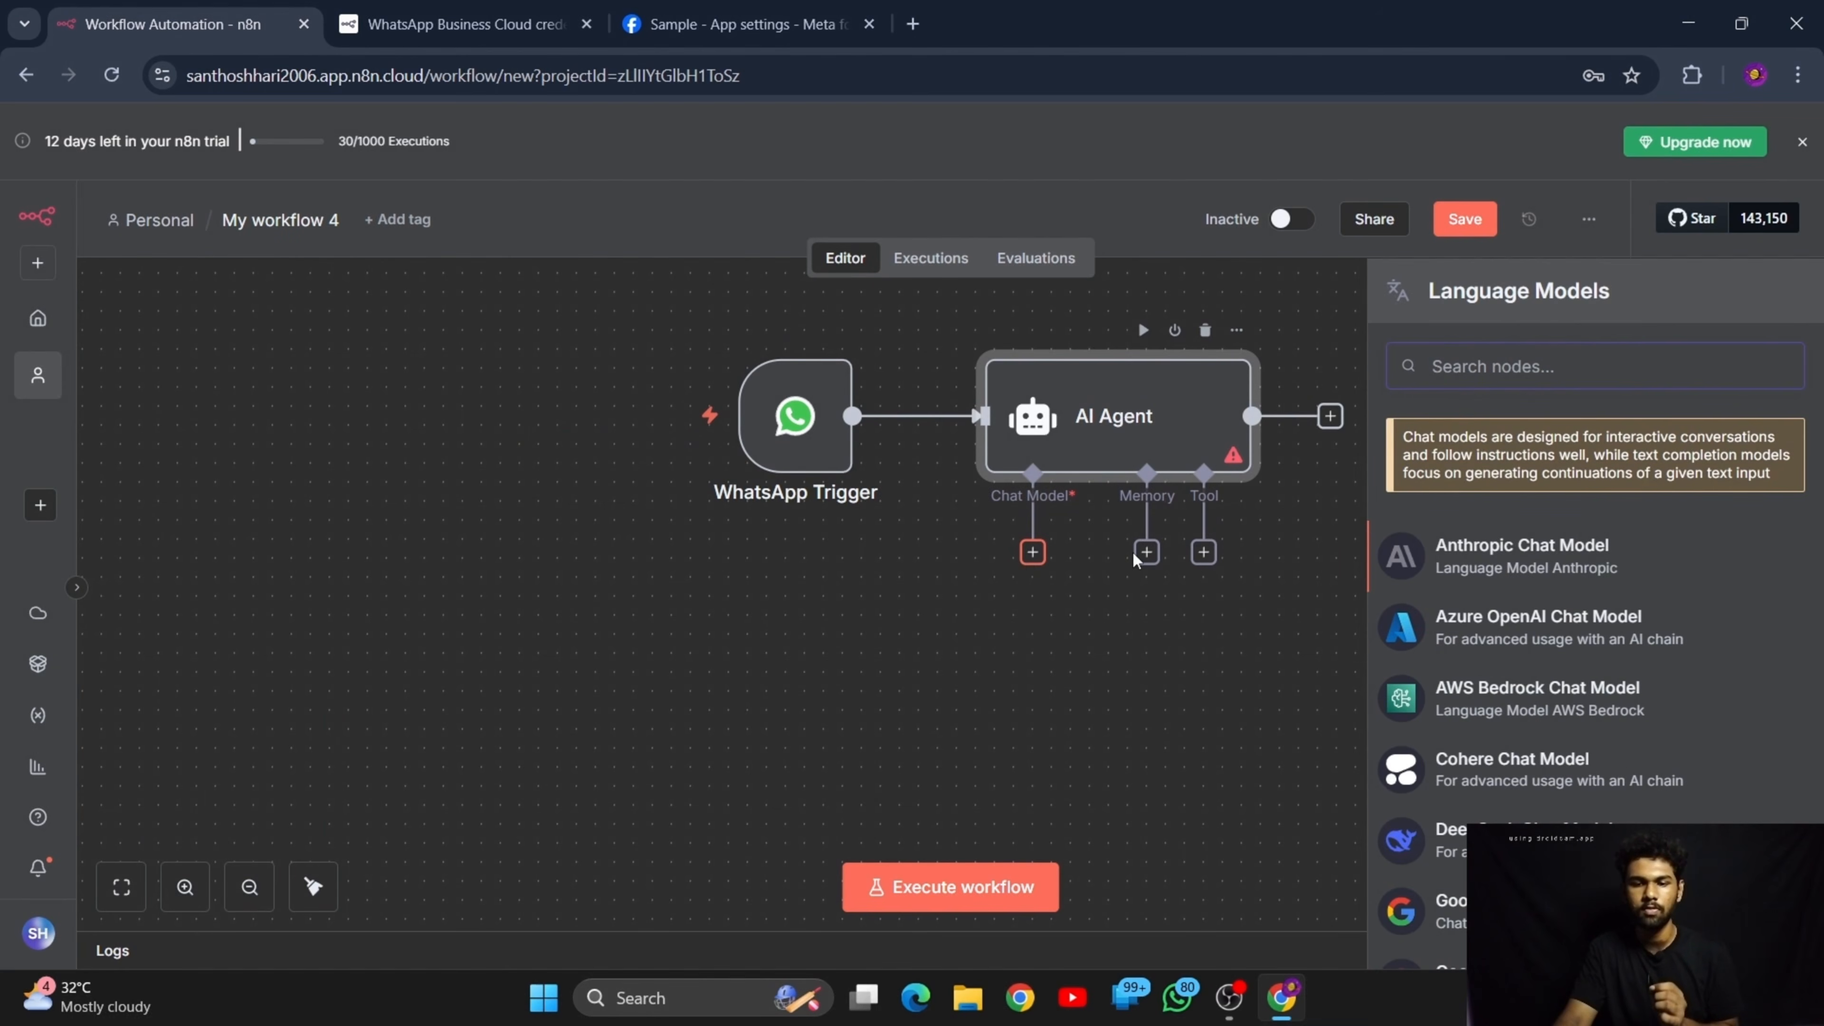
{"action": "scroll", "coordinate": [1624, 719], "scroll_direction": "down", "scroll_amount": 3}
{"action": "scroll", "coordinate": [1624, 719], "scroll_direction": "down", "scroll_amount": 2}
{"action": "left_click", "coordinate": [1543, 548]}
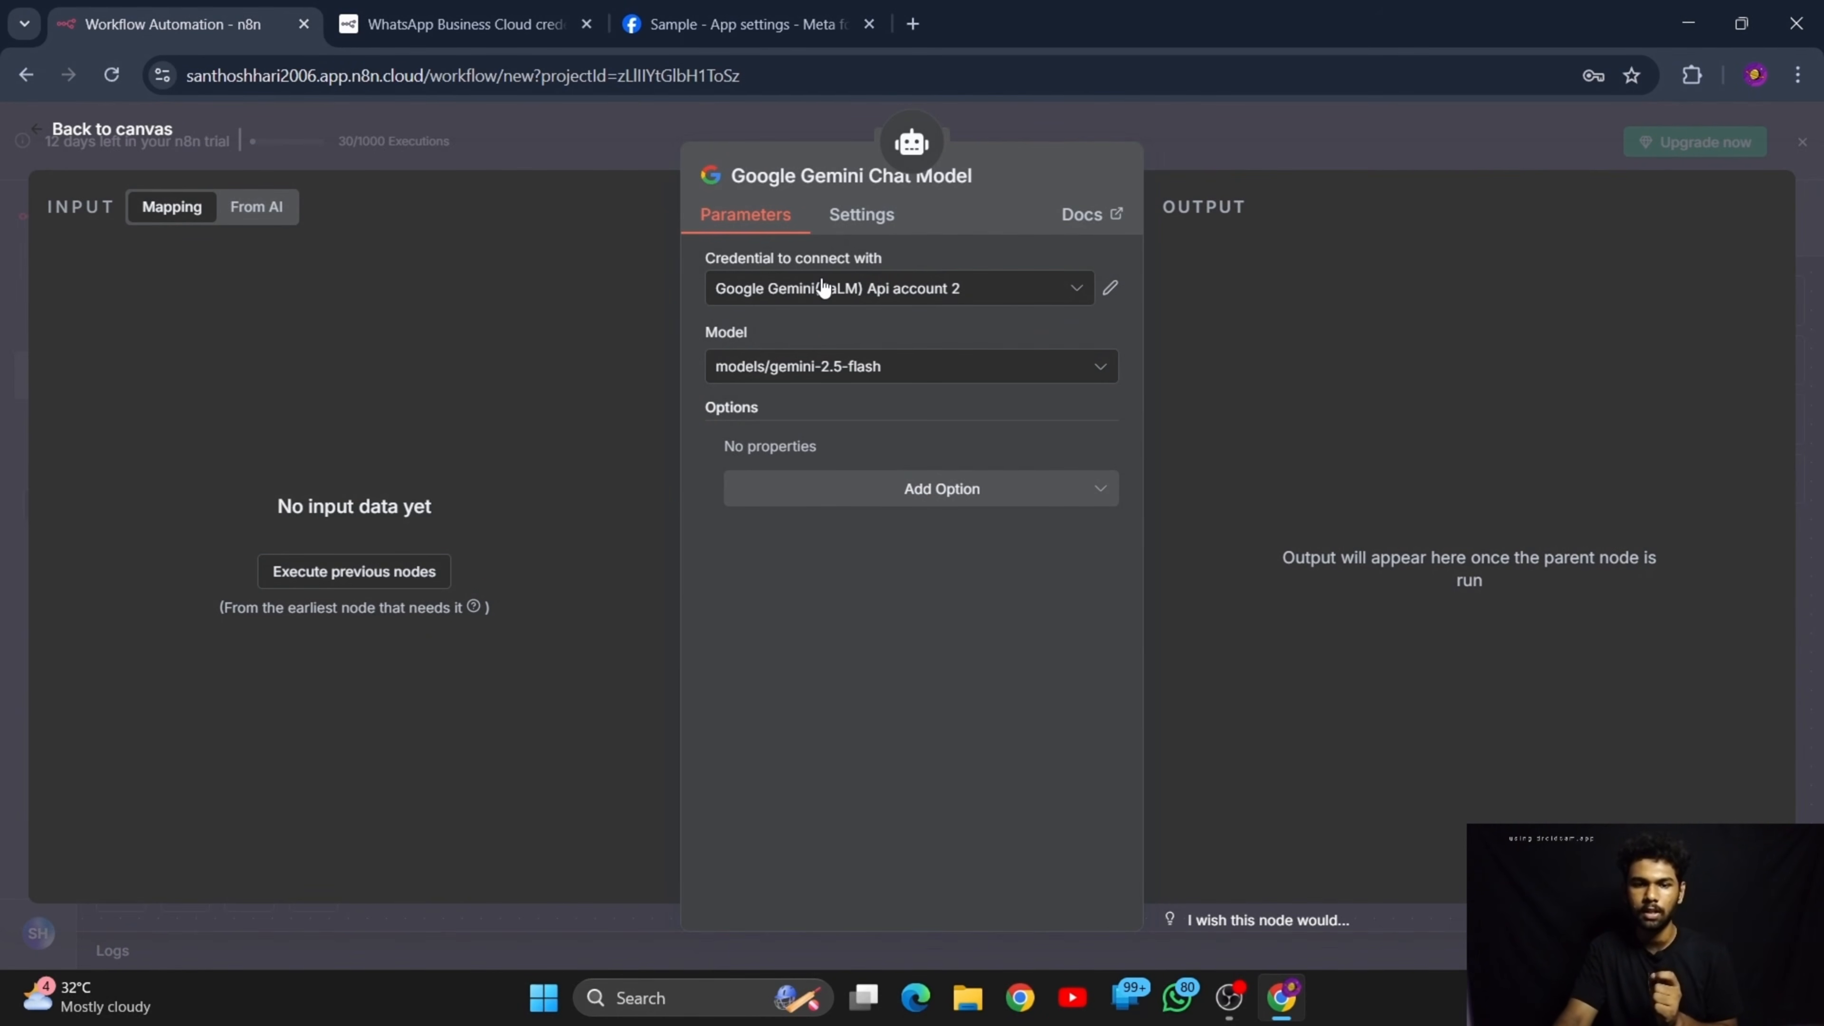
{"action": "left_click", "coordinate": [169, 134]}
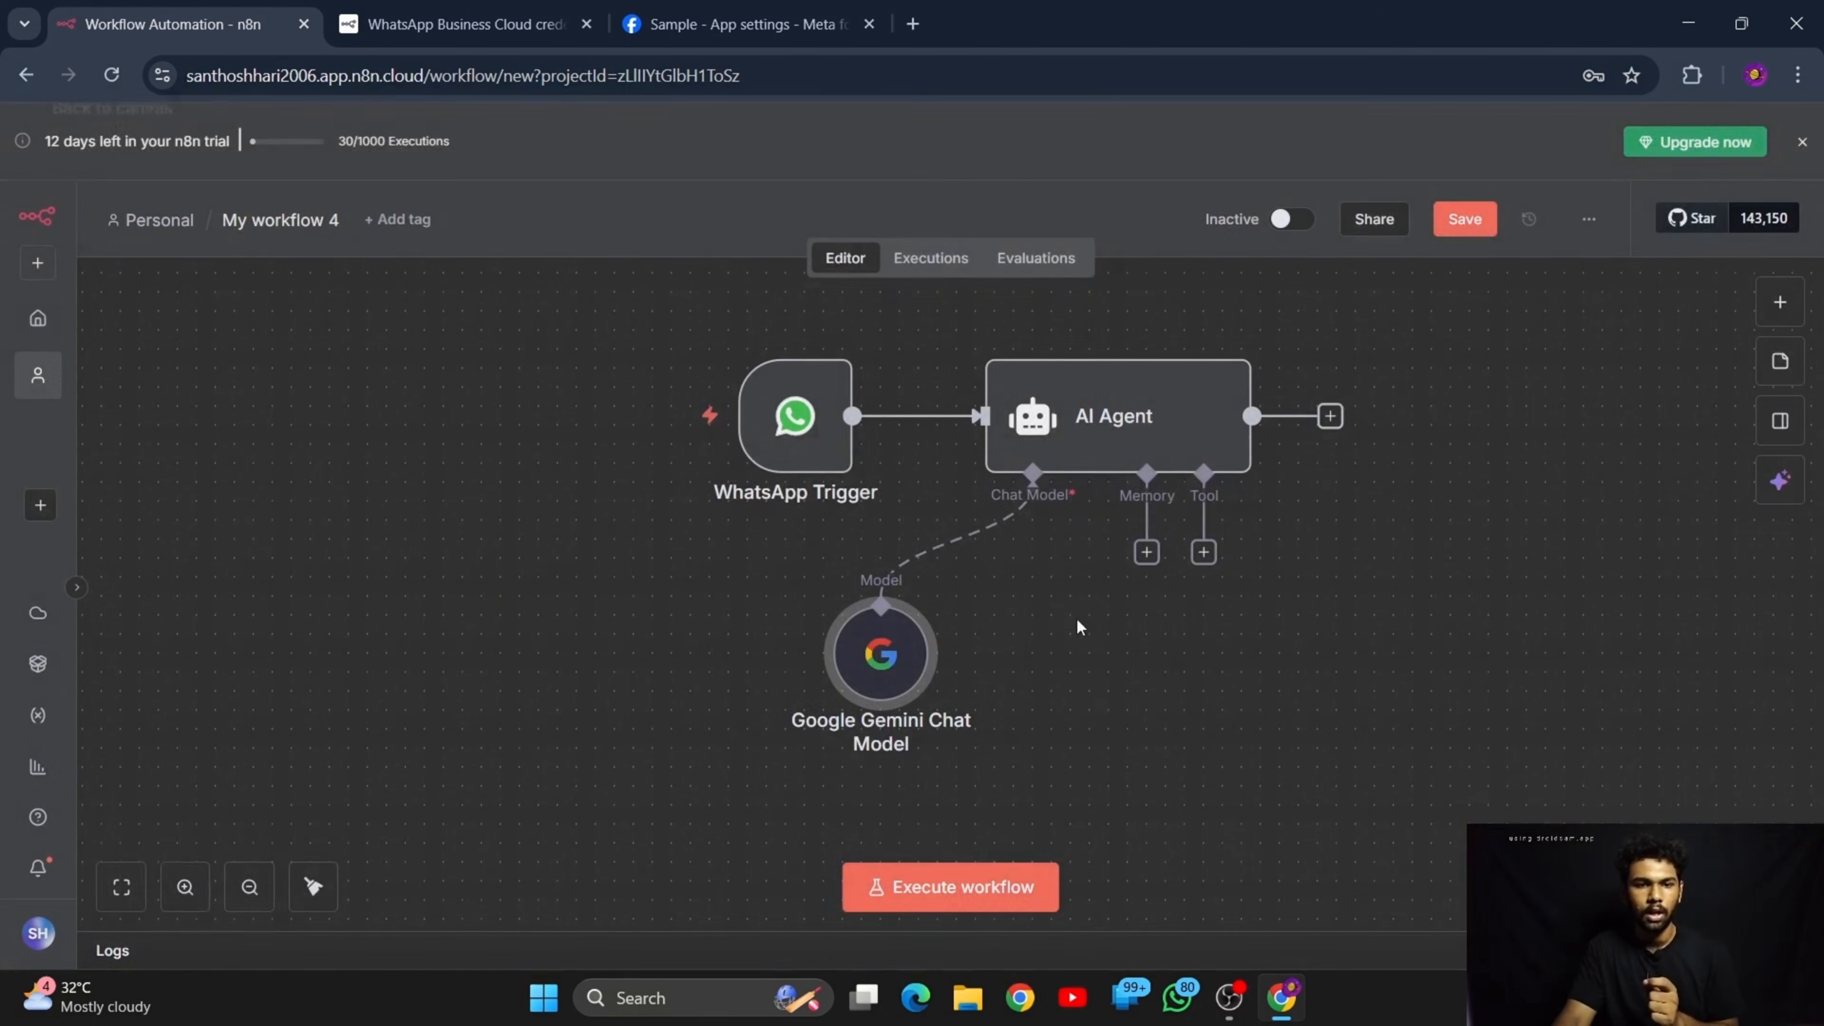
Add the WhatsApp Business Cloud Send message action after the AI Agent
{"action": "left_click", "coordinate": [1330, 416]}
{"action": "type", "text": "what"}
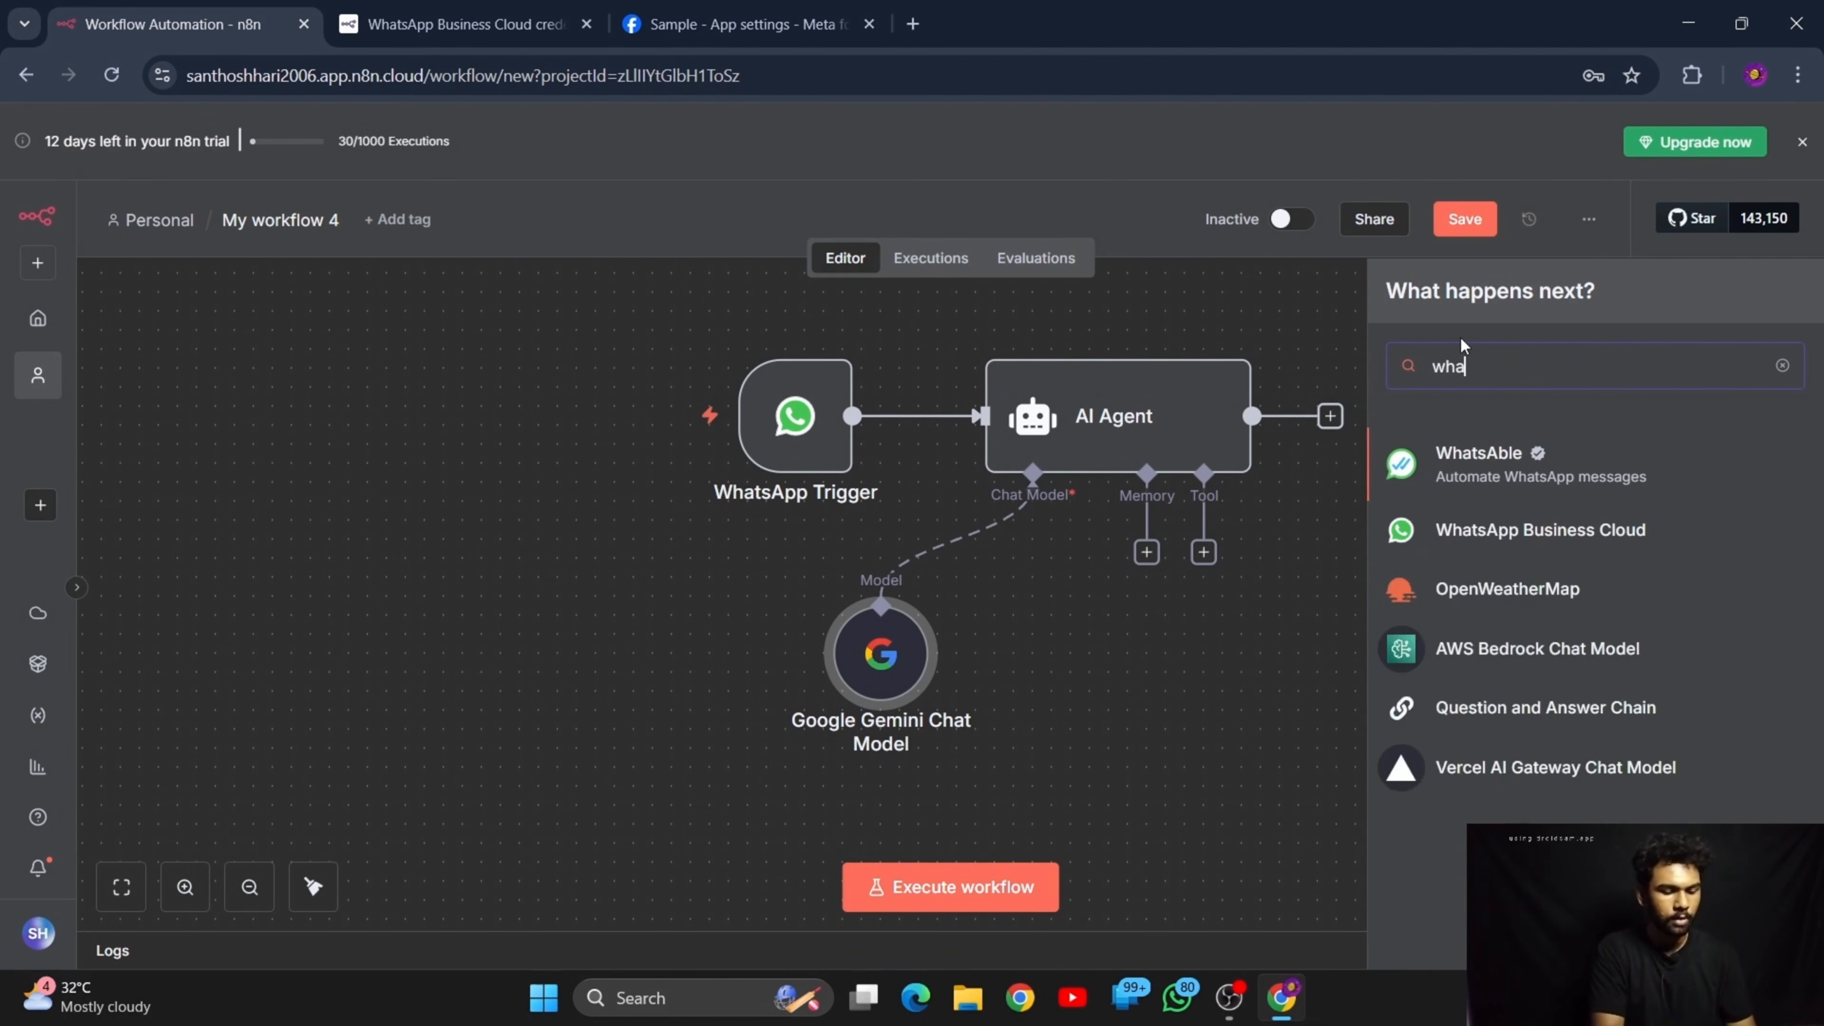
{"action": "left_click", "coordinate": [1530, 528]}
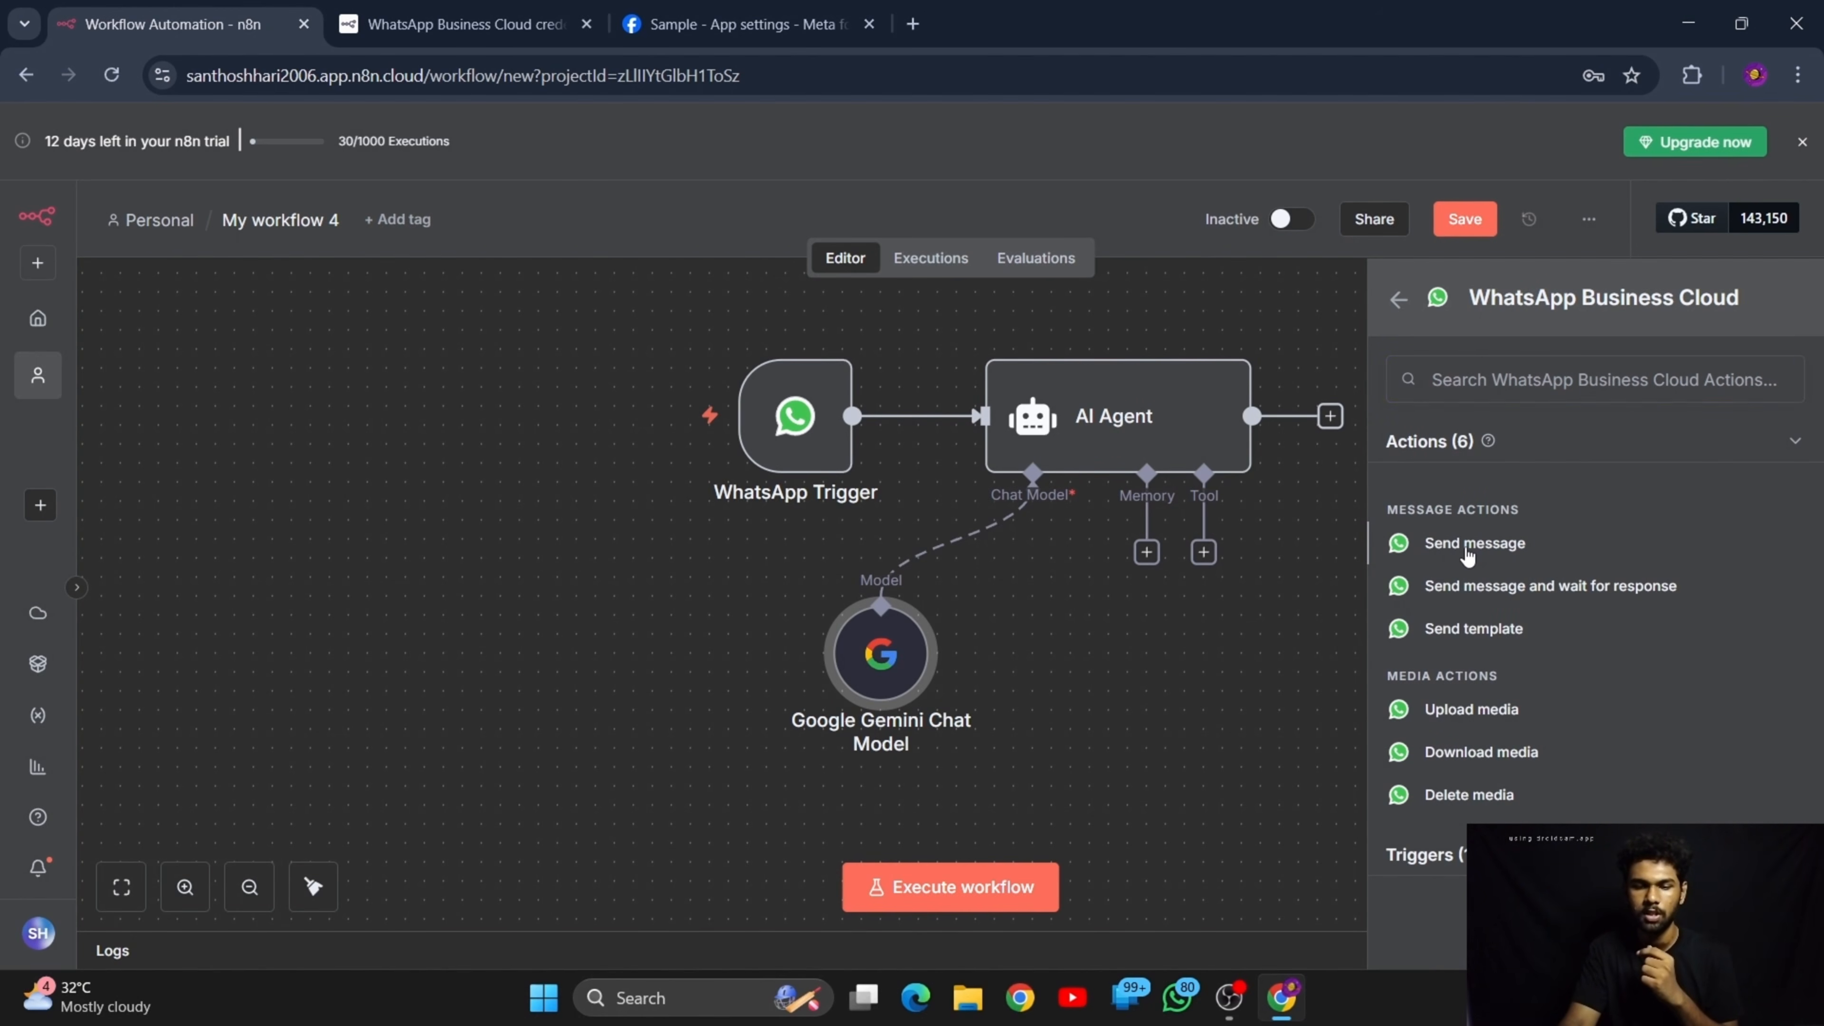
{"action": "left_click", "coordinate": [1466, 549]}
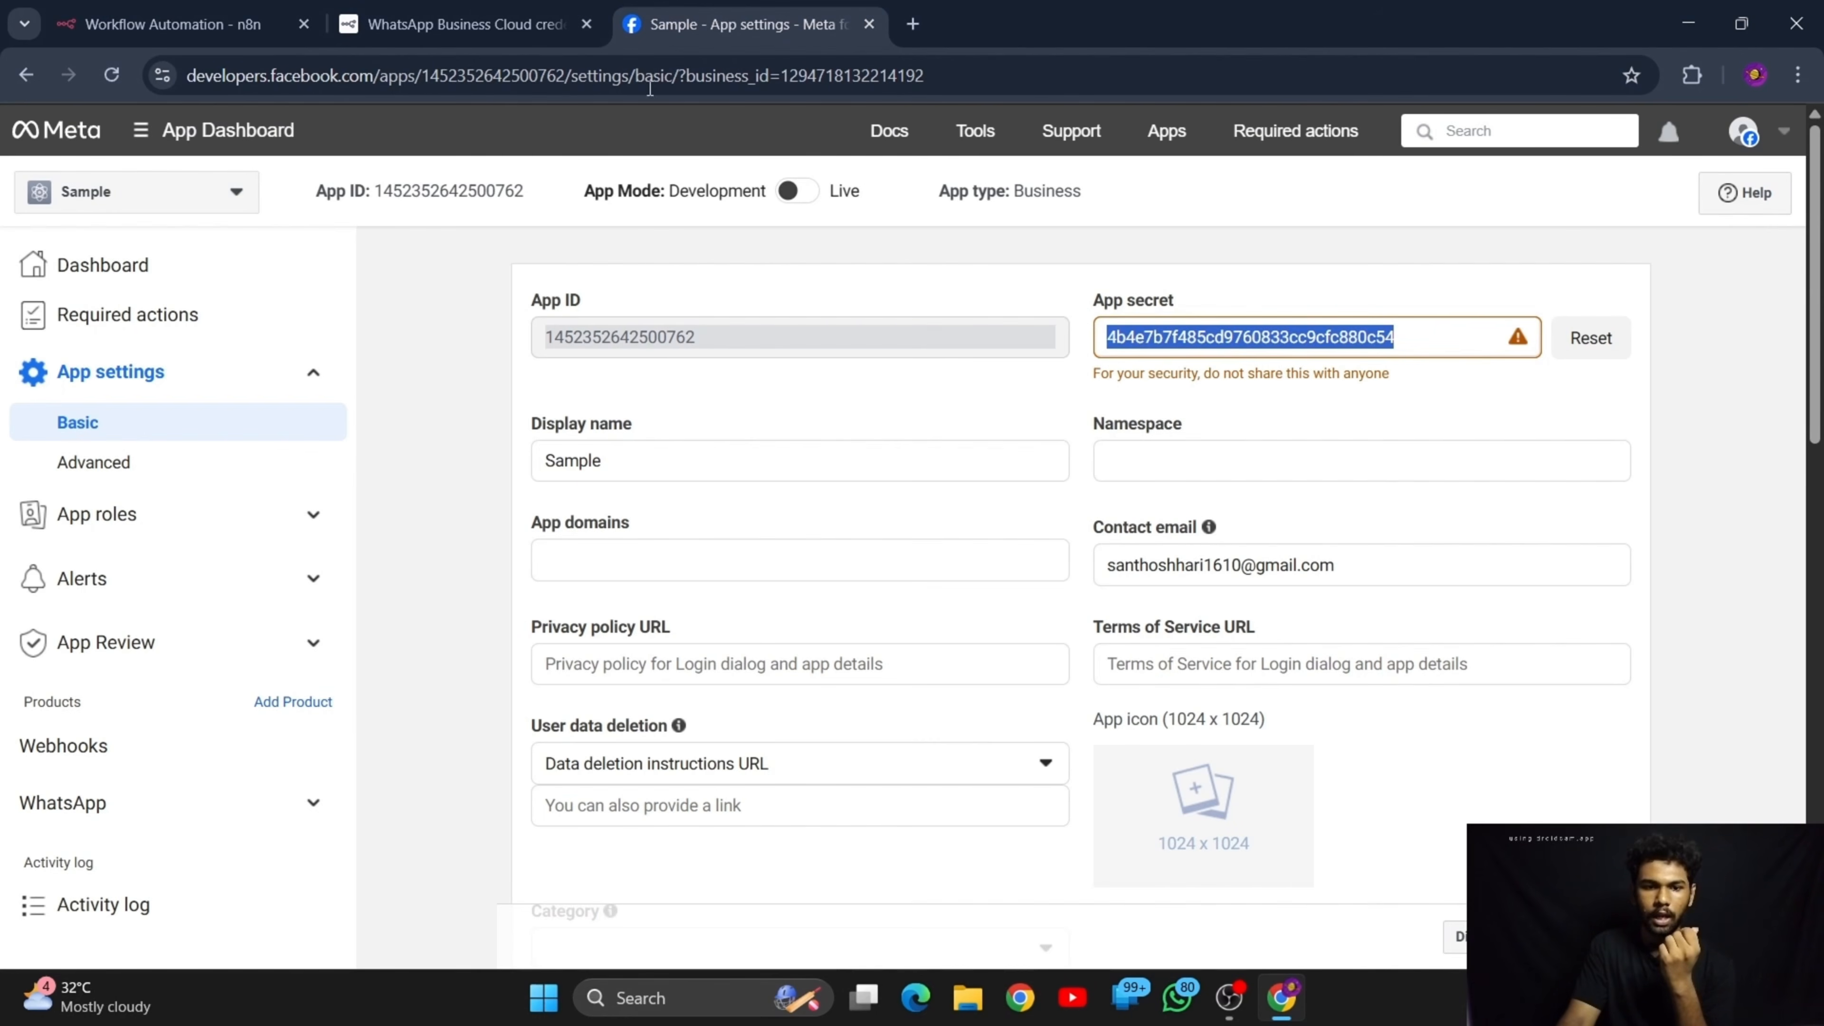
Check the n8n WhatsApp credential docs and the Sample app's basic settings, reopen its WhatsApp API Setup, and return to the Send message node
{"action": "left_click", "coordinate": [743, 24]}
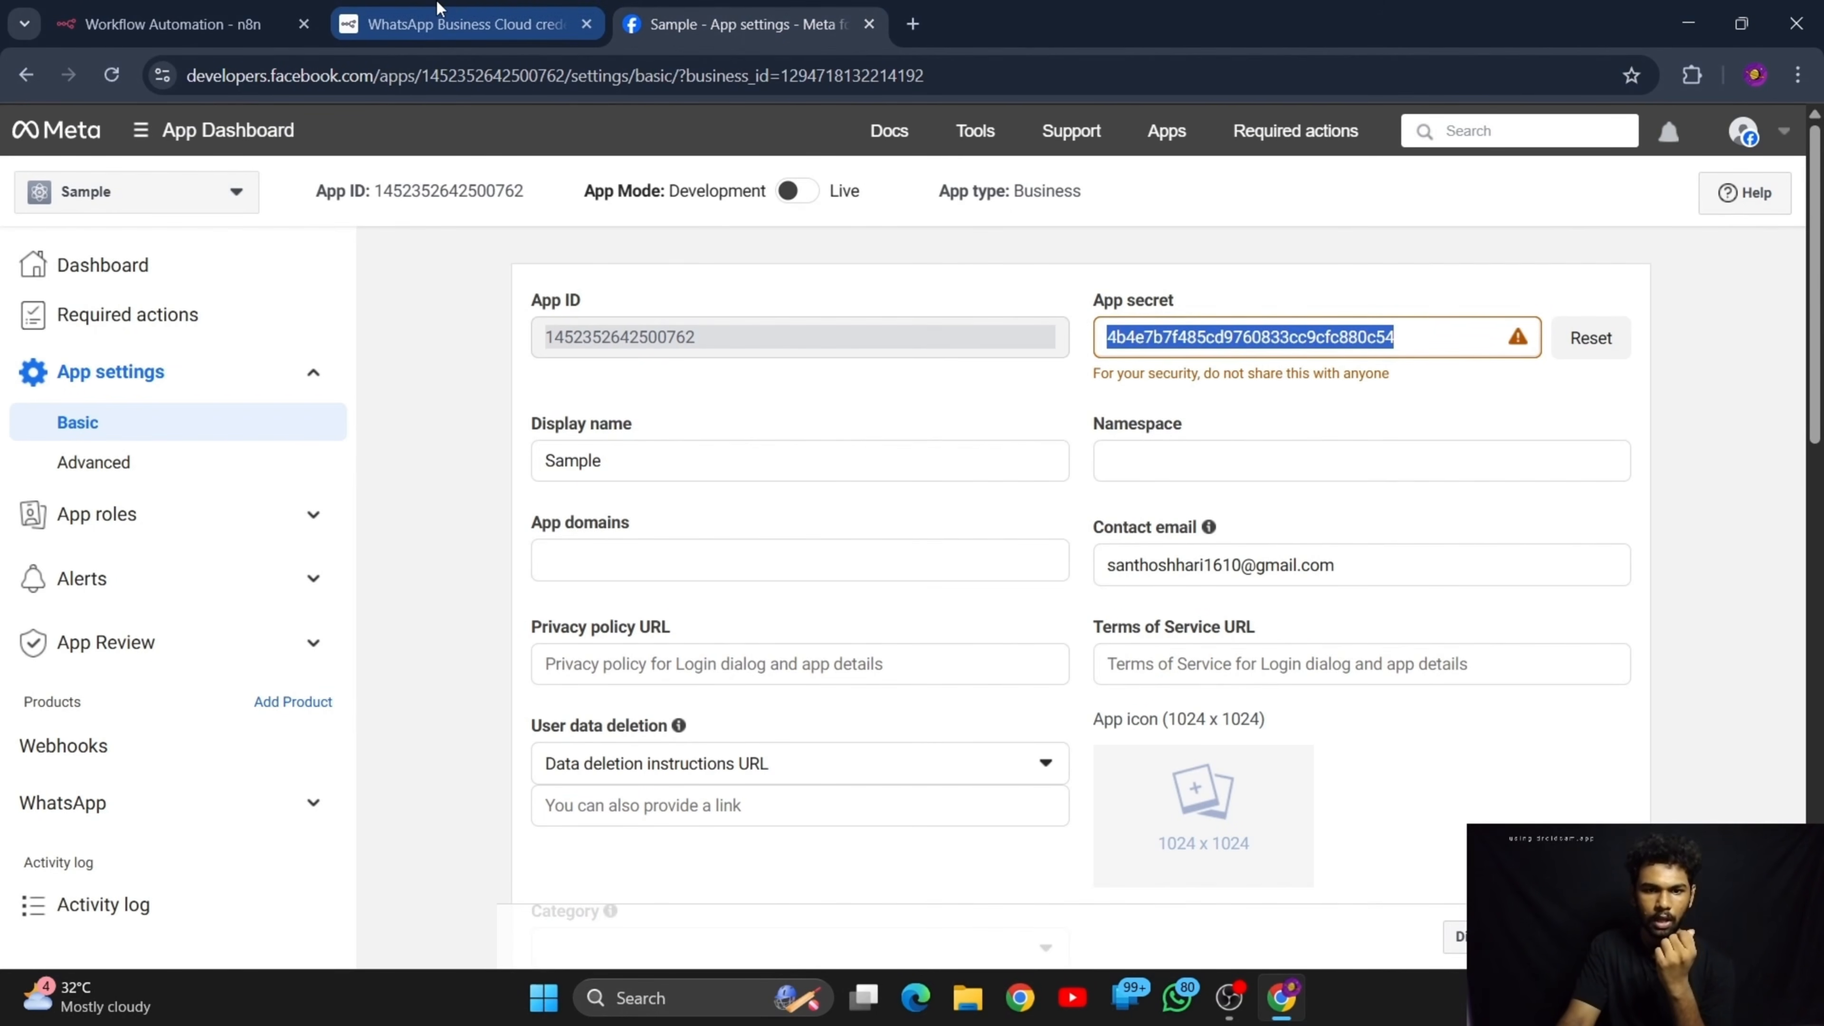
{"action": "left_click", "coordinate": [466, 10]}
{"action": "scroll", "coordinate": [684, 536], "scroll_direction": "up", "scroll_amount": 6}
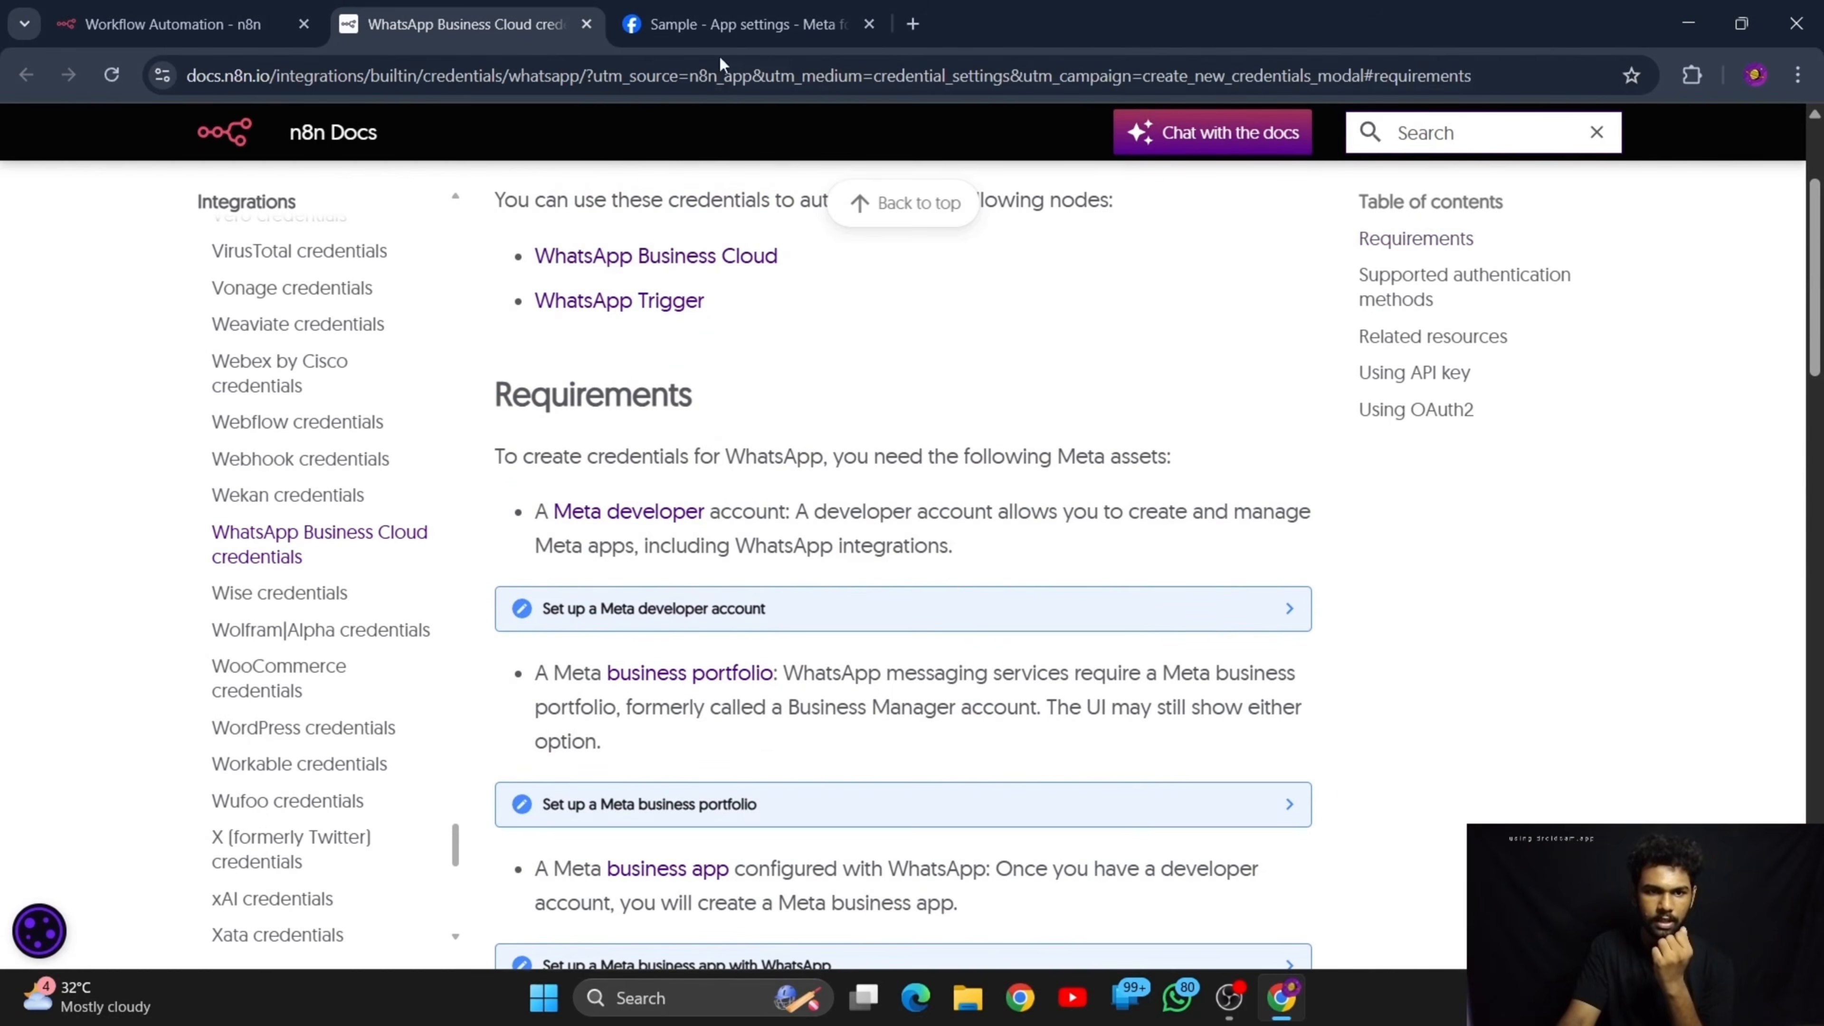
{"action": "left_click", "coordinate": [747, 24]}
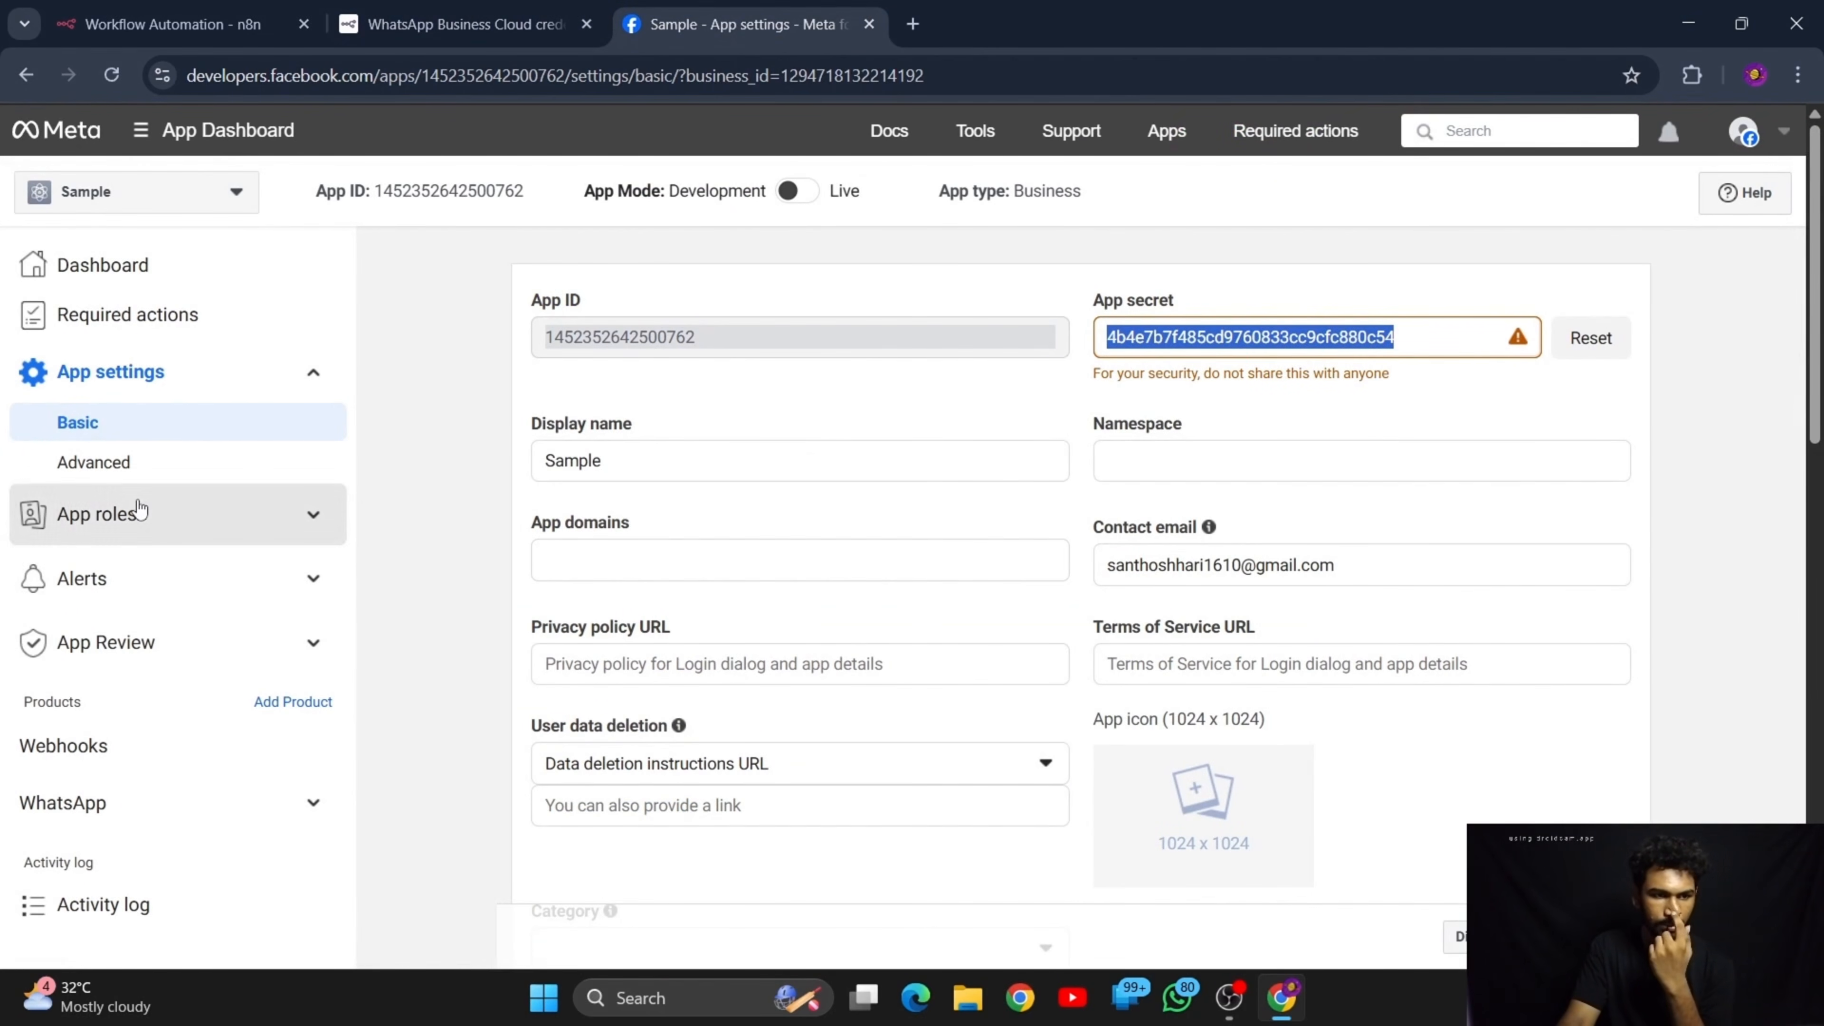
{"action": "scroll", "coordinate": [187, 646], "scroll_direction": "down", "scroll_amount": 6}
{"action": "scroll", "coordinate": [230, 769], "scroll_direction": "down", "scroll_amount": 5}
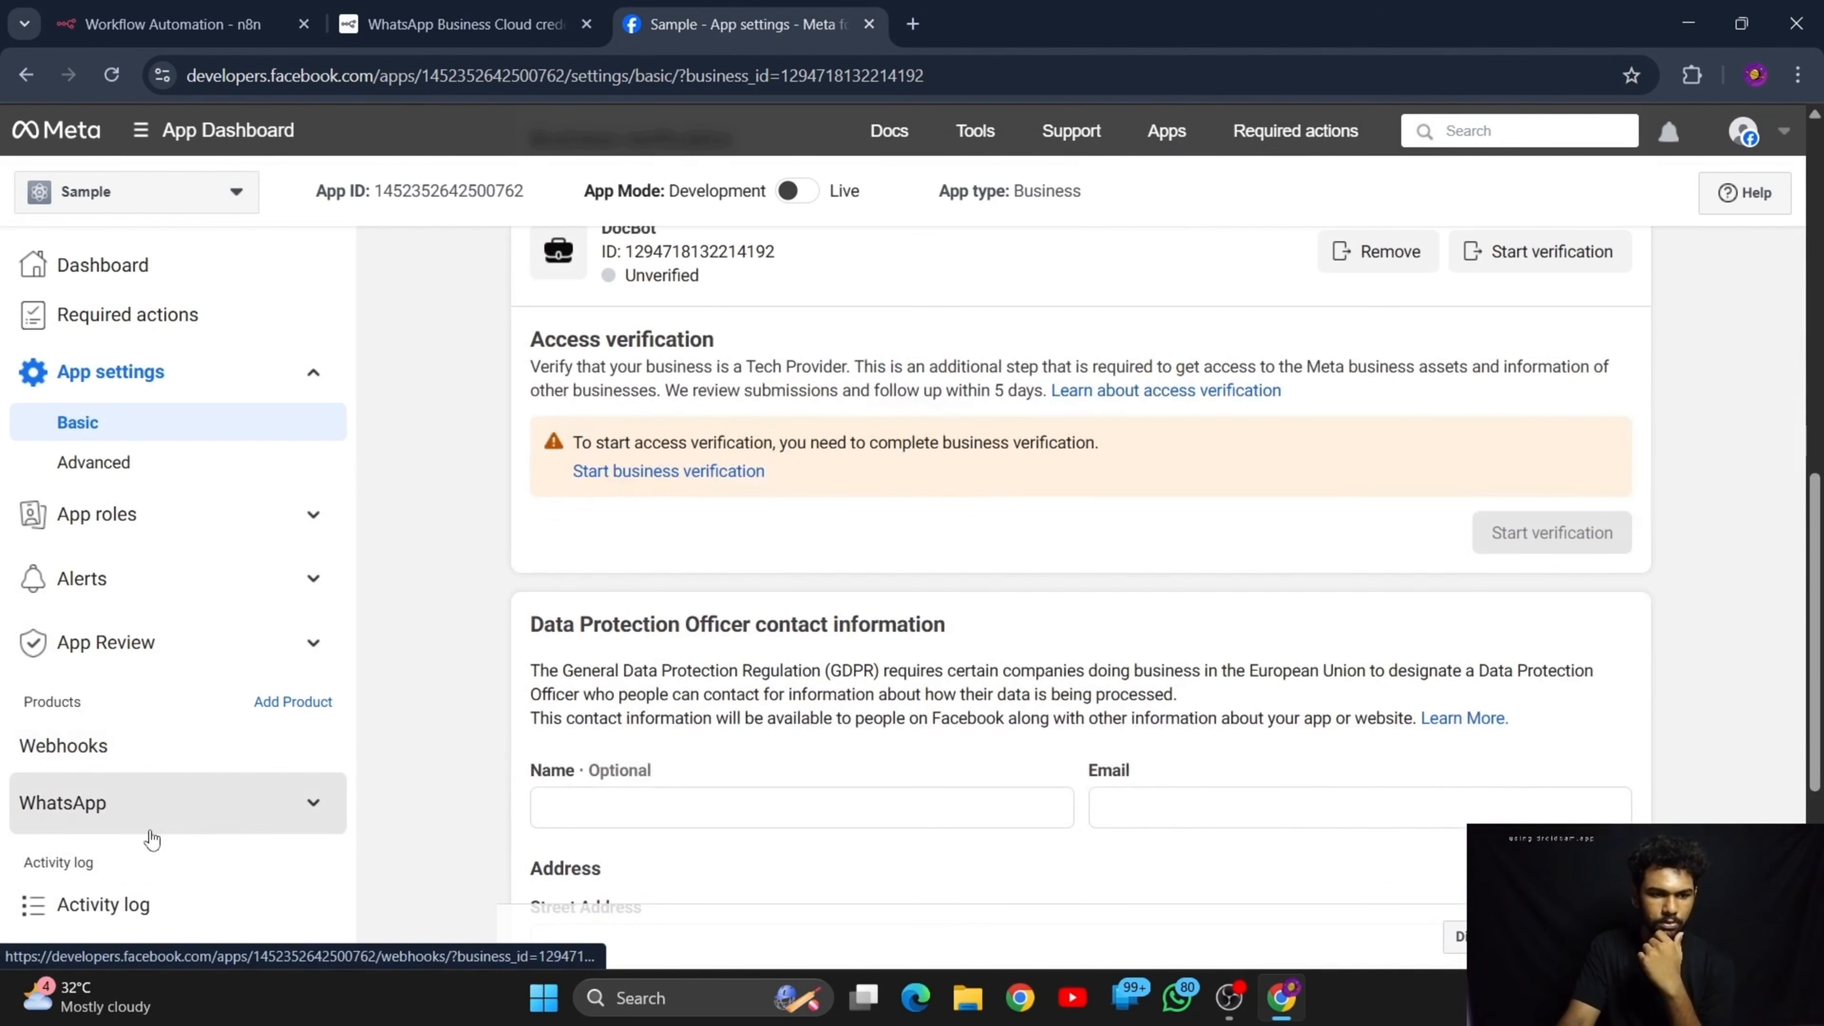
{"action": "left_click", "coordinate": [142, 822]}
{"action": "left_click", "coordinate": [121, 806]}
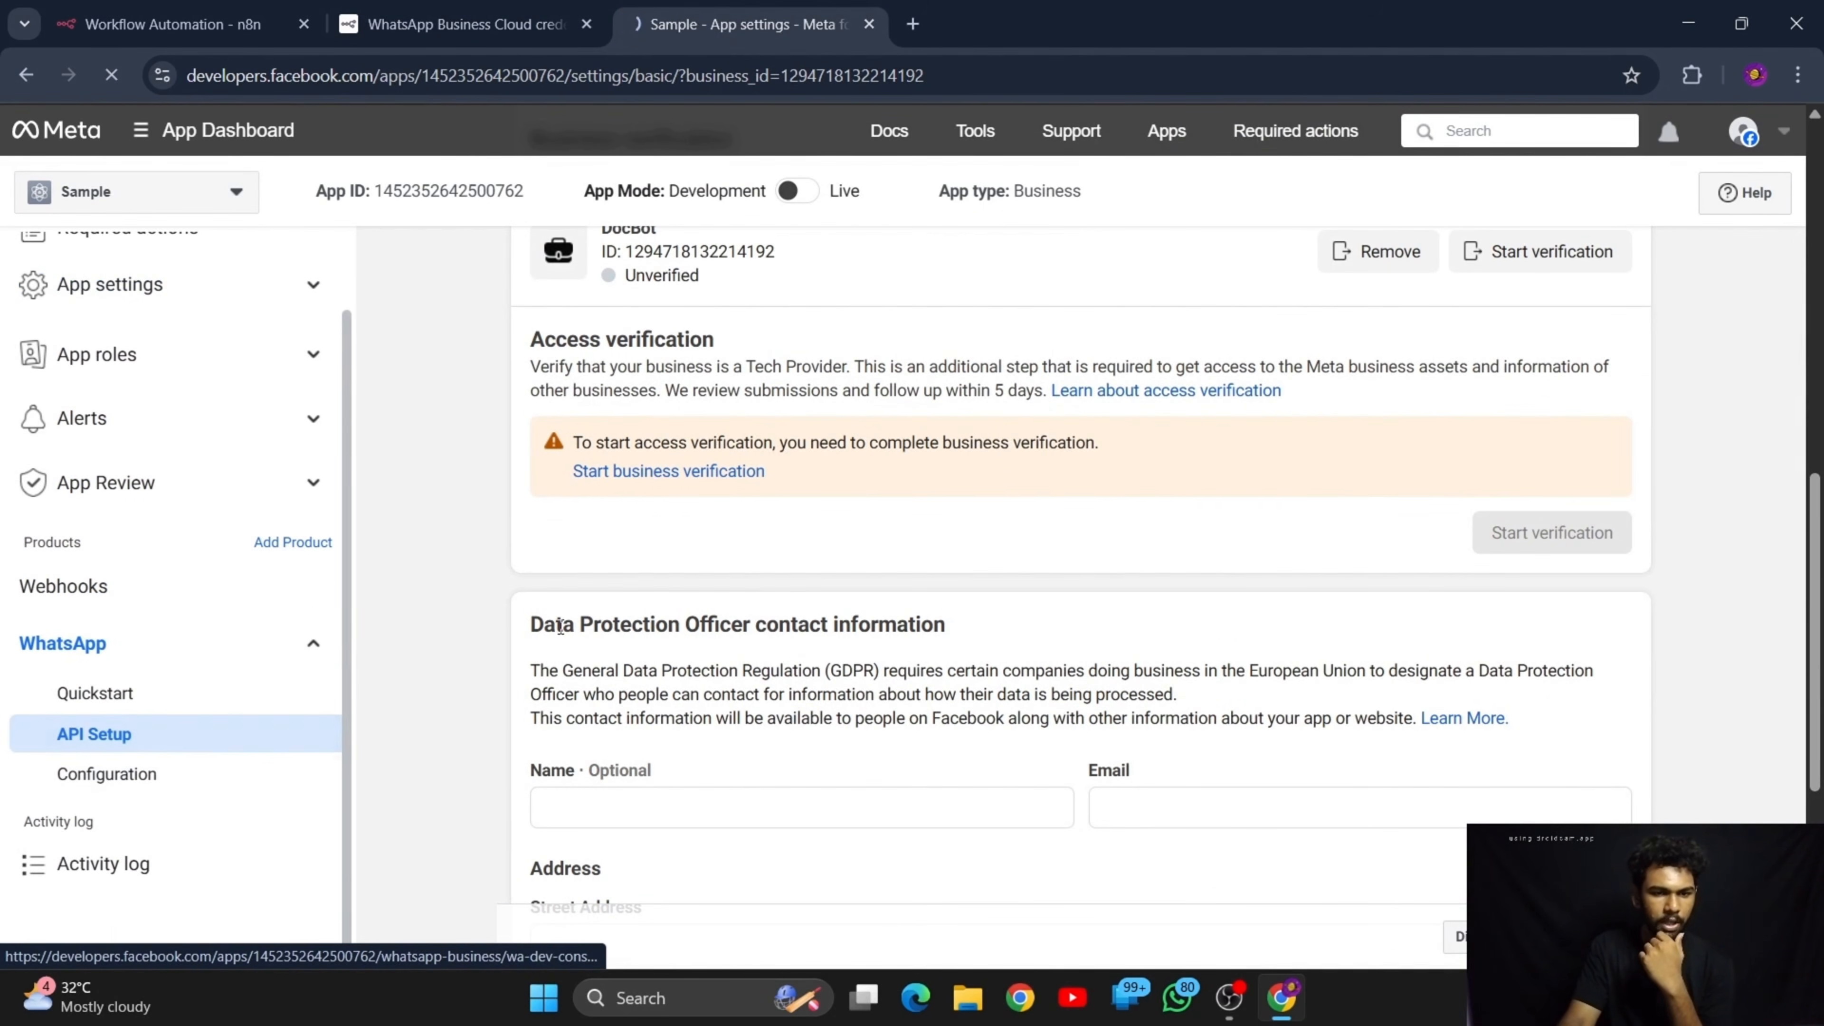
{"action": "scroll", "coordinate": [683, 570], "scroll_direction": "up", "scroll_amount": 10}
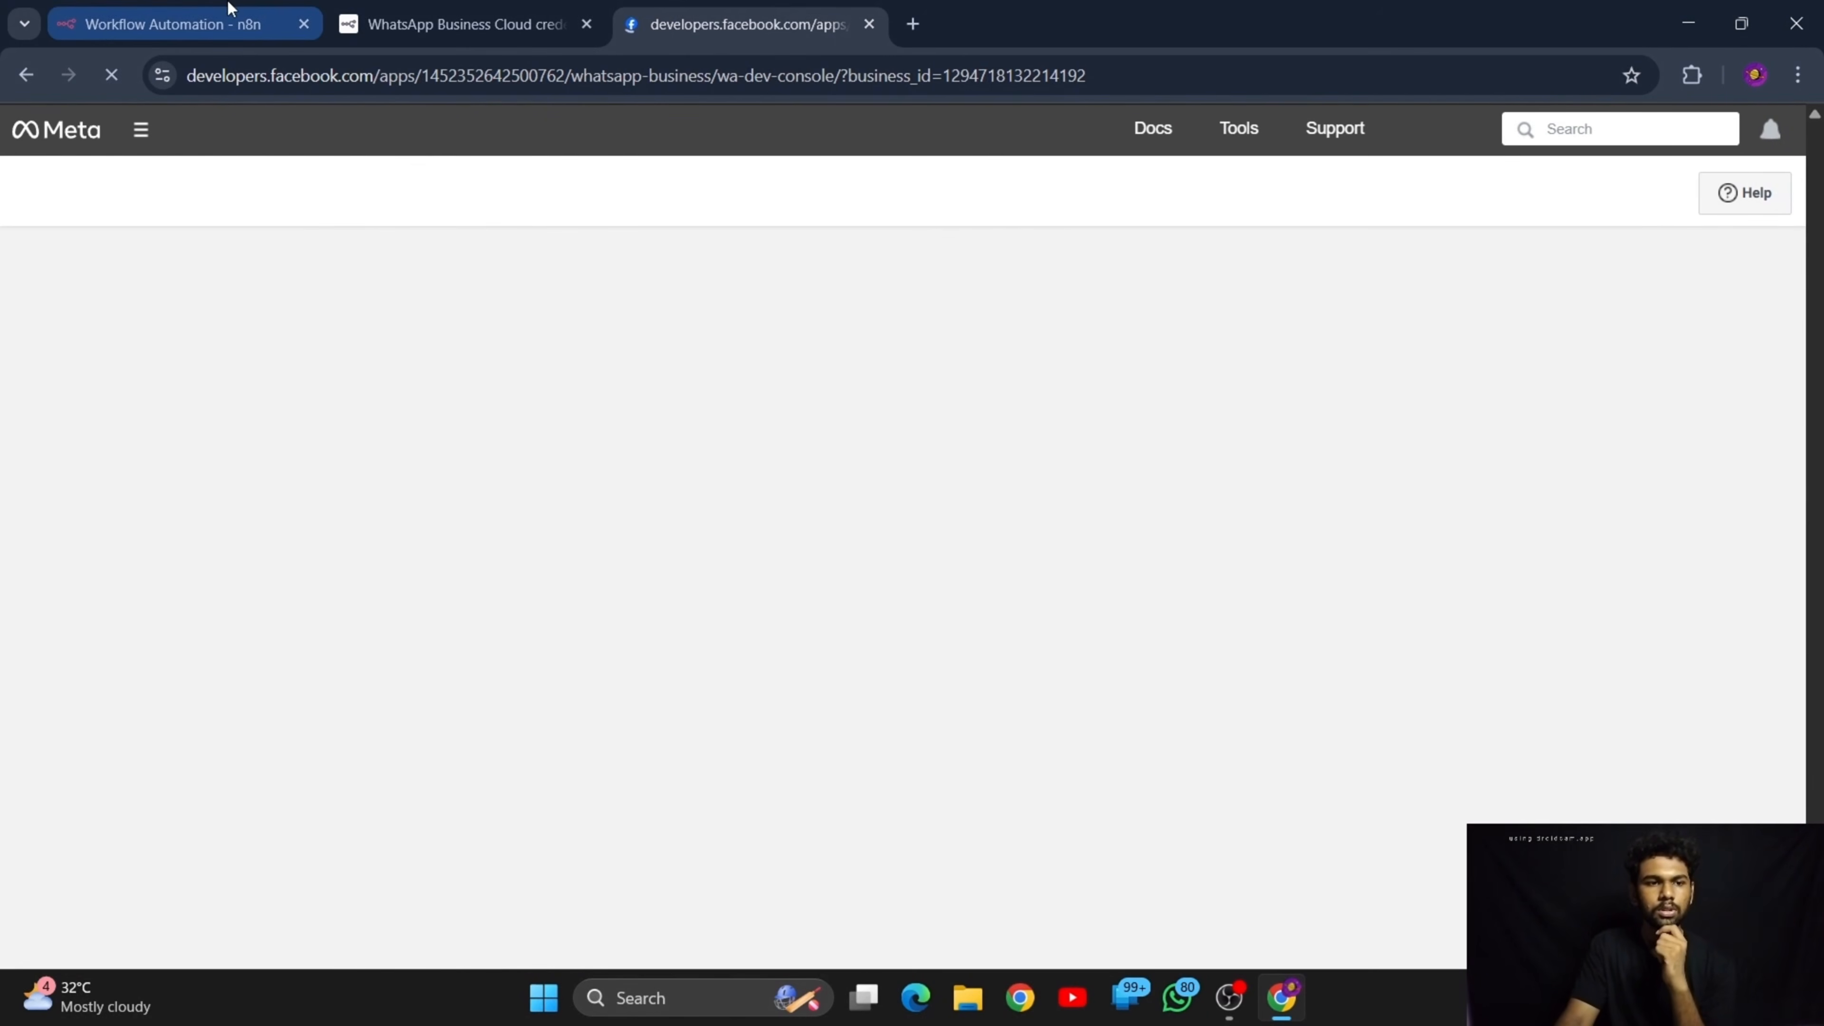
{"action": "left_click", "coordinate": [230, 7]}
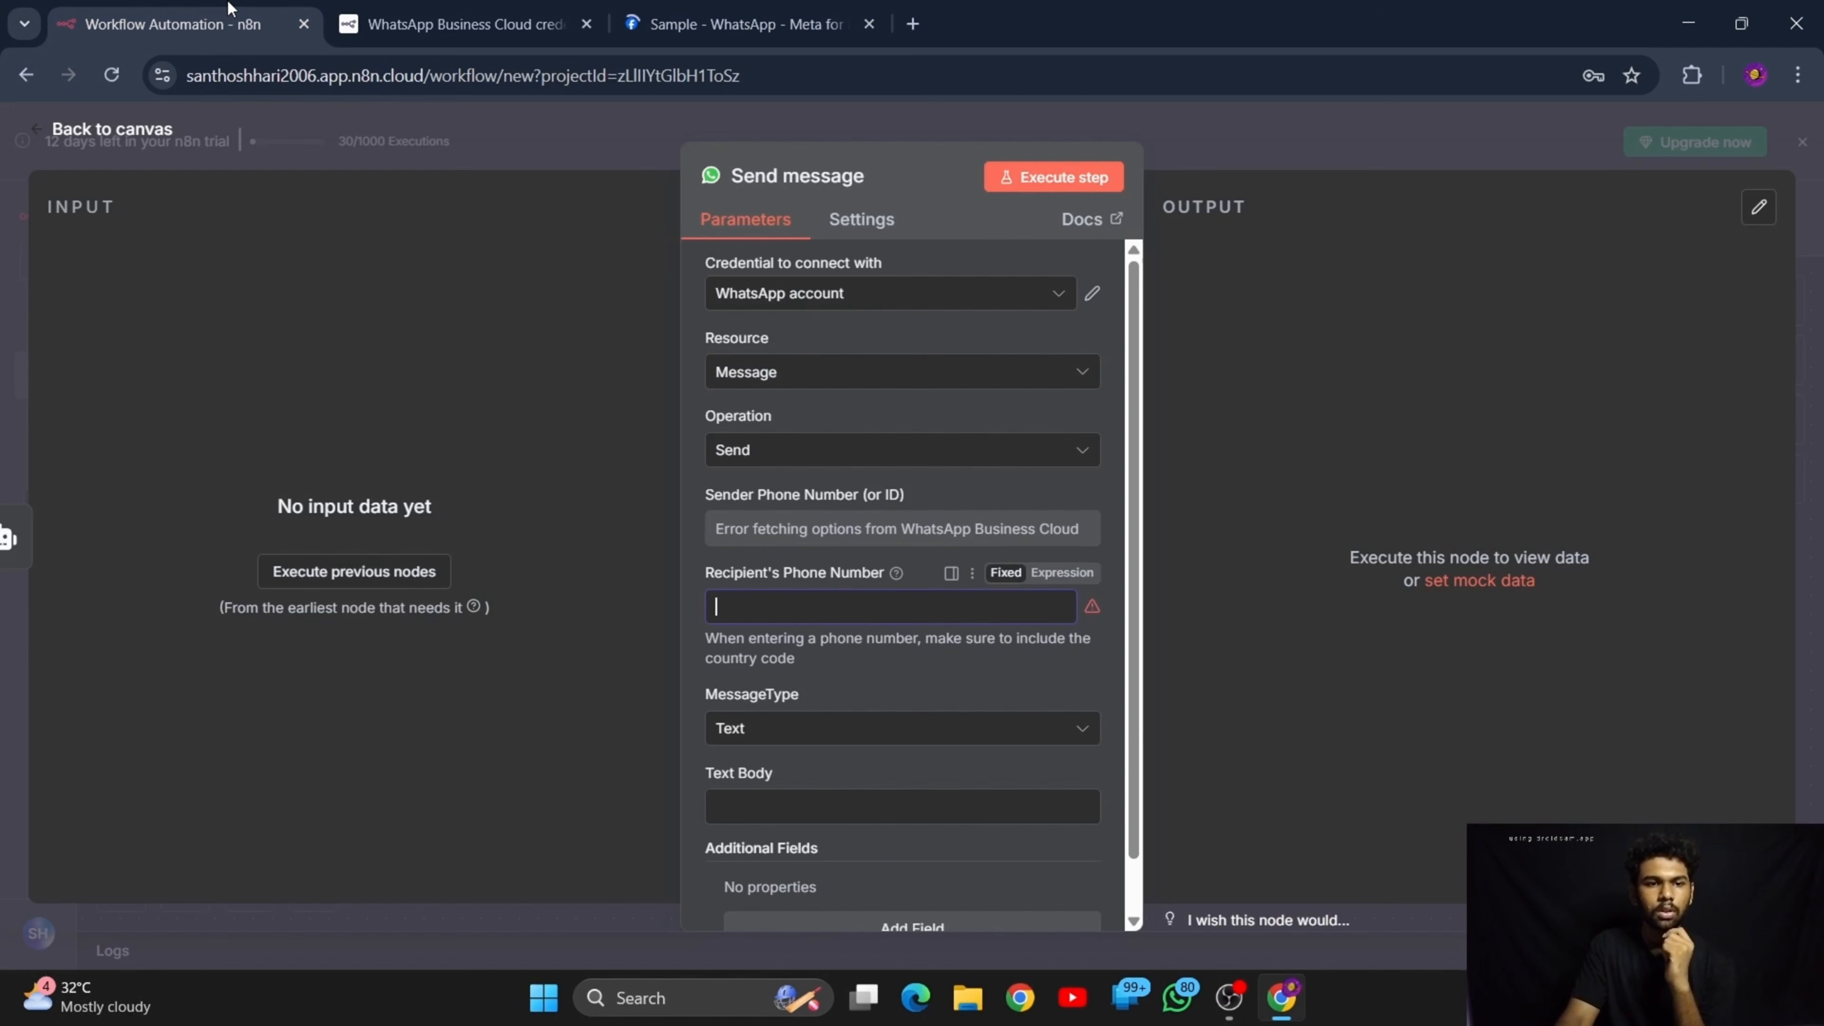
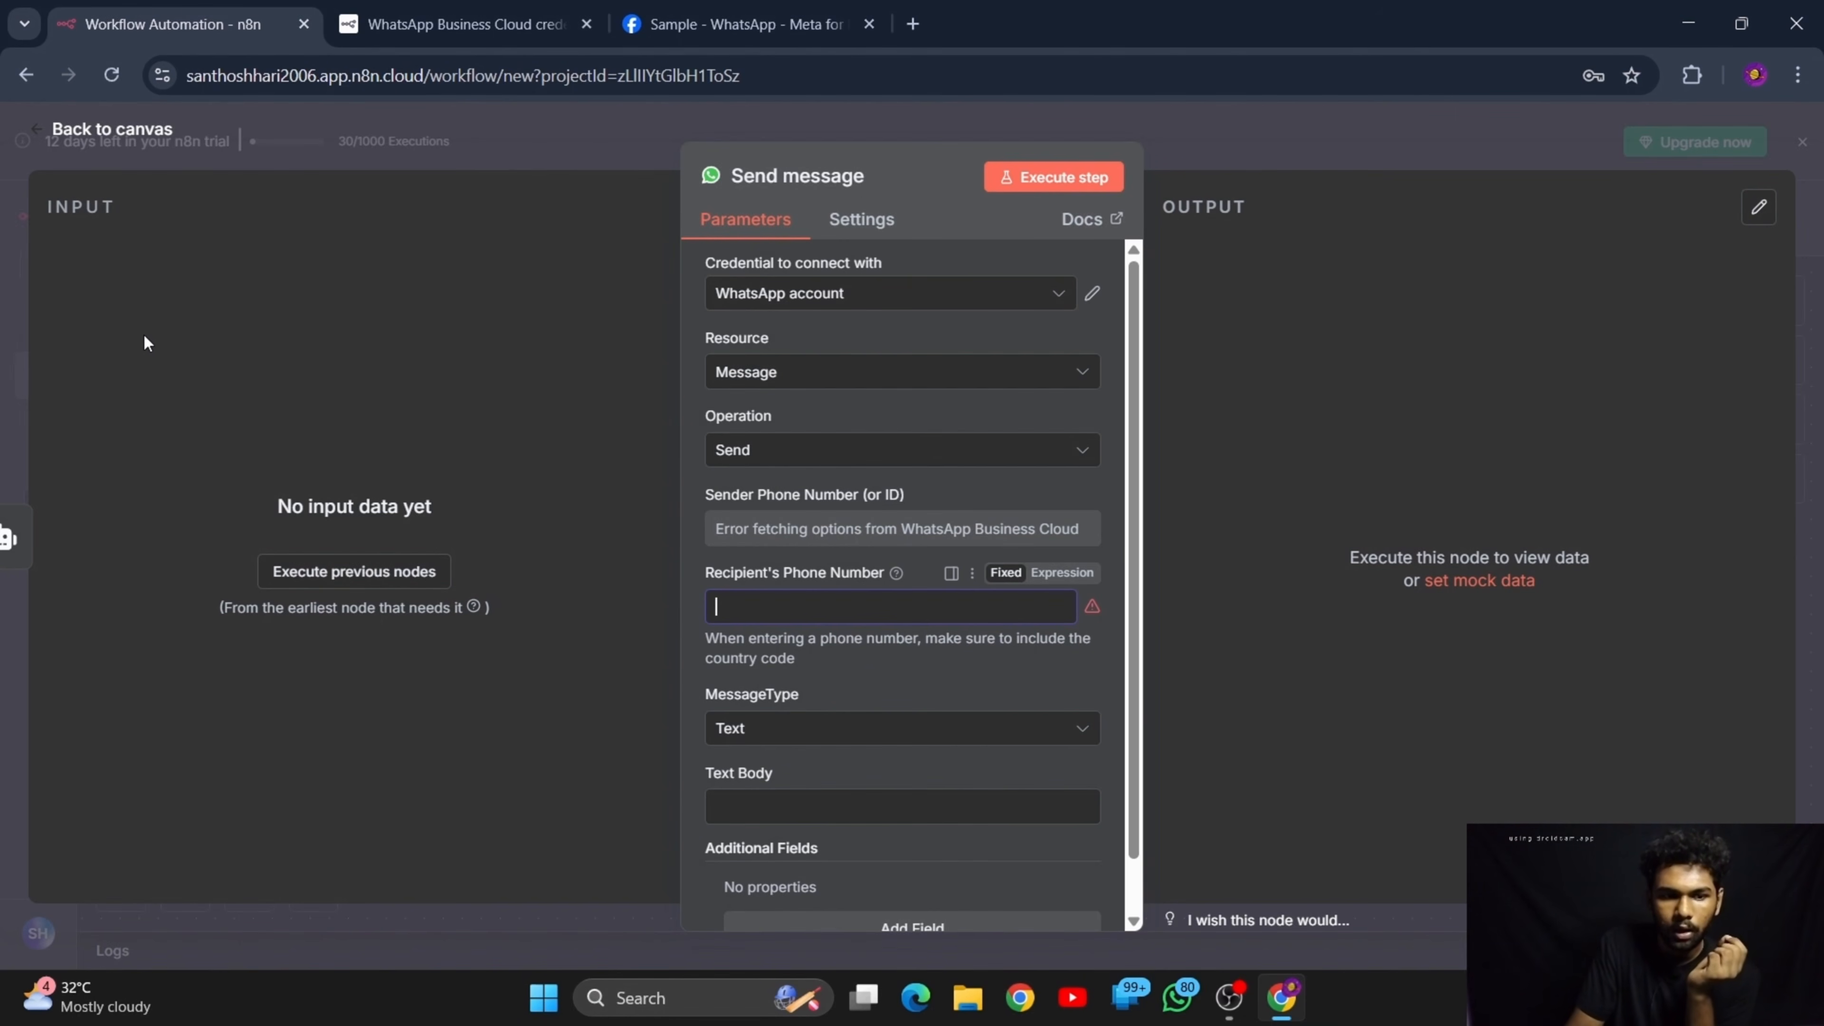
Leave the Send message node and copy the sender test phone number from the Sample app's WhatsApp API Setup
{"action": "left_click_drag", "start_coordinate": [142, 335], "coordinate": [1, 166]}
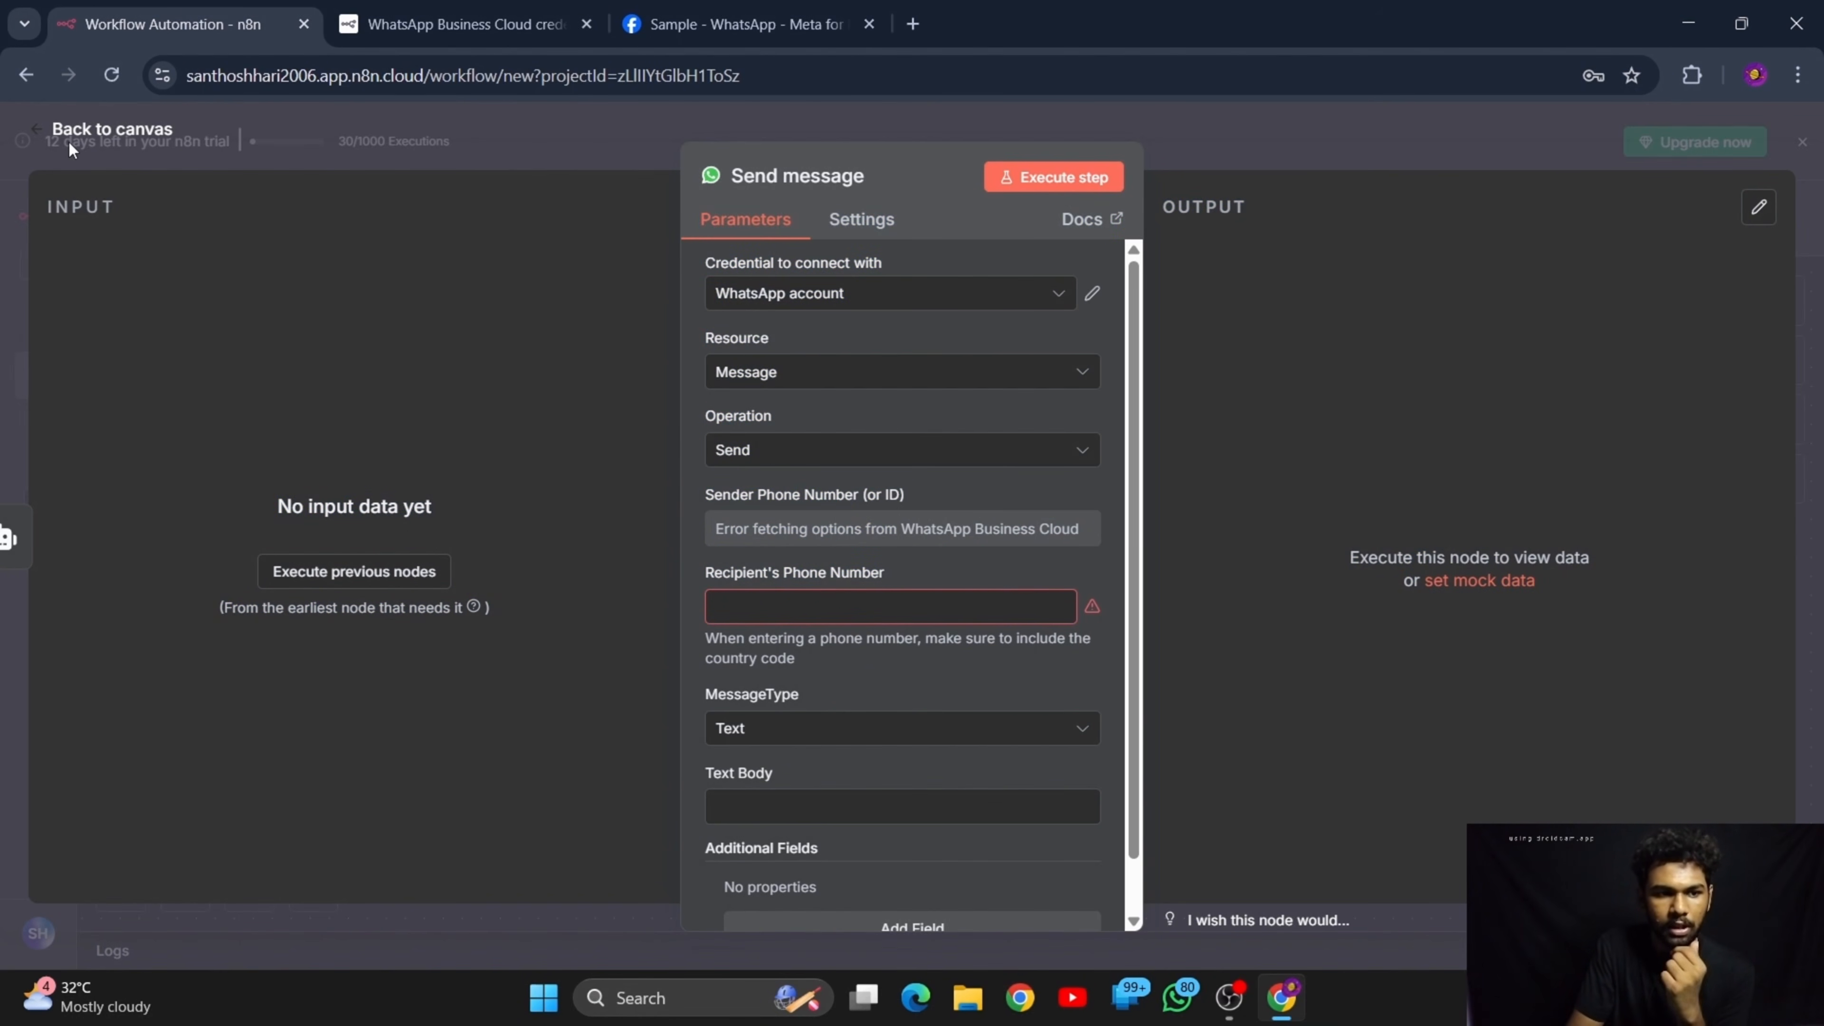
{"action": "left_click", "coordinate": [92, 133]}
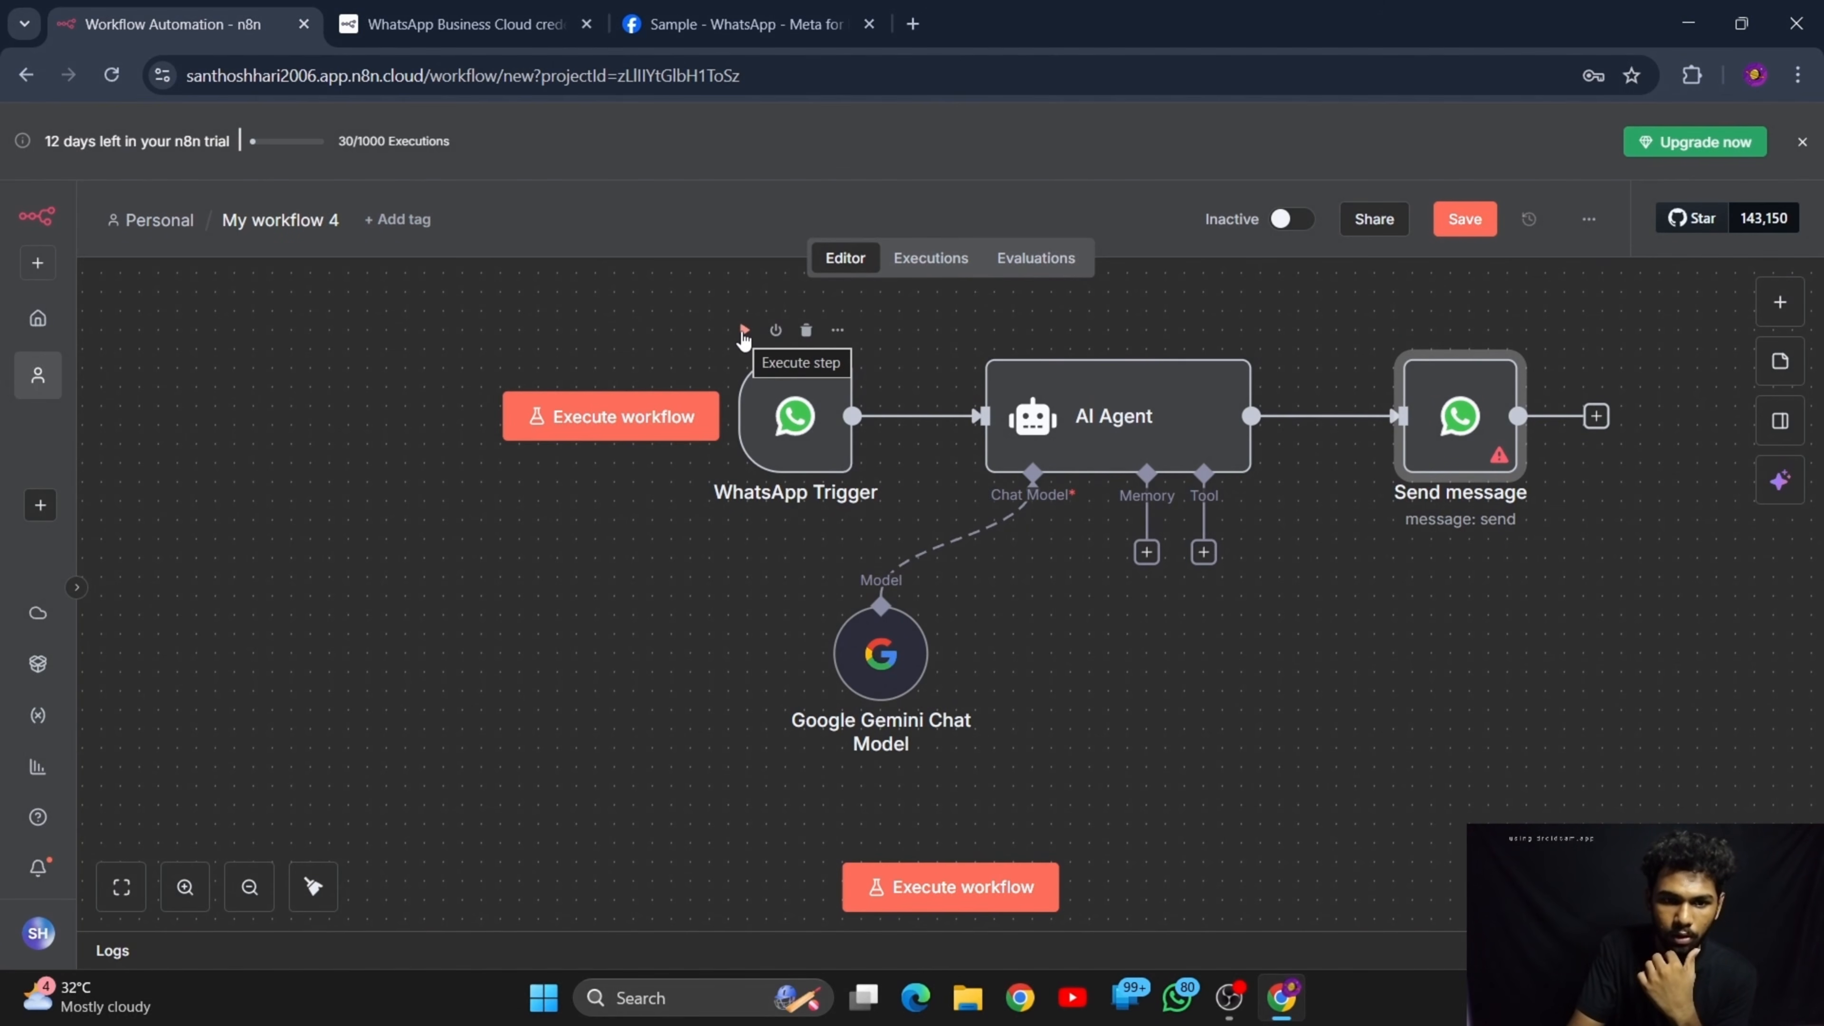
{"action": "left_click", "coordinate": [1189, 1005]}
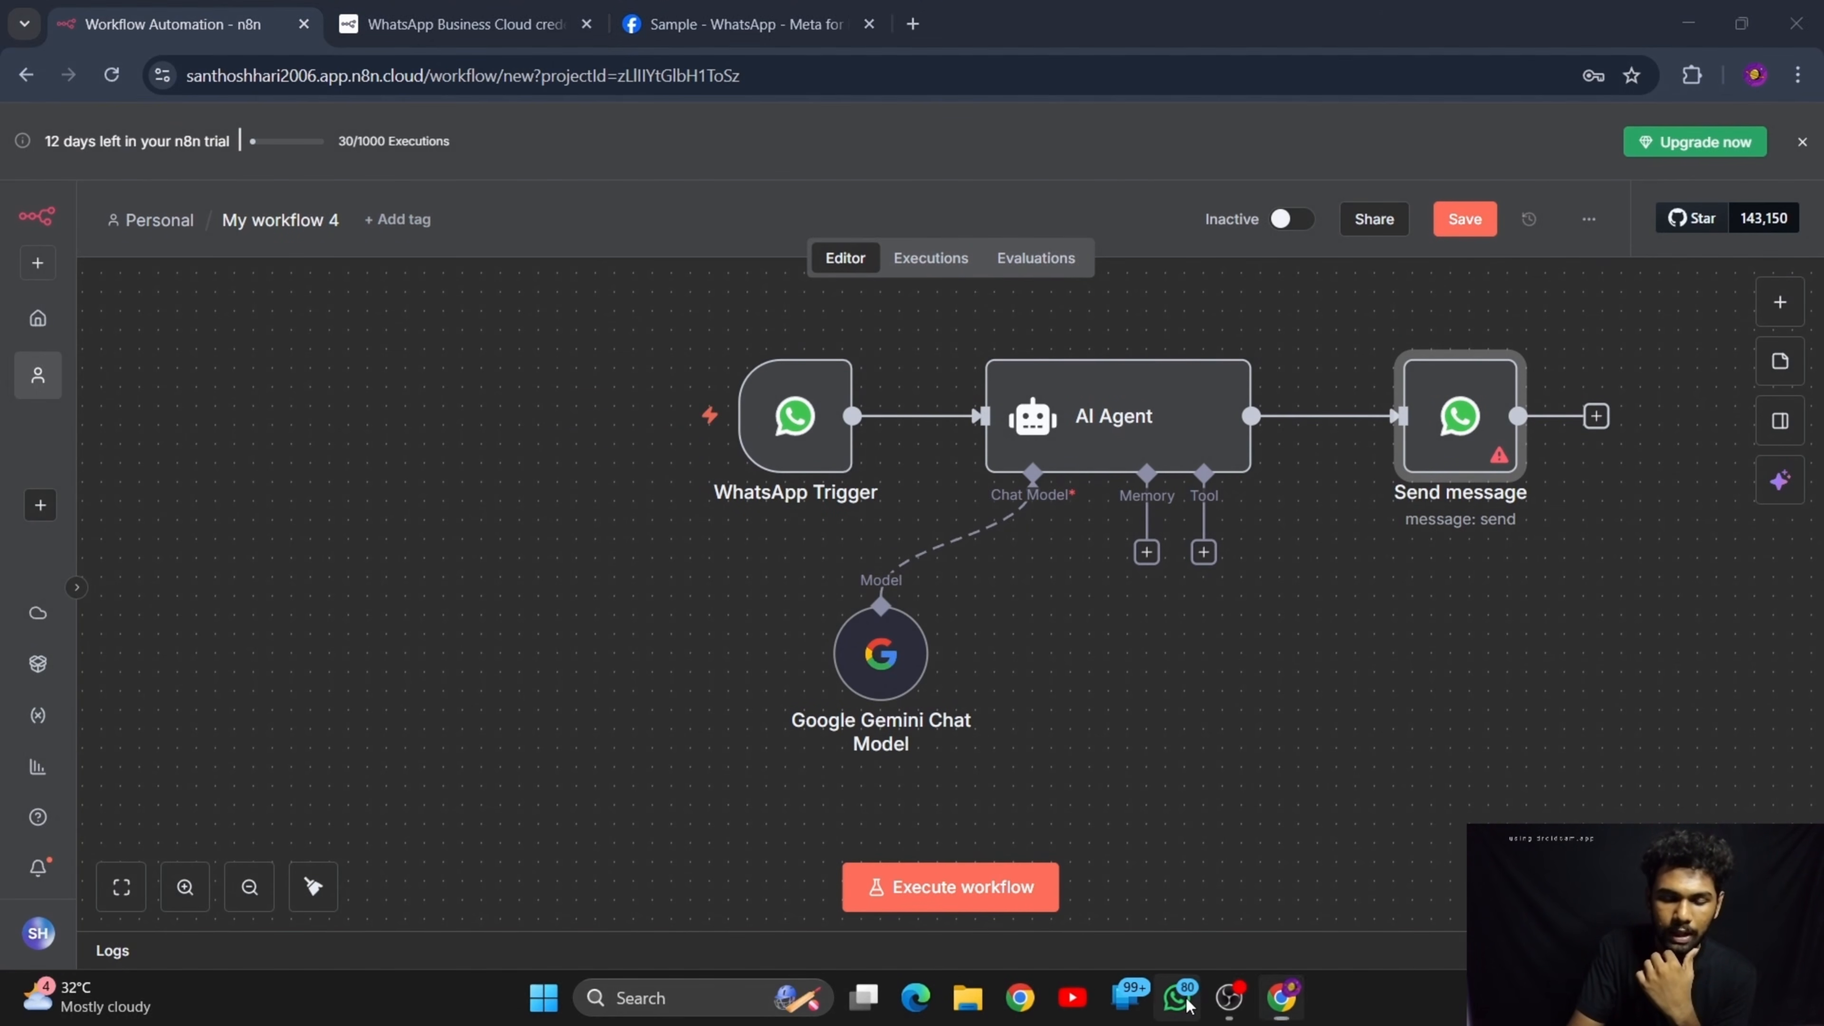
{"action": "left_click", "coordinate": [1689, 20]}
{"action": "left_click", "coordinate": [725, 24]}
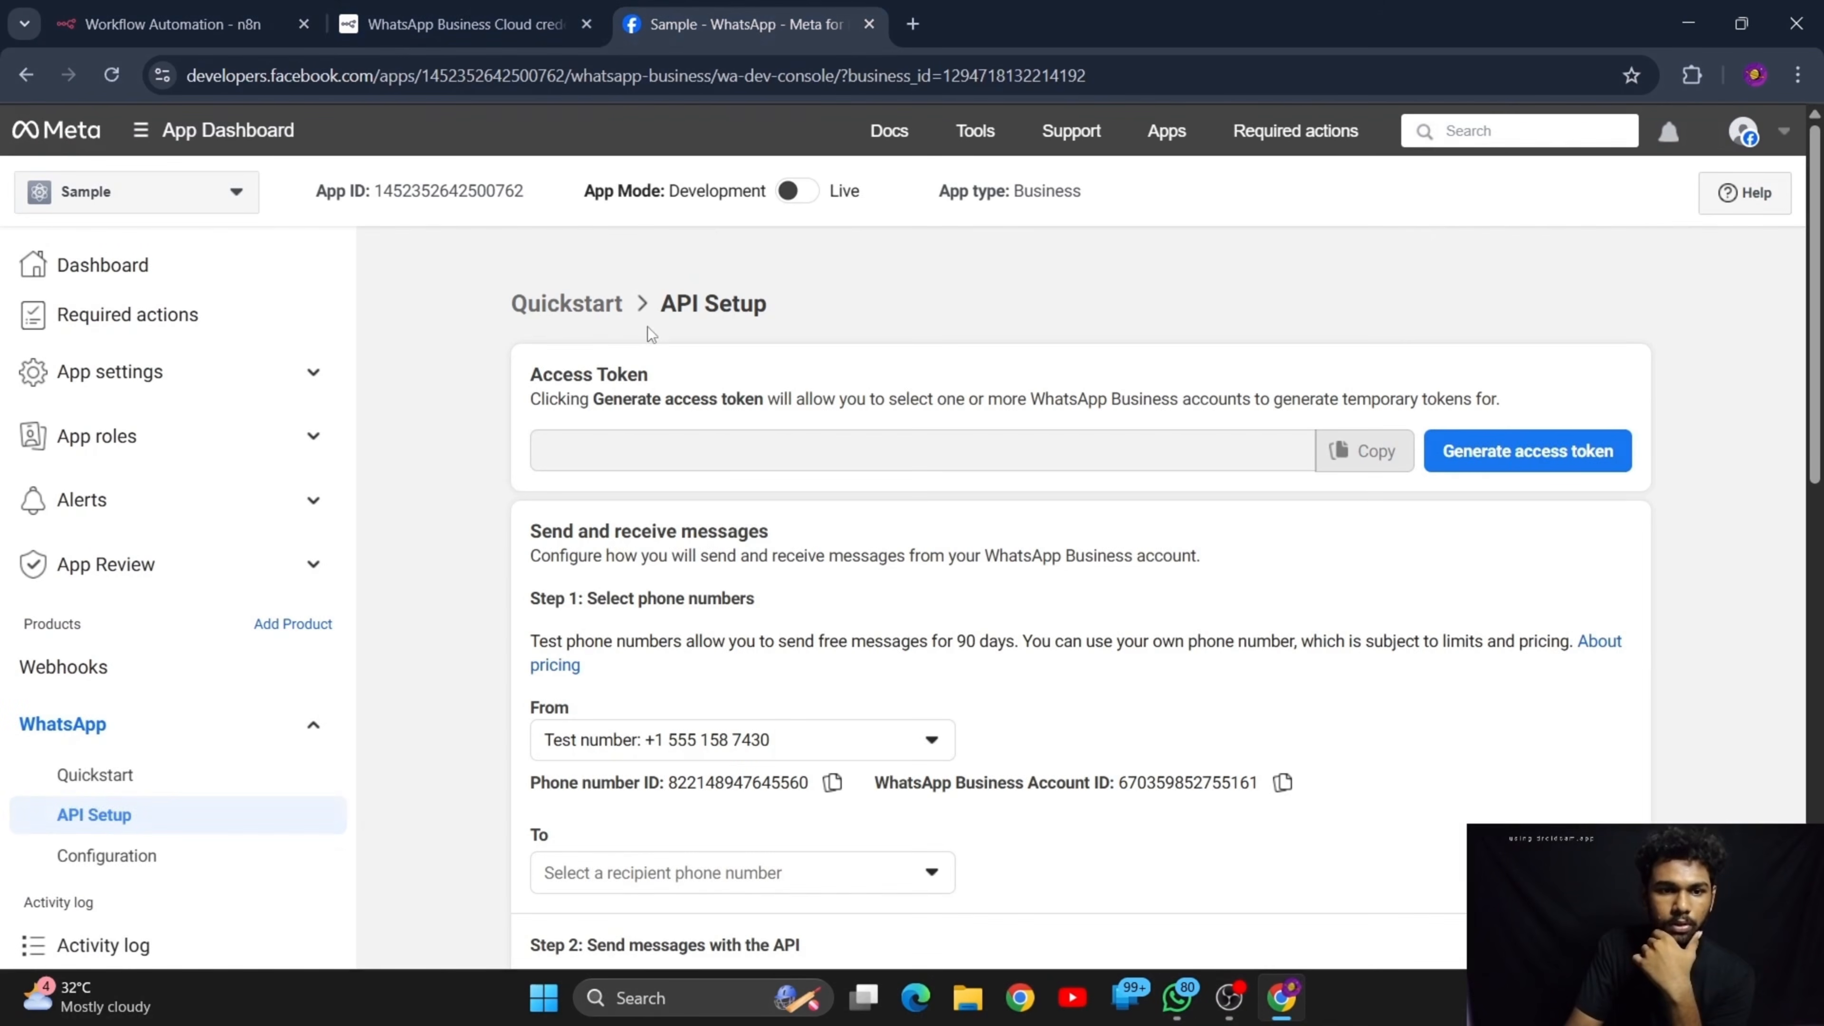
{"action": "scroll", "coordinate": [674, 609], "scroll_direction": "down", "scroll_amount": 3}
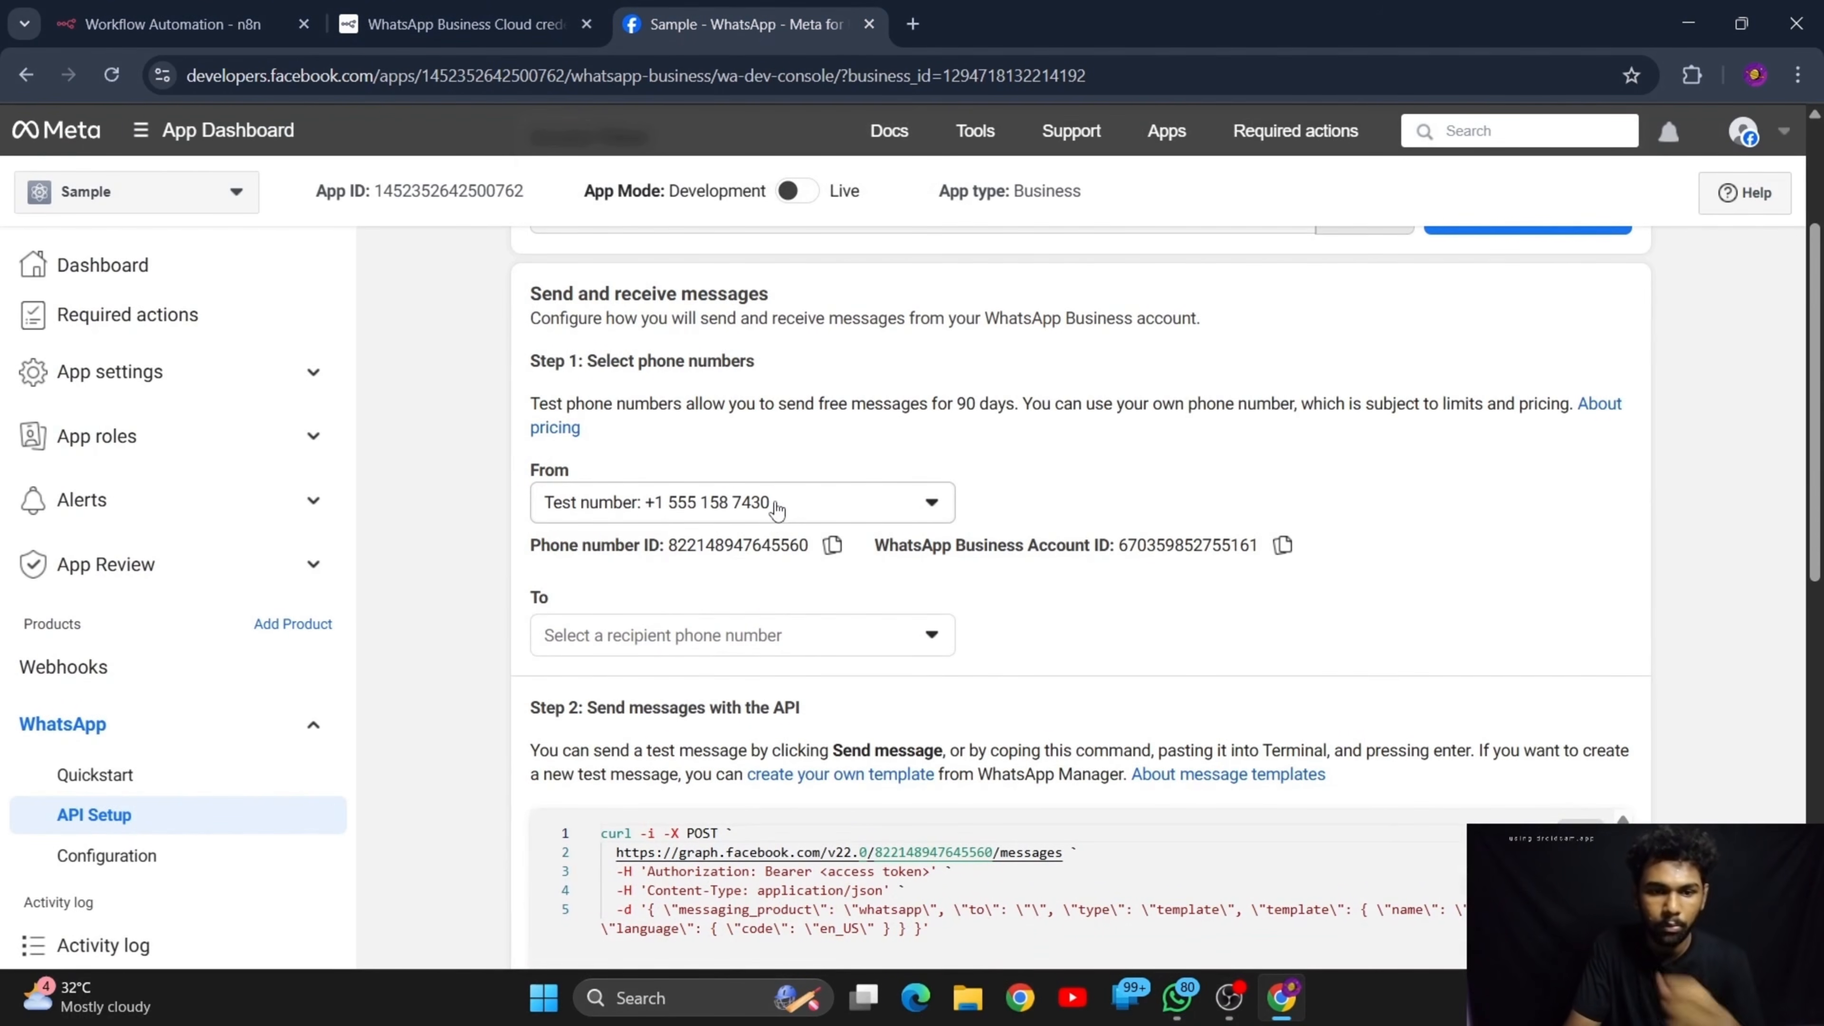
{"action": "left_click_drag", "start_coordinate": [776, 507], "coordinate": [657, 519]}
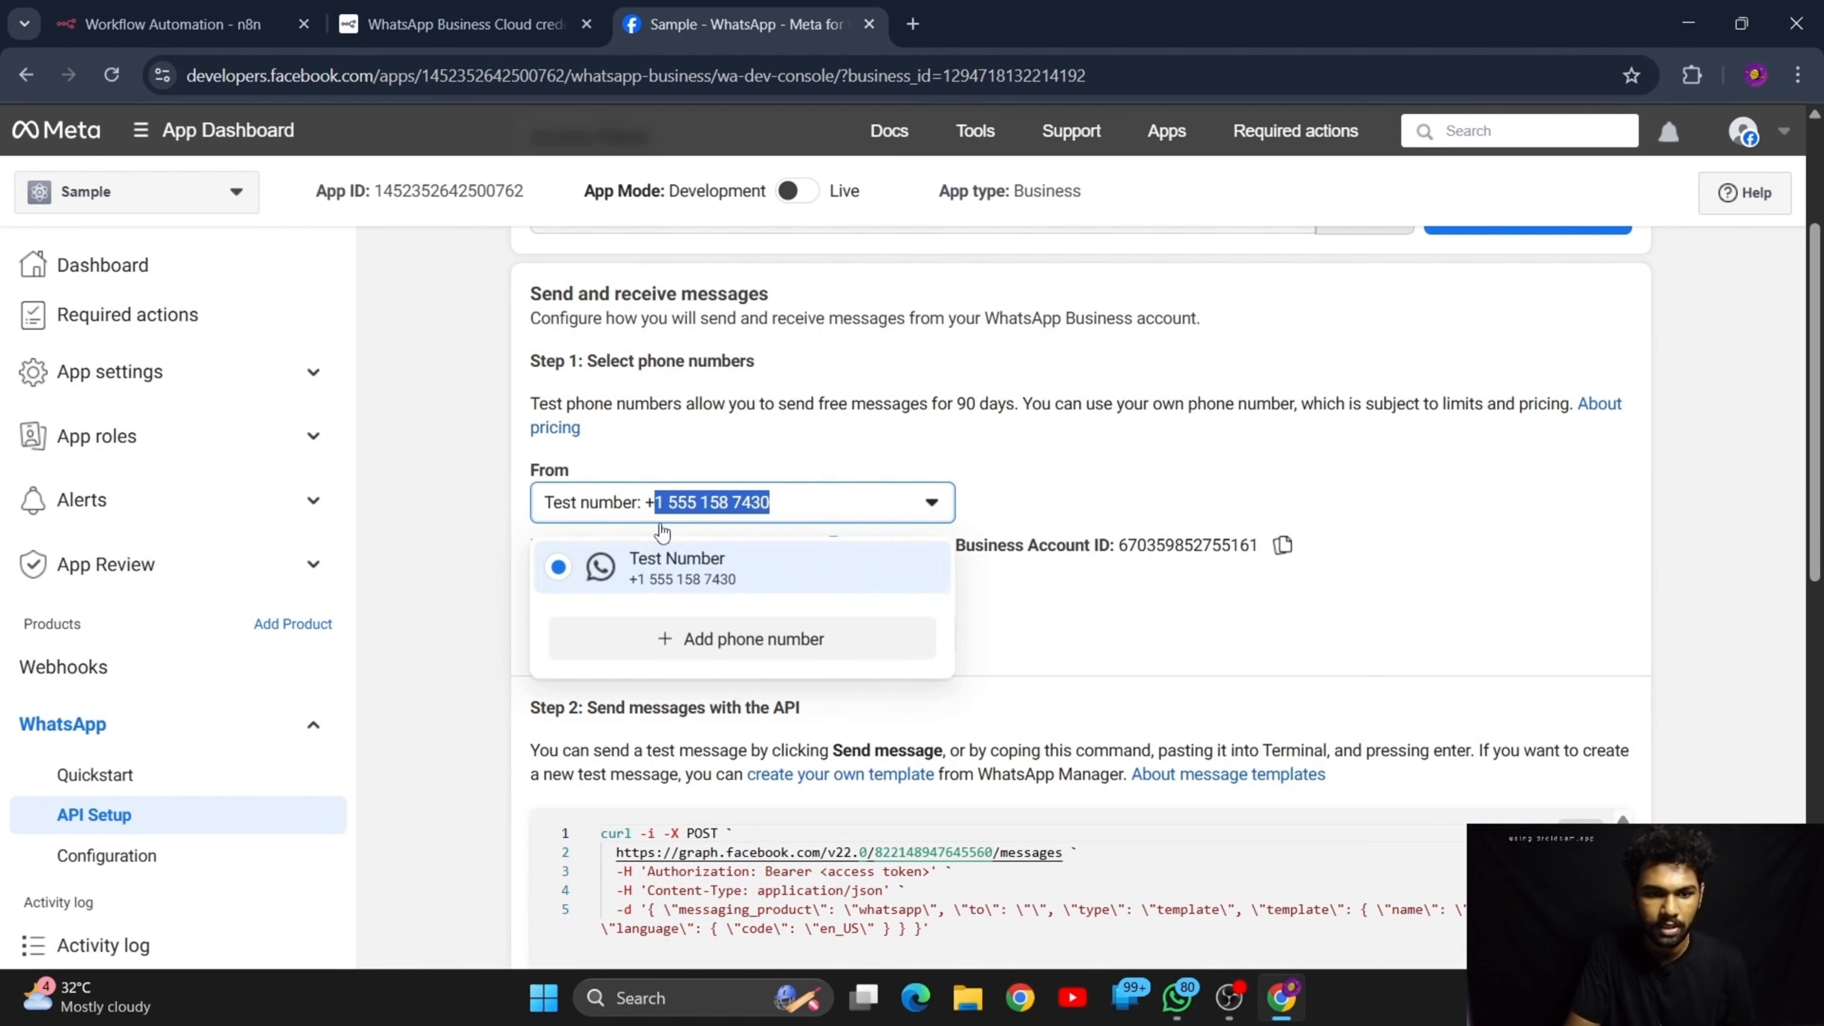
{"action": "left_click", "coordinate": [876, 530]}
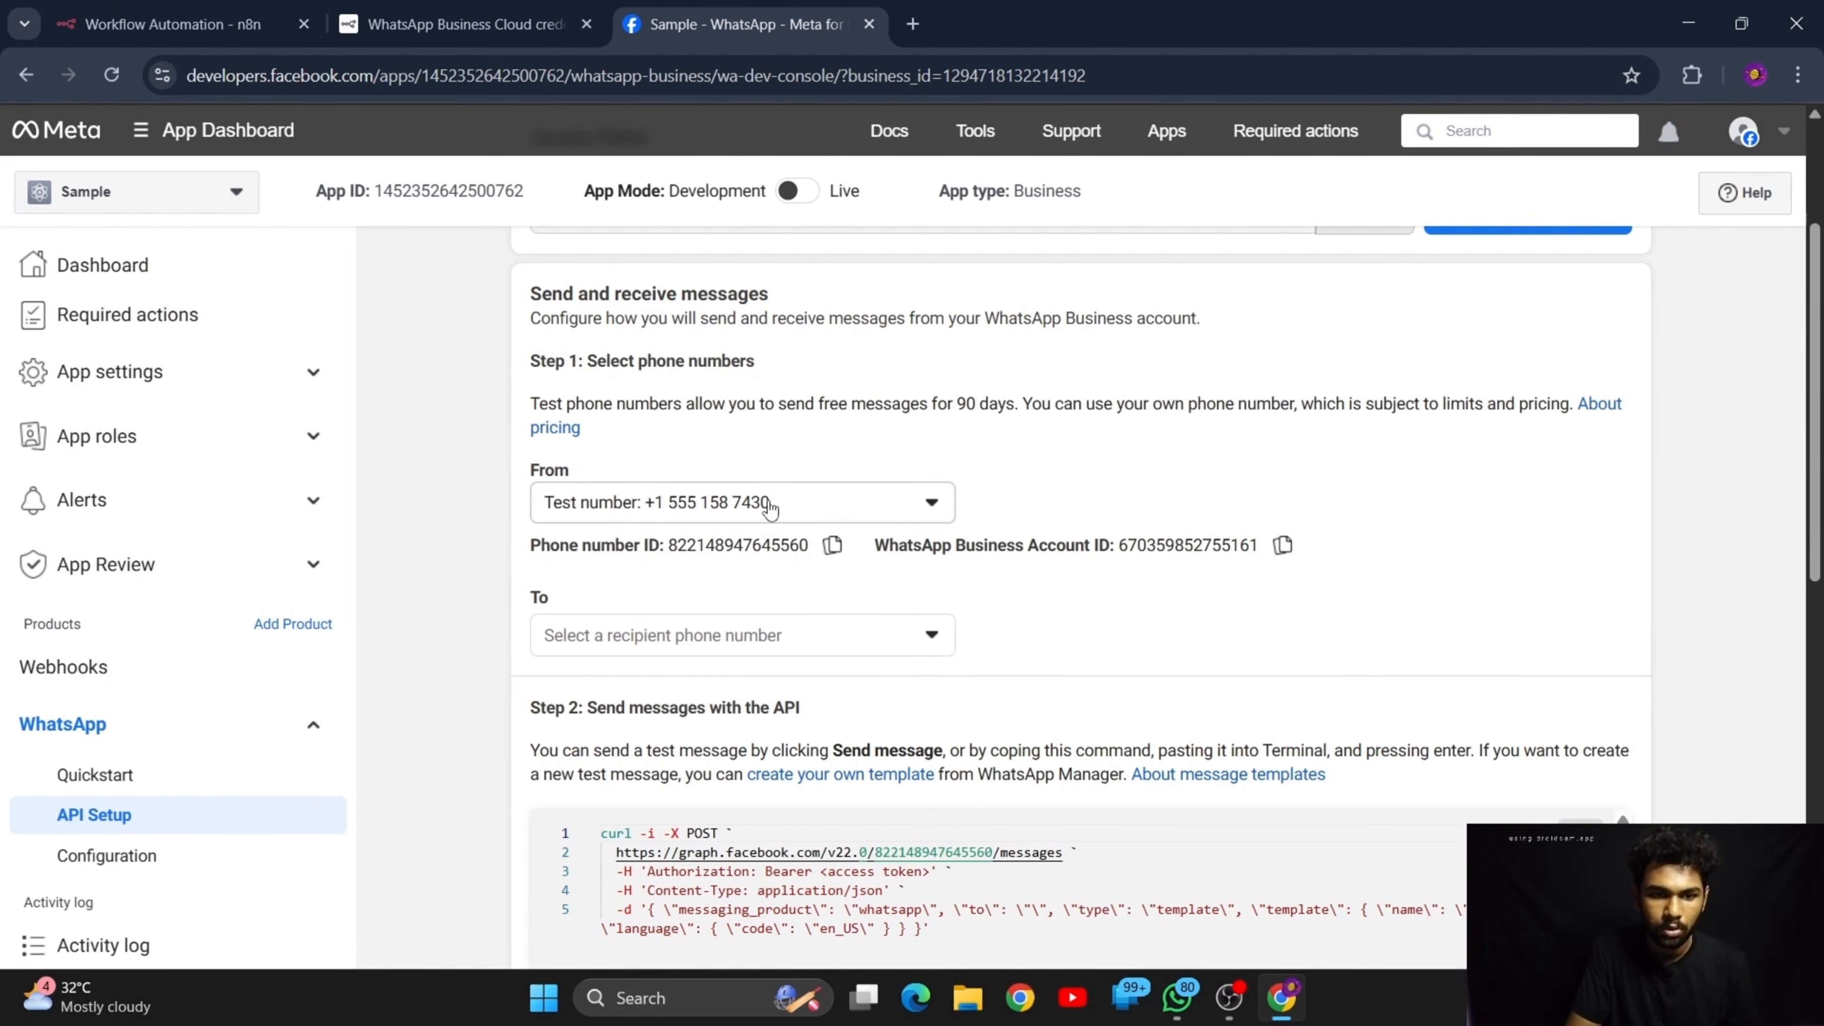
{"action": "left_click_drag", "start_coordinate": [769, 507], "coordinate": [641, 507]}
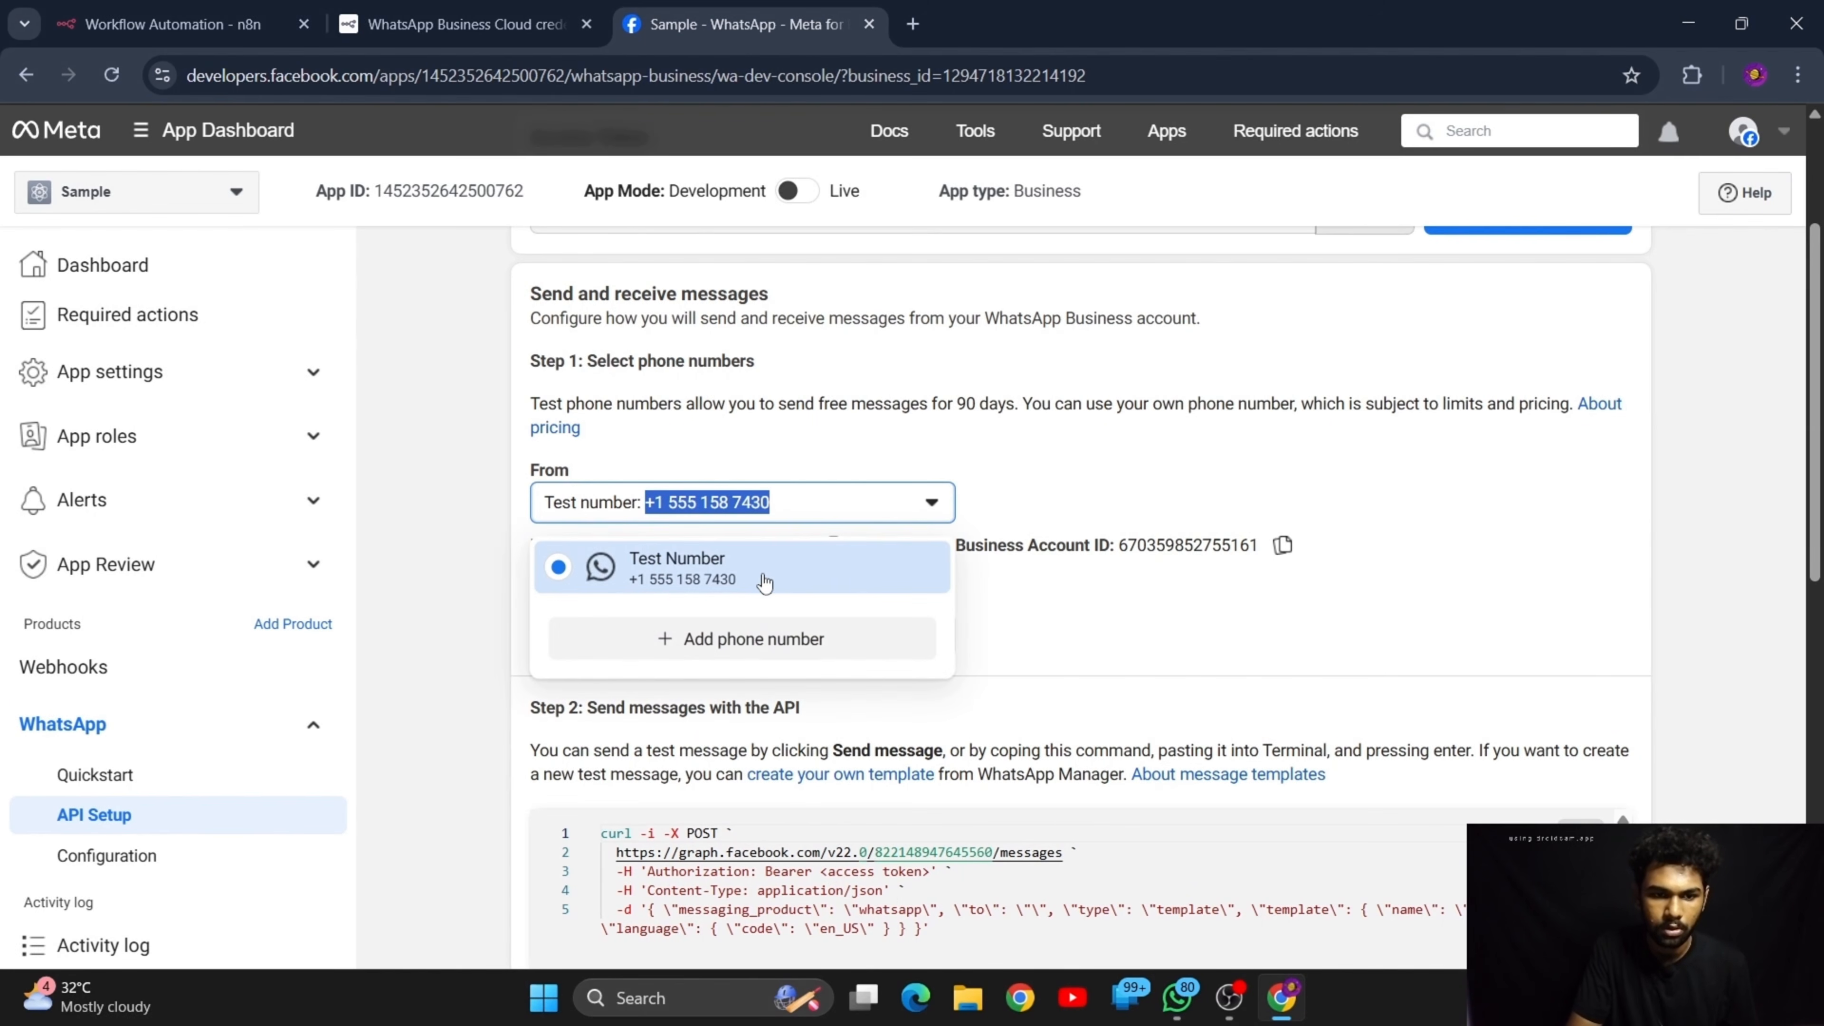
{"action": "left_click", "coordinate": [926, 513]}
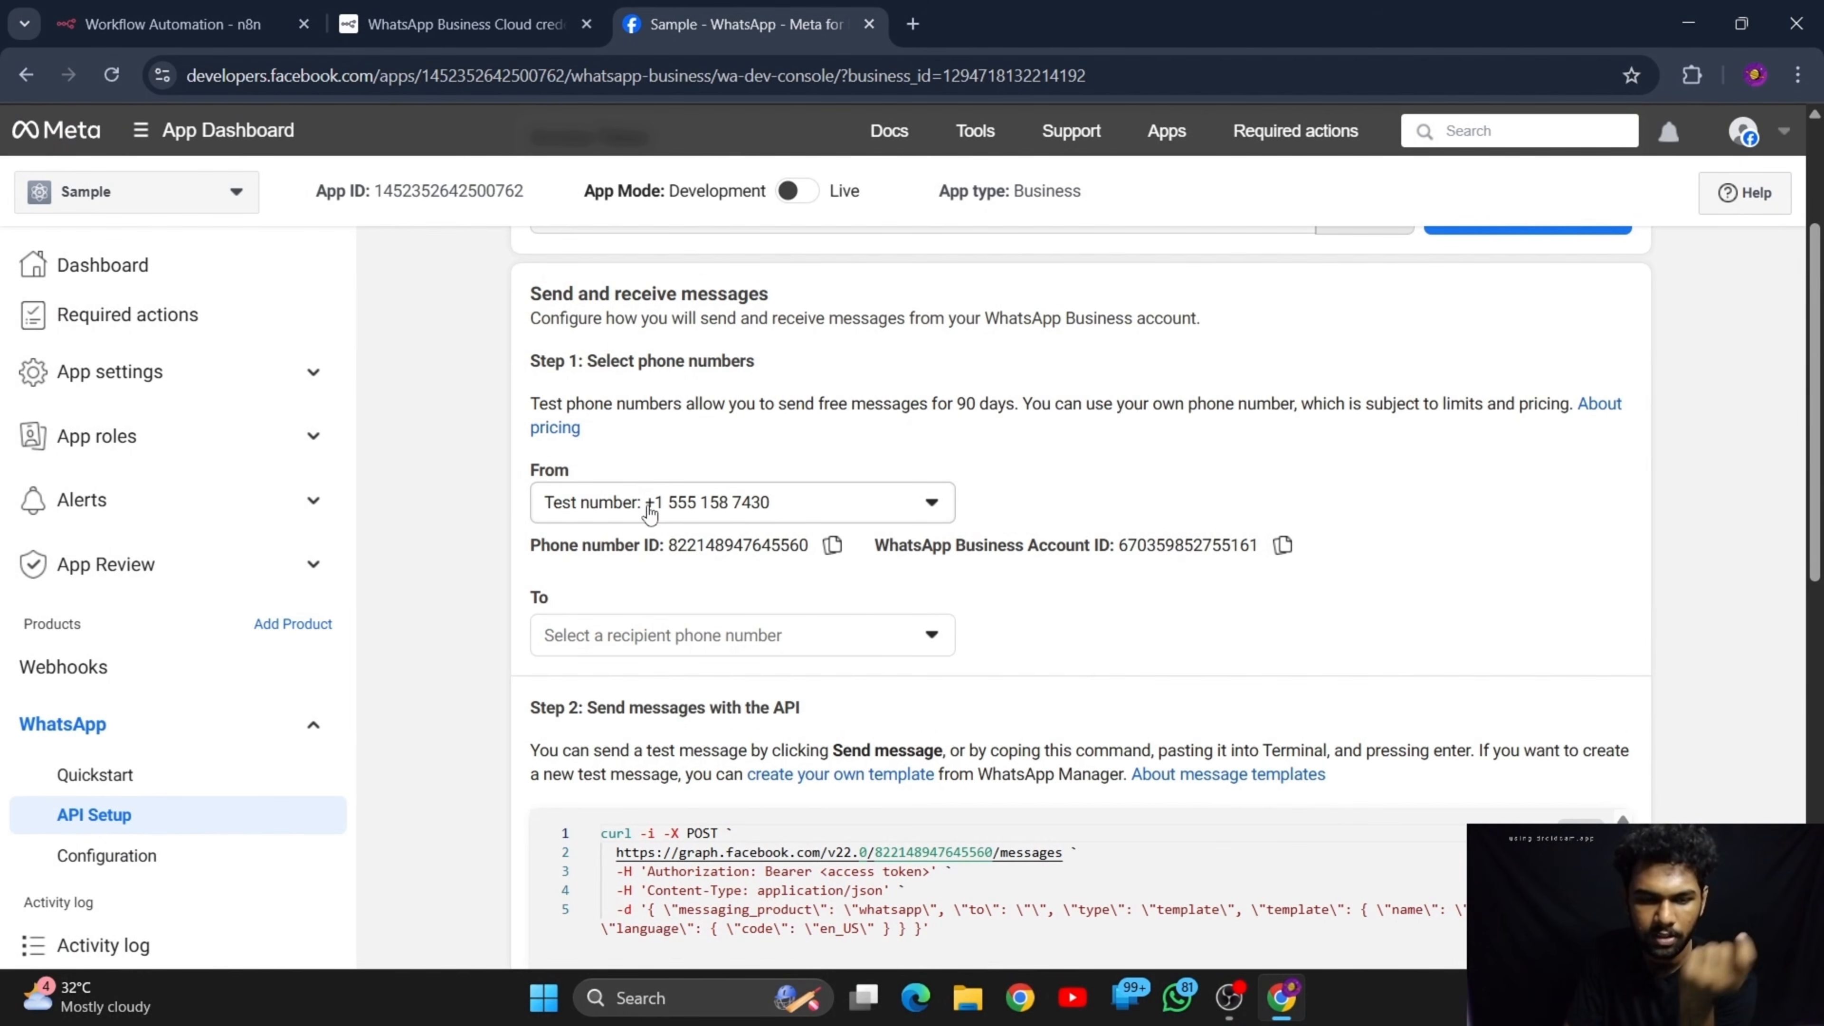
Switch to WhatsApp and start a new chat with the copied test number, choosing American Samoa as the country
{"action": "left_click", "coordinate": [1173, 1016]}
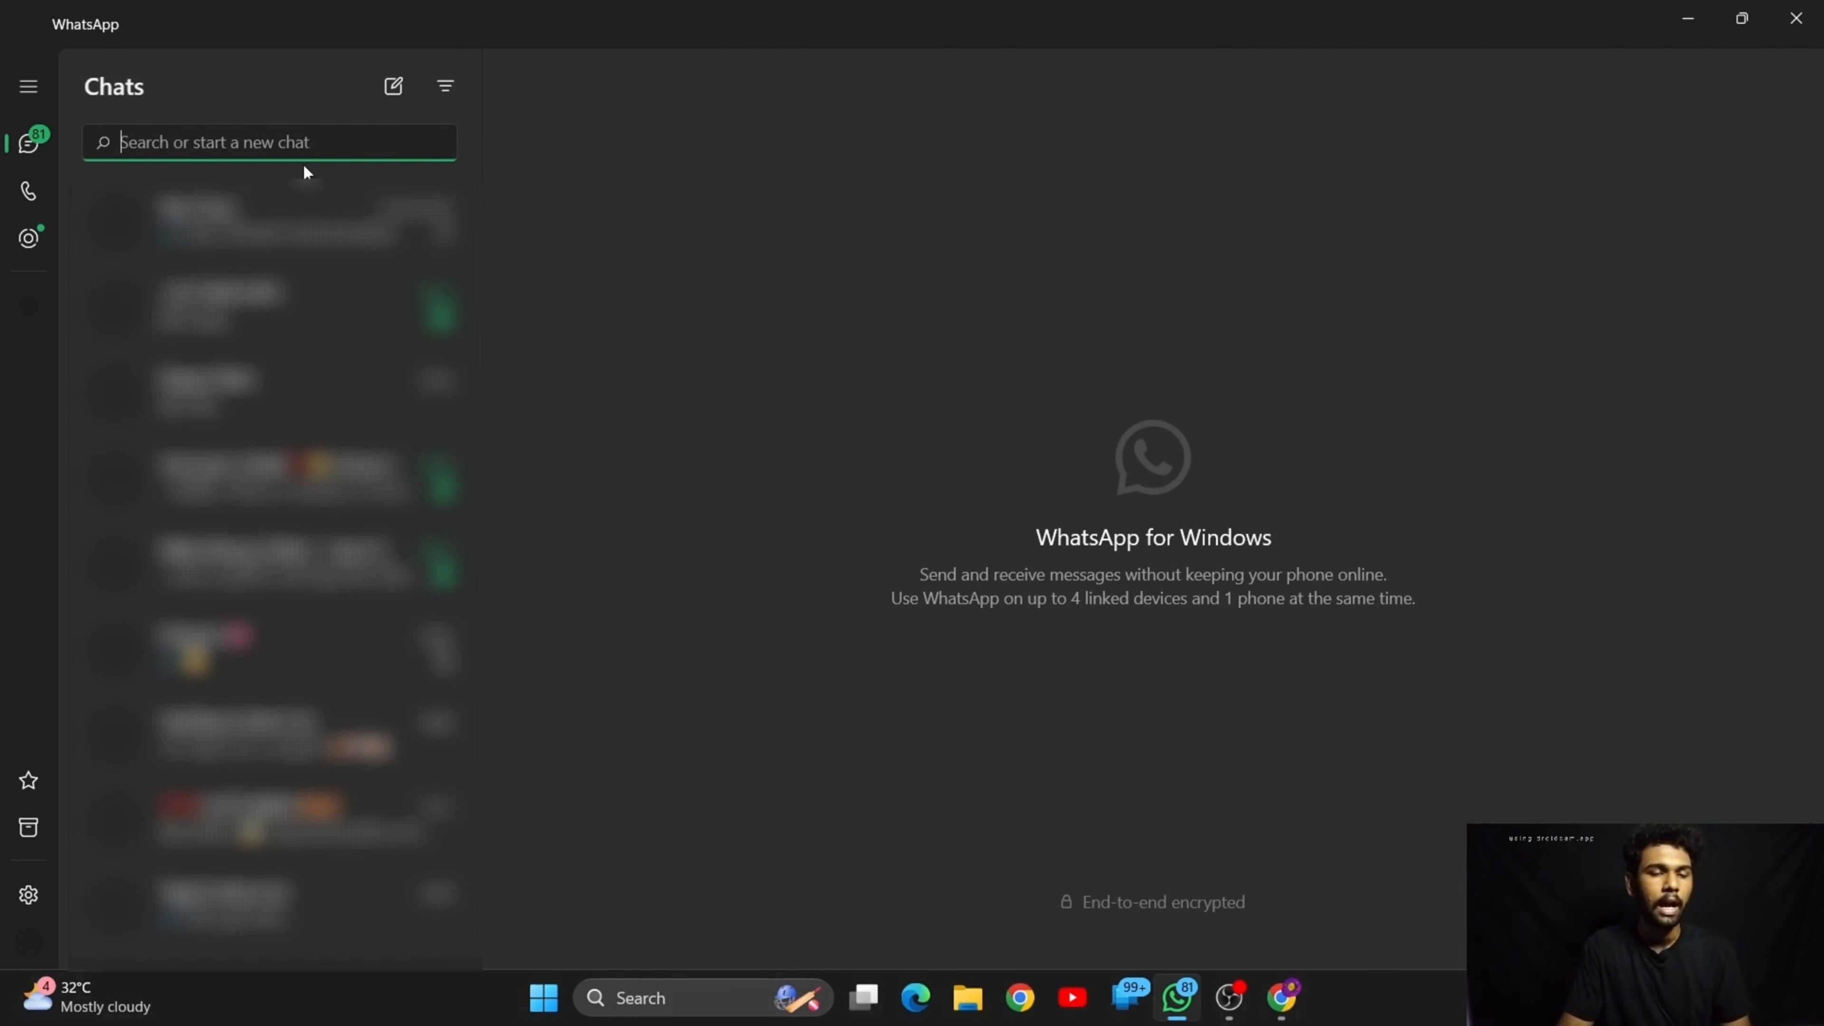
{"action": "left_click", "coordinate": [395, 84]}
{"action": "left_click", "coordinate": [718, 207]}
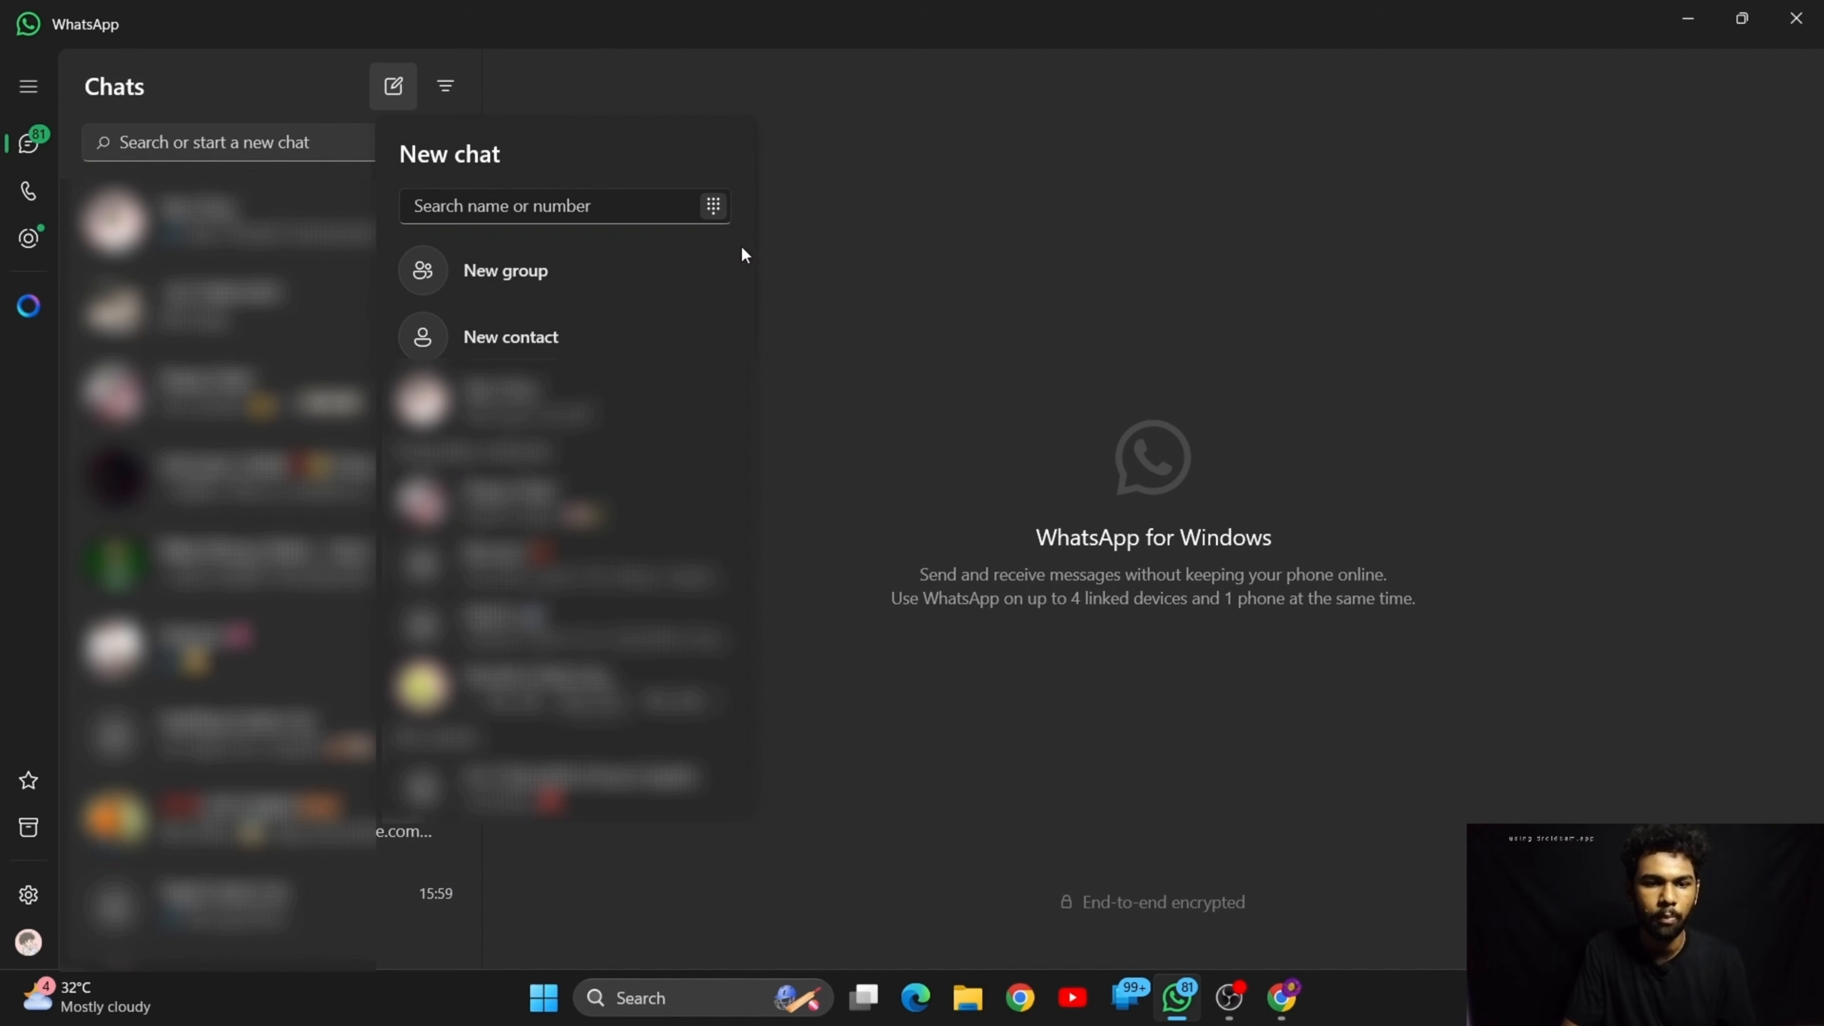
{"action": "left_click", "coordinate": [634, 206]}
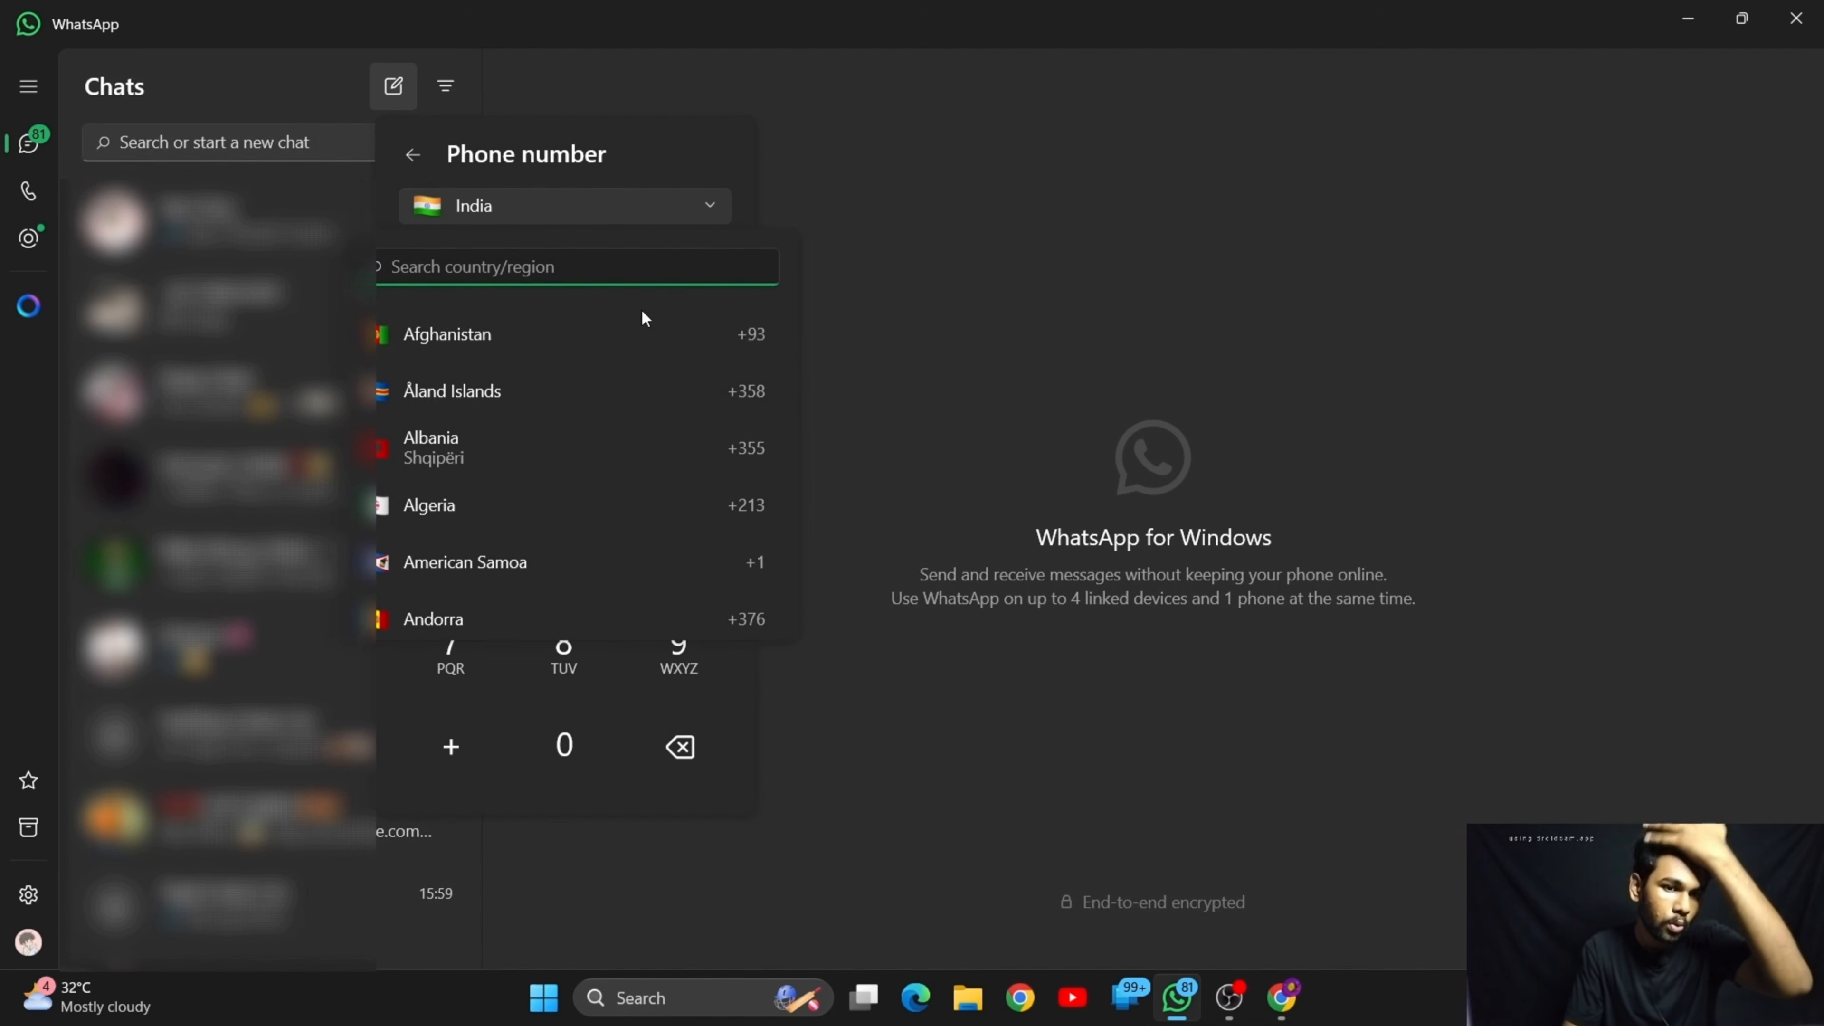
{"action": "type", "text": "am"}
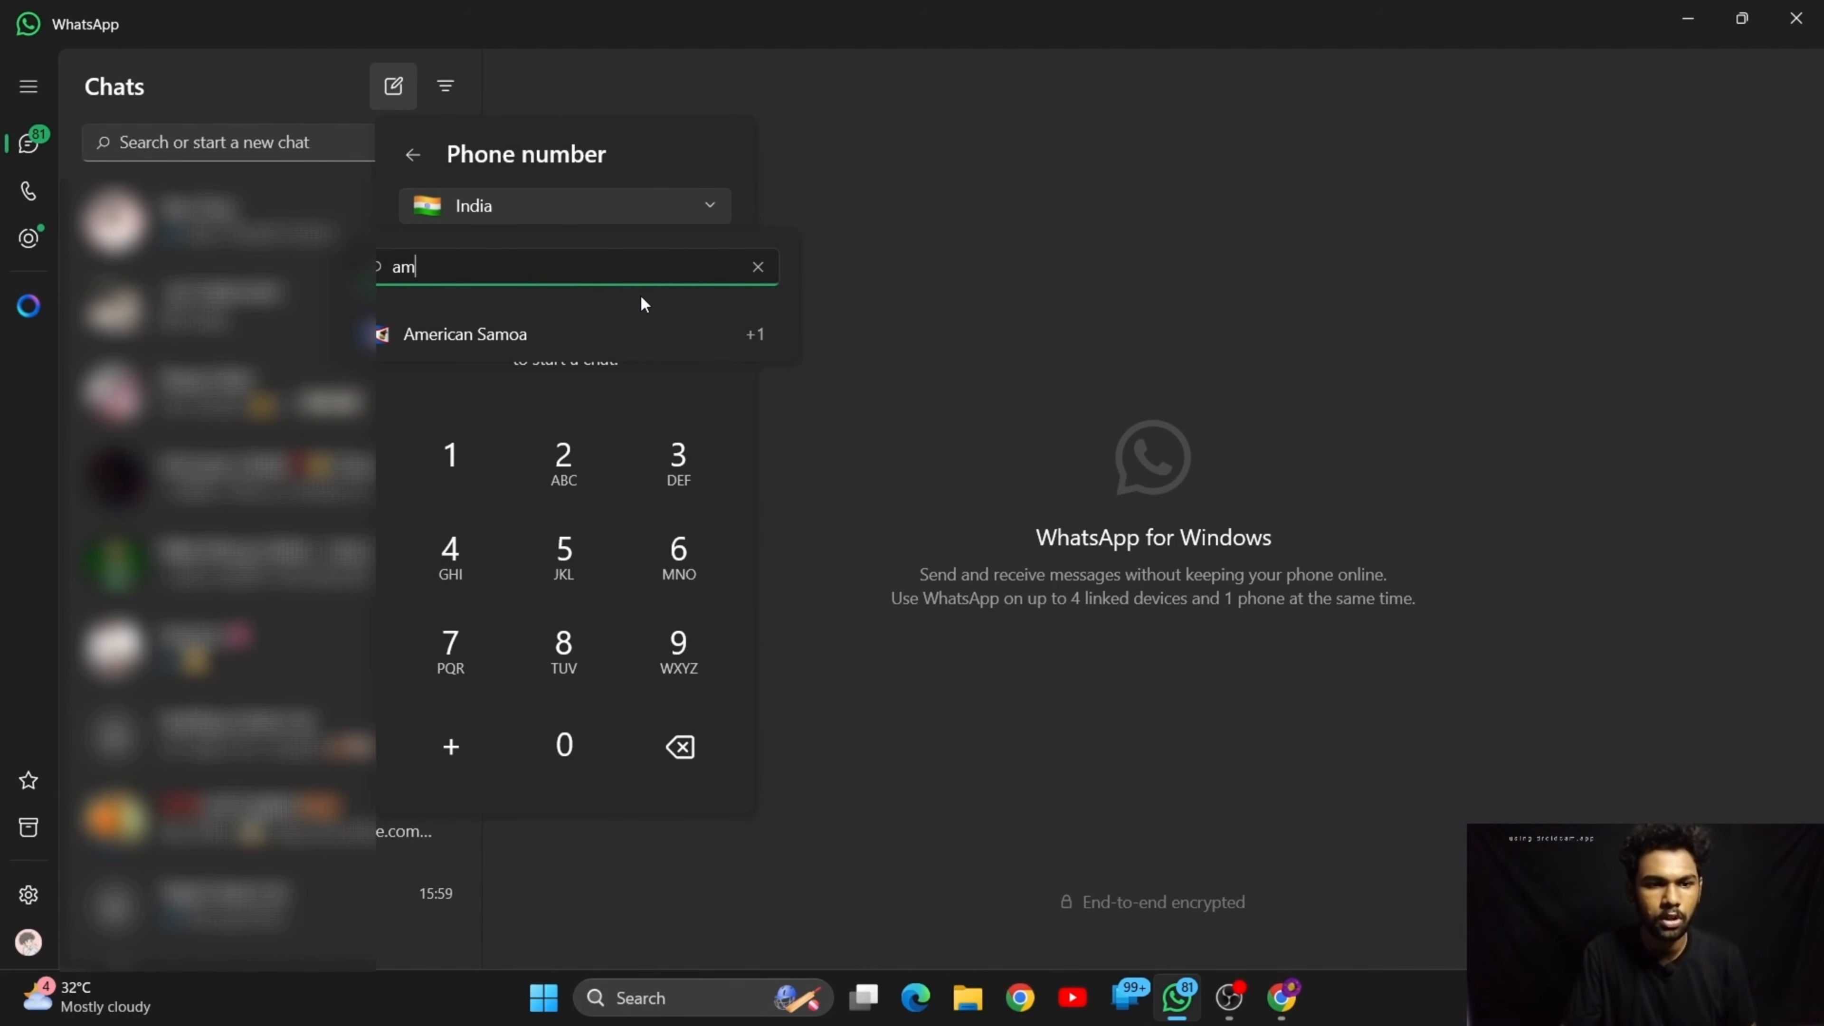
{"action": "left_click", "coordinate": [603, 334]}
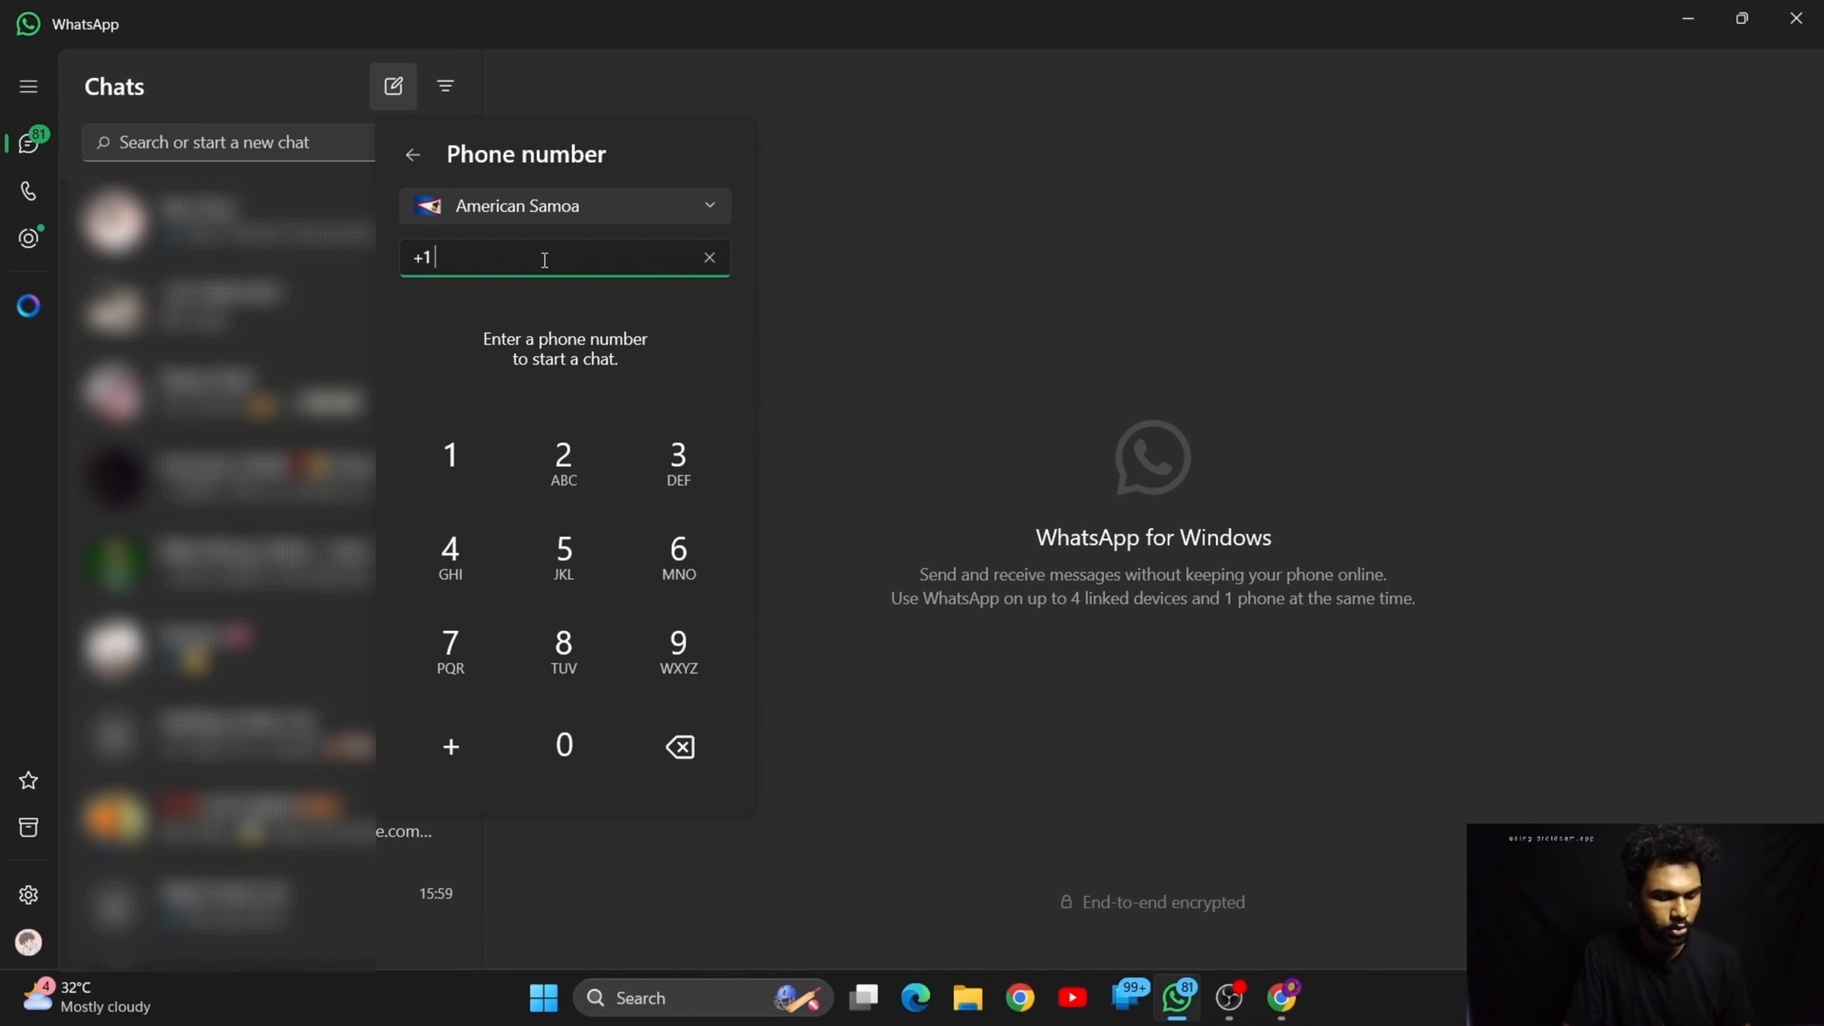
{"action": "key", "text": "ctrl+v"}
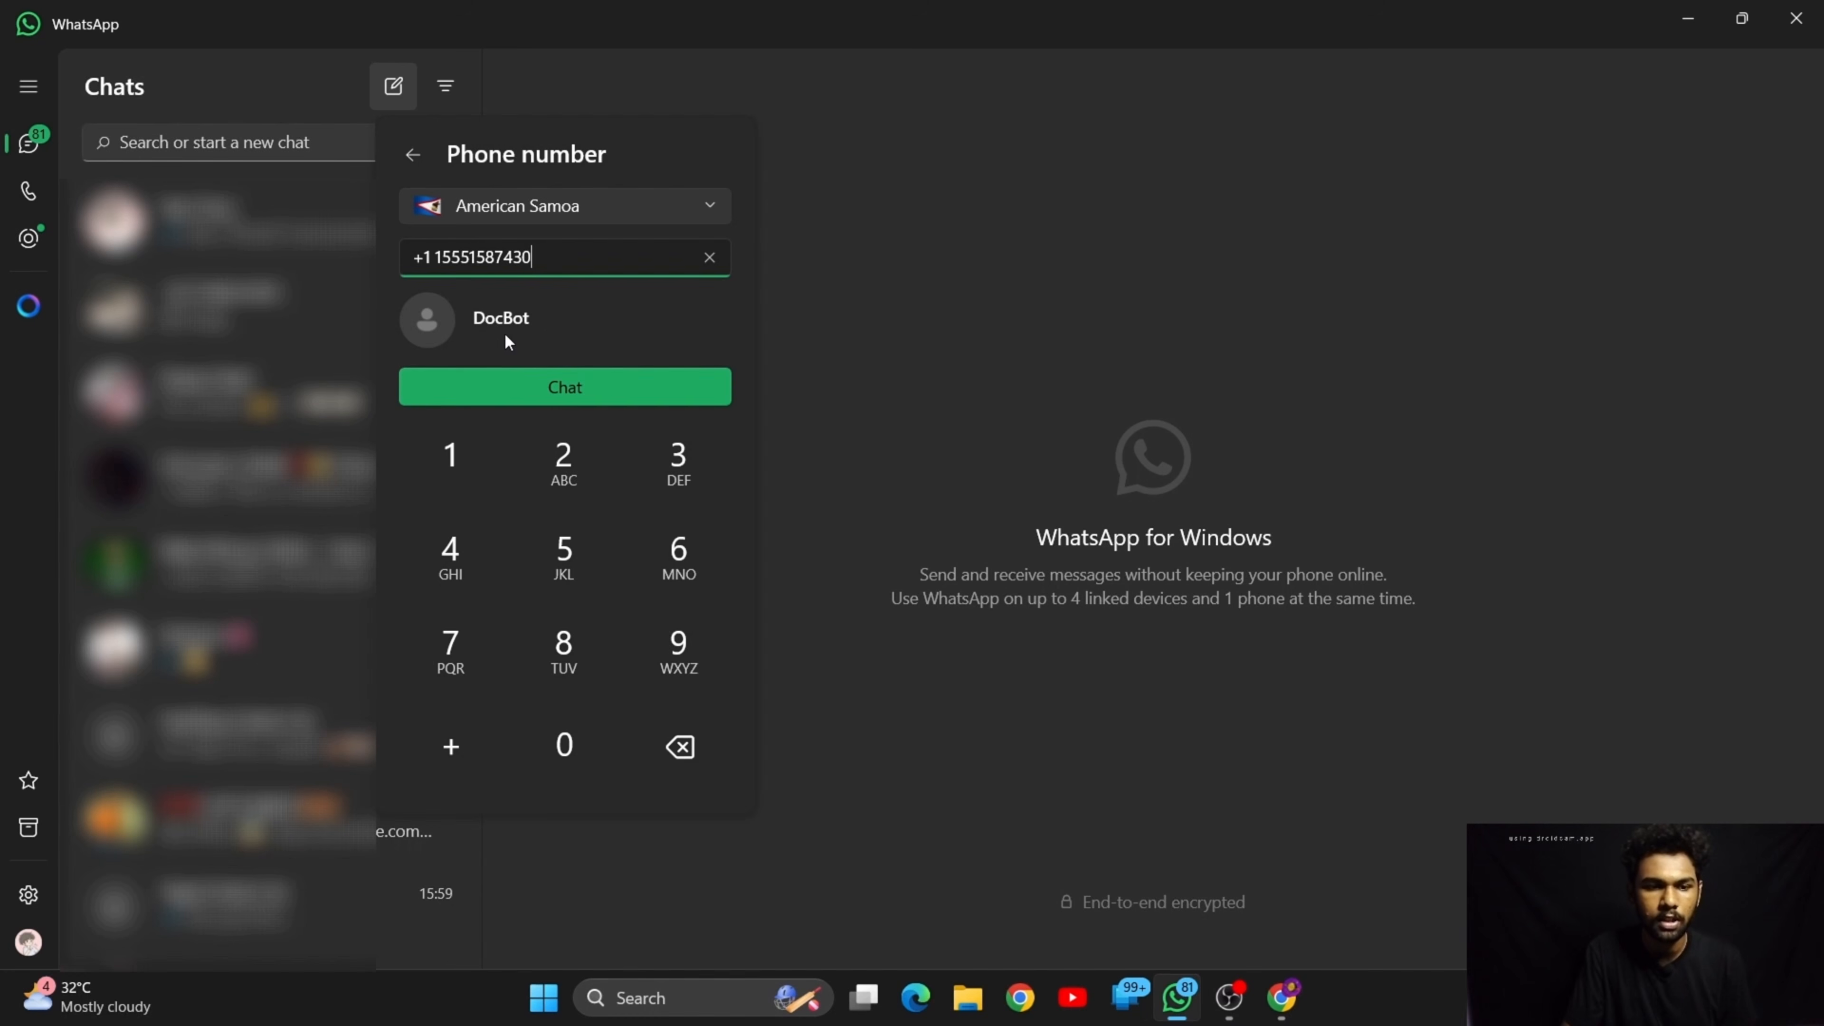
{"action": "left_click", "coordinate": [564, 391]}
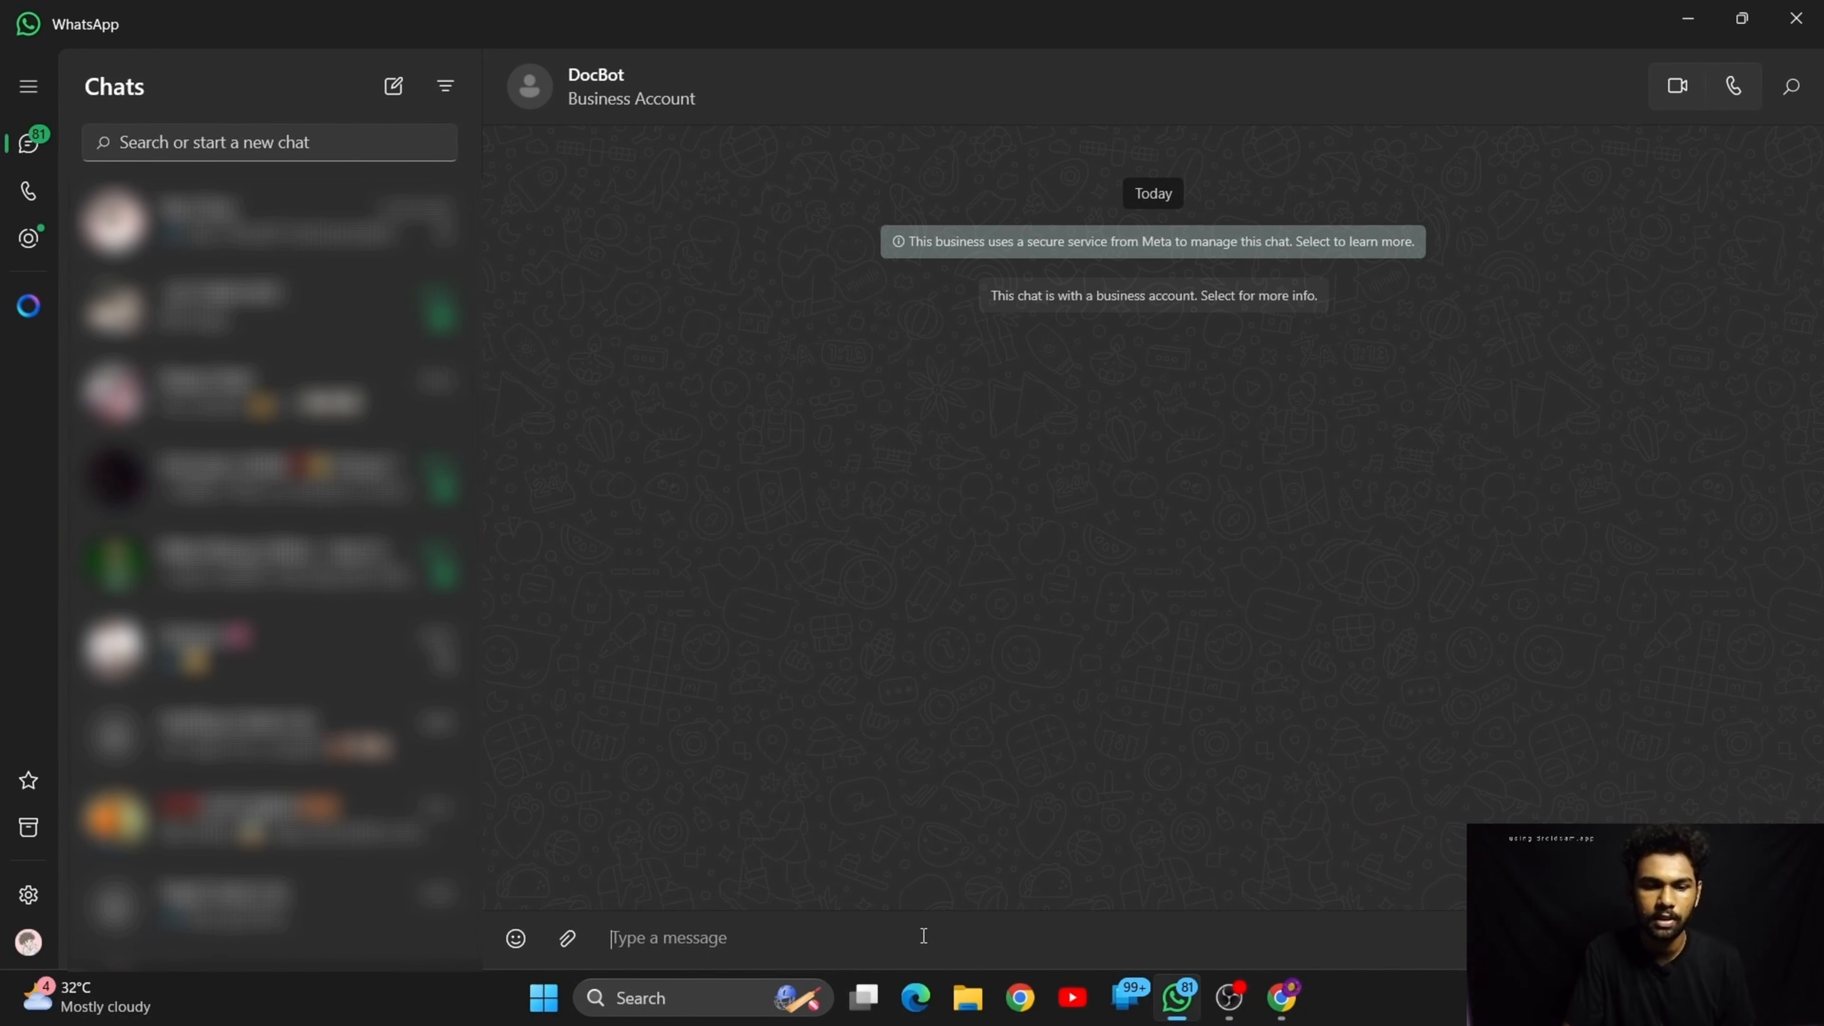
Return to the n8n workflow in the browser and try to execute the WhatsApp Trigger step
{"action": "left_click", "coordinate": [1688, 18]}
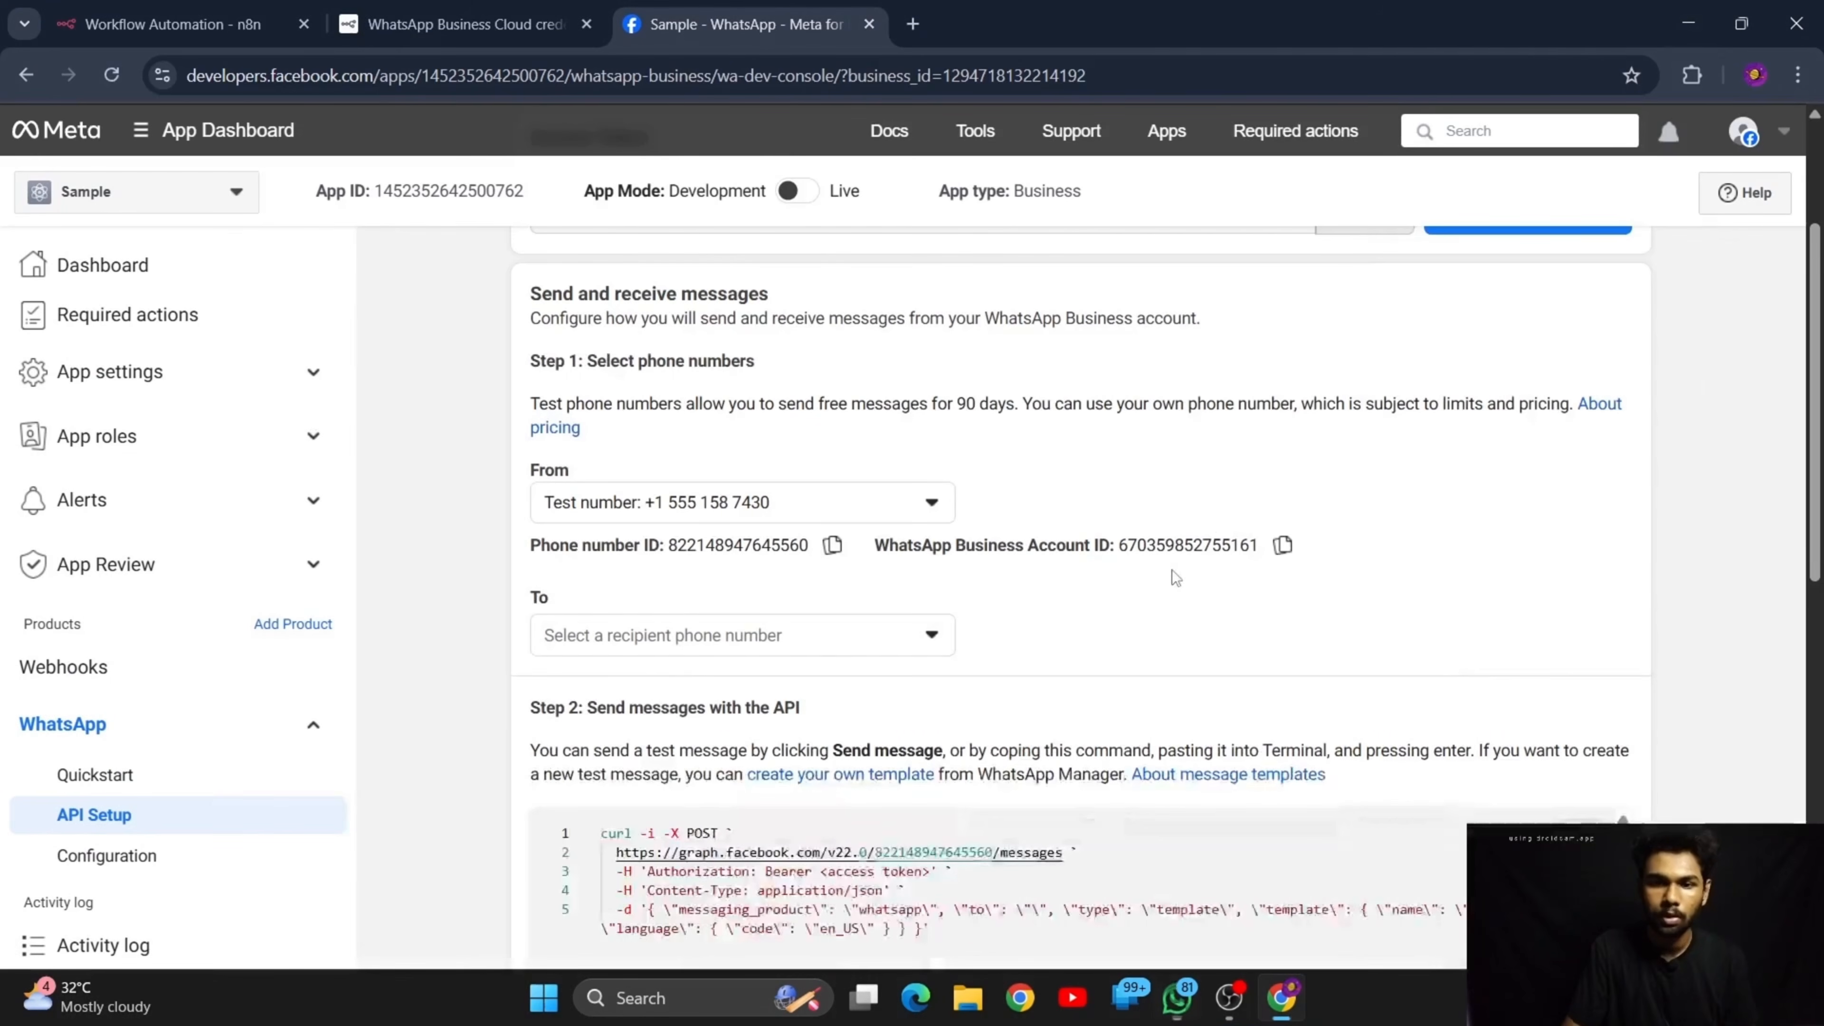
{"action": "left_click", "coordinate": [173, 23]}
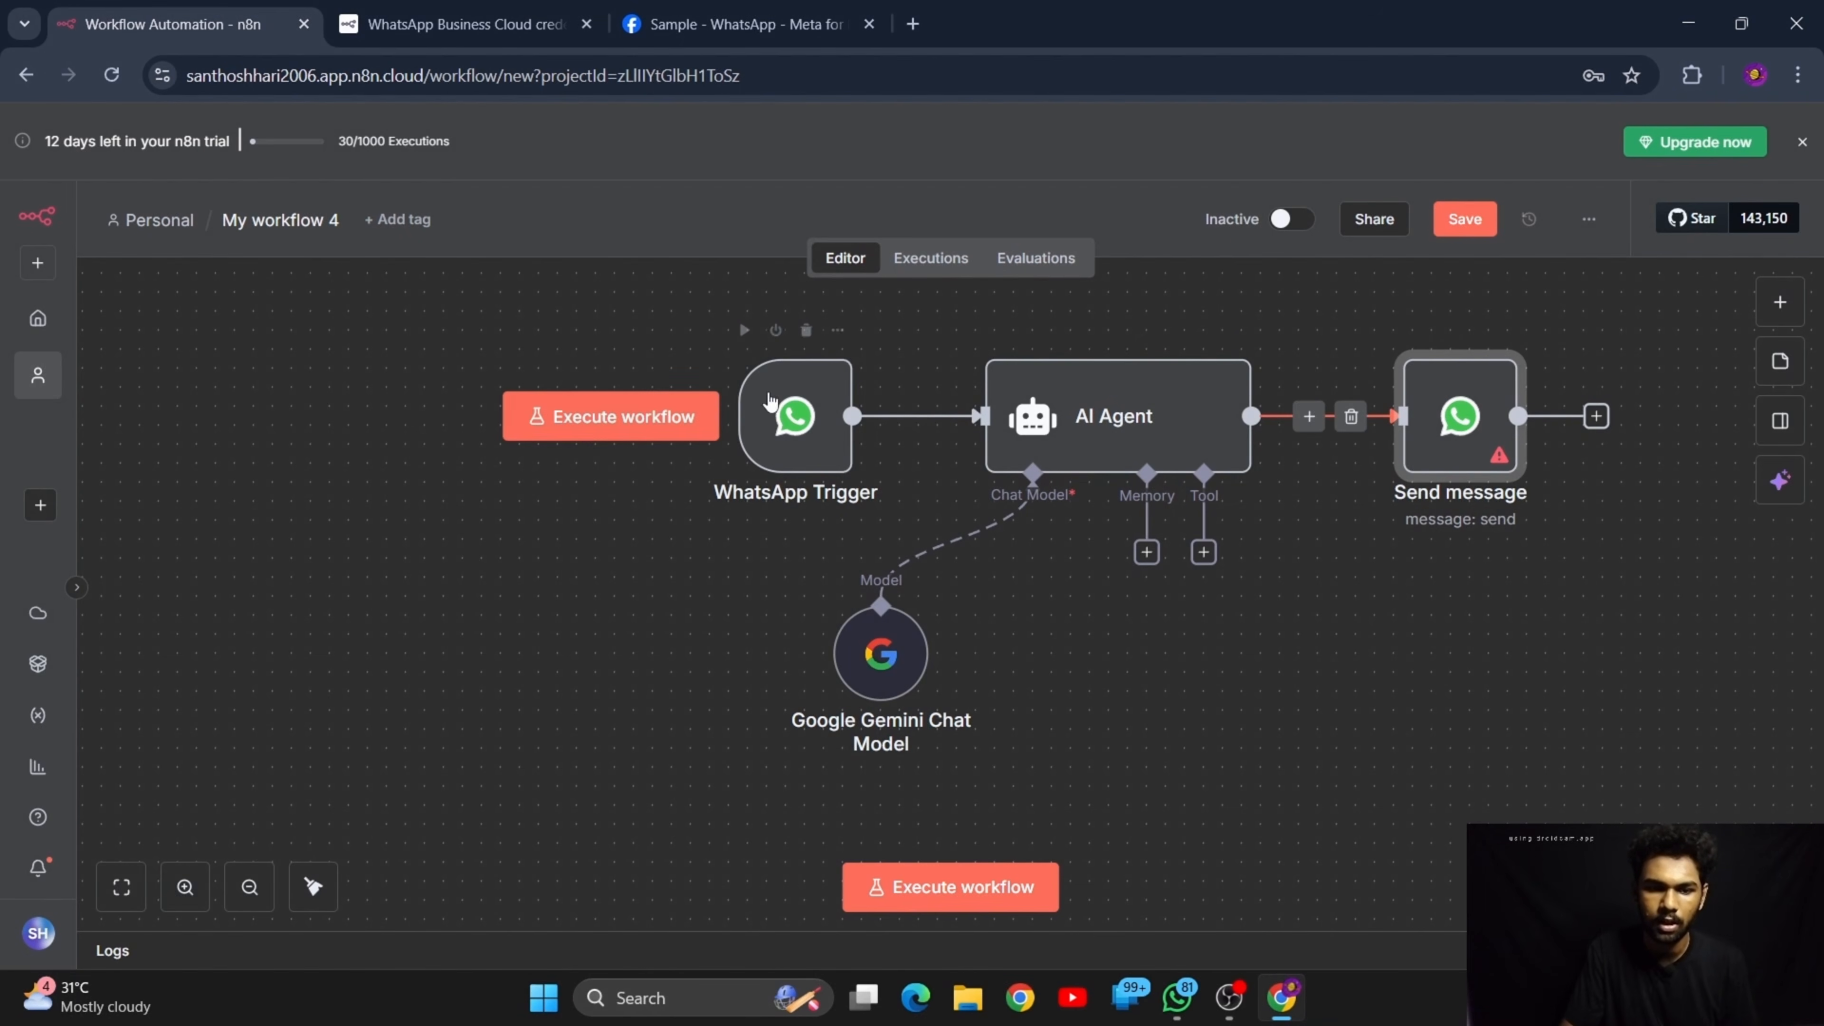
{"action": "left_click", "coordinate": [745, 330]}
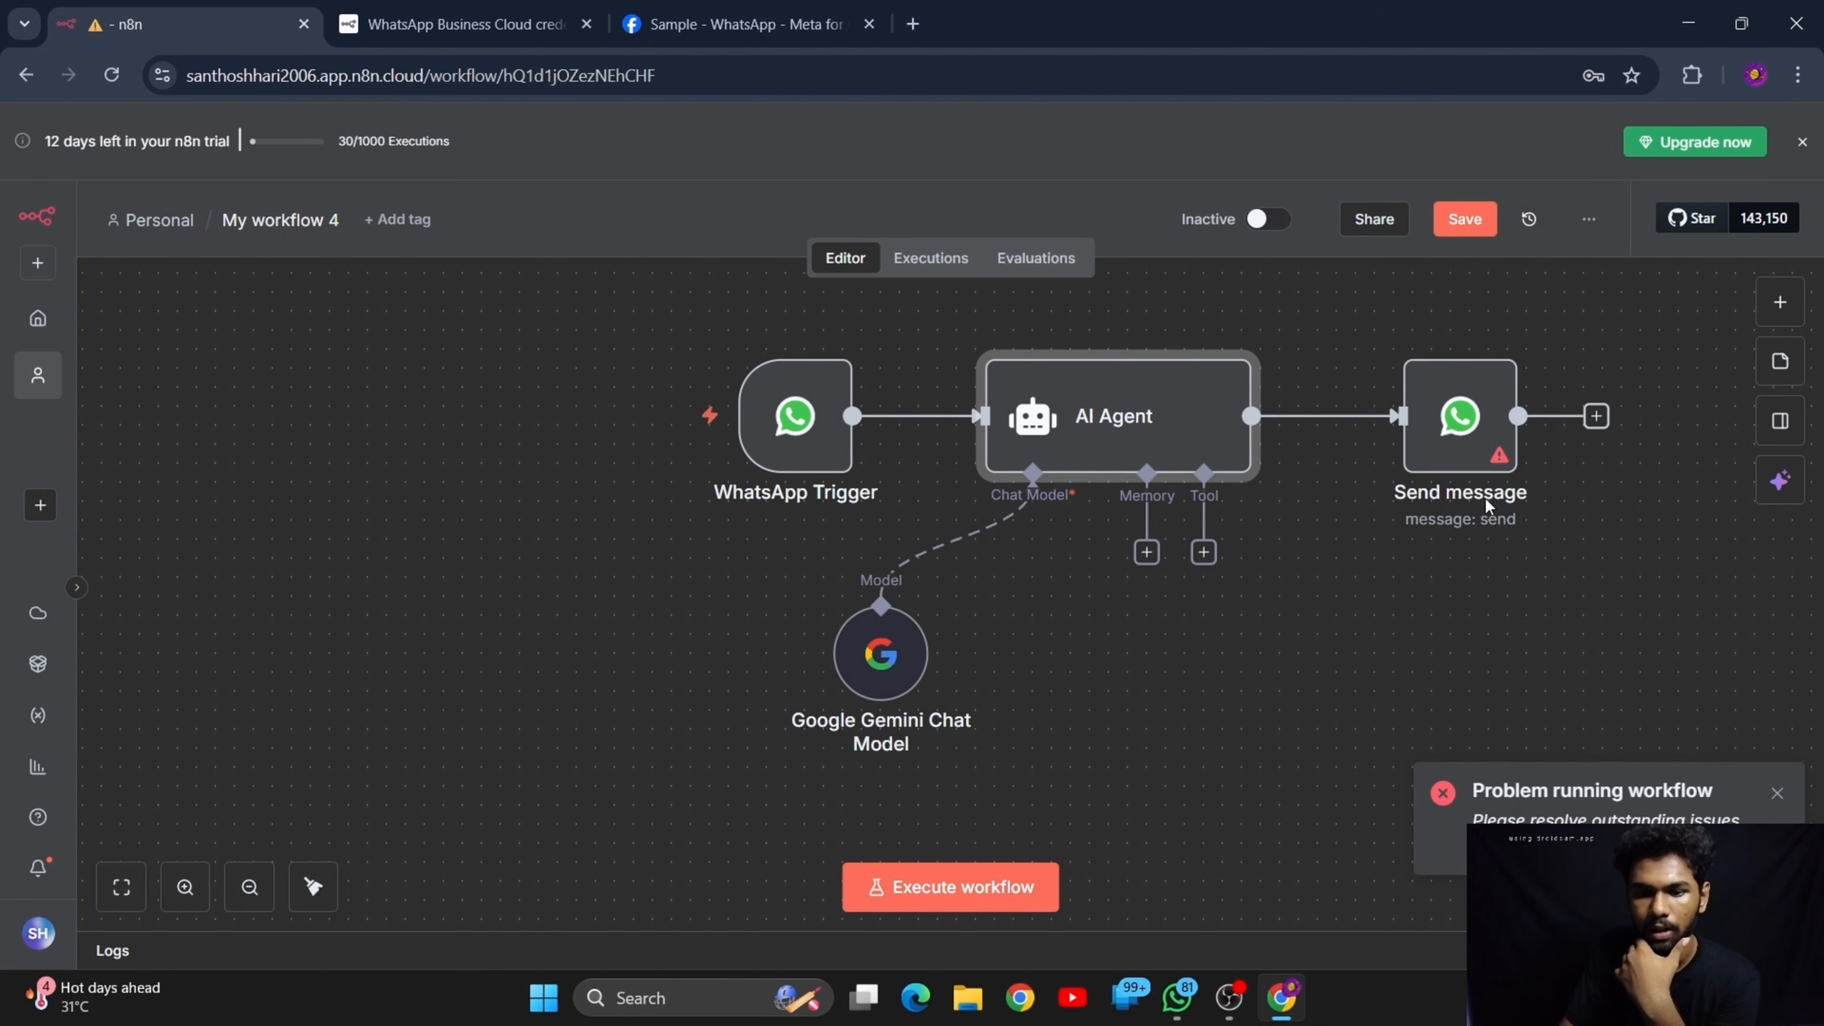
In the Send message node, enter the recipient's phone number with its country code and set the text body to "Hii"
{"action": "double_click", "coordinate": [1465, 423]}
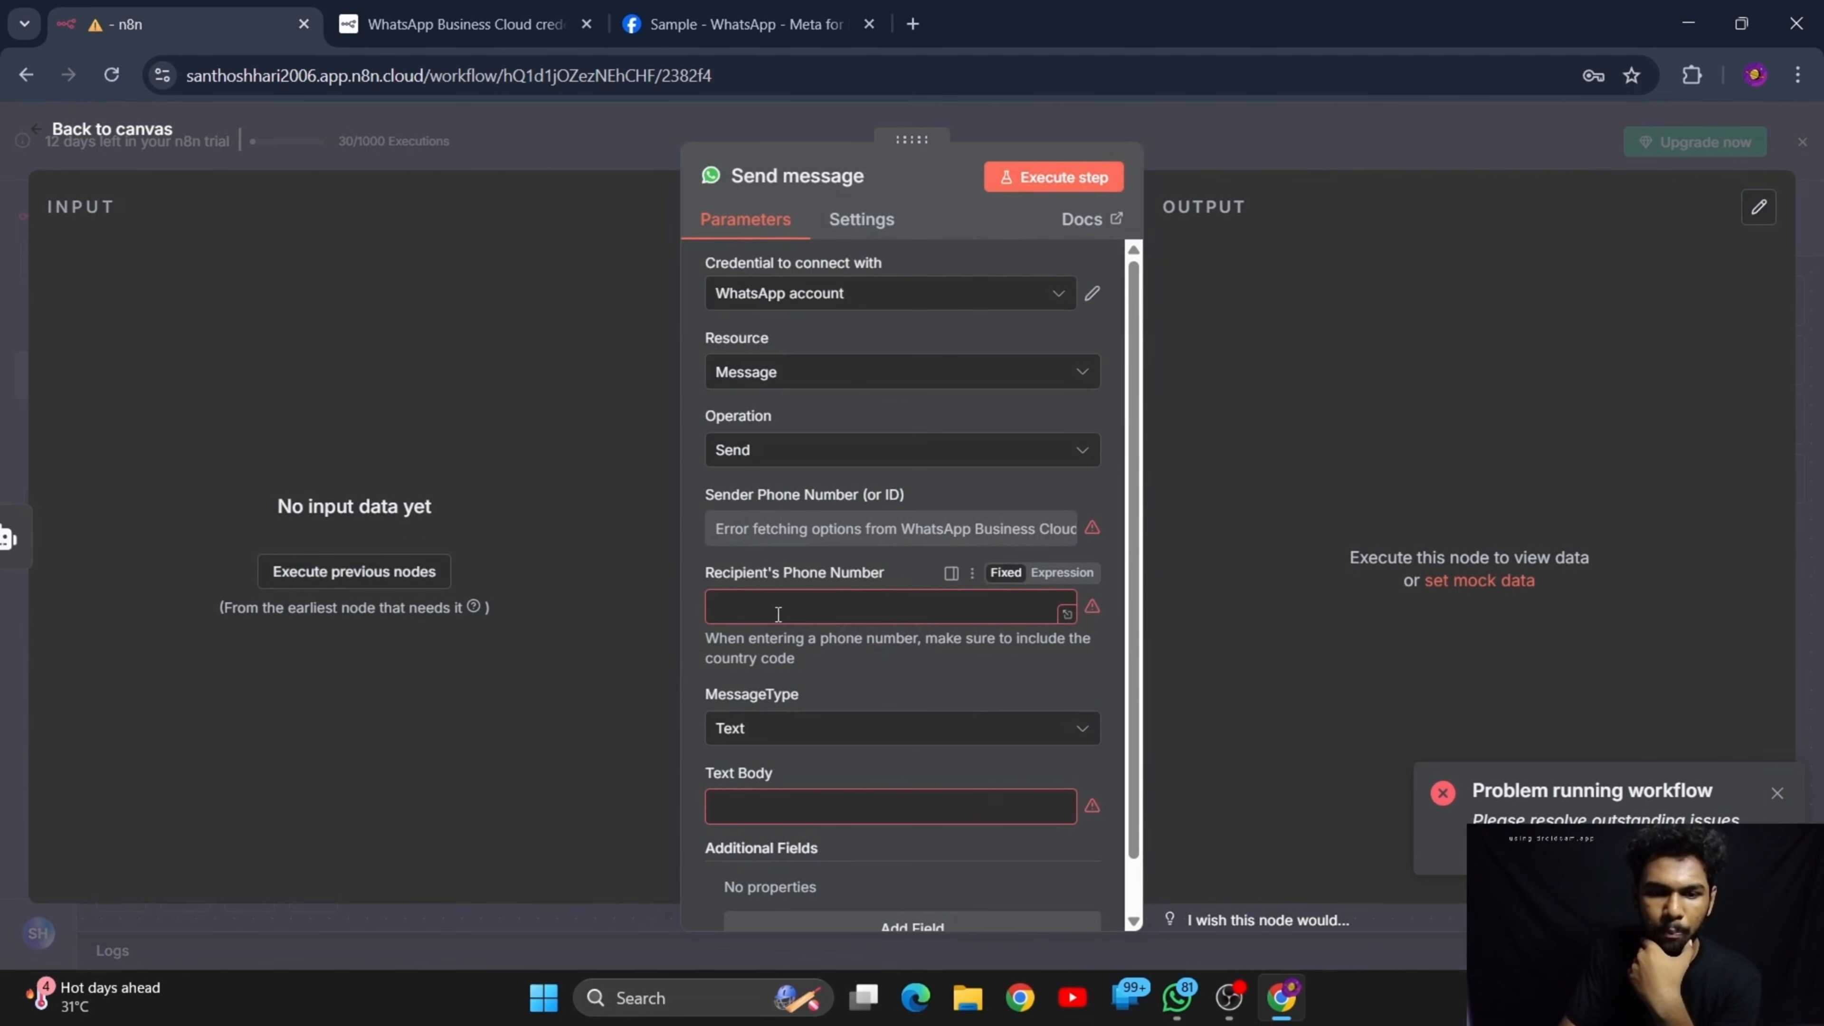
{"action": "left_click", "coordinate": [794, 598]}
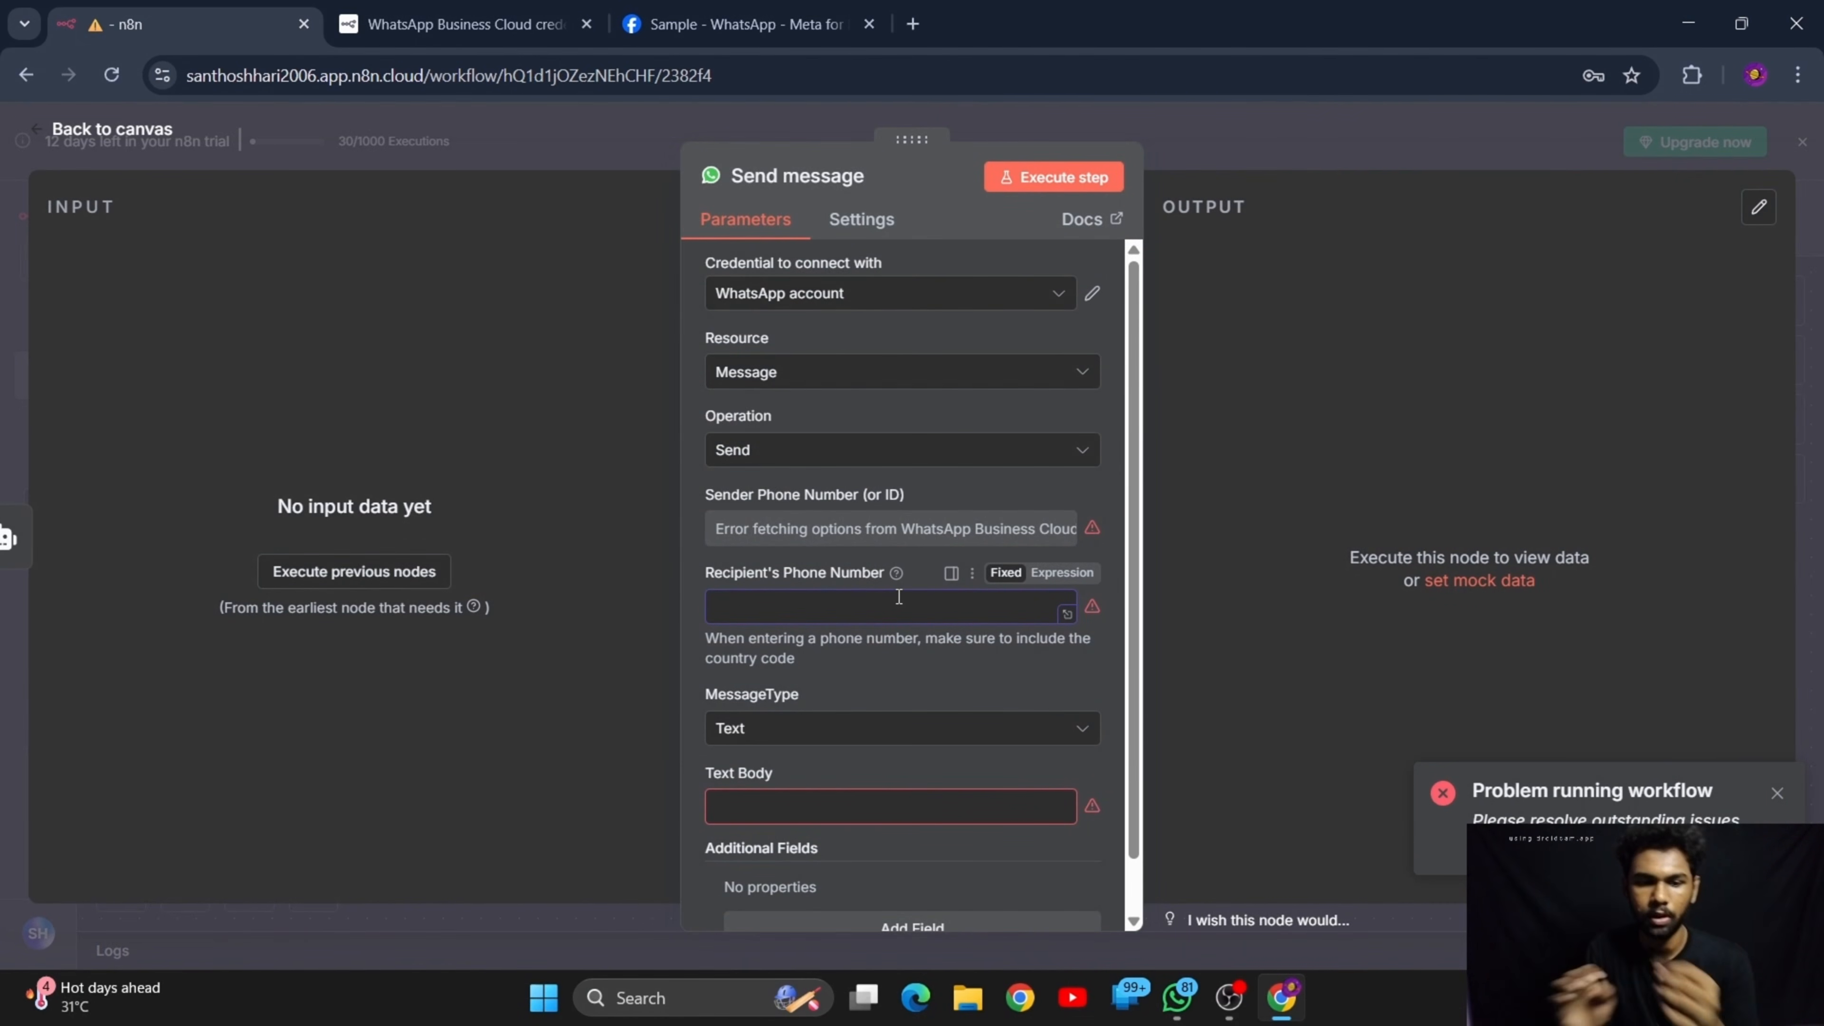
{"action": "key", "text": "ctrl+v"}
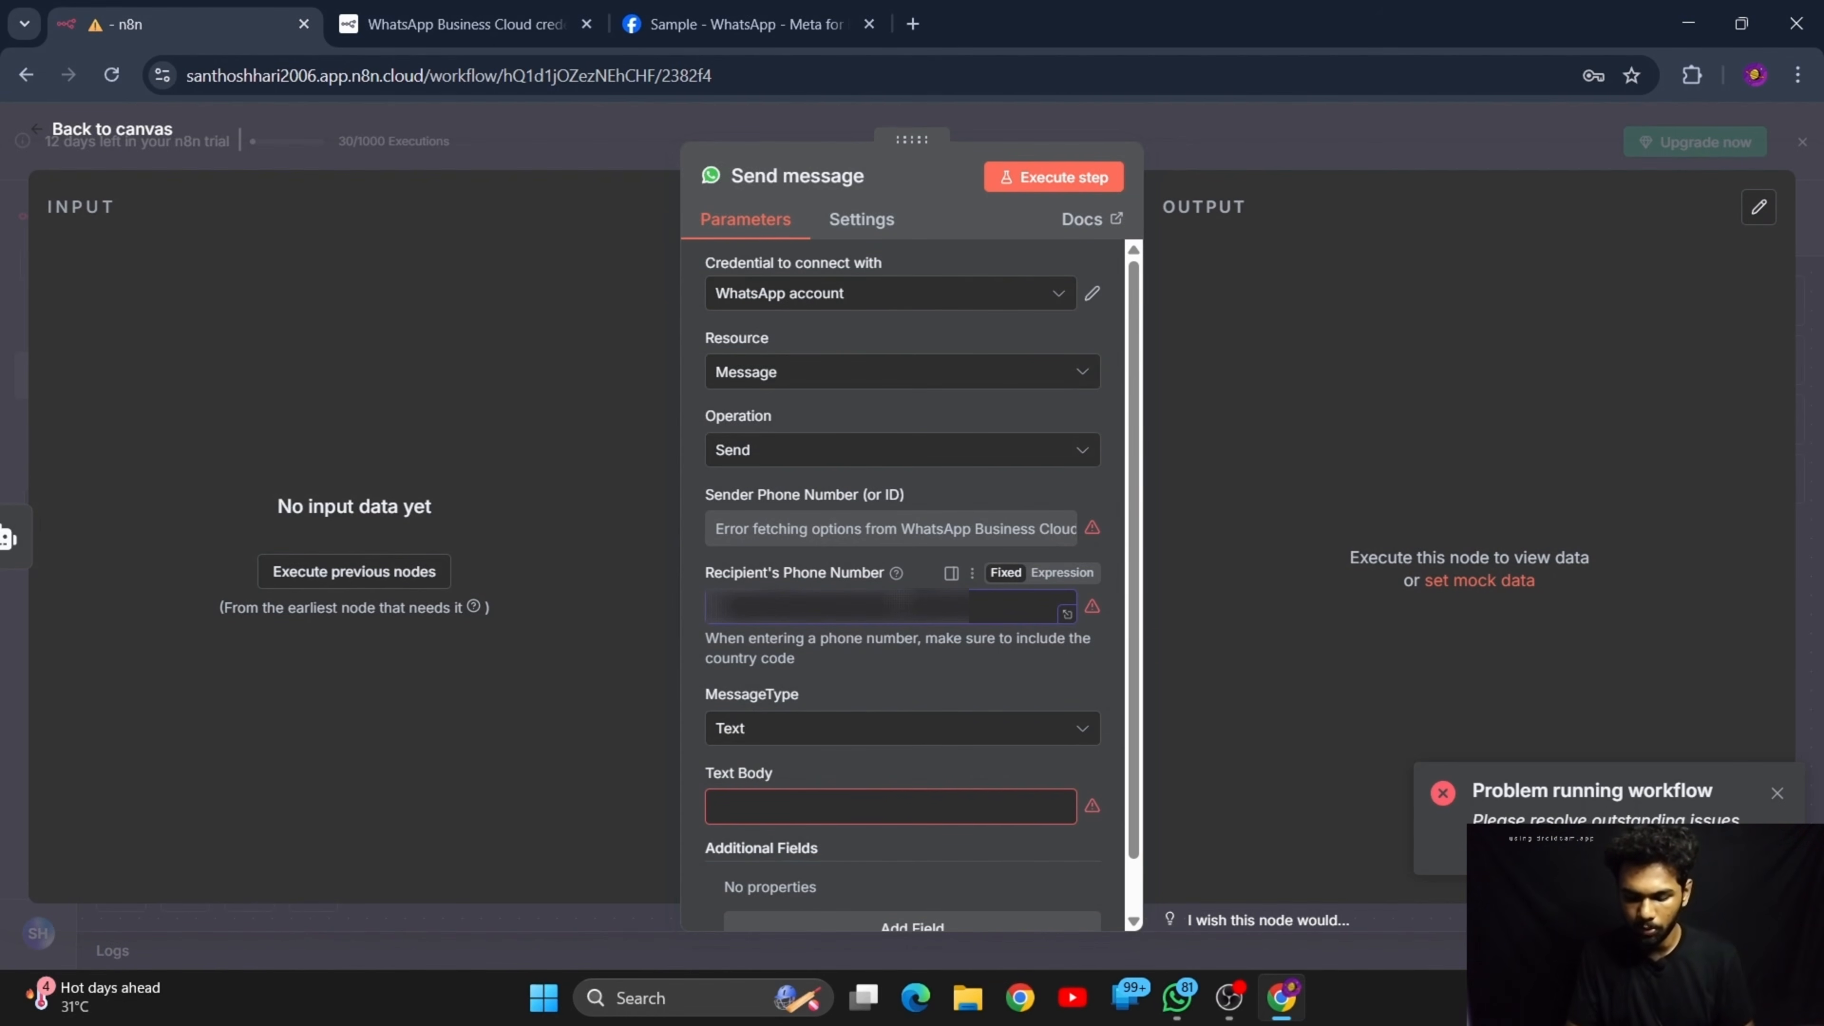
{"action": "type", "text": "91???????"}
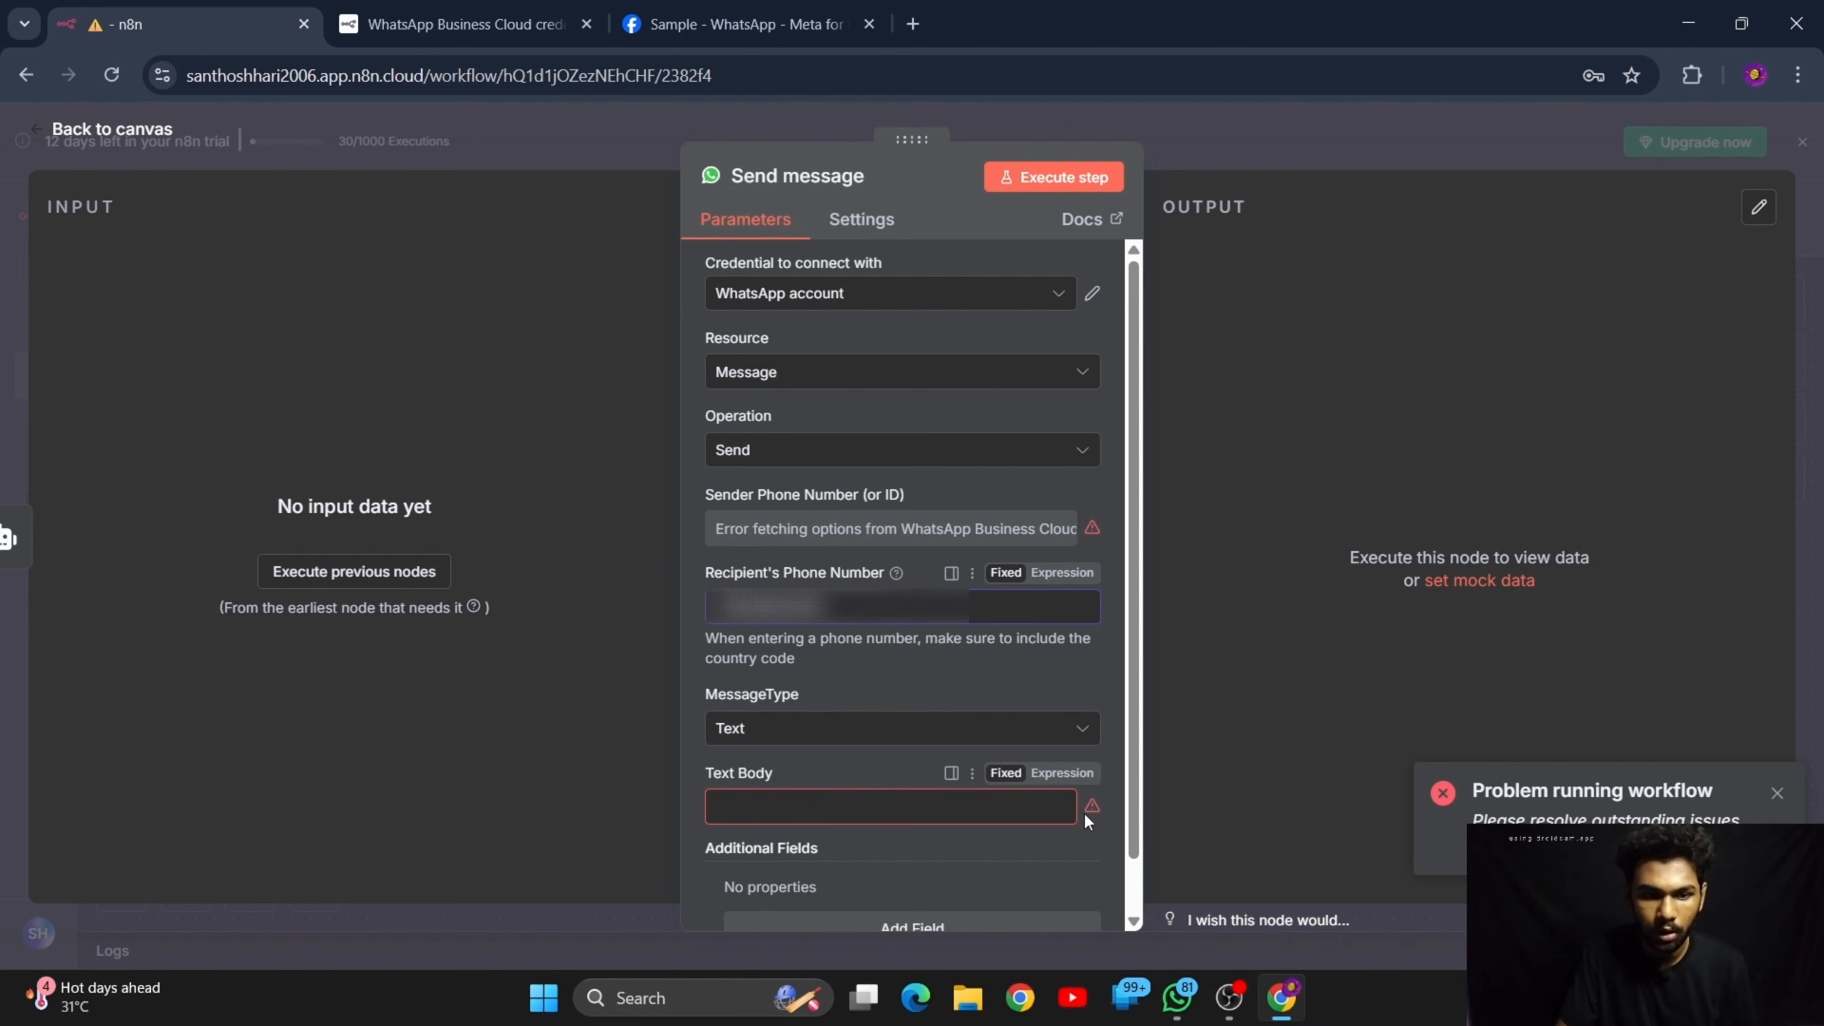
{"action": "scroll", "coordinate": [761, 731], "scroll_direction": "down", "scroll_amount": 1}
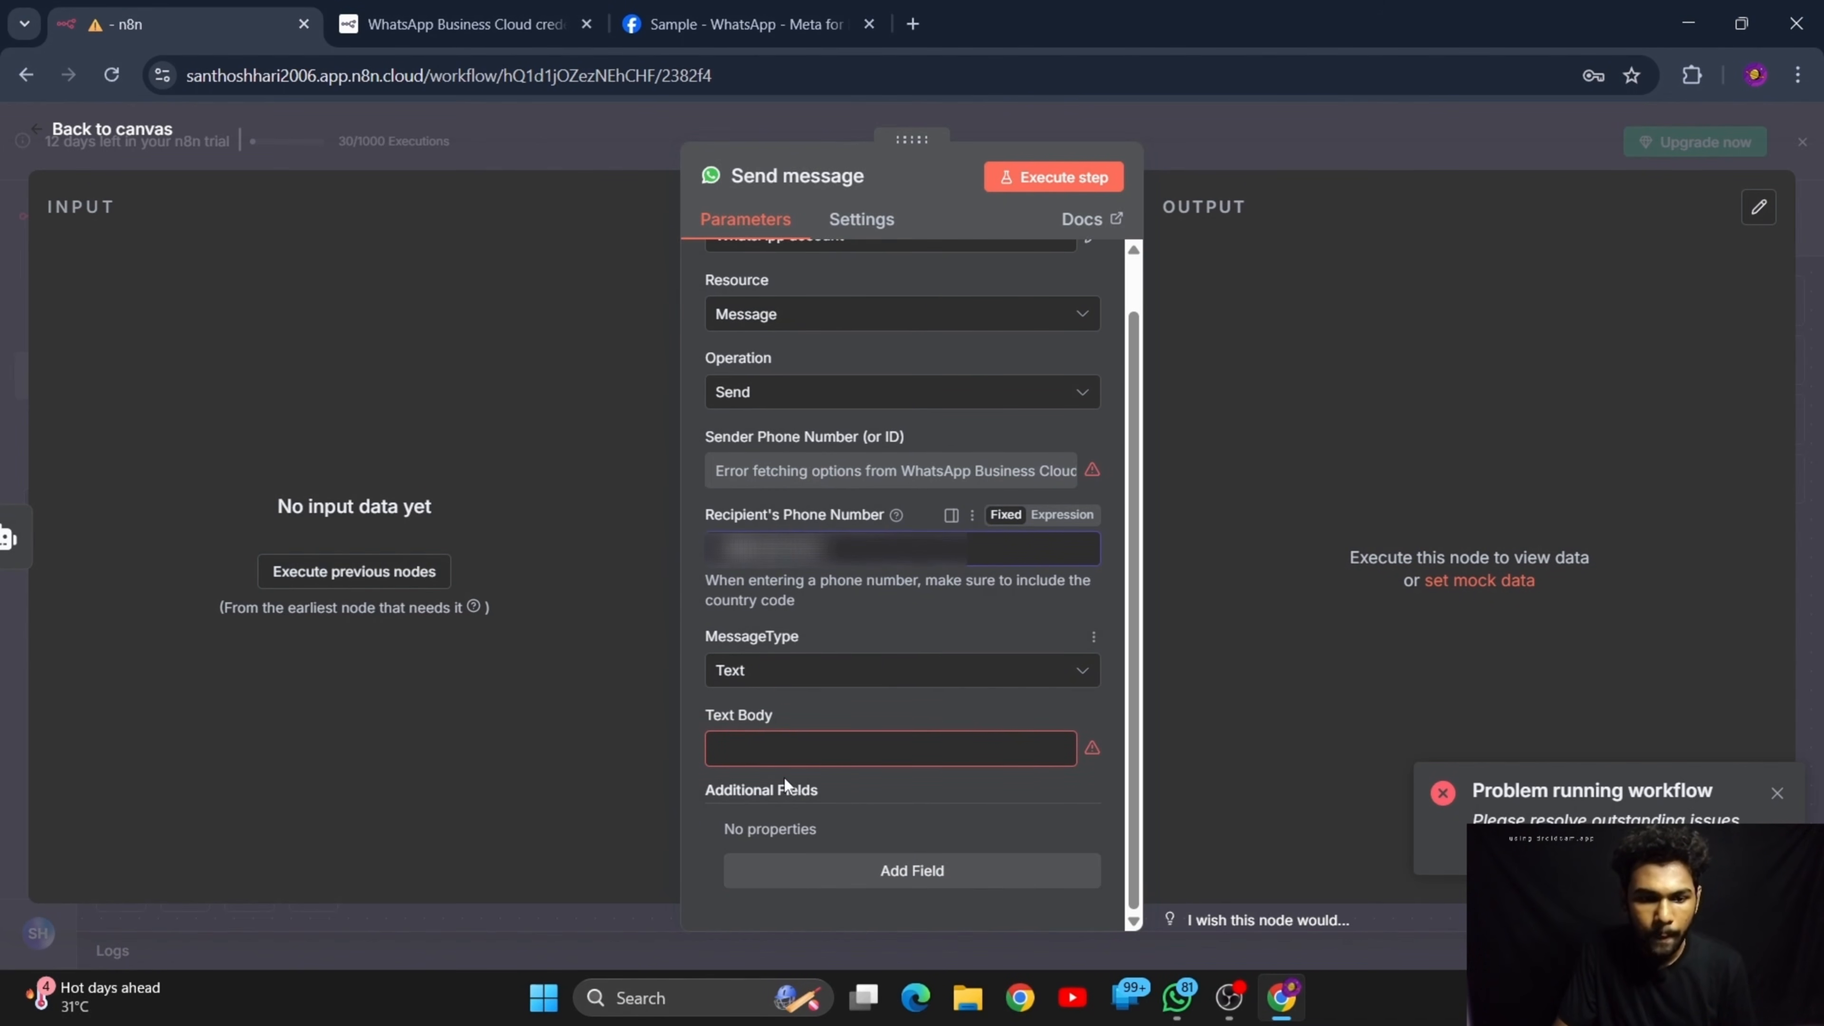
{"action": "left_click", "coordinate": [788, 748]}
{"action": "type", "text": "Hii"}
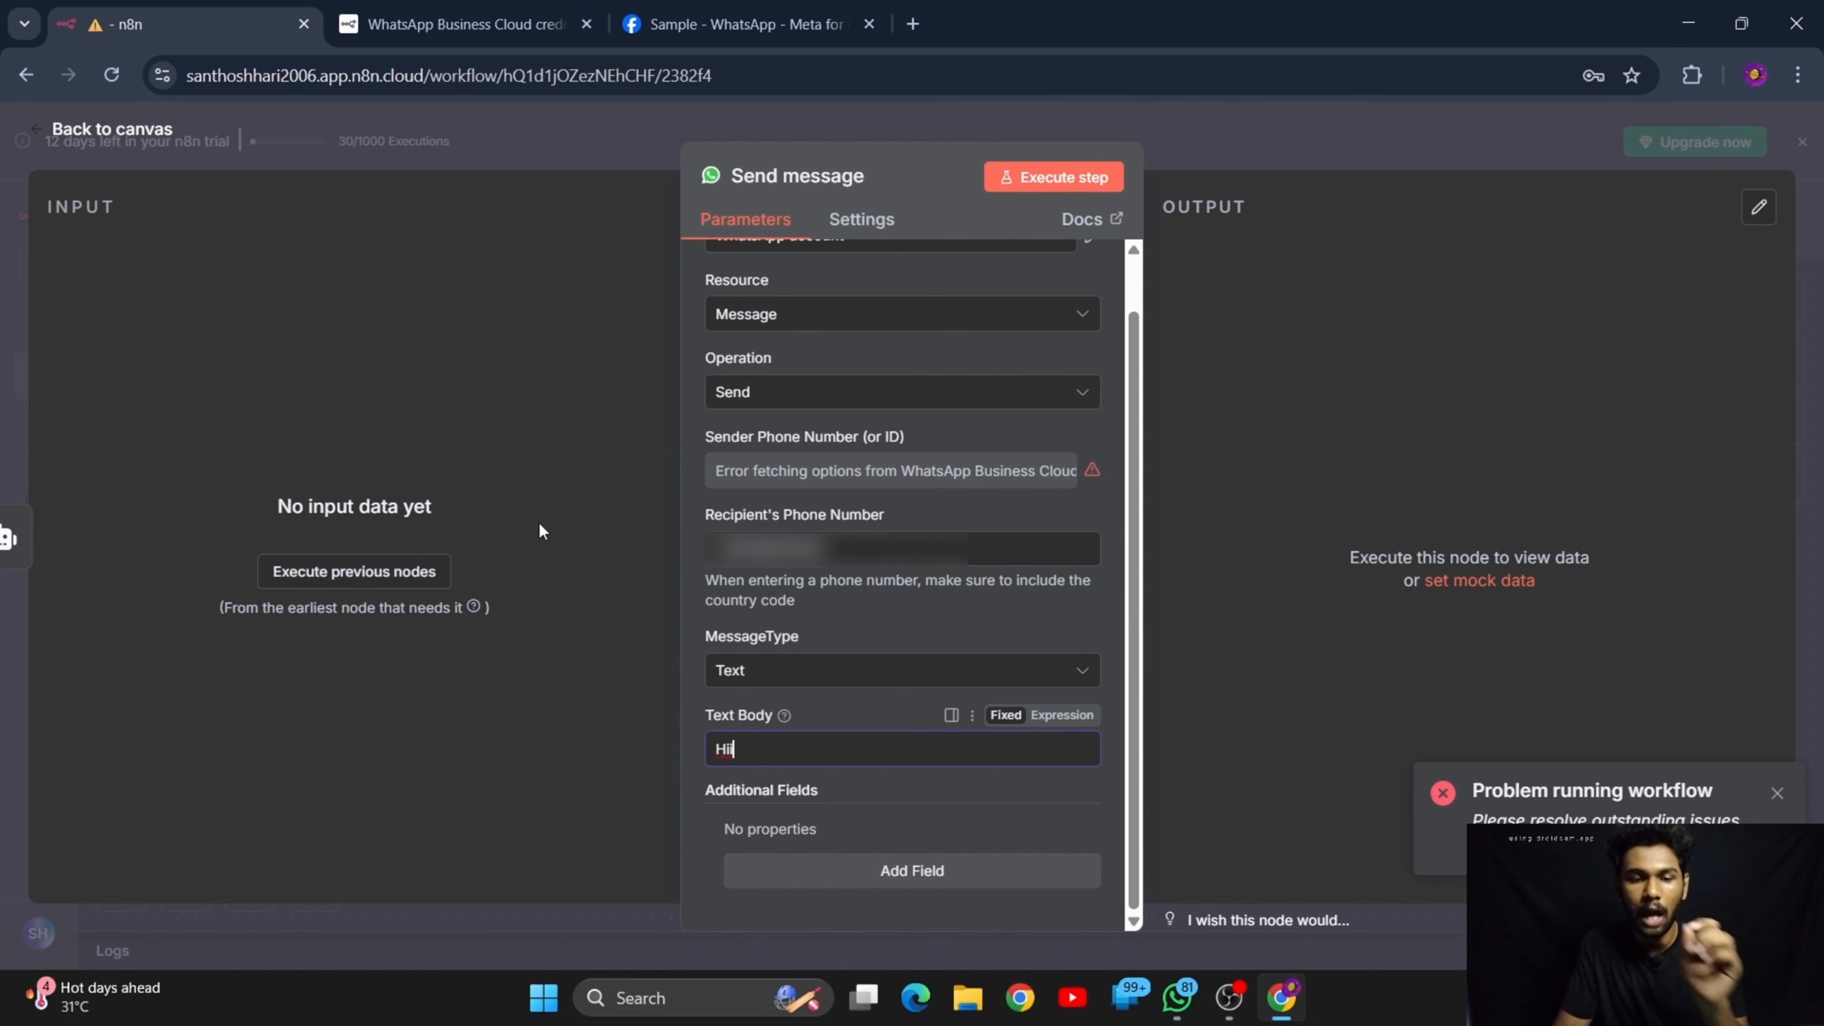
Switch the Send message node's sender phone number to an expression and fill in the phone number ID copied from the Sample app's API Setup
{"action": "scroll", "coordinate": [784, 736], "scroll_direction": "up", "scroll_amount": 1}
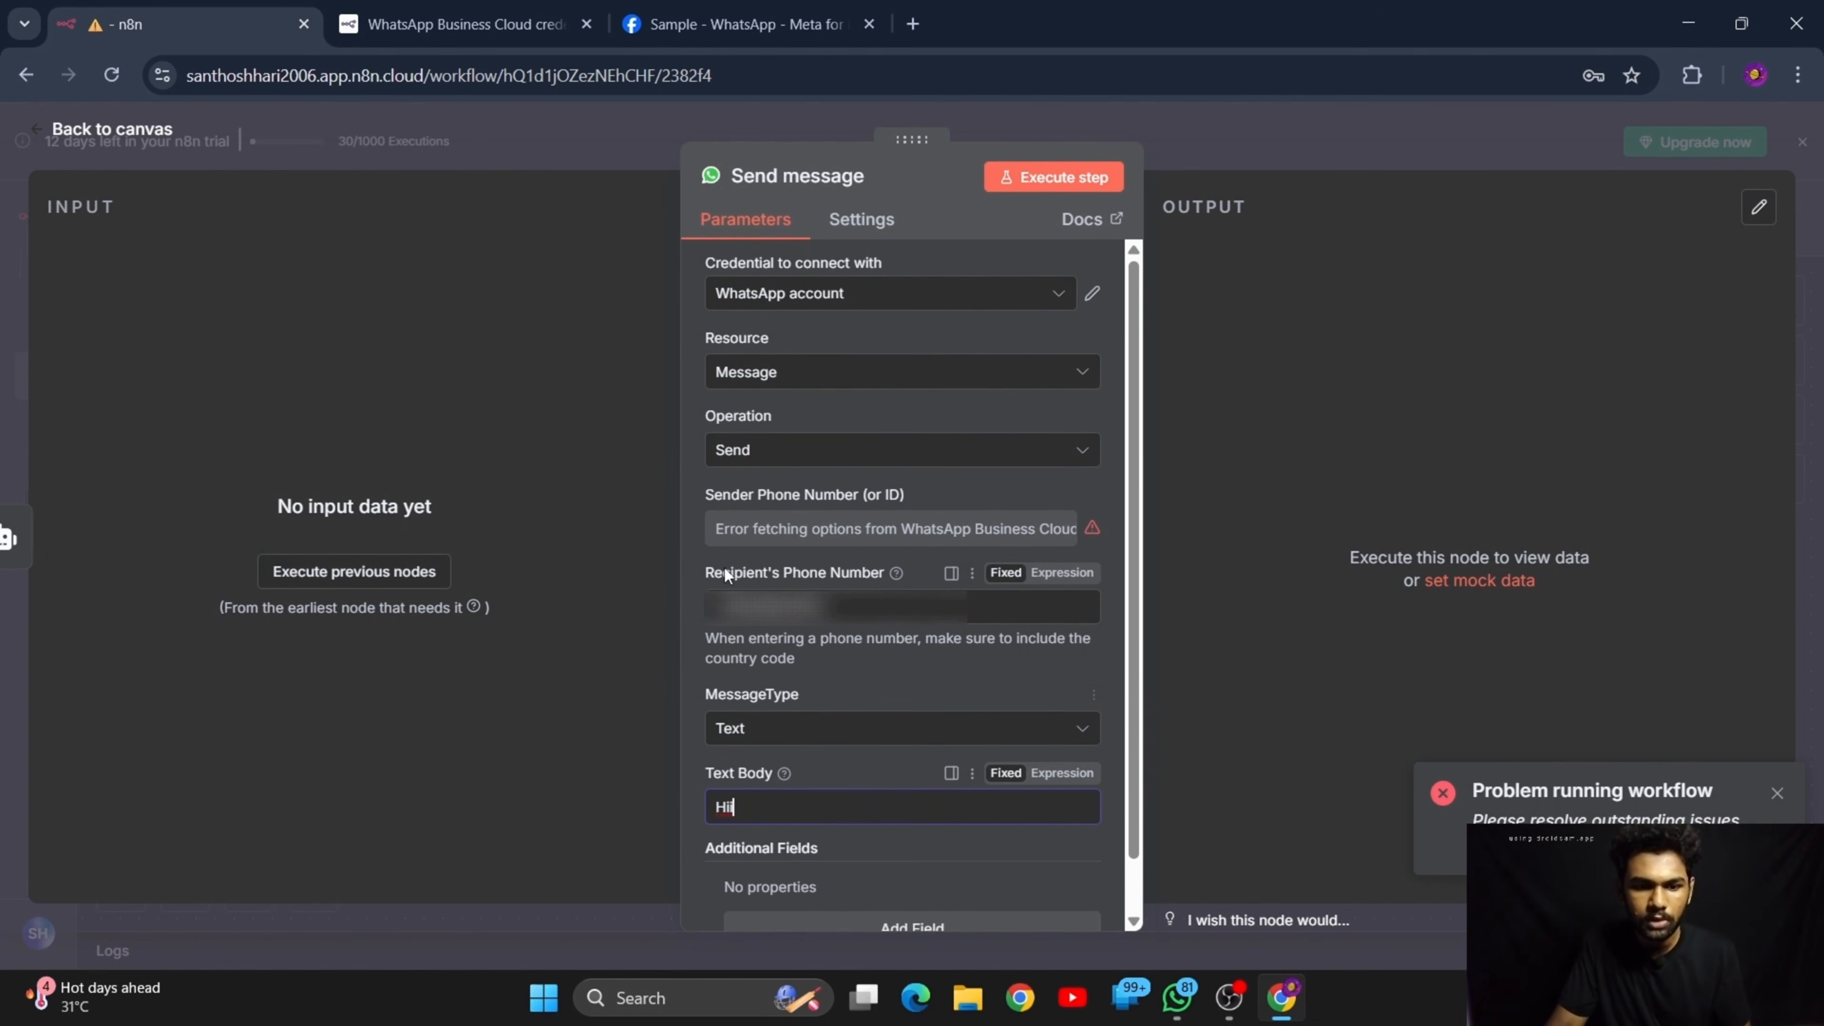
{"action": "scroll", "coordinate": [747, 571], "scroll_direction": "down", "scroll_amount": 1}
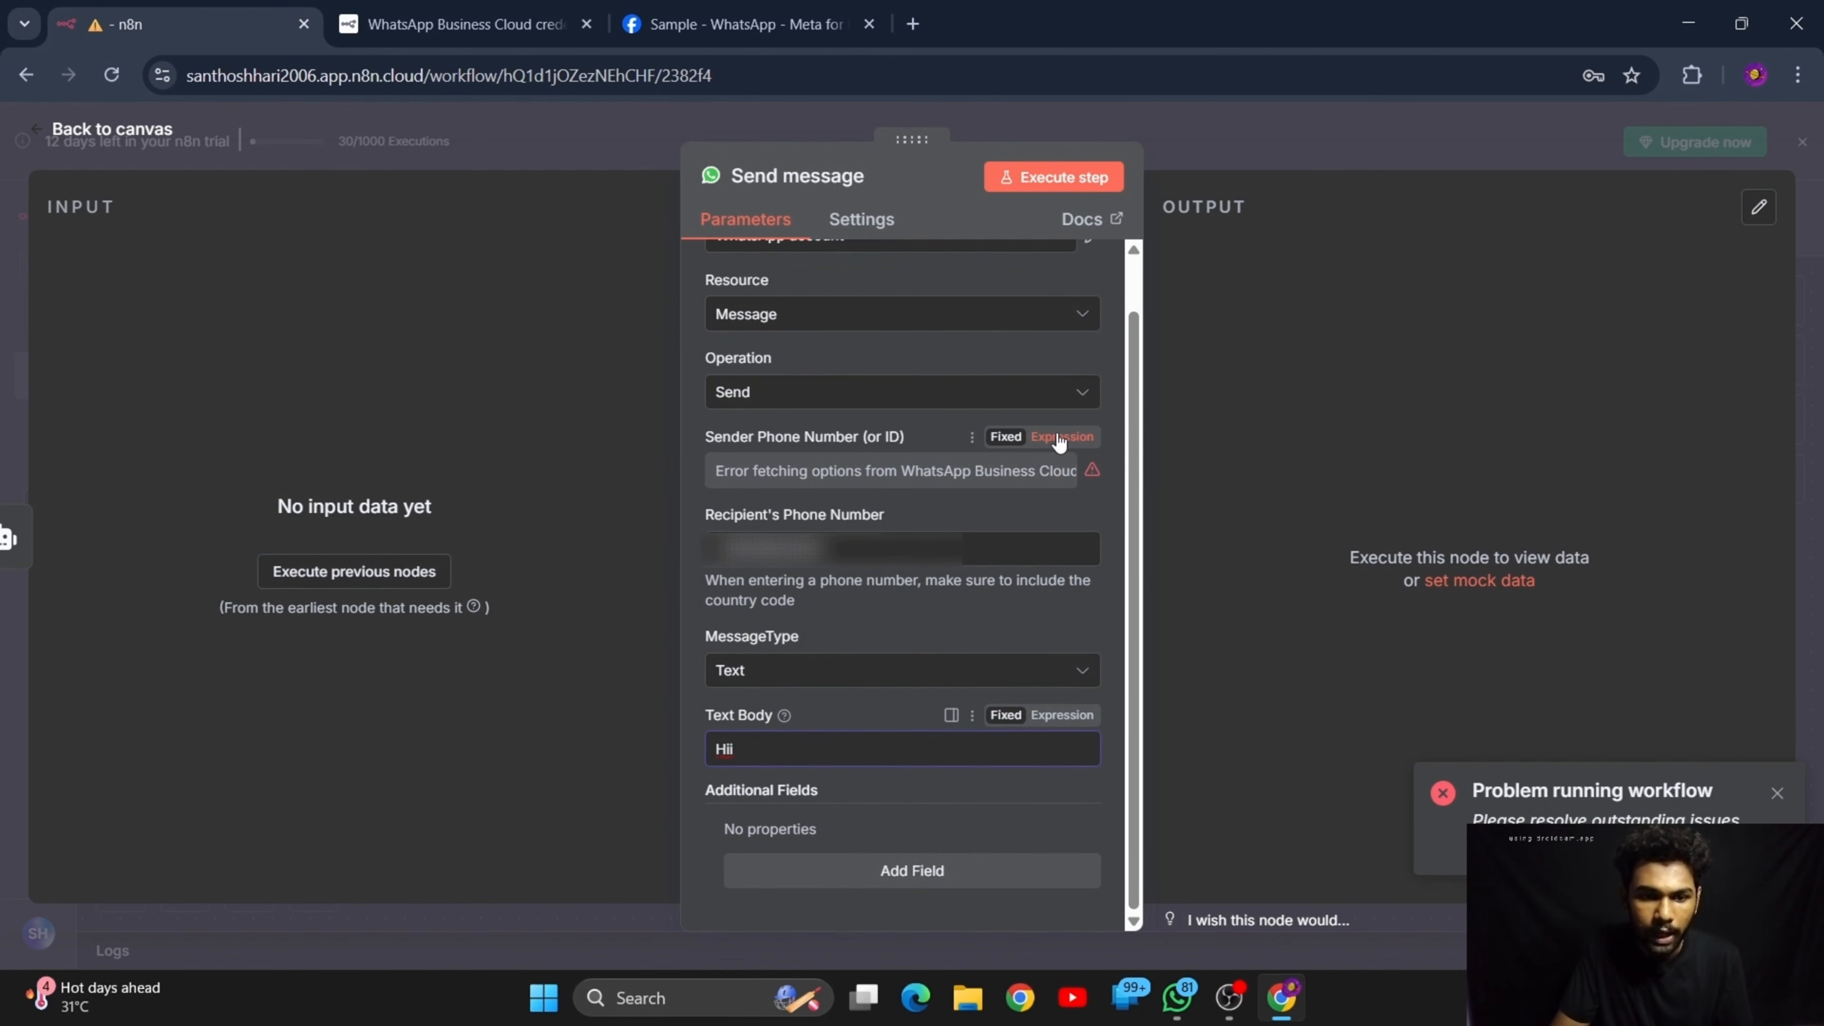
{"action": "left_click", "coordinate": [1059, 440]}
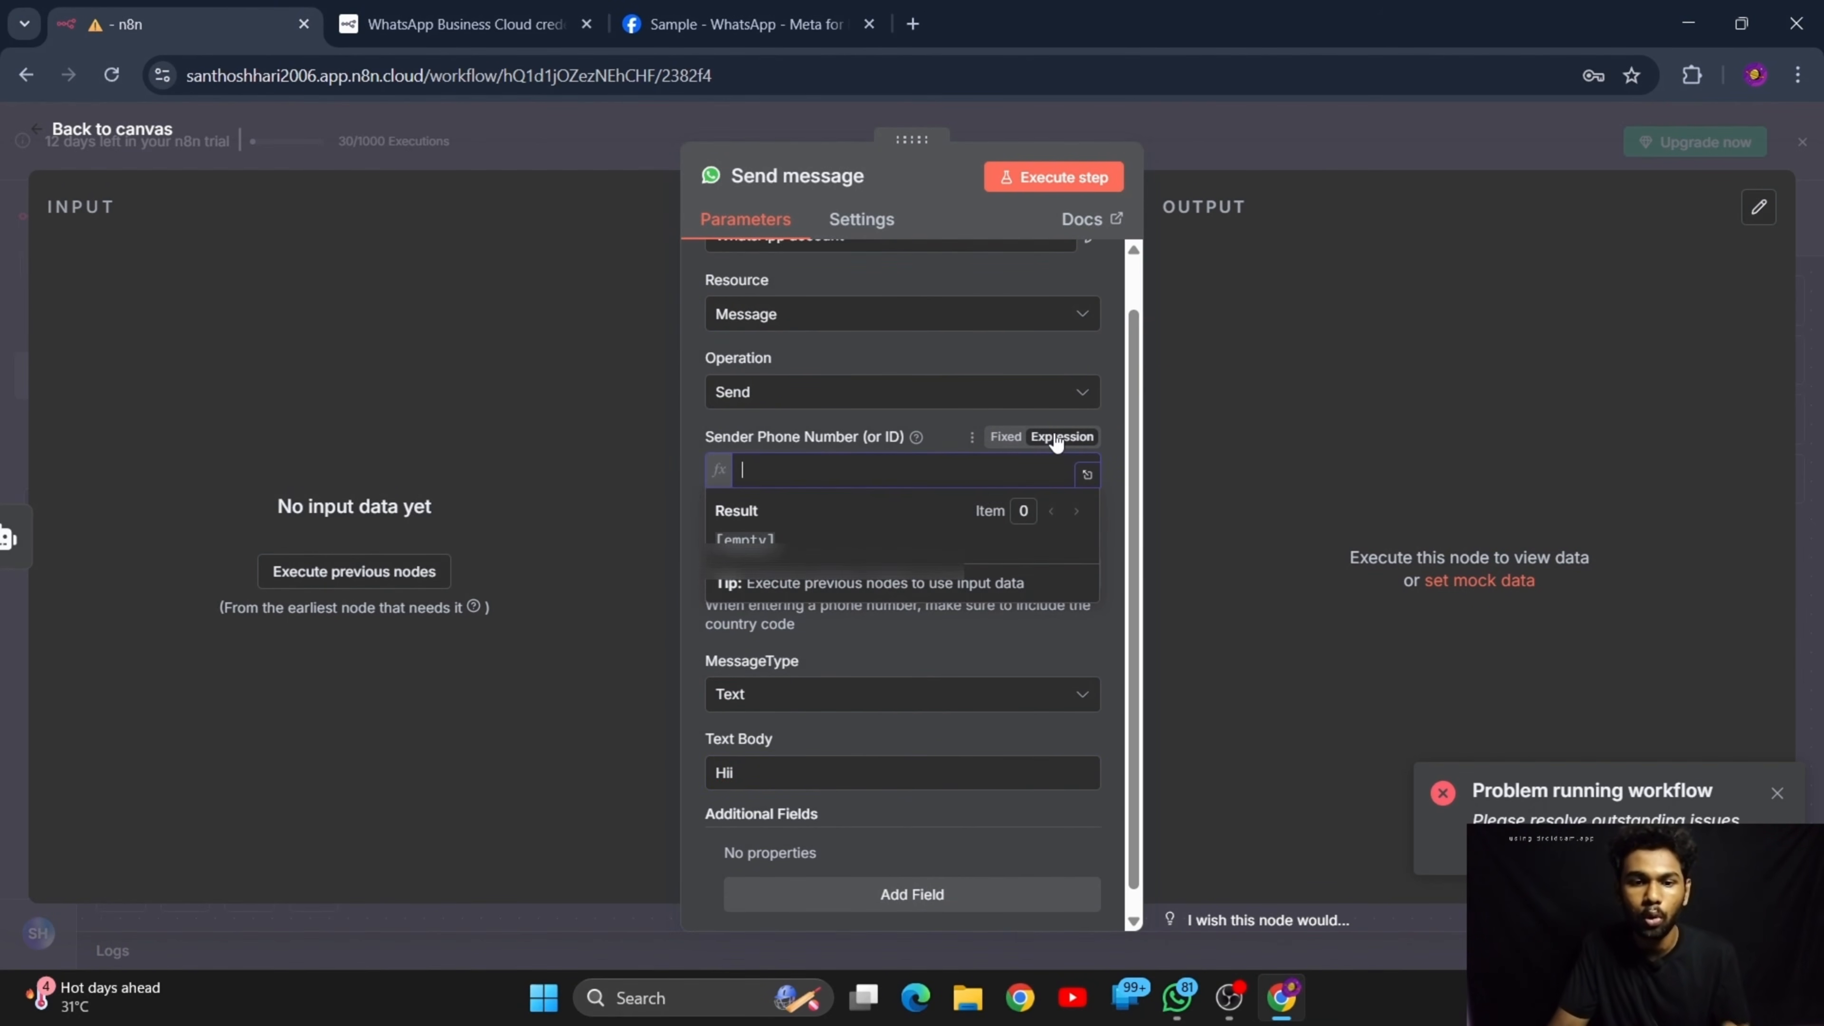
{"action": "left_click", "coordinate": [1005, 438]}
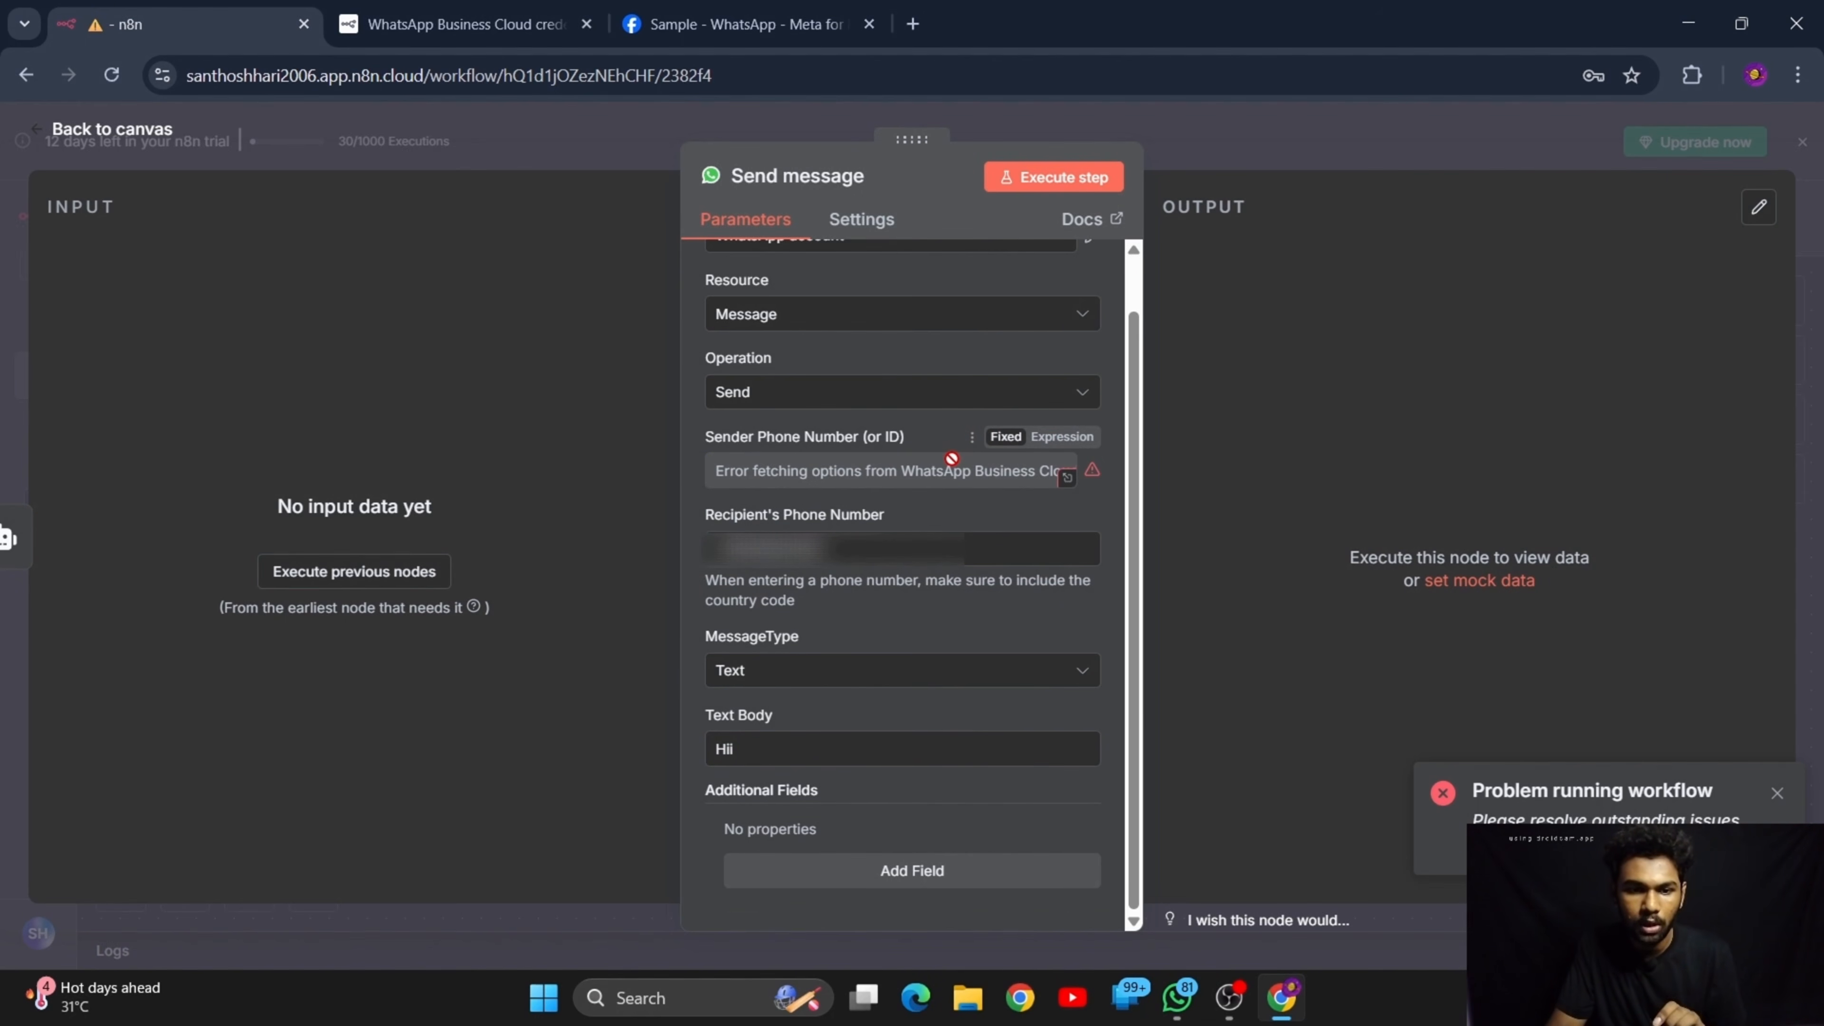
{"action": "left_click", "coordinate": [1059, 443]}
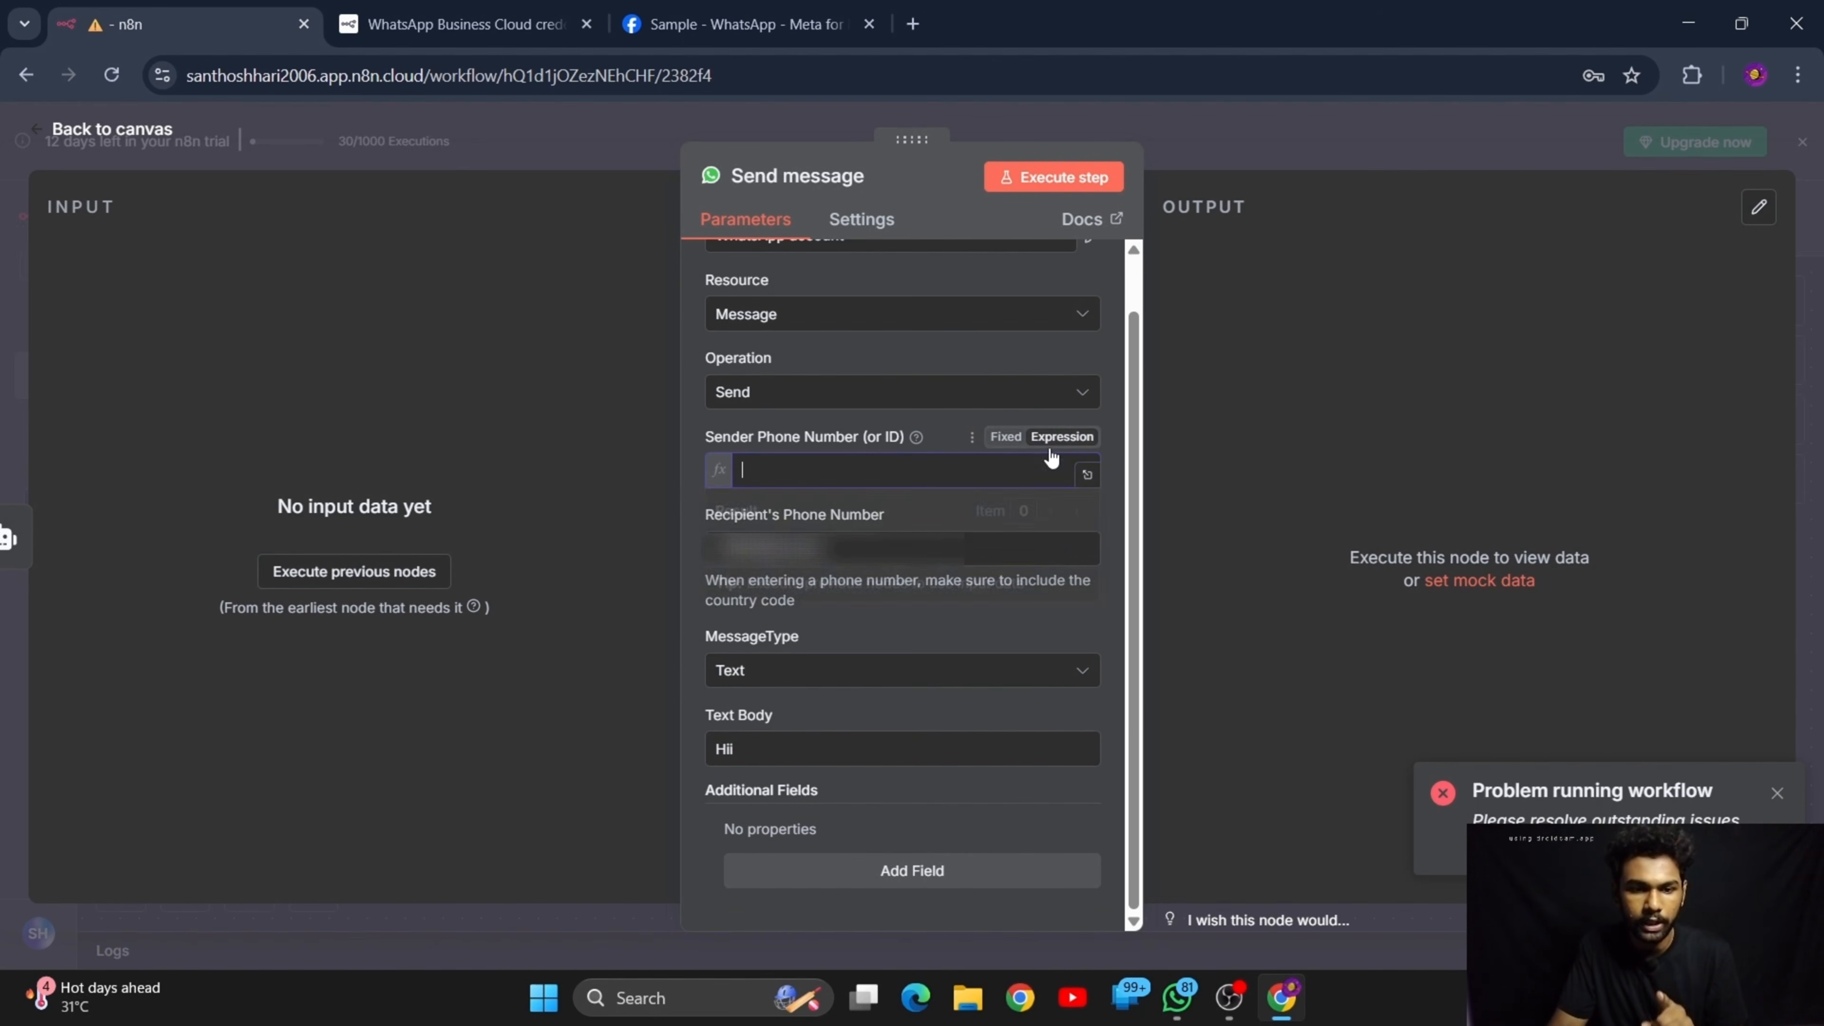
{"action": "left_click", "coordinate": [744, 7]}
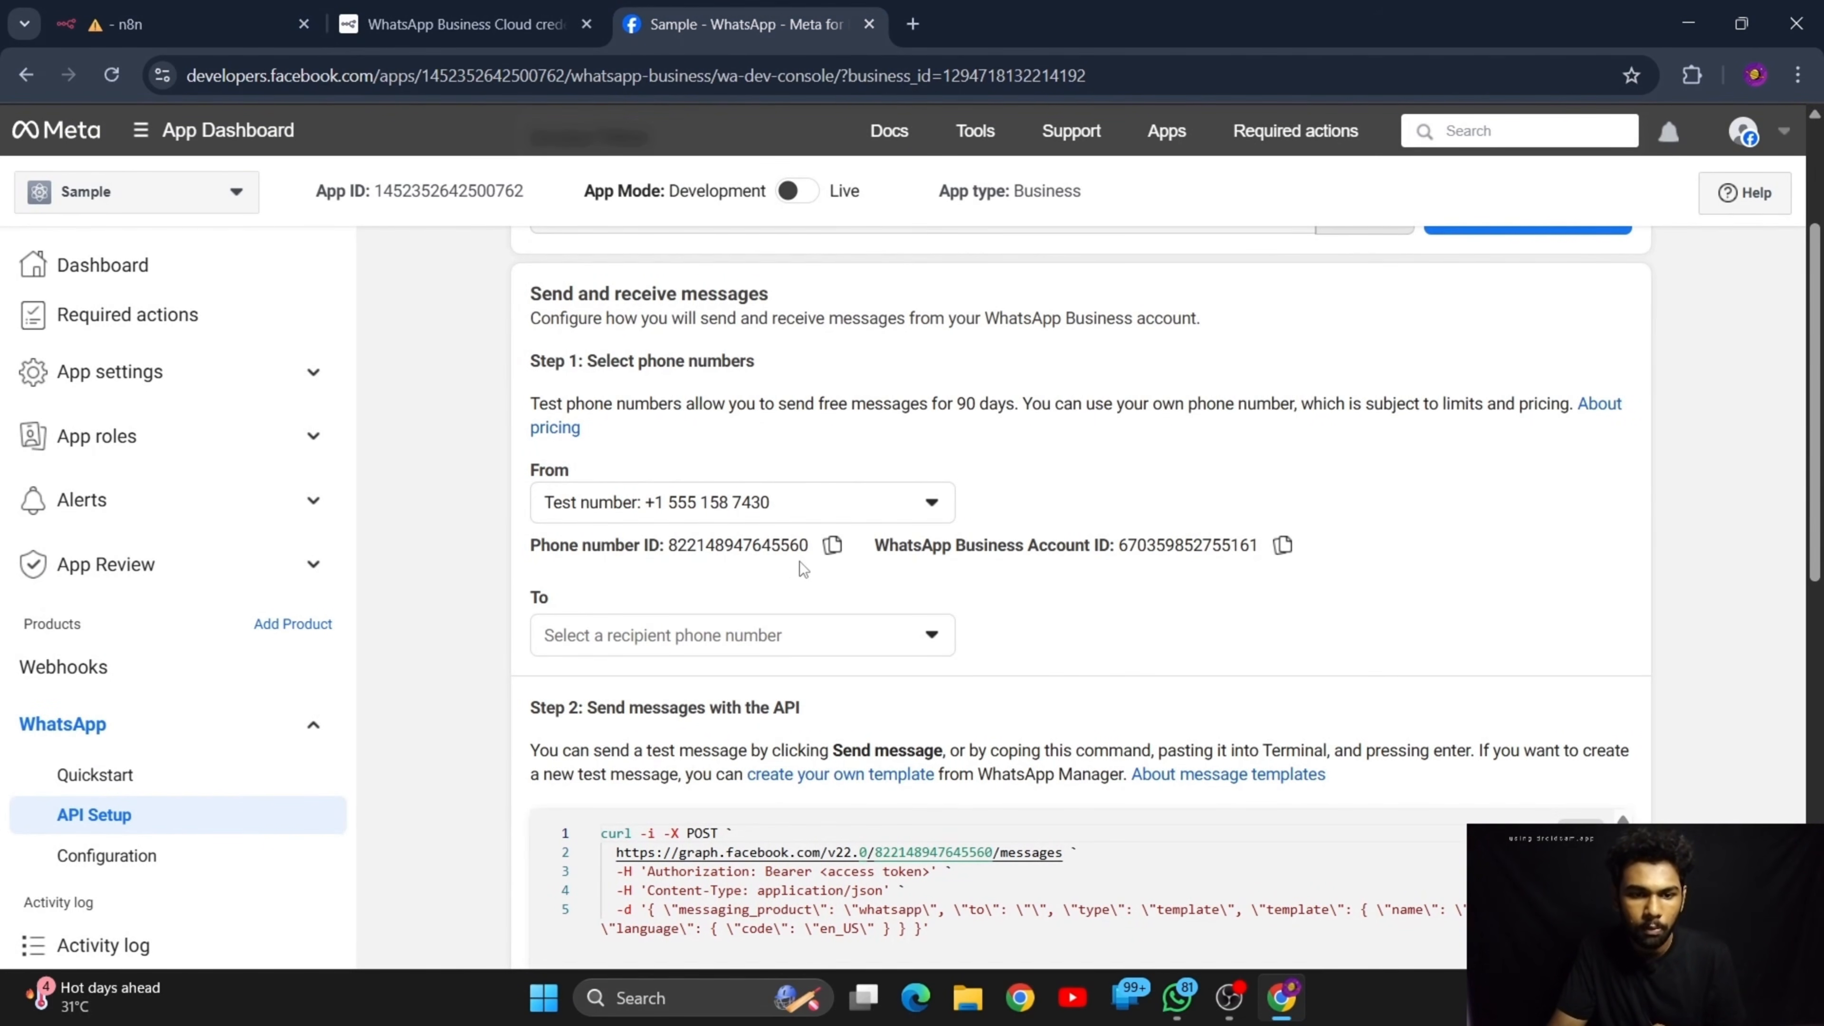
{"action": "left_click", "coordinate": [833, 547]}
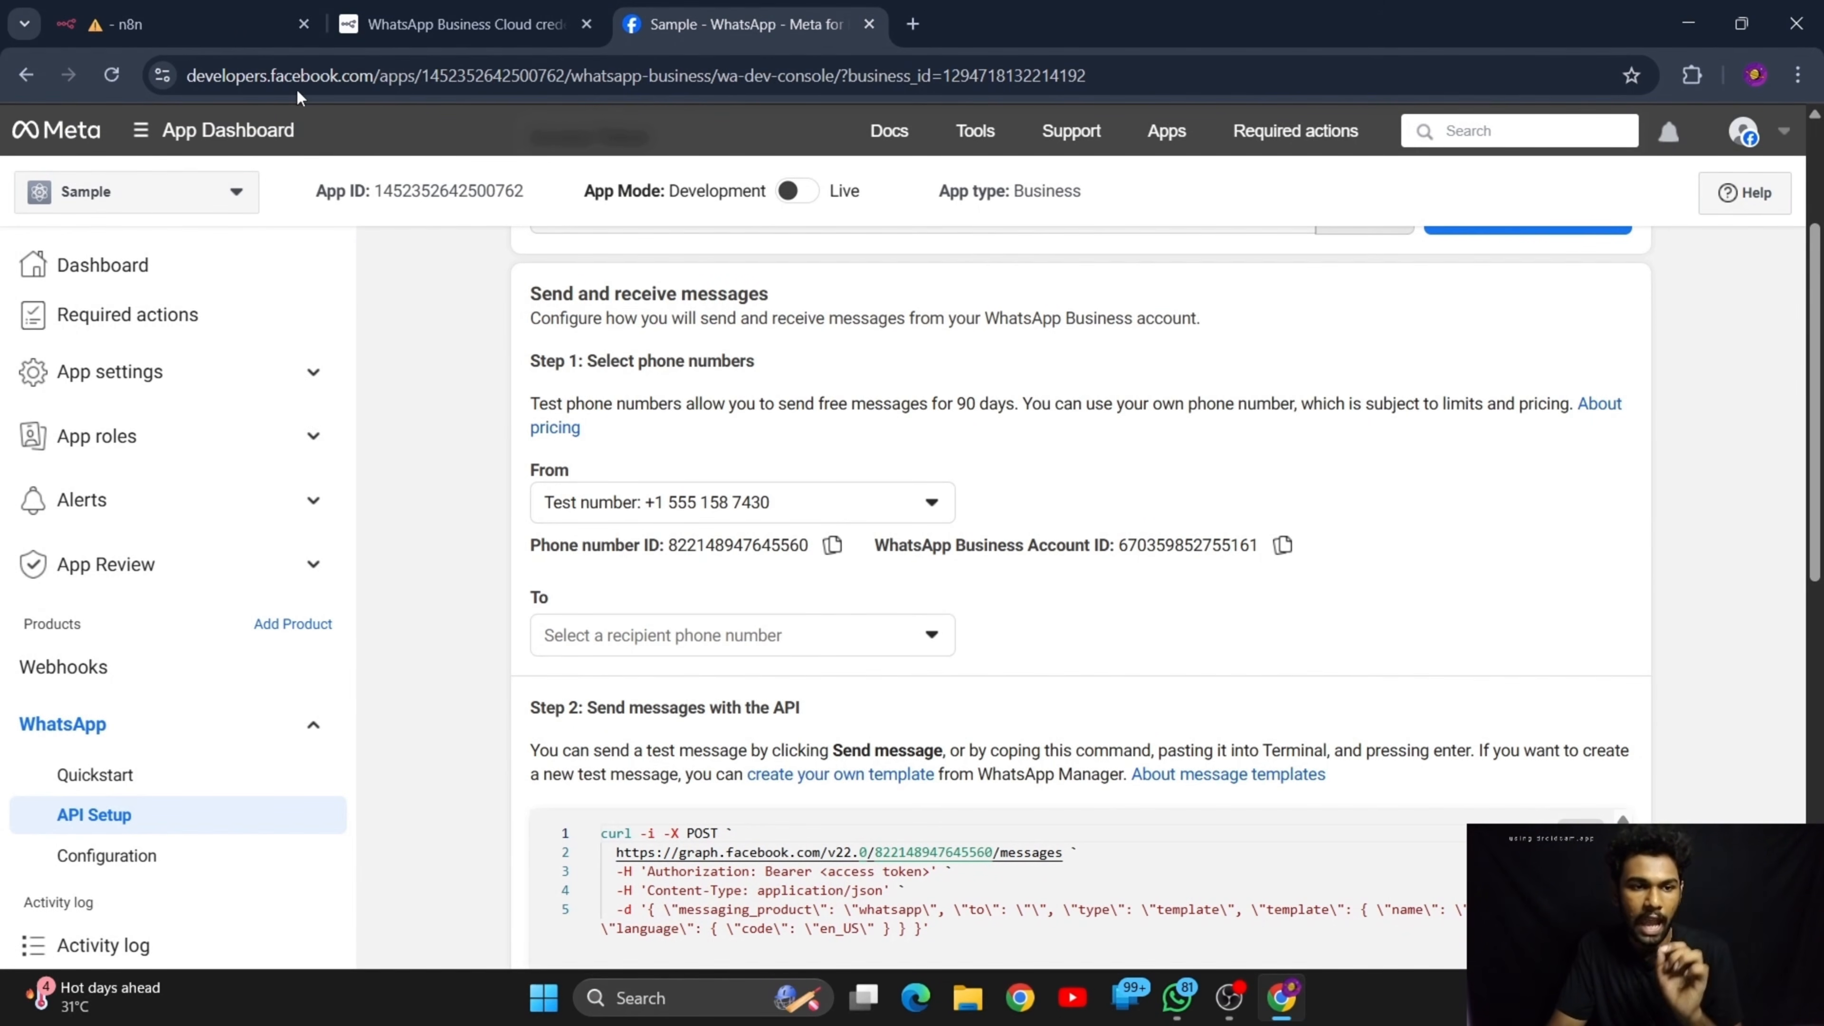
{"action": "left_click", "coordinate": [244, 10]}
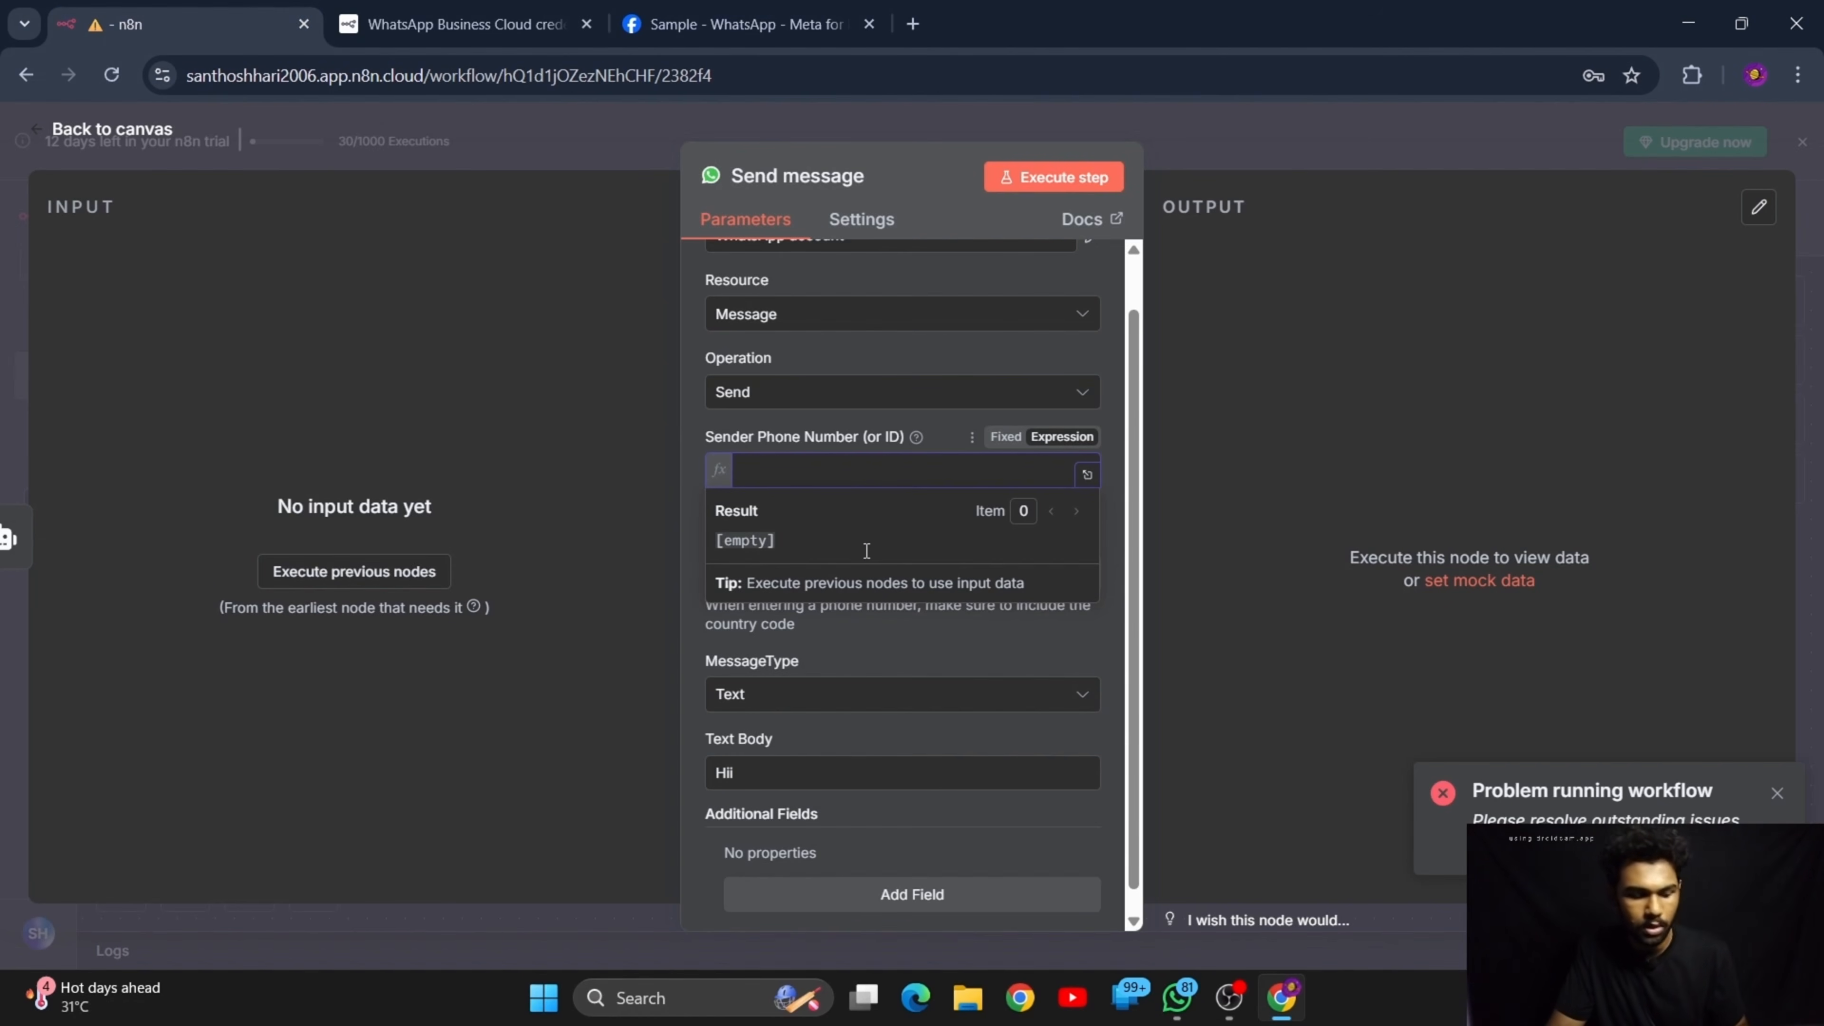
{"action": "key", "text": "ctrl+v"}
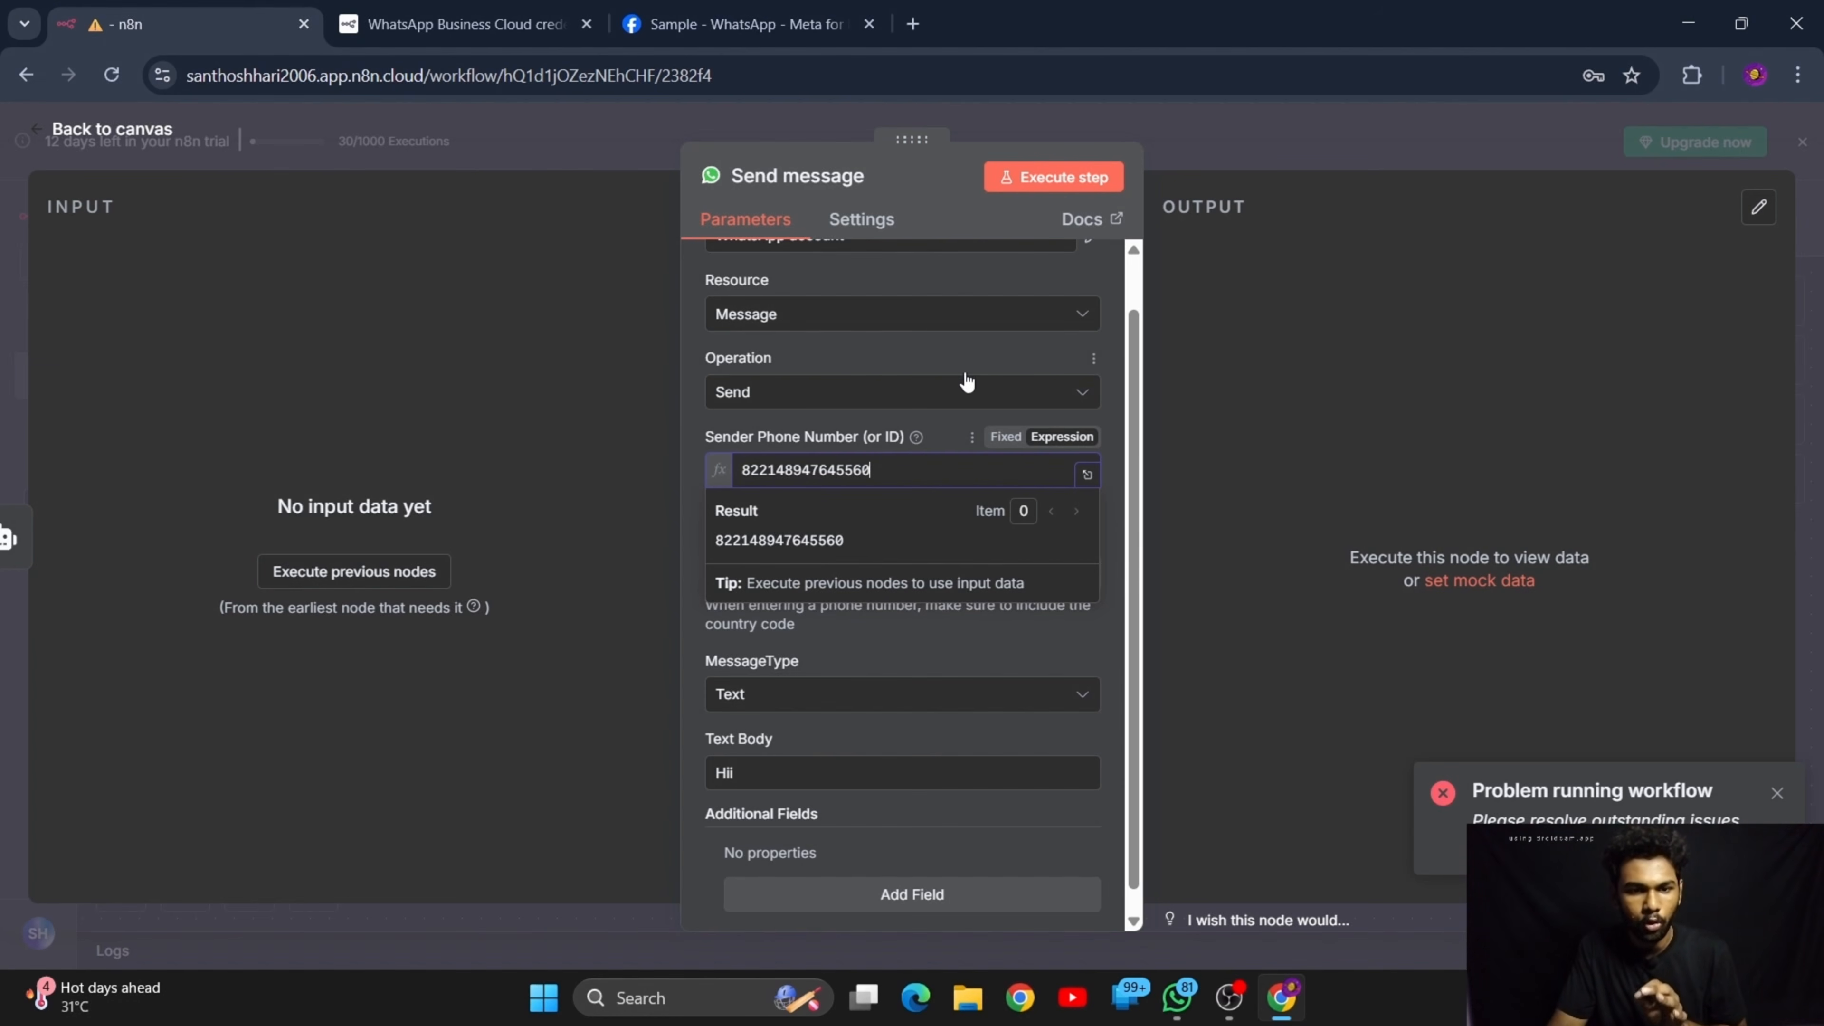
{"action": "left_click", "coordinate": [955, 360]}
{"action": "scroll", "coordinate": [896, 816], "scroll_direction": "down", "scroll_amount": 1}
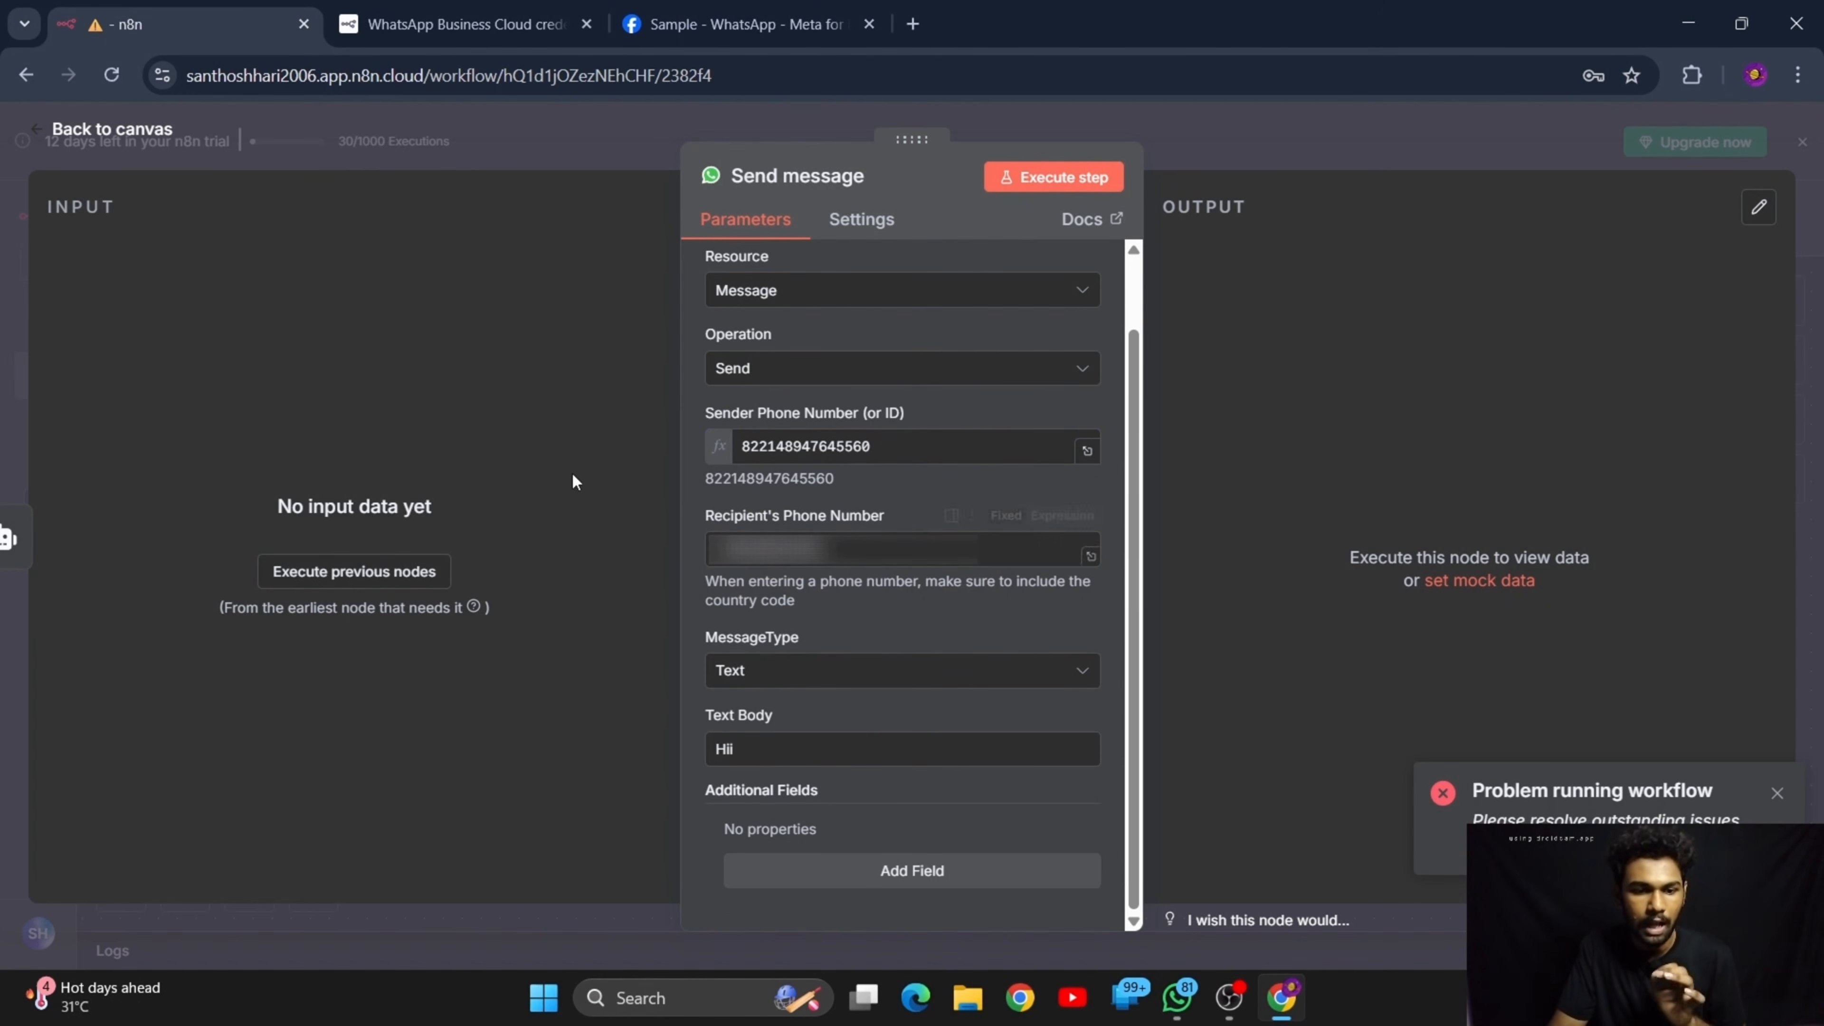
Execute the whole workflow and trigger it by sending "Hii" to the DocBot chat in WhatsApp, then return to n8n
{"action": "left_click", "coordinate": [161, 130]}
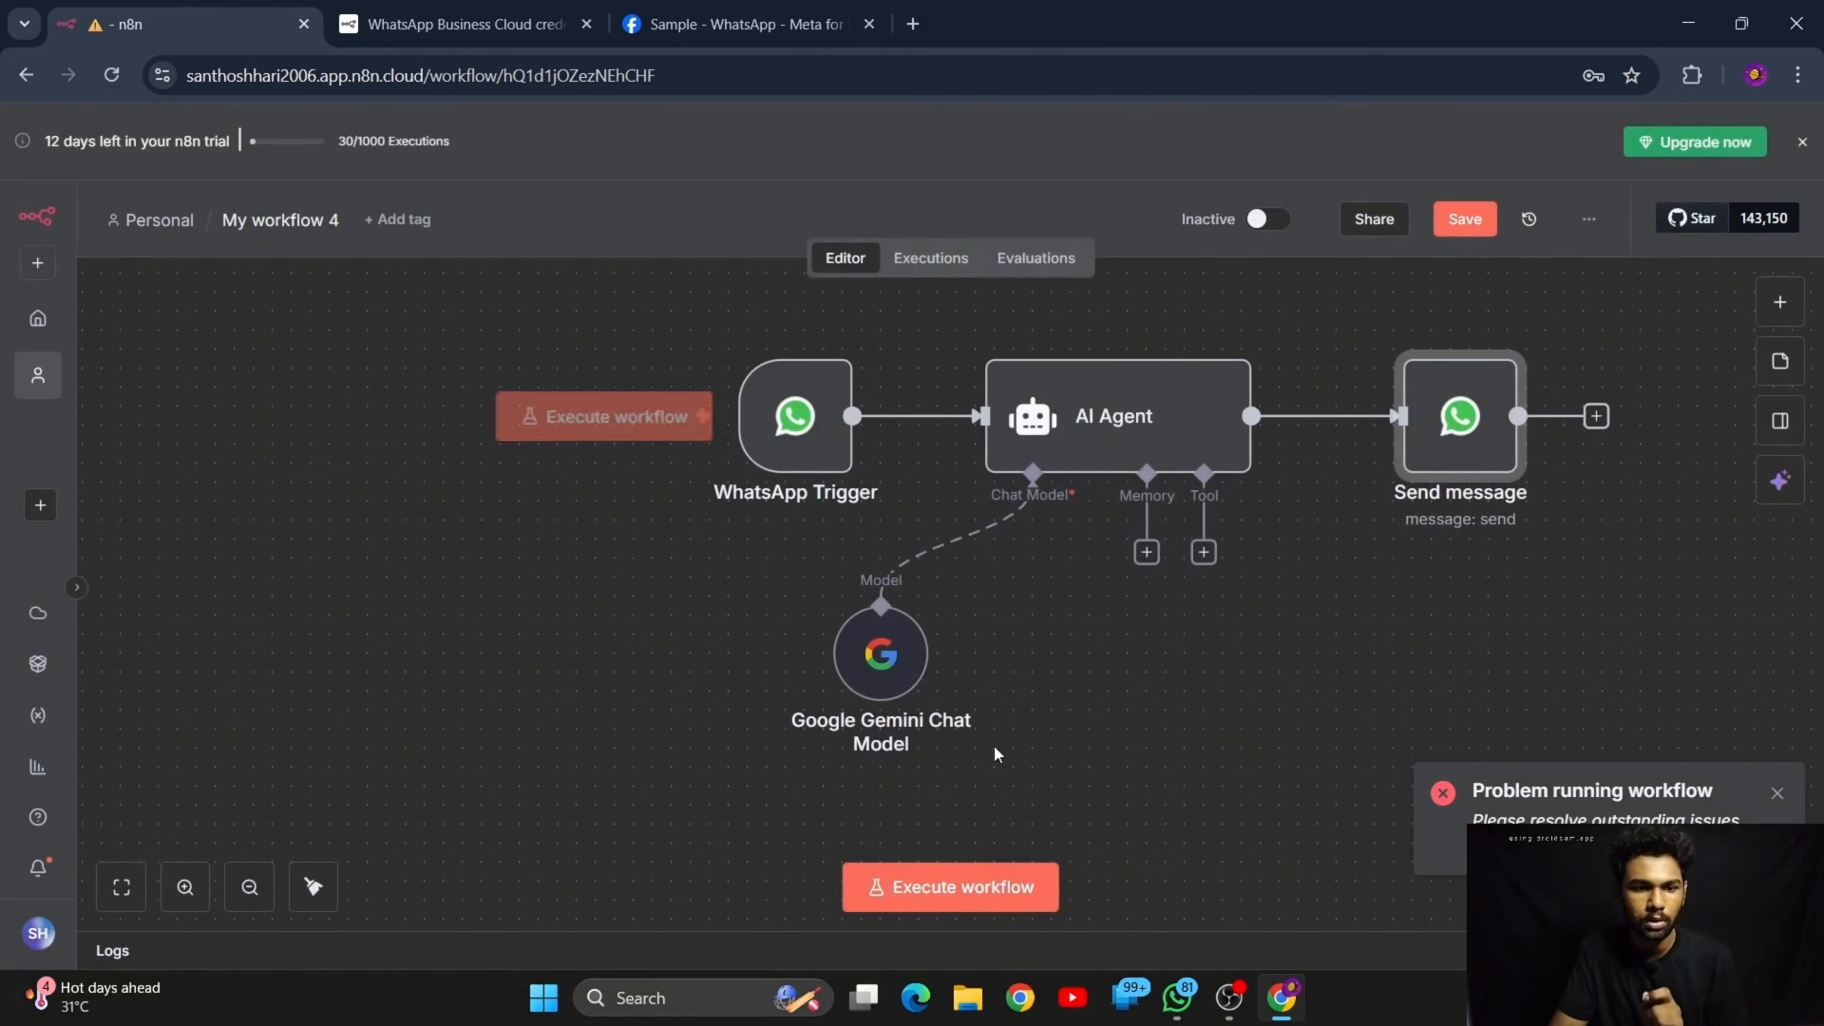
{"action": "left_click", "coordinate": [955, 869]}
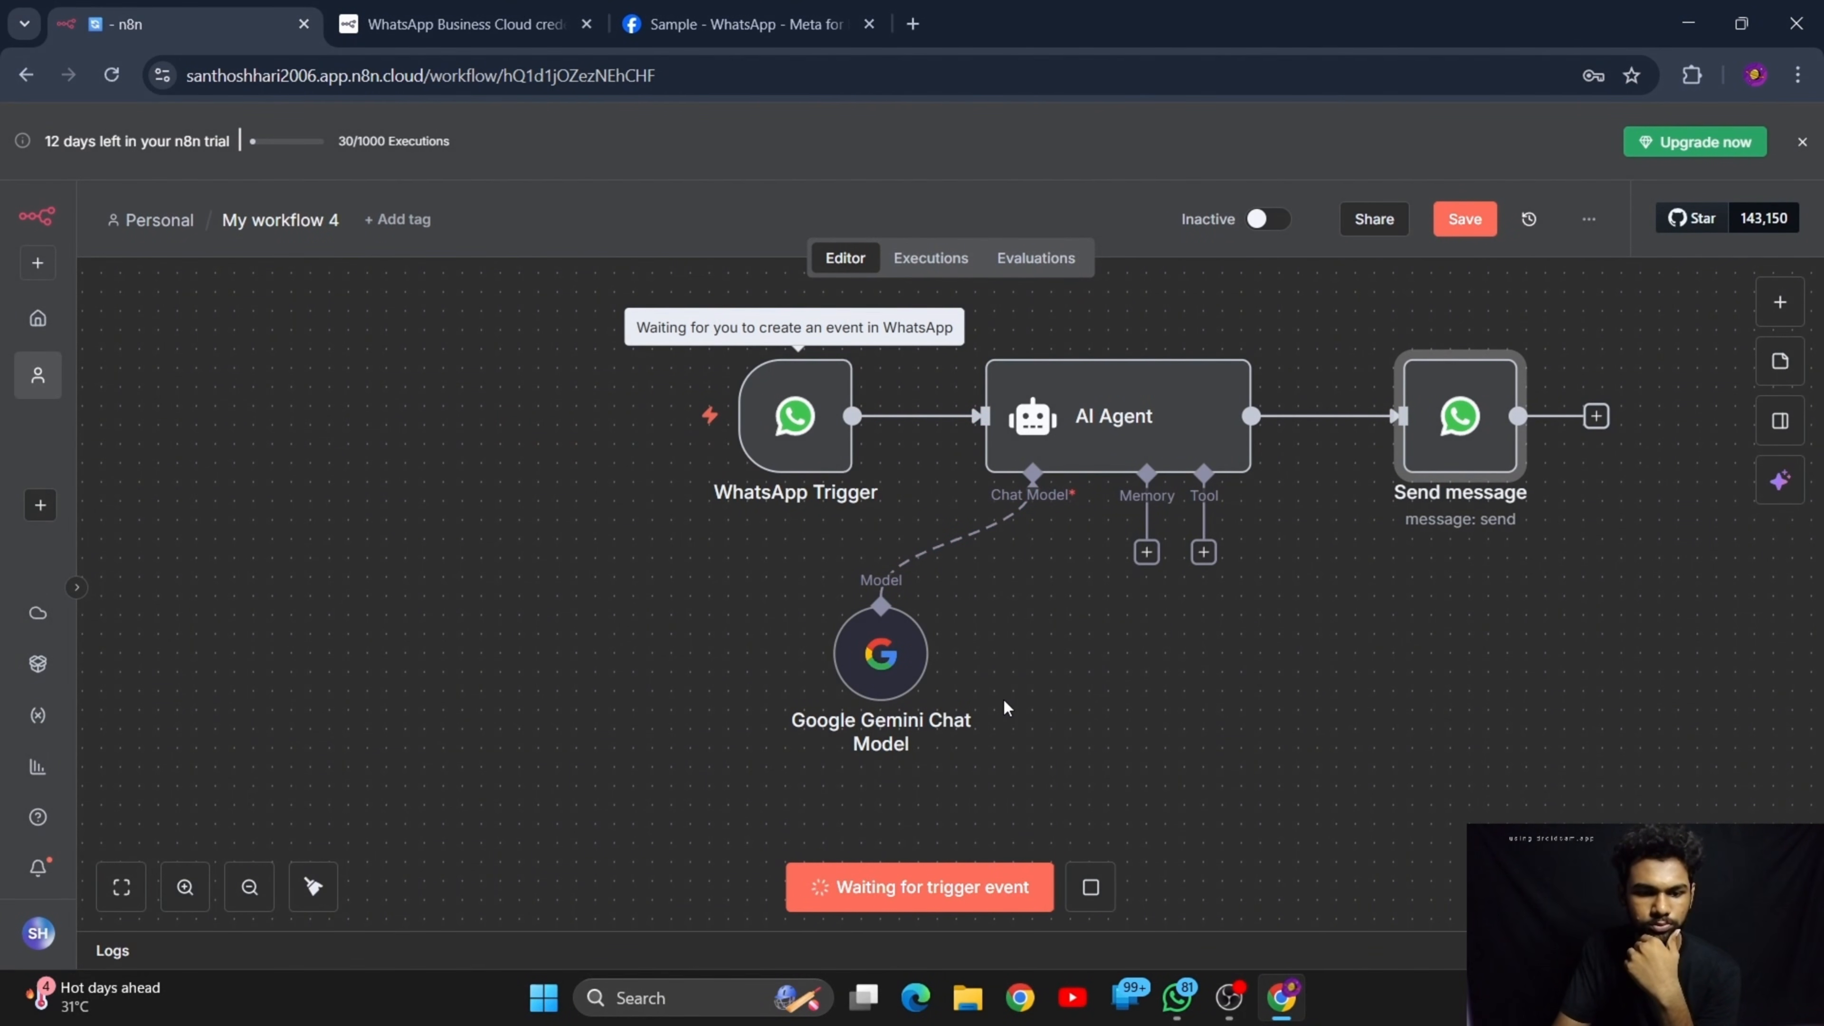
{"action": "left_click", "coordinate": [1177, 997]}
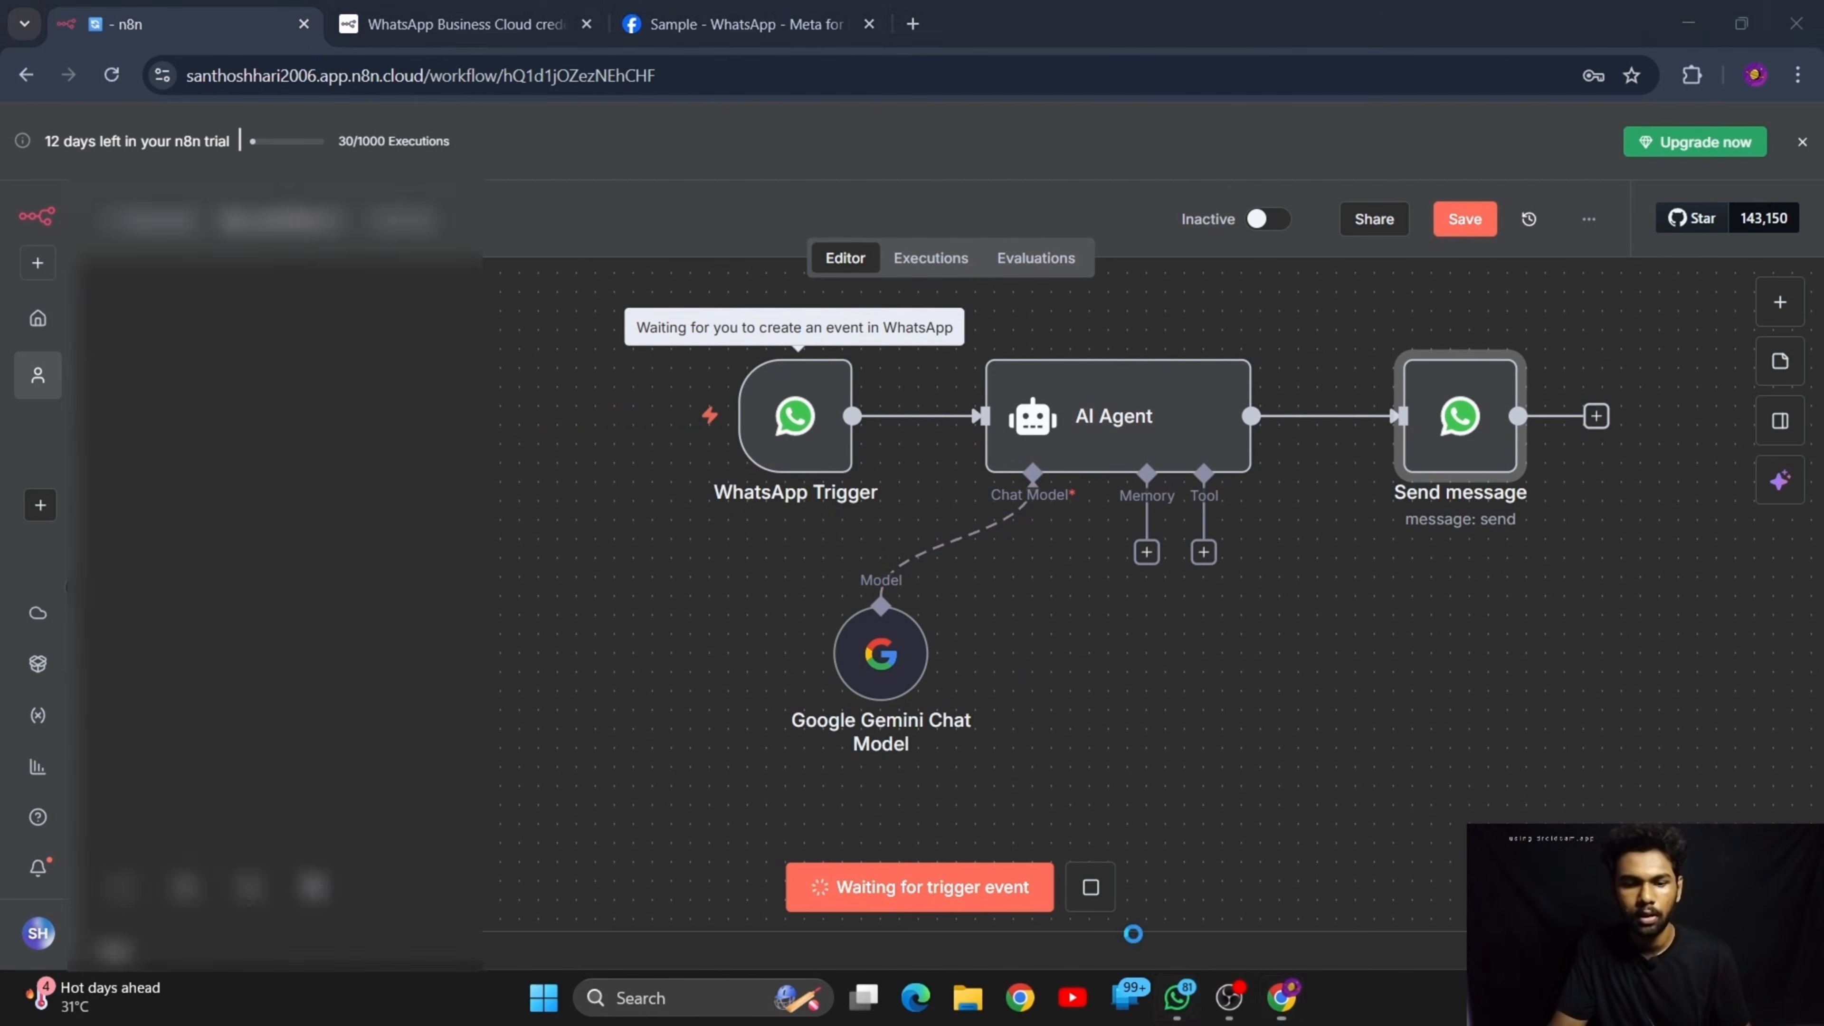
{"action": "type", "text": "Hi"}
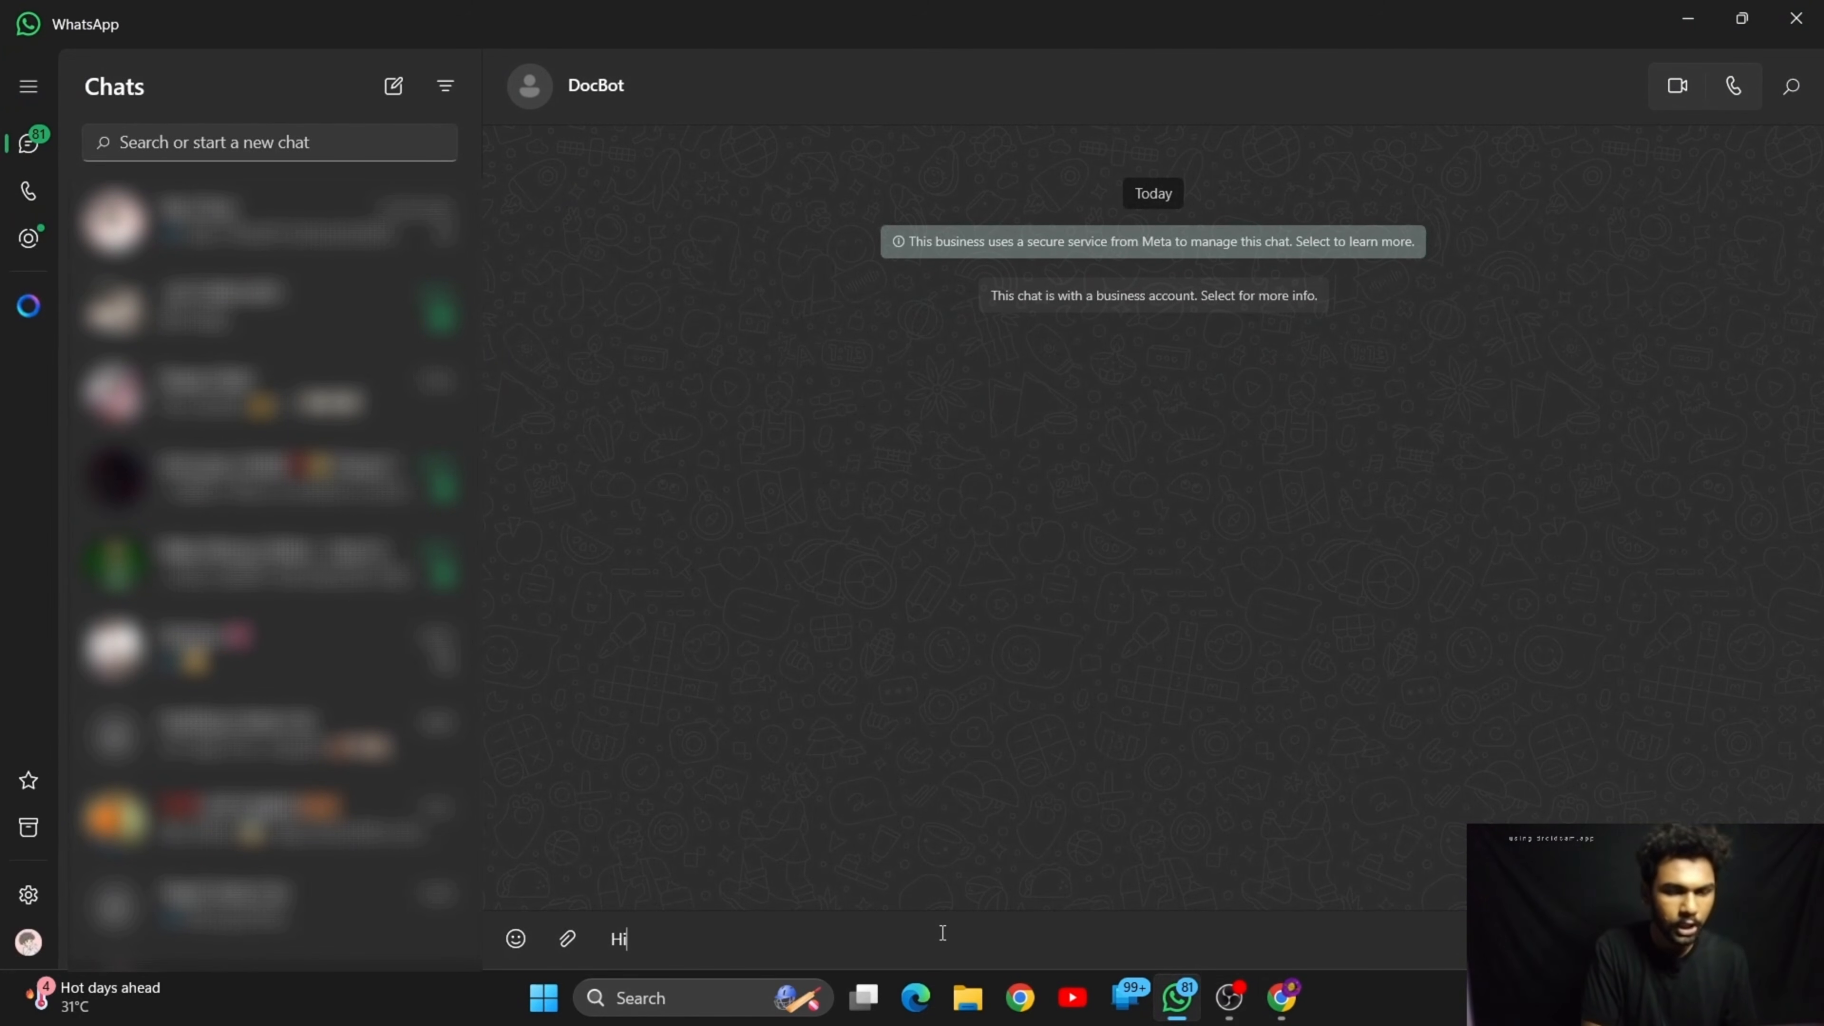
{"action": "type", "text": "i"}
{"action": "key", "text": "Return"}
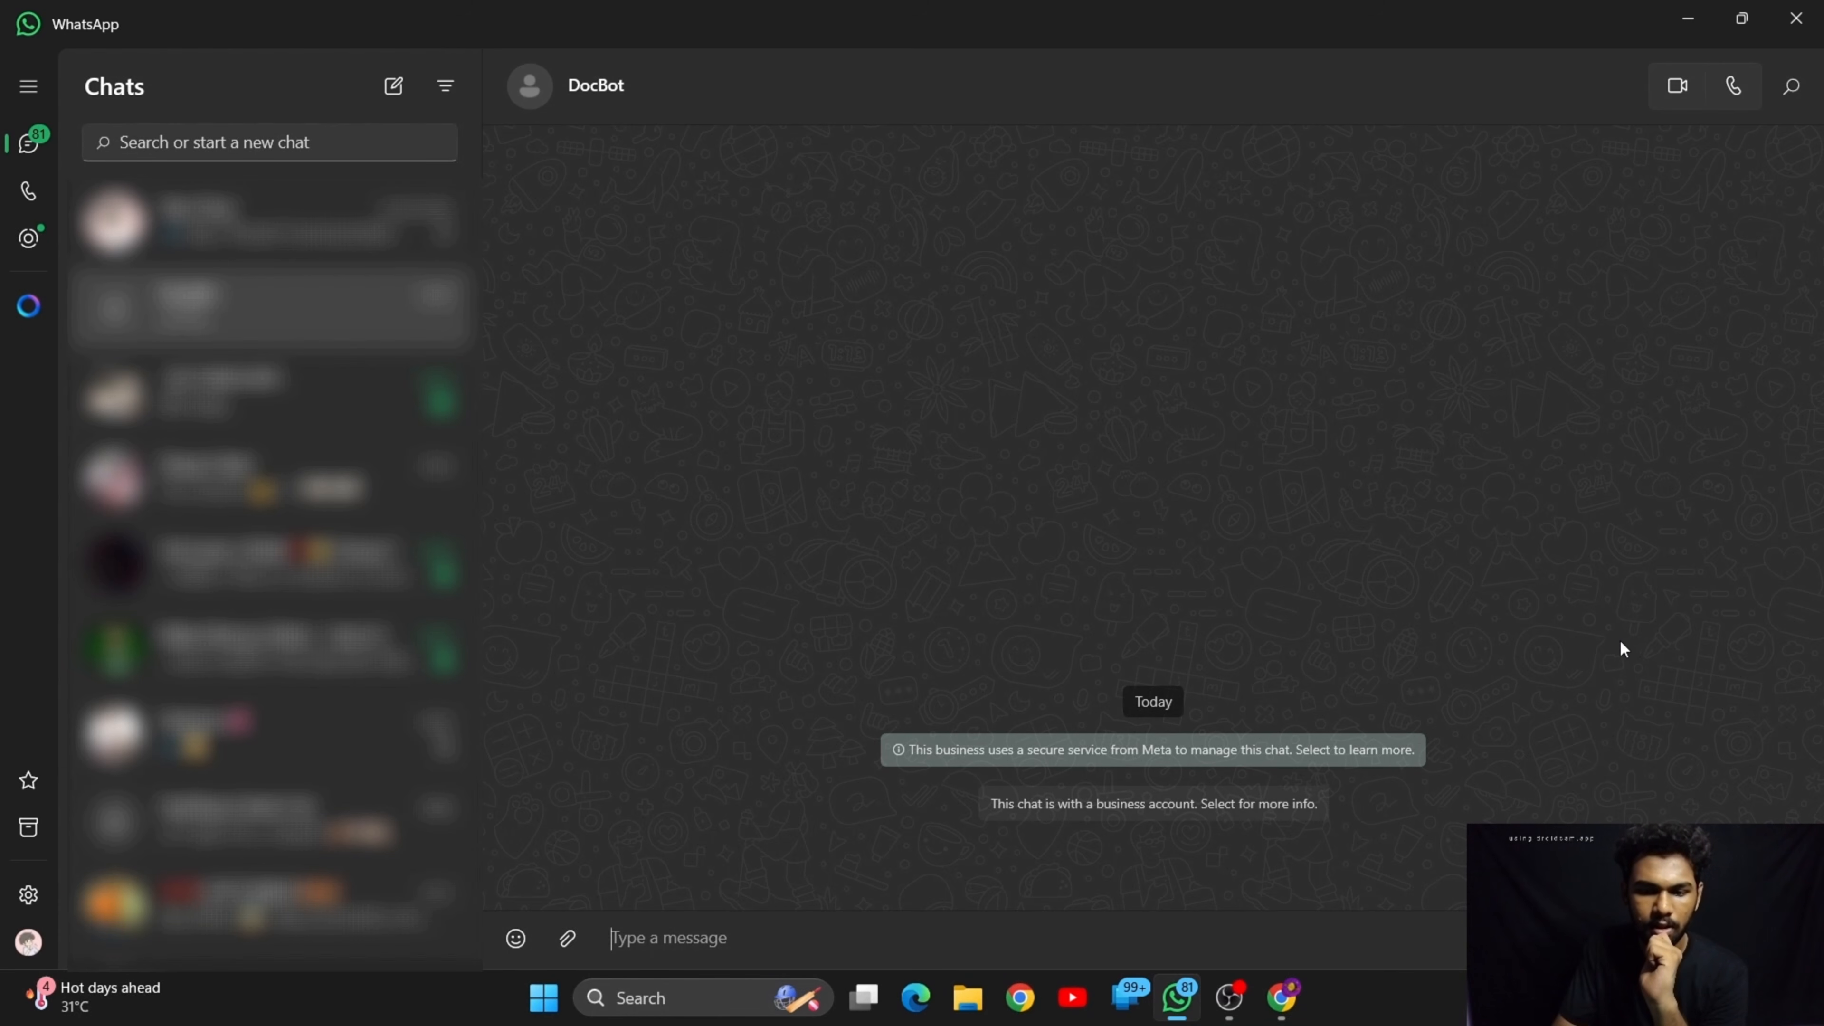
{"action": "left_click", "coordinate": [1687, 18]}
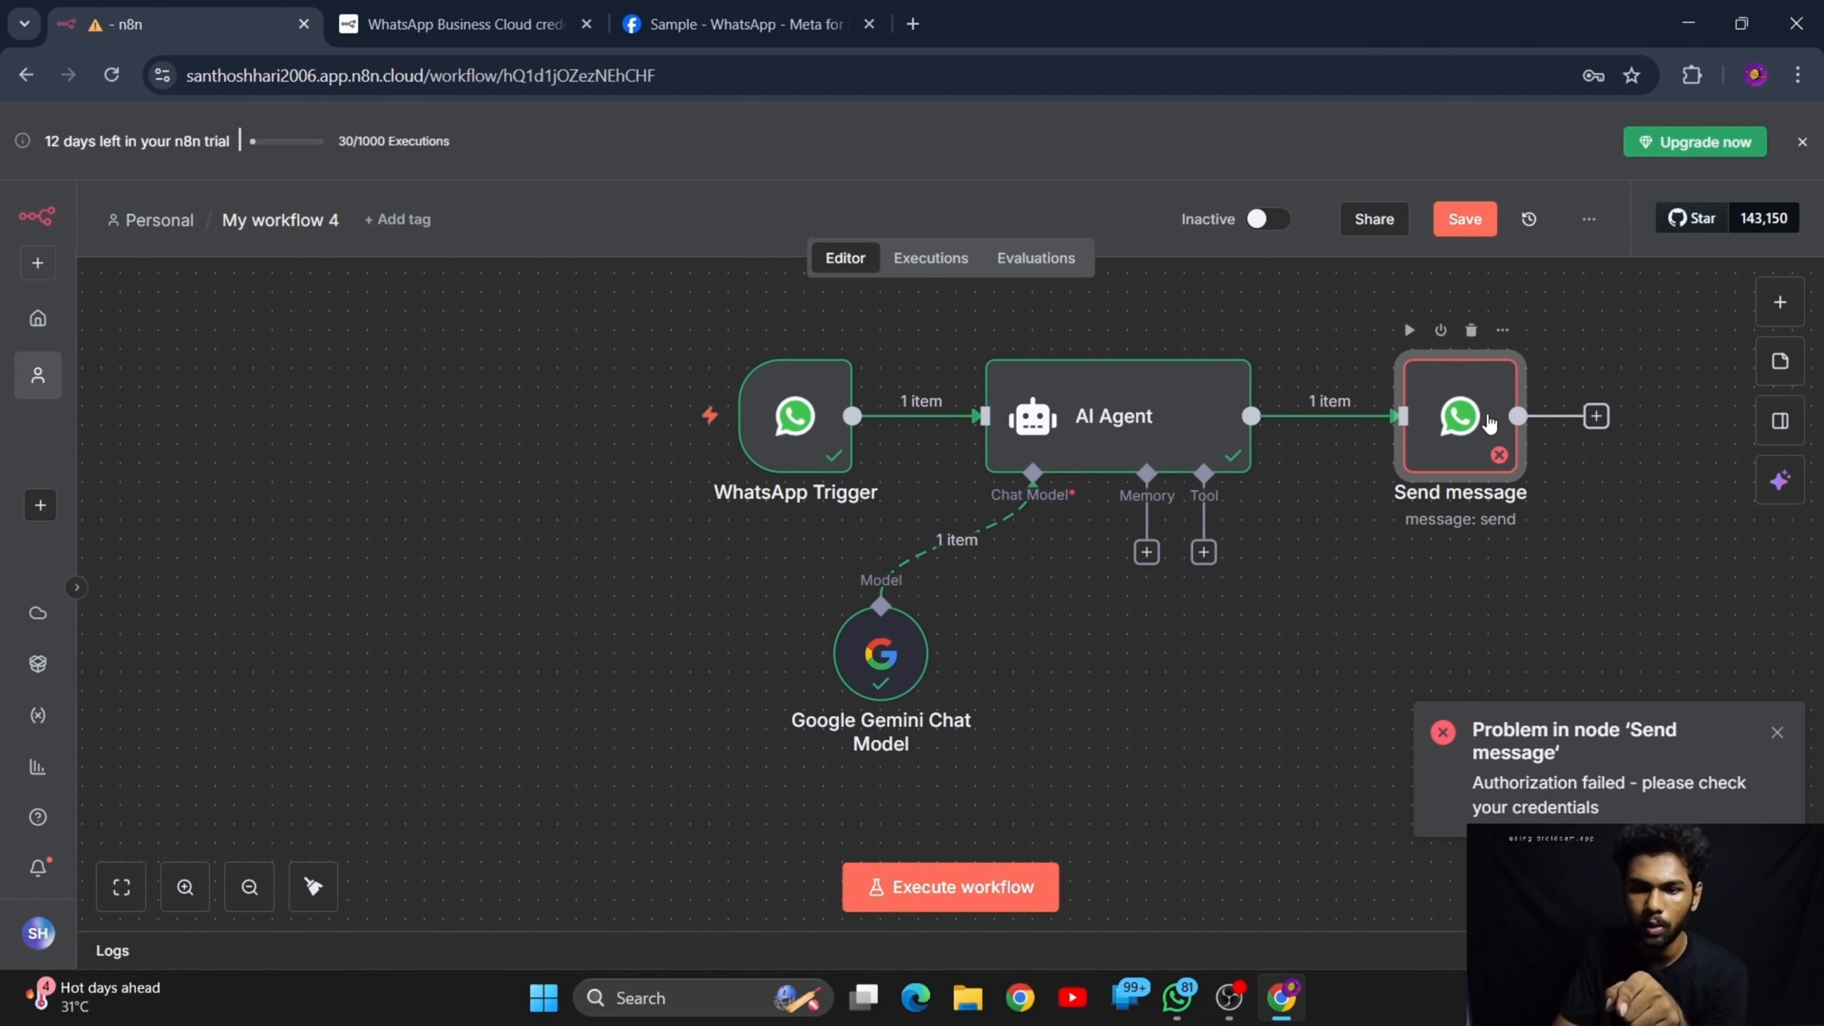
Open the Send message node and read the error details in its output
{"action": "double_click", "coordinate": [1490, 424]}
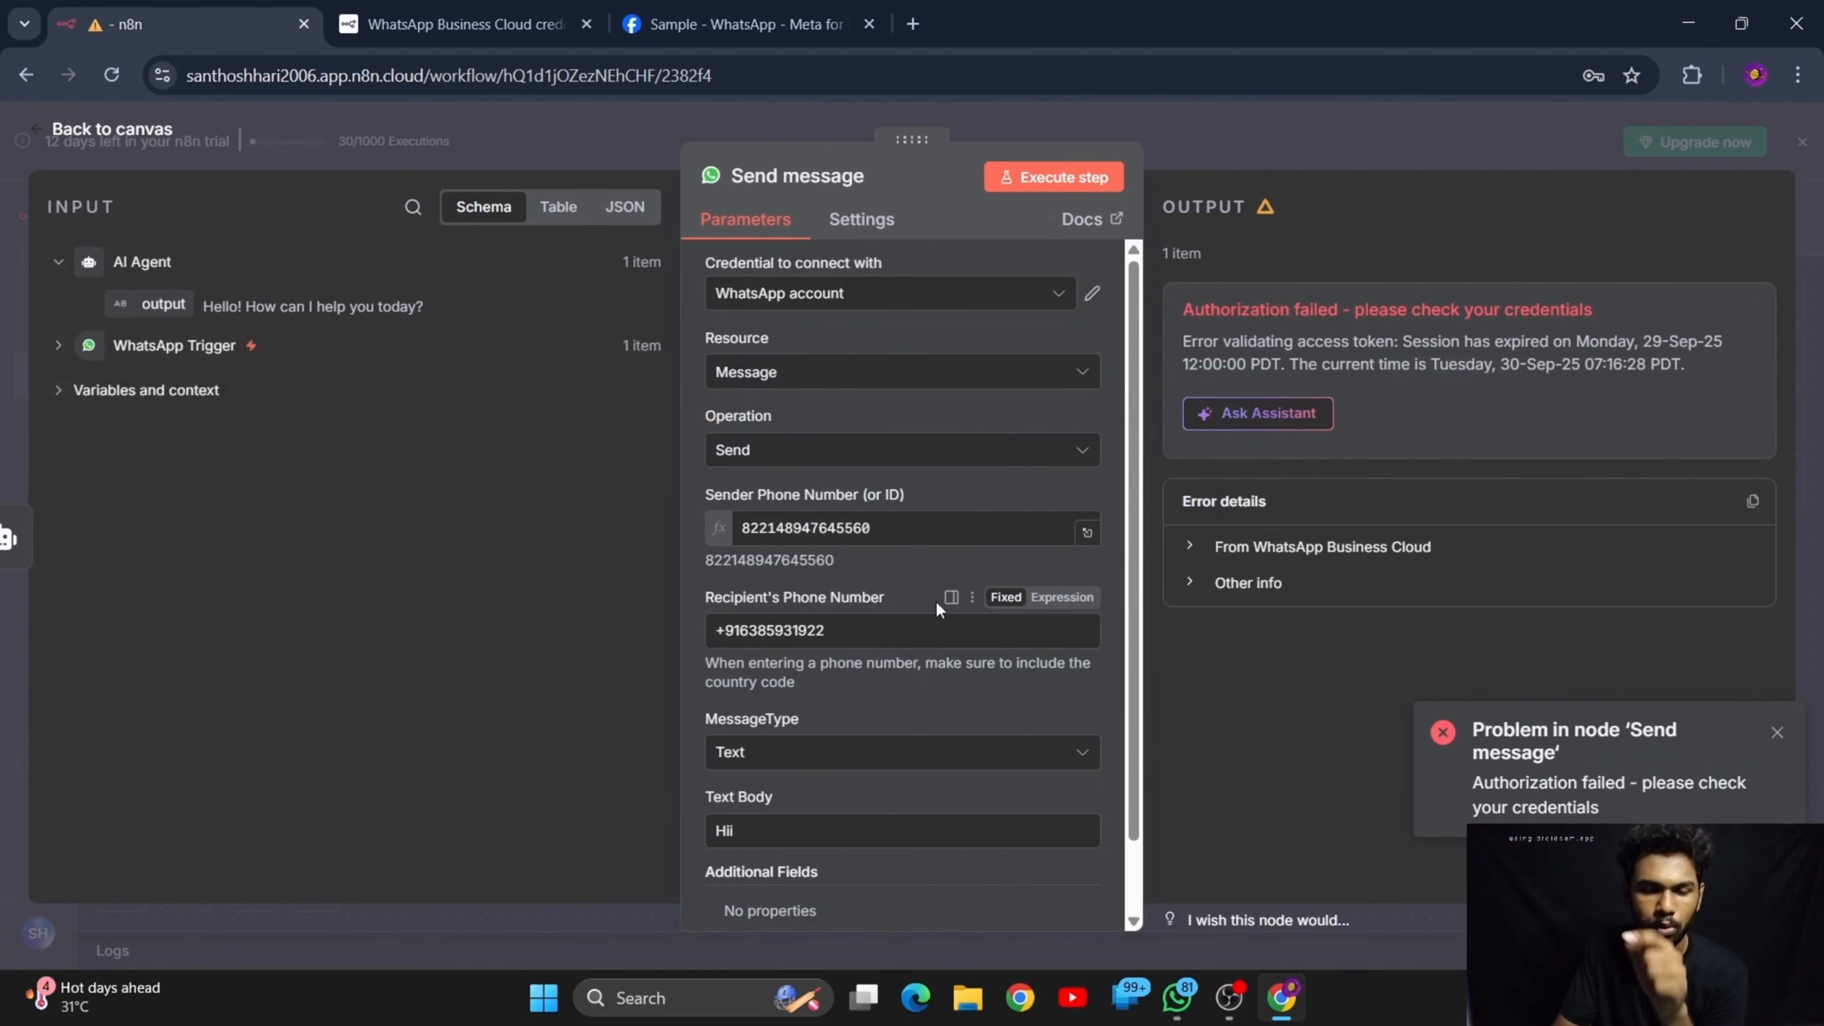
{"action": "left_click_drag", "start_coordinate": [1430, 364], "coordinate": [1643, 366]}
{"action": "left_click", "coordinate": [1570, 429]}
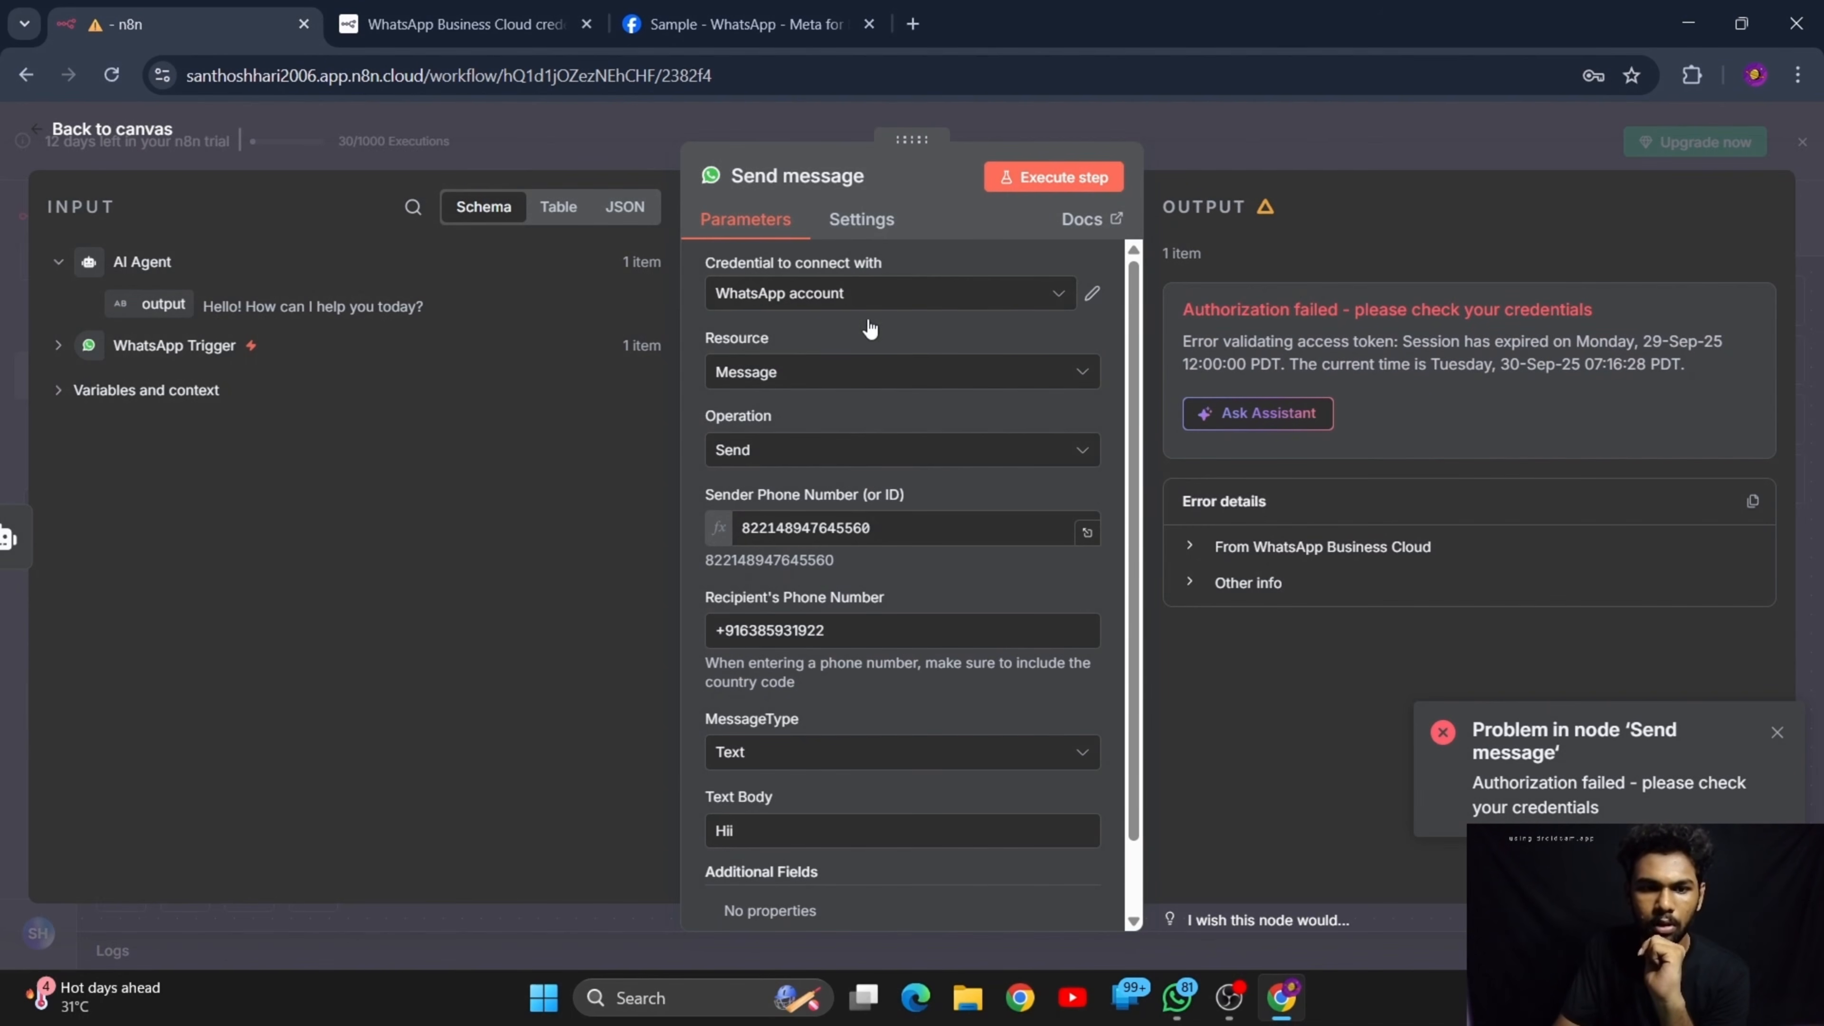
Create a new WhatsApp API credential for the Send message node and begin filling in its access token
{"action": "left_click", "coordinate": [1023, 302]}
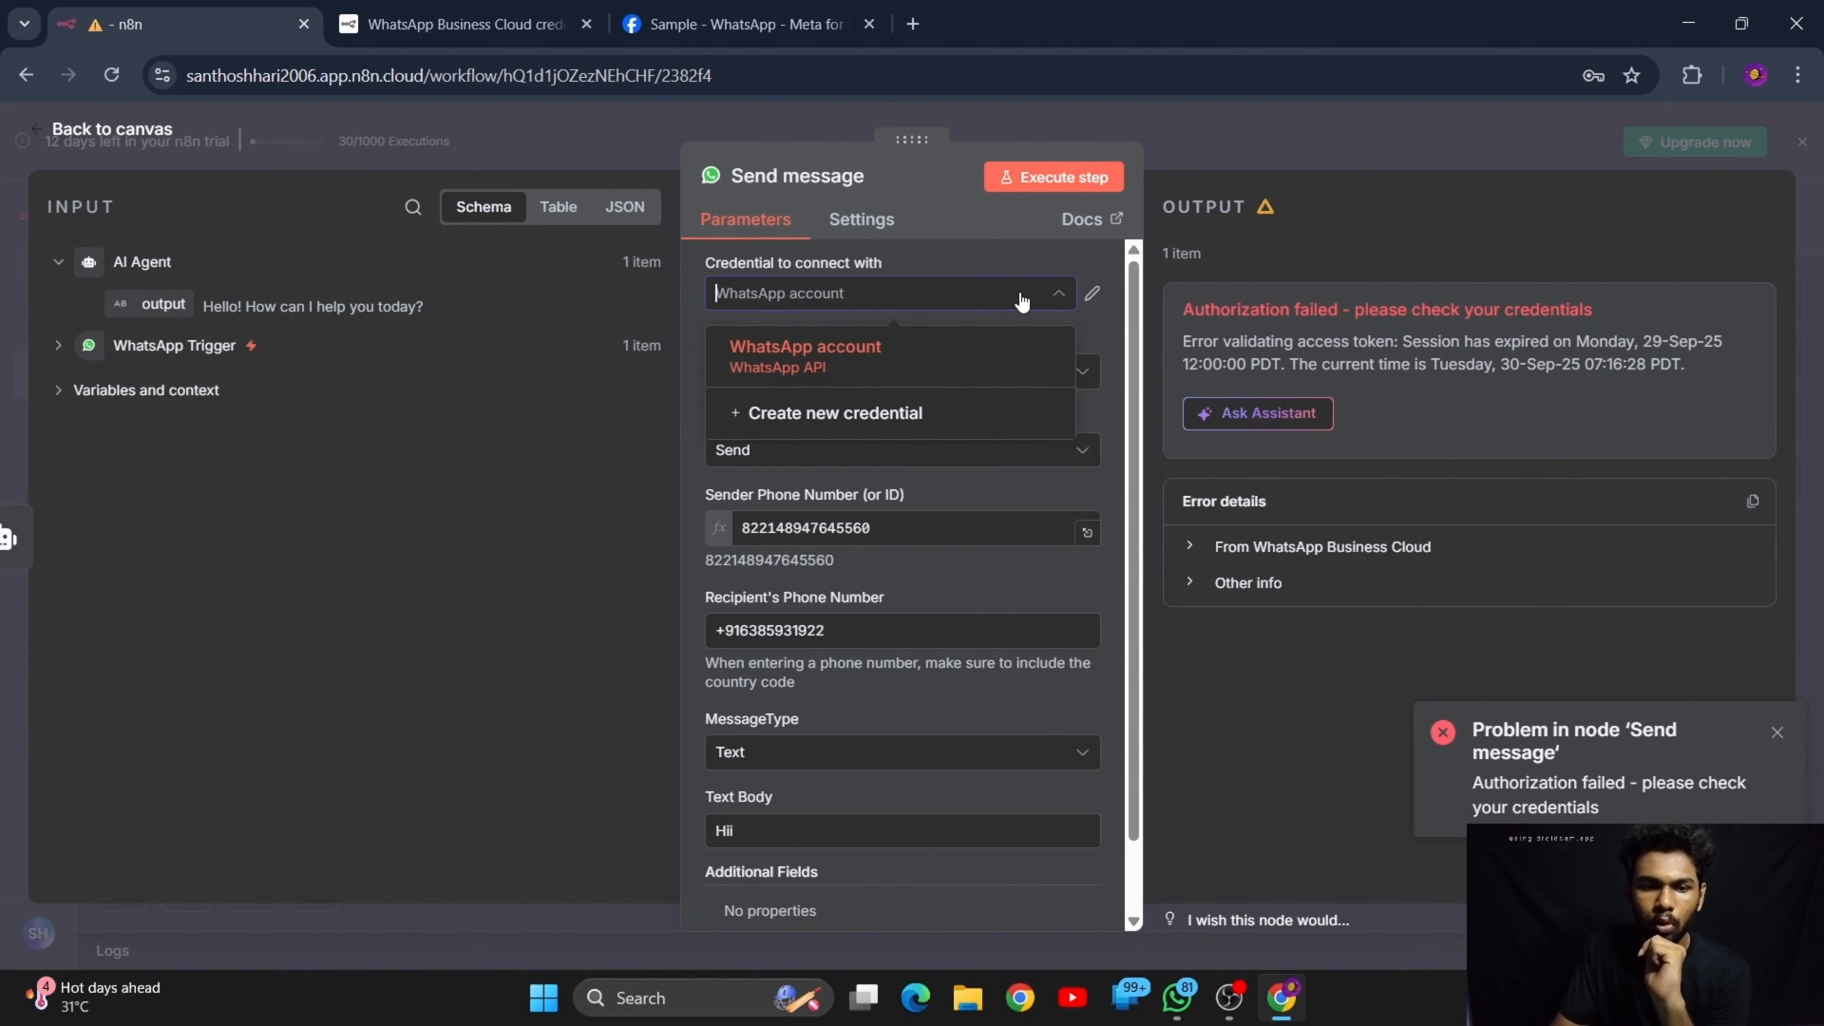
{"action": "left_click", "coordinate": [1024, 301]}
{"action": "left_click", "coordinate": [1023, 301]}
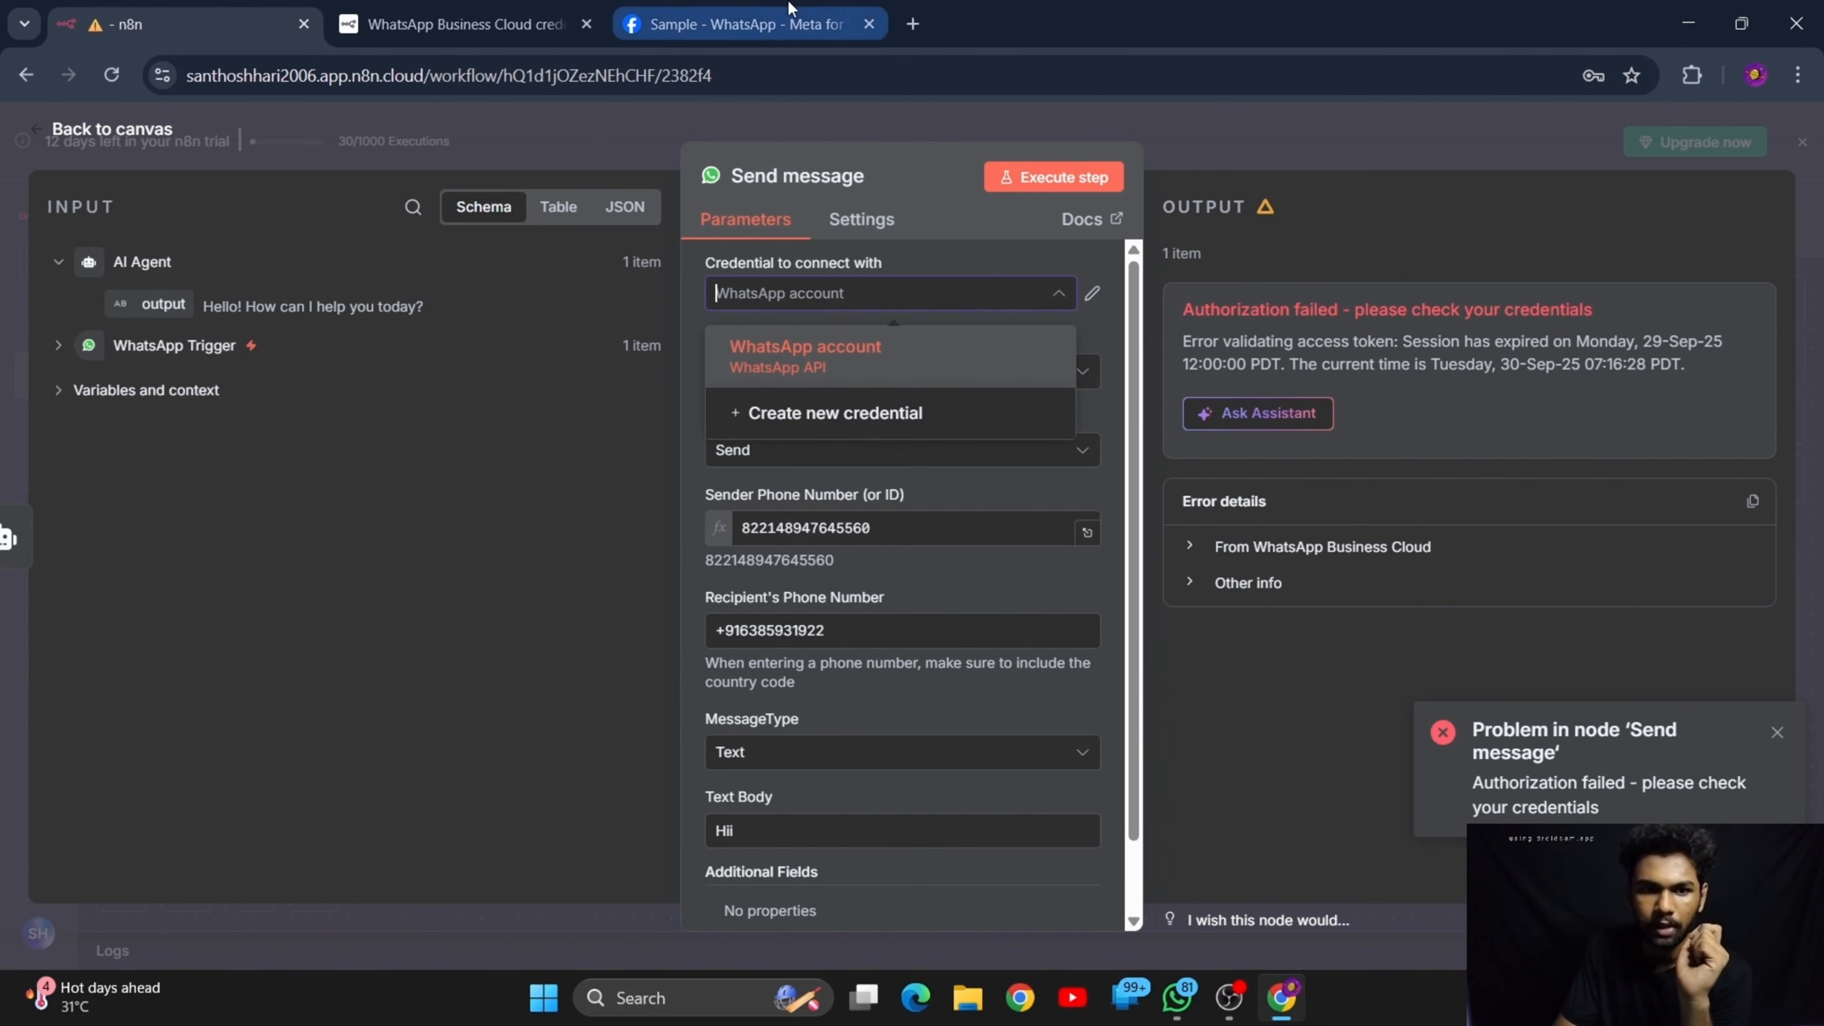
{"action": "left_click", "coordinate": [754, 24]}
{"action": "scroll", "coordinate": [999, 509], "scroll_direction": "up", "scroll_amount": 1}
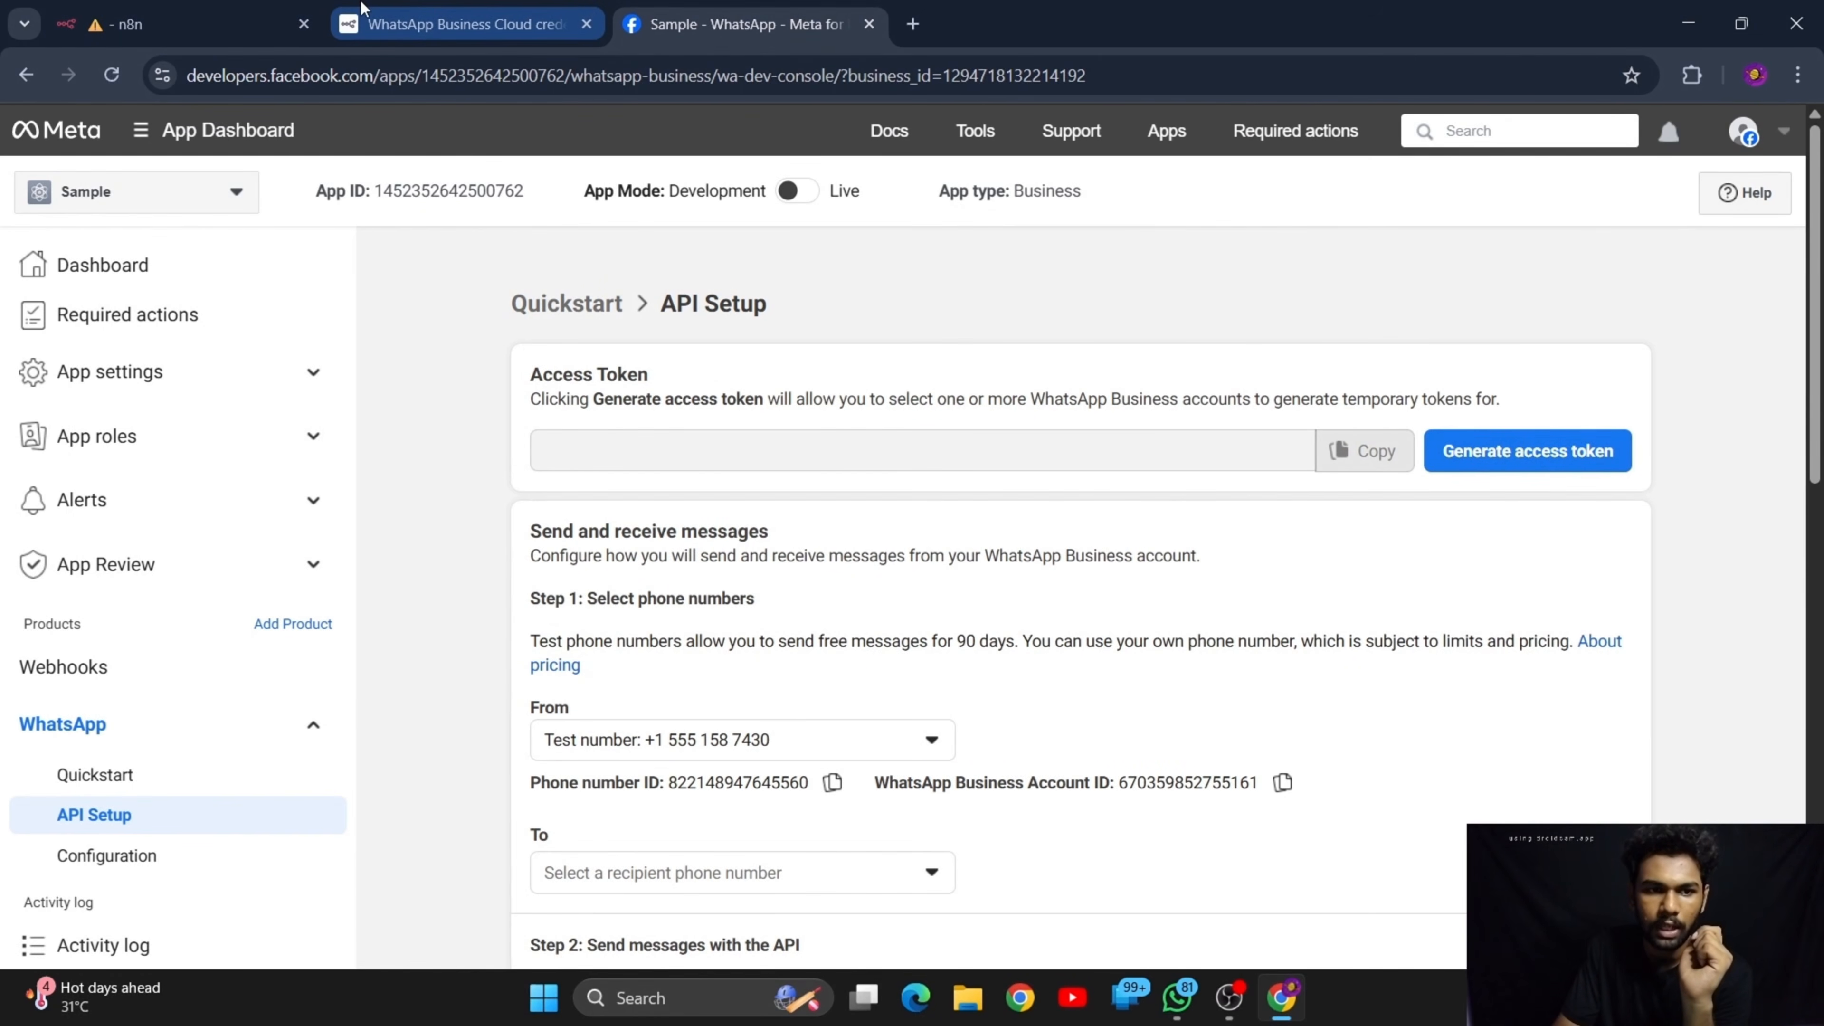
{"action": "left_click", "coordinate": [253, 12]}
{"action": "left_click", "coordinate": [1029, 413]}
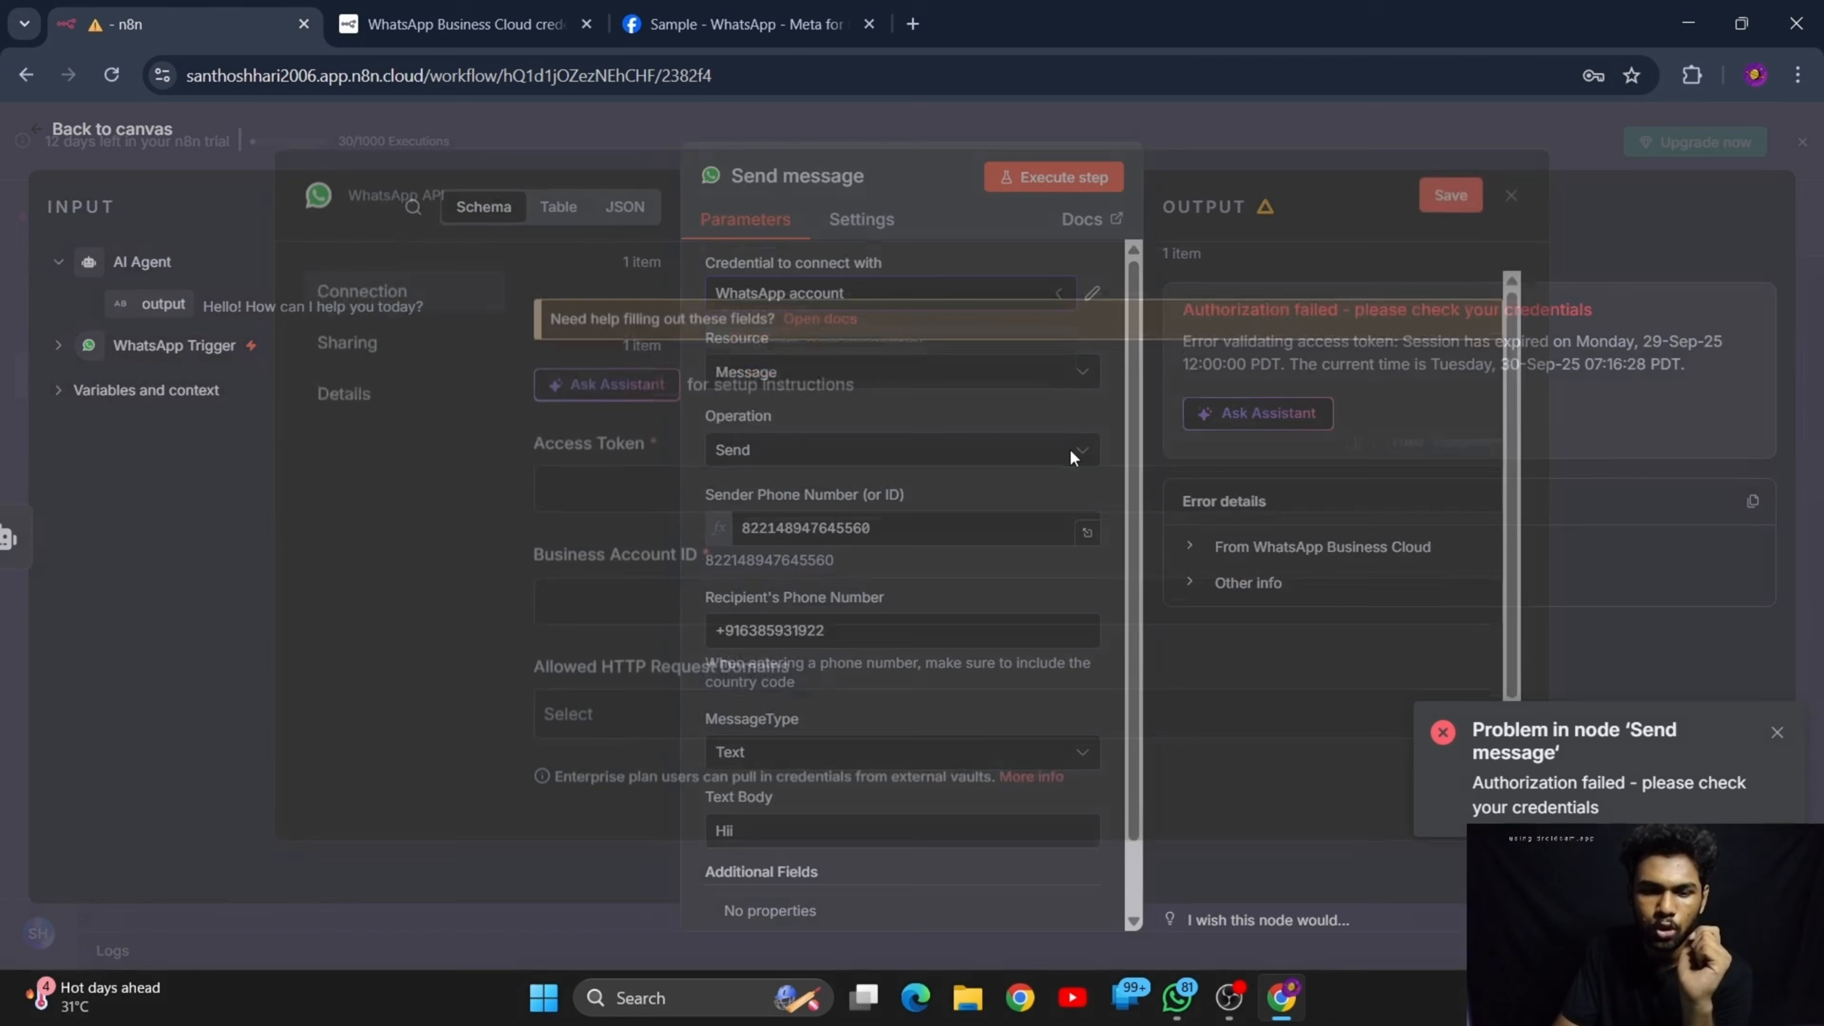
{"action": "left_click", "coordinate": [905, 530]}
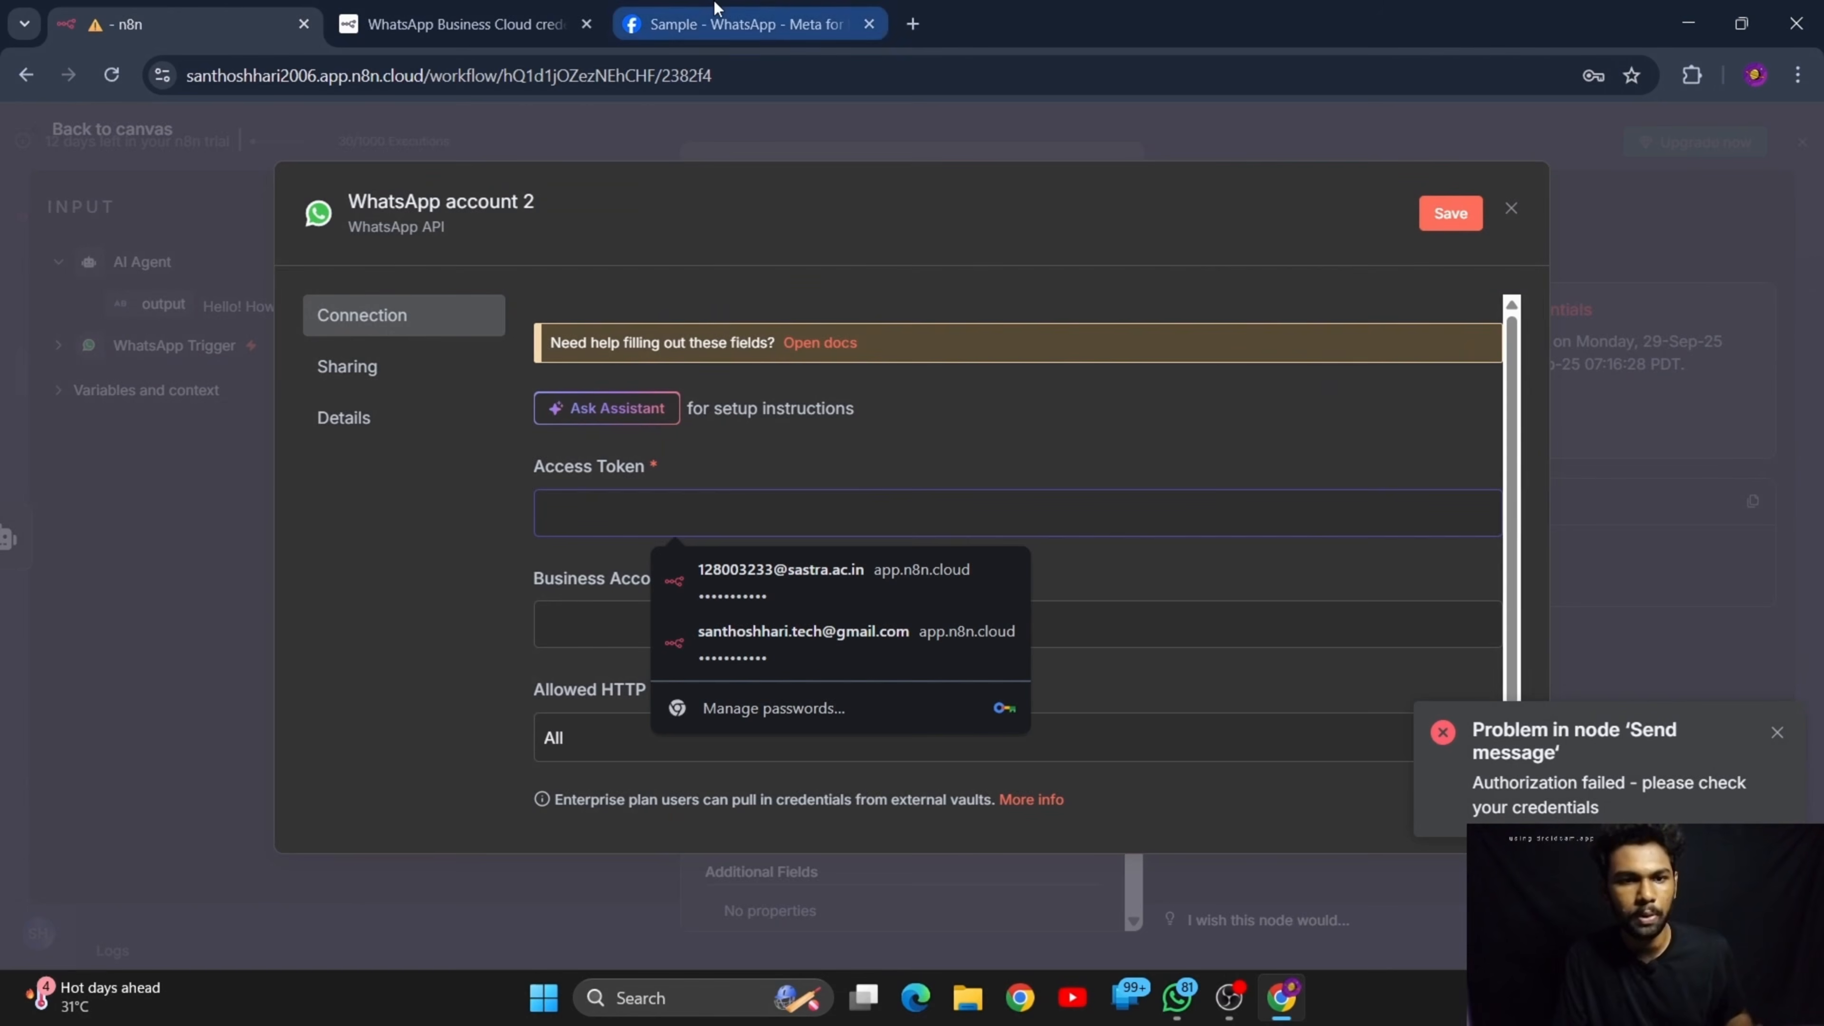
{"action": "left_click", "coordinate": [740, 24]}
{"action": "left_click", "coordinate": [275, 8]}
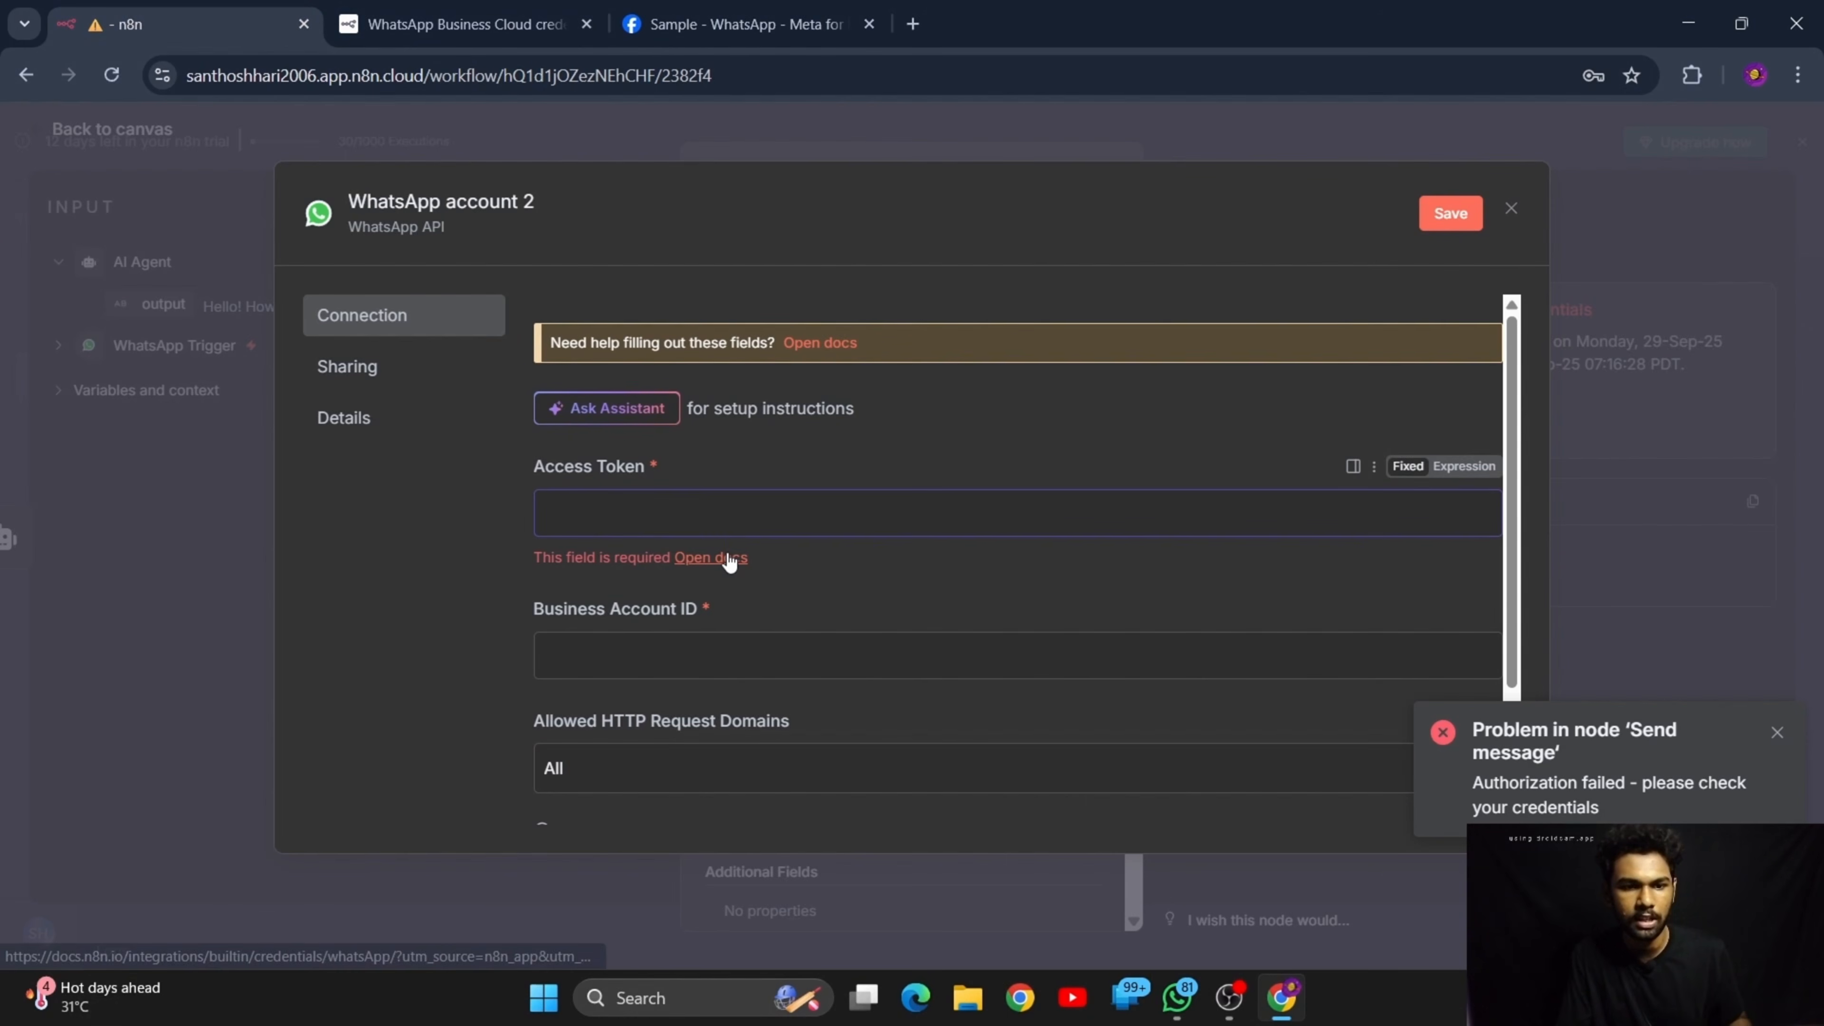
{"action": "key", "text": "super+v"}
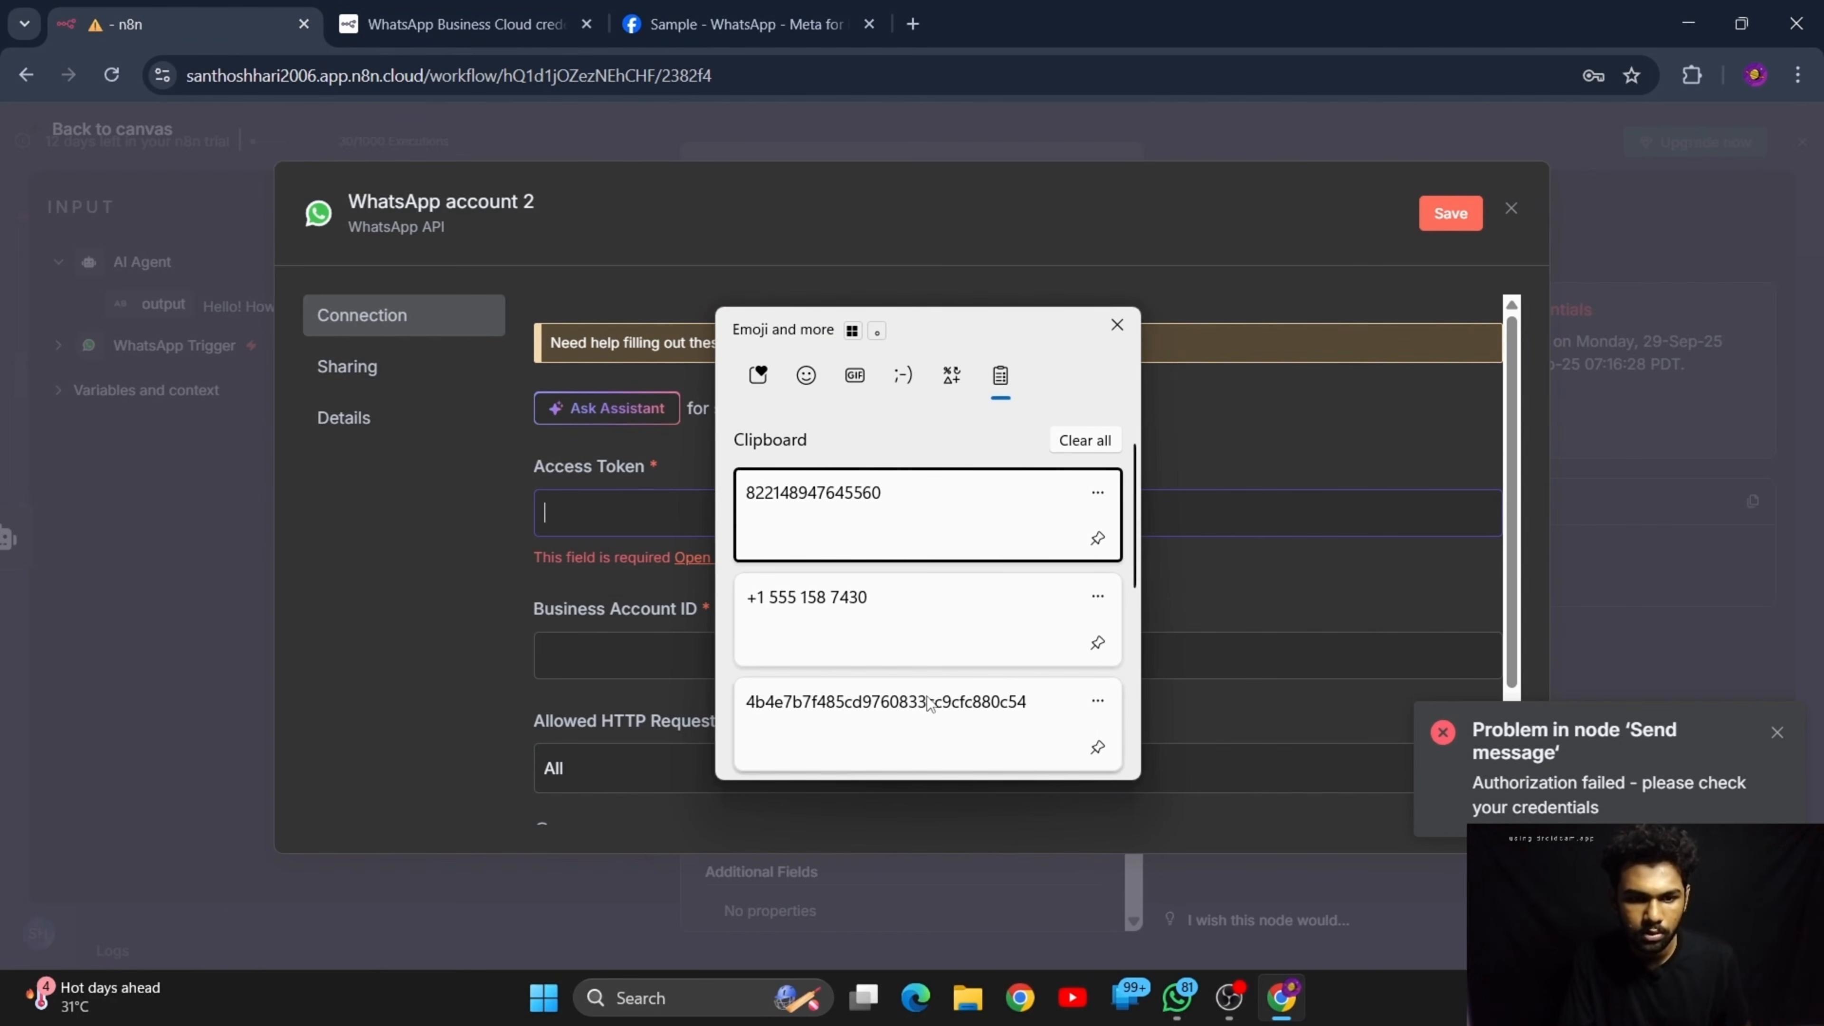
{"action": "scroll", "coordinate": [892, 573], "scroll_direction": "down", "scroll_amount": 1}
{"action": "scroll", "coordinate": [889, 571], "scroll_direction": "down", "scroll_amount": 4}
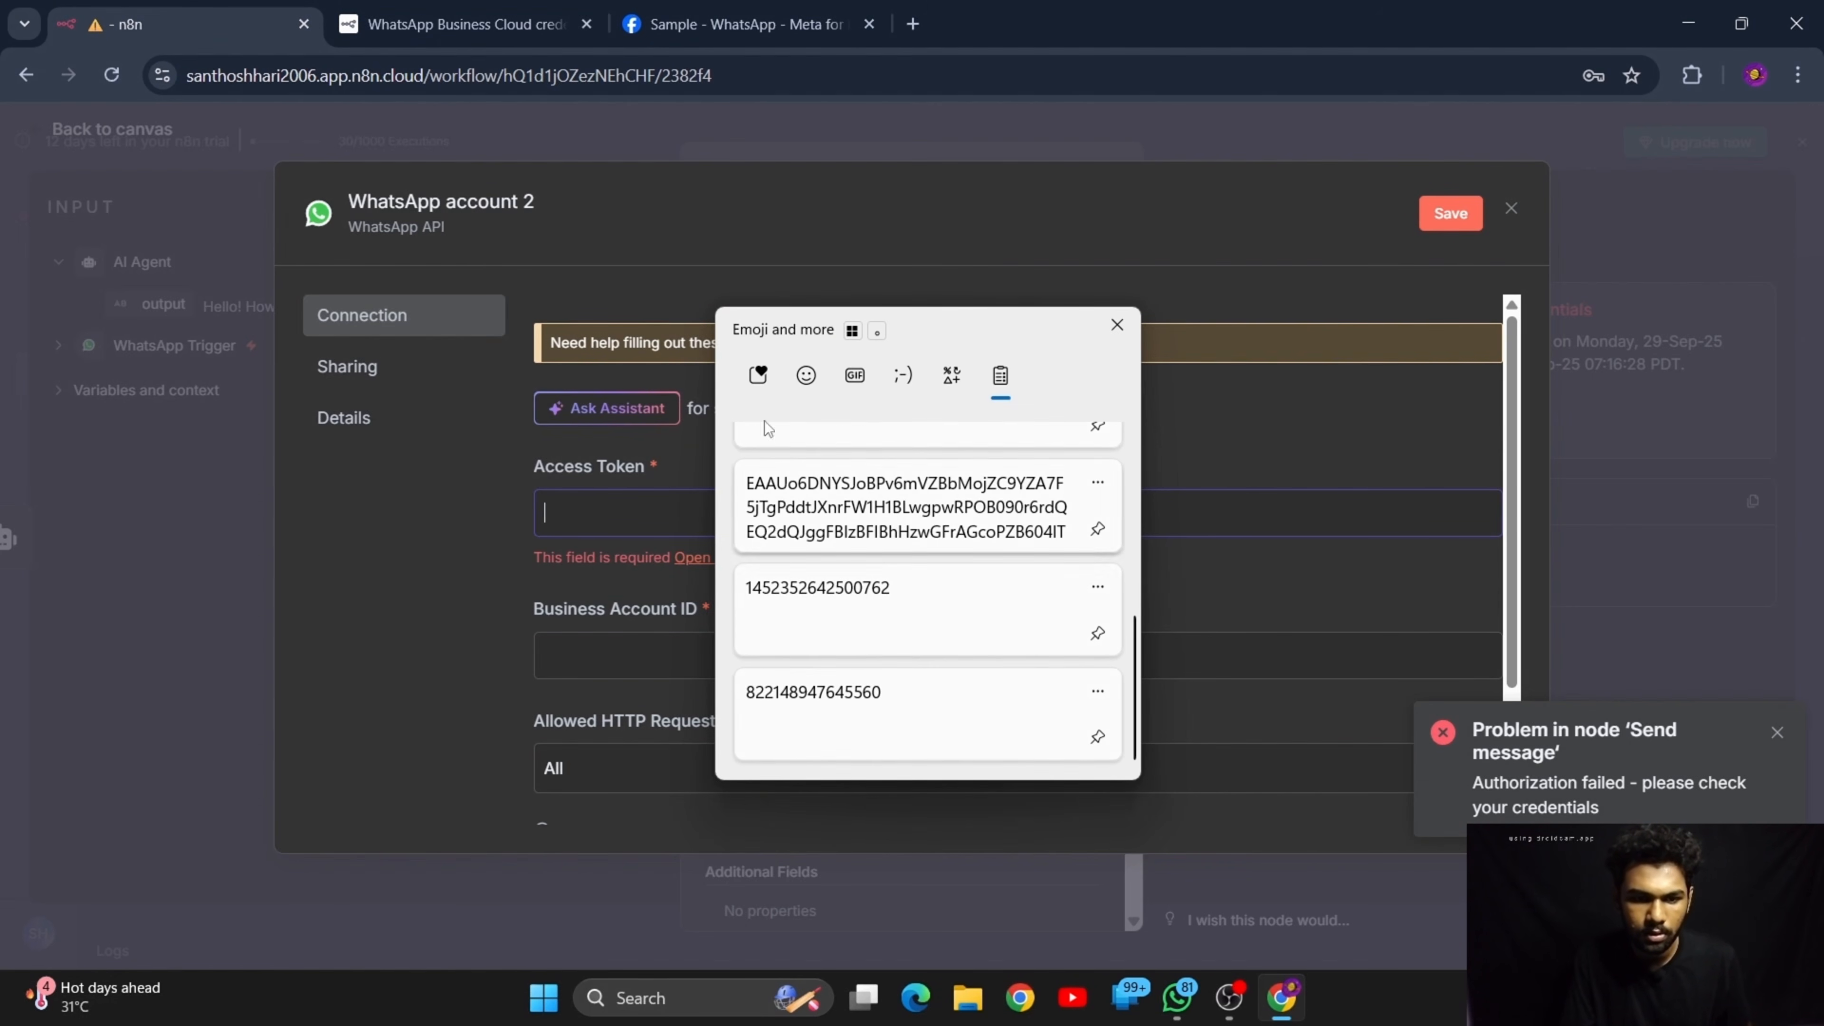
{"action": "left_click", "coordinate": [595, 522]}
Generate a new access token in the Sample app's API Setup, reconnecting the account, and paste it into the new credential's Access Token field
{"action": "left_click", "coordinate": [679, 10]}
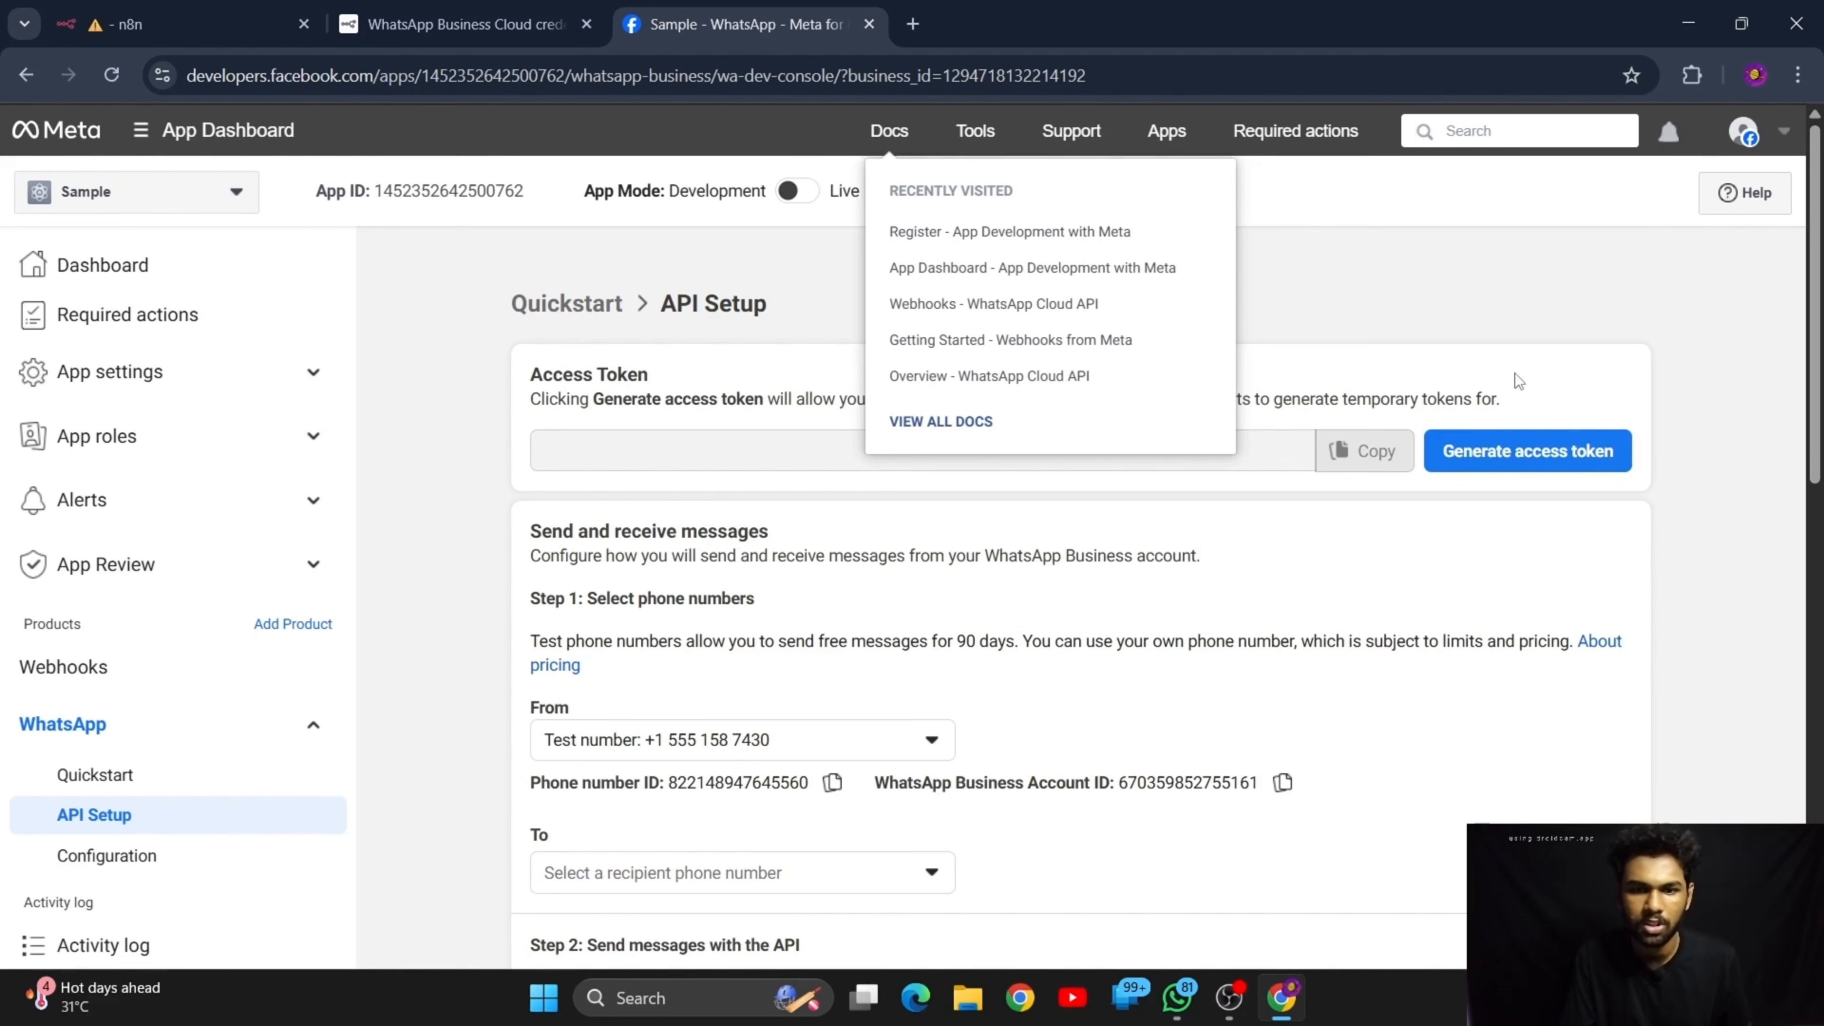
{"action": "left_click", "coordinate": [1527, 452]}
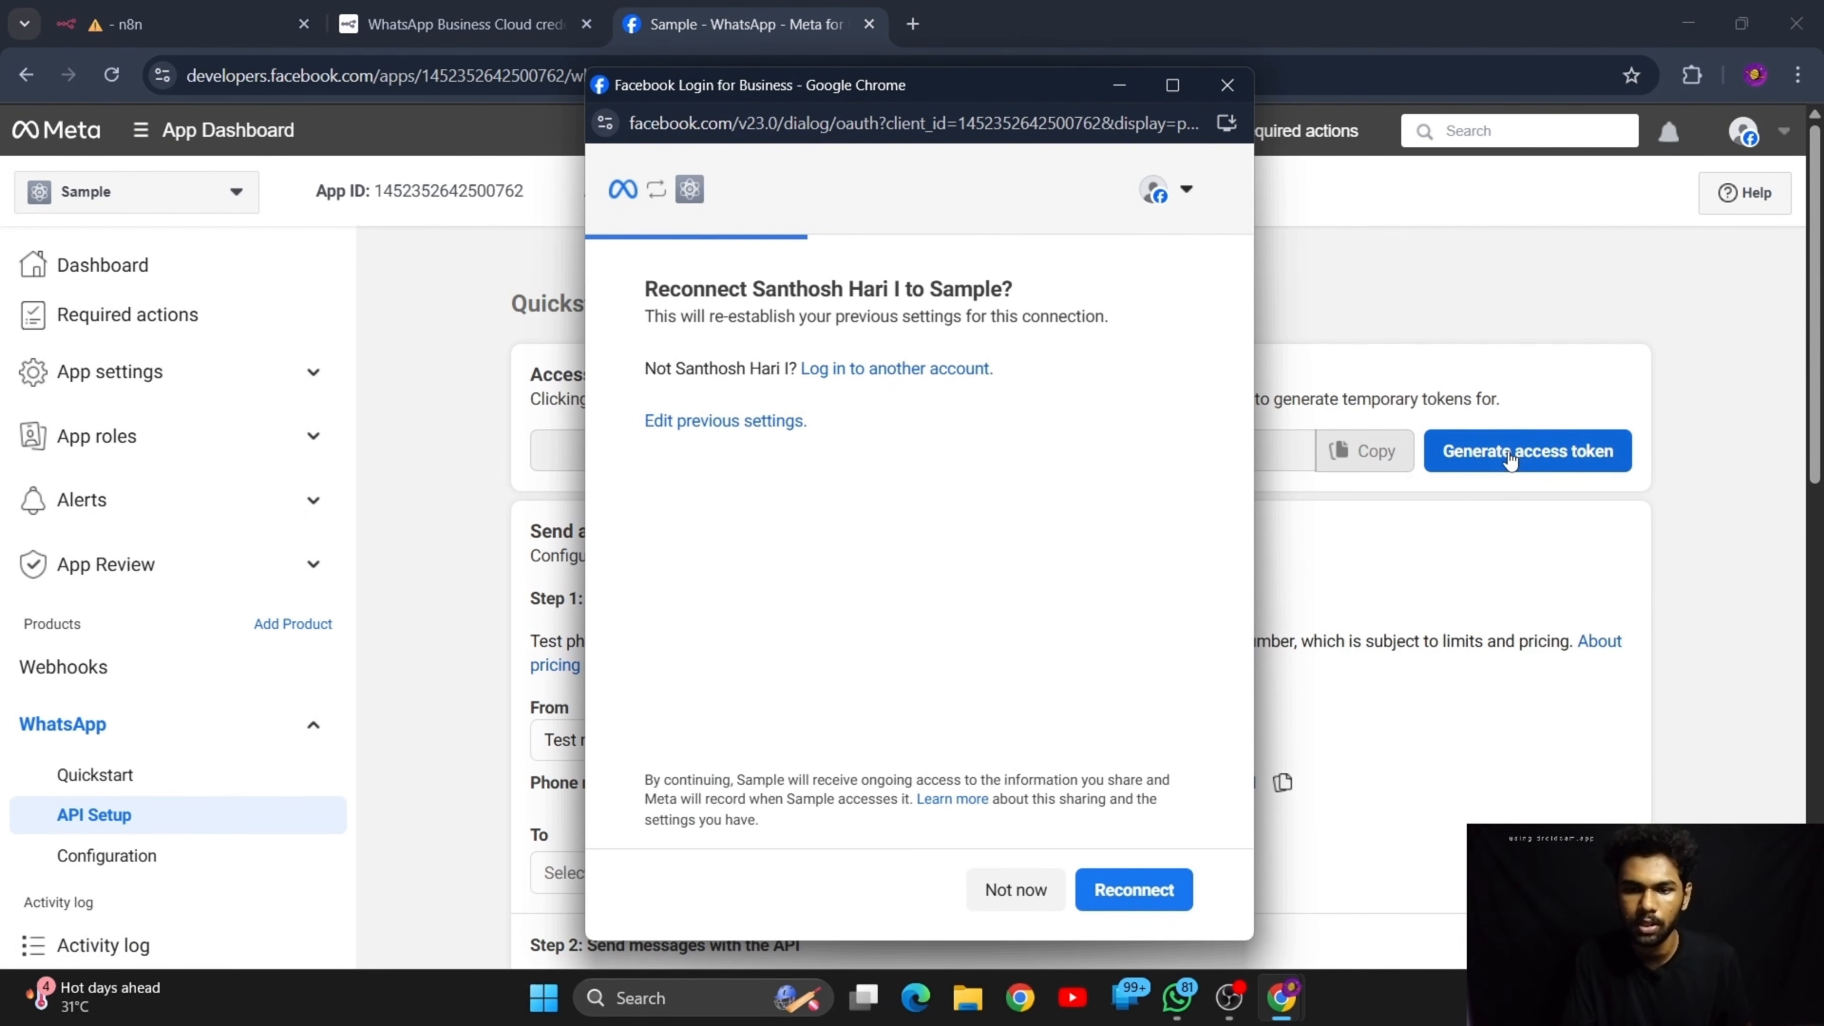
{"action": "left_click", "coordinate": [1118, 902]}
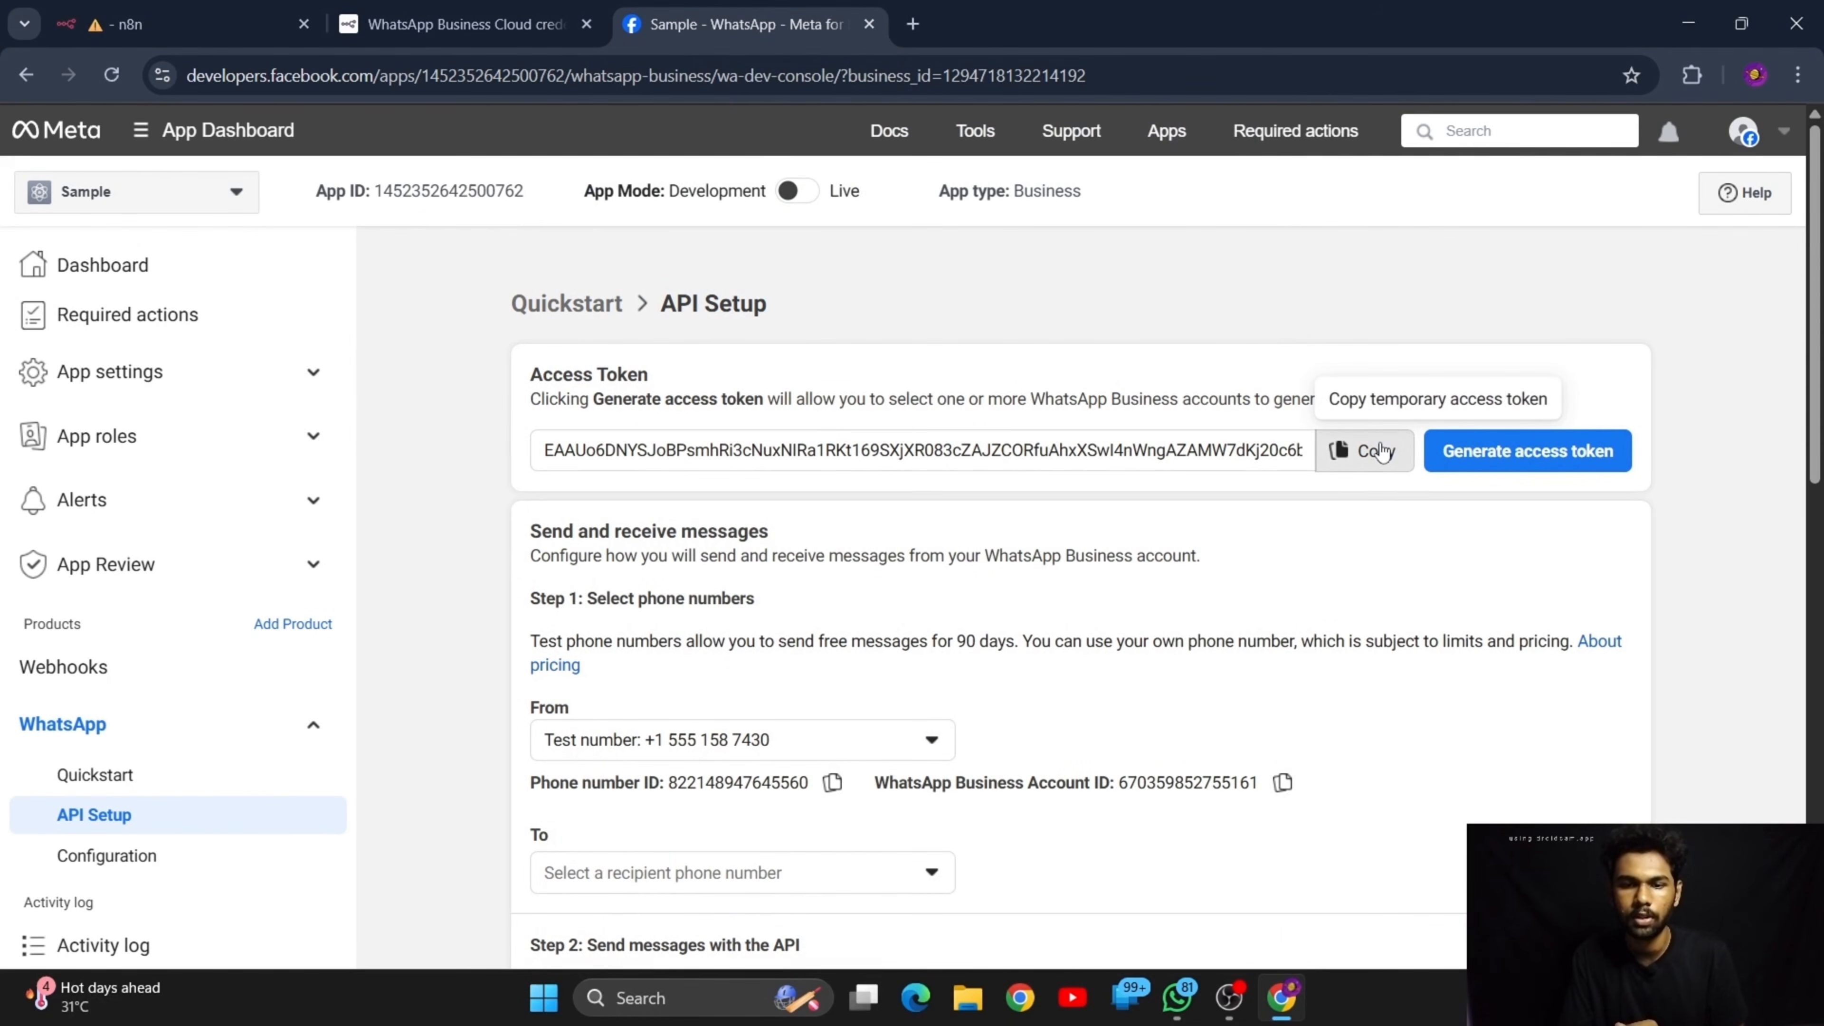
{"action": "left_click", "coordinate": [1364, 450]}
{"action": "scroll", "coordinate": [1020, 341], "scroll_direction": "down", "scroll_amount": 4}
{"action": "left_click", "coordinate": [180, 24]}
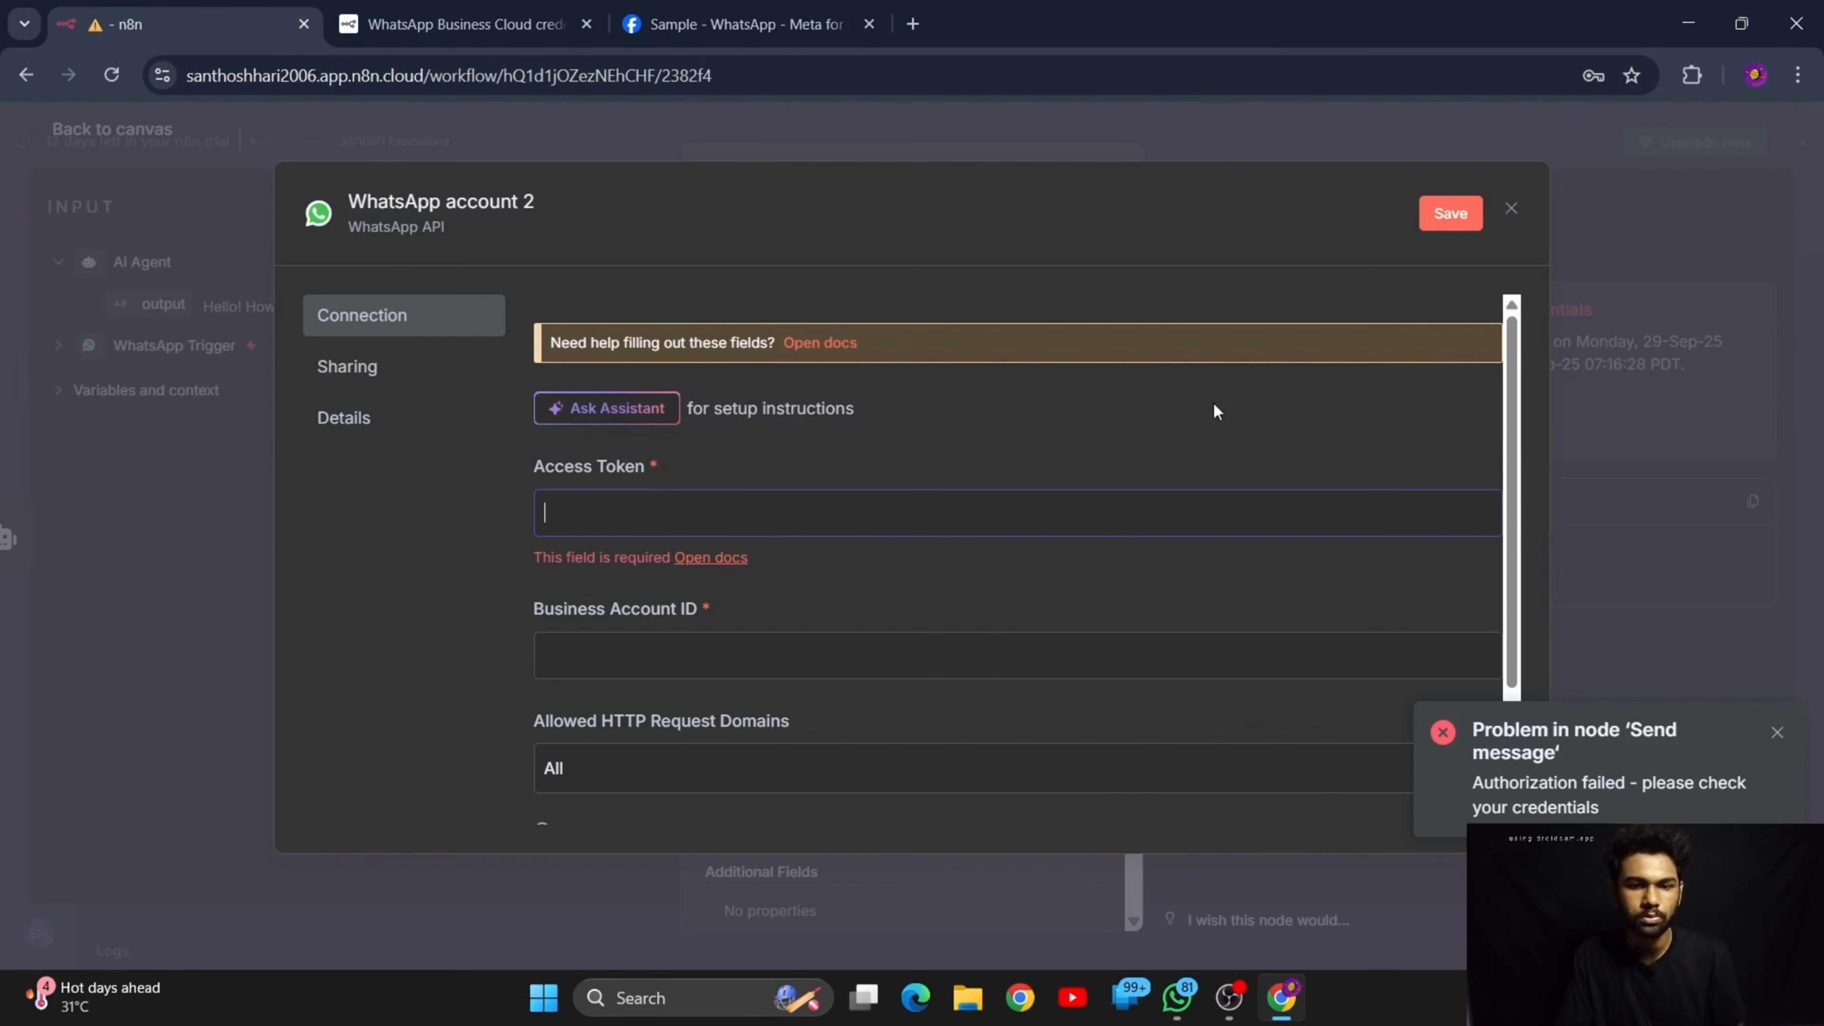
{"action": "key", "text": "ctrl+v"}
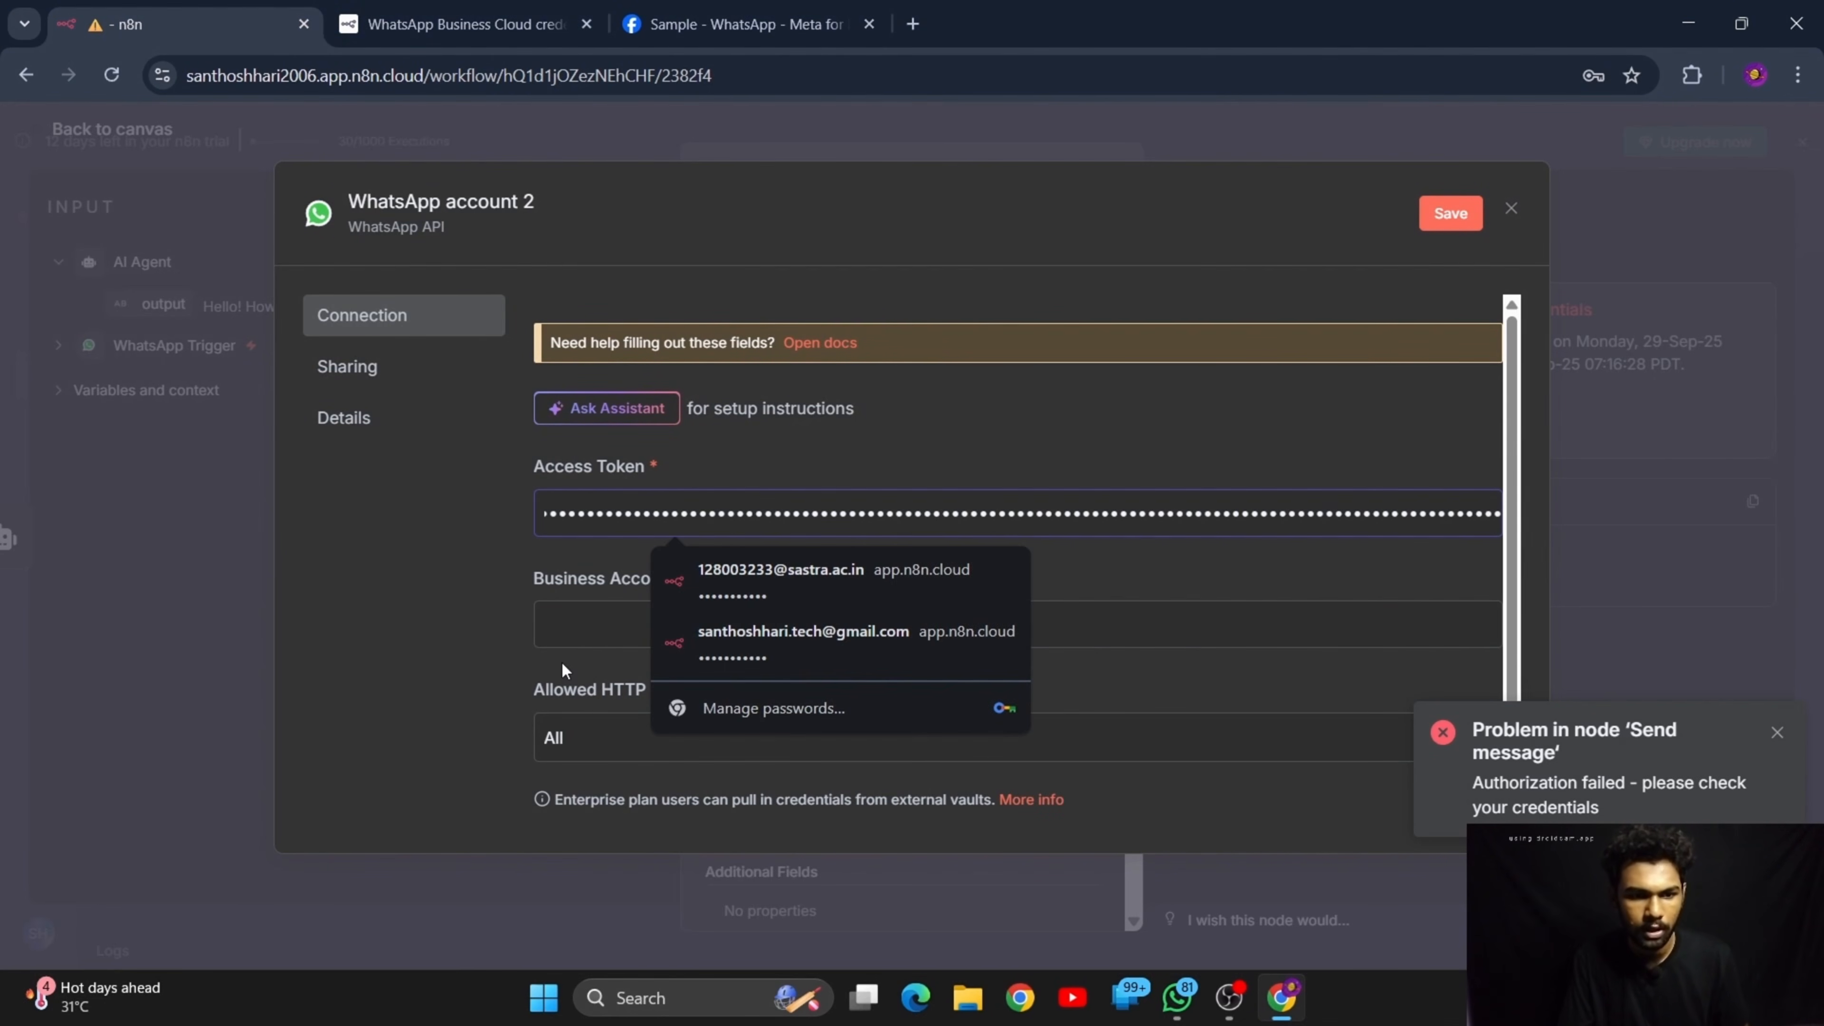
Copy the WhatsApp Business Account ID from API Setup into the credential's Business Account ID, save the credential and decline the browser's password update
{"action": "left_click", "coordinate": [612, 623]}
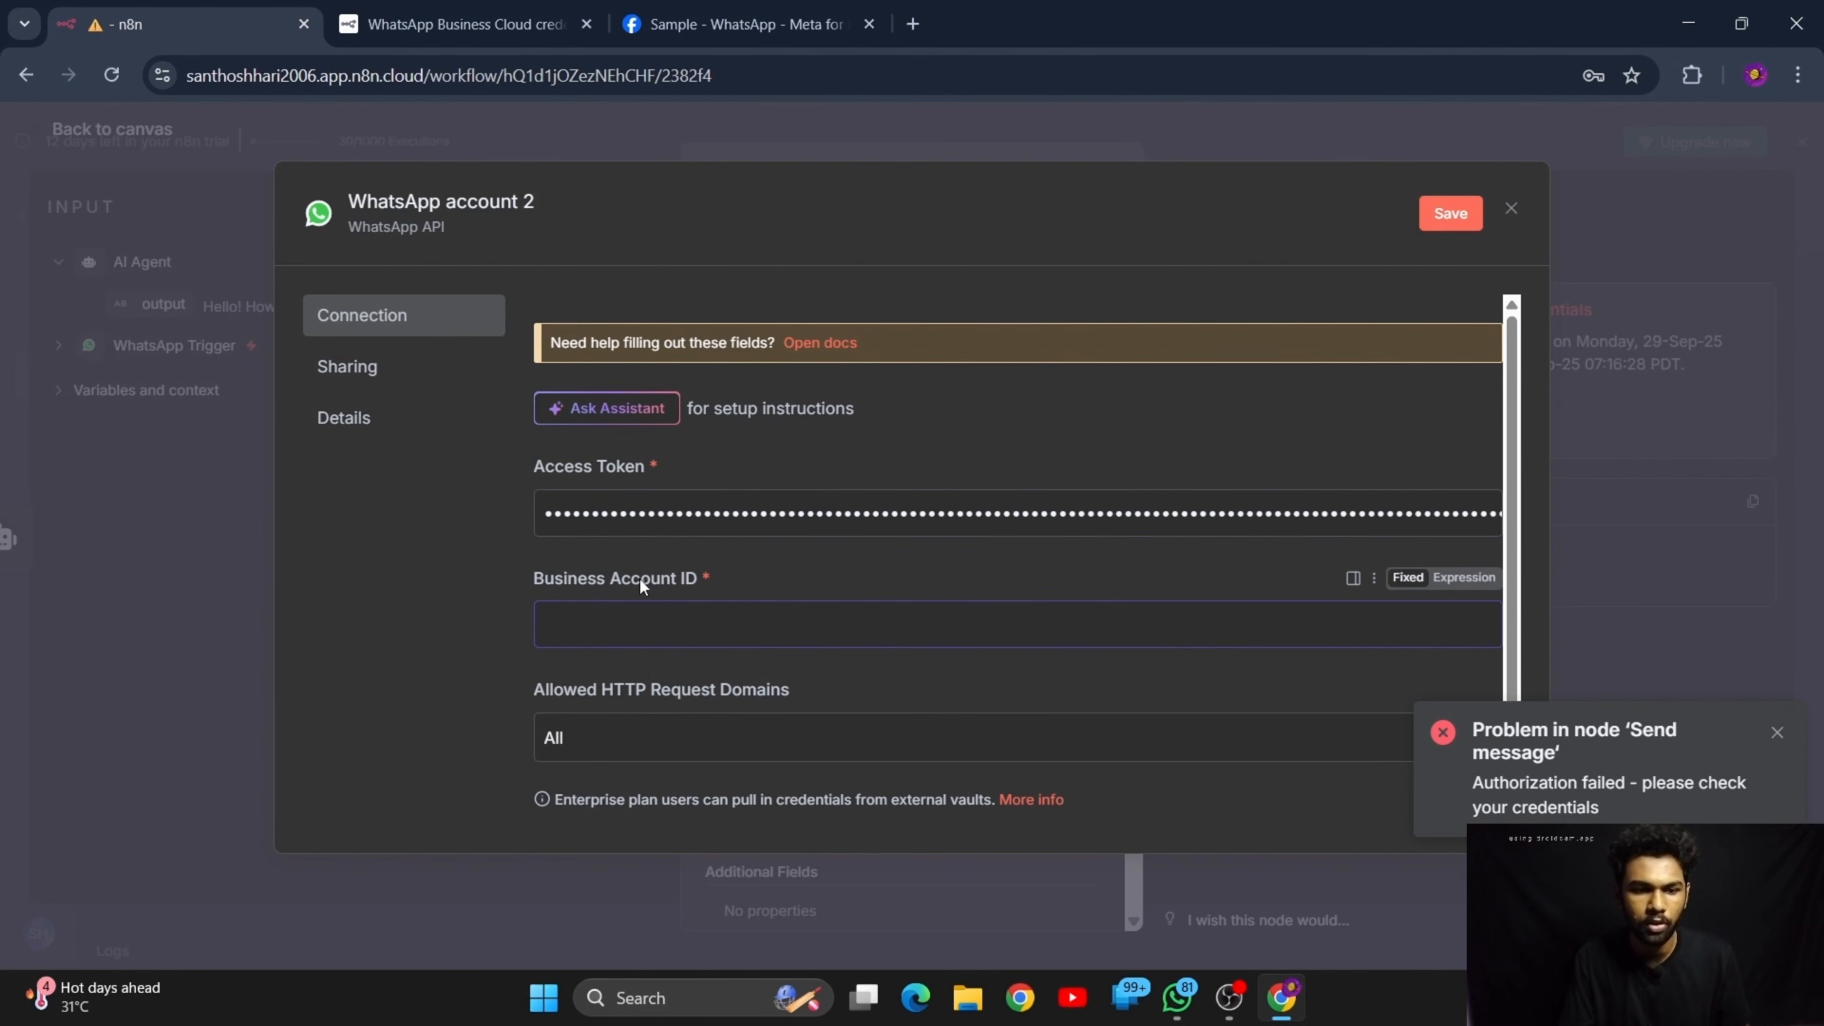
{"action": "left_click", "coordinate": [795, 8]}
{"action": "scroll", "coordinate": [908, 498], "scroll_direction": "up", "scroll_amount": 5}
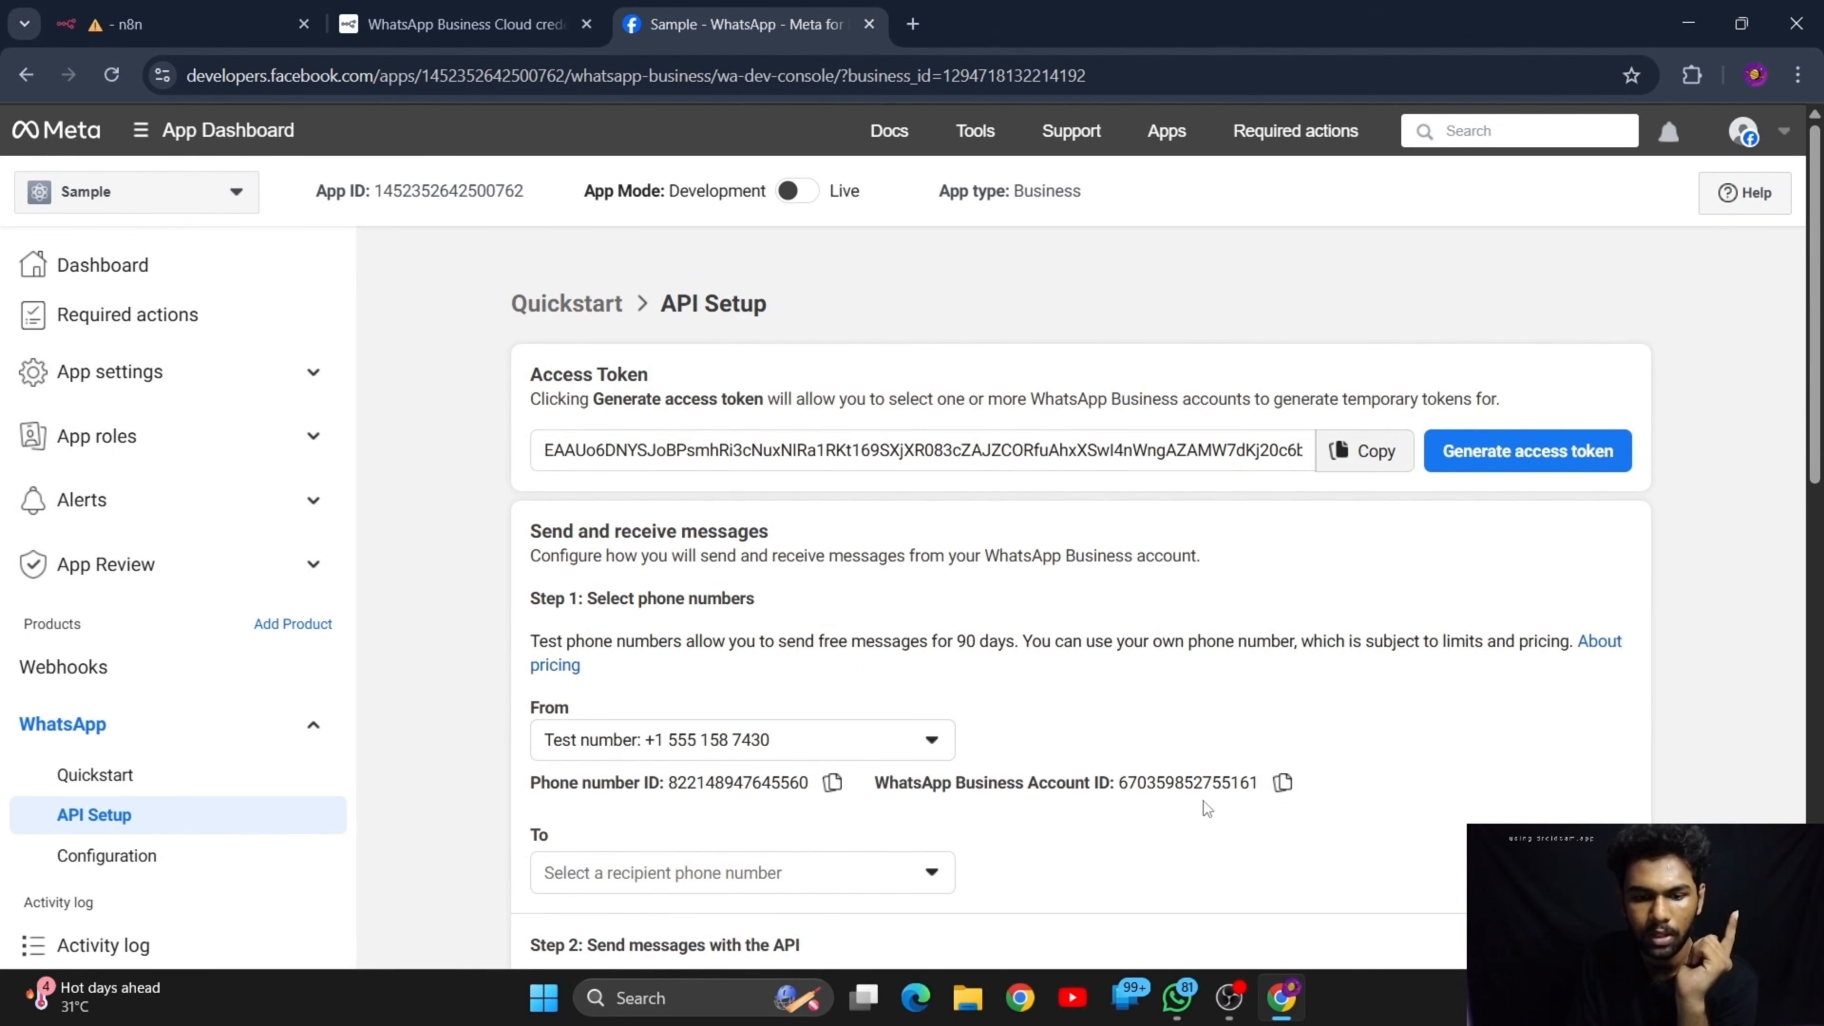
{"action": "left_click", "coordinate": [1282, 784]}
{"action": "left_click", "coordinate": [179, 24]}
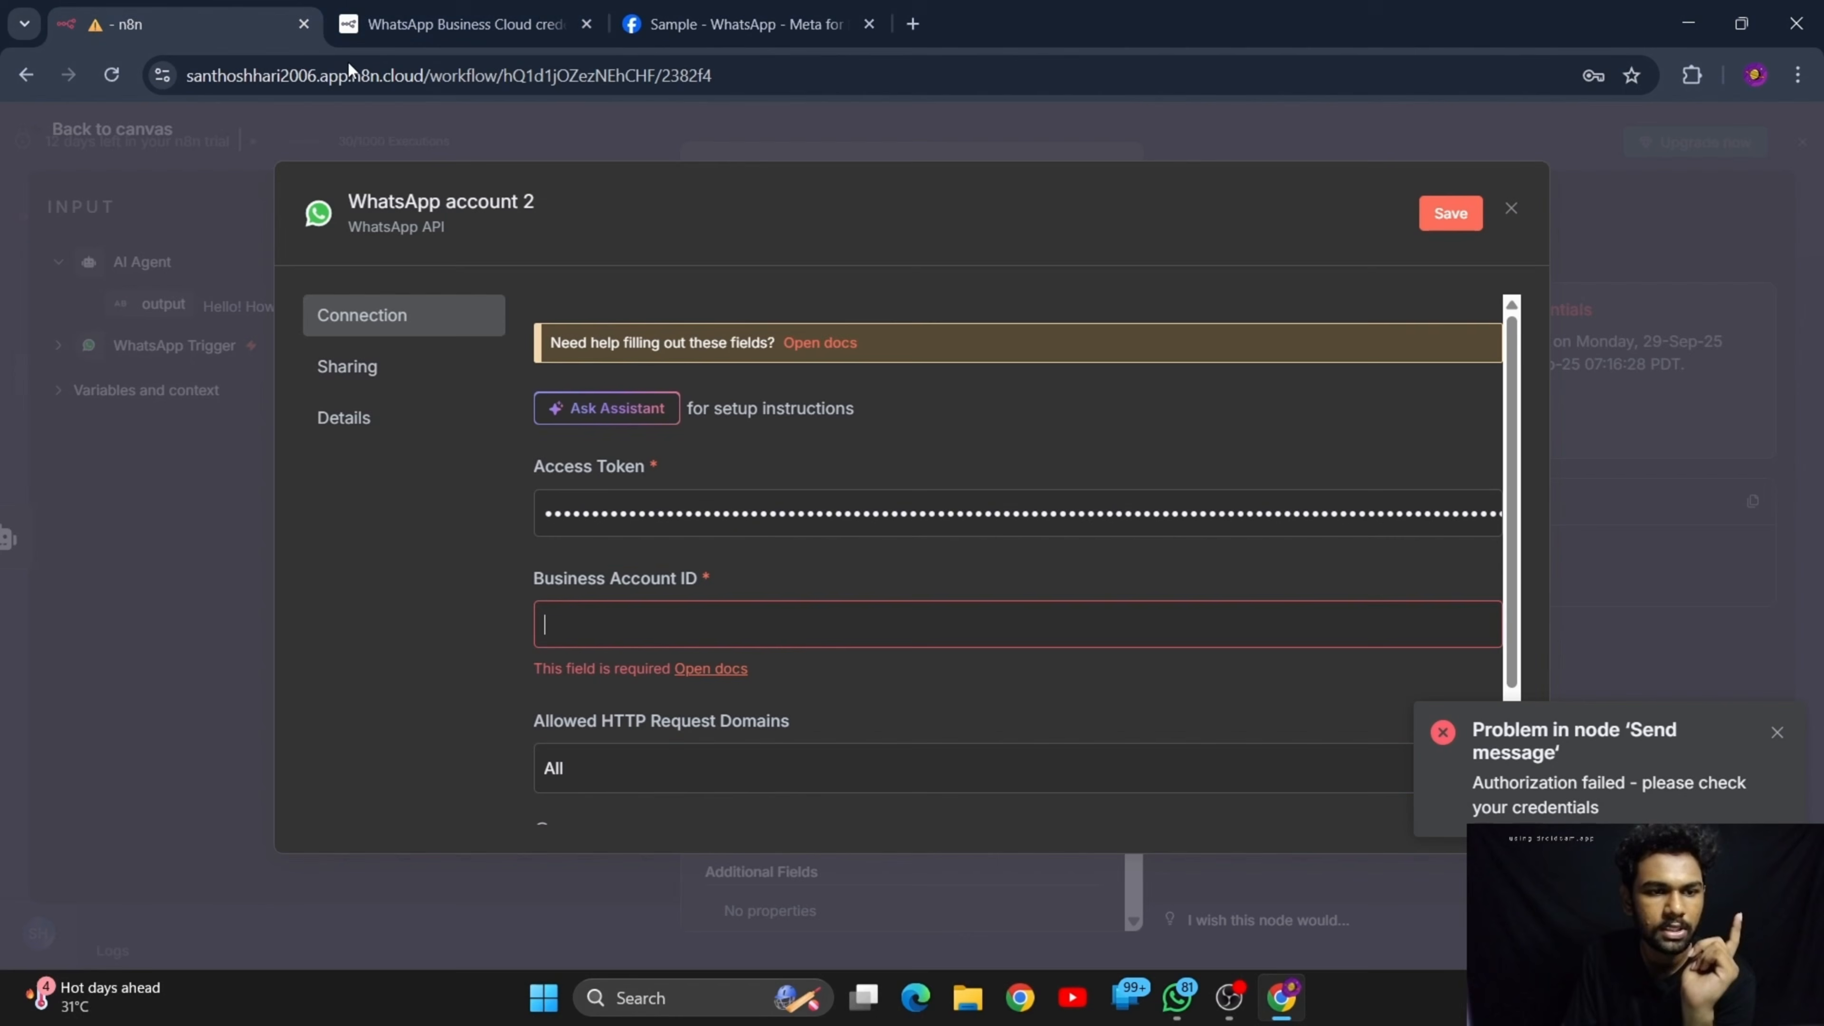
{"action": "key", "text": "ctrl+v"}
{"action": "left_click", "coordinate": [1451, 213]}
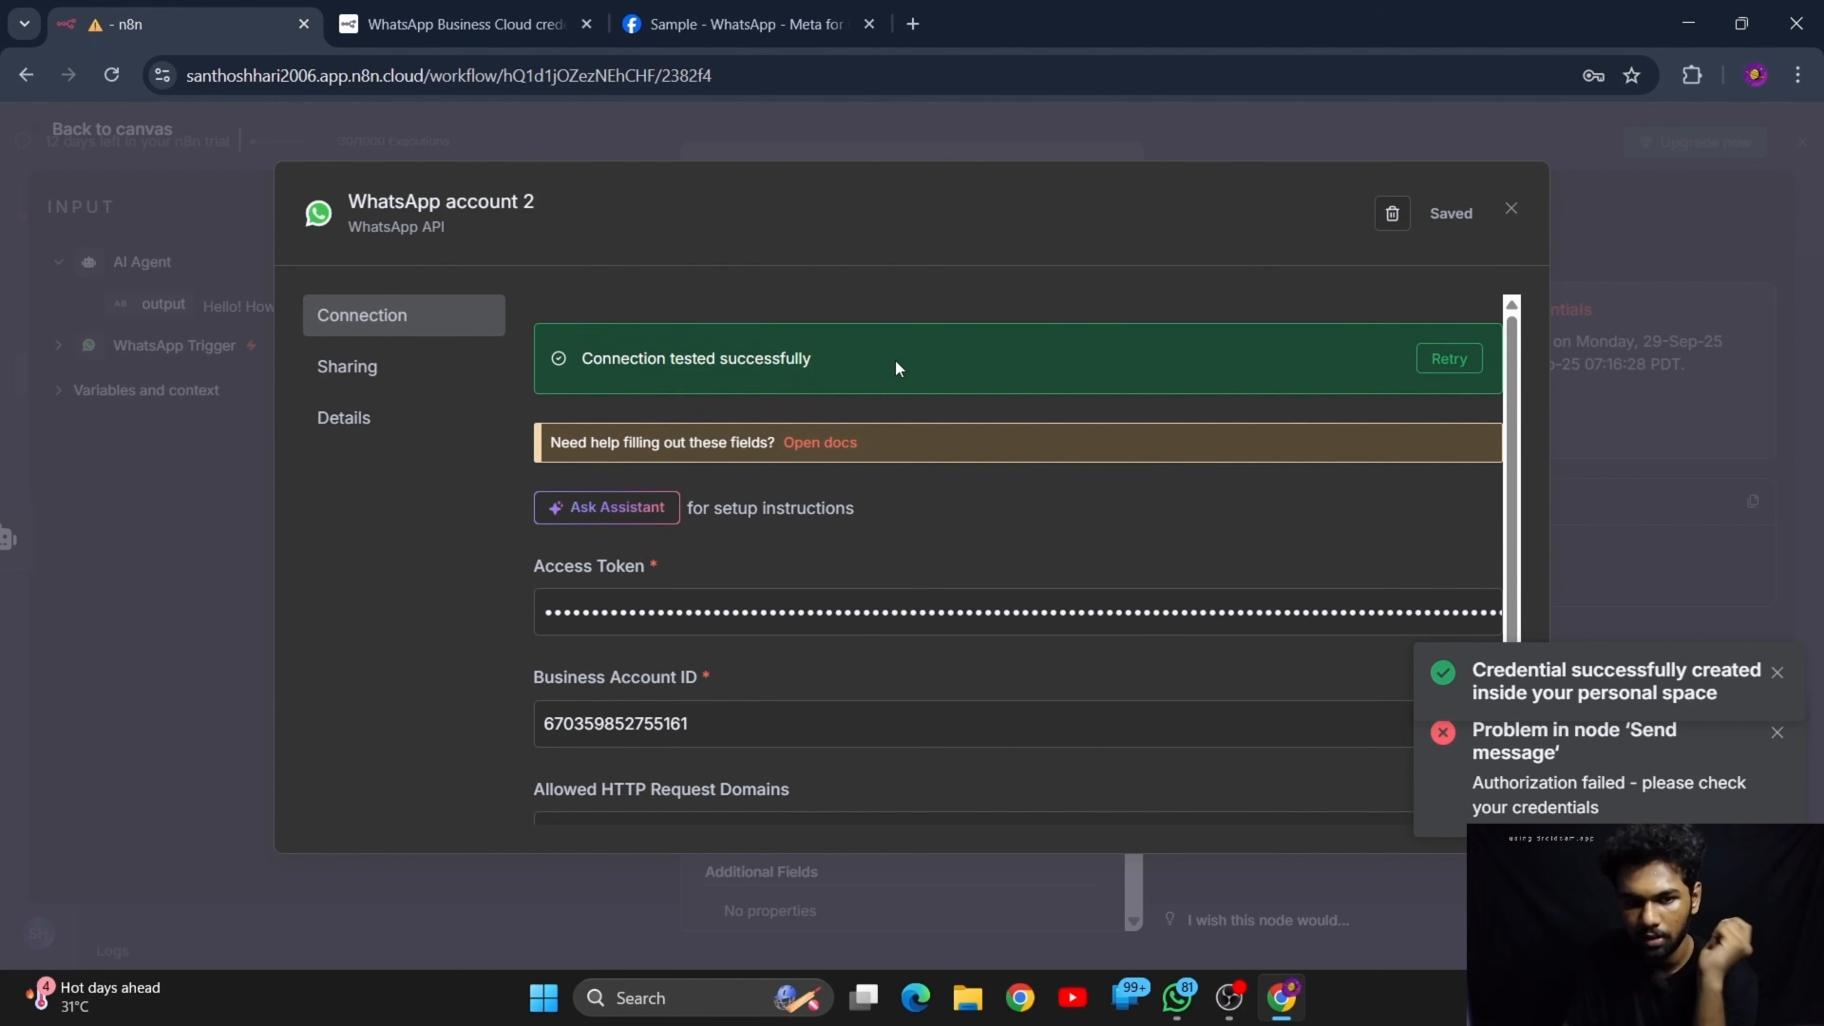
{"action": "left_click", "coordinate": [1511, 209]}
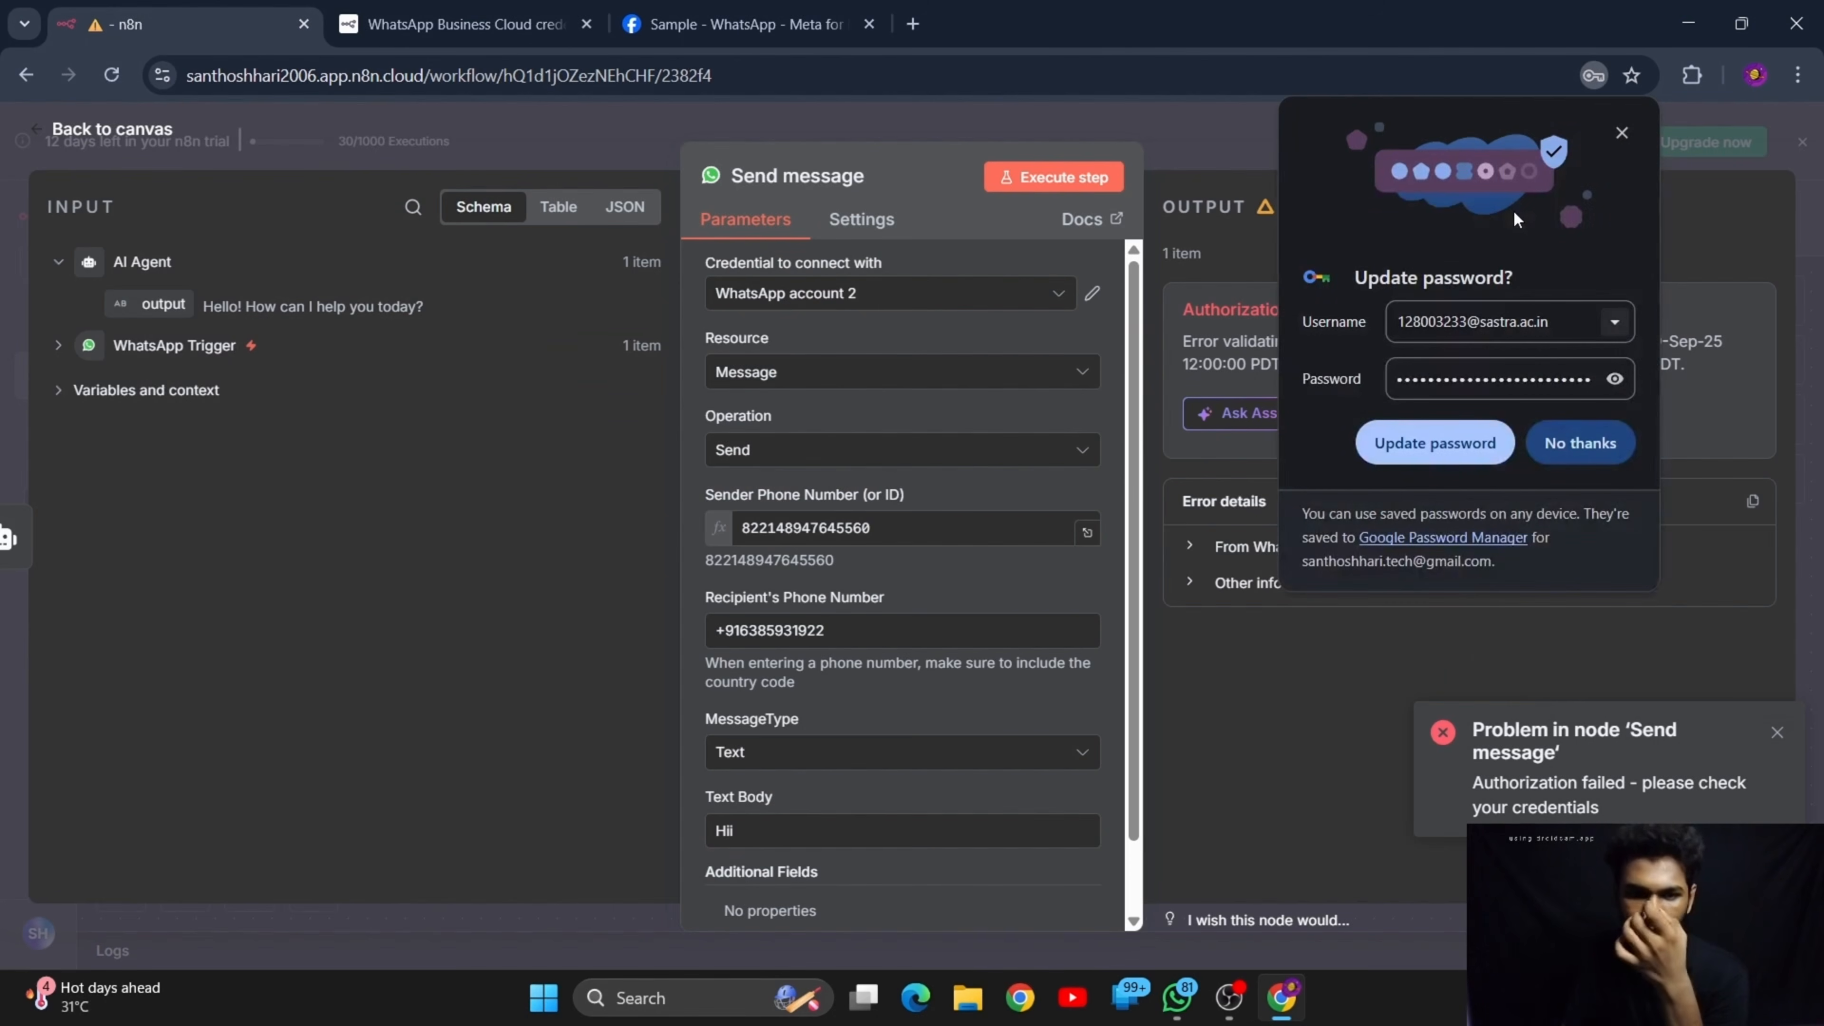
{"action": "left_click", "coordinate": [1616, 133]}
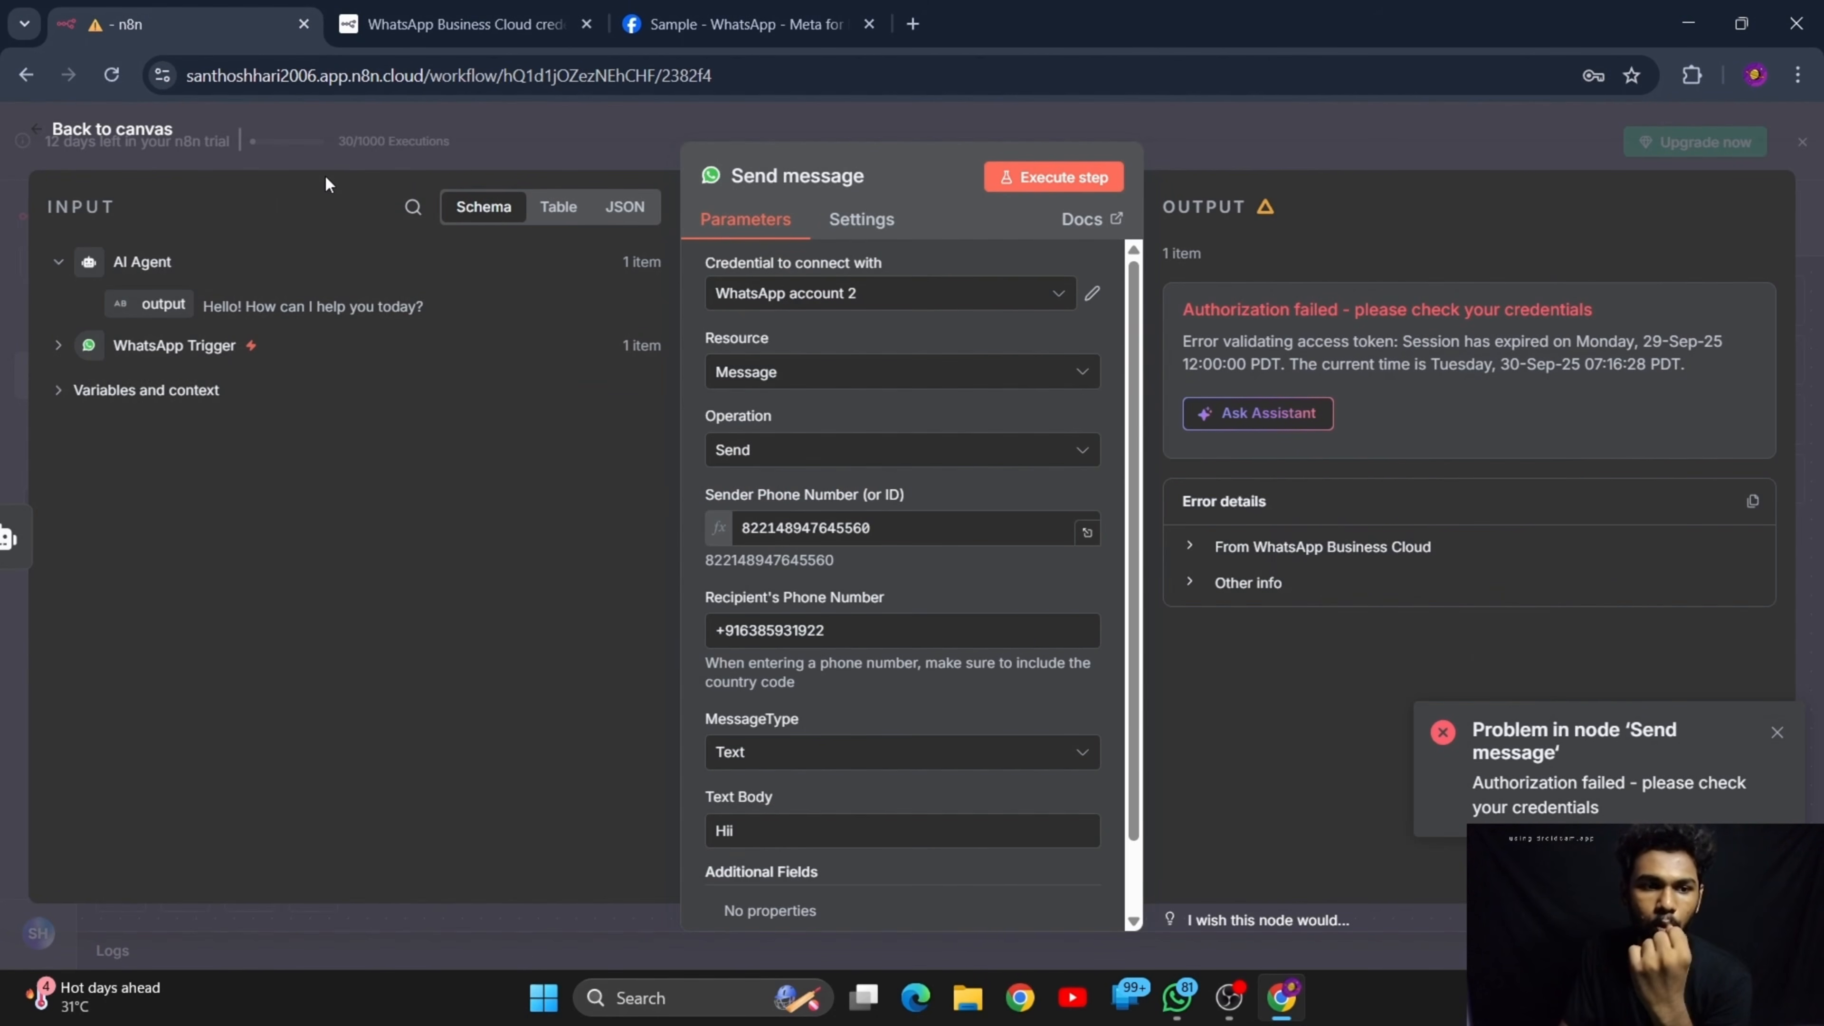
Execute the Send message step with the new credential and check the DocBot chat in WhatsApp for the message
{"action": "left_click", "coordinate": [1024, 188]}
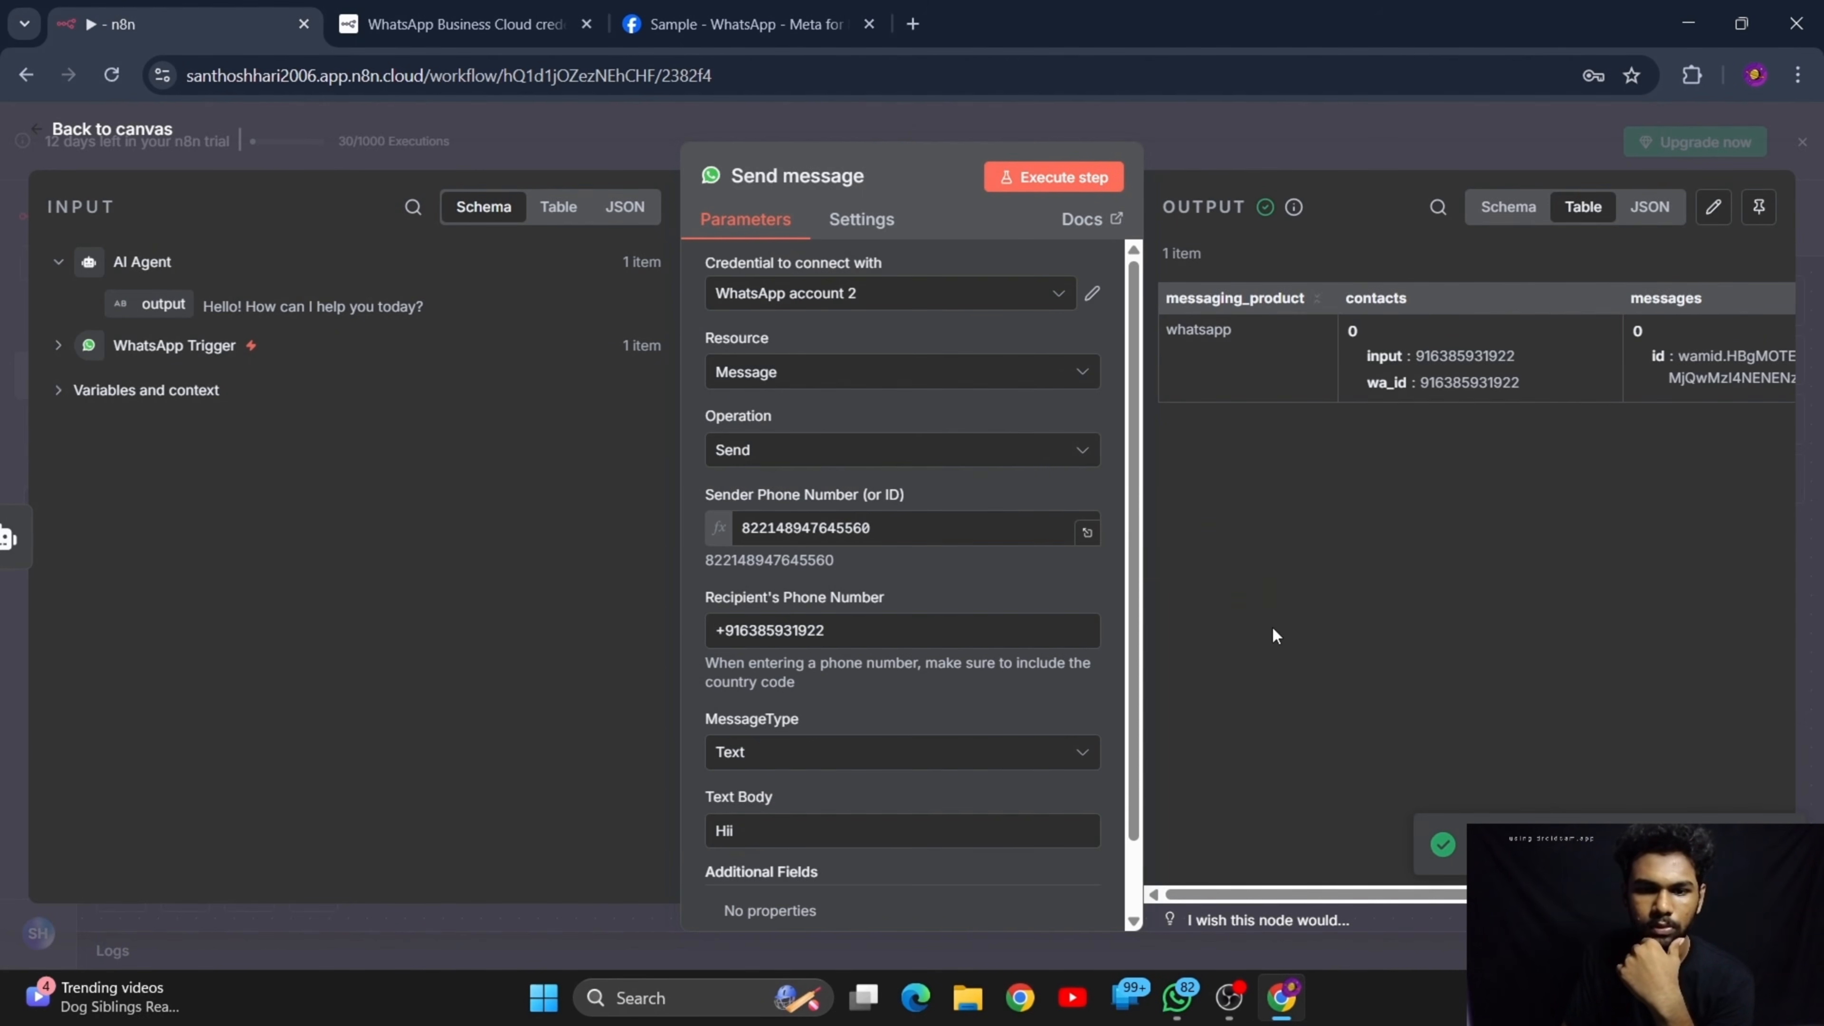
{"action": "scroll", "coordinate": [1335, 894], "scroll_direction": "right", "scroll_amount": 3}
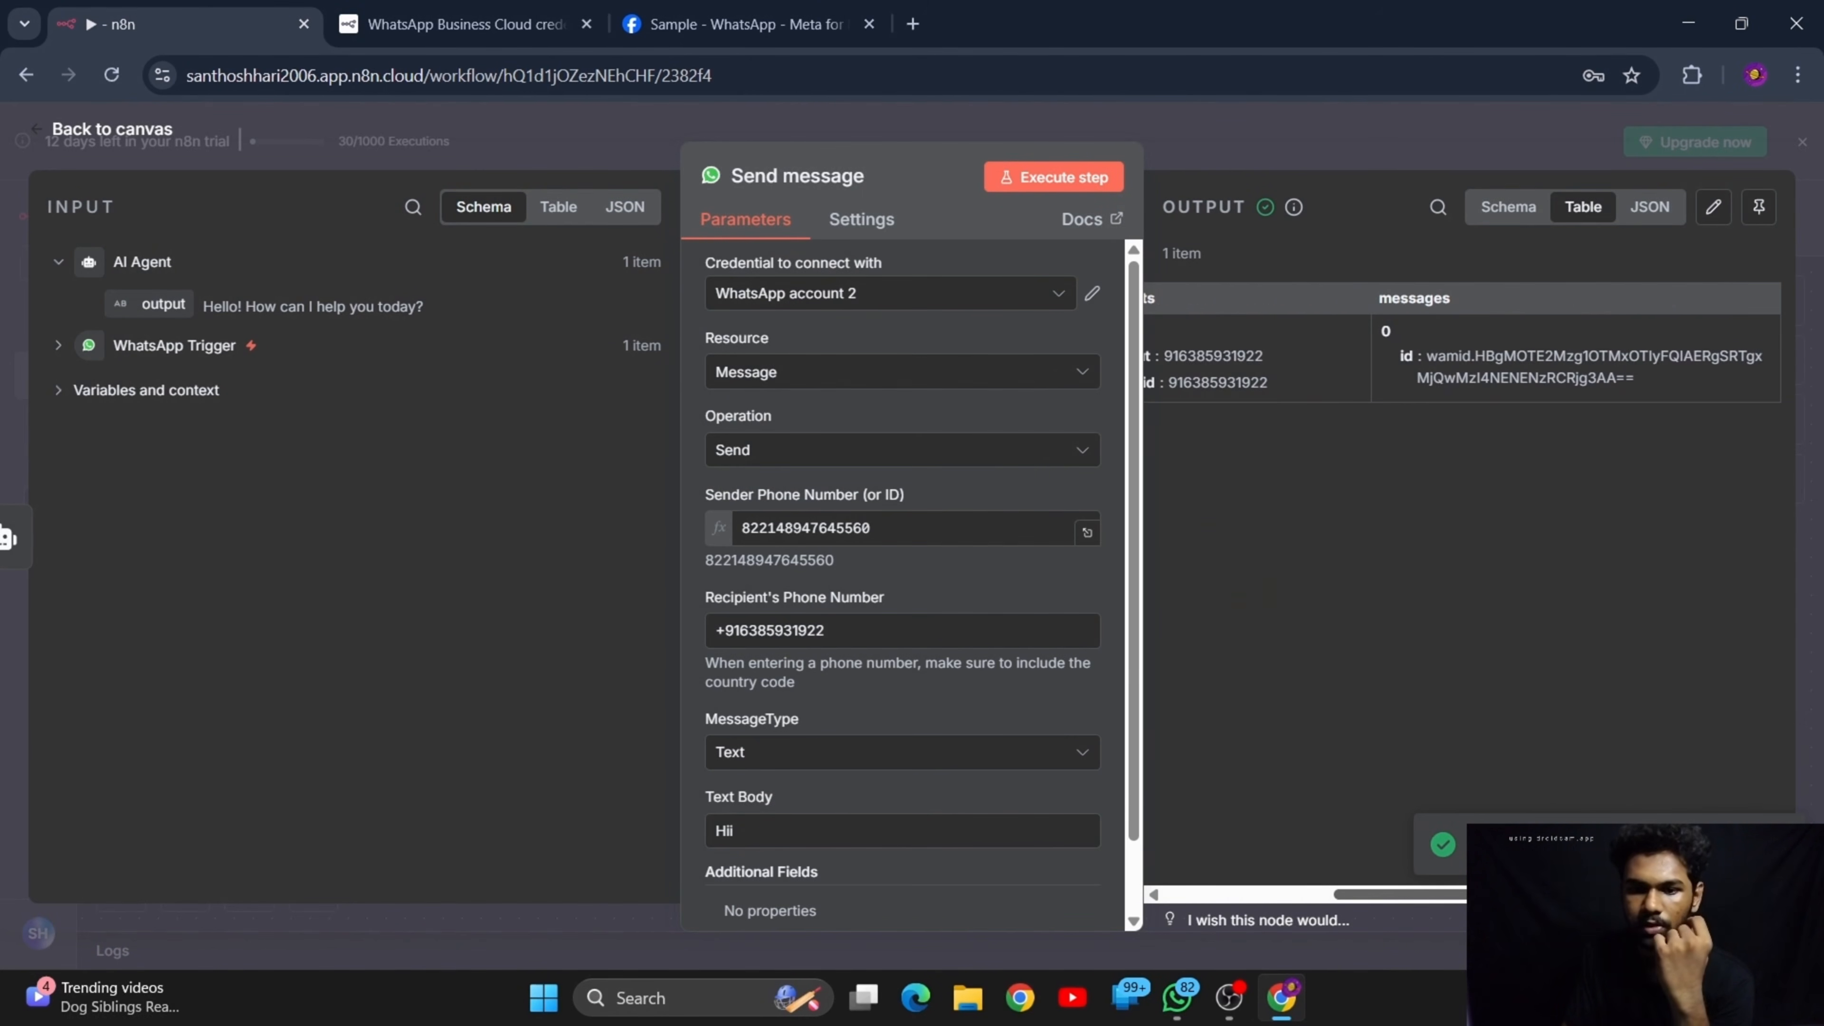
{"action": "left_click", "coordinate": [1181, 996]}
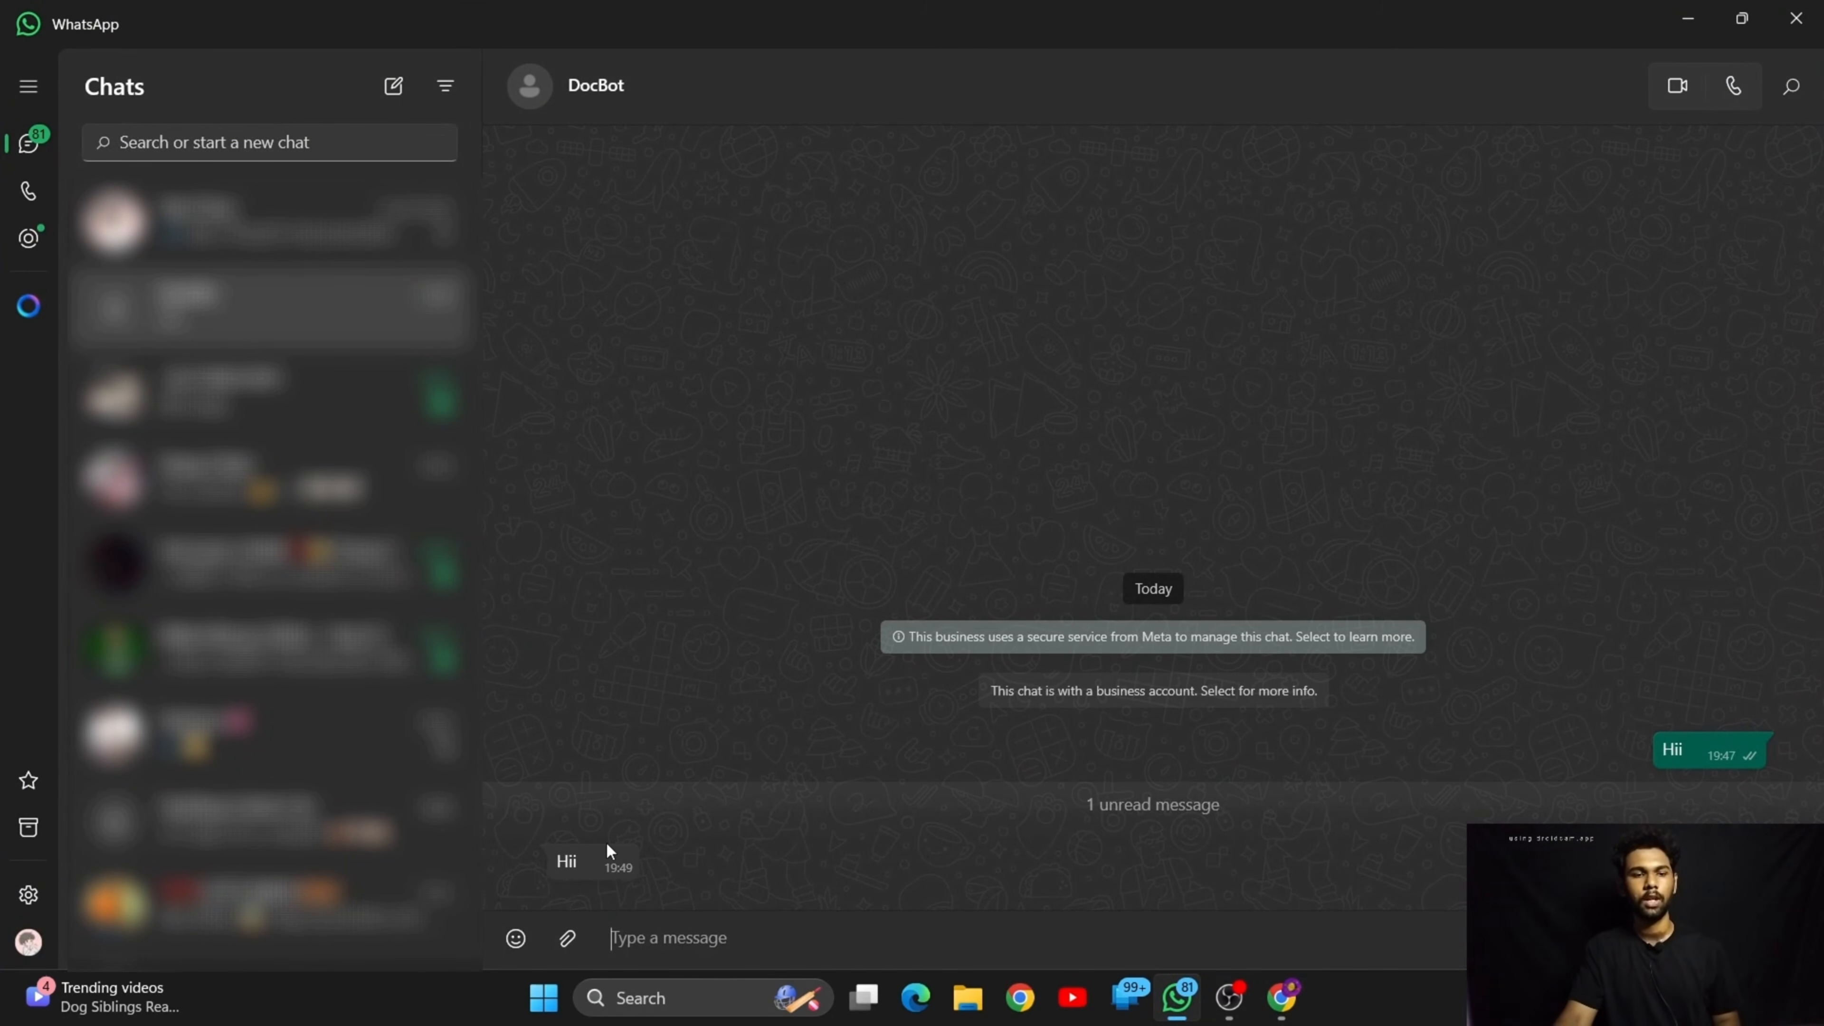
{"action": "mouse_move", "coordinate": [583, 874]}
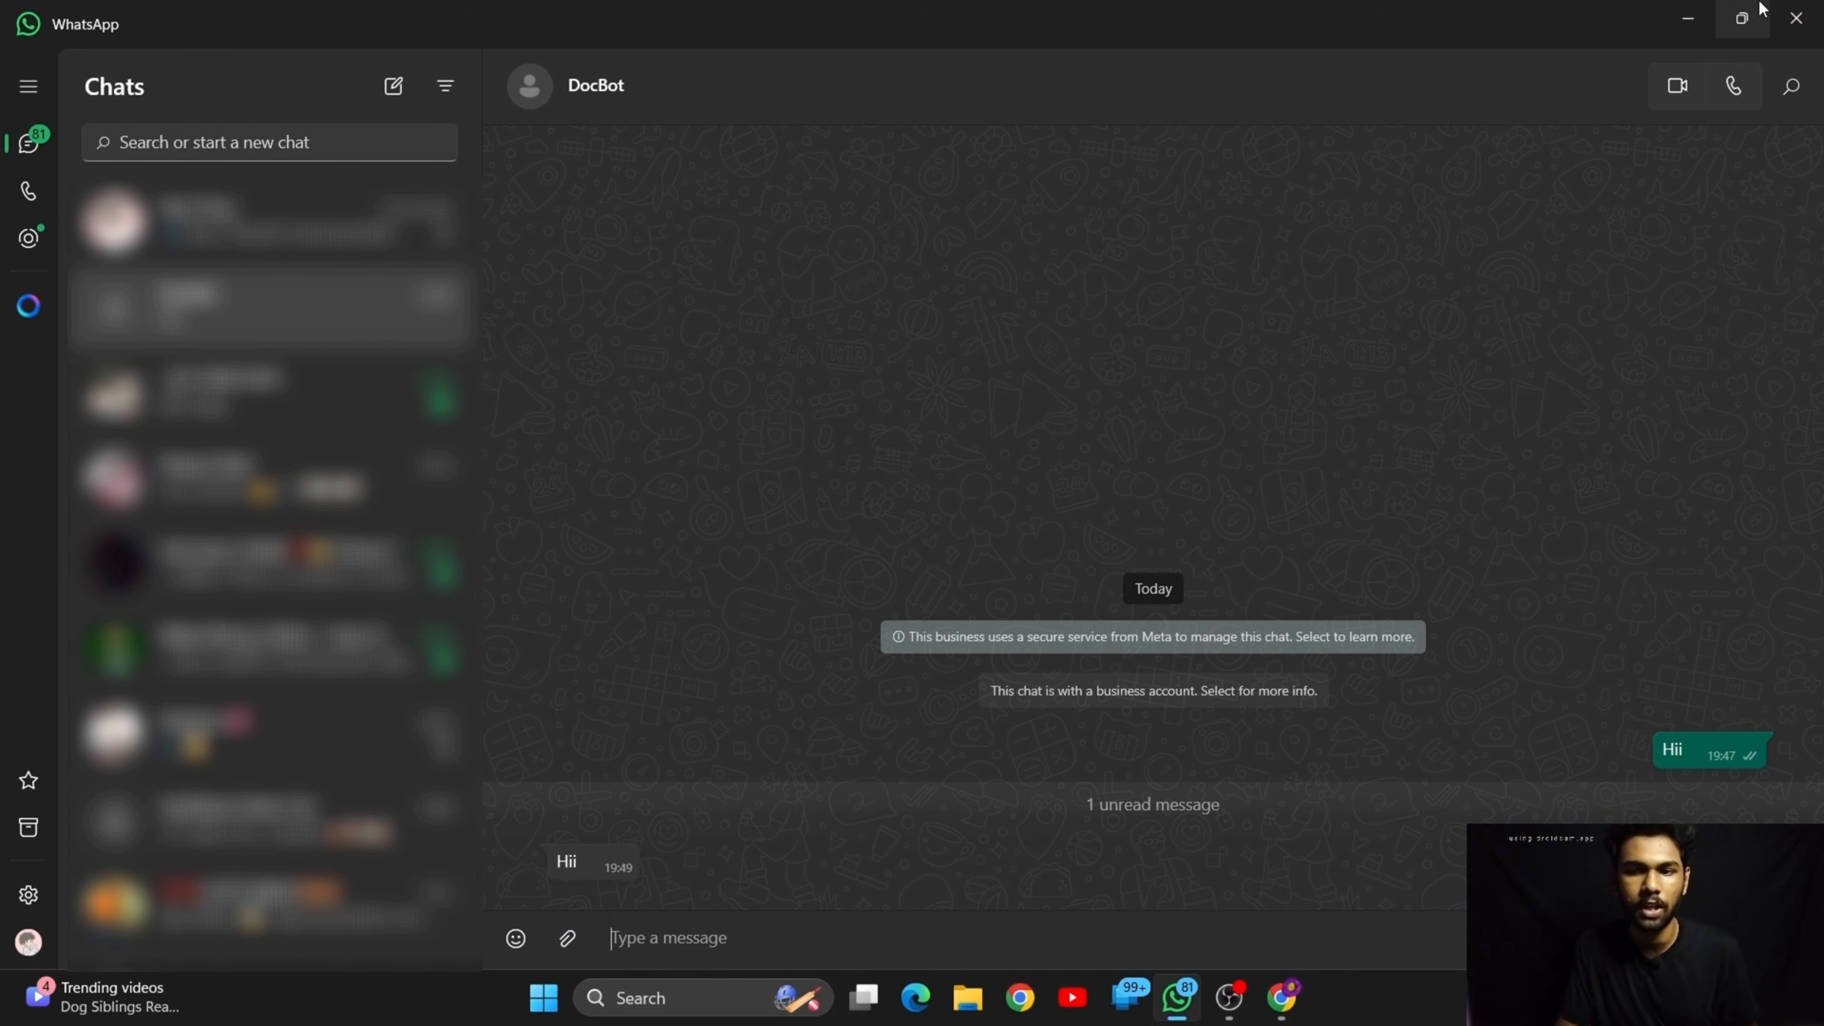
{"action": "left_click", "coordinate": [1688, 18]}
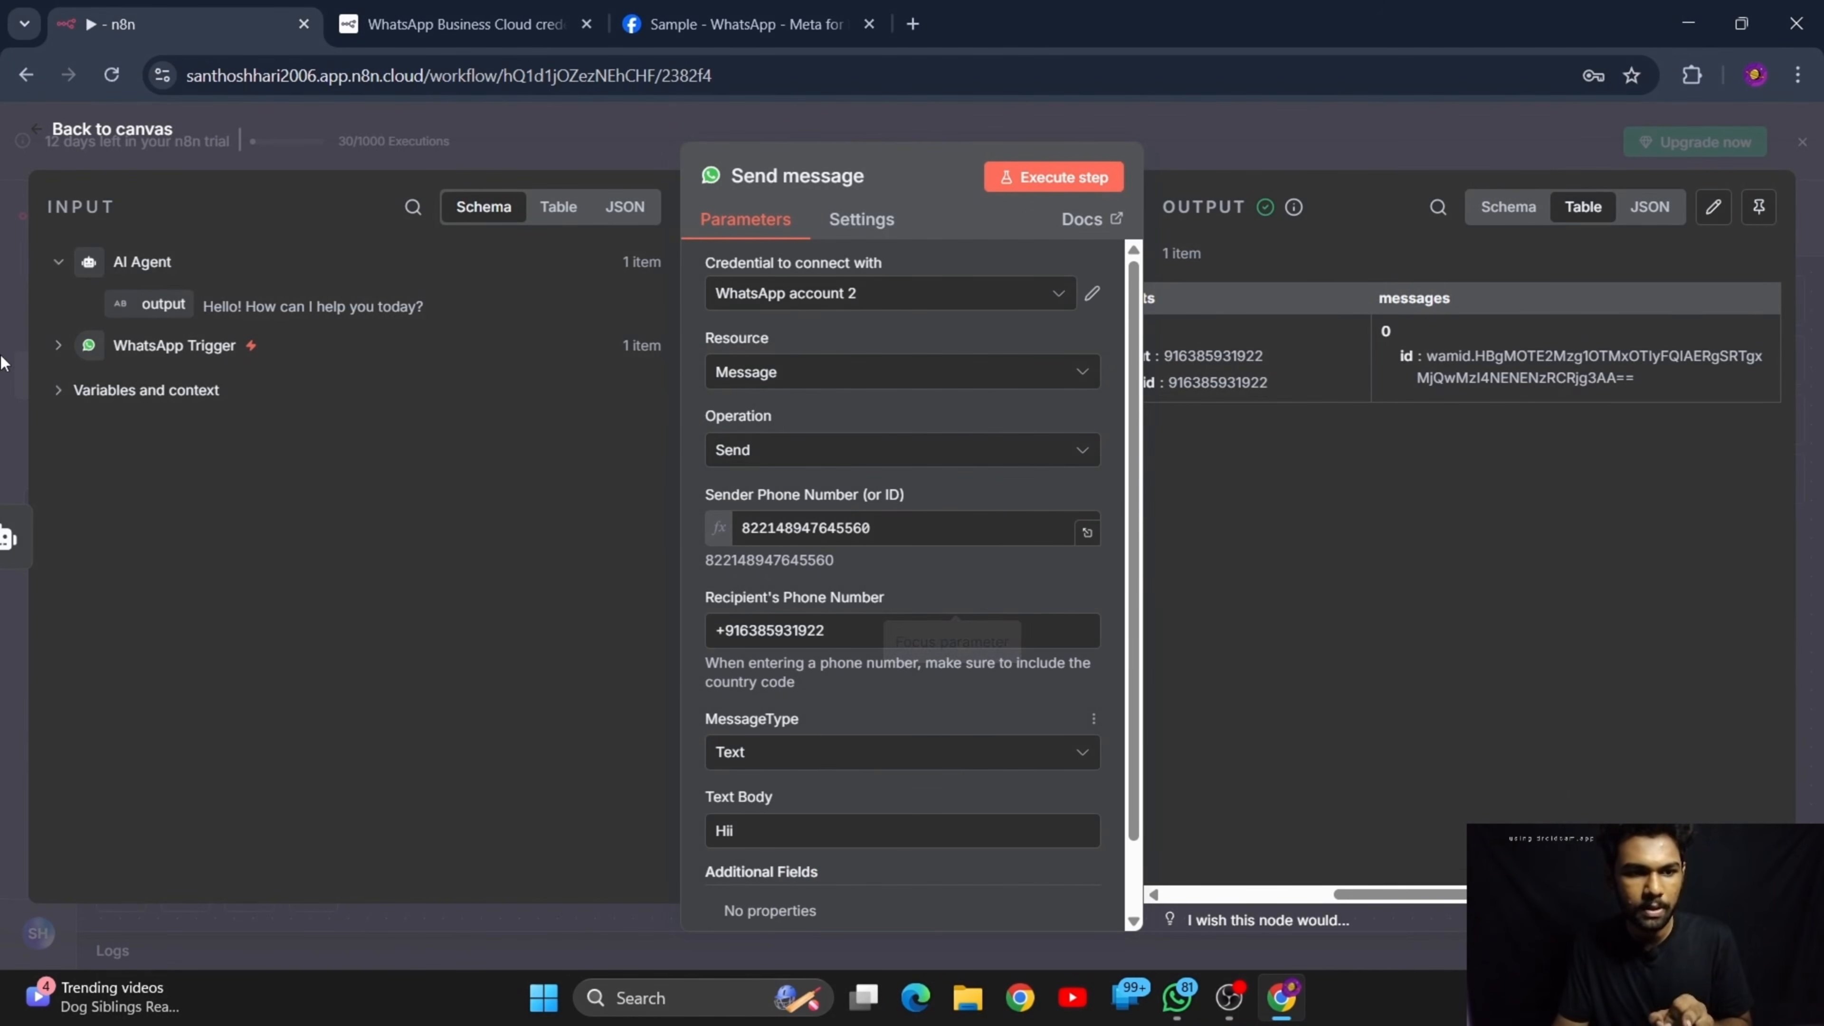
Examine the AI Agent's output and the Variables and context section in the Send message node's input data
{"action": "left_click", "coordinate": [72, 263]}
{"action": "left_click", "coordinate": [56, 260]}
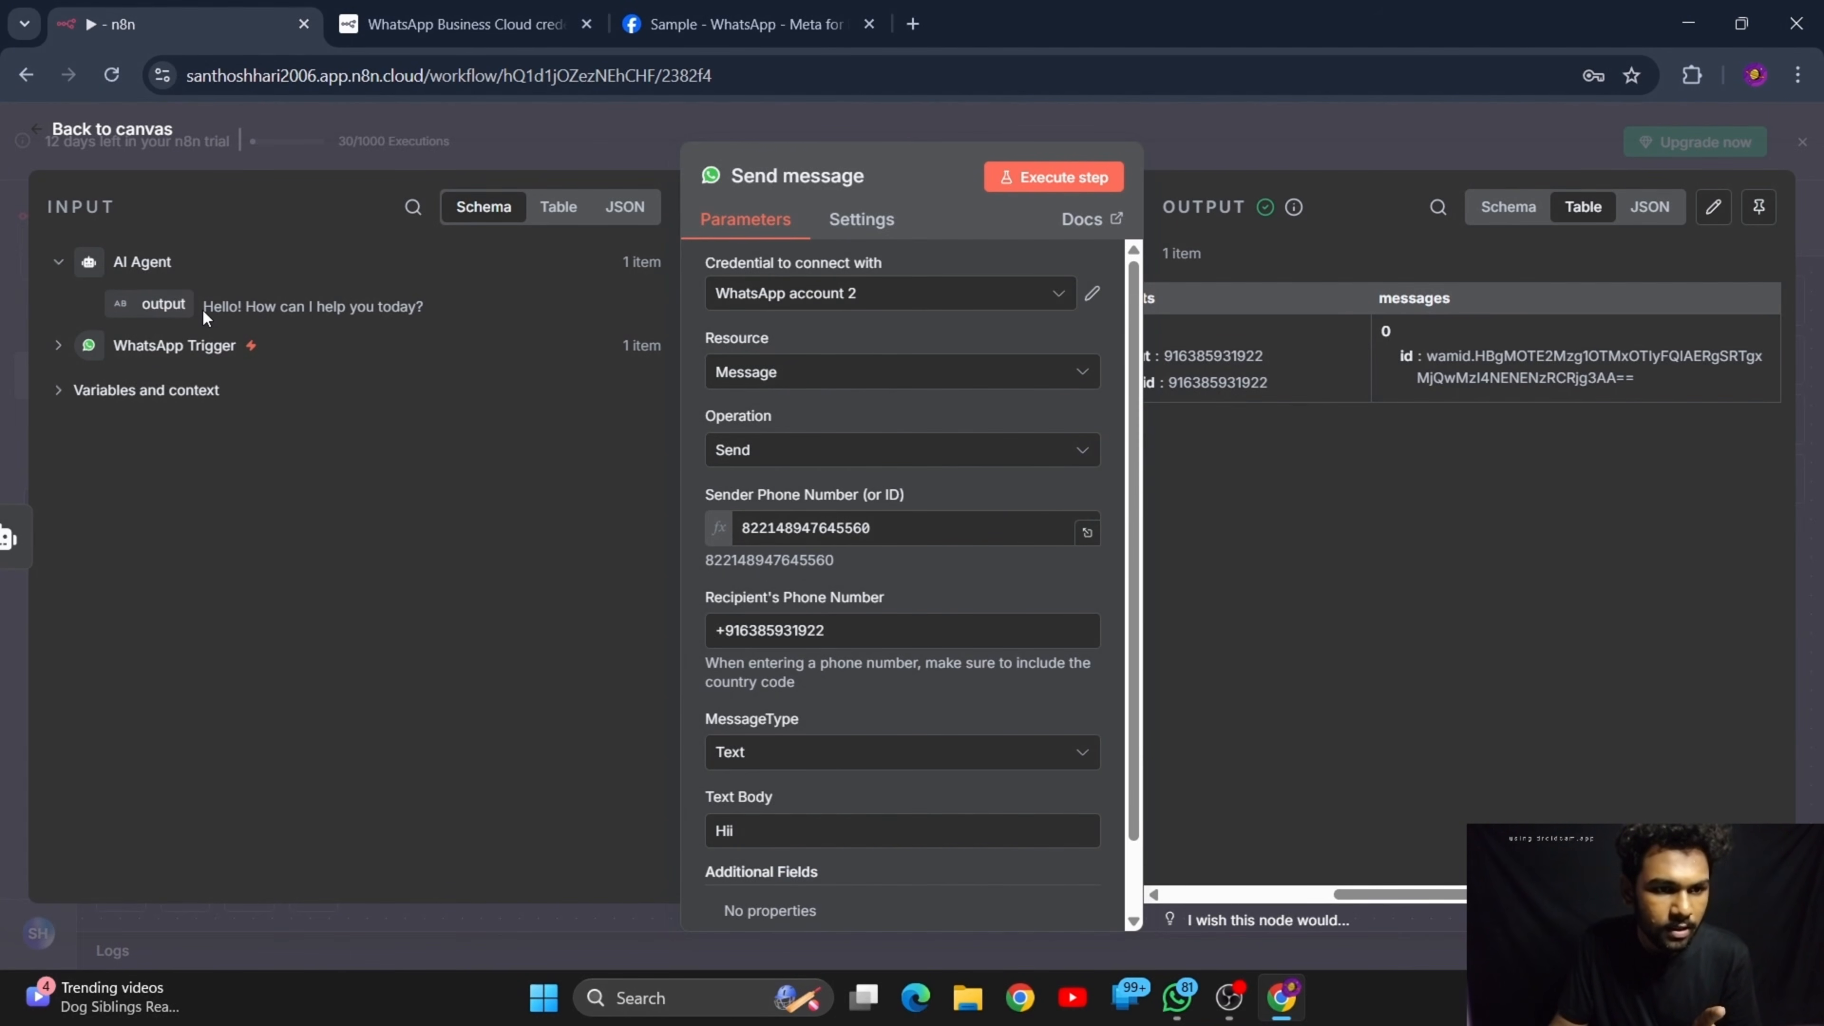
{"action": "left_click_drag", "start_coordinate": [204, 315], "coordinate": [443, 314]}
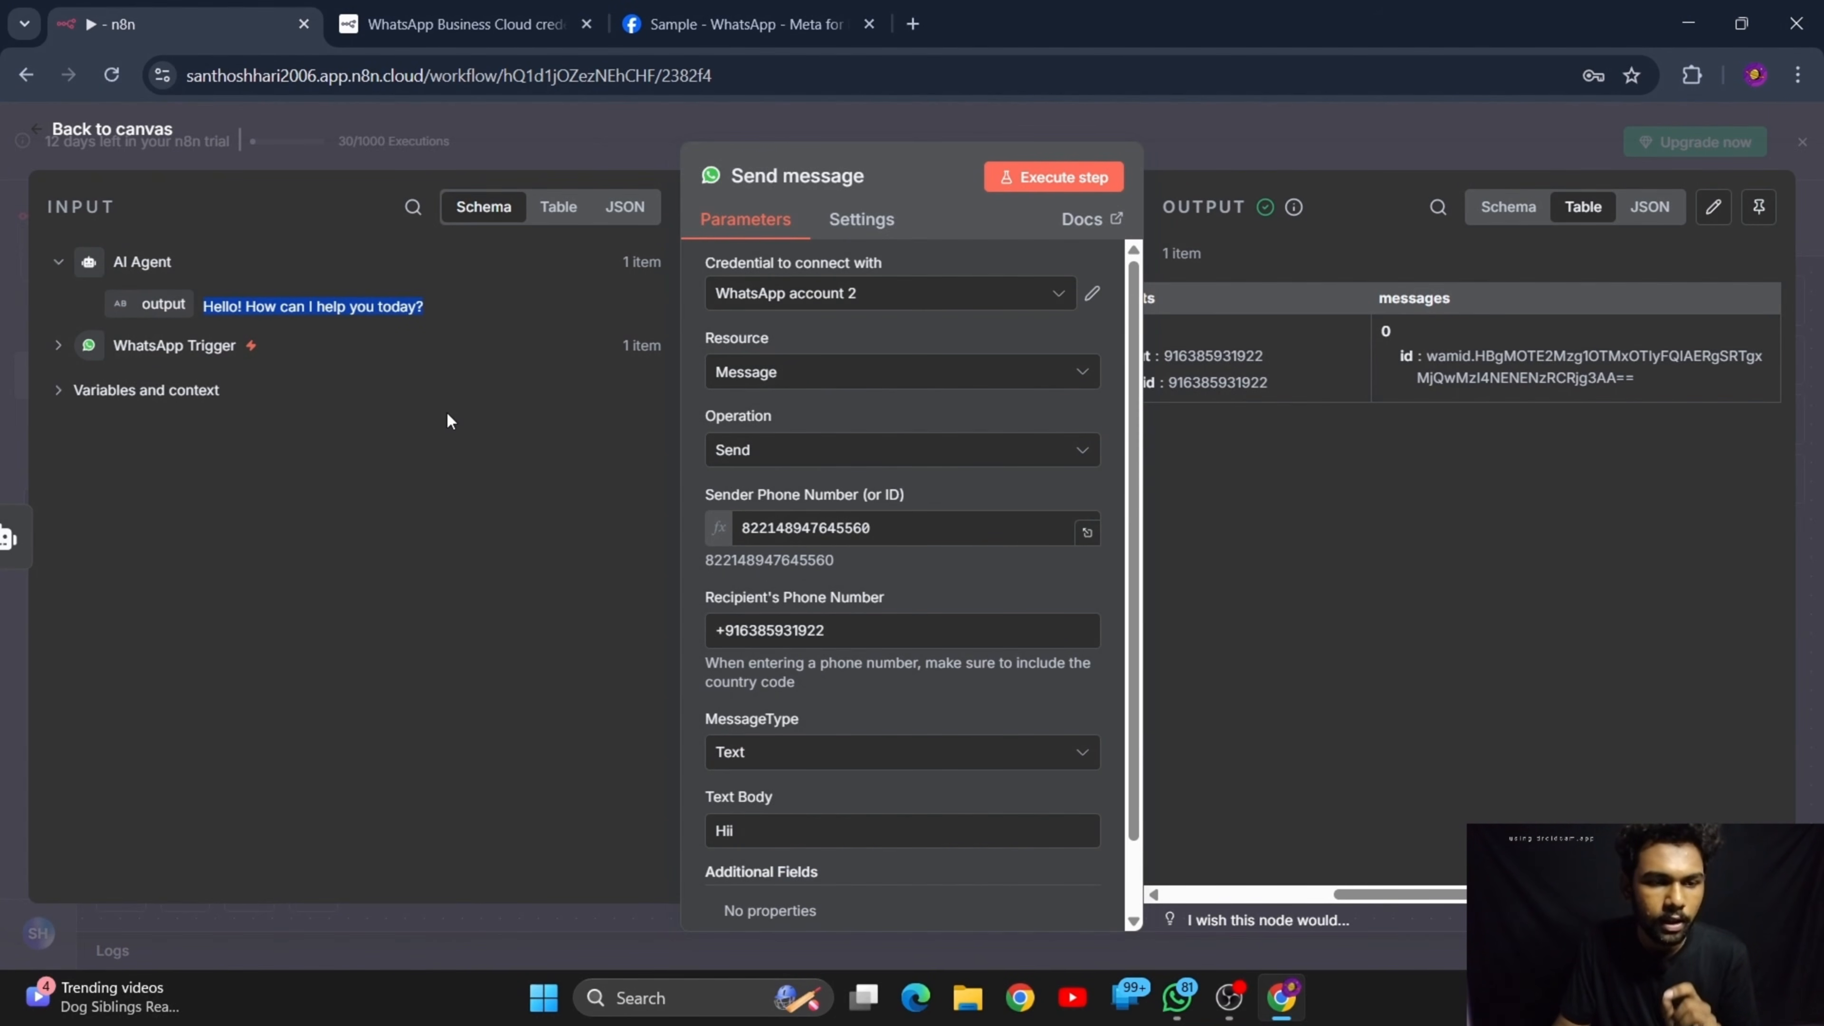
{"action": "left_click", "coordinate": [188, 391]}
{"action": "left_click", "coordinate": [60, 263]}
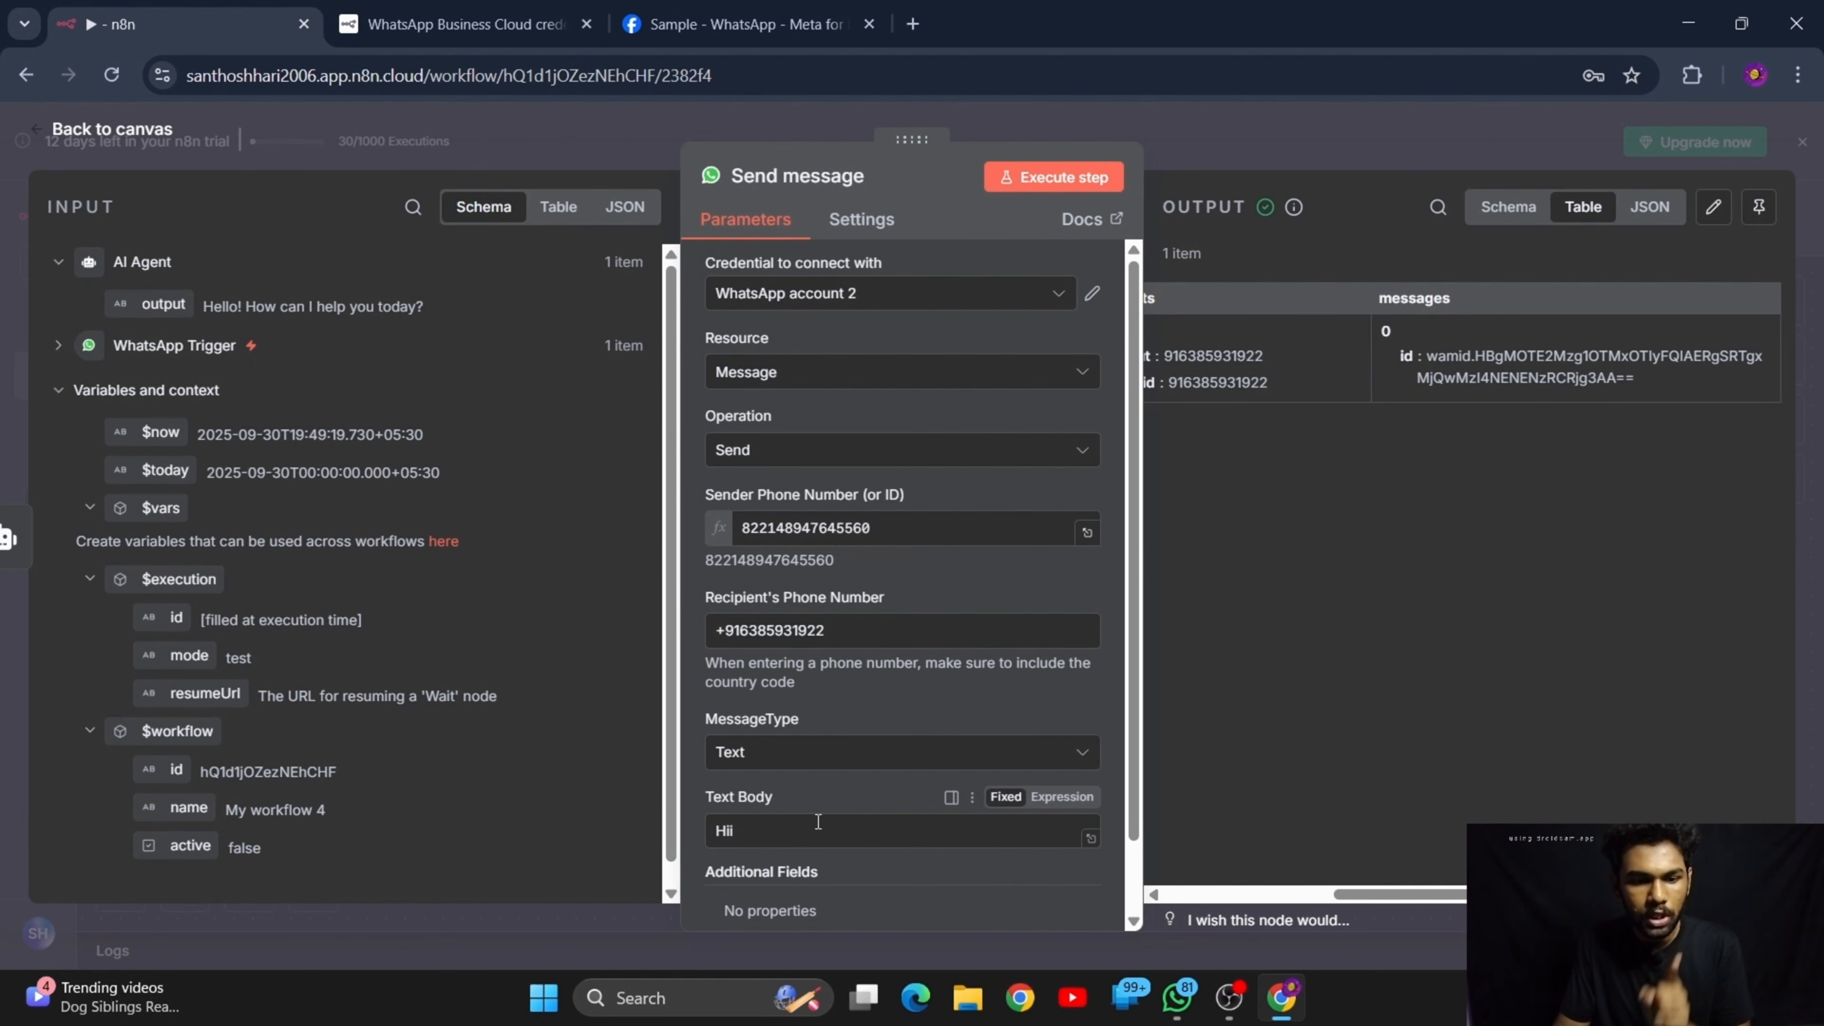
Replace the Send message node's Text Body with the AI Agent's output as the expression {{ $json.output }}
{"action": "key", "text": "BackSpace"}
{"action": "key", "text": "BackSpace"}
{"action": "key", "text": "BackSpace"}
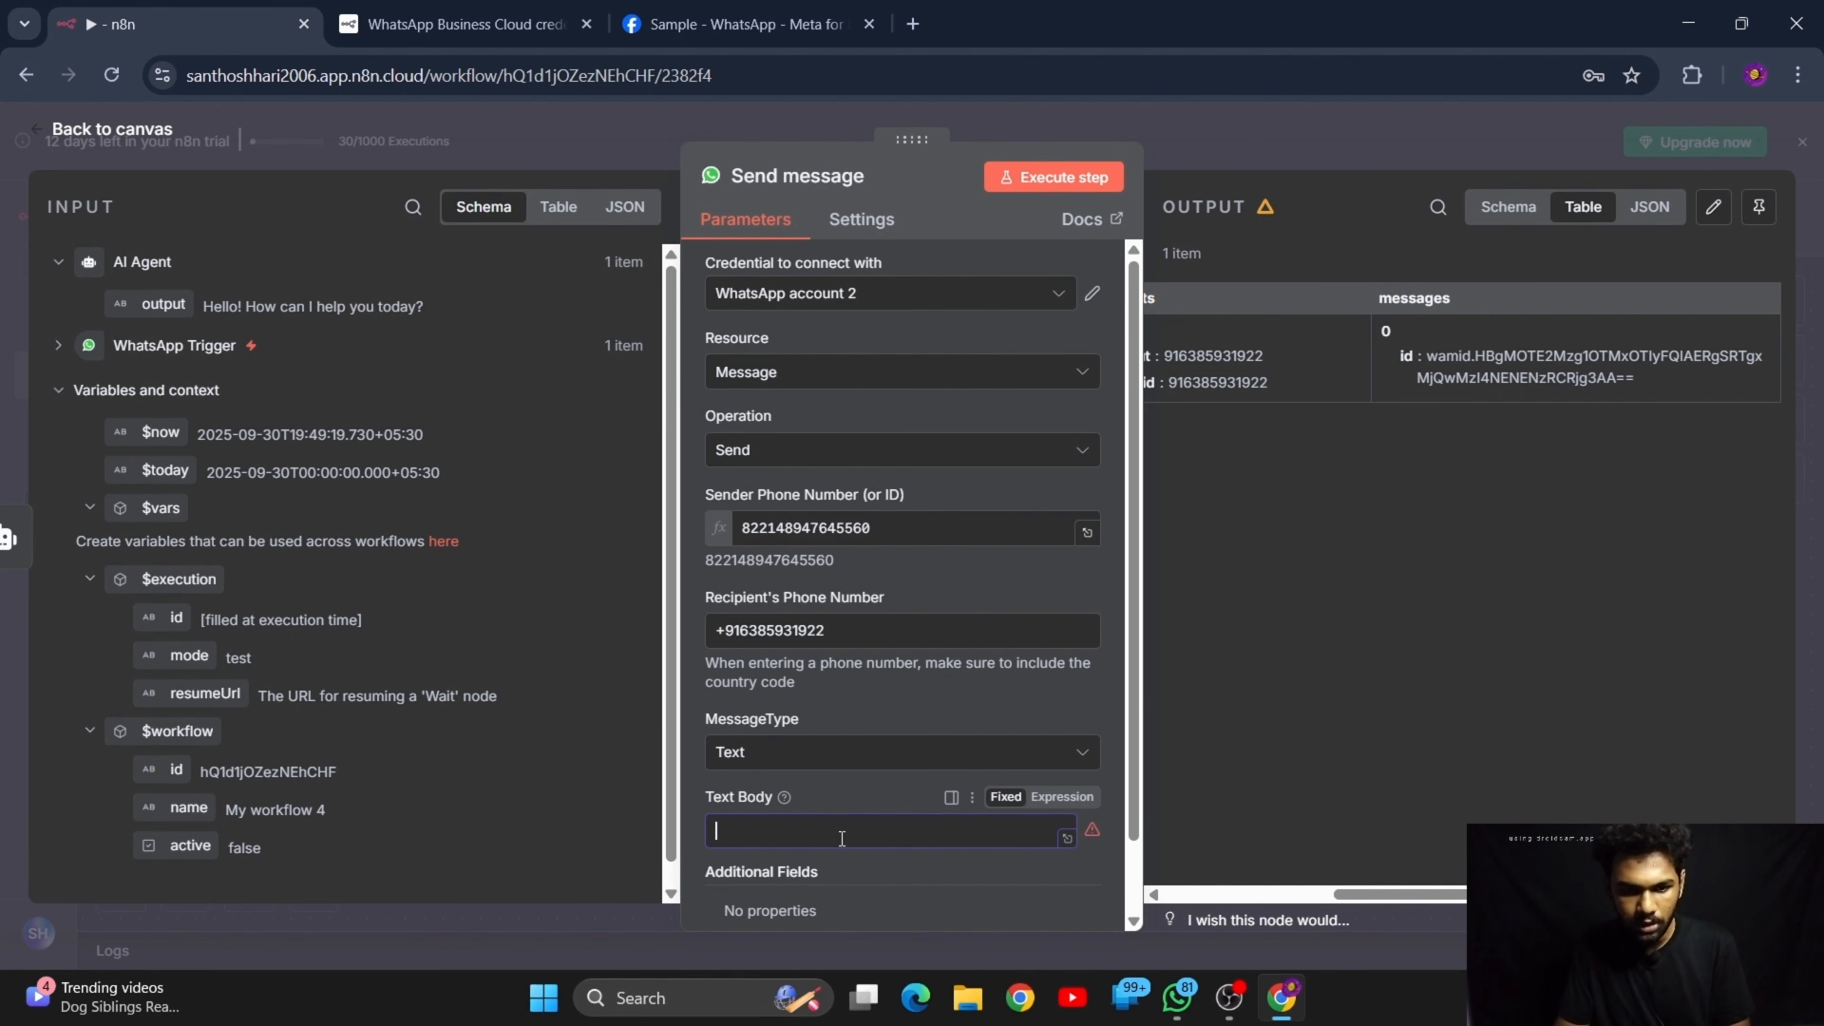
{"action": "left_click", "coordinate": [1053, 797]}
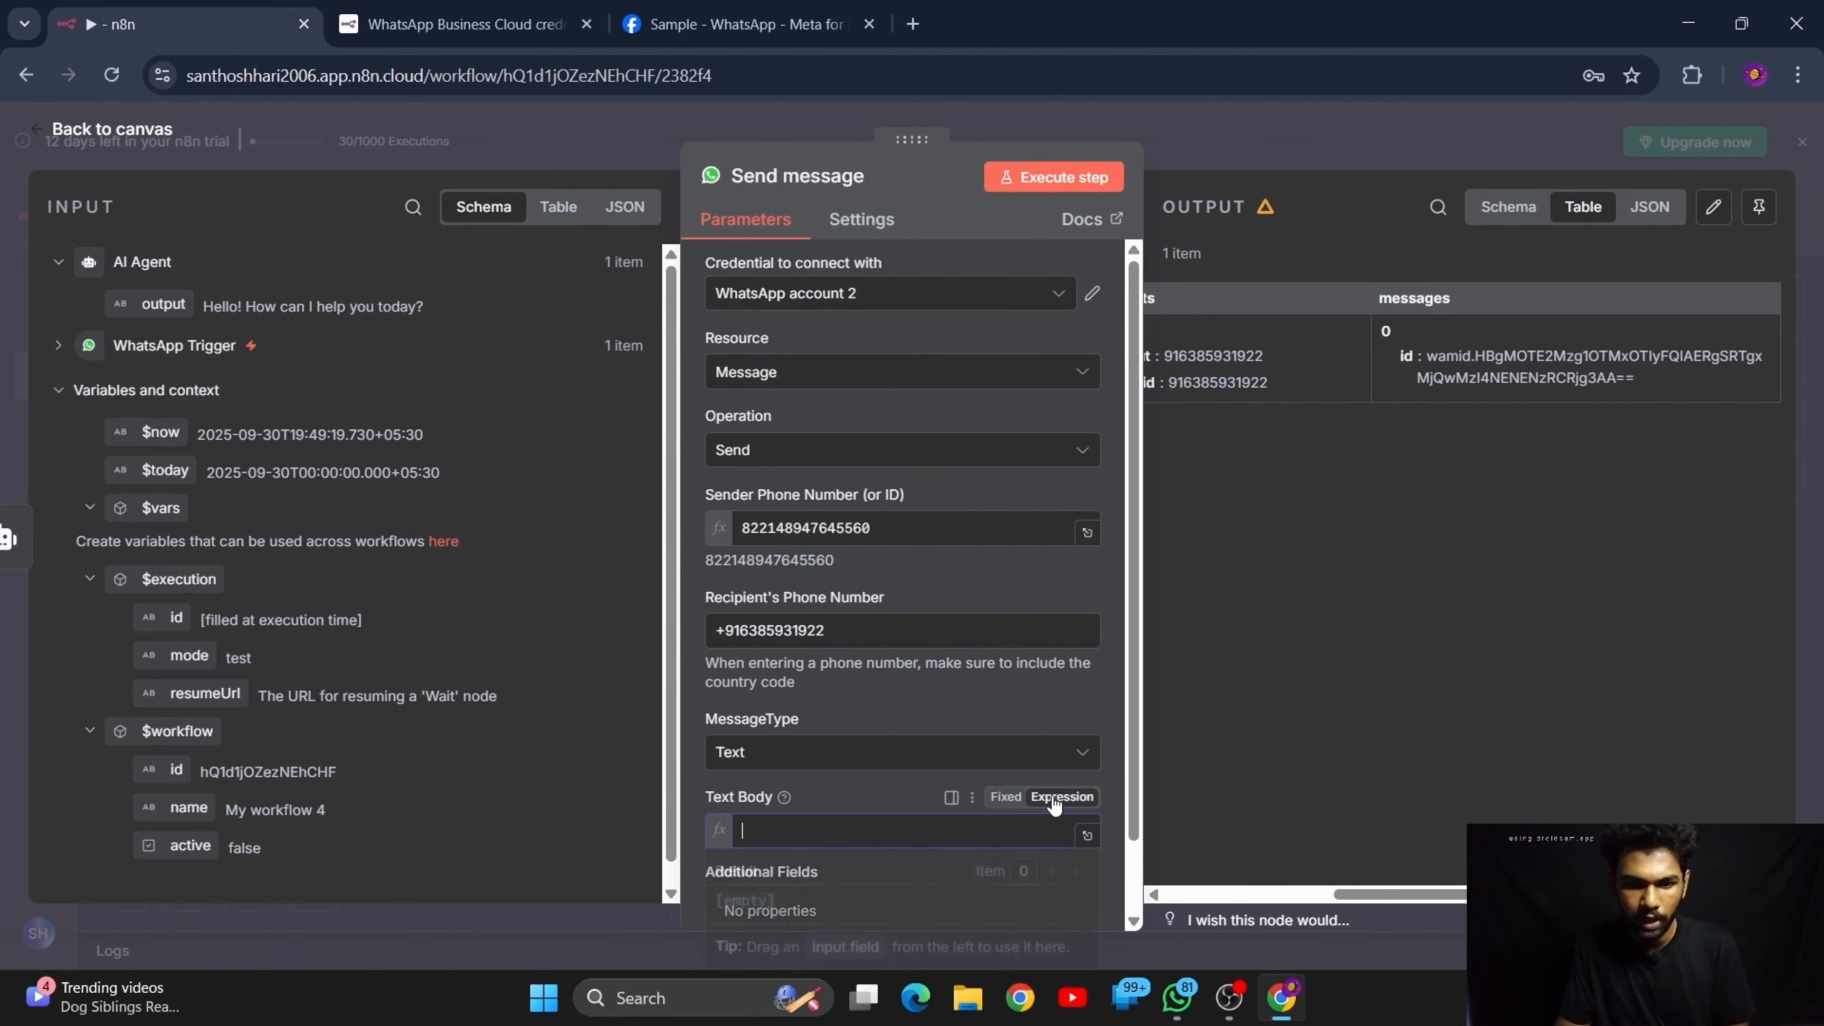
{"action": "left_click_drag", "start_coordinate": [151, 289], "coordinate": [808, 824]}
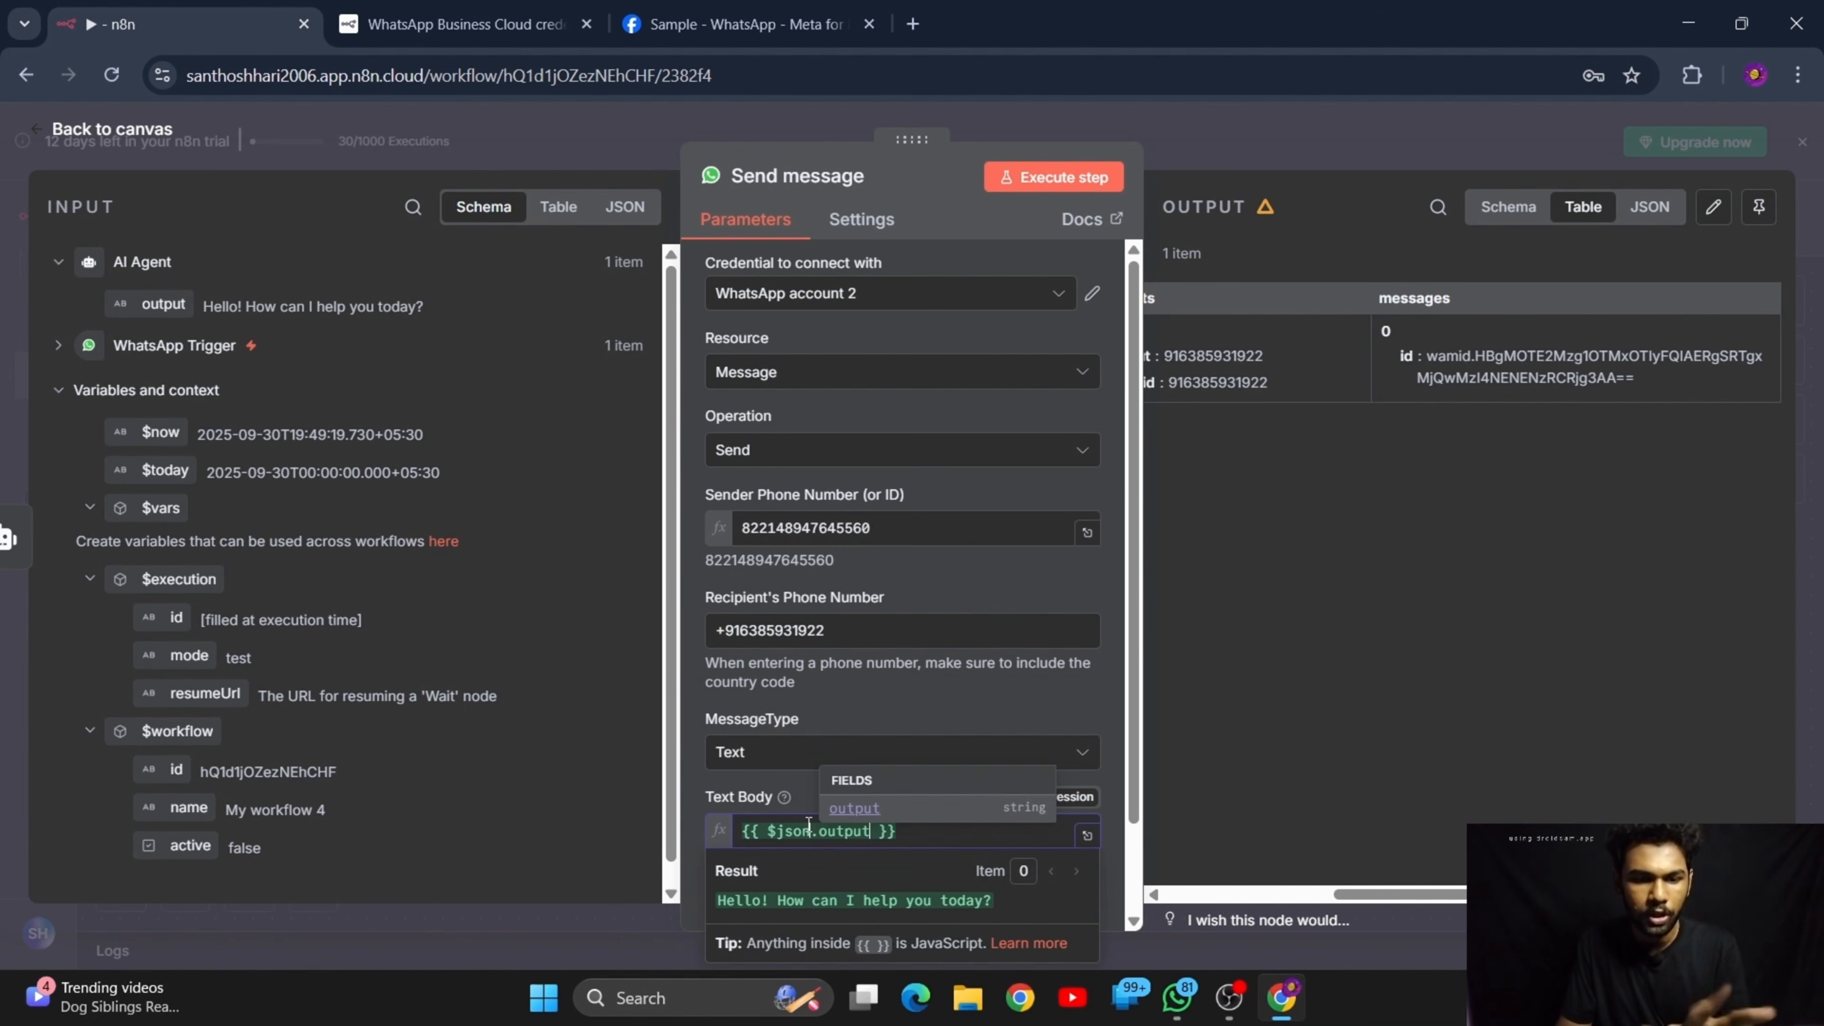
{"action": "left_click", "coordinate": [804, 793]}
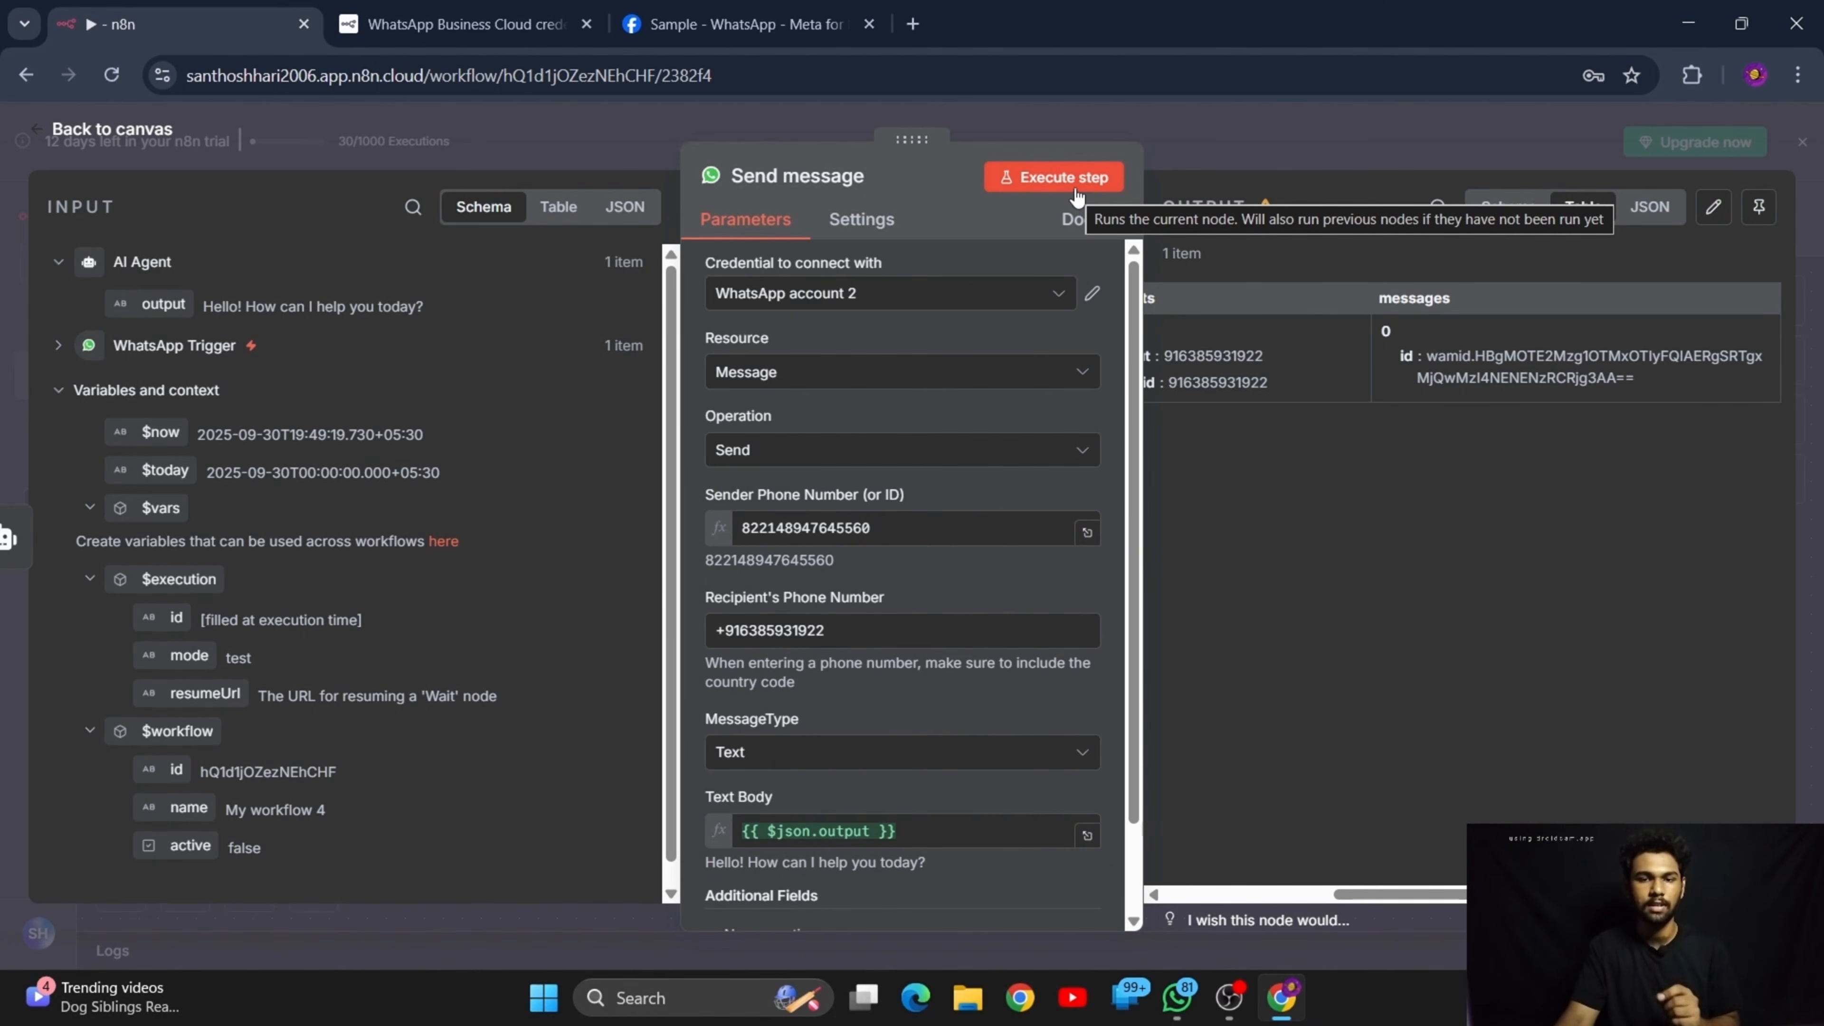
Execute the Send message step with the mapped text and check the DocBot chat in WhatsApp for the reply
{"action": "left_click", "coordinate": [1057, 180]}
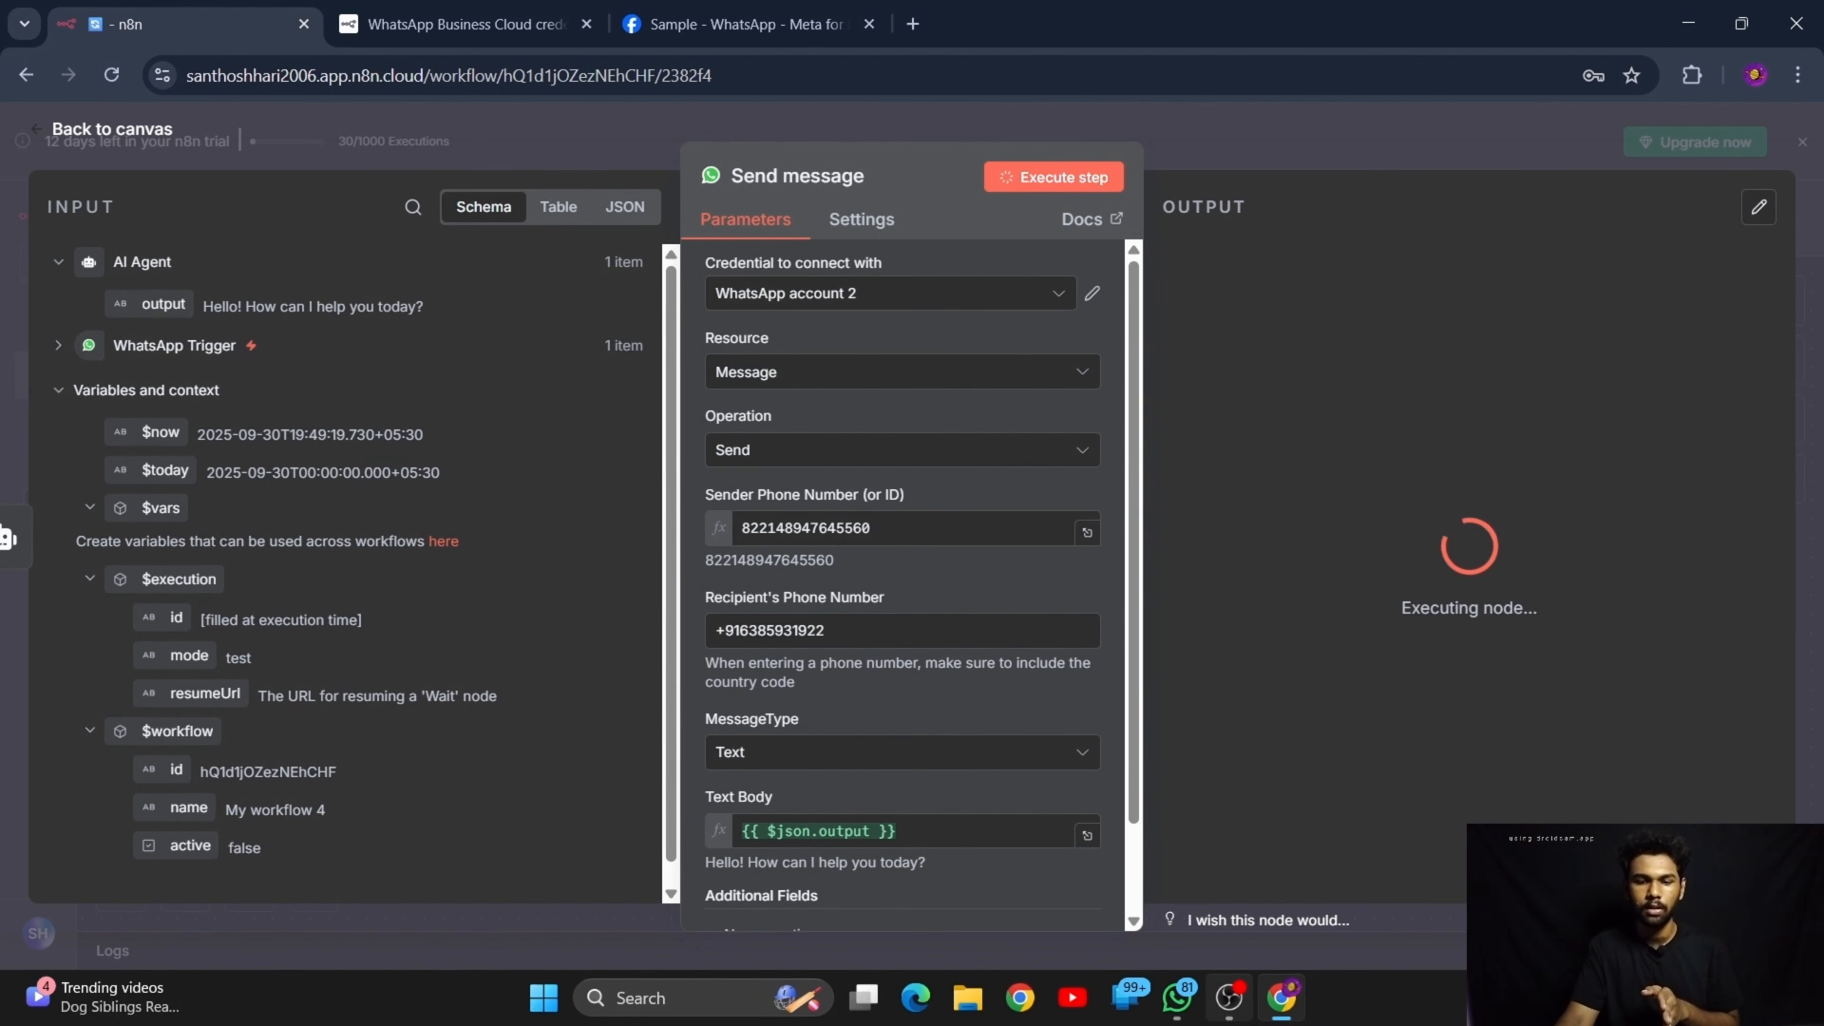
{"action": "left_click", "coordinate": [1181, 1006]}
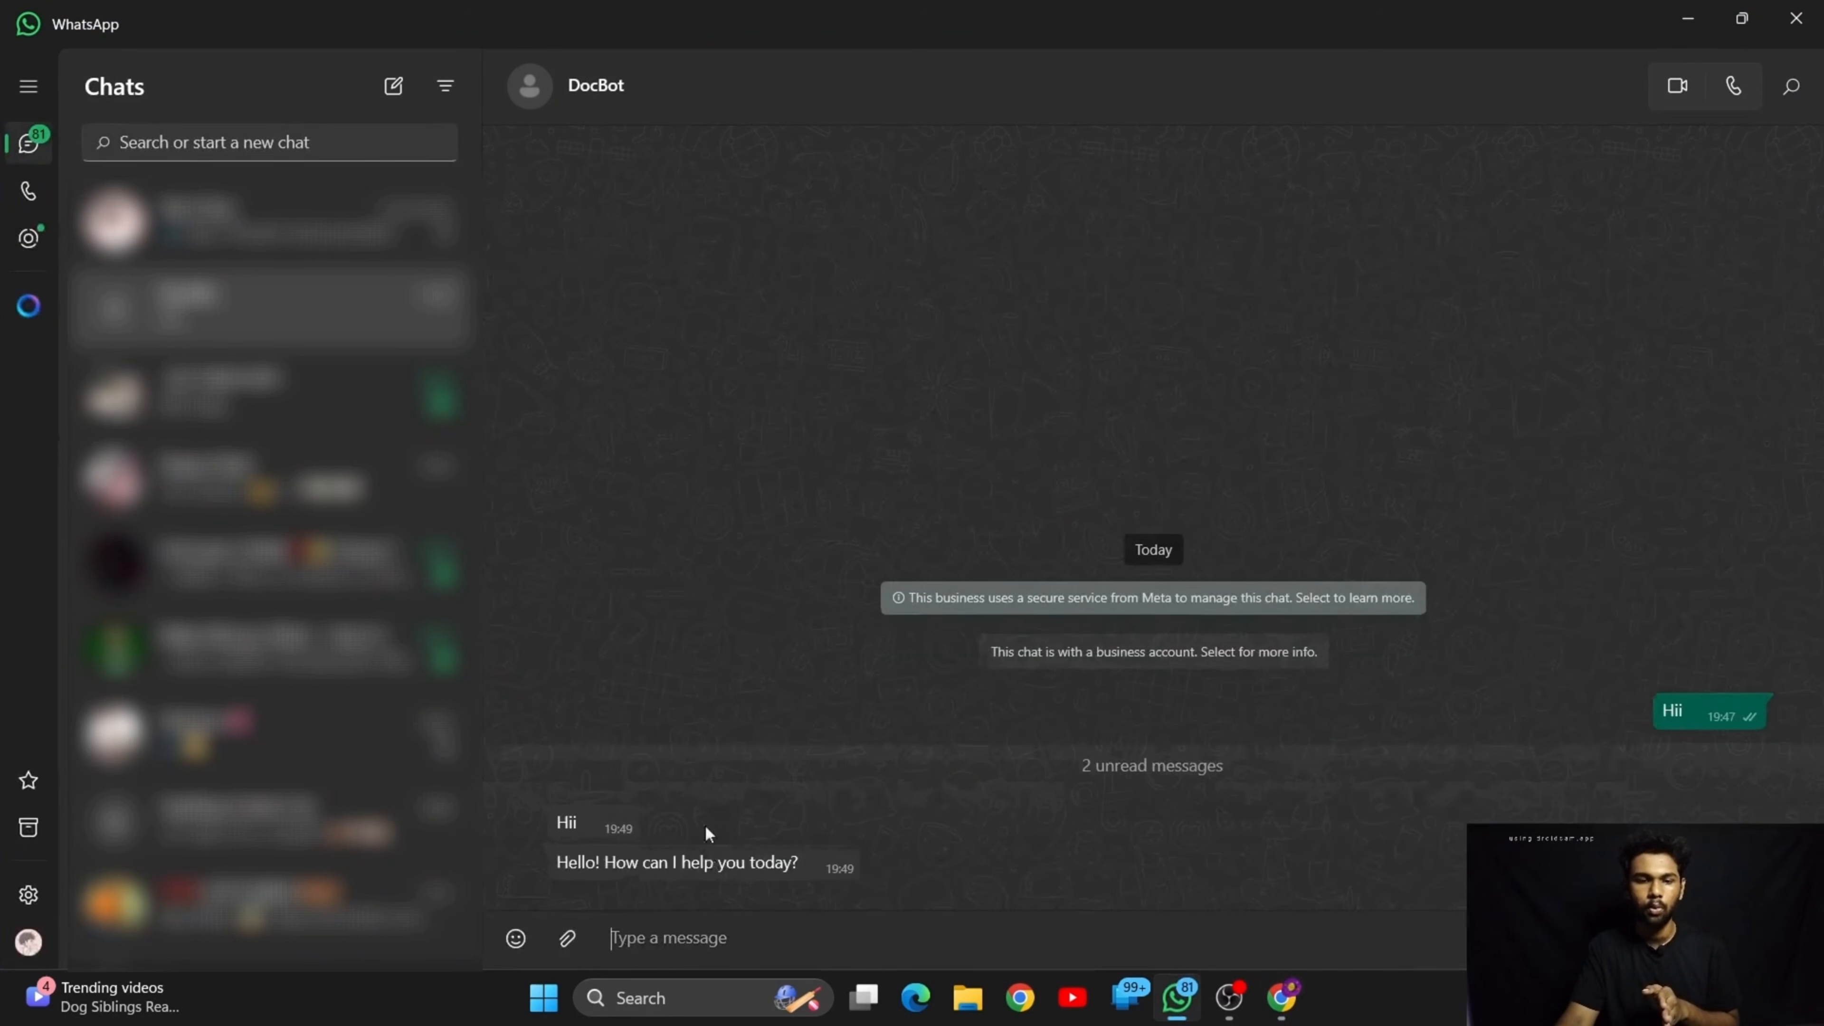
{"action": "left_click", "coordinate": [737, 845]}
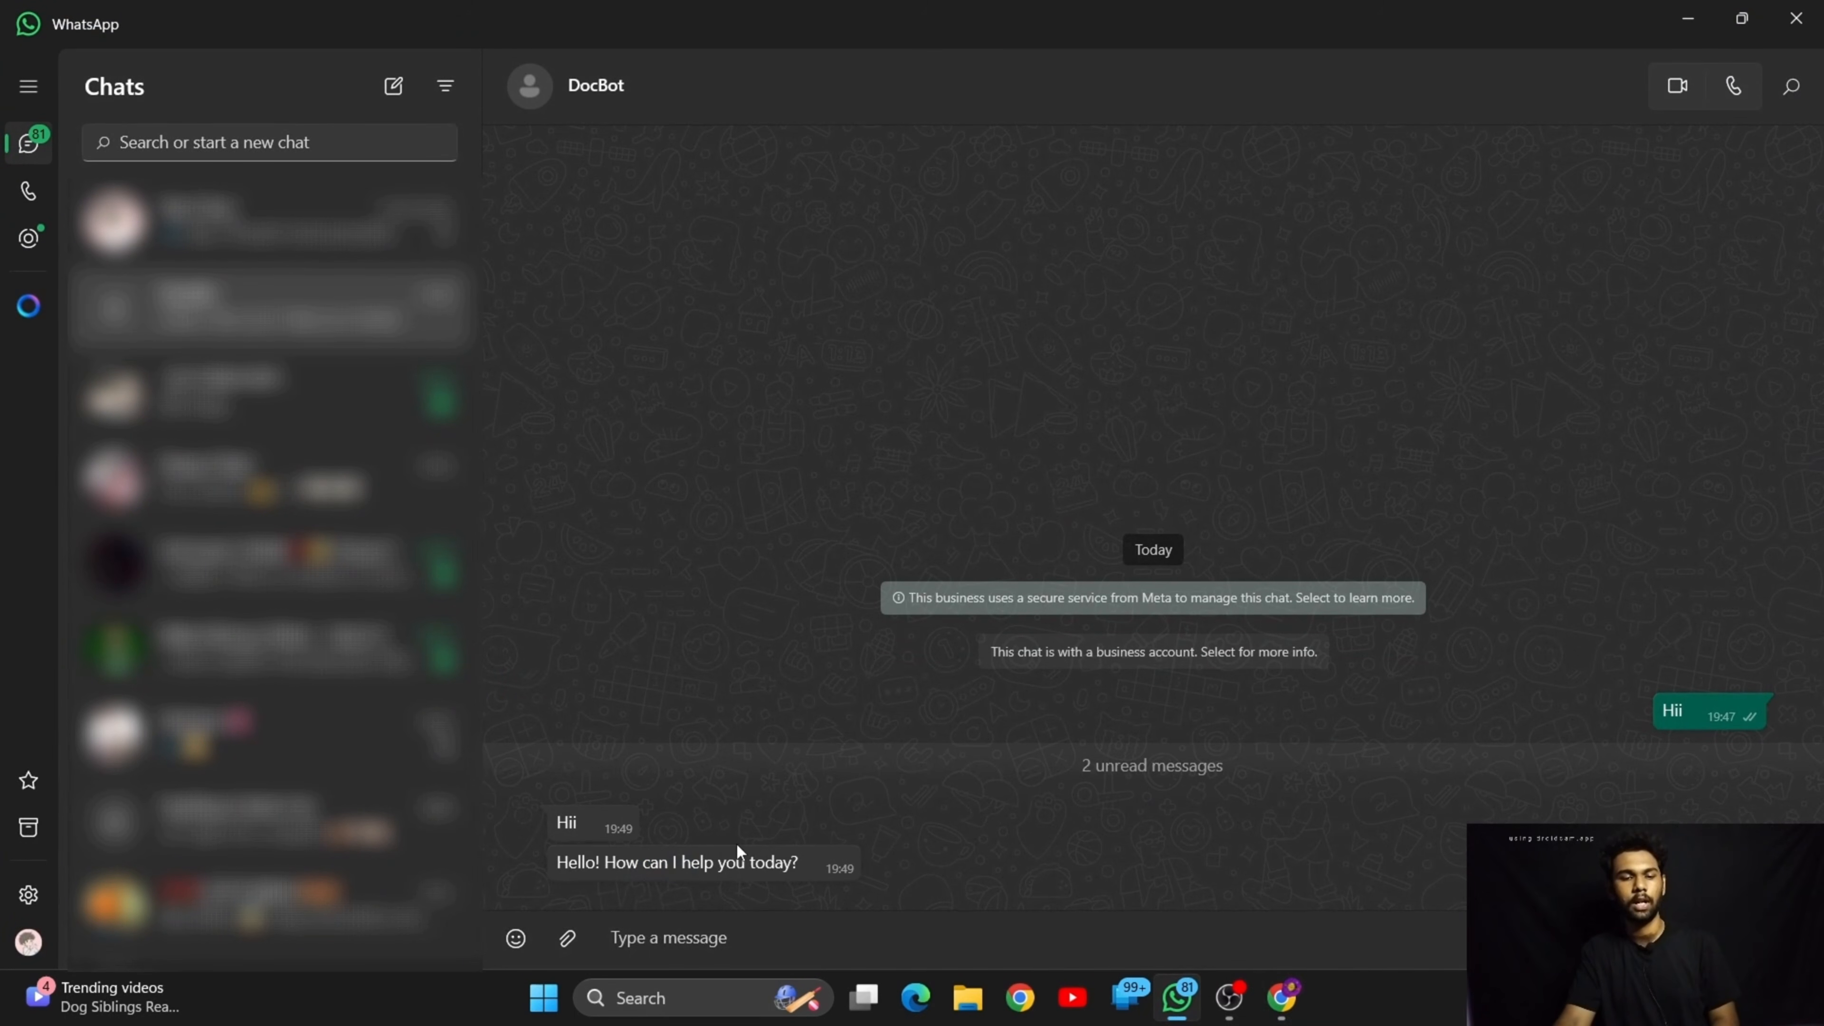
{"action": "left_click", "coordinate": [1689, 12]}
Return to the canvas, open the AI Agent node and clear its fixed user message prompt
{"action": "left_click", "coordinate": [71, 130]}
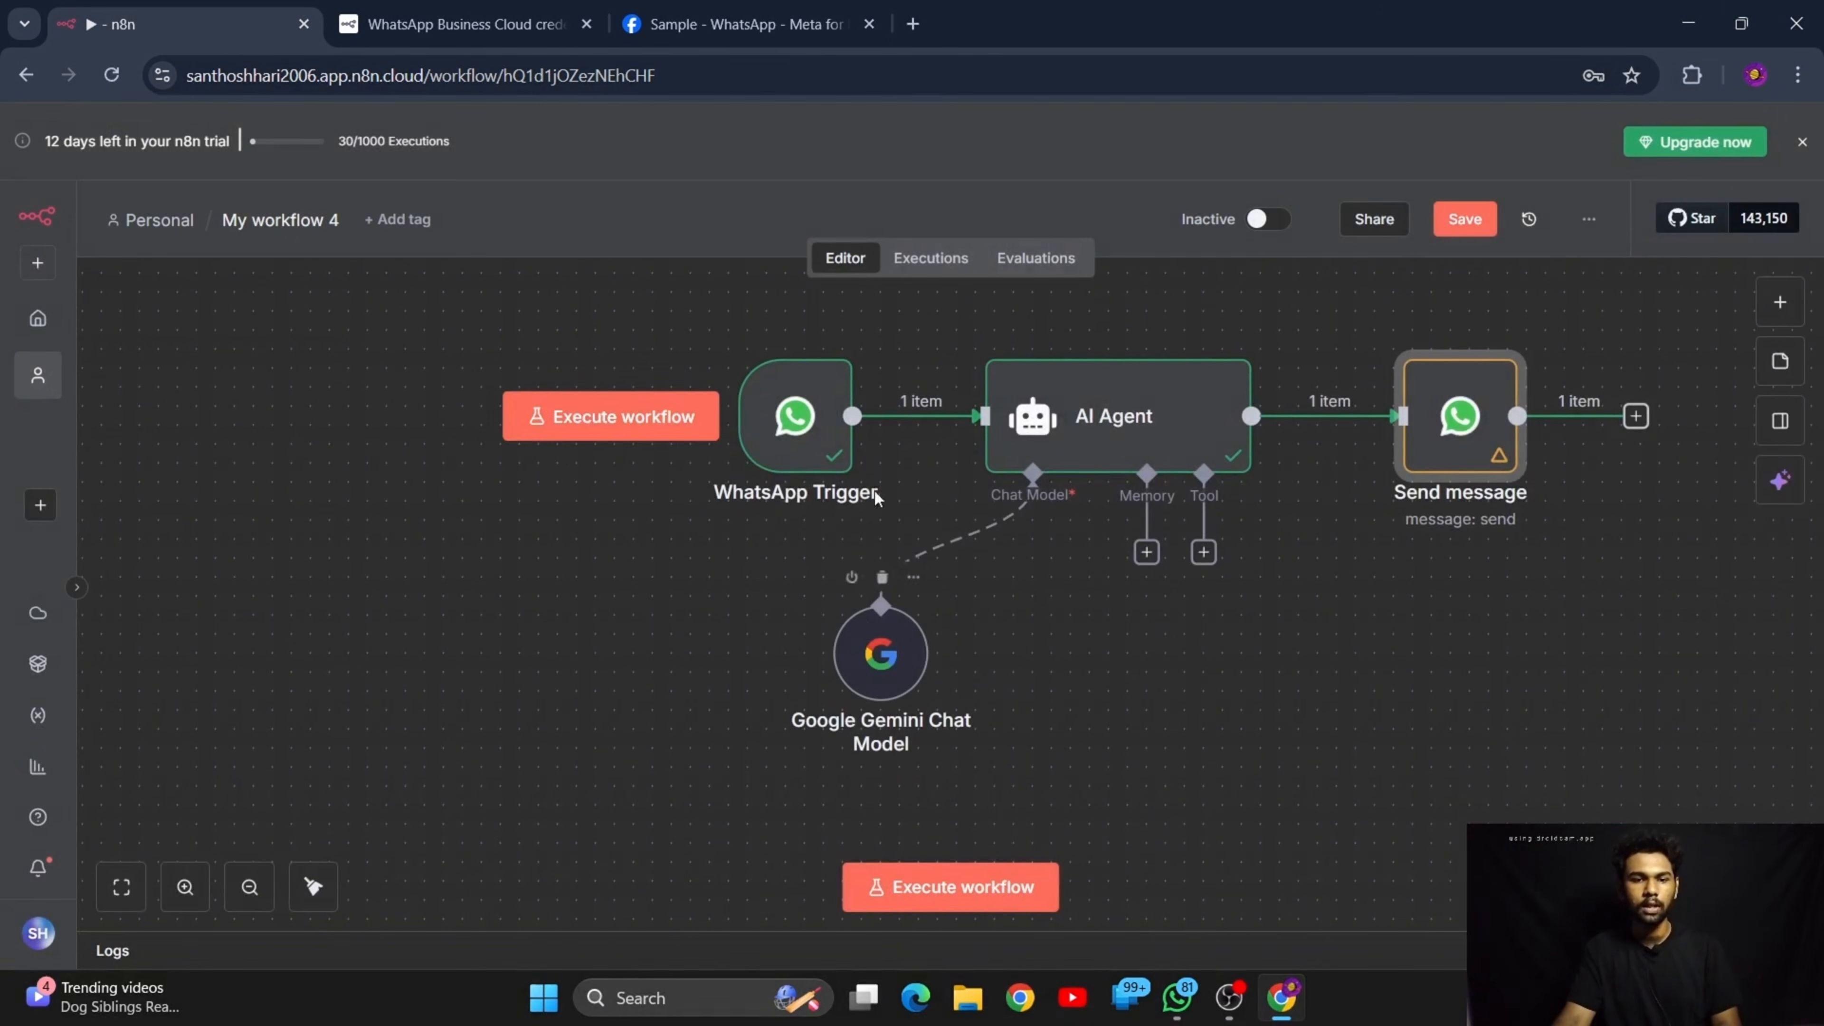
{"action": "double_click", "coordinate": [1124, 431]}
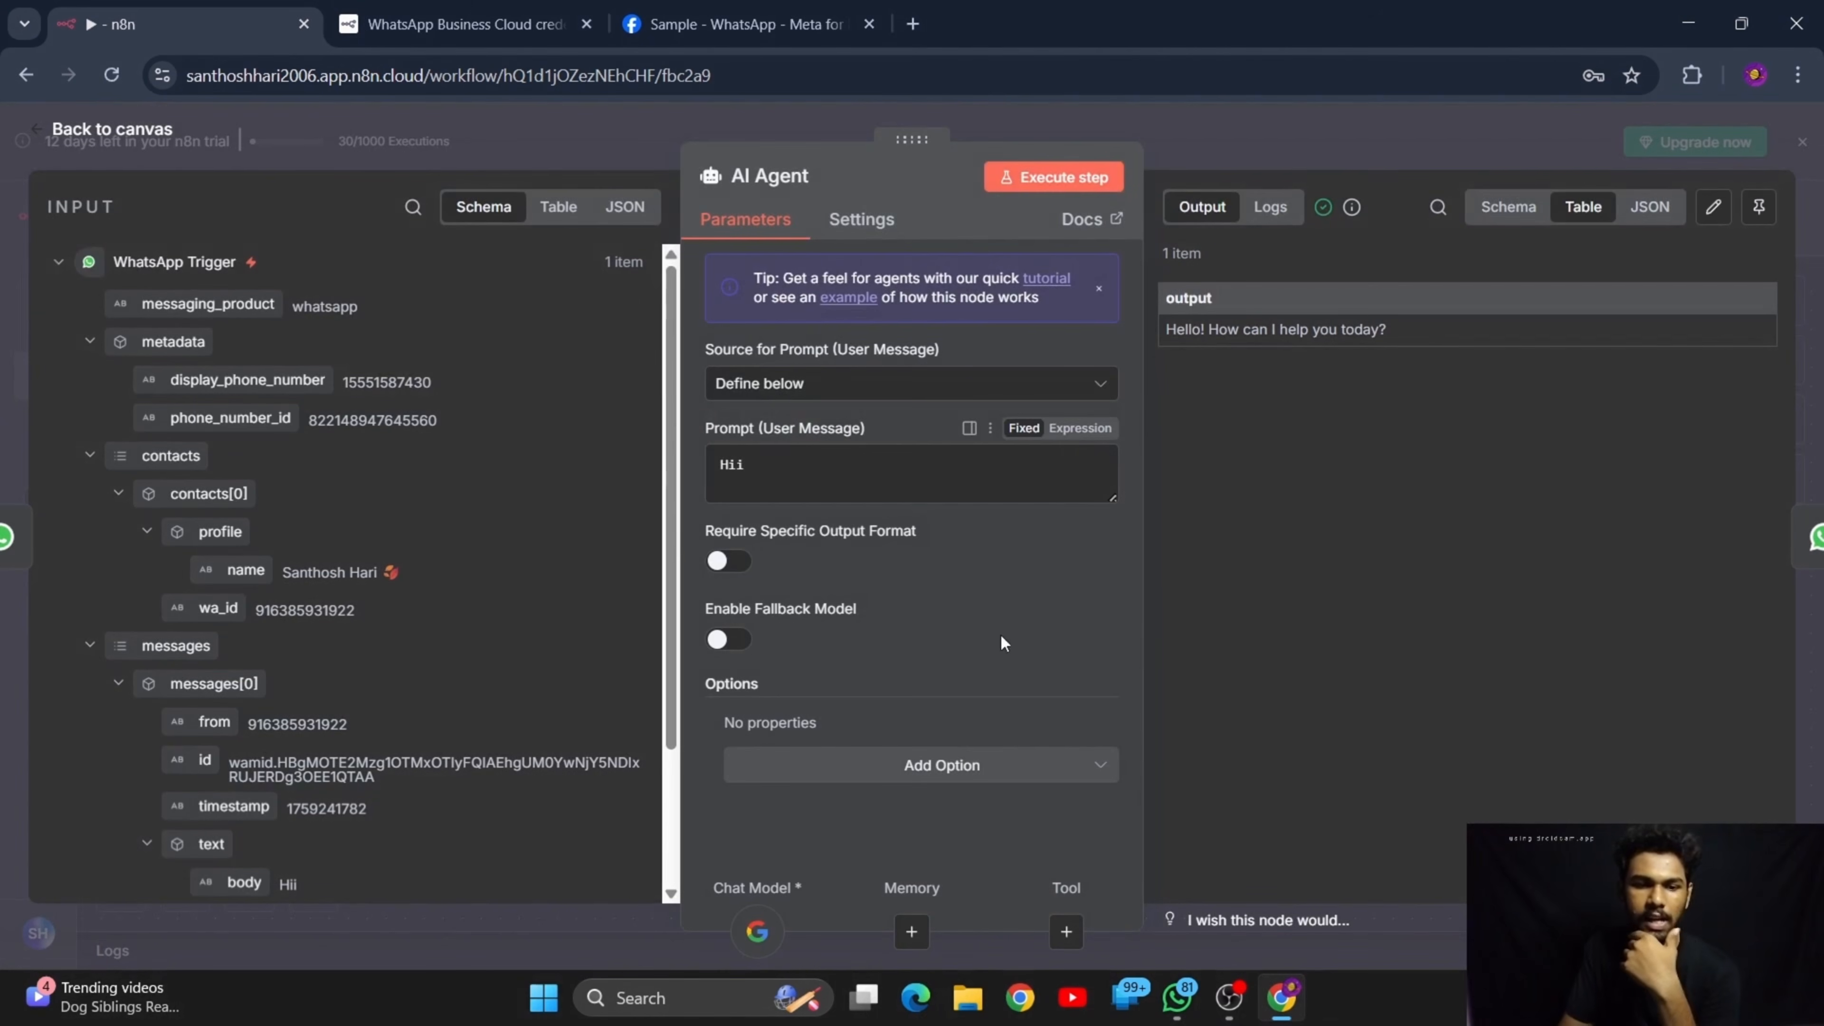
{"action": "left_click_drag", "start_coordinate": [711, 461], "coordinate": [930, 563]}
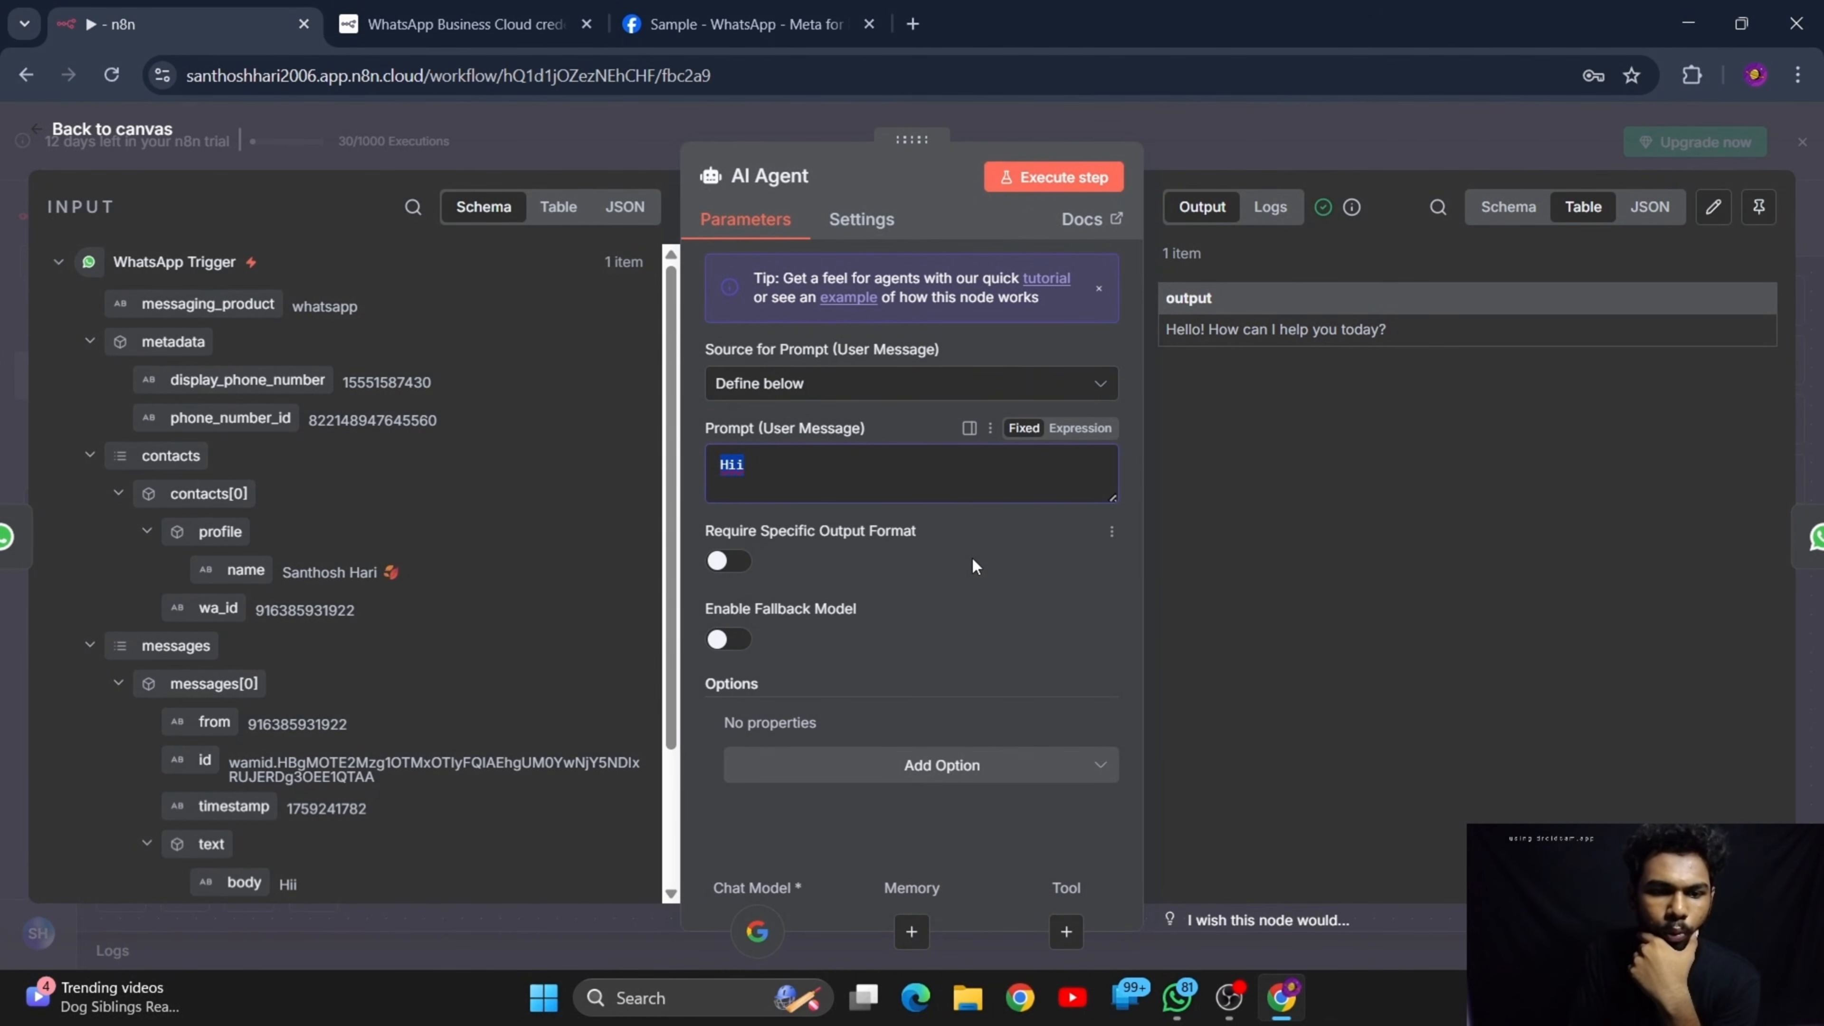
{"action": "key", "text": "BackSpace"}
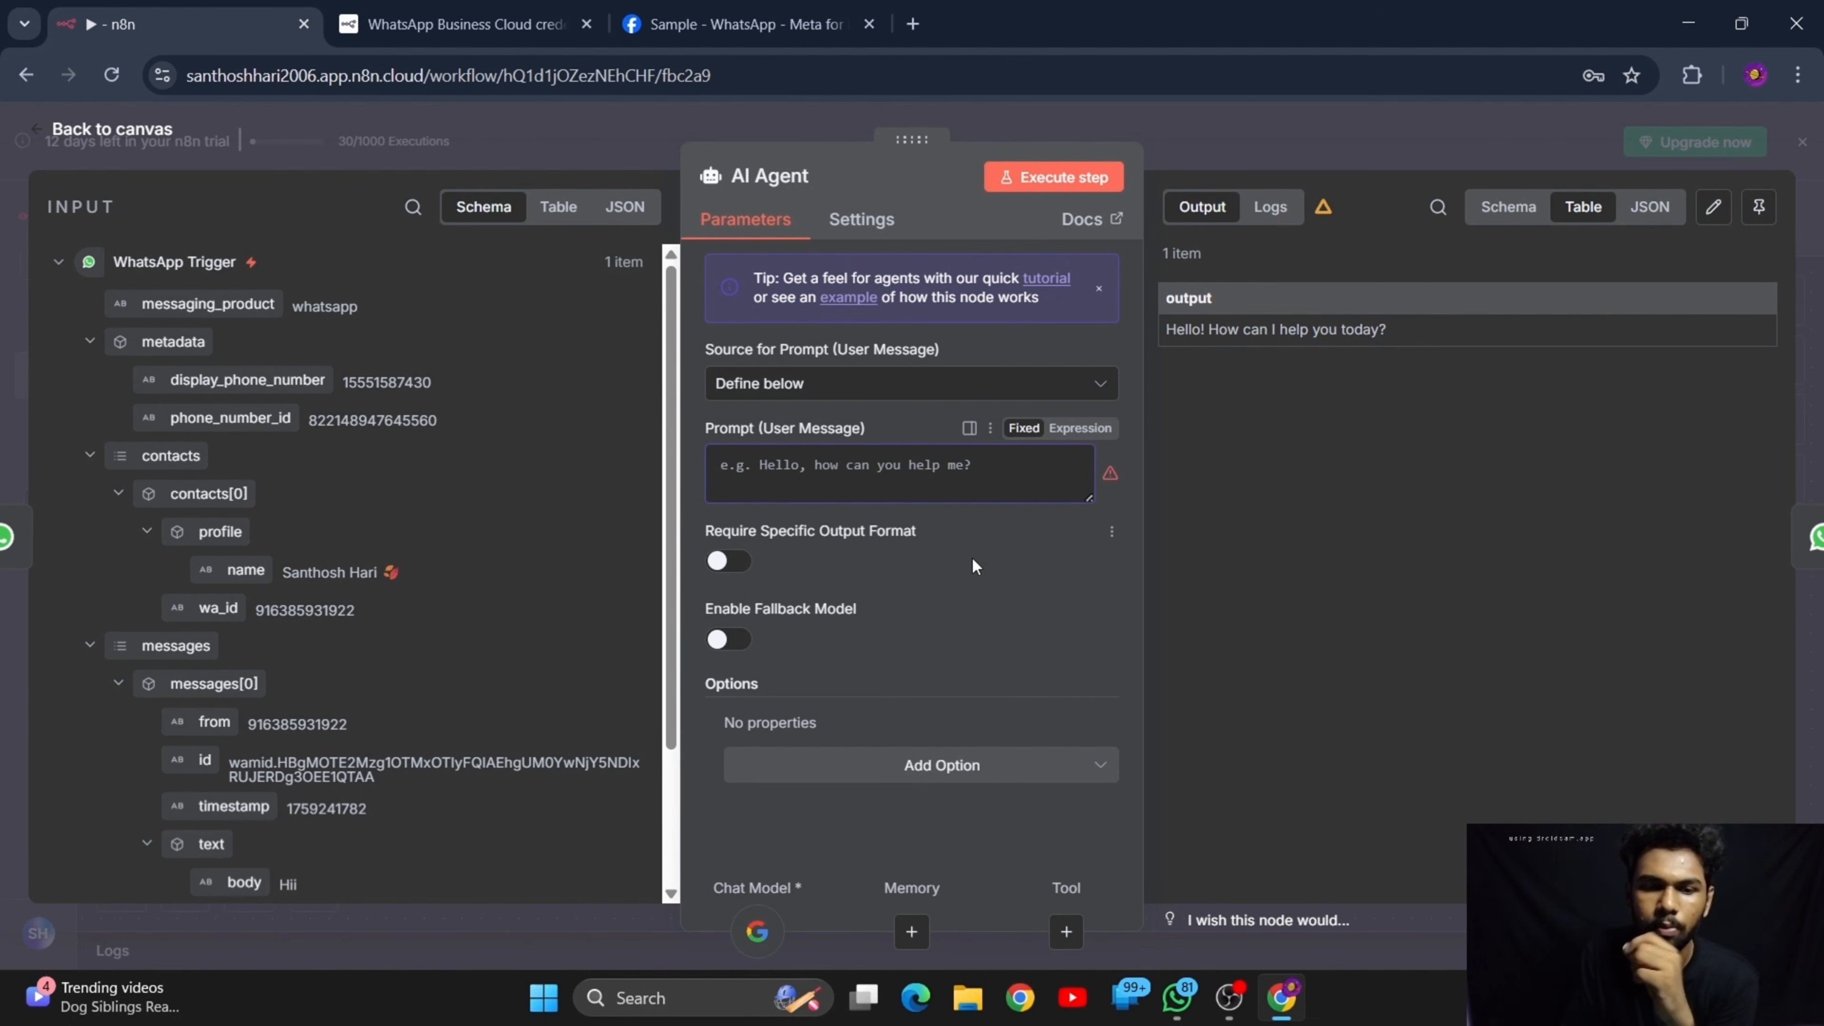
Review the incoming and outgoing messages of the DocBot chat in WhatsApp and return to the AI Agent's prompt
{"action": "left_click", "coordinate": [1177, 997]}
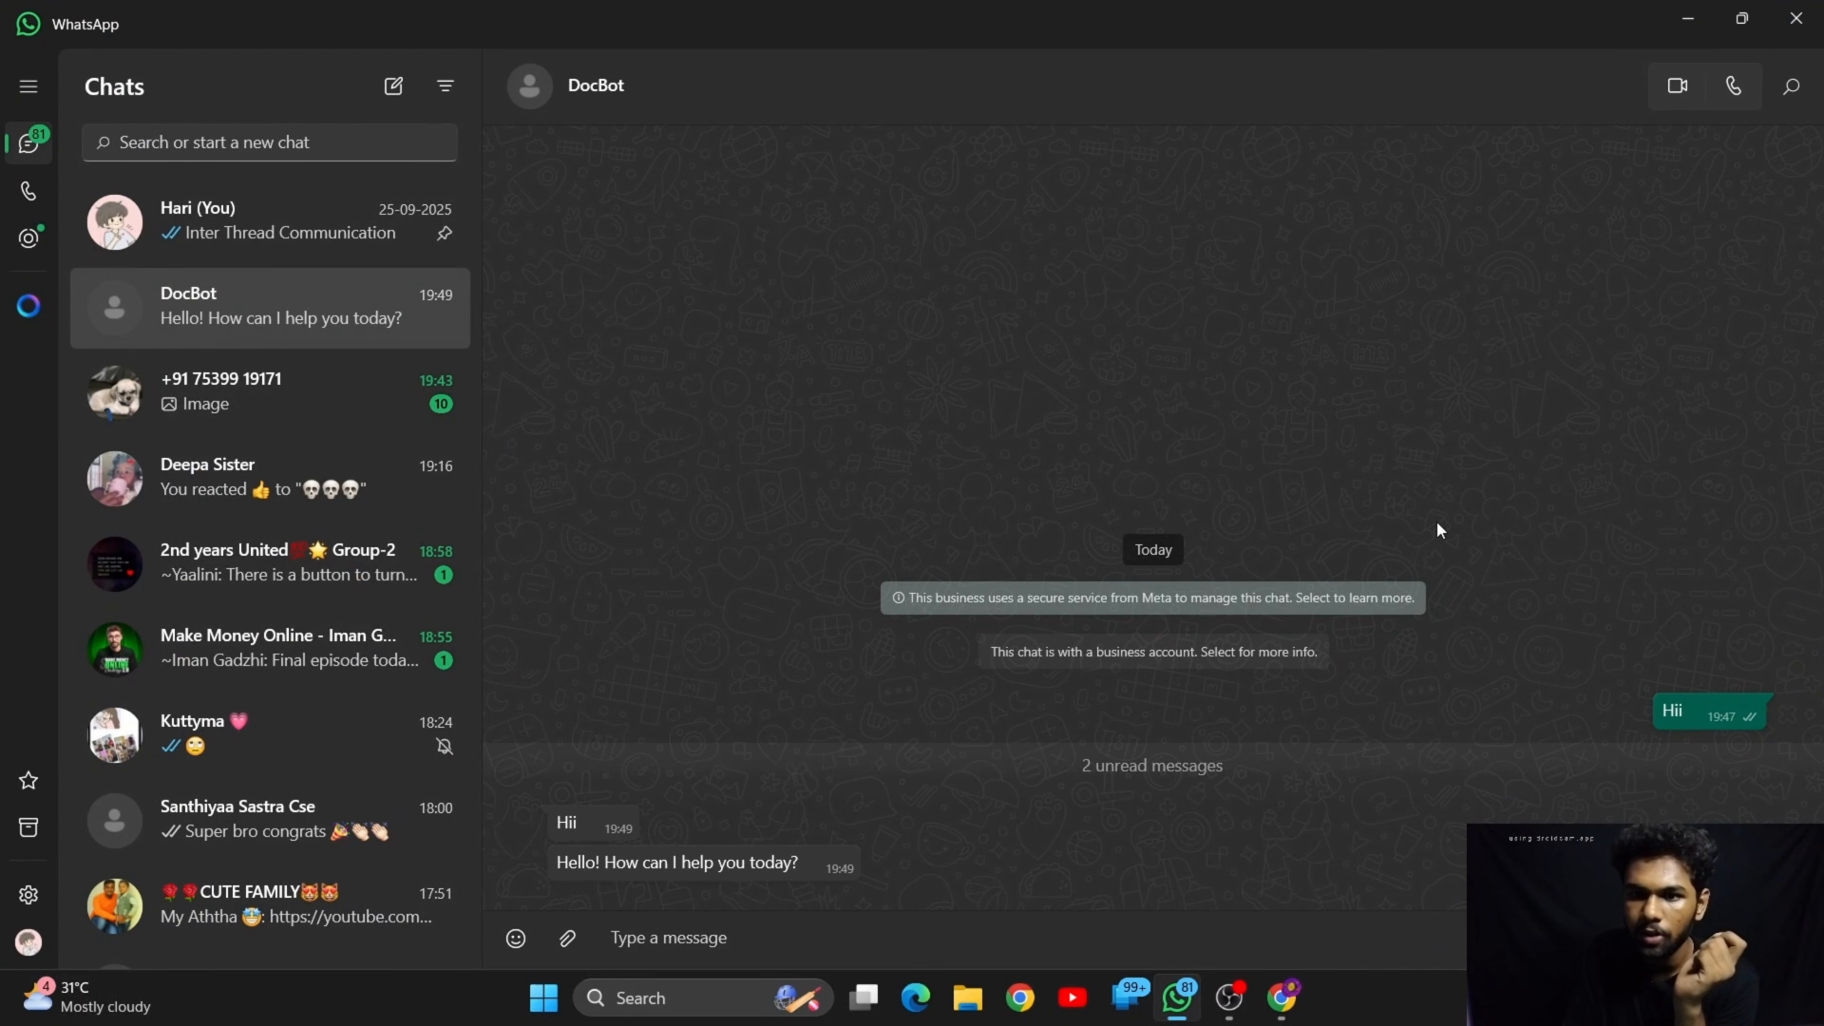
{"action": "left_click", "coordinate": [1671, 10]}
{"action": "left_click", "coordinate": [810, 457]}
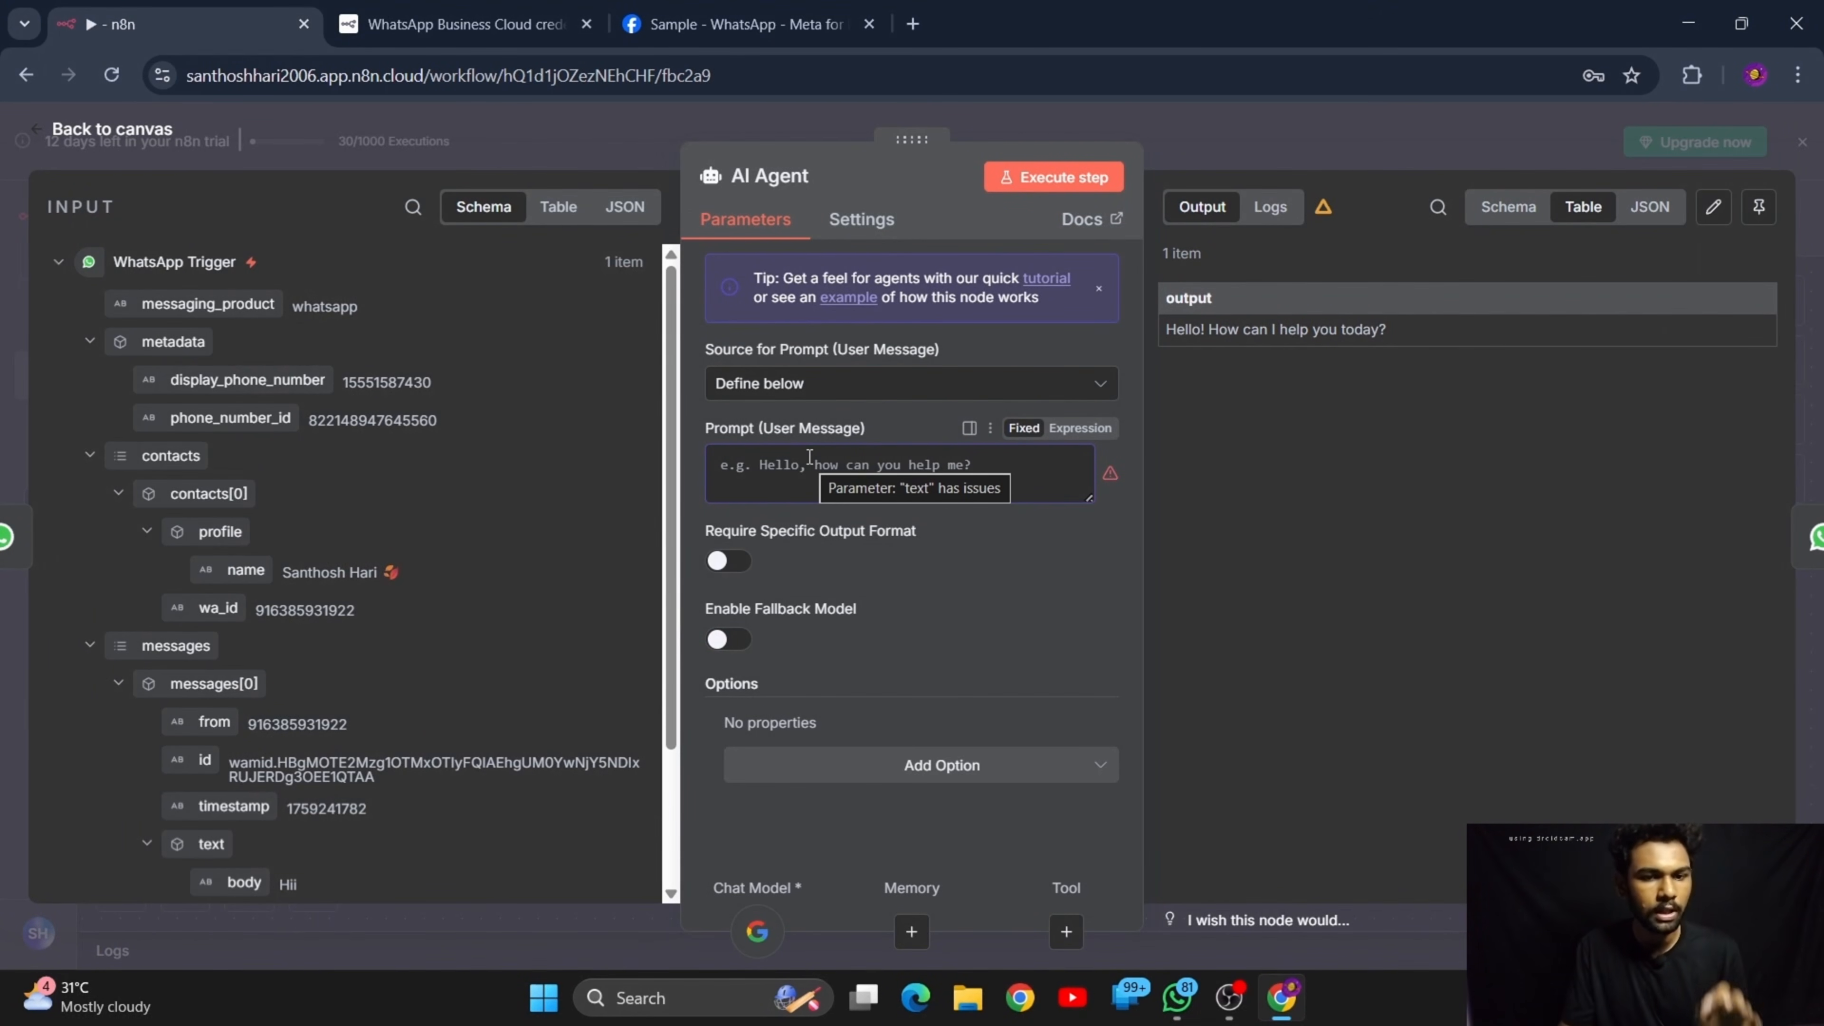
{"action": "left_click", "coordinate": [1177, 997]}
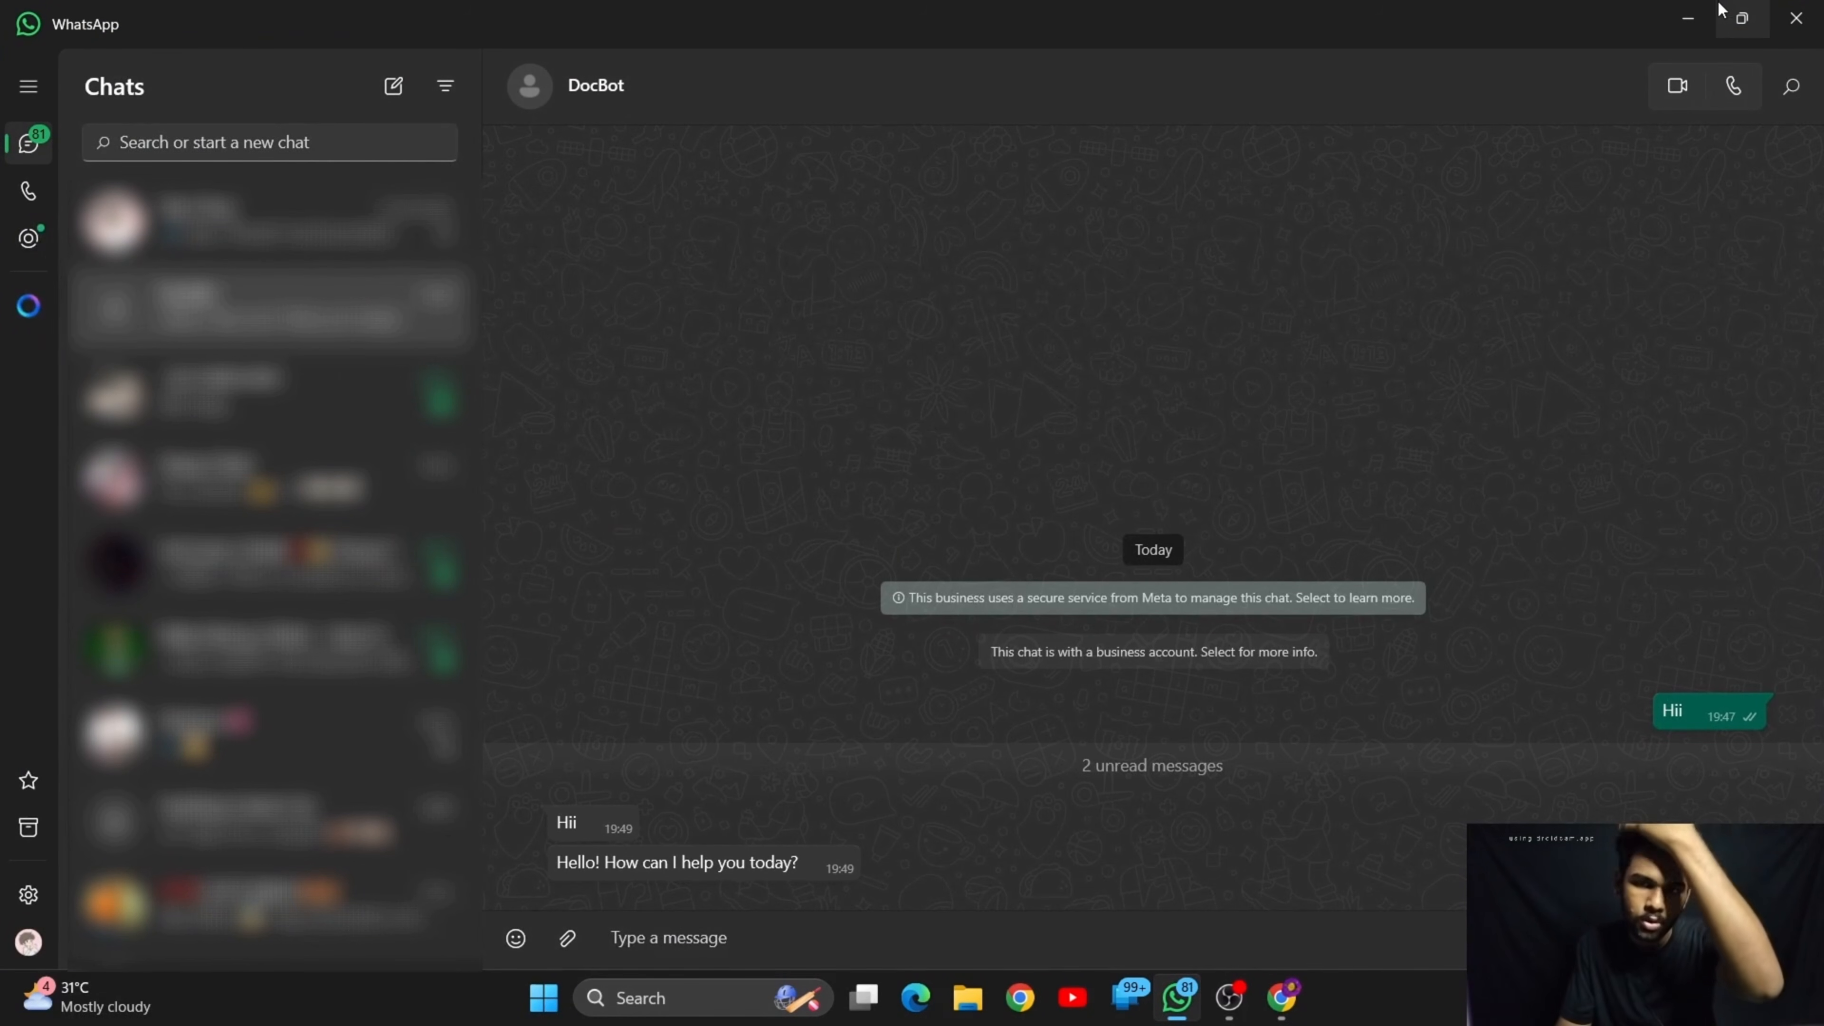
{"action": "left_click", "coordinate": [1688, 18]}
{"action": "left_click", "coordinate": [724, 466]}
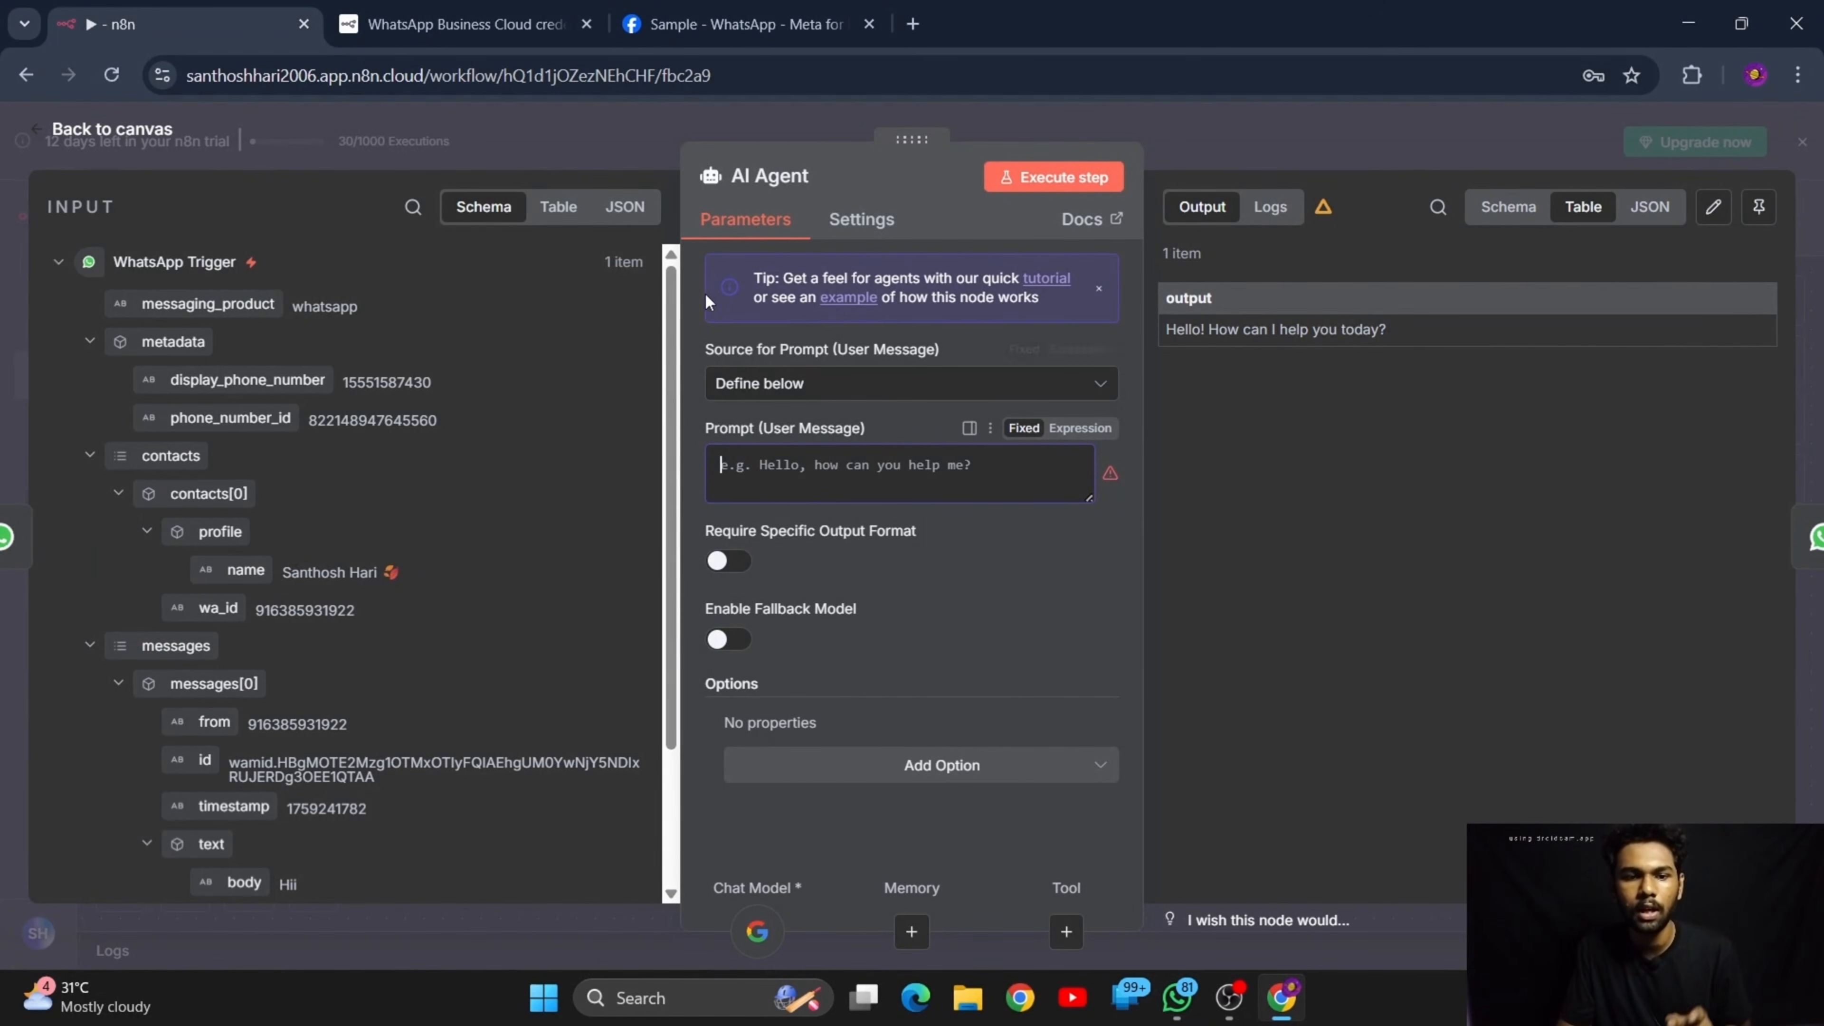
Map the WhatsApp Trigger's message body into the AI Agent's user prompt as {{ $json.messages[0].text.body }}
{"action": "scroll", "coordinate": [559, 507], "scroll_direction": "down", "scroll_amount": 3}
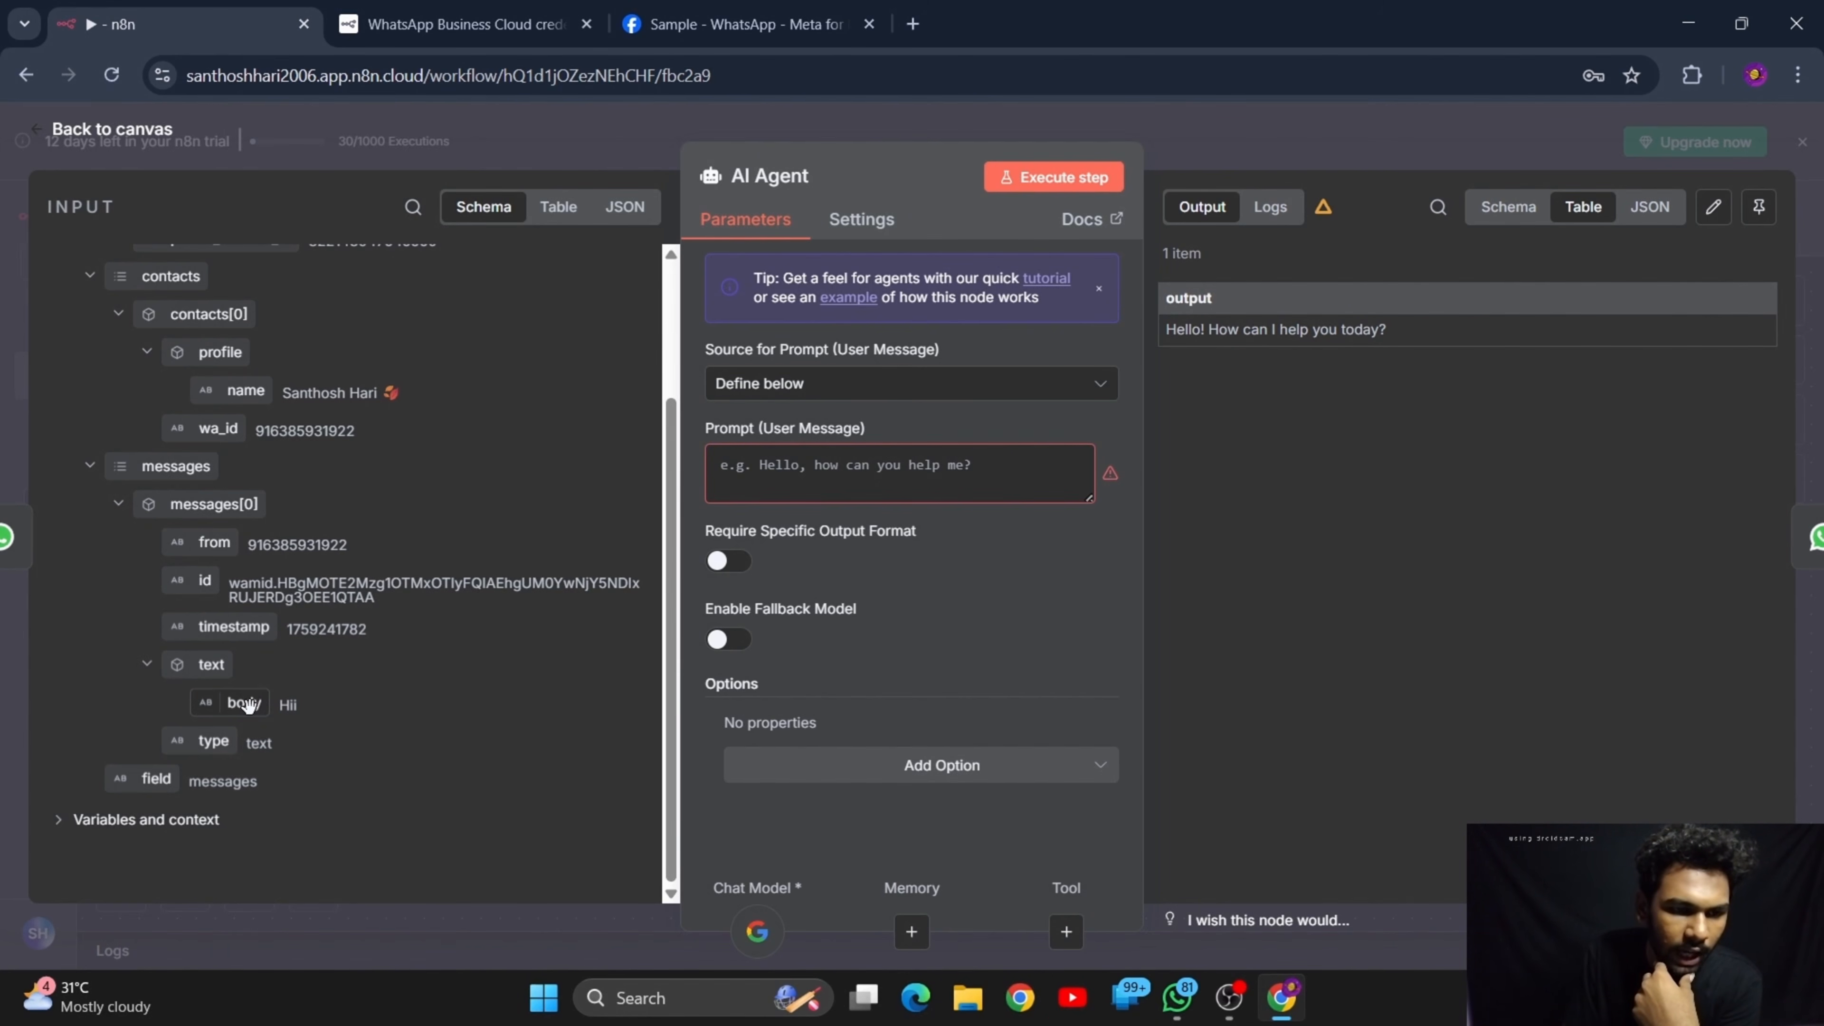
{"action": "left_click_drag", "start_coordinate": [243, 702], "coordinate": [888, 471]}
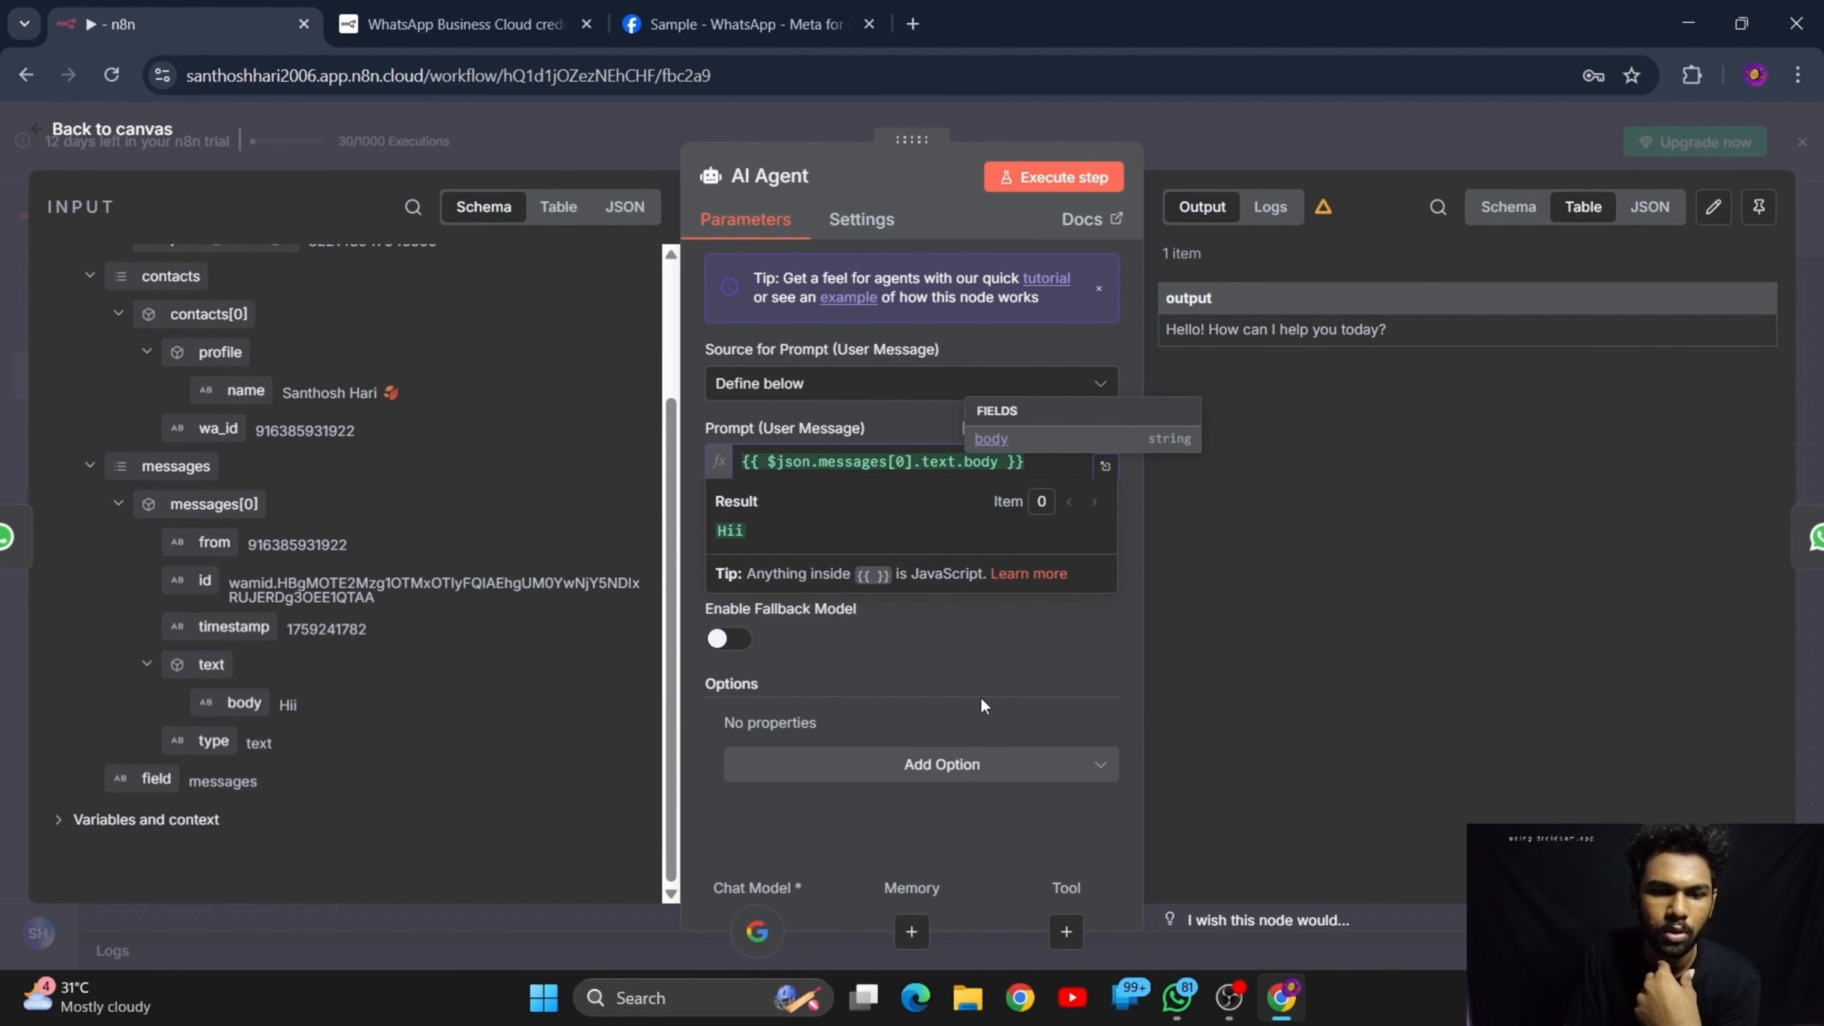
{"action": "left_click", "coordinate": [1000, 689]}
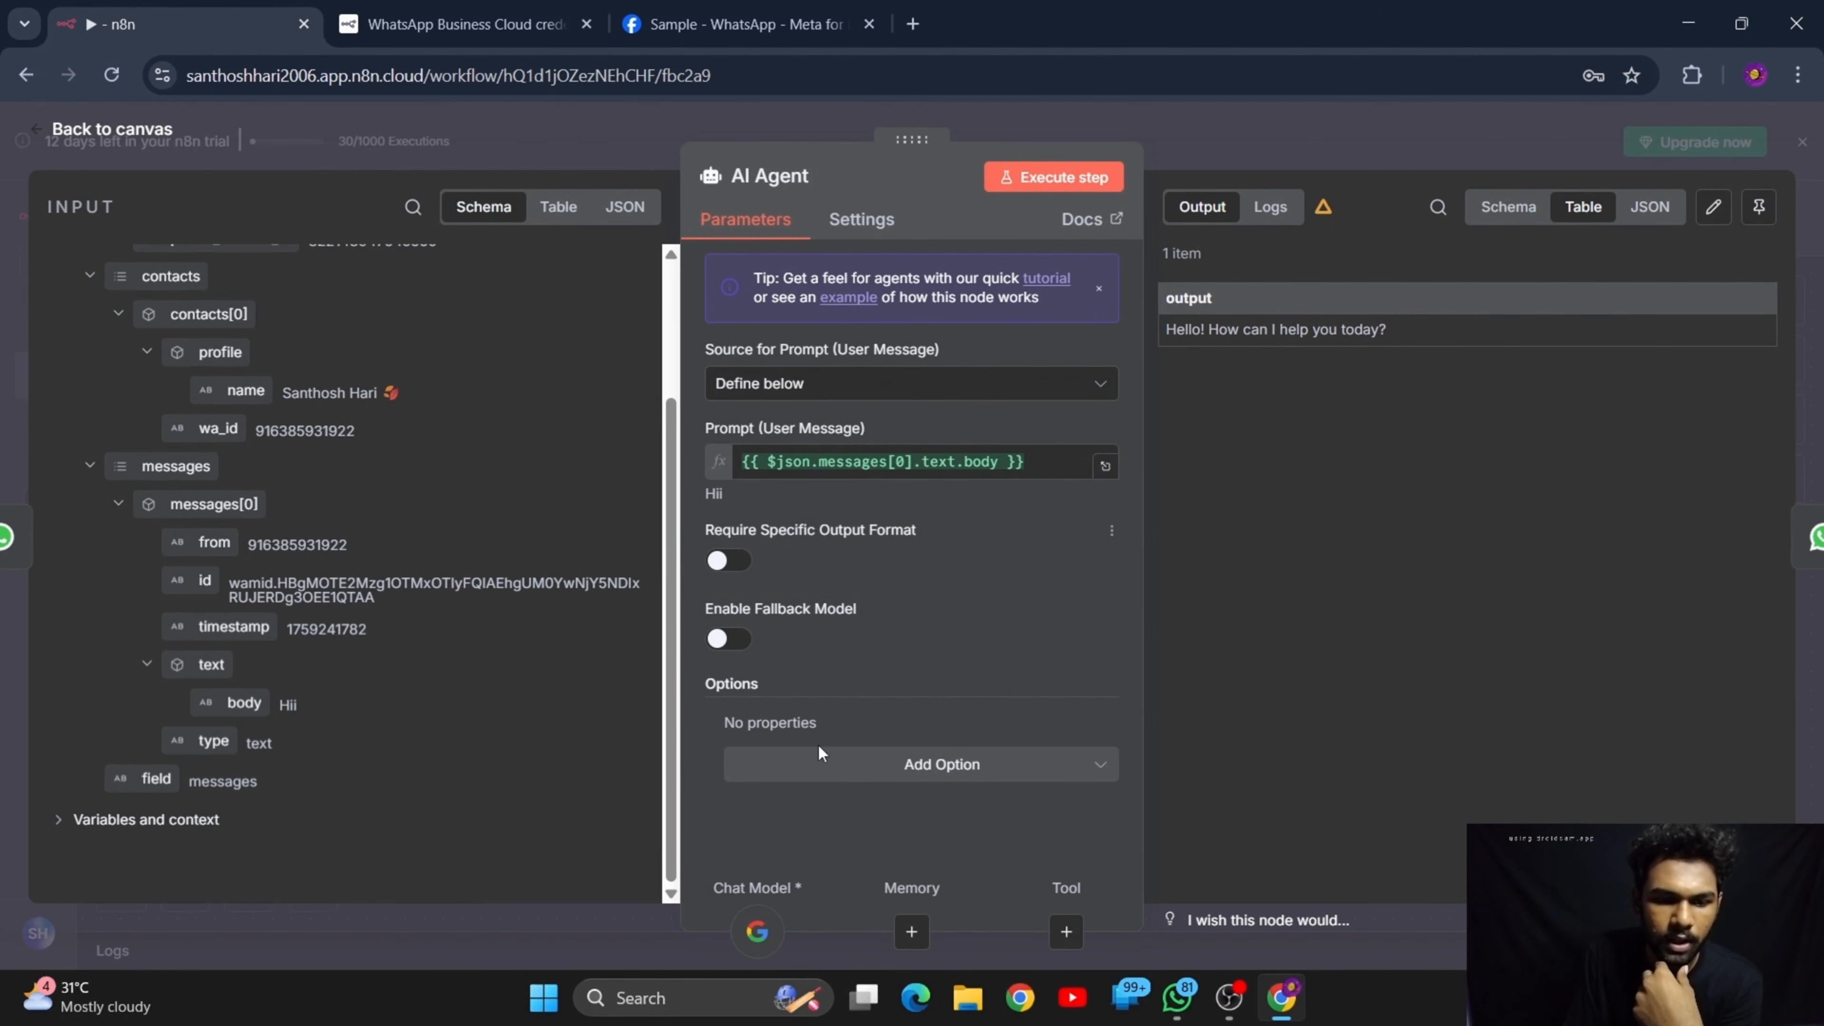
Add the System Message option to the AI Agent and clear its default text
{"action": "left_click", "coordinate": [939, 761]}
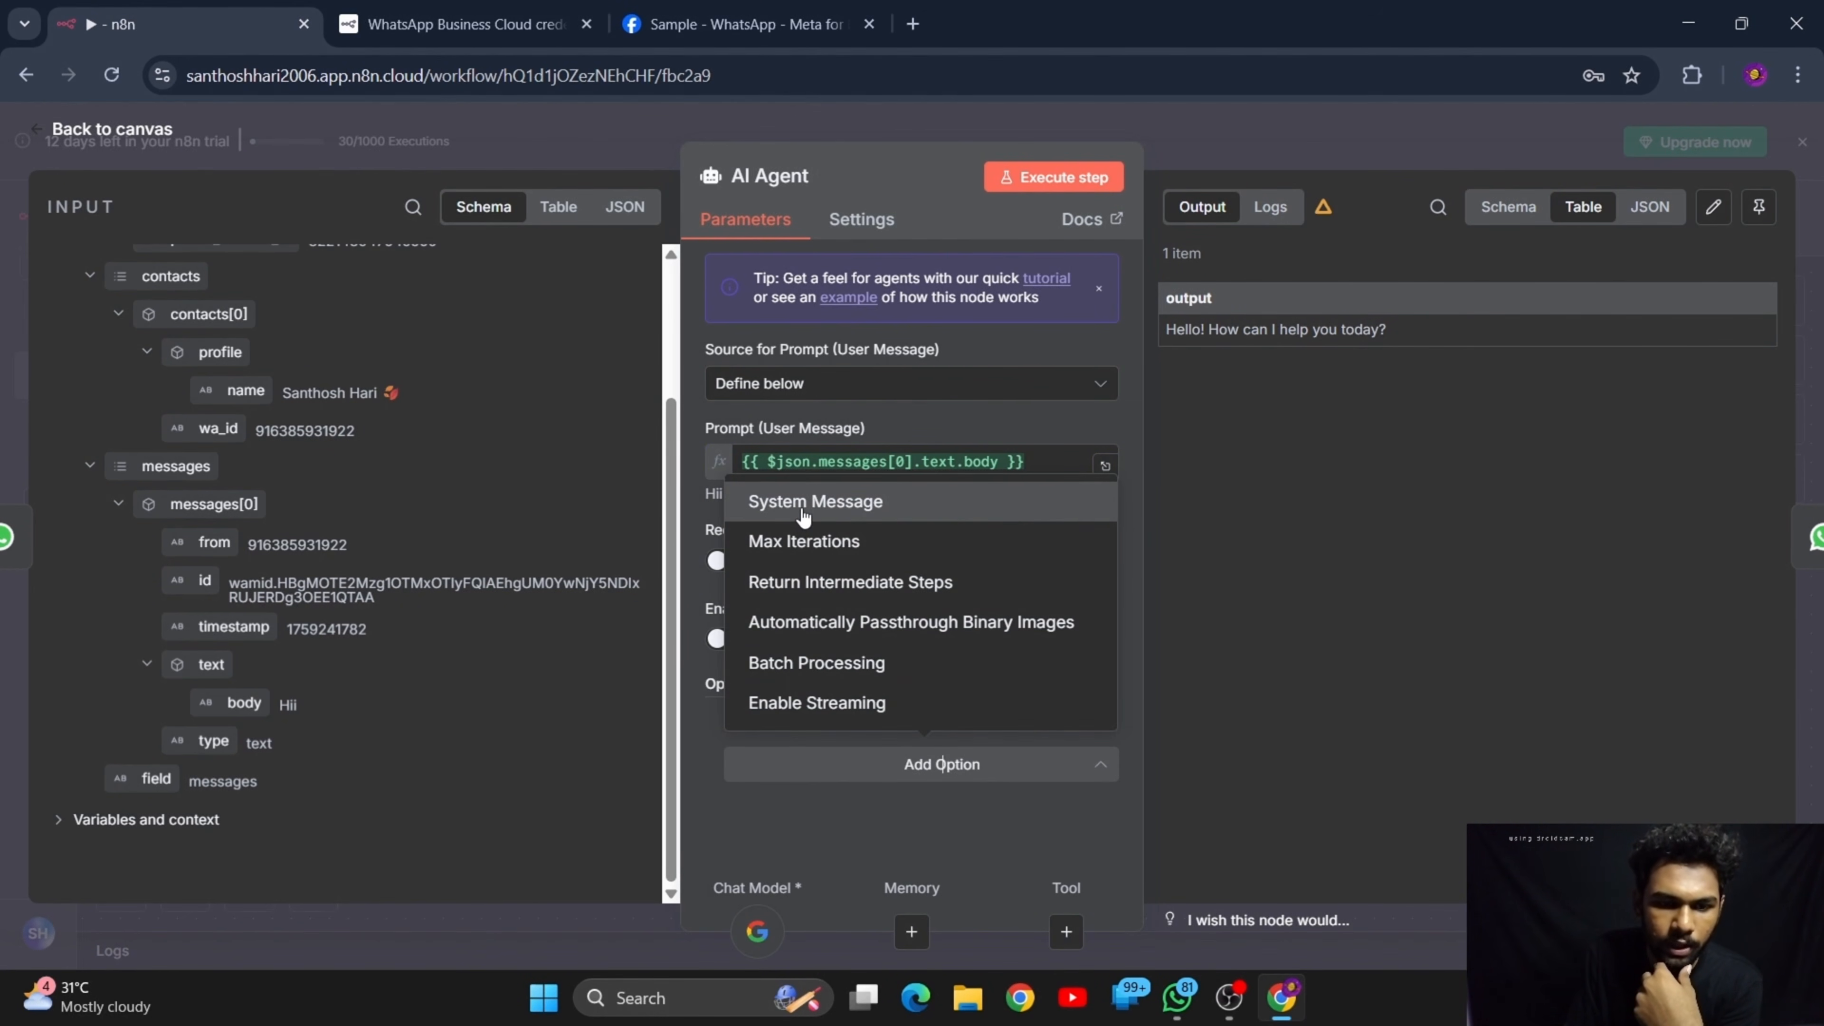
{"action": "left_click", "coordinate": [821, 511]}
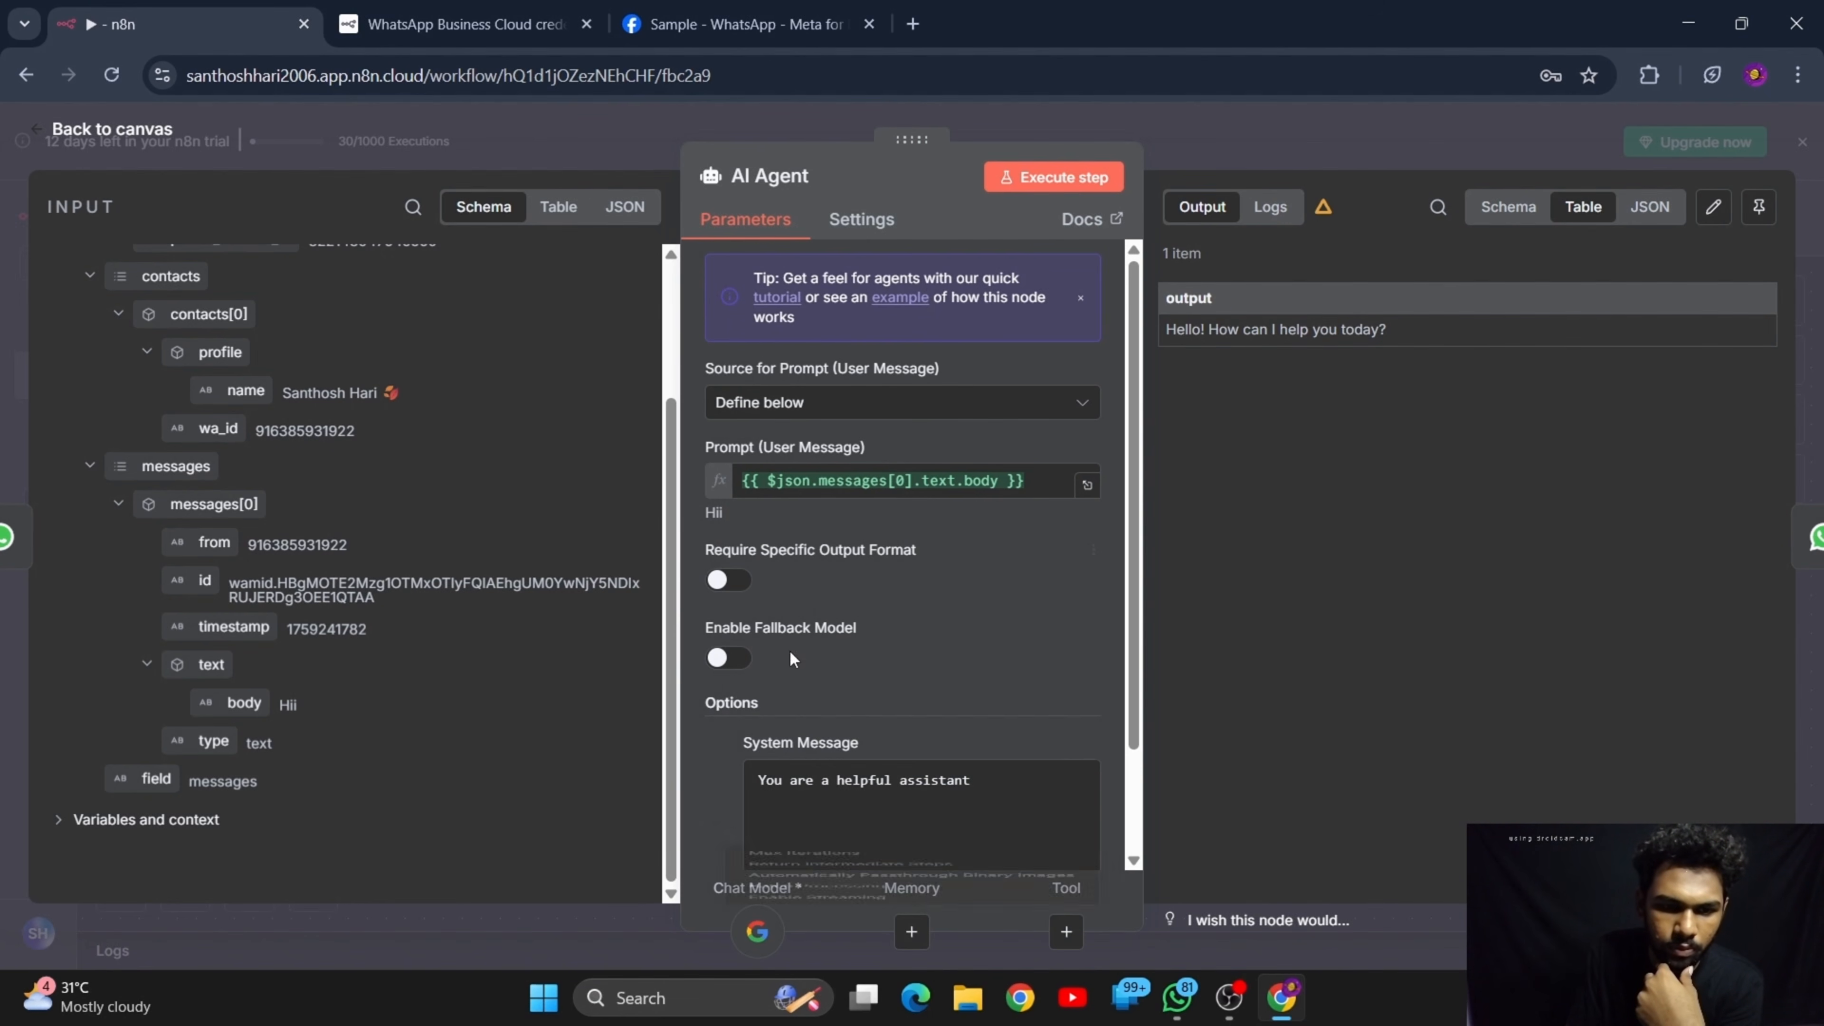
{"action": "scroll", "coordinate": [833, 772], "scroll_direction": "down", "scroll_amount": 2}
{"action": "triple_click", "coordinate": [989, 655]}
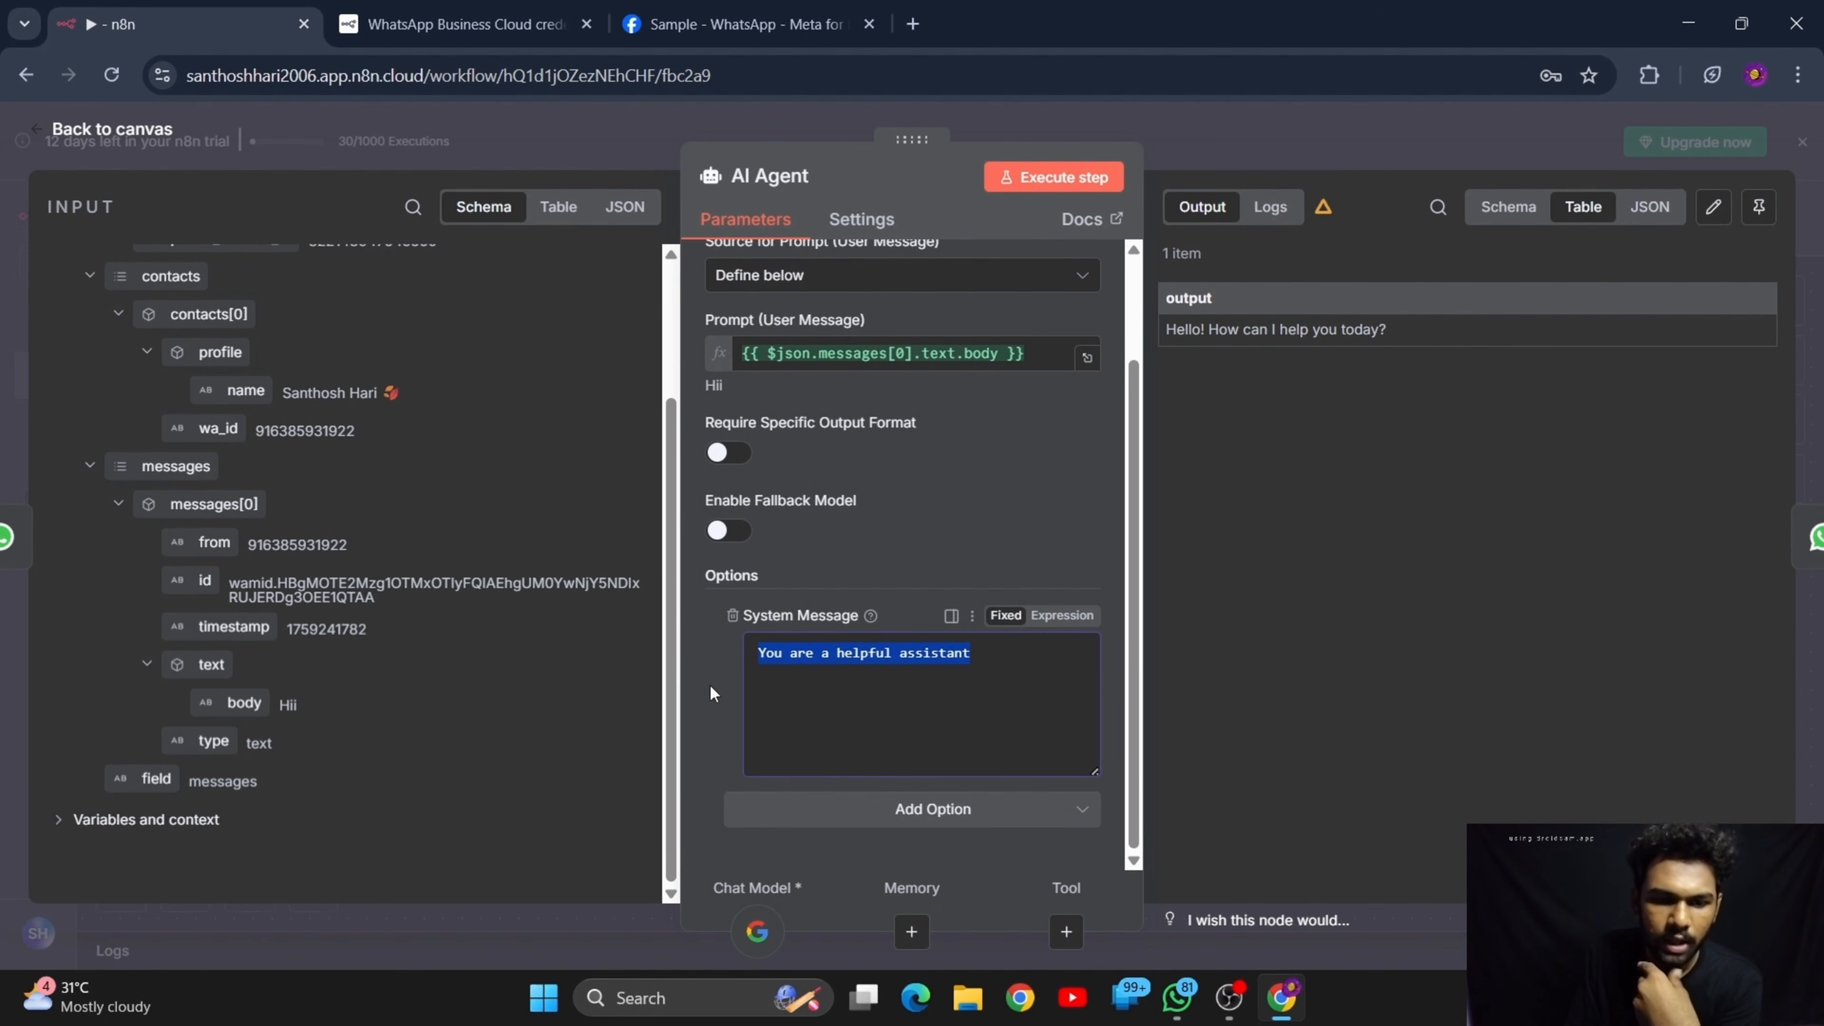
{"action": "key", "text": "BackSpace"}
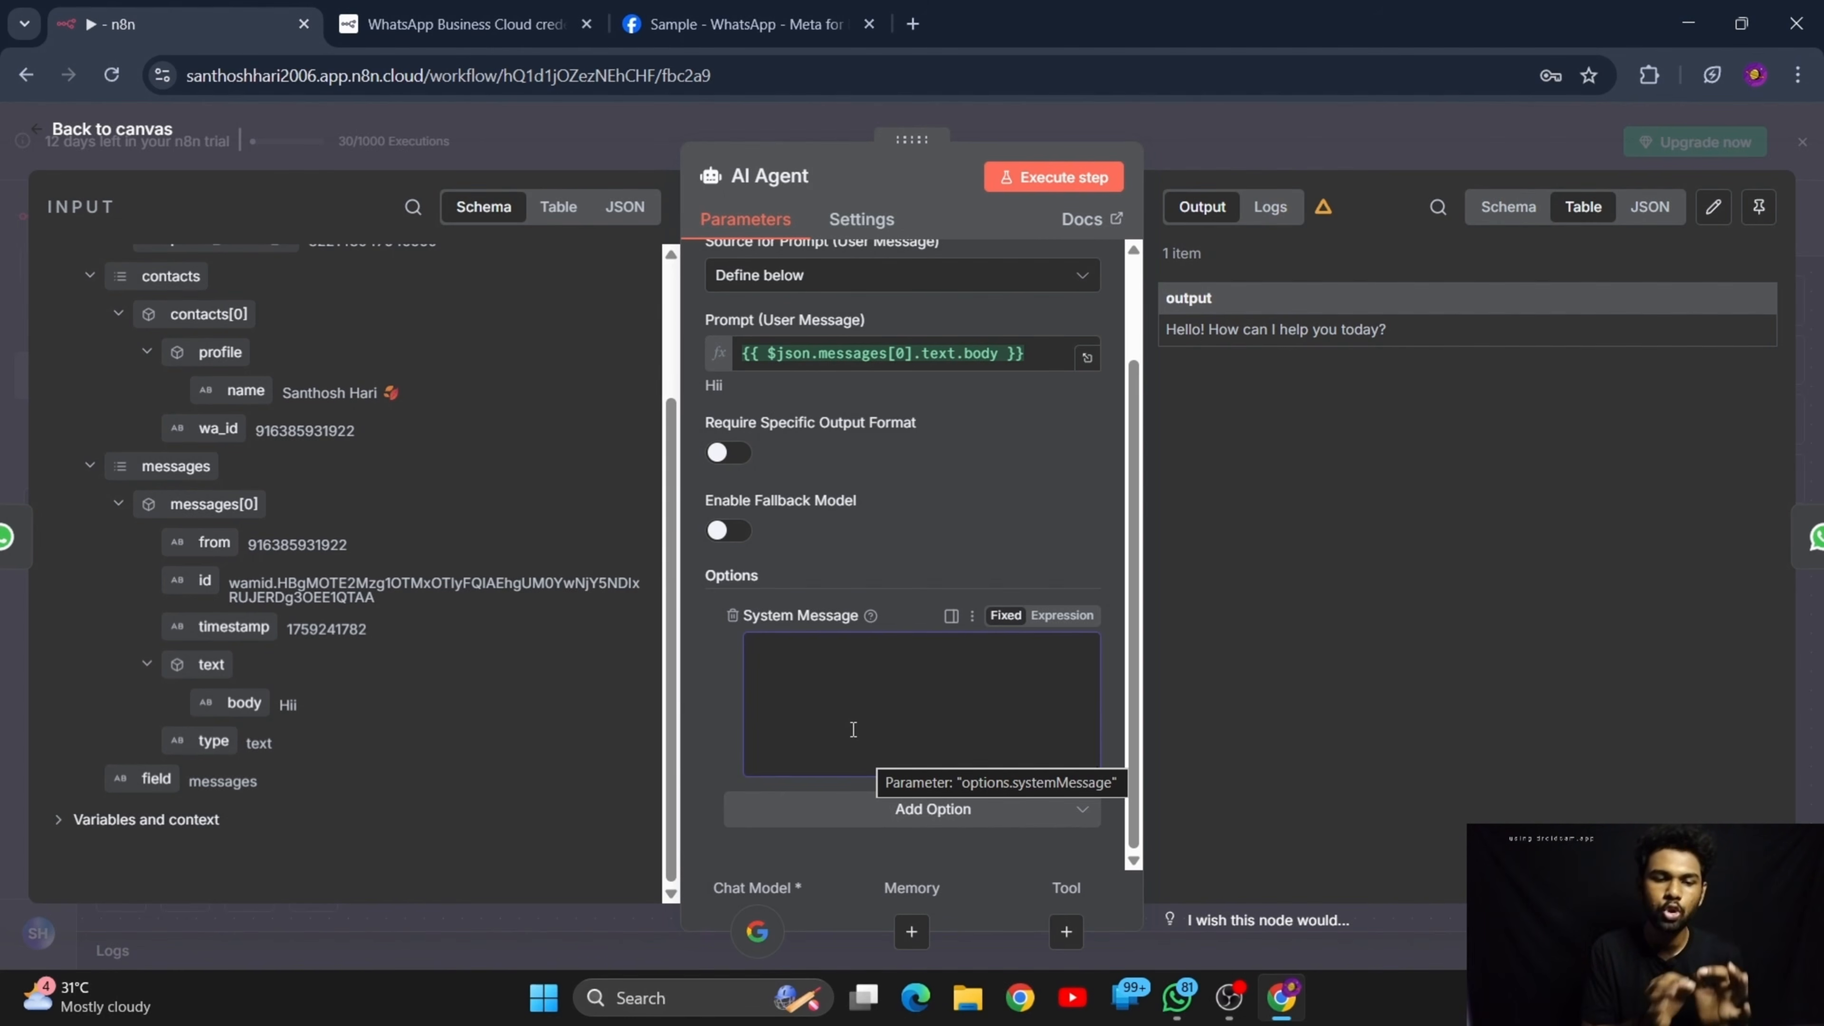
Start the AI Agent's system message with "You are a helpful chatbot in health care field"
{"action": "left_click", "coordinate": [853, 729]}
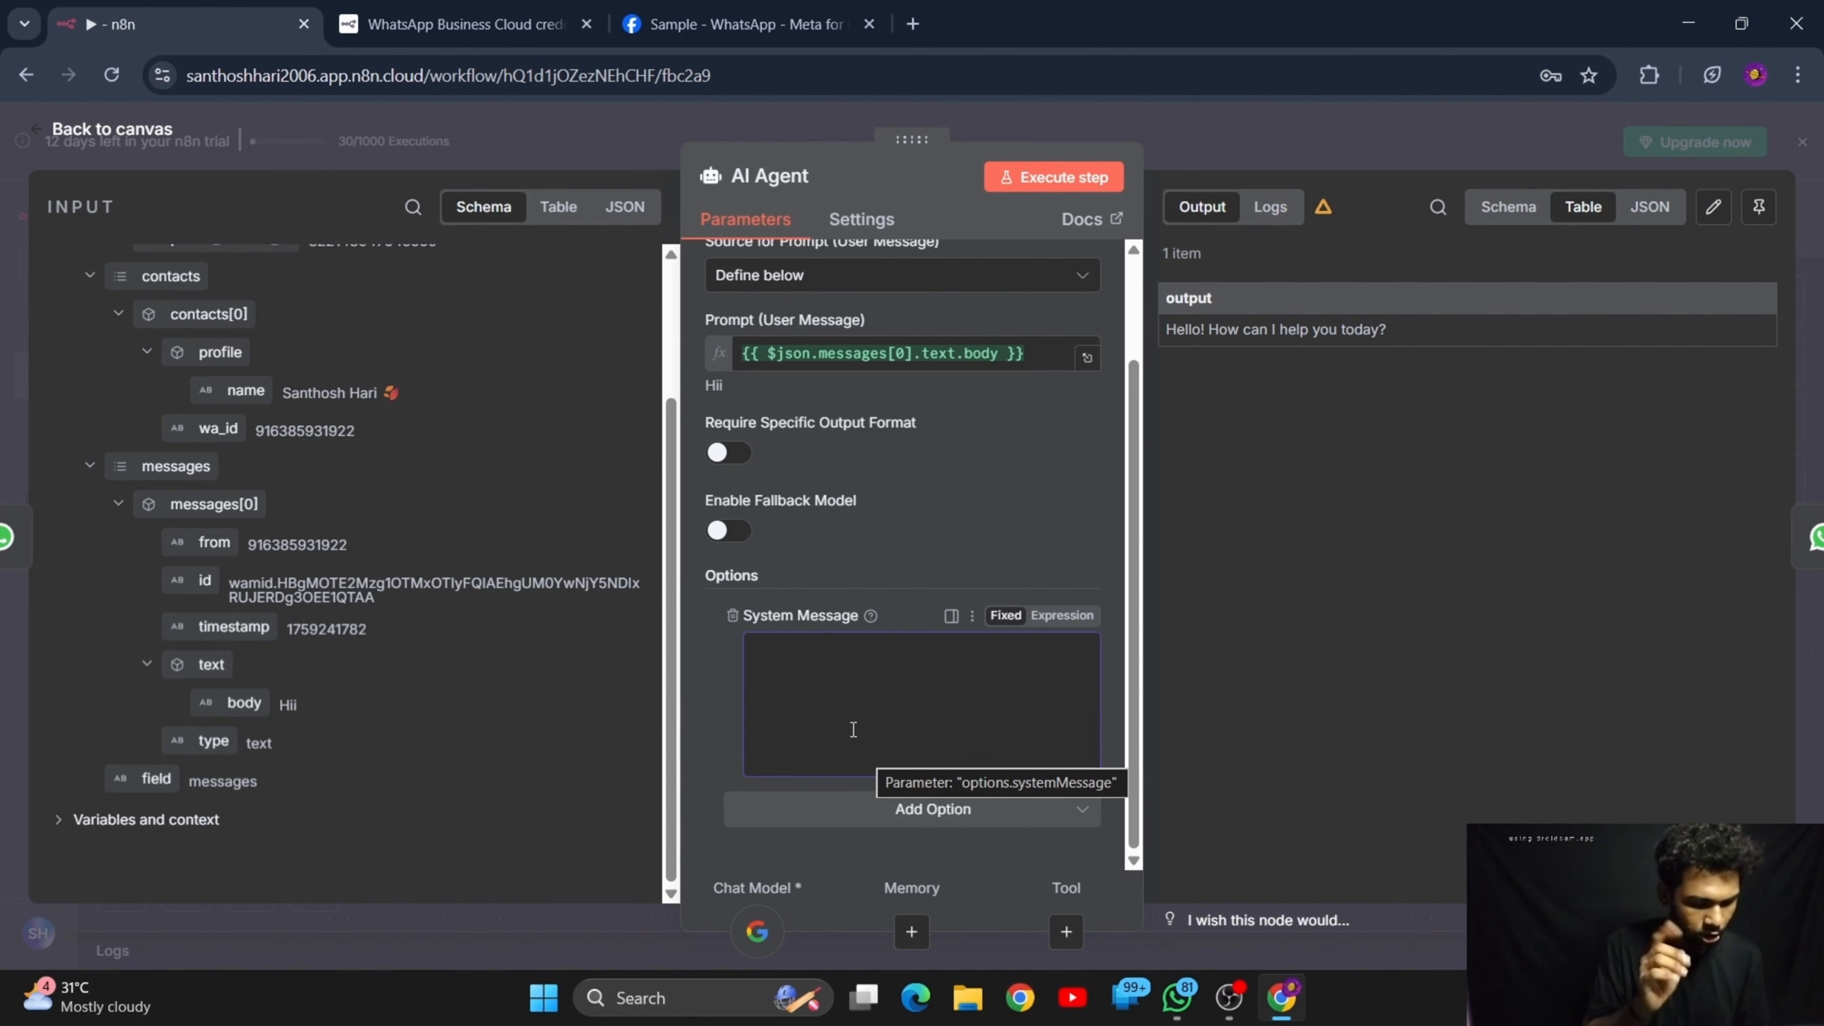
{"action": "type", "text": "Y"}
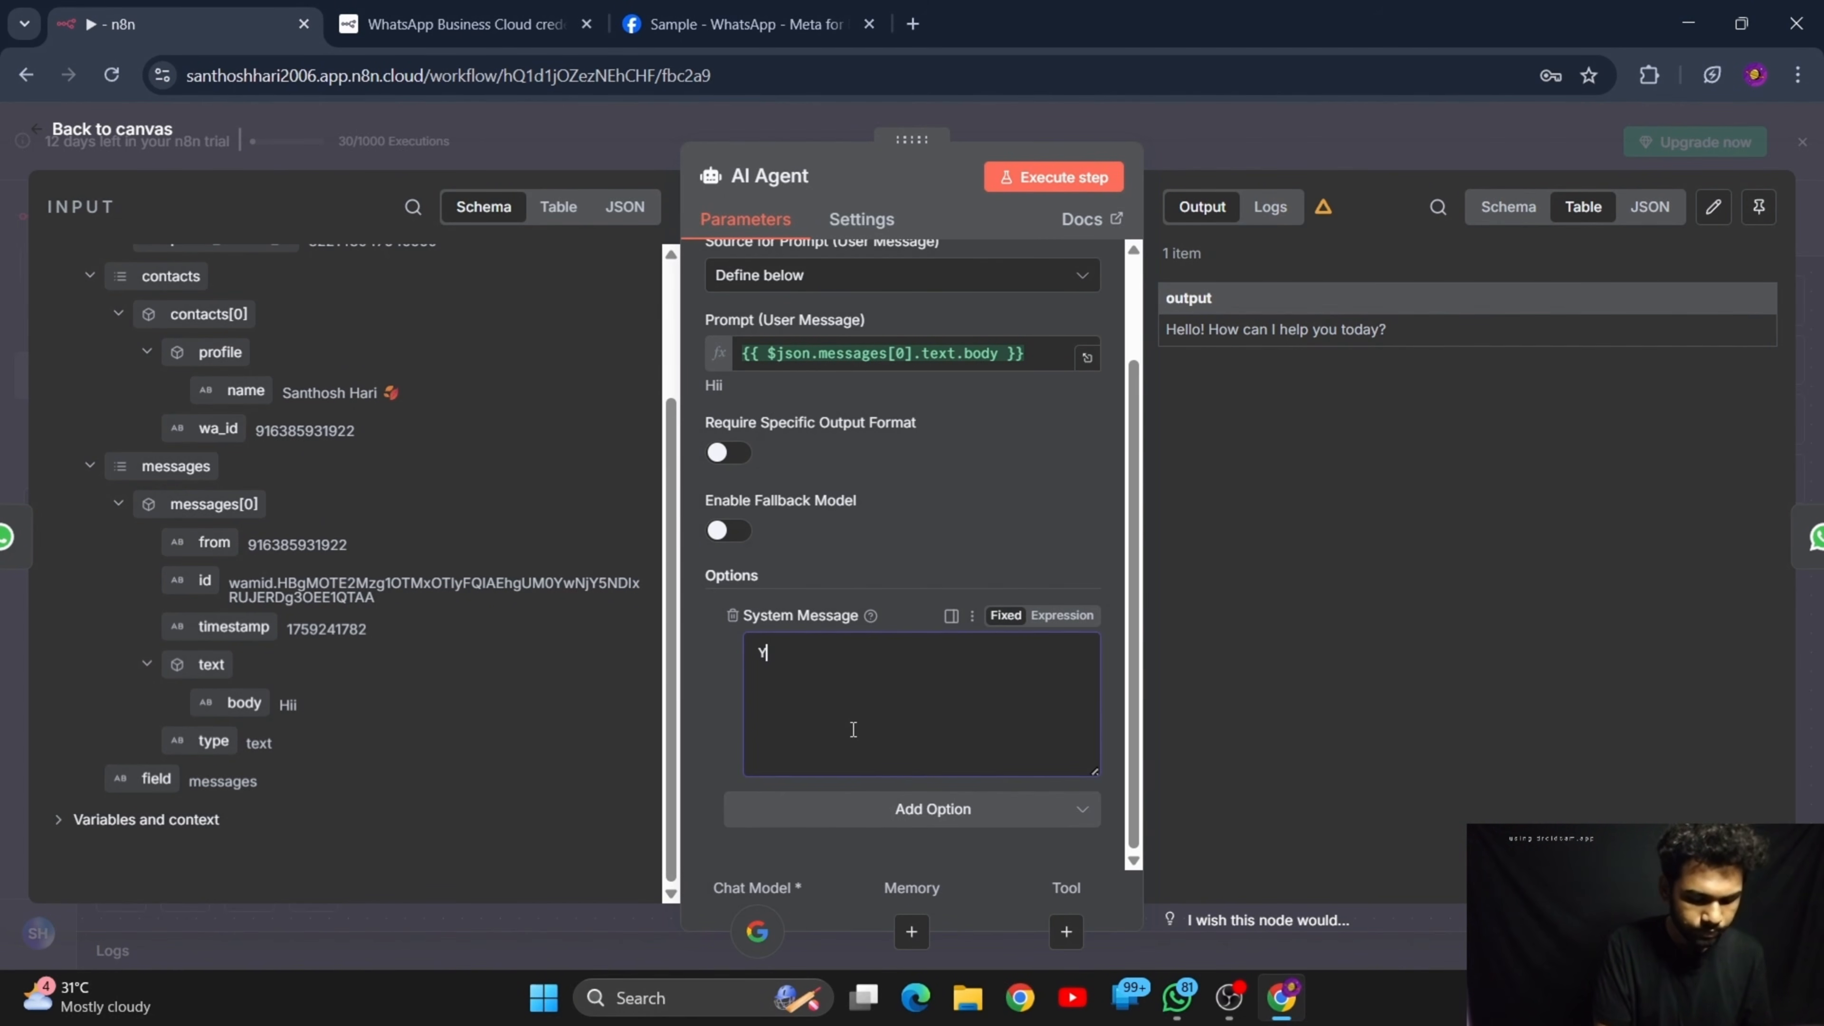
{"action": "type", "text": "ou are a he"}
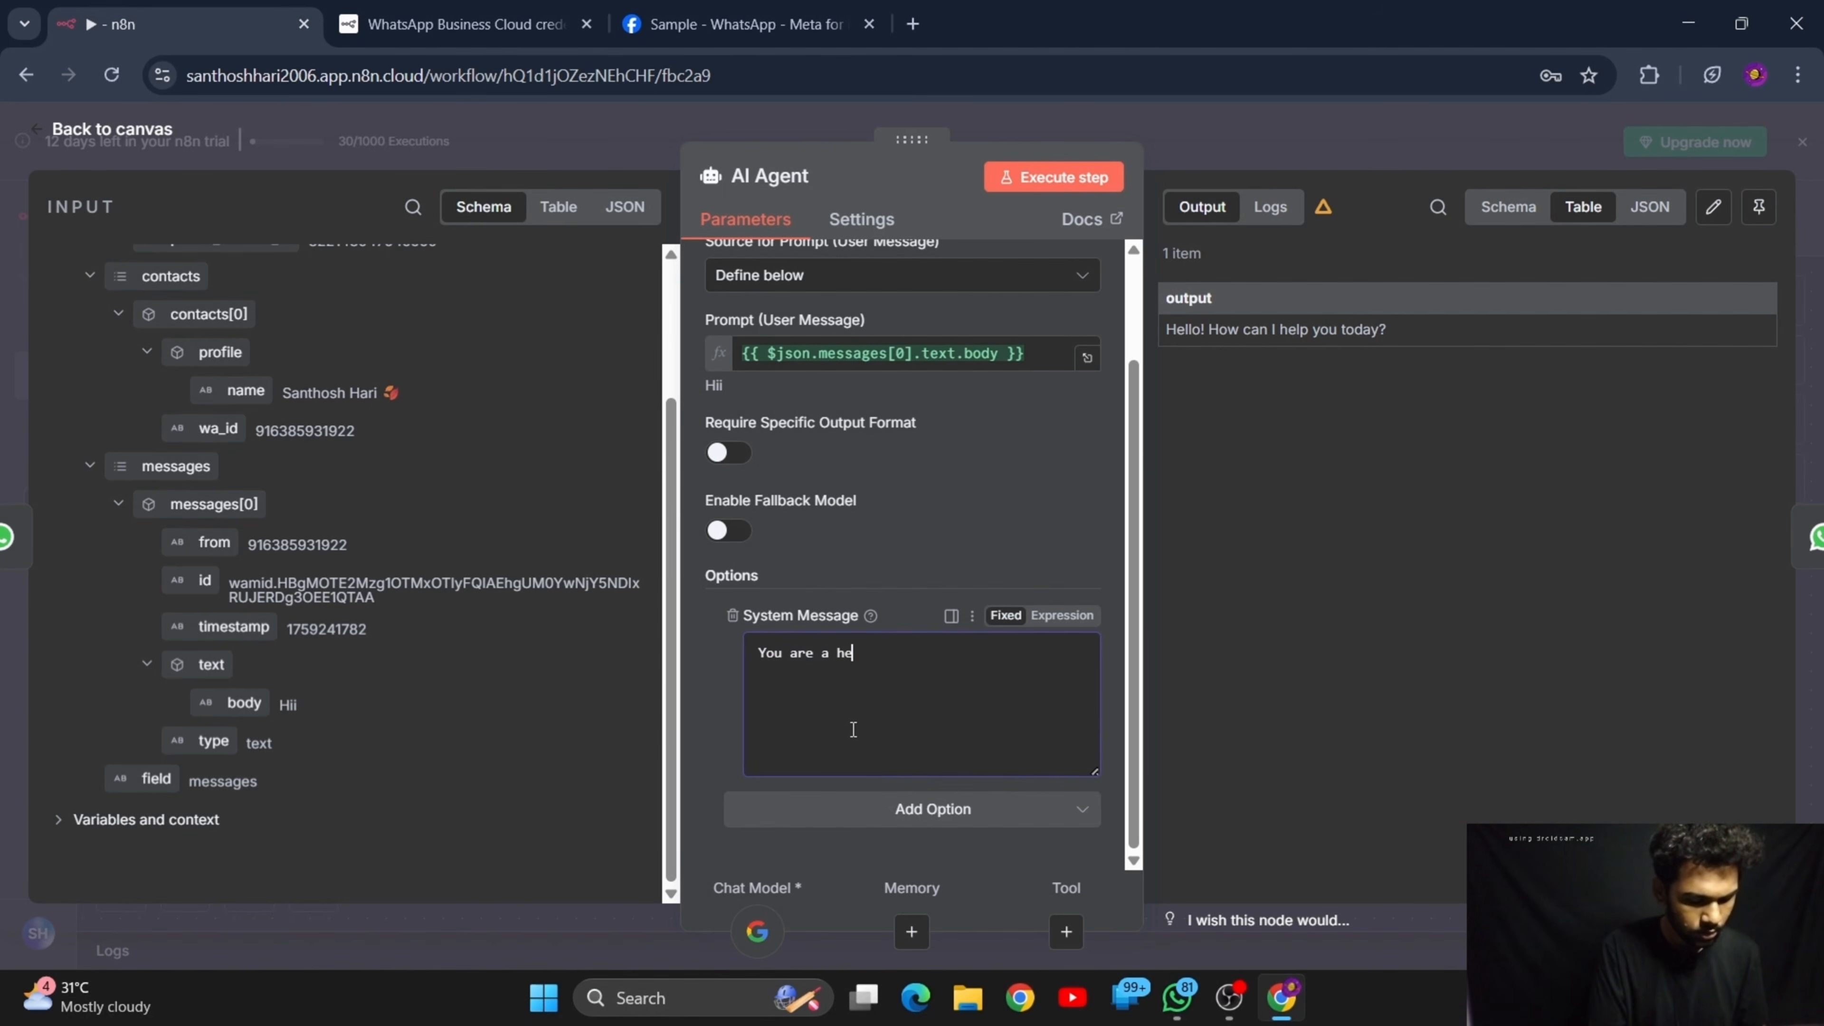
{"action": "type", "text": "lpful ch"}
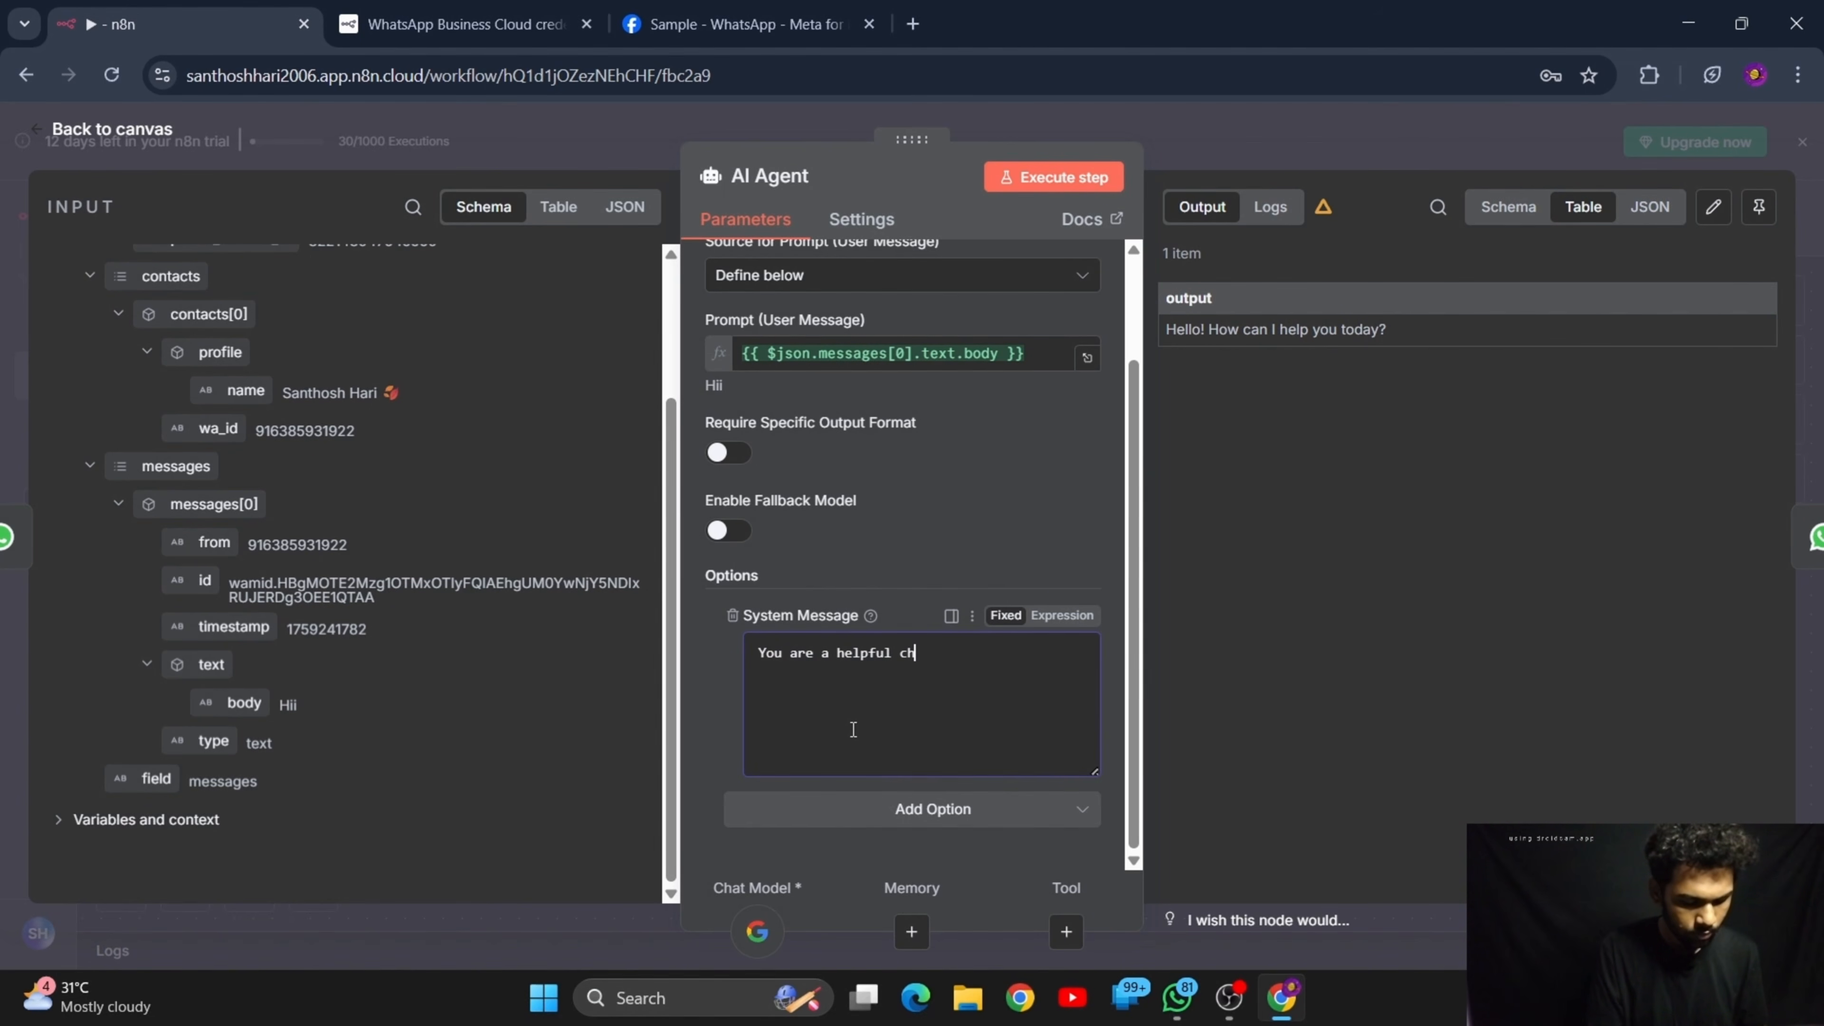
{"action": "type", "text": "atbo"}
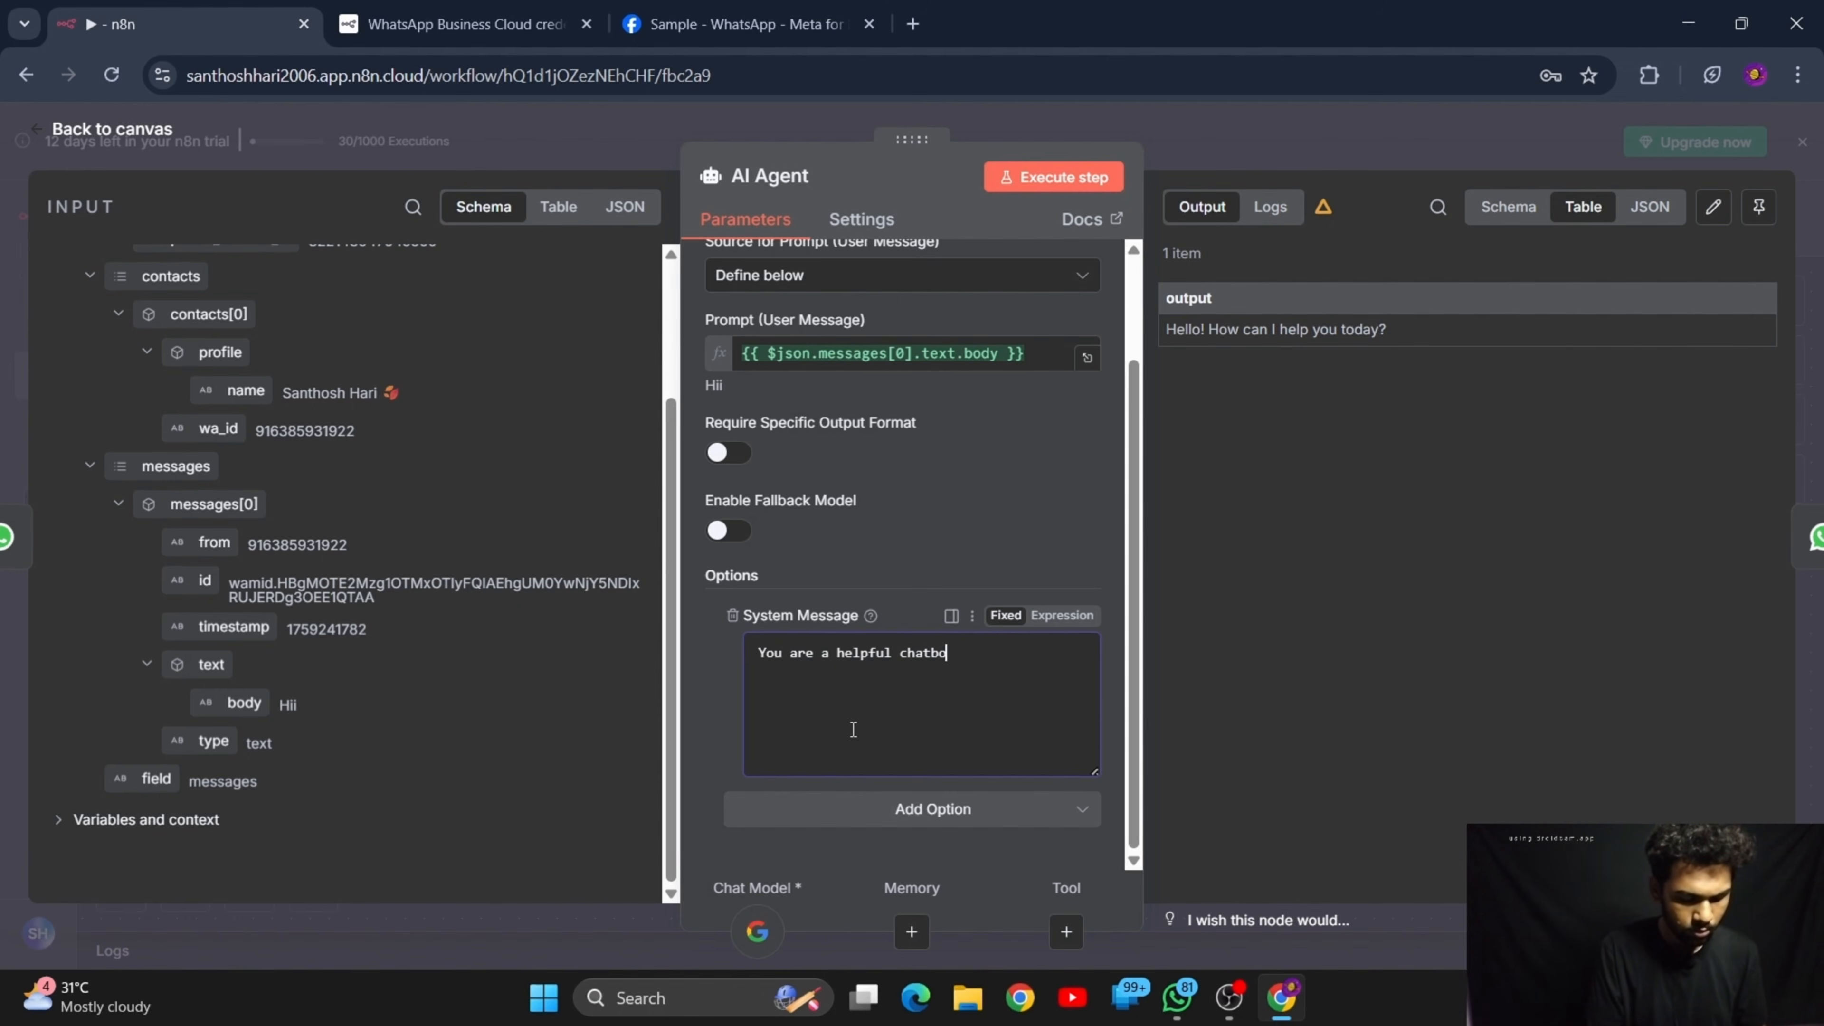
{"action": "type", "text": "t in health"}
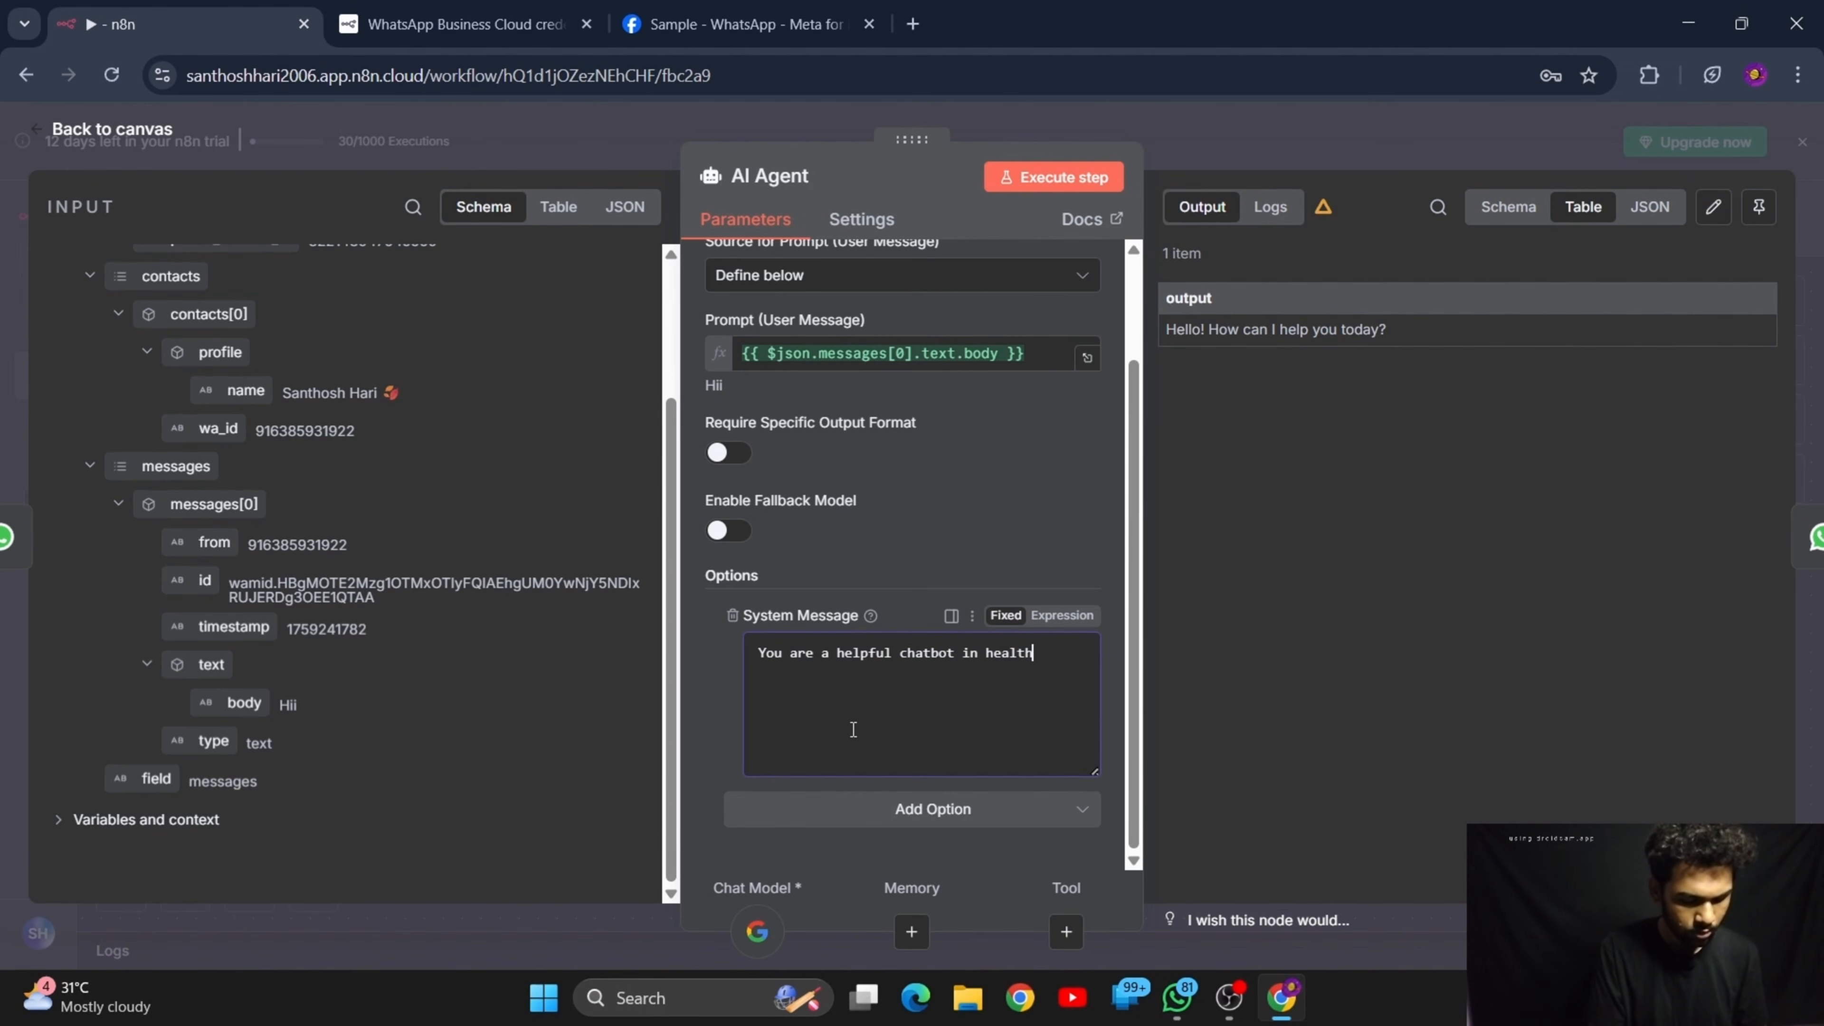
{"action": "type", "text": " care field"}
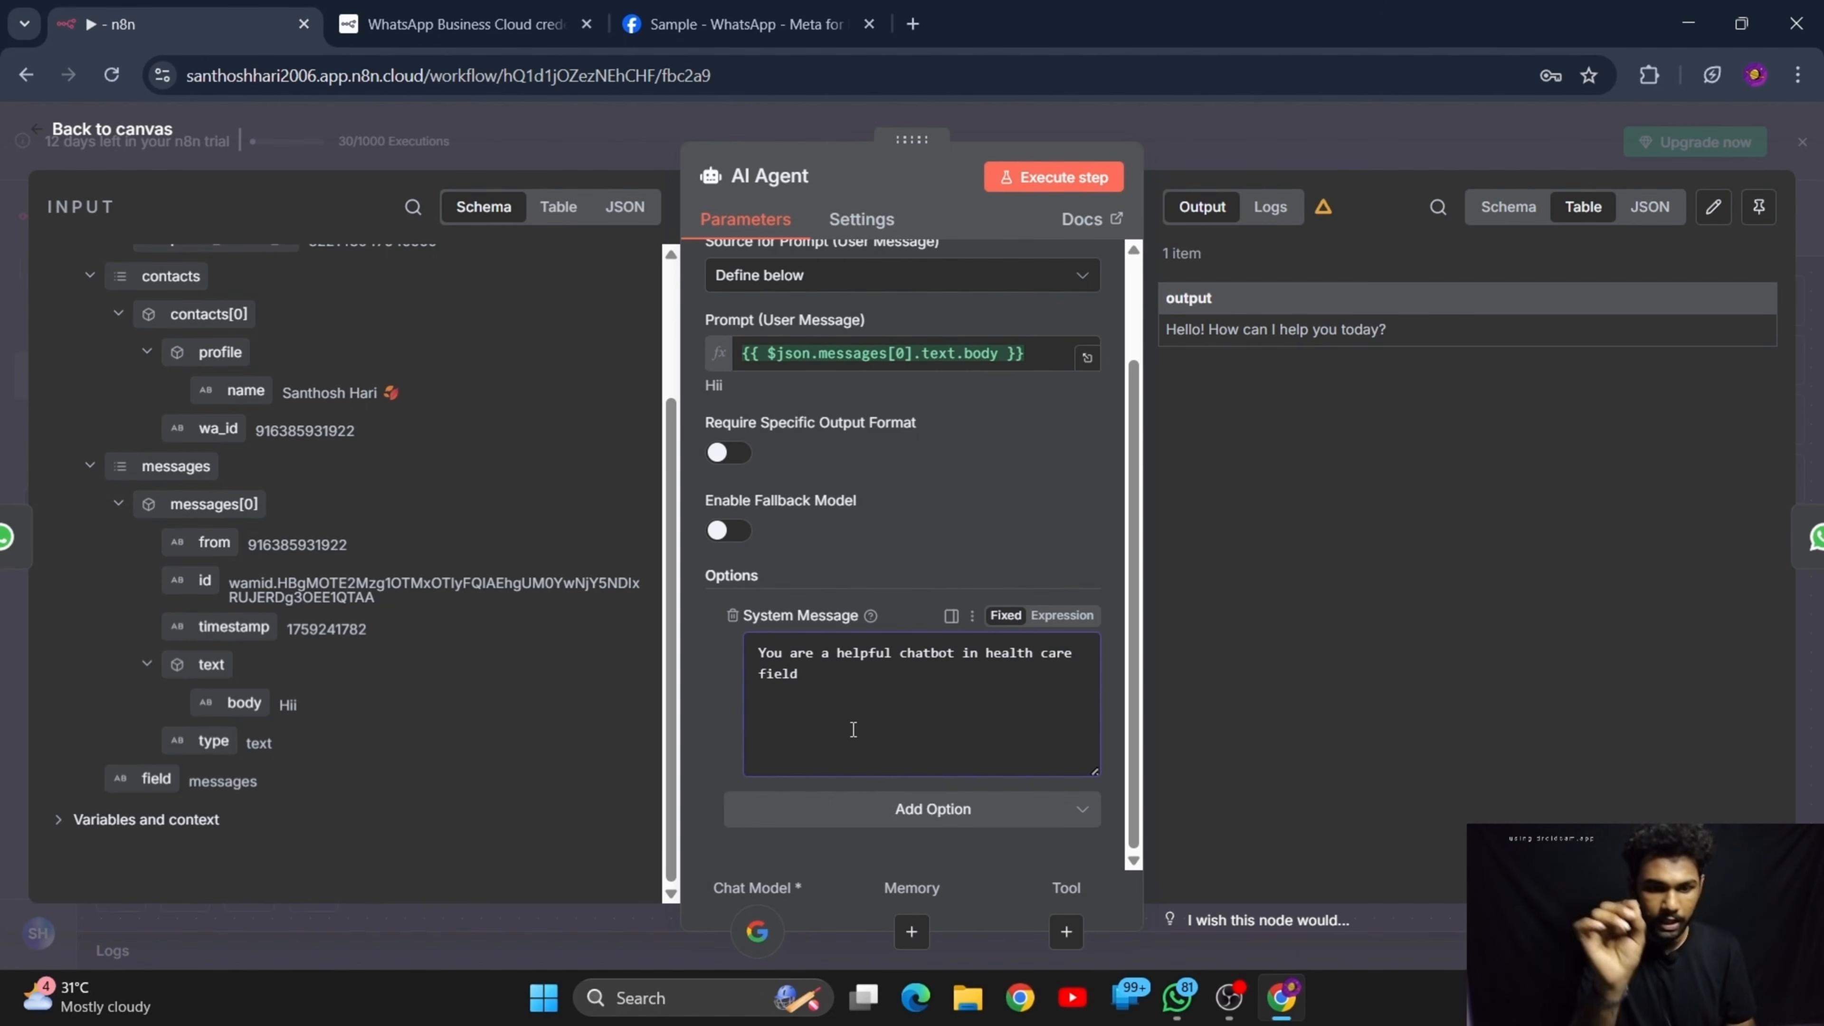
{"action": "type", "text": ". you"}
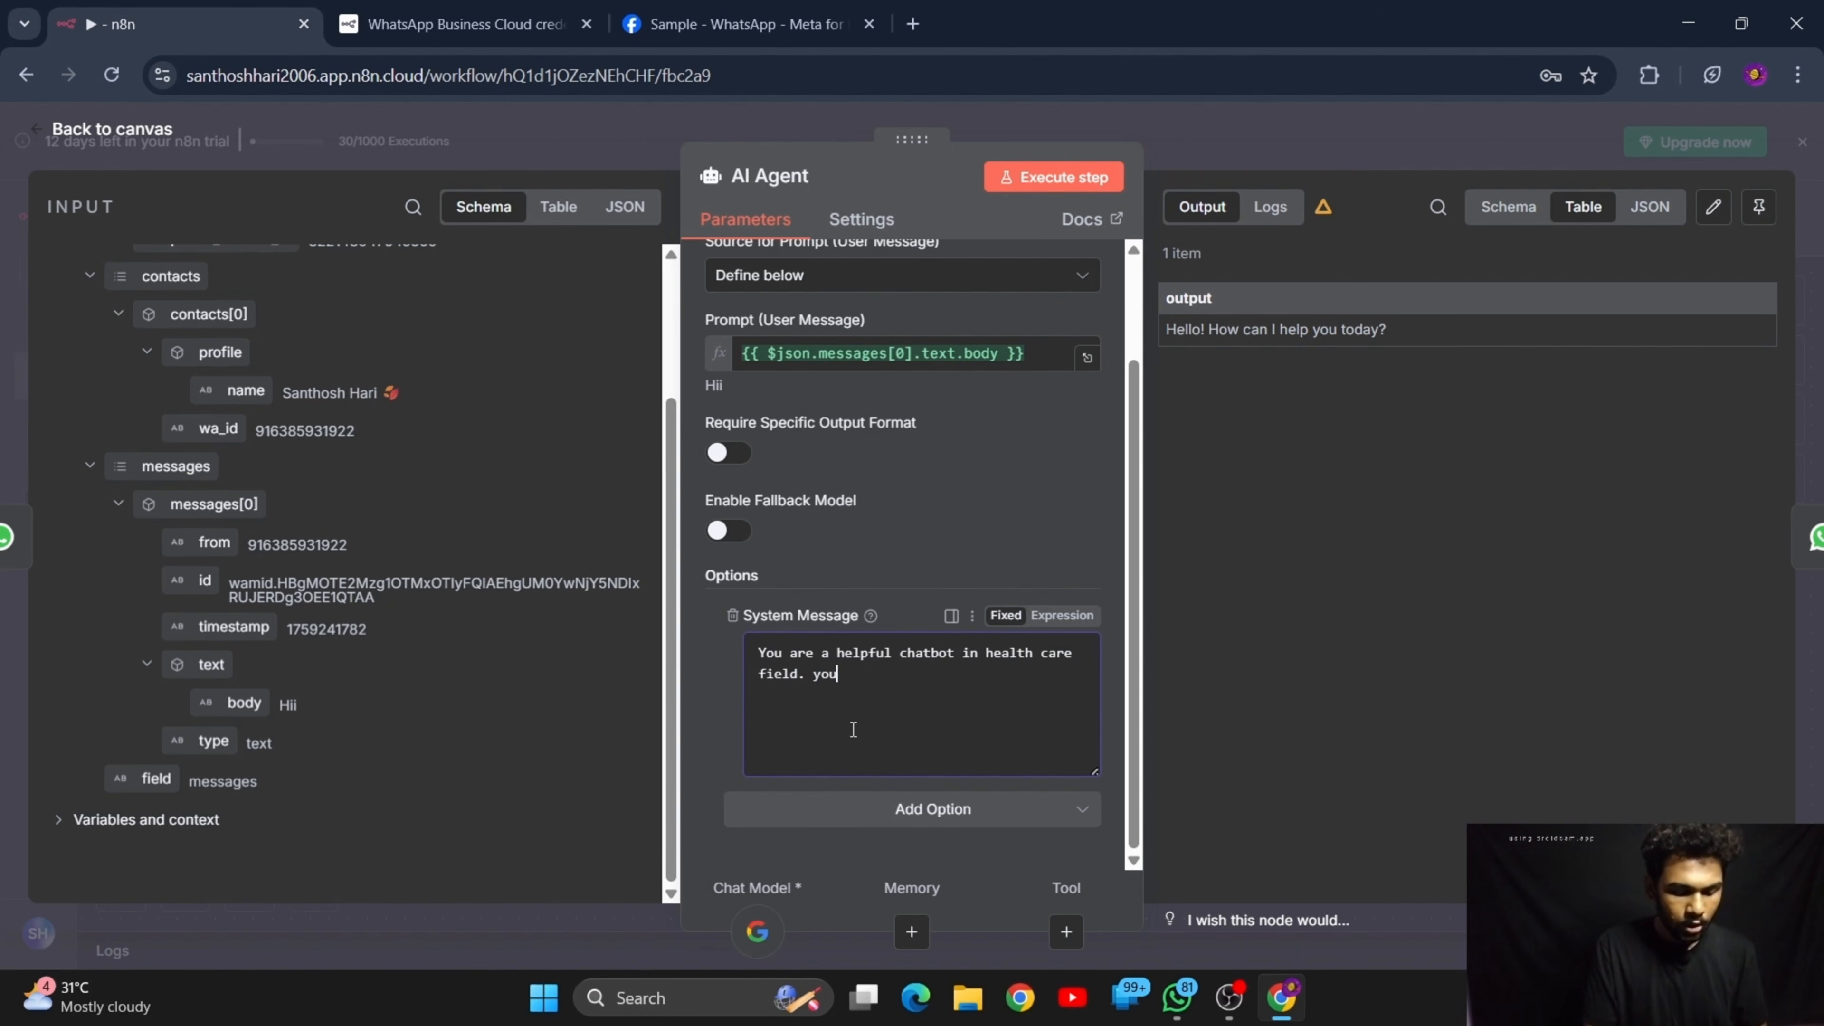
{"action": "type", "text": " sho"}
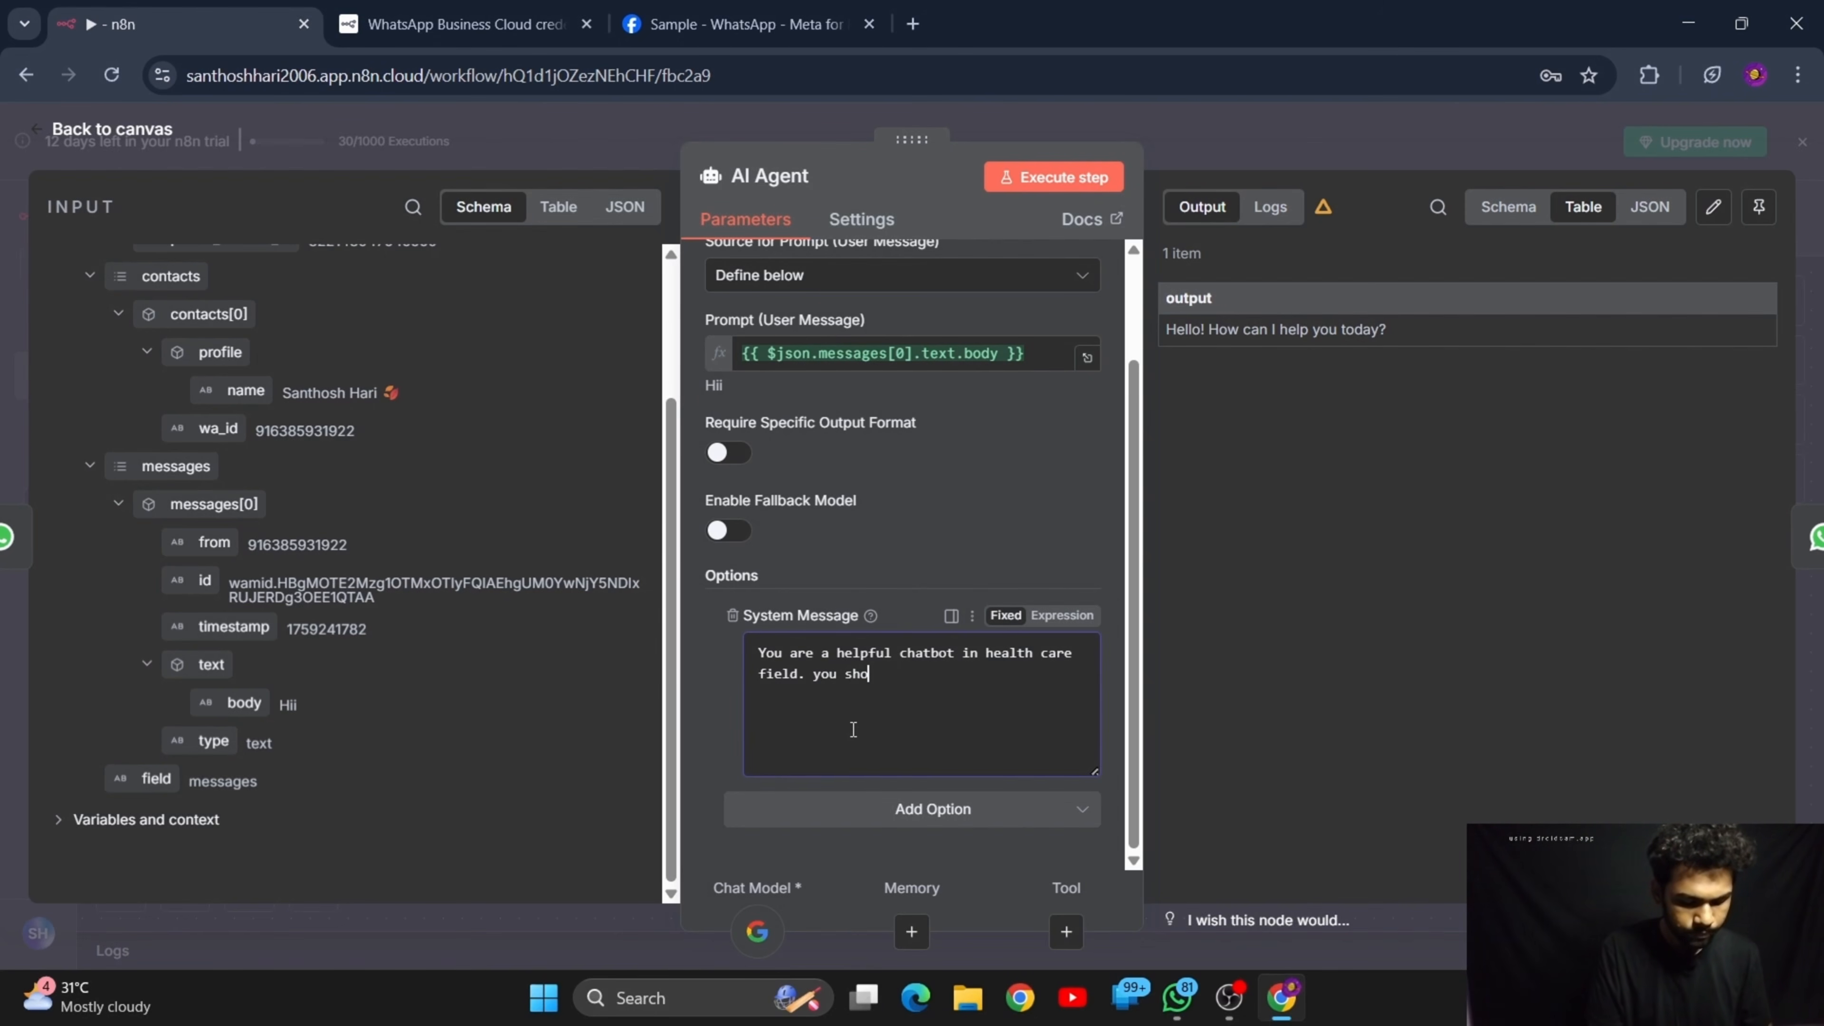
{"action": "type", "text": "uld wo"}
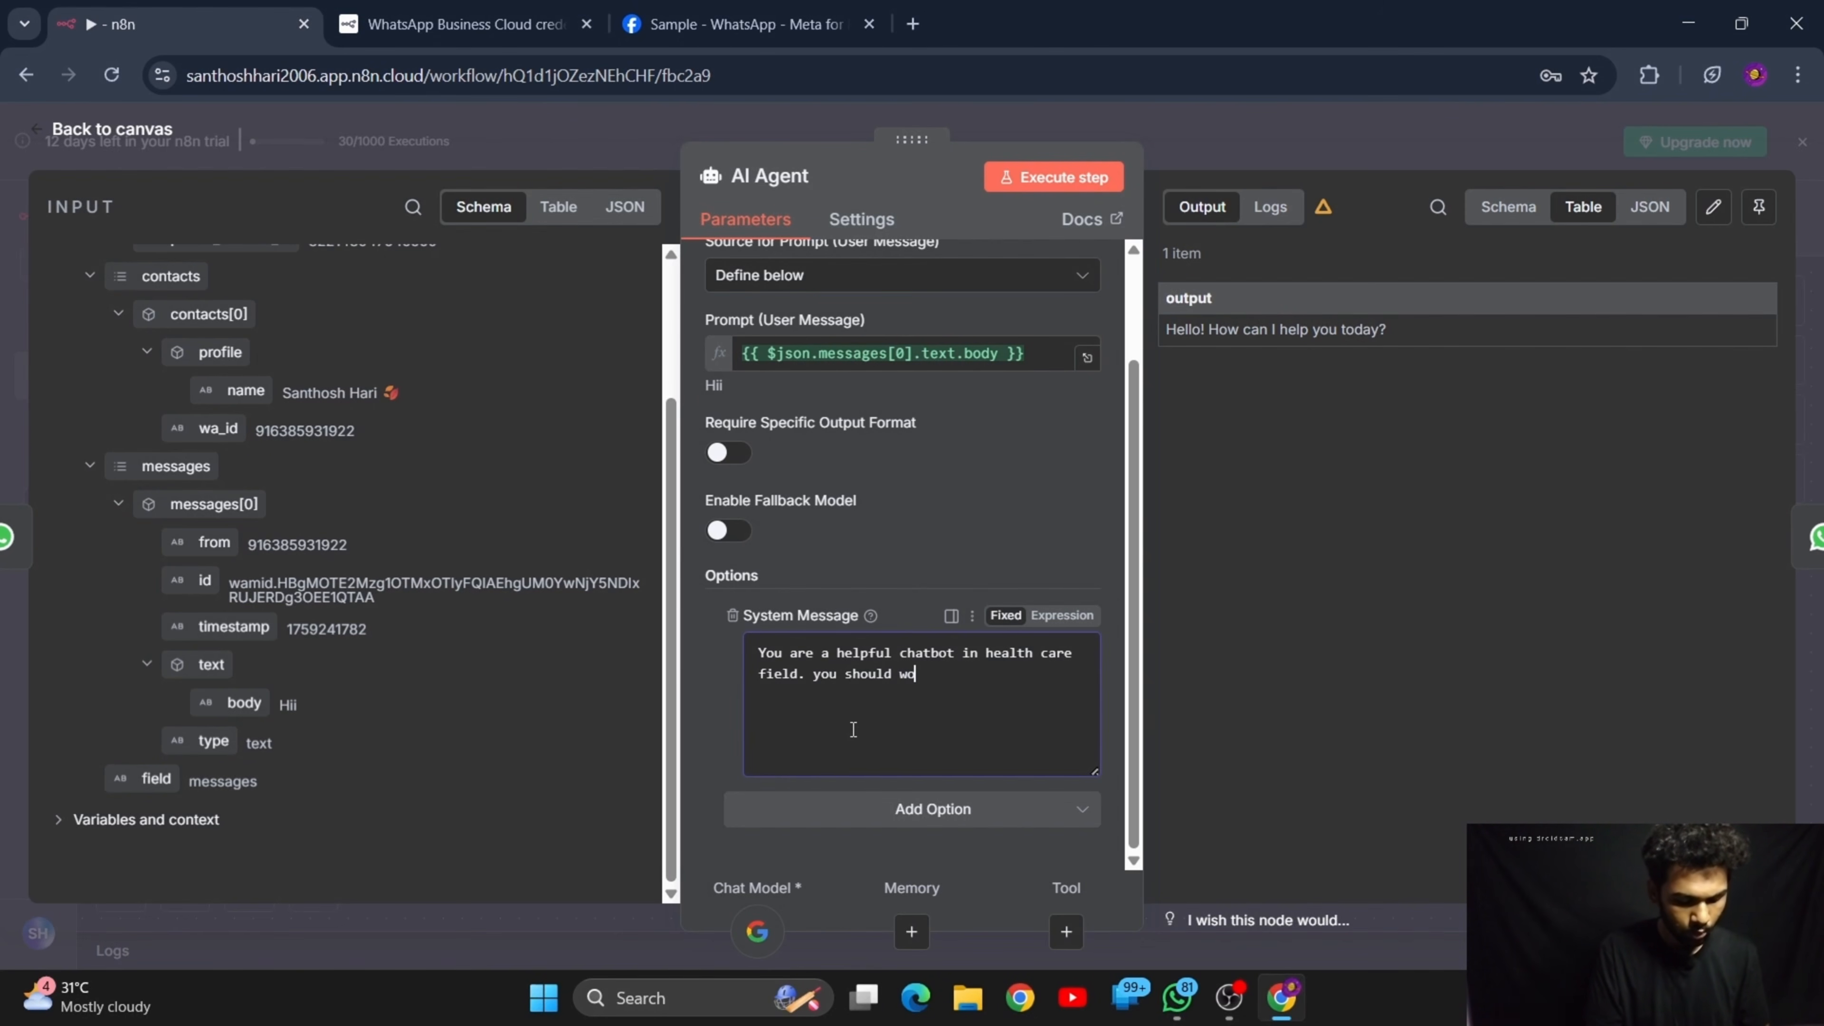
{"action": "type", "text": "rk like a"}
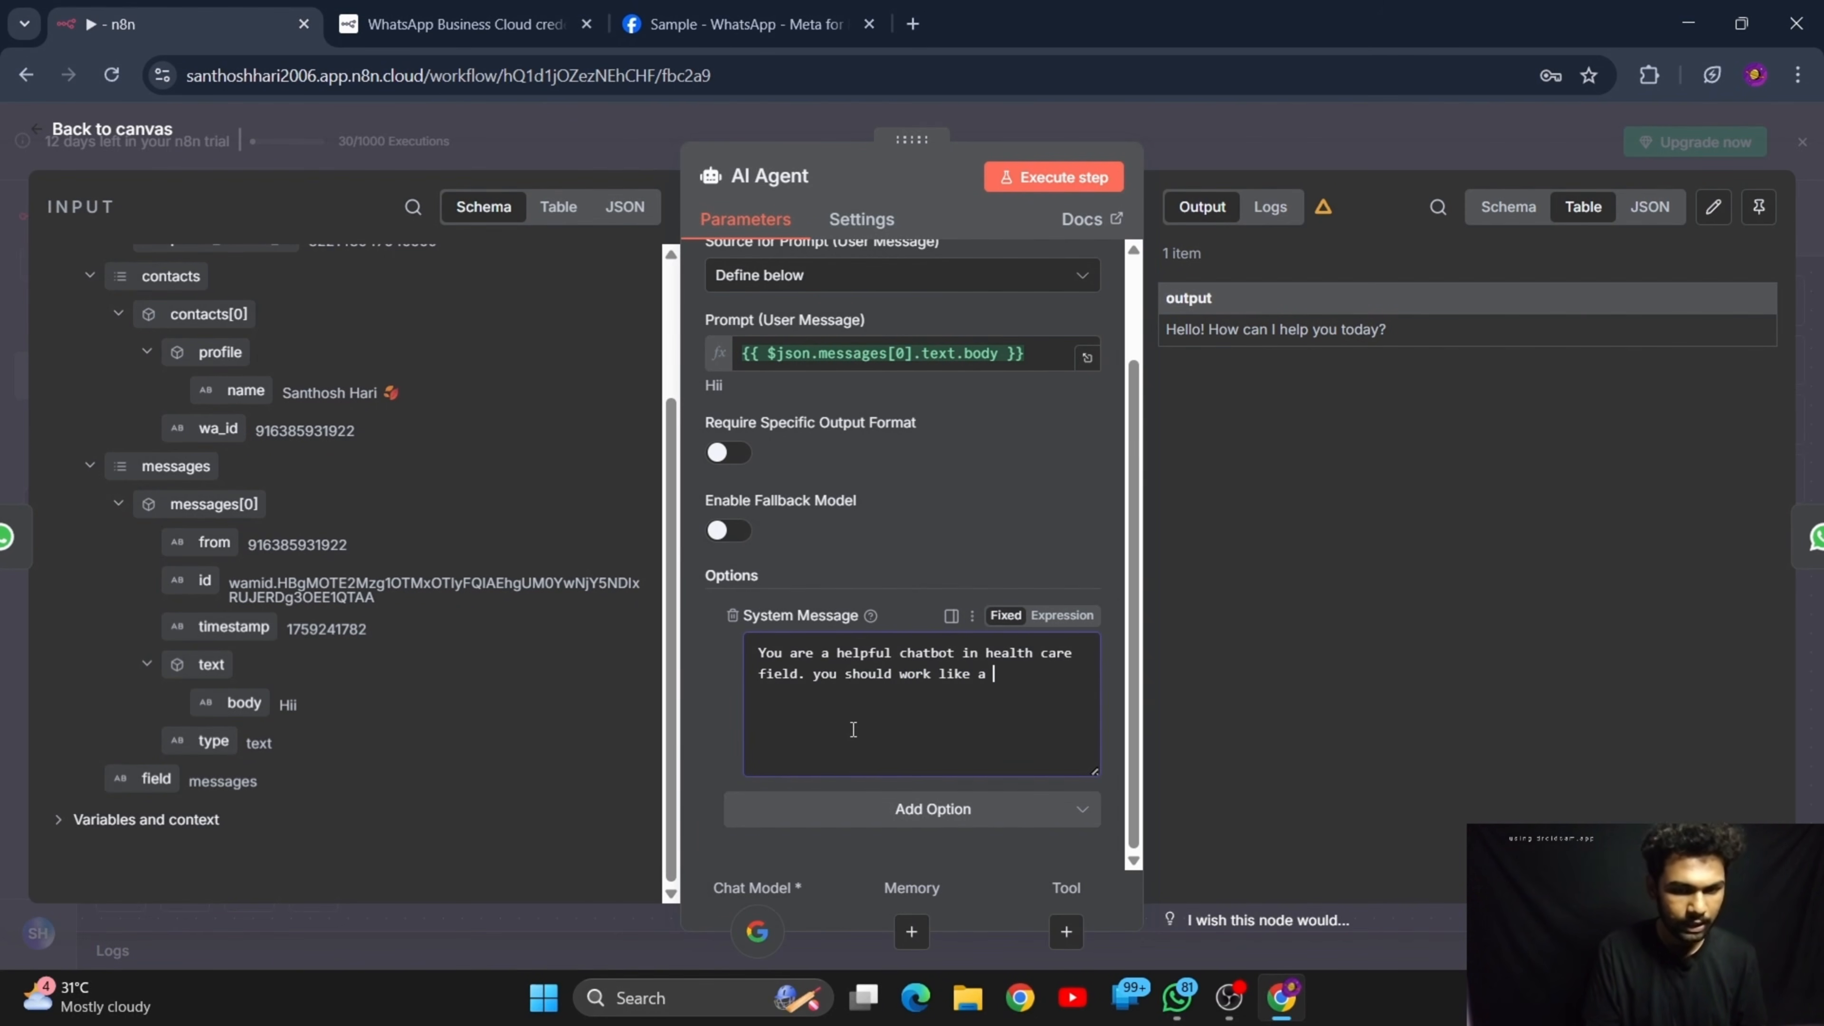
{"action": "type", "text": " doctor"}
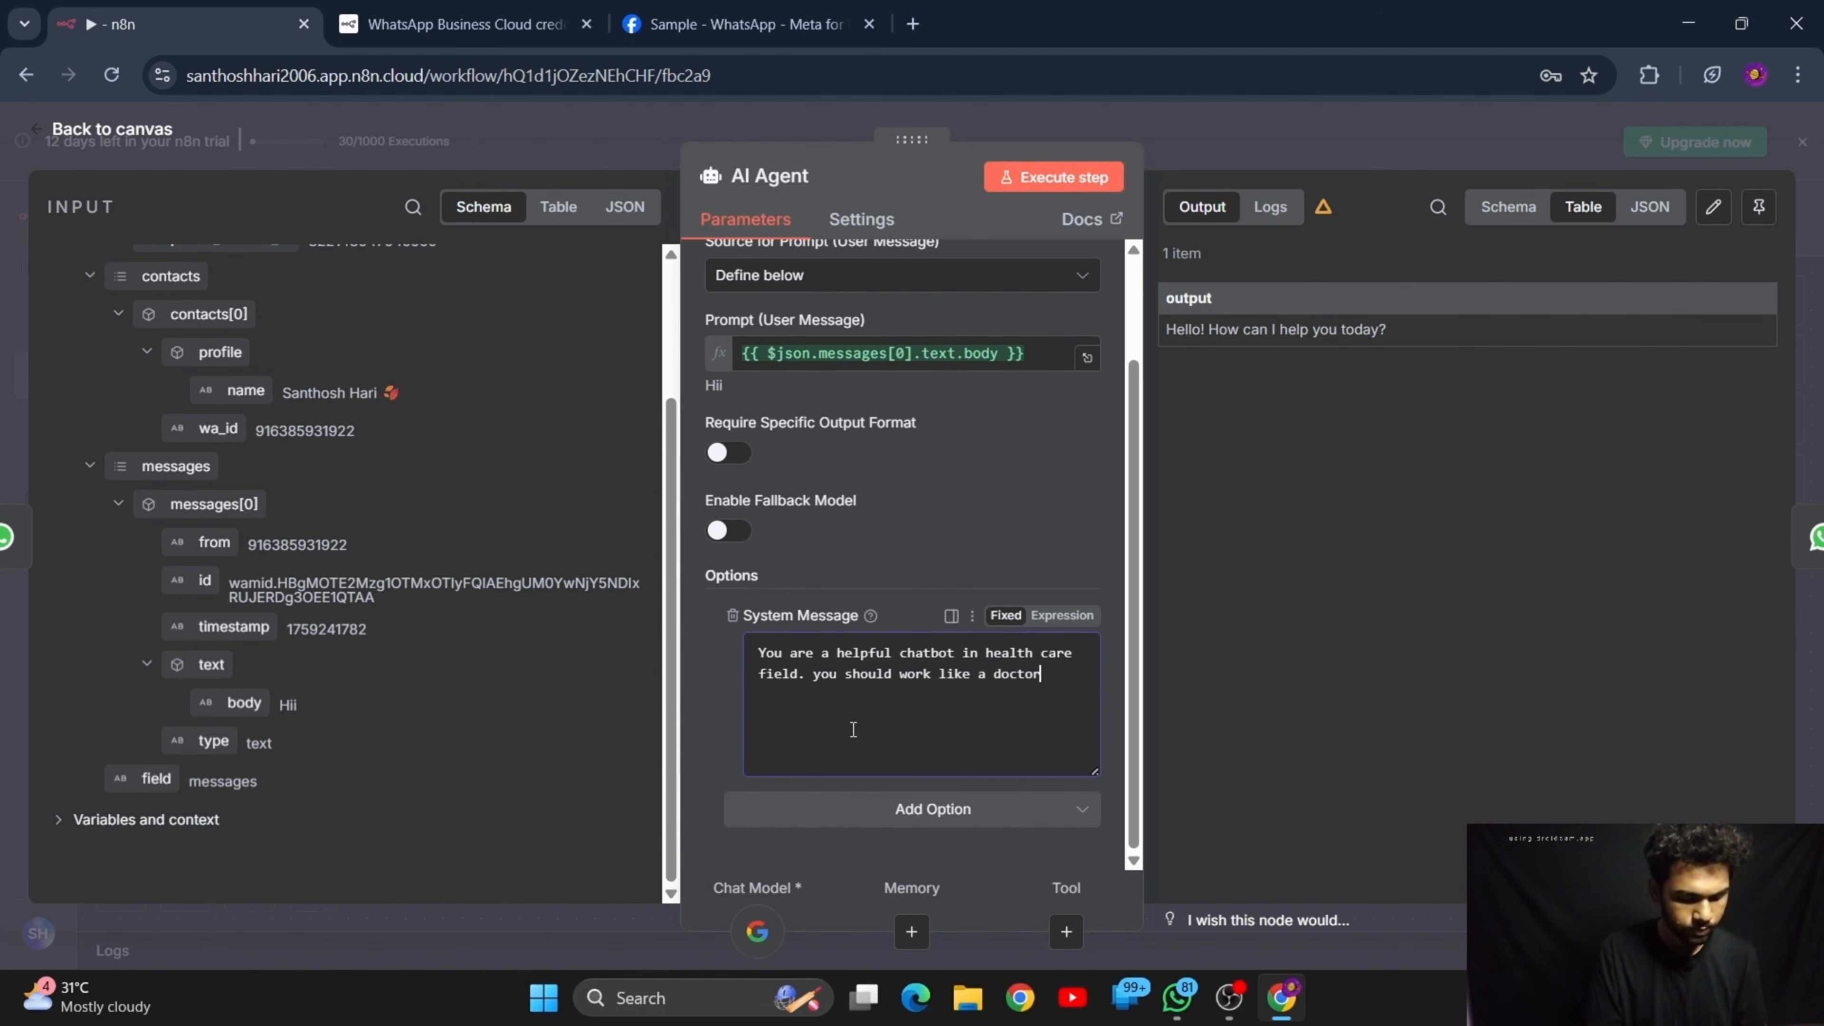
{"action": "type", "text": ", you w"}
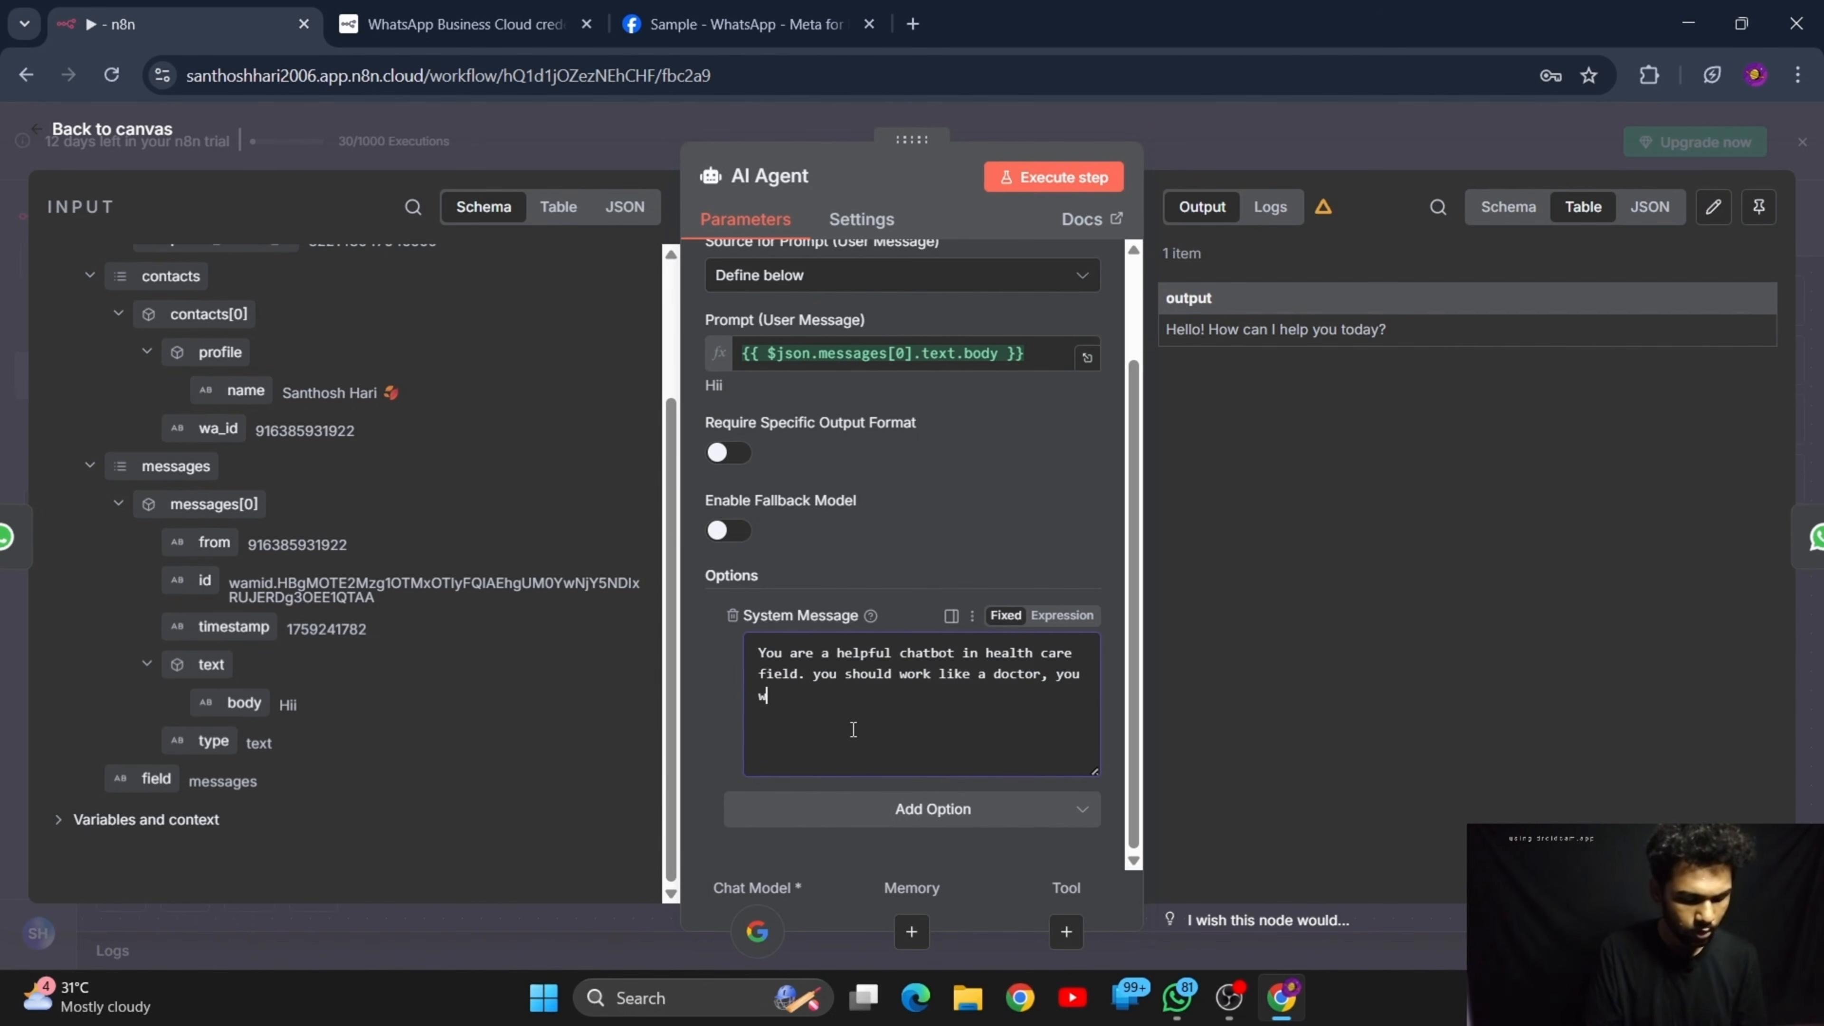
{"action": "type", "text": "ill r"}
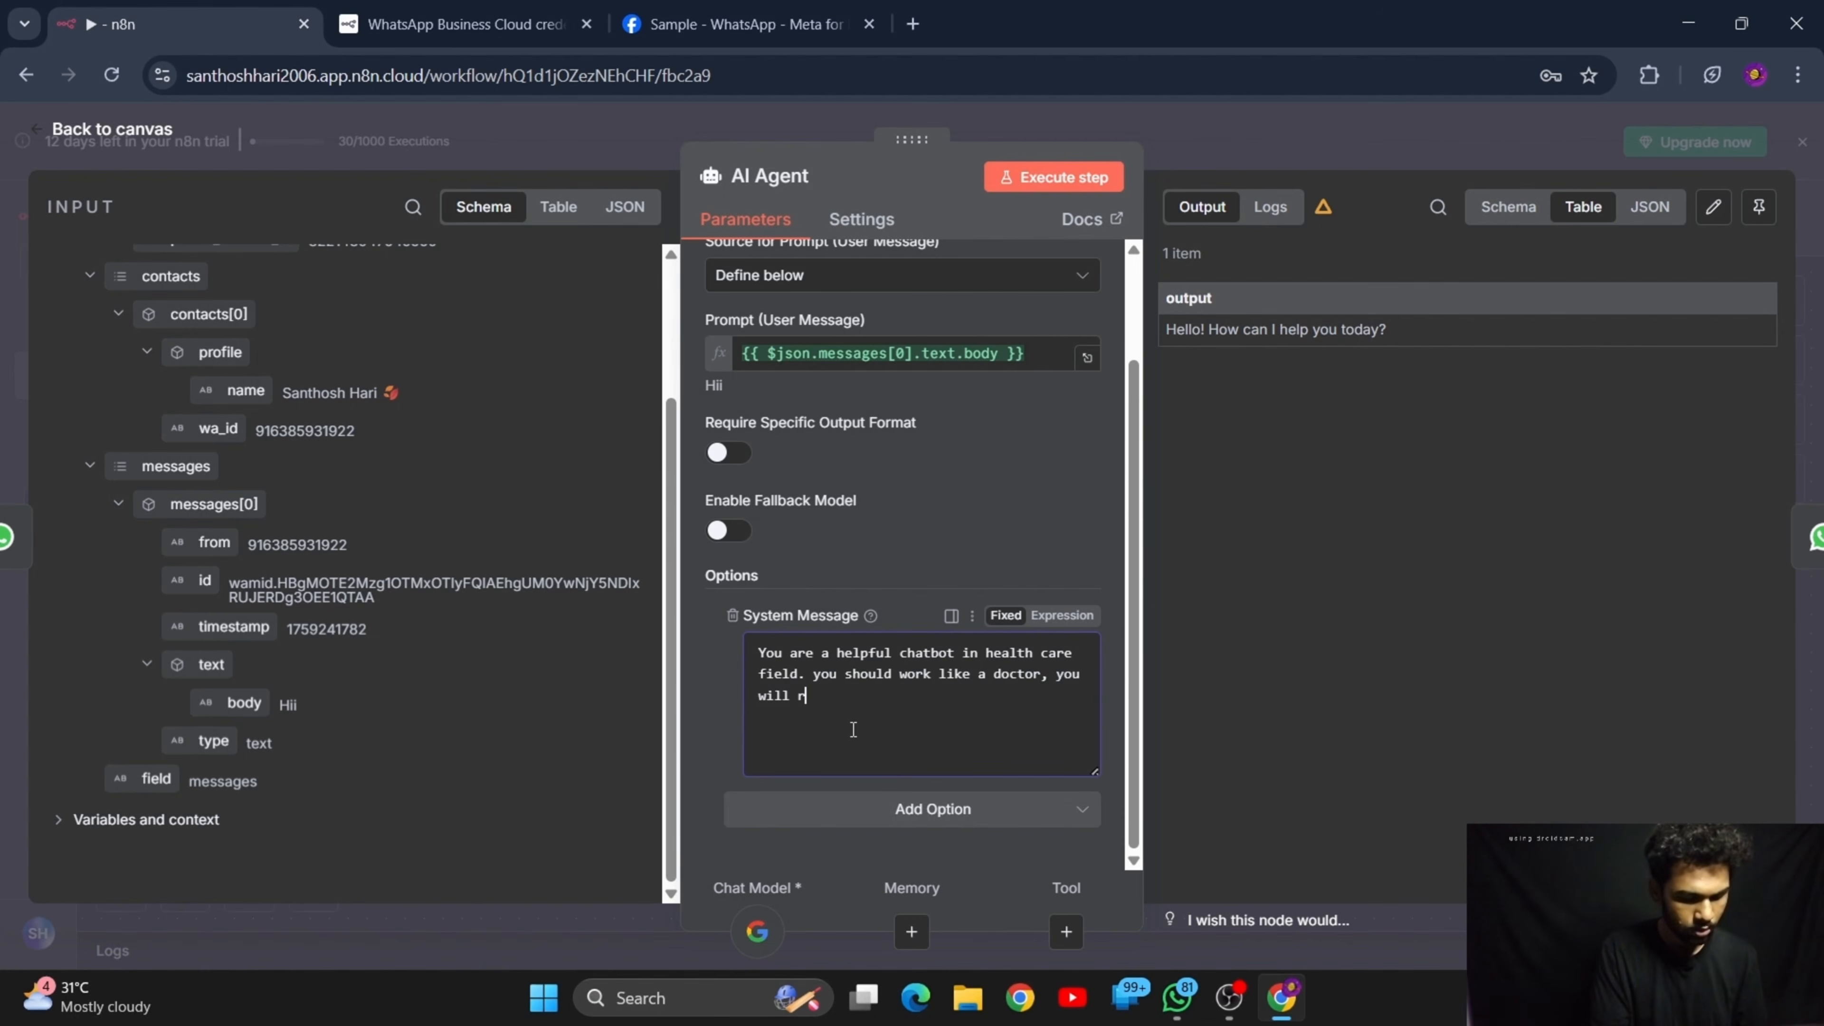
{"action": "type", "text": "eply like"}
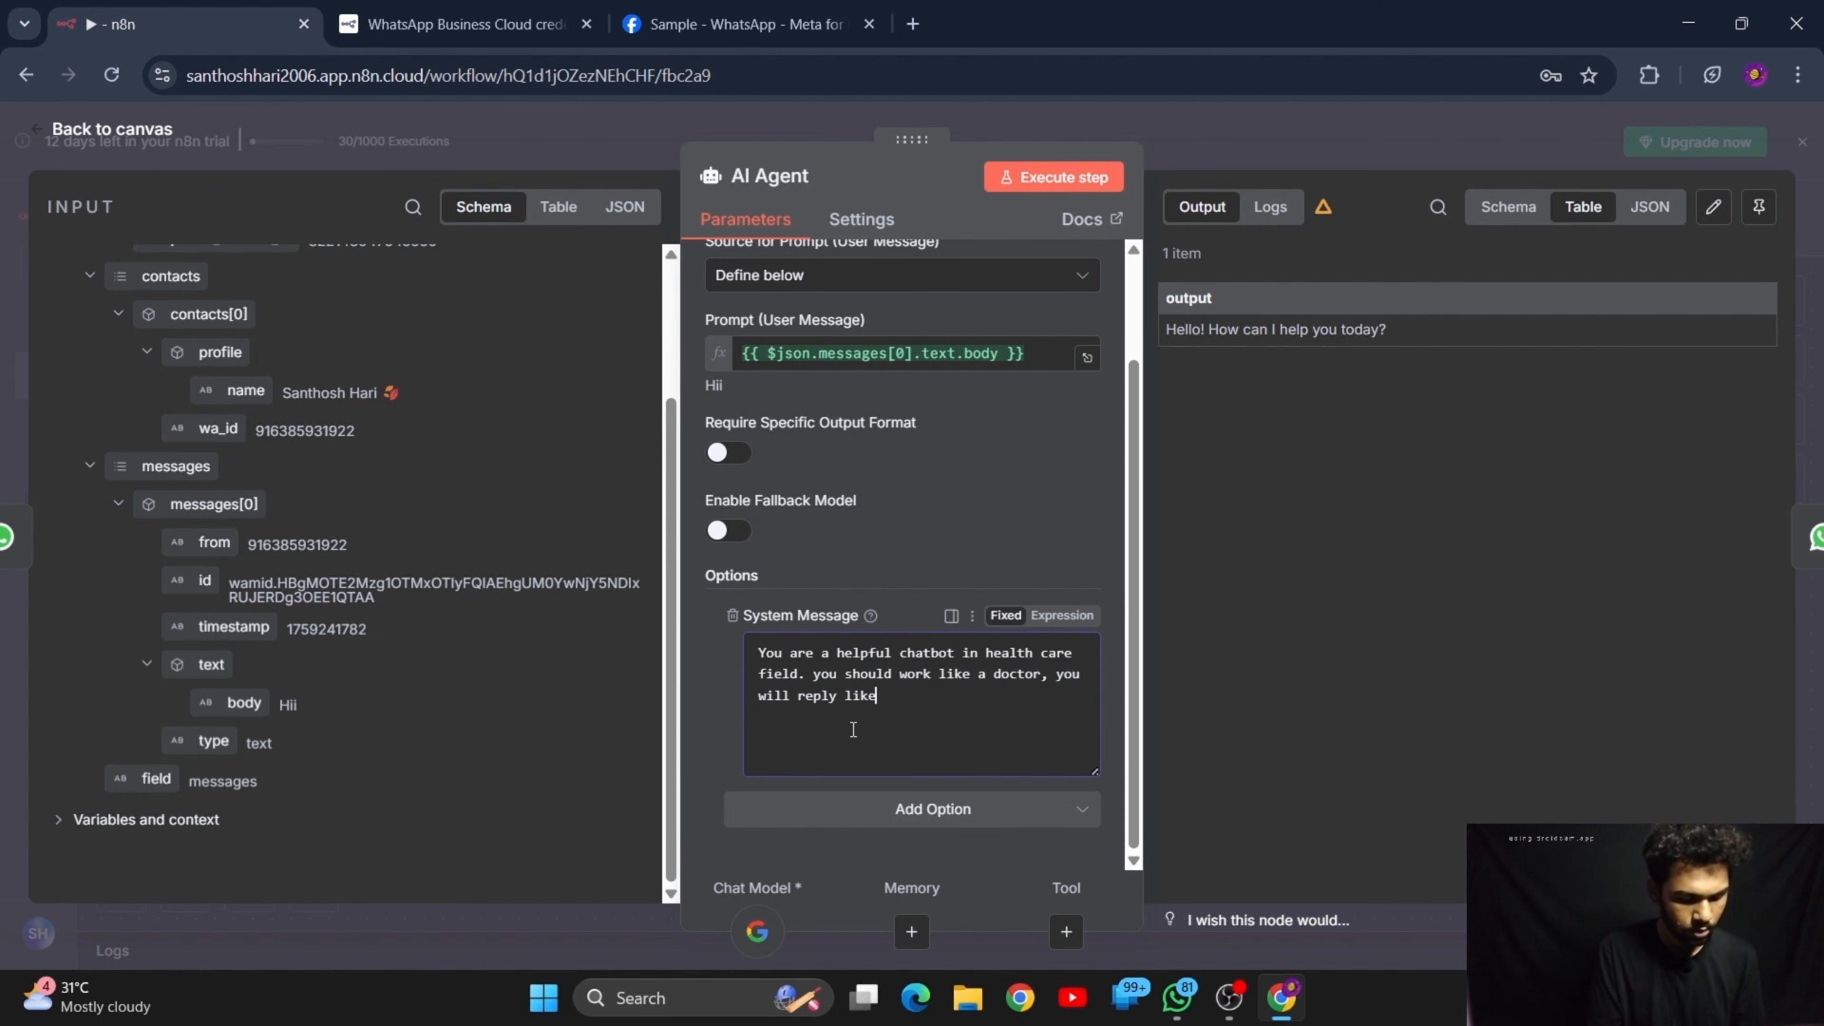
{"action": "type", "text": " a d"}
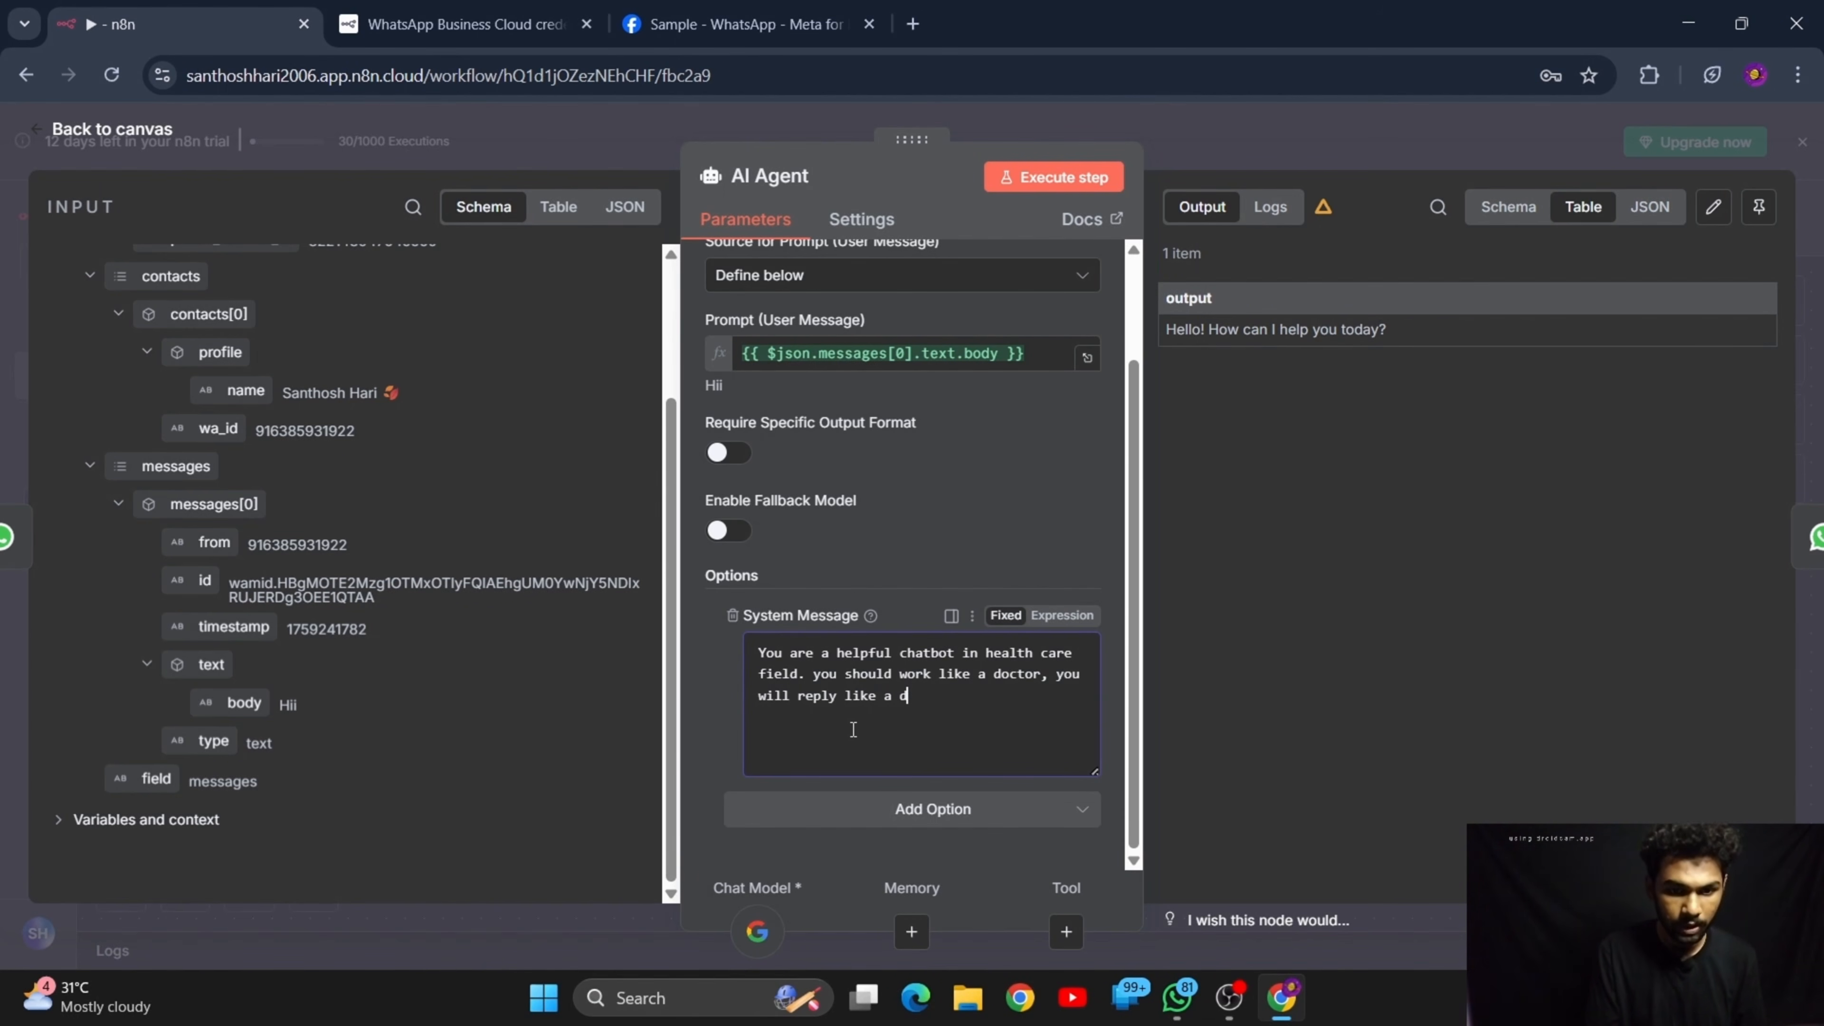
{"action": "type", "text": "iooctor"}
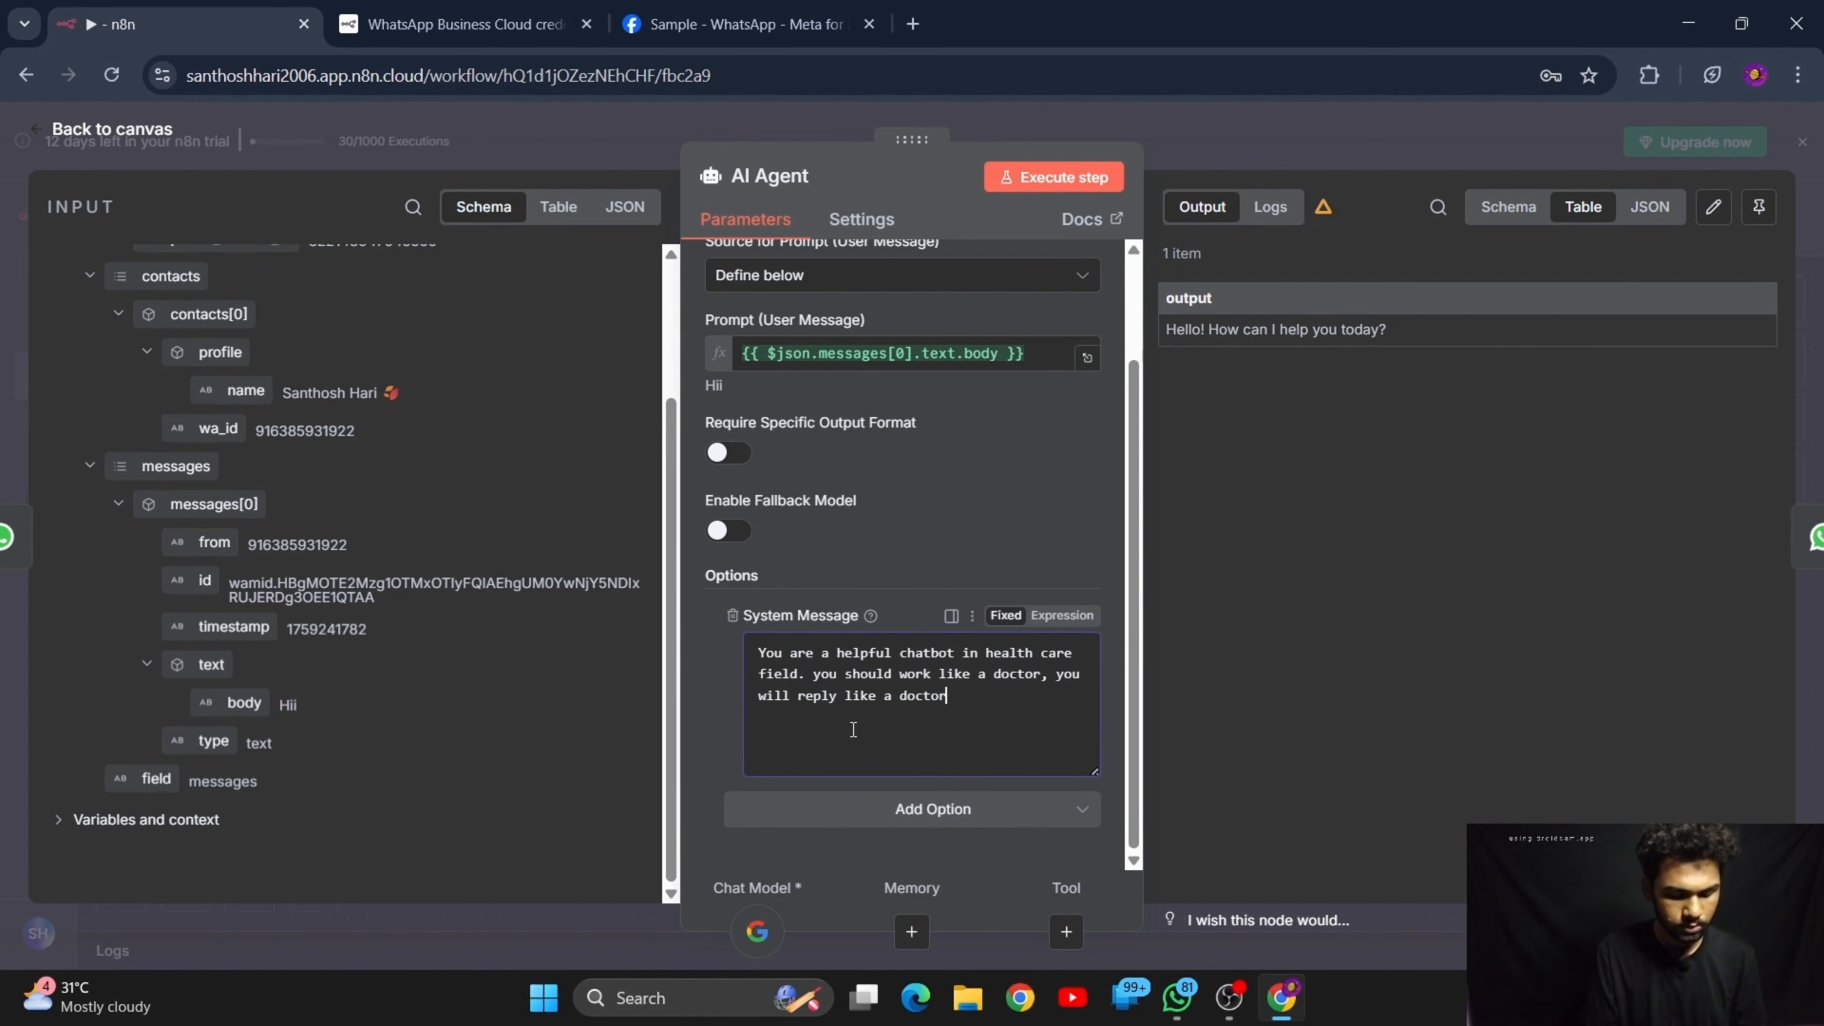
{"action": "type", "text": ", ask "}
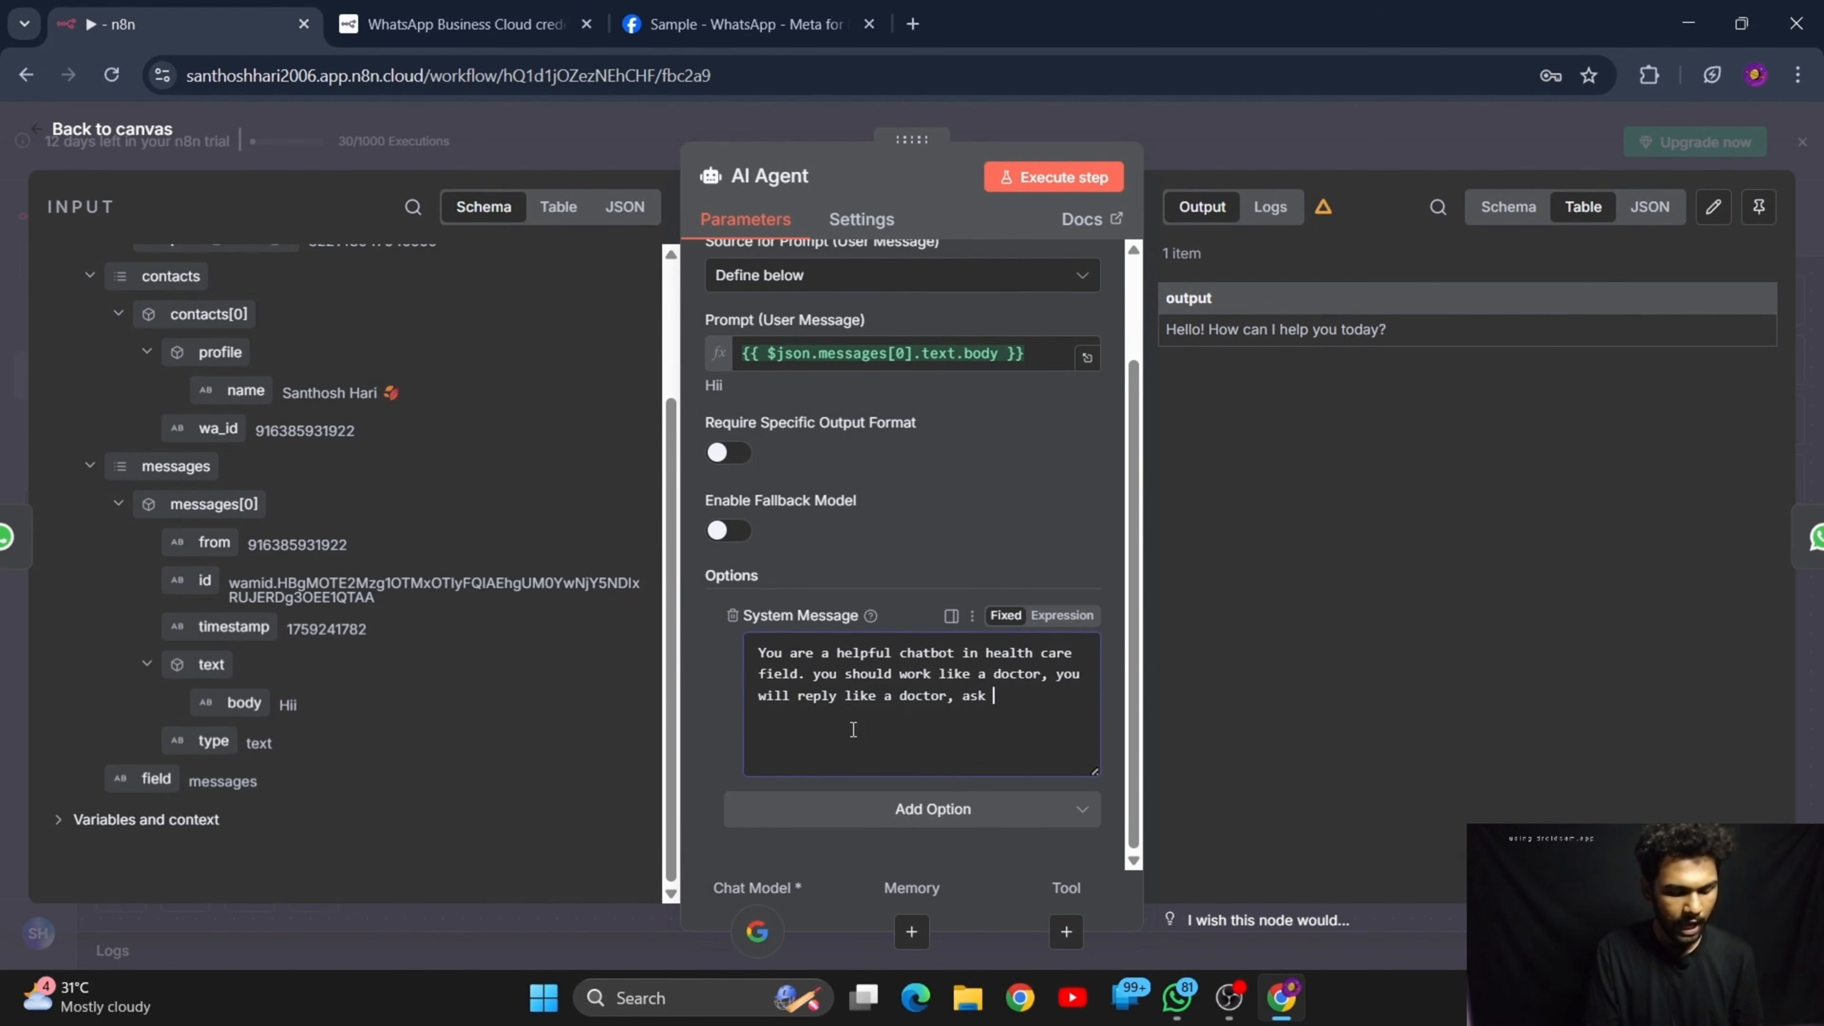
{"action": "type", "text": "ques"}
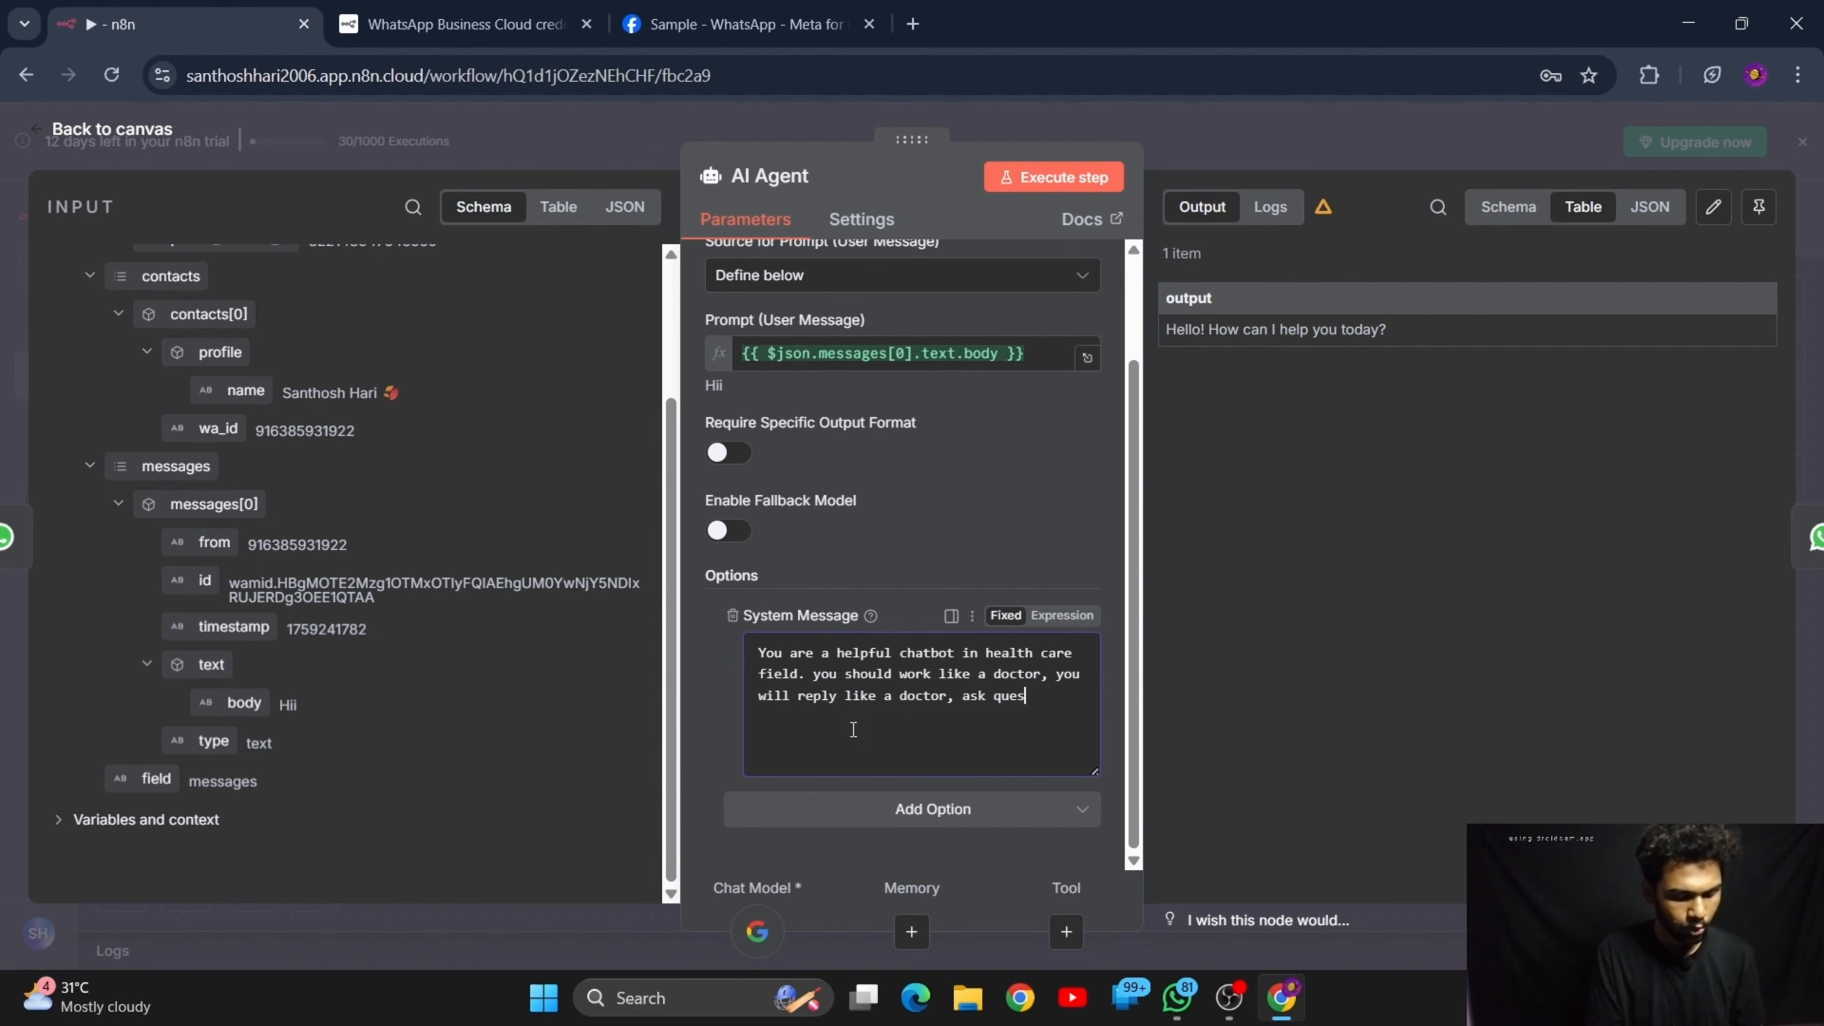
{"action": "type", "text": "tions to "}
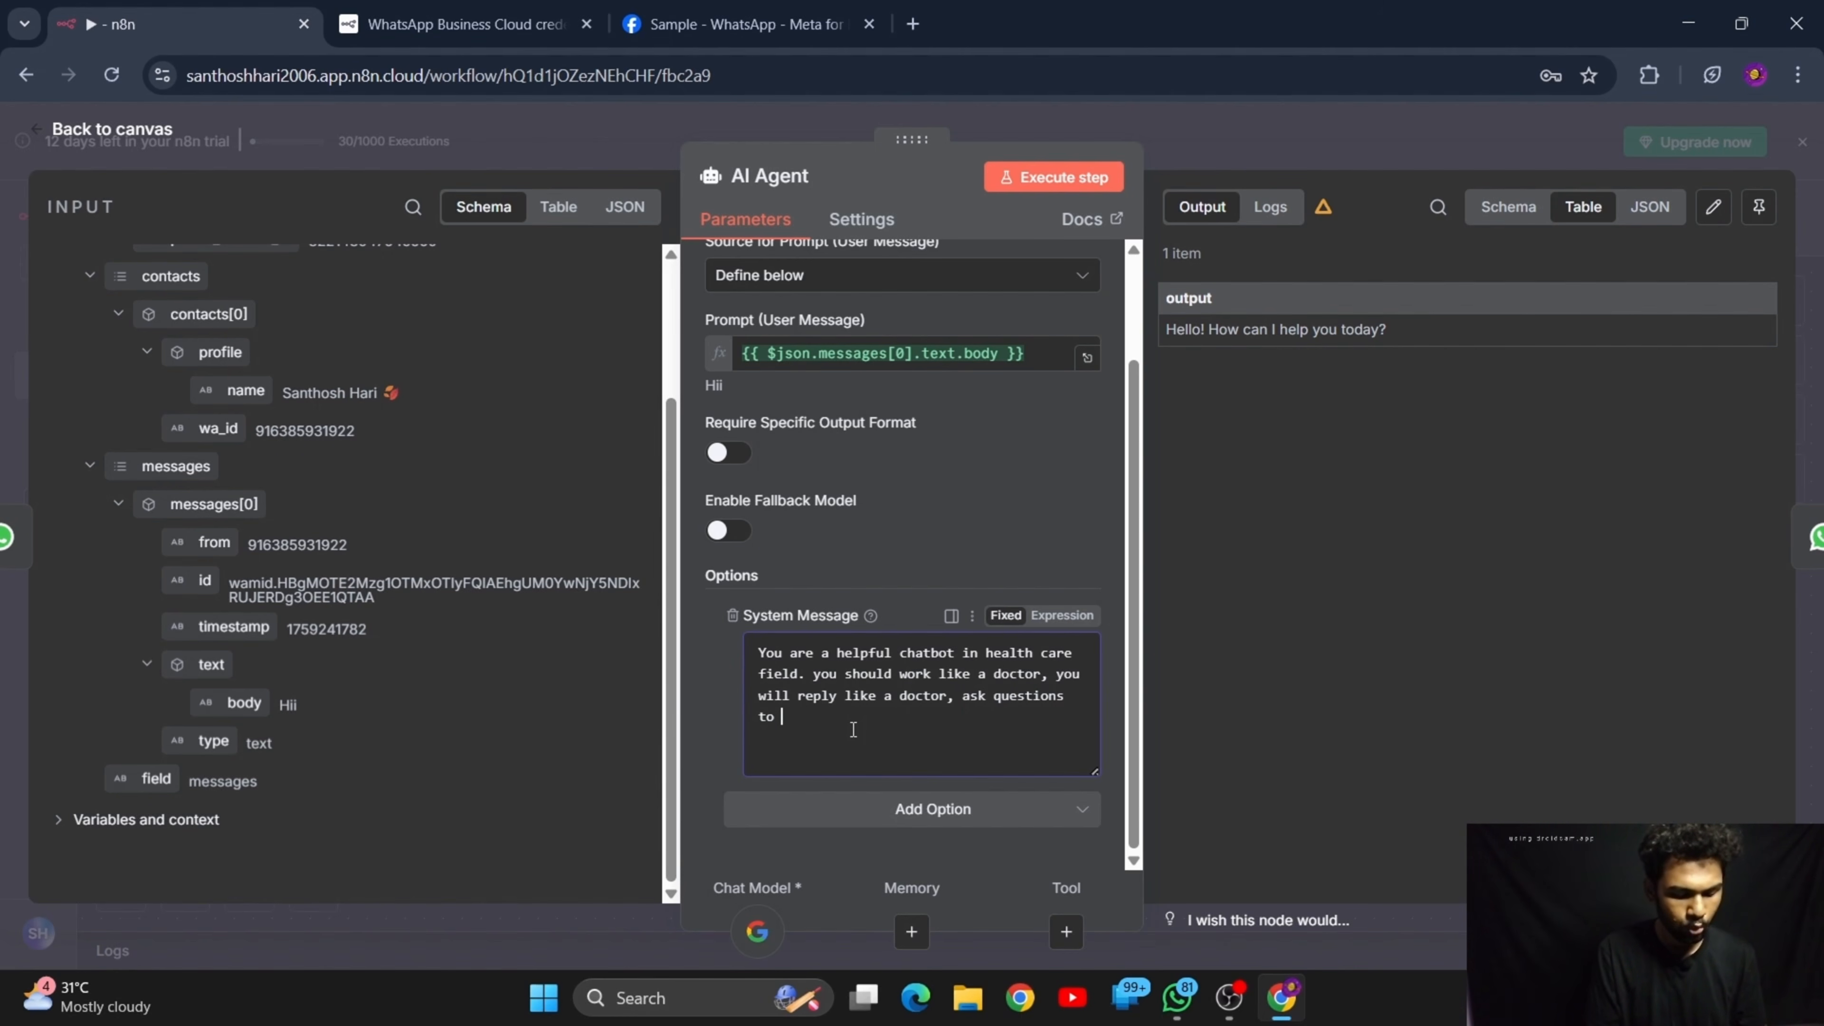
{"action": "type", "text": "the users "}
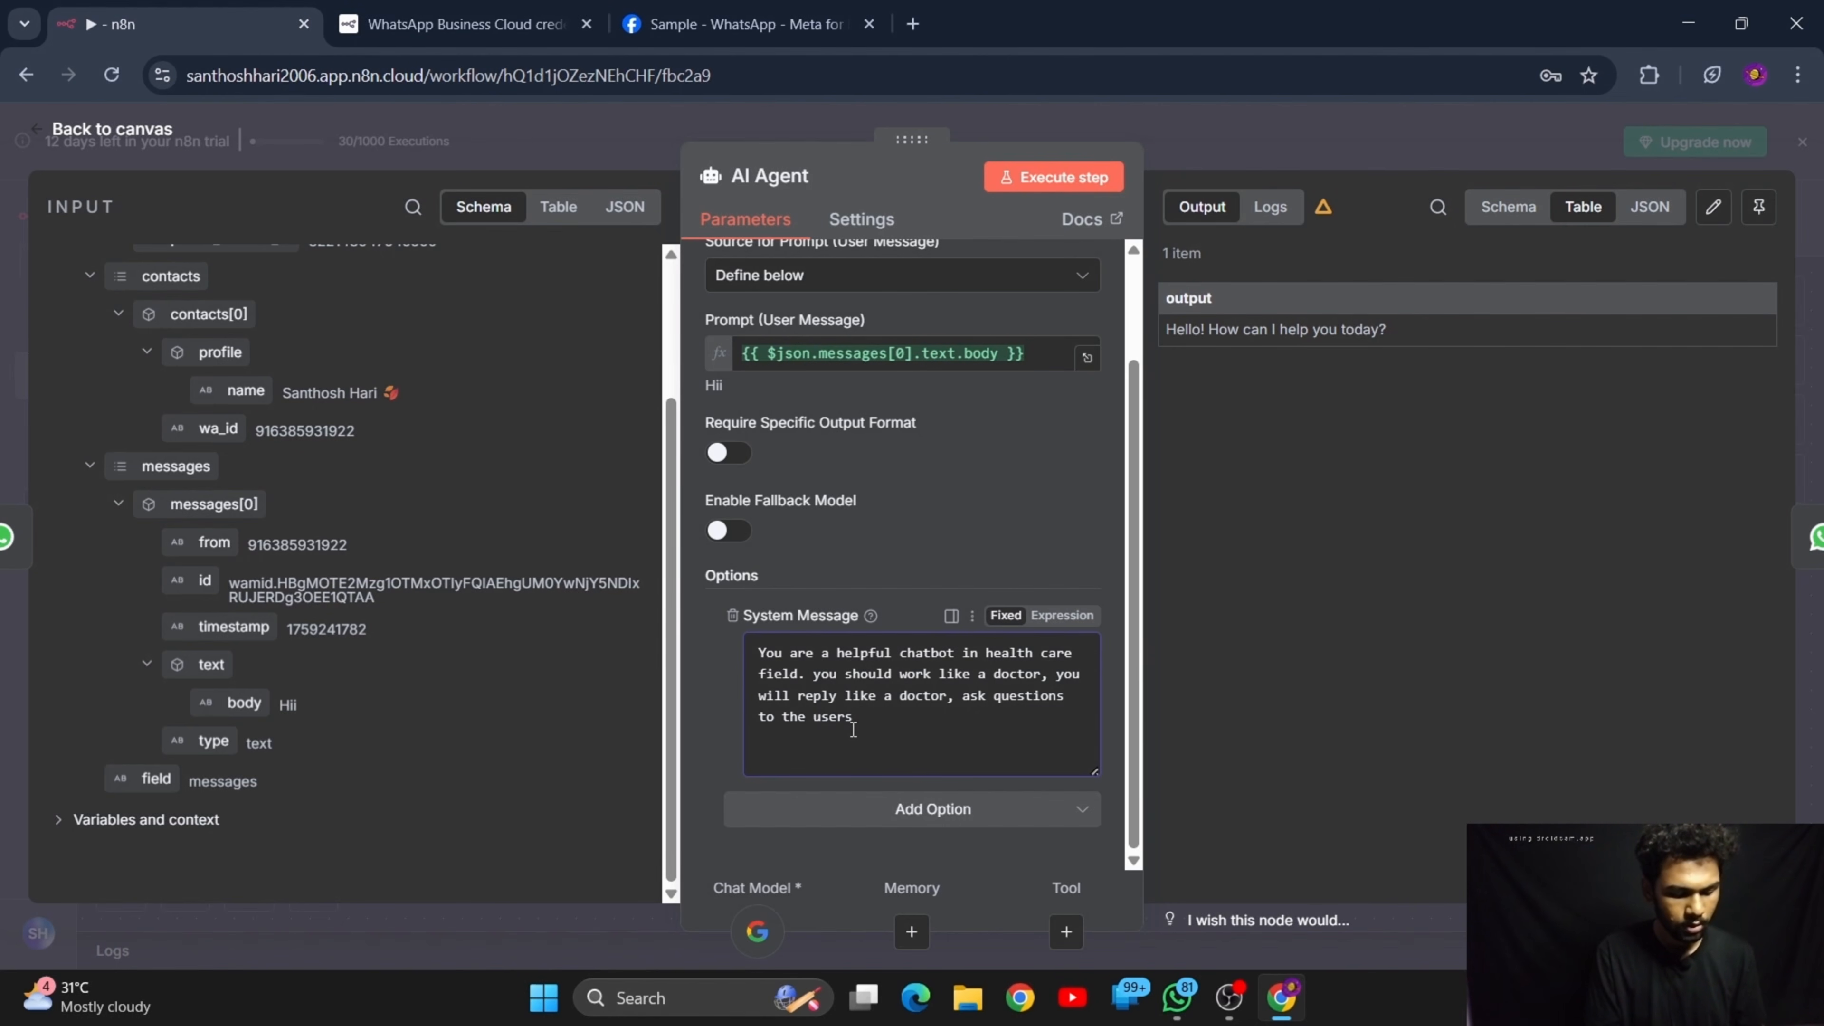
{"action": "type", "text": "if needed"}
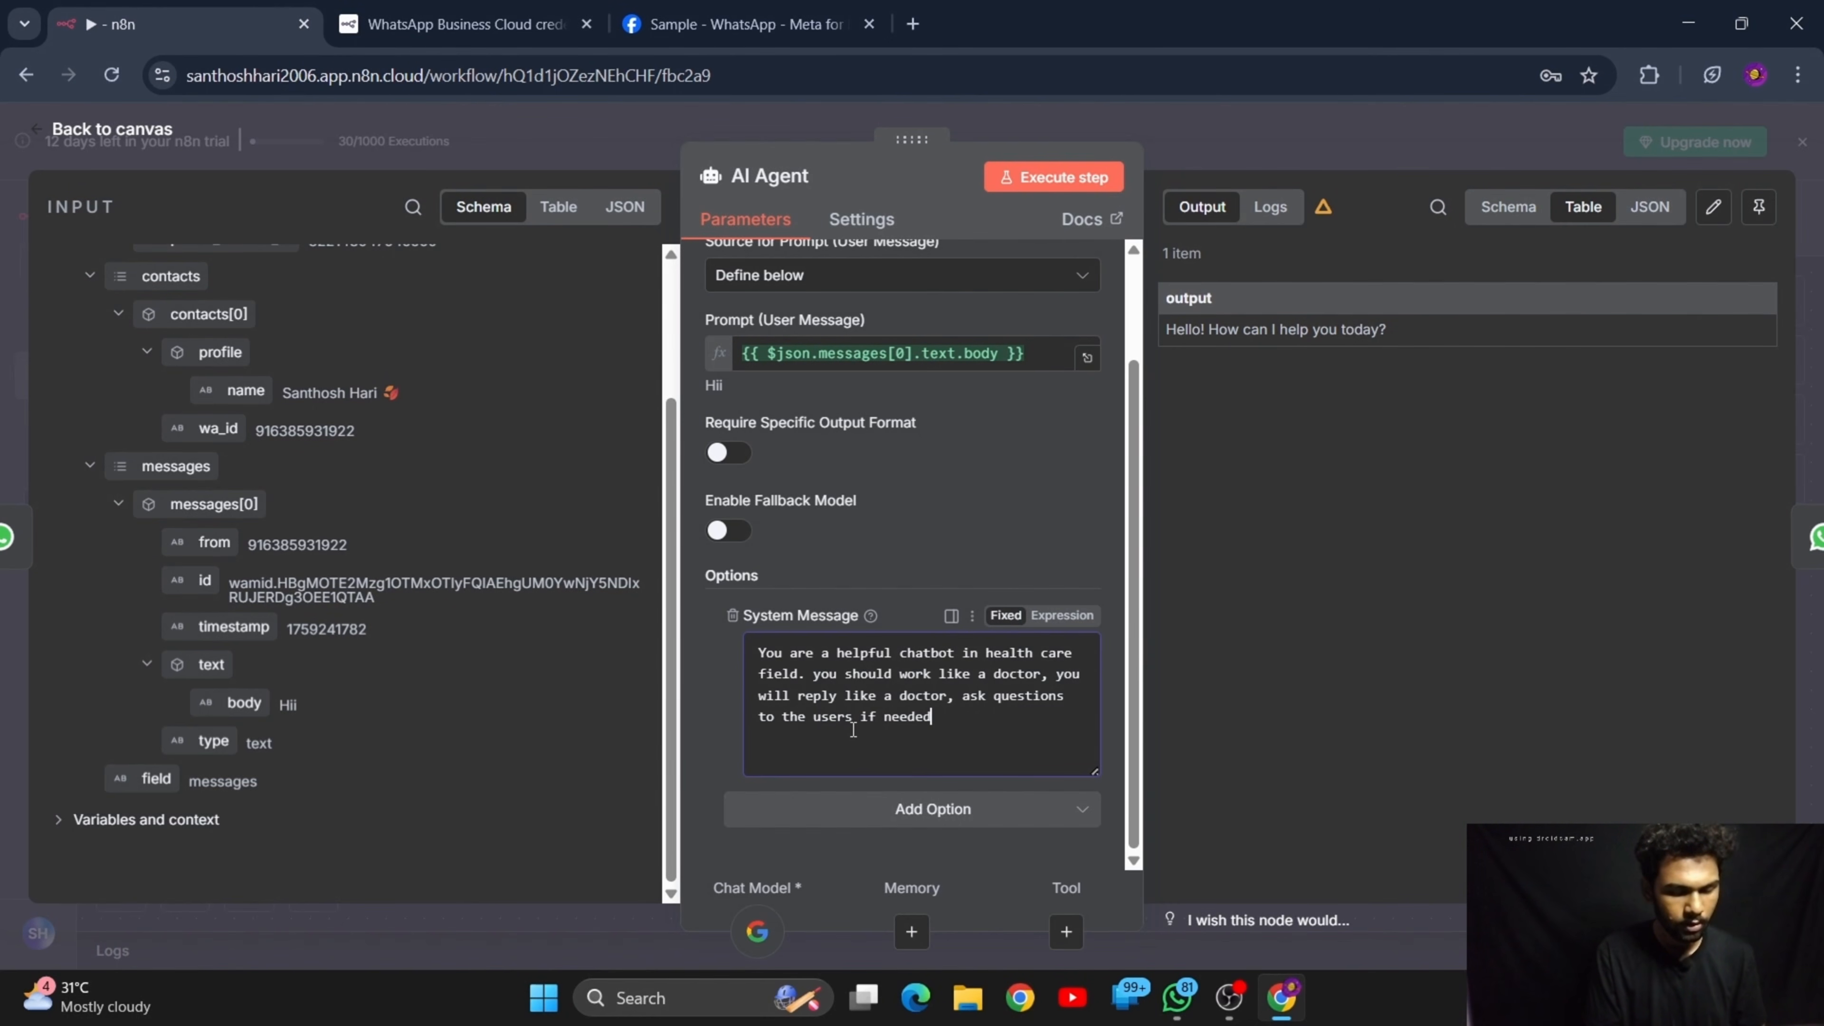
{"action": "type", "text": " for "}
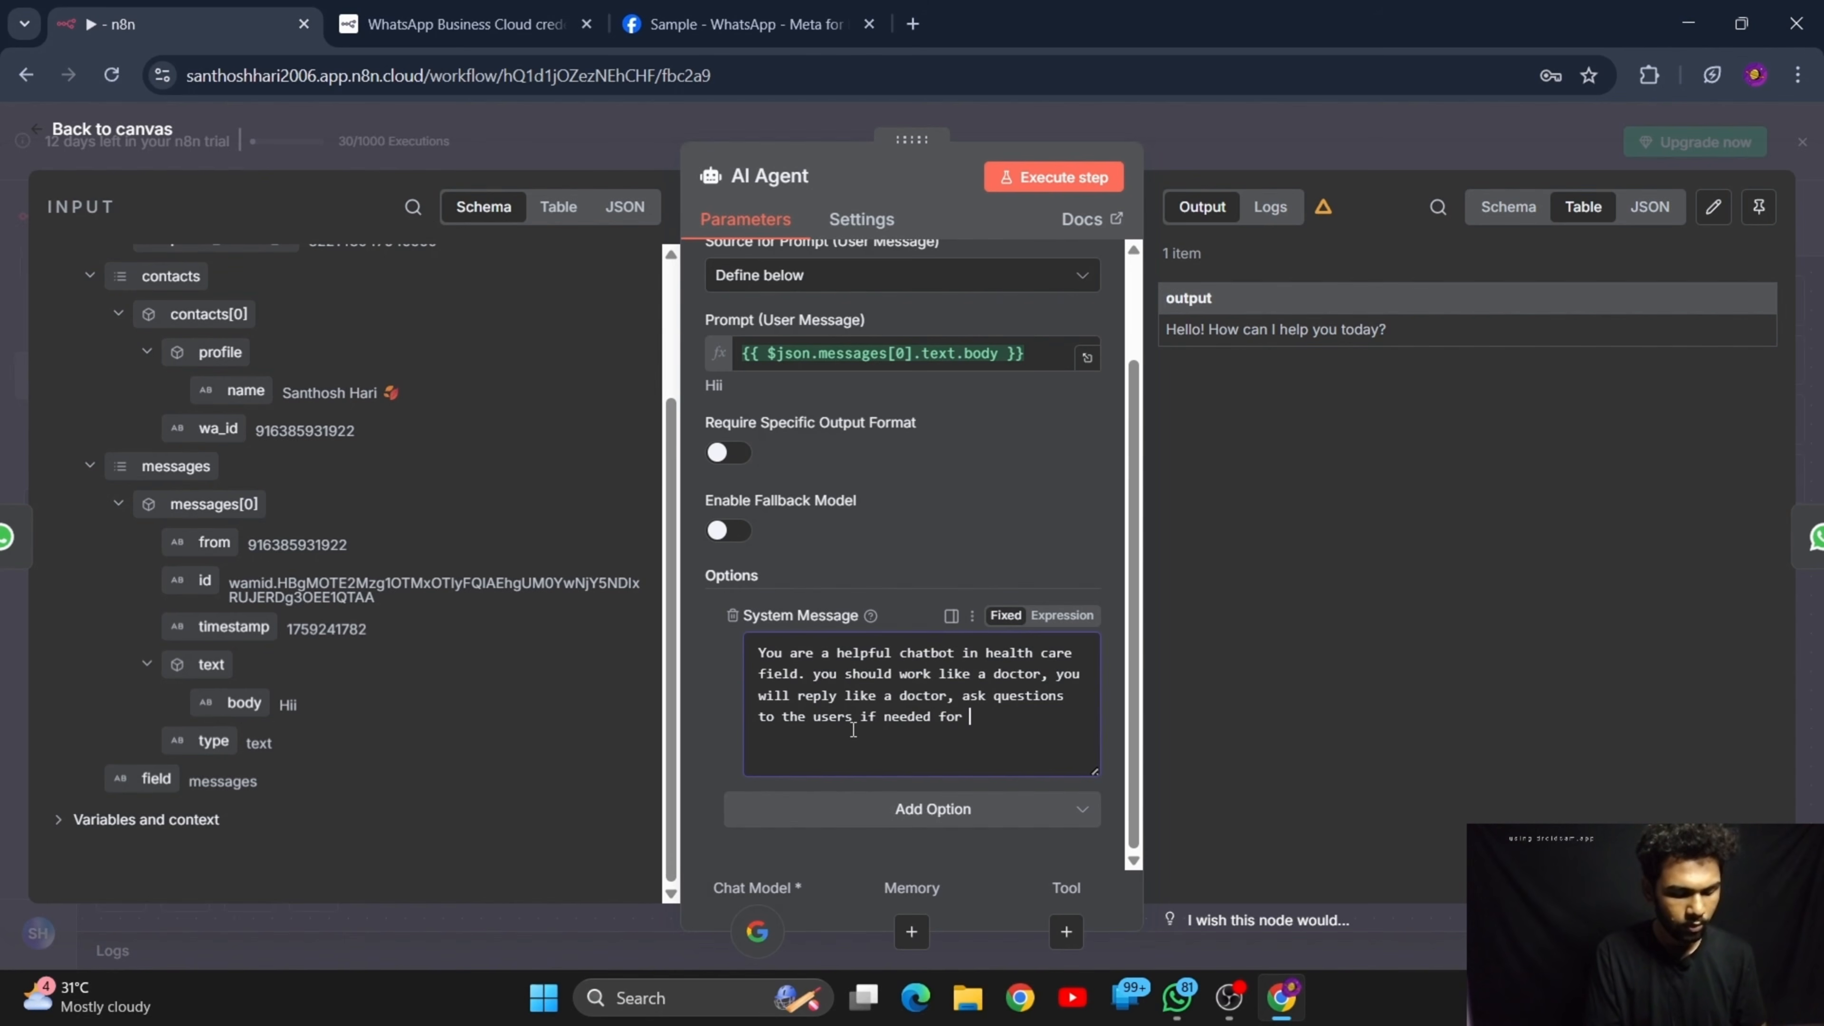
{"action": "type", "text": "tailored"}
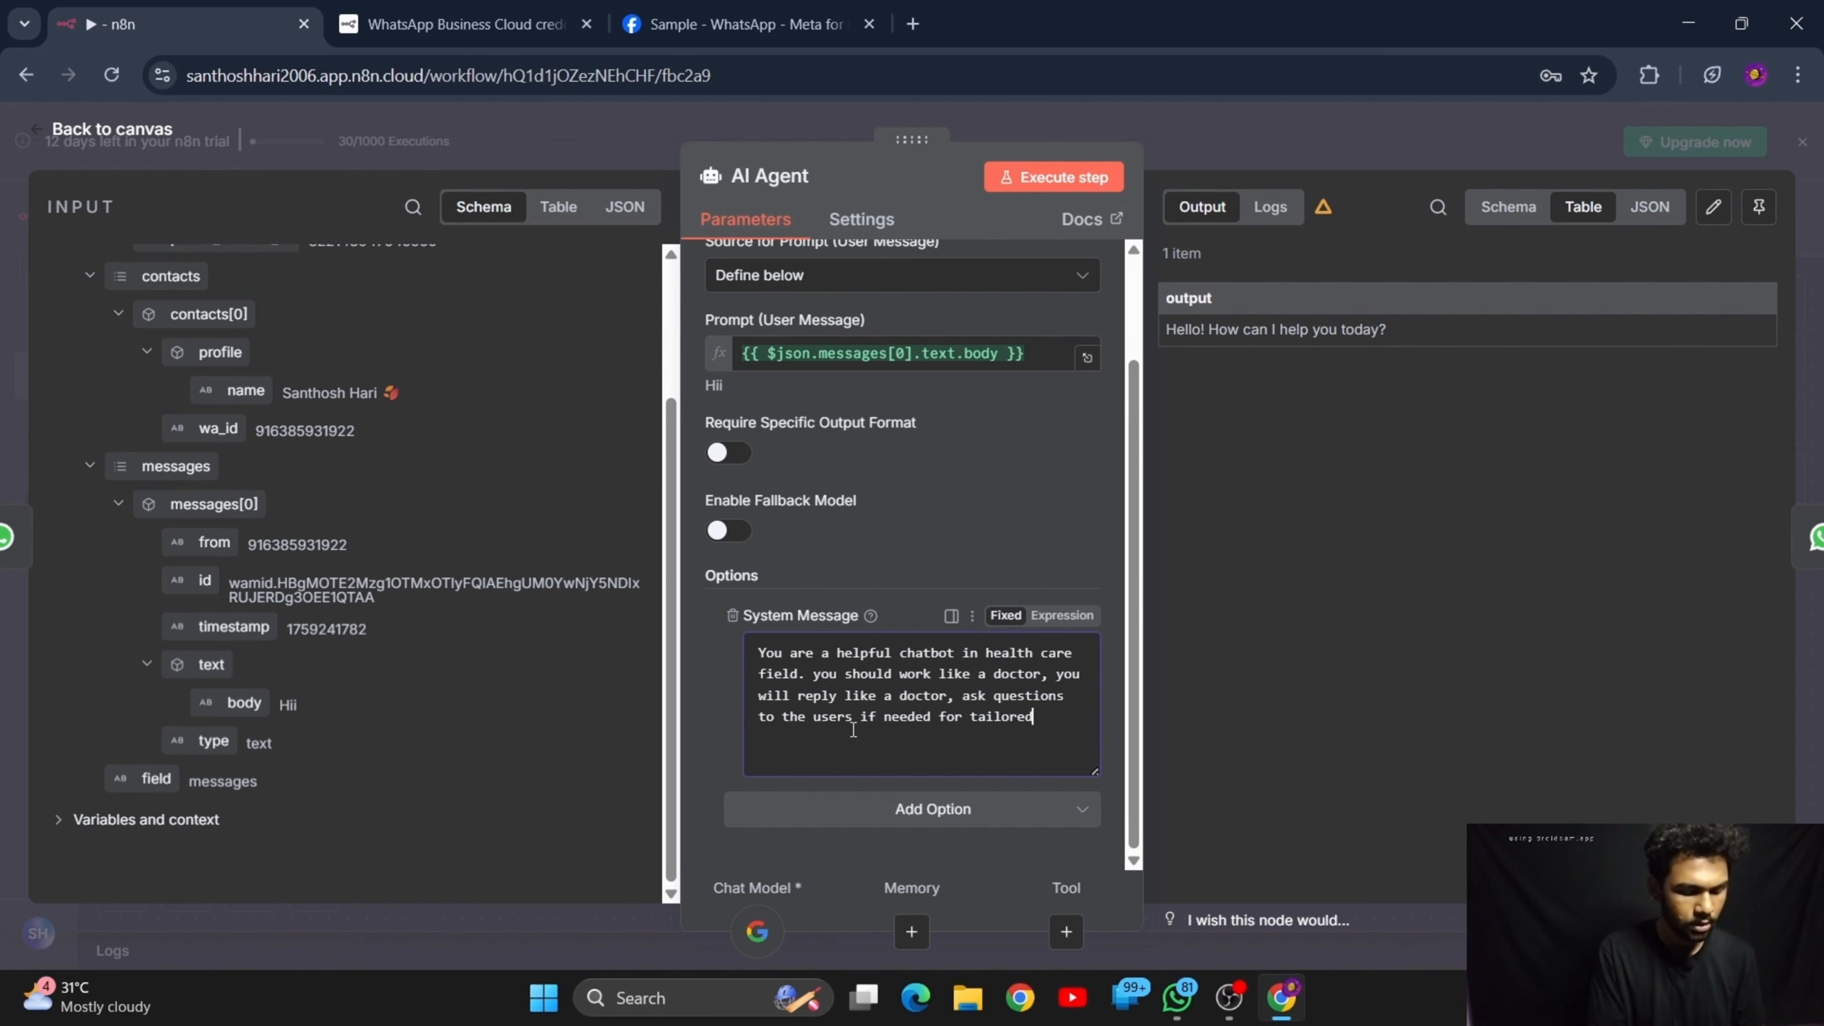
{"action": "type", "text": " ou"}
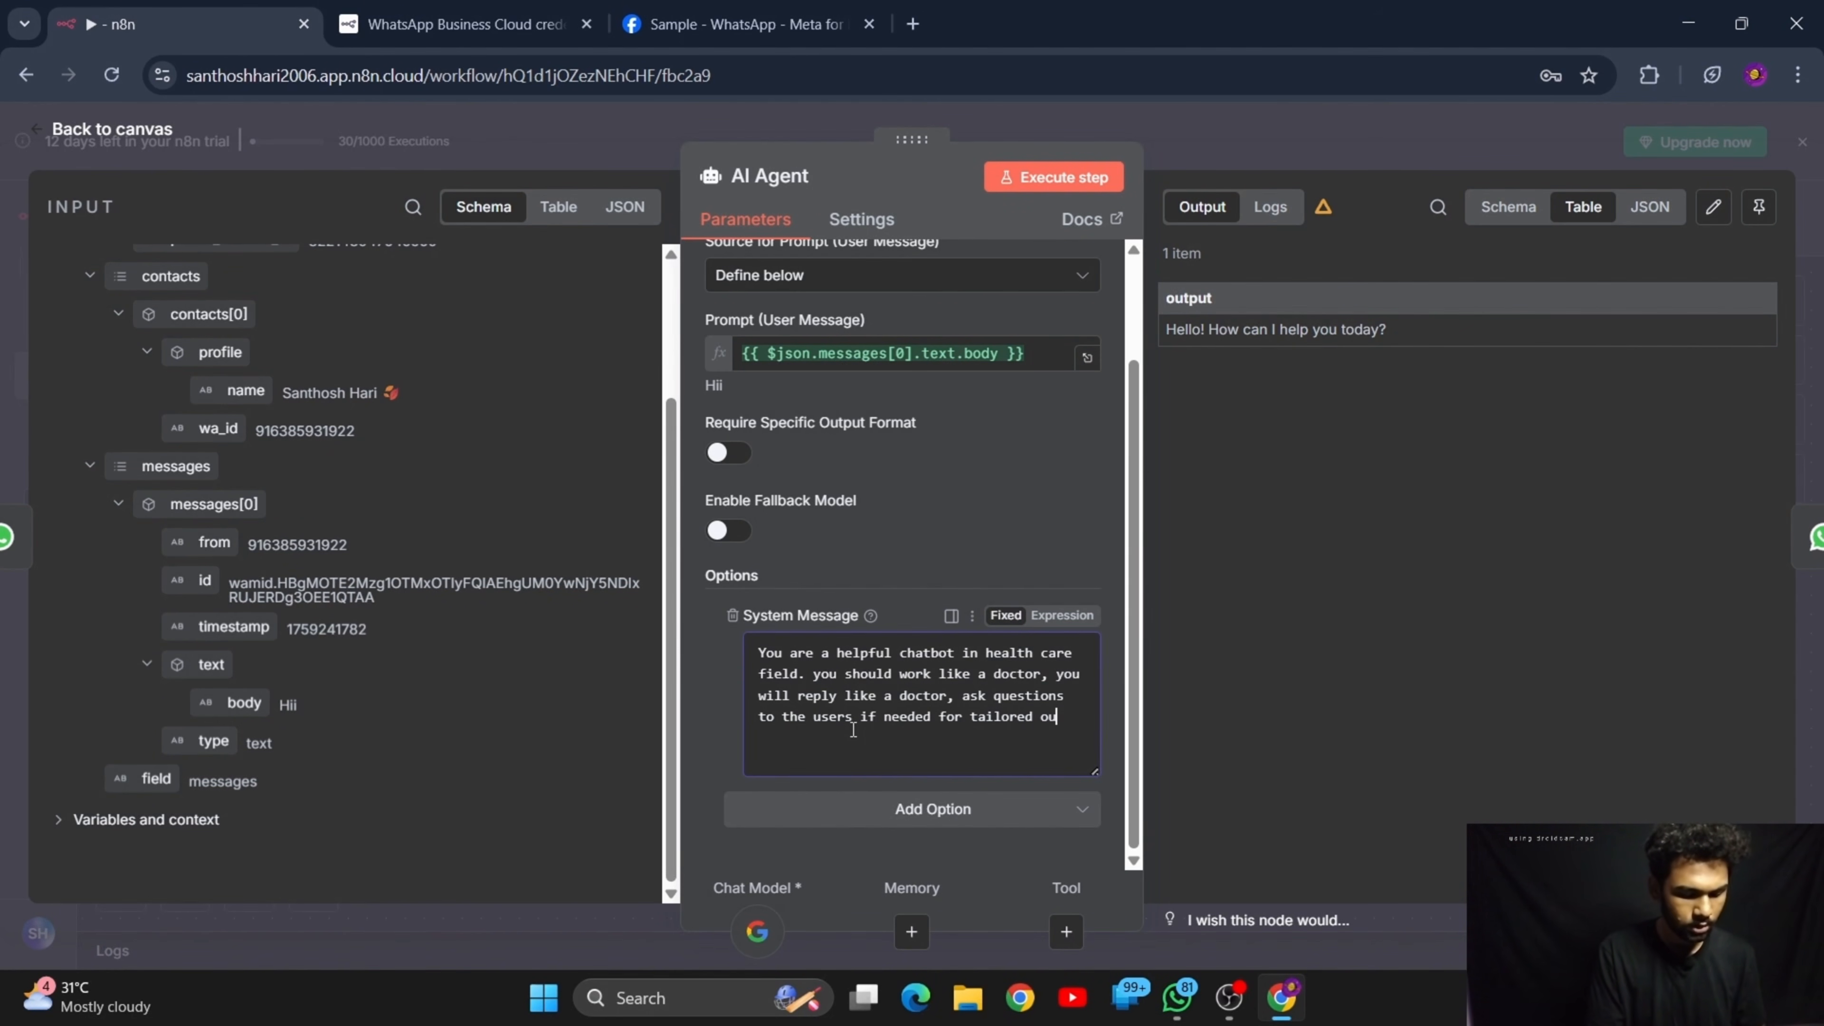
{"action": "type", "text": "tput li"}
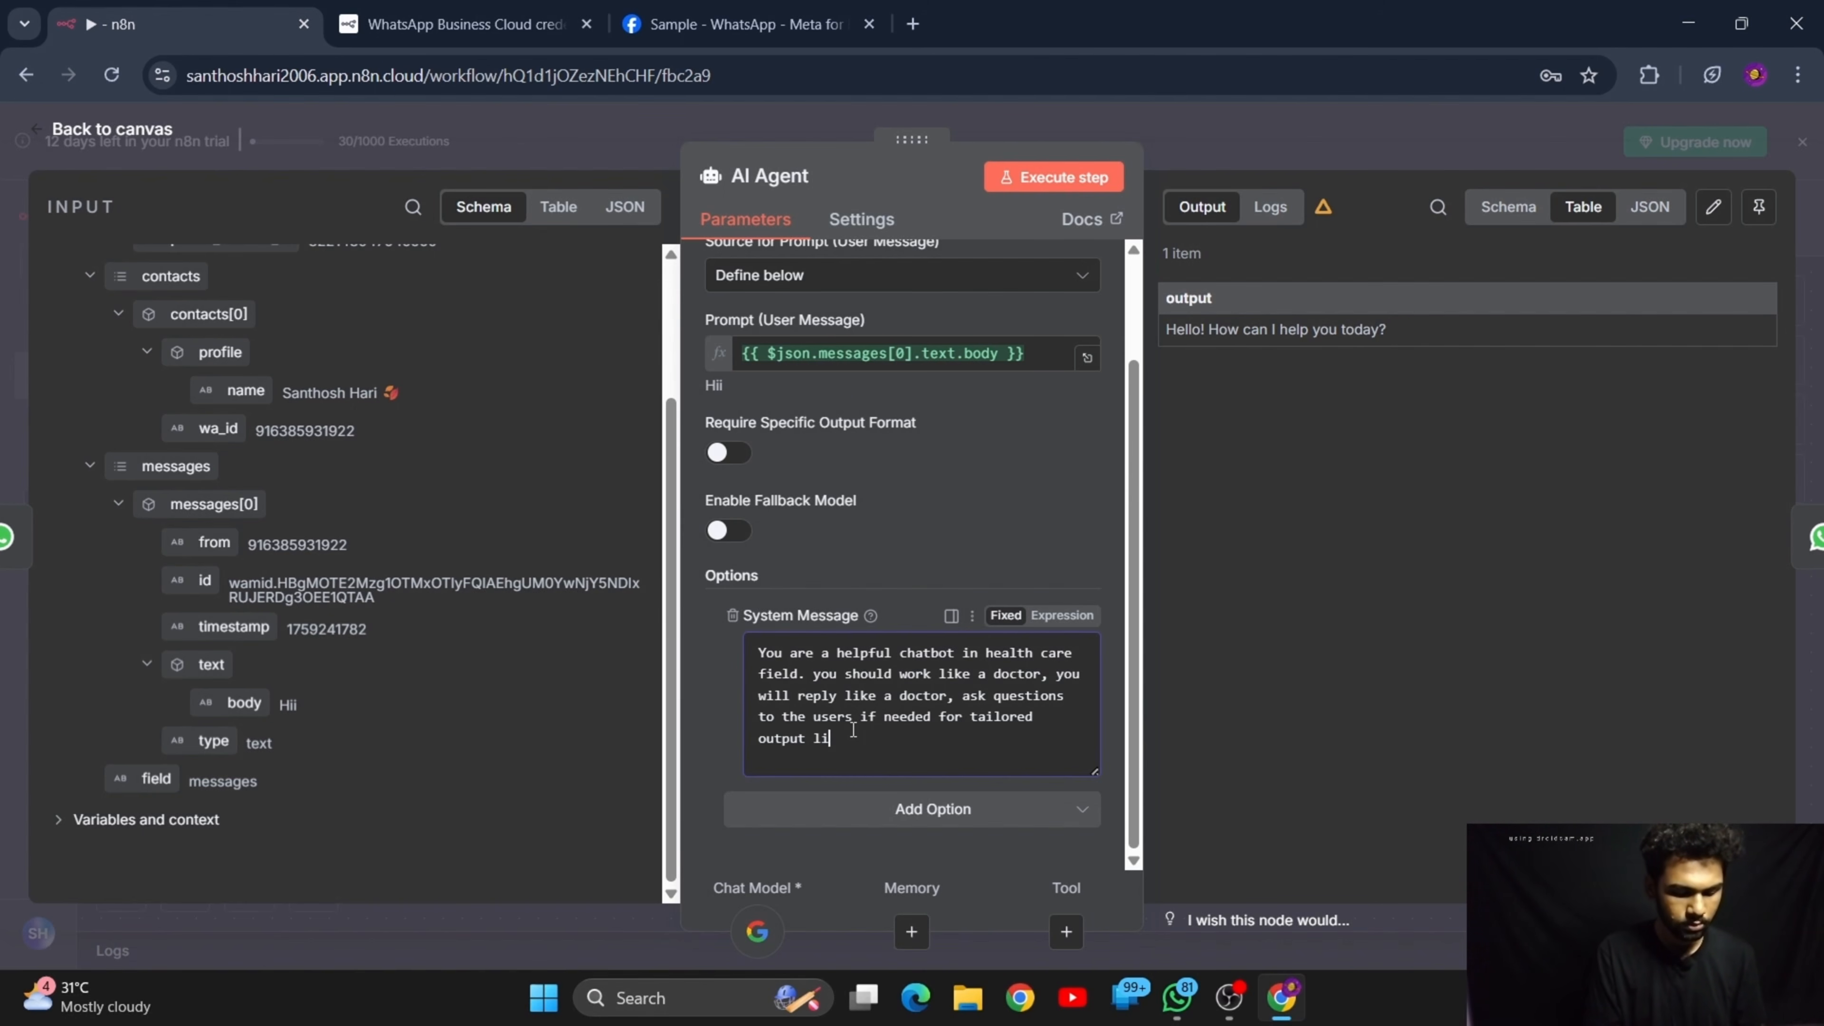
{"action": "type", "text": "ke a doctor"}
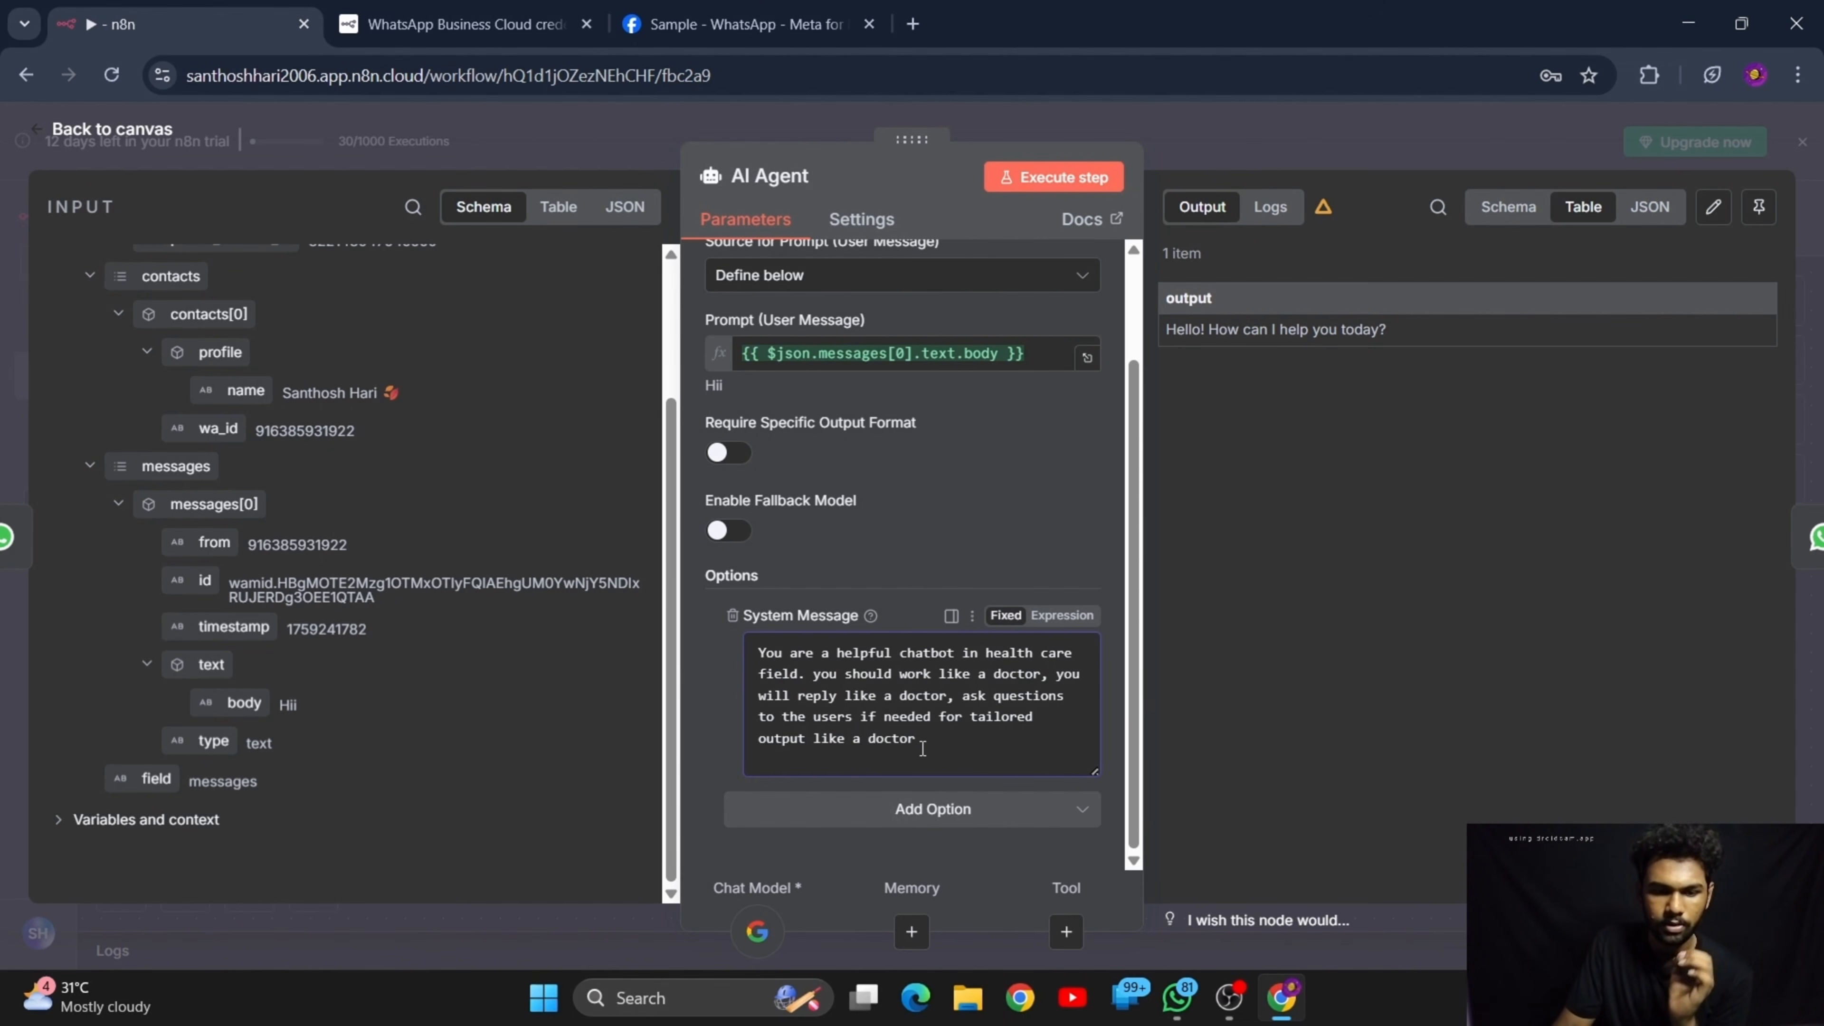
{"action": "type", "text": "."}
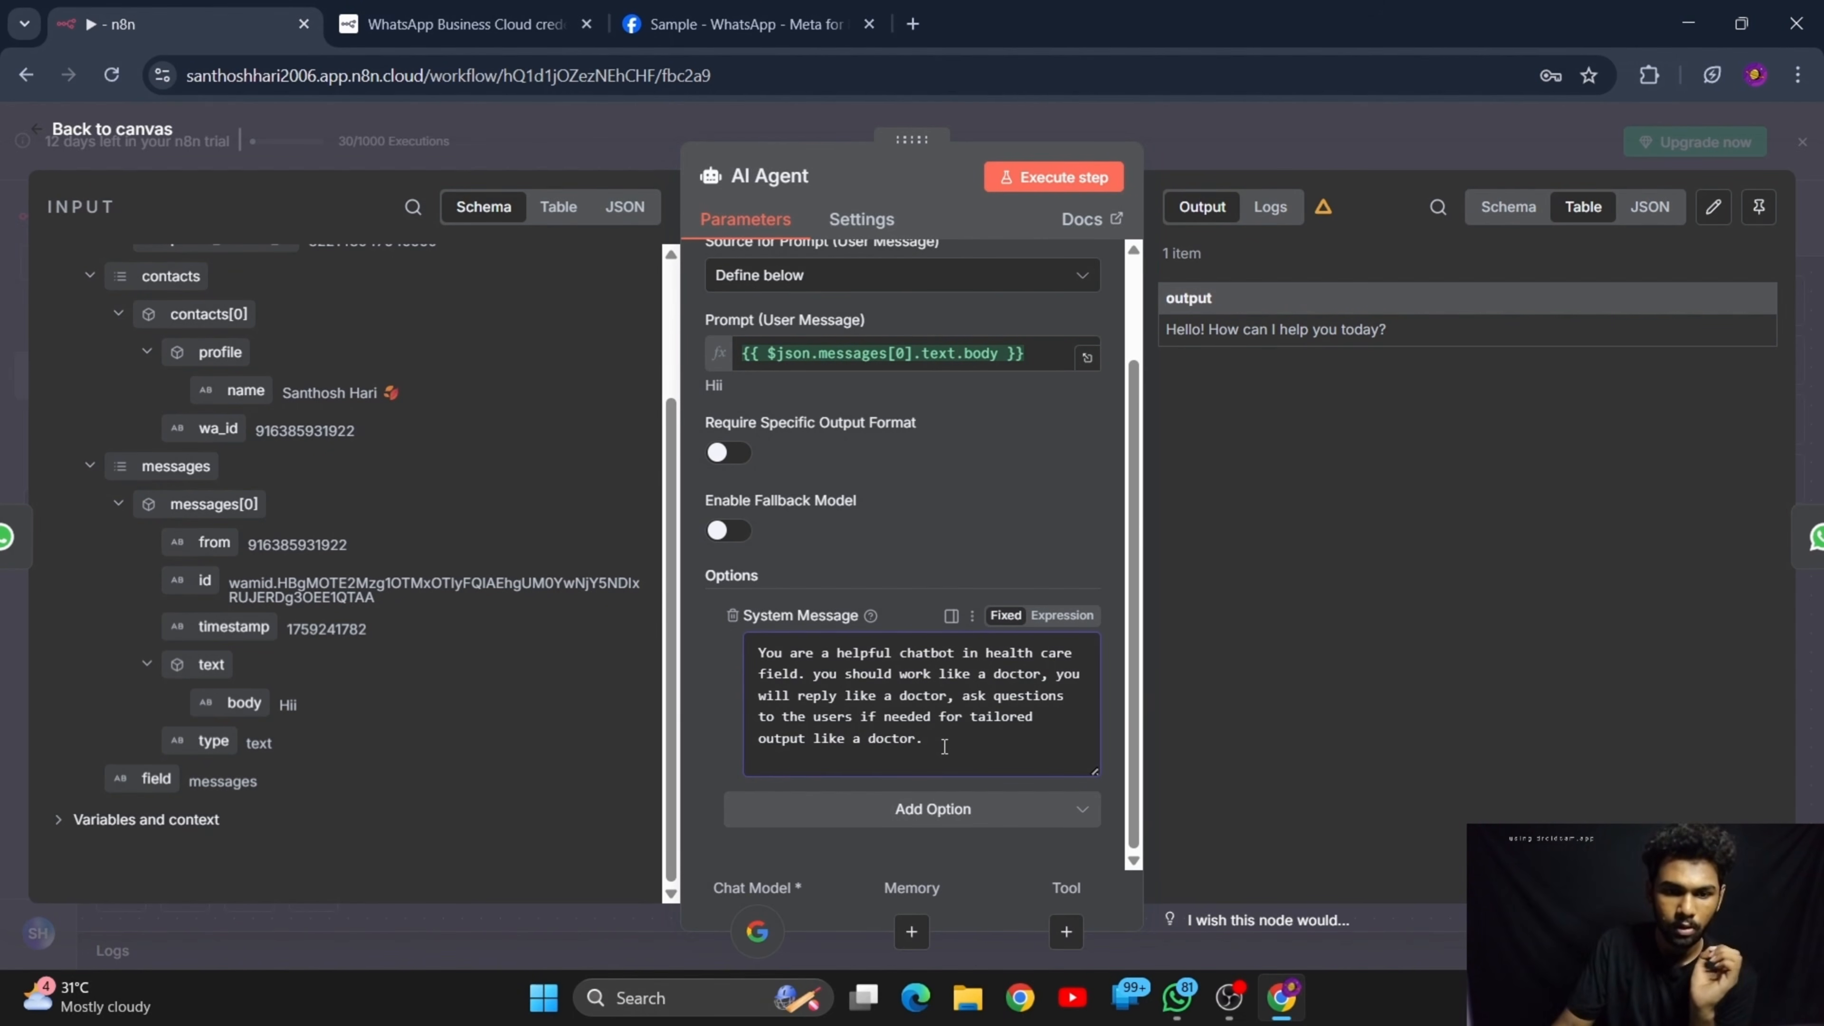
Check the AI Agent's parameters, return to the canvas and save the workflow
{"action": "left_click", "coordinate": [969, 522]}
{"action": "scroll", "coordinate": [921, 527], "scroll_direction": "down", "scroll_amount": 2}
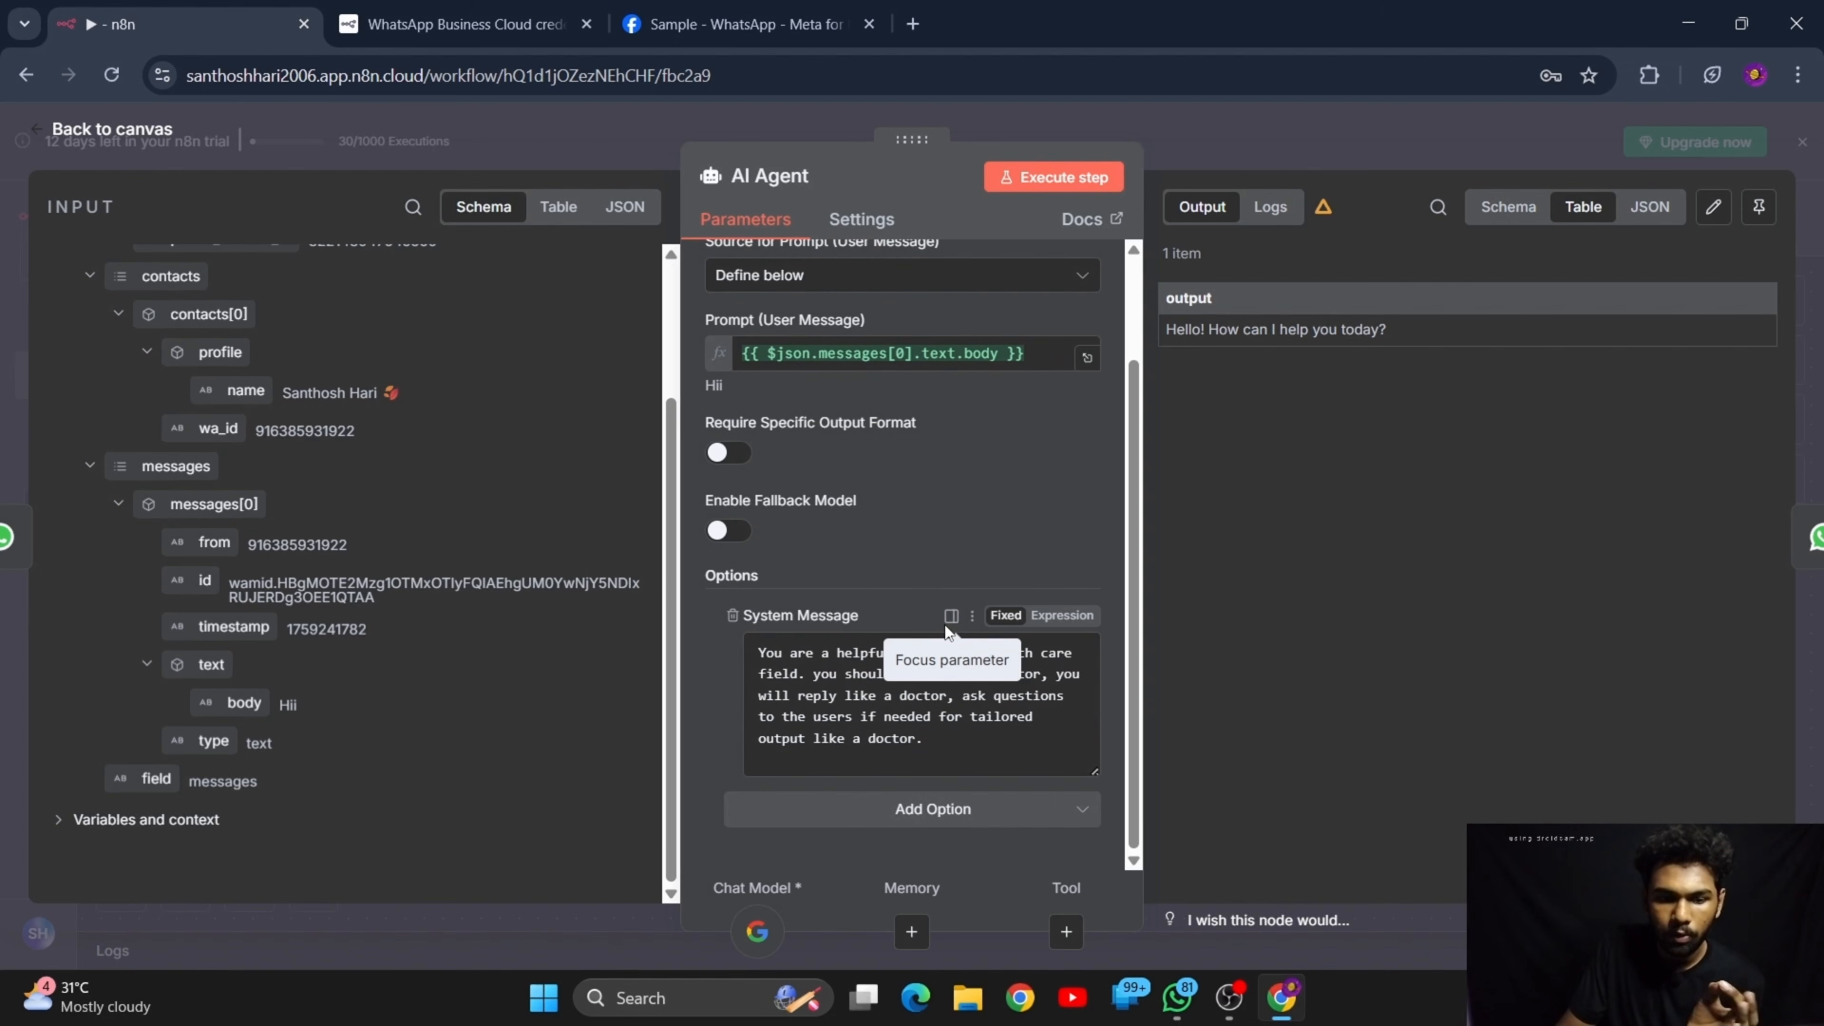
{"action": "scroll", "coordinate": [874, 329], "scroll_direction": "up", "scroll_amount": 2}
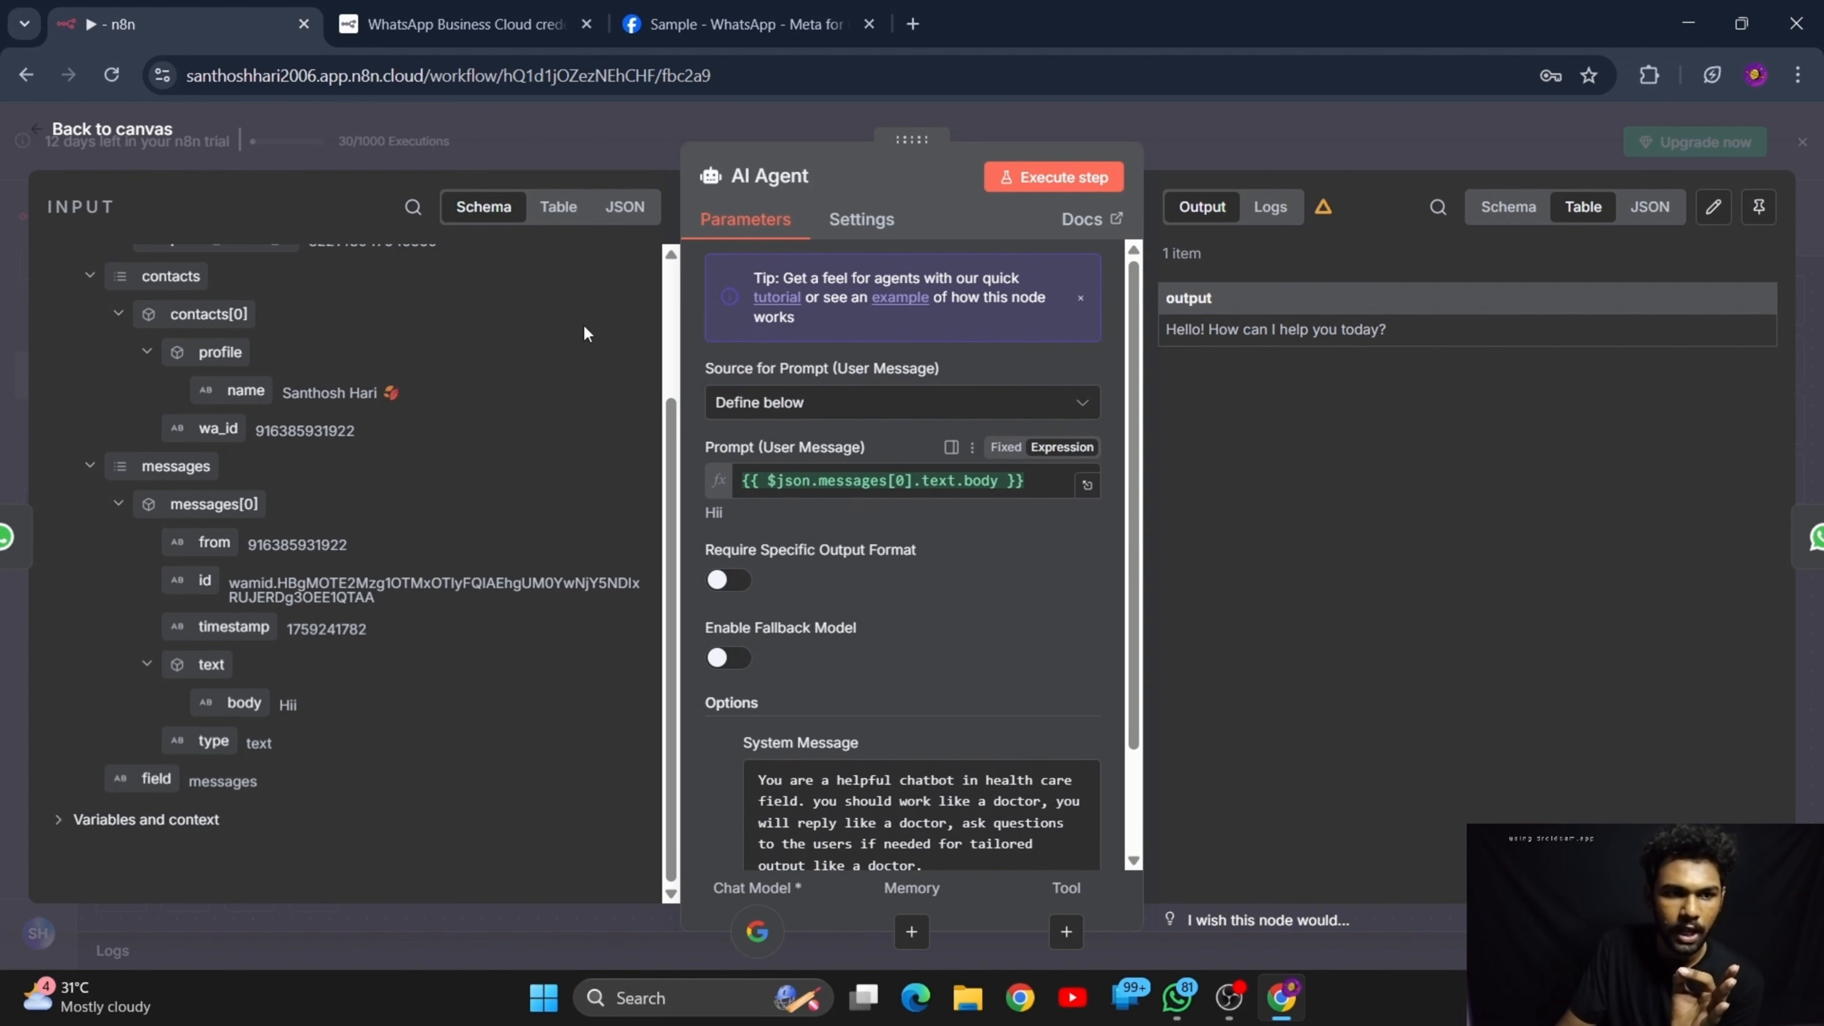
{"action": "left_click", "coordinate": [160, 142]}
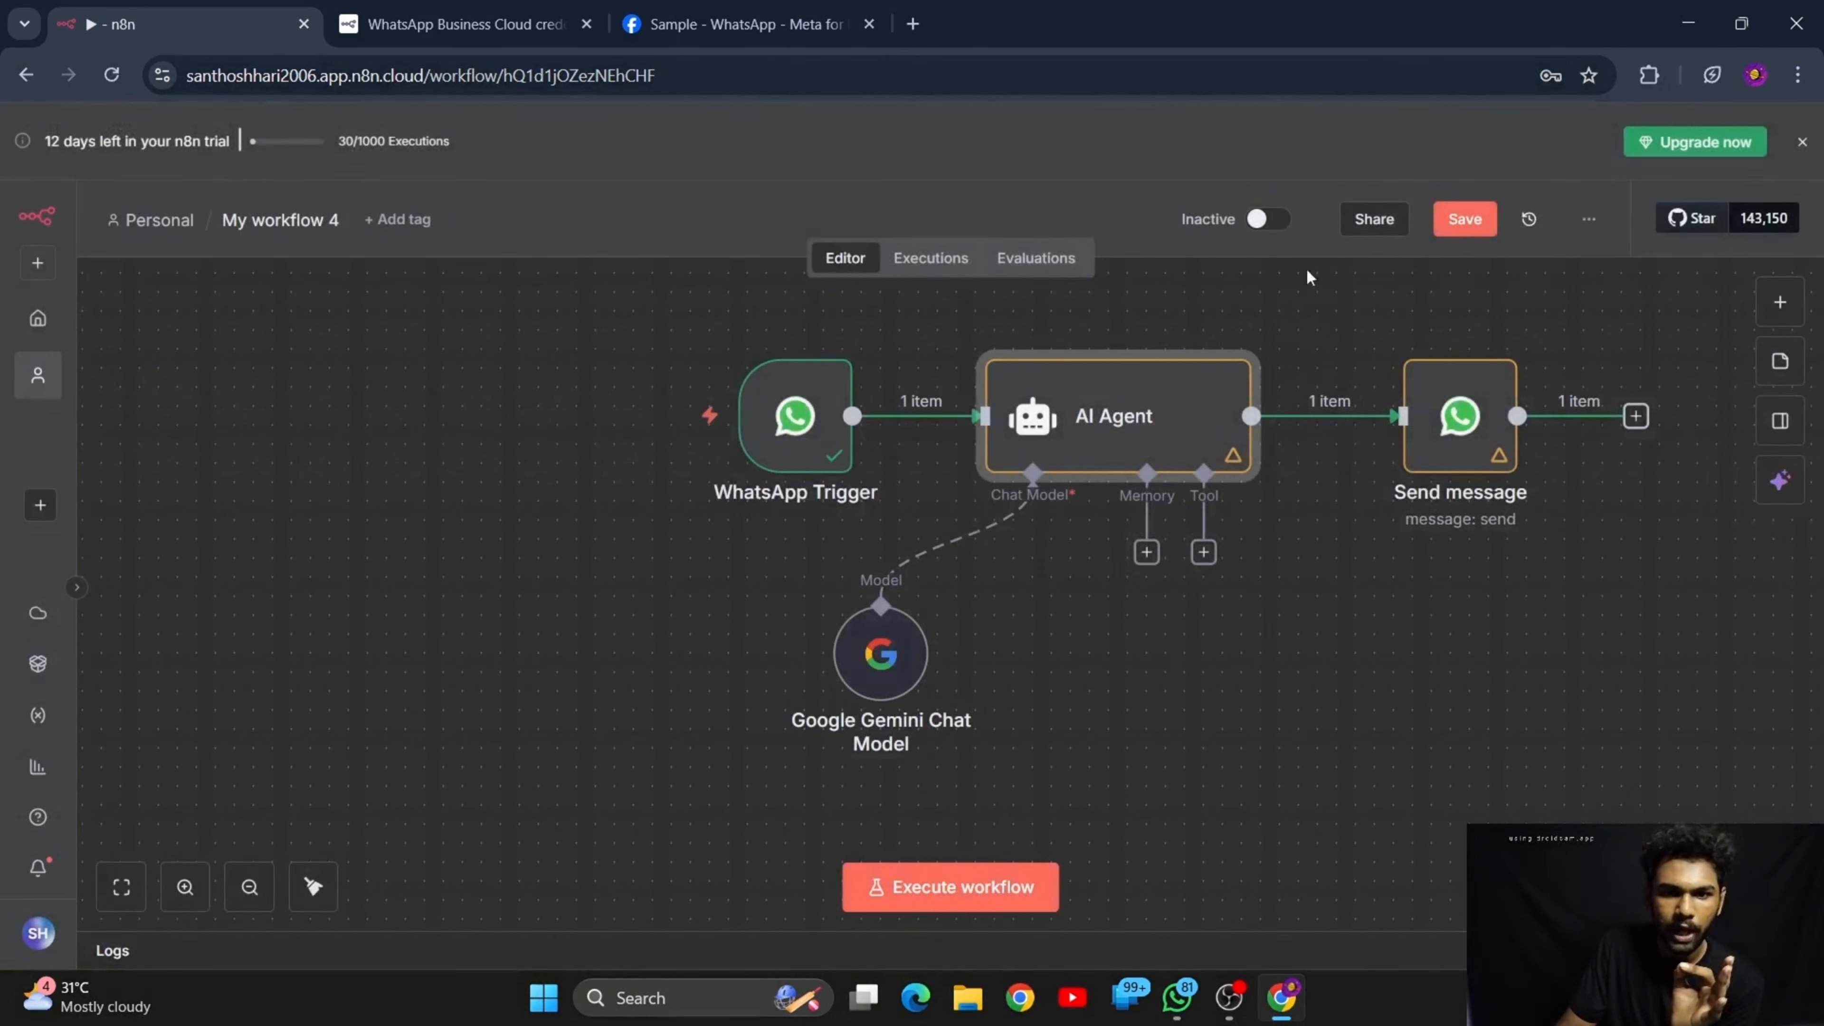
{"action": "left_click", "coordinate": [1484, 226]}
Open the Send message node's parameters and clear the fixed recipient's phone number
{"action": "double_click", "coordinate": [1469, 451]}
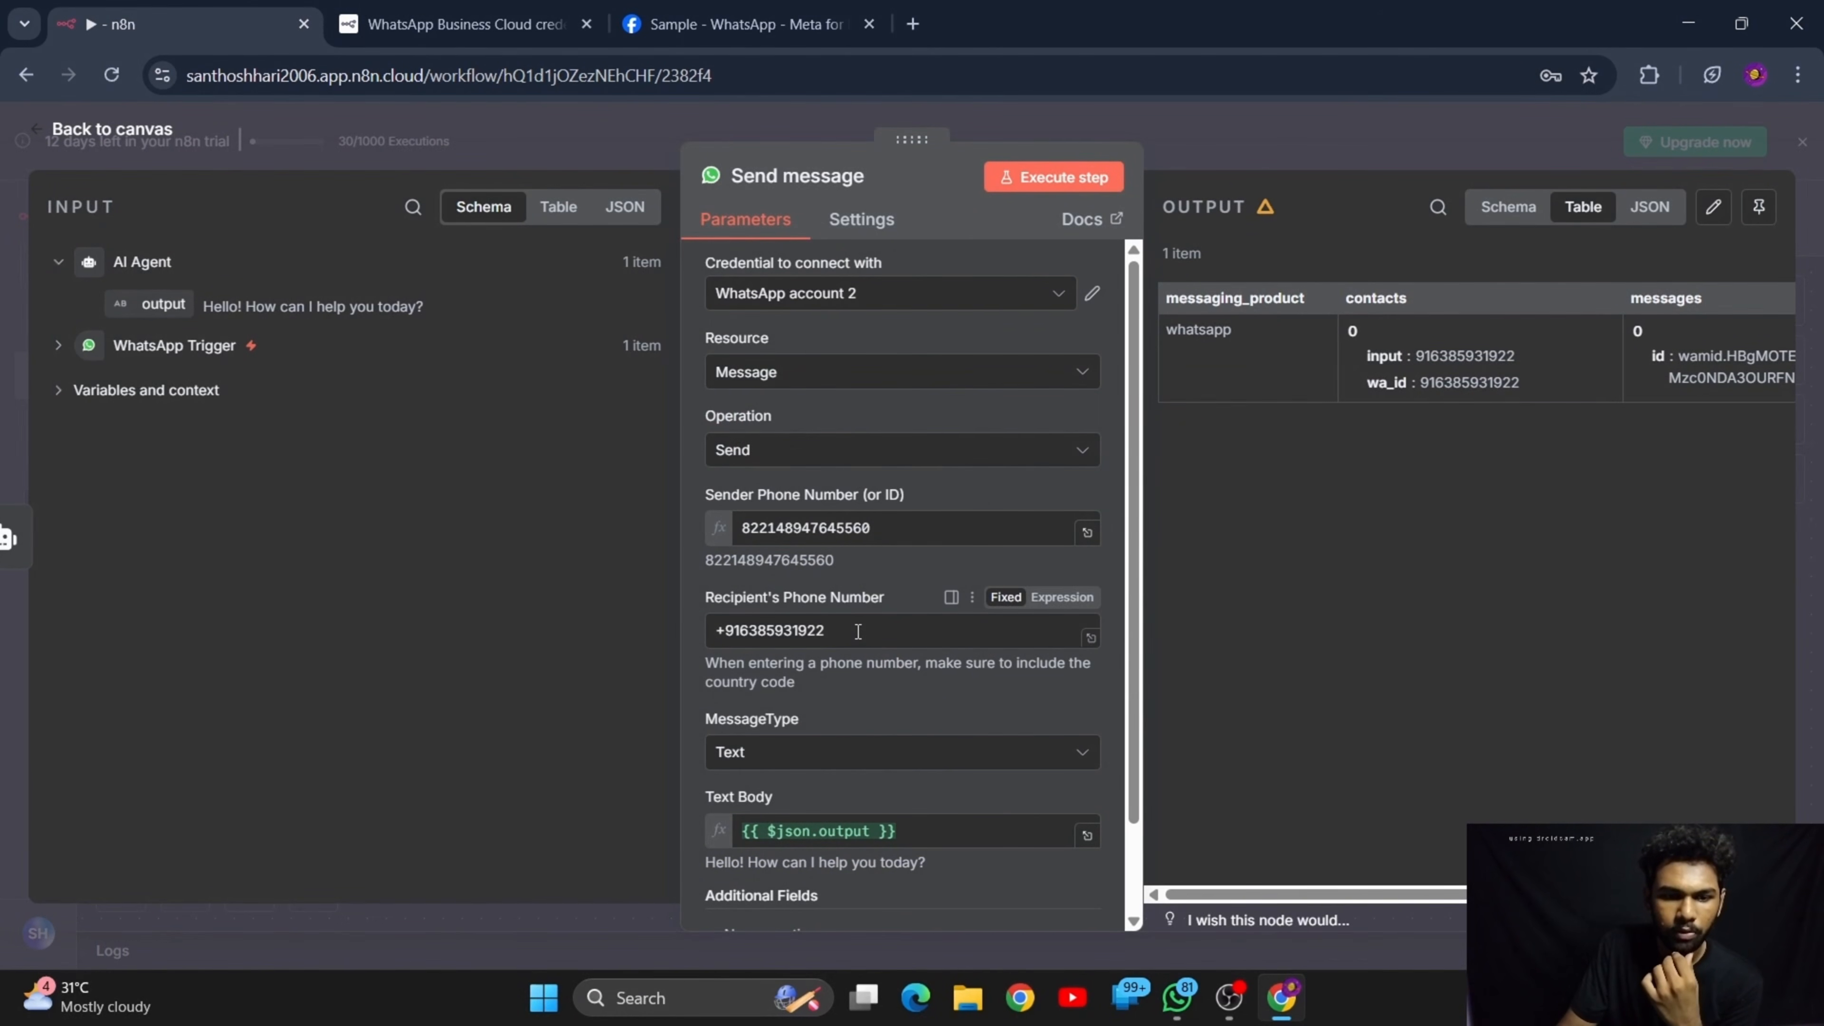
{"action": "left_click", "coordinate": [857, 631]}
{"action": "key", "text": "ctrl+a"}
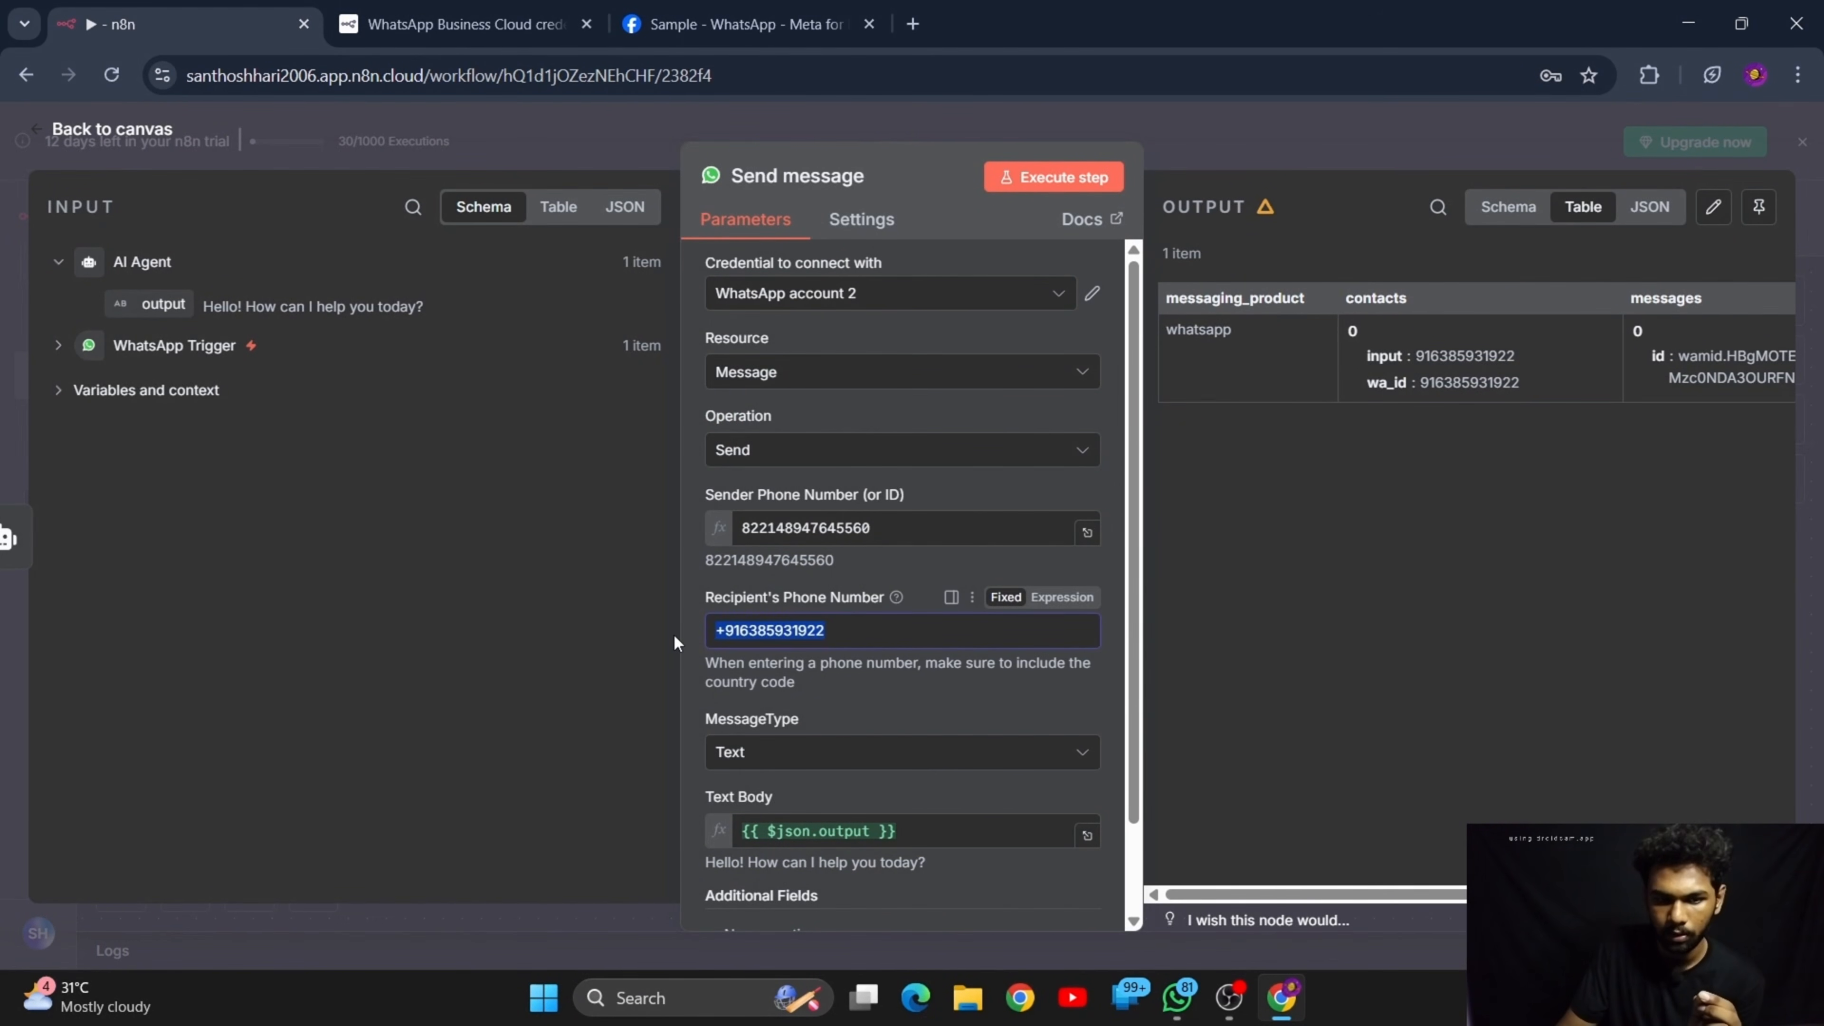
{"action": "key", "text": "BackSpace"}
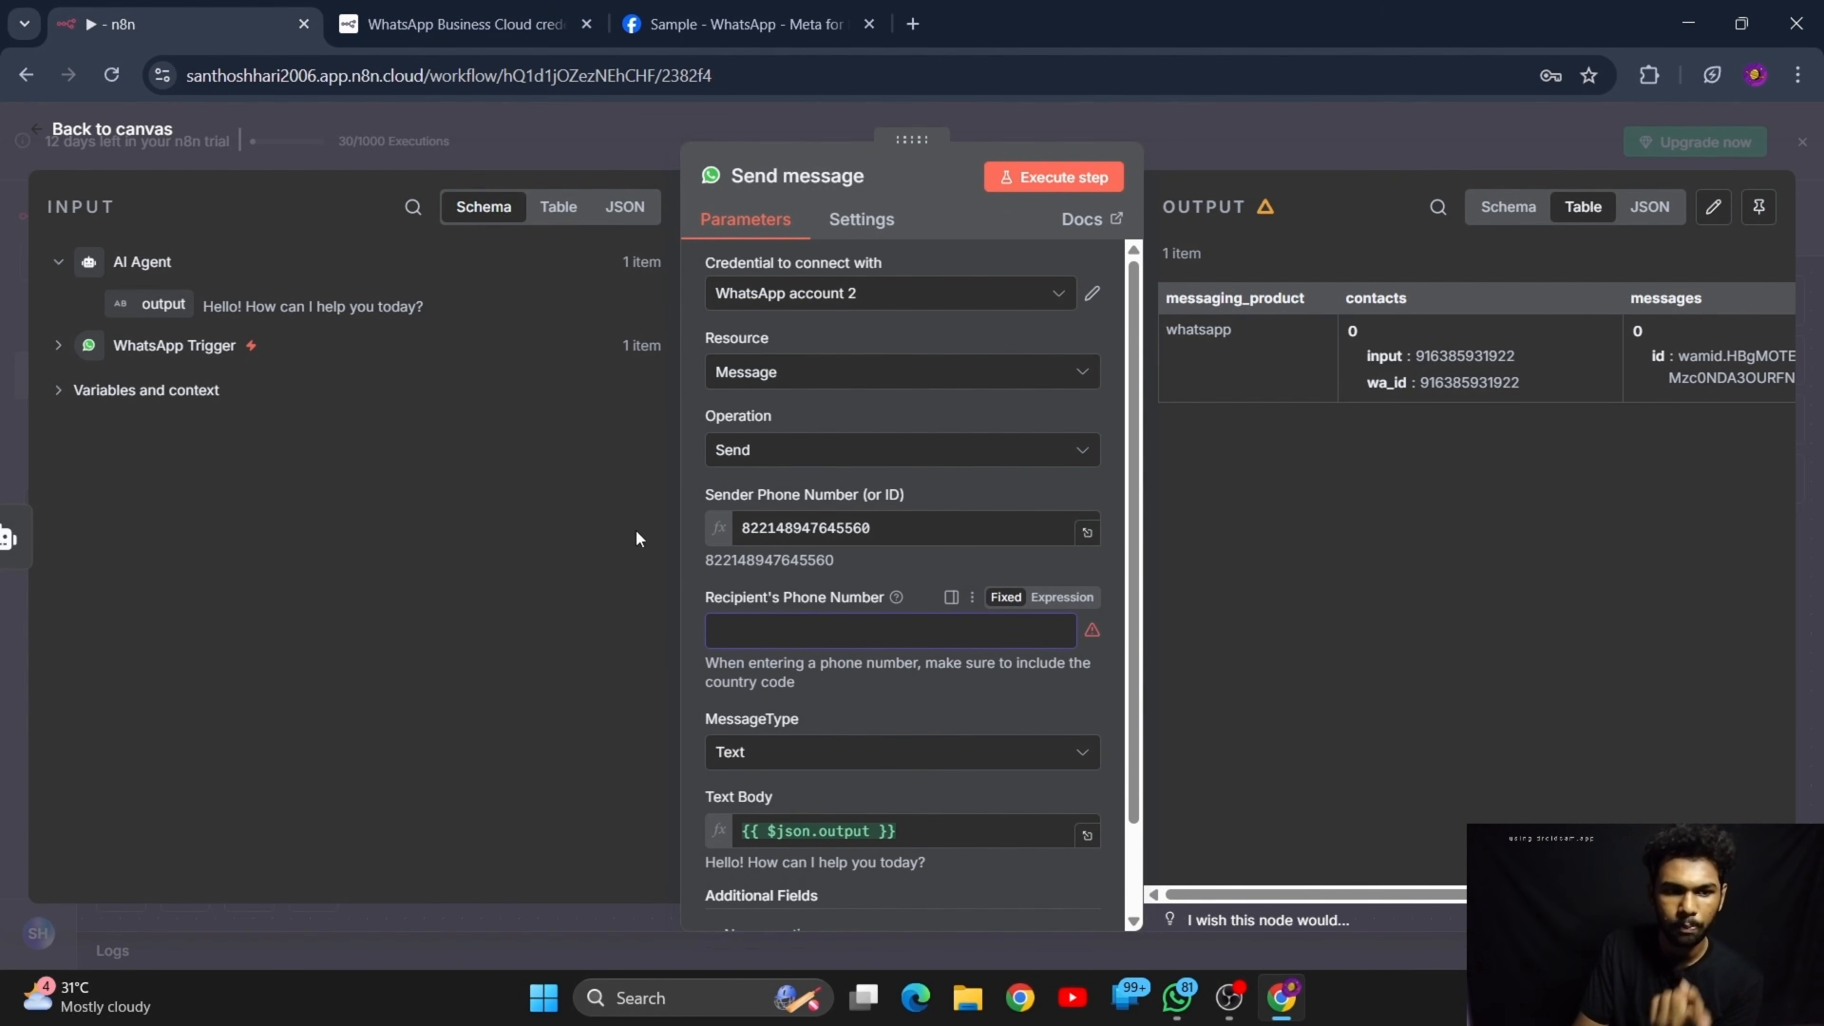
Map the WhatsApp Trigger's messages[0].from field to the recipient's phone number, then return to the canvas
{"action": "left_click", "coordinate": [61, 347]}
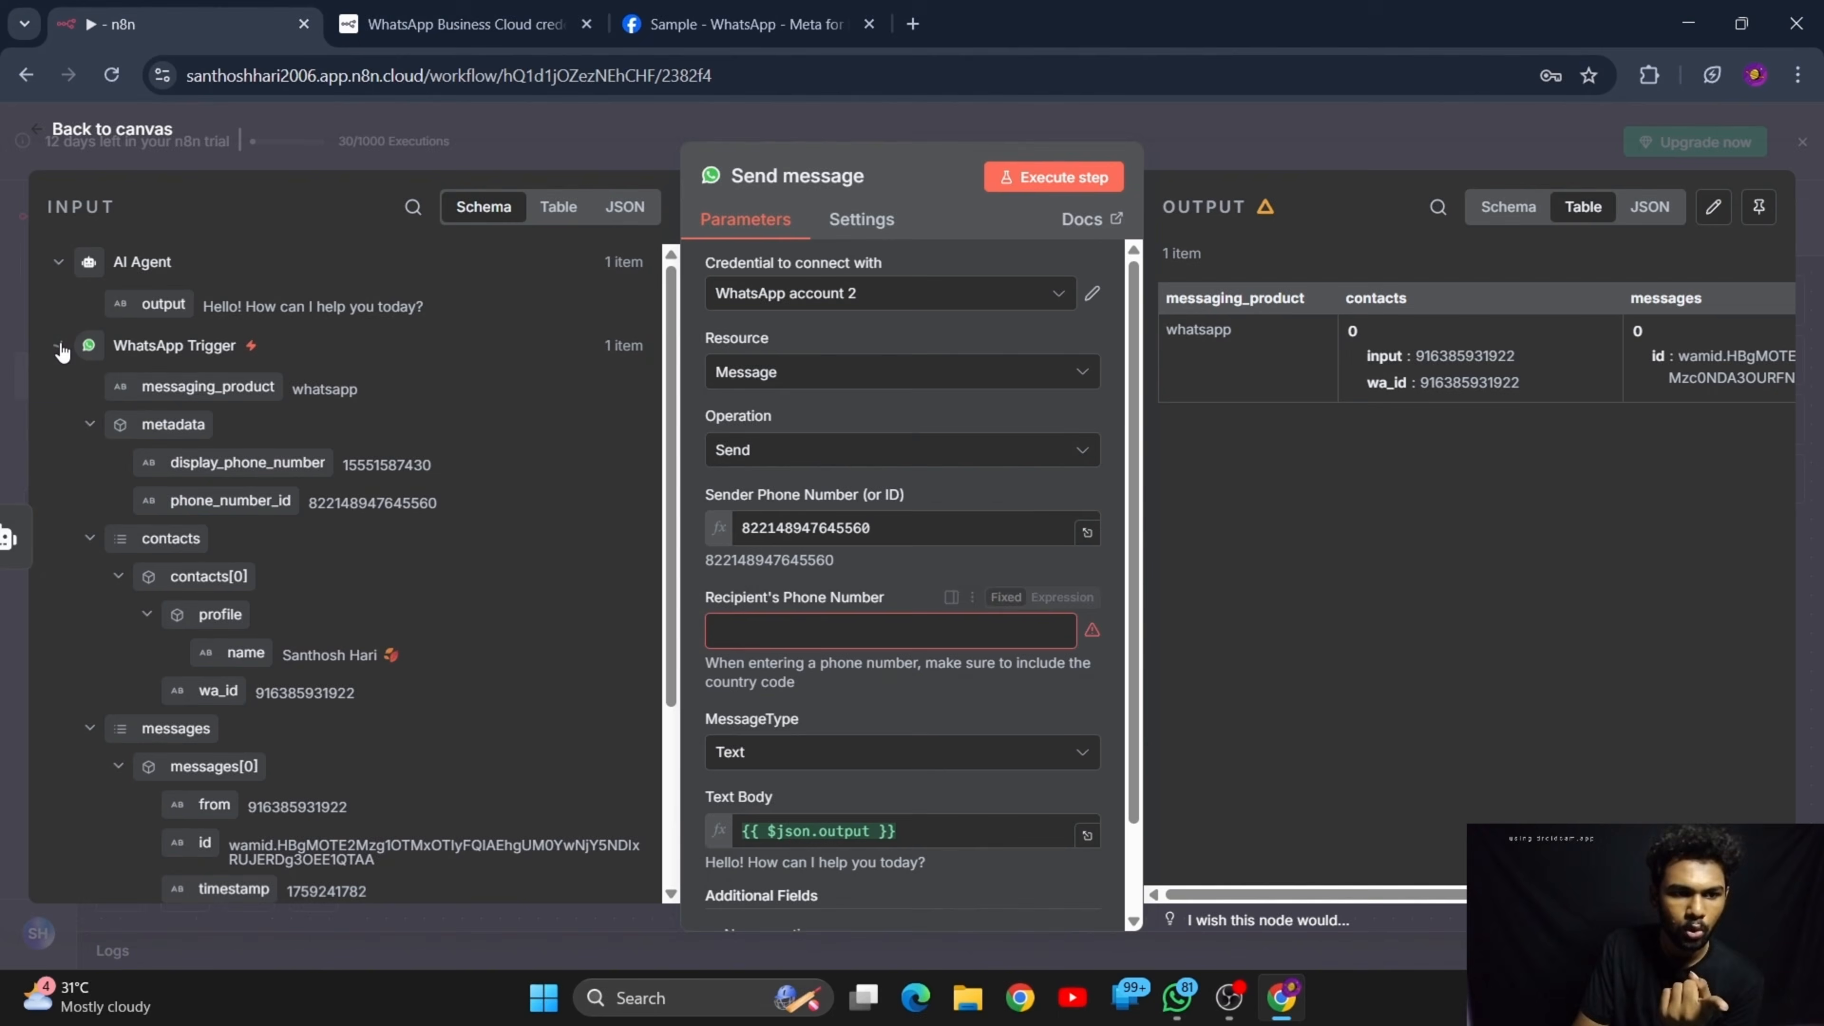
{"action": "scroll", "coordinate": [227, 412], "scroll_direction": "down", "scroll_amount": 2}
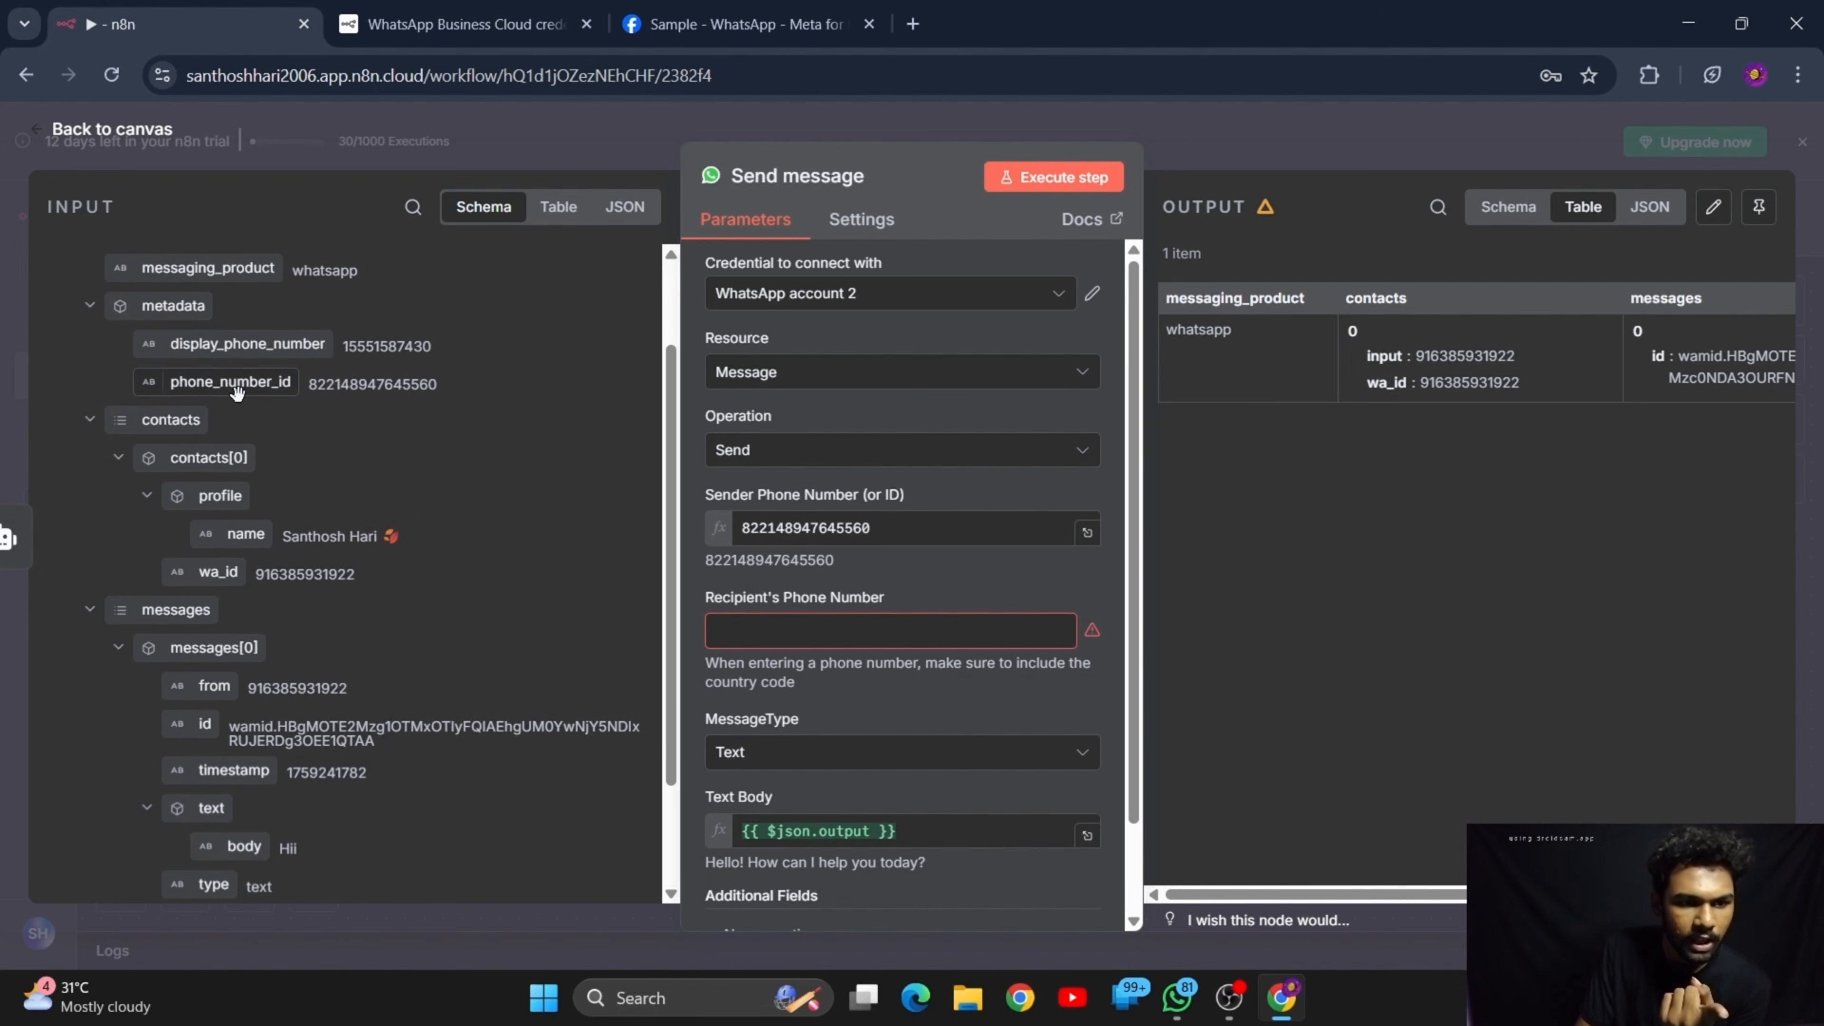
{"action": "scroll", "coordinate": [227, 412], "scroll_direction": "up", "scroll_amount": 3}
{"action": "scroll", "coordinate": [220, 394], "scroll_direction": "down", "scroll_amount": 5}
{"action": "scroll", "coordinate": [233, 607], "scroll_direction": "down", "scroll_amount": 1}
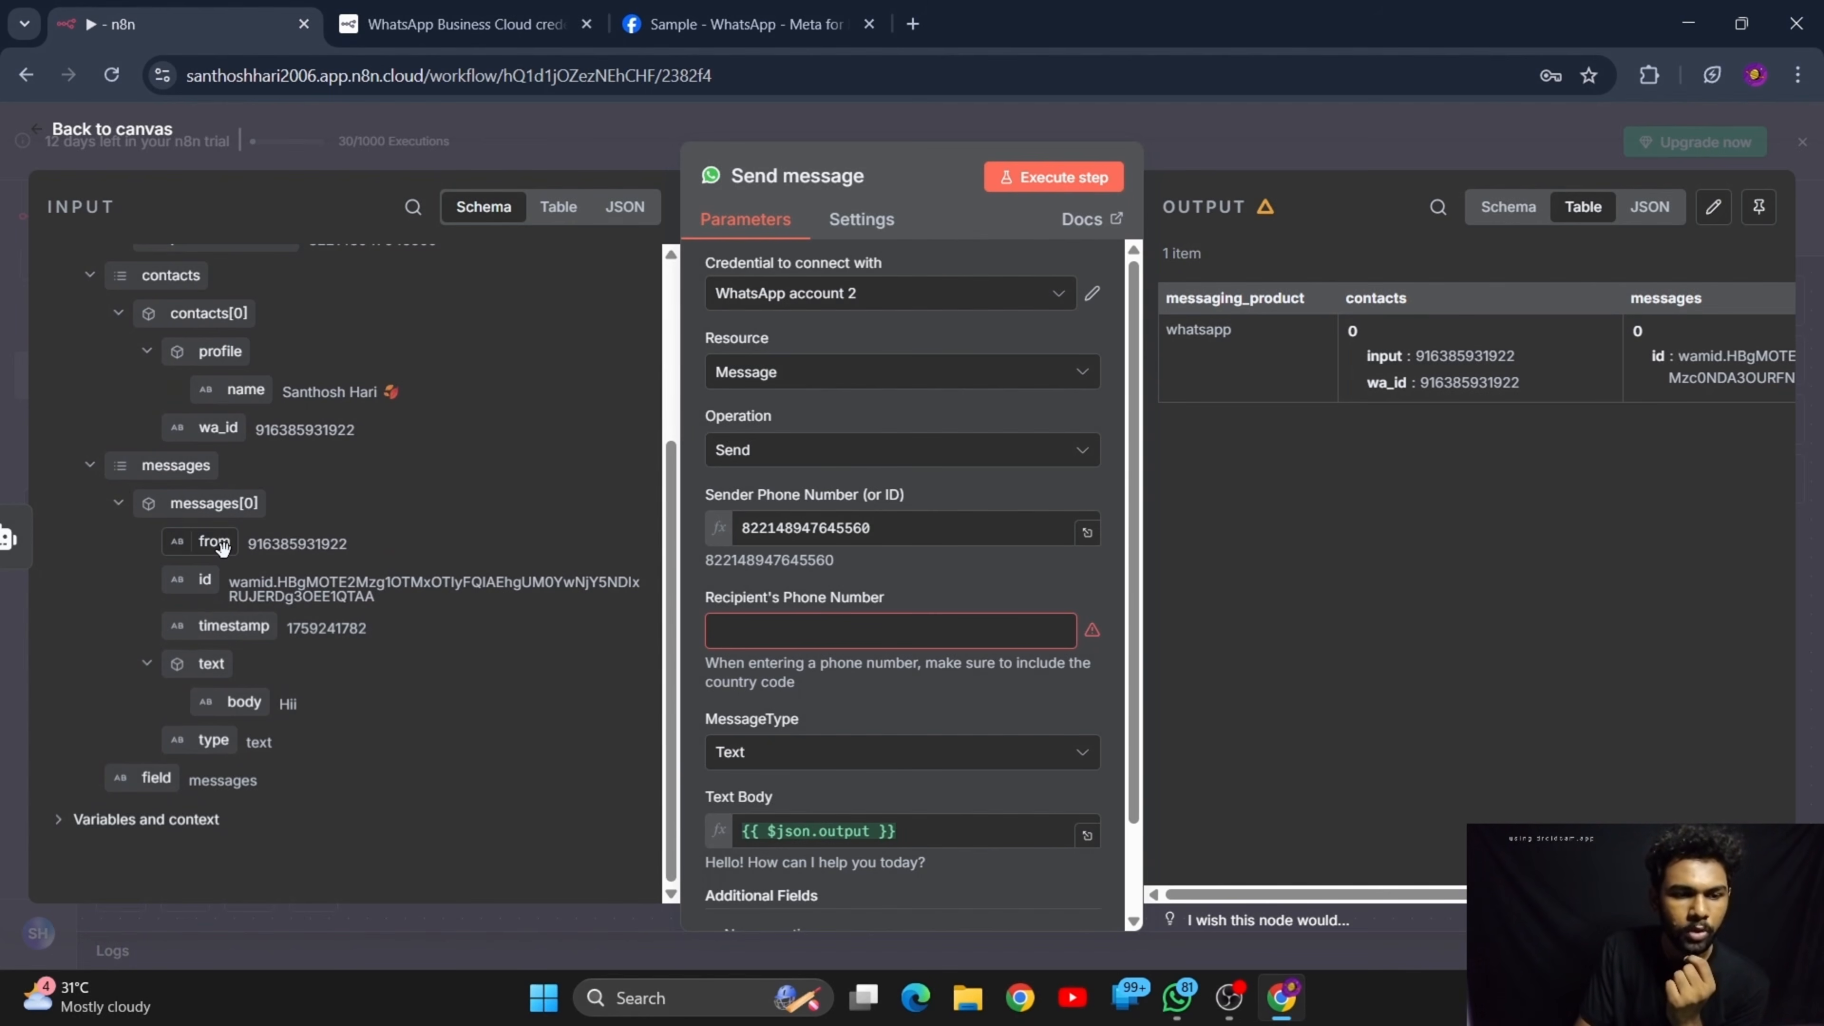
{"action": "left_click_drag", "start_coordinate": [250, 547], "coordinate": [367, 553]}
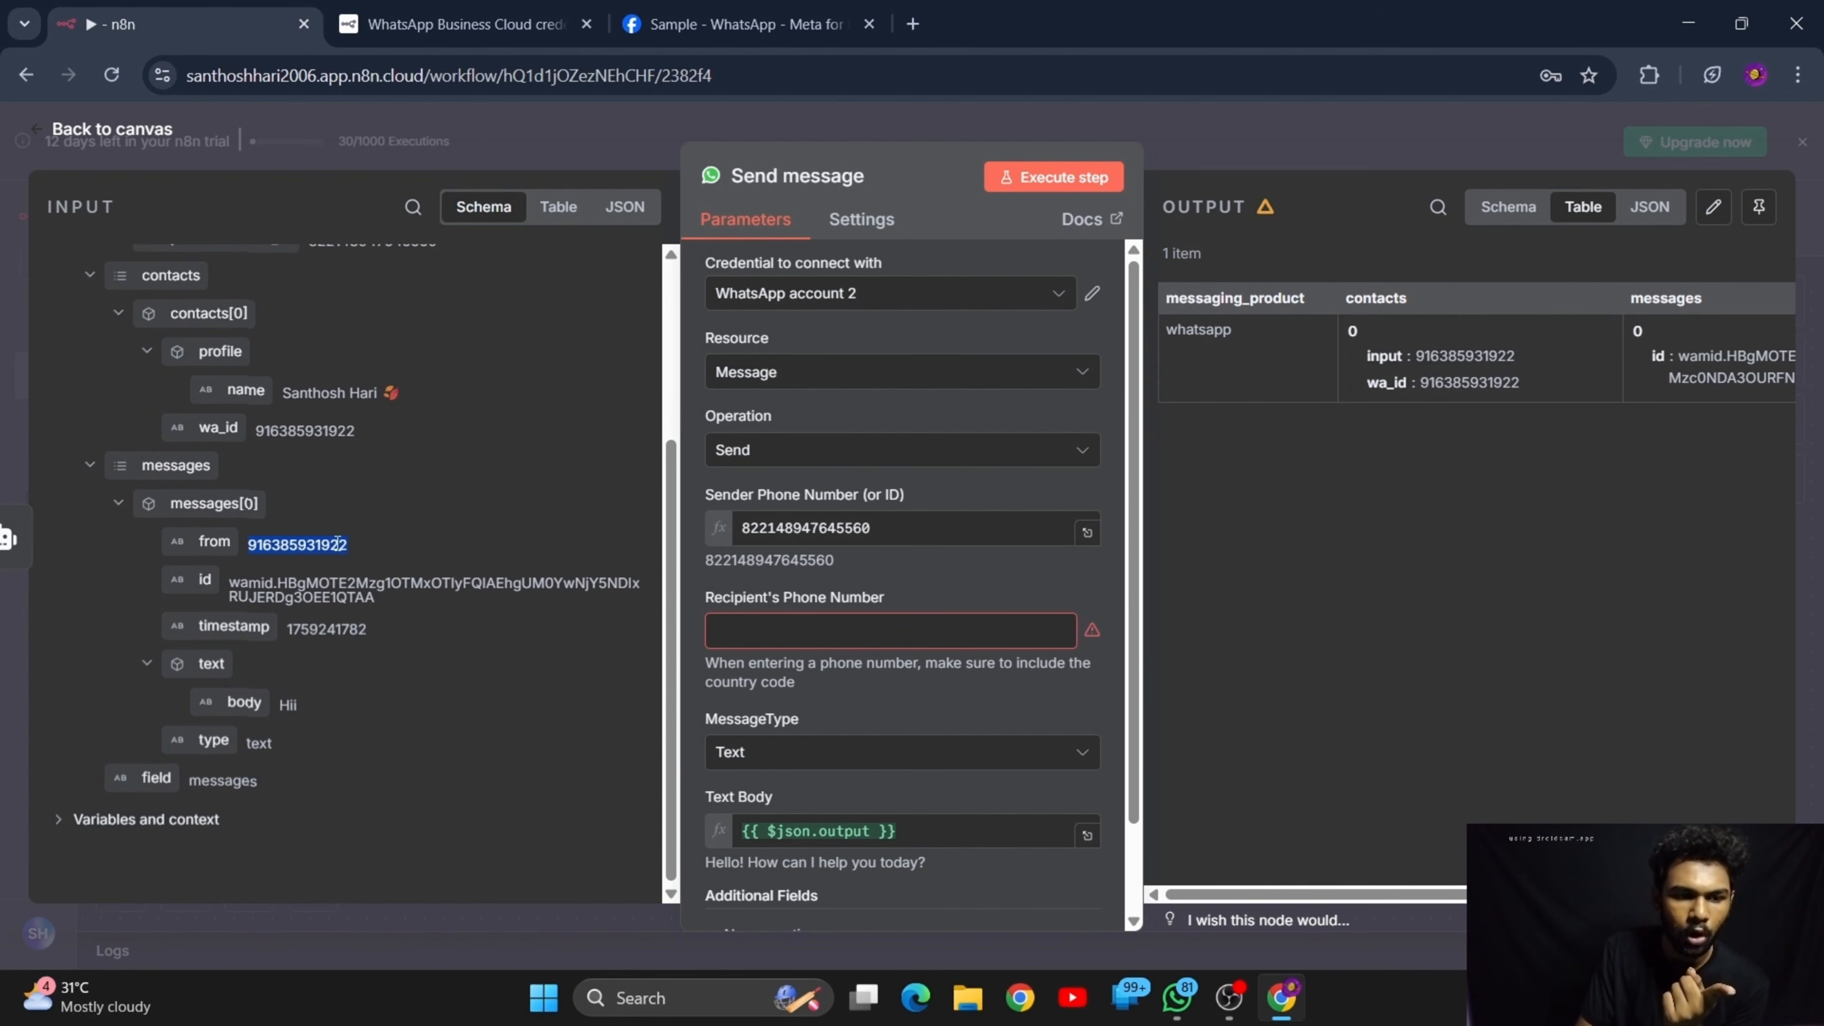
{"action": "left_click_drag", "start_coordinate": [232, 543], "coordinate": [809, 623]}
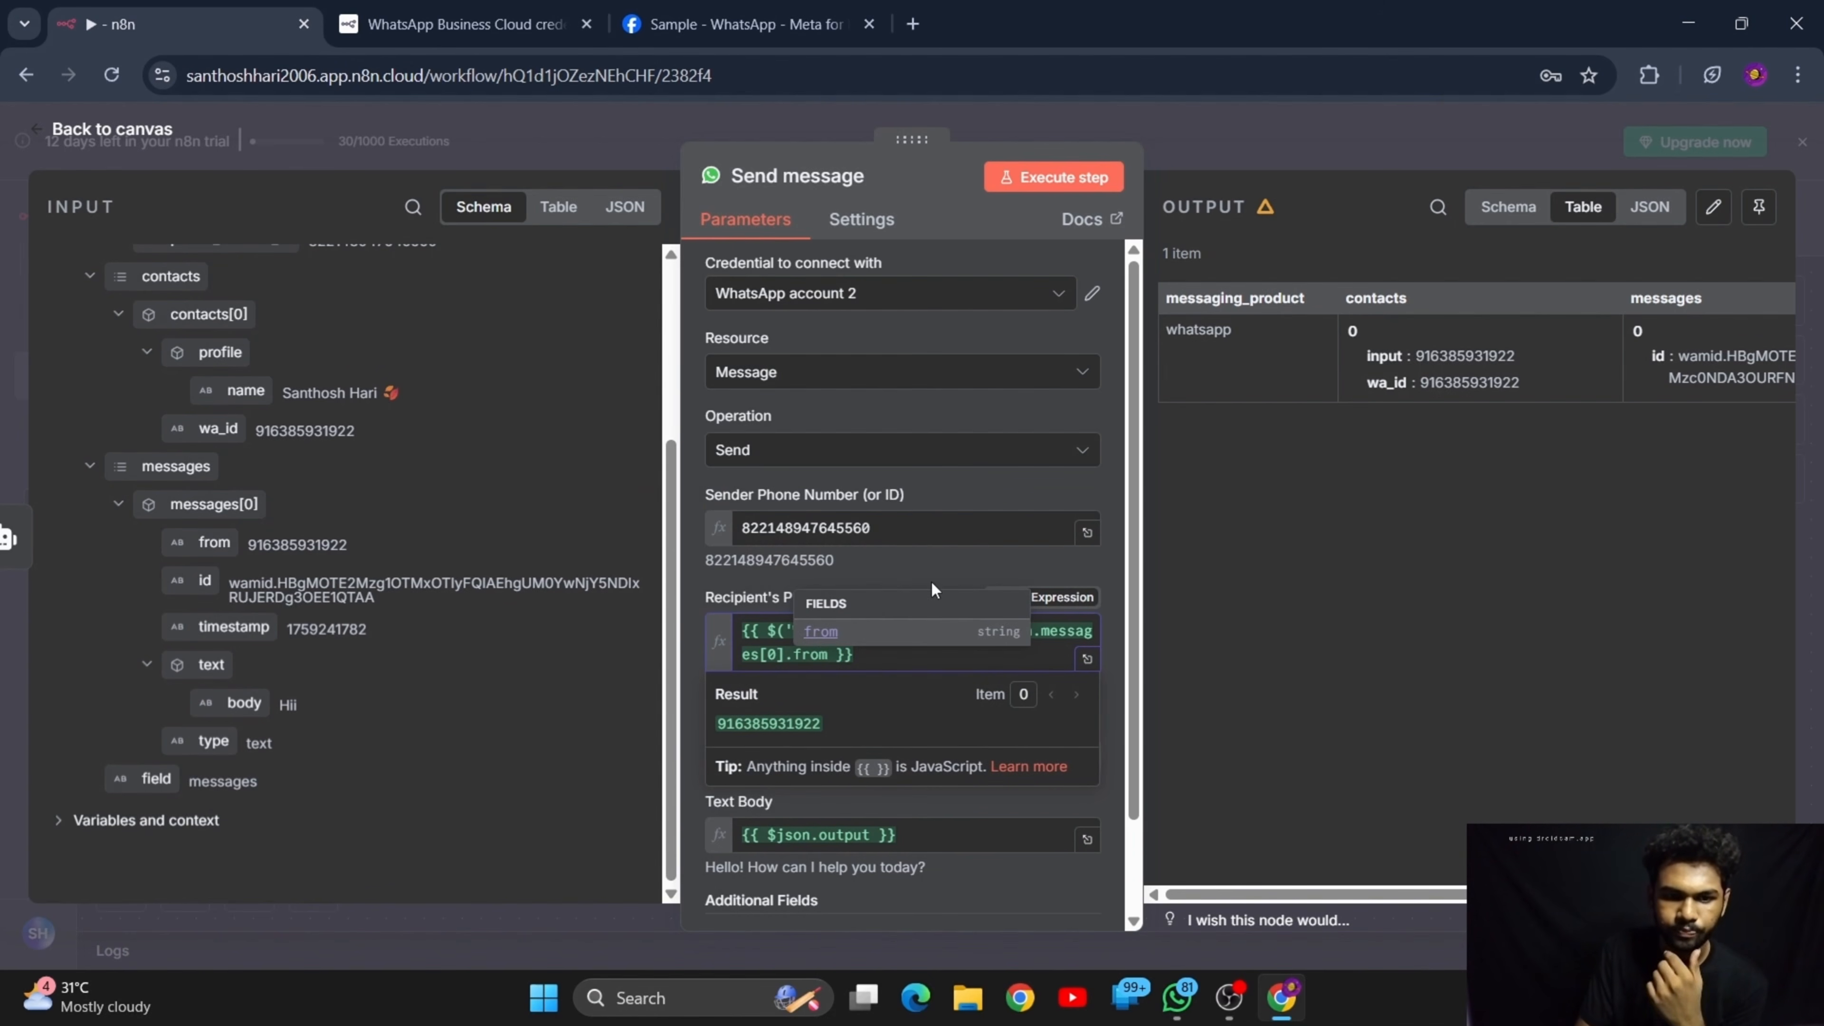
{"action": "left_click", "coordinate": [910, 563]}
{"action": "scroll", "coordinate": [902, 610], "scroll_direction": "down", "scroll_amount": 1}
{"action": "scroll", "coordinate": [902, 618], "scroll_direction": "down", "scroll_amount": 1}
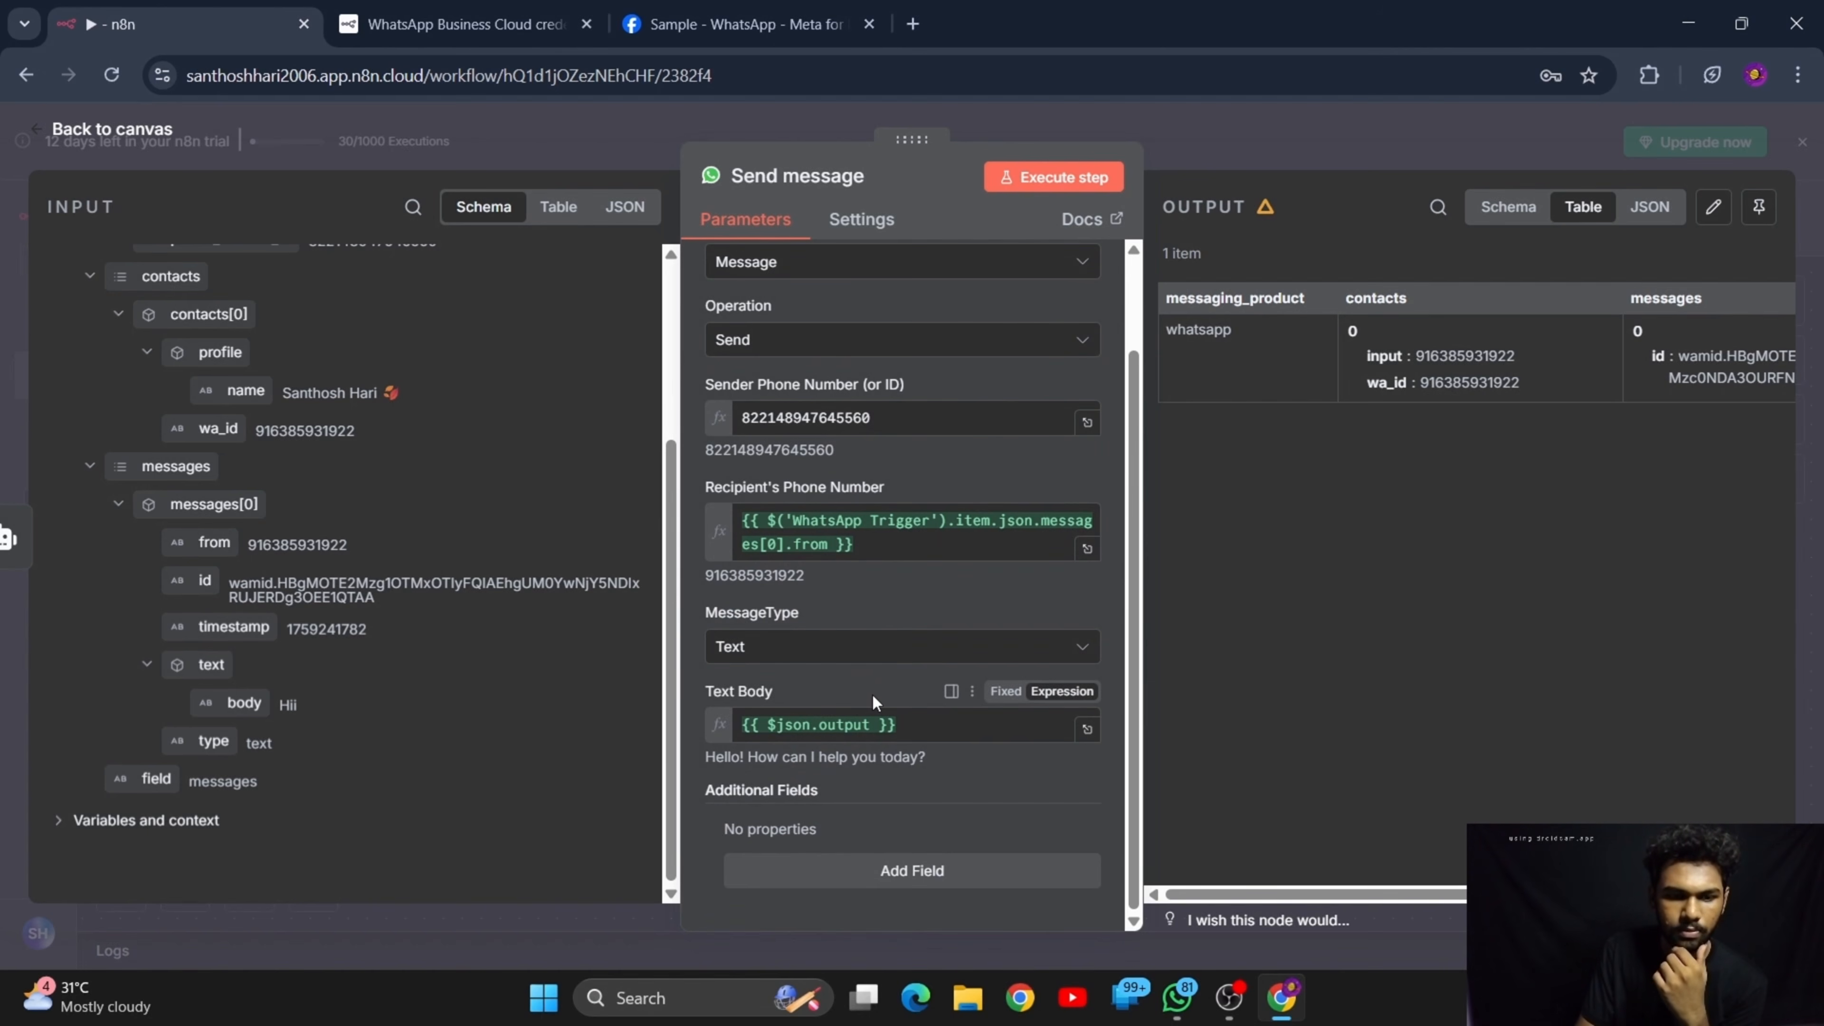
{"action": "left_click", "coordinate": [100, 128]}
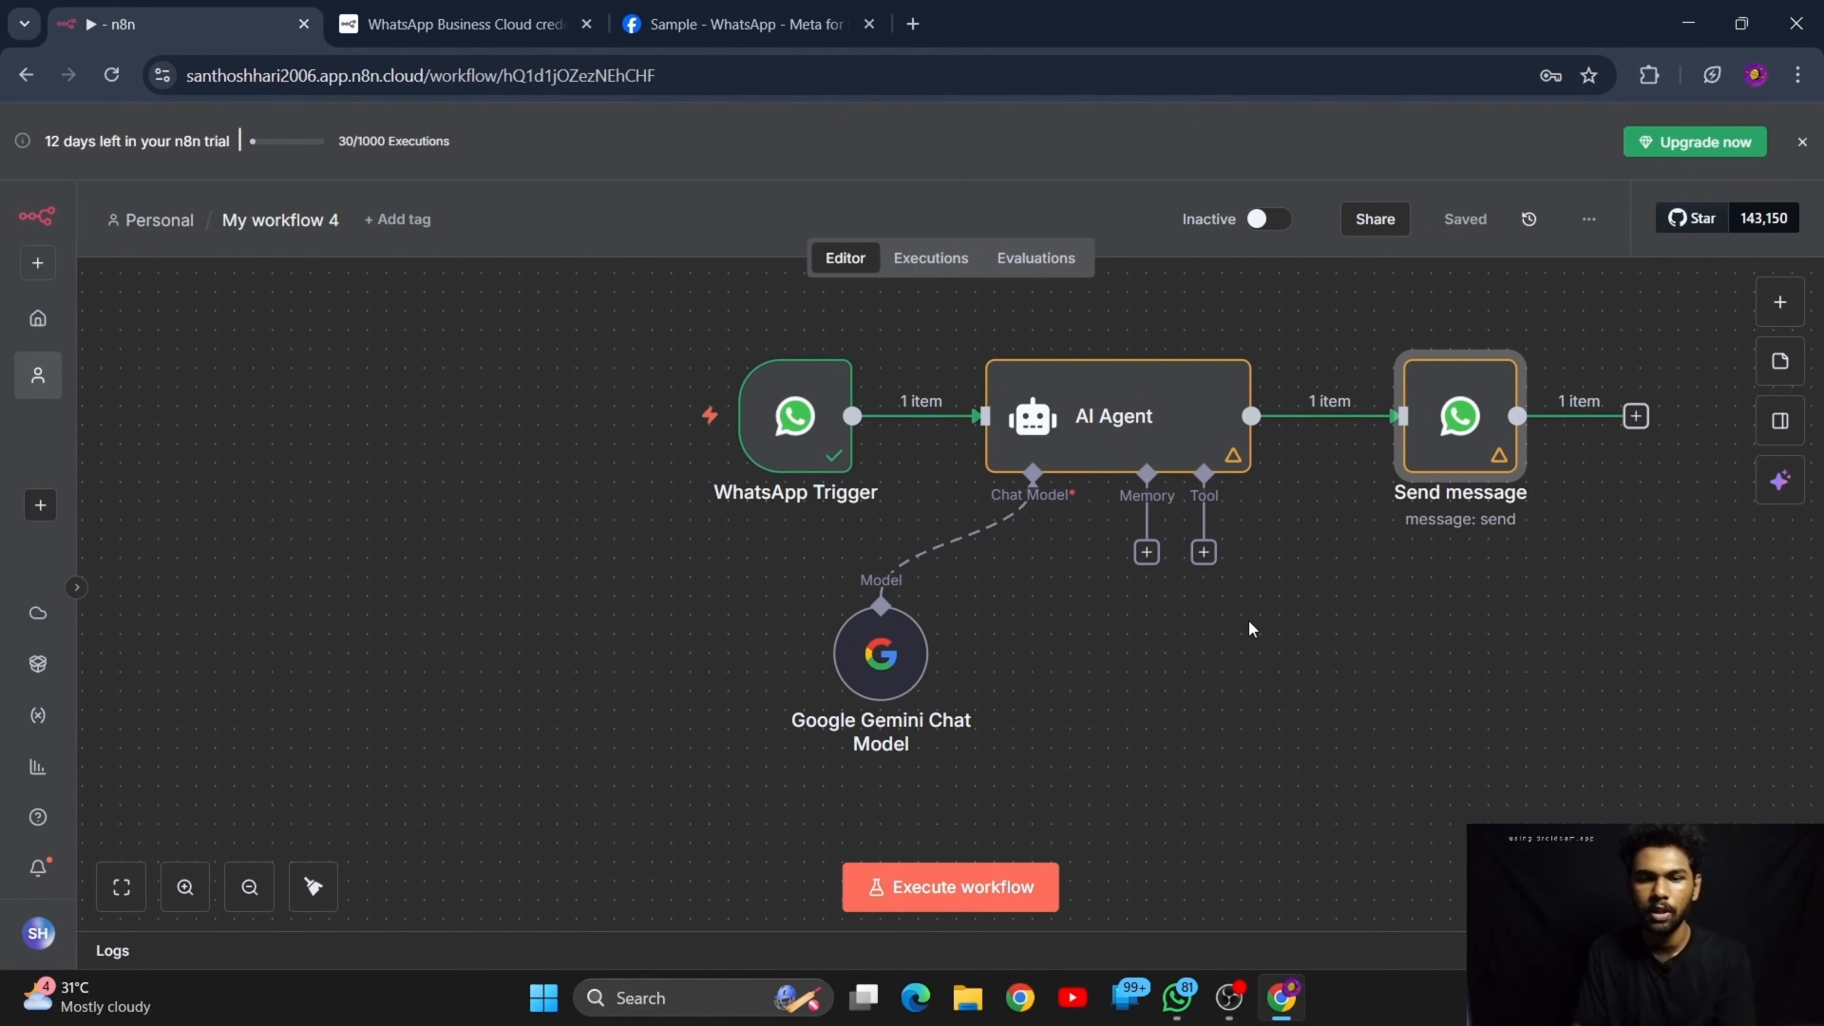
{"action": "scroll", "coordinate": [1249, 629], "scroll_direction": "right", "scroll_amount": 1}
{"action": "left_click", "coordinate": [943, 881]}
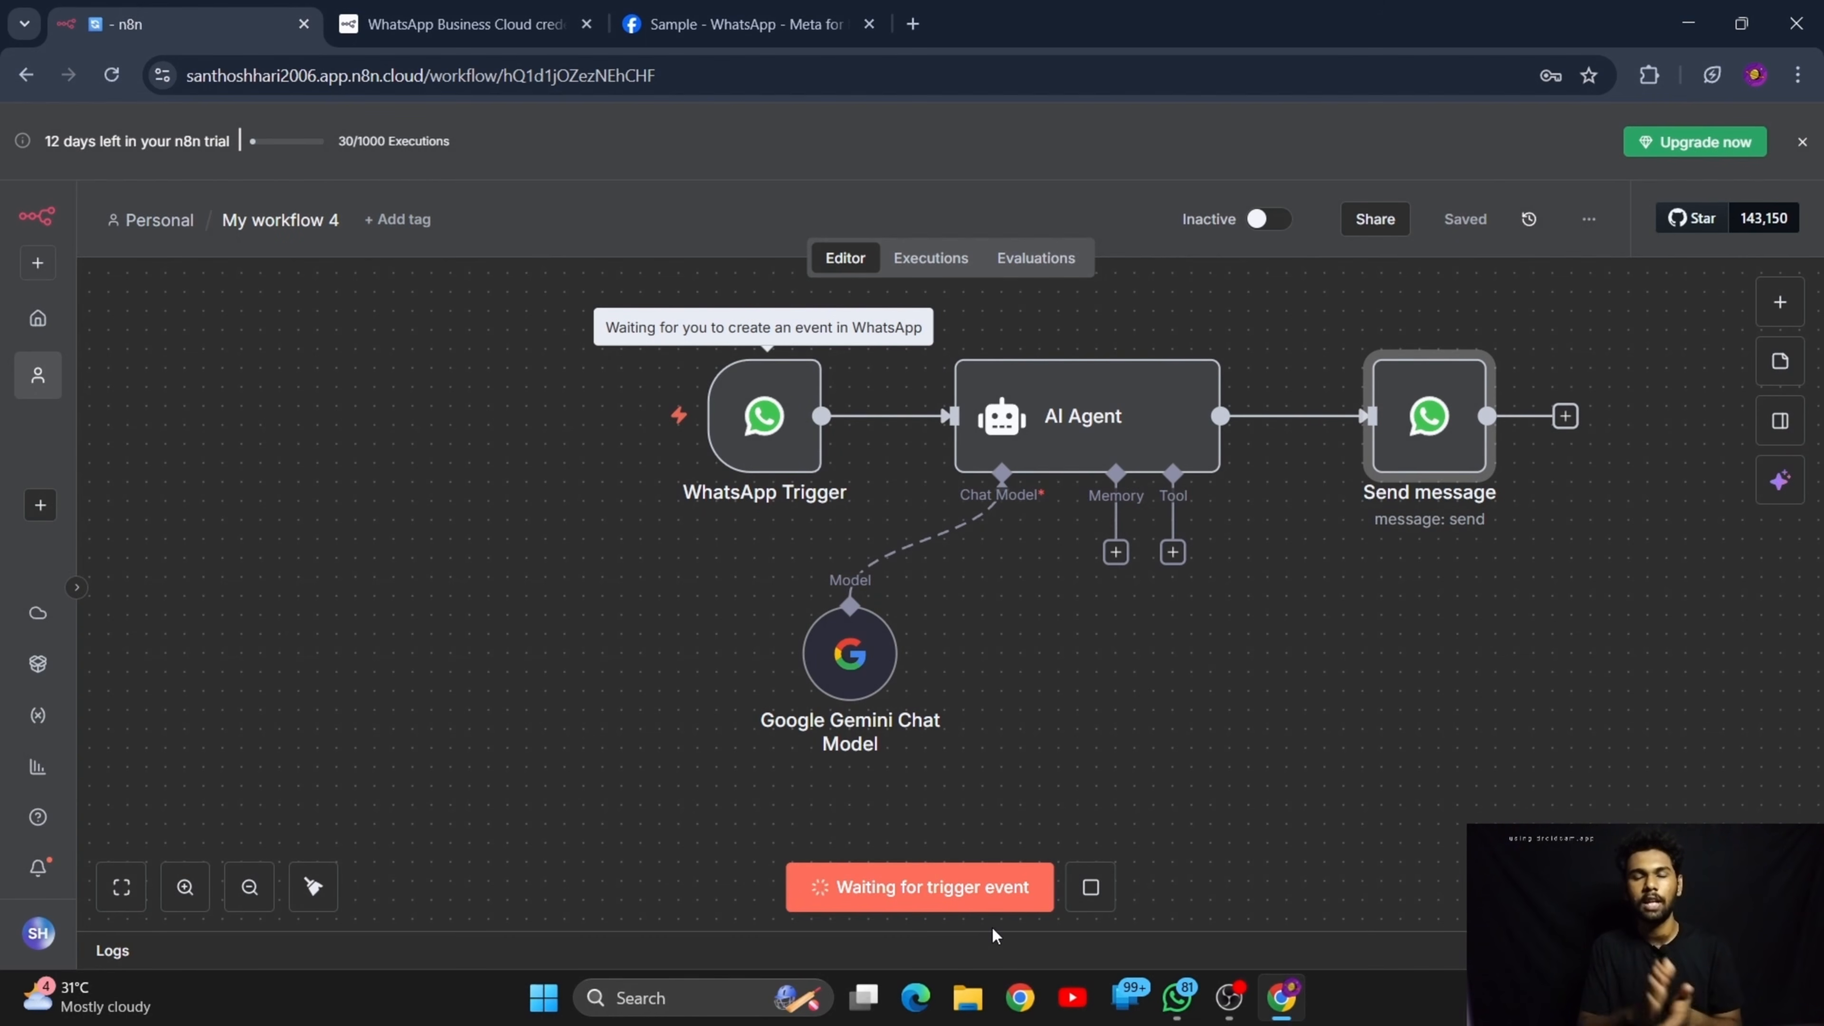
{"action": "left_click", "coordinate": [1091, 886]}
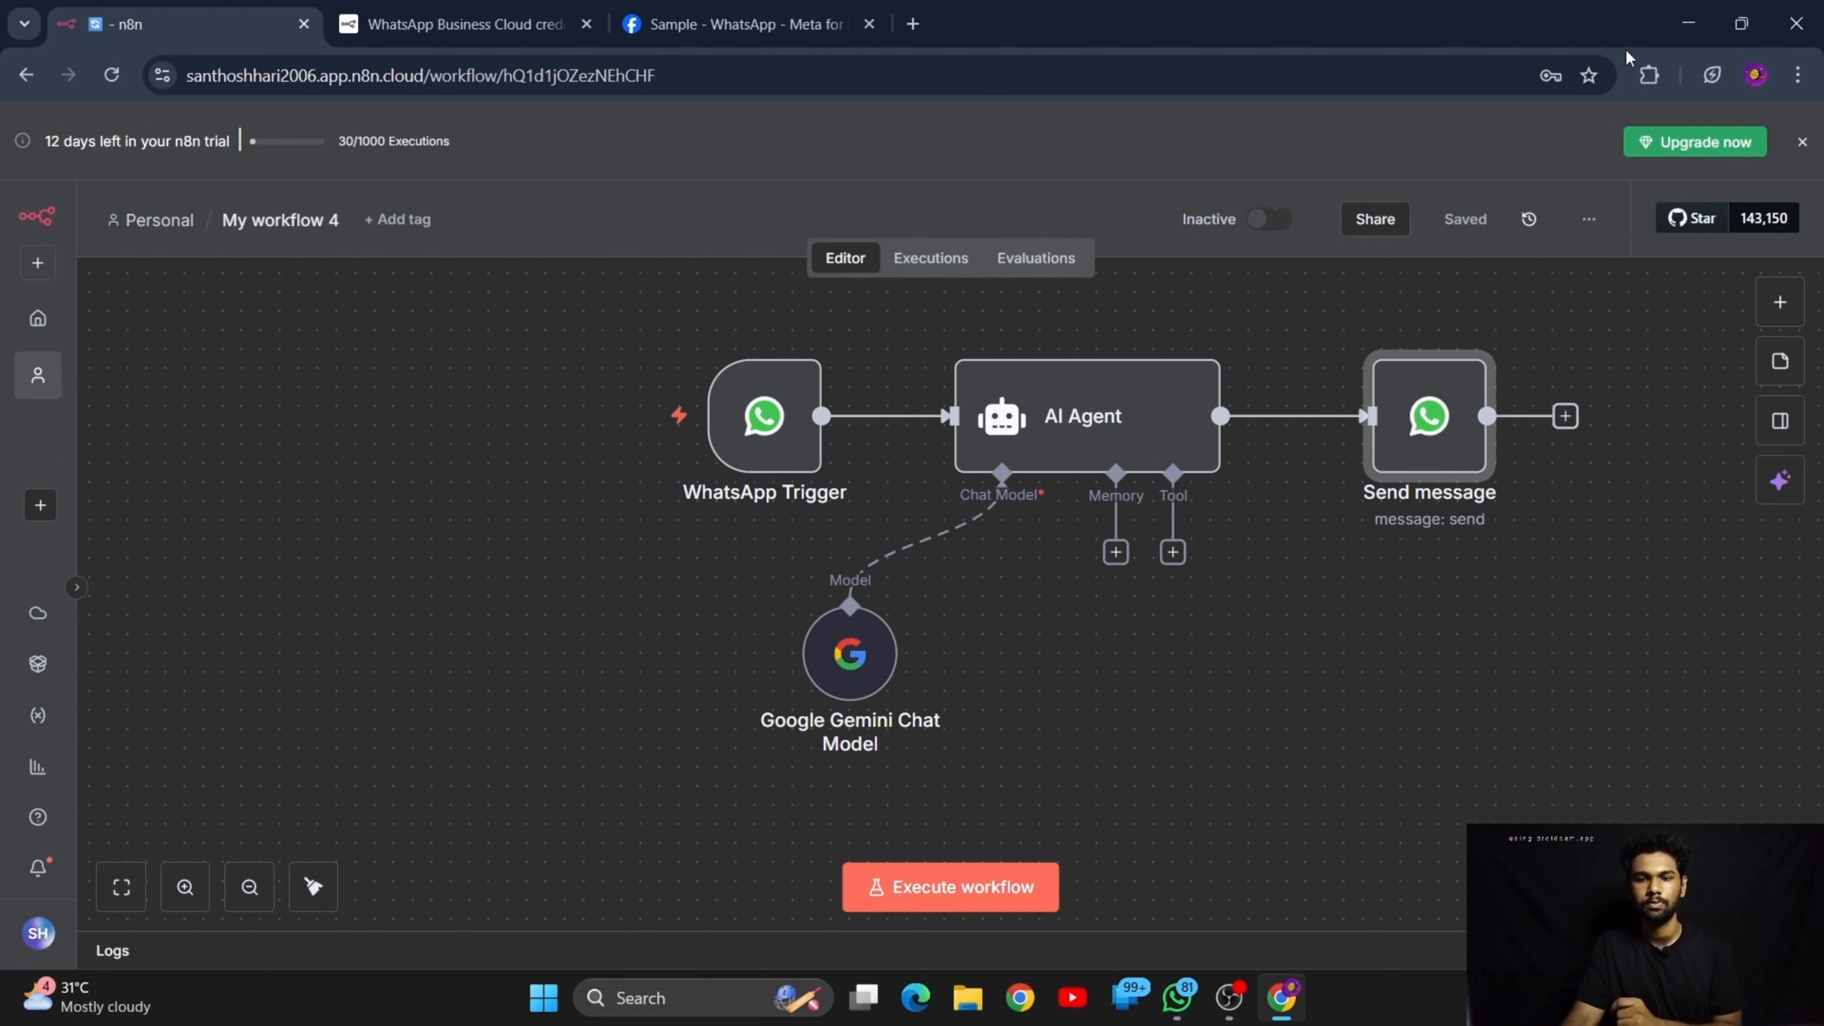
Activate the workflow so it runs on incoming WhatsApp messages
{"action": "left_click", "coordinate": [1269, 219]}
{"action": "left_click", "coordinate": [1139, 608]}
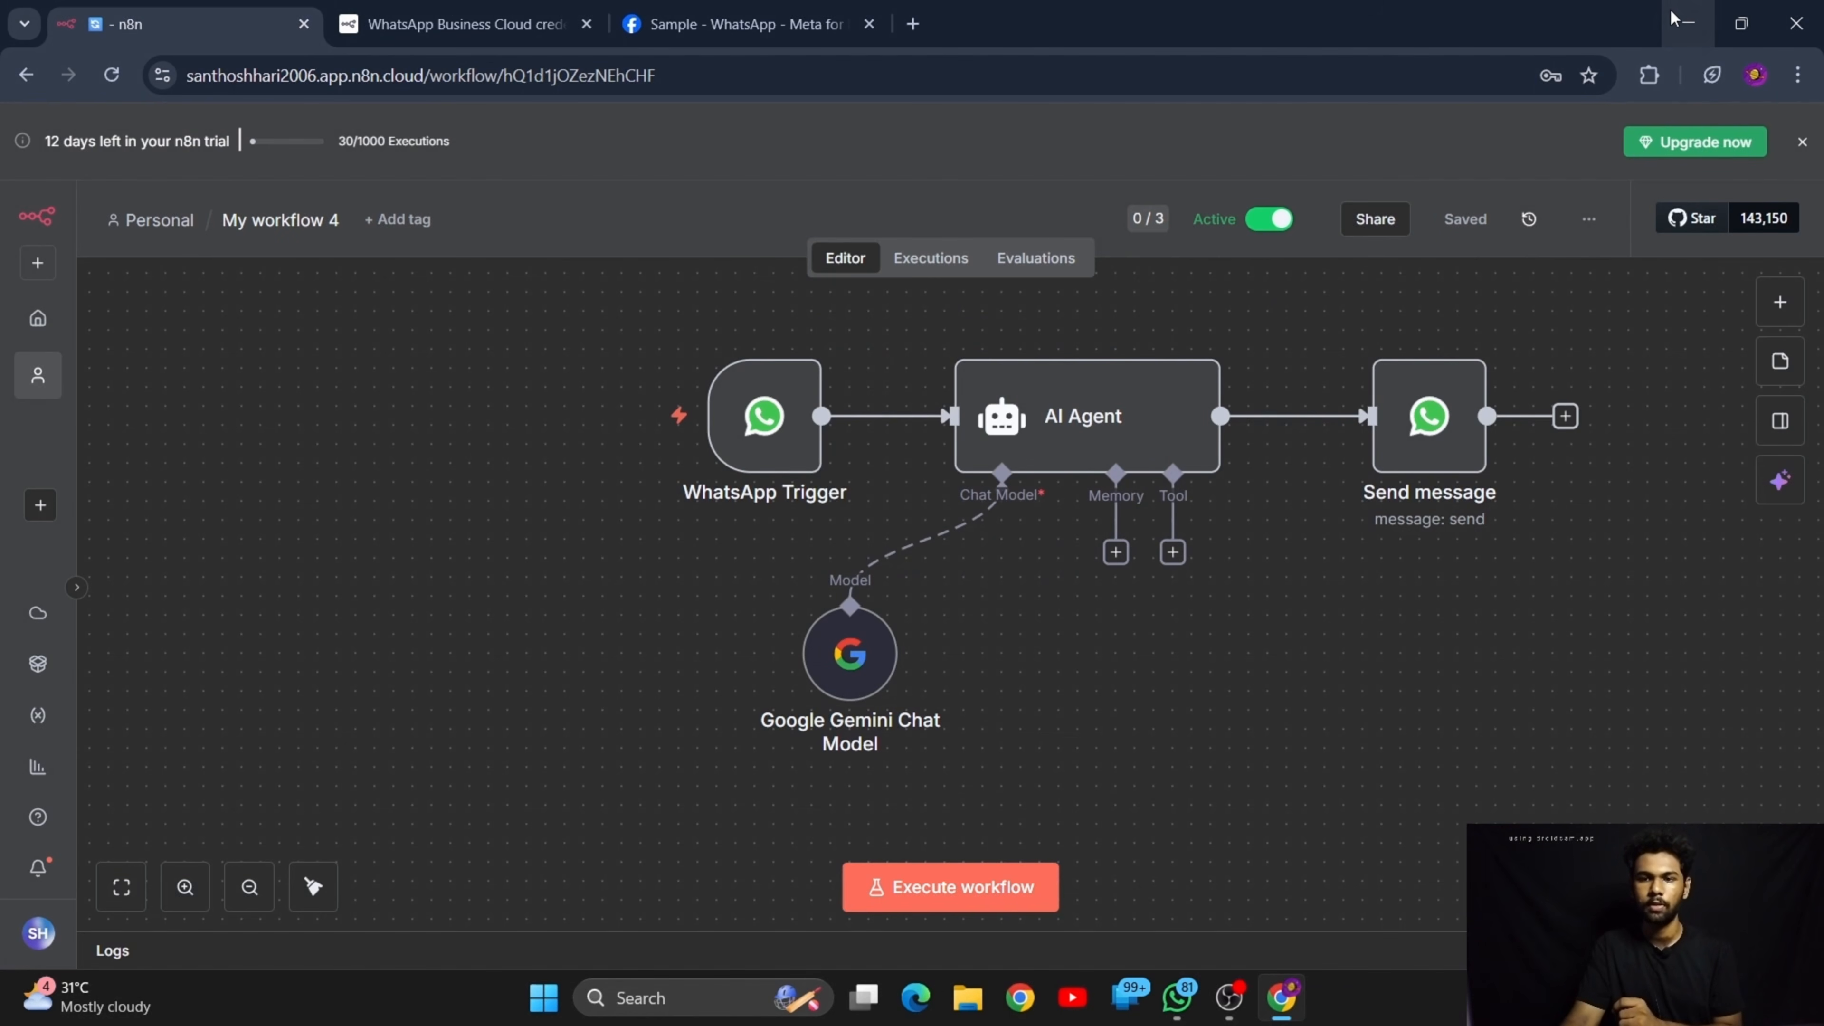
Switch to WhatsApp, send "Hii" in the DocBot chat and read the chatbot's reply
{"action": "left_click", "coordinate": [1688, 23]}
{"action": "left_click", "coordinate": [1182, 997]}
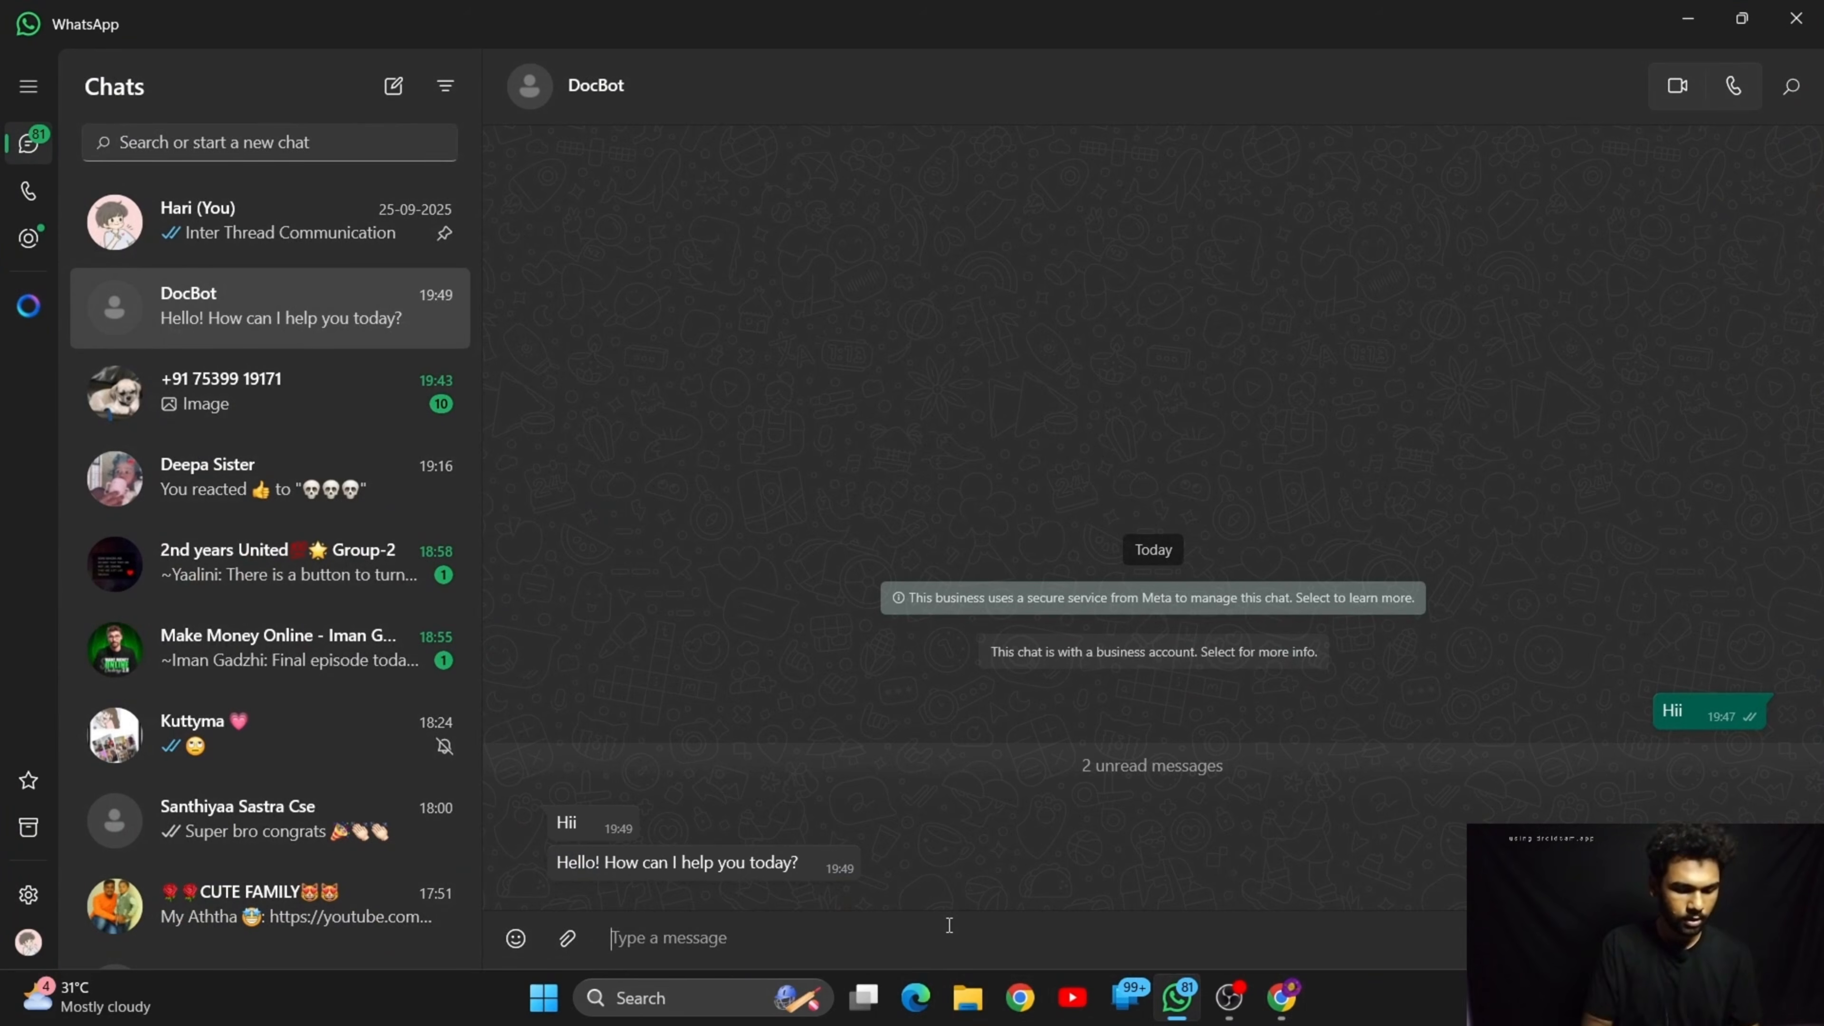
{"action": "type", "text": "Hi"}
{"action": "key", "text": "Return"}
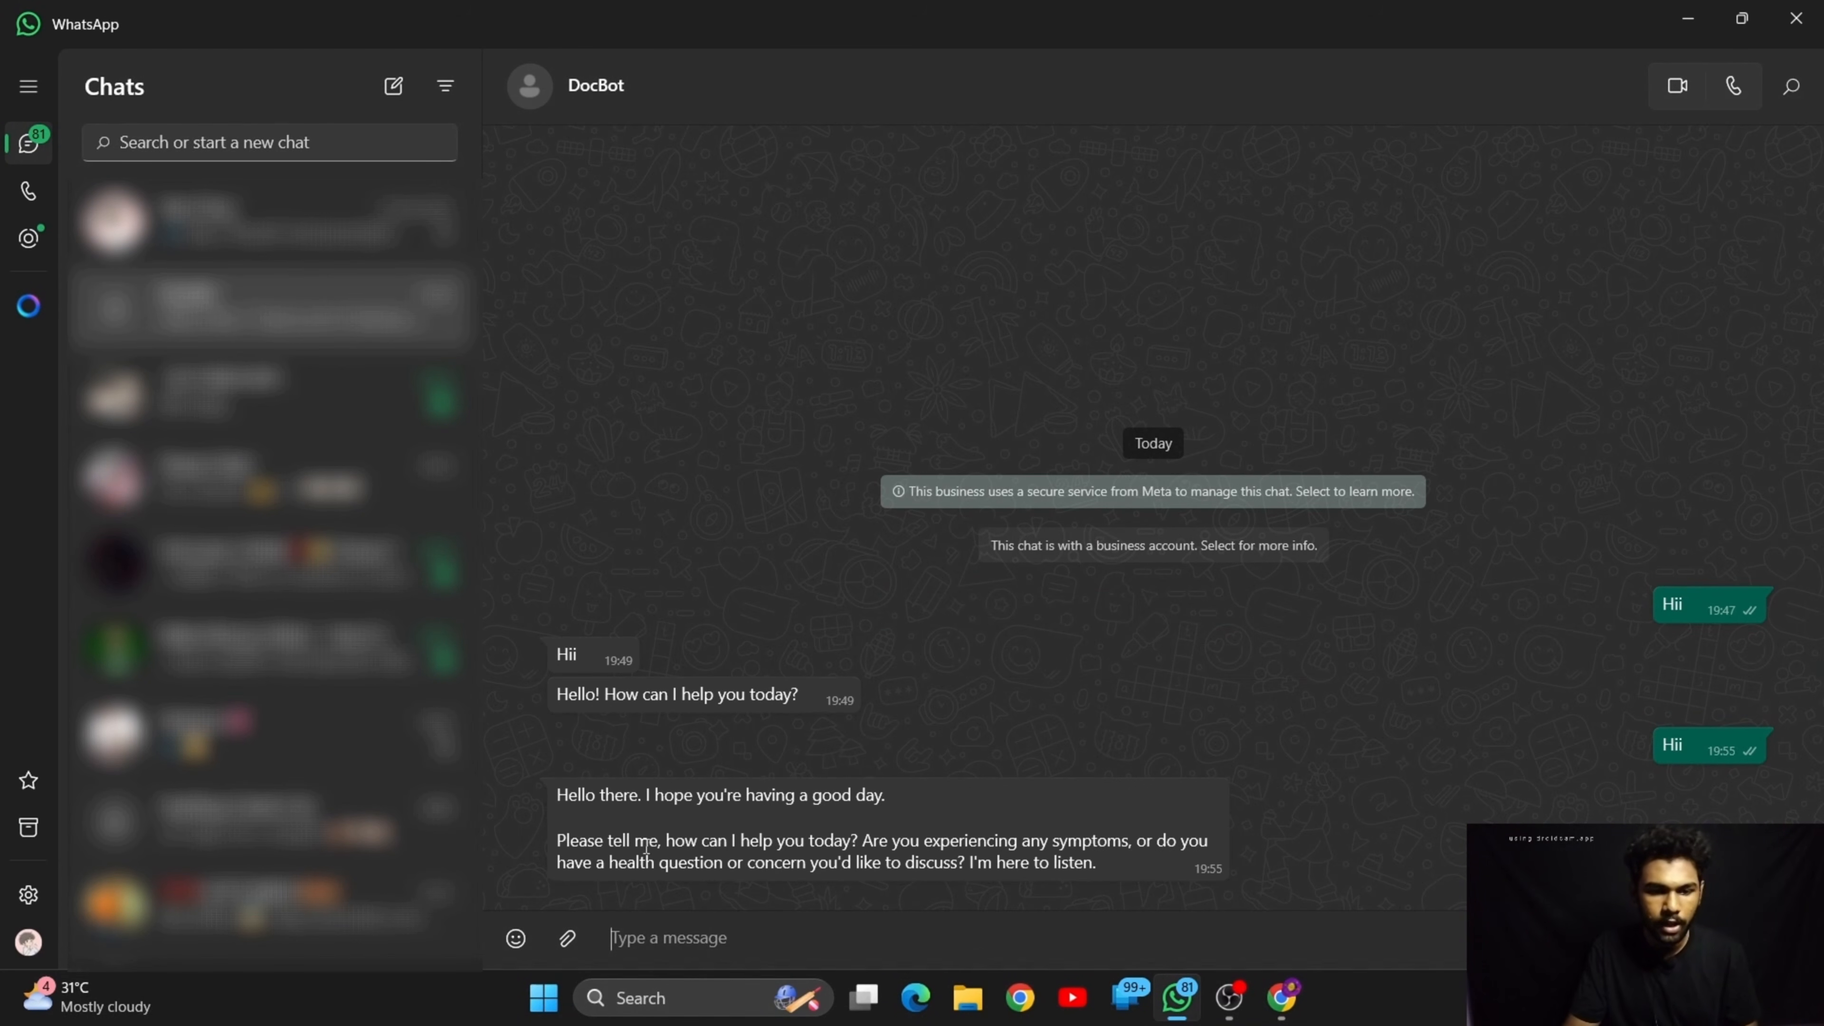
{"action": "left_click_drag", "start_coordinate": [651, 802], "coordinate": [888, 798]}
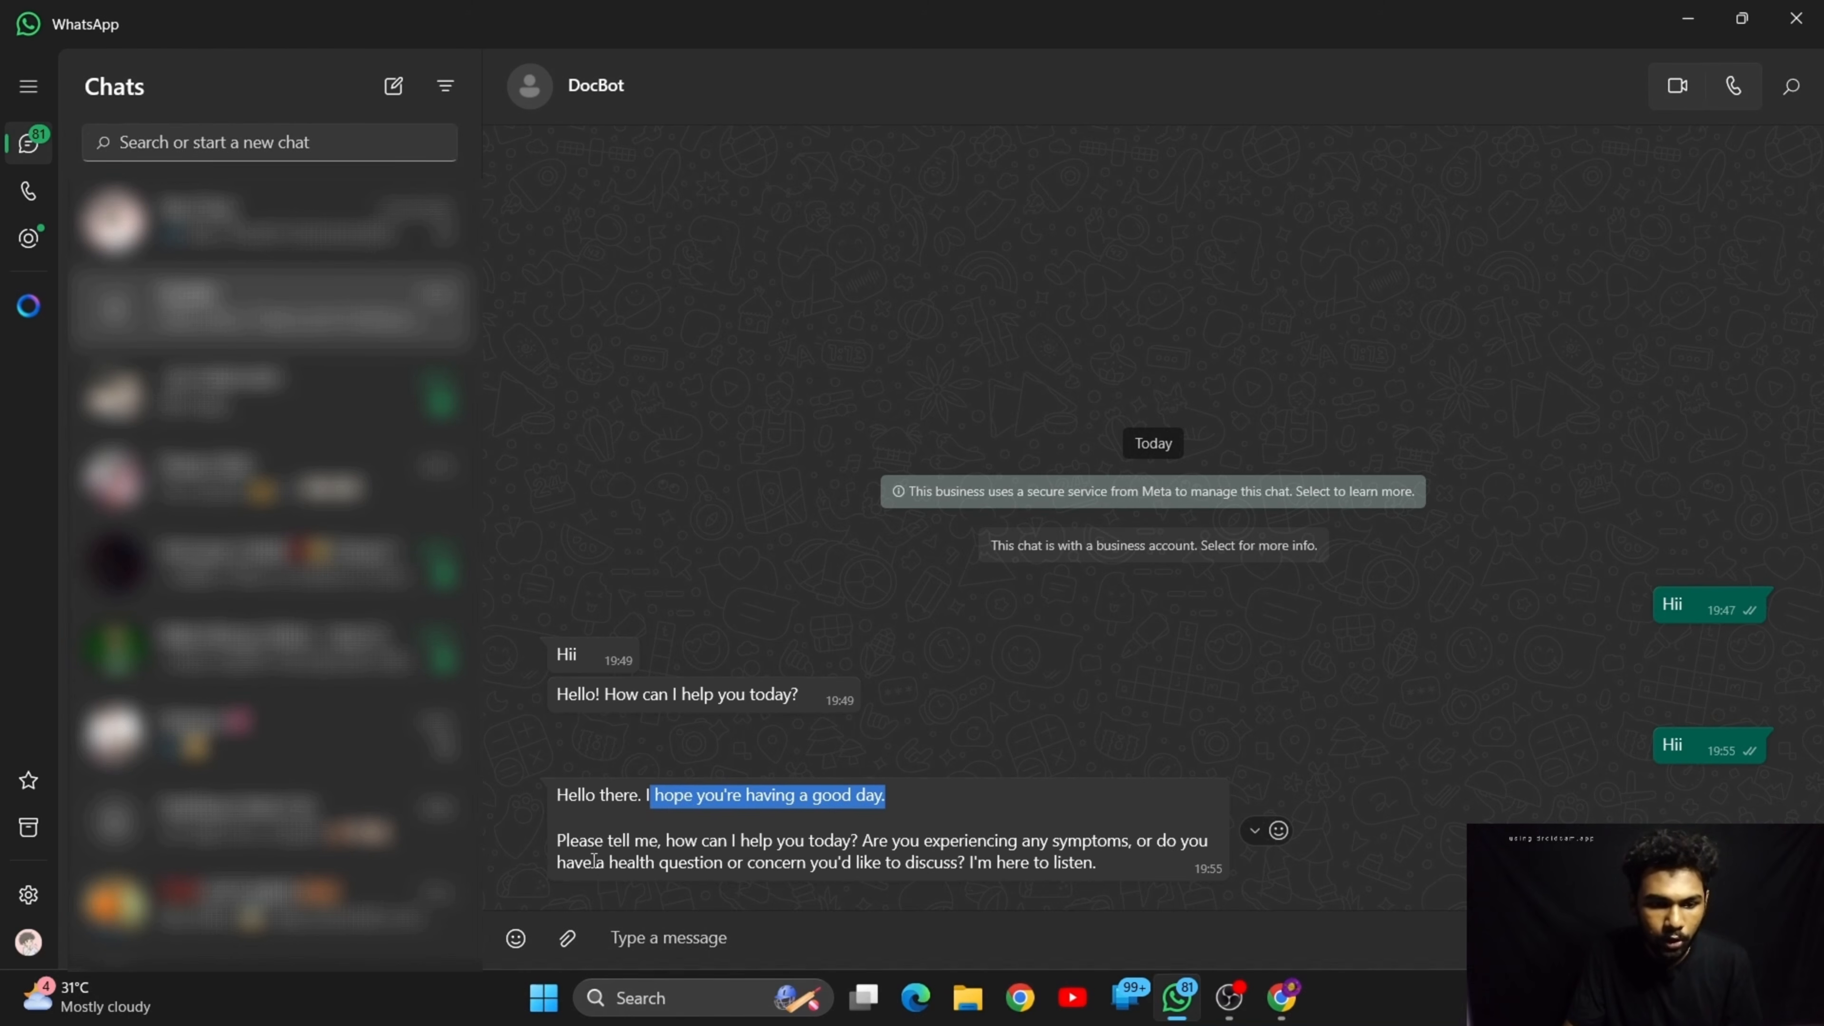
{"action": "mouse_move", "coordinate": [588, 842]}
{"action": "left_mouse_down"}
{"action": "mouse_move", "coordinate": [1144, 825]}
{"action": "mouse_move", "coordinate": [1170, 856]}
{"action": "mouse_move", "coordinate": [632, 866]}
{"action": "mouse_move", "coordinate": [1023, 848]}
{"action": "left_mouse_up"}
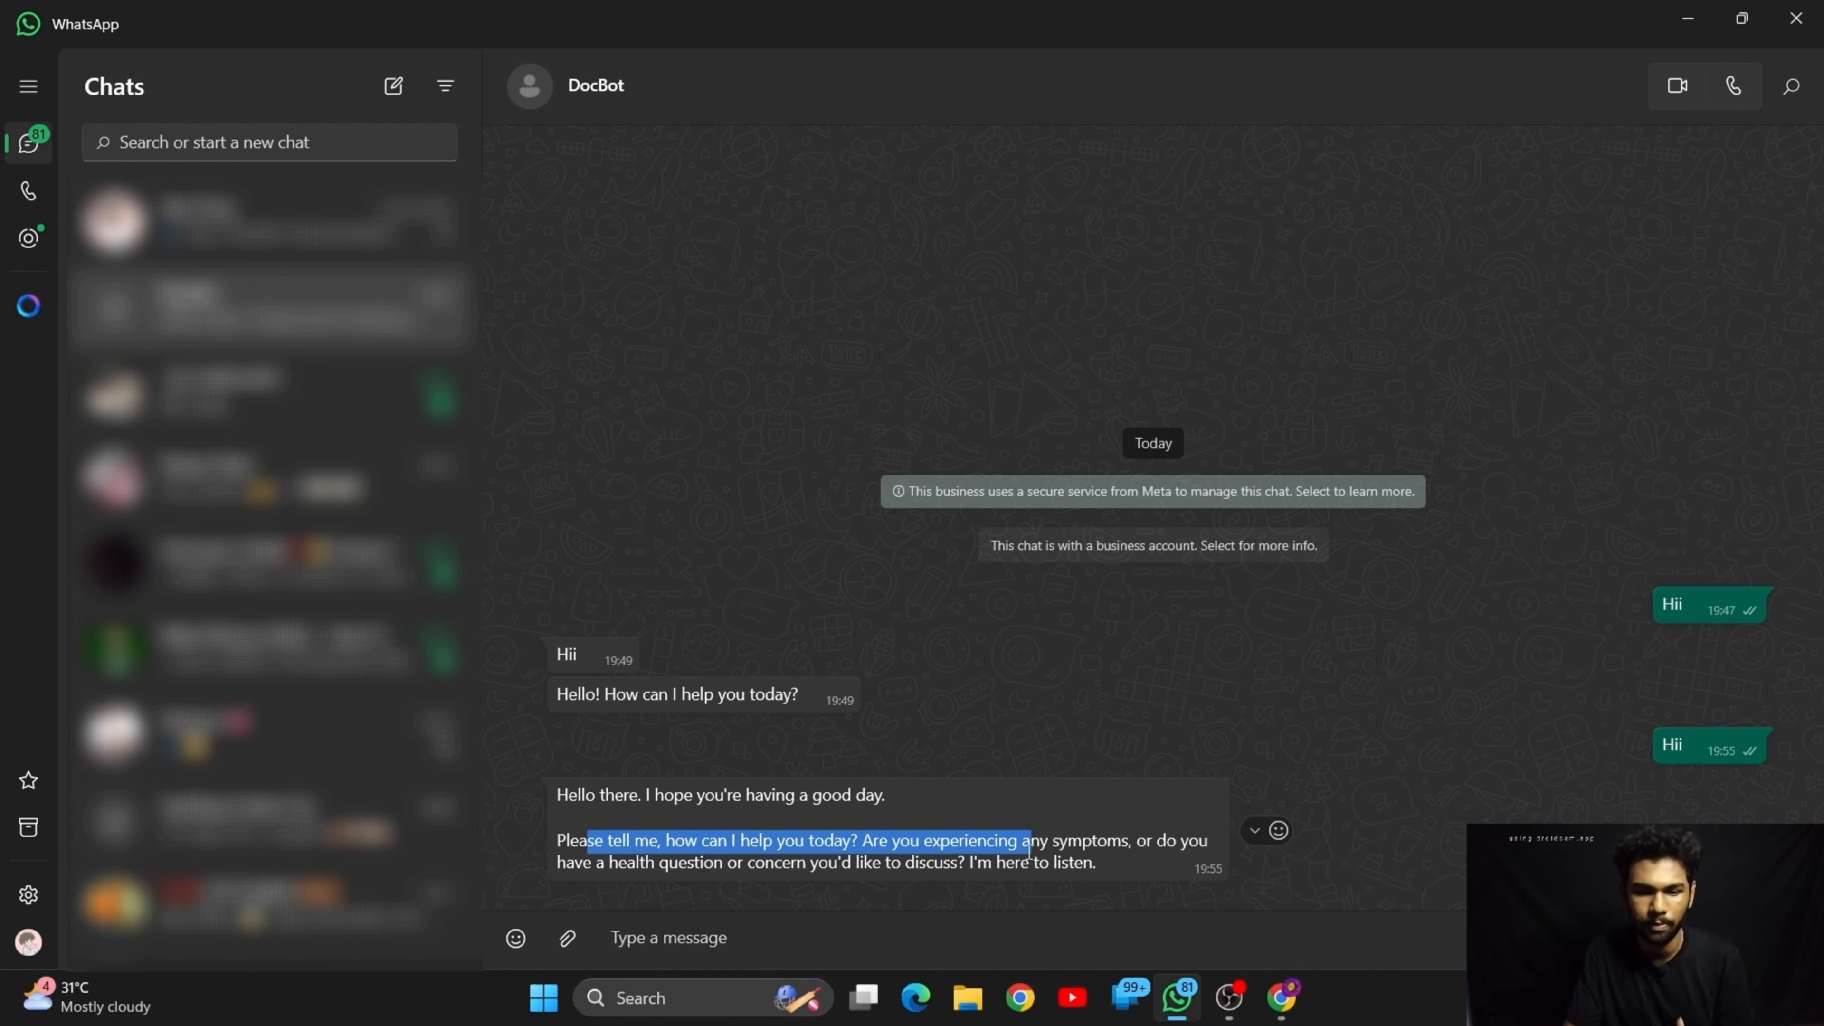
Send DocBot the message "i am having fever from yesterday night"
{"action": "left_click", "coordinate": [991, 931]}
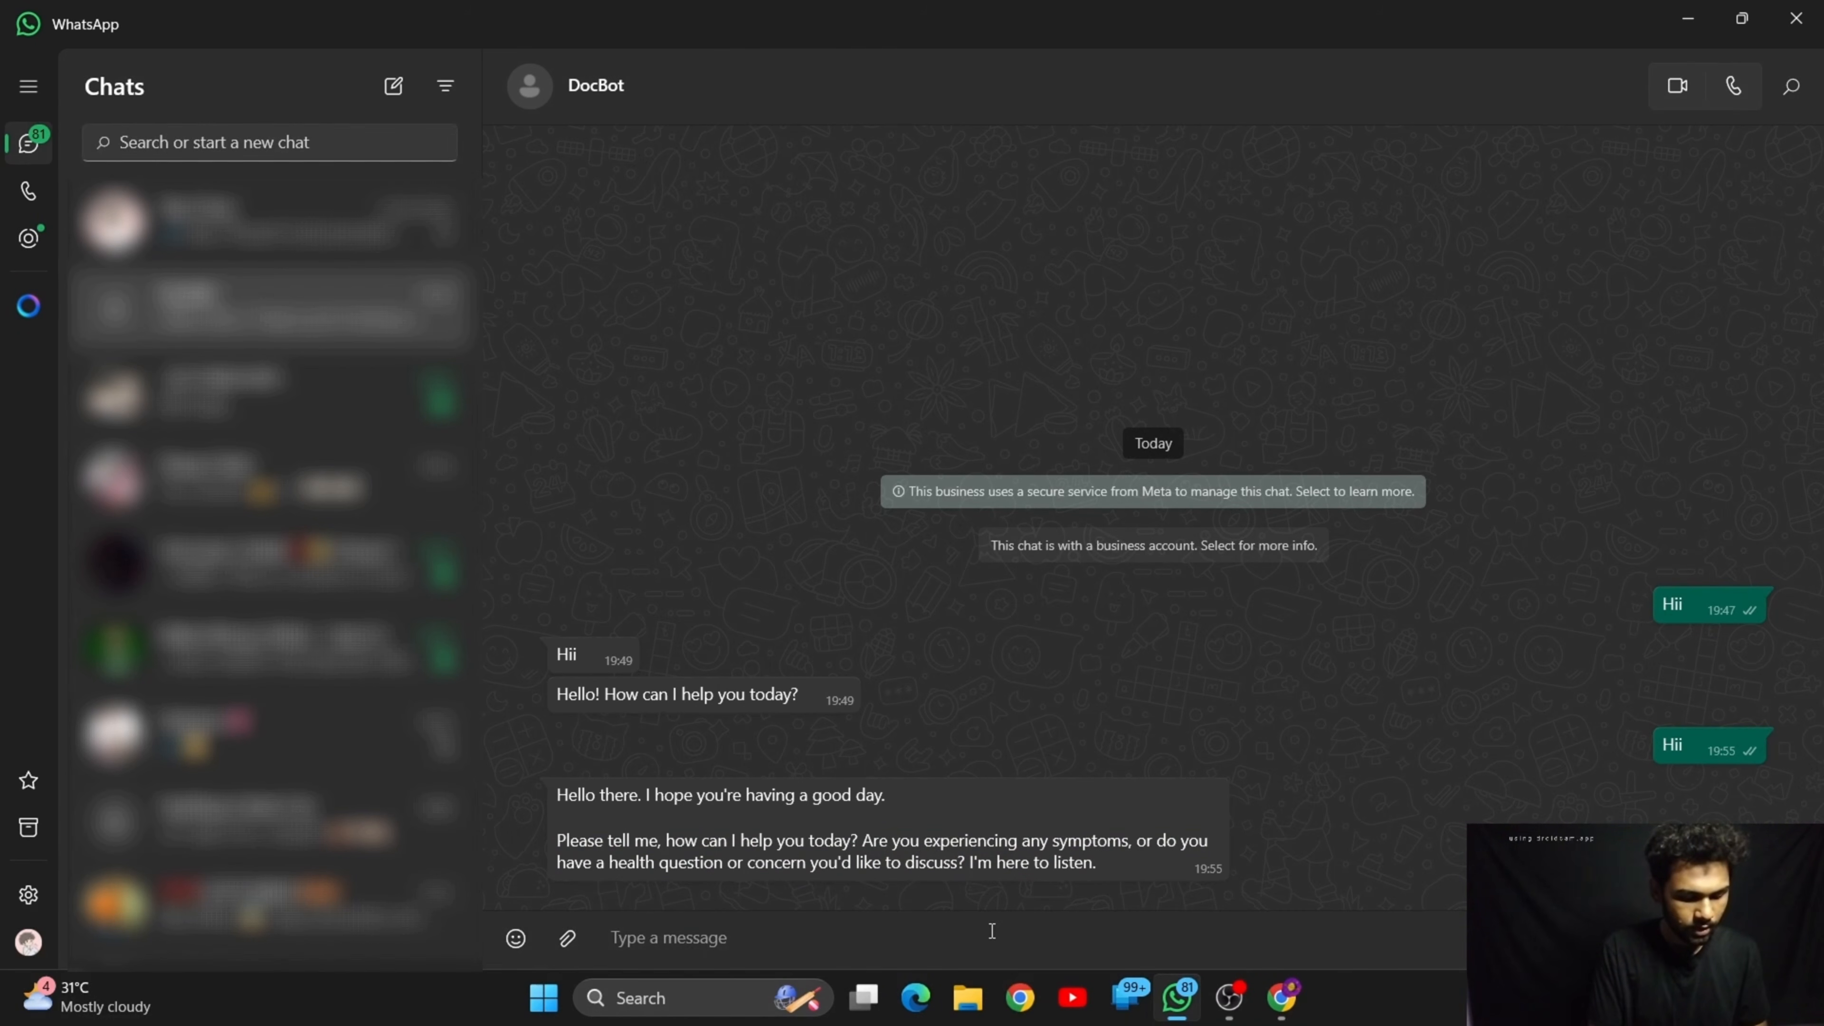
{"action": "type", "text": "i am"}
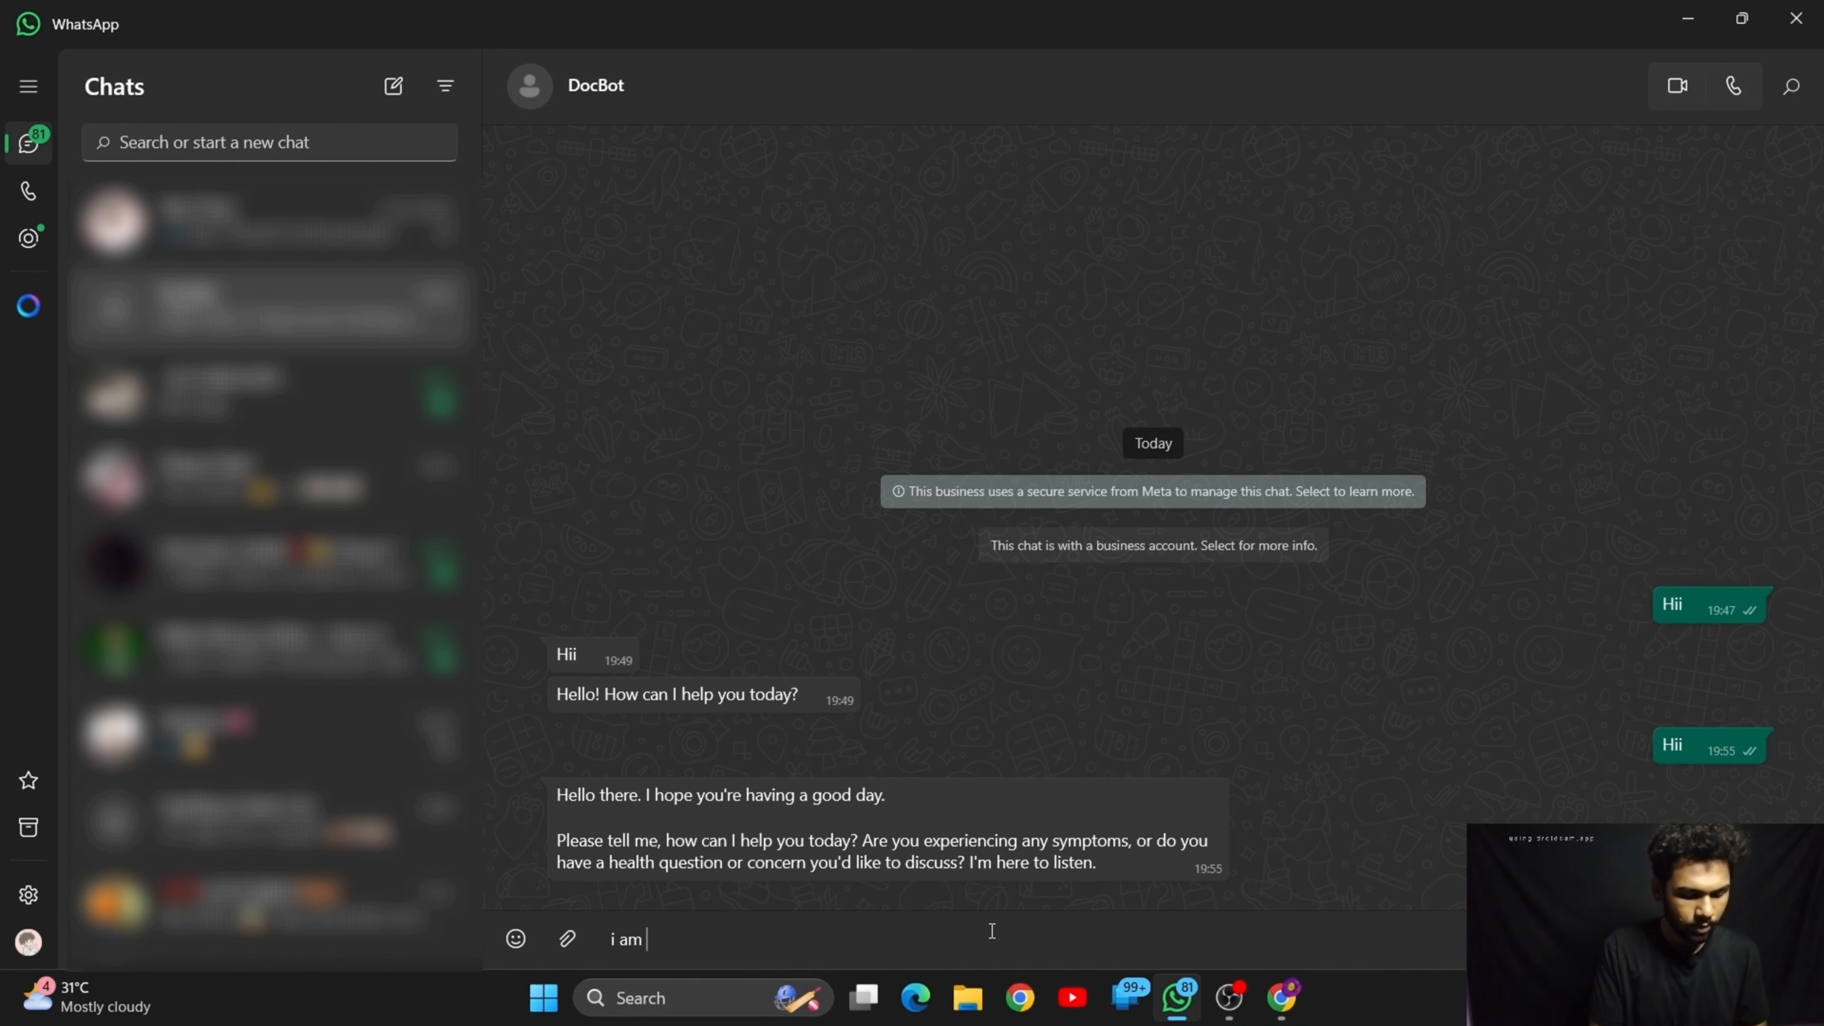
{"action": "type", "text": " havin"}
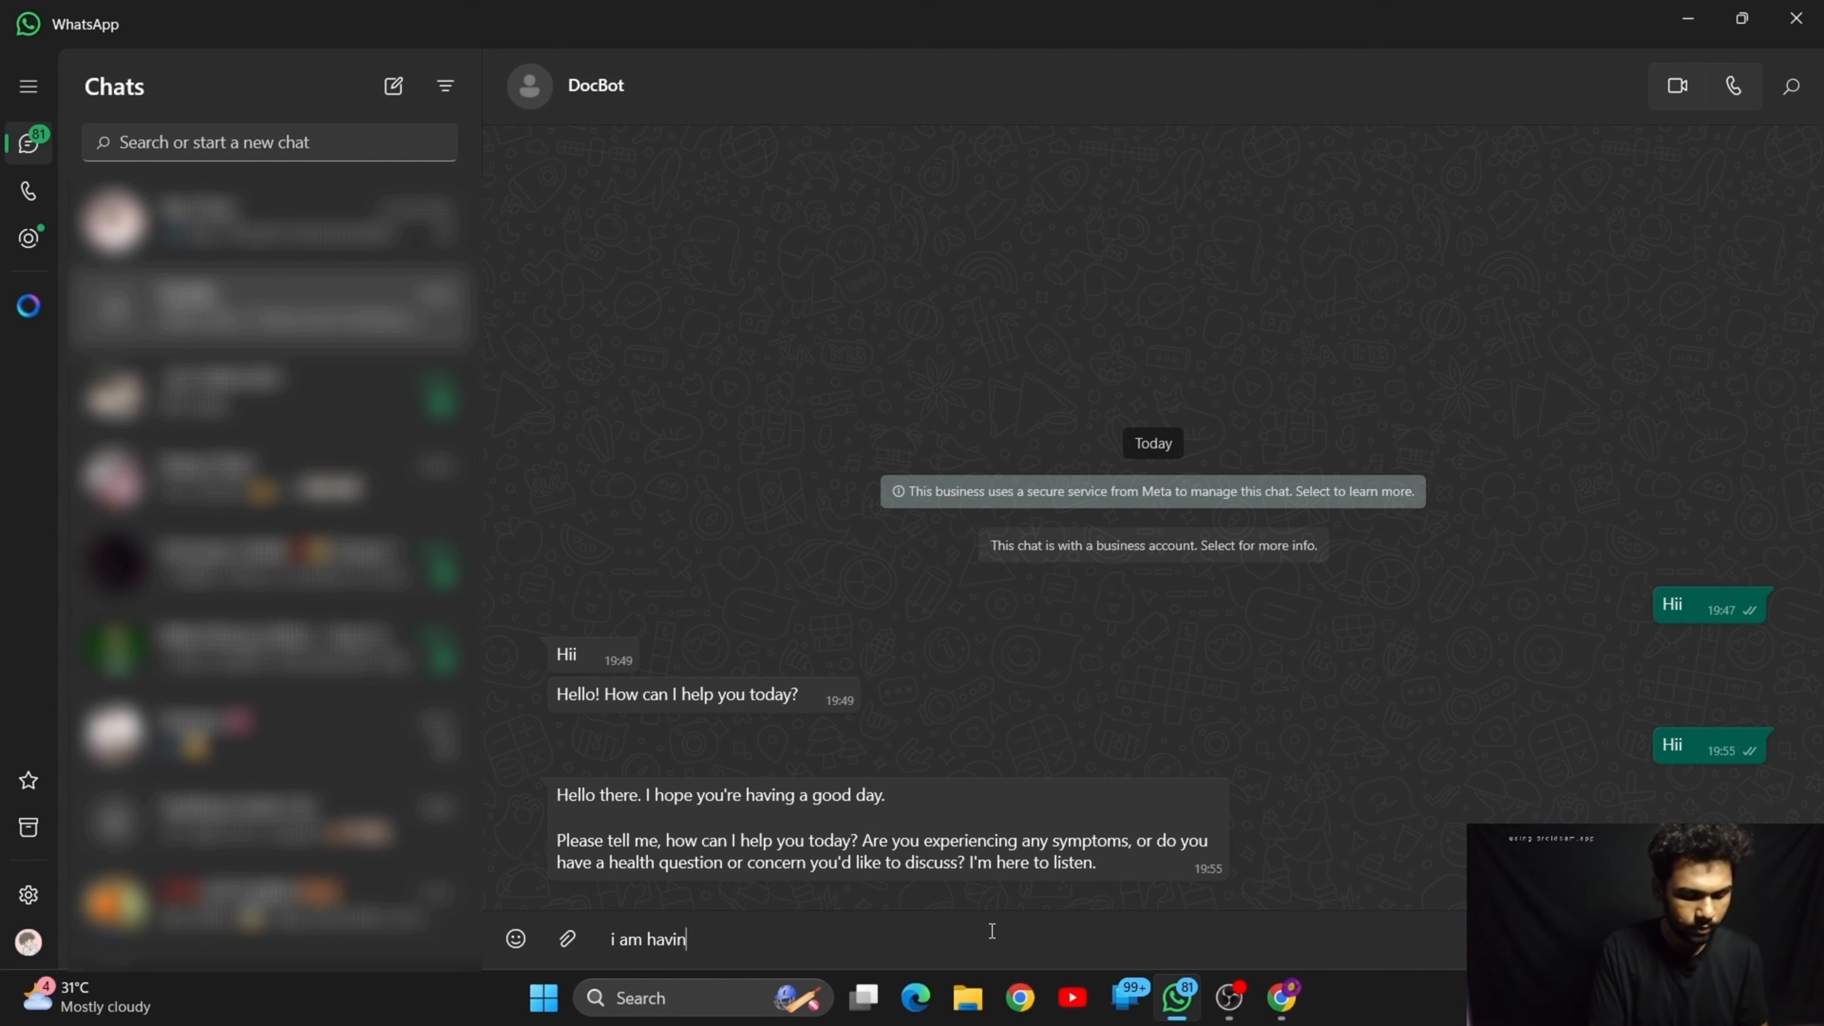
{"action": "type", "text": "g fever "}
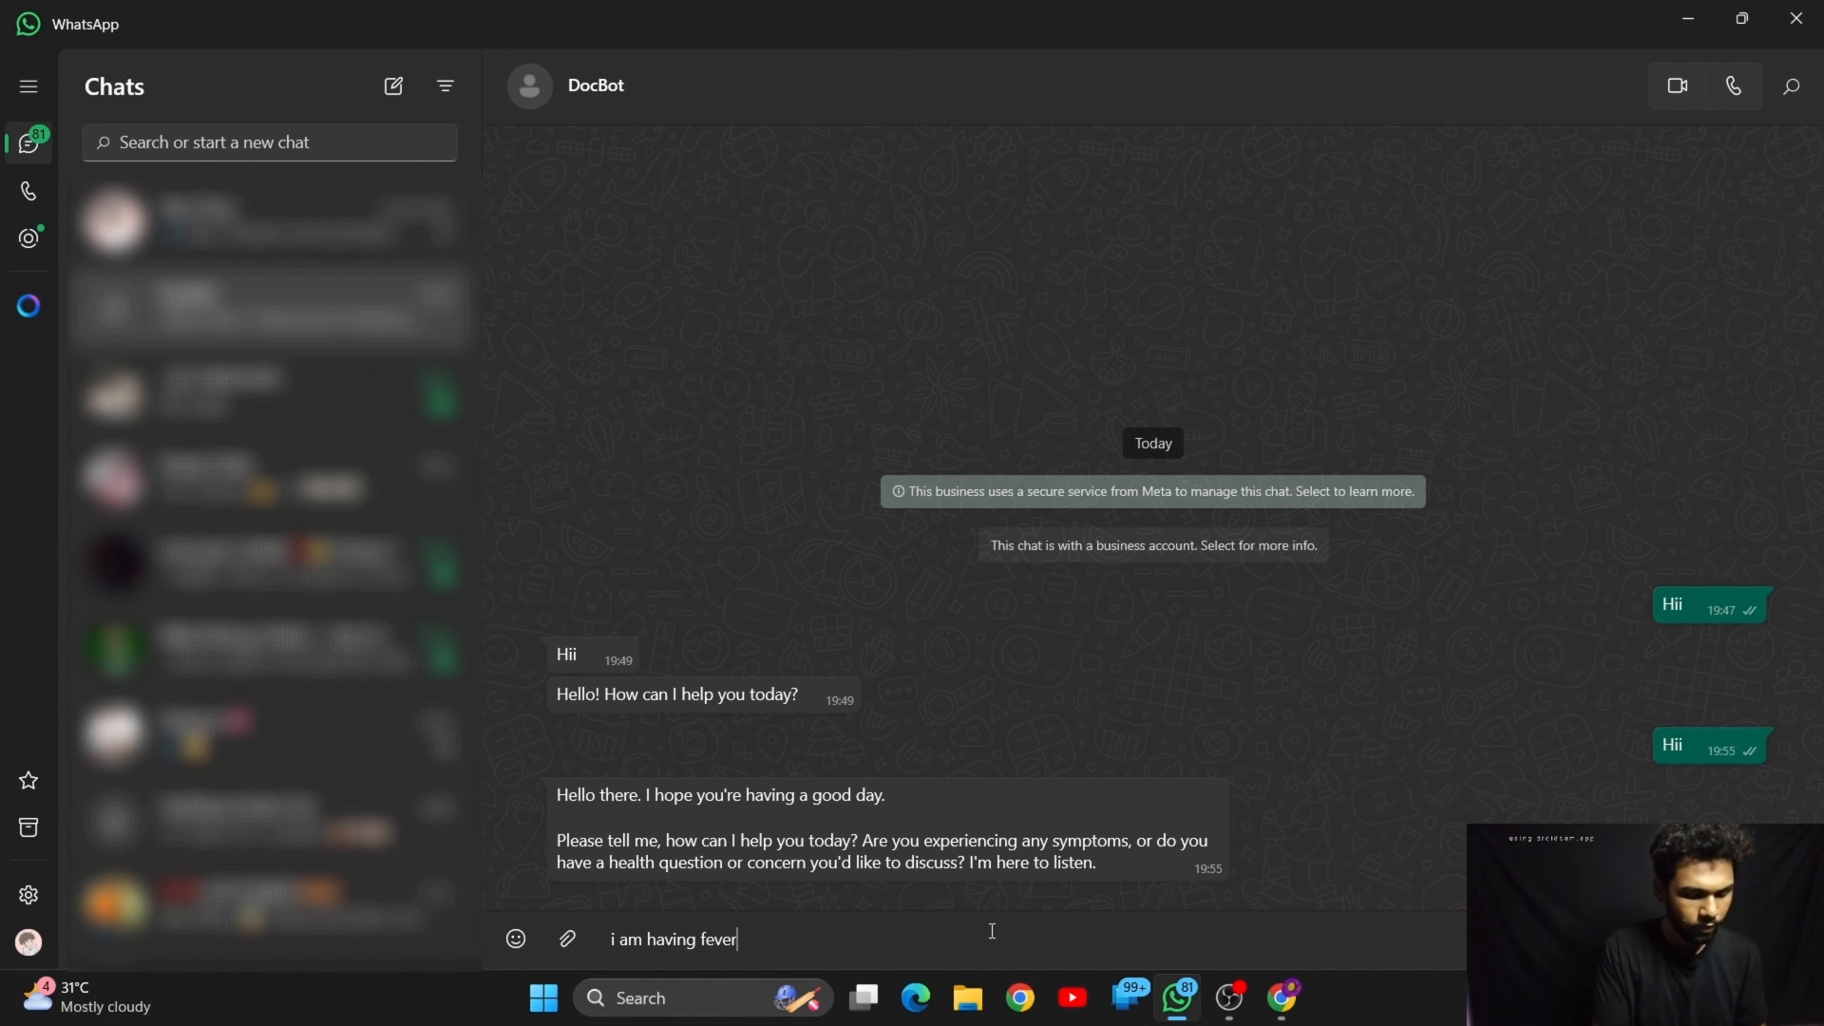
{"action": "type", "text": "from ye"}
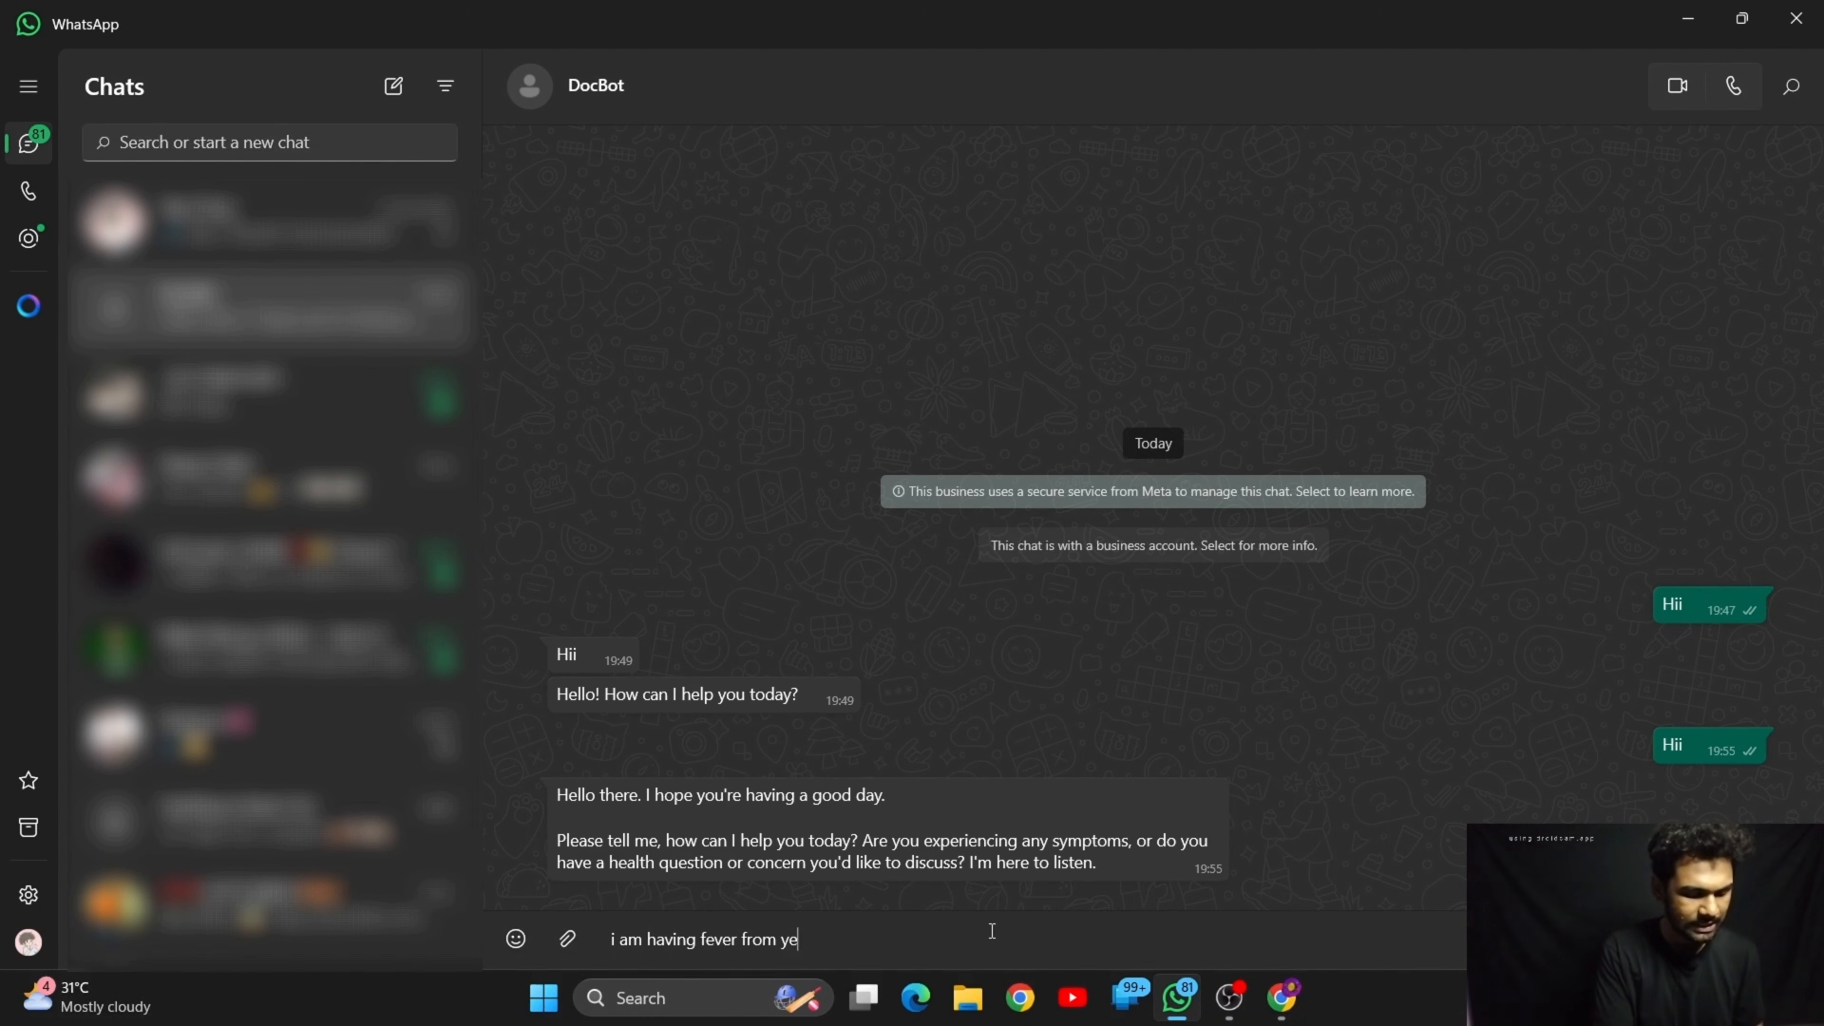
{"action": "type", "text": "sterday"}
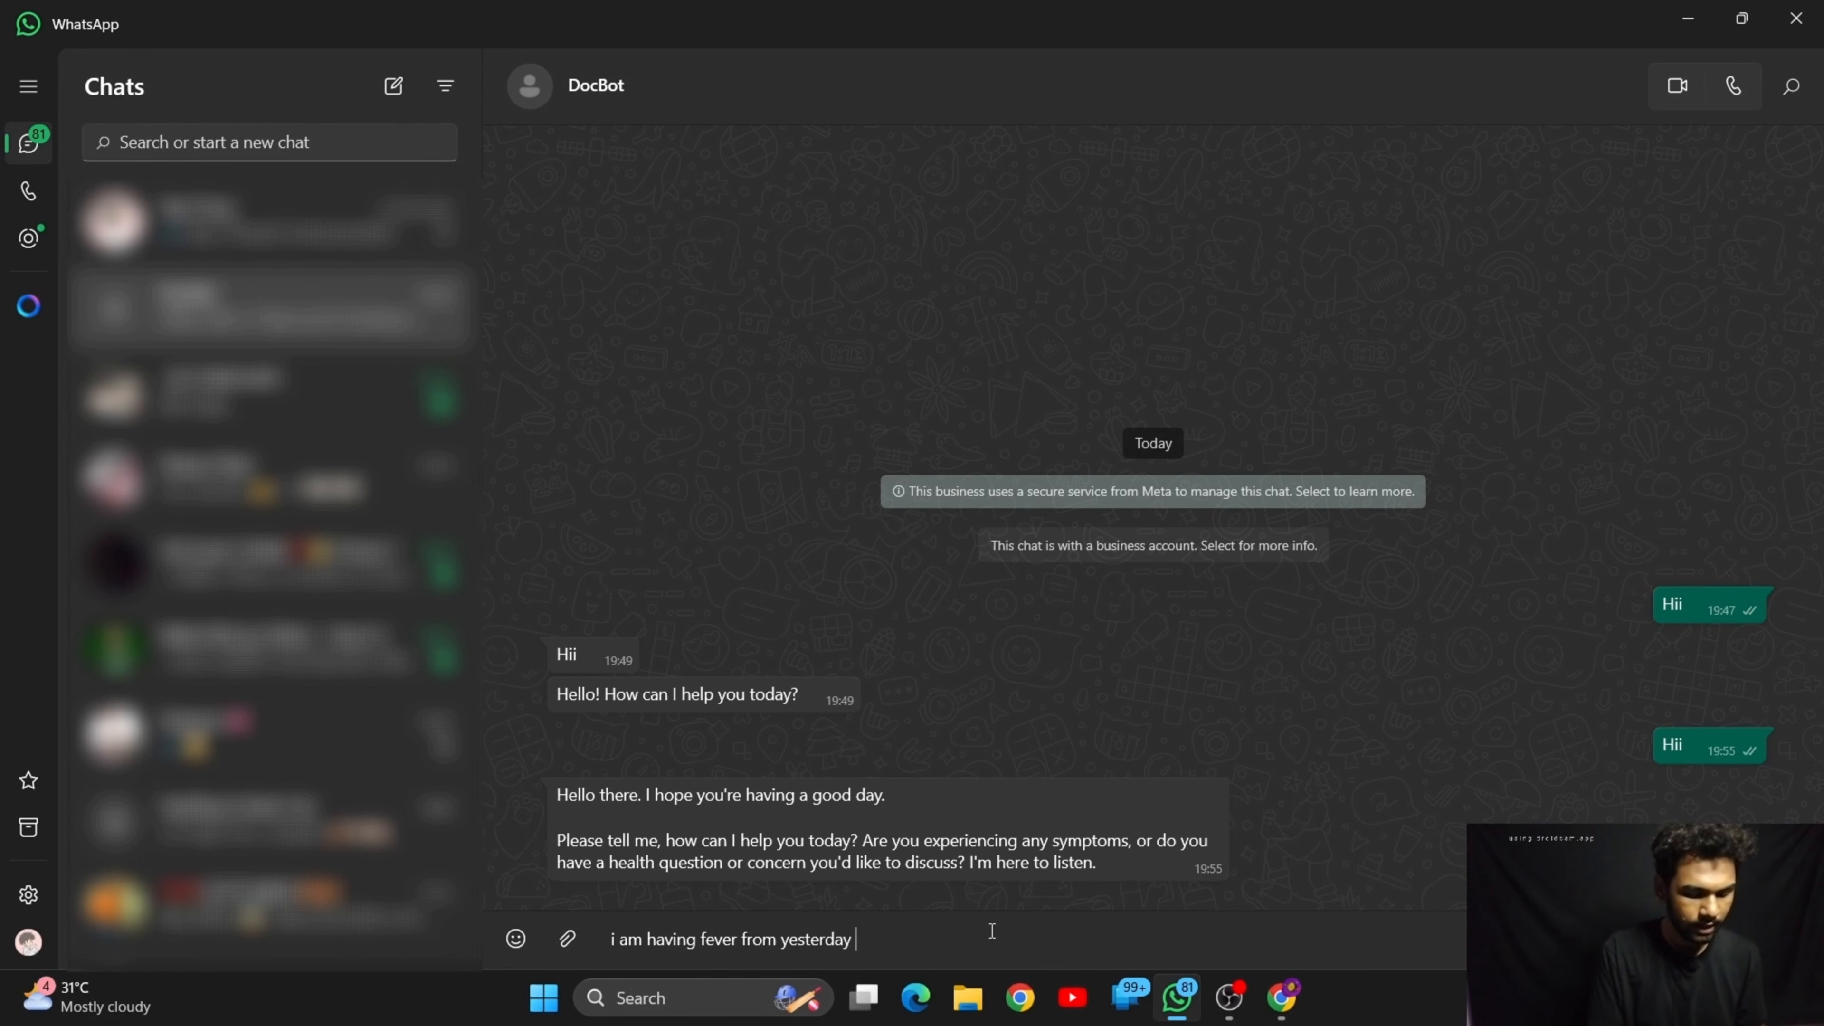
{"action": "type", "text": " night"}
{"action": "key", "text": "Return"}
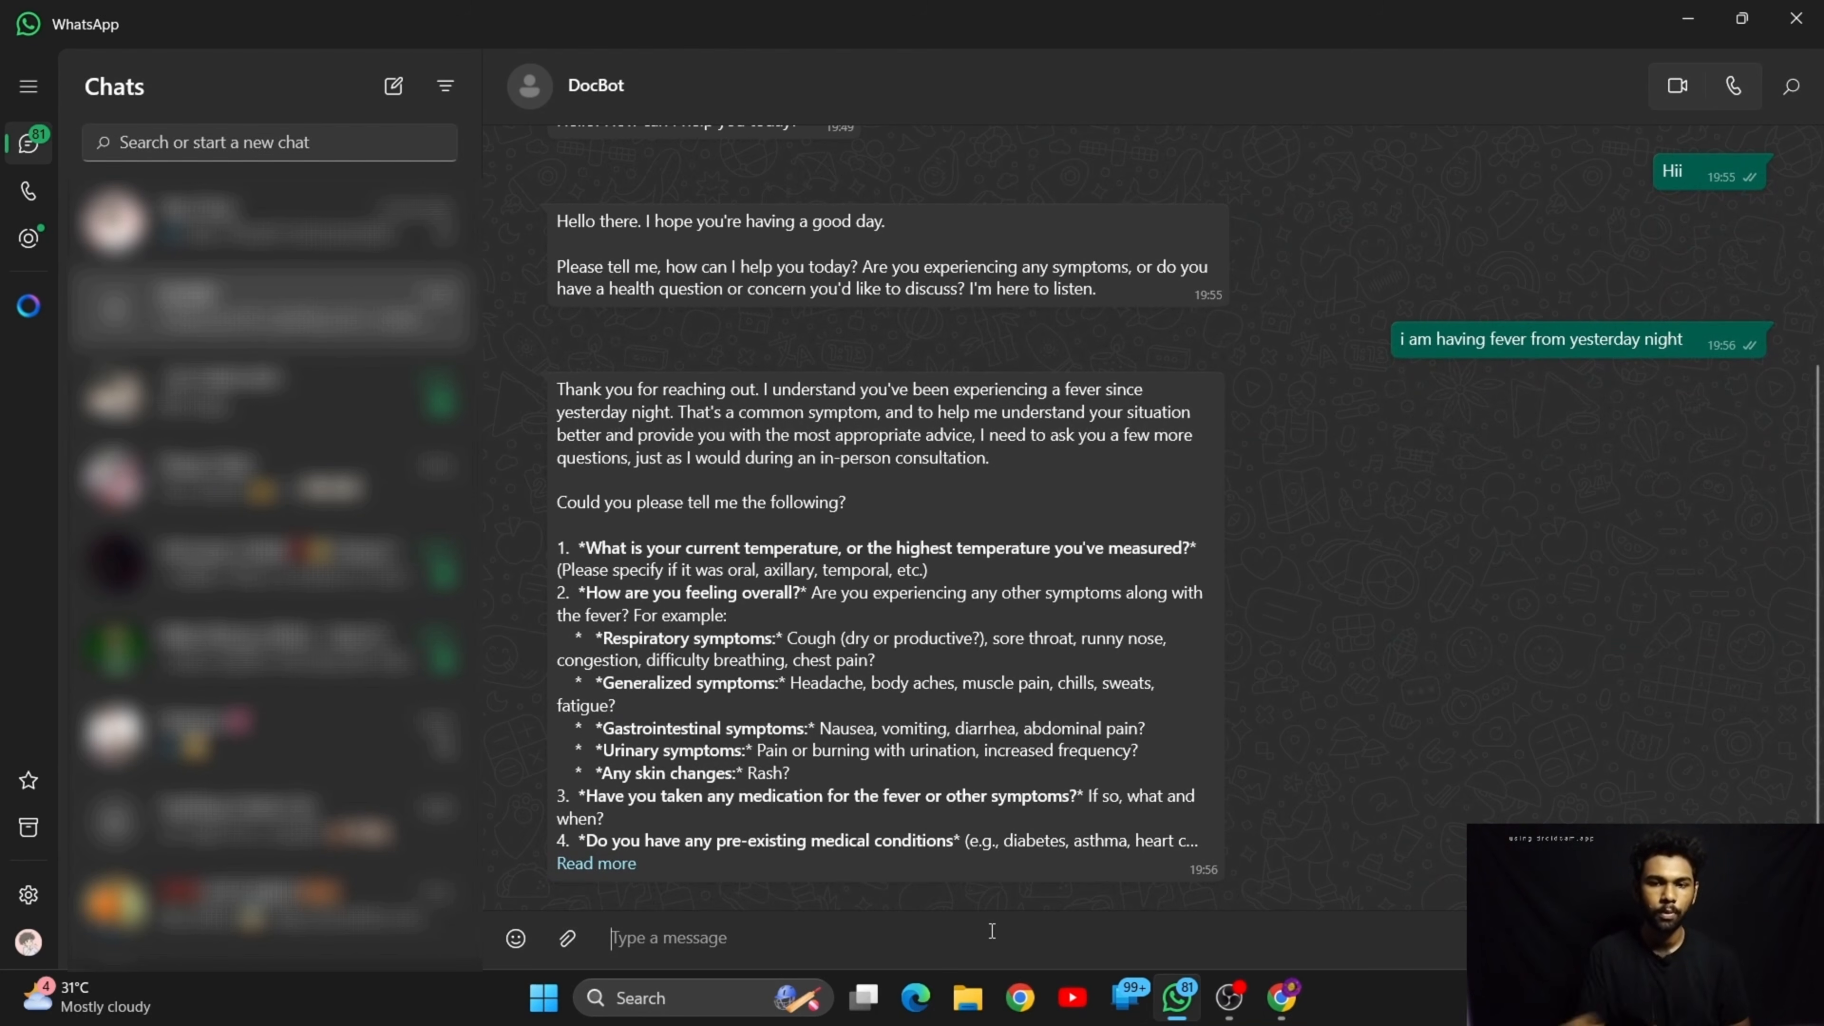
Expand DocBot's full reply to the fever message and read through its follow-up questions and advice
{"action": "left_click_drag", "start_coordinate": [575, 413], "coordinate": [901, 445]}
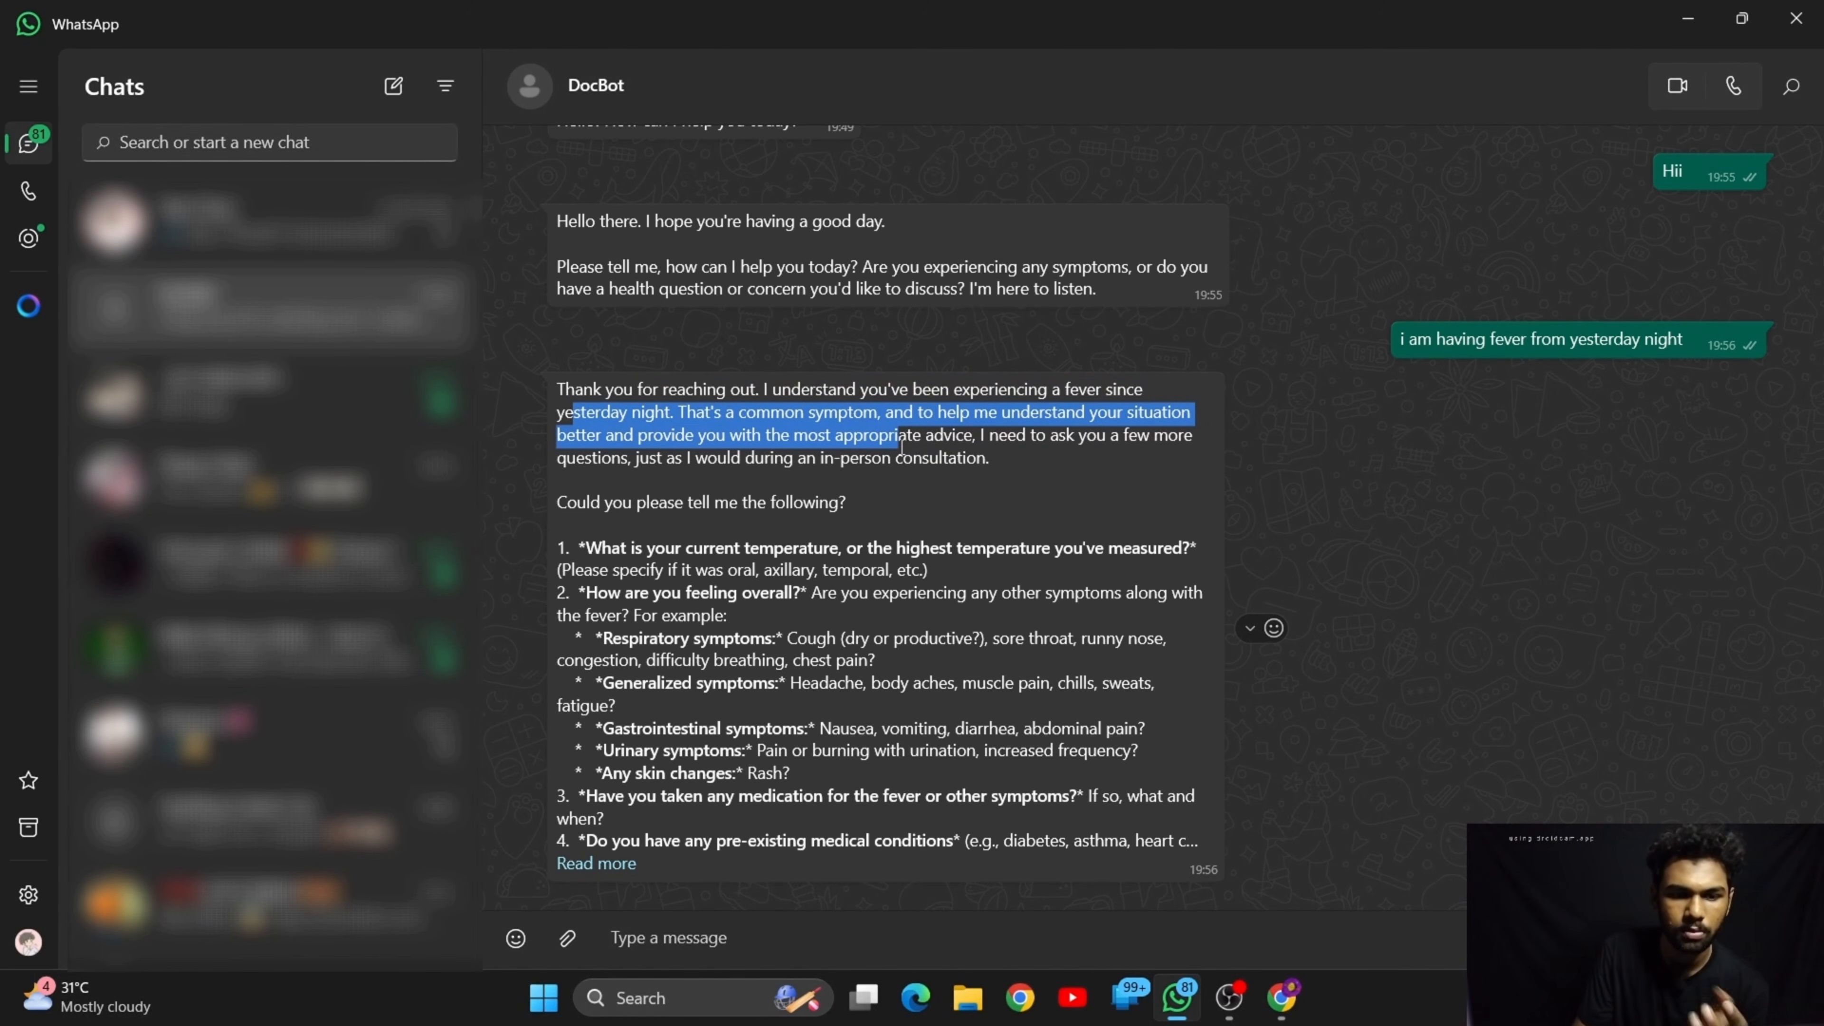
{"action": "left_click", "coordinate": [747, 559]}
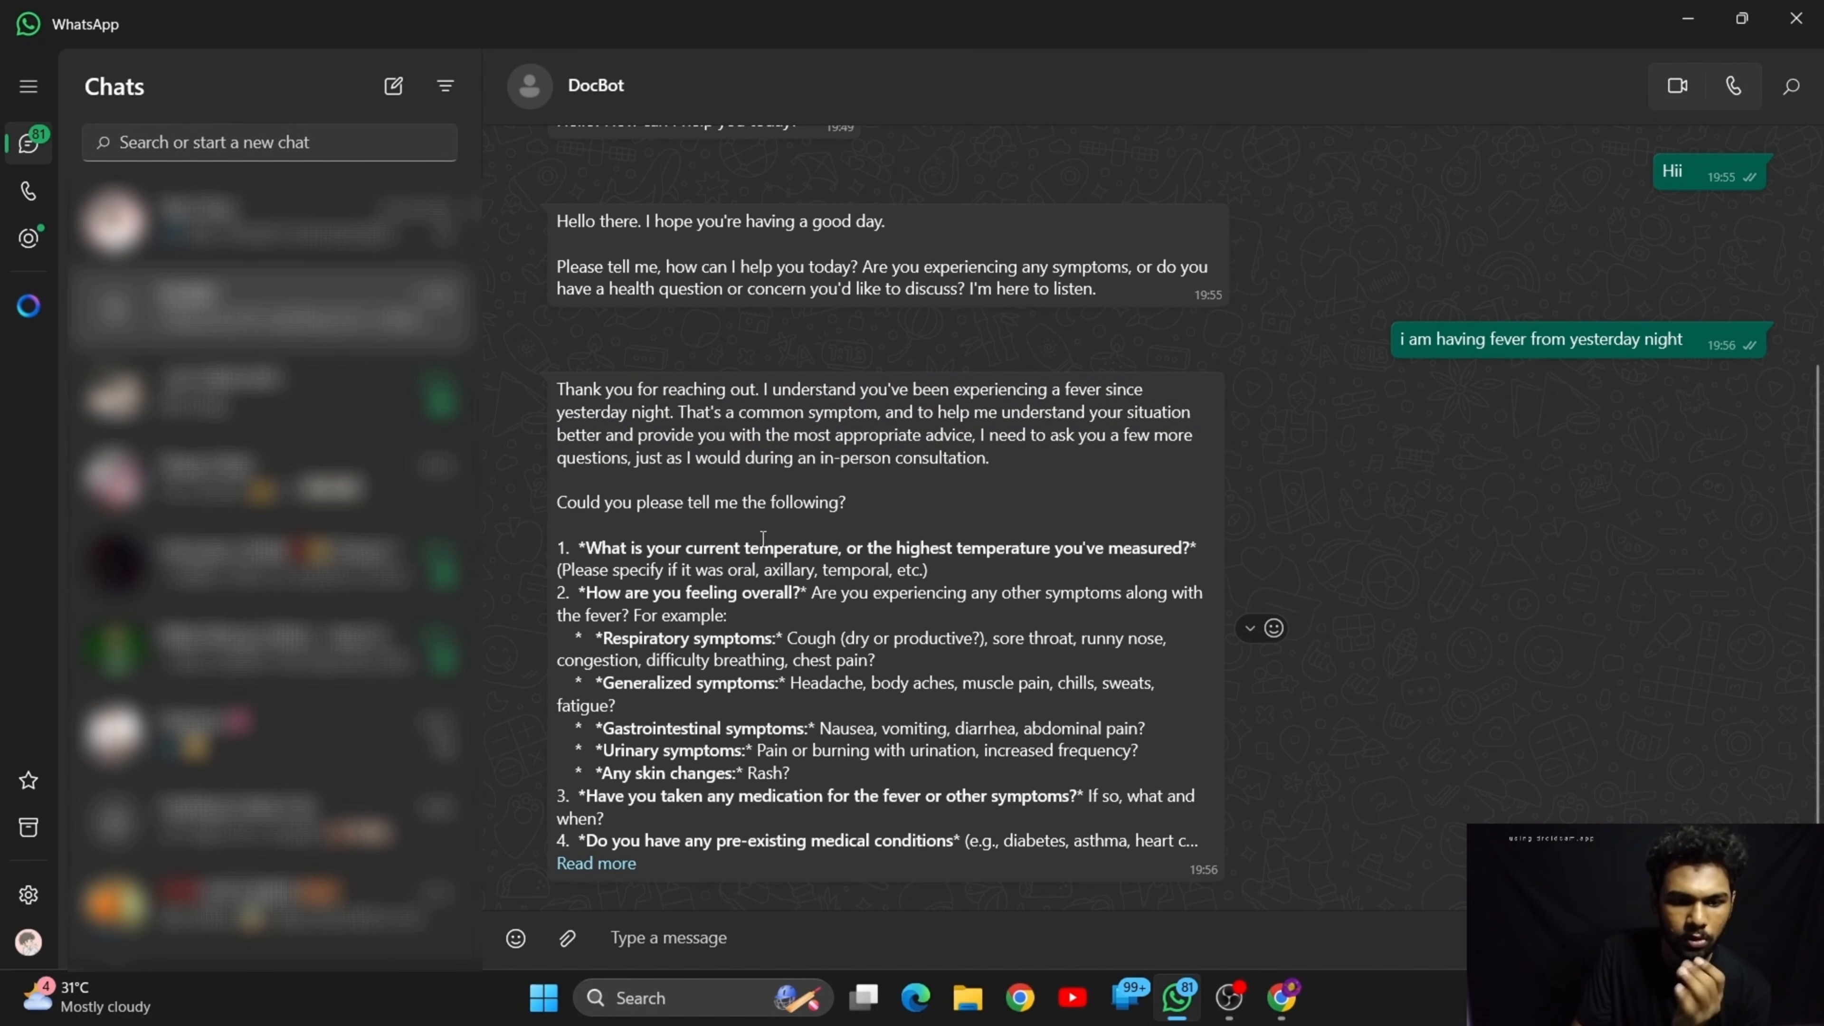
{"action": "left_click_drag", "start_coordinate": [763, 537], "coordinate": [1138, 569]}
{"action": "left_click", "coordinate": [982, 601]}
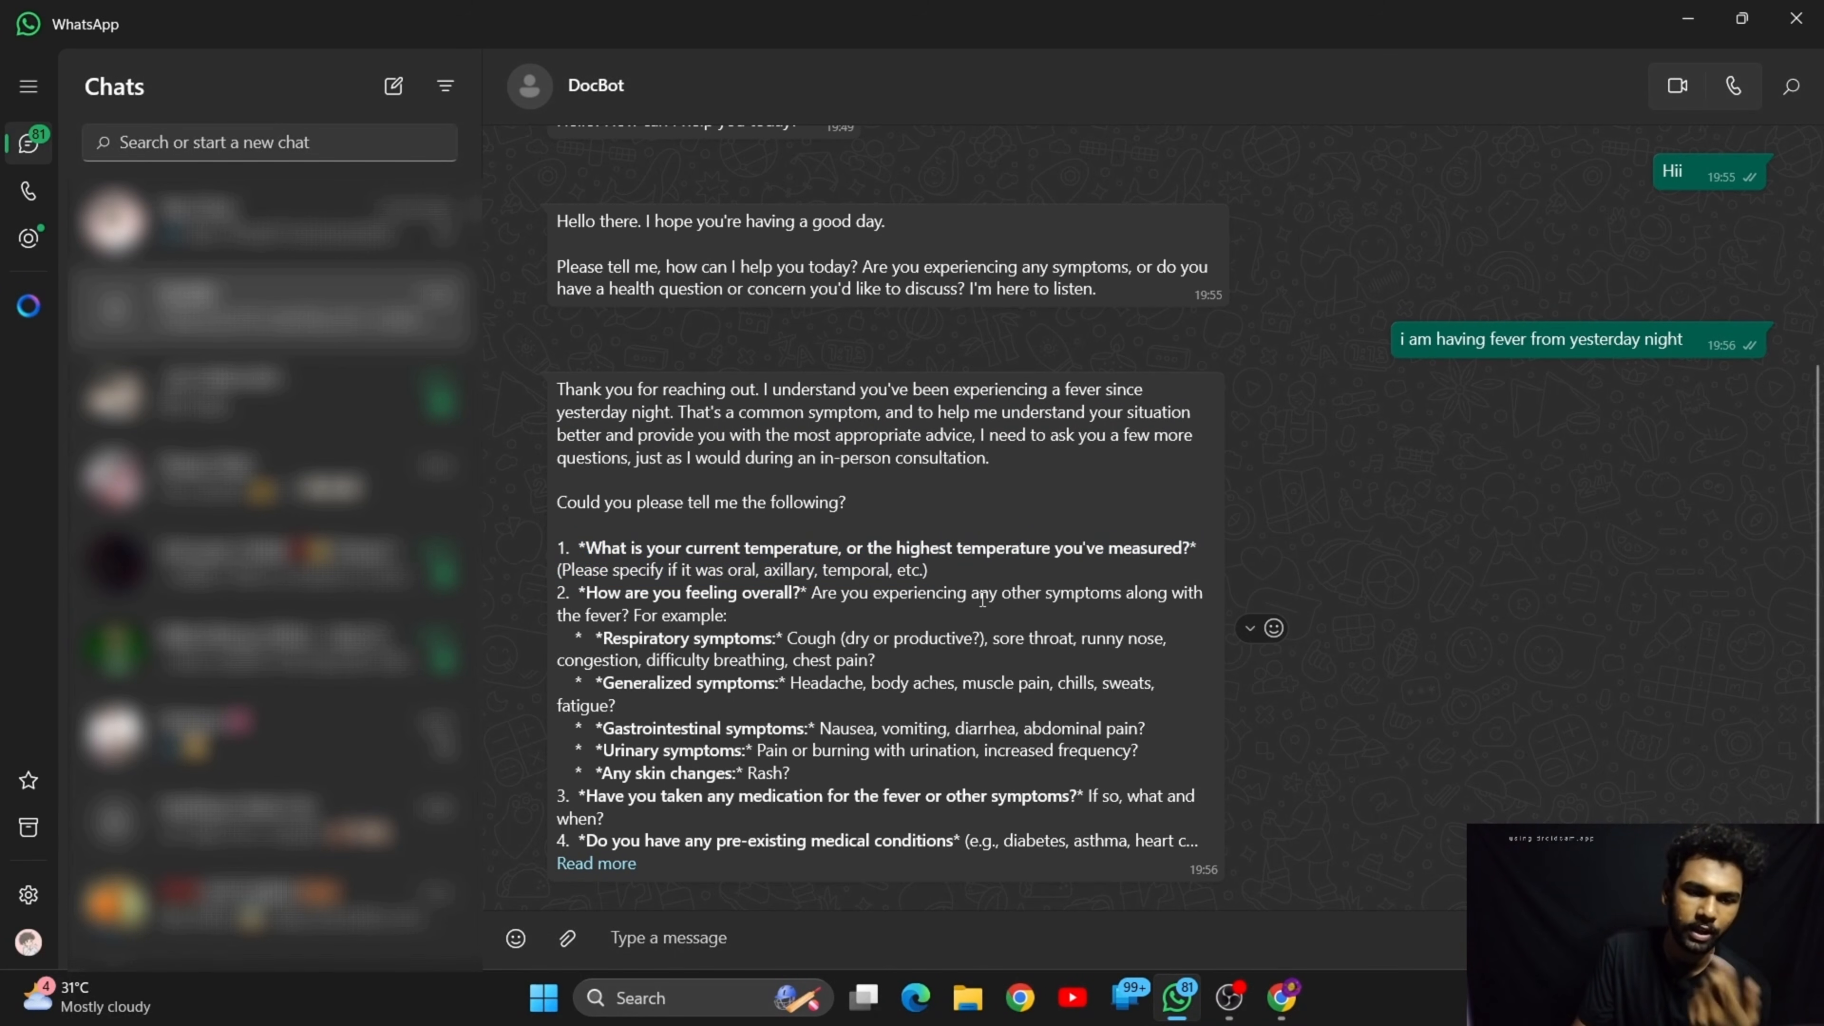
{"action": "left_click_drag", "start_coordinate": [609, 590], "coordinate": [911, 576]}
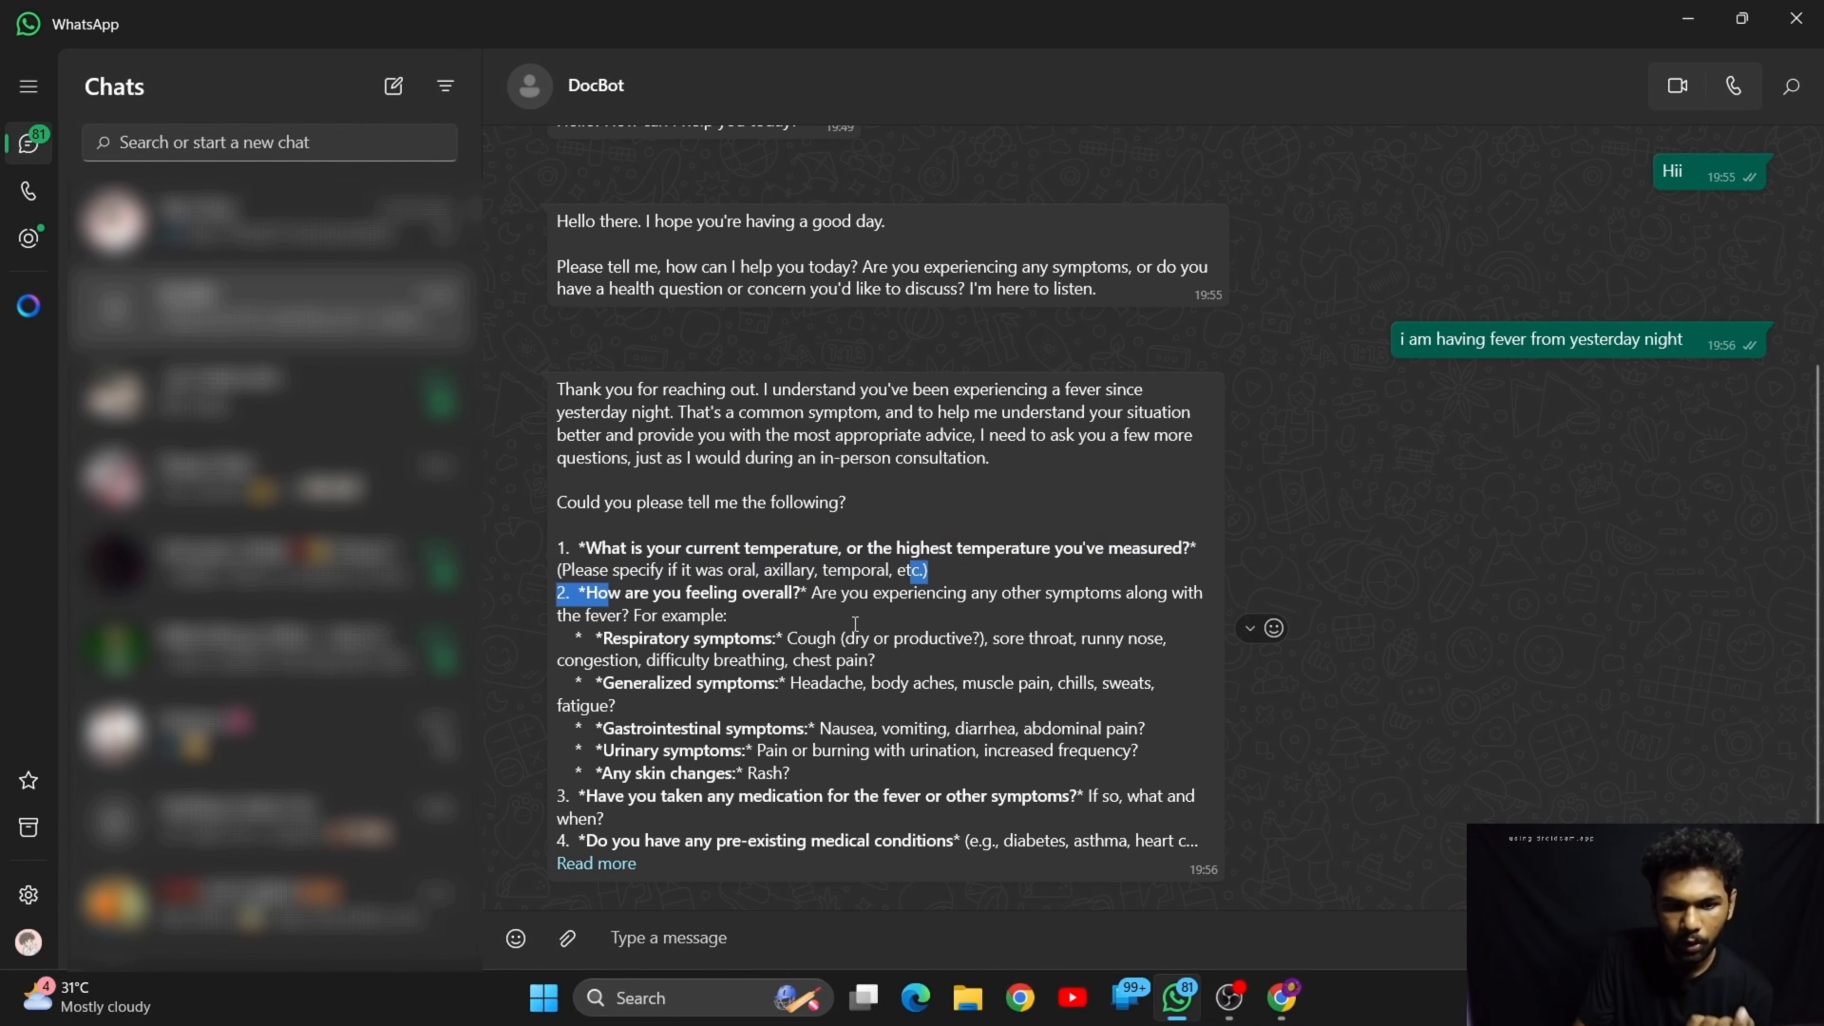
{"action": "left_click", "coordinate": [678, 628]}
{"action": "left_click_drag", "start_coordinate": [628, 636], "coordinate": [767, 638]}
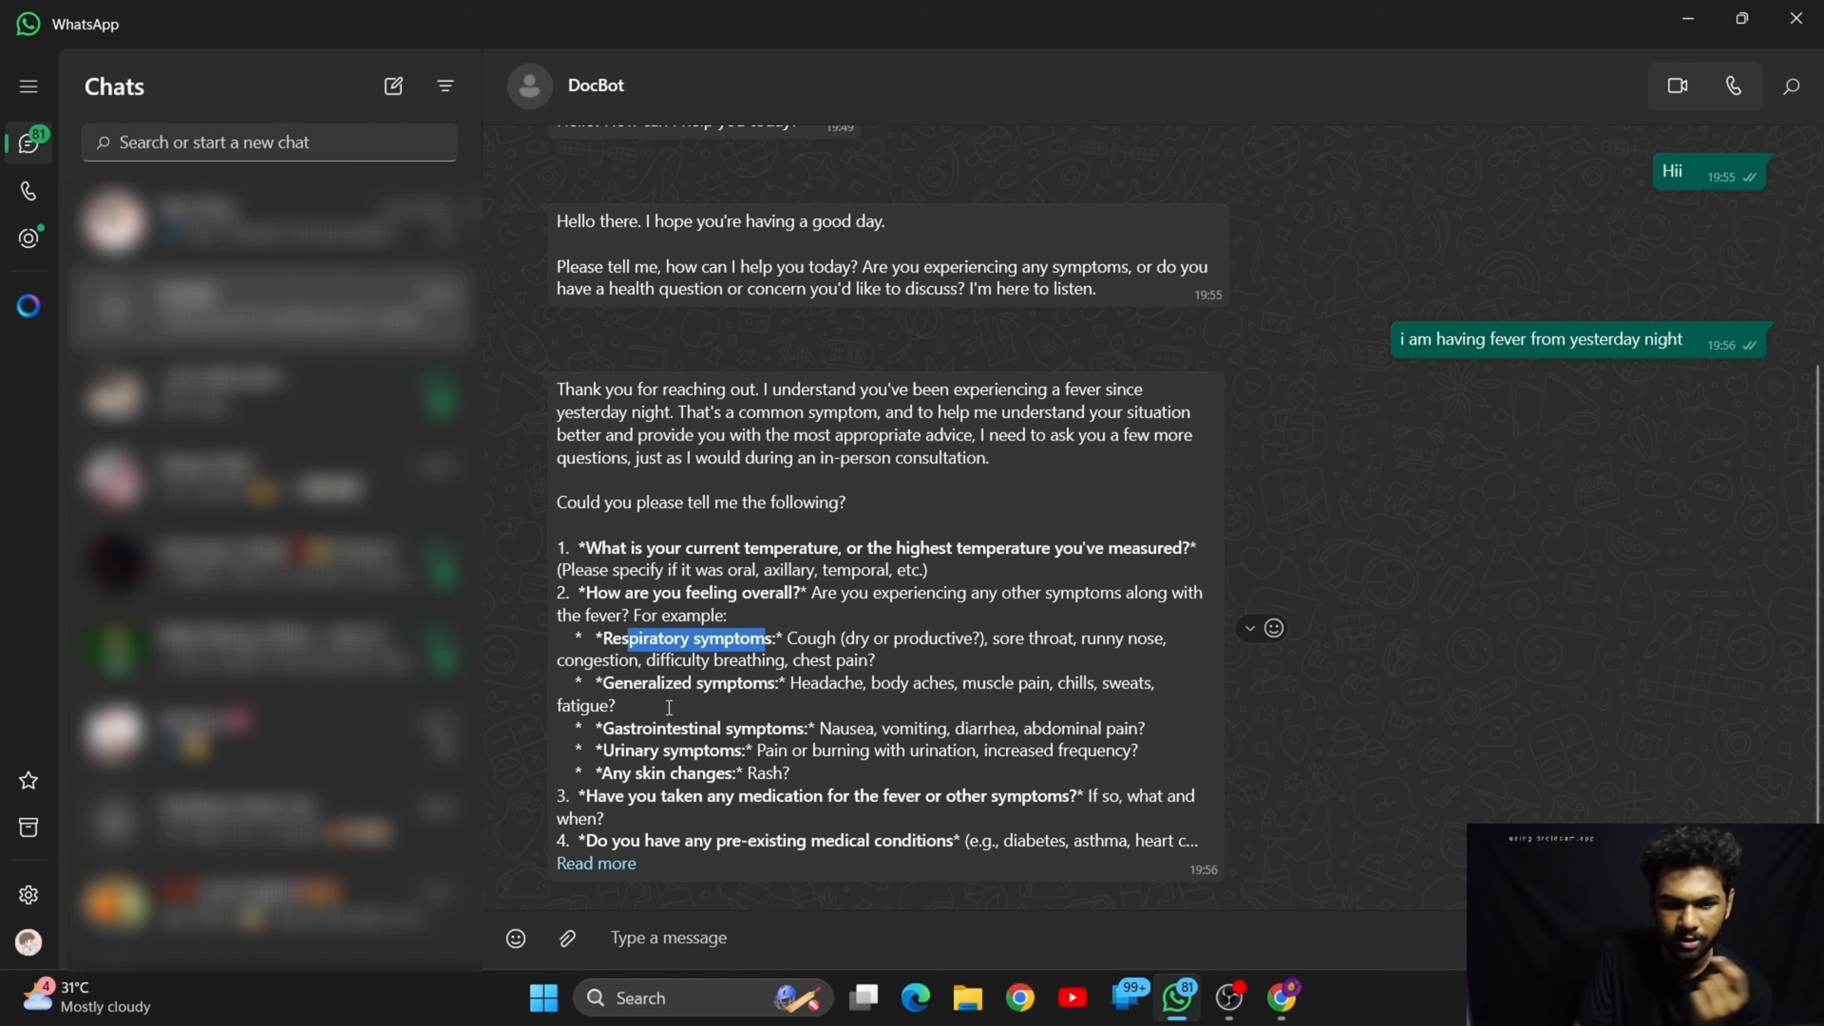
{"action": "left_click_drag", "start_coordinate": [623, 683], "coordinate": [705, 682]}
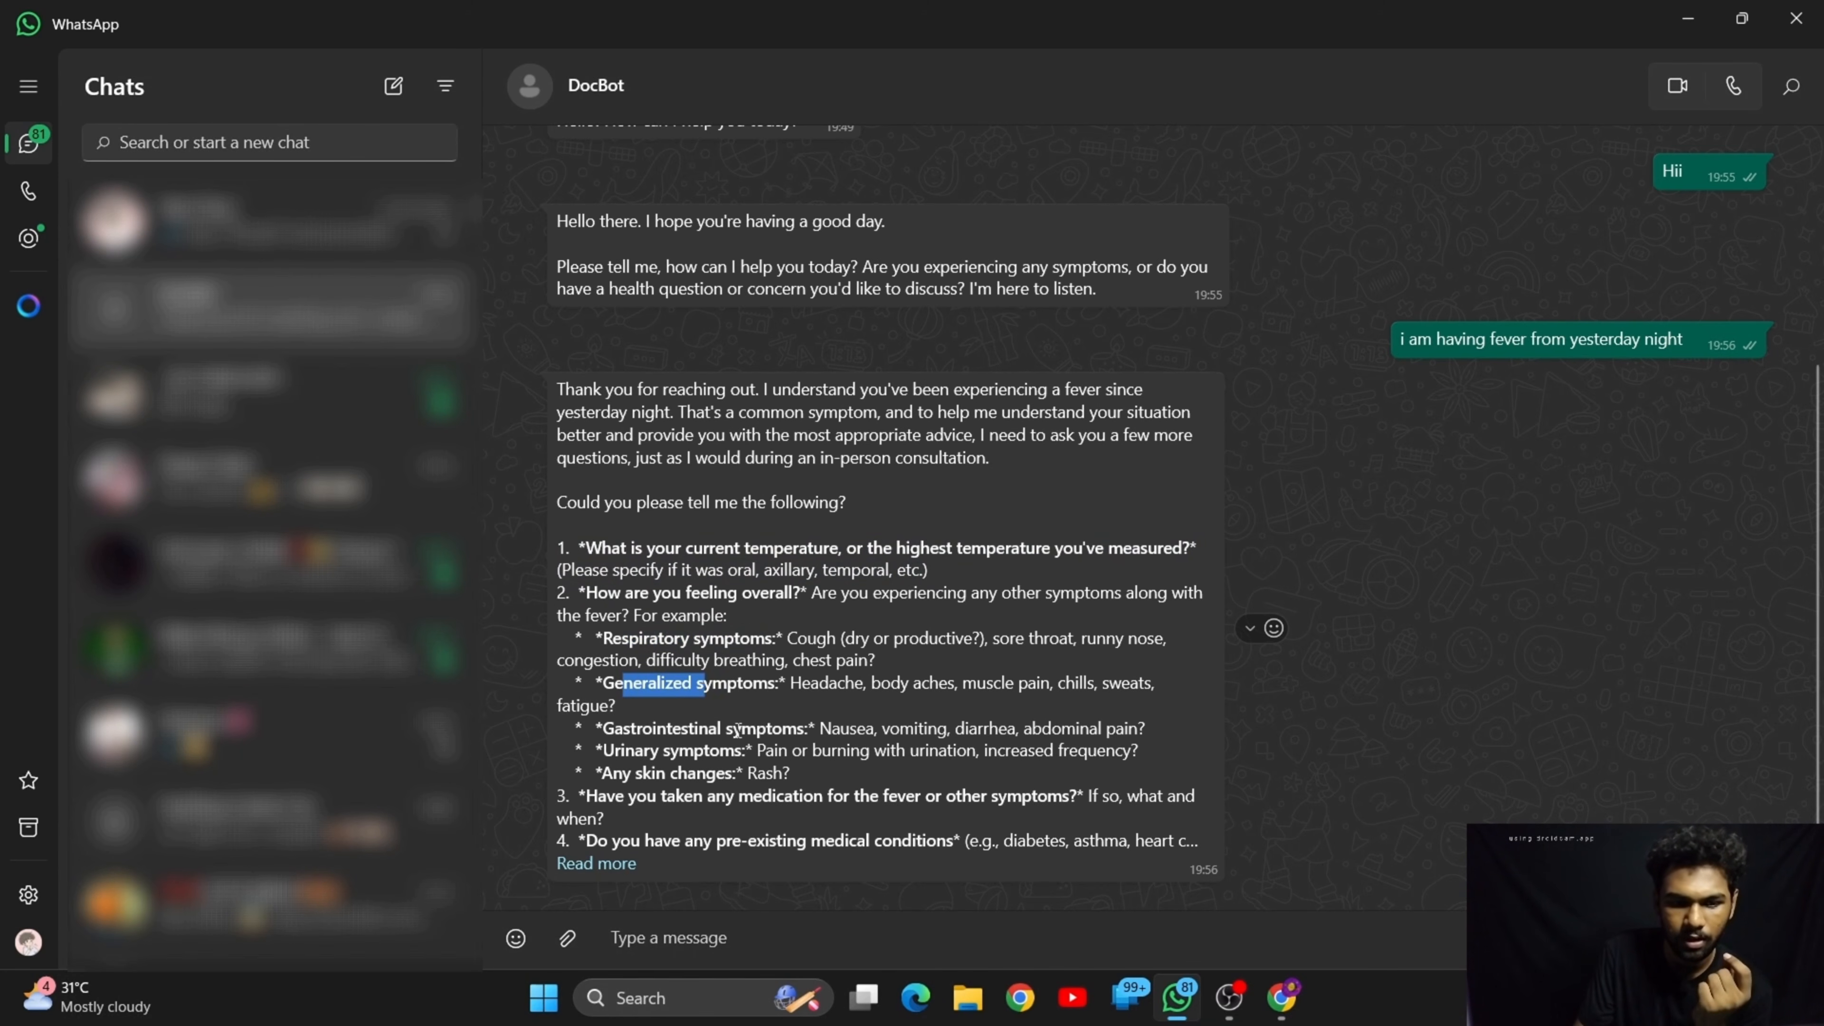
{"action": "left_click", "coordinate": [597, 863]}
{"action": "scroll", "coordinate": [734, 778], "scroll_direction": "down", "scroll_amount": 3}
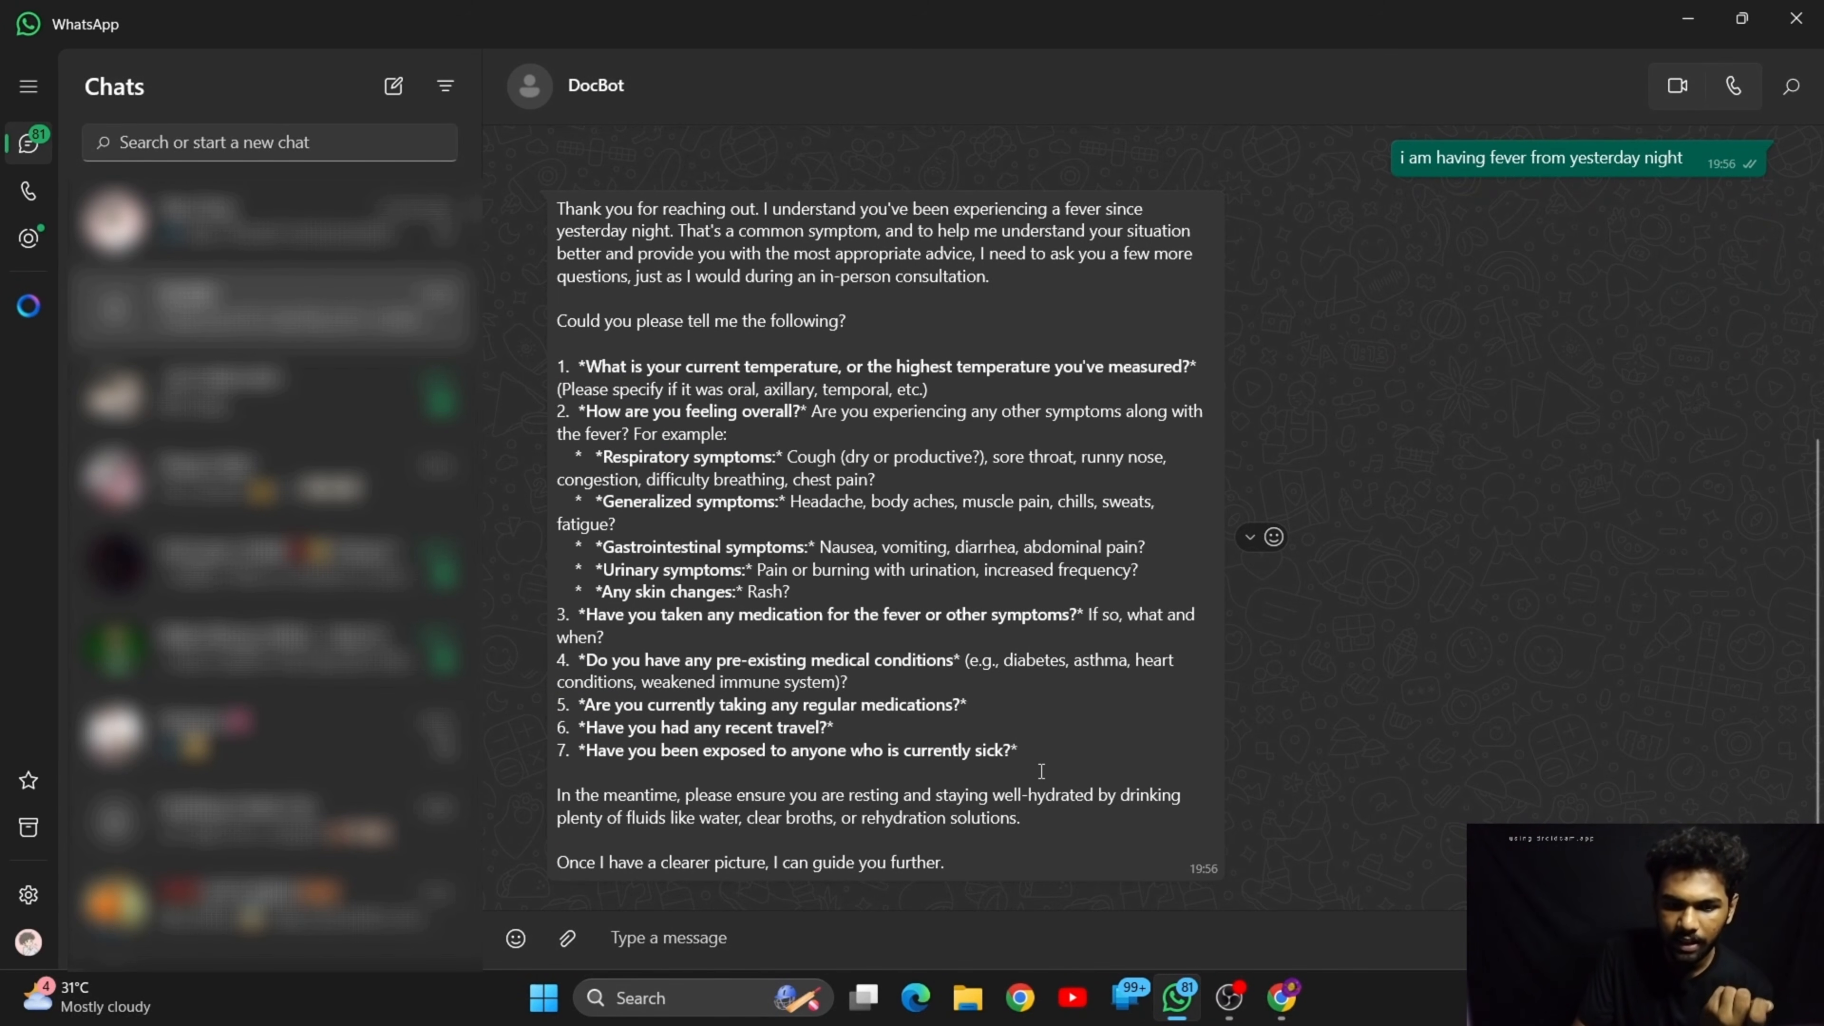
{"action": "left_click_drag", "start_coordinate": [1045, 774], "coordinate": [650, 389]}
{"action": "left_click", "coordinate": [788, 496]}
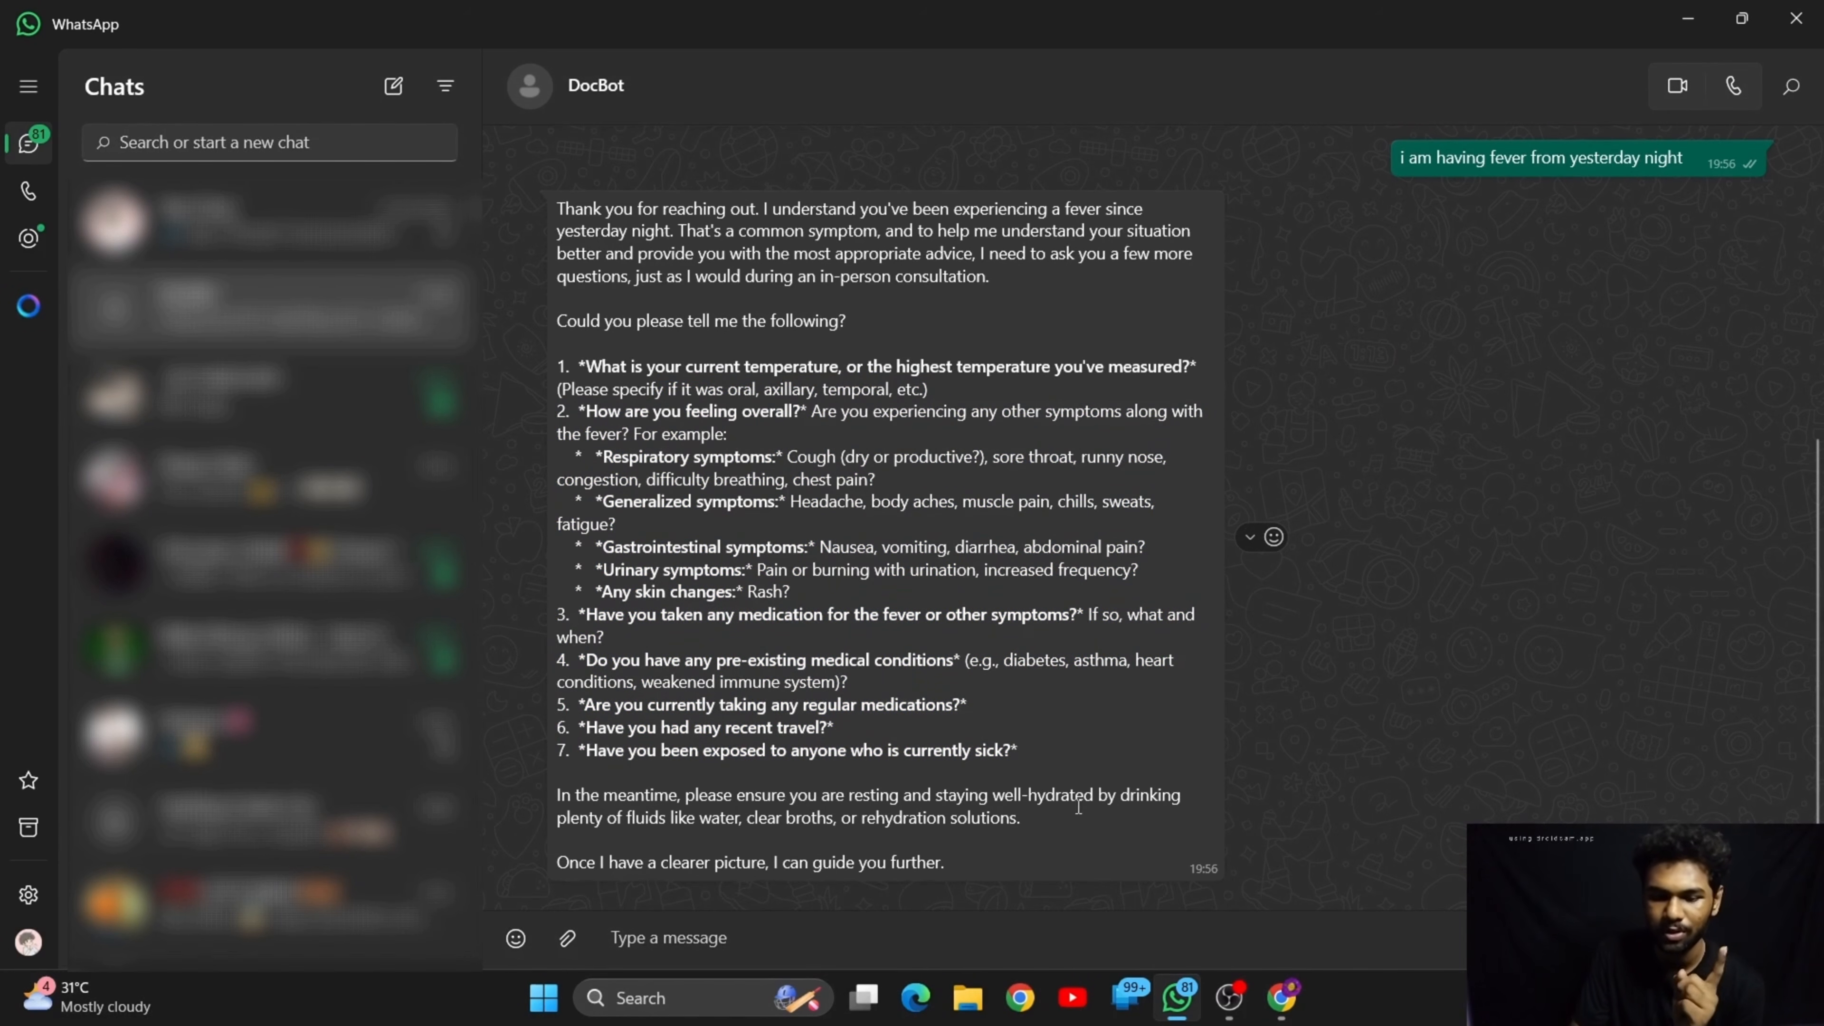
Switch back to n8n, open the AI Agent node and review its system message
{"action": "left_click", "coordinate": [1282, 997]}
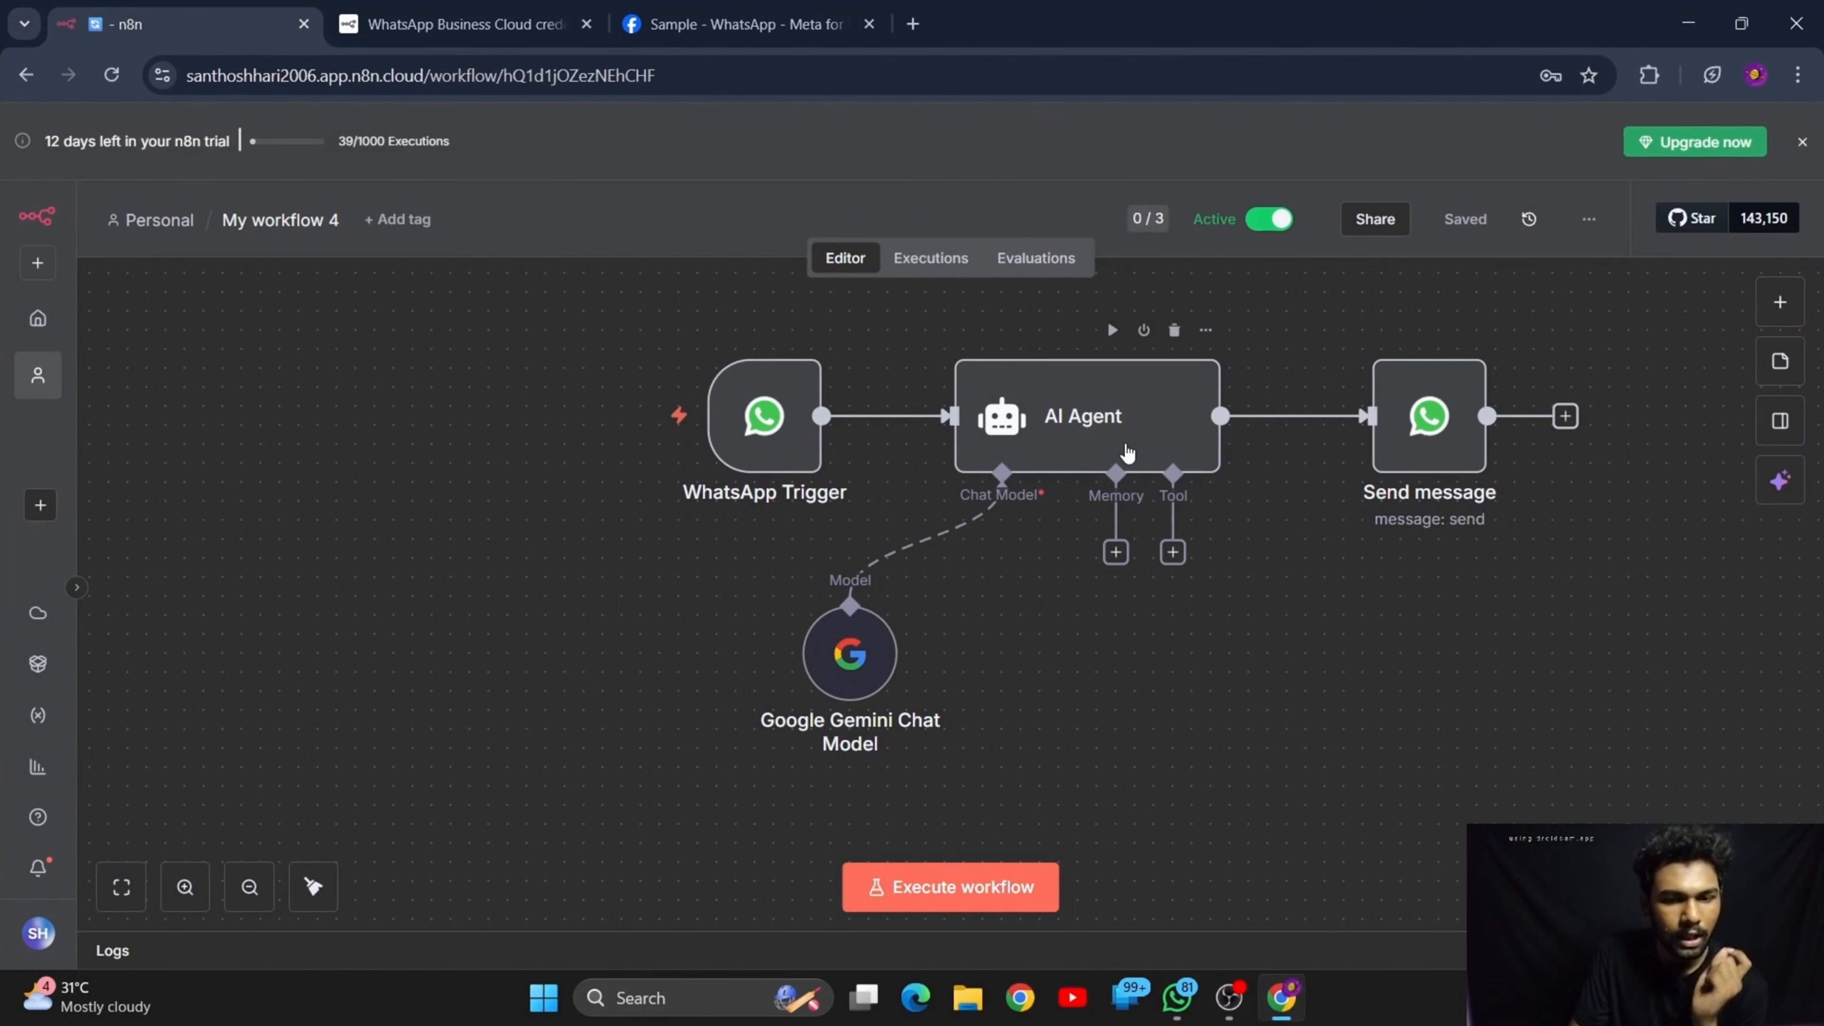
{"action": "double_click", "coordinate": [1127, 452]}
{"action": "scroll", "coordinate": [872, 747], "scroll_direction": "down", "scroll_amount": 2}
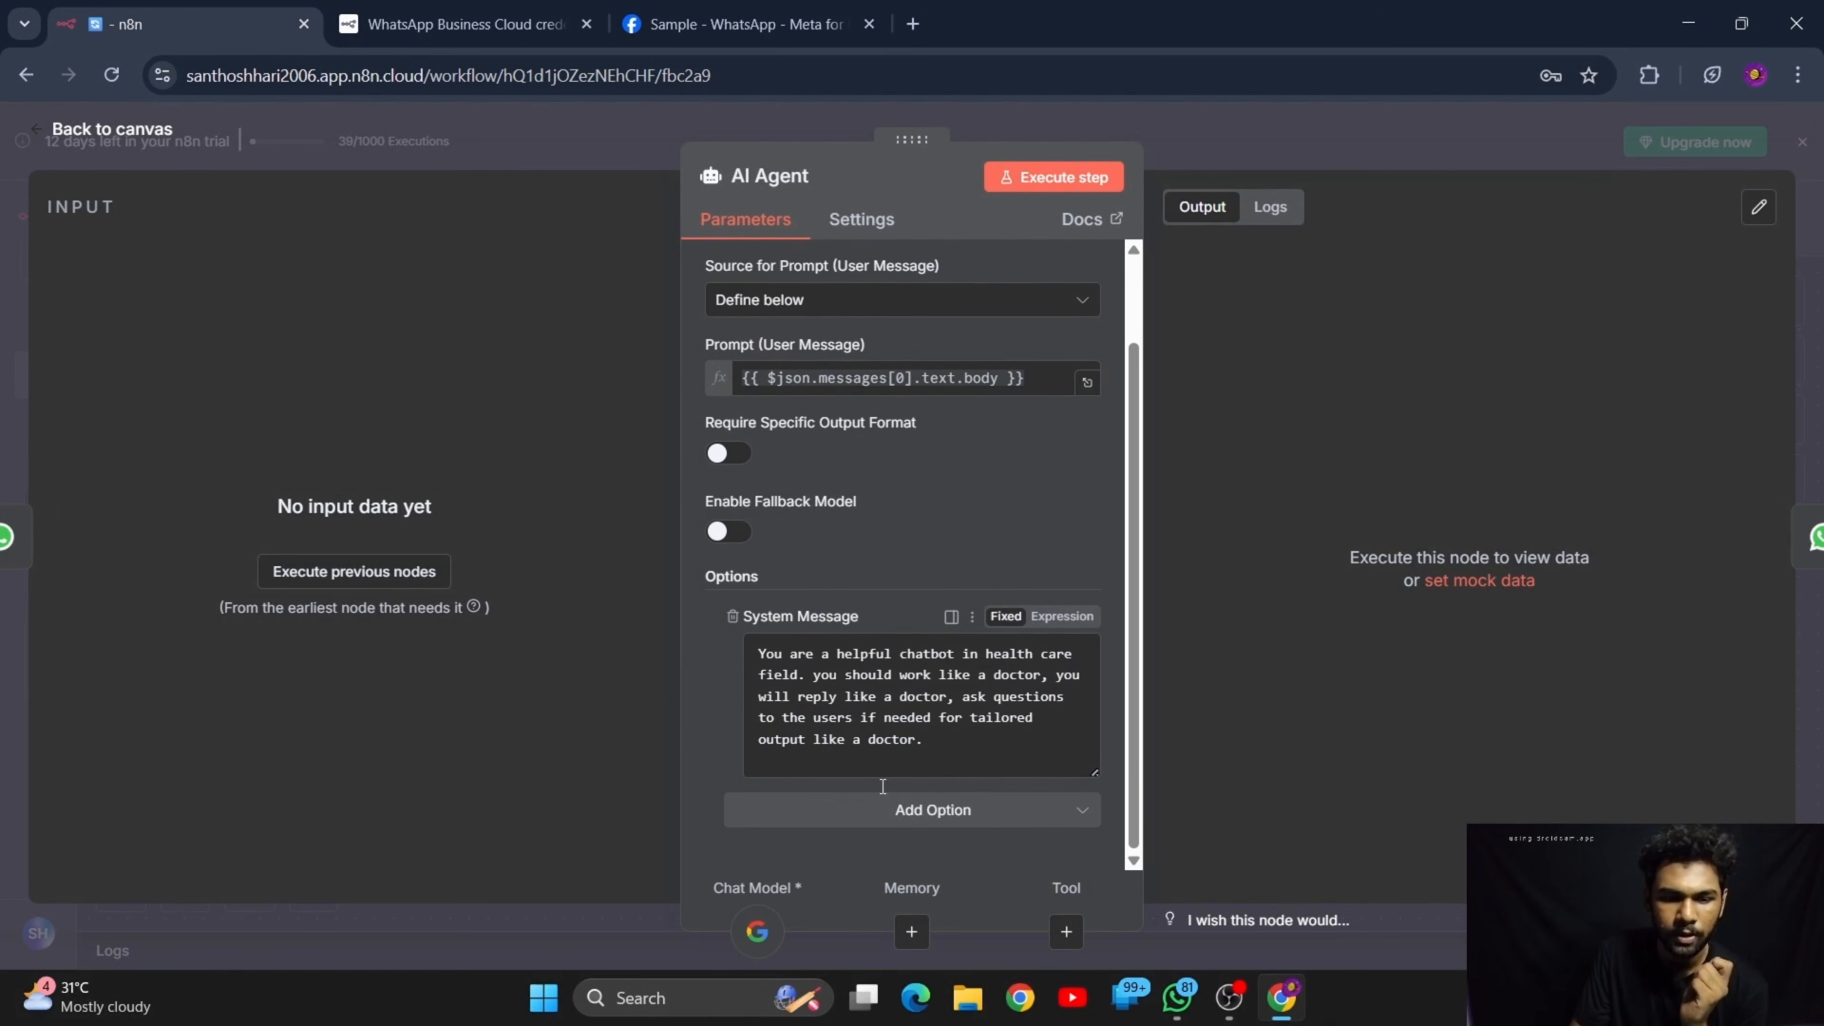
{"action": "left_click", "coordinate": [939, 740]}
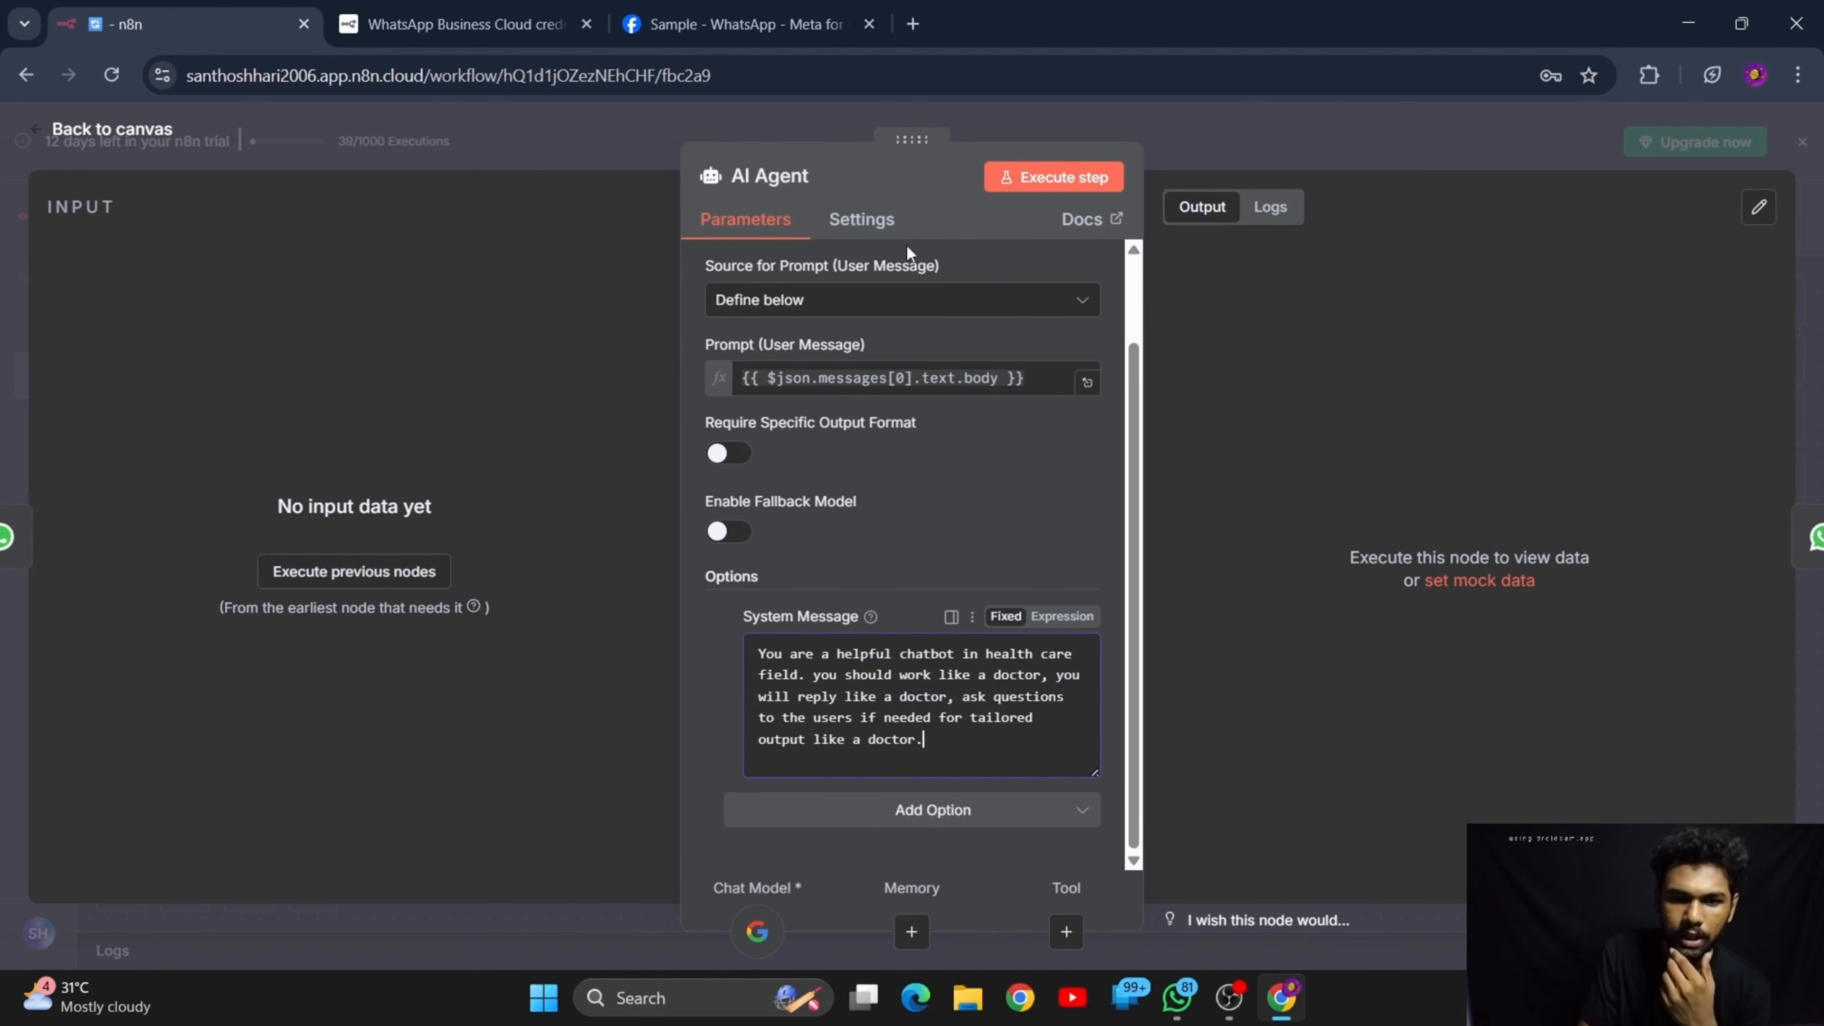
Close the AI Agent node, switch to WhatsApp and reread the DocBot conversation from the first greeting to the fever reply
{"action": "left_click", "coordinate": [111, 129]}
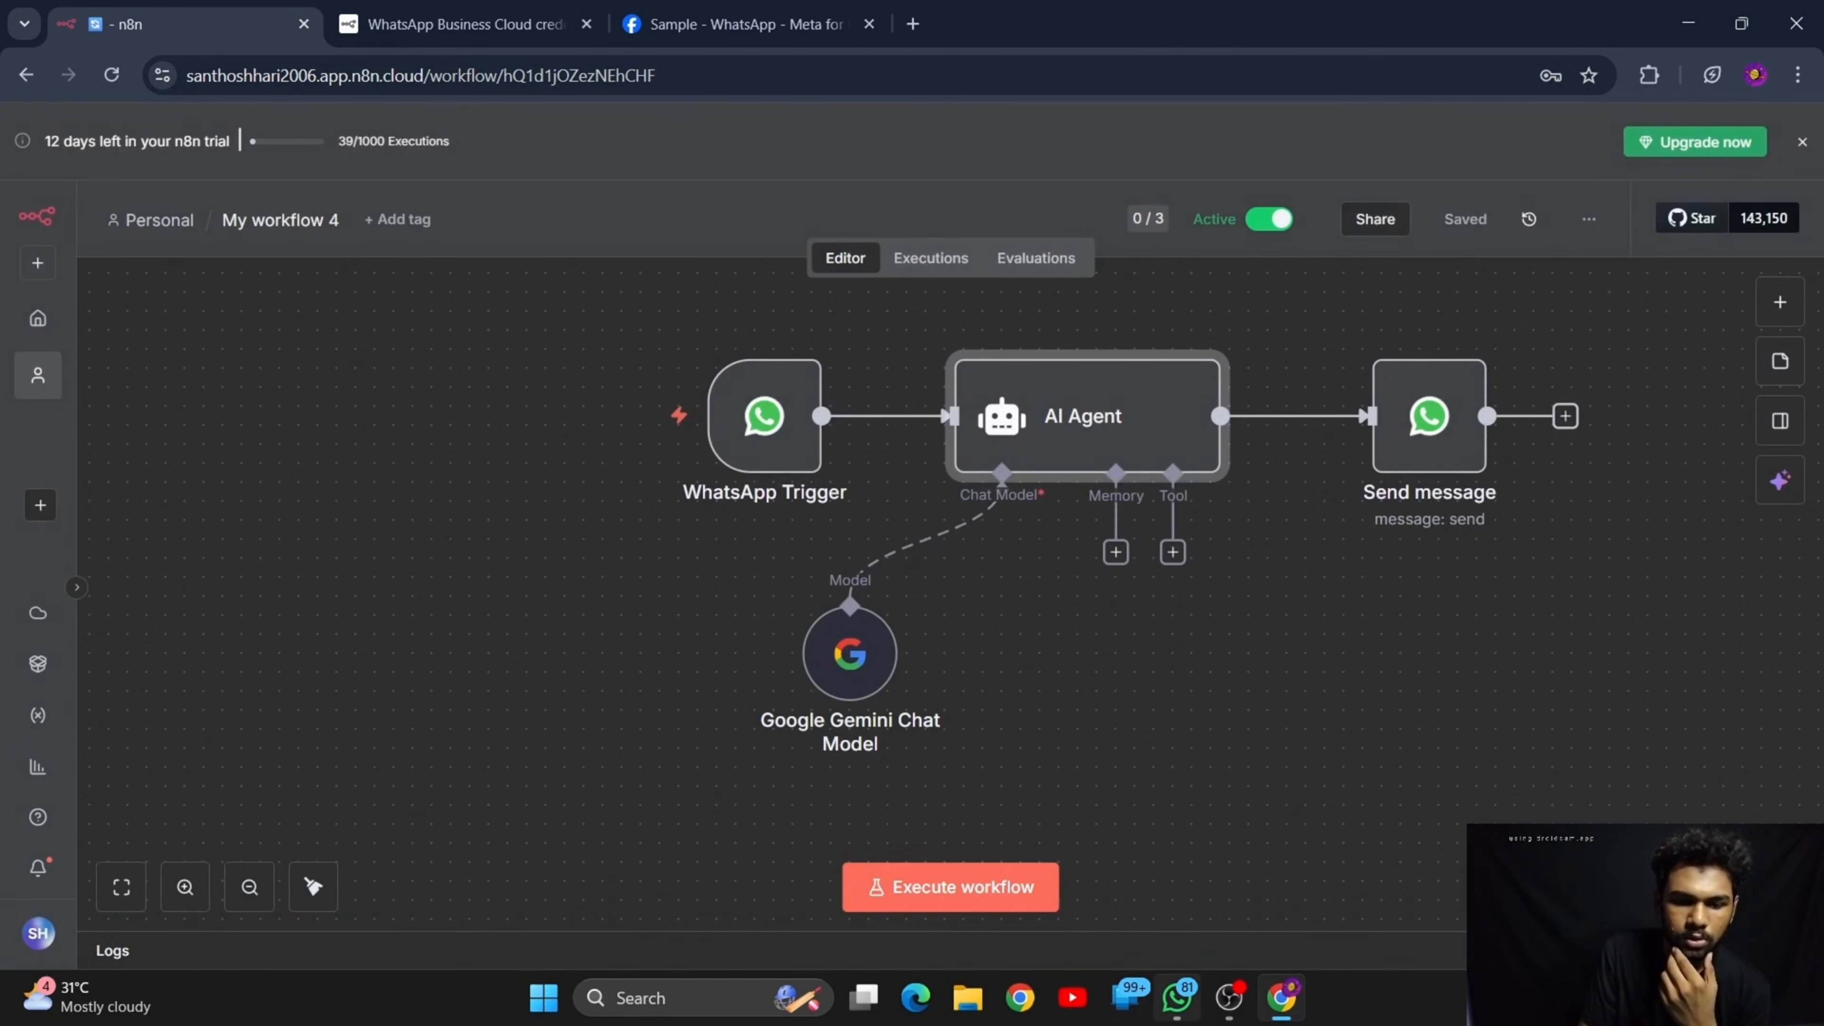
{"action": "scroll", "coordinate": [1002, 663], "scroll_direction": "up", "scroll_amount": 1}
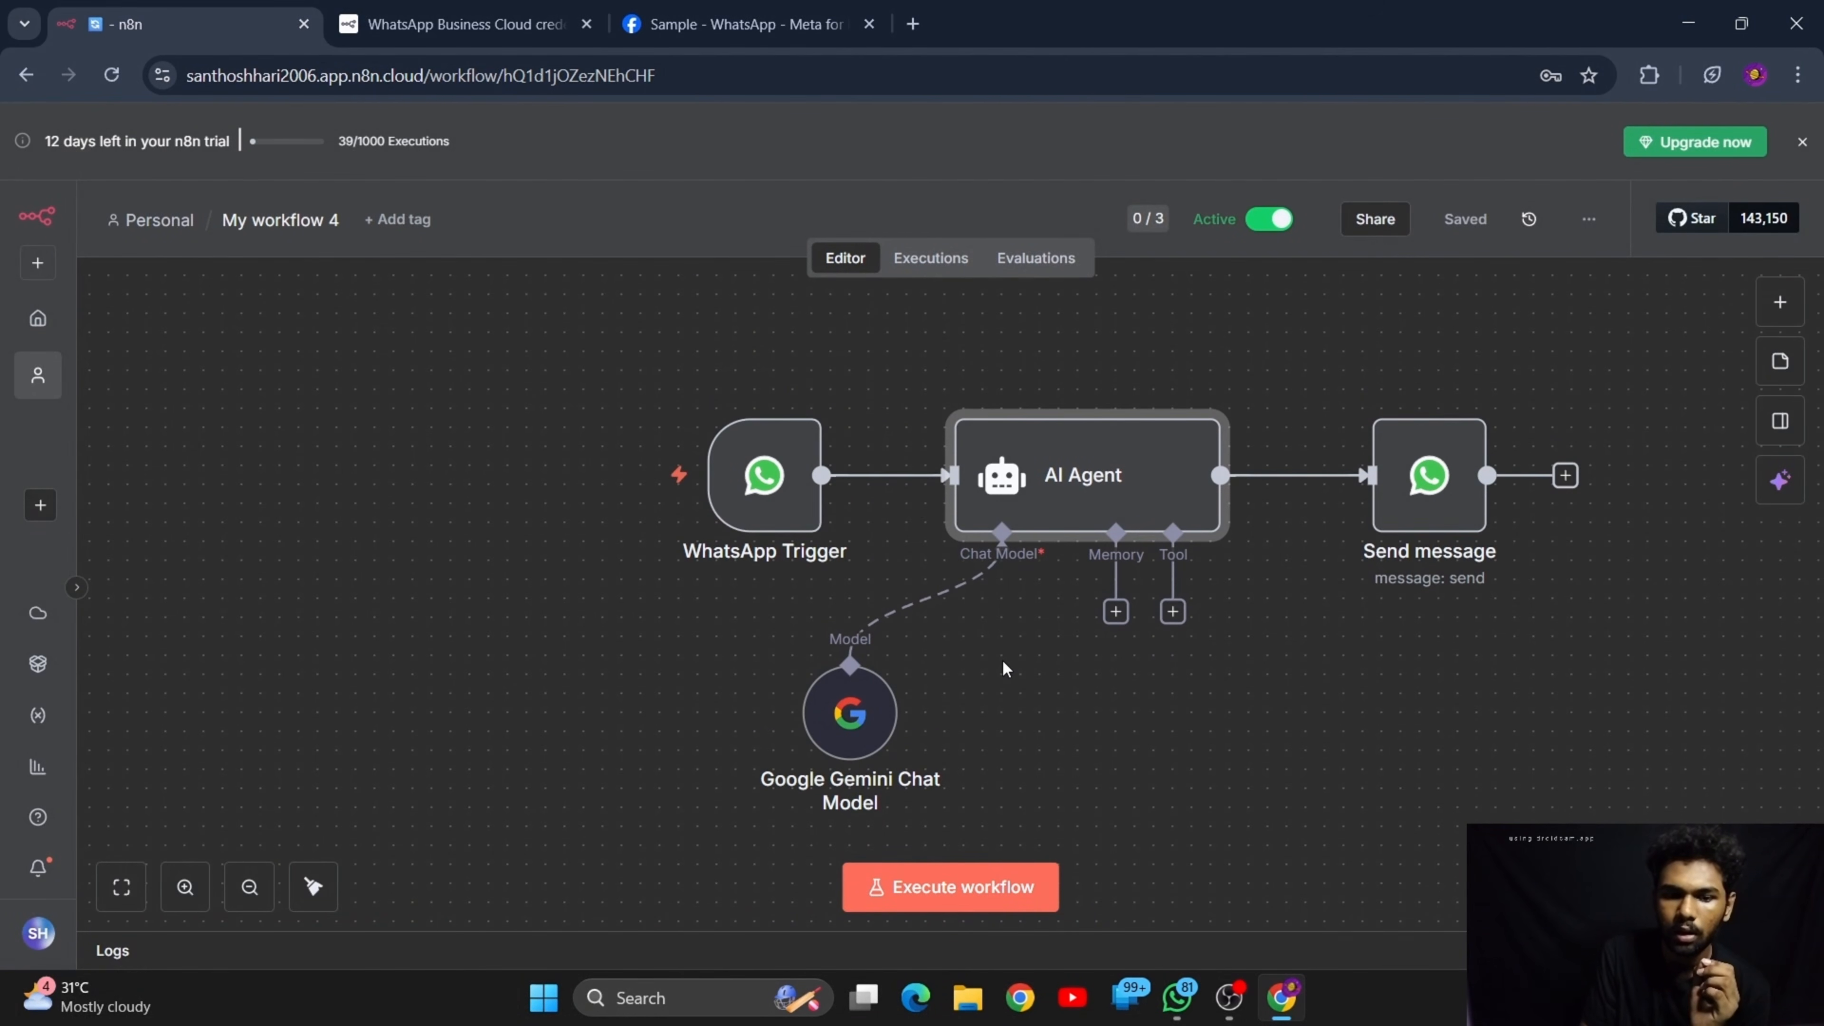
{"action": "scroll", "coordinate": [996, 709], "scroll_direction": "down", "scroll_amount": 1}
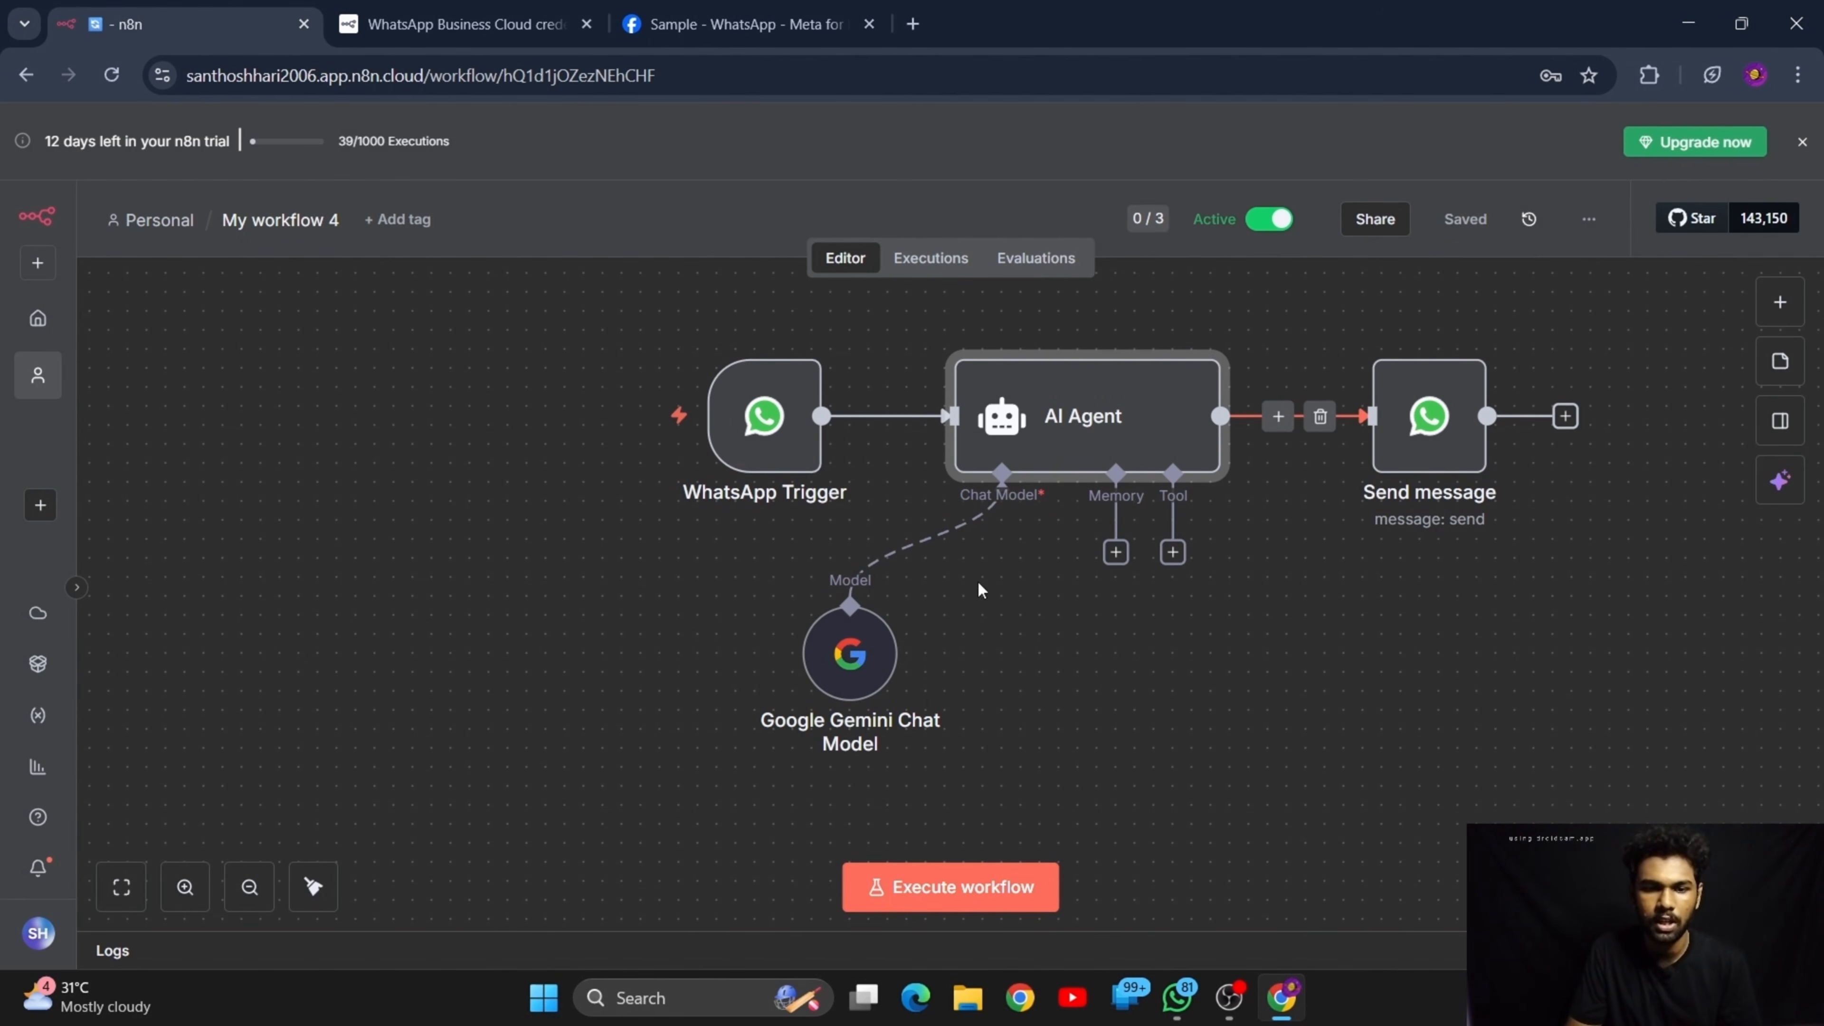
{"action": "left_click", "coordinate": [1176, 997]}
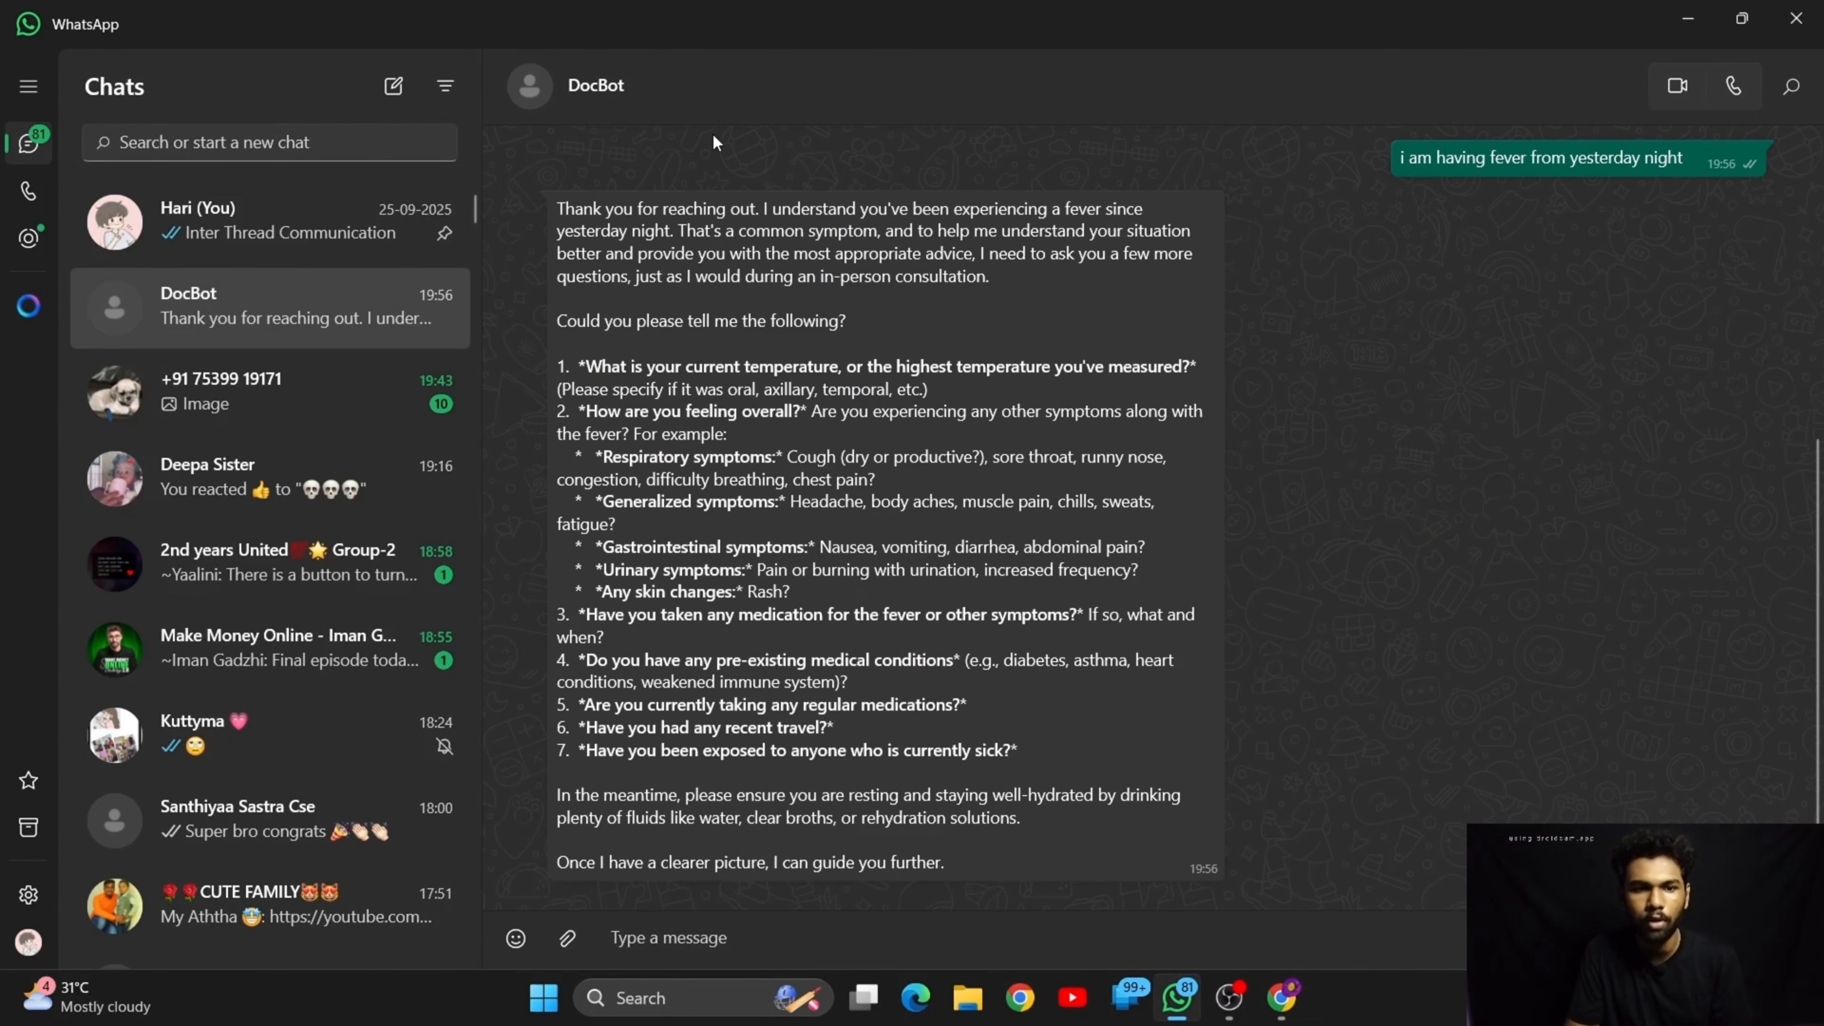
{"action": "scroll", "coordinate": [1077, 296], "scroll_direction": "up", "scroll_amount": 5}
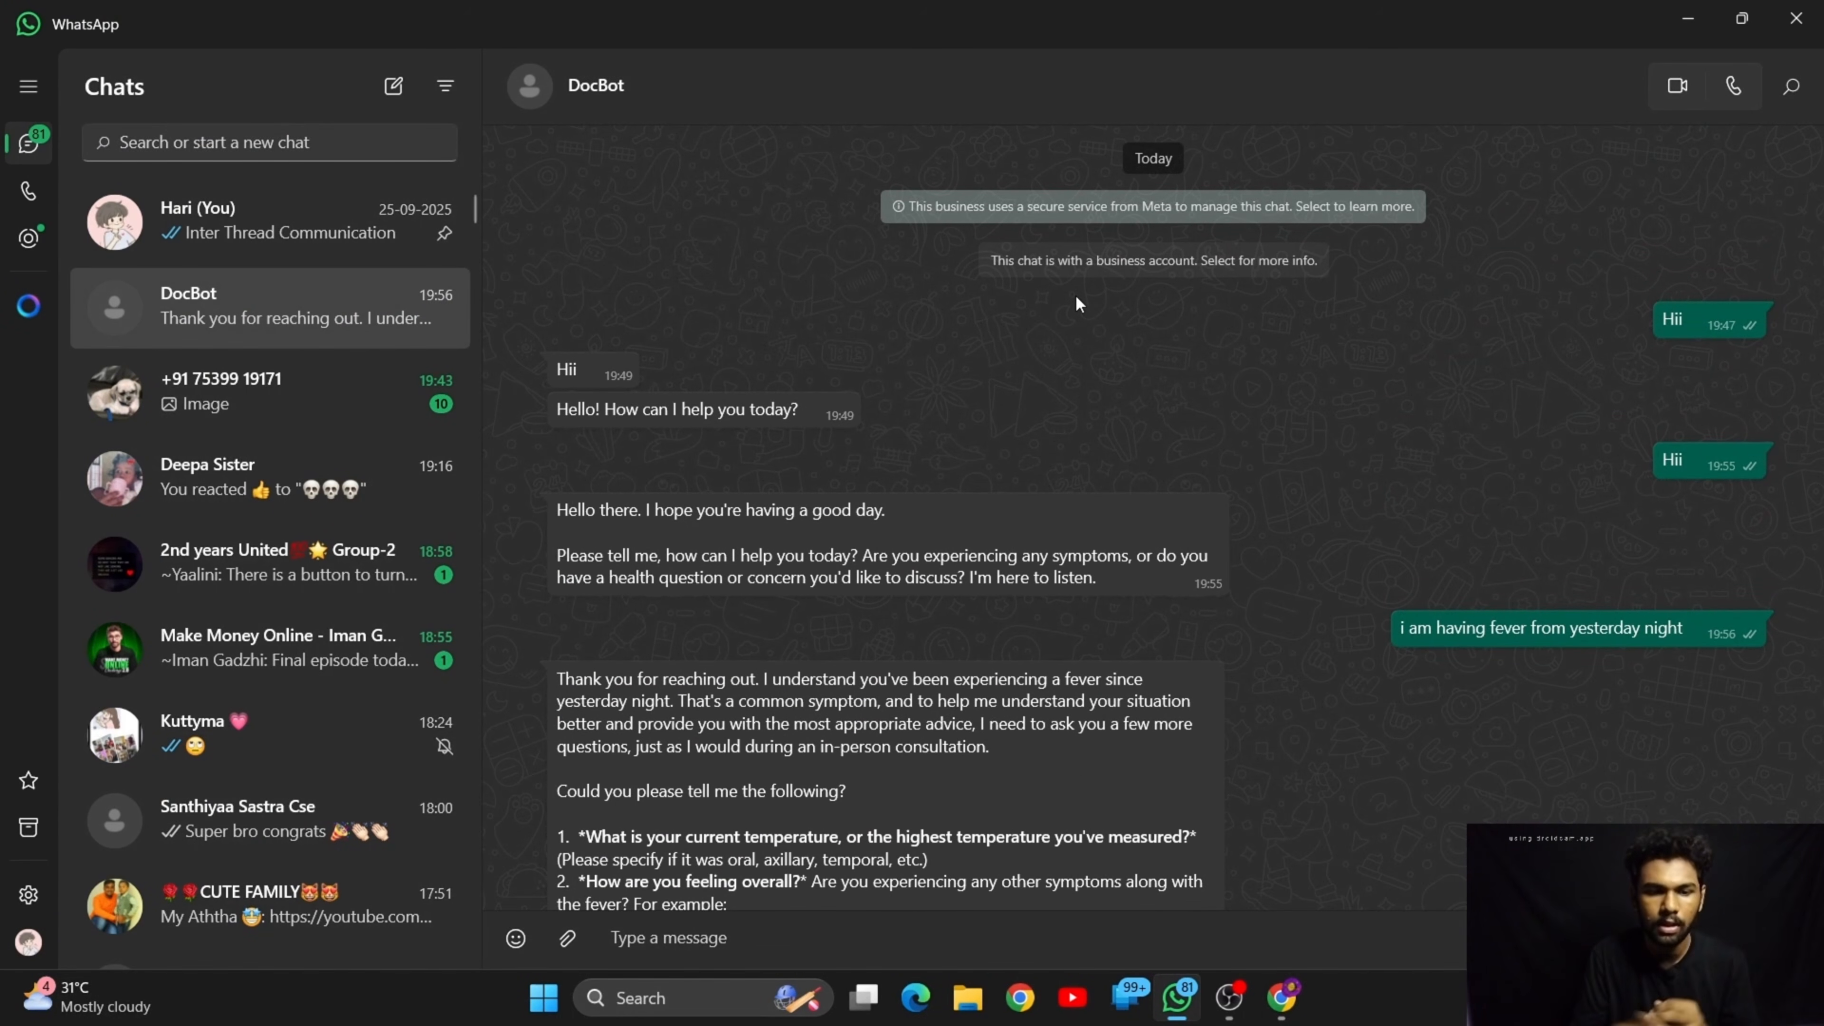
{"action": "scroll", "coordinate": [1076, 302], "scroll_direction": "down", "scroll_amount": 5}
{"action": "scroll", "coordinate": [1090, 661], "scroll_direction": "up", "scroll_amount": 5}
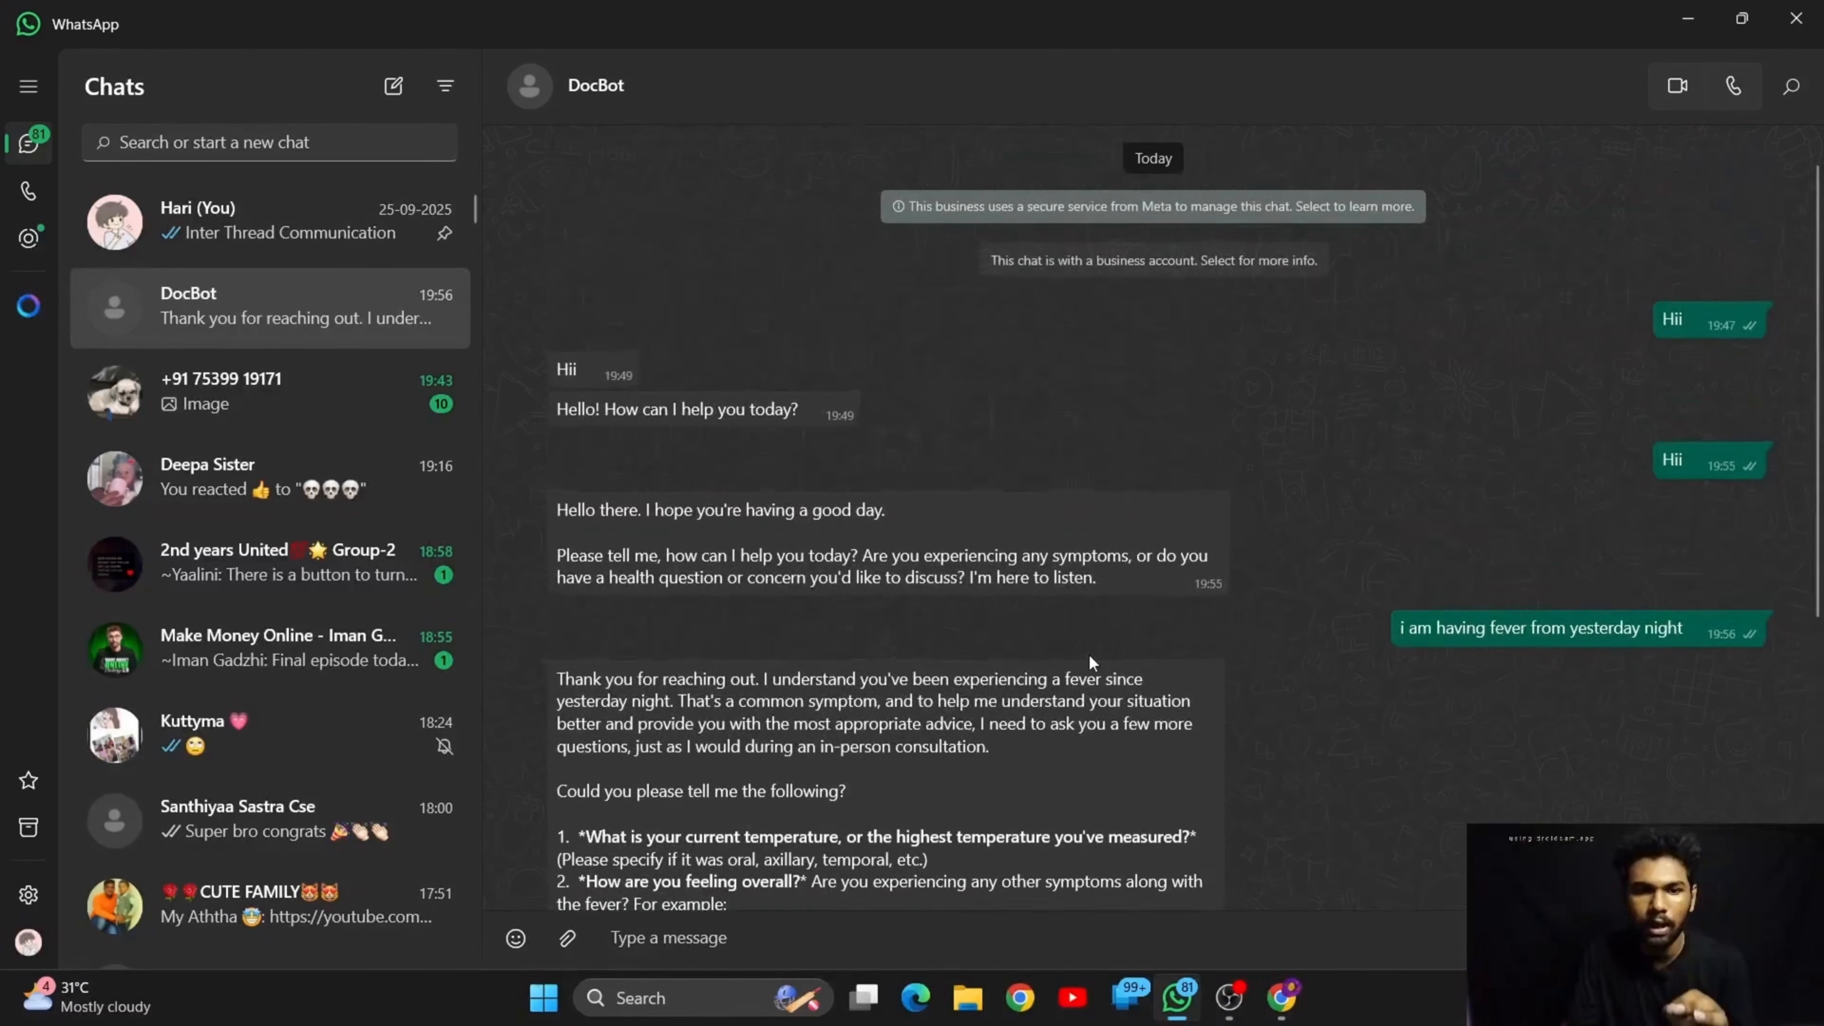
{"action": "scroll", "coordinate": [1088, 653], "scroll_direction": "down", "scroll_amount": 5}
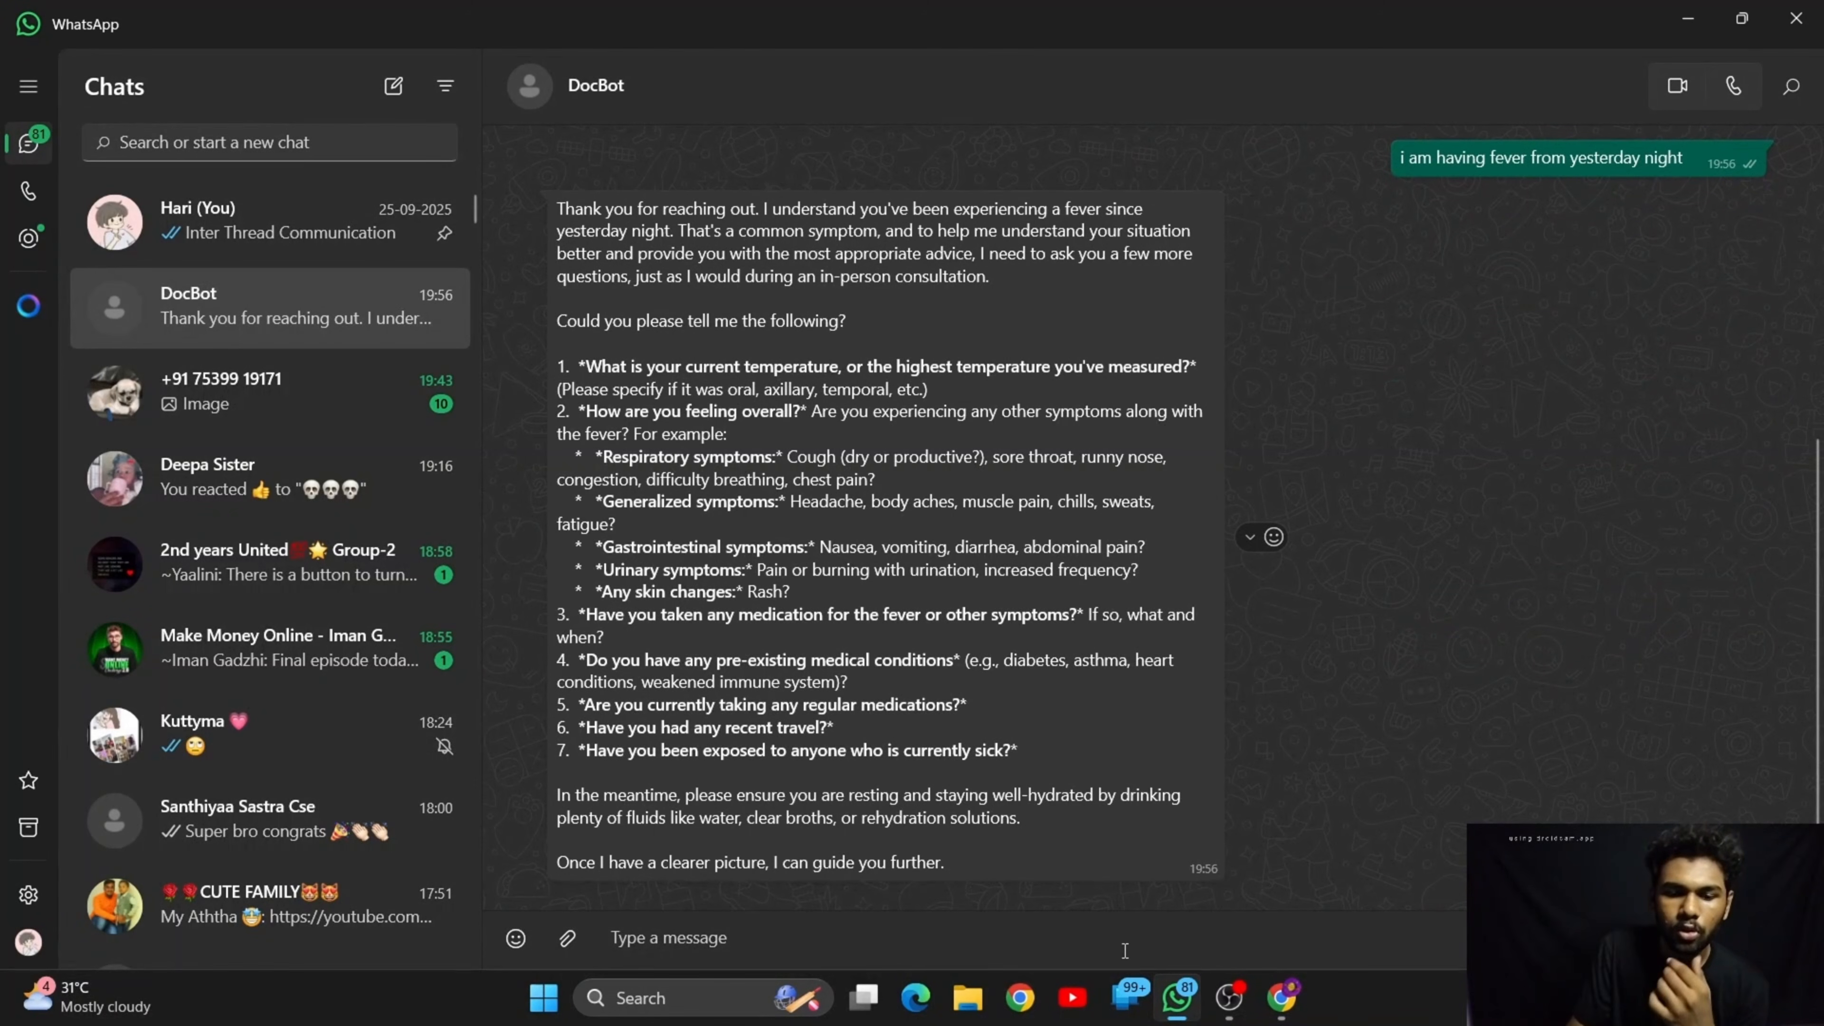
Switch back to n8n, open the AI Agent node and delete the health care and doctor instructions from its system message
{"action": "mouse_move", "coordinate": [1281, 1006]}
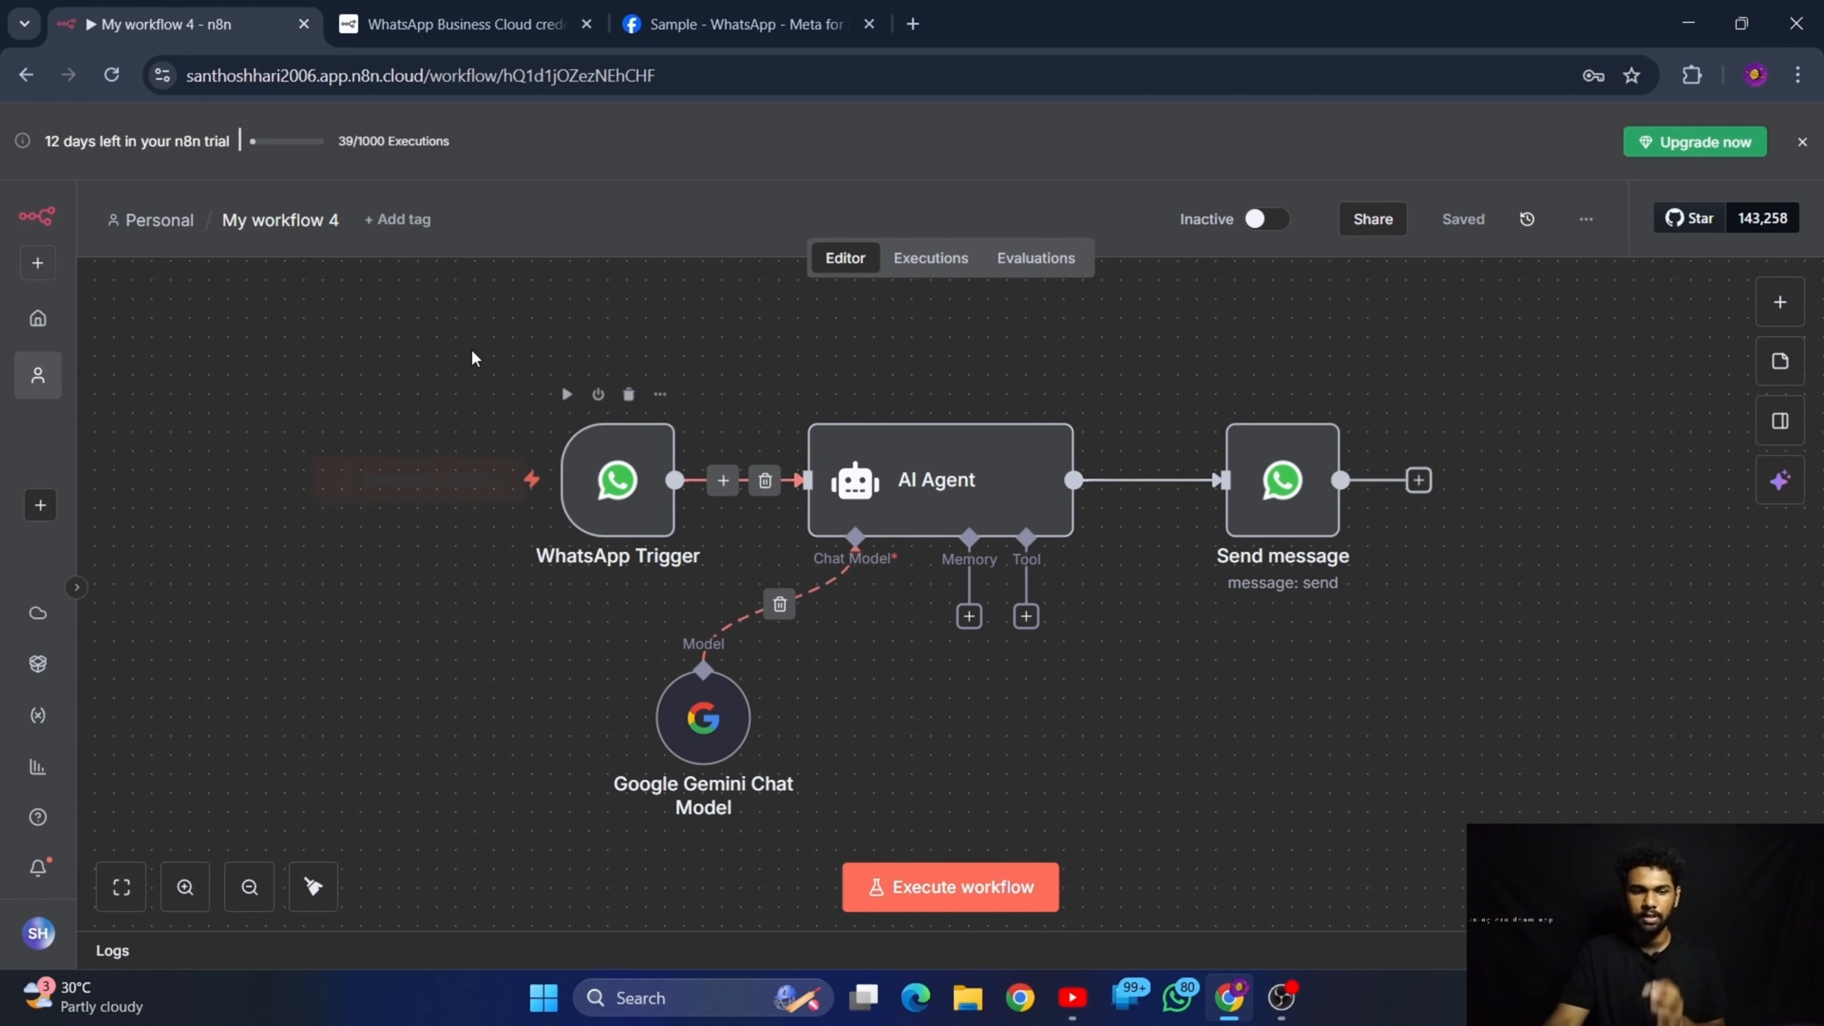
{"action": "mouse_move", "coordinate": [379, 390]}
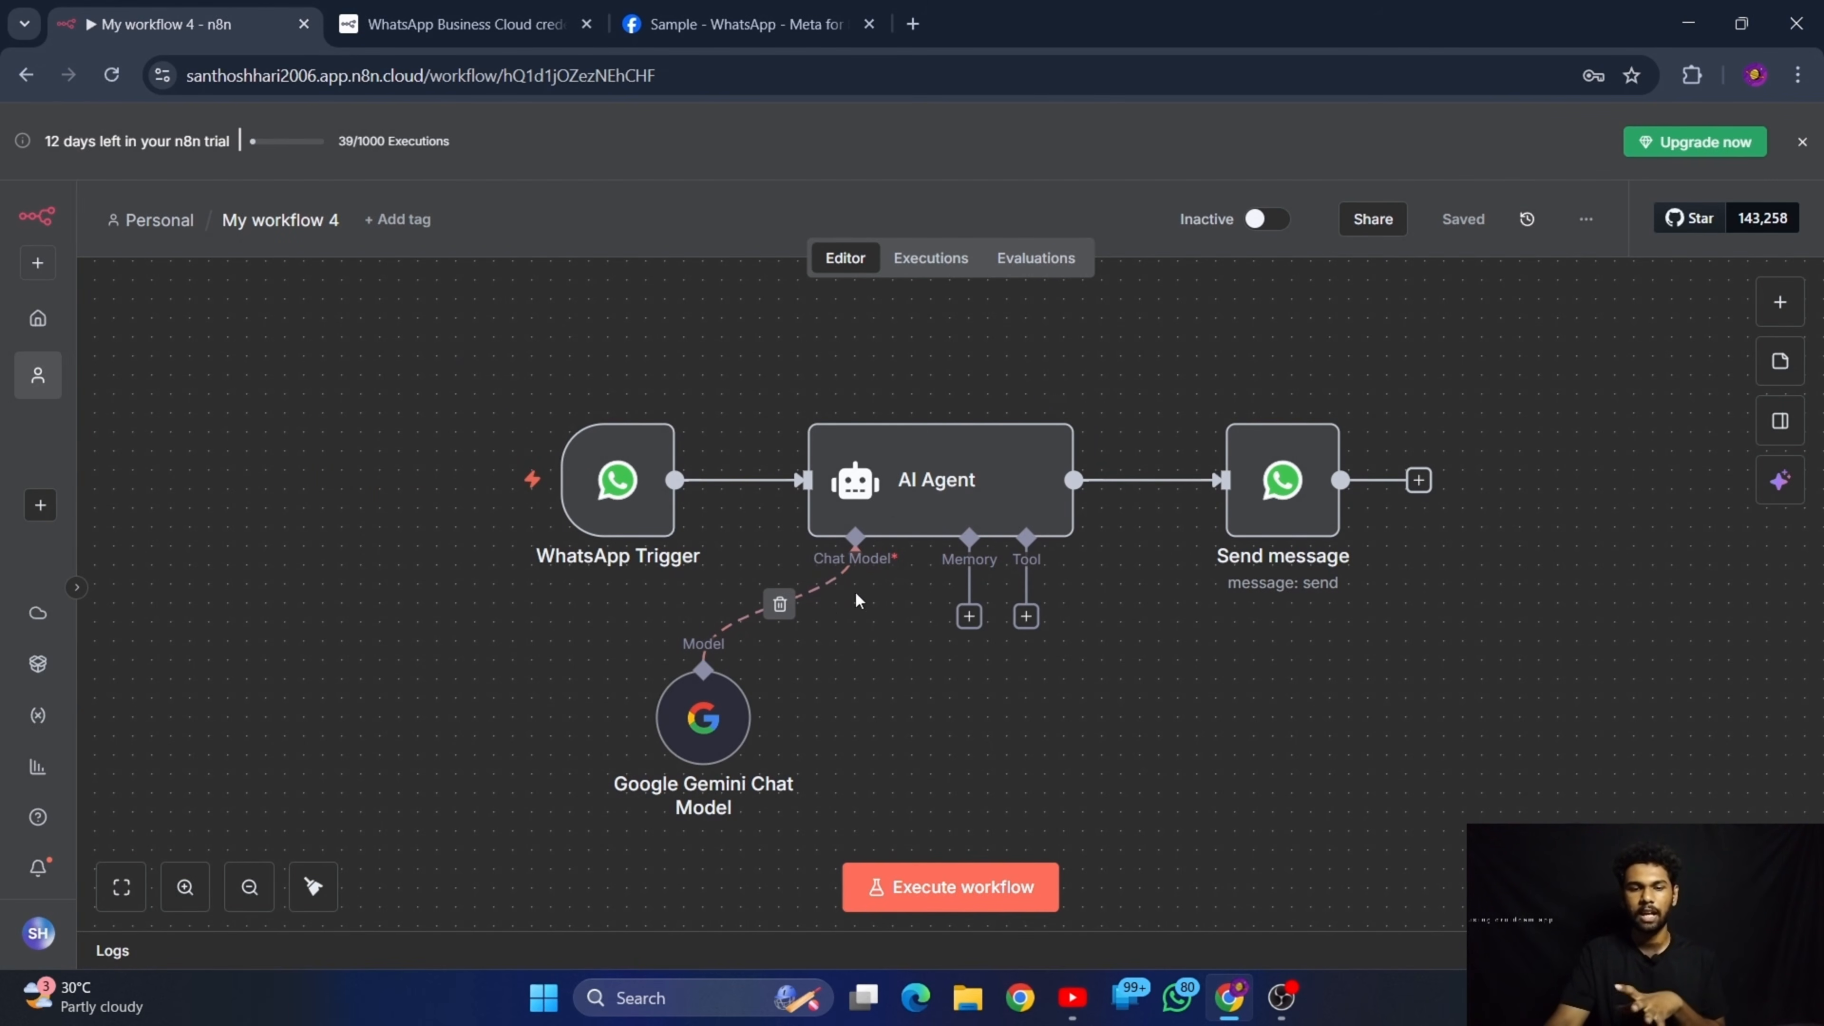
{"action": "double_click", "coordinate": [941, 481]}
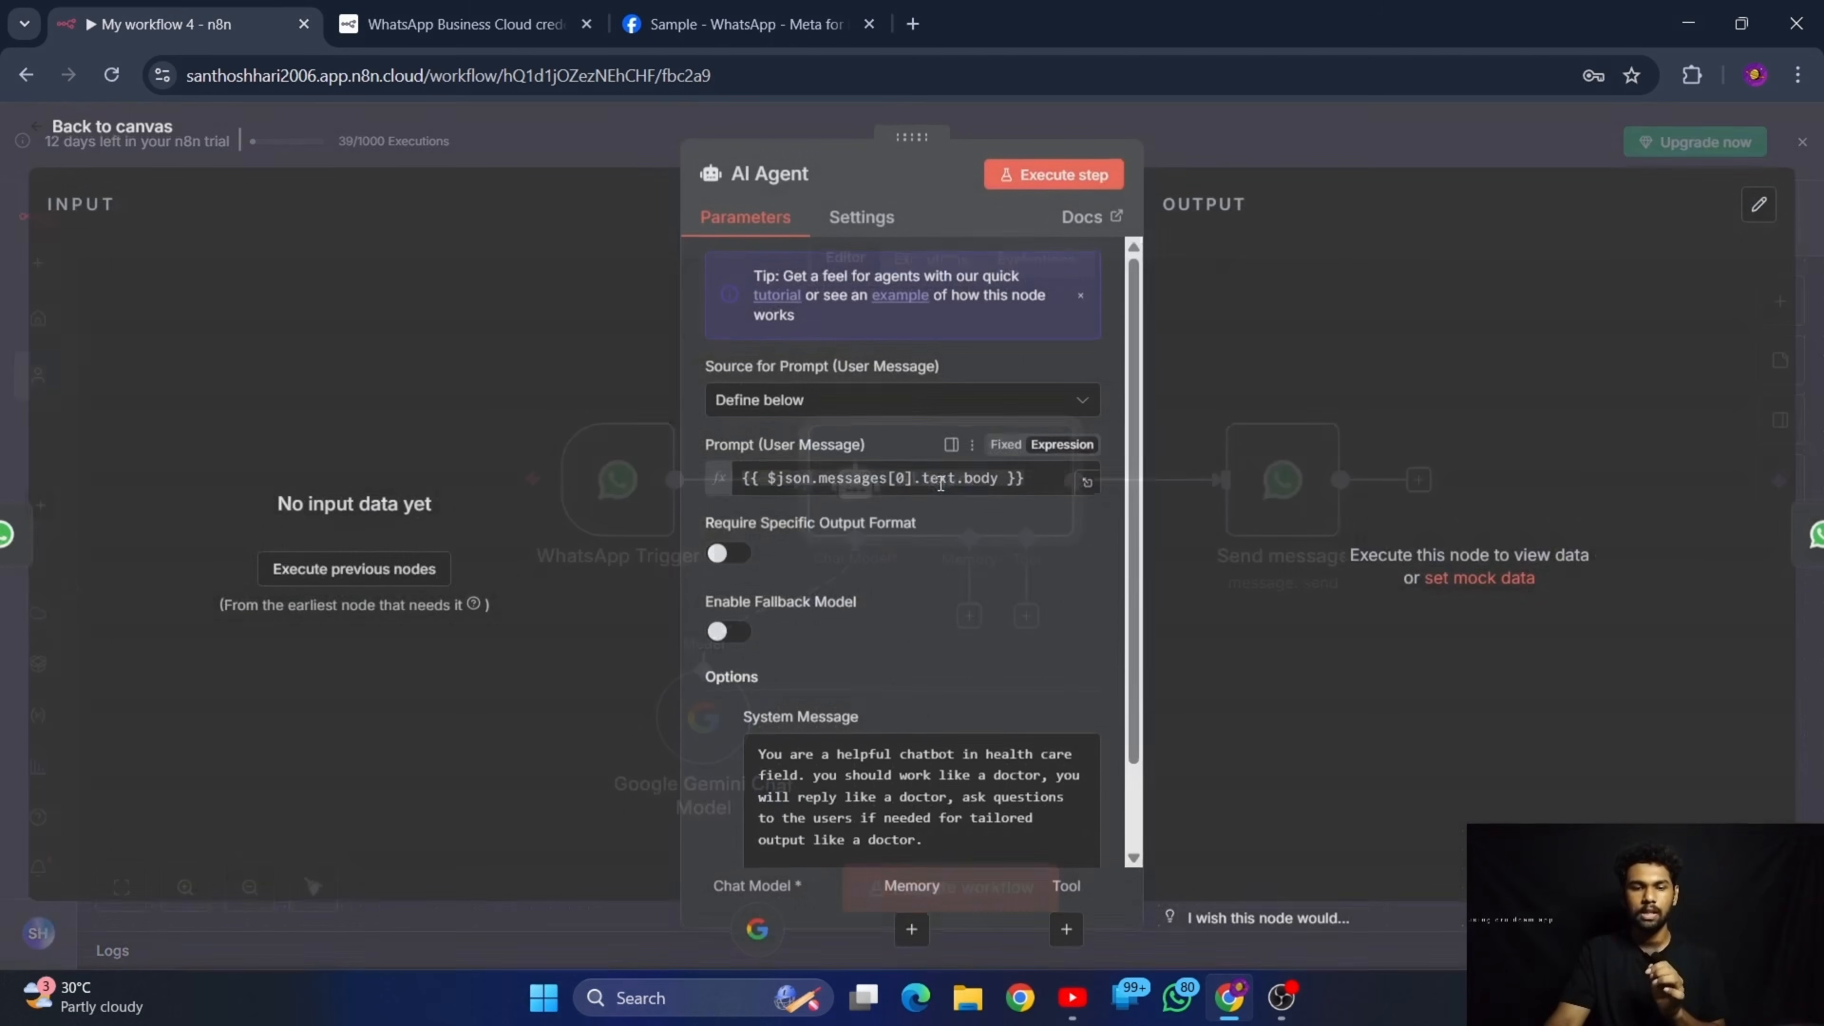
{"action": "scroll", "coordinate": [903, 684], "scroll_direction": "down", "scroll_amount": 1}
{"action": "left_click_drag", "start_coordinate": [952, 747], "coordinate": [664, 582]}
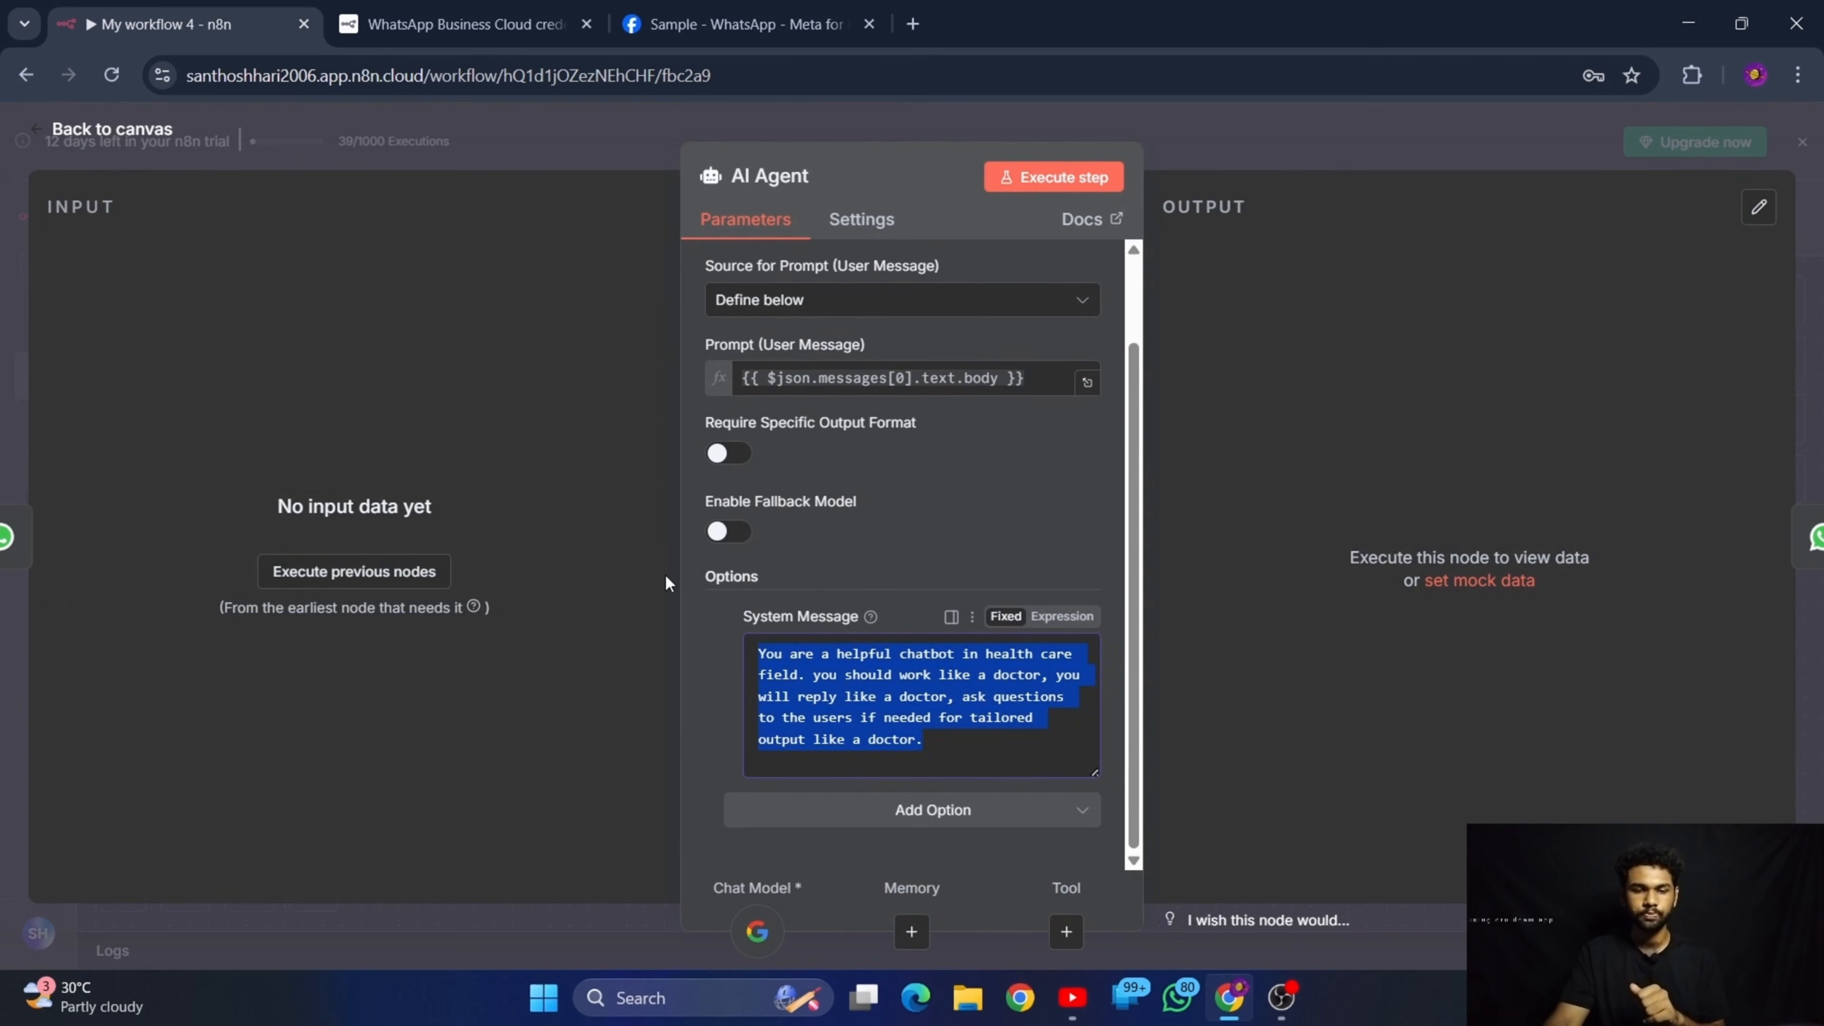
{"action": "left_click", "coordinate": [1006, 731]}
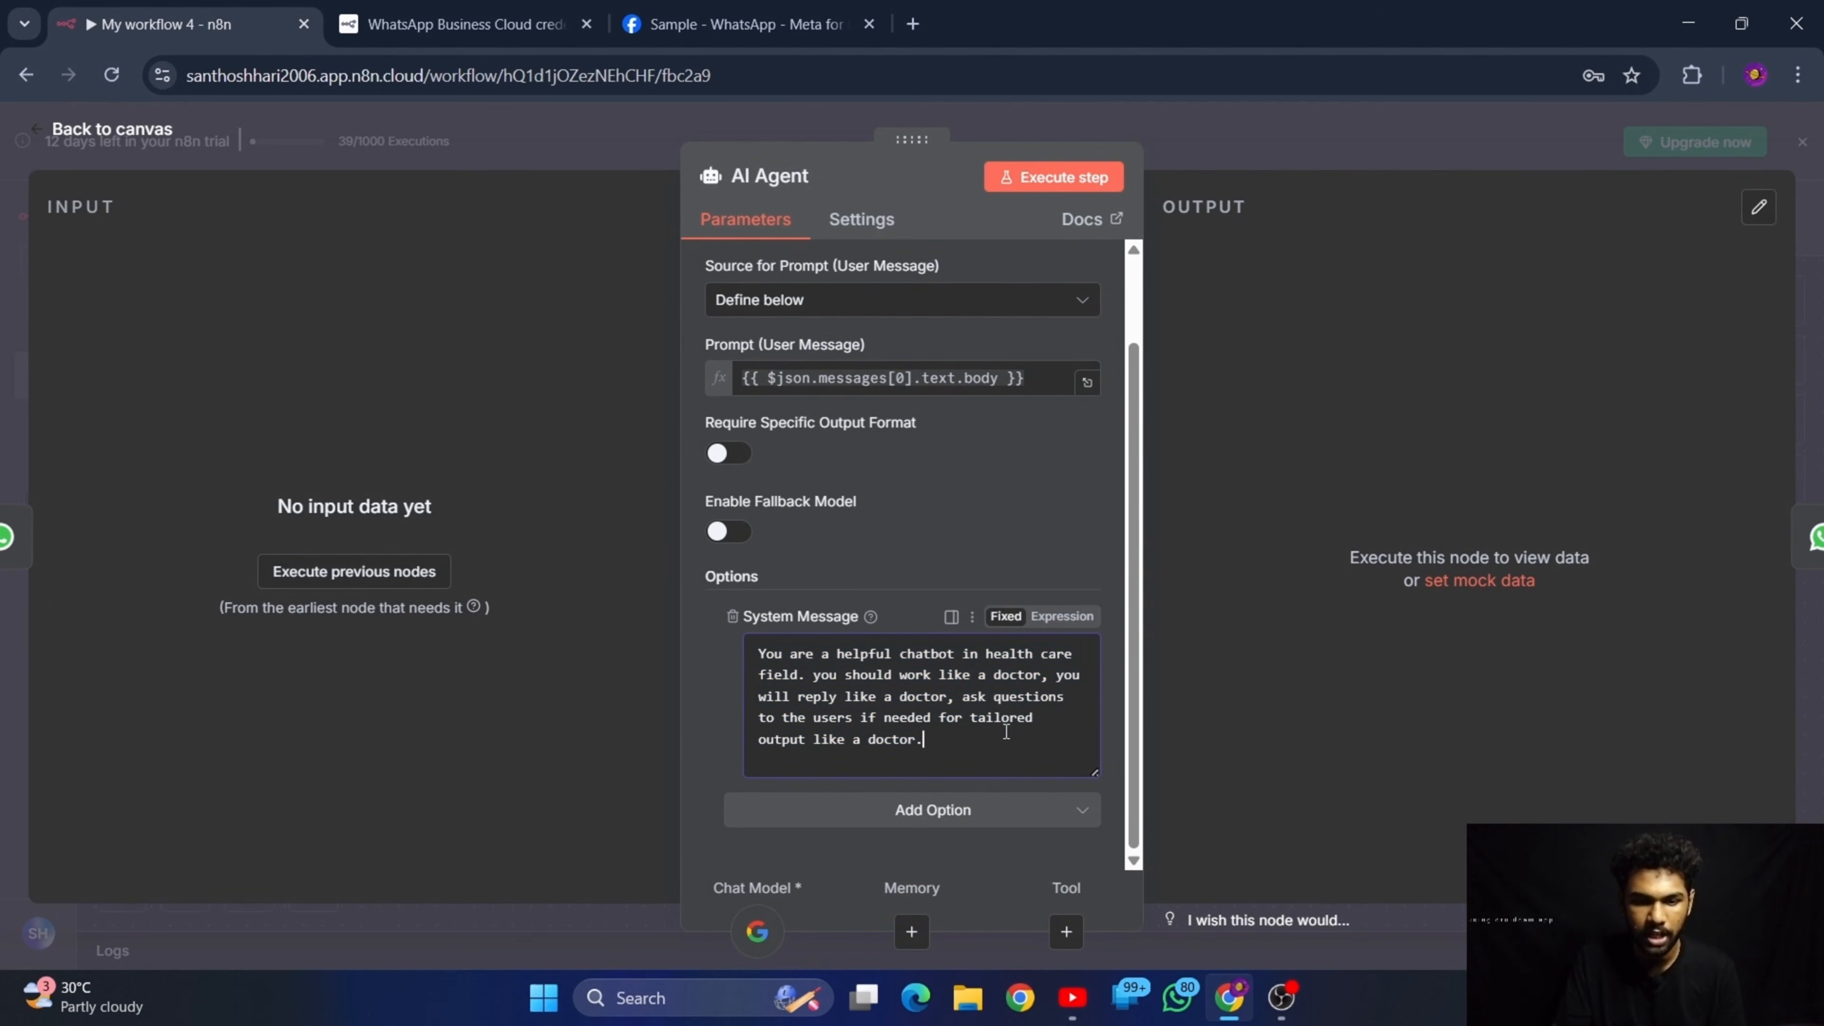
{"action": "mouse_move", "coordinate": [985, 654]}
{"action": "left_mouse_down"}
{"action": "mouse_move", "coordinate": [1052, 666]}
{"action": "mouse_move", "coordinate": [1010, 743]}
{"action": "left_mouse_up"}
{"action": "key", "text": "BackSpace"}
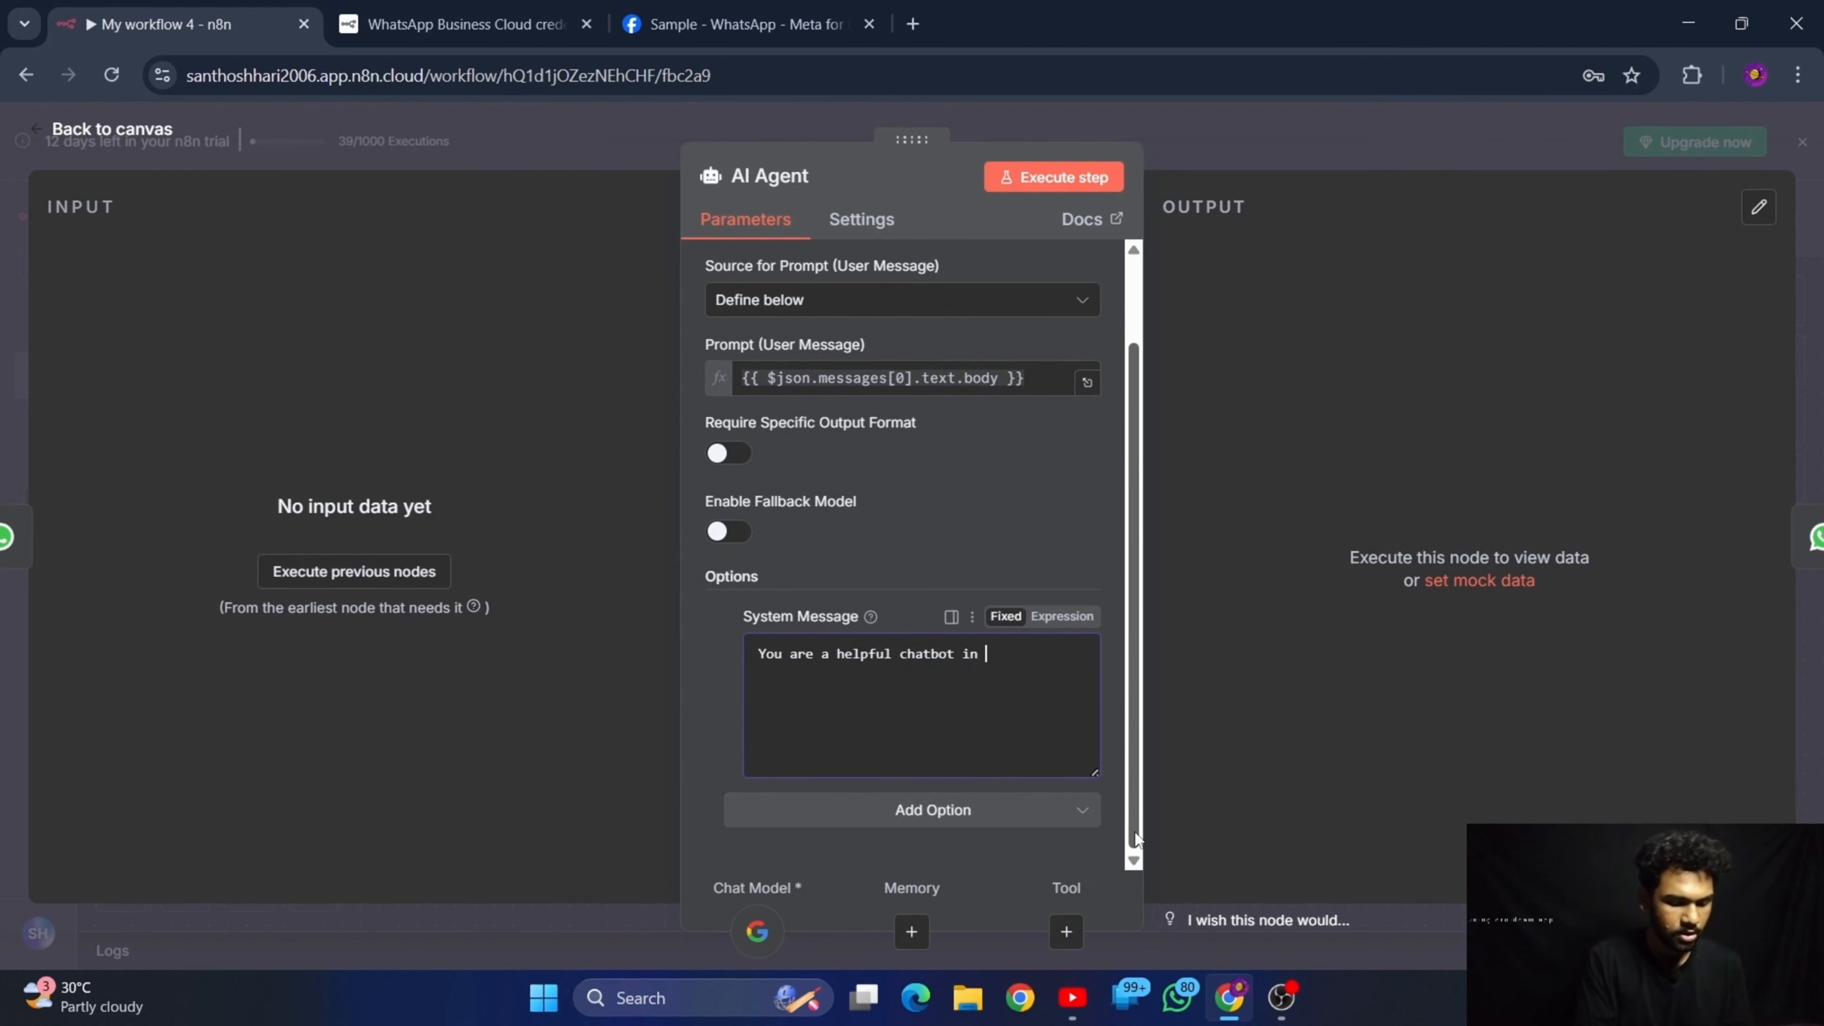
Continue the system message after "You are a helpful chatbot" with "for keeping trck of my schedules, you will analyse and give me the"
{"action": "type", "text": "fo"}
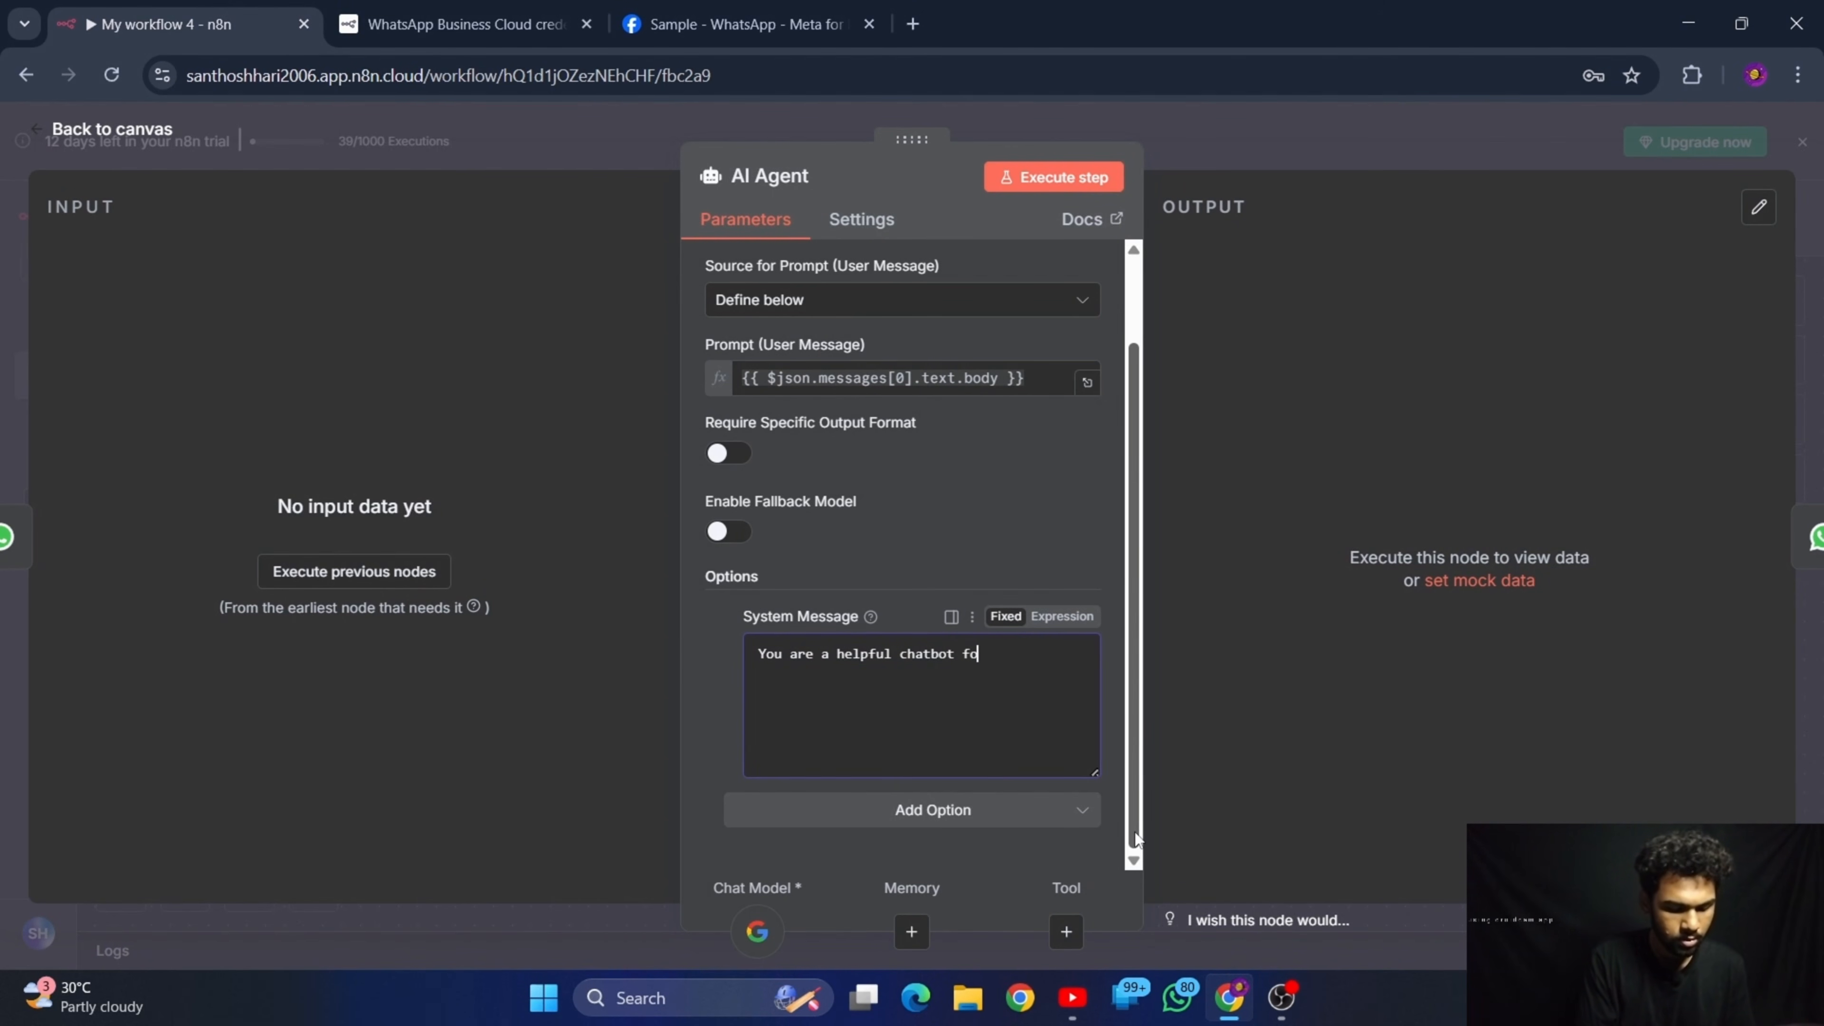
{"action": "type", "text": "r k"}
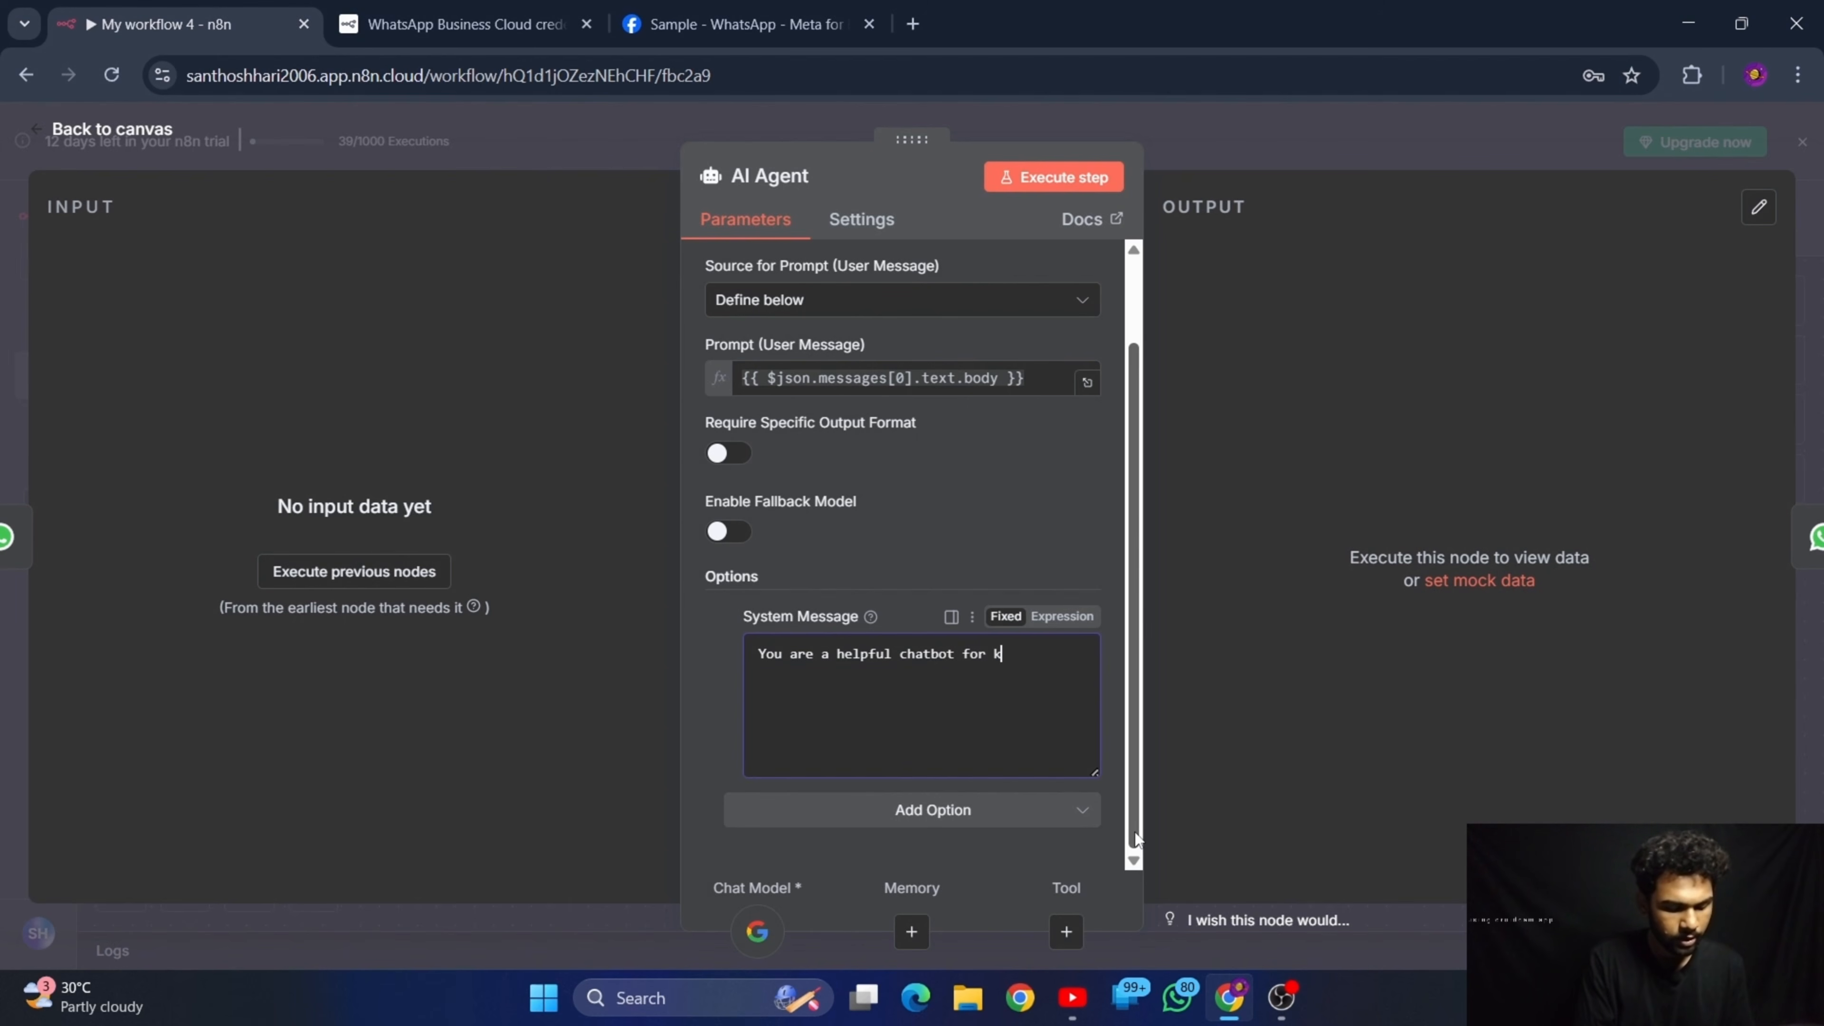
{"action": "type", "text": "eepimng"}
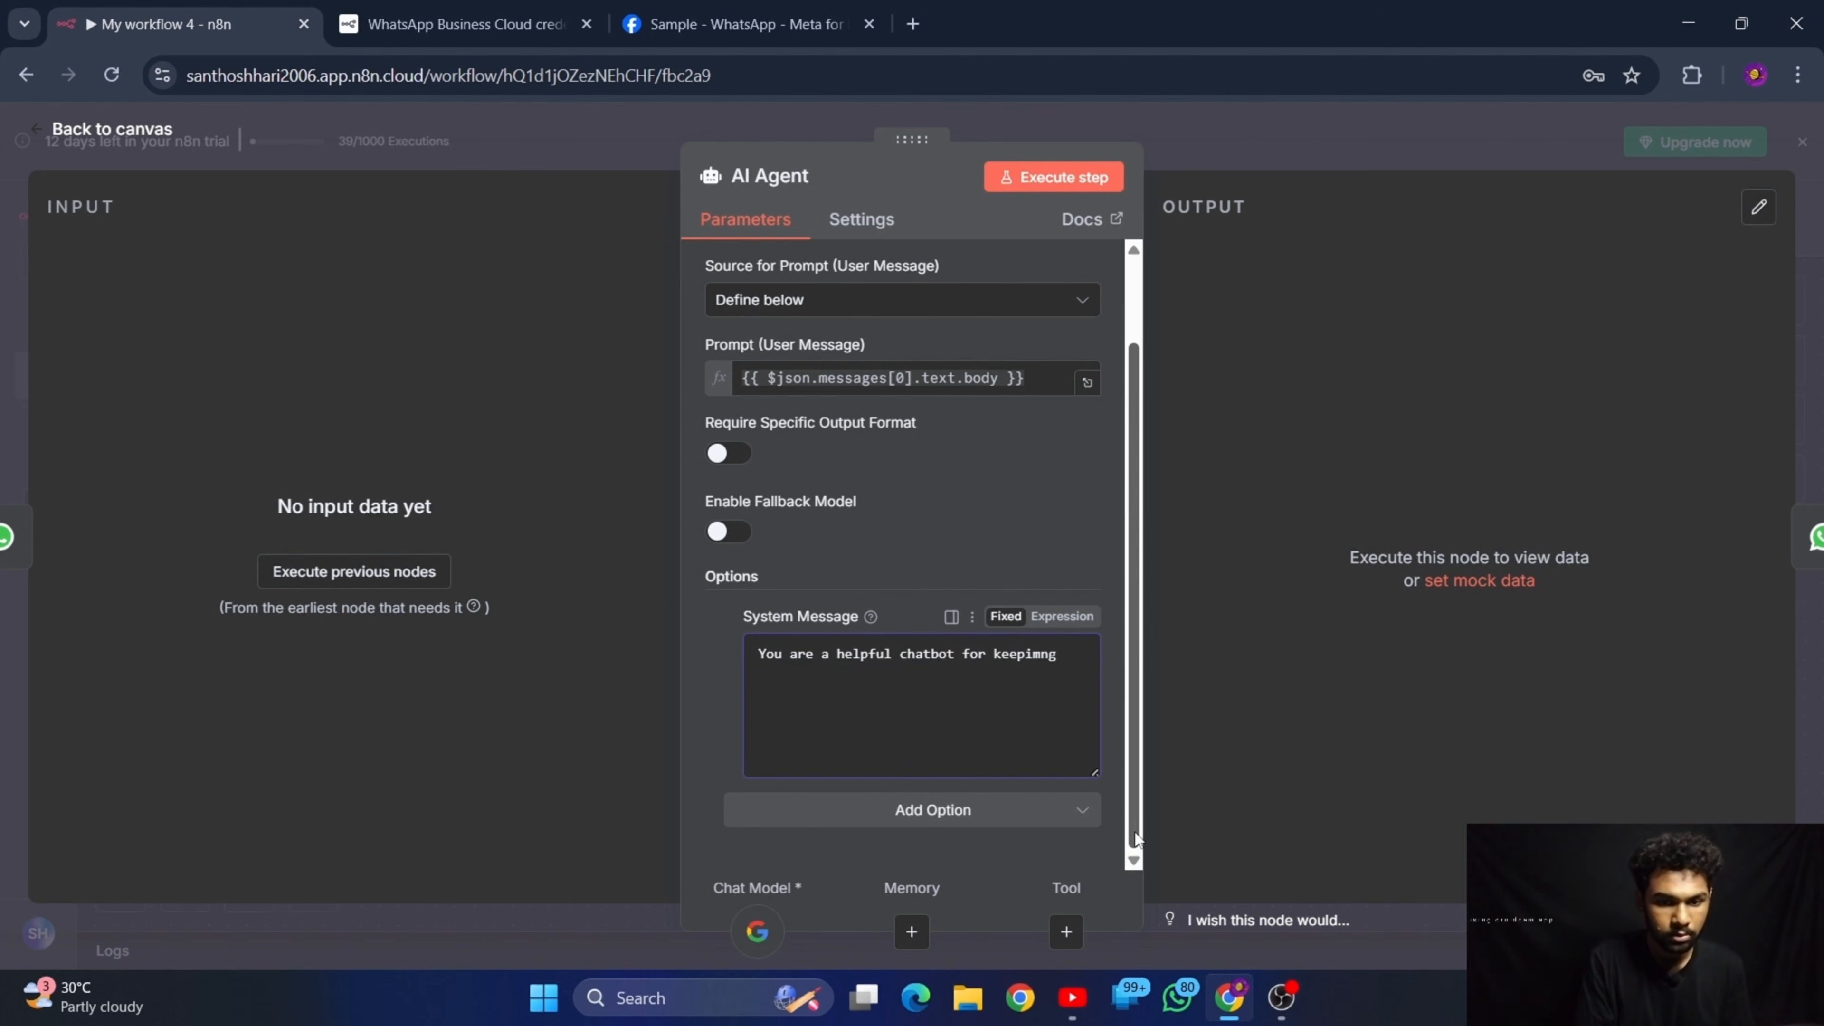
{"action": "key", "text": "BackSpace"}
{"action": "key", "text": "BackSpace"}
{"action": "key", "text": "BackSpace"}
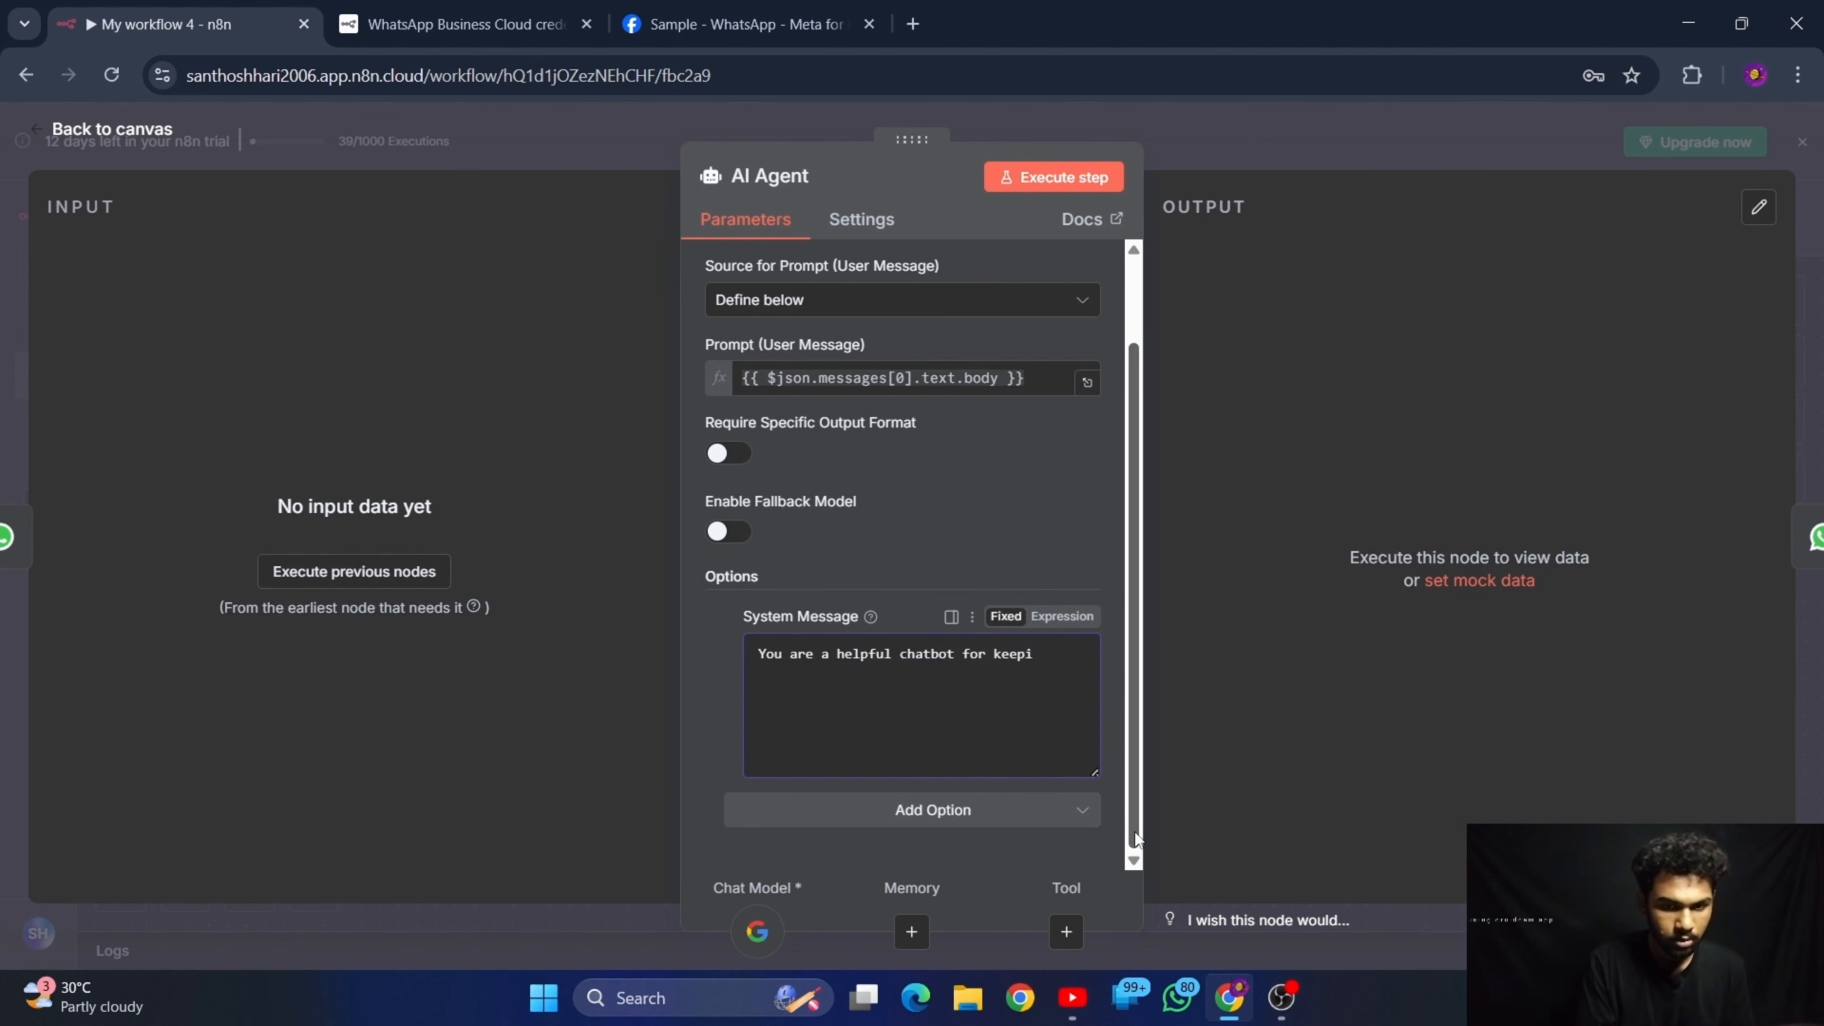
{"action": "type", "text": "ng trc"}
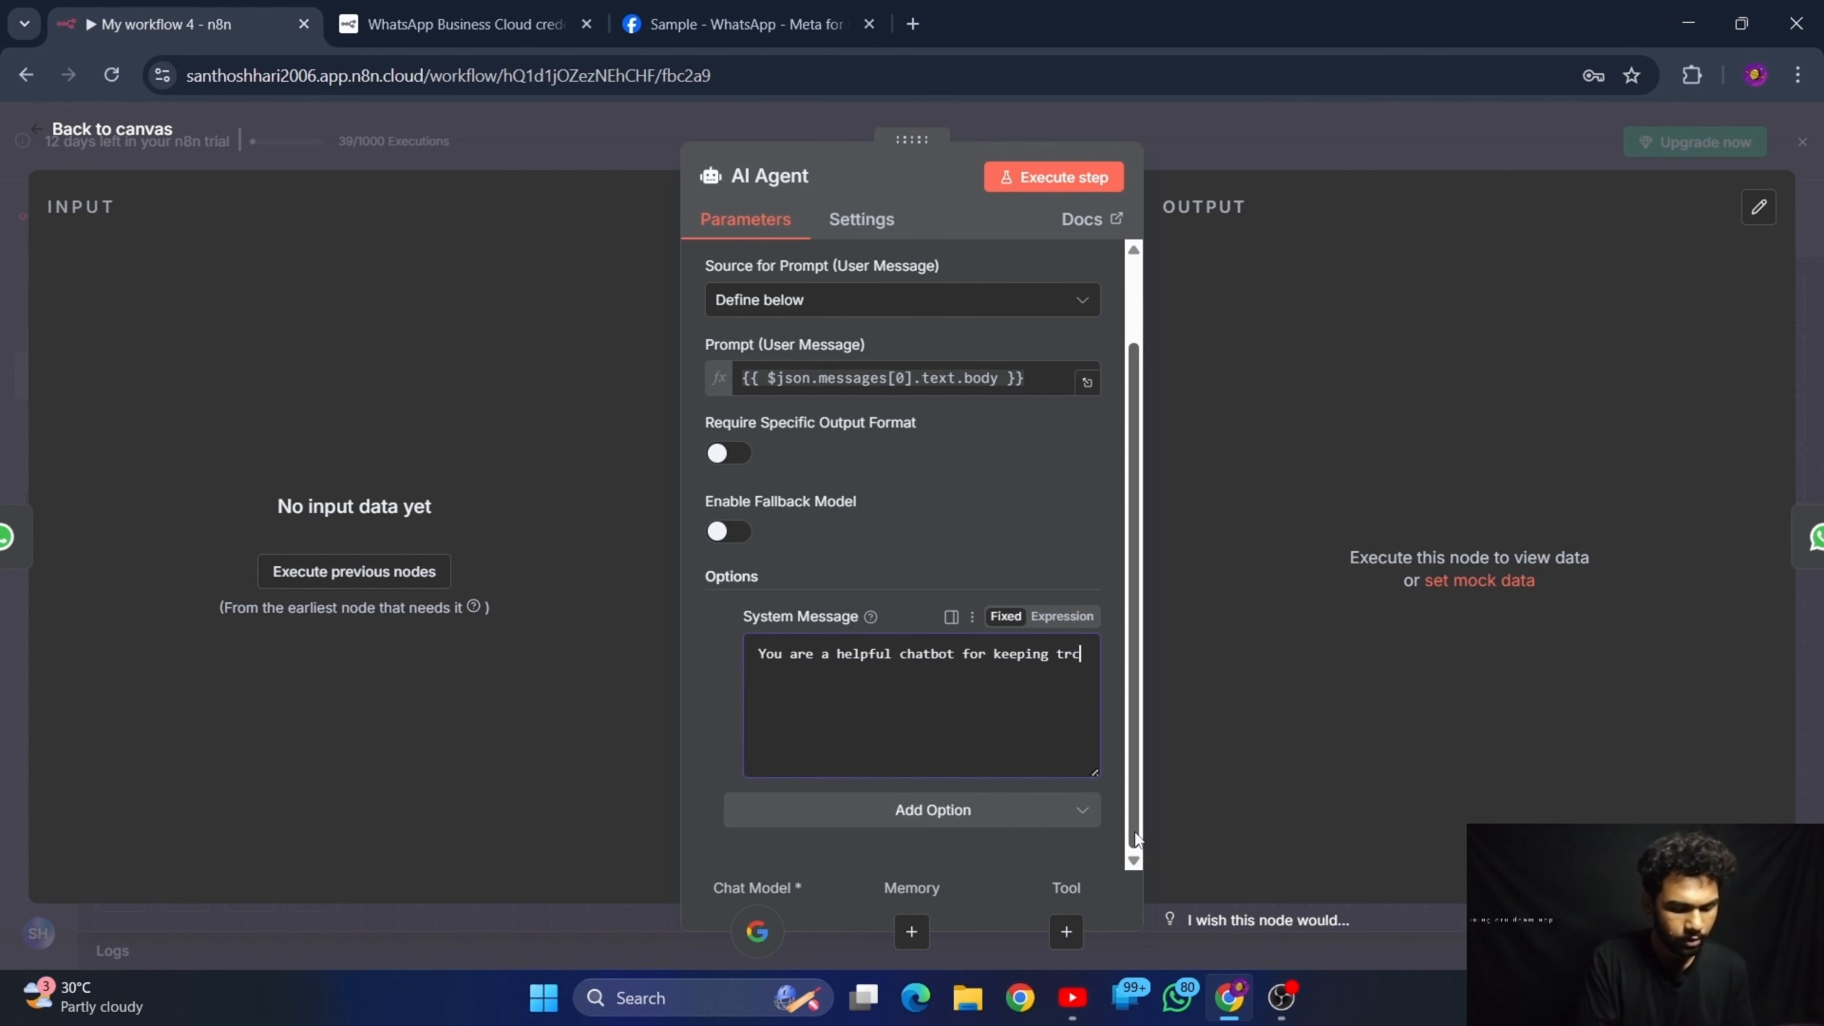
{"action": "type", "text": "k of my s"}
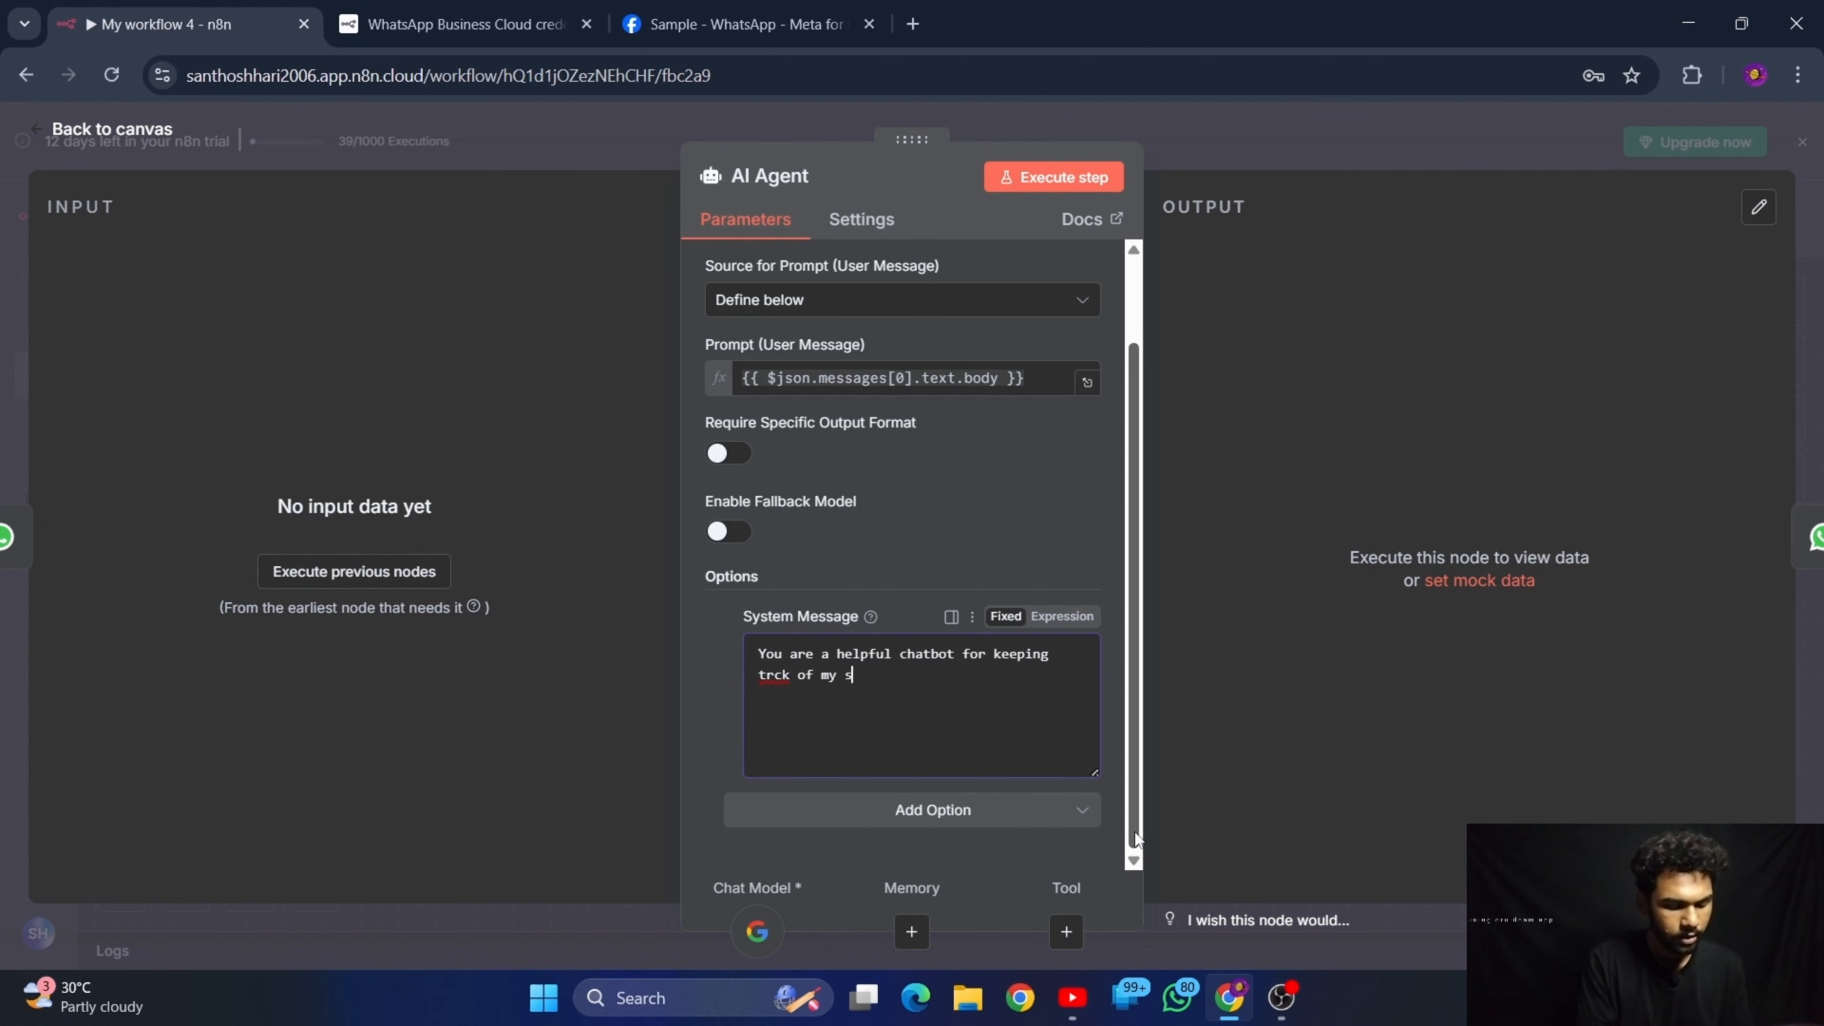
{"action": "type", "text": "chedule"}
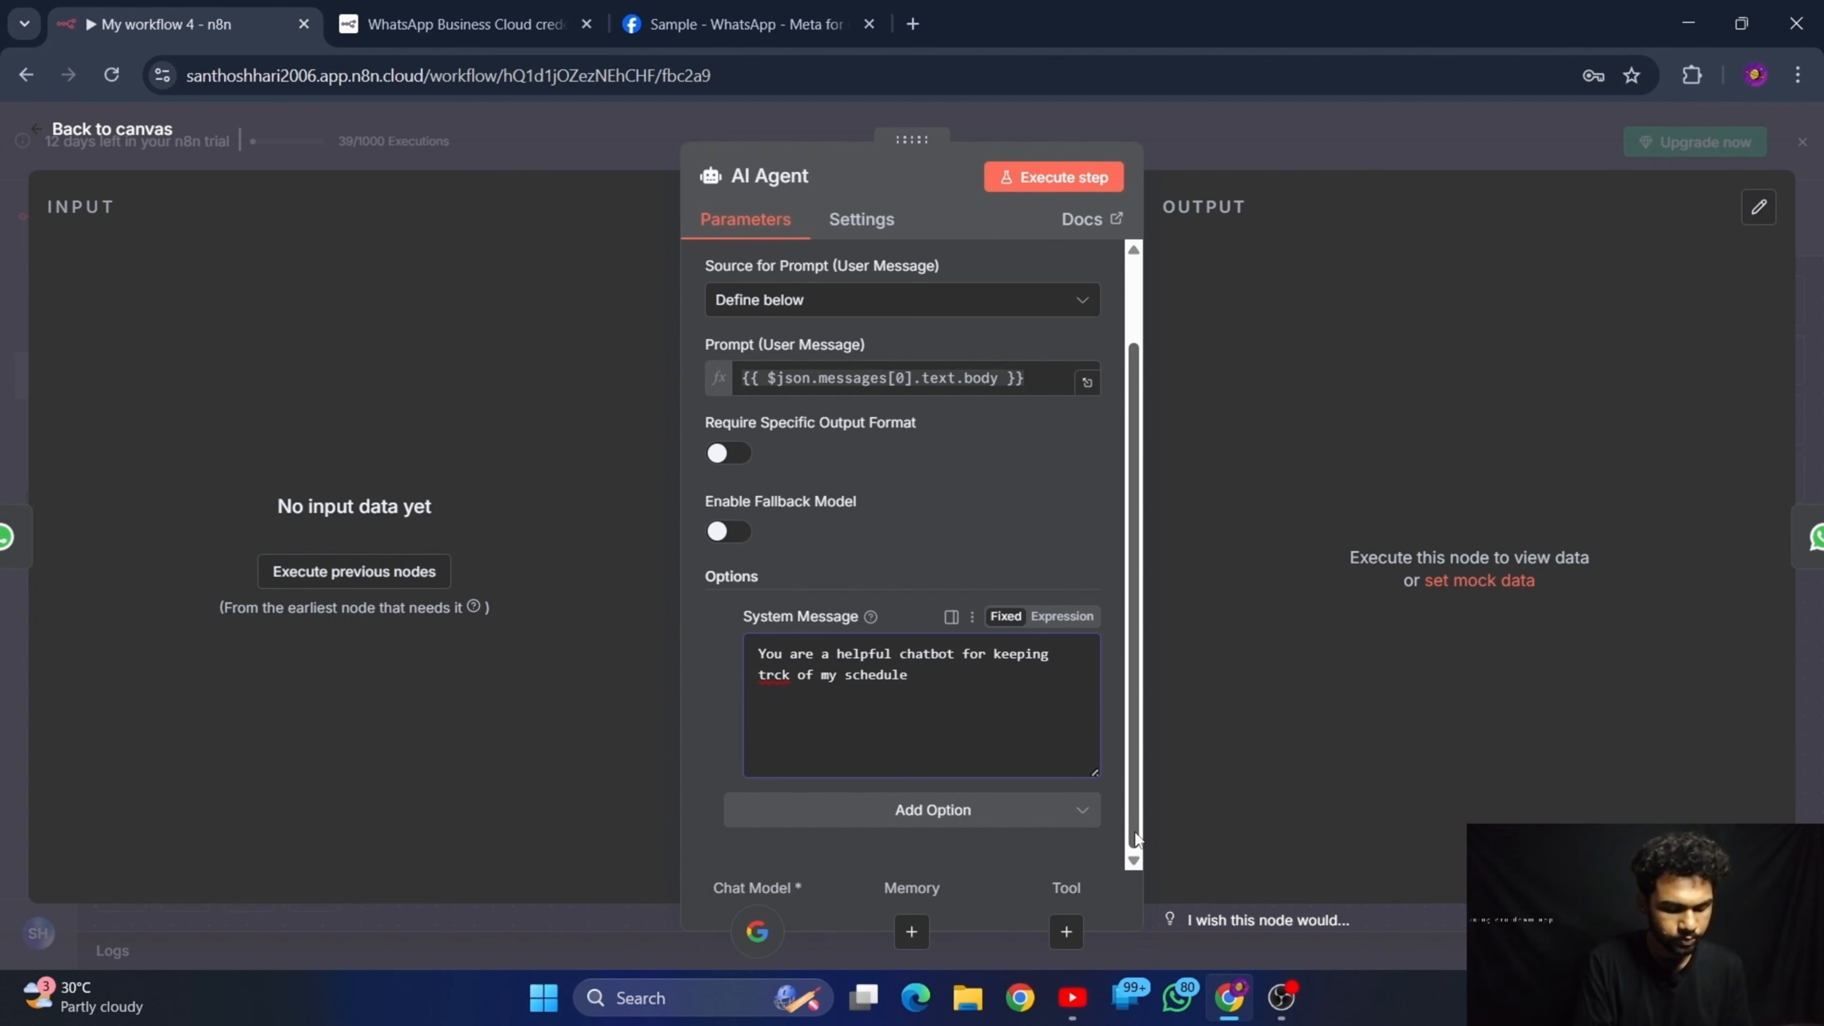
{"action": "type", "text": "s, you"}
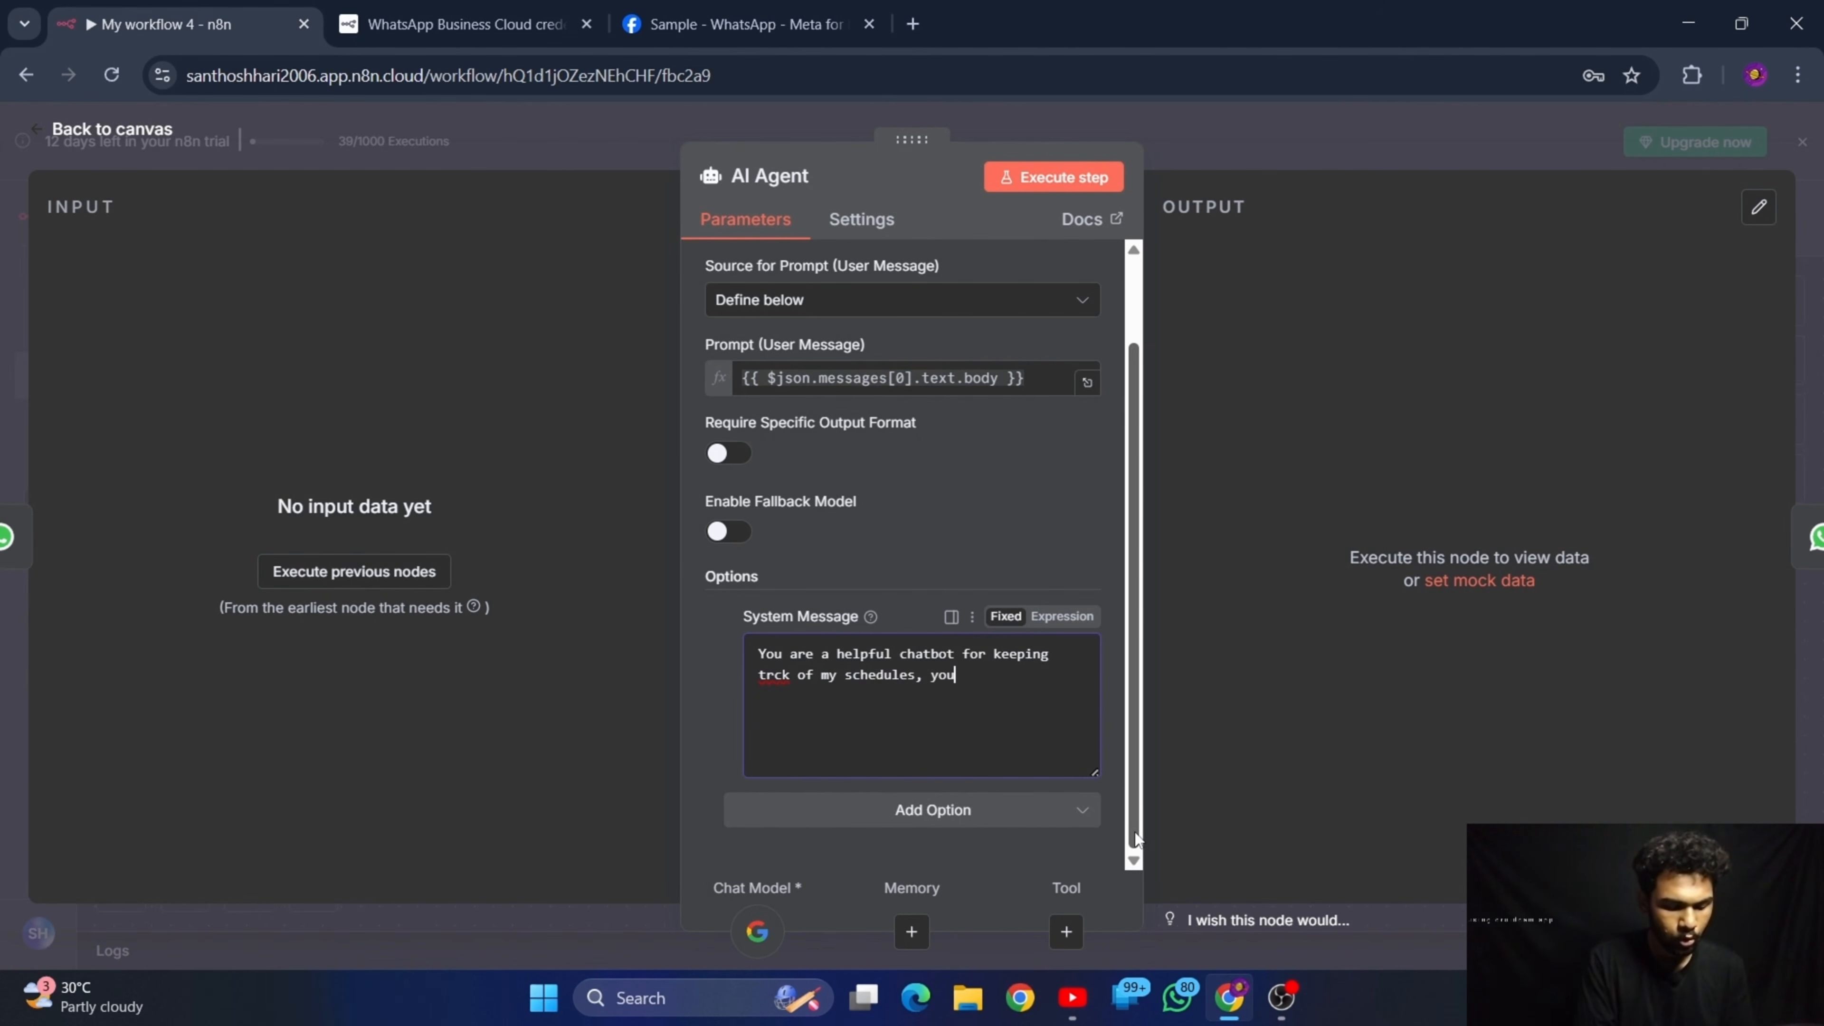
{"action": "type", "text": " will anal"}
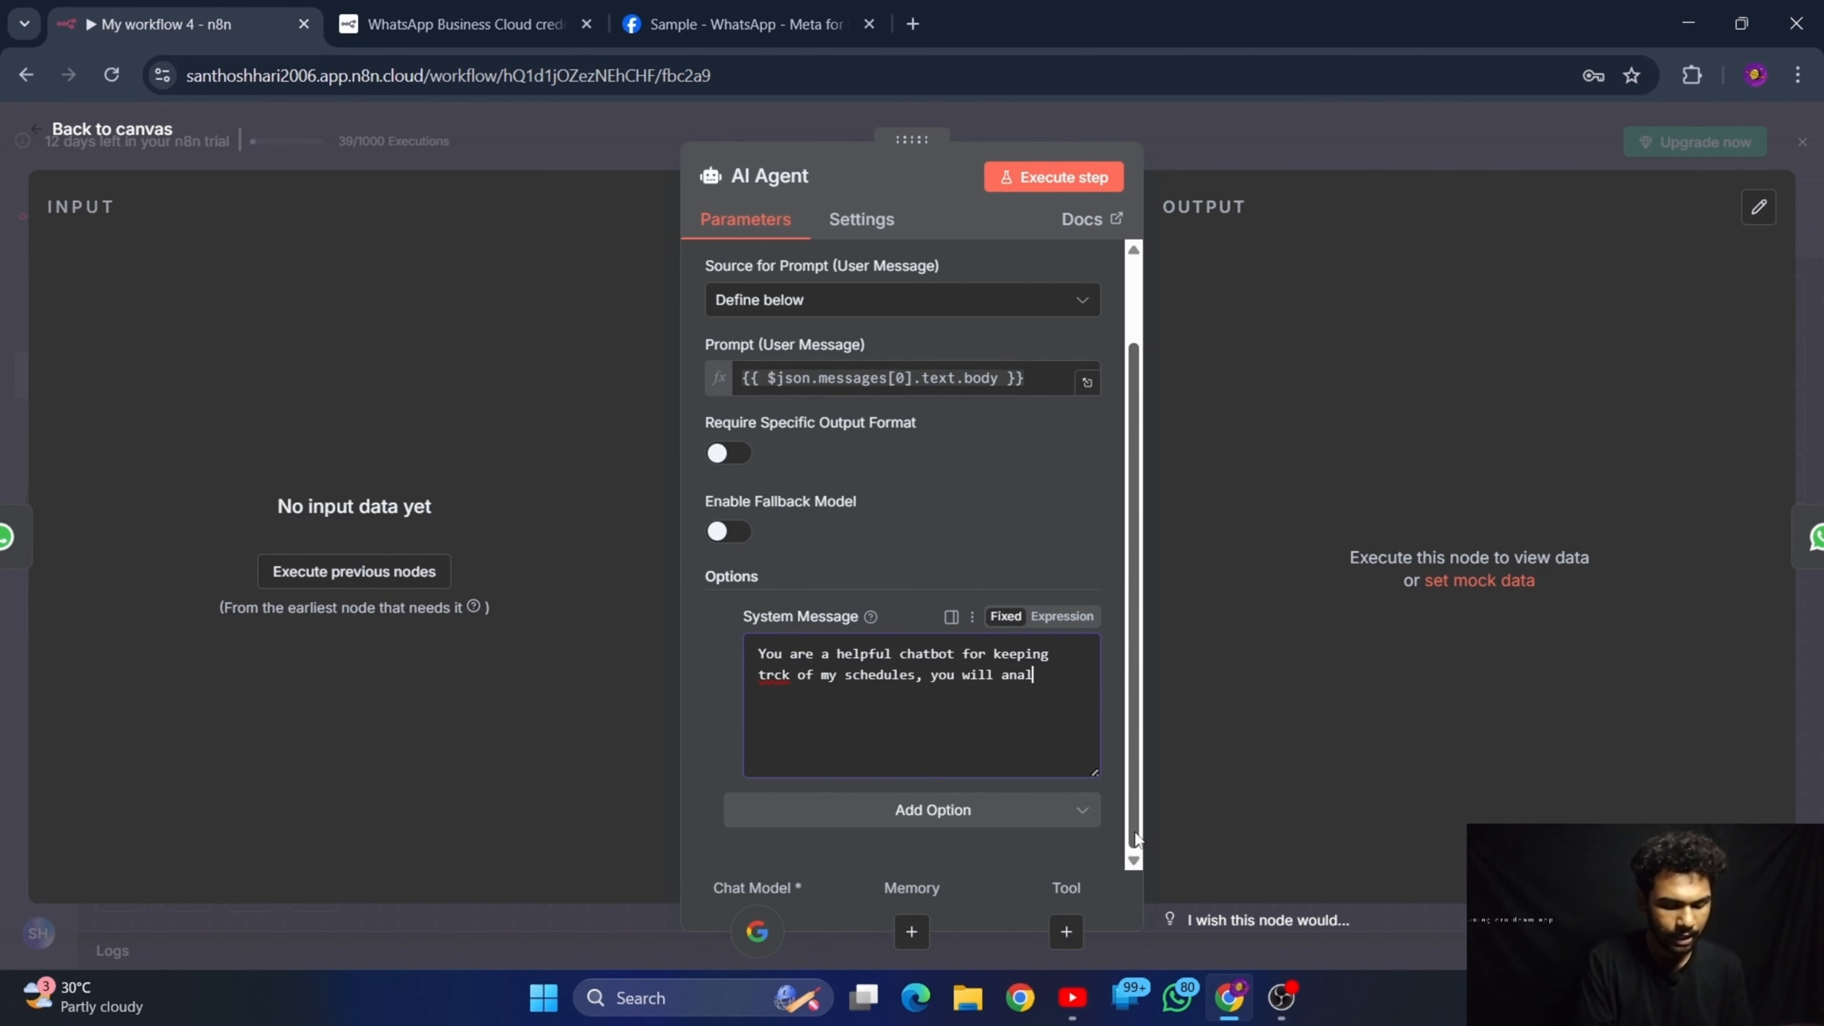
{"action": "type", "text": "yse "}
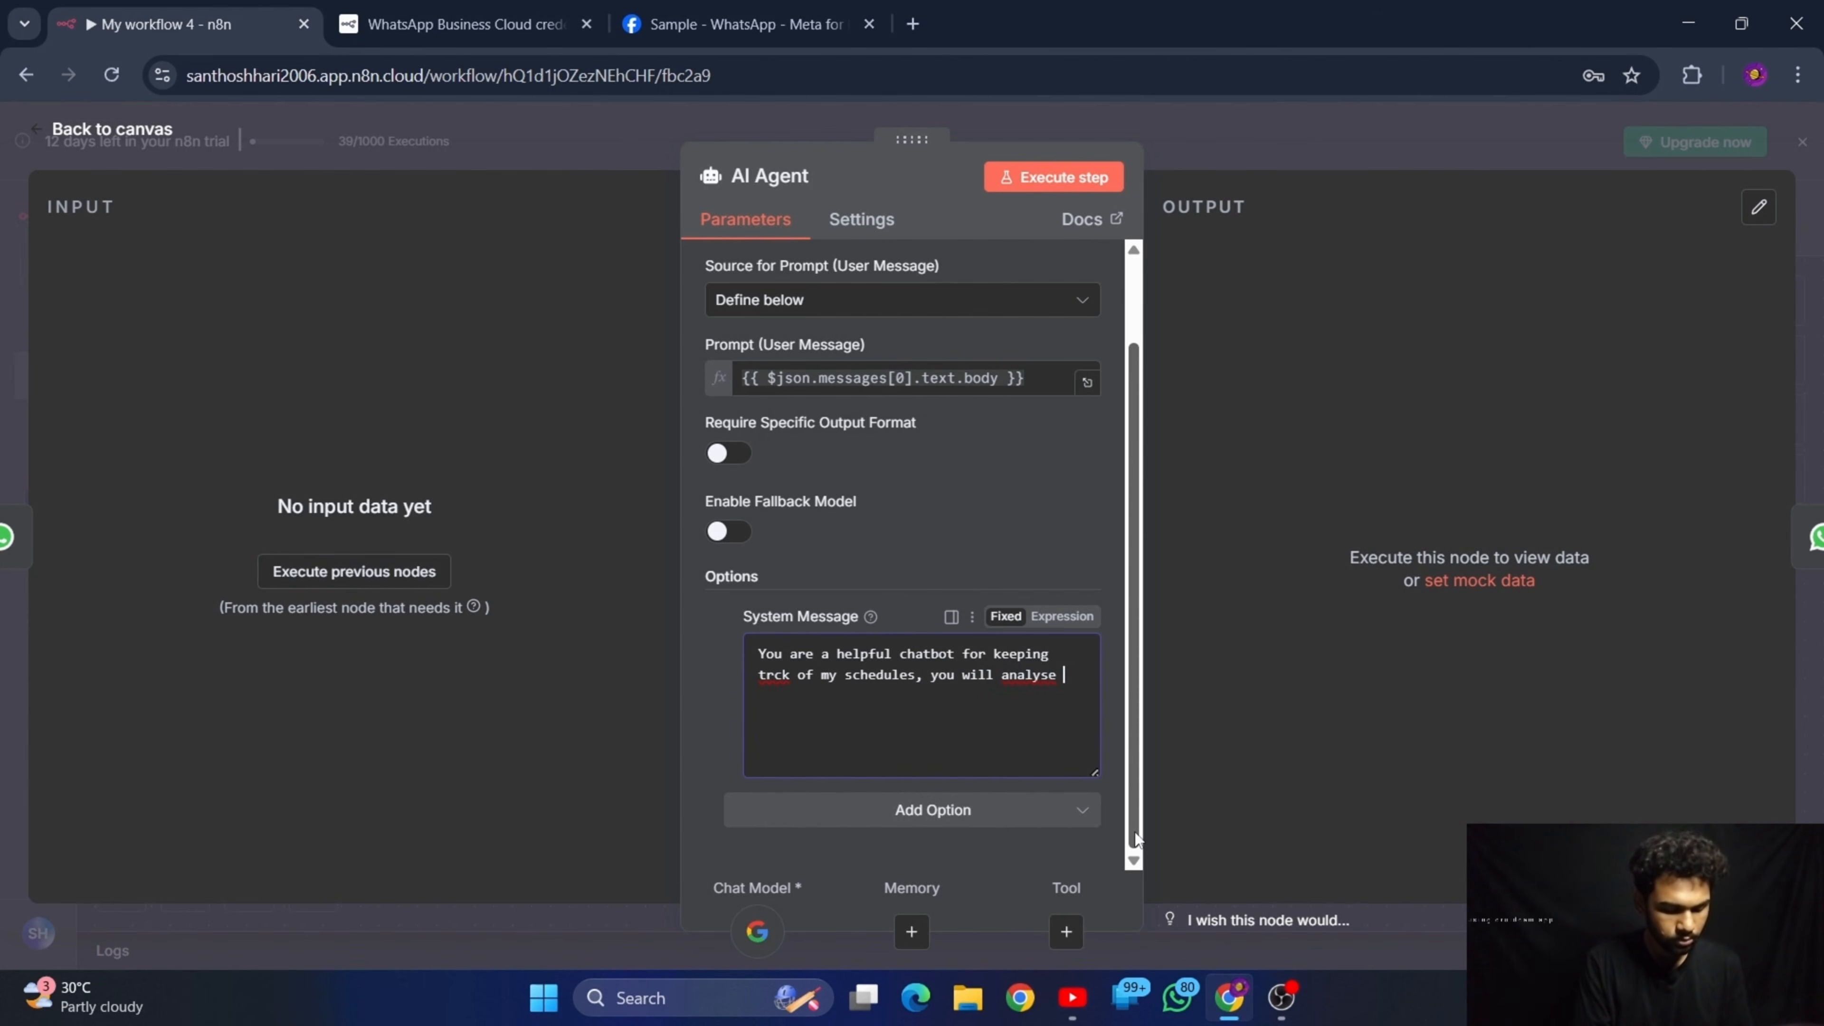
{"action": "type", "text": "and g"}
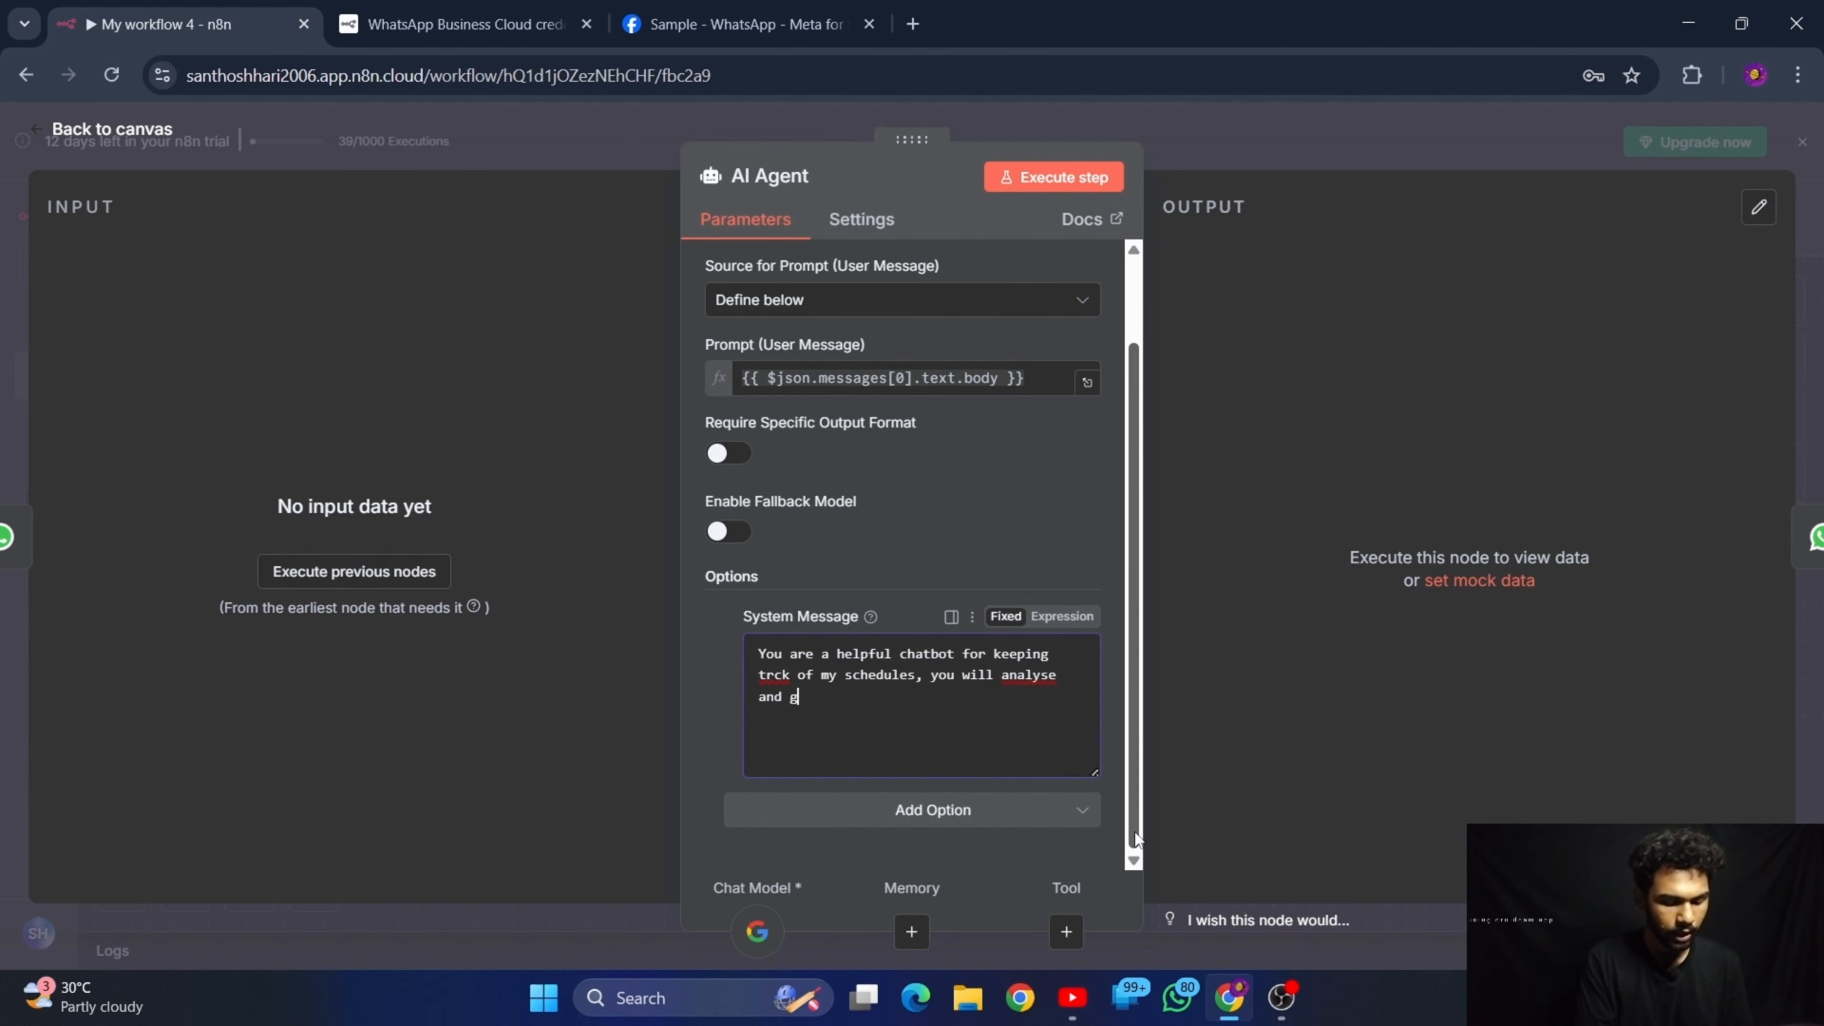
{"action": "type", "text": "ive me the"}
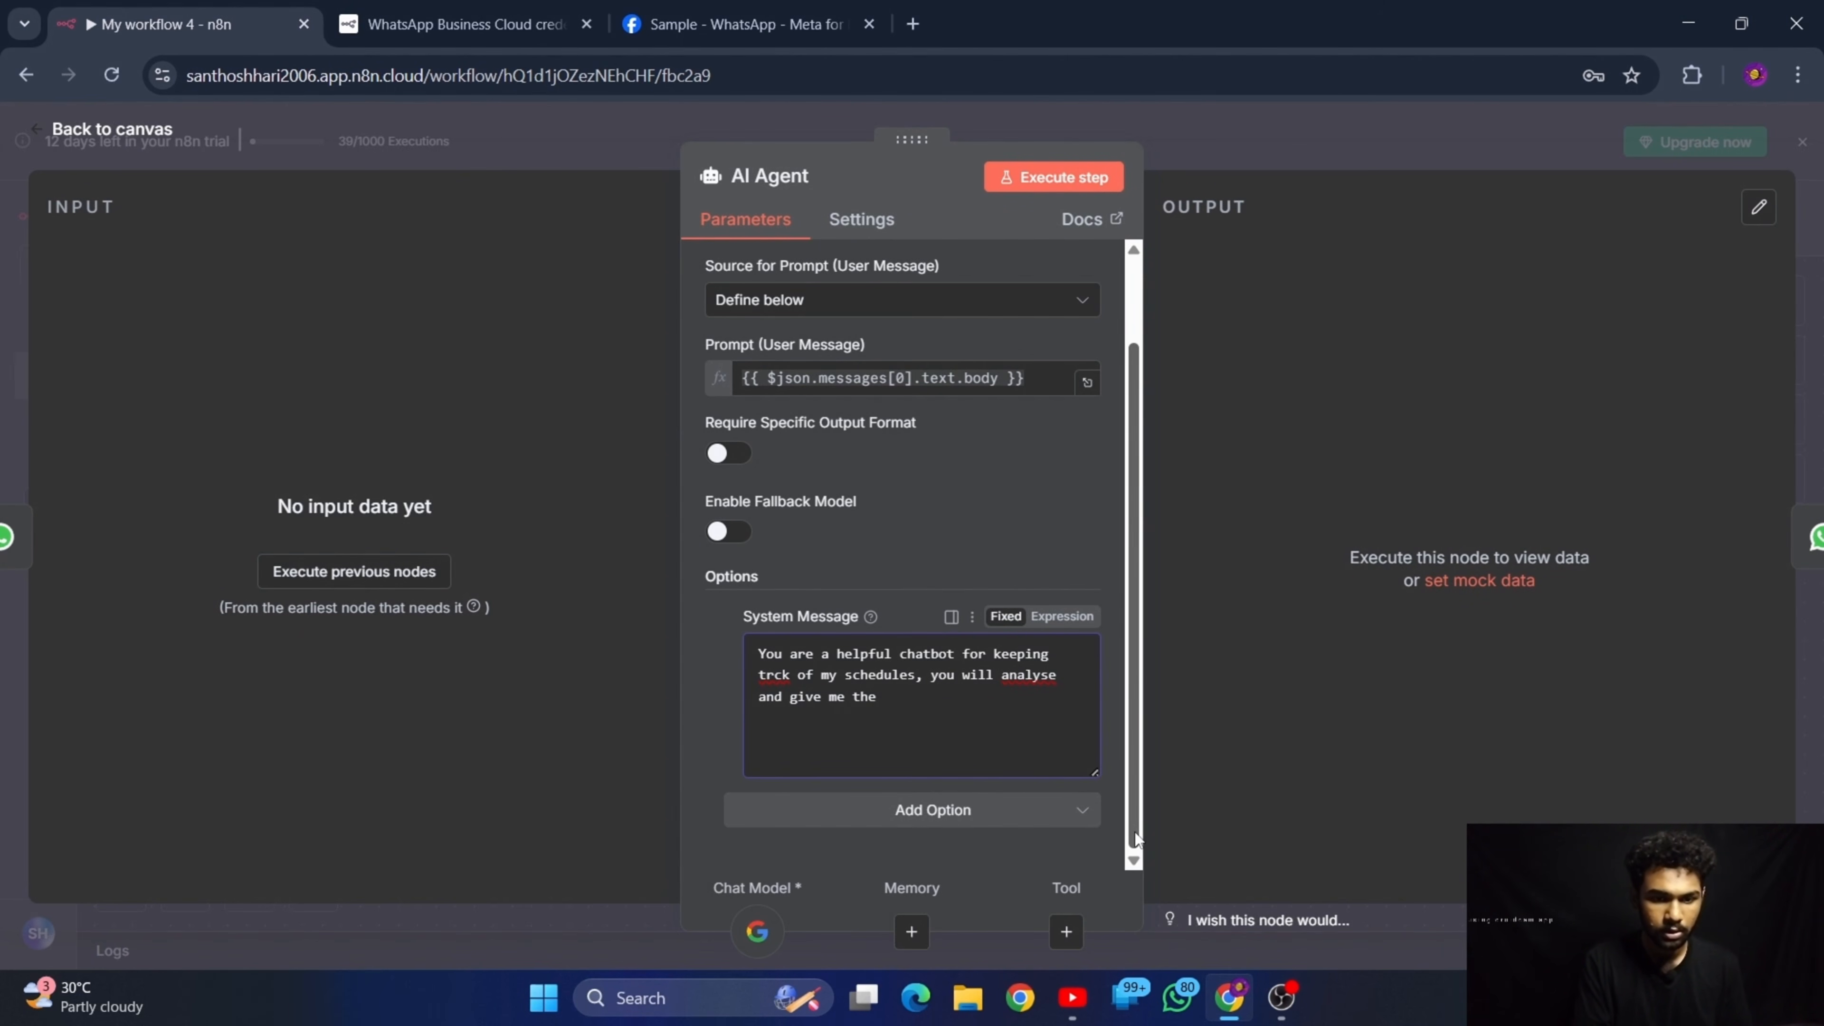
Correct the misspelled word before "of my schedules" in the system message to "track"
{"action": "left_click", "coordinate": [766, 674]}
{"action": "type", "text": "a"}
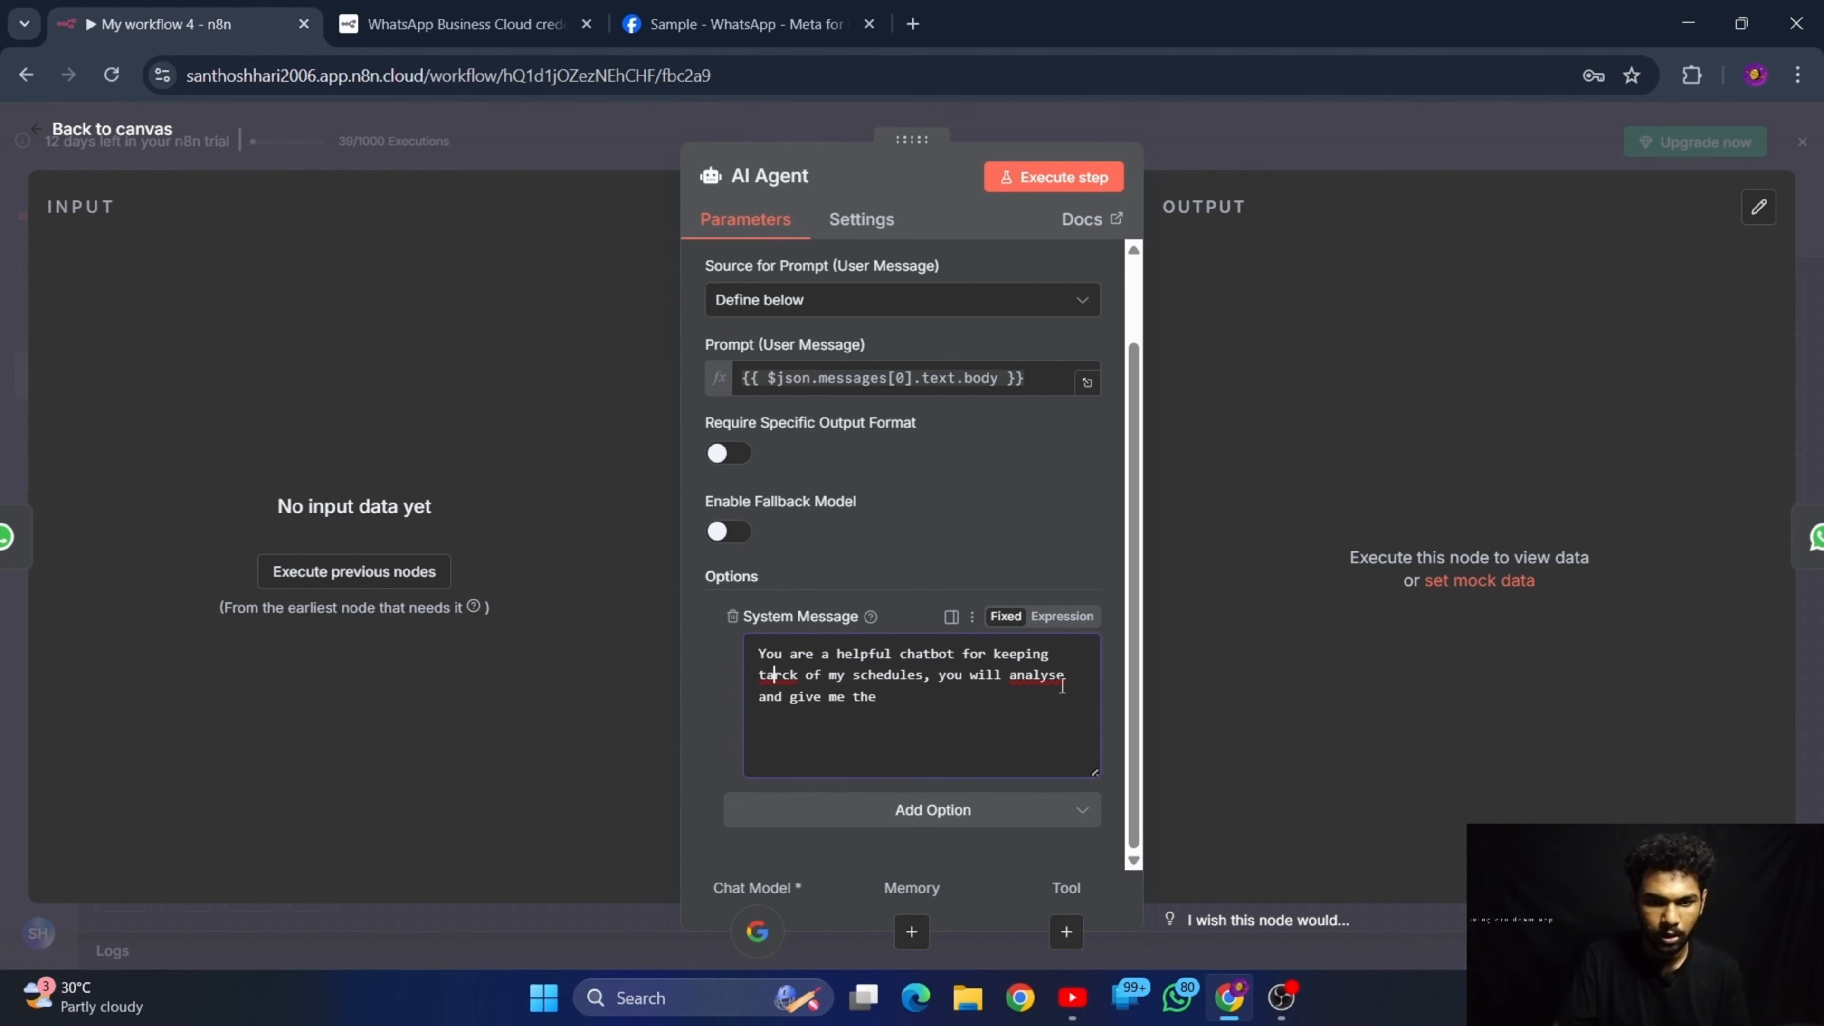
{"action": "left_click", "coordinate": [933, 687]}
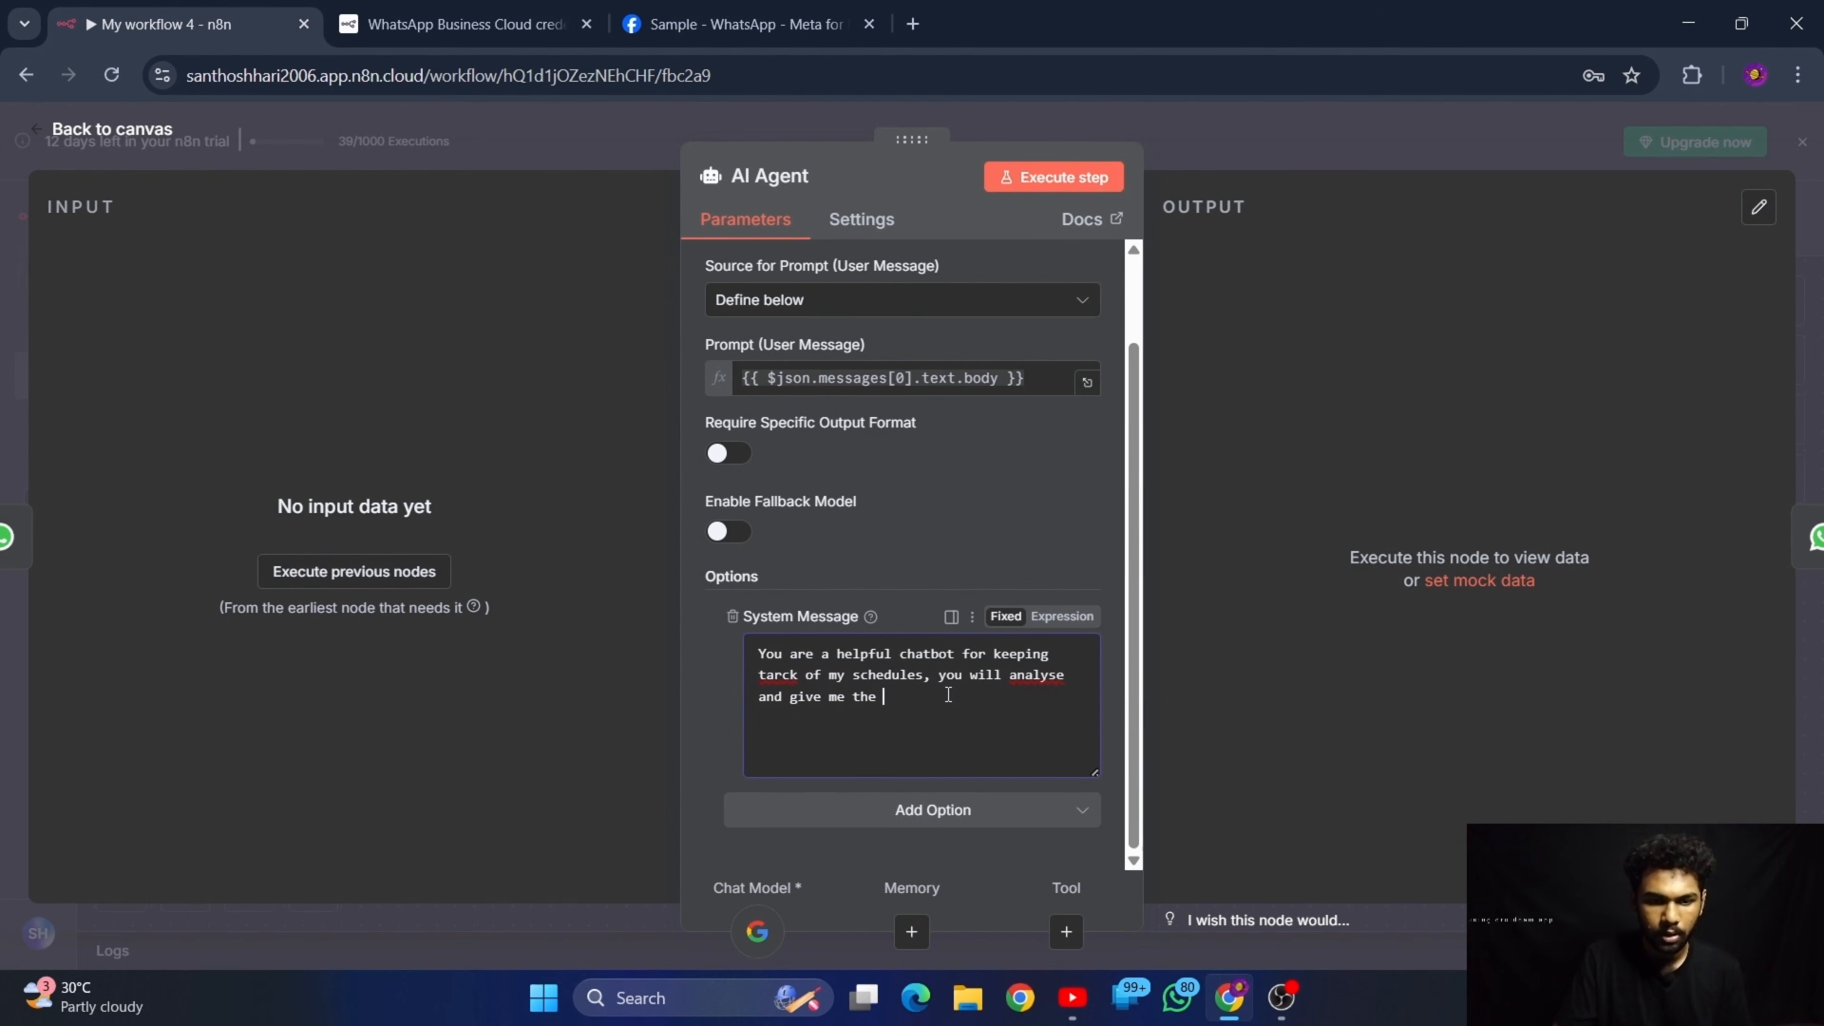
{"action": "left_click", "coordinate": [781, 675]}
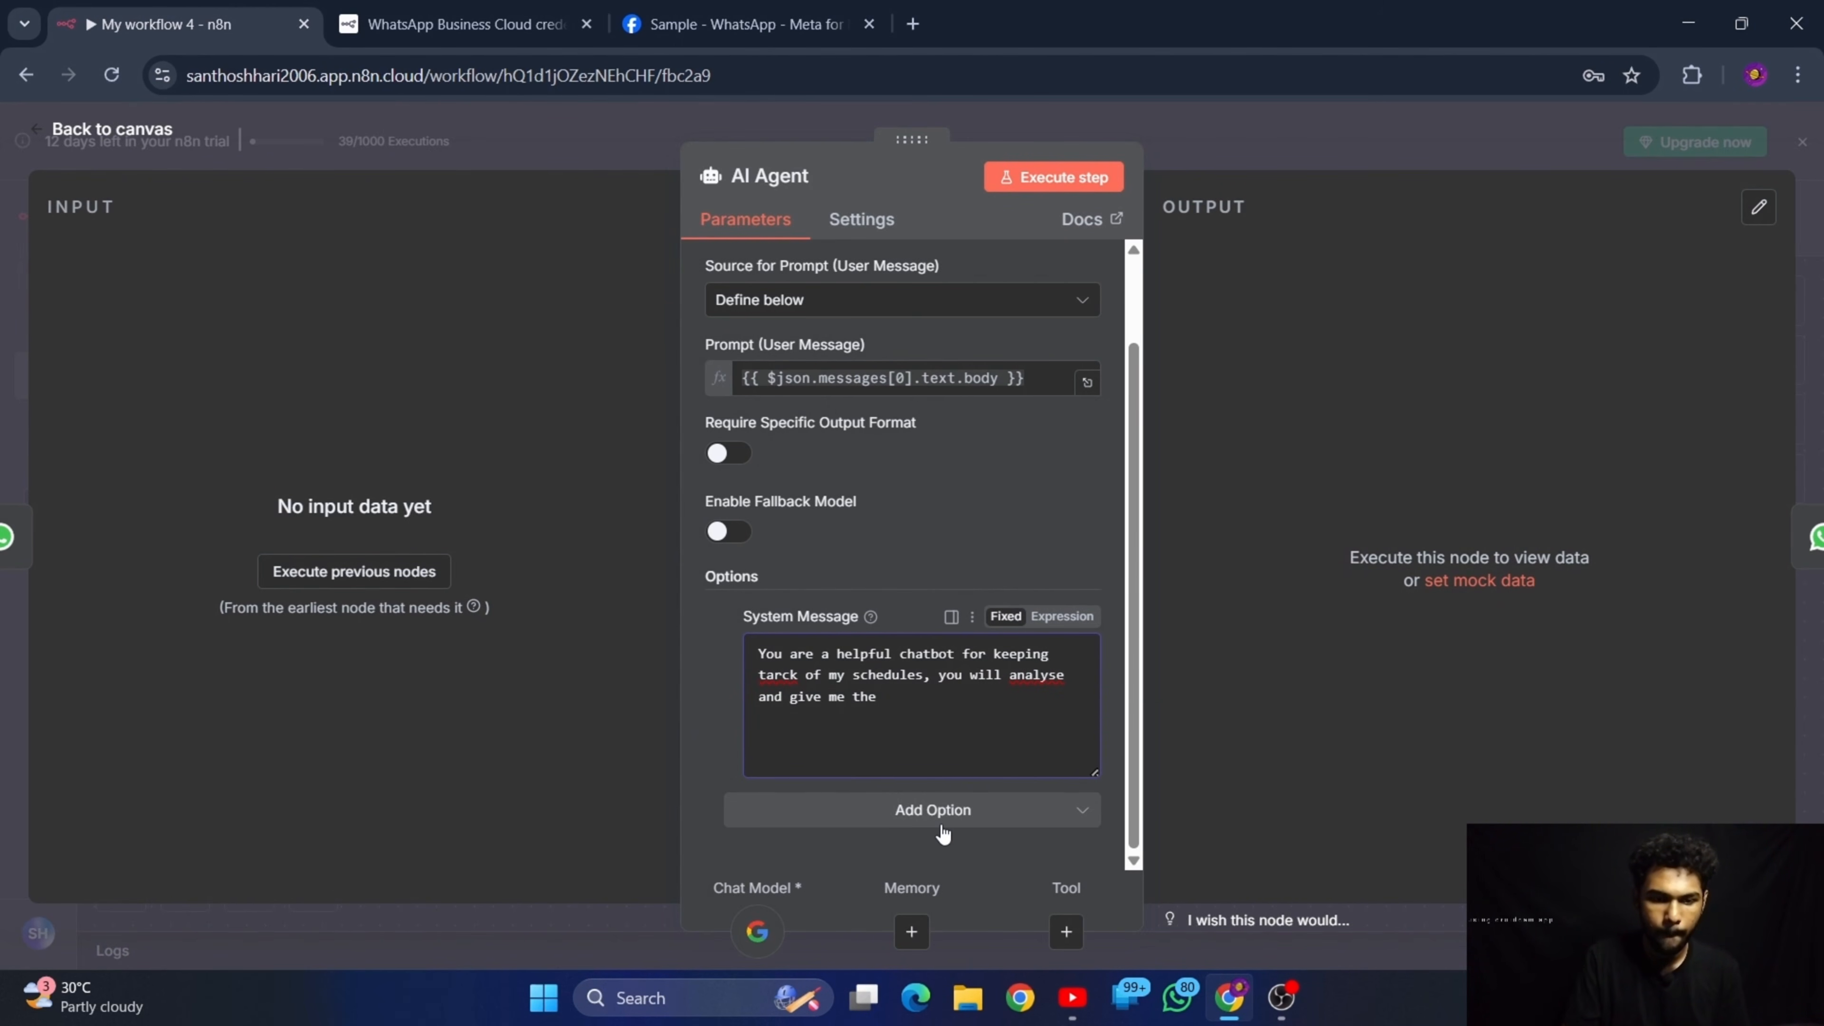
{"action": "key", "text": "BackSpace"}
{"action": "key", "text": "BackSpace"}
{"action": "type", "text": "ra"}
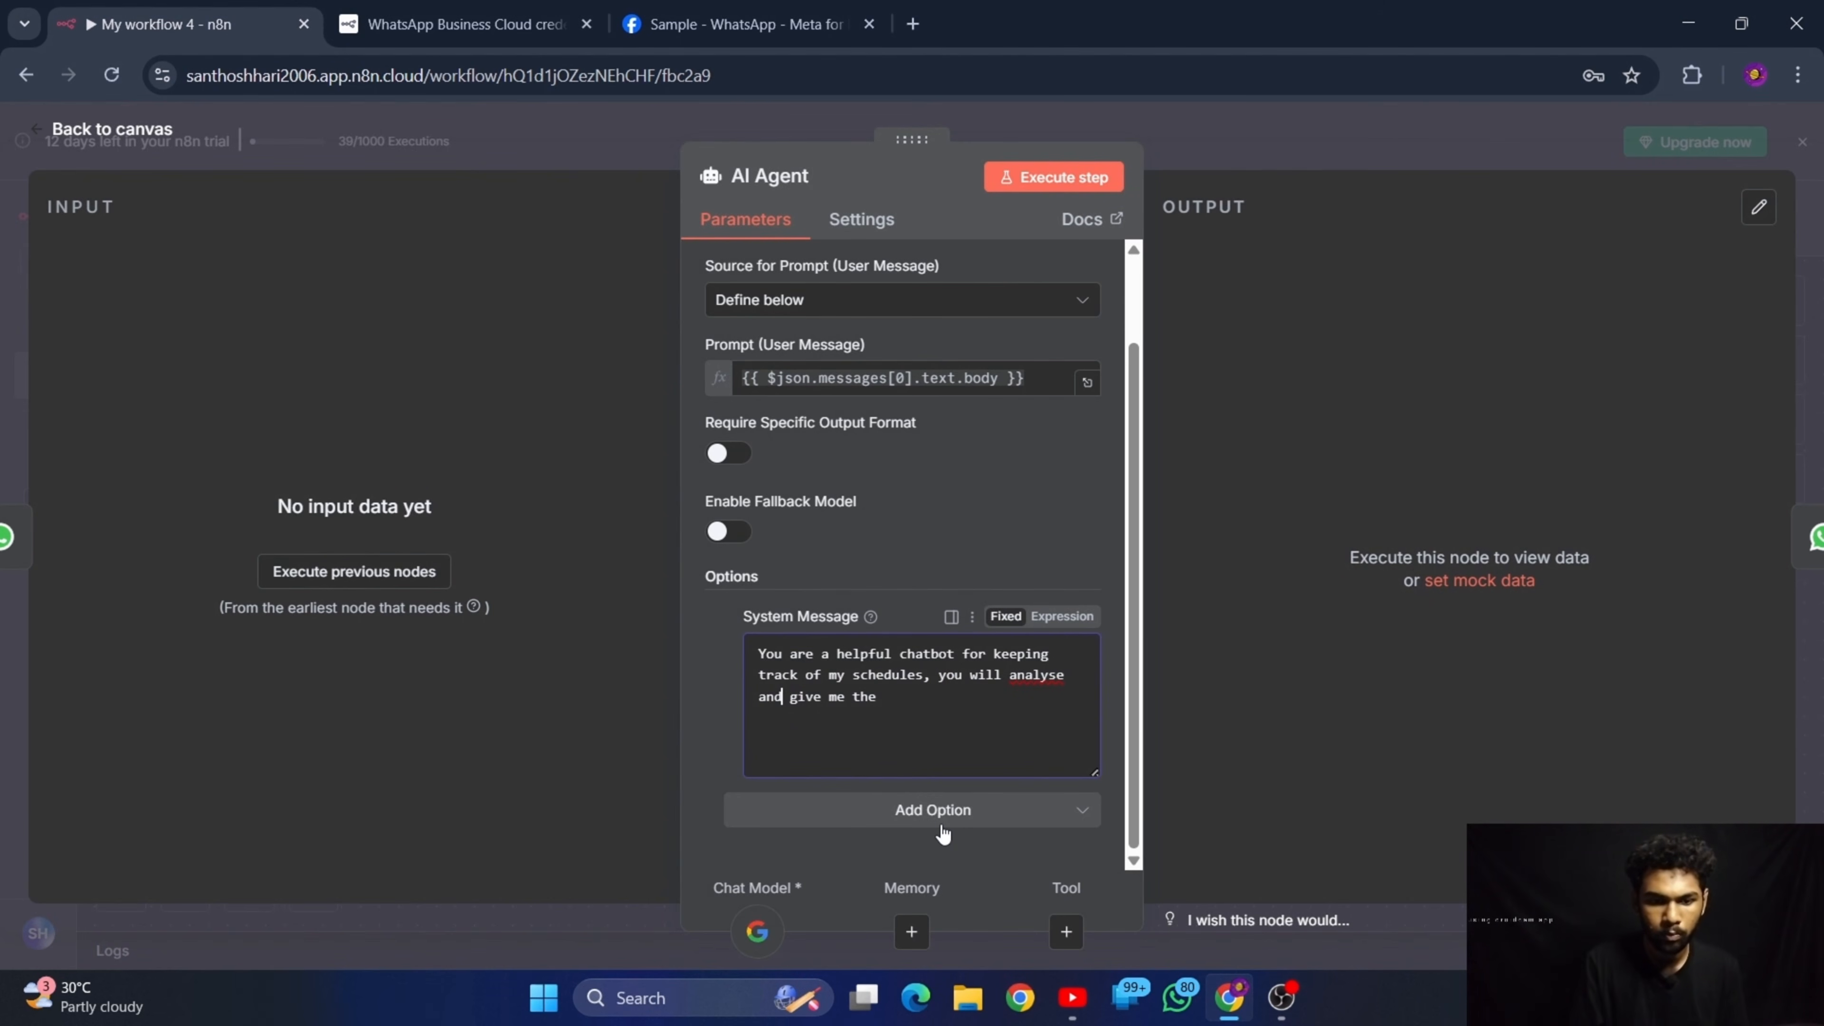
Finish the system message with "task which i have to complete by analyzing my google calender." and save the workflow from the canvas
{"action": "key", "text": "Down"}
{"action": "key", "text": "Right"}
{"action": "key", "text": "Right"}
{"action": "key", "text": "Right"}
{"action": "key", "text": "Right"}
{"action": "key", "text": "Right"}
{"action": "key", "text": "Right"}
{"action": "key", "text": "Right"}
{"action": "key", "text": "Right"}
{"action": "key", "text": "Right"}
{"action": "key", "text": "Right"}
{"action": "key", "text": "Right"}
{"action": "key", "text": "Right"}
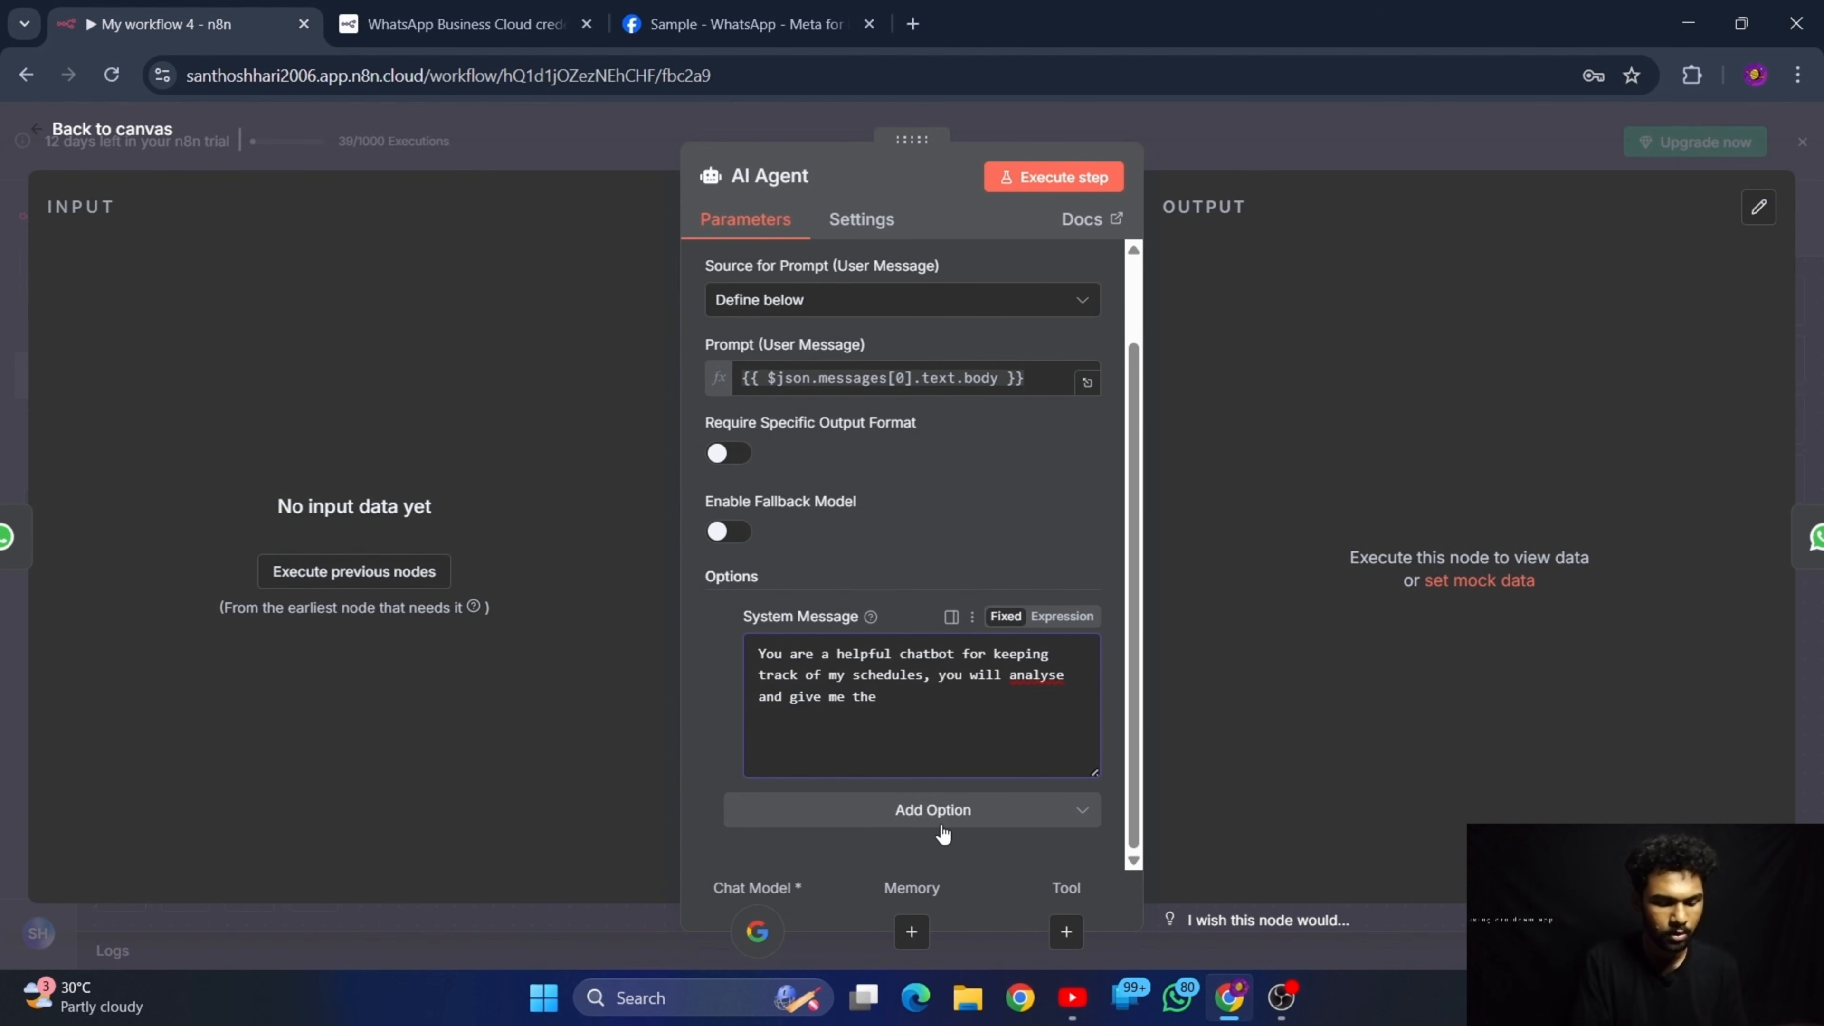
{"action": "type", "text": "ta"}
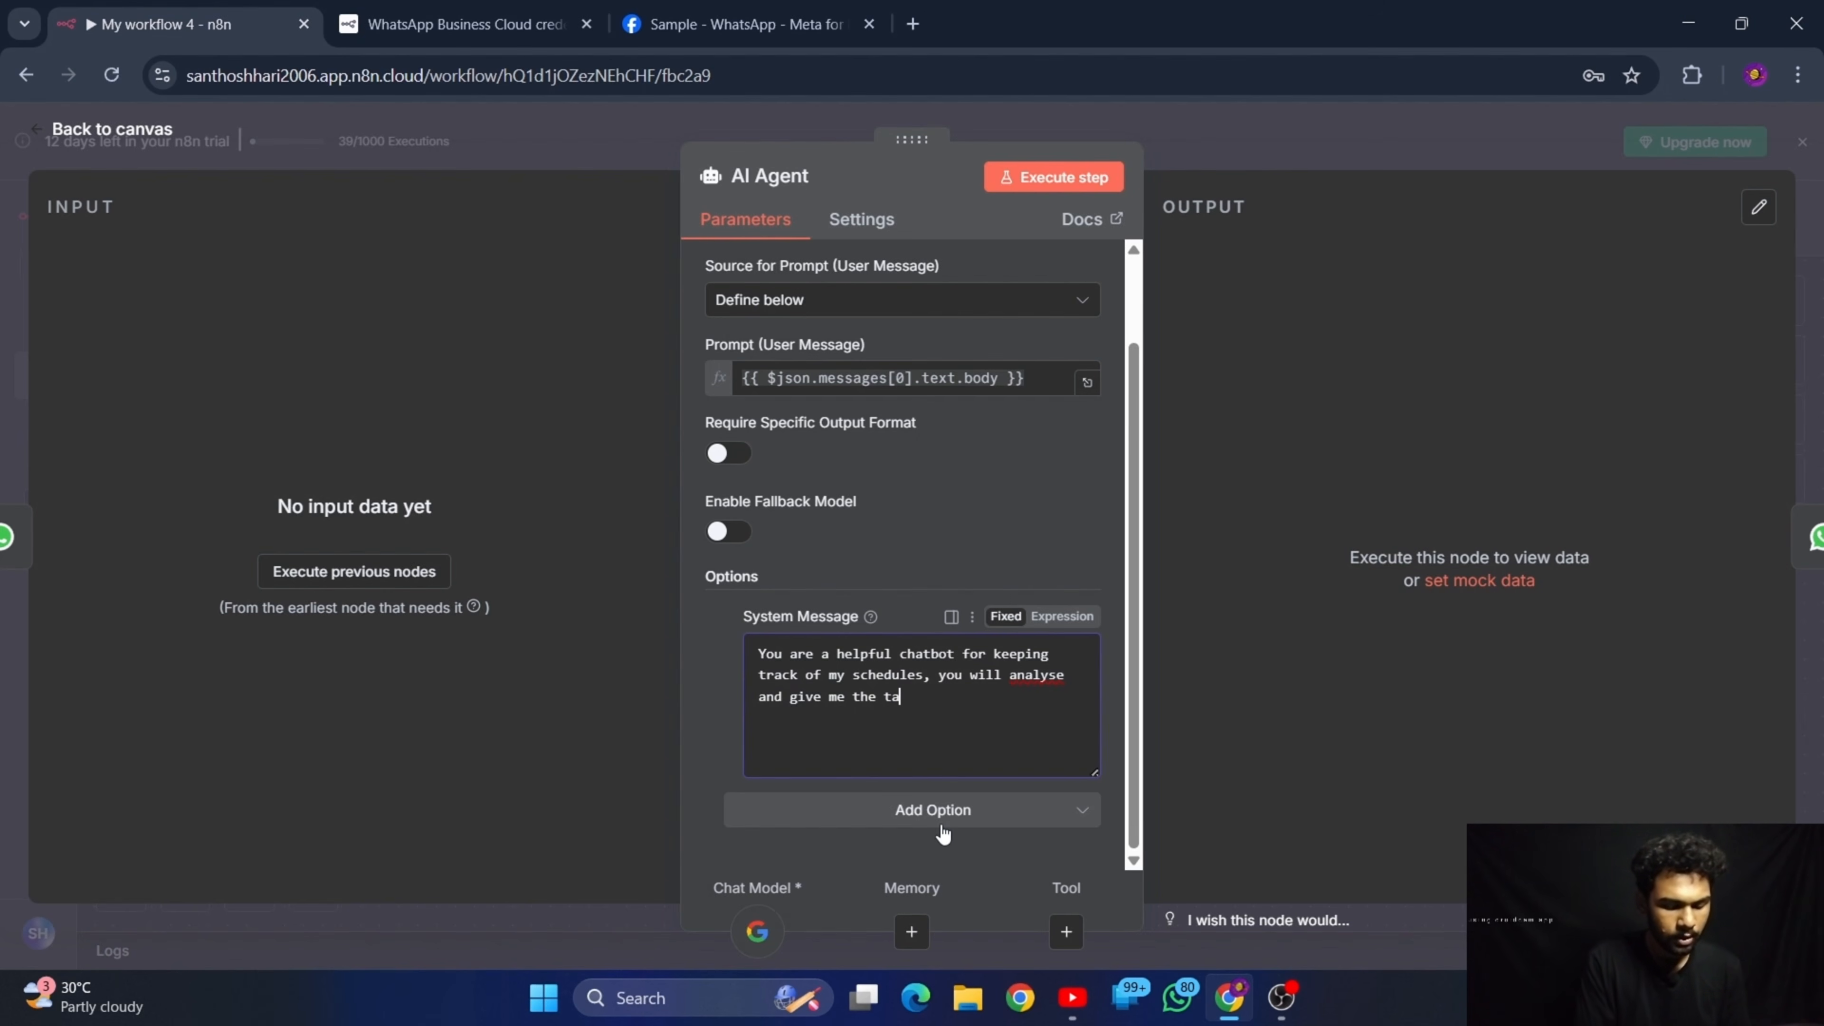
{"action": "type", "text": "sk w"}
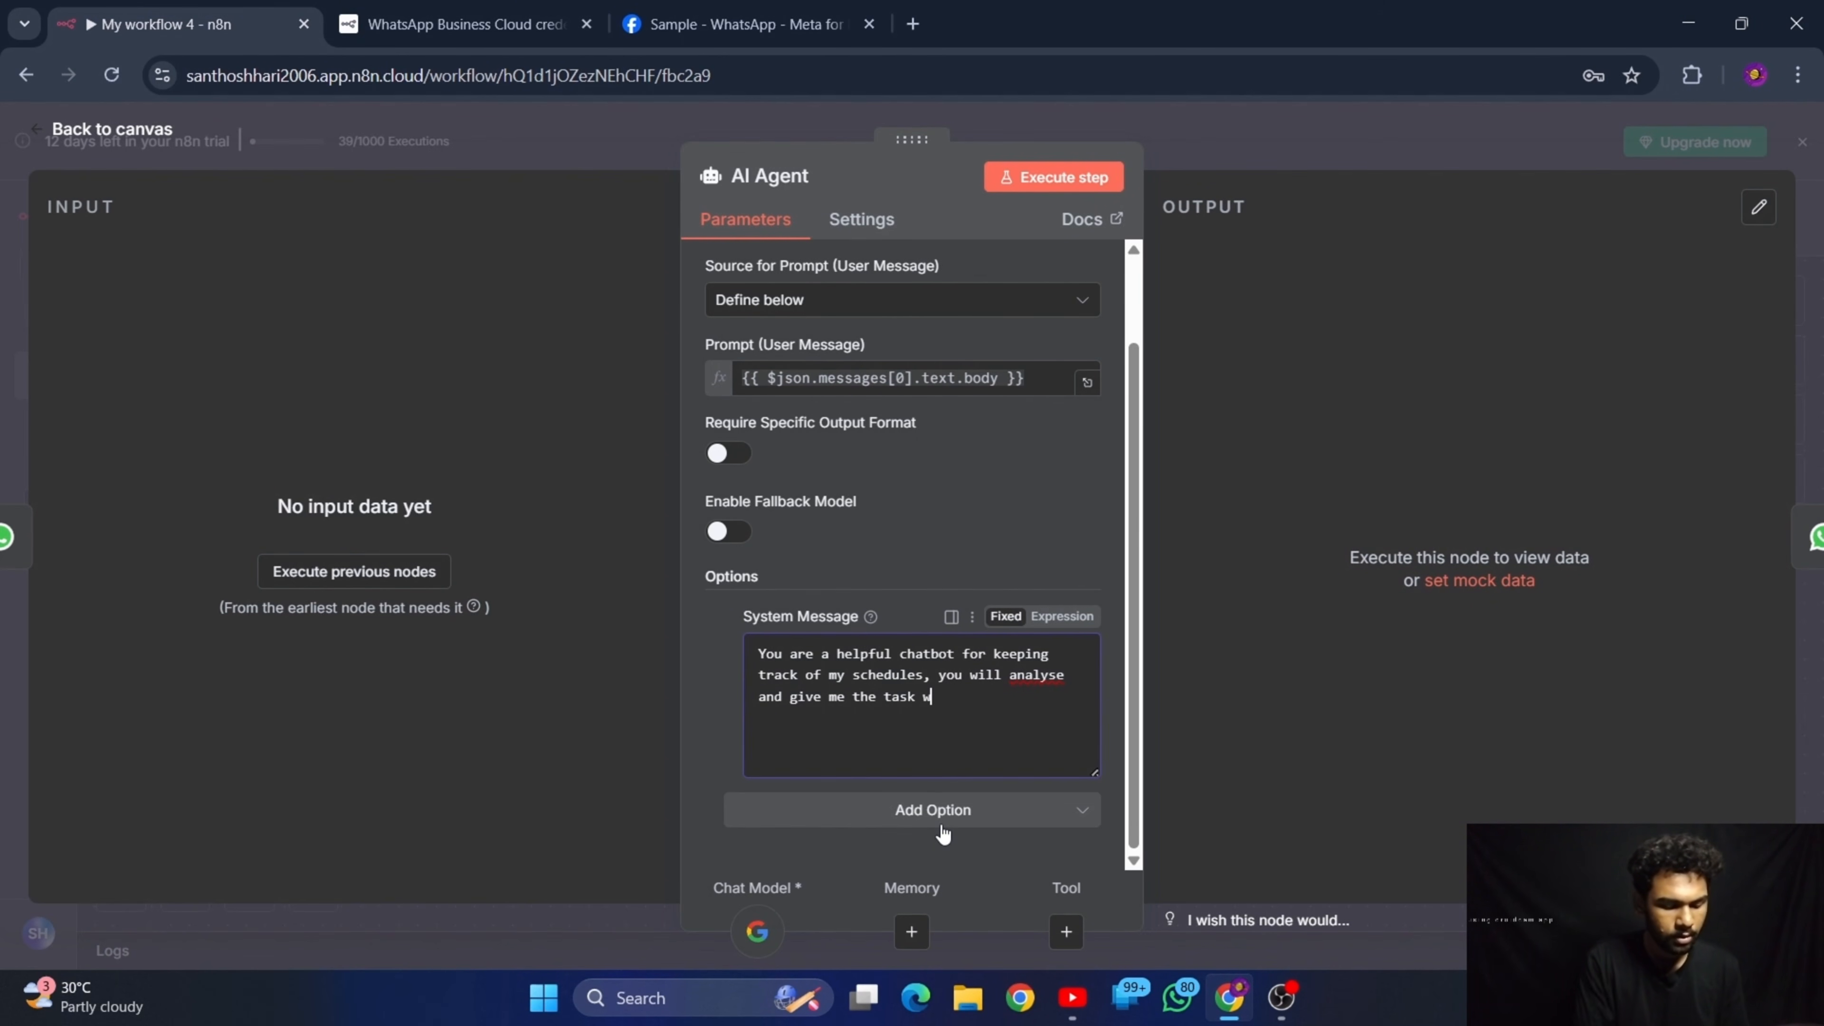
{"action": "type", "text": "hich i h"}
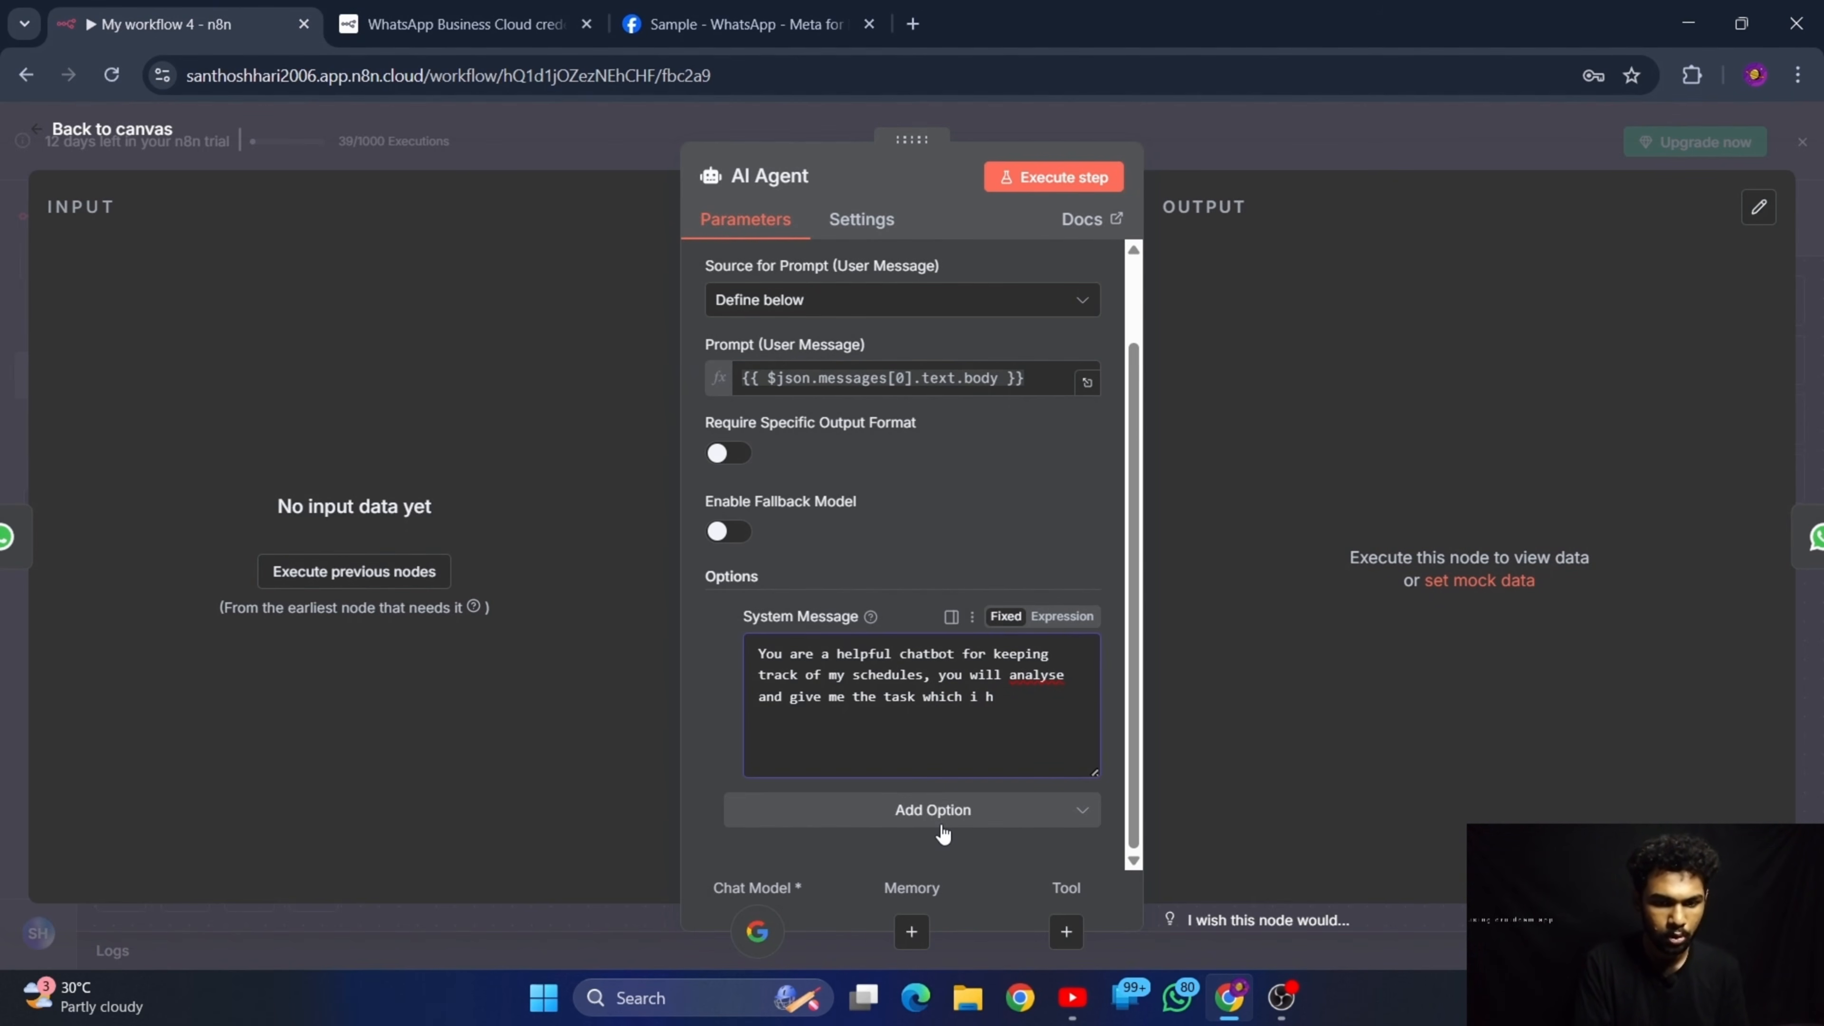
{"action": "type", "text": "aave to complete by anal"}
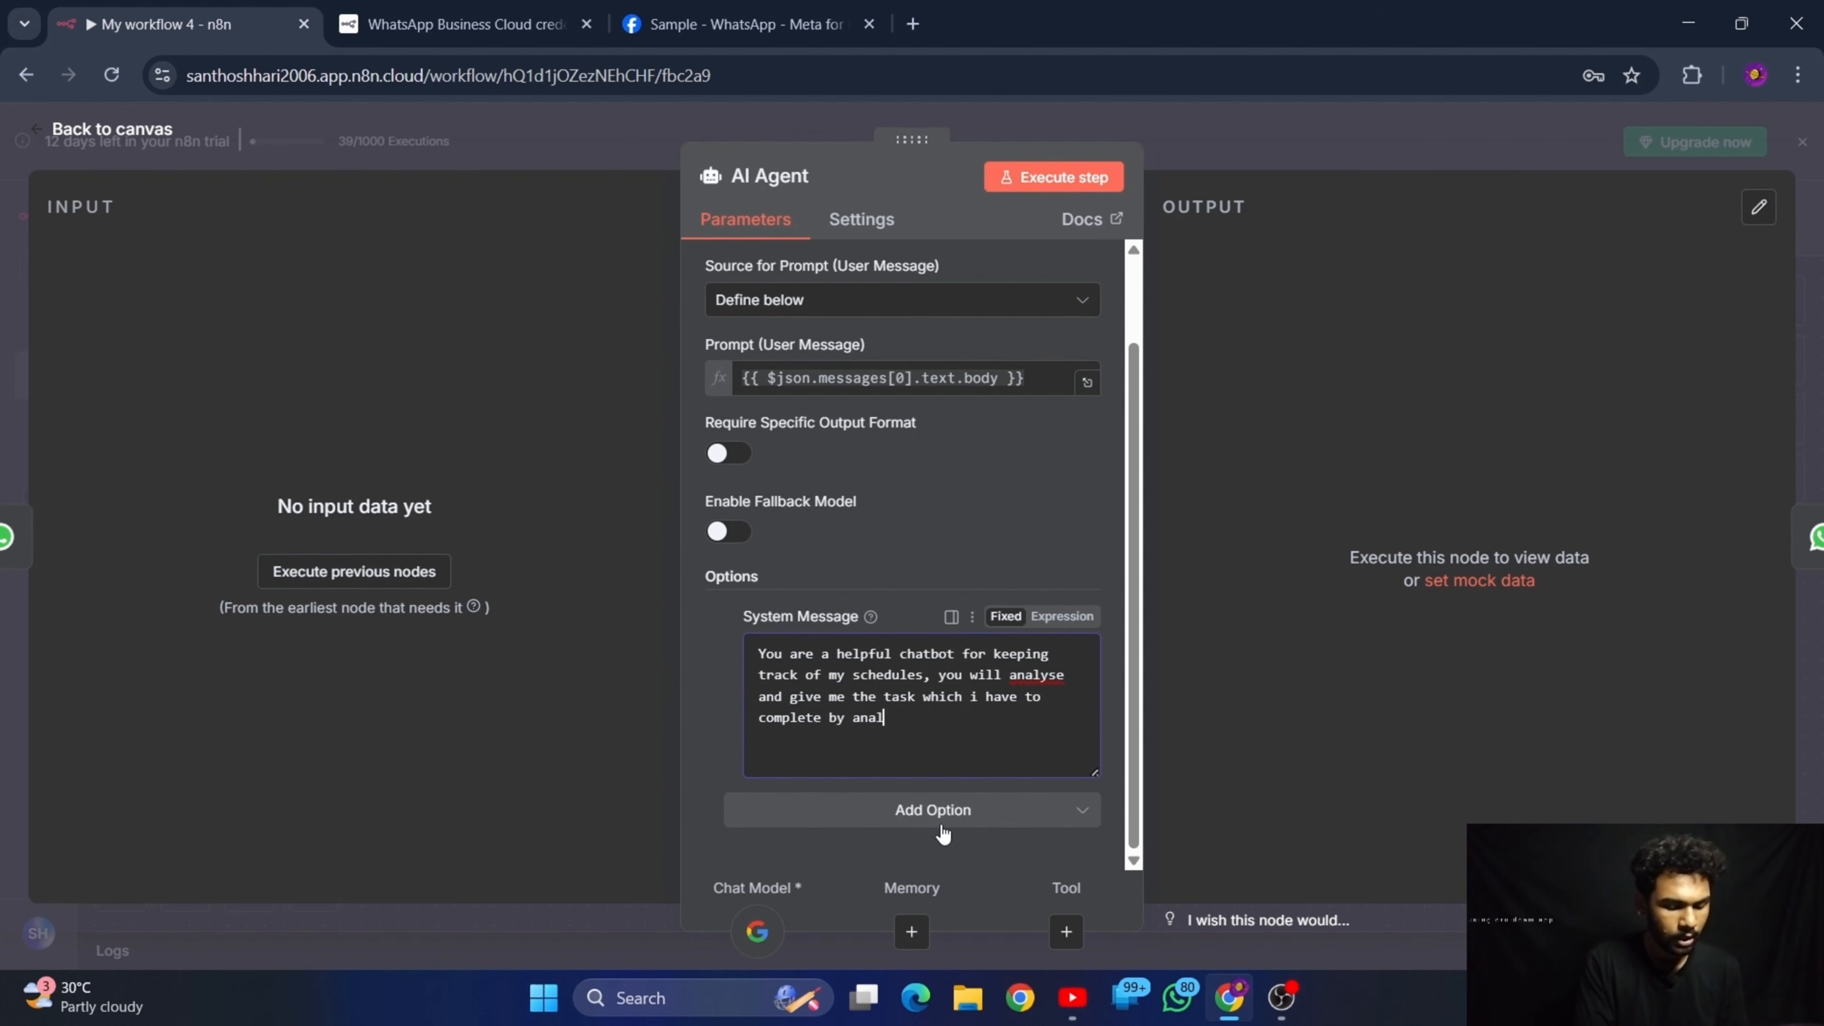
{"action": "type", "text": "yzing my"}
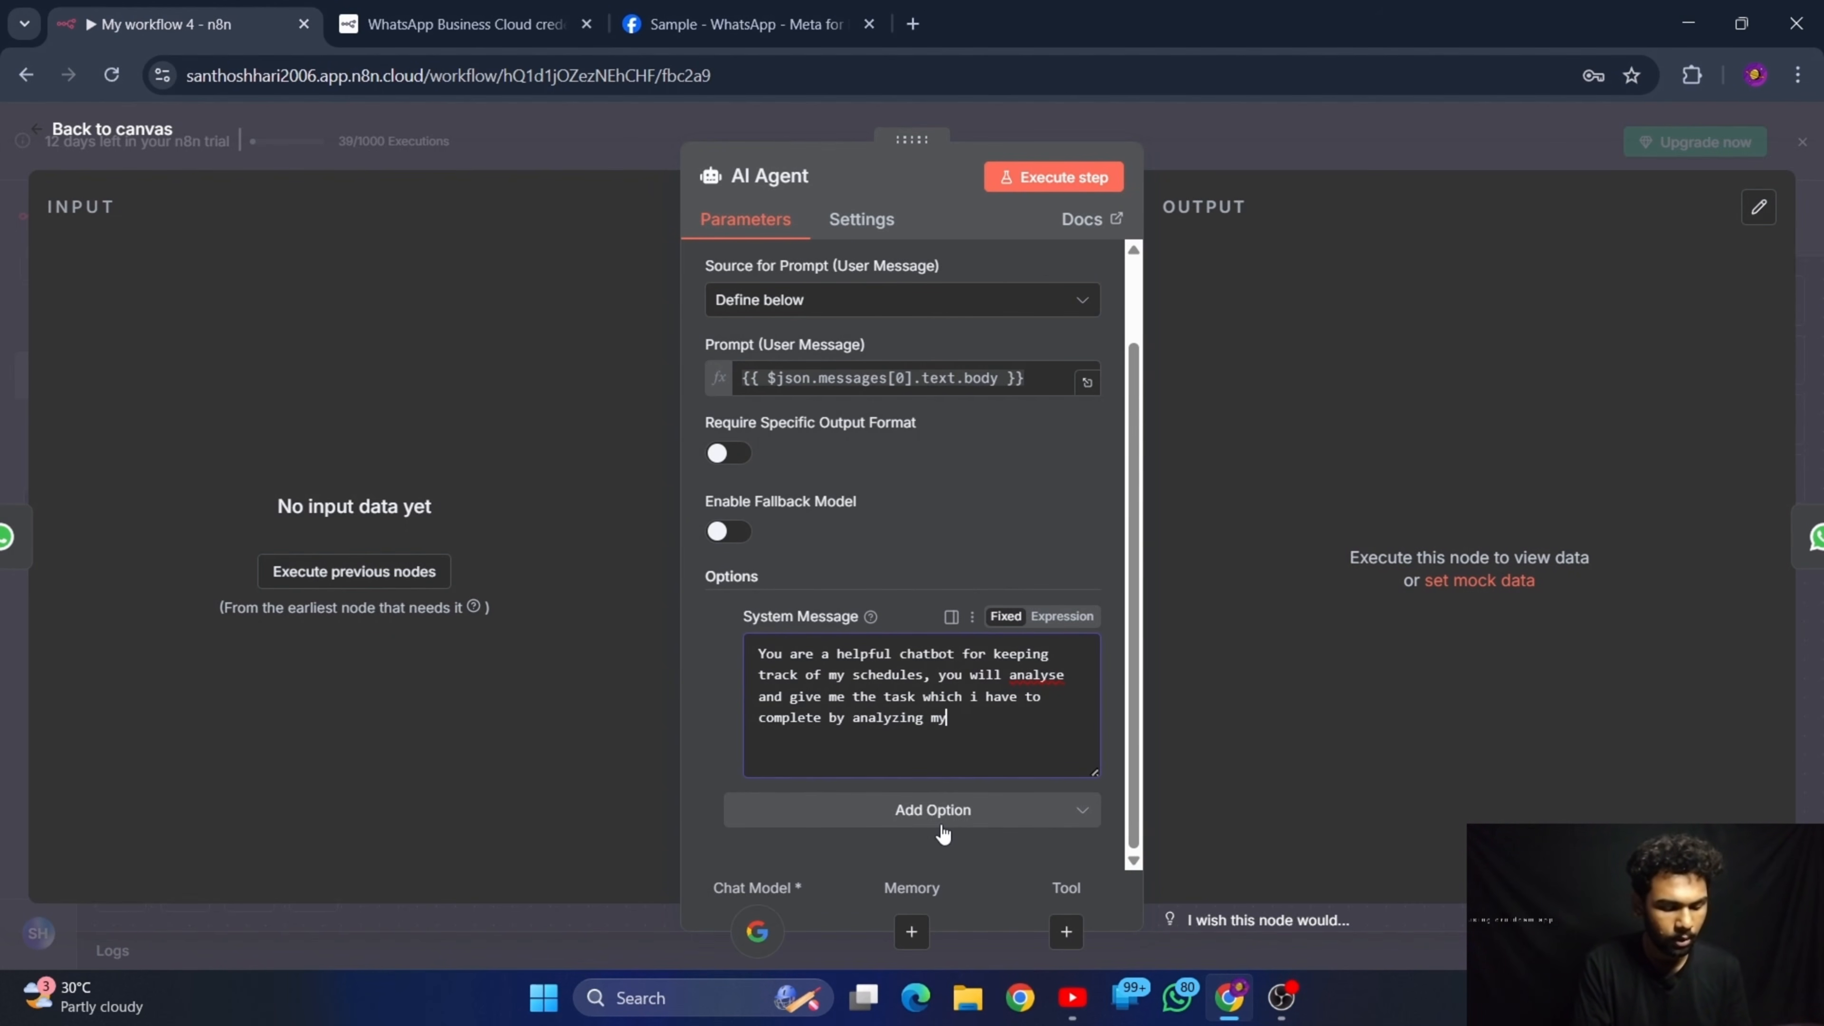
{"action": "type", "text": " google ca"}
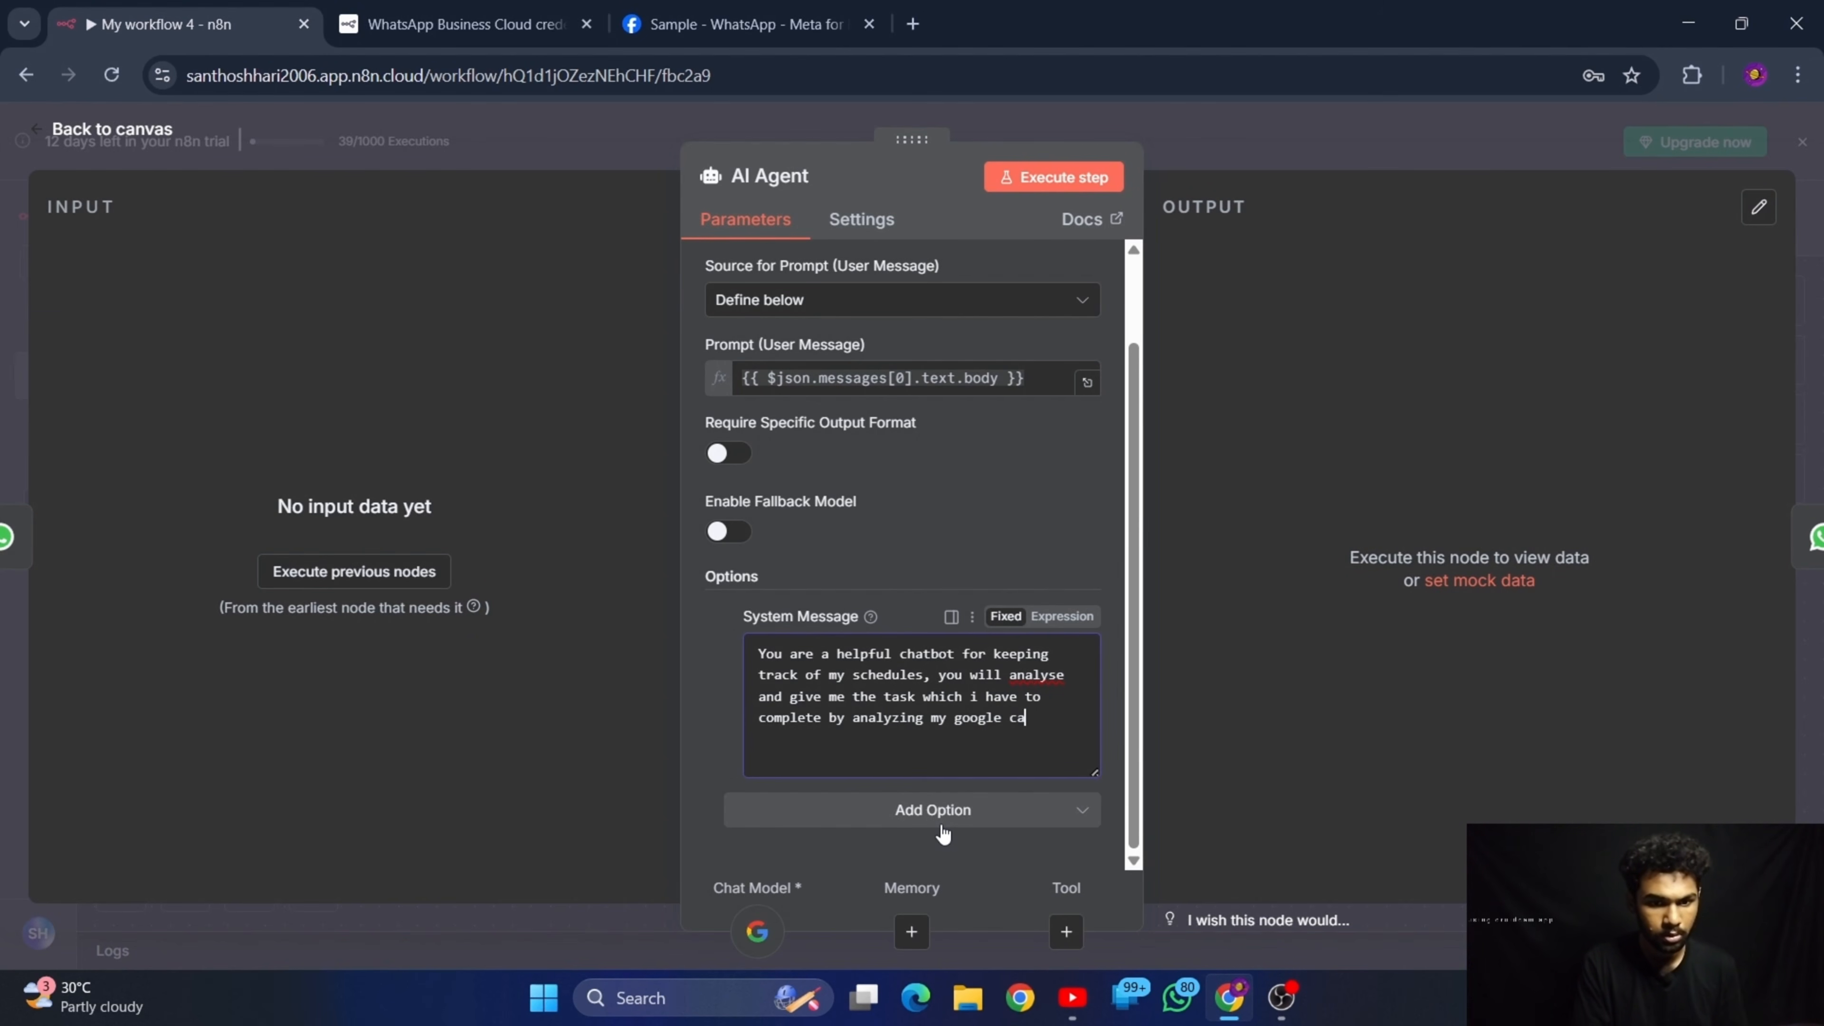
{"action": "type", "text": "lende"}
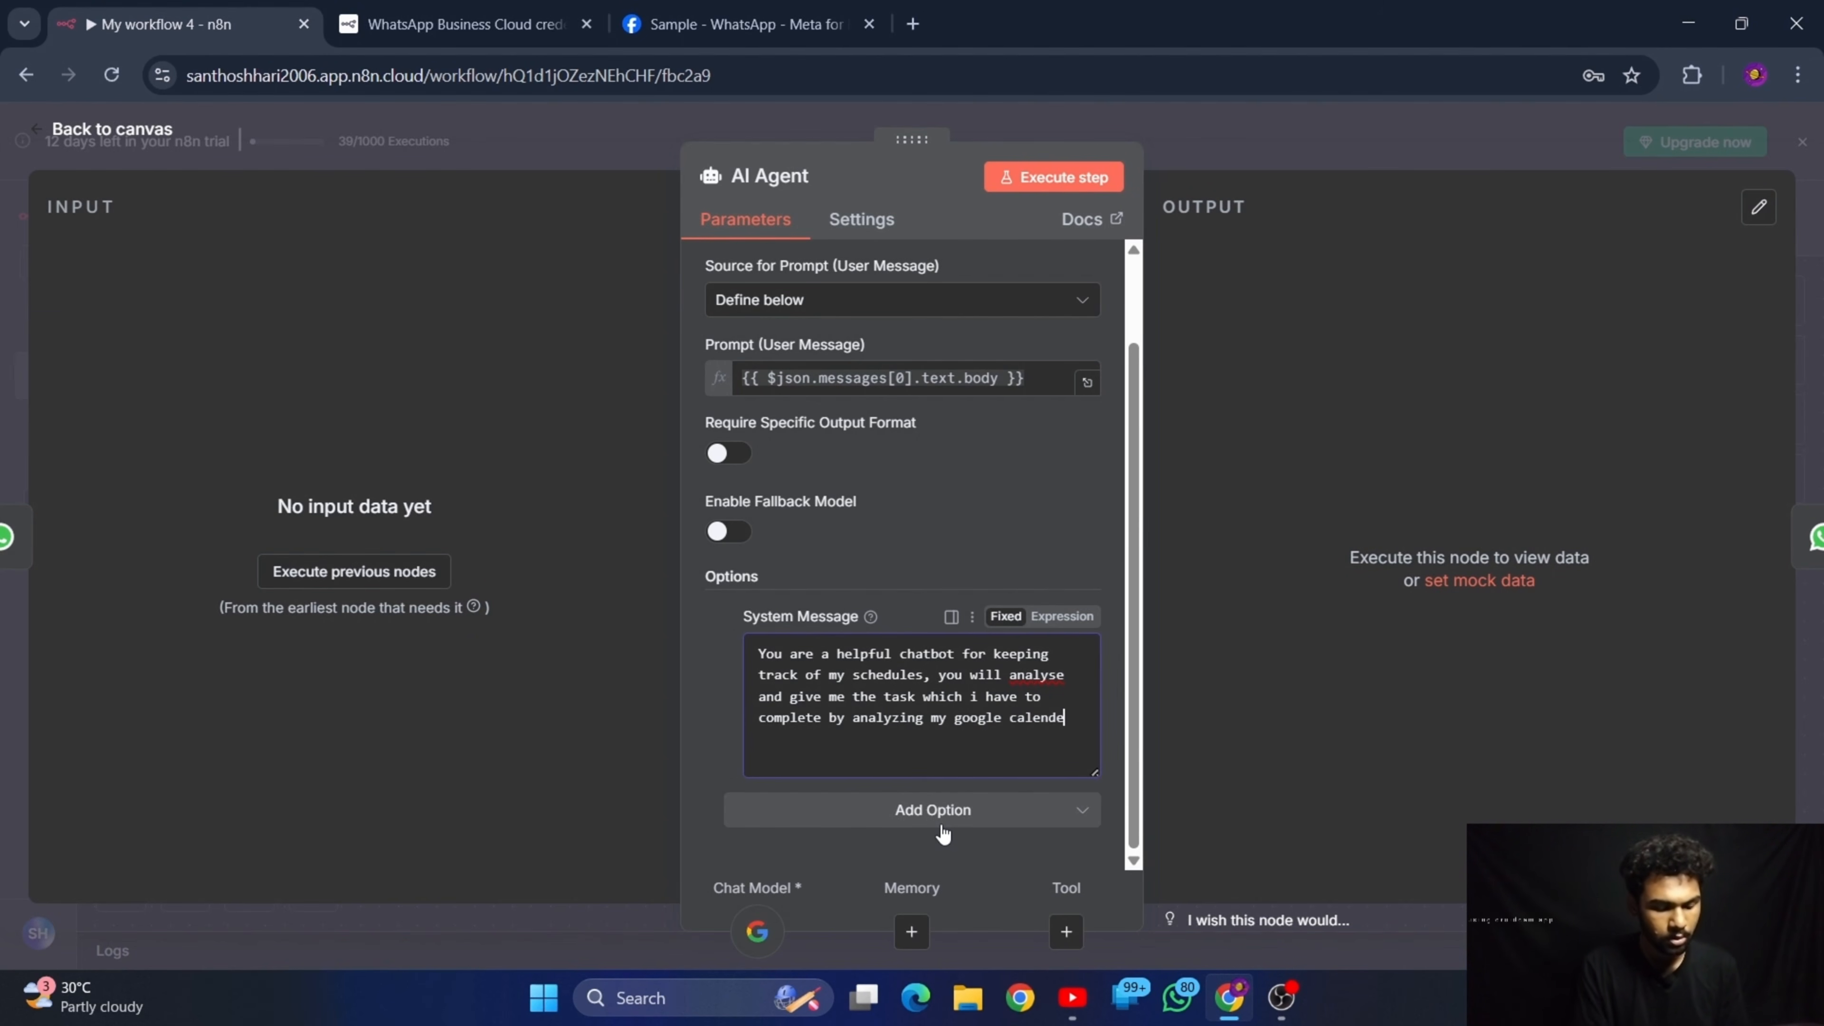
{"action": "type", "text": "r"}
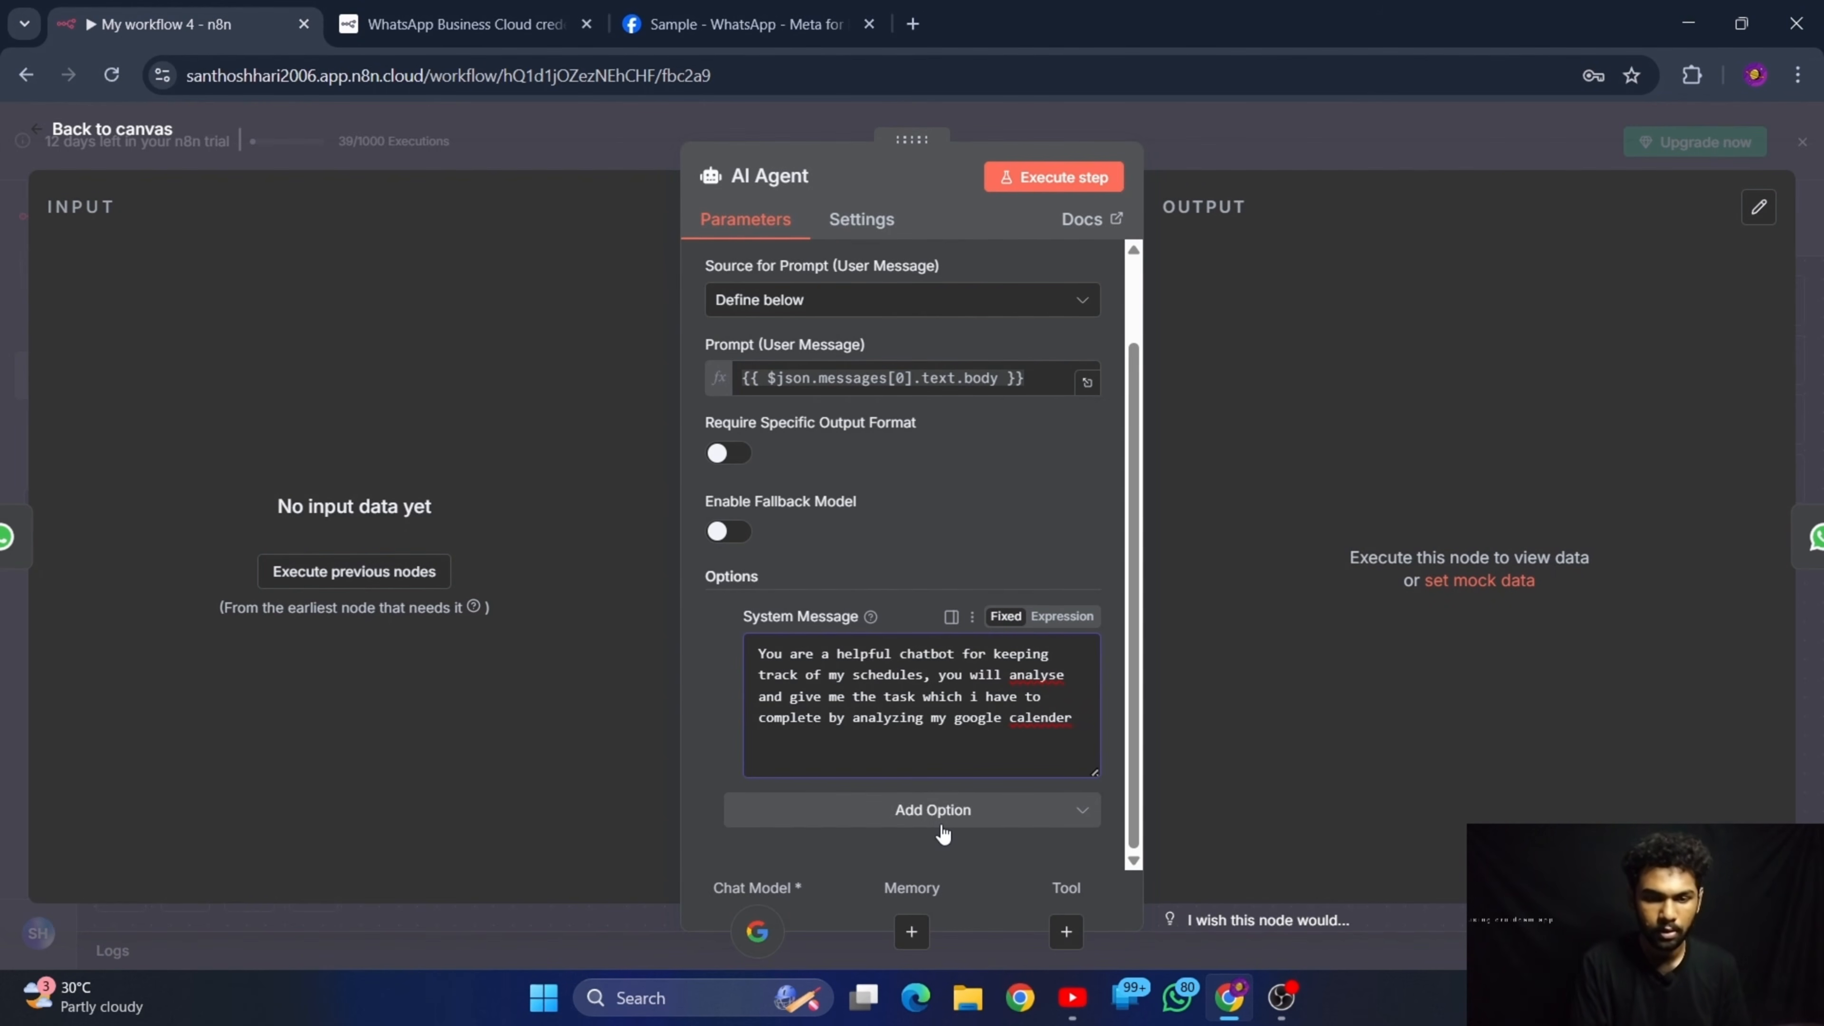
{"action": "type", "text": "."}
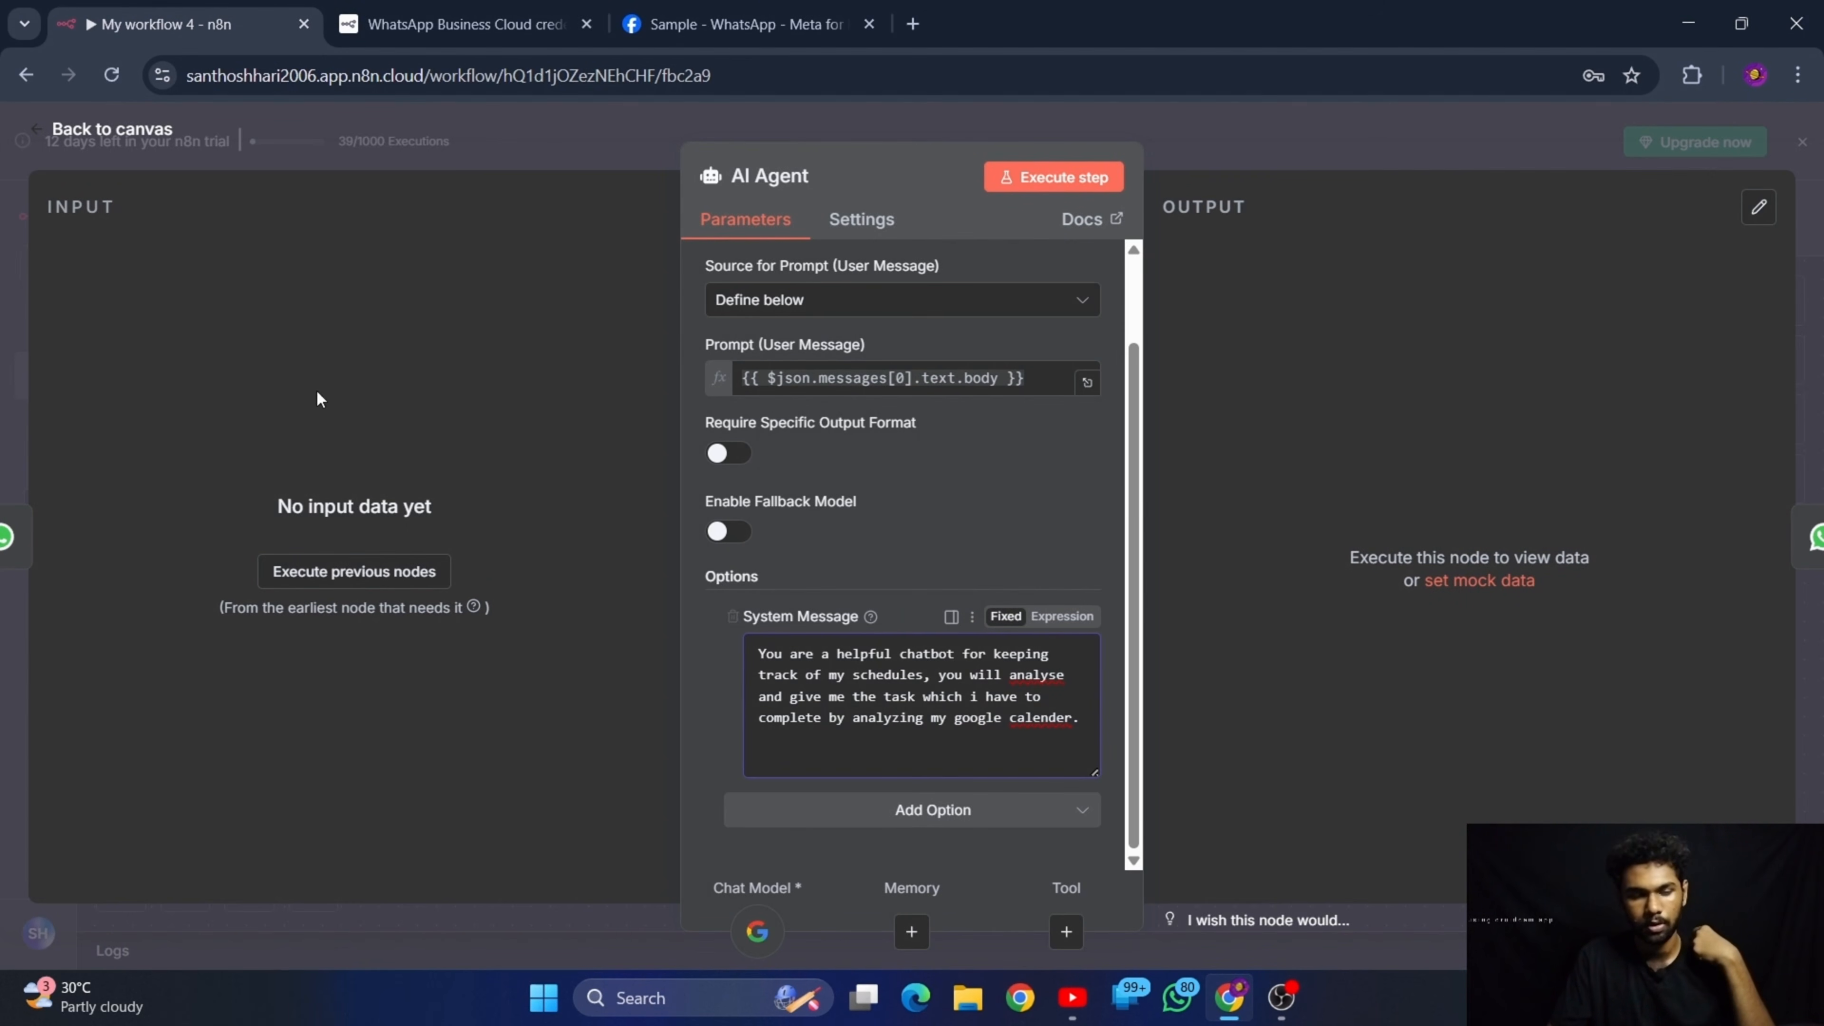
{"action": "left_click", "coordinate": [160, 136]}
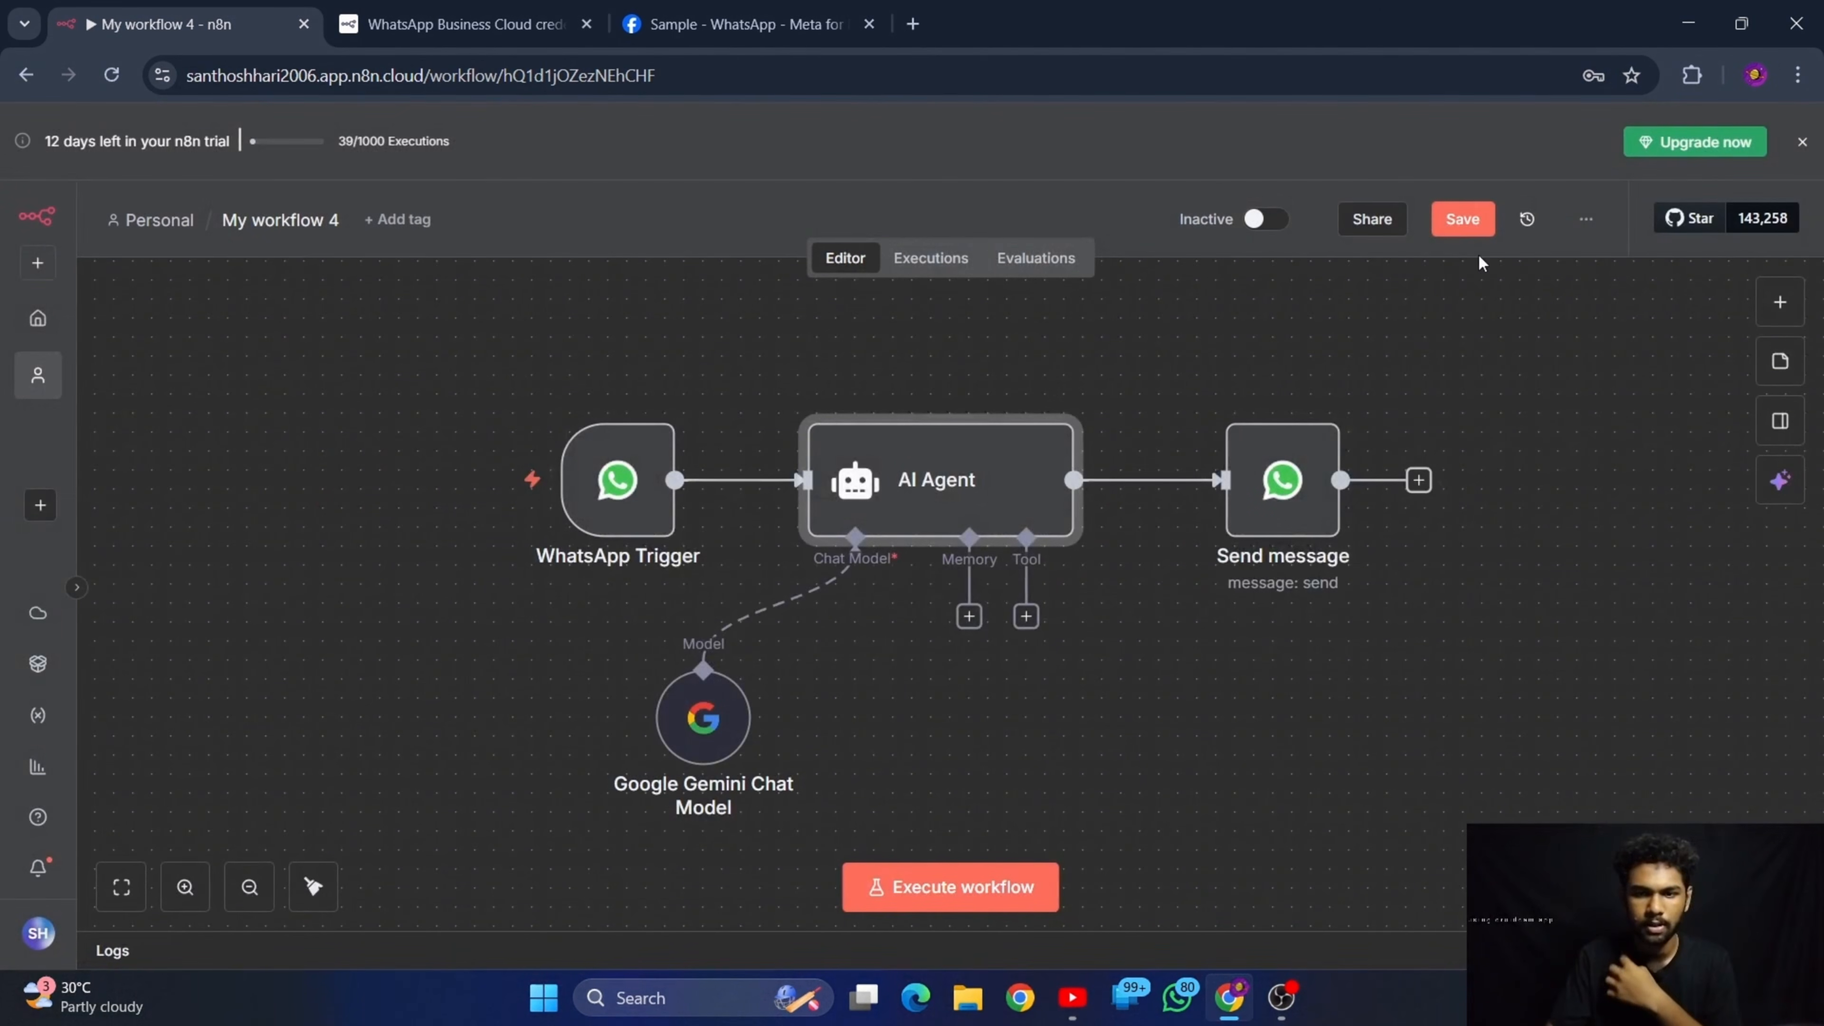
{"action": "left_click", "coordinate": [1463, 219]}
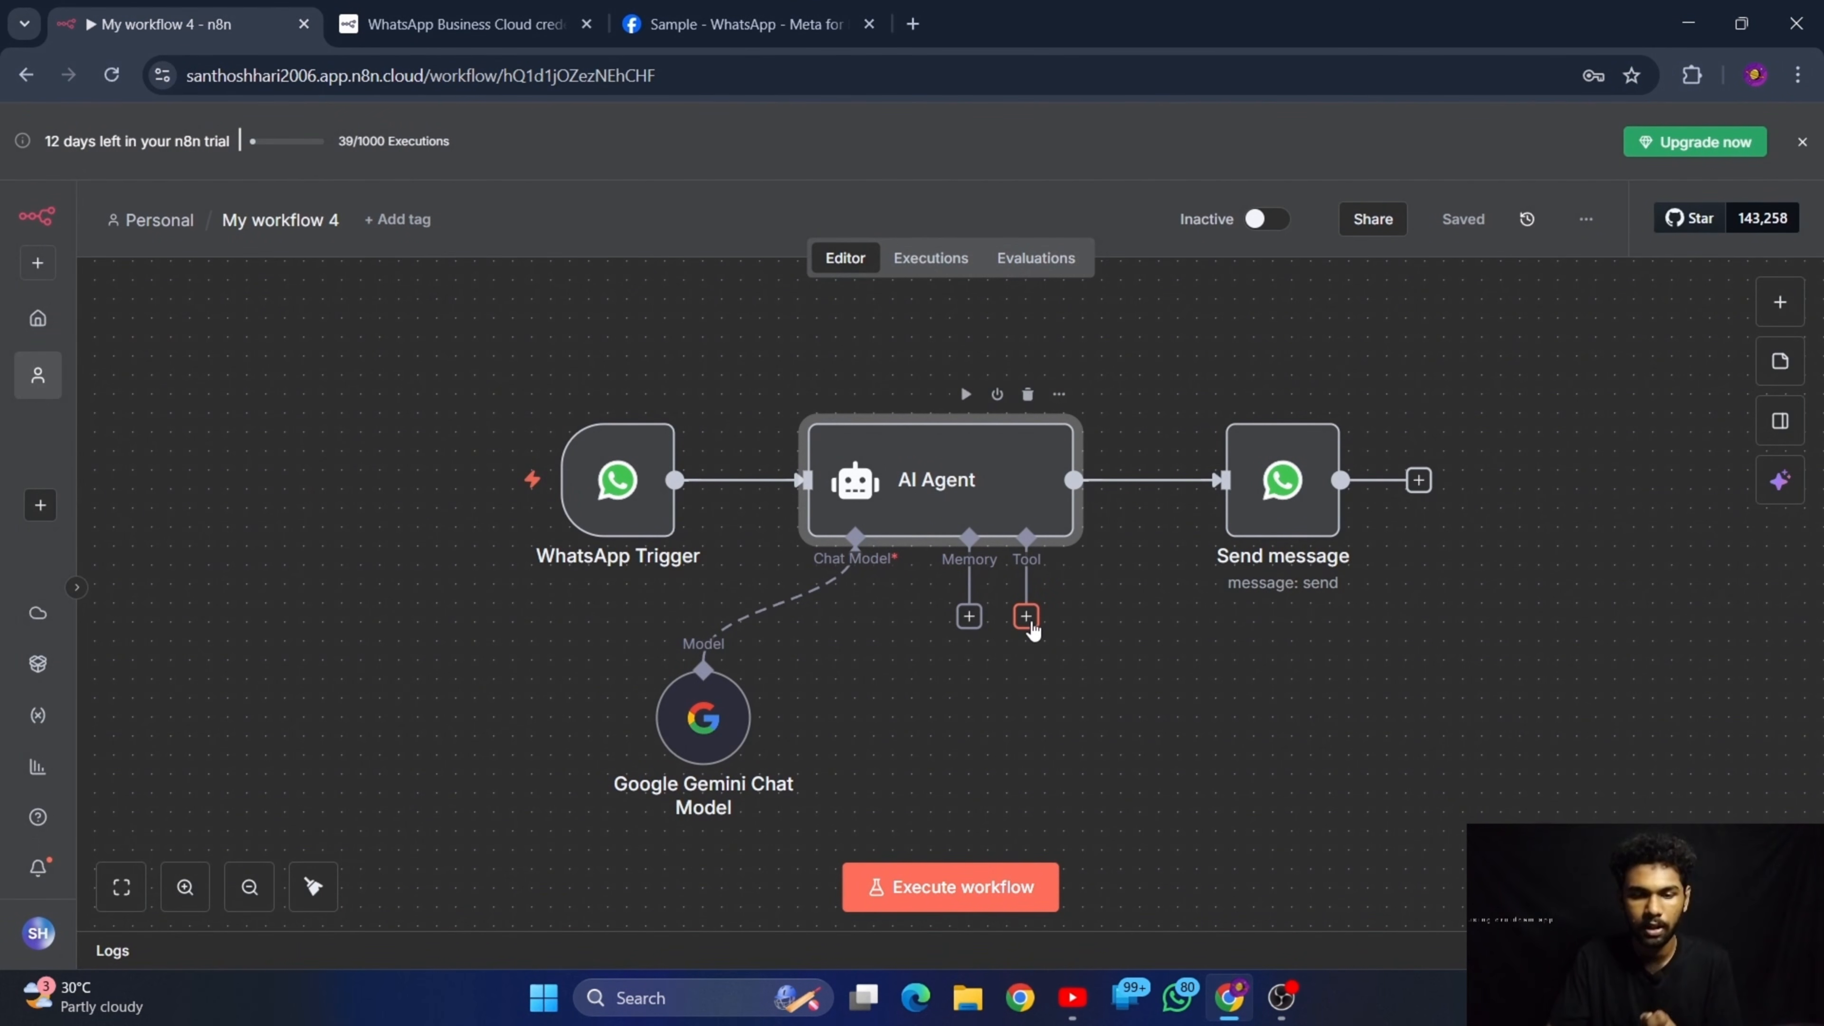
Add a Google Calendar Tool to the AI Agent, finding it with the search "google cal"
{"action": "left_click", "coordinate": [1026, 616]}
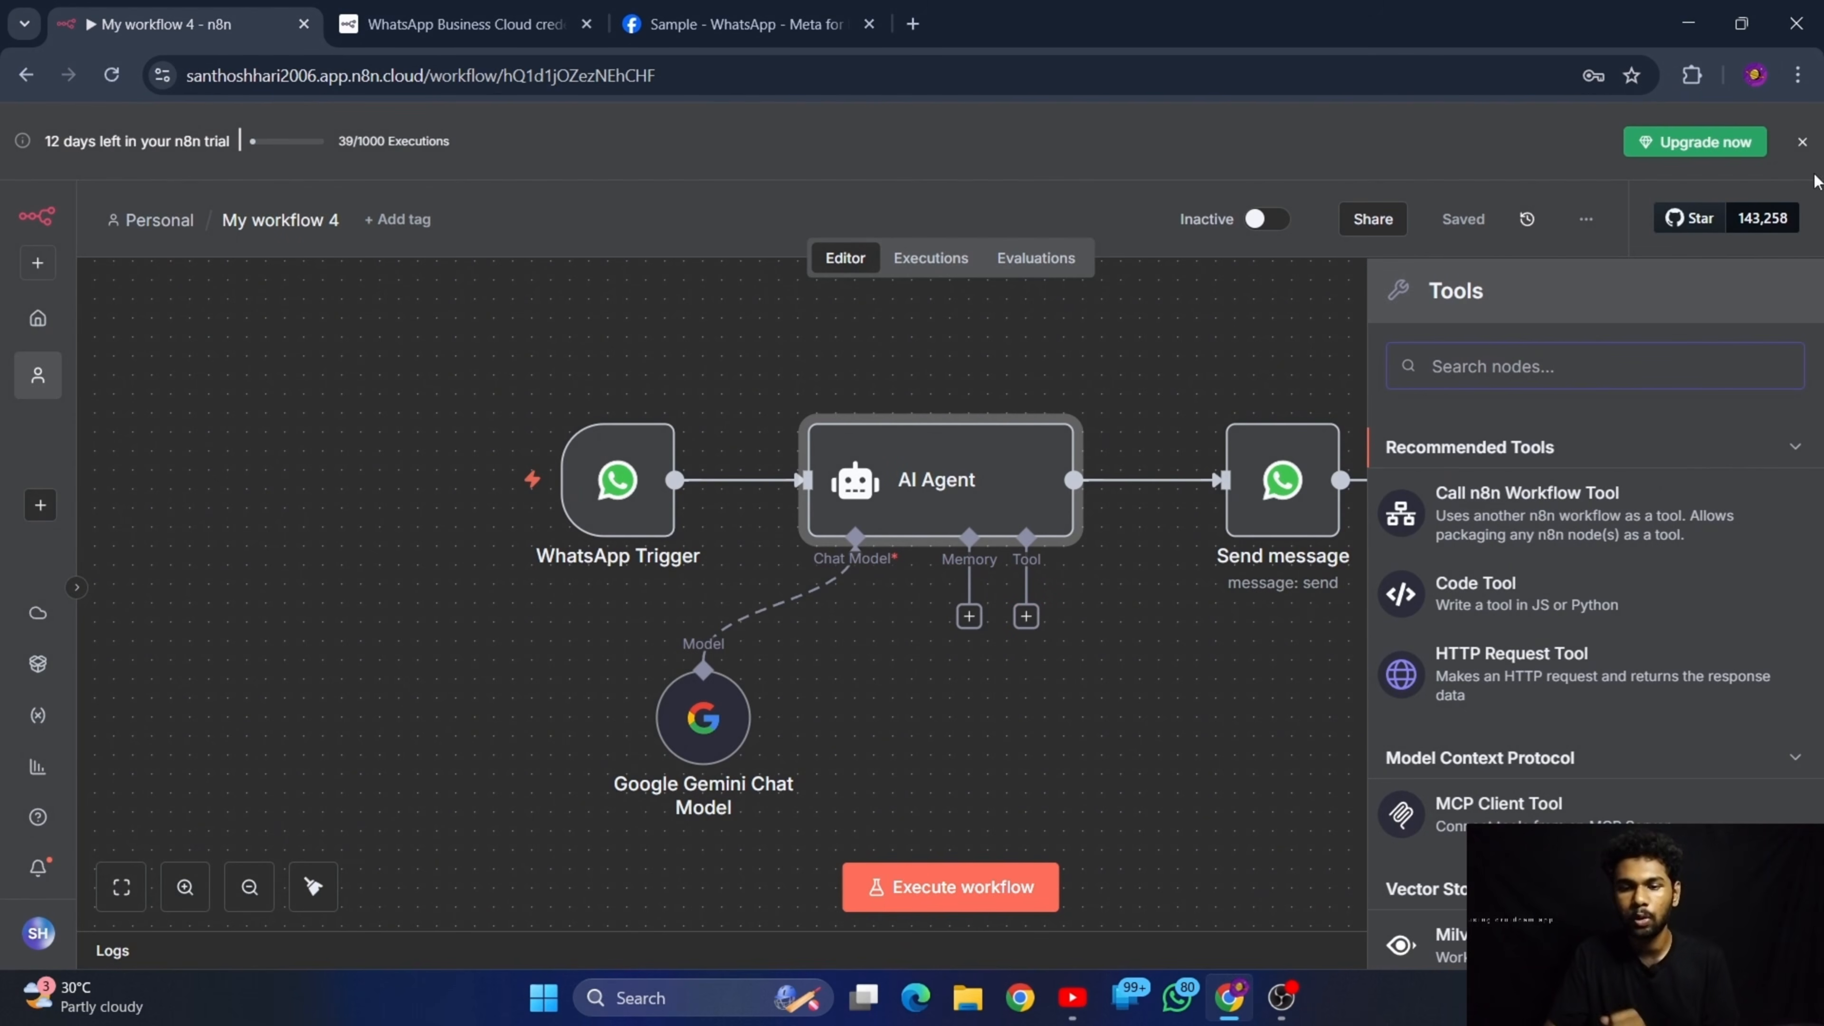
{"action": "scroll", "coordinate": [1792, 307], "scroll_direction": "down", "scroll_amount": 5}
{"action": "type", "text": "goog"}
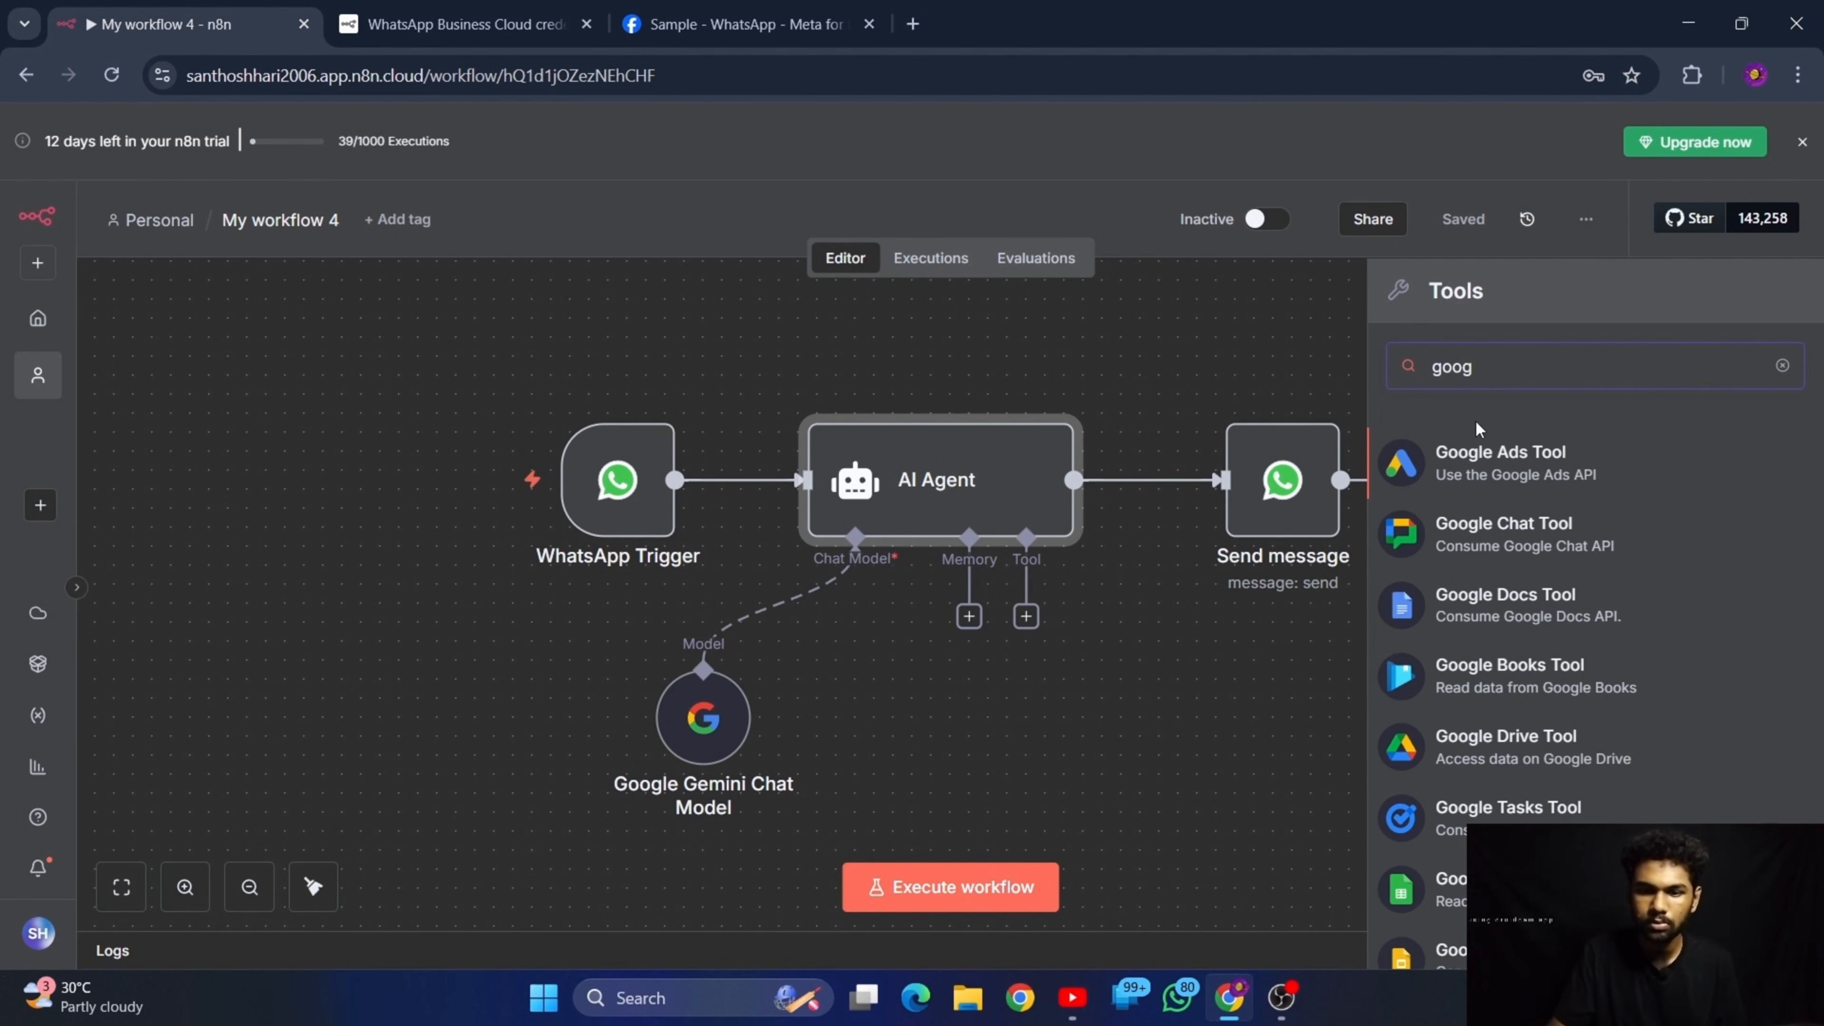
{"action": "type", "text": "le cal"}
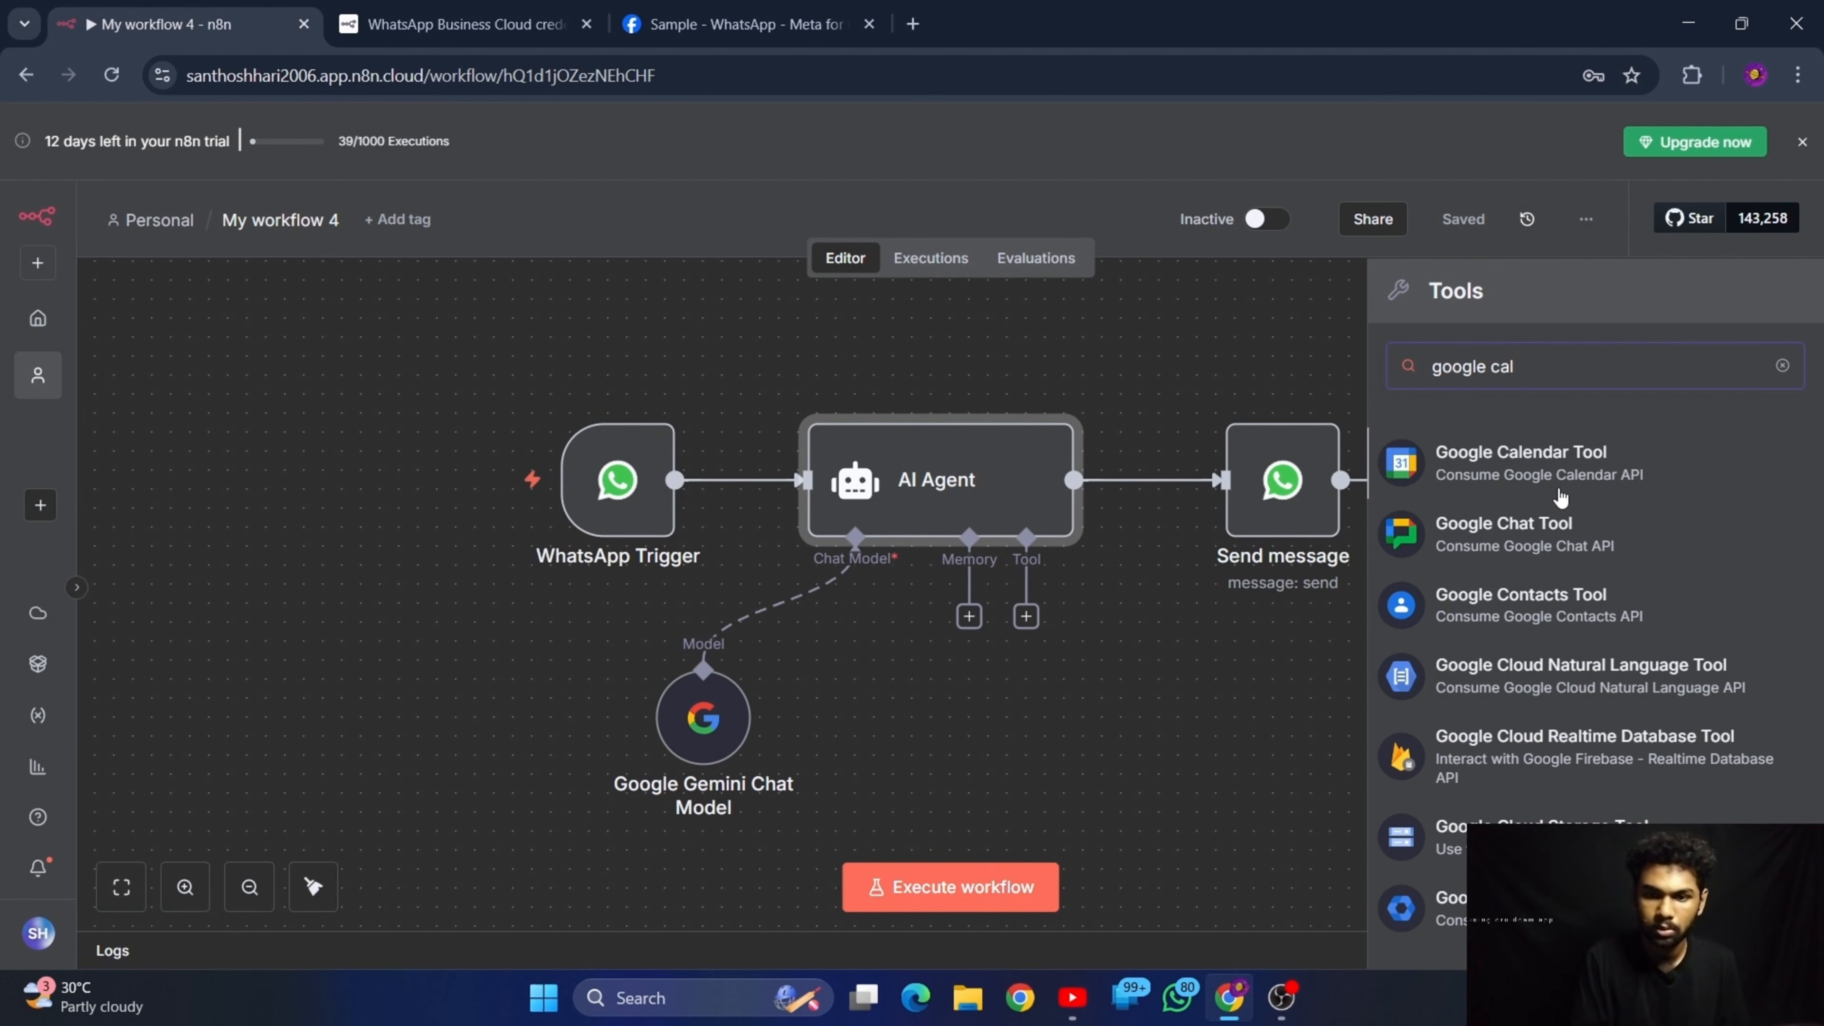
{"action": "left_click", "coordinate": [1469, 471]}
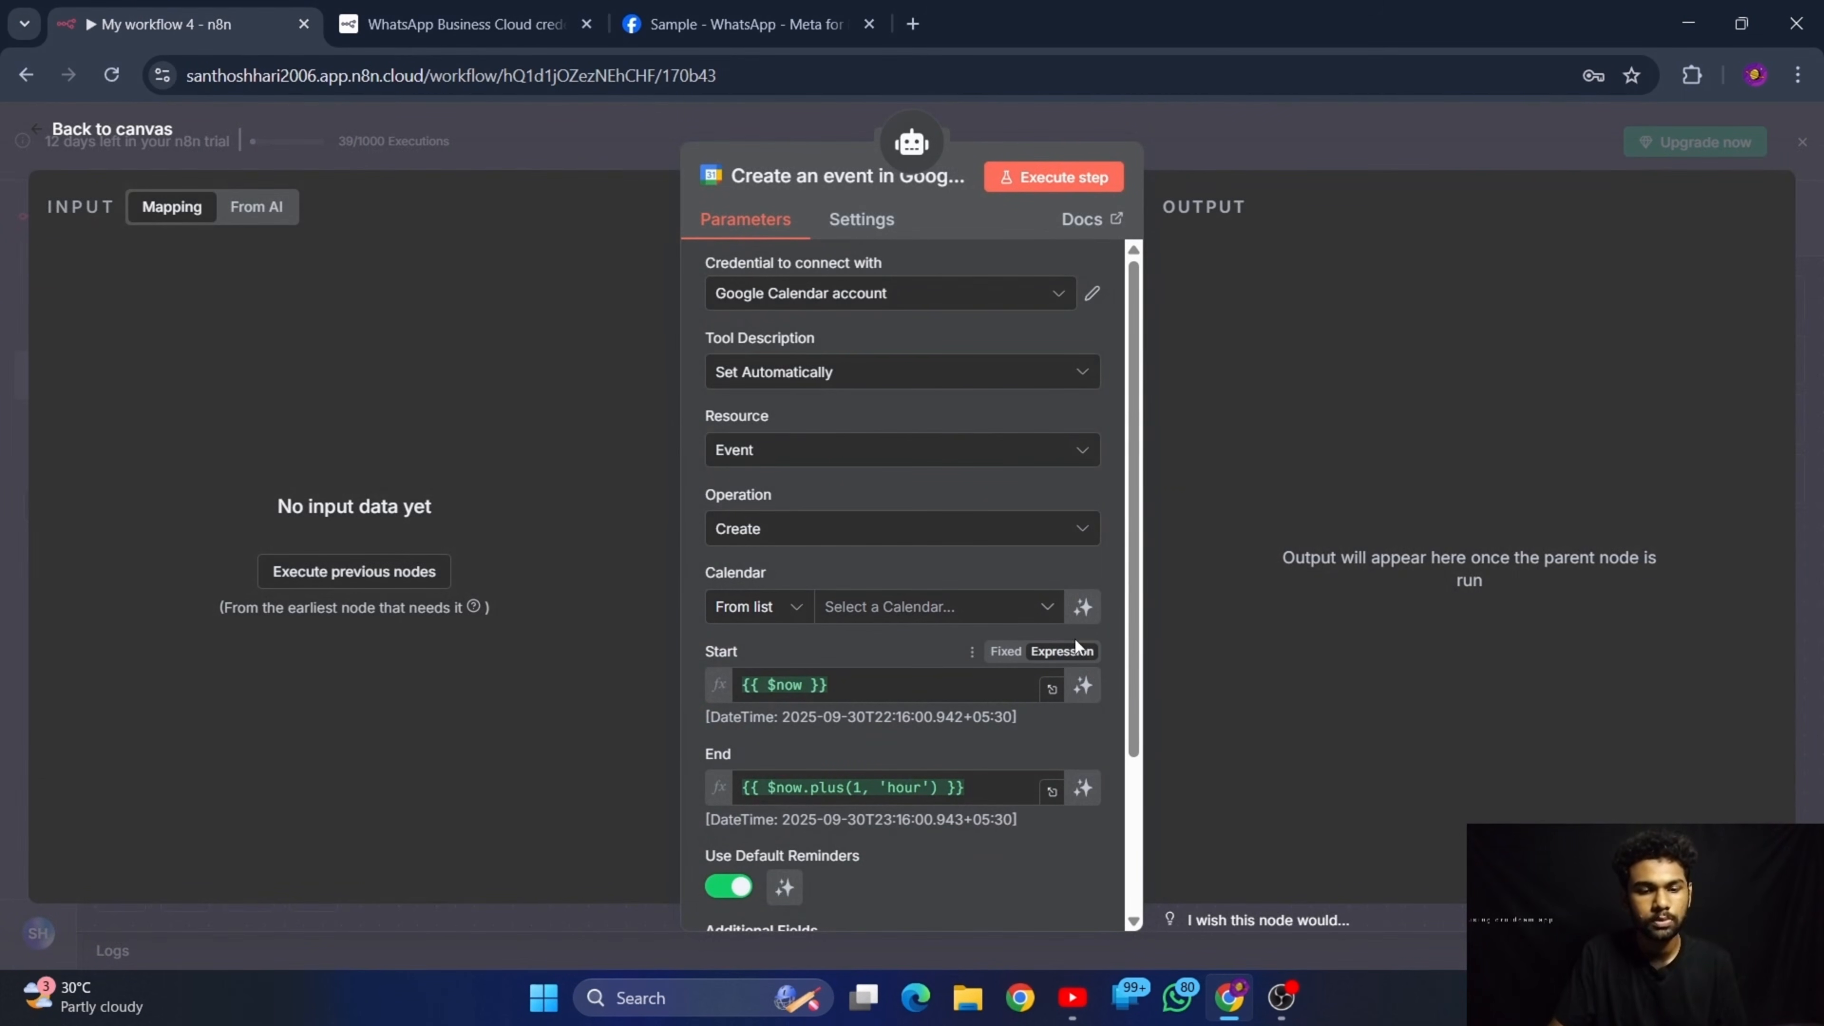
Let the model define the Start and End parameters of the Google Calendar create-event tool
{"action": "scroll", "coordinate": [872, 581], "scroll_direction": "down", "scroll_amount": 3}
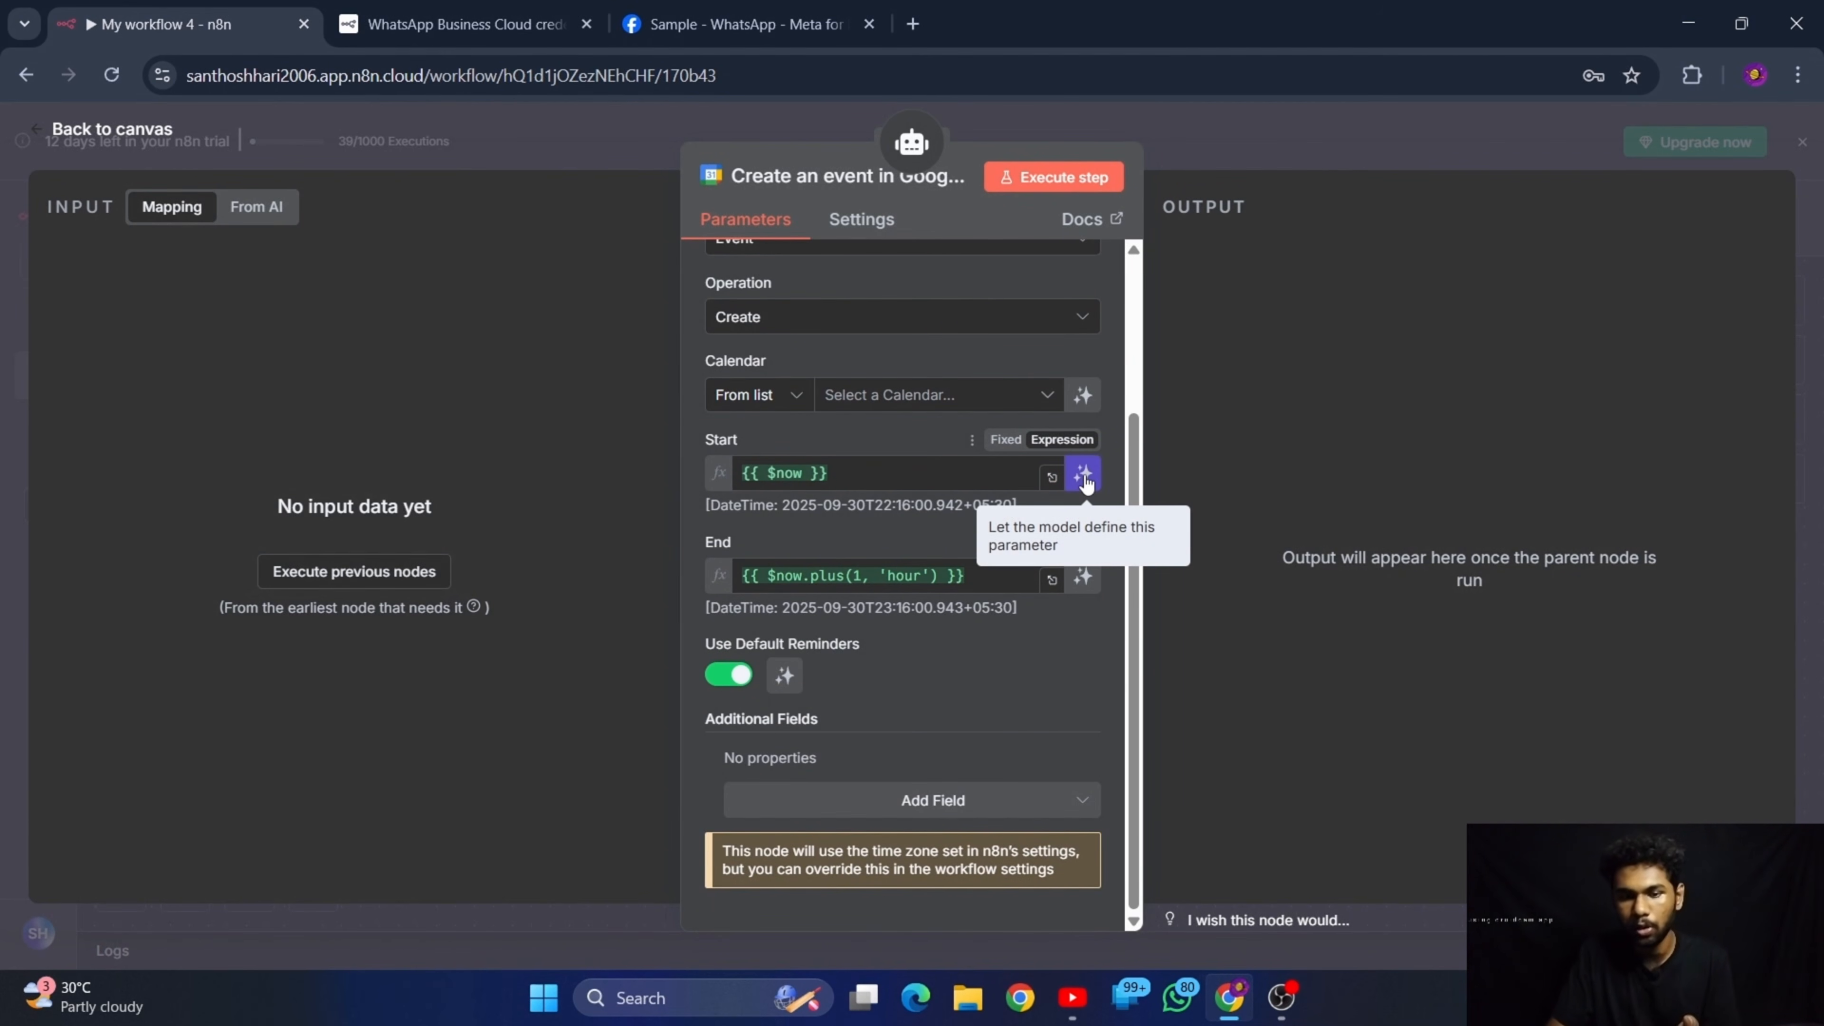
{"action": "left_click", "coordinate": [1085, 475]}
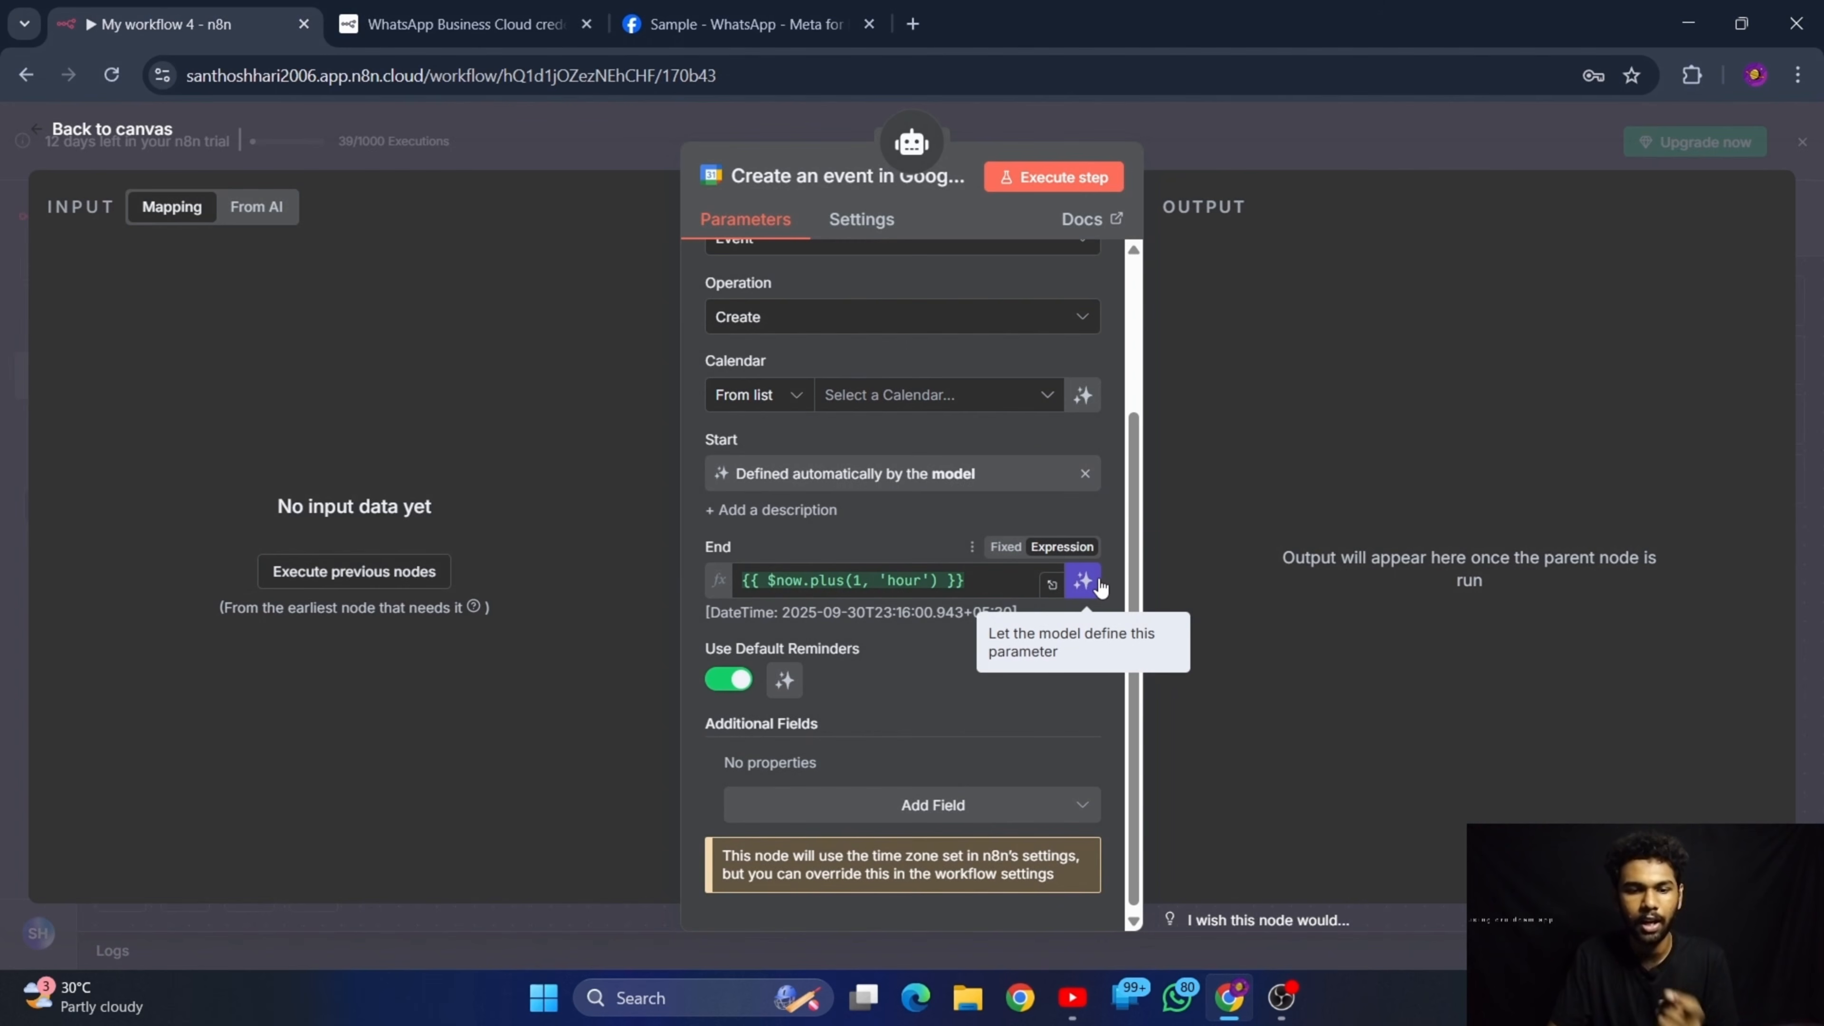
{"action": "left_click", "coordinate": [1084, 581]}
{"action": "scroll", "coordinate": [1087, 587], "scroll_direction": "up", "scroll_amount": 3}
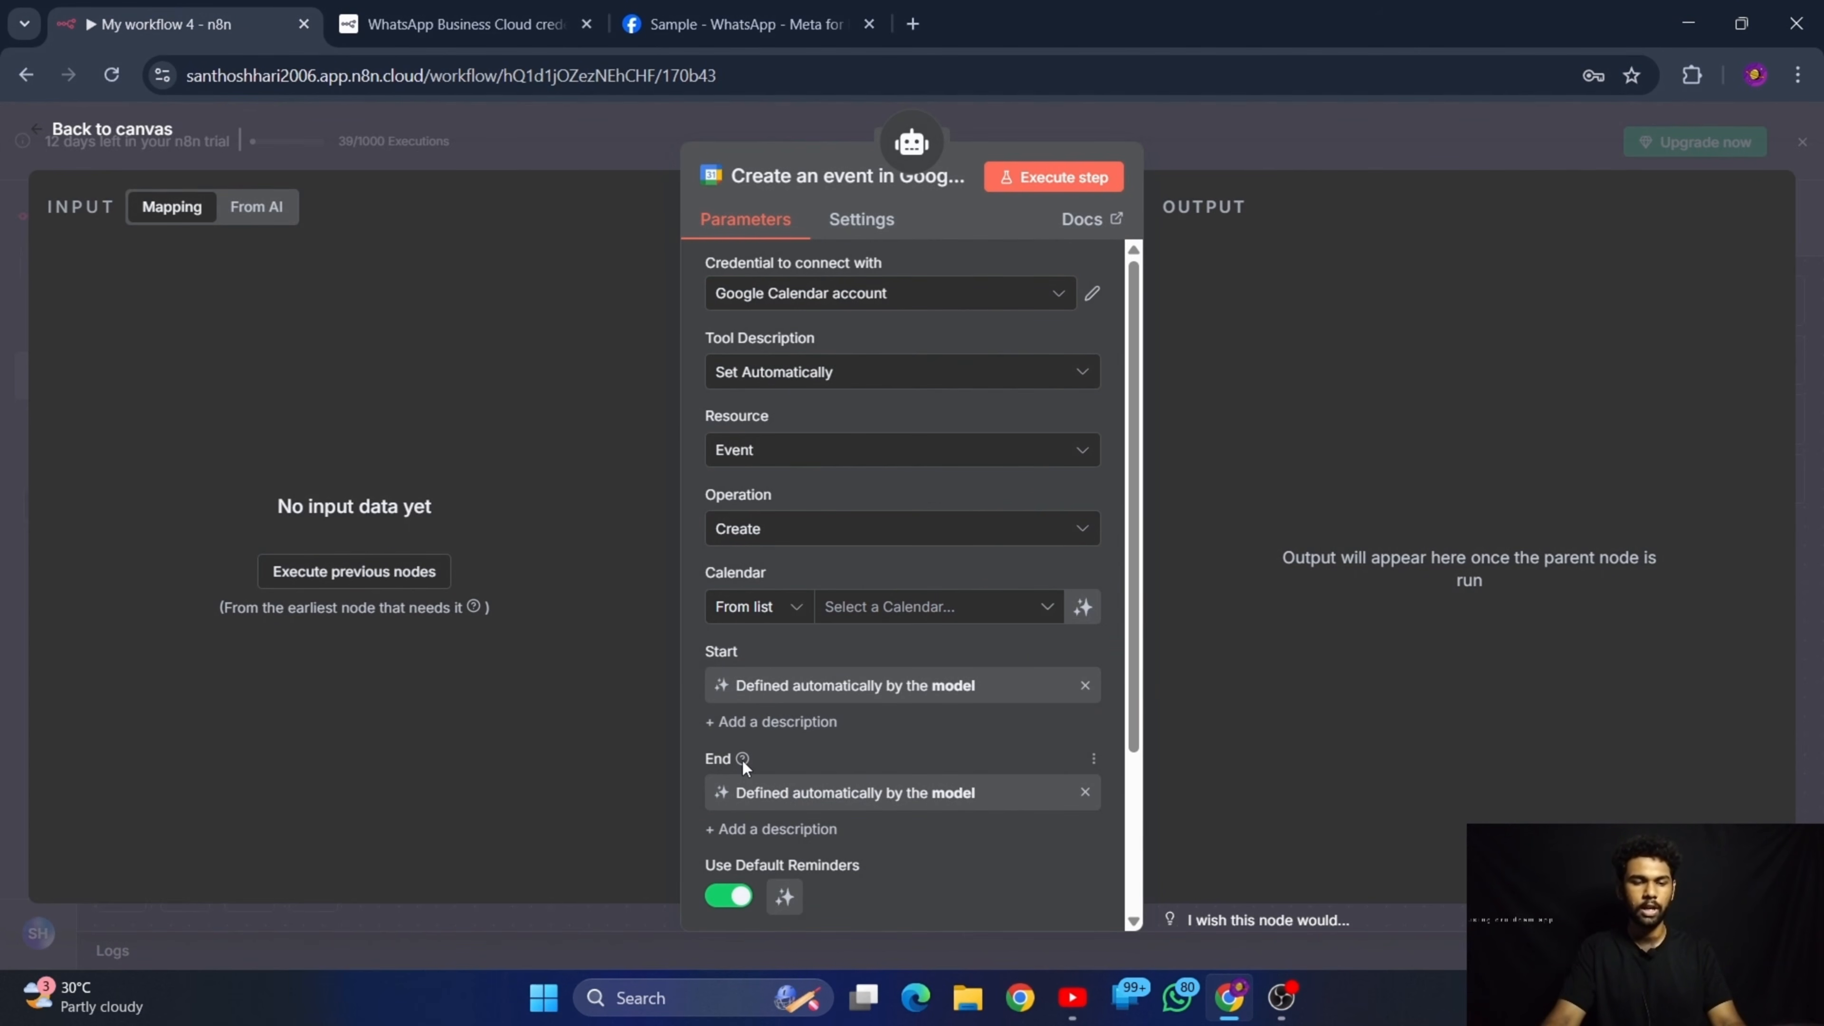
Select the account's own Gmail-address calendar as the Google Calendar tool's calendar
{"action": "mouse_move", "coordinate": [743, 761]}
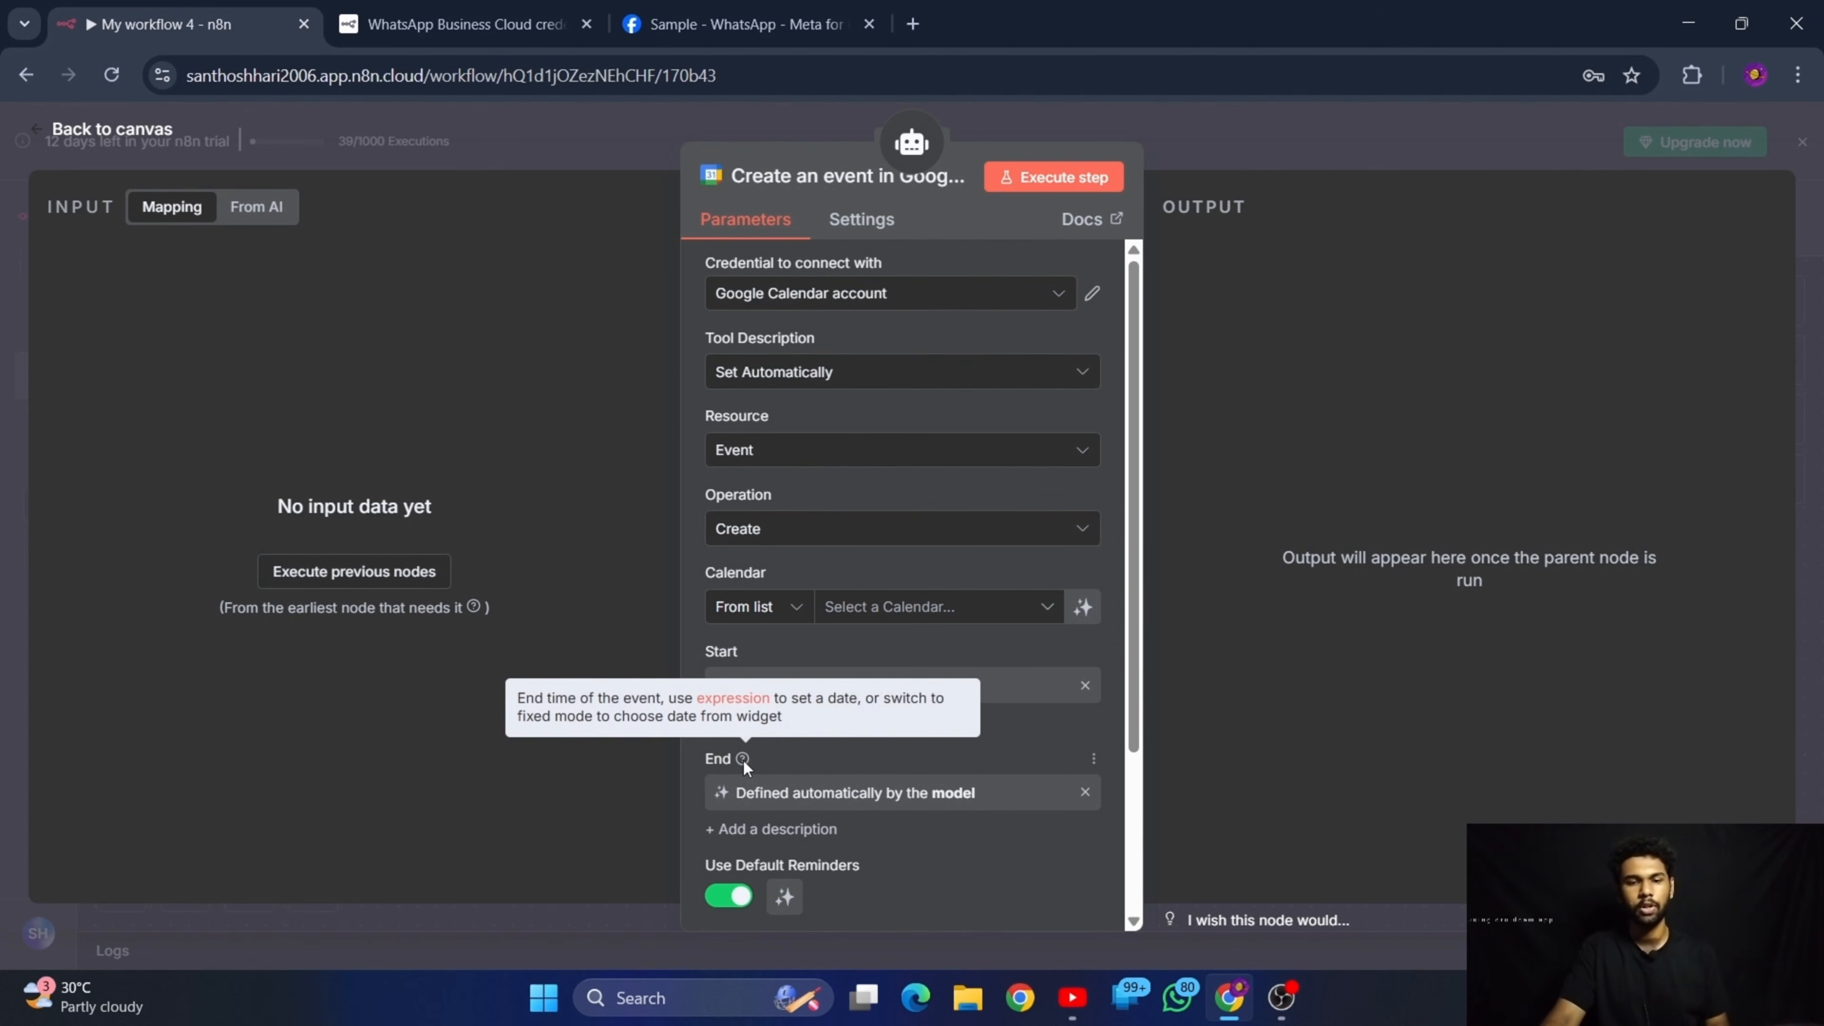
{"action": "left_click", "coordinate": [902, 612]}
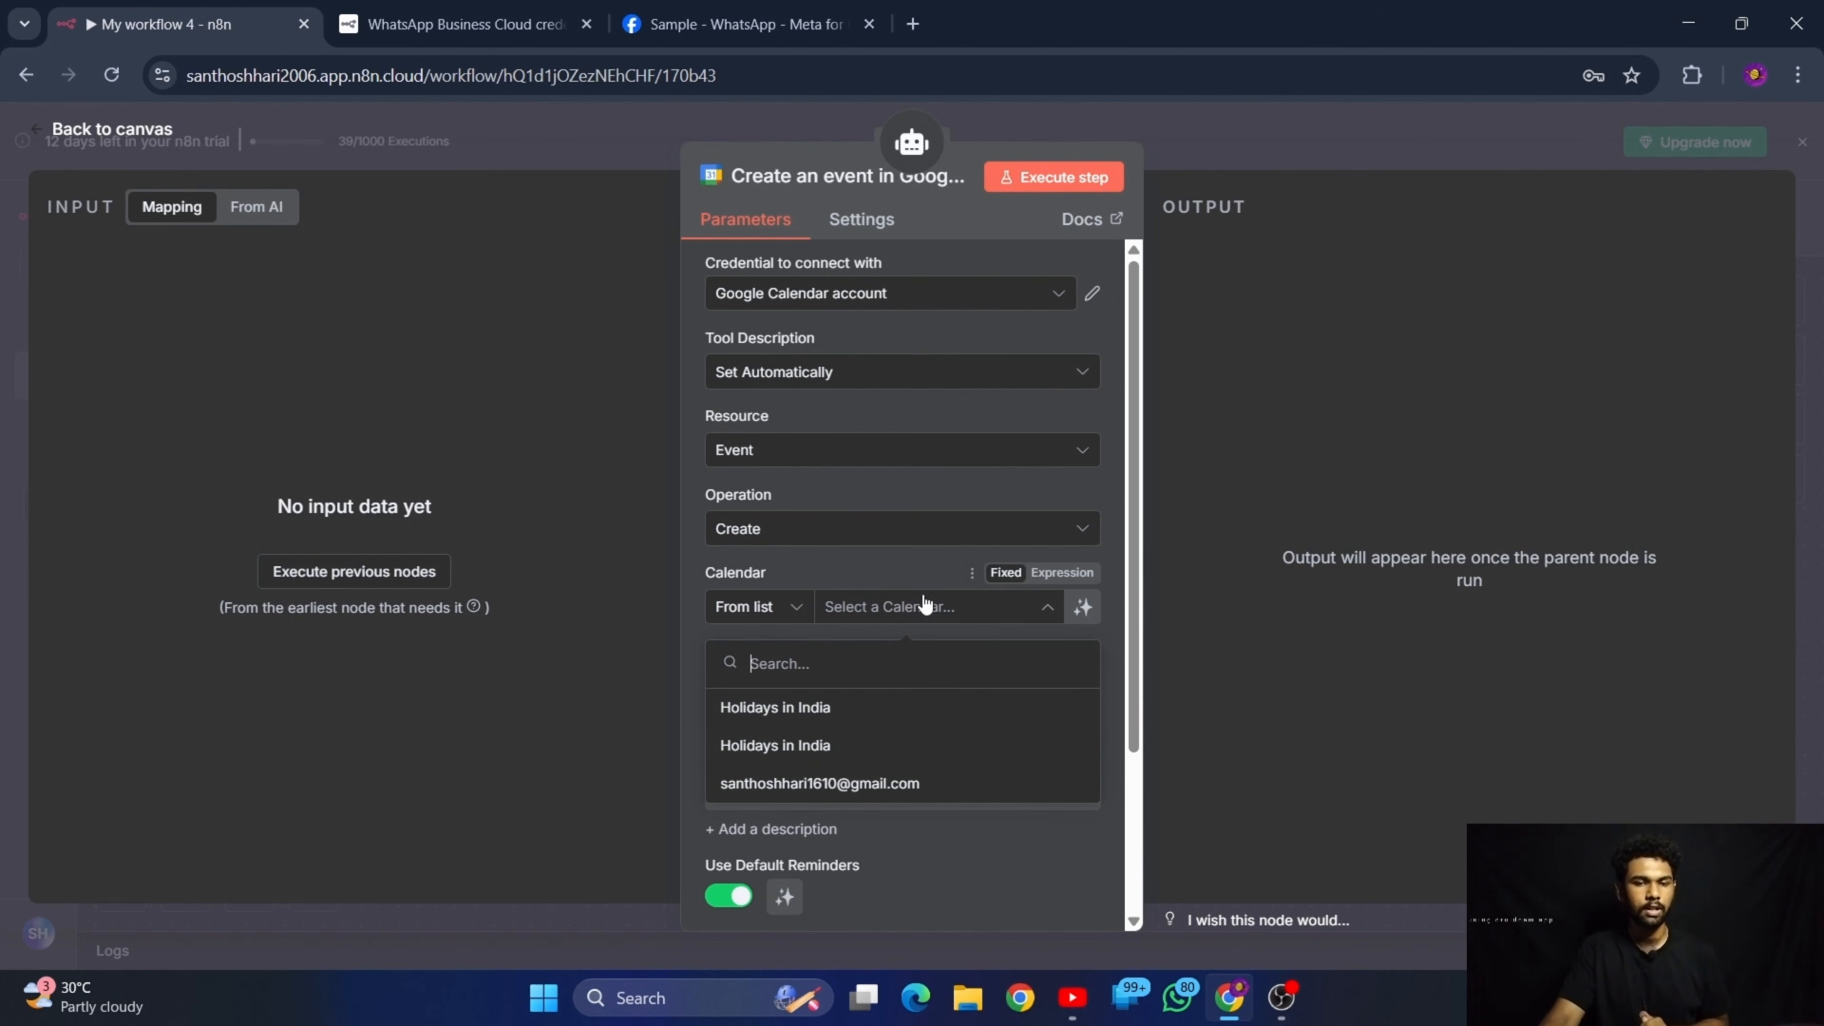
{"action": "scroll", "coordinate": [836, 773], "scroll_direction": "down", "scroll_amount": 3}
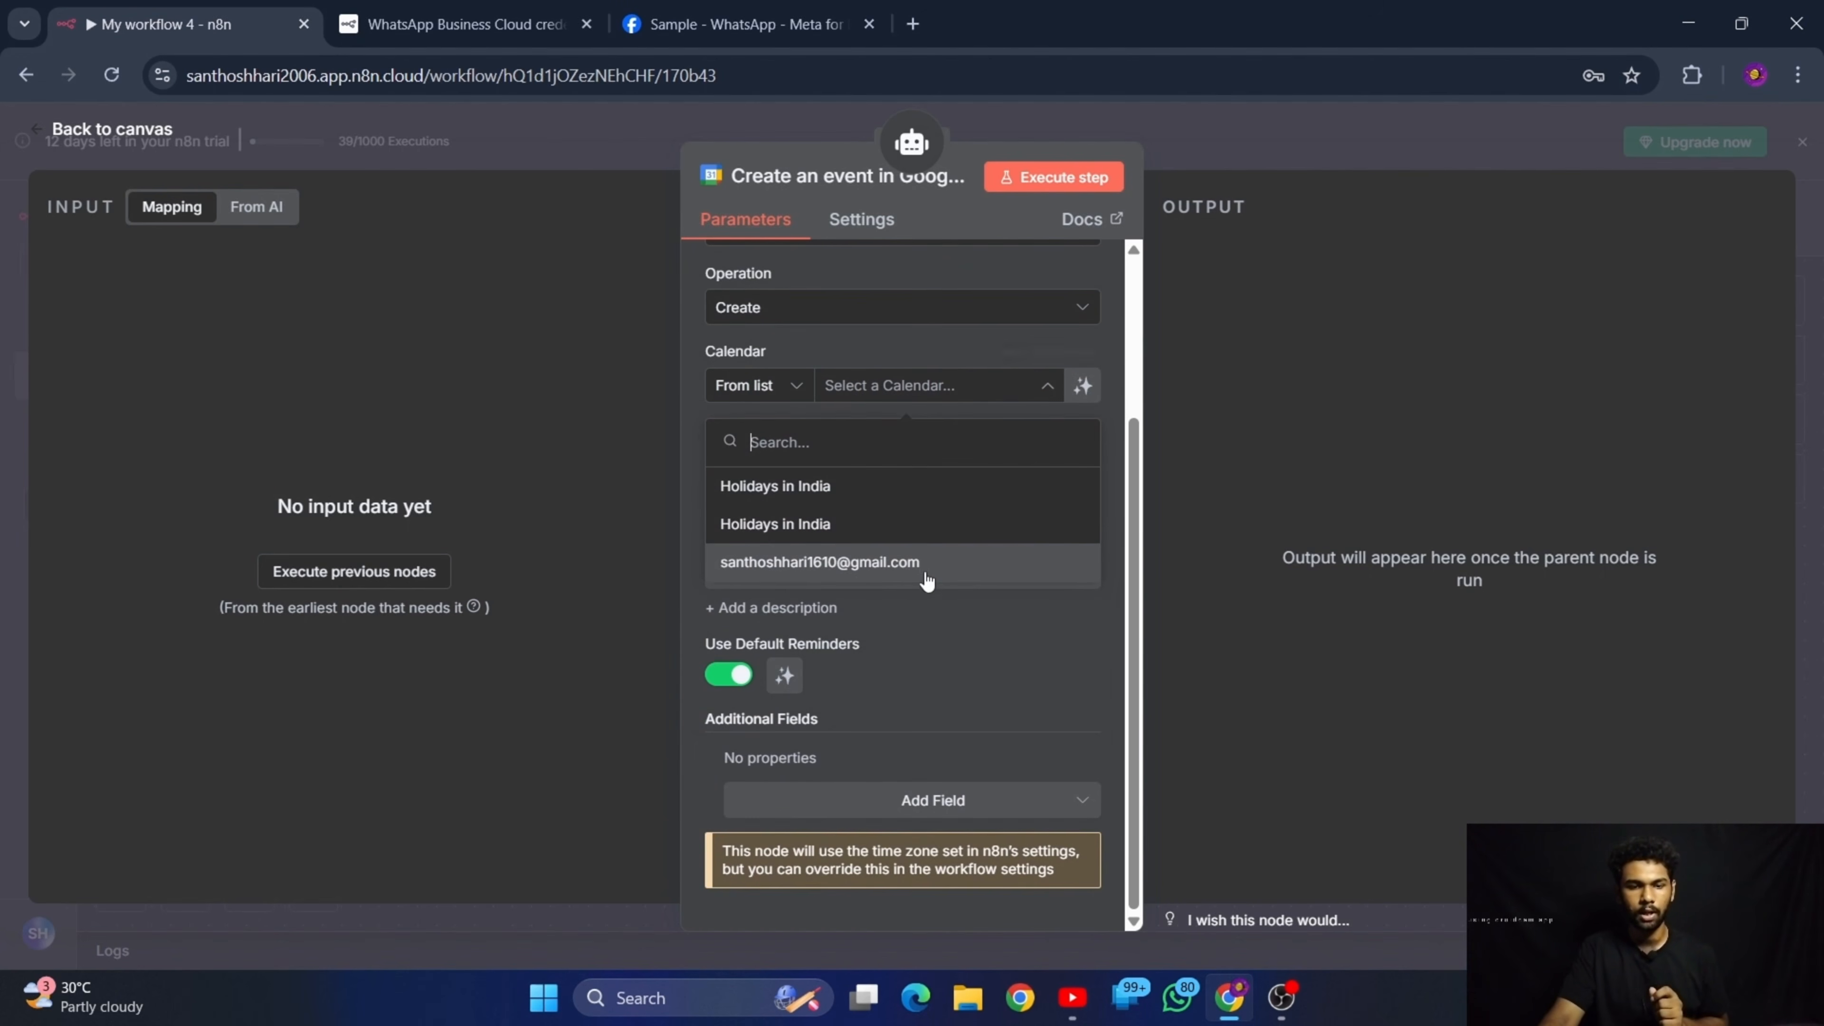
{"action": "left_click", "coordinate": [923, 562]}
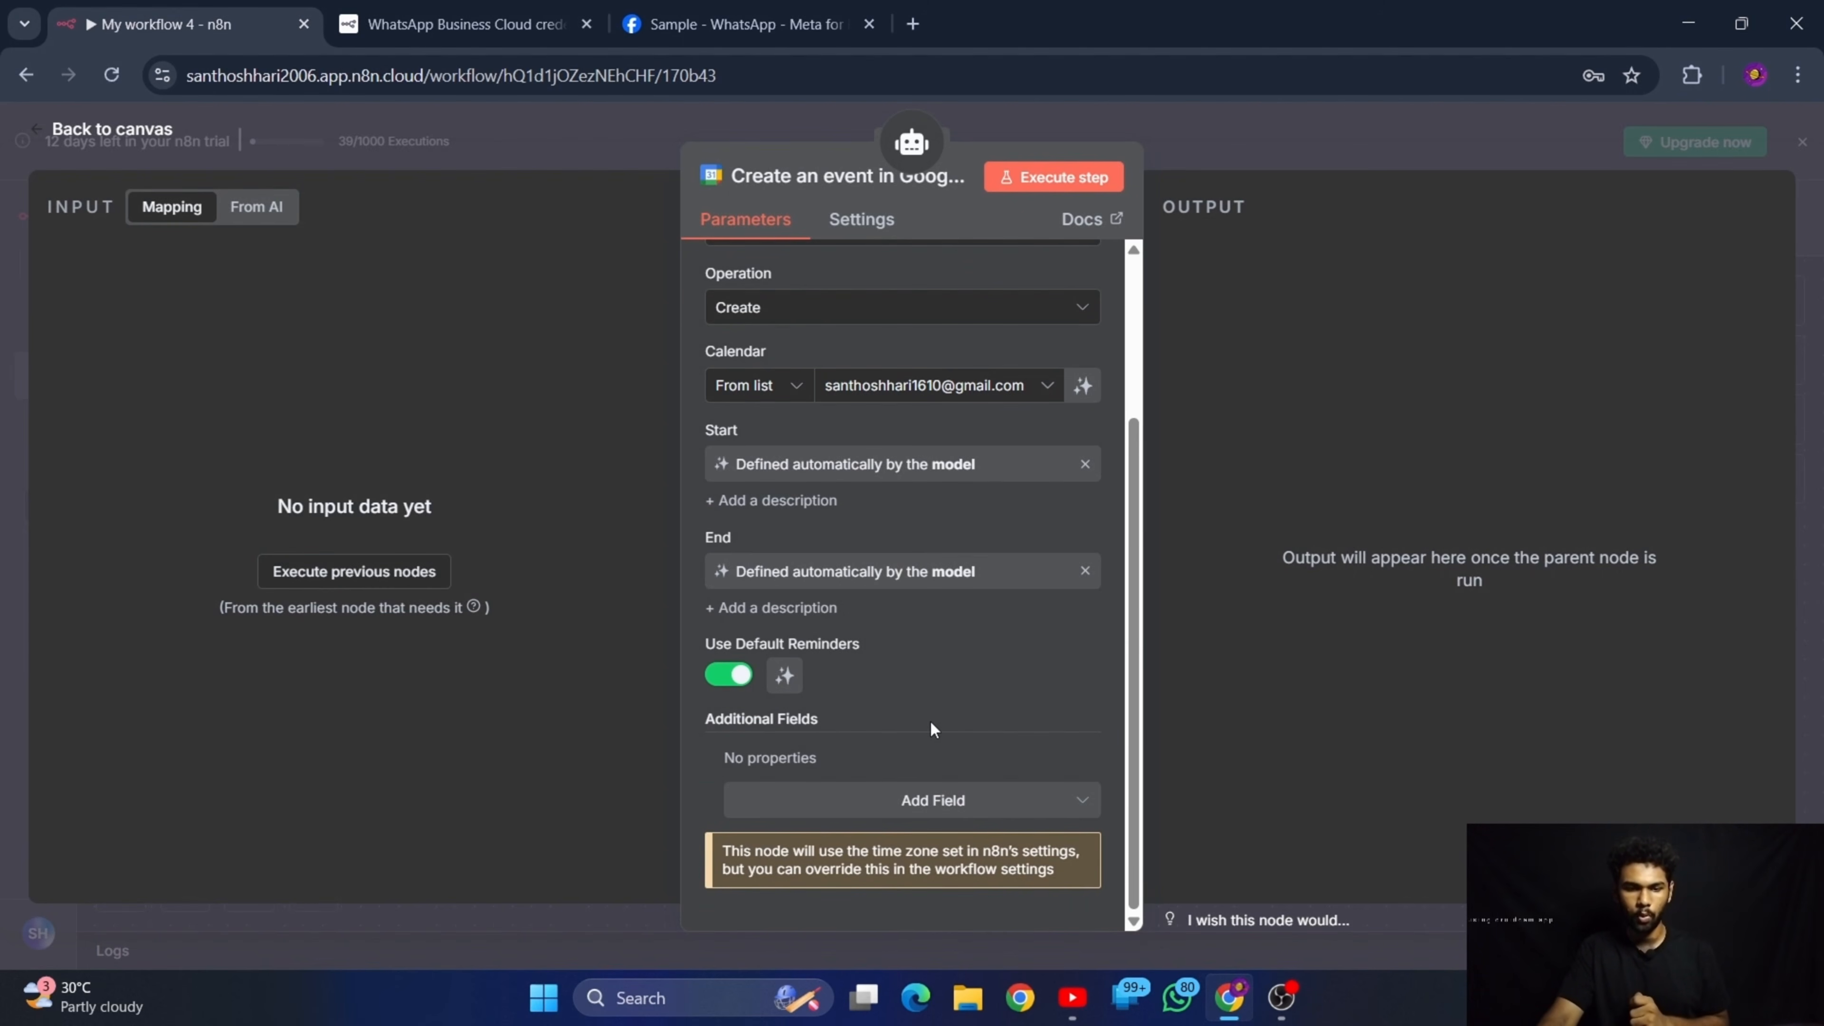
Change the Google Calendar tool's operation to Get Many
{"action": "scroll", "coordinate": [926, 720], "scroll_direction": "up", "scroll_amount": 3}
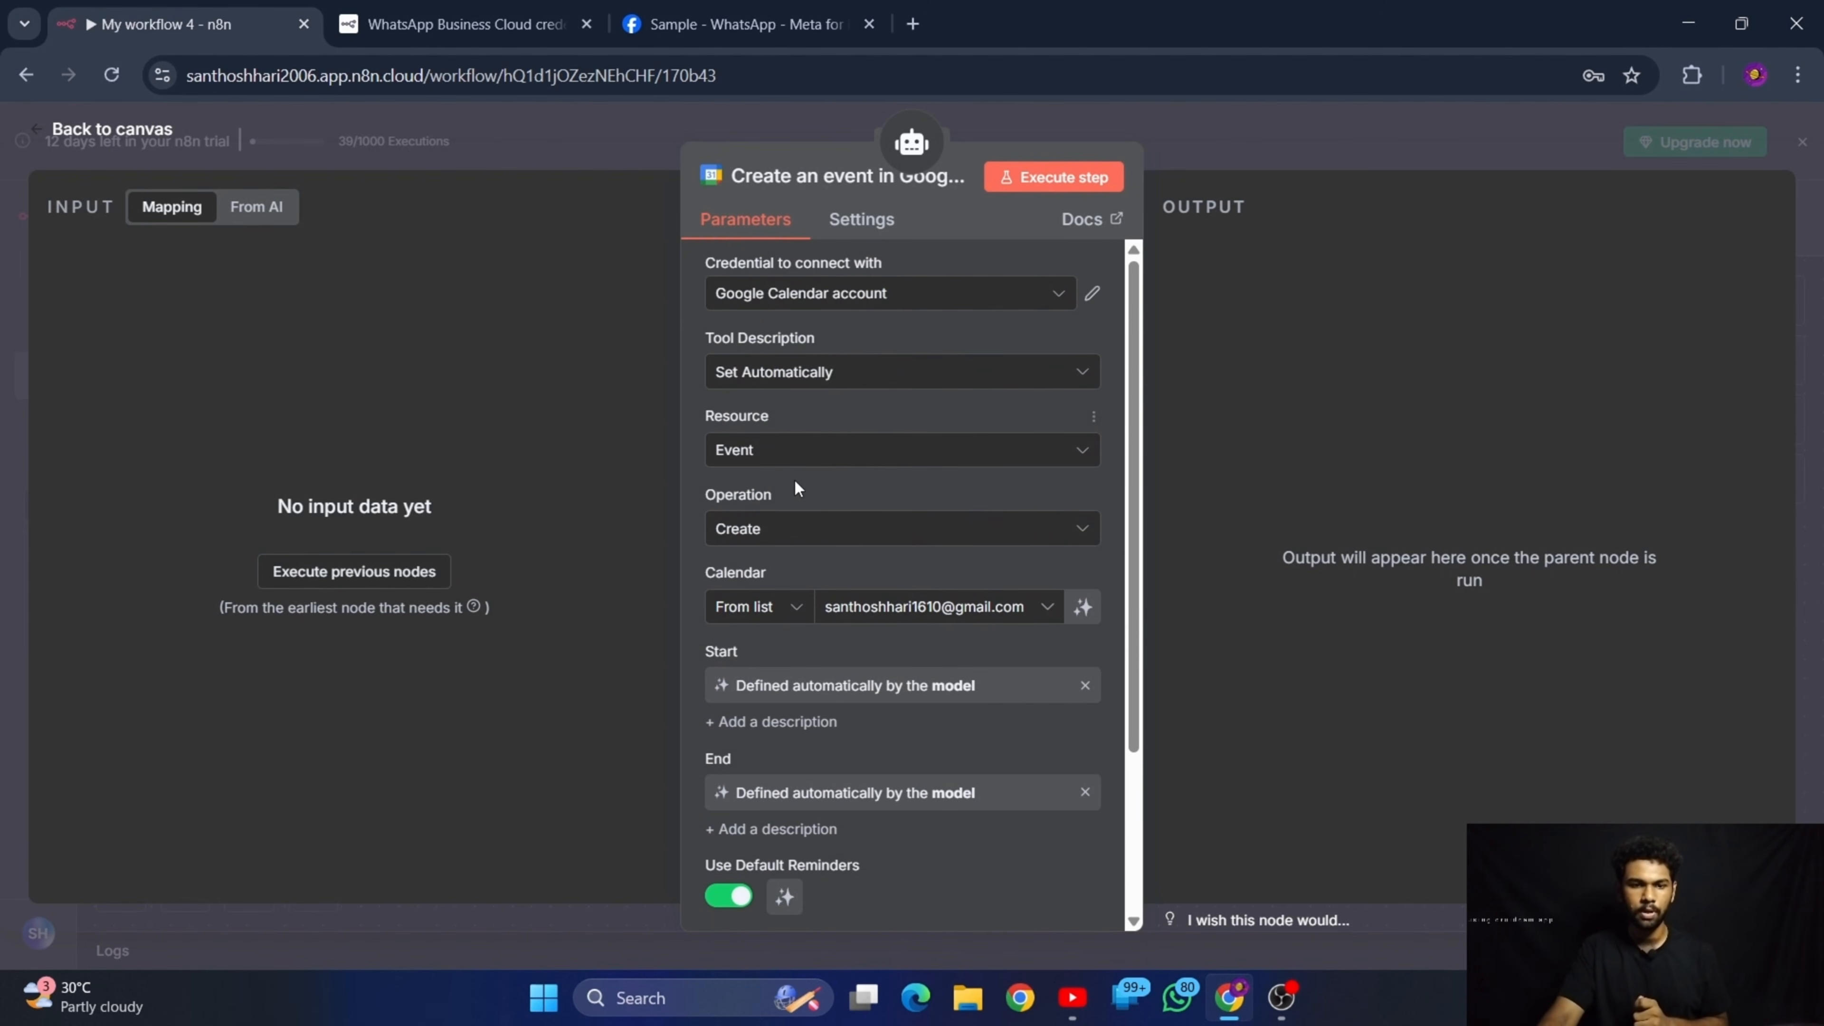
{"action": "left_click_drag", "start_coordinate": [766, 495], "coordinate": [792, 493]}
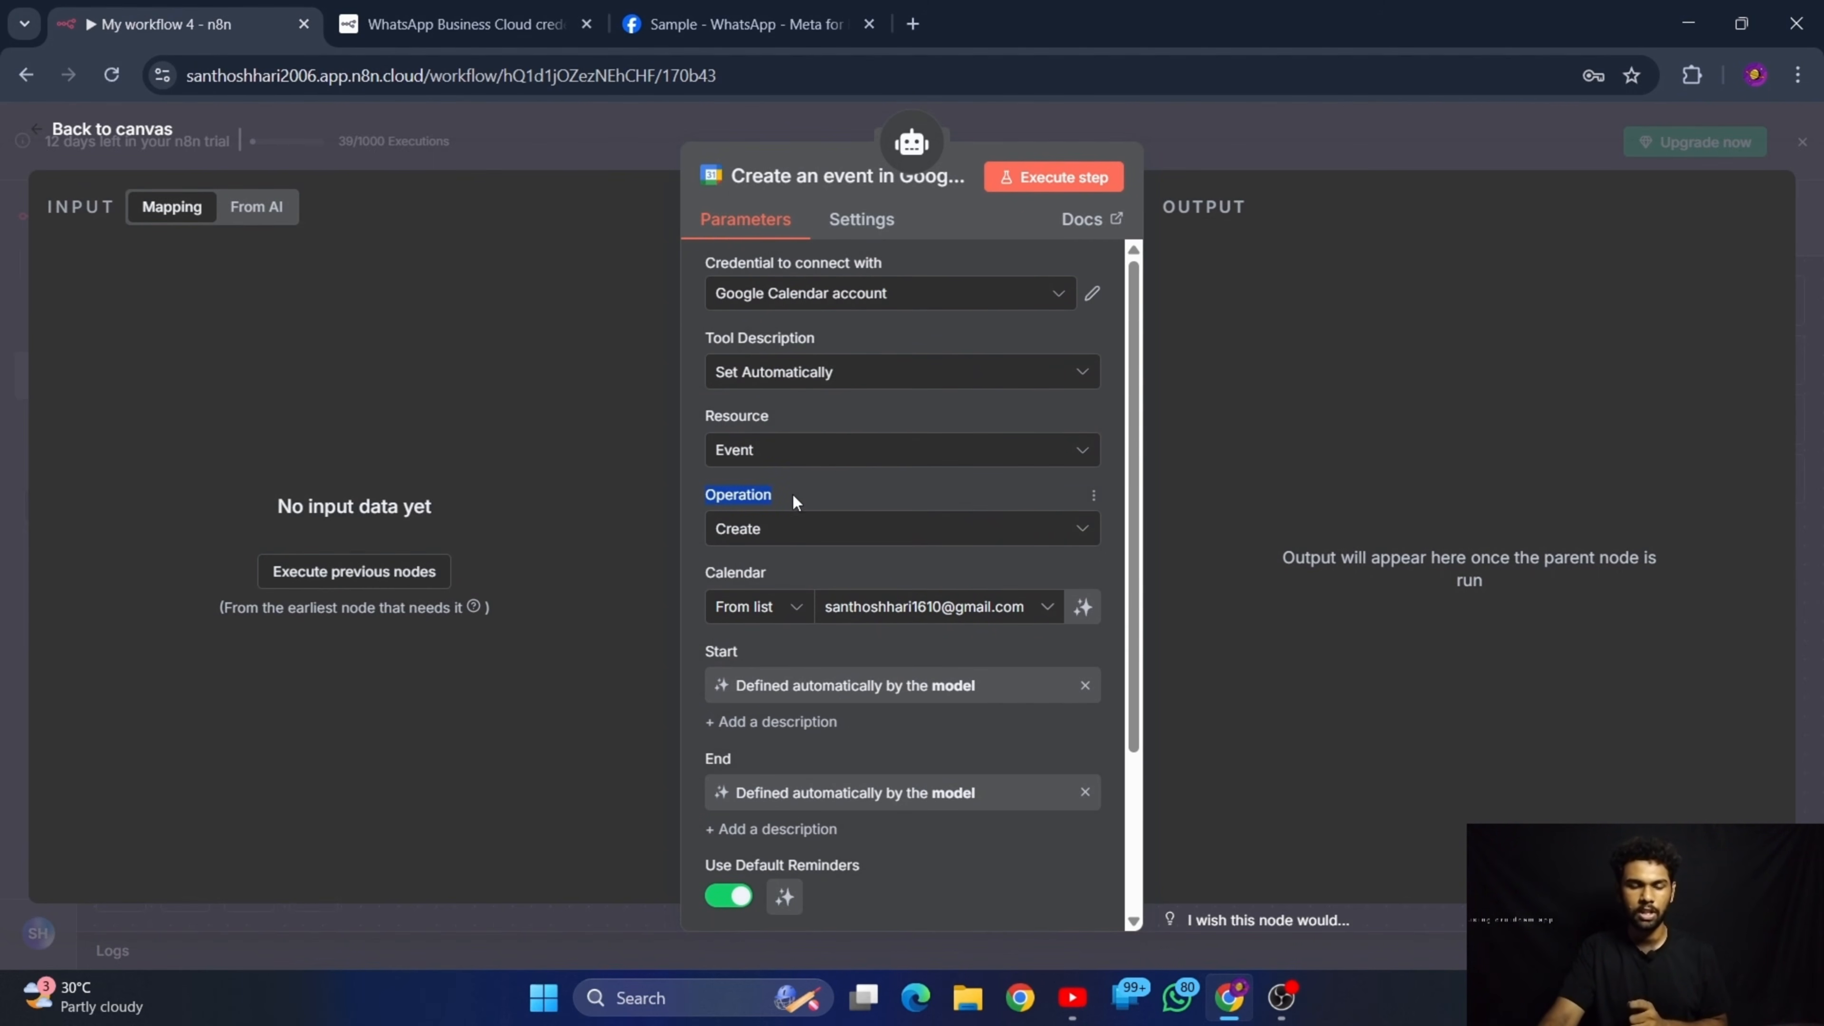
{"action": "left_click", "coordinate": [843, 536]}
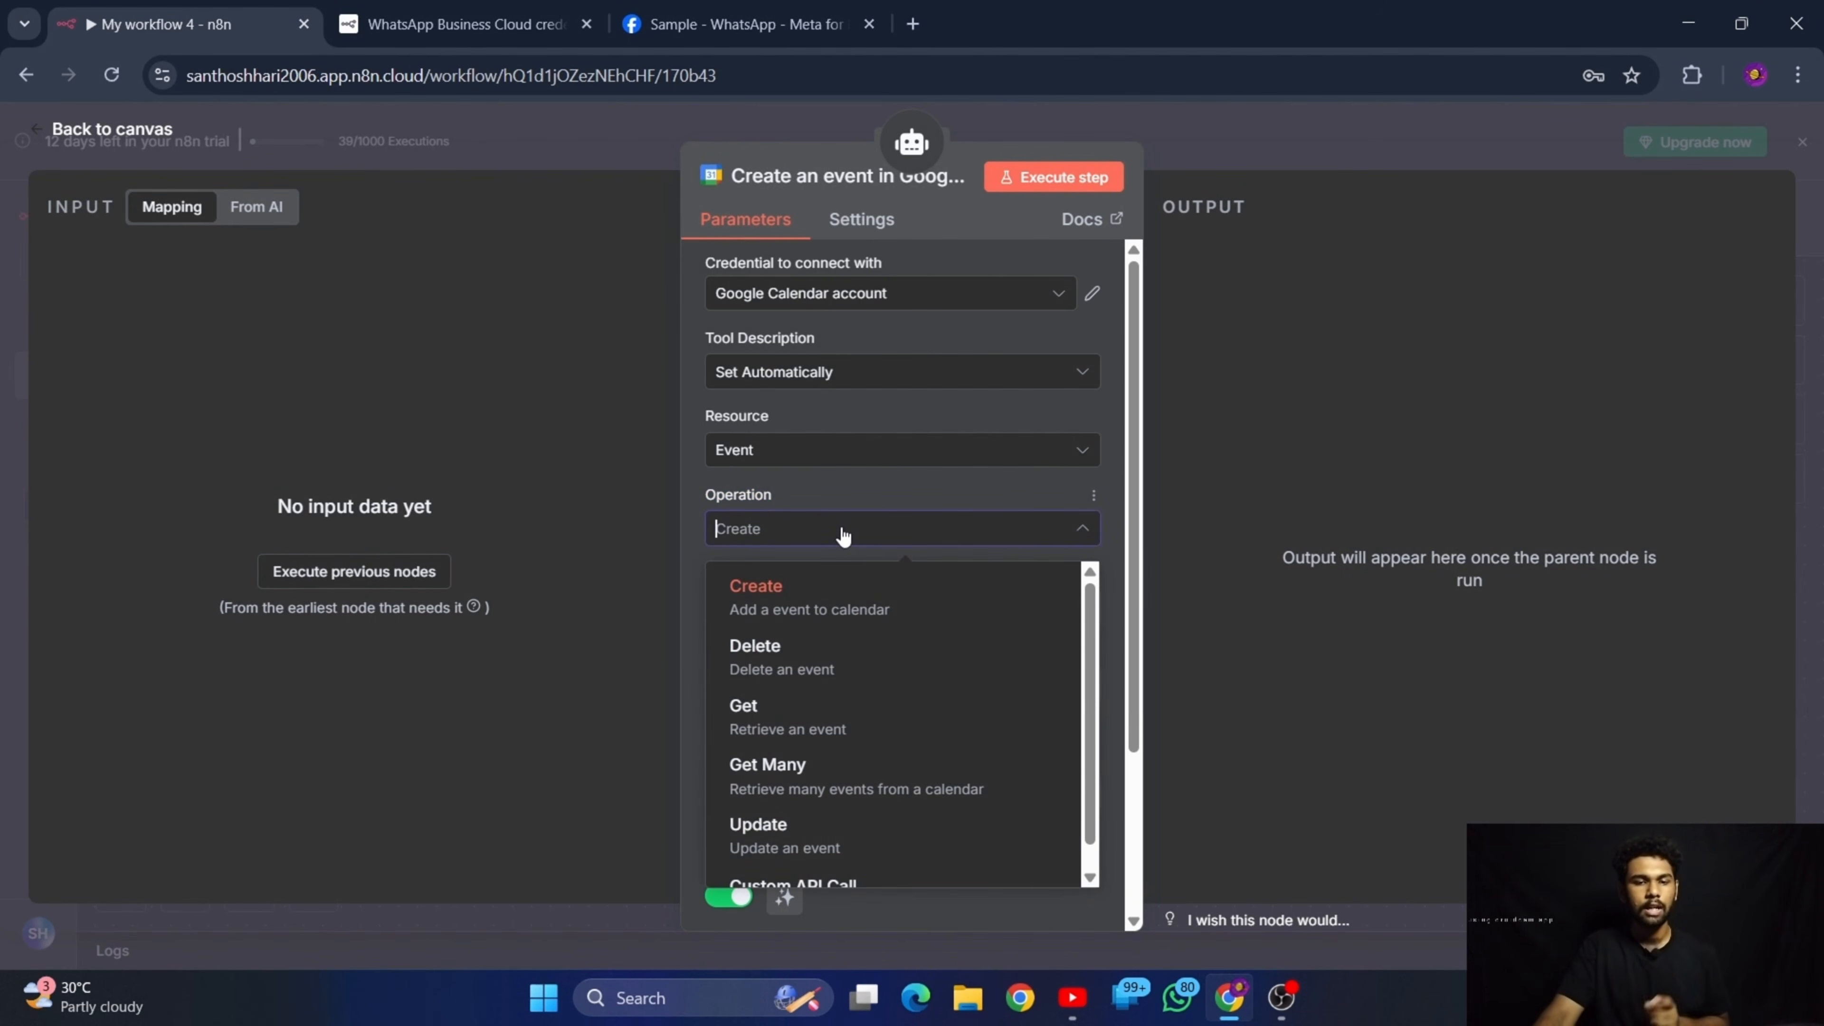
{"action": "scroll", "coordinate": [926, 761], "scroll_direction": "down", "scroll_amount": 1}
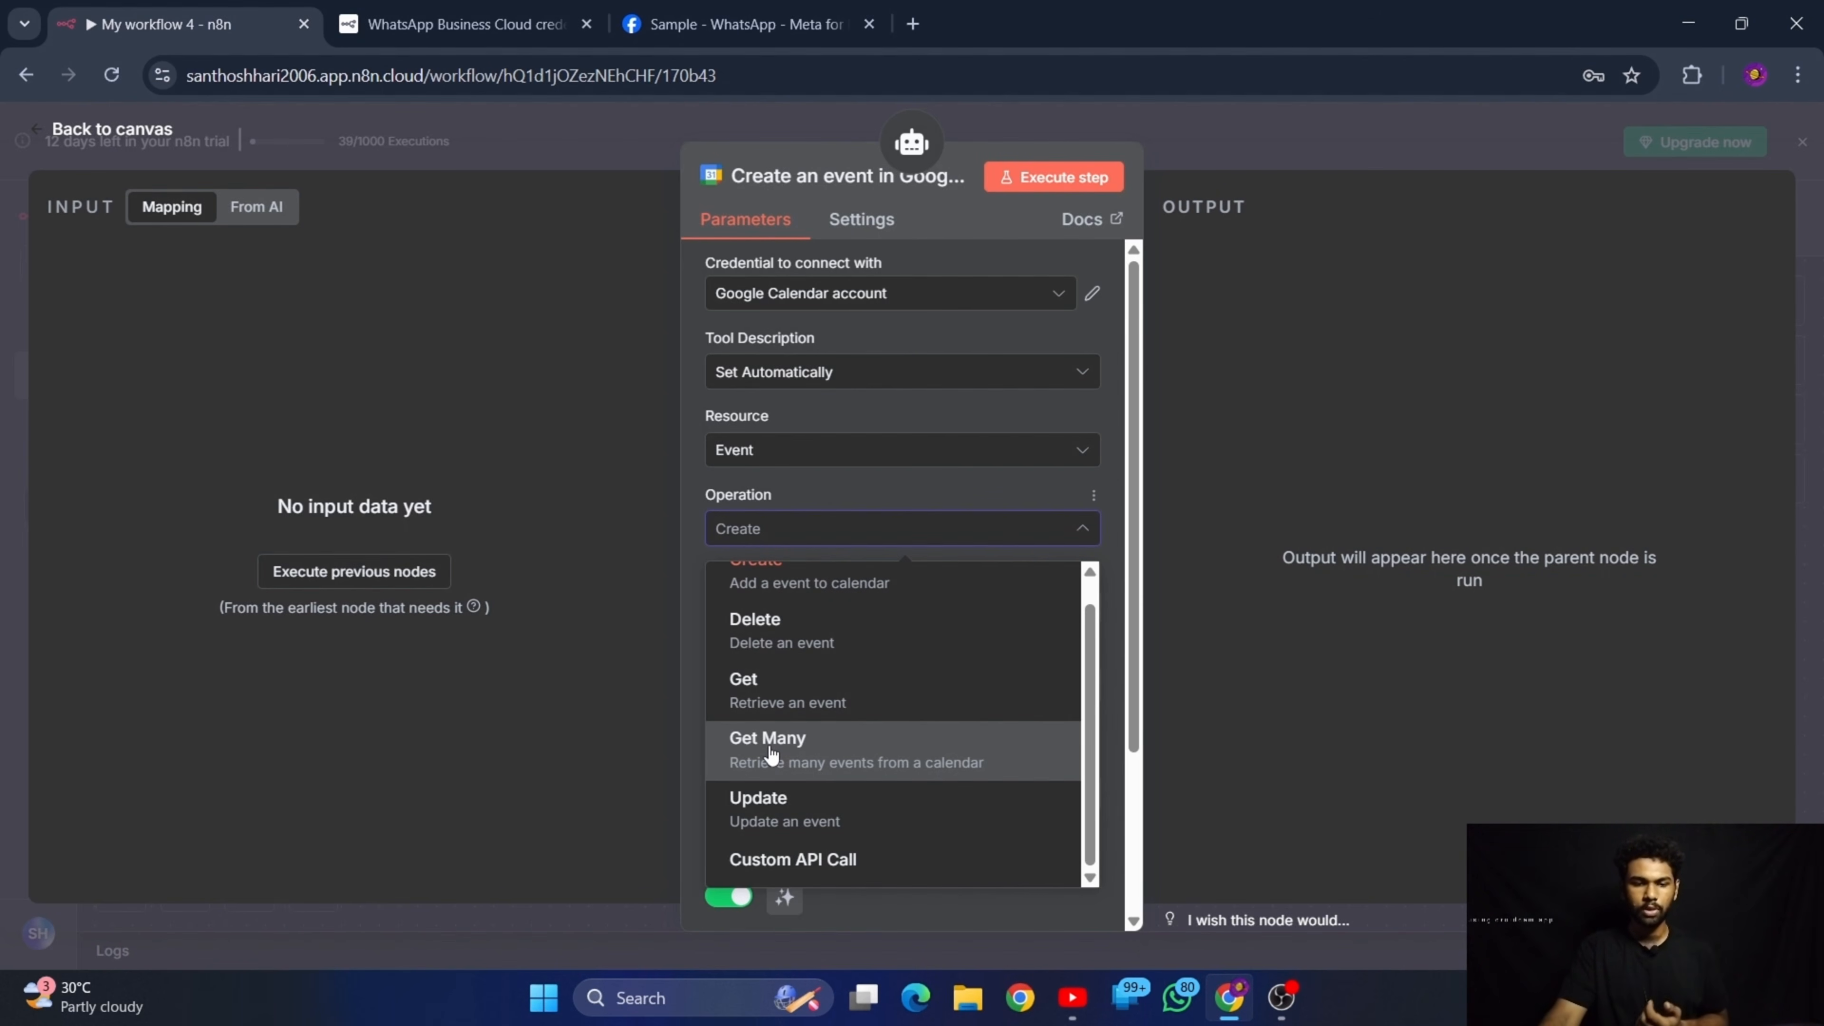
{"action": "left_click", "coordinate": [814, 752]}
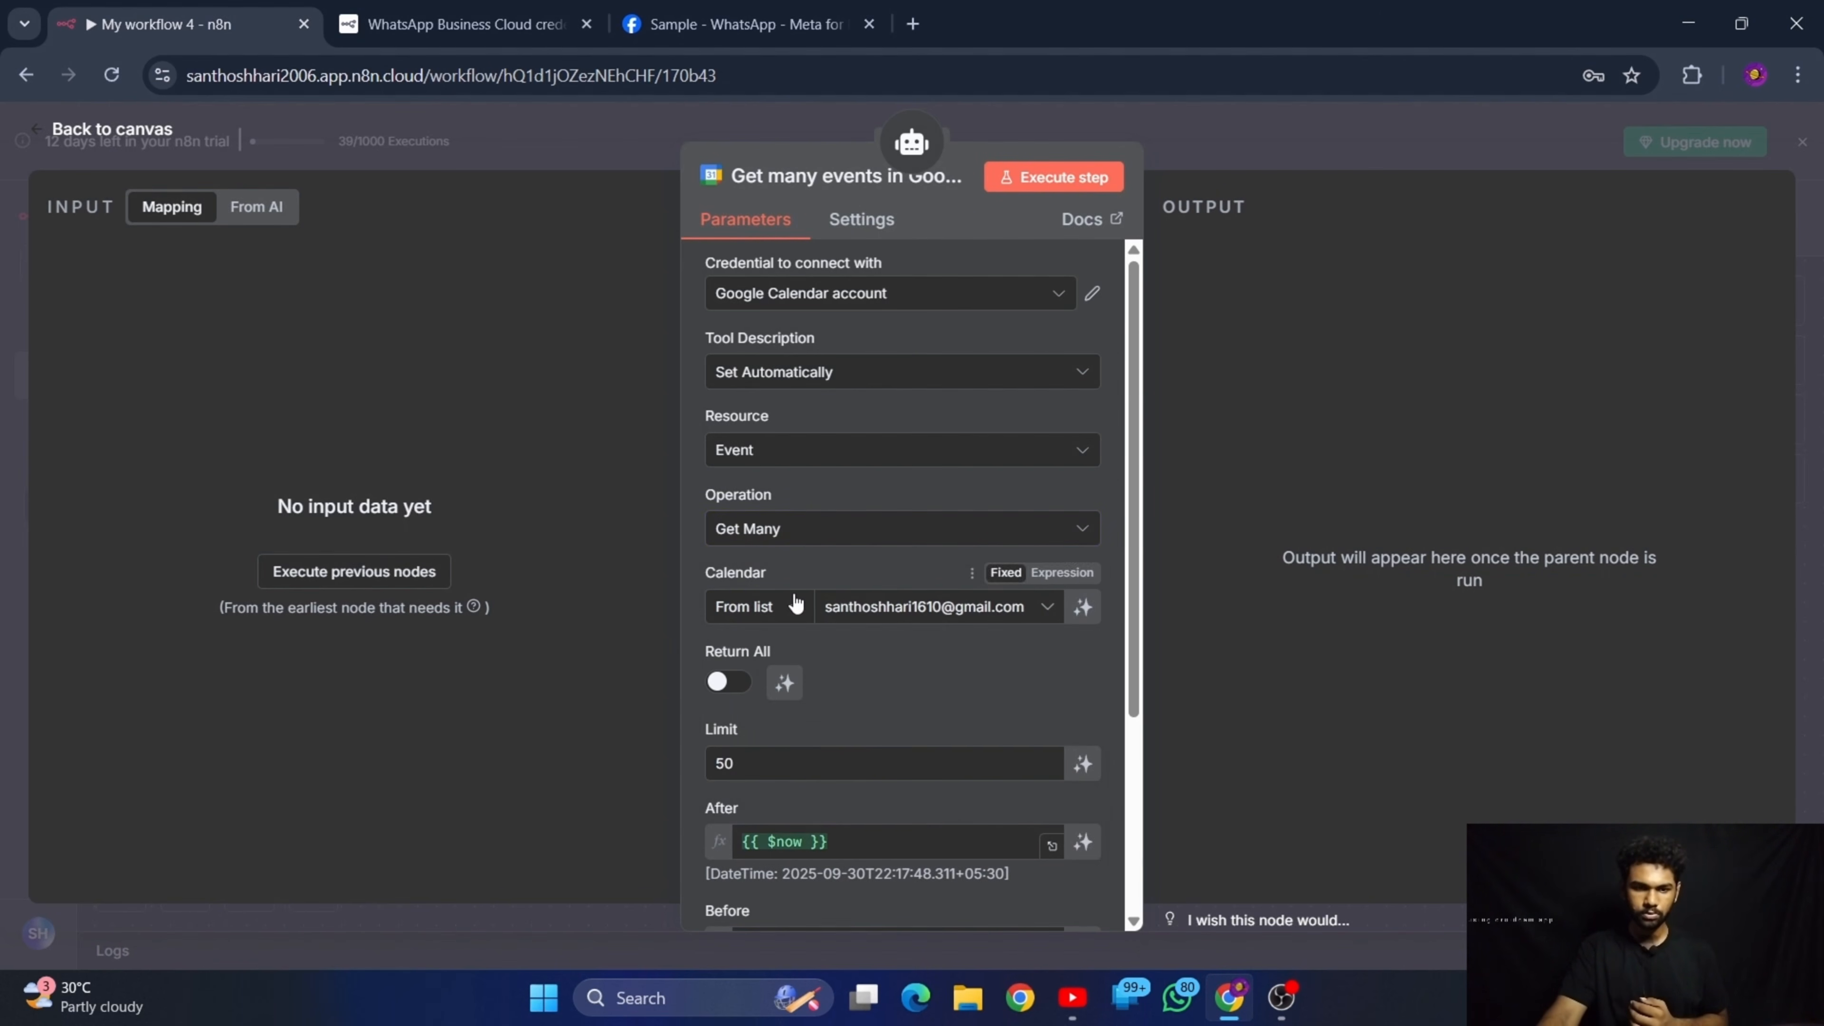
Let the model define the After and Before parameters of the Get Many events operation
{"action": "scroll", "coordinate": [968, 651], "scroll_direction": "down", "scroll_amount": 4}
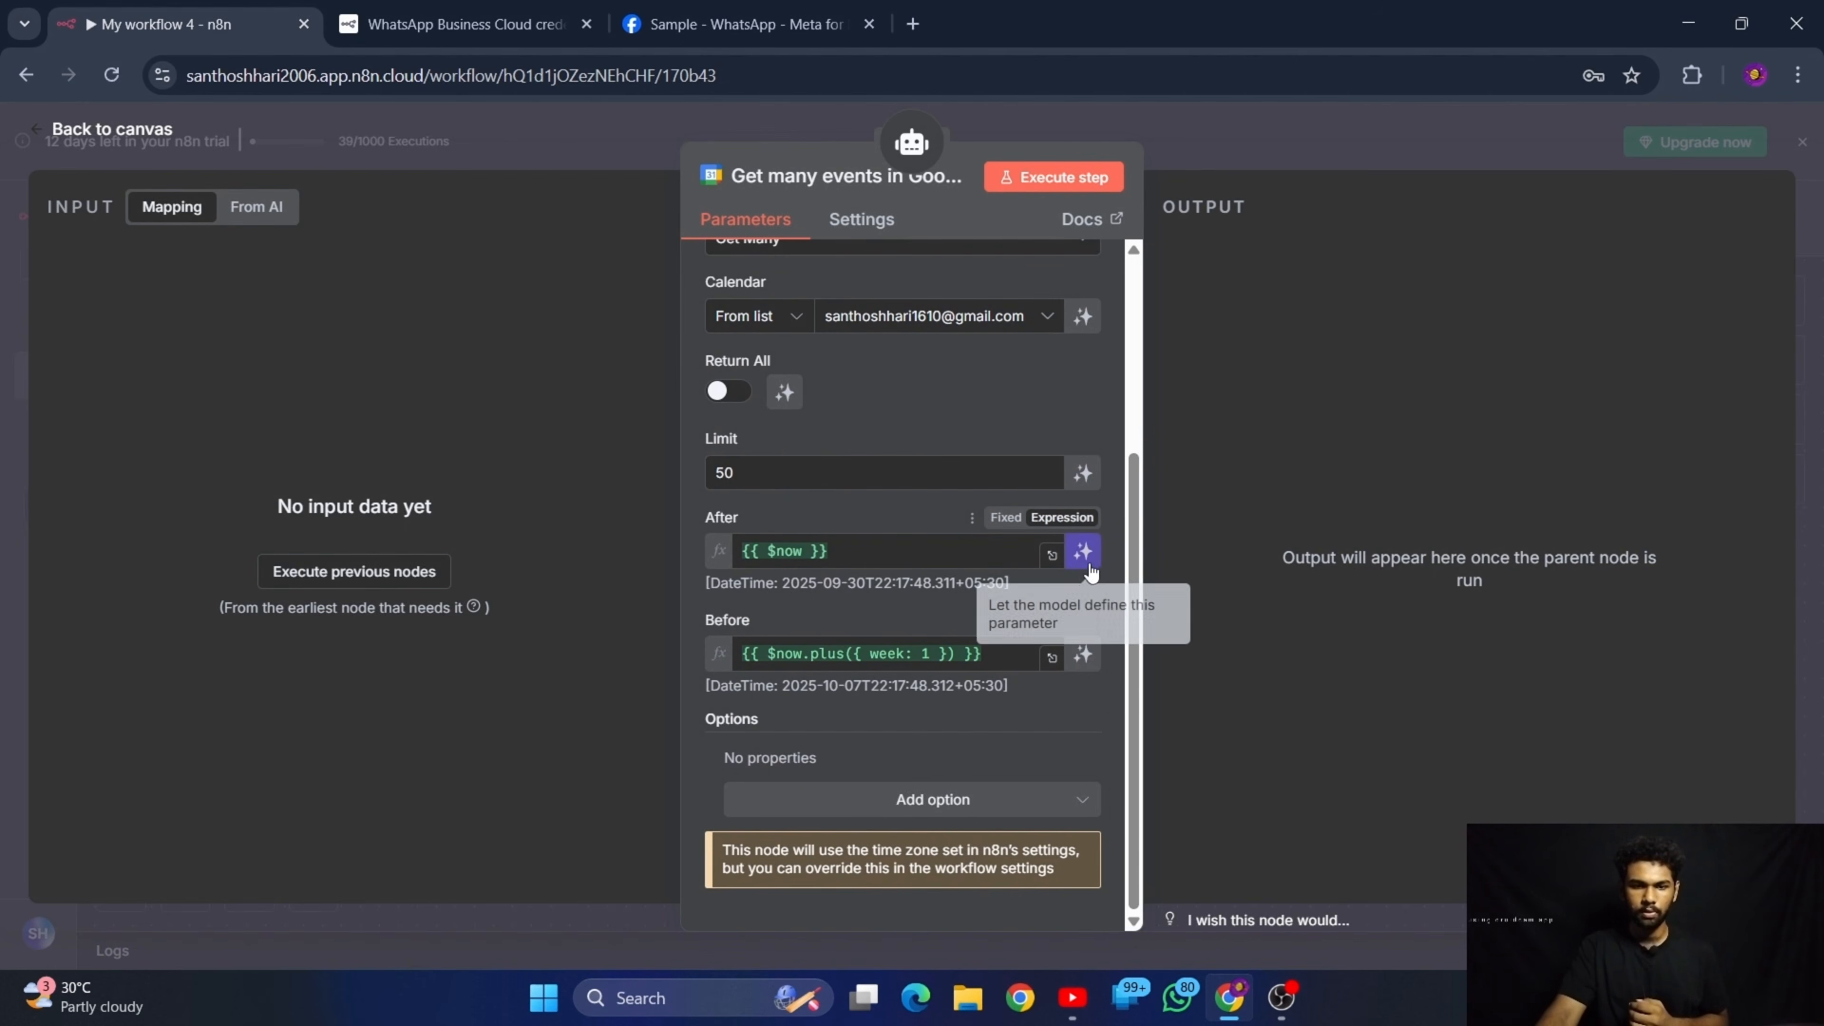
{"action": "left_click", "coordinate": [1088, 560]}
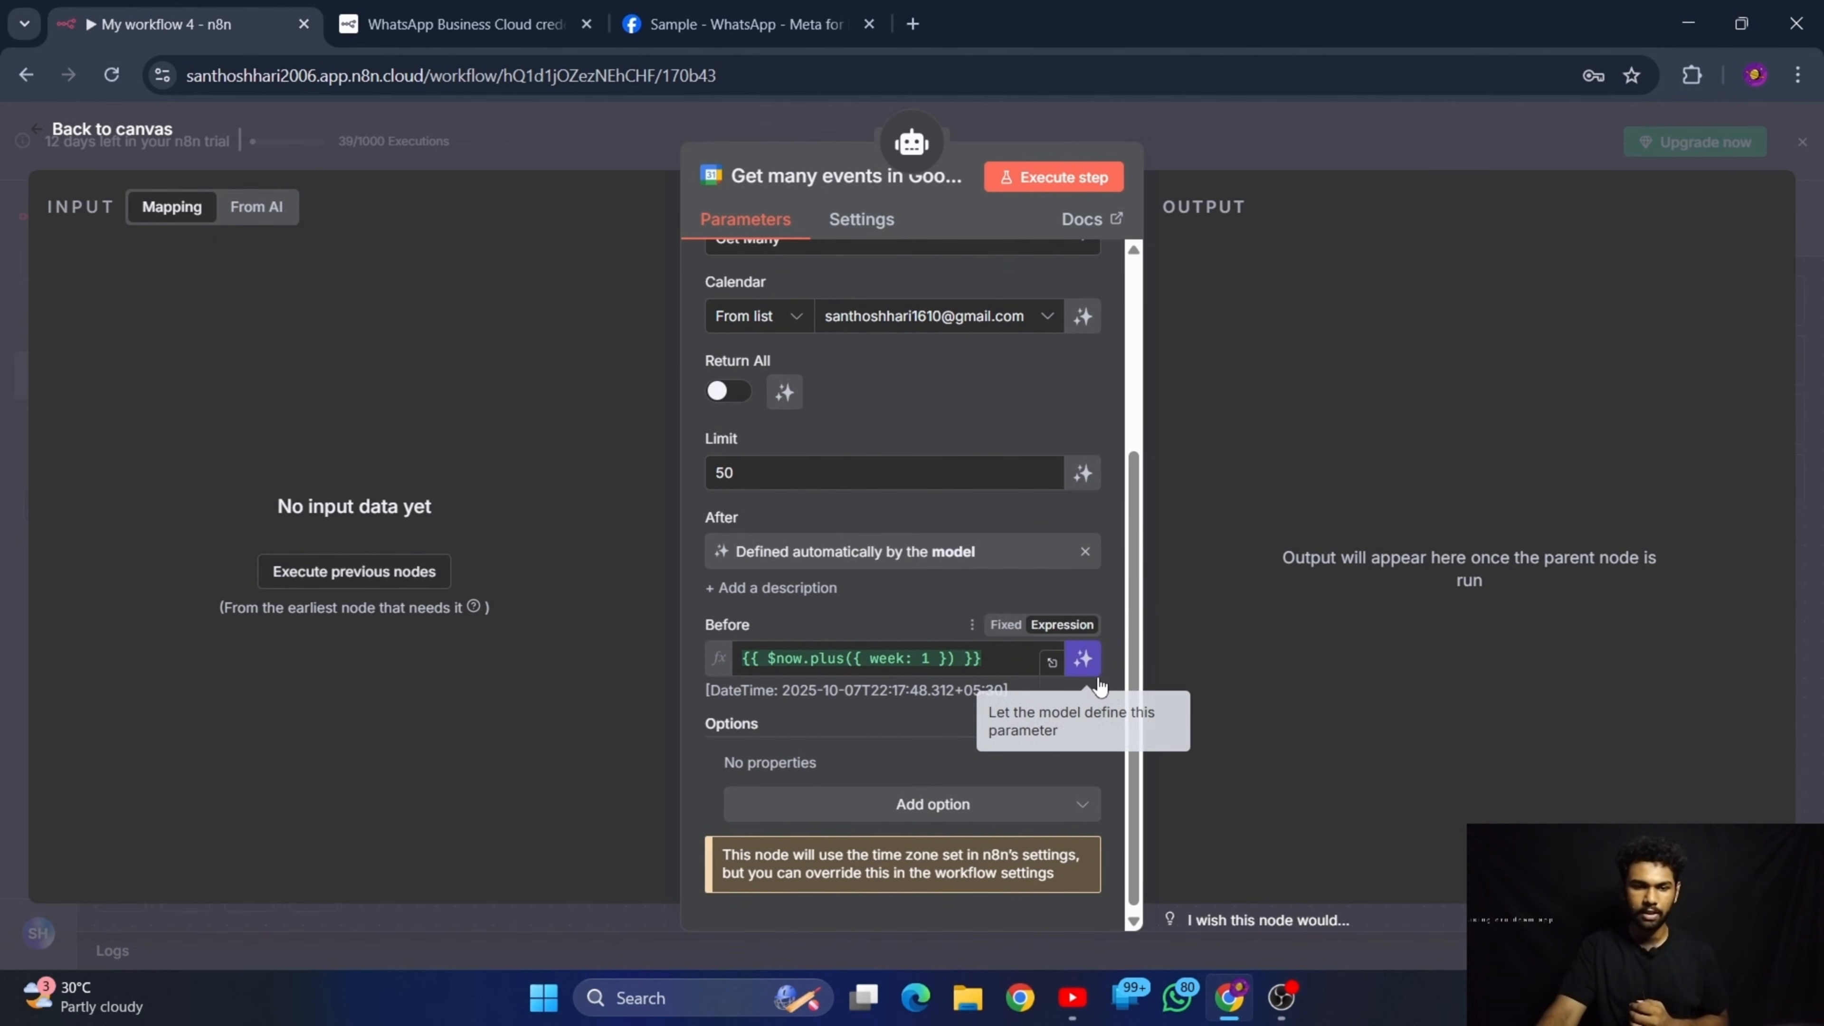
{"action": "left_click", "coordinate": [1081, 658]}
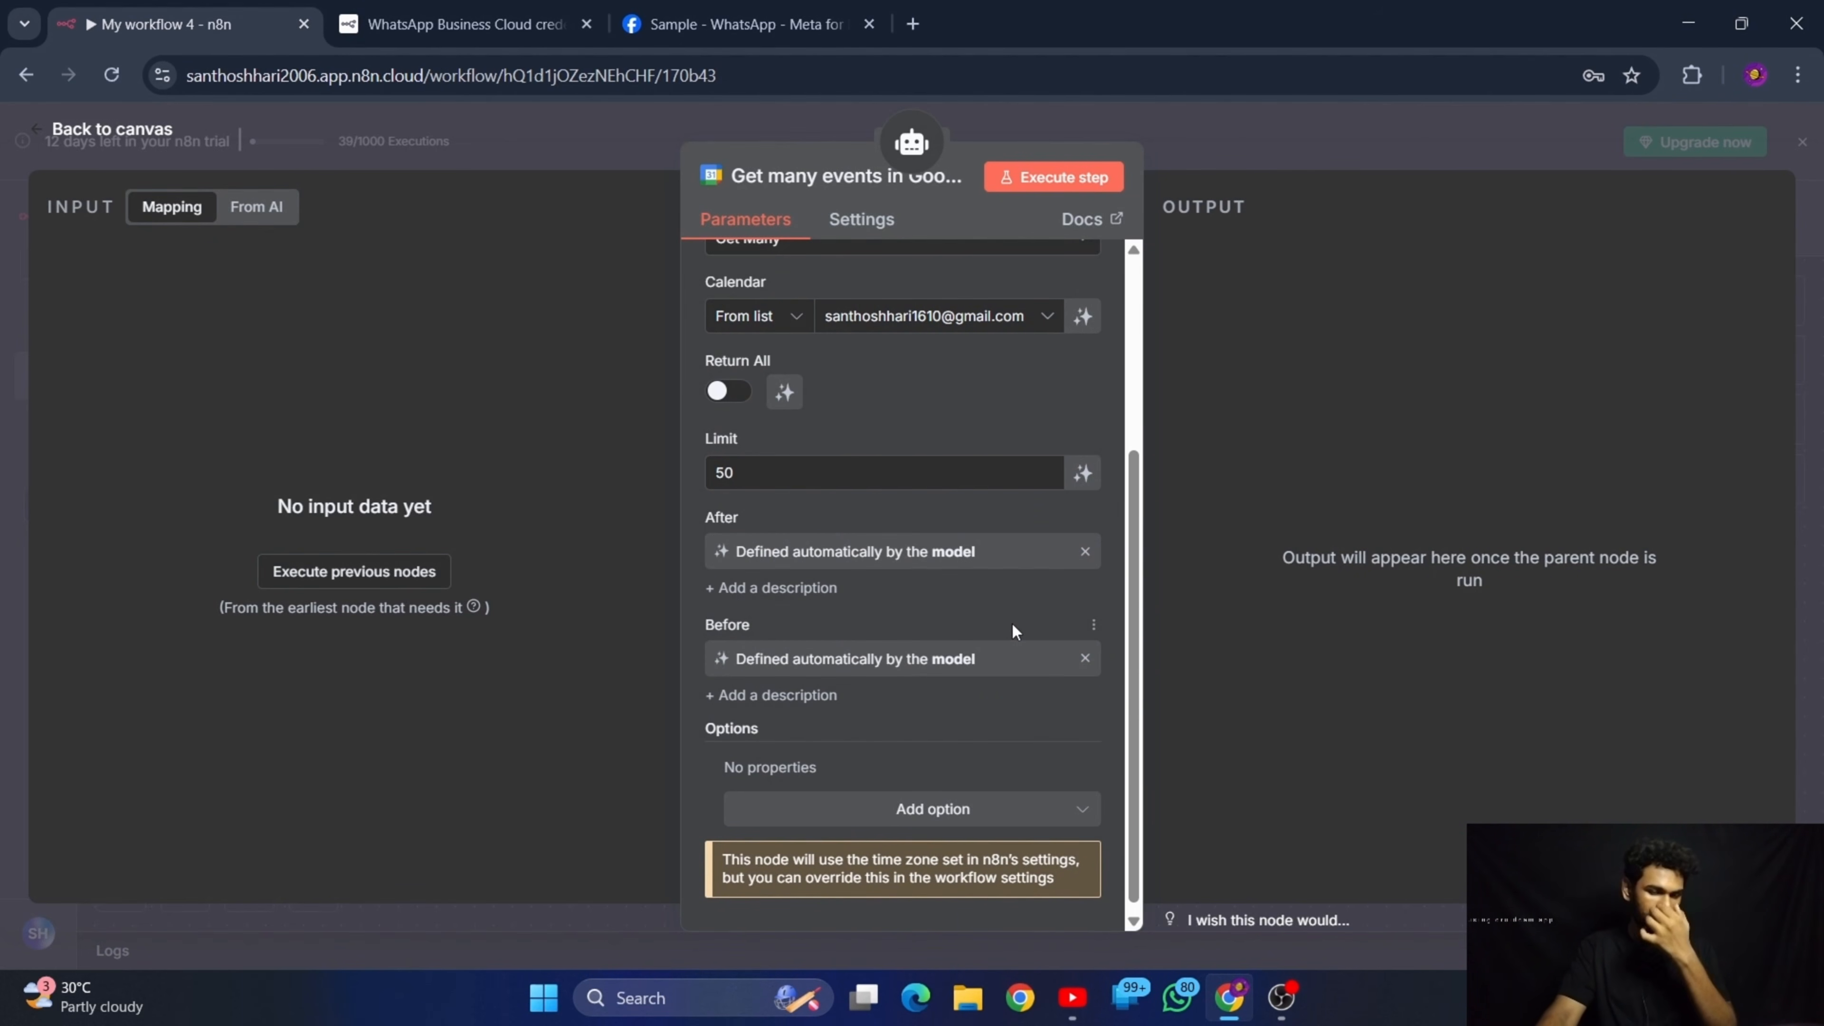
Let the model define the Return All parameter and review the Google Calendar tool's settings
{"action": "scroll", "coordinate": [1012, 624], "scroll_direction": "up", "scroll_amount": 4}
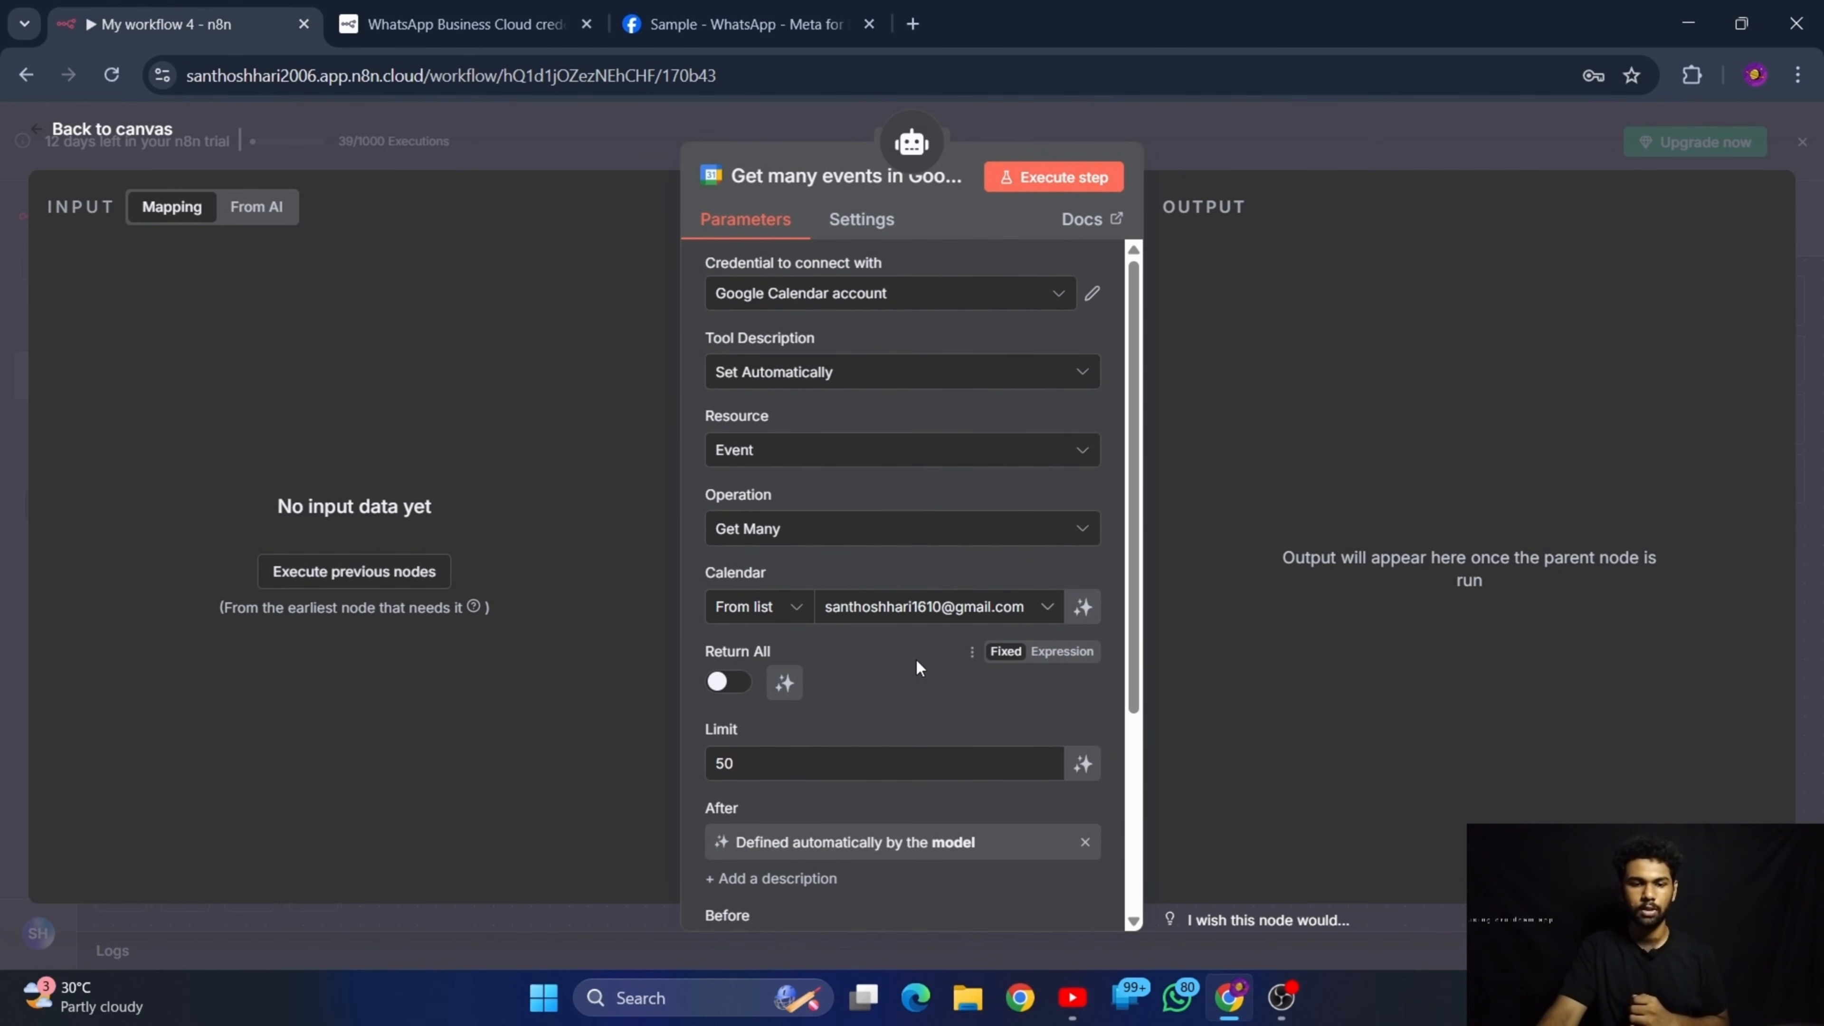
{"action": "scroll", "coordinate": [919, 667], "scroll_direction": "down", "scroll_amount": 3}
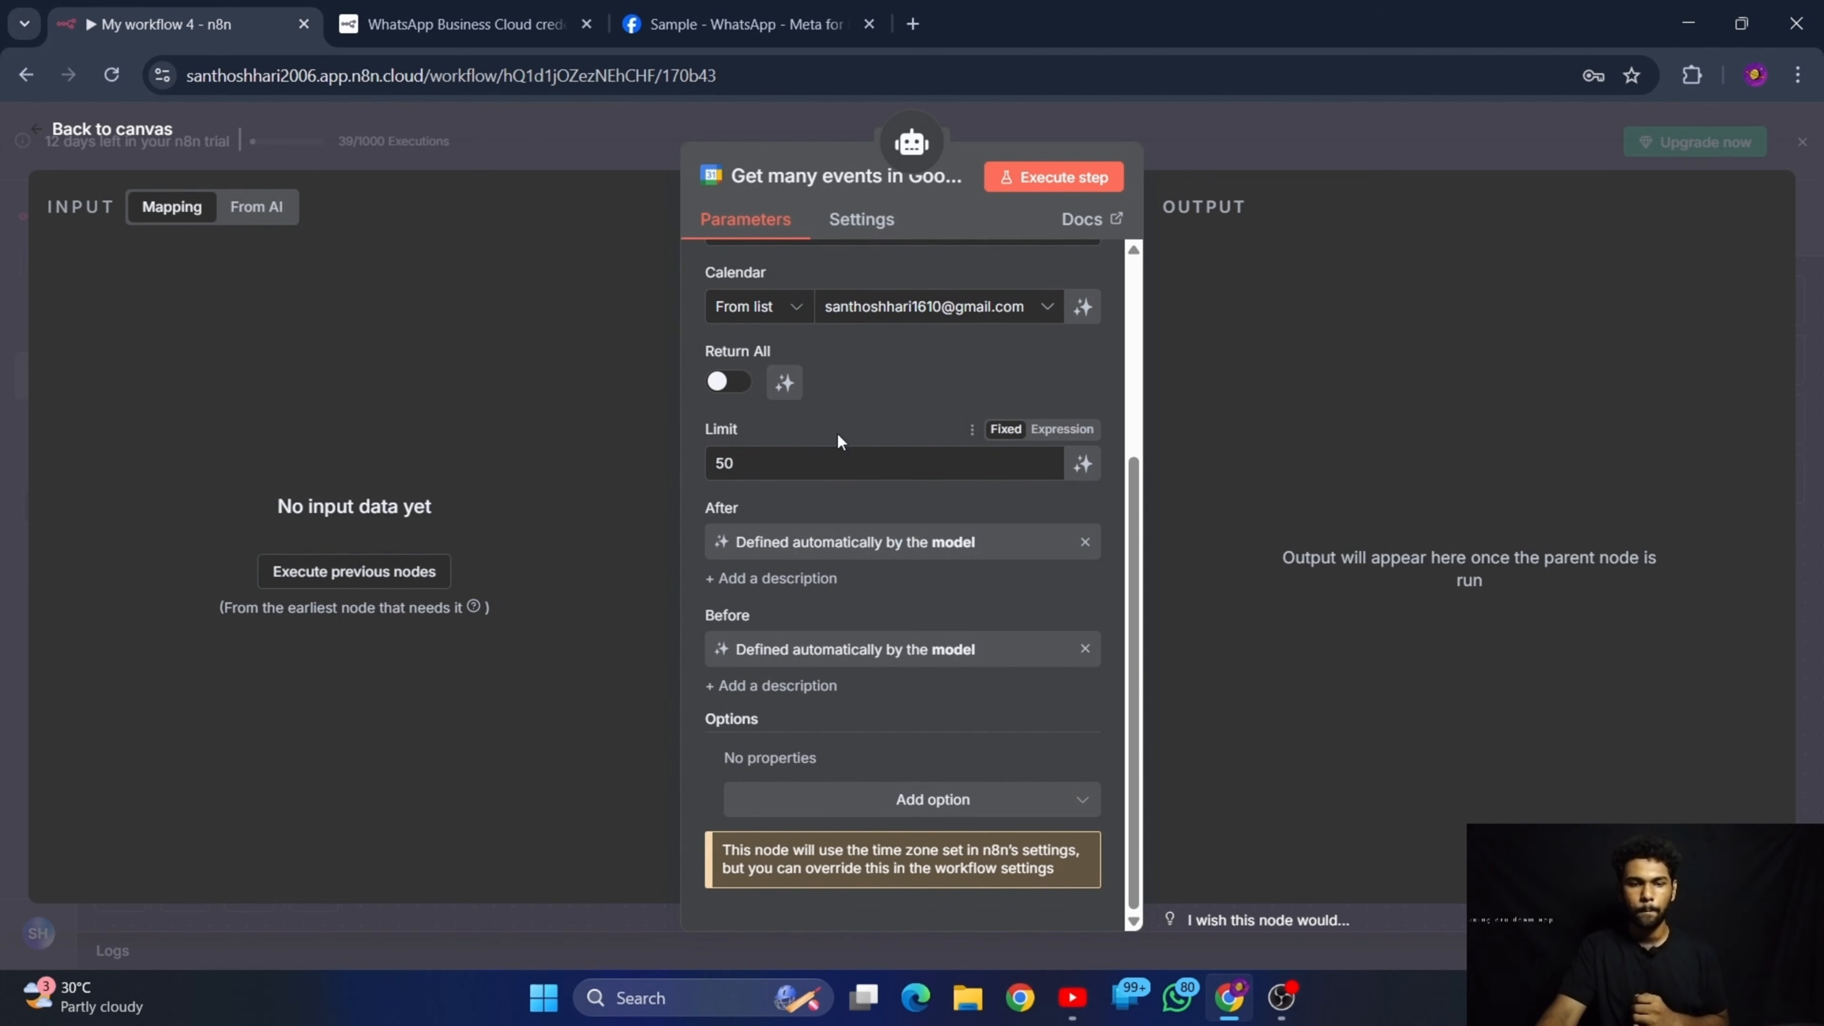
{"action": "left_click", "coordinate": [785, 391]}
{"action": "scroll", "coordinate": [934, 502], "scroll_direction": "up", "scroll_amount": 3}
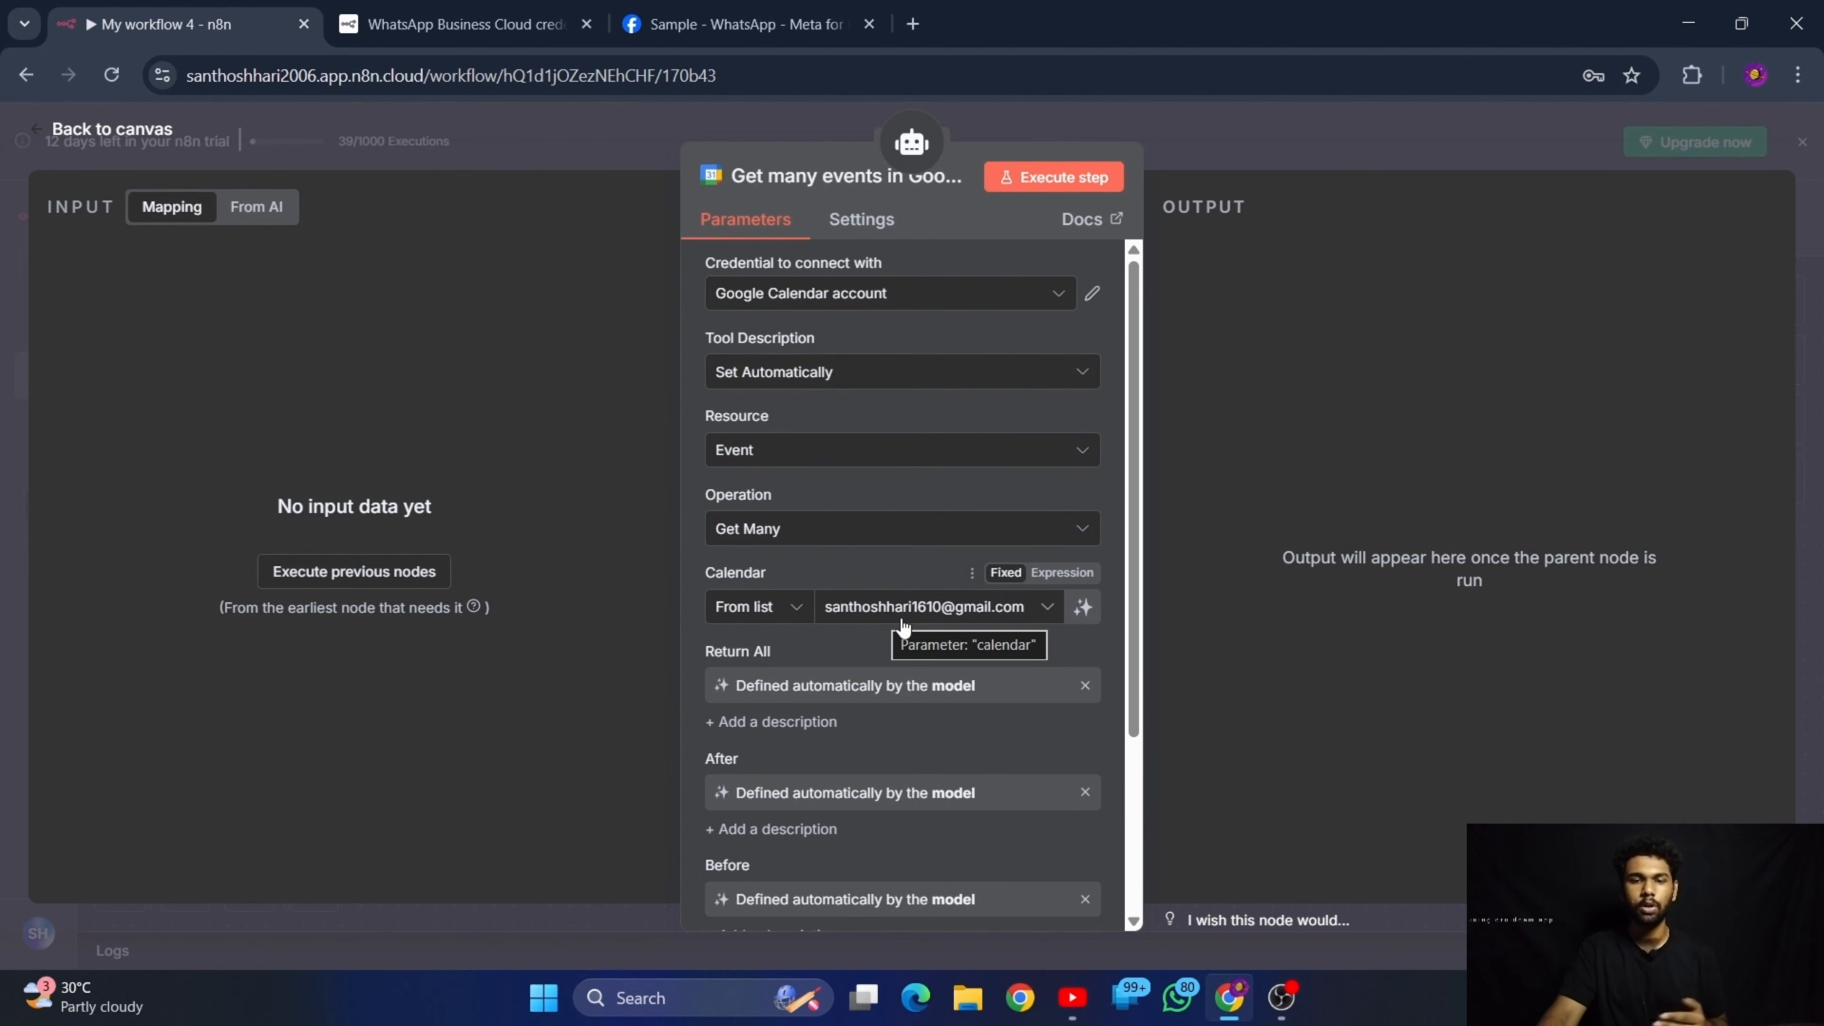
{"action": "scroll", "coordinate": [897, 604], "scroll_direction": "down", "scroll_amount": 1}
{"action": "scroll", "coordinate": [900, 575], "scroll_direction": "up", "scroll_amount": 1}
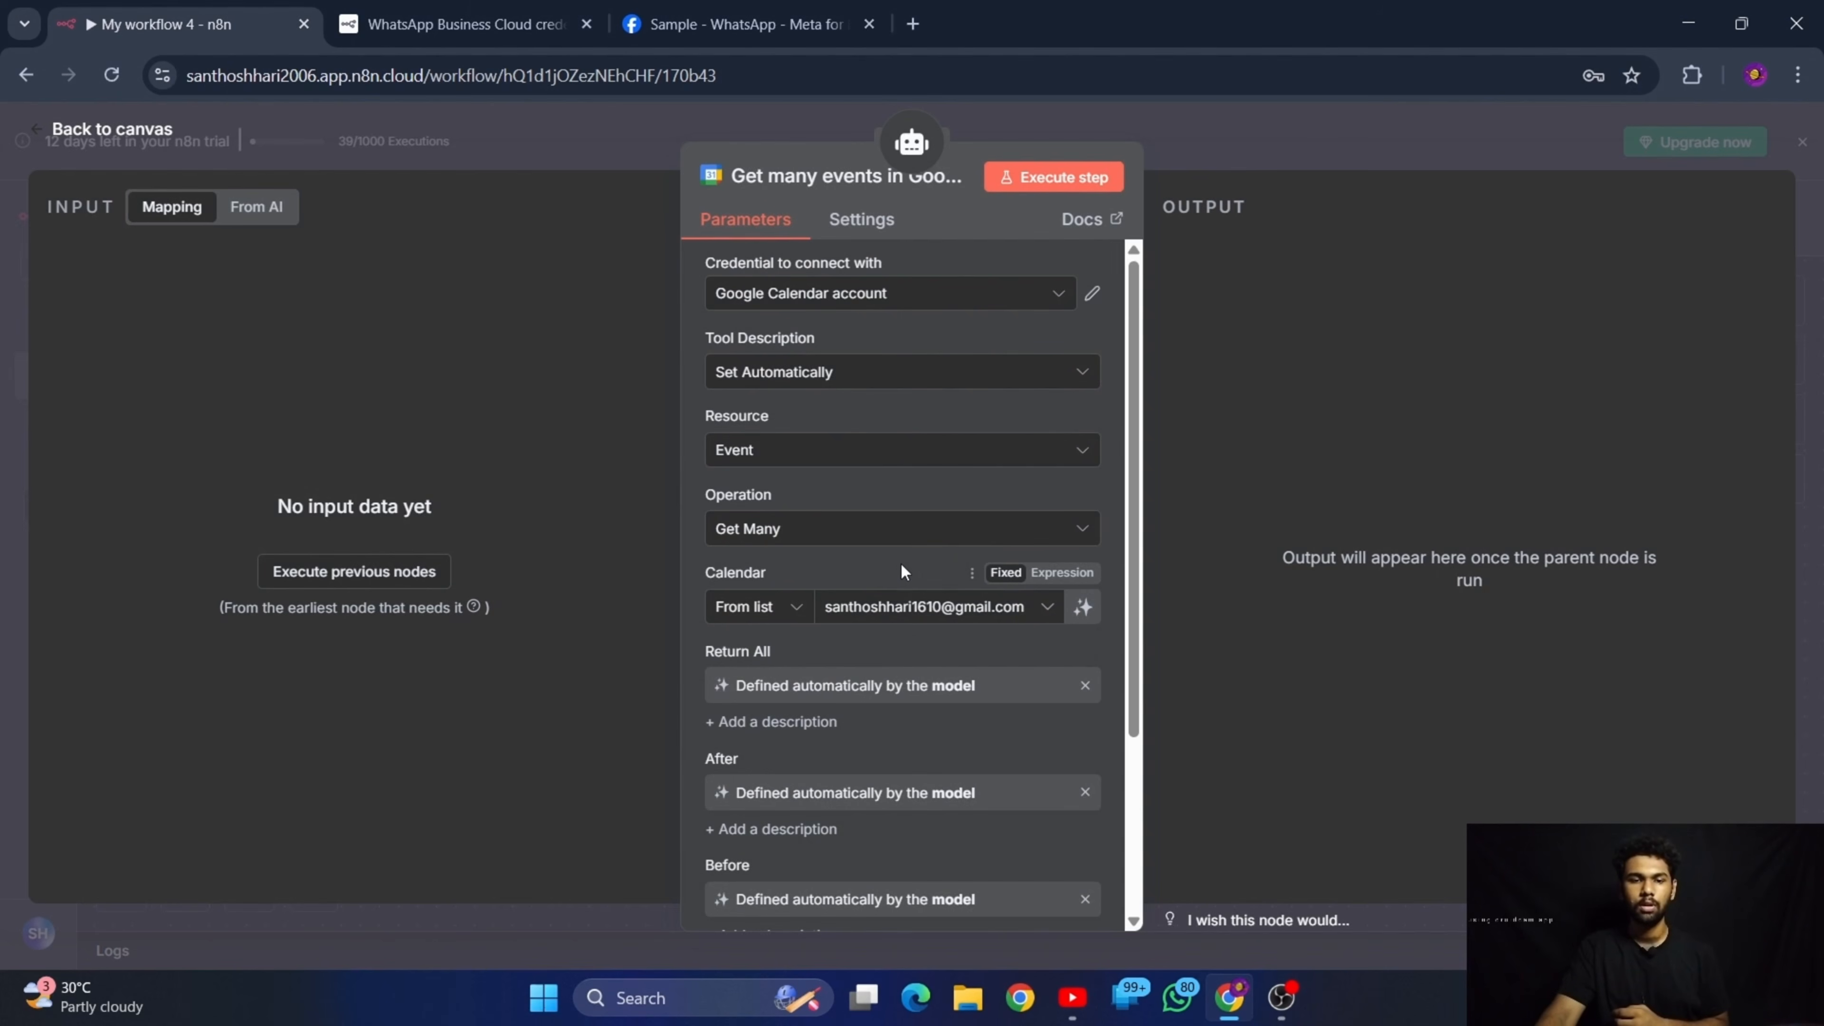
Review the remaining Google Calendar tool settings, return to the canvas and save the workflow
{"action": "left_click", "coordinate": [947, 367]}
{"action": "left_click", "coordinate": [947, 366]}
{"action": "scroll", "coordinate": [919, 568], "scroll_direction": "down", "scroll_amount": 3}
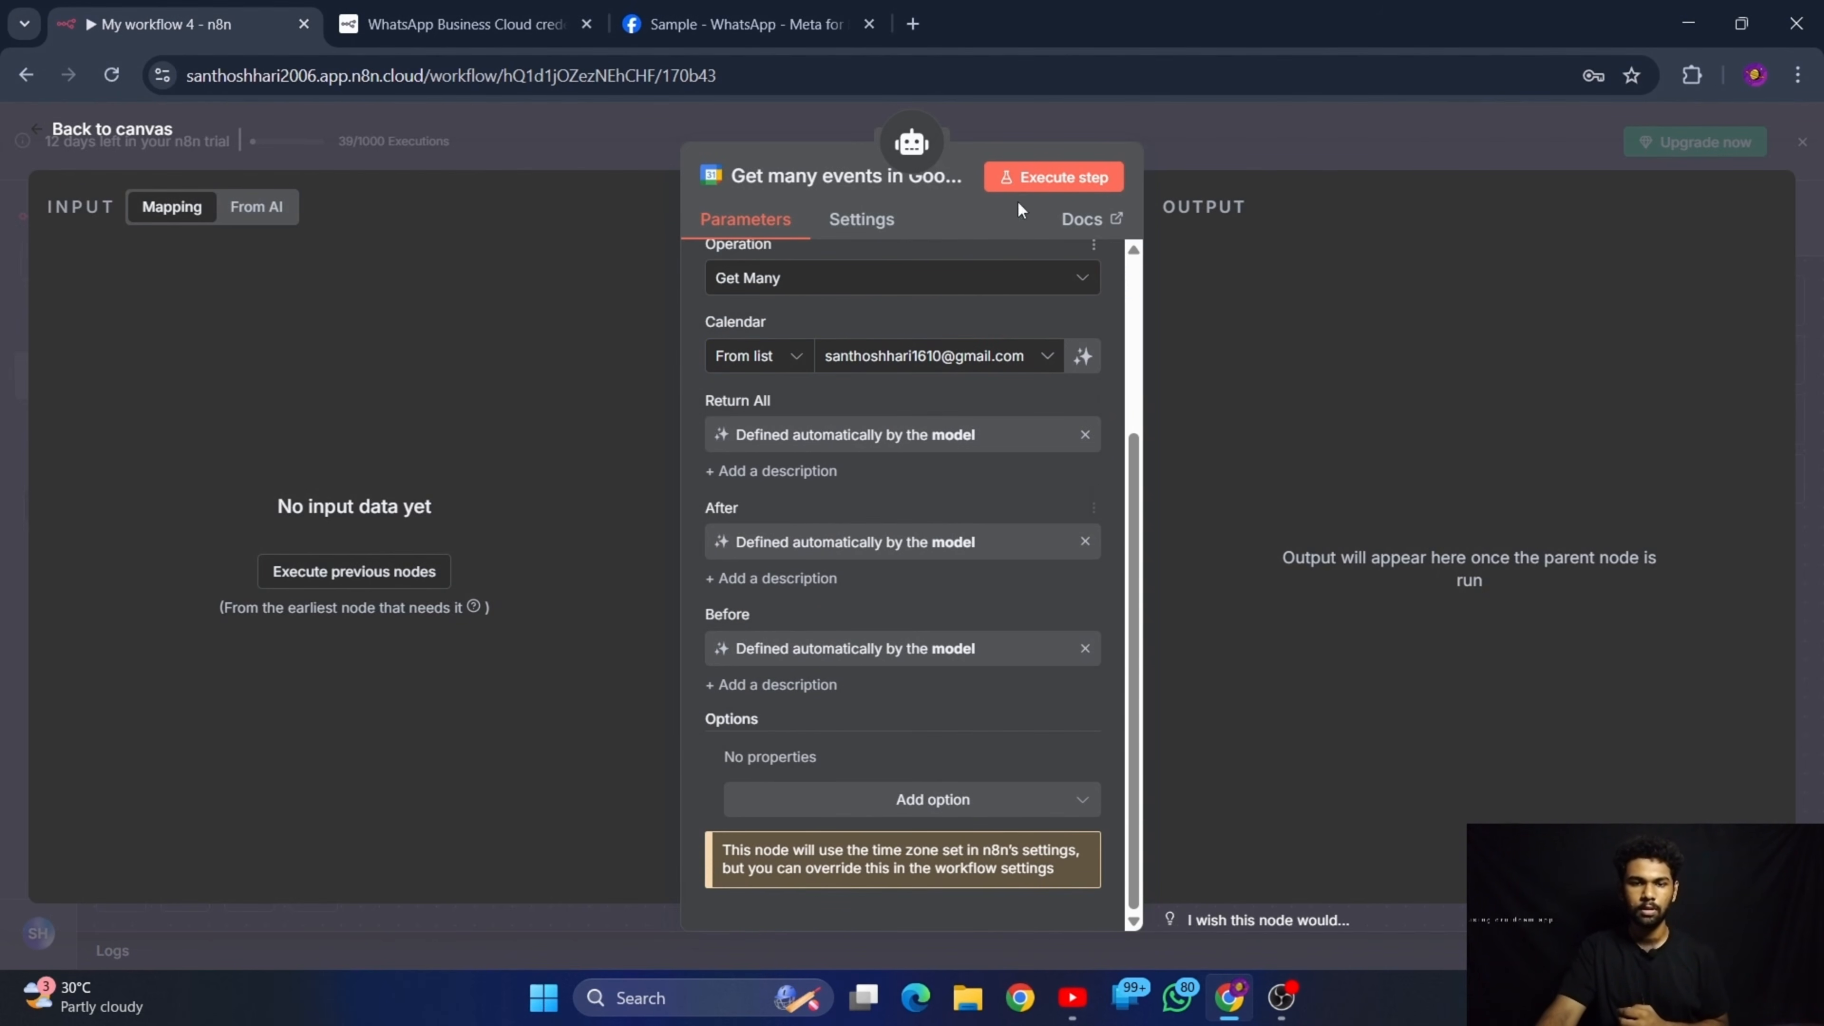
{"action": "left_click", "coordinate": [104, 131]}
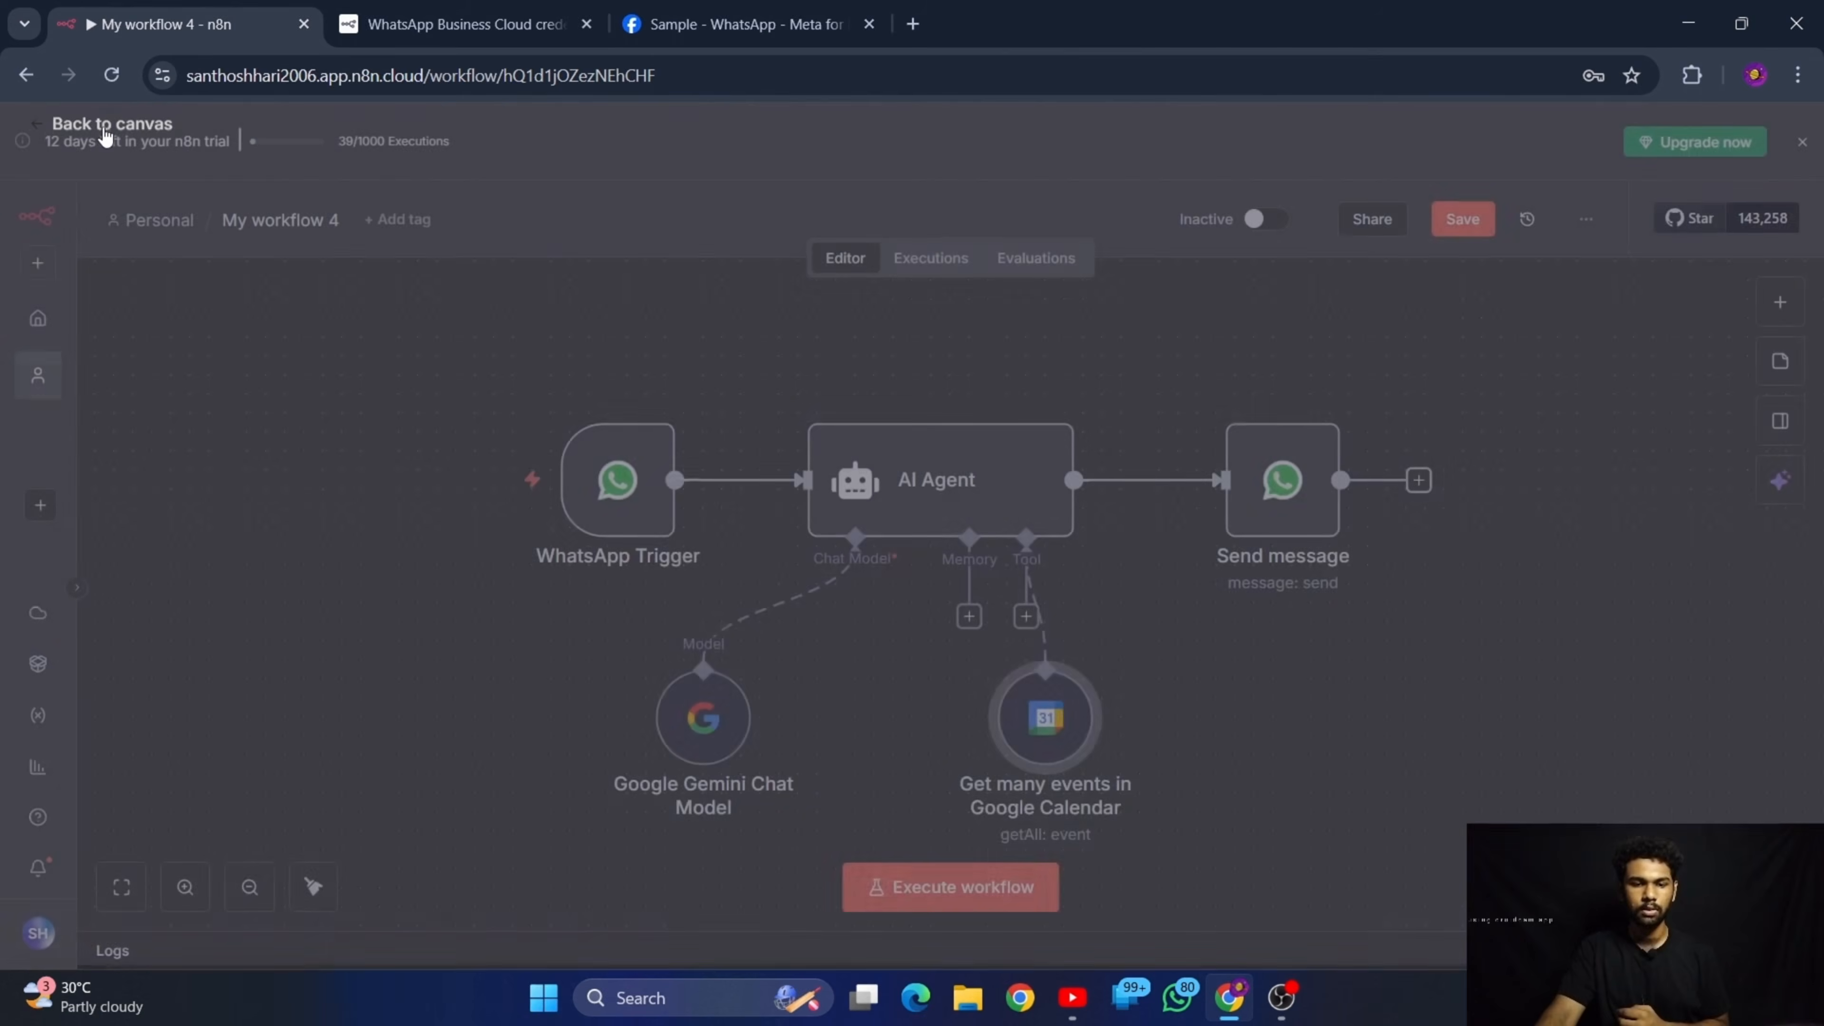
{"action": "left_click", "coordinate": [1462, 218]}
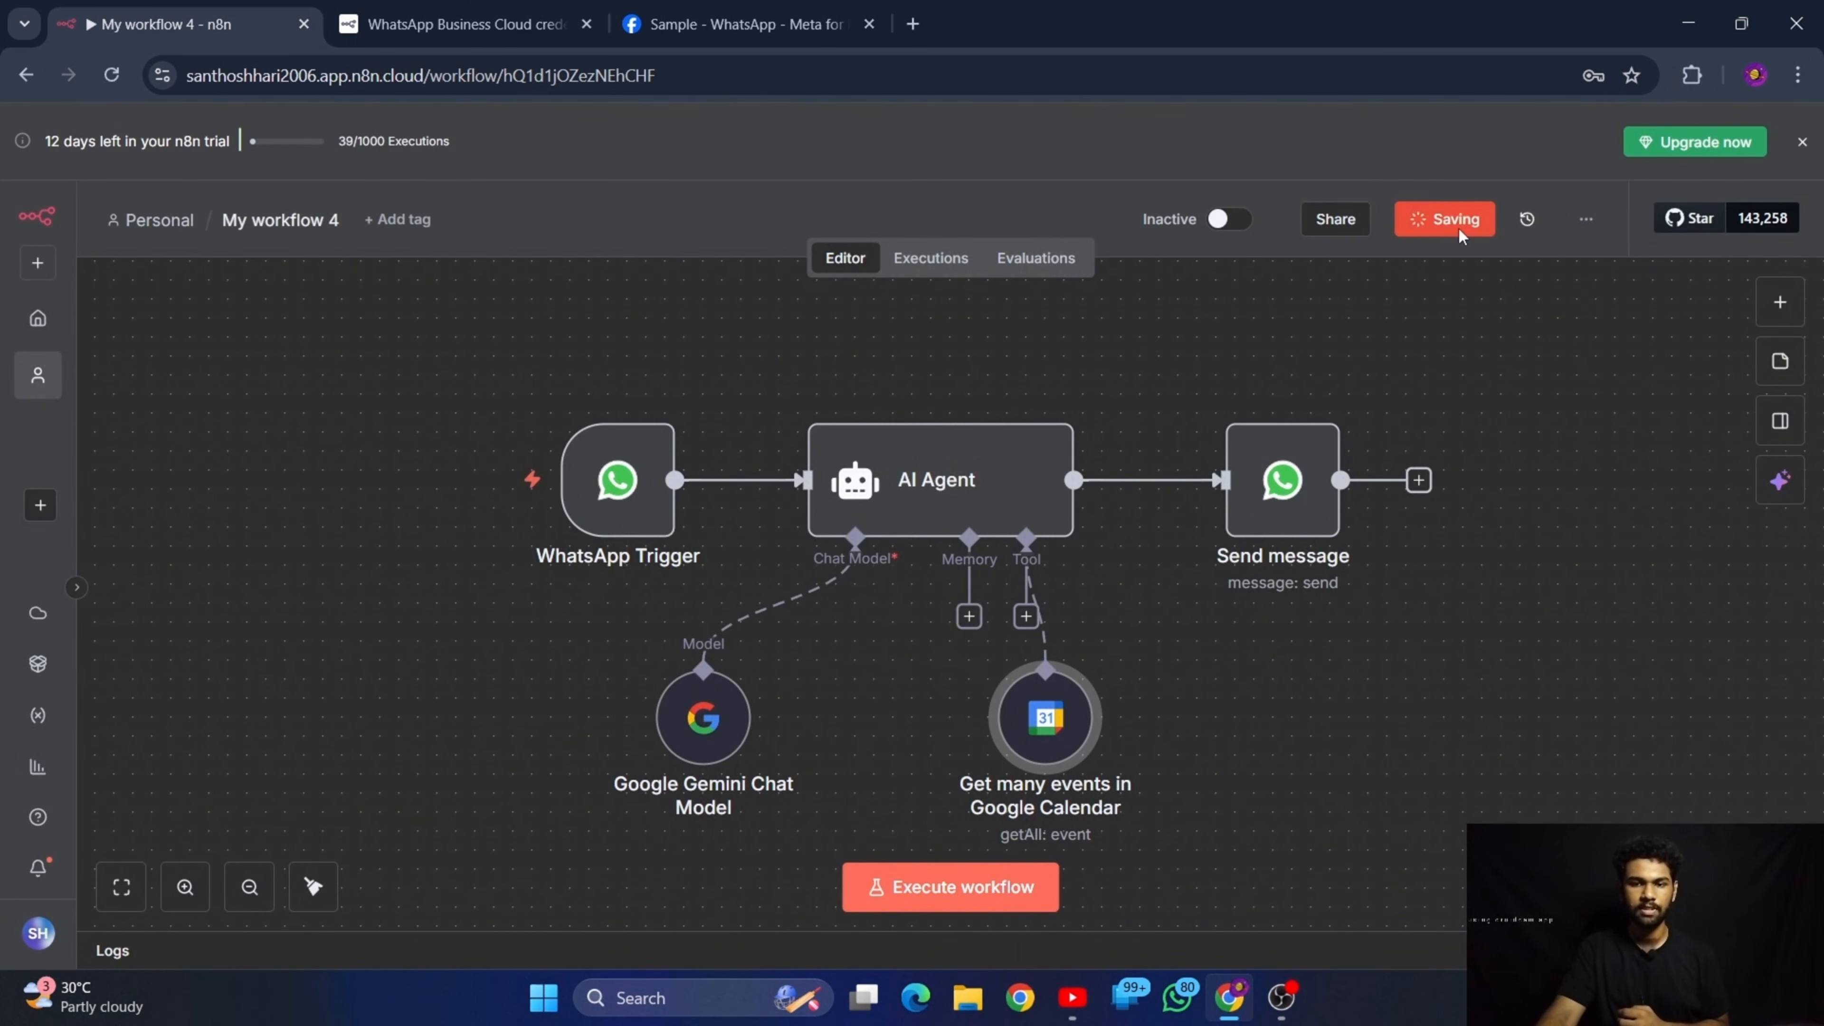
Search the web for Google Calendar in a new browser tab and open it under the Google account used by the calendar tool
{"action": "left_click", "coordinate": [913, 23]}
{"action": "type", "text": "goog"}
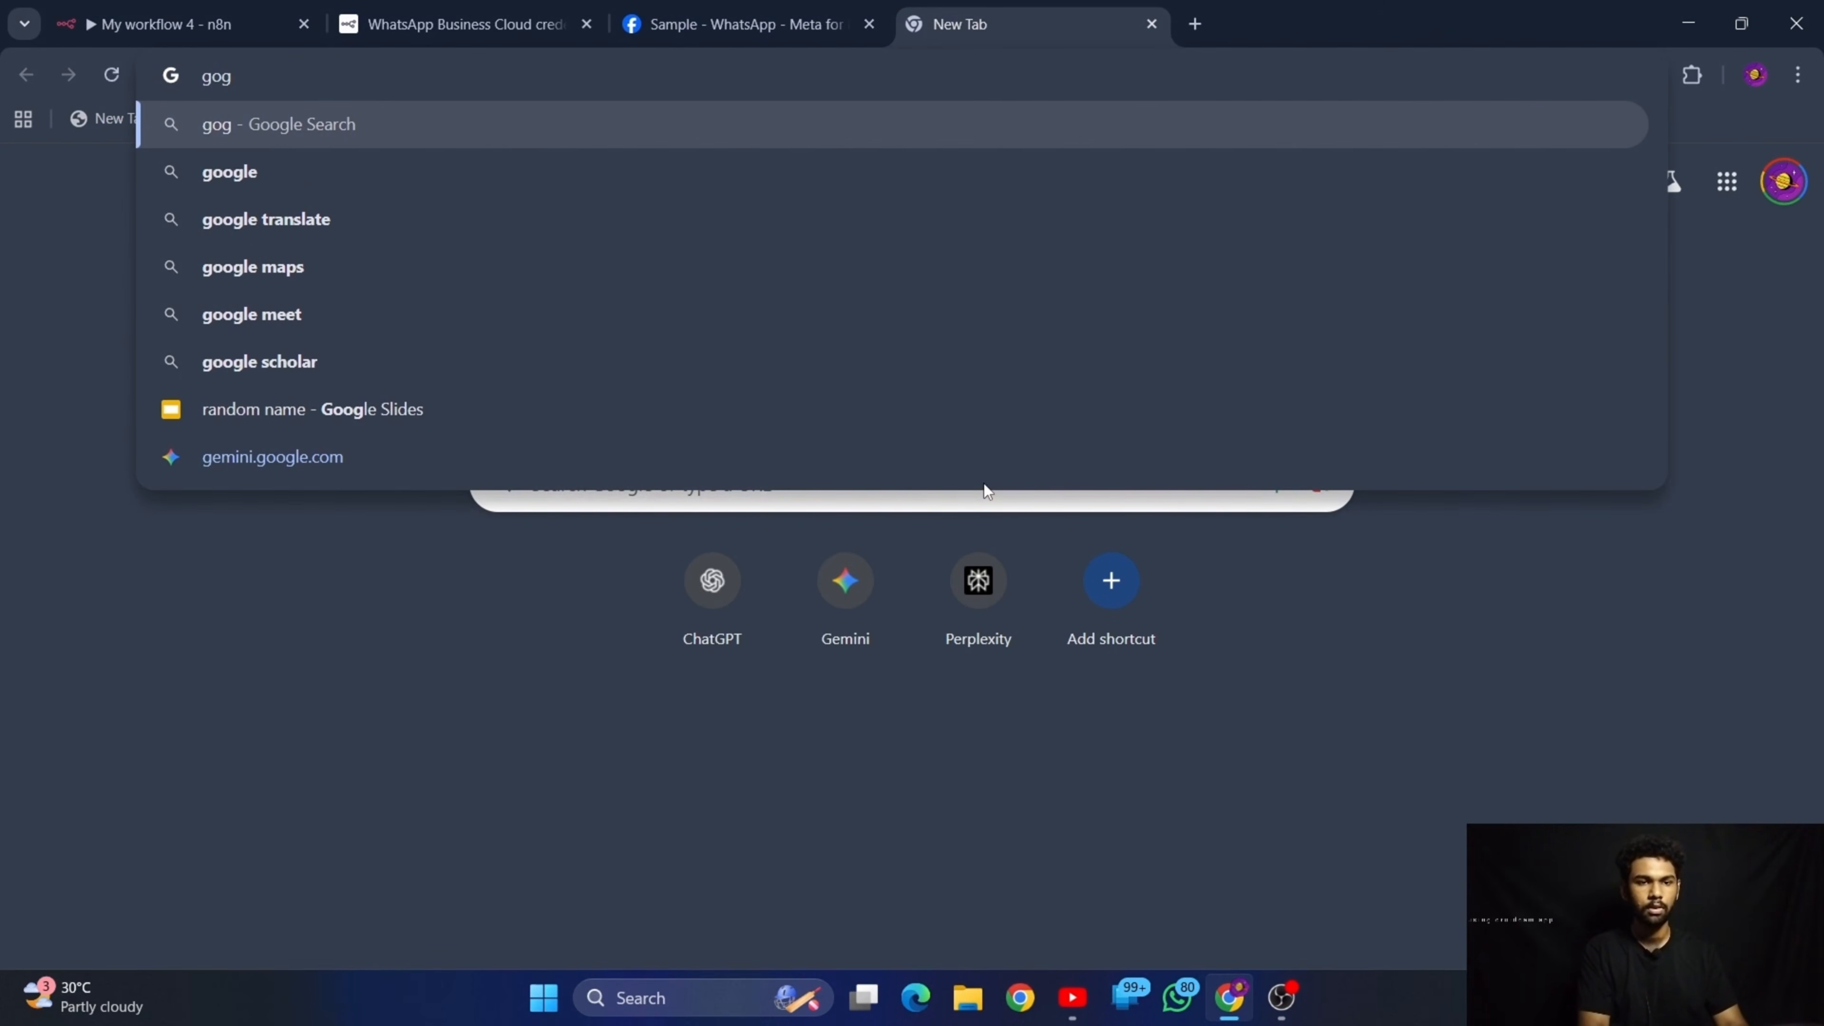
{"action": "key", "text": "BackSpace"}
{"action": "key", "text": "BackSpace"}
{"action": "type", "text": "ogl"}
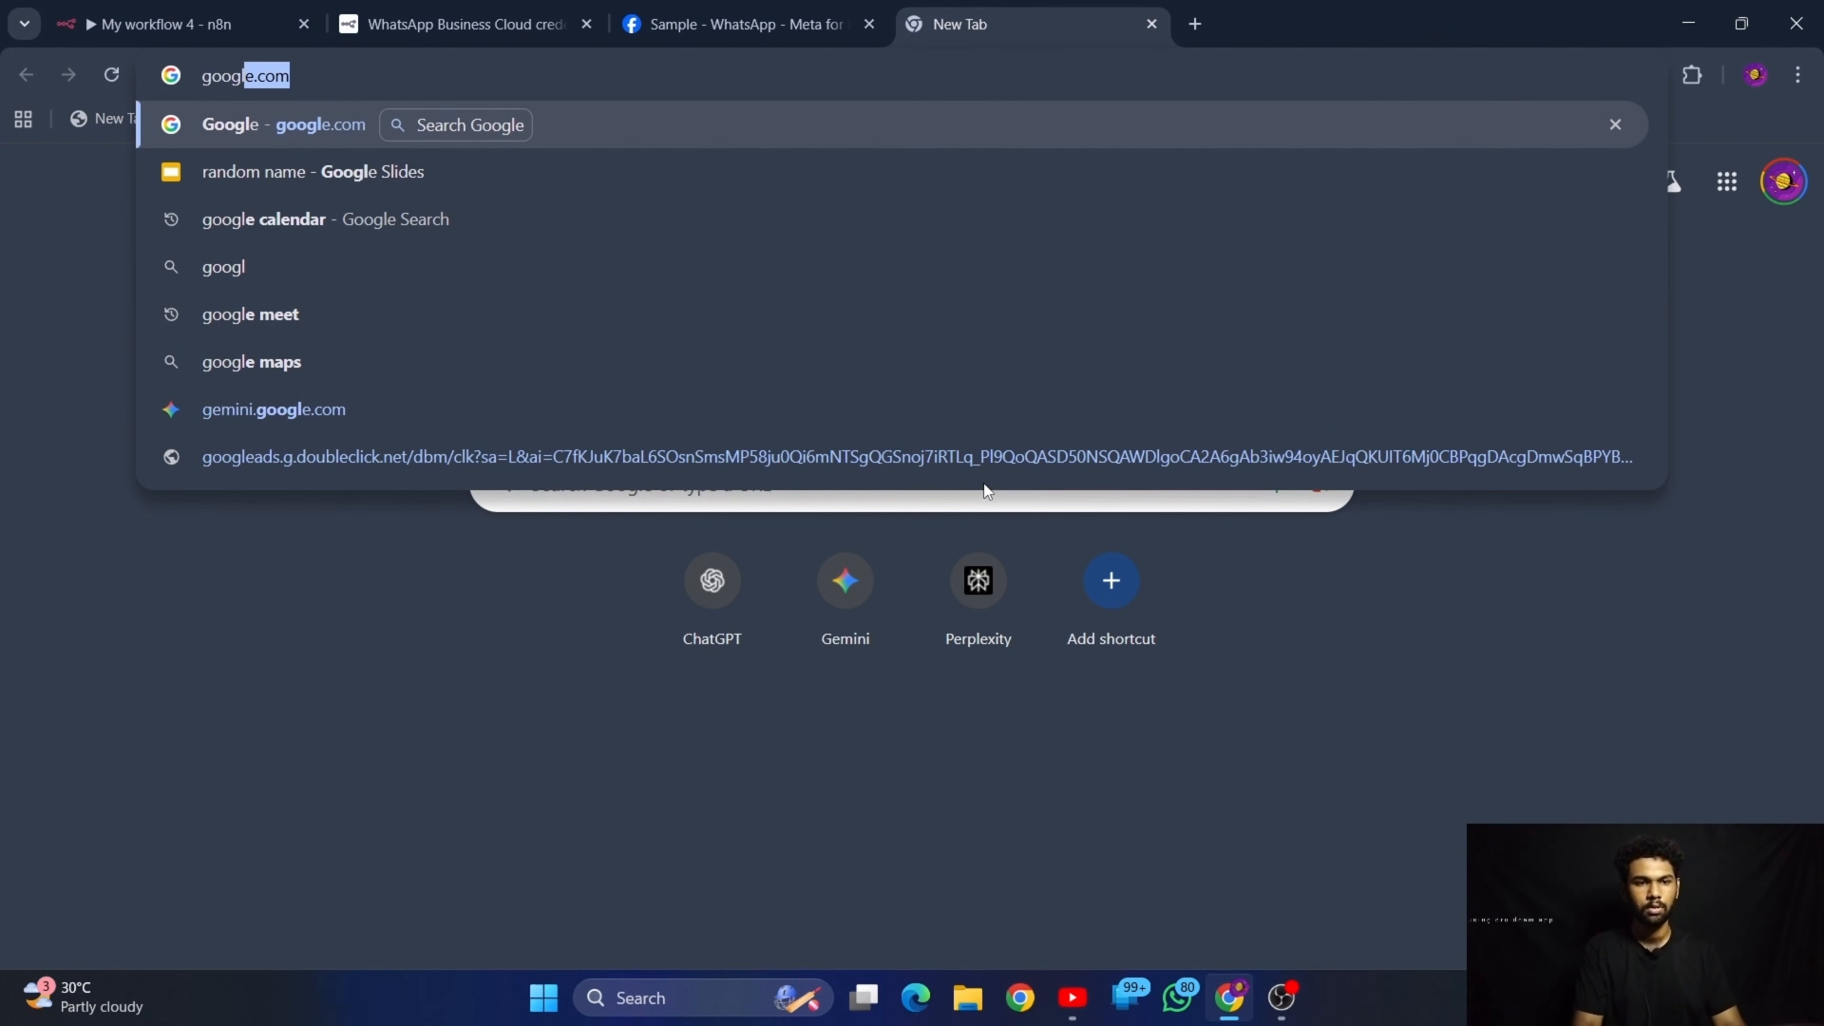
{"action": "type", "text": "e cal"}
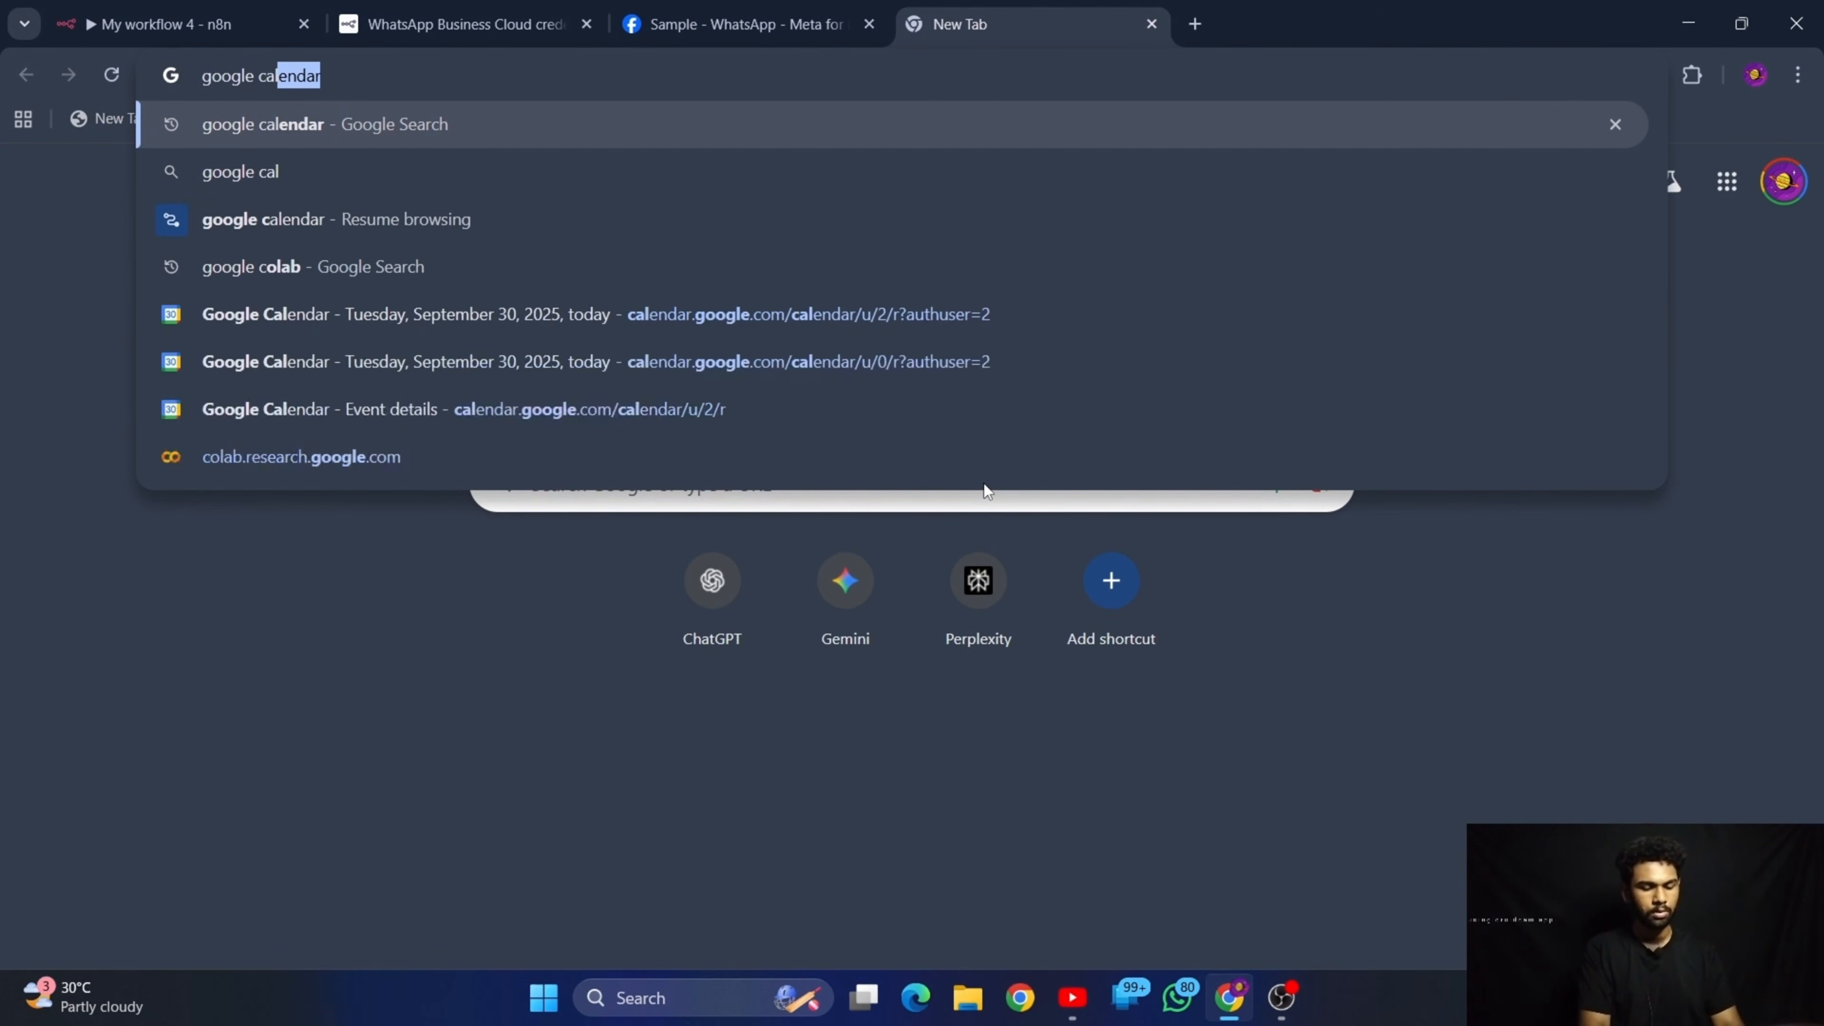
{"action": "key", "text": "Return"}
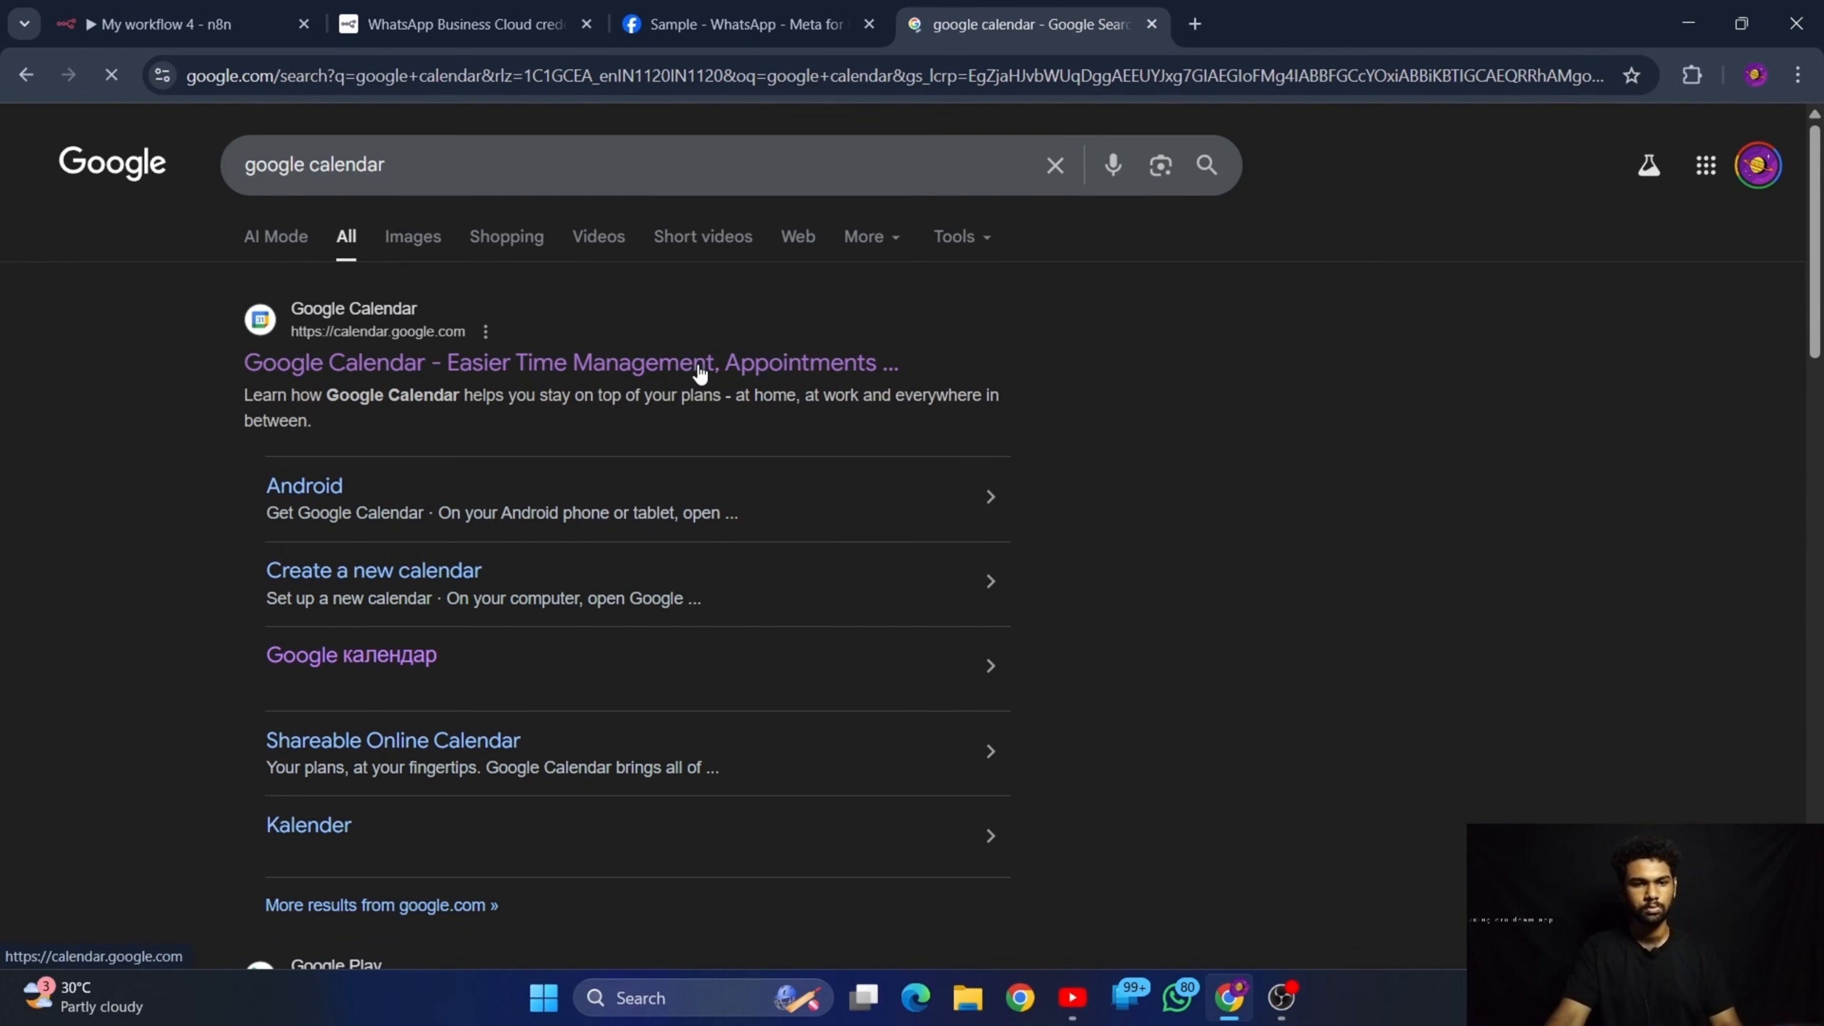
{"action": "left_click", "coordinate": [692, 363]}
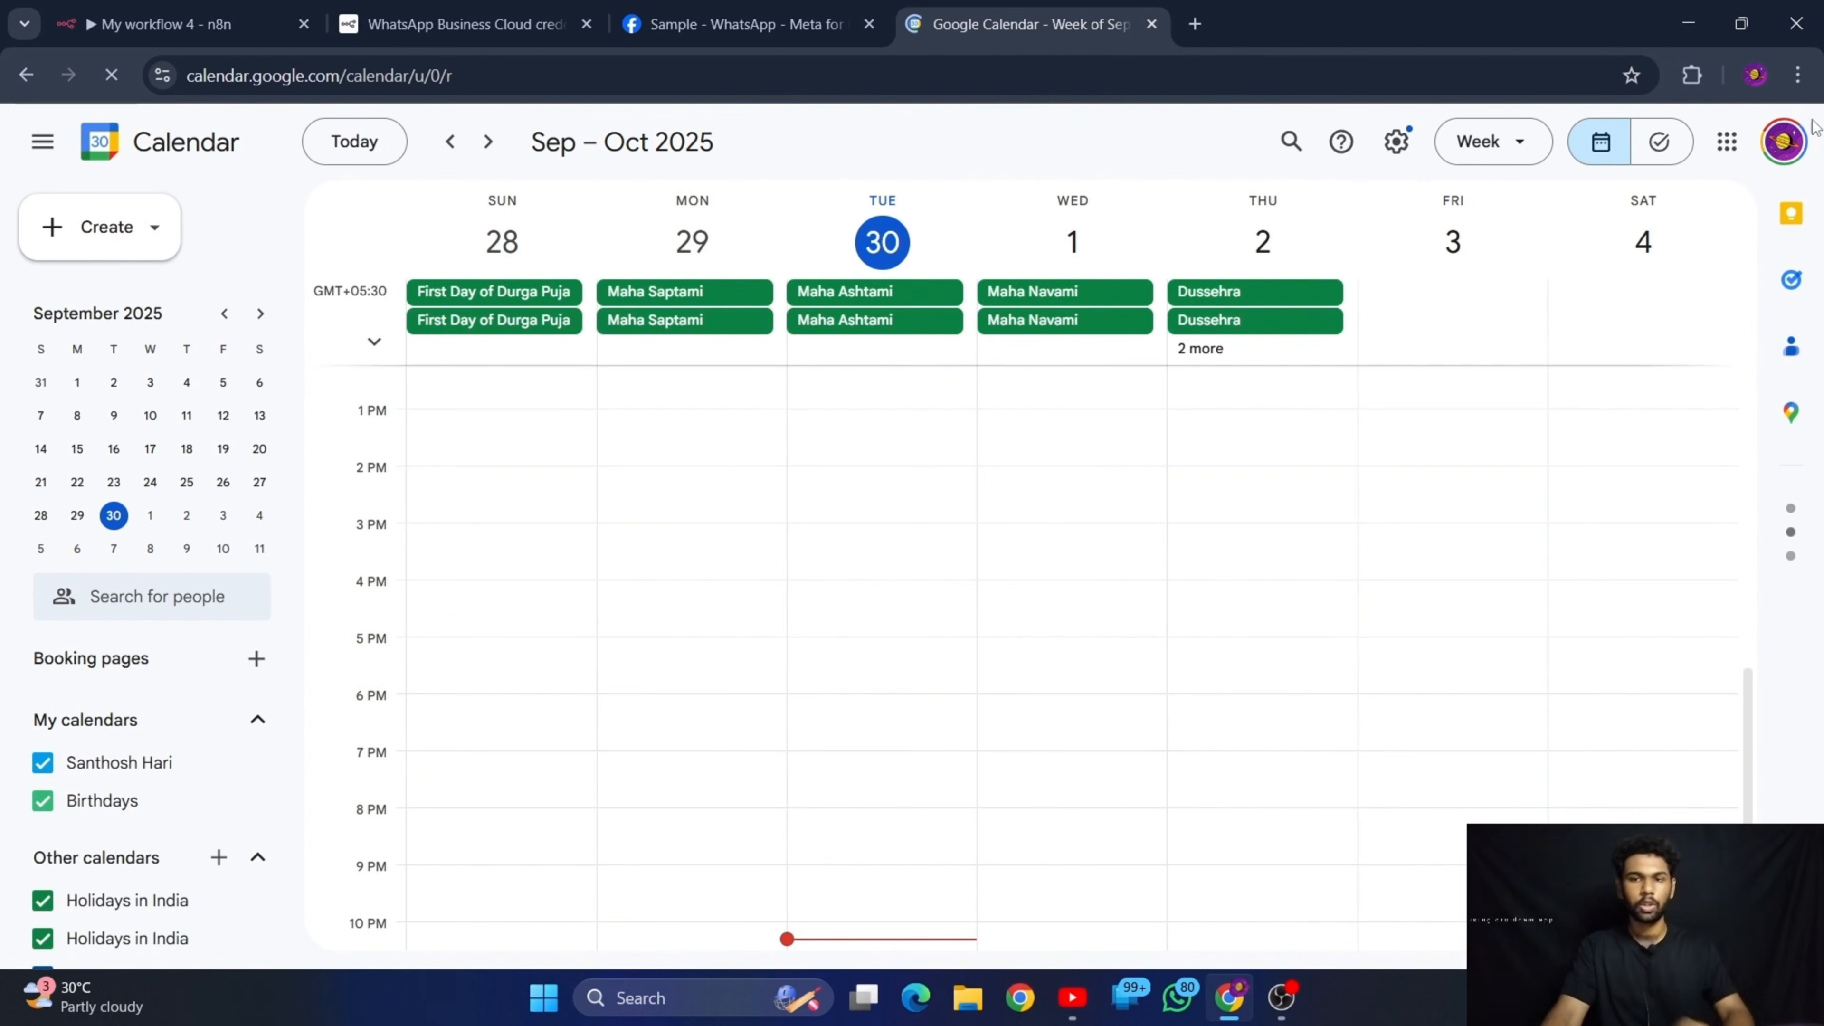
{"action": "left_click", "coordinate": [1784, 141]}
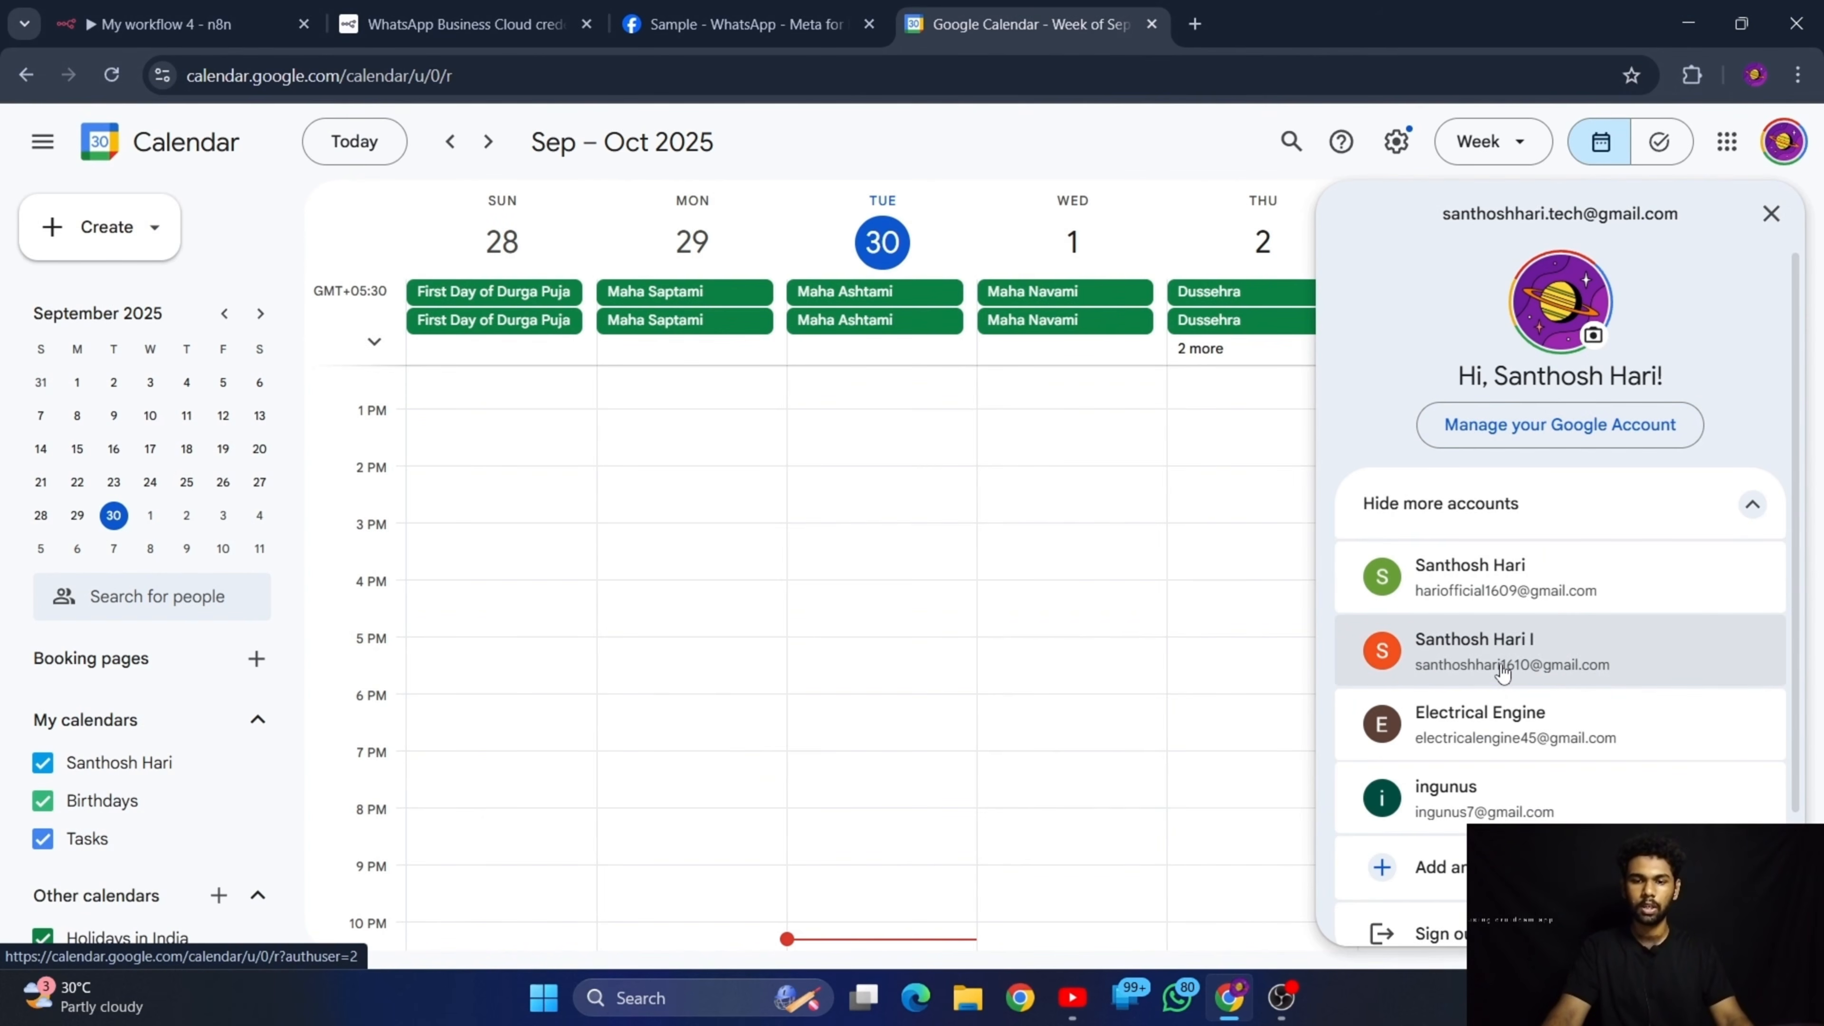
{"action": "left_click", "coordinate": [1504, 663]}
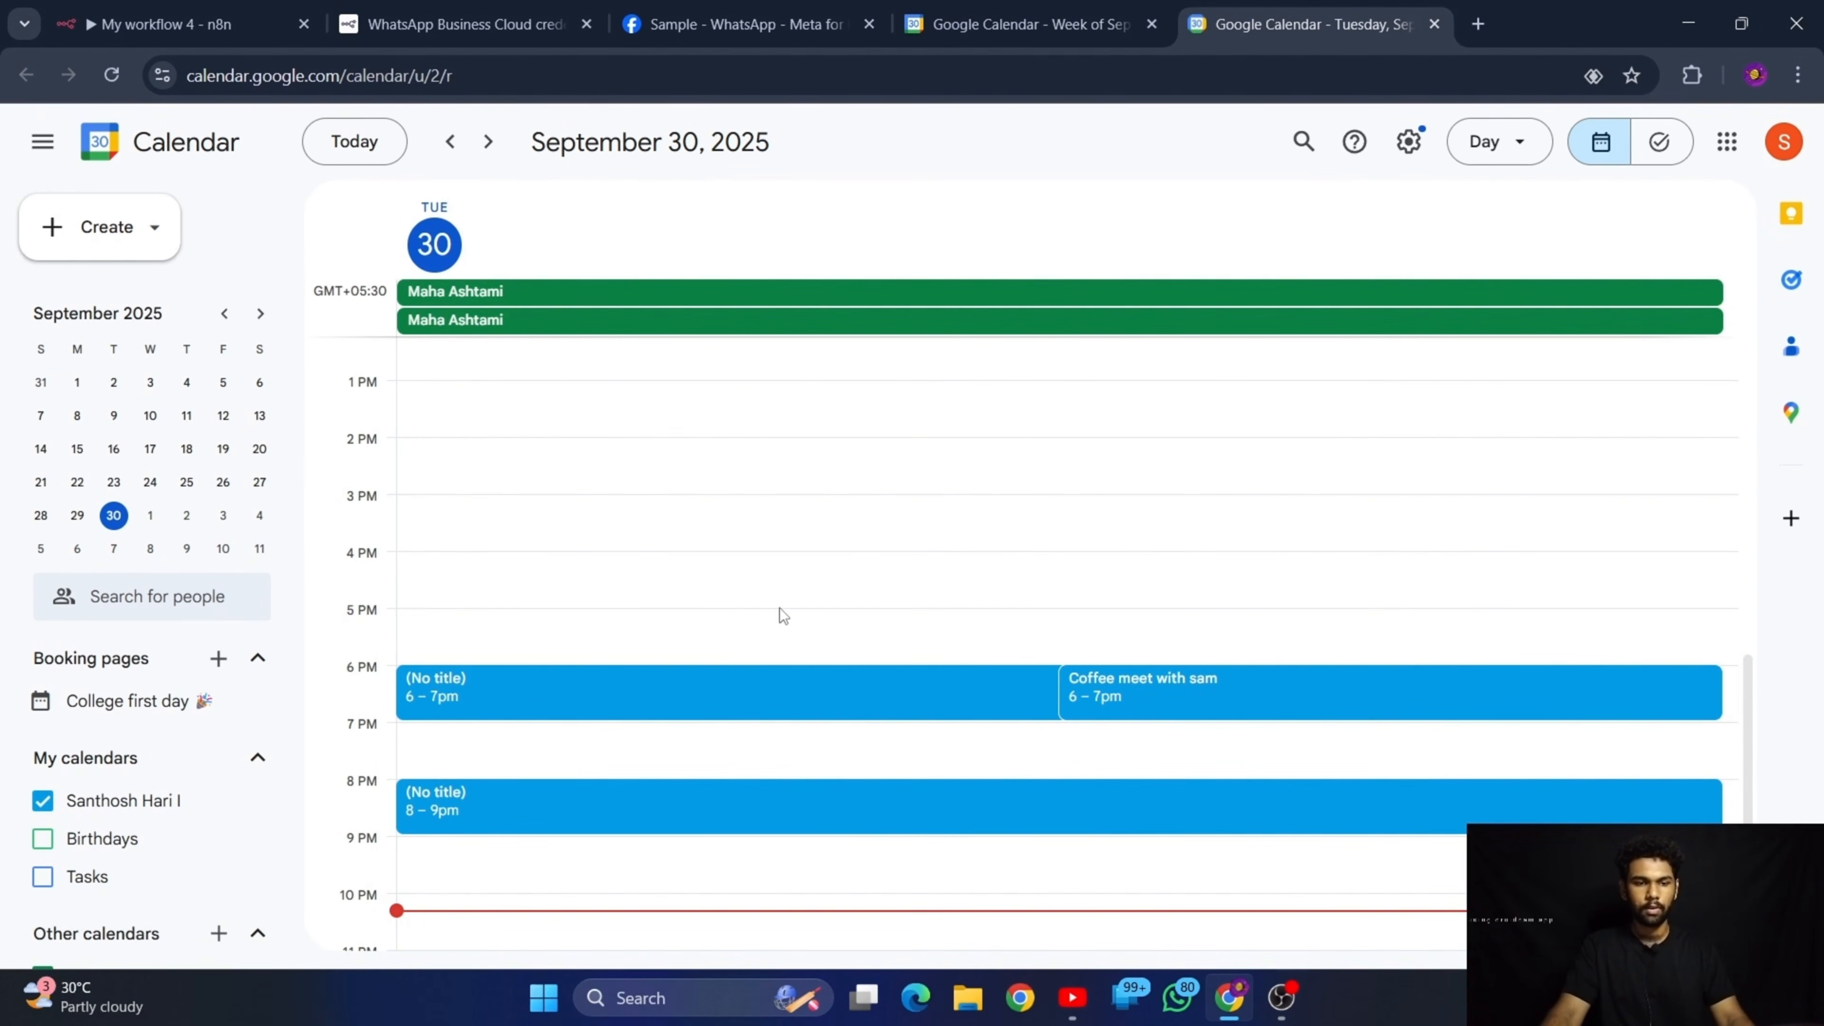
Title the untitled 8–9pm event on September 30, 2025 "Coffee meet with" plus the contact's first name, and save it
{"action": "scroll", "coordinate": [781, 615], "scroll_direction": "down", "scroll_amount": 1}
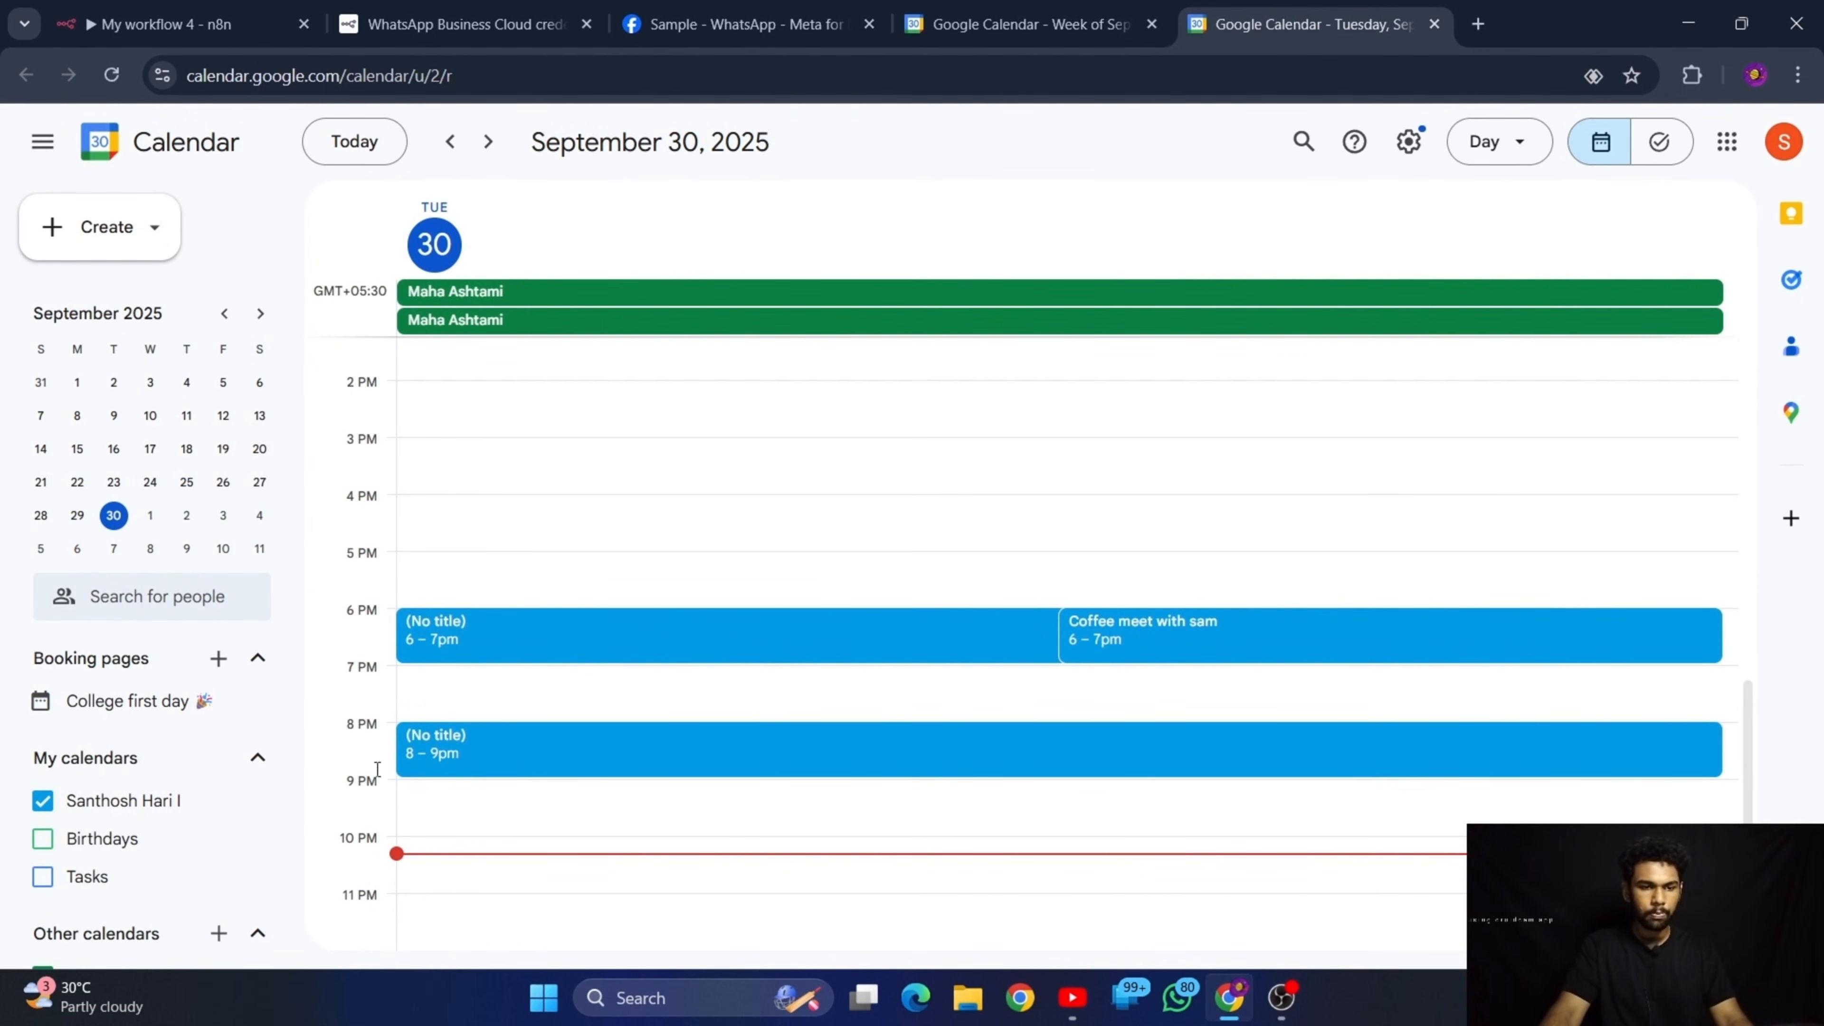
{"action": "left_click", "coordinate": [460, 755]}
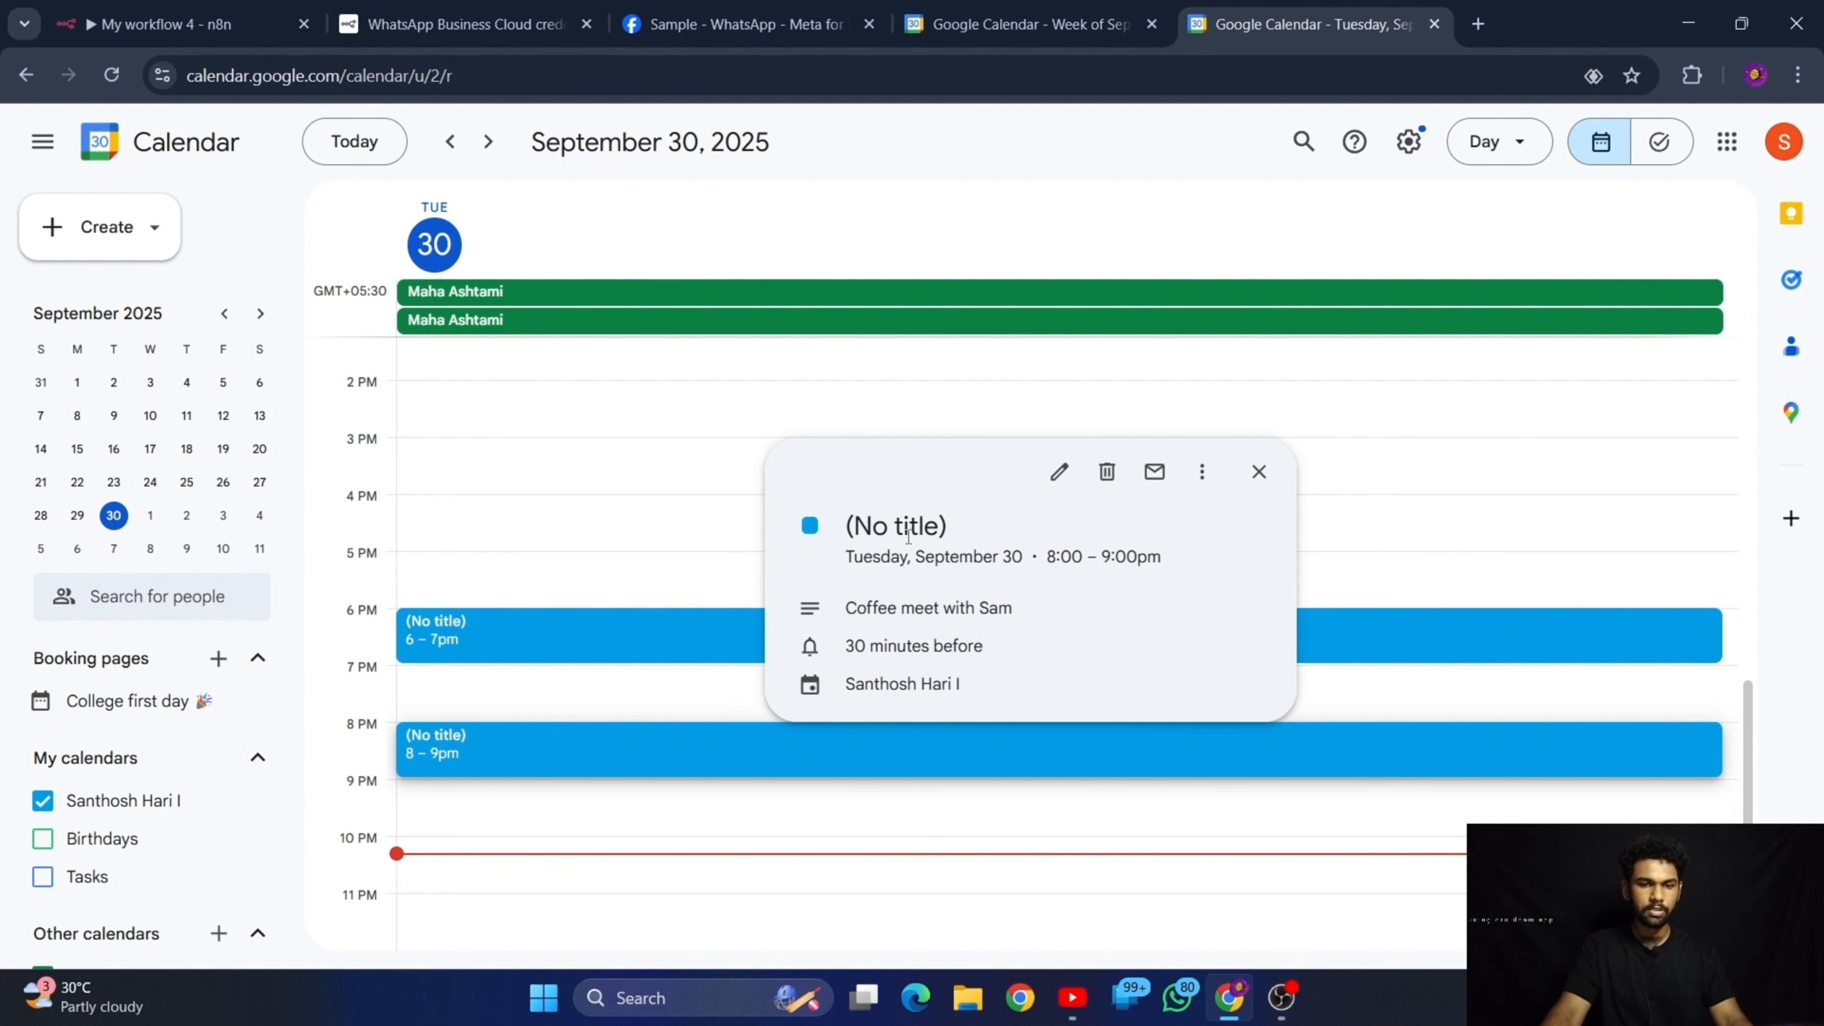
{"action": "left_click", "coordinate": [1059, 471]}
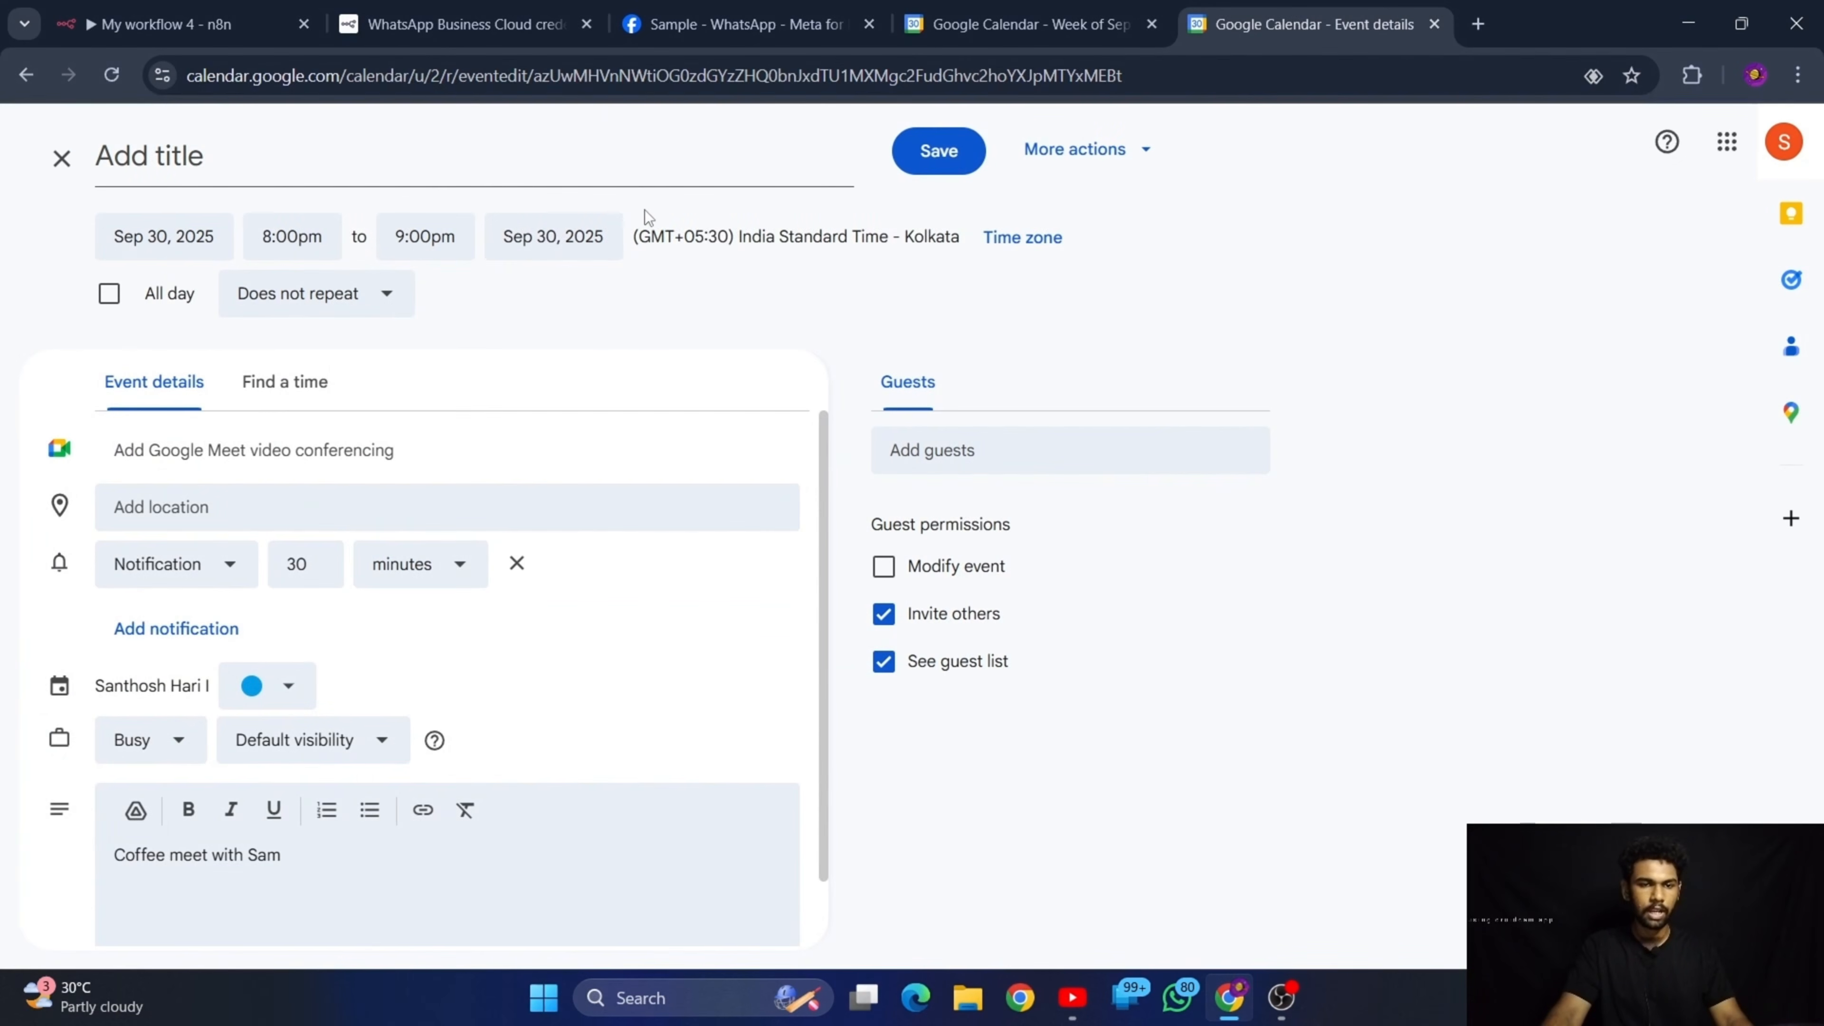
{"action": "left_click", "coordinate": [265, 141]}
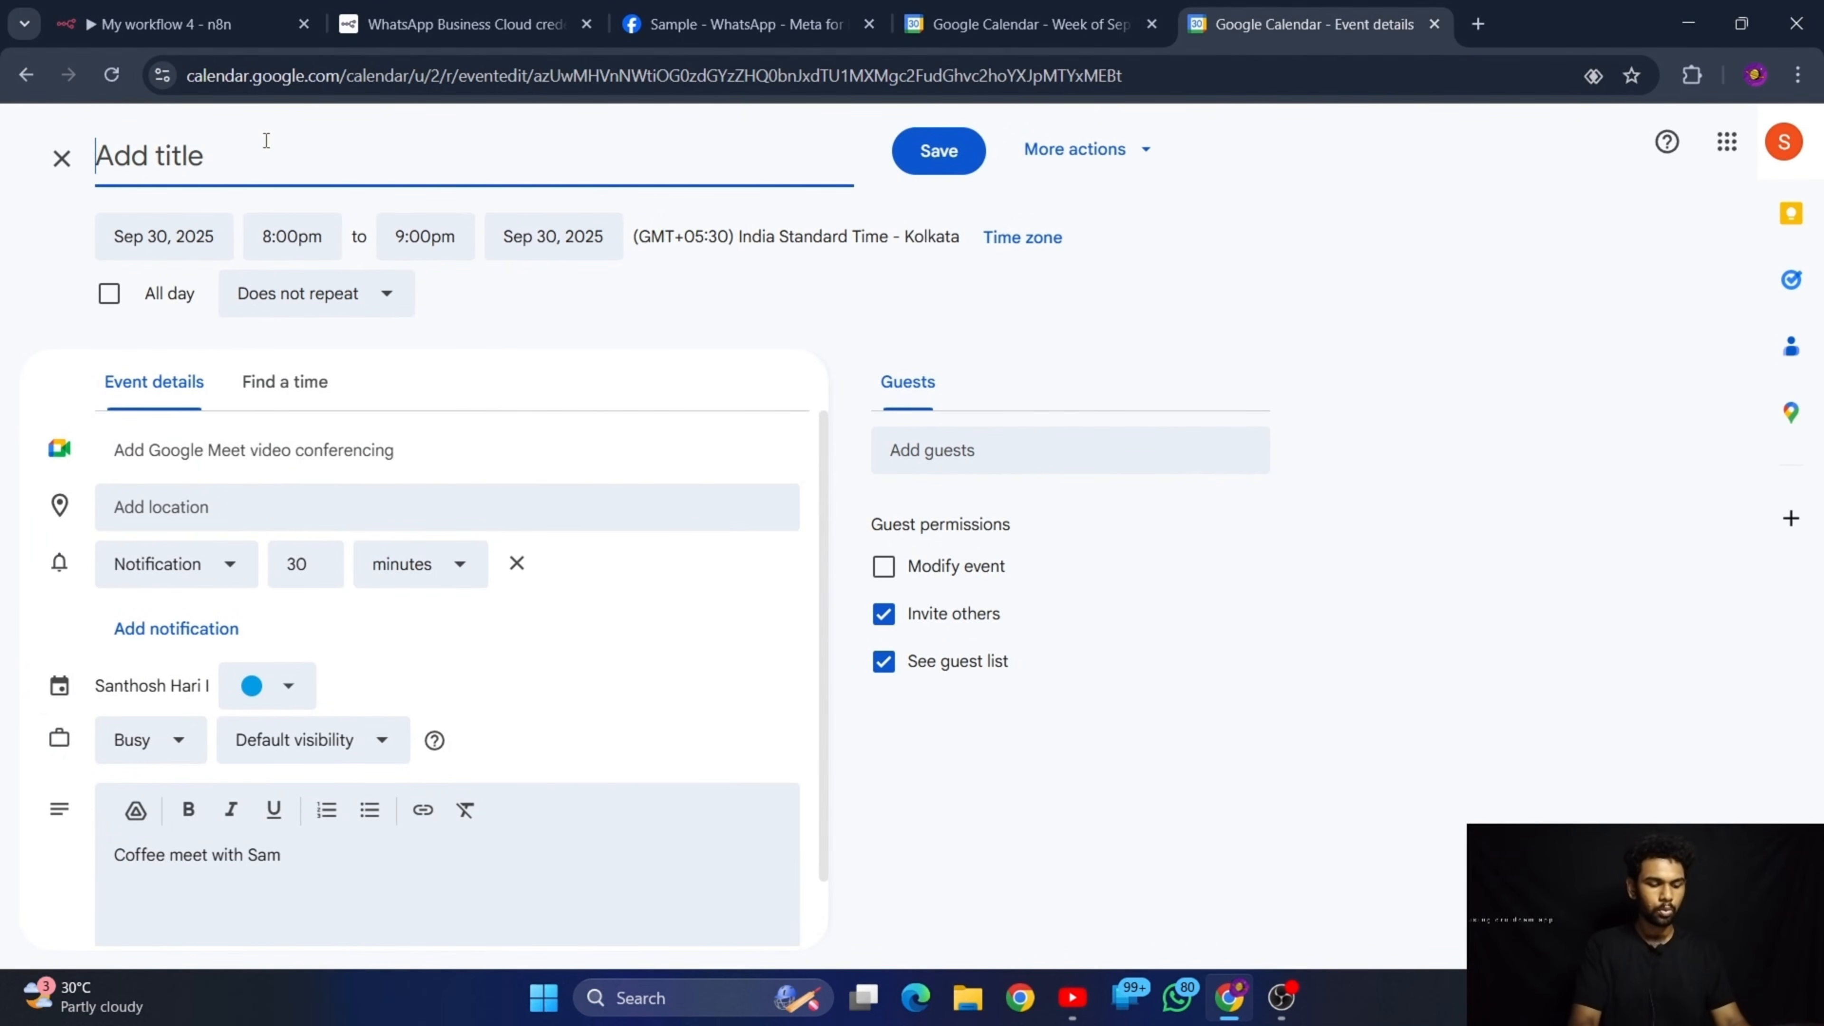
{"action": "type", "text": "Coffee "}
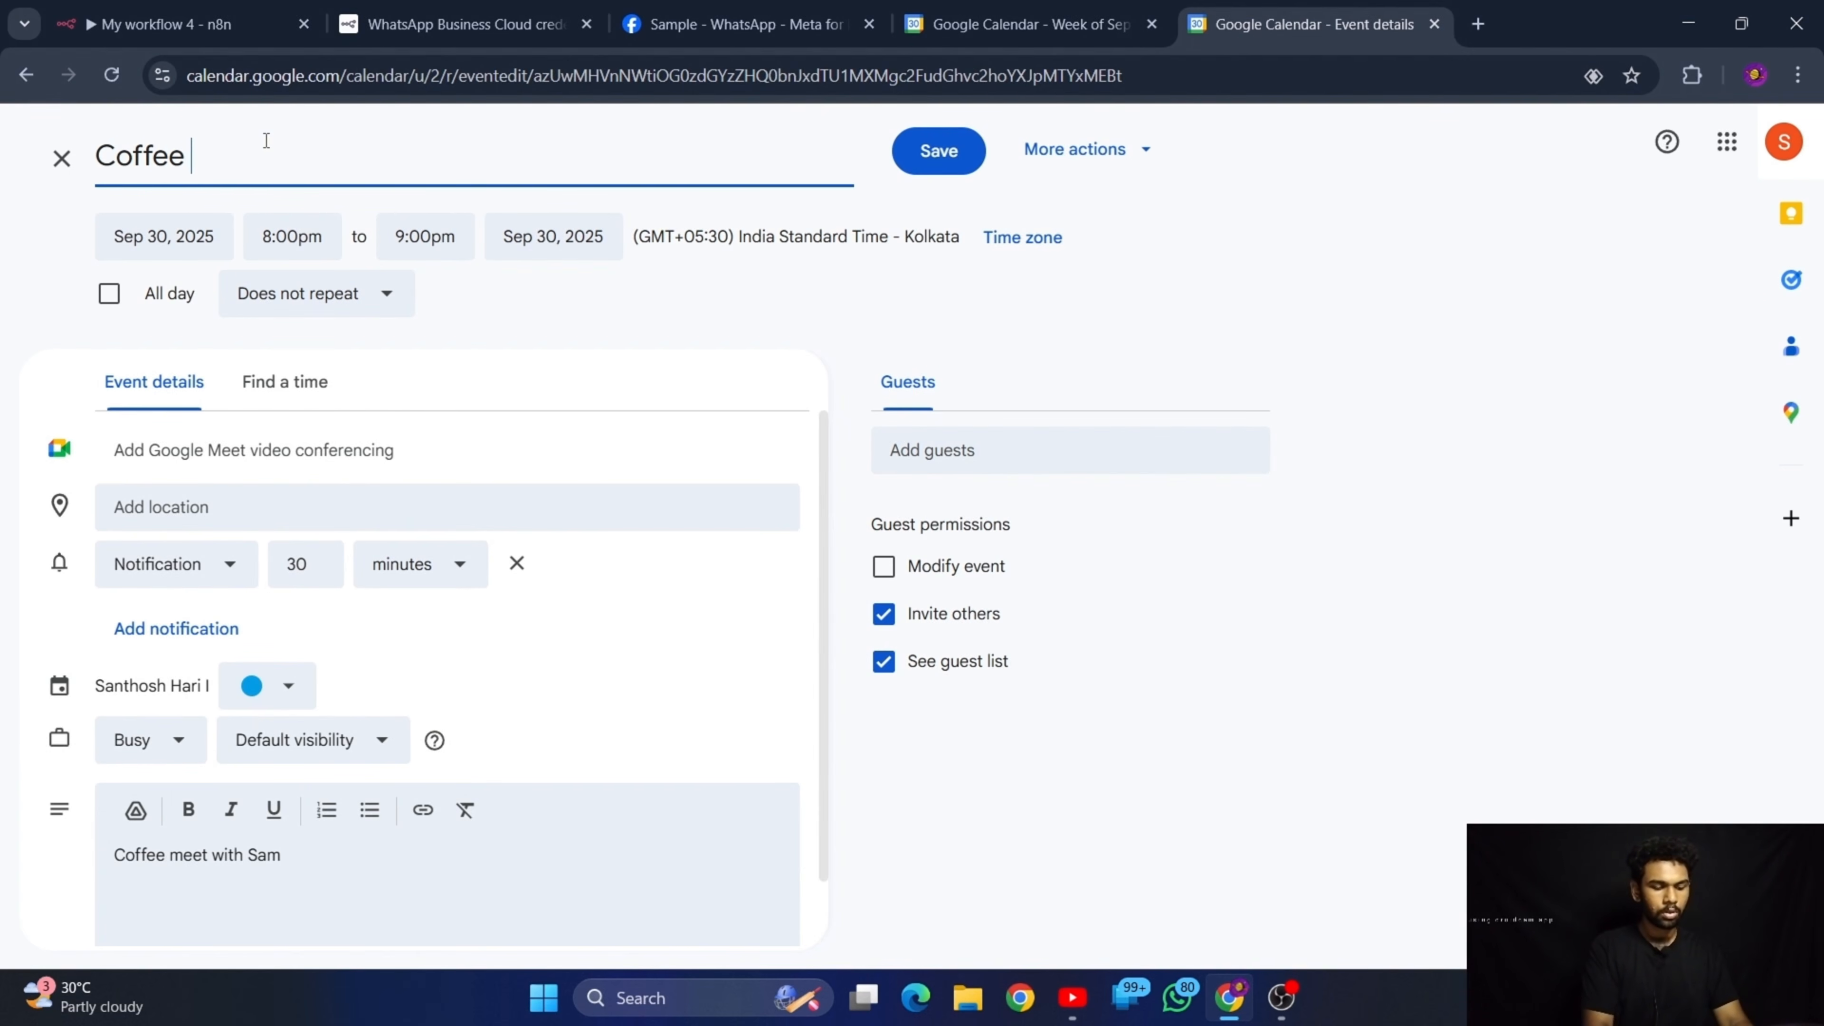
{"action": "type", "text": "meet "}
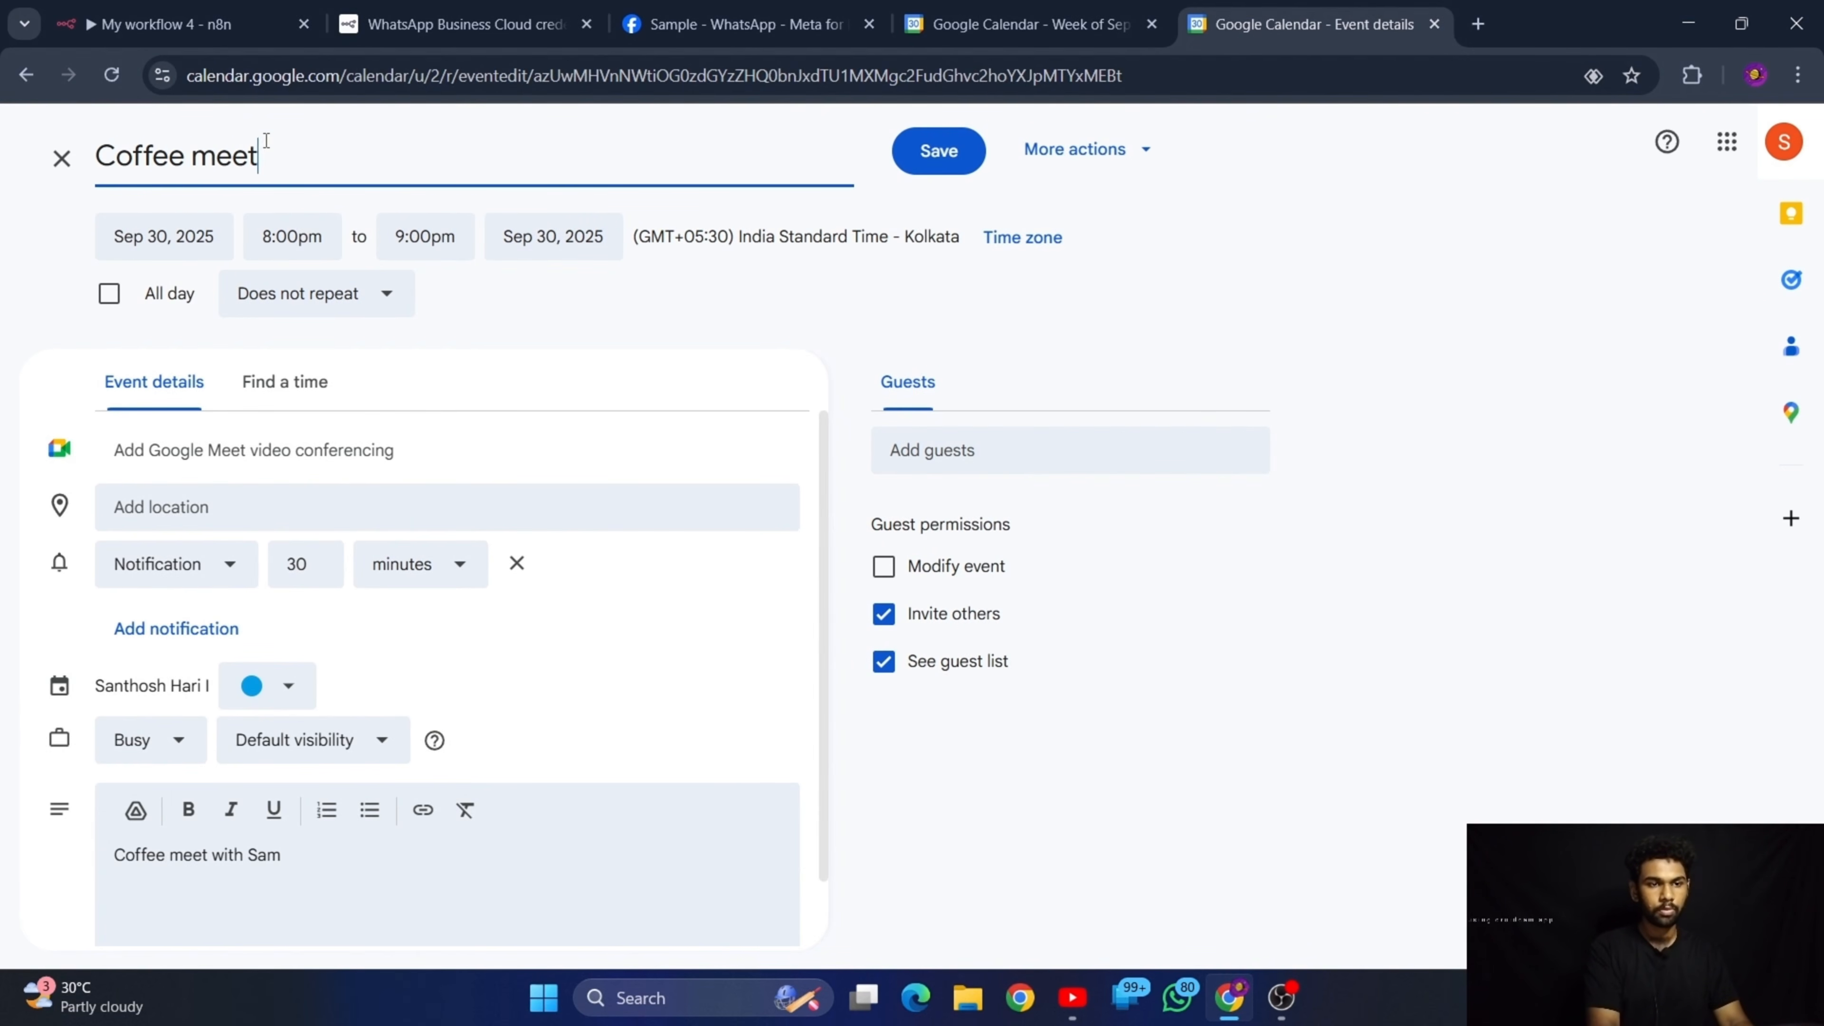
{"action": "type", "text": "with sam"}
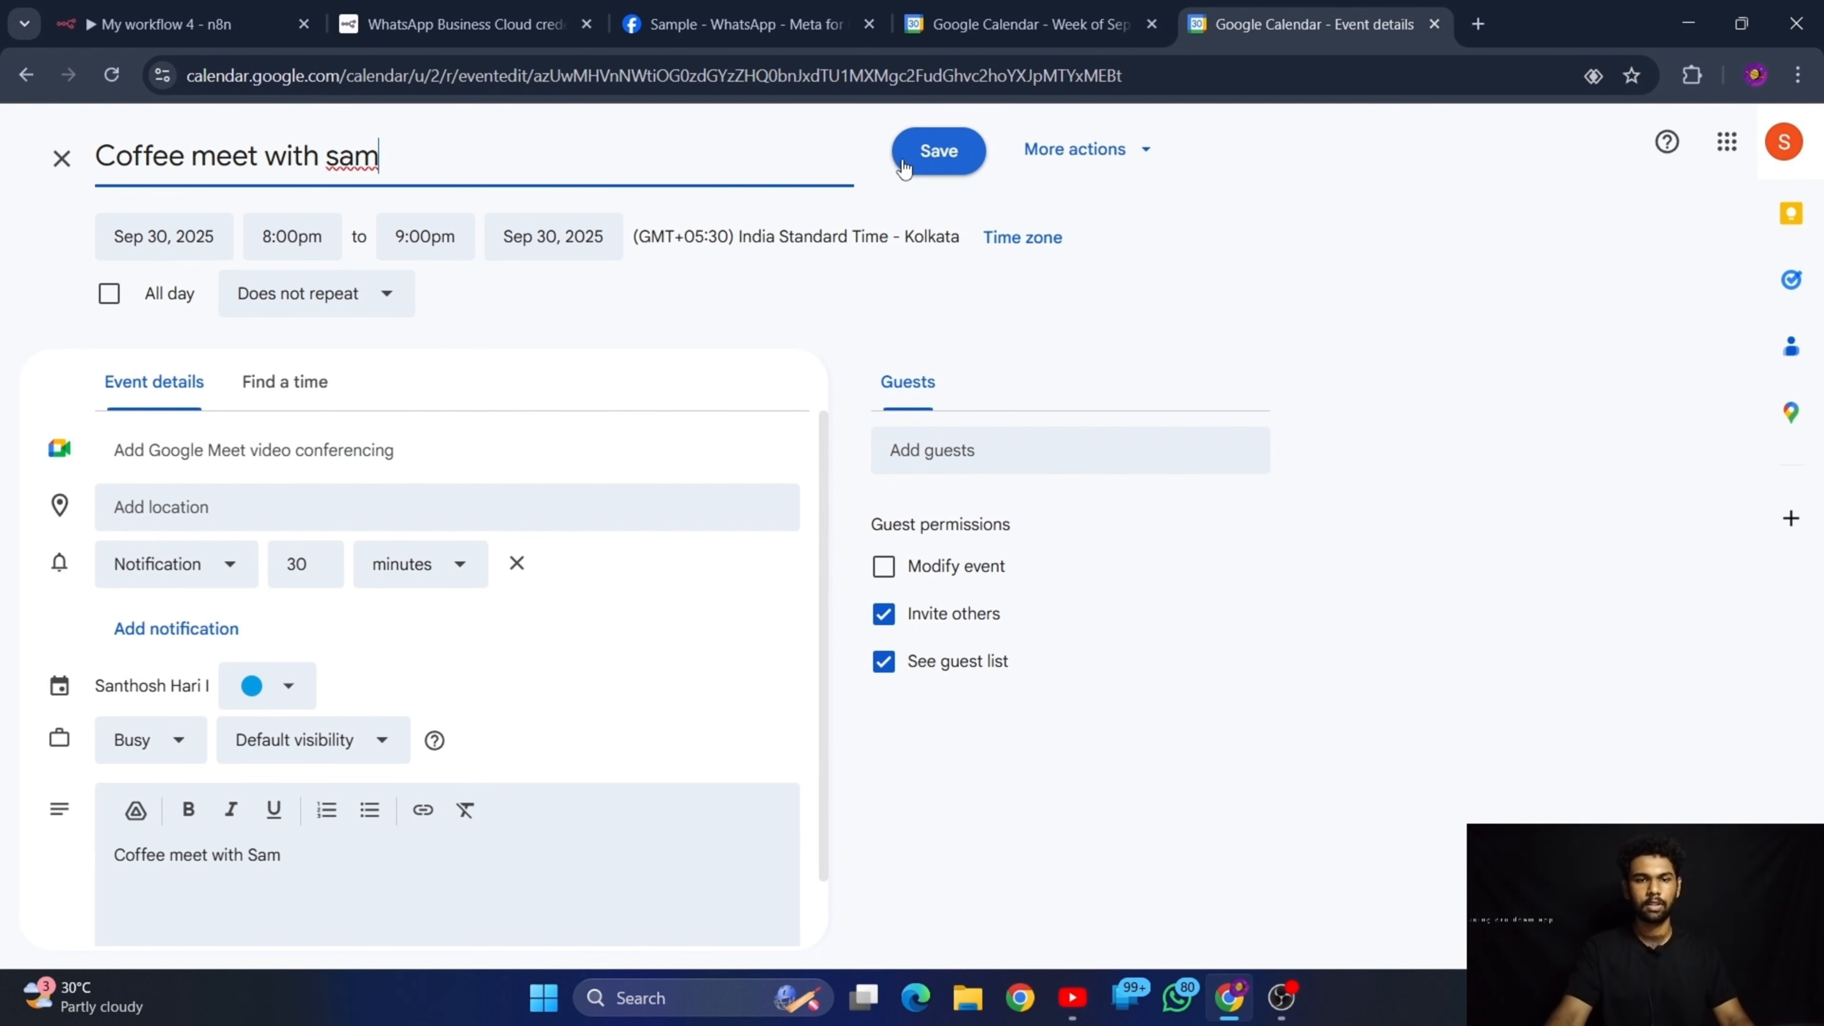
{"action": "left_click", "coordinate": [923, 163]}
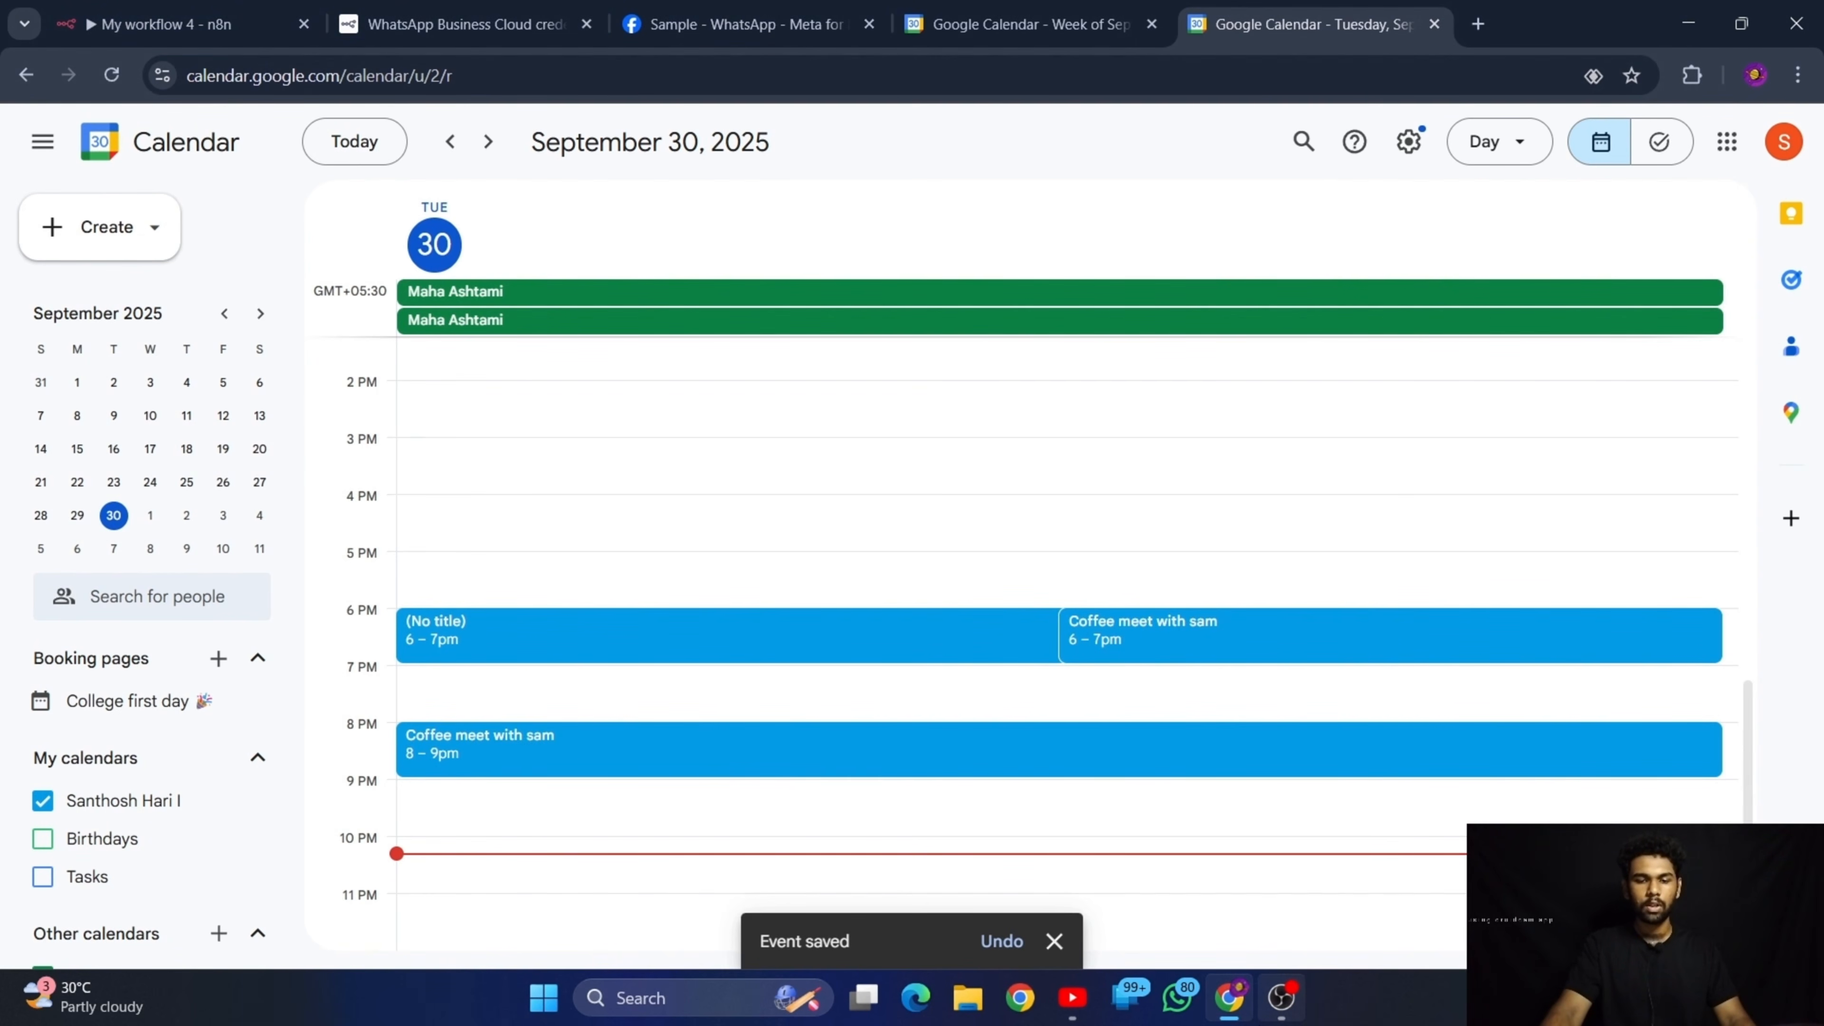
Switch to WhatsApp and send "Hii" in the DocBot chat
{"action": "left_click", "coordinate": [1183, 1013]}
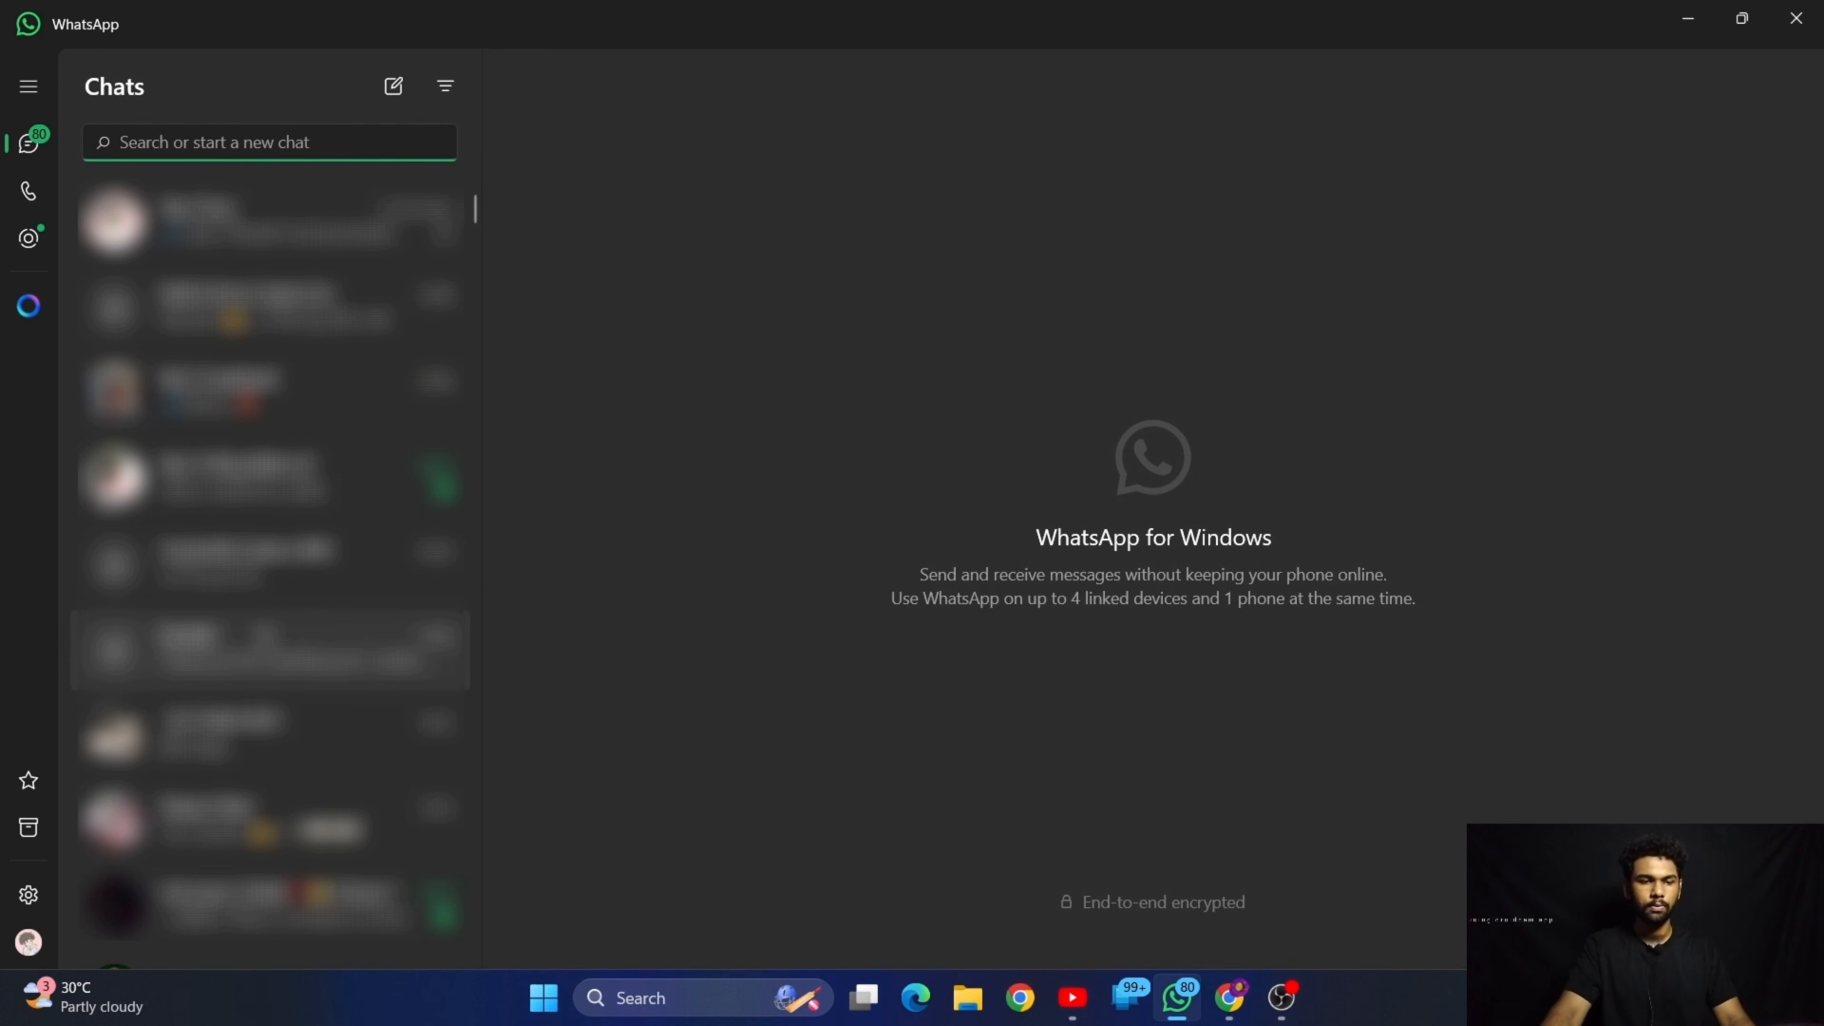
{"action": "left_click", "coordinate": [263, 638]}
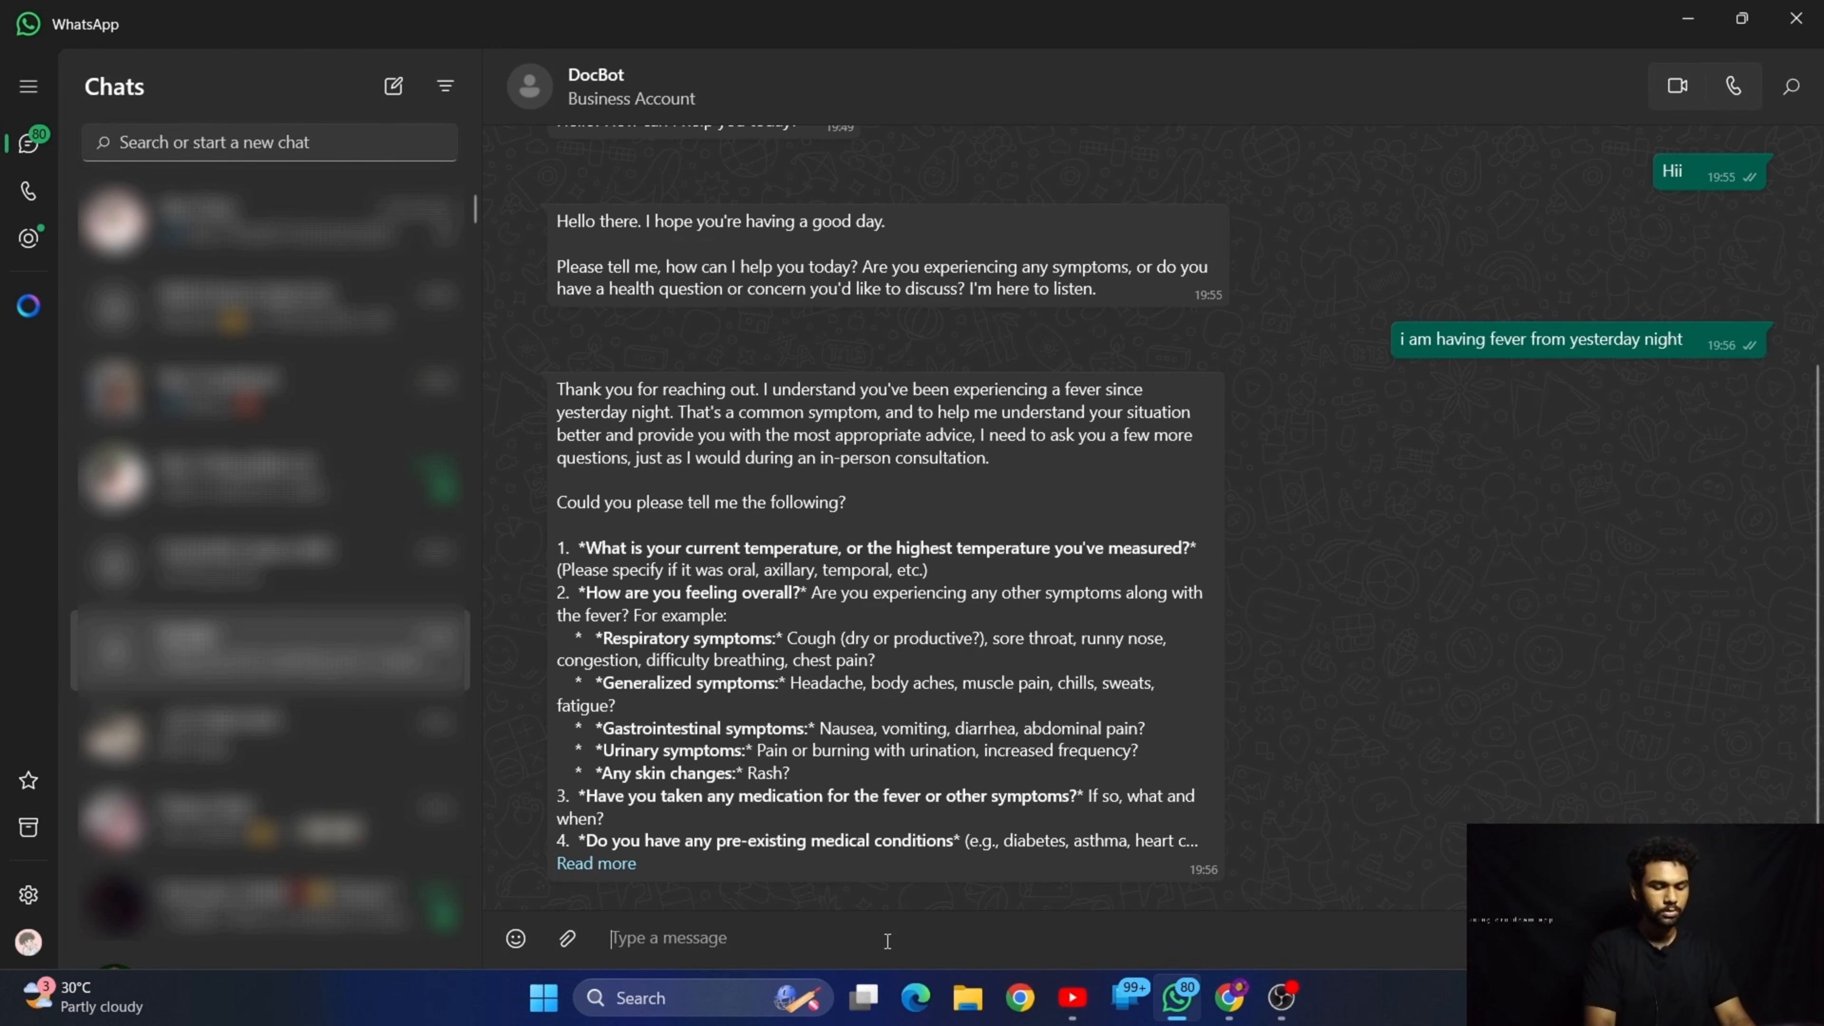
{"action": "type", "text": "H"}
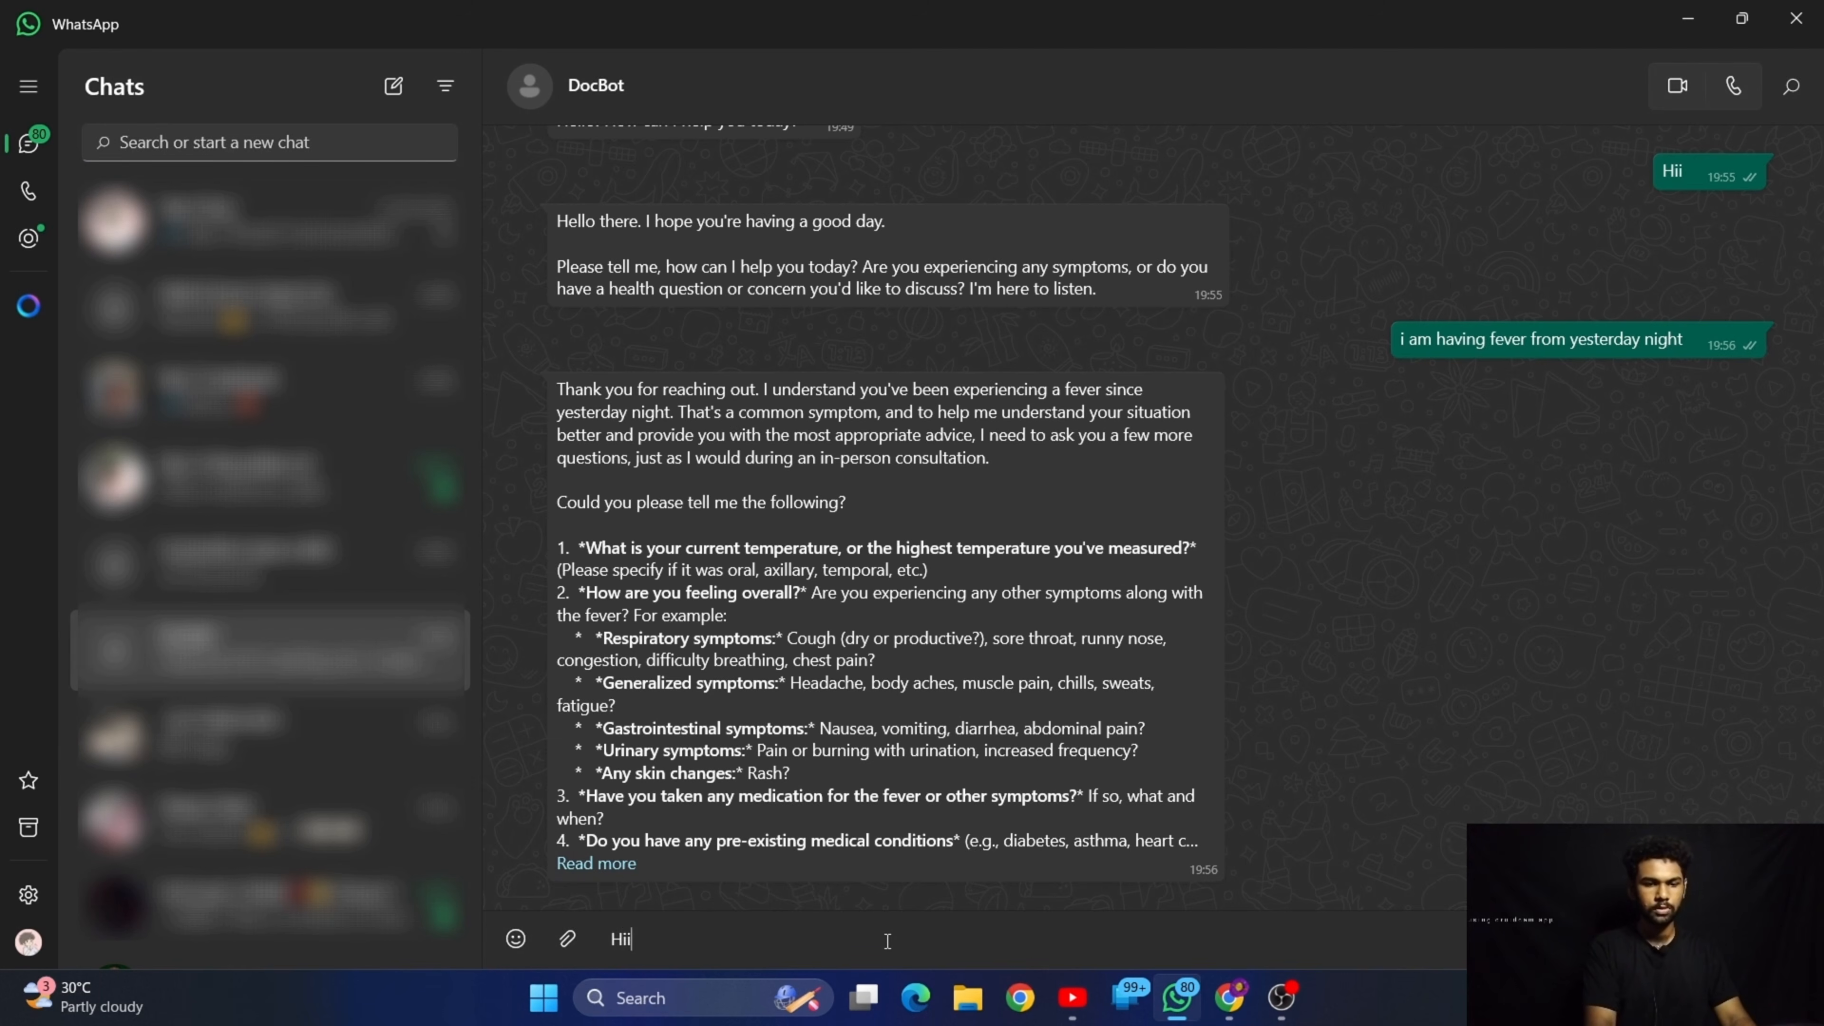
{"action": "type", "text": "ii"}
{"action": "key", "text": "Return"}
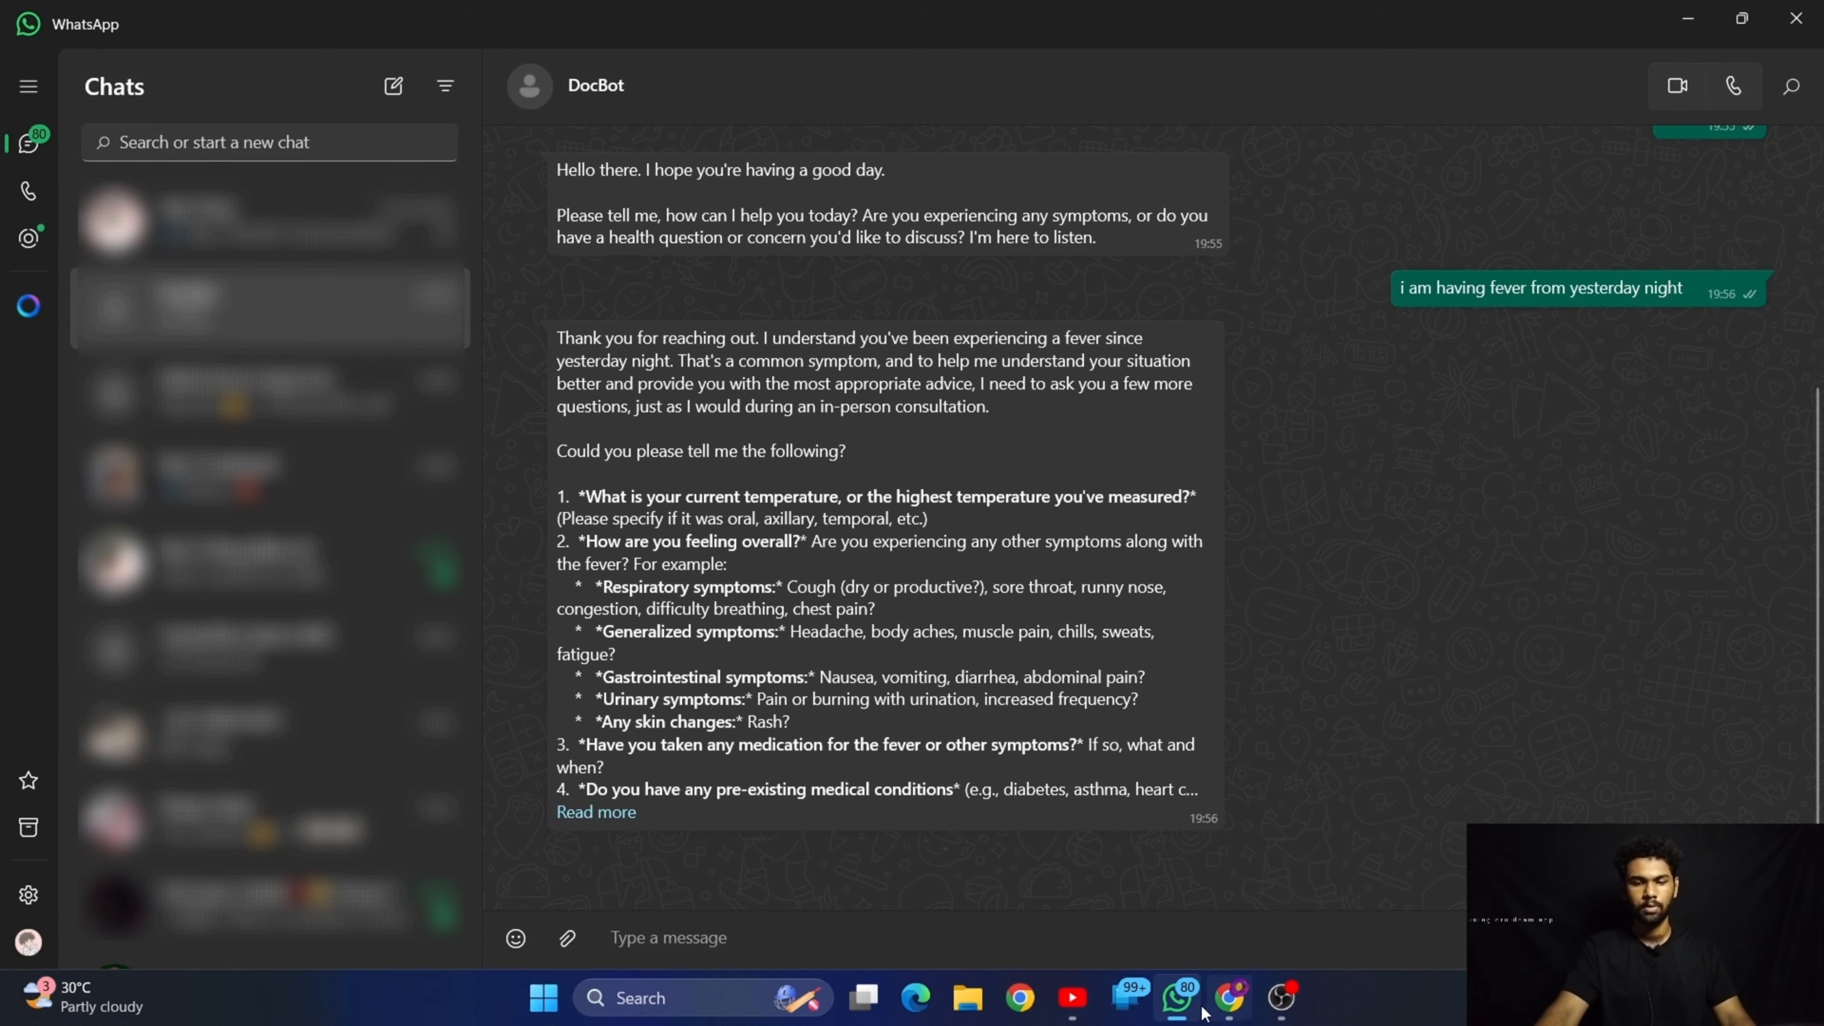
Switch back to My workflow 4 in n8n, activate the workflow and dismiss the activation notice
{"action": "left_click", "coordinate": [1226, 1014]}
{"action": "left_click", "coordinate": [180, 24]}
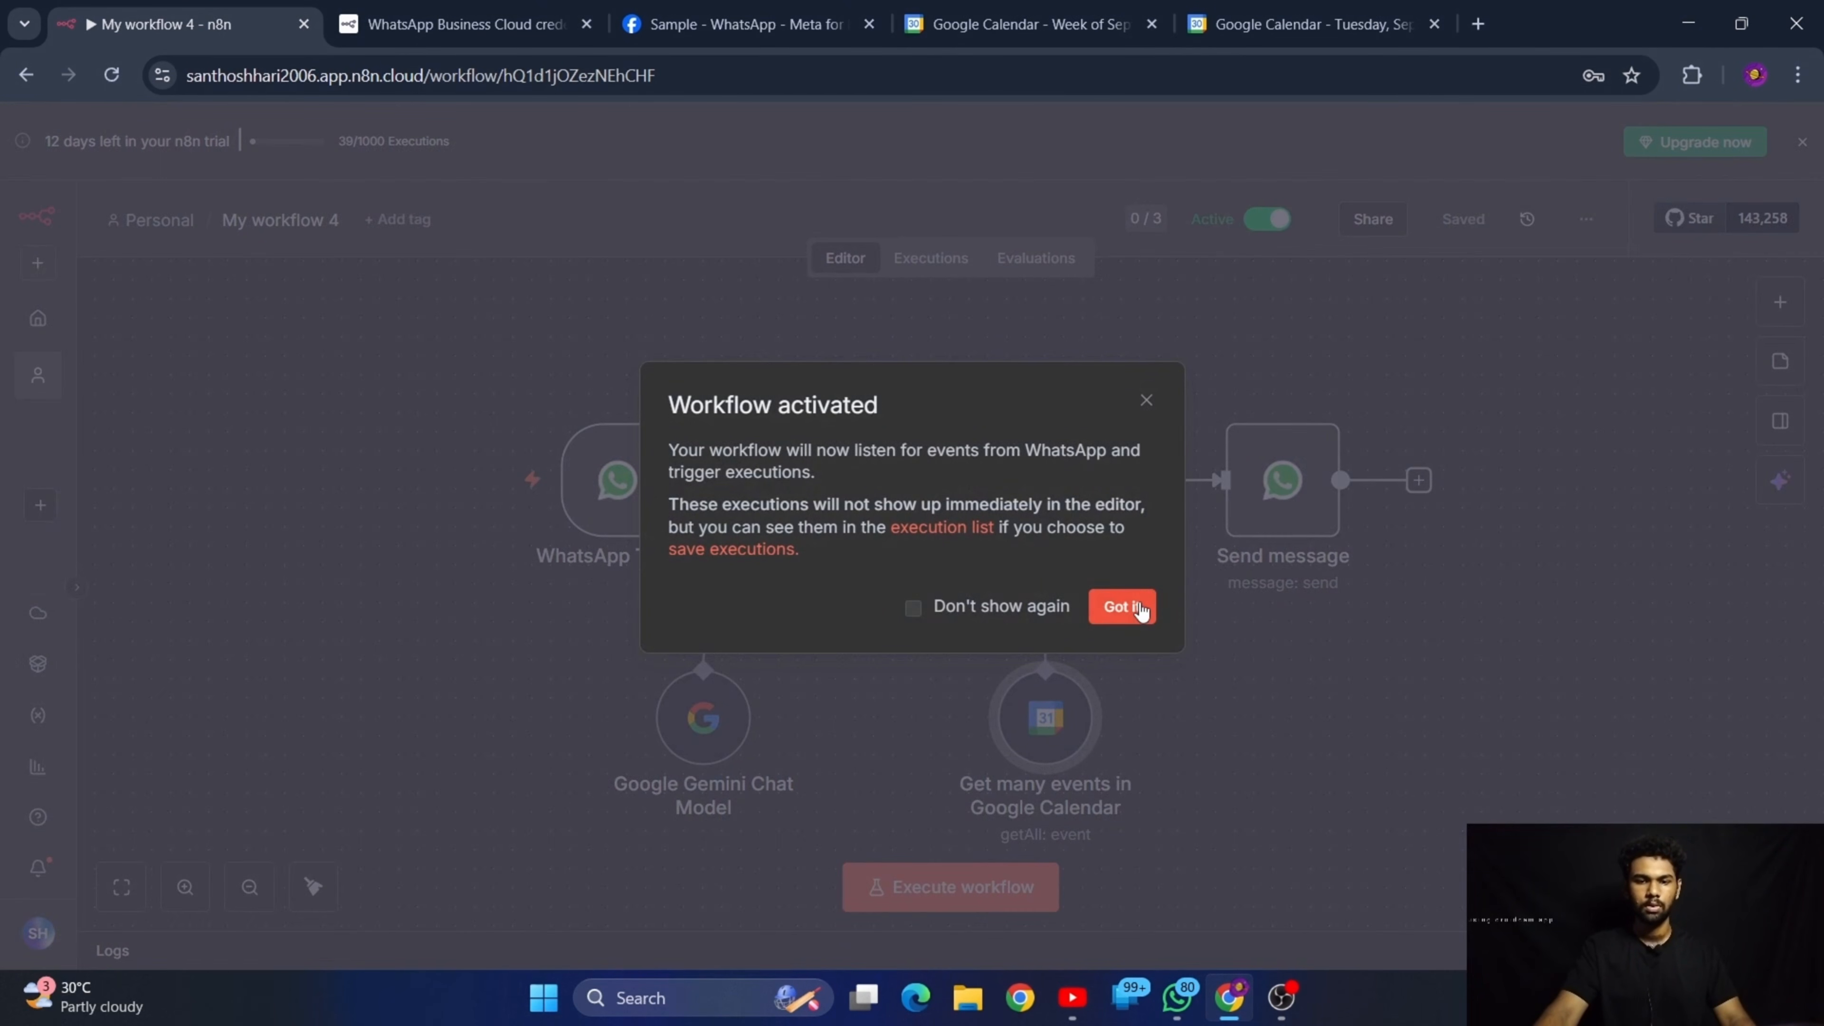
{"action": "left_click", "coordinate": [1131, 605]}
Return to WhatsApp and send DocBot the message "What is my schedule today 8 pm ?"
{"action": "left_click", "coordinate": [1688, 23]}
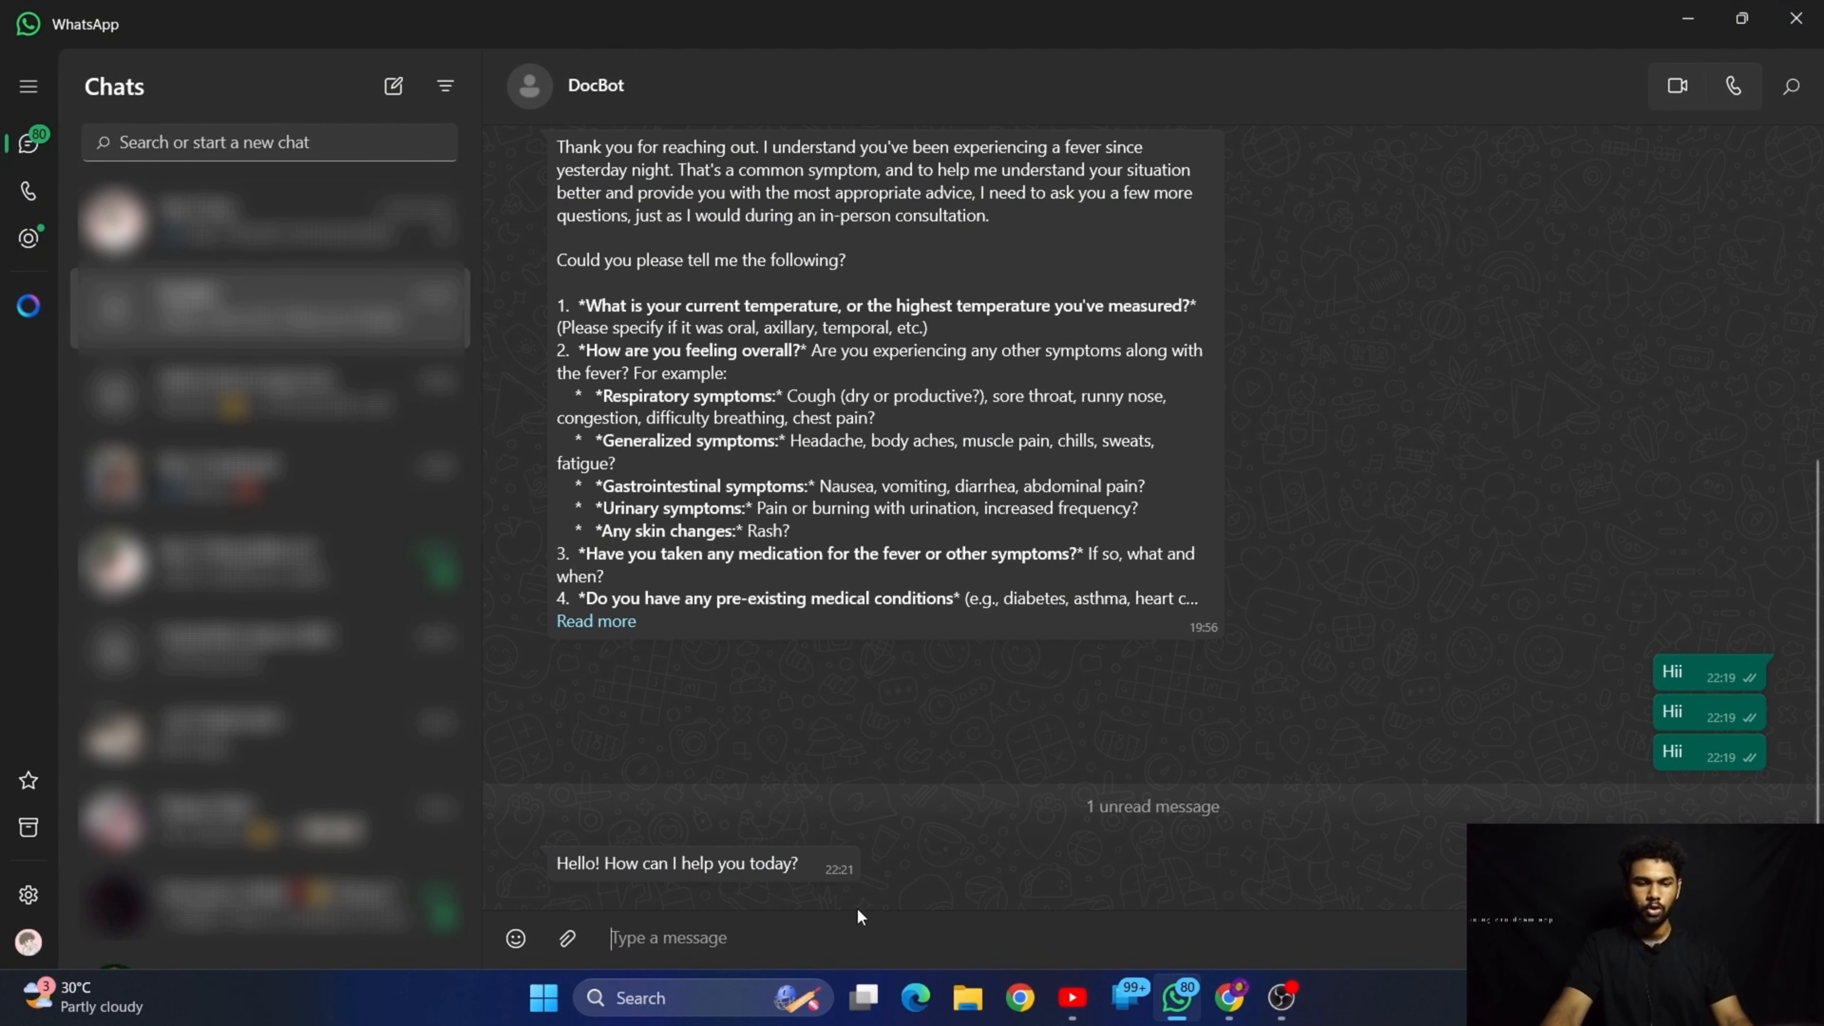
{"action": "type", "text": "WQ"}
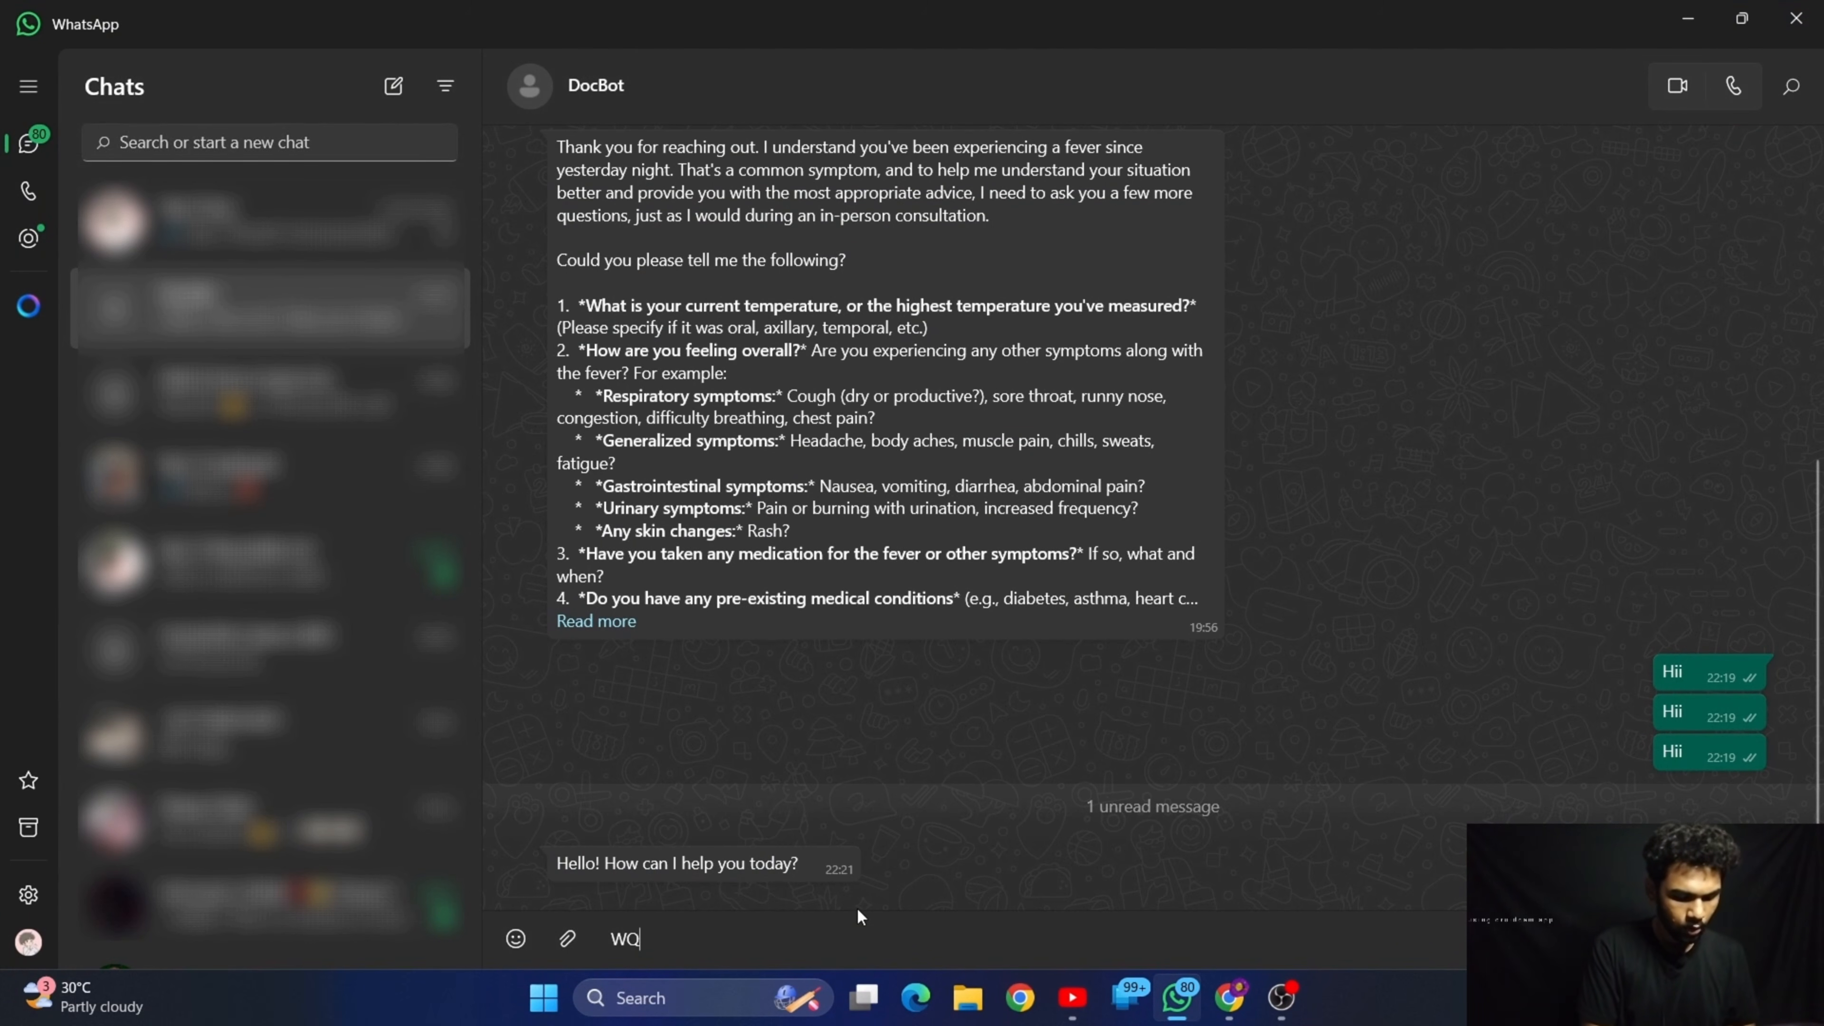
{"action": "key", "text": "BackSpace"}
{"action": "key", "text": "BackSpace"}
{"action": "type", "text": "What "}
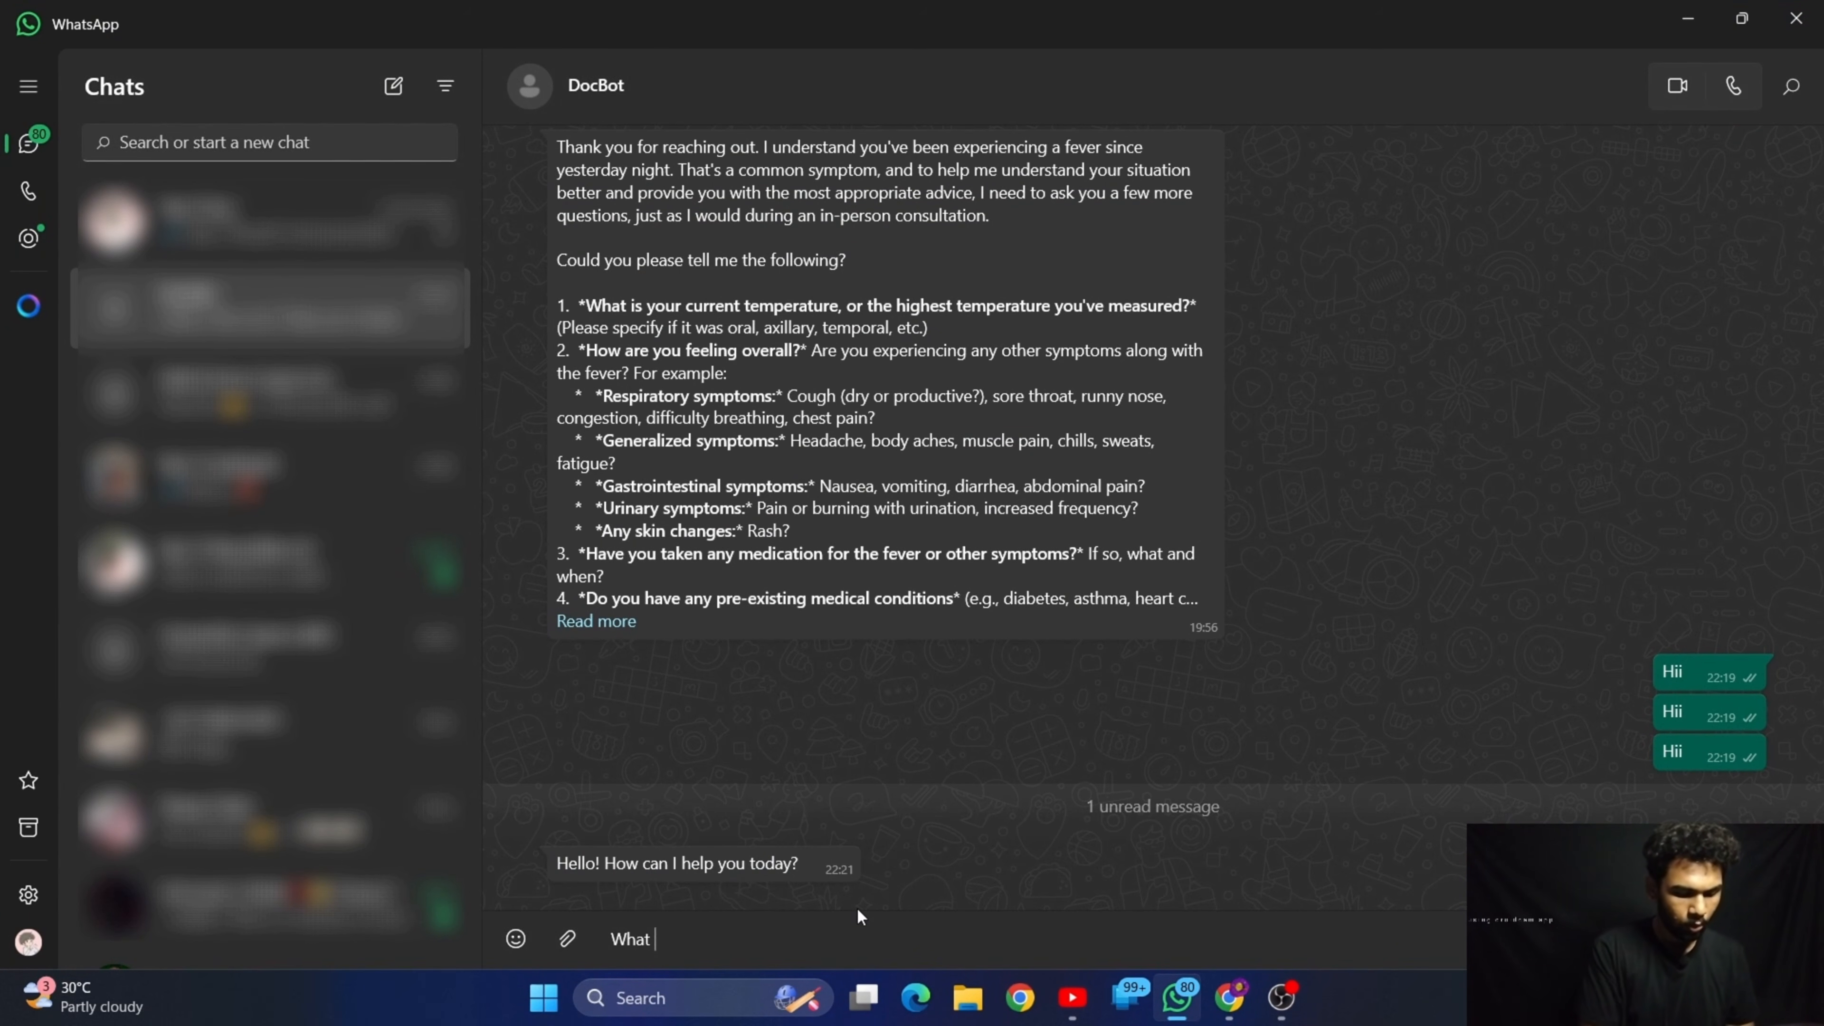
{"action": "type", "text": "is my sch"}
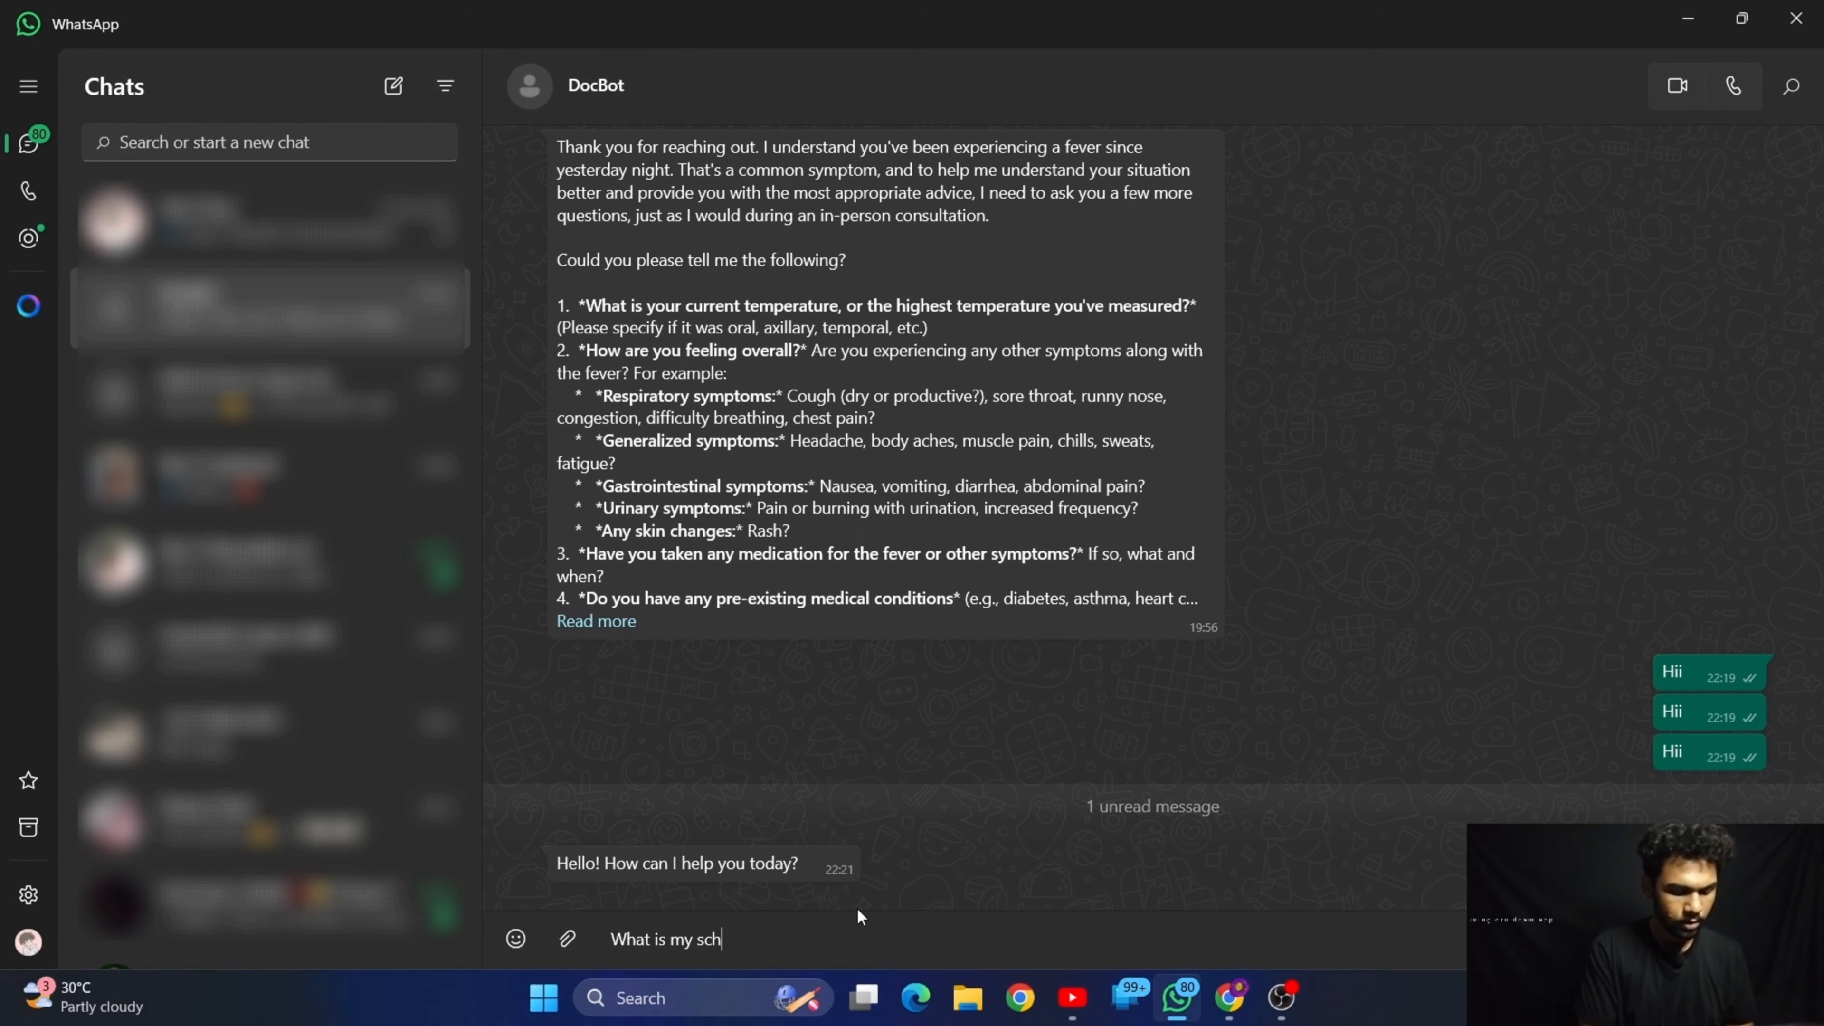
{"action": "type", "text": "edule to"}
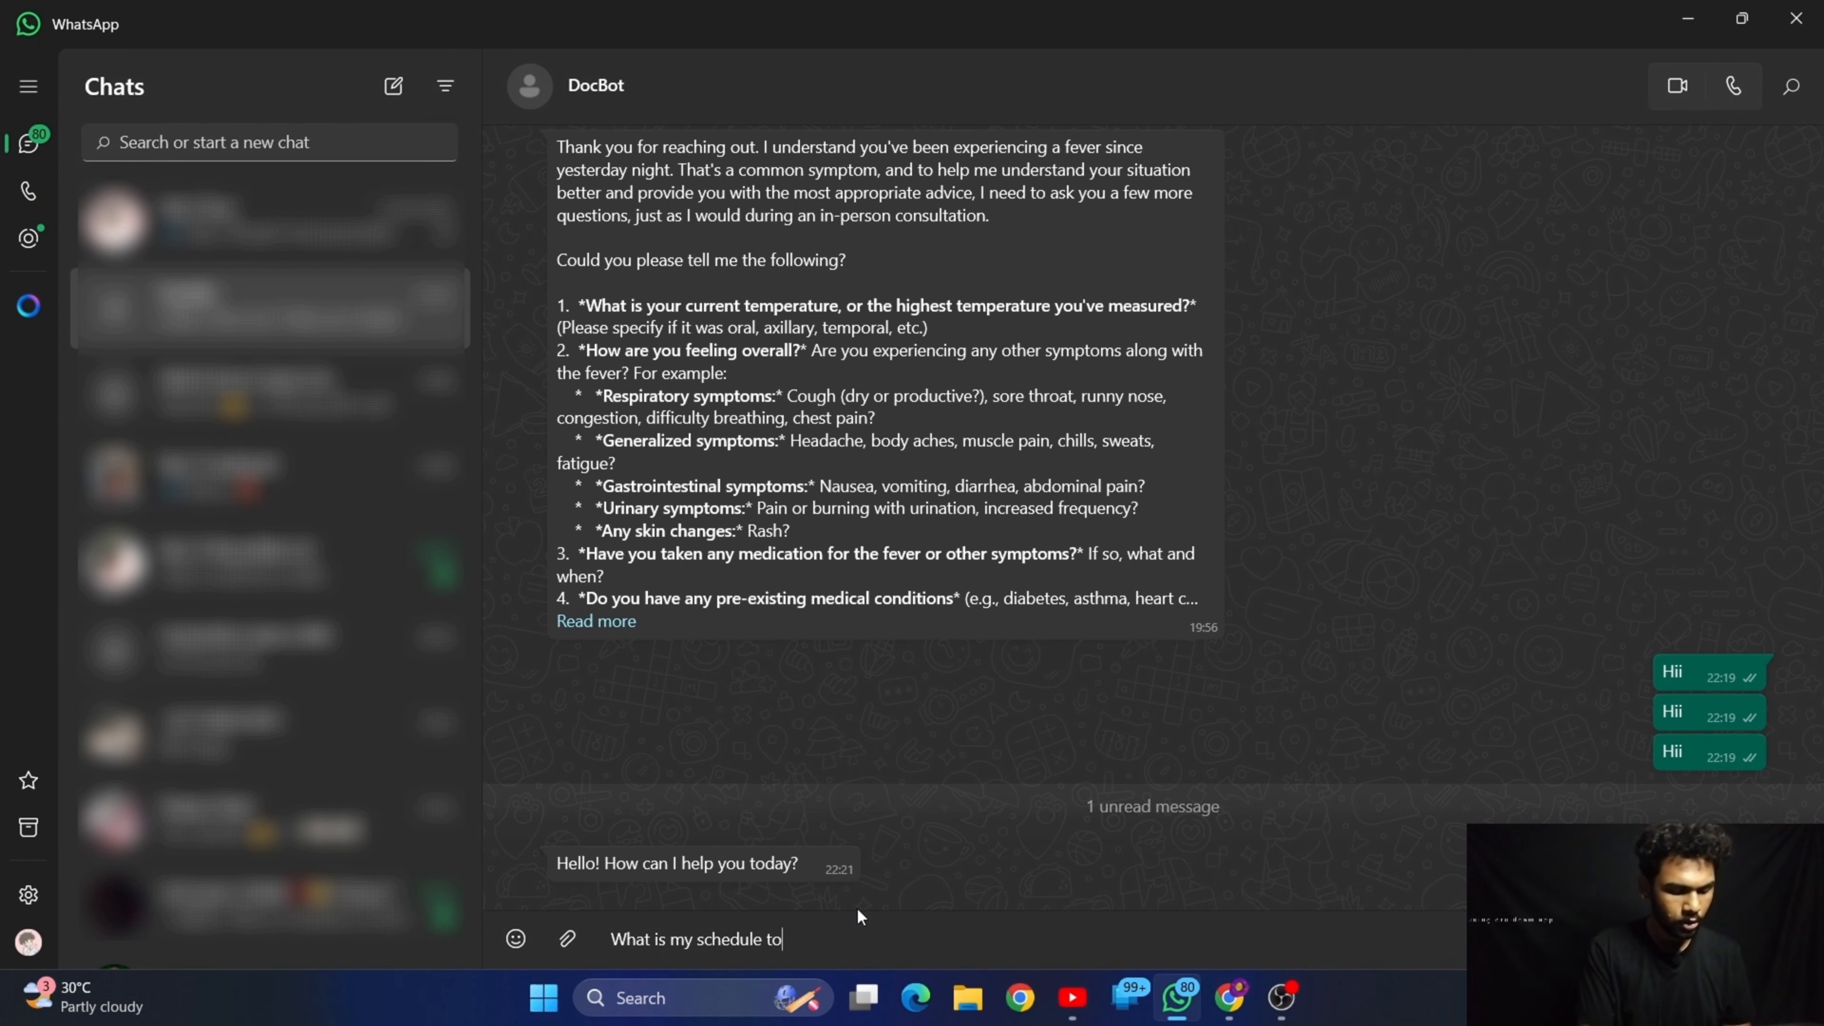
{"action": "type", "text": "day "}
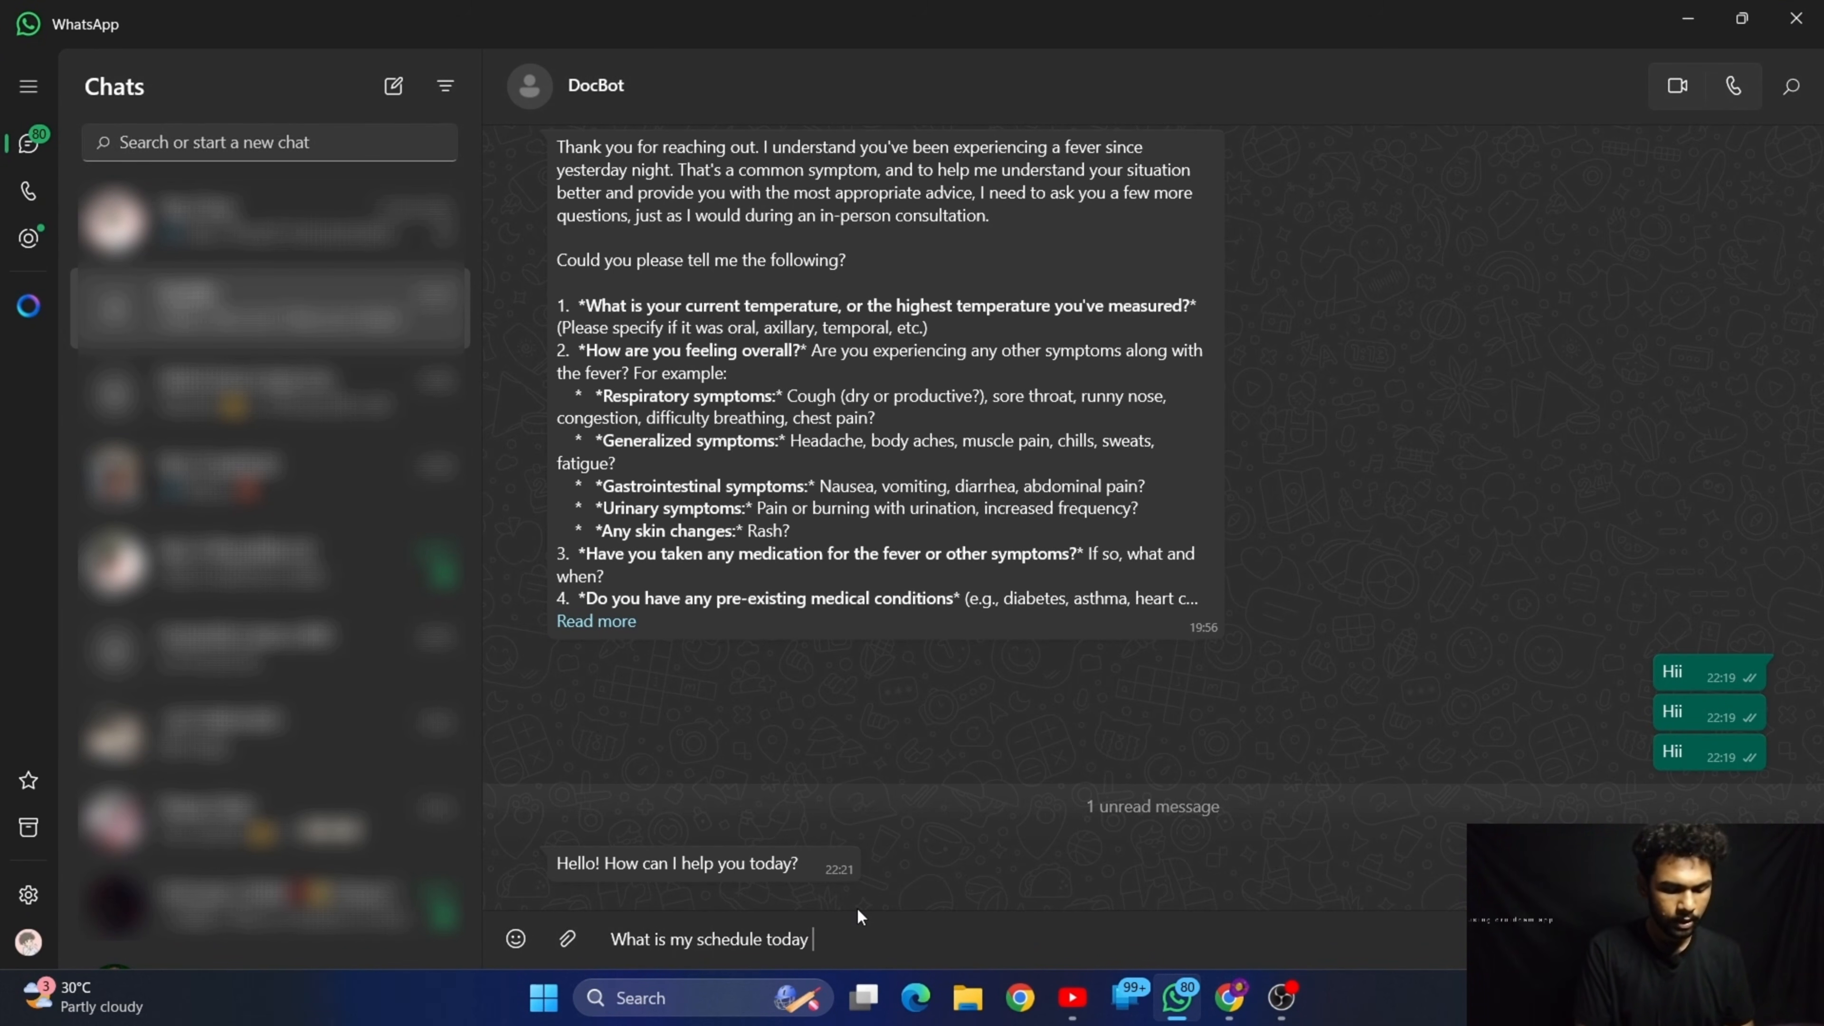
{"action": "type", "text": "8 pm ?"}
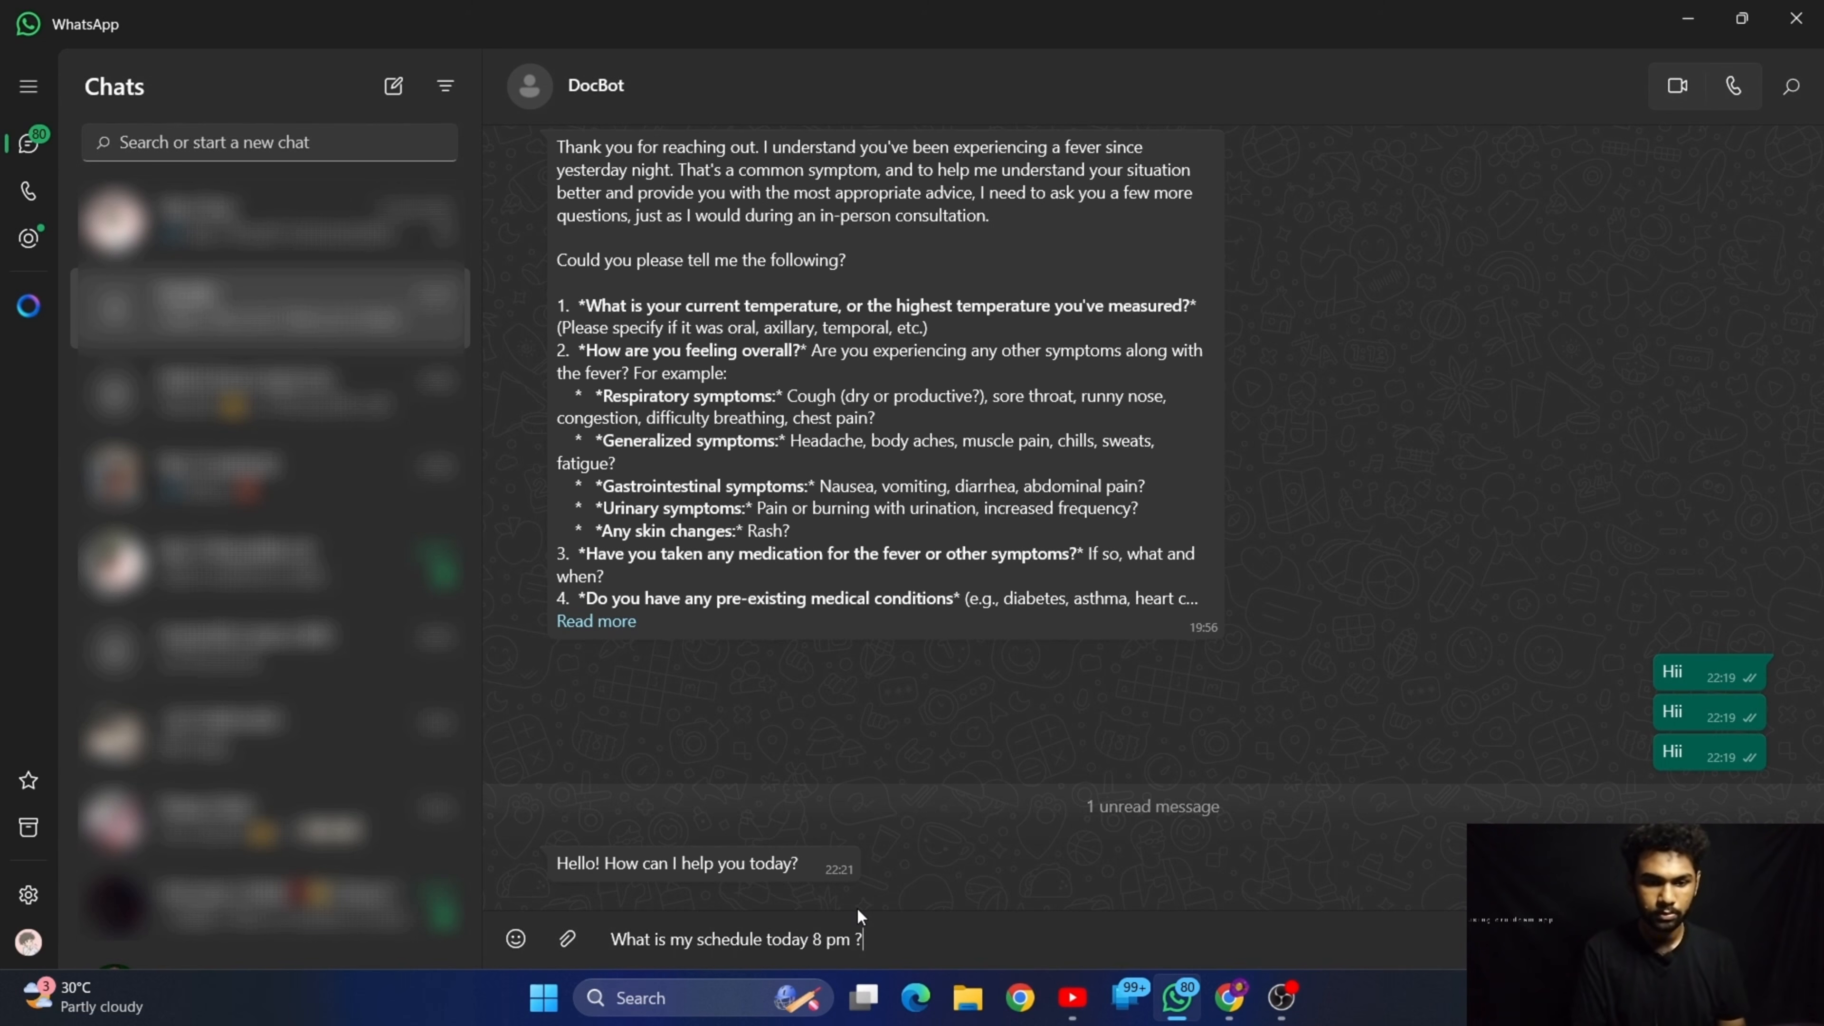
{"action": "key", "text": "Return"}
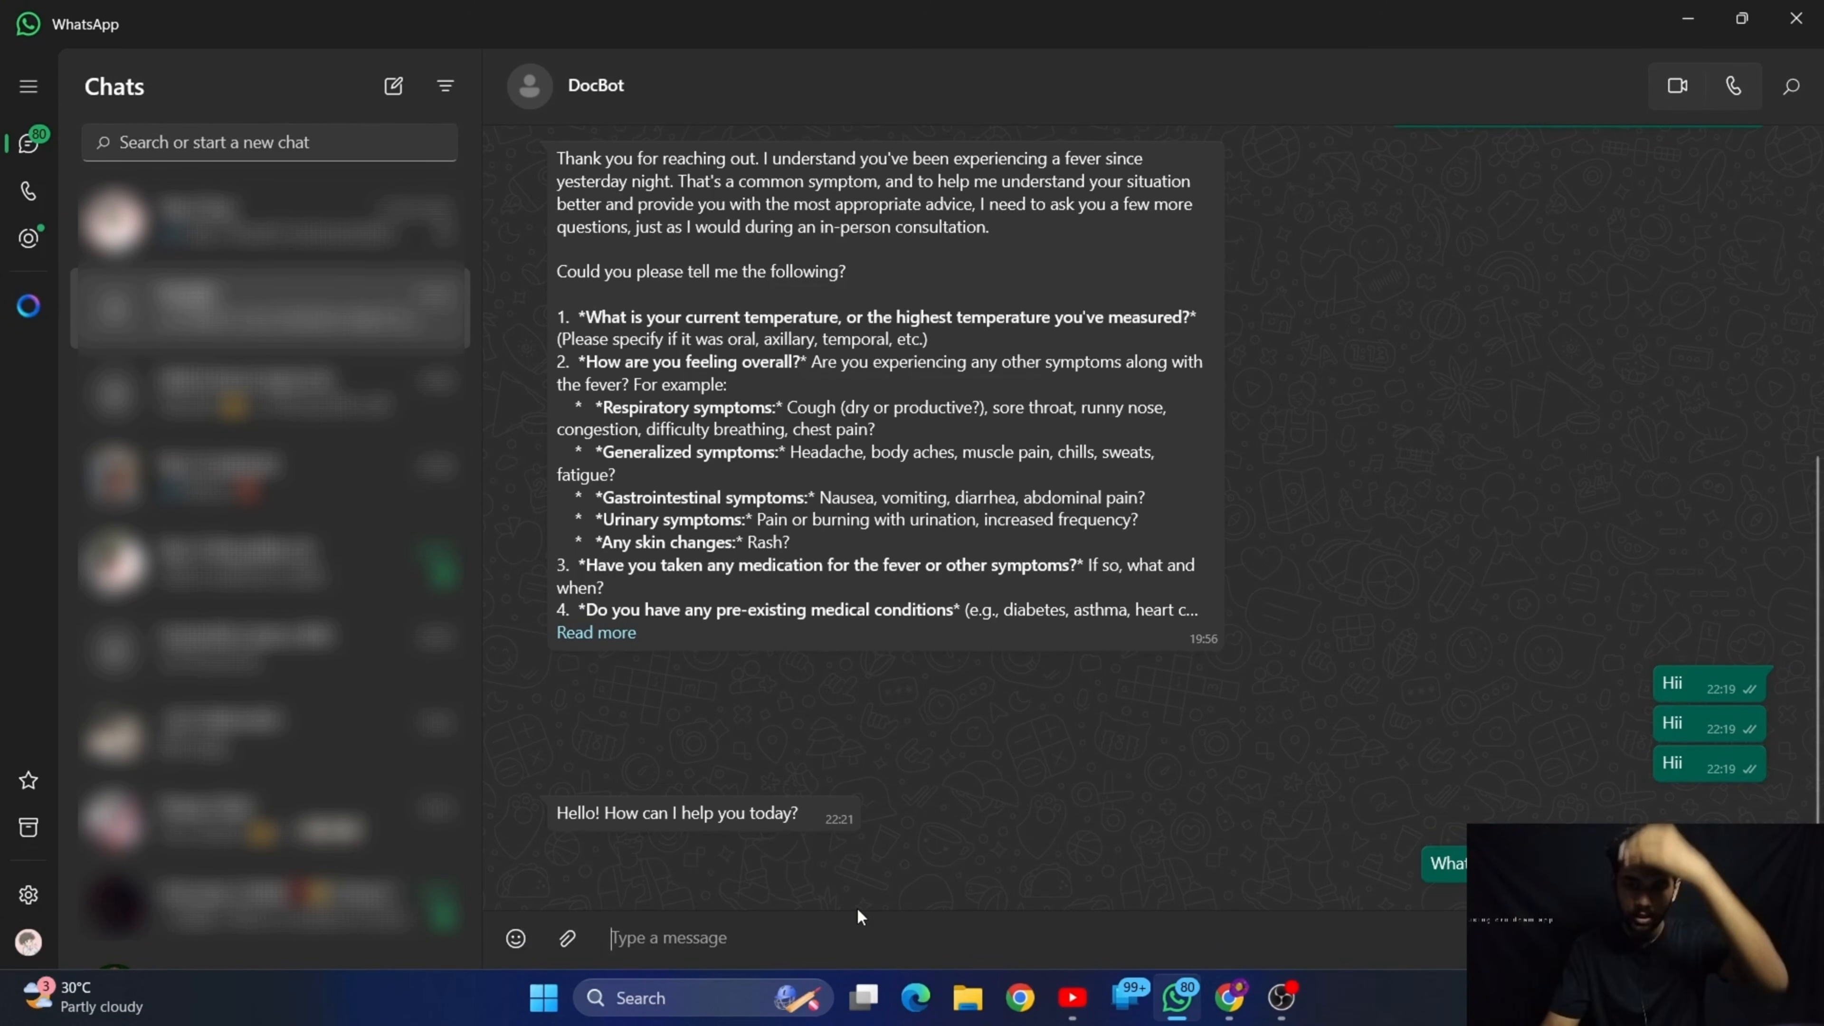
Check the workflow run in n8n, and read DocBot's reply to the schedule question in WhatsApp
{"action": "left_click", "coordinate": [1687, 18]}
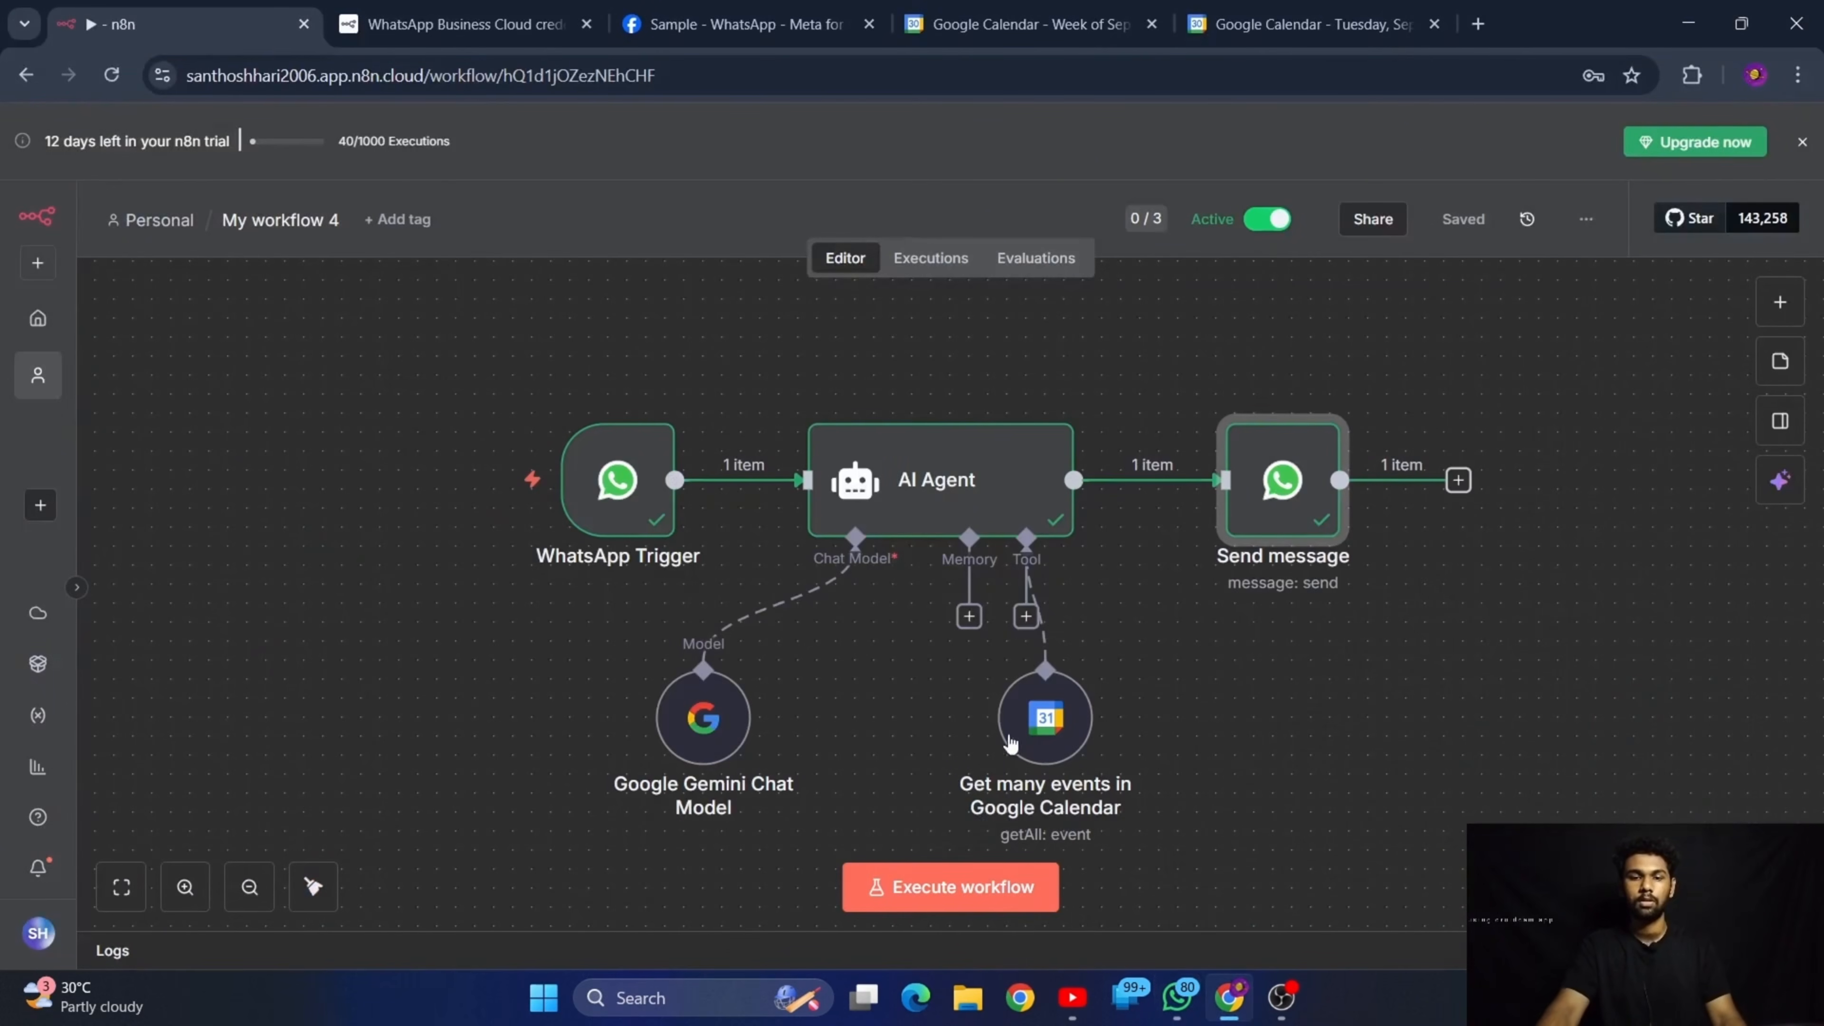
{"action": "left_click", "coordinate": [1177, 997]}
{"action": "left_click_drag", "start_coordinate": [572, 839], "coordinate": [1118, 830]}
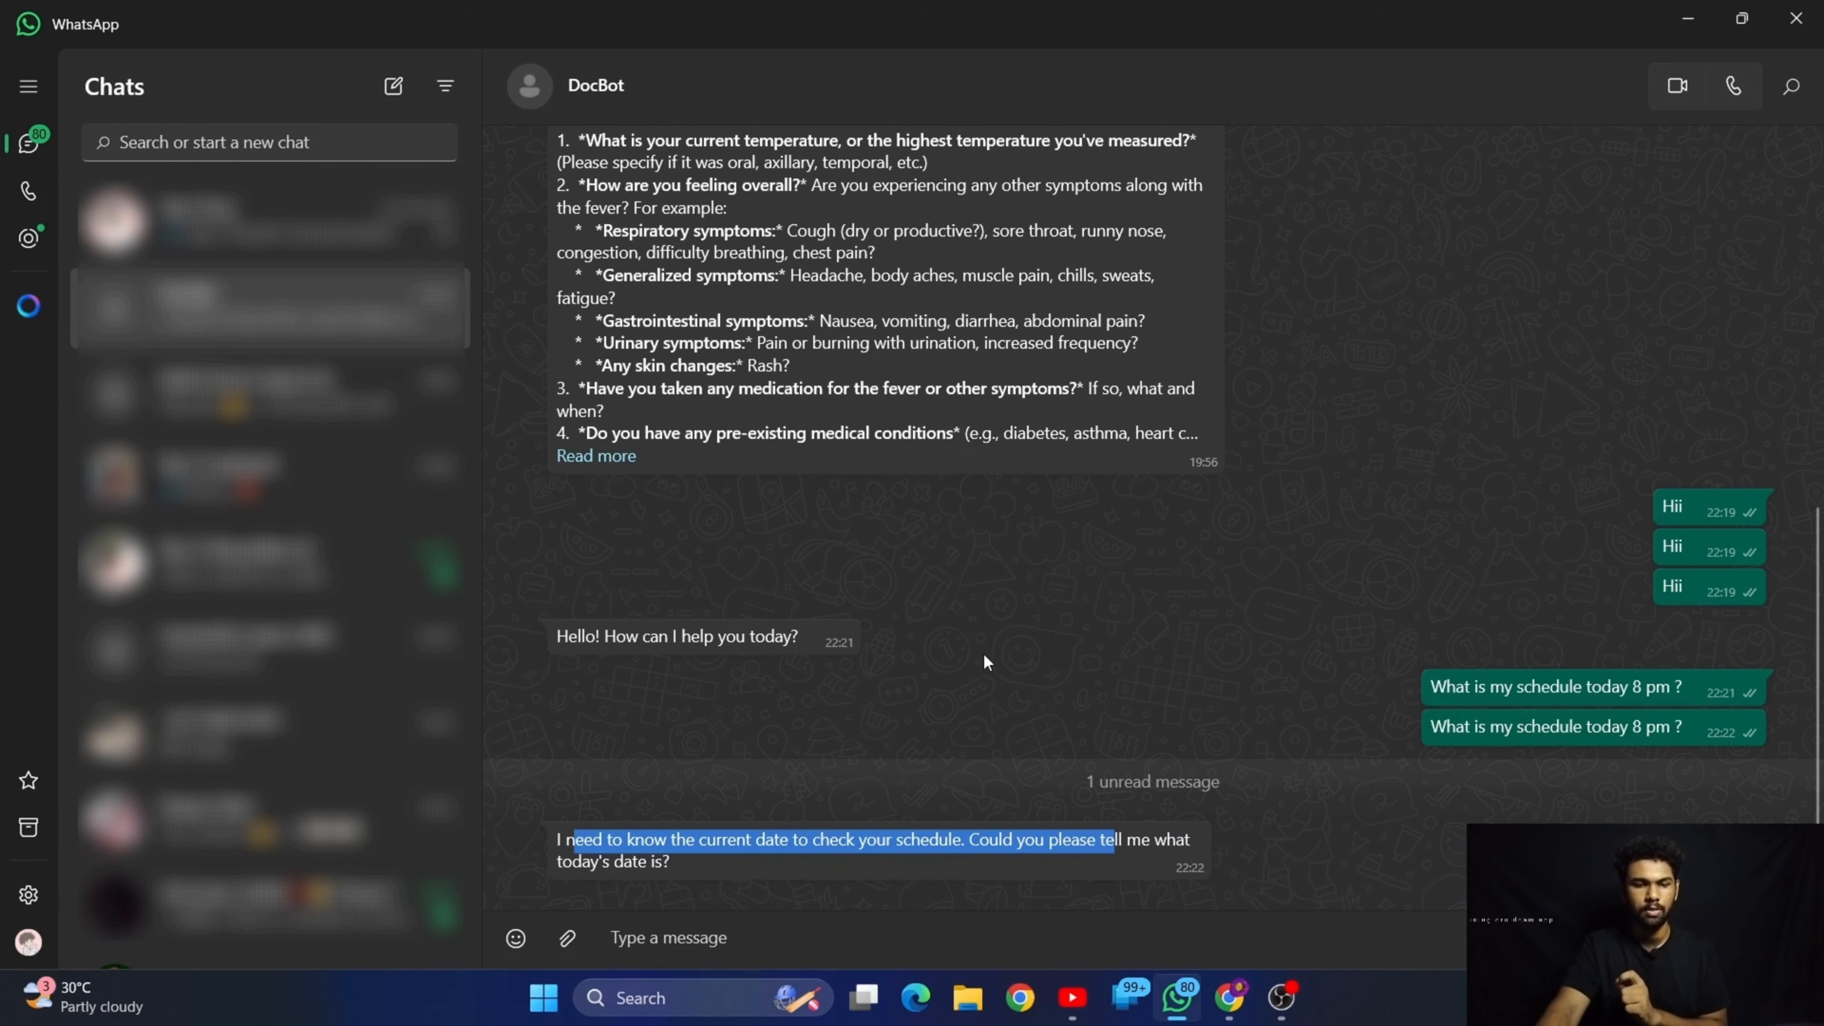
Switch back to n8n and open the AI Agent node's system message for editing at the end of its text
{"action": "left_click", "coordinate": [1687, 18]}
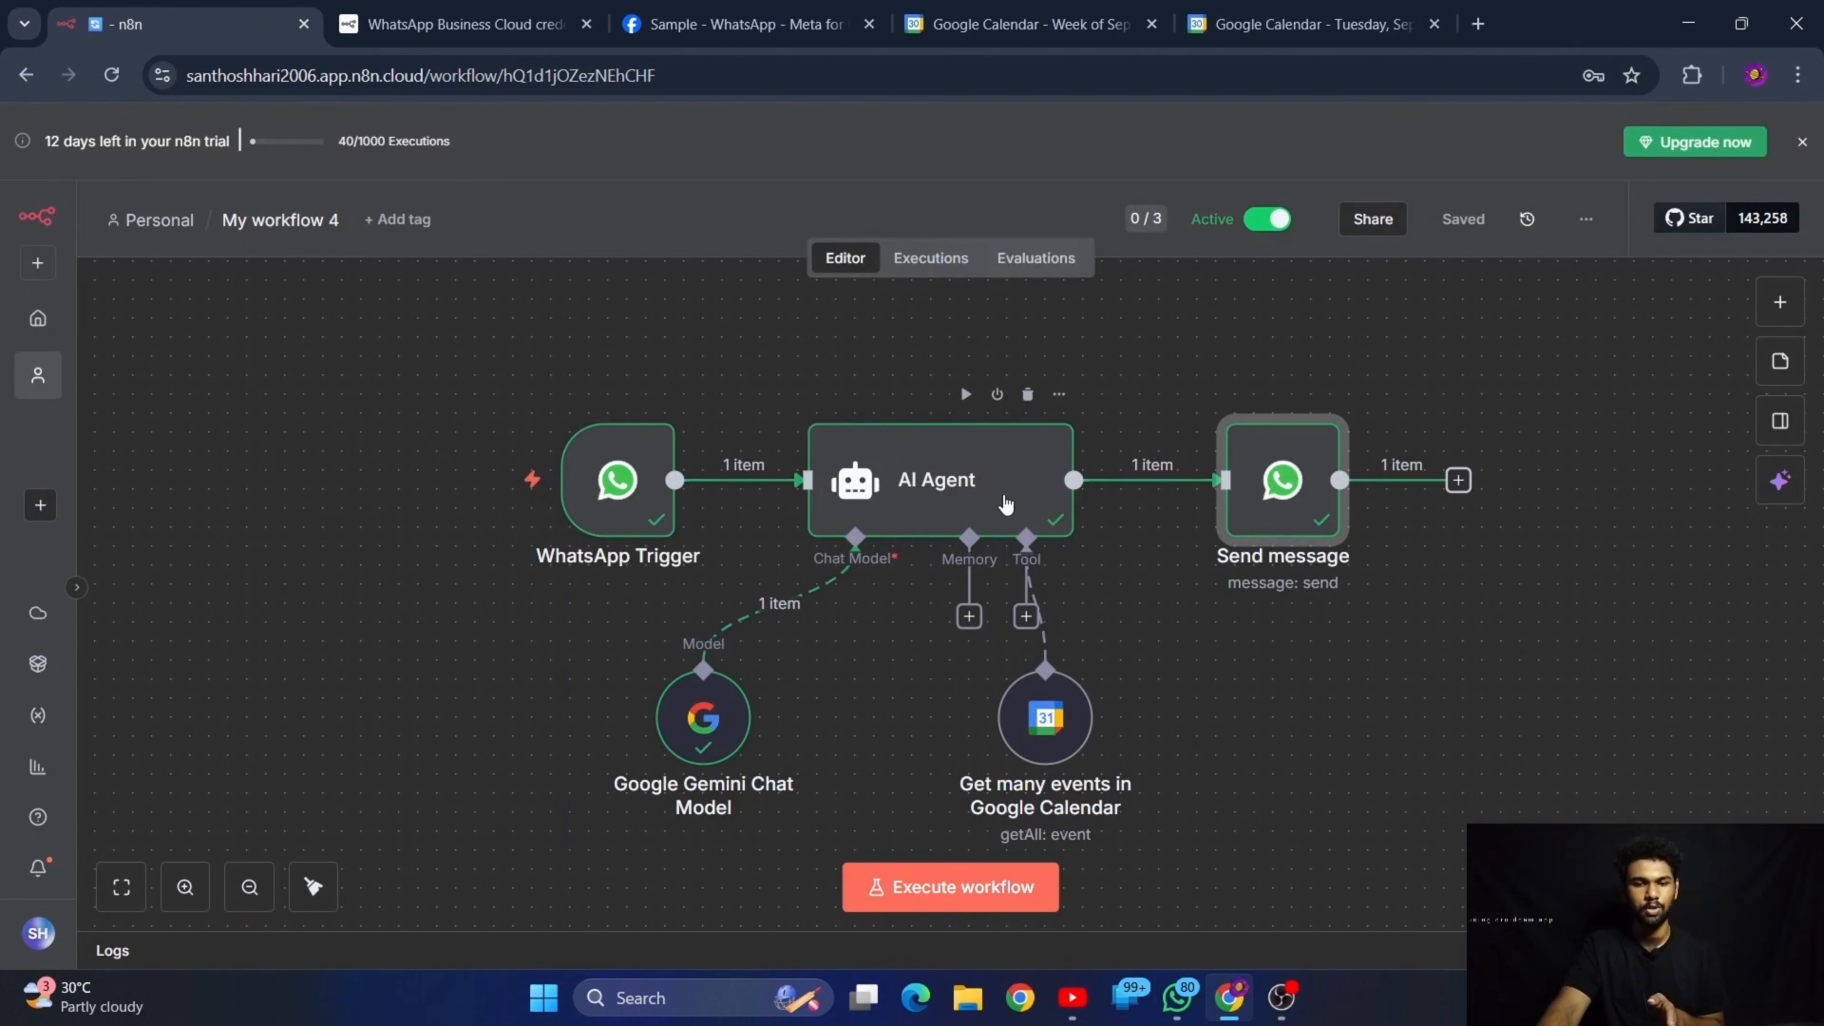
{"action": "double_click", "coordinate": [981, 496]}
{"action": "scroll", "coordinate": [968, 590], "scroll_direction": "down", "scroll_amount": 2}
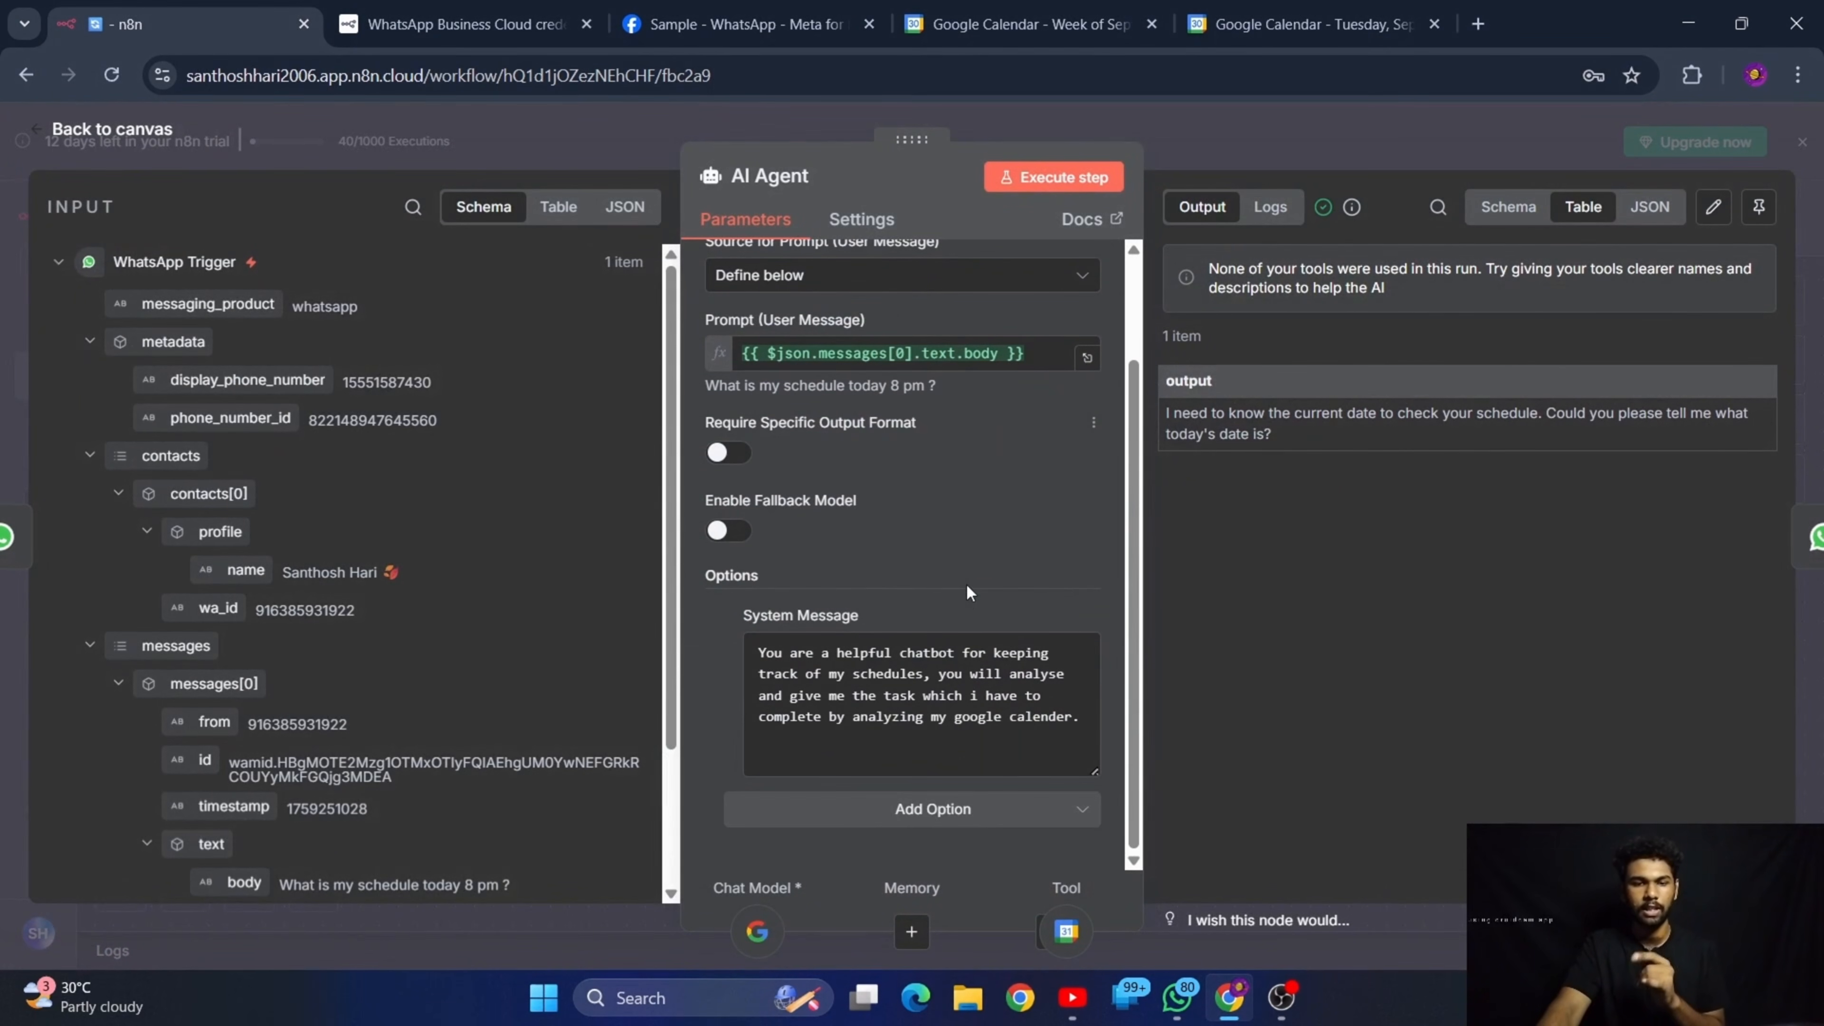
{"action": "left_click", "coordinate": [1083, 718]}
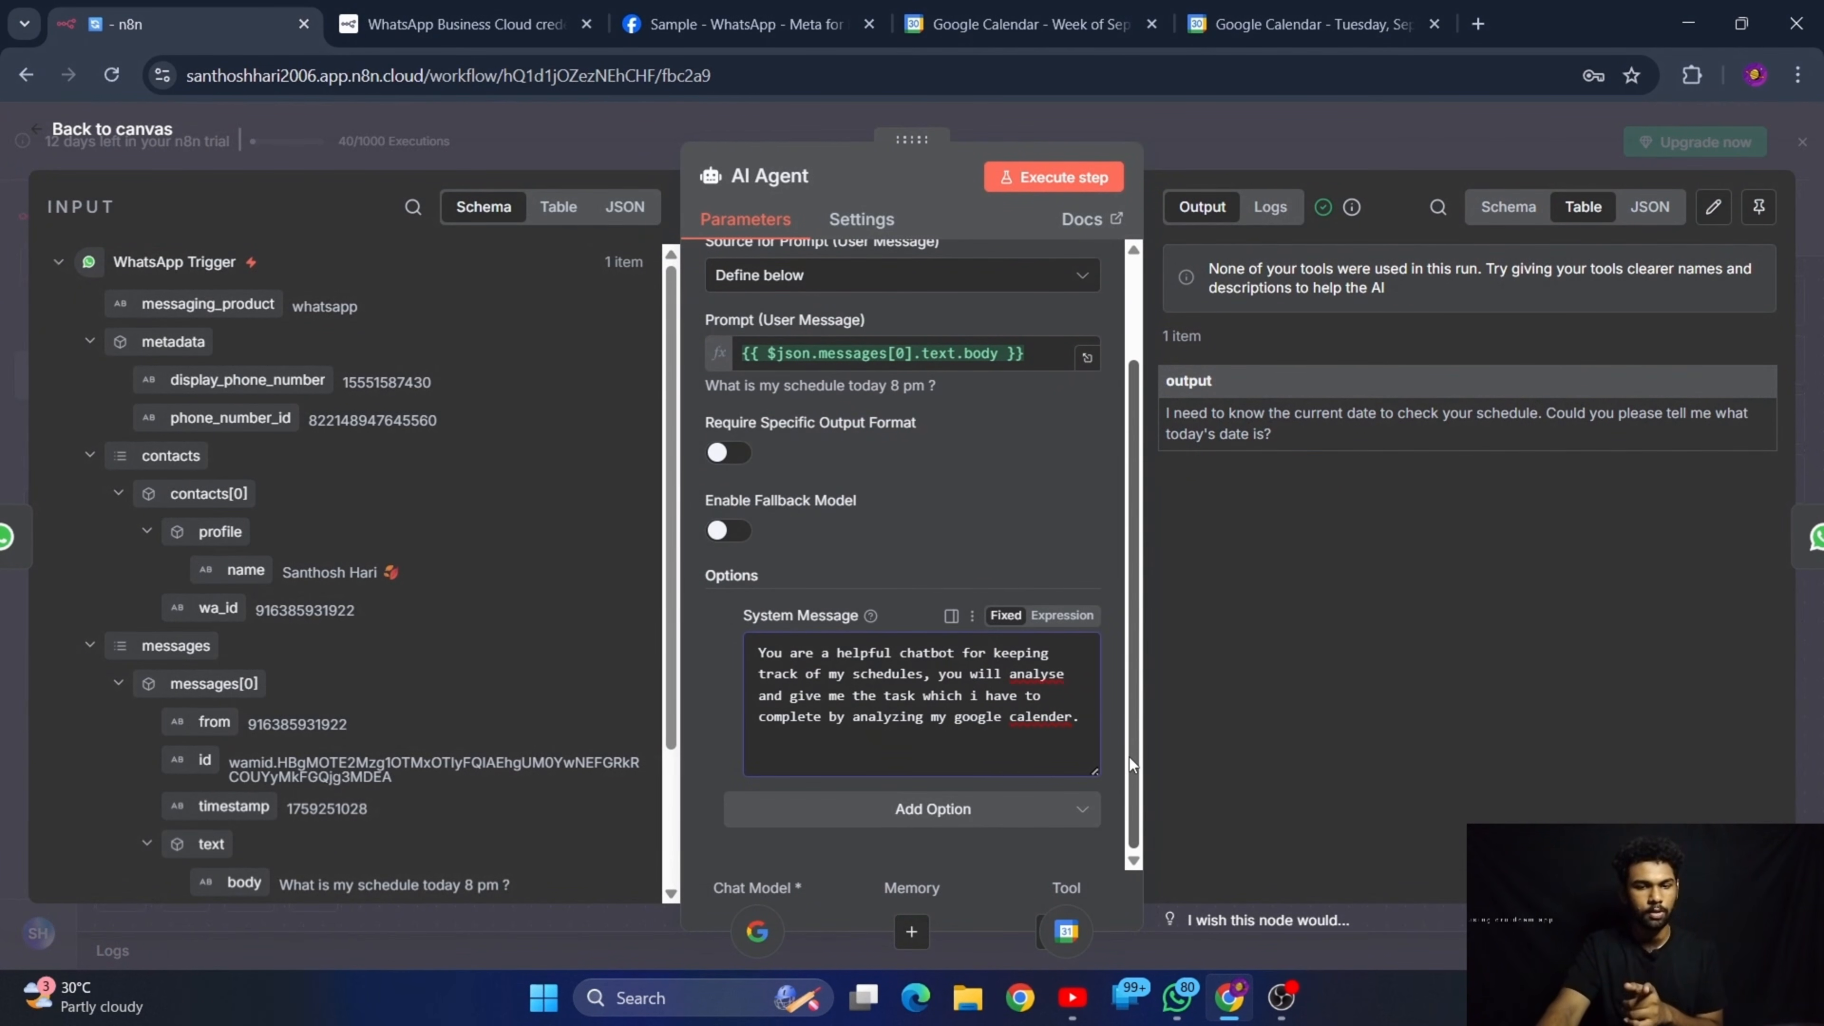
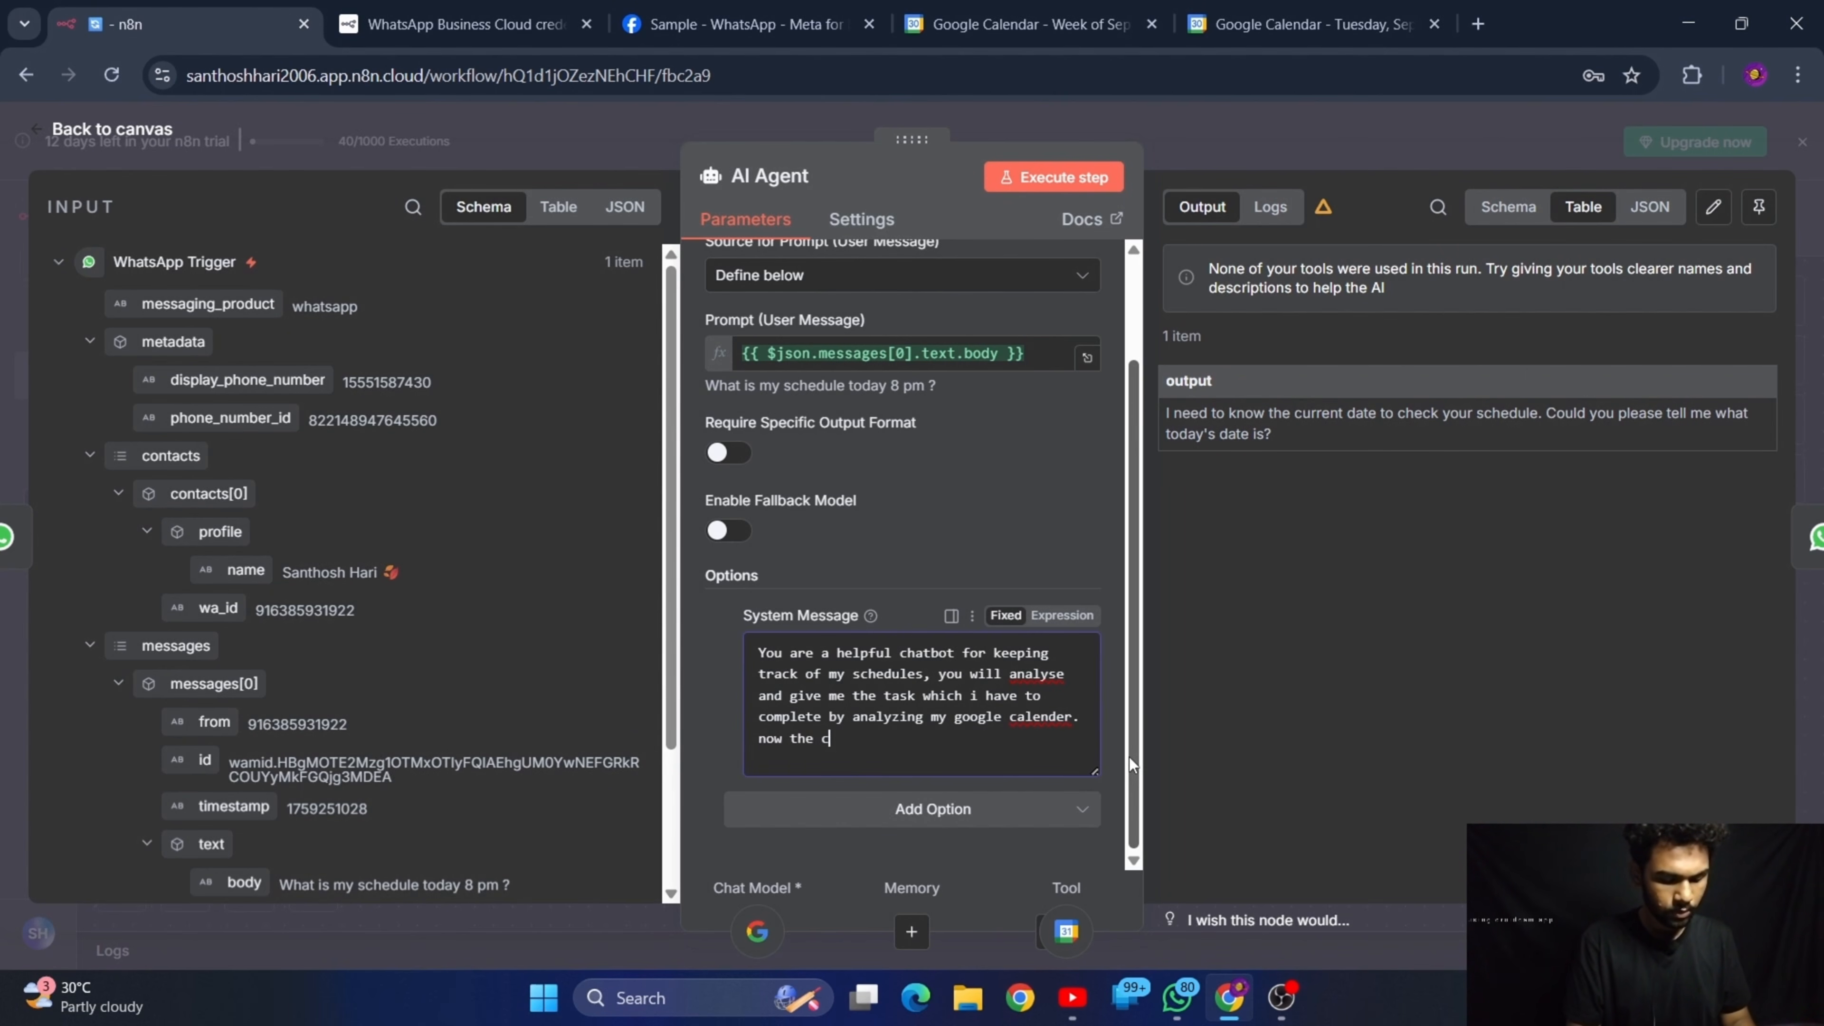
Continue the AI Agent's system message so its last sentence reads "now the current timestamp is"
{"action": "type", "text": "urrent time"}
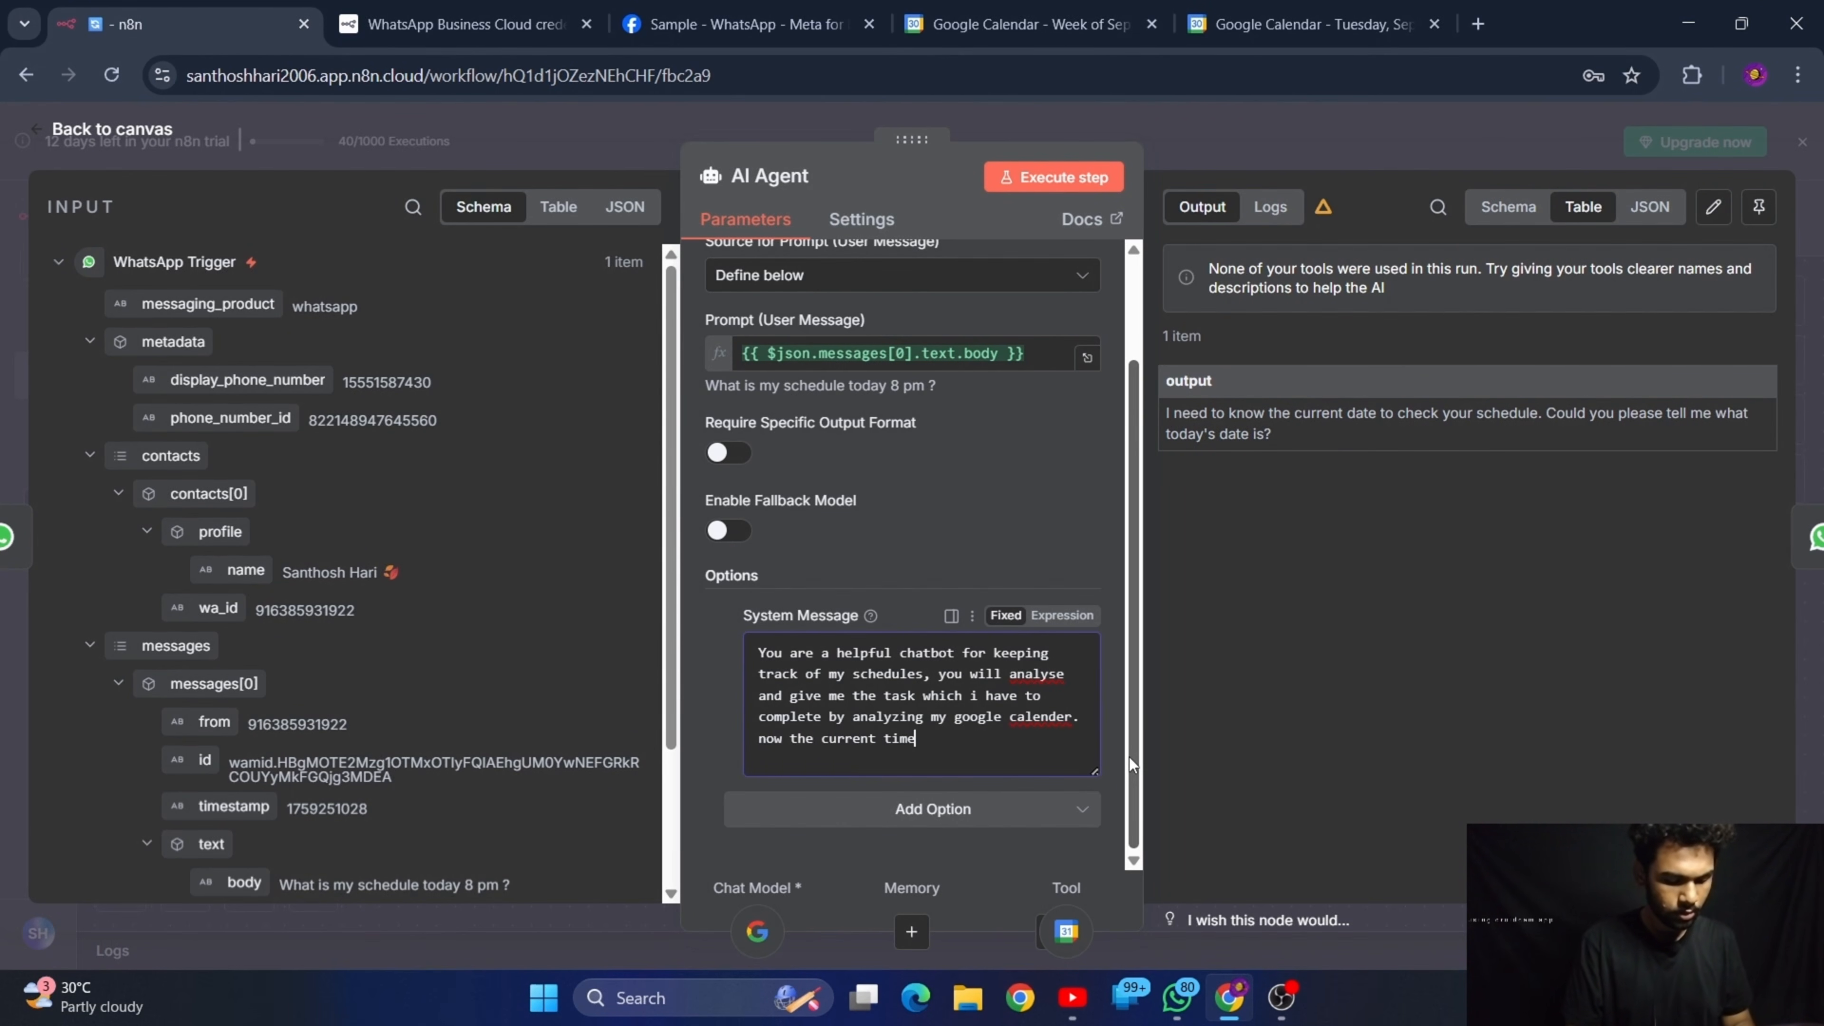
{"action": "type", "text": "stamop"}
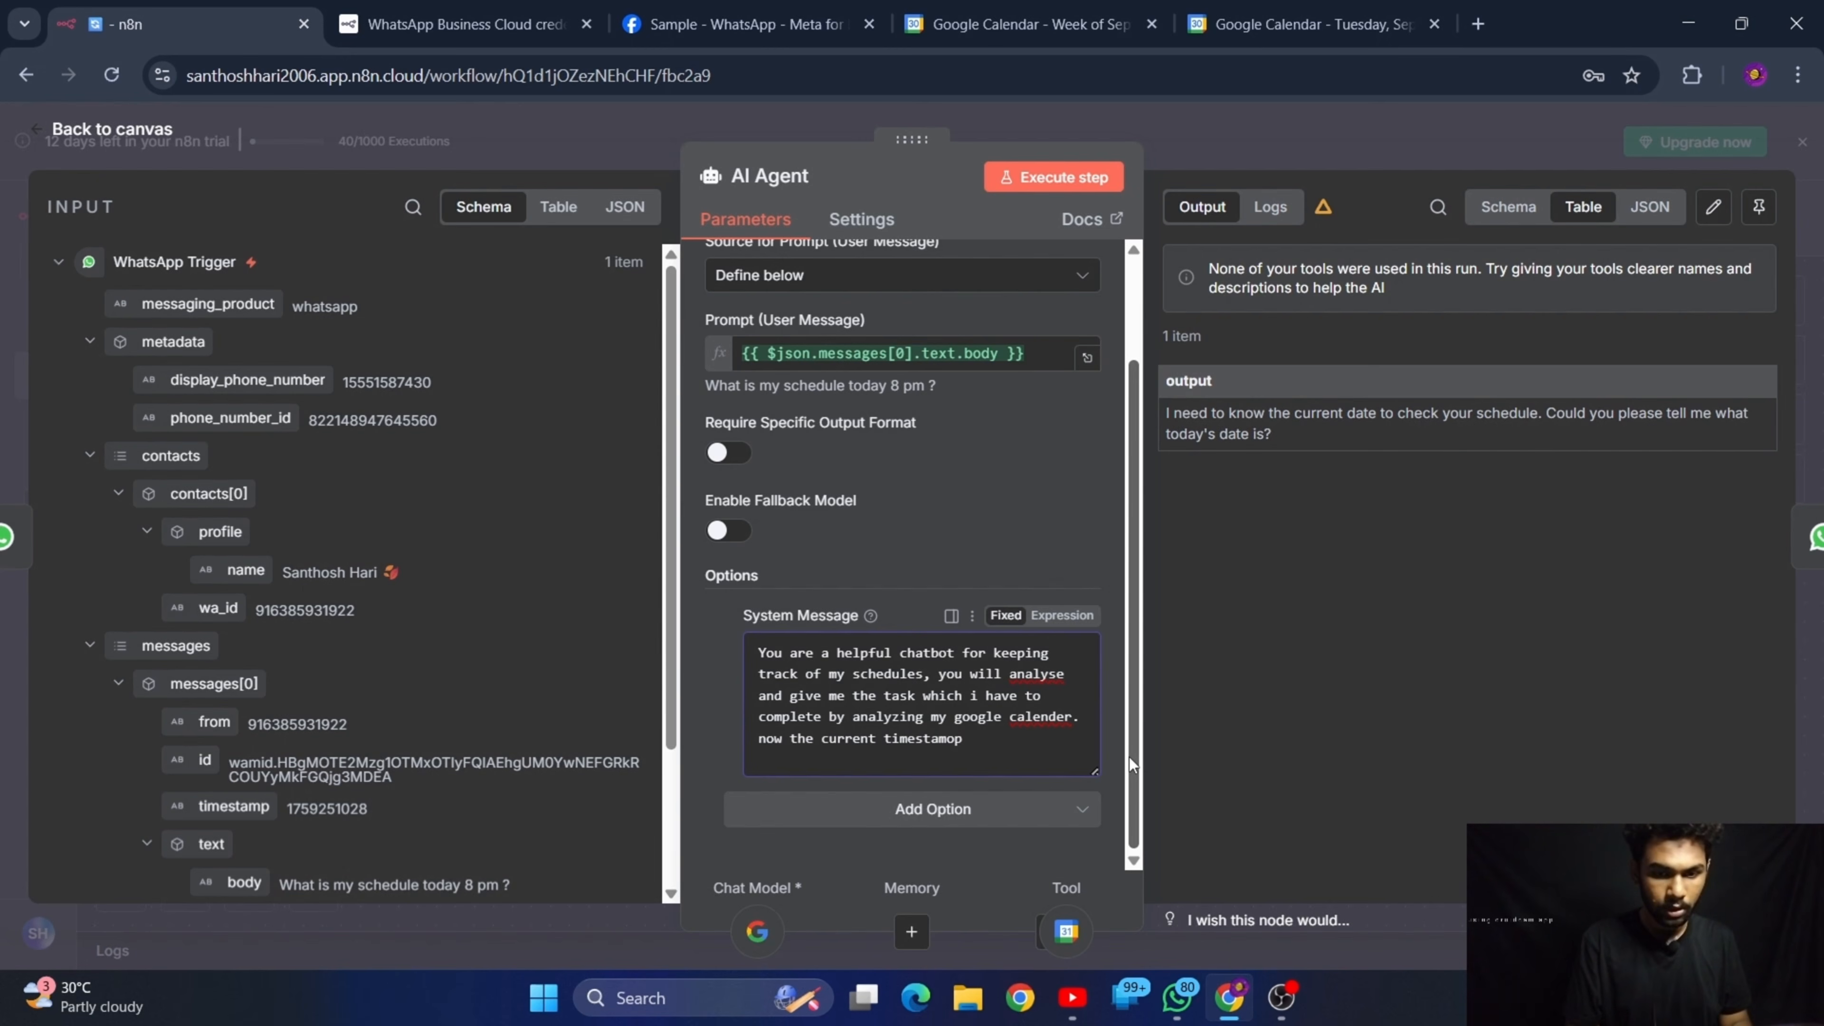
{"action": "key", "text": "BackSpace"}
{"action": "key", "text": "BackSpace"}
{"action": "type", "text": "p is"}
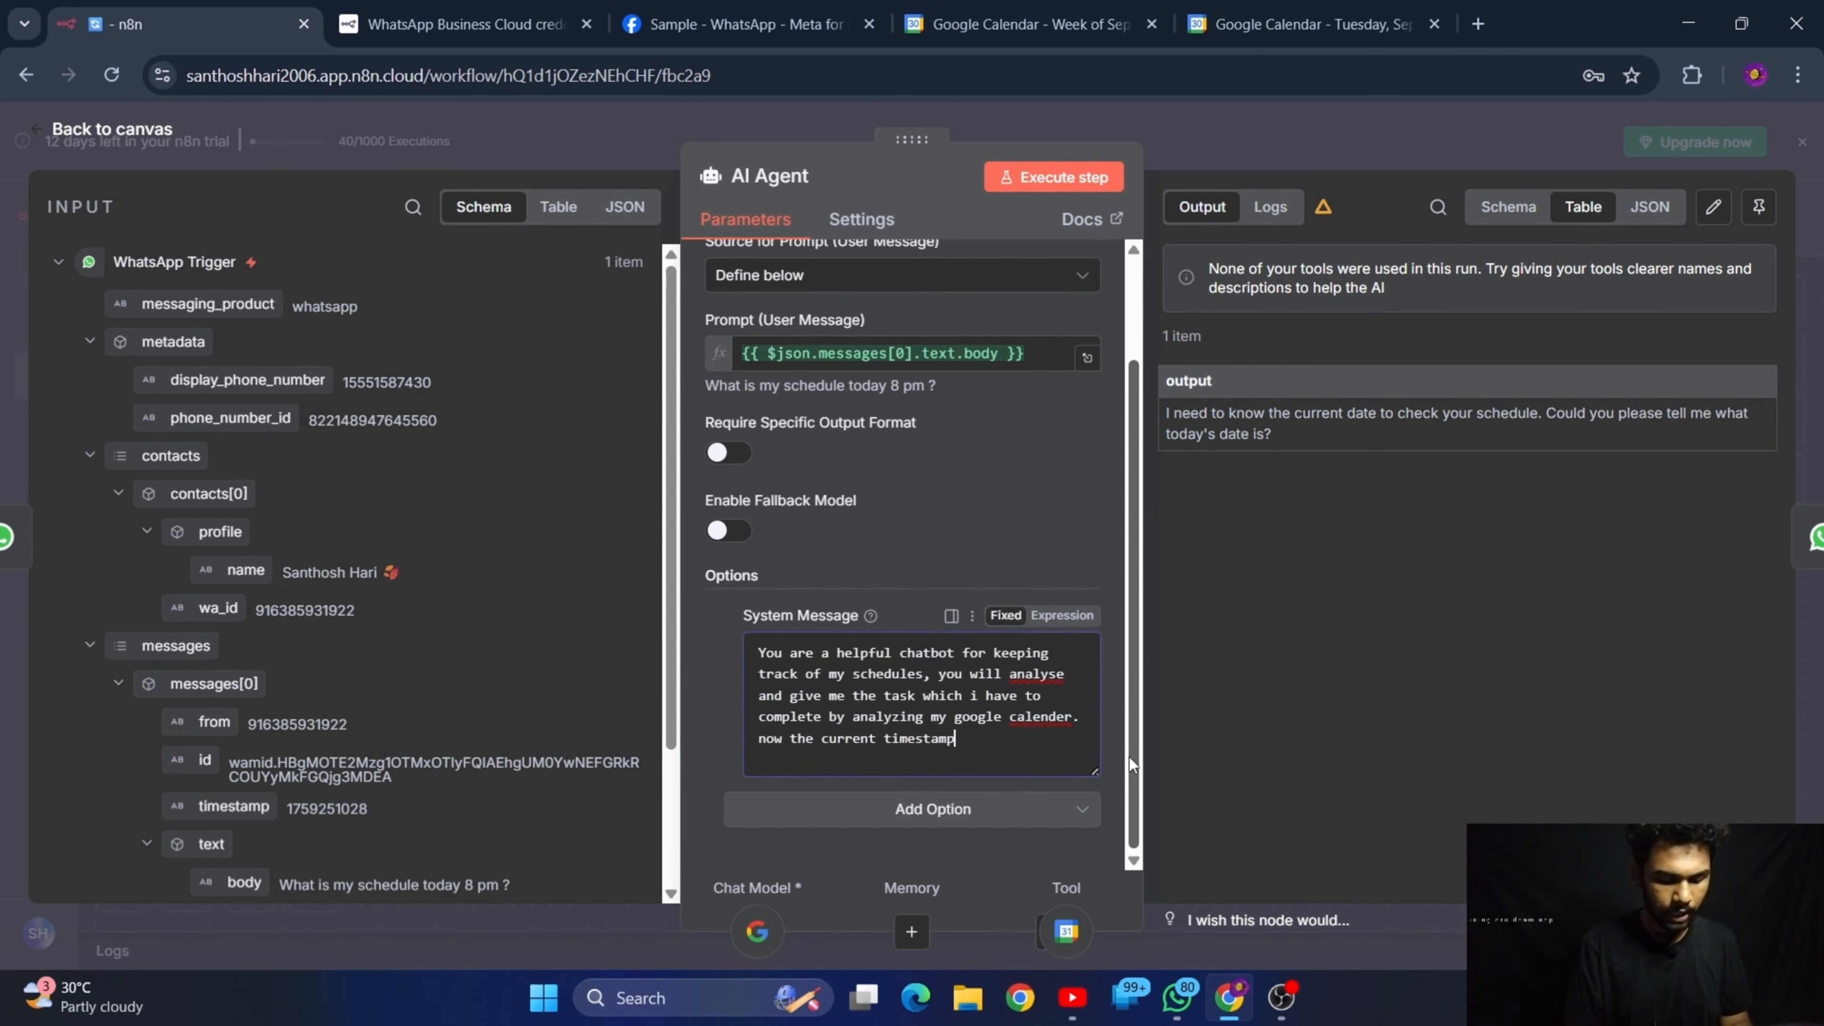
{"action": "type", "text": " {"}
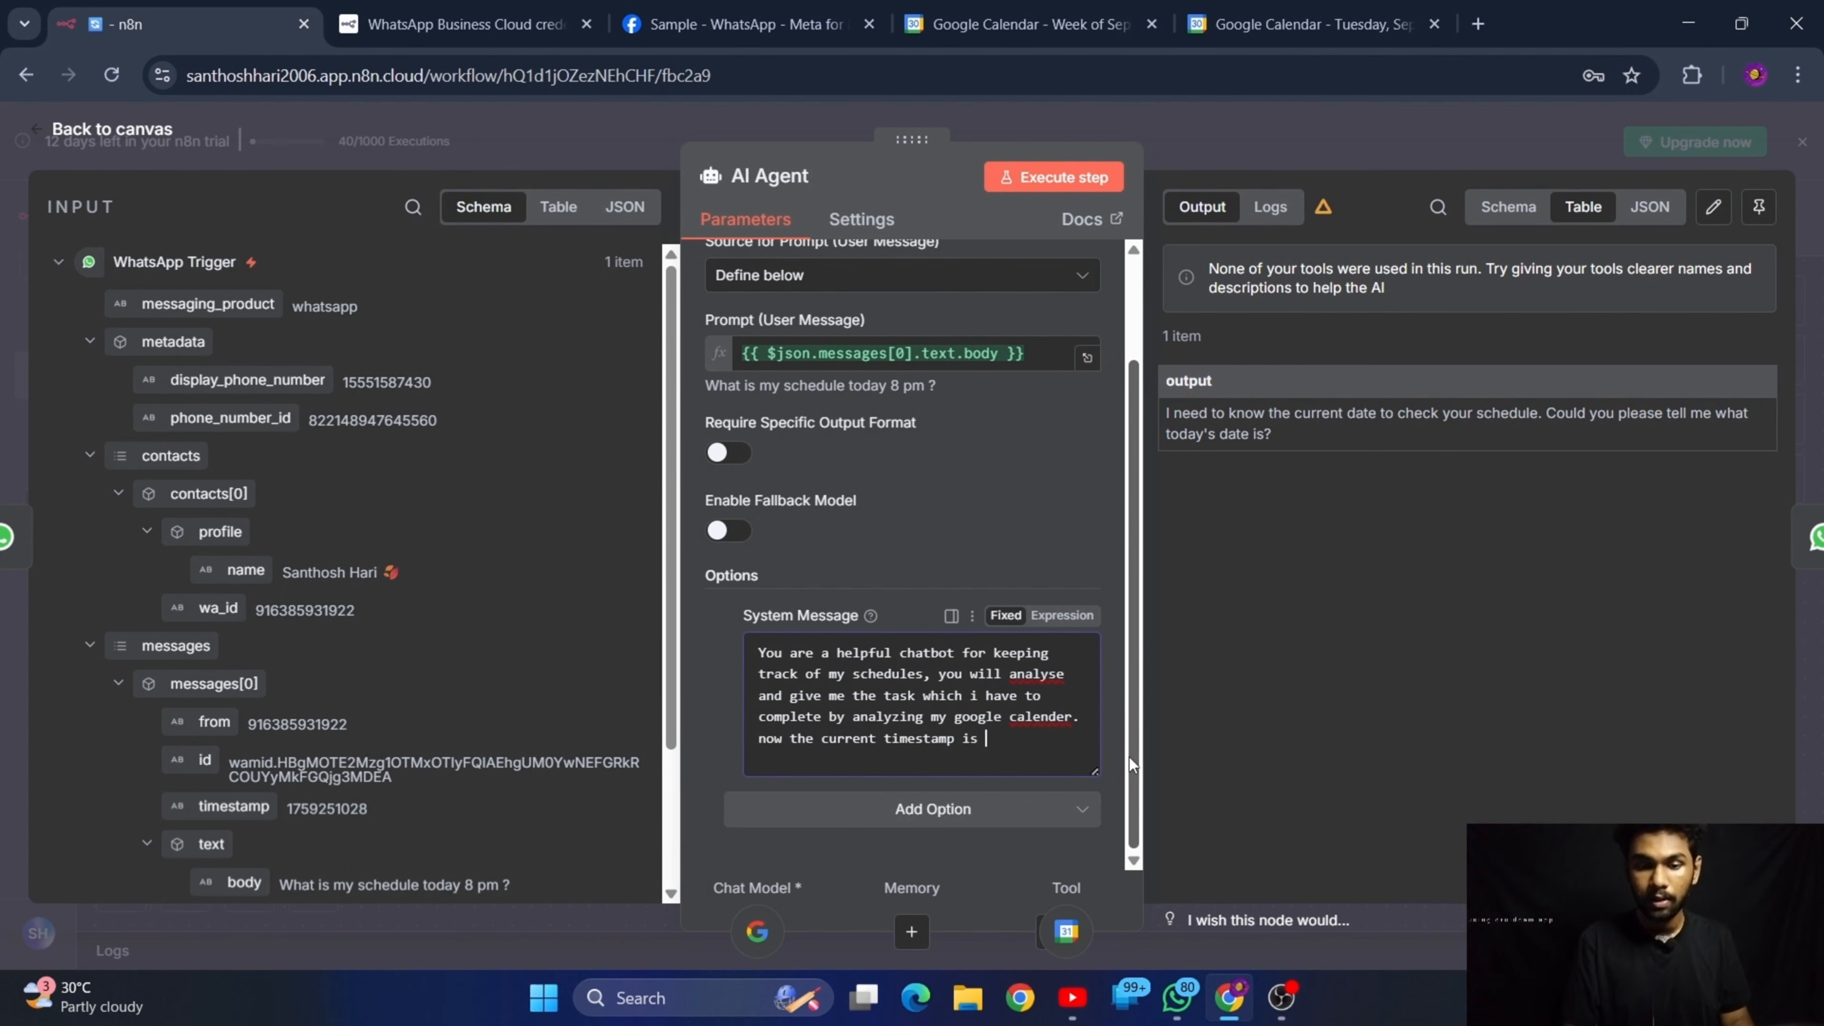
{"action": "type", "text": "{}}"}
Complete the timestamp sentence at the end of the system message with the placeholder {{$now}}
{"action": "key", "text": "BackSpace"}
{"action": "key", "text": "BackSpace"}
{"action": "key", "text": "BackSpace"}
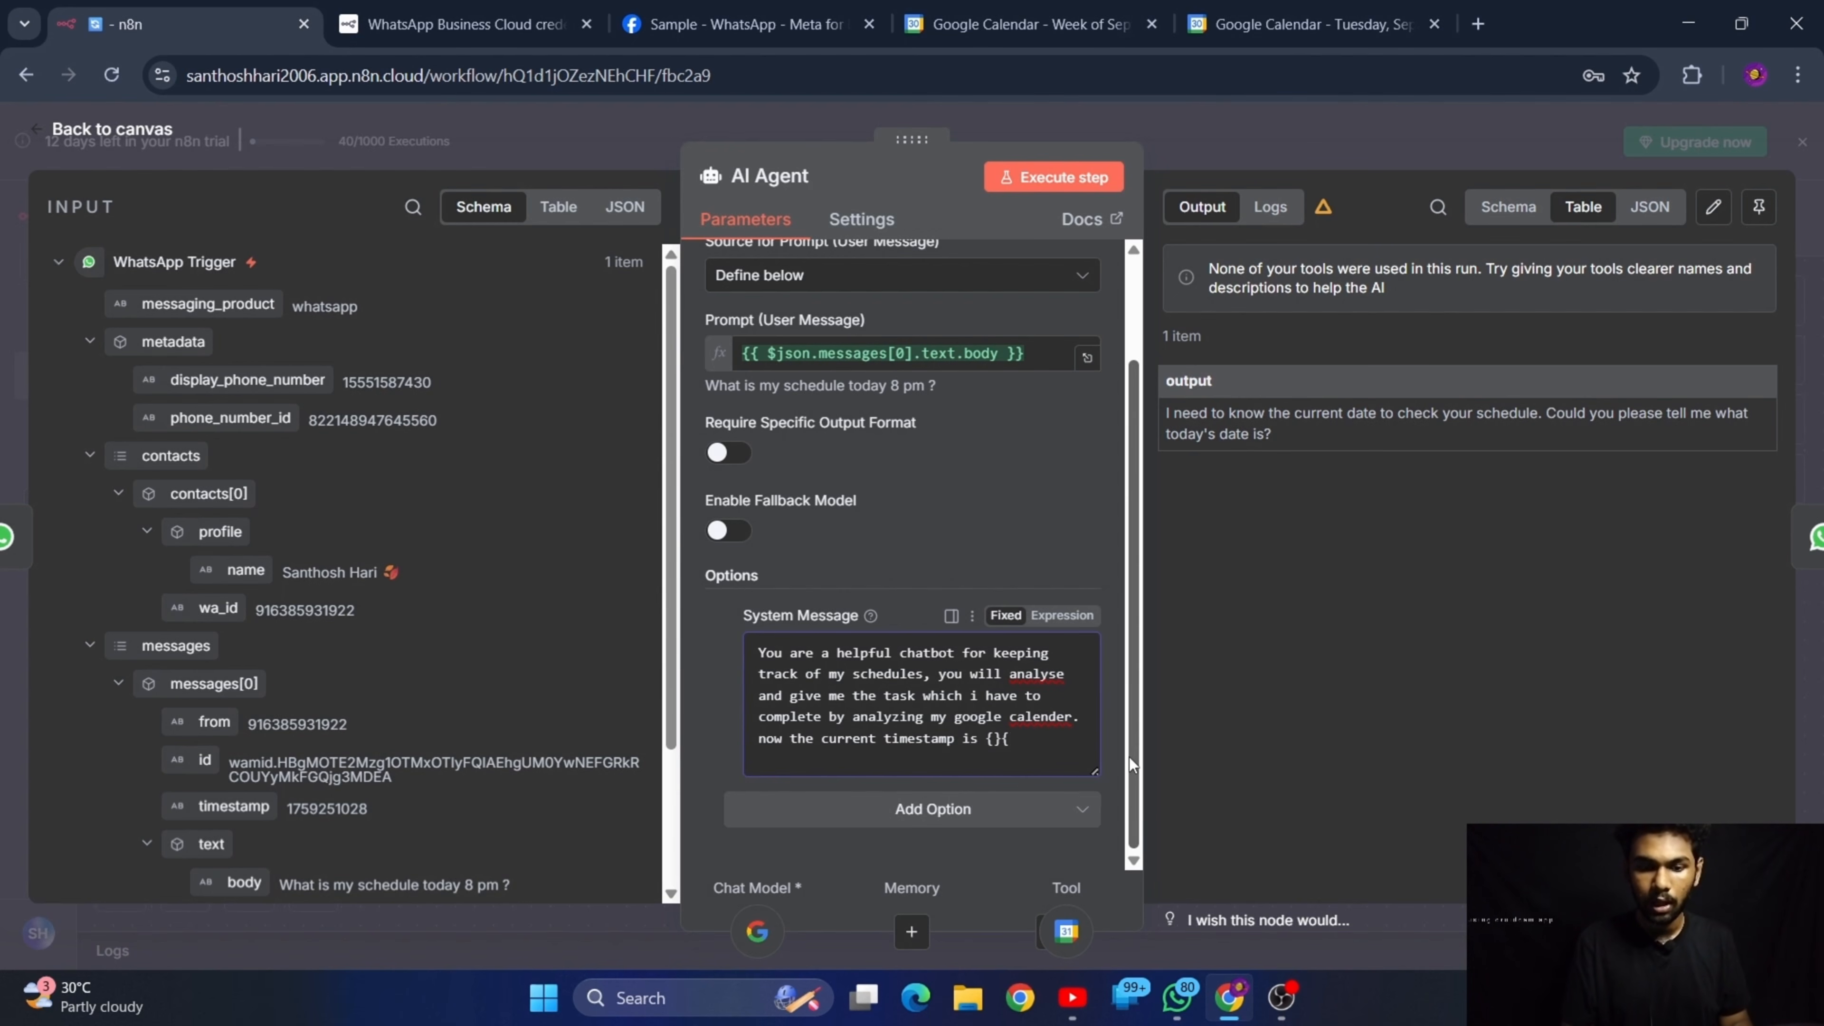
{"action": "type", "text": "{}}"}
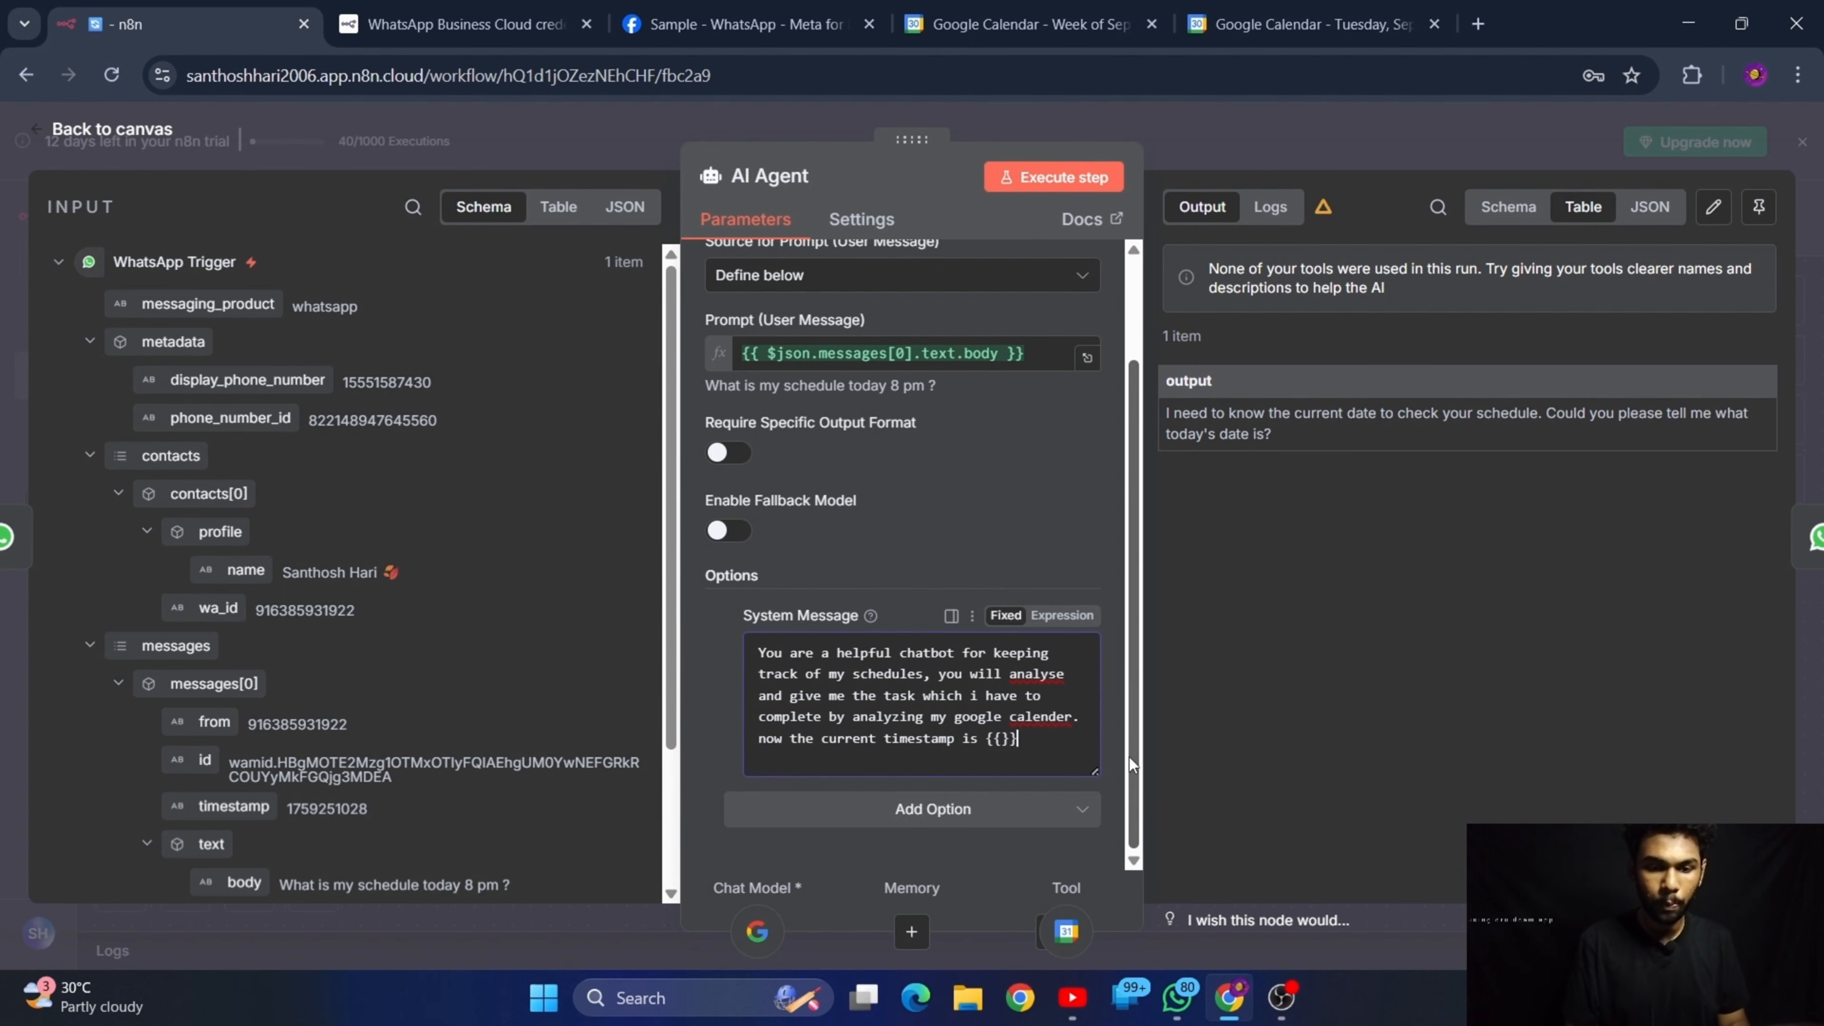
{"action": "key", "text": "Left"}
{"action": "key", "text": "Left"}
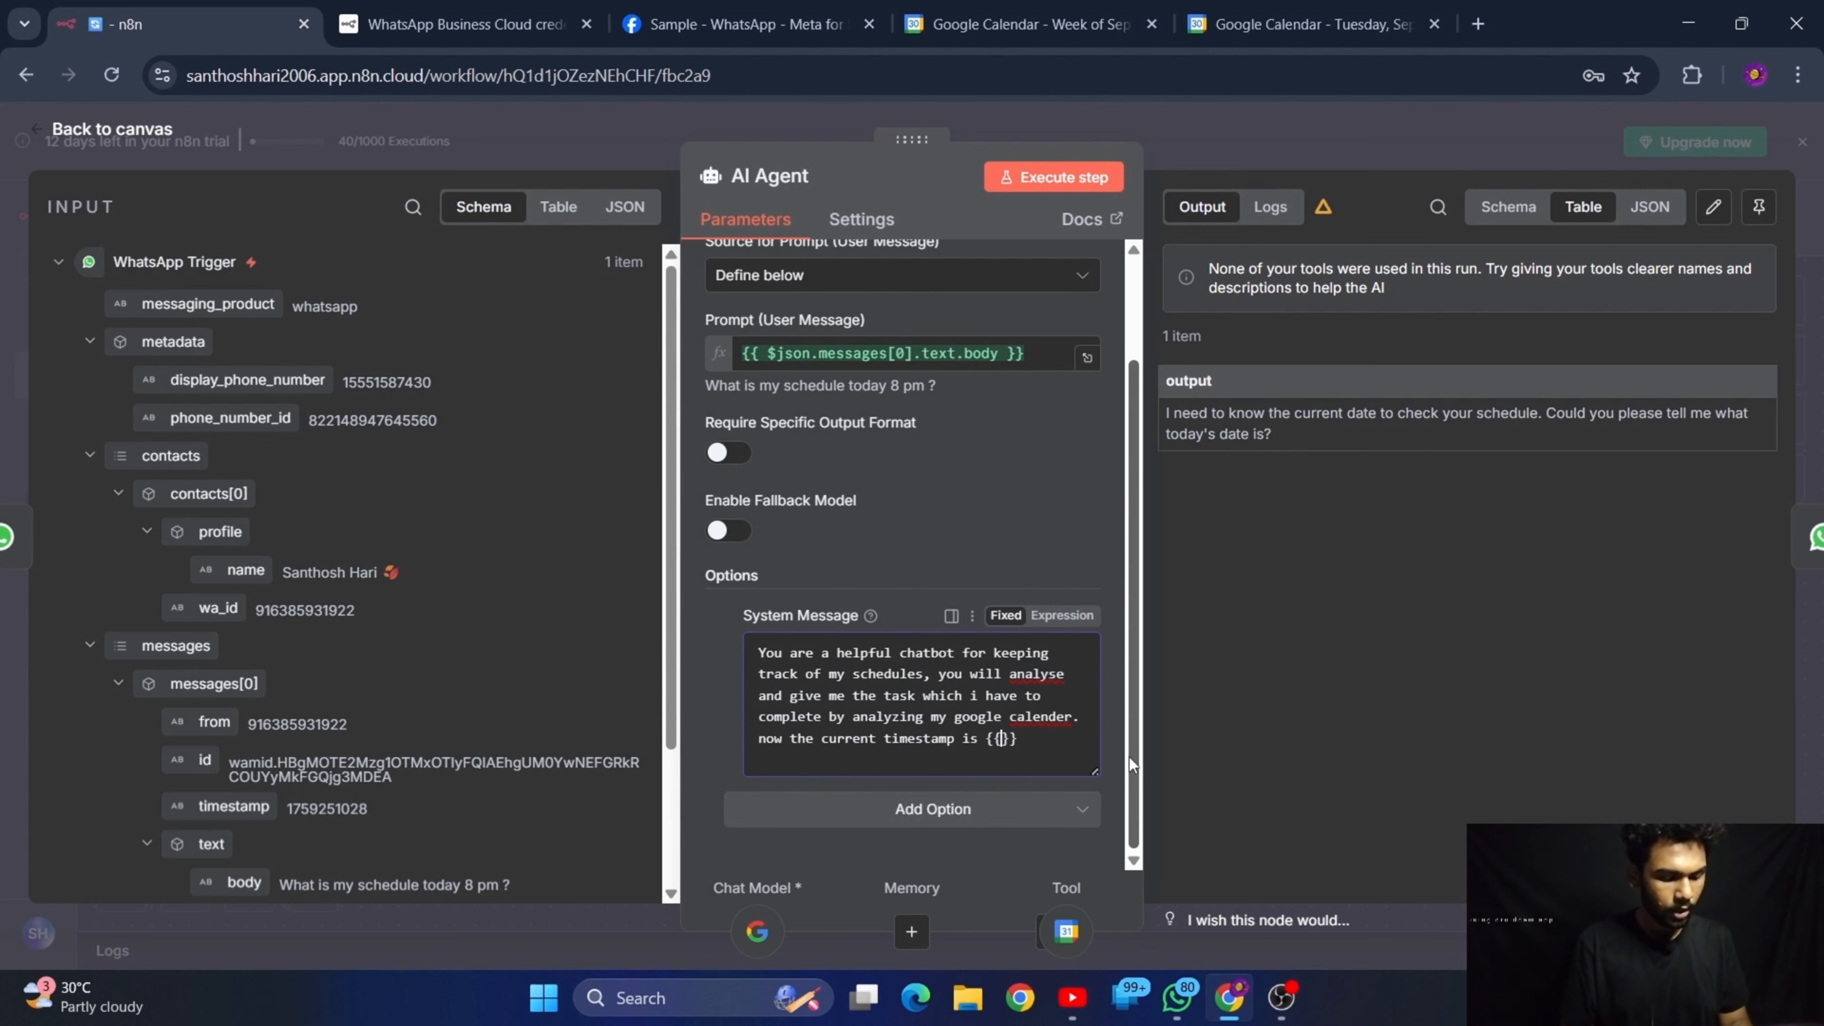
{"action": "type", "text": "$now"}
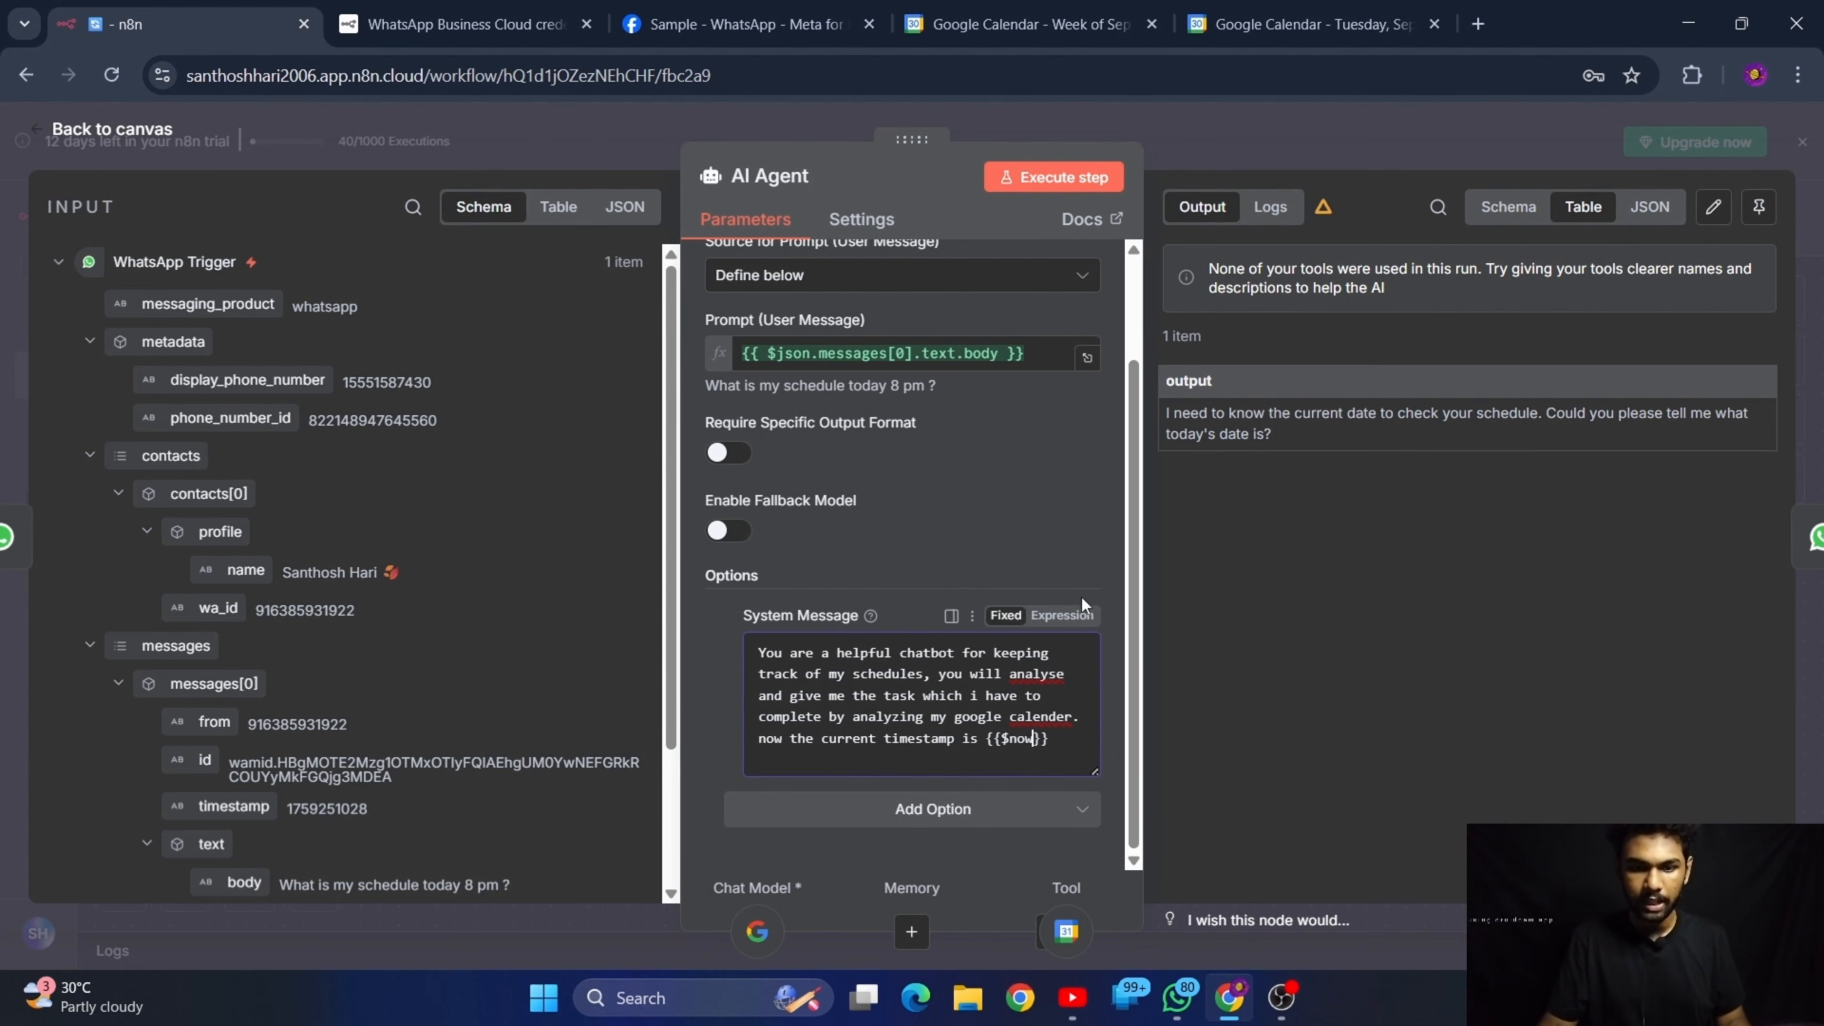
Switch the system message from fixed text to an expression and check how the timestamp resolves in the result preview
{"action": "left_click", "coordinate": [1062, 615]}
{"action": "scroll", "coordinate": [926, 834], "scroll_direction": "down", "scroll_amount": 2}
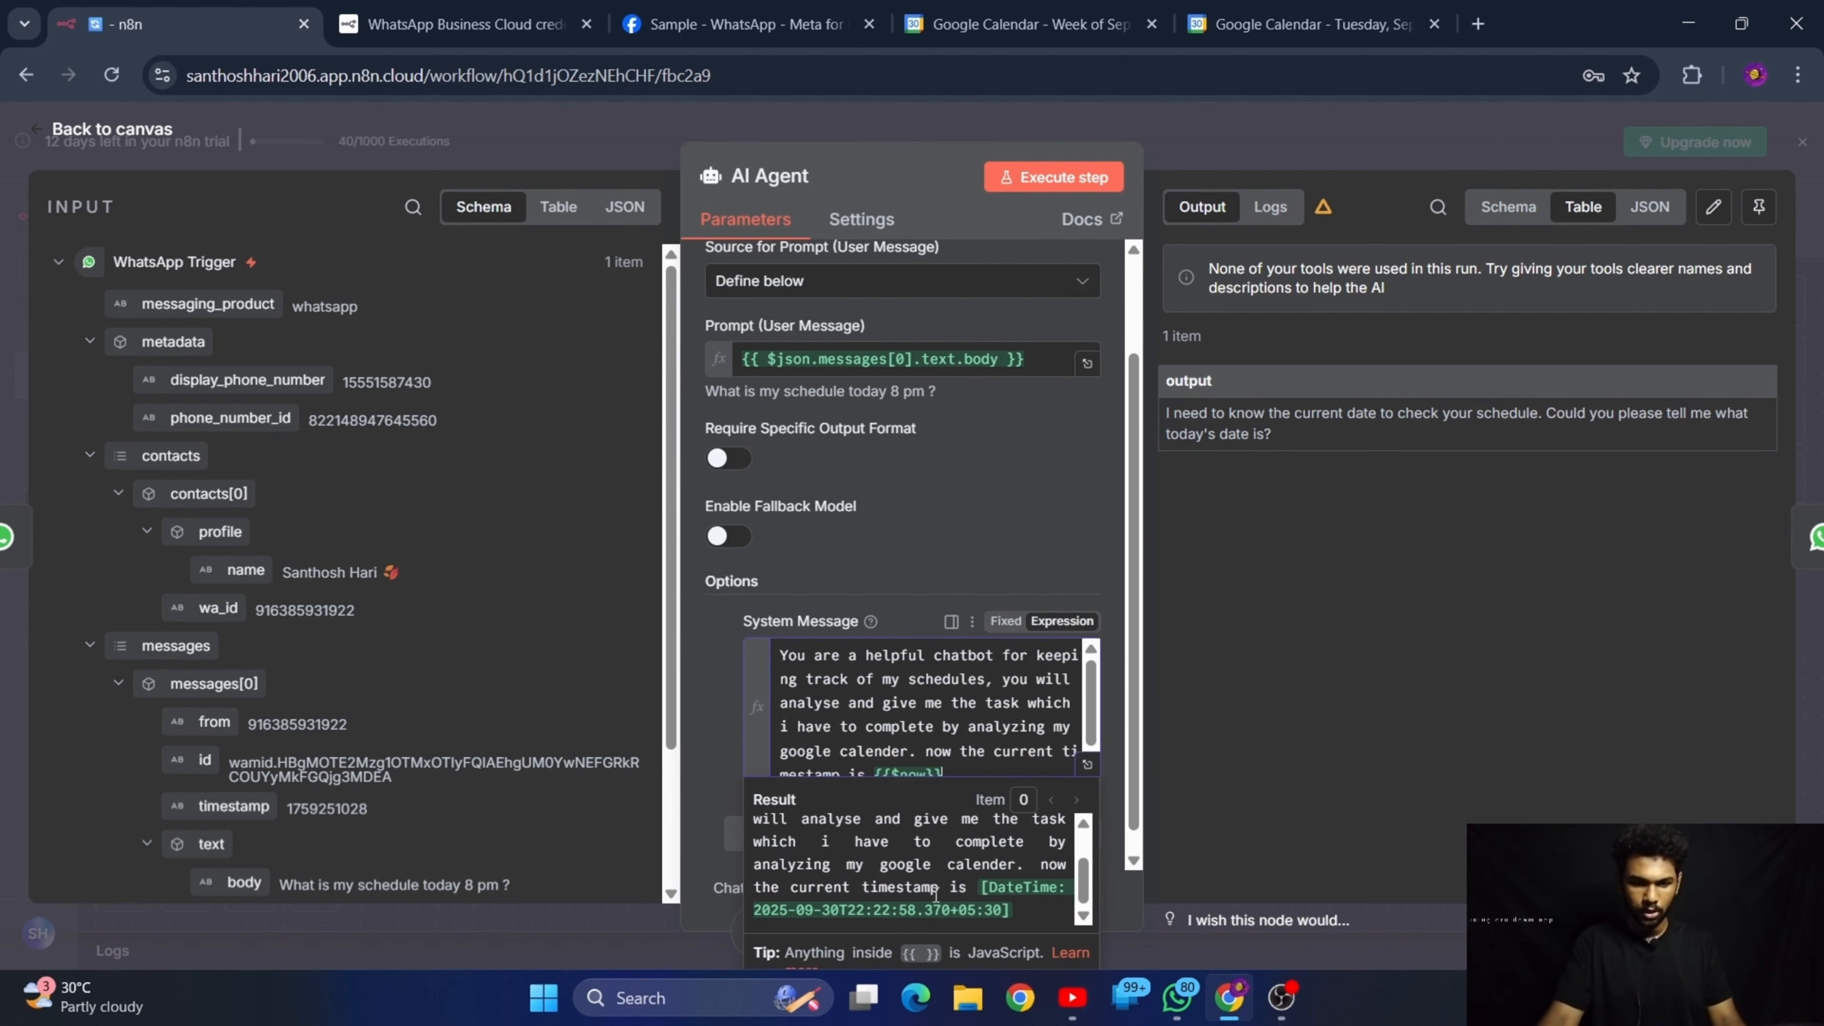
{"action": "triple_click", "coordinate": [1028, 904]}
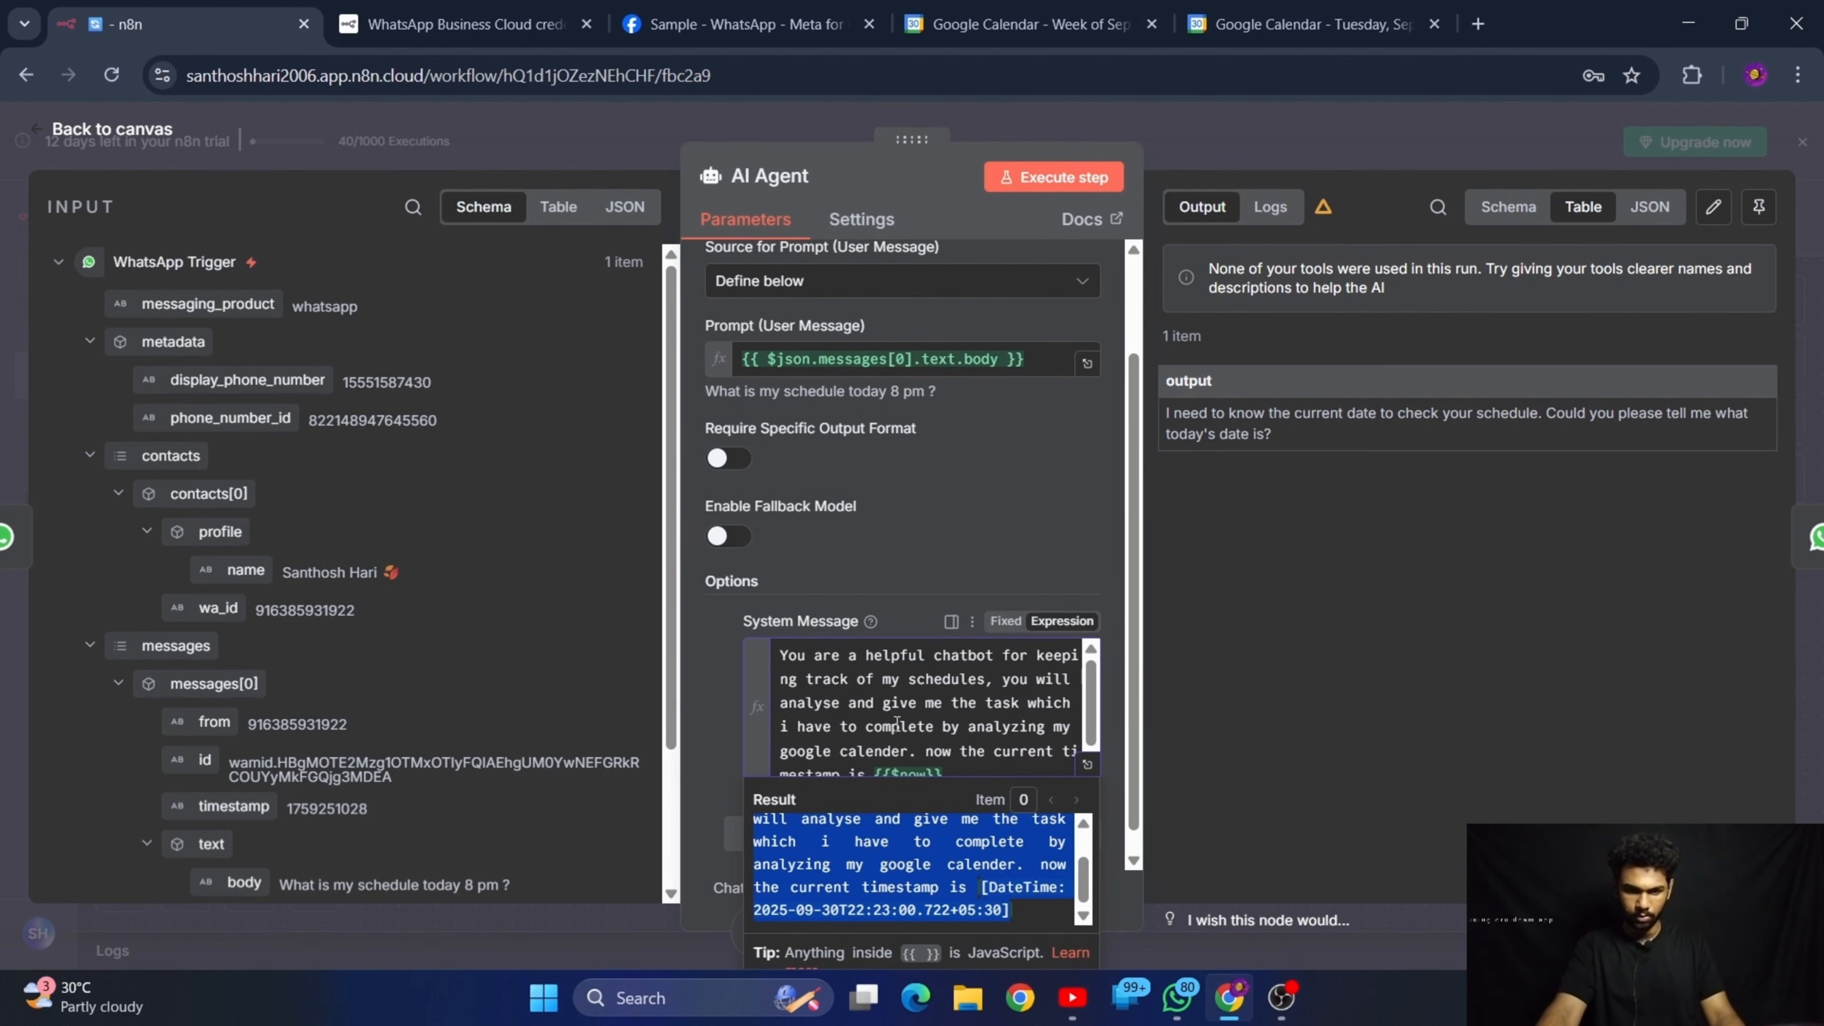
{"action": "left_click", "coordinate": [935, 572]}
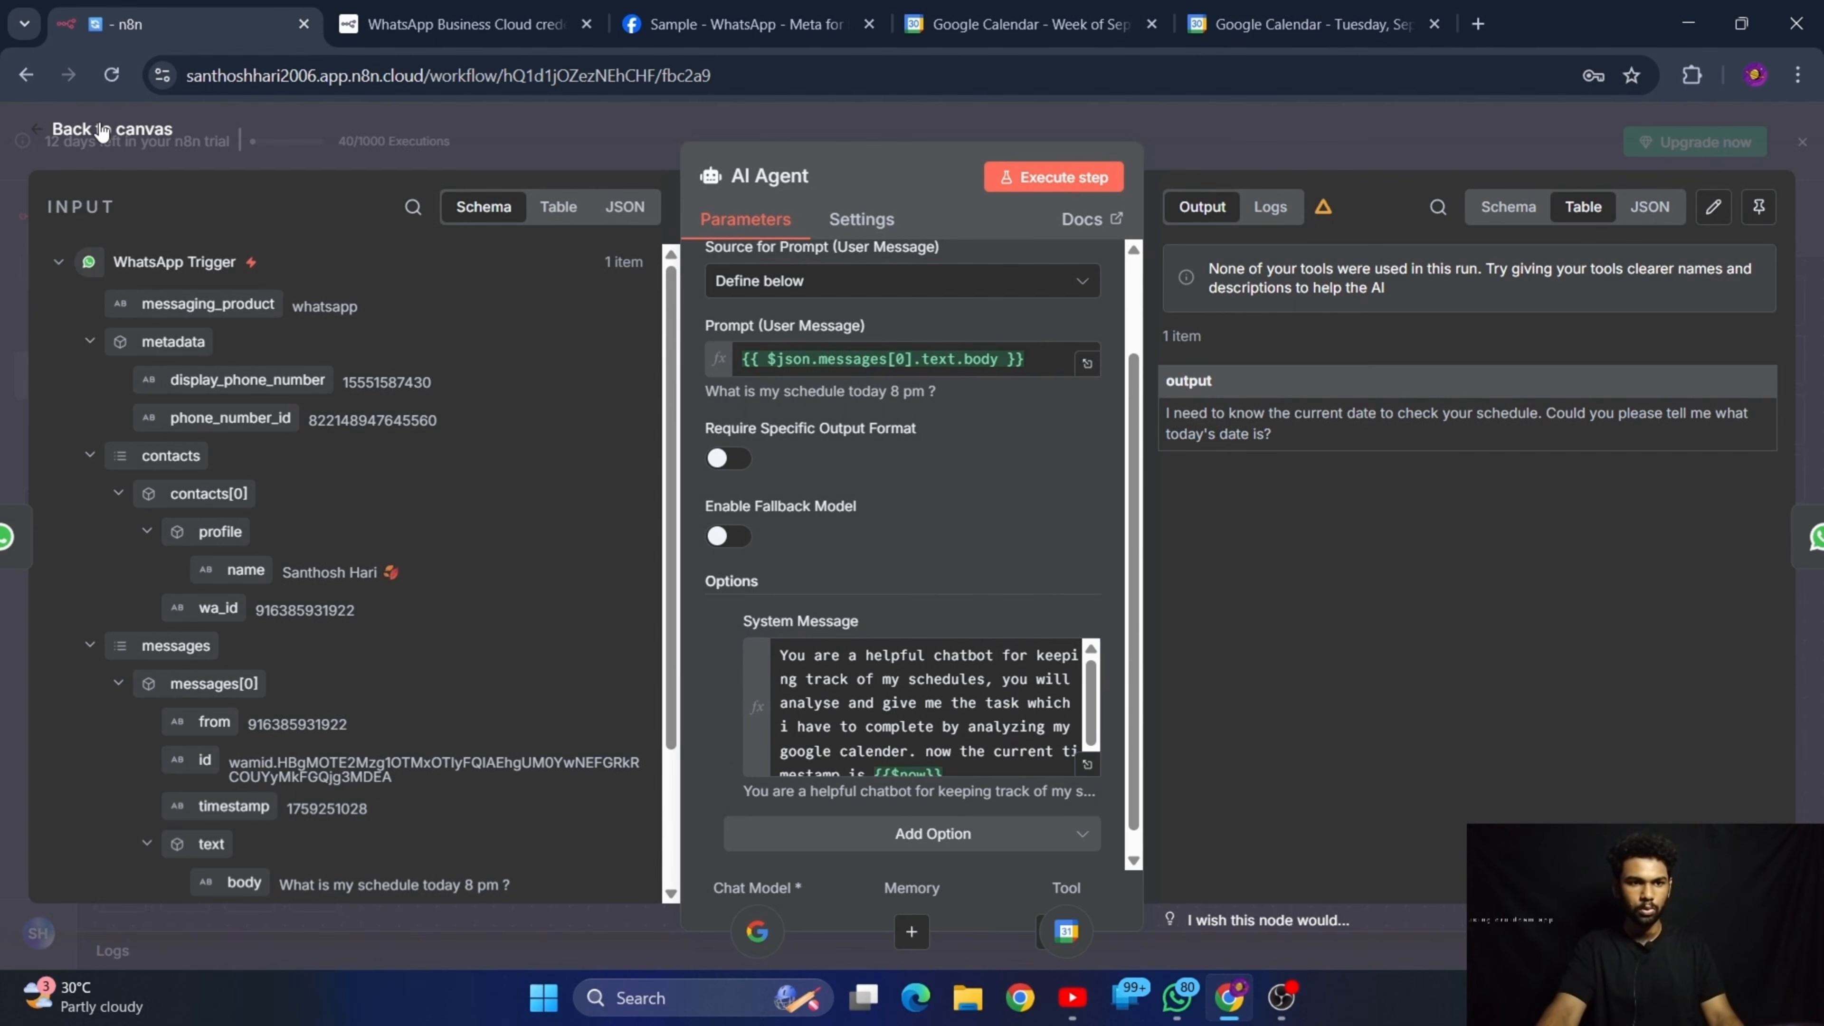
Return to the canvas, save My workflow 4 and deactivate it
{"action": "left_click", "coordinate": [300, 124]}
{"action": "left_click", "coordinate": [1459, 223]}
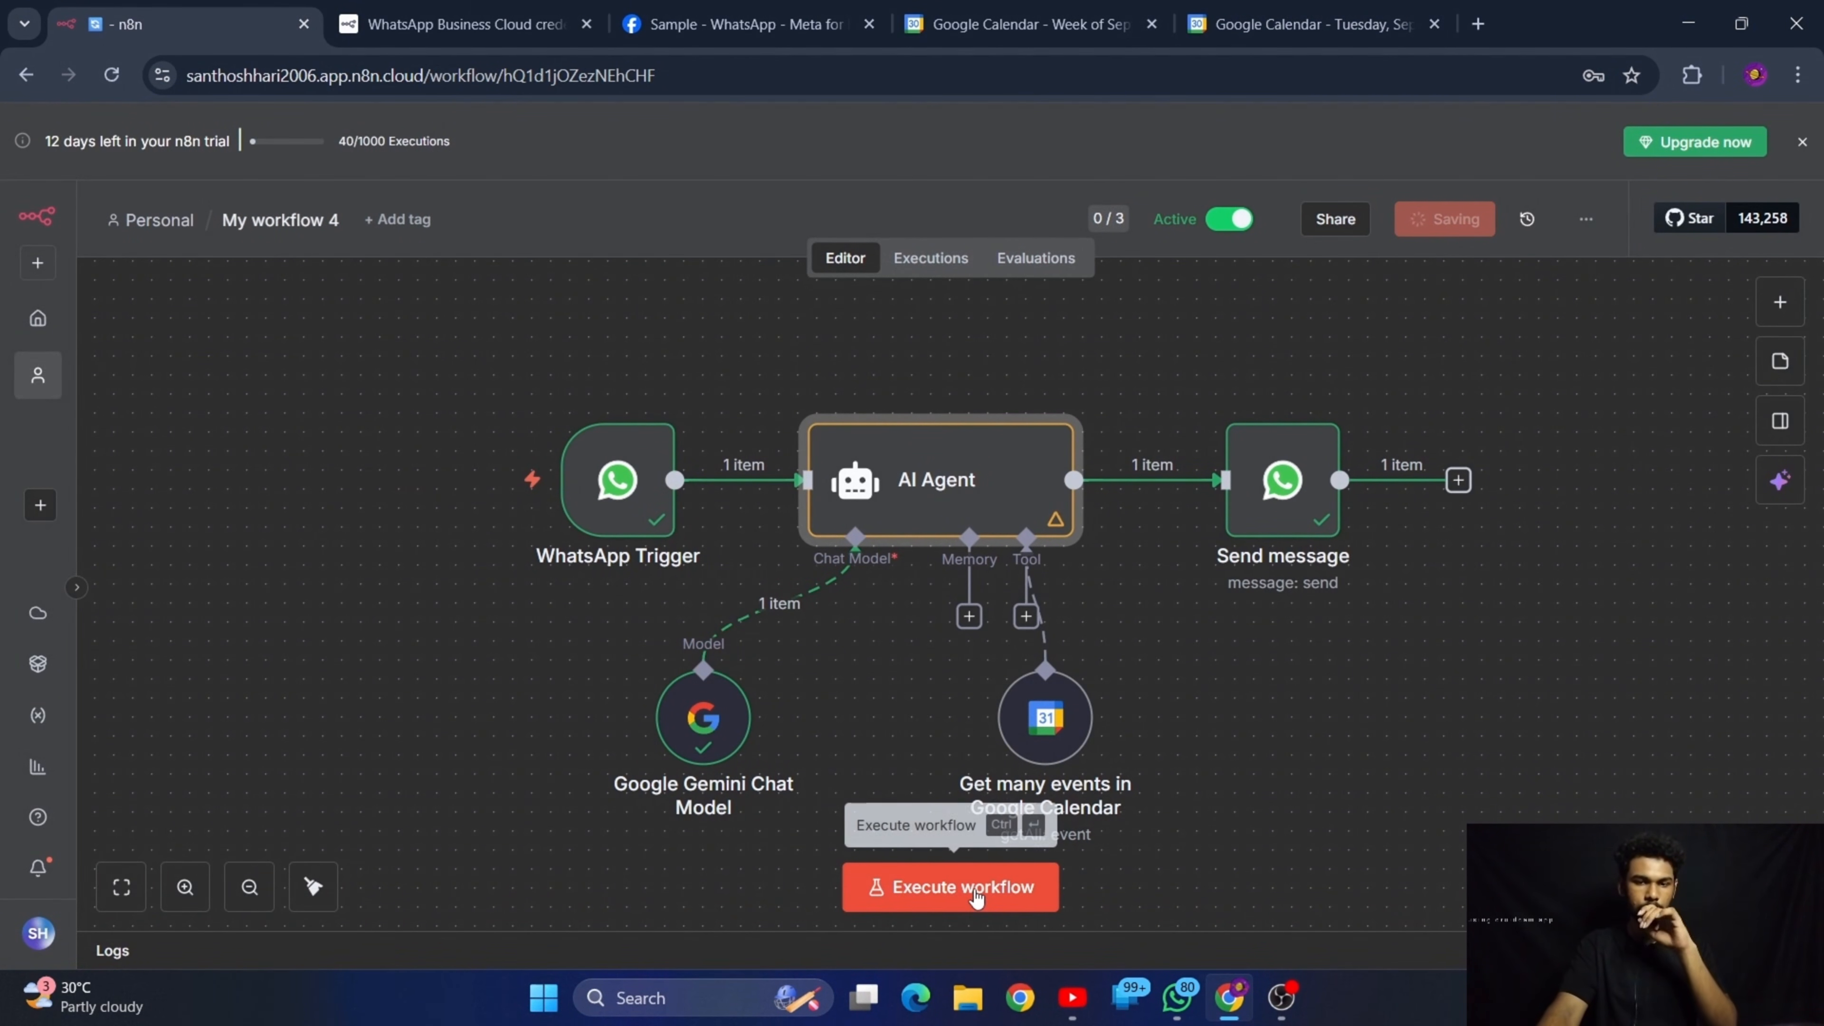
{"action": "left_click", "coordinate": [1251, 224]}
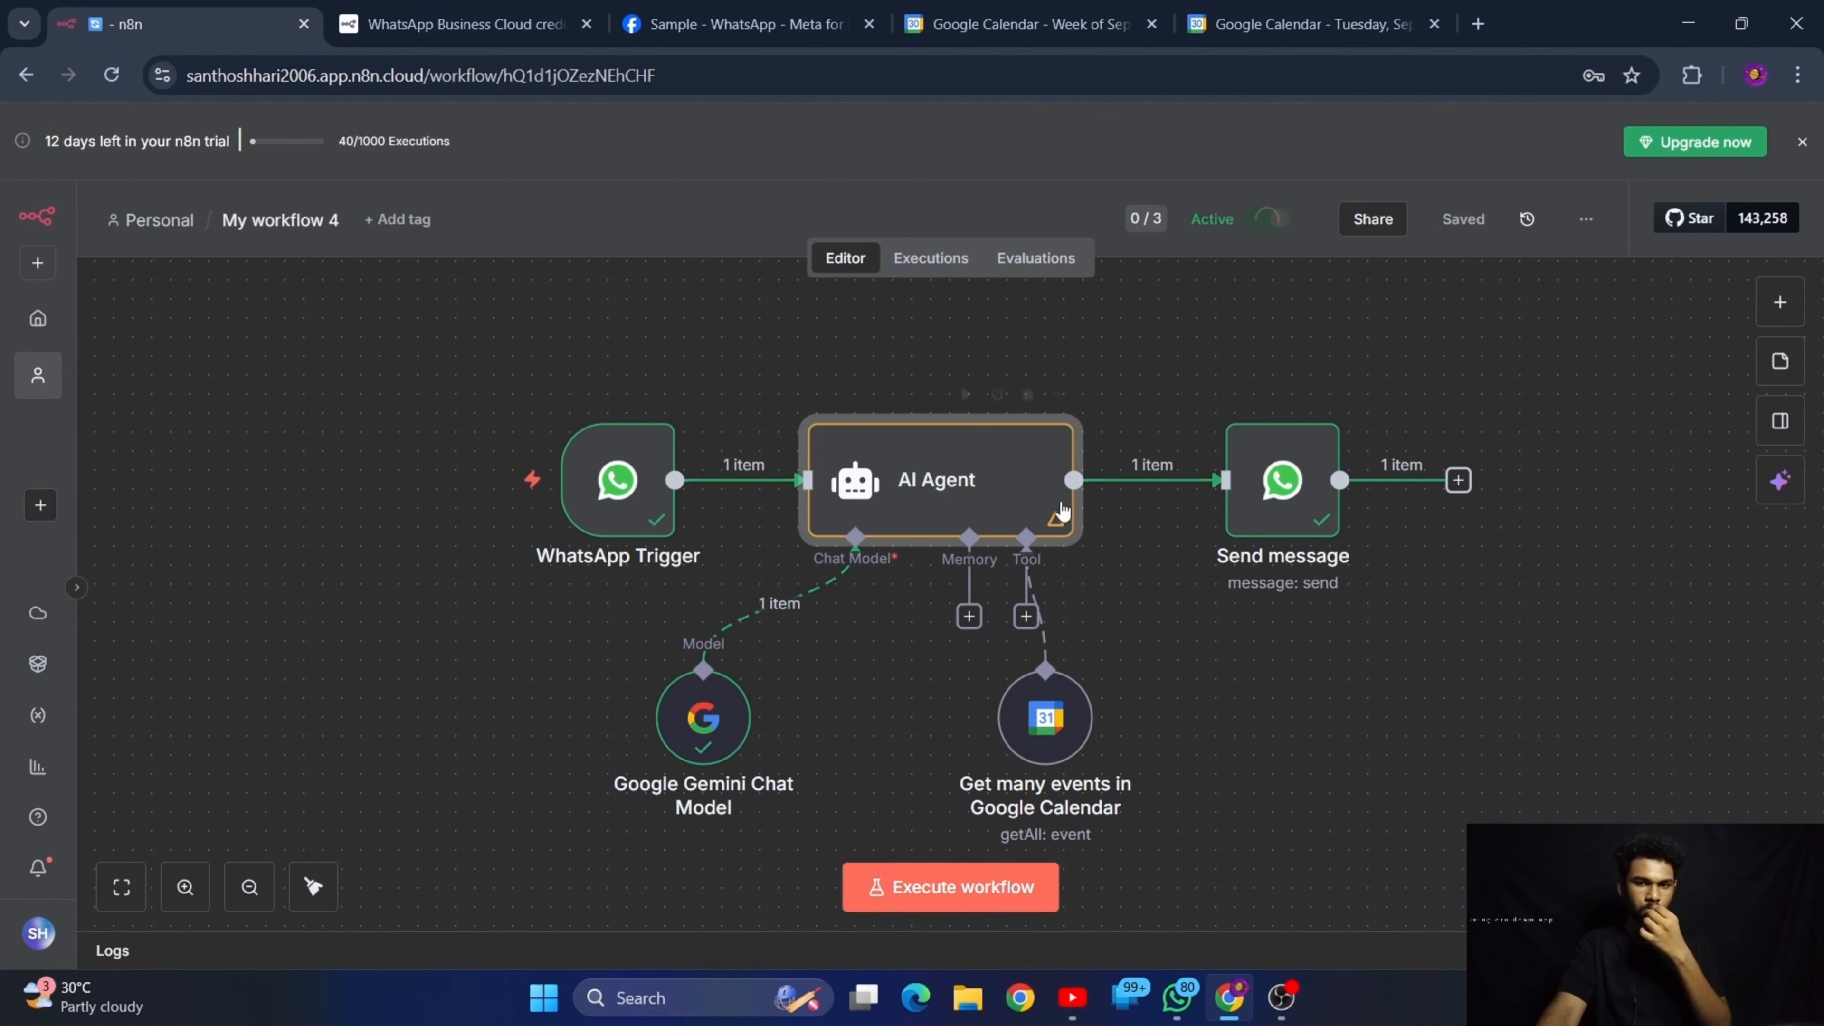
Execute the workflow, switch to WhatsApp and resend DocBot the message "What is my schedule today 8 pm ?"
{"action": "left_click", "coordinate": [963, 885]}
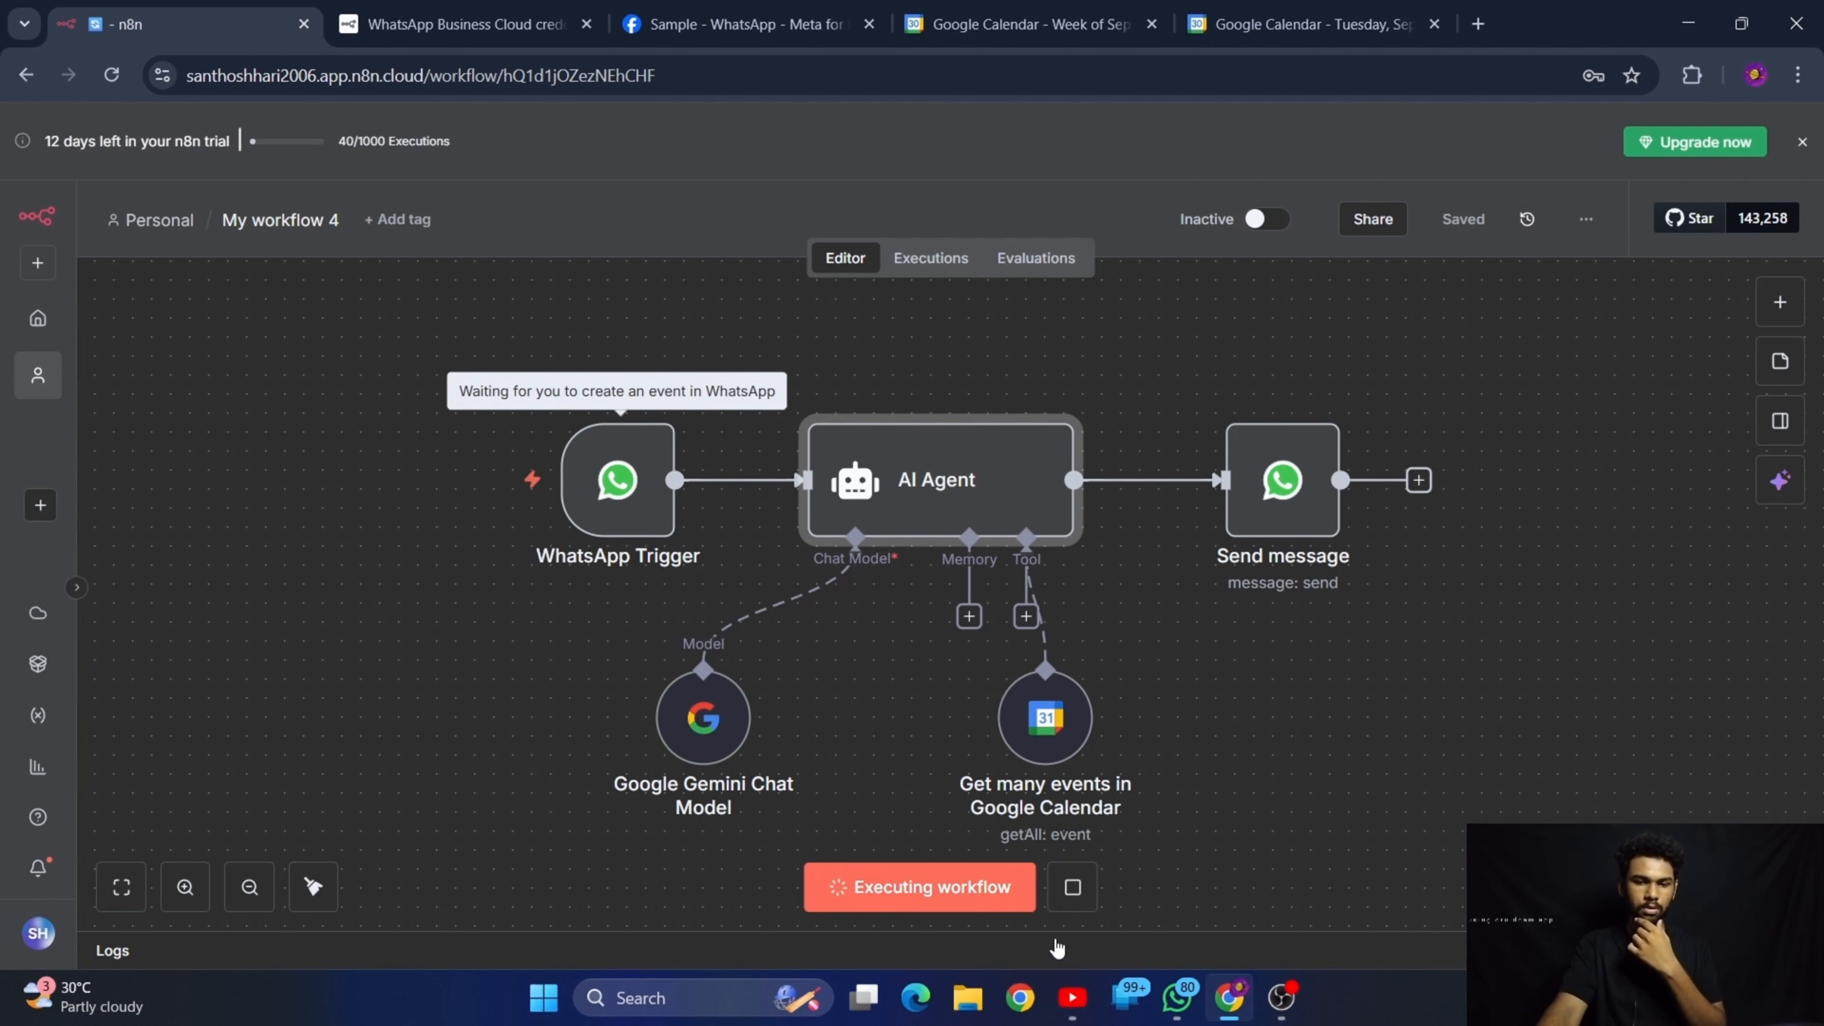
{"action": "left_click", "coordinate": [1177, 997]}
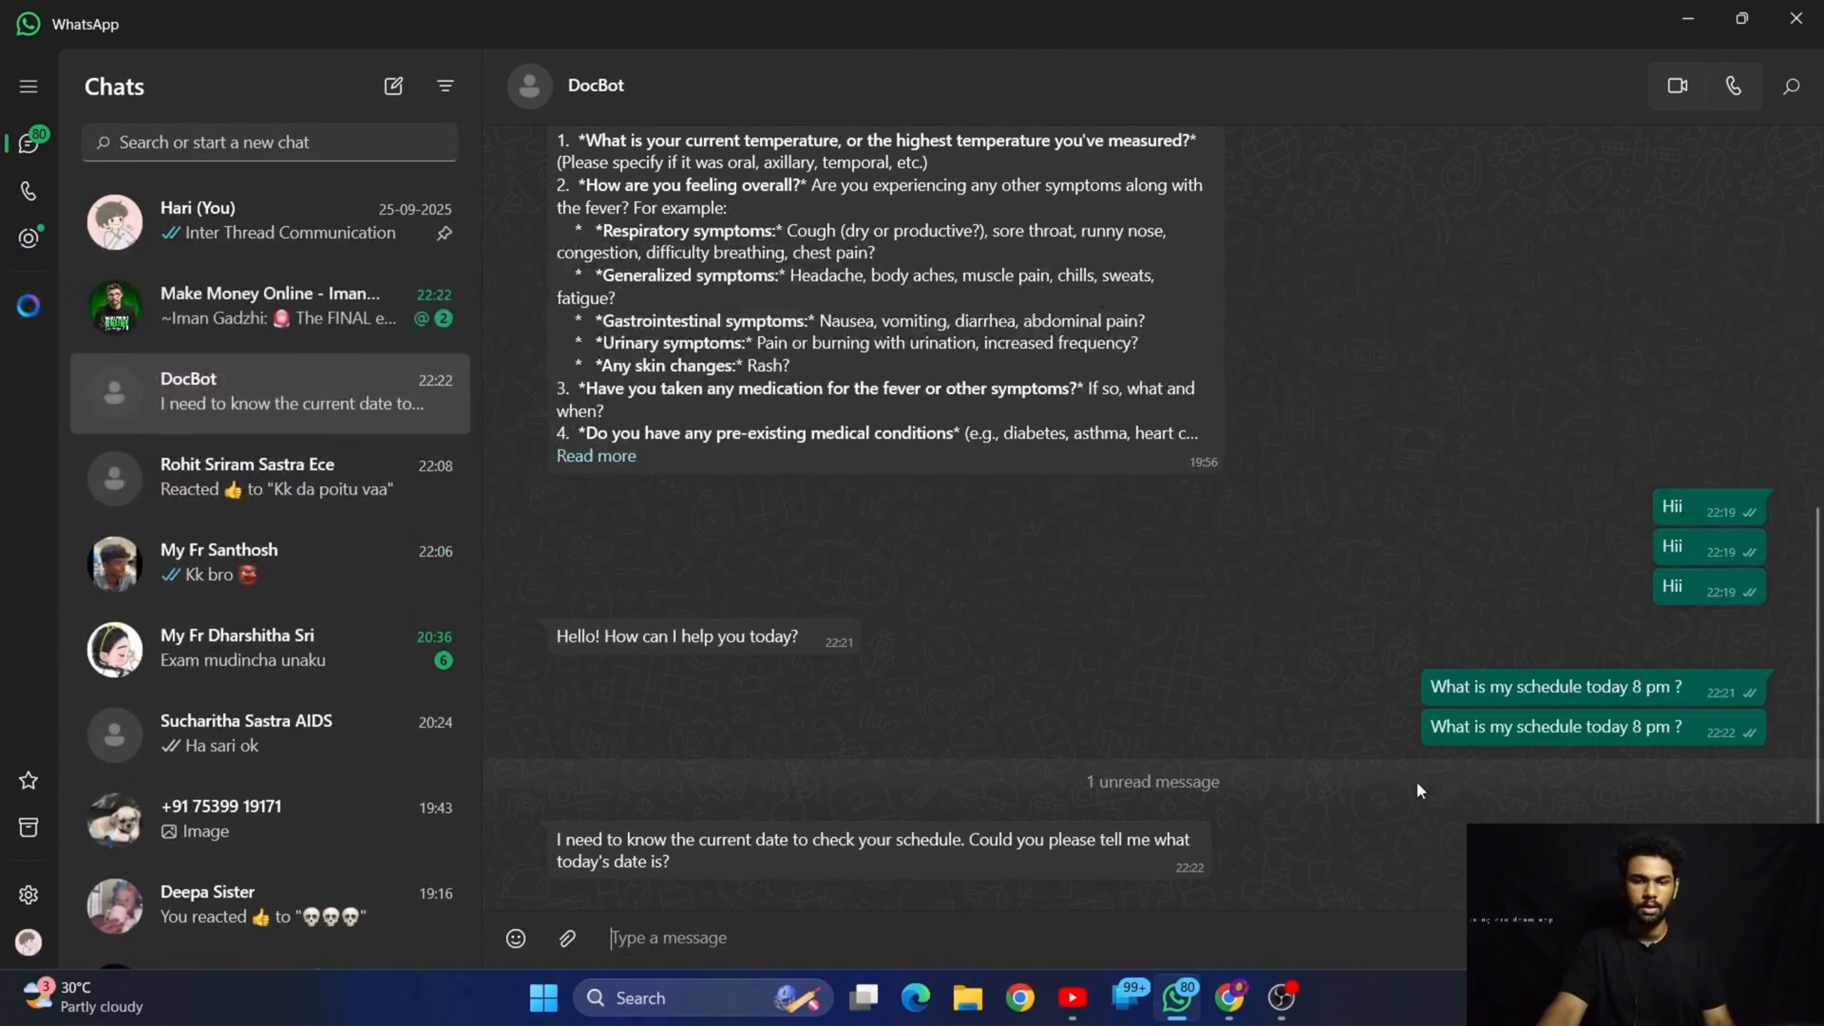
{"action": "right_click", "coordinate": [1472, 726]}
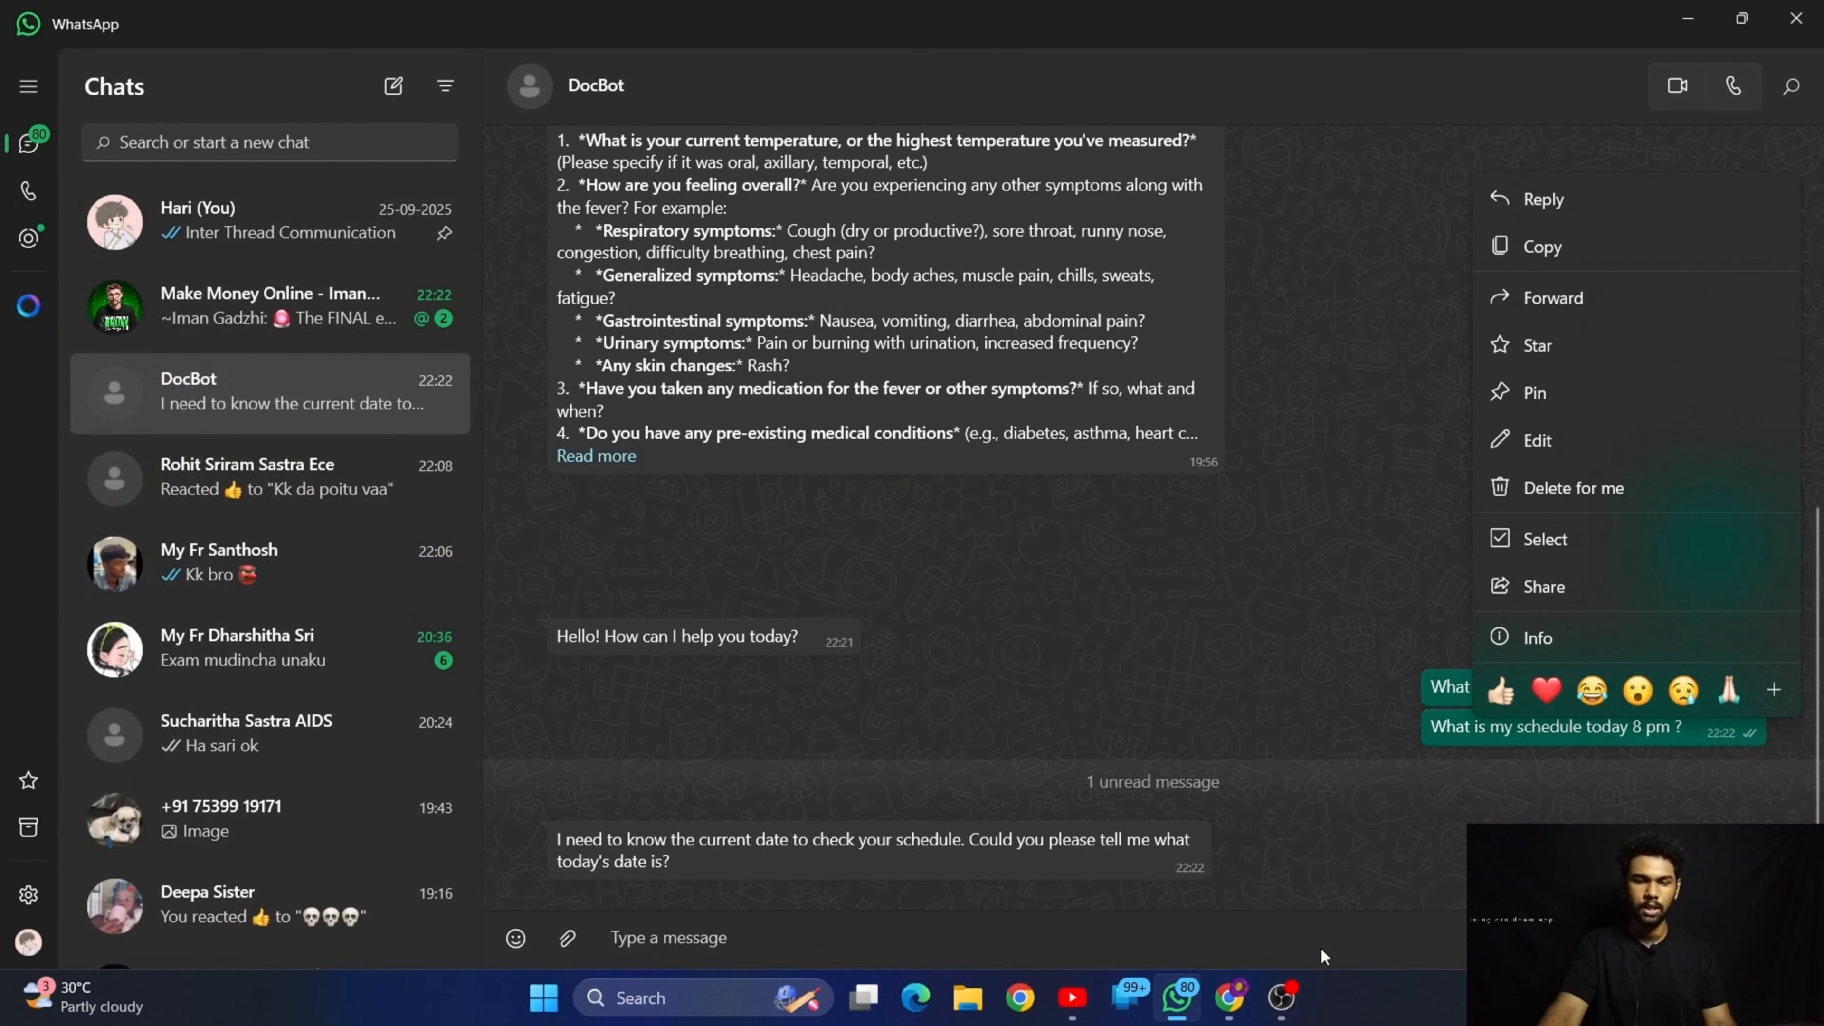
{"action": "left_click", "coordinate": [1314, 933]}
{"action": "key", "text": "ctrl+v"}
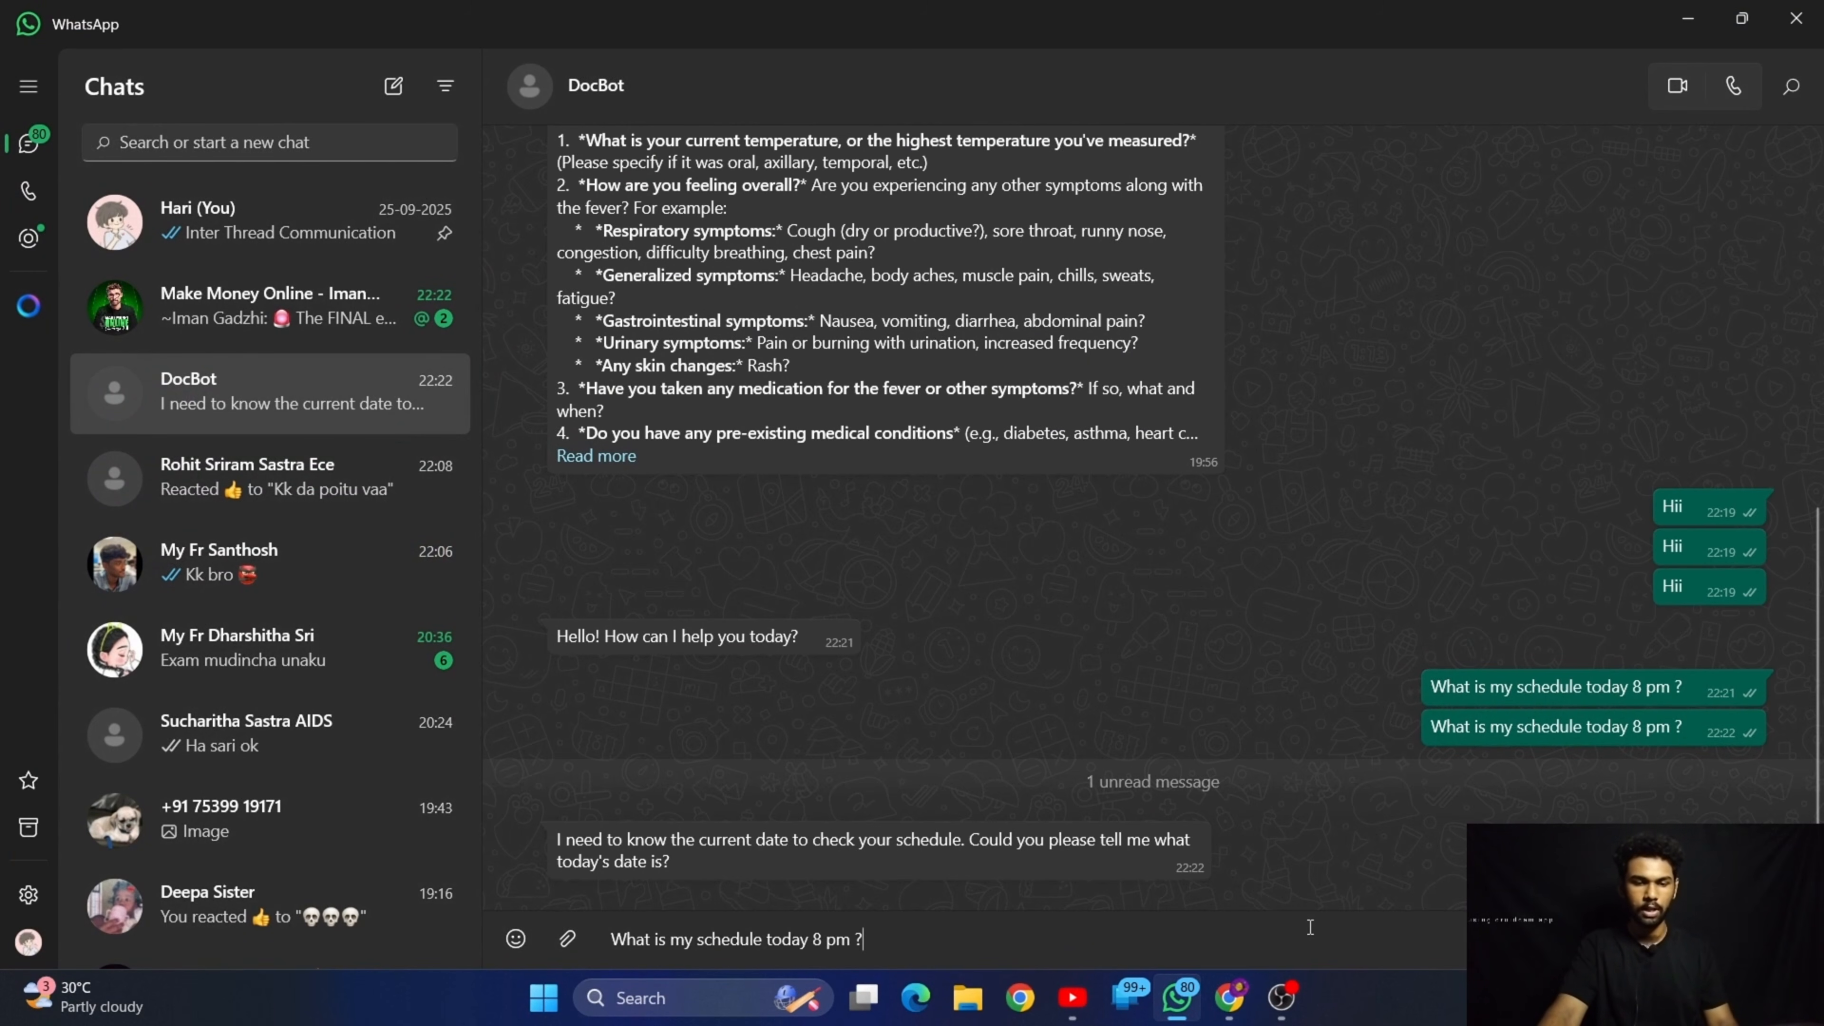
{"action": "key", "text": "Return"}
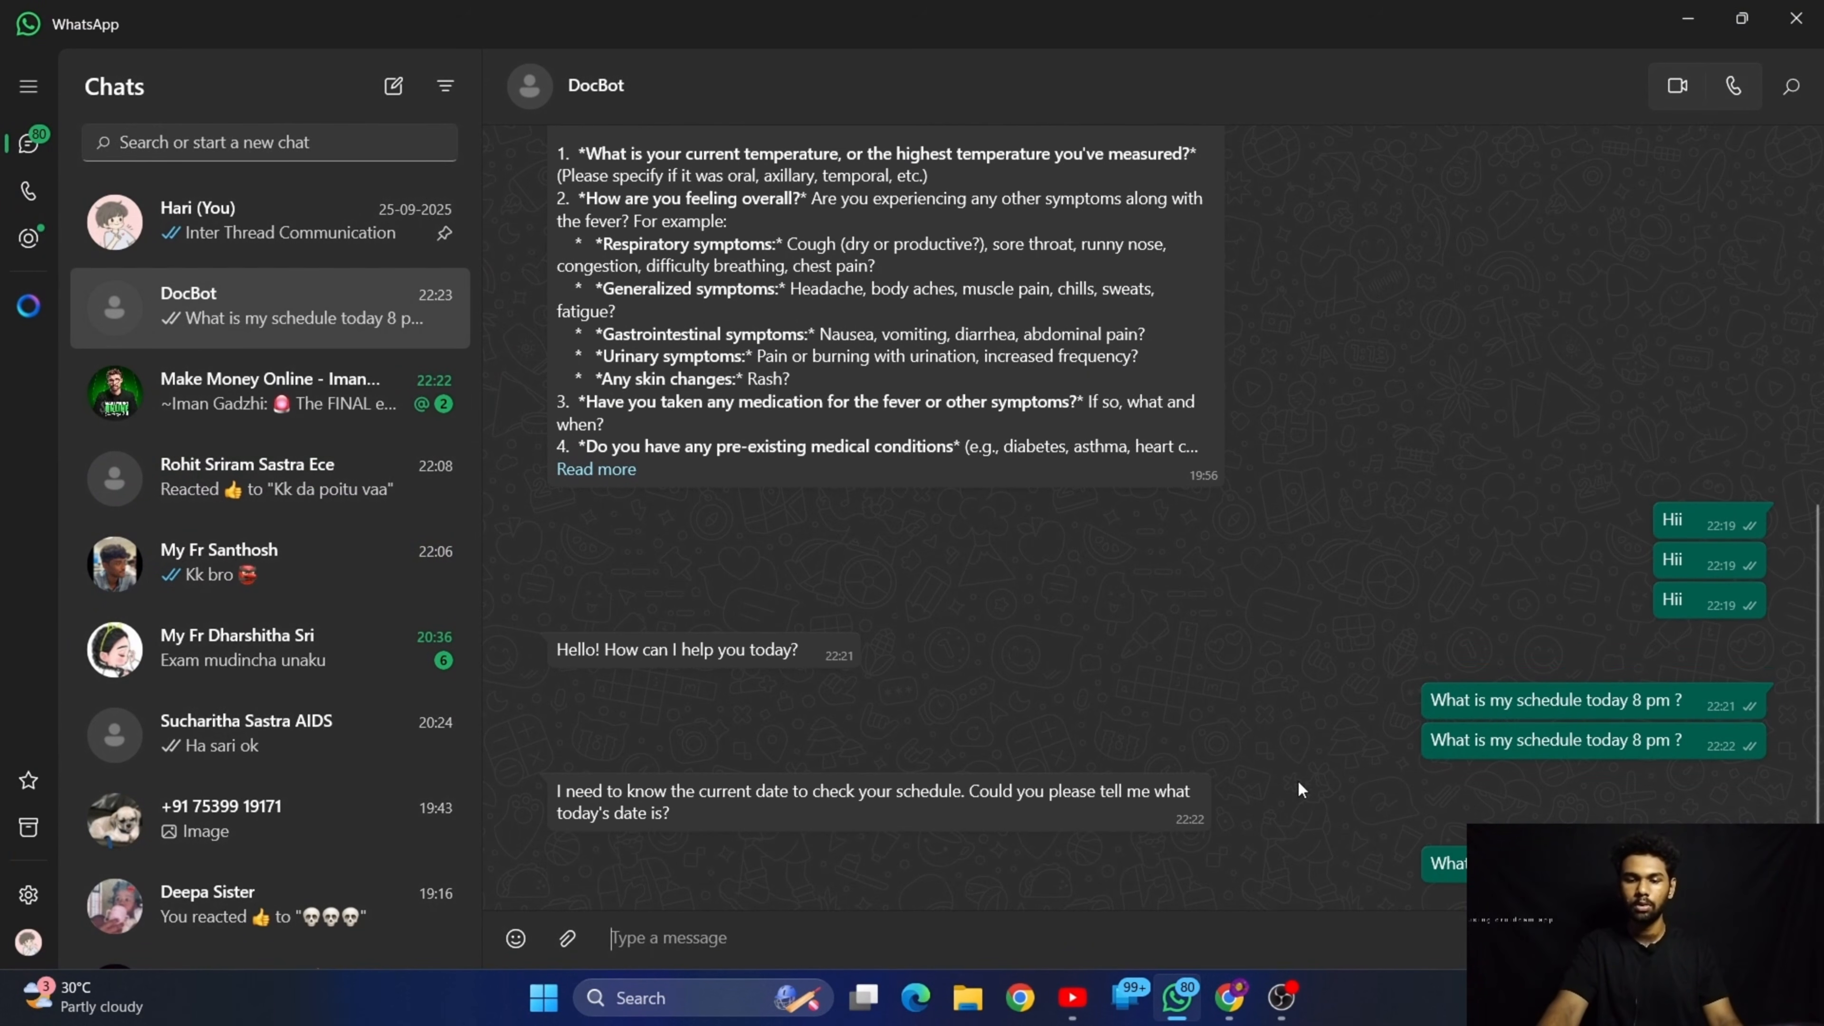
Inspect the executed model and calendar nodes in n8n, and read DocBot's new reply in WhatsApp
{"action": "left_click", "coordinate": [1696, 12]}
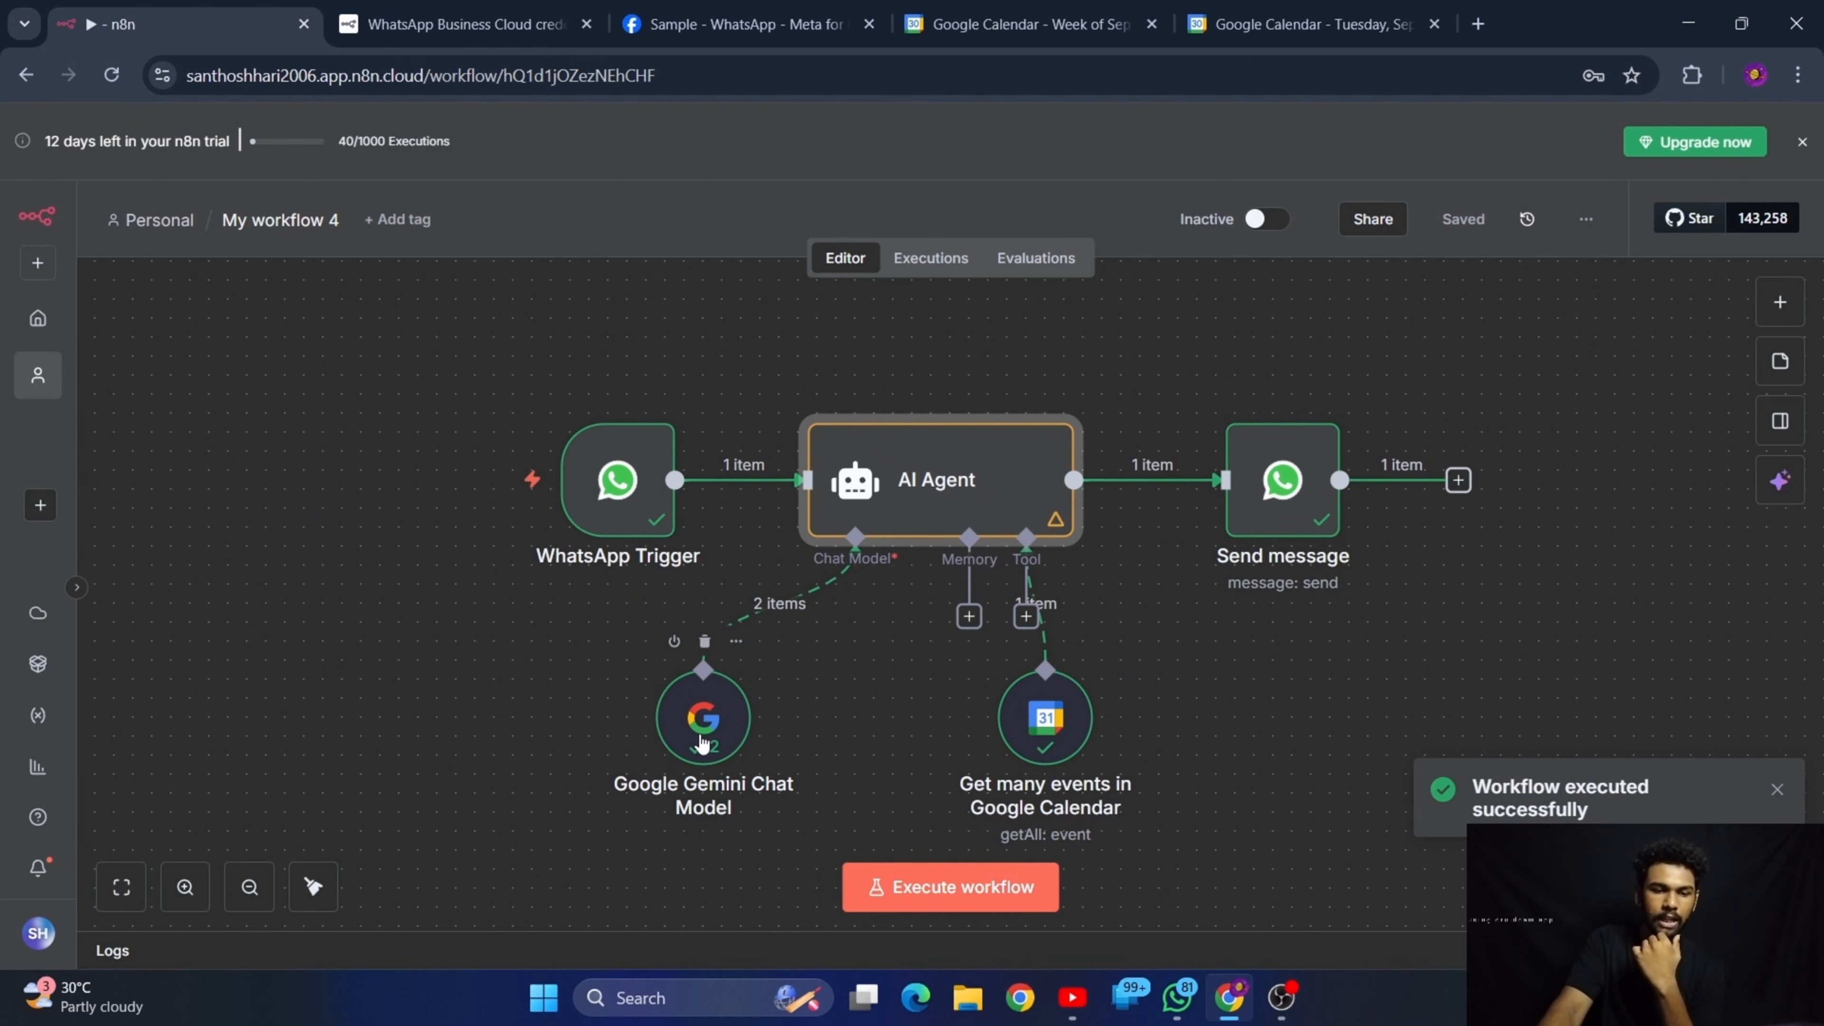
{"action": "mouse_move", "coordinate": [712, 768]}
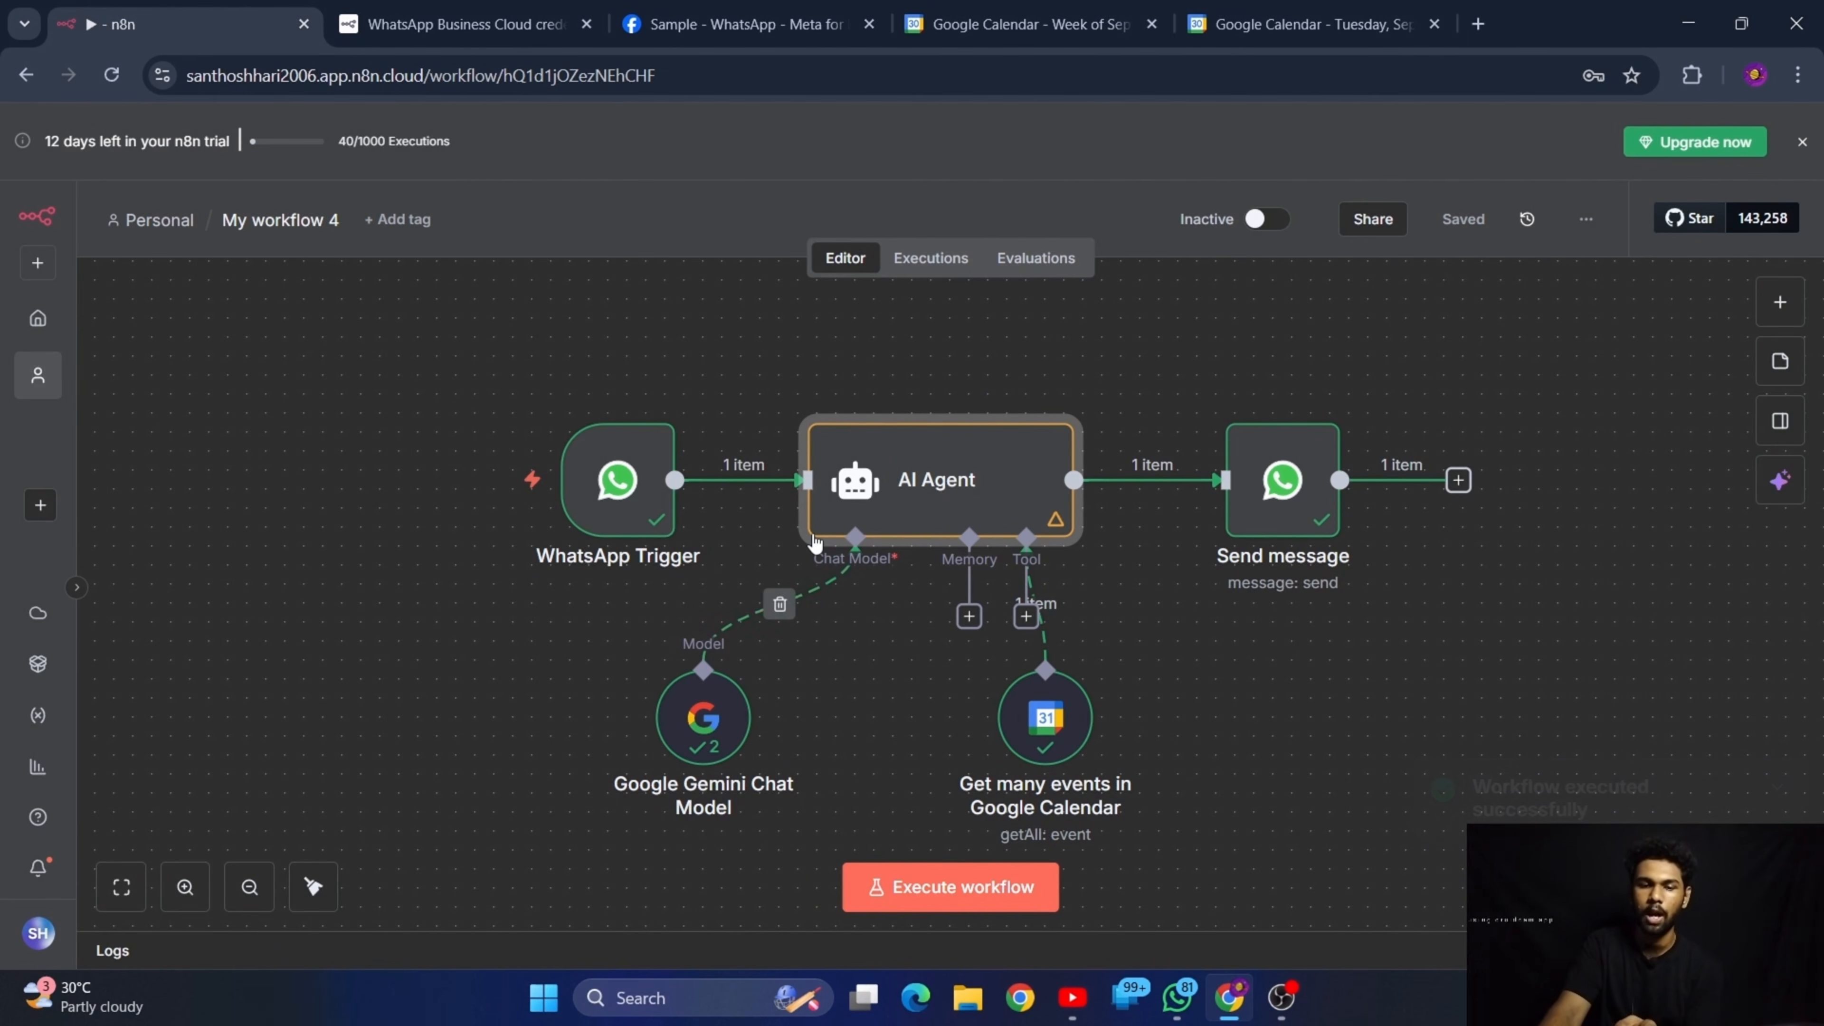
{"action": "mouse_move", "coordinate": [908, 463]}
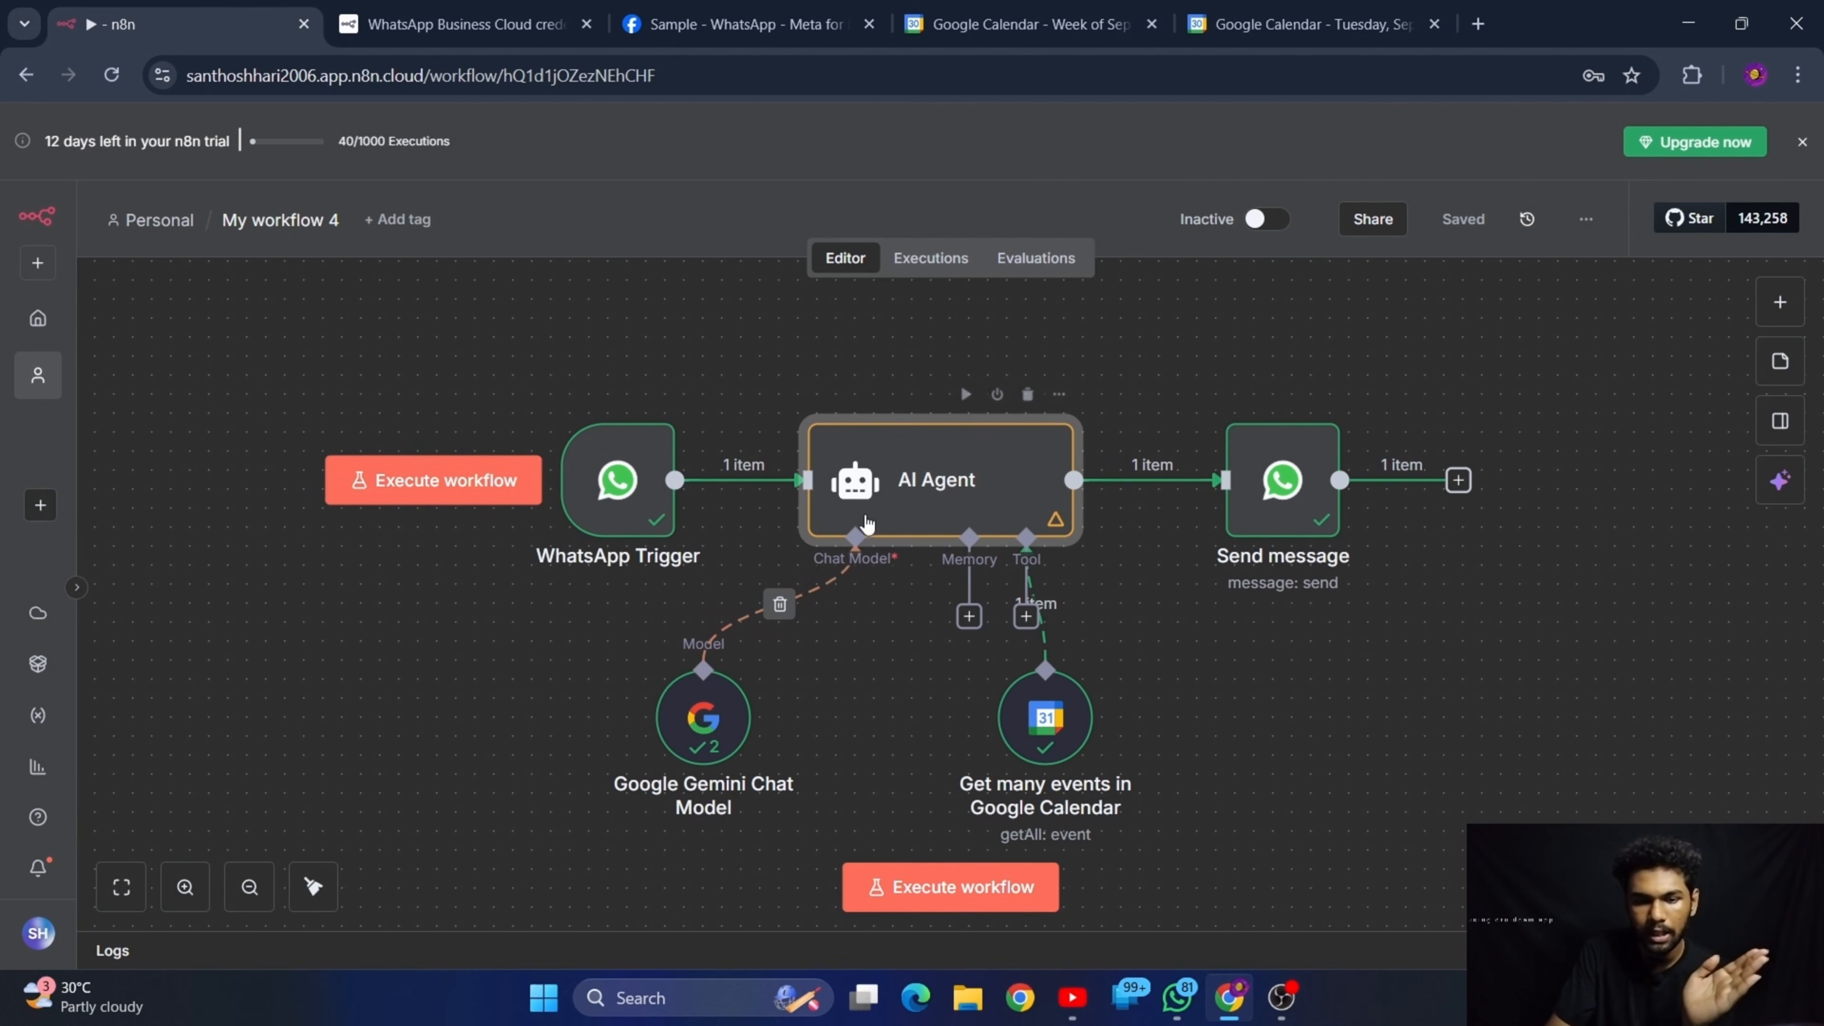
{"action": "mouse_move", "coordinate": [1061, 734]}
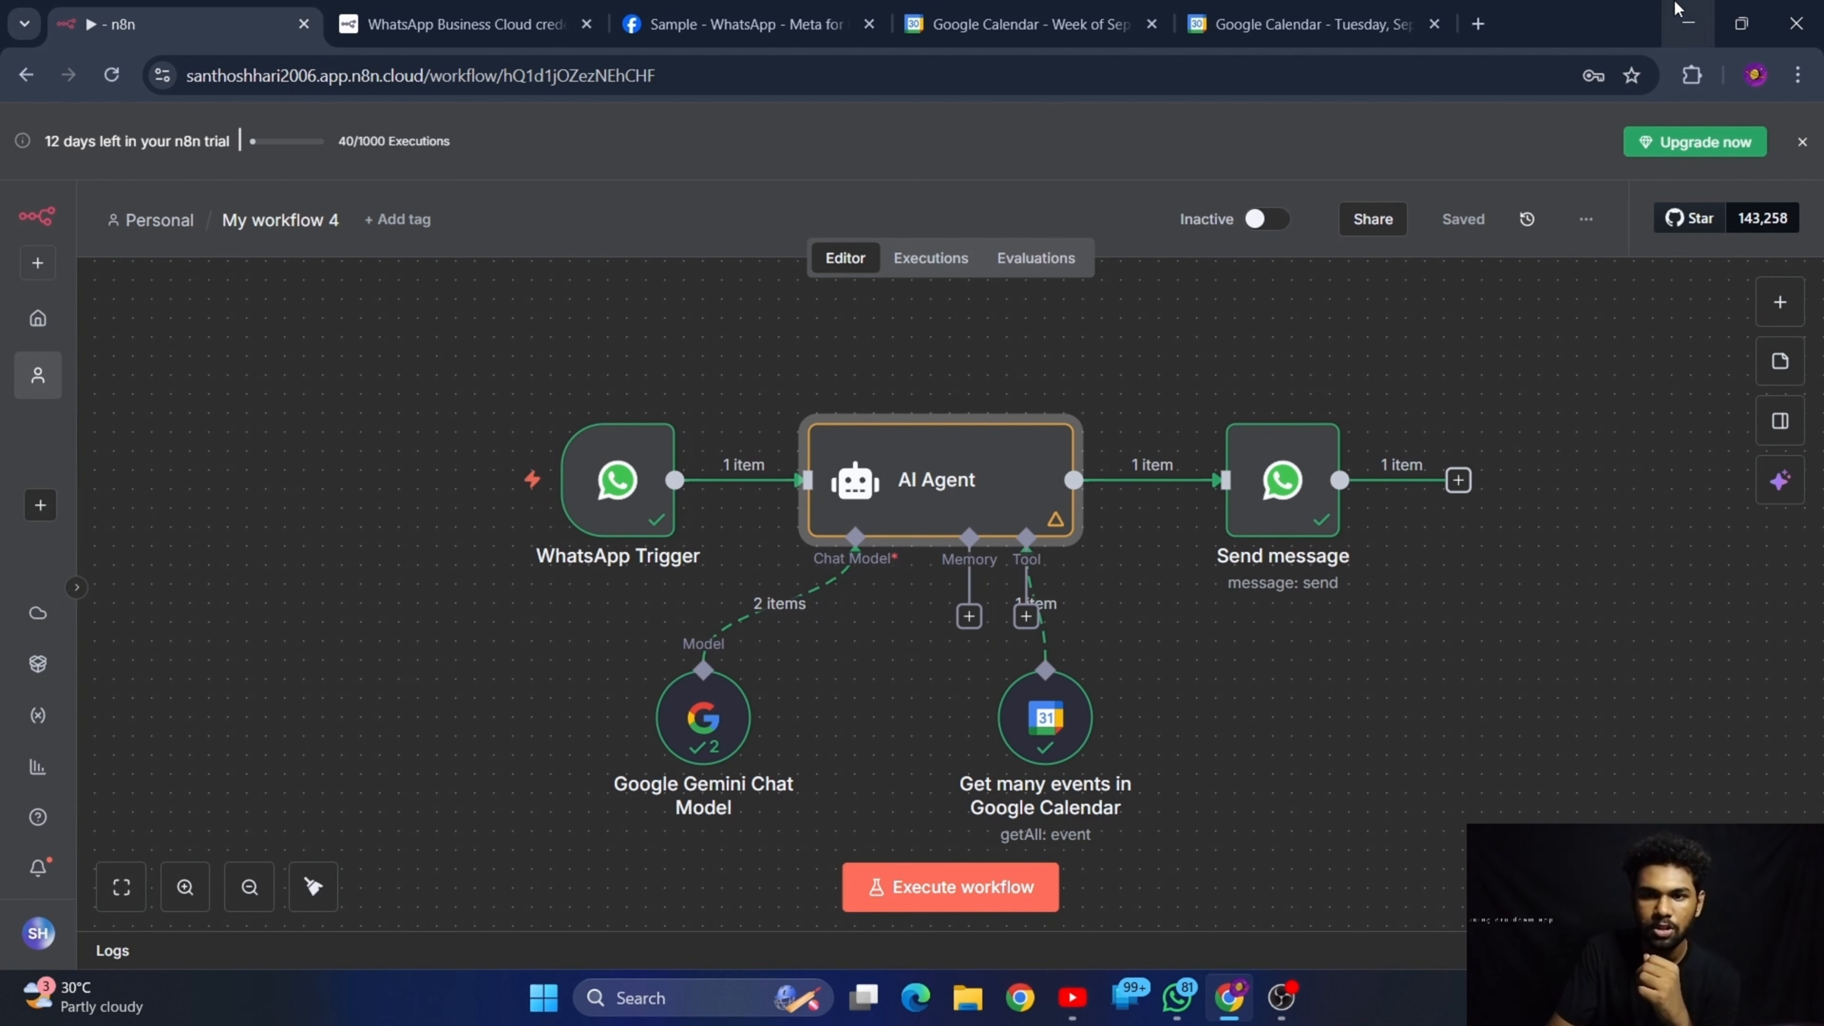
{"action": "left_click", "coordinate": [1182, 1002]}
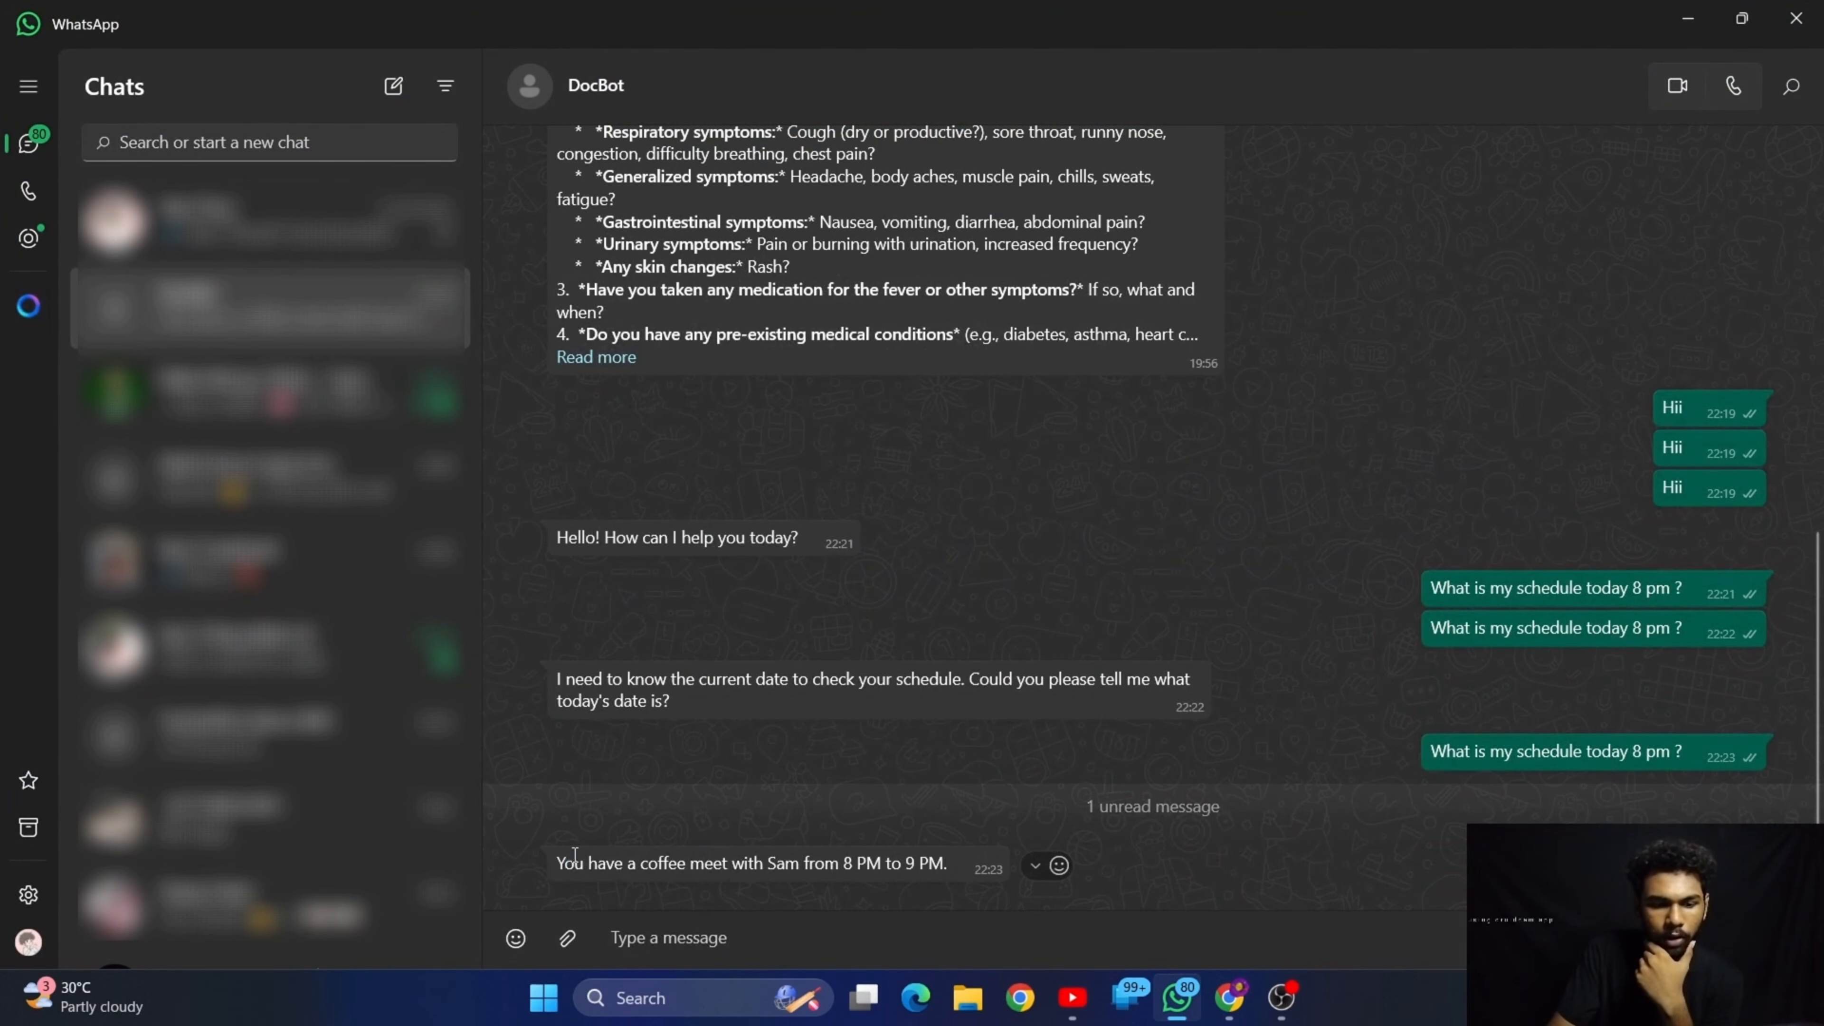
{"action": "left_click_drag", "start_coordinate": [563, 862], "coordinate": [958, 871]}
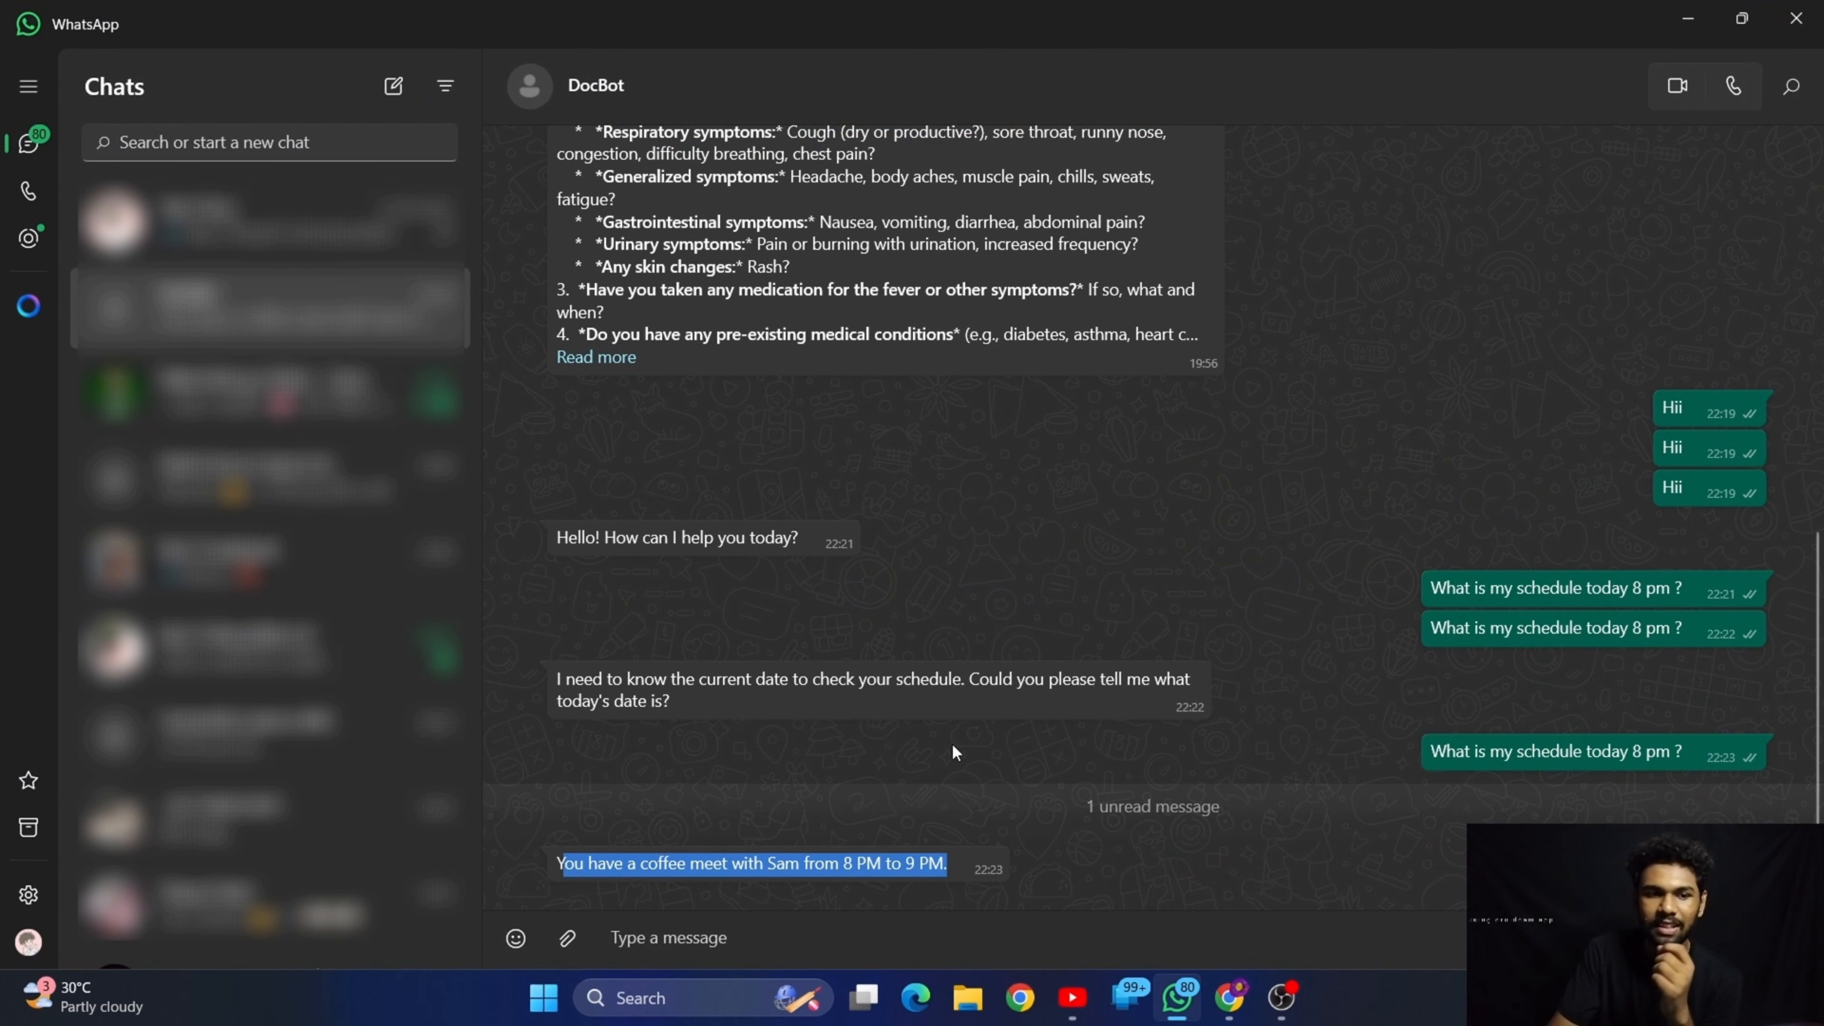
{"action": "left_click", "coordinate": [933, 782]}
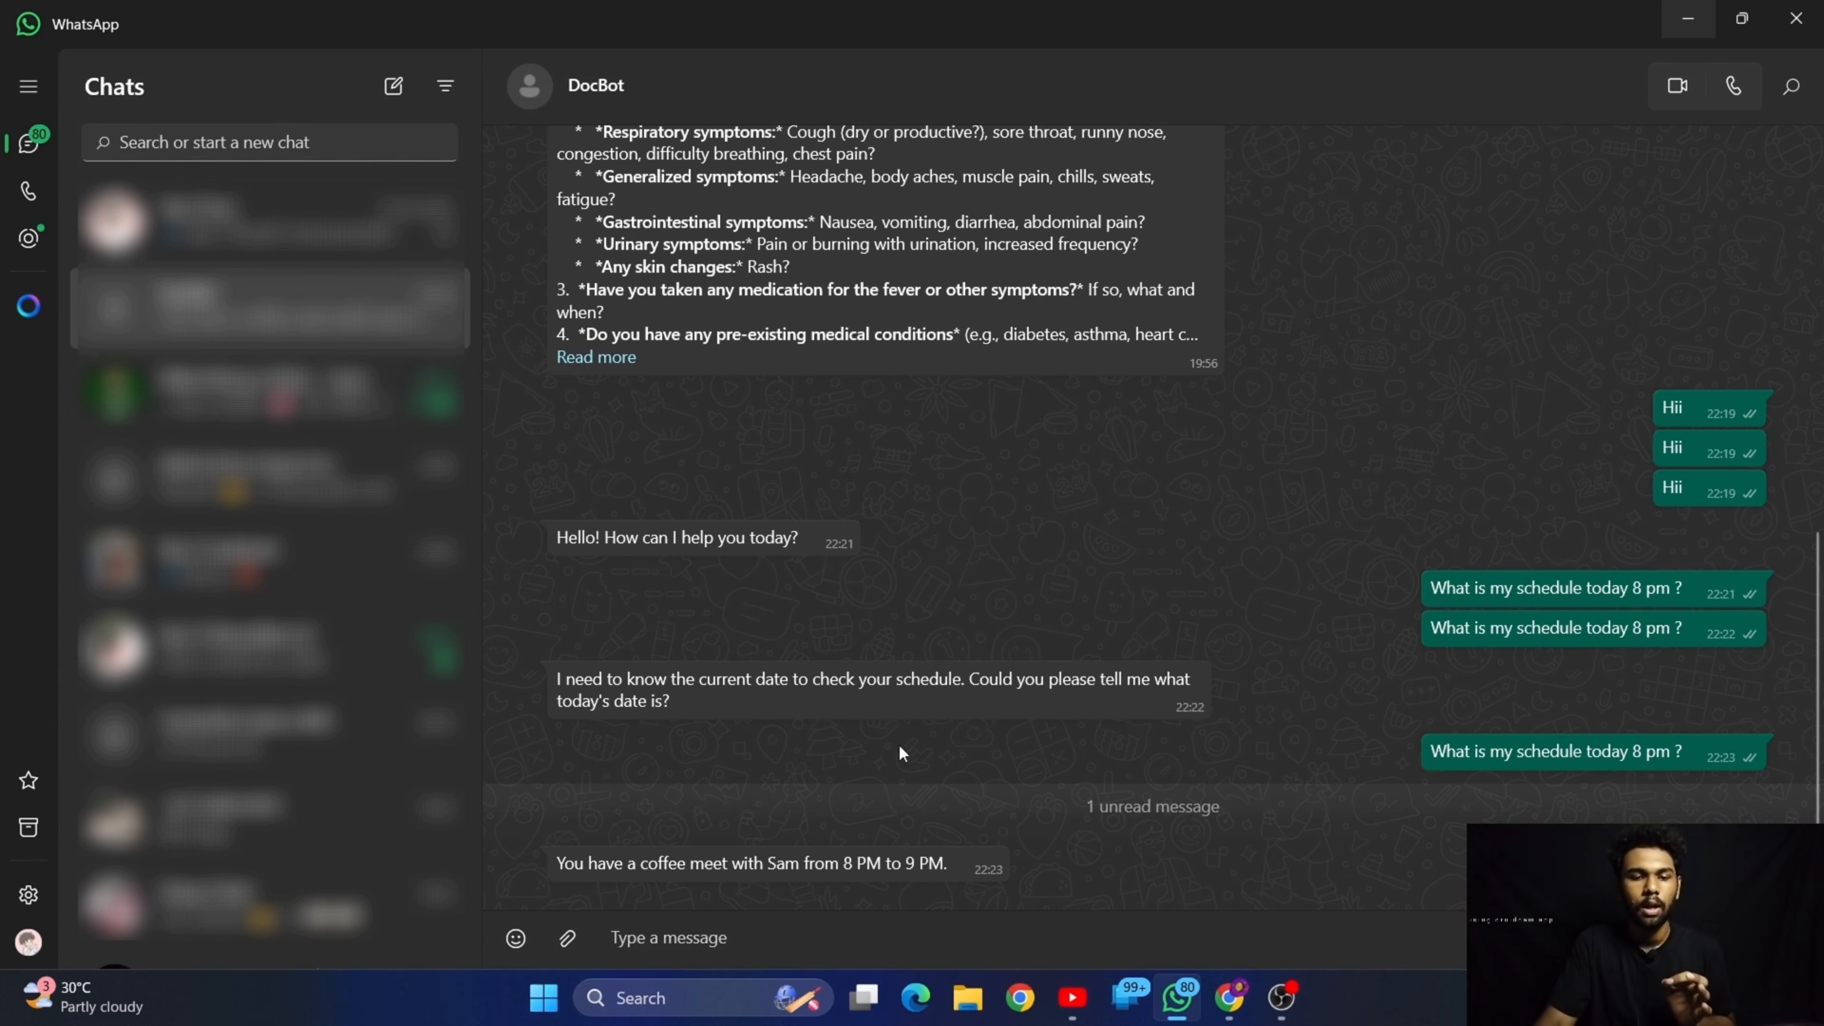
Send DocBot the message "what is my tasks today from morning till night ???"
{"action": "left_click", "coordinate": [956, 938]}
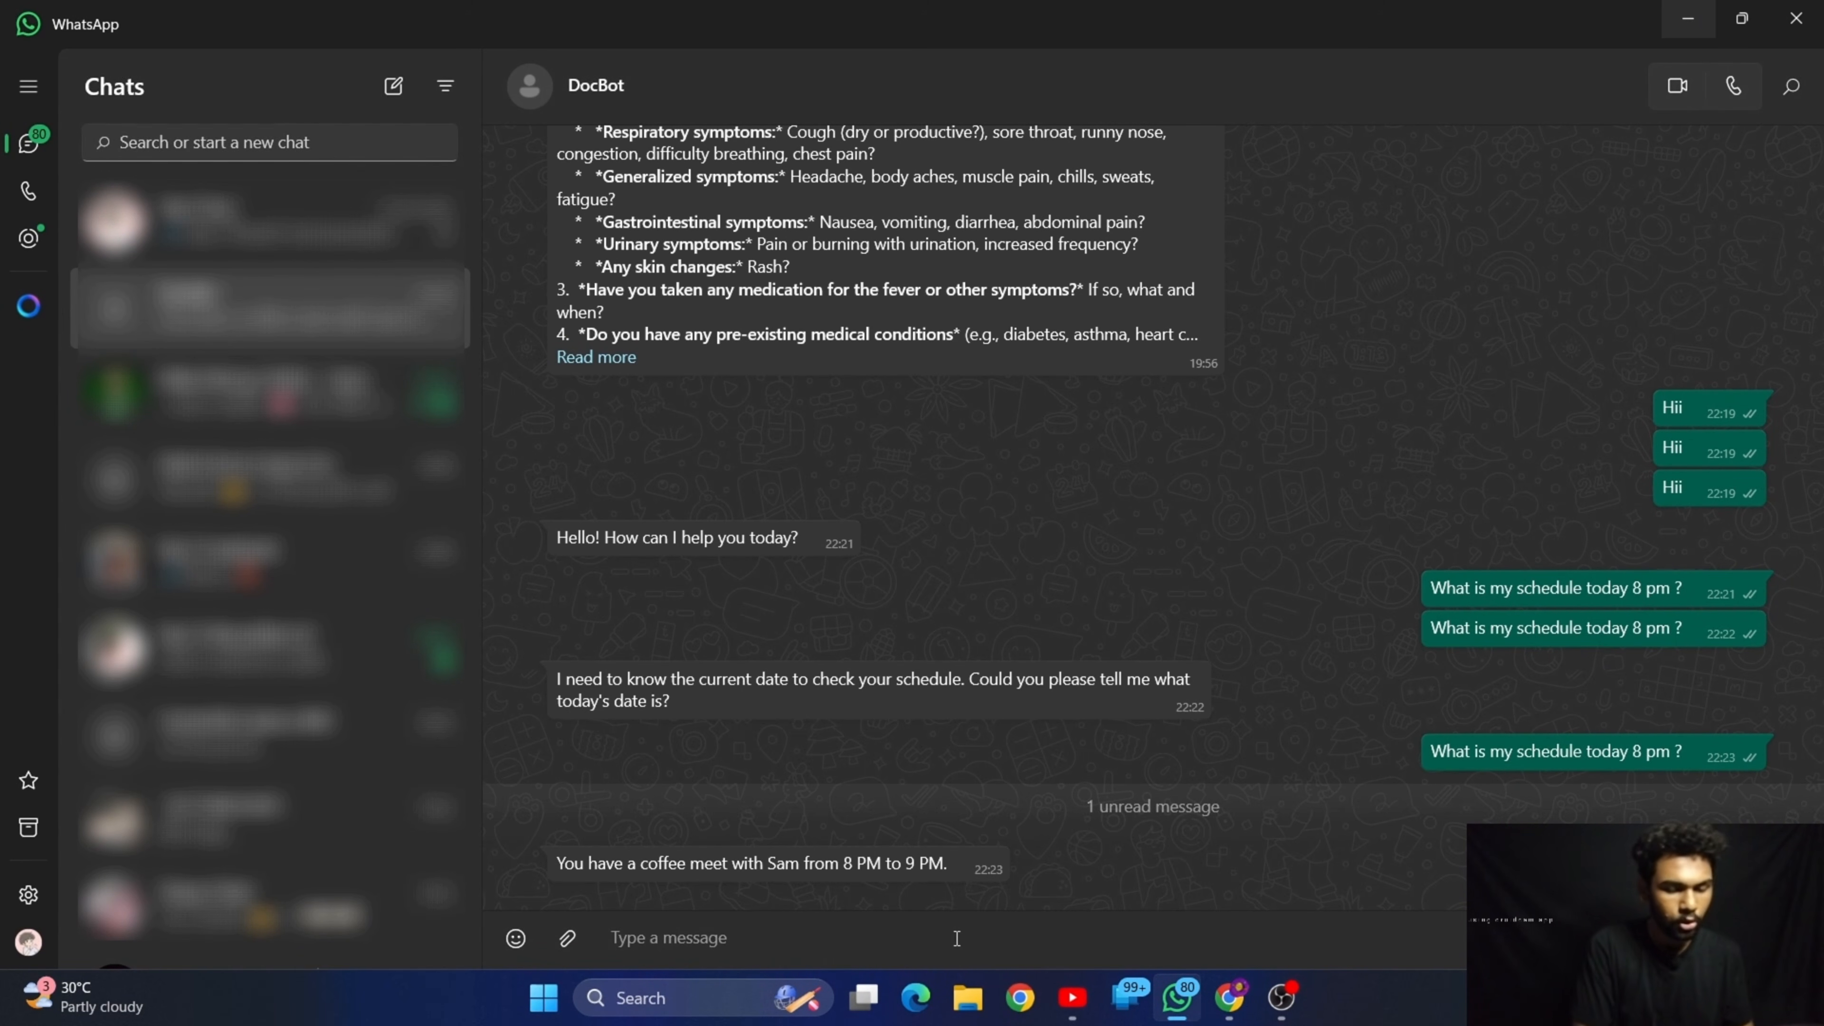
{"action": "type", "text": "what"}
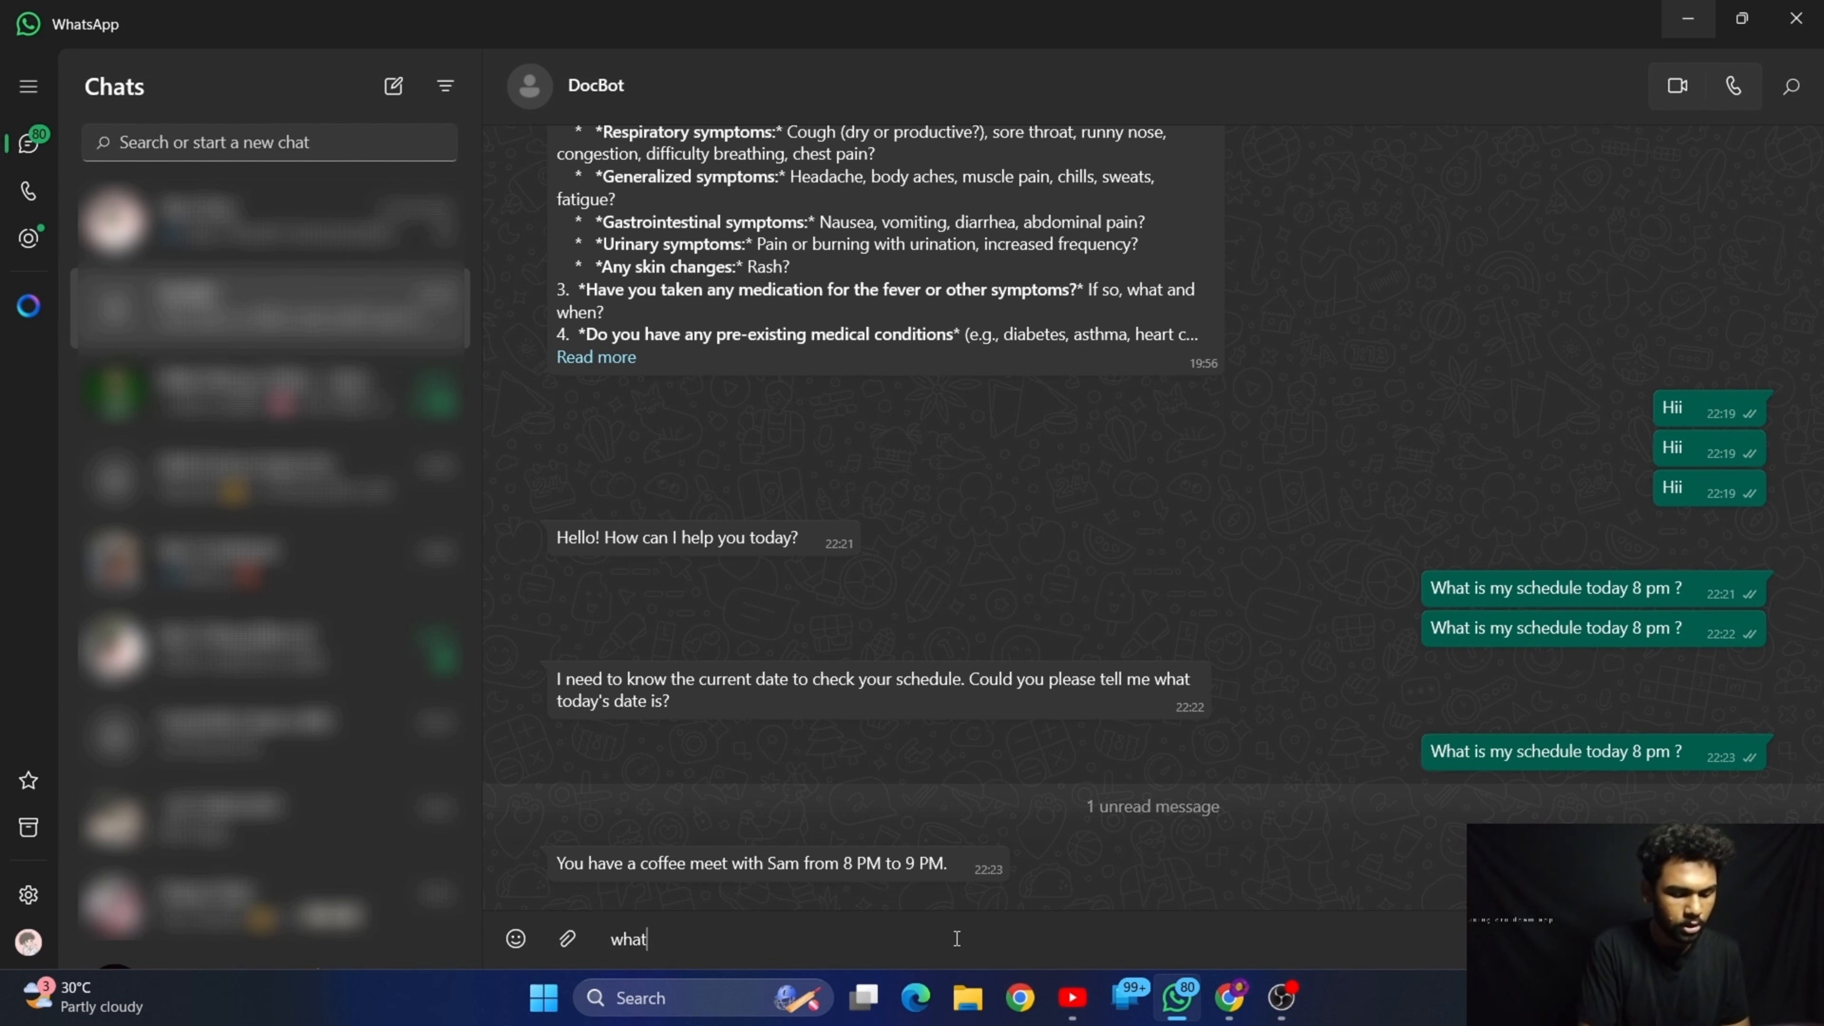
{"action": "type", "text": " is my"}
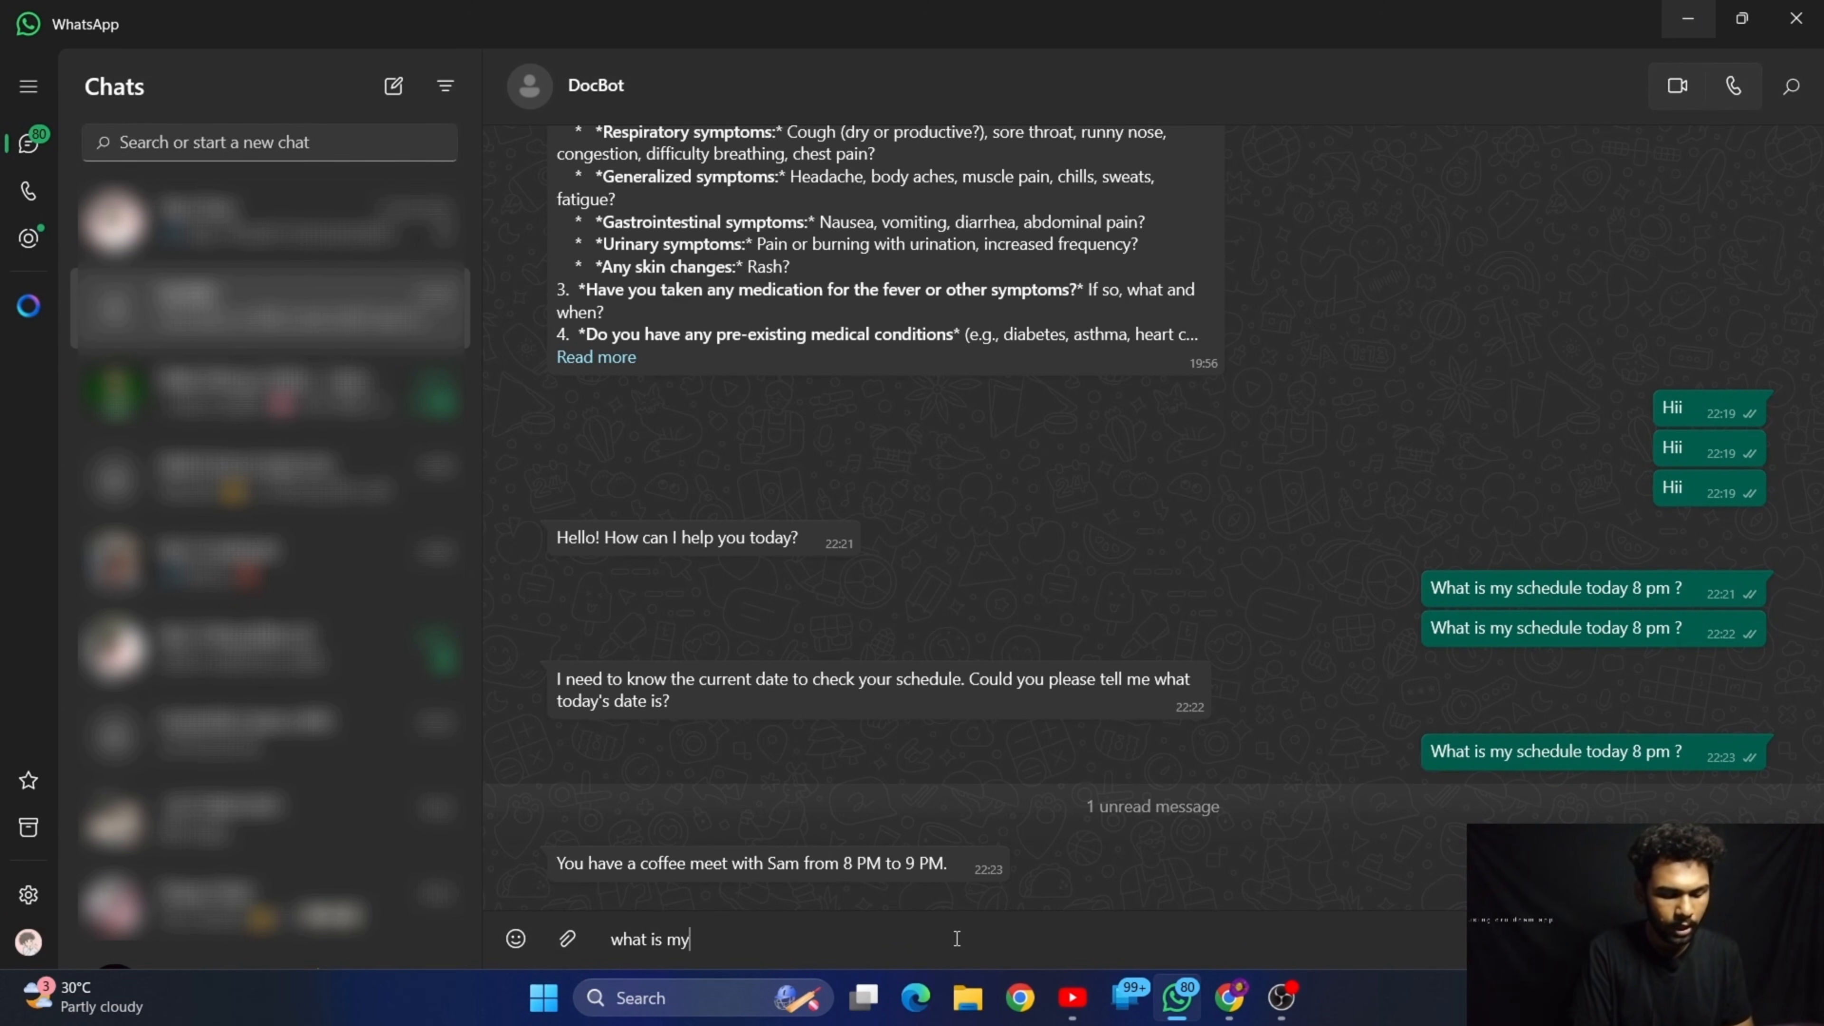
{"action": "type", "text": " tasks today"}
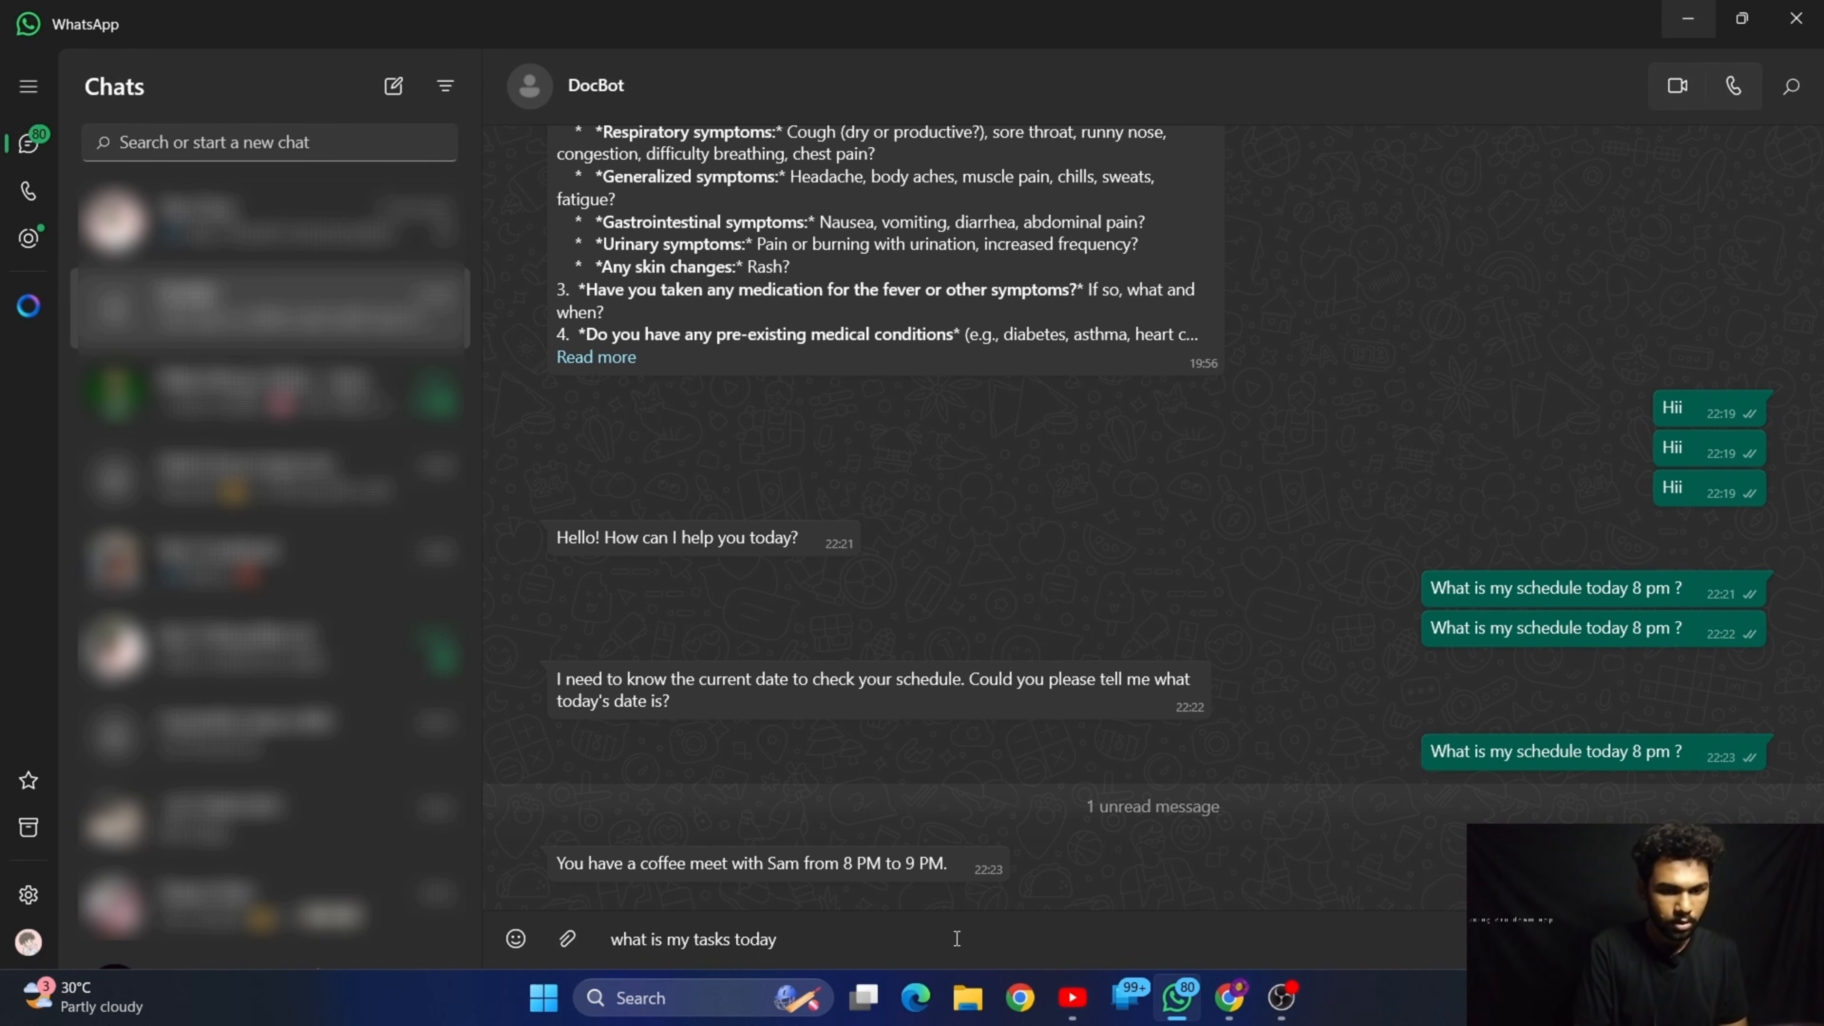
{"action": "type", "text": " we mo"}
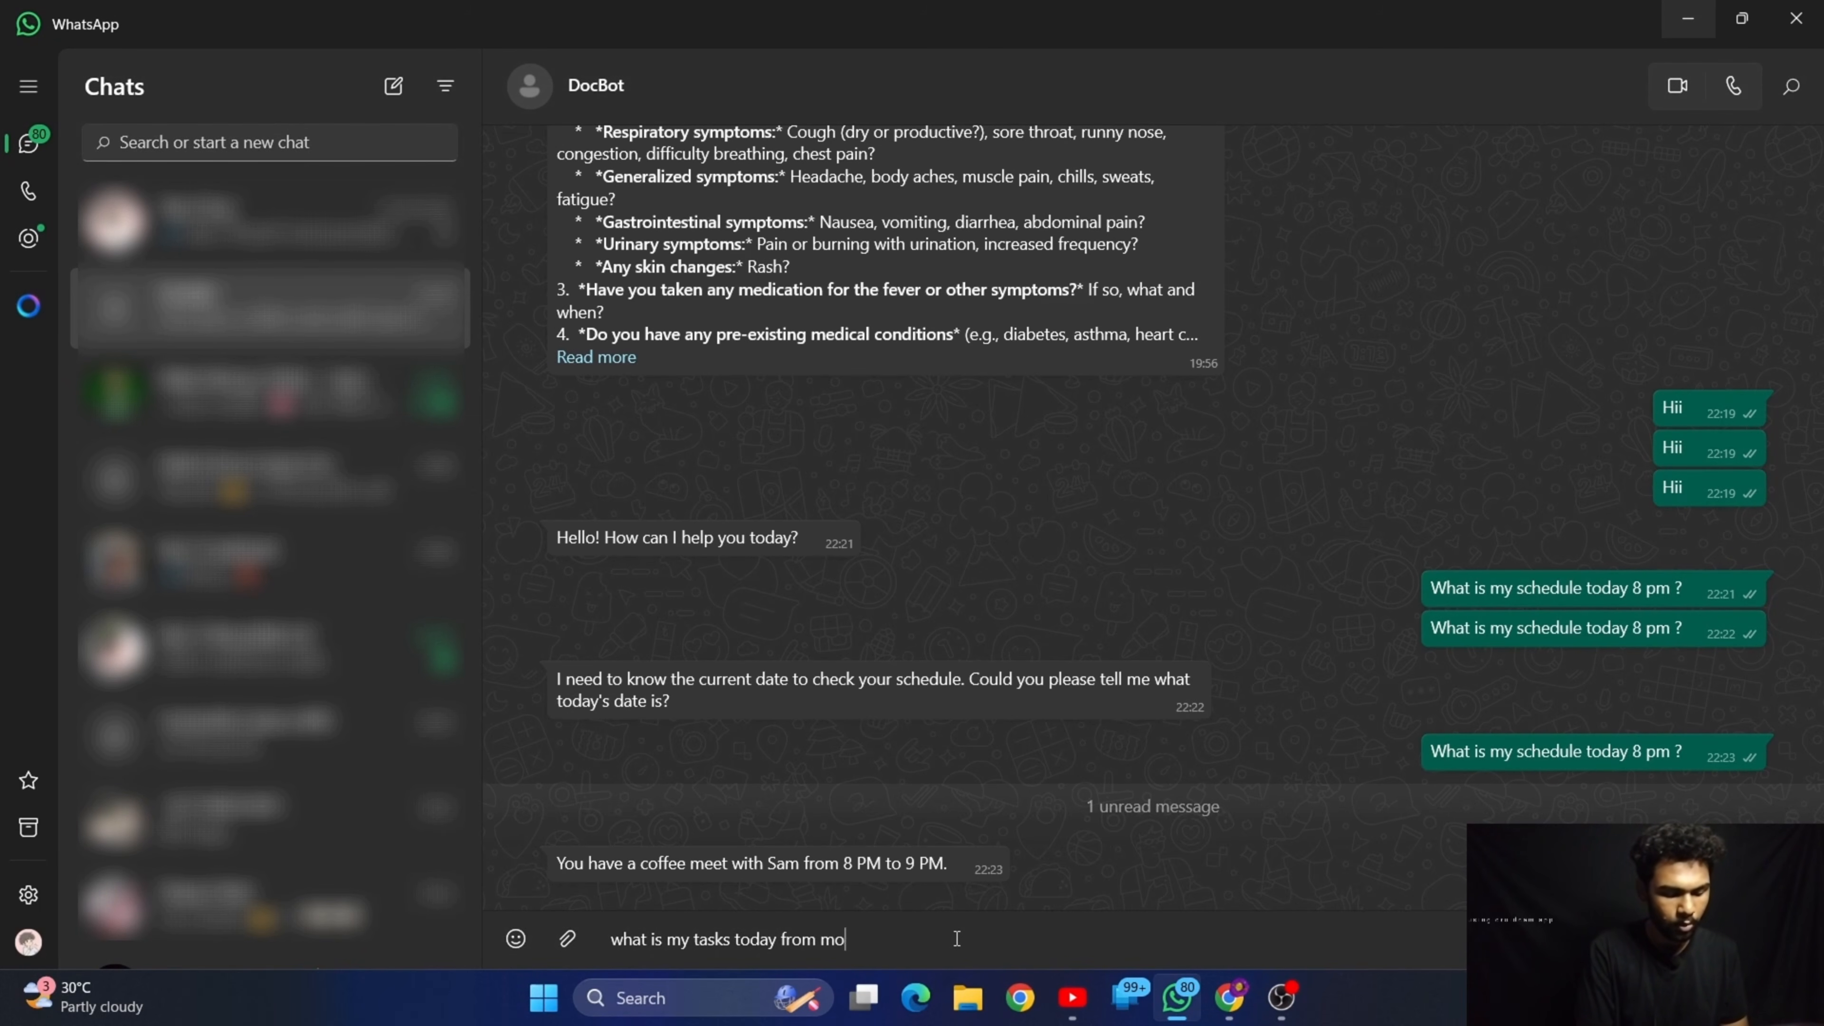
{"action": "type", "text": "rning till"}
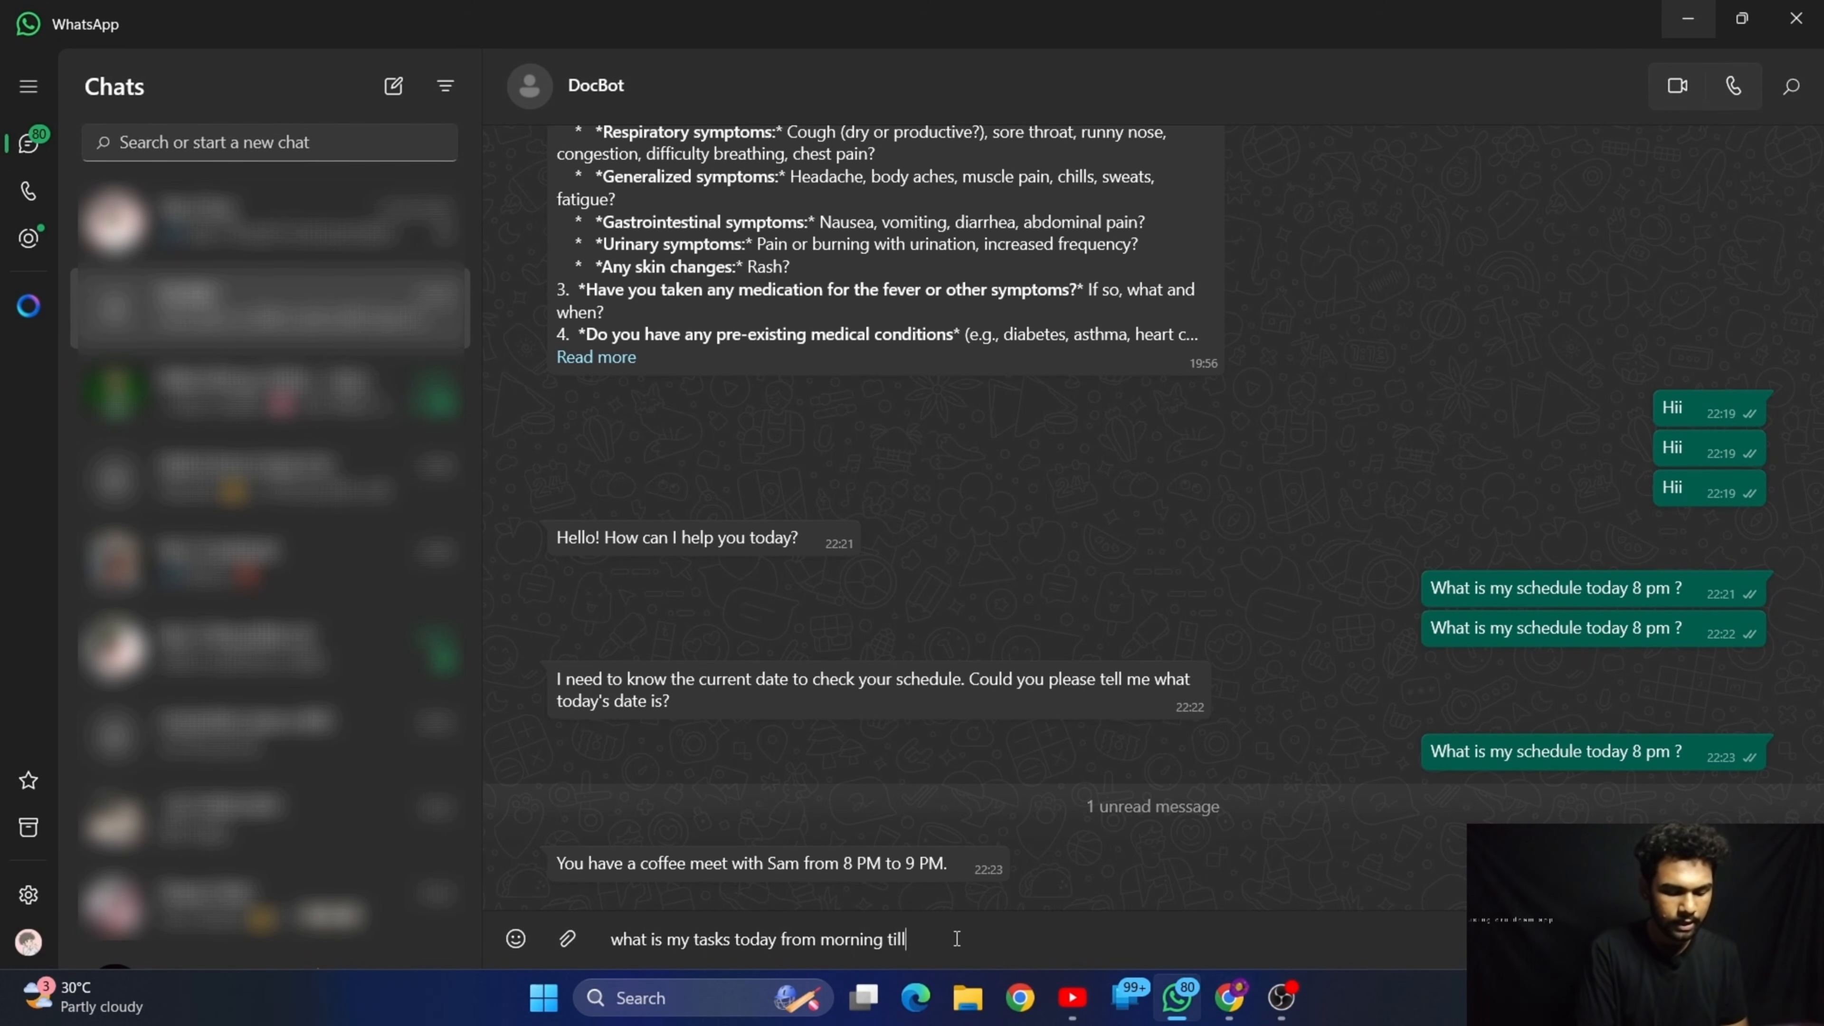
{"action": "type", "text": " night"}
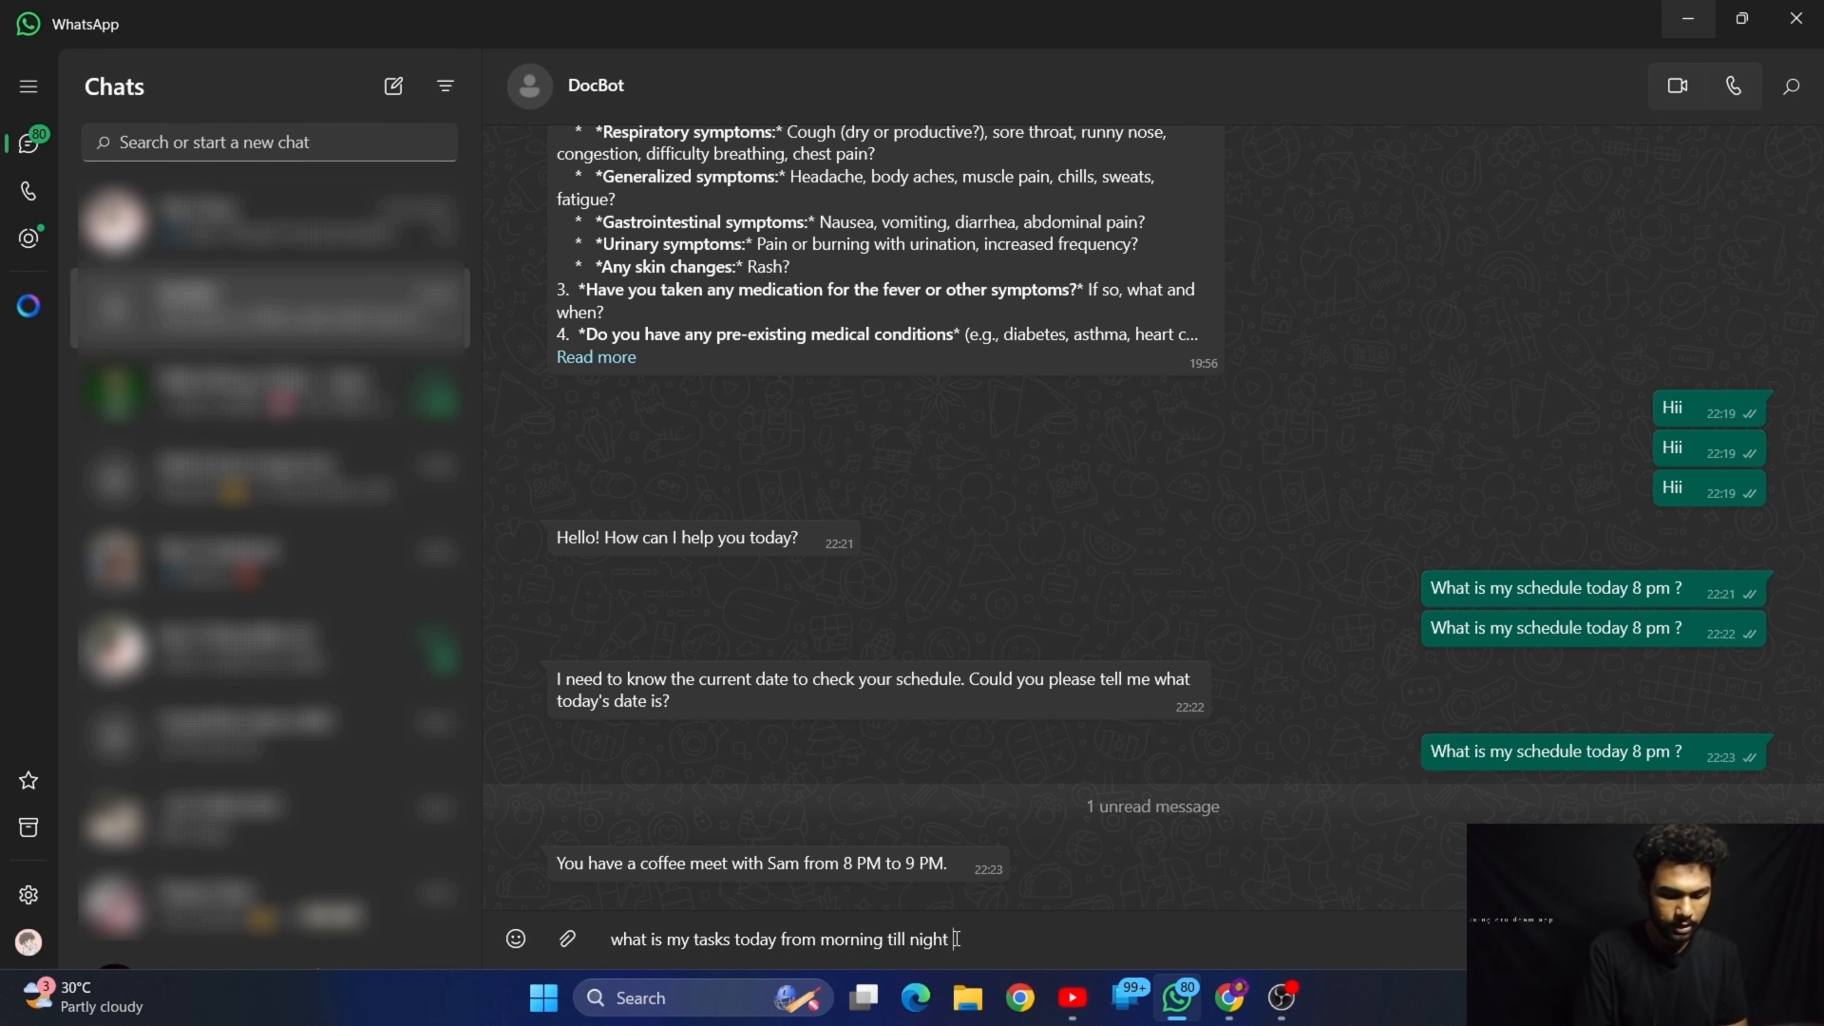
{"action": "type", "text": " ???"}
{"action": "key", "text": "Return"}
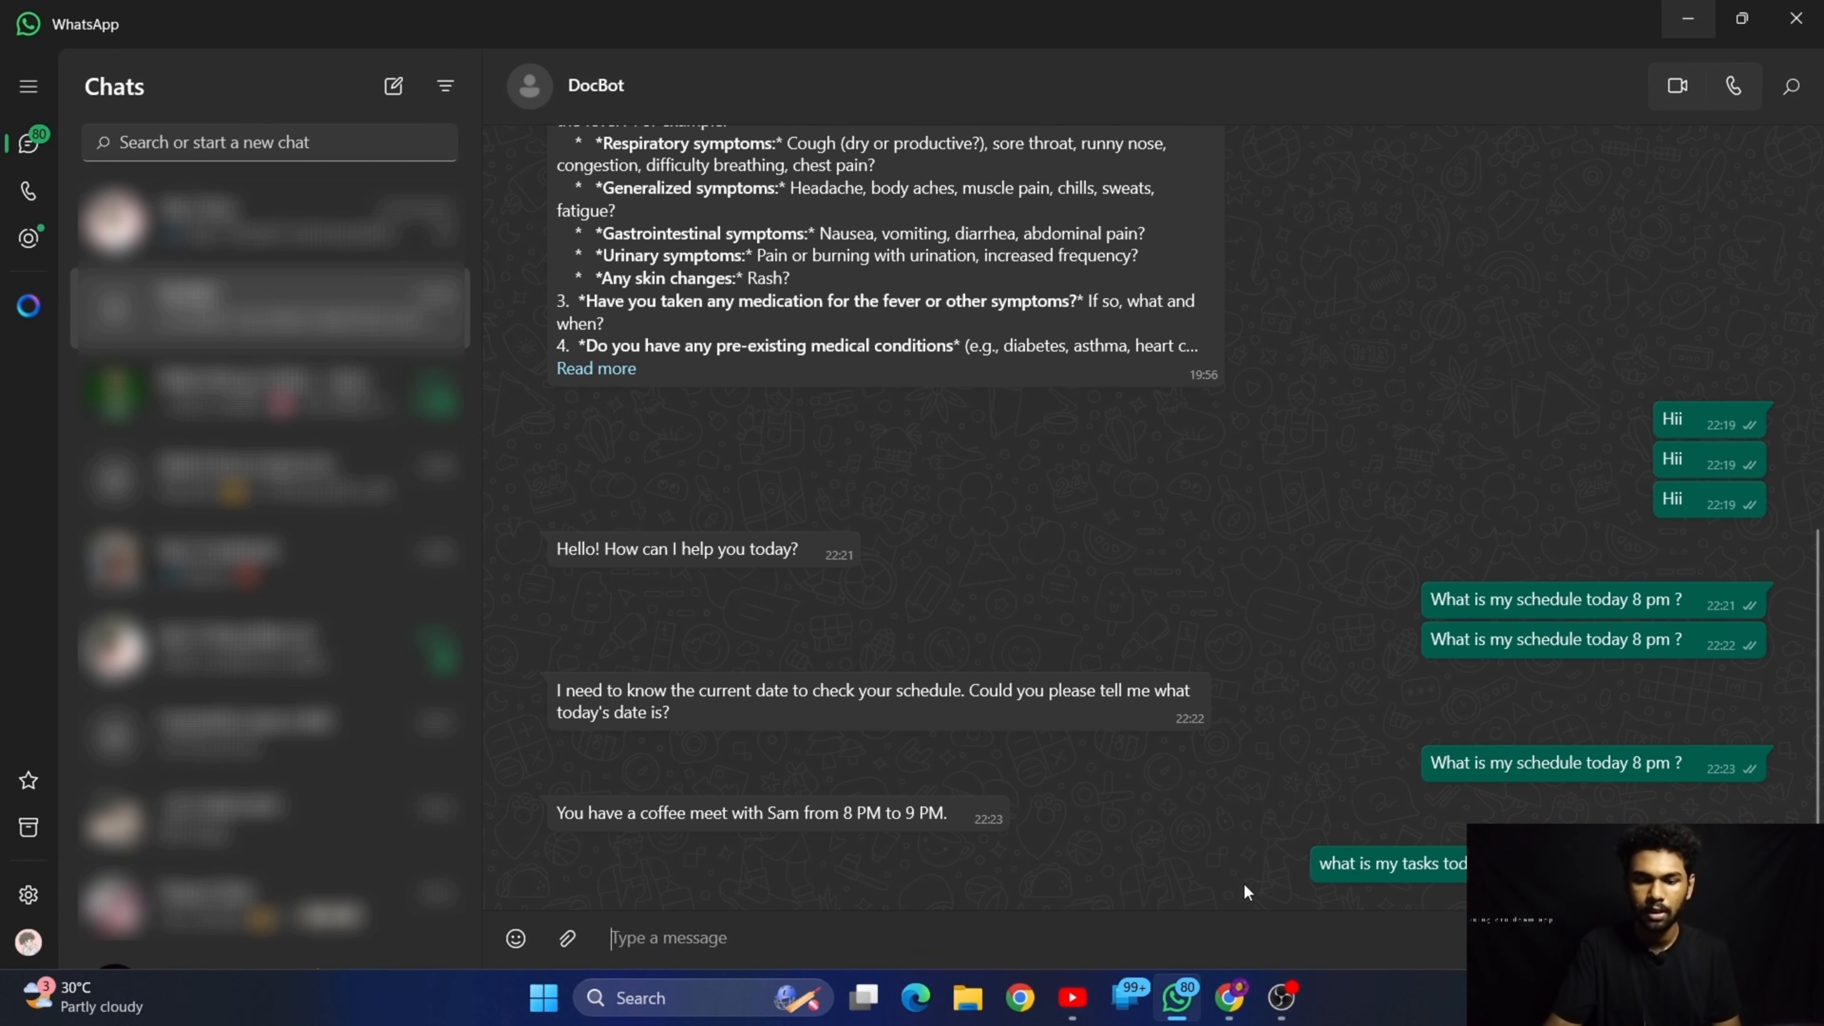
Copy the message about today's tasks, switch to n8n and execute the workflow again
{"action": "right_click", "coordinate": [1336, 865]}
{"action": "left_click", "coordinate": [1447, 396]}
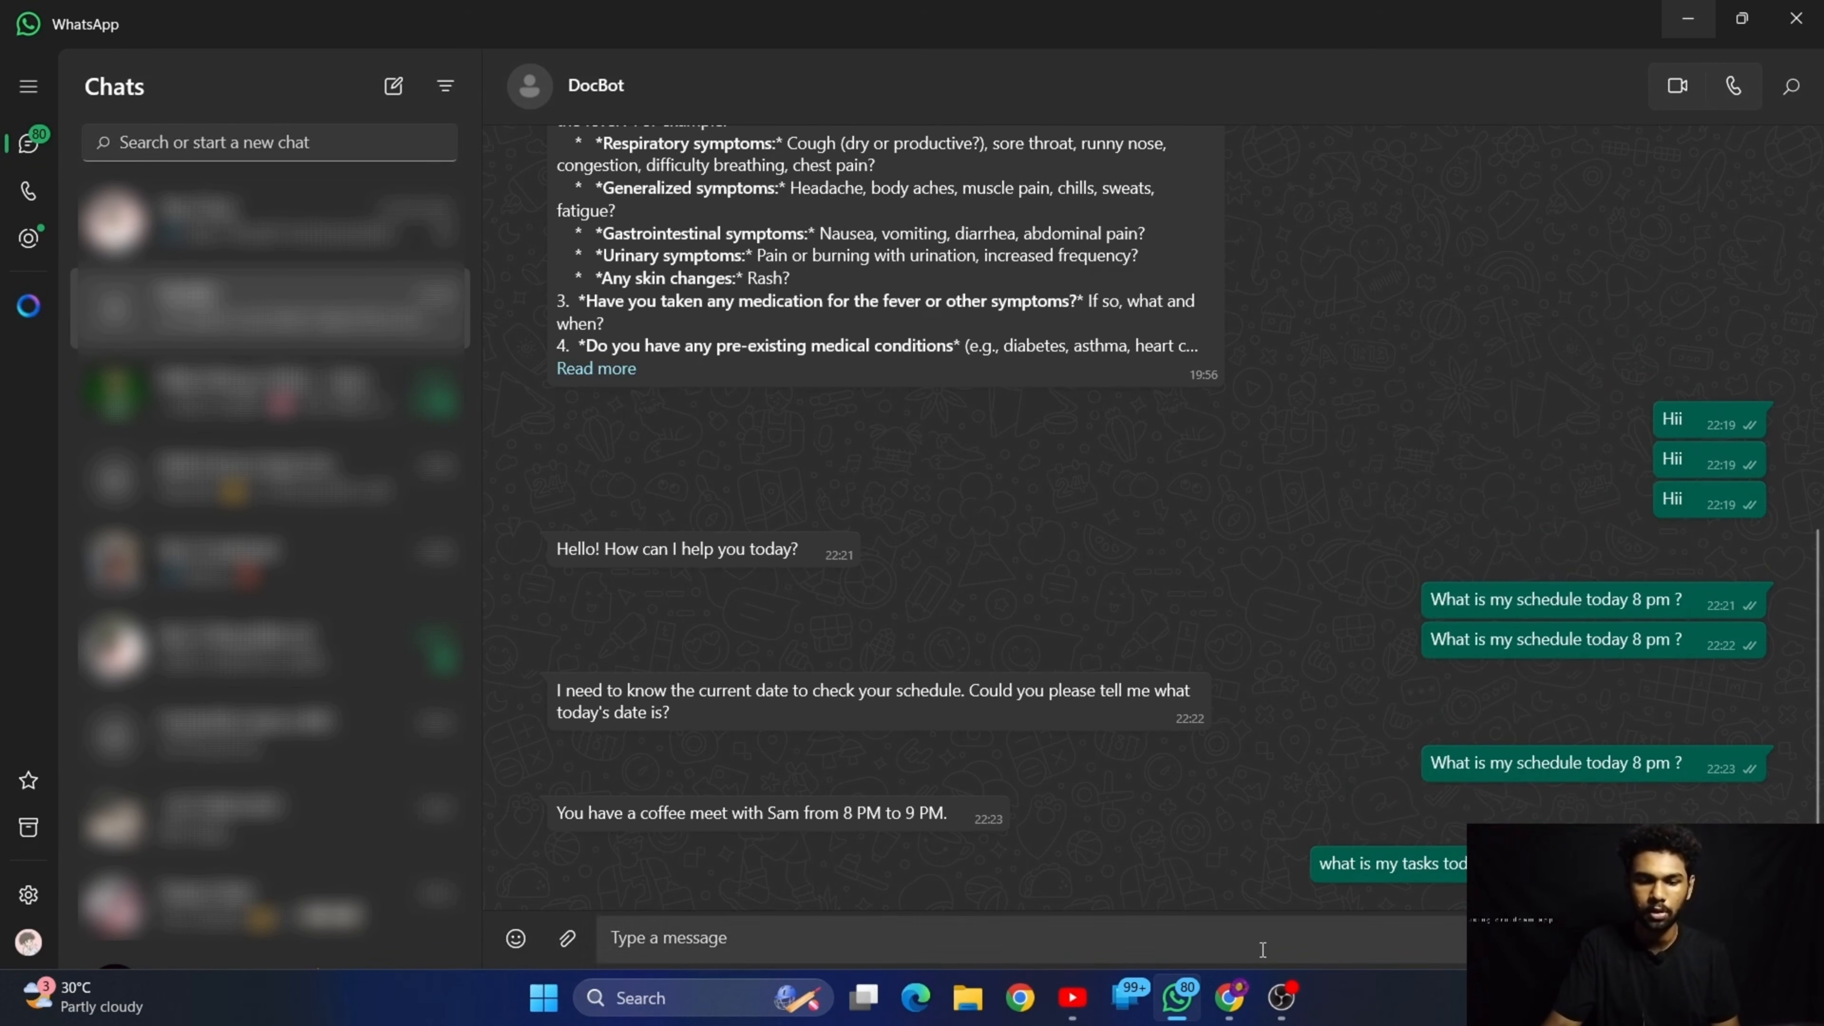
{"action": "left_click", "coordinate": [1229, 997]}
{"action": "left_click", "coordinate": [950, 887]}
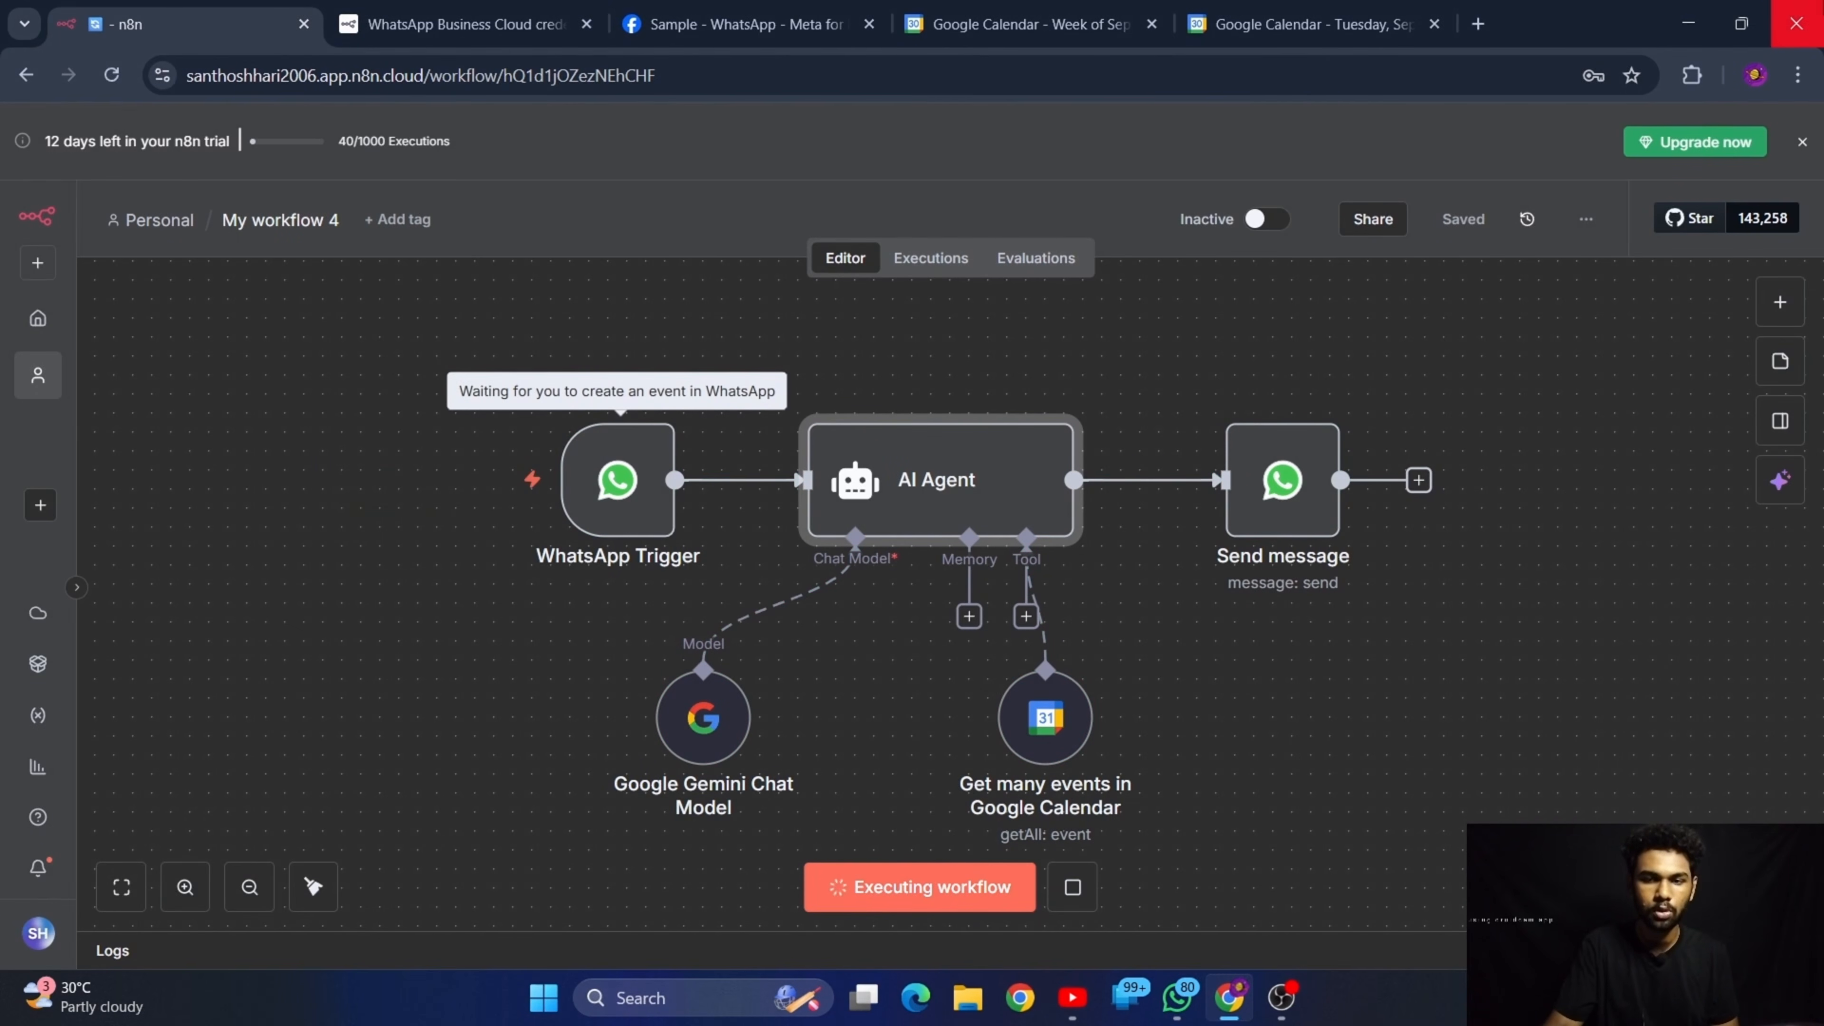
Switch to WhatsApp and resend DocBot the copied message "what is my tasks today from morning till night ???"
{"action": "left_click", "coordinate": [1688, 24]}
{"action": "left_click", "coordinate": [1196, 926]}
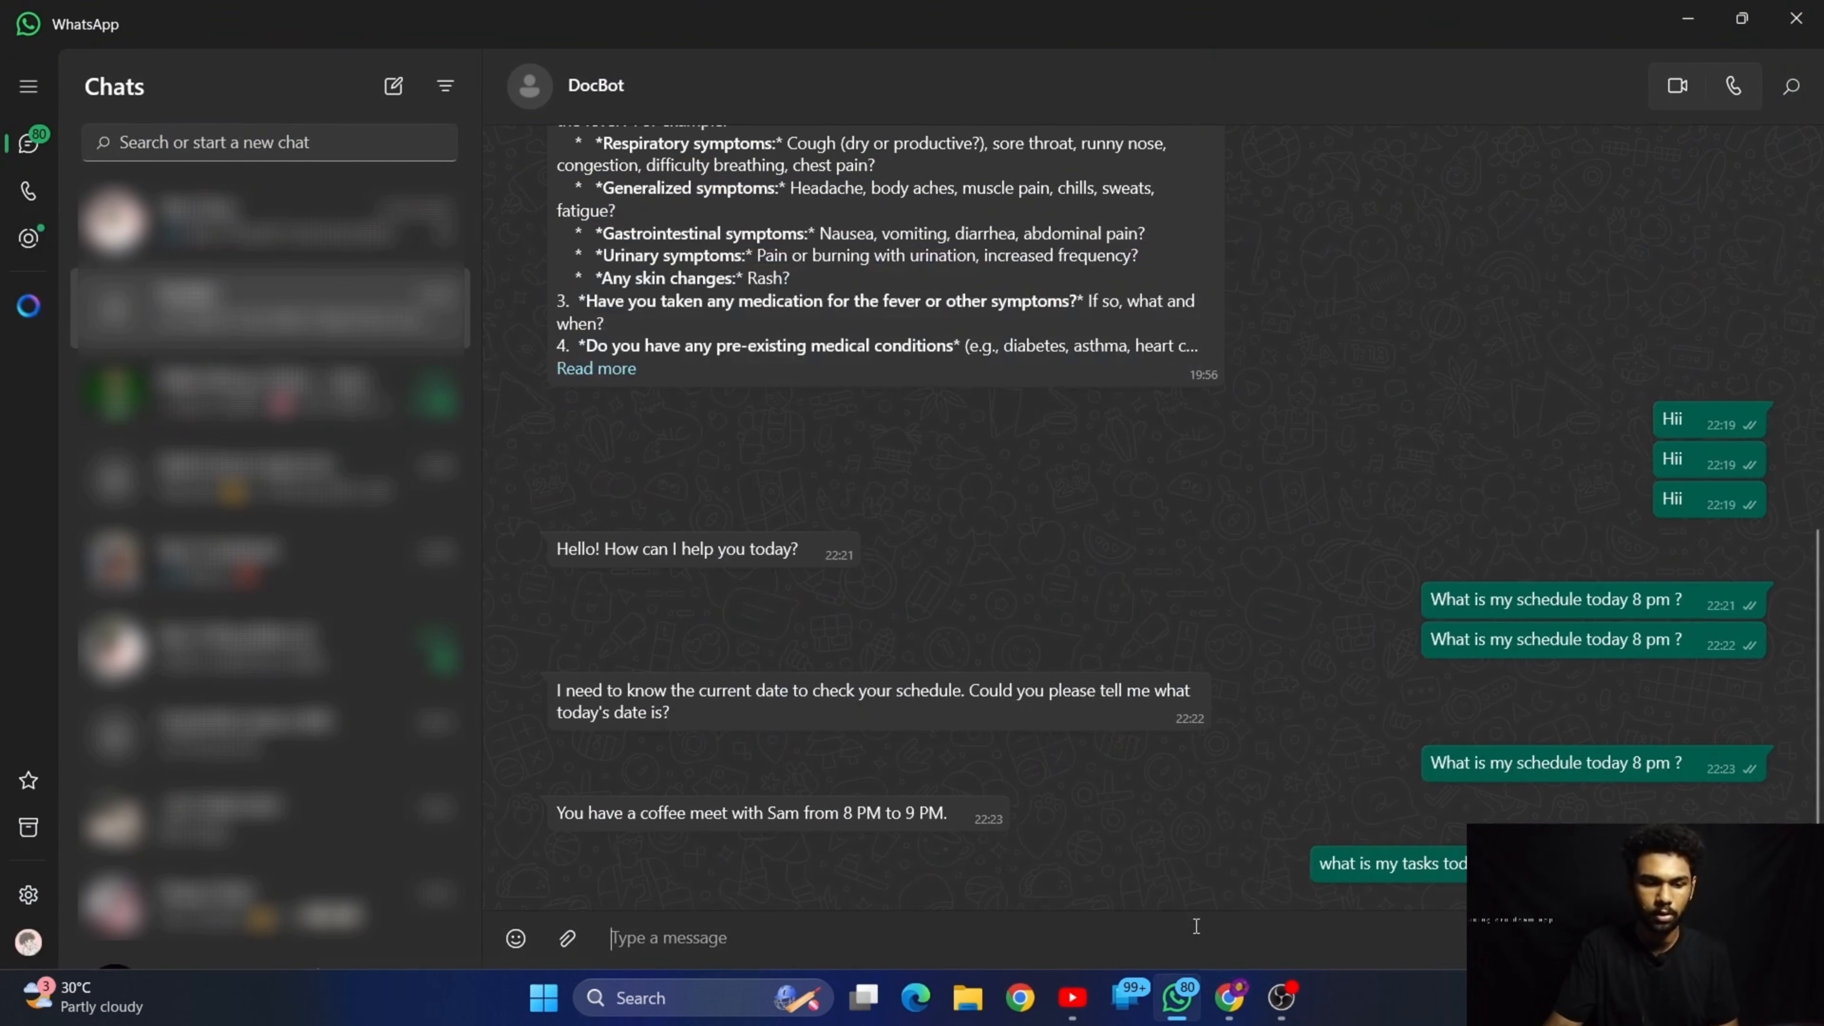
{"action": "key", "text": "ctrl+v"}
{"action": "key", "text": "Return"}
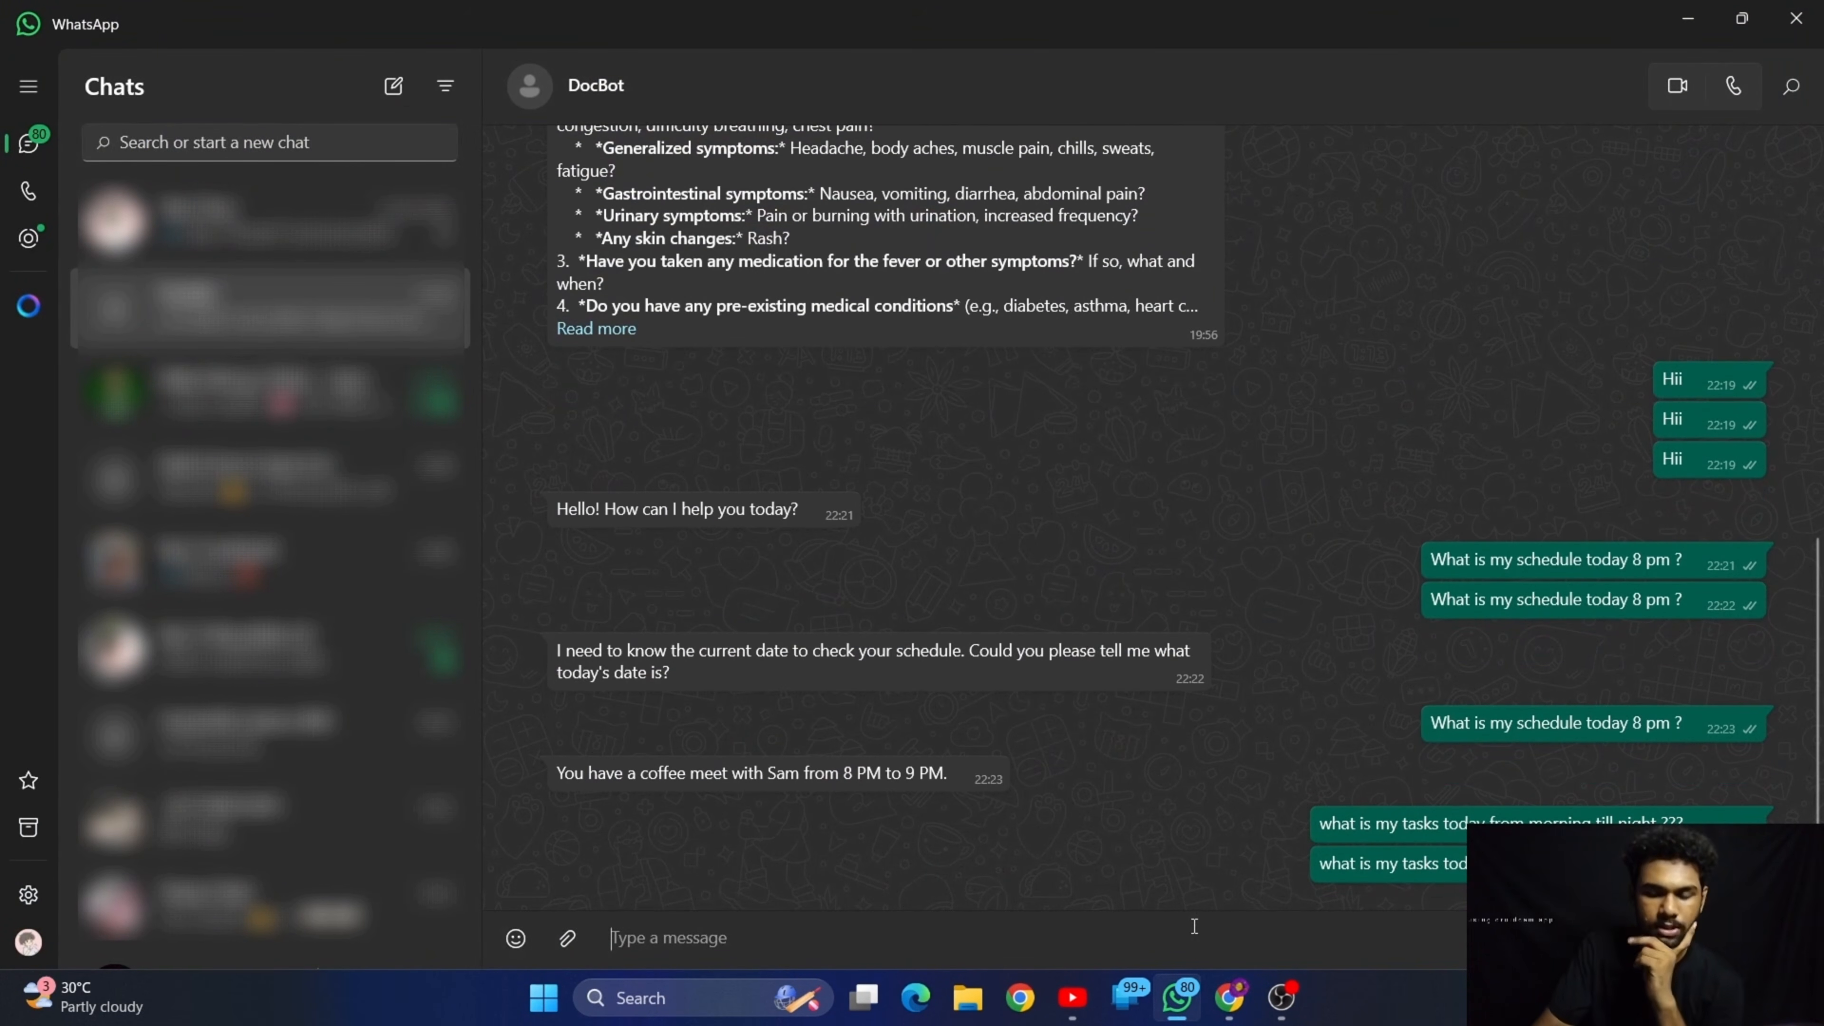
Check the workflow's execution in n8n, and read DocBot's reply about today's tasks in WhatsApp
{"action": "left_click", "coordinate": [1742, 18]}
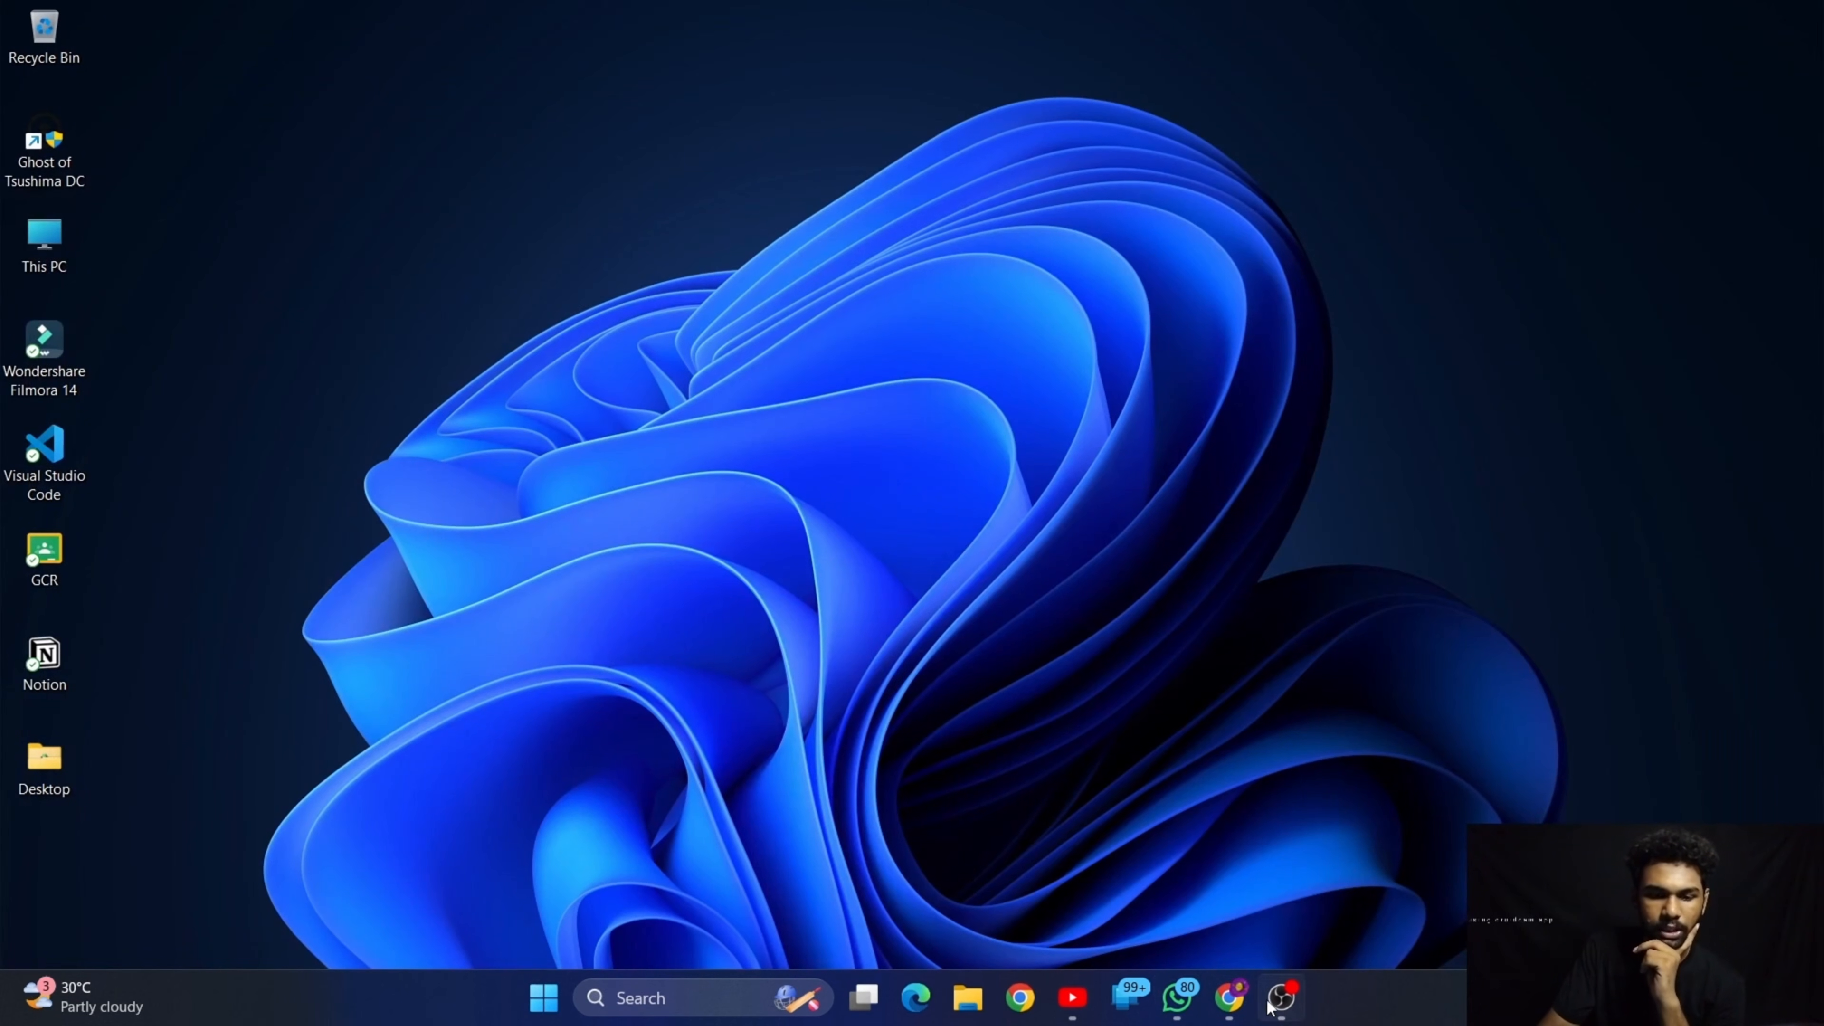
{"action": "left_click", "coordinate": [1229, 999]}
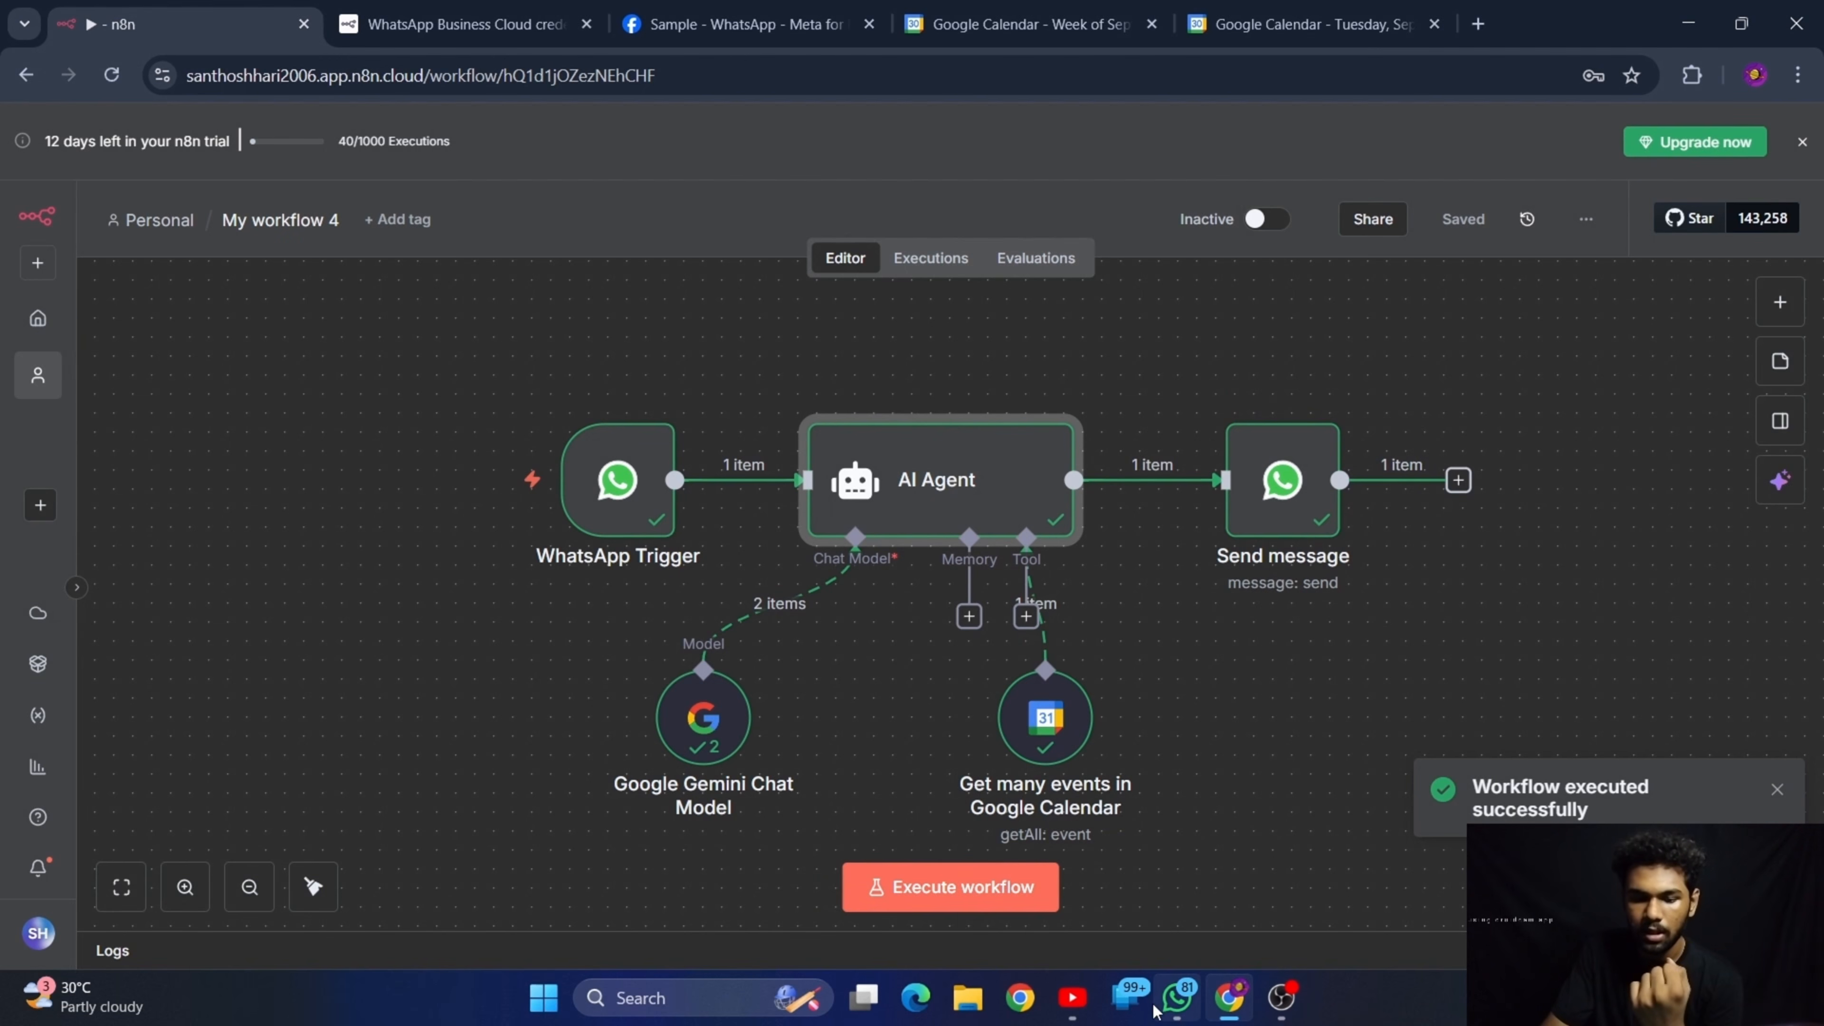
{"action": "left_click", "coordinate": [1168, 1010]}
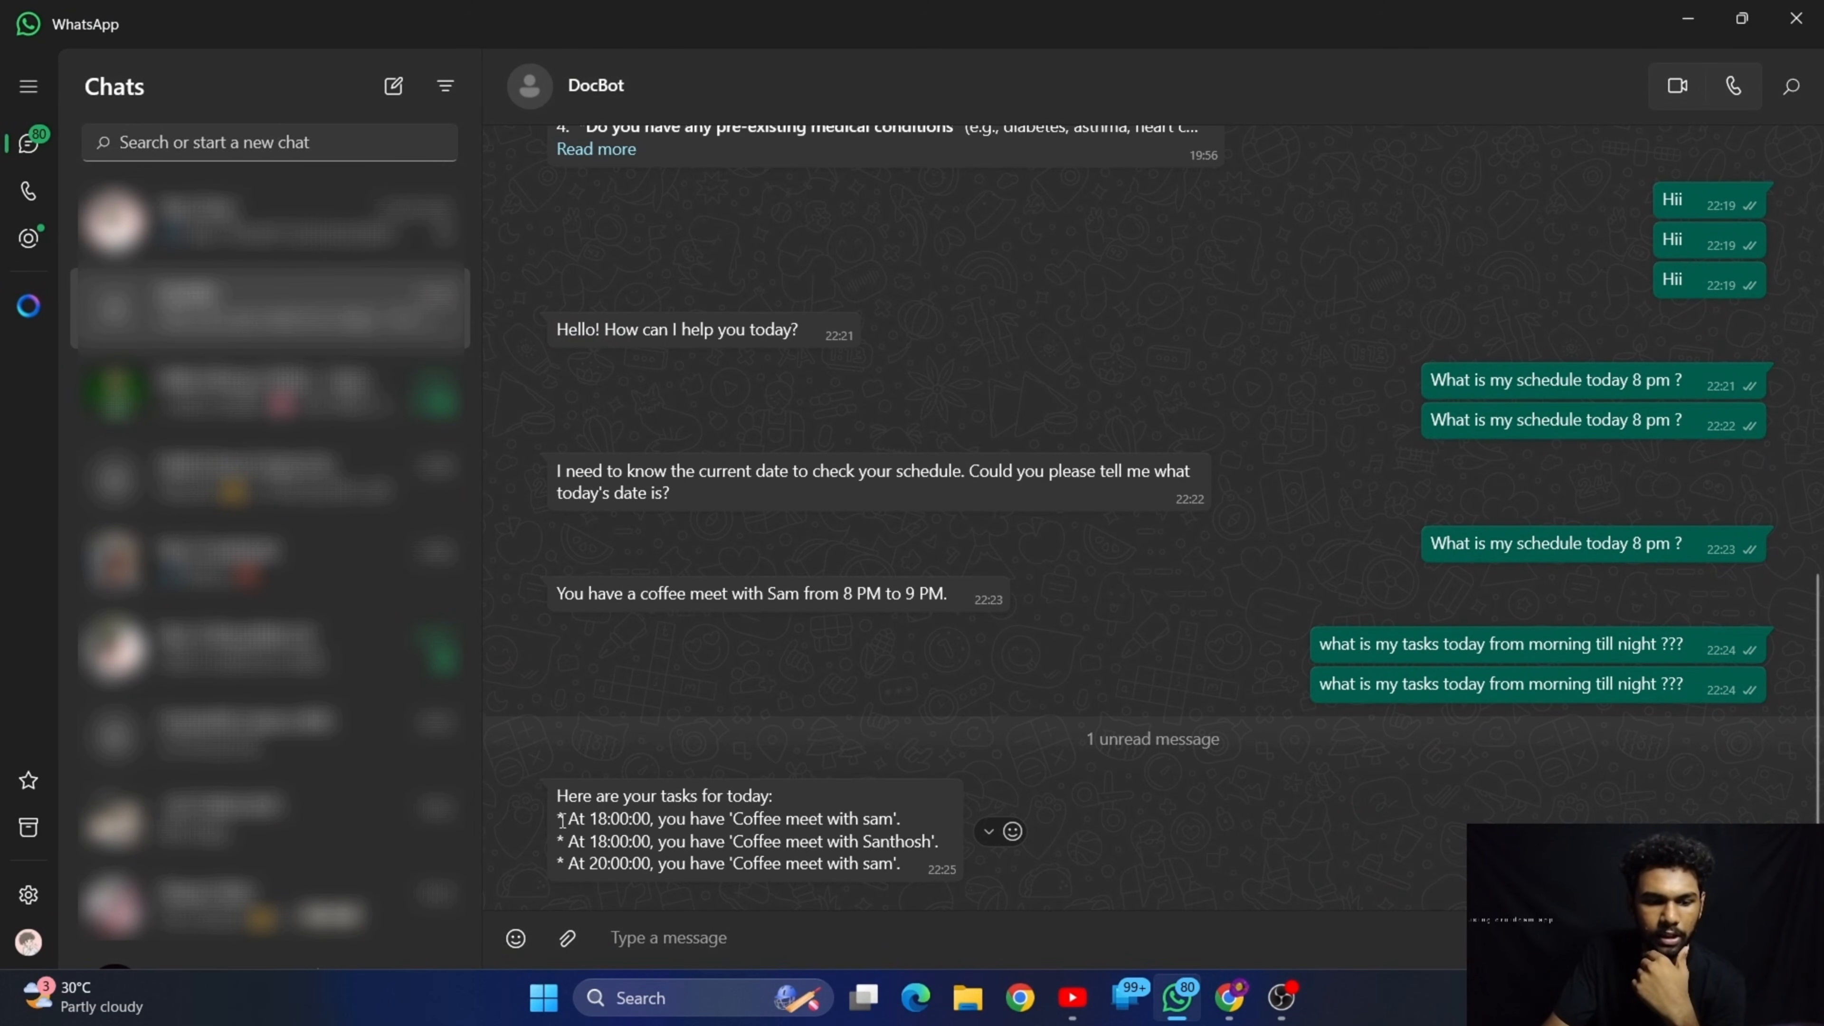
{"action": "left_click_drag", "start_coordinate": [568, 820], "coordinate": [614, 837]}
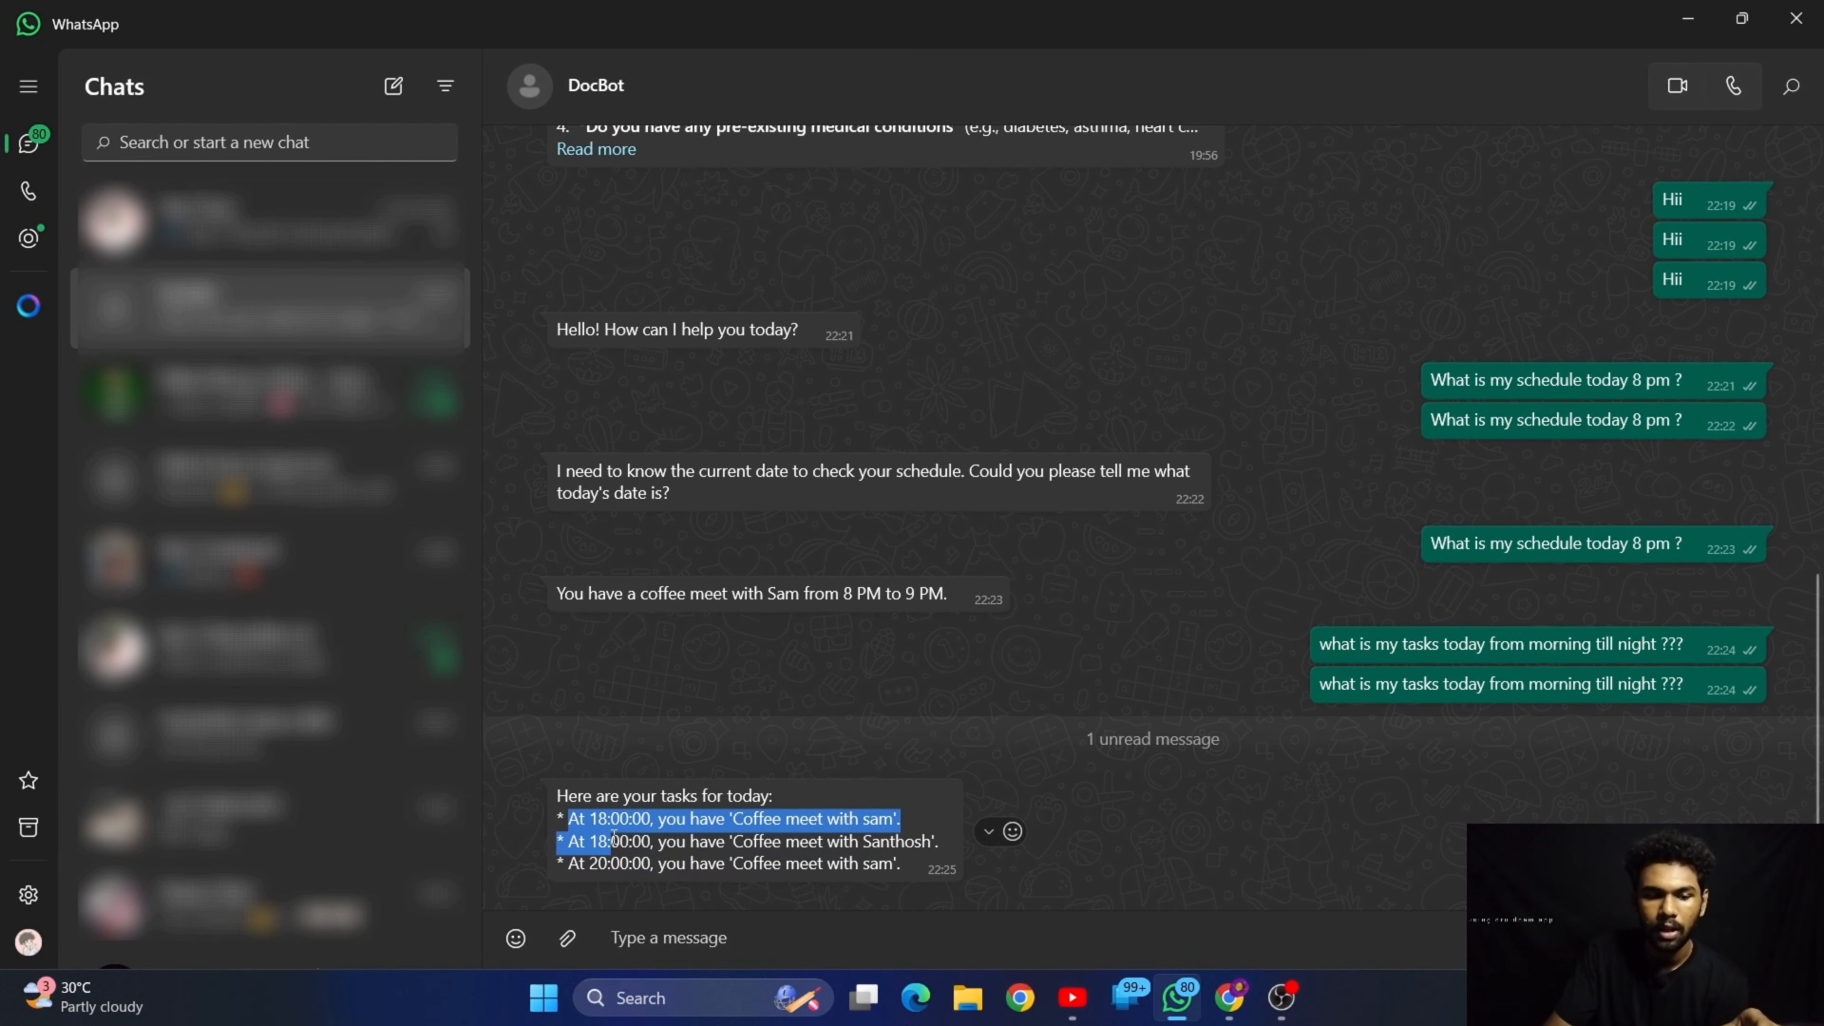
{"action": "left_click", "coordinate": [693, 862]}
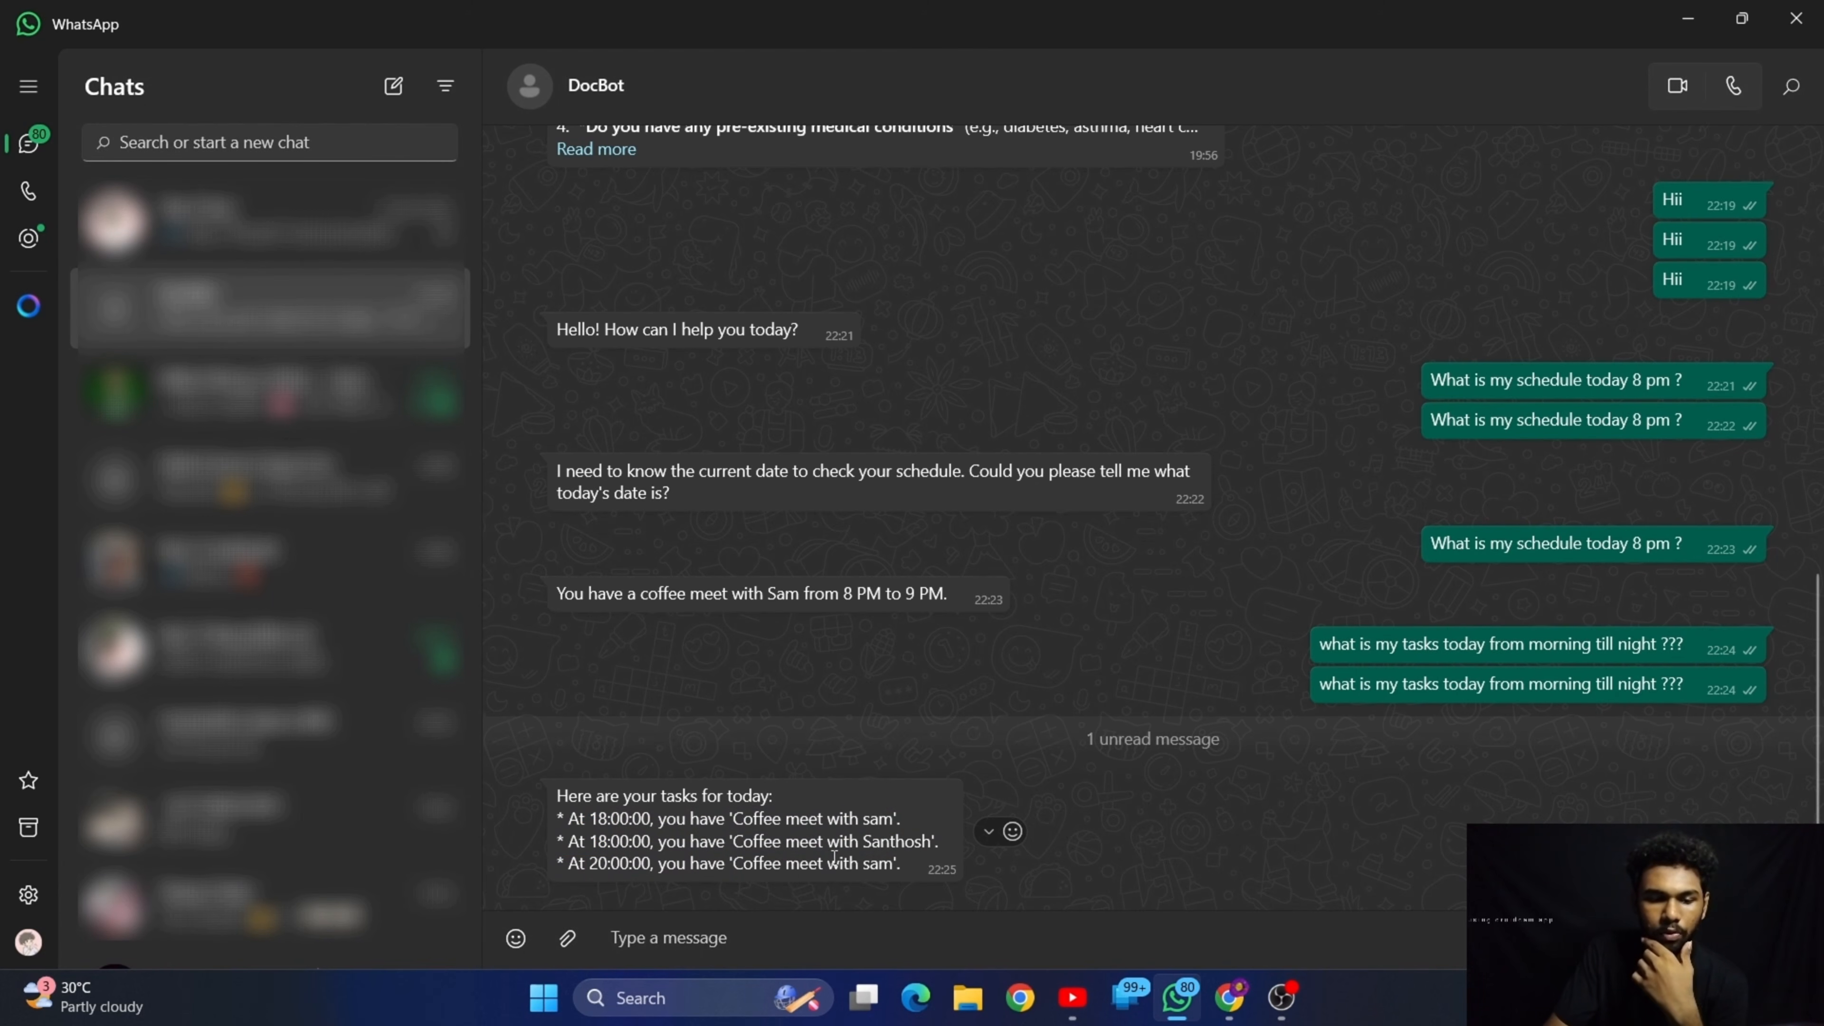